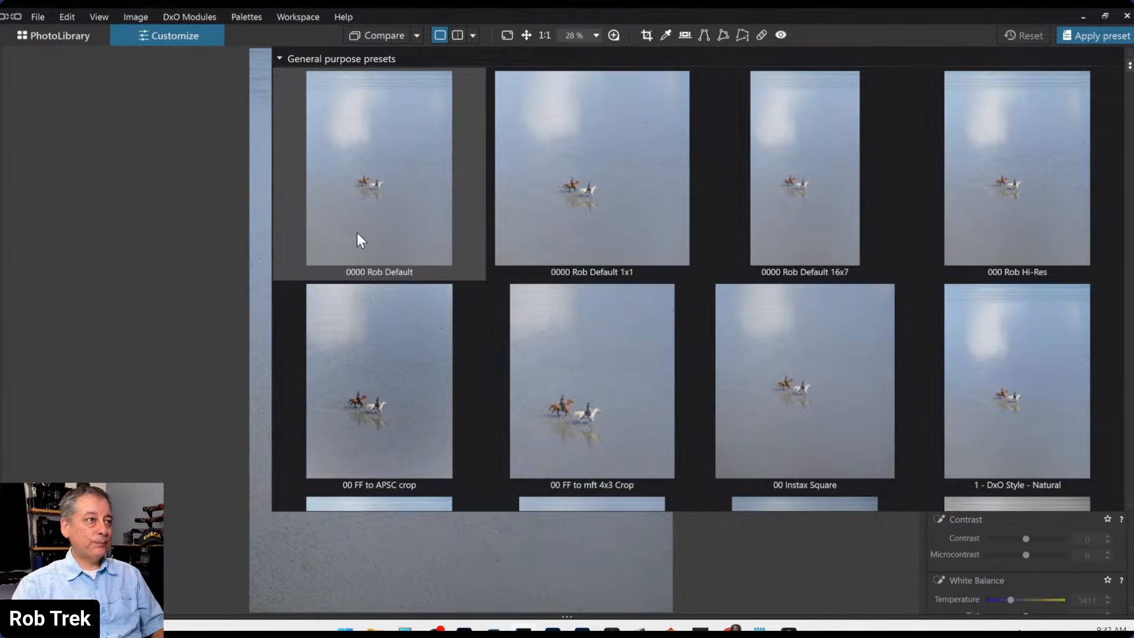
# - Apply the first 0000 default preset and crop the photo to about 2950 × 3940 px at its original ratio, with the riders low in frame
pyautogui.click(356, 232)
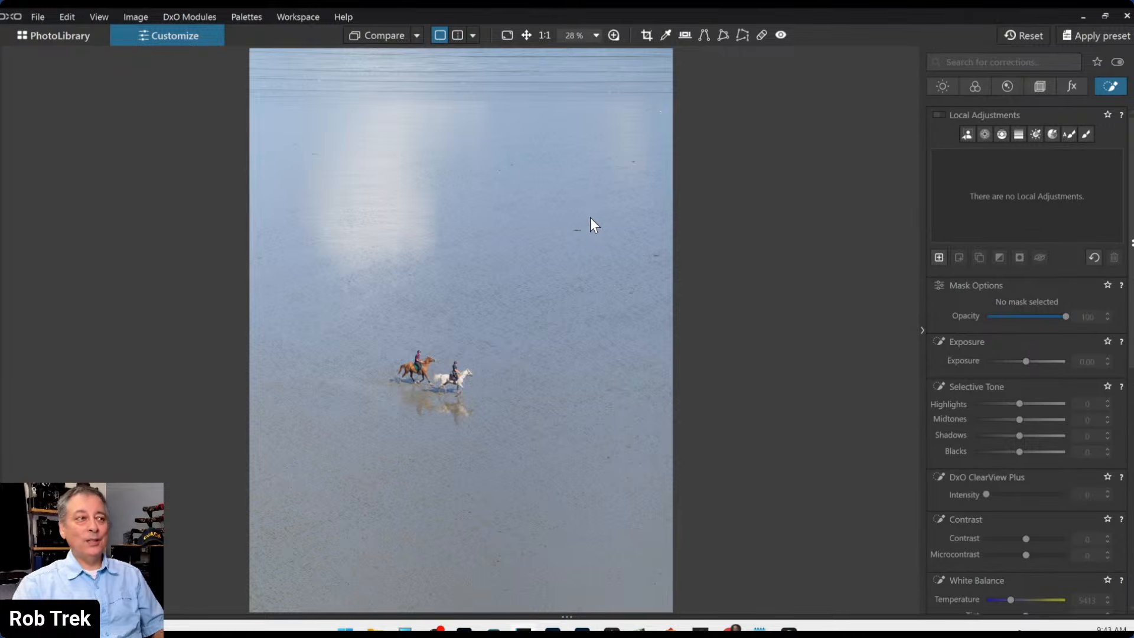
pyautogui.click(1052, 85)
pyautogui.click(982, 232)
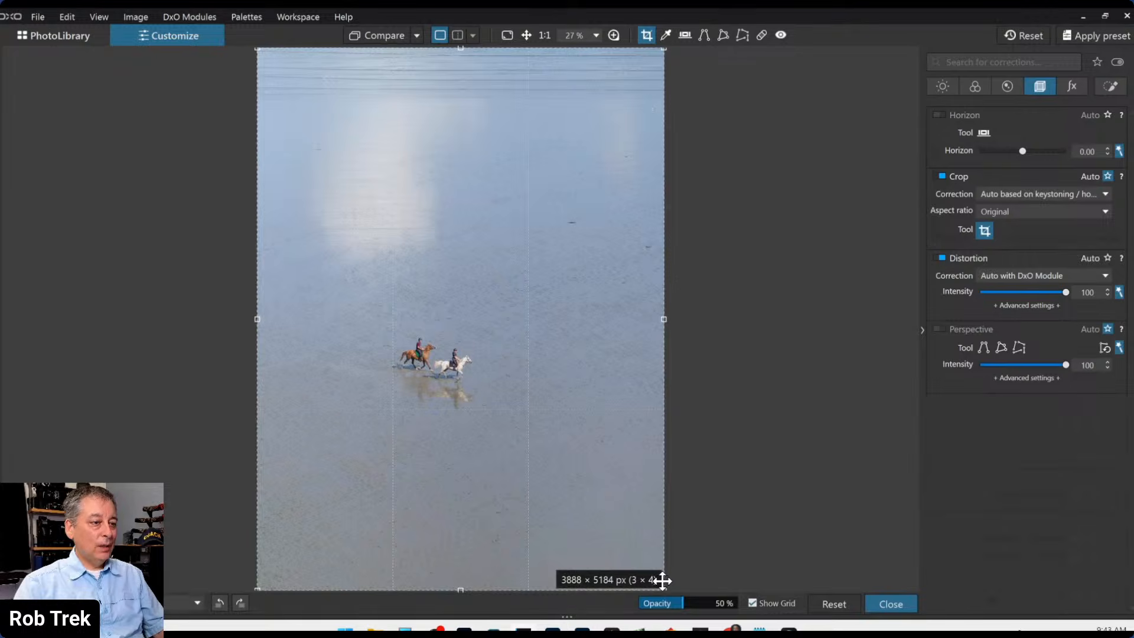
pyautogui.moveTo(661, 586); pyautogui.dragTo(622, 520)
pyautogui.moveTo(552, 317); pyautogui.dragTo(547, 281)
pyautogui.moveTo(444, 523); pyautogui.dragTo(451, 460)
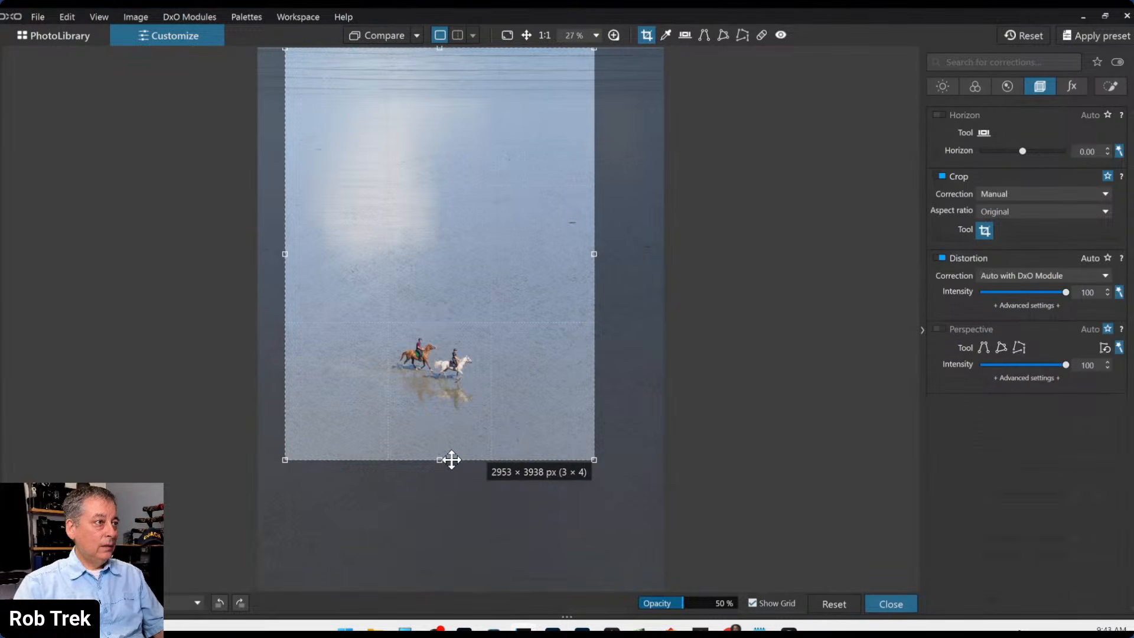
pyautogui.moveTo(453, 448); pyautogui.dragTo(451, 447)
pyautogui.press('Return')
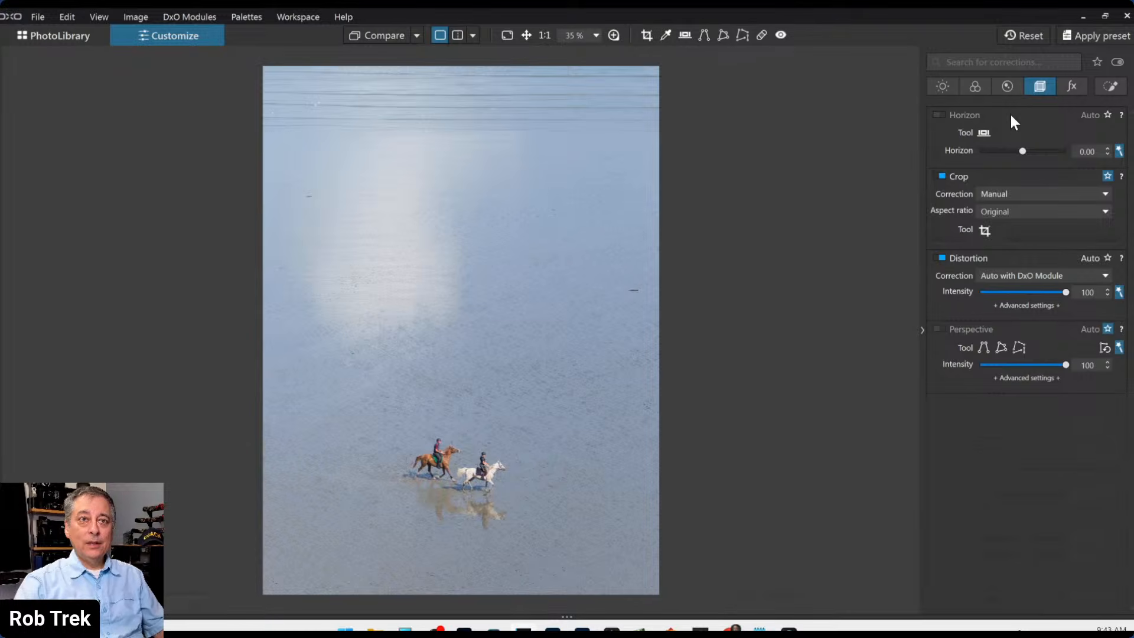
# - Add a control line local adjustment that fades from the photo's upper edge down to its lower edge
pyautogui.click(942, 86)
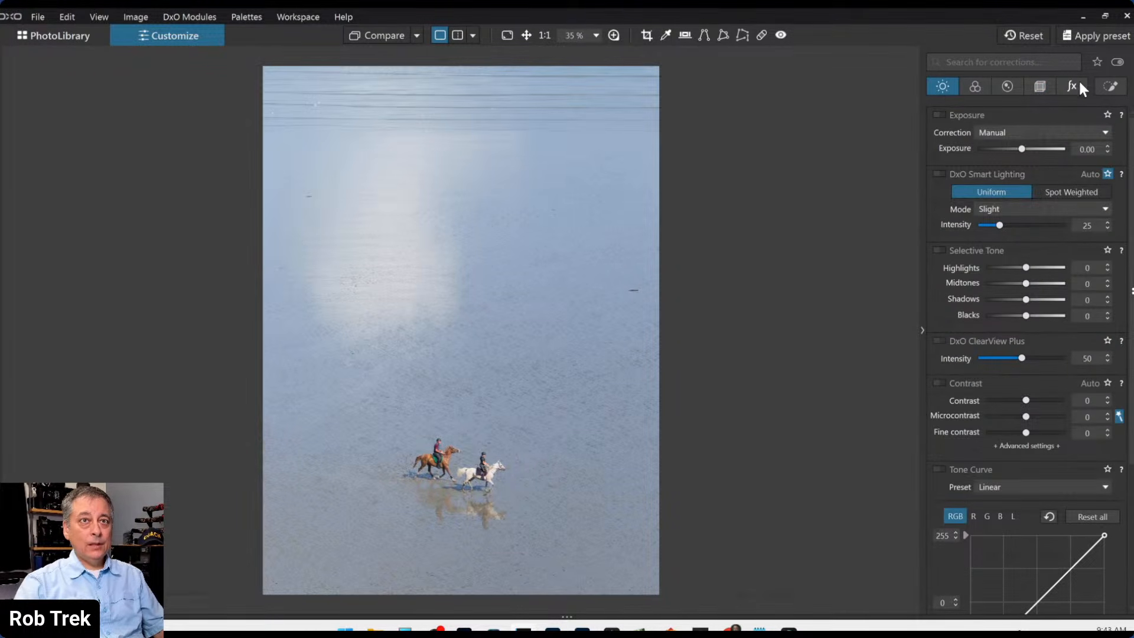
pyautogui.click(1099, 86)
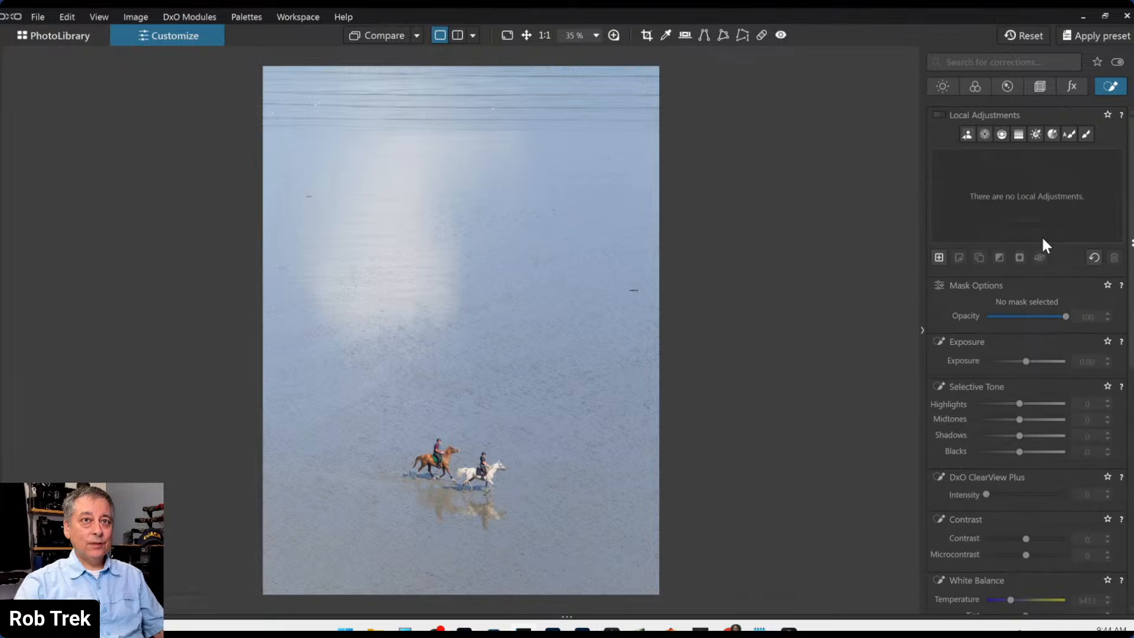
pyautogui.click(1002, 135)
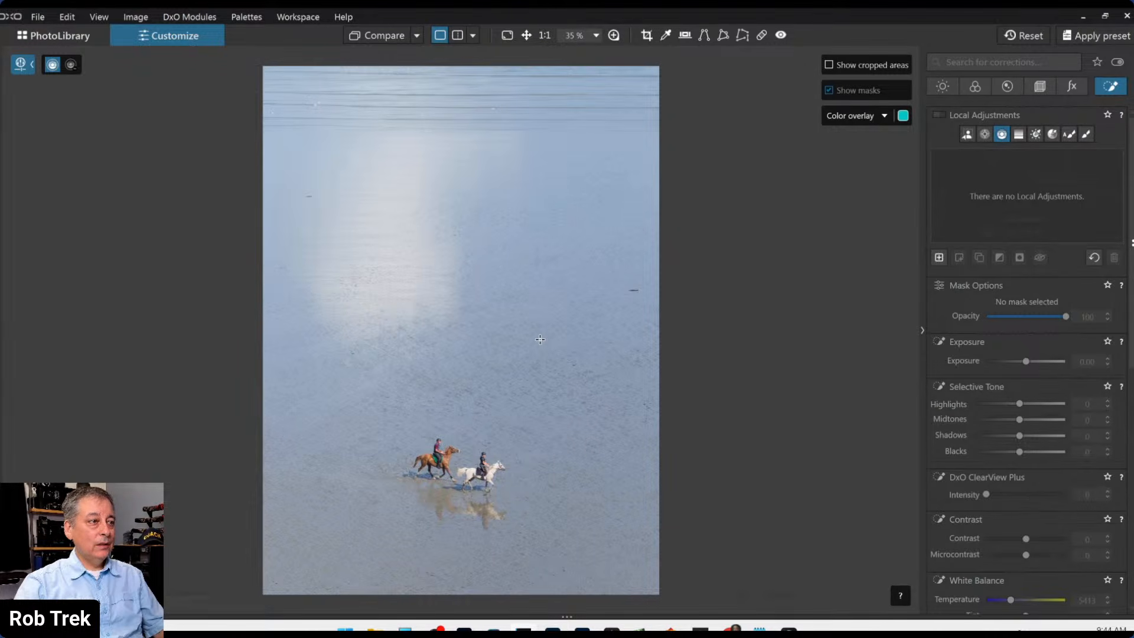
pyautogui.moveTo(521, 57); pyautogui.dragTo(516, 325)
pyautogui.moveTo(506, 442); pyautogui.dragTo(503, 590)
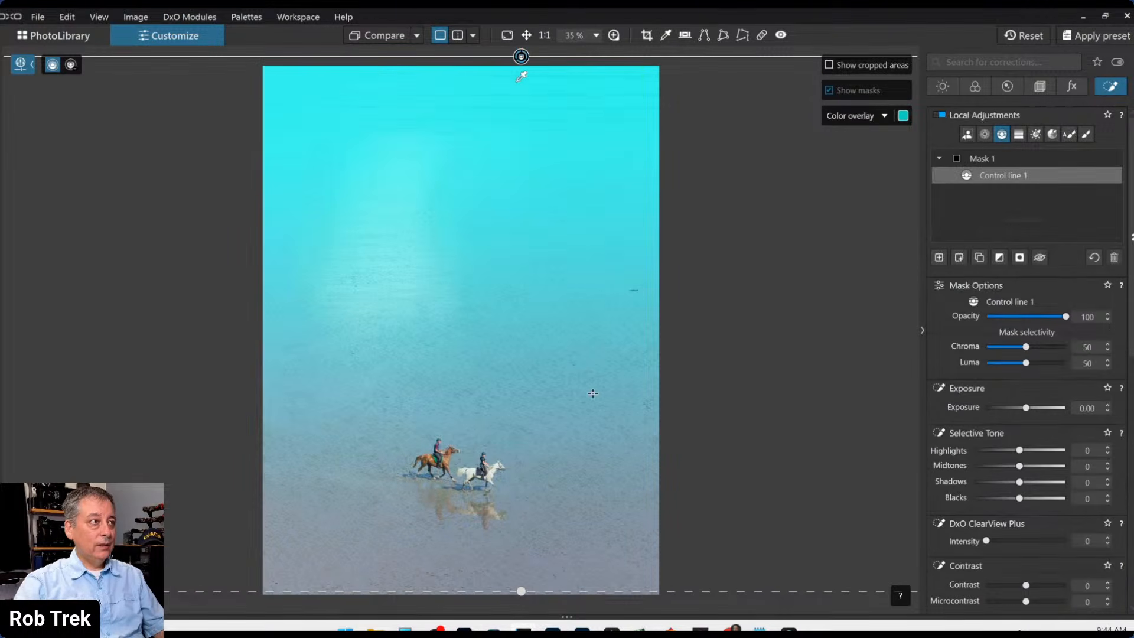
# - Give the control line mask ClearView Plus 44, exposure -0.63 and a white balance temperature of 5913, leaving highlights at 0
pyautogui.scroll(-3, 952, 438)
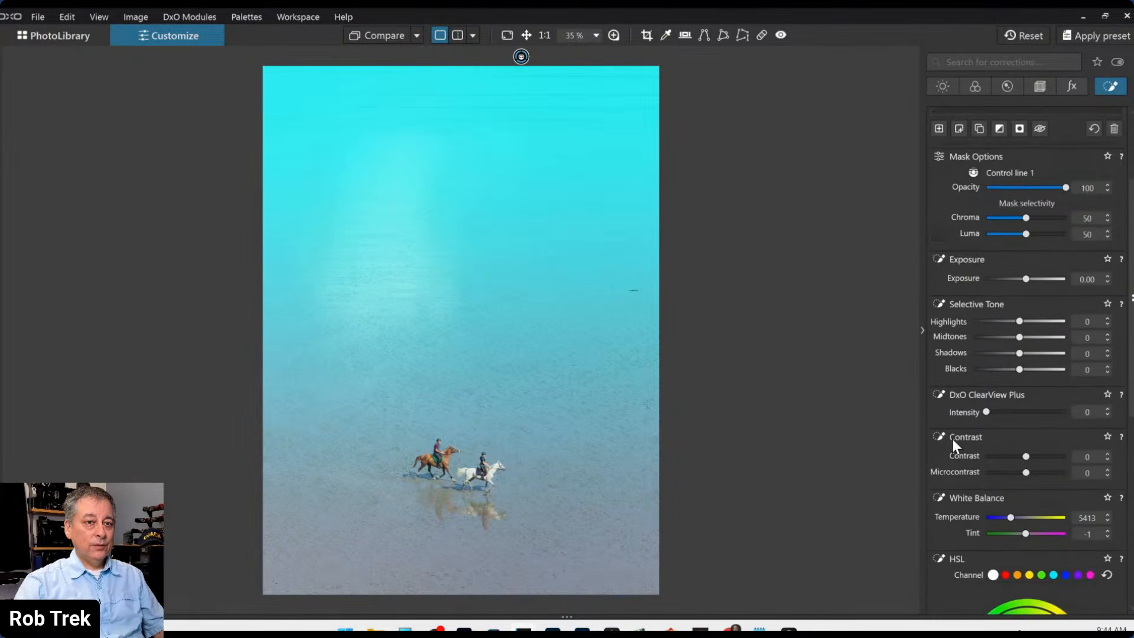
pyautogui.click(1021, 411)
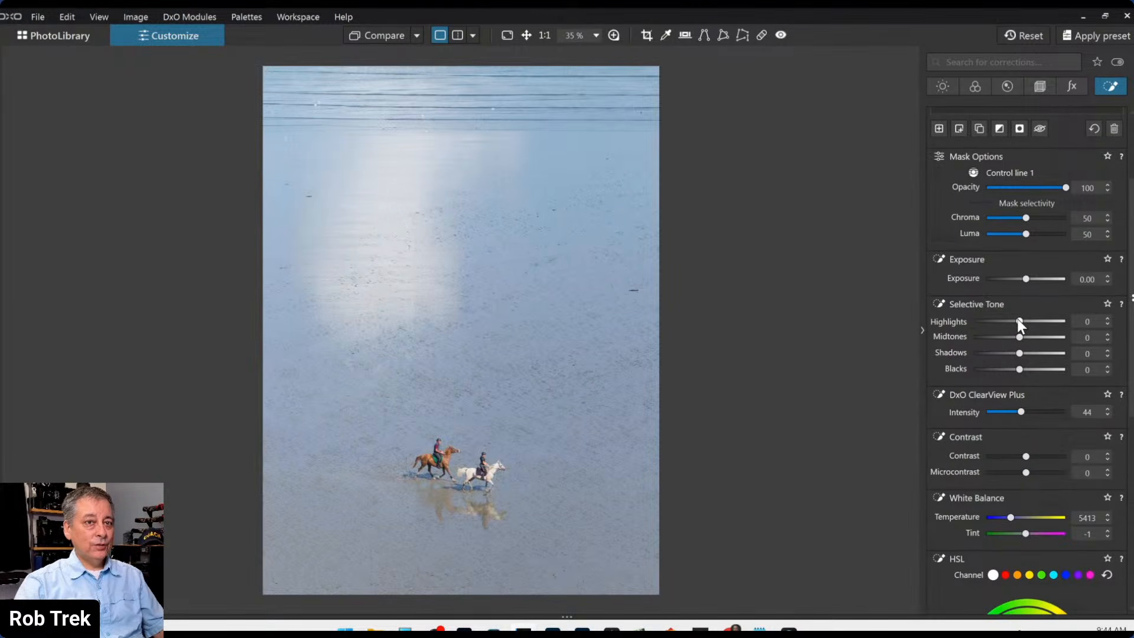
pyautogui.moveTo(1018, 321); pyautogui.dragTo(1013, 320)
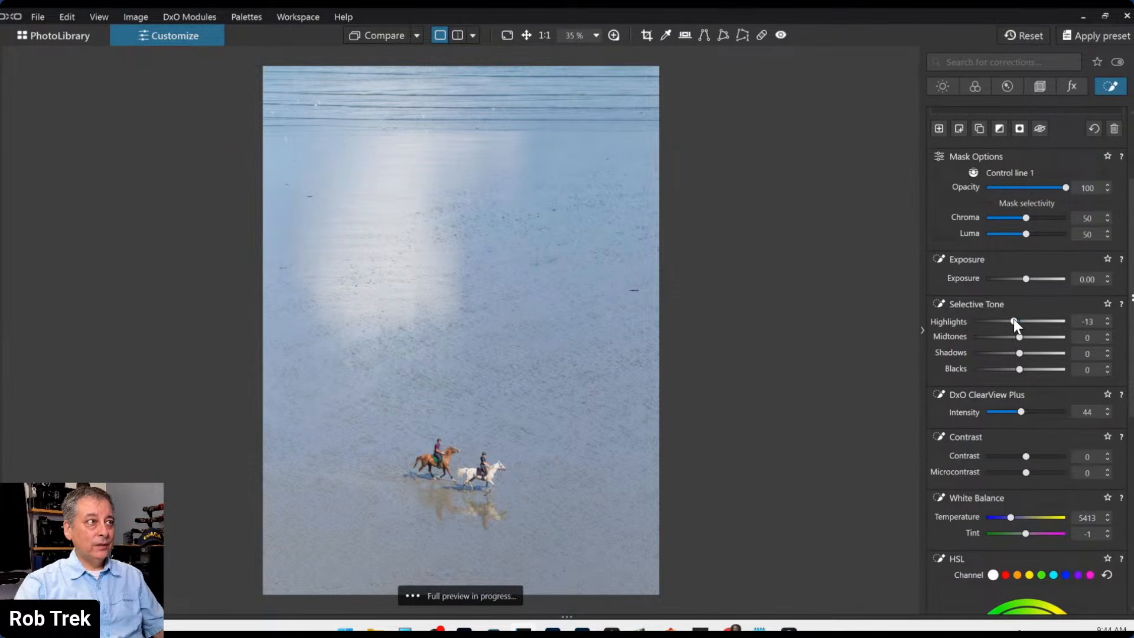
pyautogui.doubleClick(1012, 320)
pyautogui.moveTo(1026, 280); pyautogui.dragTo(1020, 279)
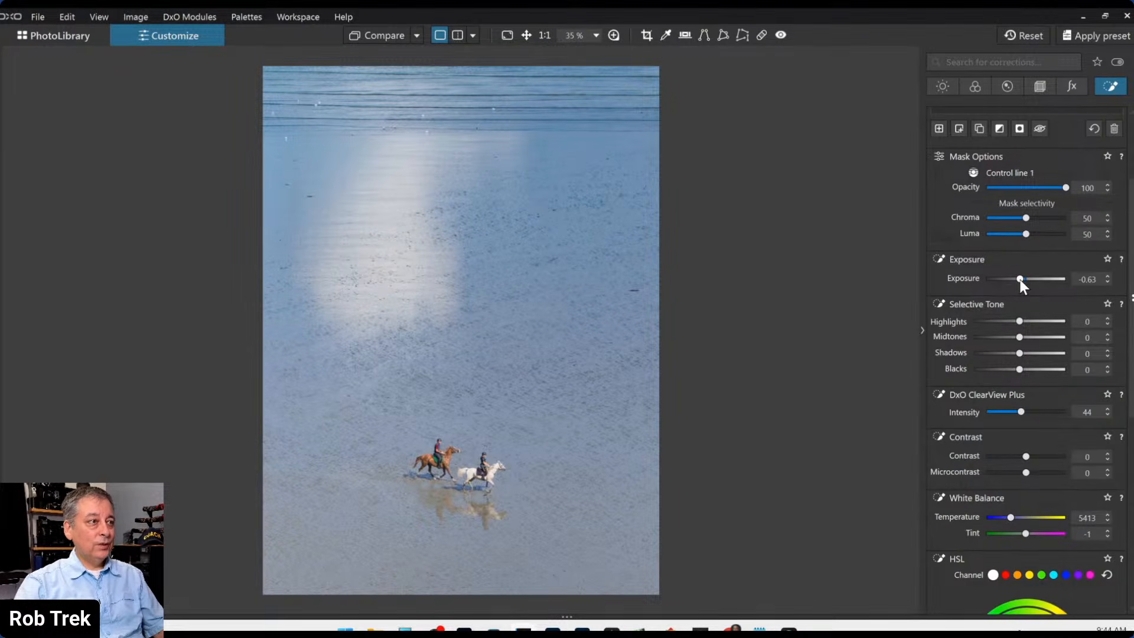
pyautogui.scroll(-3, 991, 450)
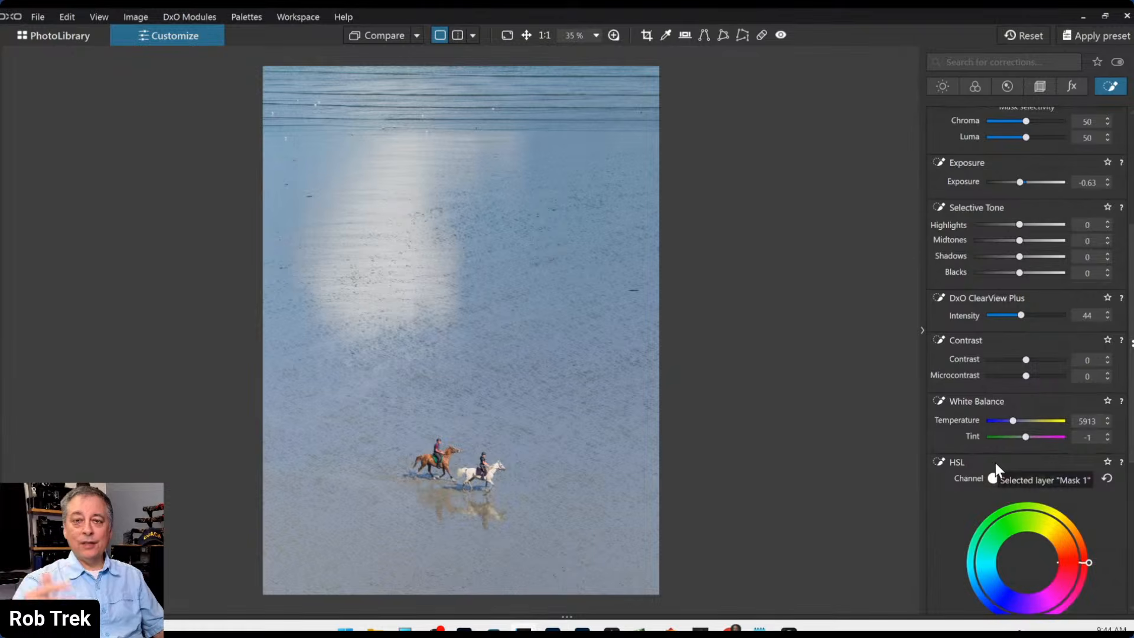
# - Compare the adjusted beach photo with its unedited version
pyautogui.moveTo(769, 458)
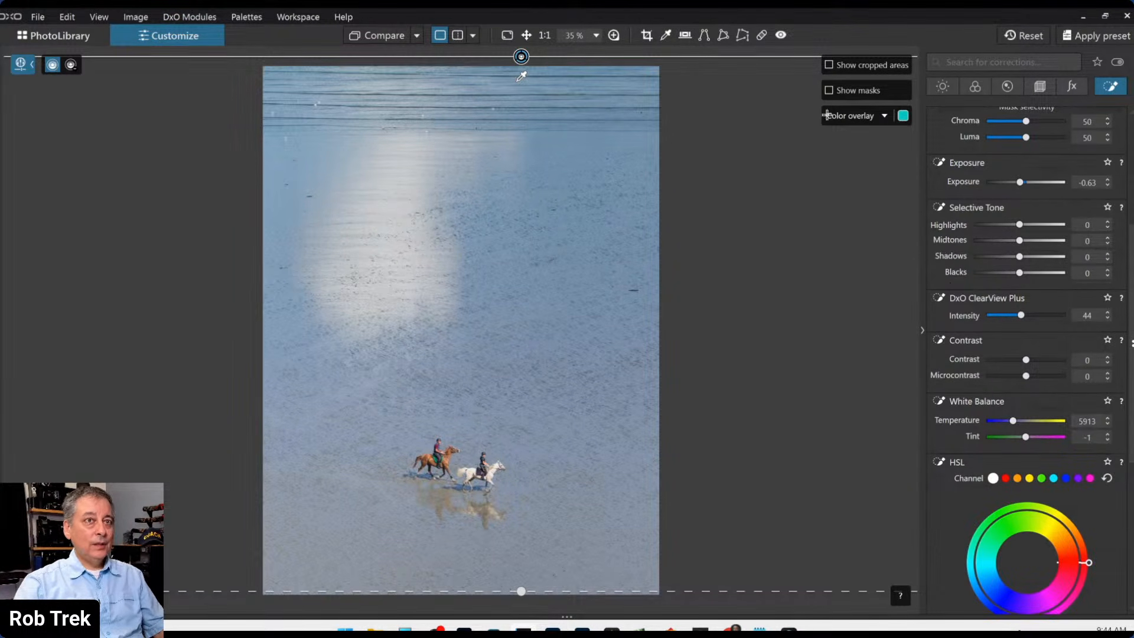
pyautogui.moveTo(357, 27); pyautogui.dragTo(359, 31)
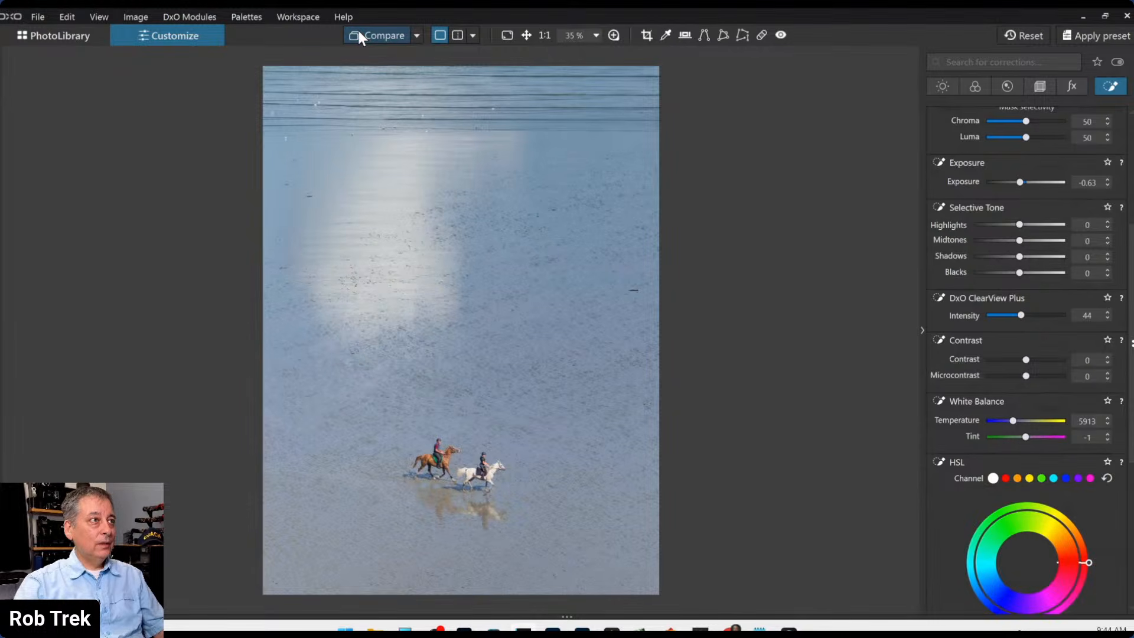
pyautogui.click(359, 37)
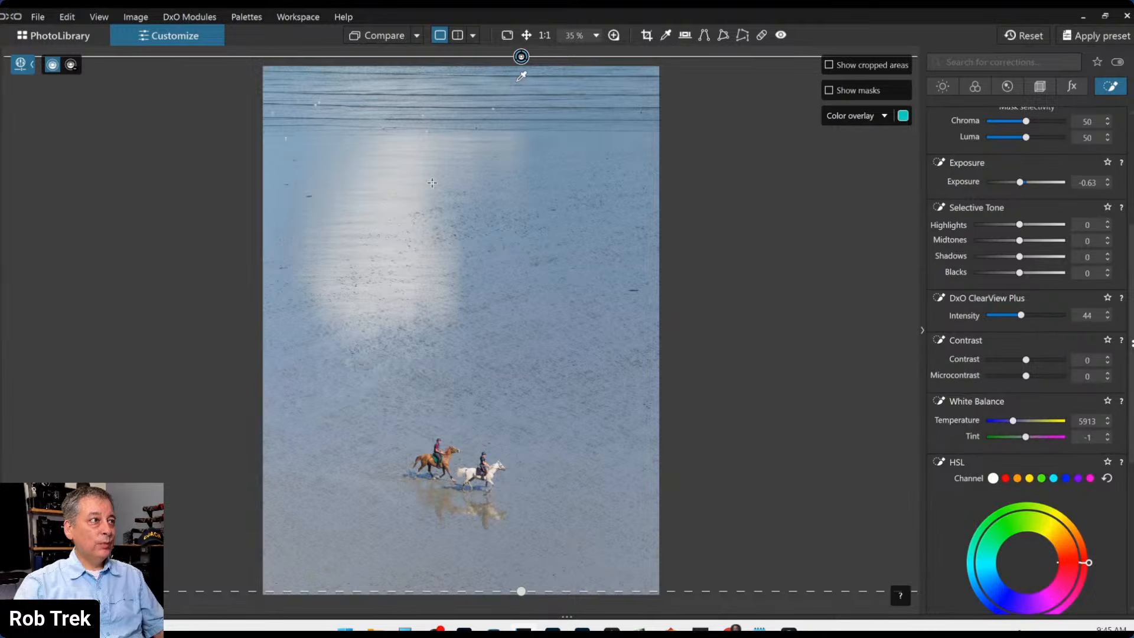
pyautogui.scroll(4, 1051, 314)
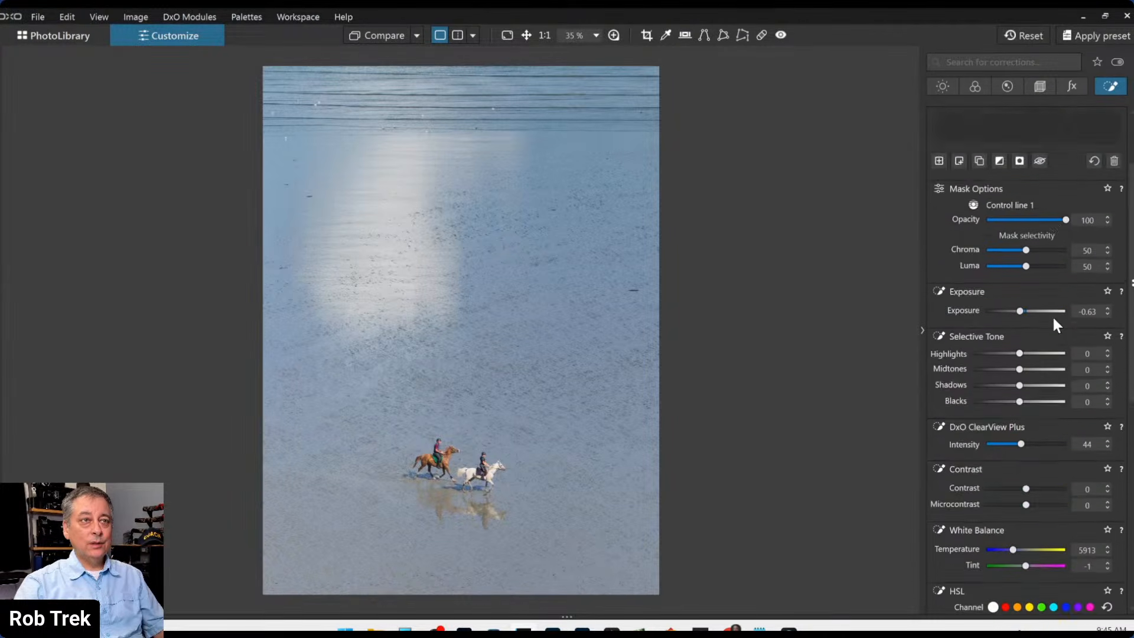
pyautogui.click(984, 134)
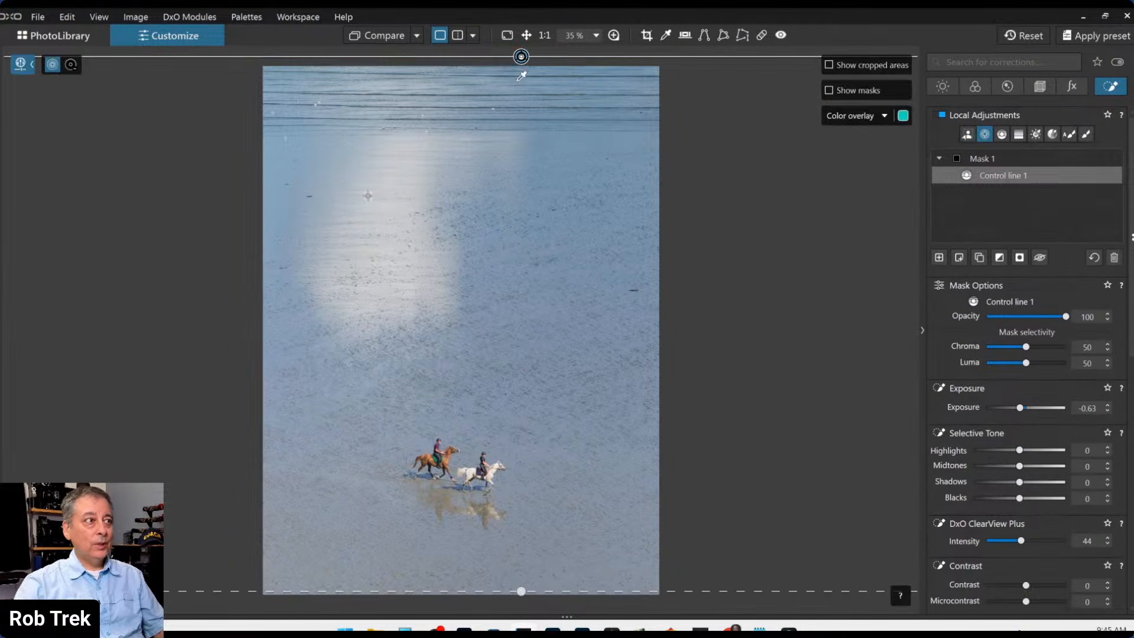
pyautogui.click(393, 205)
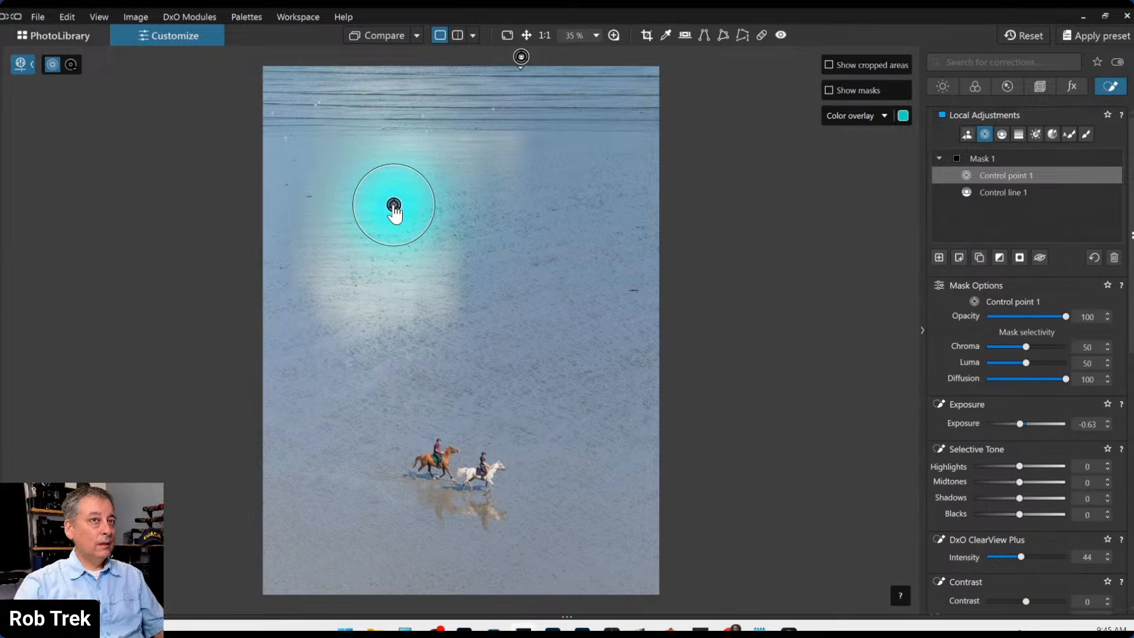
pyautogui.press('Delete')
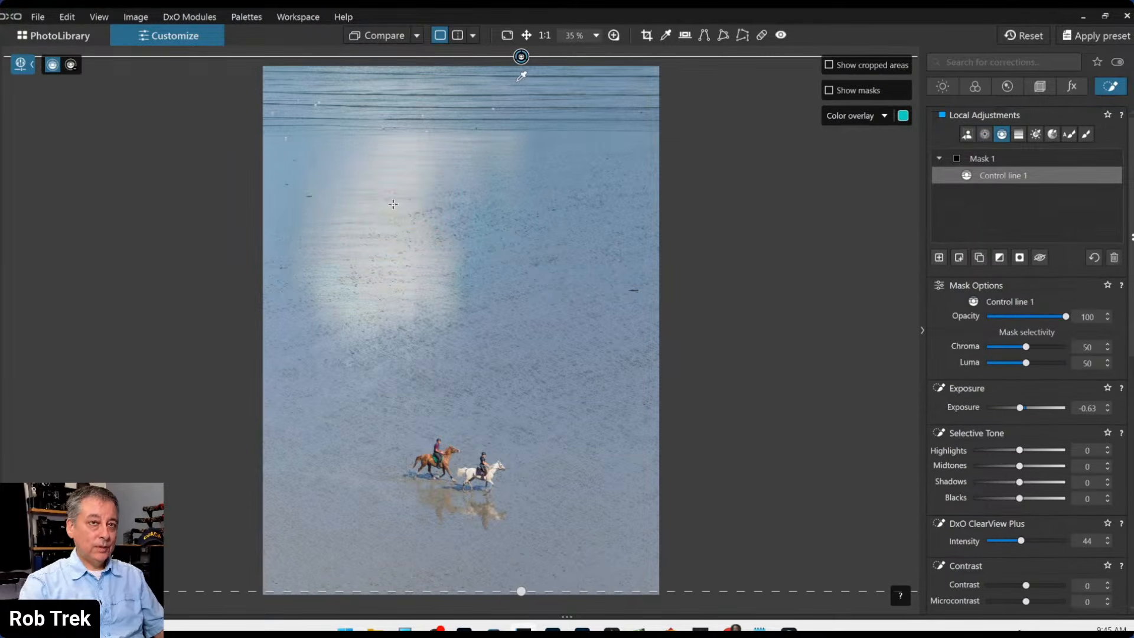
# - Create a second mask with a control line from the upper edge to just above the riders, with luma selectivity 70
pyautogui.click(938, 257)
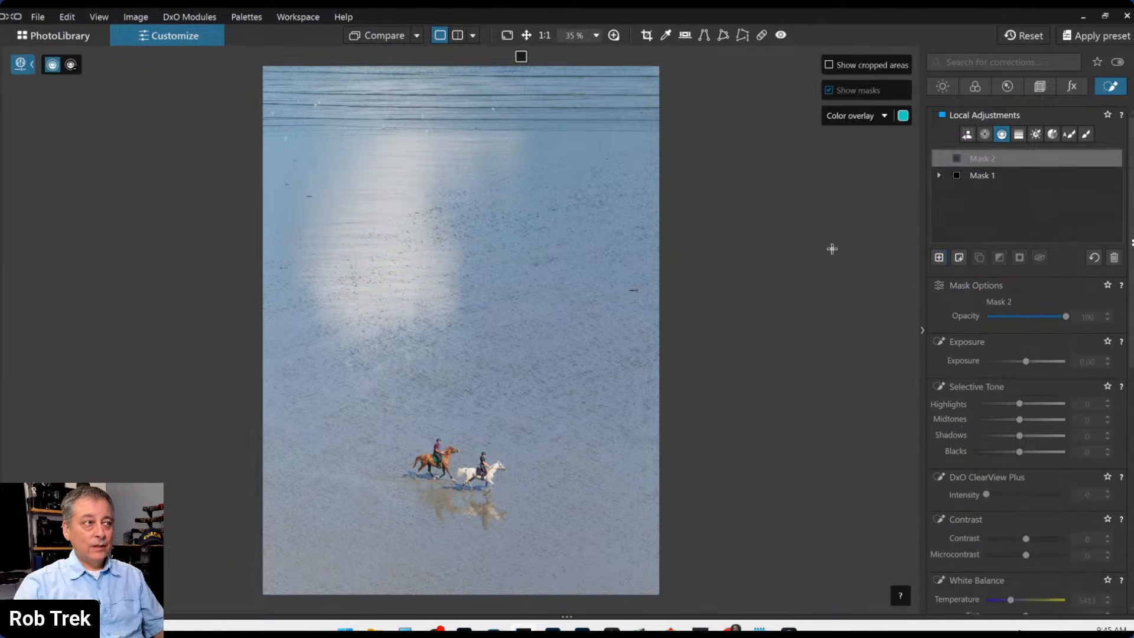
pyautogui.click(985, 134)
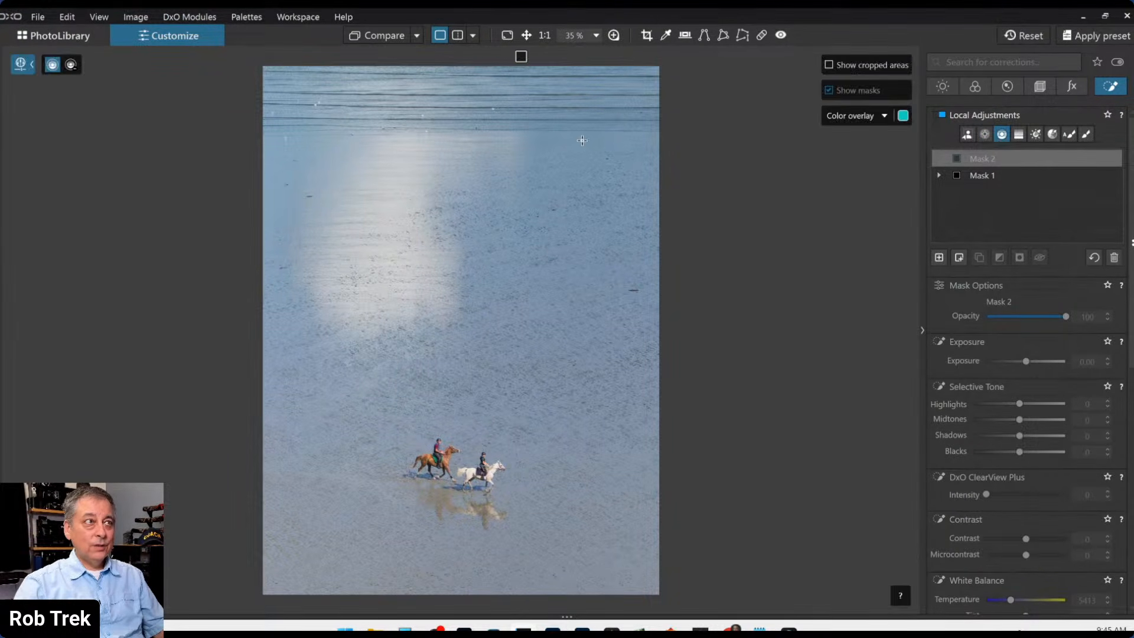
pyautogui.moveTo(465, 61); pyautogui.dragTo(466, 385)
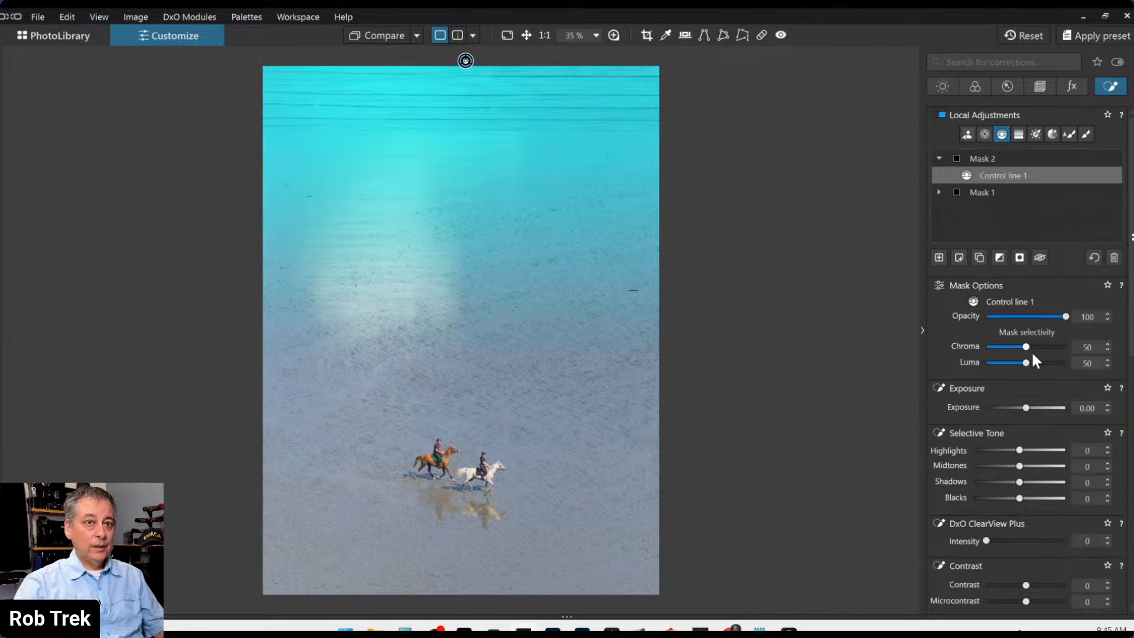
pyautogui.moveTo(1025, 362); pyautogui.dragTo(1047, 365)
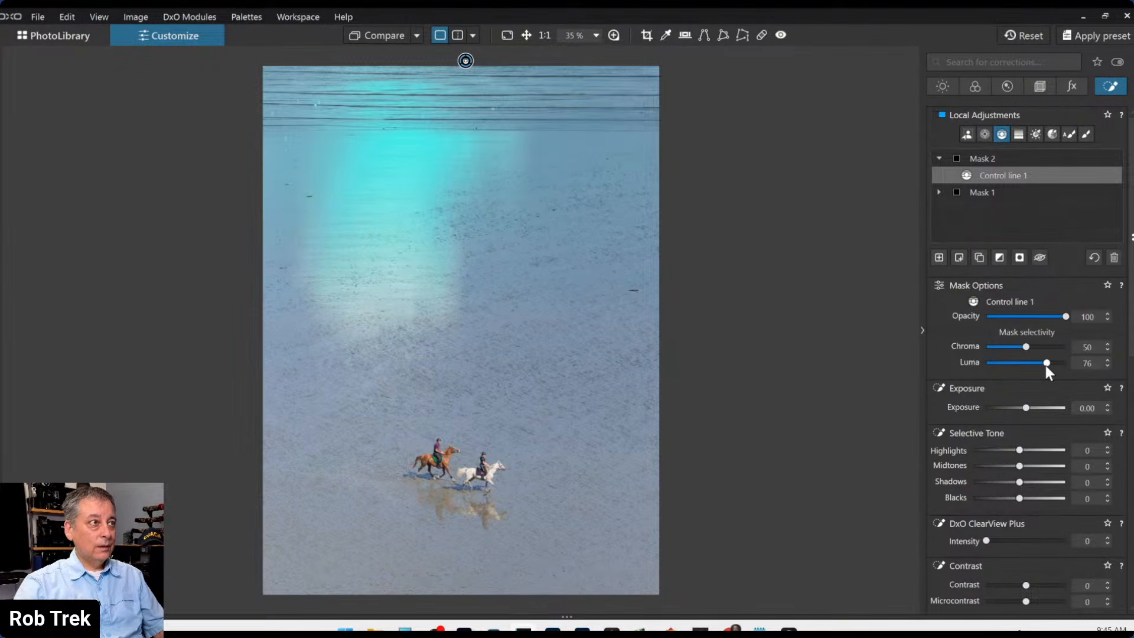
pyautogui.moveTo(1045, 365); pyautogui.dragTo(1043, 366)
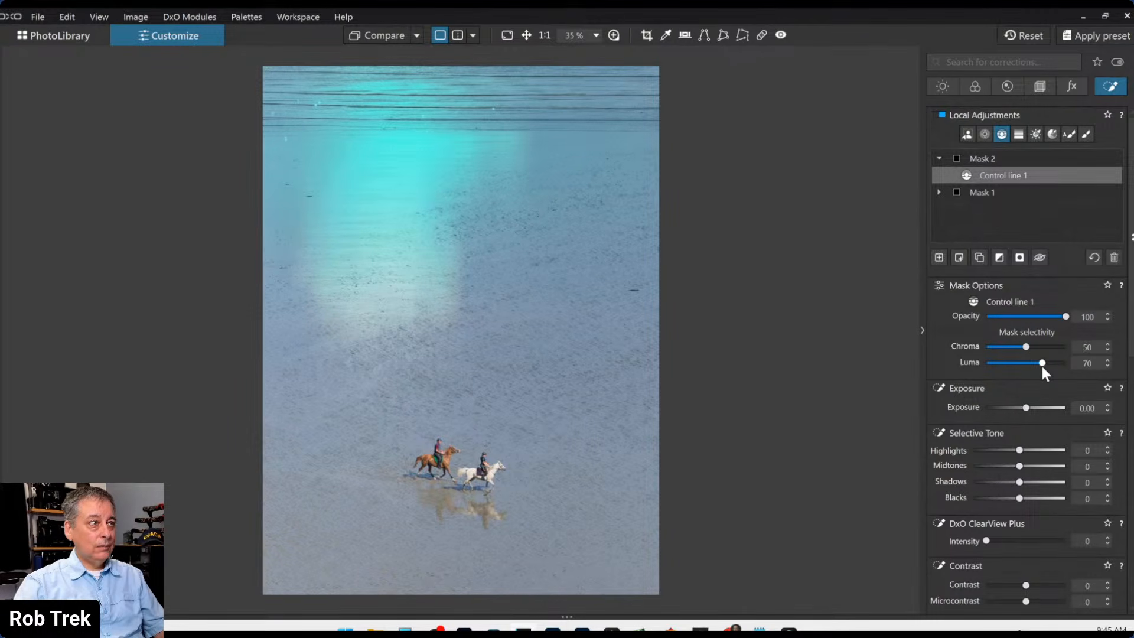
# - Warm the bright reflection in the second mask by setting its white balance temperature to 7407
pyautogui.scroll(-5, 1029, 407)
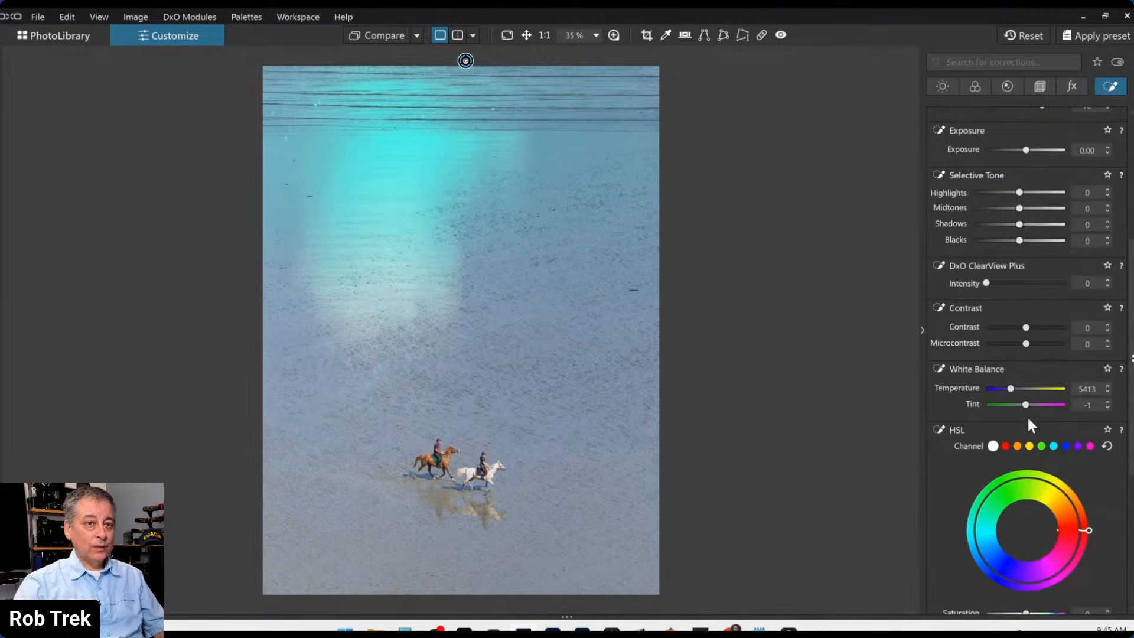
pyautogui.moveTo(1015, 391); pyautogui.dragTo(1022, 390)
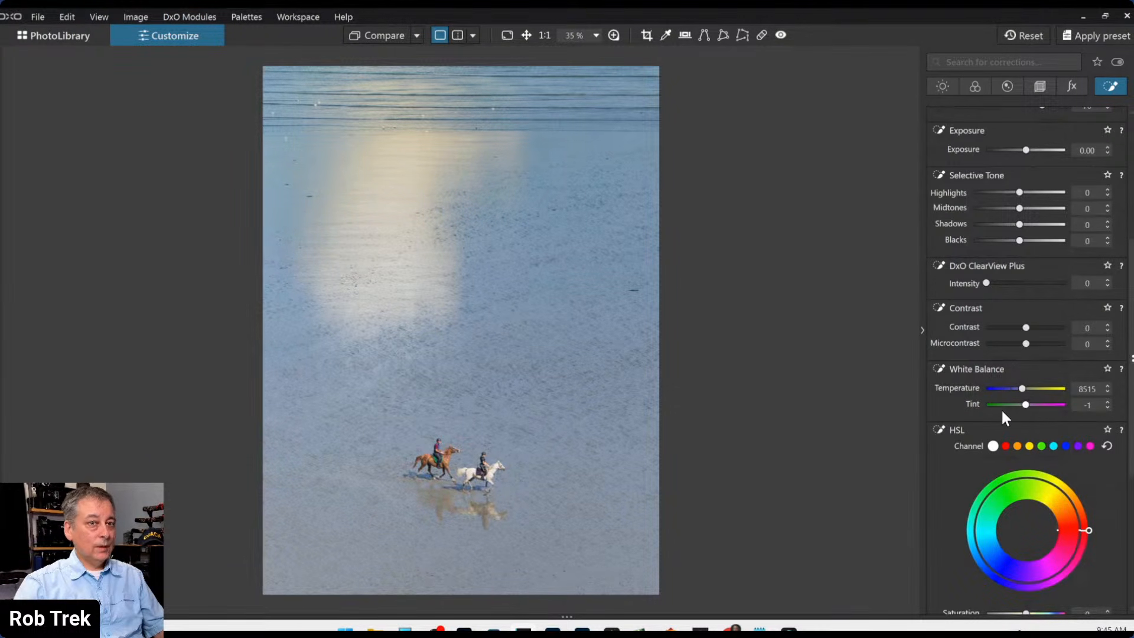
pyautogui.doubleClick(1021, 391)
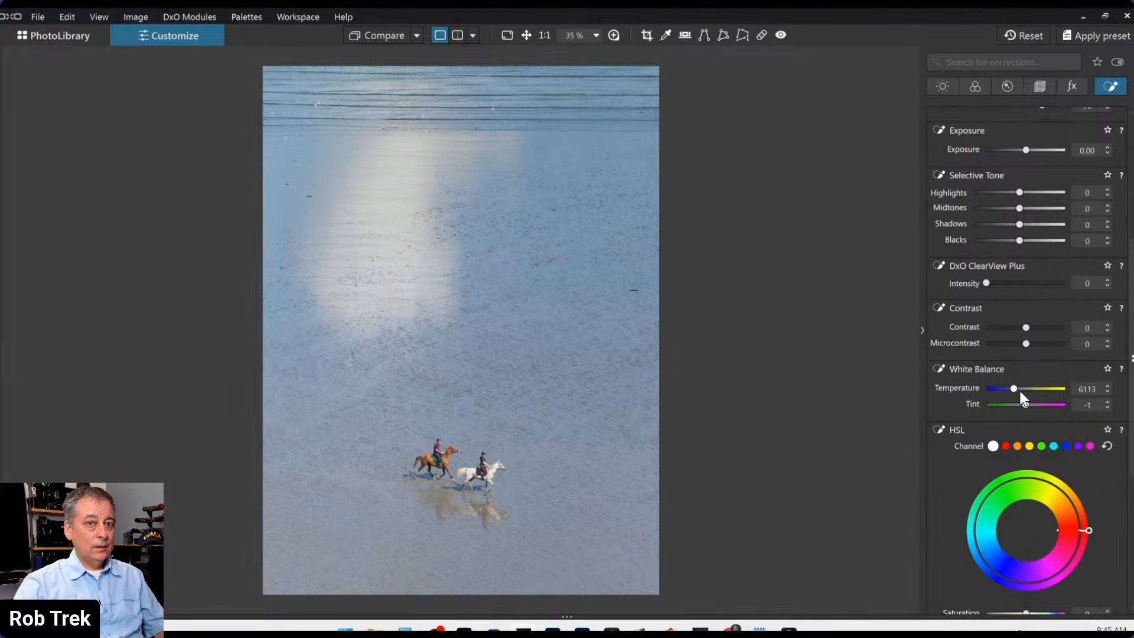
pyautogui.scroll(1, 1020, 392)
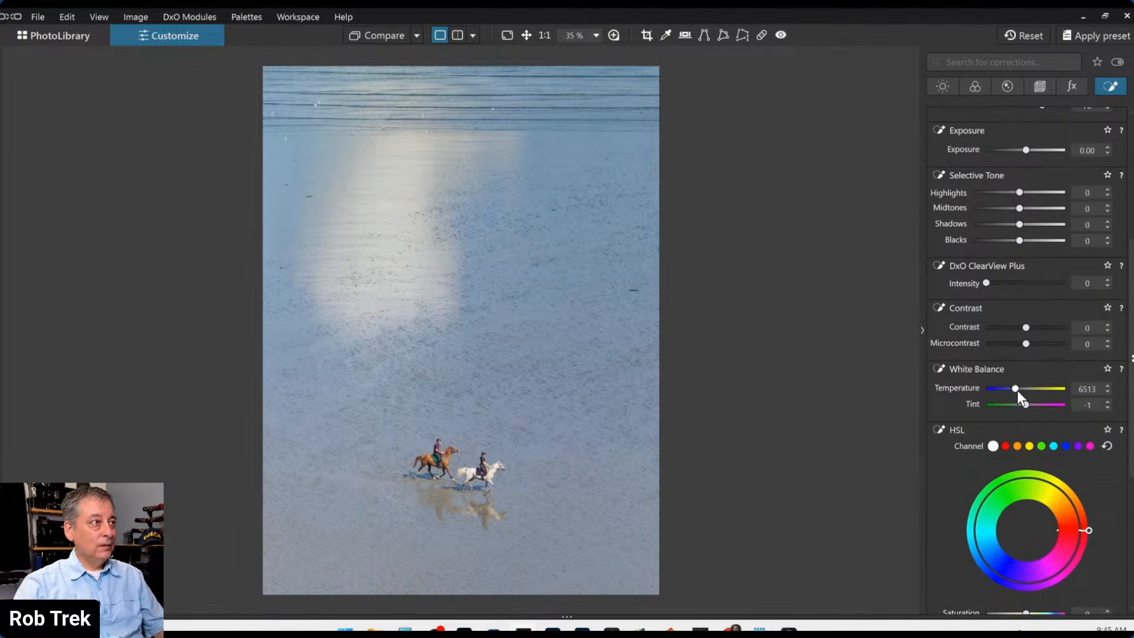
pyautogui.click(1016, 390)
# - Set the second mask's contrast to 15, microcontrast to 36 and highlights to -23
pyautogui.scroll(-2, 1020, 193)
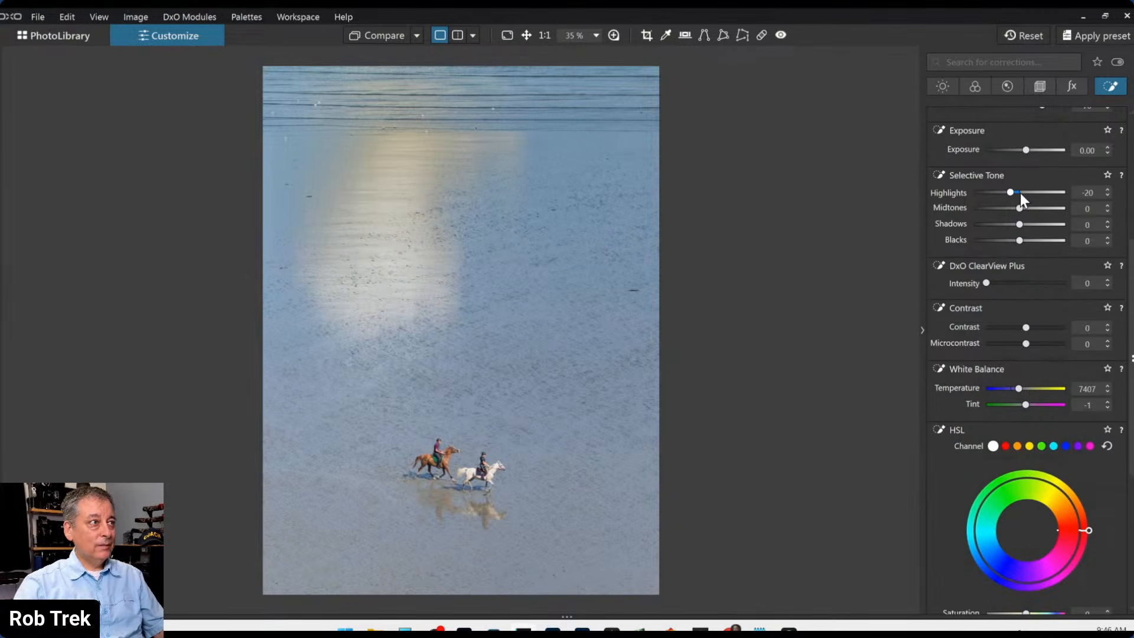
pyautogui.scroll(1, 1012, 193)
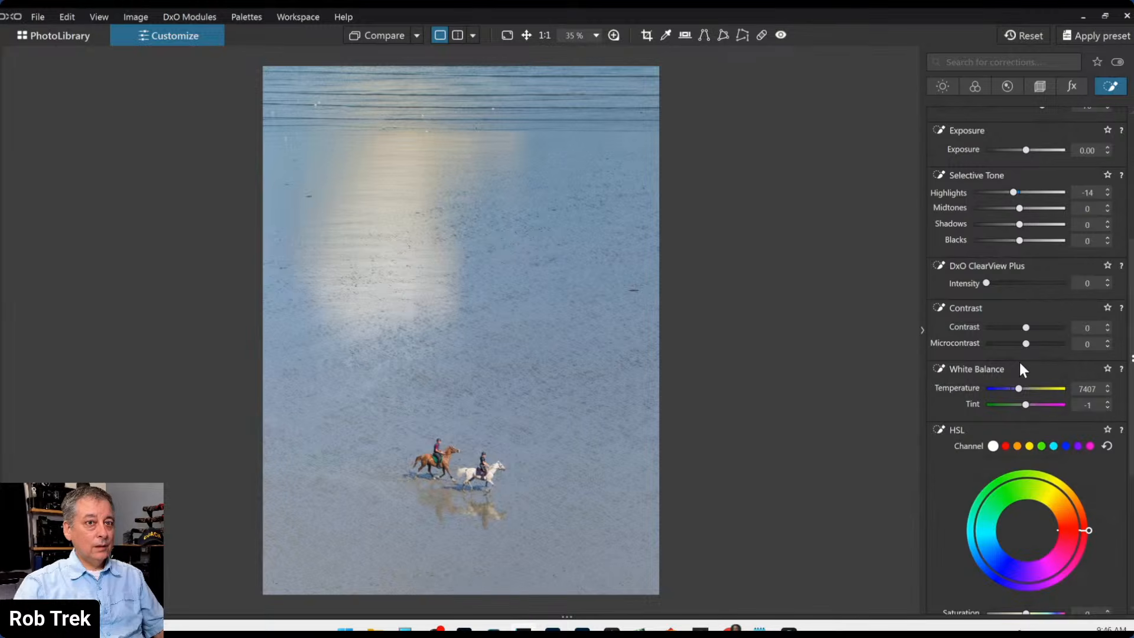
pyautogui.moveTo(1026, 344)
pyautogui.mouseDown()
pyautogui.moveTo(1039, 345)
pyautogui.moveTo(1031, 327)
pyautogui.mouseUp()
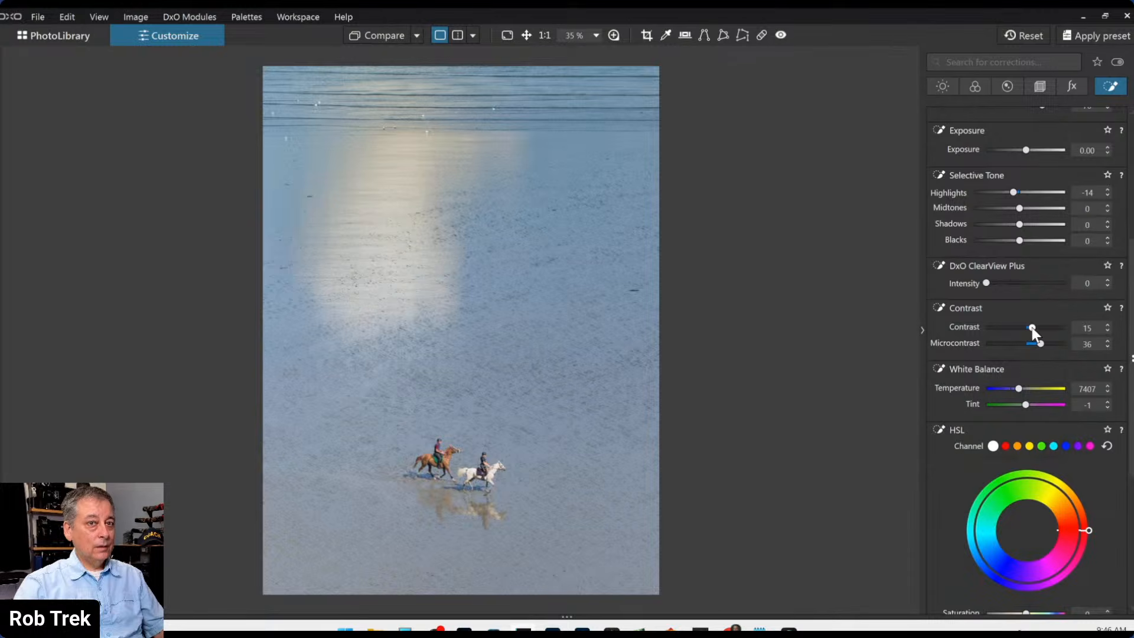
pyautogui.moveTo(1011, 194); pyautogui.dragTo(1015, 193)
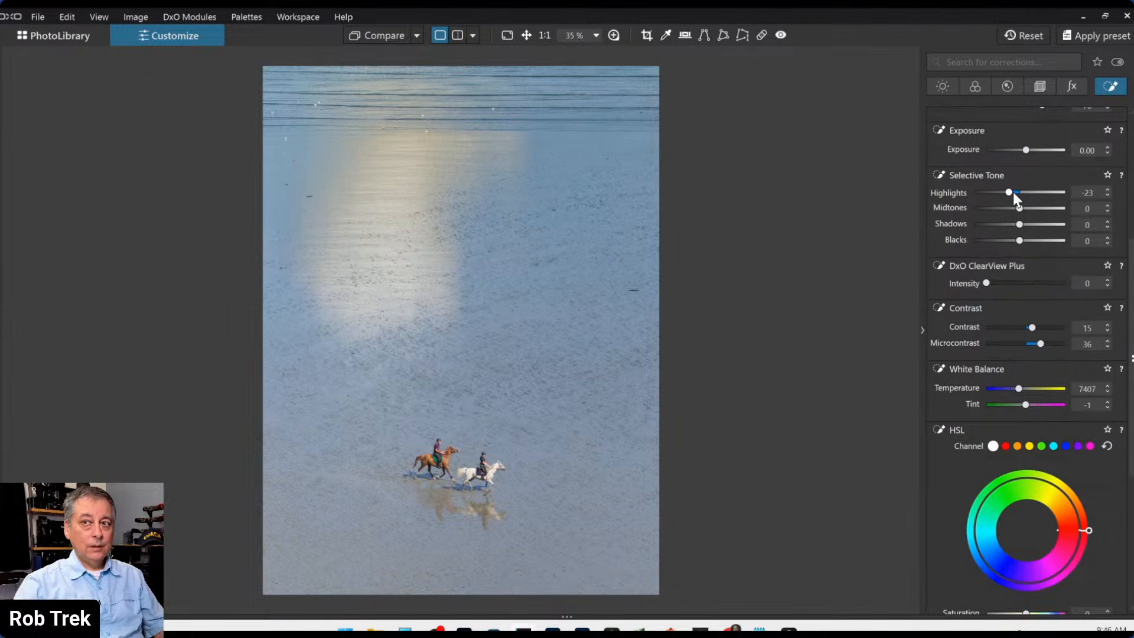
# - Extend the second mask's control line to the photo's lower edge and compare the result with the unedited version
pyautogui.moveTo(465, 385)
pyautogui.moveTo(466, 387); pyautogui.dragTo(465, 592)
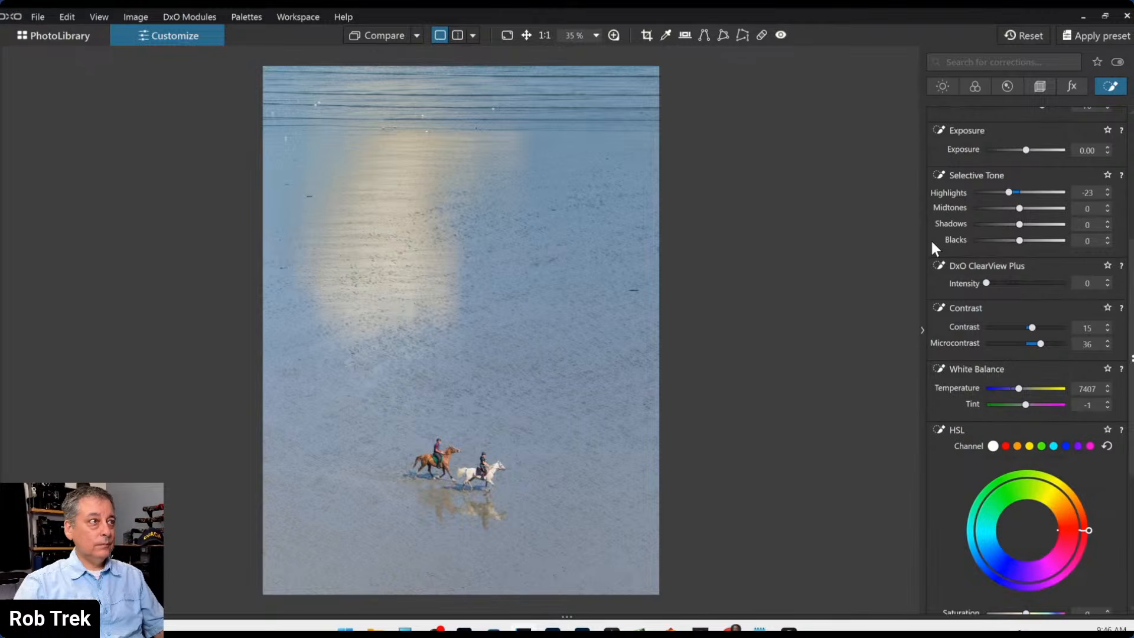
pyautogui.click(350, 40)
pyautogui.click(348, 40)
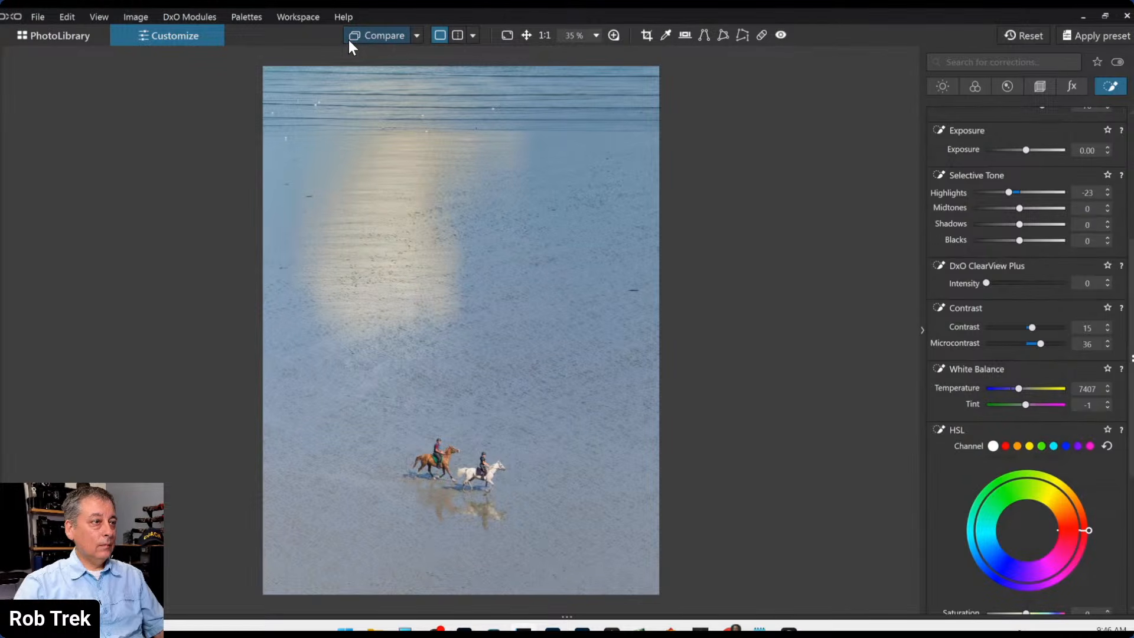
# - Compare the photo with its unedited version again
pyautogui.click(348, 40)
pyautogui.click(348, 40)
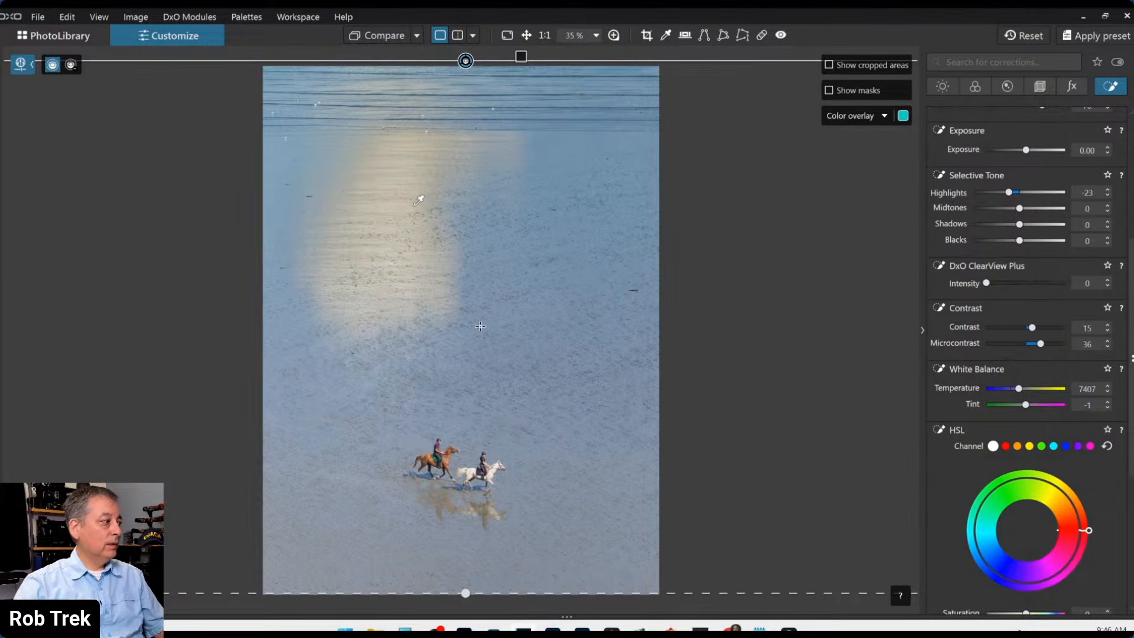
pyautogui.press('Escape')
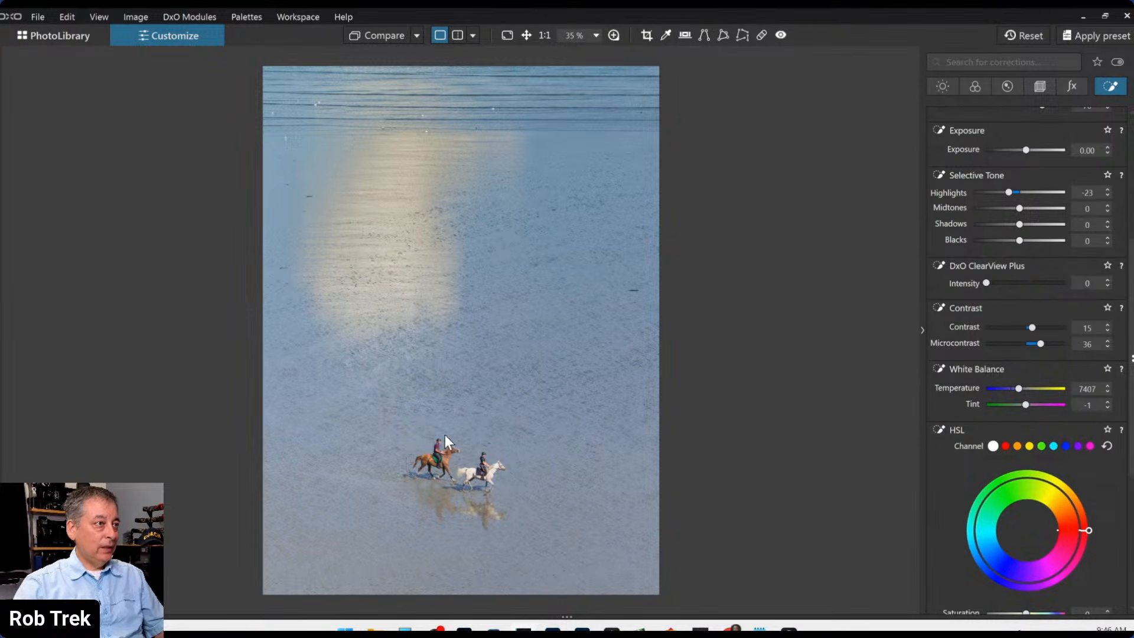
# - Create a third mask with control points on the reflections of the brown and the white horse
pyautogui.click(438, 497)
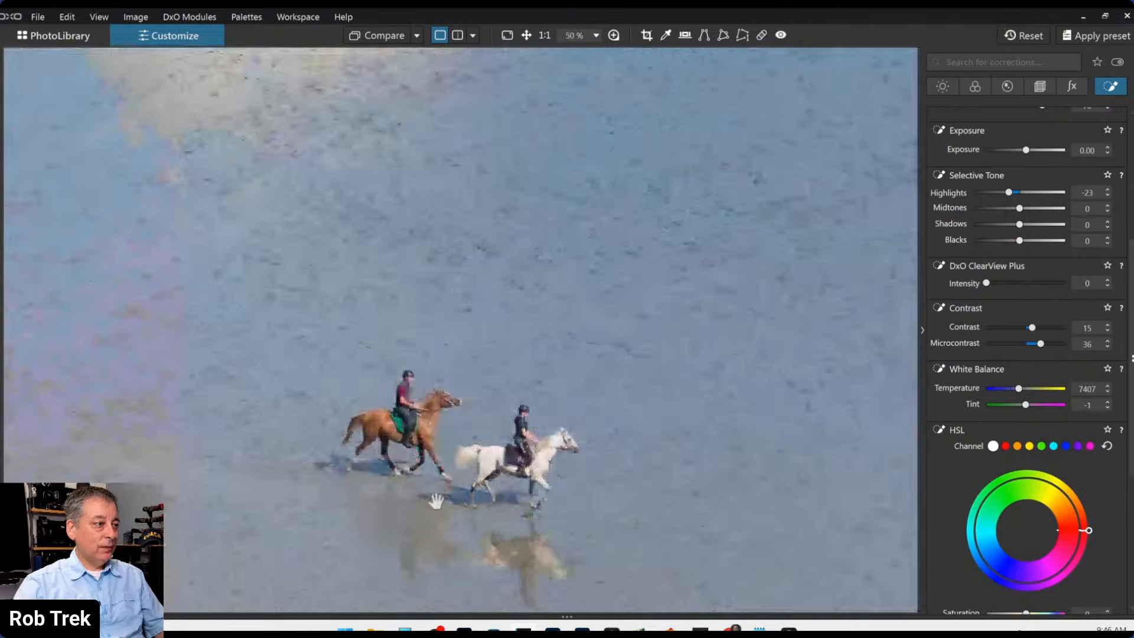
pyautogui.scroll(-3, 630, 254)
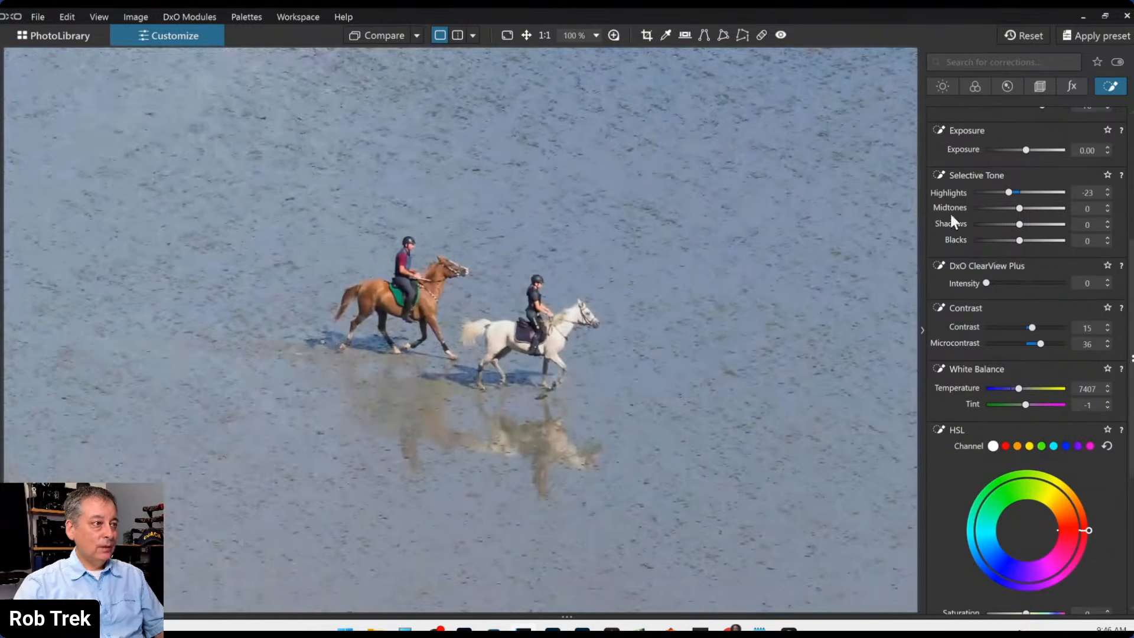
pyautogui.scroll(5, 1032, 313)
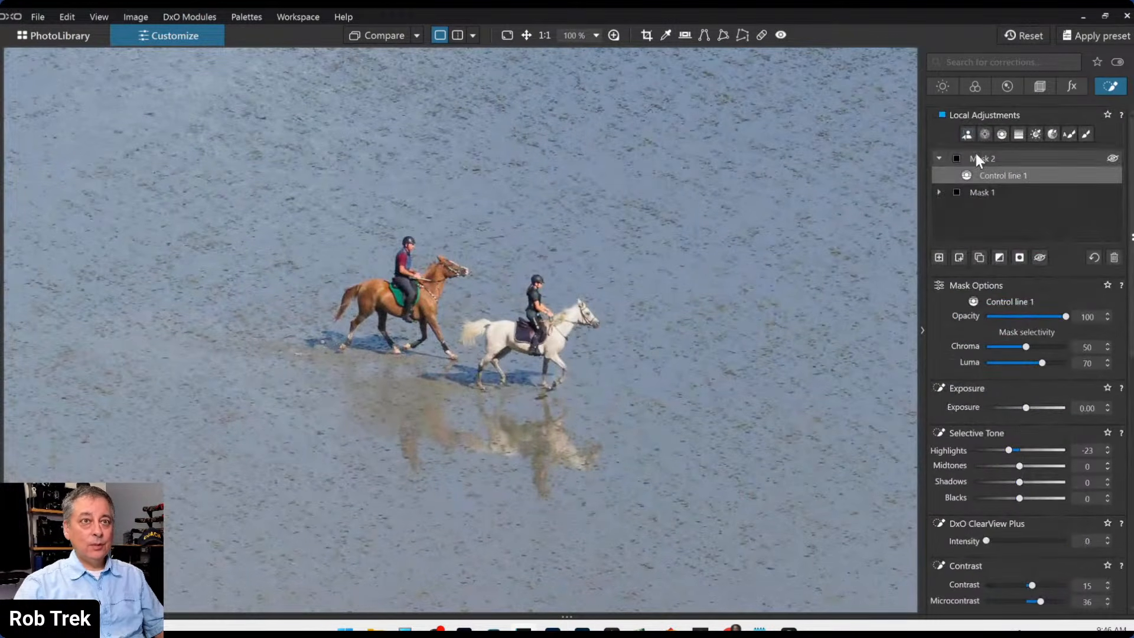
pyautogui.click(983, 135)
pyautogui.click(938, 259)
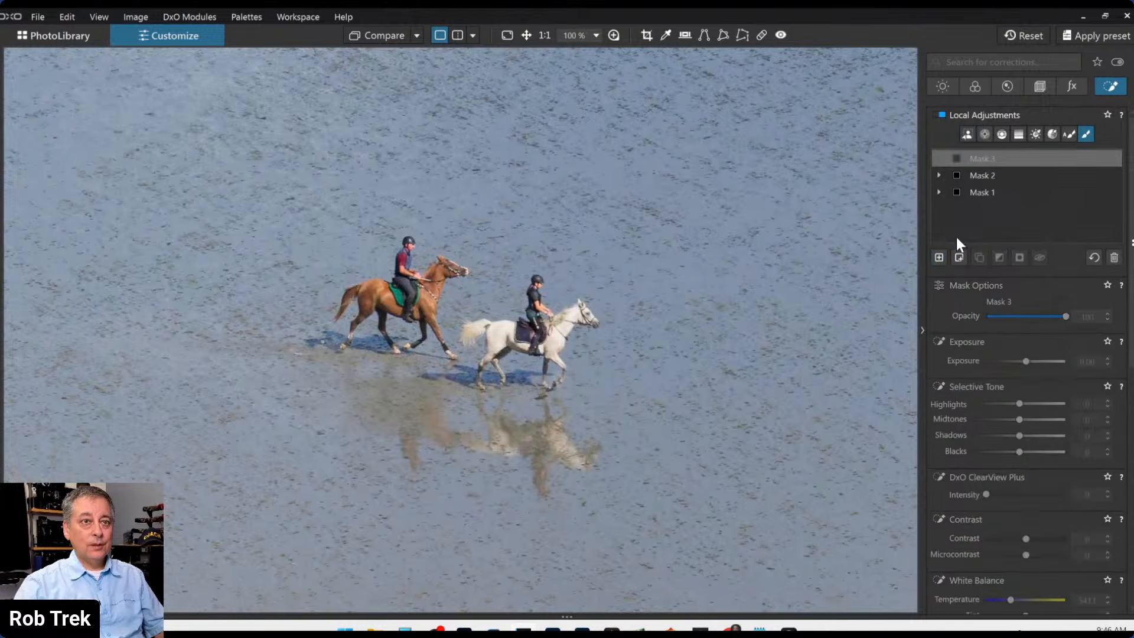
pyautogui.click(986, 134)
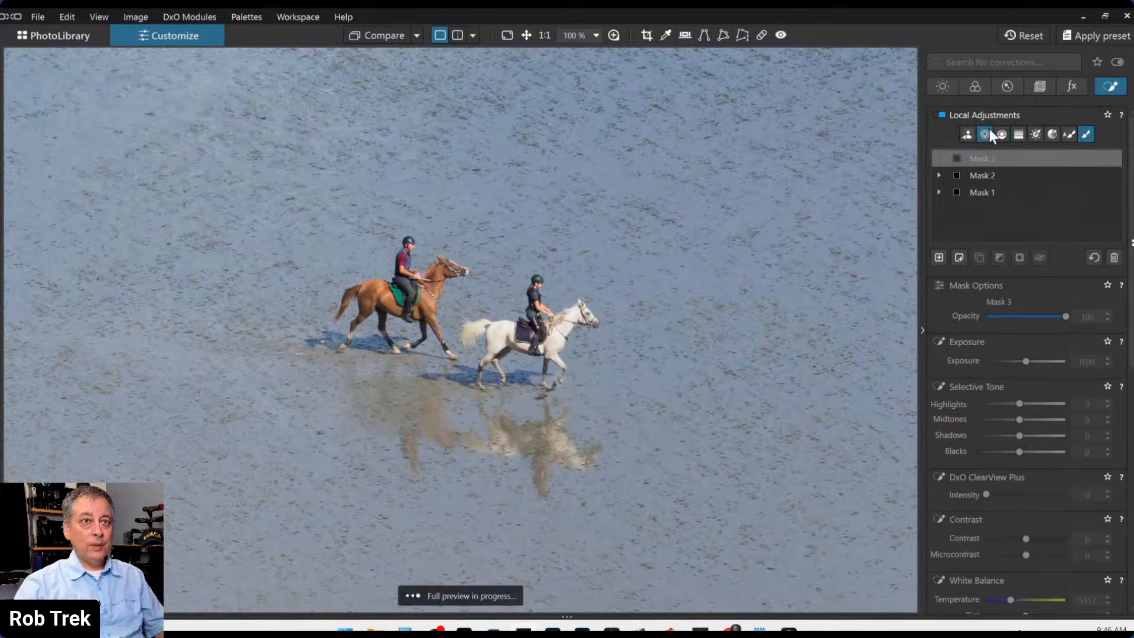
pyautogui.click(428, 409)
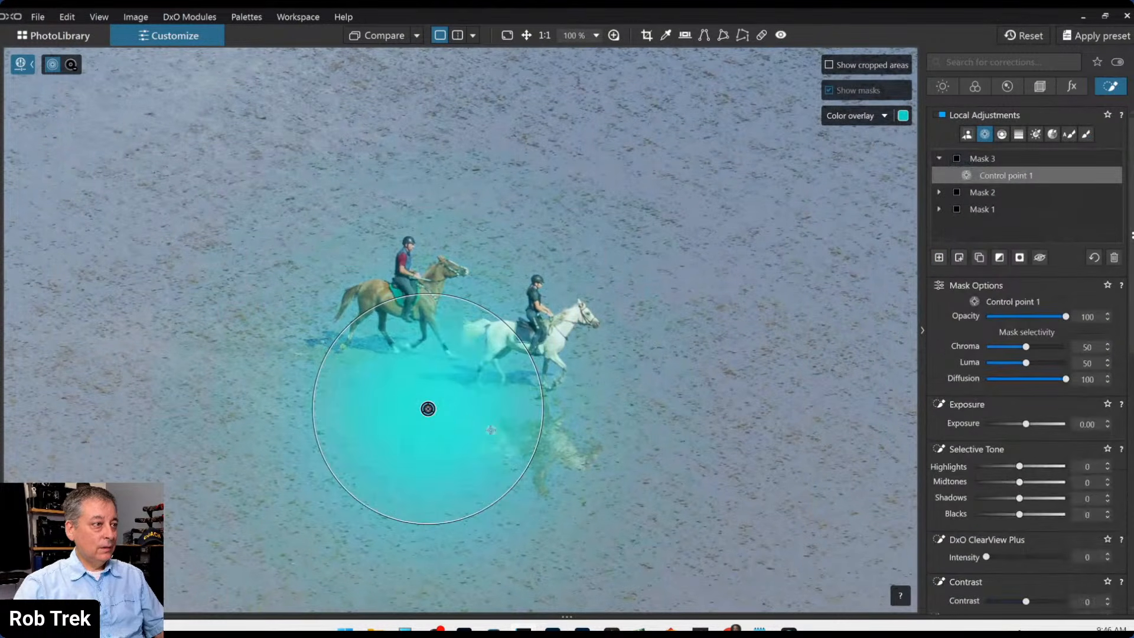
pyautogui.click(554, 438)
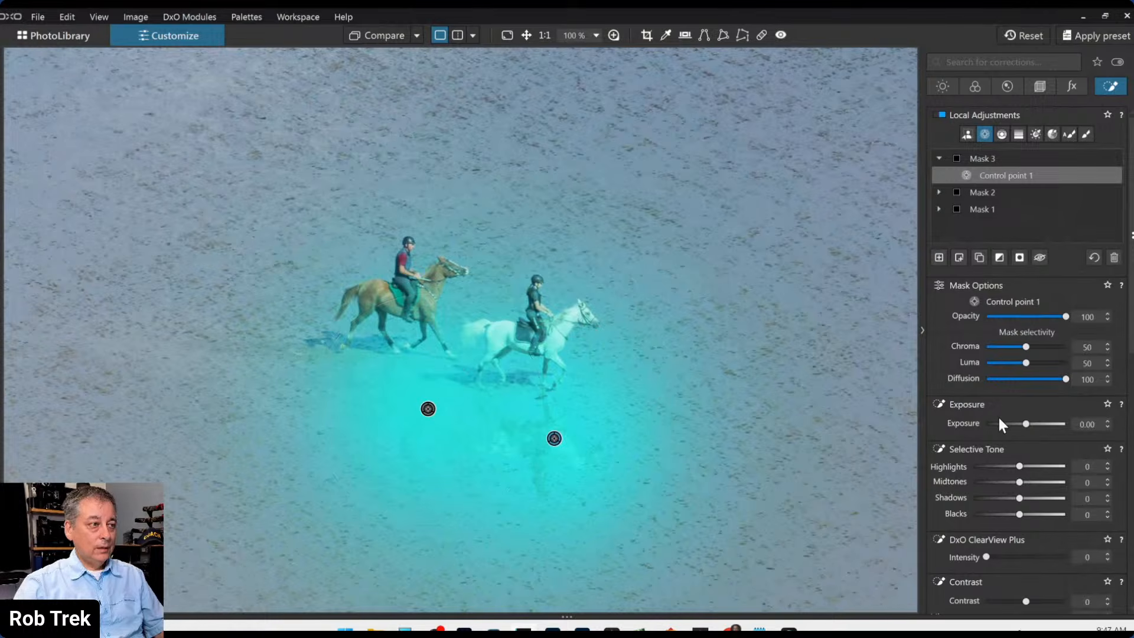
# - Set the third mask's ClearView Plus intensity to 34, blacks to -22, highlights to 22 and midtones to 8
pyautogui.scroll(-1, 1013, 484)
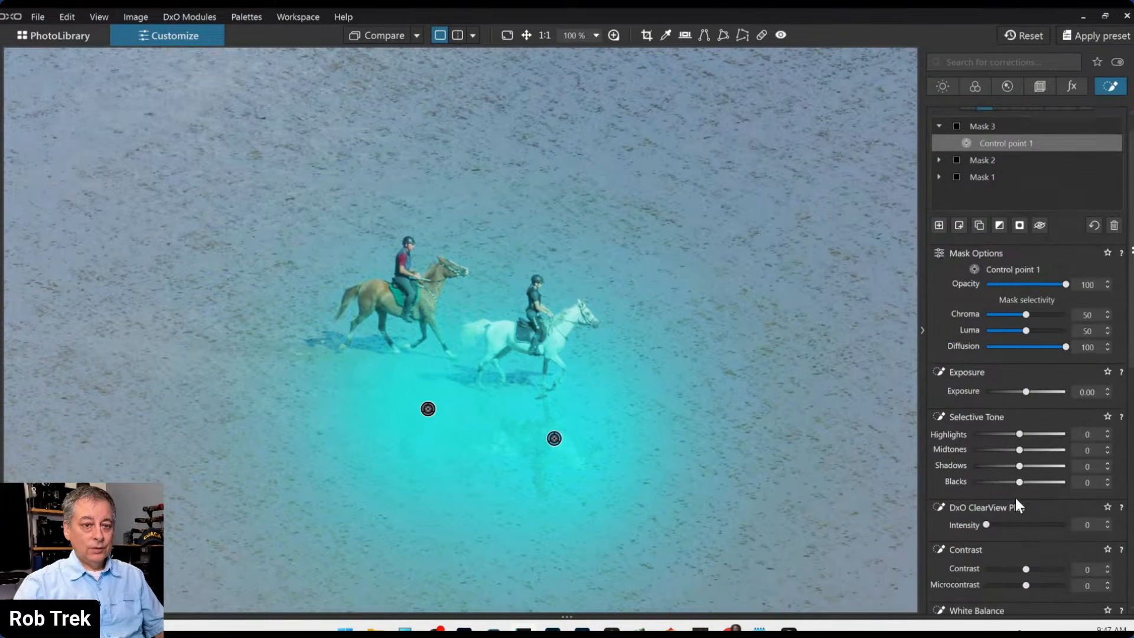
pyautogui.click(1026, 524)
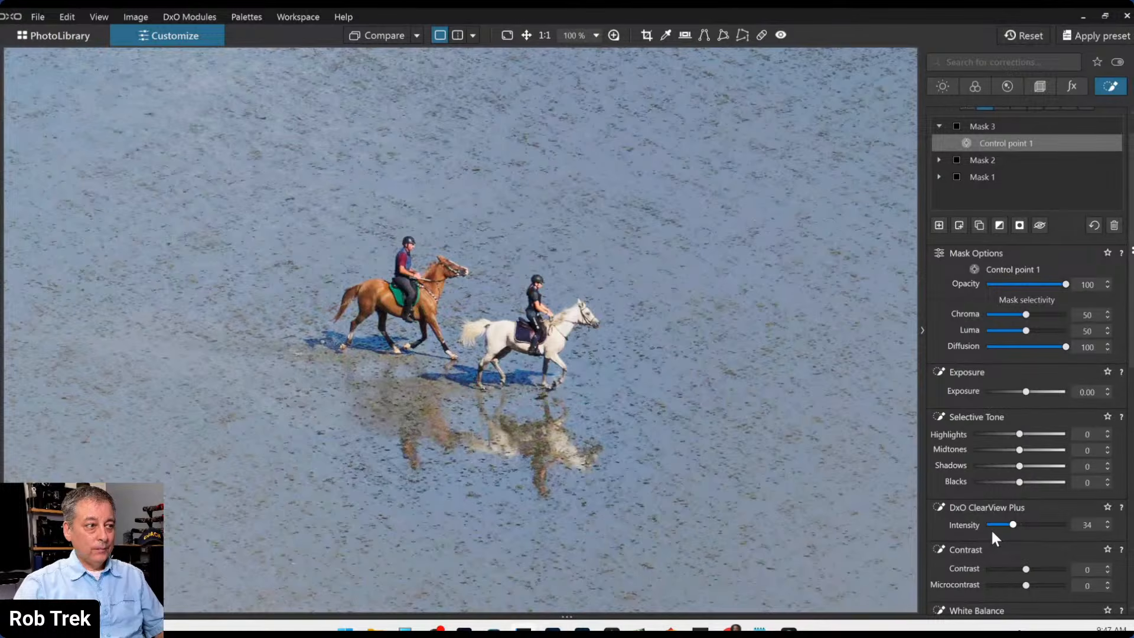
pyautogui.moveTo(1018, 482); pyautogui.dragTo(1009, 481)
pyautogui.moveTo(1018, 433)
pyautogui.mouseDown()
pyautogui.moveTo(1029, 434)
pyautogui.moveTo(1023, 450)
pyautogui.mouseUp()
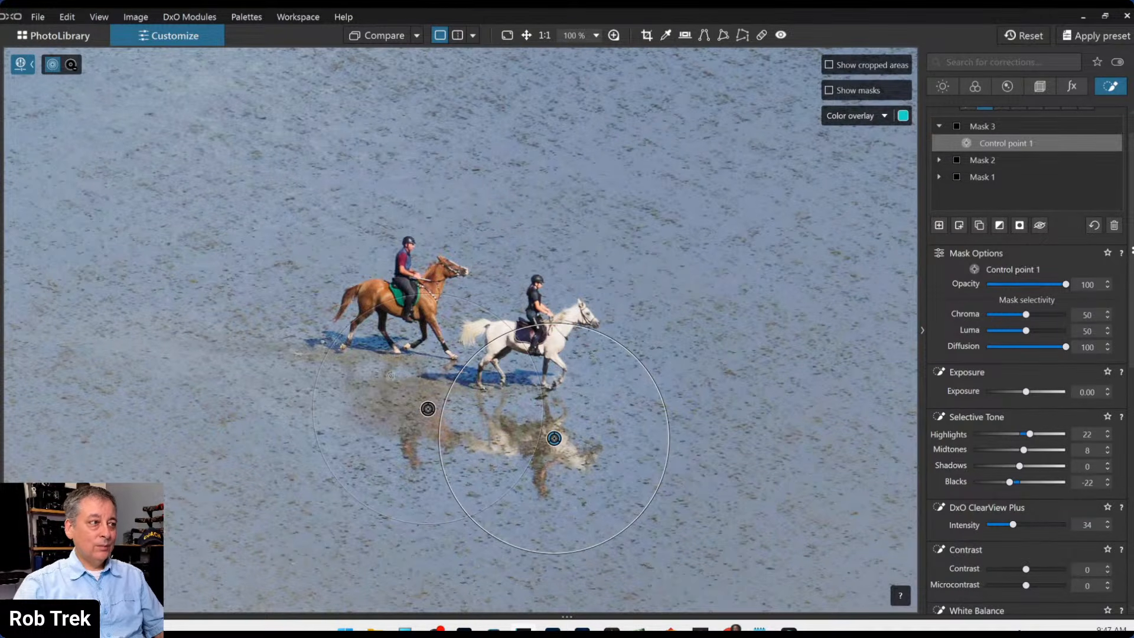
# - Add a control point on the wet sand just below the brown horse and enlarge the areas of all three control points
pyautogui.click(354, 377)
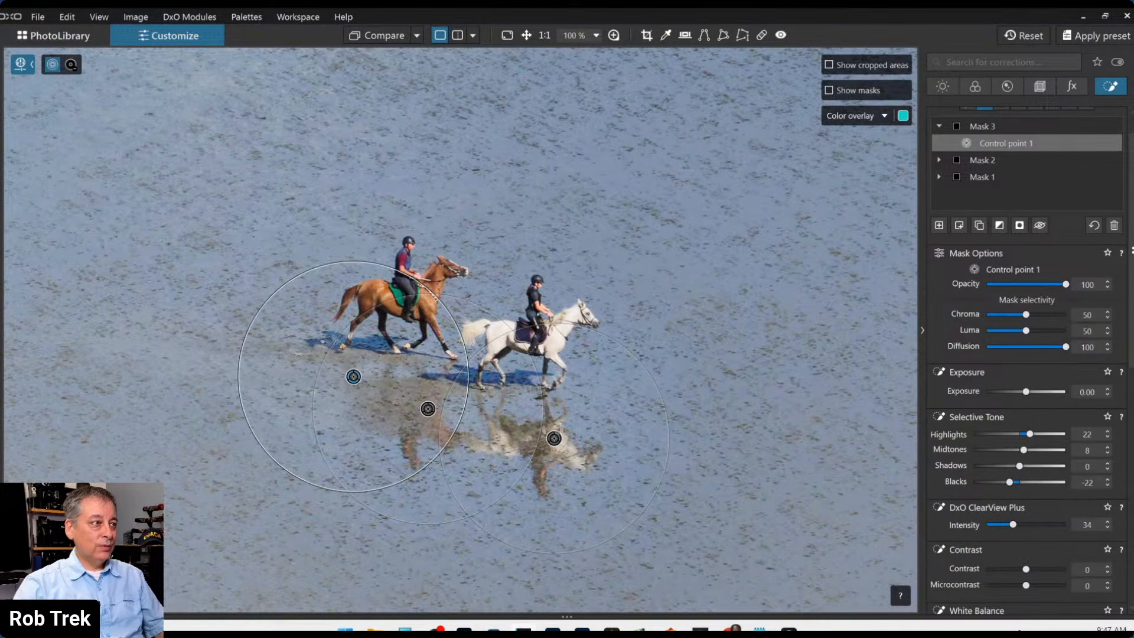
pyautogui.scroll(-4, 552, 426)
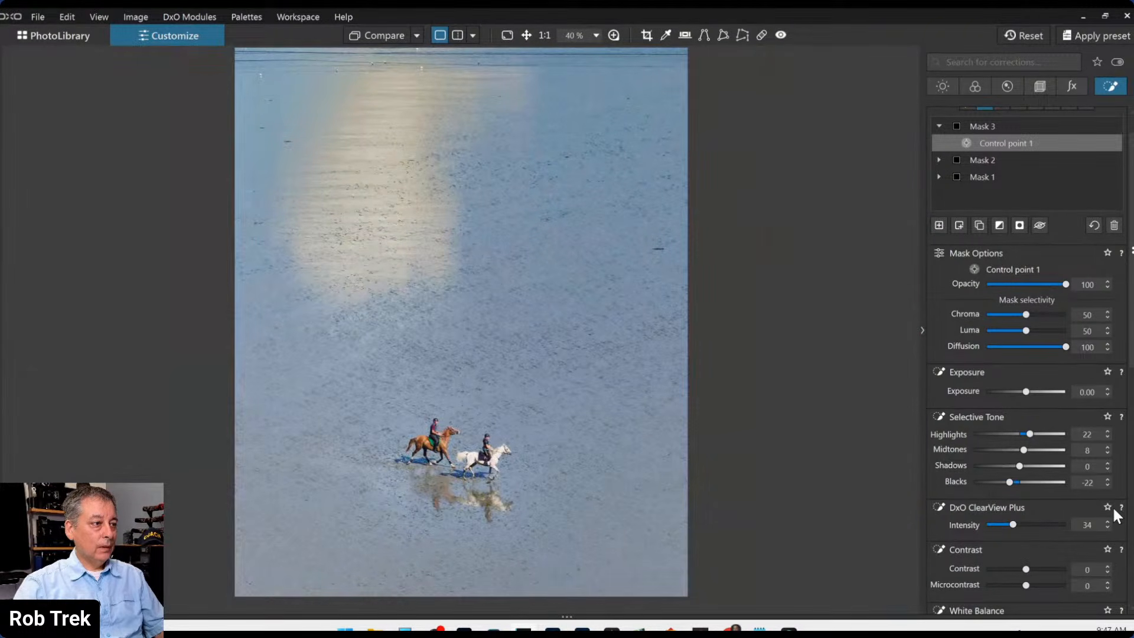
pyautogui.moveTo(518, 538); pyautogui.dragTo(528, 554)
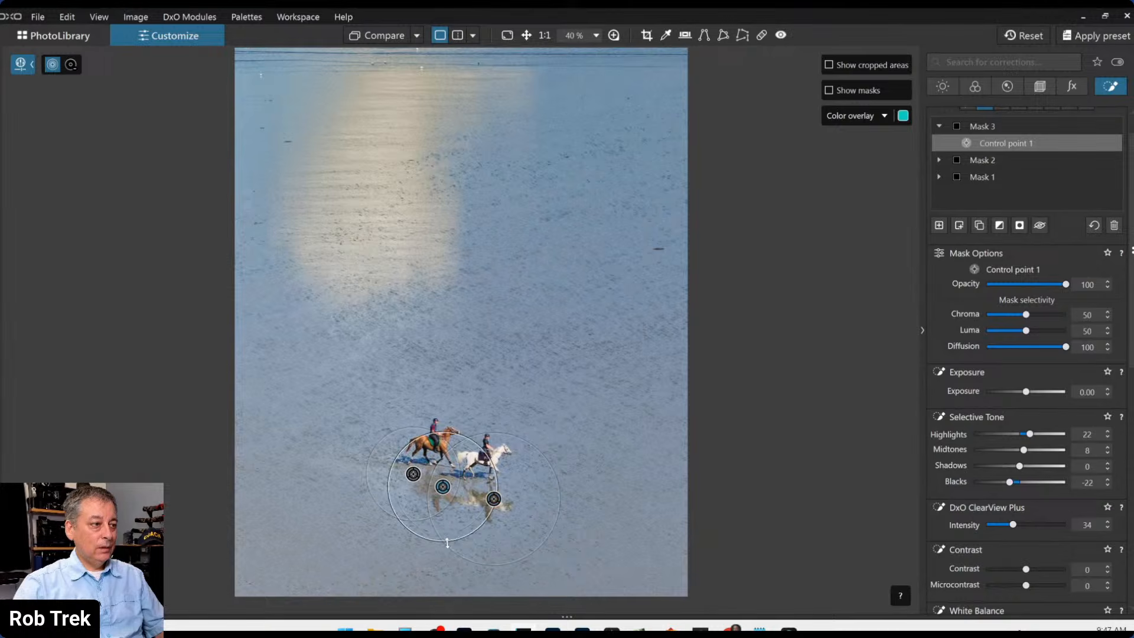
pyautogui.moveTo(410, 522); pyautogui.dragTo(354, 597)
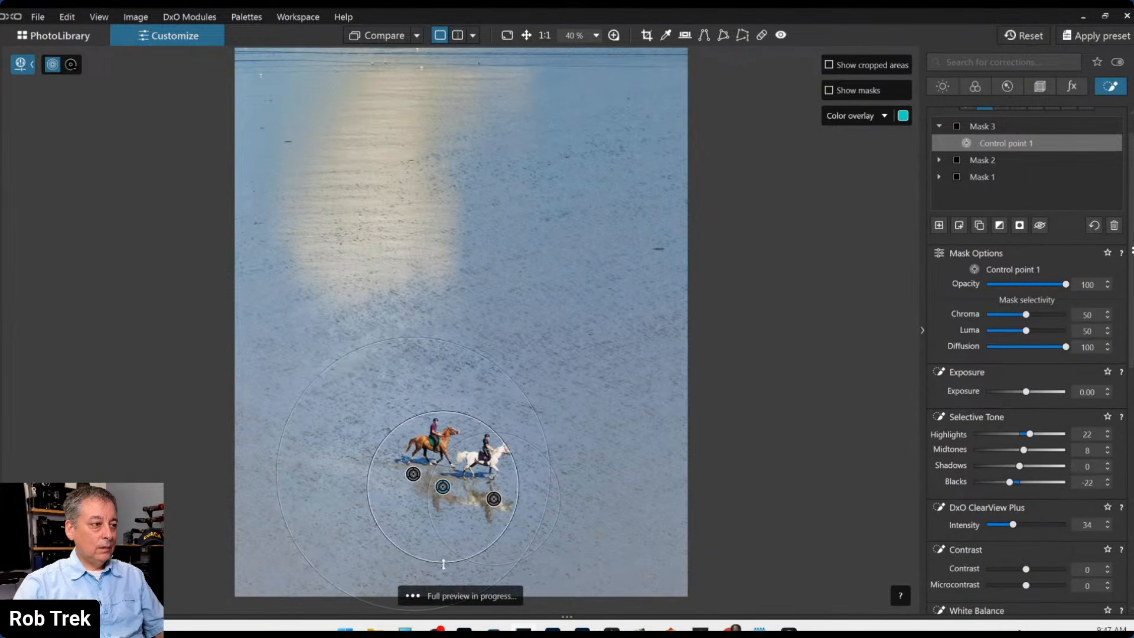
pyautogui.moveTo(444, 560); pyautogui.dragTo(445, 581)
pyautogui.moveTo(546, 540); pyautogui.dragTo(591, 575)
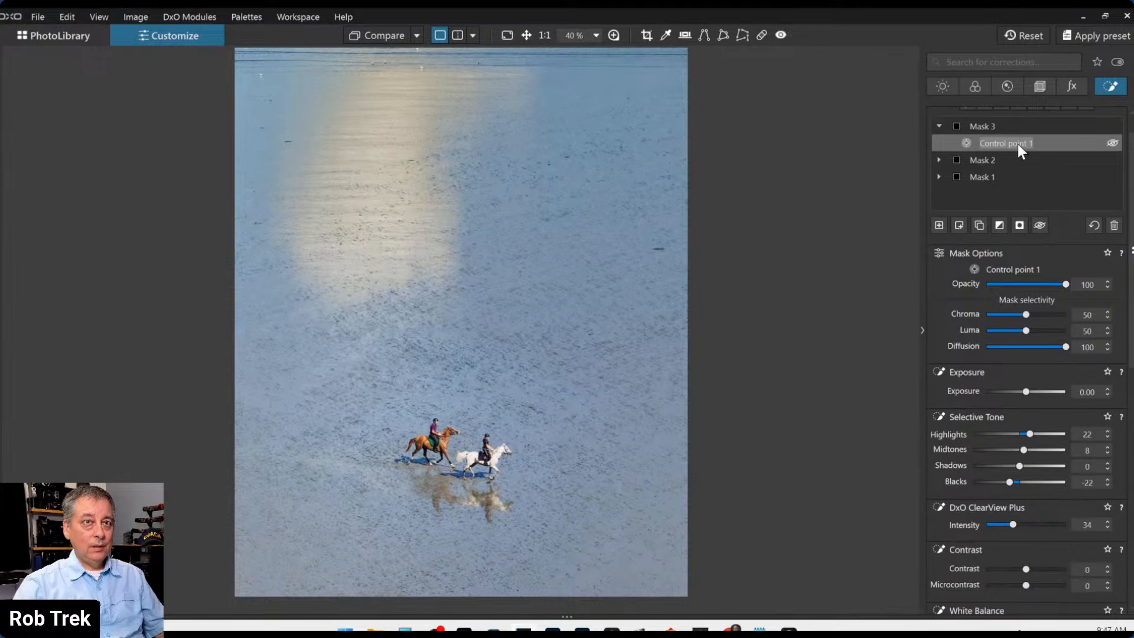
# - Set the third mask's vibrancy to 40
pyautogui.scroll(-1, 974, 464)
pyautogui.scroll(-4, 973, 460)
pyautogui.scroll(-2, 975, 470)
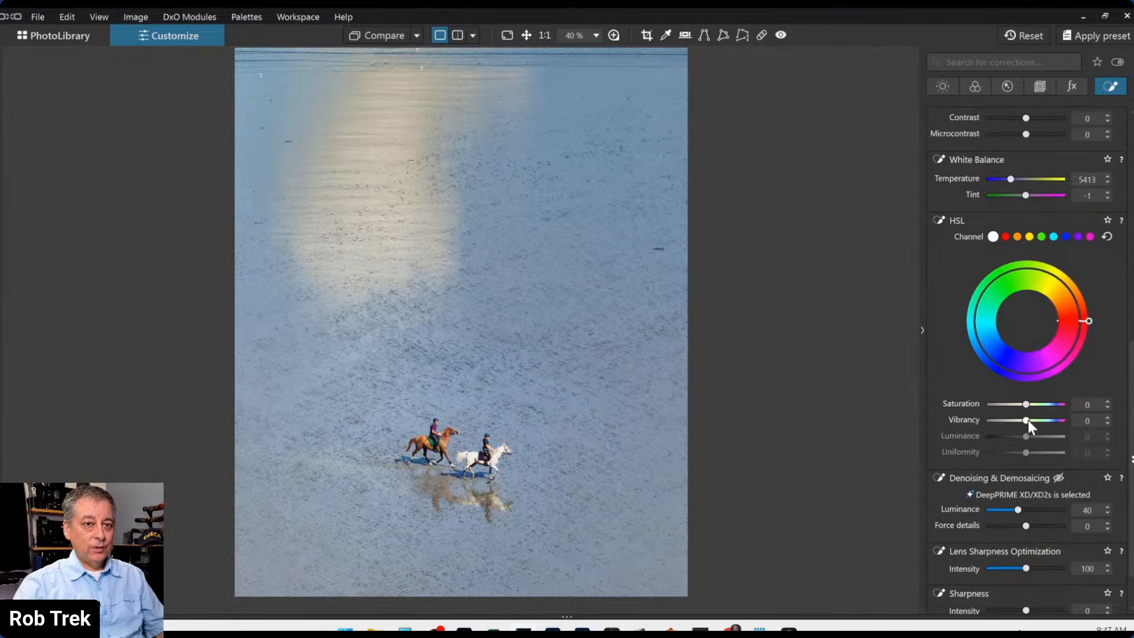
pyautogui.scroll(5, 1027, 420)
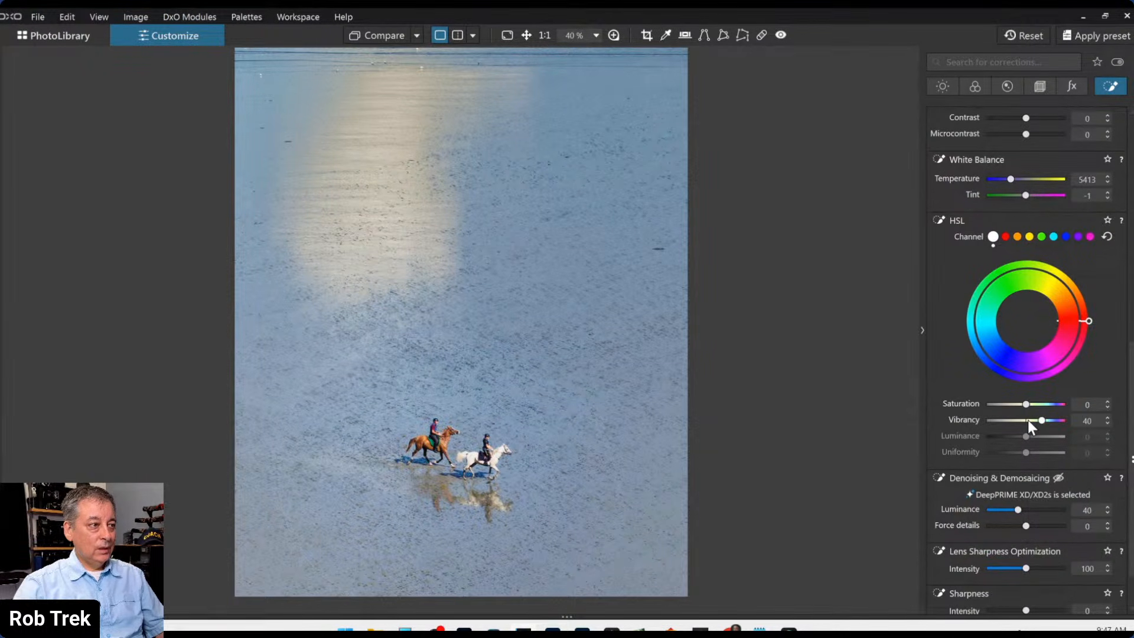
pyautogui.scroll(-1, 774, 405)
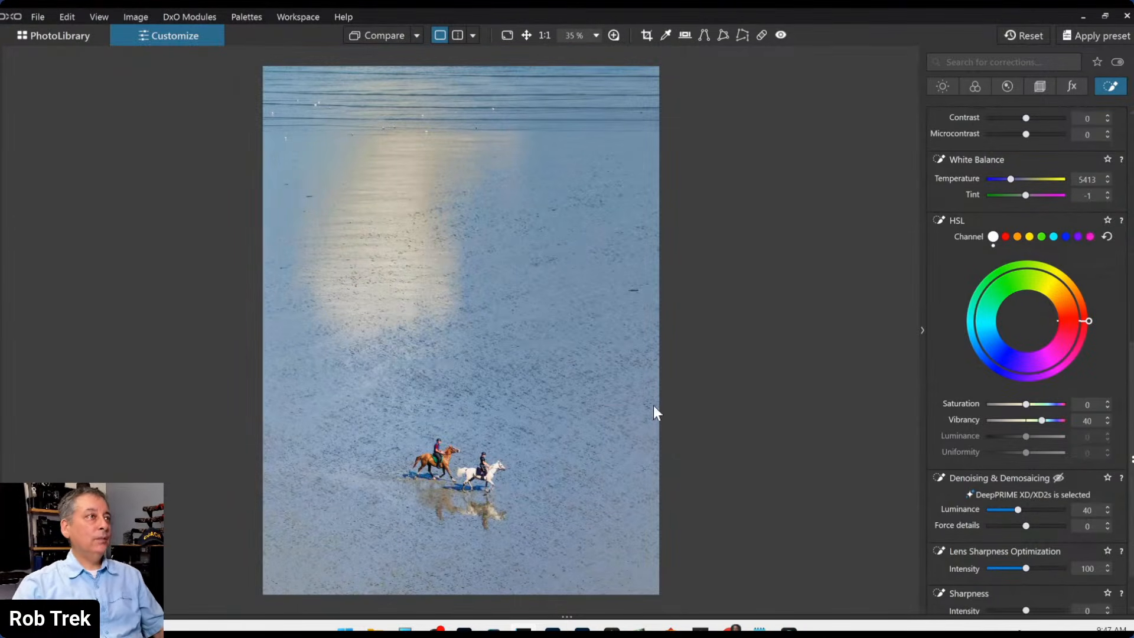
# - Turn off resizing in the disk export options for the standard JPEG output and leave without exporting
pyautogui.rightClick(272, 69)
pyautogui.click(289, 80)
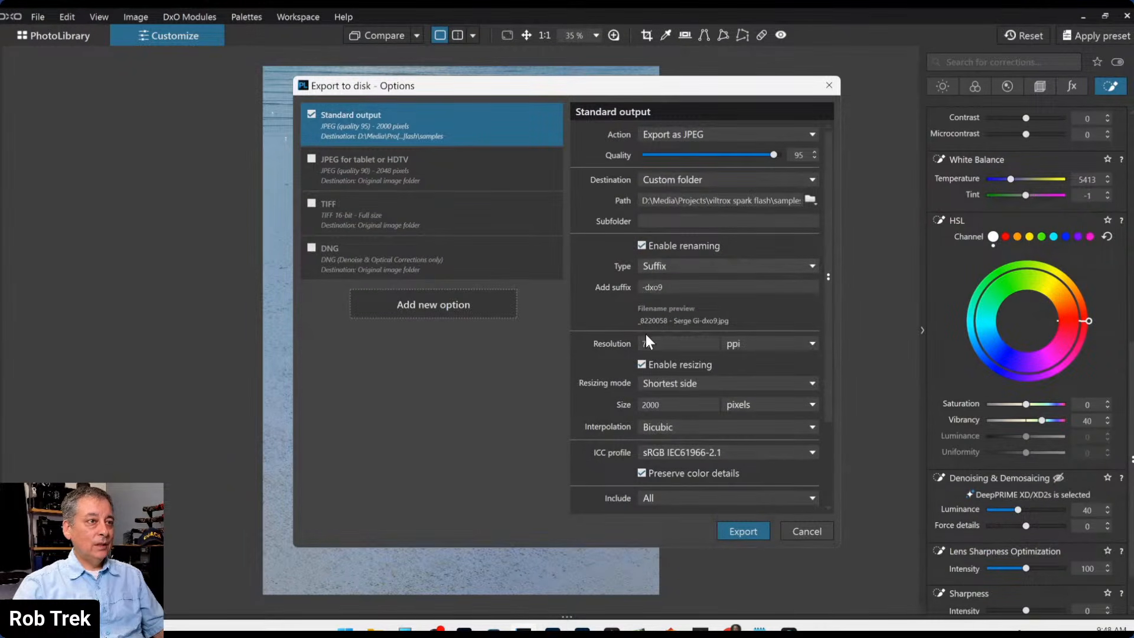
pyautogui.click(643, 365)
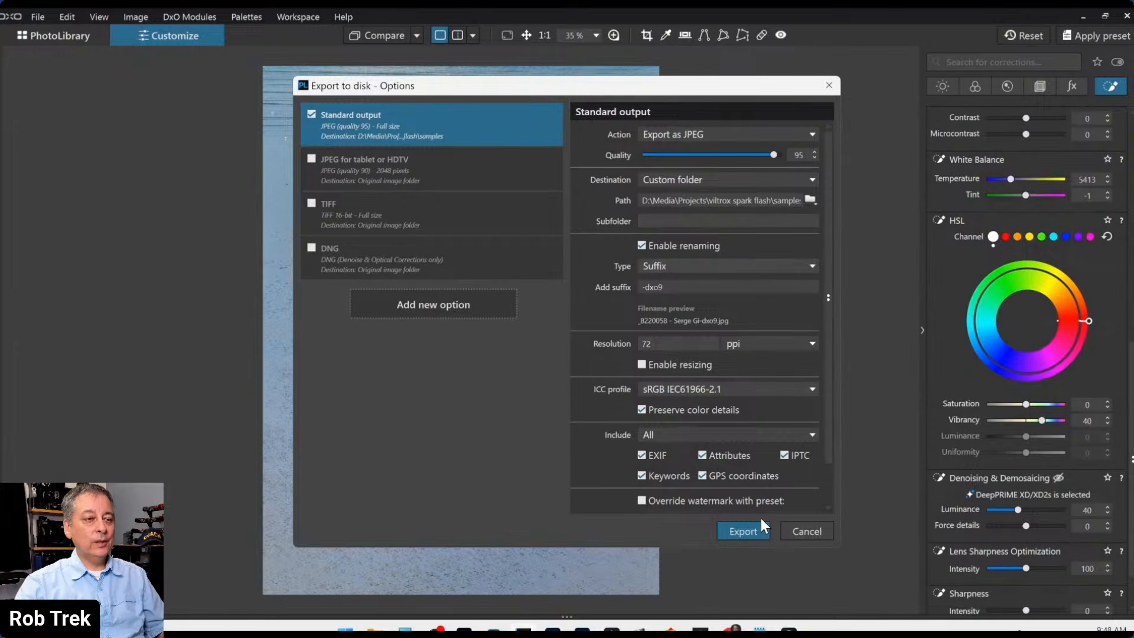
pyautogui.click(782, 529)
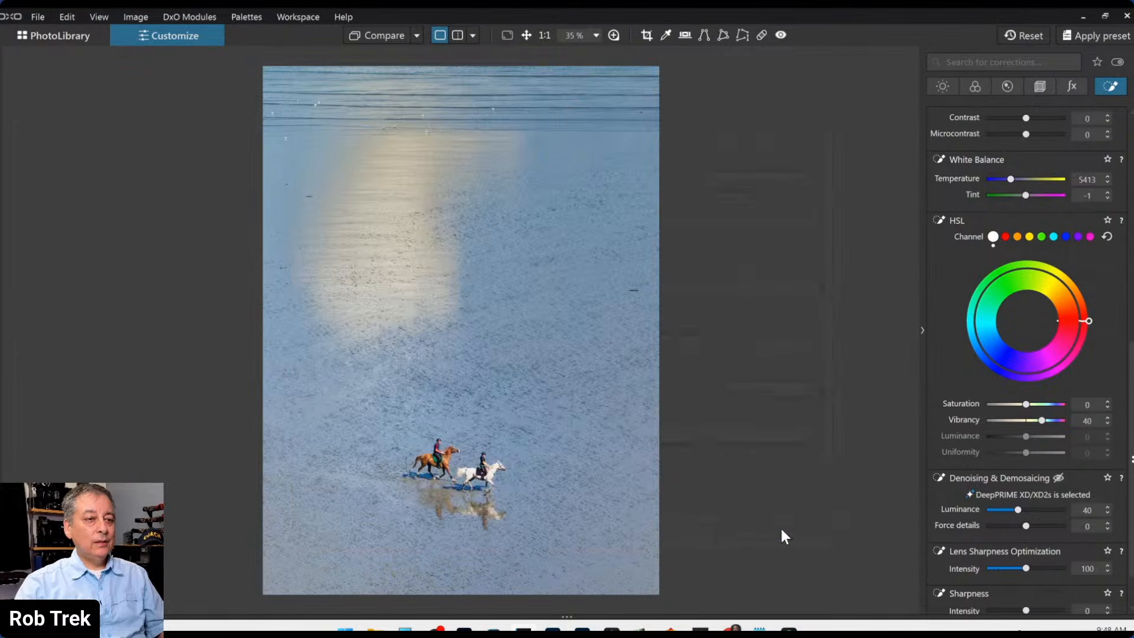
# - With the riders magnified in the loupe, set the third mask's lens sharpness optimization to 145 and sharpness to 12
pyautogui.click(613, 35)
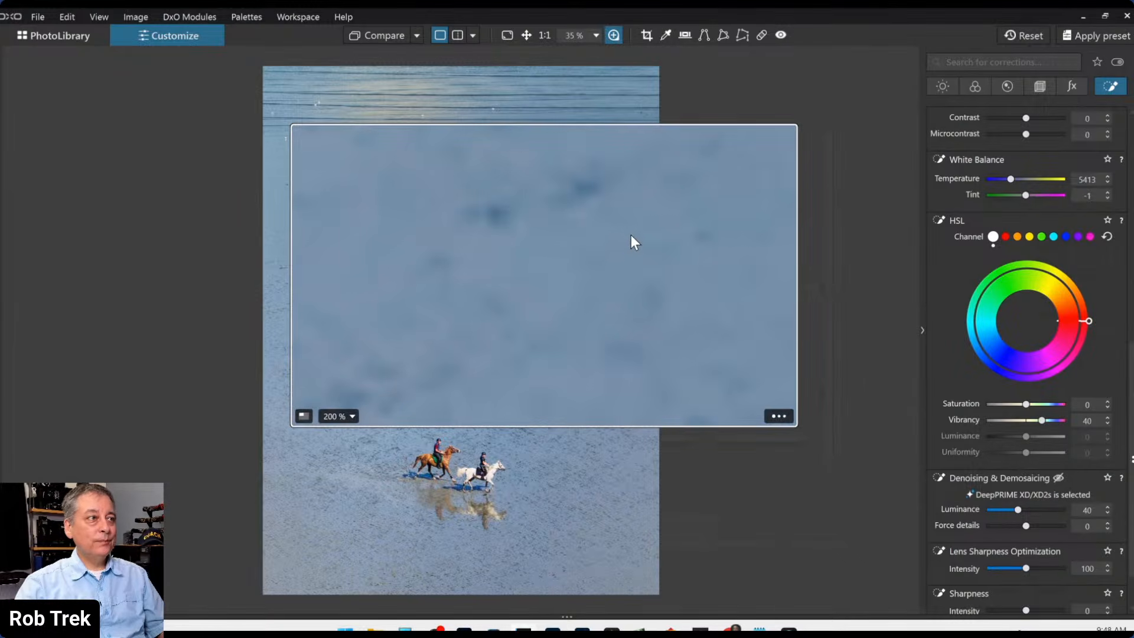
pyautogui.moveTo(636, 221); pyautogui.dragTo(590, 413)
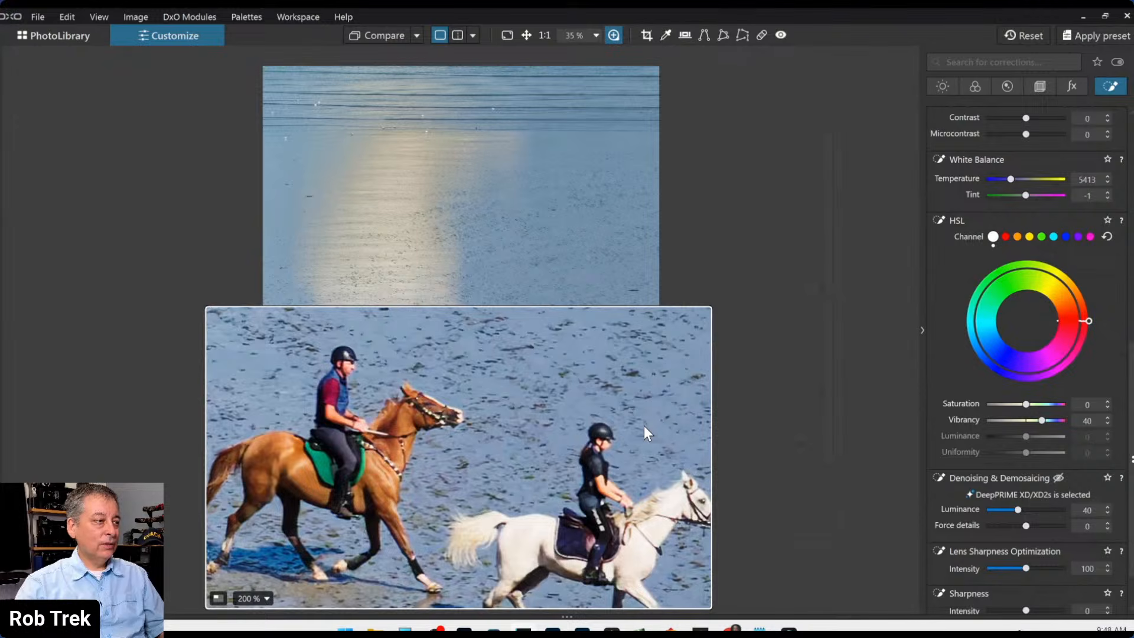
pyautogui.click(1015, 87)
pyautogui.click(1015, 87)
pyautogui.scroll(2, 990, 251)
pyautogui.scroll(4, 991, 252)
pyautogui.scroll(-3, 993, 254)
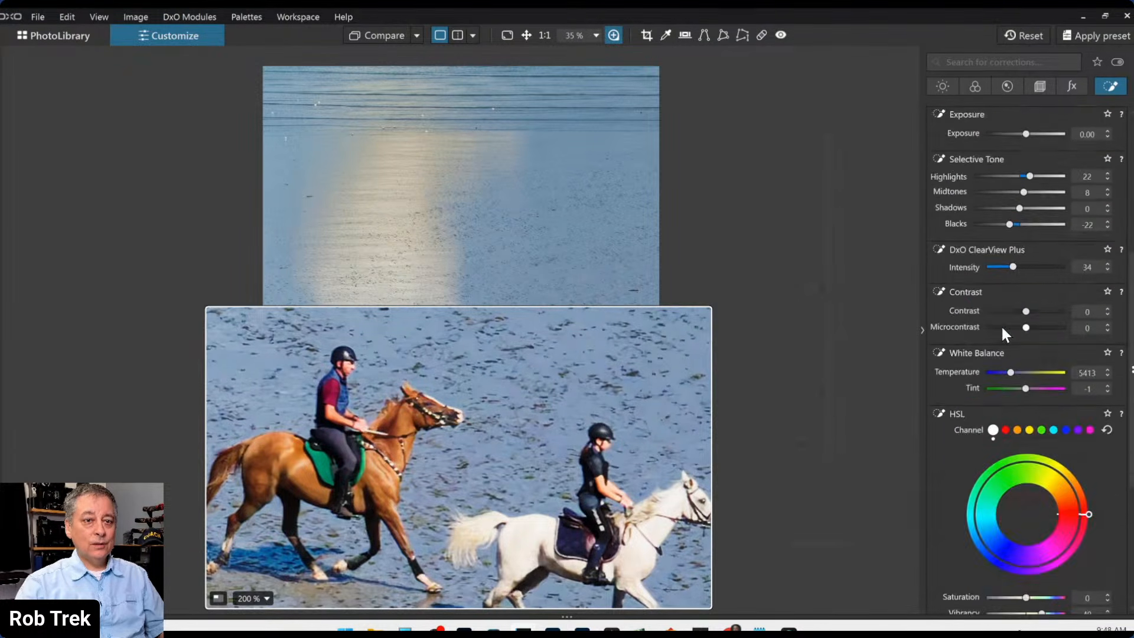
pyautogui.scroll(-4, 1002, 328)
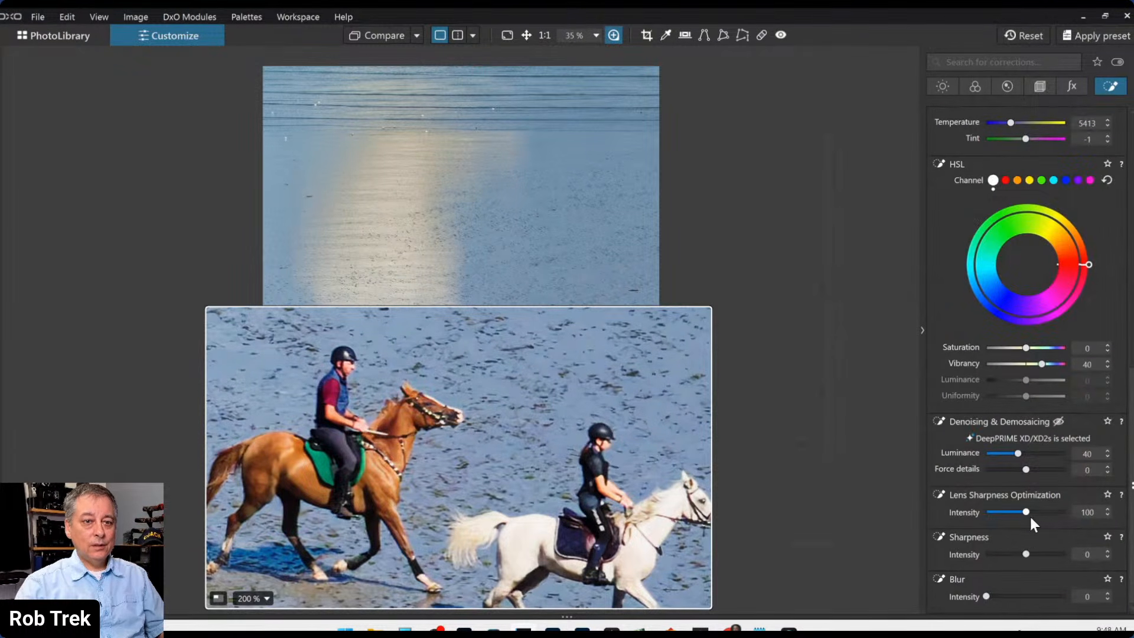
pyautogui.moveTo(1027, 512); pyautogui.dragTo(1039, 513)
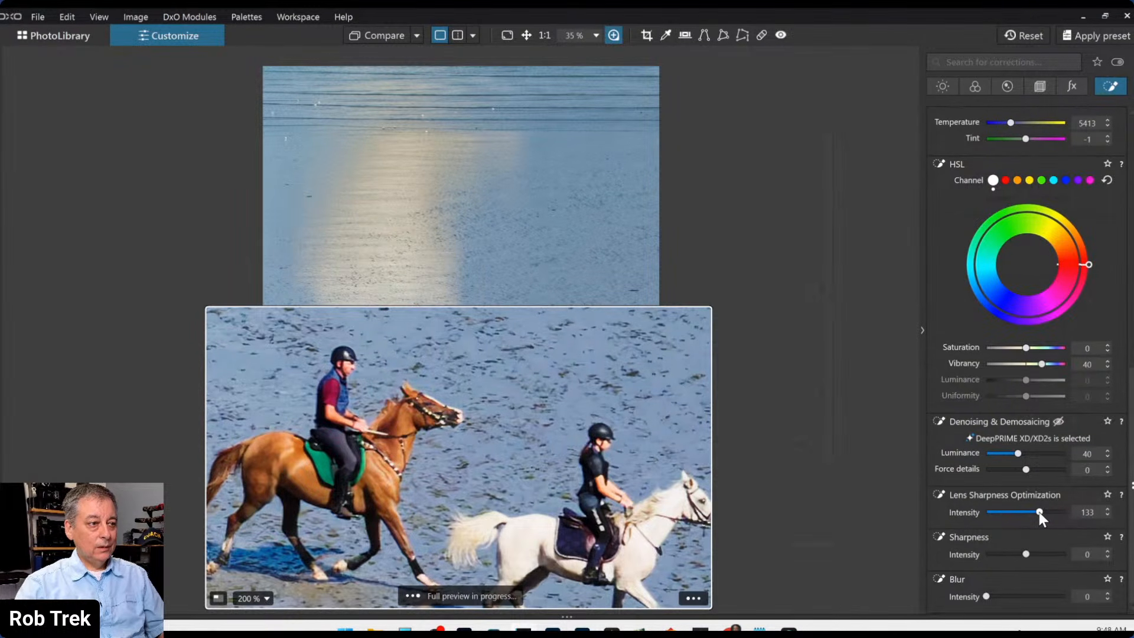
pyautogui.moveTo(1040, 512); pyautogui.dragTo(1043, 512)
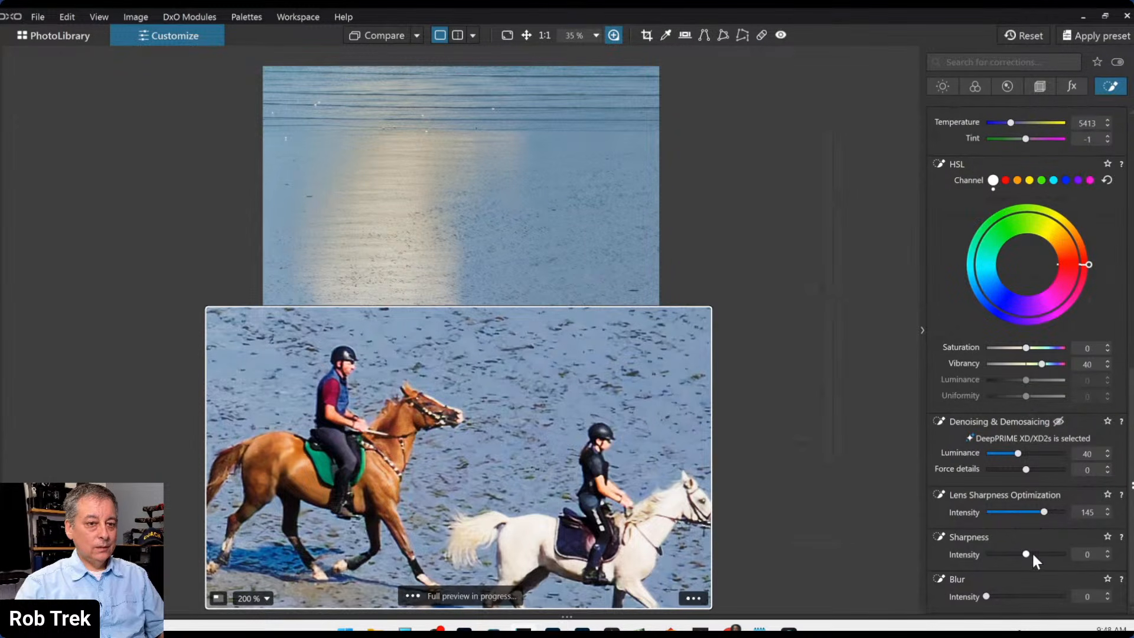
pyautogui.moveTo(1025, 553); pyautogui.dragTo(1030, 553)
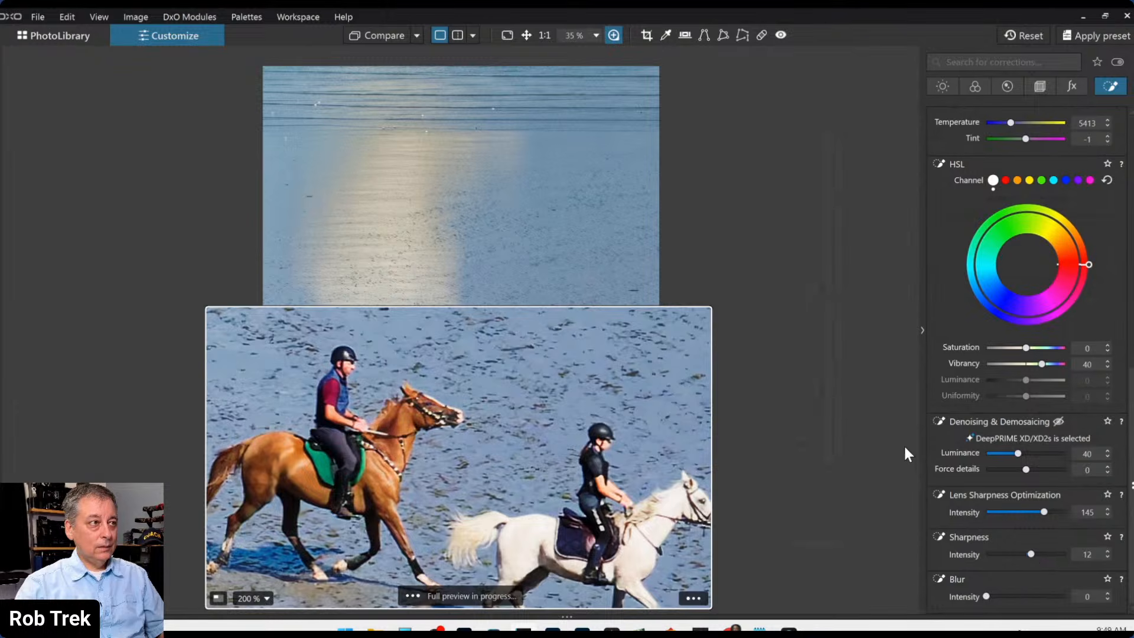
pyautogui.click(613, 39)
# - Export the photo to disk as a full-size JPEG at quality 95 with the sRGB IEC61966-2.1 profile
pyautogui.rightClick(630, 377)
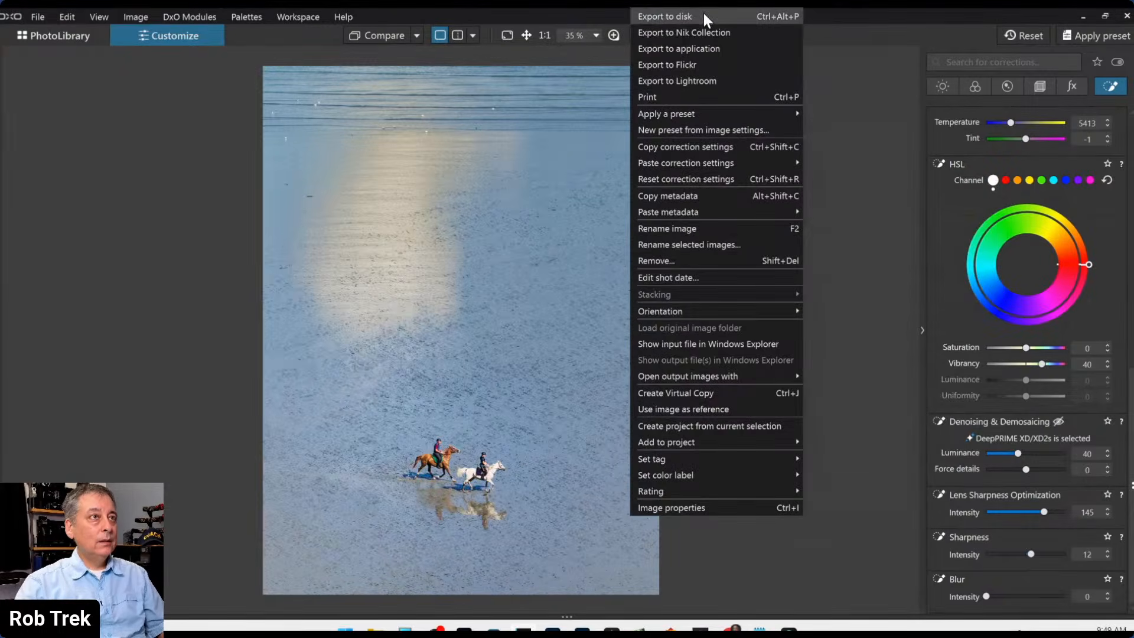
pyautogui.click(703, 13)
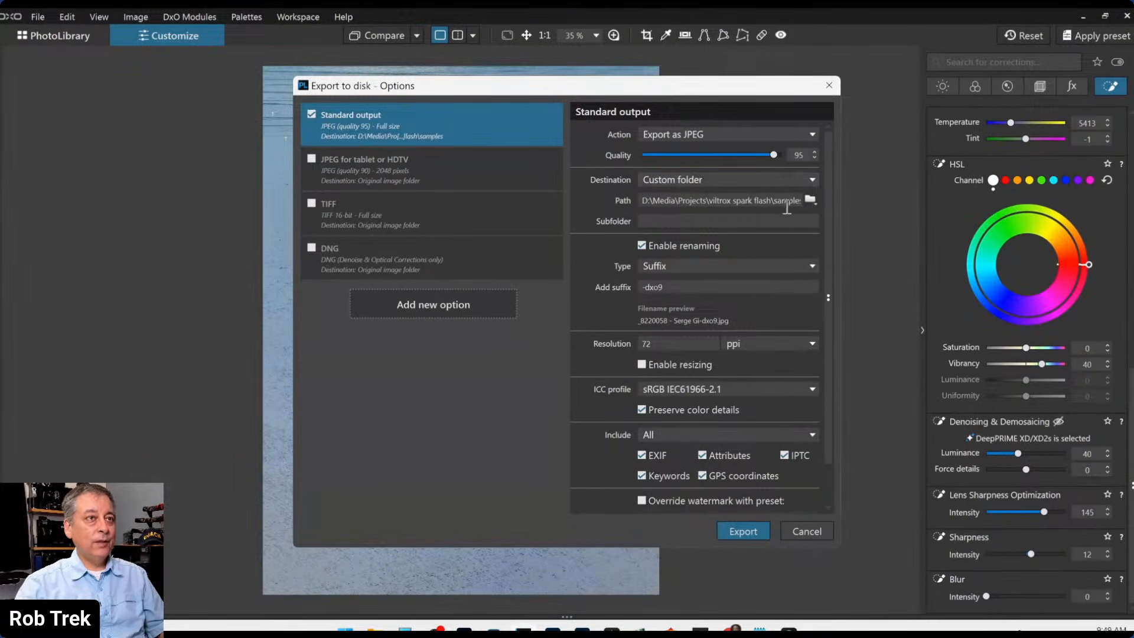
pyautogui.click(732, 390)
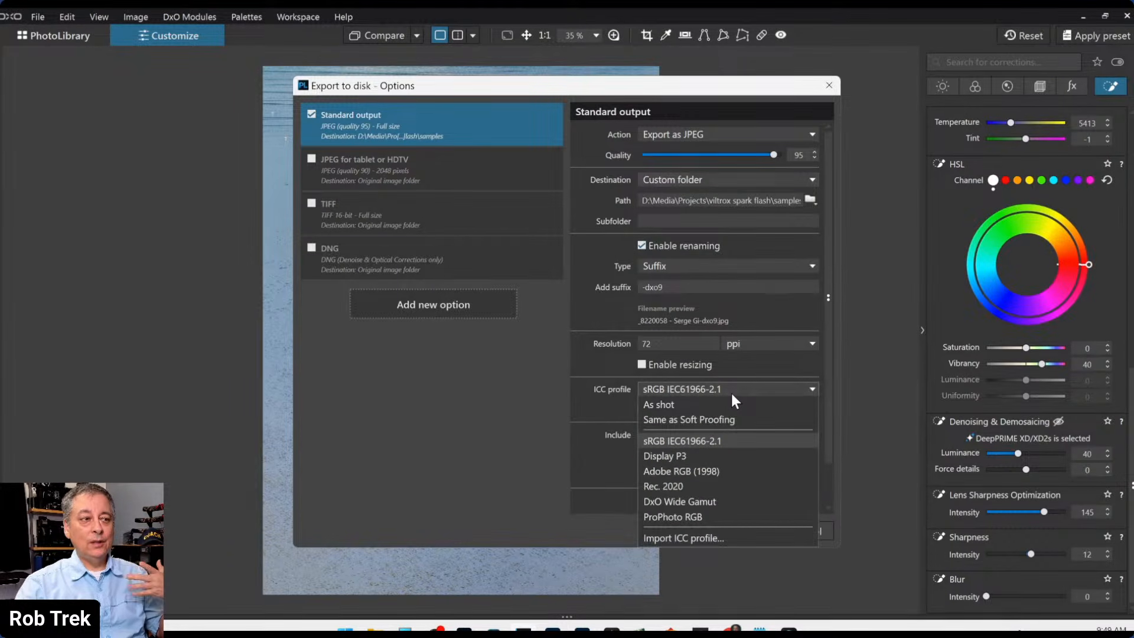
pyautogui.click(725, 437)
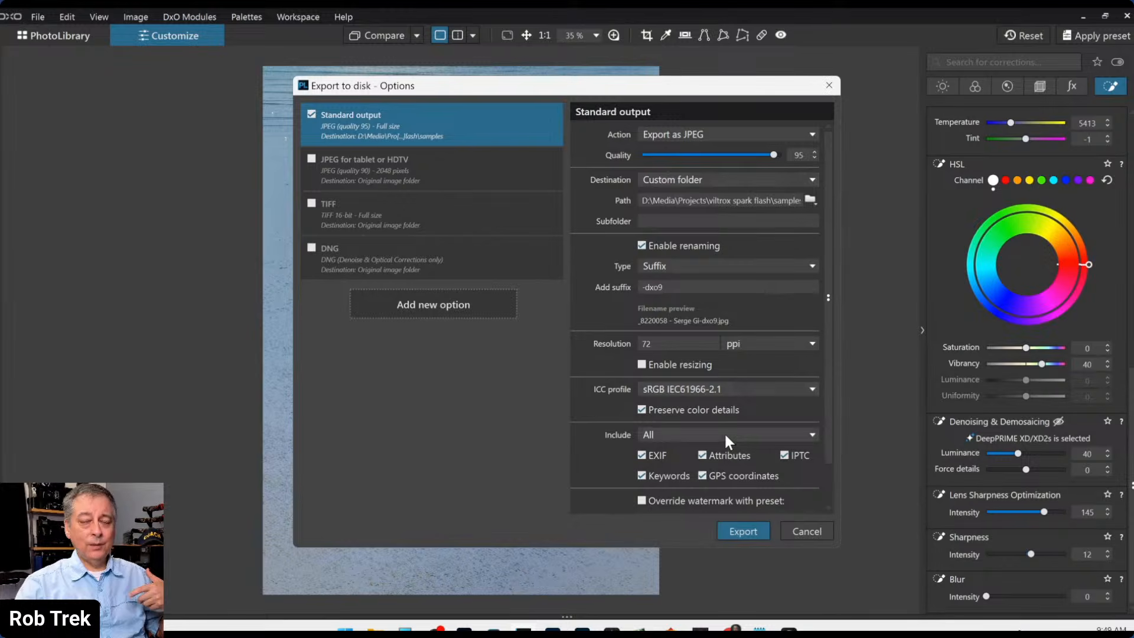
pyautogui.click(755, 524)
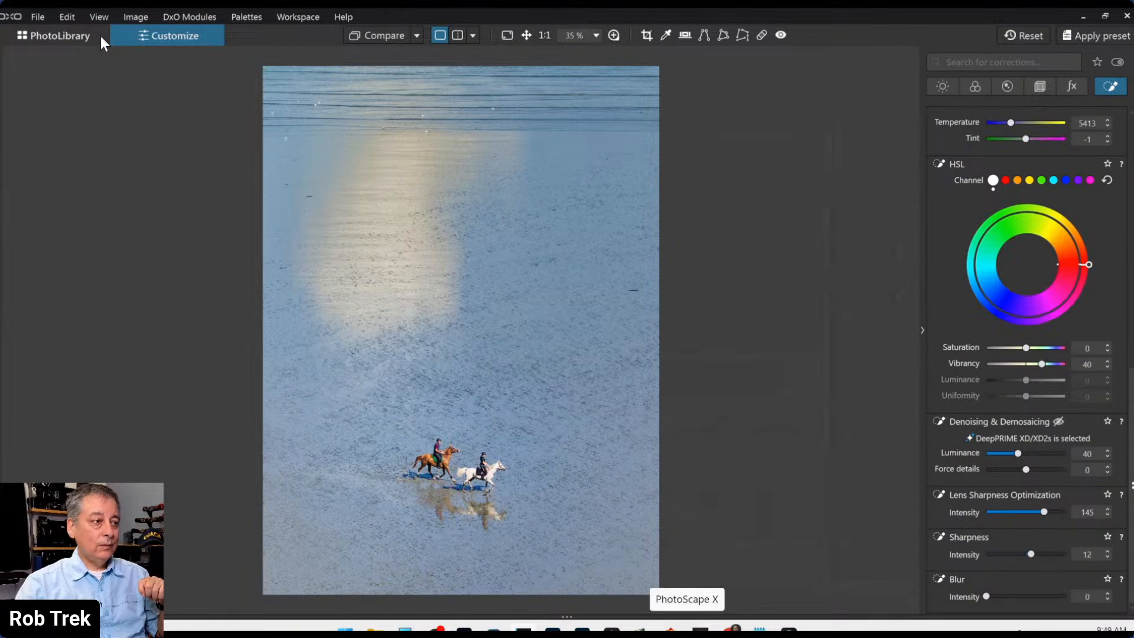
# - Return to the PhotoLibrary and enlarge the preview of the horse riders photo above the thumbnails
pyautogui.click(58, 39)
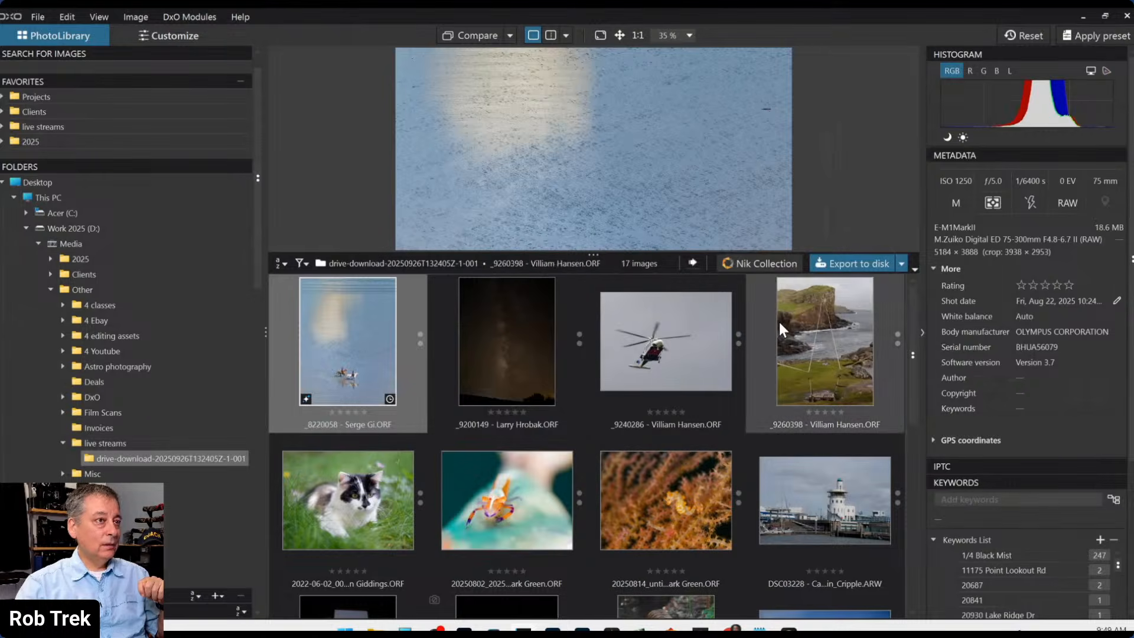
pyautogui.click(701, 263)
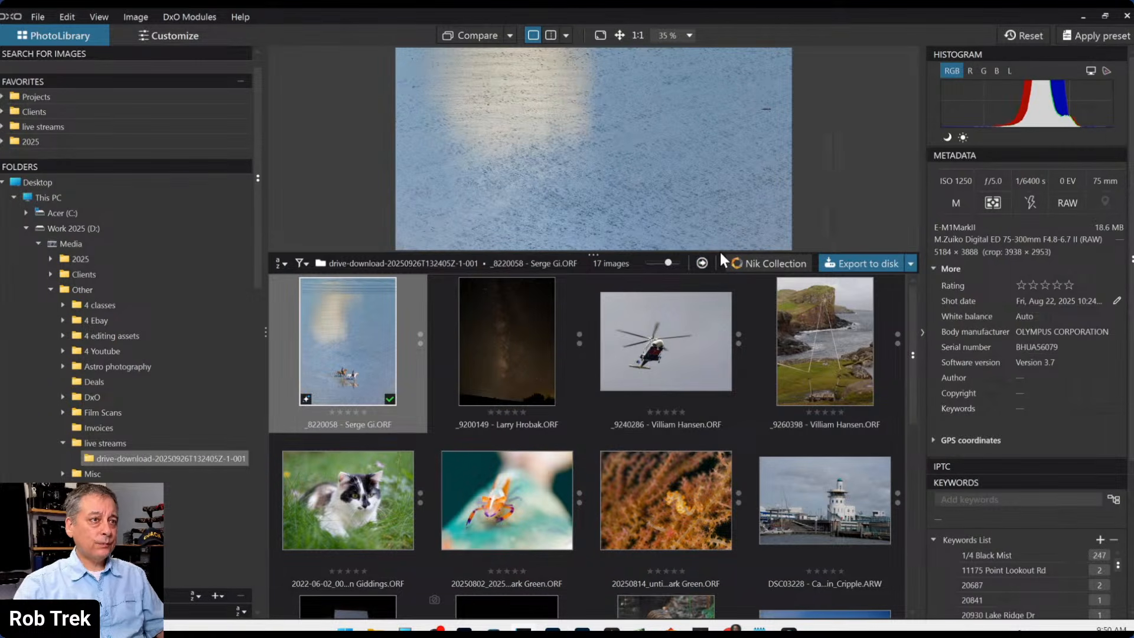
pyautogui.moveTo(643, 257); pyautogui.dragTo(686, 541)
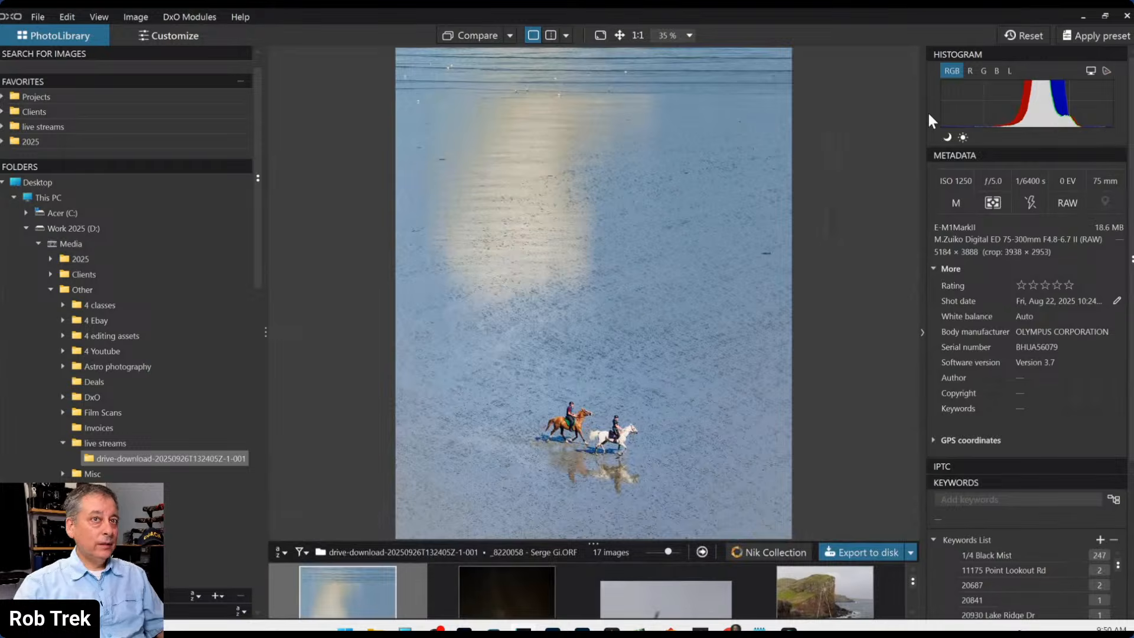
# - Reset all corrections on the photo and choose its exported standard output JPEG as the comparison reference
pyautogui.click(1018, 36)
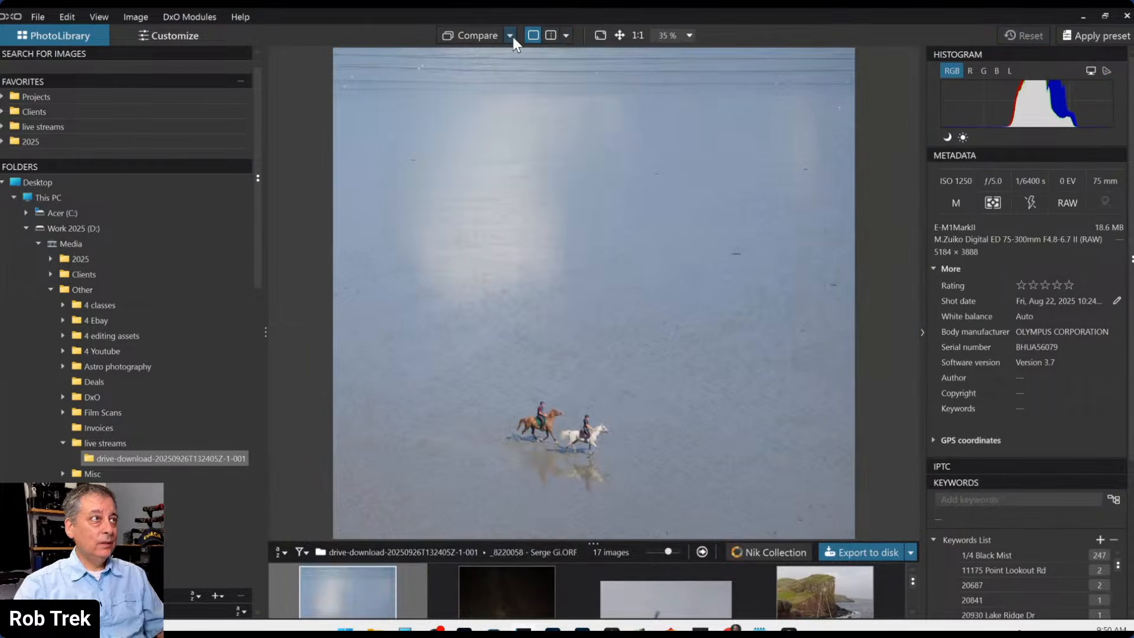
pyautogui.click(510, 36)
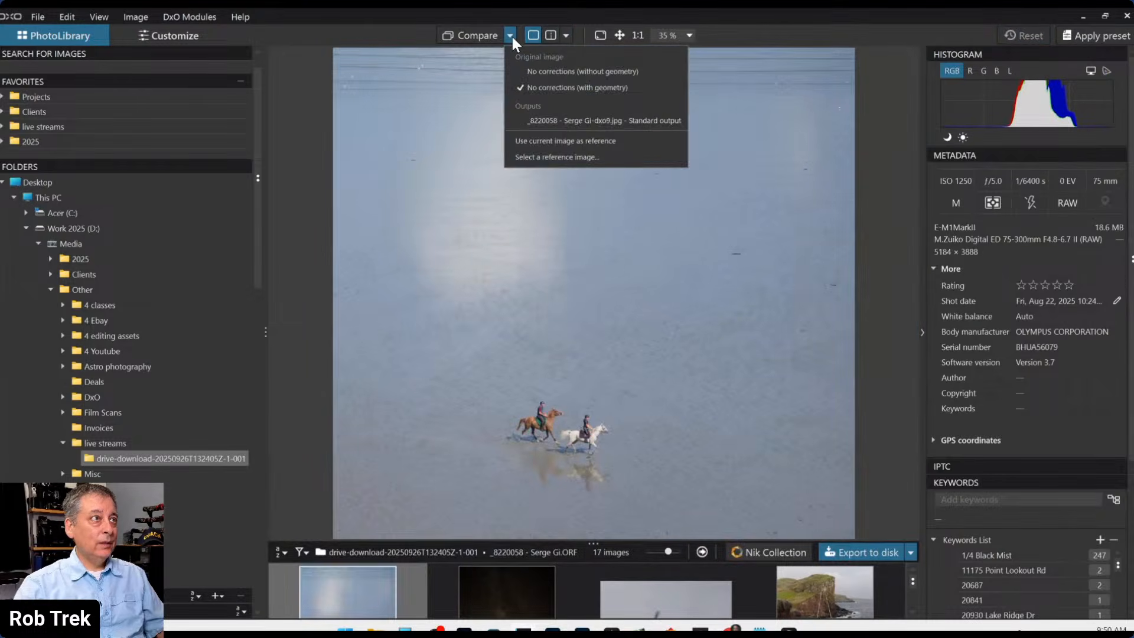
pyautogui.click(541, 122)
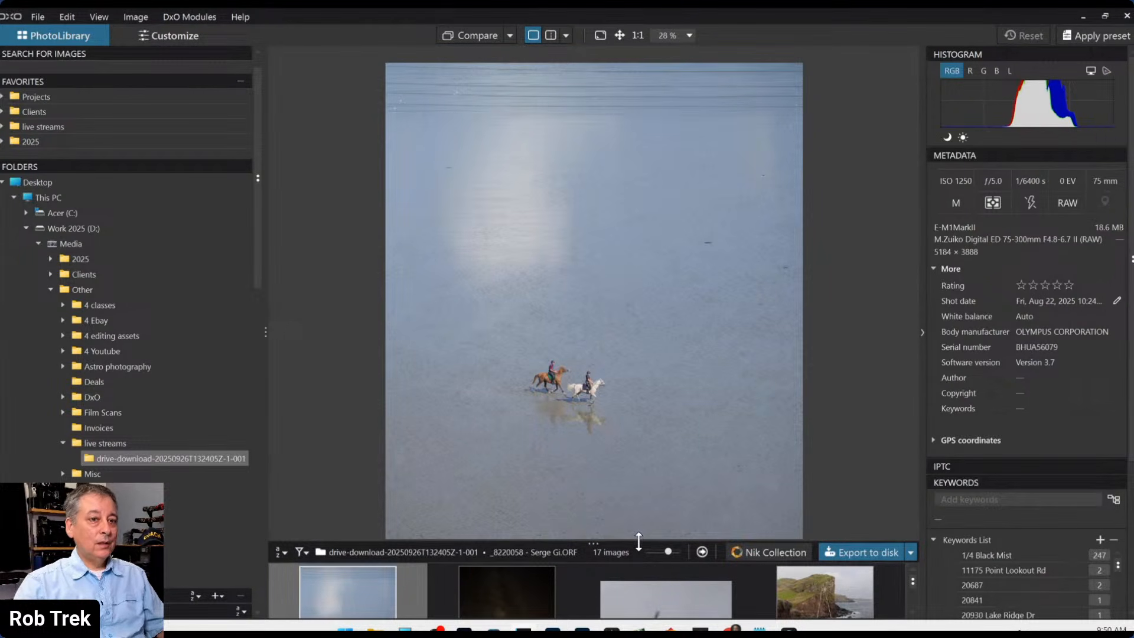
# - Compare the exported JPEG and the uncorrected photo side by side with panels and thumbnails hidden, and go back to the single-image view
pyautogui.click(565, 36)
pyautogui.click(576, 54)
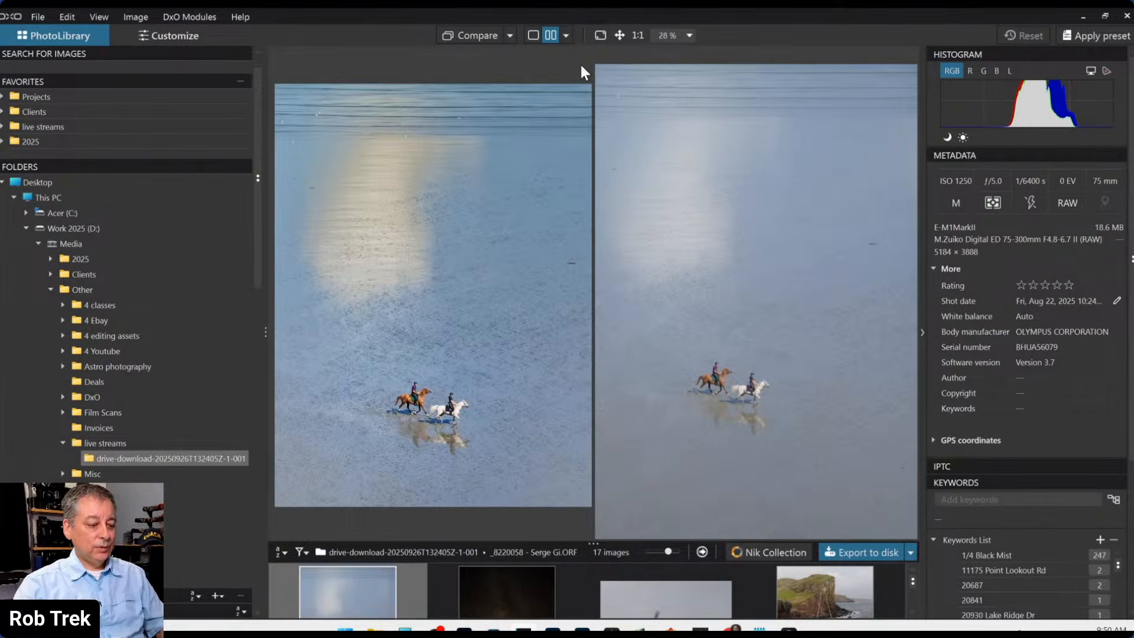
pyautogui.press('F11')
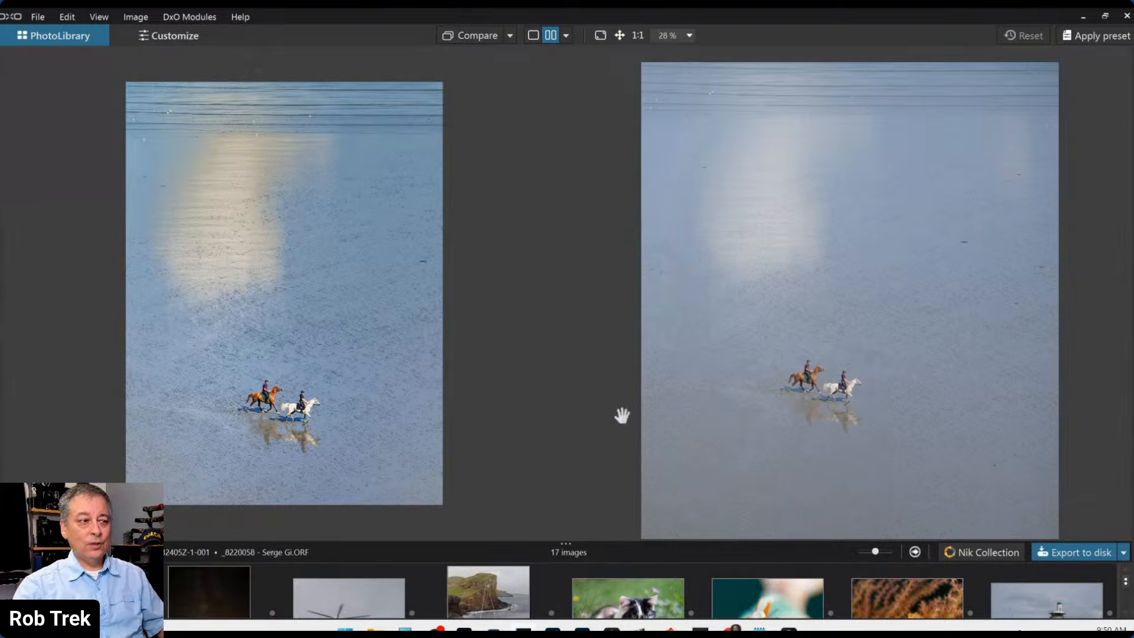
pyautogui.moveTo(587, 545); pyautogui.dragTo(591, 627)
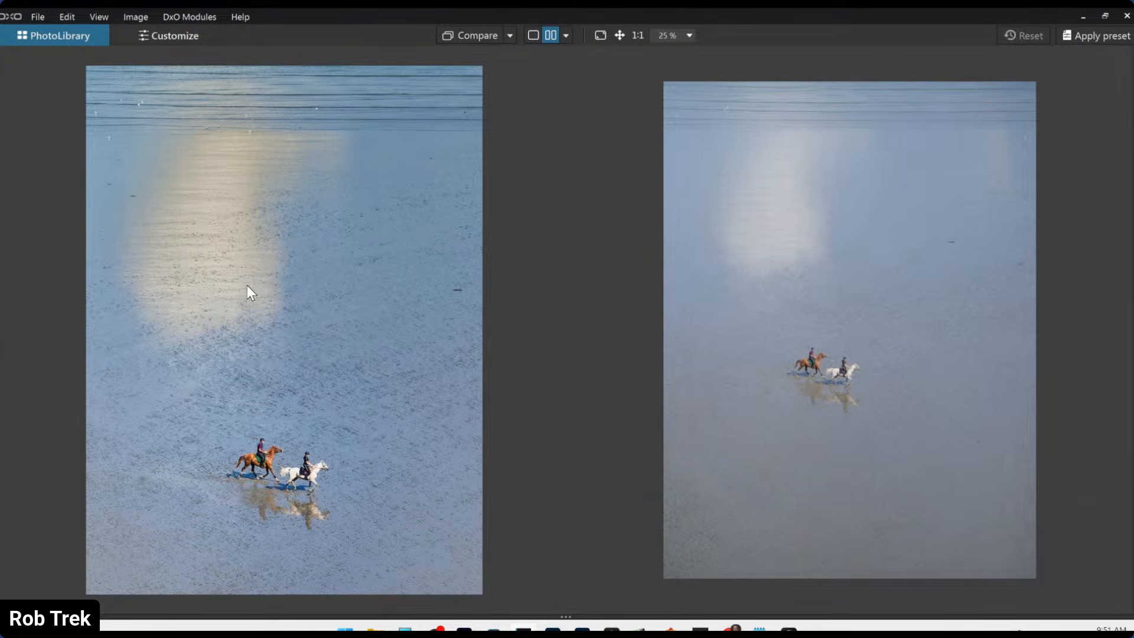
pyautogui.click(532, 35)
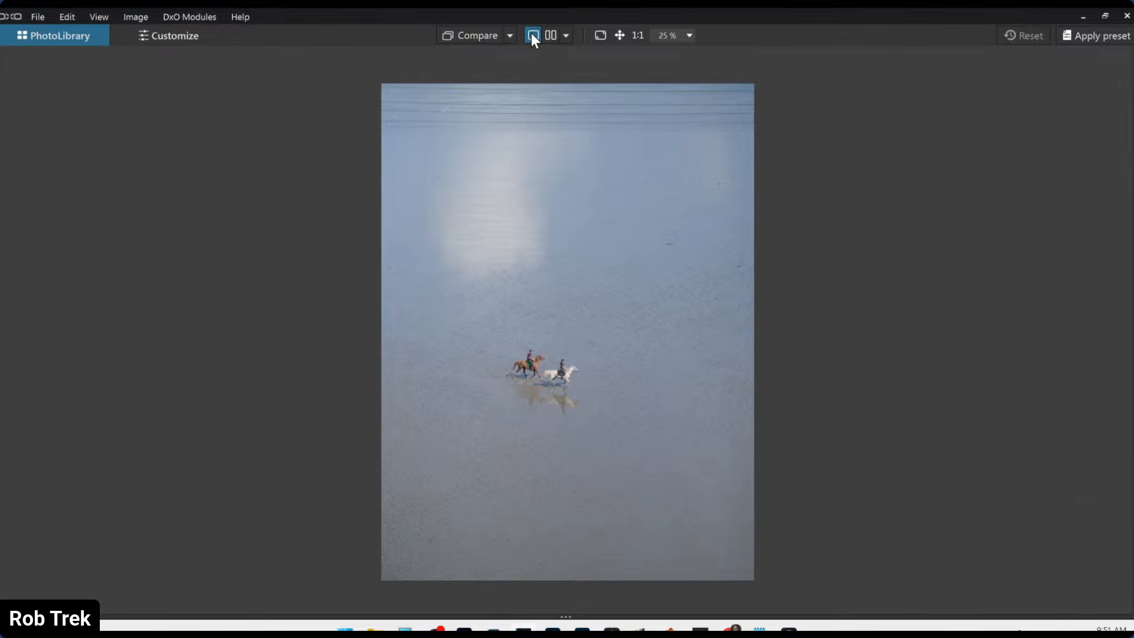
# - Bring back the side panel and reopen the edited photo in Customize
pyautogui.click(1128, 332)
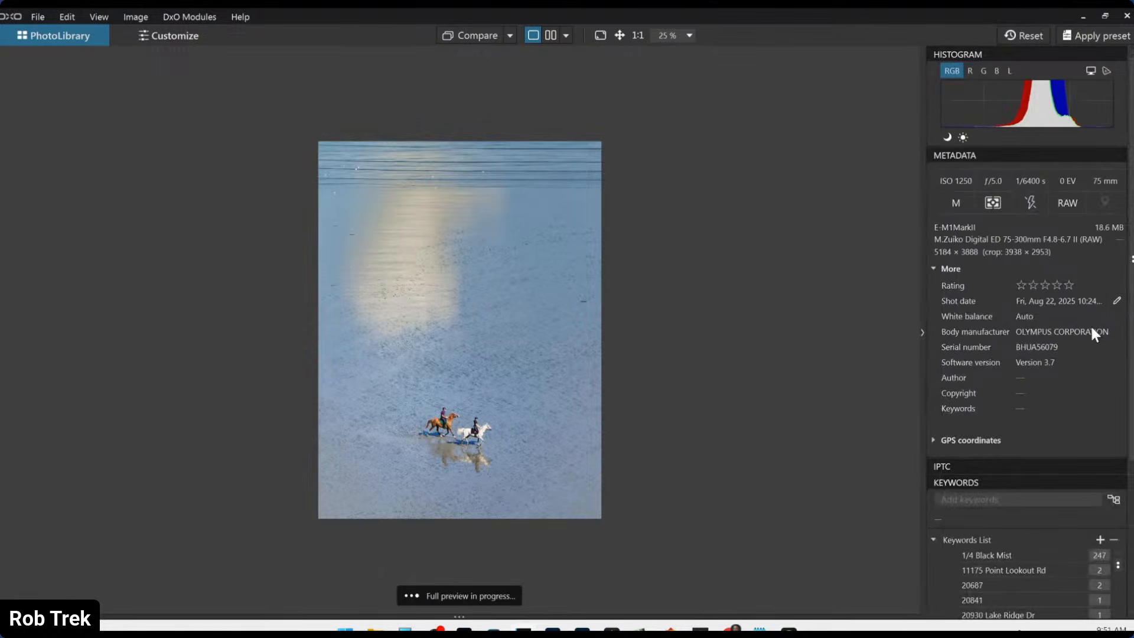
pyautogui.click(158, 28)
# - Try a global HSL vibrancy of -18 on the whole photo and reset it to its default
pyautogui.scroll(3, 966, 245)
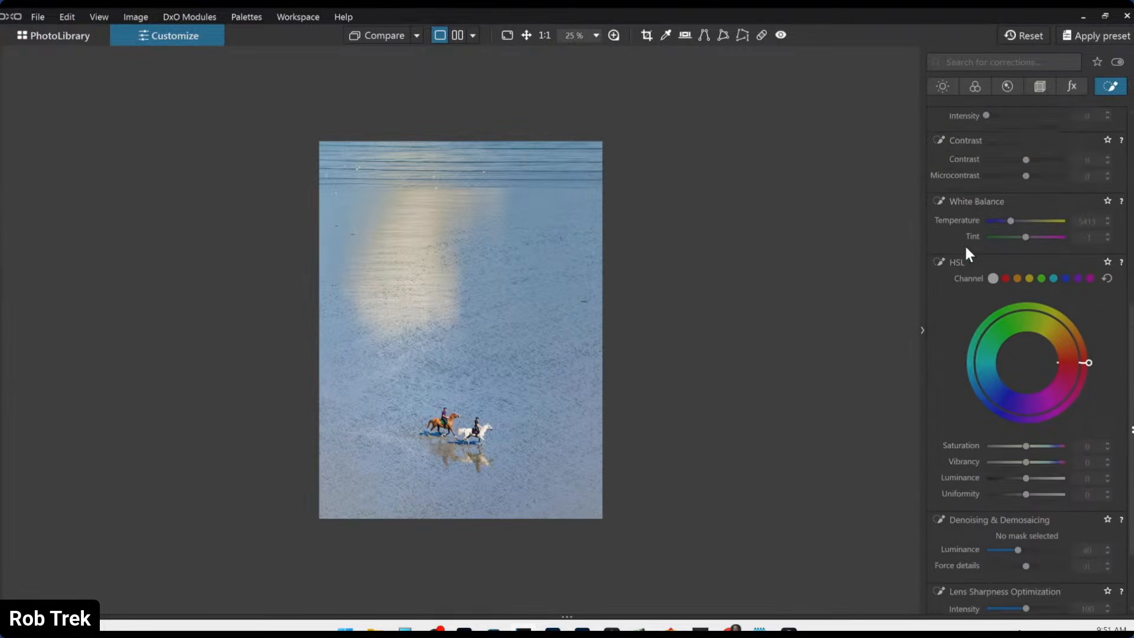
pyautogui.click(975, 87)
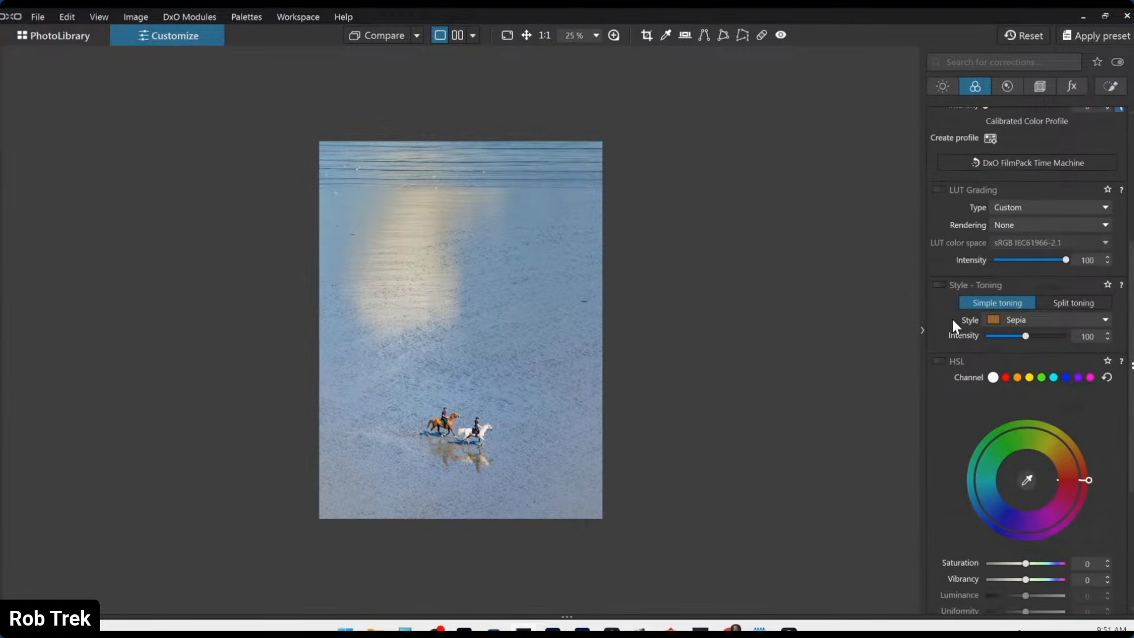
pyautogui.scroll(-7, 952, 319)
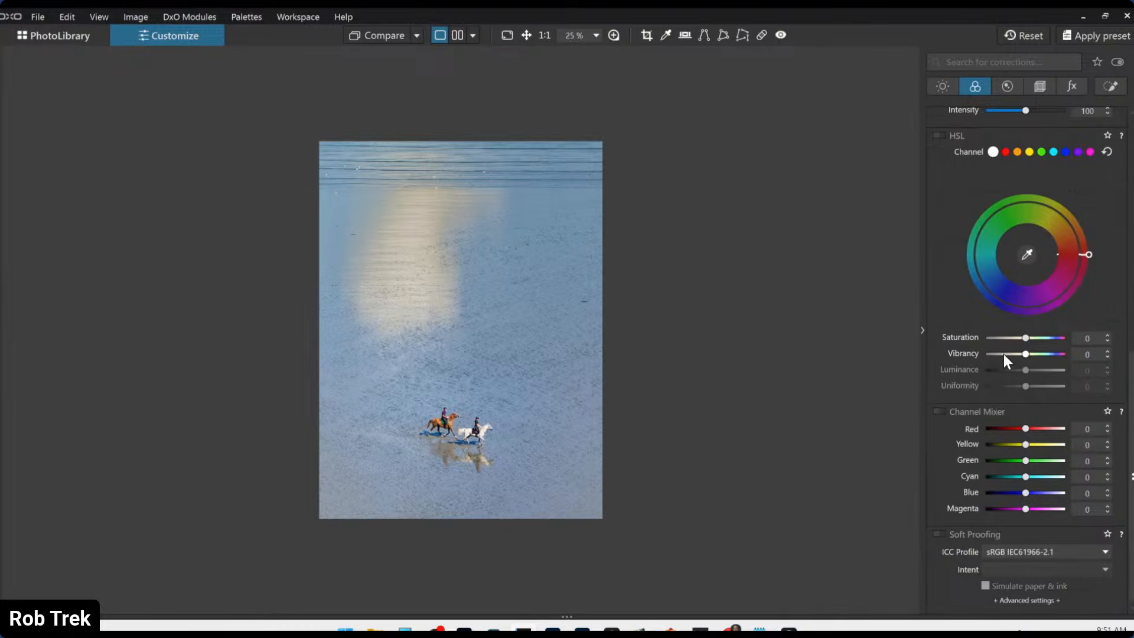
pyautogui.moveTo(1024, 354); pyautogui.dragTo(1018, 354)
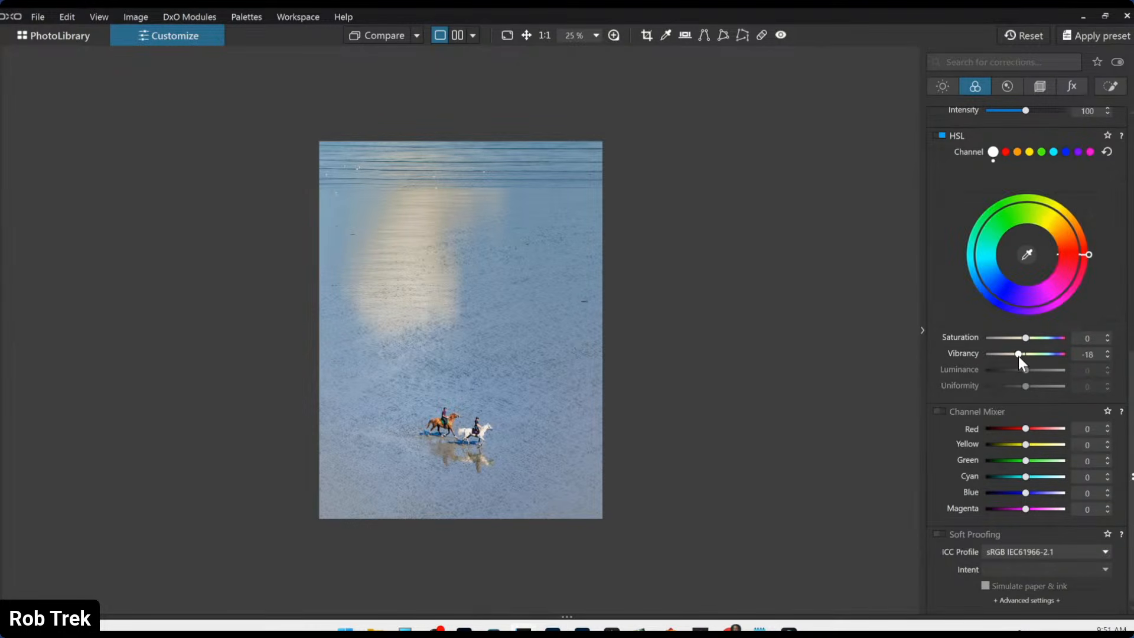
pyautogui.doubleClick(1022, 354)
pyautogui.scroll(-2, 1026, 339)
pyautogui.scroll(-1, 1026, 338)
pyautogui.scroll(-2, 1026, 340)
pyautogui.scroll(1, 1026, 339)
pyautogui.scroll(5, 982, 298)
# - Select Mask 2 in the local adjustments and display its color overlay to check which area it covers
pyautogui.click(1113, 87)
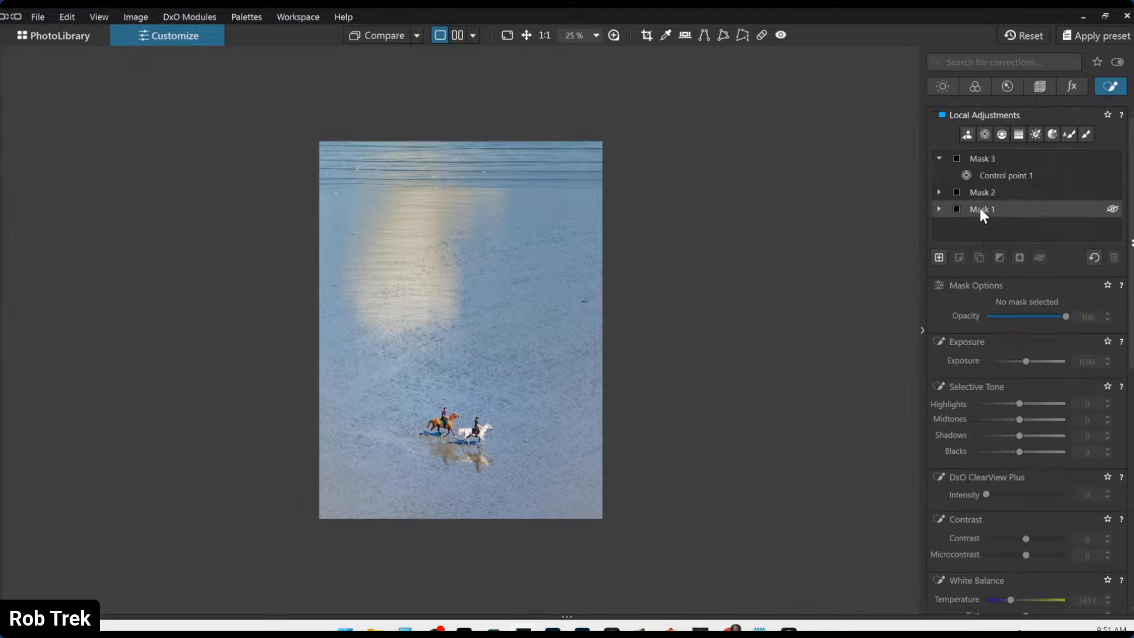
pyautogui.click(938, 191)
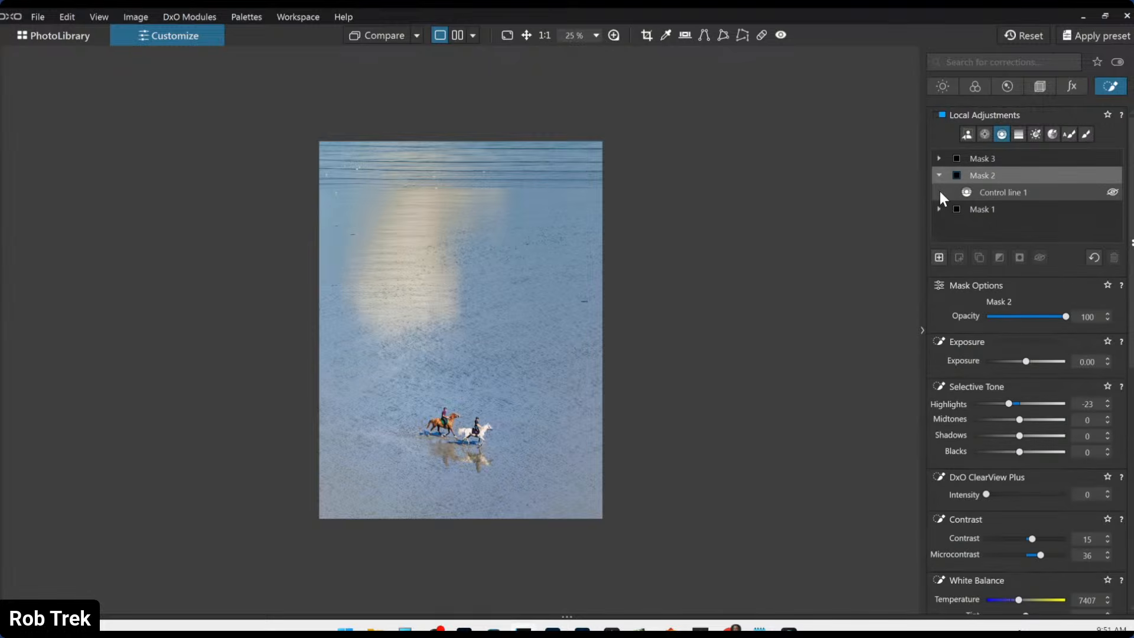
pyautogui.click(970, 191)
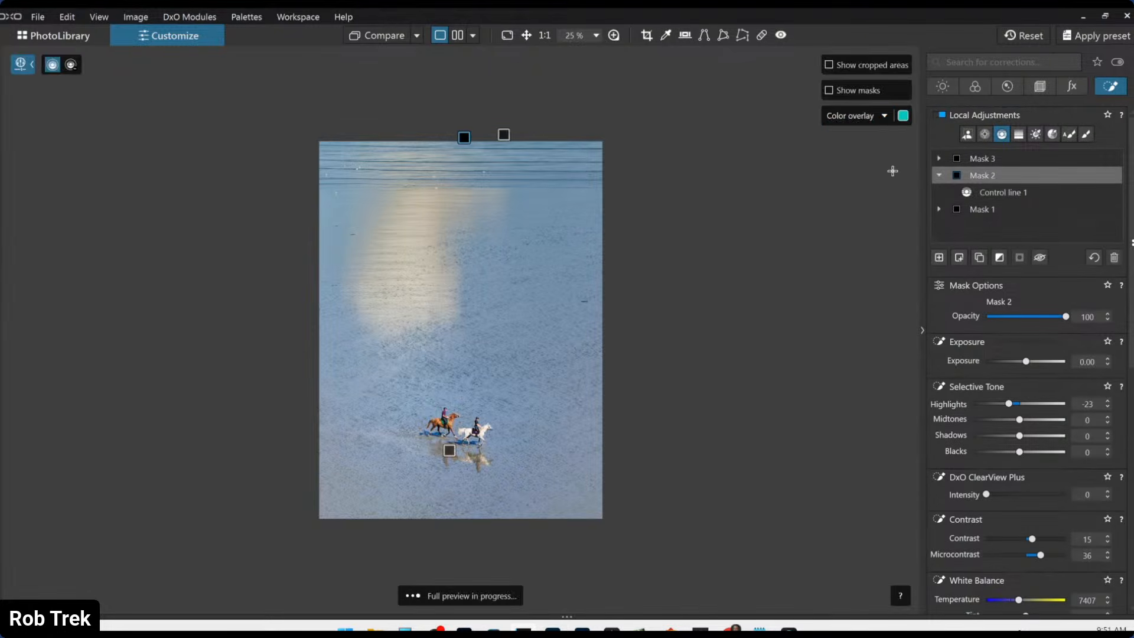
pyautogui.click(828, 92)
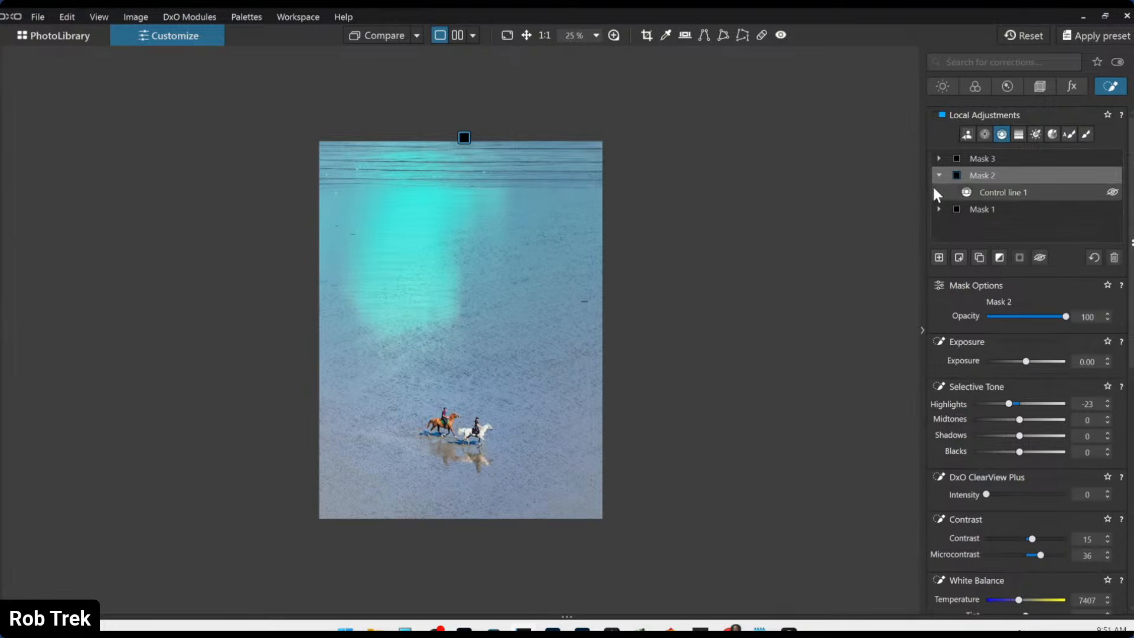
# - Select Mask 1, turn off the mask overlay and set the mask's HSL saturation to -47
pyautogui.click(968, 208)
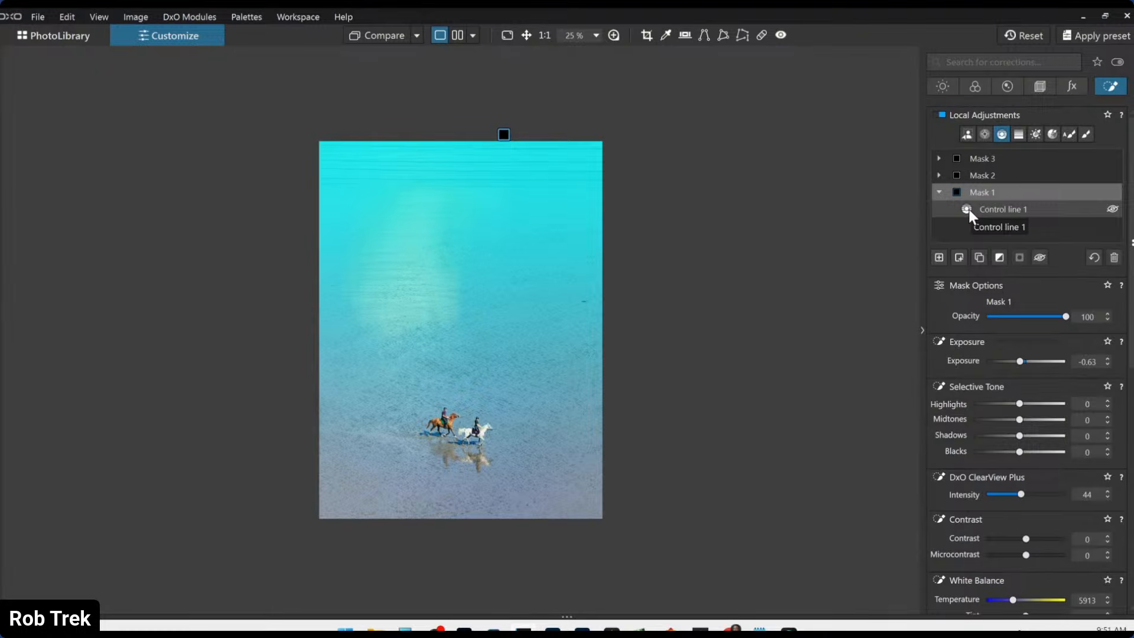
pyautogui.click(968, 209)
pyautogui.click(831, 91)
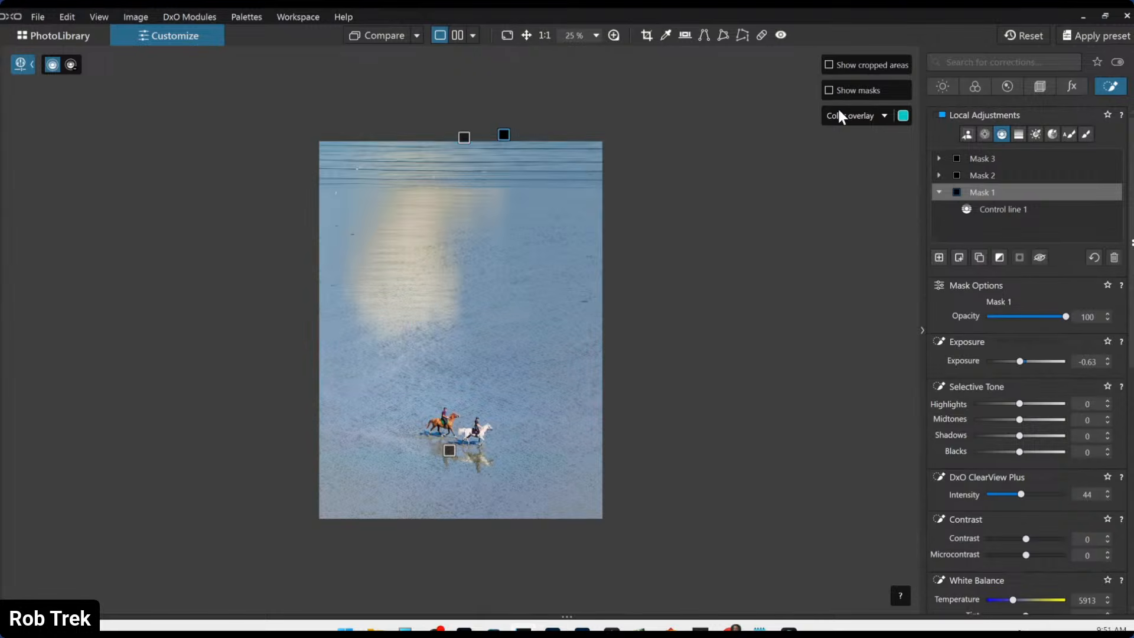
pyautogui.scroll(-4, 998, 443)
pyautogui.scroll(-2, 999, 452)
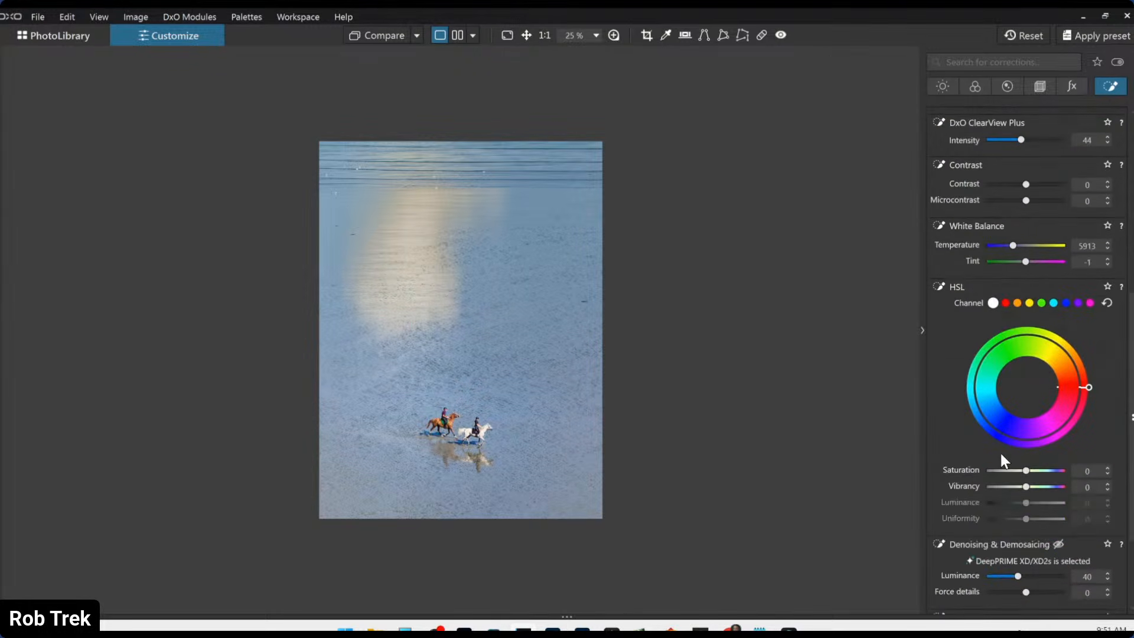
pyautogui.moveTo(1019, 471); pyautogui.dragTo(1007, 470)
pyautogui.press('l')
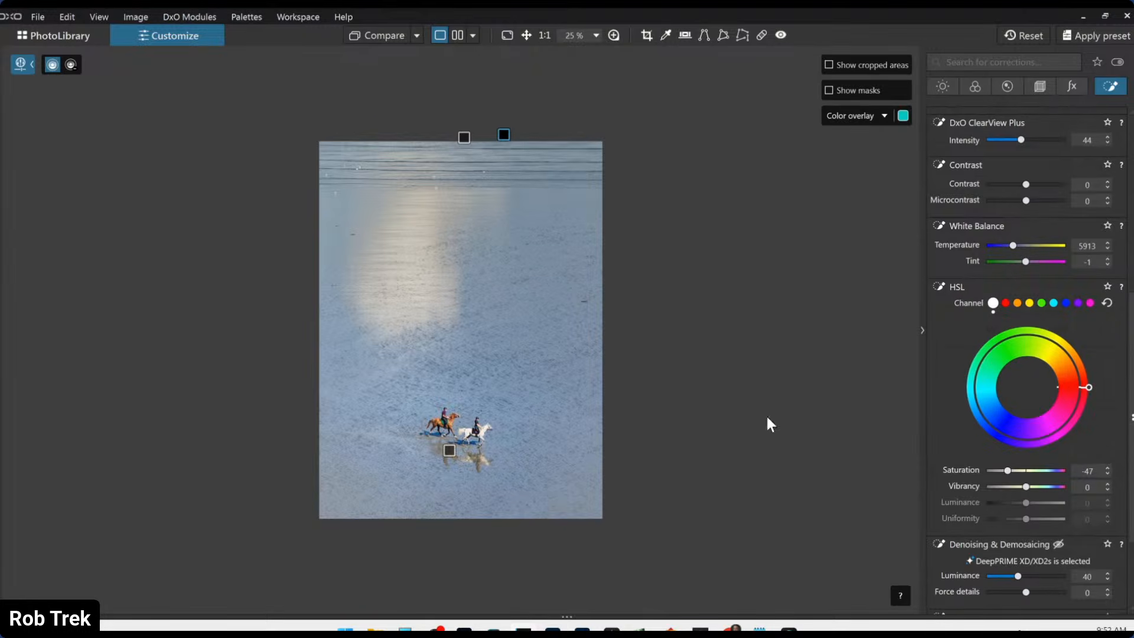
# - Export the photo to disk again as a full-size JPEG at quality 95, overwriting the existing file
pyautogui.rightClick(767, 416)
pyautogui.click(820, 18)
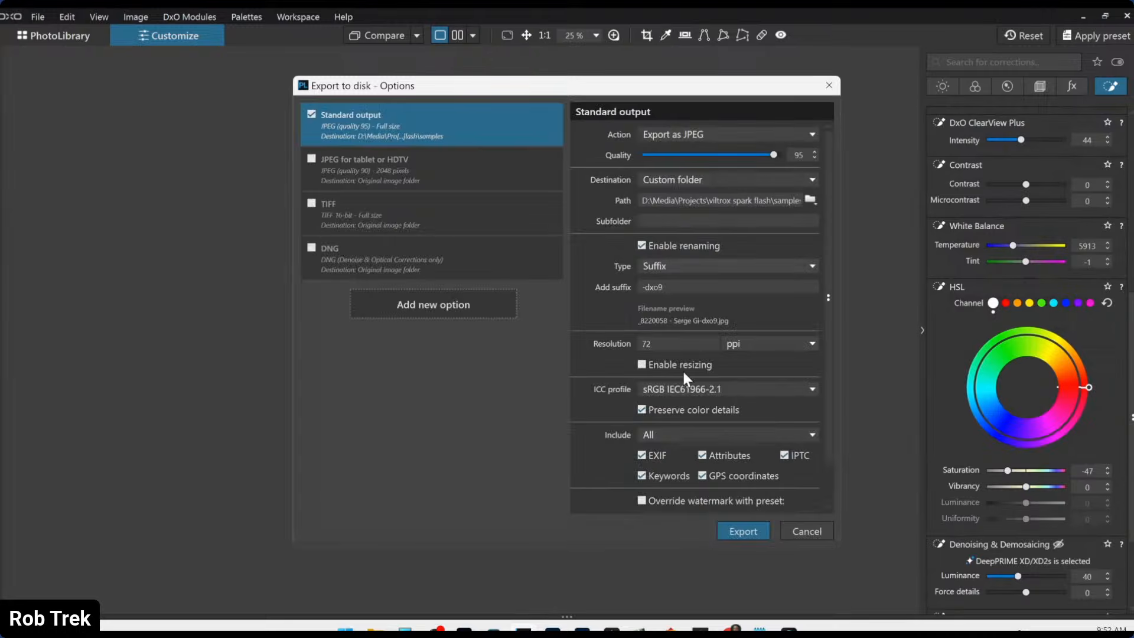
pyautogui.click(735, 529)
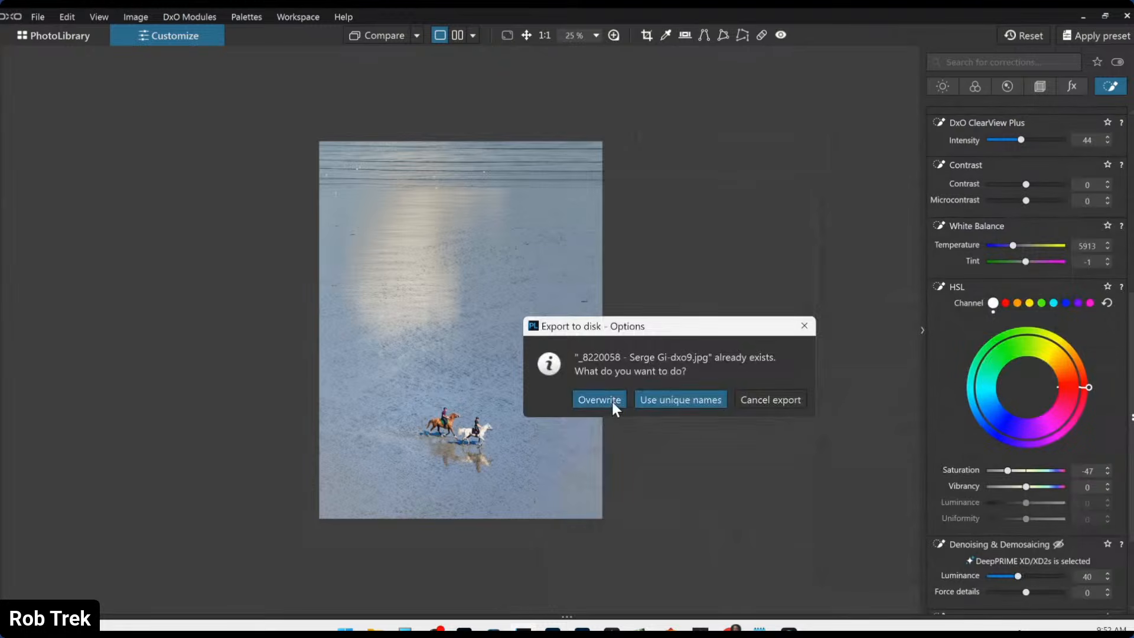
pyautogui.click(612, 401)
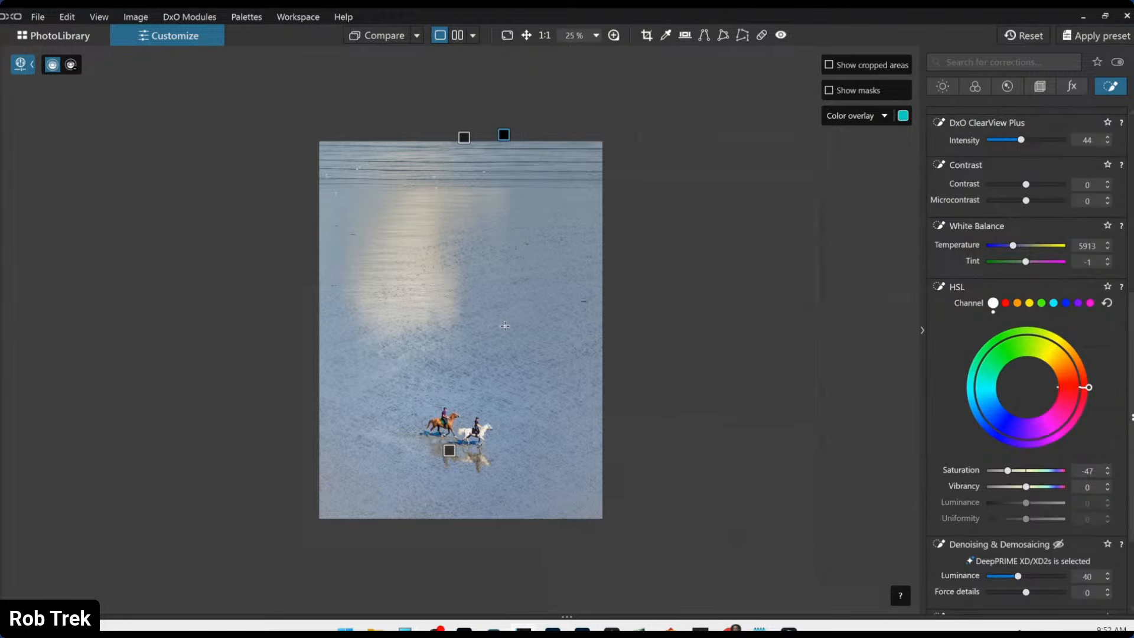
# - Show the photo side by side with its exported standard output JPEG as the comparison reference
pyautogui.click(458, 37)
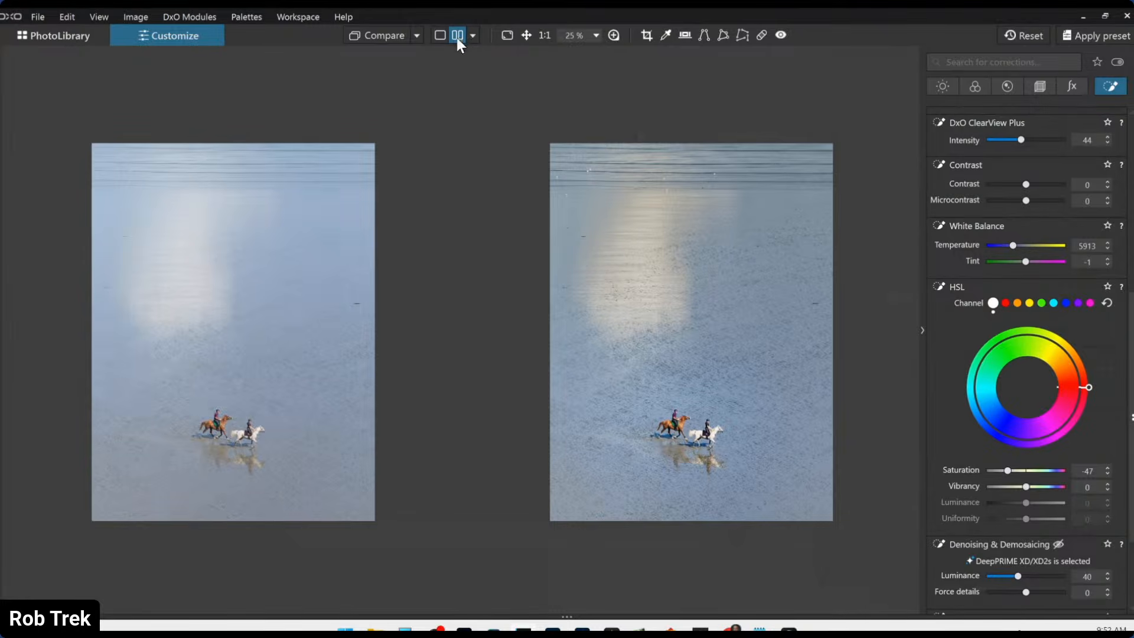
pyautogui.click(418, 34)
pyautogui.click(418, 35)
pyautogui.click(418, 36)
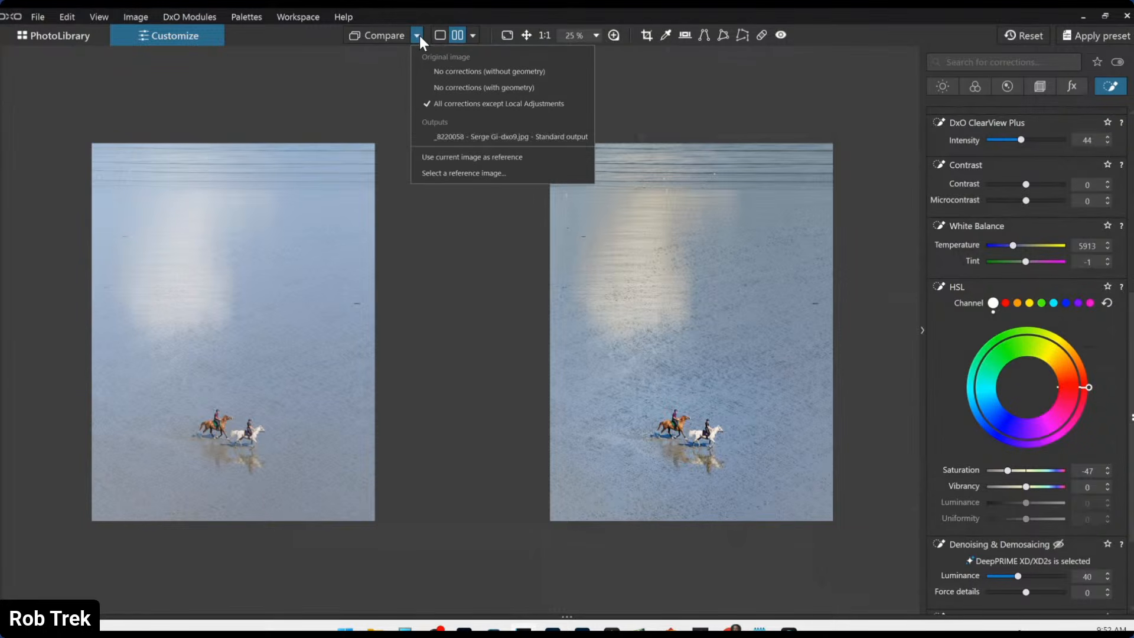
pyautogui.click(459, 139)
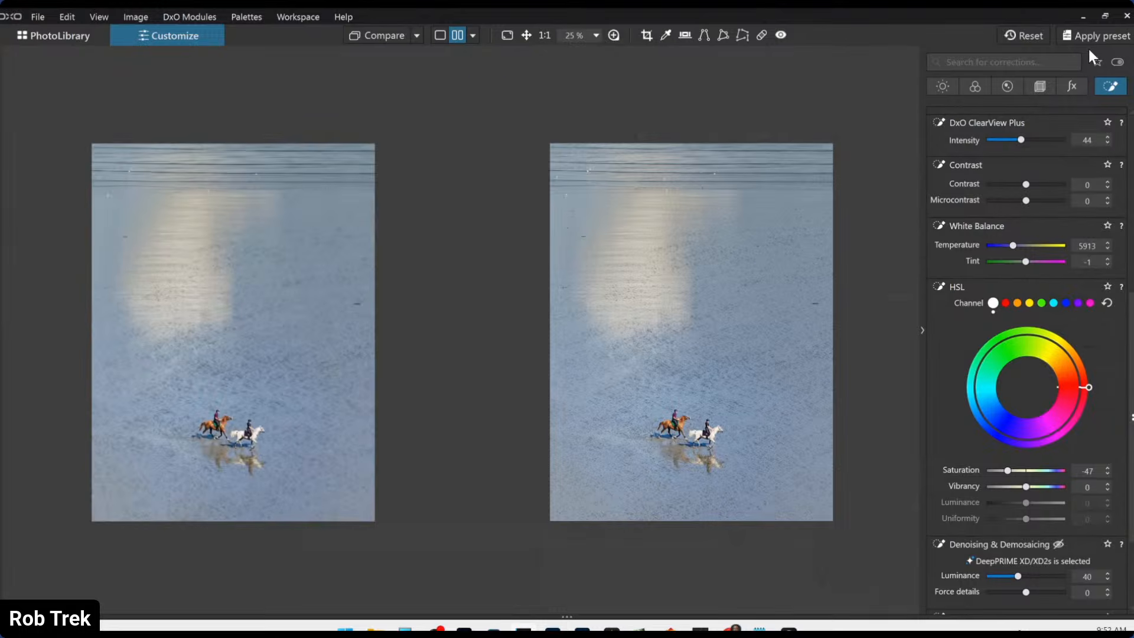
# - Reset all of the photo's corrections and hide the palettes to view the exported version beside the original
pyautogui.click(1032, 34)
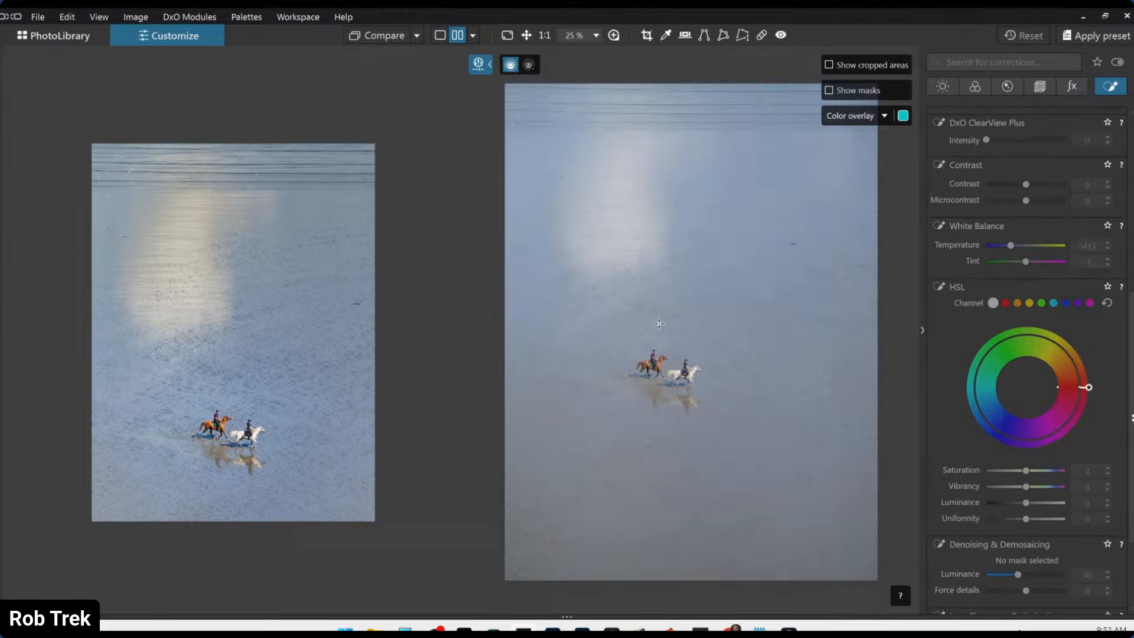
pyautogui.press('F9')
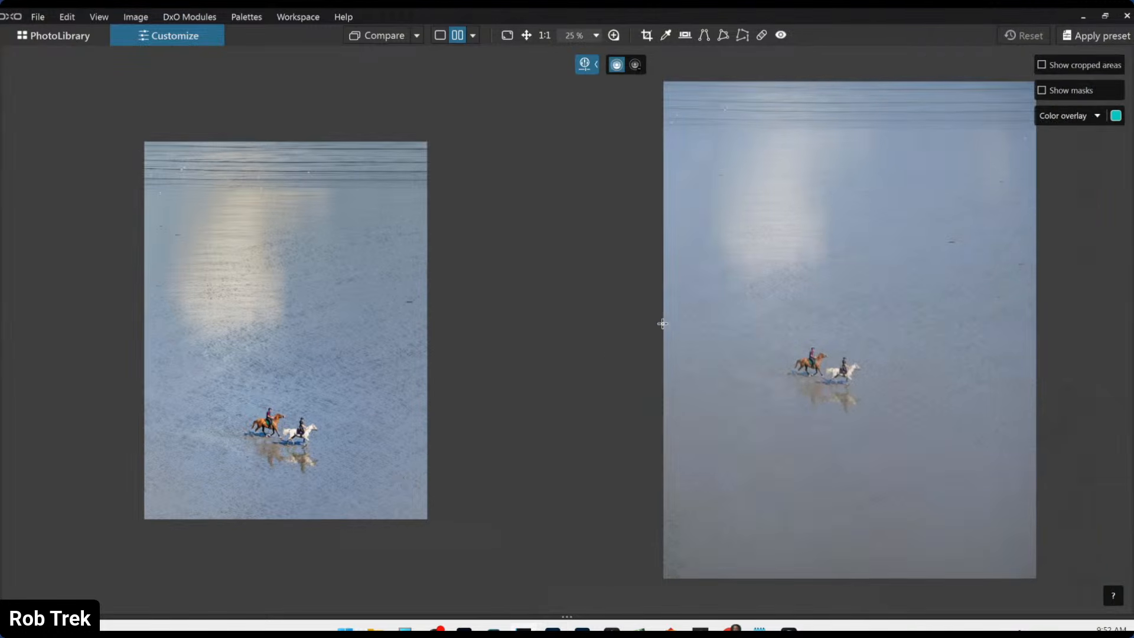
pyautogui.scroll(2, 327, 369)
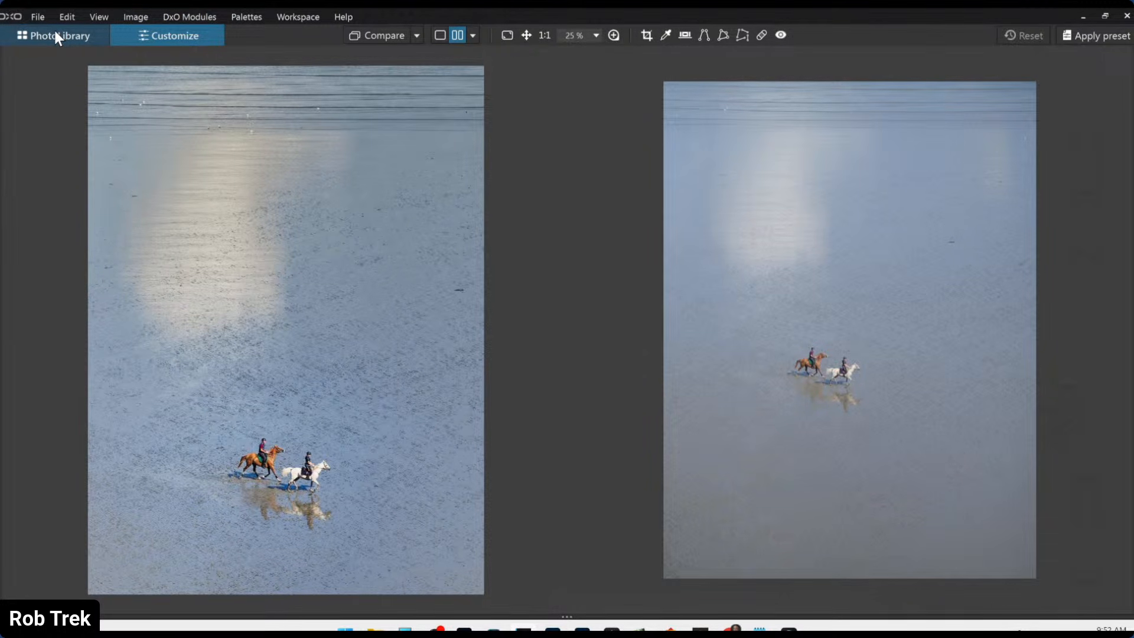
pyautogui.scroll(4, 795, 421)
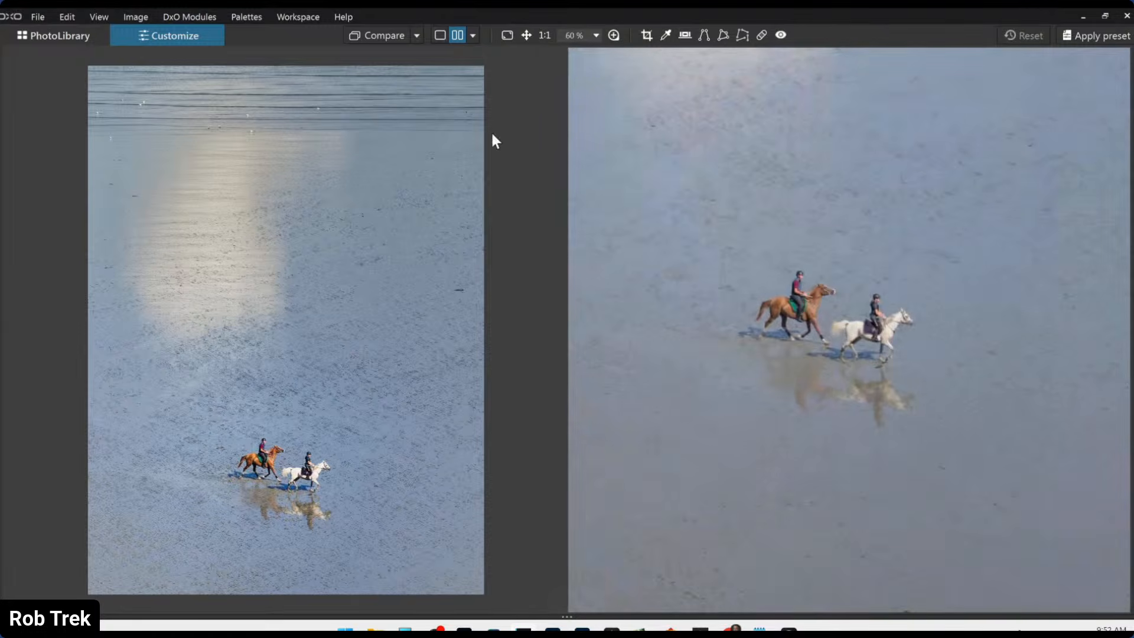
# - Switch the comparison to a split view within one image and magnify it to 100% around the riders
pyautogui.click(477, 36)
pyautogui.click(493, 89)
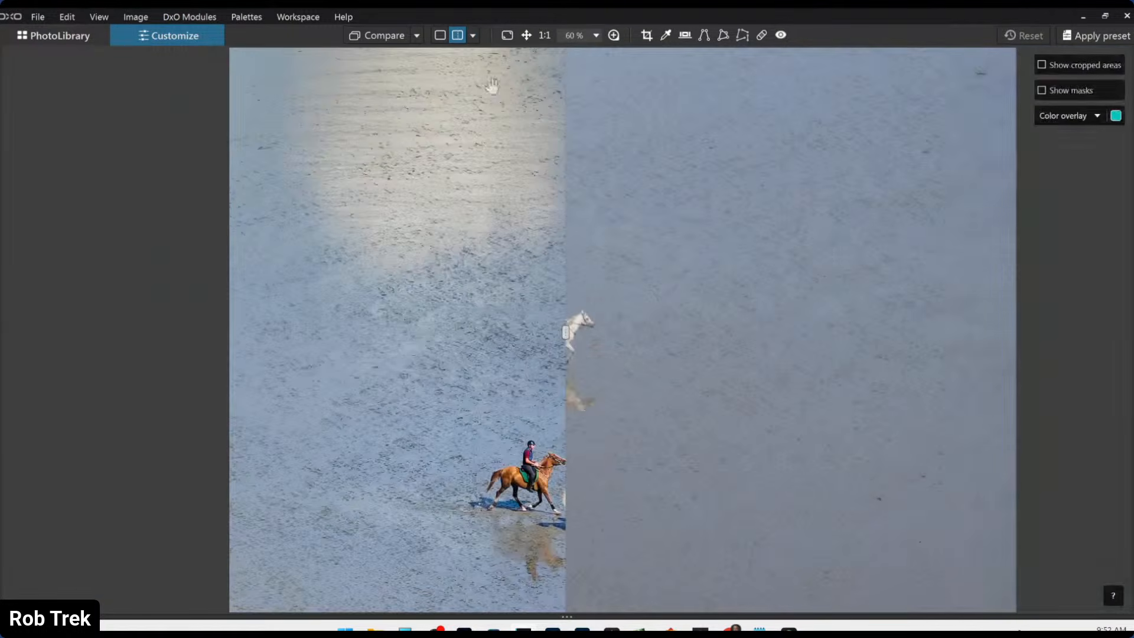
pyautogui.scroll(2, 483, 336)
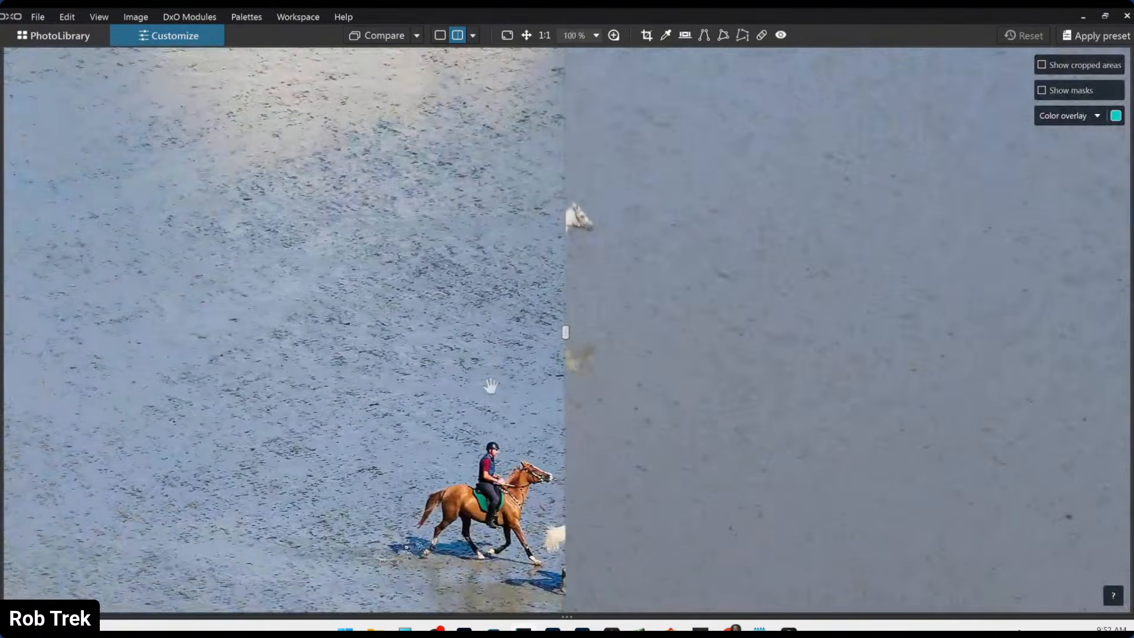
# - Shift the split divider to uncover both riders in the uncorrected image and magnify the white horse to 180%
pyautogui.moveTo(567, 332); pyautogui.dragTo(284, 316)
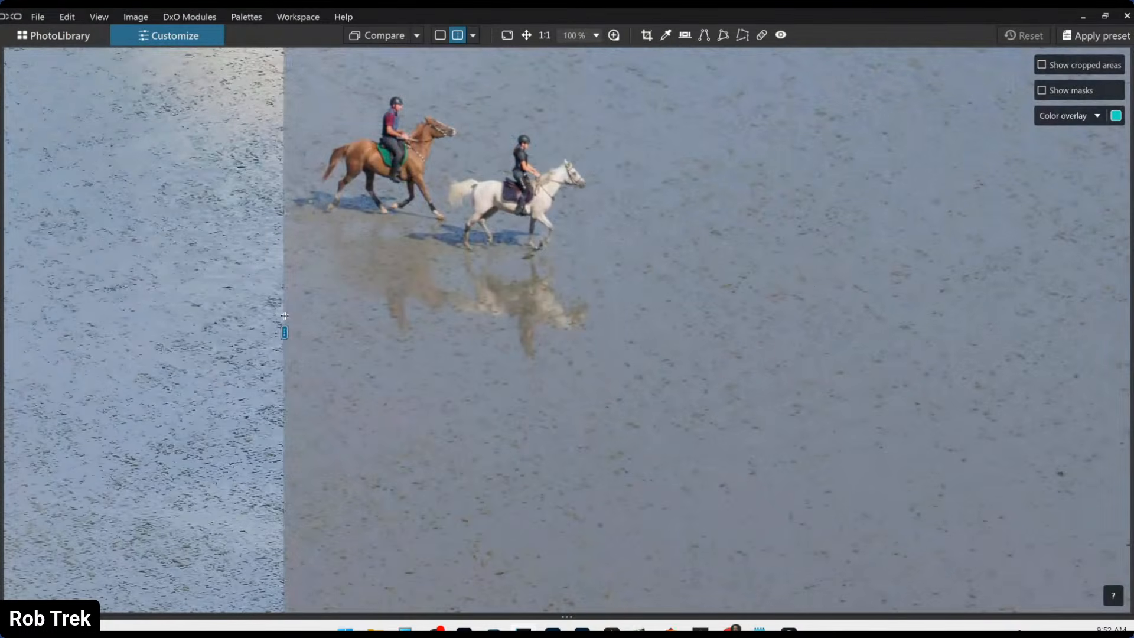
pyautogui.scroll(3, 558, 189)
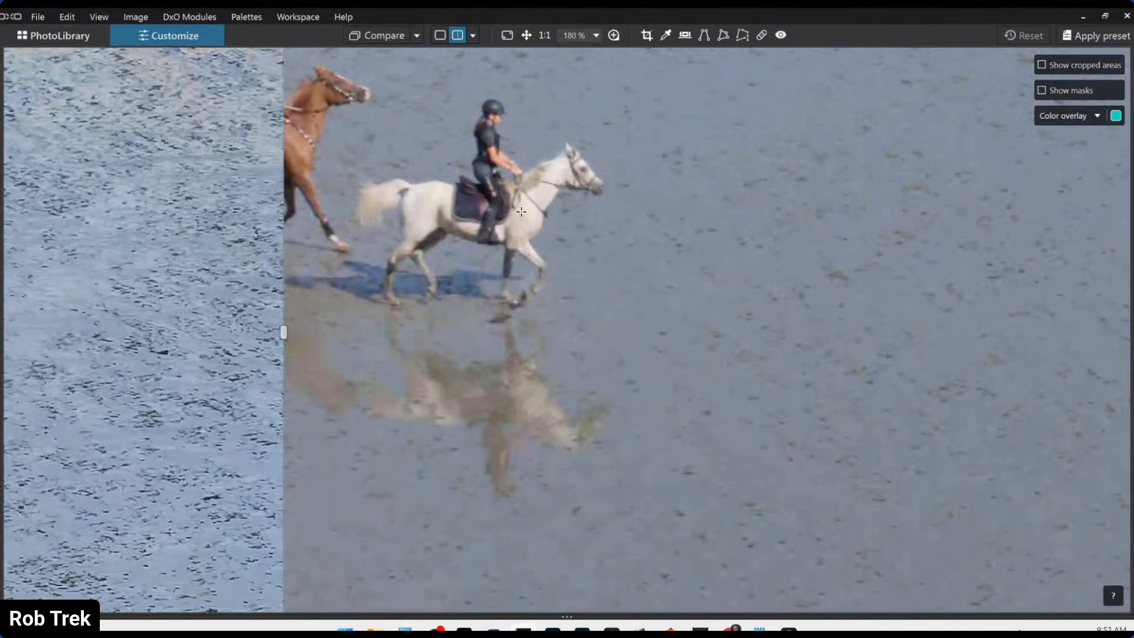
pyautogui.moveTo(626, 336); pyautogui.dragTo(594, 328)
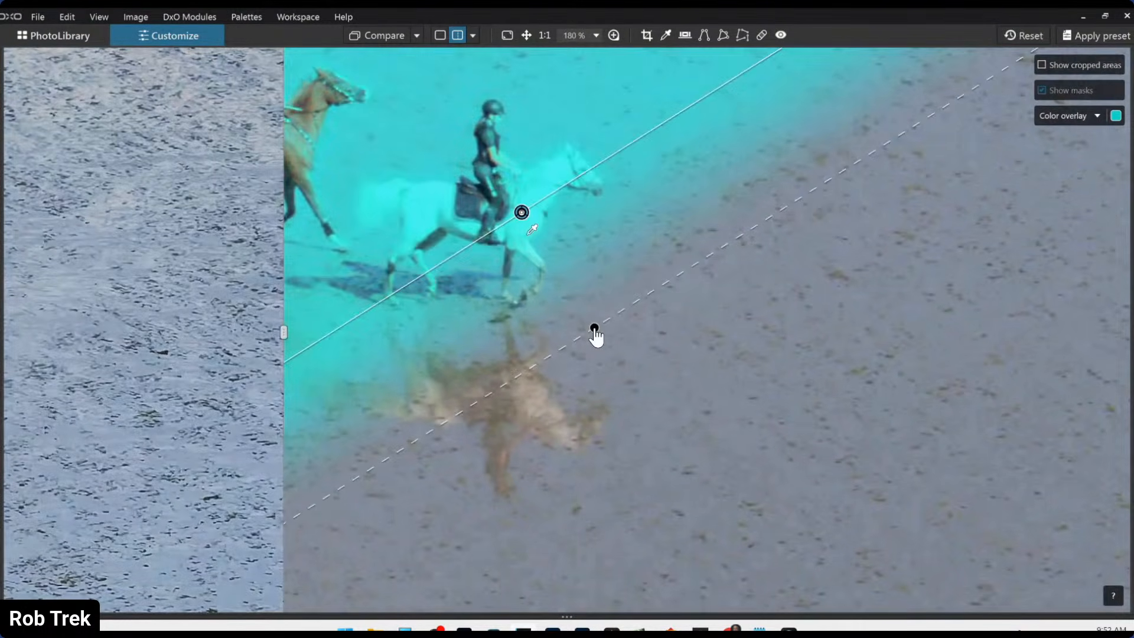
pyautogui.press('Escape')
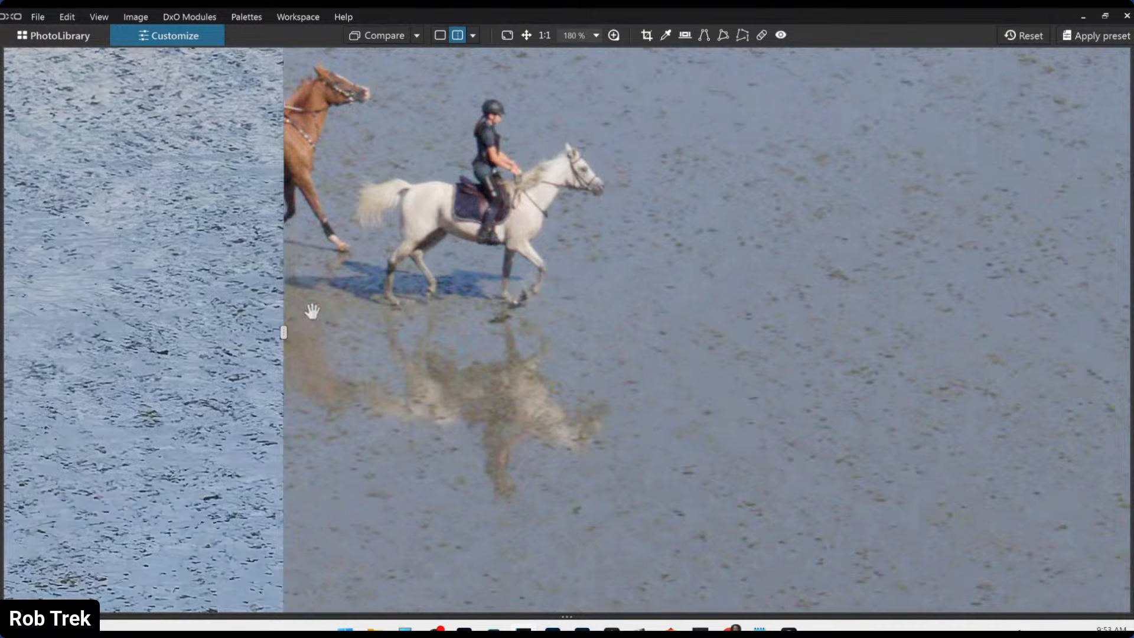
# - Shift the split divider back to view both riders in the exported version, magnified to 200%
pyautogui.moveTo(286, 335); pyautogui.dragTo(852, 361)
pyautogui.moveTo(660, 487); pyautogui.dragTo(637, 131)
pyautogui.moveTo(645, 407); pyautogui.dragTo(619, 262)
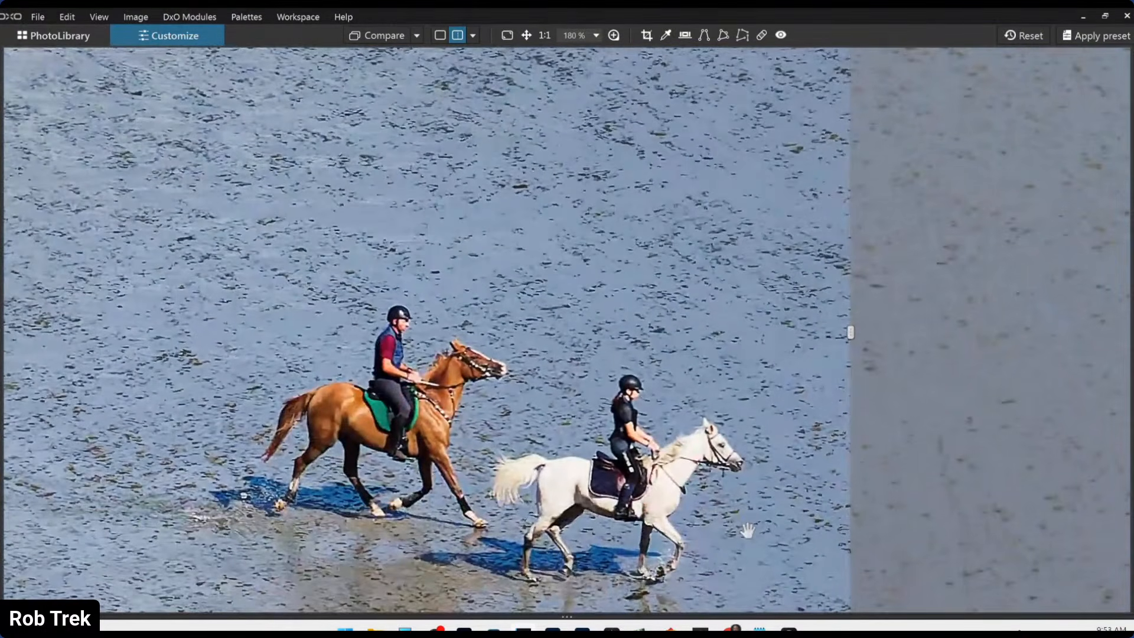
pyautogui.moveTo(747, 530); pyautogui.dragTo(733, 440)
pyautogui.scroll(1, 691, 474)
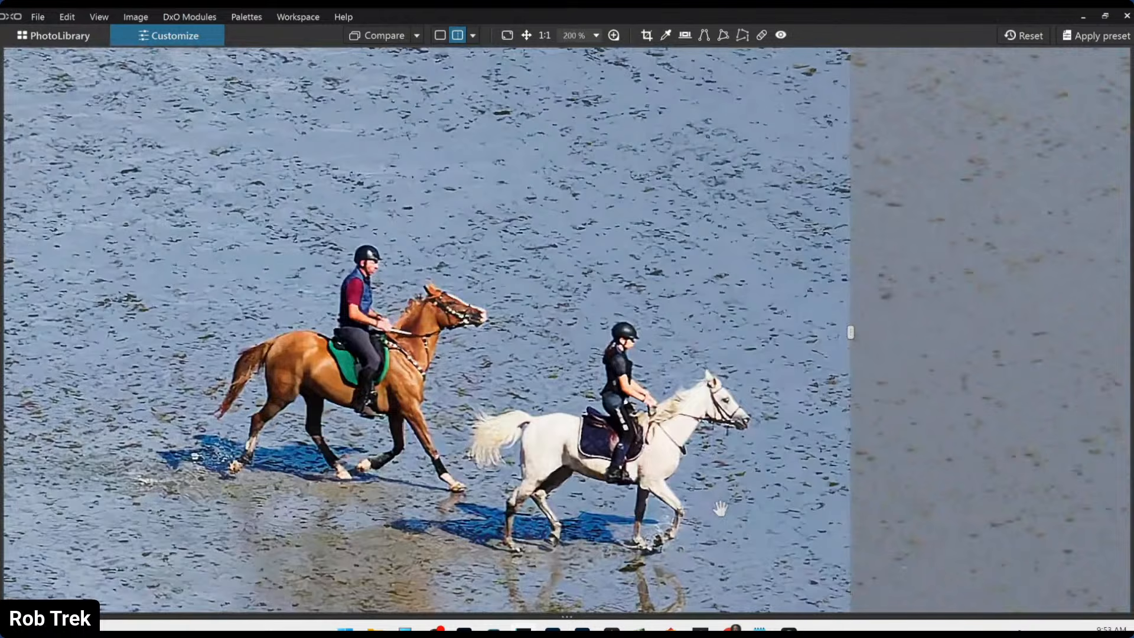
# - Sweep the split divider fully aside to examine both riders in the uncorrected image at 200%
pyautogui.moveTo(851, 332); pyautogui.dragTo(773, 322)
pyautogui.moveTo(565, 252); pyautogui.dragTo(446, 492)
pyautogui.moveTo(773, 332); pyautogui.dragTo(5, 332)
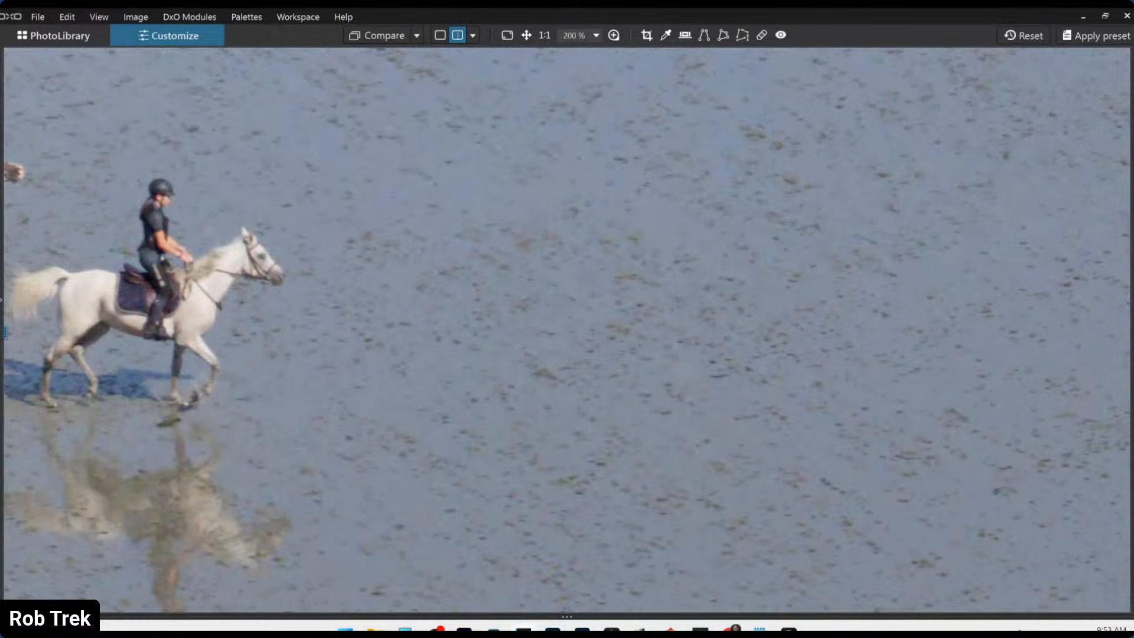
pyautogui.moveTo(419, 327); pyautogui.dragTo(743, 344)
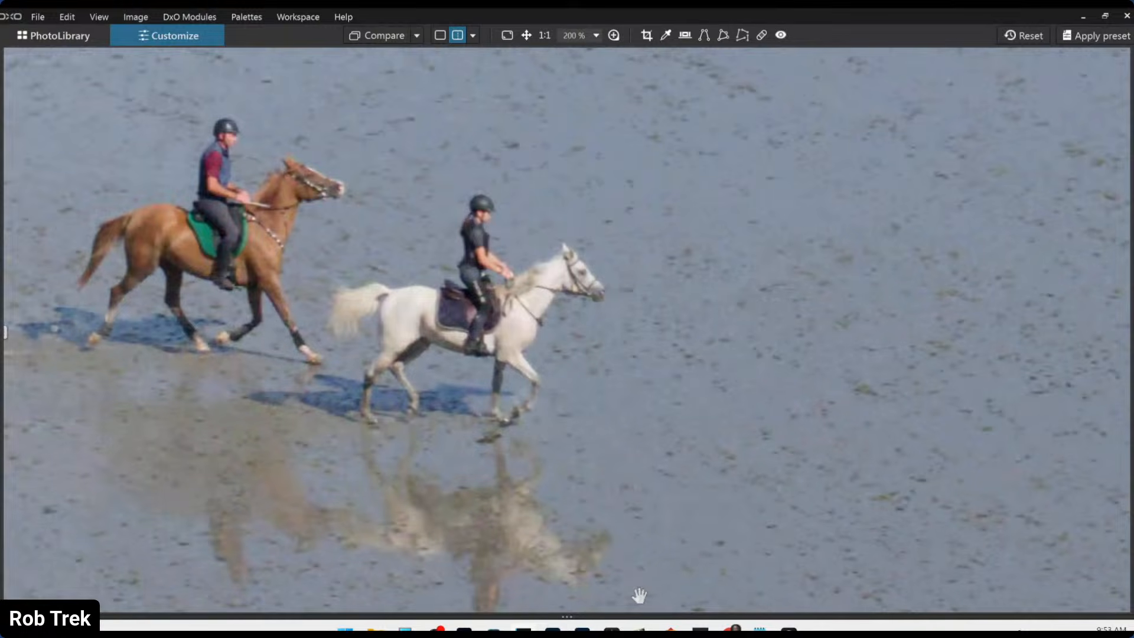
# - Return to the photo library, reveal the thumbnails and open the Milky Way photo for customizing
pyautogui.click(57, 37)
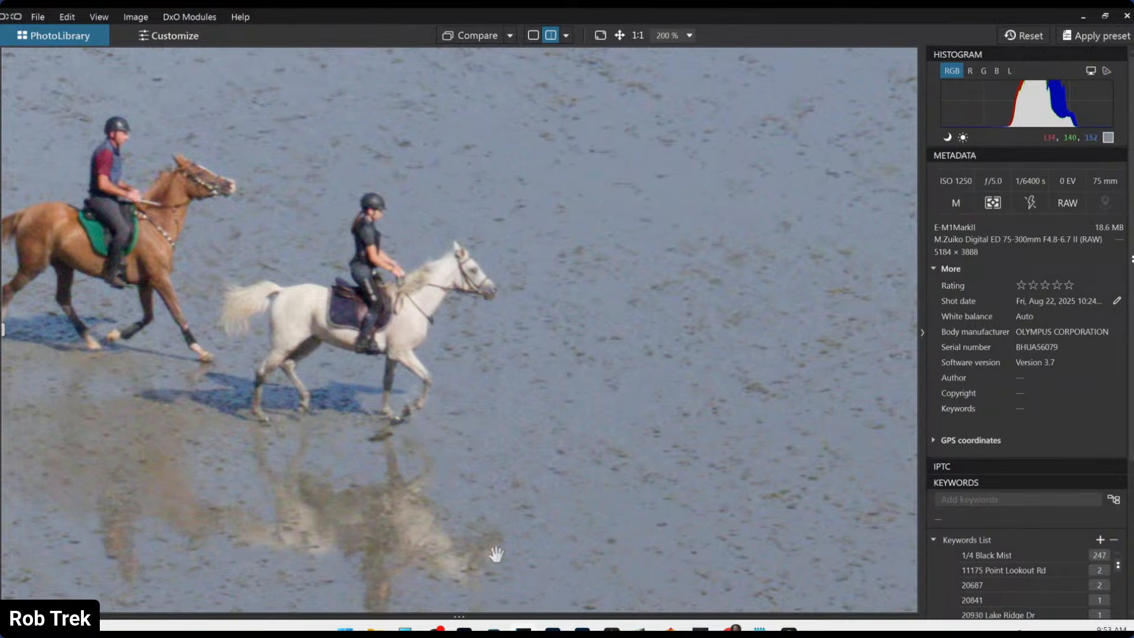
pyautogui.moveTo(496, 616); pyautogui.dragTo(499, 357)
pyautogui.click(239, 459)
pyautogui.doubleClick(240, 459)
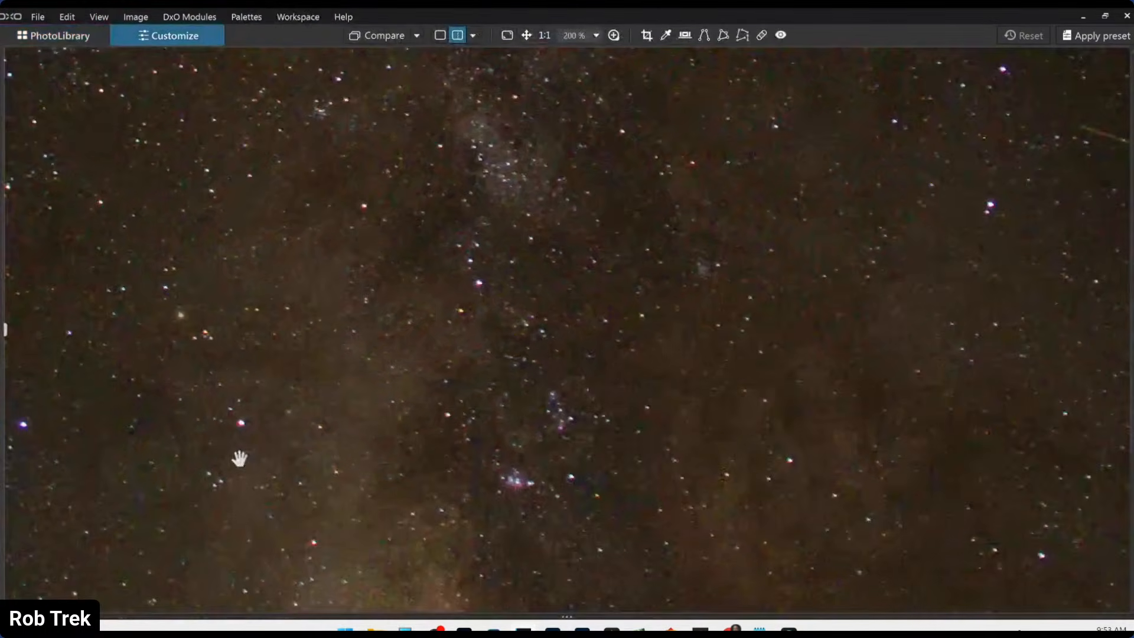
# - Apply the first general purpose preset, the 0000 default, to the whole Milky Way photo
pyautogui.scroll(-4, 513, 366)
pyautogui.scroll(-1, 514, 367)
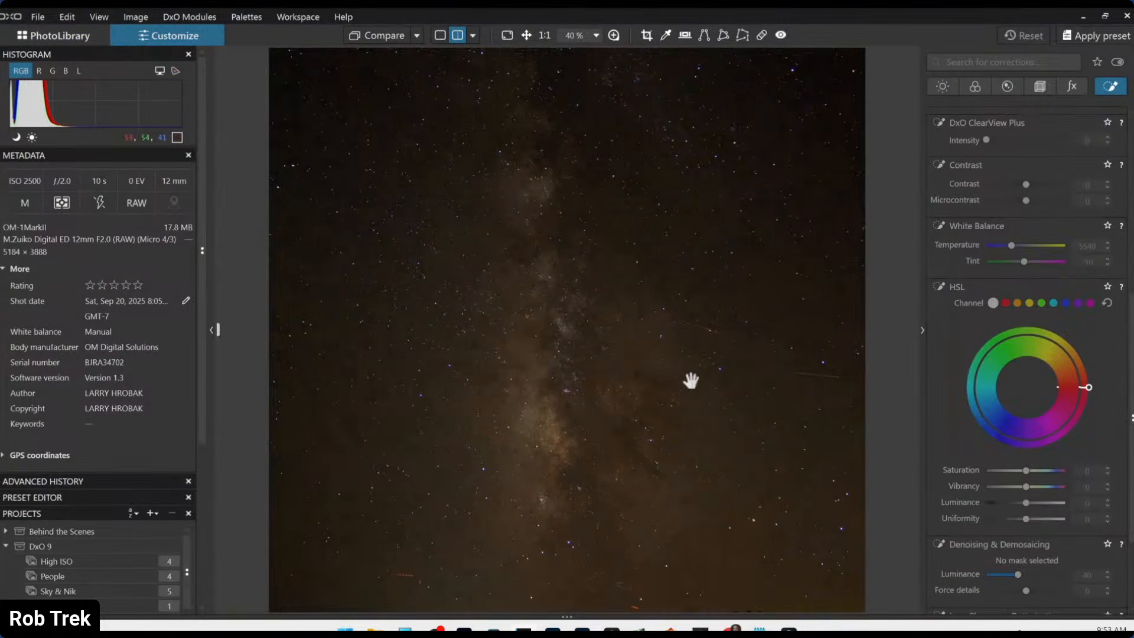
pyautogui.scroll(-1, 690, 380)
pyautogui.scroll(-1, 689, 380)
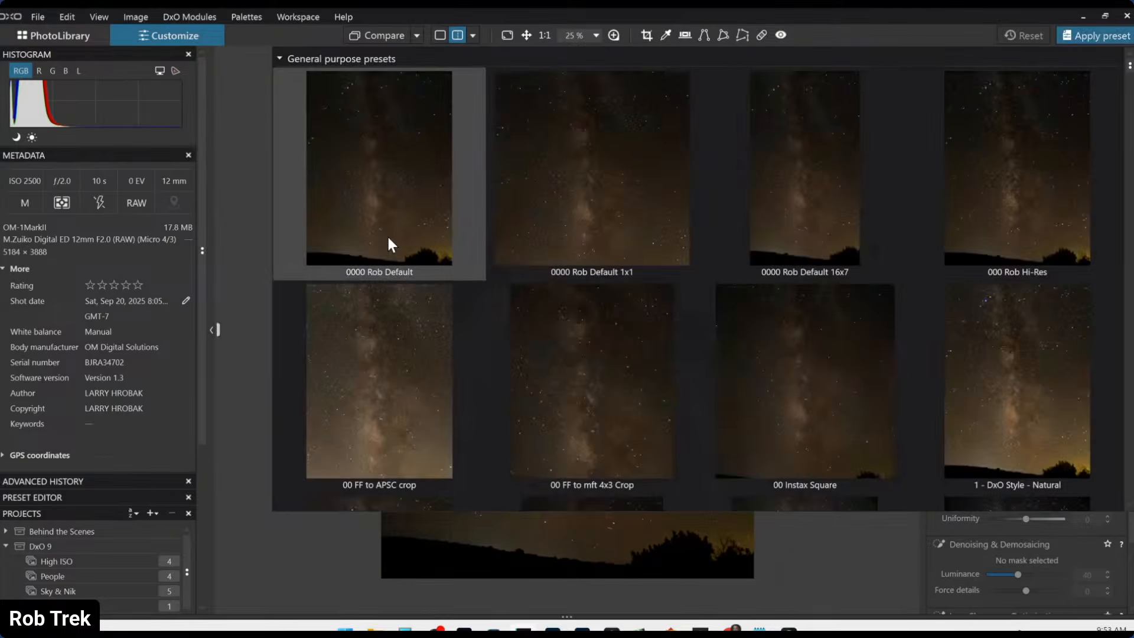
pyautogui.click(388, 235)
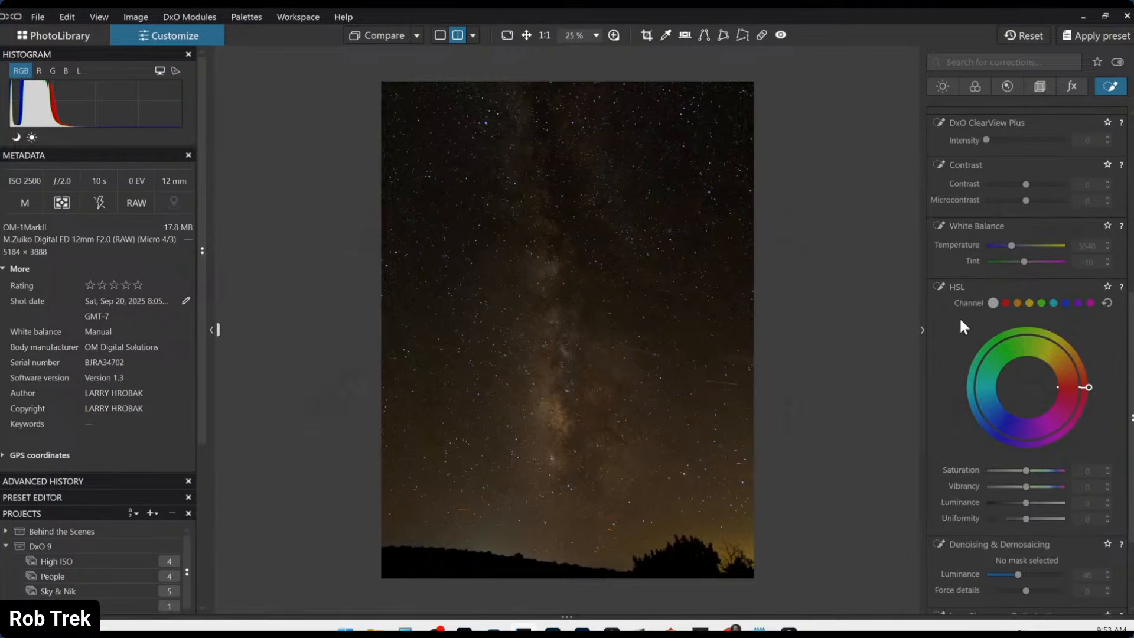
# - Sample the dark sky beside the Milky Way for the RAW white balance, ending at temperature 4249 and tint -3
pyautogui.scroll(6, 966, 336)
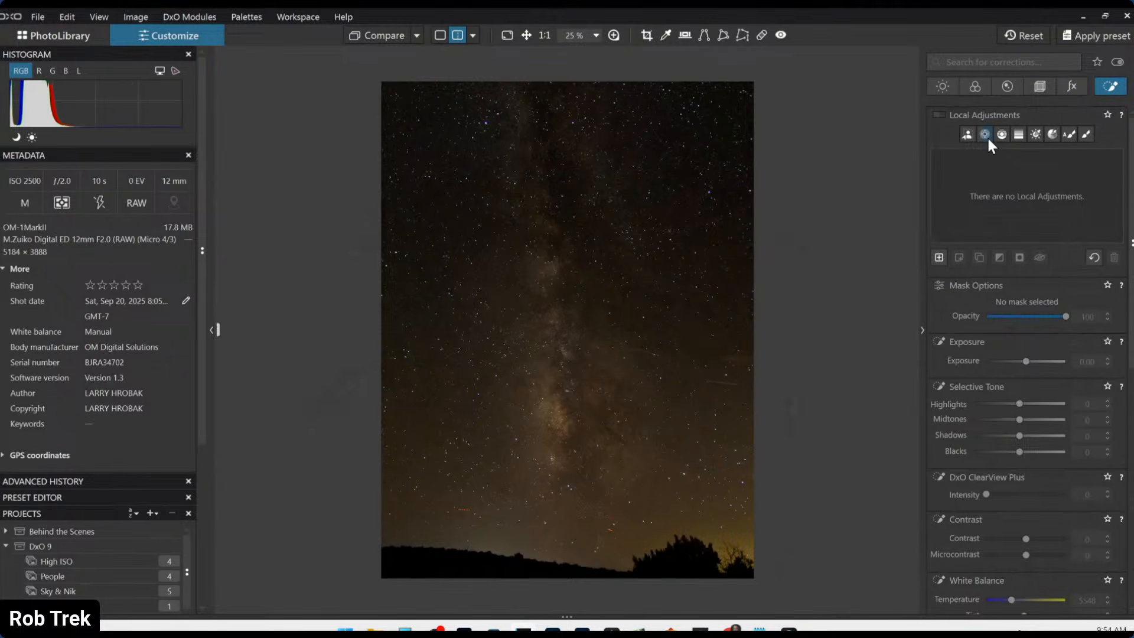
pyautogui.click(975, 86)
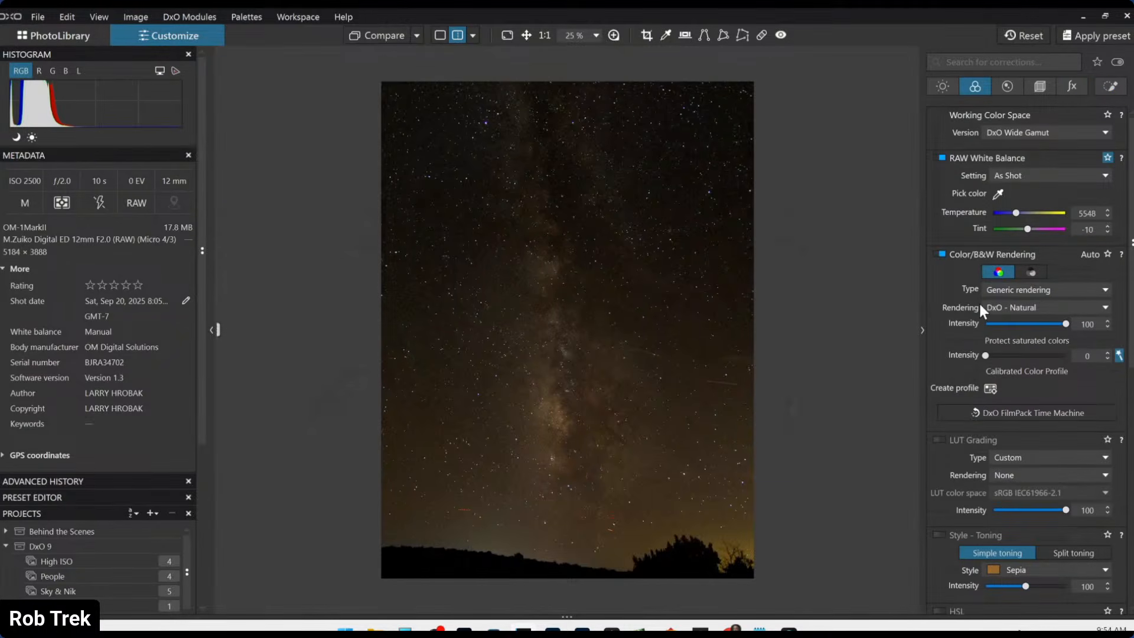
pyautogui.click(1000, 193)
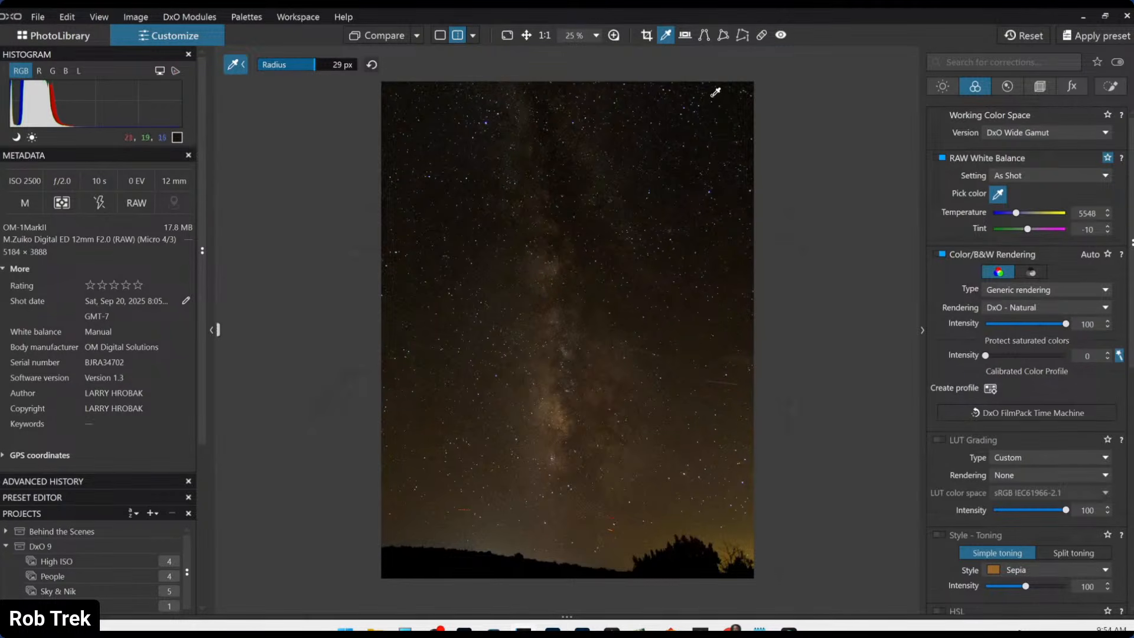
pyautogui.click(695, 341)
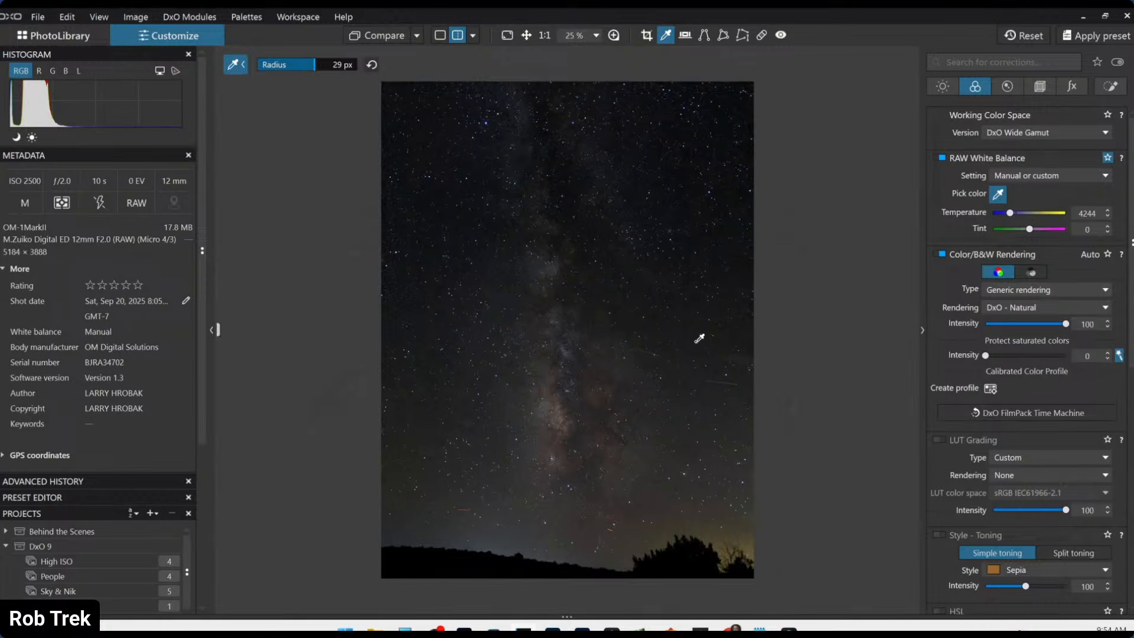
pyautogui.click(700, 368)
pyautogui.click(705, 343)
pyautogui.click(707, 392)
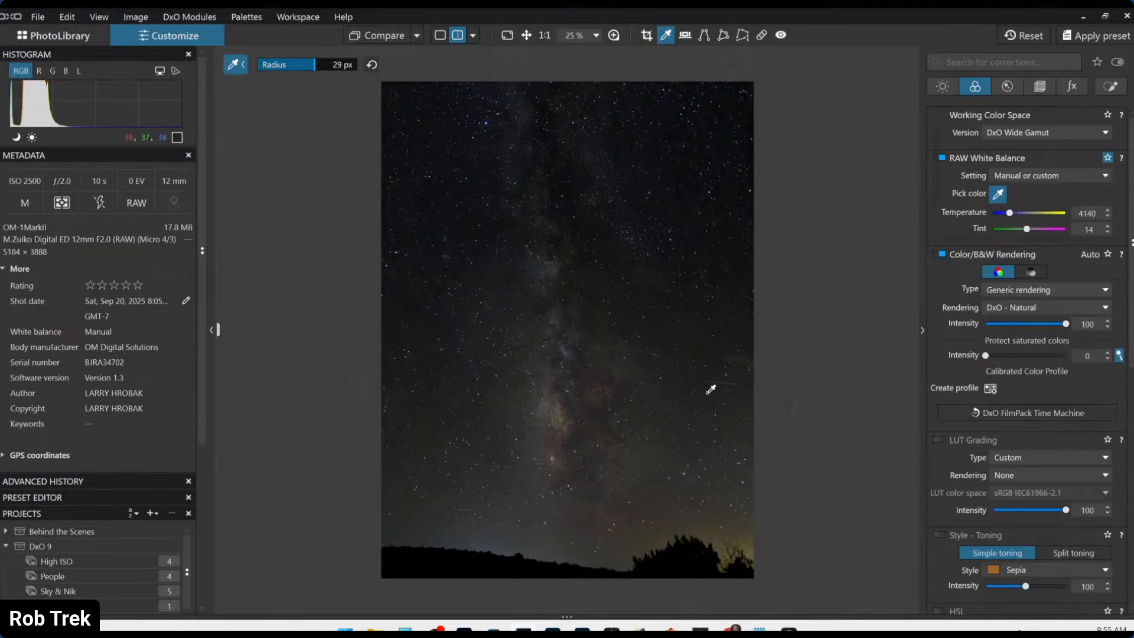
pyautogui.click(699, 341)
pyautogui.press('Escape')
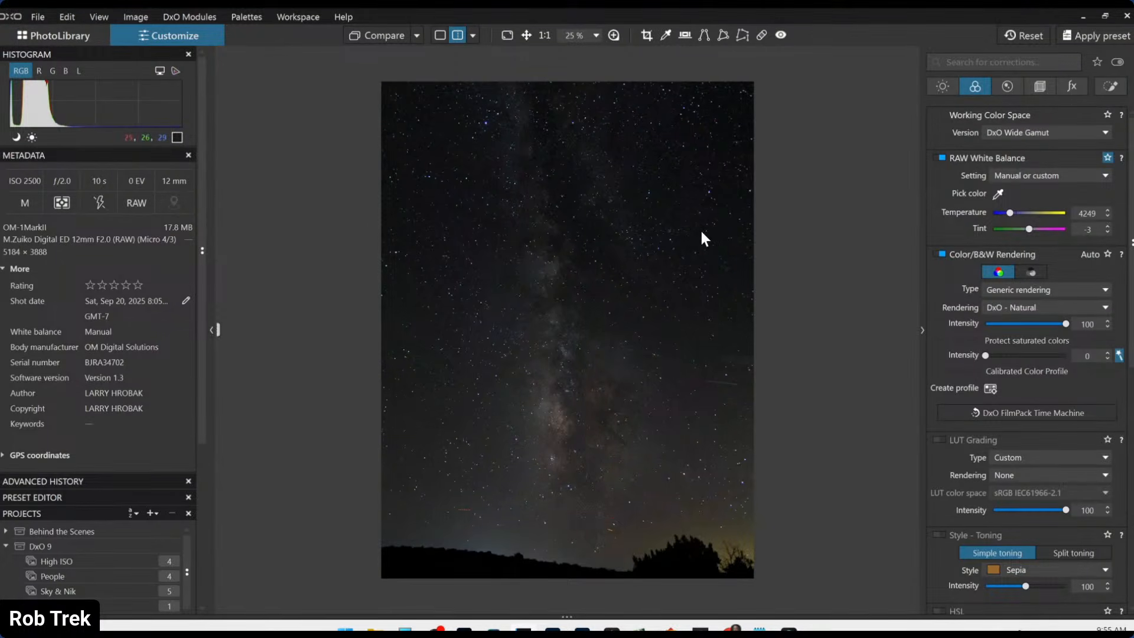
# - Enlarge the sky to 80%, show a 200% loupe over the stars and hide the metadata and histogram palettes
pyautogui.scroll(3, 700, 232)
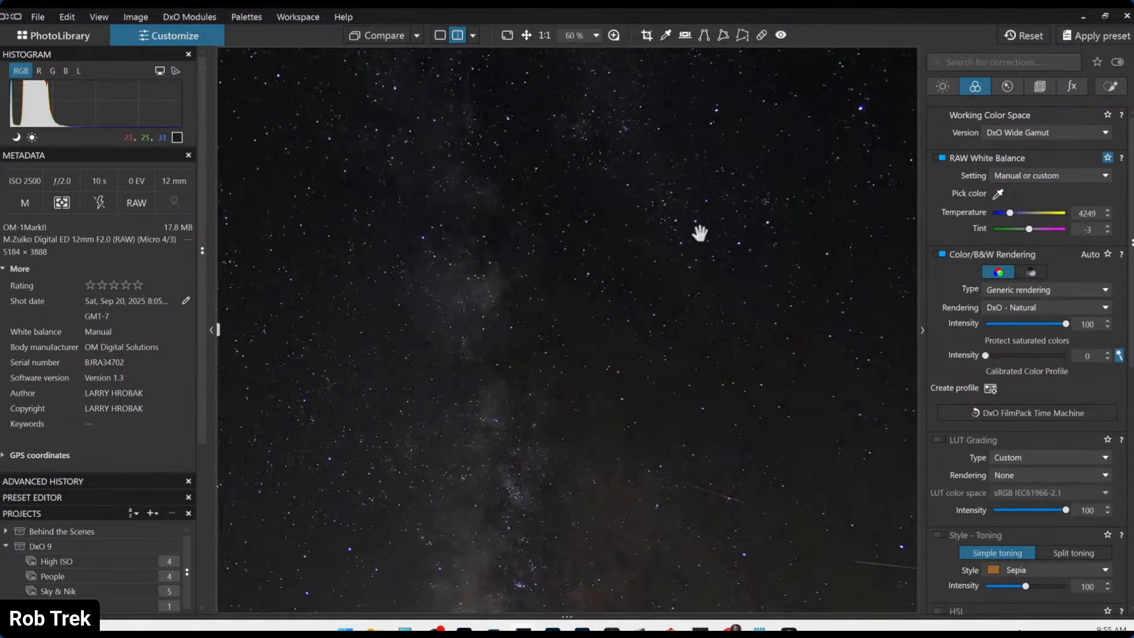
pyautogui.scroll(1, 700, 231)
pyautogui.moveTo(701, 232)
pyautogui.mouseDown()
pyautogui.moveTo(514, 273)
pyautogui.moveTo(579, 240)
pyautogui.moveTo(537, 314)
pyautogui.moveTo(555, 333)
pyautogui.moveTo(648, 260)
pyautogui.mouseUp()
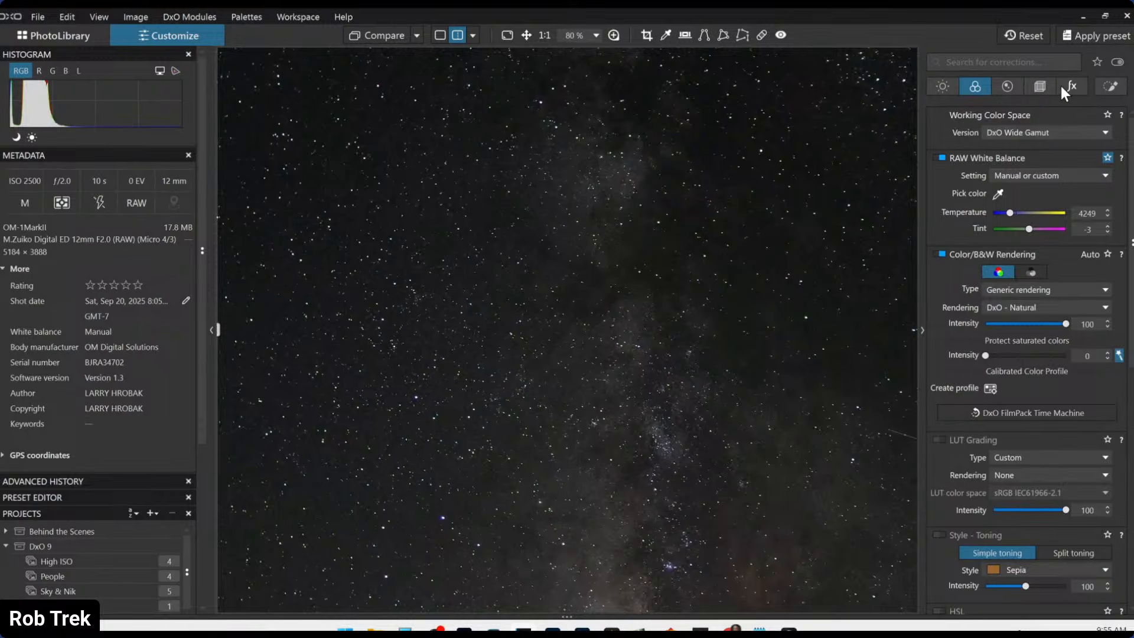
pyautogui.click(614, 35)
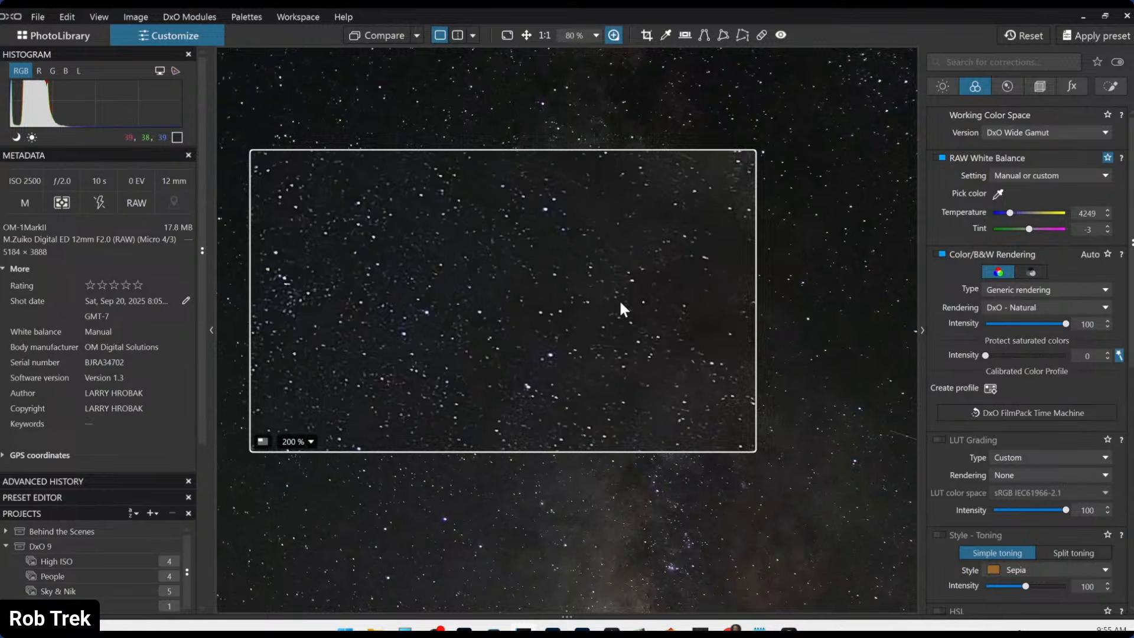
pyautogui.click(210, 330)
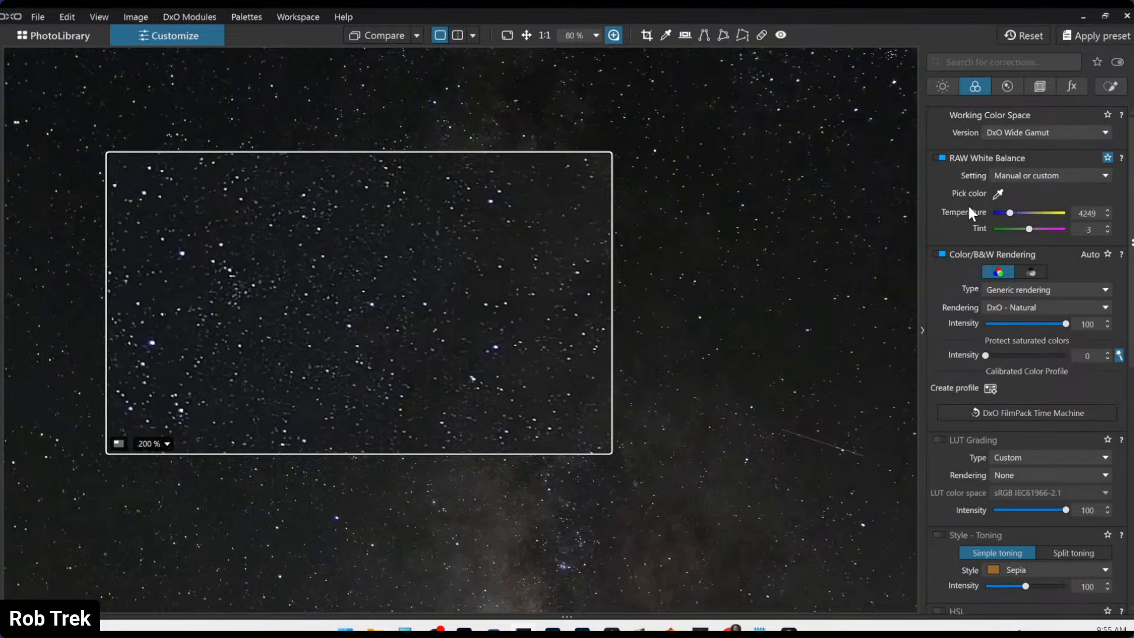
# - In the advanced DeepPRIME XD/XD2s denoising settings, set Dead pixels to 29 and Force details to 40
pyautogui.click(1007, 86)
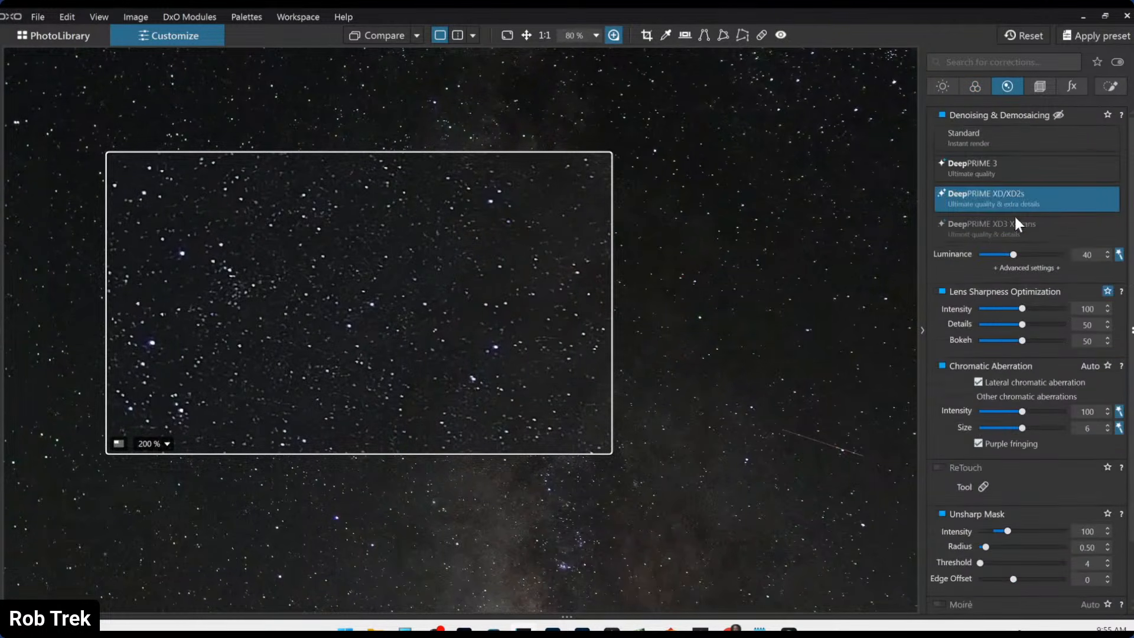
pyautogui.click(1027, 269)
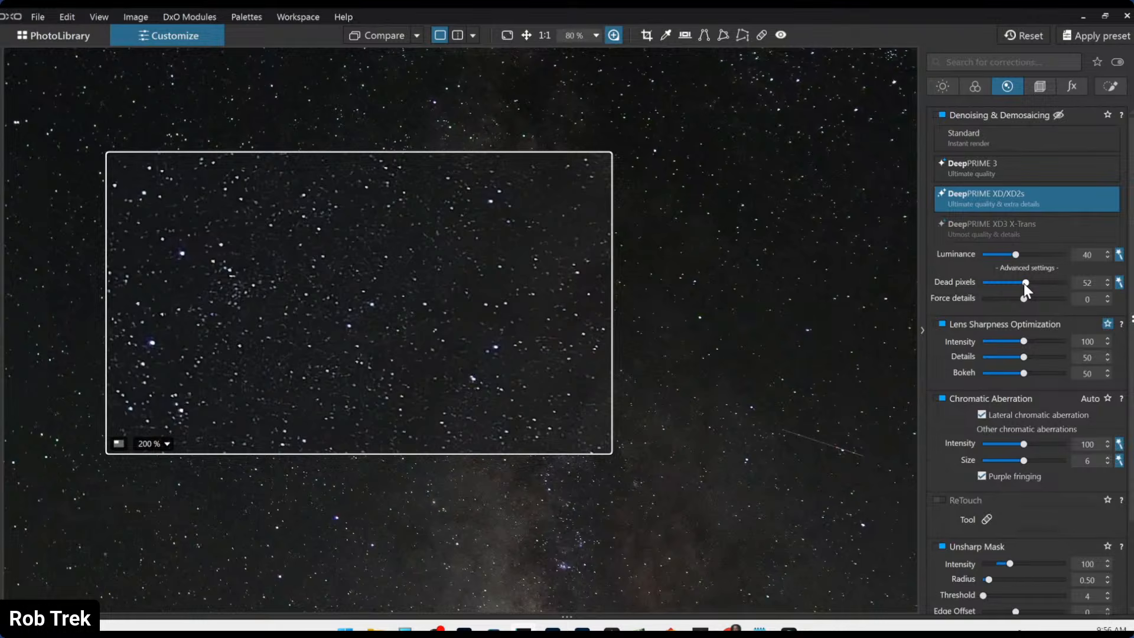
pyautogui.moveTo(1022, 282); pyautogui.dragTo(1005, 286)
pyautogui.moveTo(1022, 298); pyautogui.dragTo(1044, 301)
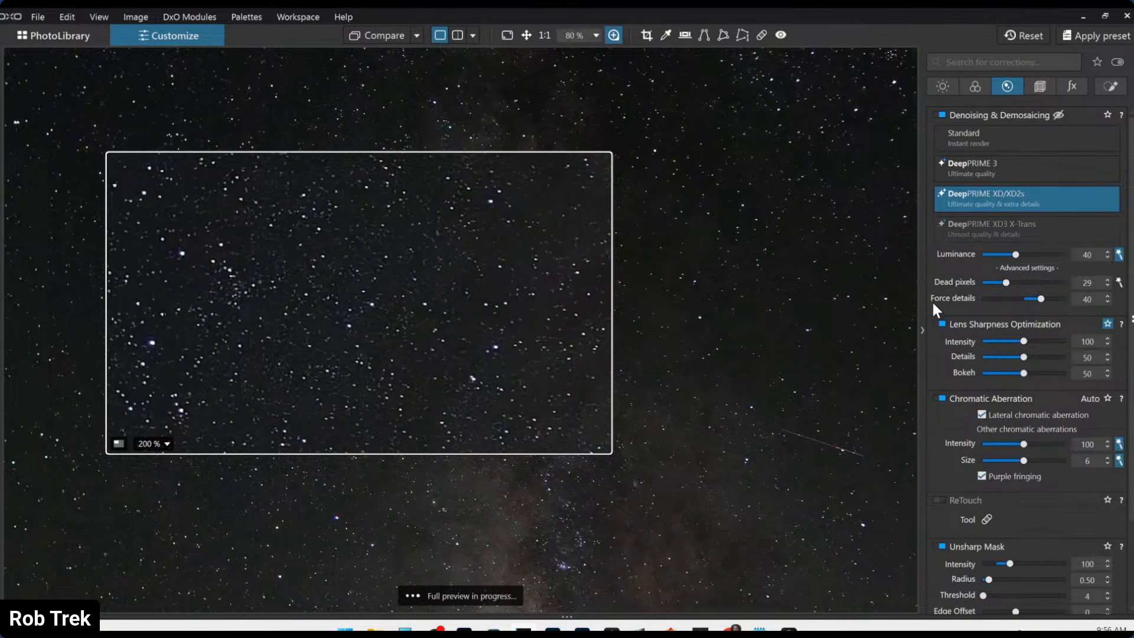
# - Set the lens sharpness Bokeh to 0 and turn off the Unsharp Mask correction
pyautogui.doubleClick(993, 354)
pyautogui.click(983, 373)
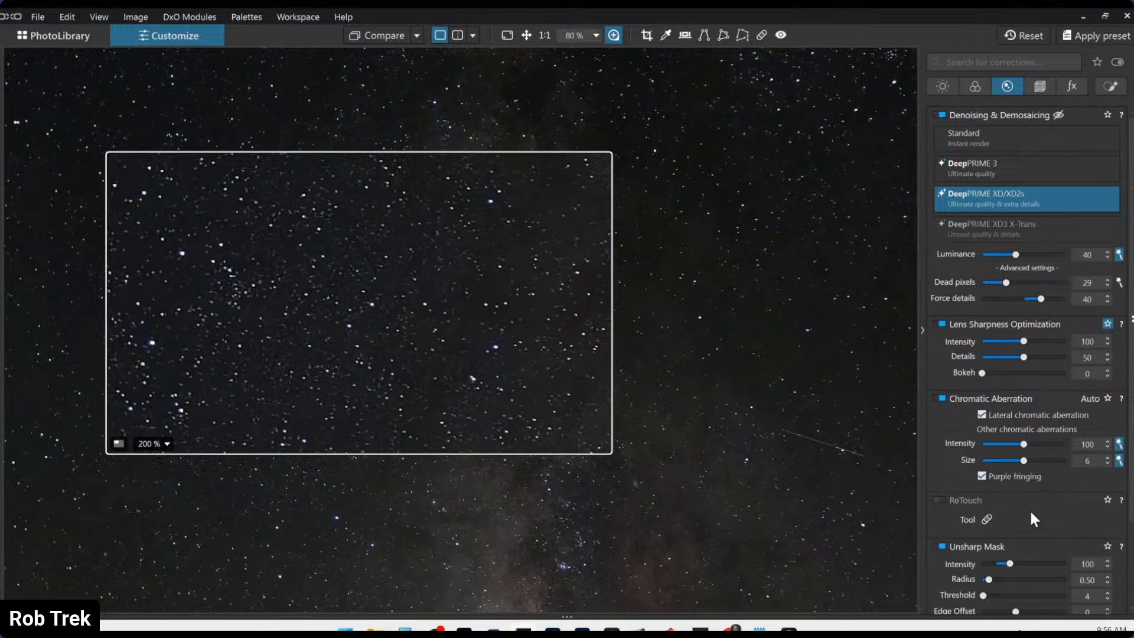
pyautogui.scroll(-3, 1031, 514)
pyautogui.click(941, 450)
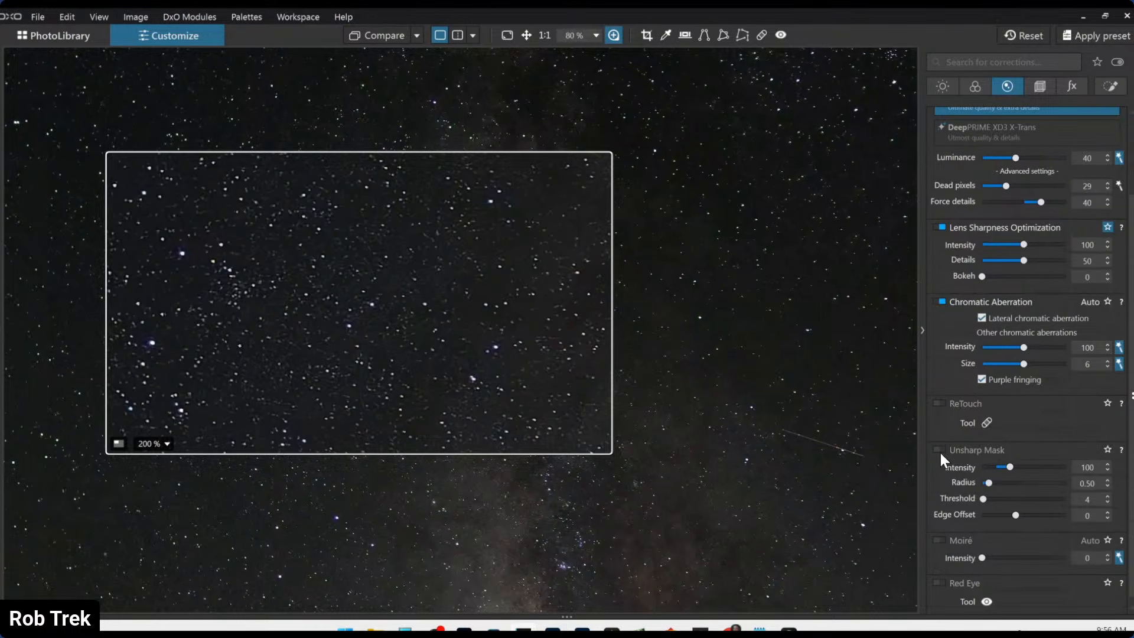
# - Close the loupe to check the sky as a whole, then inspect another star field through the 200% loupe
pyautogui.click(614, 35)
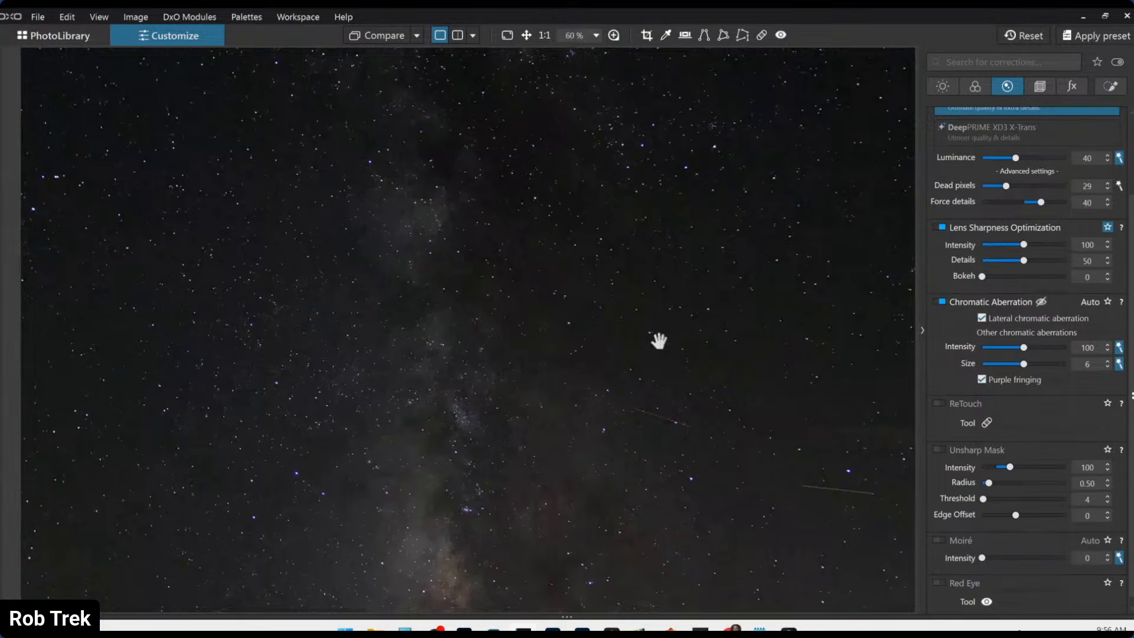
pyautogui.scroll(-3, 659, 340)
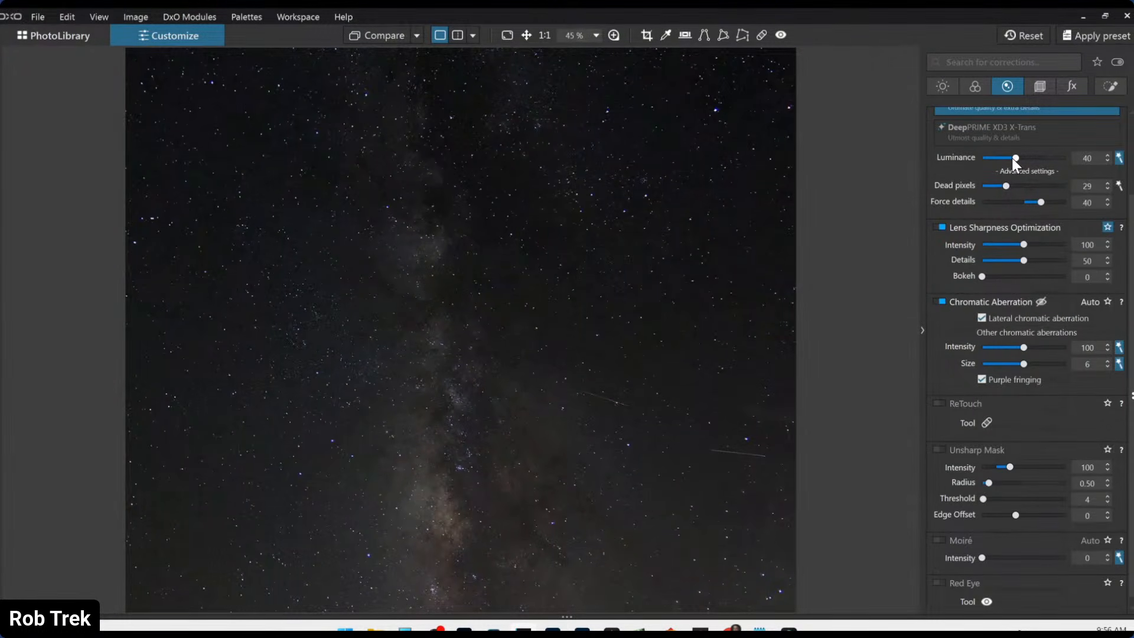
pyautogui.scroll(4, 591, 262)
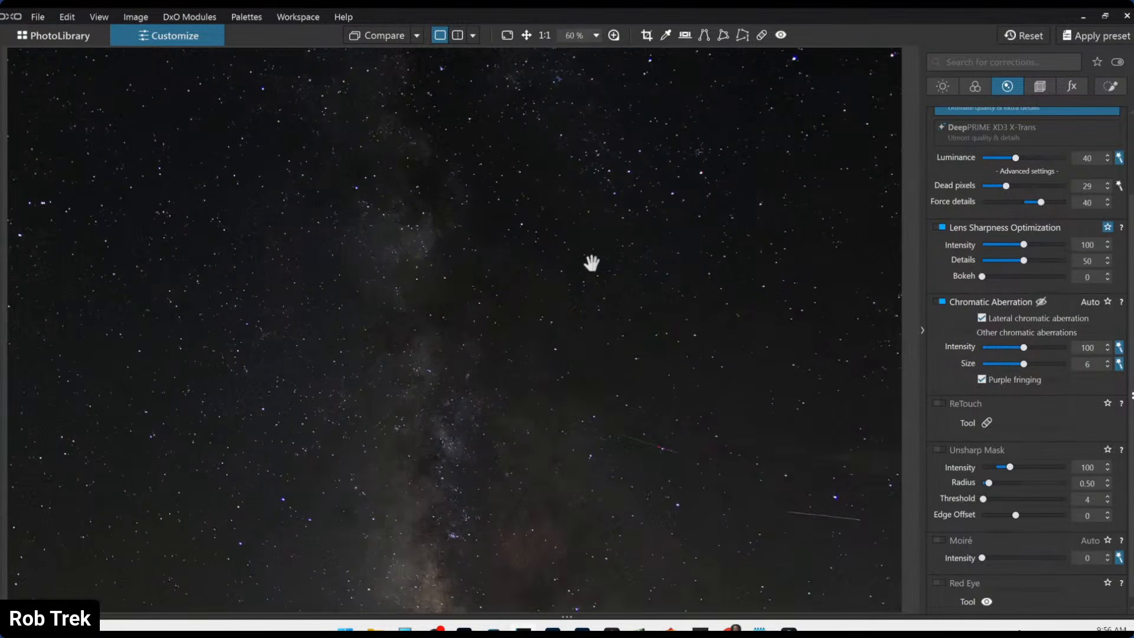
pyautogui.click(614, 35)
pyautogui.moveTo(411, 370); pyautogui.dragTo(560, 392)
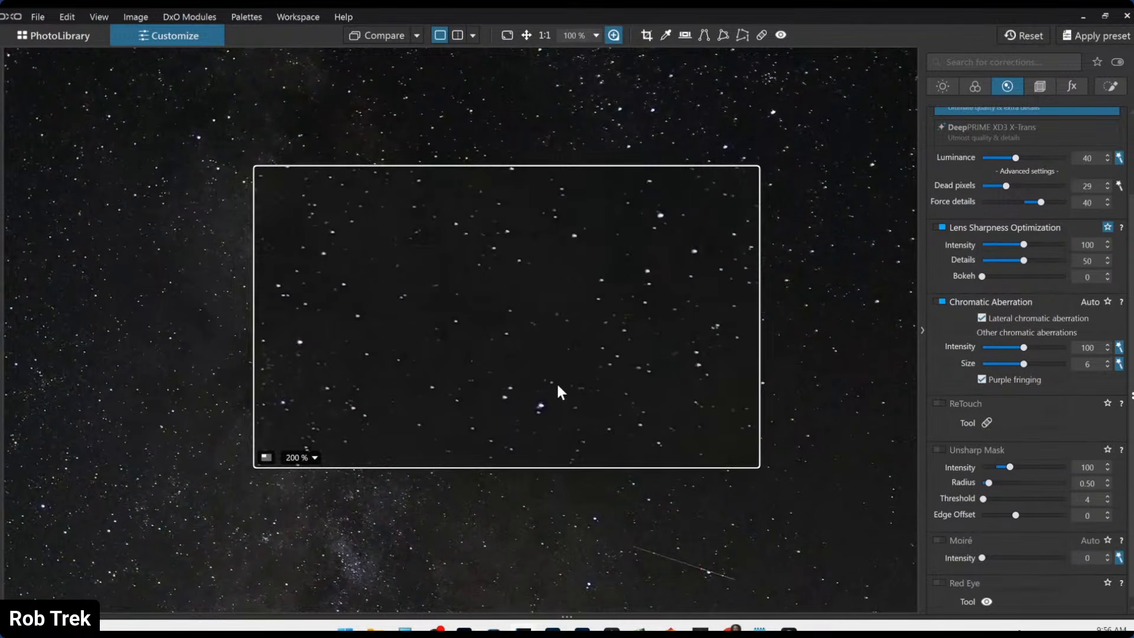
# - Compare the stars in the loupe with the uncorrected image and return to the corrected version
pyautogui.click(381, 42)
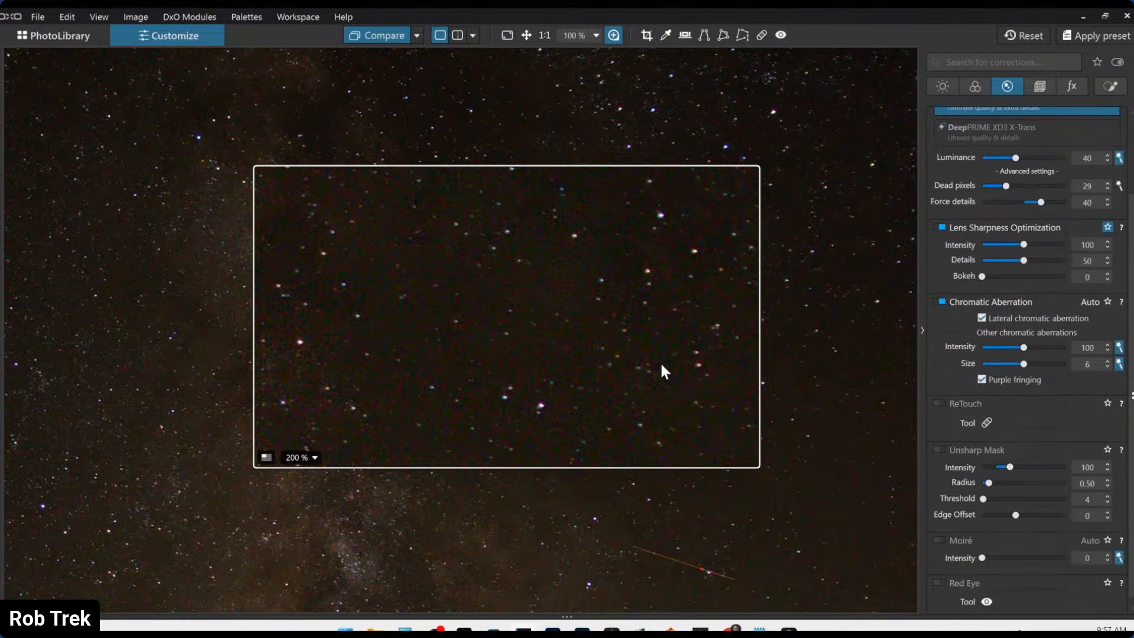
pyautogui.hotkey('ctrl', 'd')
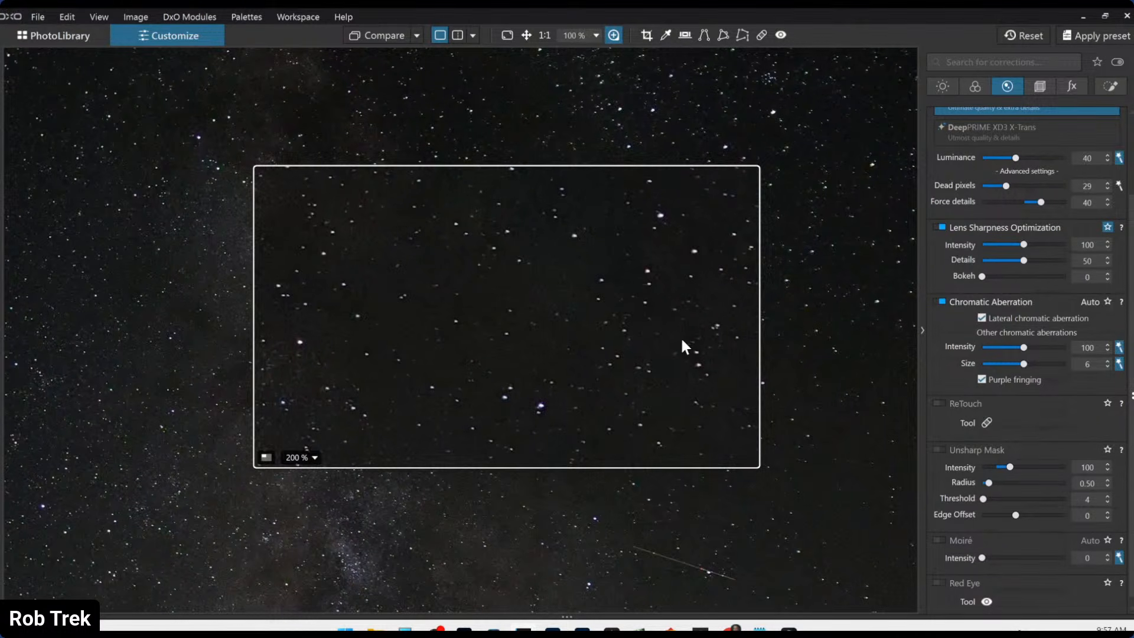
pyautogui.scroll(1, 1000, 271)
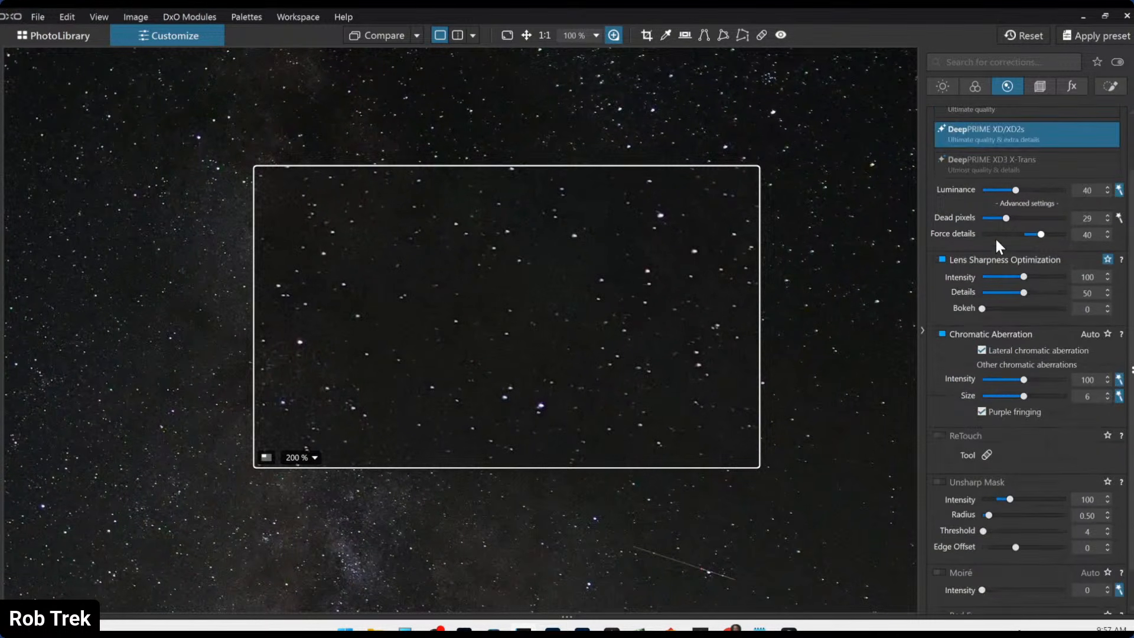
# - Set the denoising Luminance to 1 and compare the DeepPRIME 3, DeepPRIME XD/XD2s and Standard methods on the stars in the loupe
pyautogui.click(990, 190)
pyautogui.moveTo(989, 192); pyautogui.dragTo(984, 193)
pyautogui.scroll(2, 1032, 275)
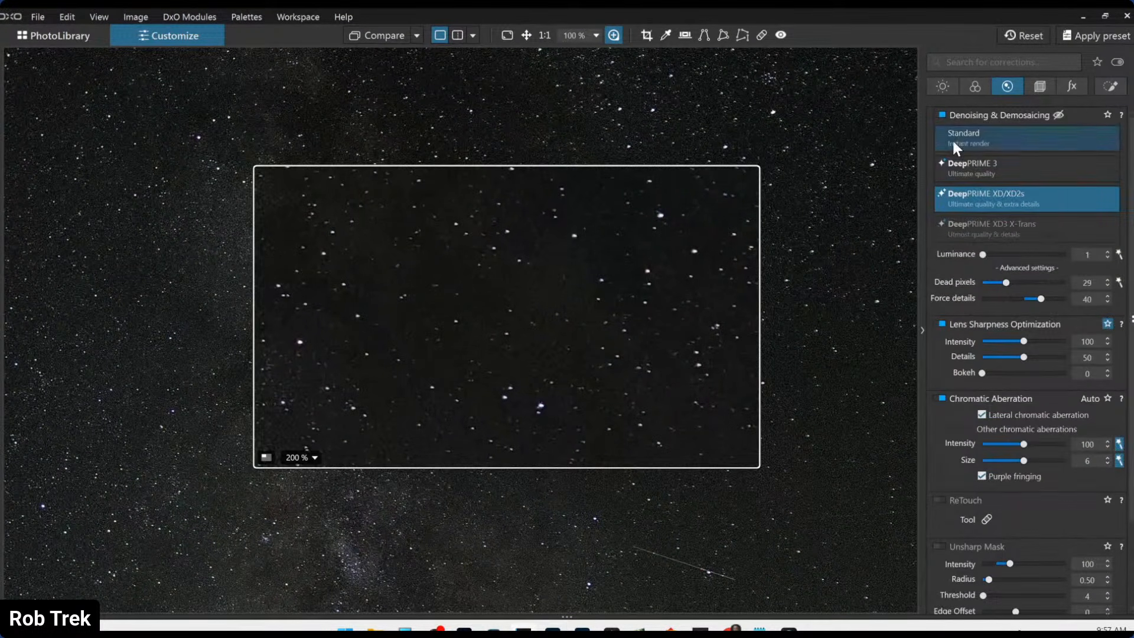
pyautogui.click(965, 171)
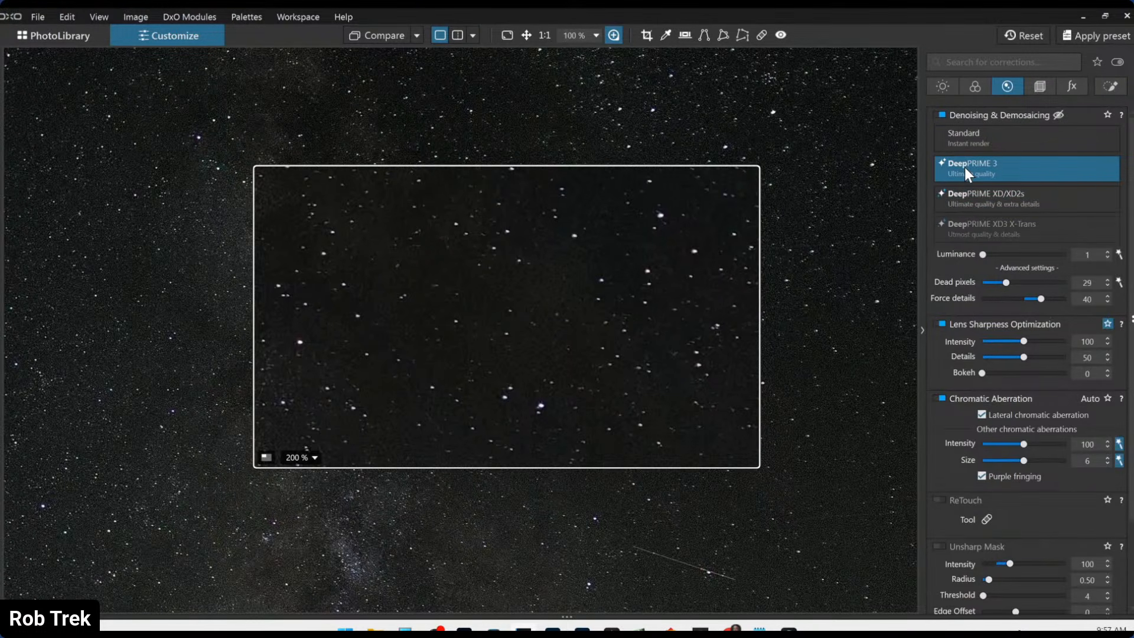
pyautogui.click(976, 200)
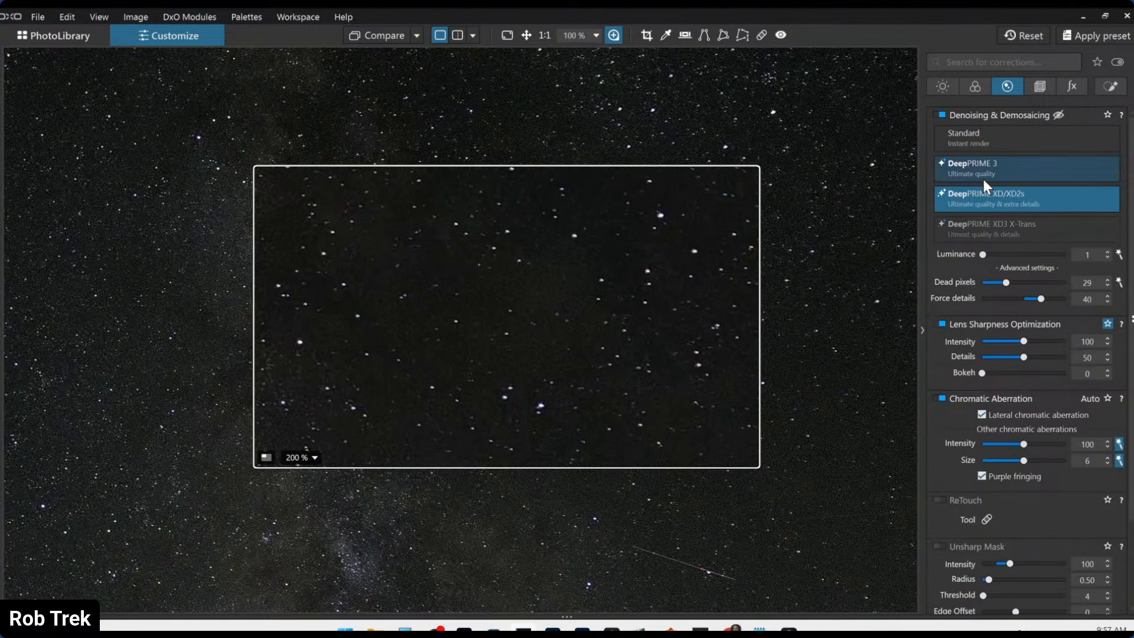
pyautogui.click(983, 178)
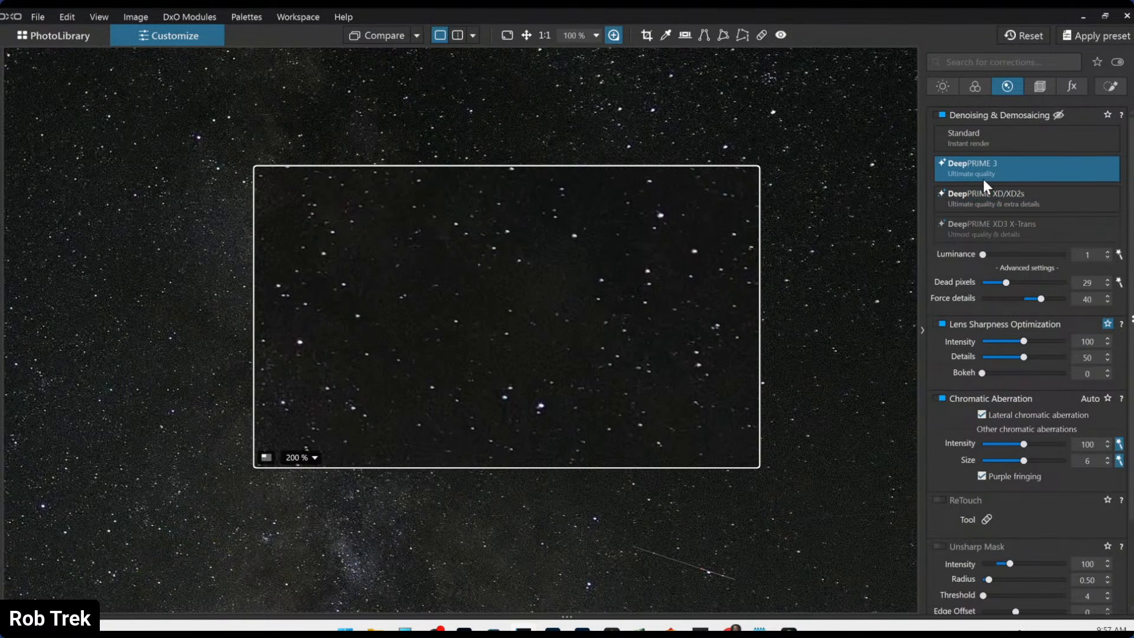
pyautogui.click(979, 142)
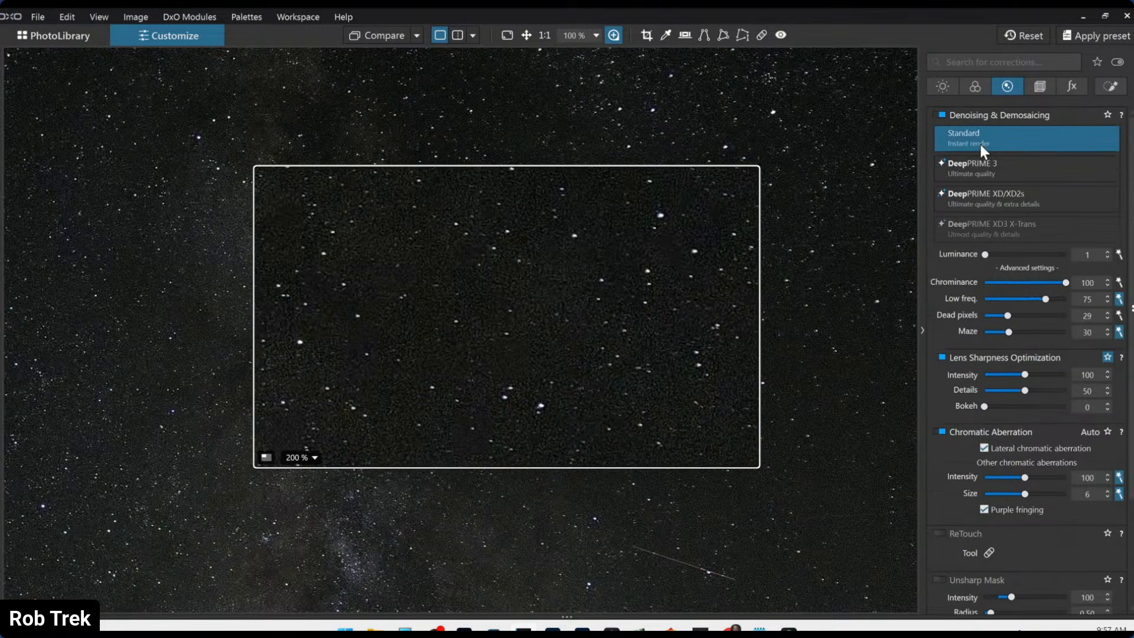
# - Apply DeepPRIME XD/XD2s denoising with Luminance at 12 and compare the result with the uncorrected image
pyautogui.click(1026, 255)
pyautogui.click(1002, 190)
pyautogui.click(990, 253)
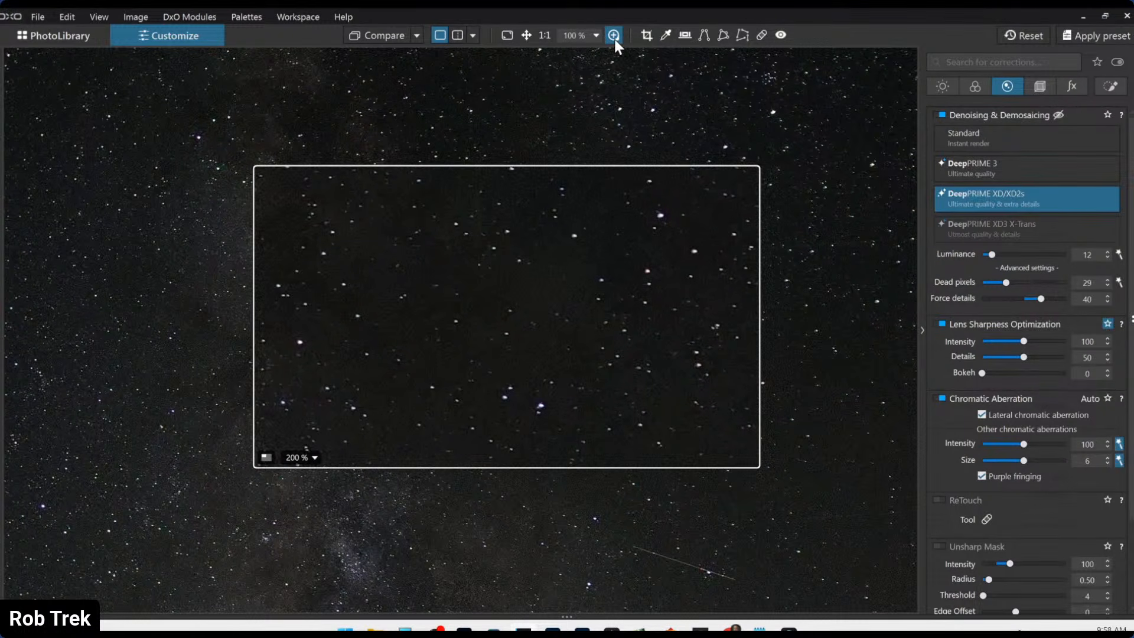
pyautogui.click(360, 35)
pyautogui.click(361, 35)
# - Review the available generic color renderings and choose DxO - Vibrant for the photo
pyautogui.scroll(-2, 952, 390)
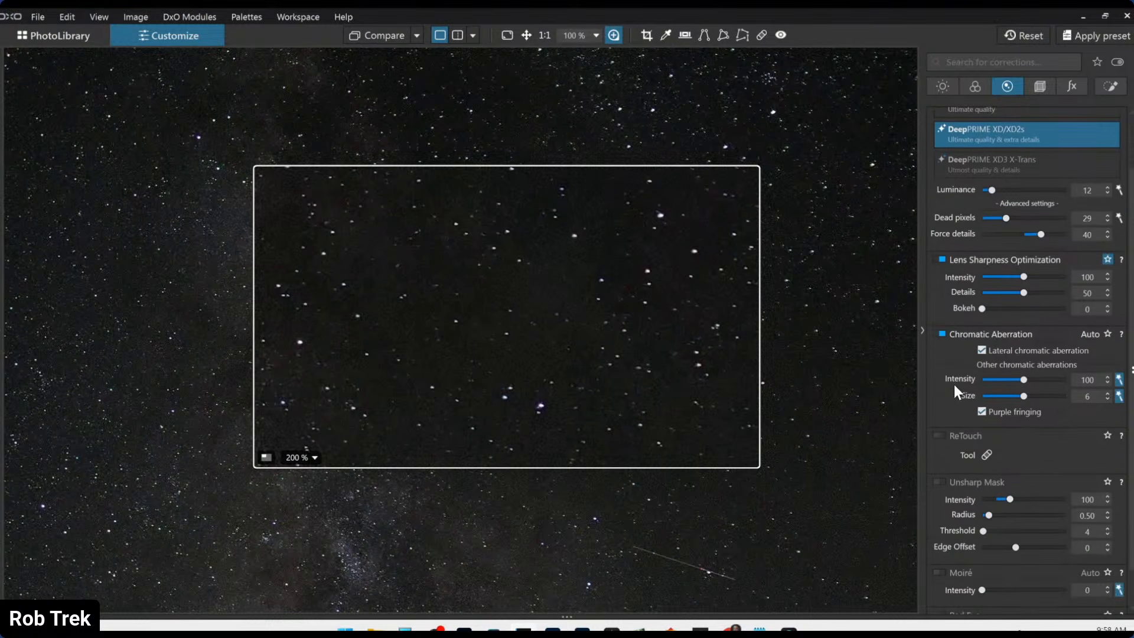
pyautogui.click(975, 88)
pyautogui.scroll(2, 1013, 411)
pyautogui.click(1023, 308)
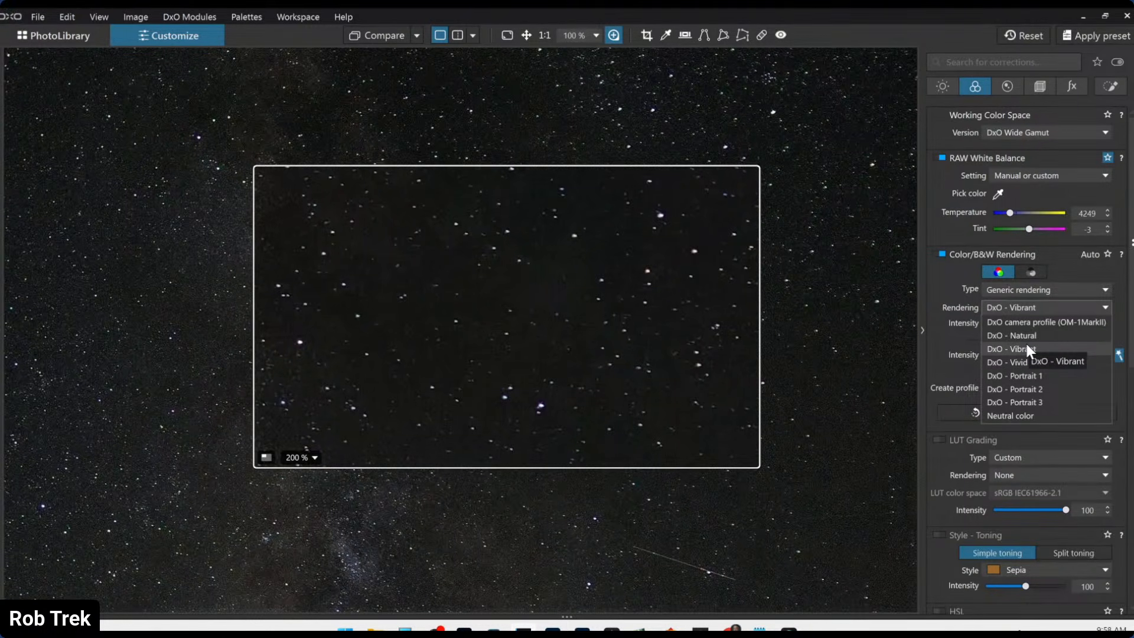
pyautogui.click(1026, 347)
# - Set the HSL Vibrancy to 41 for all color channels
pyautogui.scroll(-1, 1032, 419)
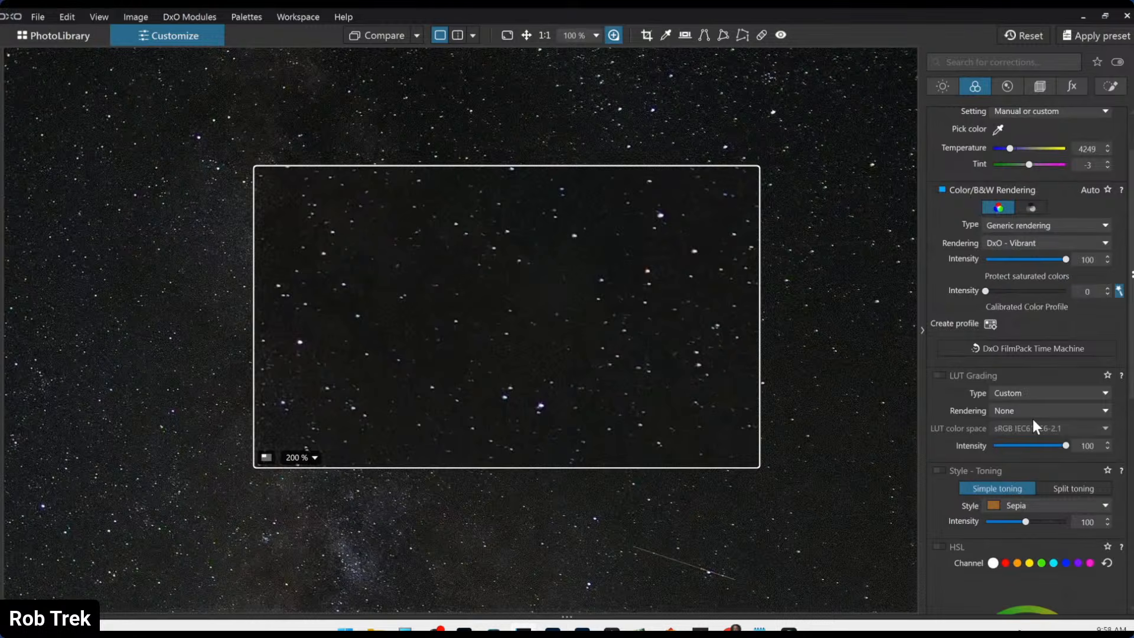
pyautogui.scroll(-1, 1033, 424)
pyautogui.scroll(-8, 1027, 428)
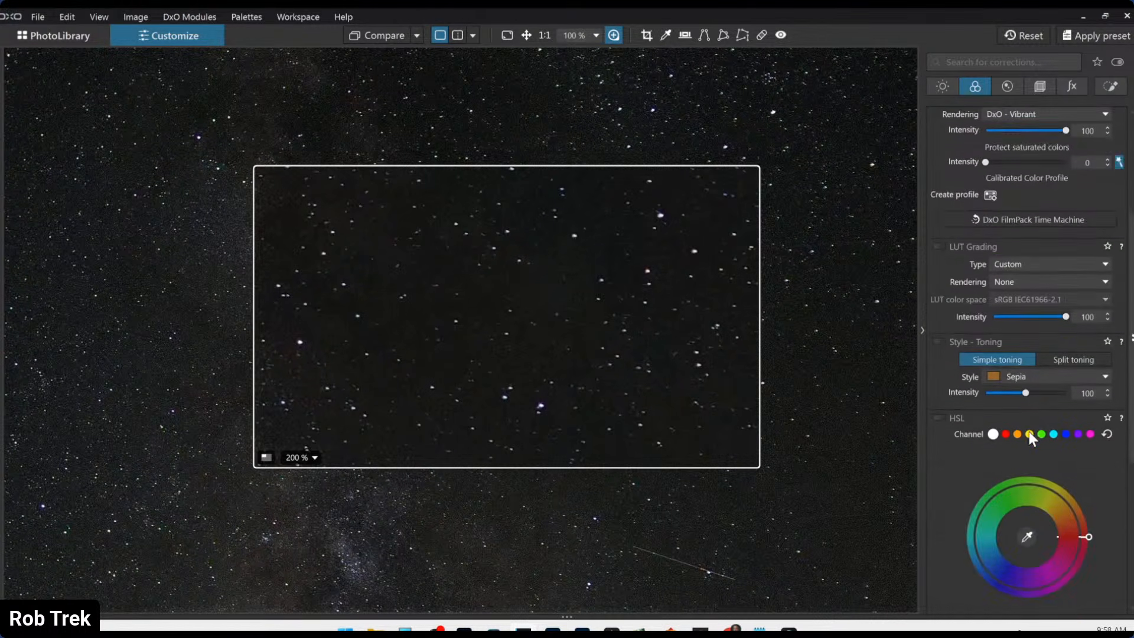
pyautogui.moveTo(1026, 477); pyautogui.dragTo(1040, 476)
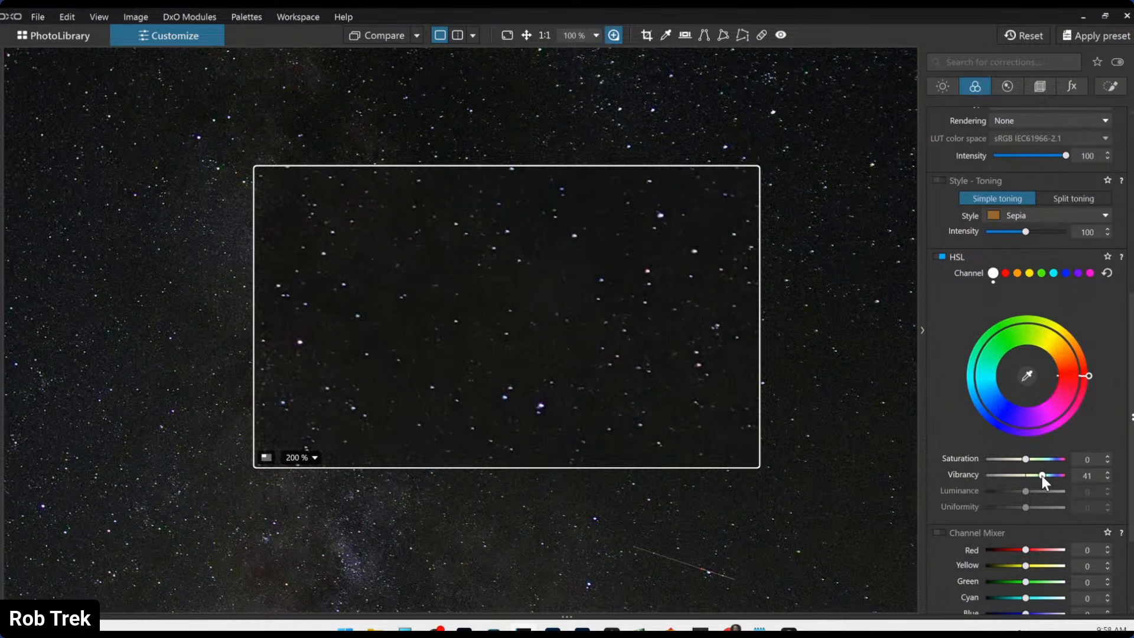
# - Switch the Chromatic Aberration correction off and on to compare its effect on the star colors in the loupe
pyautogui.click(1008, 87)
pyautogui.scroll(1, 1014, 378)
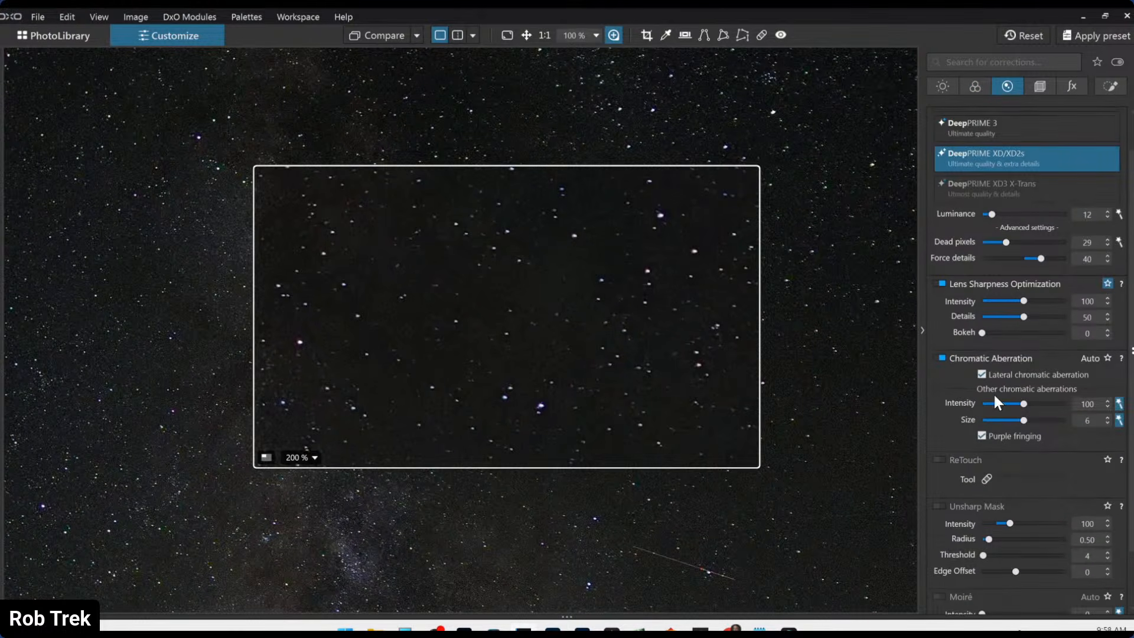
pyautogui.click(941, 358)
pyautogui.click(941, 358)
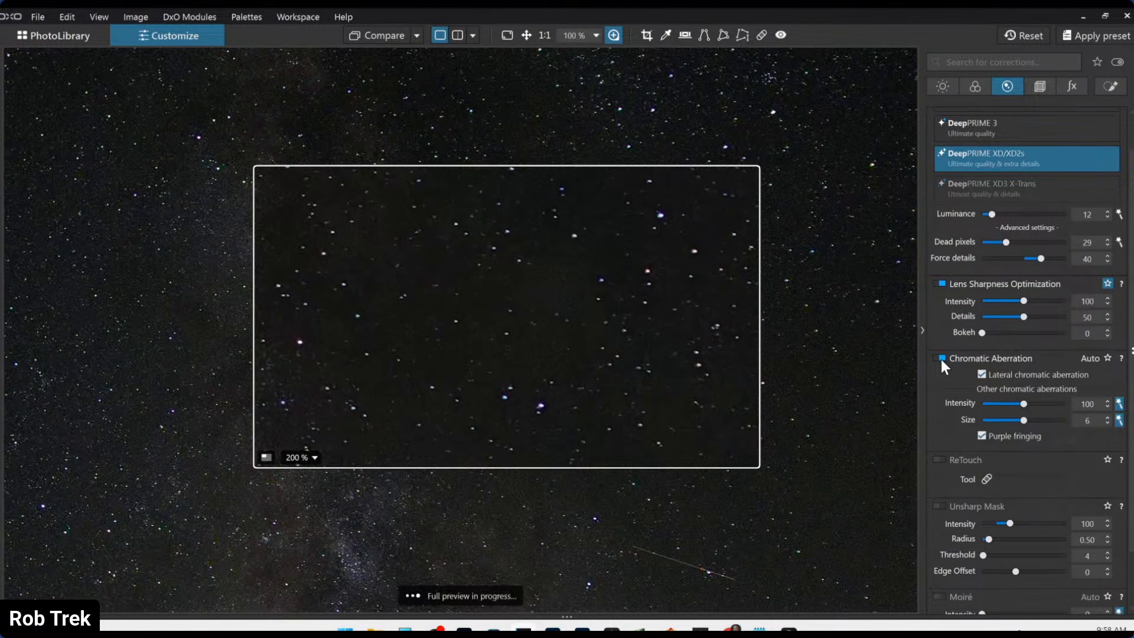
pyautogui.click(941, 358)
# - Check the Chromatic Aberration correction on another star field, leaving it on with Purple fringing turned off
pyautogui.moveTo(554, 338); pyautogui.dragTo(755, 350)
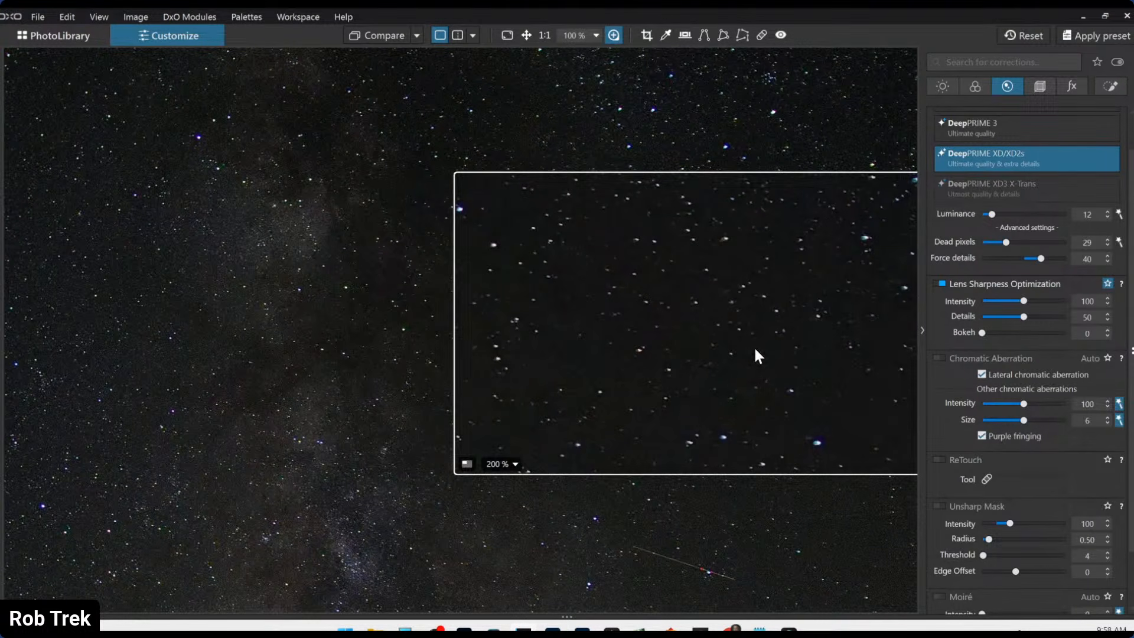
pyautogui.click(939, 358)
pyautogui.click(939, 359)
pyautogui.click(937, 358)
# - Close the loupe, view the whole photo and add a local control line mask covering the sky and fading toward the horizon
pyautogui.click(615, 34)
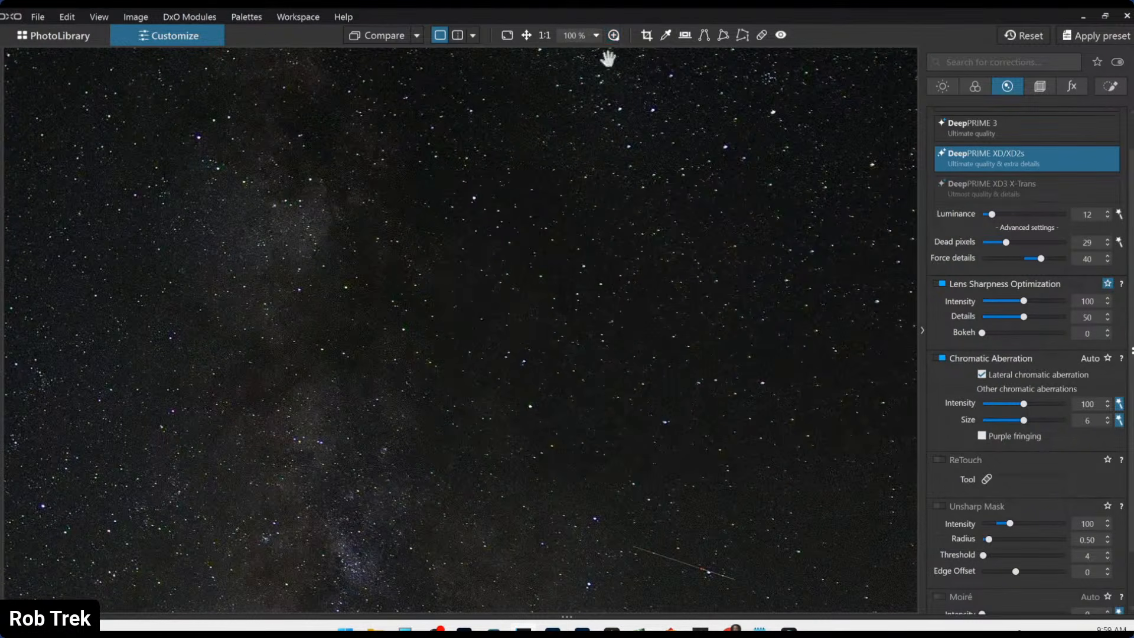
pyautogui.click(540, 342)
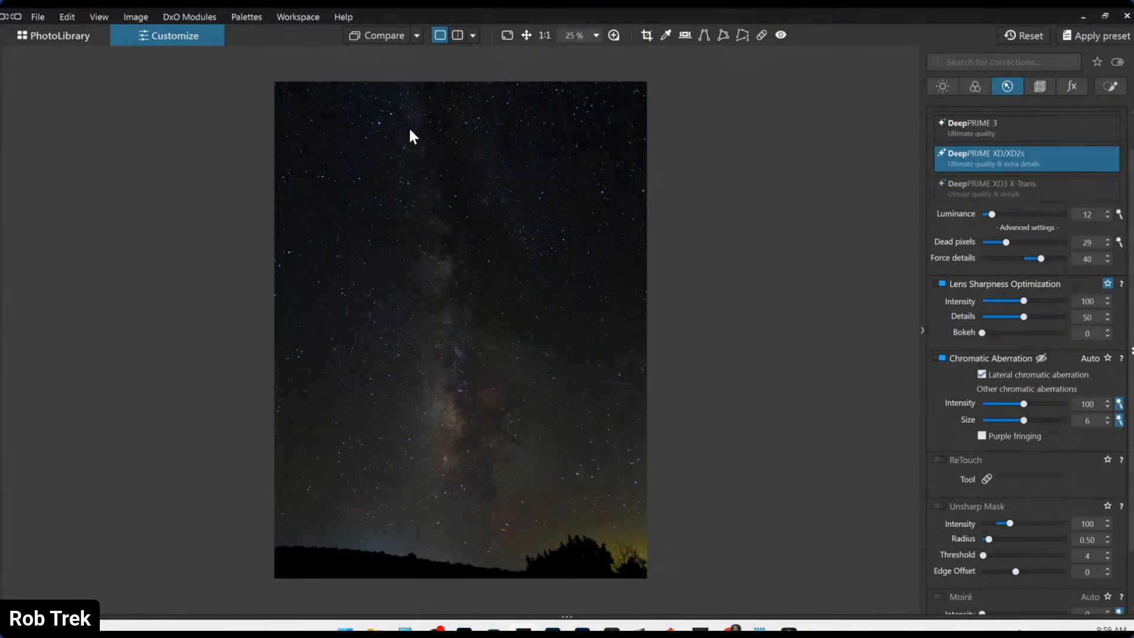
pyautogui.scroll(1, 534, 289)
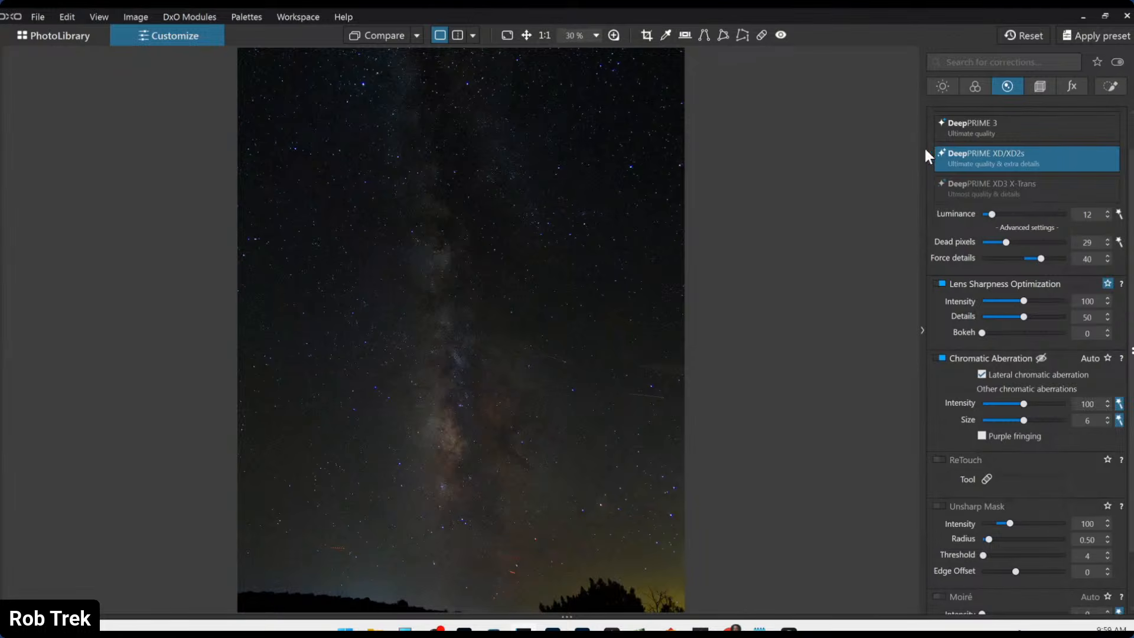
pyautogui.click(1107, 88)
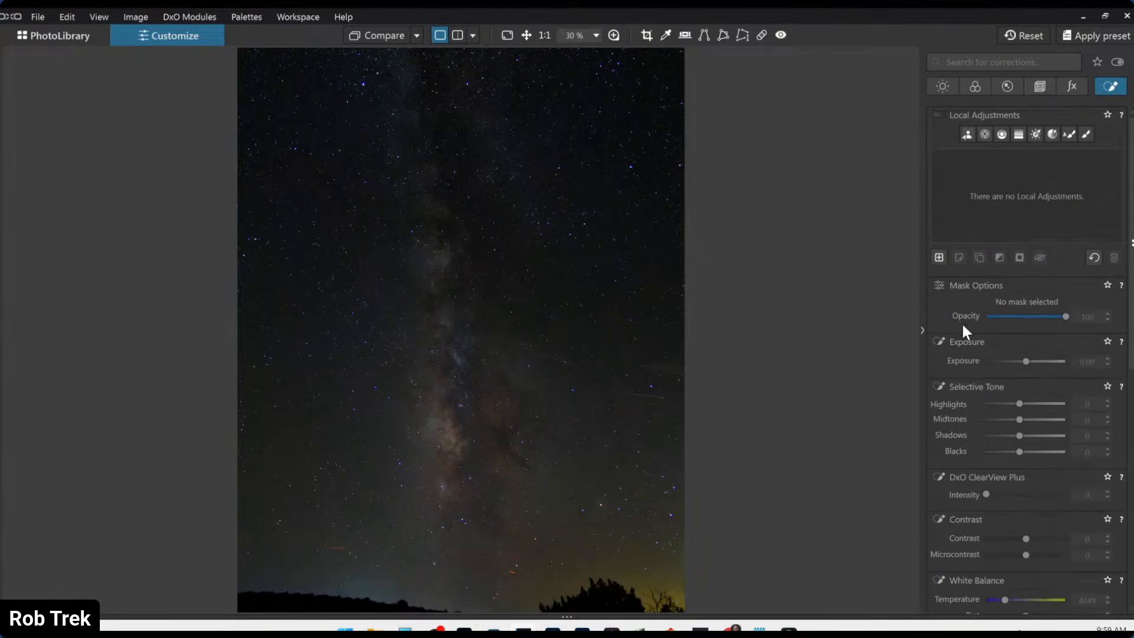
pyautogui.click(1005, 139)
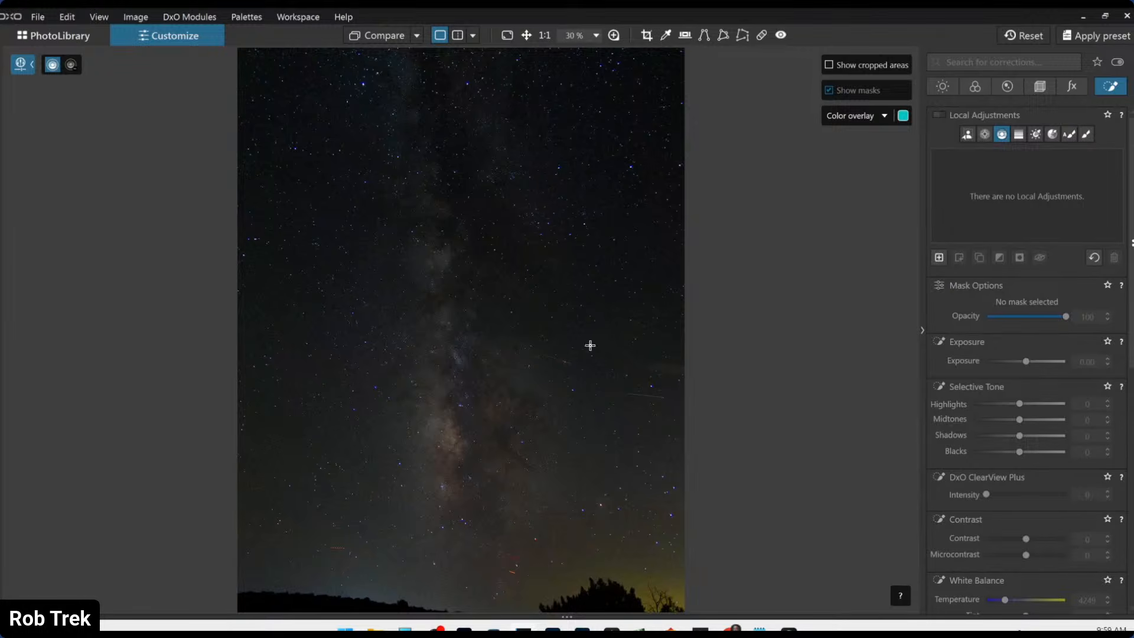
pyautogui.moveTo(596, 475); pyautogui.dragTo(596, 494)
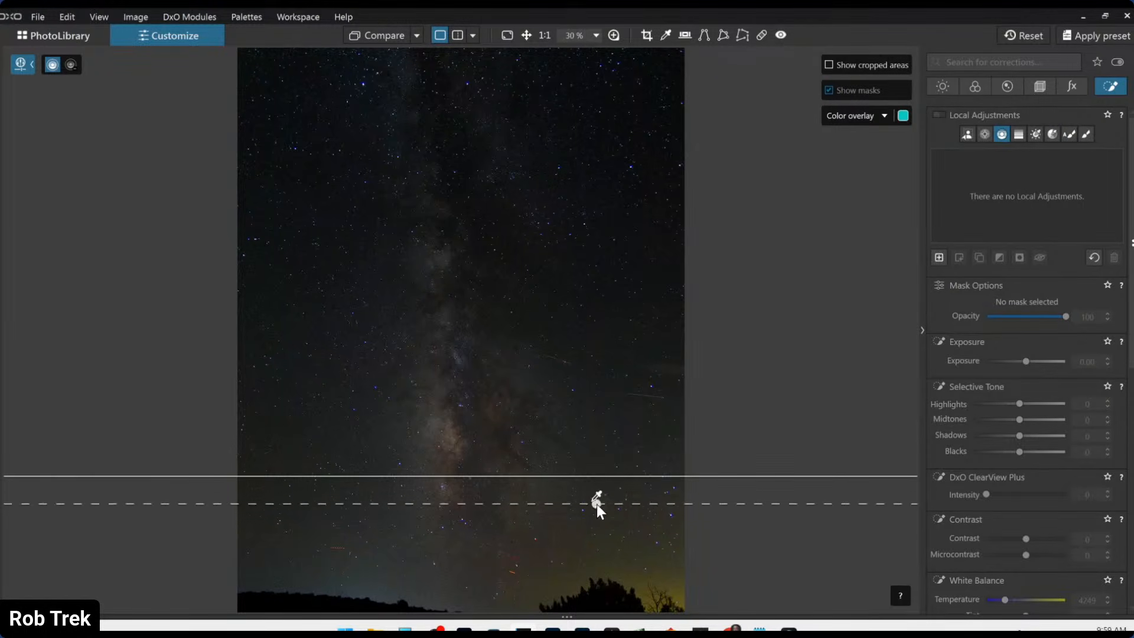
pyautogui.moveTo(593, 583); pyautogui.dragTo(593, 583)
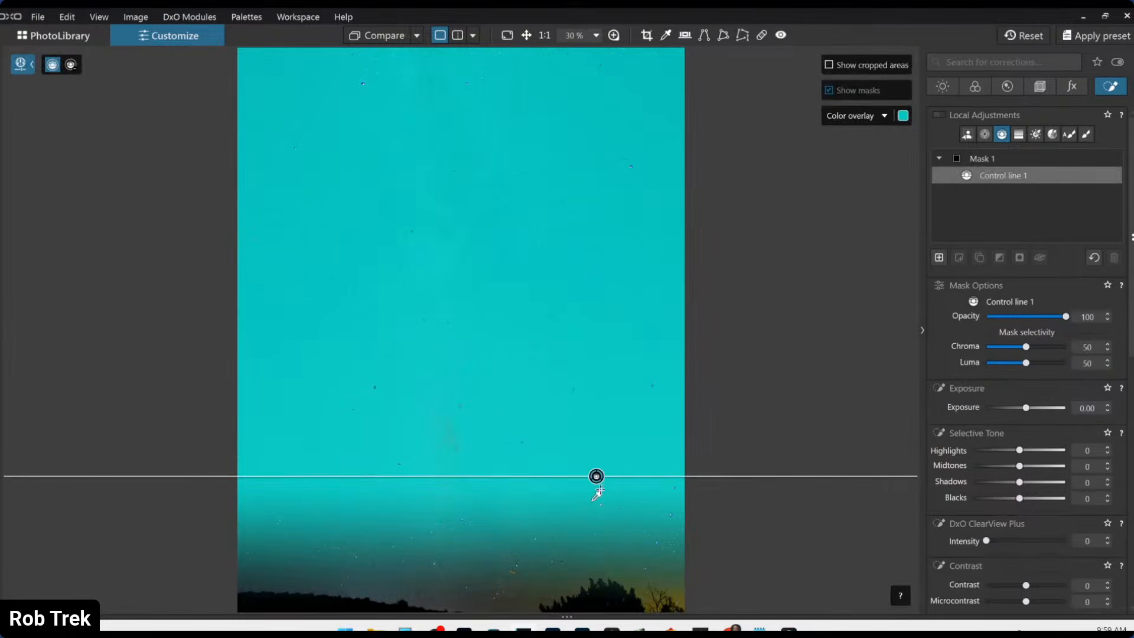
pyautogui.moveTo(596, 477); pyautogui.dragTo(594, 434)
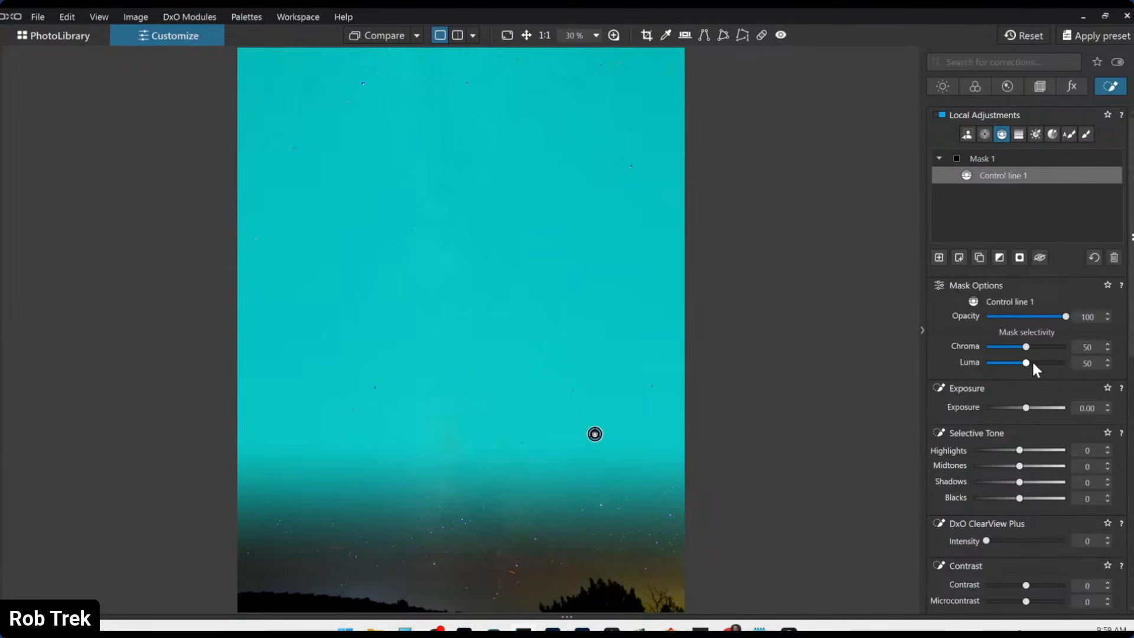
# - Raise the control line's Luma selectivity to 85 and move its color sampling point to the dark sky near the photo's upper edge
pyautogui.scroll(2, 1026, 364)
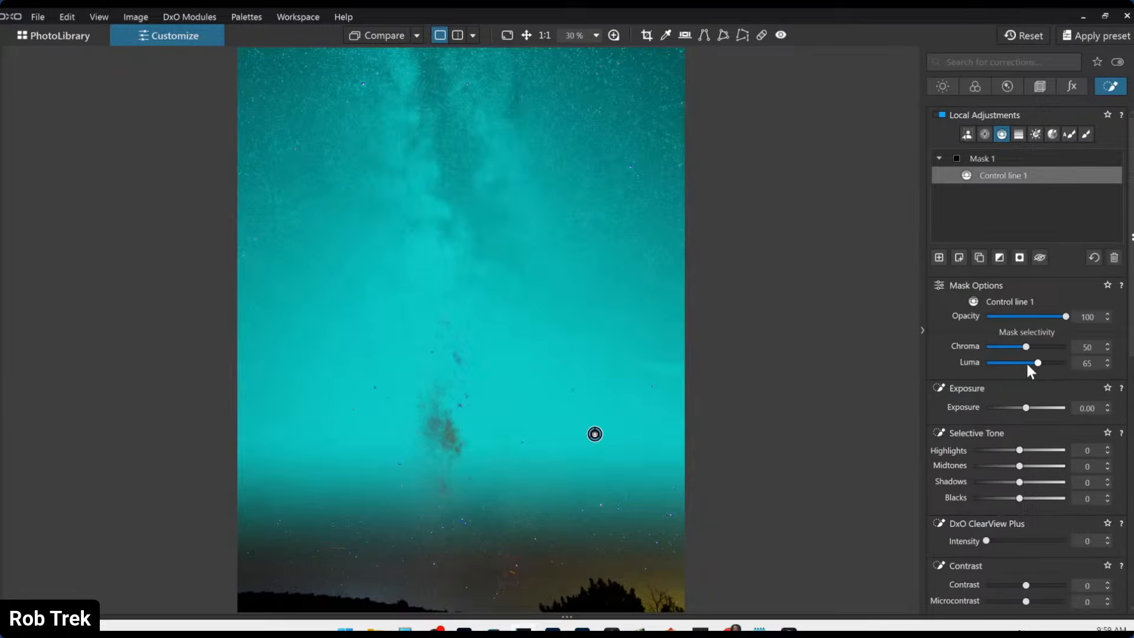
pyautogui.scroll(3, 1027, 366)
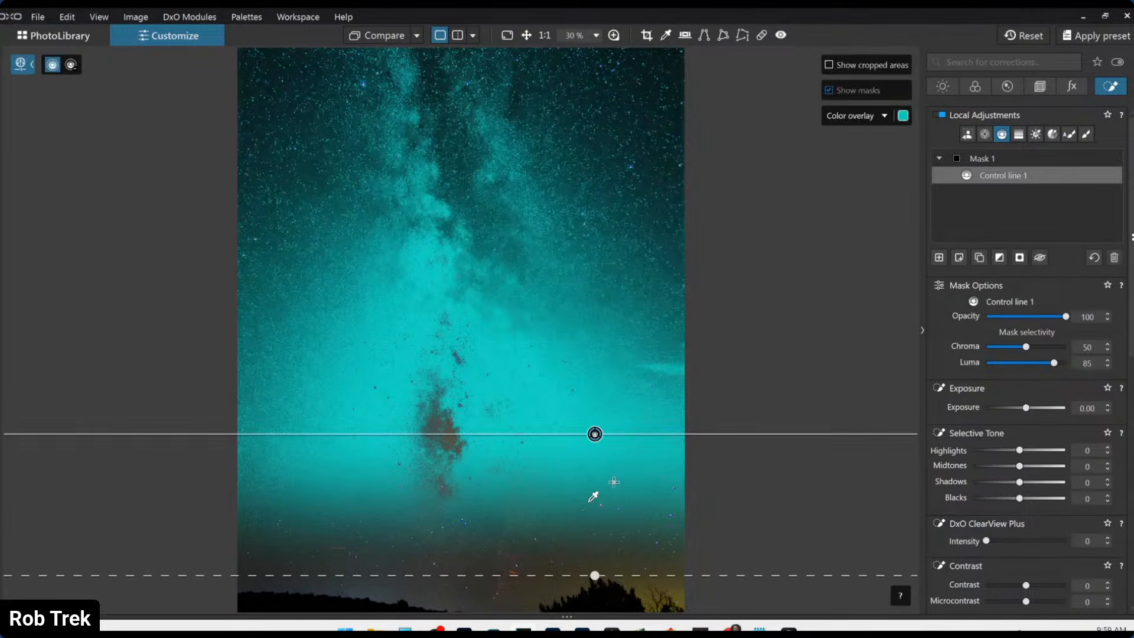
pyautogui.moveTo(594, 467); pyautogui.dragTo(631, 83)
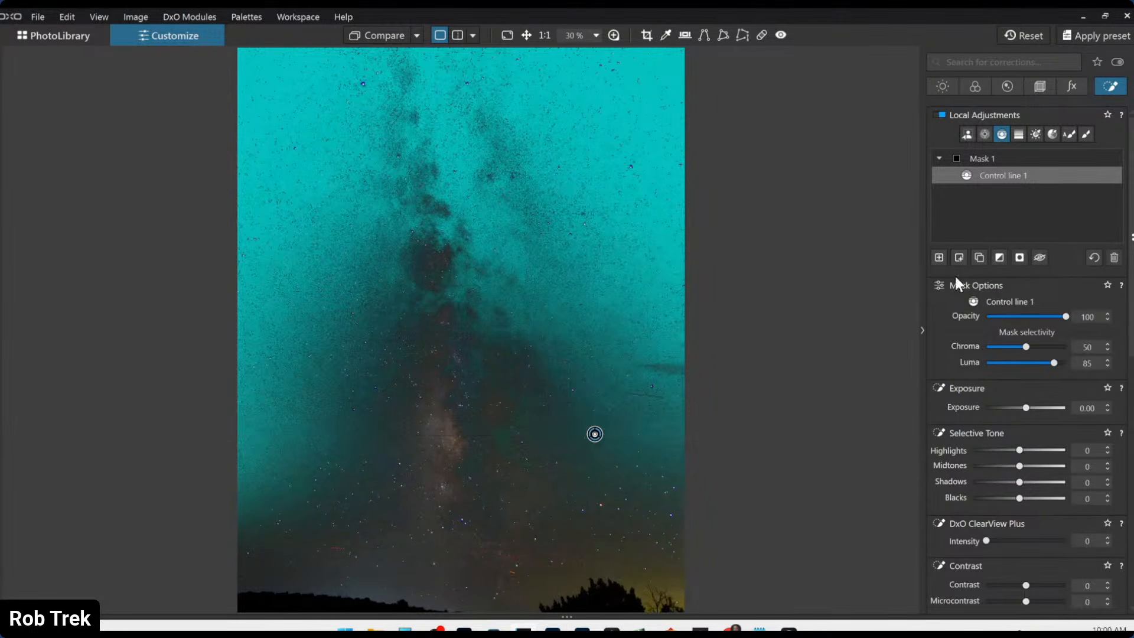
# - Set the control line's mask selectivity to Luma 100 and Chroma 0
pyautogui.scroll(-1, 1052, 362)
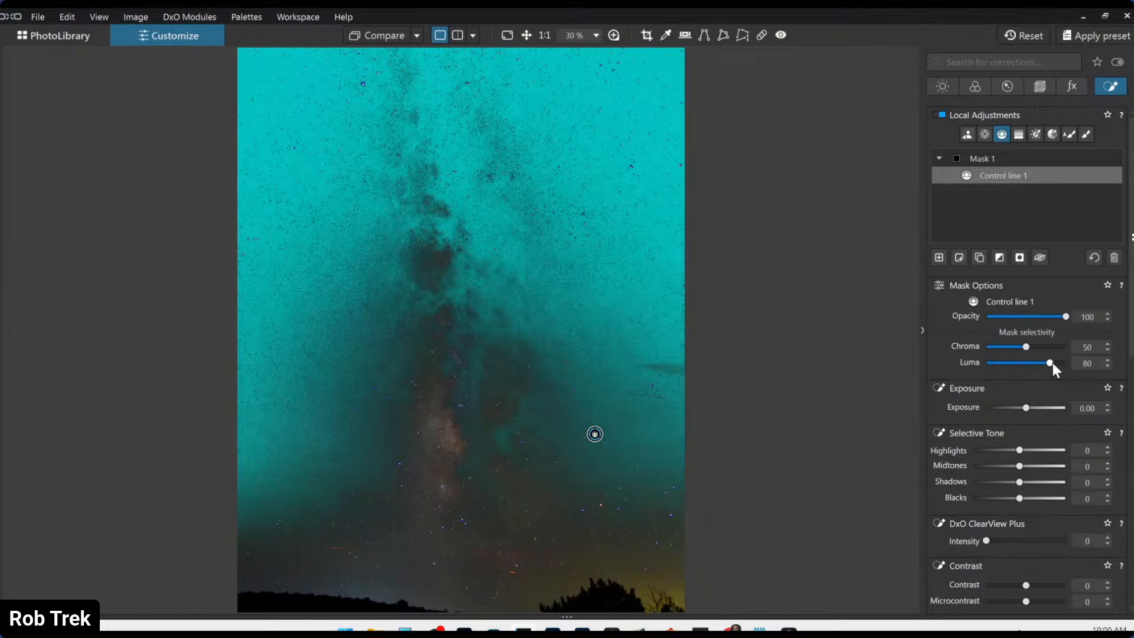
pyautogui.scroll(1, 1052, 363)
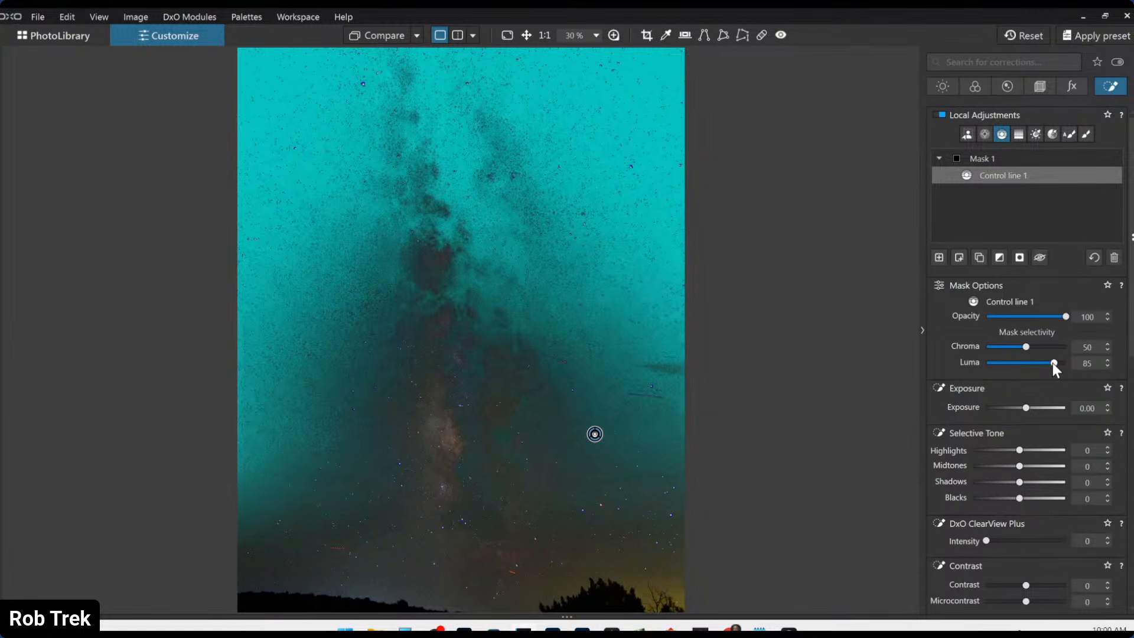
pyautogui.scroll(1, 1052, 362)
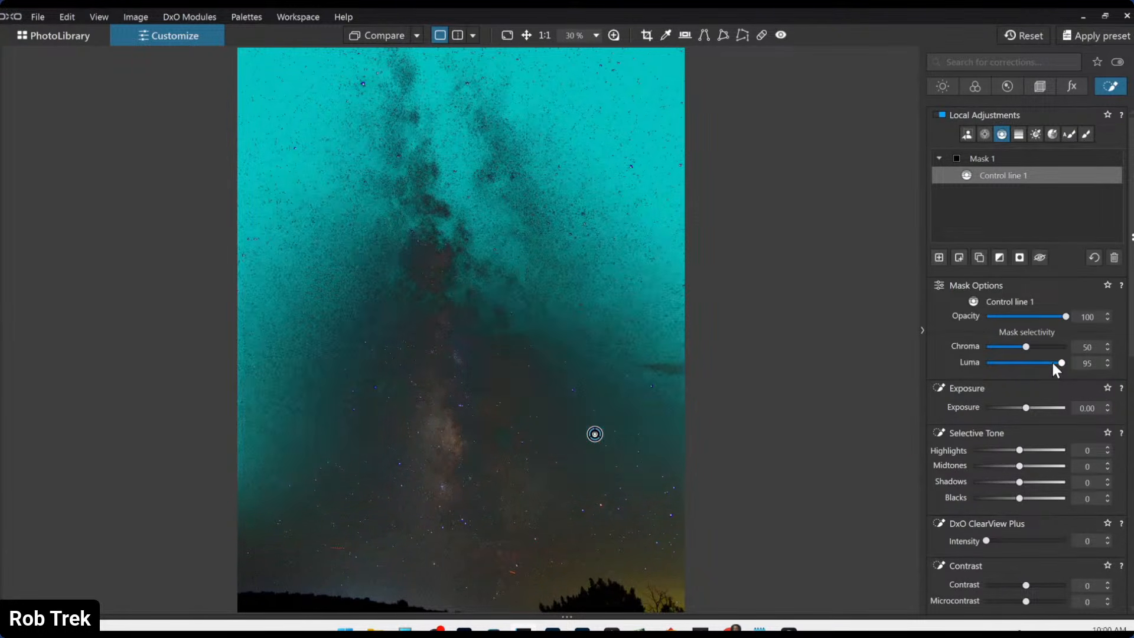
pyautogui.scroll(1, 1052, 362)
pyautogui.scroll(-1, 1052, 362)
pyautogui.scroll(1, 1052, 362)
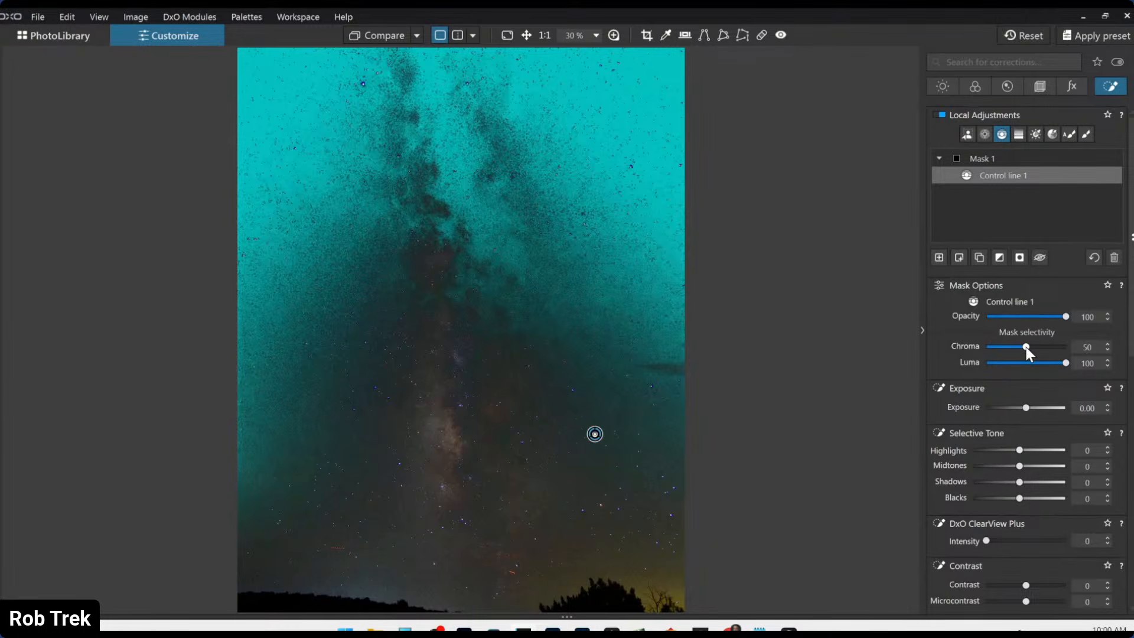
pyautogui.moveTo(1025, 346); pyautogui.dragTo(979, 349)
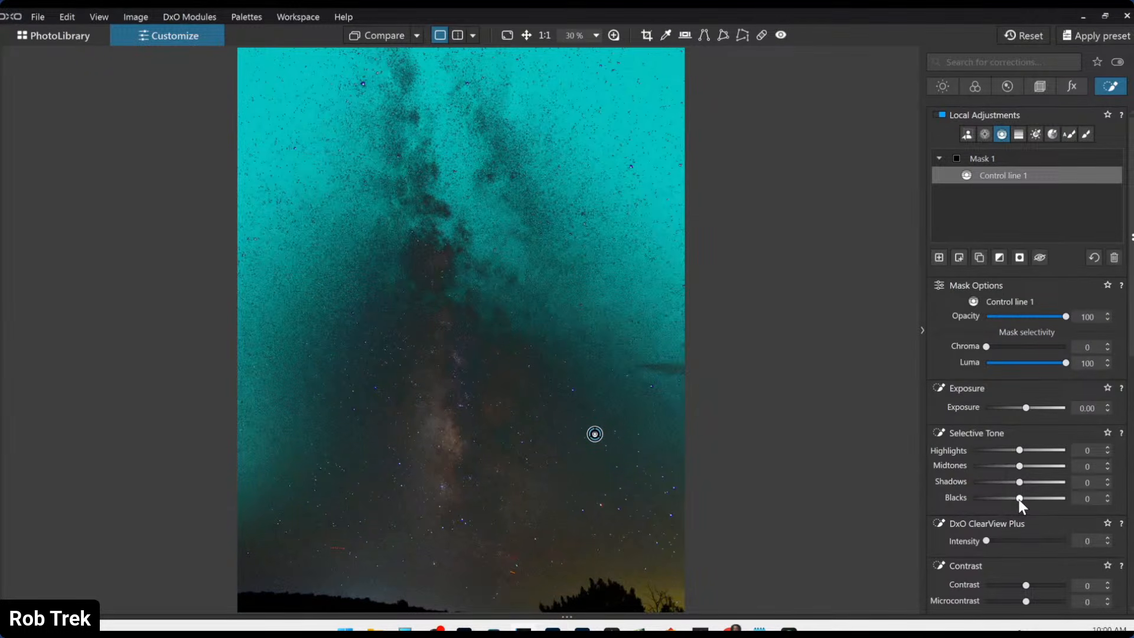
# - In the sky mask, set Blacks to -10 and Contrast to 25
pyautogui.moveTo(1019, 498); pyautogui.dragTo(1017, 498)
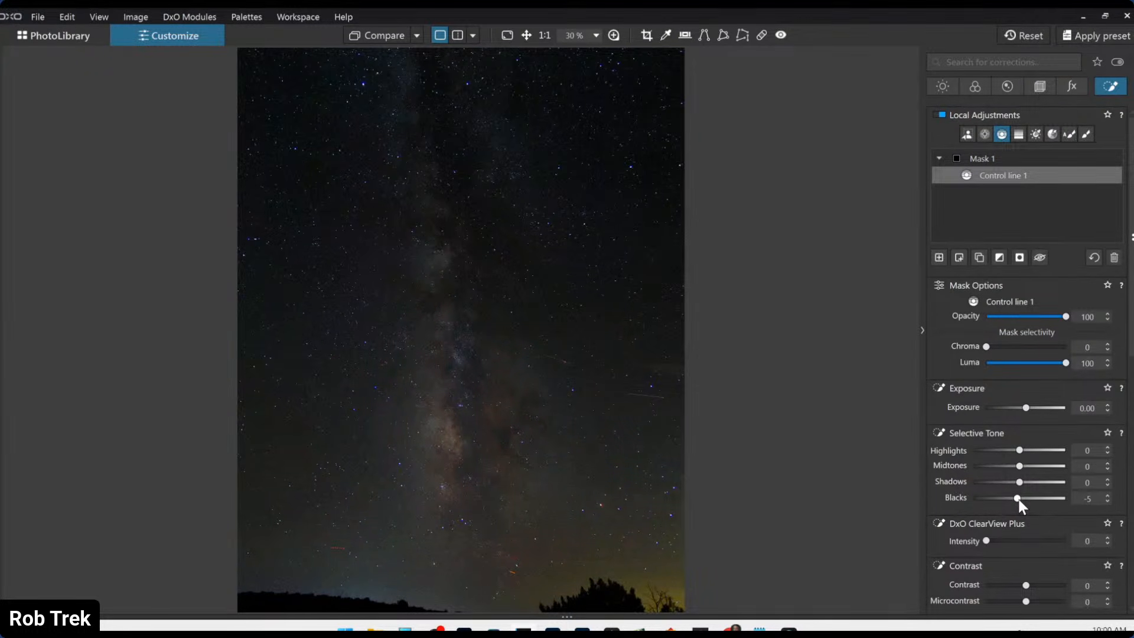
pyautogui.scroll(-1, 1018, 499)
pyautogui.scroll(-3, 974, 502)
pyautogui.scroll(-1, 974, 509)
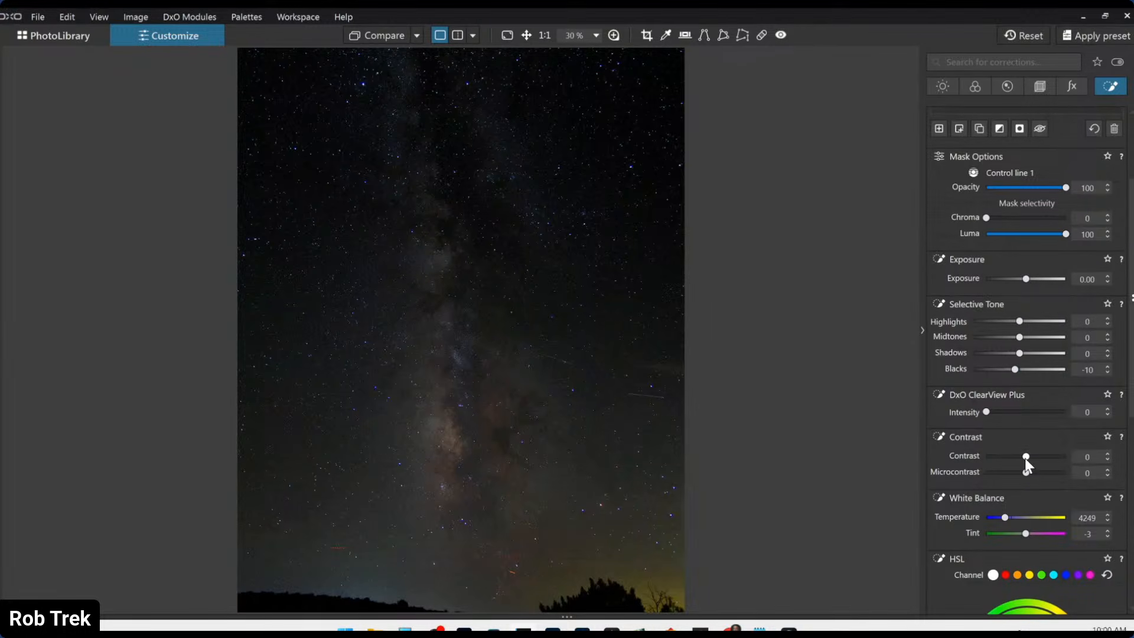
pyautogui.scroll(2, 1026, 459)
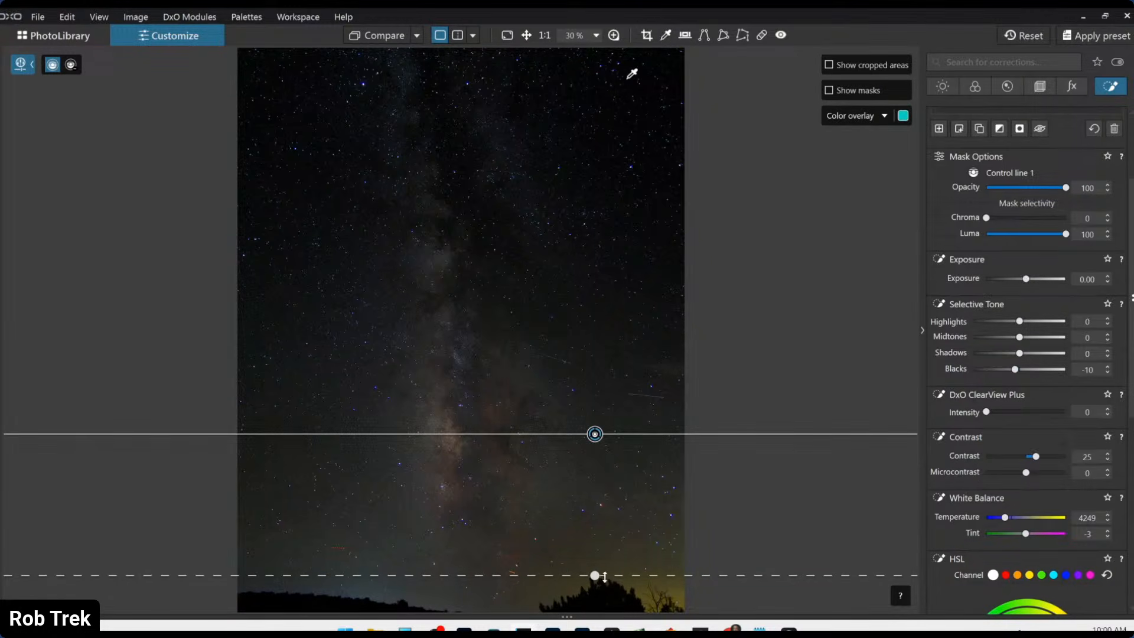
# - Extend the control line's fade to the photo's lower edge and set the mask's DxO ClearView Plus Intensity to 10
pyautogui.moveTo(595, 576); pyautogui.dragTo(593, 620)
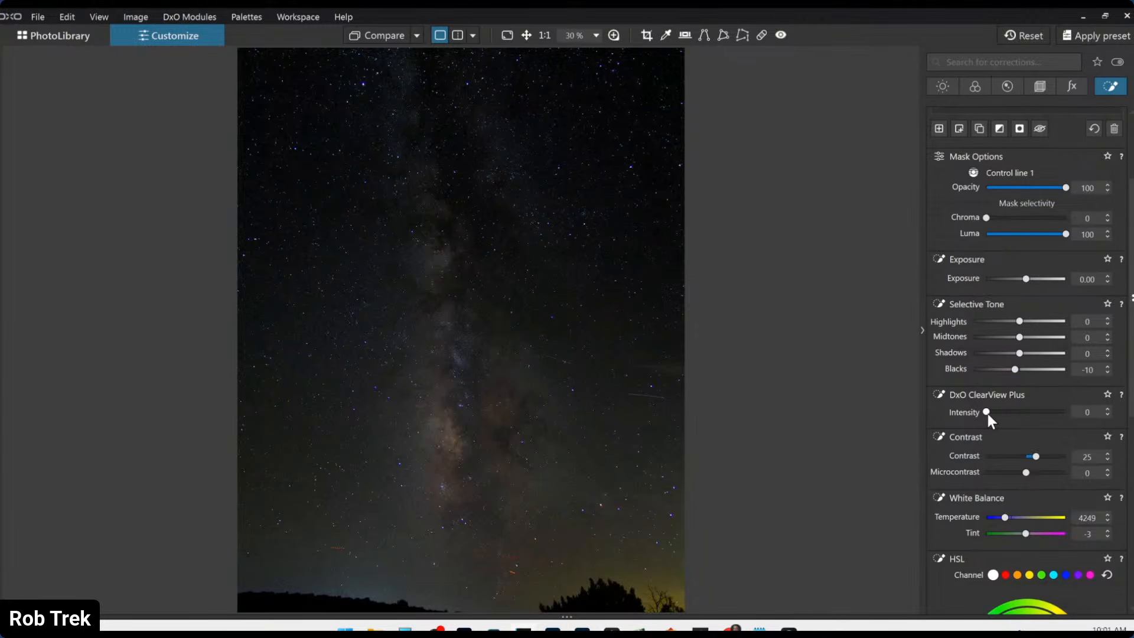
pyautogui.scroll(1, 987, 414)
pyautogui.scroll(-1, 557, 446)
pyautogui.scroll(-1, 560, 454)
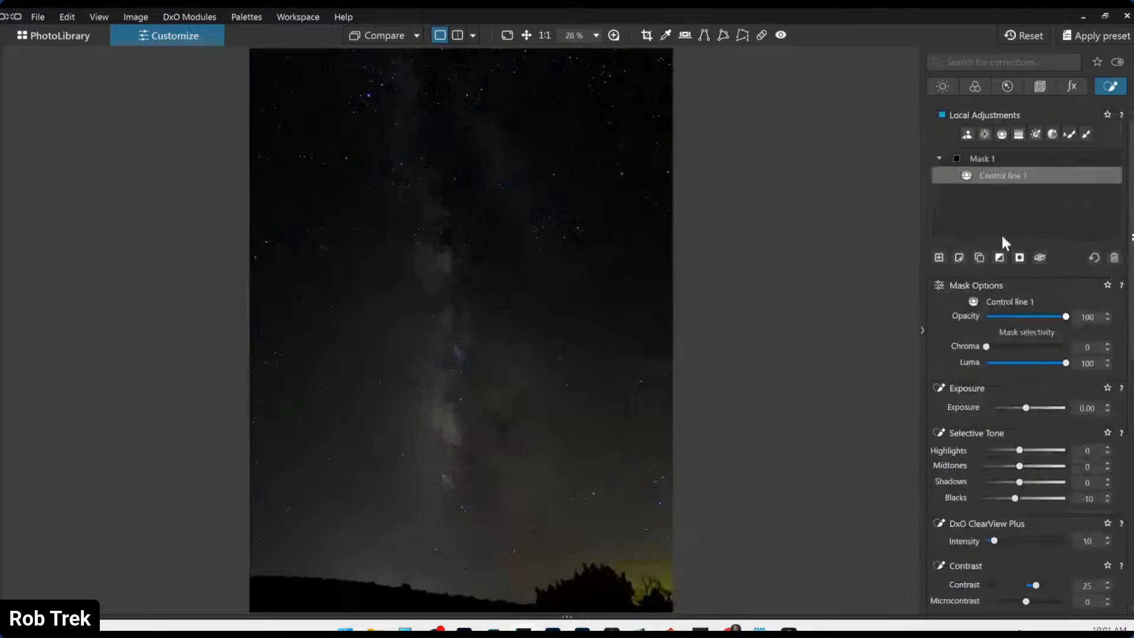
# - Create a new mask with a control point on the Milky Way's bright core and set its Luma selectivity to 81
pyautogui.click(984, 136)
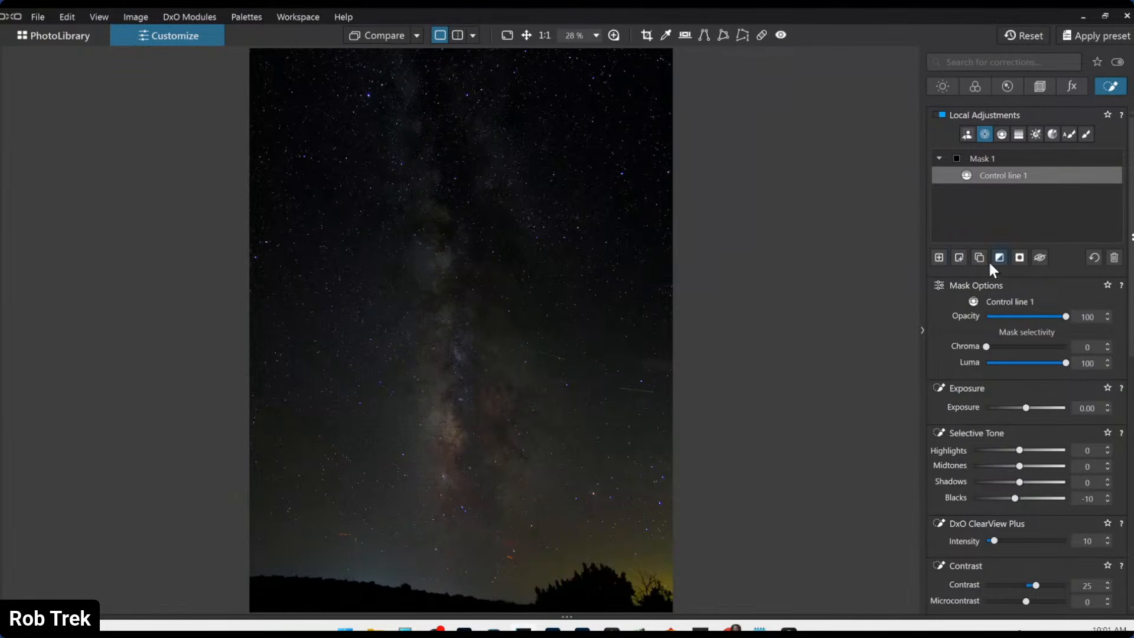
pyautogui.click(938, 257)
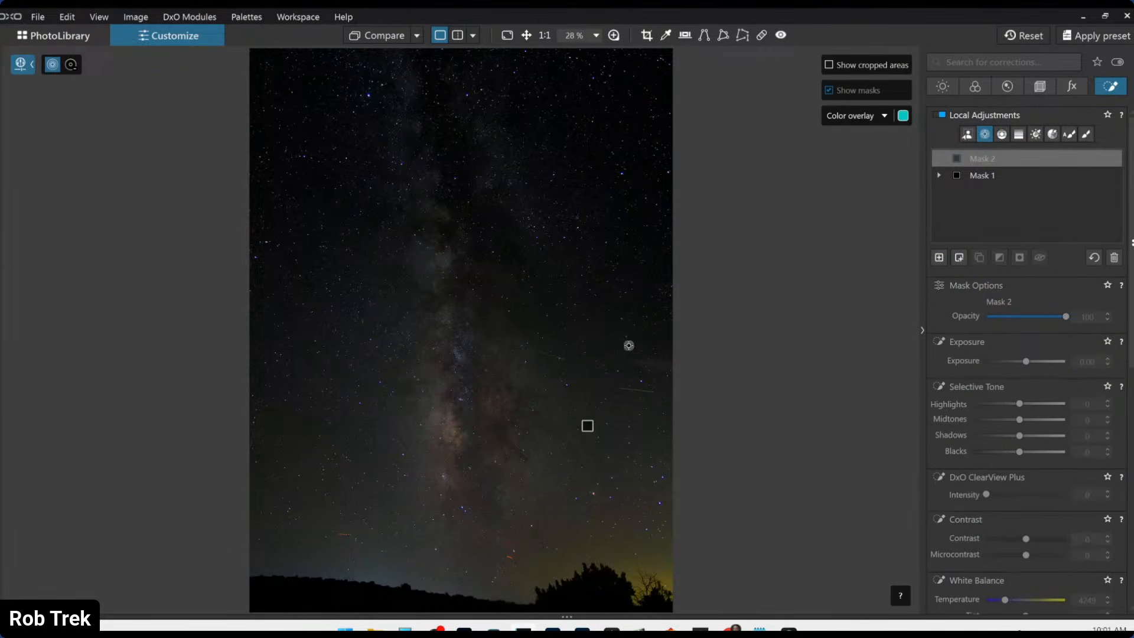
pyautogui.click(448, 428)
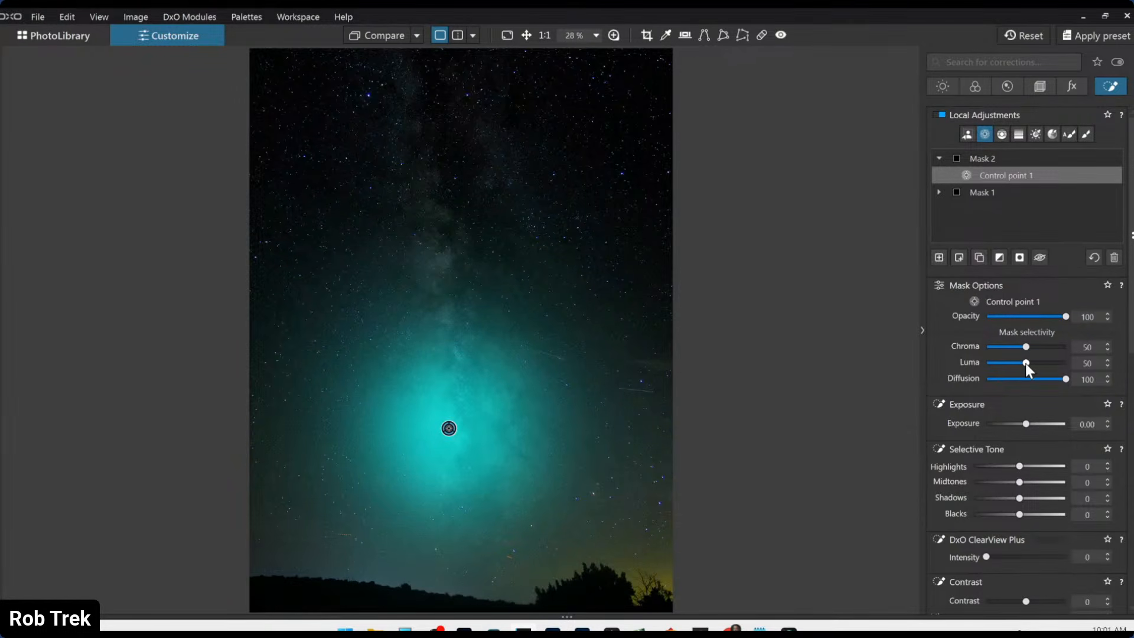
pyautogui.moveTo(1025, 363); pyautogui.dragTo(1063, 365)
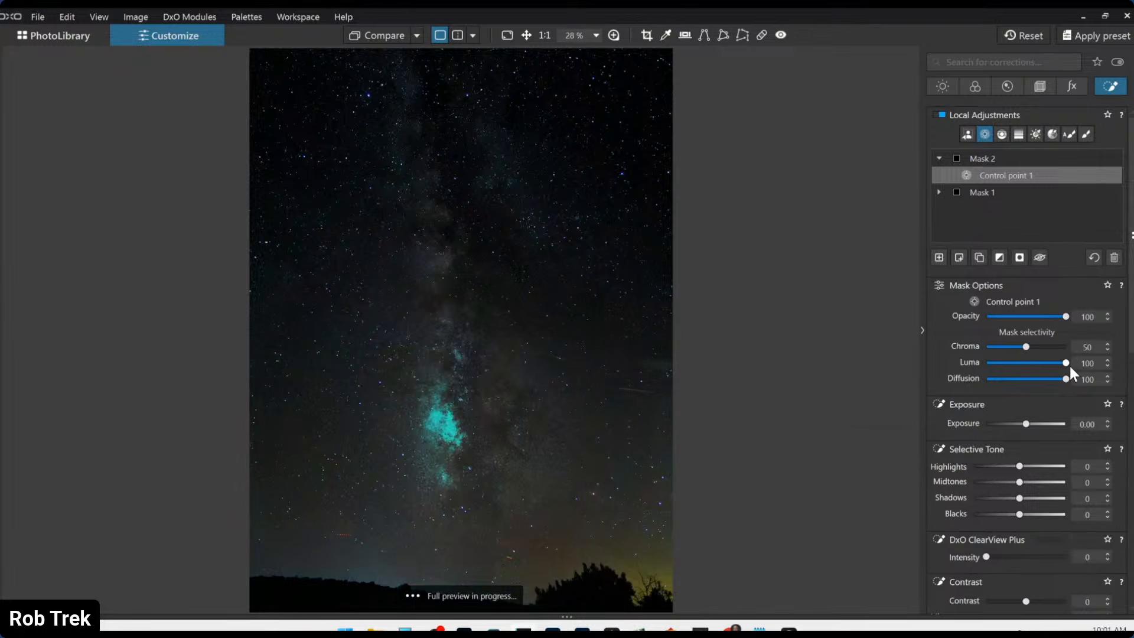
pyautogui.moveTo(1067, 366); pyautogui.dragTo(1064, 365)
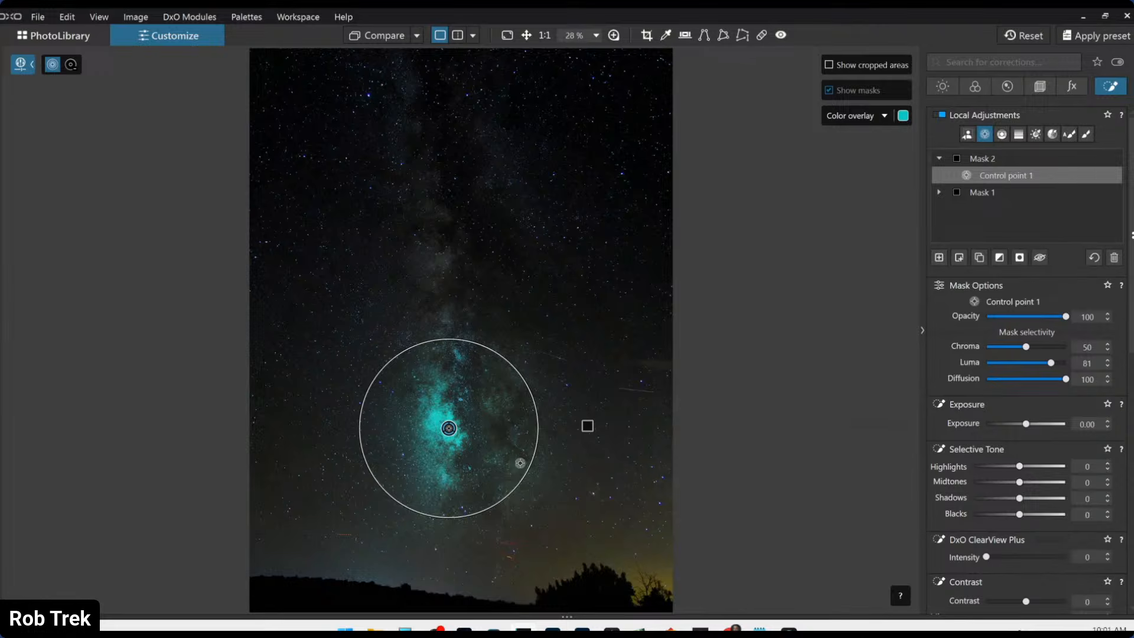
# - Add two more control points to the mask, one on the Milky Way band above the core and one just right of the core
pyautogui.click(516, 464)
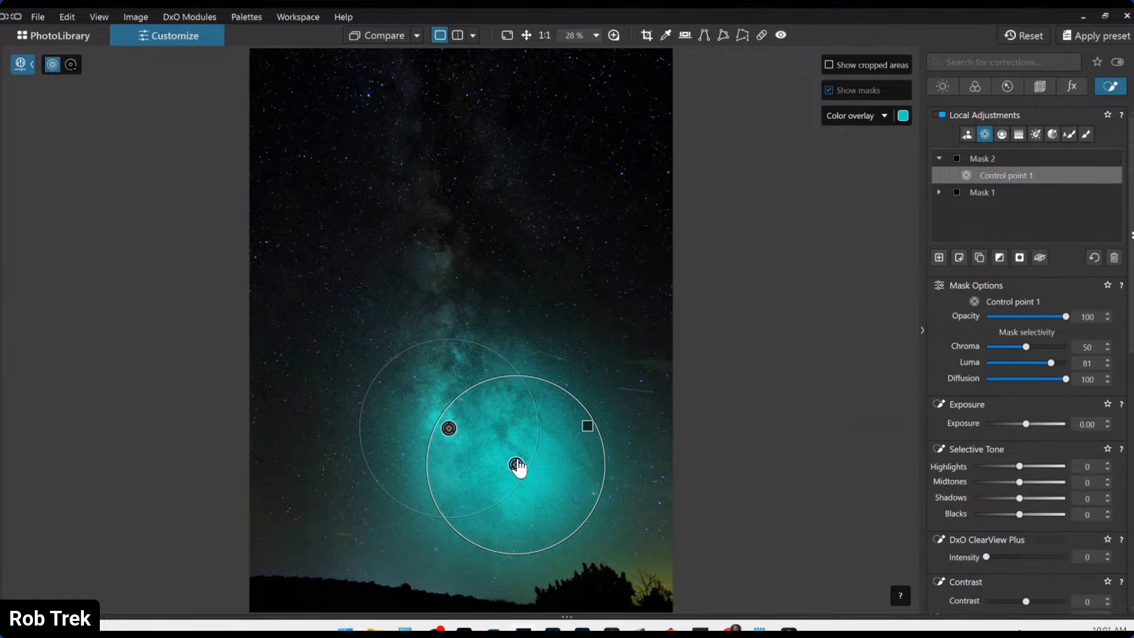
pyautogui.moveTo(515, 464); pyautogui.dragTo(445, 321)
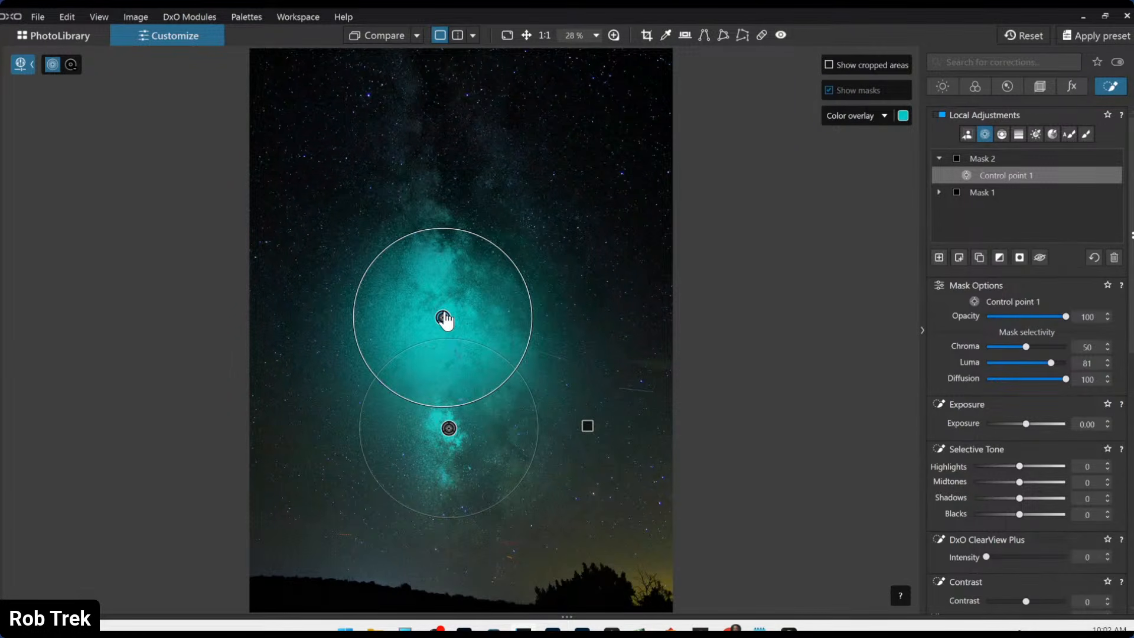
pyautogui.moveTo(445, 321)
pyautogui.mouseDown()
pyautogui.moveTo(760, 410)
pyautogui.moveTo(452, 324)
pyautogui.mouseUp()
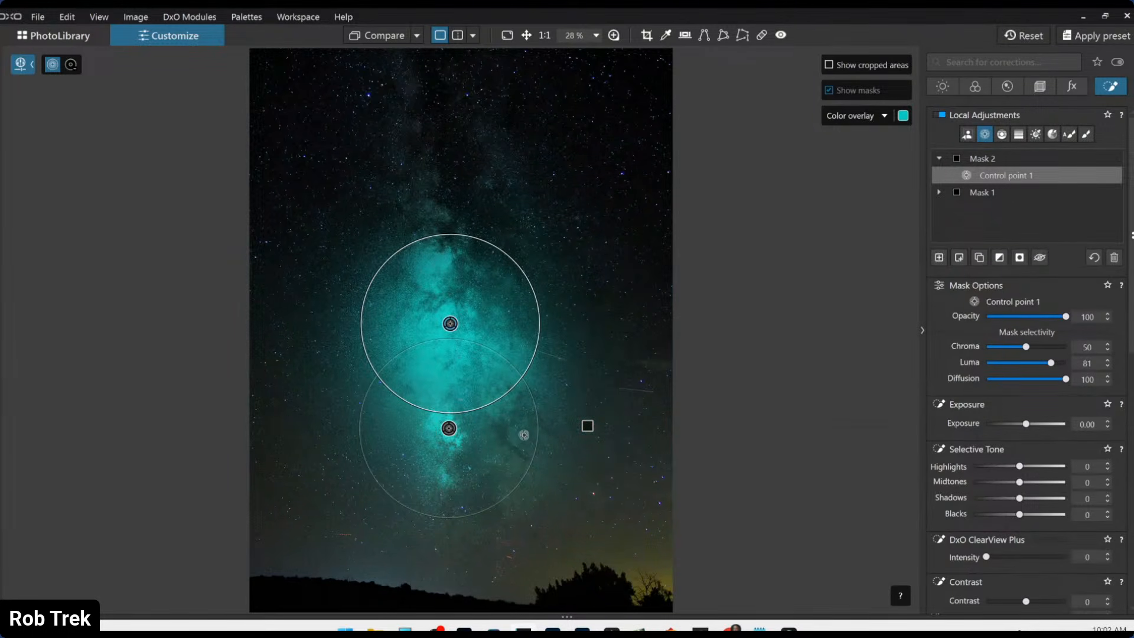
pyautogui.click(512, 436)
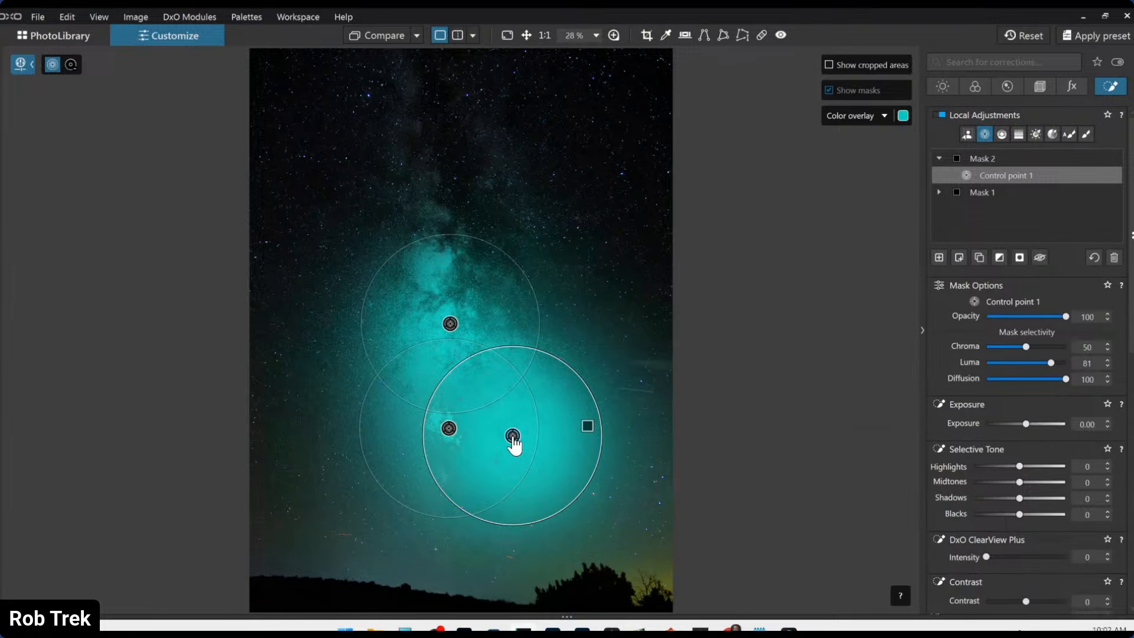
pyautogui.moveTo(513, 437); pyautogui.dragTo(516, 438)
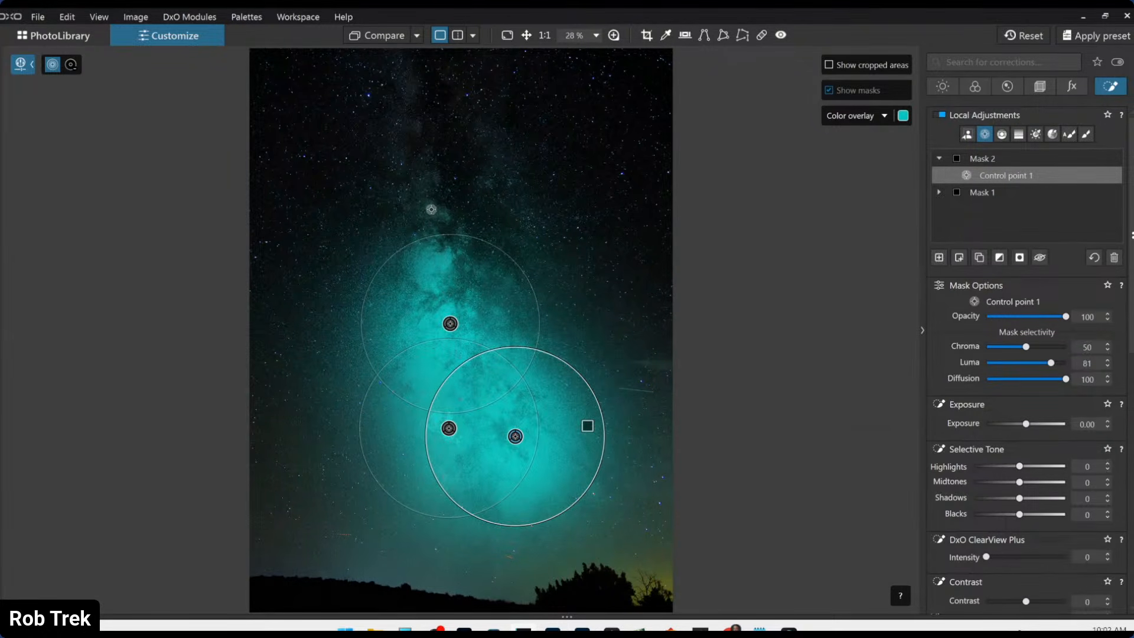
pyautogui.click(436, 181)
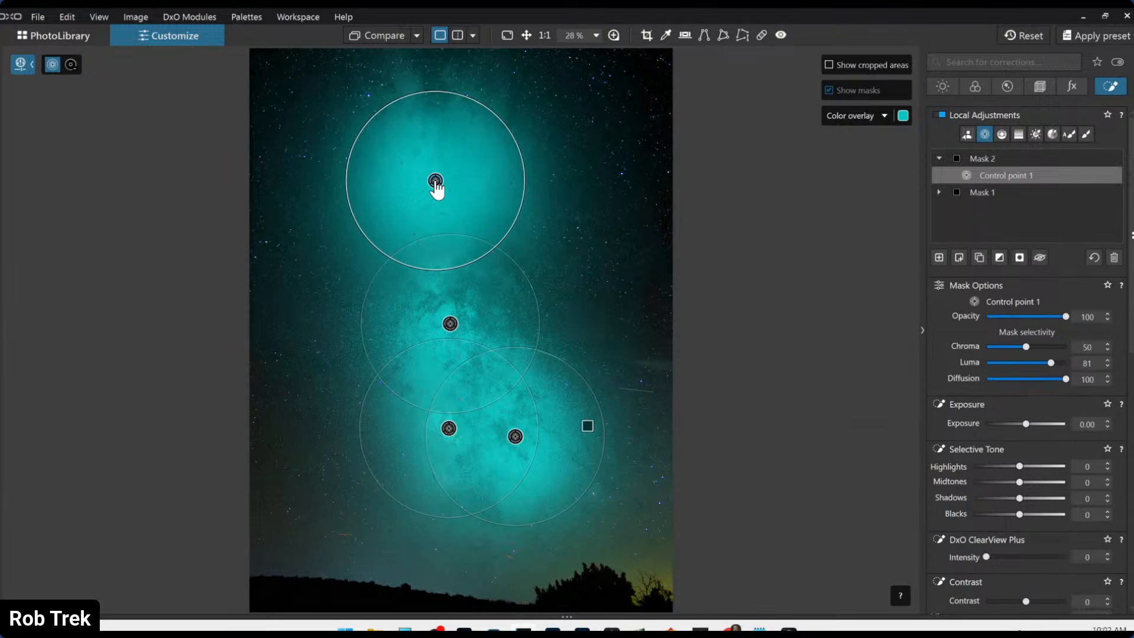
pyautogui.moveTo(436, 183); pyautogui.dragTo(434, 181)
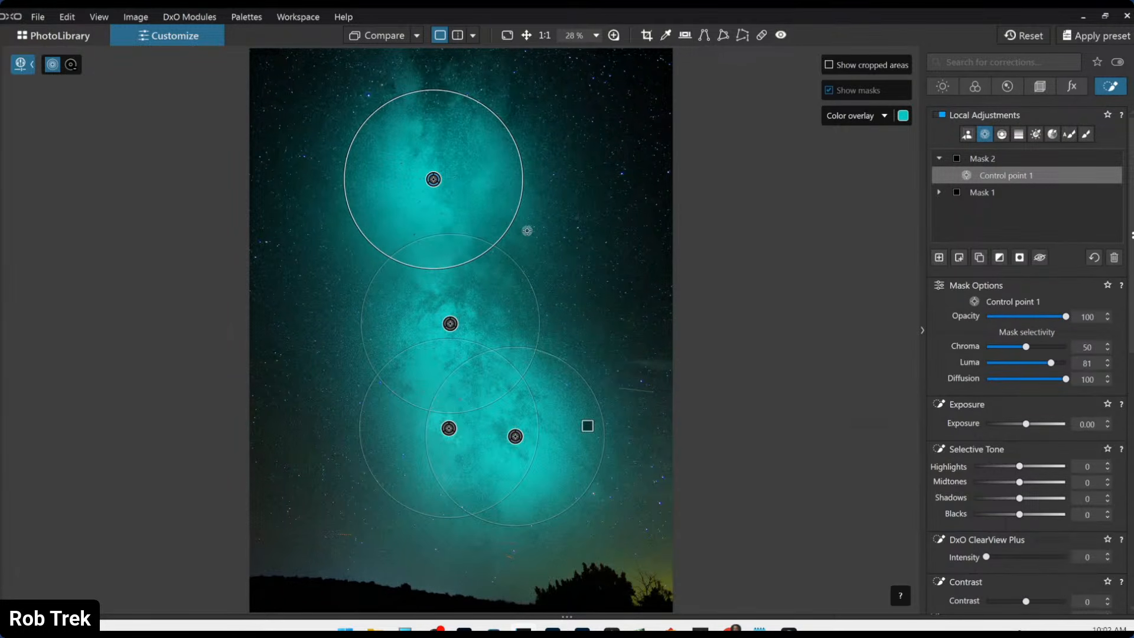
pyautogui.press('Delete')
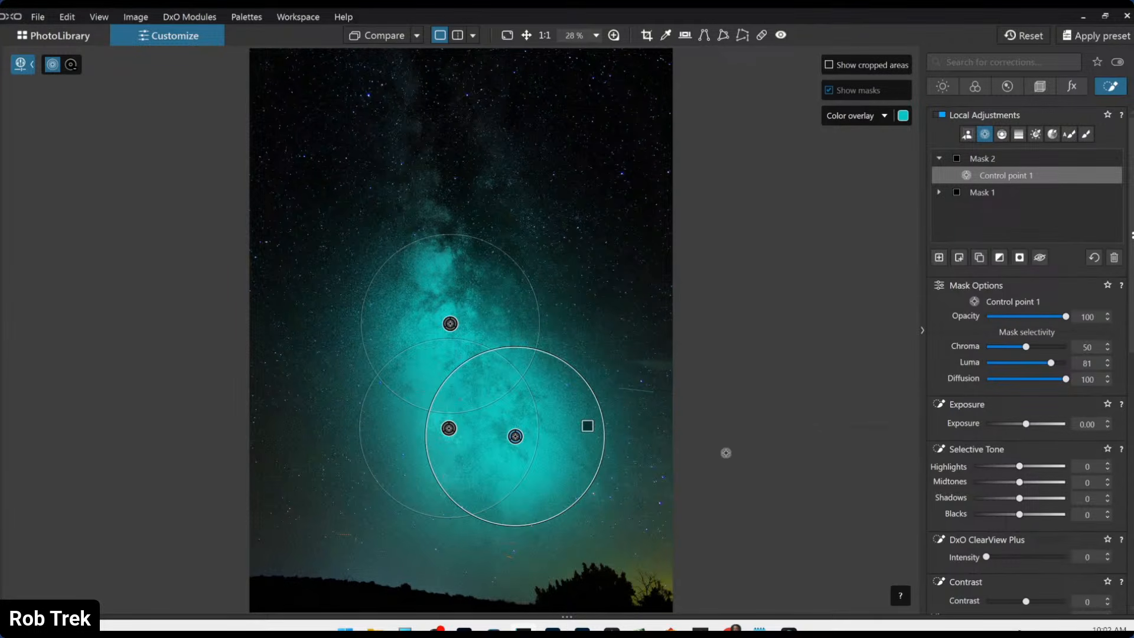
# - Create another mask with an enlarged control point on the upper Milky Way and set its Luma selectivity to 100
pyautogui.click(939, 257)
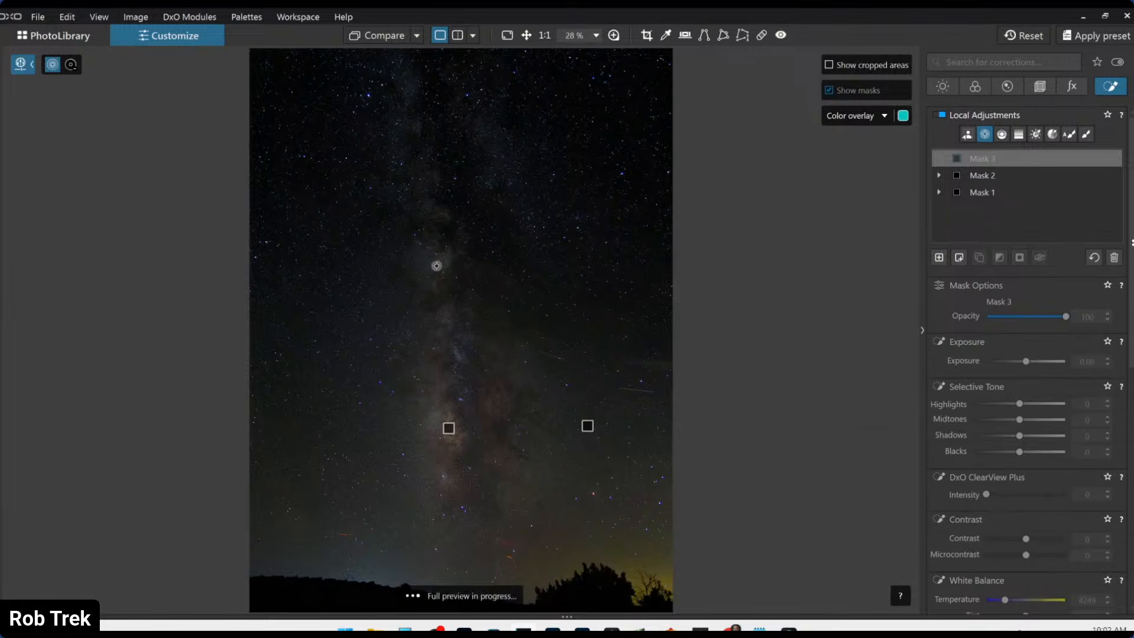
pyautogui.click(444, 217)
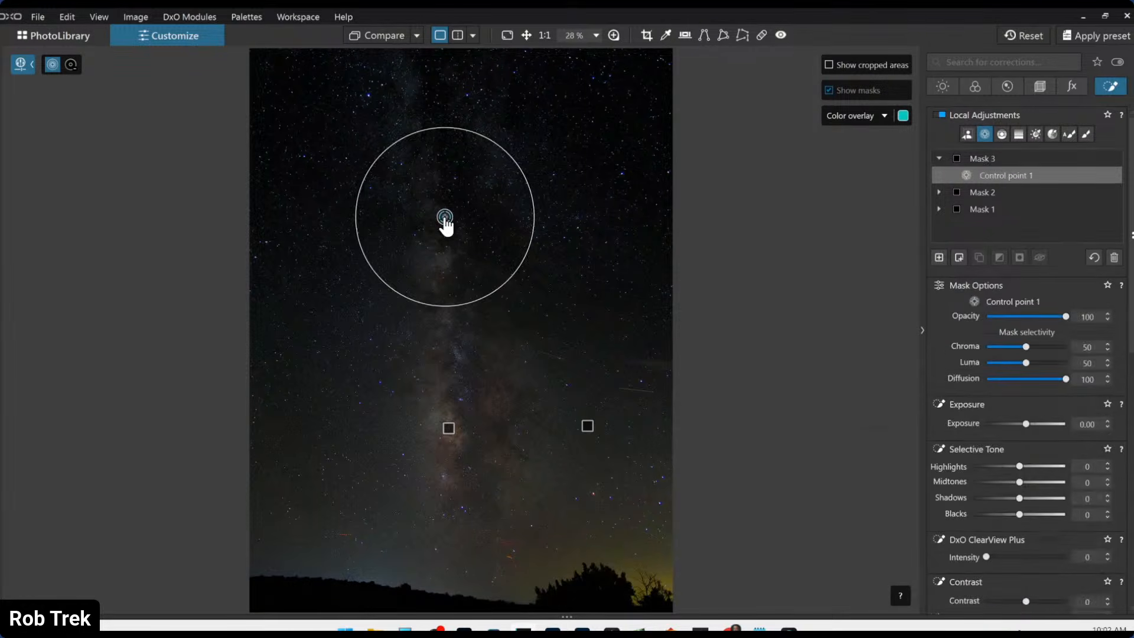
pyautogui.moveTo(1026, 362); pyautogui.dragTo(1097, 366)
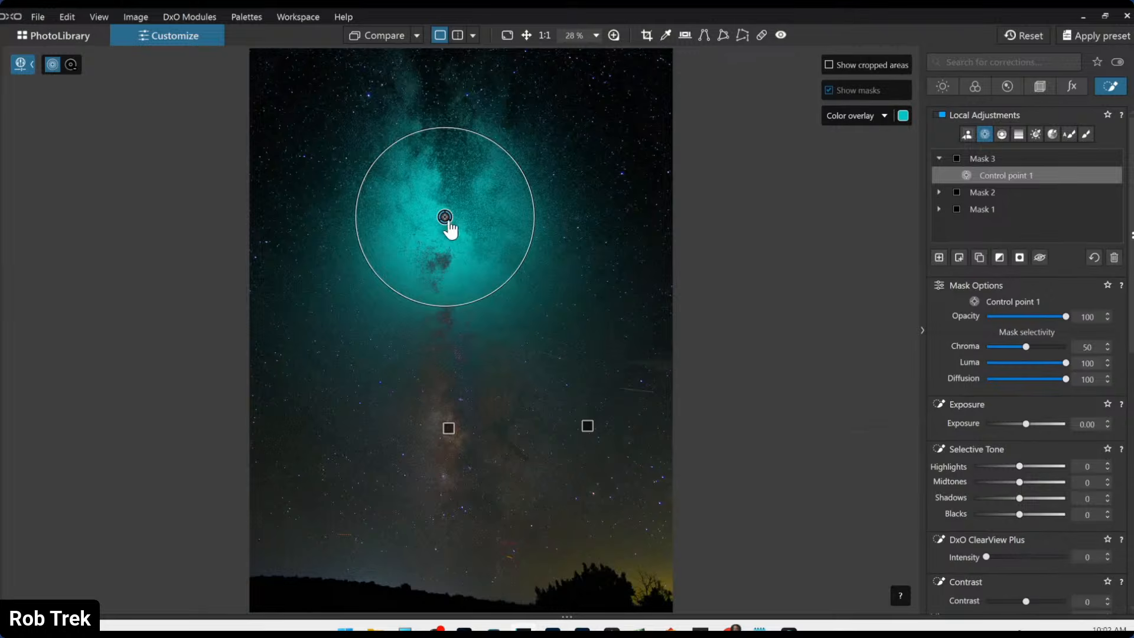
pyautogui.moveTo(443, 224); pyautogui.dragTo(426, 202)
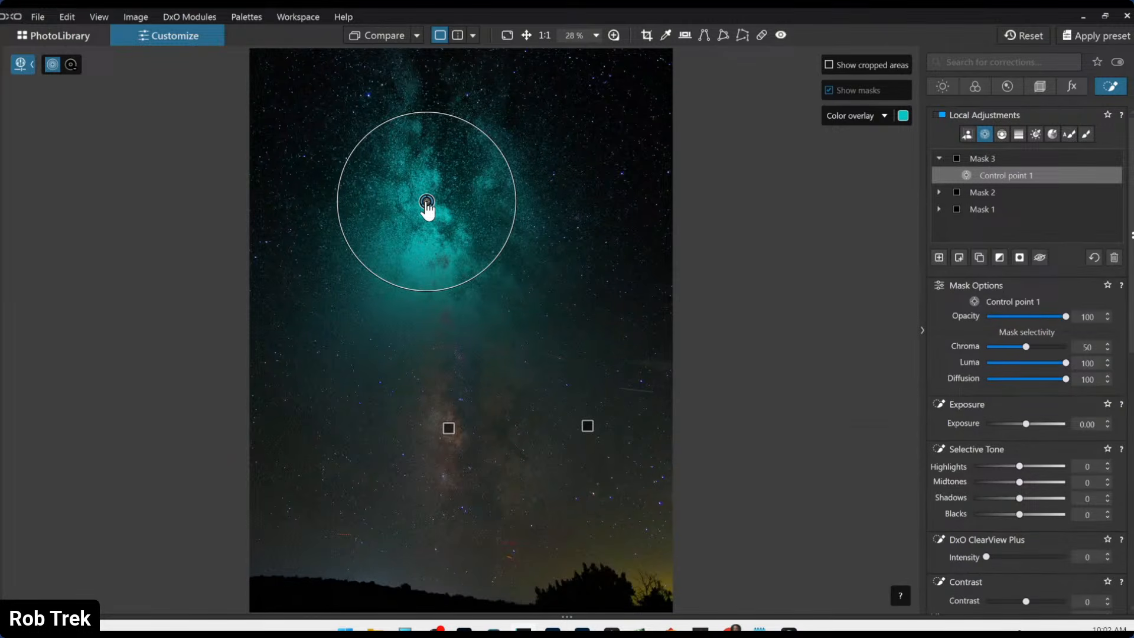
pyautogui.moveTo(490, 142); pyautogui.dragTo(537, 113)
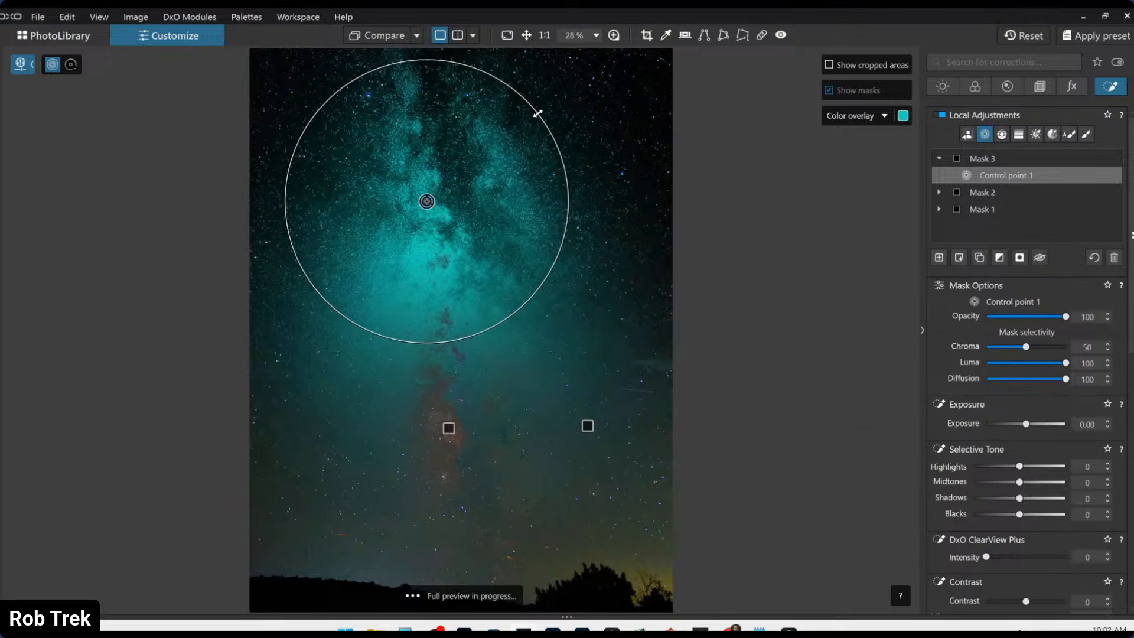
# - For the control points in Mask 2, set the mask selectivity to Luma 100 and Chroma 28
pyautogui.click(964, 195)
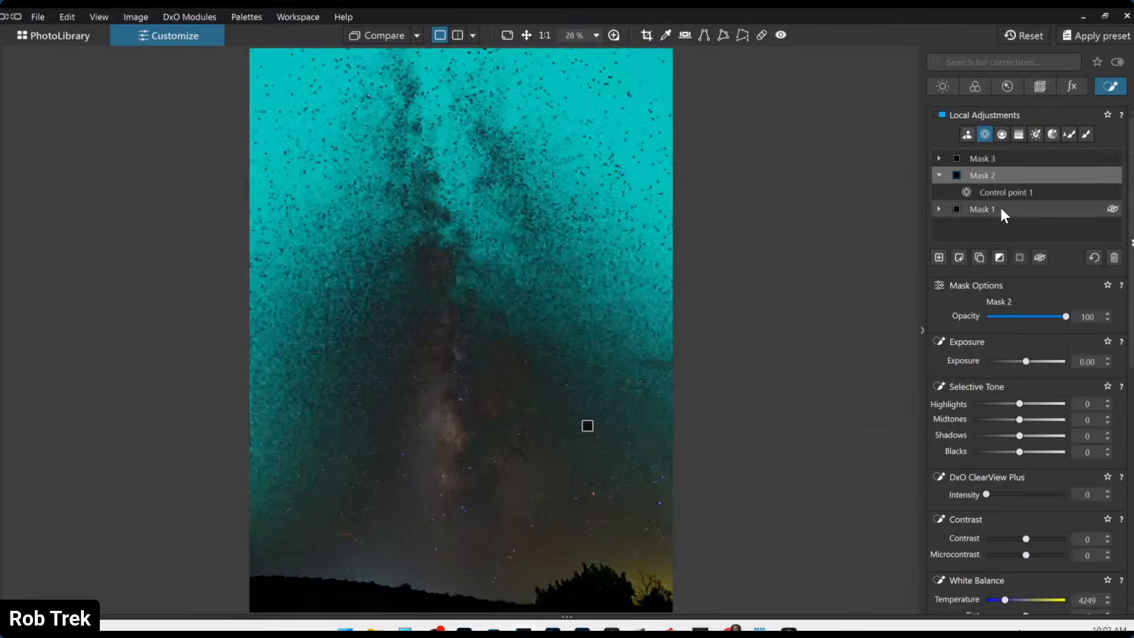
pyautogui.click(1001, 193)
pyautogui.moveTo(1051, 361); pyautogui.dragTo(1048, 360)
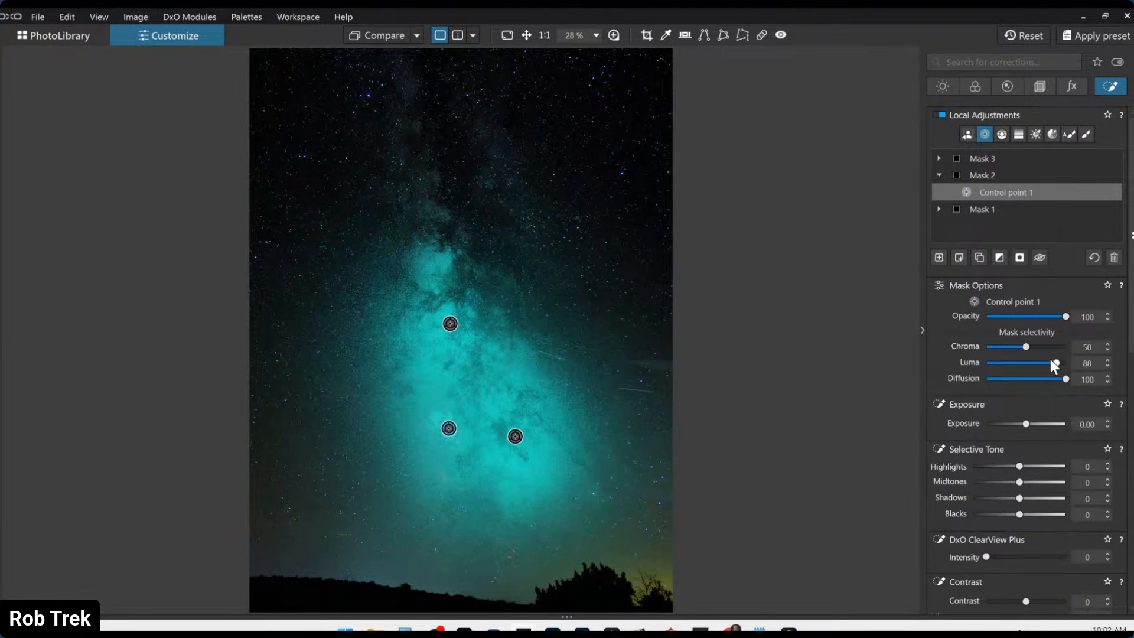
pyautogui.moveTo(1027, 348); pyautogui.dragTo(1087, 365)
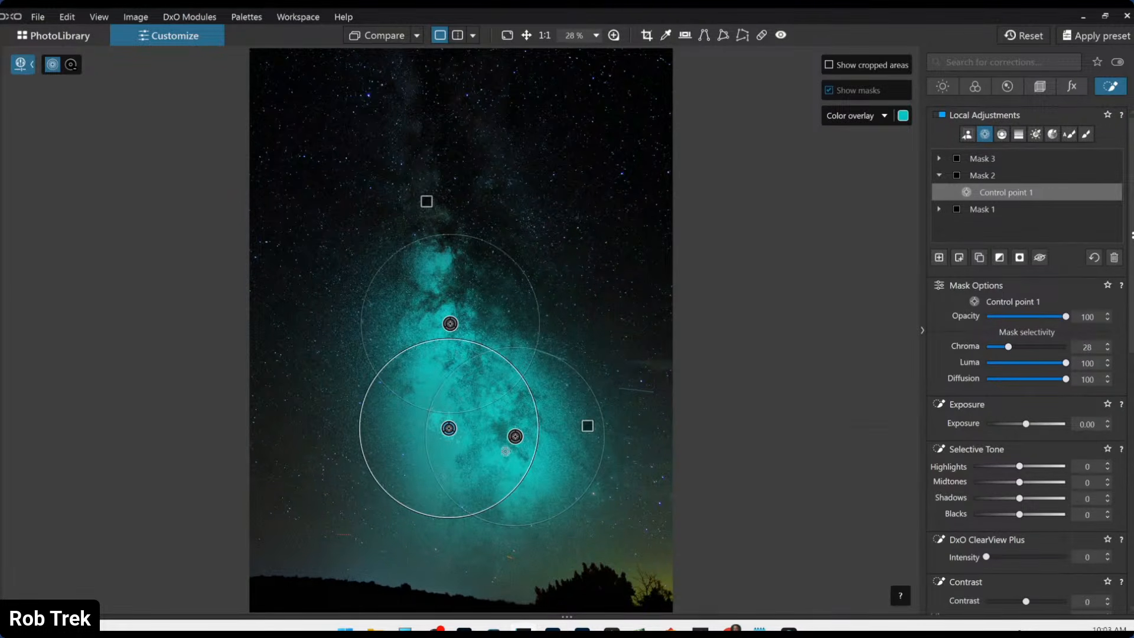
# - Shift Mask 2's control point on the Milky Way core slightly up and to the right
pyautogui.scroll(3, 460, 455)
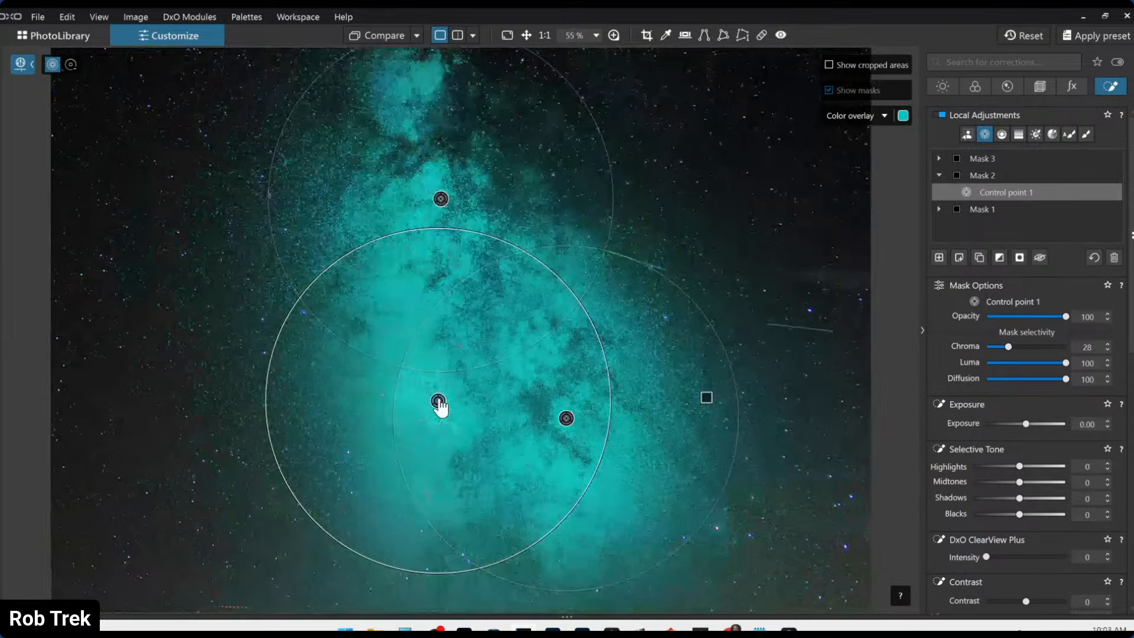
pyautogui.moveTo(440, 408); pyautogui.dragTo(459, 400)
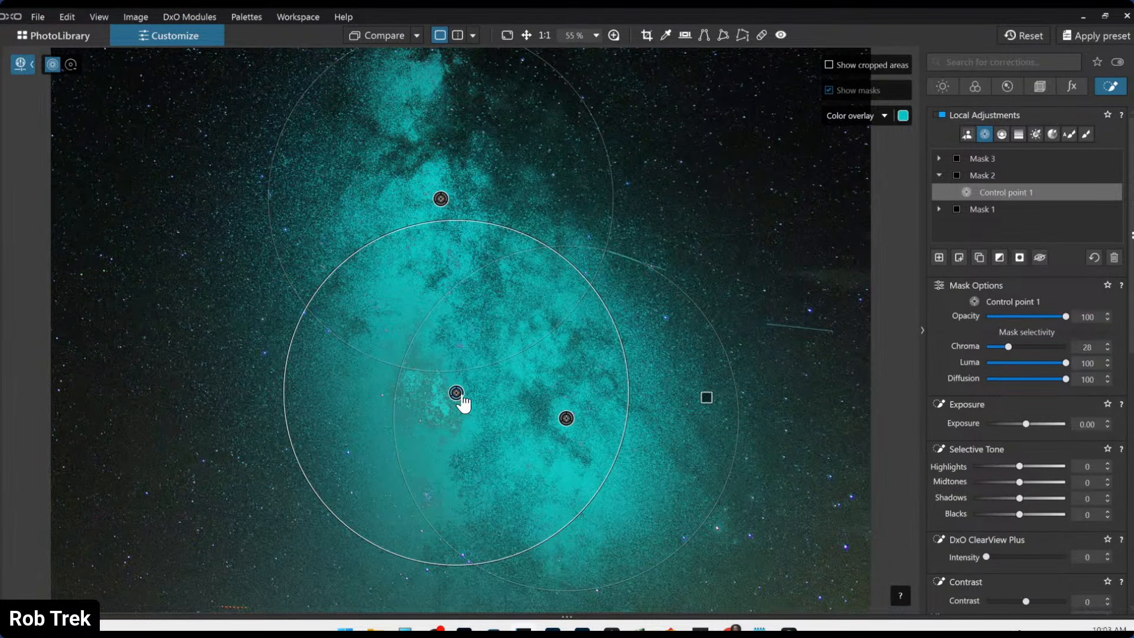
pyautogui.scroll(-1, 591, 432)
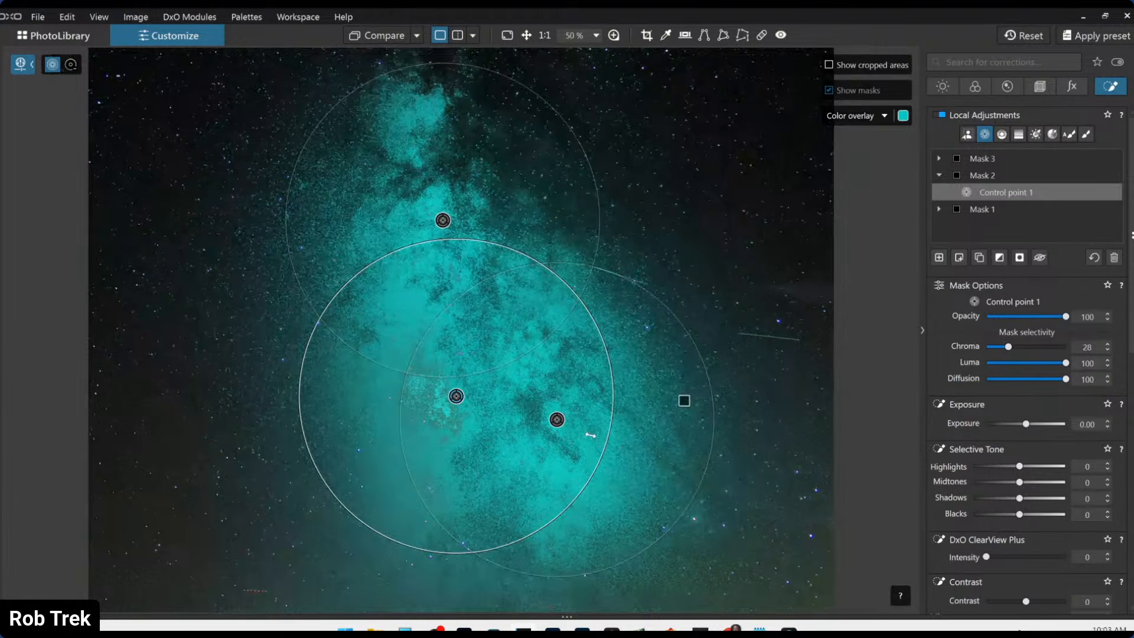
pyautogui.scroll(-1, 590, 434)
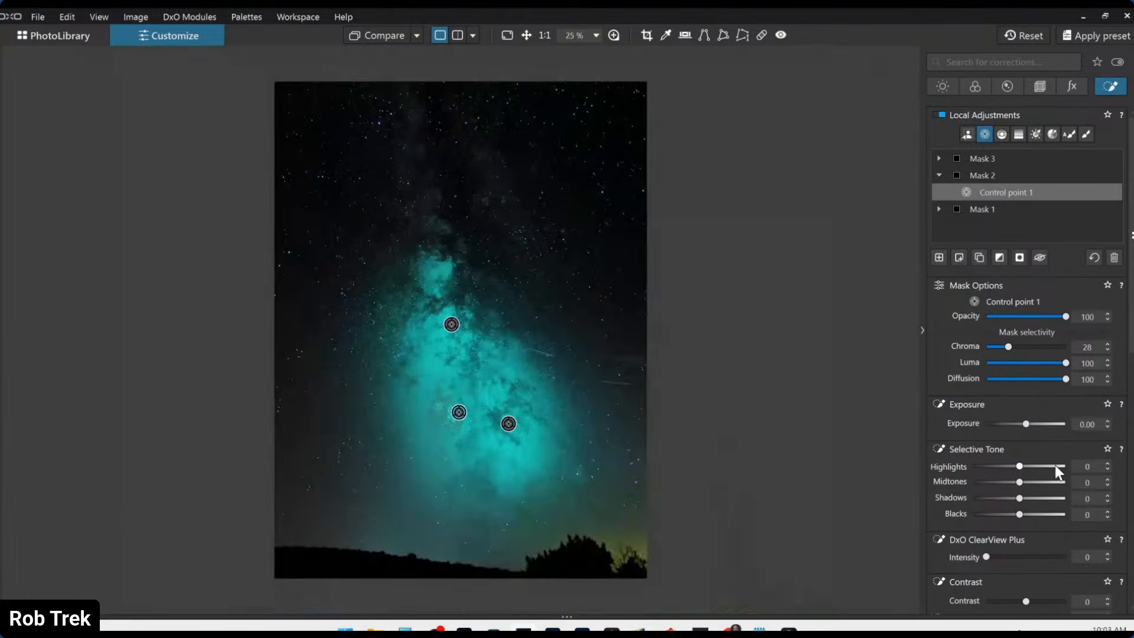
# - In the Milky Way core mask, set Highlights to 95, Midtones to 58 and Shadows to 15
pyautogui.click(1022, 466)
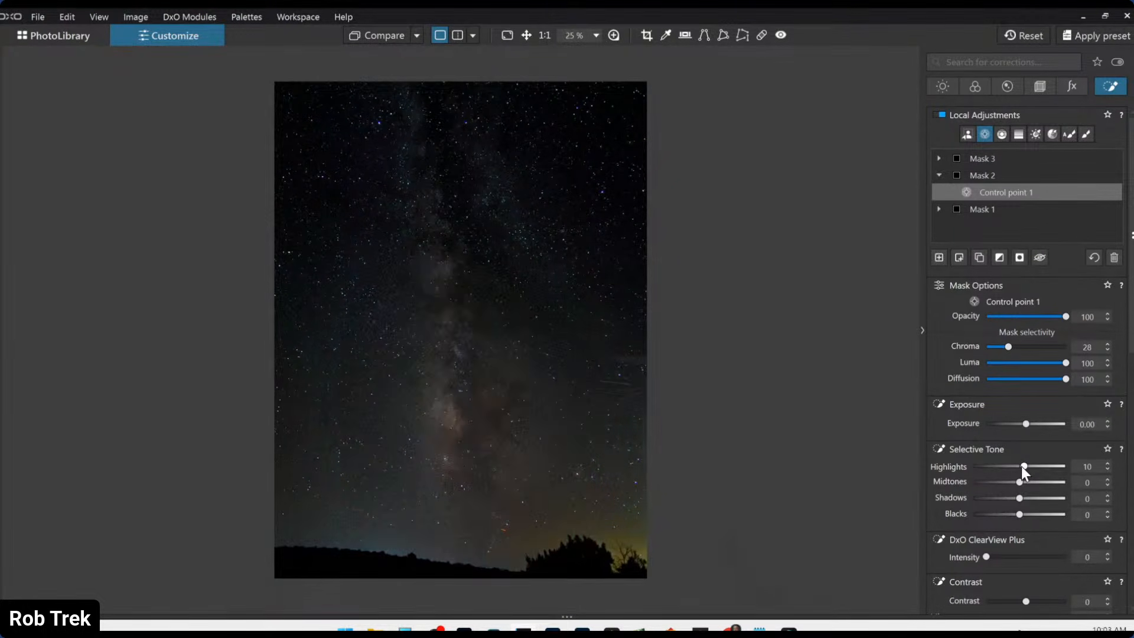
pyautogui.scroll(2, 1021, 466)
pyautogui.scroll(1, 1022, 466)
pyautogui.scroll(5, 1021, 466)
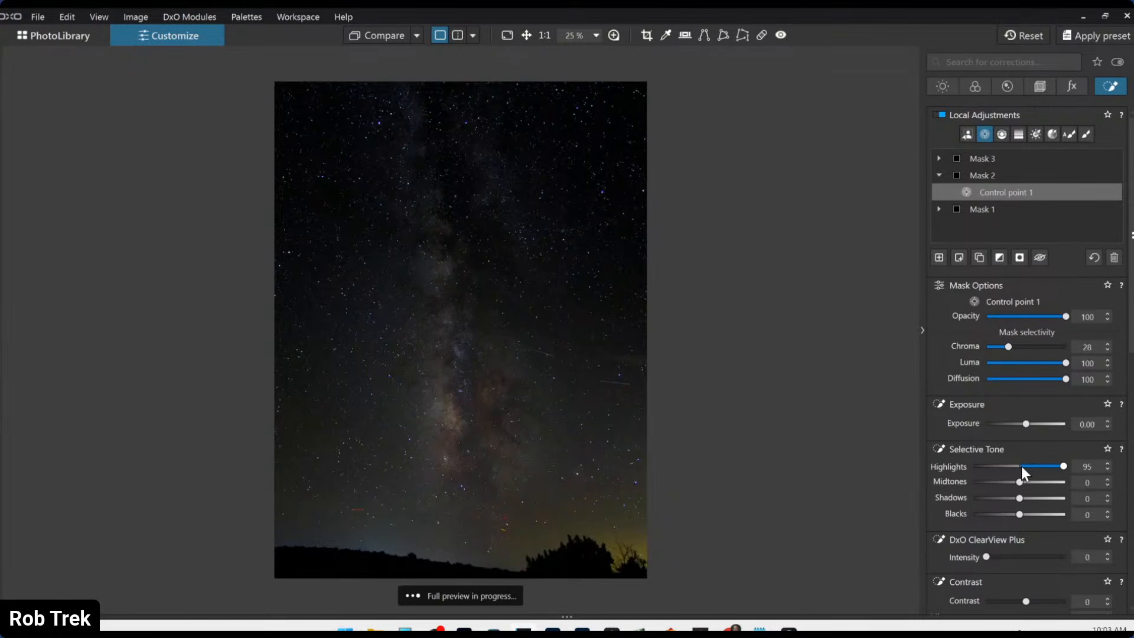
pyautogui.scroll(2, 1020, 484)
pyautogui.scroll(7, 1019, 483)
pyautogui.scroll(2, 1019, 483)
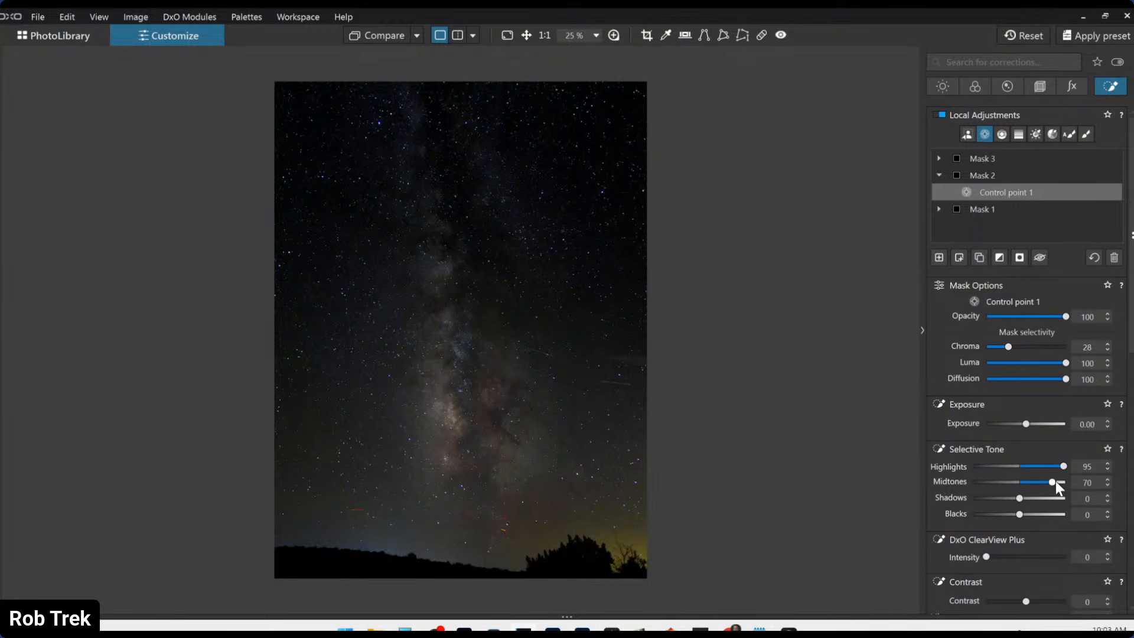
pyautogui.moveTo(1046, 481); pyautogui.dragTo(1046, 482)
pyautogui.scroll(4, 1021, 498)
pyautogui.scroll(-1, 1021, 498)
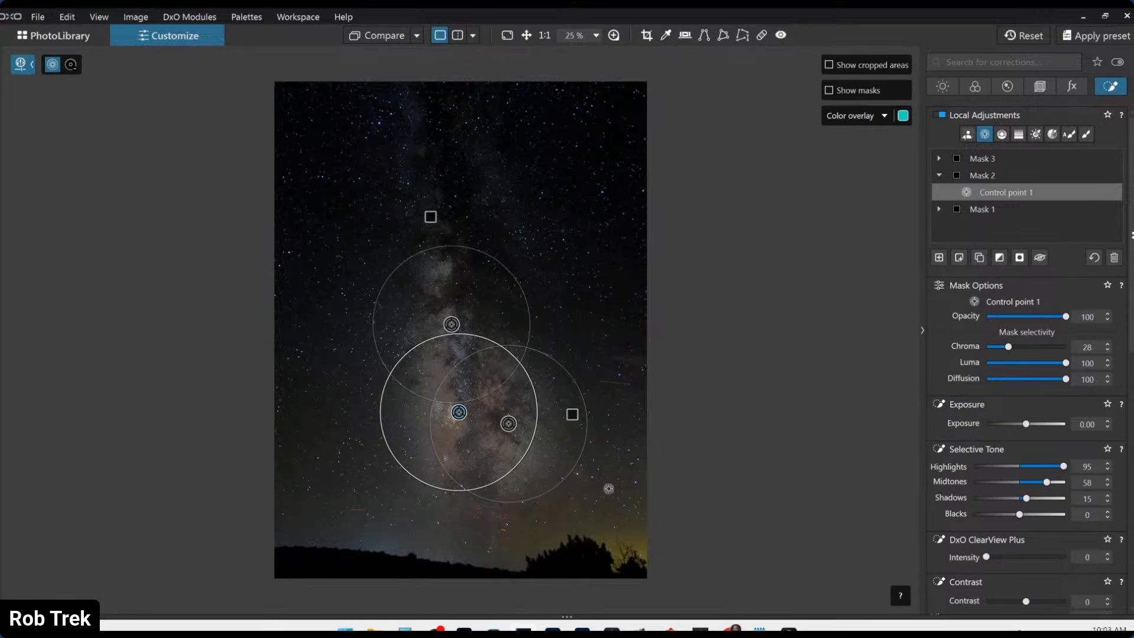
pyautogui.scroll(1, 478, 509)
pyautogui.scroll(2, 477, 510)
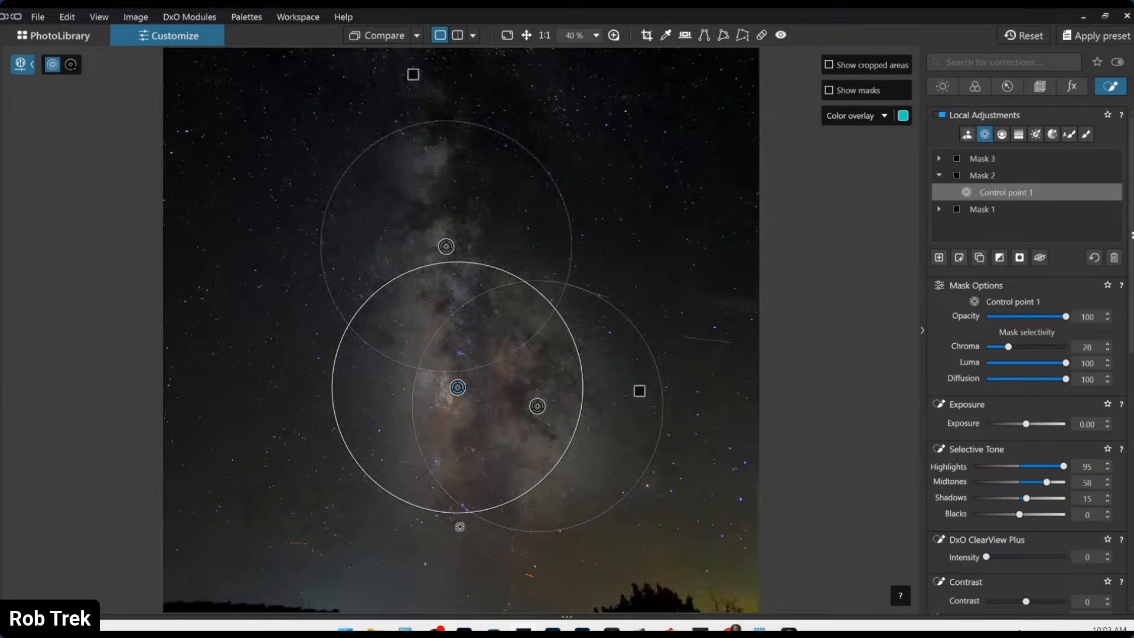
pyautogui.click(459, 533)
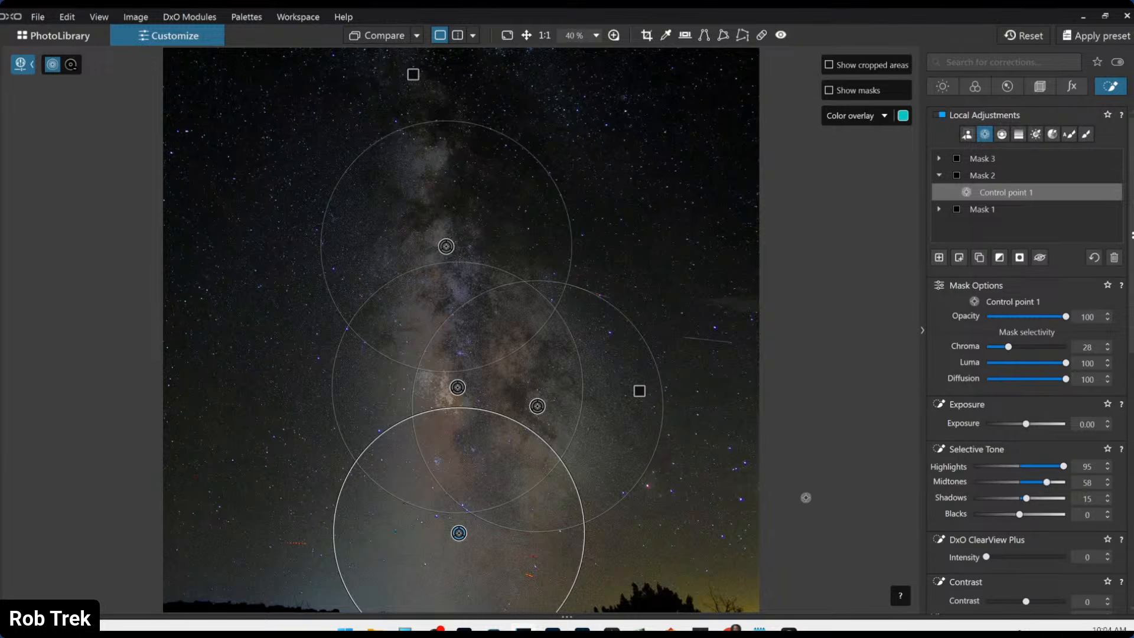
pyautogui.hotkey('ctrl', 'z')
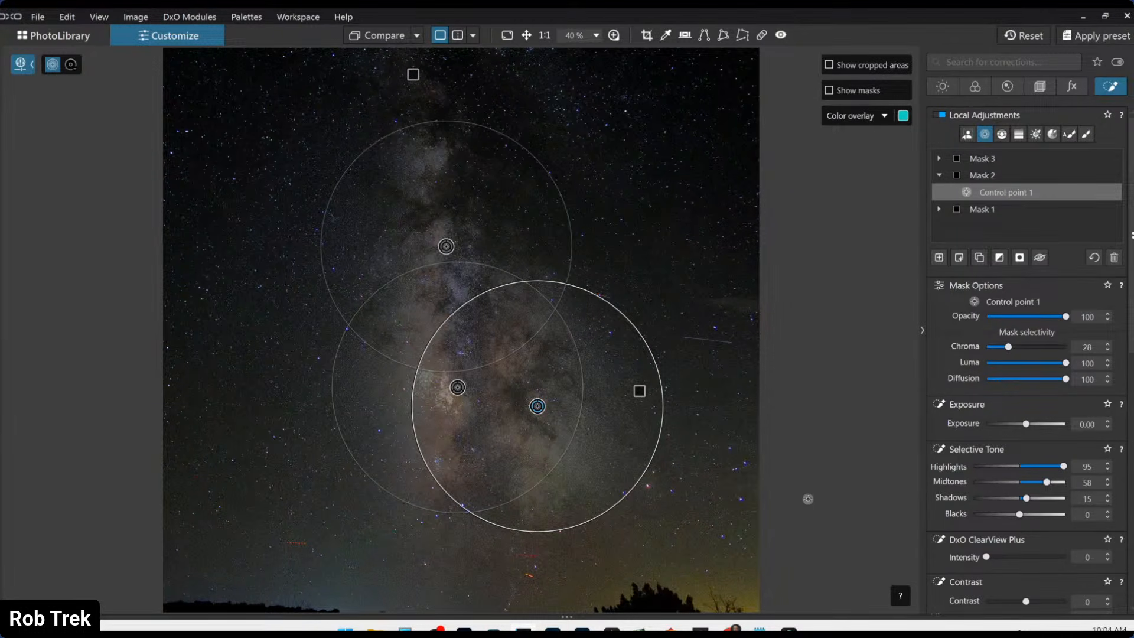
# - Enlarge the area of the control point right of the core and set the mask's Blacks to -12
pyautogui.moveTo(653, 460); pyautogui.dragTo(671, 476)
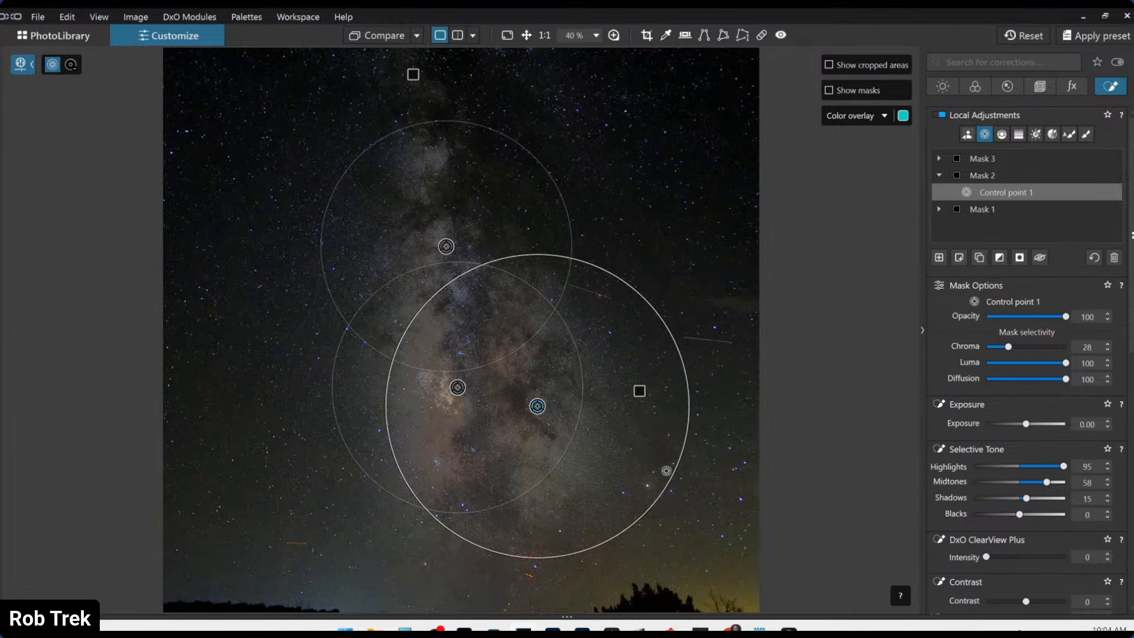
pyautogui.scroll(-1, 1016, 437)
pyautogui.scroll(-2, 1017, 440)
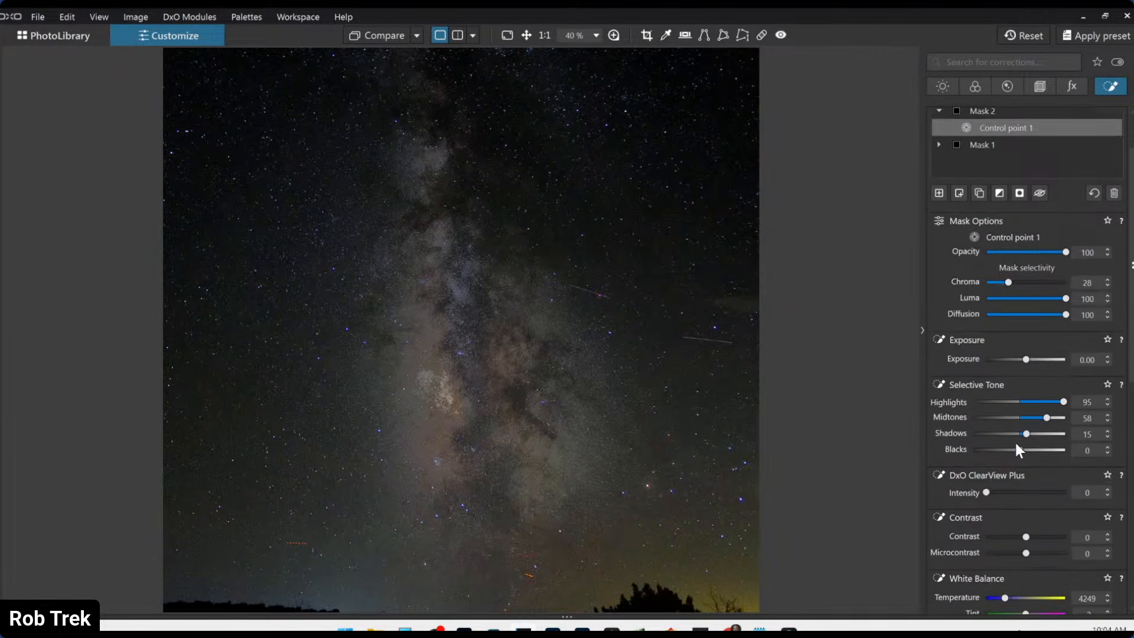
pyautogui.moveTo(1020, 418); pyautogui.dragTo(1013, 419)
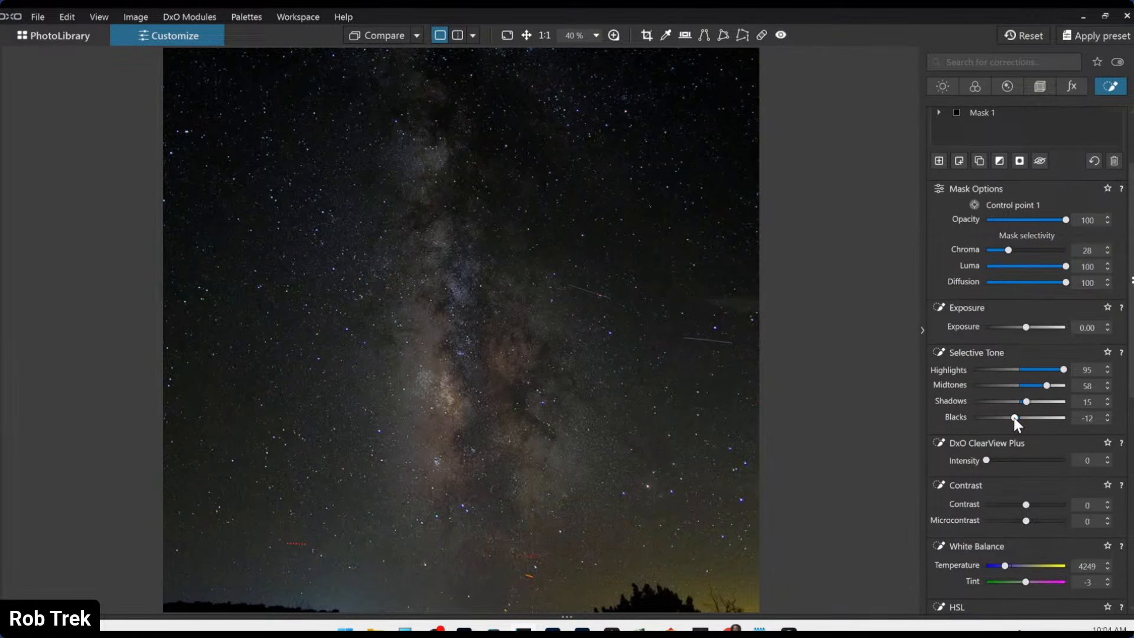
# - Set the DxO ClearView Plus intensity of Mask 2 on the Milky Way core to 33
pyautogui.moveTo(986, 460); pyautogui.dragTo(1025, 459)
pyautogui.click(990, 467)
pyautogui.scroll(1, 991, 467)
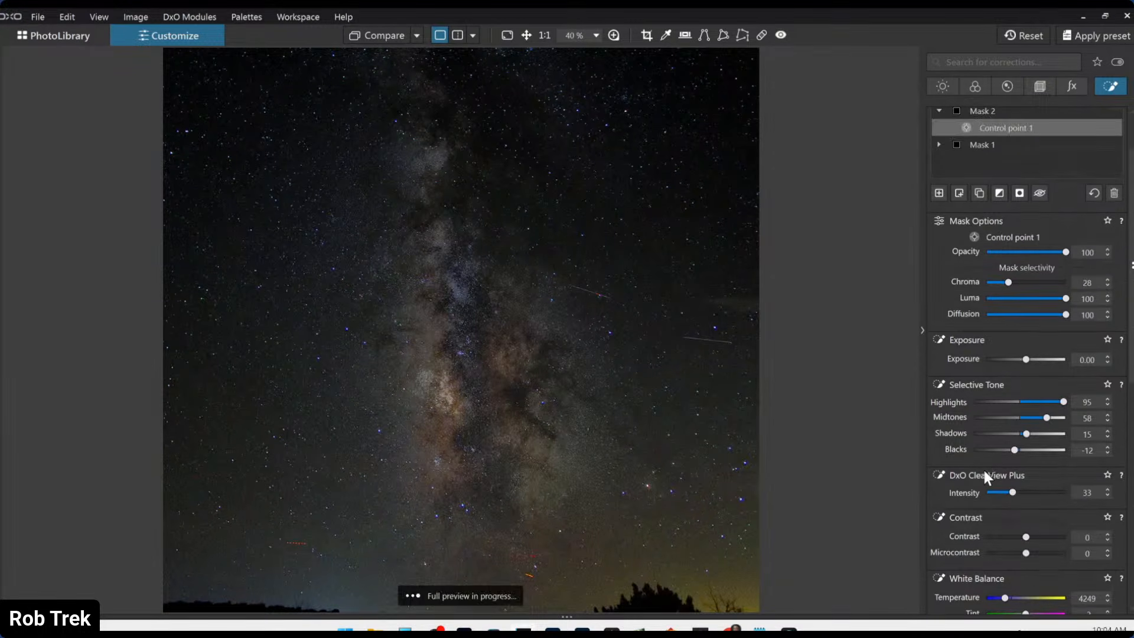
pyautogui.scroll(-3, 965, 487)
pyautogui.scroll(-1, 966, 486)
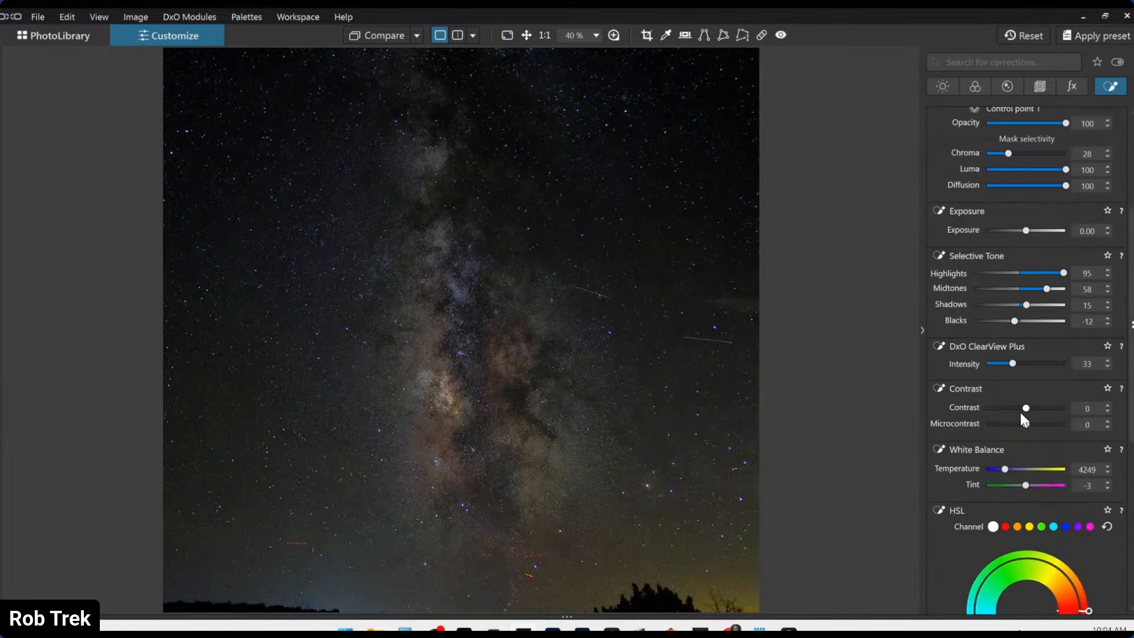
# - Set Mask 2's Microcontrast to 12 and its HSL Vibrancy to 57
pyautogui.moveTo(1026, 423); pyautogui.dragTo(1031, 425)
pyautogui.scroll(-7, 960, 490)
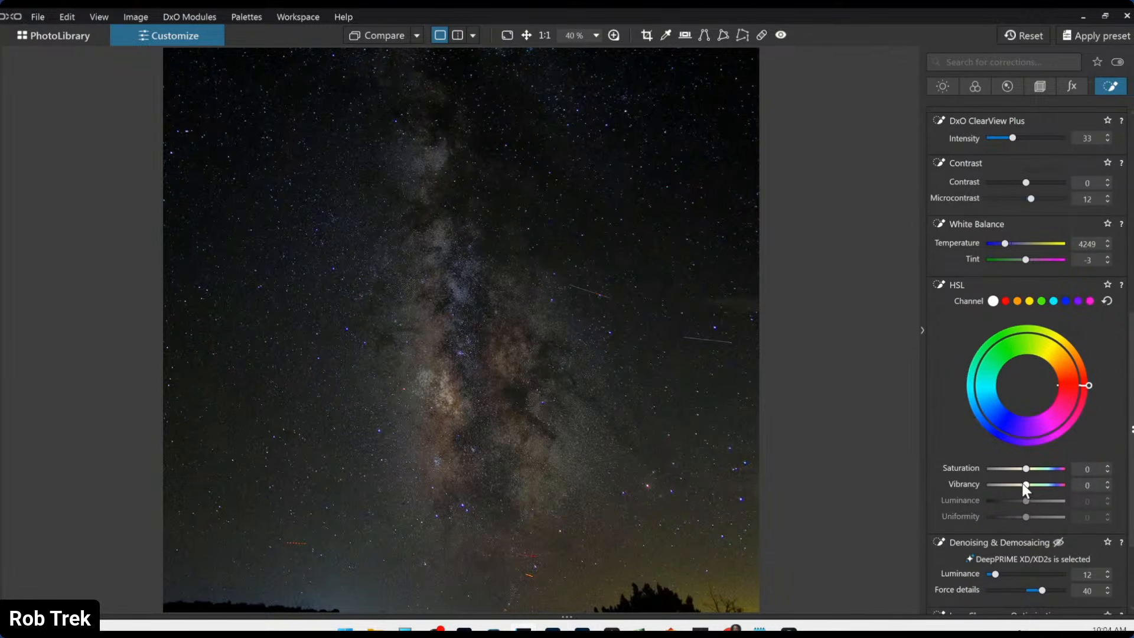
pyautogui.moveTo(1022, 483); pyautogui.dragTo(1047, 484)
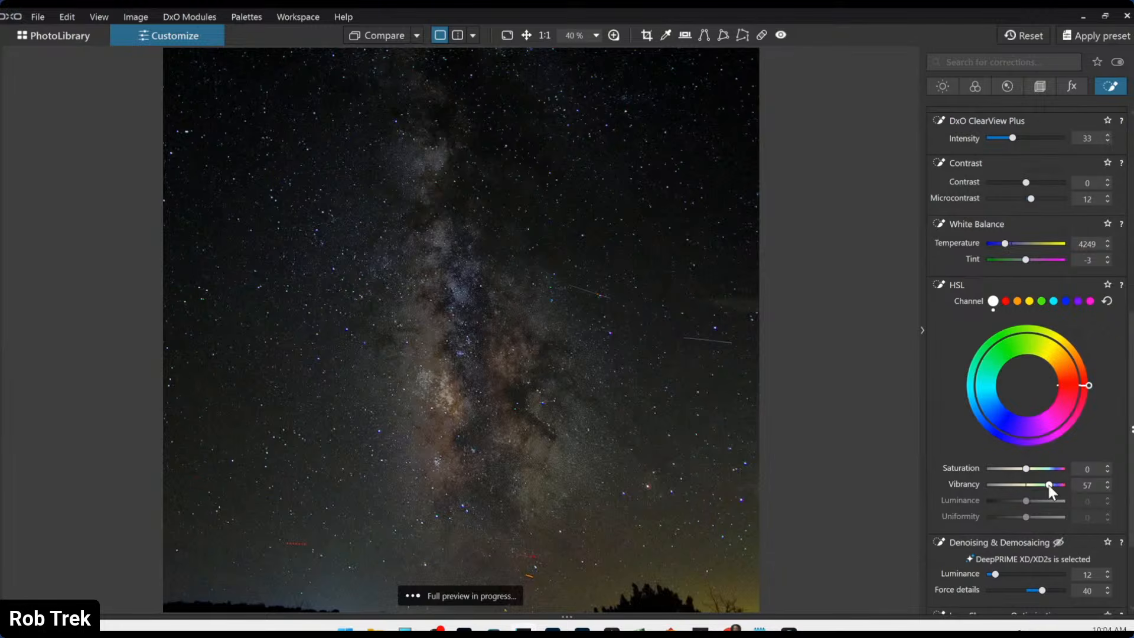
# - In Mask 3 on the upper Milky Way, set Highlights to 86, Midtones to 45, Shadows to 11 and Blacks to -3
pyautogui.scroll(10, 959, 409)
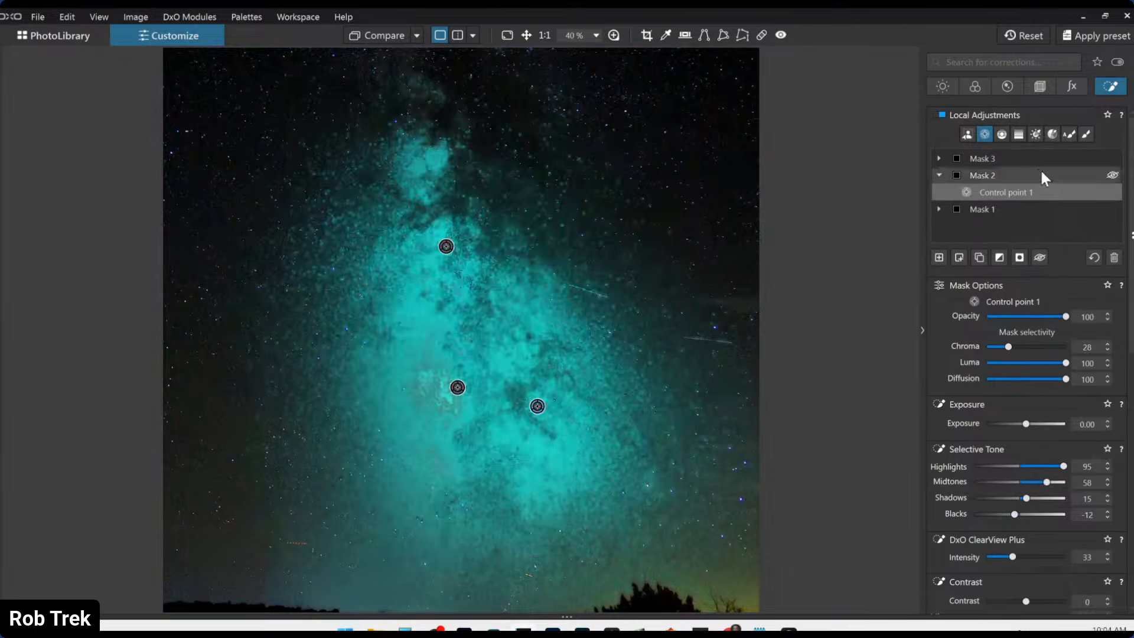
pyautogui.click(1038, 159)
pyautogui.scroll(-2, 967, 409)
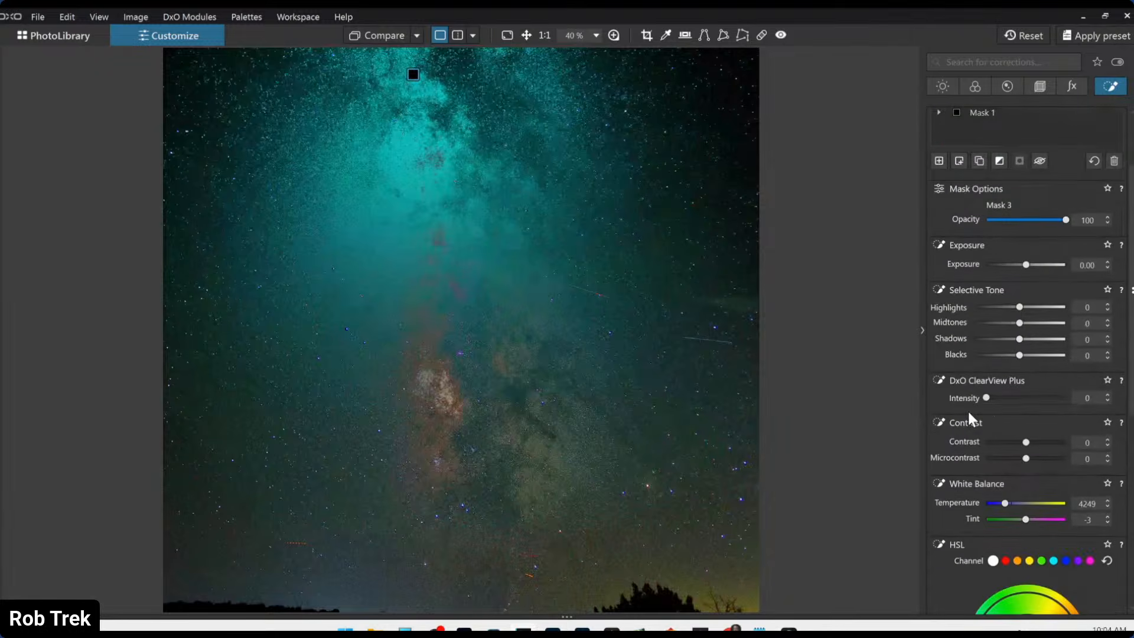
pyautogui.moveTo(1022, 307); pyautogui.dragTo(1025, 341)
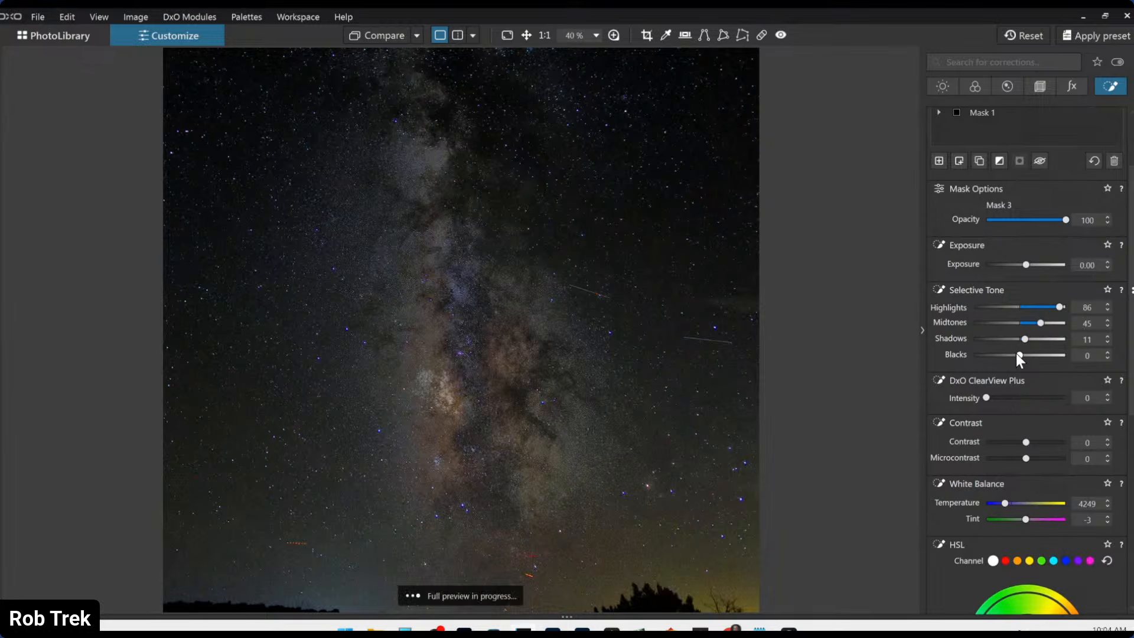
pyautogui.moveTo(1019, 355); pyautogui.dragTo(1019, 355)
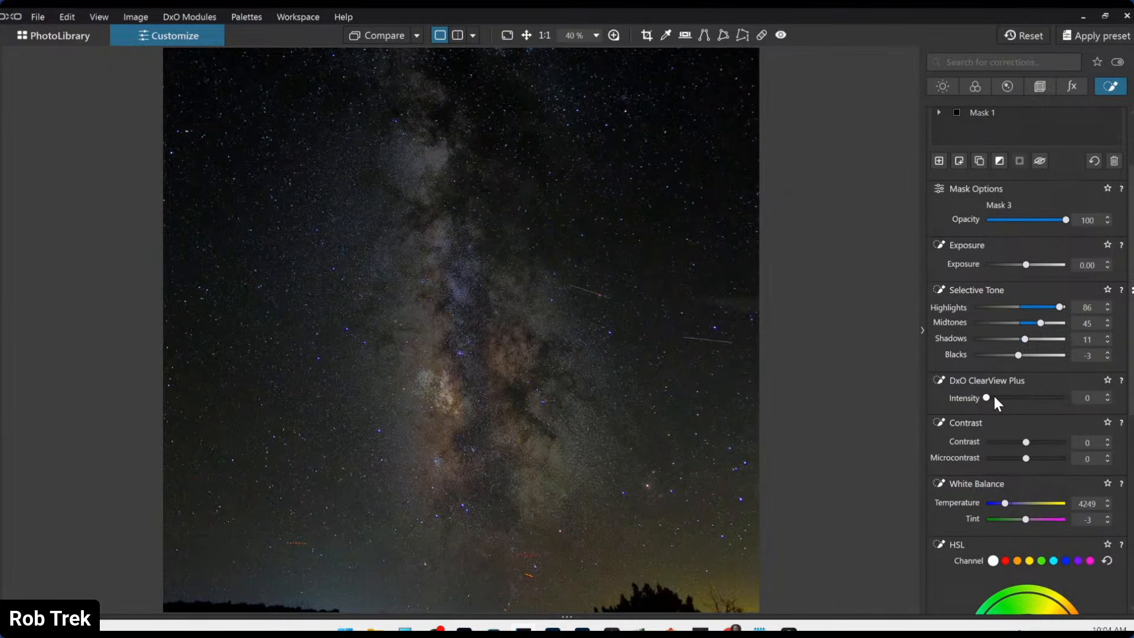
# - Set Mask 3's DxO ClearView Plus intensity to 6 and its Microcontrast to -2
pyautogui.moveTo(992, 398); pyautogui.dragTo(991, 398)
pyautogui.scroll(-1, 985, 419)
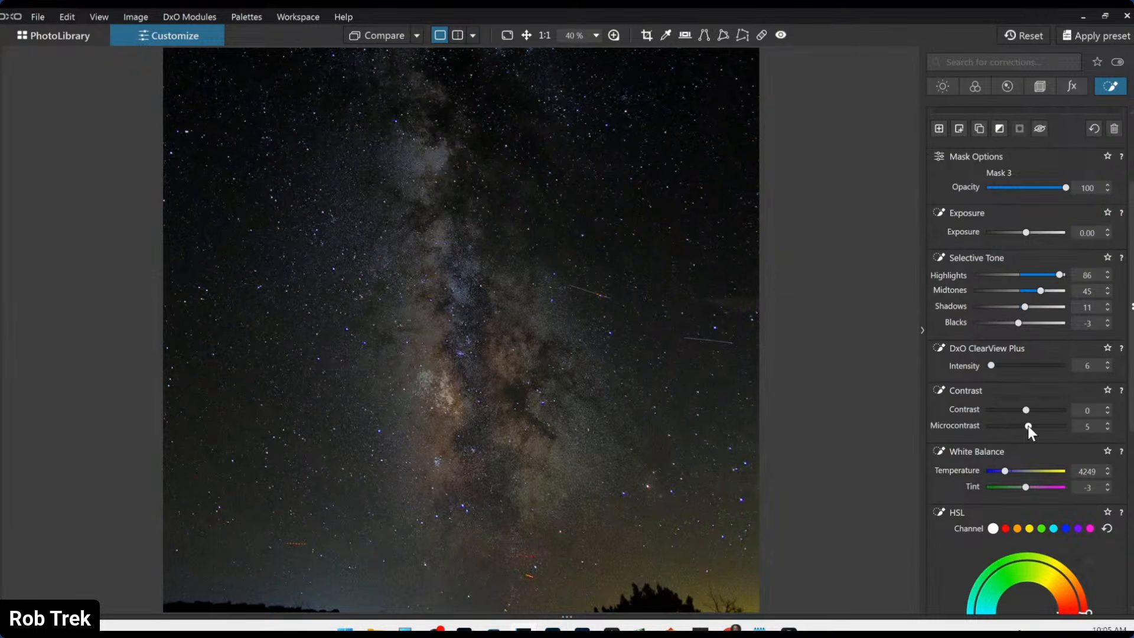
pyautogui.moveTo(1027, 425); pyautogui.dragTo(1025, 425)
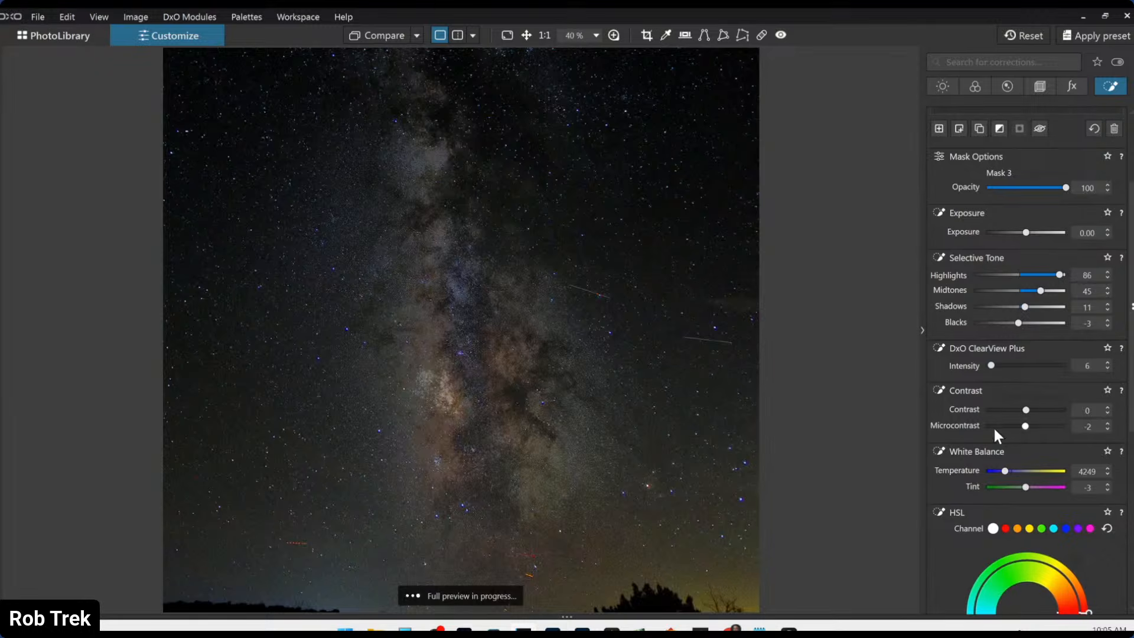
pyautogui.scroll(-1, 957, 455)
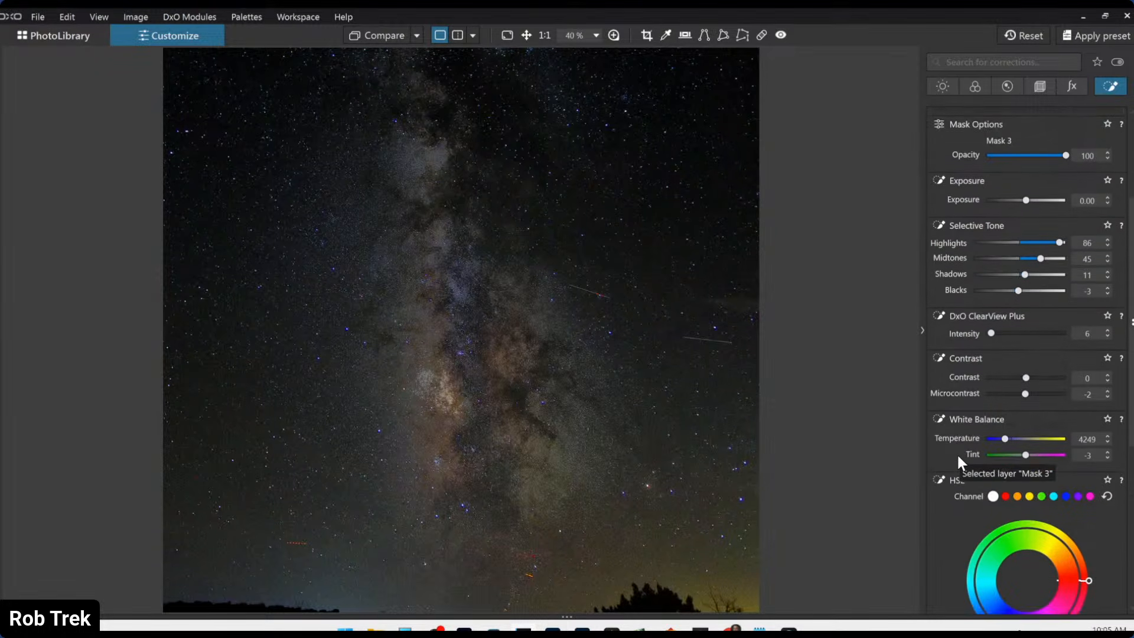
pyautogui.scroll(-1, 958, 461)
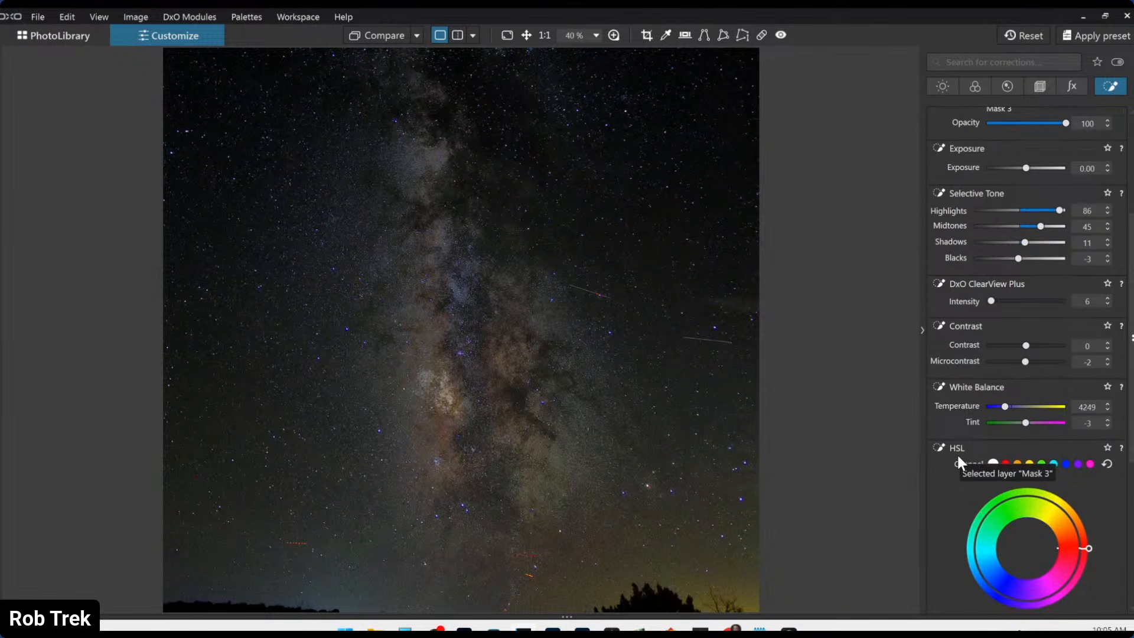
pyautogui.click(1020, 86)
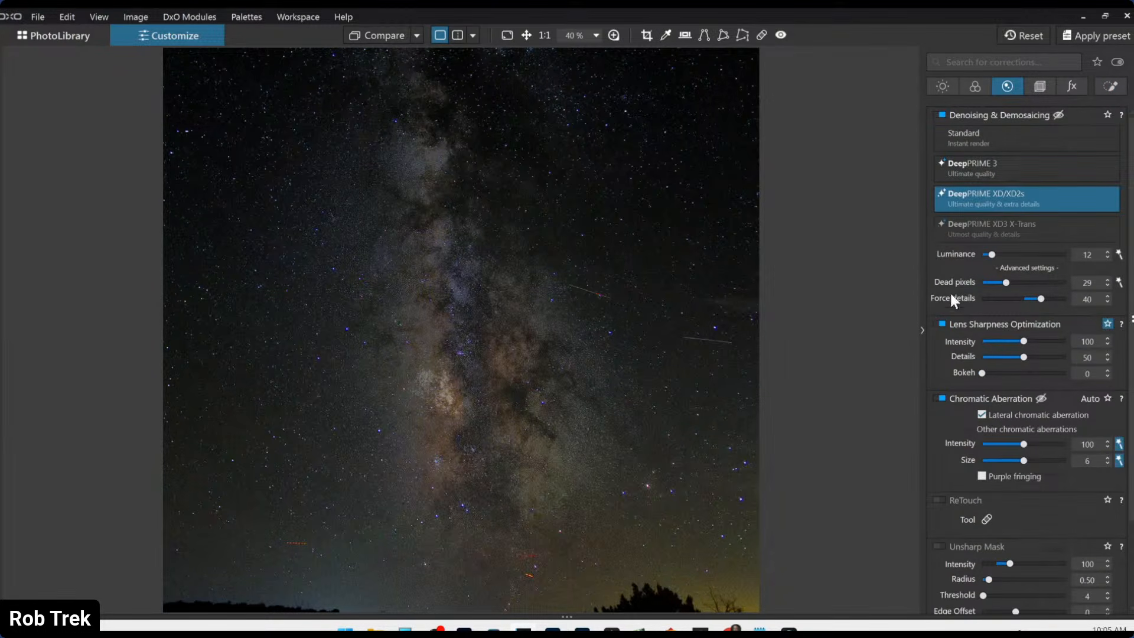
pyautogui.click(1111, 86)
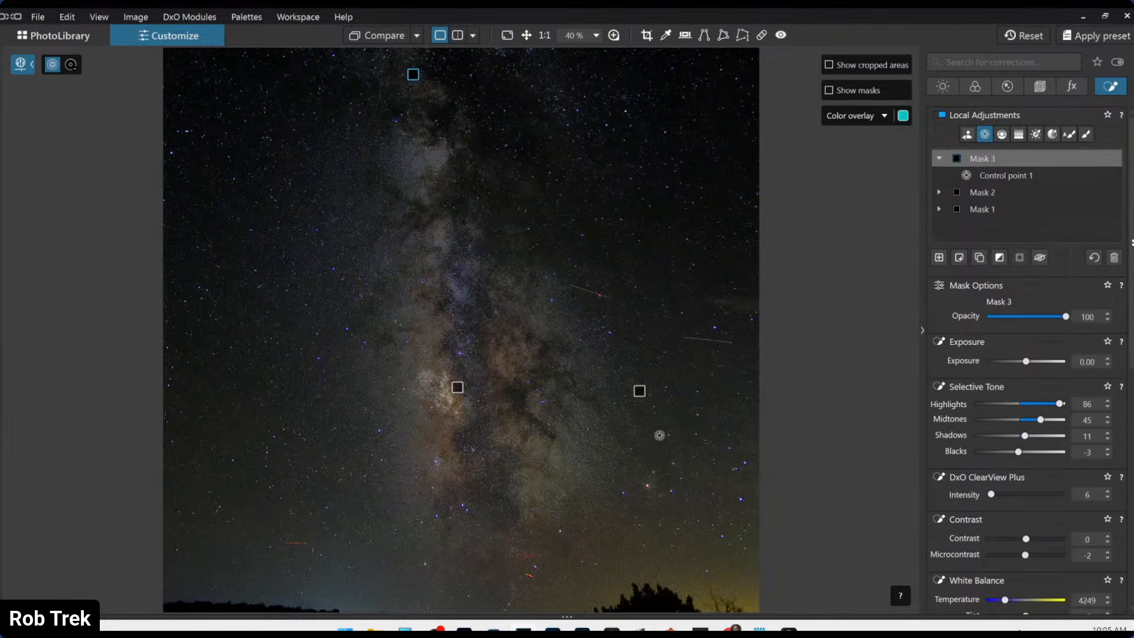
# - Raise Mask 3's Shadows to 21 while viewing the whole photo
pyautogui.scroll(-1, 659, 436)
pyautogui.scroll(-2, 659, 435)
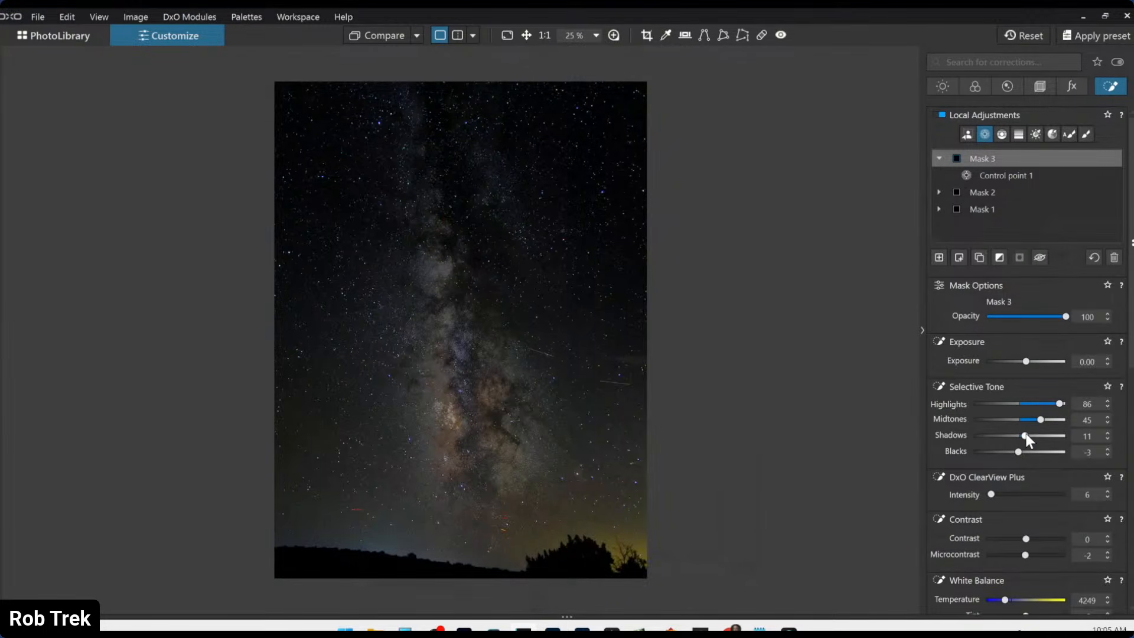
pyautogui.moveTo(1024, 435); pyautogui.dragTo(1028, 435)
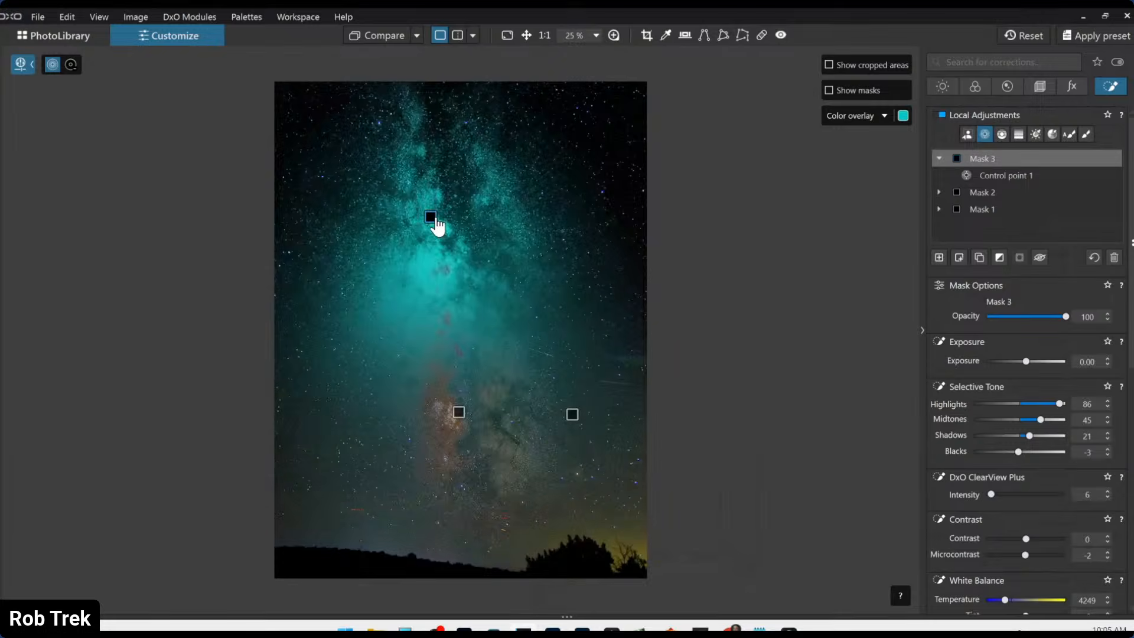
# - Slightly shrink the area of Mask 3's control point and shift the point up and a little right in the upper Milky Way
pyautogui.click(829, 90)
pyautogui.click(830, 91)
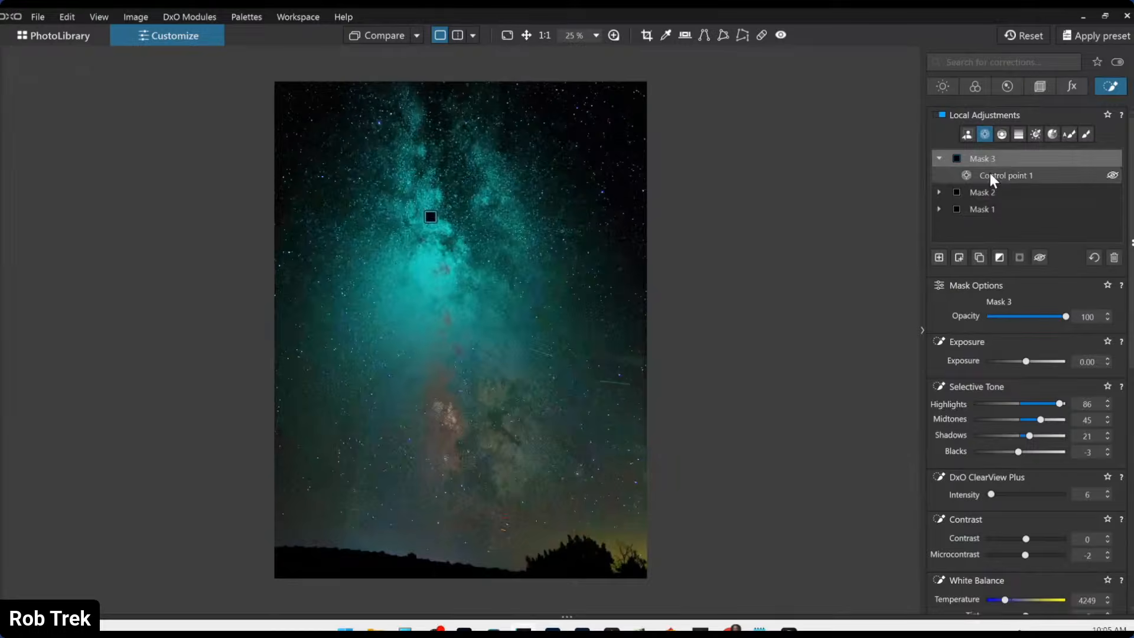
pyautogui.click(989, 174)
pyautogui.moveTo(474, 319); pyautogui.dragTo(466, 310)
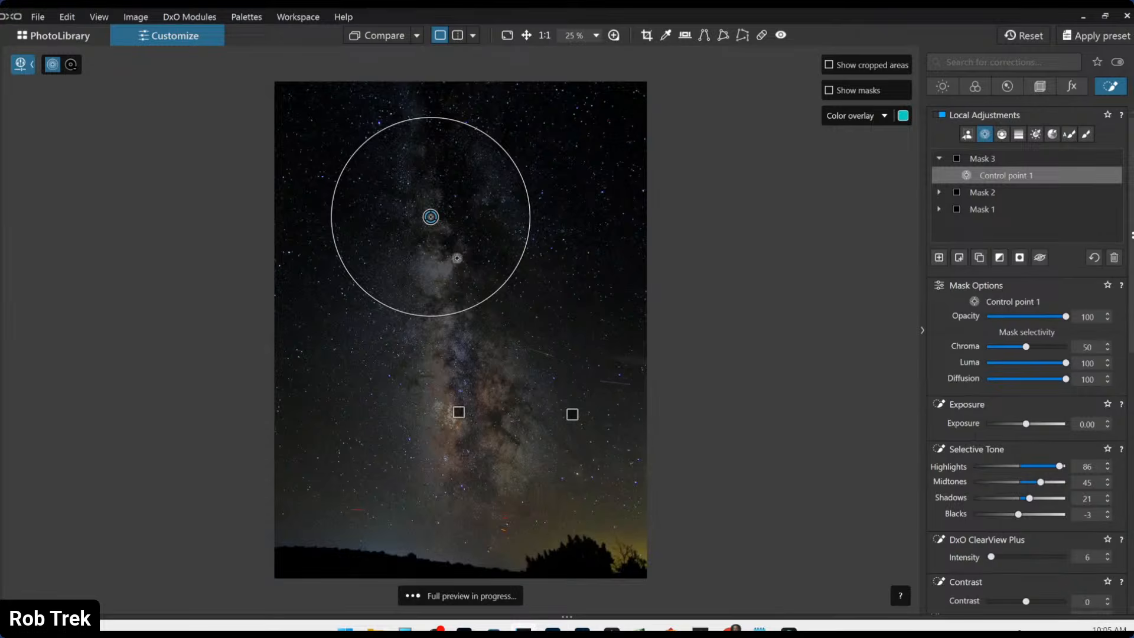
pyautogui.moveTo(431, 216); pyautogui.dragTo(437, 198)
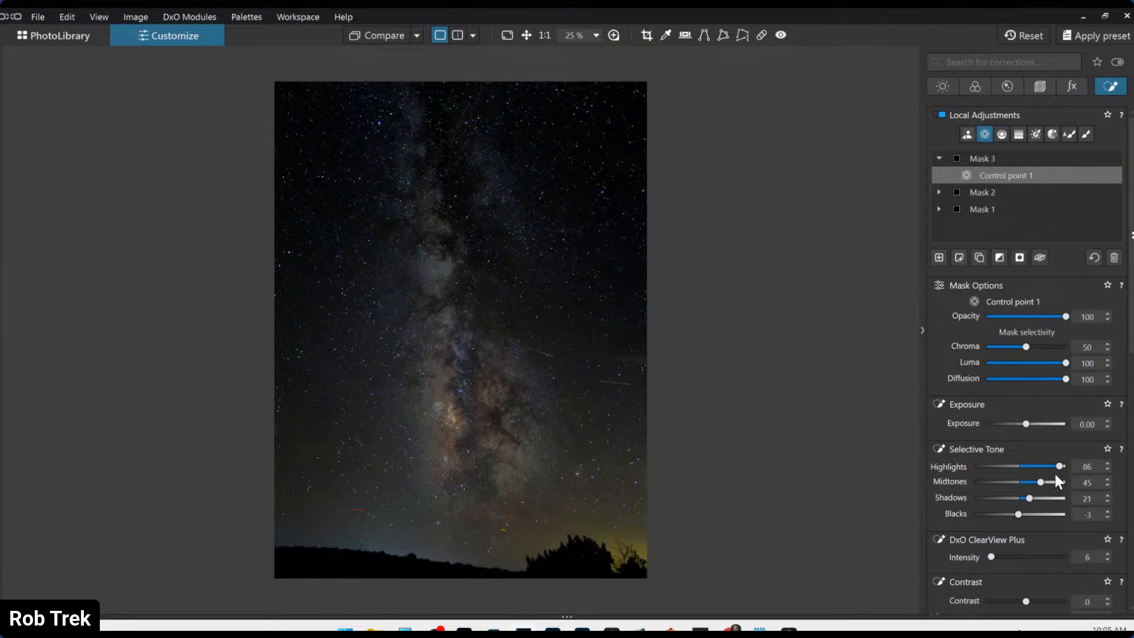
# - In Mask 3, set Highlights to 100, Vibrancy to 77 and Saturation to 28
pyautogui.moveTo(1065, 466); pyautogui.dragTo(1065, 467)
pyautogui.scroll(-3, 1040, 494)
pyautogui.scroll(-3, 1035, 545)
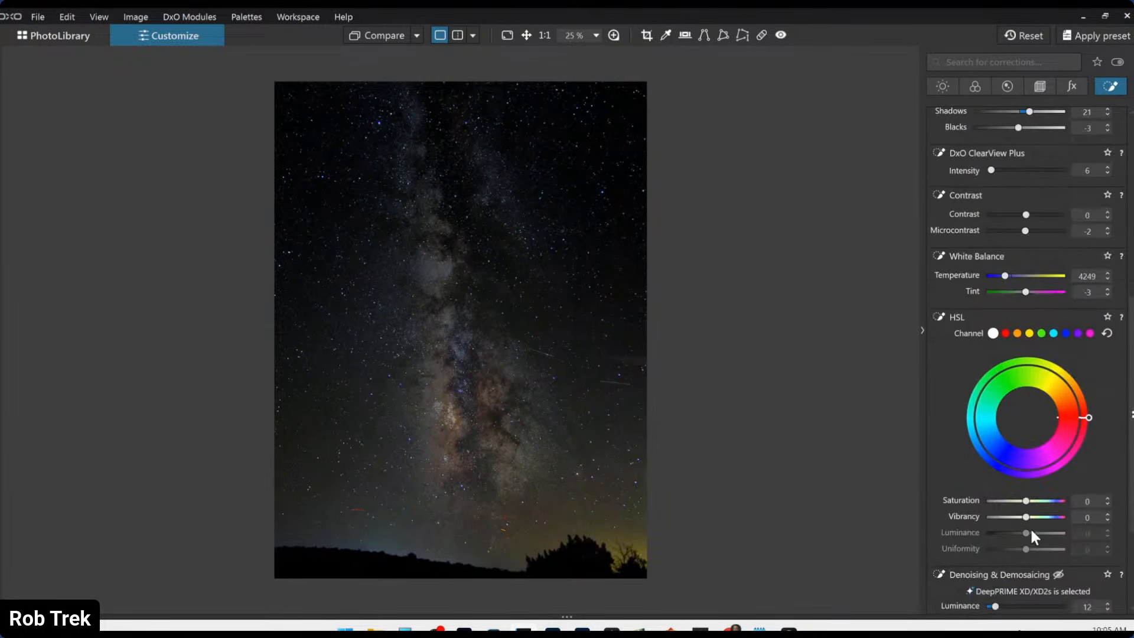
pyautogui.moveTo(1039, 516); pyautogui.dragTo(1054, 518)
pyautogui.moveTo(1028, 501); pyautogui.dragTo(1038, 501)
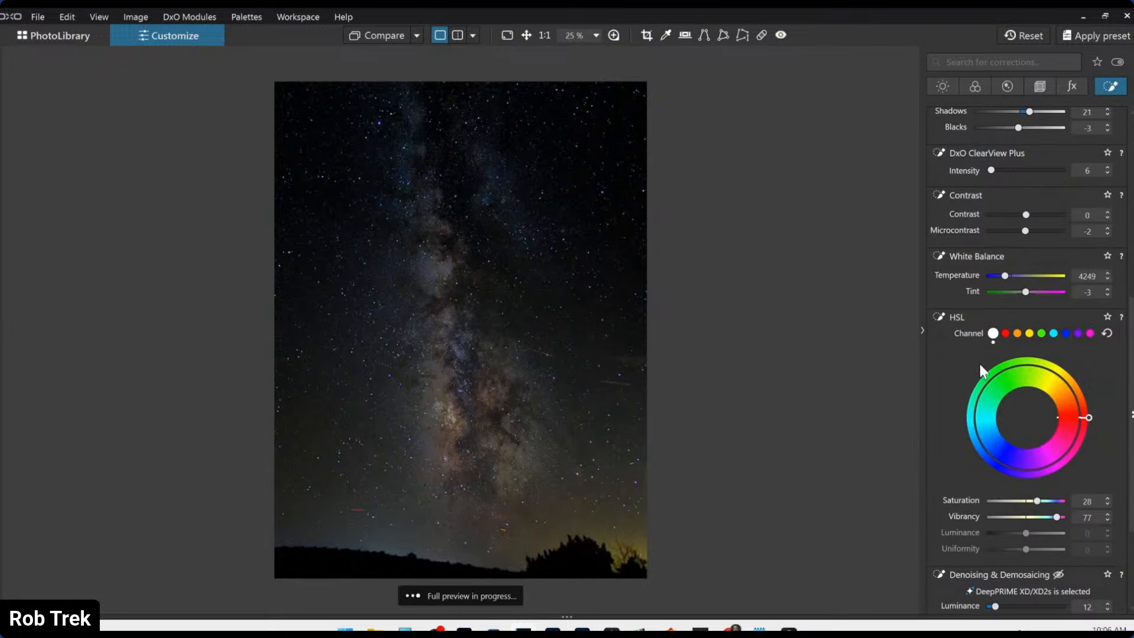
# - Set the HSL Saturation of Mask 2 on the Milky Way core to 30
pyautogui.scroll(5, 975, 361)
pyautogui.scroll(2, 972, 364)
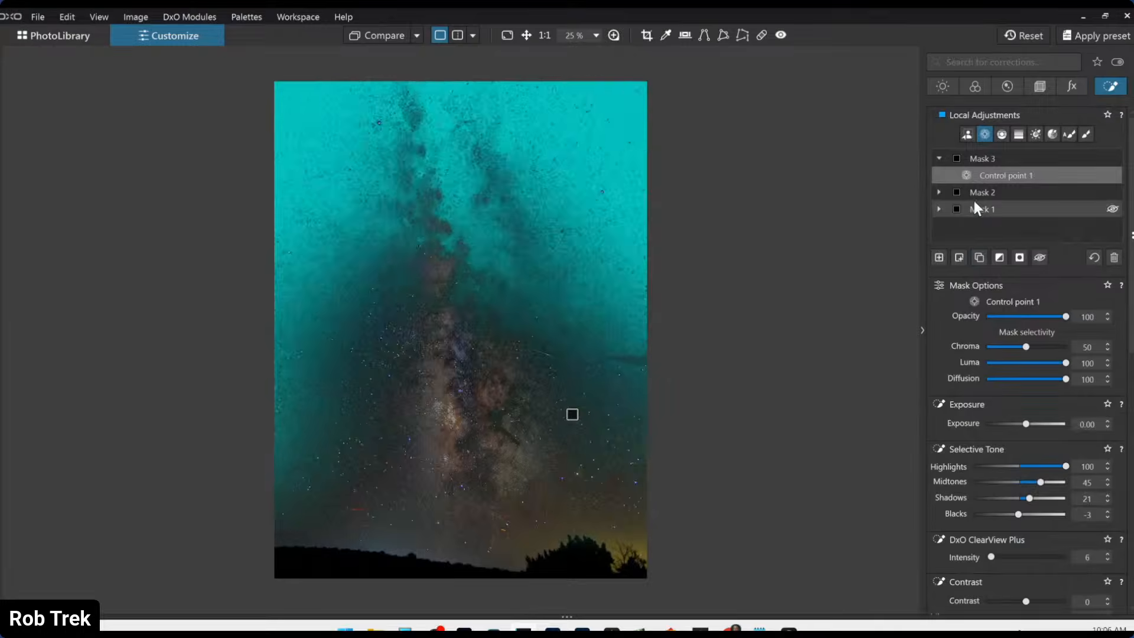
pyautogui.click(973, 186)
pyautogui.scroll(-6, 989, 508)
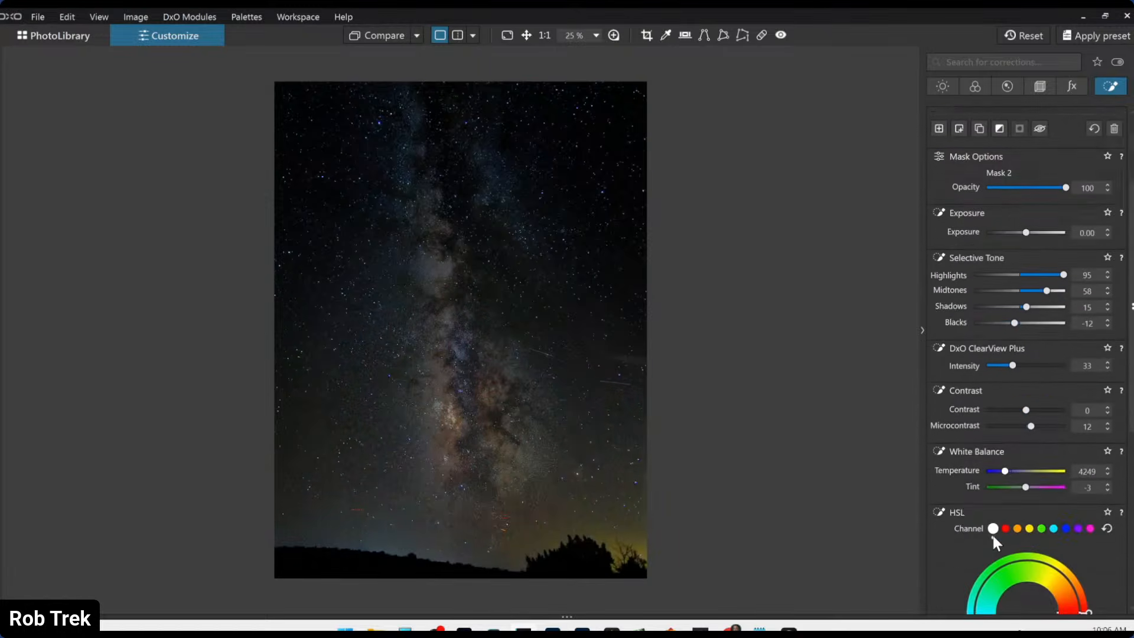
pyautogui.moveTo(1026, 503); pyautogui.dragTo(1038, 503)
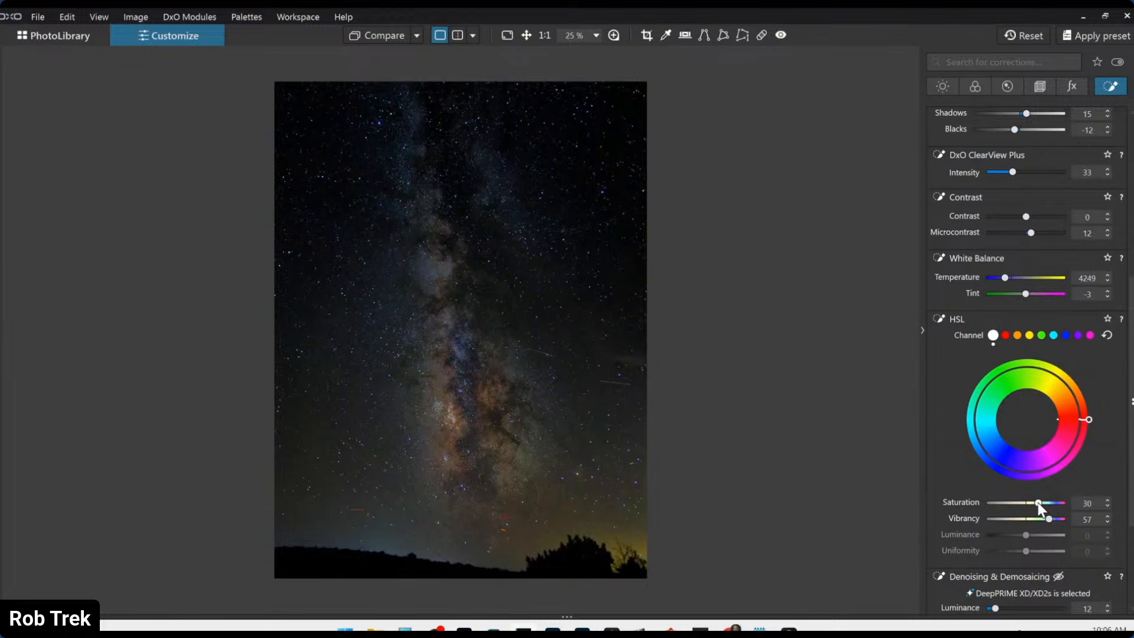
# - Create a new mask with a control line whose gradient runs from just below the photo's lower edge up into the upper sky
pyautogui.scroll(-1, 877, 336)
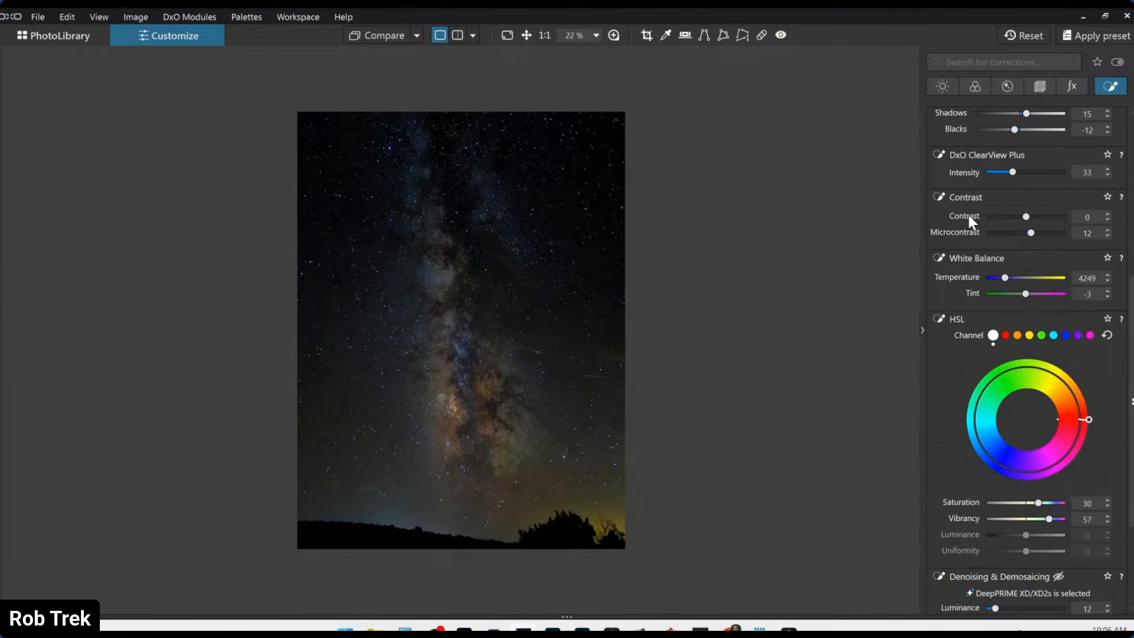
pyautogui.scroll(10, 968, 216)
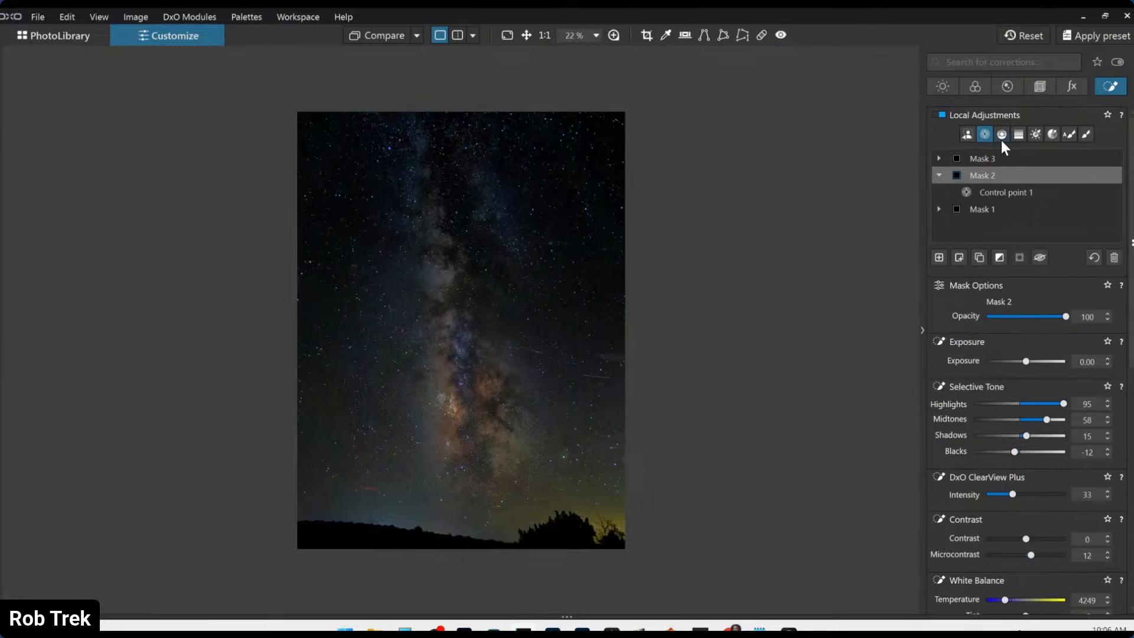
pyautogui.click(996, 137)
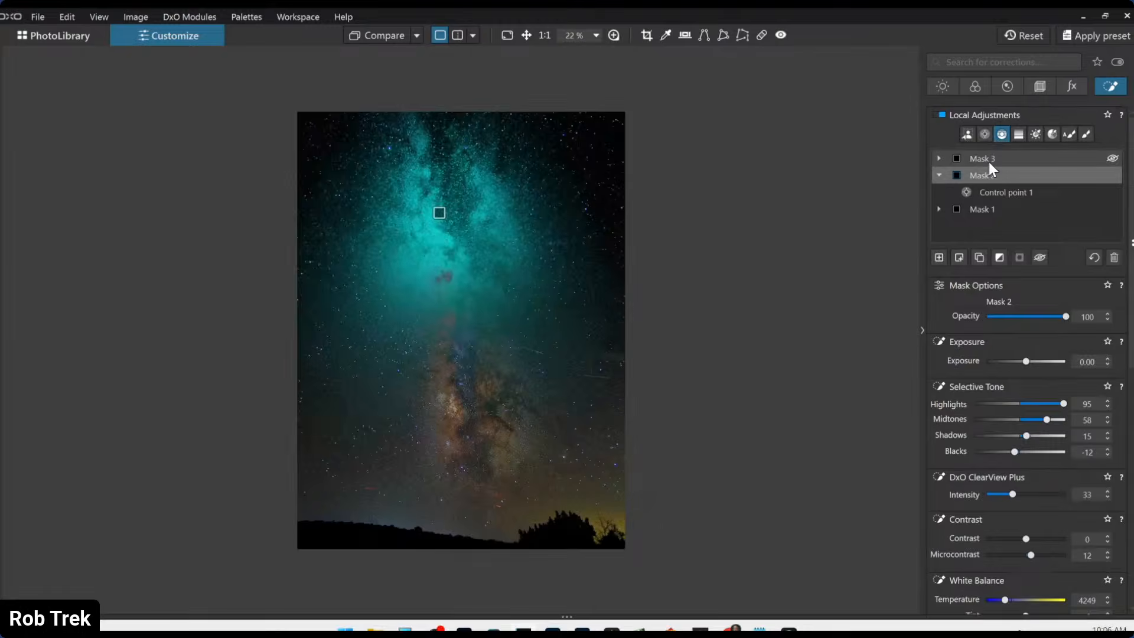
pyautogui.click(938, 257)
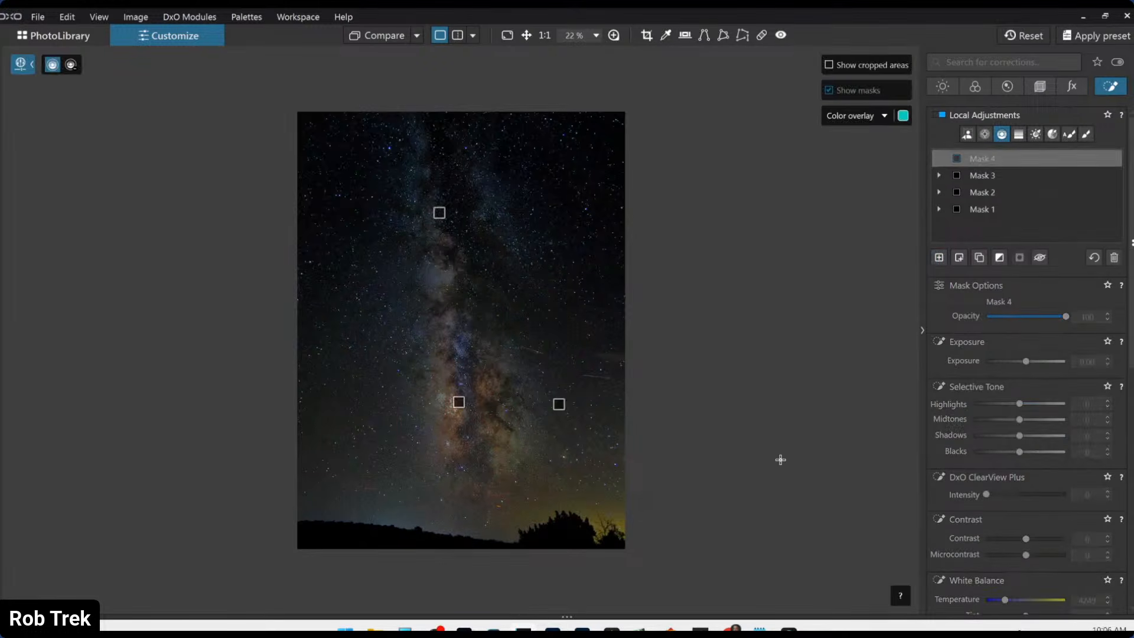
pyautogui.moveTo(404, 495); pyautogui.dragTo(402, 252)
pyautogui.moveTo(416, 151); pyautogui.dragTo(417, 152)
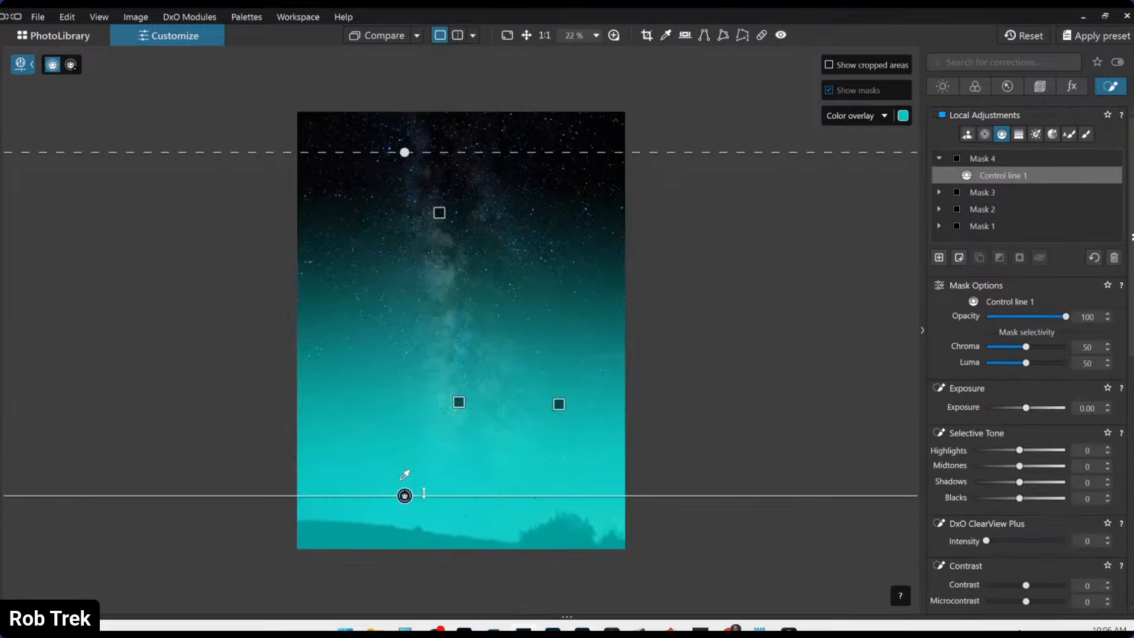
pyautogui.moveTo(402, 499); pyautogui.dragTo(410, 563)
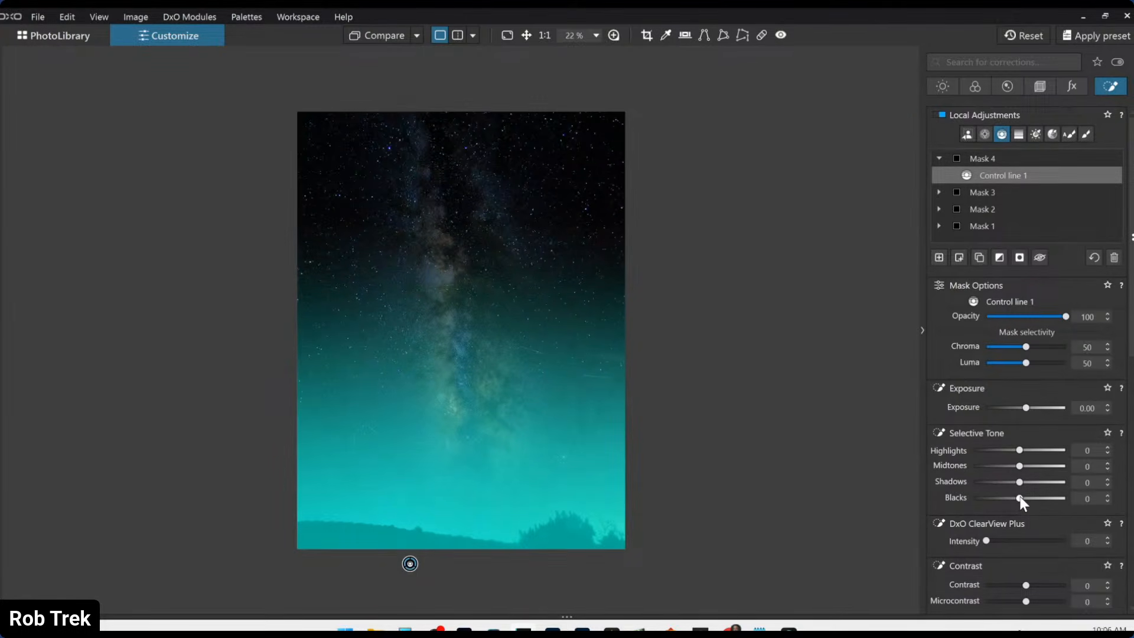
# - For the control line mask, set Blacks to -20 and DxO ClearView Plus intensity to 15
pyautogui.moveTo(1020, 498); pyautogui.dragTo(1014, 497)
pyautogui.scroll(-1, 1020, 496)
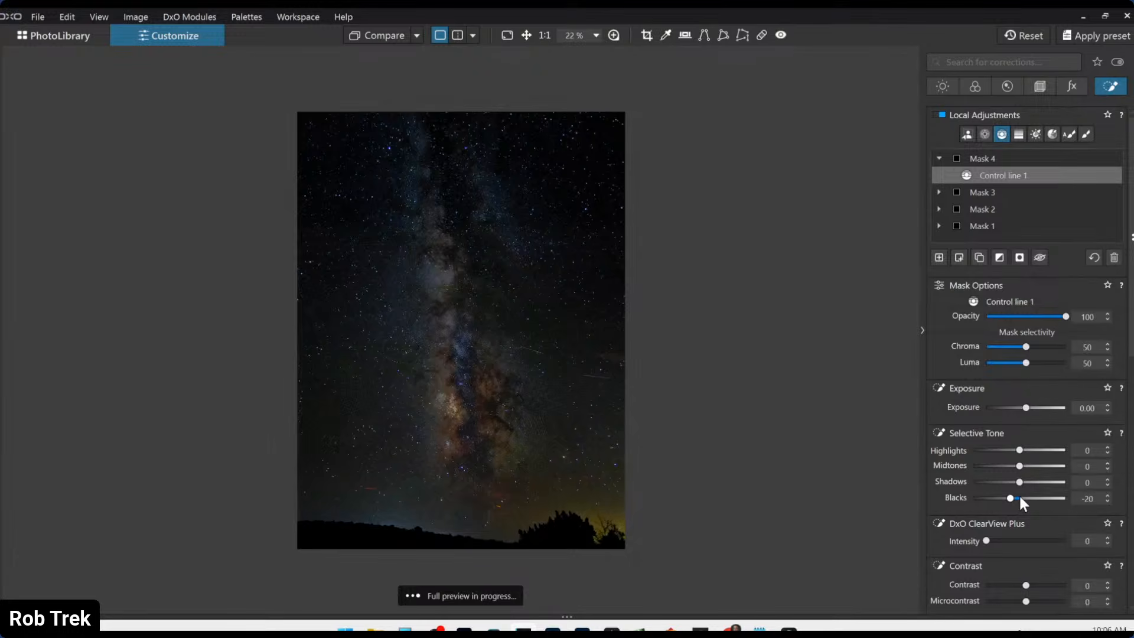
pyautogui.scroll(1, 1018, 493)
pyautogui.scroll(1, 1020, 499)
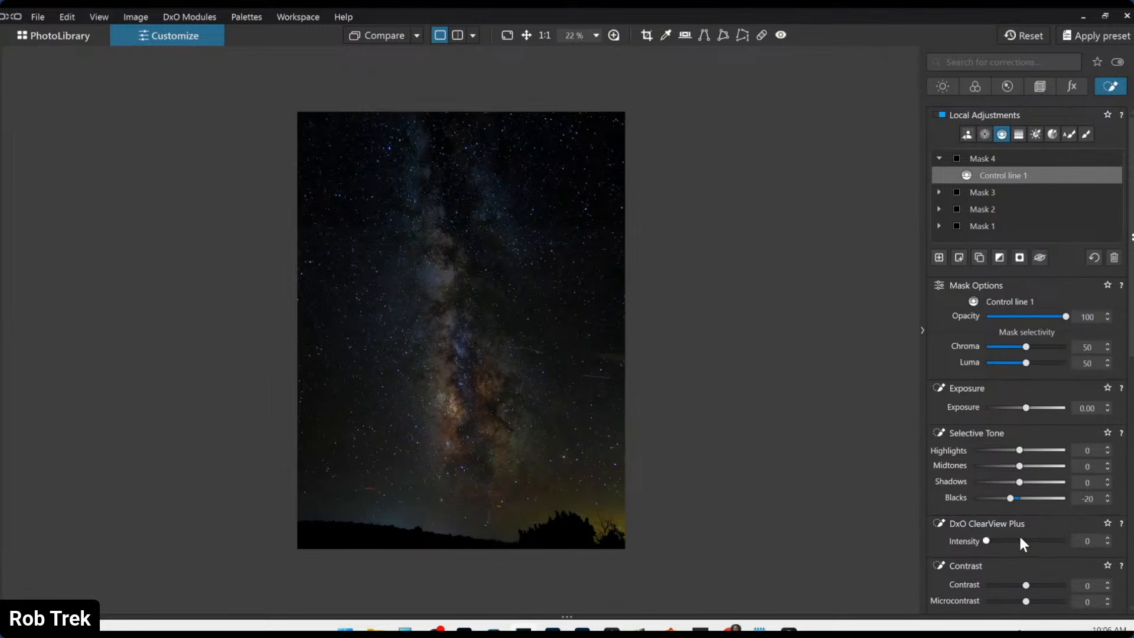
pyautogui.moveTo(1023, 540); pyautogui.dragTo(995, 541)
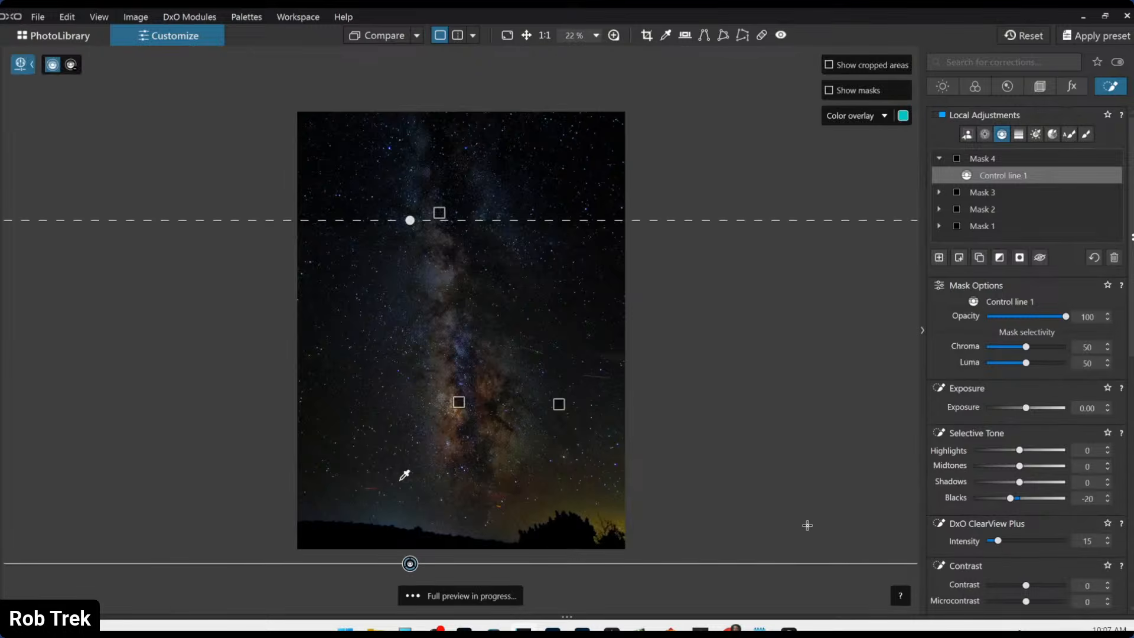
# - Set the Milky Way photo's global Exposure correction to 0.30
pyautogui.scroll(1, 555, 317)
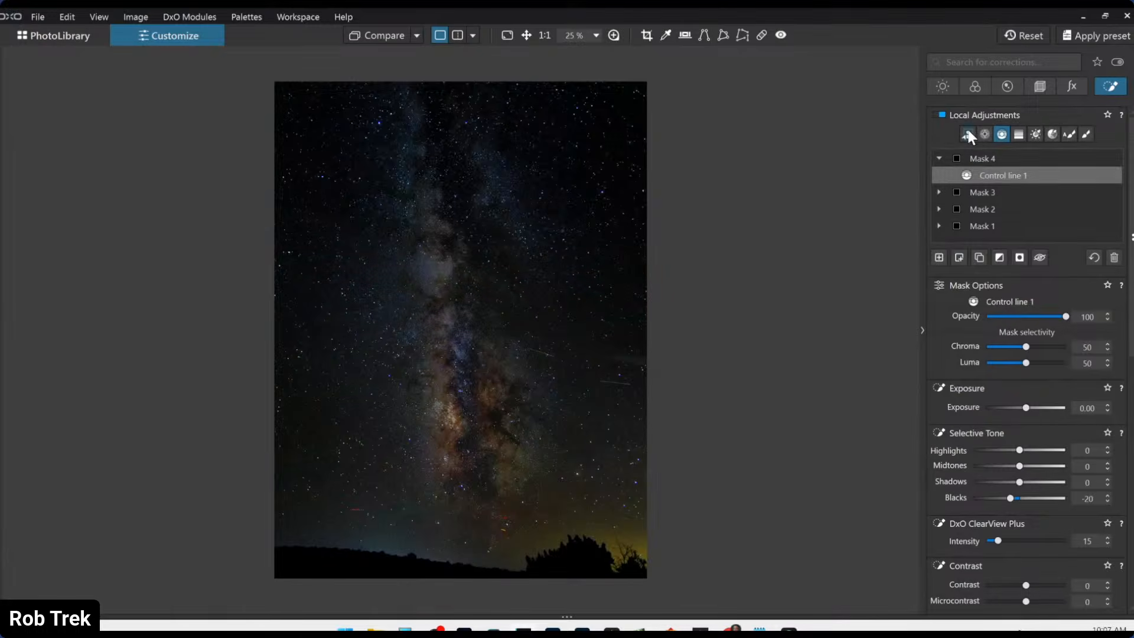
pyautogui.click(953, 91)
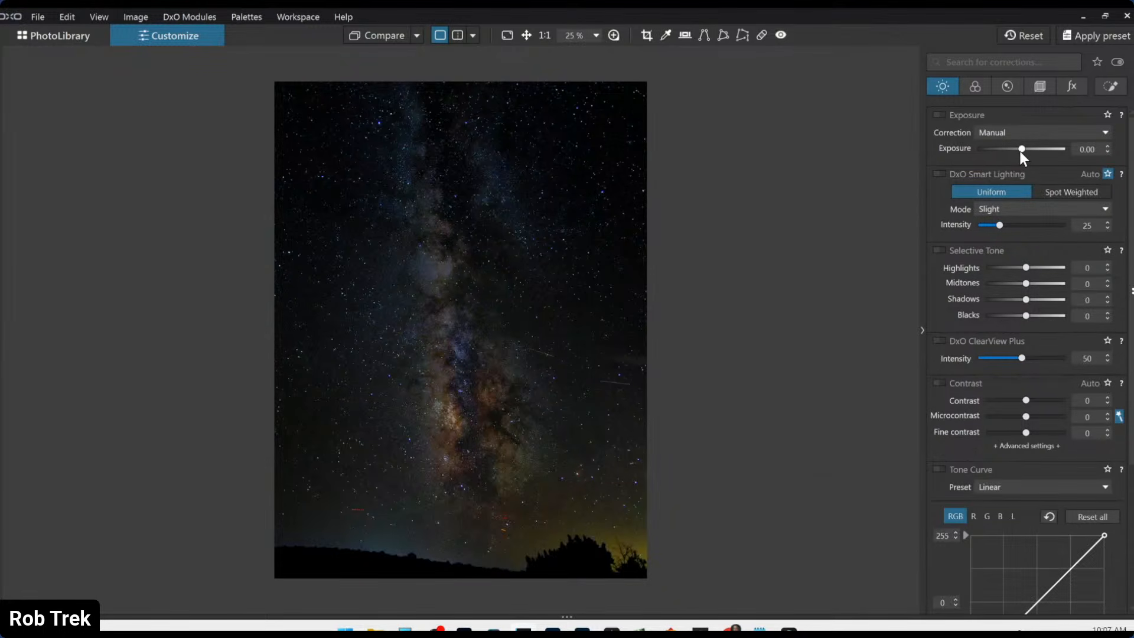
pyautogui.scroll(2, 1020, 151)
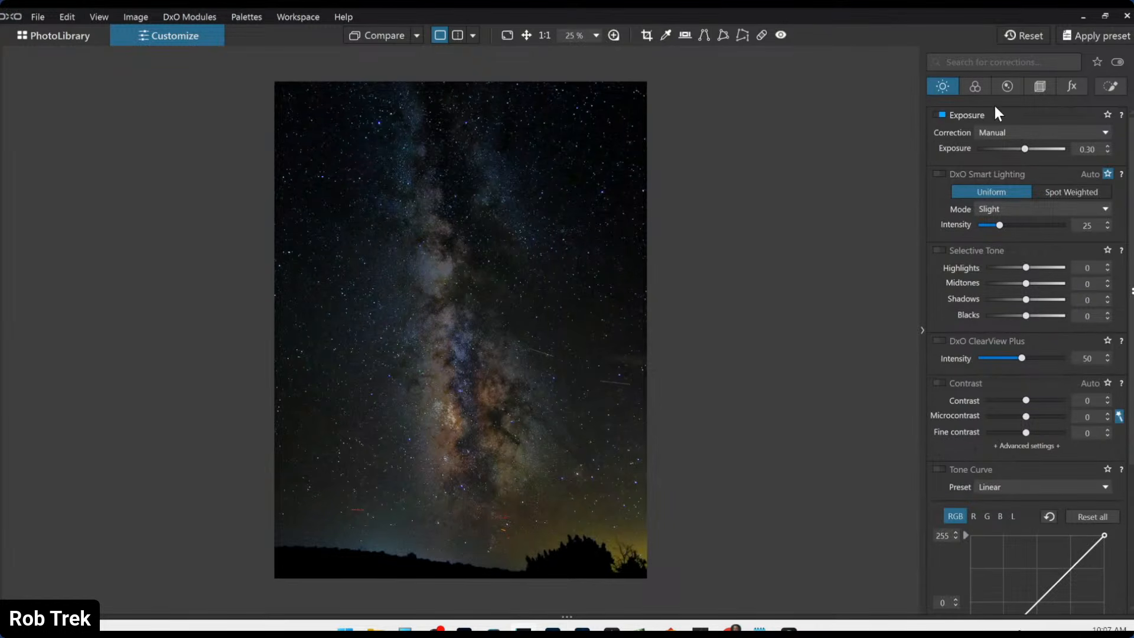
# - Set the RAW White Balance tint to 2
pyautogui.click(971, 88)
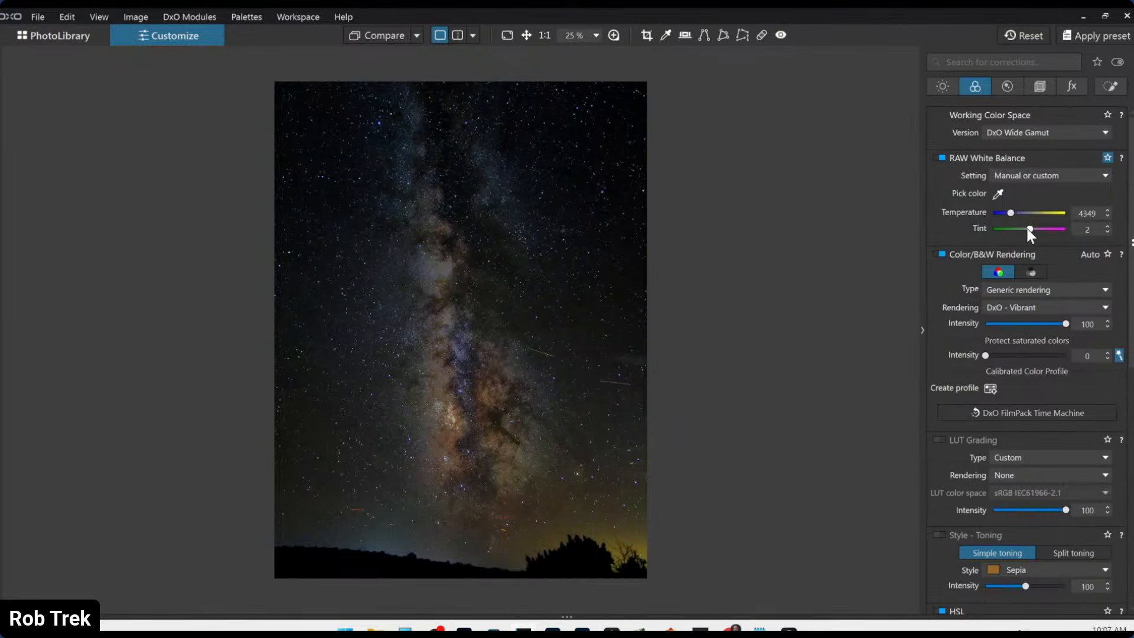
pyautogui.scroll(5, 1026, 228)
pyautogui.scroll(-5, 1026, 228)
# - Export the edited Milky Way photo to disk
pyautogui.moveTo(837, 196)
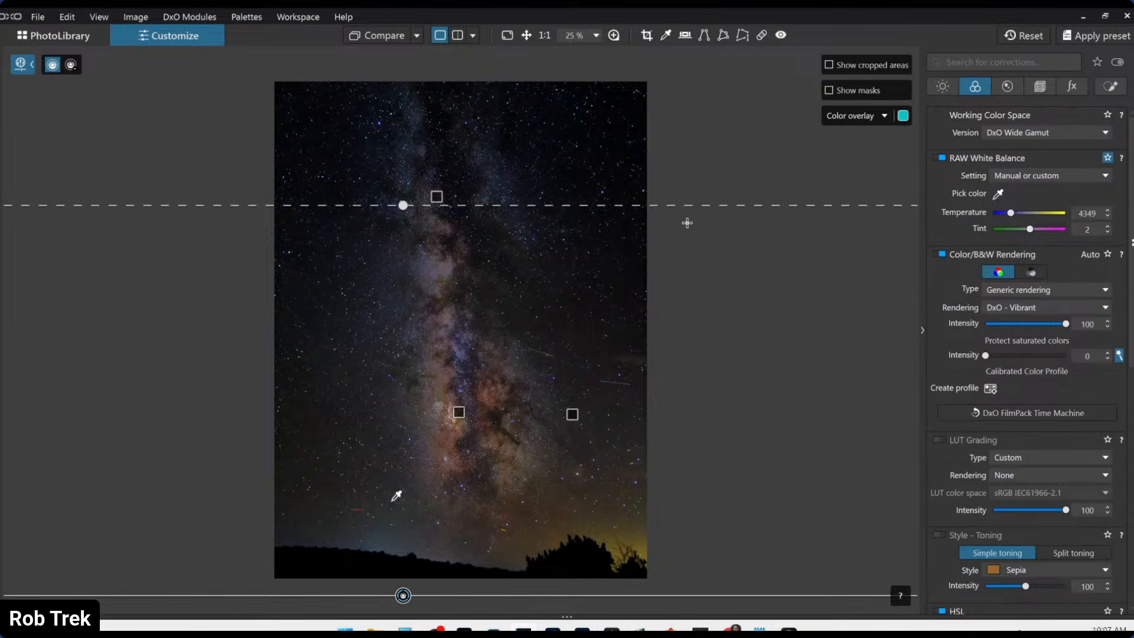
pyautogui.rightClick(533, 253)
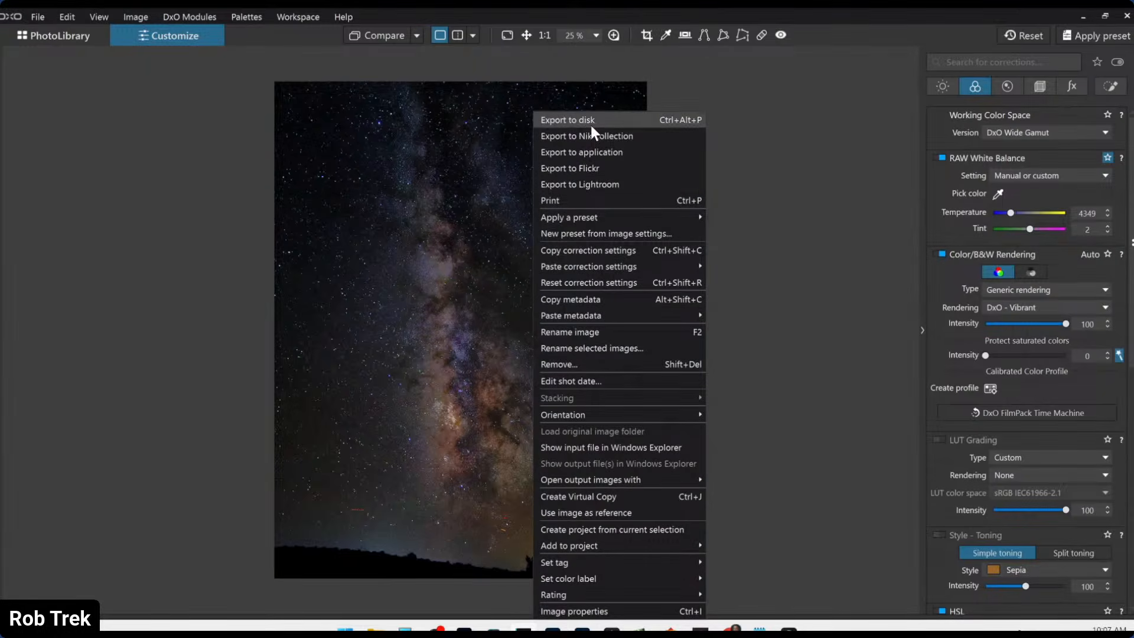
pyautogui.click(590, 125)
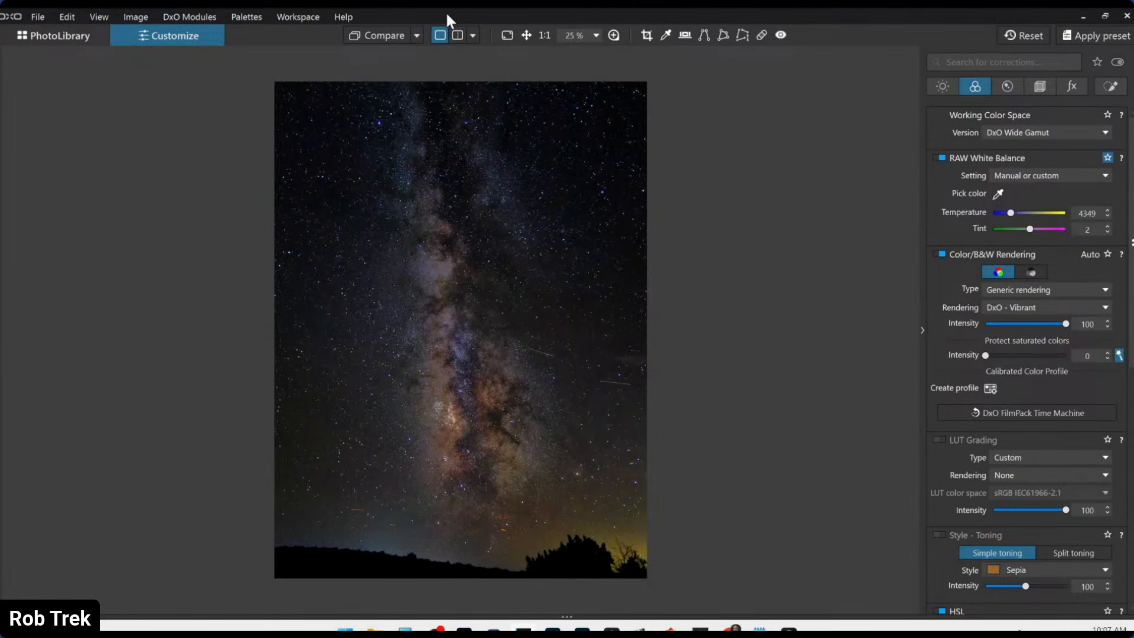
# - Choose another comparison reference for the Milky Way photo and reset all of its corrections
pyautogui.click(417, 35)
pyautogui.click(446, 116)
pyautogui.click(1020, 35)
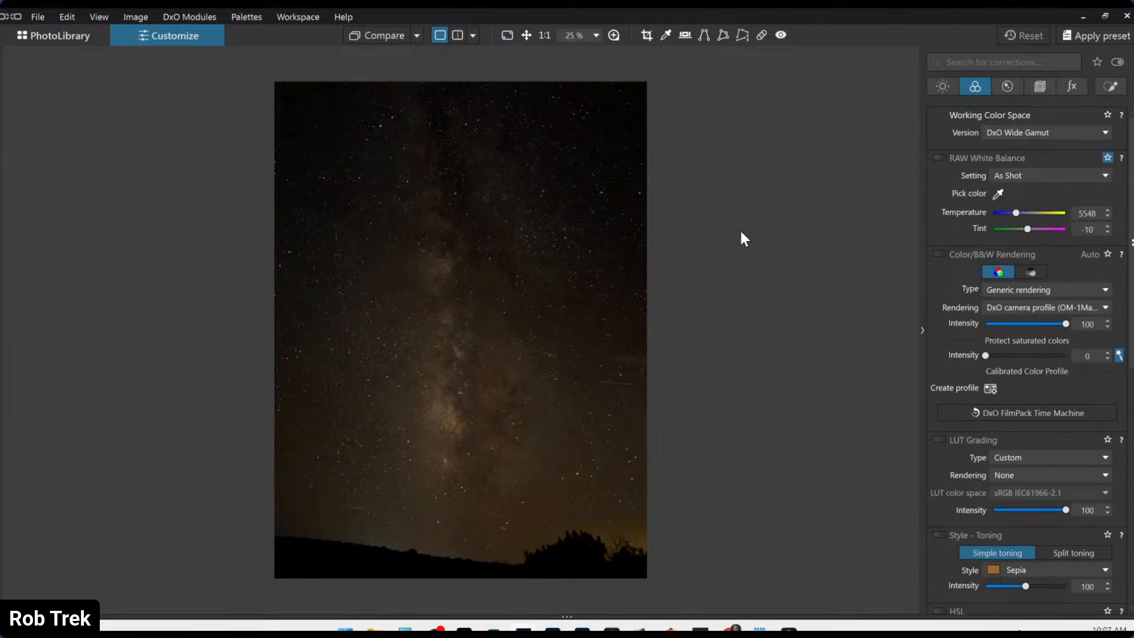
# - Hide the correction palettes and show the edited and uncorrected Milky Way versions side by side
pyautogui.press('Tab')
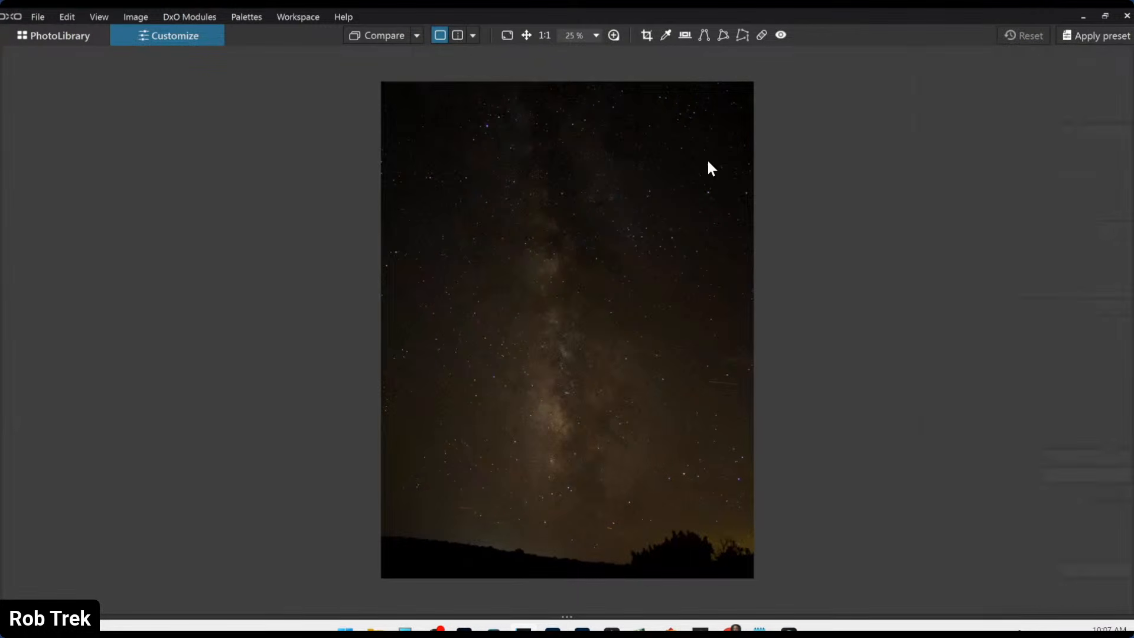
pyautogui.click(473, 35)
pyautogui.click(484, 70)
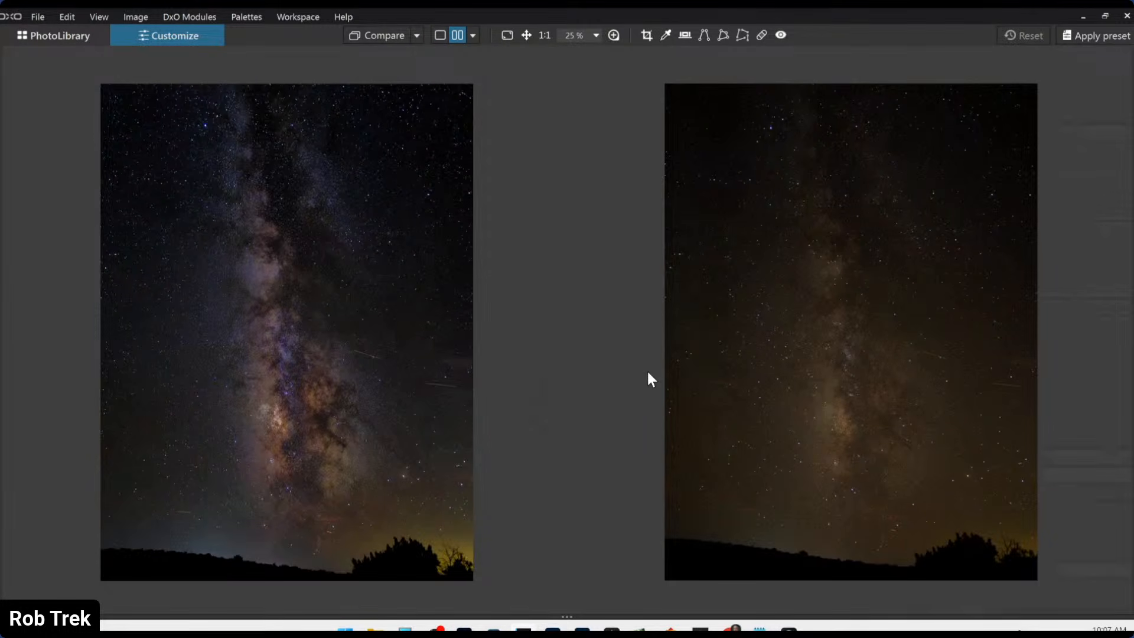
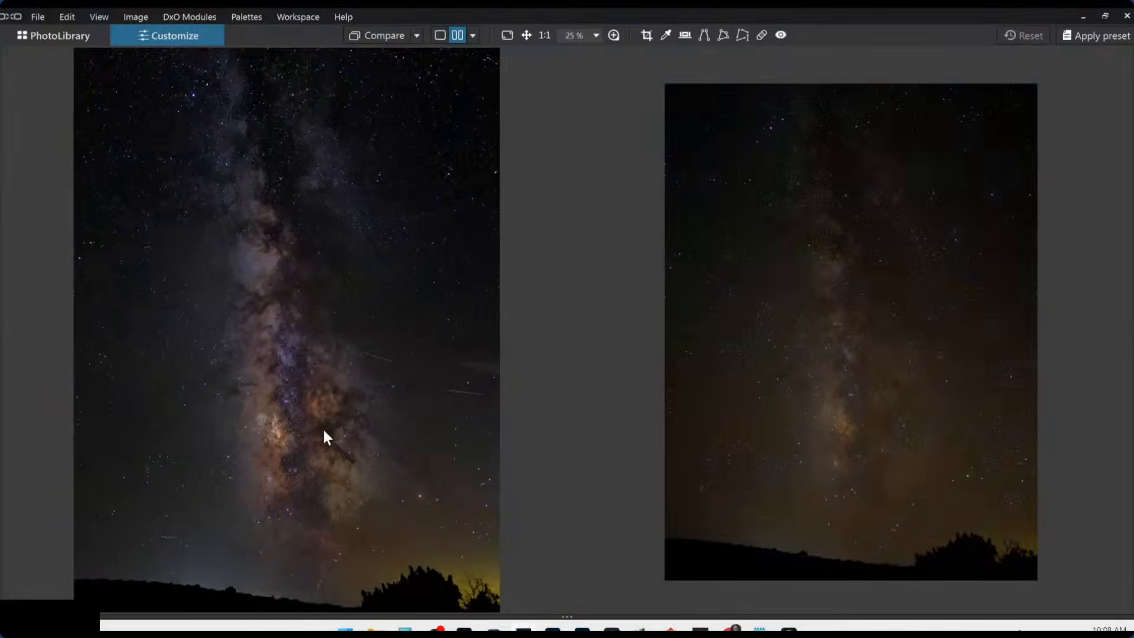
# - Examine the stars and dust detail of the Milky Way up close in the edited and uncorrected versions
pyautogui.click(323, 427)
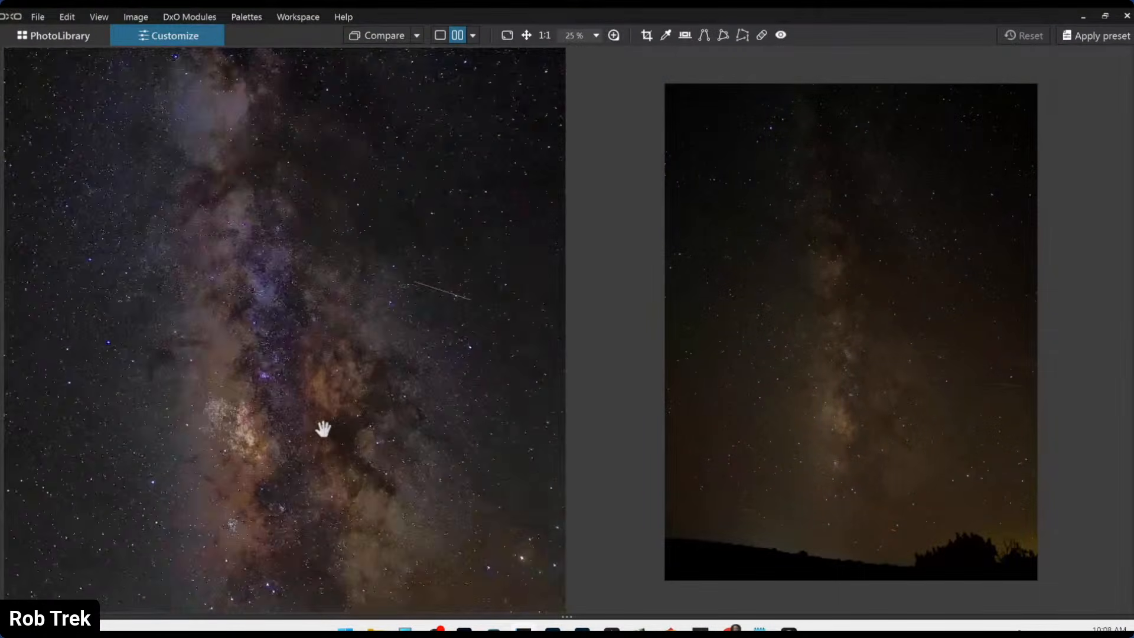
pyautogui.moveTo(313, 218); pyautogui.dragTo(334, 400)
pyautogui.moveTo(366, 252); pyautogui.dragTo(461, 400)
pyautogui.moveTo(195, 352); pyautogui.dragTo(351, 447)
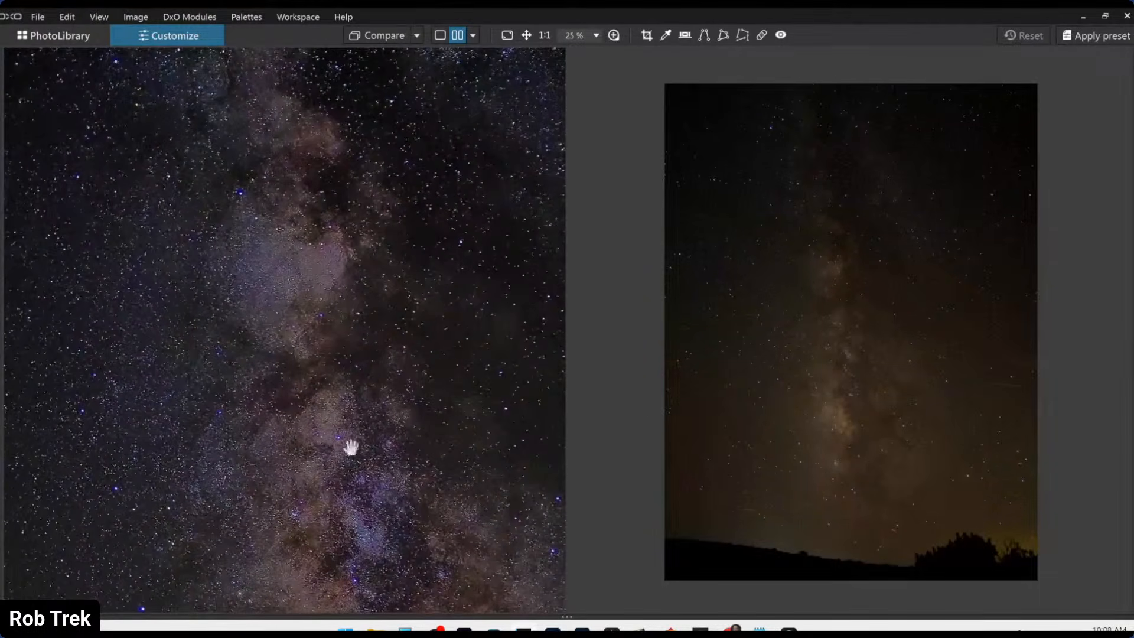
pyautogui.click(797, 368)
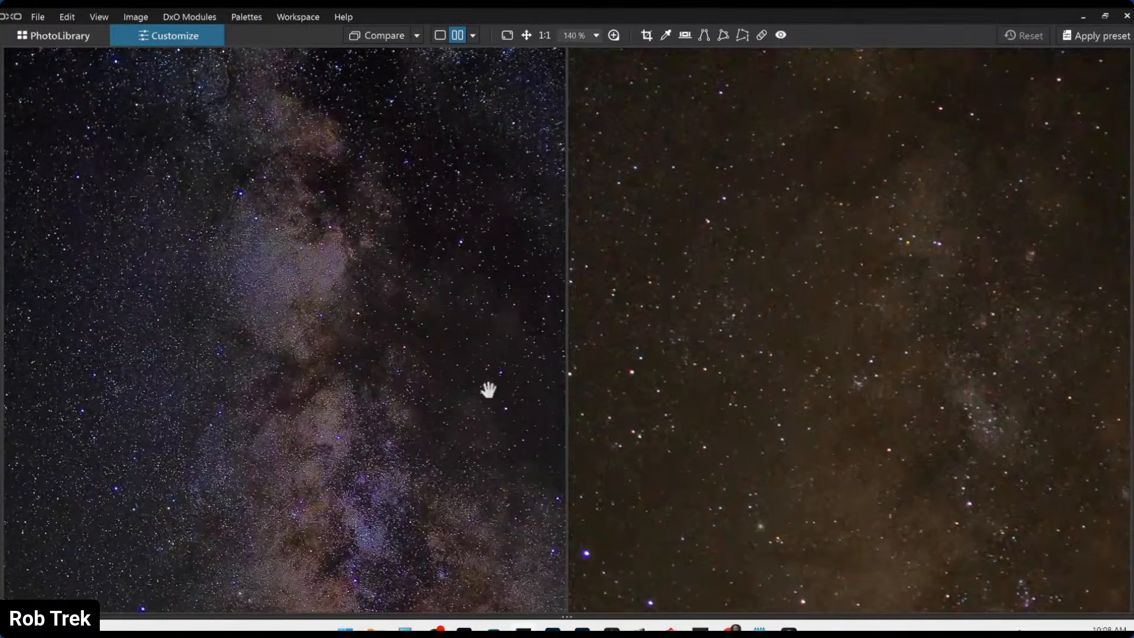
pyautogui.scroll(1, 390, 378)
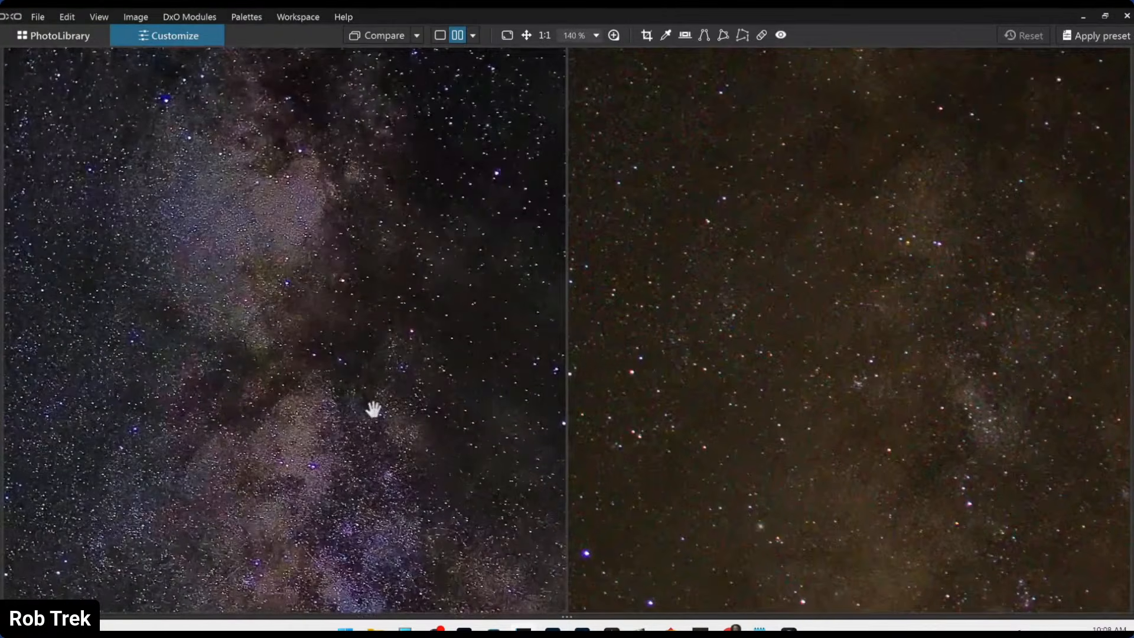
pyautogui.moveTo(236, 311); pyautogui.dragTo(380, 356)
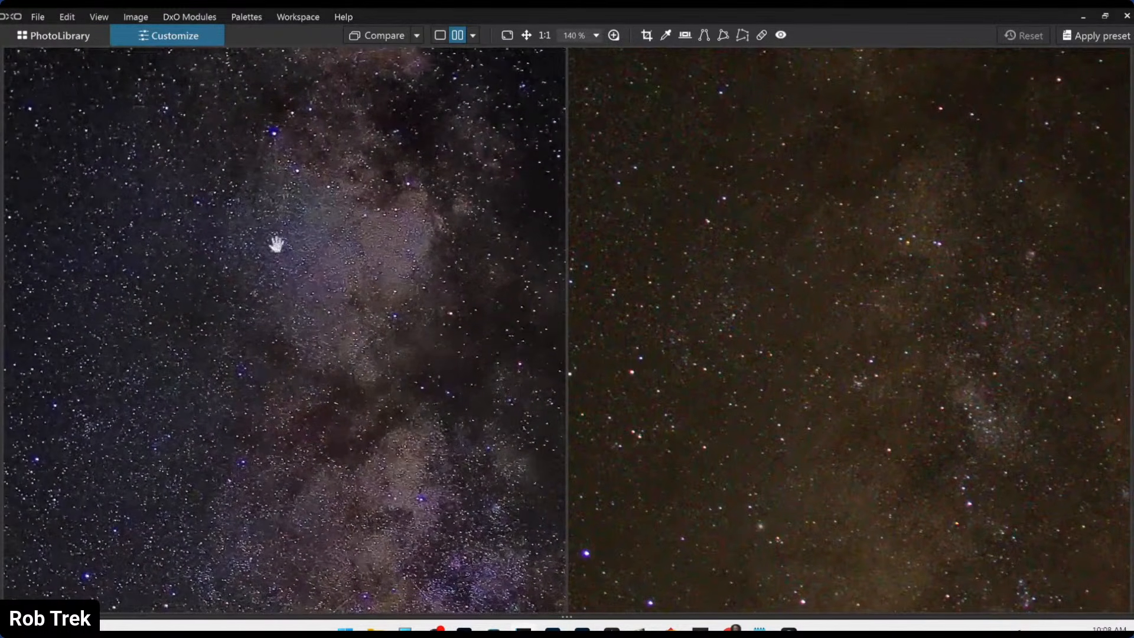
pyautogui.moveTo(193, 301); pyautogui.dragTo(321, 313)
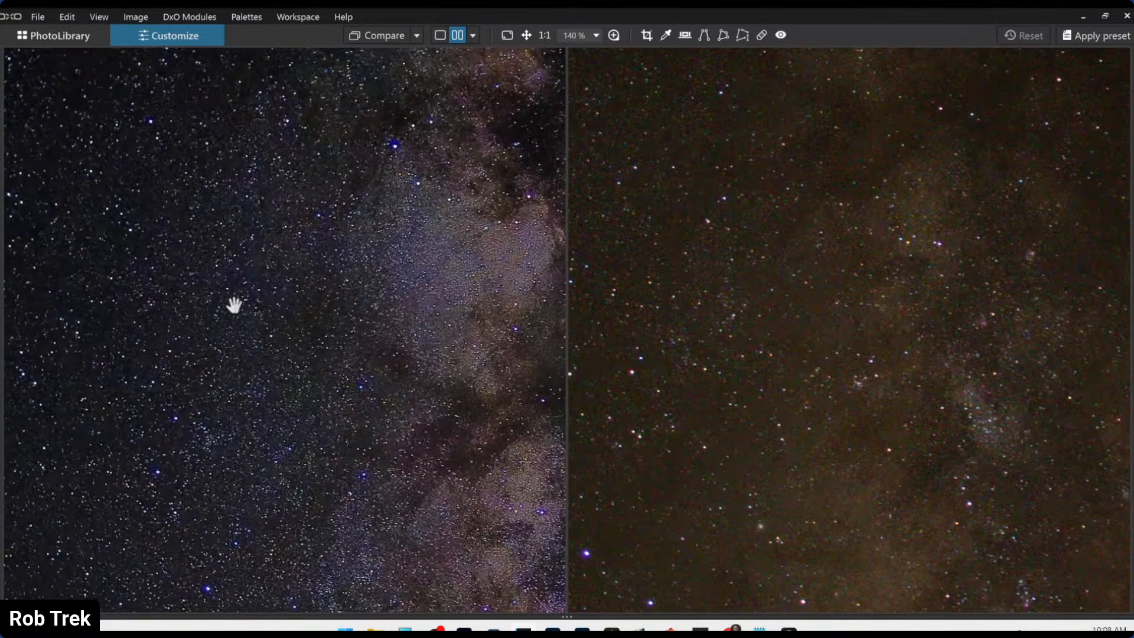
pyautogui.scroll(3, 428, 152)
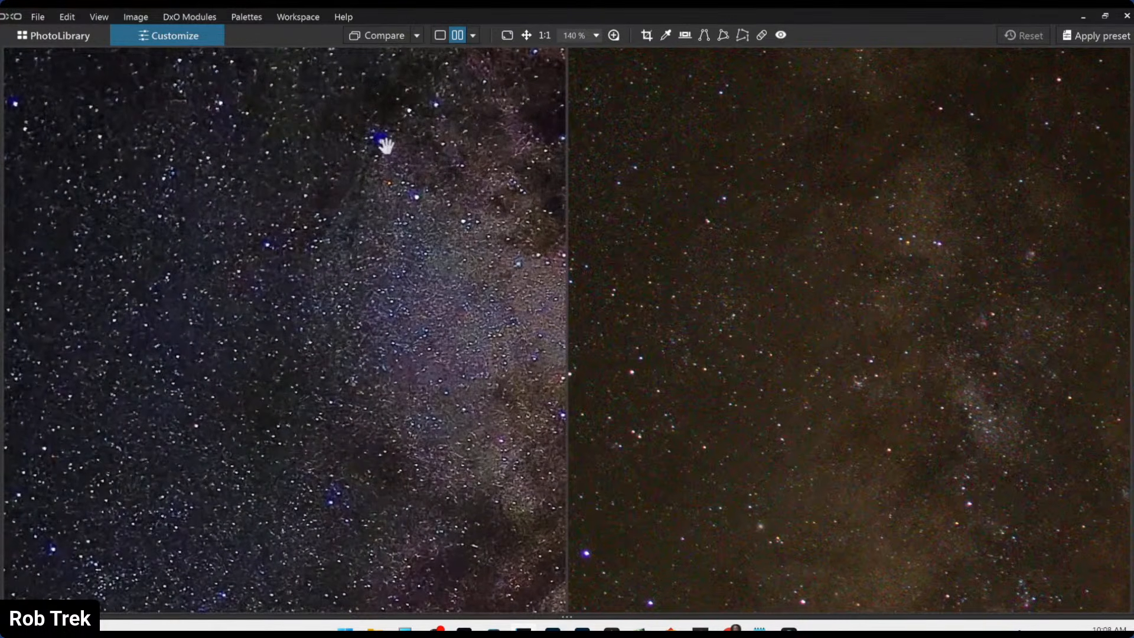
pyautogui.scroll(-3, 294, 322)
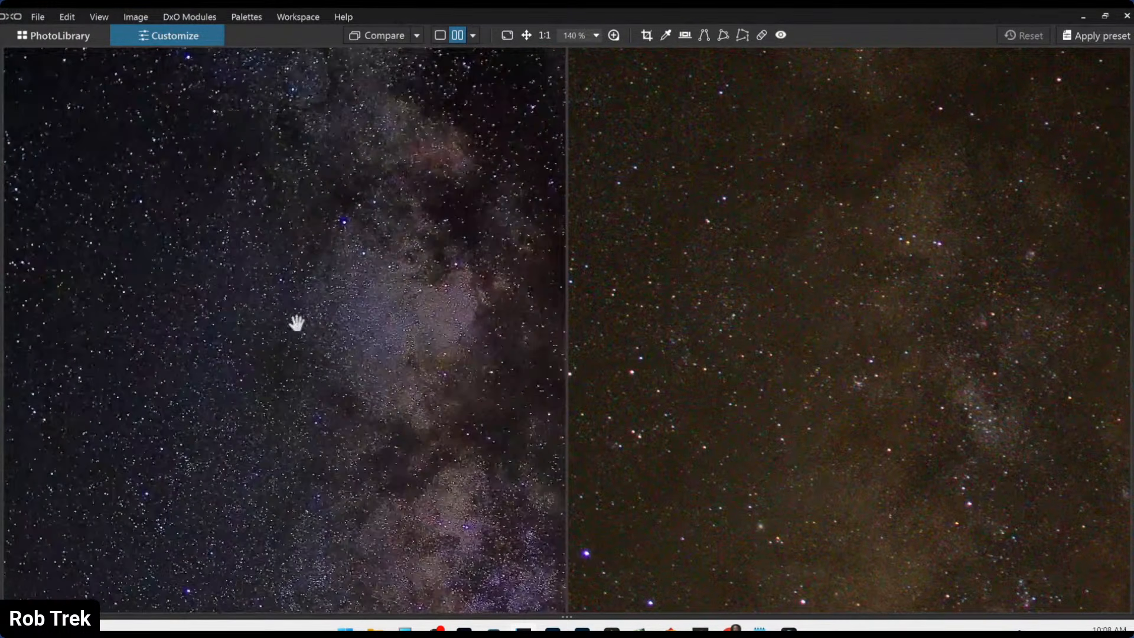
pyautogui.scroll(-2, 296, 322)
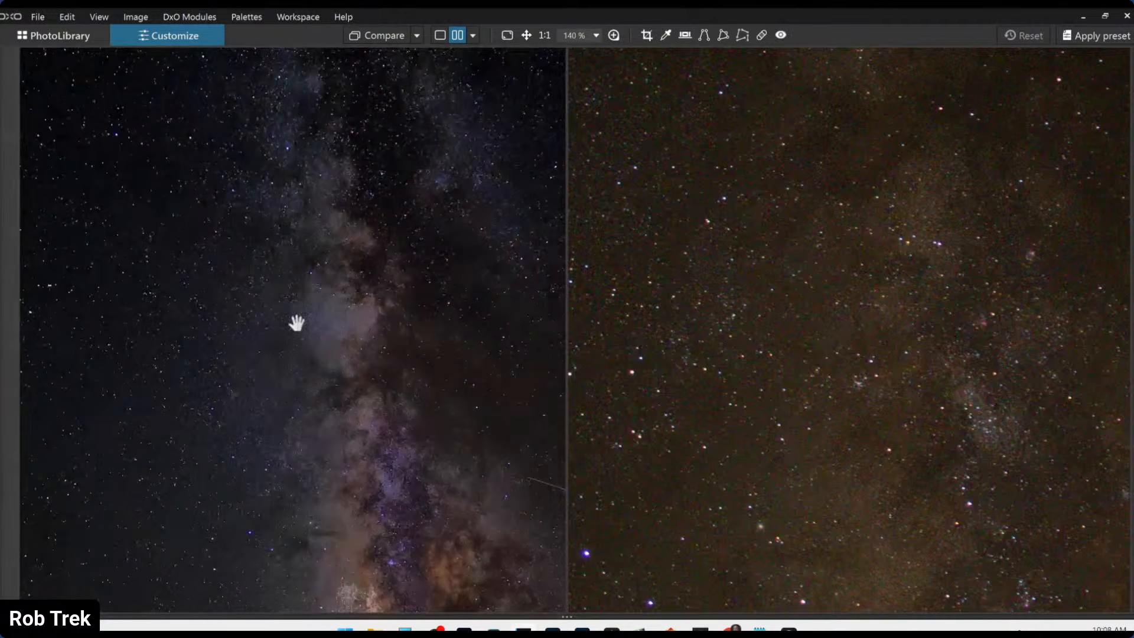
pyautogui.scroll(-1, 297, 322)
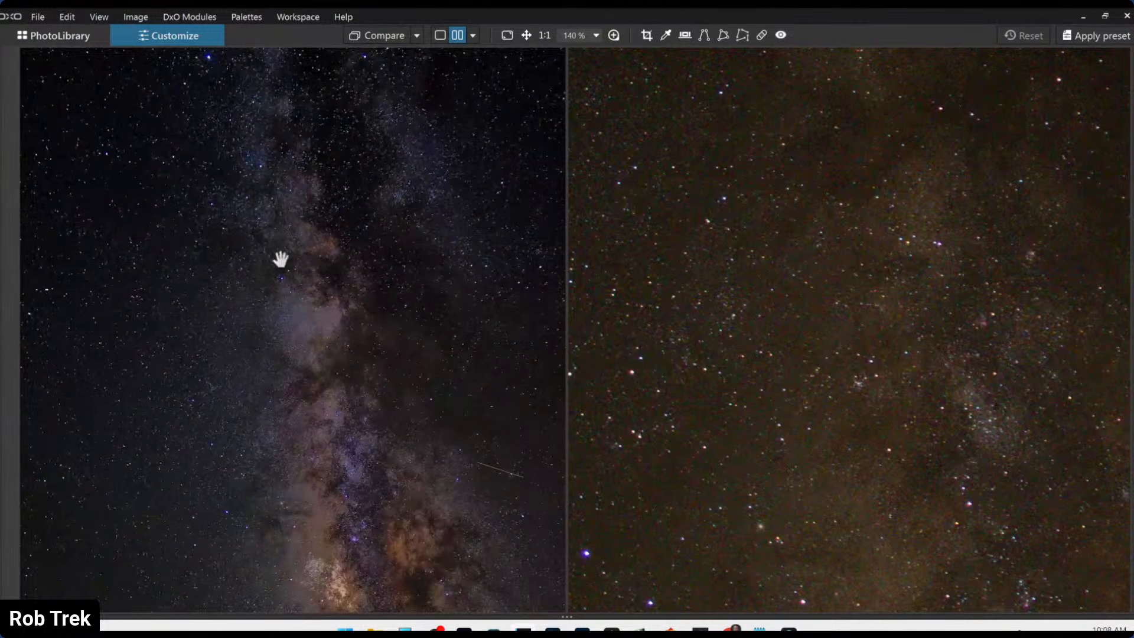
pyautogui.scroll(3, 258, 177)
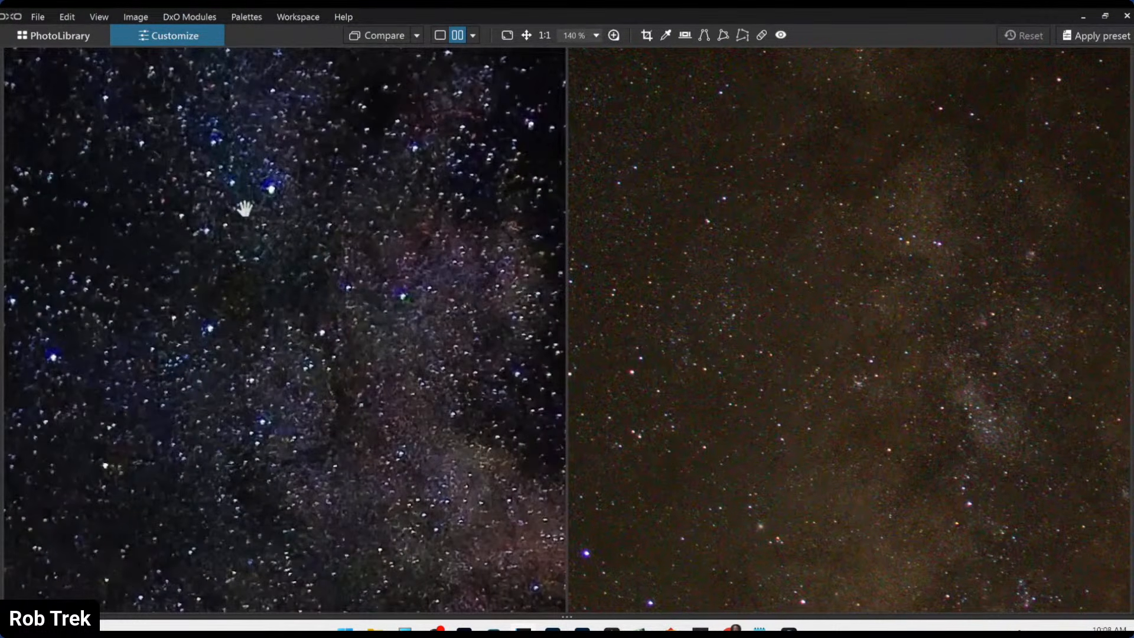
# - Return both previews to a full view and compare the whole edited and uncorrected photos
pyautogui.scroll(-3, 386, 325)
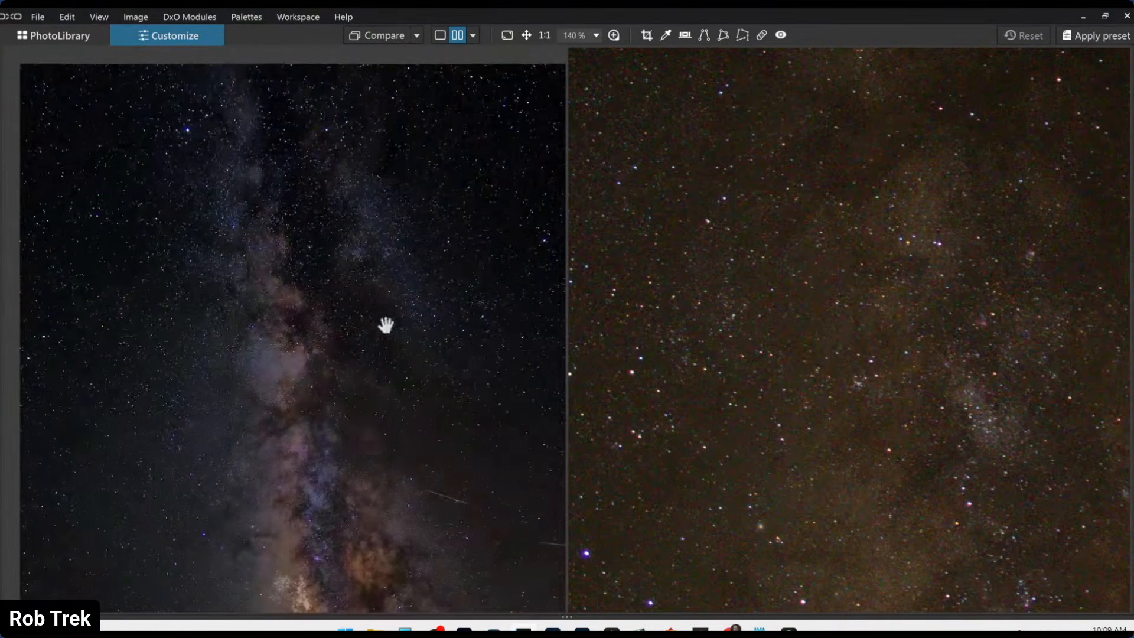
pyautogui.scroll(-2, 385, 325)
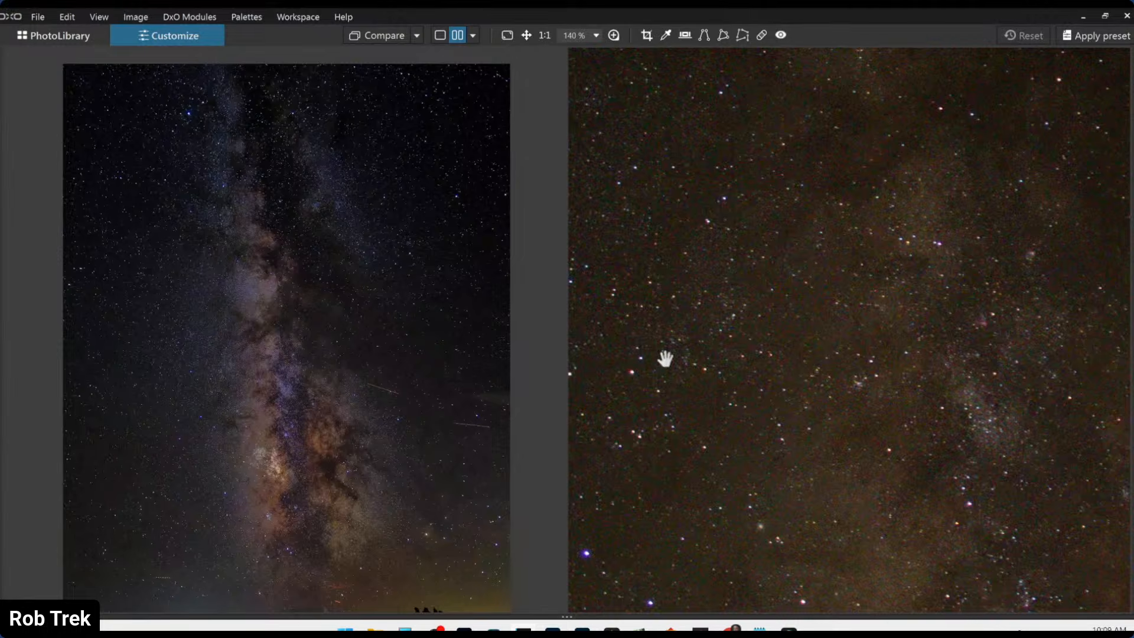
pyautogui.scroll(-5, 665, 358)
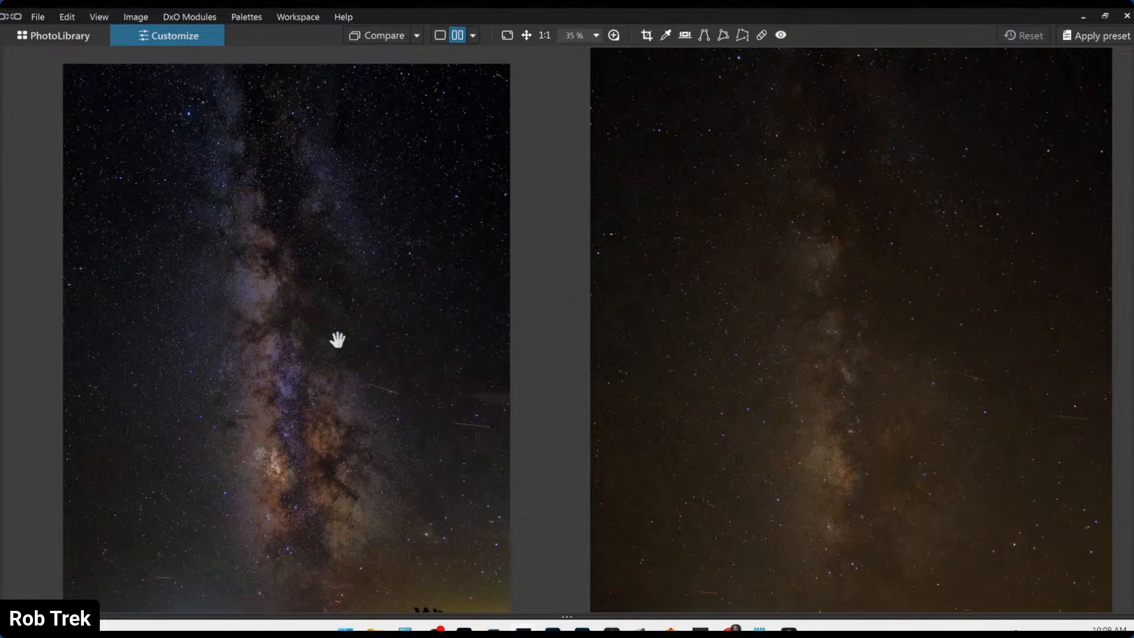
pyautogui.scroll(-1, 356, 357)
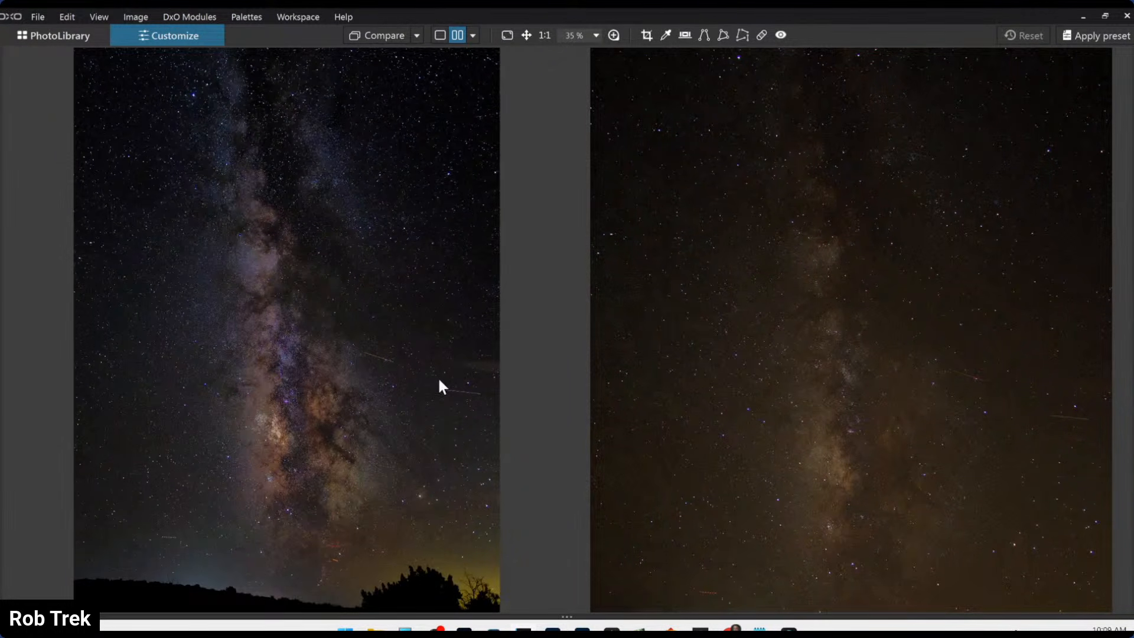
pyautogui.scroll(-3, 868, 384)
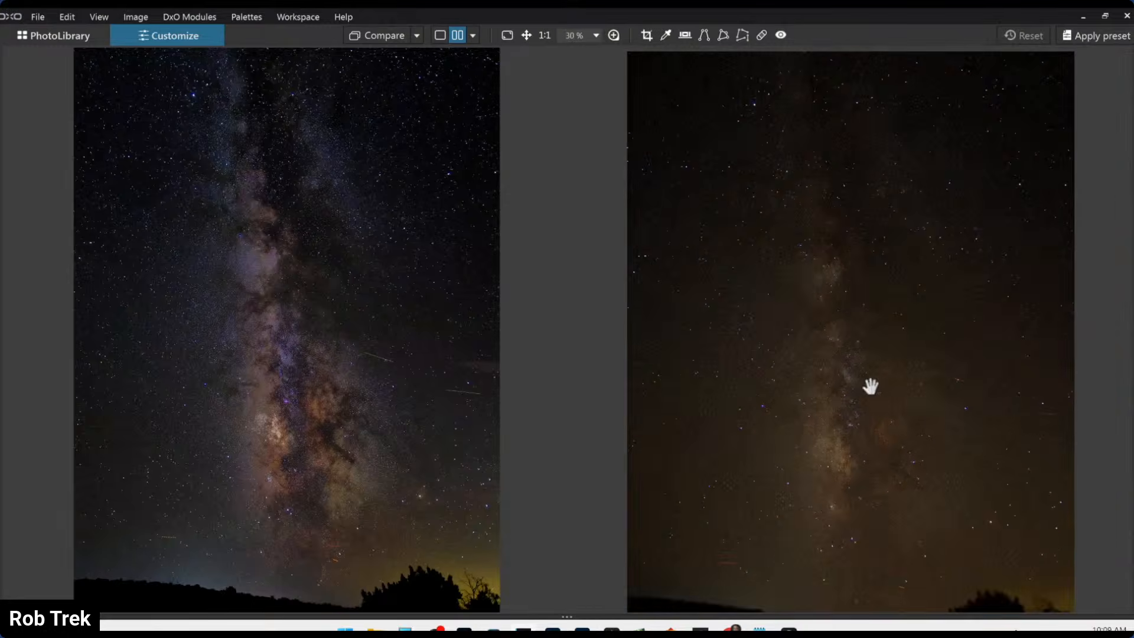
pyautogui.scroll(-1, 402, 397)
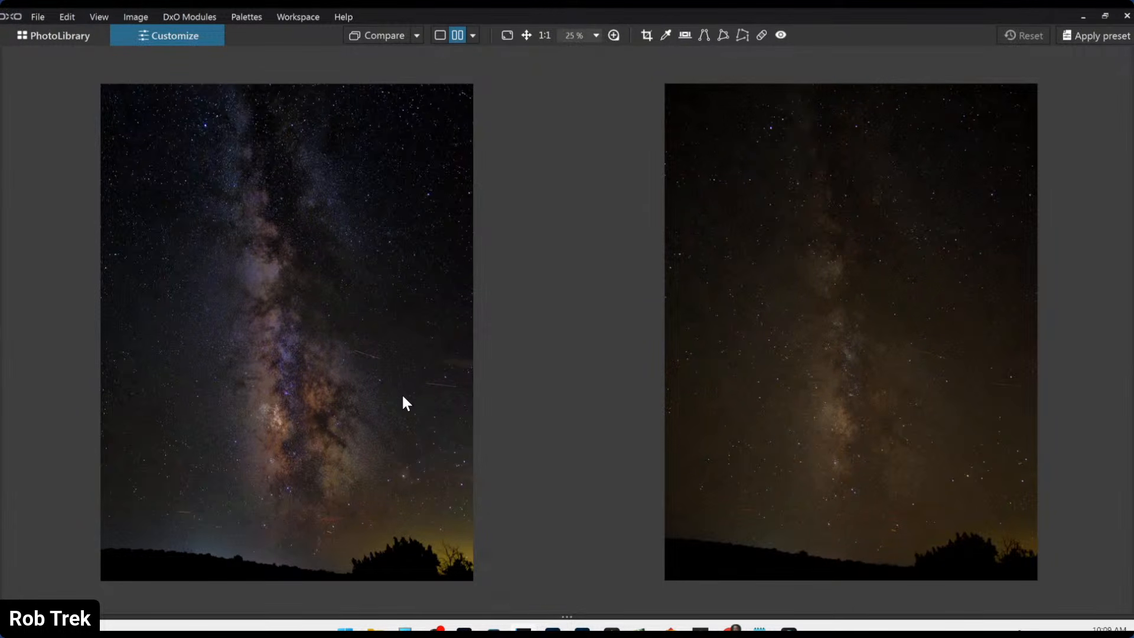
# - Open the helicopter photo from the library for customizing and show it as a single image
pyautogui.click(62, 35)
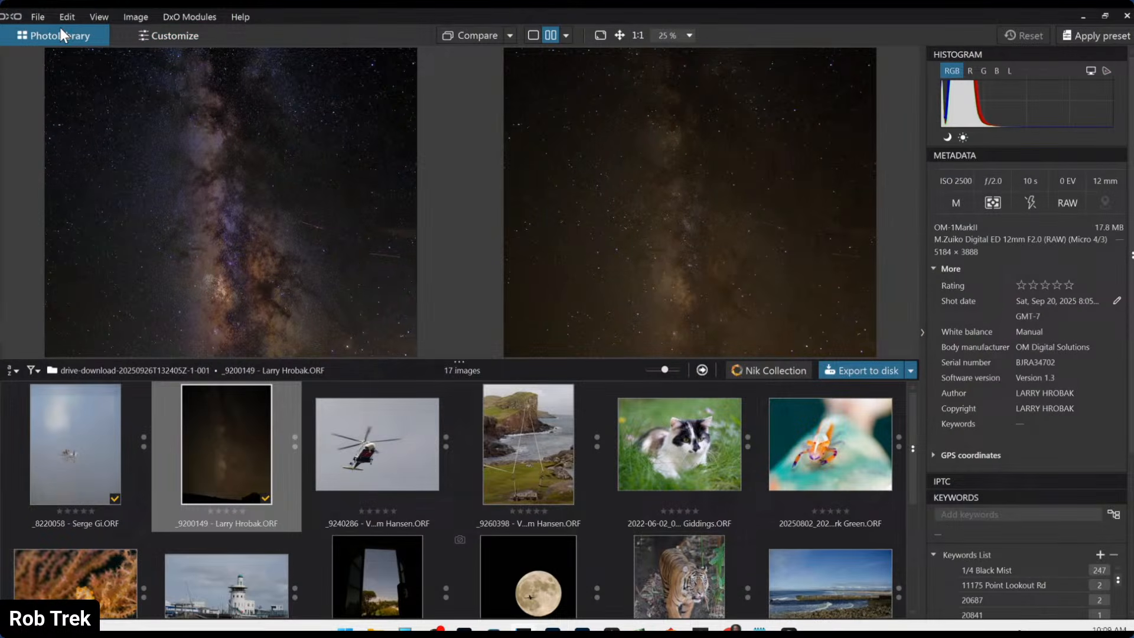
pyautogui.doubleClick(380, 462)
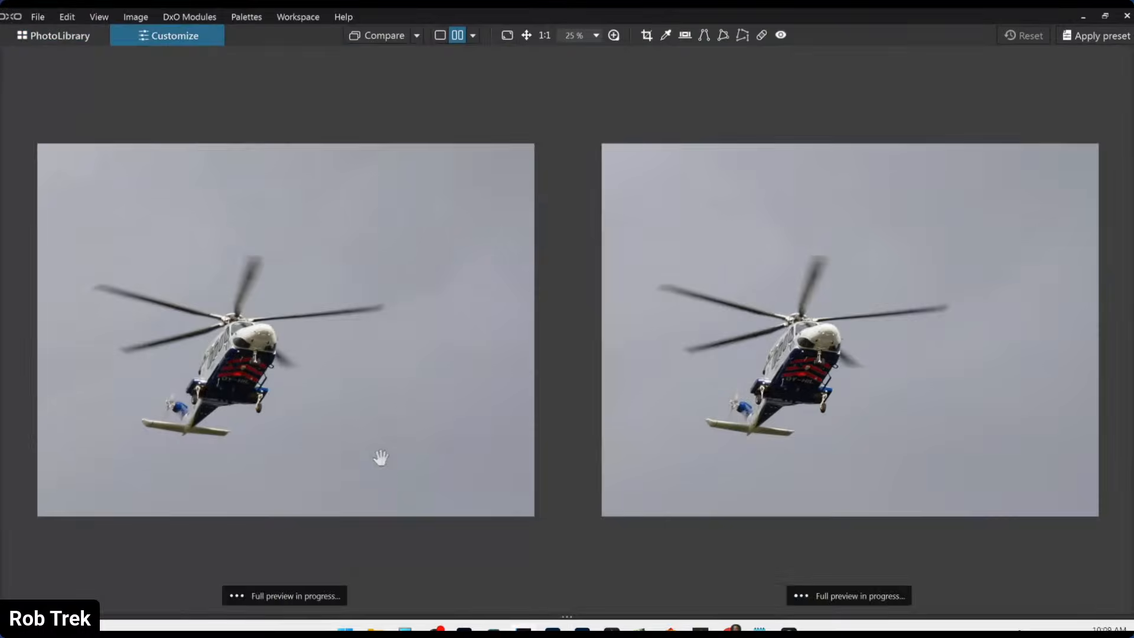
pyautogui.click(441, 43)
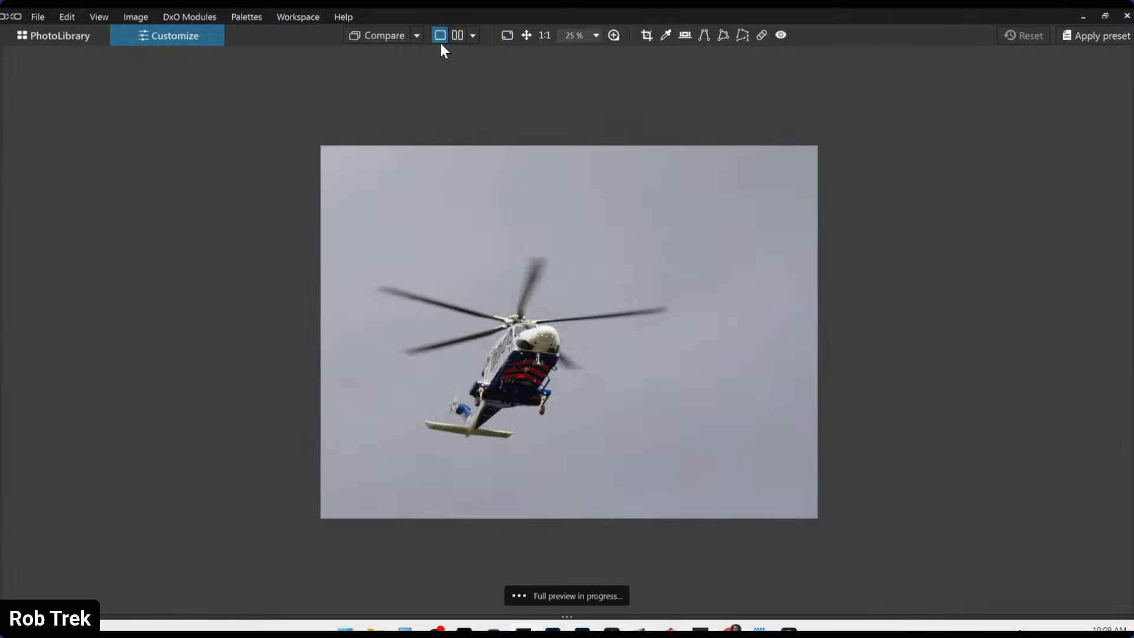
pyautogui.scroll(1, 513, 406)
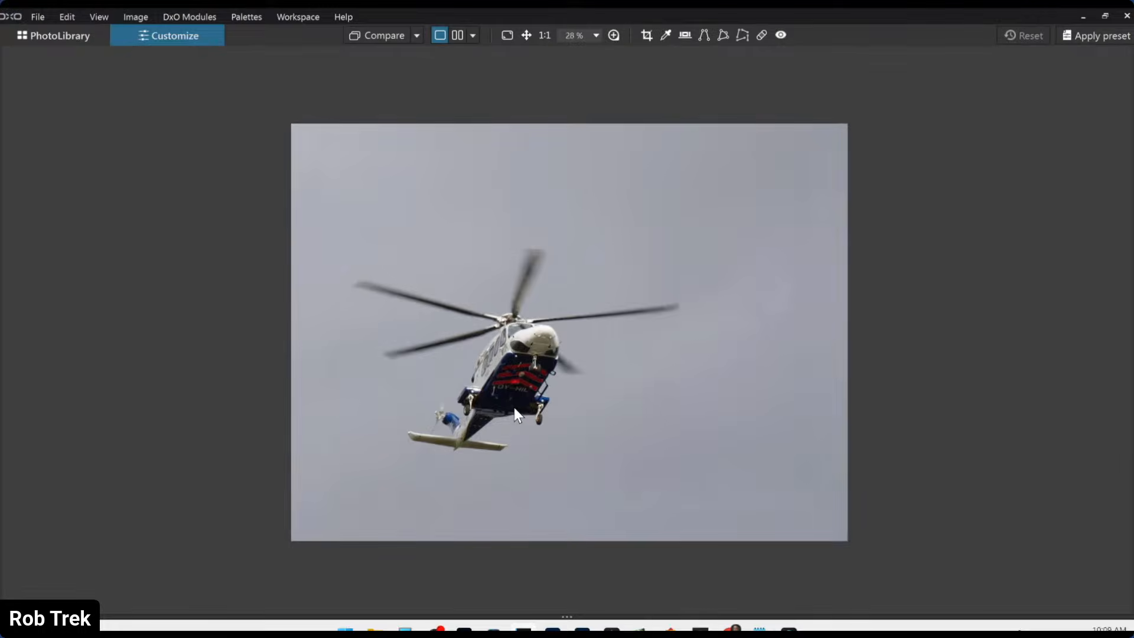
pyautogui.scroll(1, 576, 407)
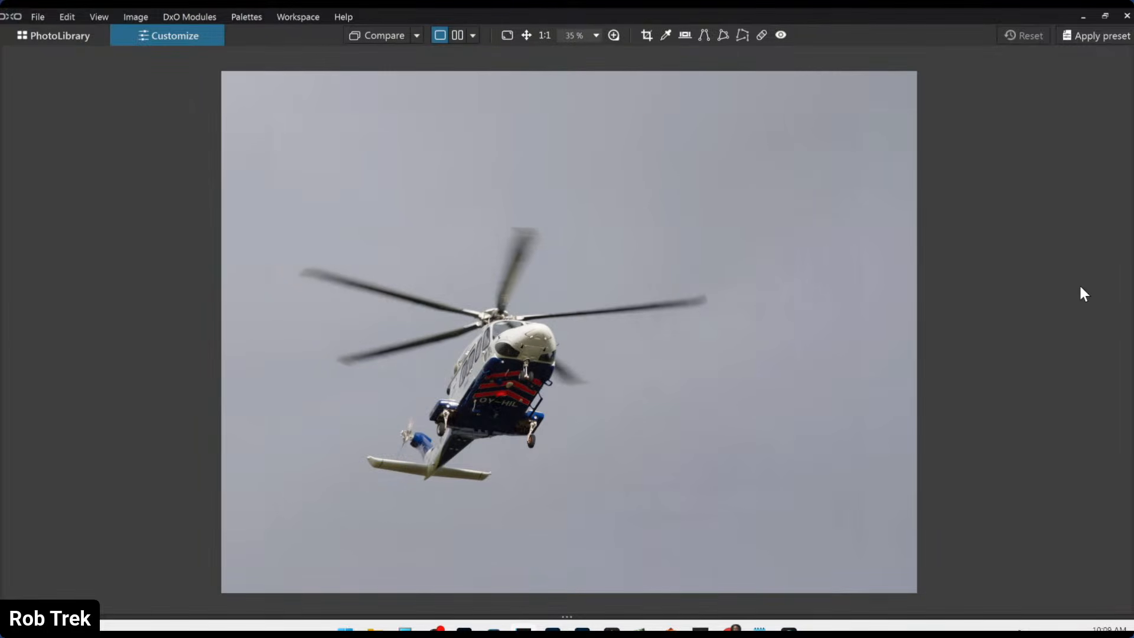
# - Bring back the correction palettes and apply the 0000 Rob Default preset to the helicopter photo
pyautogui.moveTo(1131, 398)
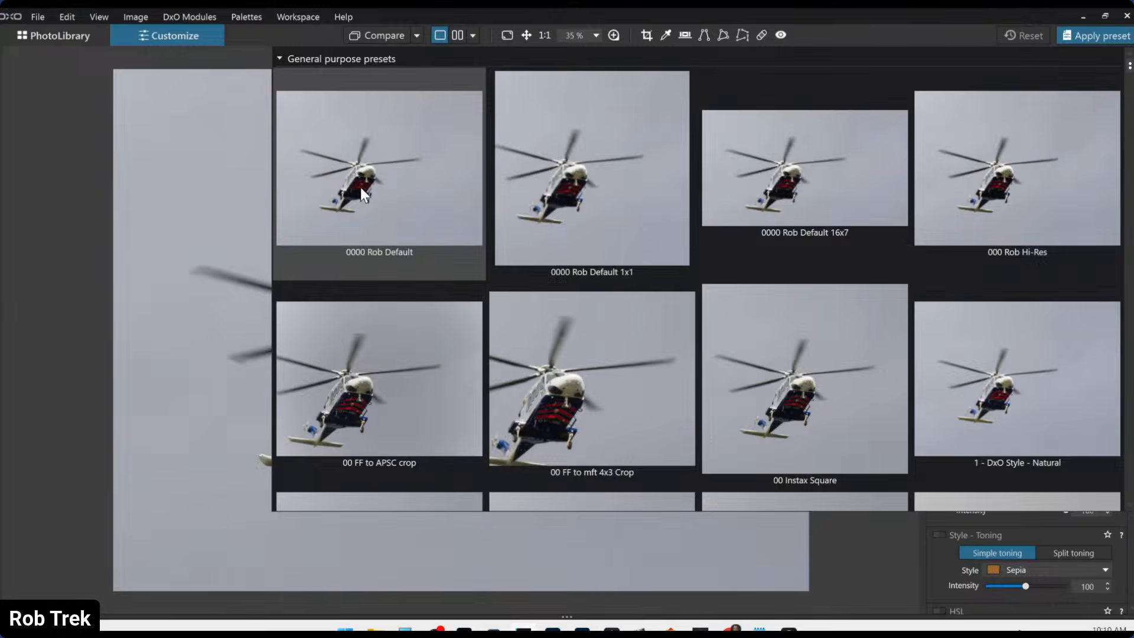
pyautogui.click(362, 189)
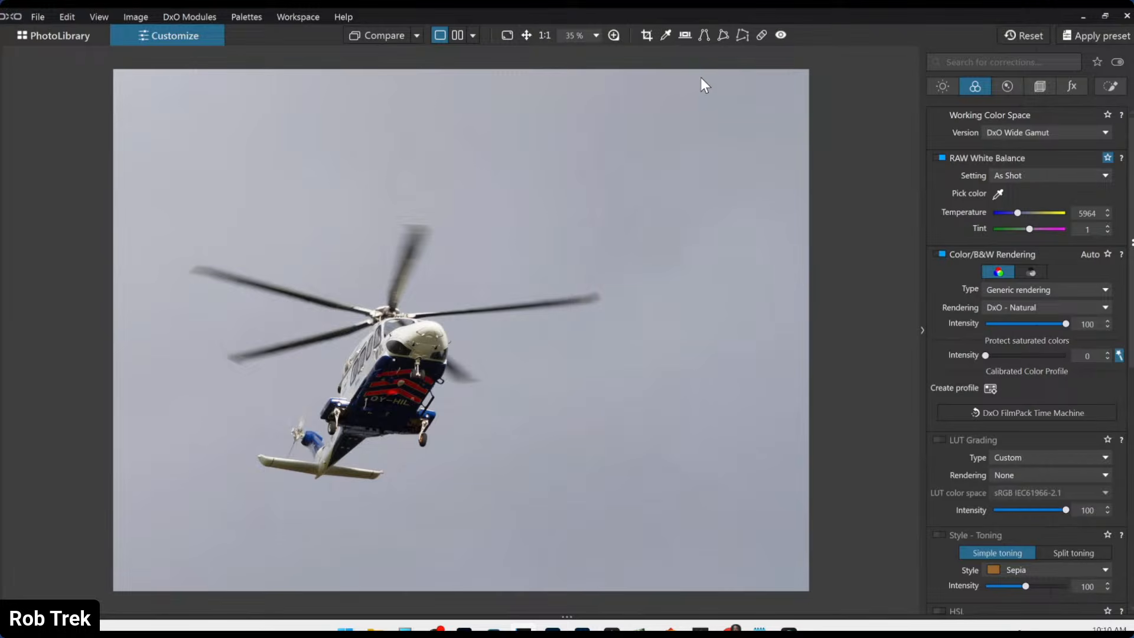
# - Add a local adjustment to the helicopter photo with an AI mask covering the sky
pyautogui.click(1110, 88)
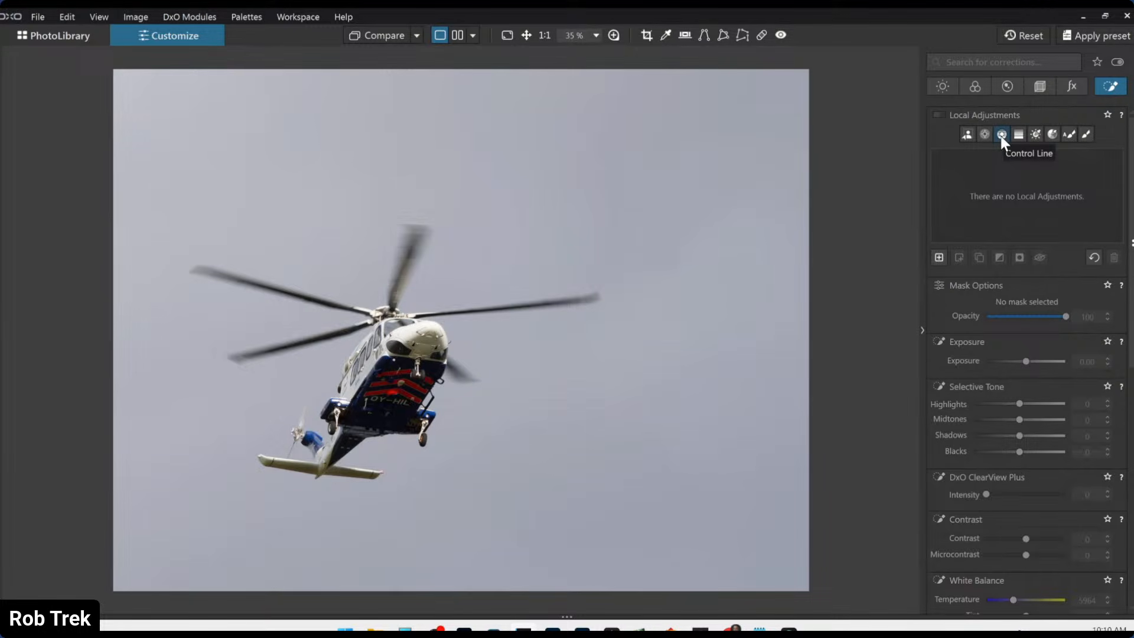
pyautogui.click(967, 135)
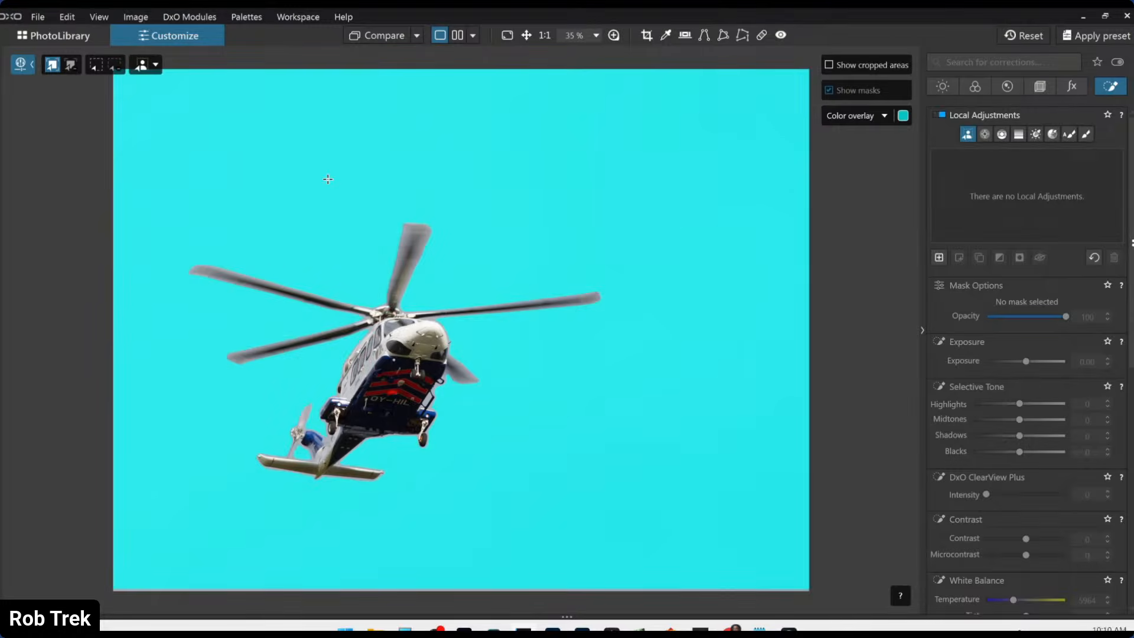
pyautogui.click(328, 179)
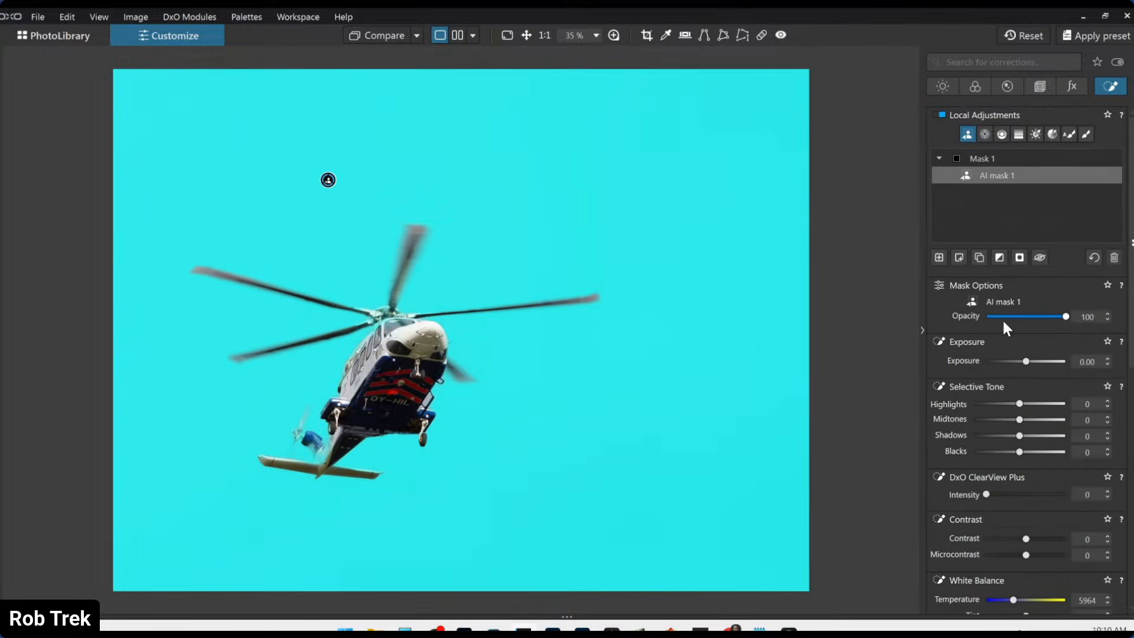
# - Set the sky mask's DxO ClearView Plus intensity to 100 and its microcontrast to 24
pyautogui.scroll(-3, 994, 363)
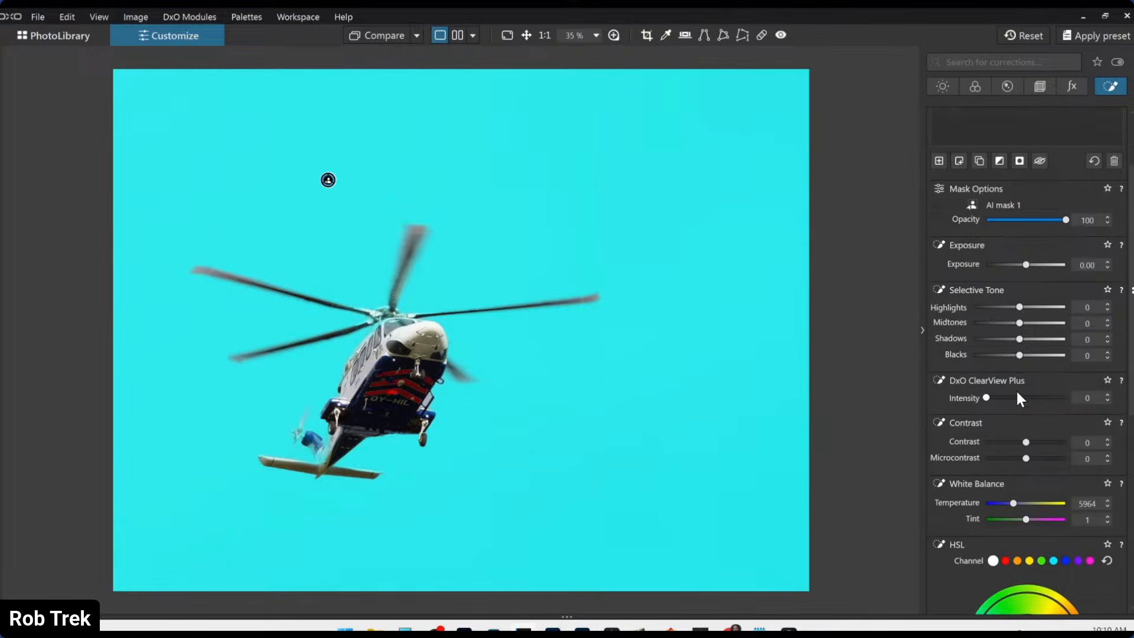
pyautogui.click(1027, 398)
pyautogui.moveTo(1027, 399); pyautogui.dragTo(1091, 405)
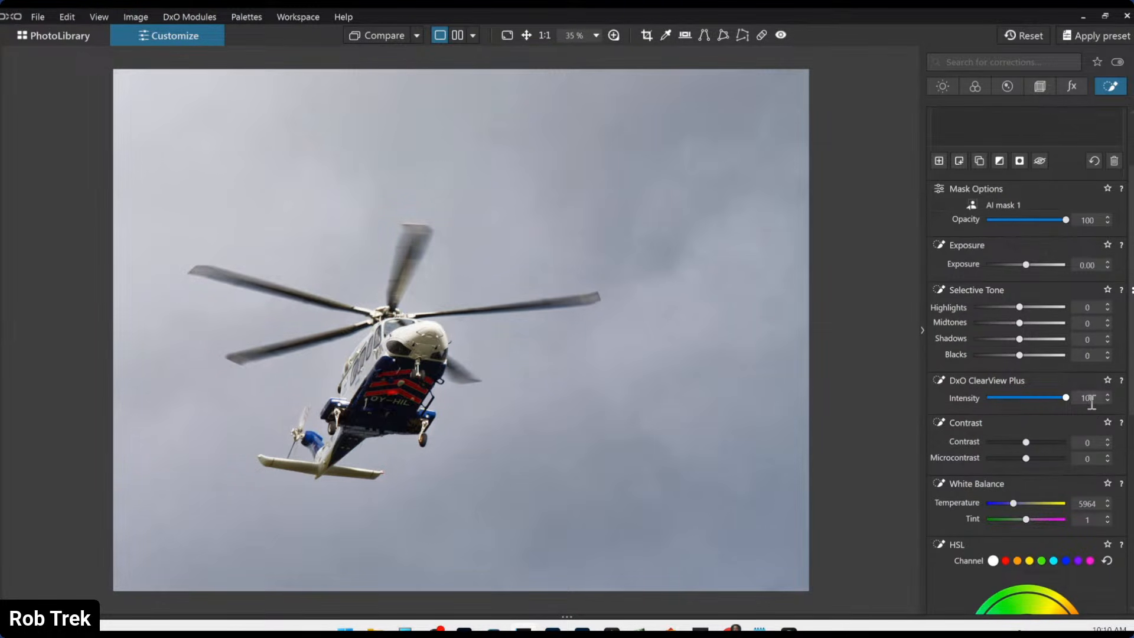
pyautogui.moveTo(1025, 458); pyautogui.dragTo(1035, 458)
# - Set the sky mask's selective tones to highlights 13, midtones 7, shadows -9 and blacks -41, keeping exposure at 0
pyautogui.moveTo(1019, 307); pyautogui.dragTo(1029, 340)
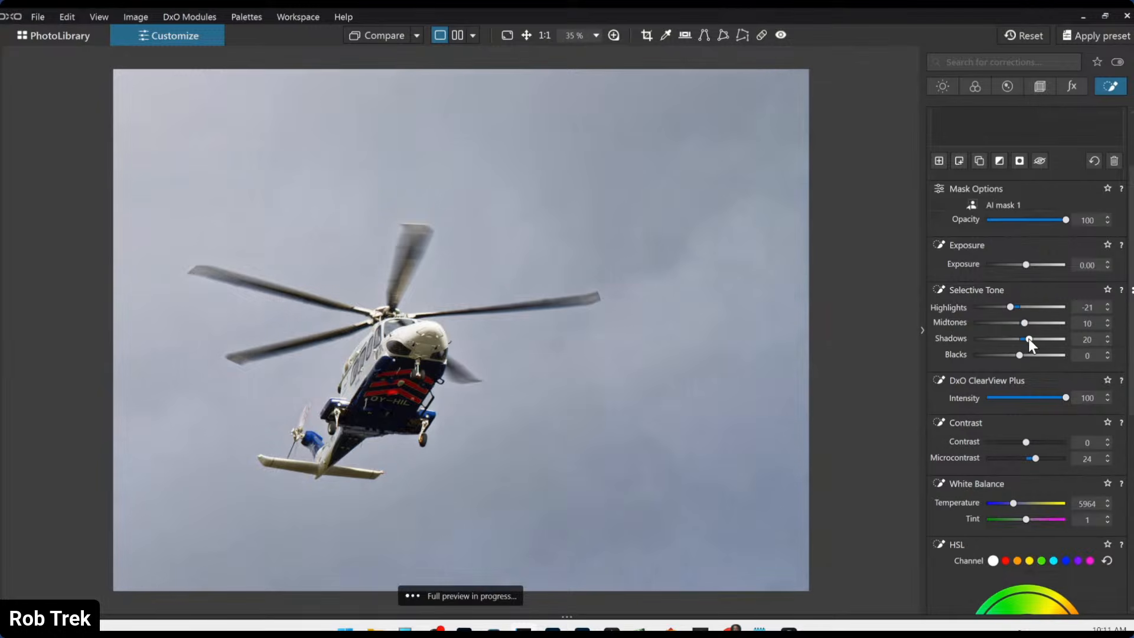
pyautogui.moveTo(1029, 338); pyautogui.dragTo(1001, 354)
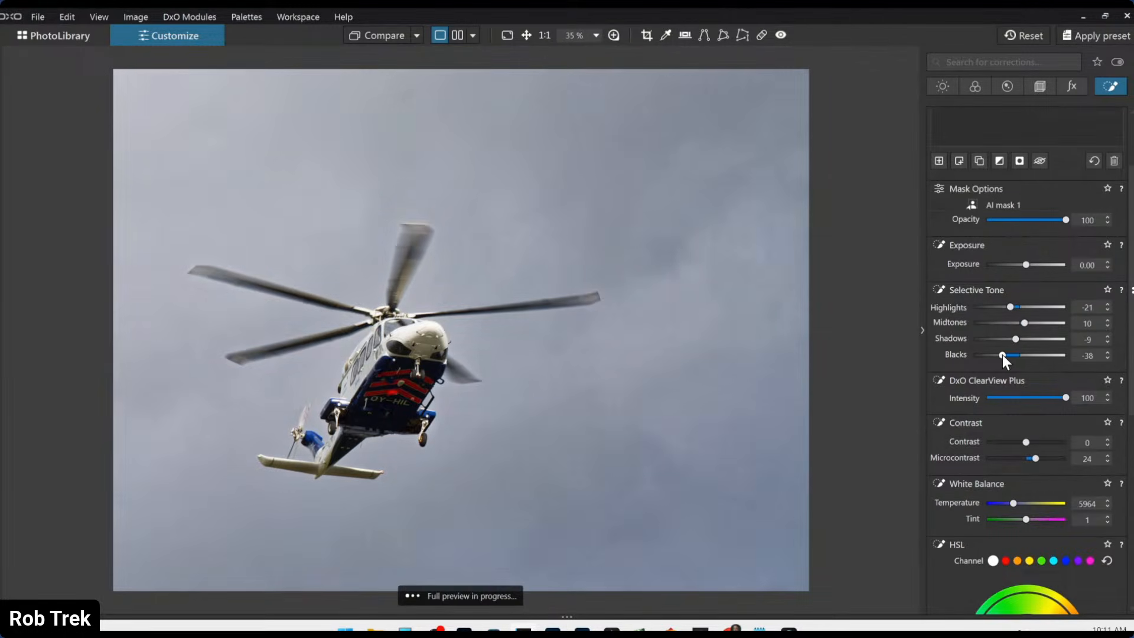
pyautogui.moveTo(1004, 305); pyautogui.dragTo(1022, 322)
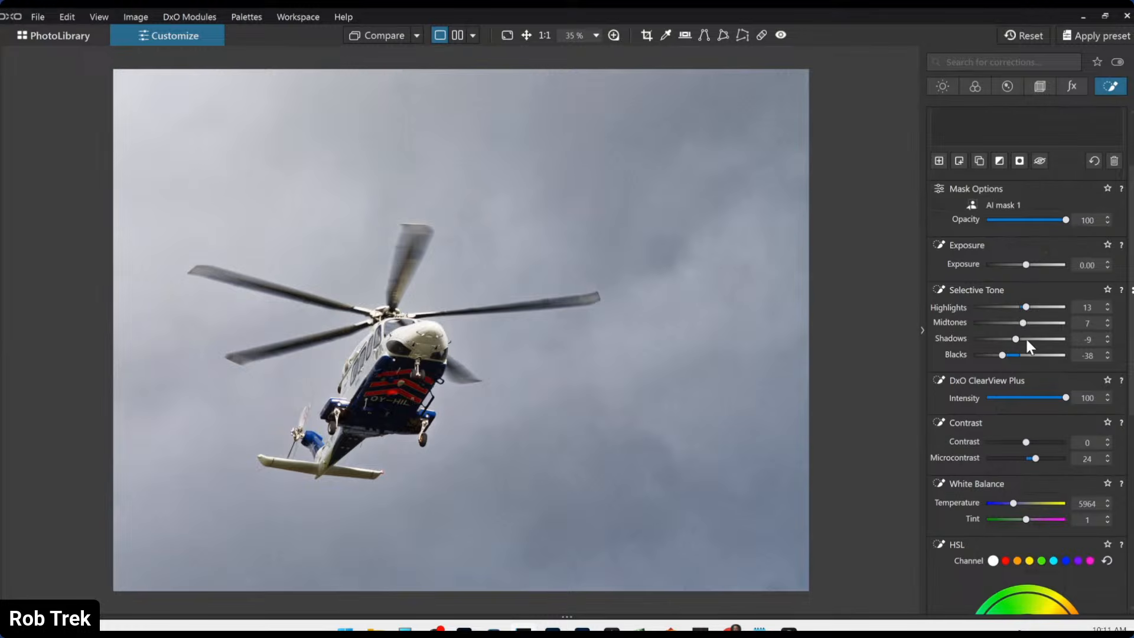
pyautogui.moveTo(1026, 265); pyautogui.dragTo(1024, 265)
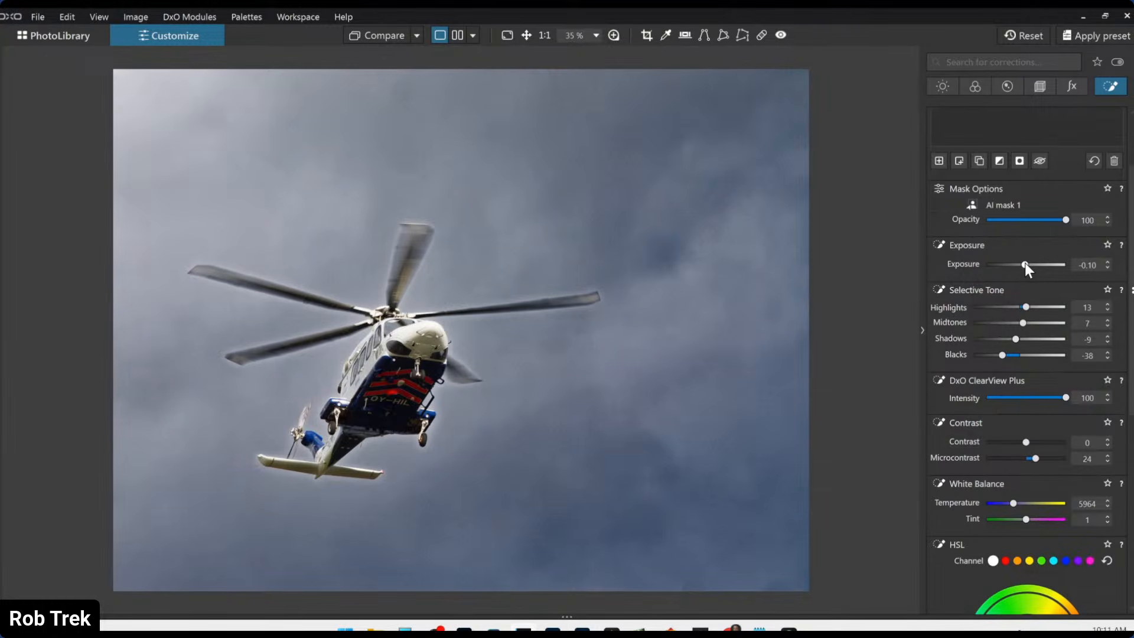
pyautogui.doubleClick(1025, 264)
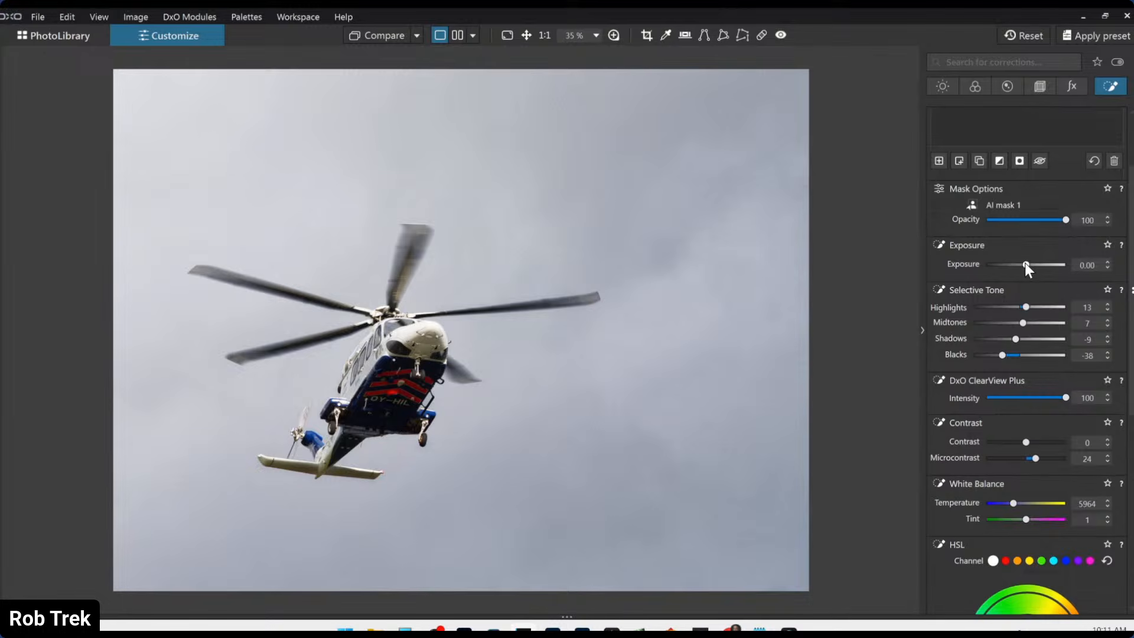
pyautogui.moveTo(1004, 357)
pyautogui.mouseDown()
pyautogui.moveTo(990, 355)
pyautogui.moveTo(1001, 356)
pyautogui.mouseUp()
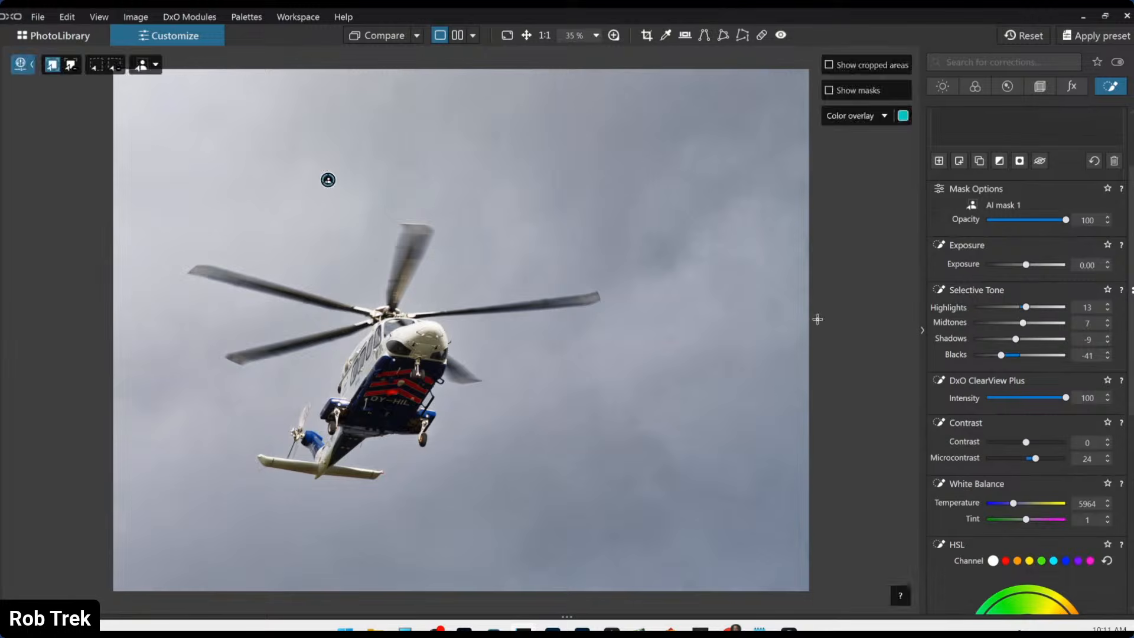
# - Create a second mask with an AI selection of the helicopter's lower fuselage
pyautogui.scroll(2, 989, 267)
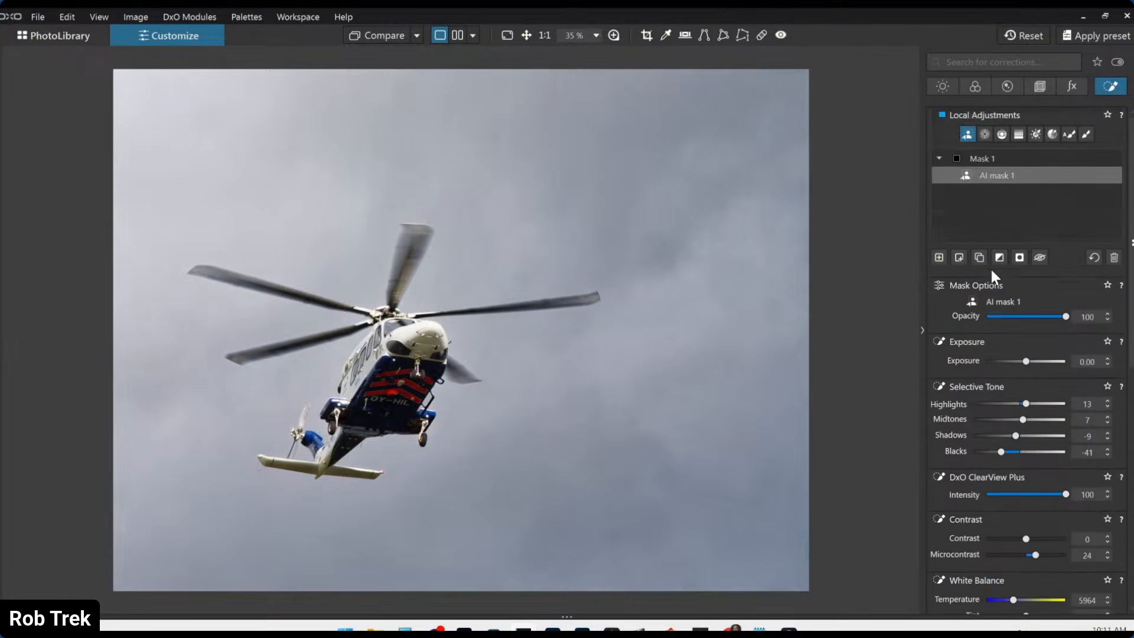
pyautogui.moveTo(985, 151)
pyautogui.click(938, 257)
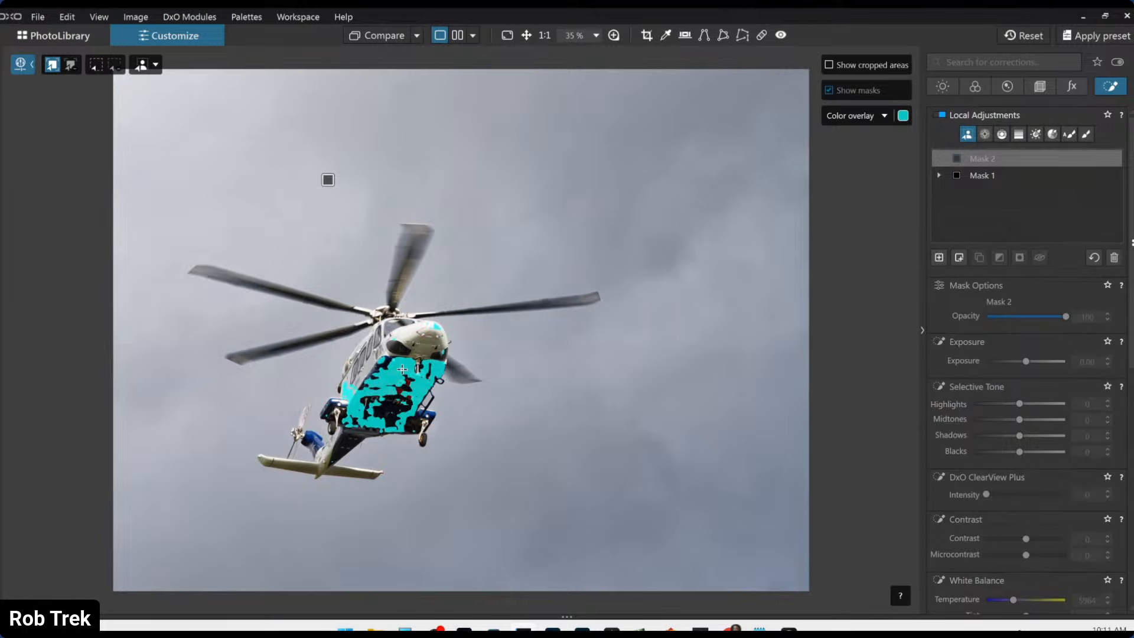
pyautogui.click(402, 369)
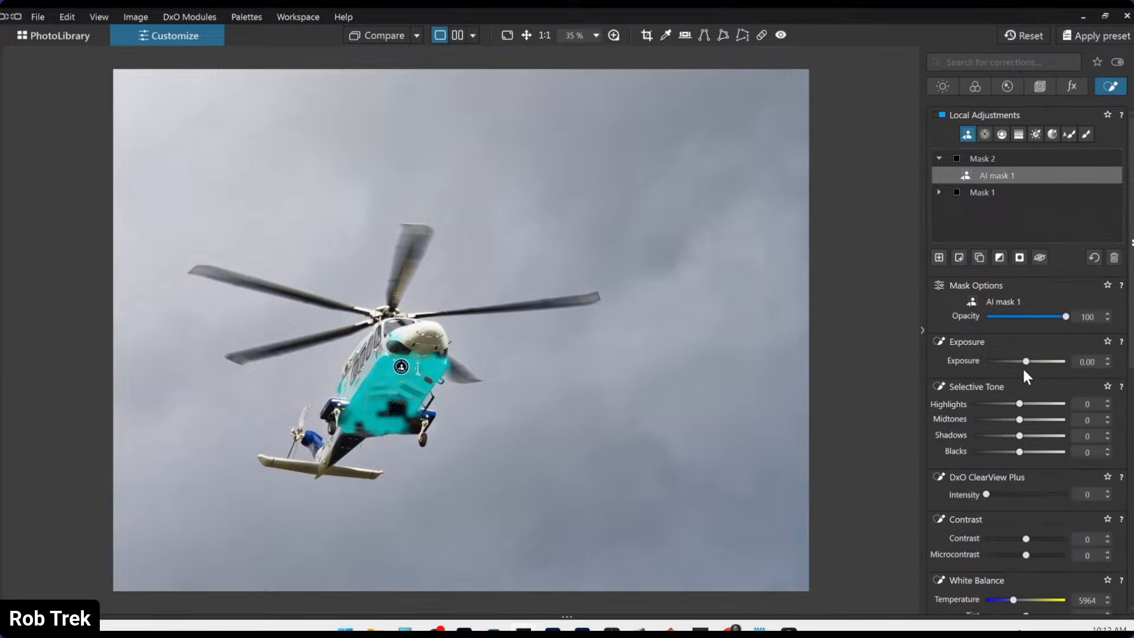
# - Set the lower fuselage mask's exposure to 1.22 and its DxO ClearView Plus intensity to 38
pyautogui.moveTo(1026, 361); pyautogui.dragTo(1033, 361)
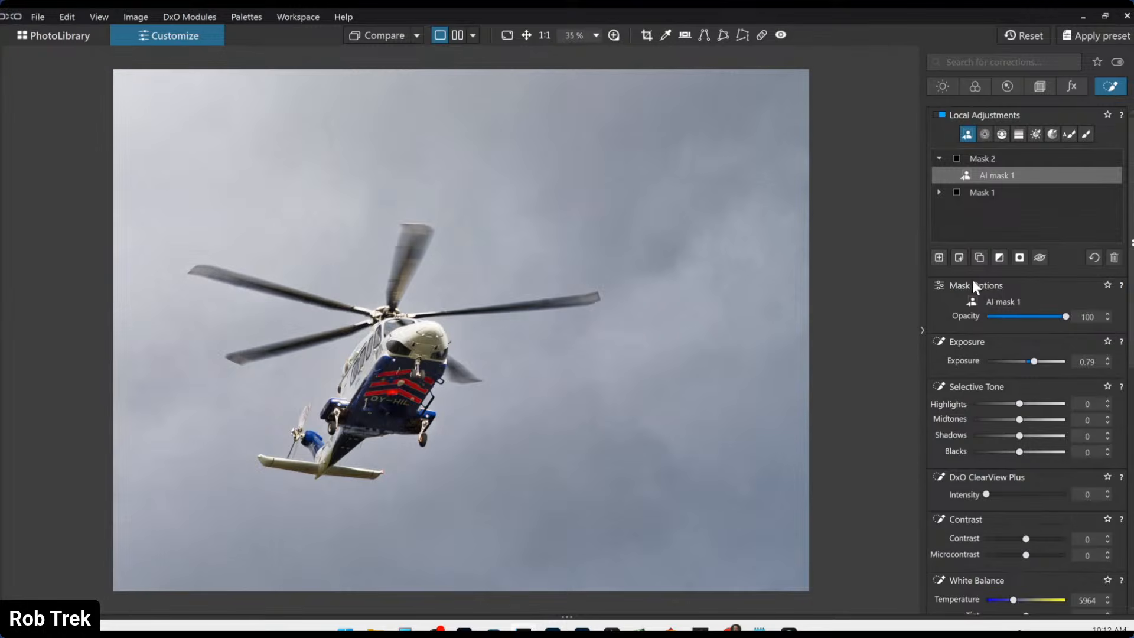
pyautogui.click(1039, 258)
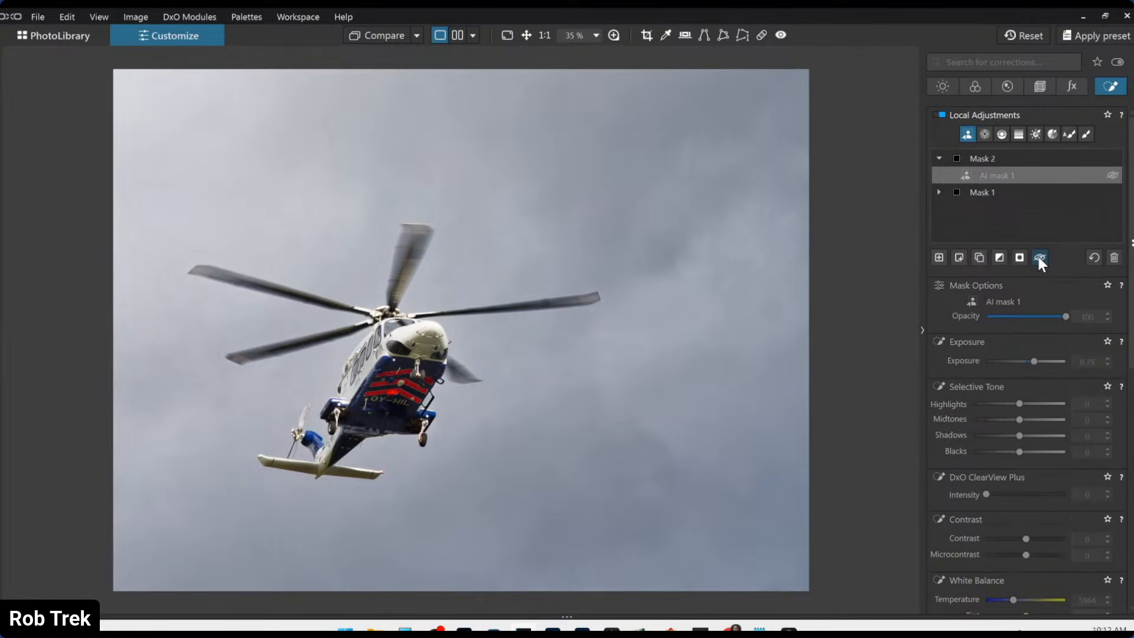
pyautogui.click(1038, 258)
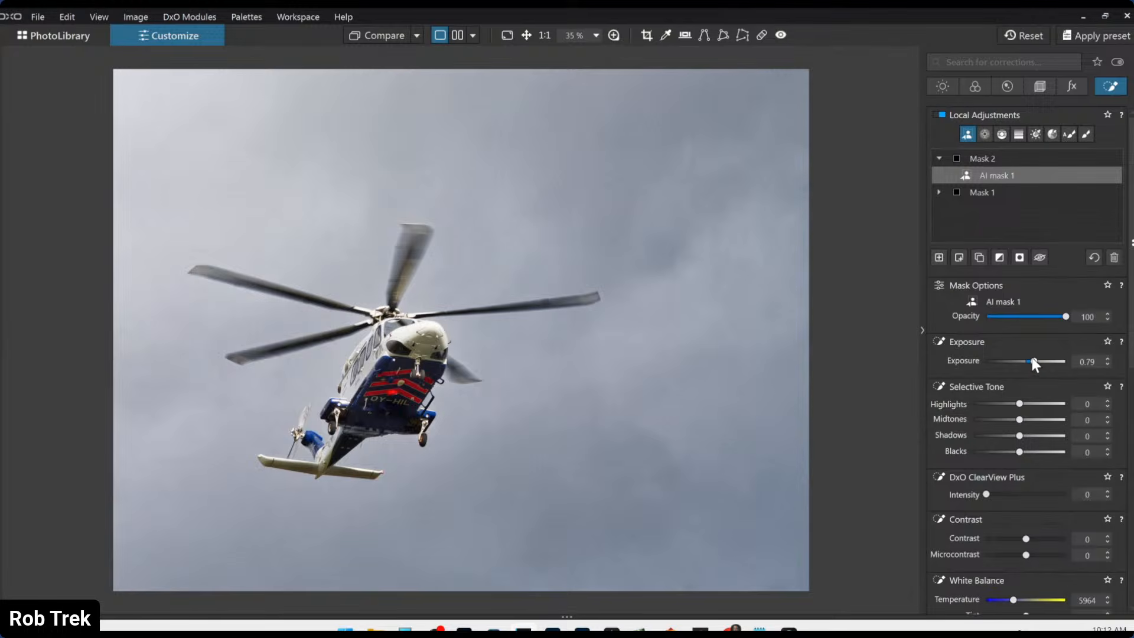
pyautogui.moveTo(1032, 360); pyautogui.dragTo(1040, 360)
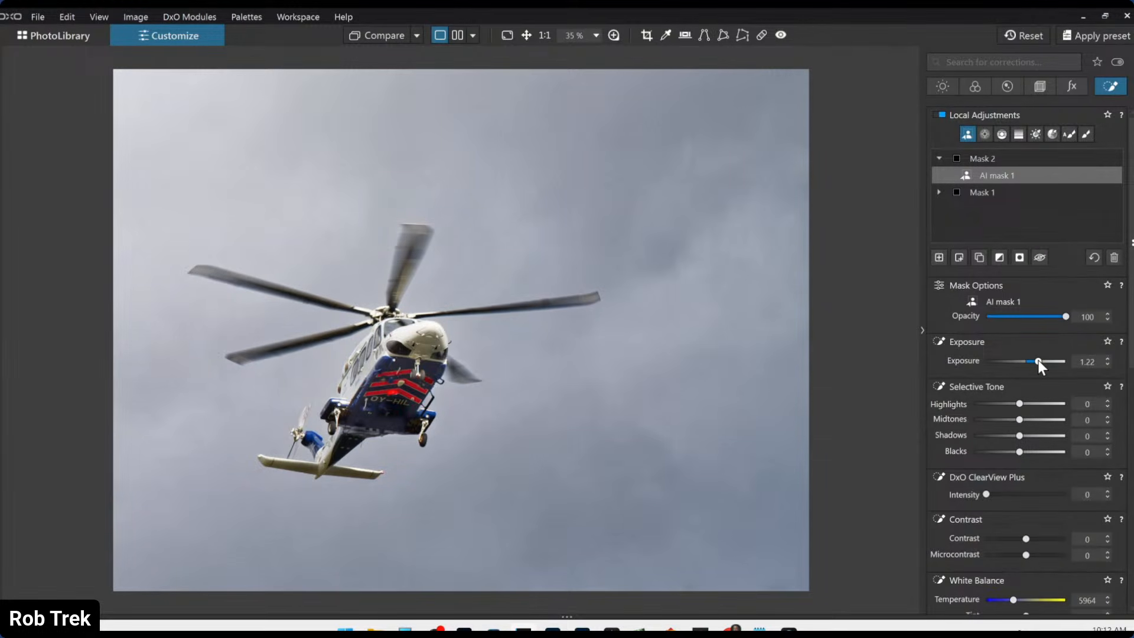
pyautogui.click(1015, 494)
# - Extend the lower fuselage mask with another AI selection on the dark underside of the tail boom
pyautogui.scroll(-1, 983, 520)
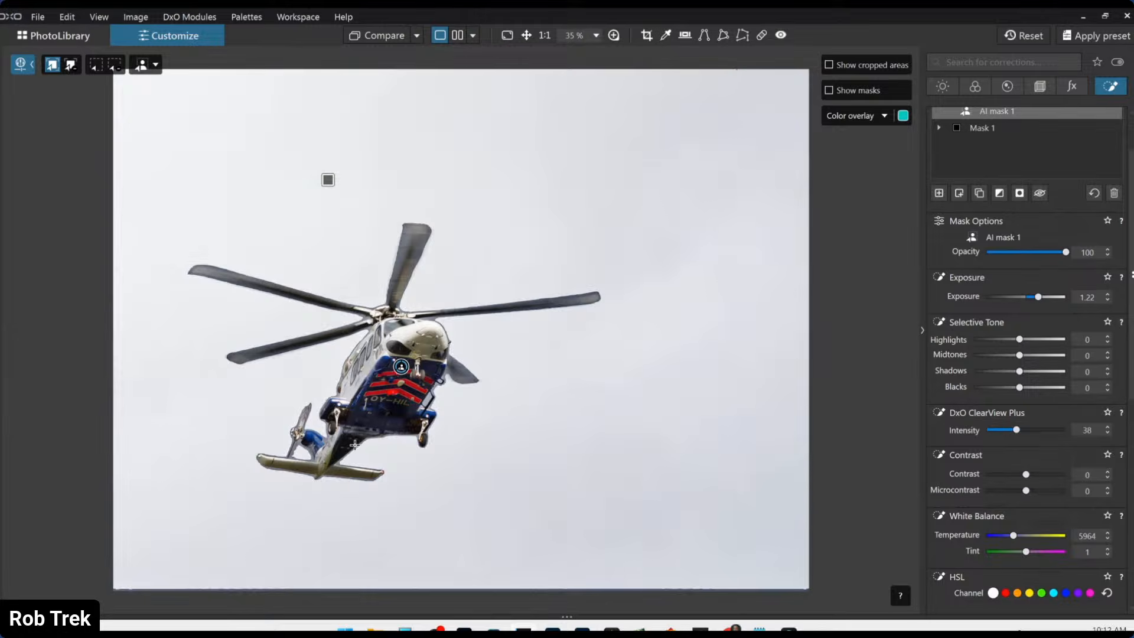
pyautogui.click(347, 443)
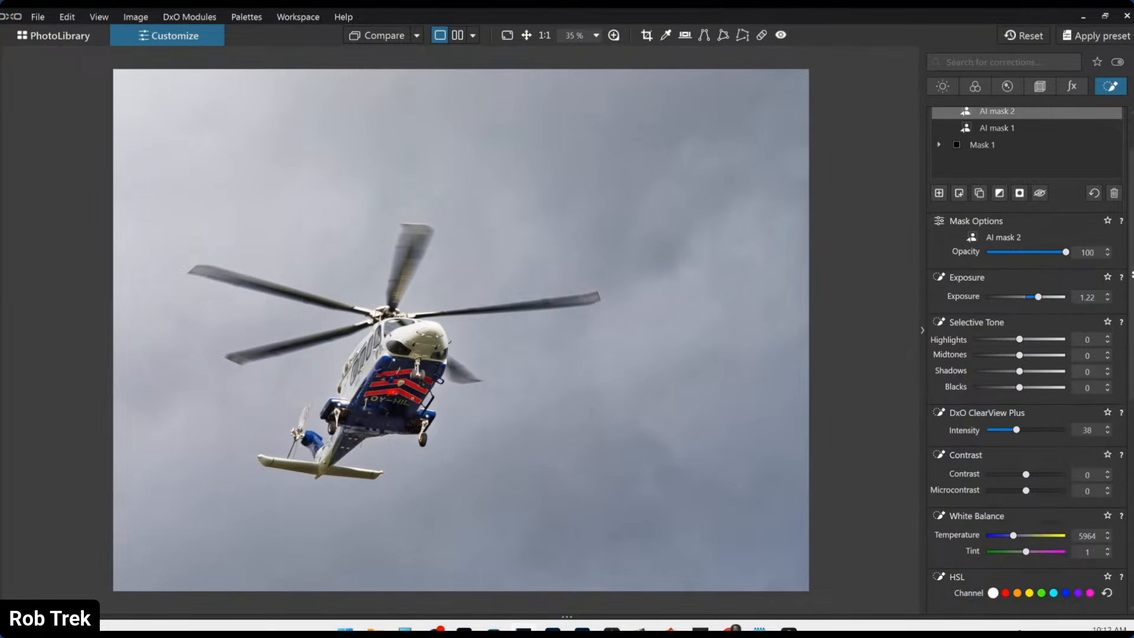
pyautogui.scroll(1, 969, 315)
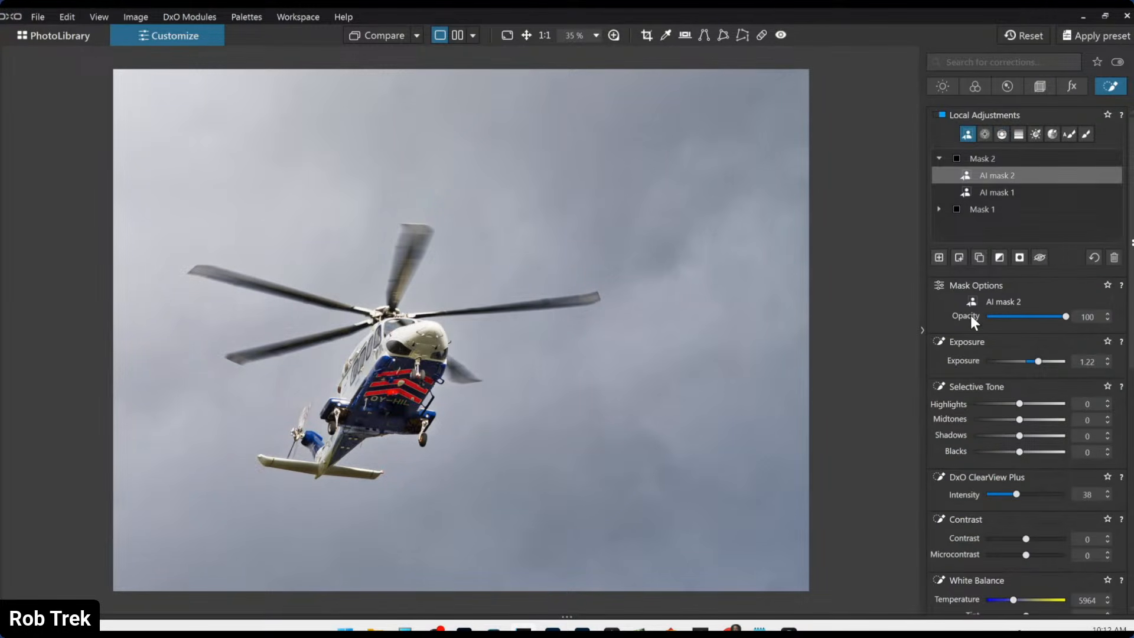
# - Create a third mask with two control points around the rotor hub and cockpit, with luma selectivity 55
pyautogui.click(937, 258)
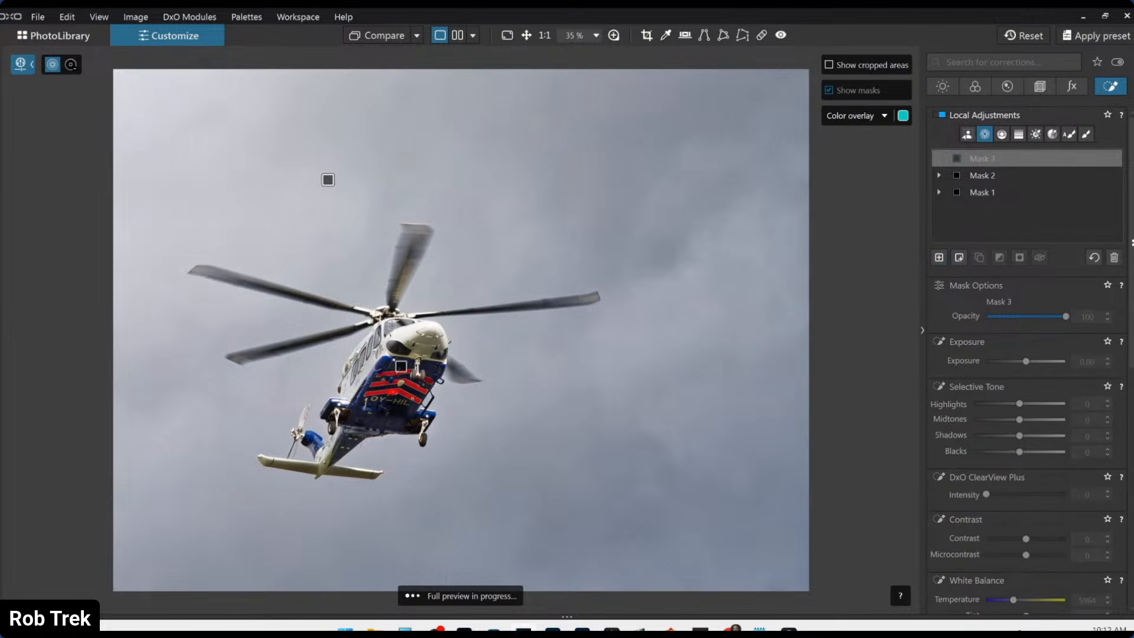
pyautogui.click(393, 326)
pyautogui.moveTo(430, 292); pyautogui.dragTo(403, 330)
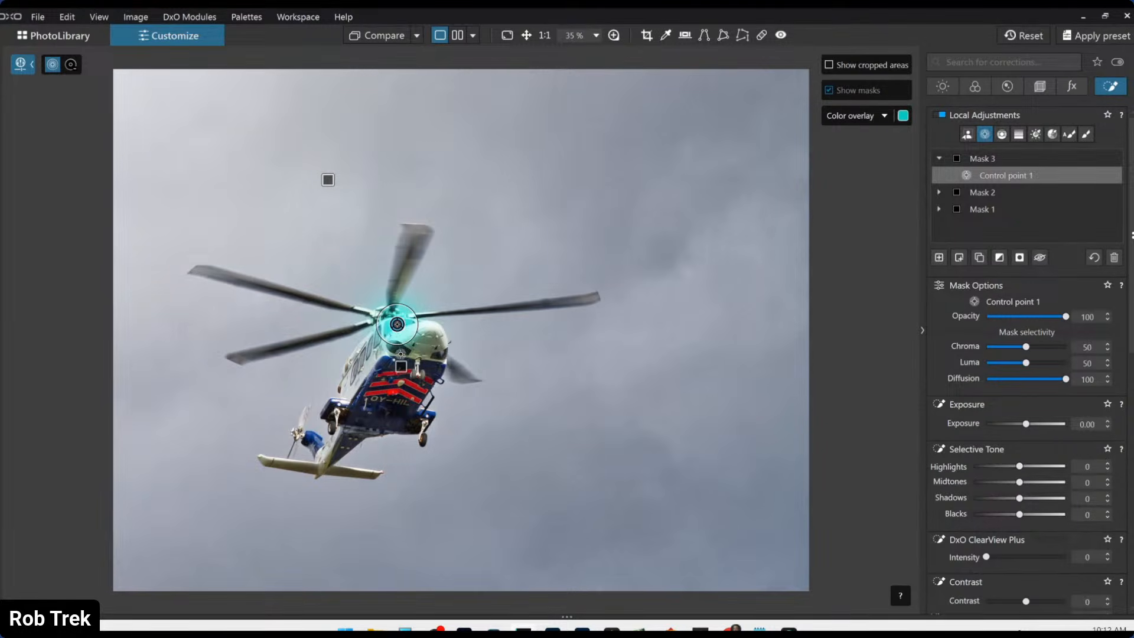
pyautogui.scroll(1, 400, 353)
pyautogui.click(387, 350)
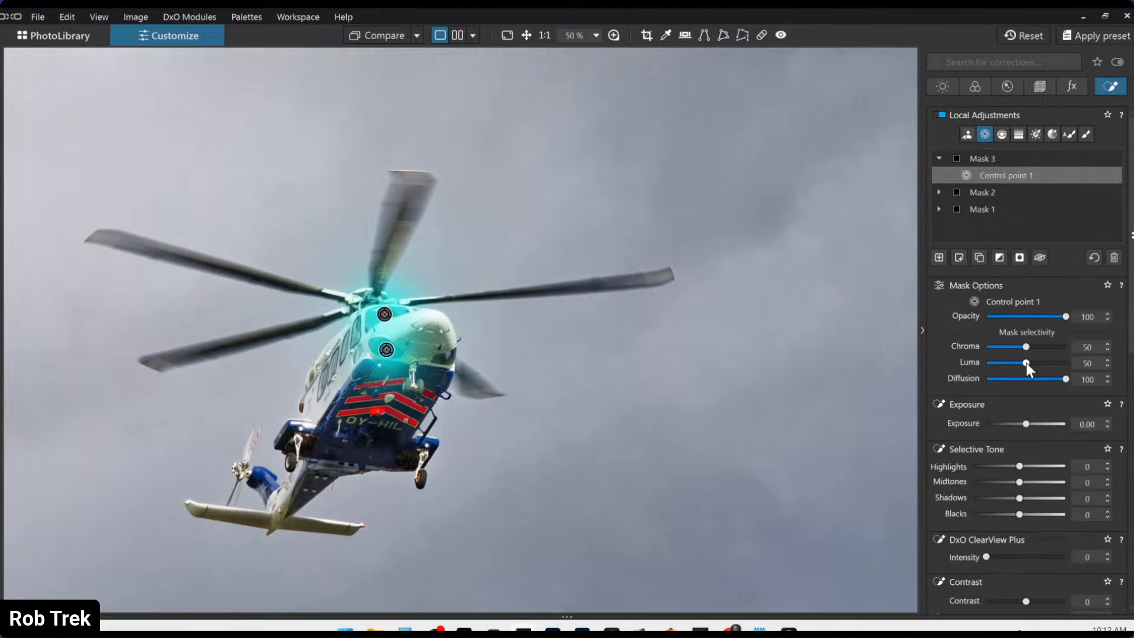
pyautogui.moveTo(1025, 362); pyautogui.dragTo(1029, 362)
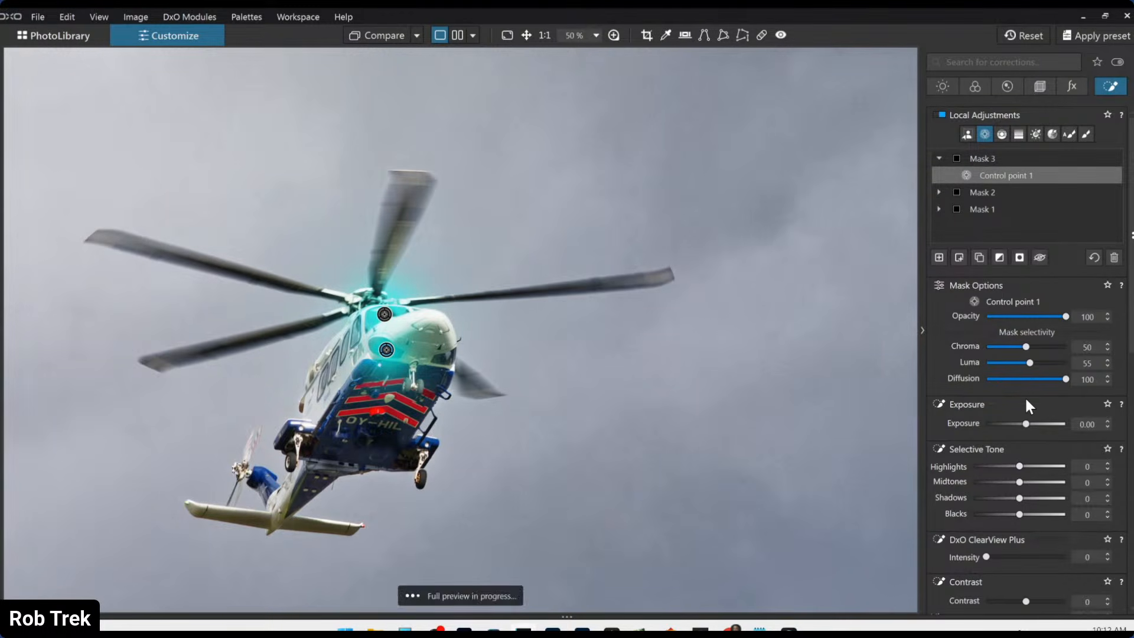
# - Set the control point mask's DxO ClearView Plus intensity to 58 and its microcontrast to 50
pyautogui.scroll(-1, 1025, 415)
pyautogui.click(1033, 524)
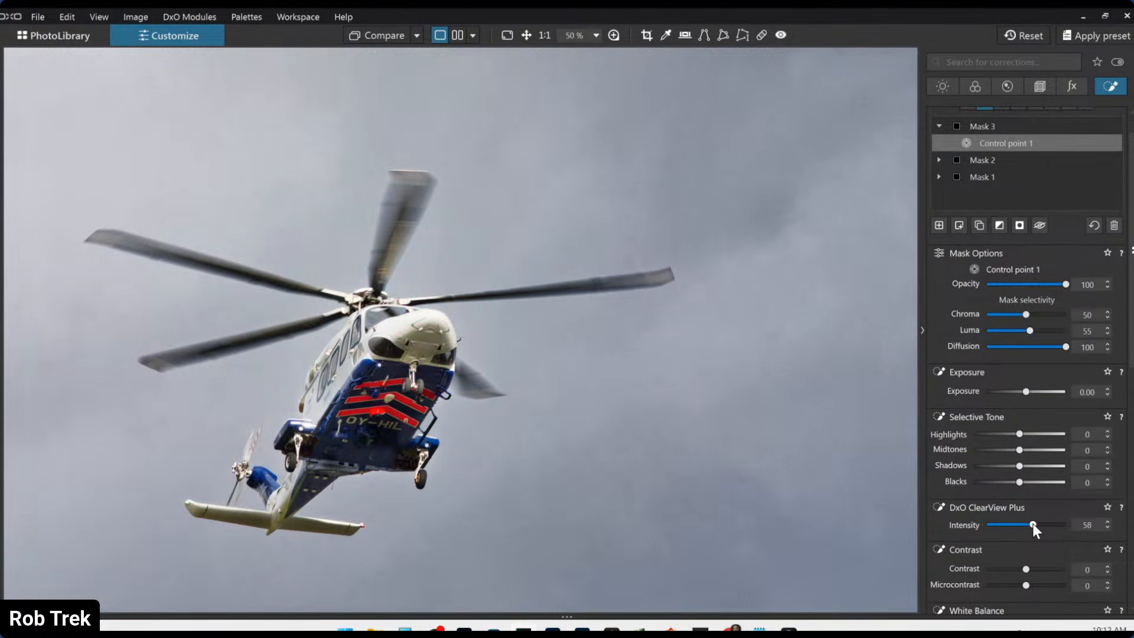
pyautogui.moveTo(1039, 586); pyautogui.dragTo(1045, 586)
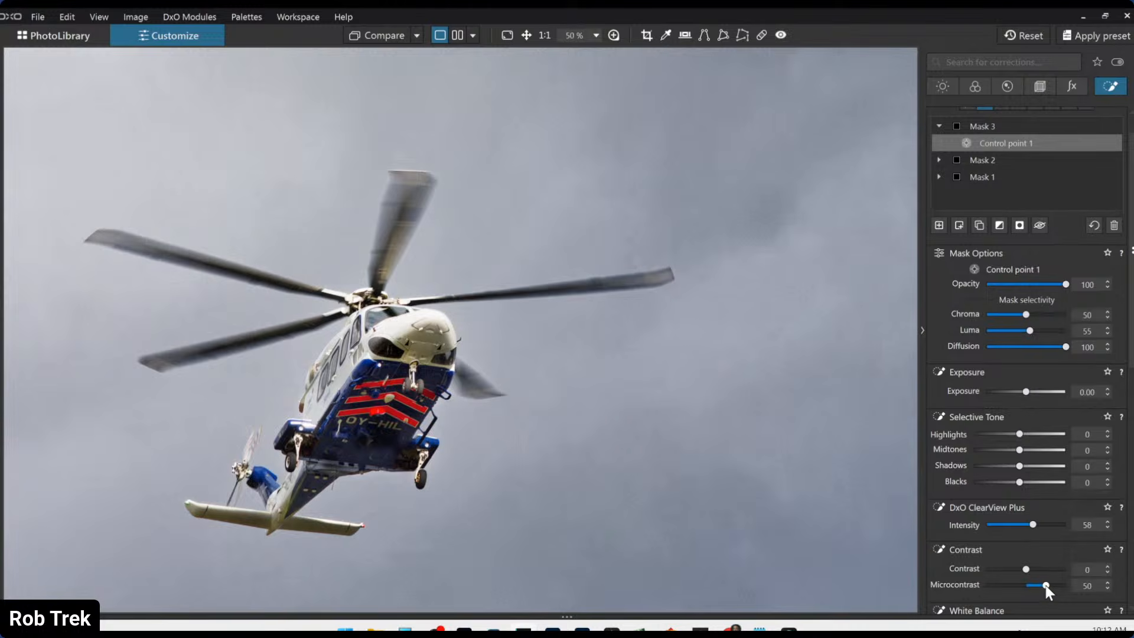
pyautogui.scroll(-1, 749, 391)
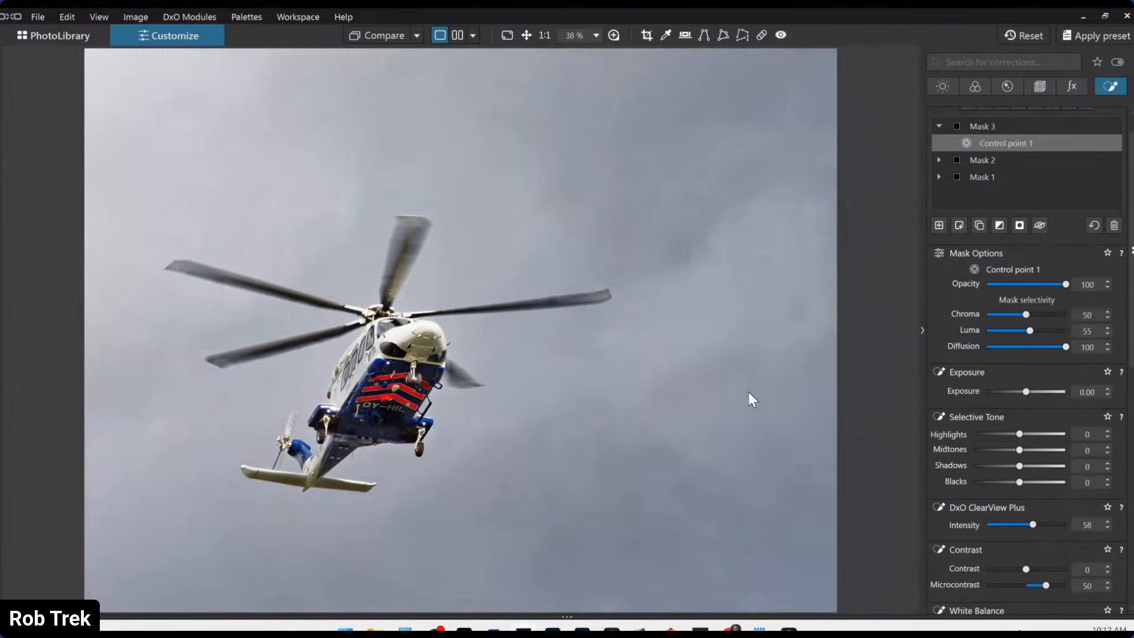
pyautogui.scroll(-1, 779, 356)
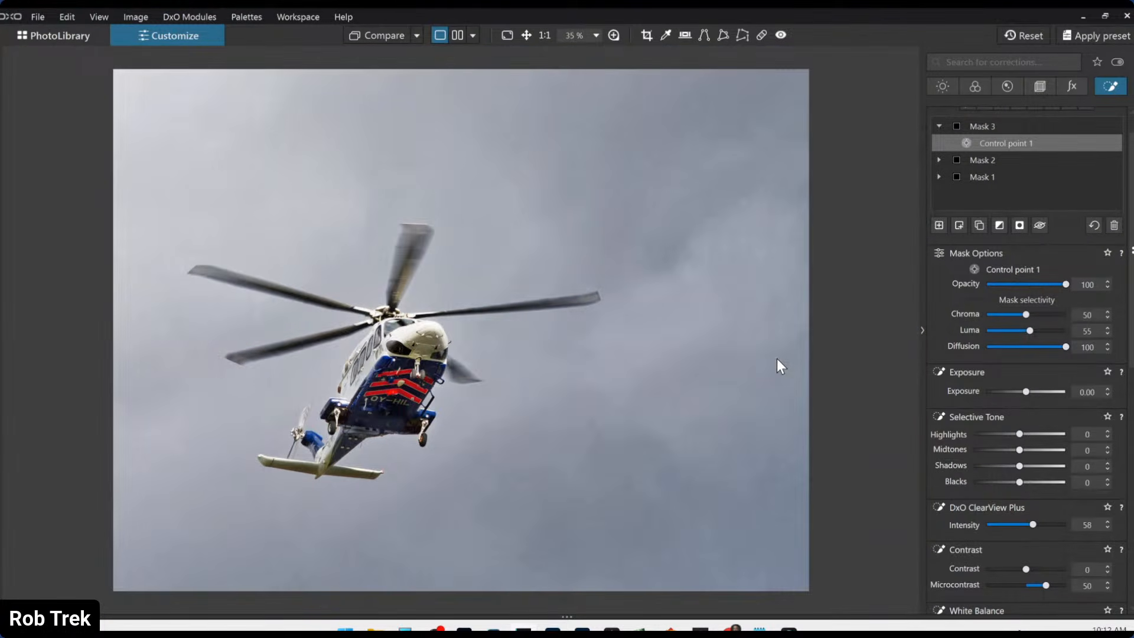
# - Warm the whole helicopter photo by setting its RAW white balance temperature to 6564
pyautogui.click(976, 86)
pyautogui.scroll(1, 990, 303)
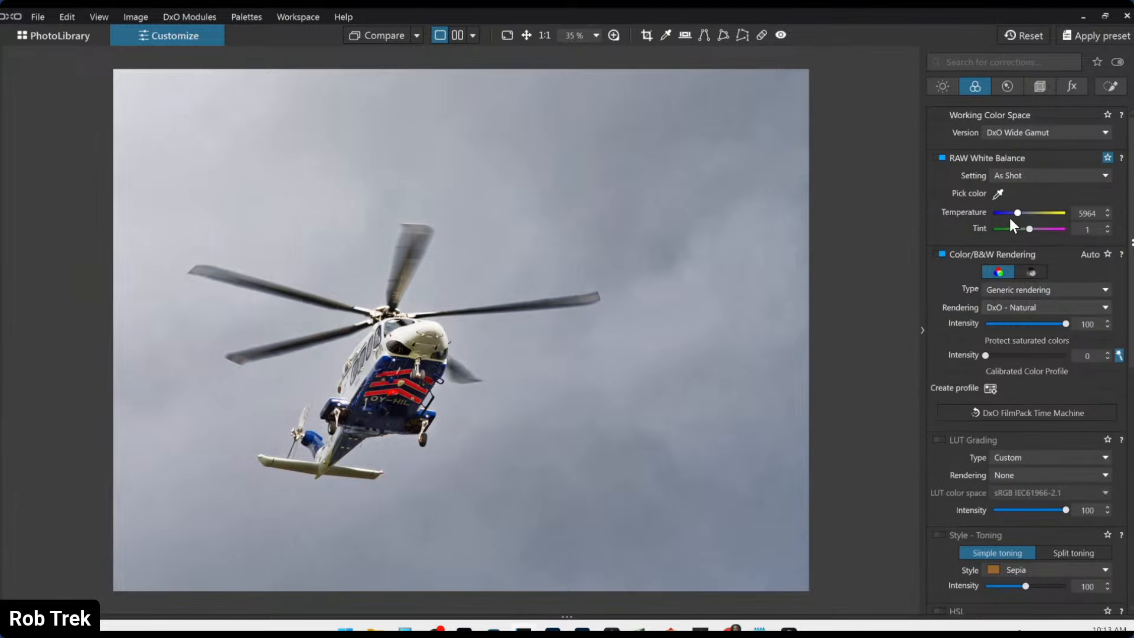
pyautogui.scroll(1, 1017, 213)
pyautogui.rightClick(557, 220)
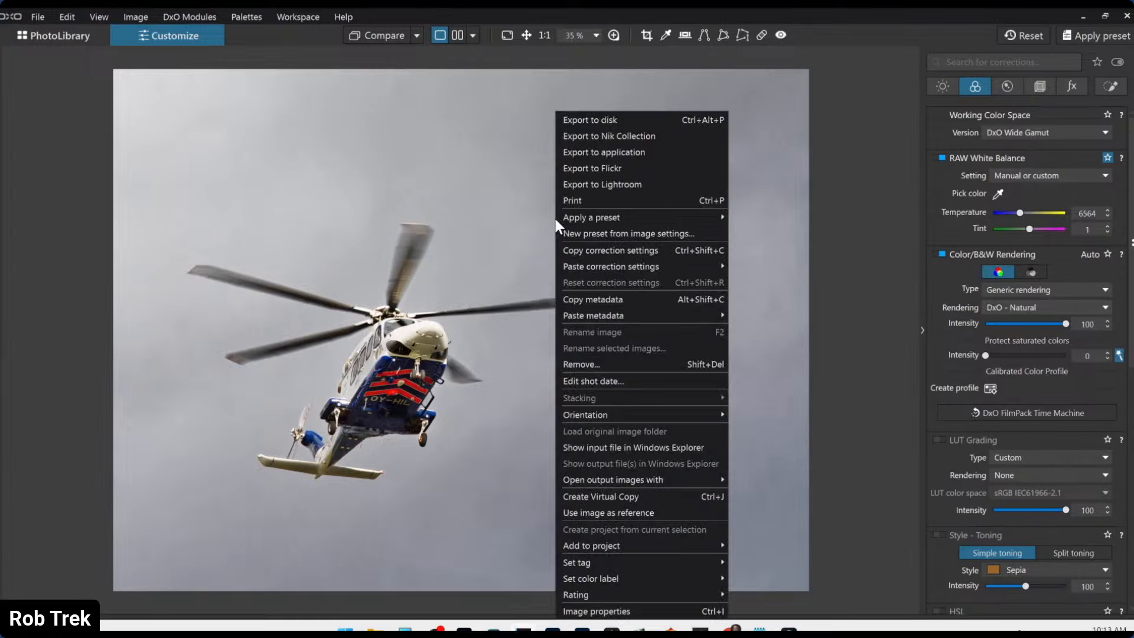
pyautogui.click(589, 121)
pyautogui.press('Escape')
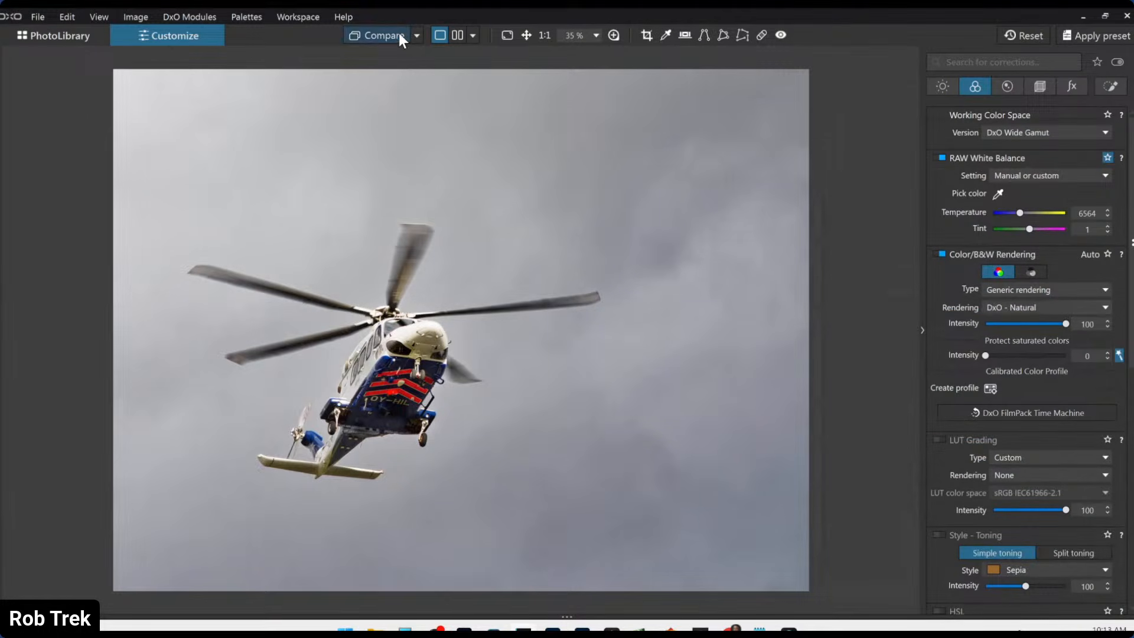
pyautogui.click(416, 36)
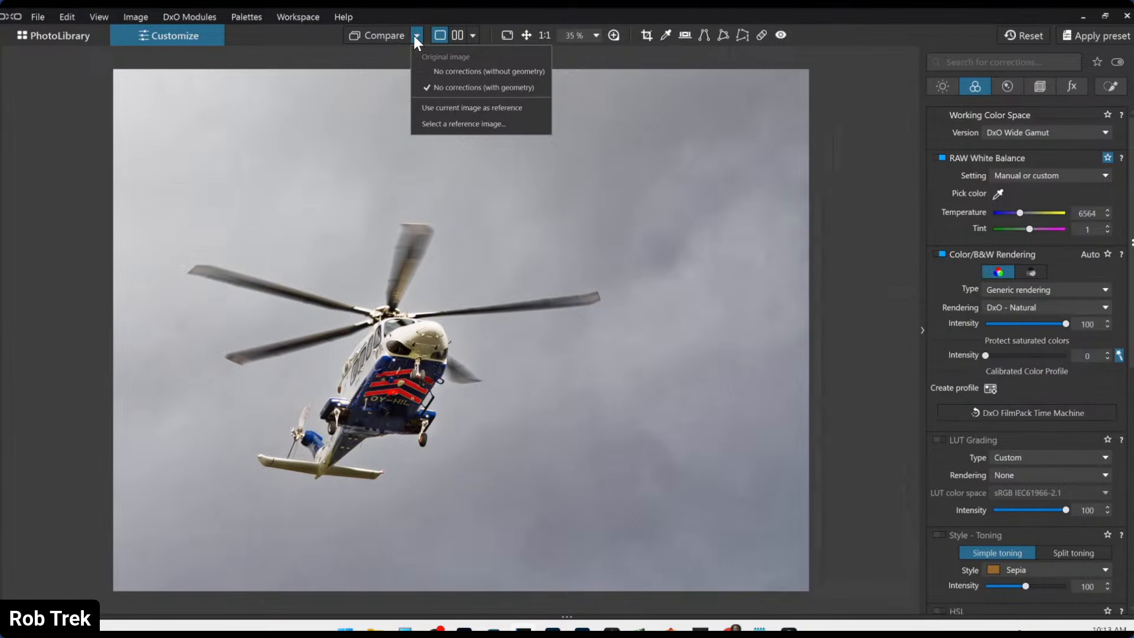
pyautogui.click(416, 37)
pyautogui.click(416, 36)
pyautogui.click(416, 36)
pyautogui.click(416, 36)
pyautogui.click(835, 155)
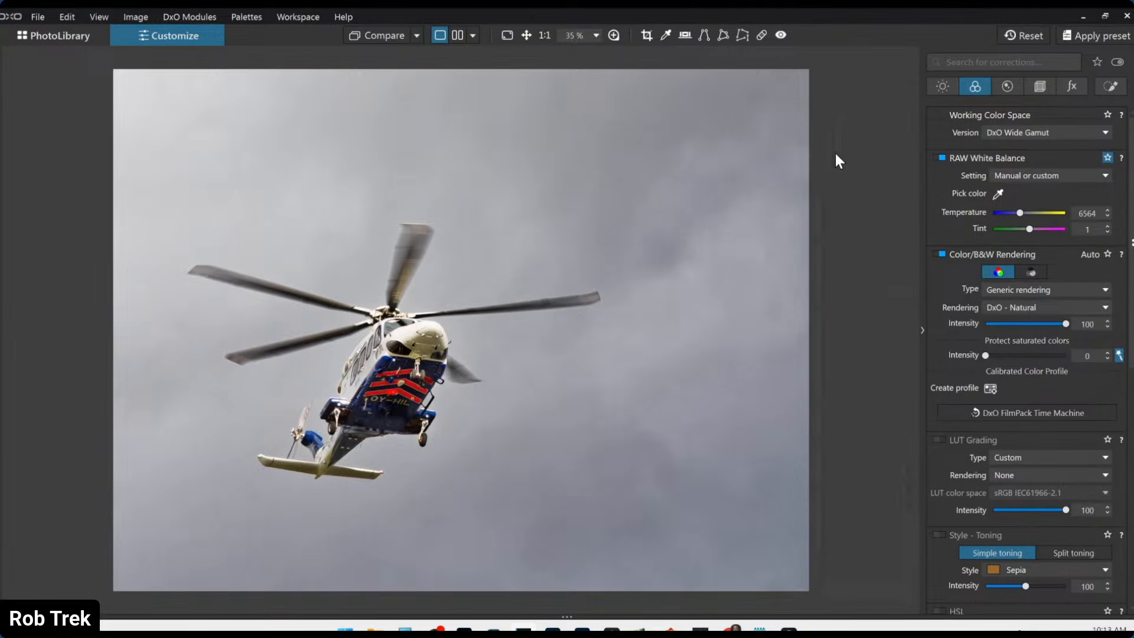
# - Choose the comparison reference and show the helicopter photo side by side with it
pyautogui.click(414, 36)
pyautogui.click(448, 120)
pyautogui.click(457, 35)
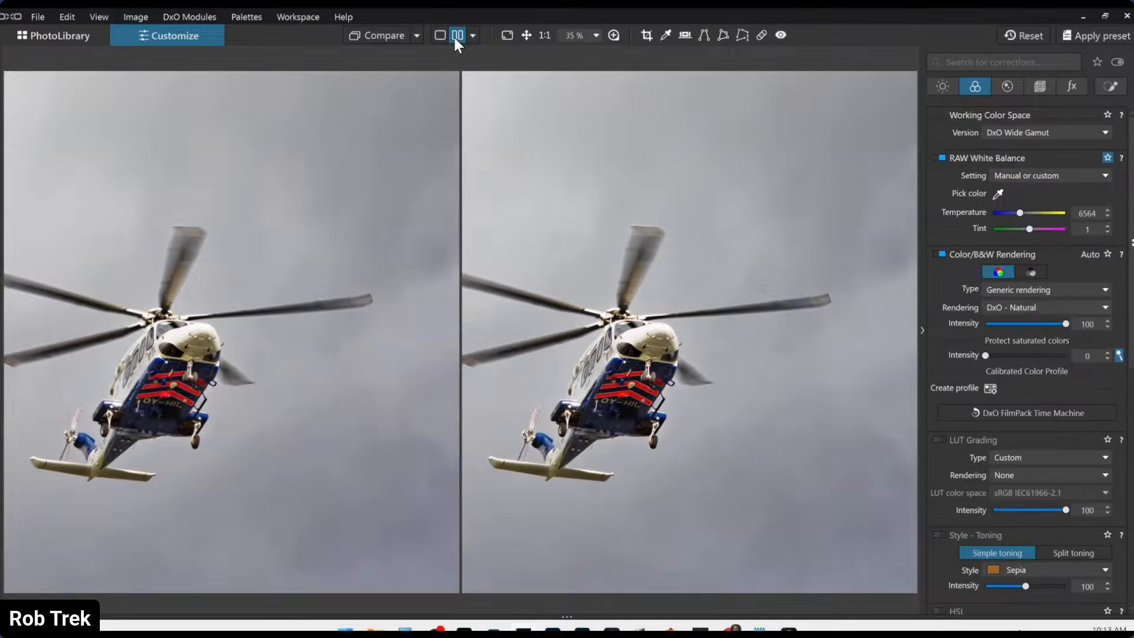
# - Reset all corrections on the helicopter photo and hide the side palettes to compare it full width with the reference
pyautogui.click(1023, 35)
pyautogui.press('F9')
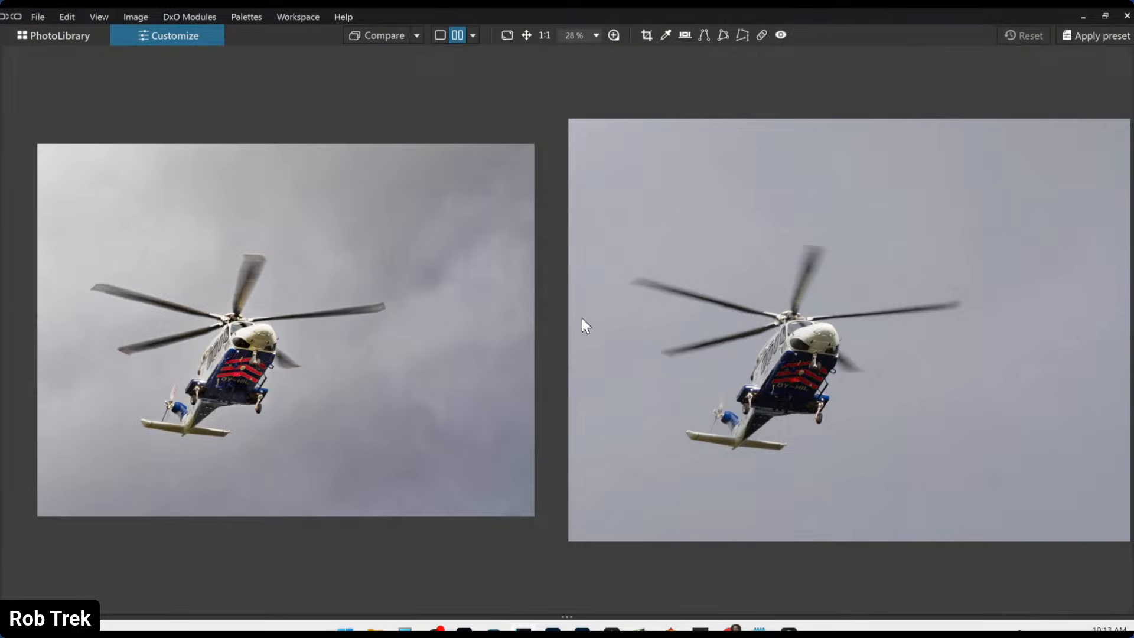
pyautogui.scroll(-1, 884, 350)
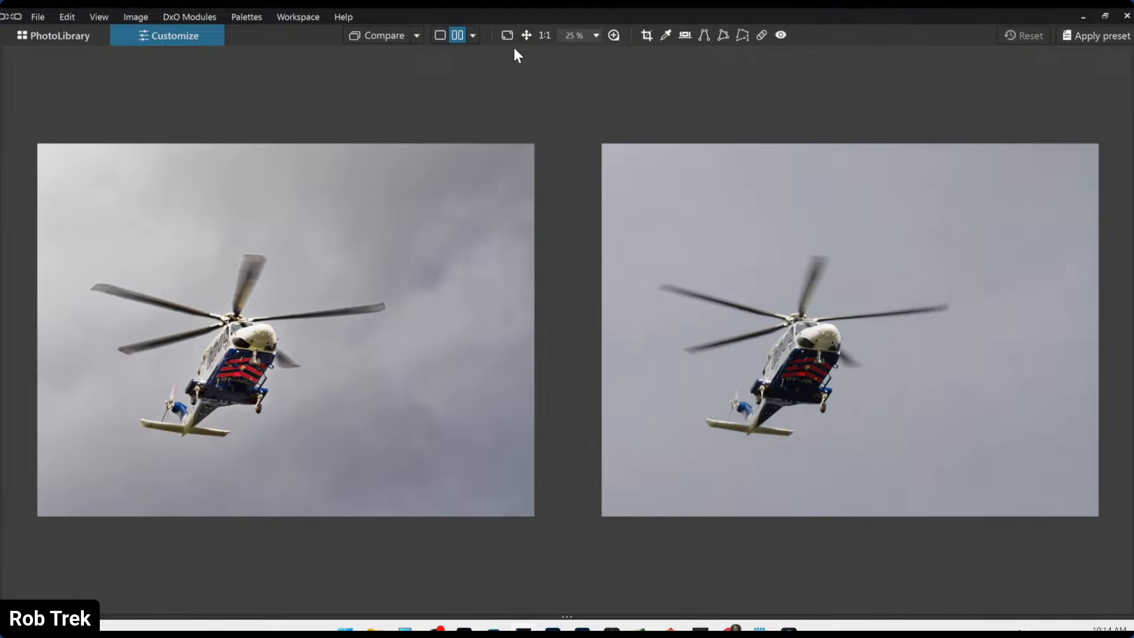
# - Switch the helicopter comparison to split view, place the divider across the nose and examine the cockpit up close
pyautogui.click(476, 37)
pyautogui.click(491, 90)
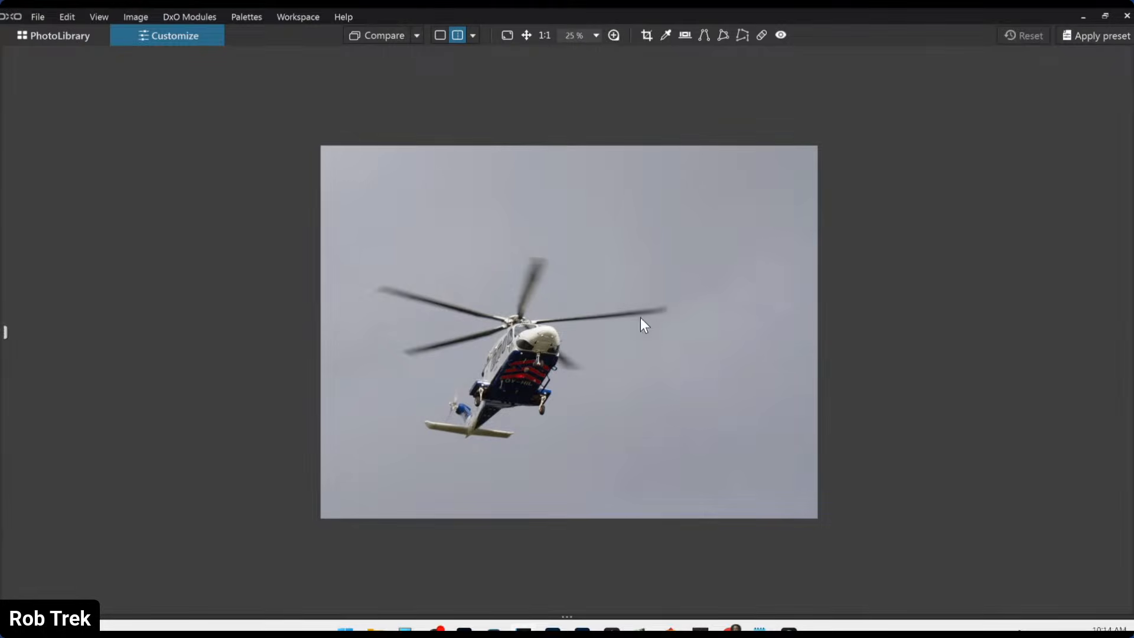
pyautogui.scroll(2, 619, 355)
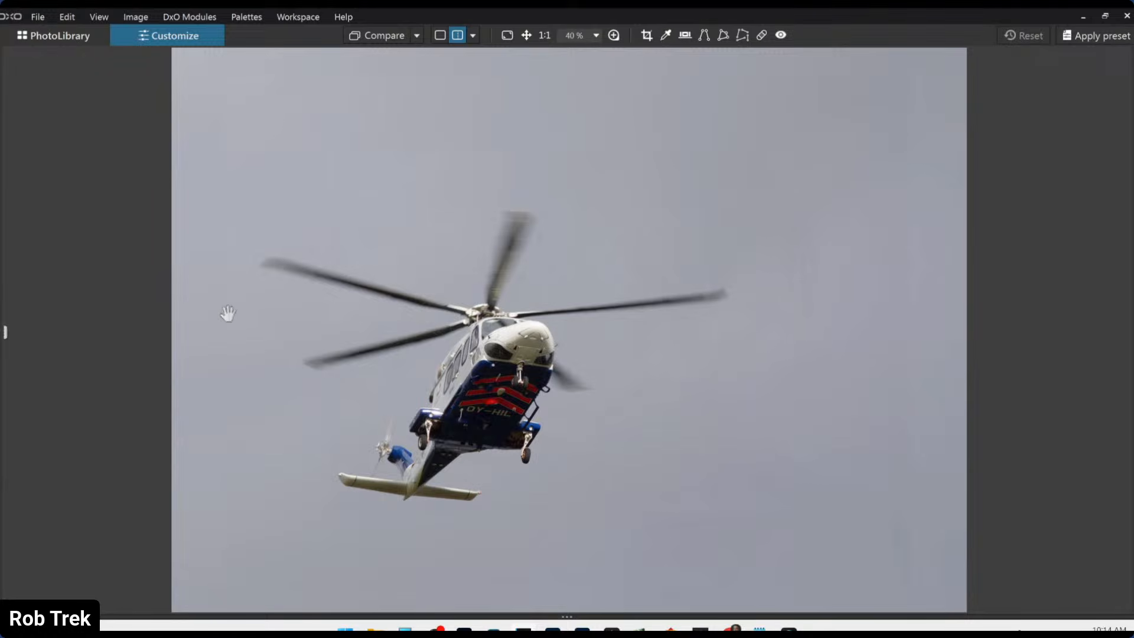
pyautogui.moveTo(5, 331); pyautogui.dragTo(511, 349)
pyautogui.scroll(5, 506, 359)
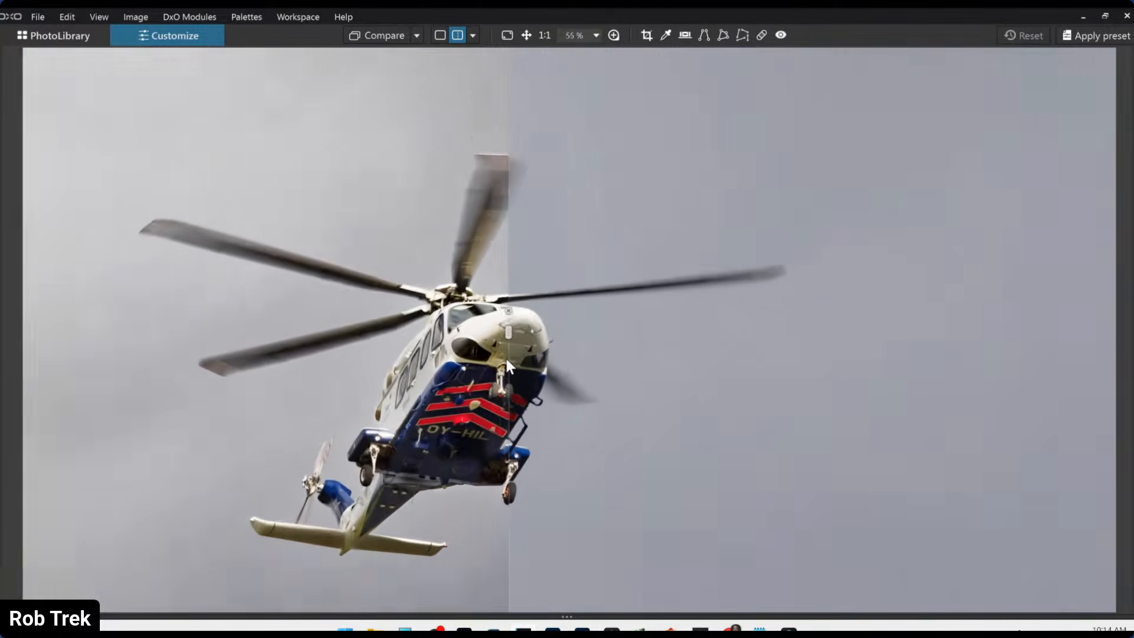
pyautogui.scroll(2, 506, 360)
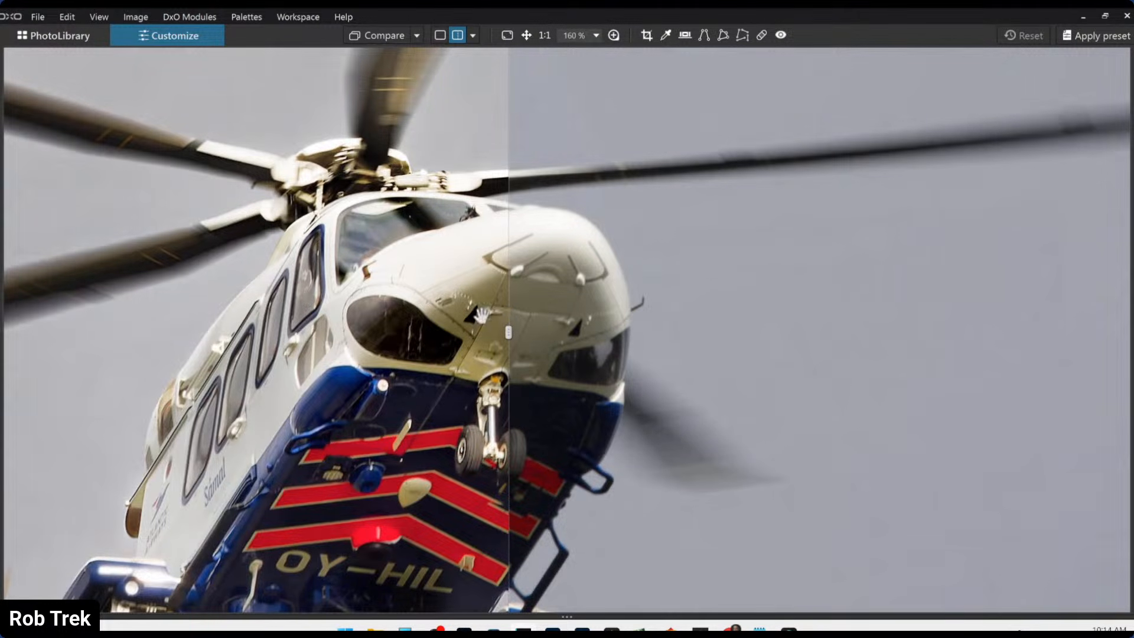
# - Shift the split divider just past the helicopter's nose, examine the edited side, and return to the single-image view
pyautogui.moveTo(509, 332); pyautogui.dragTo(679, 382)
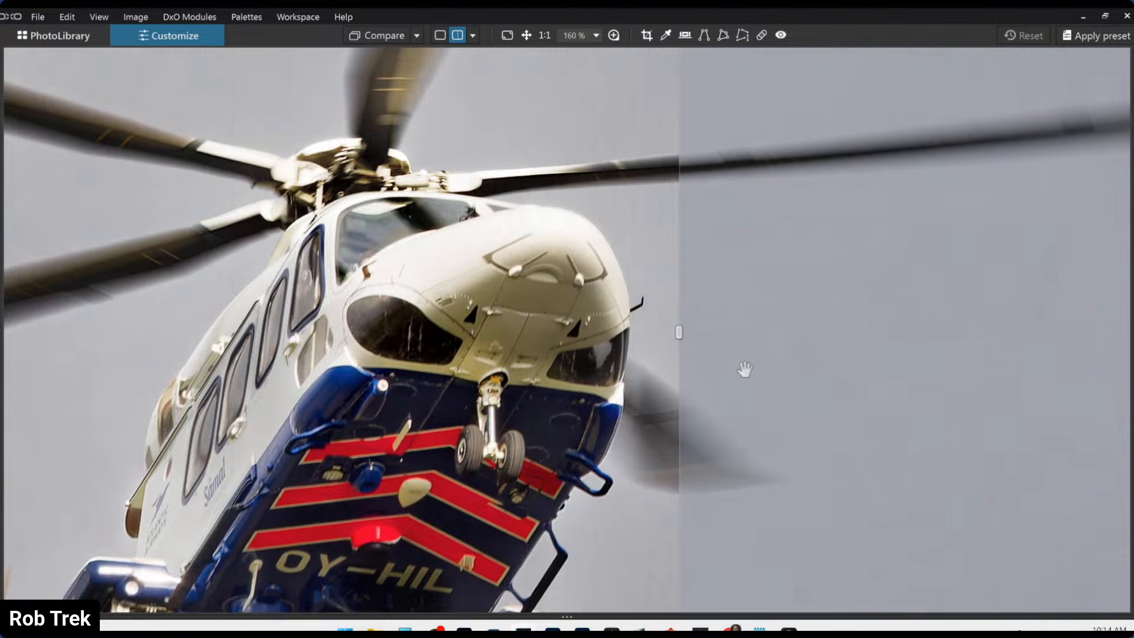
pyautogui.moveTo(676, 332)
pyautogui.mouseDown()
pyautogui.moveTo(144, 323)
pyautogui.moveTo(658, 323)
pyautogui.mouseUp()
pyautogui.scroll(-6, 490, 362)
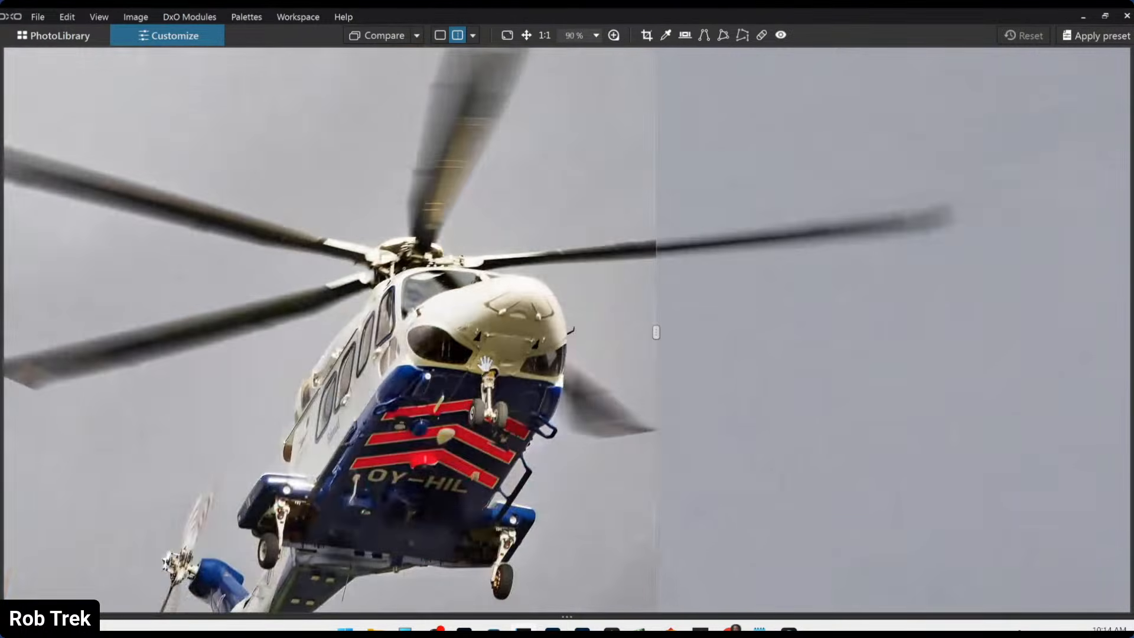
pyautogui.scroll(-1, 484, 369)
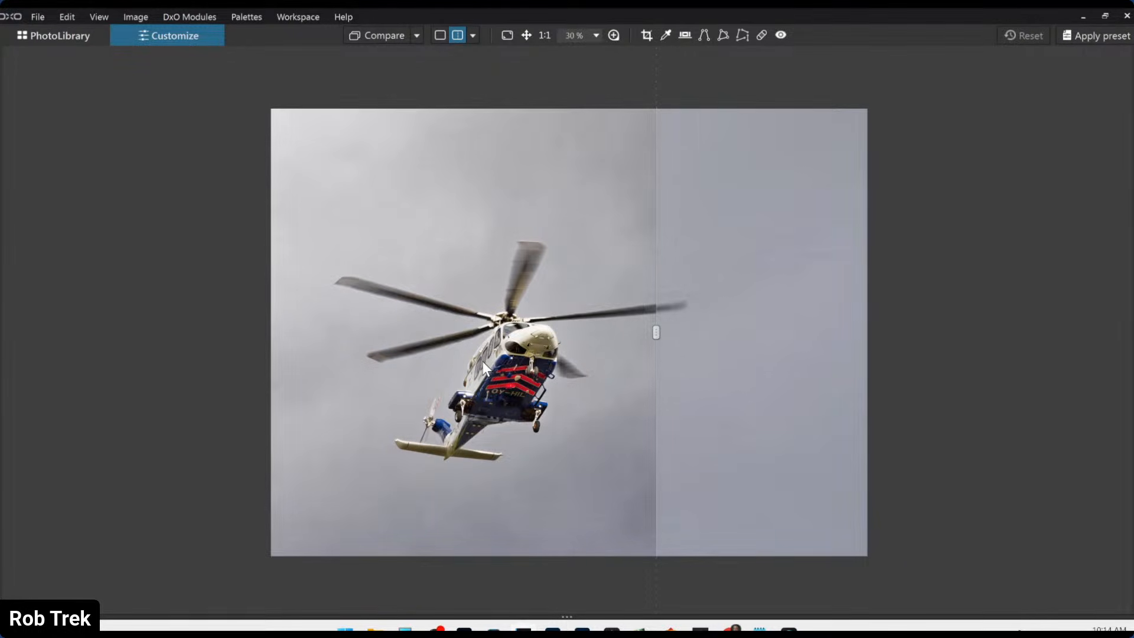
pyautogui.click(438, 37)
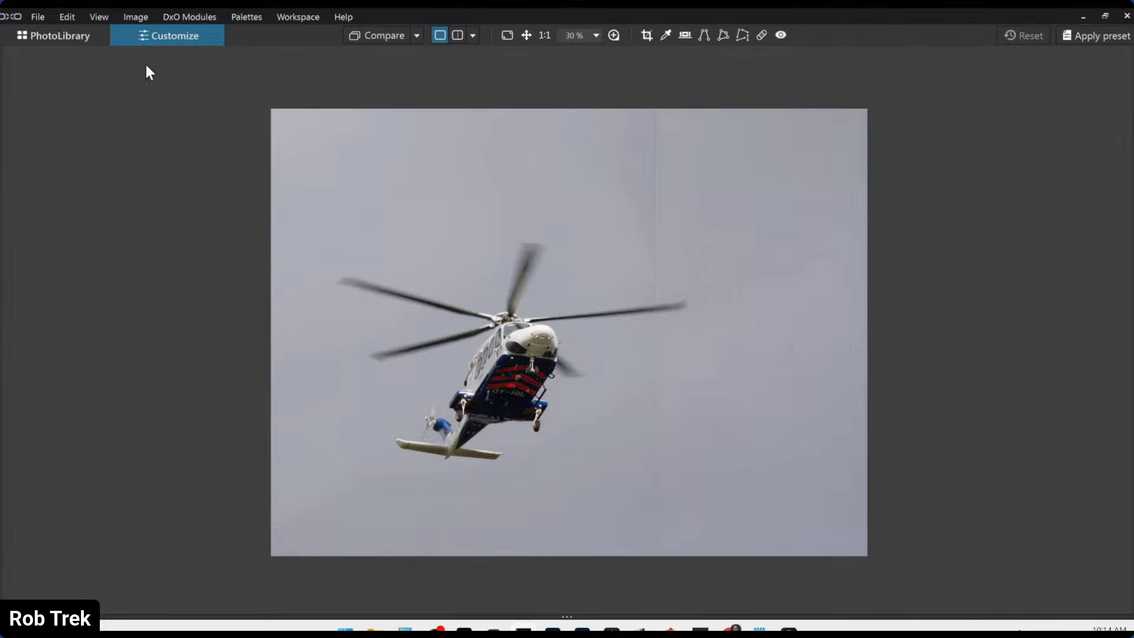
# - Return to the photo library and open the coastal cliff photo with the rope swing for customizing
pyautogui.click(76, 34)
pyautogui.click(534, 457)
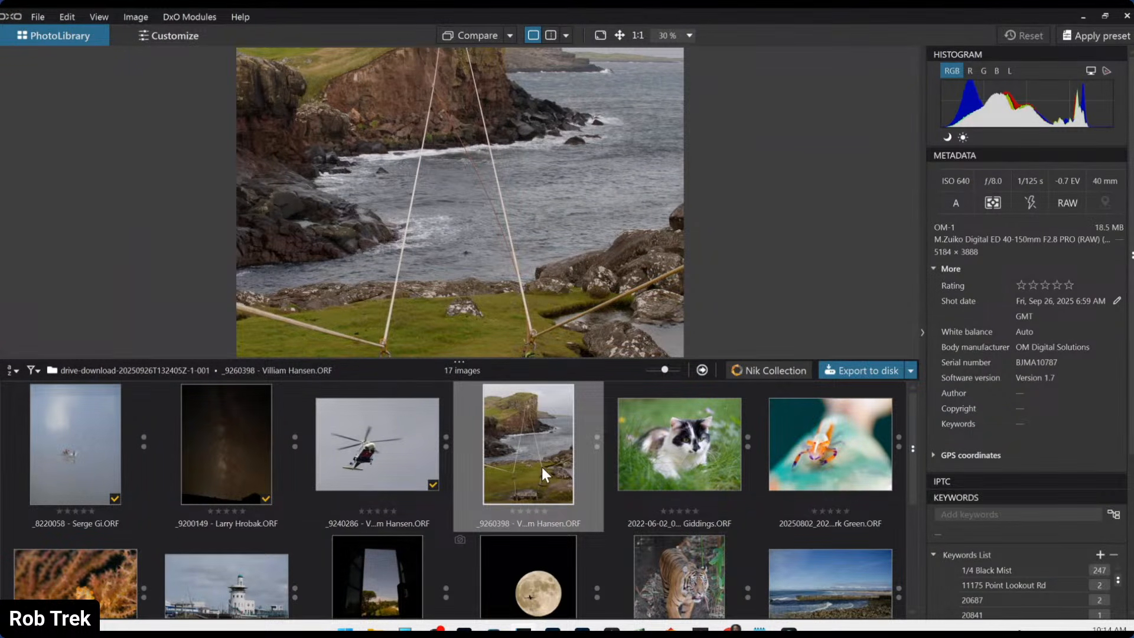
pyautogui.scroll(-3, 542, 467)
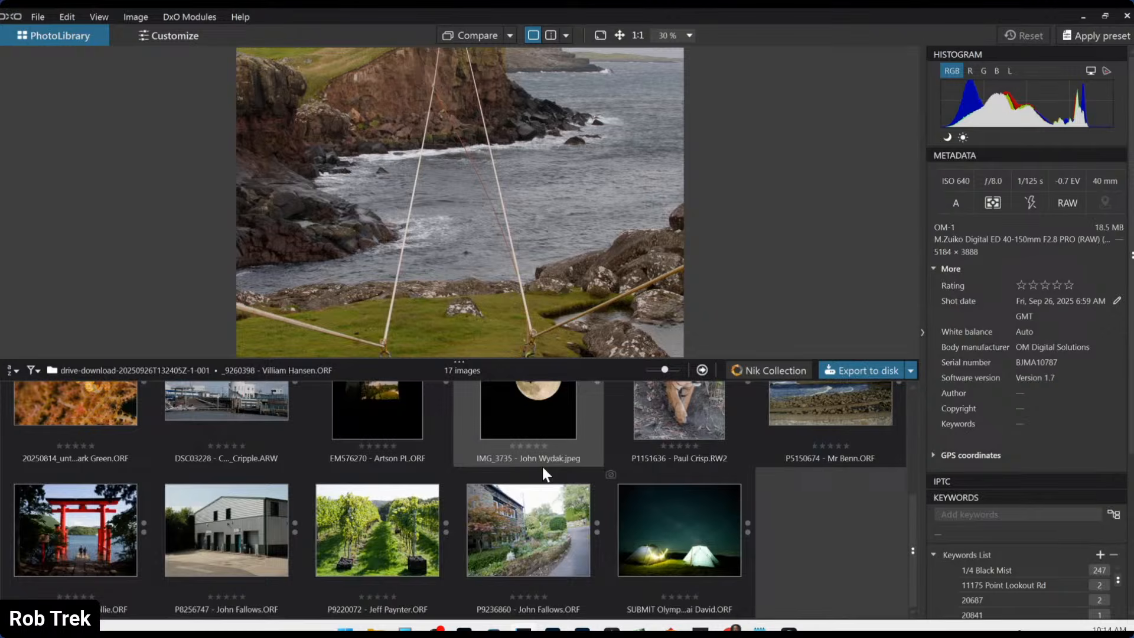
pyautogui.click(536, 579)
pyautogui.scroll(2, 530, 561)
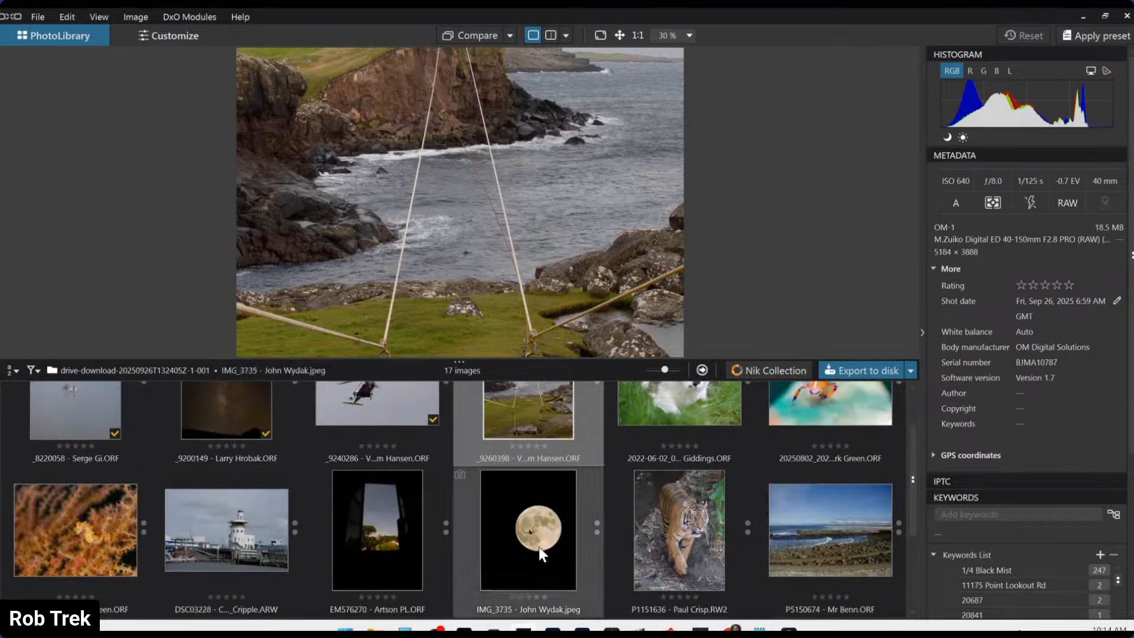
pyautogui.doubleClick(544, 428)
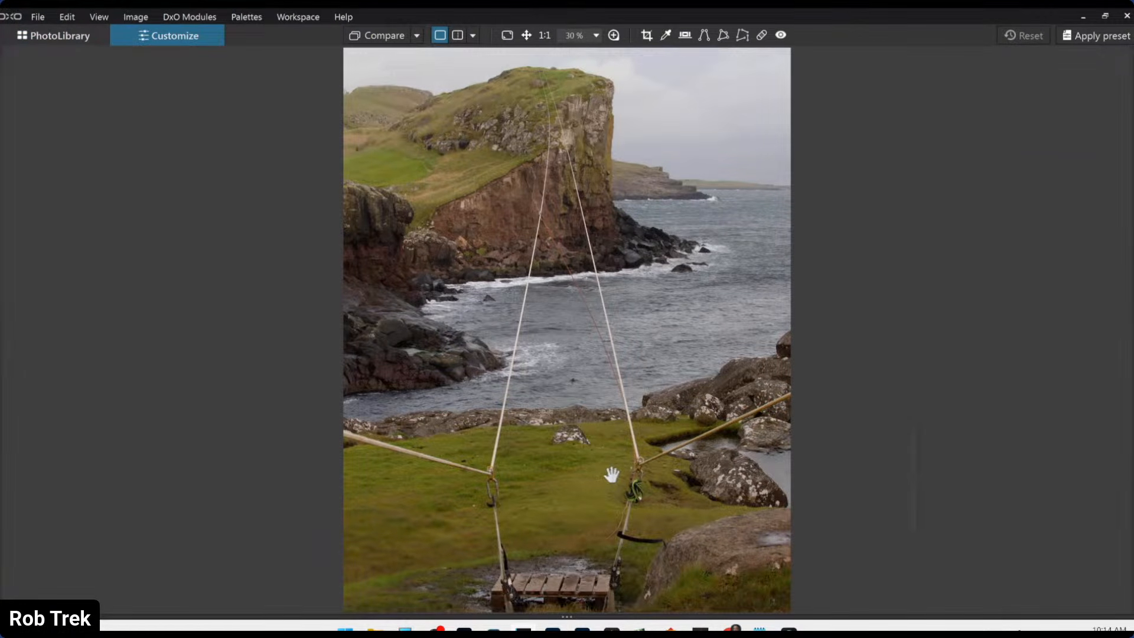
pyautogui.scroll(-1, 612, 474)
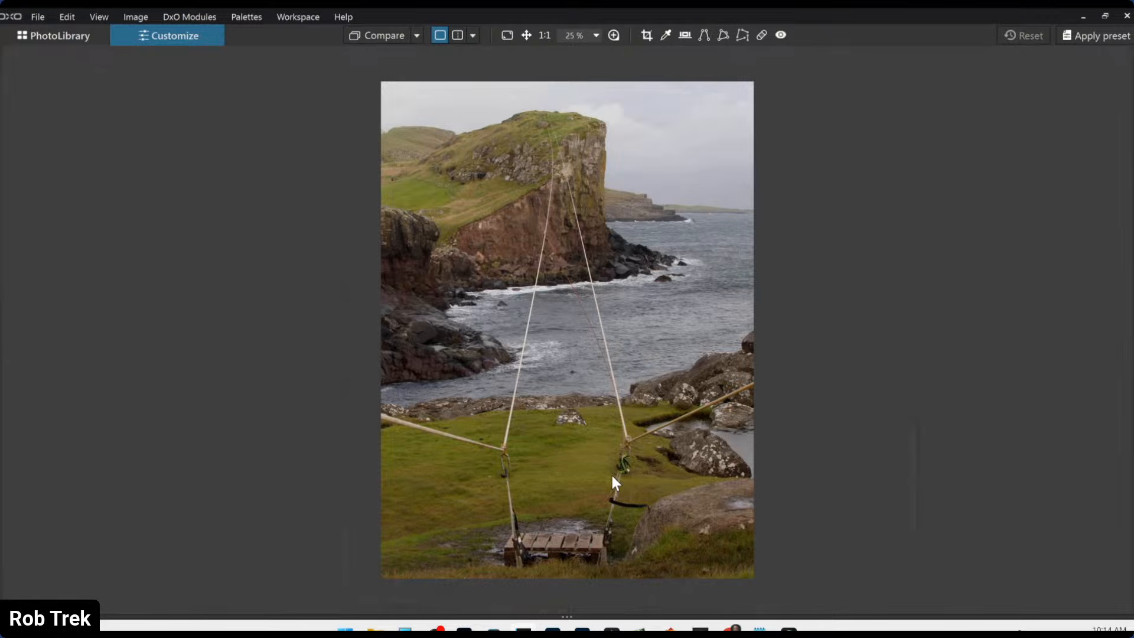
# - Bring back the side palettes, apply the first general purpose preset to the rope swing photo, and inspect the cliff
pyautogui.press('F9')
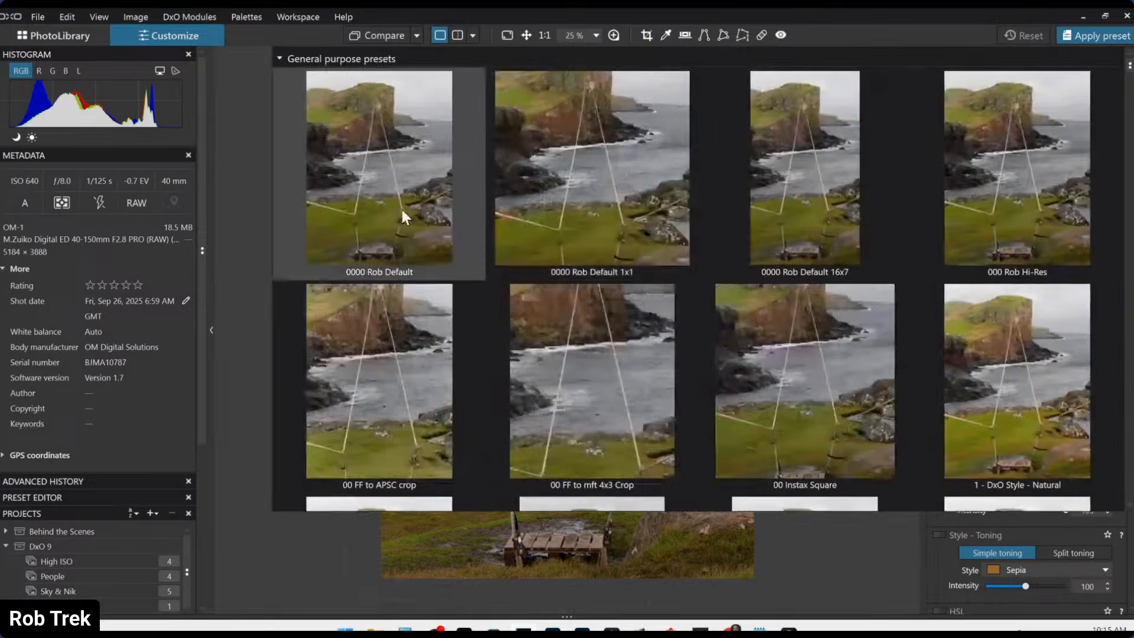
pyautogui.click(400, 206)
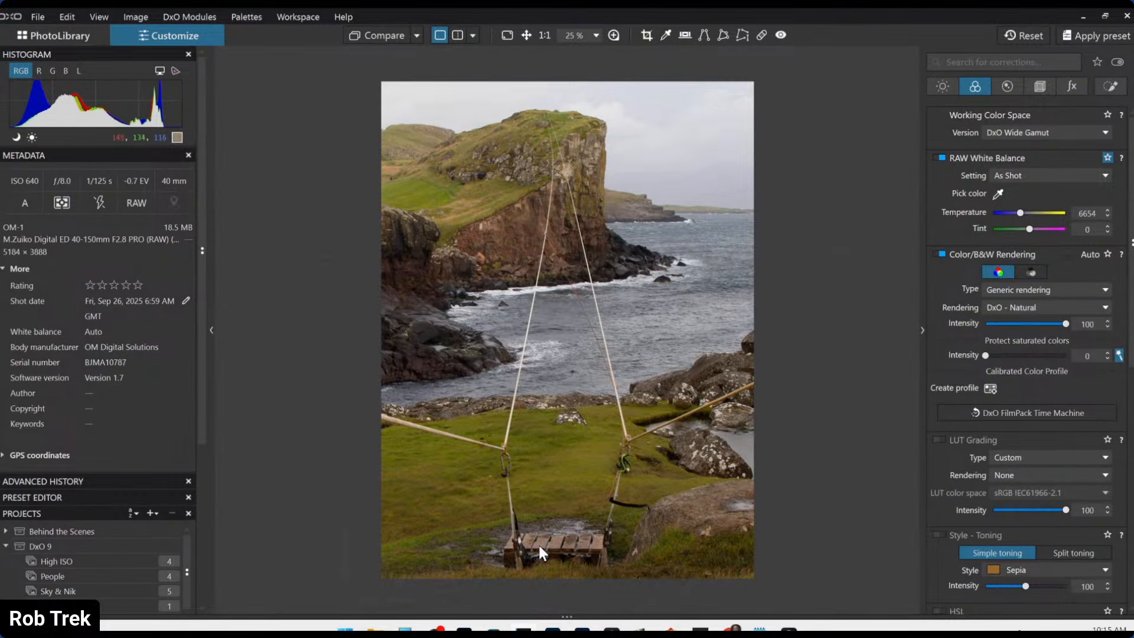
pyautogui.scroll(1, 539, 548)
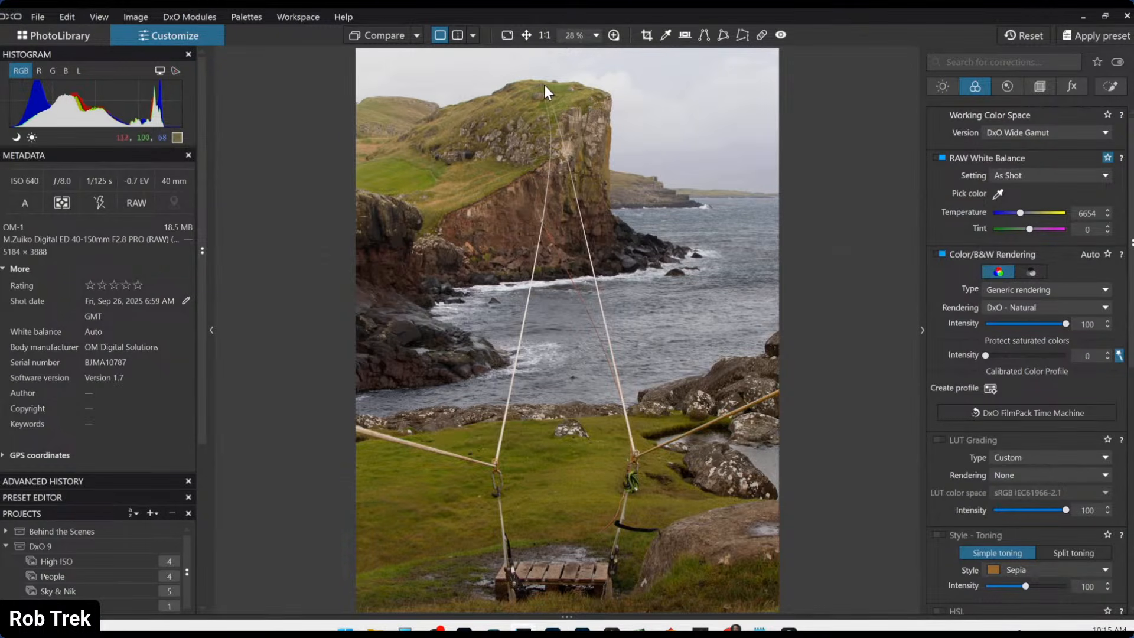
pyautogui.scroll(4, 539, 83)
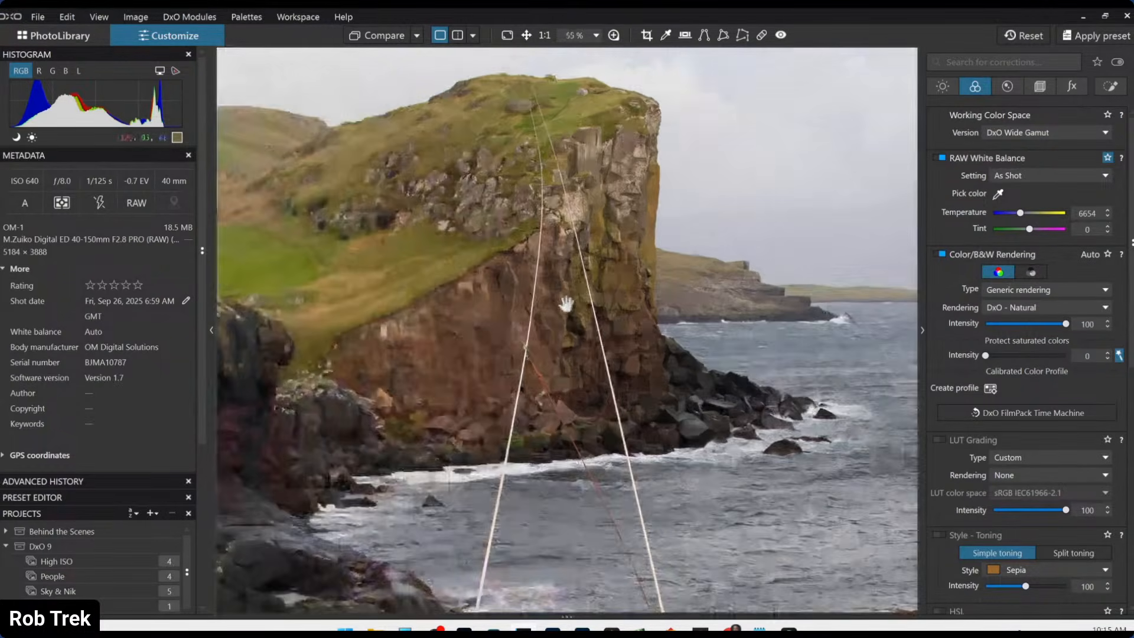
pyautogui.scroll(-5, 565, 304)
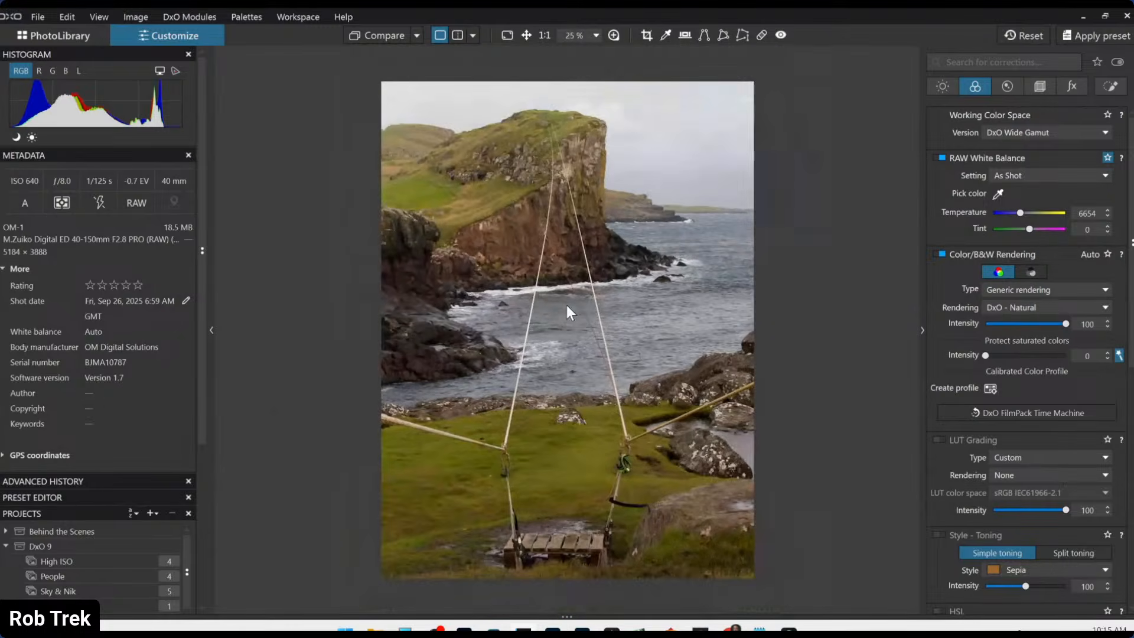
# - Create a local adjustment AI mask that selects the sky above the sea
pyautogui.scroll(-1, 566, 305)
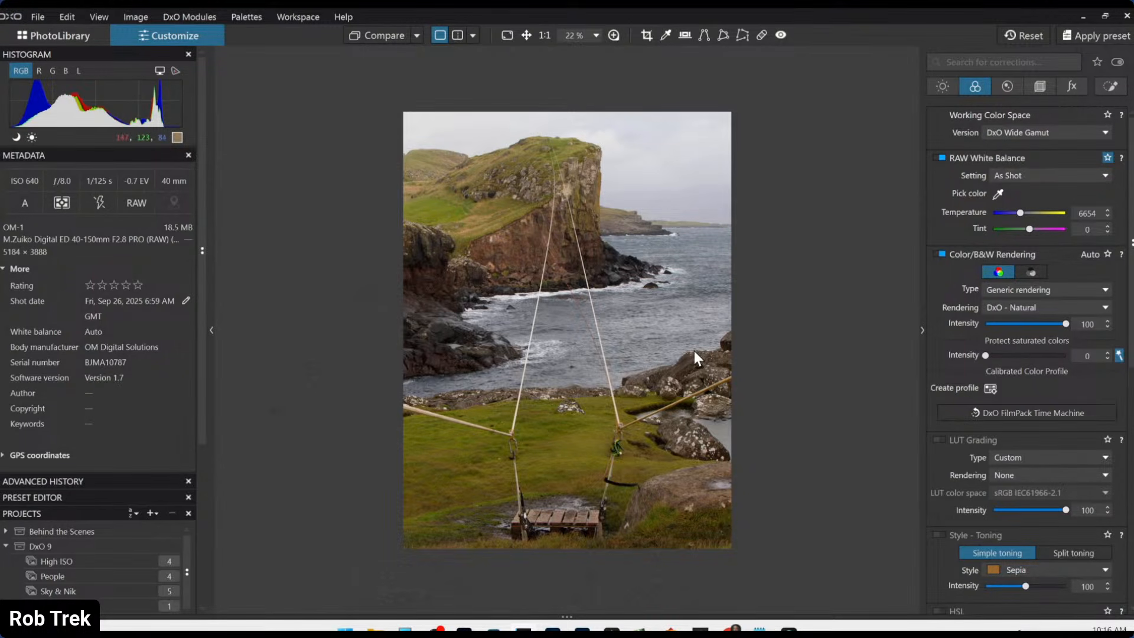
pyautogui.scroll(-1, 693, 350)
pyautogui.scroll(1, 693, 351)
pyautogui.click(1105, 88)
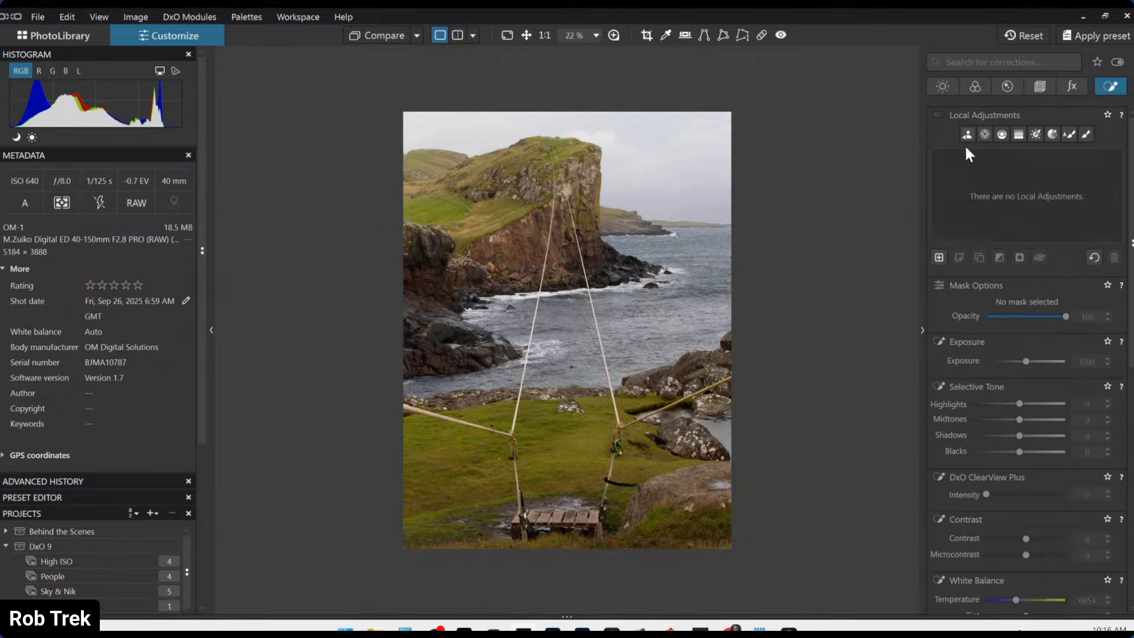
pyautogui.click(966, 134)
pyautogui.click(702, 186)
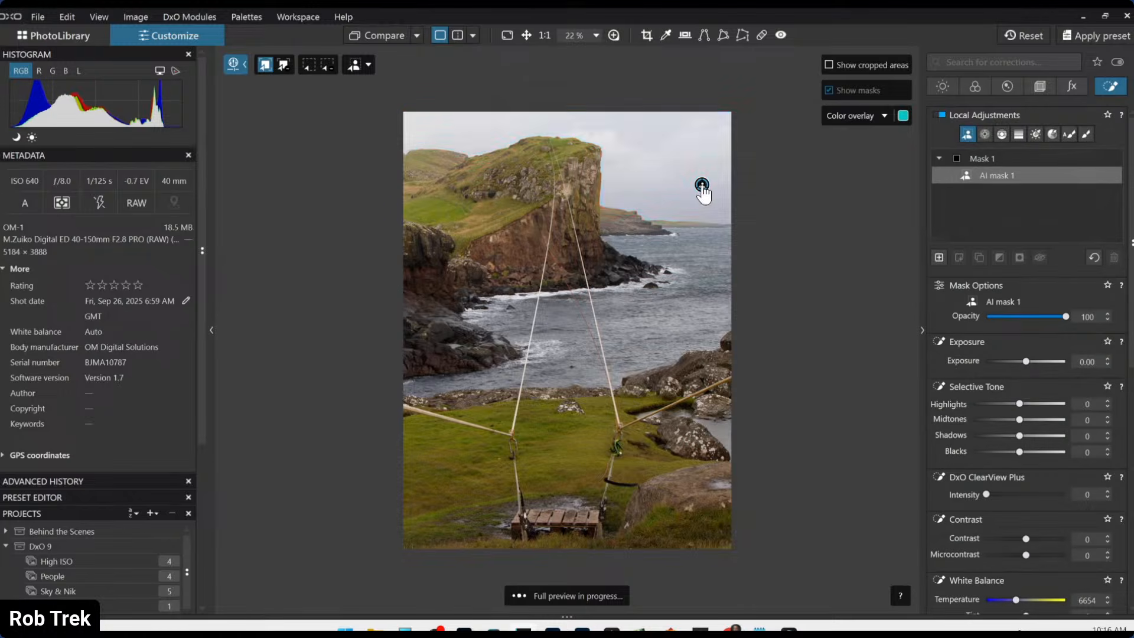
# - Set the sky mask's DxO ClearView Plus intensity to 45 and its microcontrast to 39
pyautogui.scroll(-3, 1010, 395)
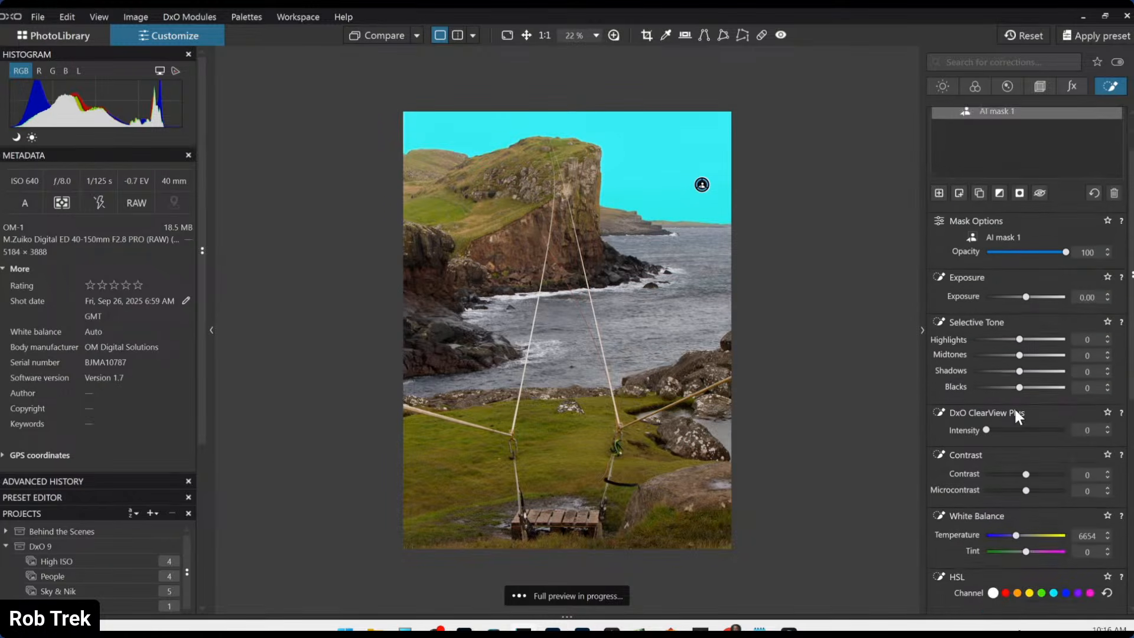
pyautogui.click(1021, 366)
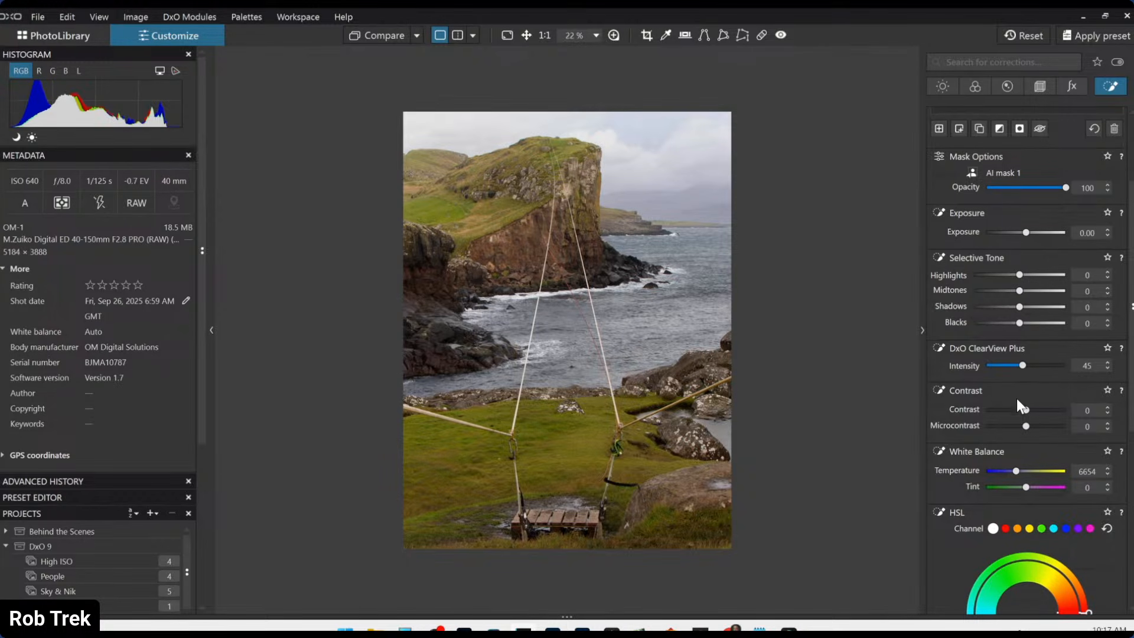
pyautogui.click(1049, 425)
pyautogui.moveTo(1047, 425); pyautogui.dragTo(1043, 425)
# - Set the sky mask's selective tone to highlights 25, midtones 5, shadows -5 and blacks -20
pyautogui.scroll(5, 1019, 277)
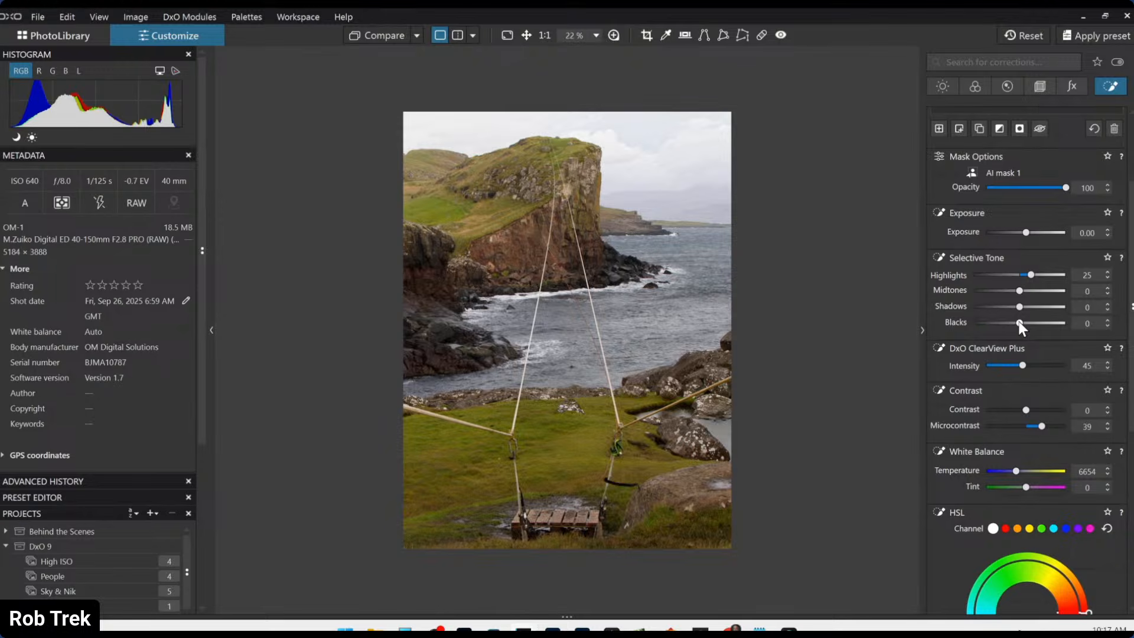
pyautogui.scroll(-4, 1019, 323)
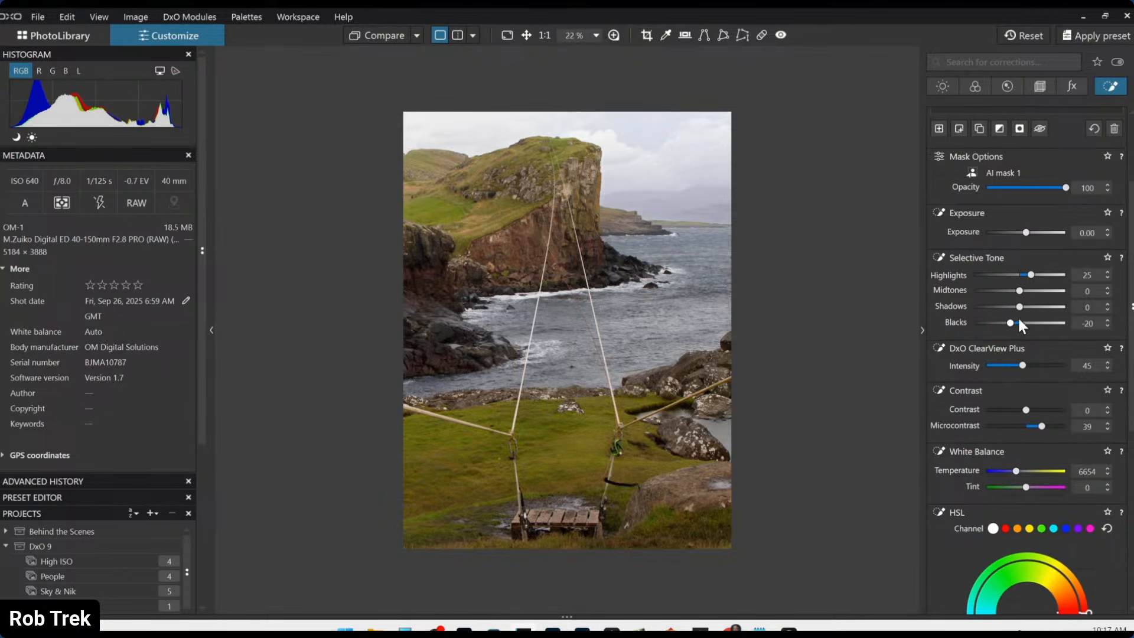
pyautogui.scroll(-1, 1020, 307)
pyautogui.scroll(1, 1019, 291)
# - Cool the sky mask by setting its white balance temperature to 5654
pyautogui.scroll(-3, 975, 411)
pyautogui.scroll(-1, 975, 437)
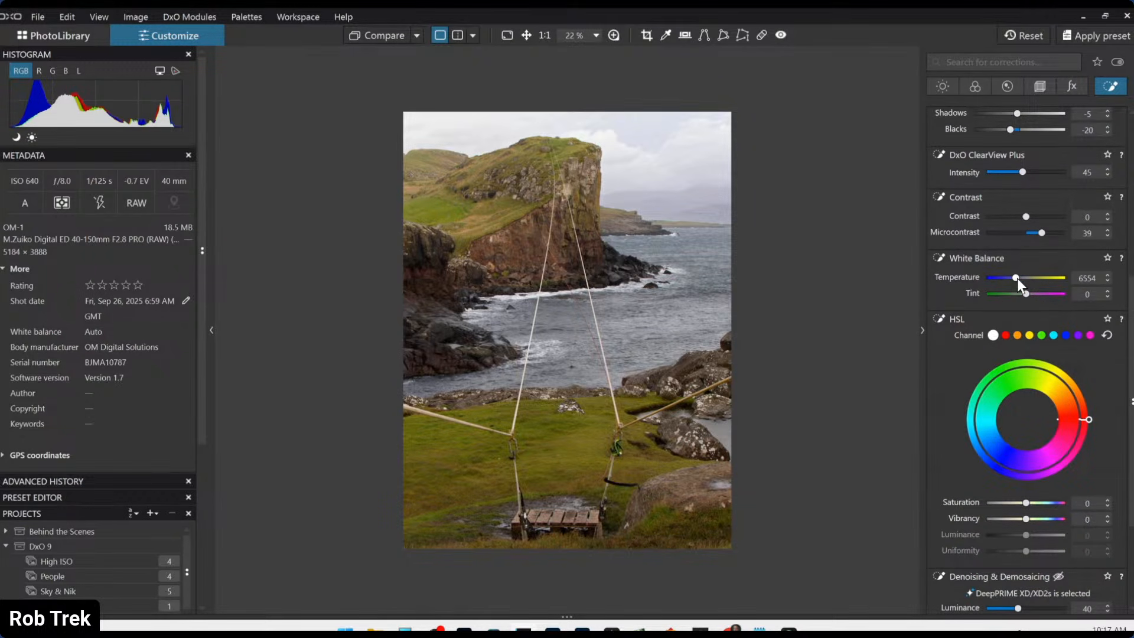
pyautogui.scroll(-2, 1016, 278)
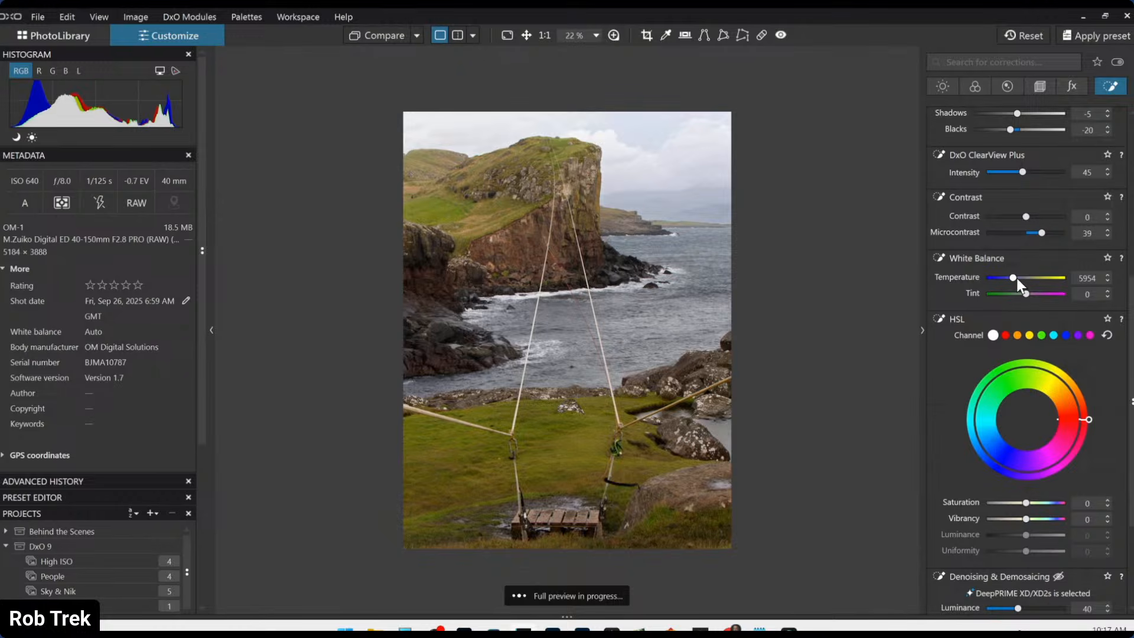
pyautogui.scroll(-1, 1017, 281)
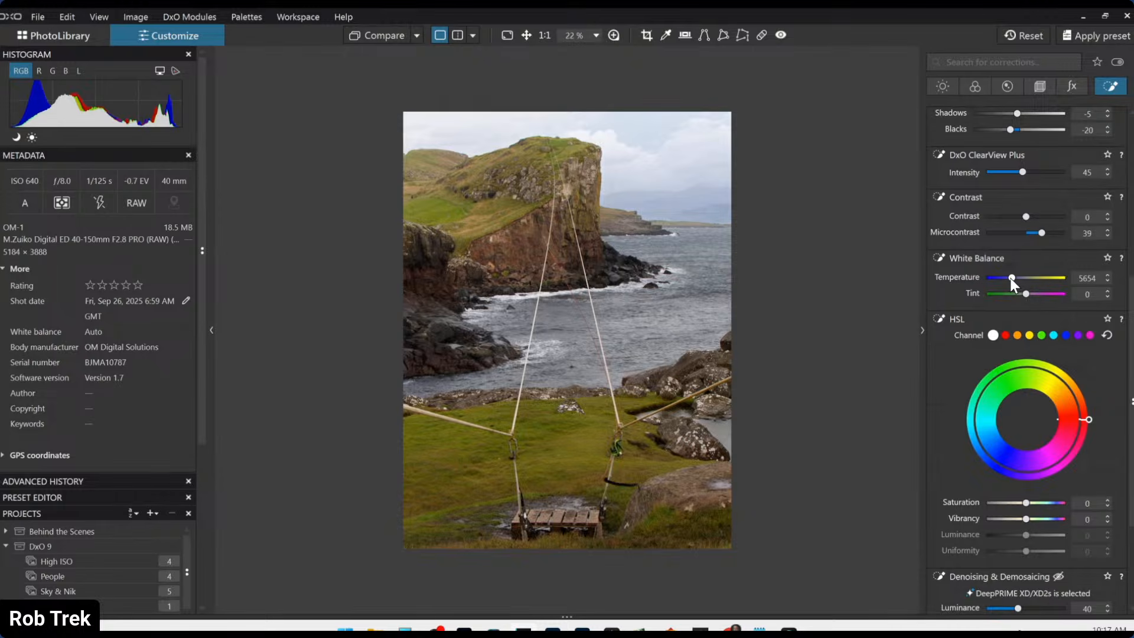
# - Create a second mask with AI selections of the large cliff and the distant headland, and leave the AI mask tool
pyautogui.scroll(2, 965, 209)
pyautogui.scroll(3, 968, 219)
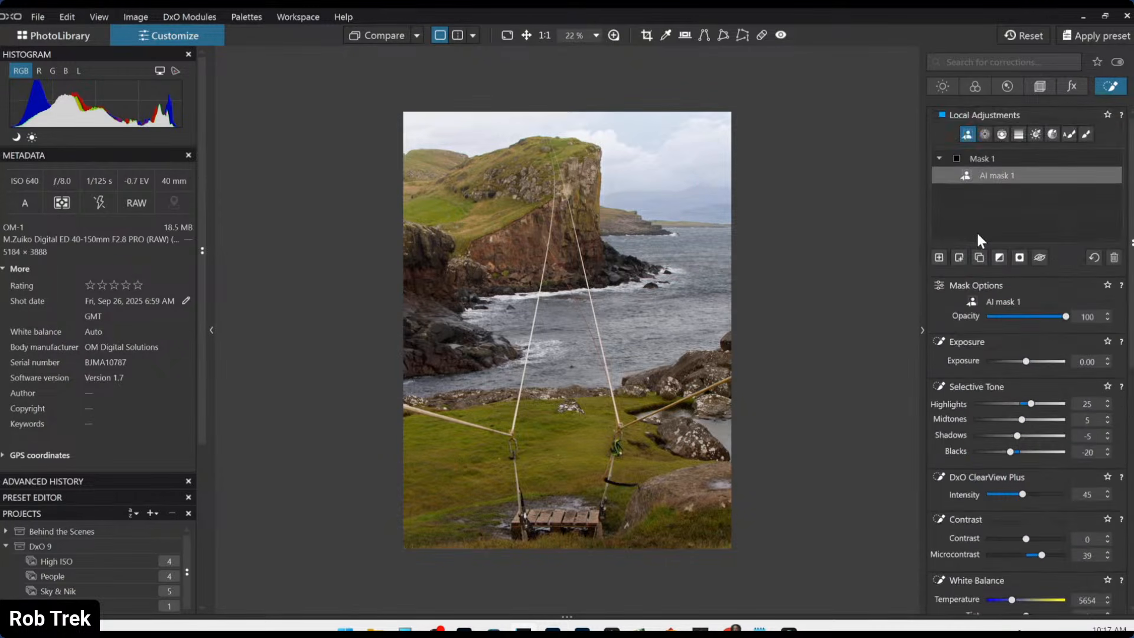
pyautogui.click(938, 258)
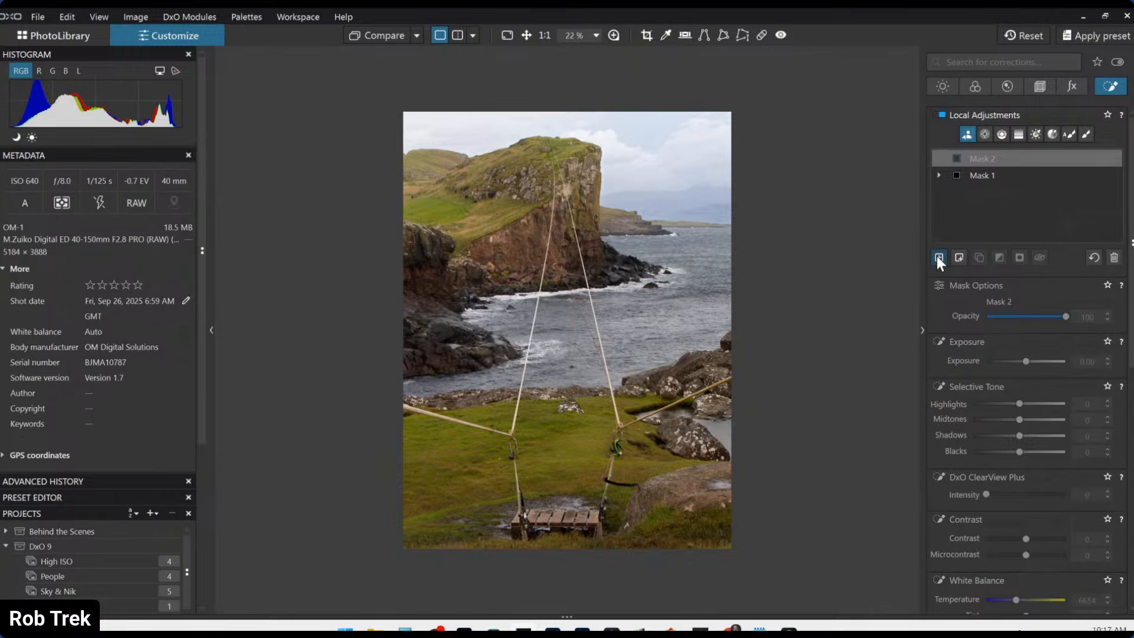
pyautogui.click(533, 209)
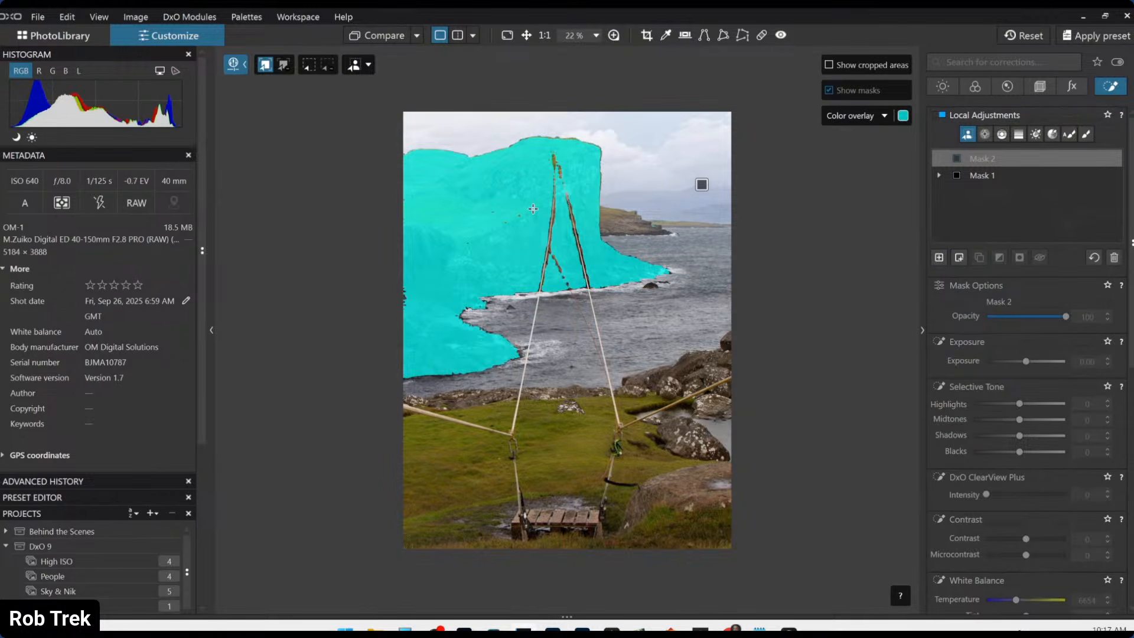
pyautogui.click(608, 217)
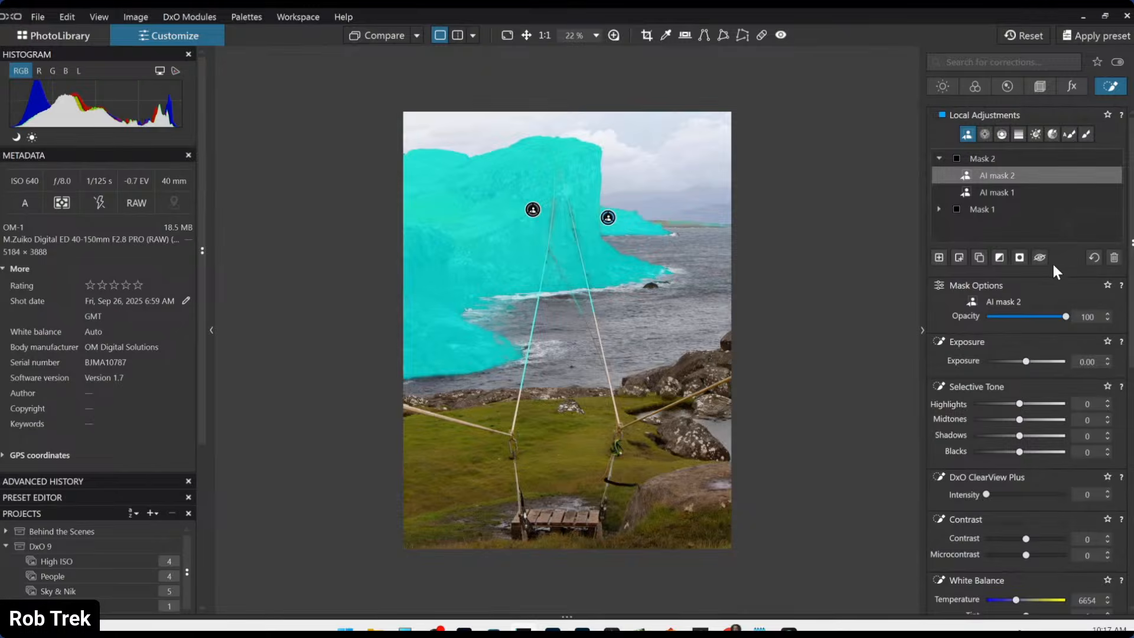
pyautogui.click(963, 134)
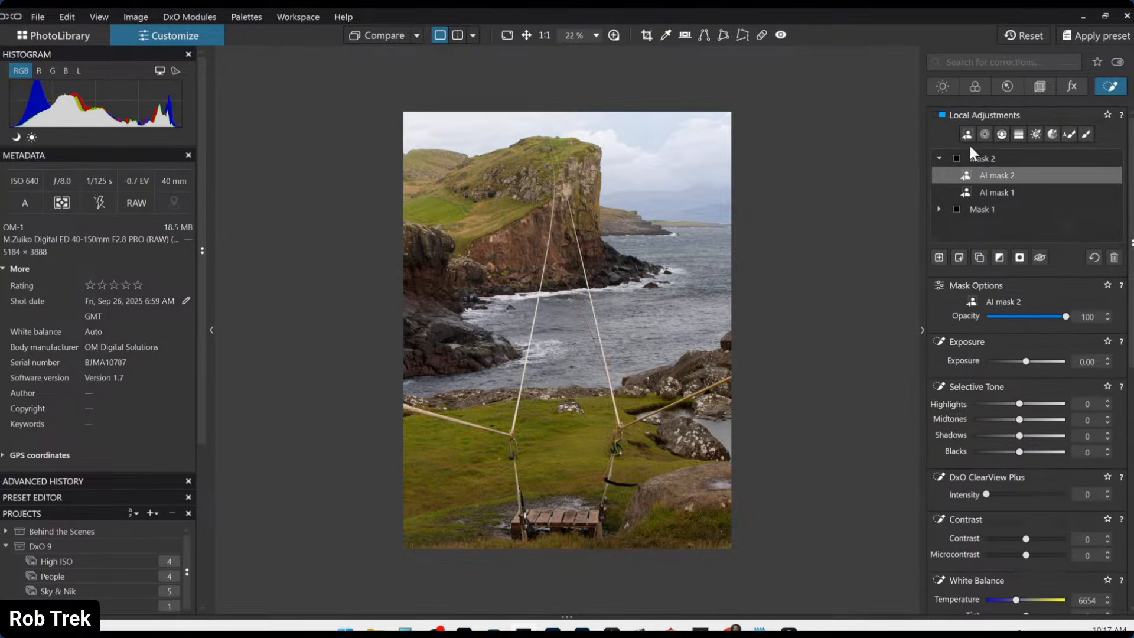
# - Set the cliff mask's DxO ClearView Plus intensity to 33 and its microcontrast to 22
pyautogui.click(972, 158)
pyautogui.scroll(-1, 1031, 417)
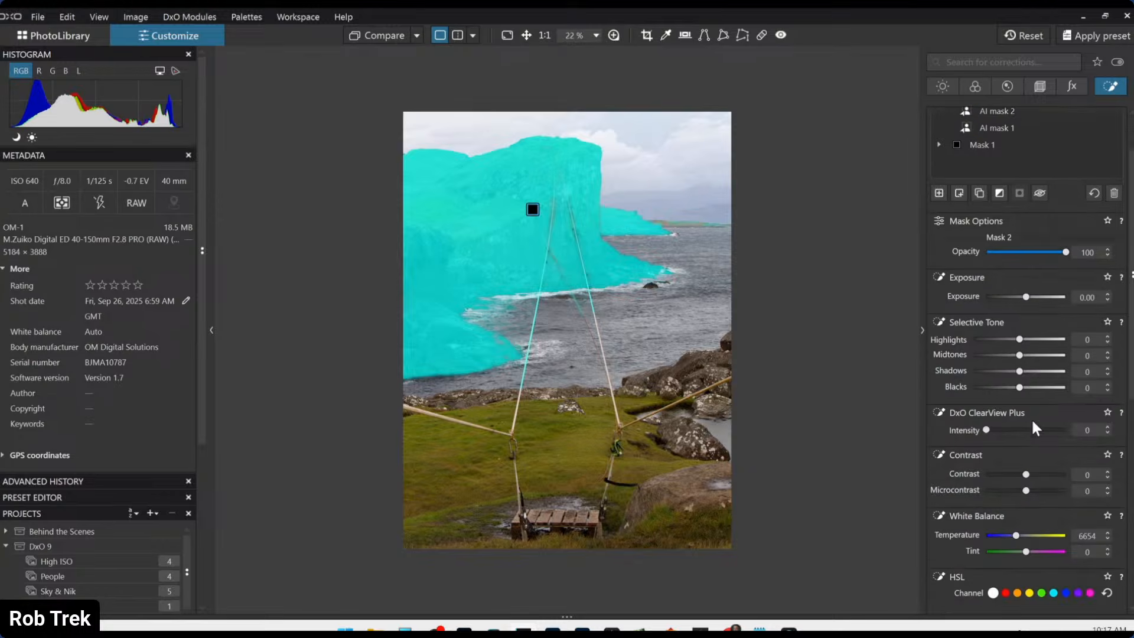
pyautogui.click(1017, 430)
pyautogui.moveTo(1016, 429); pyautogui.dragTo(1013, 430)
pyautogui.moveTo(1026, 490); pyautogui.dragTo(1033, 490)
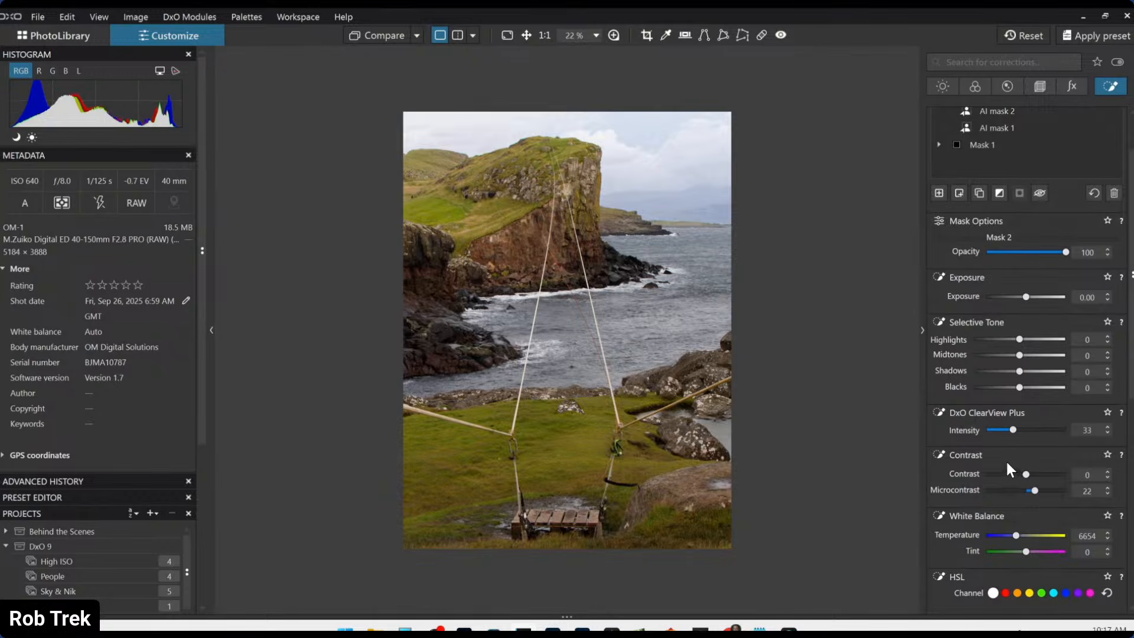
# - Set the cliff mask's highlights to 33, midtones to 14 and blacks to -11, and reduce its DxO ClearView Plus intensity to 24
pyautogui.click(1033, 337)
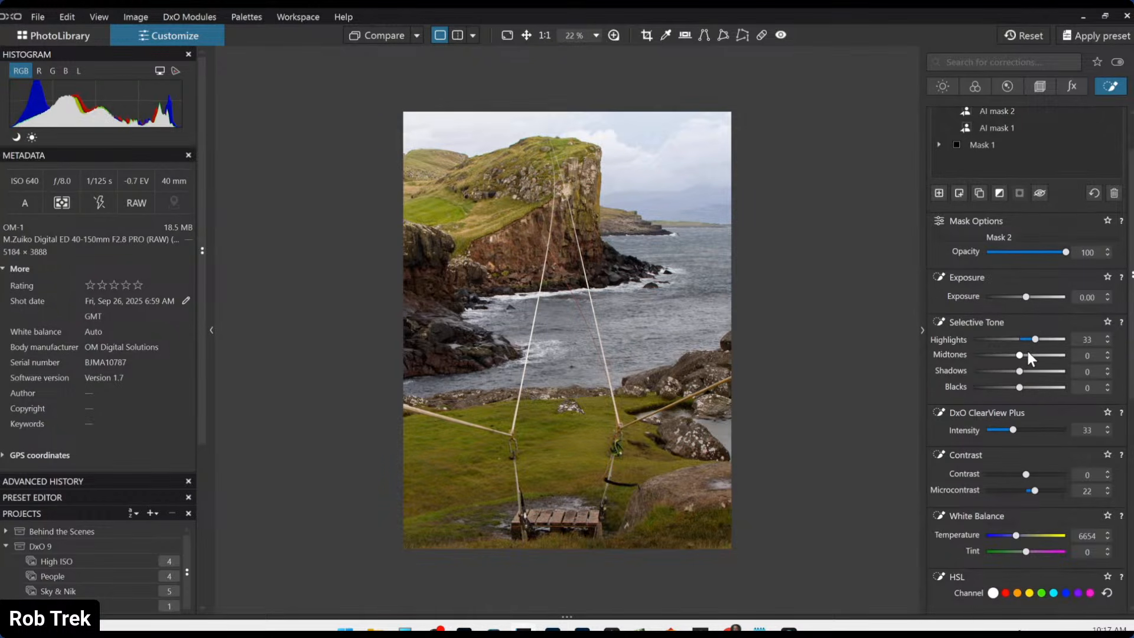
pyautogui.click(1025, 354)
pyautogui.click(1015, 387)
pyautogui.click(1004, 429)
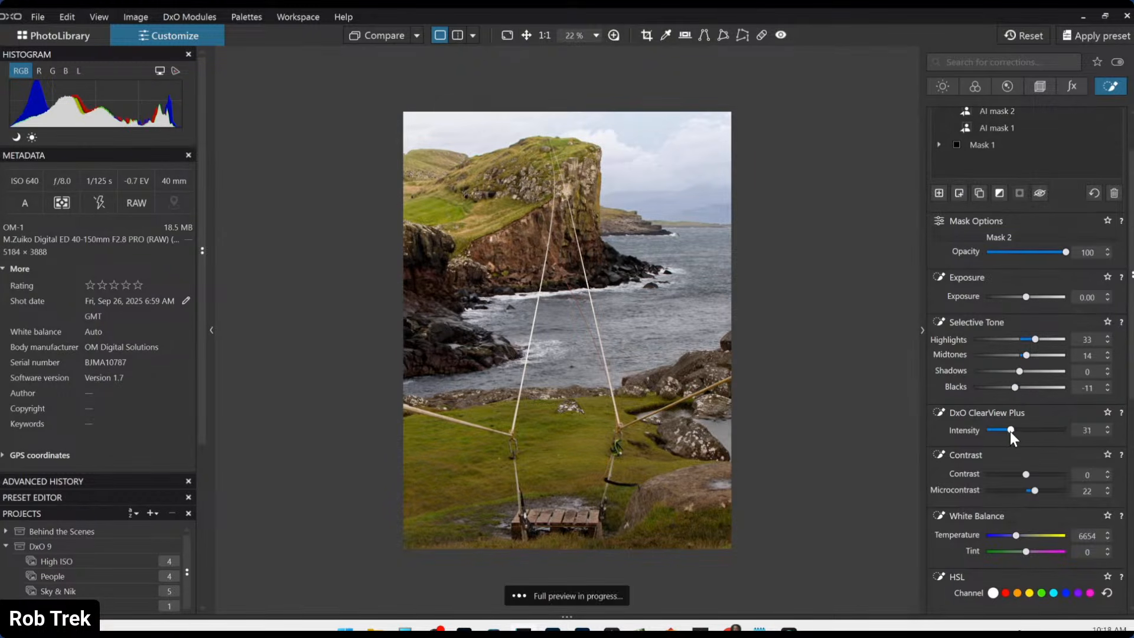
# - Fine-tune the cliff mask's HSL vibrancy
pyautogui.scroll(-5, 977, 482)
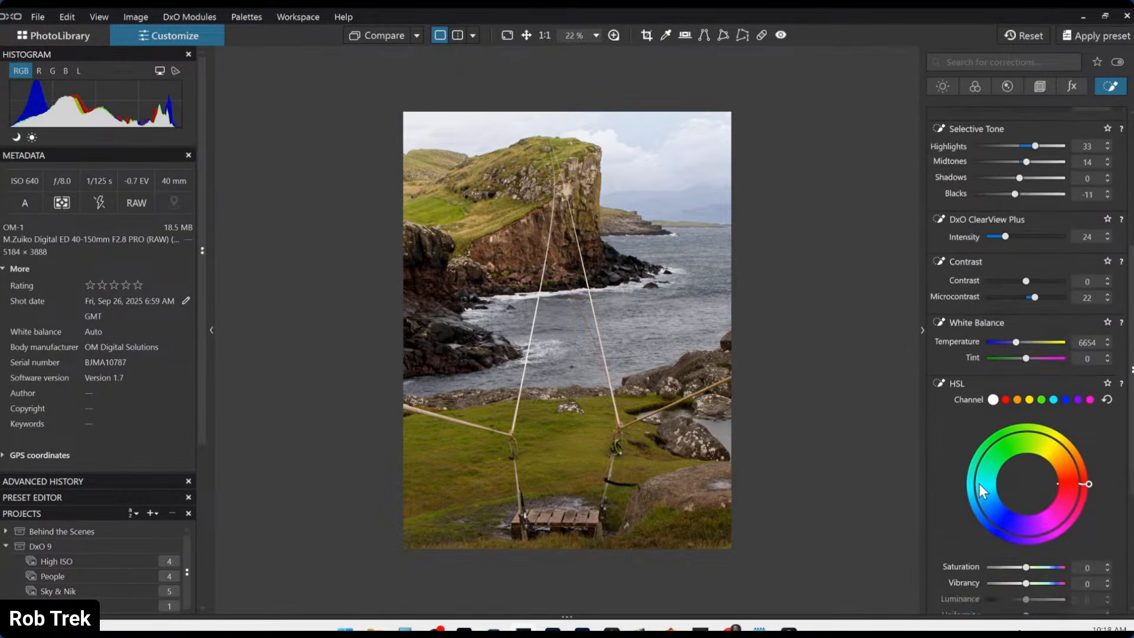
pyautogui.click(1027, 423)
pyautogui.click(1028, 424)
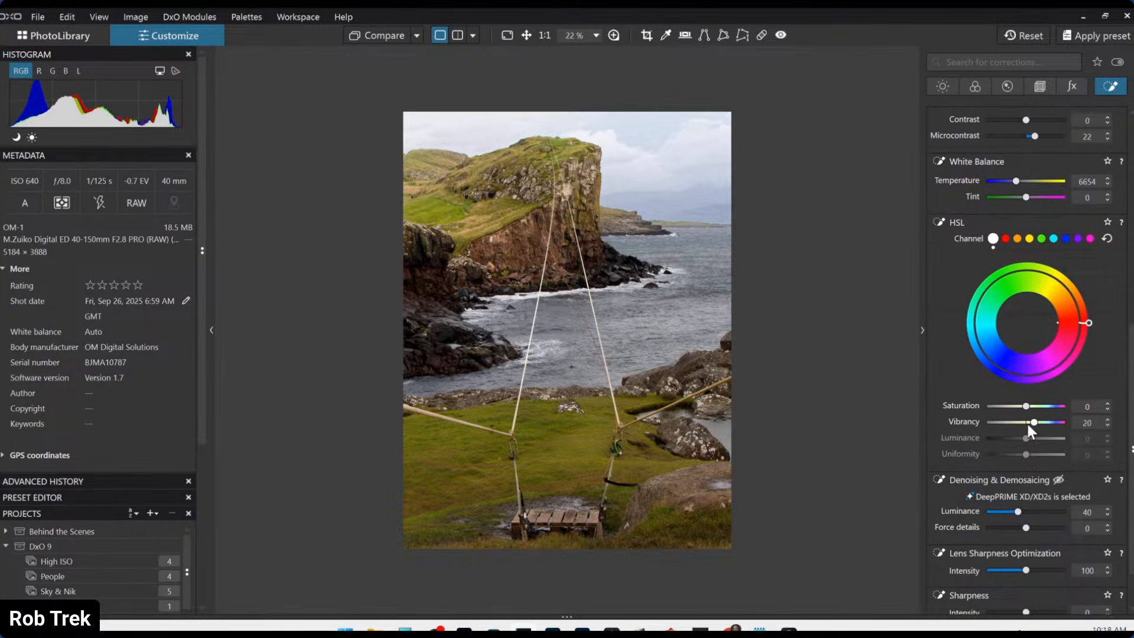
pyautogui.click(1027, 424)
pyautogui.scroll(3, 958, 337)
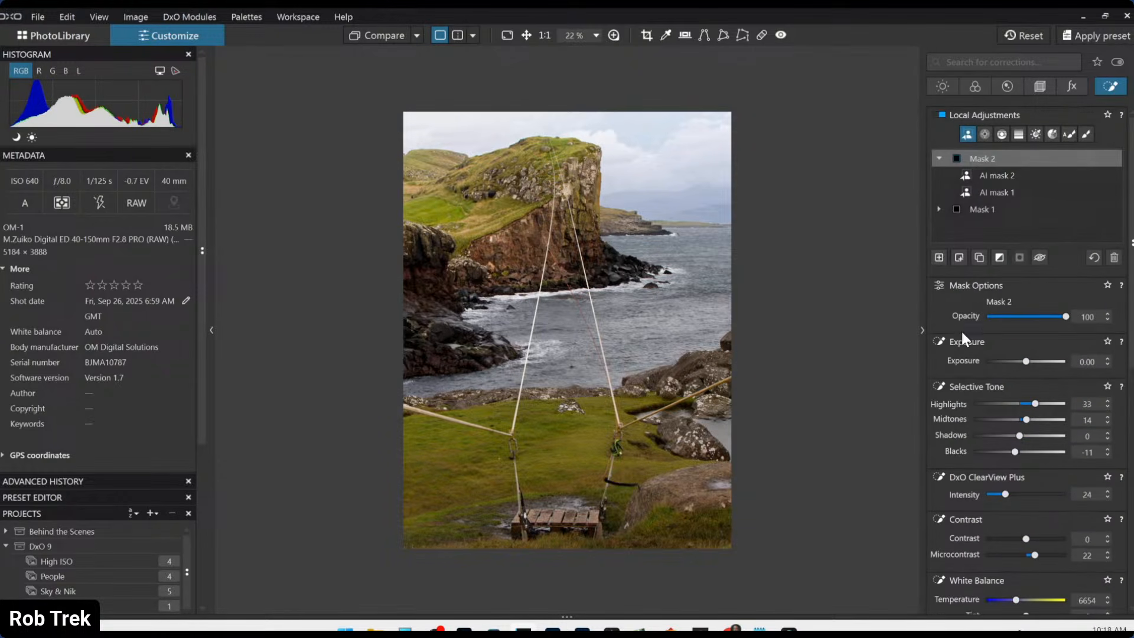
# - Create a third mask with AI selections of the low shoreline rocks and the dark rock wall just above them
pyautogui.click(939, 258)
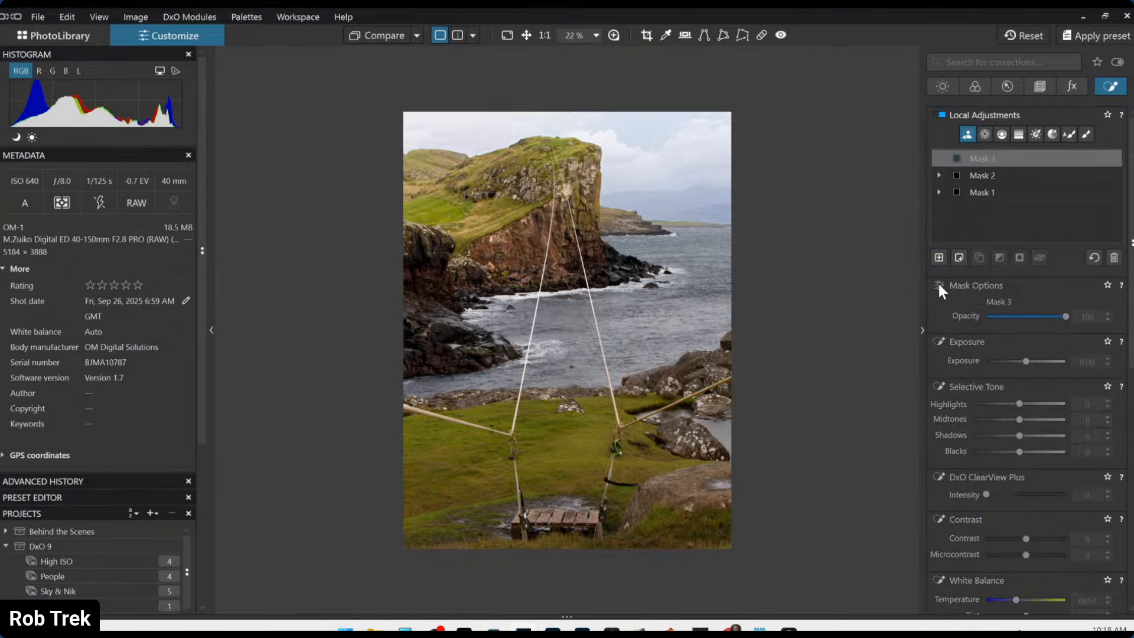
pyautogui.click(450, 339)
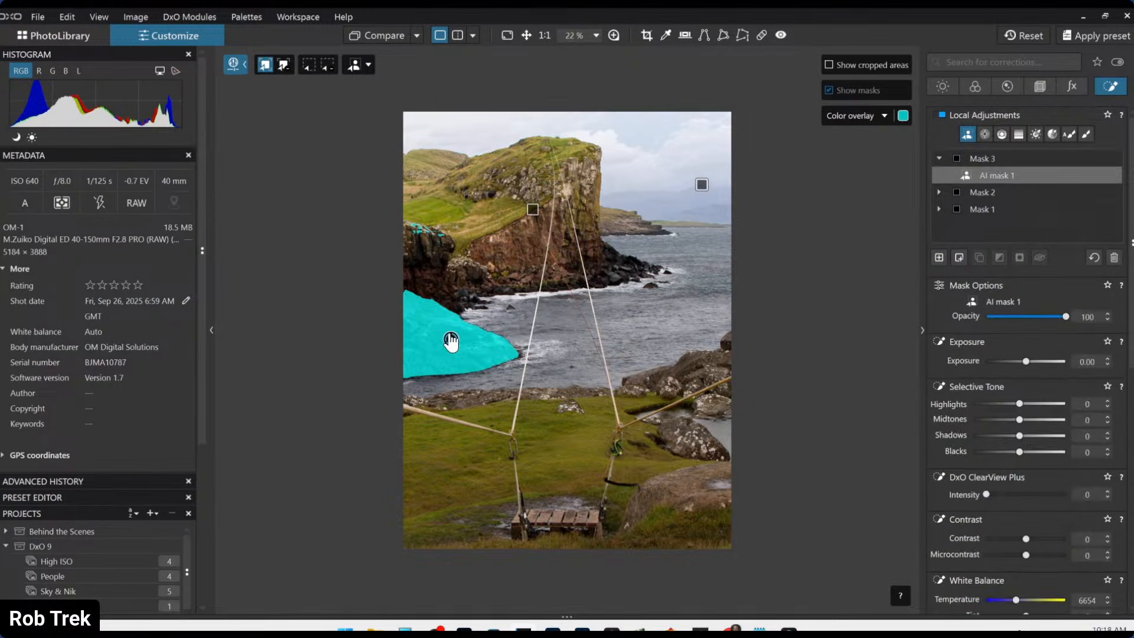
pyautogui.click(436, 293)
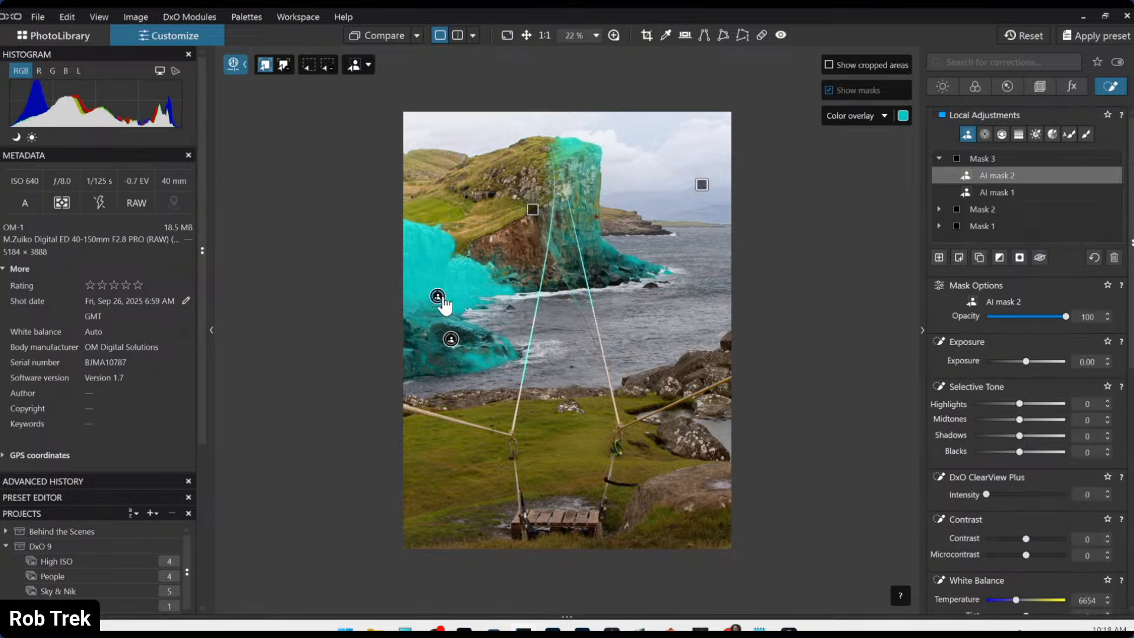
# - Set the dark rocks mask's exposure to 0.30, highlights to 40, midtones to 19, blacks to -17 and microcontrast to 59
pyautogui.moveTo(1020, 451); pyautogui.dragTo(1012, 451)
pyautogui.click(1048, 553)
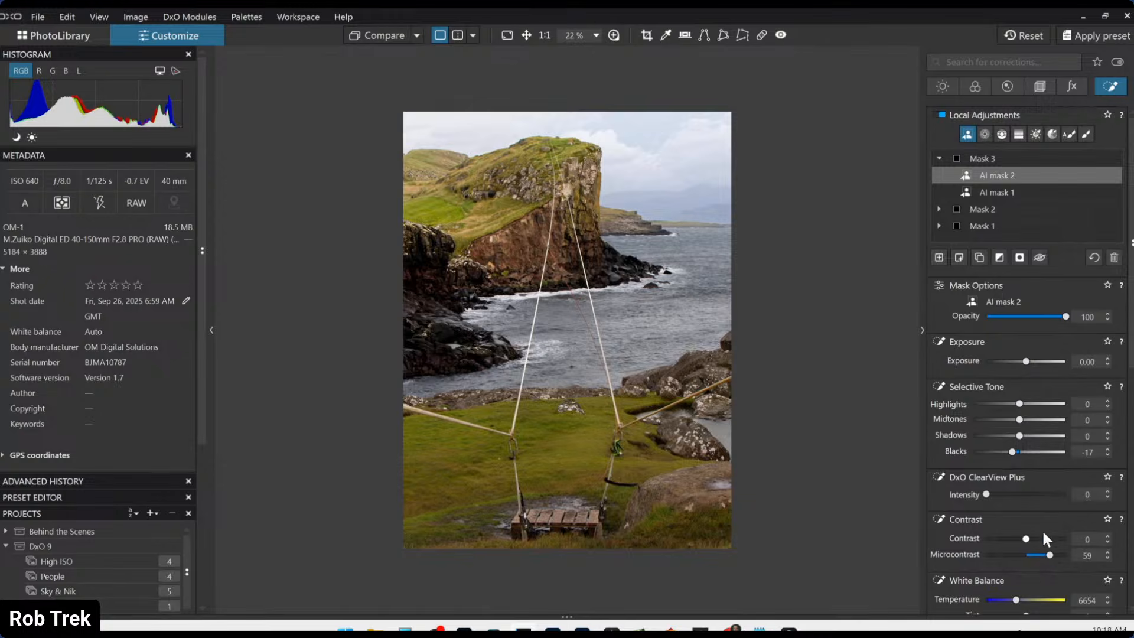
pyautogui.click(1037, 404)
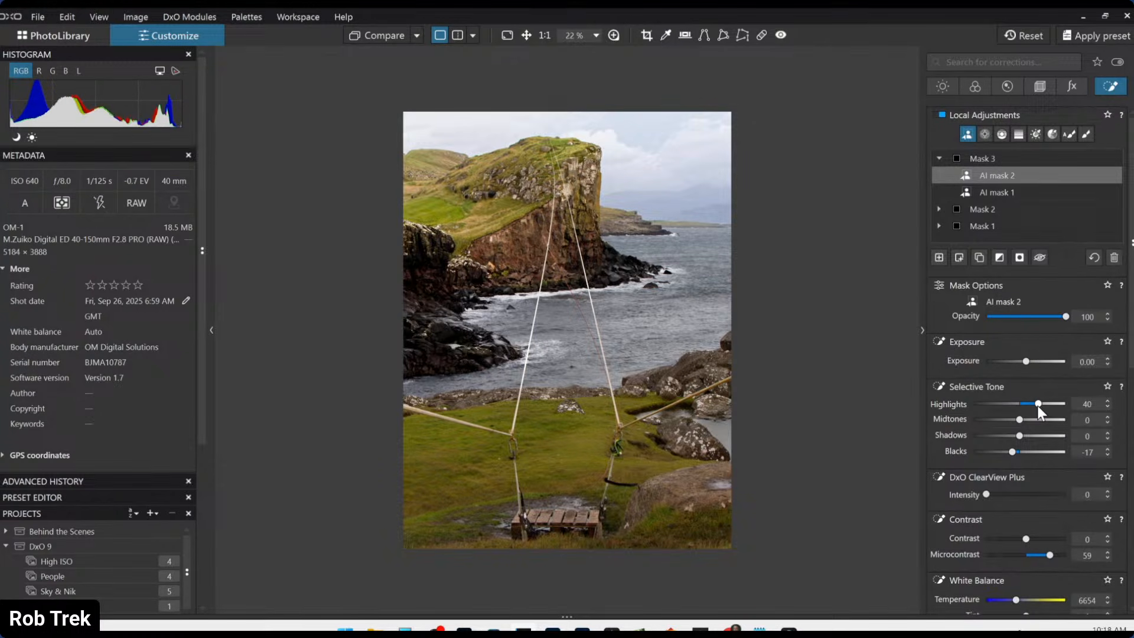
pyautogui.click(1028, 419)
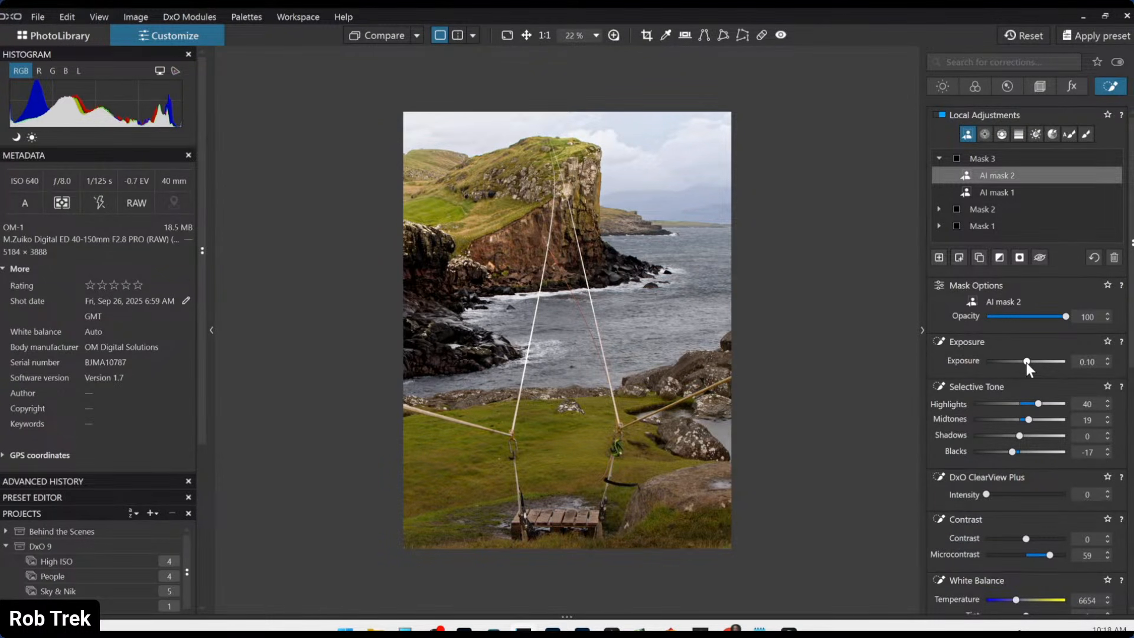
pyautogui.scroll(1, 1026, 363)
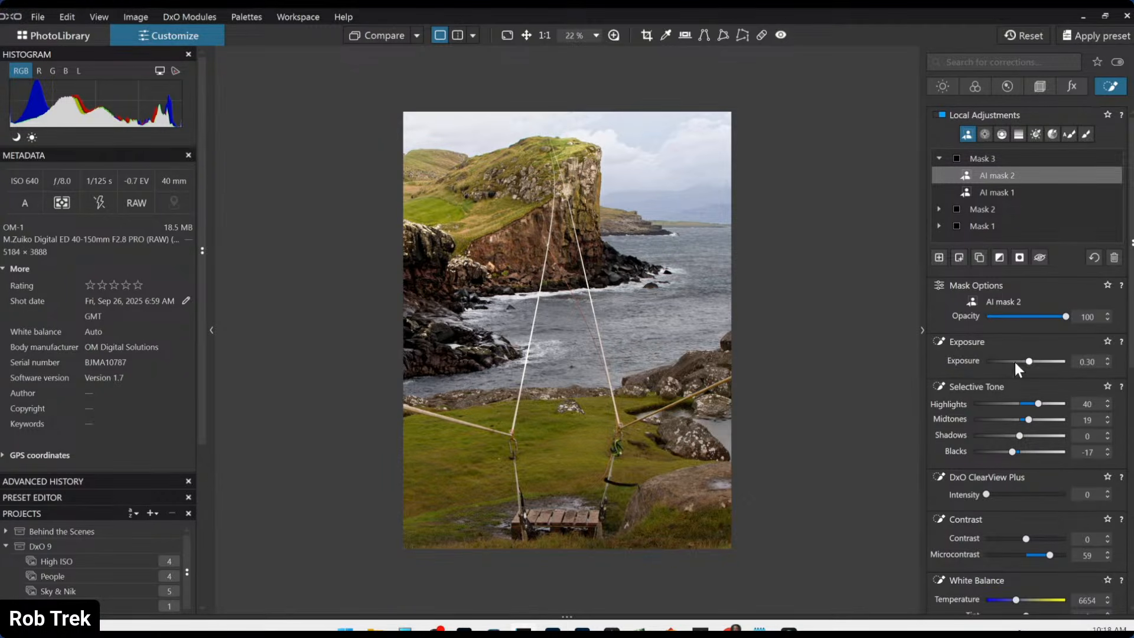
pyautogui.click(628, 269)
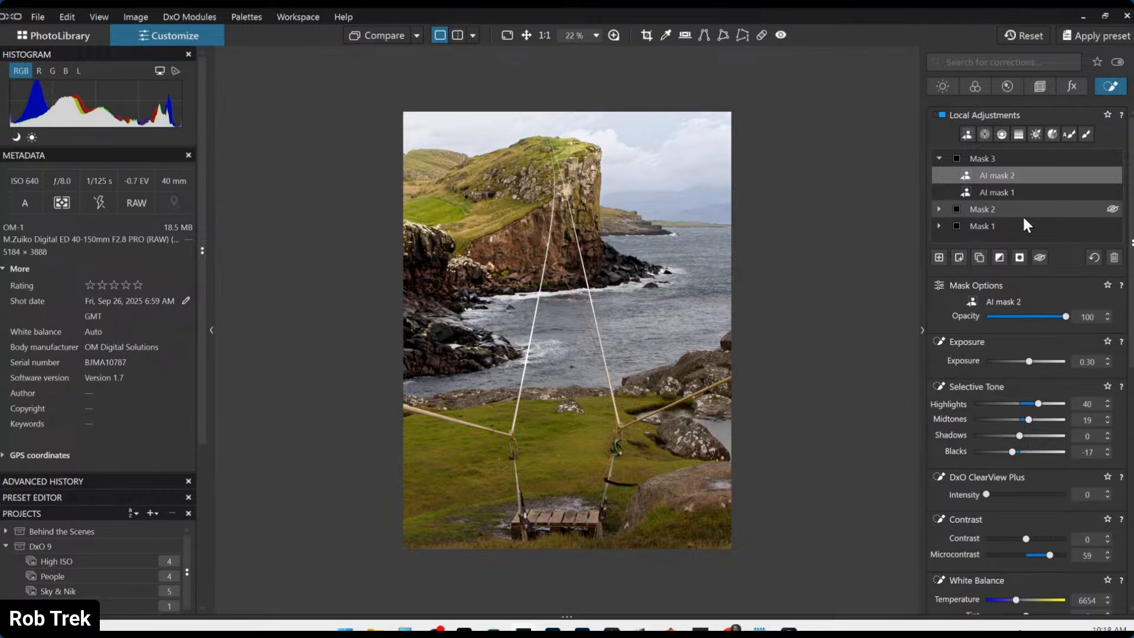
# - Create a fourth mask with a control line covering the grassy foreground around the swing, fading out over the sea
pyautogui.click(939, 259)
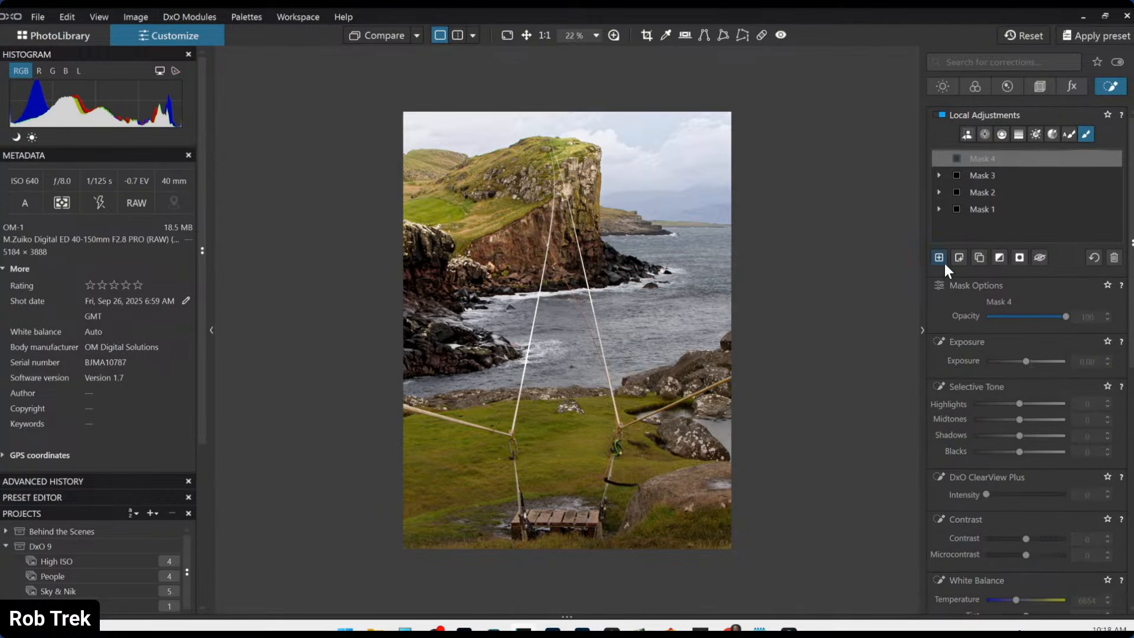
pyautogui.click(1001, 135)
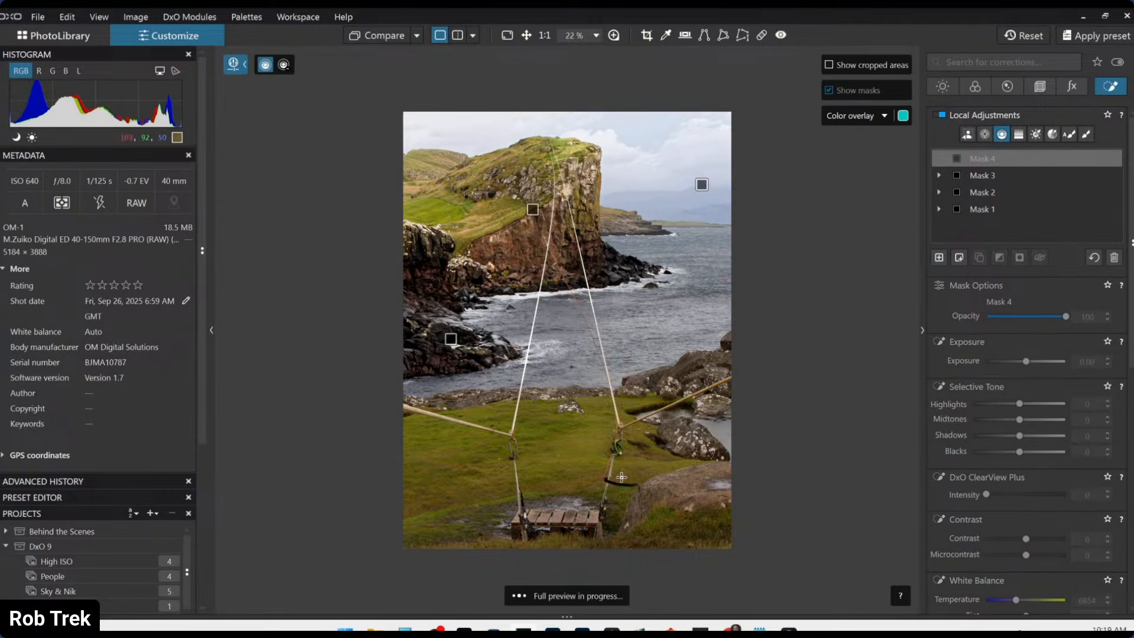
pyautogui.moveTo(630, 528); pyautogui.dragTo(633, 323)
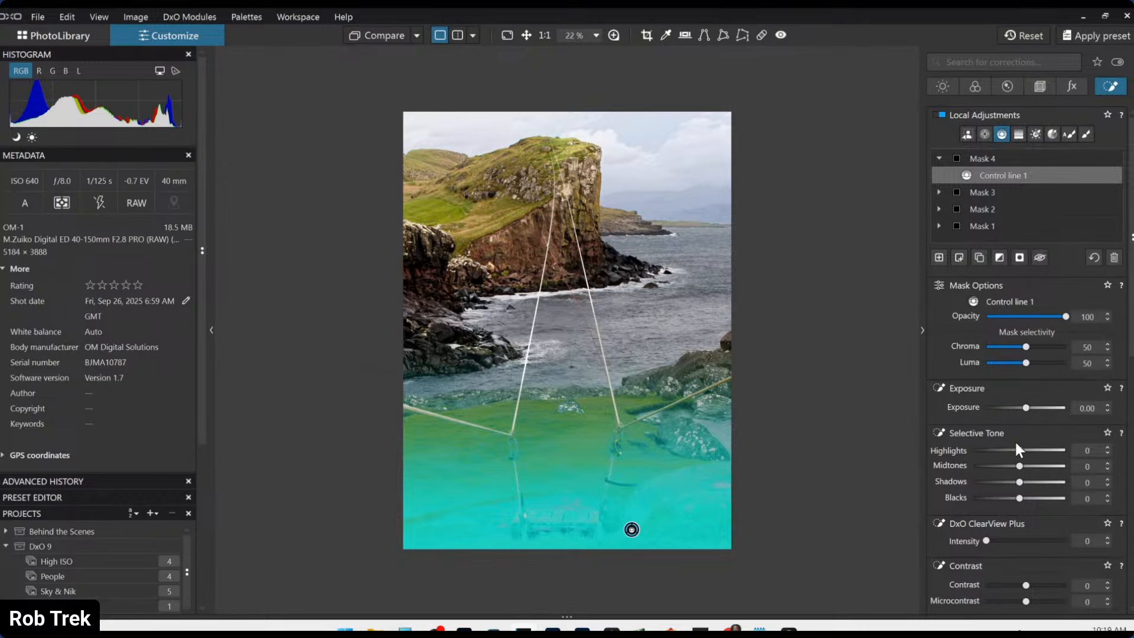
# - Set the foreground mask's highlights to 34, midtones to 16, shadows to 1, blacks to -10 and exposure to 0.20
pyautogui.moveTo(1018, 449); pyautogui.dragTo(1021, 487)
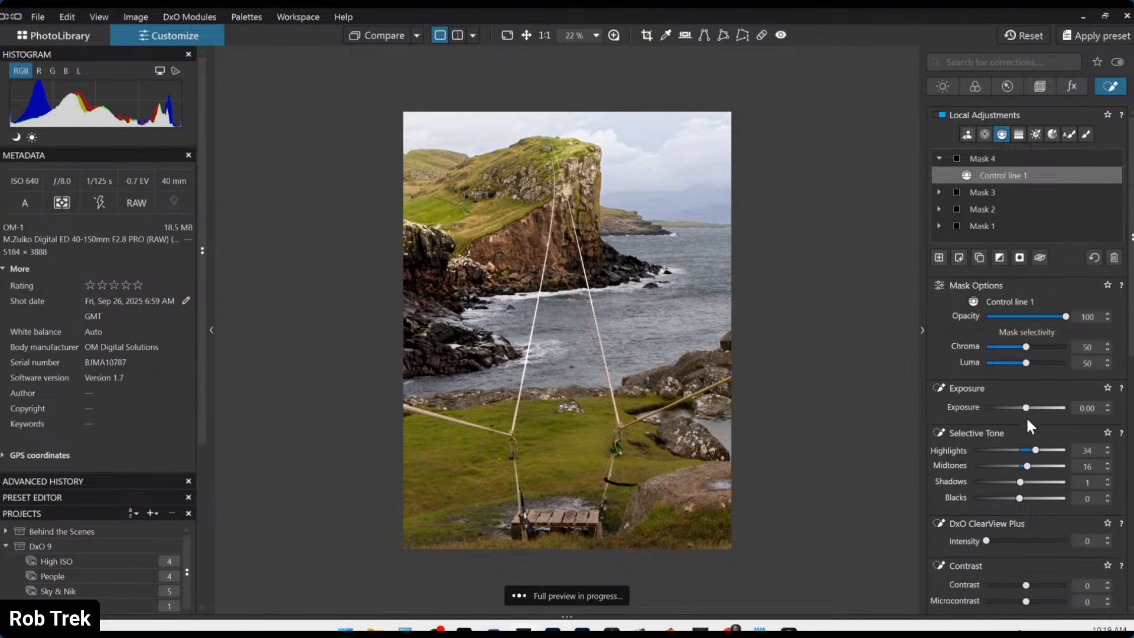
pyautogui.moveTo(1019, 499); pyautogui.dragTo(1015, 499)
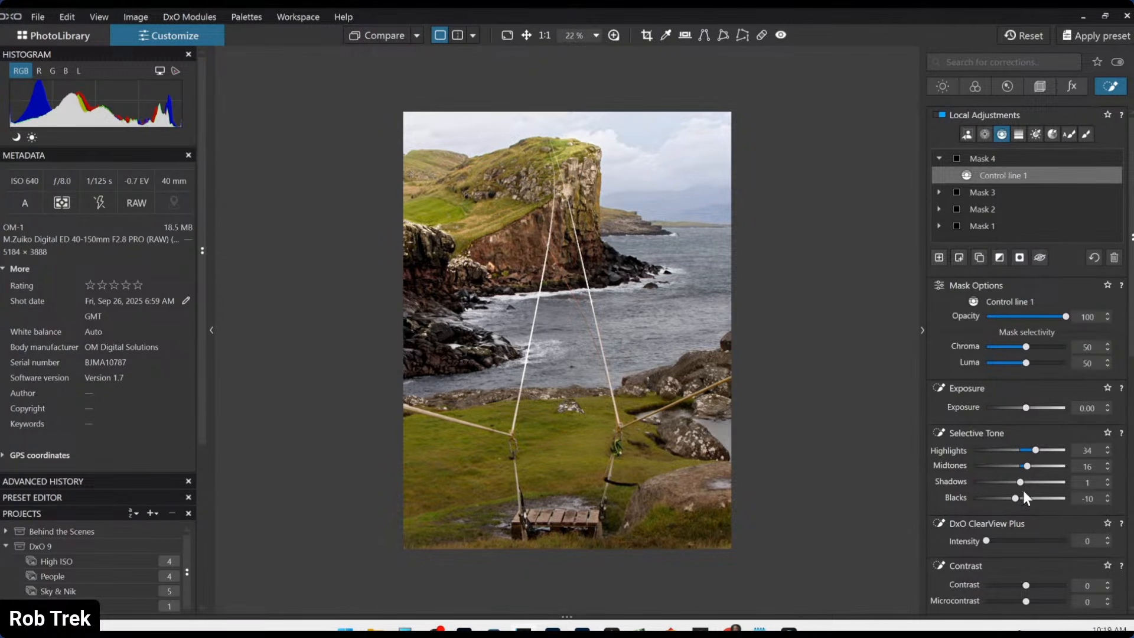
pyautogui.moveTo(1025, 407); pyautogui.dragTo(1028, 407)
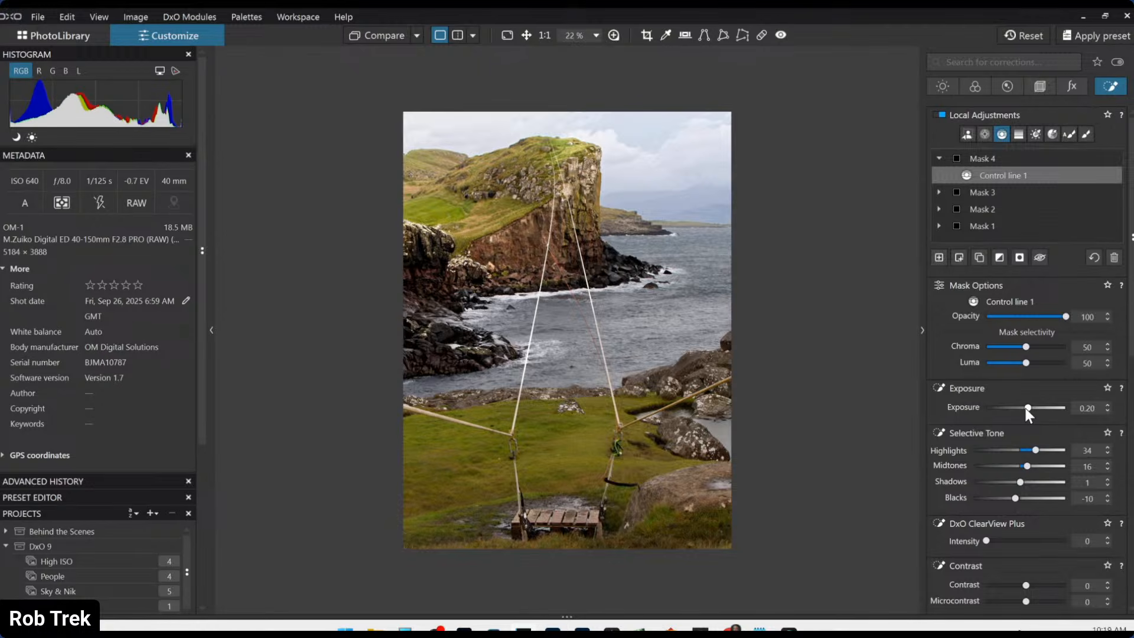
# - Set the foreground mask's microcontrast to 30 and raise its highlights to 54
pyautogui.scroll(-4, 940, 452)
pyautogui.click(1037, 473)
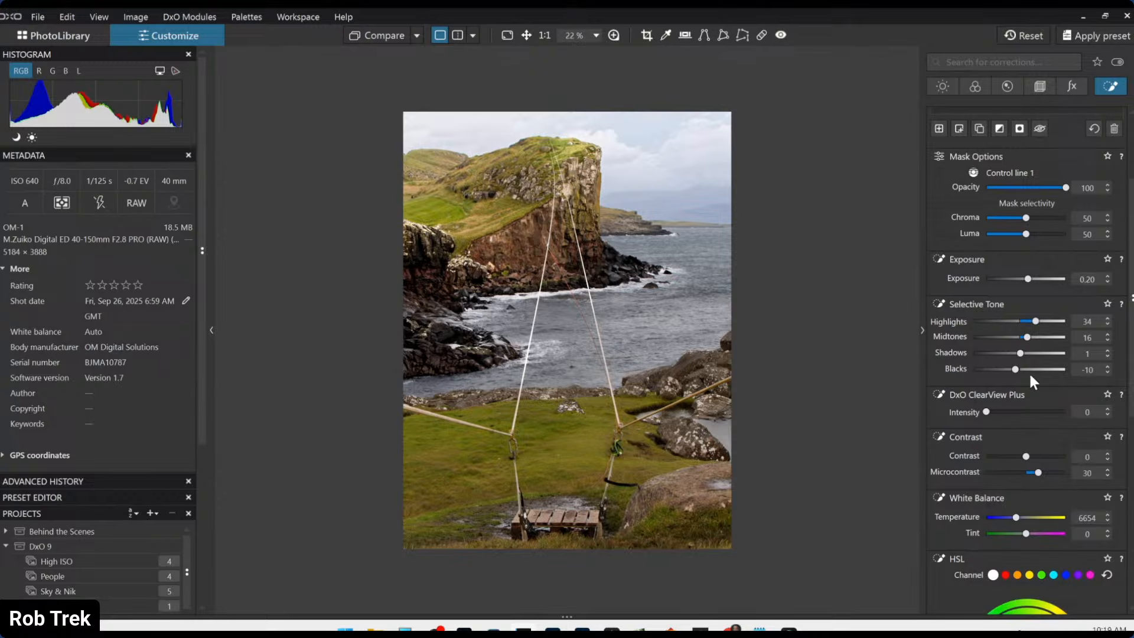
pyautogui.scroll(2, 1035, 322)
pyautogui.scroll(3, 981, 362)
# - Create a fifth mask with an AI selection of the sea
pyautogui.click(938, 258)
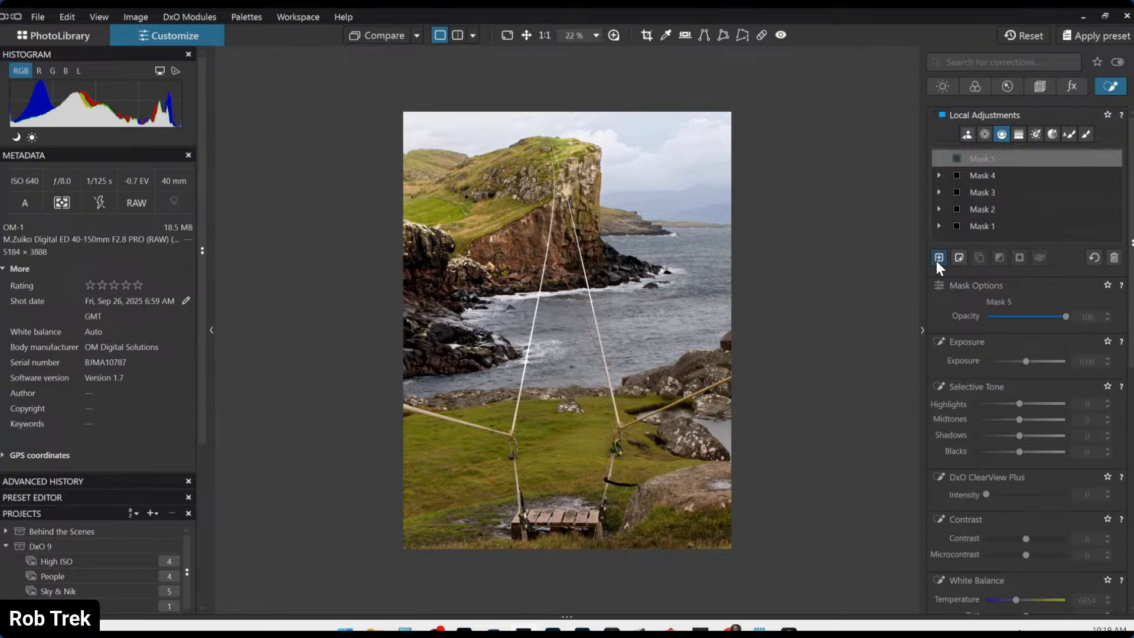
pyautogui.click(968, 133)
pyautogui.click(719, 263)
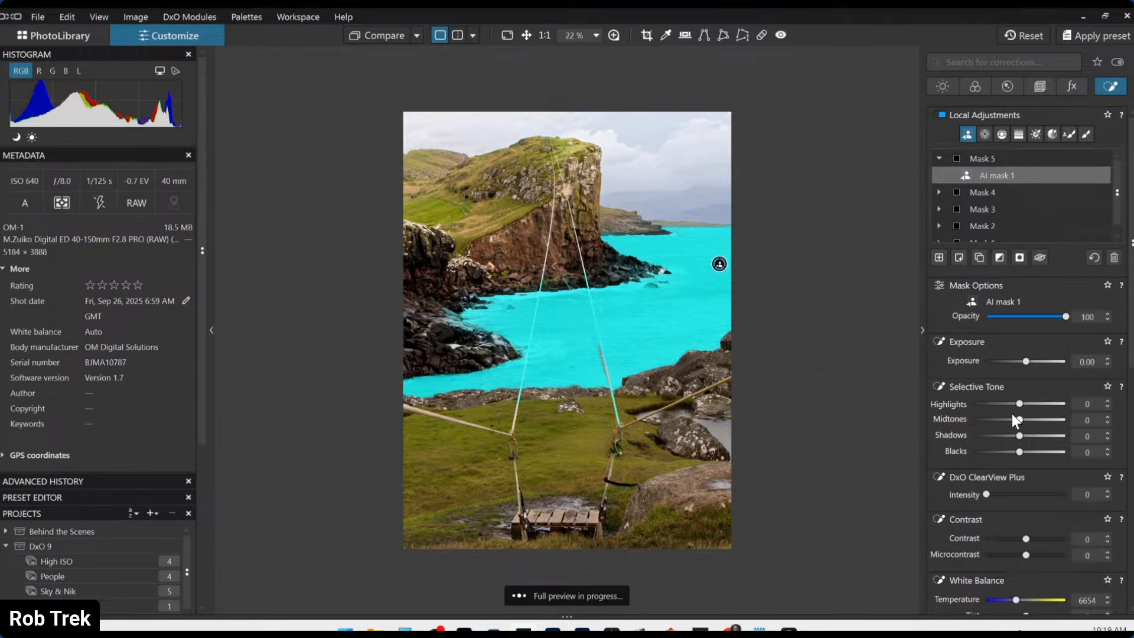
# - Set the sea mask's DxO ClearView Plus intensity to 49, highlights to 28, midtones to 8 and blacks to -20
pyautogui.click(1027, 493)
pyautogui.moveTo(1030, 495); pyautogui.dragTo(1025, 495)
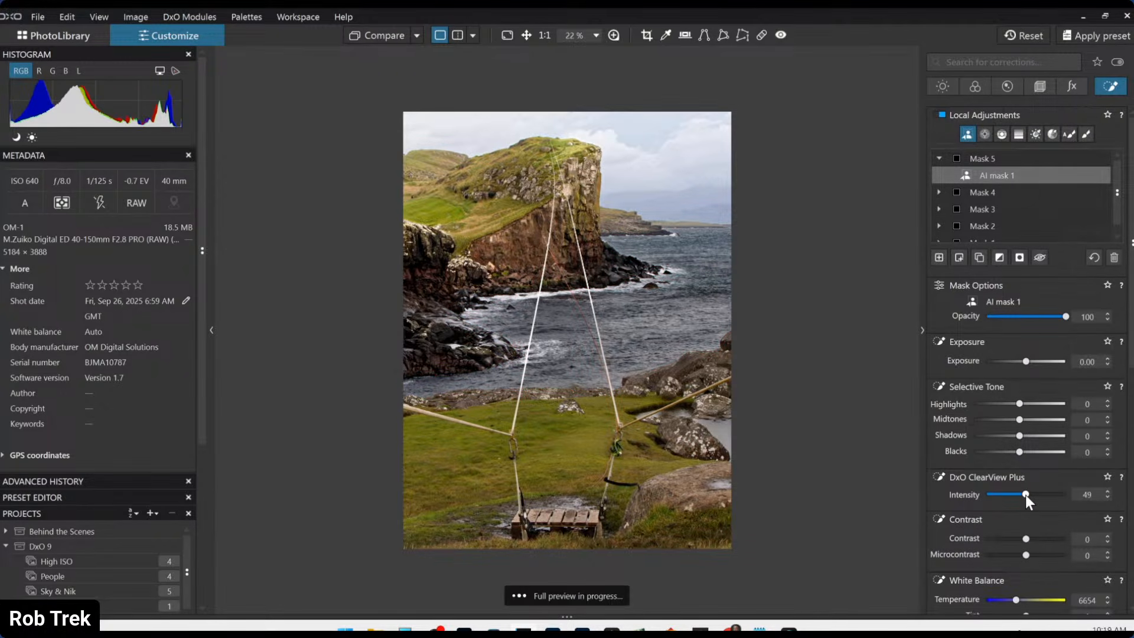
pyautogui.moveTo(1018, 451); pyautogui.dragTo(1032, 405)
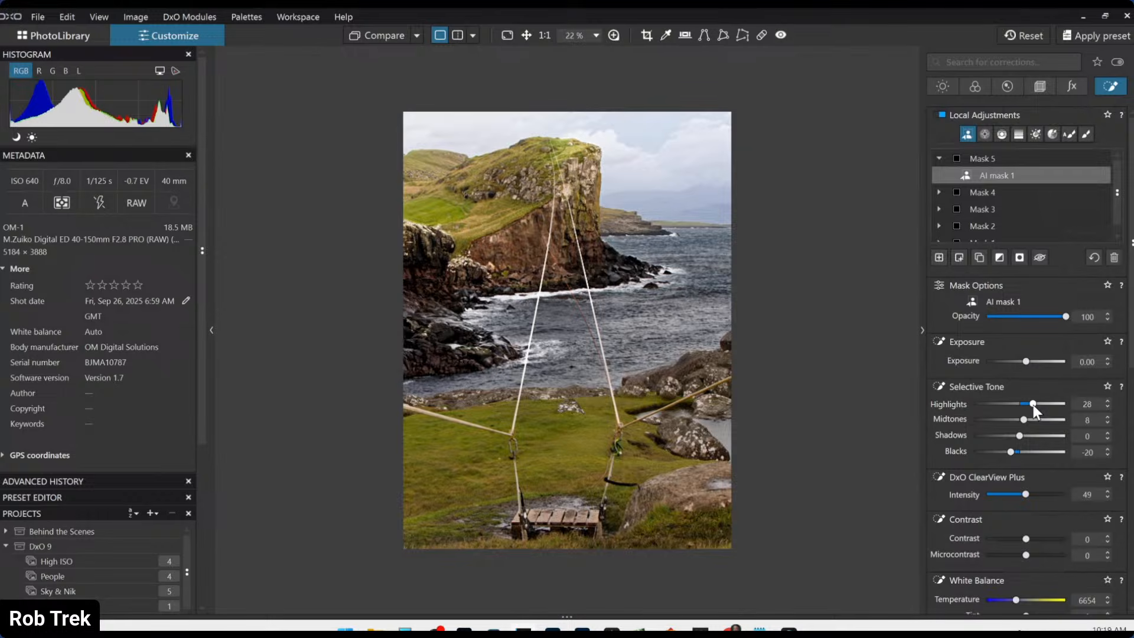
# - Cool the sea mask slightly by setting its white balance temperature to 6354
pyautogui.scroll(-3, 976, 462)
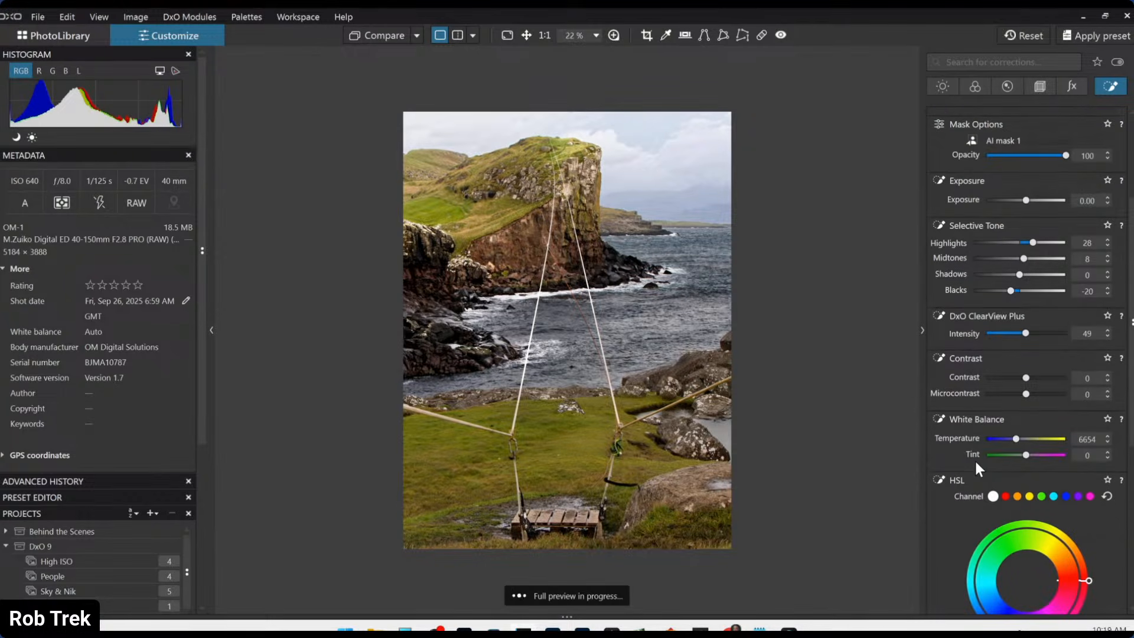
pyautogui.click(1013, 438)
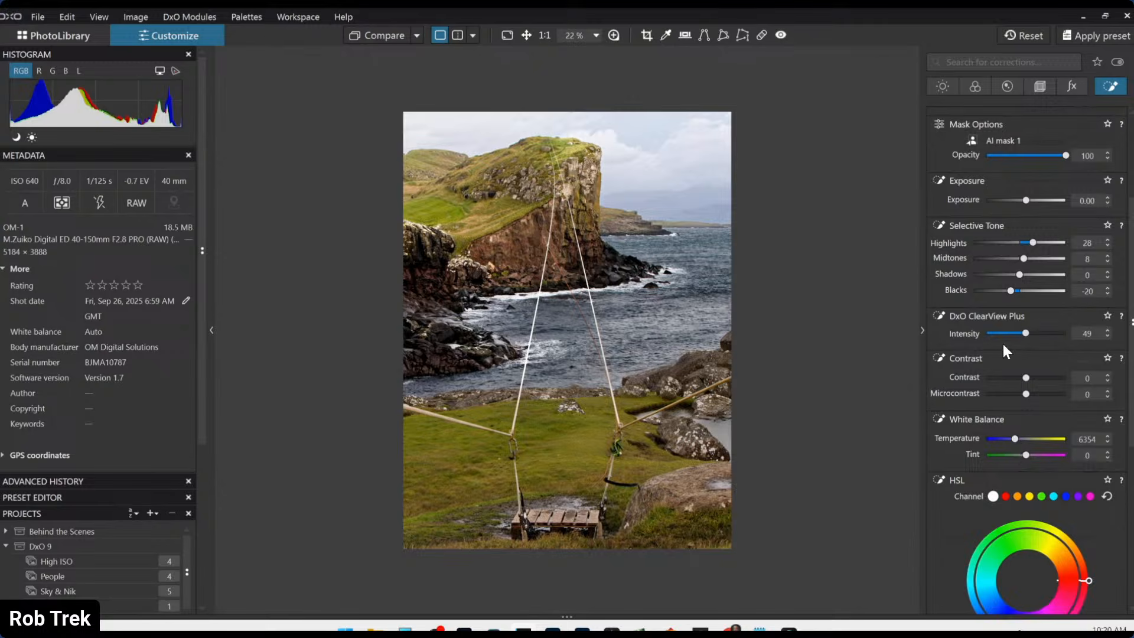
pyautogui.scroll(3, 975, 397)
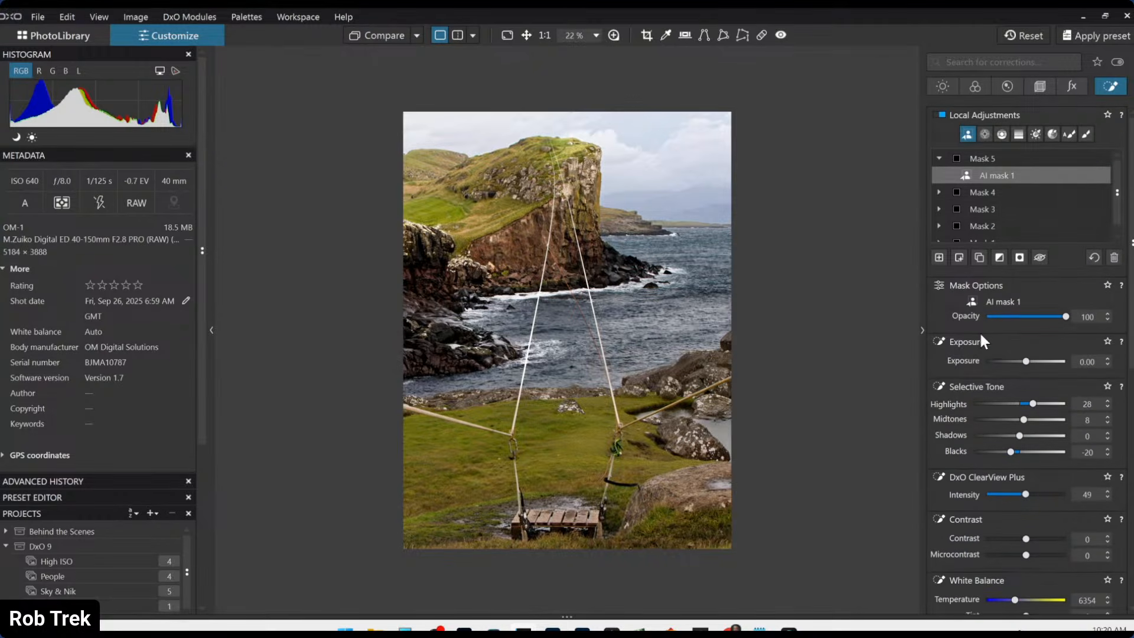
# - Check the foreground control line, and create a sixth mask with control points spread over the foreground grass and rocks
pyautogui.click(966, 187)
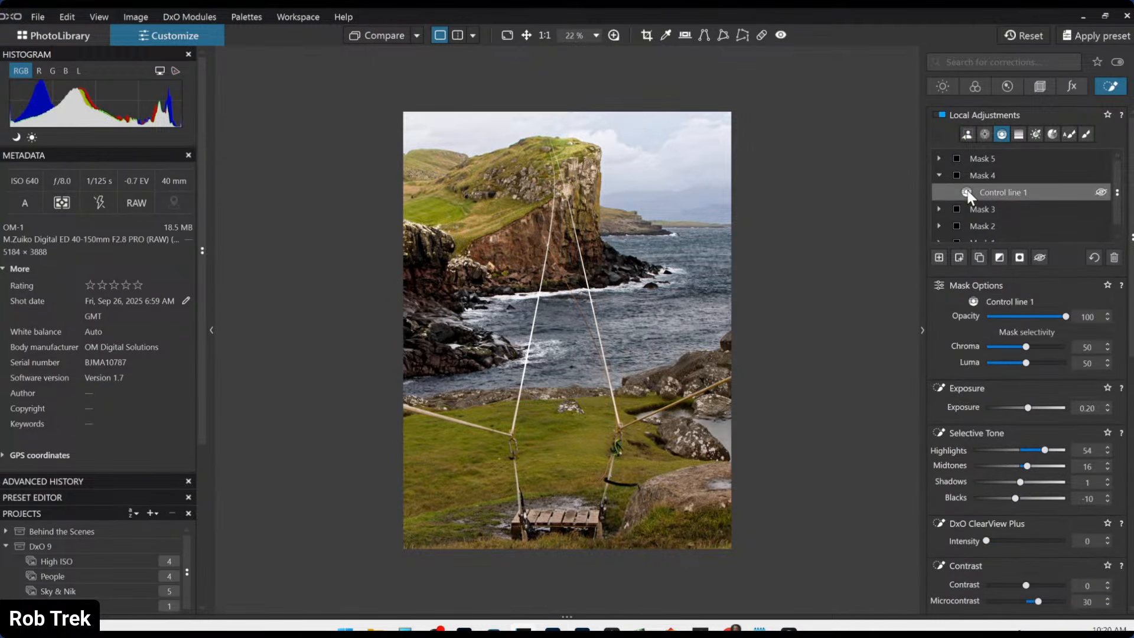
pyautogui.moveTo(630, 529)
pyautogui.click(938, 258)
pyautogui.click(984, 134)
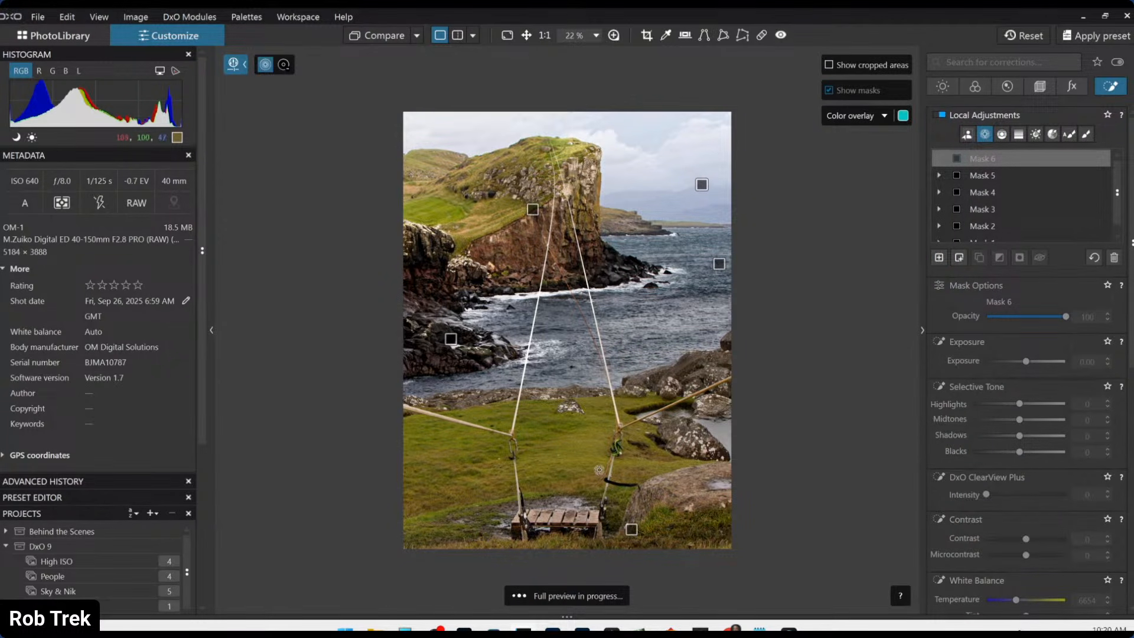
pyautogui.click(593, 452)
pyautogui.moveTo(587, 466); pyautogui.dragTo(576, 490)
pyautogui.click(673, 478)
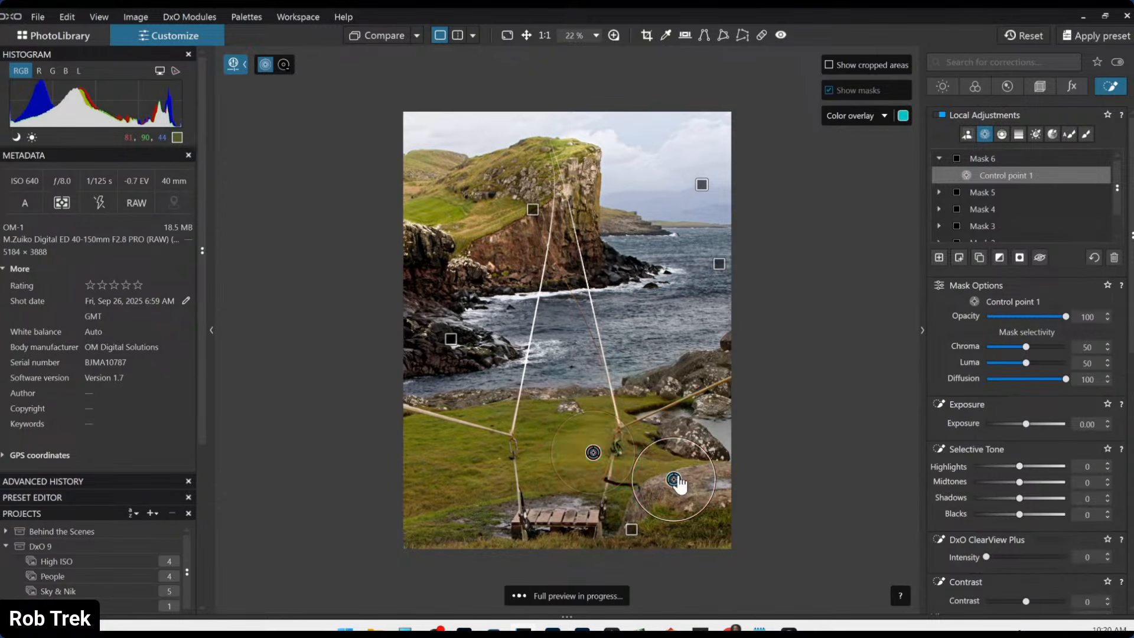
pyautogui.click(681, 388)
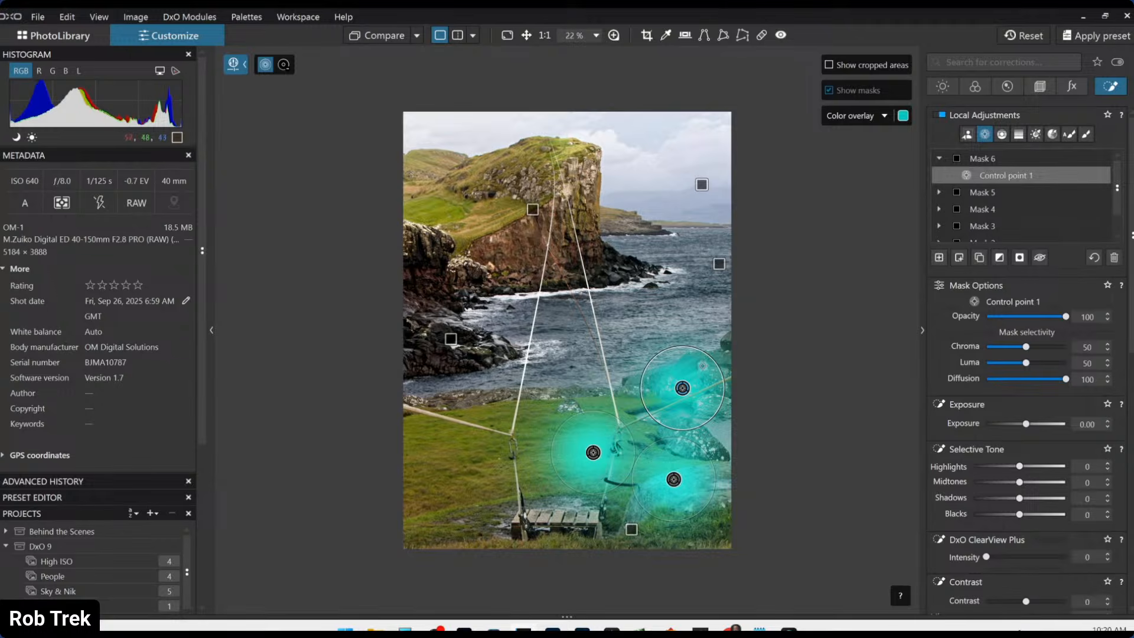
pyautogui.click(424, 405)
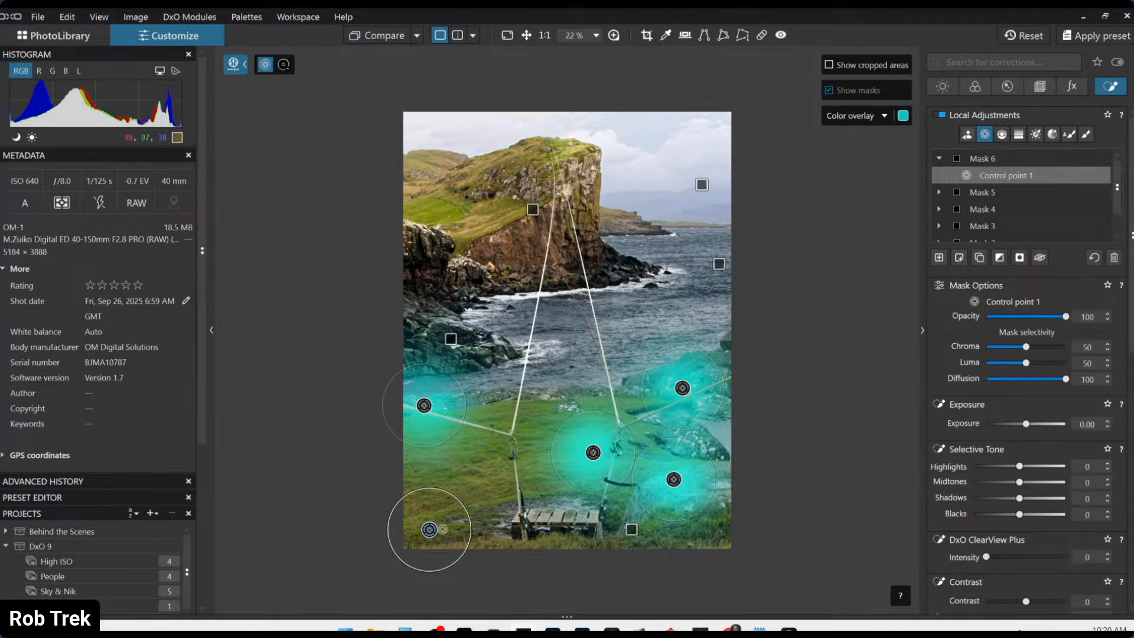
# - Add a control point on the lower-left grass to Mask 6 and set Highlights to 55, Midtones to 30, Shadows to 14 and Temperature to 7254
pyautogui.click(431, 529)
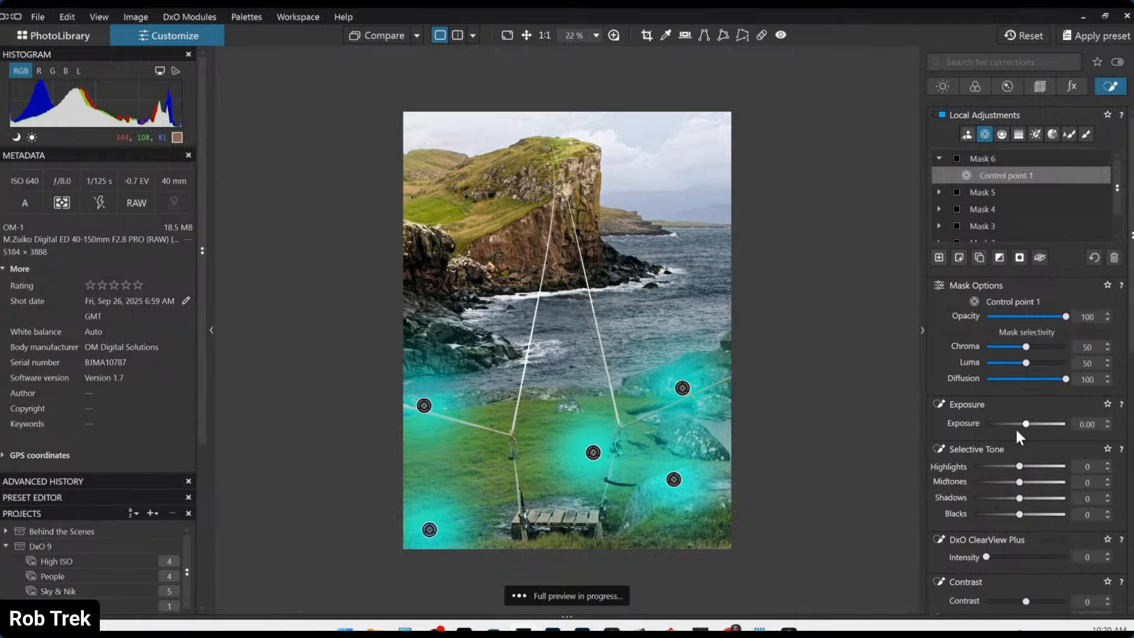
pyautogui.moveTo(1018, 466); pyautogui.dragTo(1025, 497)
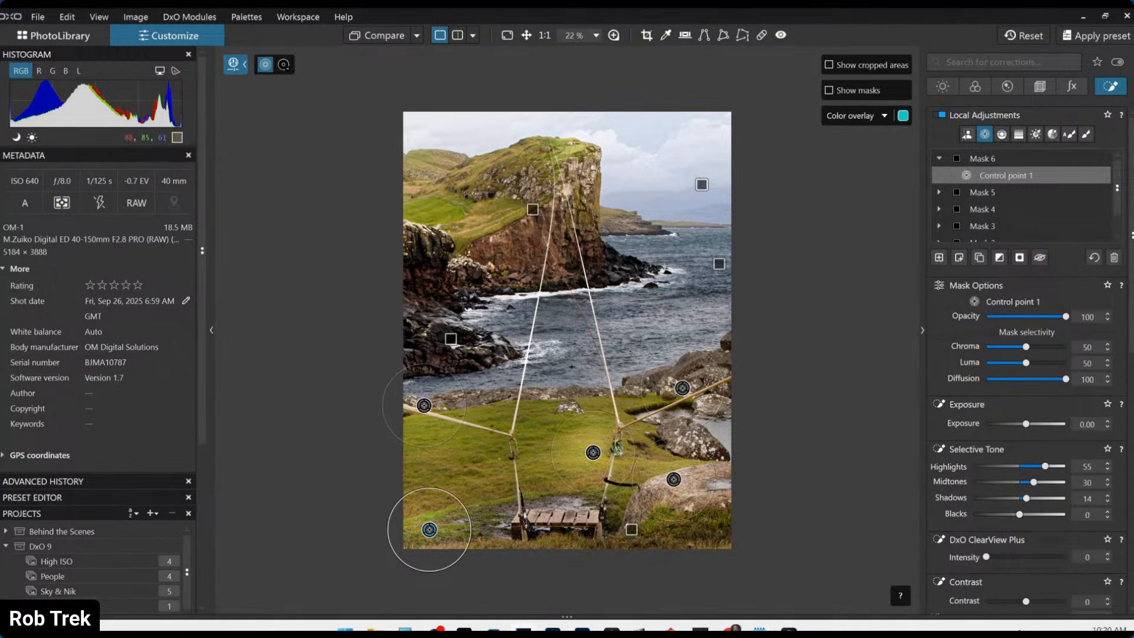
pyautogui.click(592, 452)
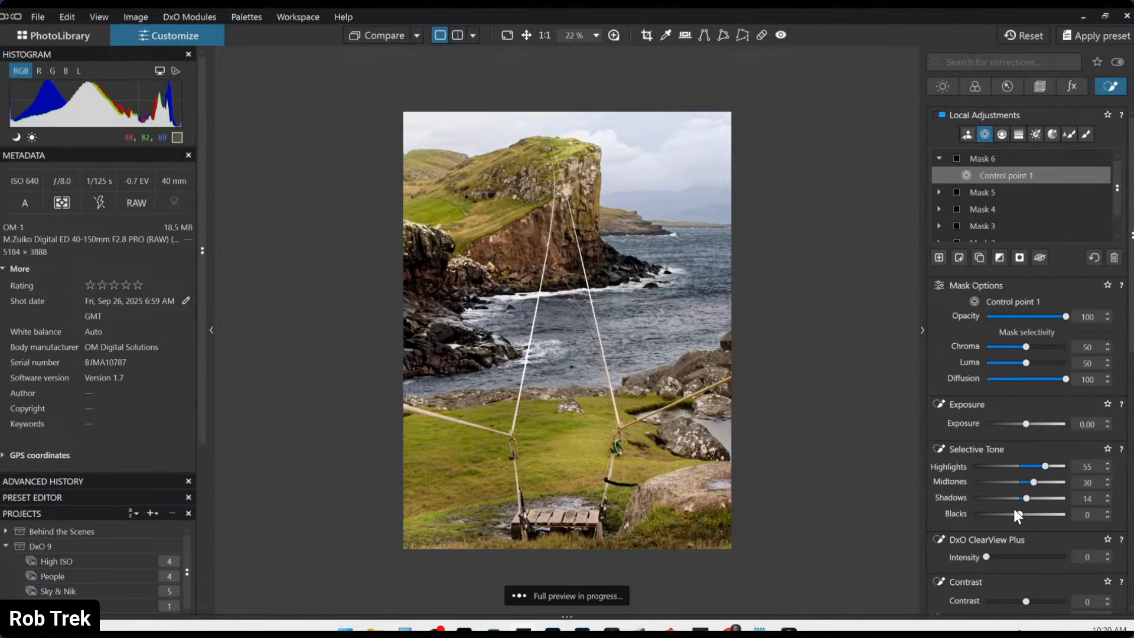
pyautogui.scroll(-3, 1007, 525)
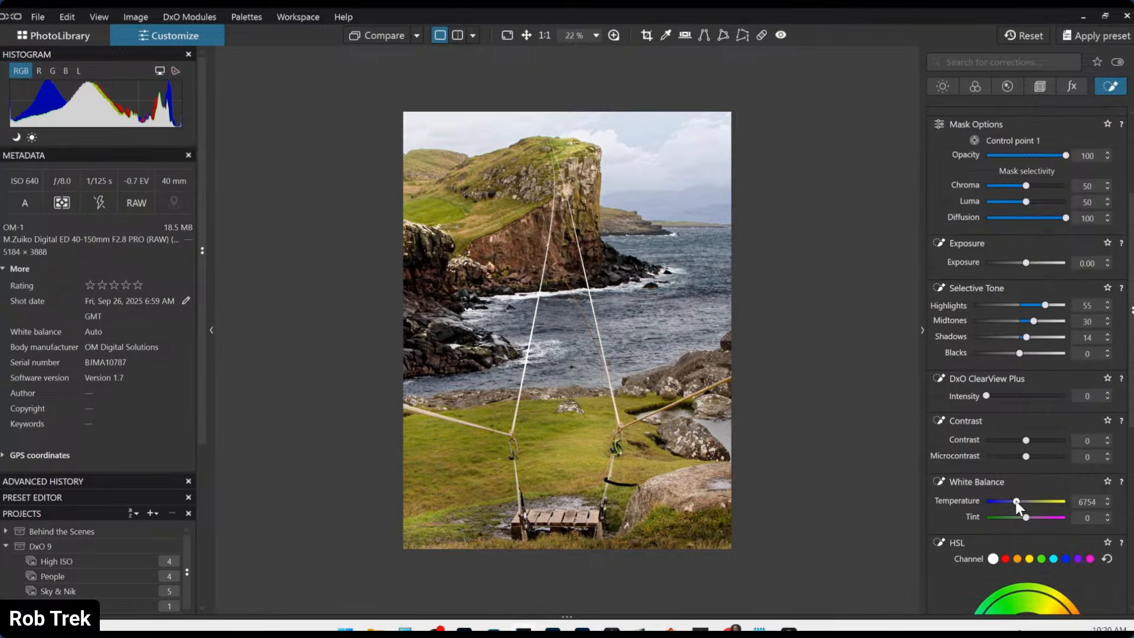
pyautogui.moveTo(1016, 502); pyautogui.dragTo(1017, 501)
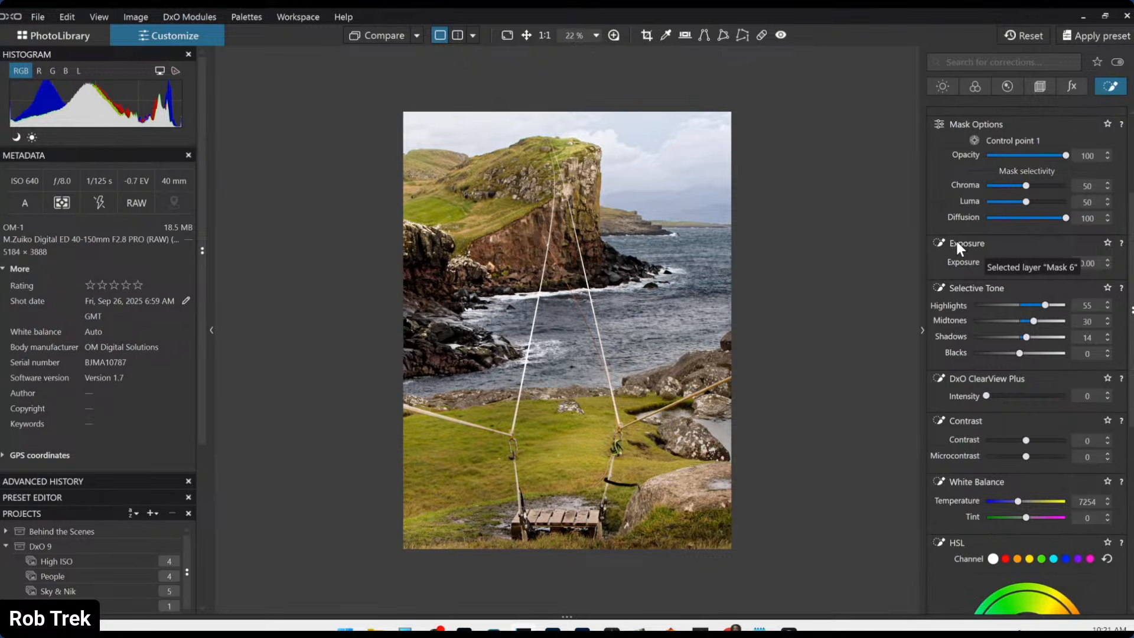
# - Compare the edited photo with the original and examine the cliffs, shoreline rocks and foreground up close with the magnifier at 200%
pyautogui.click(374, 33)
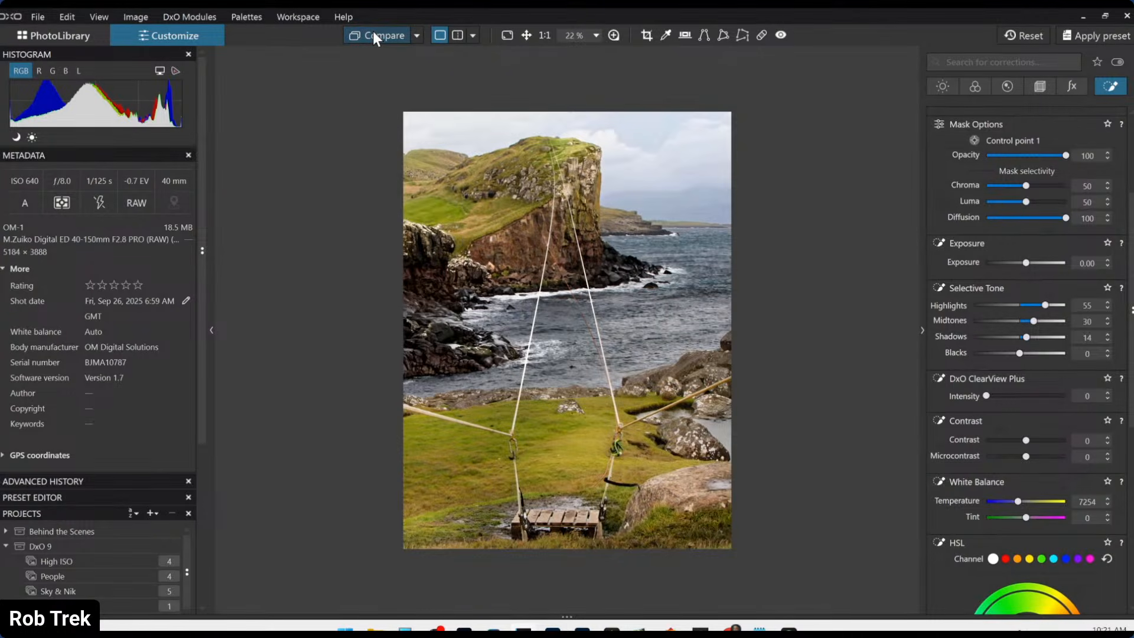
pyautogui.click(373, 33)
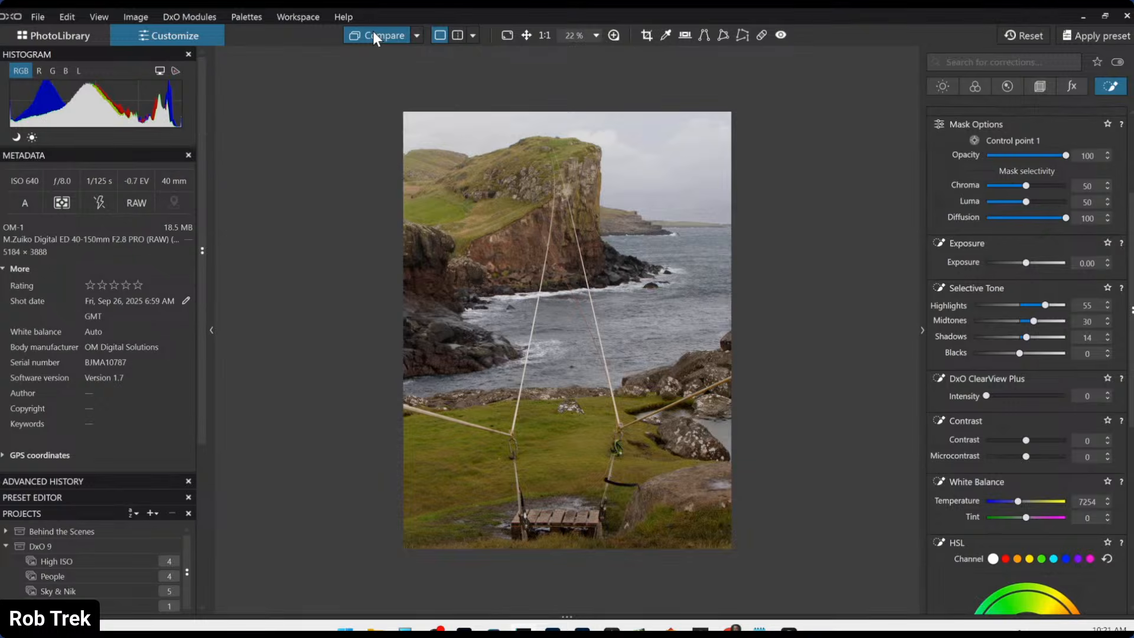
pyautogui.scroll(5, 505, 205)
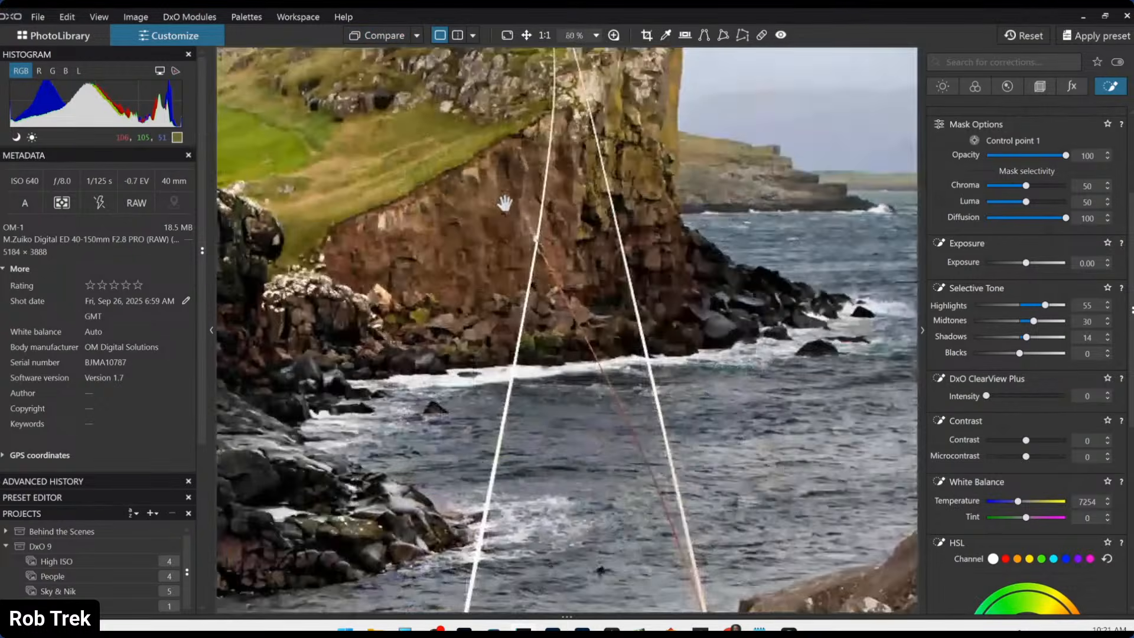
pyautogui.click(614, 36)
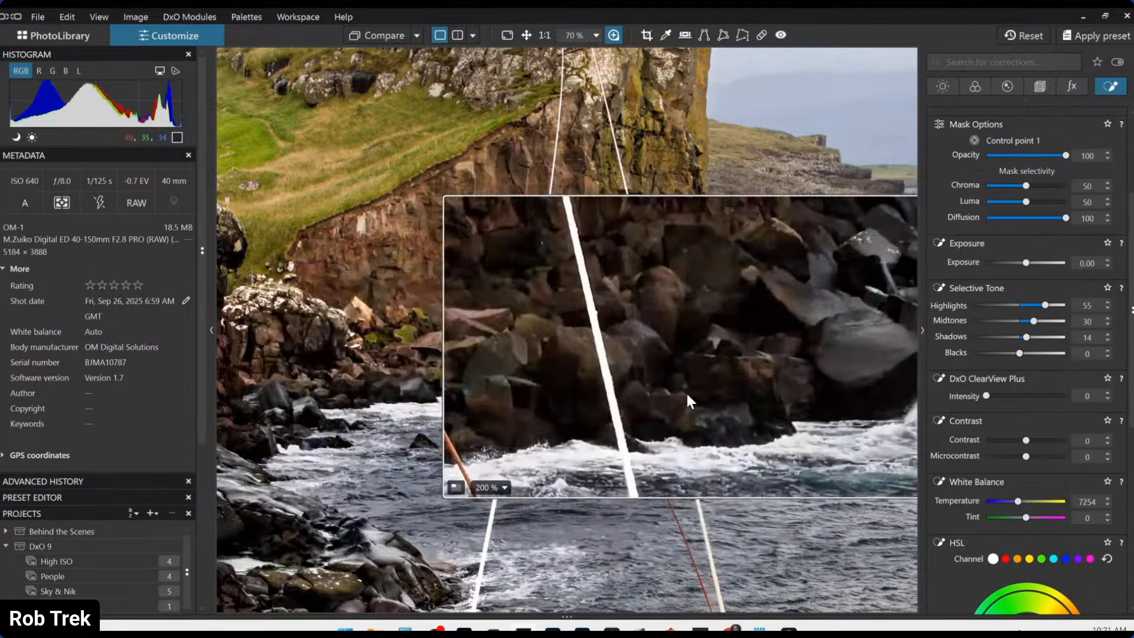
pyautogui.scroll(-3, 688, 399)
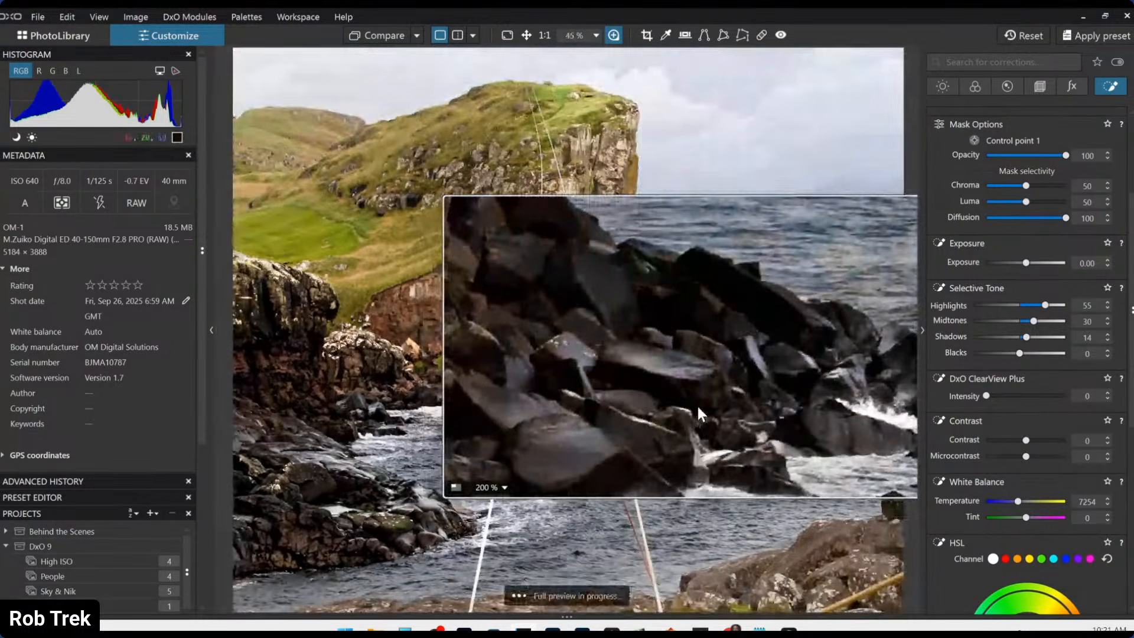
pyautogui.scroll(-2, 700, 520)
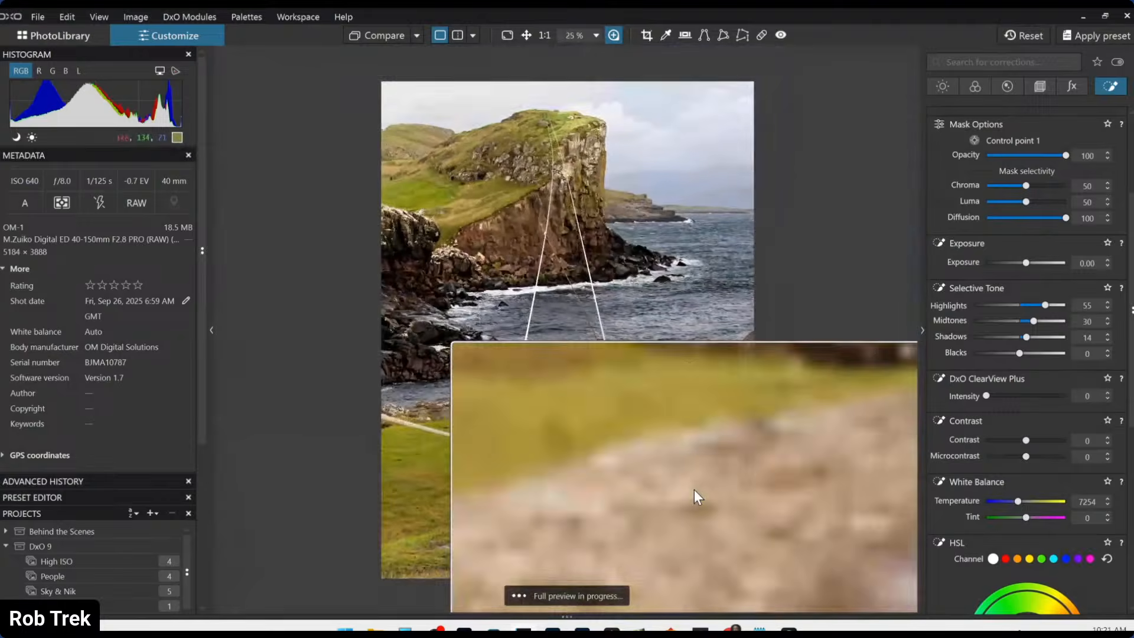
pyautogui.scroll(-1, 693, 490)
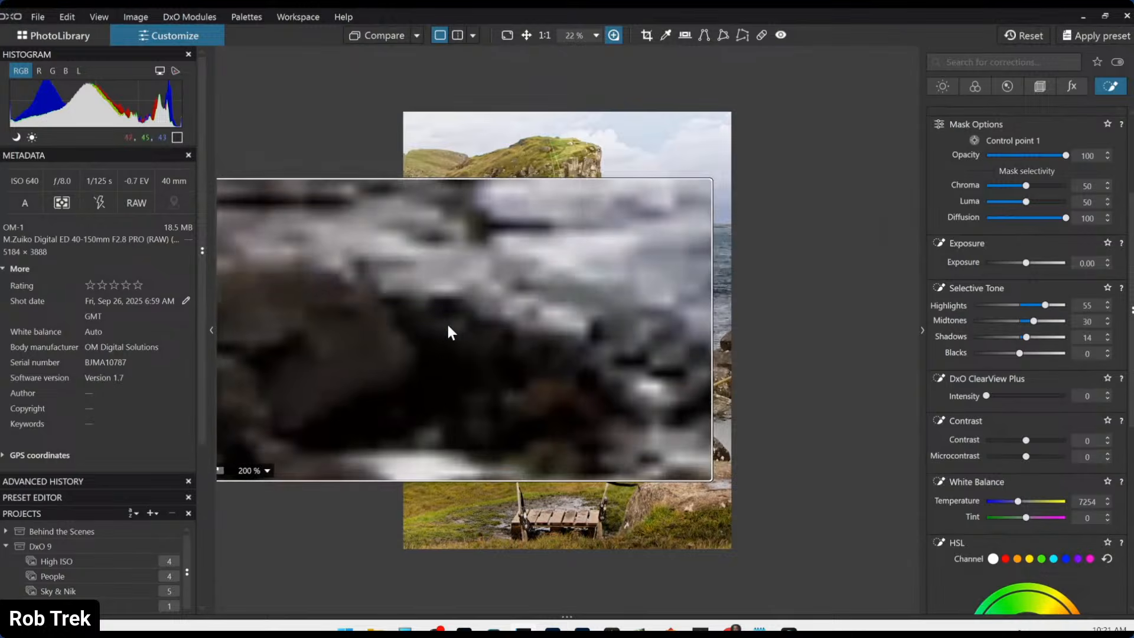
pyautogui.click(611, 38)
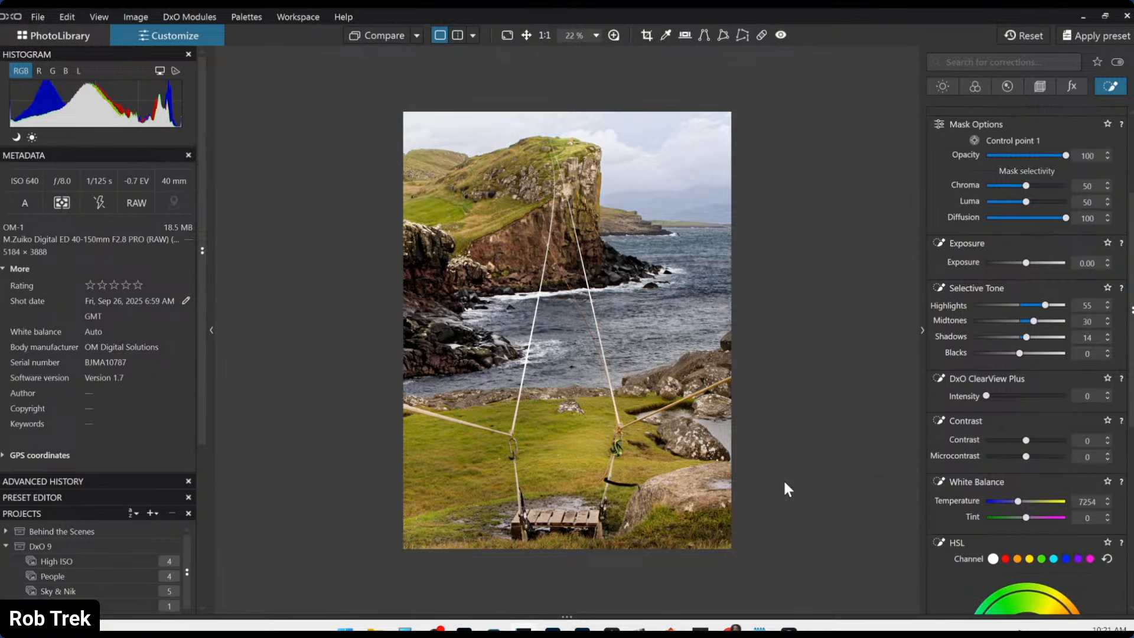
pyautogui.scroll(1, 999, 249)
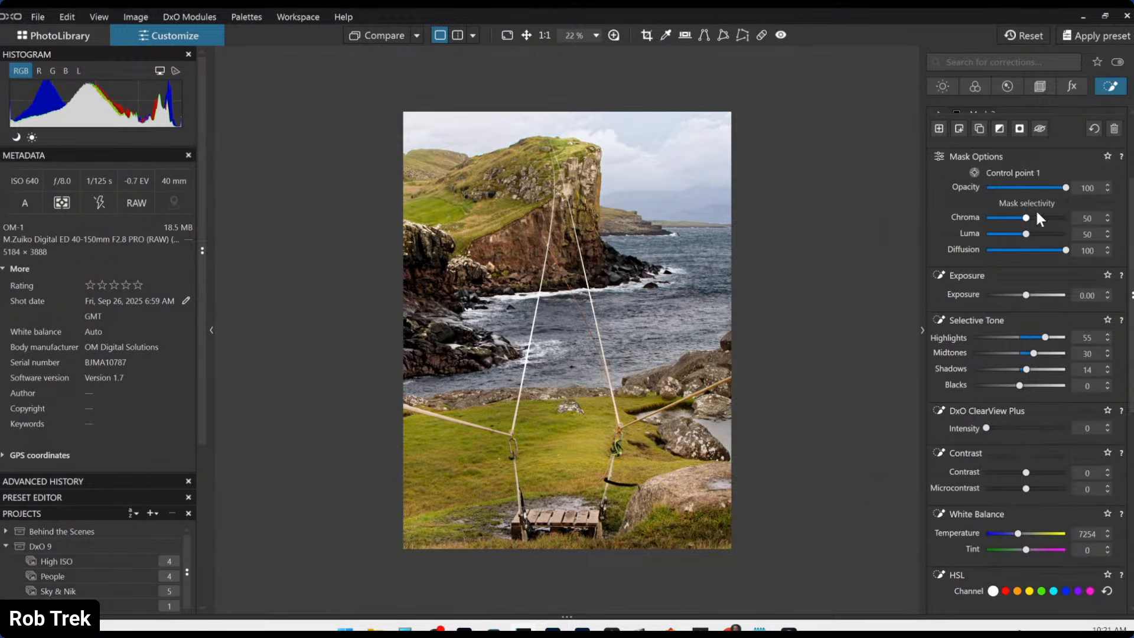
pyautogui.press('Escape')
pyautogui.scroll(2, 1019, 328)
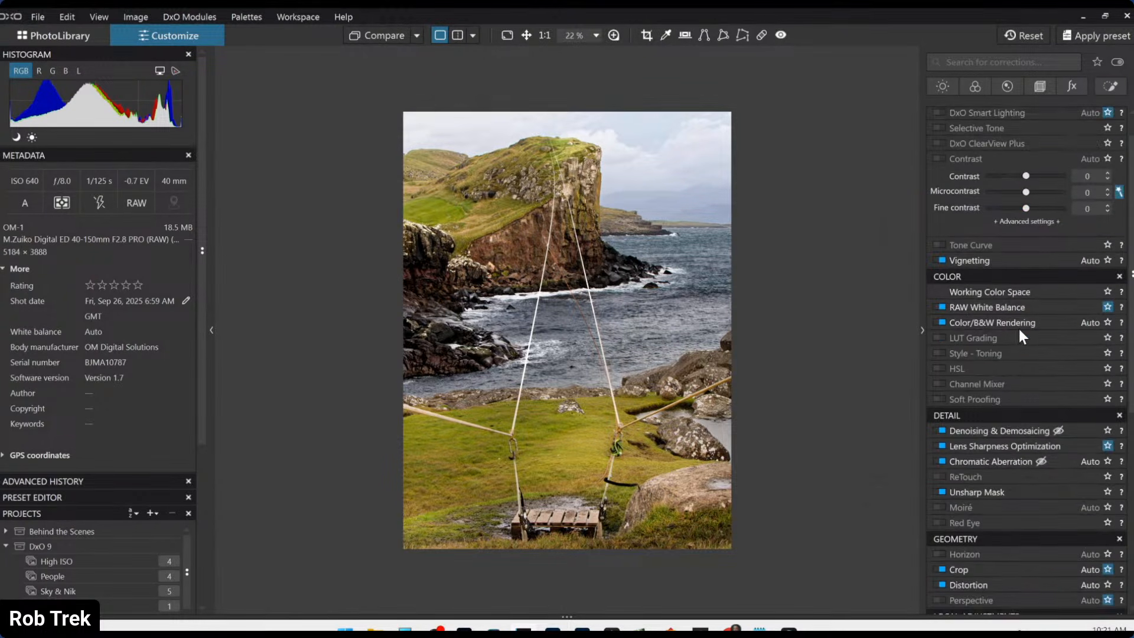
pyautogui.click(1110, 87)
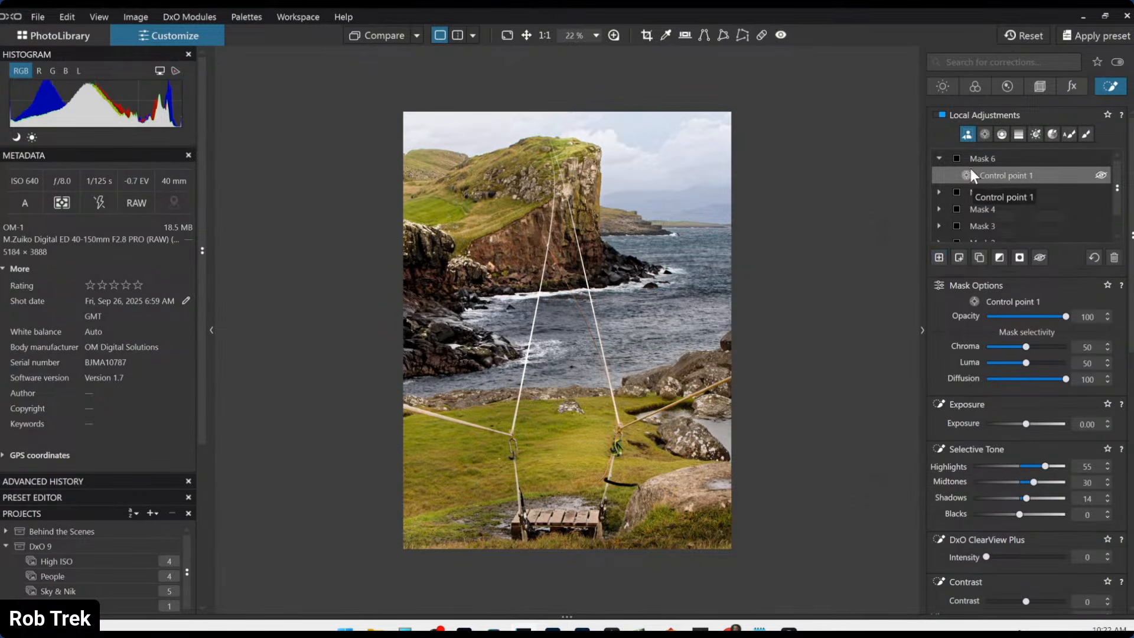
# - Create a new mask with a small-radius control point on the wooden swing seat, and set its Highlights to -31 and Microcontrast to 63
pyautogui.click(939, 258)
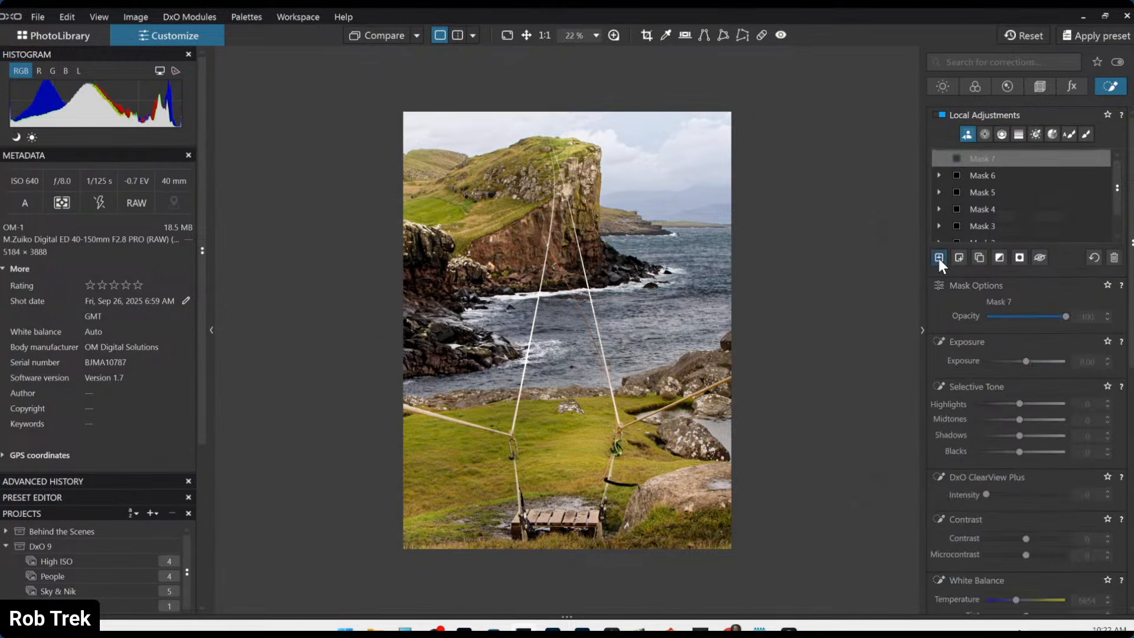
pyautogui.click(985, 134)
pyautogui.click(560, 520)
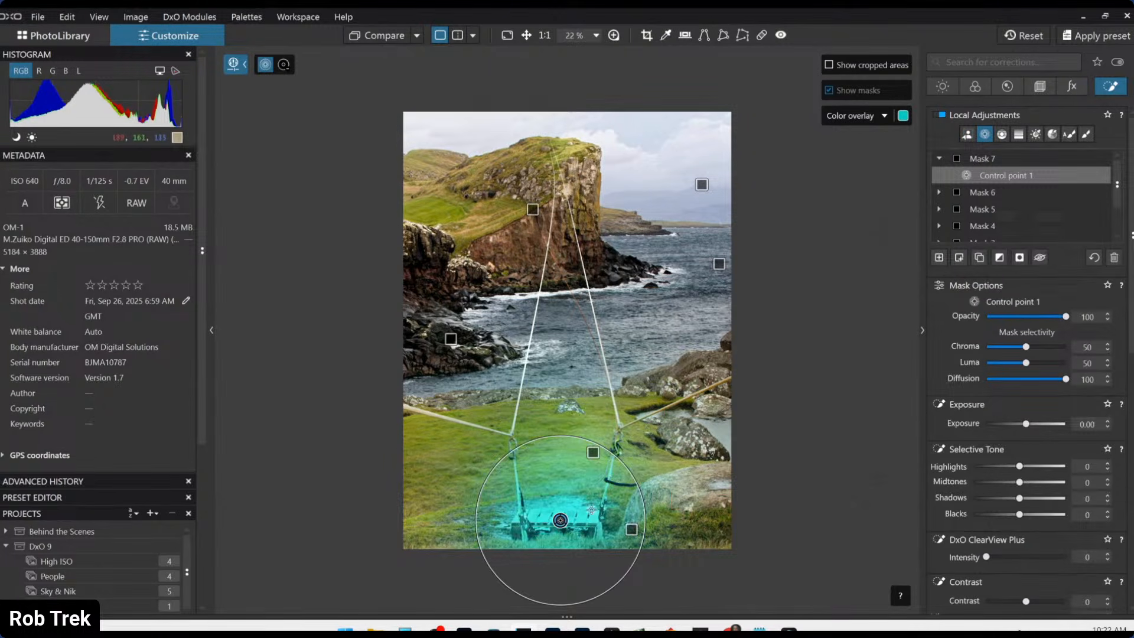
pyautogui.moveTo(627, 468); pyautogui.dragTo(609, 483)
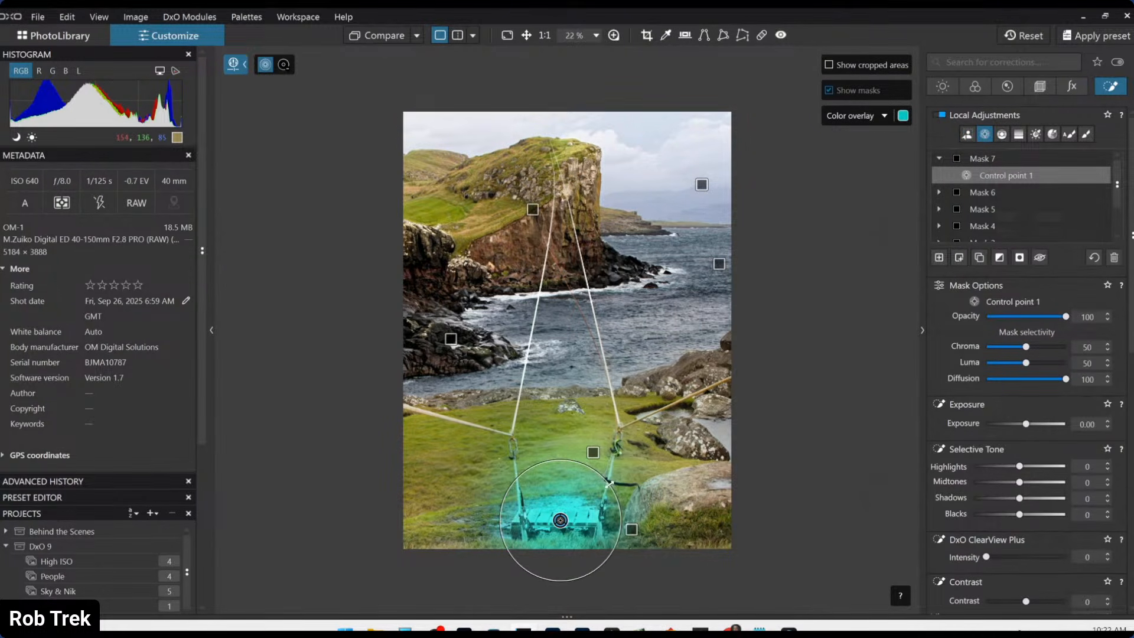
pyautogui.click(1004, 466)
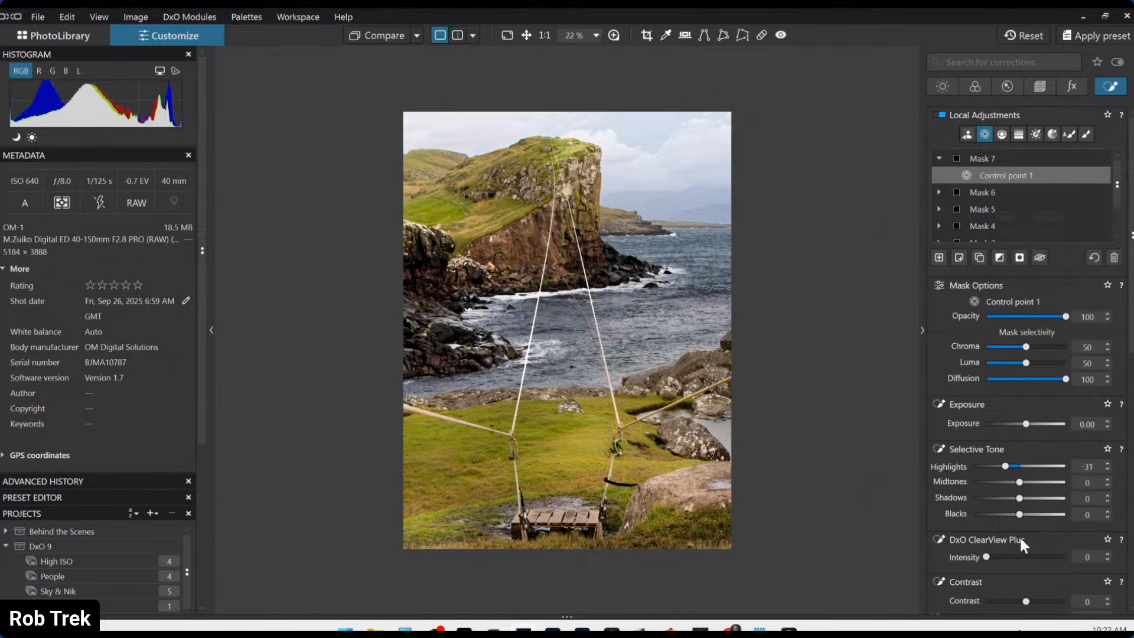
pyautogui.scroll(-1, 1042, 595)
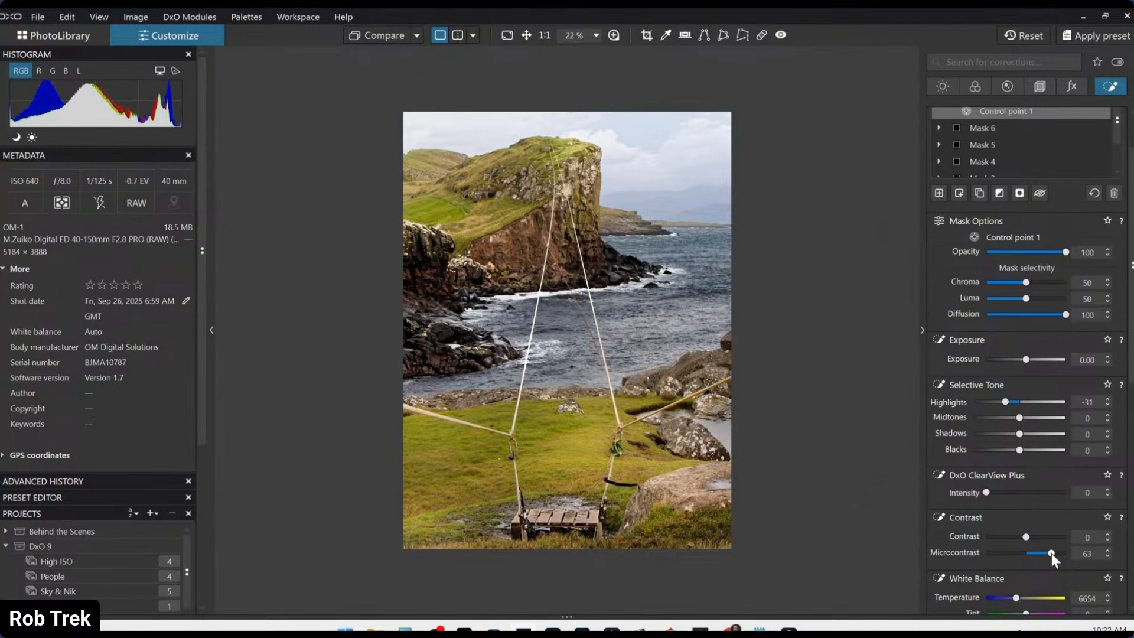
# - Switch repeatedly between the original and the edited photo to judge the overall effect of the adjustments
pyautogui.click(390, 43)
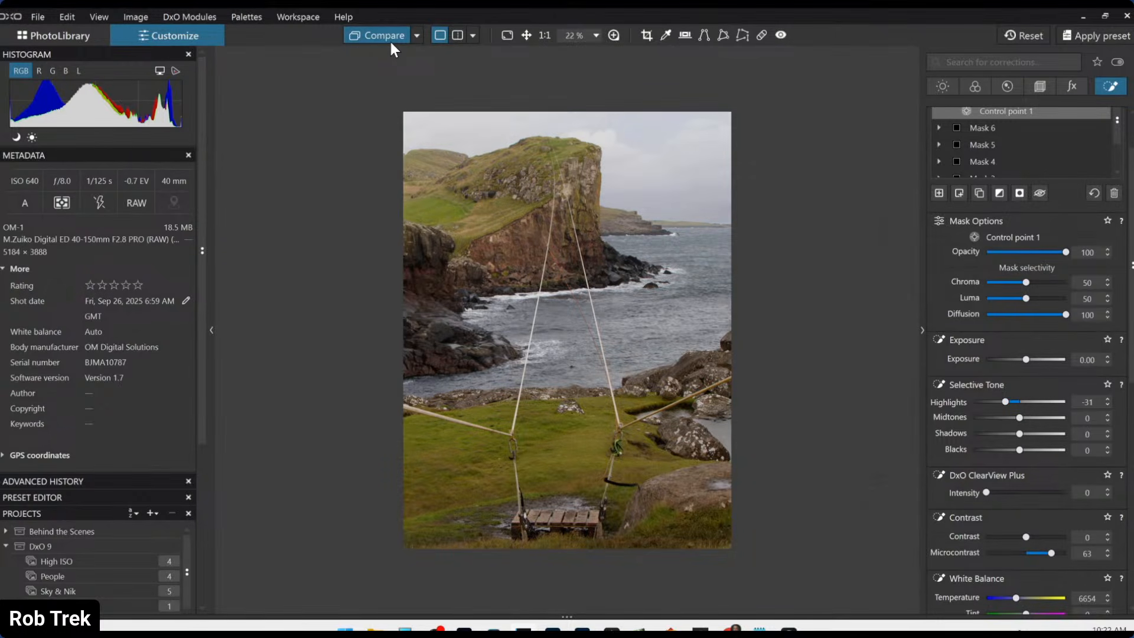
pyautogui.click(388, 39)
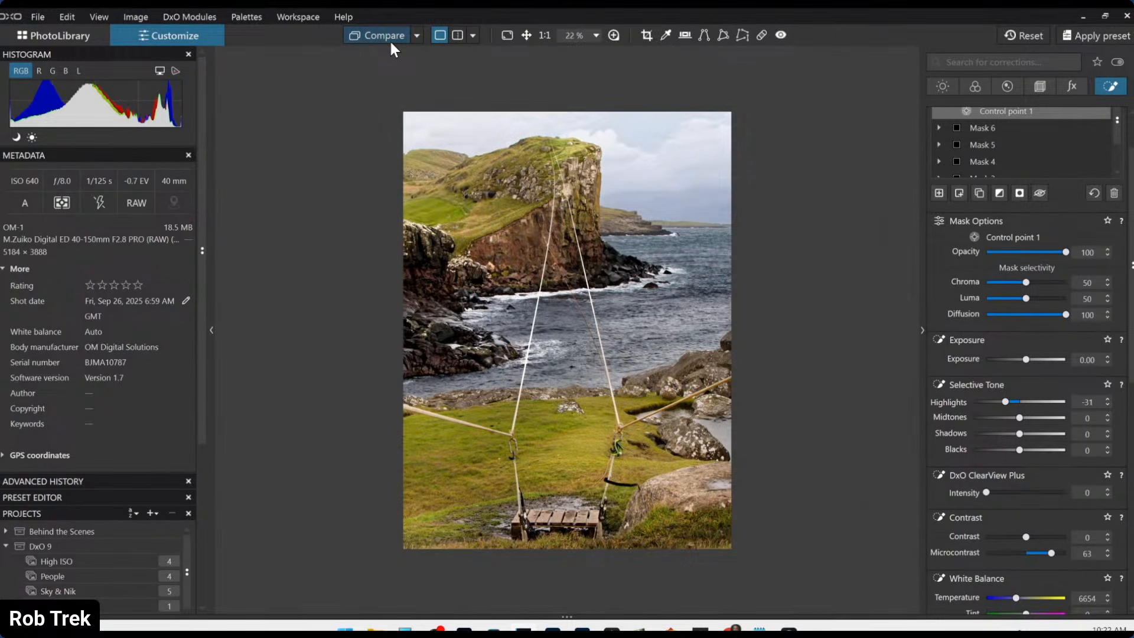
pyautogui.click(389, 41)
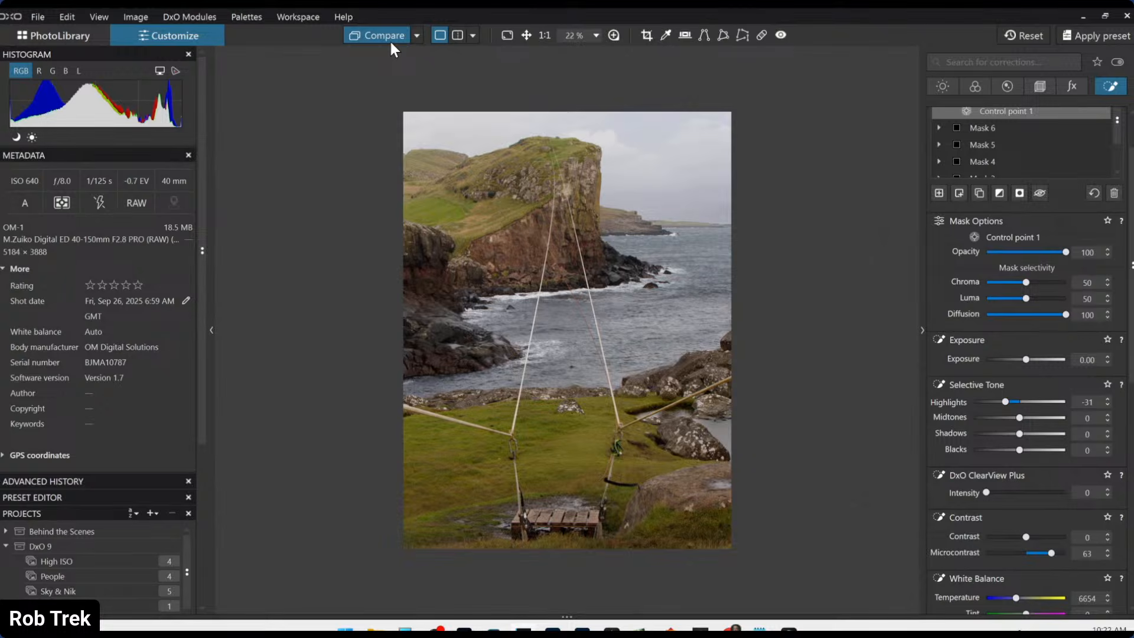
pyautogui.click(389, 39)
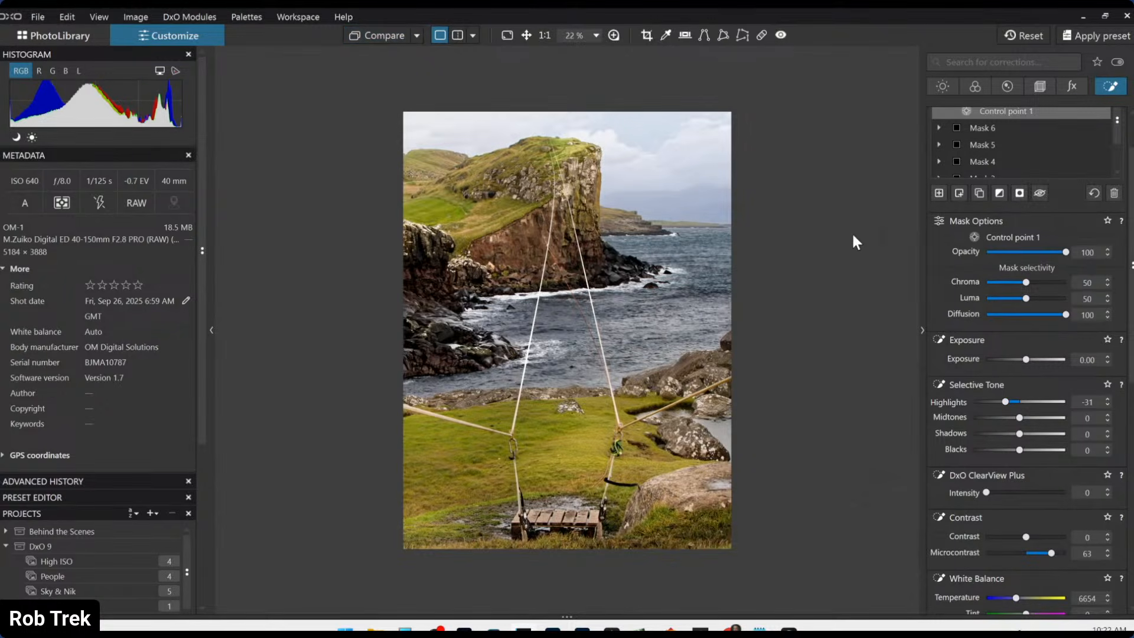
# - In the AI mask covering the cliffs, reset Microcontrast and lower the ClearView Plus intensity
pyautogui.scroll(-3, 982, 169)
pyautogui.click(983, 168)
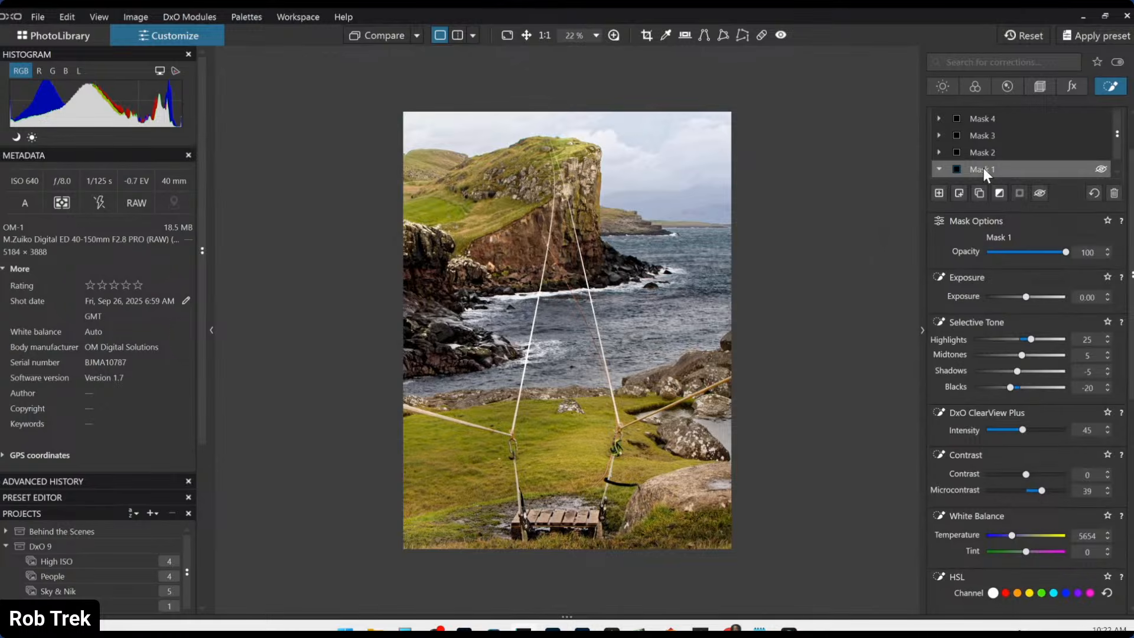
pyautogui.click(983, 154)
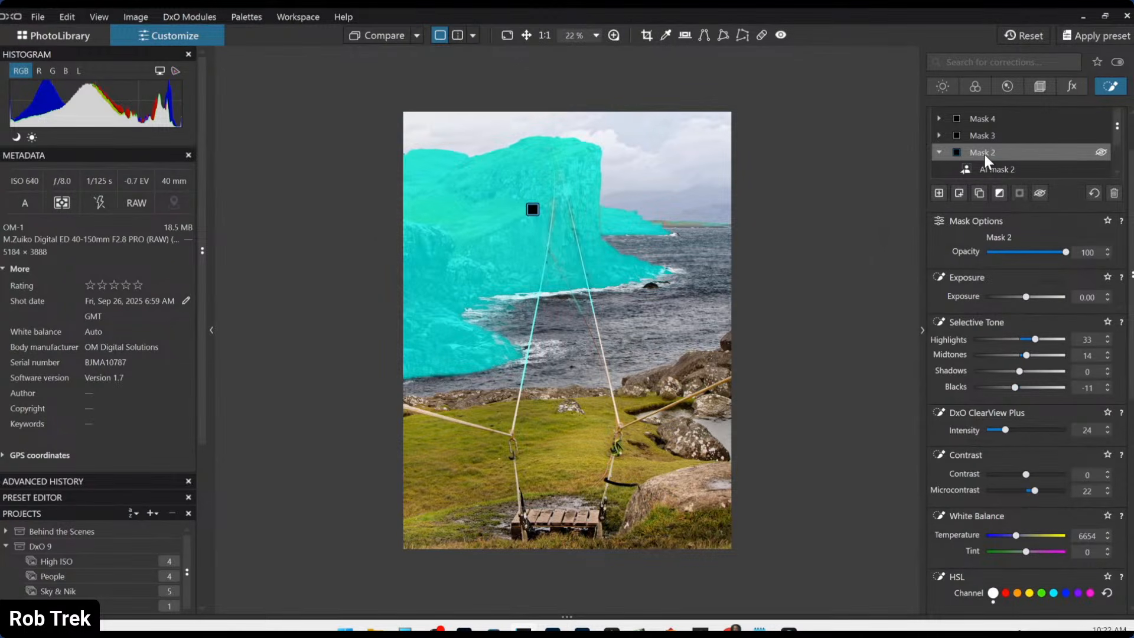
pyautogui.click(986, 167)
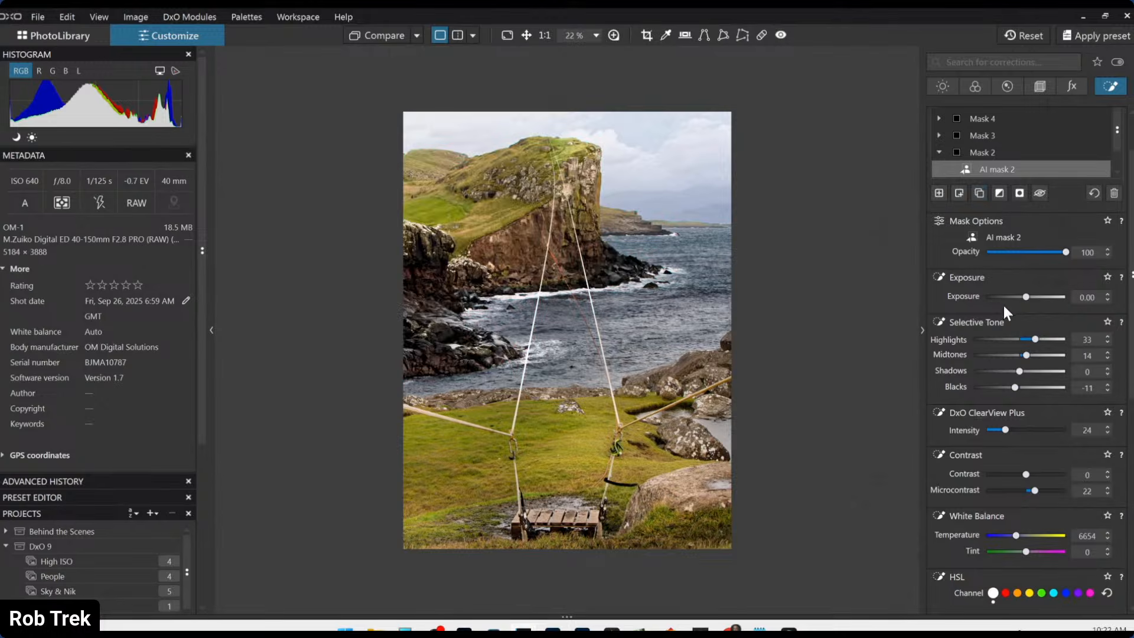
pyautogui.scroll(-2, 1045, 398)
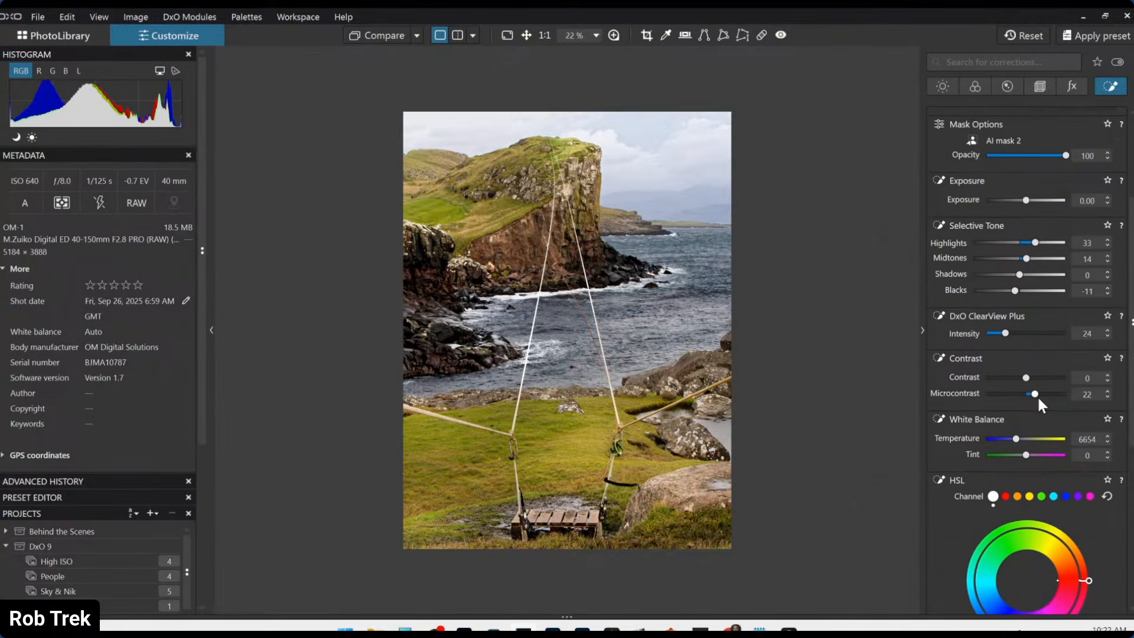
pyautogui.doubleClick(1034, 393)
pyautogui.moveTo(1001, 331); pyautogui.dragTo(997, 331)
# - Create a new mask with a graduated filter running from just above the photo's top edge down to its bottom edge
pyautogui.scroll(3, 1071, 244)
pyautogui.click(939, 258)
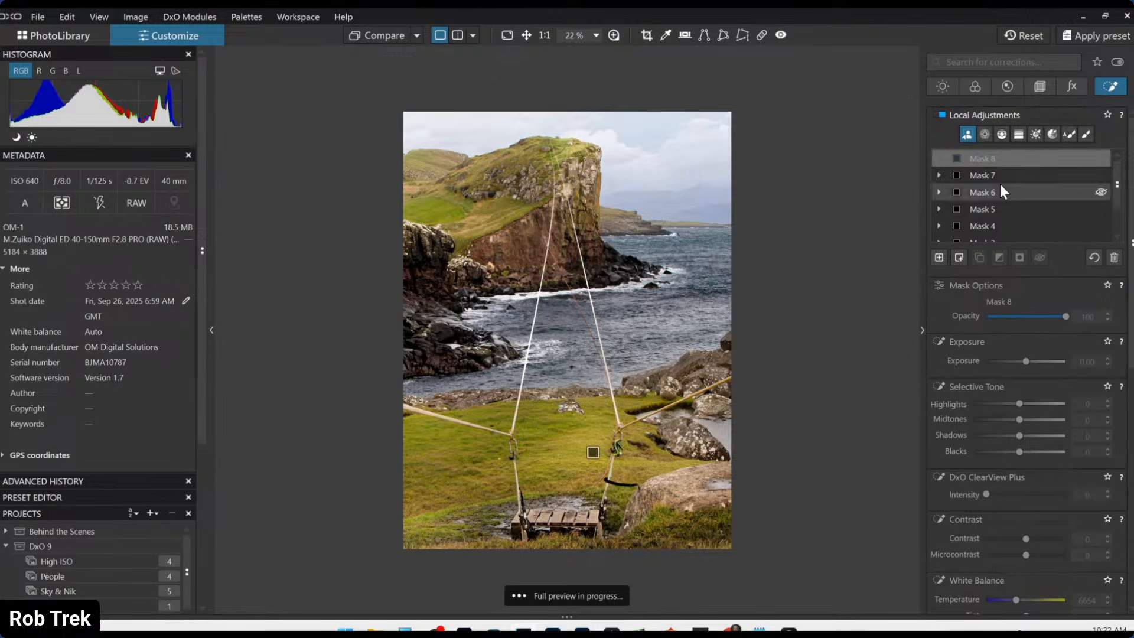
pyautogui.click(1016, 136)
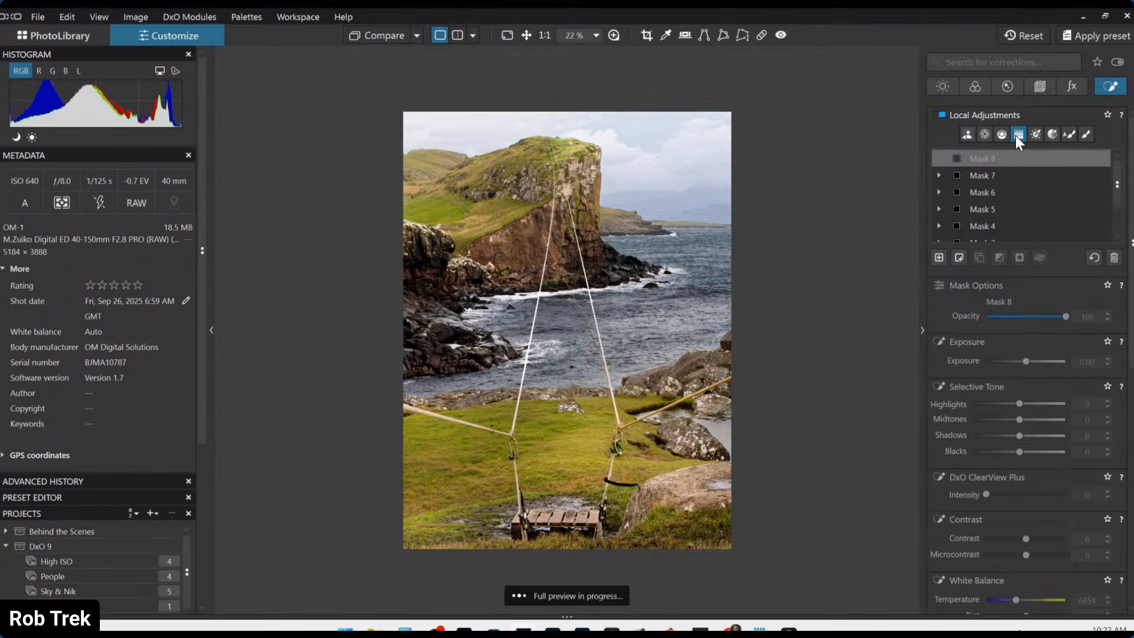
pyautogui.moveTo(621, 102); pyautogui.dragTo(631, 553)
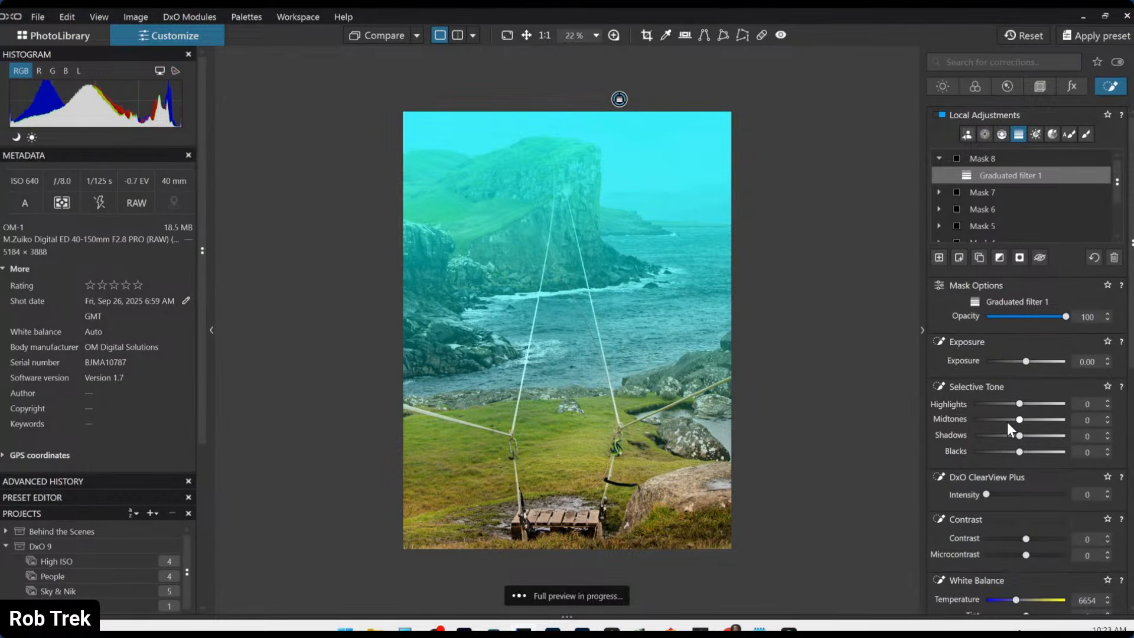
# - Soften the area under the graduated filter by setting Microcontrast to -17 and Contrast to -20
pyautogui.scroll(-4, 1008, 421)
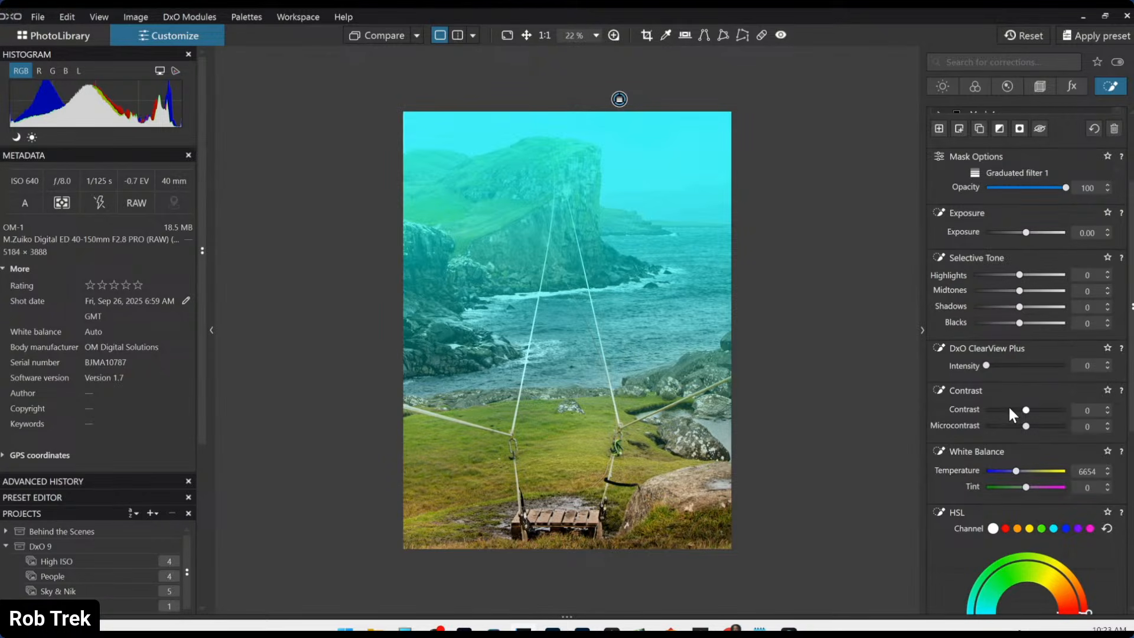
pyautogui.moveTo(1026, 427); pyautogui.dragTo(1018, 427)
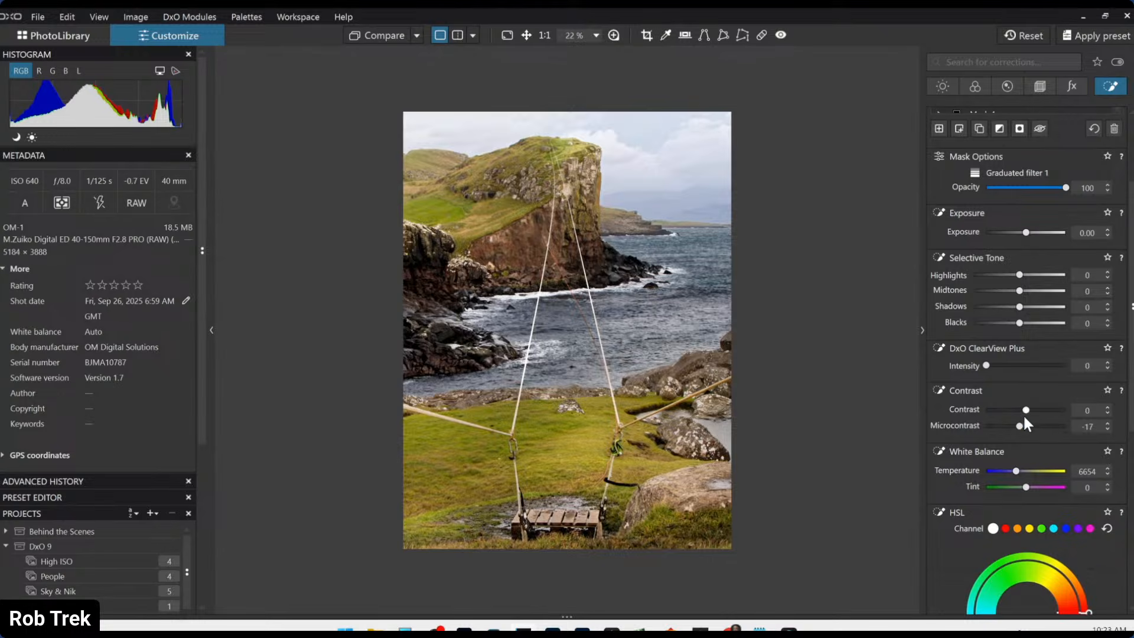
pyautogui.moveTo(1025, 413); pyautogui.dragTo(1021, 413)
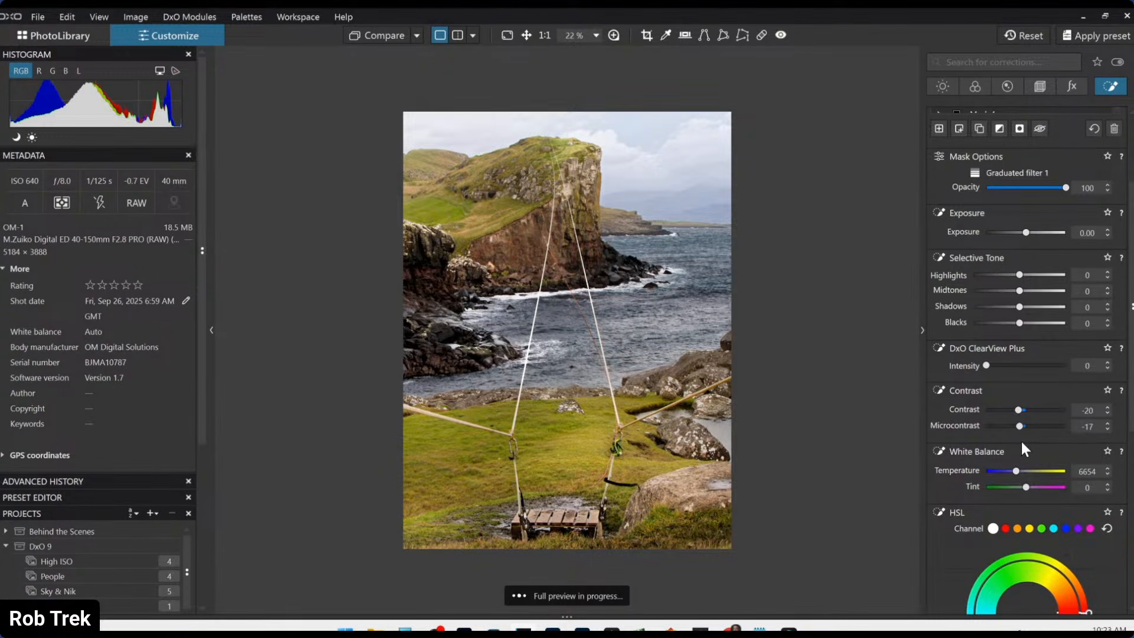
# - Lower the graduated filter's Microcontrast to -70 to soften the scene further
pyautogui.moveTo(1019, 426); pyautogui.dragTo(1012, 426)
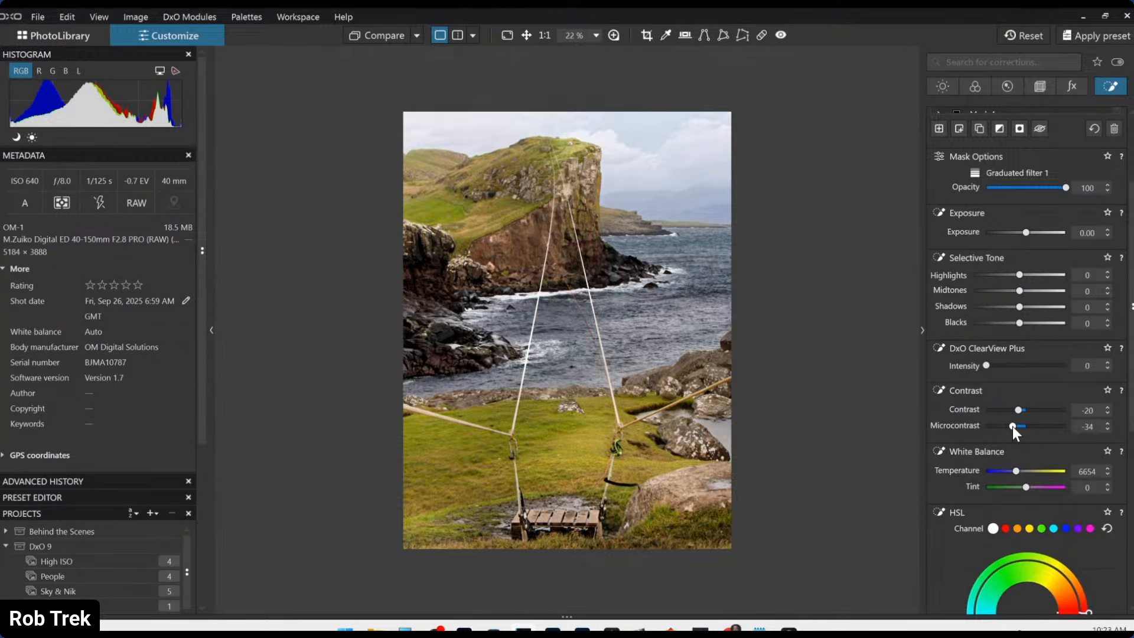
pyautogui.moveTo(1012, 426); pyautogui.dragTo(998, 427)
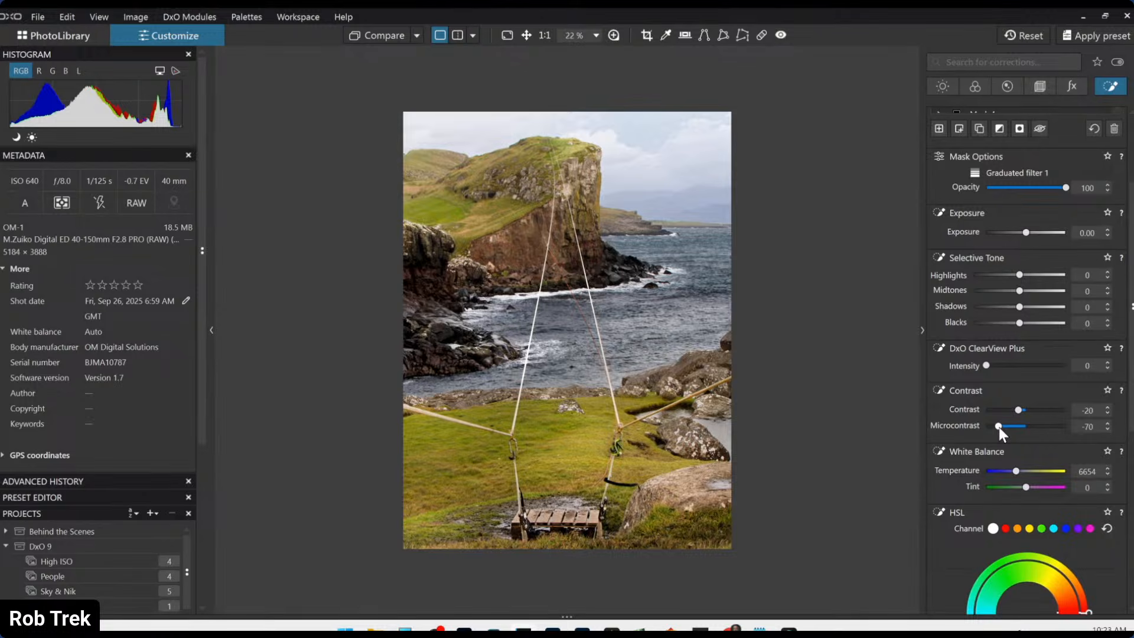
pyautogui.moveTo(639, 203)
pyautogui.scroll(1, 638, 202)
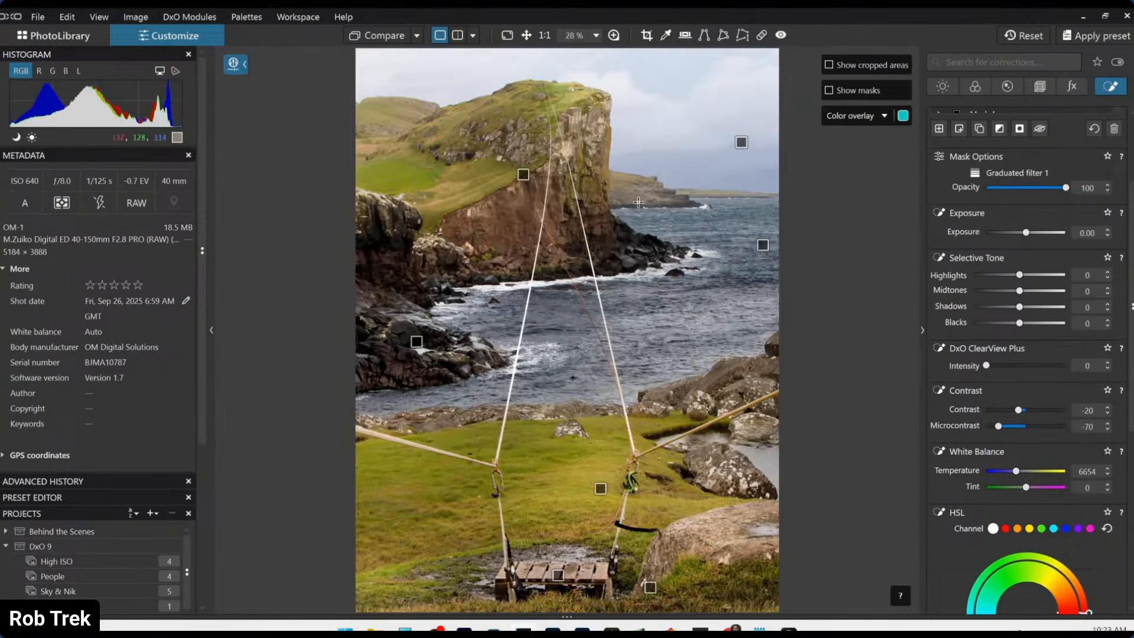
pyautogui.scroll(1, 638, 202)
pyautogui.scroll(-2, 662, 231)
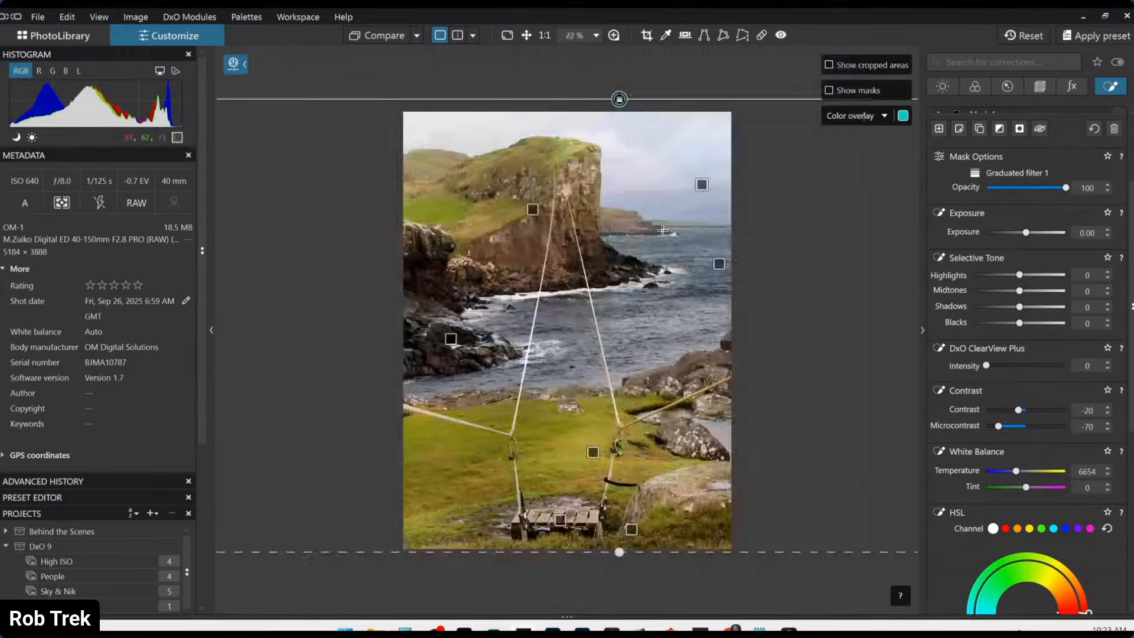
# - Switch the global Contrast correction on and back off to judge its effect on the whole photo
pyautogui.click(942, 86)
pyautogui.scroll(3, 967, 303)
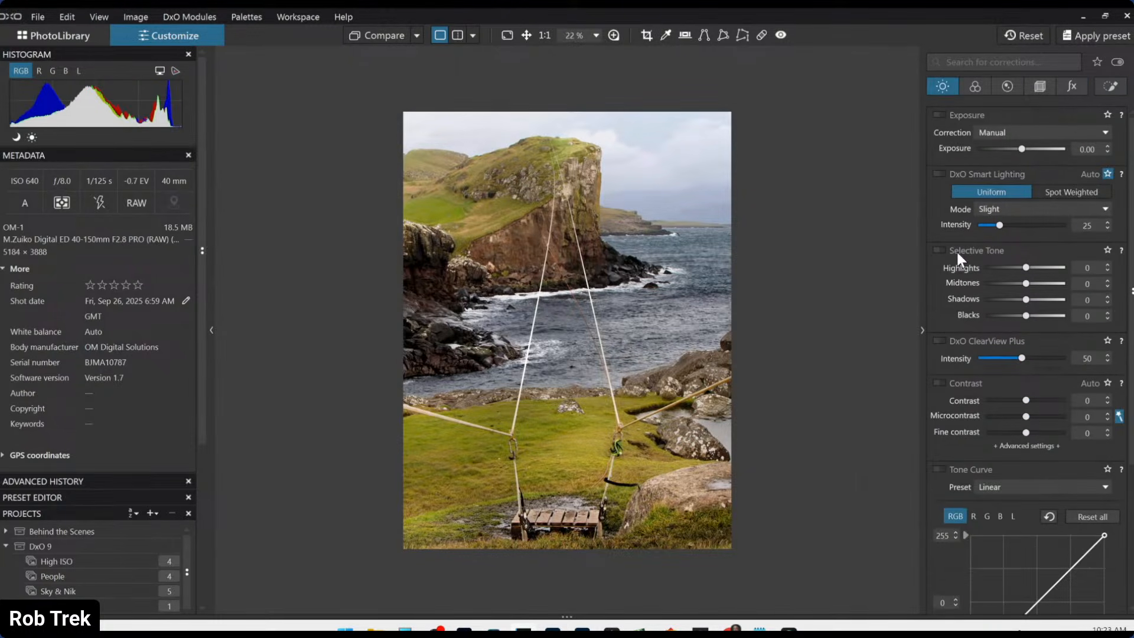
pyautogui.click(939, 383)
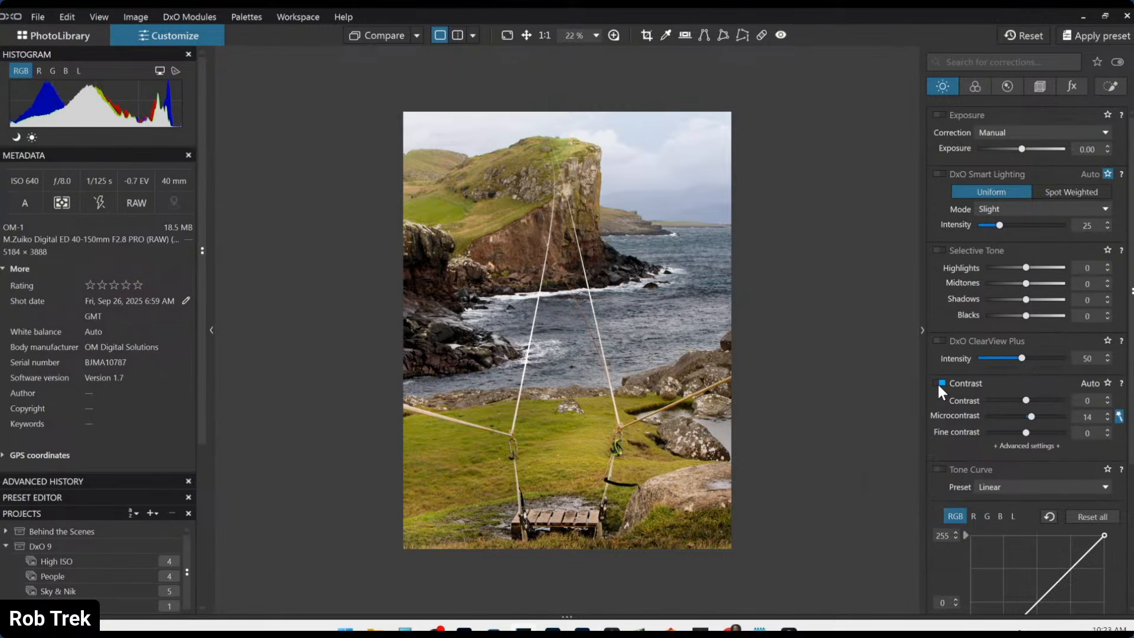
pyautogui.click(939, 384)
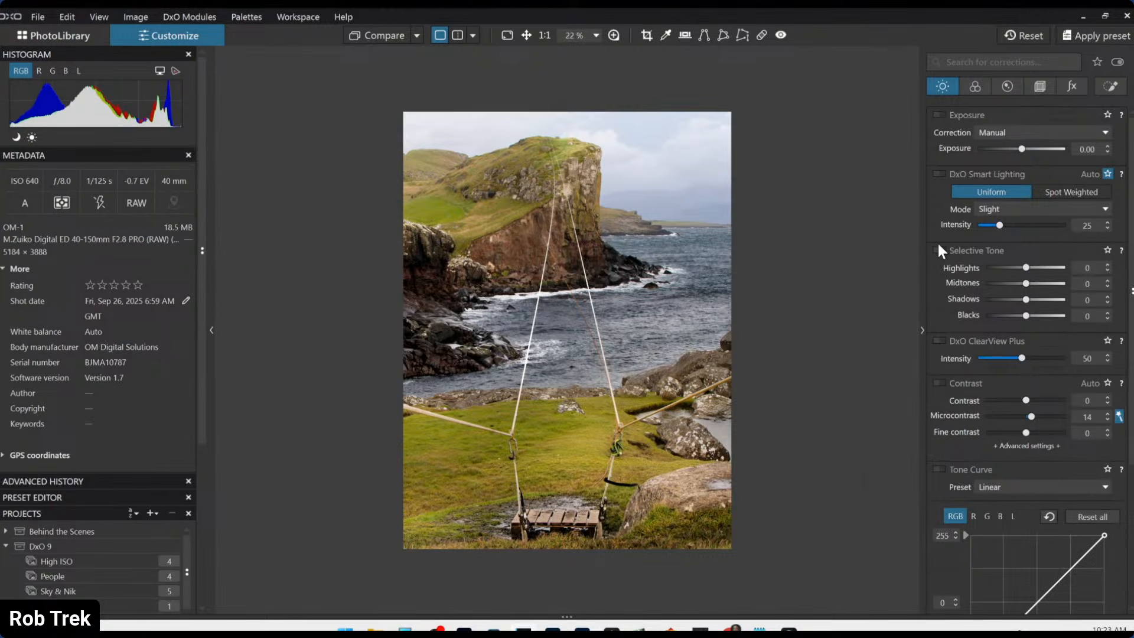
# - Turn on DxO Smart Lighting in Uniform Slight mode and set the global Exposure to -0.10
pyautogui.click(941, 173)
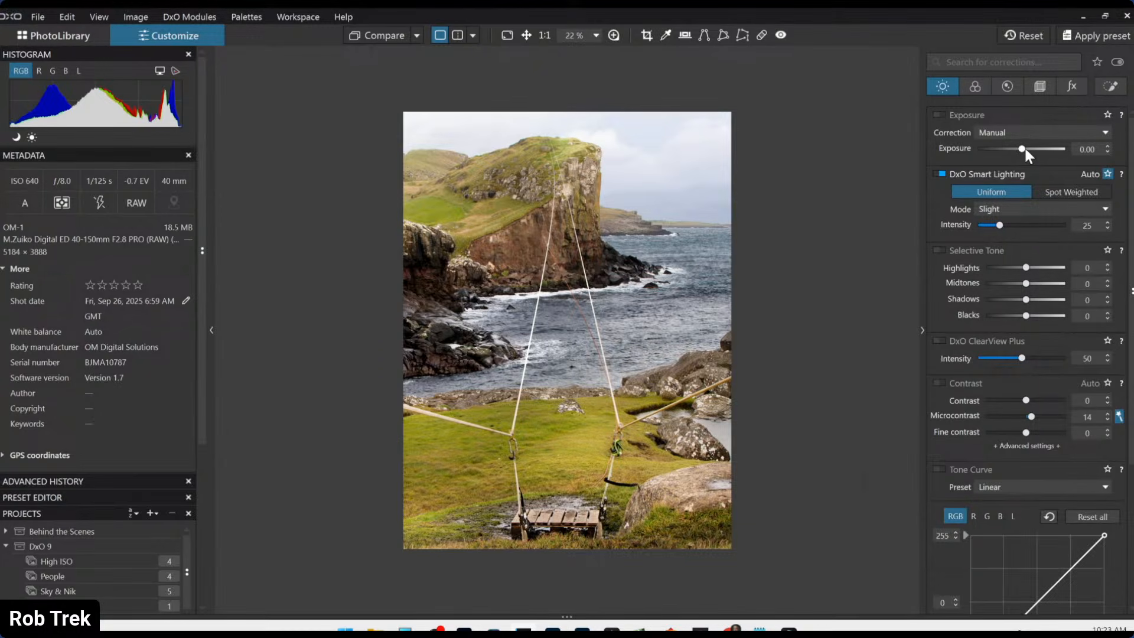
pyautogui.moveTo(1023, 150); pyautogui.dragTo(1022, 150)
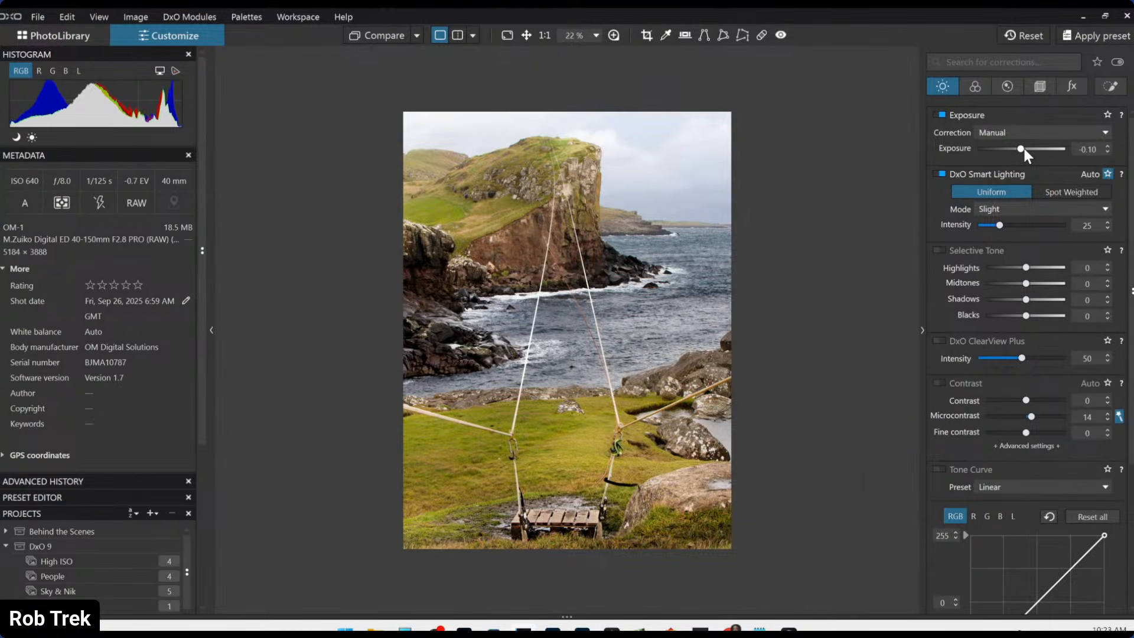
pyautogui.scroll(-3, 1006, 486)
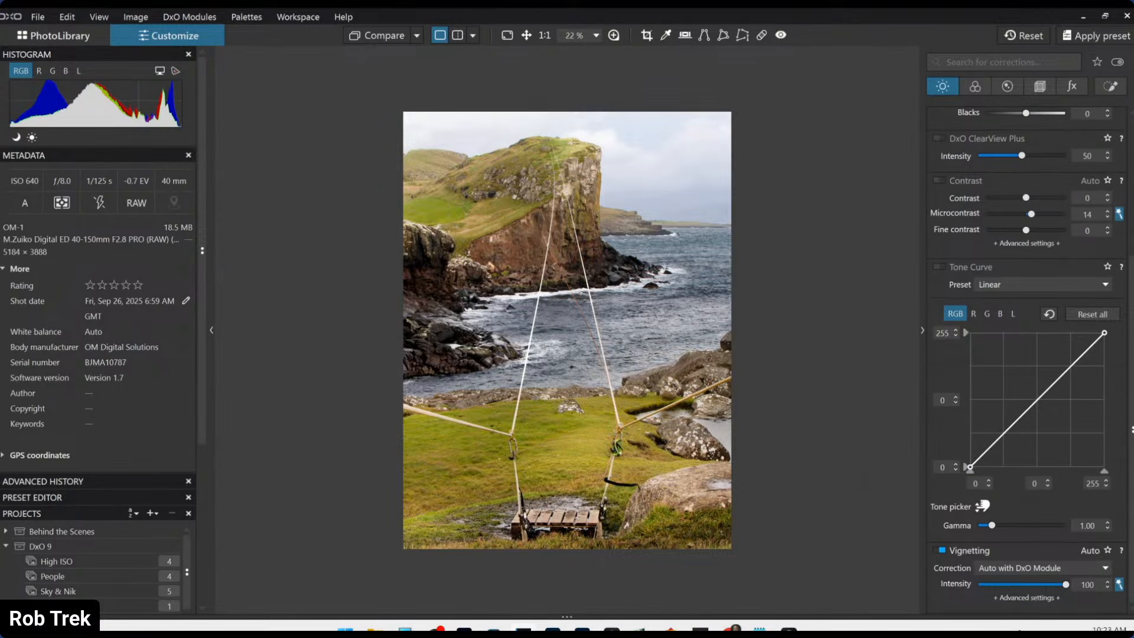
# - Export the edited photo to disk and check which reference images are available for comparison
pyautogui.rightClick(715, 239)
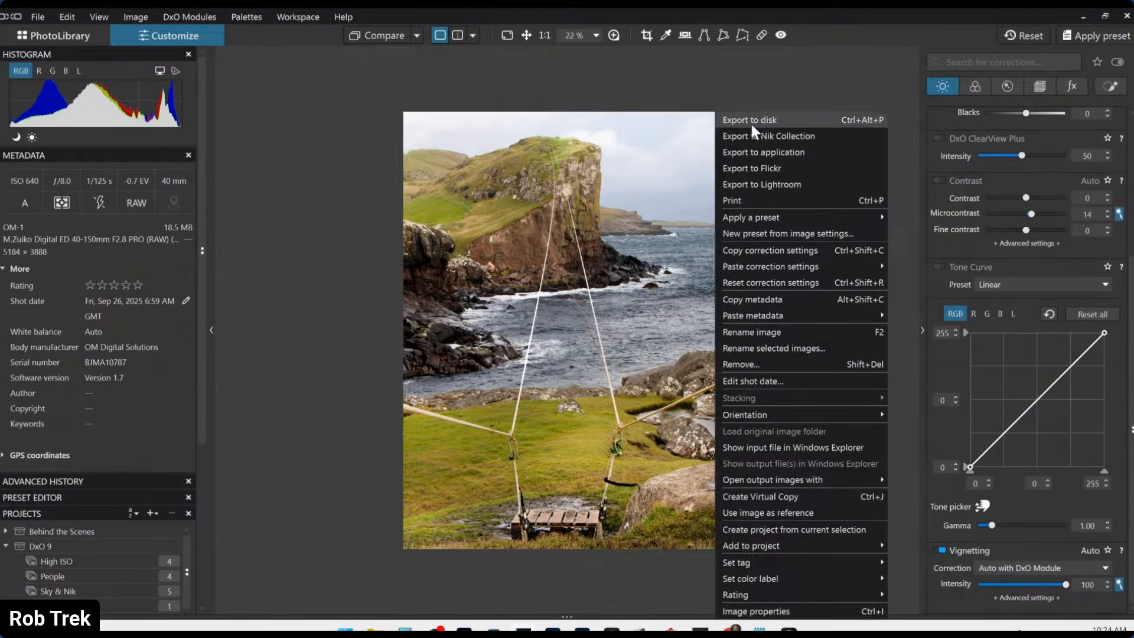
pyautogui.click(750, 120)
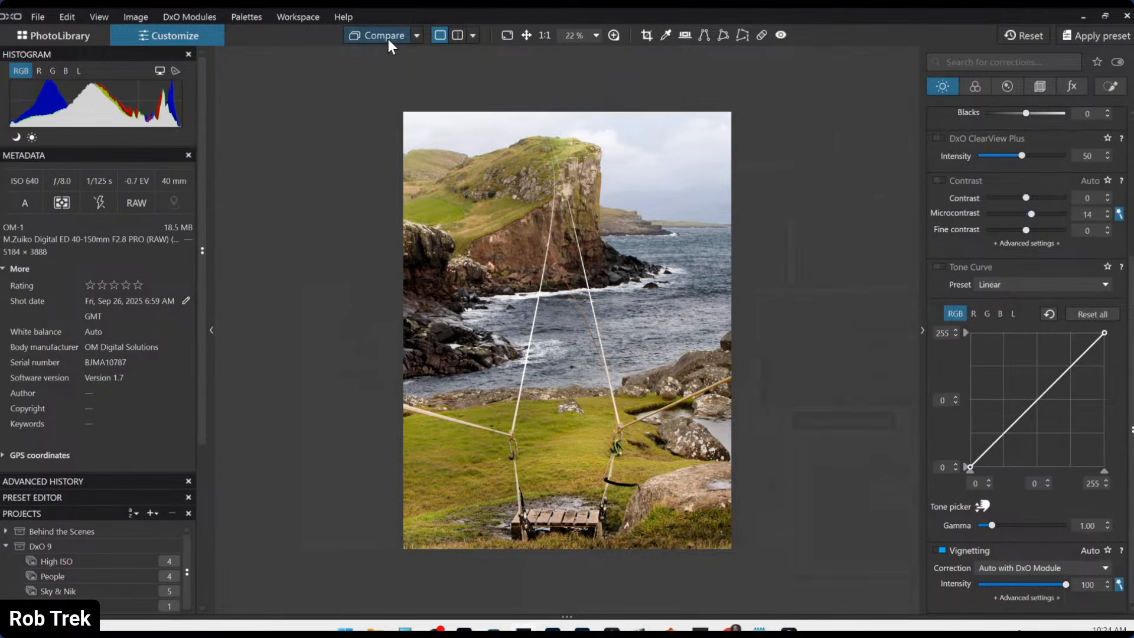
pyautogui.click(417, 35)
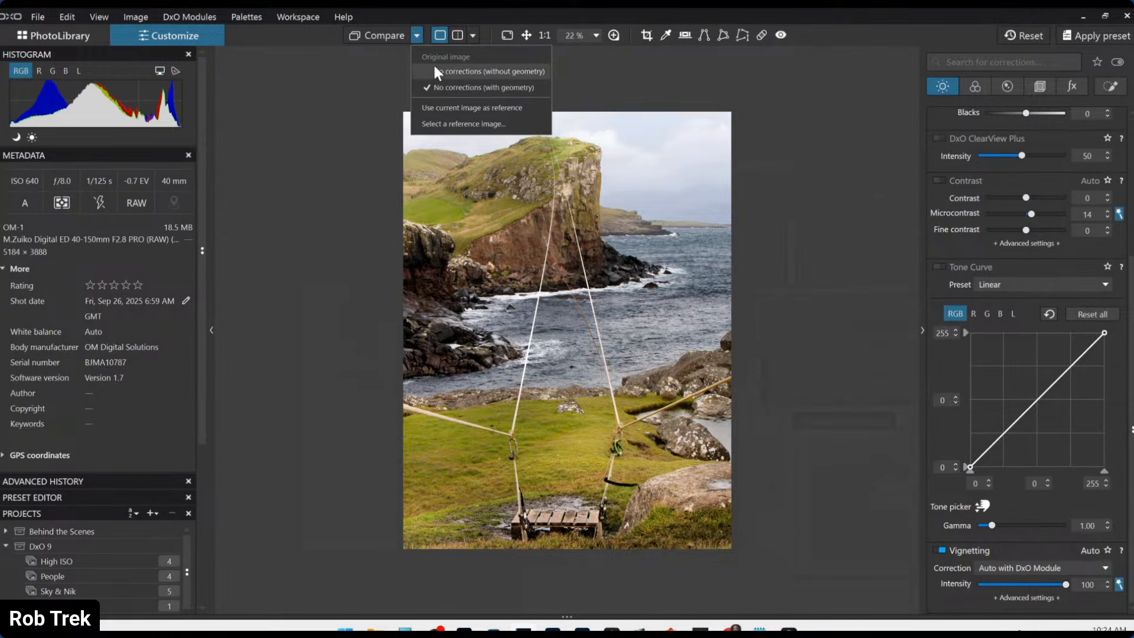
pyautogui.click(417, 37)
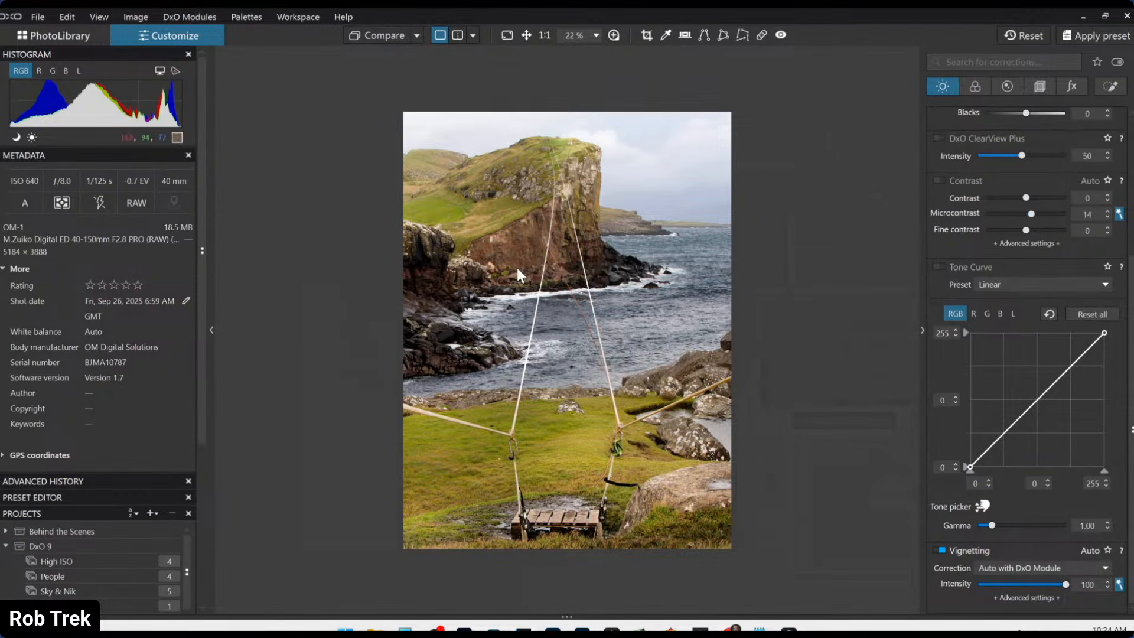
# - Reset all corrections on the photo and choose the exported standard-output JPEG as the comparison reference
pyautogui.click(1021, 37)
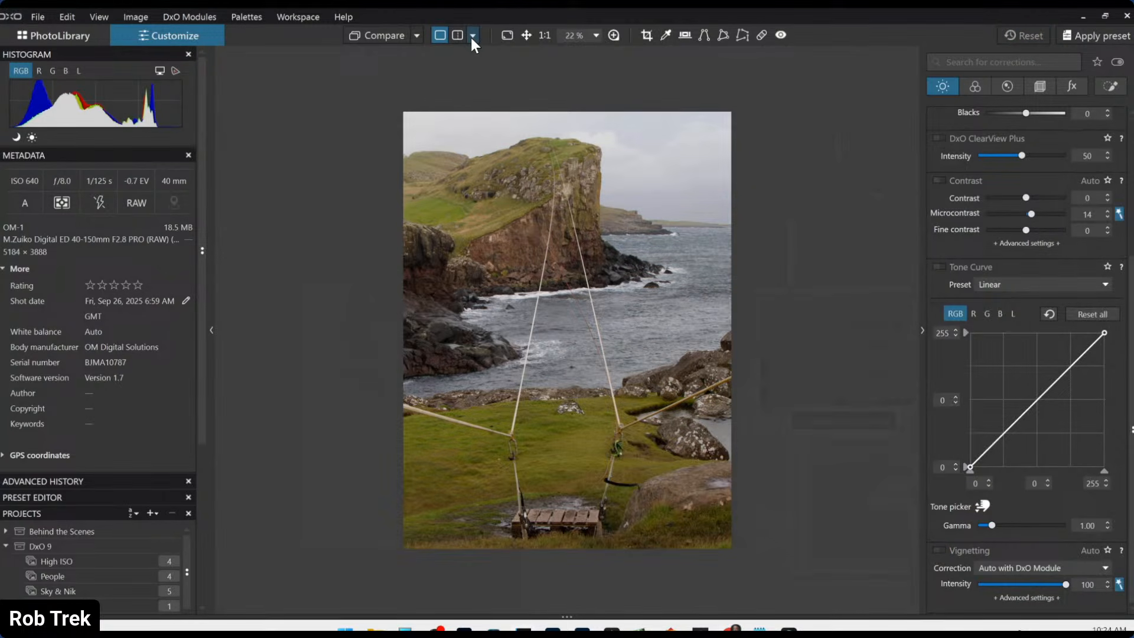
pyautogui.click(415, 35)
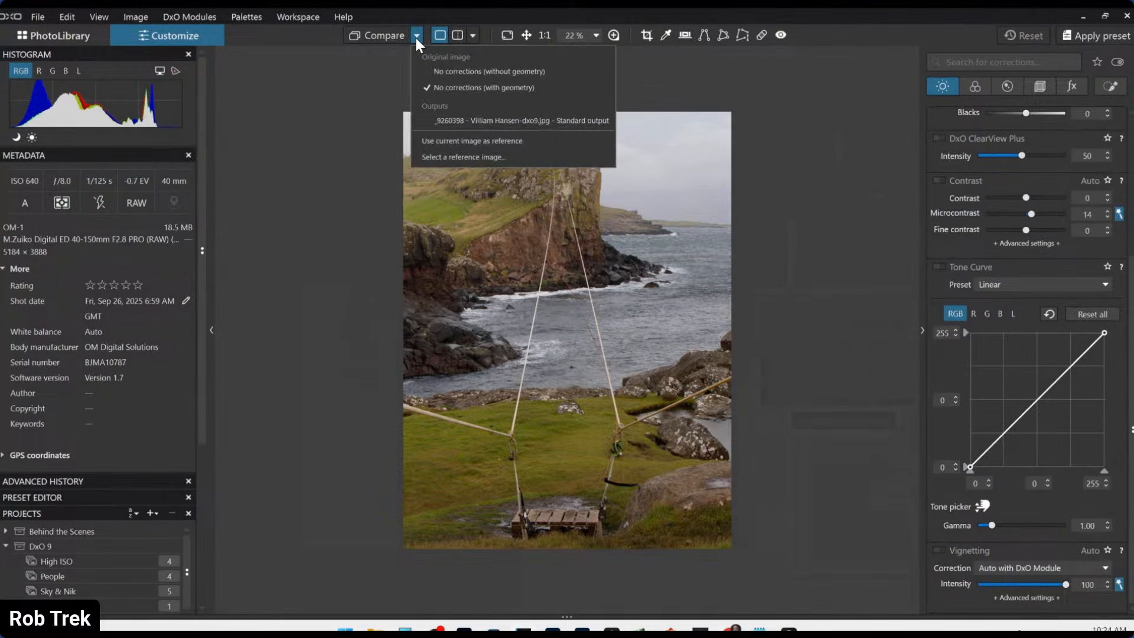
pyautogui.click(437, 122)
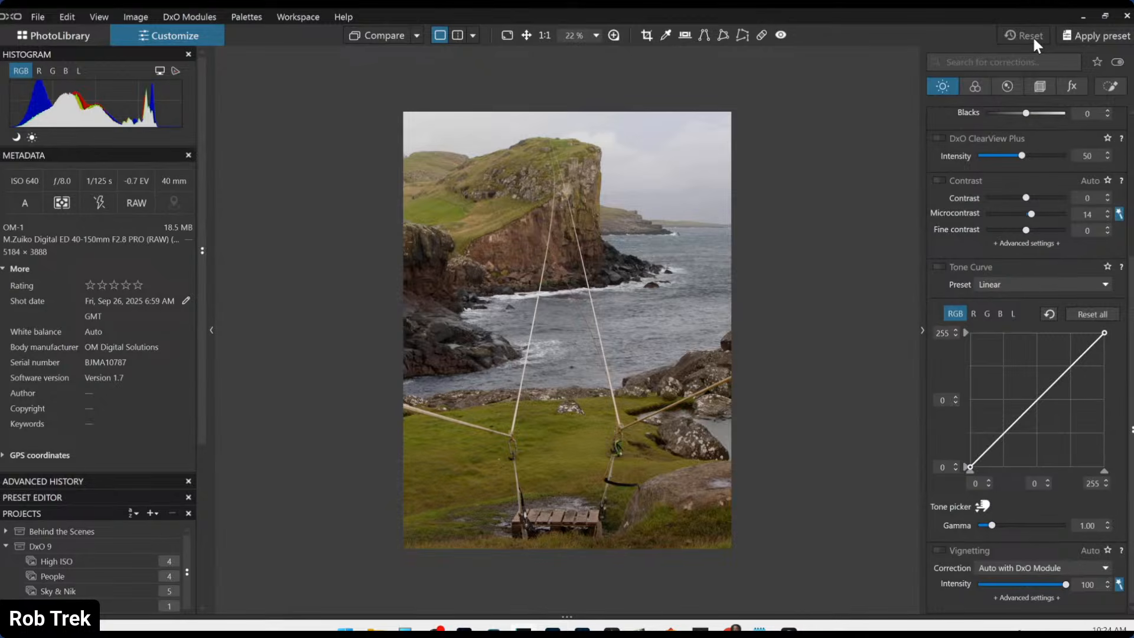
pyautogui.click(419, 37)
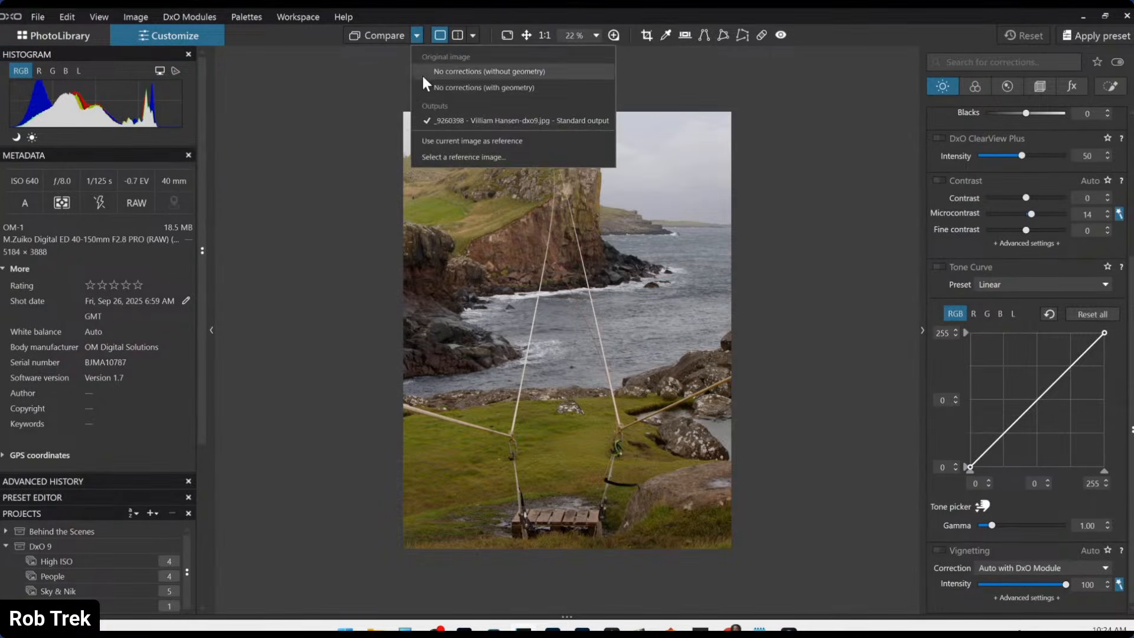
pyautogui.click(414, 35)
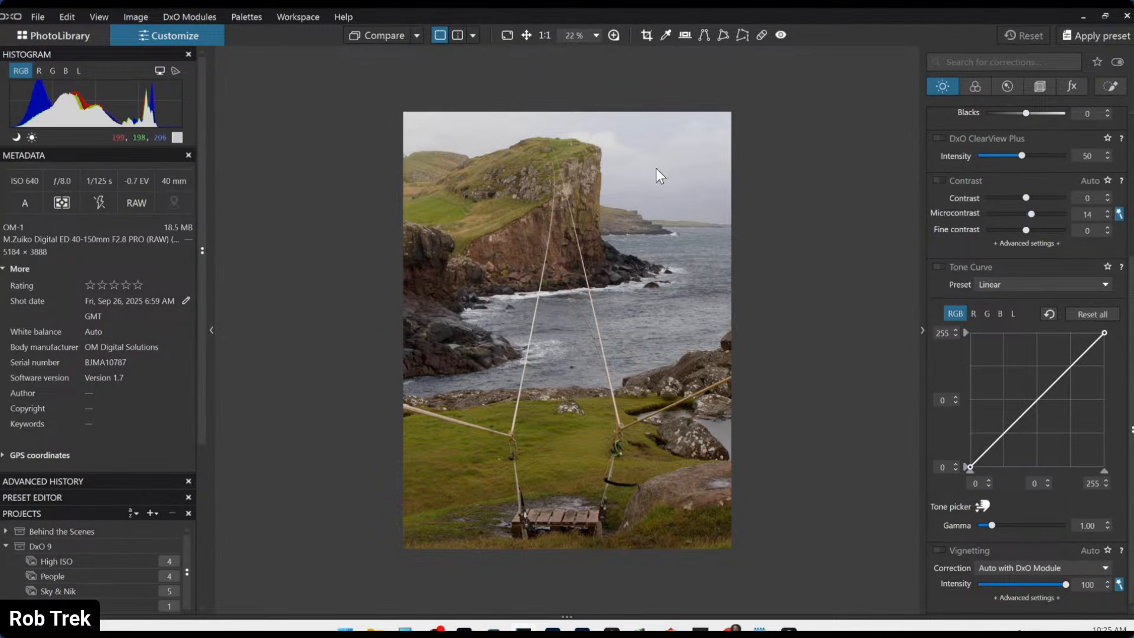
# - Show the exported version and the reset photo side by side left / right with all side palettes hidden
pyautogui.click(472, 37)
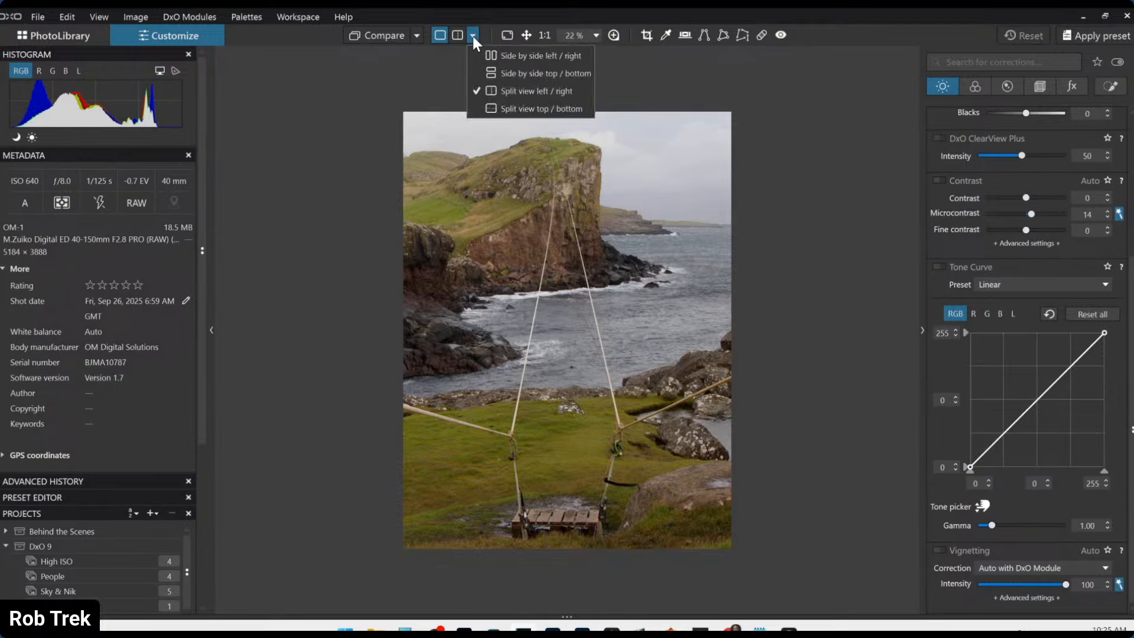
pyautogui.click(483, 52)
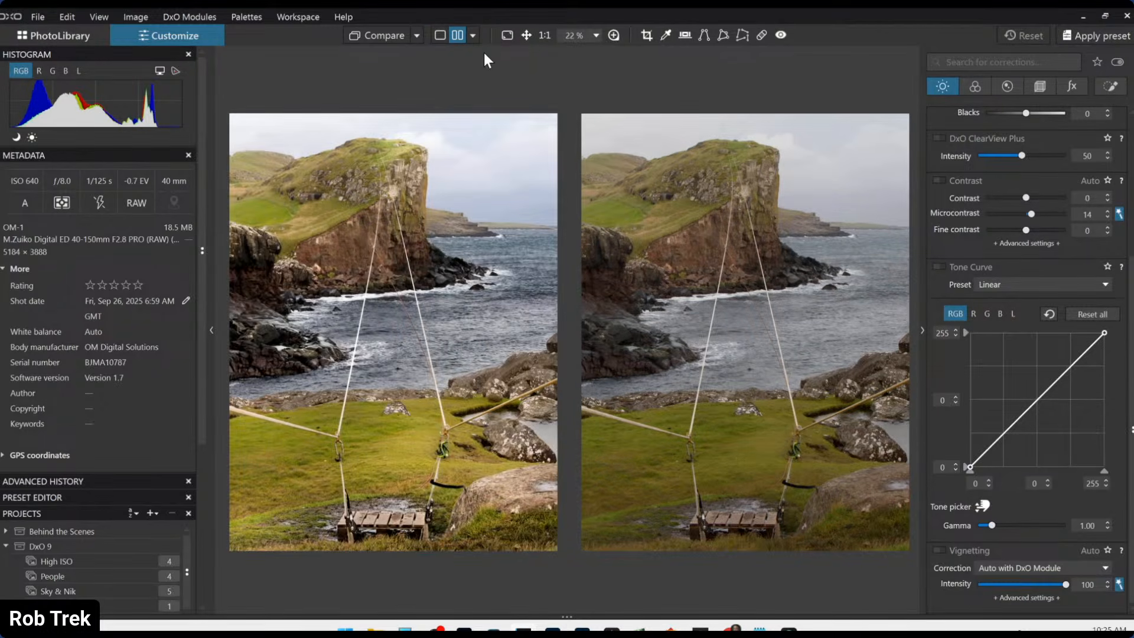
pyautogui.press('F9')
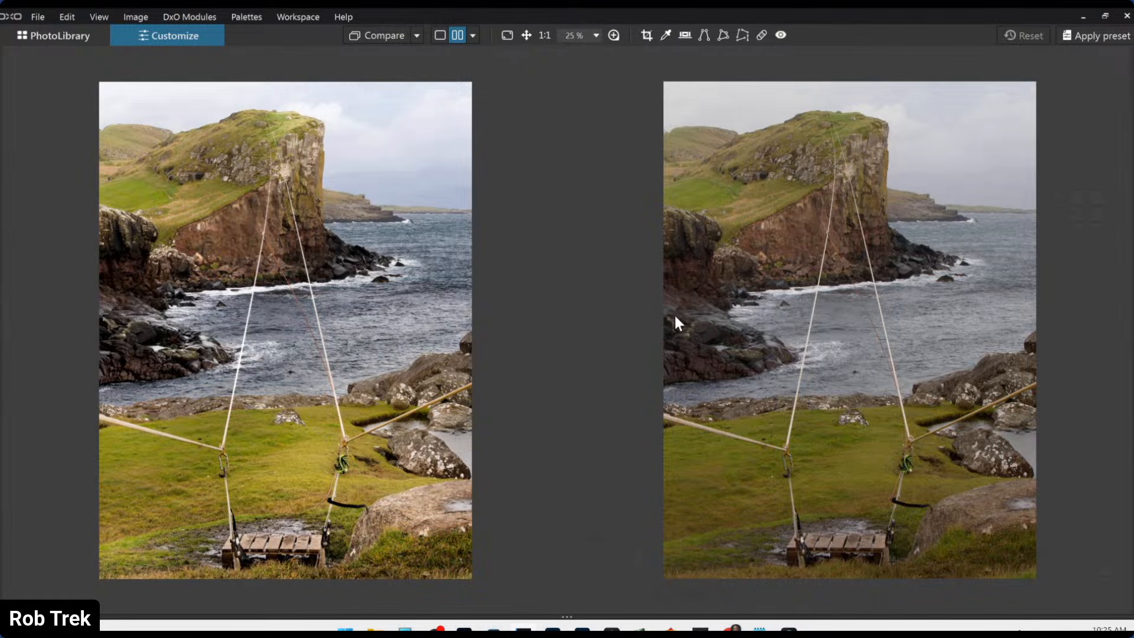
# - Compare both versions in a left / right split view, moving the divider and inspecting the cliff, ropes and water in close-up
pyautogui.click(473, 36)
pyautogui.click(489, 88)
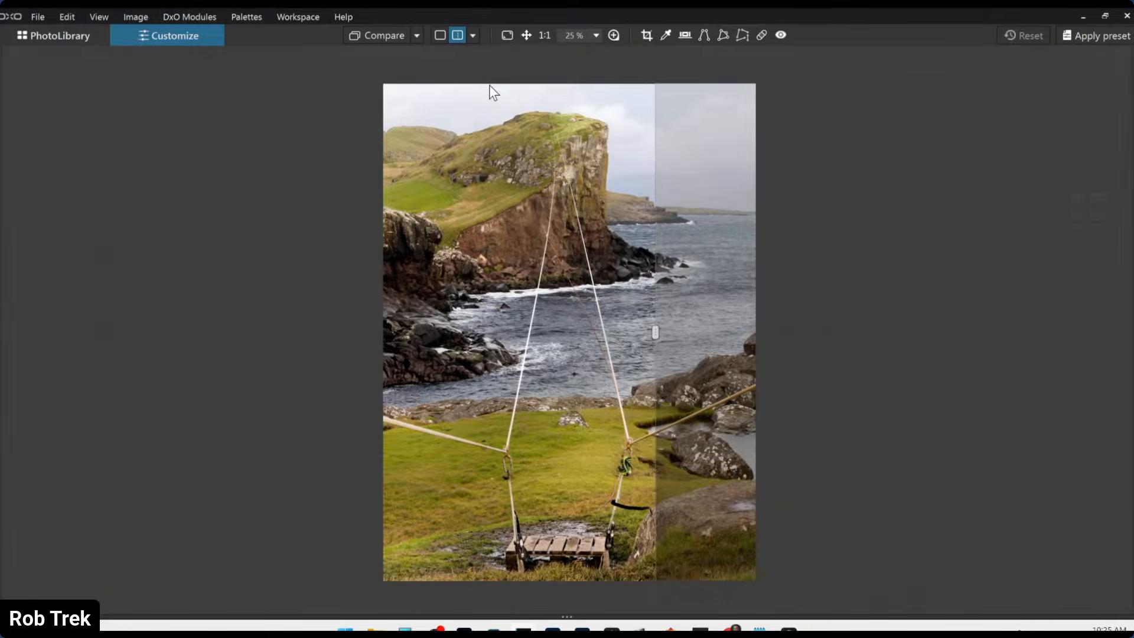
pyautogui.moveTo(655, 333); pyautogui.dragTo(565, 329)
pyautogui.scroll(5, 555, 286)
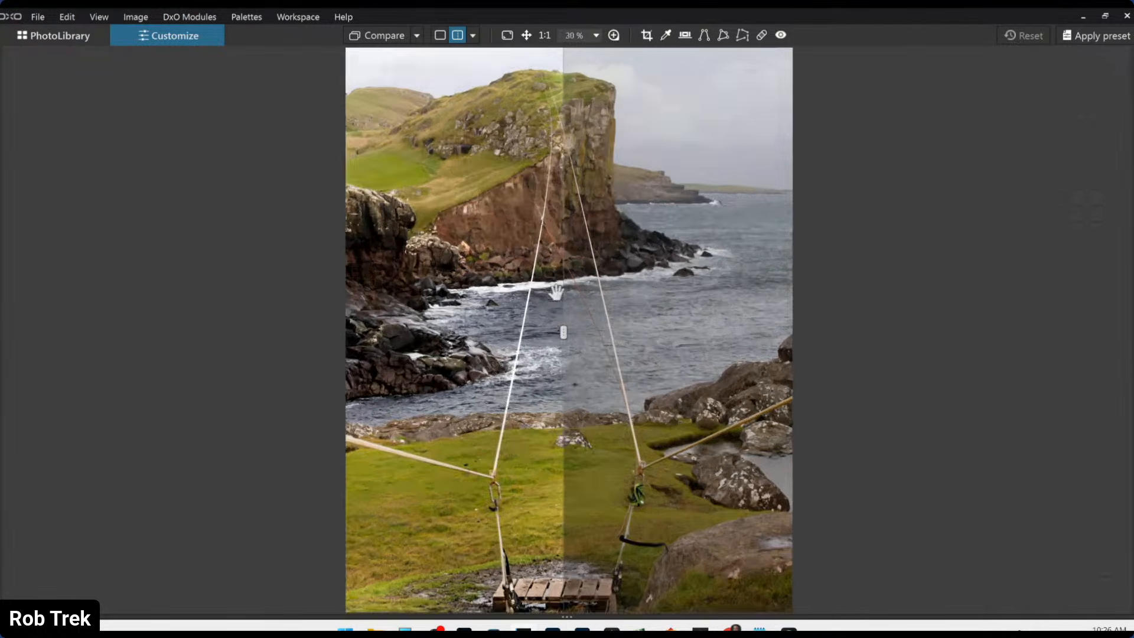
pyautogui.scroll(3, 535, 316)
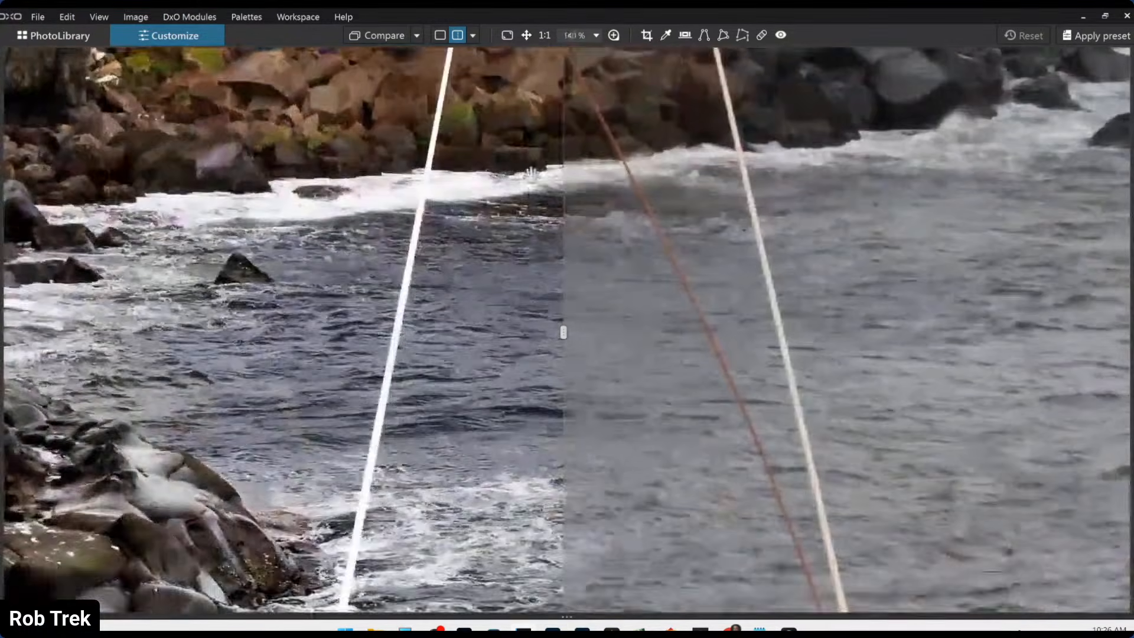
pyautogui.moveTo(340, 158); pyautogui.dragTo(340, 364)
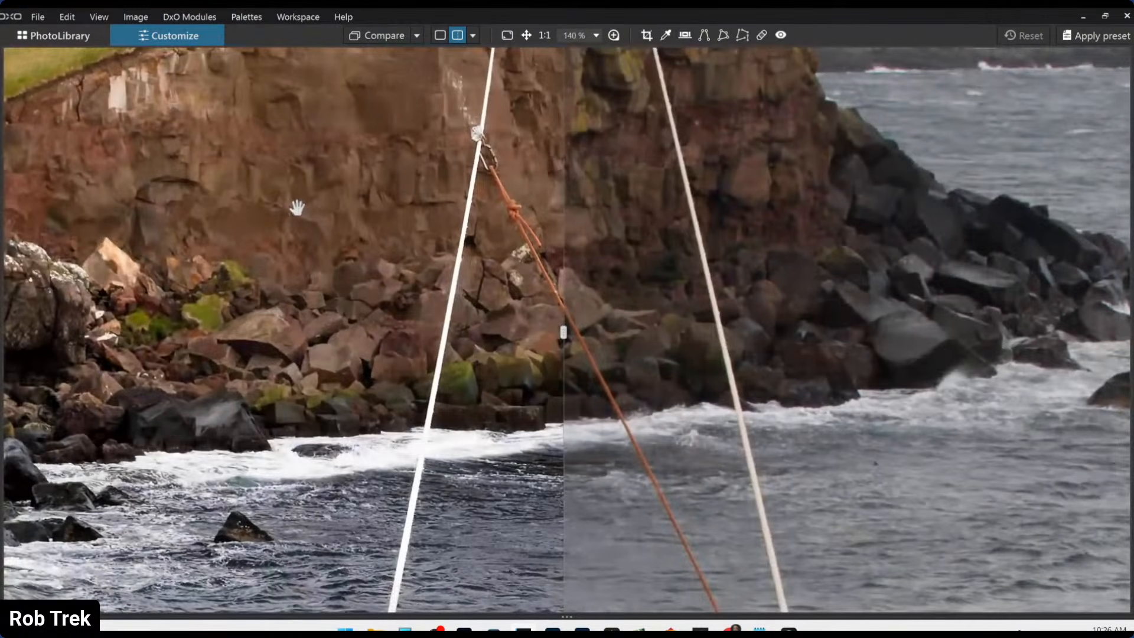
pyautogui.moveTo(604, 220); pyautogui.dragTo(586, 221)
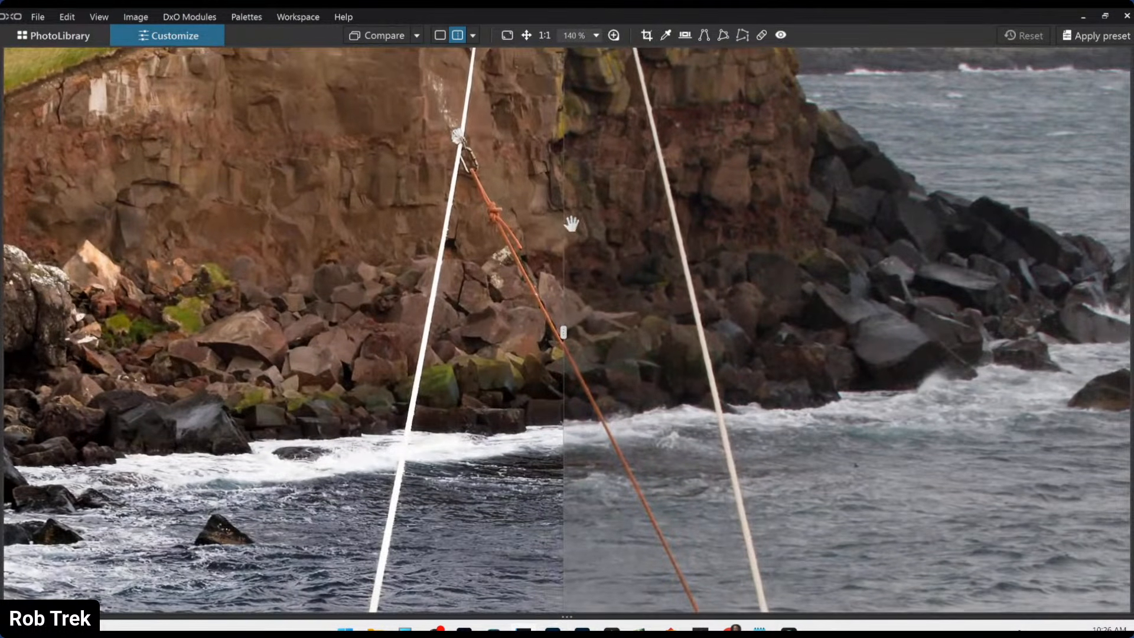
pyautogui.moveTo(563, 332); pyautogui.dragTo(502, 317)
pyautogui.scroll(-4, 284, 219)
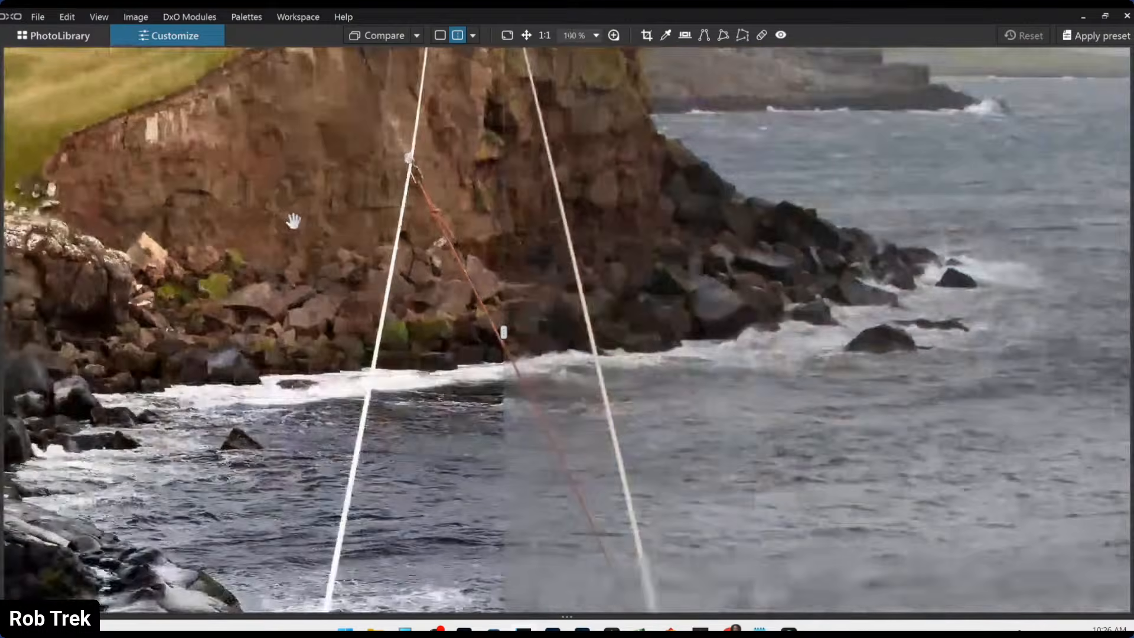
pyautogui.scroll(-4, 332, 242)
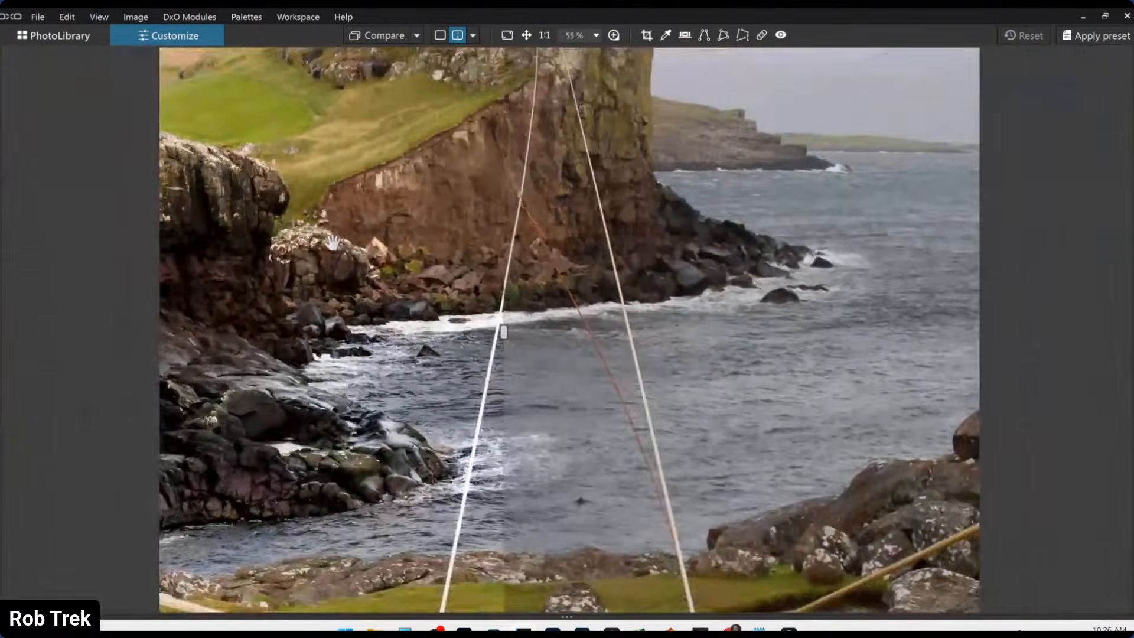
pyautogui.scroll(-2, 335, 243)
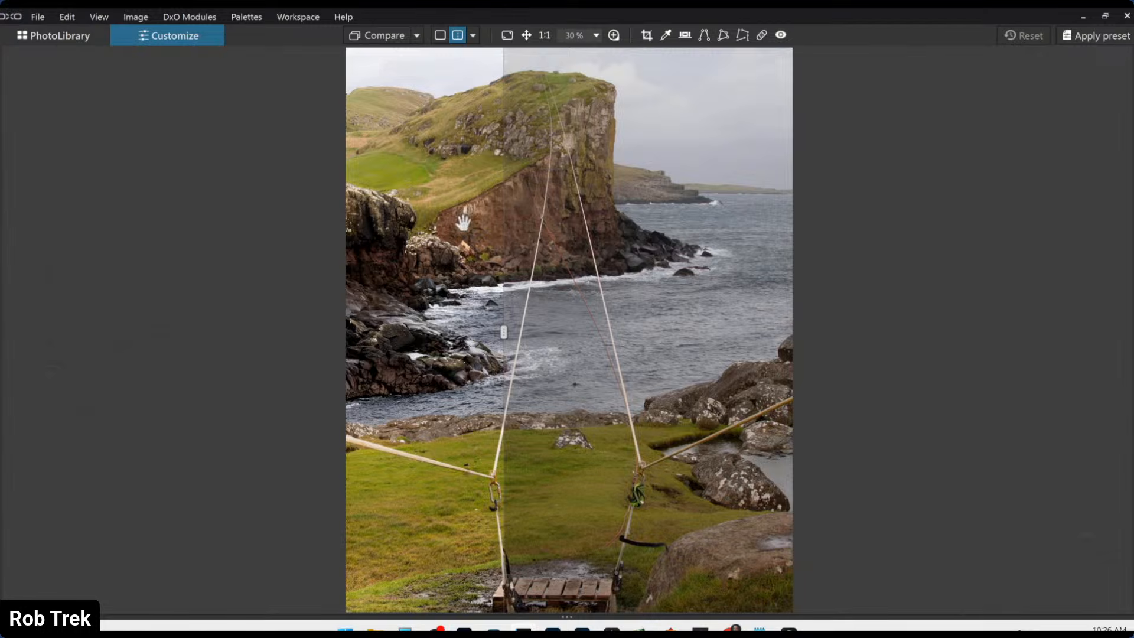
pyautogui.moveTo(504, 333); pyautogui.dragTo(557, 334)
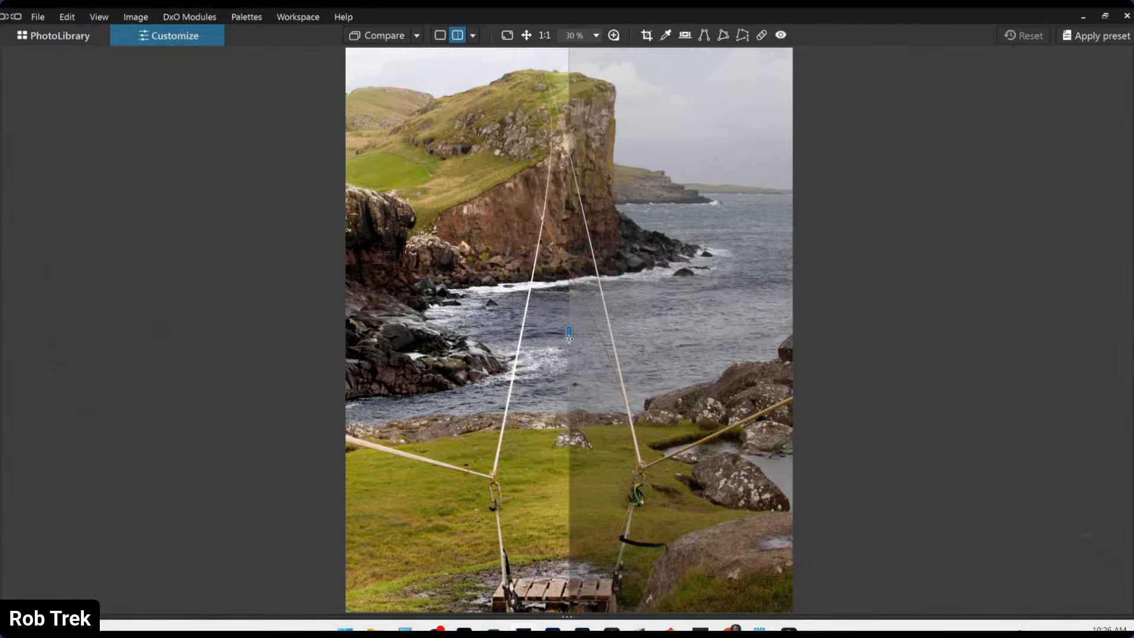
# - Bring back the correction palettes and set the Standard denoising Luminance to 15
pyautogui.click(1122, 328)
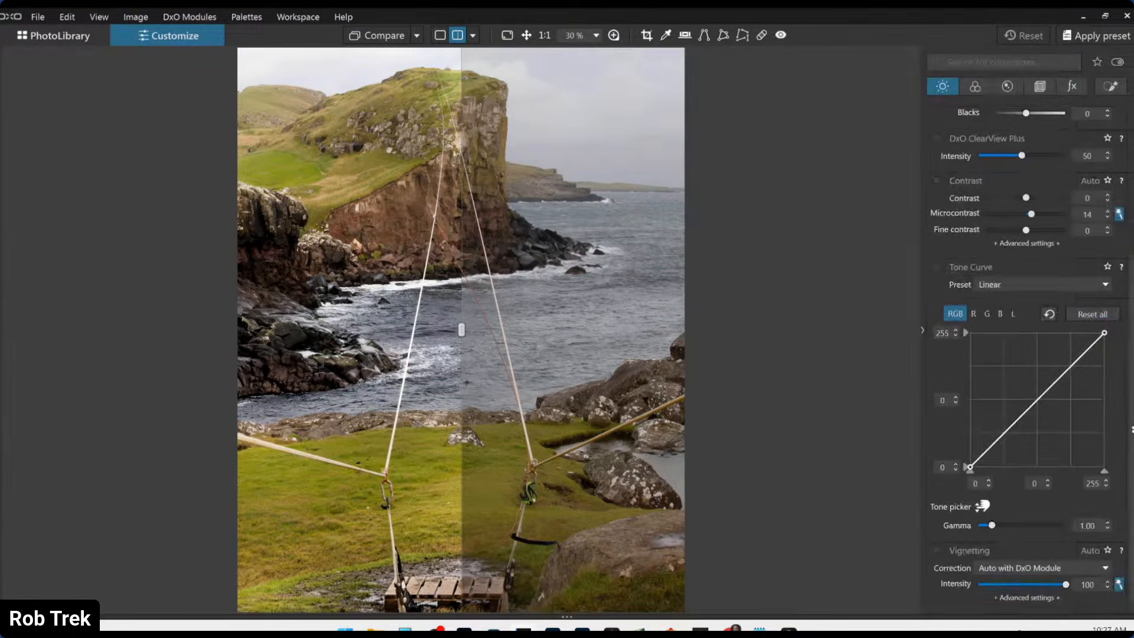
pyautogui.scroll(3, 1050, 168)
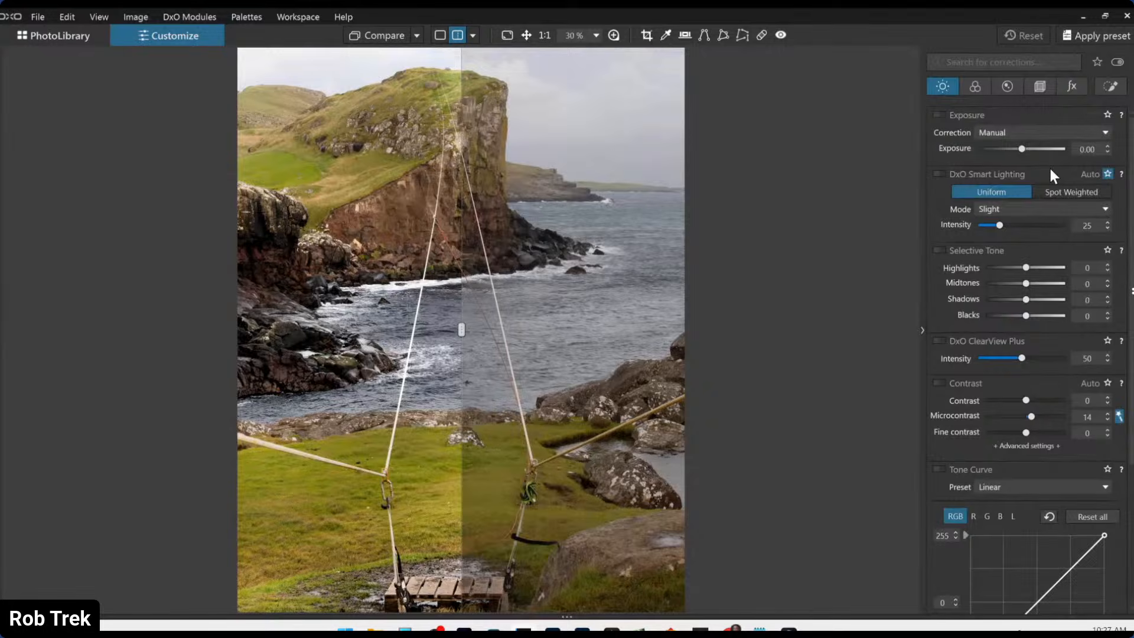
pyautogui.click(1007, 87)
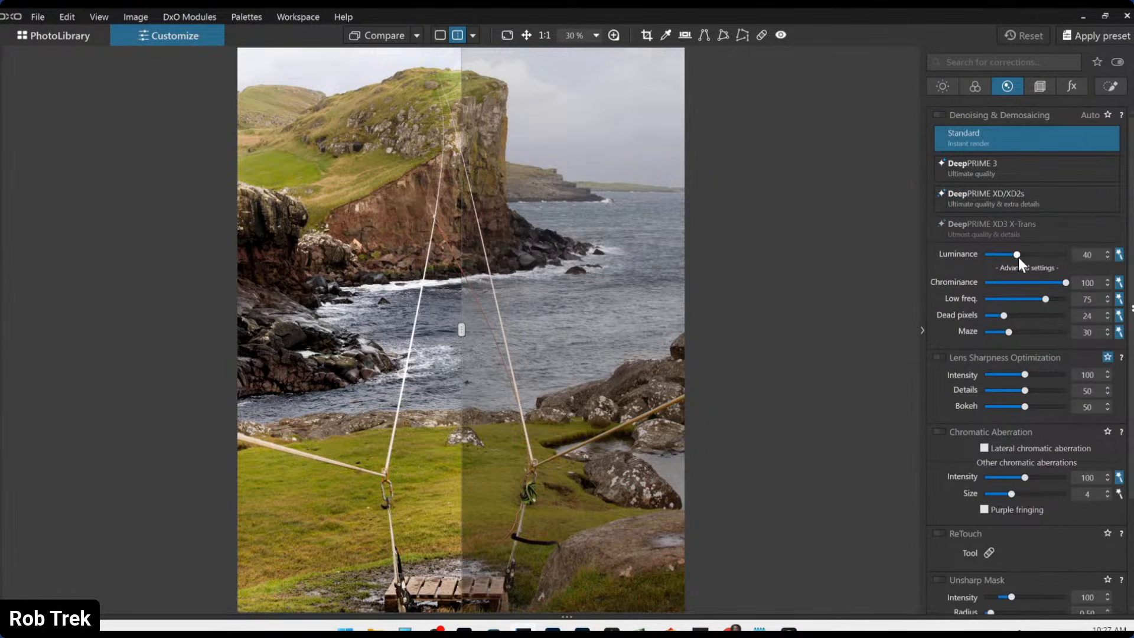
pyautogui.moveTo(1016, 255); pyautogui.dragTo(996, 257)
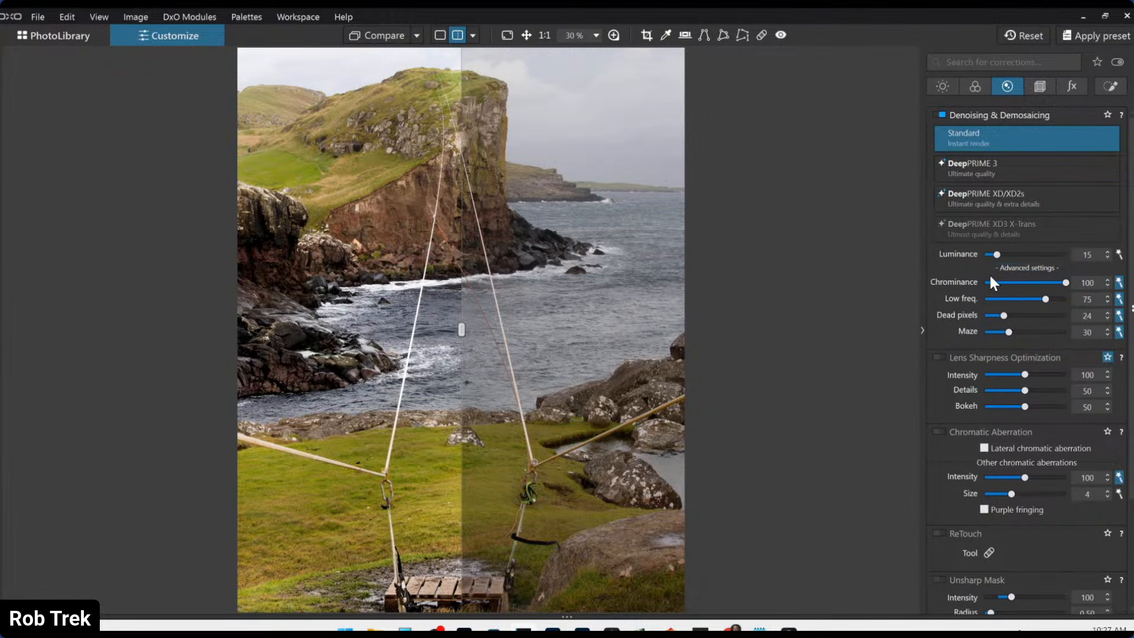
# - Reset the landscape photo's corrections, and open the cat photo from the library for editing in single-image view
pyautogui.click(1020, 36)
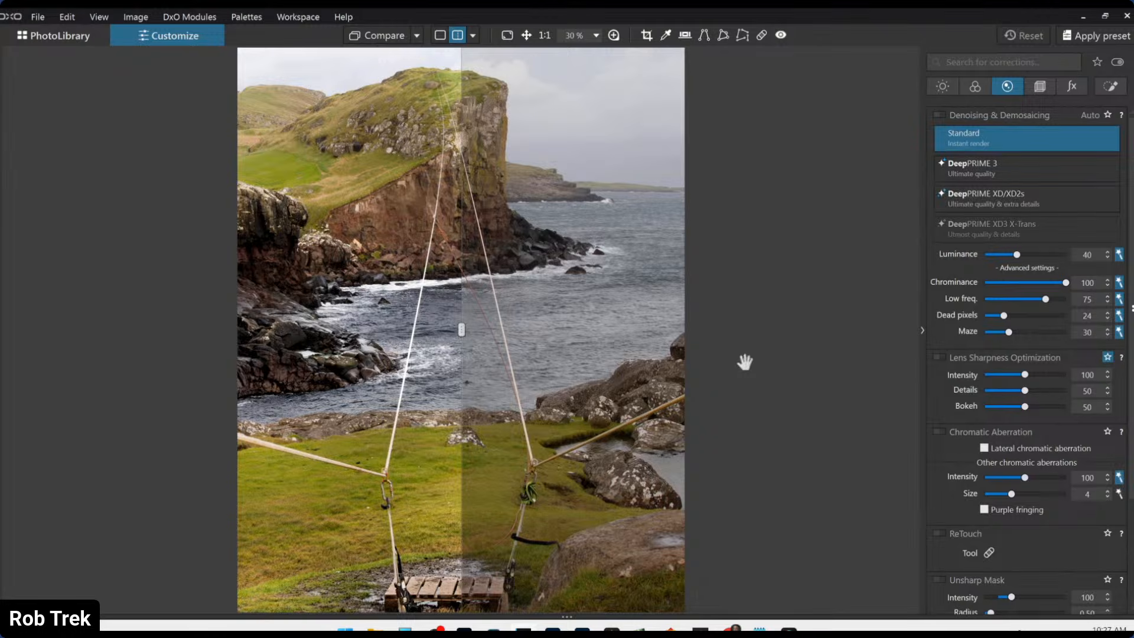
pyautogui.click(78, 37)
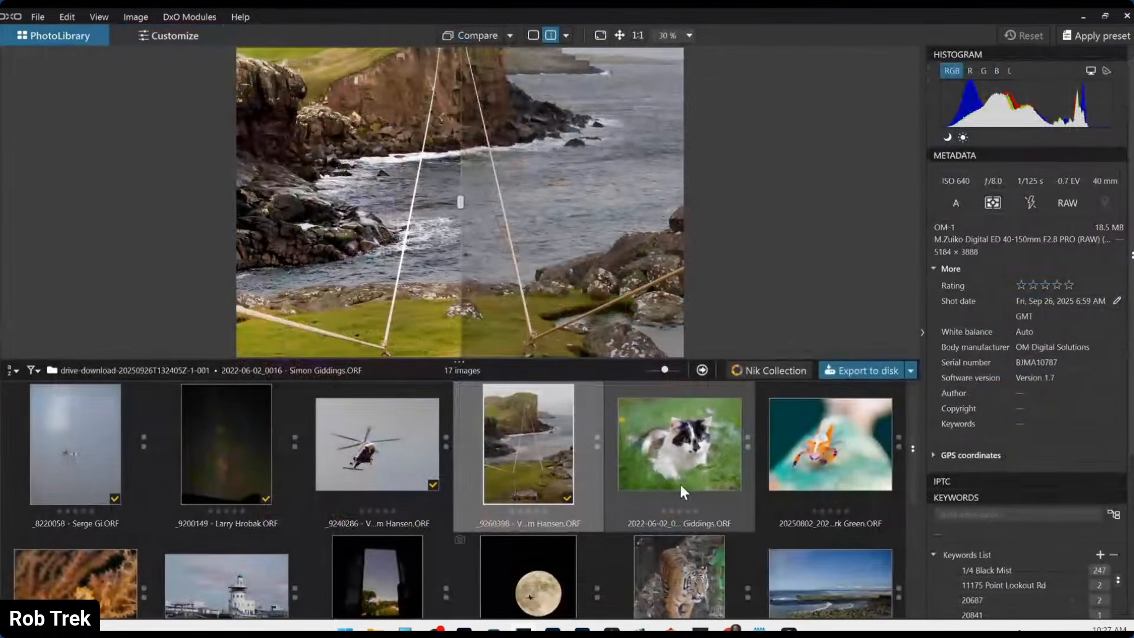
pyautogui.click(690, 442)
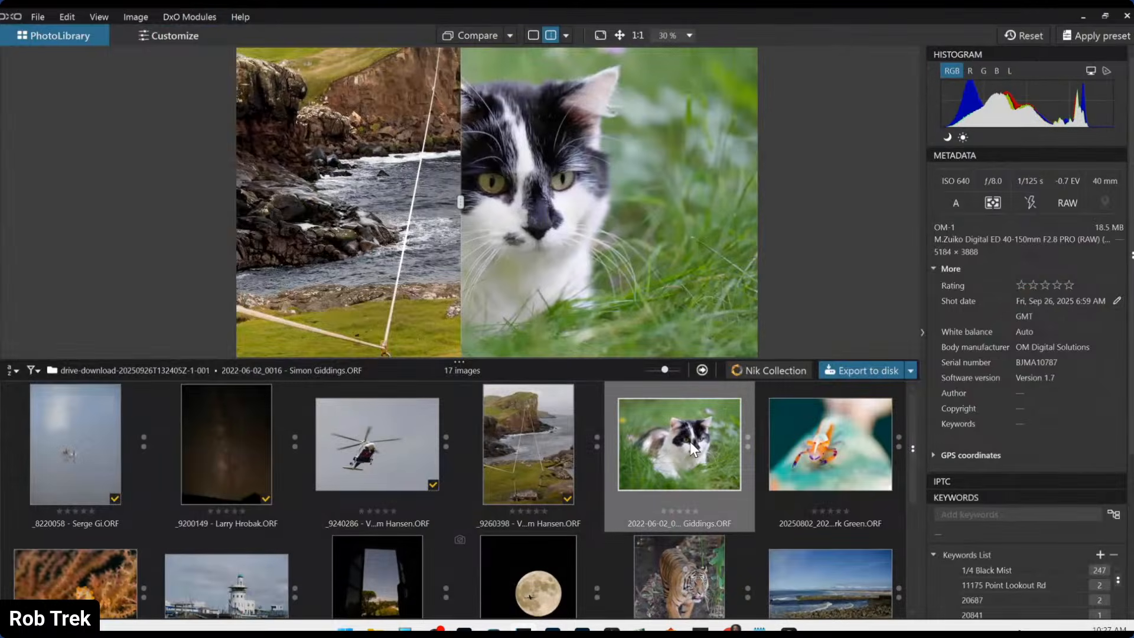
pyautogui.doubleClick(689, 441)
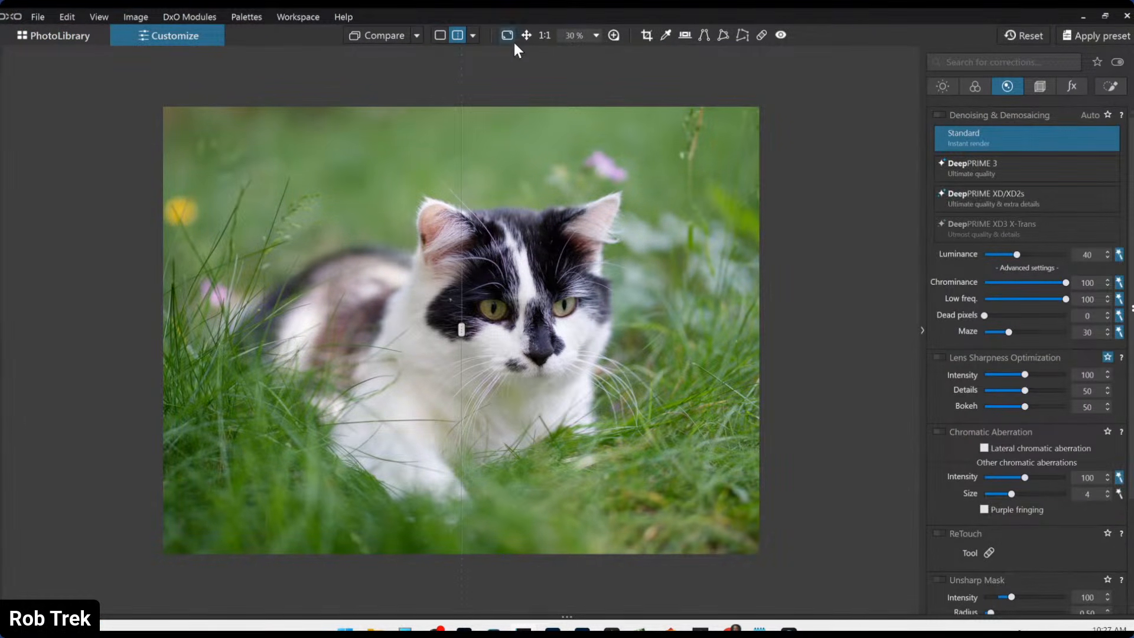
pyautogui.click(441, 36)
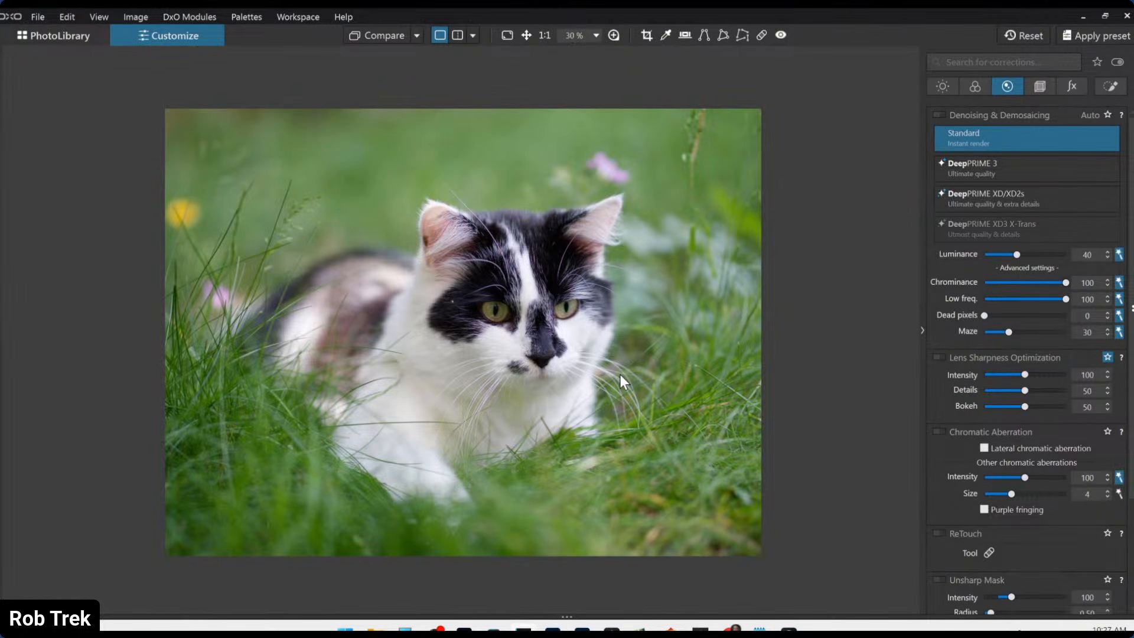
# - Apply the custom default preset from the general purpose presets to the cat photo
pyautogui.scroll(1, 620, 375)
pyautogui.scroll(-1, 620, 375)
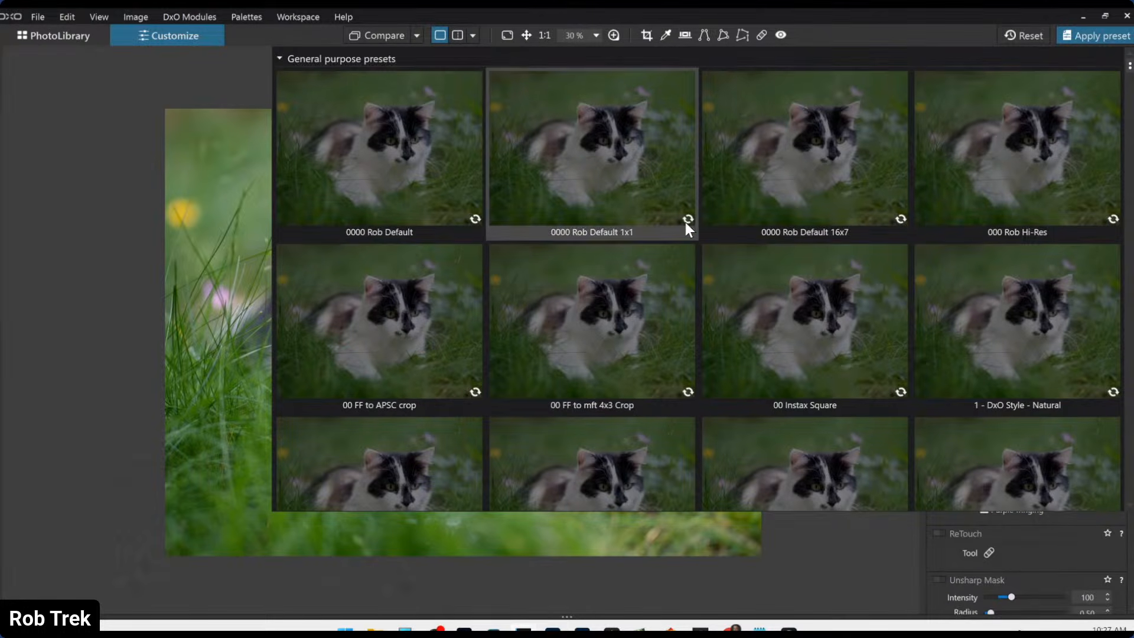
pyautogui.click(685, 222)
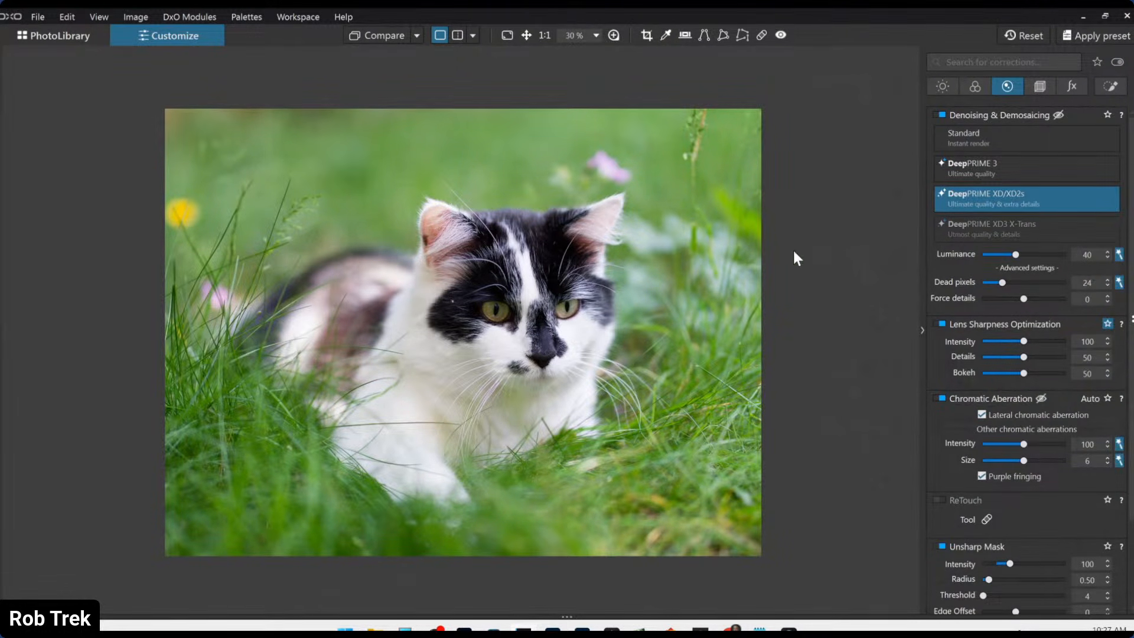
# - Create a control point local adjustment mask with small circles over both of the cat's eyes
pyautogui.click(1109, 87)
pyautogui.click(984, 135)
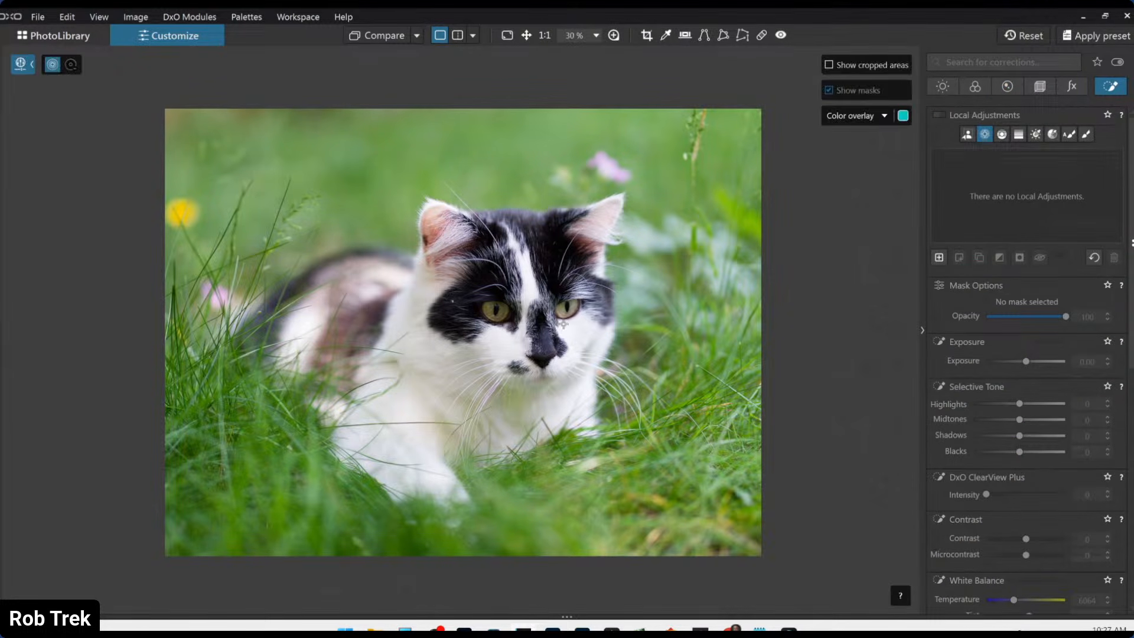
pyautogui.click(490, 311)
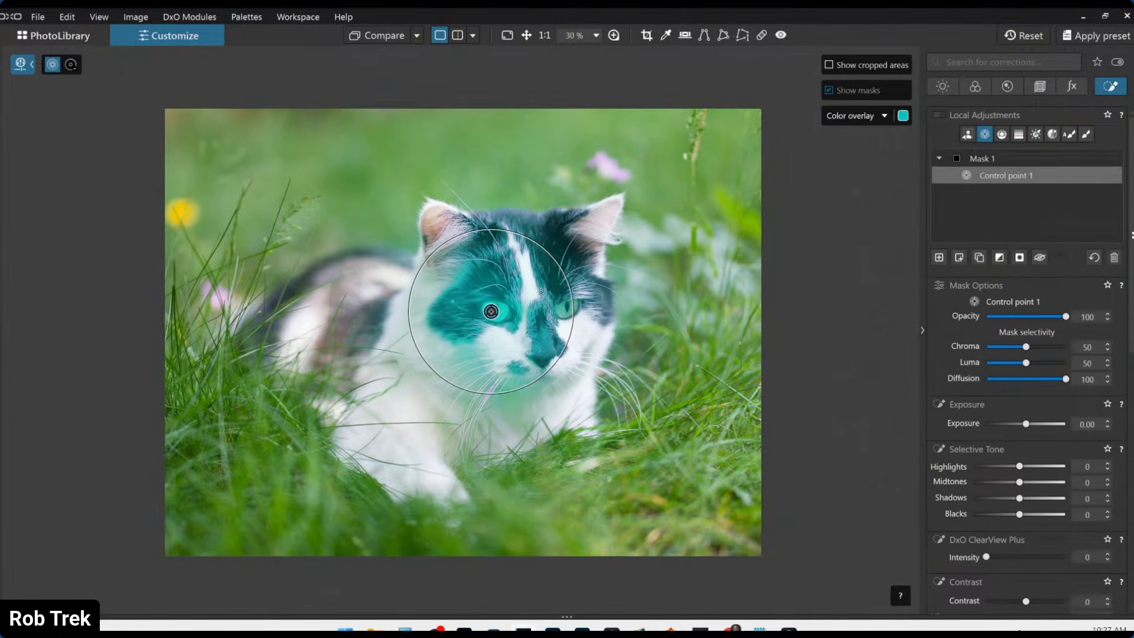
pyautogui.moveTo(552, 264); pyautogui.dragTo(515, 292)
pyautogui.click(574, 309)
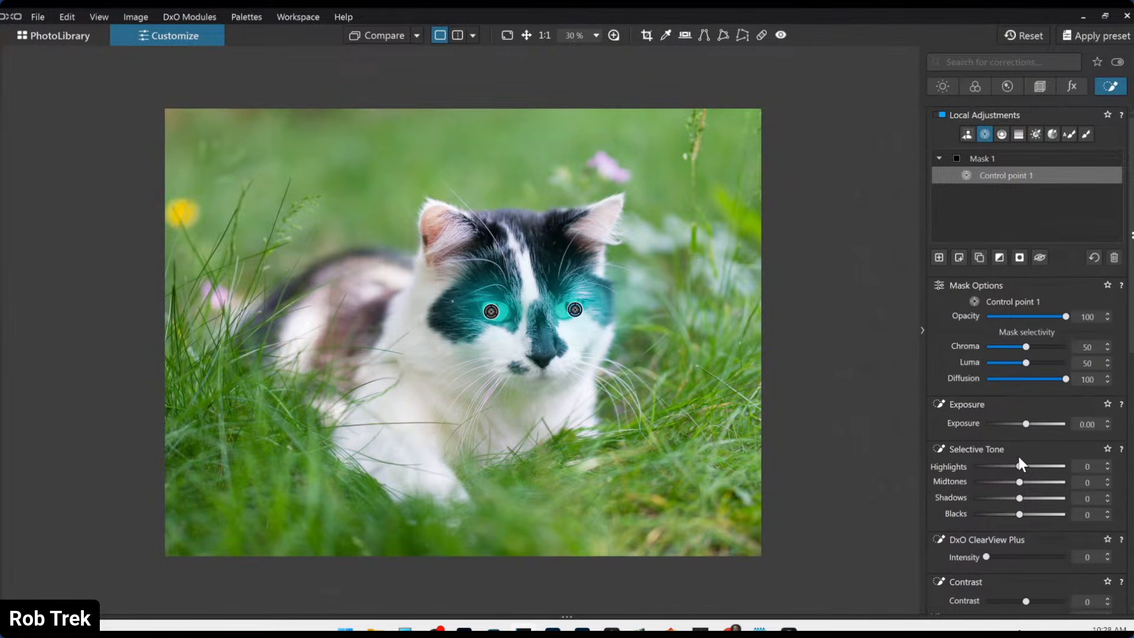
# - Set the eye mask's ClearView Plus intensity to 52, Shadows to 13, Midtones to 22 and Highlights to 52
pyautogui.scroll(-2, 1033, 479)
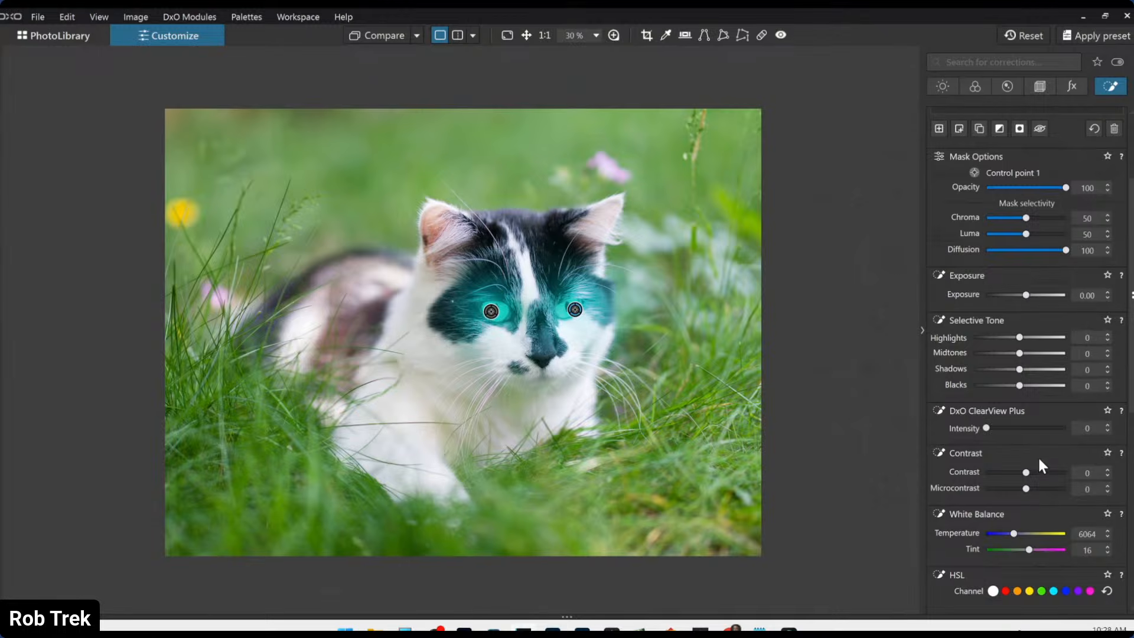
pyautogui.click(1018, 428)
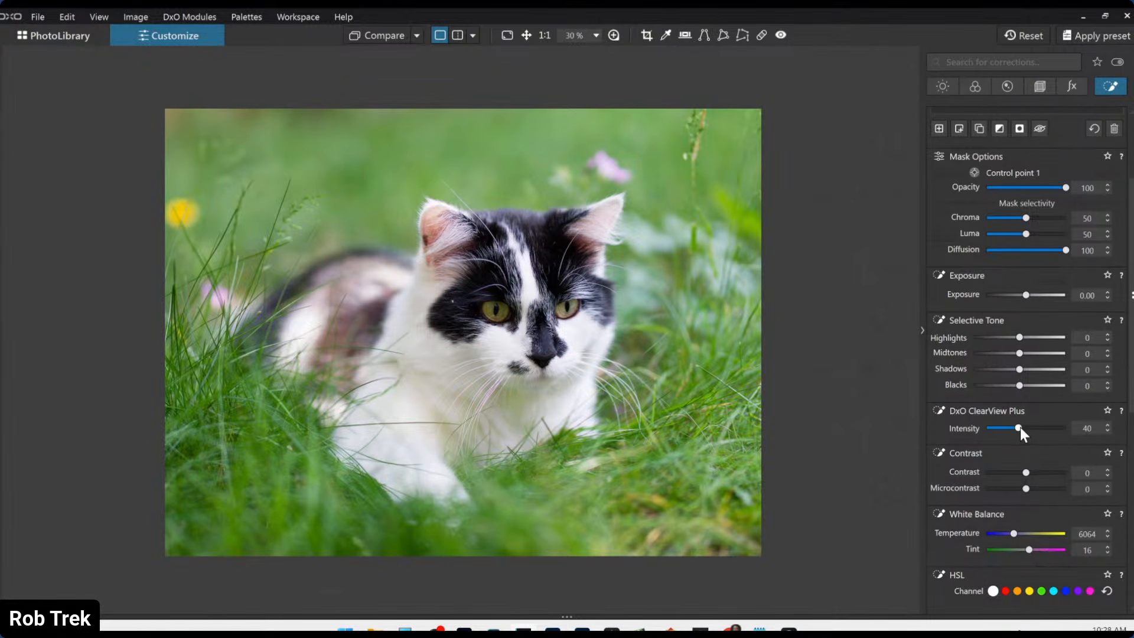
pyautogui.moveTo(1025, 429); pyautogui.dragTo(1028, 428)
pyautogui.moveTo(1029, 371); pyautogui.dragTo(1054, 338)
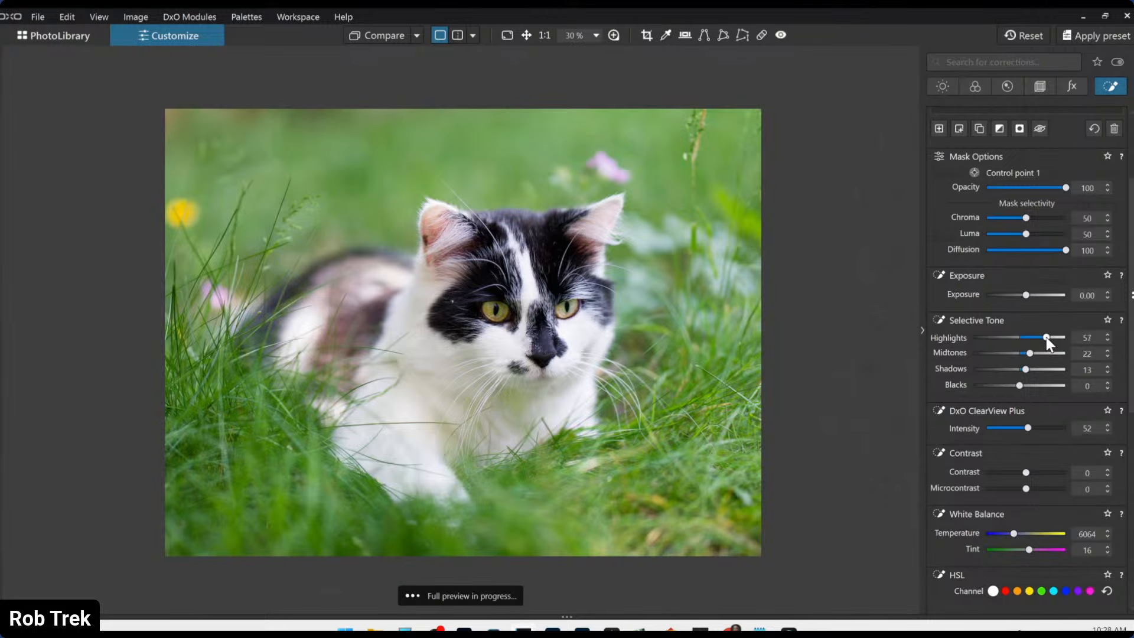
# - Reposition both control points of the eye mask slightly around the cat's eyes
pyautogui.moveTo(574, 313)
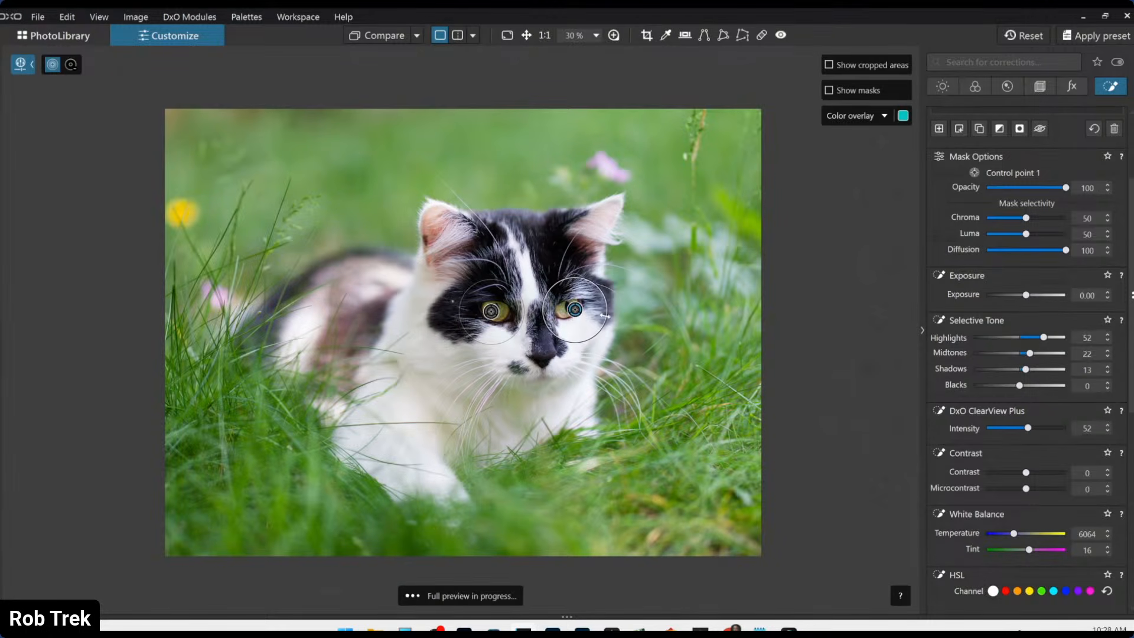
pyautogui.moveTo(568, 315); pyautogui.dragTo(591, 323)
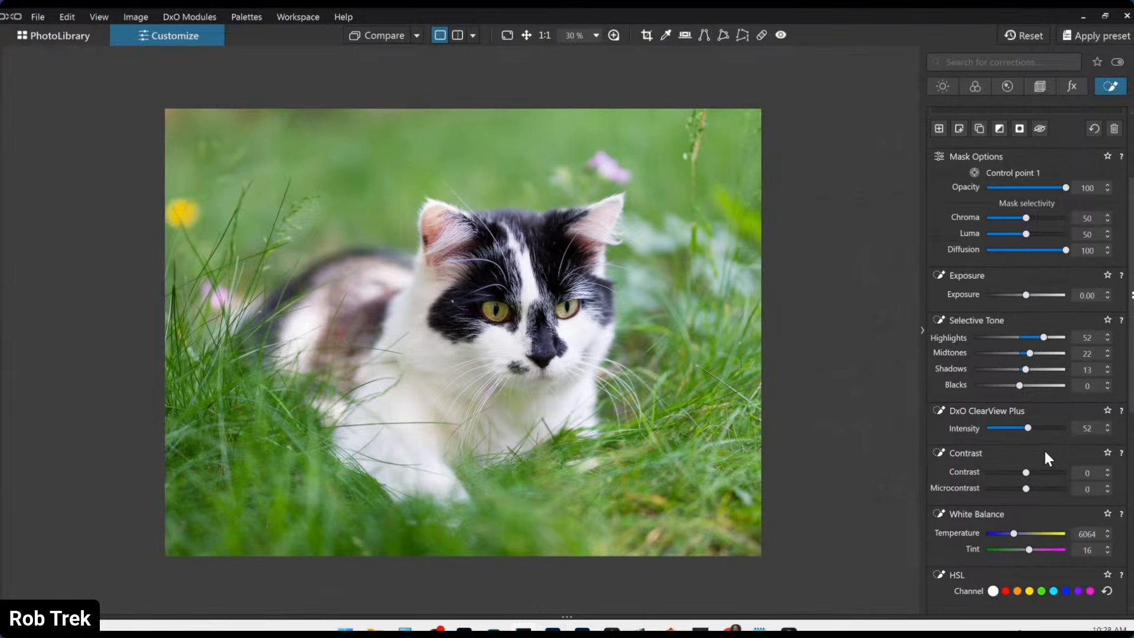
pyautogui.click(502, 312)
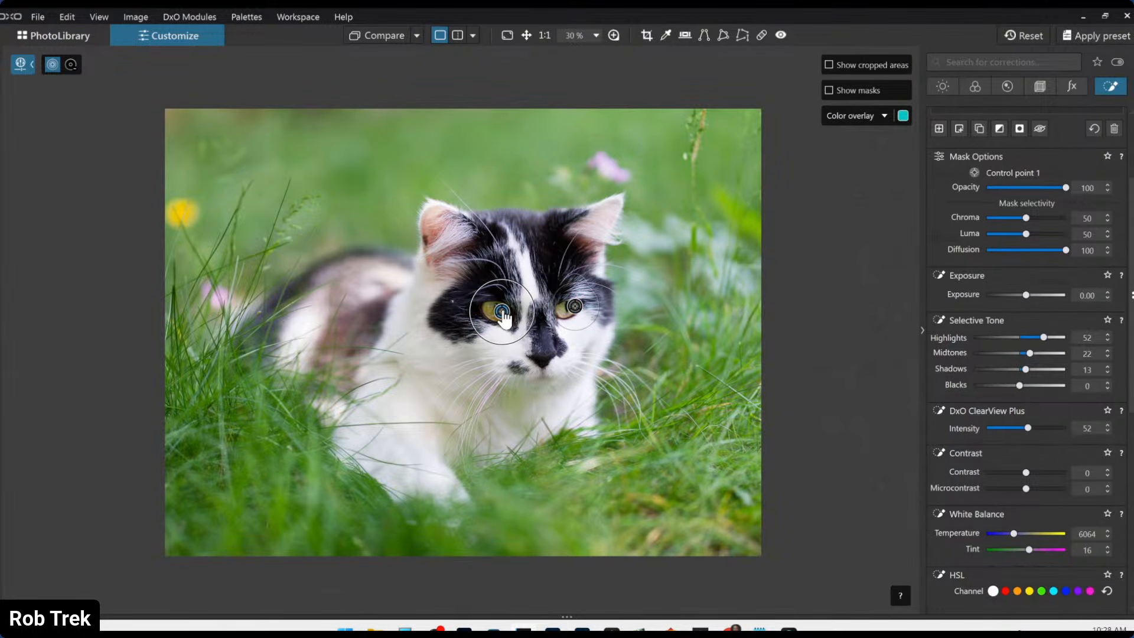
pyautogui.click(502, 311)
# - Set the eye mask's Chroma and Luma selectivity to 55 and its Microcontrast to 36
pyautogui.click(828, 92)
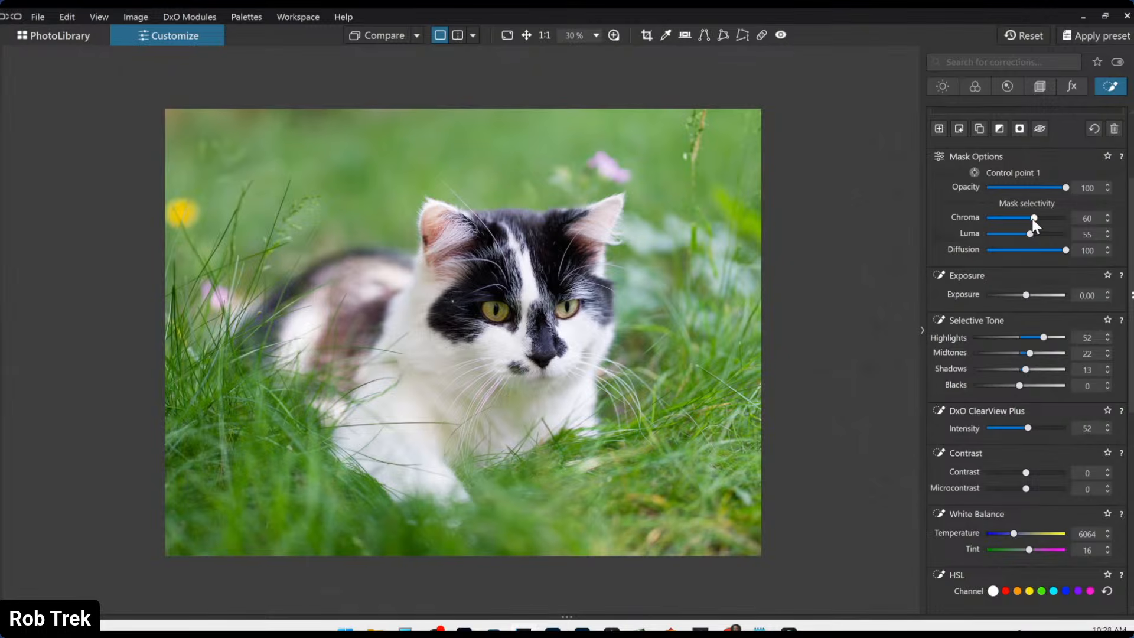
pyautogui.moveTo(1032, 219); pyautogui.dragTo(1029, 218)
pyautogui.scroll(1, 629, 337)
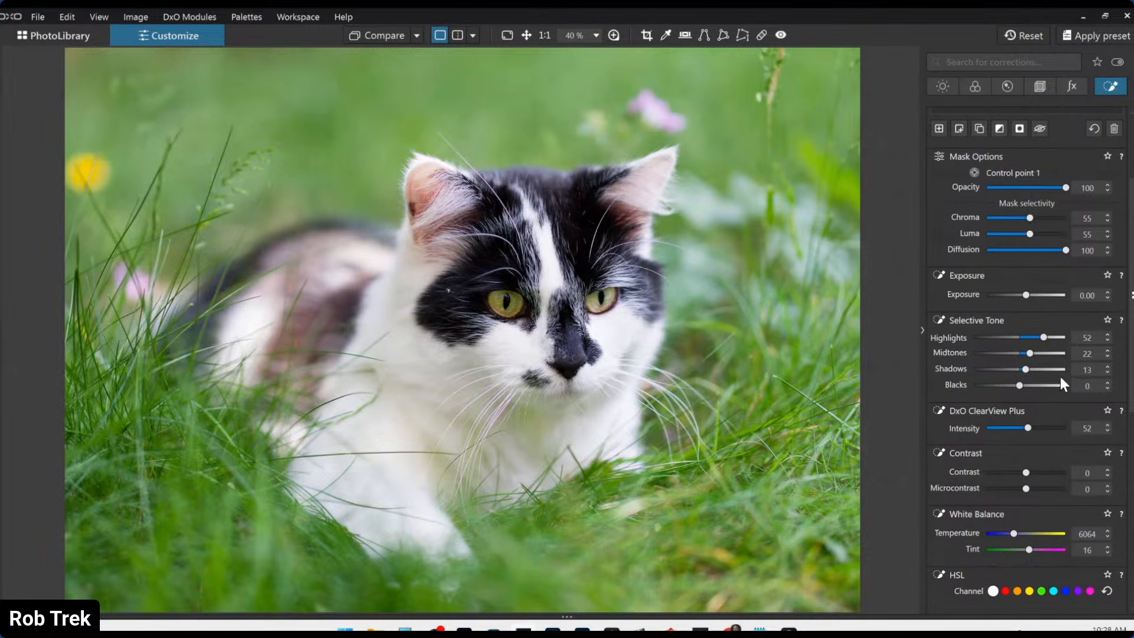
pyautogui.moveTo(1029, 492); pyautogui.dragTo(1040, 486)
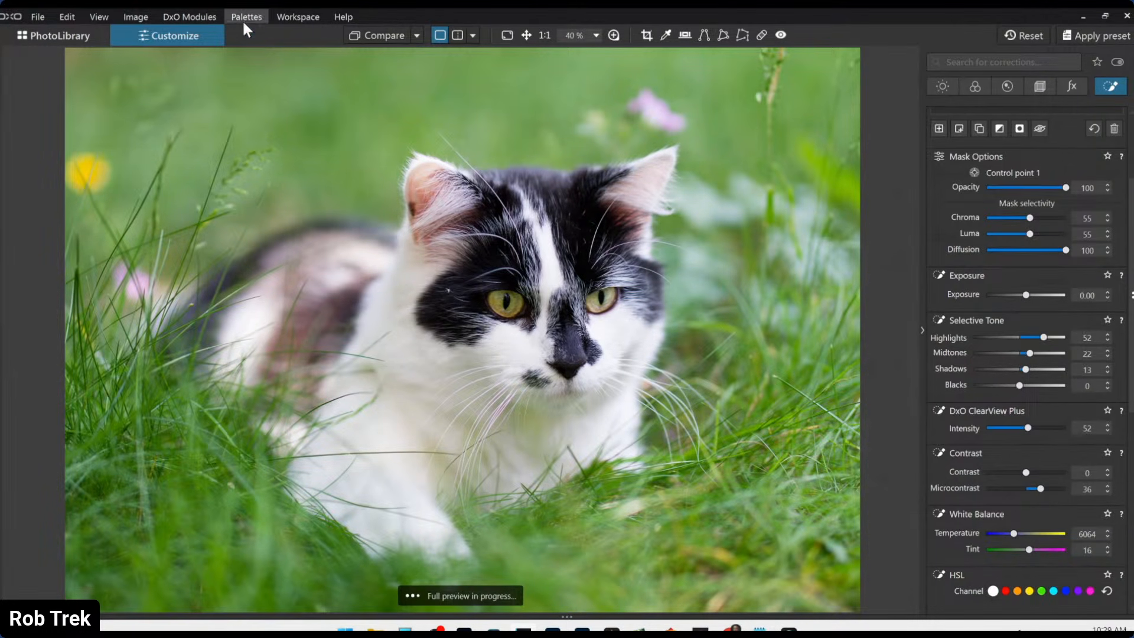
pyautogui.click(389, 36)
# - Add a second control point mask with one point on each of the cat's ears
pyautogui.scroll(-1, 1022, 364)
pyautogui.scroll(3, 1018, 357)
pyautogui.moveTo(973, 158)
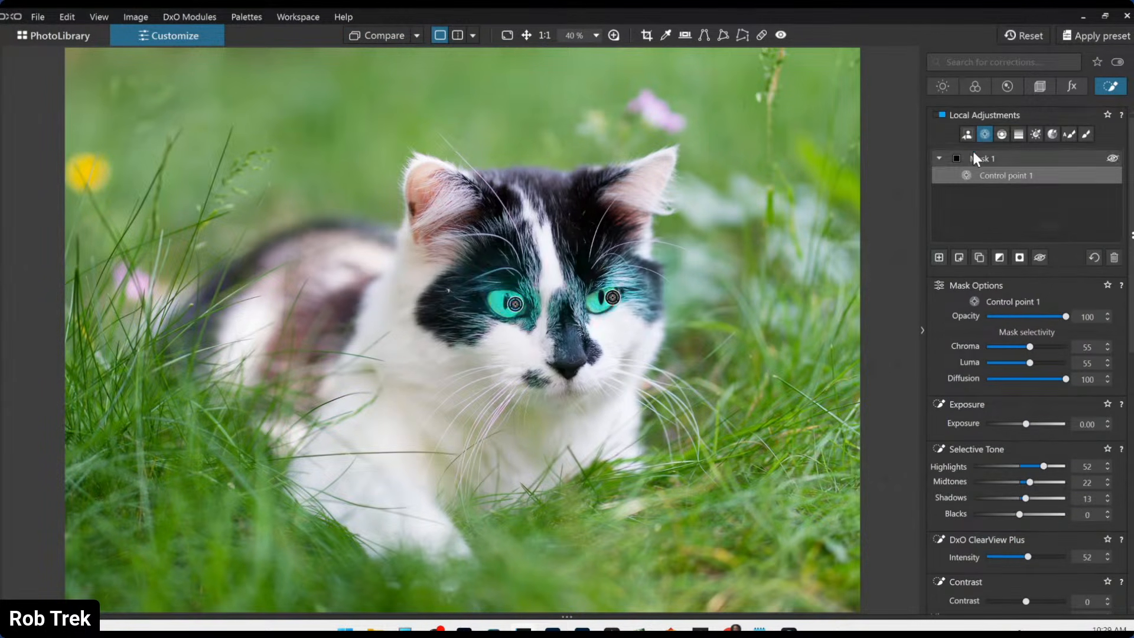
pyautogui.click(939, 258)
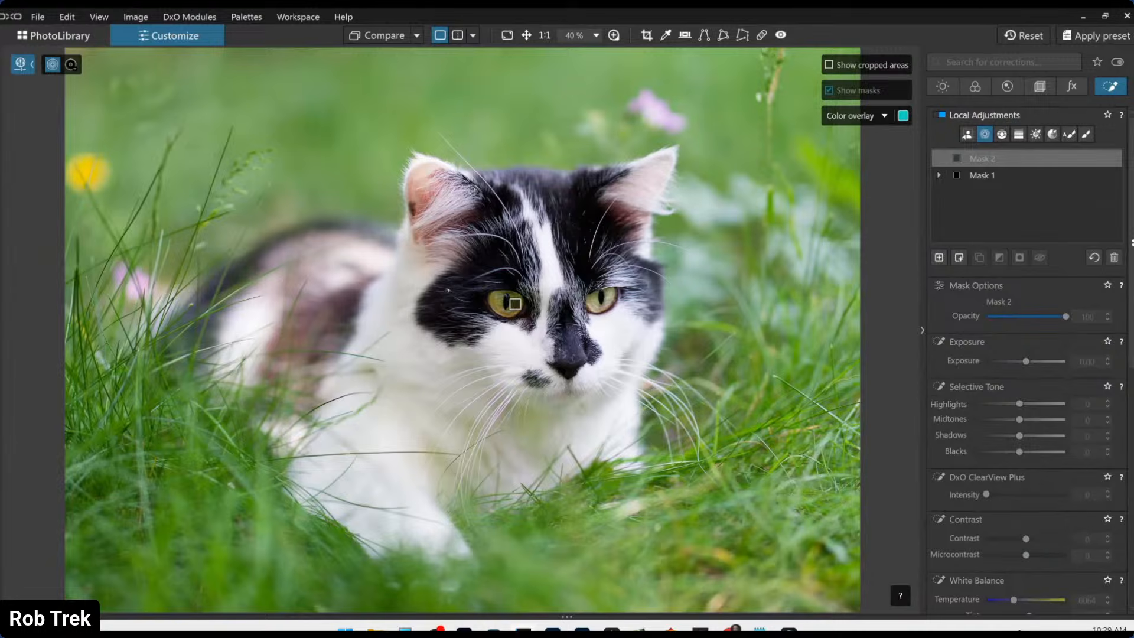
pyautogui.click(421, 193)
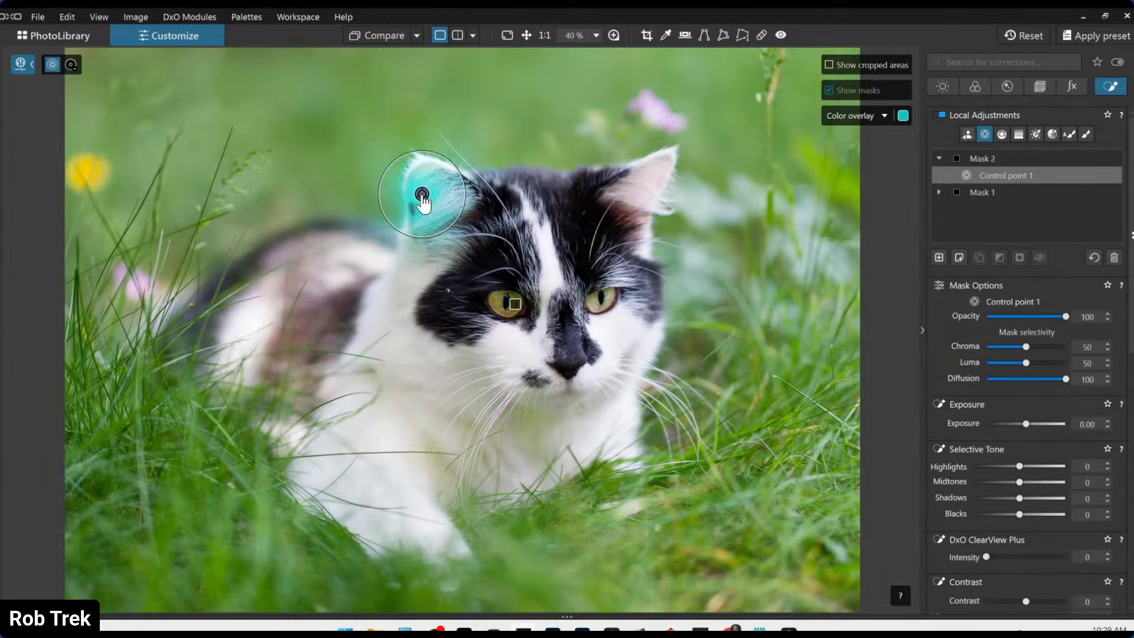
pyautogui.click(650, 183)
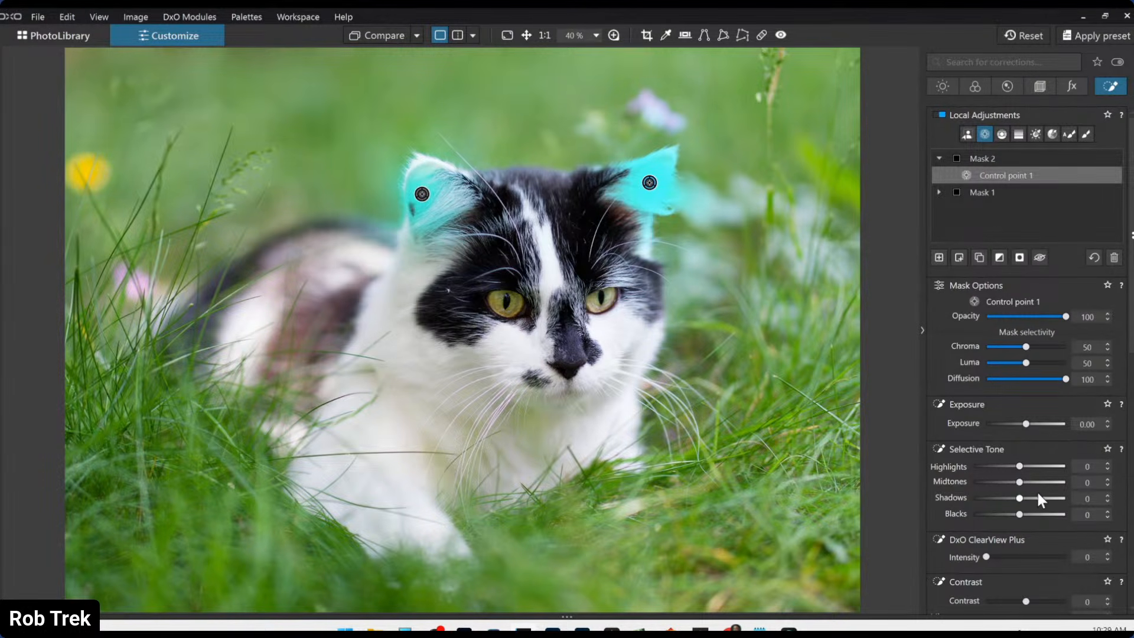
# - Set the ear mask's Shadows to 57 and its white balance Temperature to 6364
pyautogui.moveTo(1034, 497); pyautogui.dragTo(1046, 498)
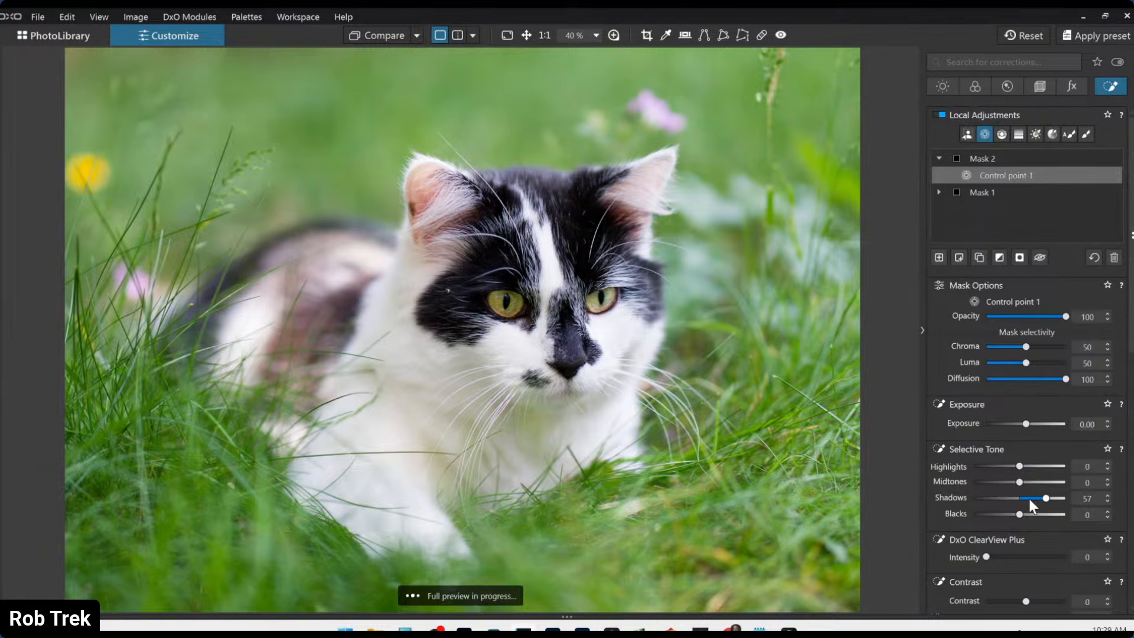
pyautogui.scroll(-3, 965, 523)
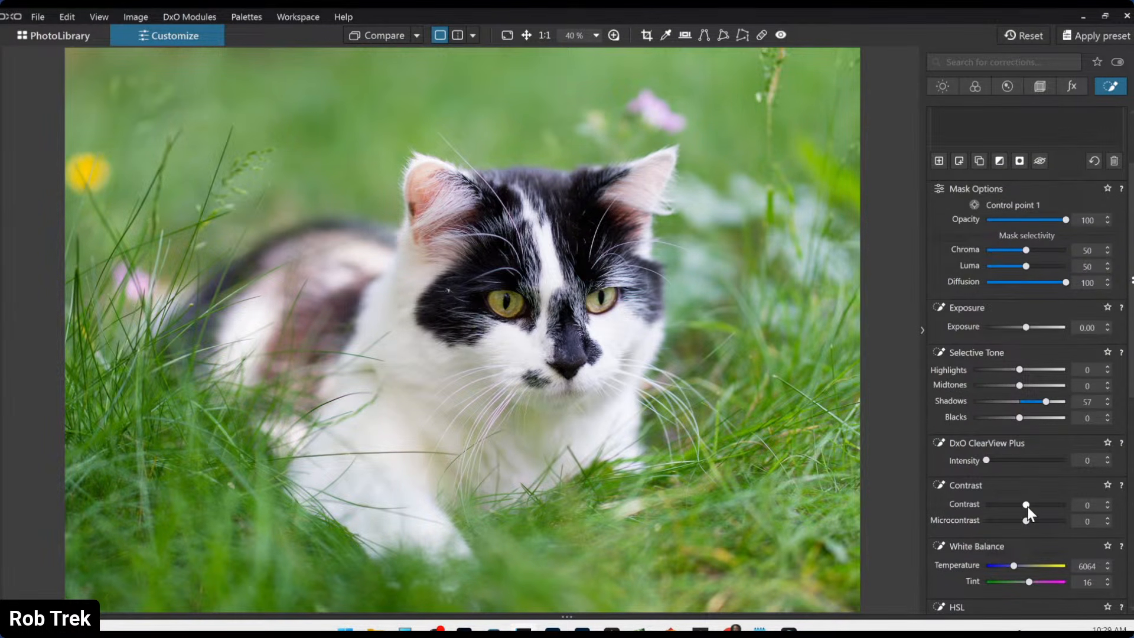
pyautogui.scroll(-1, 997, 519)
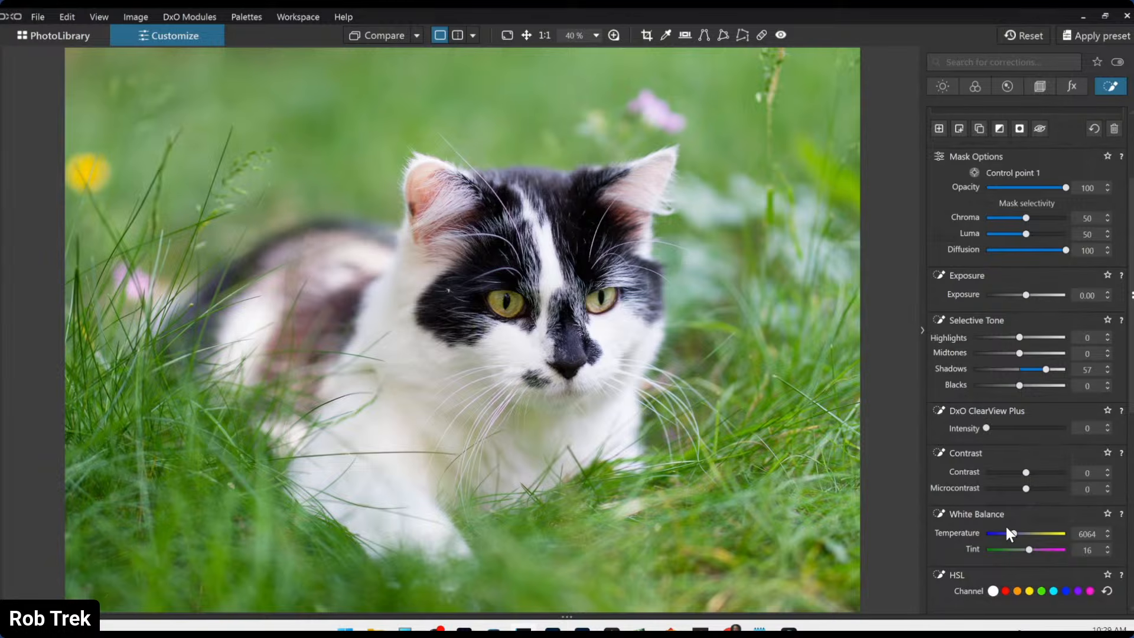
pyautogui.moveTo(1012, 530); pyautogui.dragTo(1020, 530)
pyautogui.doubleClick(1018, 530)
pyautogui.scroll(-3, 804, 428)
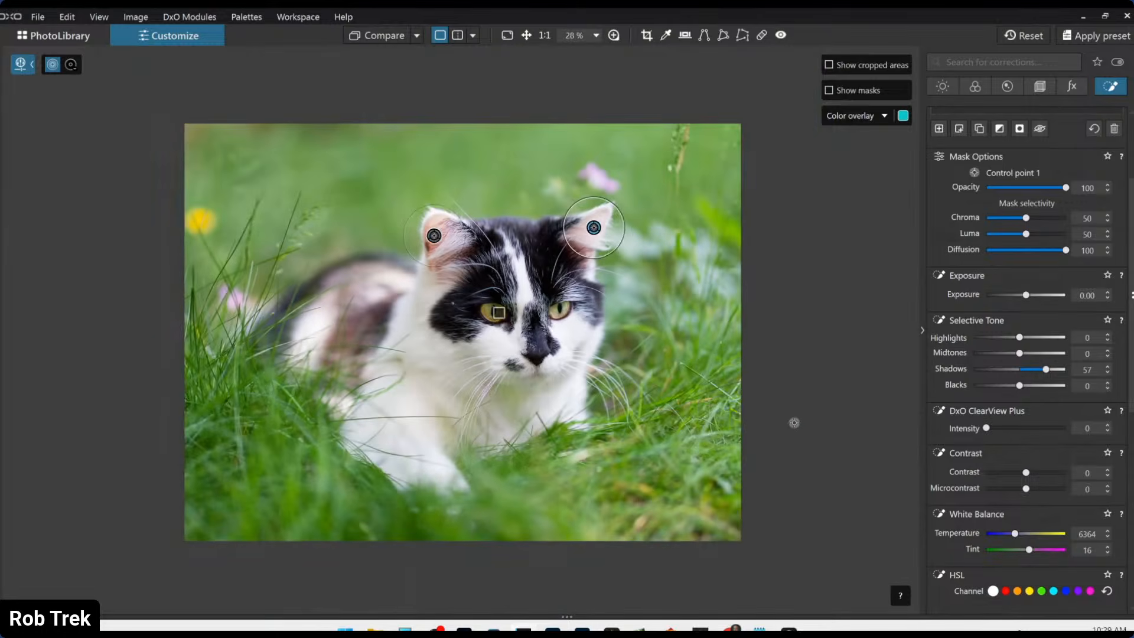
pyautogui.press('Escape')
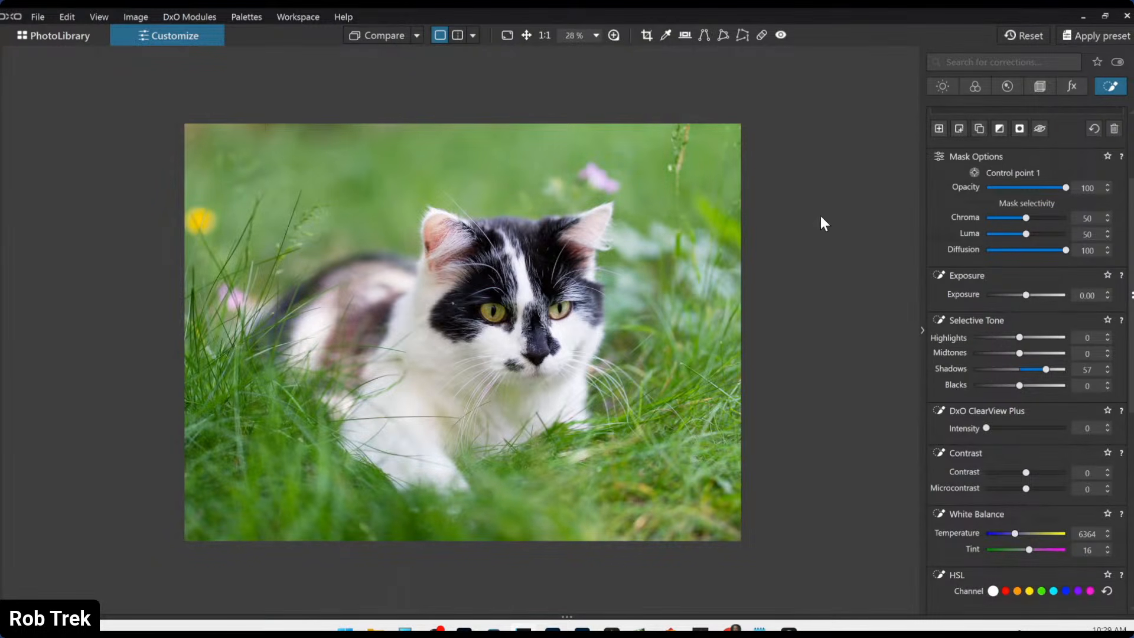
# - Add two new empty local adjustment masks and delete the topmost one
pyautogui.scroll(3, 985, 229)
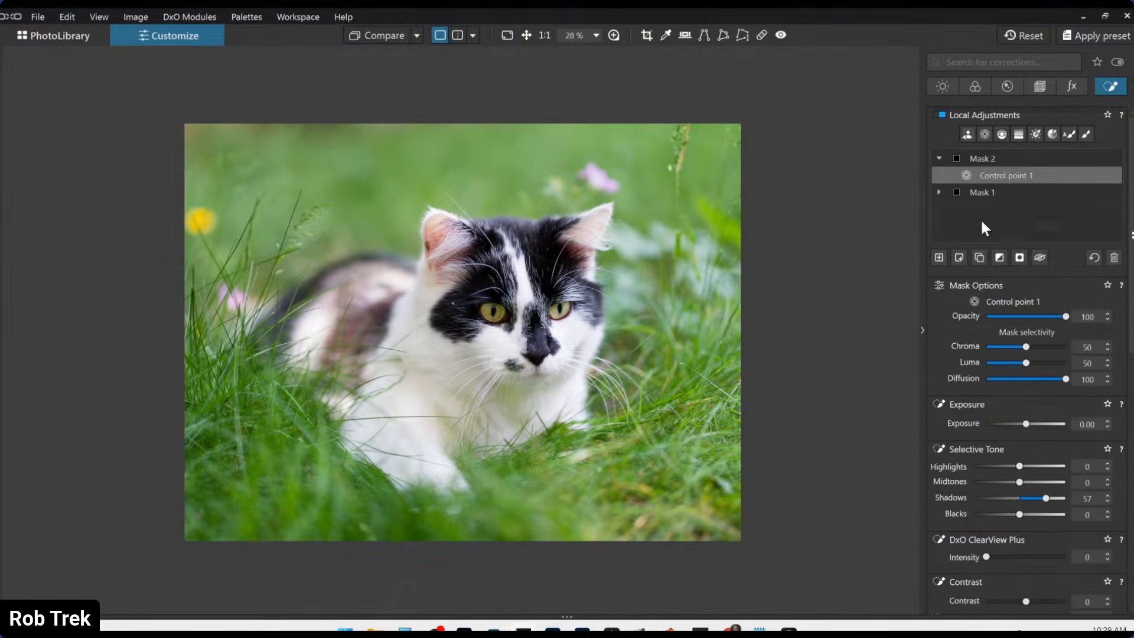
pyautogui.click(938, 258)
pyautogui.click(941, 261)
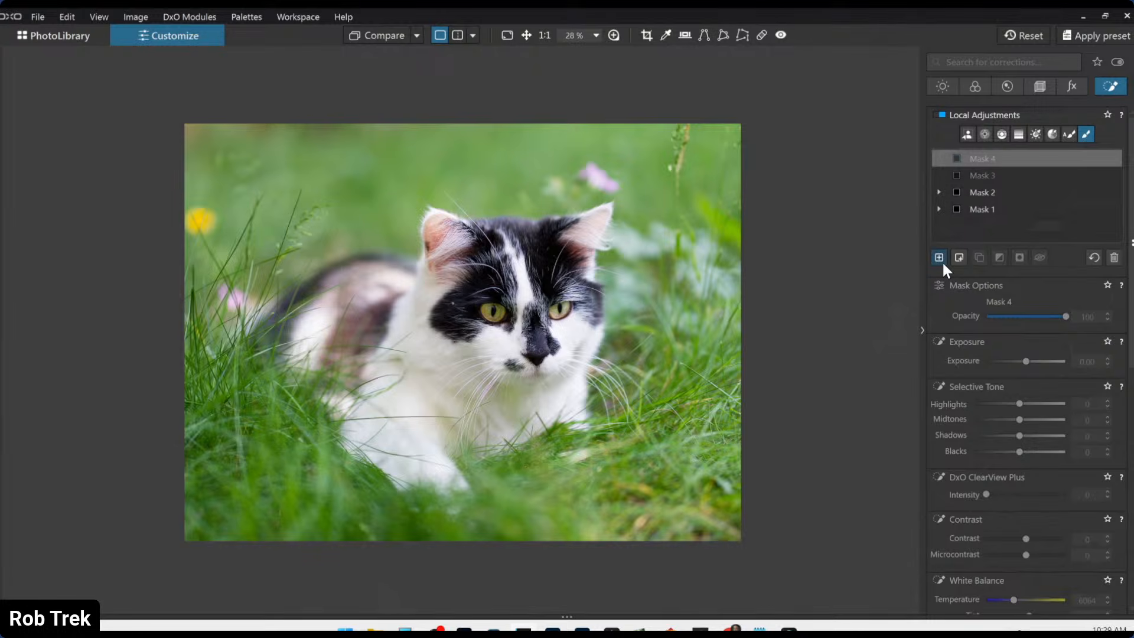
pyautogui.click(1114, 259)
# - Create another control point mask with points on both white cheeks, the forehead stripe and the white fur on the cat's back
pyautogui.click(984, 134)
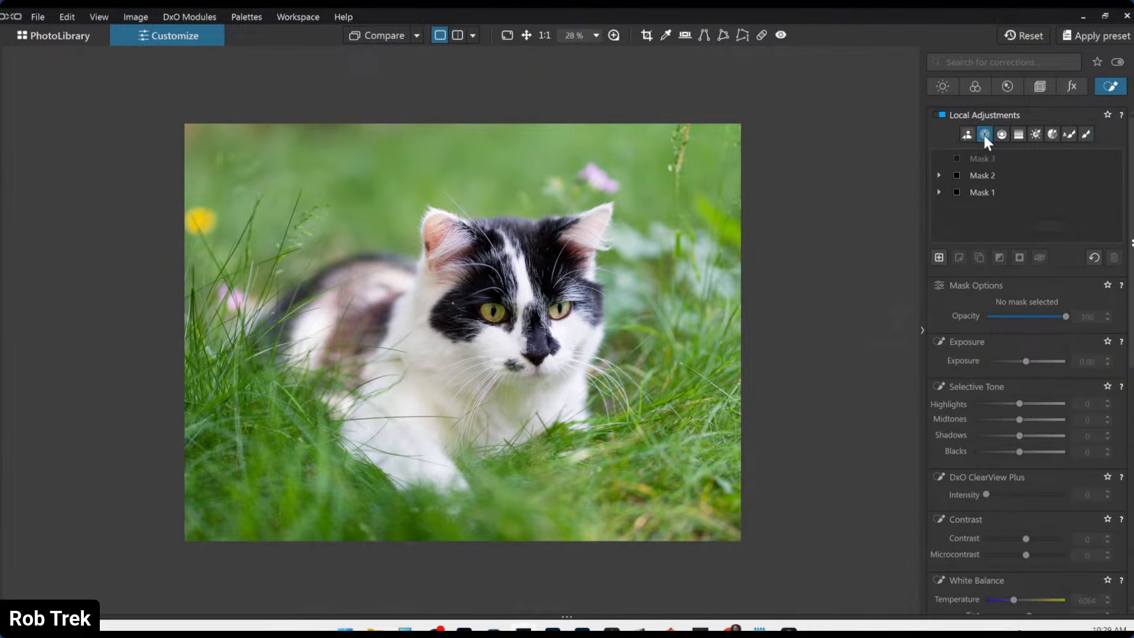
pyautogui.click(567, 336)
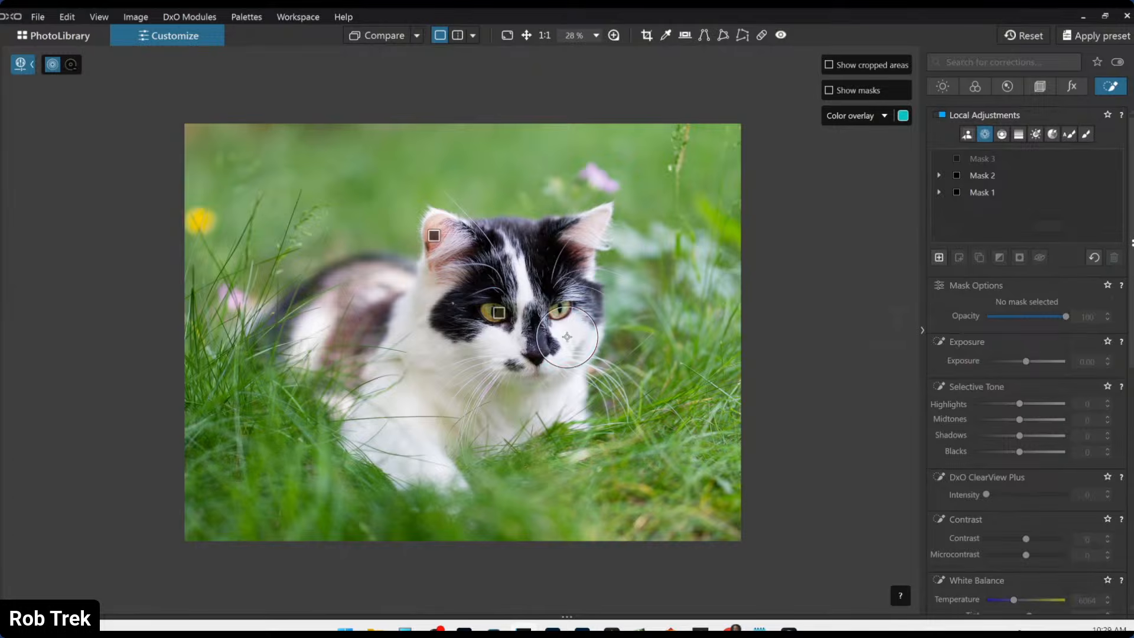
pyautogui.click(501, 343)
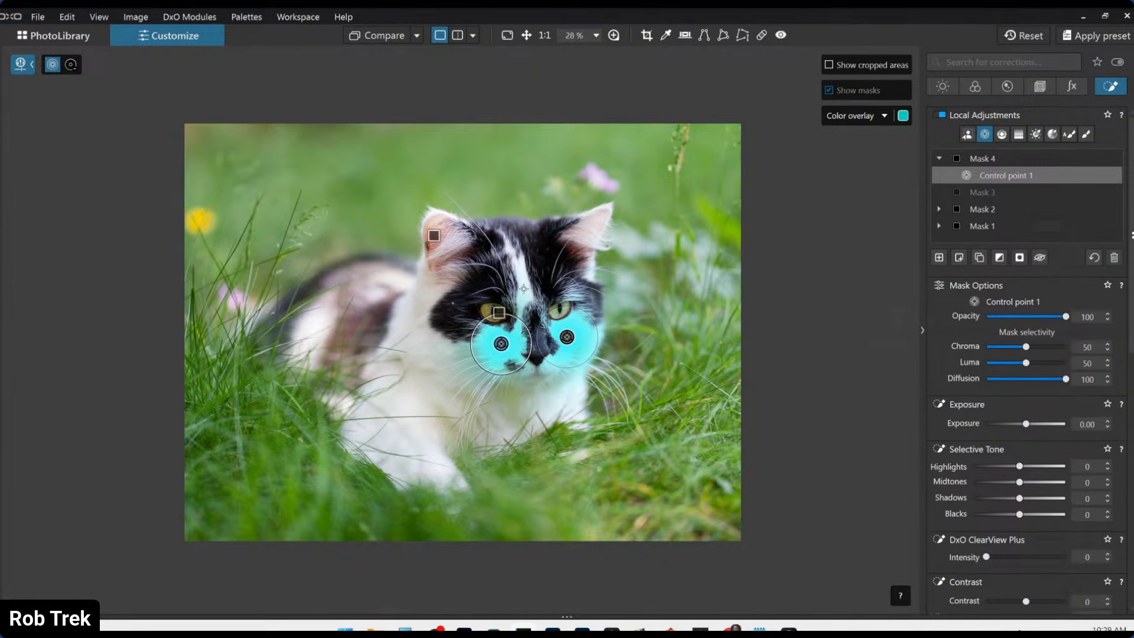
pyautogui.click(523, 267)
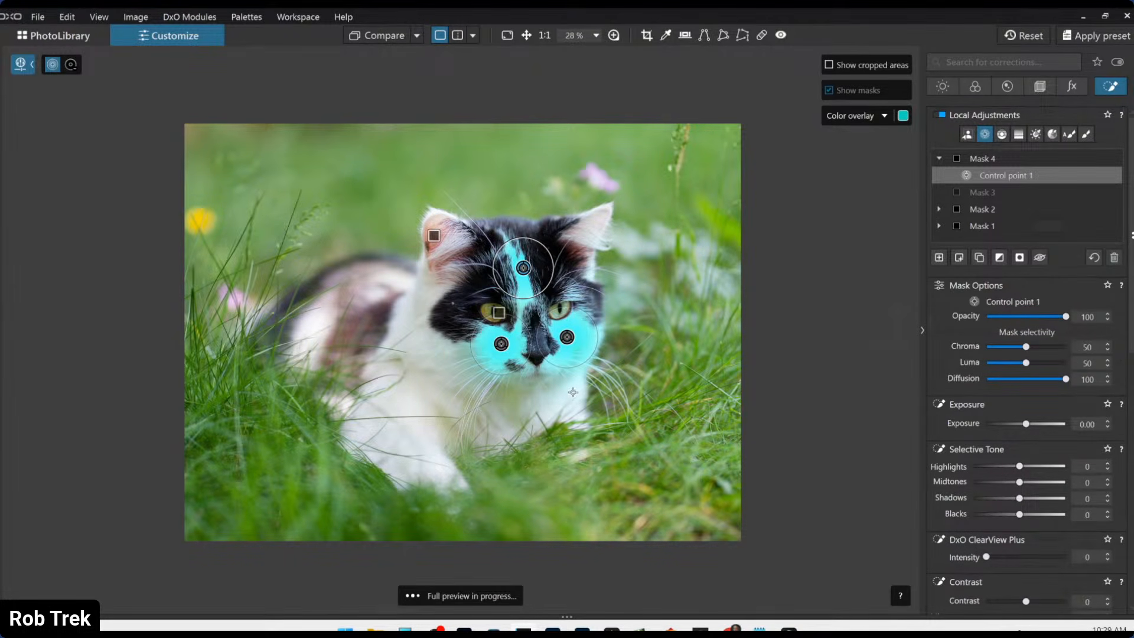
pyautogui.click(319, 326)
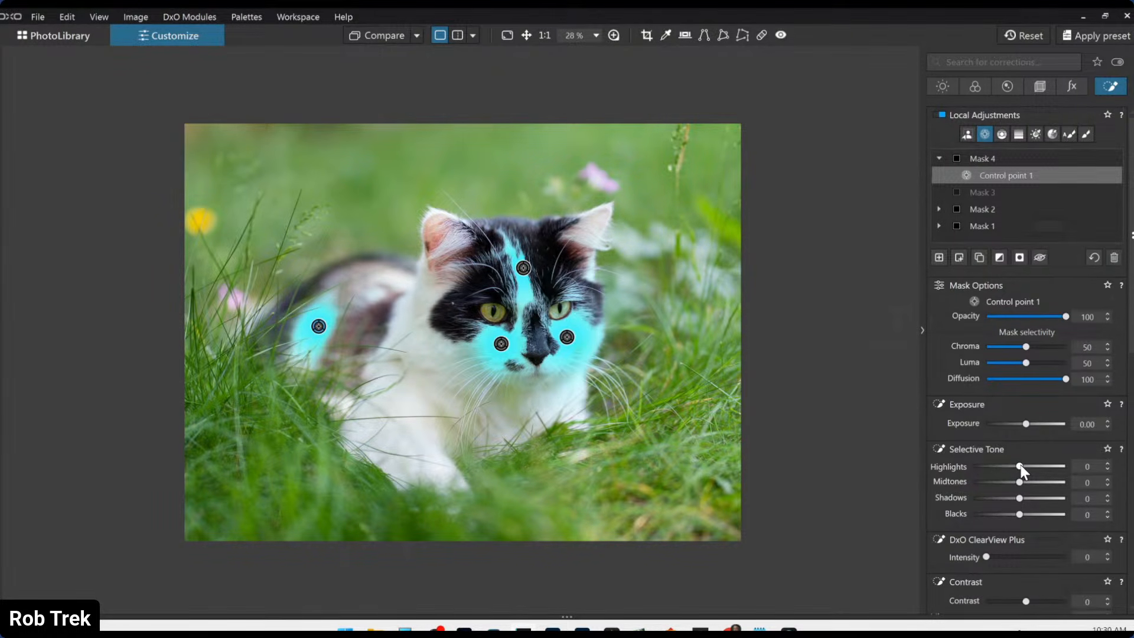
# - Set the white fur mask's Highlights to -70 and shift the control point on the cheek beneath the eye nearer the nose
pyautogui.moveTo(1020, 465); pyautogui.dragTo(1015, 466)
pyautogui.scroll(-3, 1019, 464)
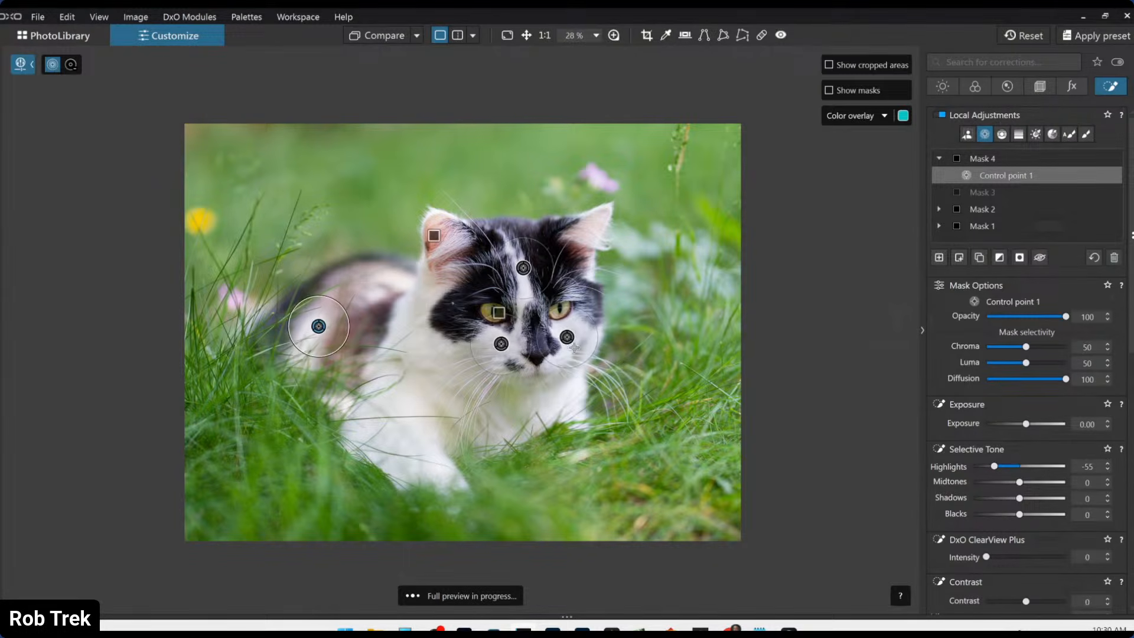
pyautogui.scroll(4, 514, 343)
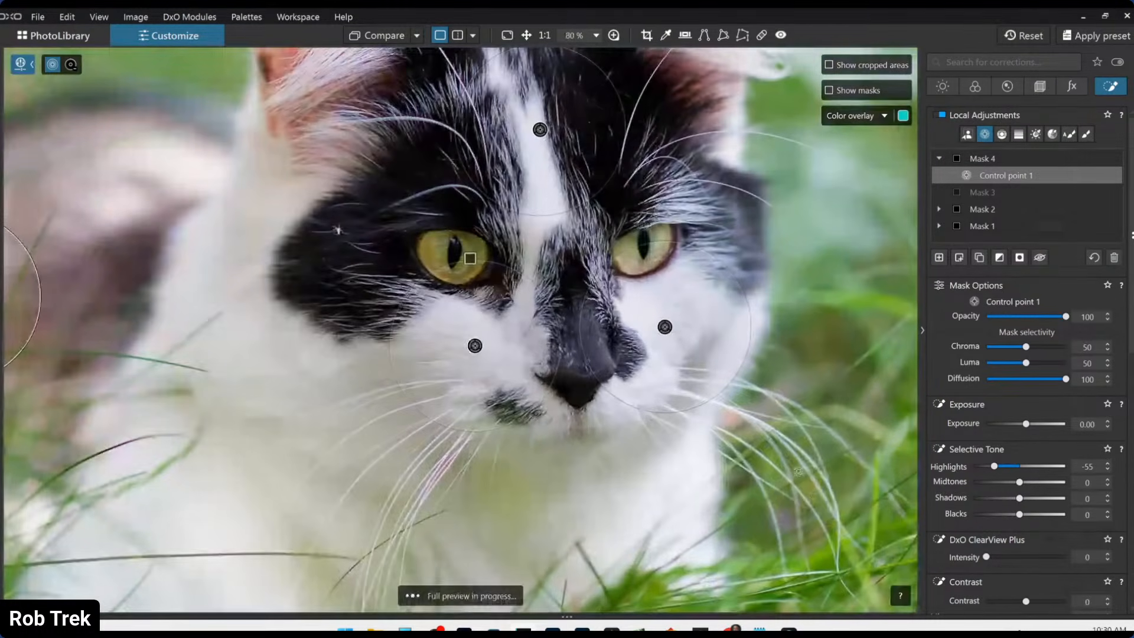
pyautogui.moveTo(664, 327); pyautogui.dragTo(653, 316)
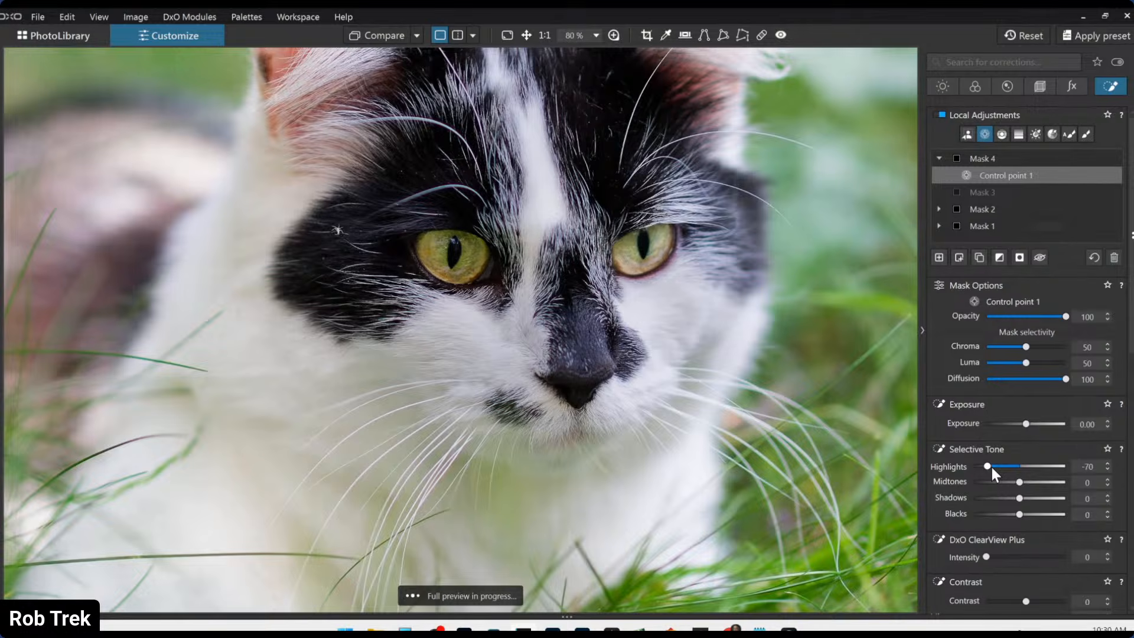
# - Set the white fur mask's Microcontrast to 15 and view the whole cat photo
pyautogui.scroll(-2, 1023, 550)
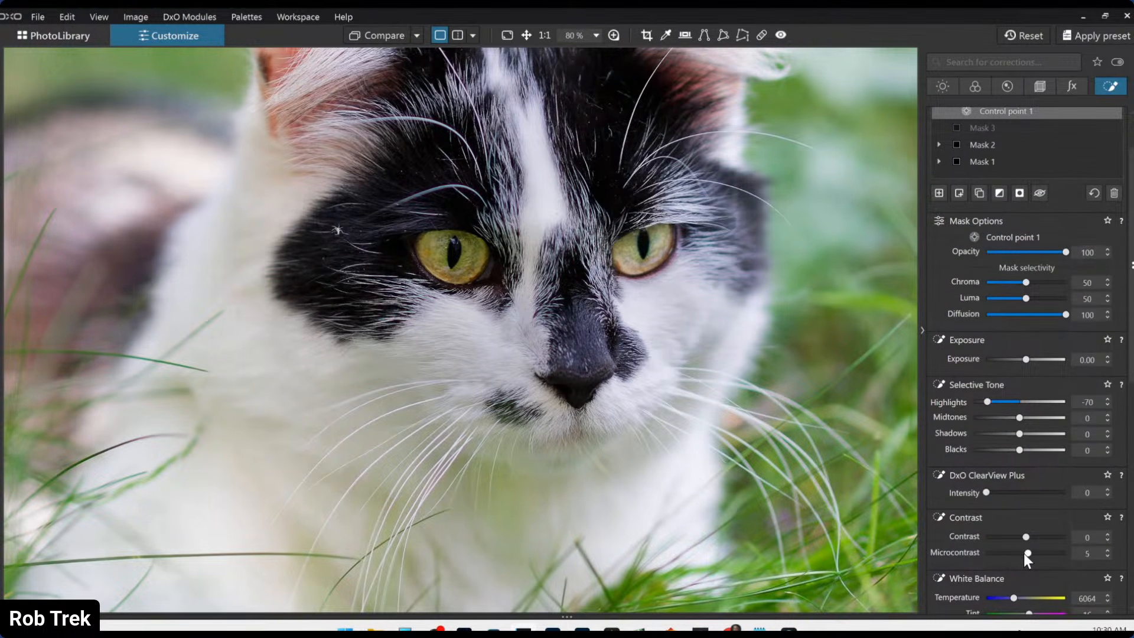
pyautogui.scroll(1, 1023, 554)
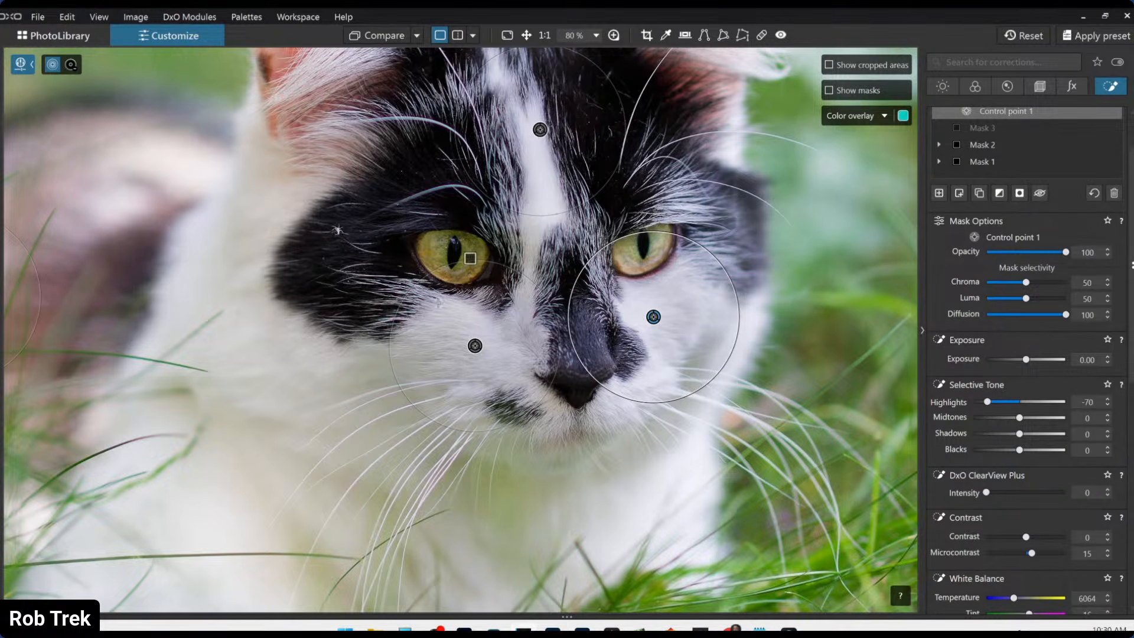
pyautogui.scroll(-3, 438, 303)
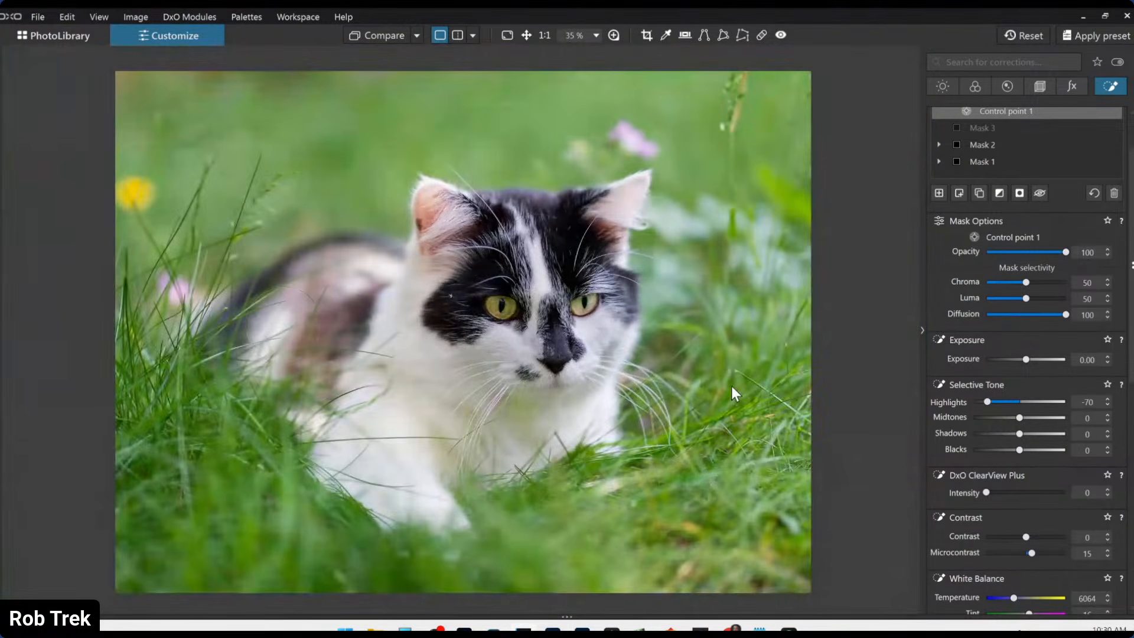
pyautogui.scroll(-1, 731, 385)
pyautogui.scroll(1, 804, 343)
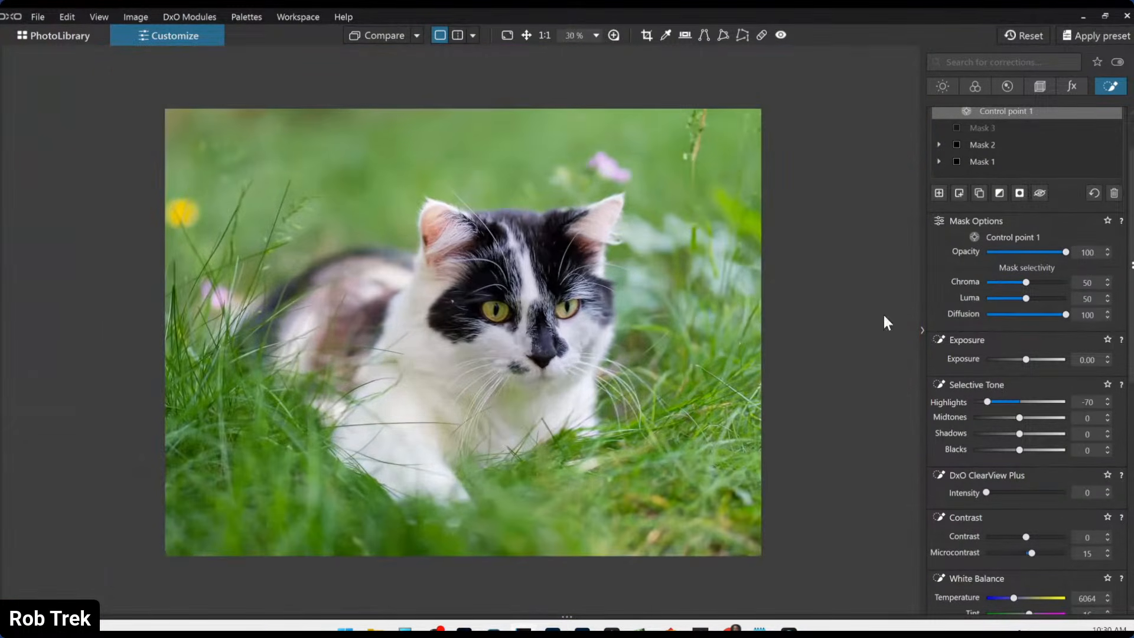
# - Add a control line mask sloping across the photo, sampling the green background above the cat's ear, with Chroma selectivity 65
pyautogui.click(939, 193)
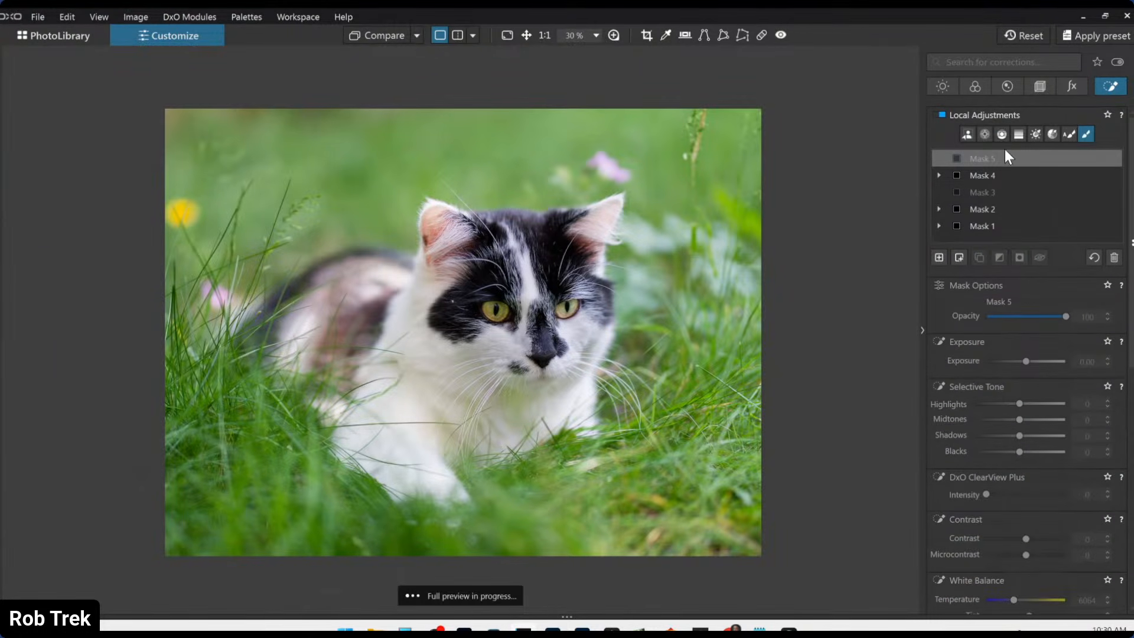
pyautogui.click(1002, 134)
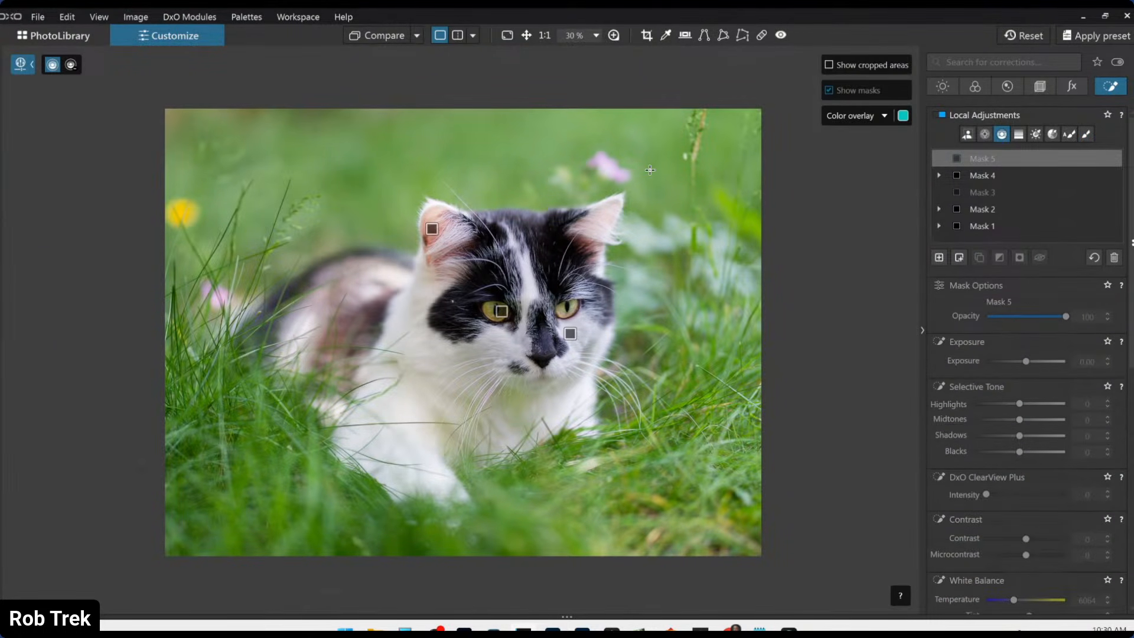
pyautogui.moveTo(652, 174)
pyautogui.mouseDown()
pyautogui.moveTo(568, 370)
pyautogui.moveTo(512, 417)
pyautogui.moveTo(515, 438)
pyautogui.moveTo(490, 487)
pyautogui.moveTo(423, 551)
pyautogui.moveTo(366, 576)
pyautogui.mouseUp()
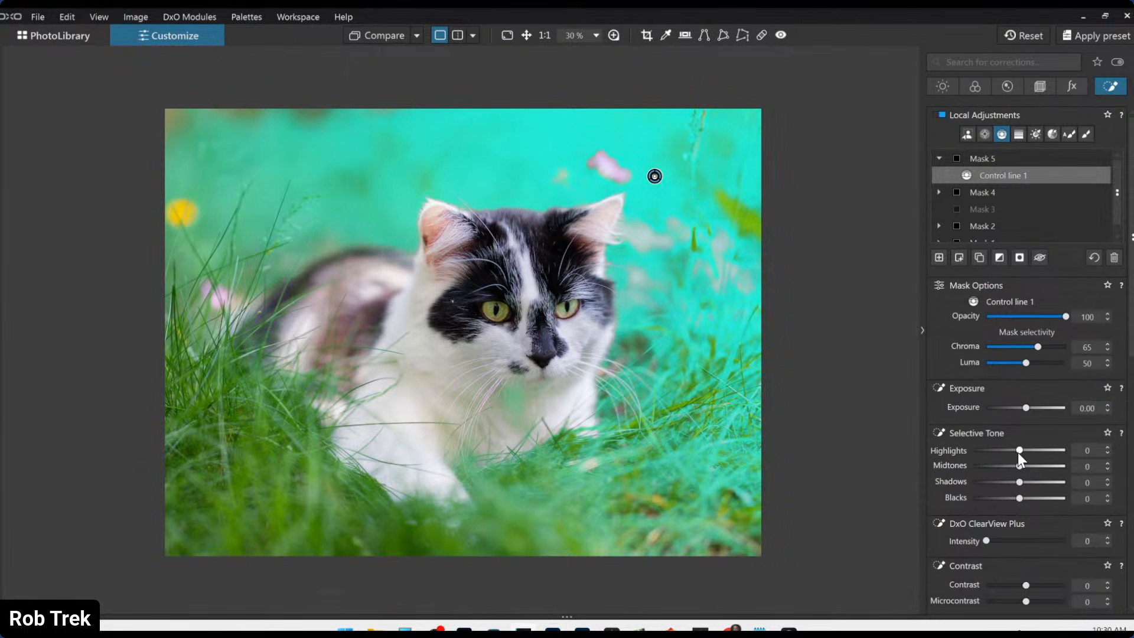
# - Set the background mask's white balance Temperature to 8664, then try Highlights at 59 and reset it
pyautogui.scroll(-4, 1018, 452)
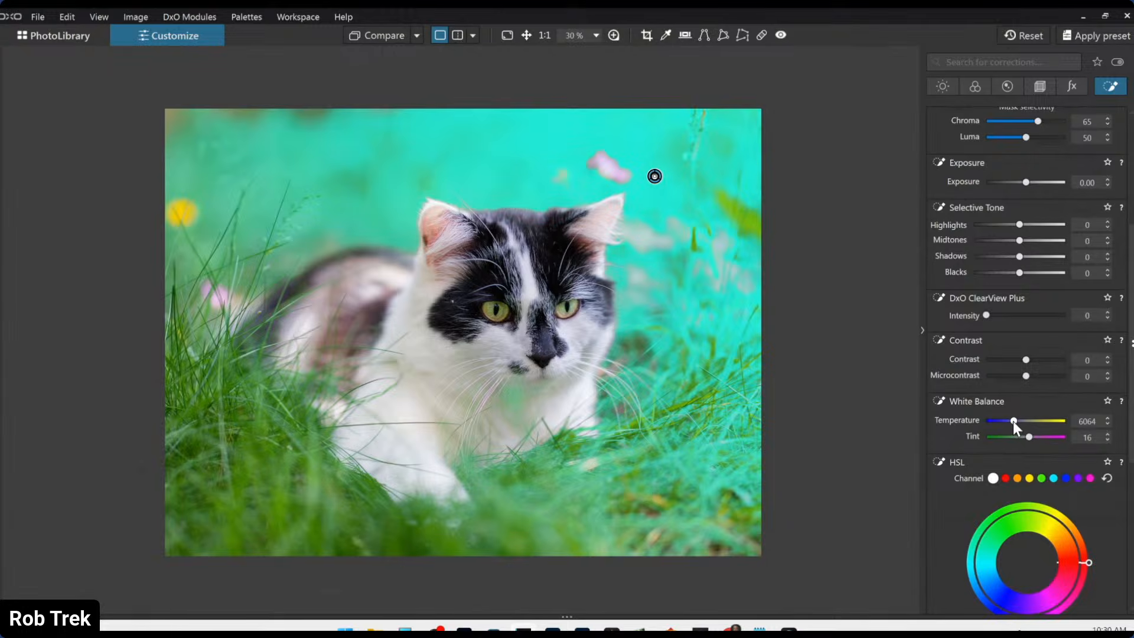
pyautogui.moveTo(1012, 421); pyautogui.dragTo(1013, 421)
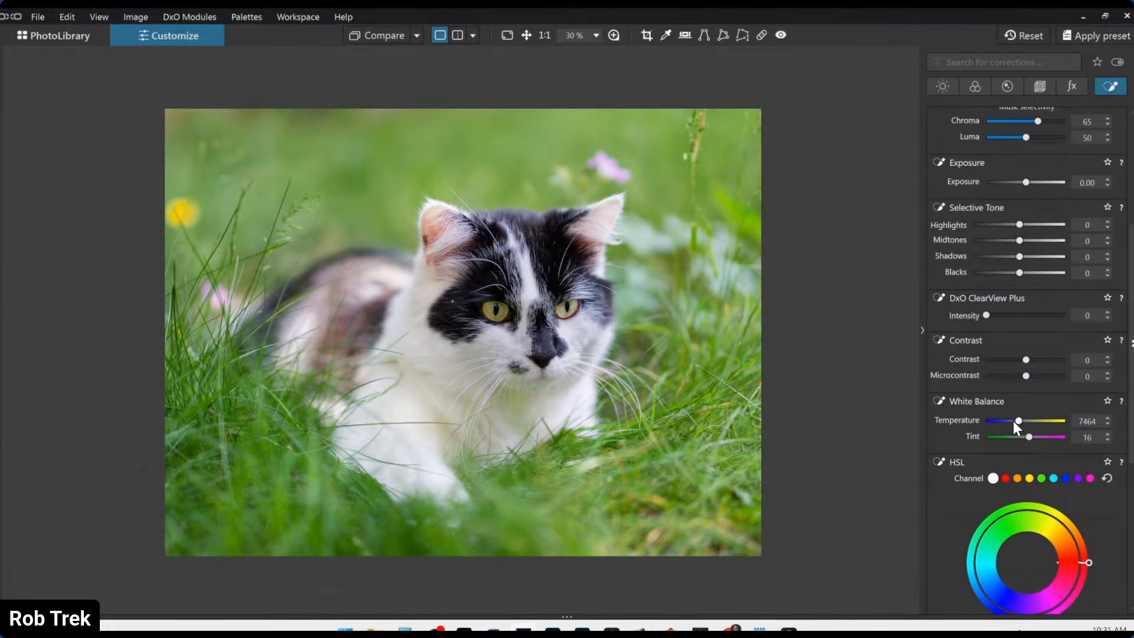
pyautogui.scroll(2, 1012, 421)
pyautogui.scroll(4, 1012, 421)
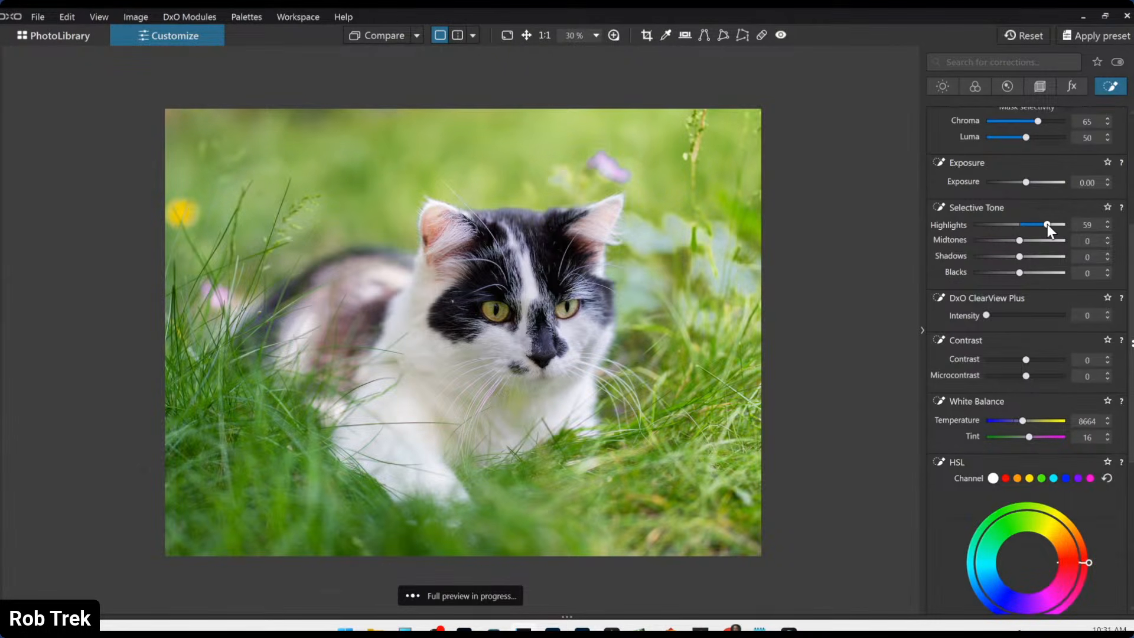
pyautogui.doubleClick(1047, 224)
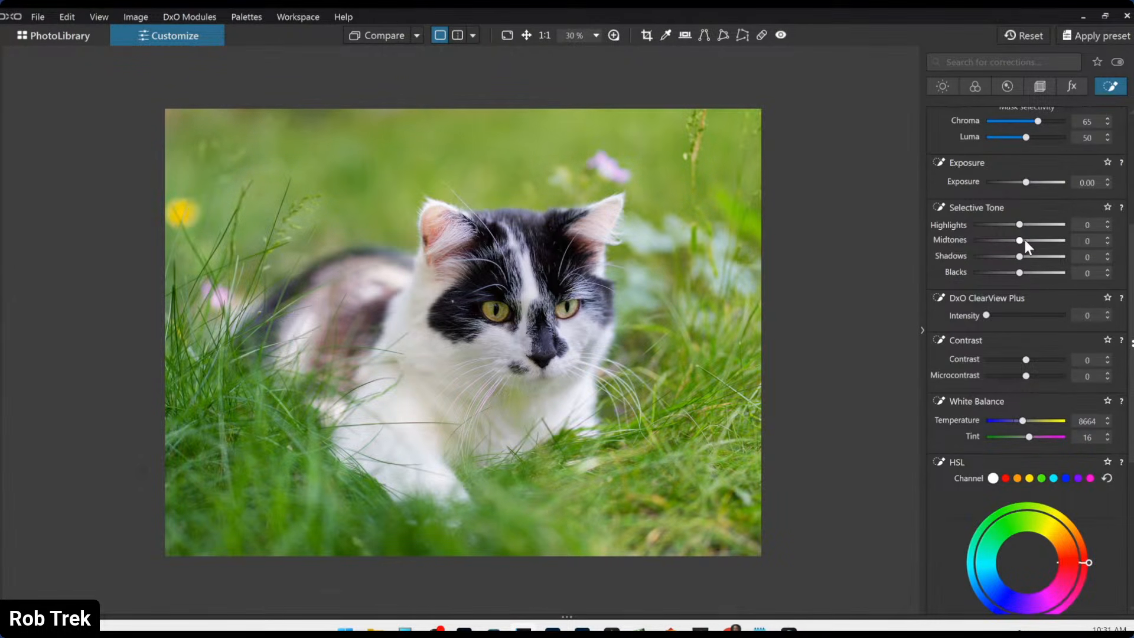
# - Set the control line's Chroma to 60 and Luma to 45, and rotate the line to a shallower angle
pyautogui.scroll(1, 1000, 229)
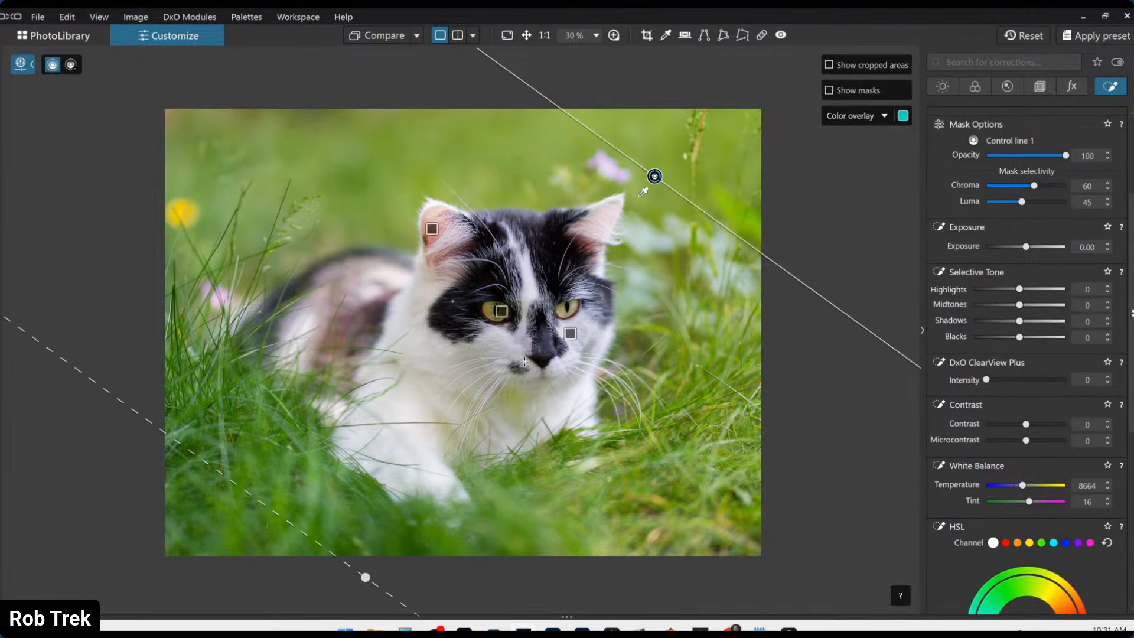
pyautogui.moveTo(366, 578); pyautogui.dragTo(493, 537)
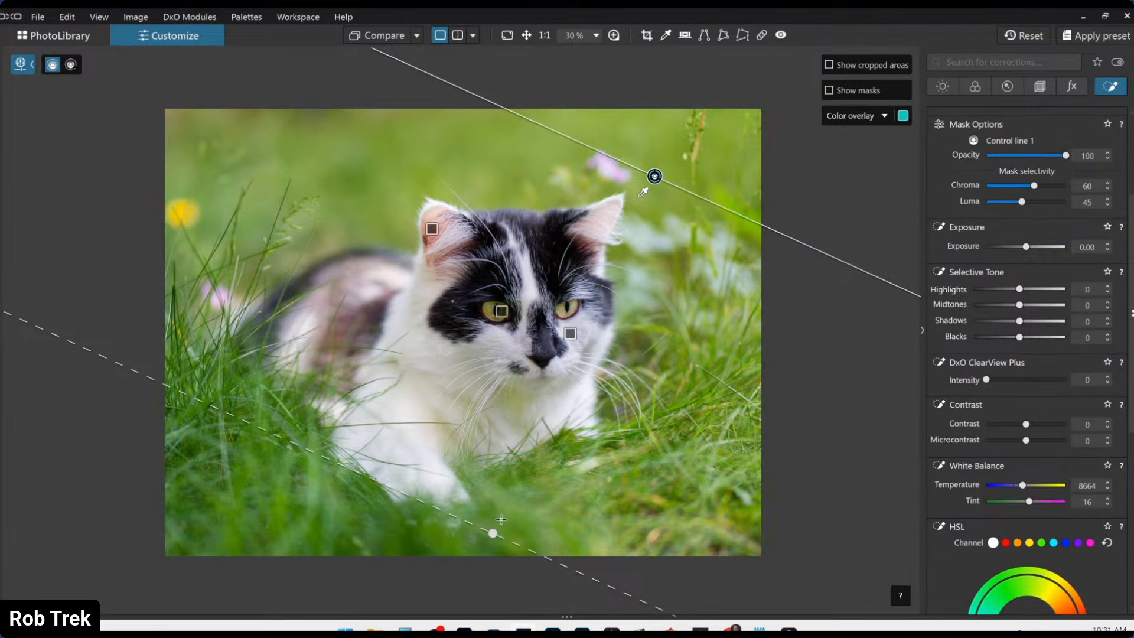
pyautogui.press('Escape')
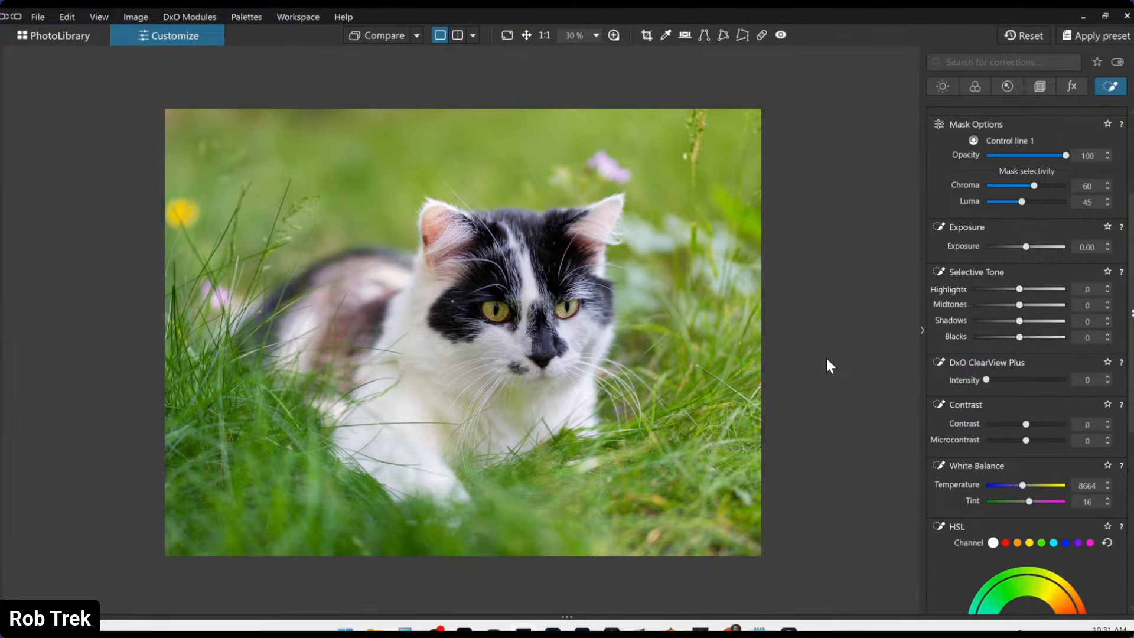
# - Compare the edited cat photo with its unedited version
pyautogui.click(393, 34)
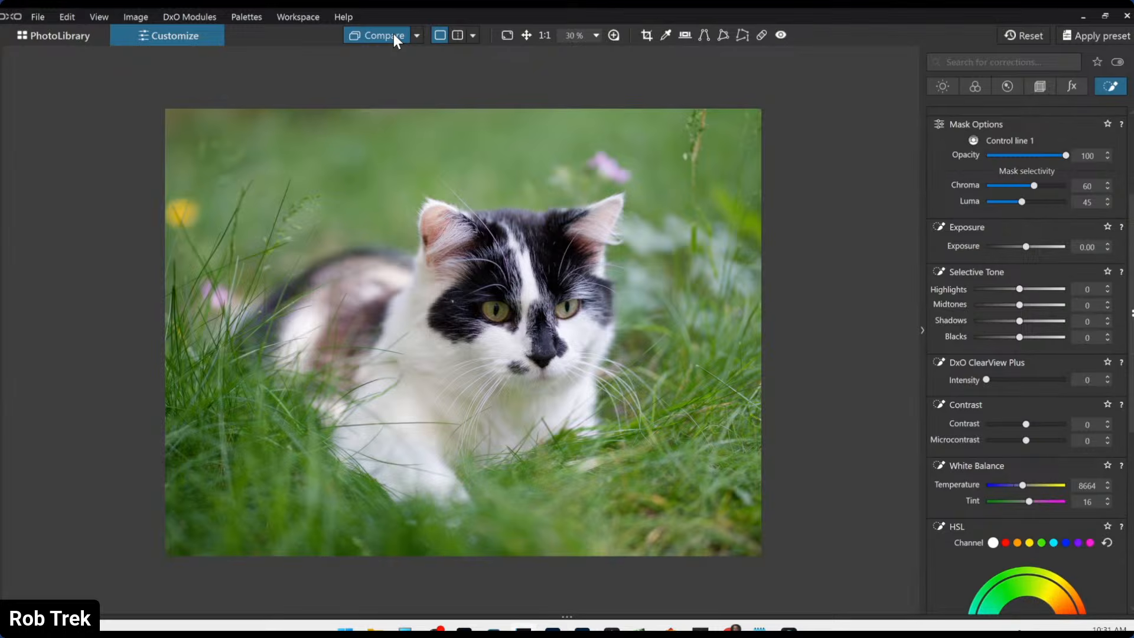
pyautogui.click(393, 33)
pyautogui.click(393, 34)
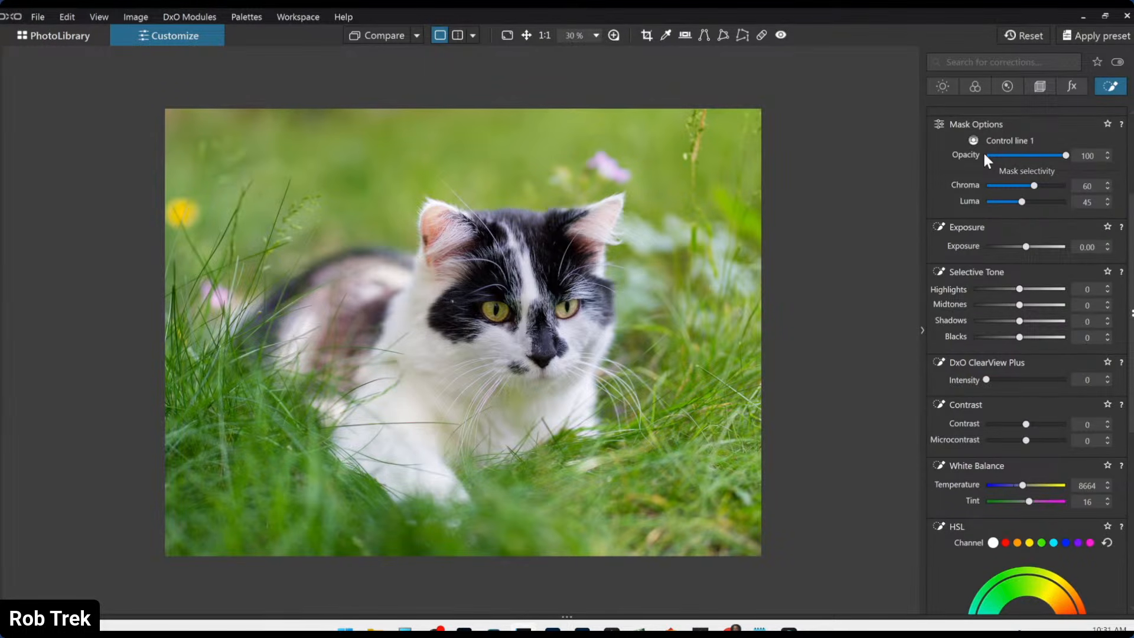
# - Add a new control point mask on the dark fur beside the cat's eye and enlarge its circle across most of the photo
pyautogui.scroll(3, 1008, 330)
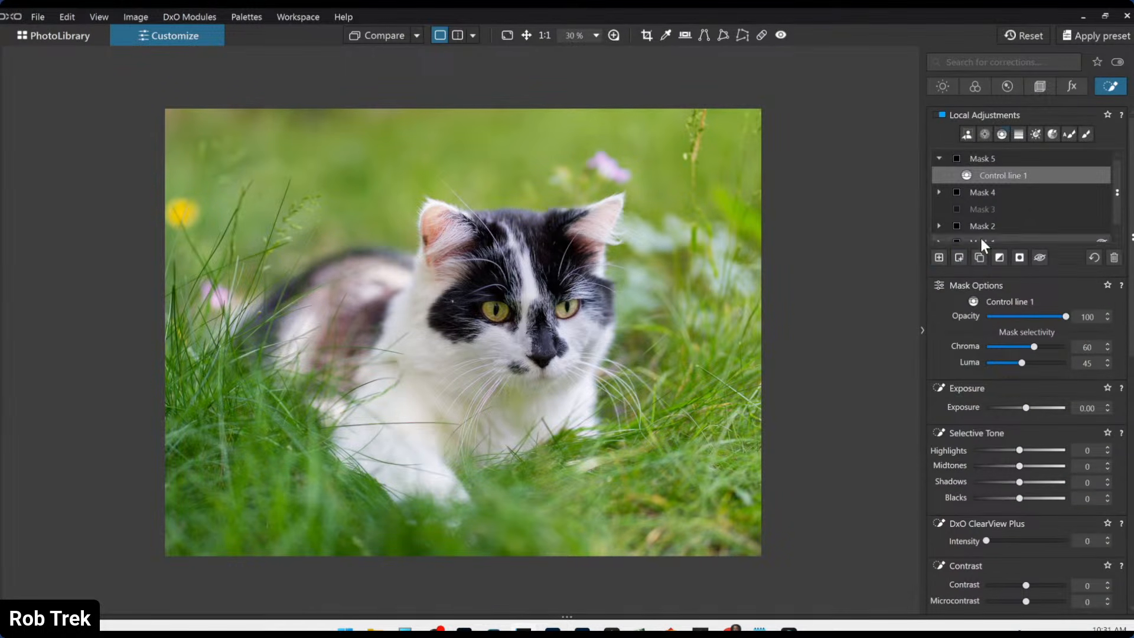
pyautogui.click(966, 134)
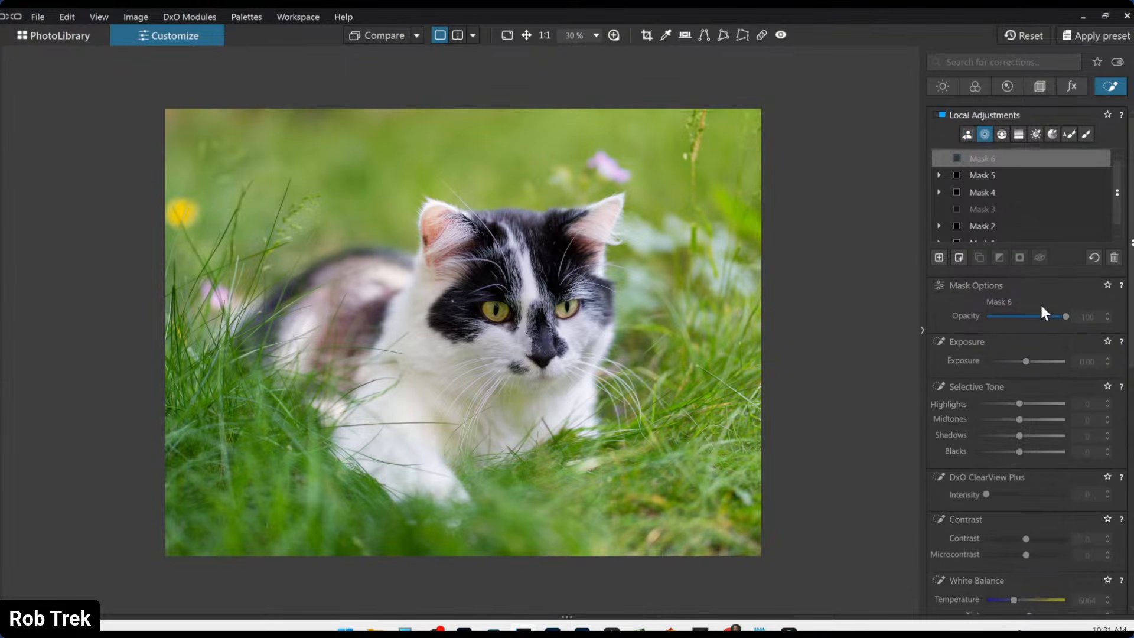
pyautogui.click(472, 304)
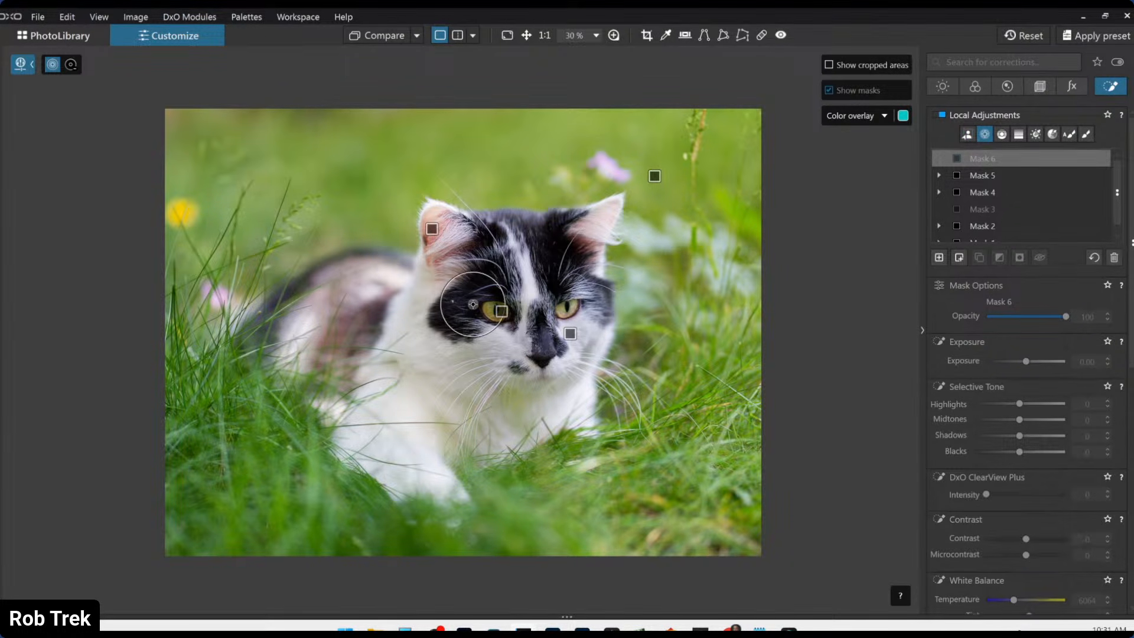
pyautogui.moveTo(498, 288); pyautogui.dragTo(735, 152)
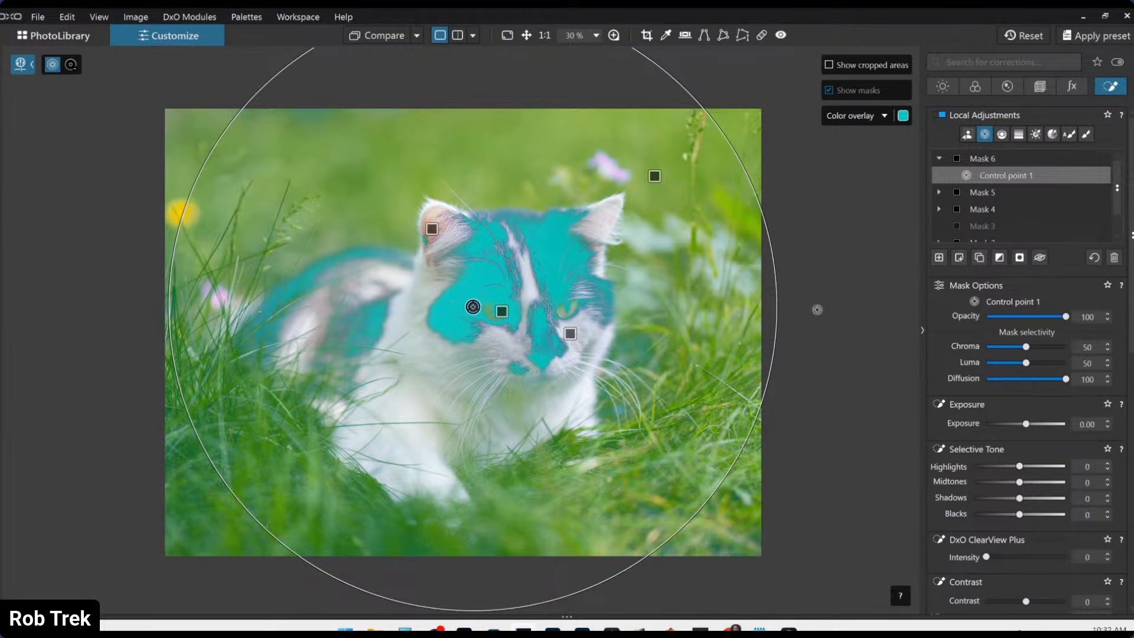
# - Invert the new control point and set its Chroma and Luma selectivity to 0
pyautogui.click(998, 259)
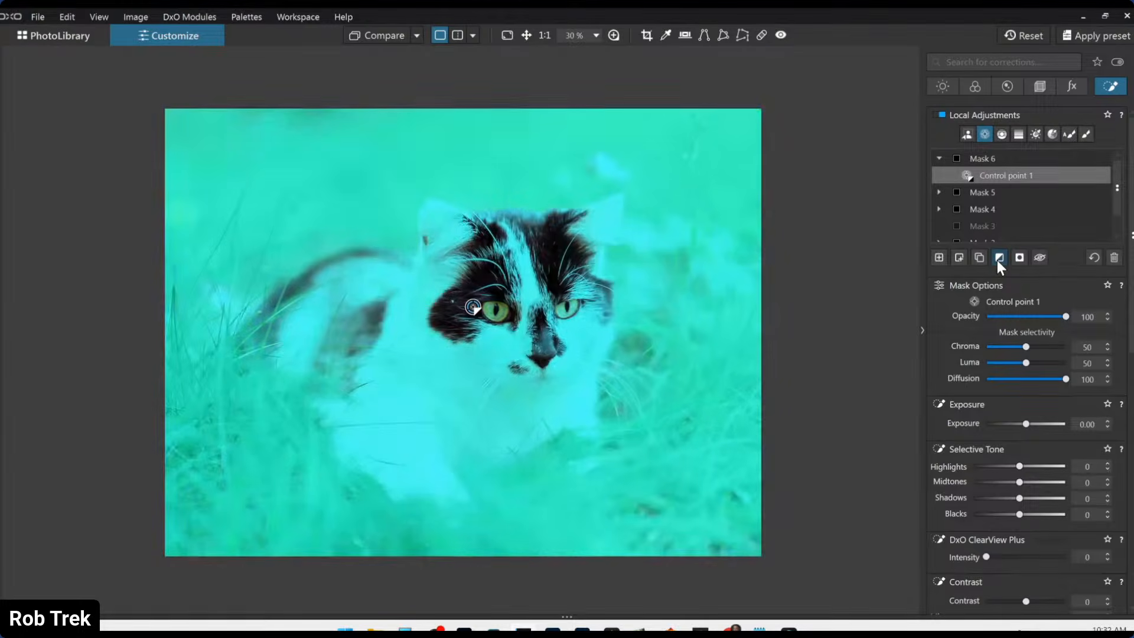
pyautogui.click(986, 346)
pyautogui.click(986, 362)
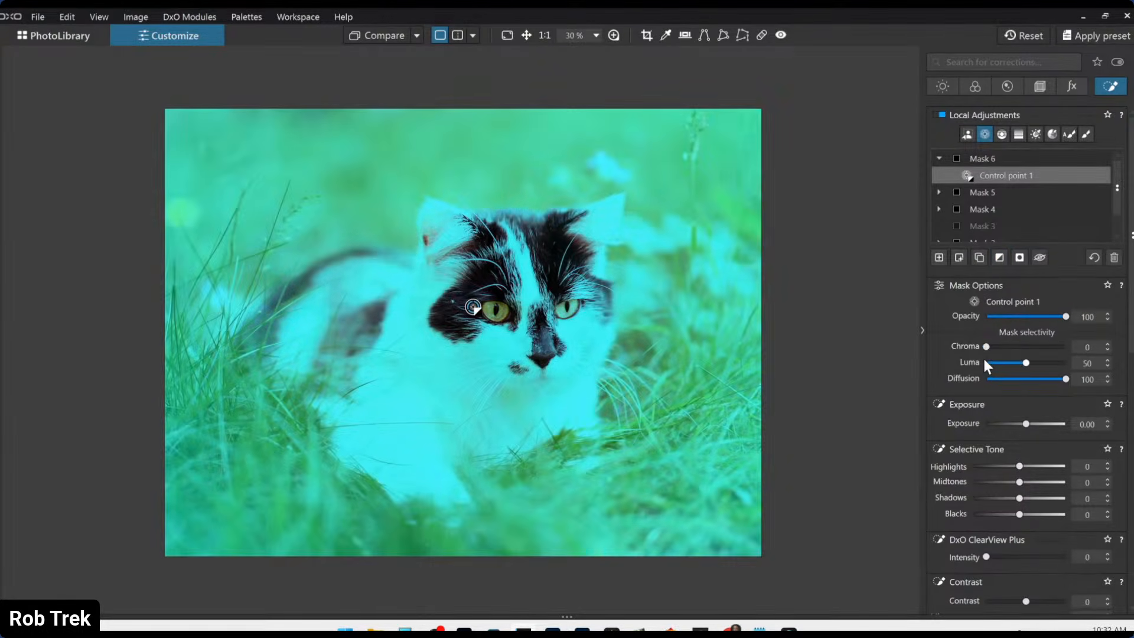
# - Darken the photo's edges with Exposure -1.05 and enlarge the inverted control point's area, centring it on the cat's forehead
pyautogui.scroll(-3, 963, 366)
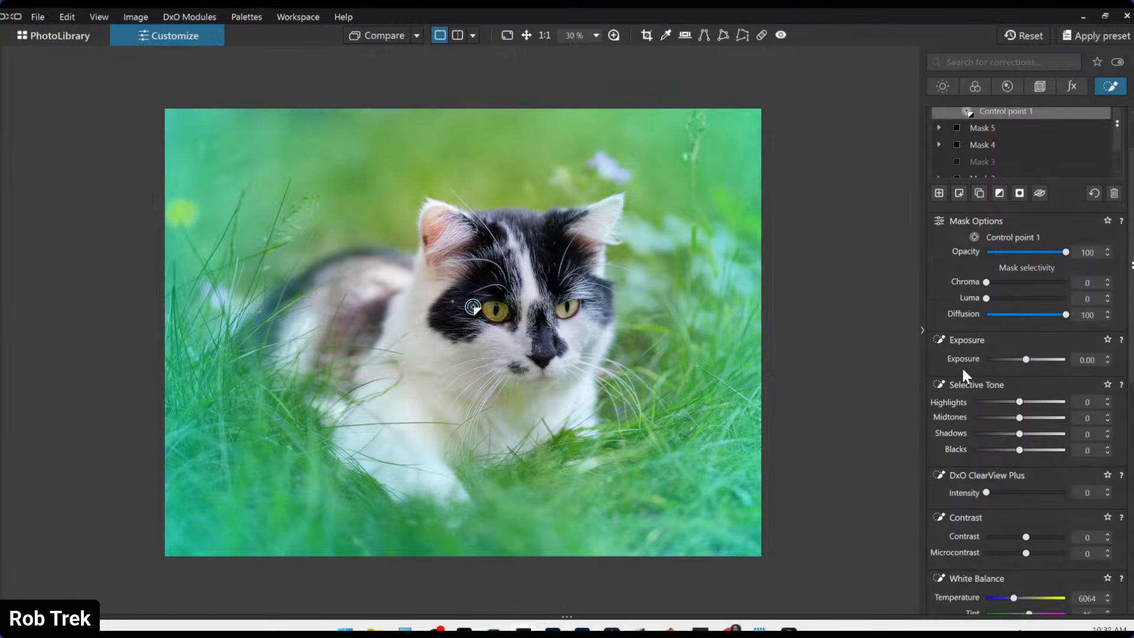
pyautogui.moveTo(1025, 328); pyautogui.dragTo(1014, 328)
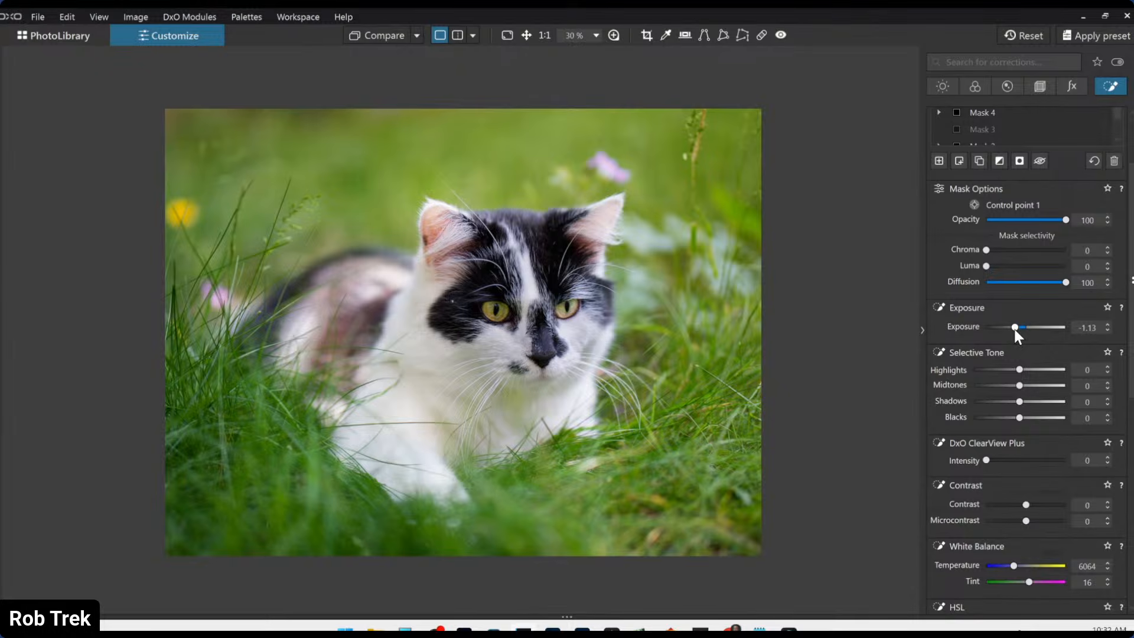
pyautogui.moveTo(1016, 327)
pyautogui.mouseDown()
pyautogui.moveTo(977, 327)
pyautogui.moveTo(1019, 327)
pyautogui.mouseUp()
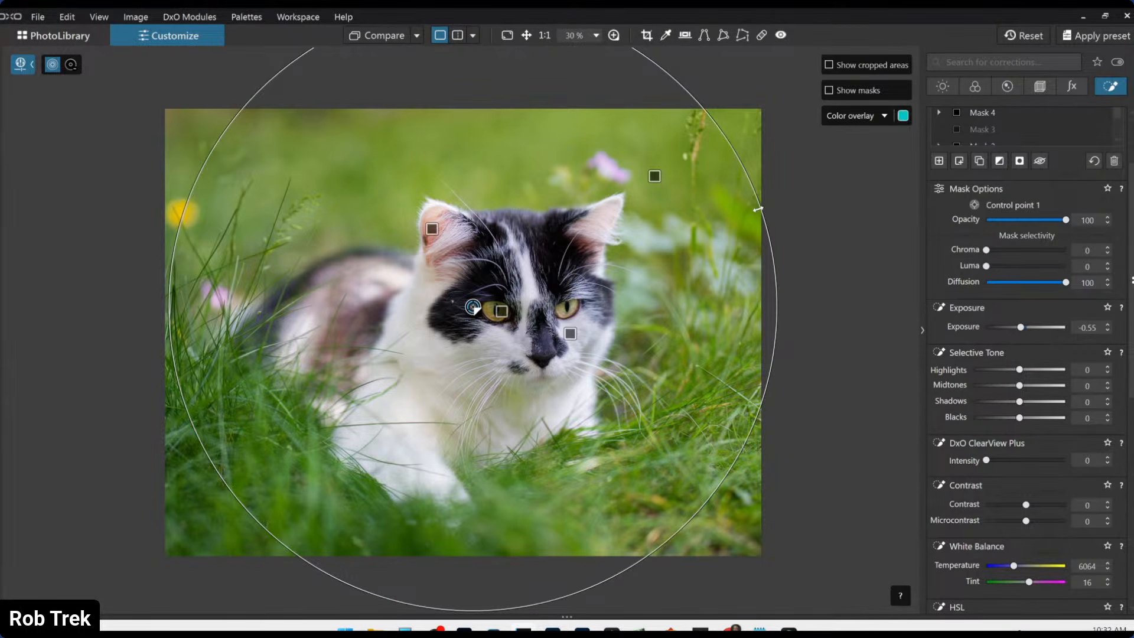
pyautogui.moveTo(758, 209); pyautogui.dragTo(815, 198)
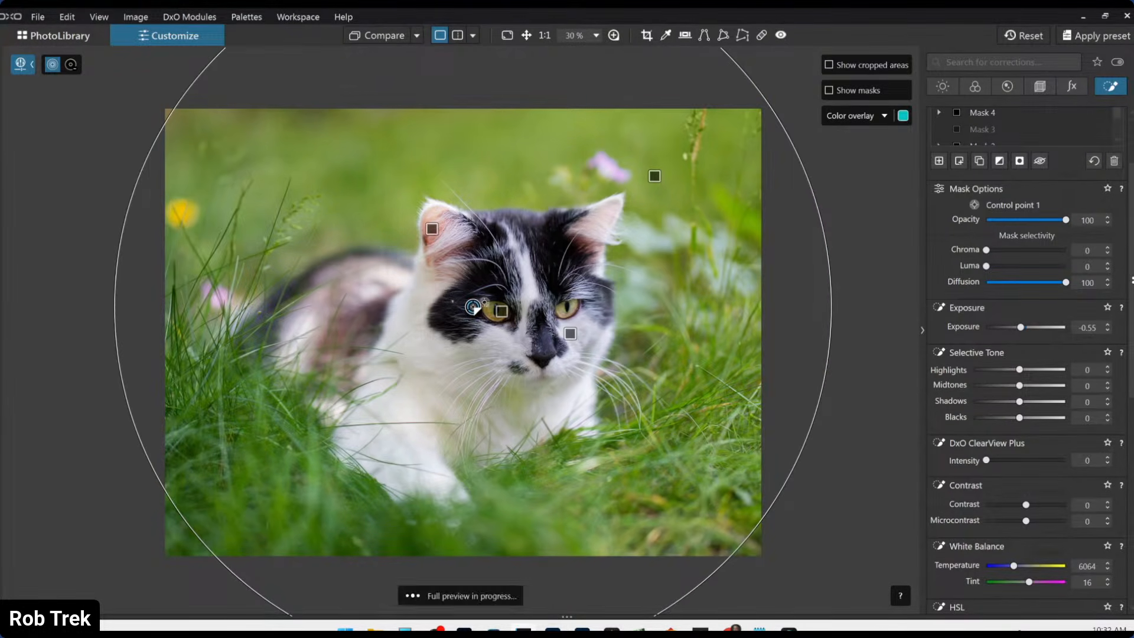
pyautogui.moveTo(472, 307); pyautogui.dragTo(526, 287)
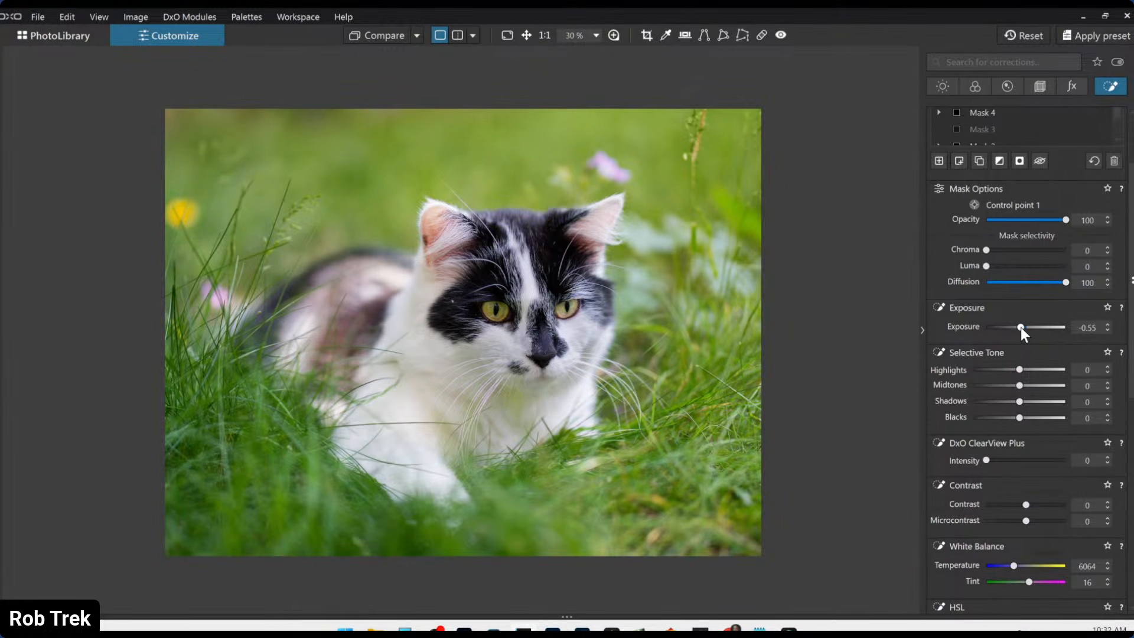
pyautogui.moveTo(1008, 327); pyautogui.dragTo(1016, 327)
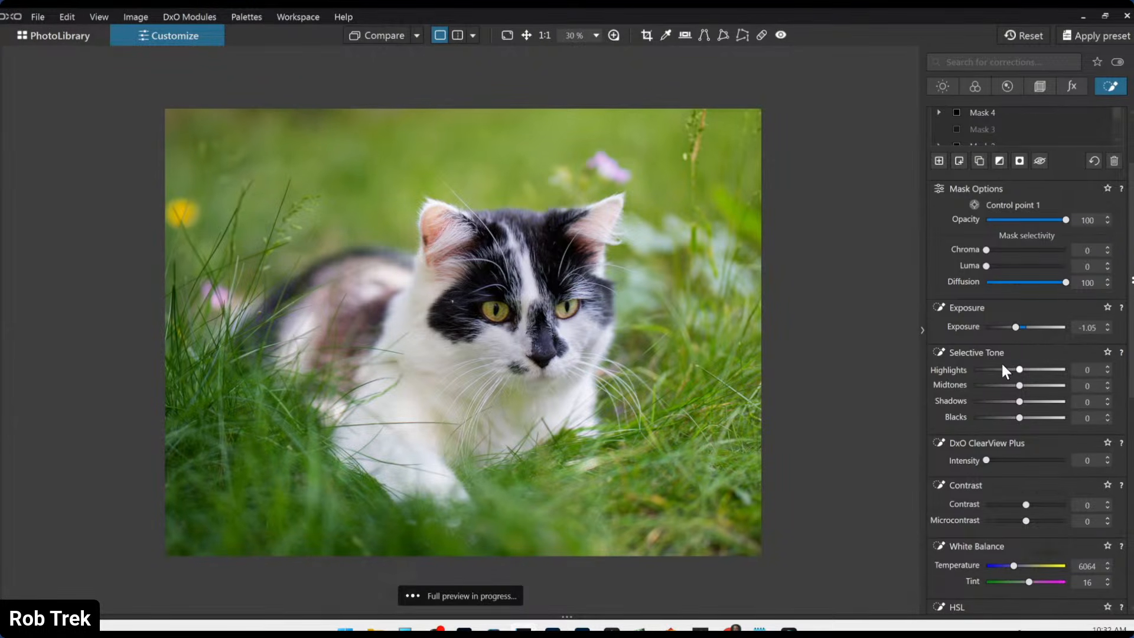
# - Set the edge-darkening mask's white balance Temperature to 5564 and Tint to 6
pyautogui.scroll(-2, 1000, 360)
pyautogui.scroll(-3, 1000, 368)
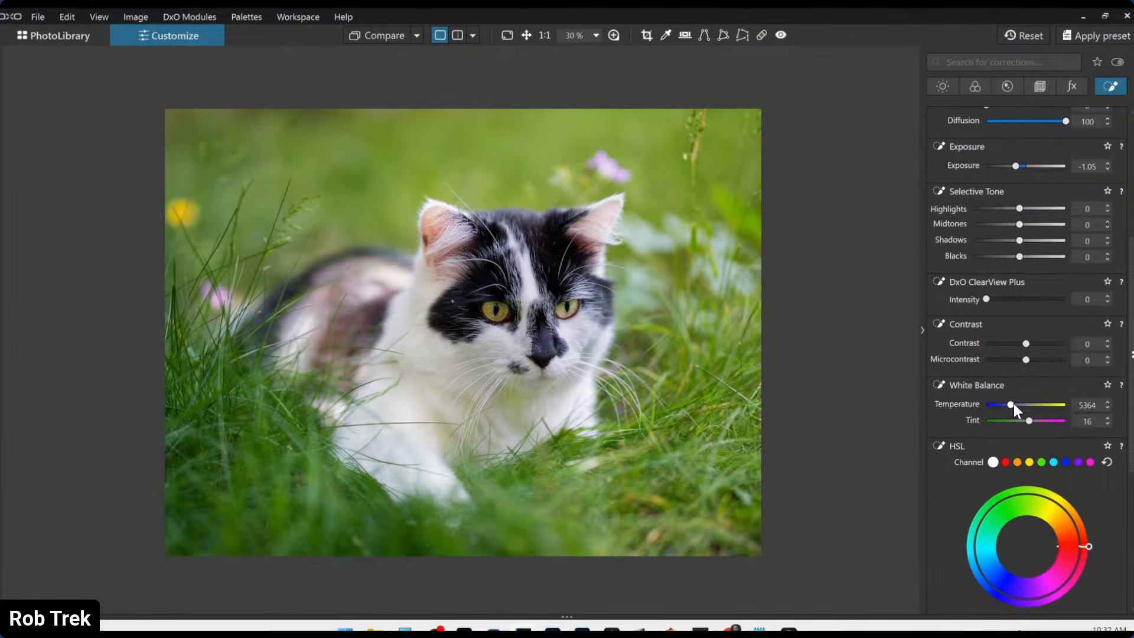
pyautogui.click(1013, 403)
pyautogui.moveTo(1028, 420); pyautogui.dragTo(1034, 420)
pyautogui.hotkey('ctrl', 'z')
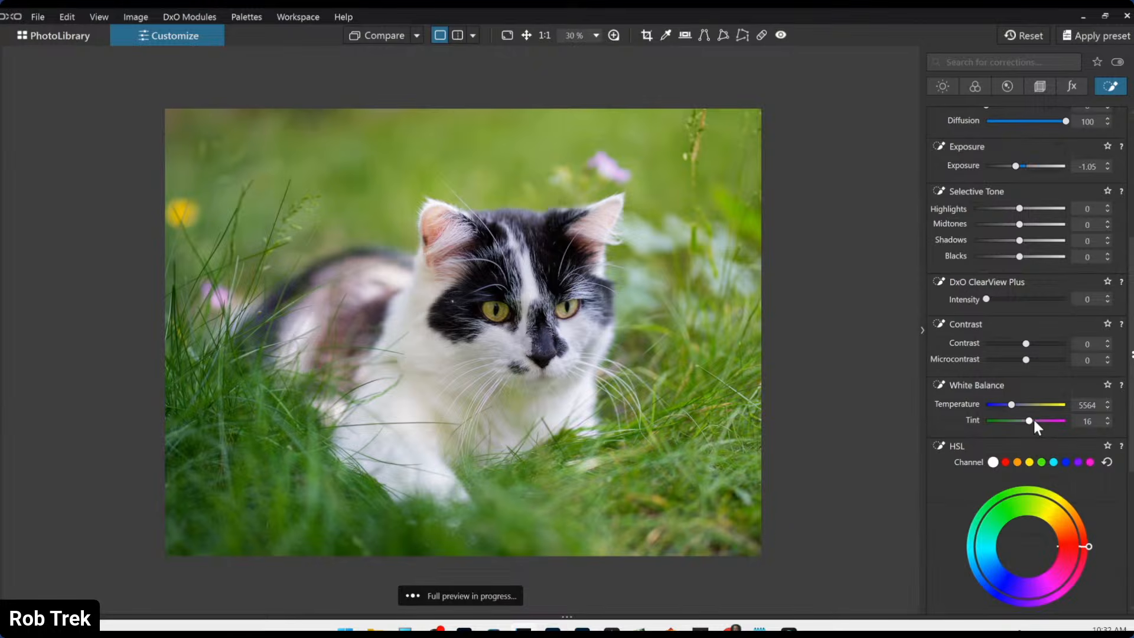
pyautogui.scroll(-3, 1033, 420)
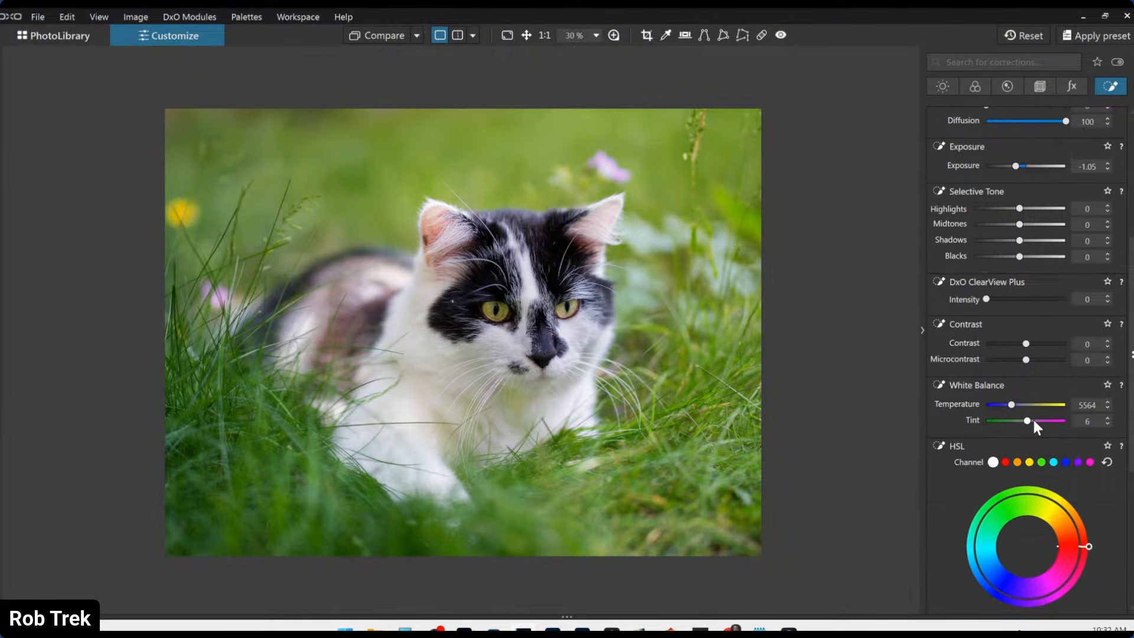
pyautogui.click(939, 281)
pyautogui.press('Escape')
pyautogui.scroll(5, 1004, 248)
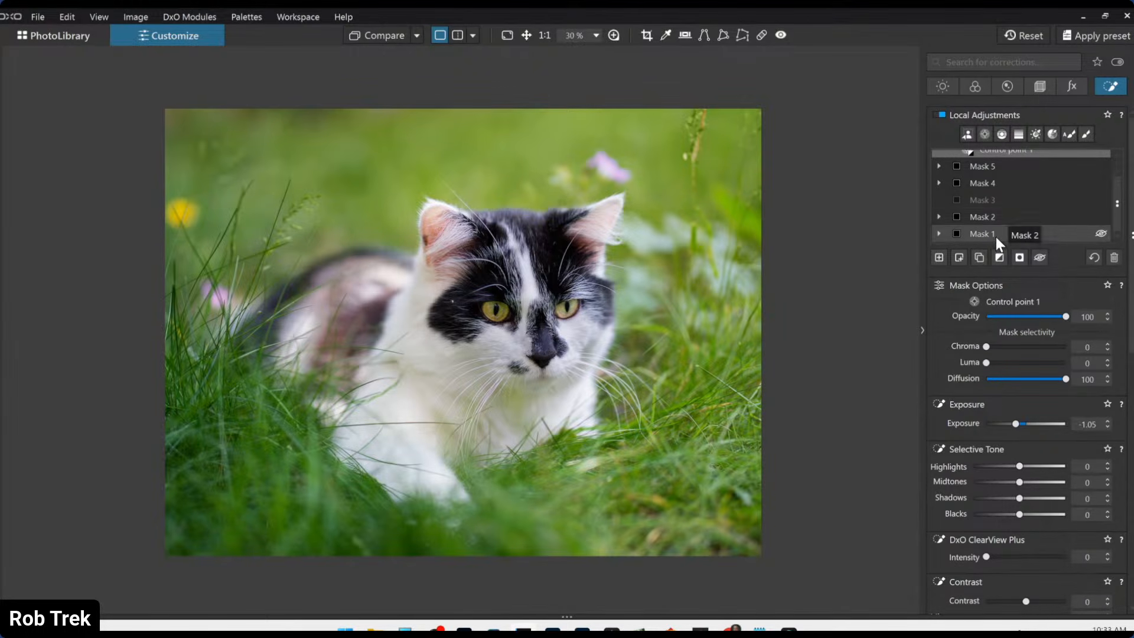
# - Fine-tune the control point on the cat's eyes in Mask 1 with Exposure 0.40 and Vibrancy 25
pyautogui.click(995, 233)
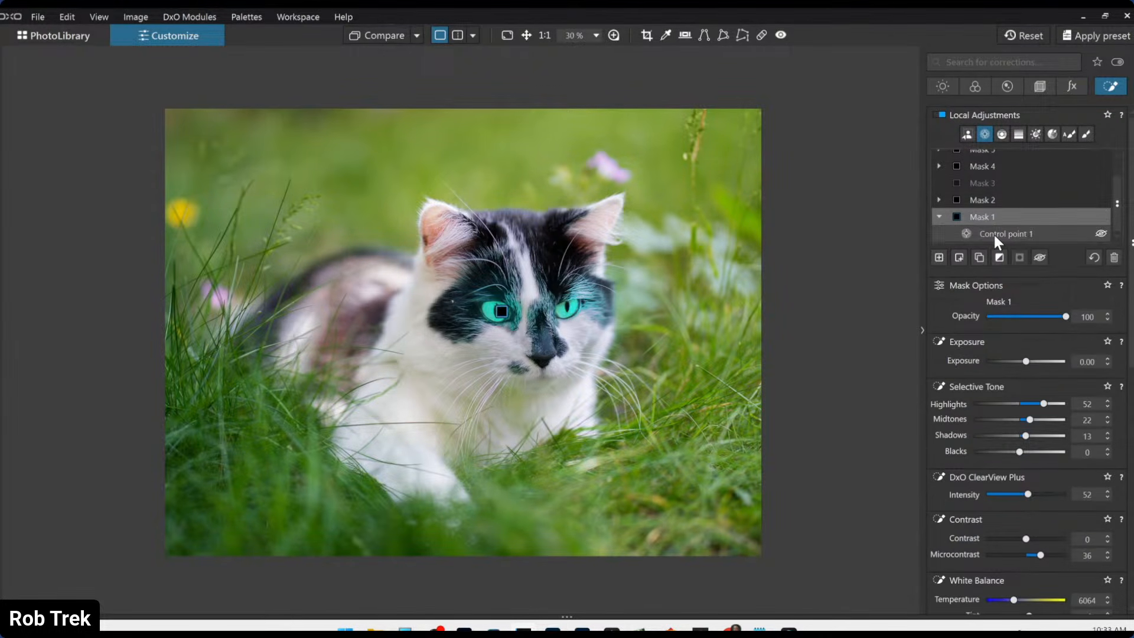
pyautogui.click(994, 235)
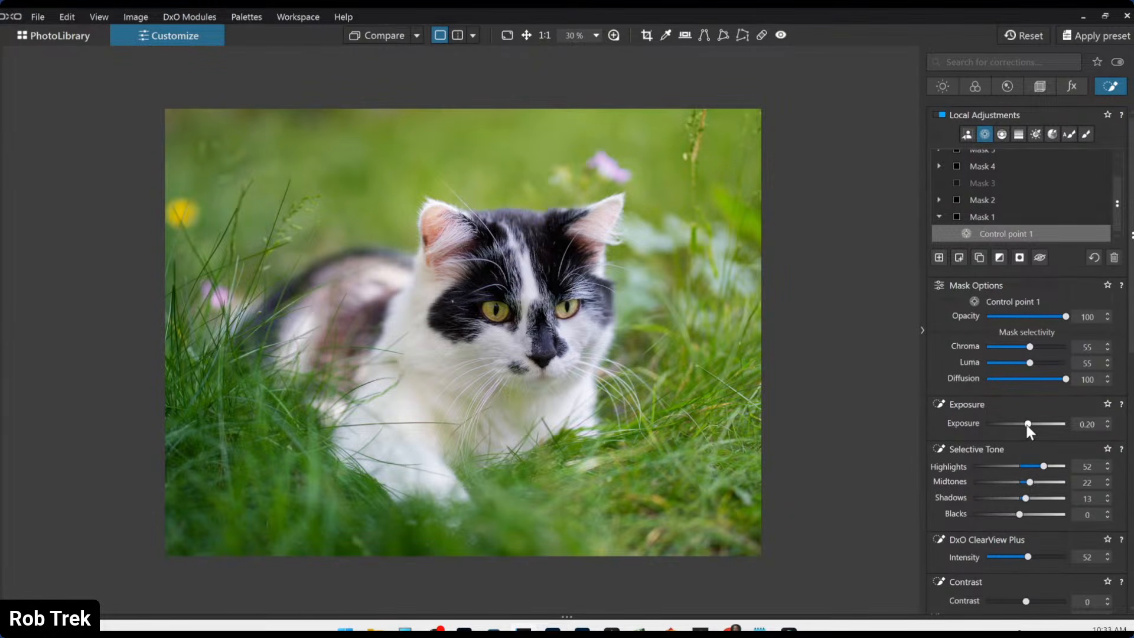
pyautogui.scroll(1, 1027, 425)
pyautogui.scroll(-5, 976, 453)
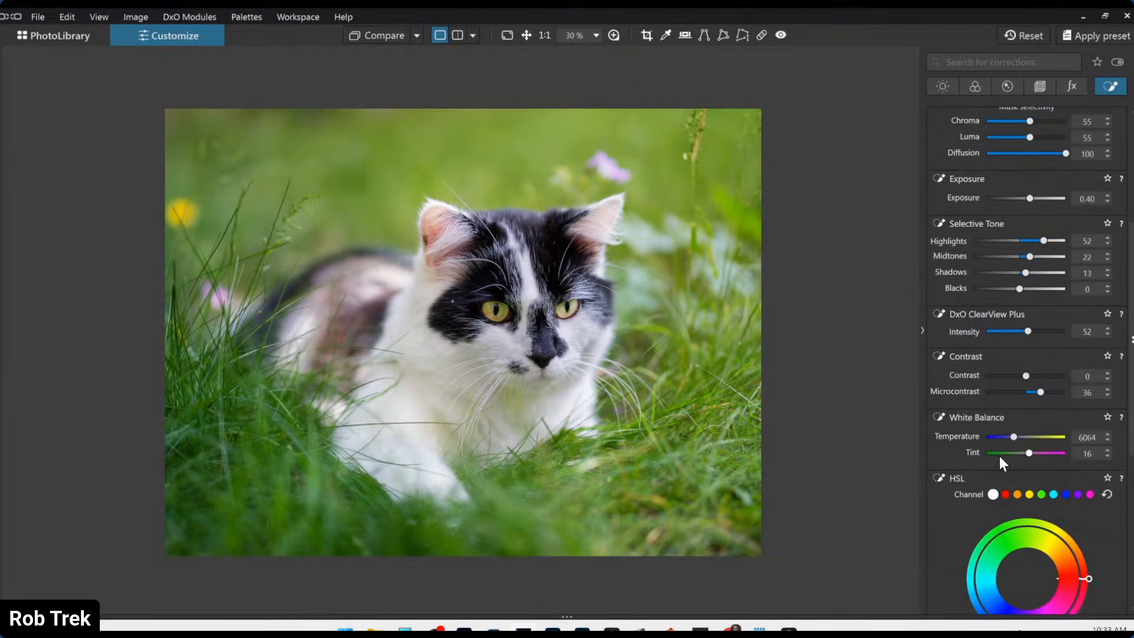
pyautogui.scroll(-1, 999, 456)
pyautogui.scroll(-1, 1011, 437)
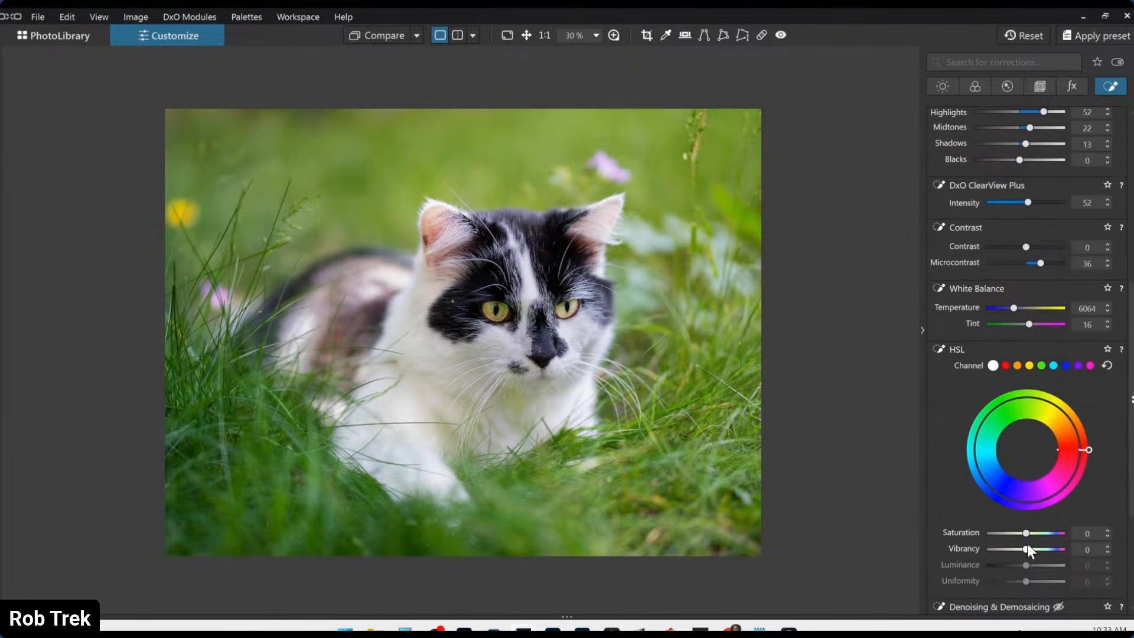
pyautogui.moveTo(1027, 549); pyautogui.dragTo(1036, 549)
# - Export the edited cat photo to disk as a quality 95 JPEG with the suffix -dxo9 using Standard output
pyautogui.rightClick(636, 332)
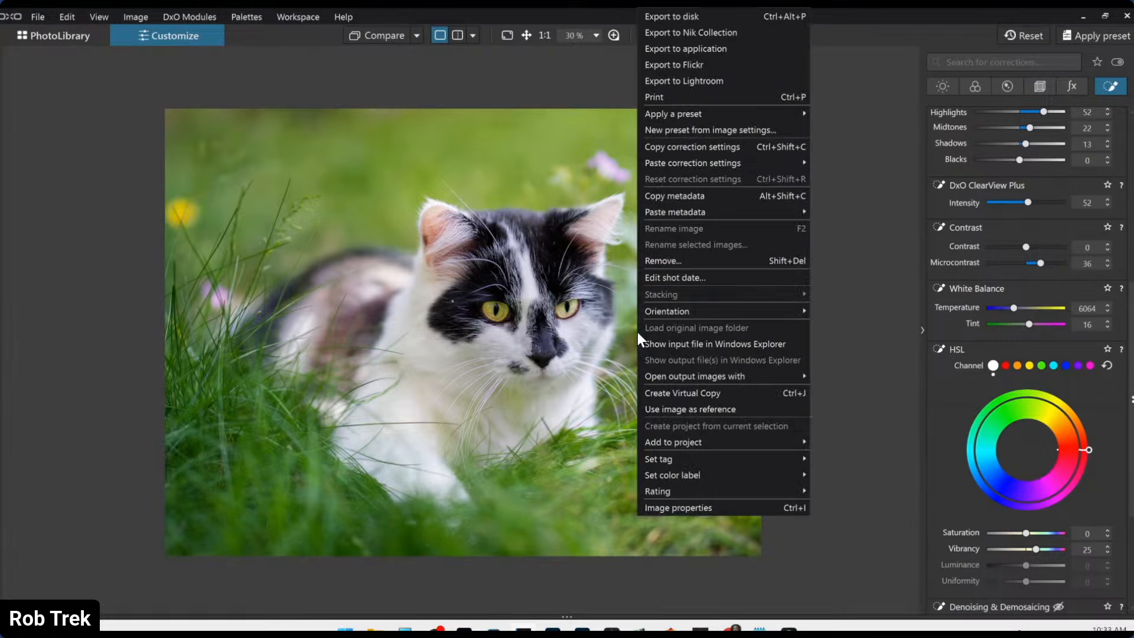
pyautogui.click(679, 16)
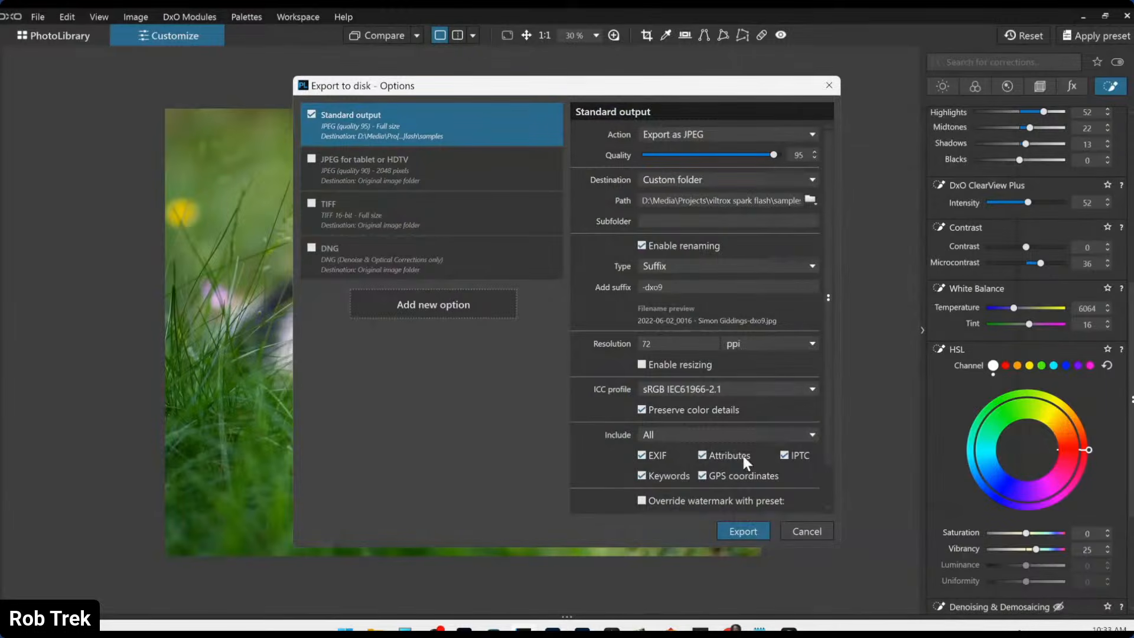
pyautogui.click(753, 522)
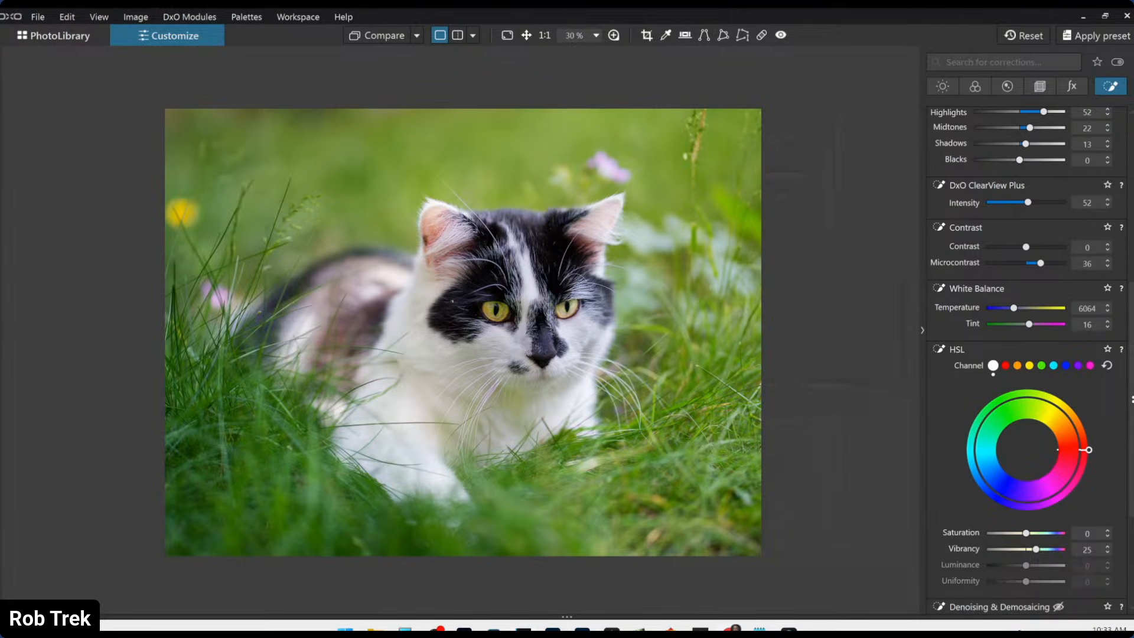
# - Set the exported Standard output JPEG of the cat as the comparison image
pyautogui.click(416, 35)
pyautogui.click(414, 35)
pyautogui.click(419, 37)
pyautogui.click(419, 37)
pyautogui.moveTo(576, 567); pyautogui.dragTo(578, 615)
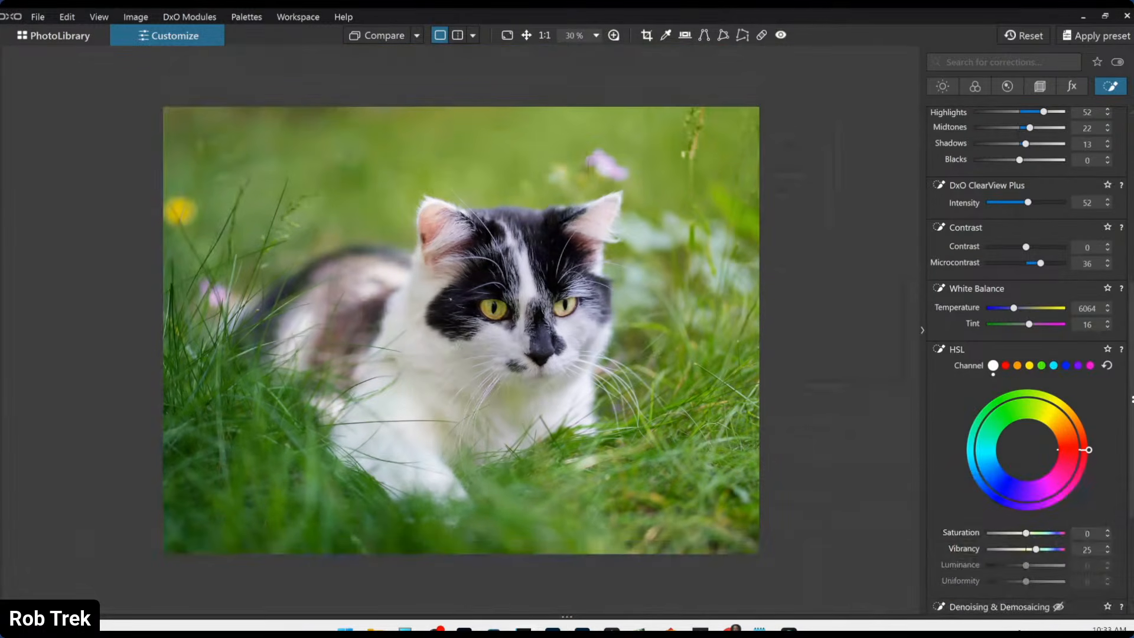
pyautogui.click(417, 36)
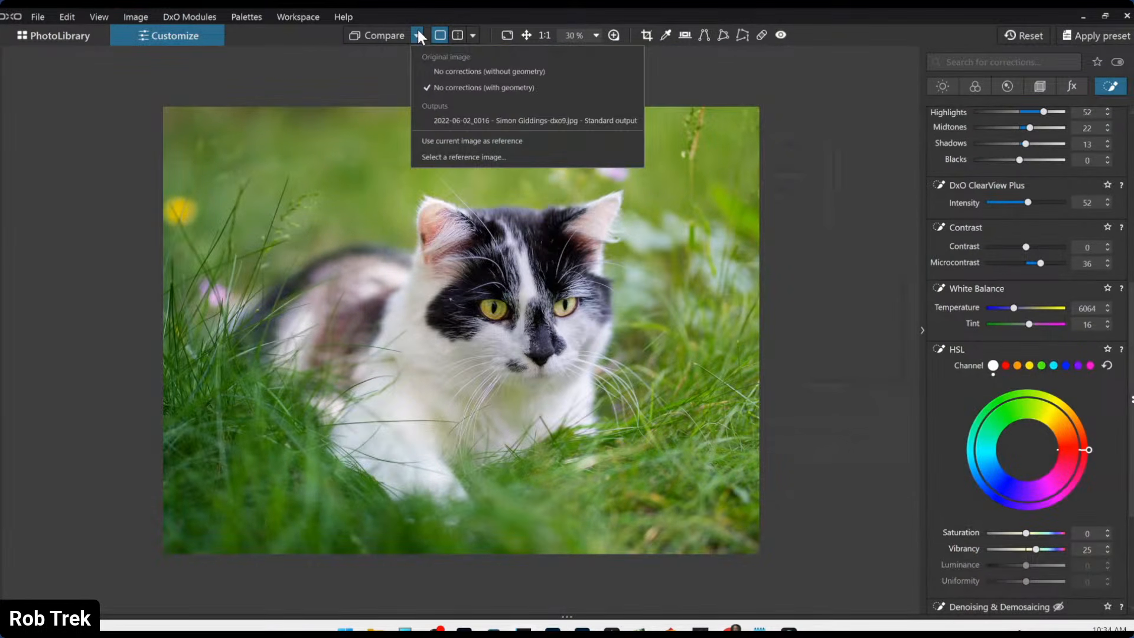
pyautogui.click(453, 115)
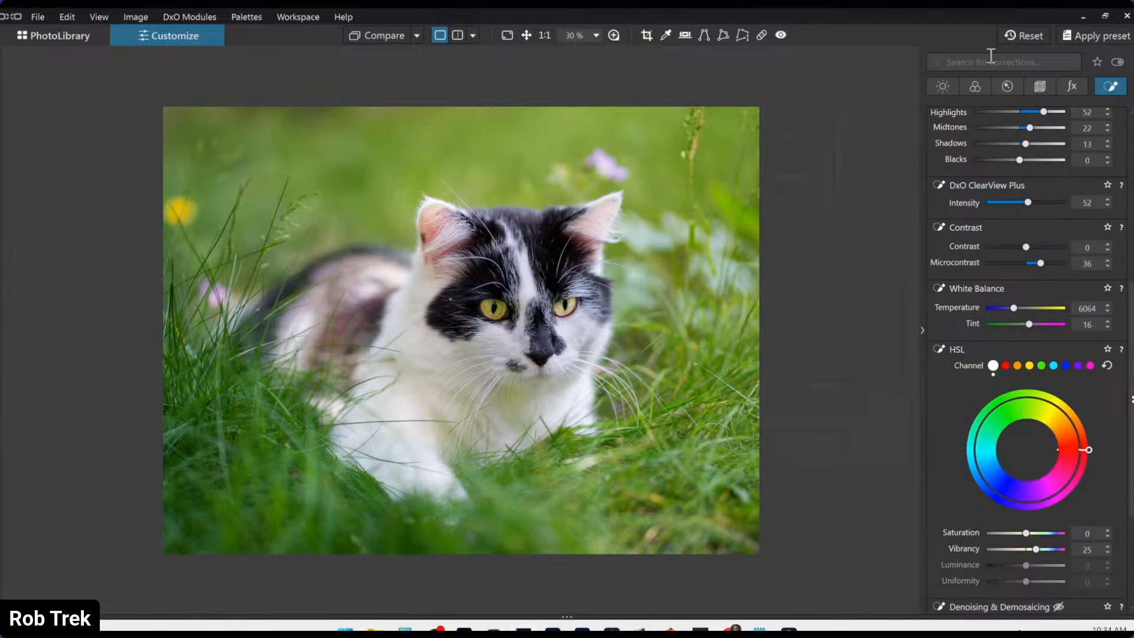
# - Reset the cat photo's corrections and show it side by side left / right with the exported version, hiding the corrections panel
pyautogui.click(1016, 35)
pyautogui.click(473, 35)
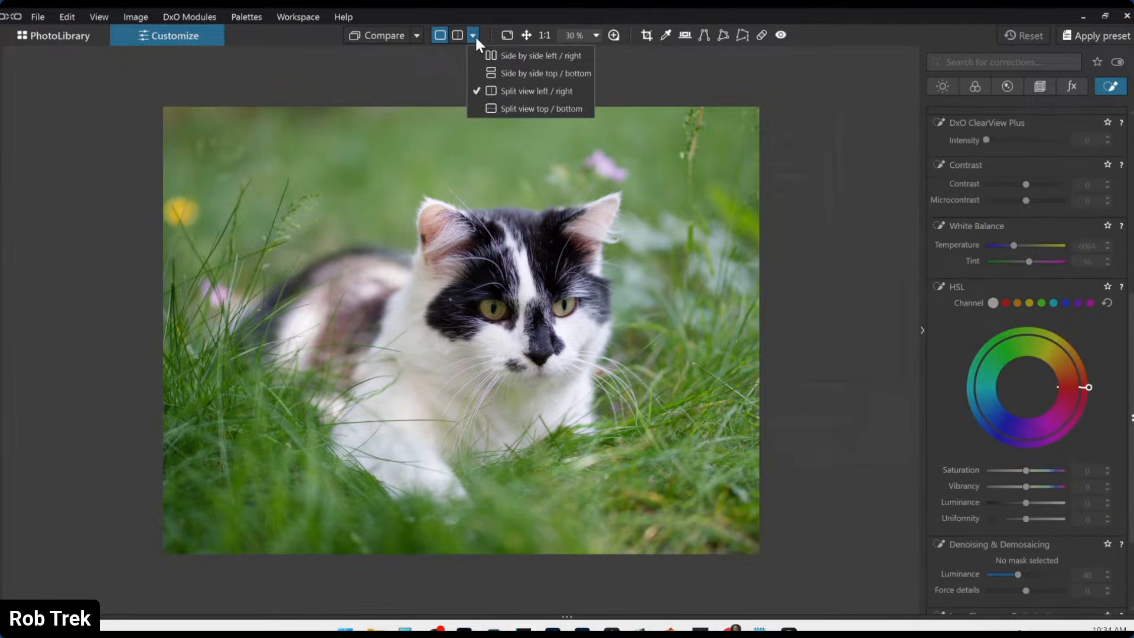
pyautogui.click(487, 57)
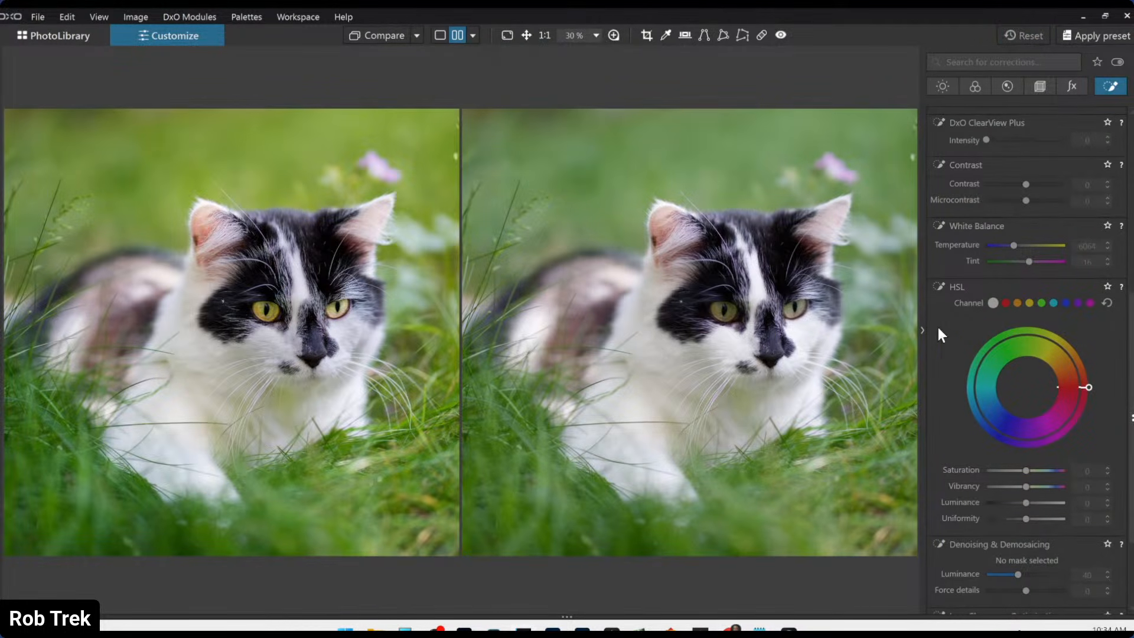
pyautogui.click(921, 328)
pyautogui.scroll(-1, 396, 418)
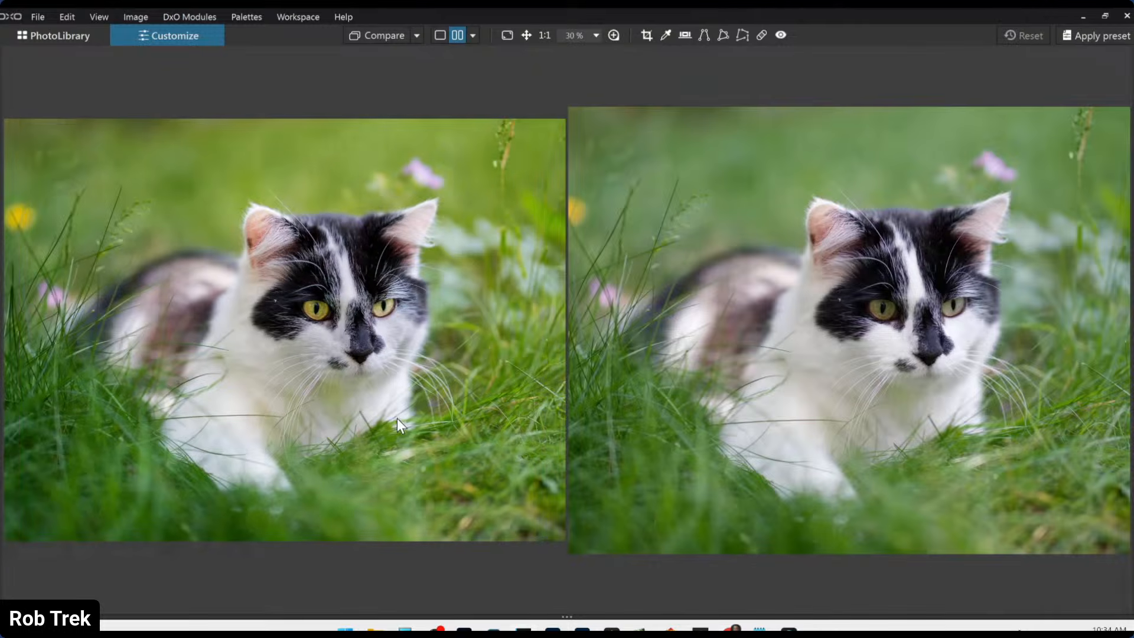
pyautogui.scroll(-1, 685, 405)
pyautogui.scroll(-1, 476, 386)
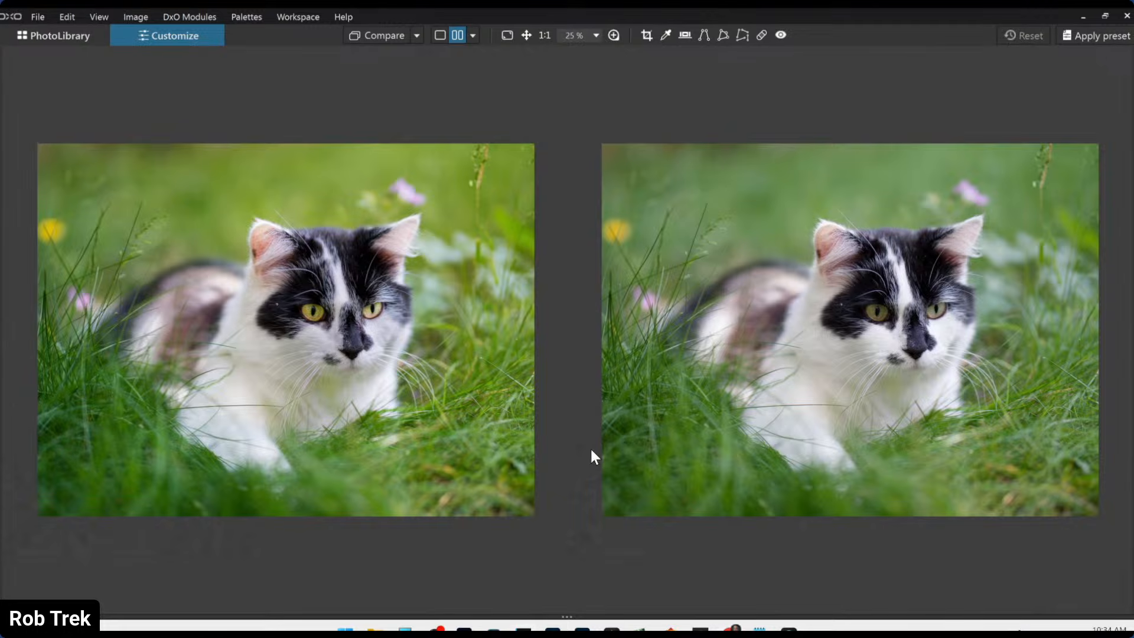
# - Compare the exported and uncorrected cat photos in left / right split view, moving the divider across the cat's face and eyes
pyautogui.click(473, 38)
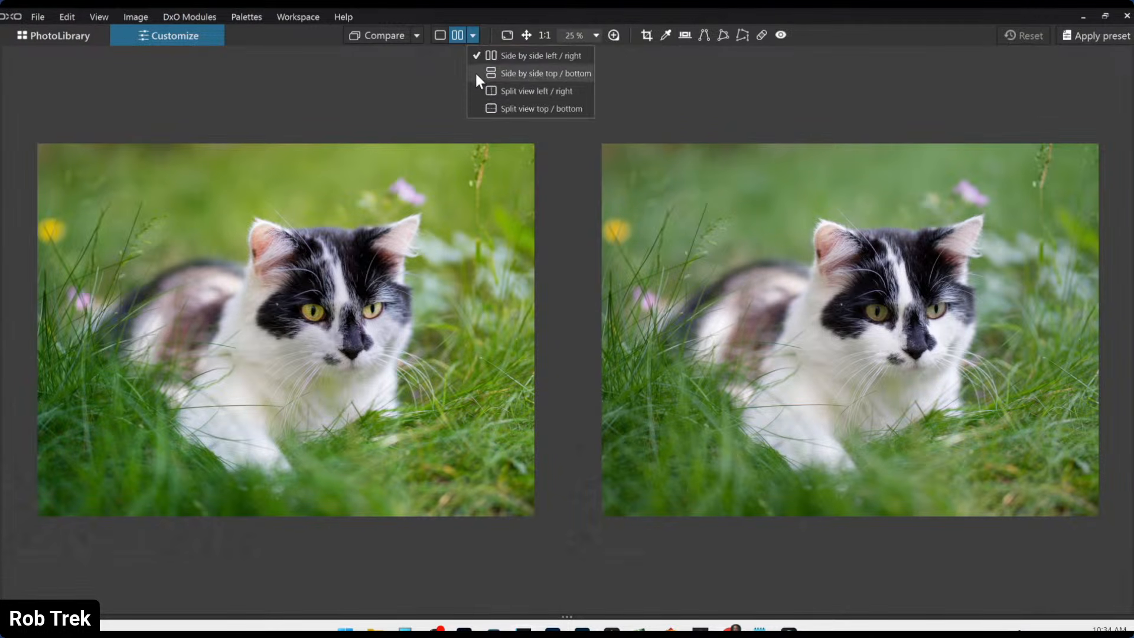
pyautogui.click(483, 88)
pyautogui.scroll(1, 552, 353)
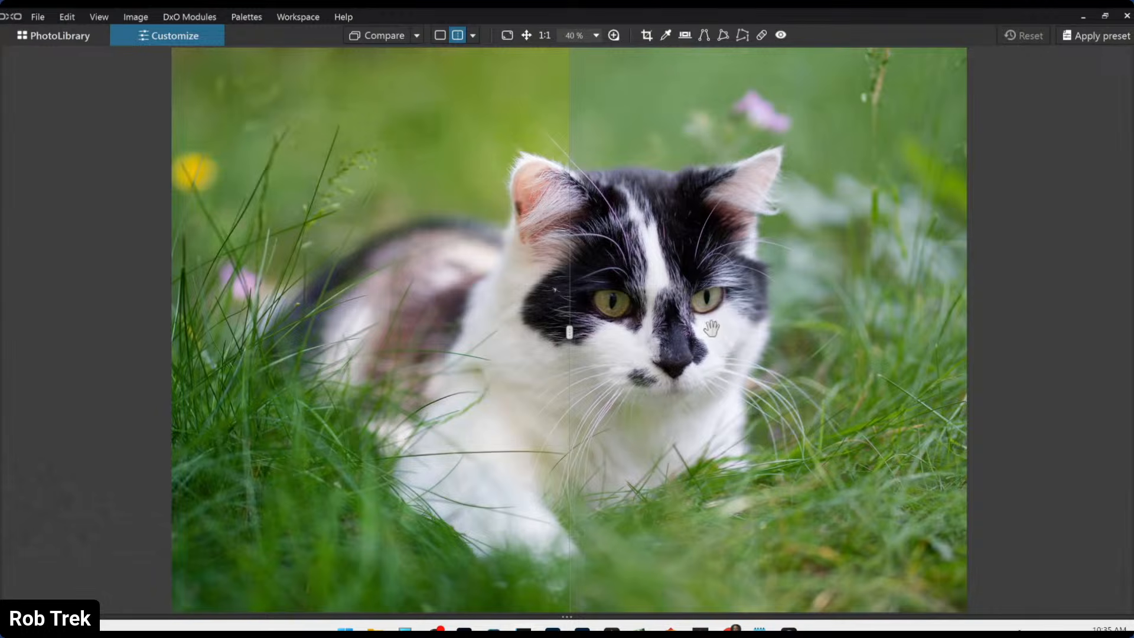
pyautogui.moveTo(574, 338); pyautogui.dragTo(679, 348)
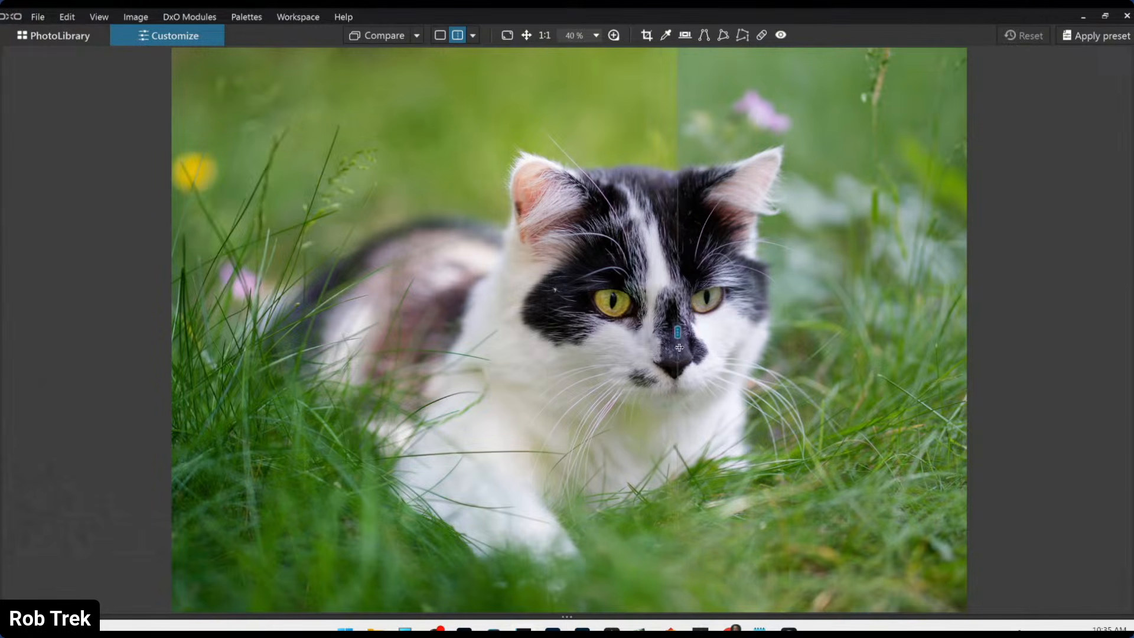
pyautogui.scroll(3, 661, 338)
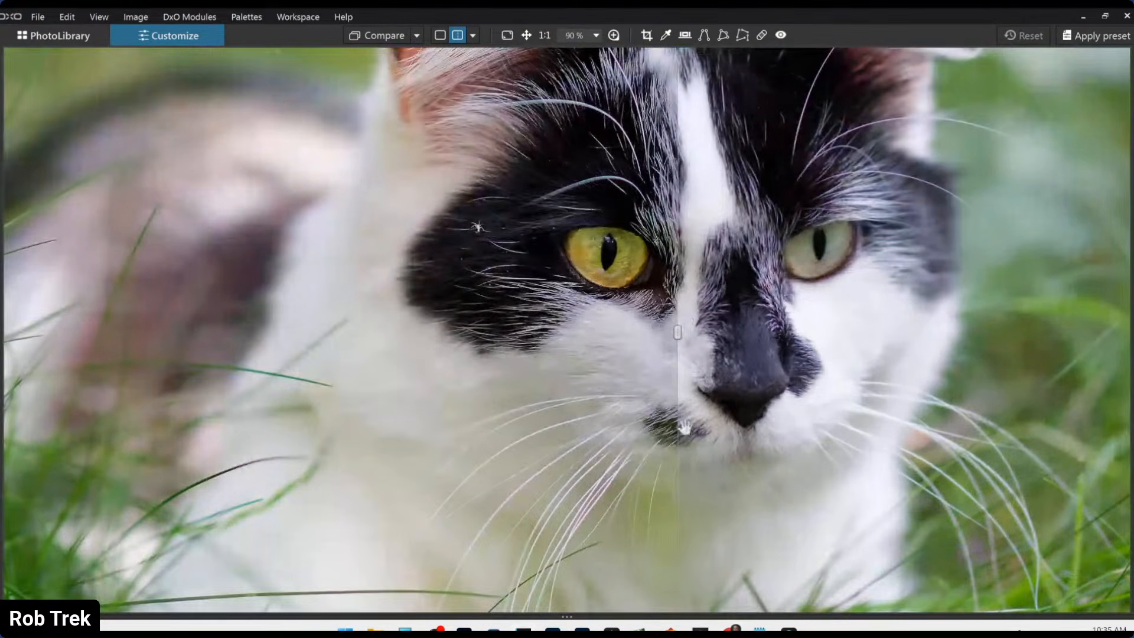
pyautogui.moveTo(677, 331); pyautogui.dragTo(990, 352)
pyautogui.scroll(-5, 666, 438)
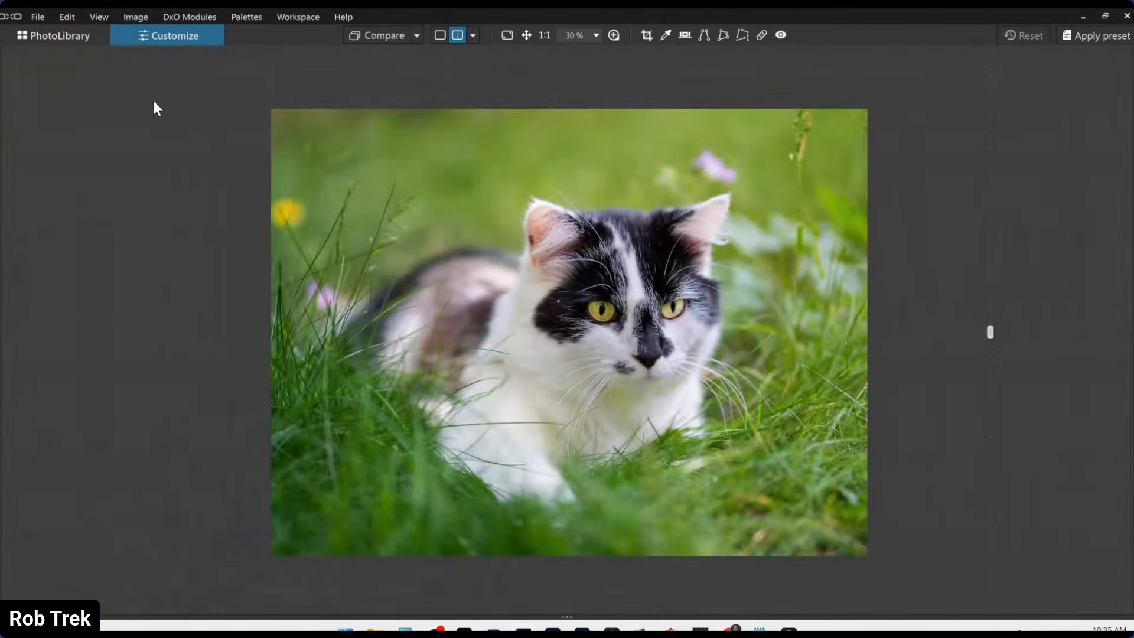
# - Open the orange shrimp photo from the photo library for editing in single view and apply the creator's first 0000 default preset
pyautogui.click(89, 40)
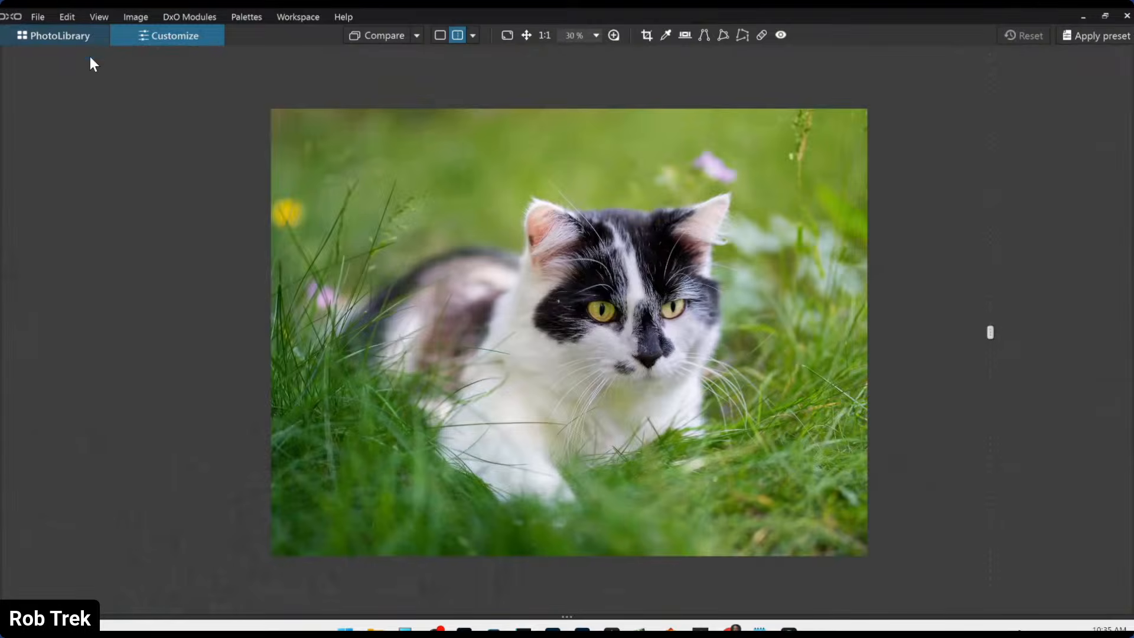
pyautogui.click(866, 481)
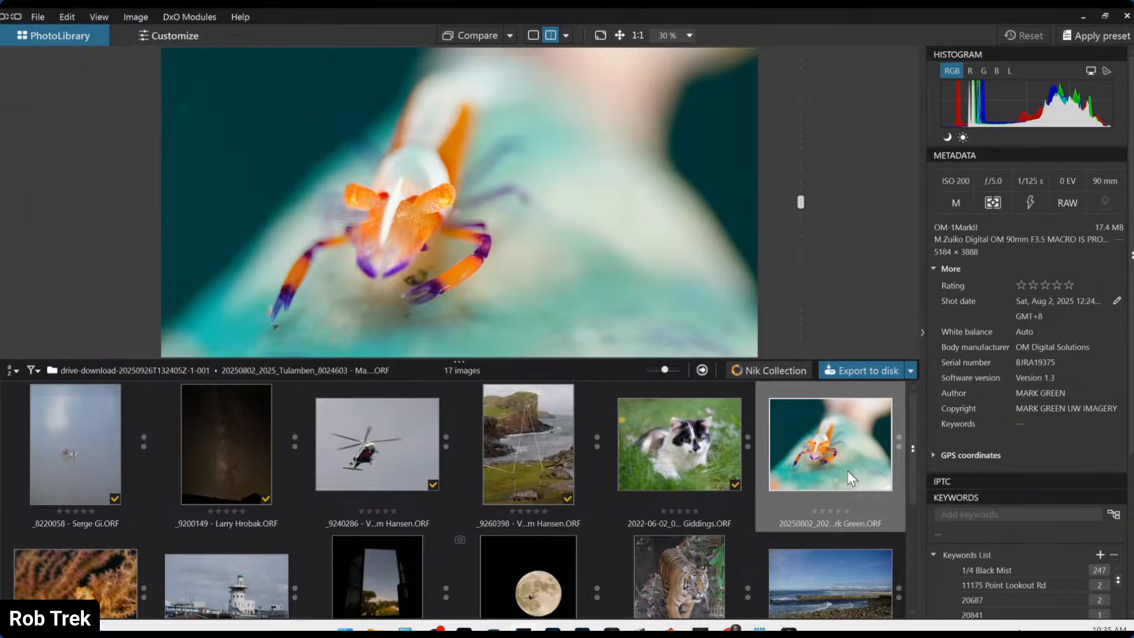
pyautogui.doubleClick(847, 469)
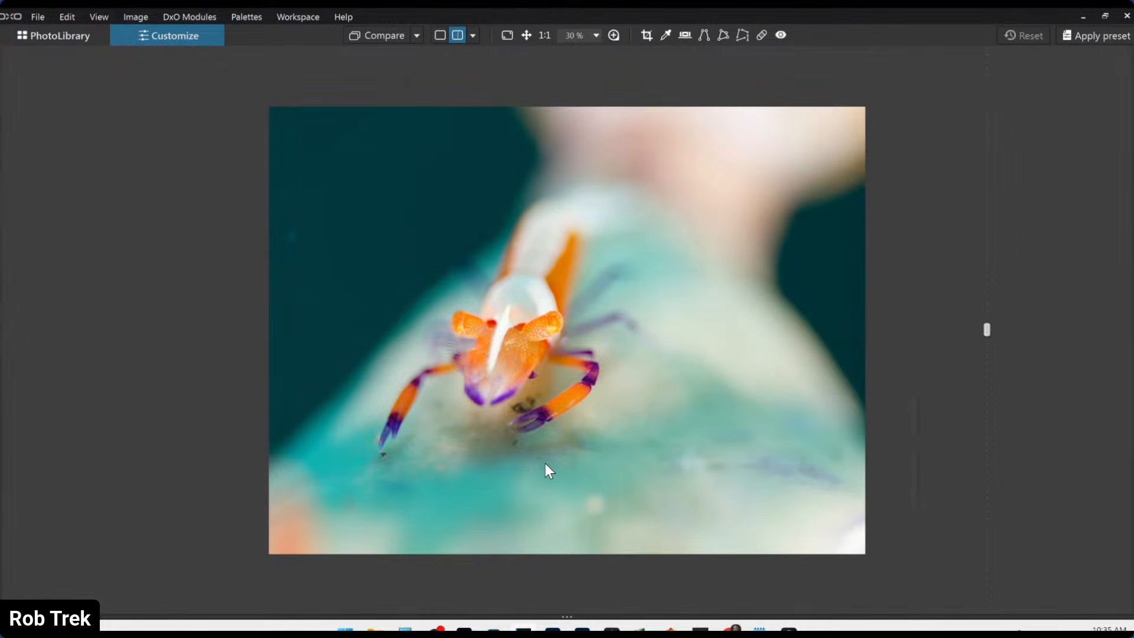
pyautogui.click(440, 39)
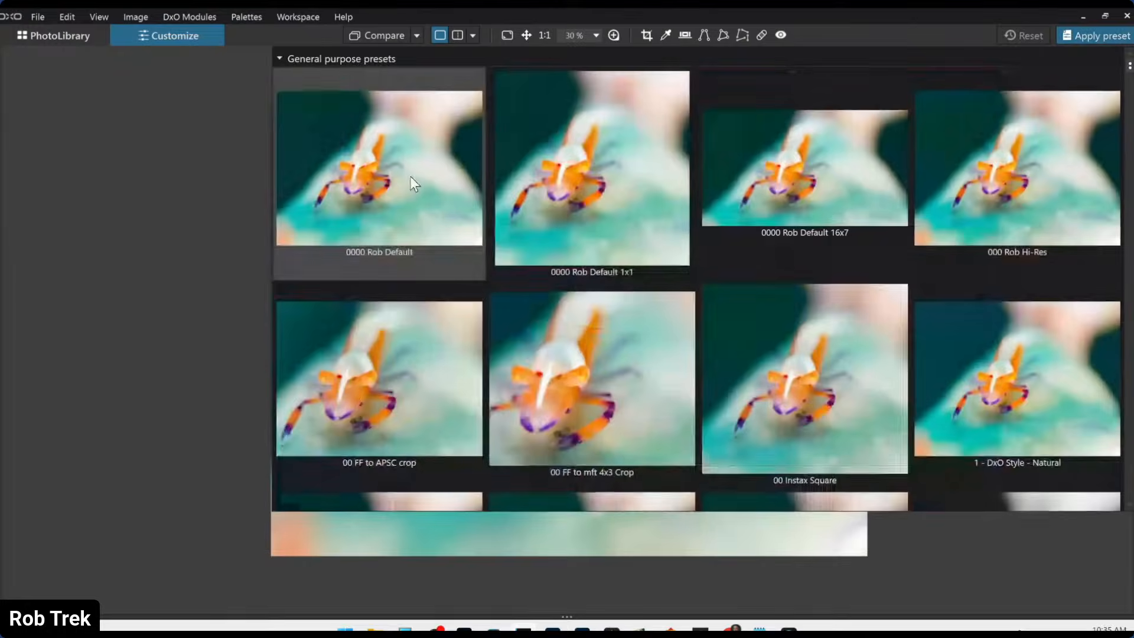
pyautogui.click(411, 177)
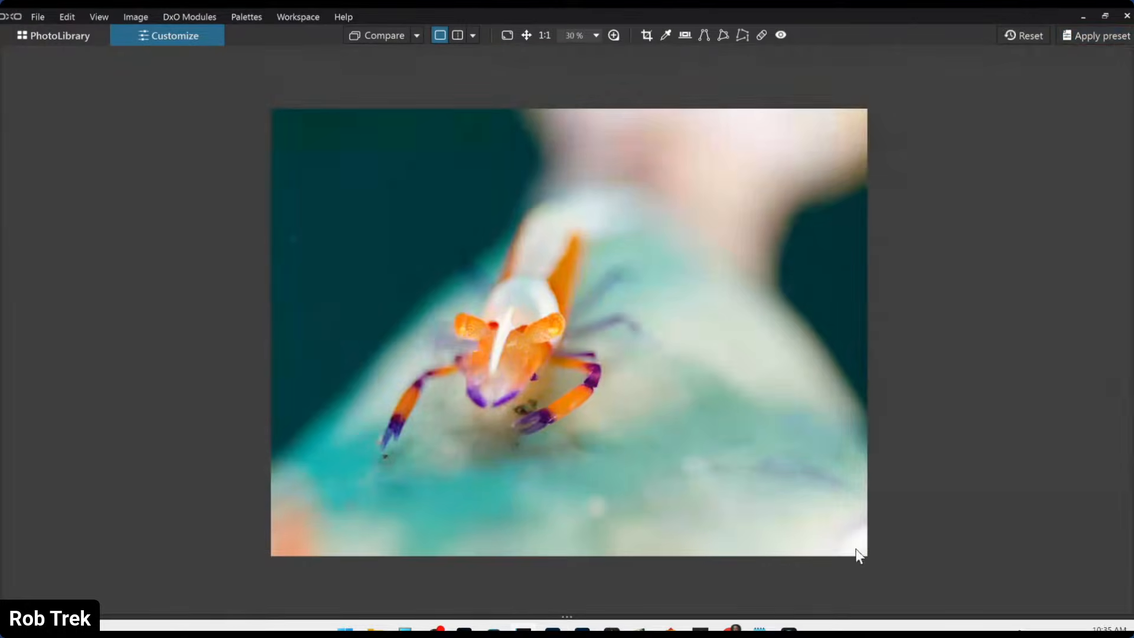
# - Show the side panels and crop the shrimp photo to a 1 × 1 square, shifting the crop so the shrimp sits nearer the centre
pyautogui.click(1129, 335)
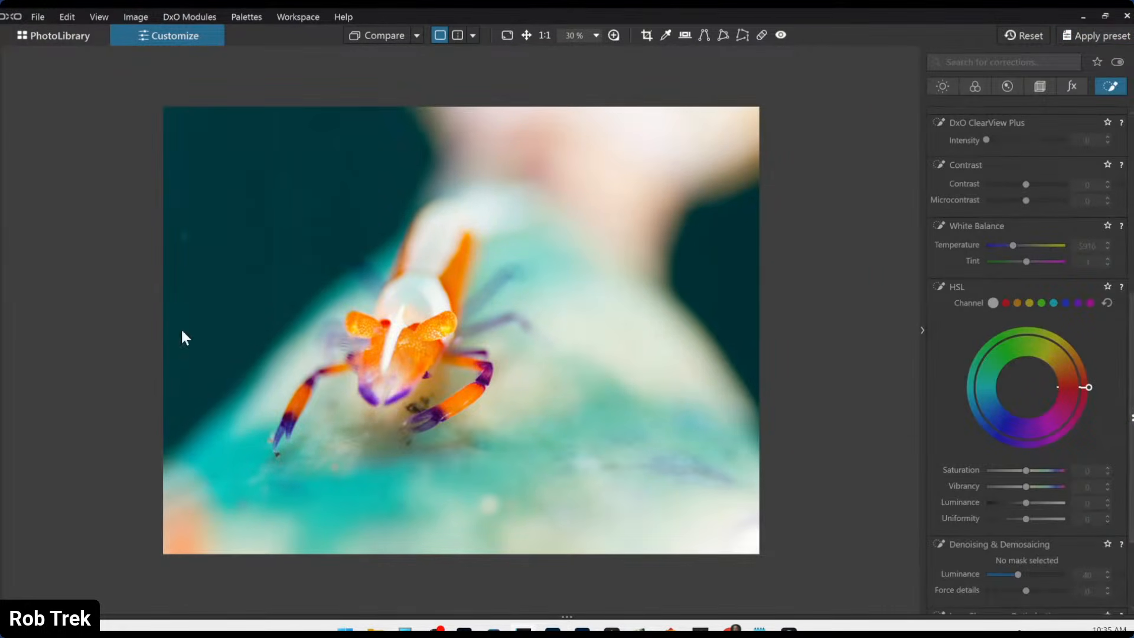
pyautogui.click(2, 332)
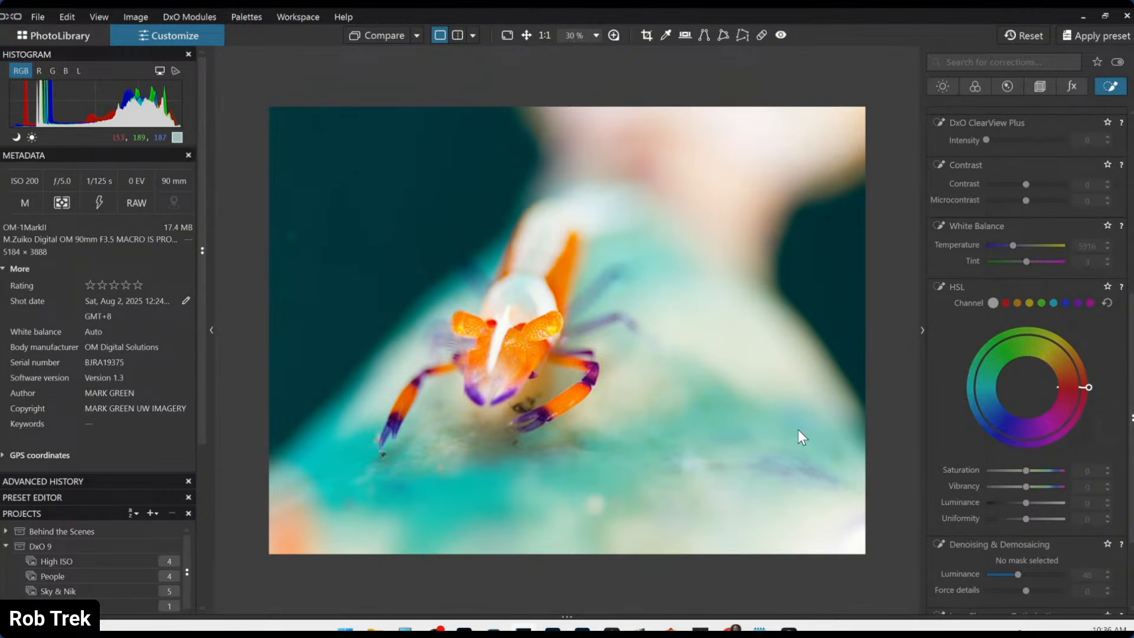
pyautogui.click(1033, 87)
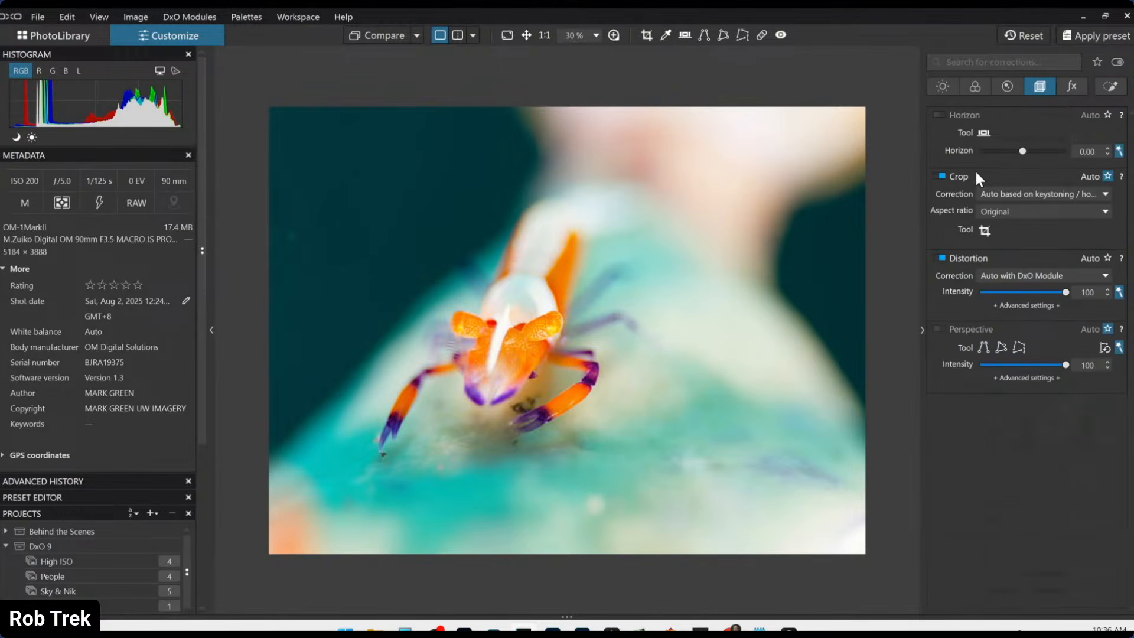
pyautogui.click(1005, 213)
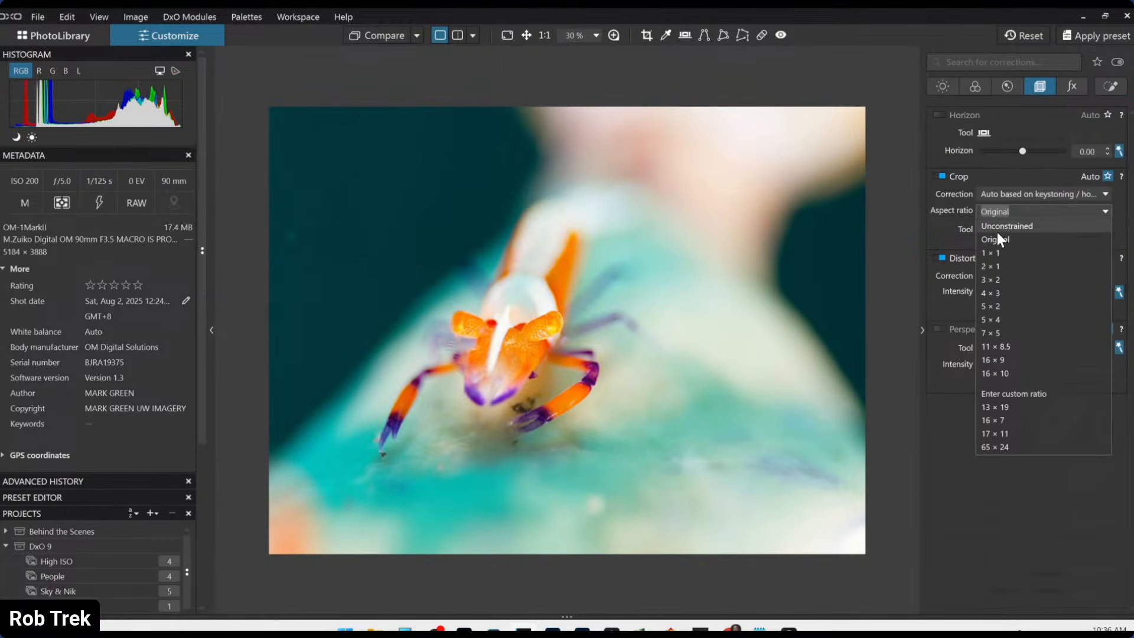
pyautogui.click(994, 254)
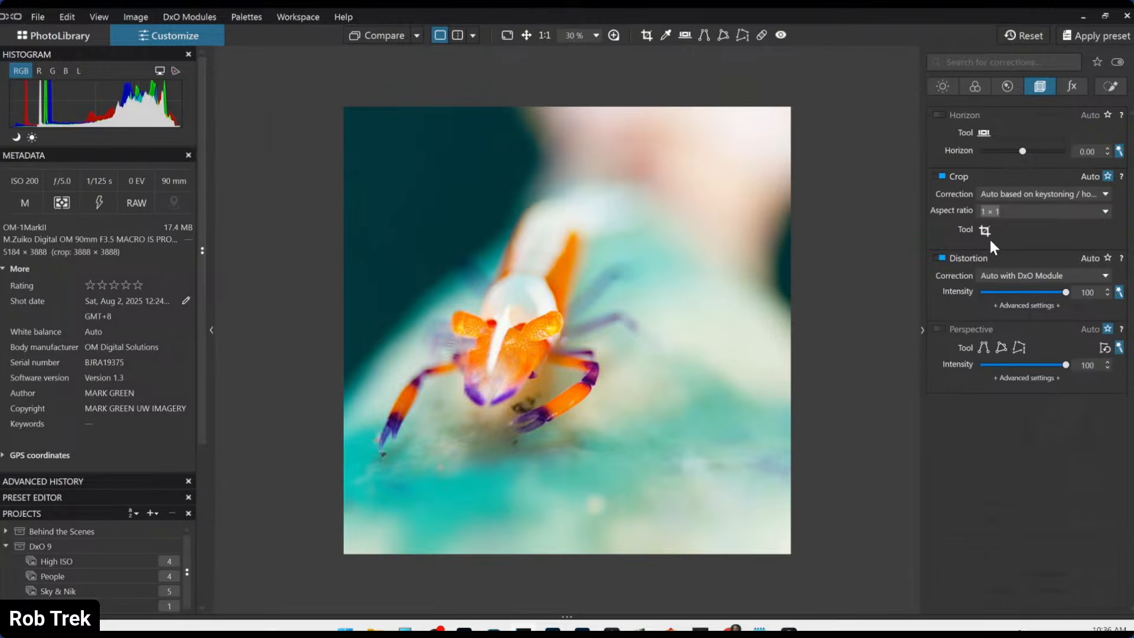
pyautogui.click(987, 234)
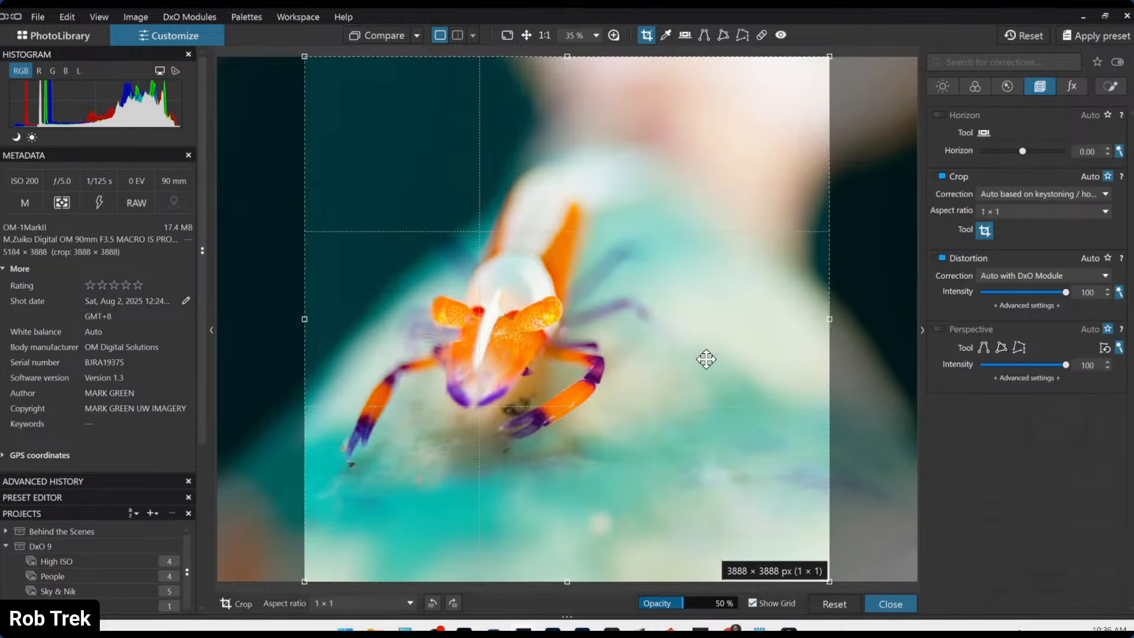
pyautogui.moveTo(706, 359); pyautogui.dragTo(626, 359)
pyautogui.doubleClick(626, 360)
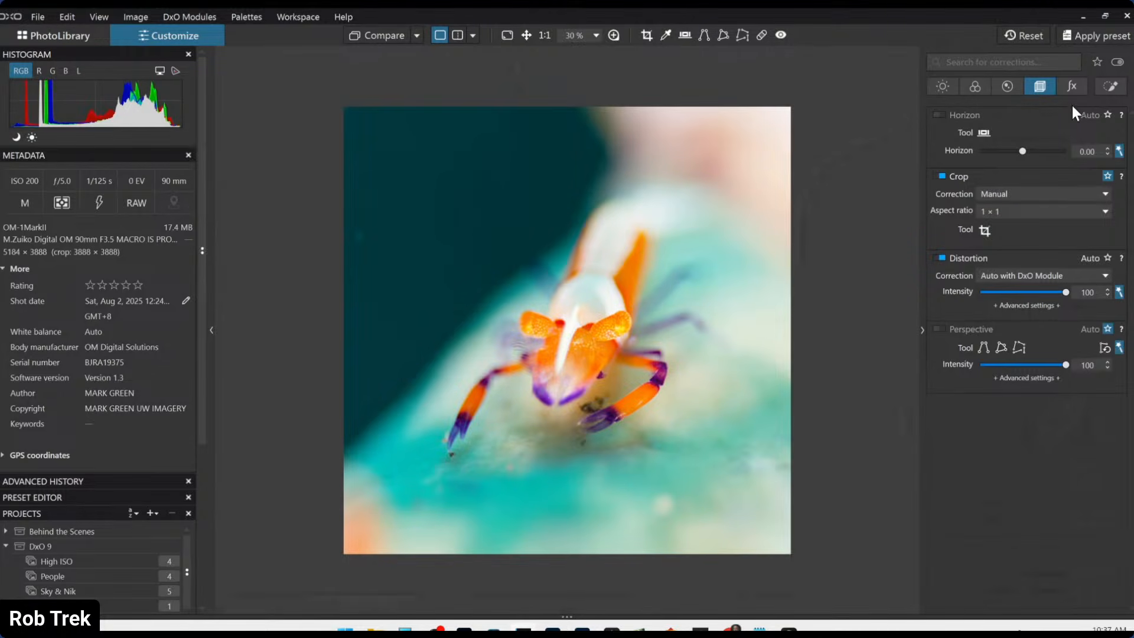
# - Add a control line mask on the dark teal background beside the shrimp and darken it with Exposure -0.50
pyautogui.click(1097, 92)
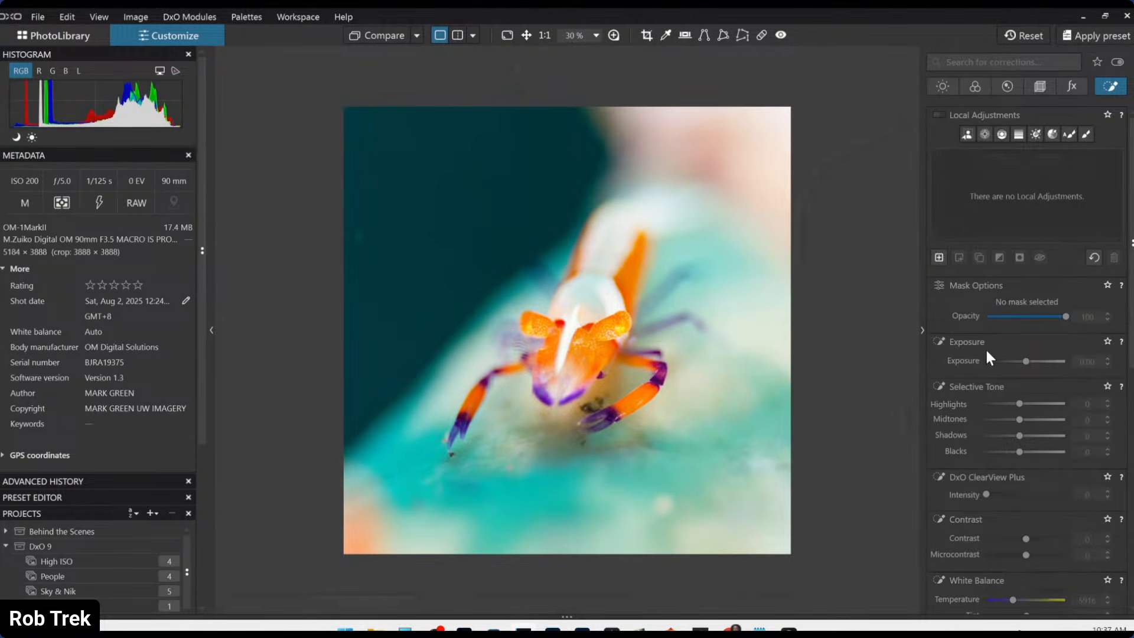
pyautogui.click(1002, 134)
pyautogui.moveTo(469, 269); pyautogui.dragTo(763, 497)
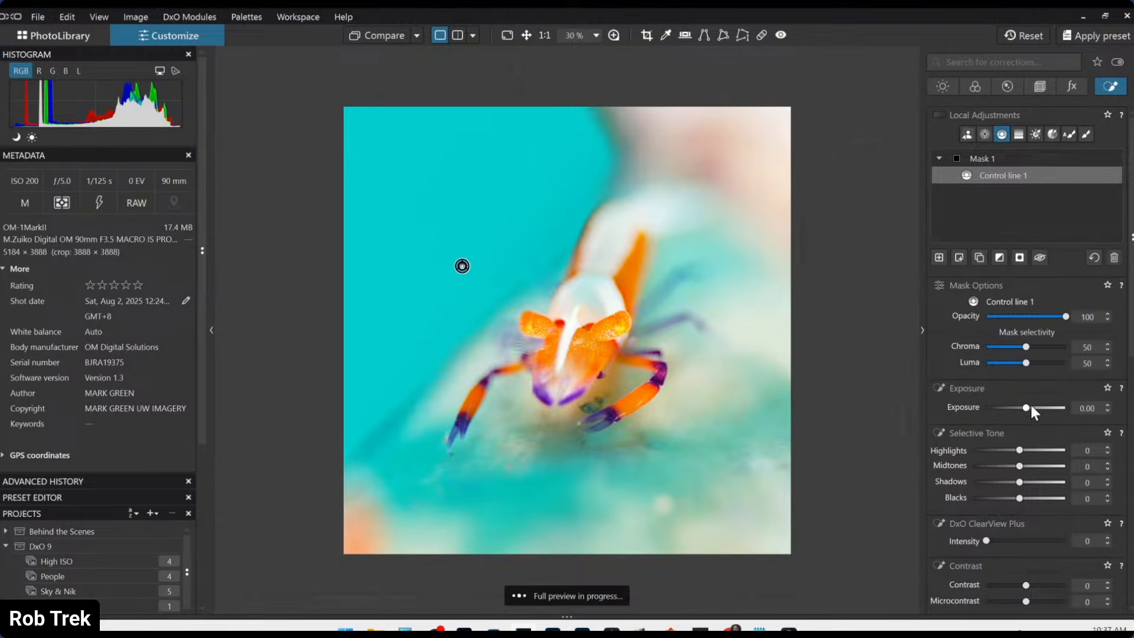
pyautogui.moveTo(1030, 406); pyautogui.dragTo(1025, 406)
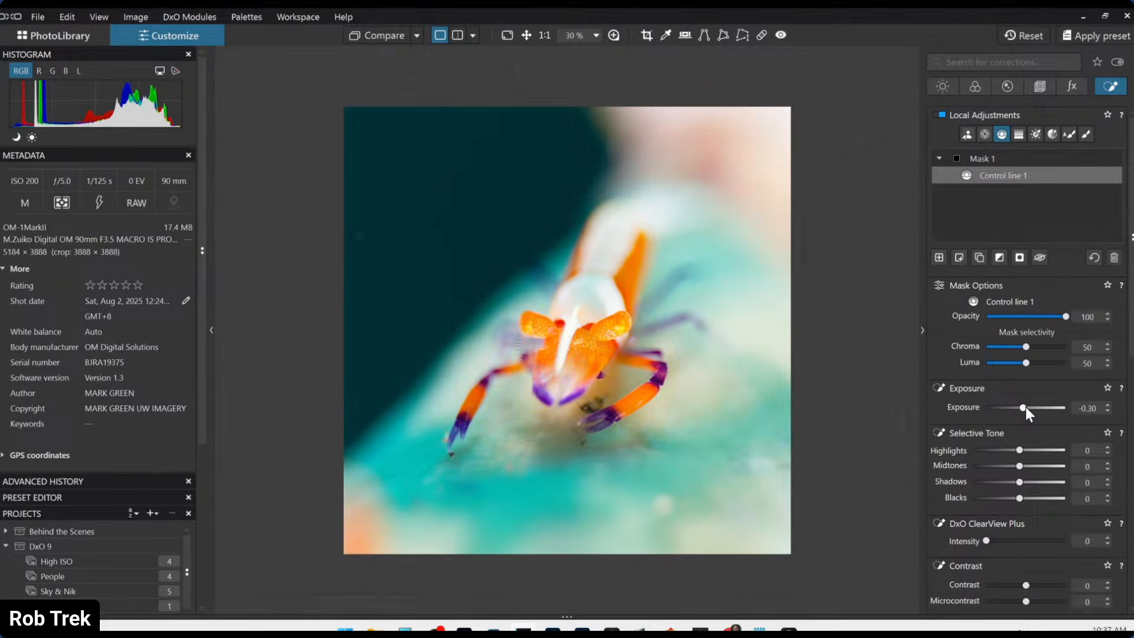
pyautogui.scroll(-3, 1025, 406)
pyautogui.scroll(1, 1025, 406)
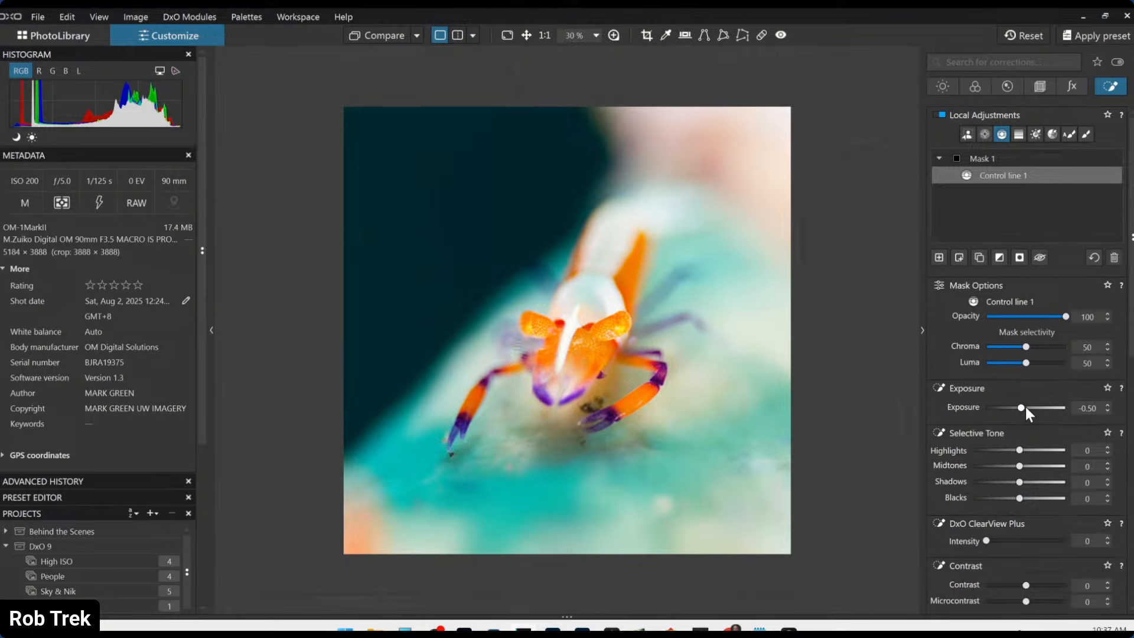
# - Retouch a spot on the dark background beside the shrimp with the ReTouch tool in Clone mode
pyautogui.click(762, 35)
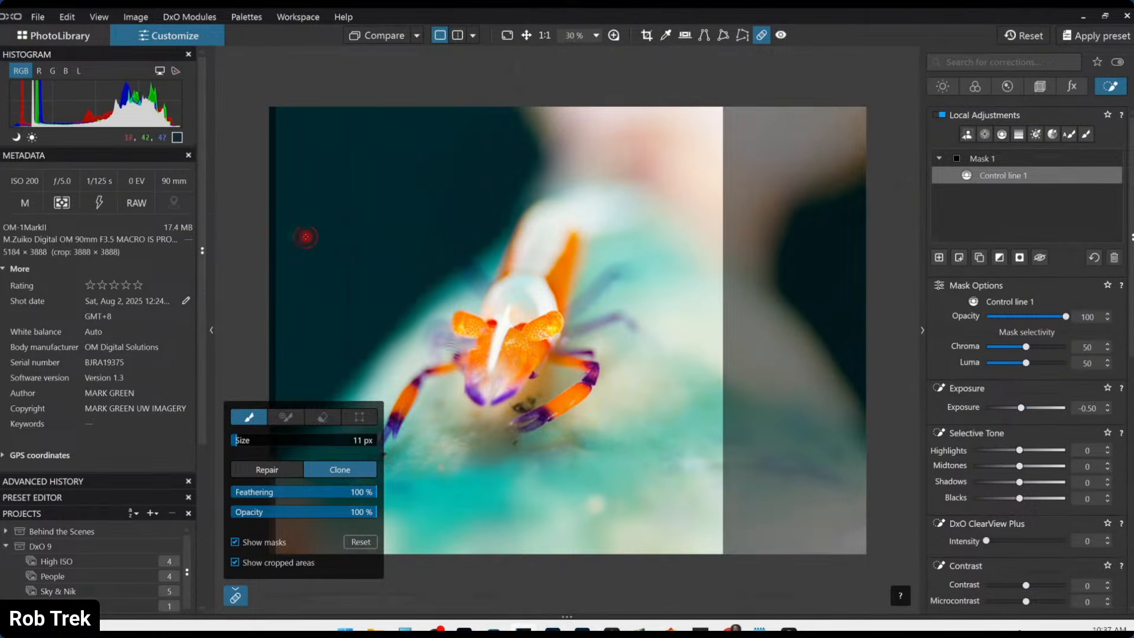
pyautogui.click(291, 236)
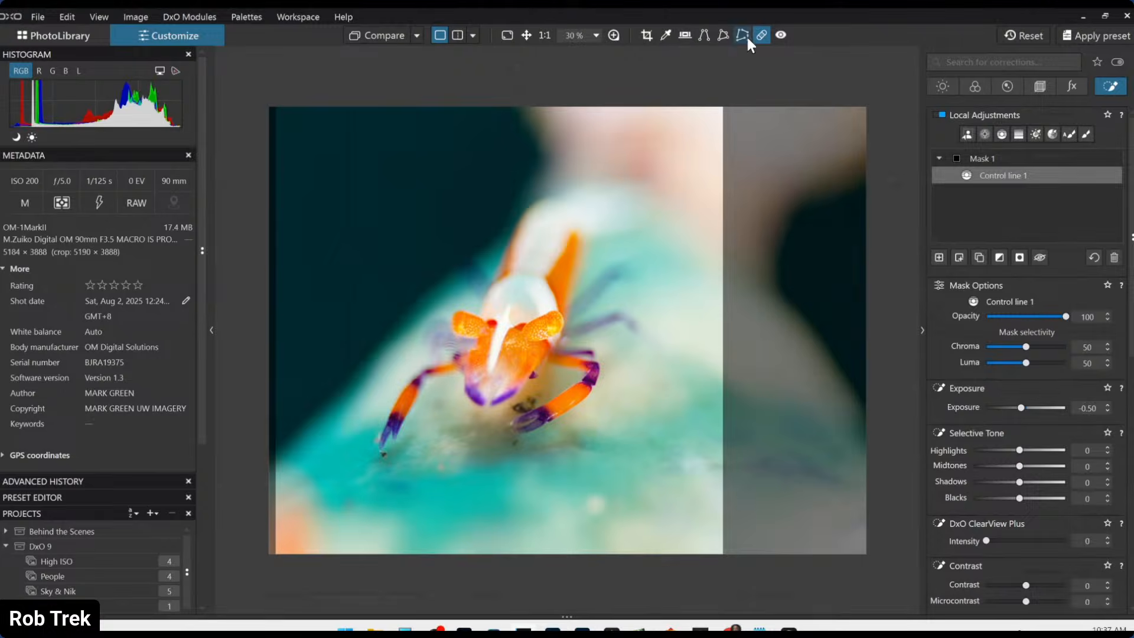
pyautogui.click(763, 36)
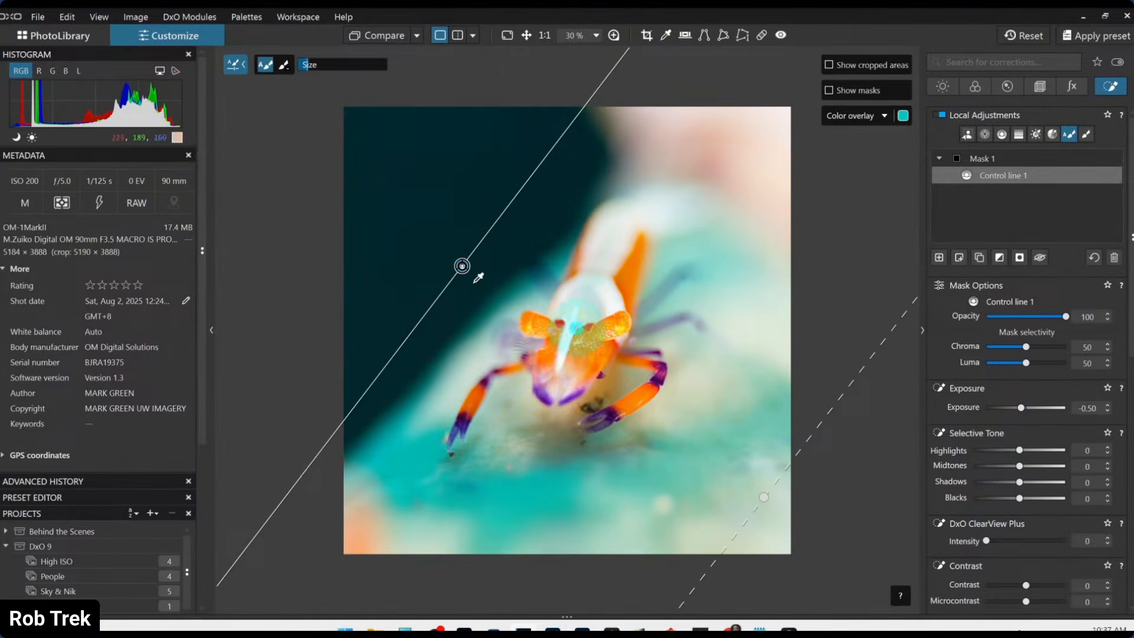
# - Undo the stray auto brush stroke, then create a new mask and auto brush the shrimp's head, body and legs
pyautogui.moveTo(560, 357); pyautogui.dragTo(561, 366)
pyautogui.hotkey('ctrl', 'z')
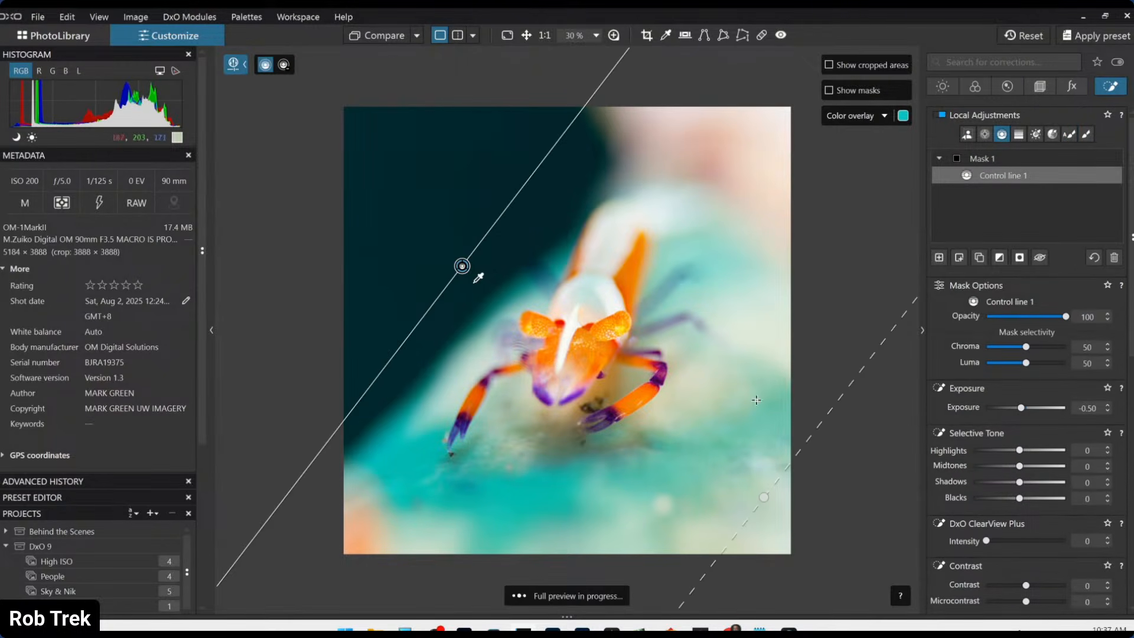
pyautogui.click(937, 258)
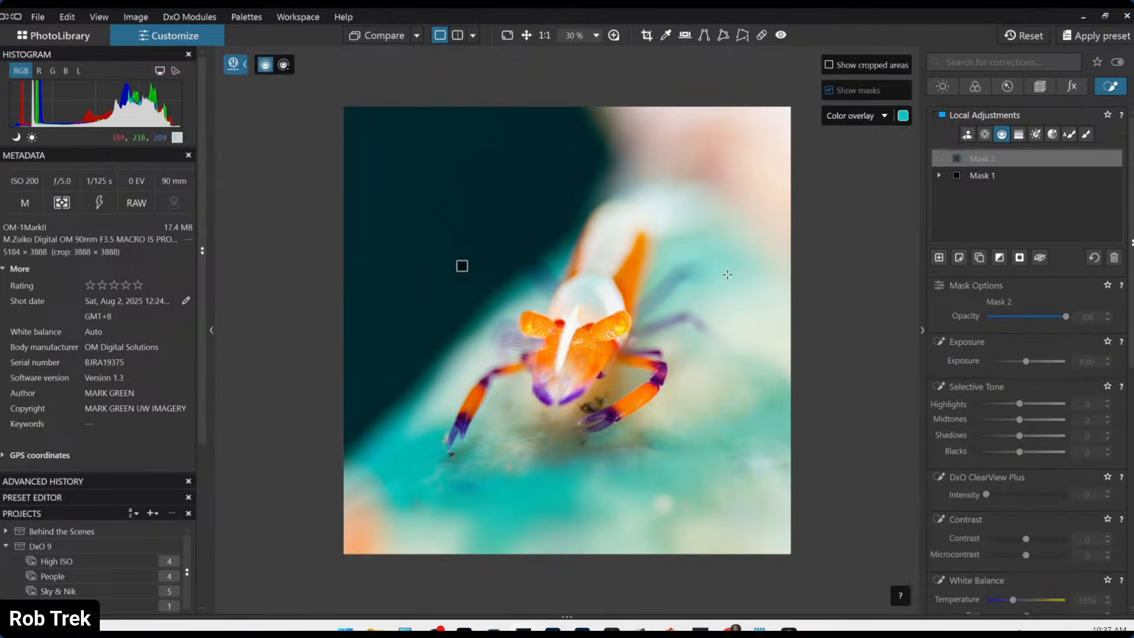
pyautogui.click(1069, 135)
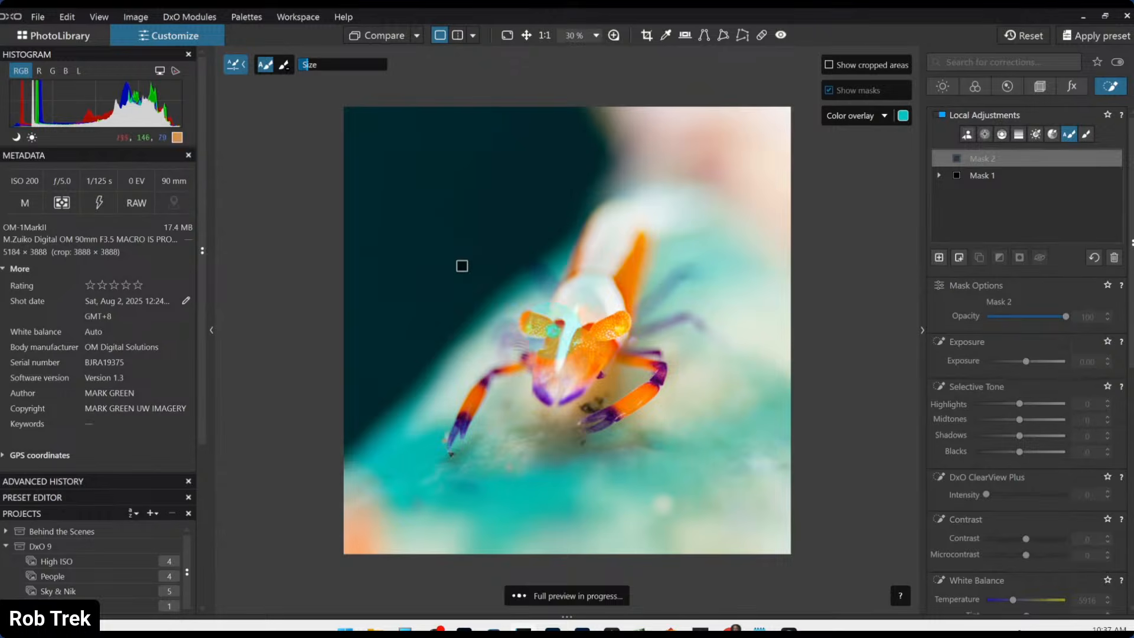
pyautogui.moveTo(540, 362)
pyautogui.mouseDown()
pyautogui.moveTo(561, 387)
pyautogui.moveTo(611, 345)
pyautogui.moveTo(630, 362)
pyautogui.moveTo(575, 395)
pyautogui.moveTo(542, 394)
pyautogui.moveTo(525, 361)
pyautogui.moveTo(472, 401)
pyautogui.moveTo(451, 437)
pyautogui.moveTo(484, 363)
pyautogui.moveTo(600, 350)
pyautogui.moveTo(653, 375)
pyautogui.moveTo(601, 418)
pyautogui.moveTo(549, 278)
pyautogui.moveTo(585, 237)
pyautogui.moveTo(602, 314)
pyautogui.moveTo(633, 260)
pyautogui.mouseUp()
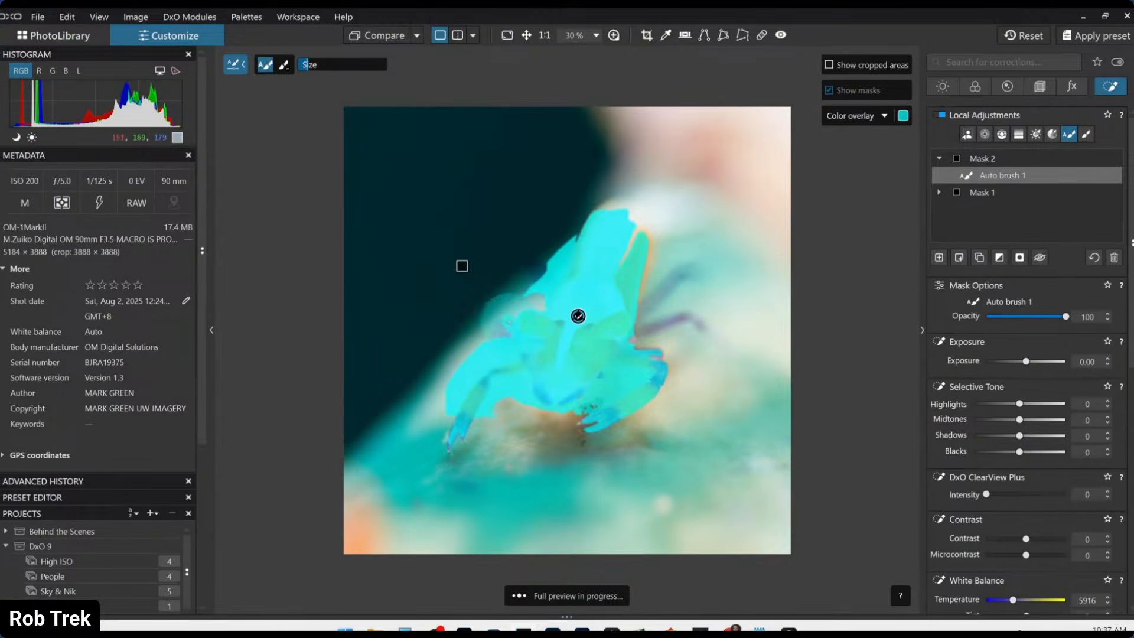
# - Erase the mask spill around the shrimp's left front leg, using the eraser brush with Flow and Opacity at 100 %
pyautogui.press('alt')
pyautogui.scroll(-2, 481, 330)
pyautogui.scroll(2, 482, 330)
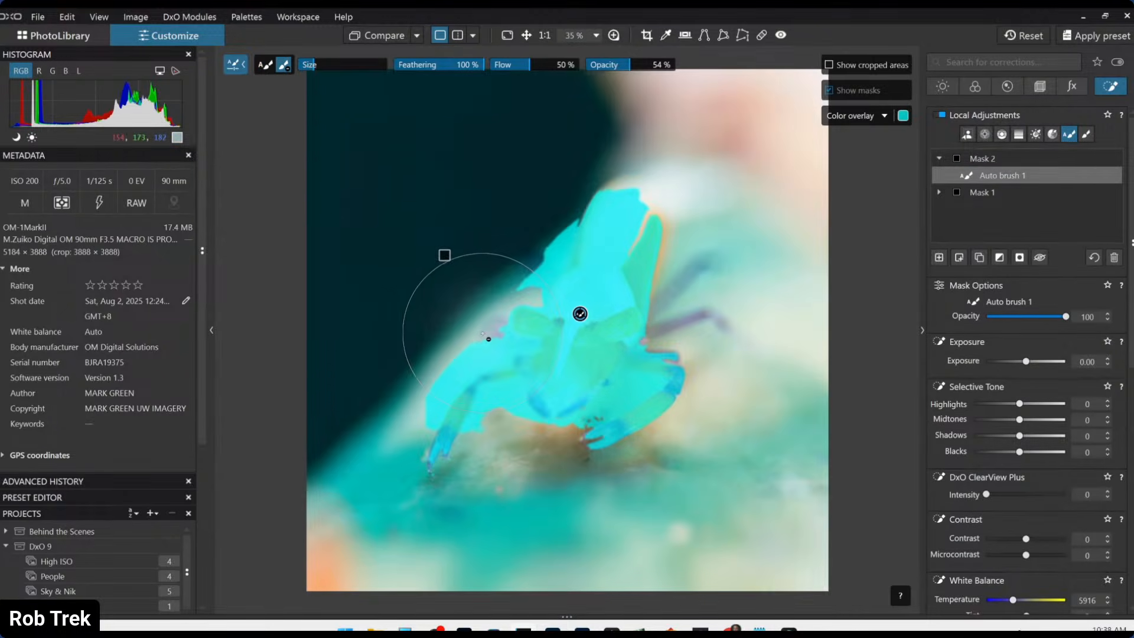
pyautogui.scroll(-4, 479, 335)
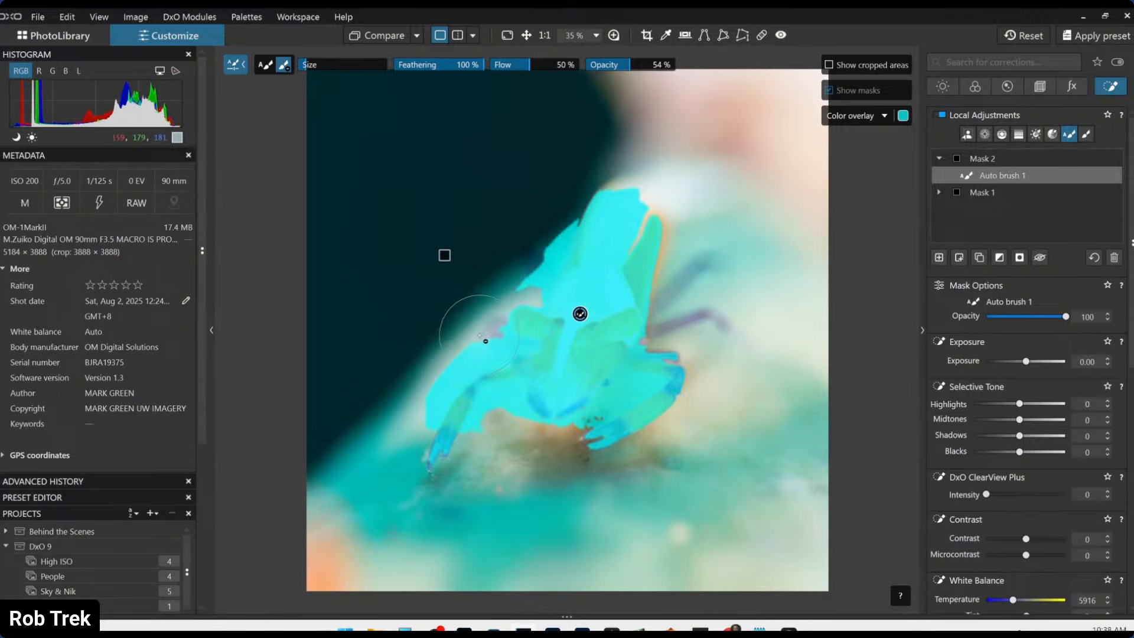
pyautogui.moveTo(482, 351)
pyautogui.mouseDown()
pyautogui.moveTo(450, 367)
pyautogui.moveTo(412, 416)
pyautogui.moveTo(436, 354)
pyautogui.mouseUp()
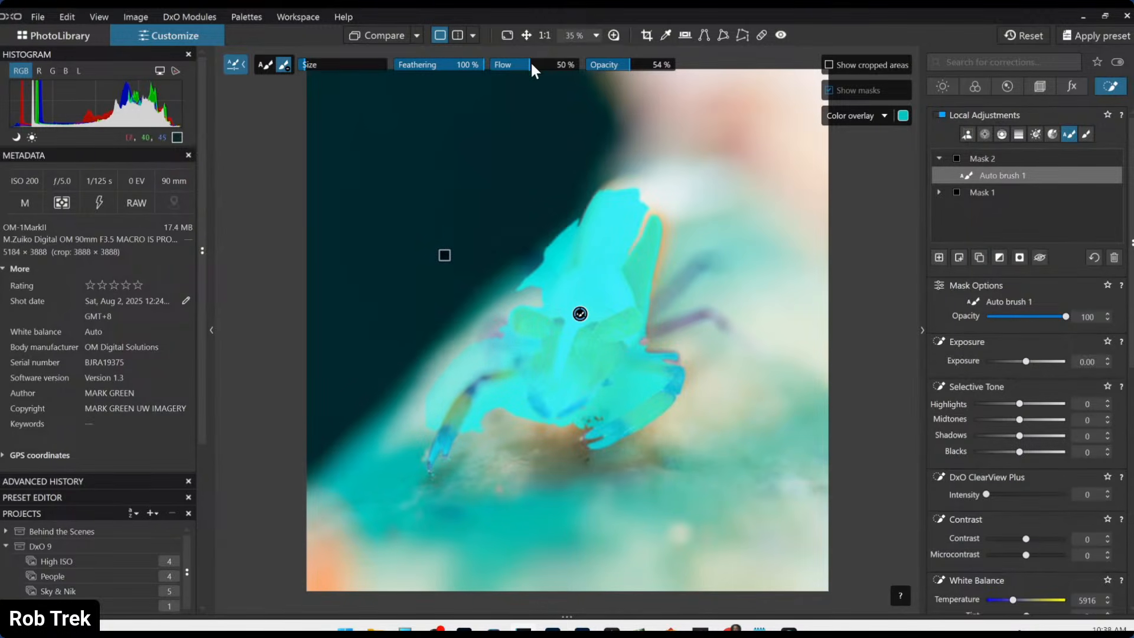
pyautogui.moveTo(527, 63); pyautogui.dragTo(692, 64)
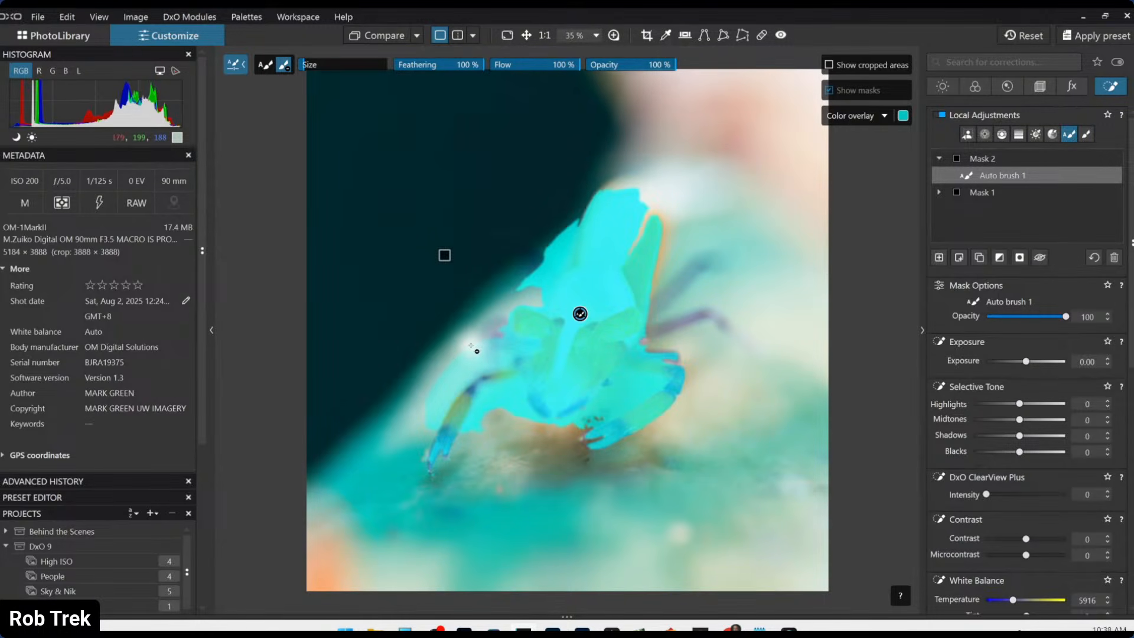
pyautogui.moveTo(513, 358)
pyautogui.mouseDown()
pyautogui.moveTo(470, 362)
pyautogui.moveTo(429, 433)
pyautogui.mouseUp()
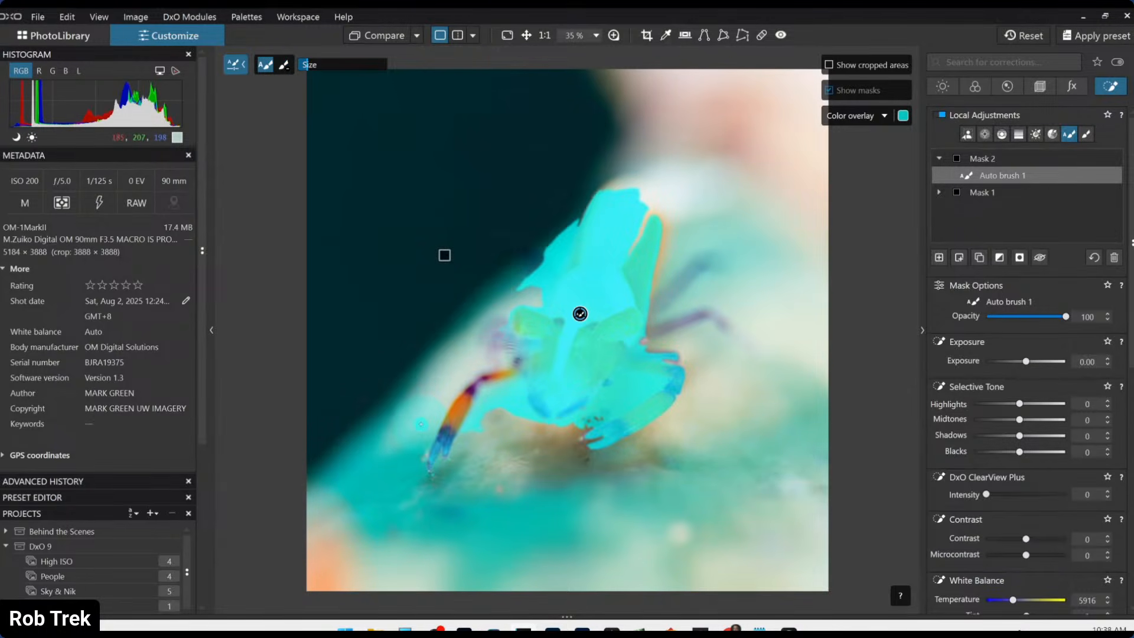
# - Auto brush the left front leg back into the mask and erase the spill around the right claw and the back
pyautogui.moveTo(420, 424); pyautogui.dragTo(467, 386)
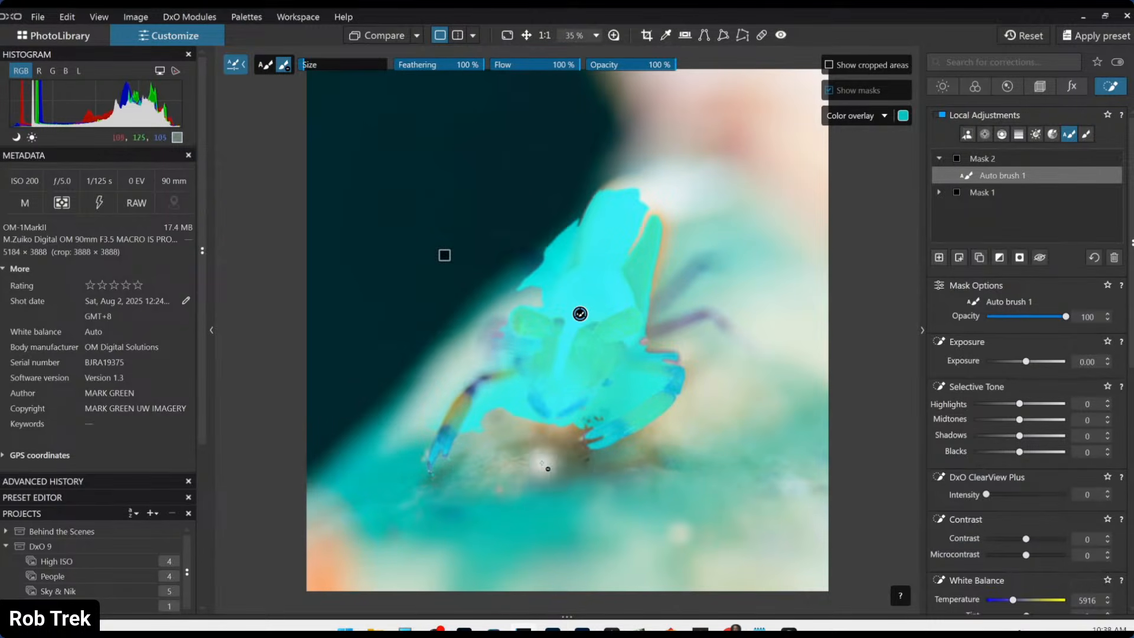
pyautogui.moveTo(644, 421); pyautogui.dragTo(634, 388)
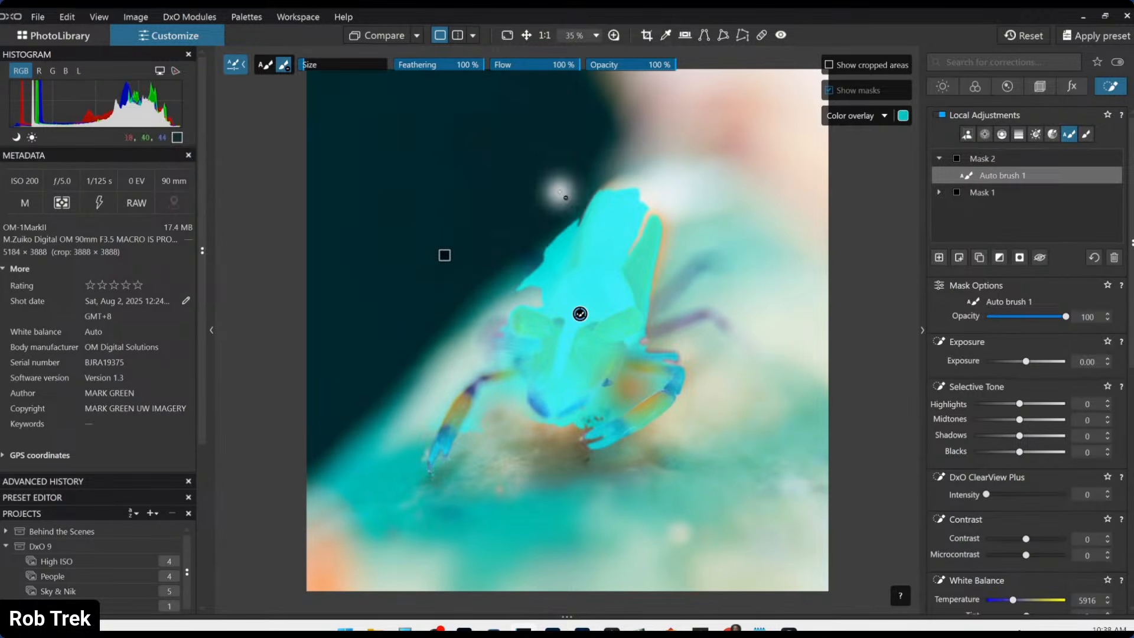
pyautogui.moveTo(621, 147)
pyautogui.mouseDown()
pyautogui.moveTo(667, 183)
pyautogui.moveTo(681, 211)
pyautogui.moveTo(673, 331)
pyautogui.moveTo(711, 382)
pyautogui.mouseUp()
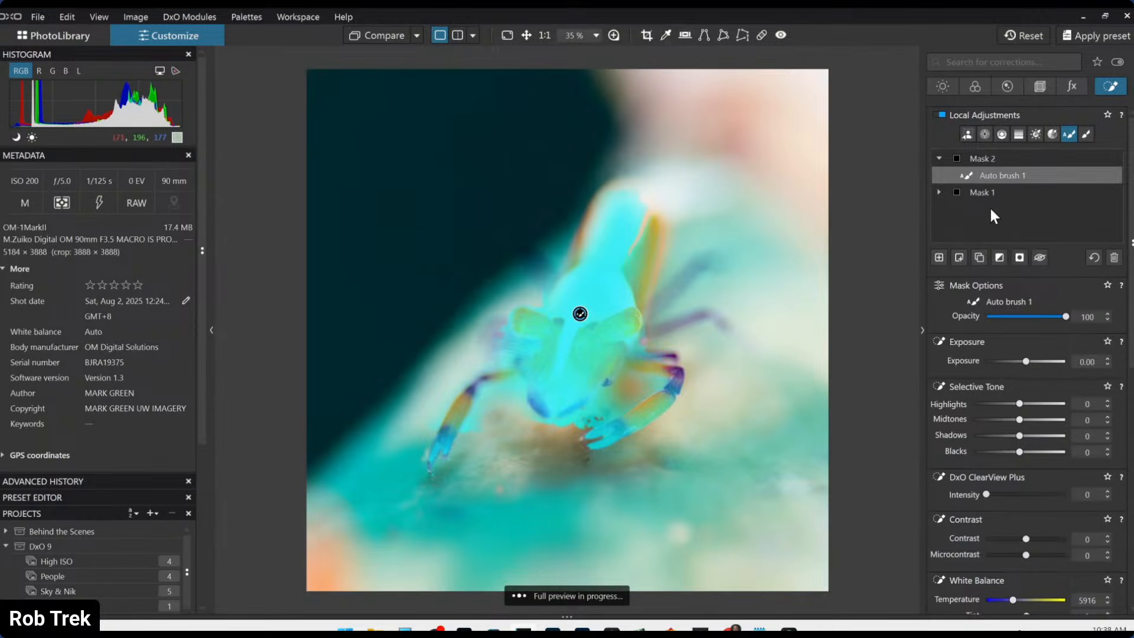
# - Set the shrimp mask's Microcontrast to 36 and Blacks to -15
pyautogui.scroll(-1, 1006, 442)
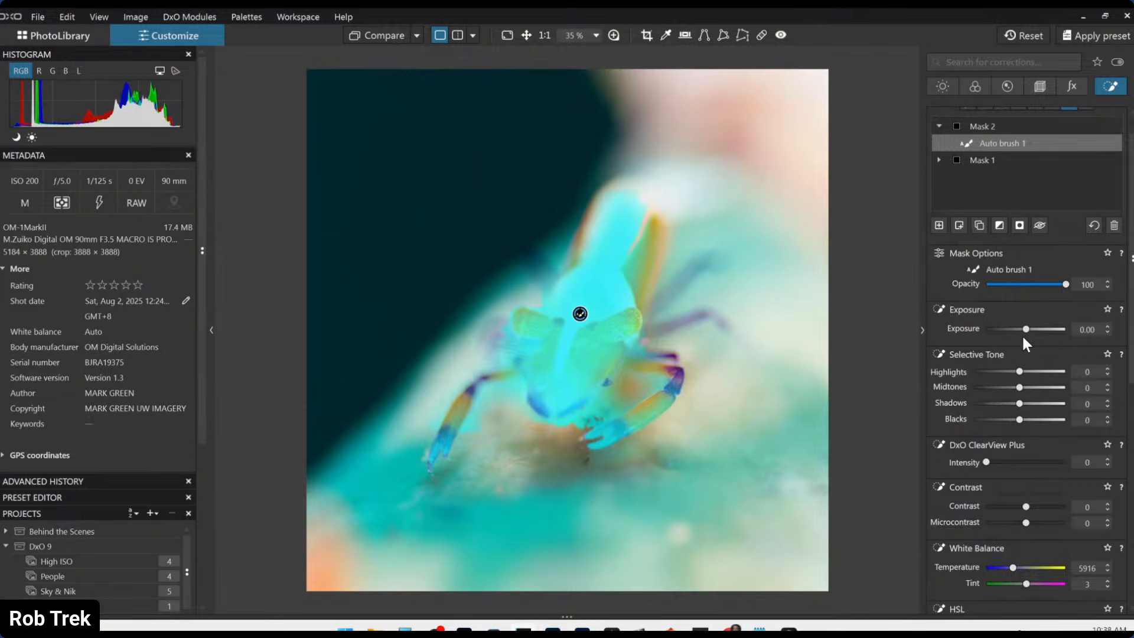
pyautogui.scroll(-5, 1057, 487)
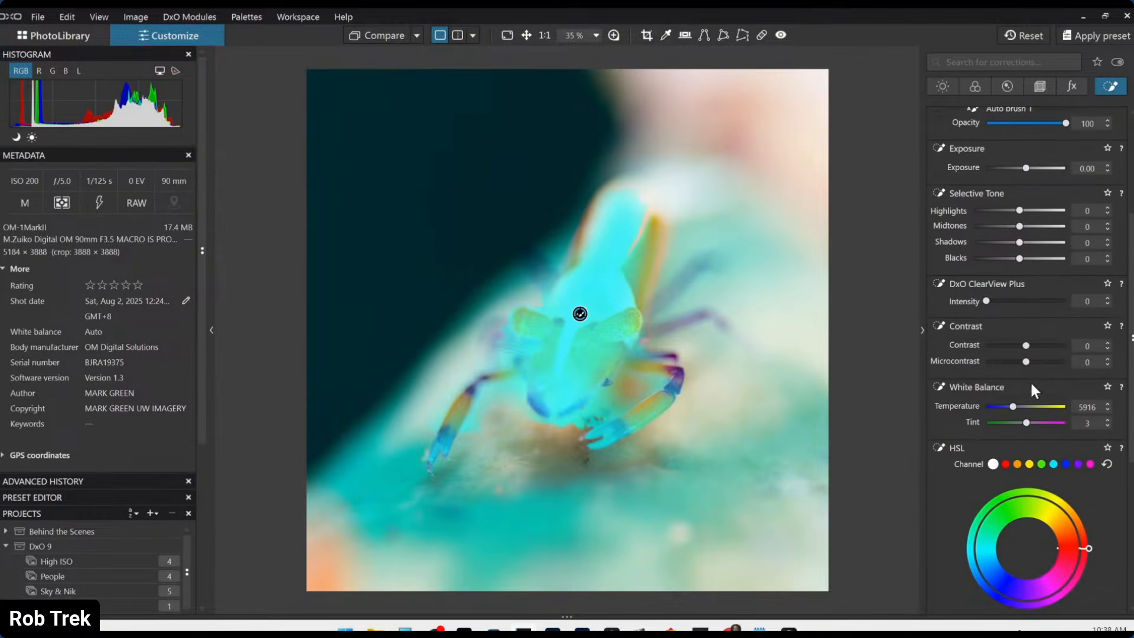
pyautogui.moveTo(1028, 370); pyautogui.dragTo(1036, 367)
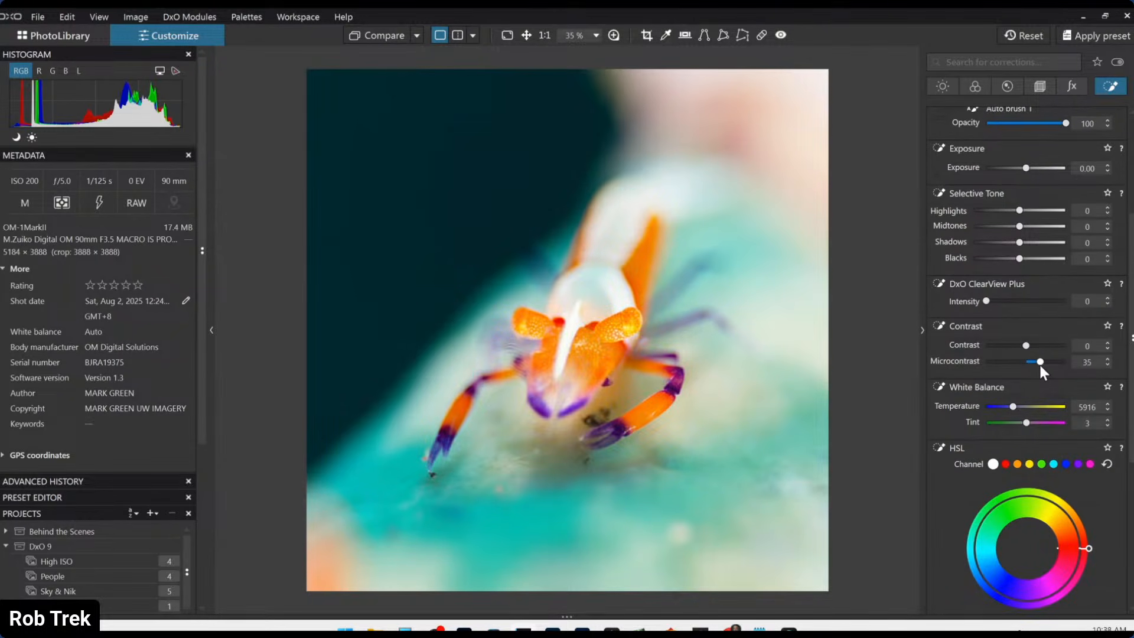
pyautogui.scroll(-1, 1019, 406)
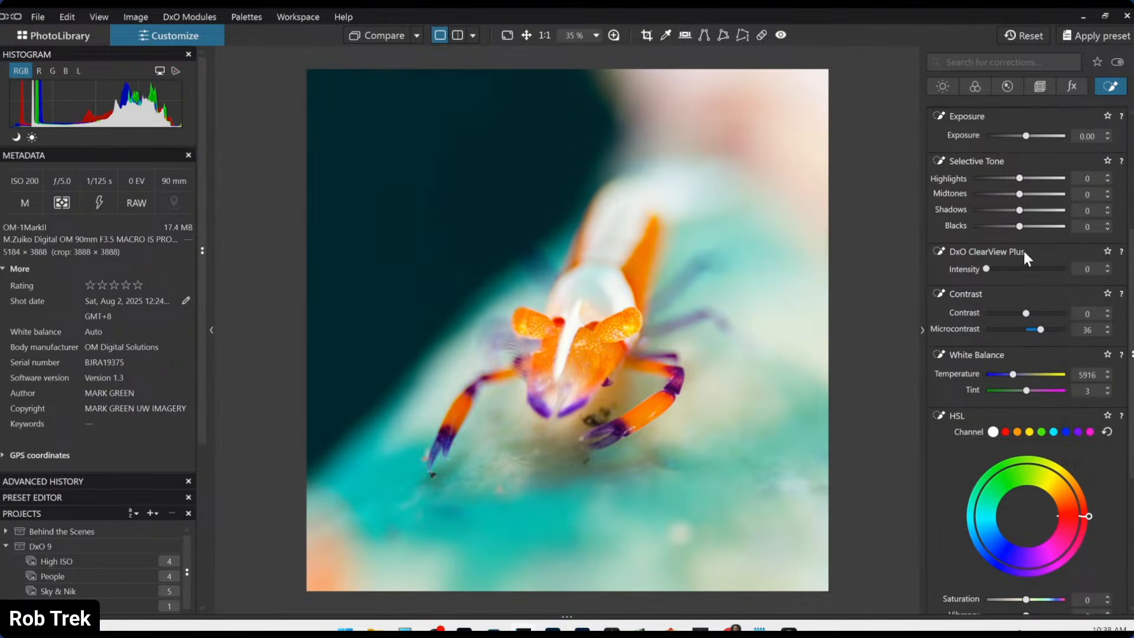
pyautogui.moveTo(1018, 228); pyautogui.dragTo(1016, 223)
pyautogui.scroll(-1, 1017, 225)
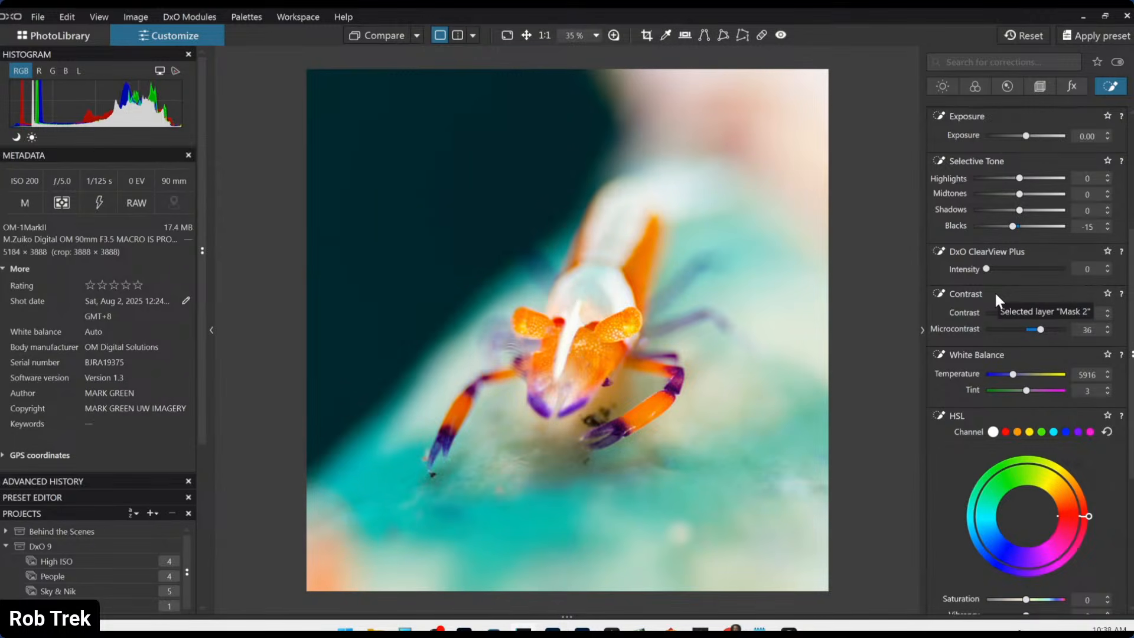
# - Add a new mask with a control point on the shrimp's face, set Chroma and Luma selectivity to 0, and invert it
pyautogui.scroll(4, 979, 289)
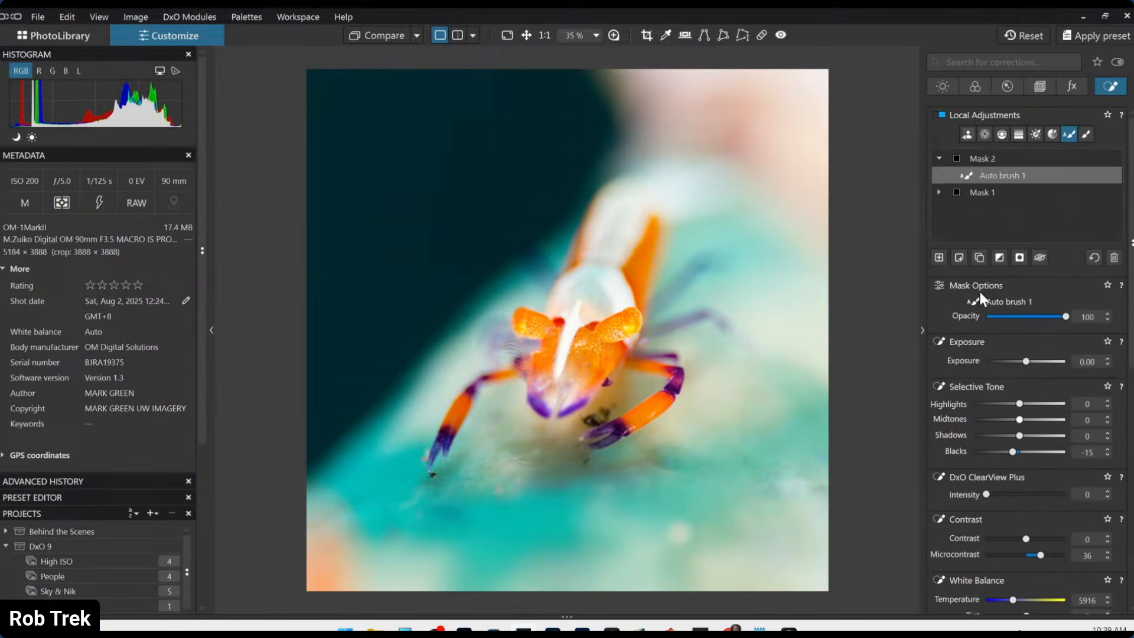
pyautogui.click(940, 258)
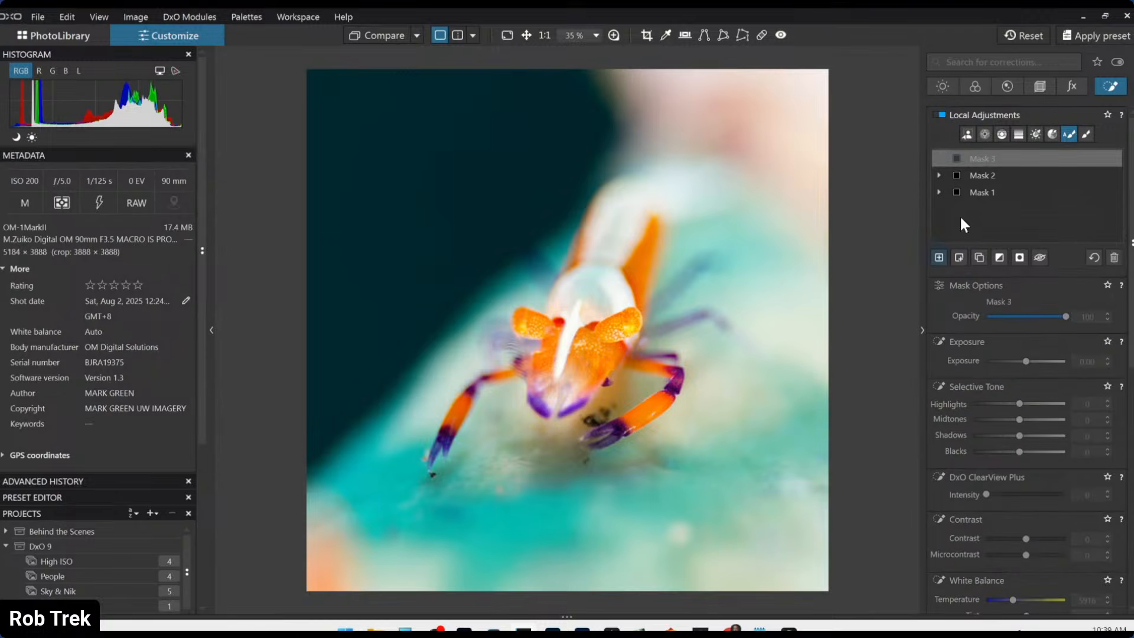
pyautogui.click(984, 134)
pyautogui.click(560, 379)
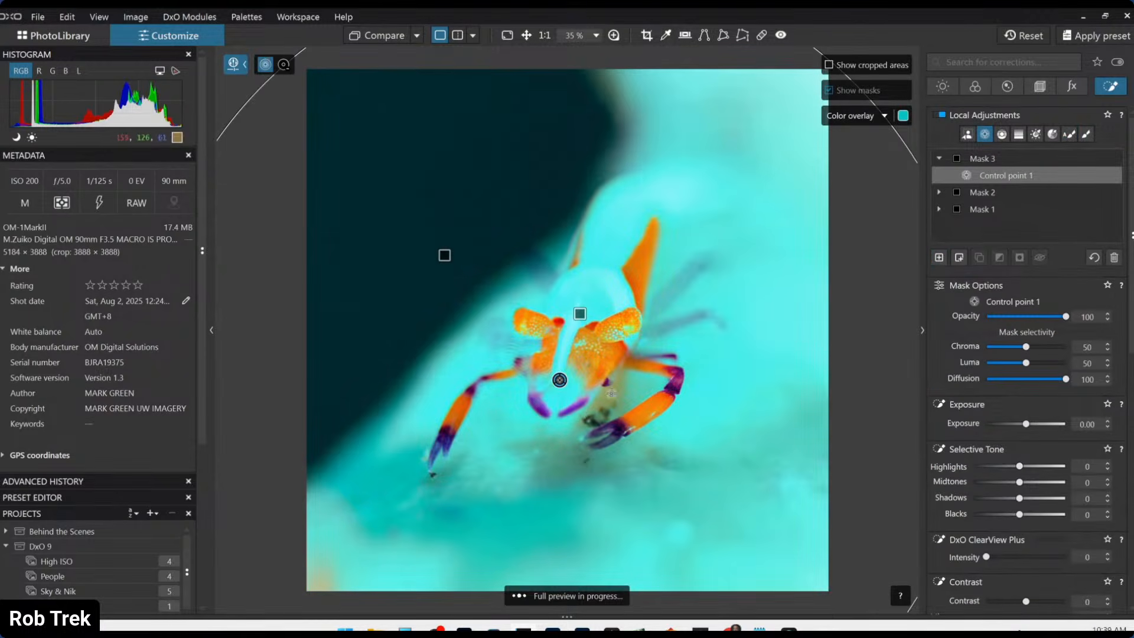
pyautogui.click(984, 346)
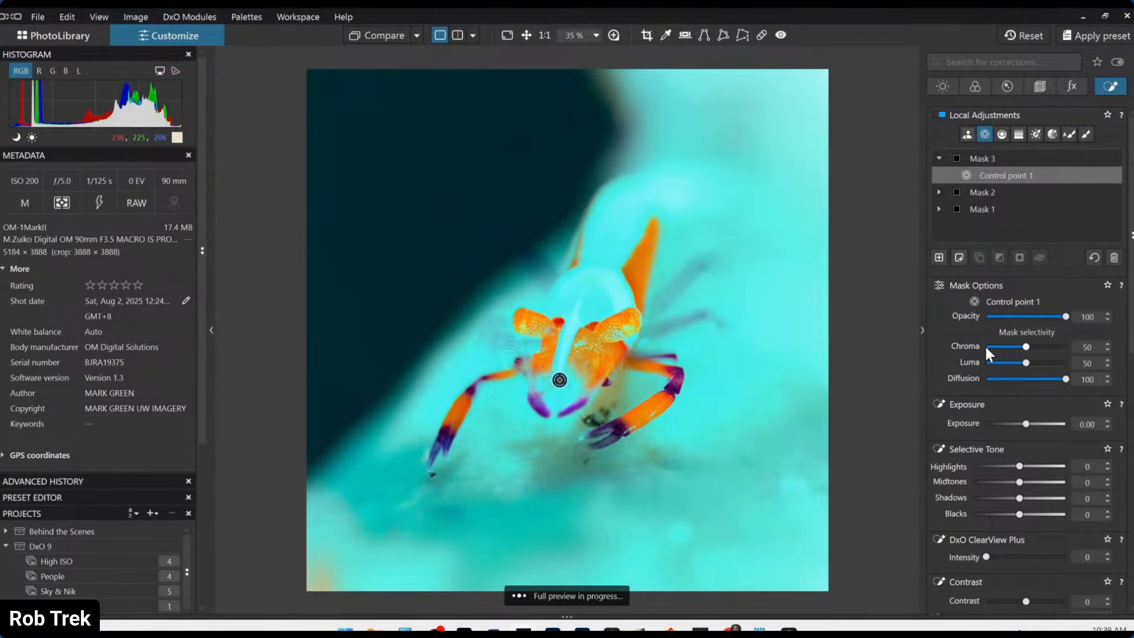
pyautogui.click(984, 362)
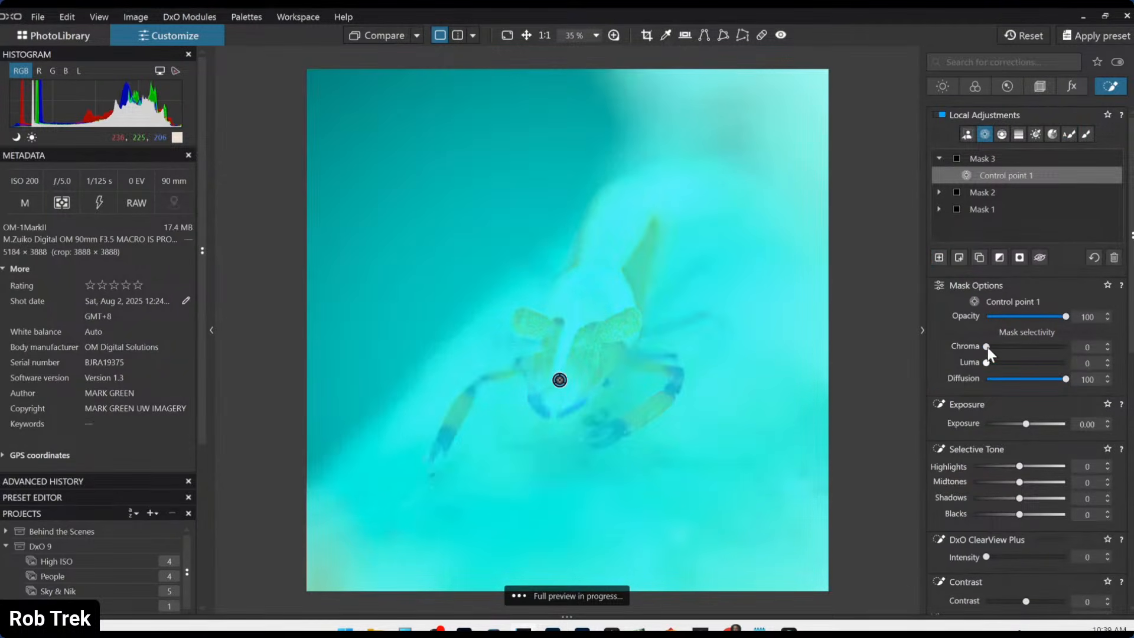
pyautogui.click(994, 261)
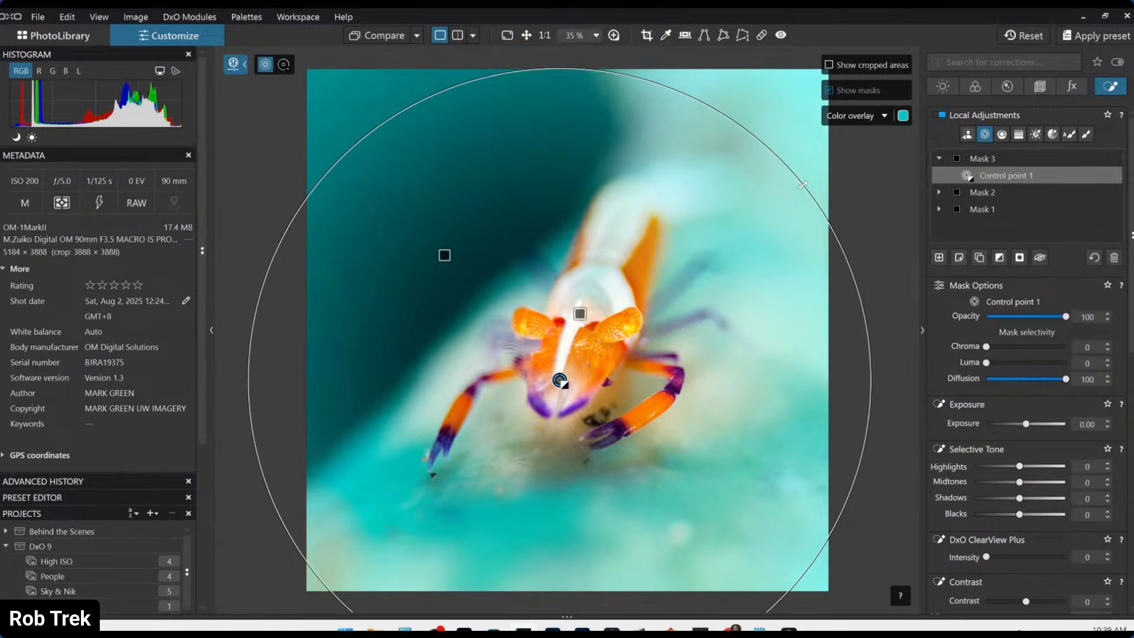
# - Darken the area around the shrimp with Exposure -1.48 and Blacks -25, and toggle the comparison with the original
pyautogui.moveTo(1024, 424); pyautogui.dragTo(1009, 426)
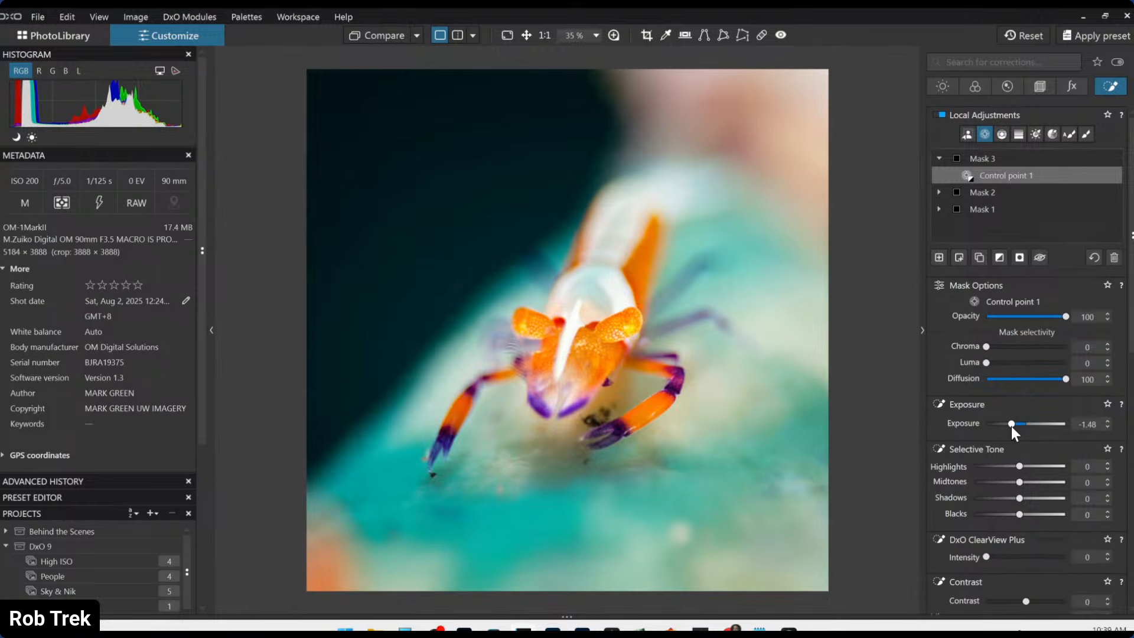
pyautogui.moveTo(1018, 514); pyautogui.dragTo(1004, 515)
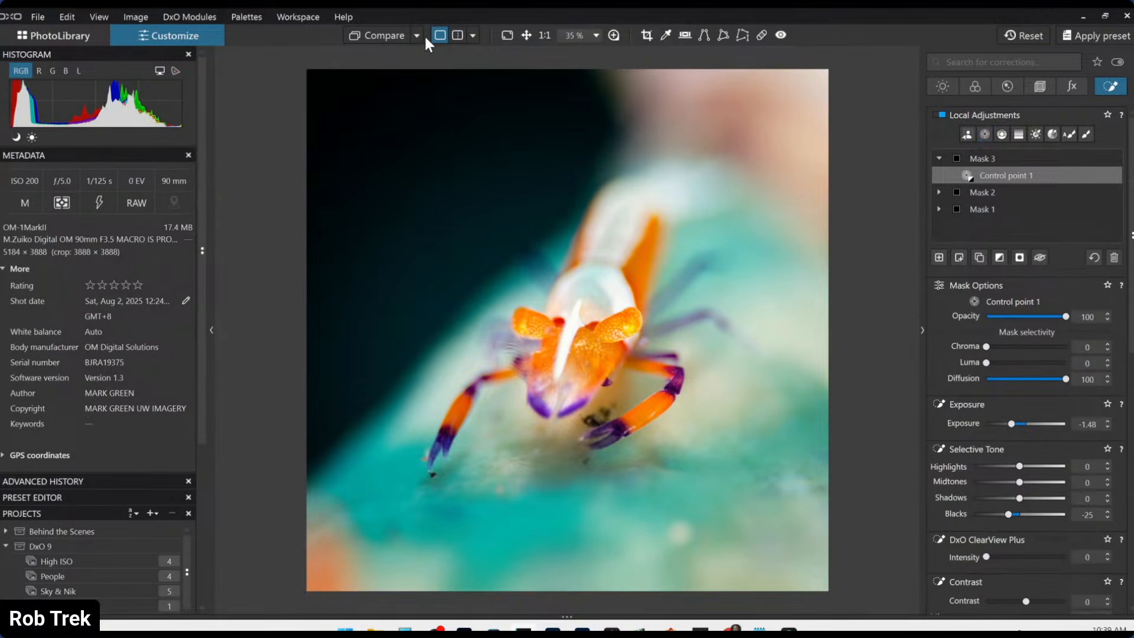
pyautogui.click(394, 38)
pyautogui.click(394, 38)
# - Examine the detail on the shrimp's head and eye at 100 % with the 200 % magnifier placed over it
pyautogui.scroll(2, 529, 337)
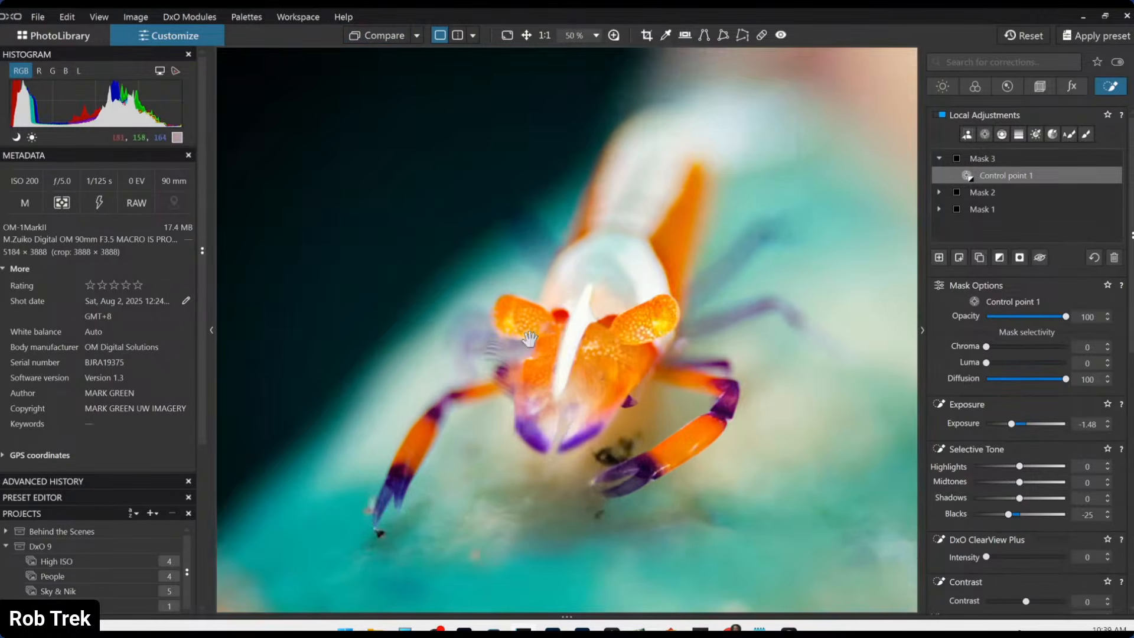
pyautogui.scroll(3, 529, 338)
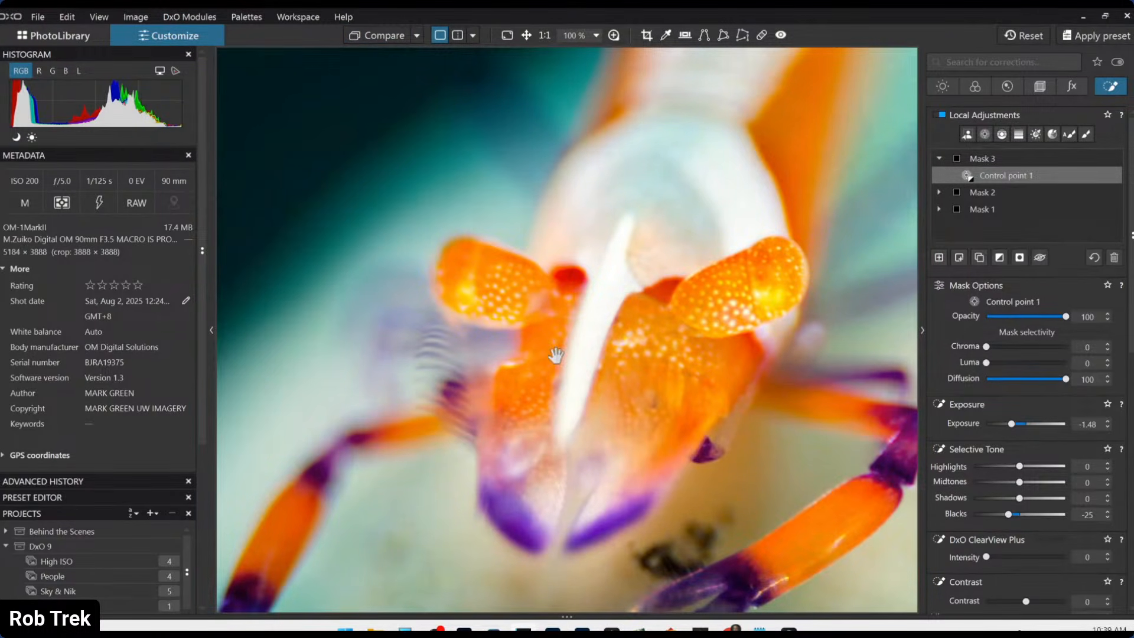
pyautogui.click(614, 37)
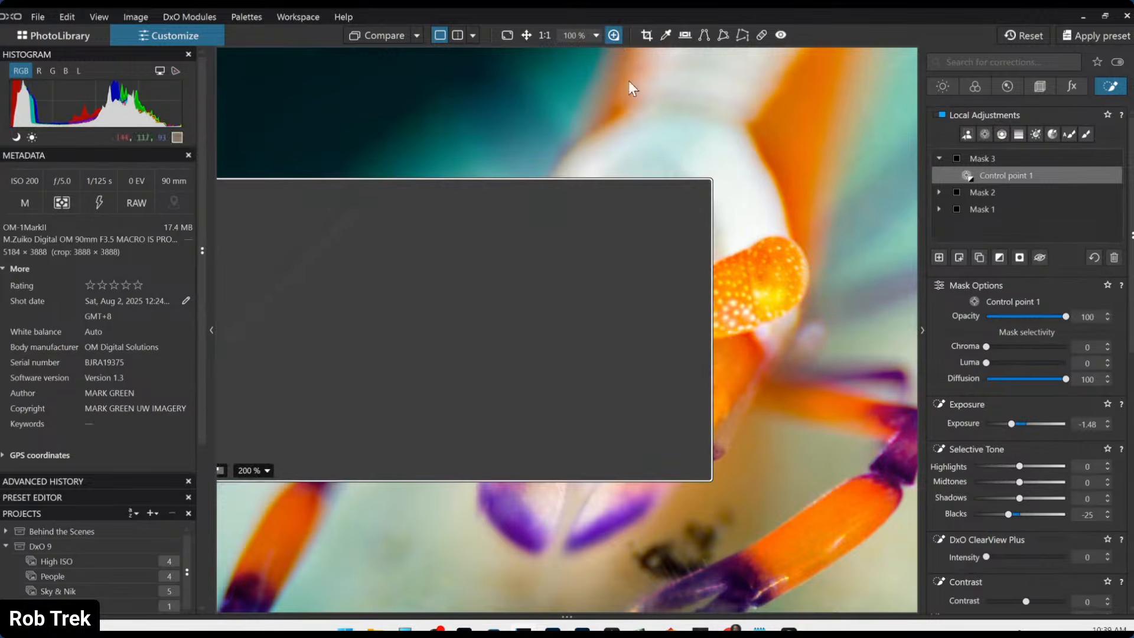
pyautogui.moveTo(467, 372)
pyautogui.mouseDown()
pyautogui.moveTo(555, 372)
pyautogui.moveTo(541, 352)
pyautogui.moveTo(600, 343)
pyautogui.moveTo(579, 365)
pyautogui.moveTo(650, 363)
pyautogui.moveTo(645, 349)
pyautogui.mouseUp()
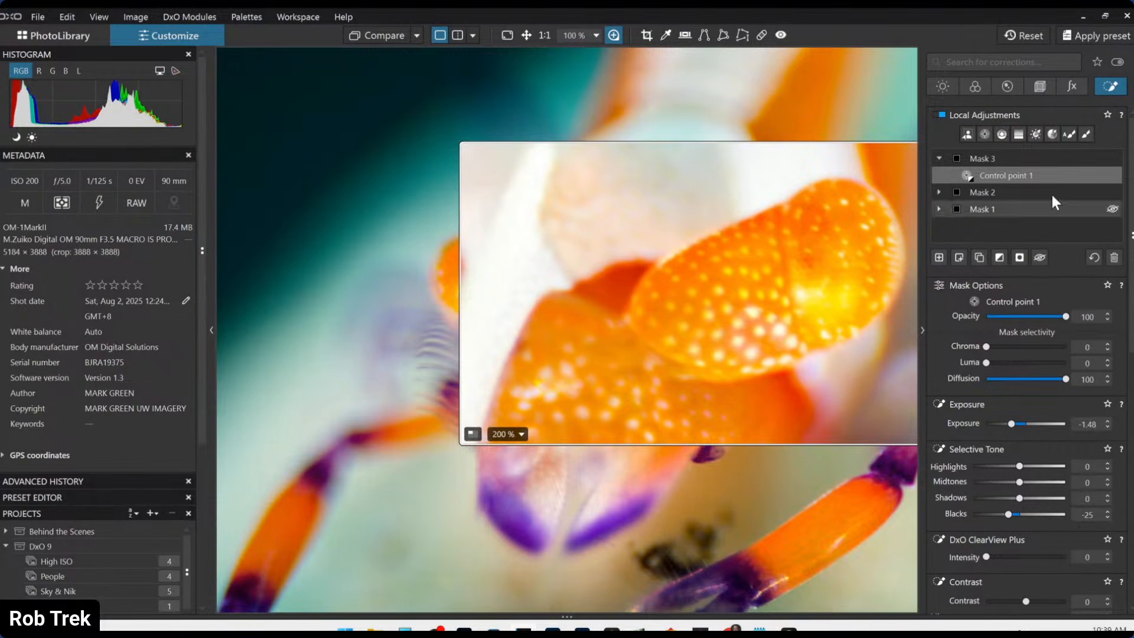
# - Set the DeepPRIME denoising Luminance to 11 and Lens Sharpness Optimization to Intensity 200 and Details 100, checking the head in the magnifier
pyautogui.click(1009, 86)
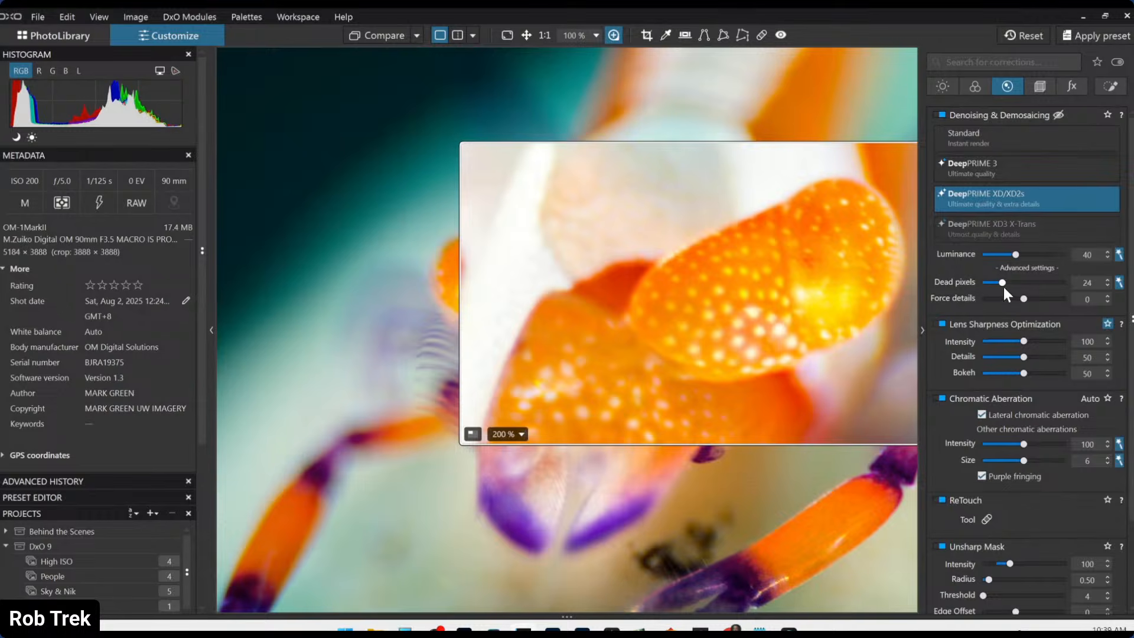
pyautogui.click(1001, 254)
pyautogui.moveTo(1001, 254); pyautogui.dragTo(991, 254)
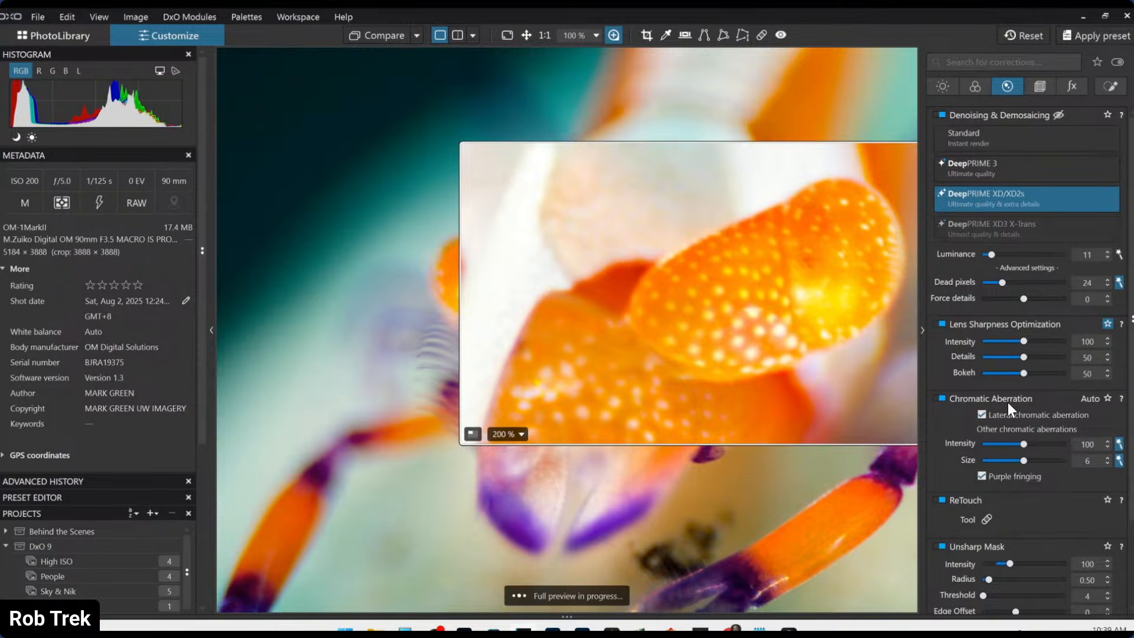
pyautogui.moveTo(1022, 341); pyautogui.dragTo(1025, 342)
pyautogui.moveTo(1026, 357); pyautogui.dragTo(1066, 357)
pyautogui.moveTo(871, 366); pyautogui.dragTo(825, 356)
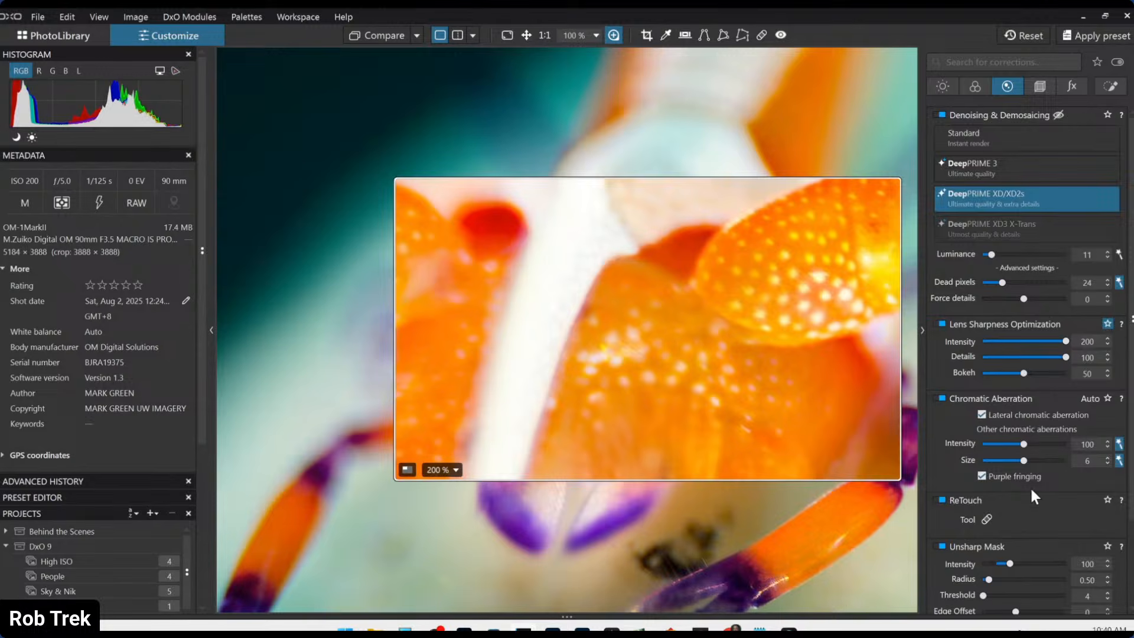
# - Set the Unsharp Mask Intensity to 222 and Radius to 1.95, toggling it off and on to check the shrimp's head in the magnifier
pyautogui.scroll(-3, 1029, 486)
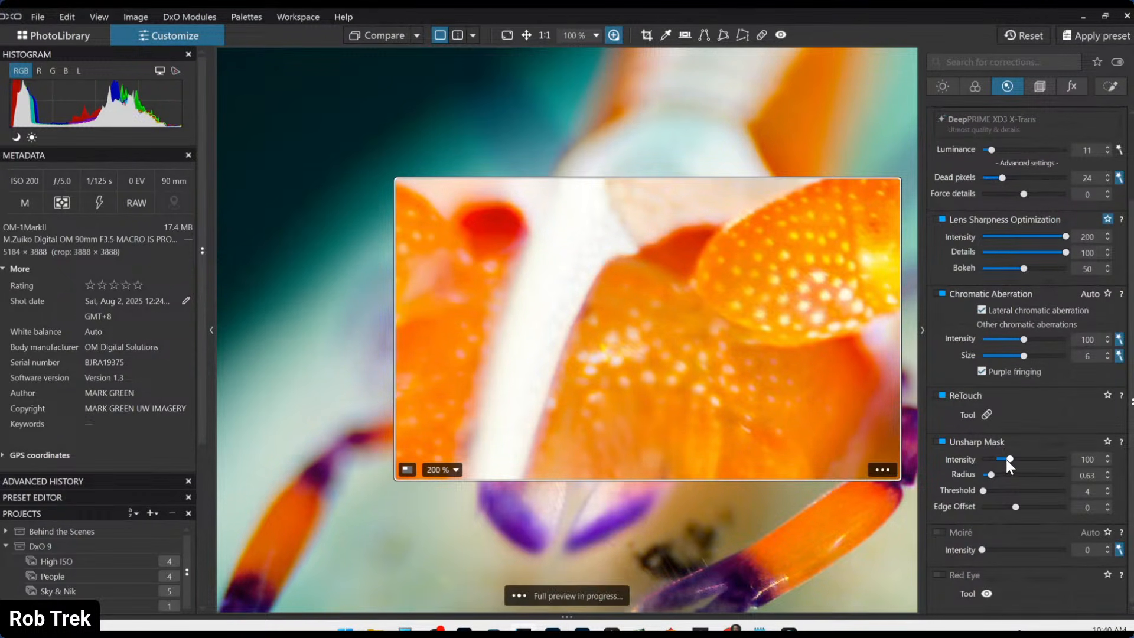
pyautogui.moveTo(1006, 459)
pyautogui.mouseDown()
pyautogui.moveTo(1026, 458)
pyautogui.moveTo(993, 476)
pyautogui.moveTo(1026, 459)
pyautogui.mouseUp()
pyautogui.moveTo(758, 403); pyautogui.dragTo(646, 353)
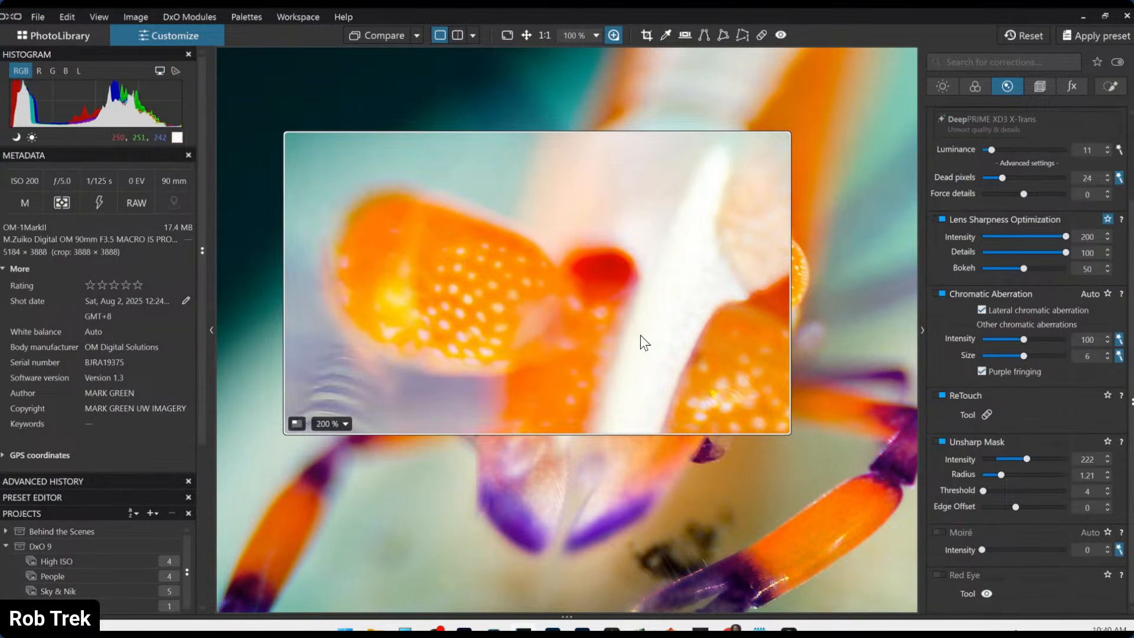
pyautogui.click(944, 441)
pyautogui.click(945, 441)
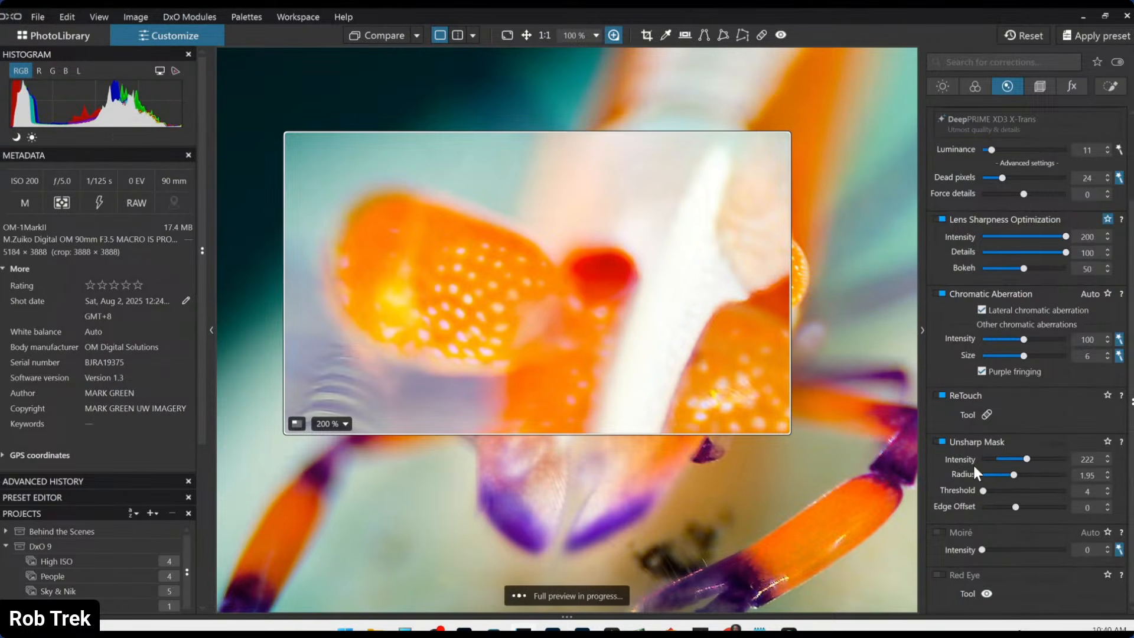
pyautogui.moveTo(679, 339); pyautogui.dragTo(759, 351)
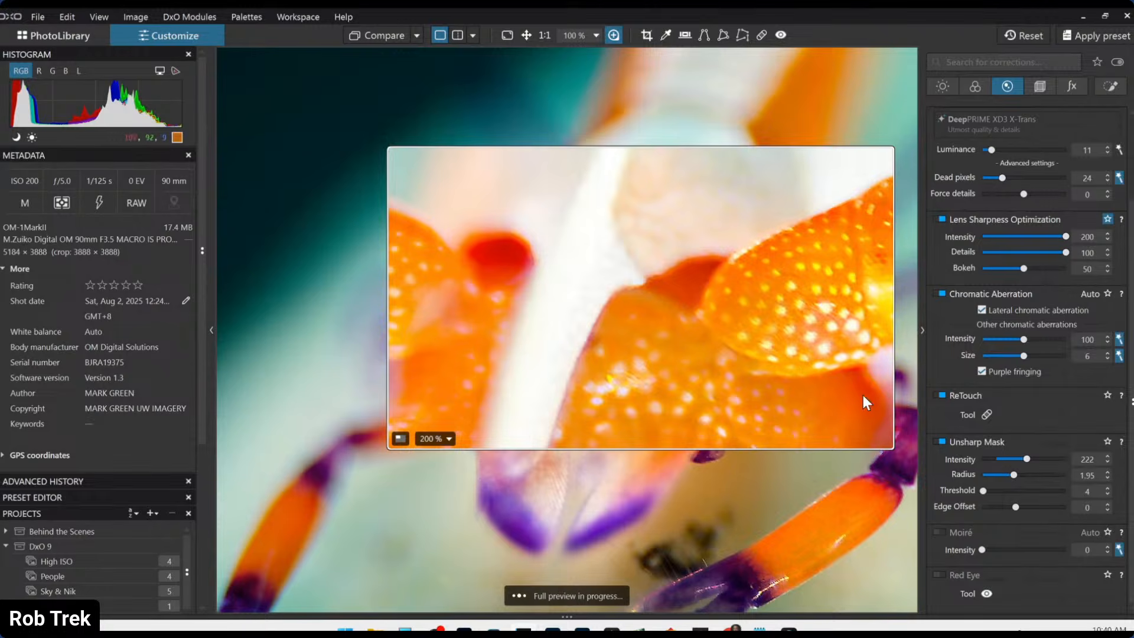
pyautogui.click(939, 442)
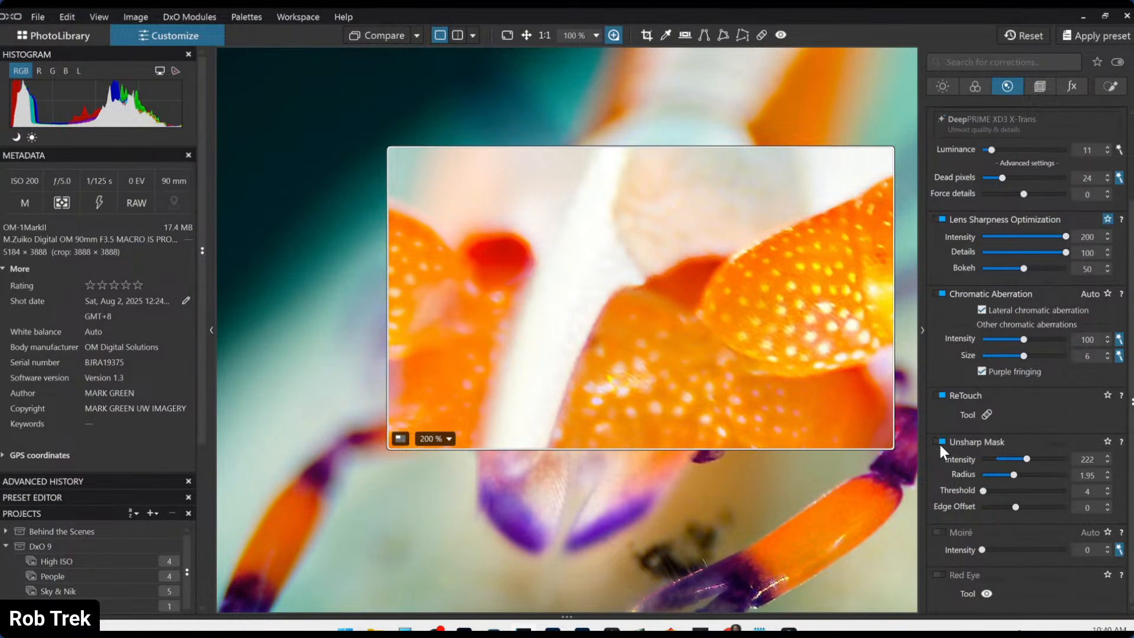
pyautogui.click(938, 442)
pyautogui.moveTo(708, 336); pyautogui.dragTo(722, 480)
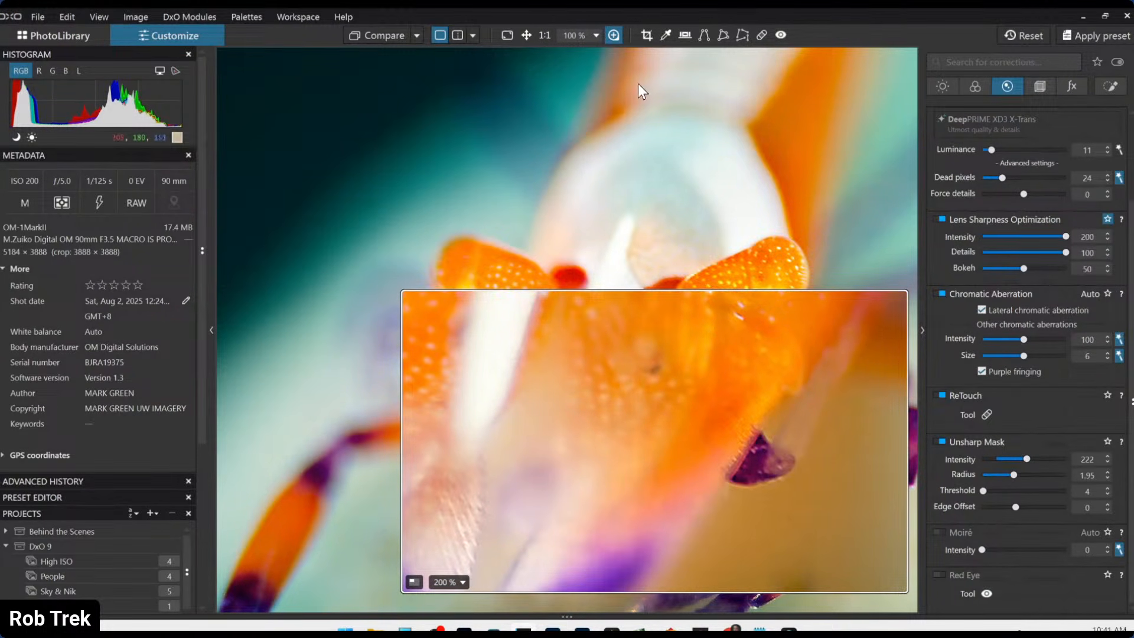
# - Close the magnifier and export the whole shrimp photo as a full-size JPEG at quality 95 with the suffix -dxo9
pyautogui.click(618, 40)
pyautogui.scroll(-5, 674, 336)
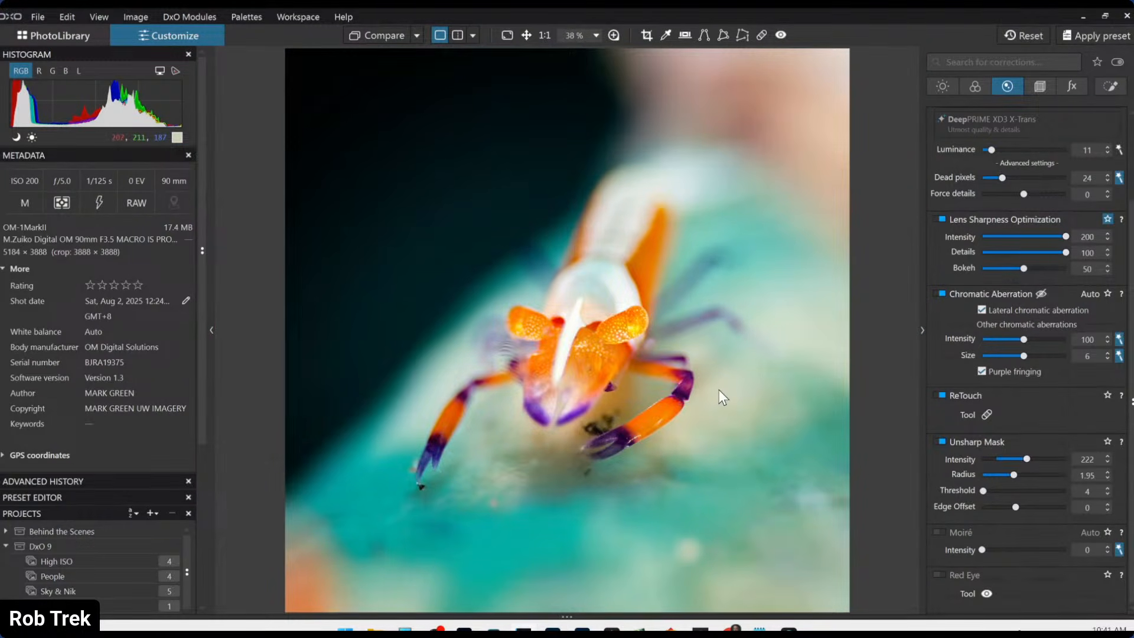
pyautogui.scroll(-1, 718, 388)
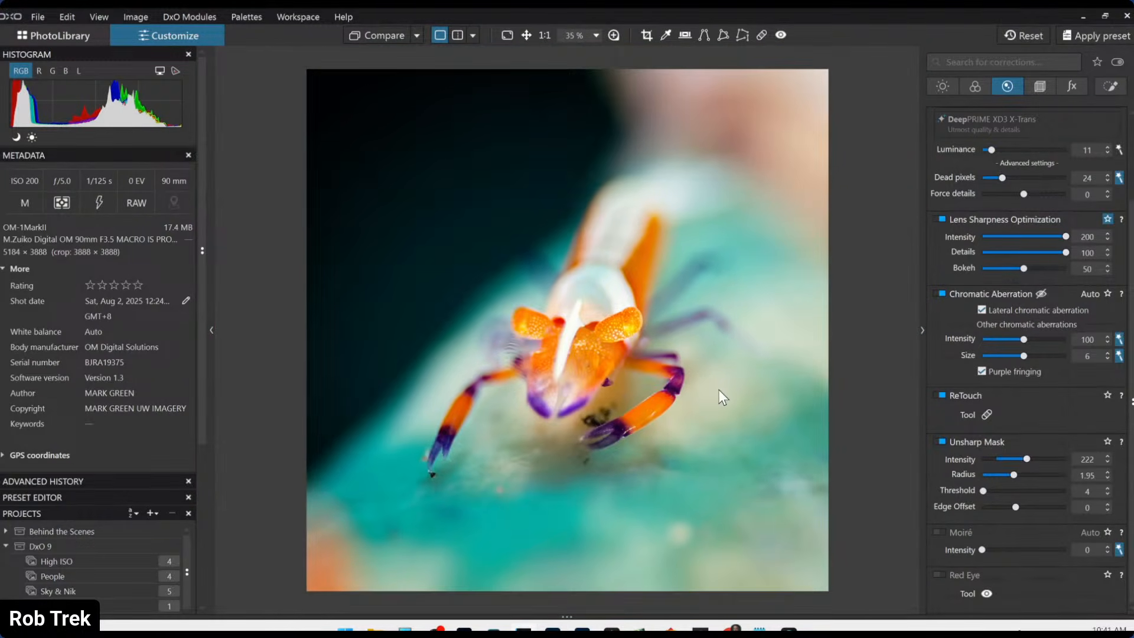
pyautogui.rightClick(684, 349)
pyautogui.click(762, 24)
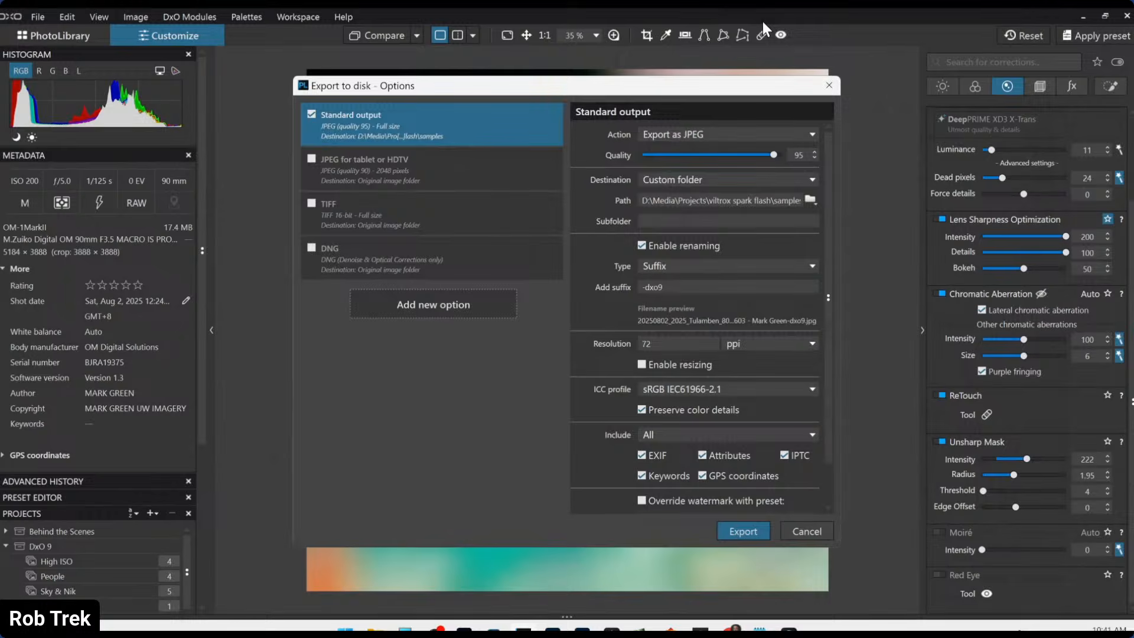
pyautogui.press('Escape')
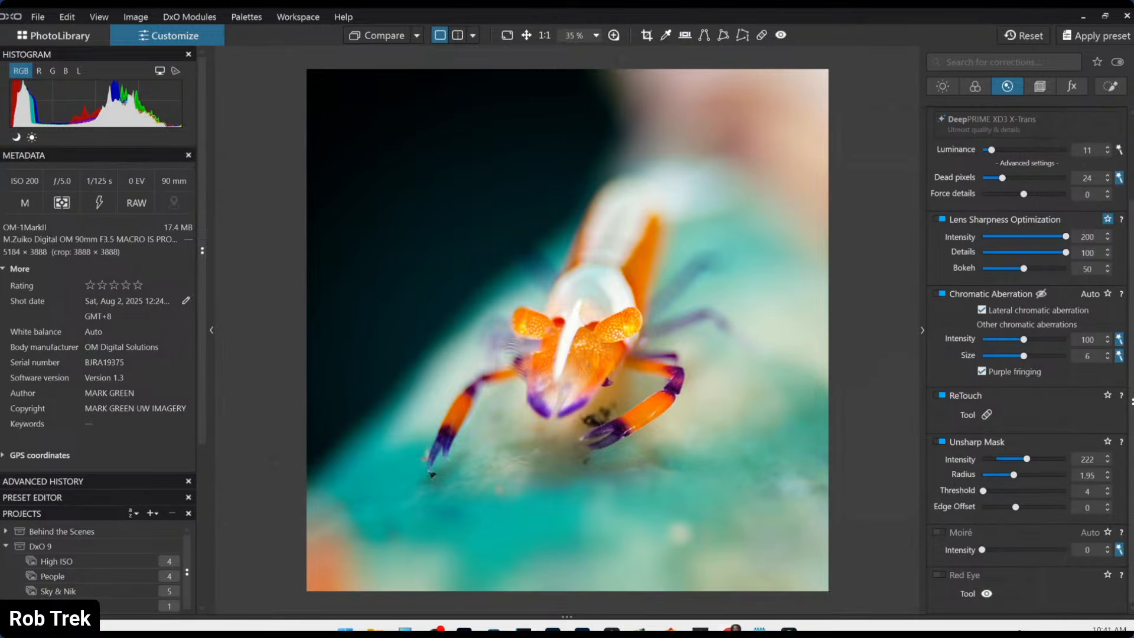
# - Choose the exported Standard output JPEG as the comparison reference and show it side by side left / right with the current shrimp photo
pyautogui.click(417, 36)
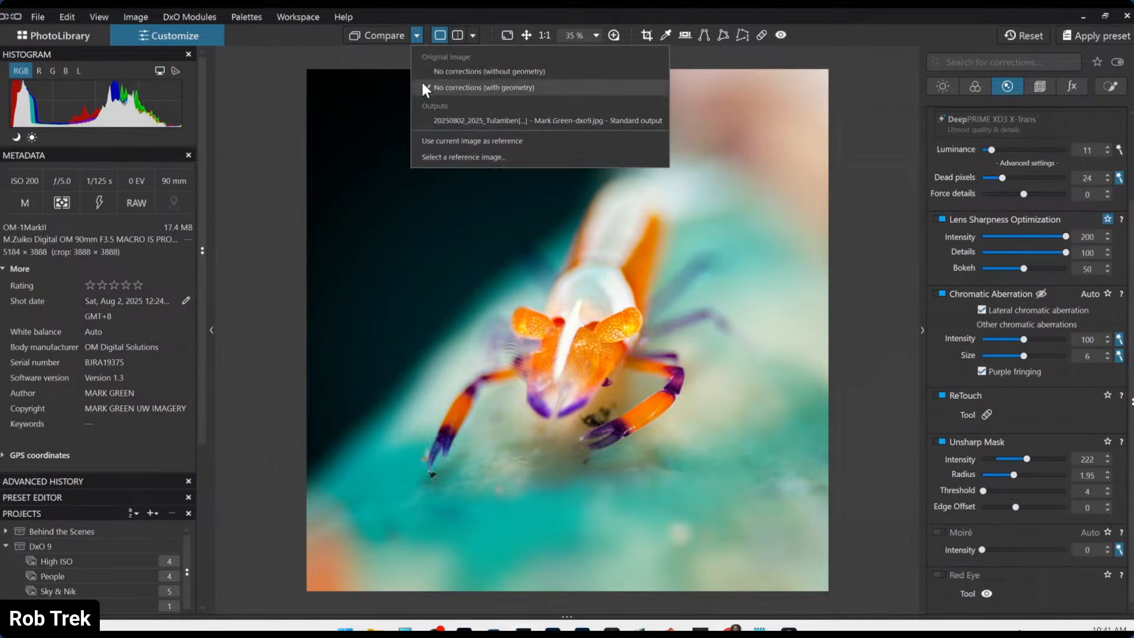
pyautogui.click(434, 113)
pyautogui.click(472, 35)
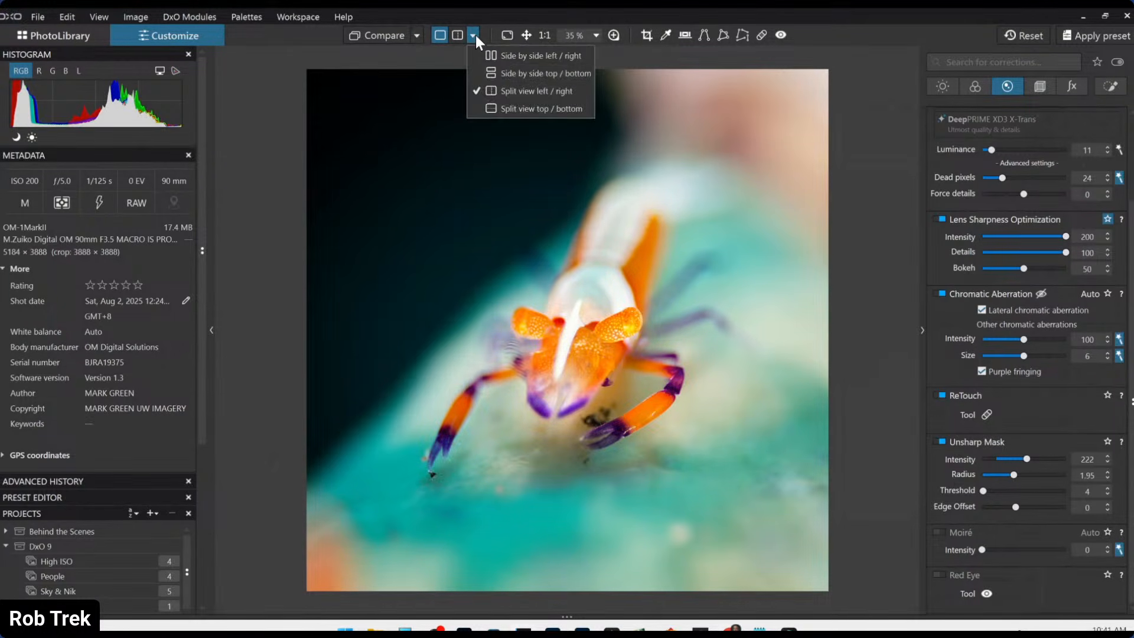
pyautogui.click(495, 55)
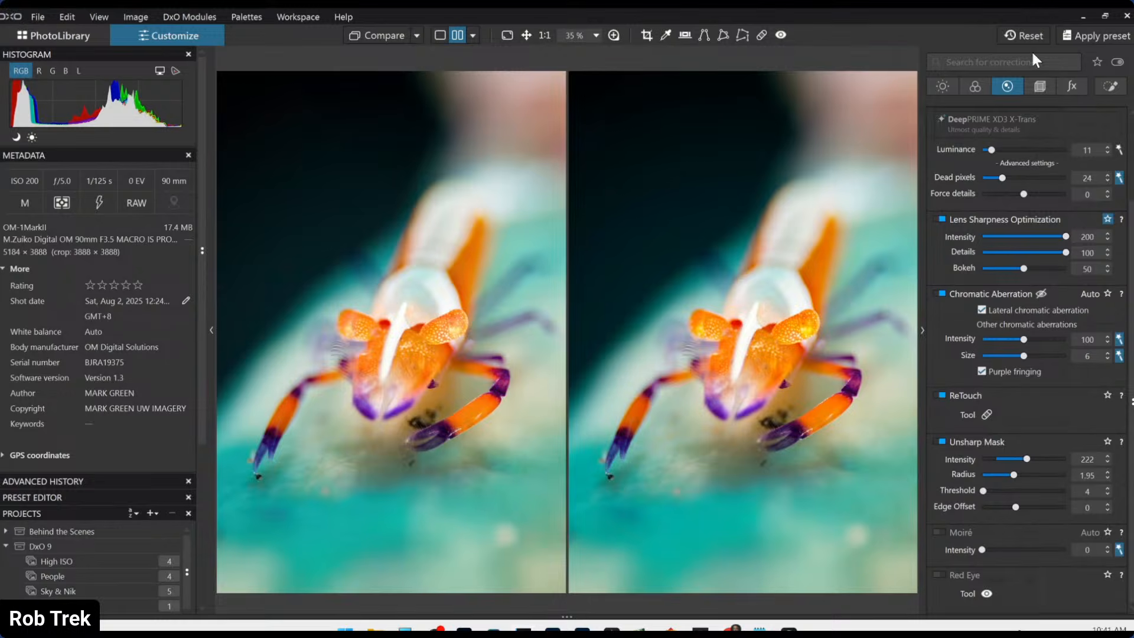
# - Reset all corrections on the current shrimp photo and hide the palettes to view it whole next to the exported version
pyautogui.click(1030, 35)
pyautogui.press('Tab')
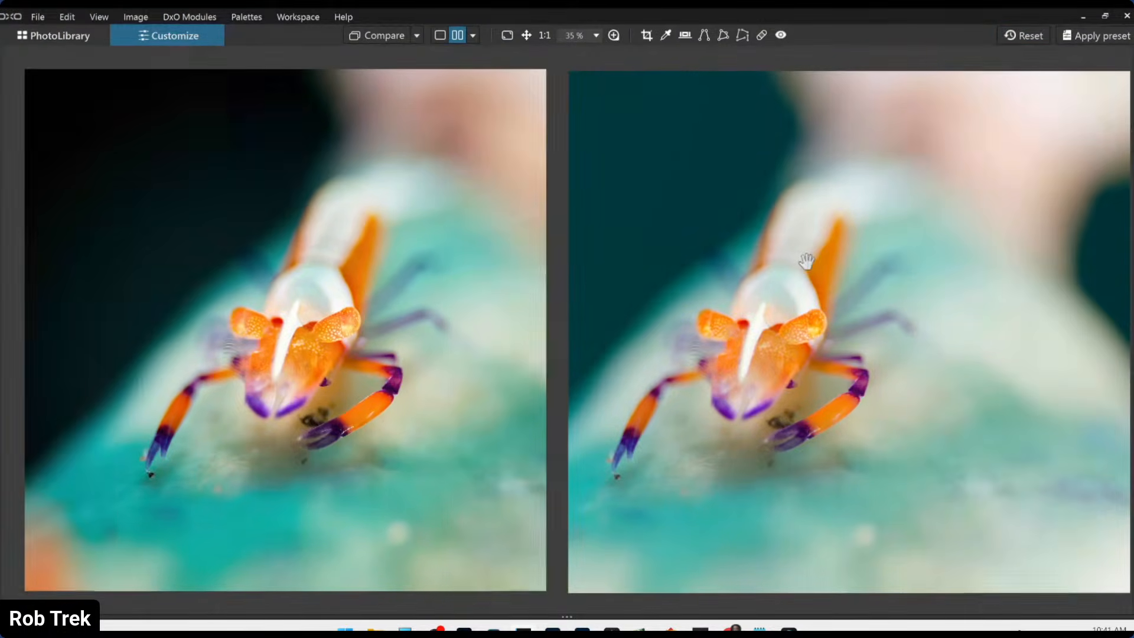
pyautogui.scroll(-2, 756, 525)
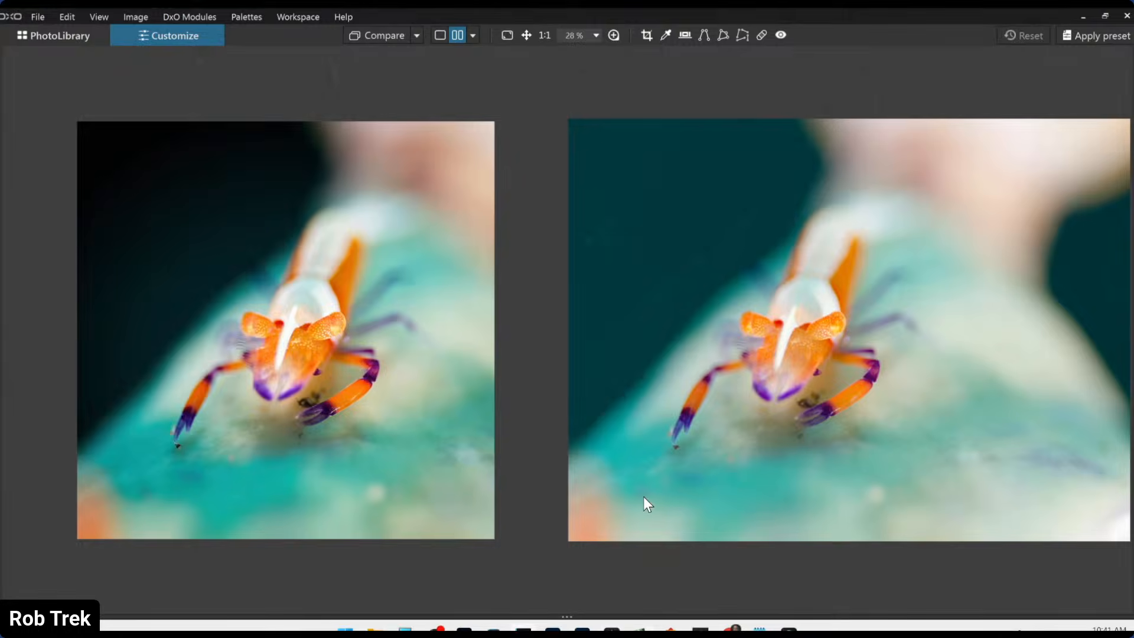
pyautogui.scroll(-1, 643, 497)
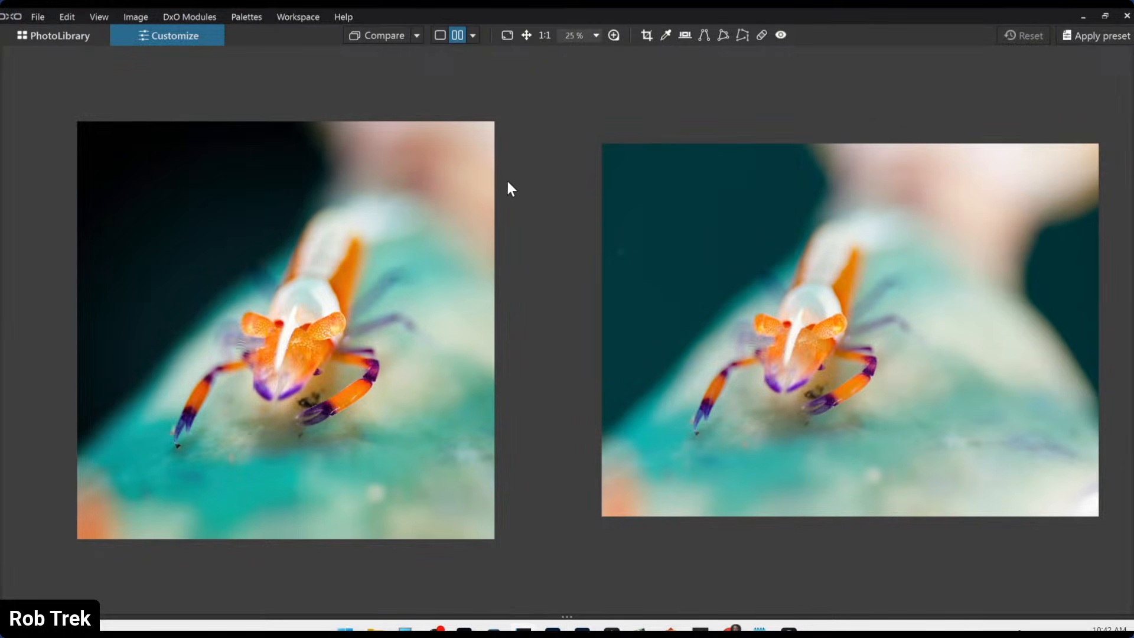
# - Compare the exported and uncorrected shrimp in left / right split view, sweeping the divider across the enlarged head and legs
pyautogui.click(472, 35)
pyautogui.click(485, 90)
pyautogui.scroll(5, 611, 375)
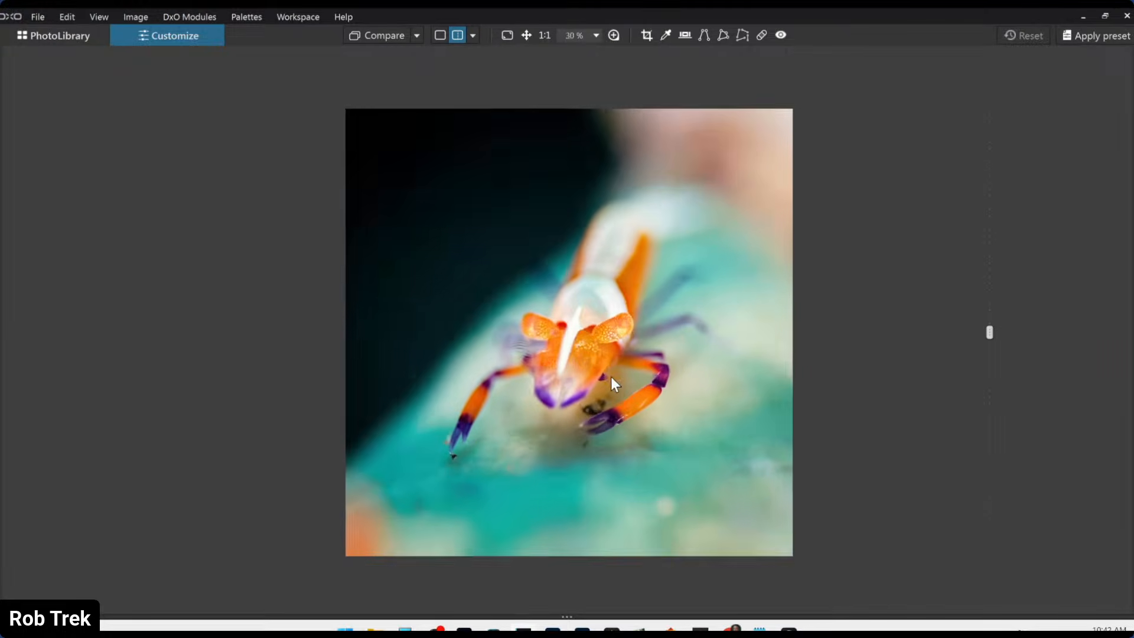
pyautogui.scroll(2, 611, 375)
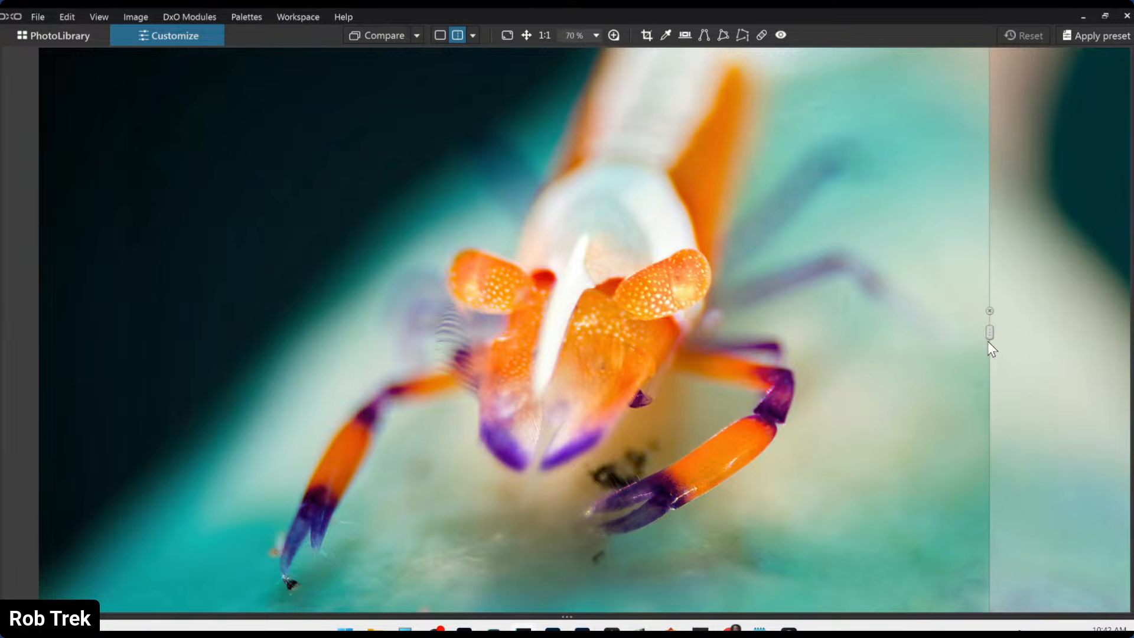
pyautogui.moveTo(990, 332); pyautogui.dragTo(882, 419)
pyautogui.scroll(4, 740, 439)
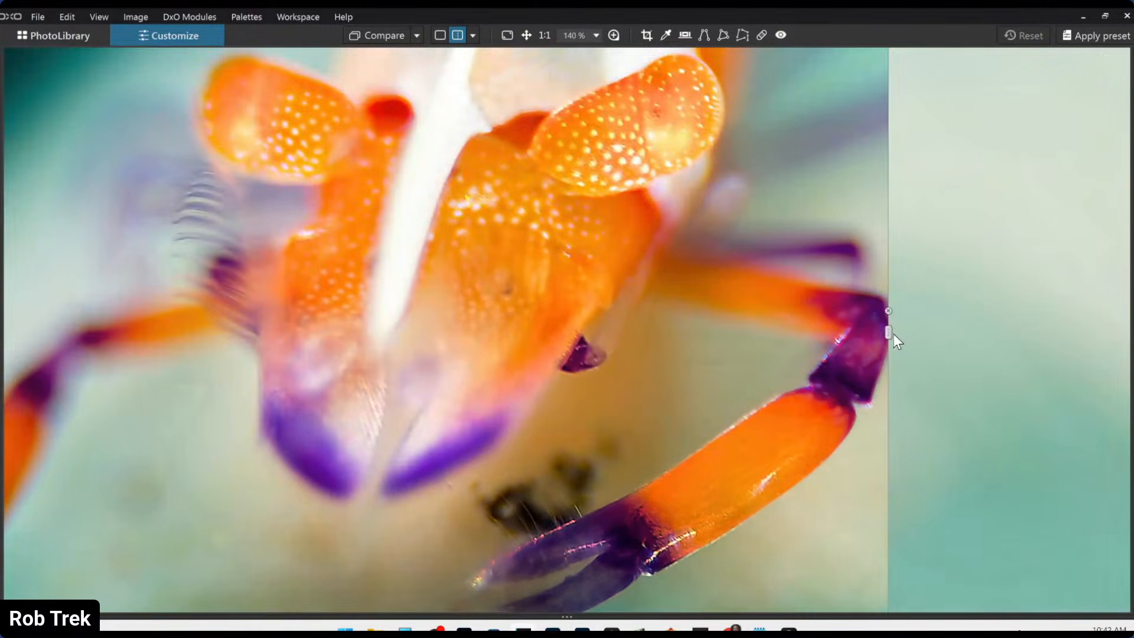
pyautogui.moveTo(888, 332); pyautogui.dragTo(6, 332)
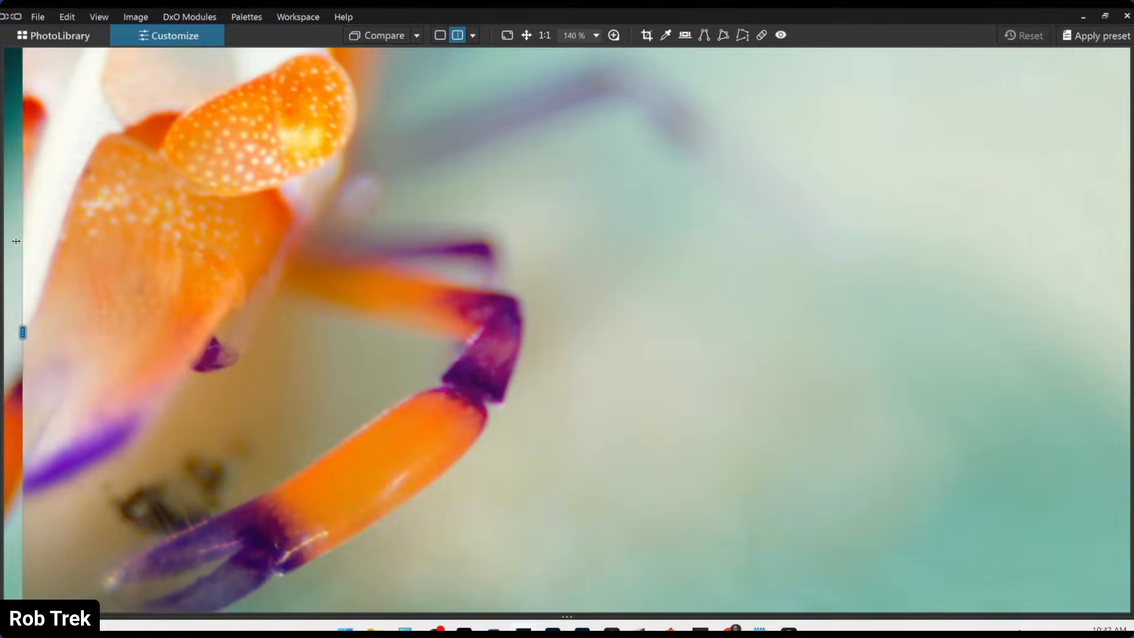
pyautogui.scroll(-1, 246, 361)
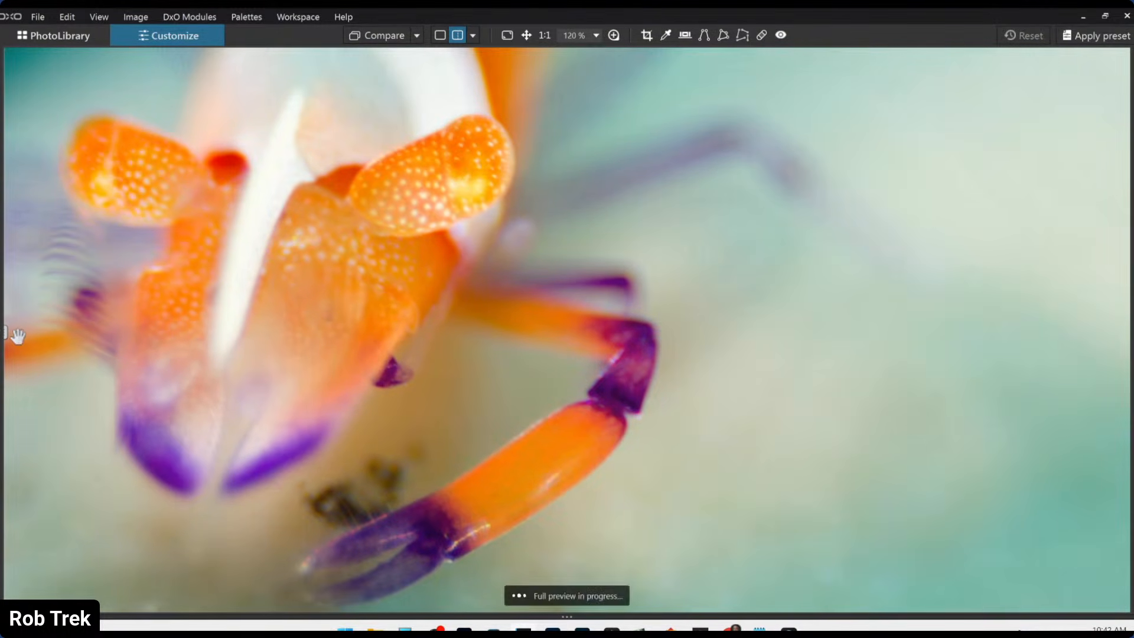
pyautogui.moveTo(7, 337); pyautogui.dragTo(984, 454)
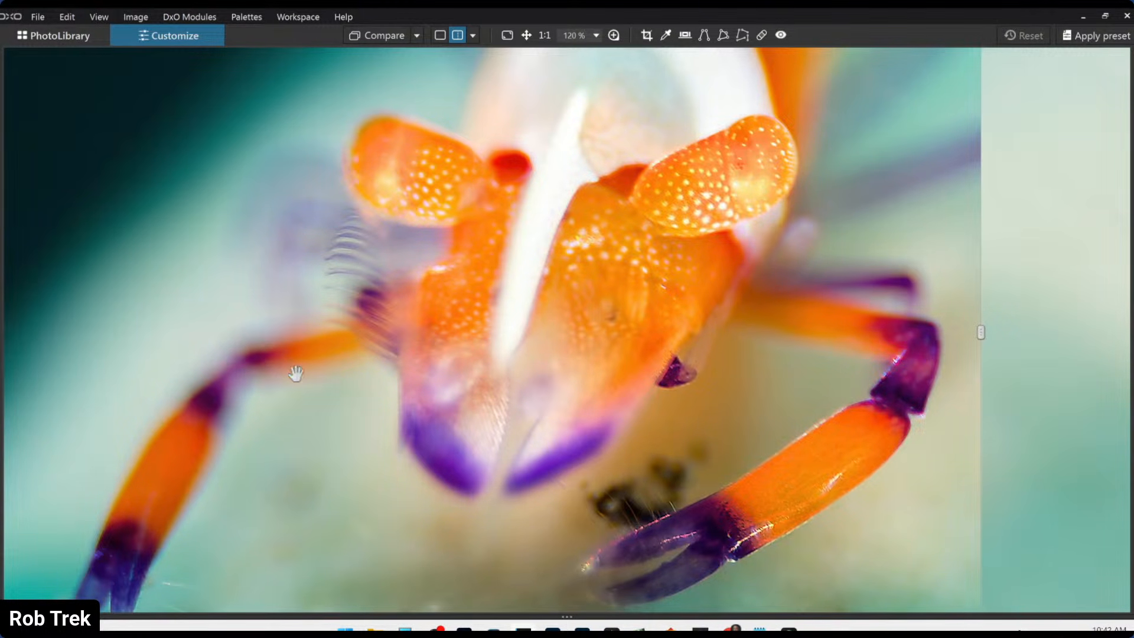
# - Compare the whole shrimp photo in split and side-by-side left / right views, and return to the single image view
pyautogui.moveTo(980, 332); pyautogui.dragTo(803, 339)
pyautogui.scroll(-6, 451, 295)
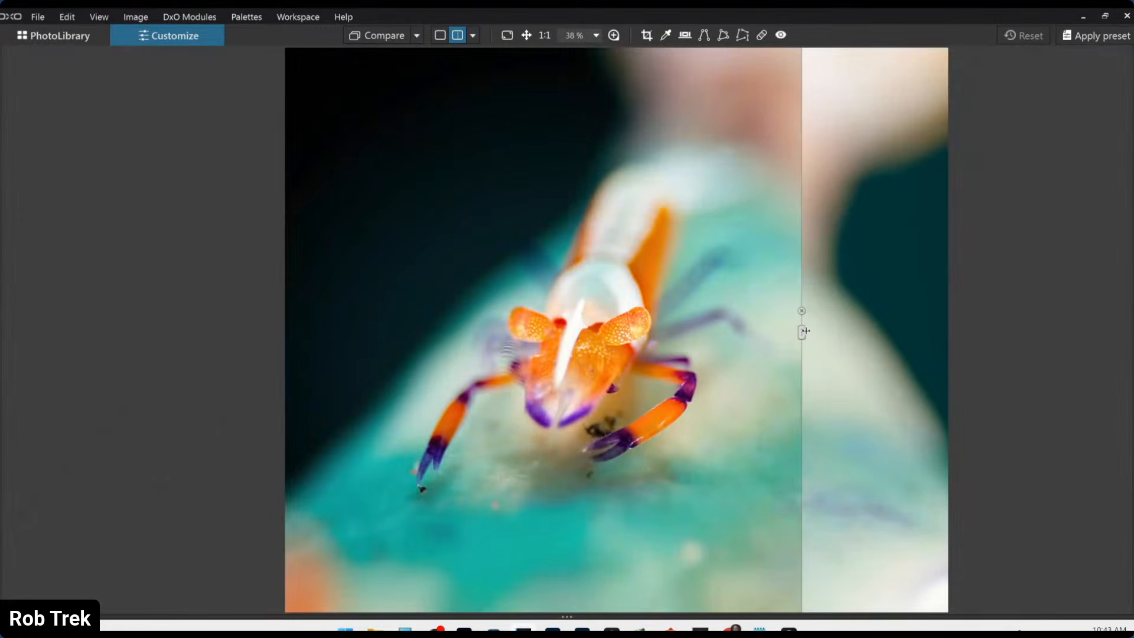
pyautogui.moveTo(805, 331)
pyautogui.mouseDown()
pyautogui.moveTo(114, 329)
pyautogui.moveTo(823, 332)
pyautogui.mouseUp()
pyautogui.moveTo(918, 340); pyautogui.dragTo(1122, 337)
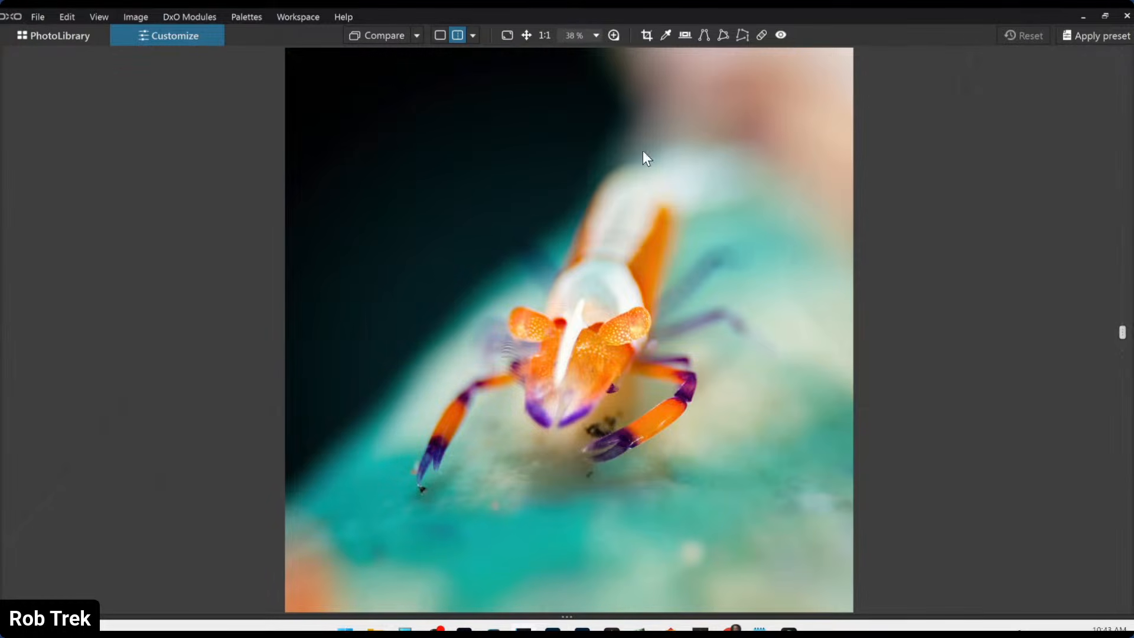
pyautogui.click(473, 36)
pyautogui.click(477, 50)
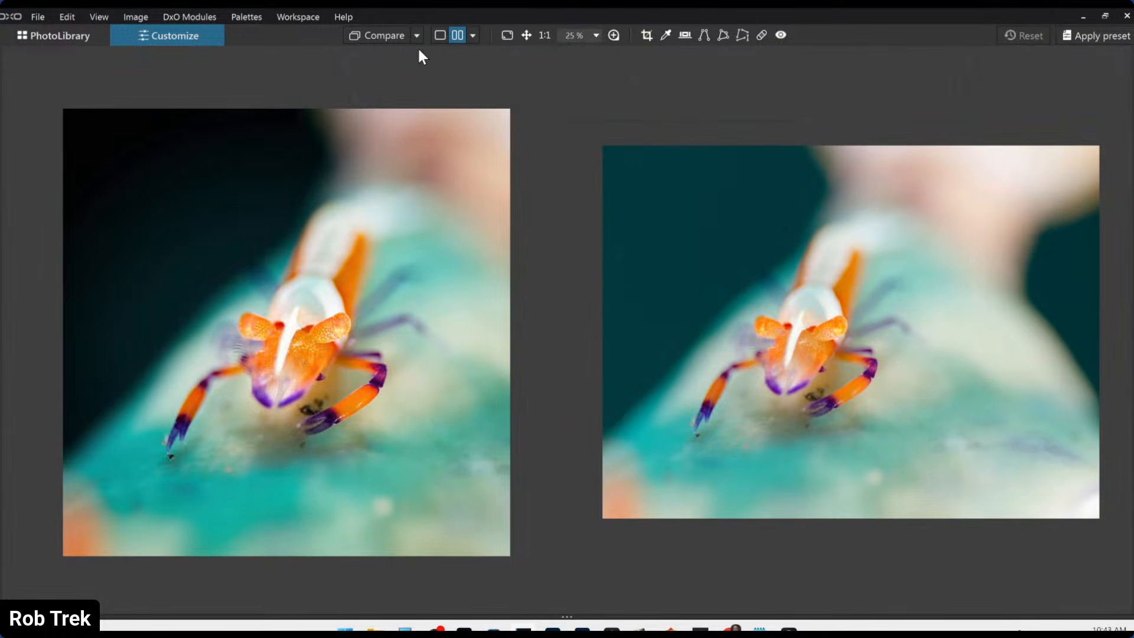
pyautogui.click(439, 37)
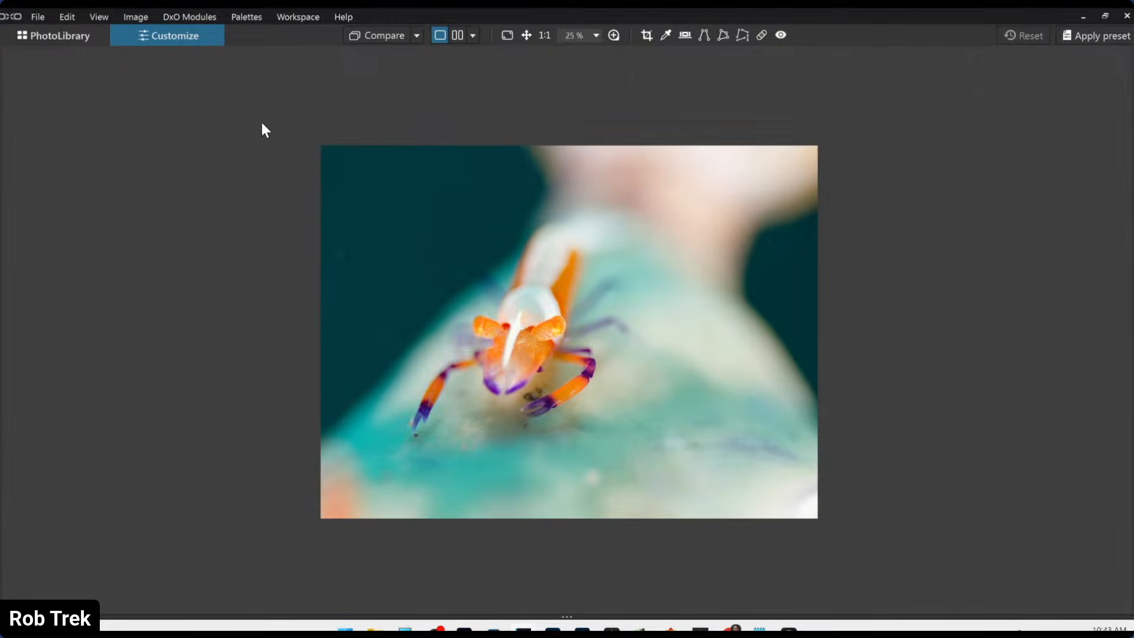
# - Open the orange seahorse macro from the photo library for editing and apply the plain 0000 default preset to it
pyautogui.click(70, 38)
pyautogui.scroll(-2, 671, 497)
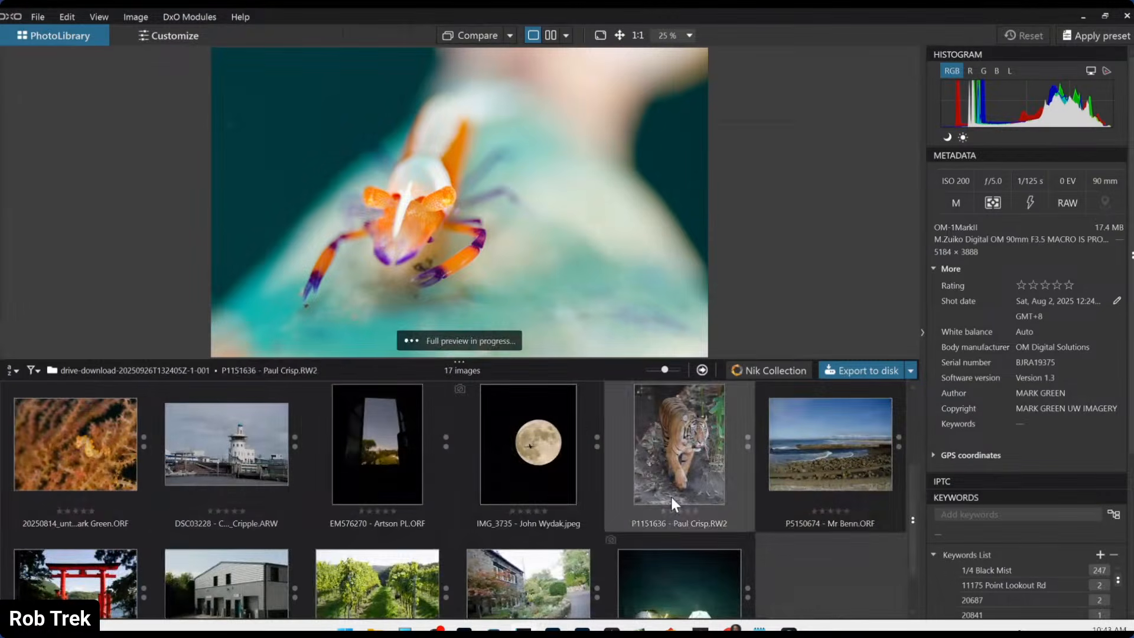
pyautogui.click(105, 445)
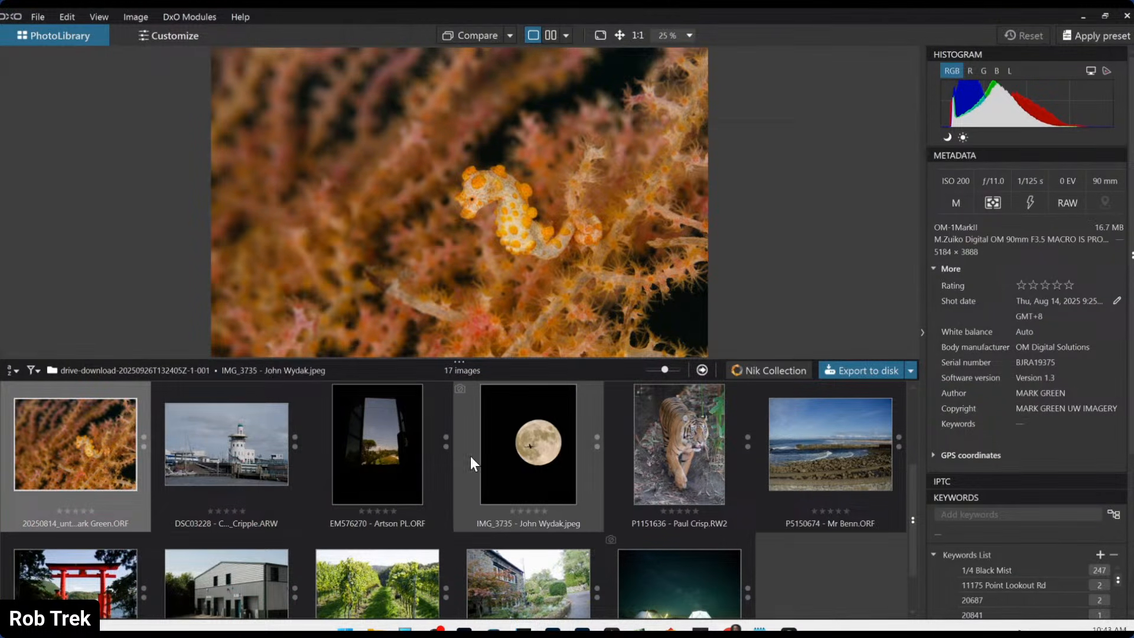
pyautogui.scroll(-1, 471, 459)
pyautogui.scroll(3, 470, 456)
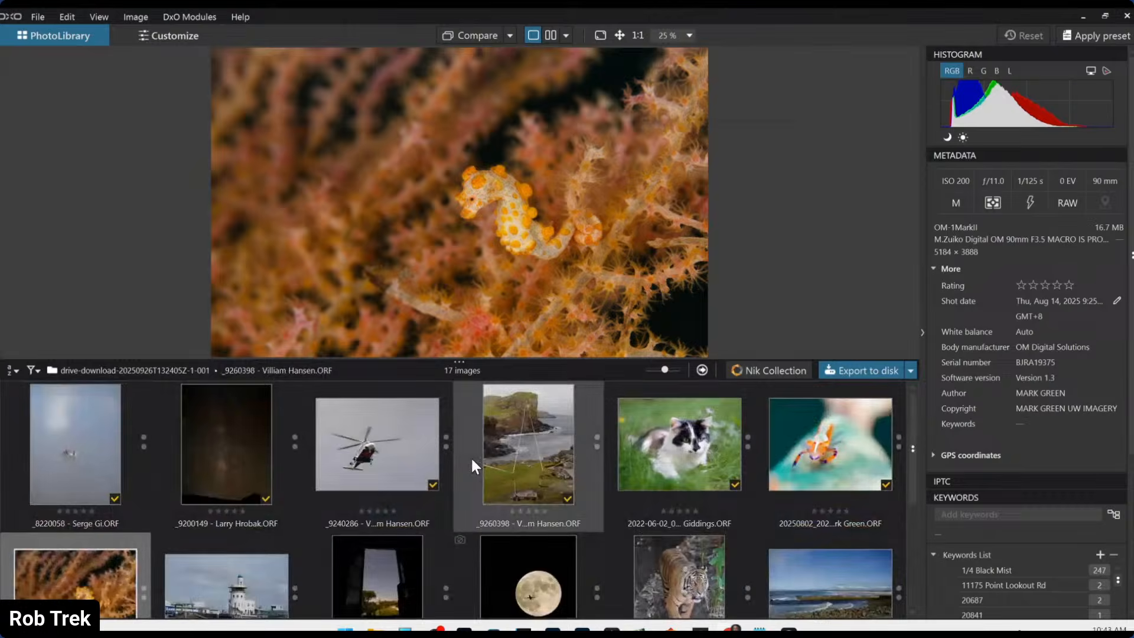
pyautogui.scroll(-1, 470, 456)
pyautogui.doubleClick(94, 452)
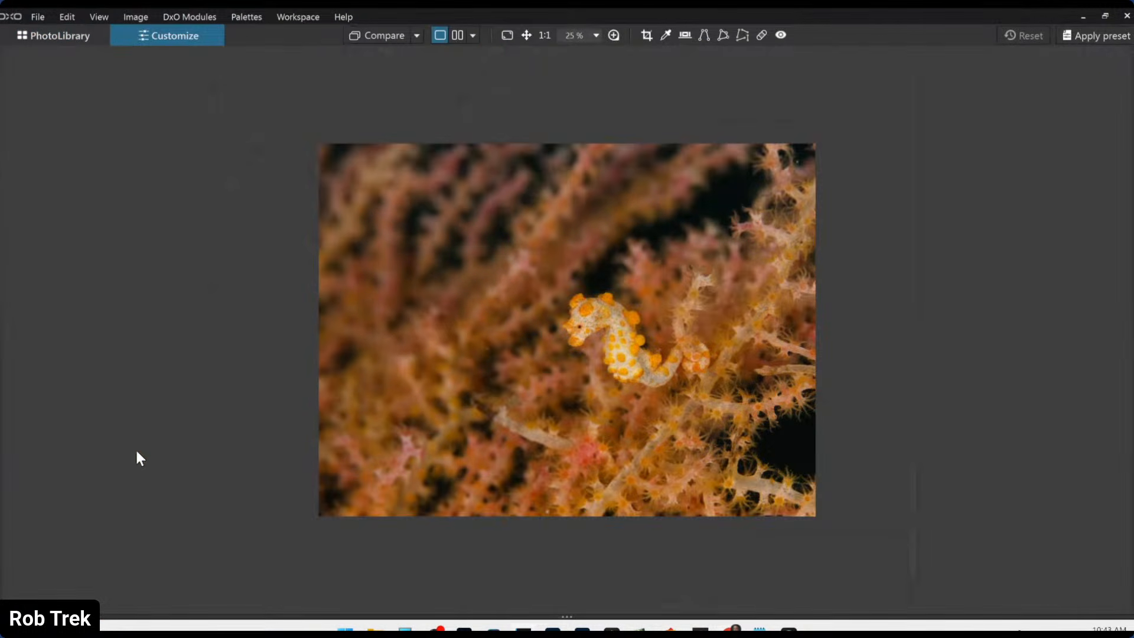
pyautogui.scroll(1, 596, 417)
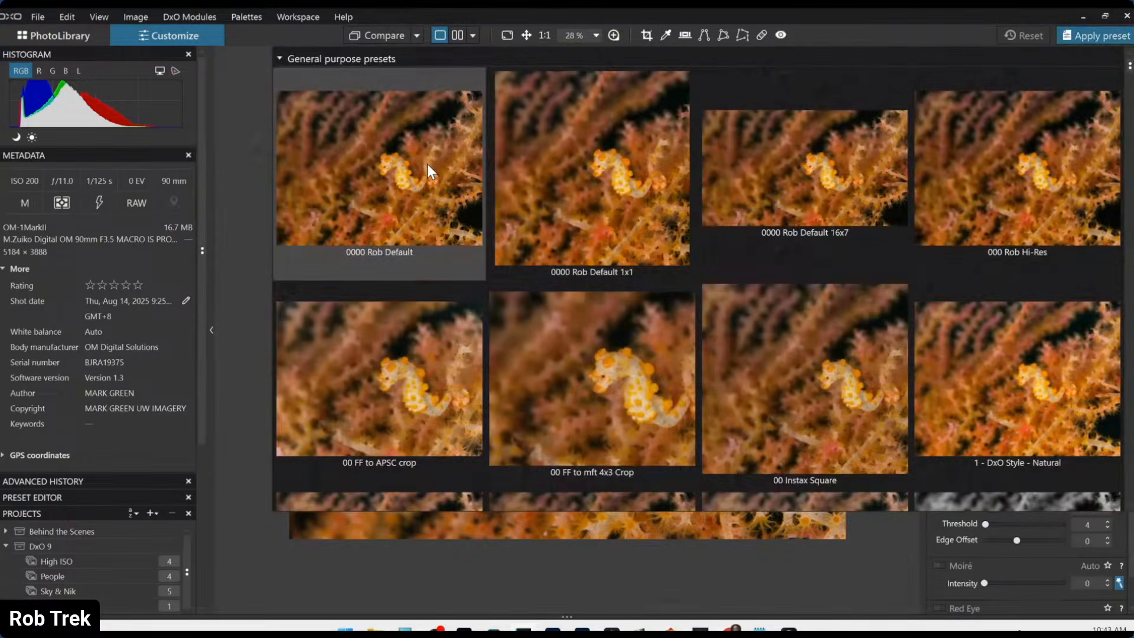
pyautogui.click(427, 164)
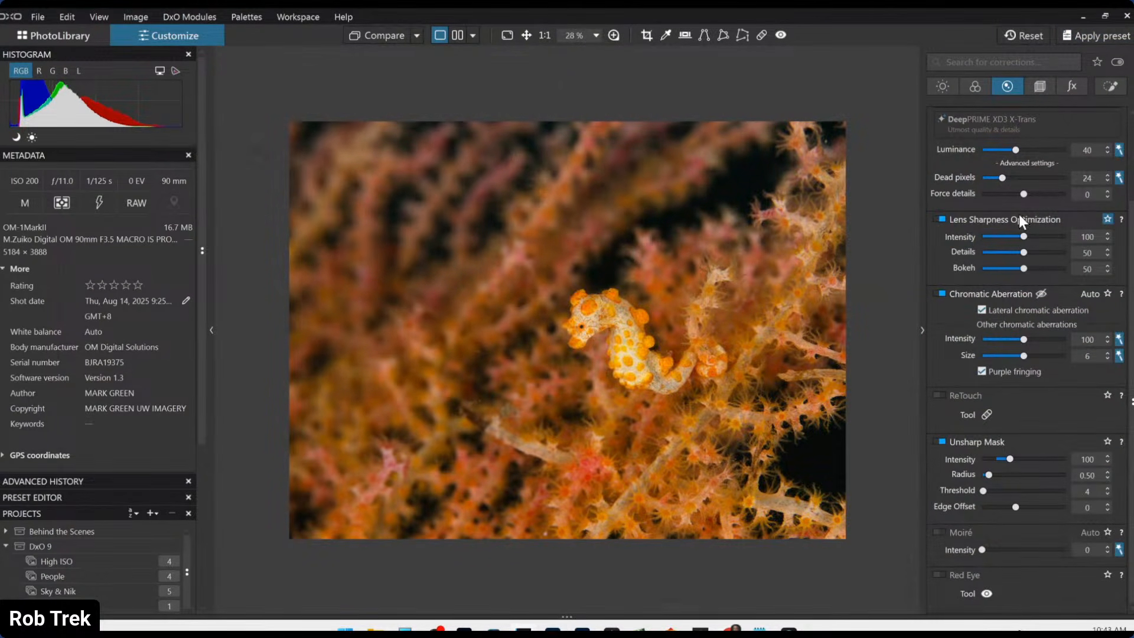
# - Crop the seahorse photo to a 1 × 1 aspect ratio and reduce the crop frame to about 3317 × 3317 px
pyautogui.click(1041, 89)
pyautogui.click(993, 210)
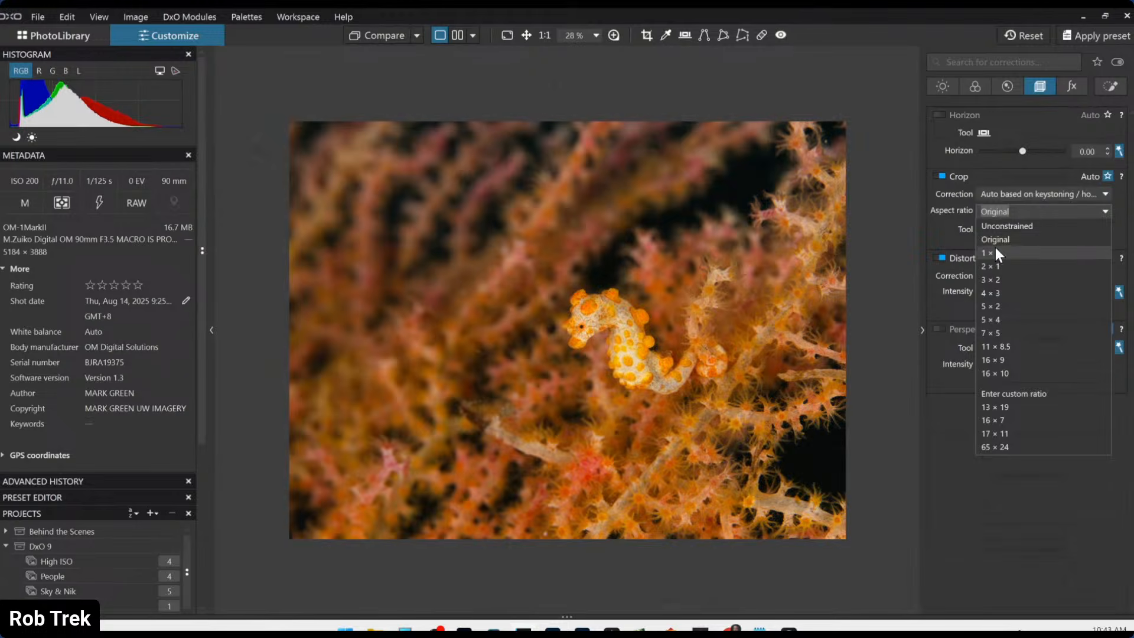
pyautogui.click(975, 257)
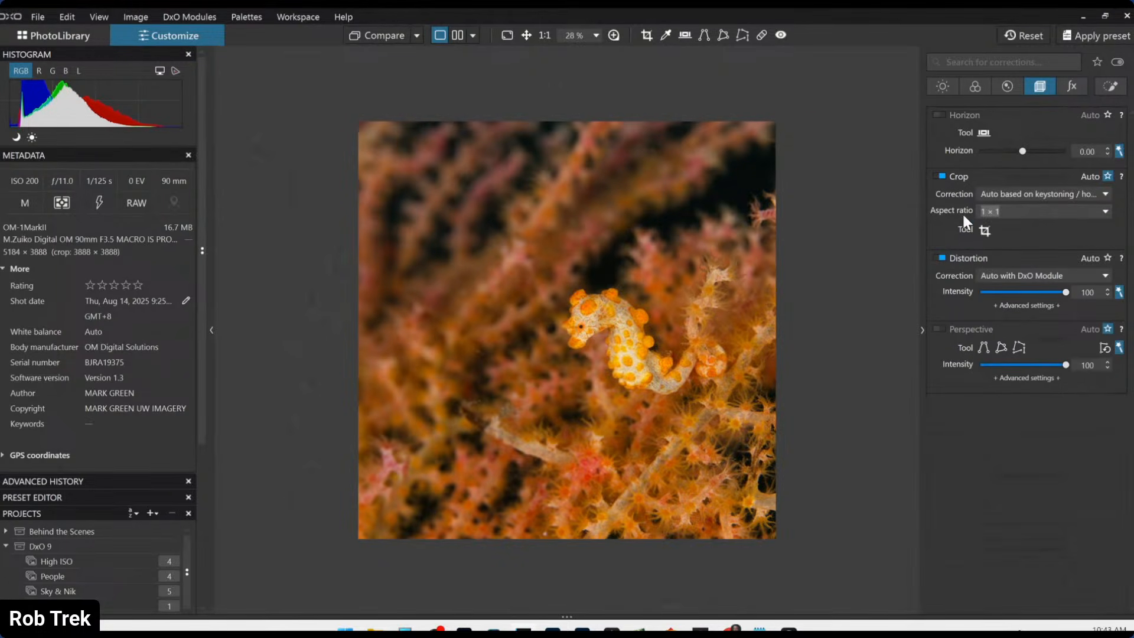
pyautogui.click(983, 229)
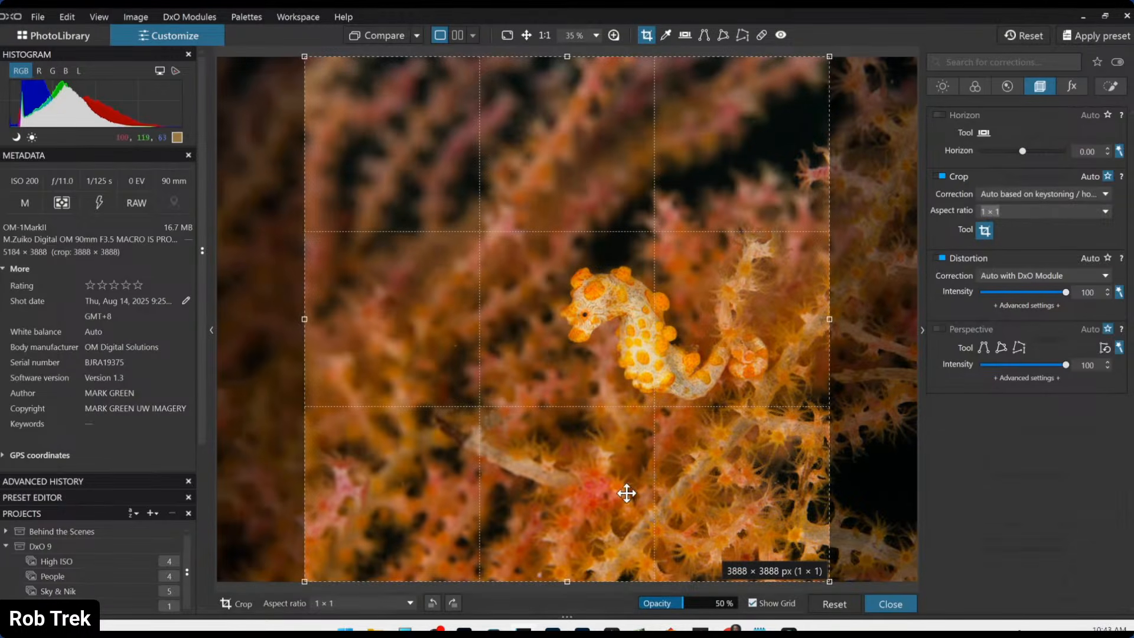
pyautogui.moveTo(567, 582); pyautogui.dragTo(552, 503)
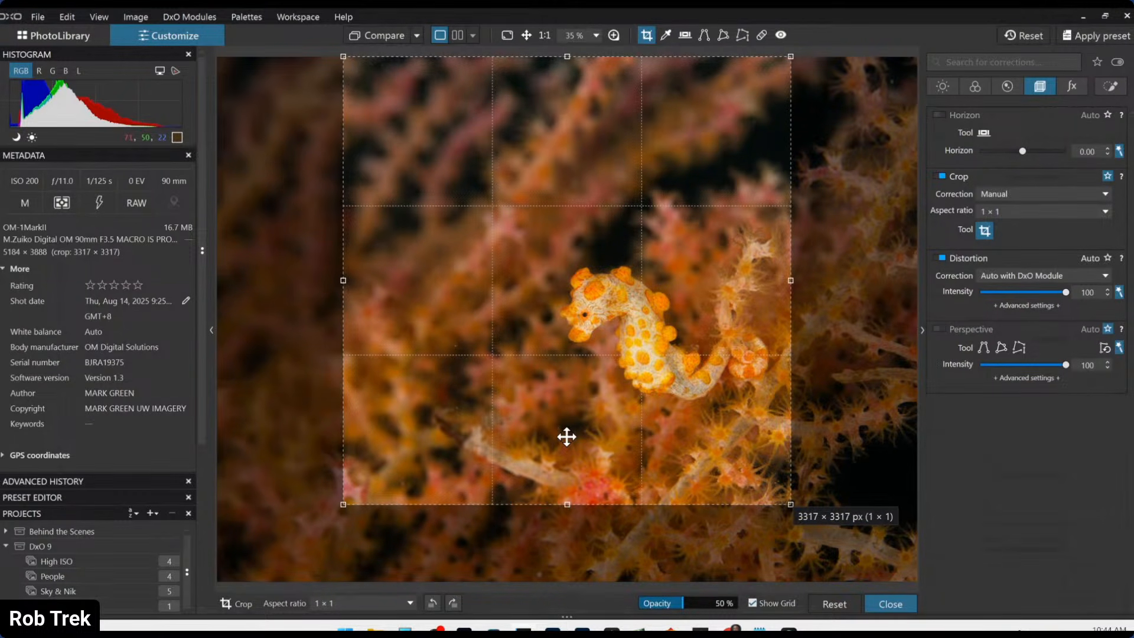
pyautogui.moveTo(566, 436); pyautogui.dragTo(581, 438)
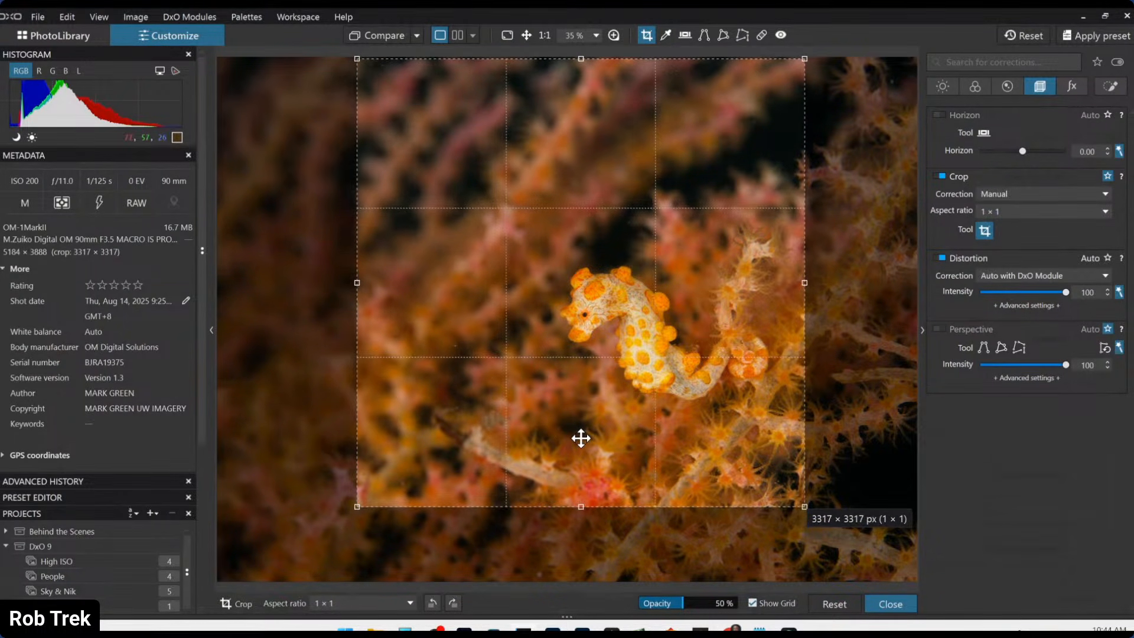
pyautogui.press('Return')
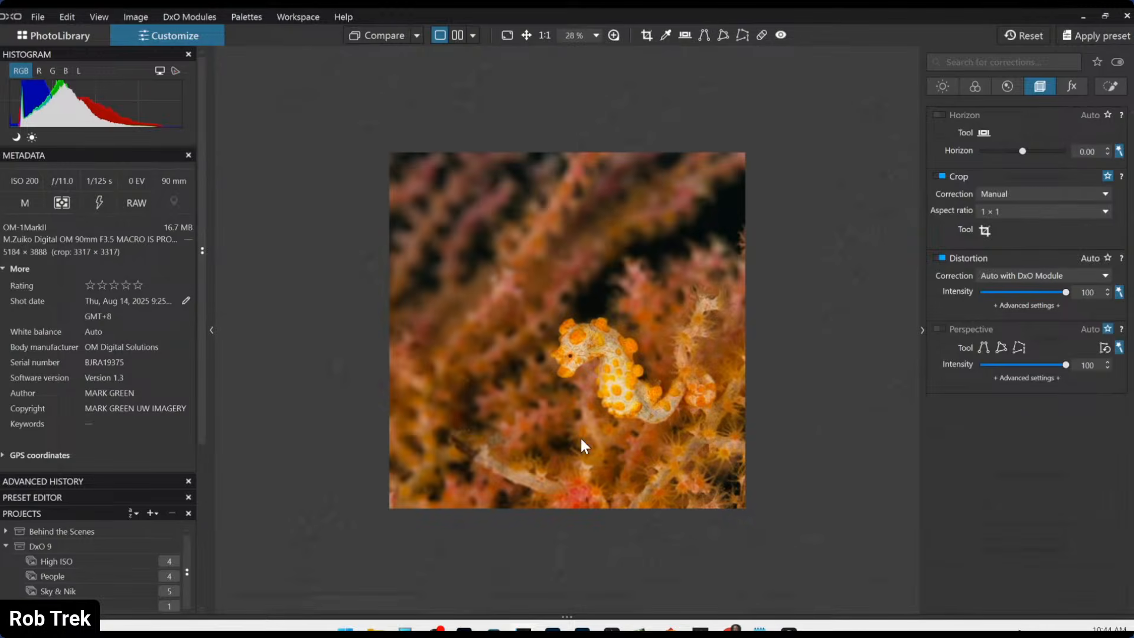
# - Tighten the square crop to about 2658 × 2658 px and shift it down so the seahorse sits in its upper right
pyautogui.click(983, 231)
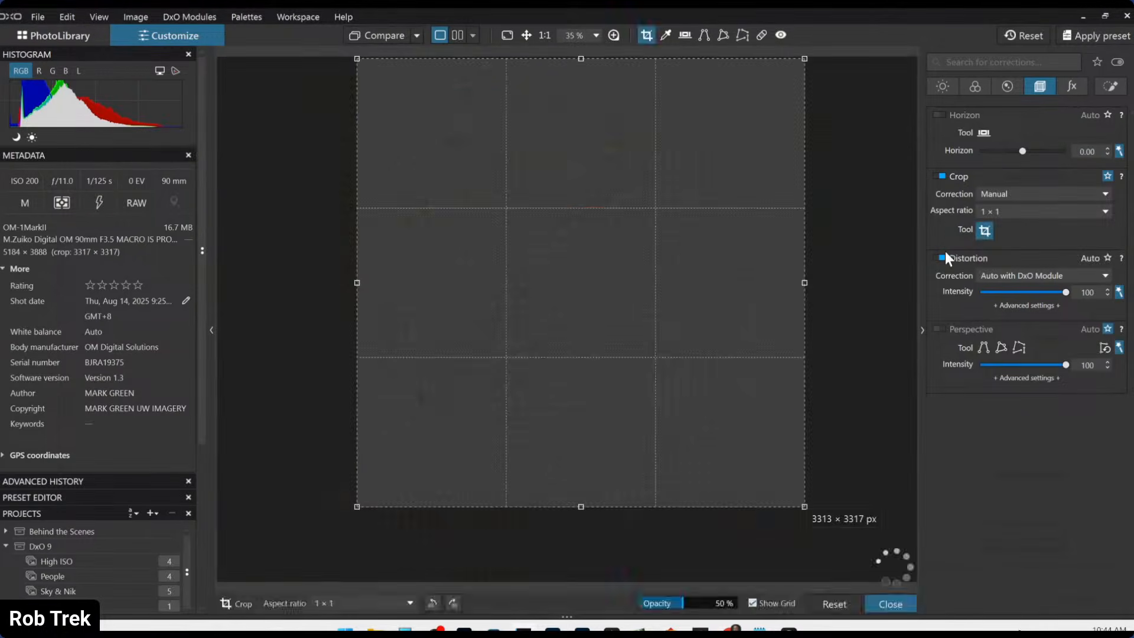
pyautogui.moveTo(361, 65); pyautogui.dragTo(436, 145)
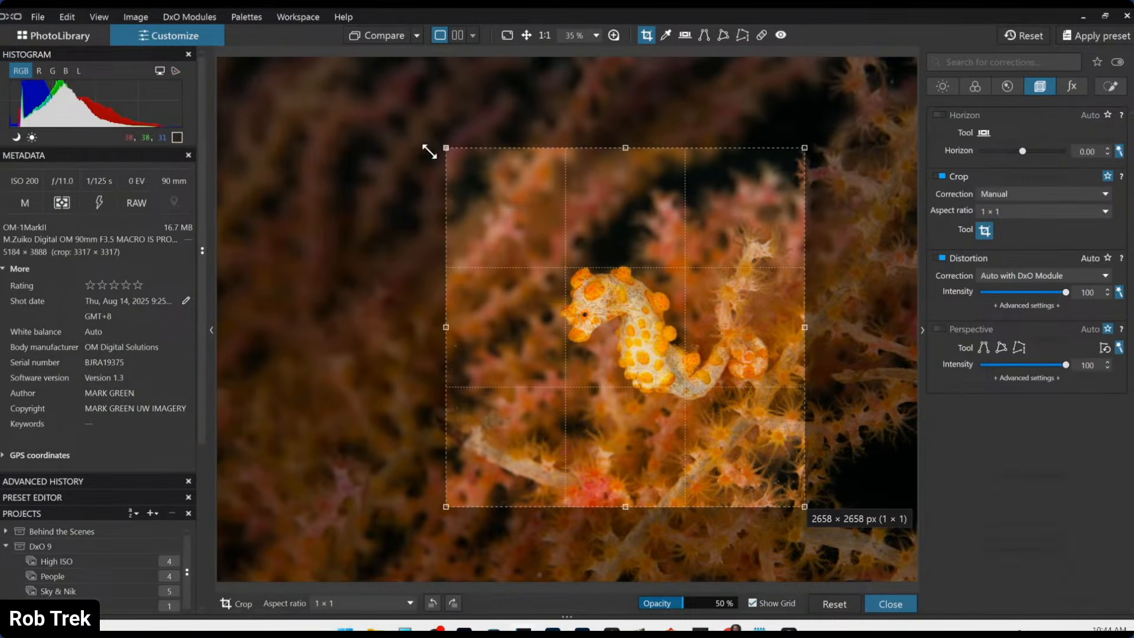
pyautogui.moveTo(576, 340); pyautogui.dragTo(530, 399)
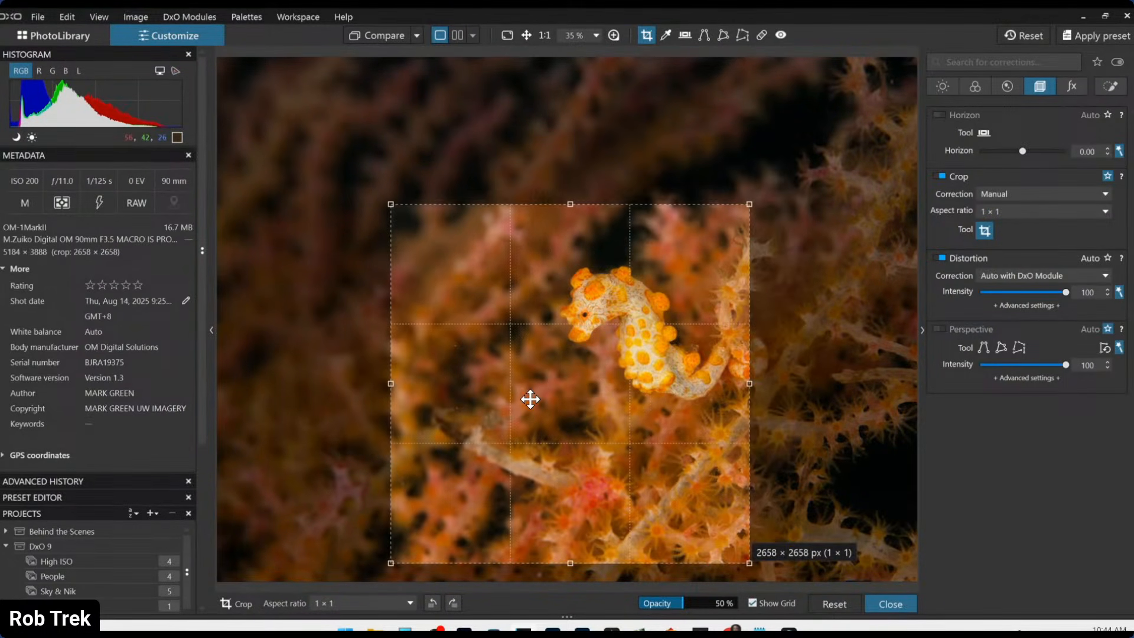
pyautogui.press('Return')
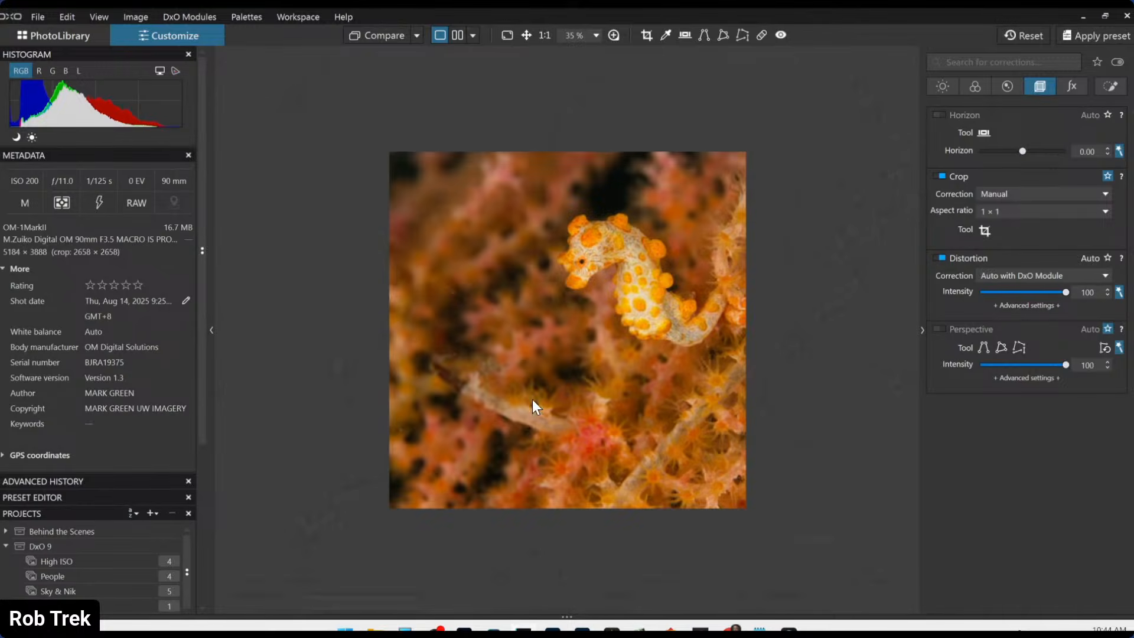
# - Move the square crop to the photo's lower right so the seahorse sits in the upper-left part of the frame
pyautogui.click(984, 230)
pyautogui.moveTo(665, 336); pyautogui.dragTo(718, 332)
pyautogui.press('Return')
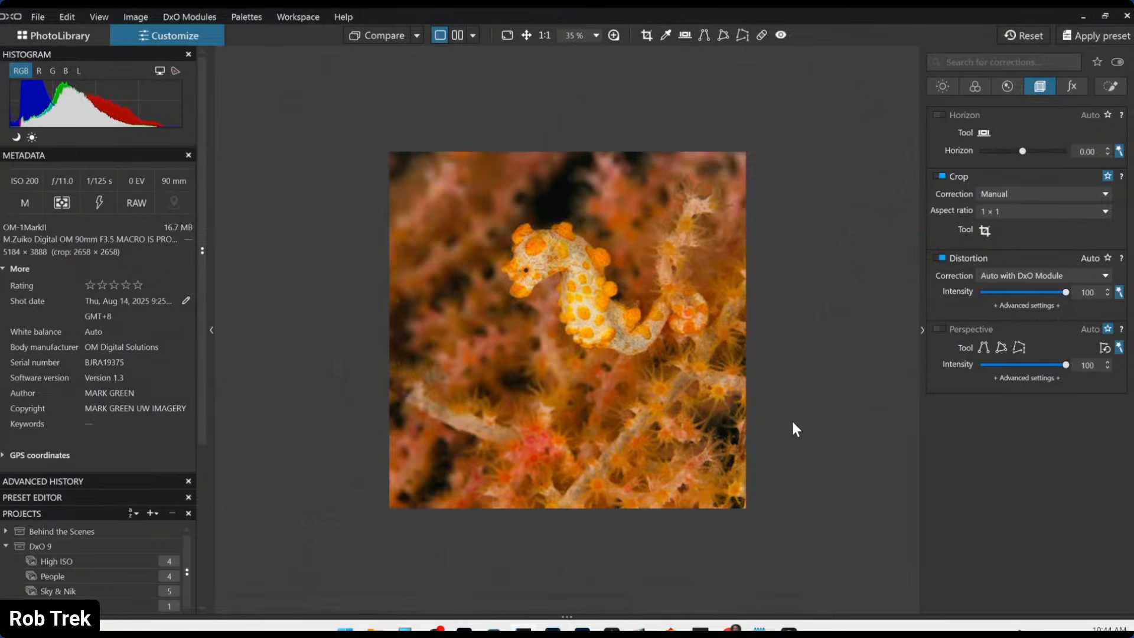
pyautogui.click(985, 231)
pyautogui.moveTo(574, 303); pyautogui.dragTo(690, 379)
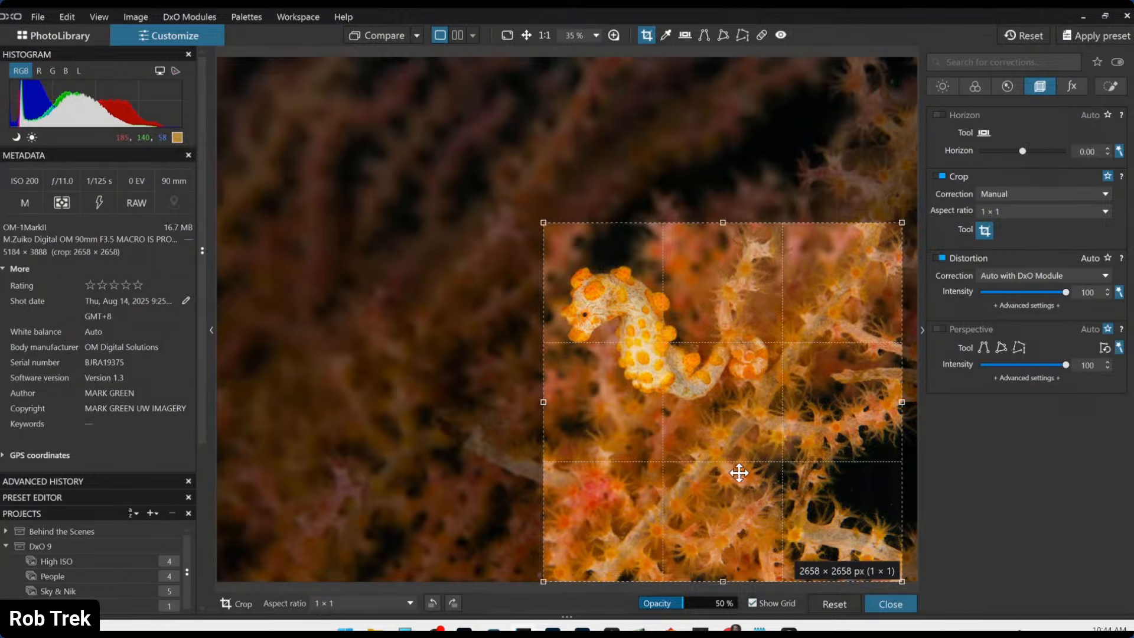
pyautogui.scroll(4, 762, 484)
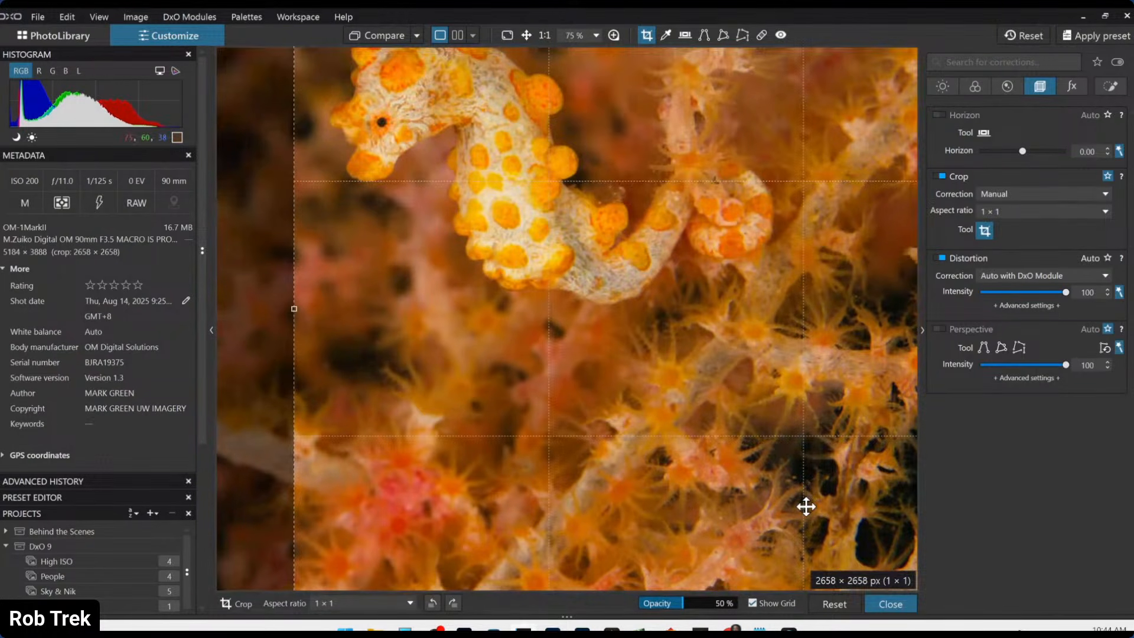
pyautogui.scroll(-3, 806, 506)
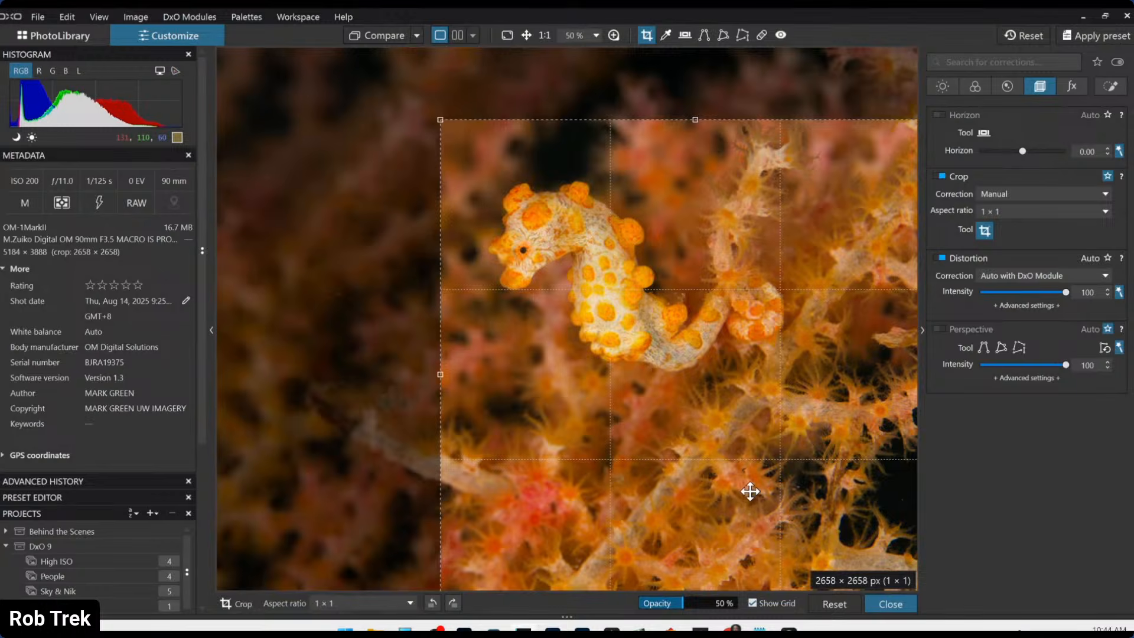
pyautogui.scroll(-2, 750, 489)
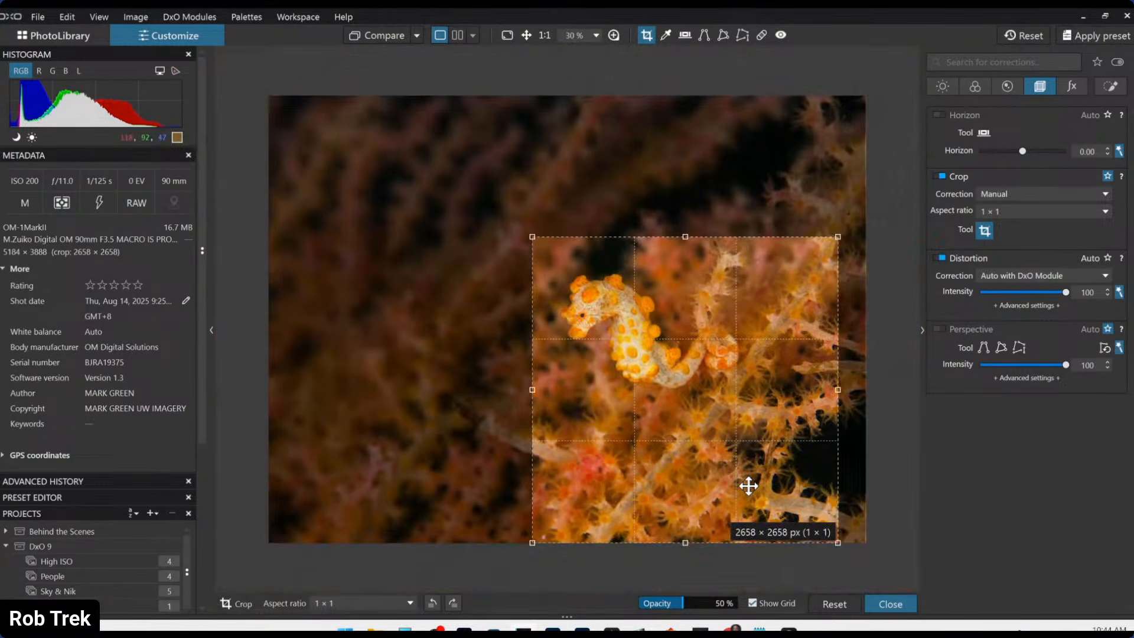
pyautogui.press('Return')
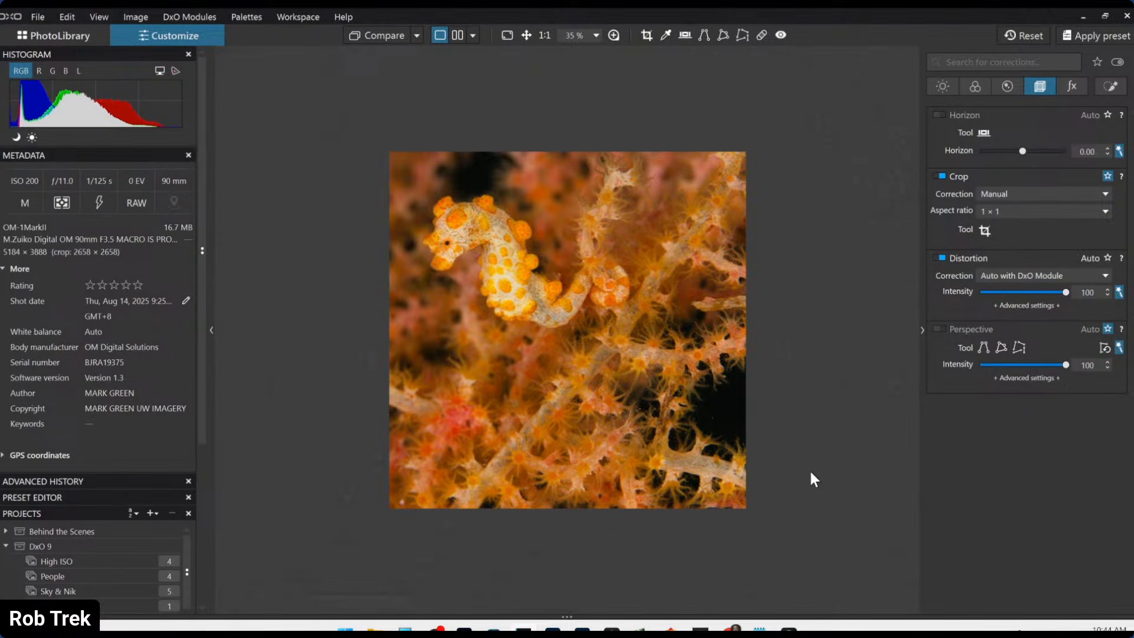
# - Magnify the seahorse's eye in the loupe and set Lens Sharpness Optimization to intensity 200 and details 100
pyautogui.scroll(2, 542, 311)
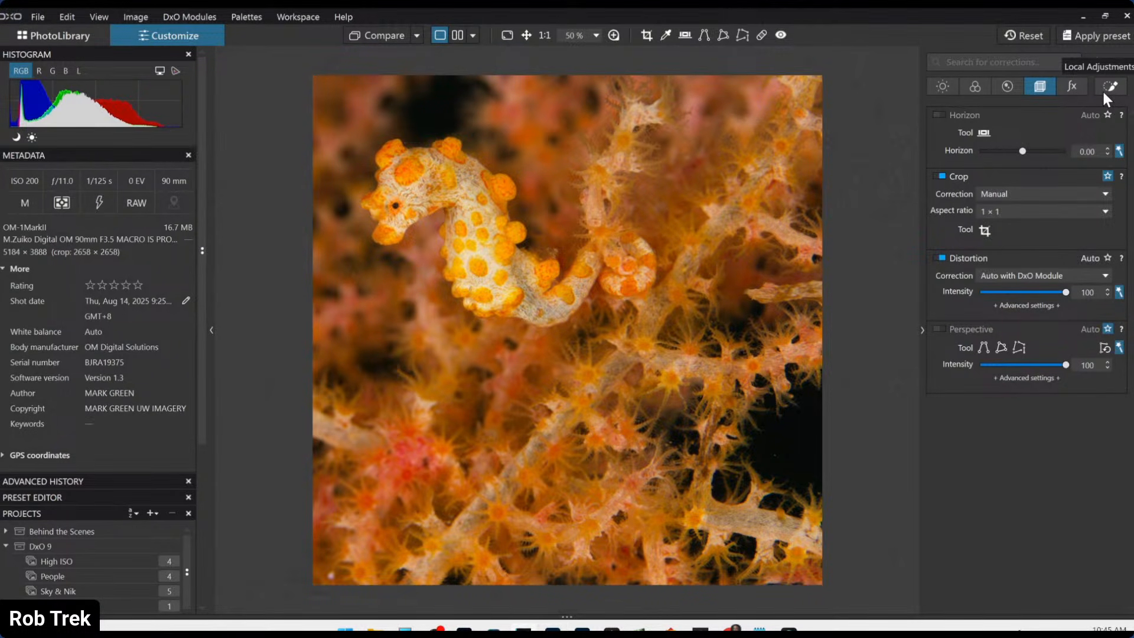
pyautogui.click(613, 36)
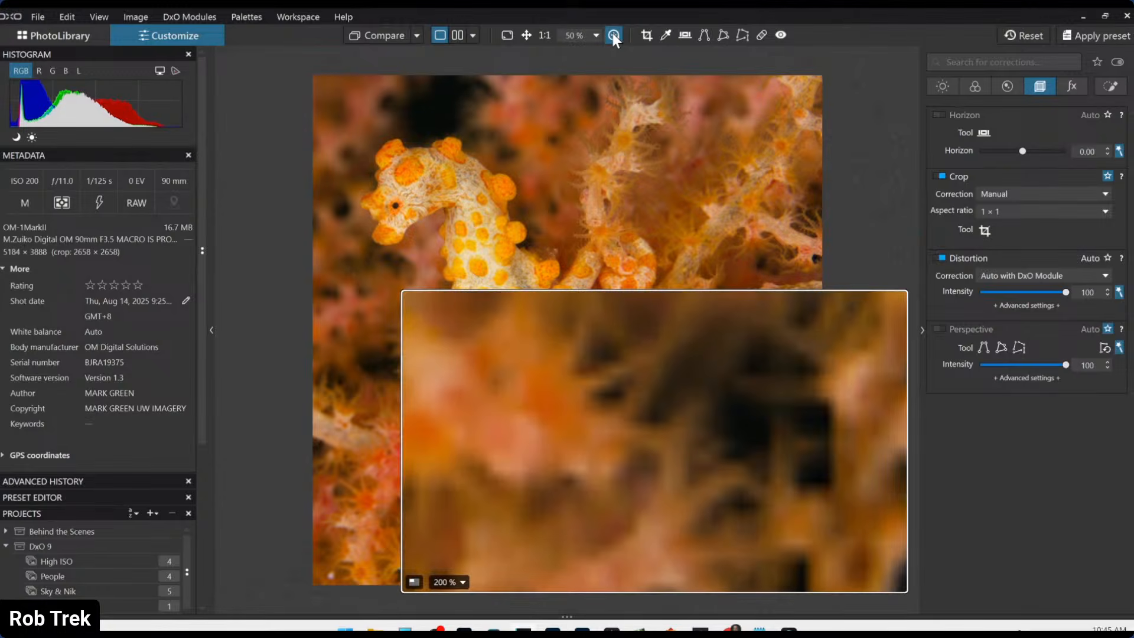
pyautogui.moveTo(656, 556); pyautogui.dragTo(483, 369)
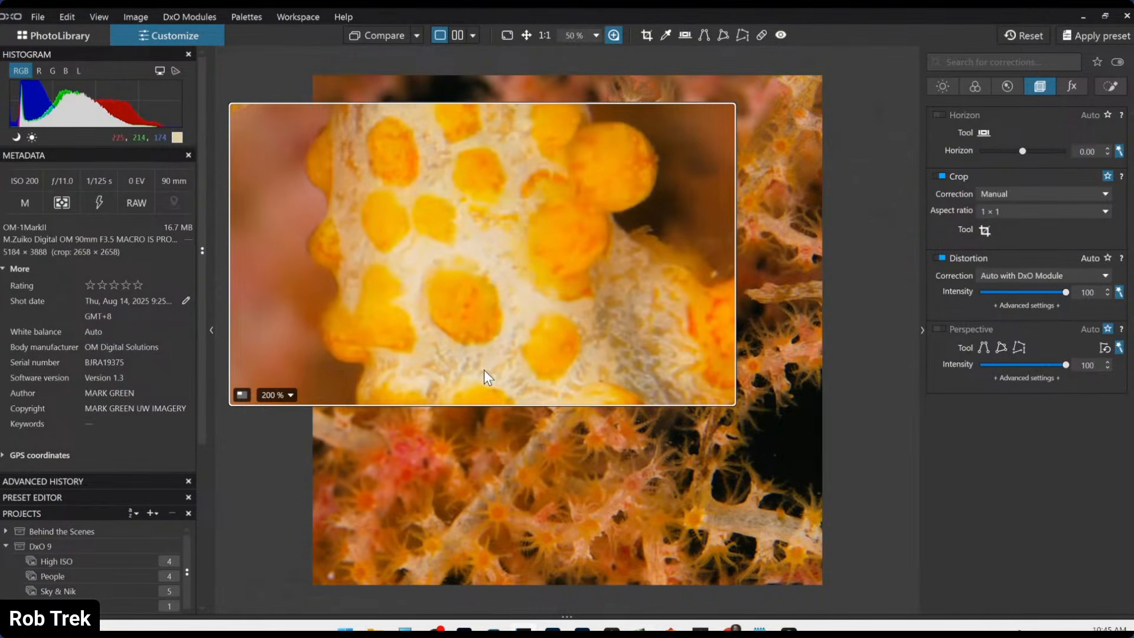
pyautogui.moveTo(494, 329); pyautogui.dragTo(438, 278)
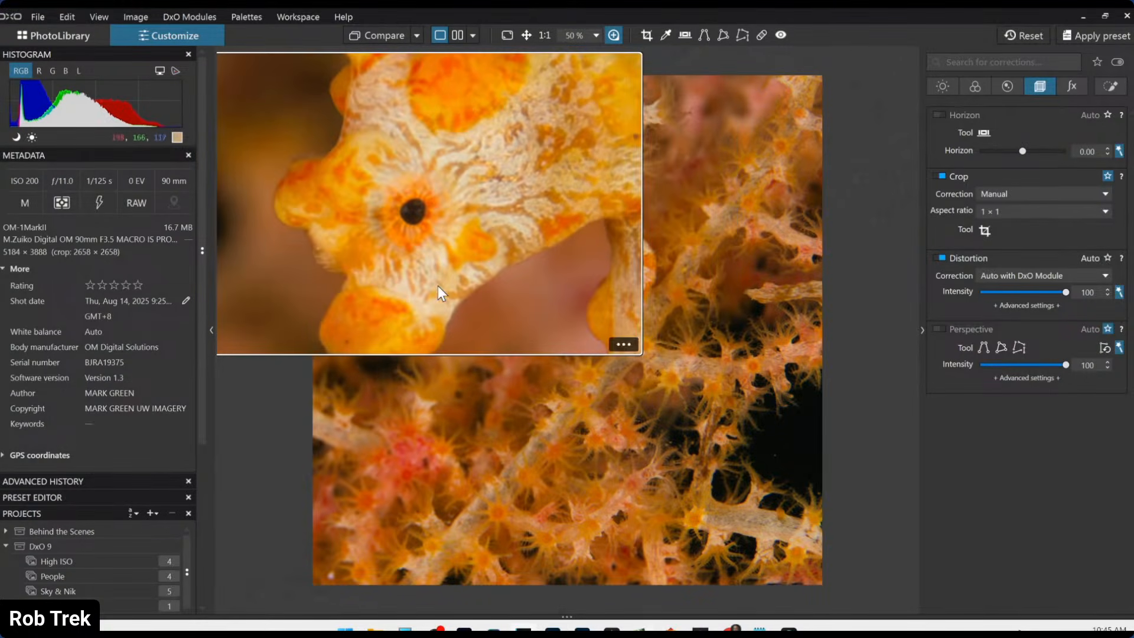
pyautogui.click(1006, 85)
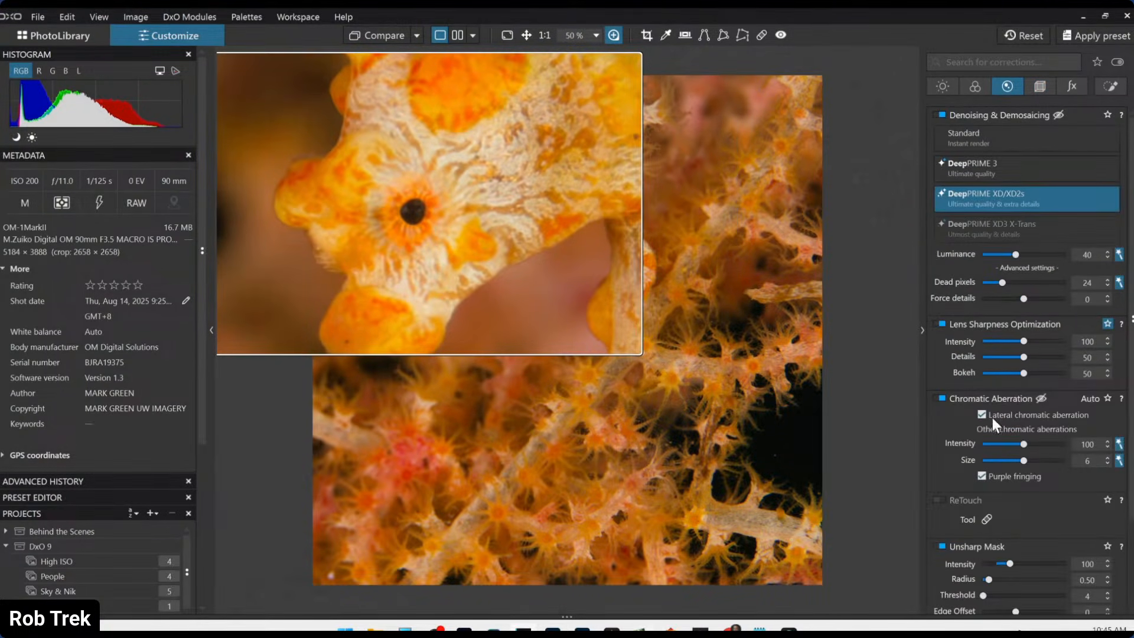
pyautogui.moveTo(1024, 341); pyautogui.dragTo(1081, 345)
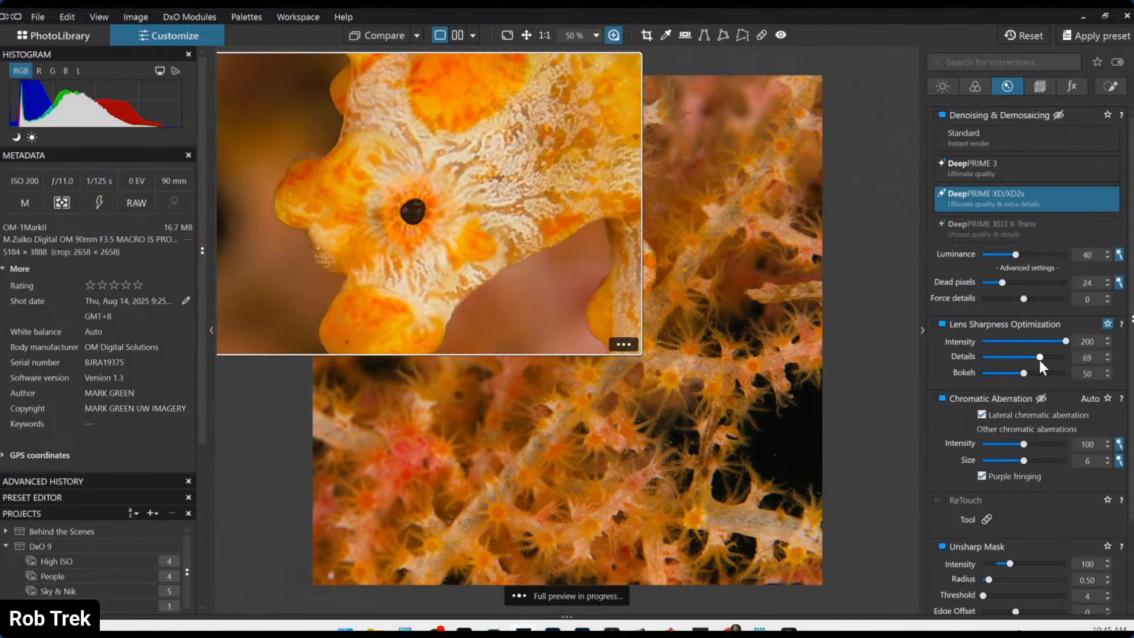
pyautogui.moveTo(1061, 357); pyautogui.dragTo(1066, 358)
# - Set the Unsharp Mask to radius 1.10 and intensity 148, check the seahorse's tail in the loupe, and close the loupe
pyautogui.scroll(-2, 1038, 486)
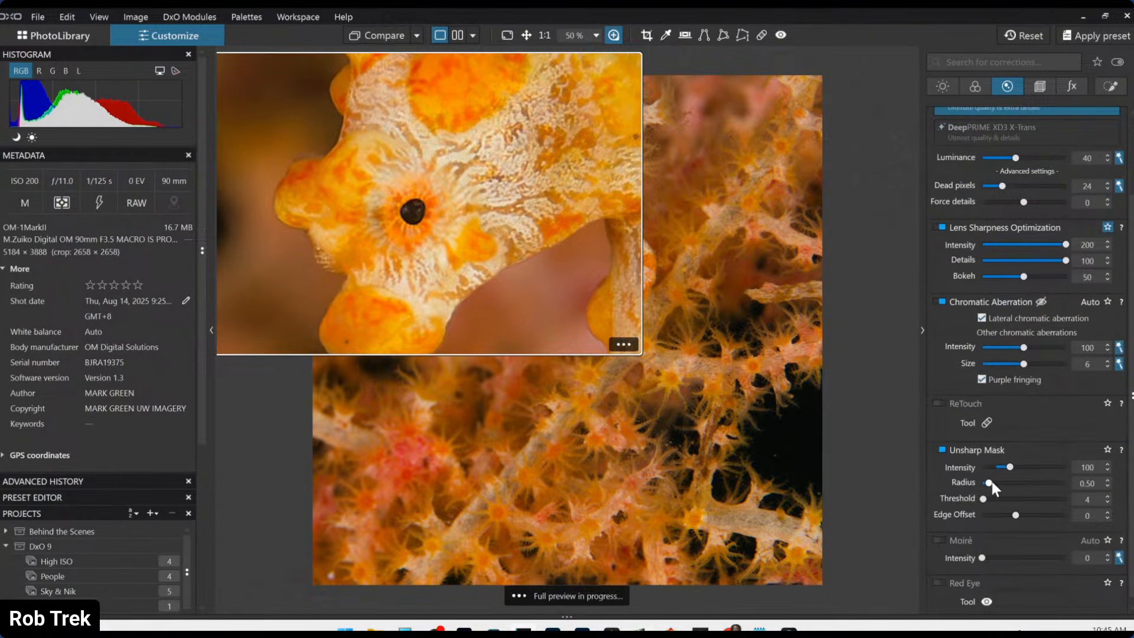
pyautogui.moveTo(989, 482); pyautogui.dragTo(995, 483)
pyautogui.click(1015, 466)
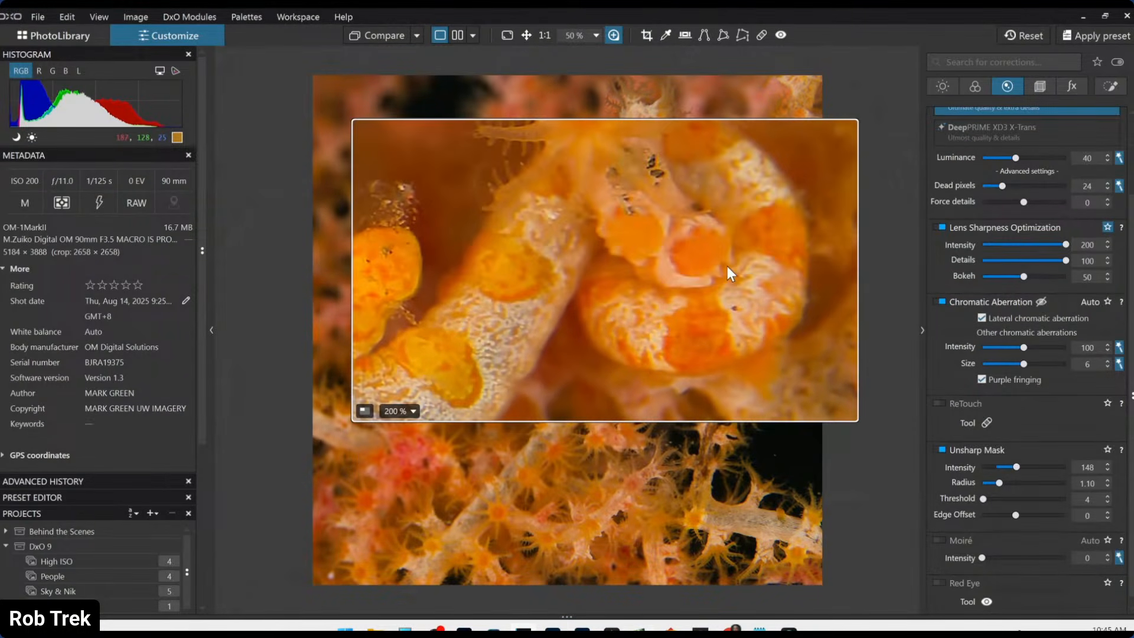
pyautogui.click(615, 38)
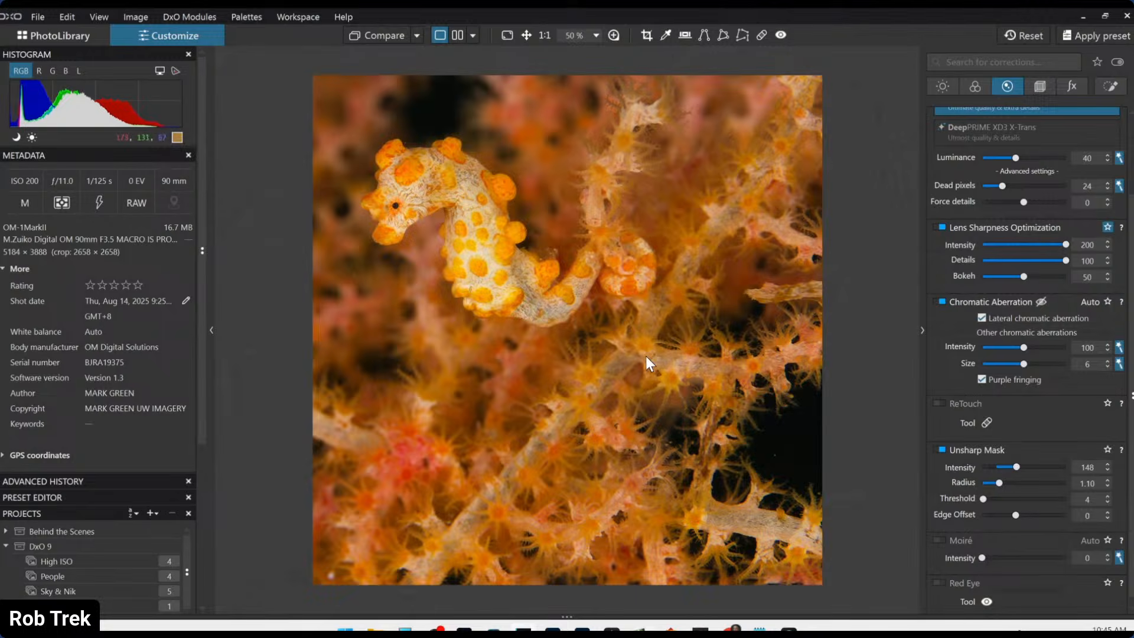
pyautogui.scroll(-3, 646, 355)
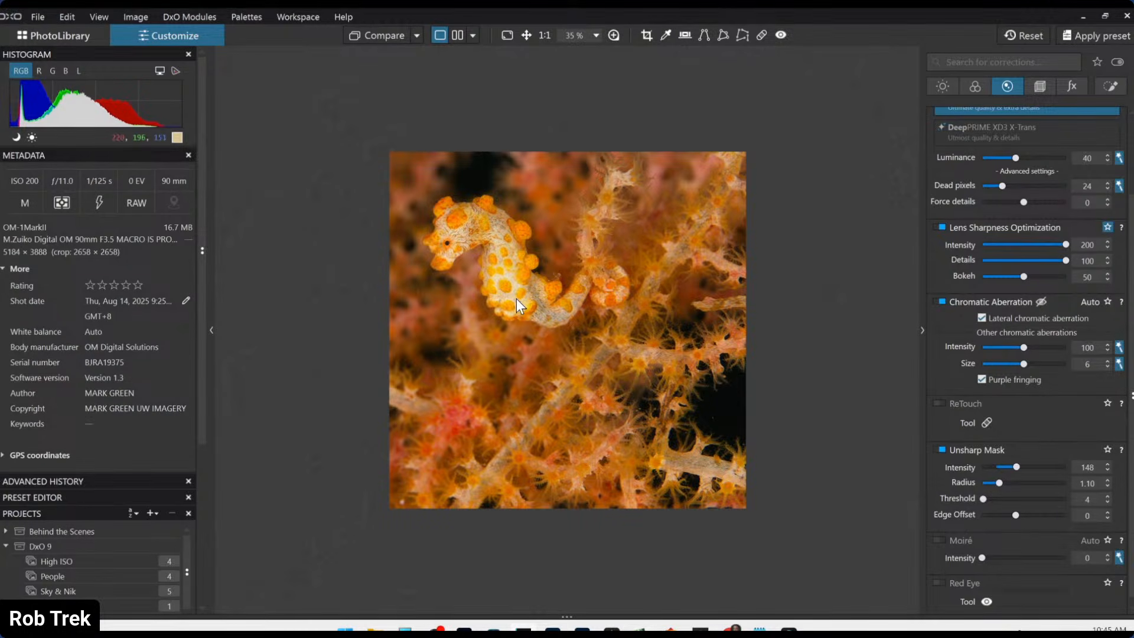
# - Place a local control point on the seahorse's body, shrink it to cover only the mid-body, and lower its highlights to -30
pyautogui.scroll(3, 964, 207)
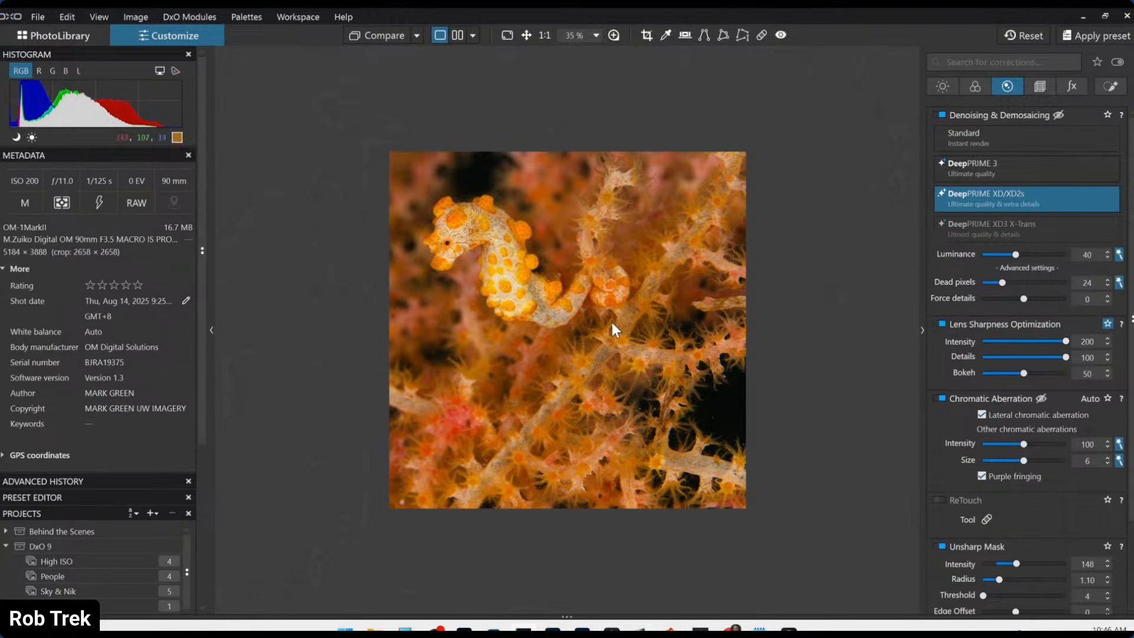
pyautogui.click(1109, 87)
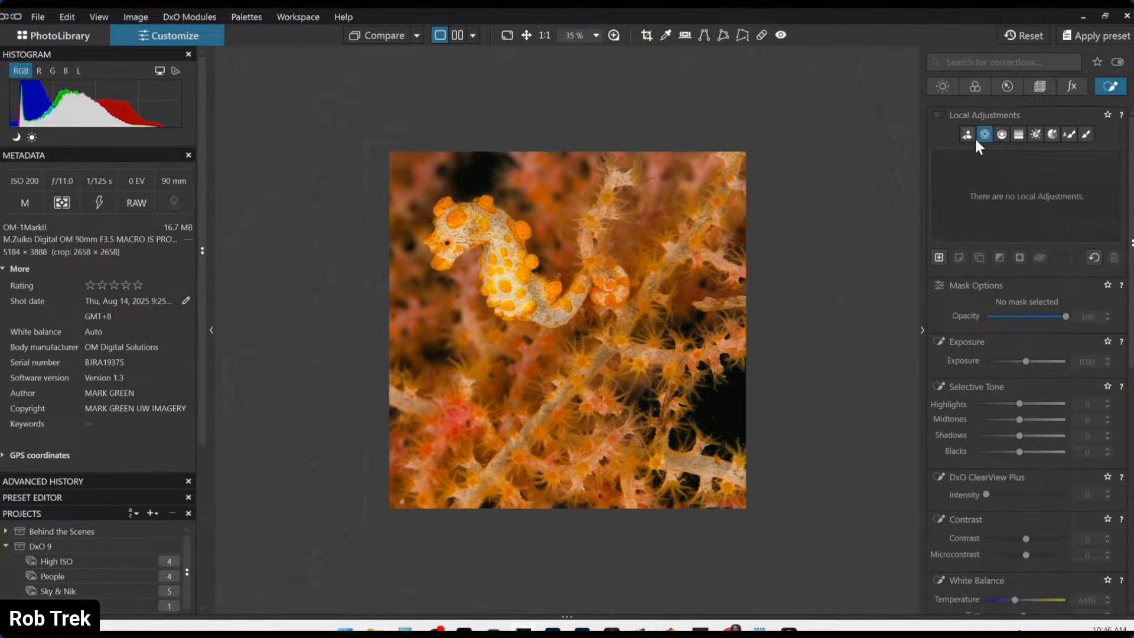
pyautogui.click(982, 133)
pyautogui.click(498, 281)
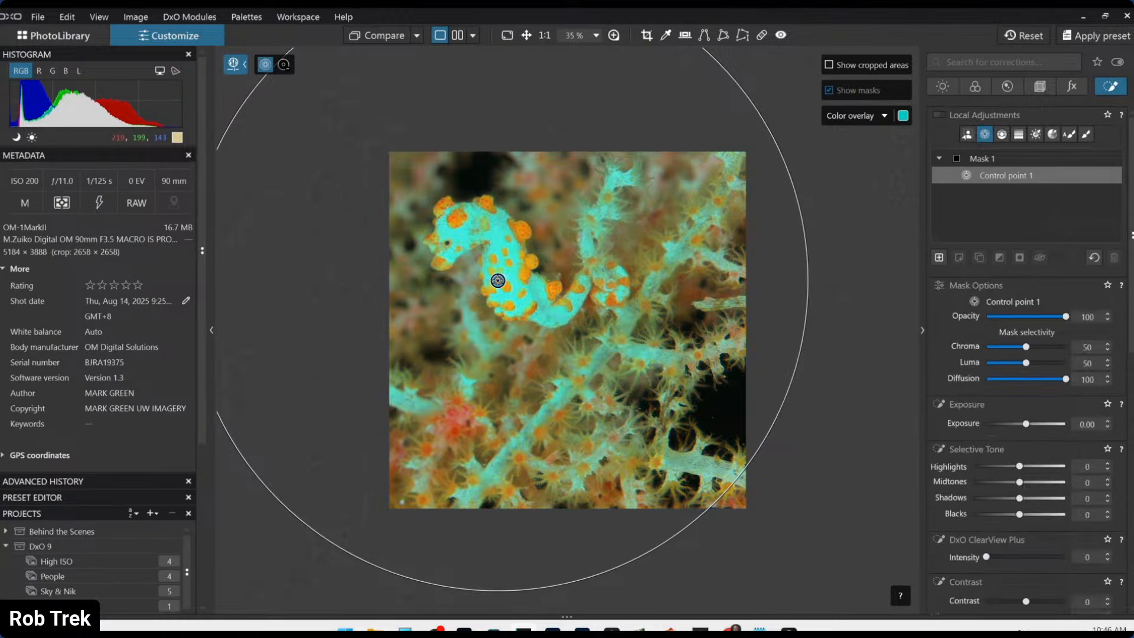
pyautogui.moveTo(767, 116); pyautogui.dragTo(550, 276)
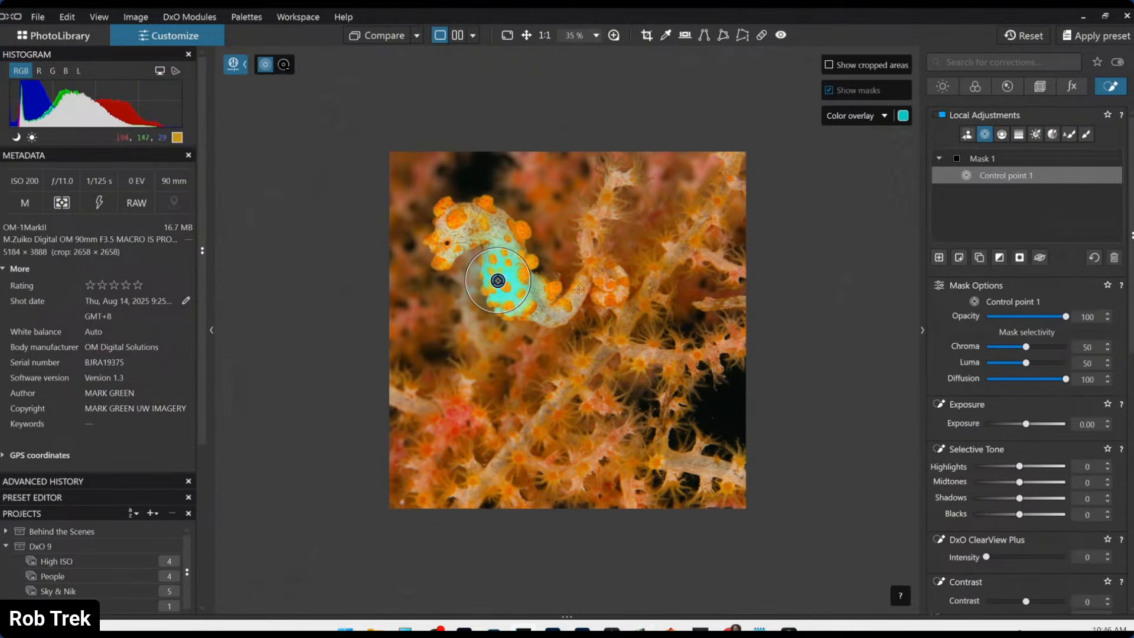
pyautogui.moveTo(1015, 466); pyautogui.dragTo(1011, 467)
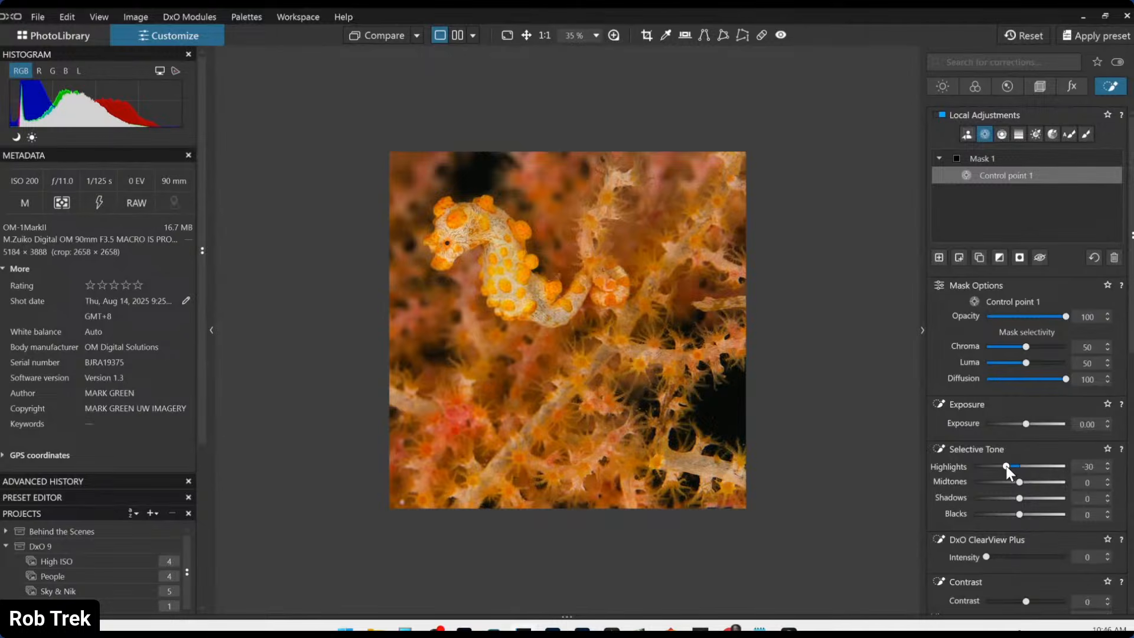
pyautogui.moveTo(1005, 465); pyautogui.dragTo(1006, 465)
# - Create a second local adjustment mask and select the seahorse with an AI mask by framing it with a selection rectangle
pyautogui.click(938, 257)
pyautogui.click(965, 135)
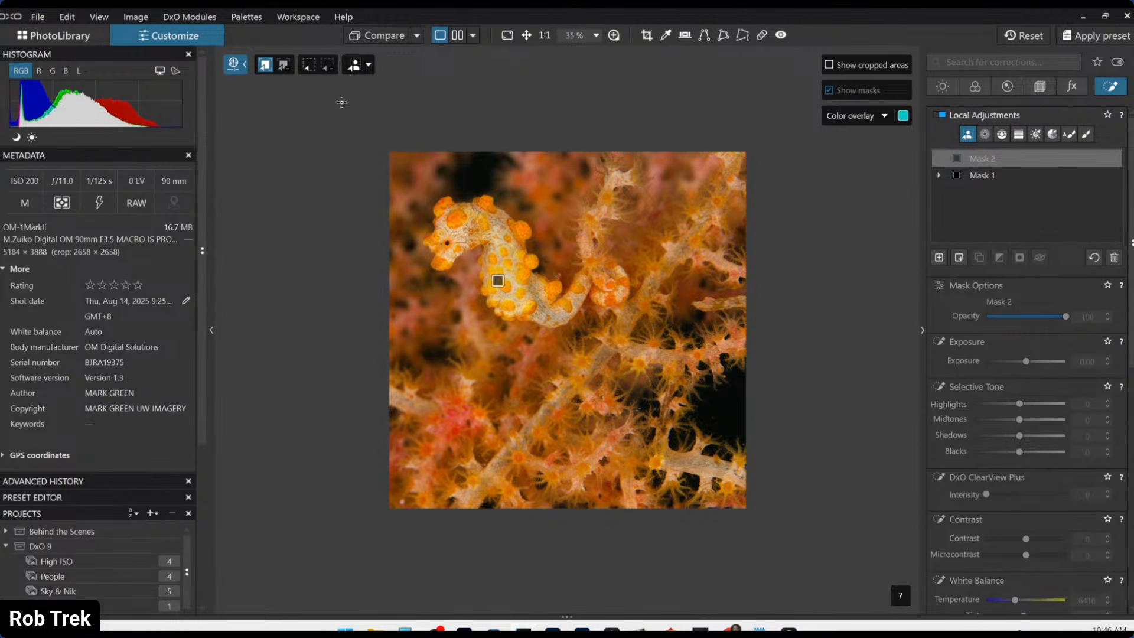
pyautogui.click(409, 169)
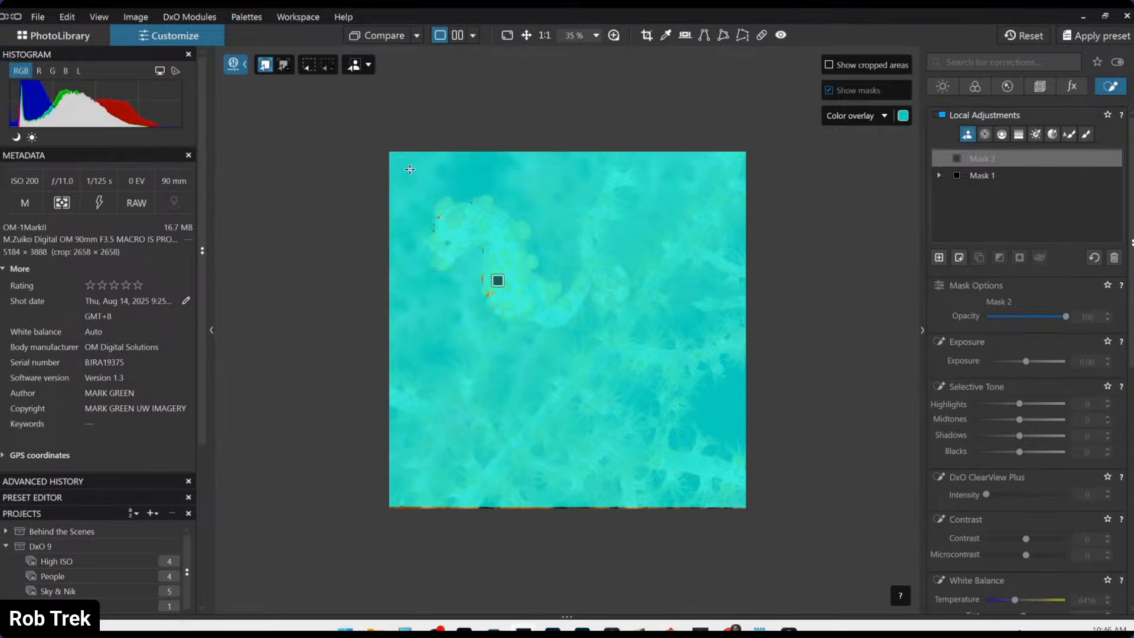
pyautogui.click(312, 63)
pyautogui.moveTo(346, 129); pyautogui.dragTo(665, 411)
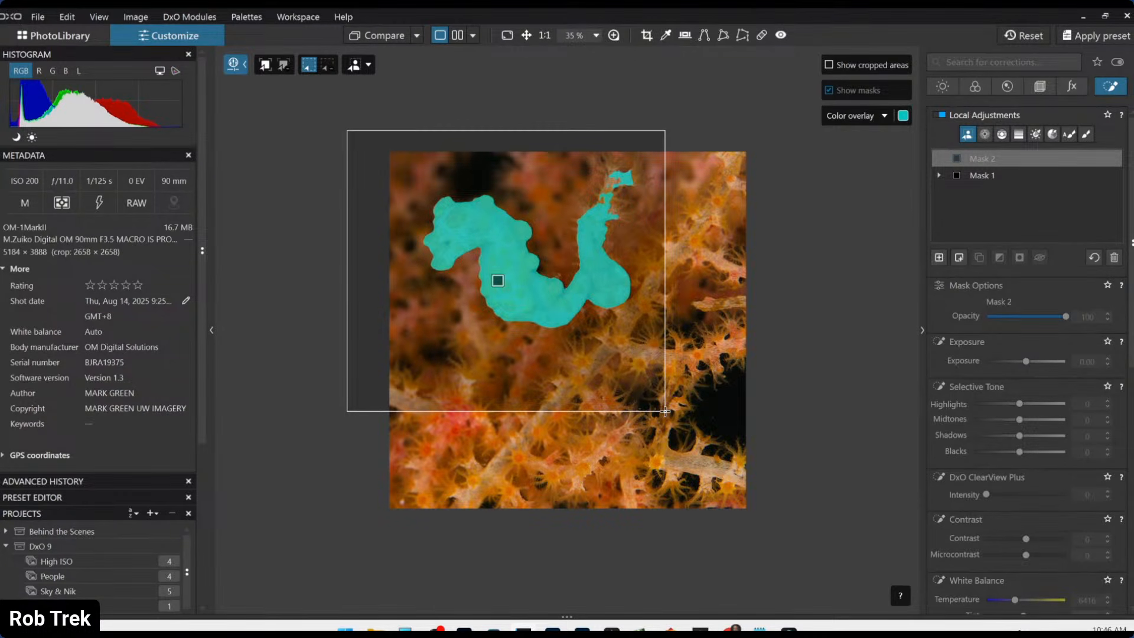
pyautogui.moveTo(665, 412); pyautogui.dragTo(666, 414)
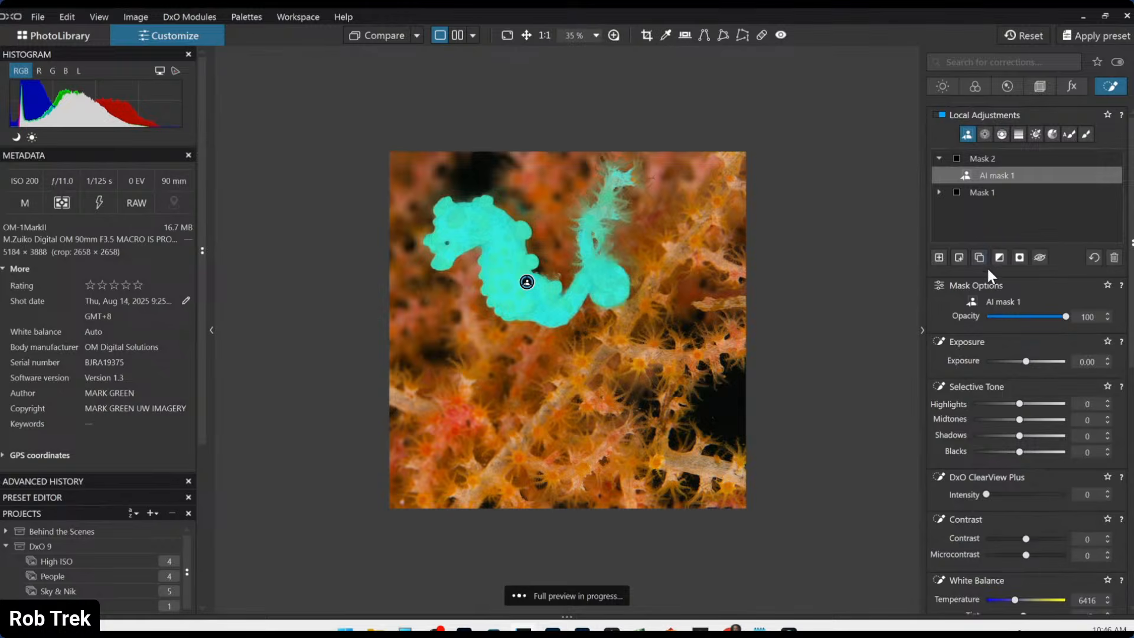
# - Invert the AI mask to cover the background, and try a diagonal graduated filter across the coral below the seahorse
pyautogui.click(999, 258)
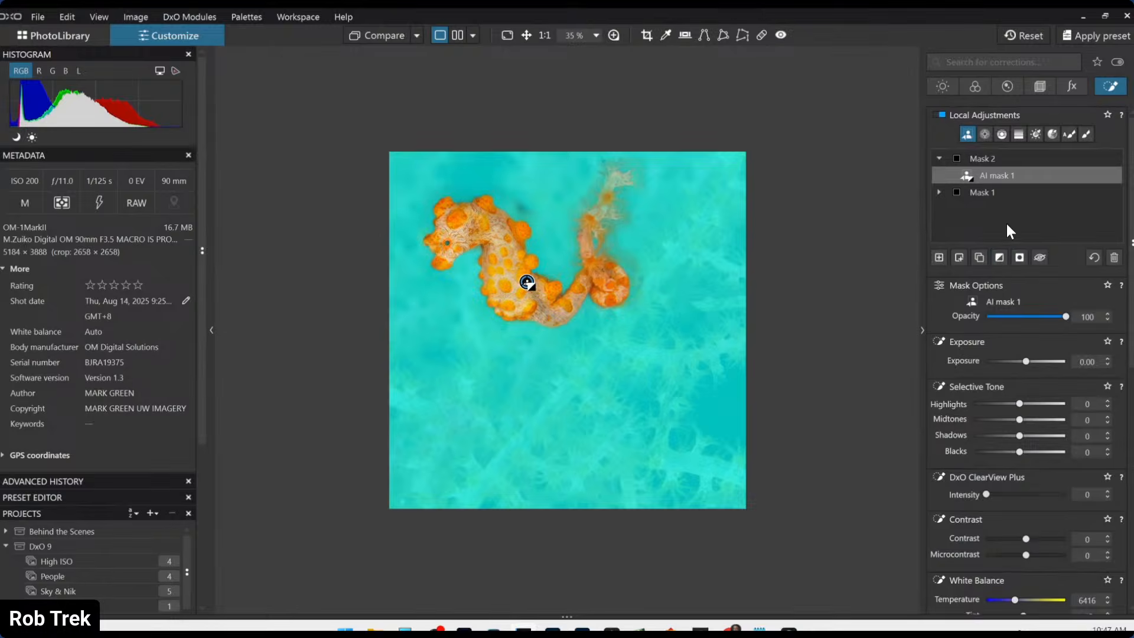
pyautogui.click(1085, 136)
pyautogui.click(1019, 135)
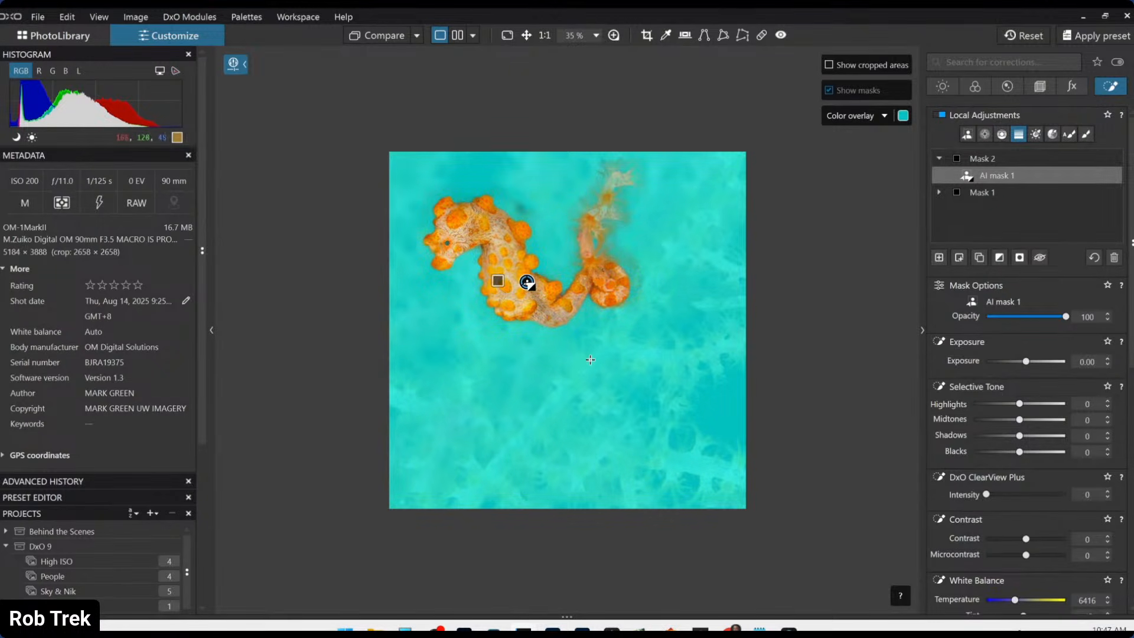
pyautogui.moveTo(578, 350); pyautogui.dragTo(530, 301)
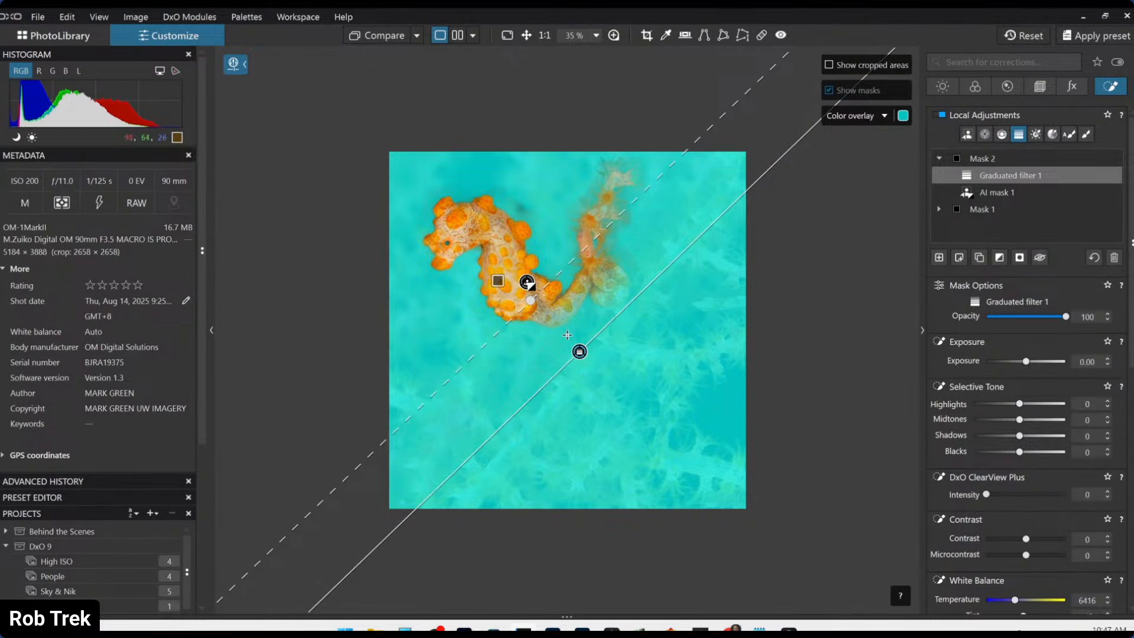
pyautogui.press('Delete')
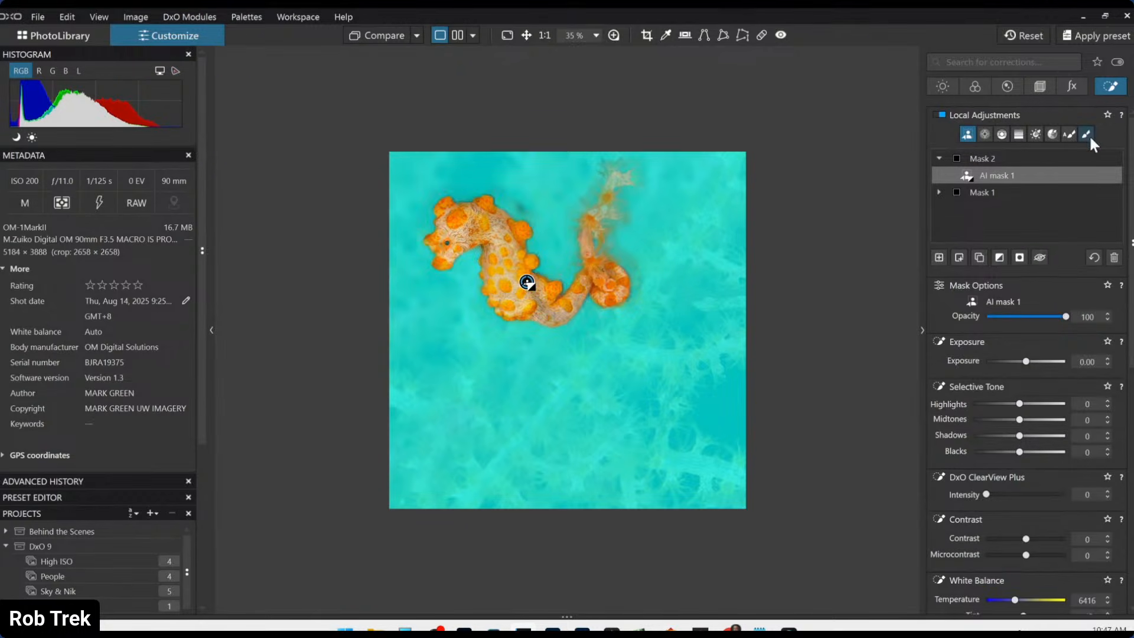
# - Add a diagonal control line to the second mask across the coral below the seahorse, sampling its color just above the line
pyautogui.click(1018, 134)
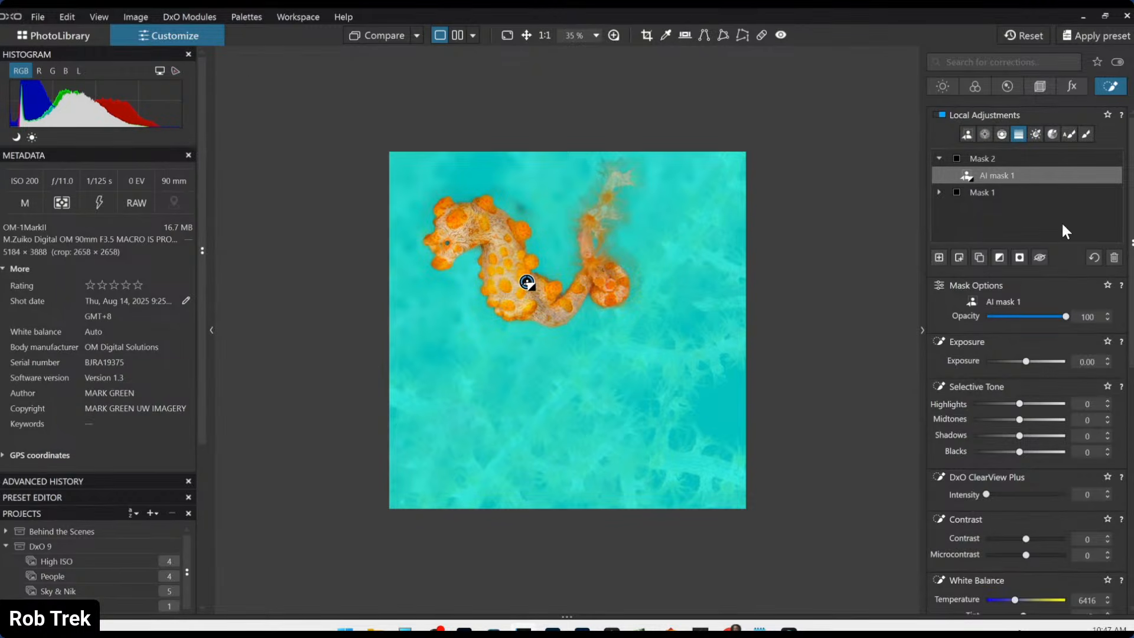
pyautogui.click(999, 134)
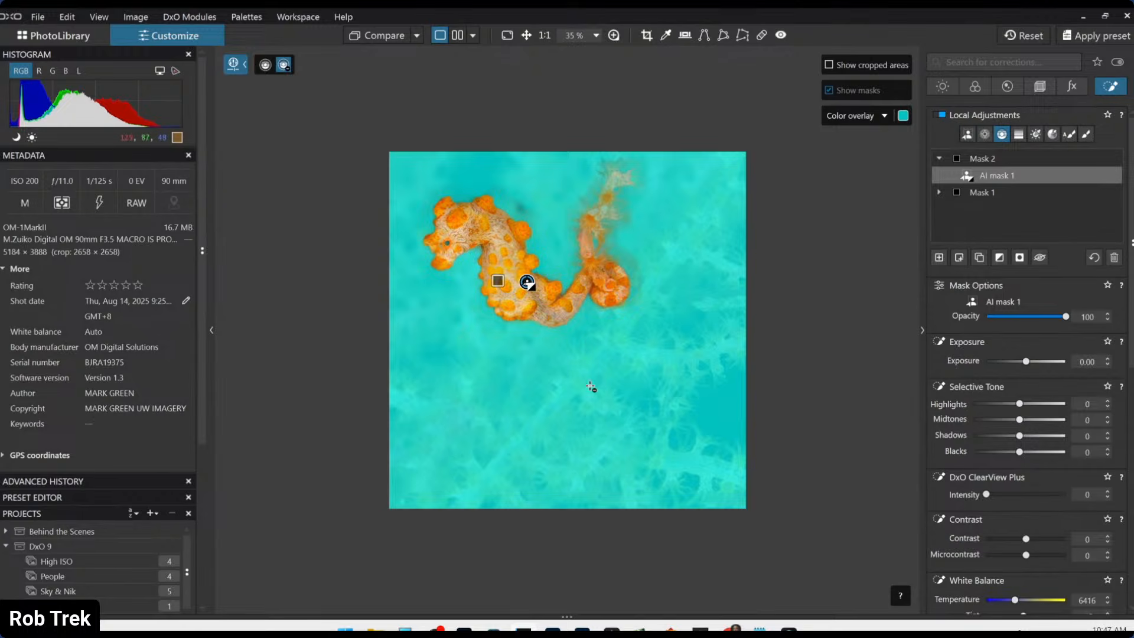
pyautogui.moveTo(615, 388); pyautogui.dragTo(524, 293)
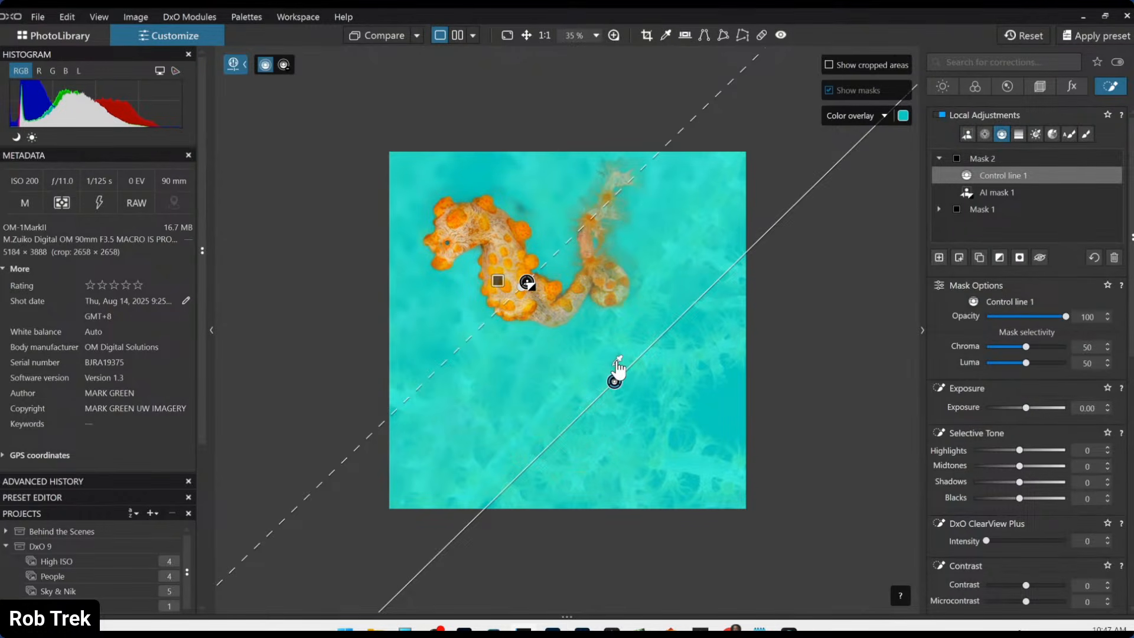
pyautogui.moveTo(611, 357); pyautogui.dragTo(604, 354)
pyautogui.press('alt')
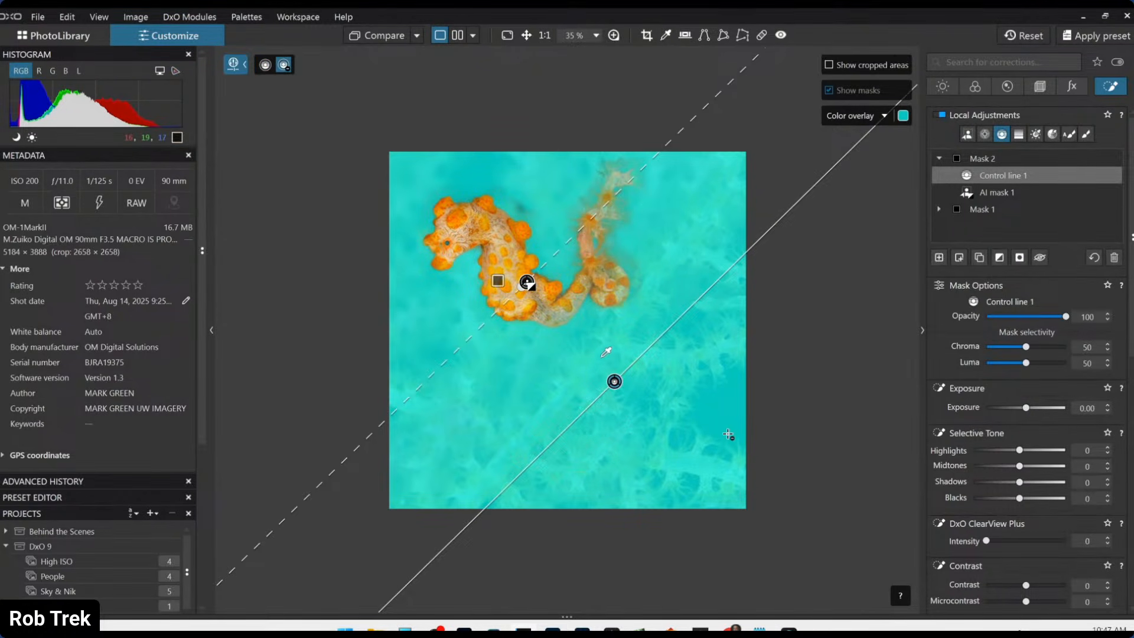
# - Toggle the mask inversion, and temporarily hide the AI mask to check which area the control line covers
pyautogui.click(995, 257)
pyautogui.click(996, 258)
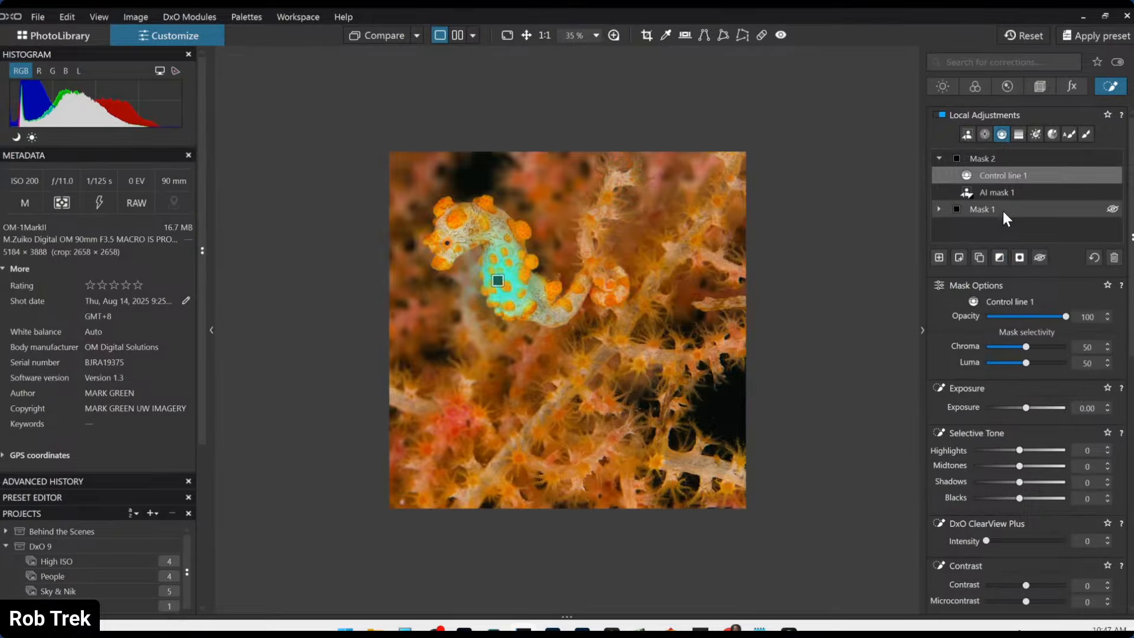
pyautogui.click(1003, 194)
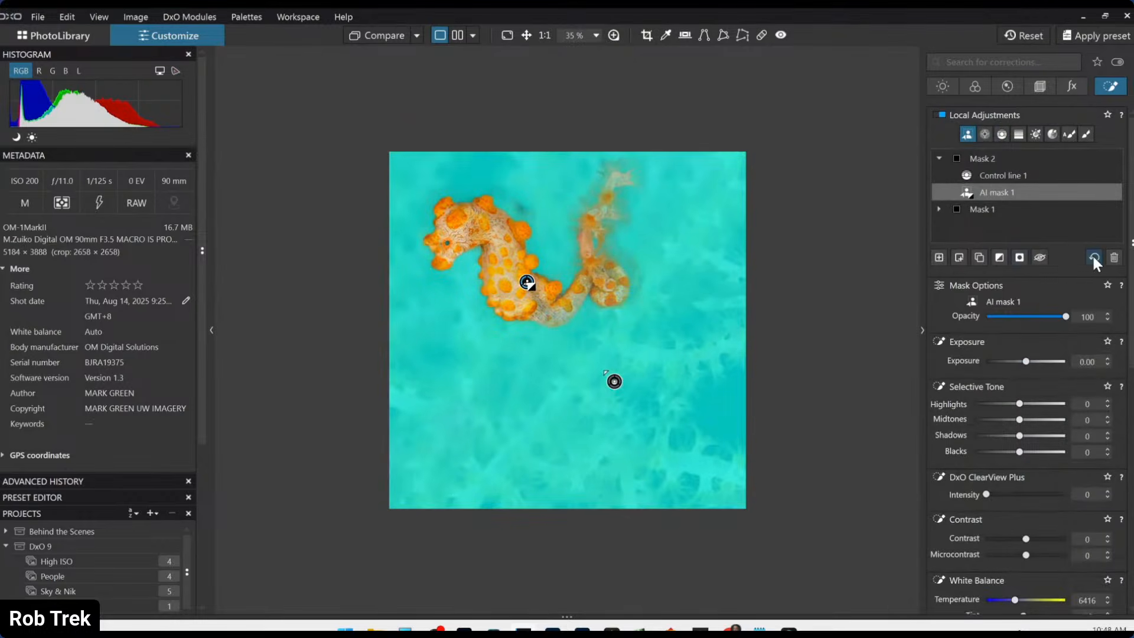
pyautogui.click(1038, 258)
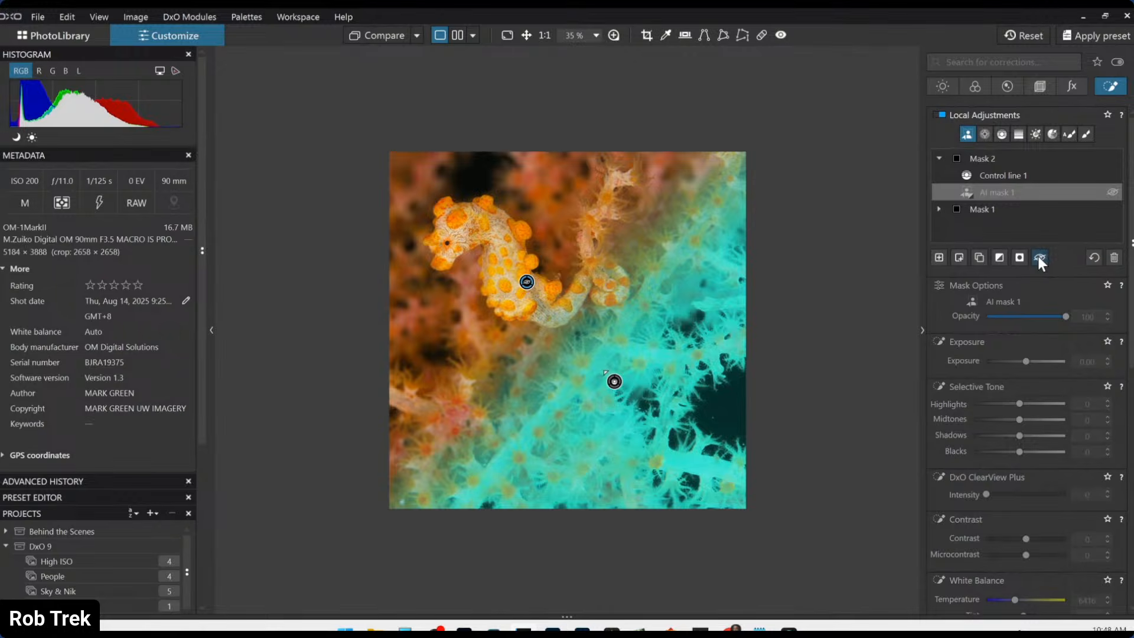
pyautogui.click(1038, 258)
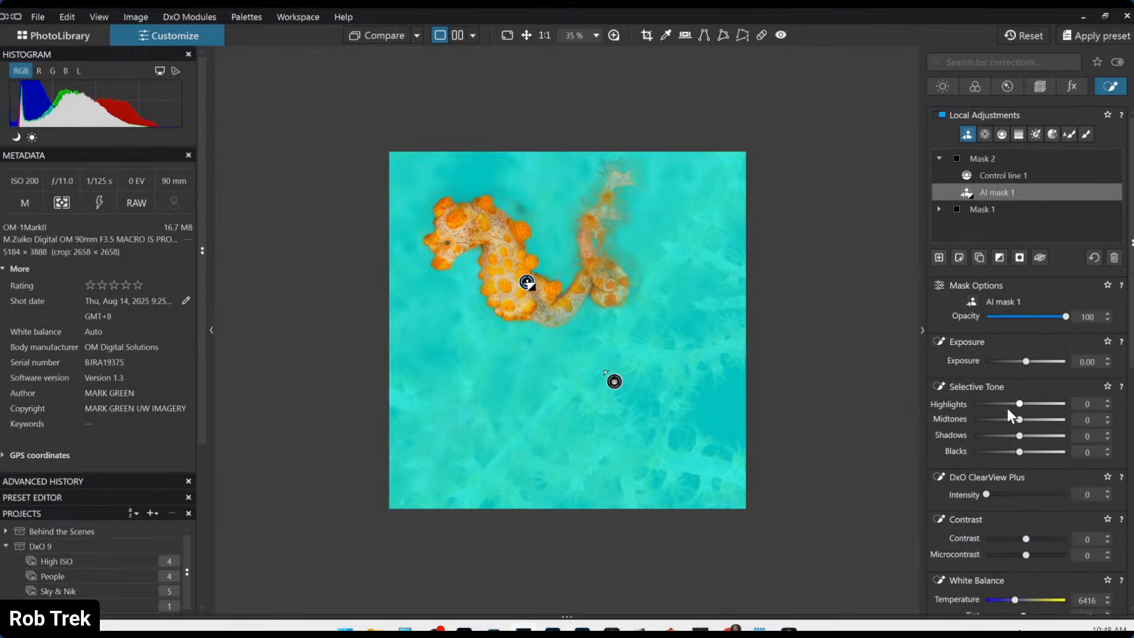
# - Test the second mask's effect by lowering its exposure to -2.17, and bring it up to -0.17
pyautogui.moveTo(1027, 361); pyautogui.dragTo(1004, 361)
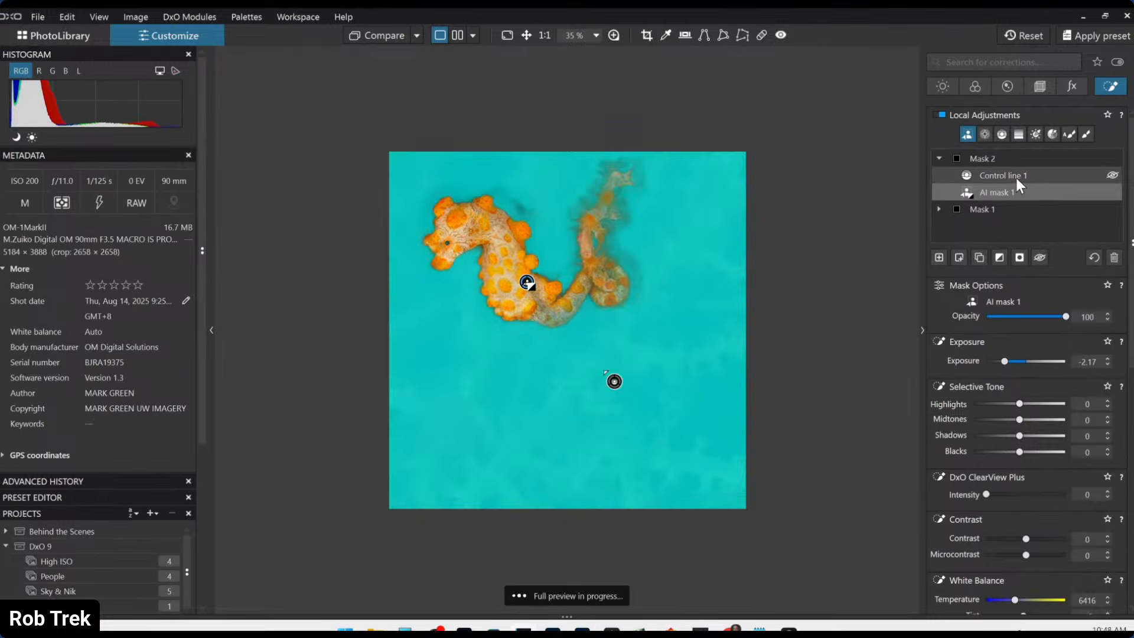
pyautogui.click(1015, 178)
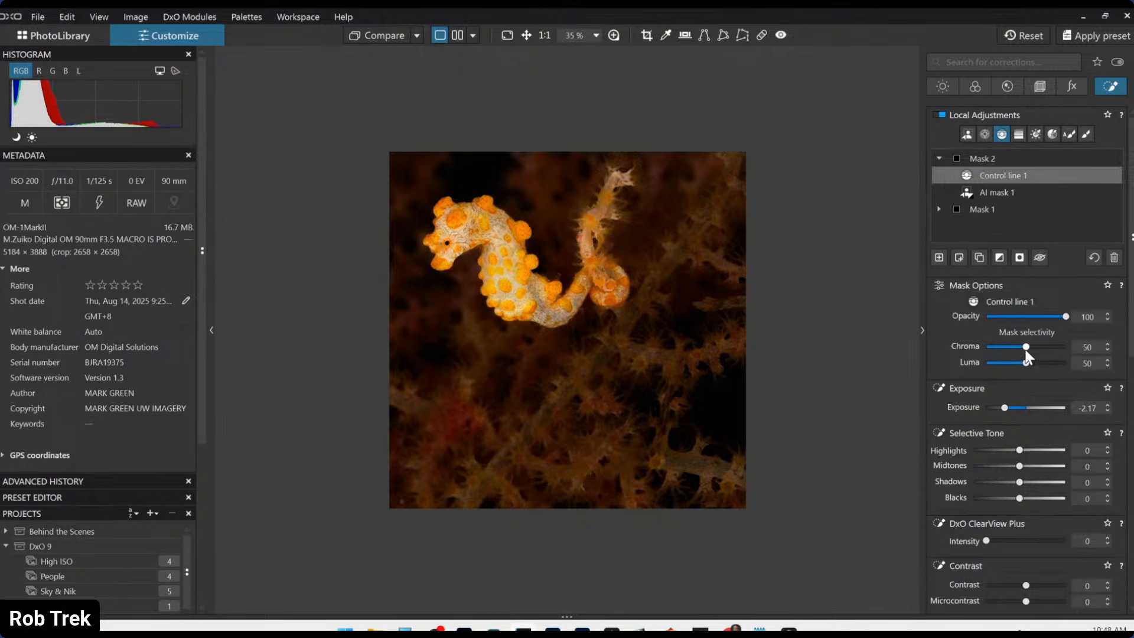
pyautogui.moveTo(1004, 408); pyautogui.dragTo(1023, 410)
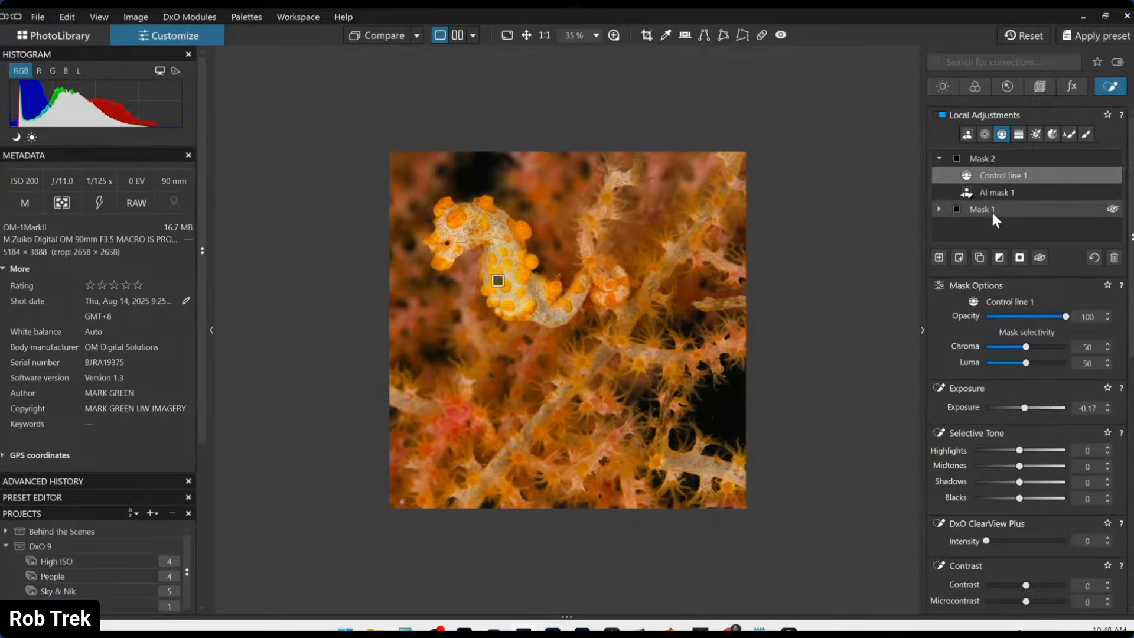
# - Invert the AI mask back onto the seahorse and set the second mask's exposure to 0.14
pyautogui.click(996, 194)
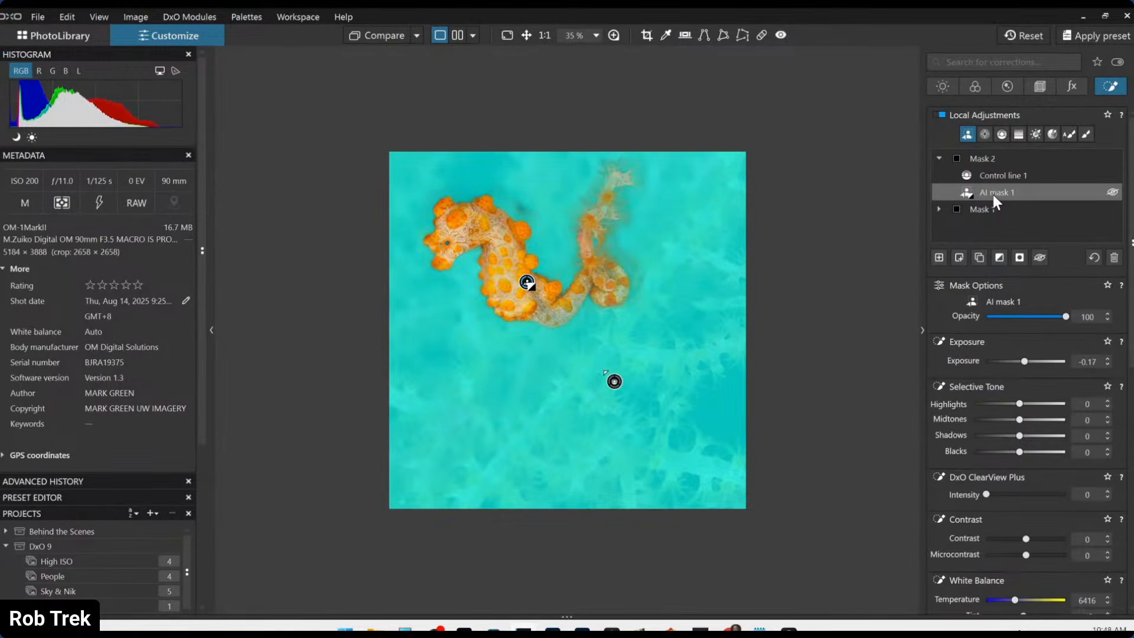
pyautogui.click(999, 258)
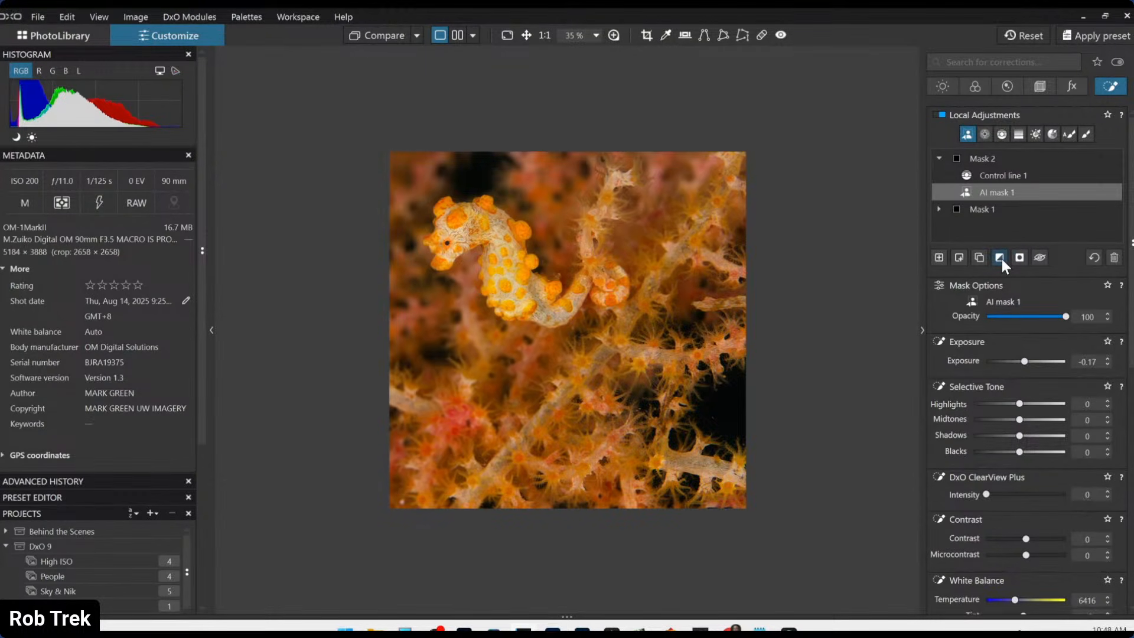
pyautogui.click(1000, 258)
pyautogui.click(1000, 258)
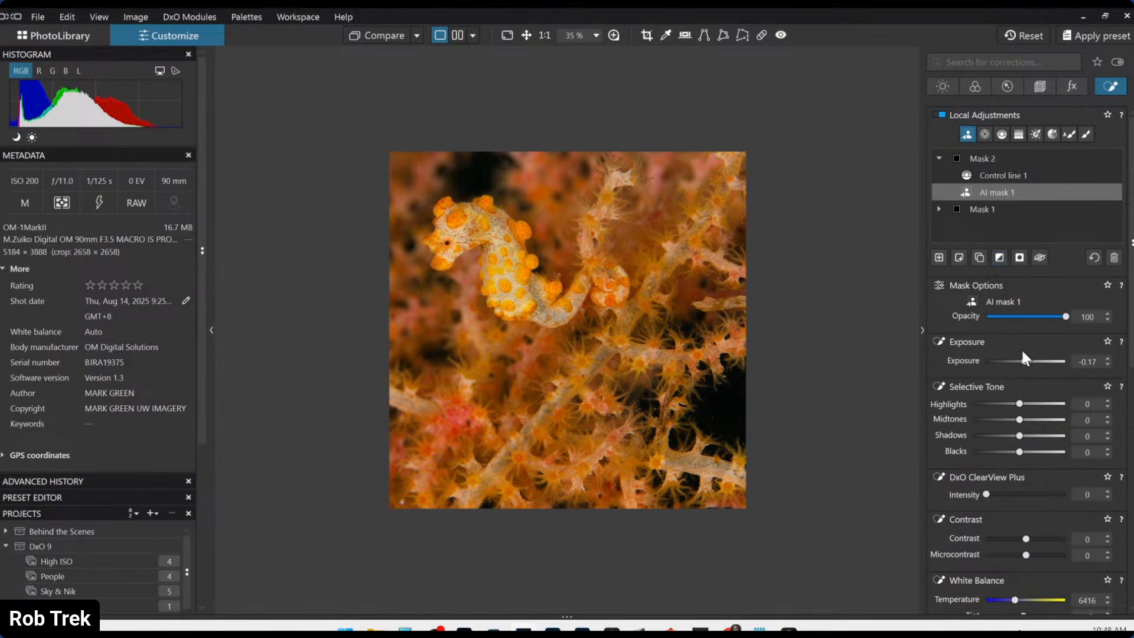
pyautogui.moveTo(1024, 361)
pyautogui.mouseDown()
pyautogui.moveTo(1006, 362)
pyautogui.moveTo(1030, 362)
pyautogui.mouseUp()
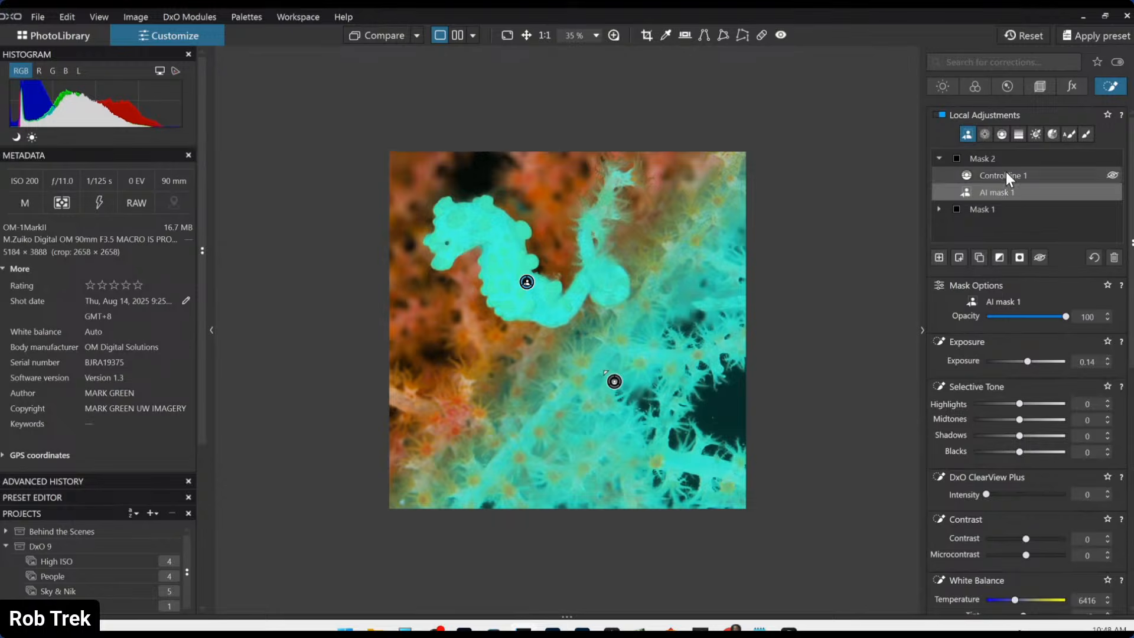
# - For the second mask, set contrast to 20, microcontrast to 48 and HSL vibrancy to -2
pyautogui.click(1005, 174)
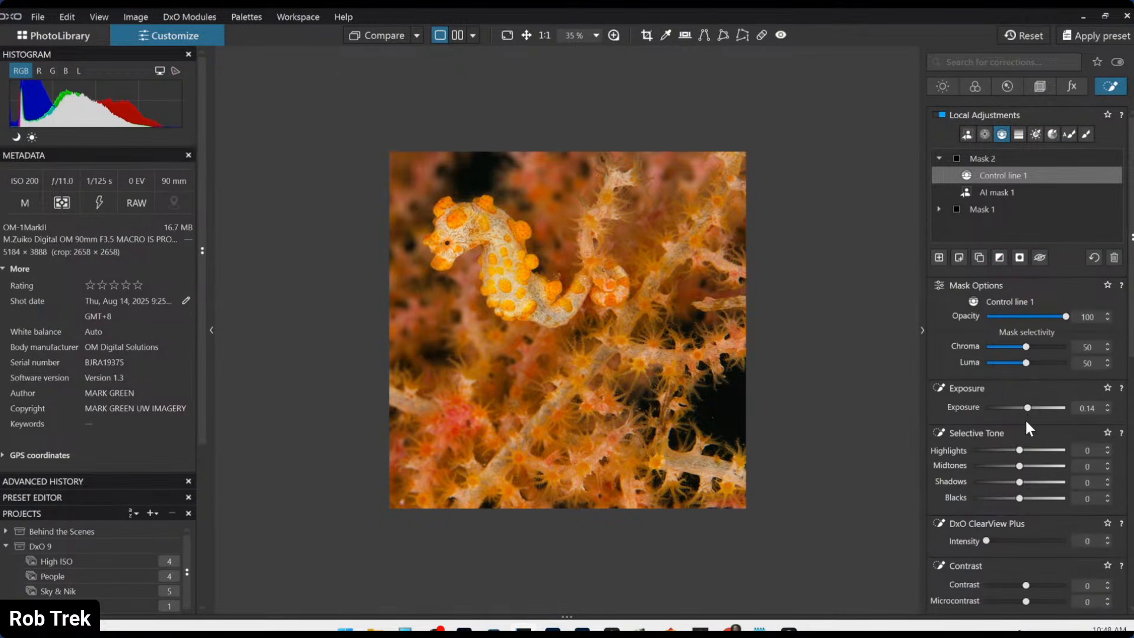
pyautogui.scroll(-2, 1026, 423)
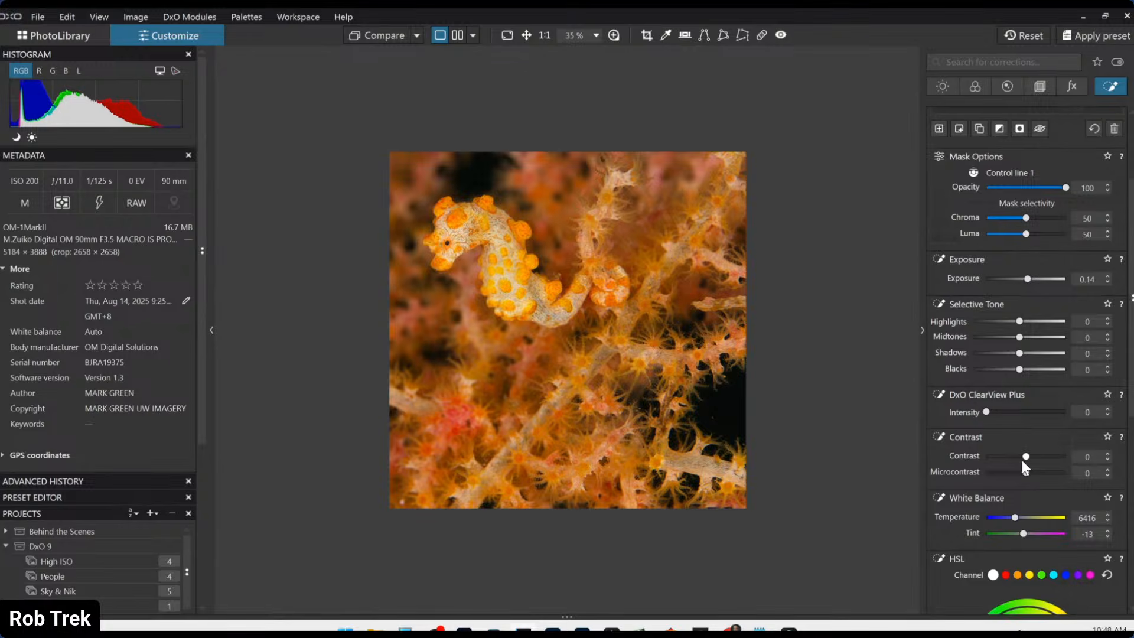
pyautogui.moveTo(1026, 458)
pyautogui.mouseDown()
pyautogui.moveTo(1044, 475)
pyautogui.moveTo(1033, 455)
pyautogui.mouseUp()
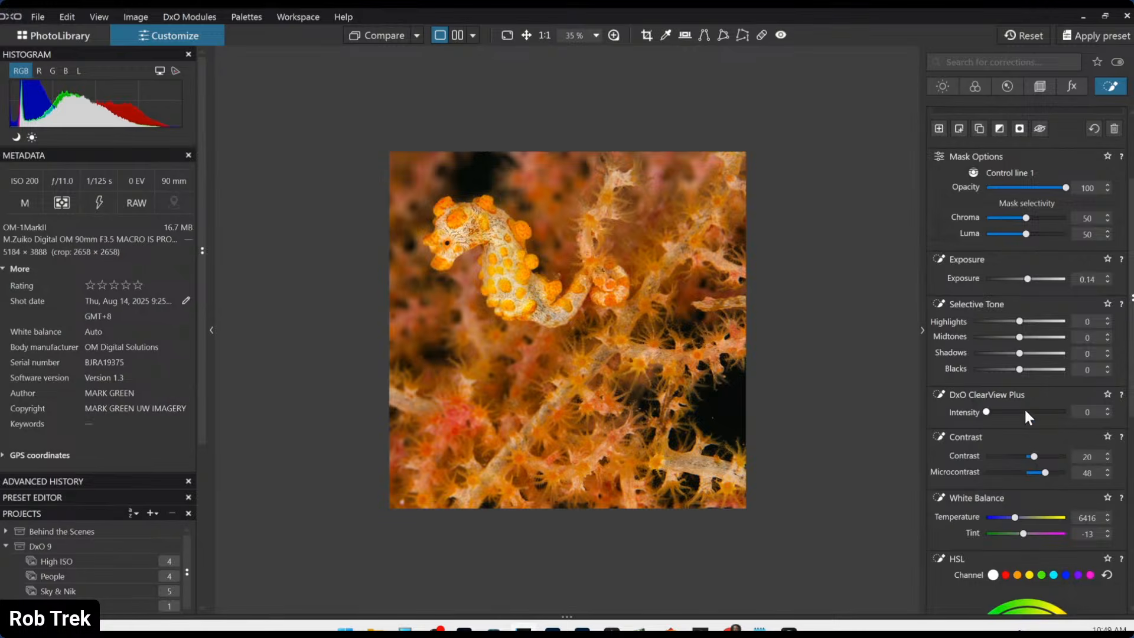
pyautogui.scroll(-5, 1015, 448)
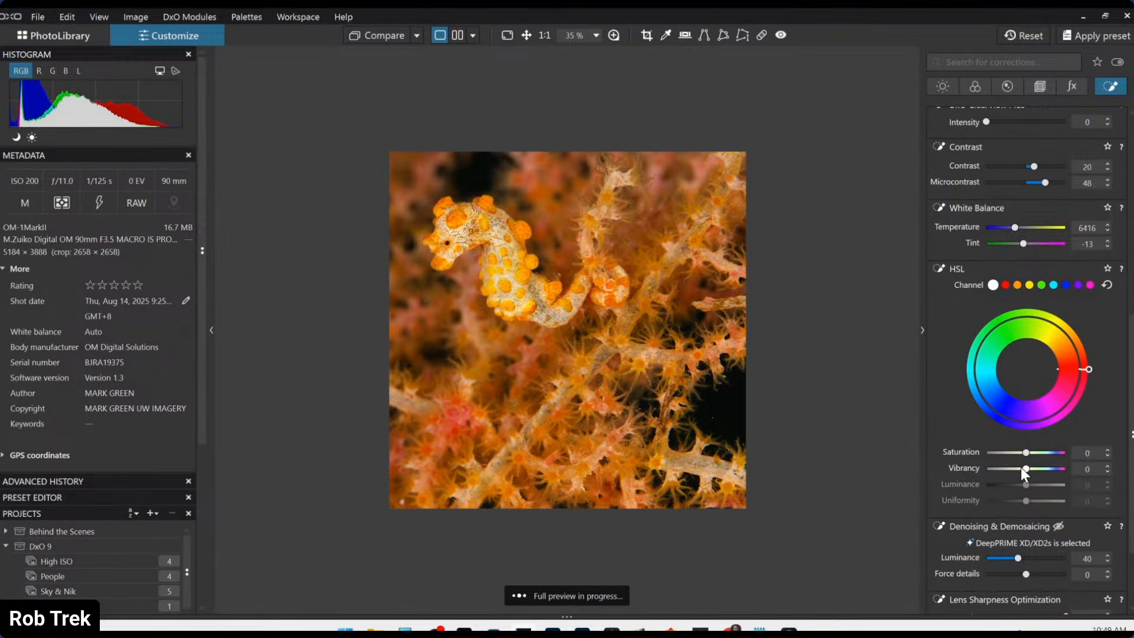
pyautogui.moveTo(1025, 467); pyautogui.dragTo(1023, 469)
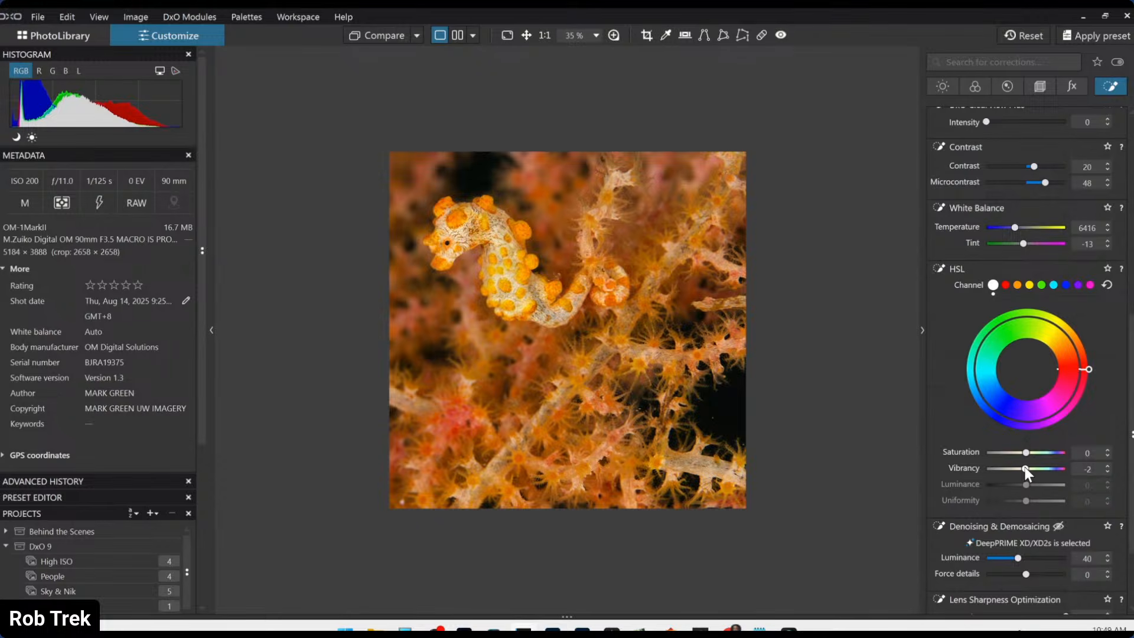
# - Select the AI mask and raise its local exposure to 0.72
pyautogui.scroll(5, 958, 338)
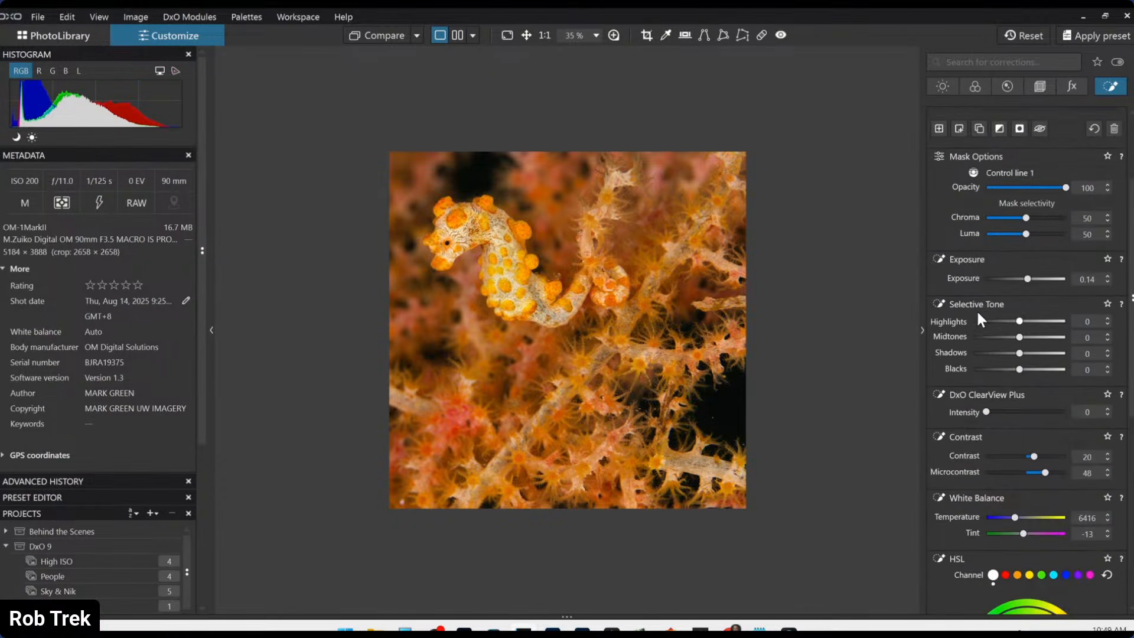
pyautogui.scroll(2, 972, 313)
pyautogui.click(976, 159)
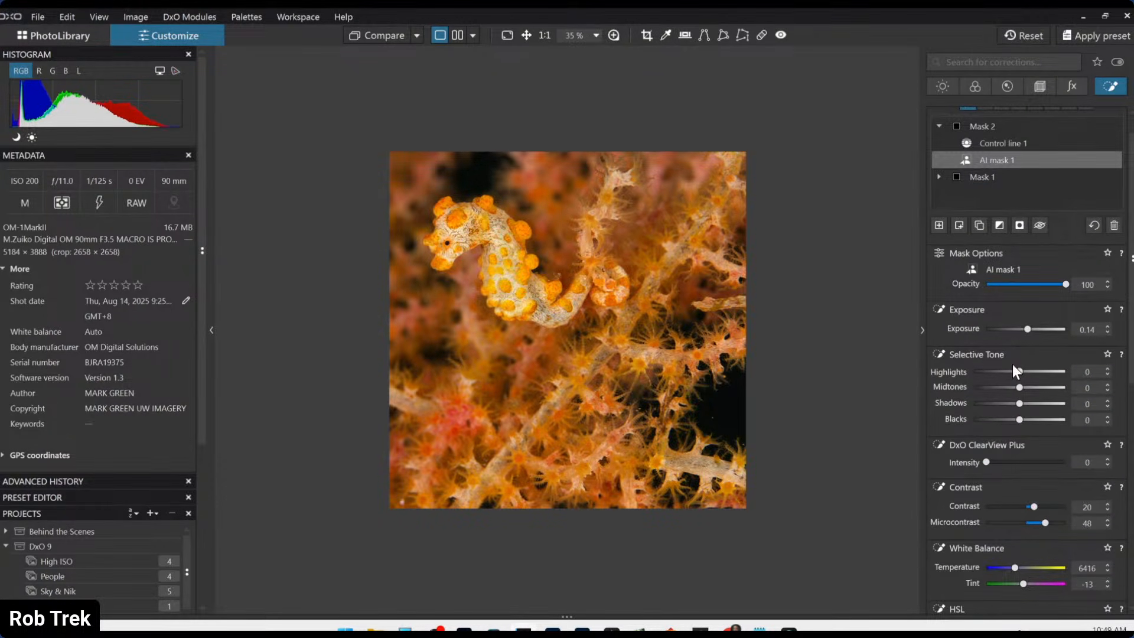
pyautogui.moveTo(1024, 329); pyautogui.dragTo(1033, 329)
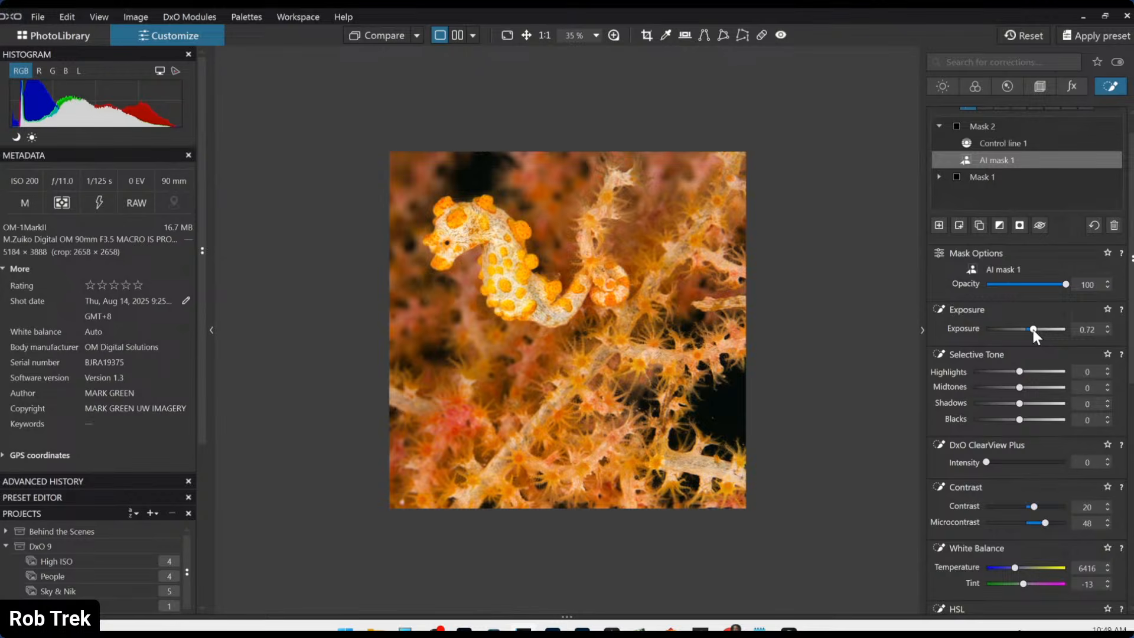
# - Lower the whole photo's exposure to -0.33 and set the AI mask's local exposure to 0.37
pyautogui.click(942, 88)
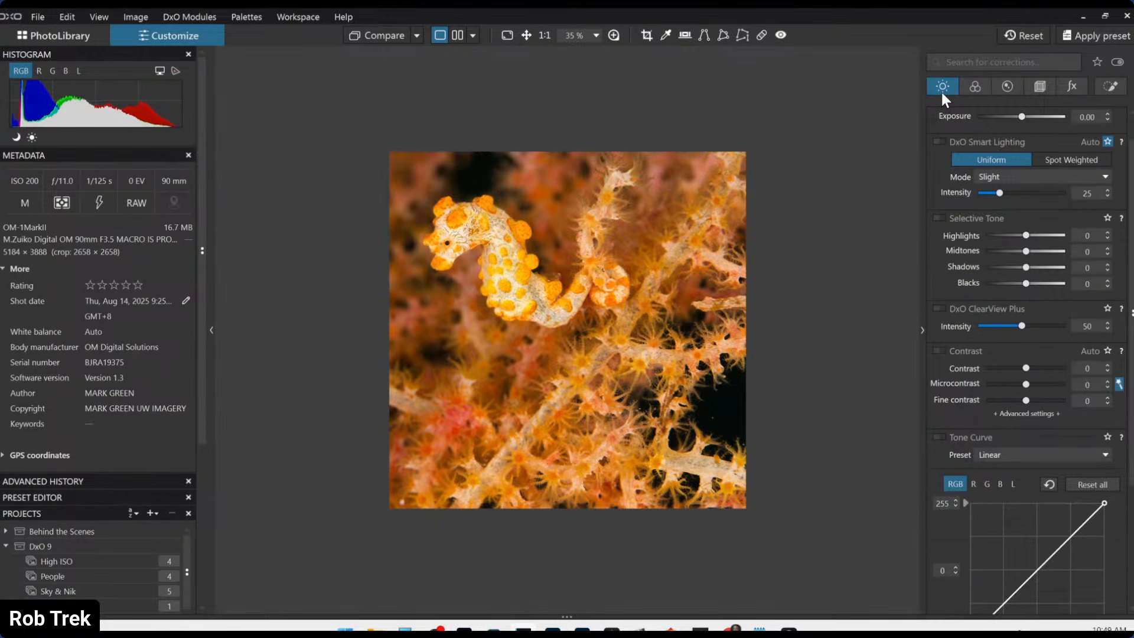
pyautogui.moveTo(1018, 117); pyautogui.dragTo(1018, 116)
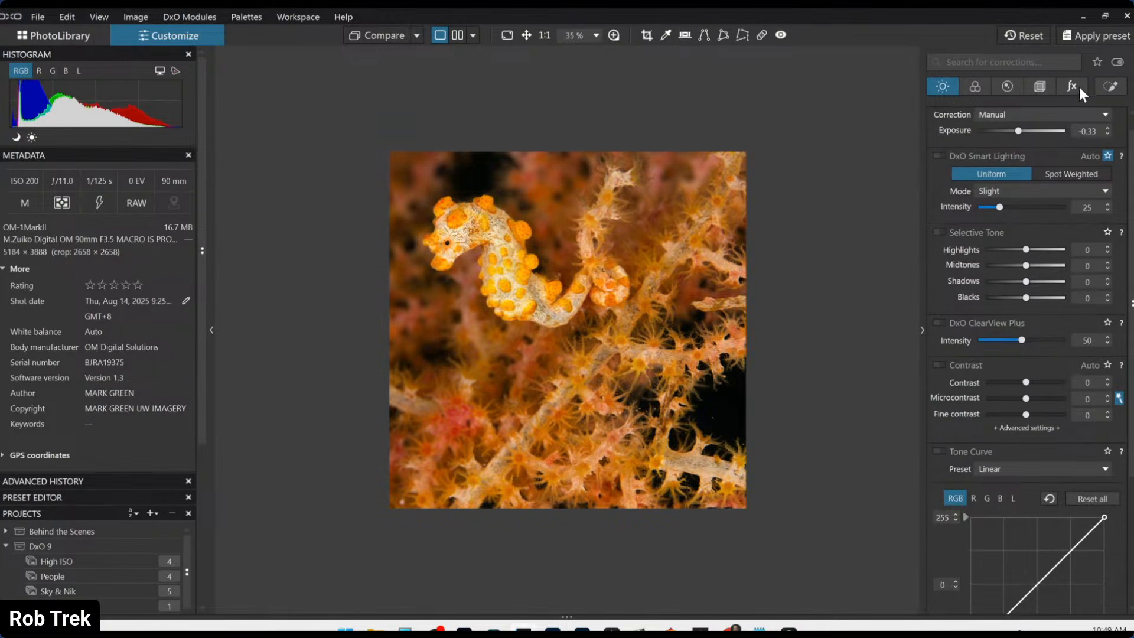
pyautogui.click(1096, 84)
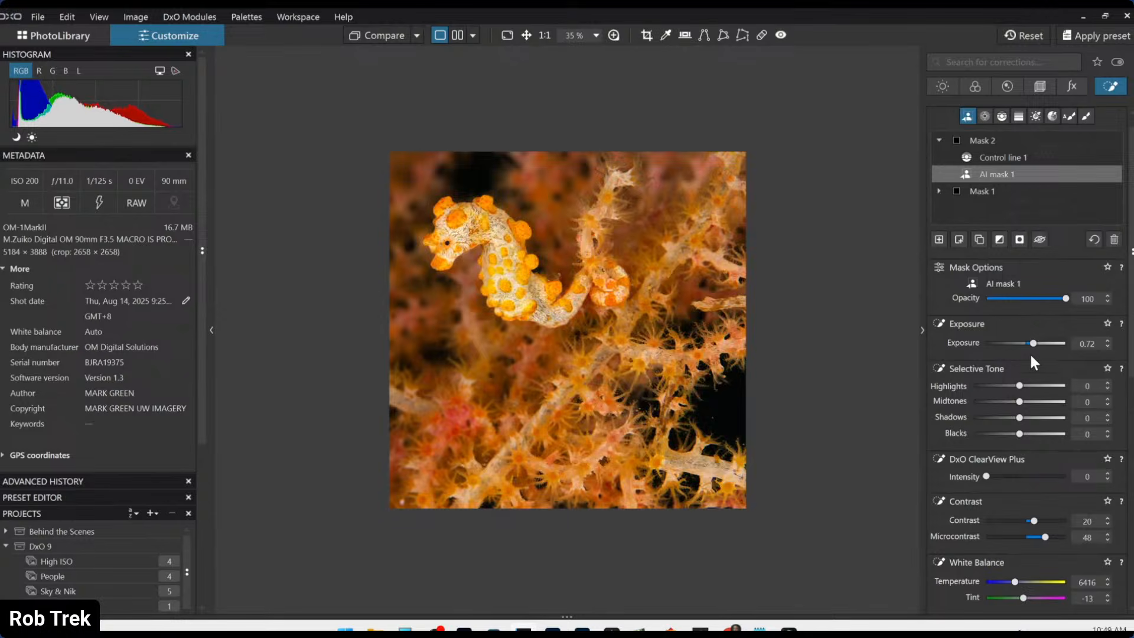
pyautogui.moveTo(1033, 343); pyautogui.dragTo(1029, 343)
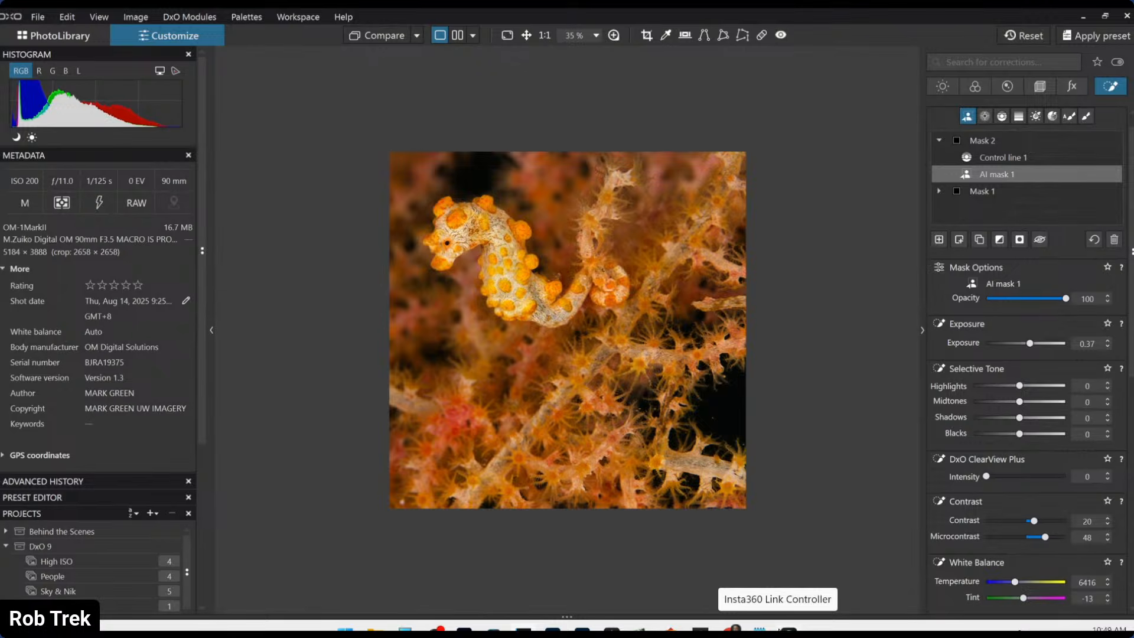
pyautogui.press('Escape')
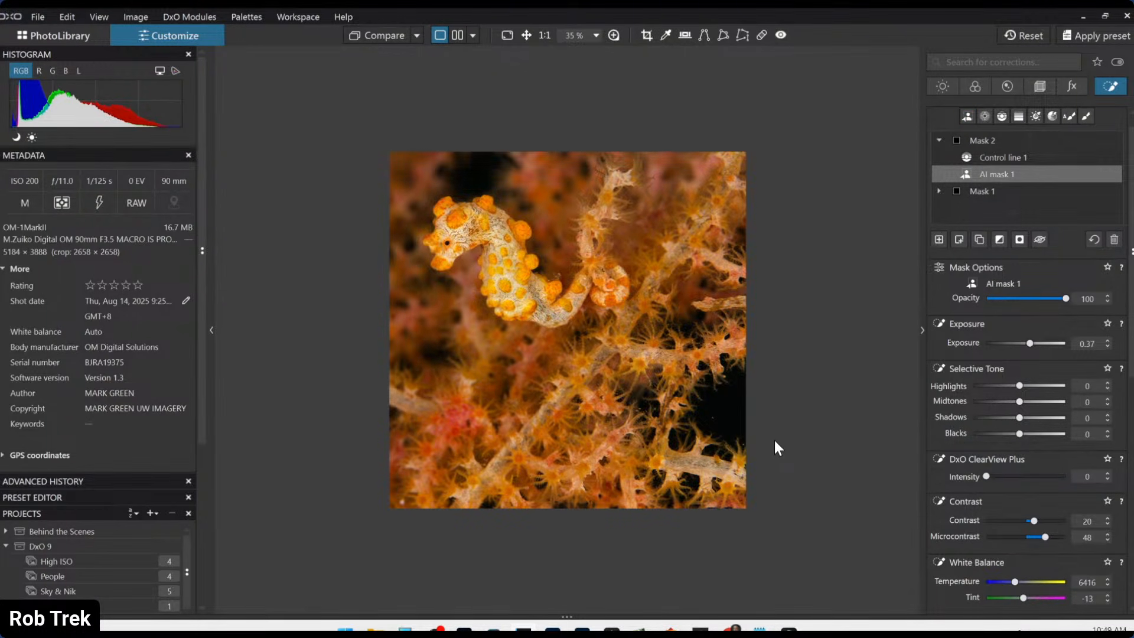
# - Shift the square 2658 × 2658 px crop slightly left and up around the seahorse, and apply it
pyautogui.click(1038, 87)
pyautogui.click(983, 229)
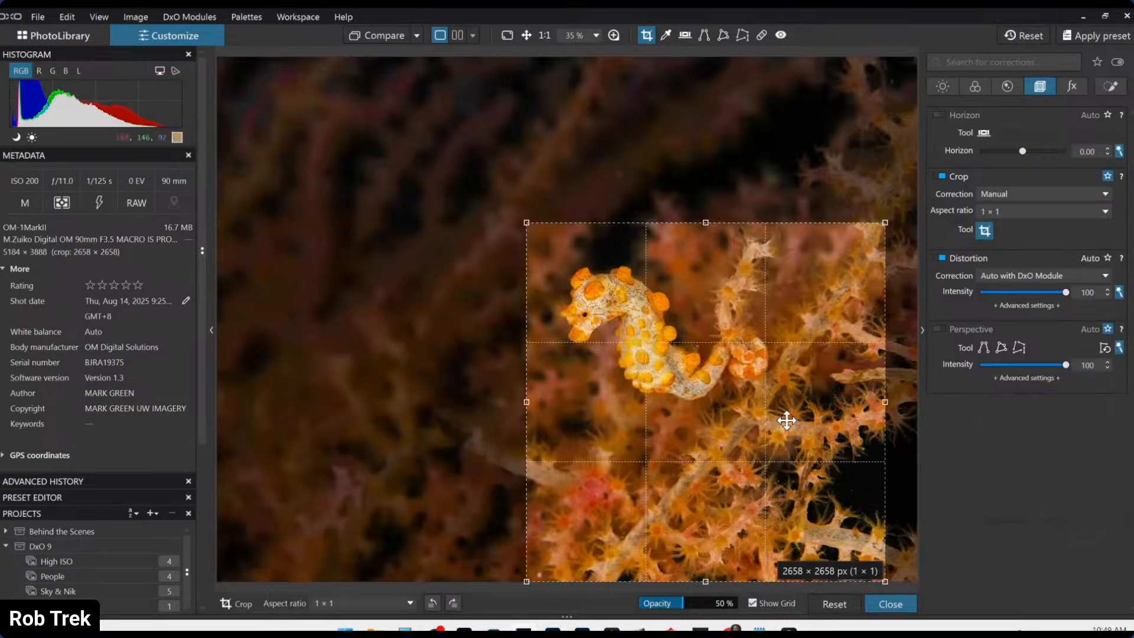
pyautogui.moveTo(786, 420); pyautogui.dragTo(778, 416)
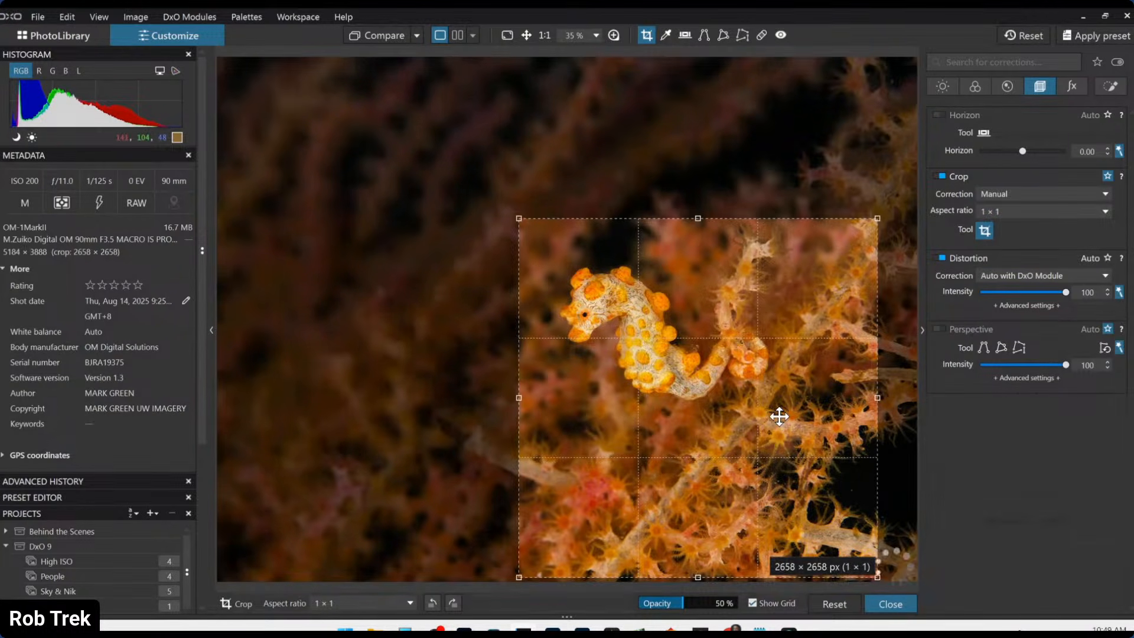
pyautogui.press('Return')
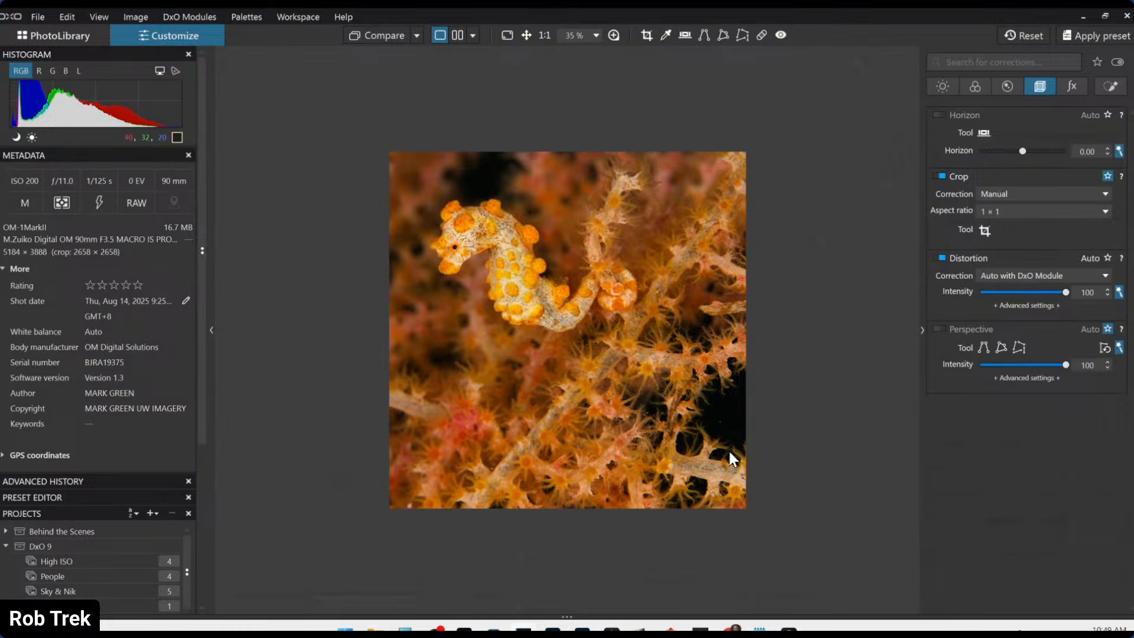
# - Nudge the 1 × 1 crop a little further up and left so the seahorse sits lower in the frame, and apply it
pyautogui.click(985, 230)
pyautogui.moveTo(668, 377); pyautogui.dragTo(664, 369)
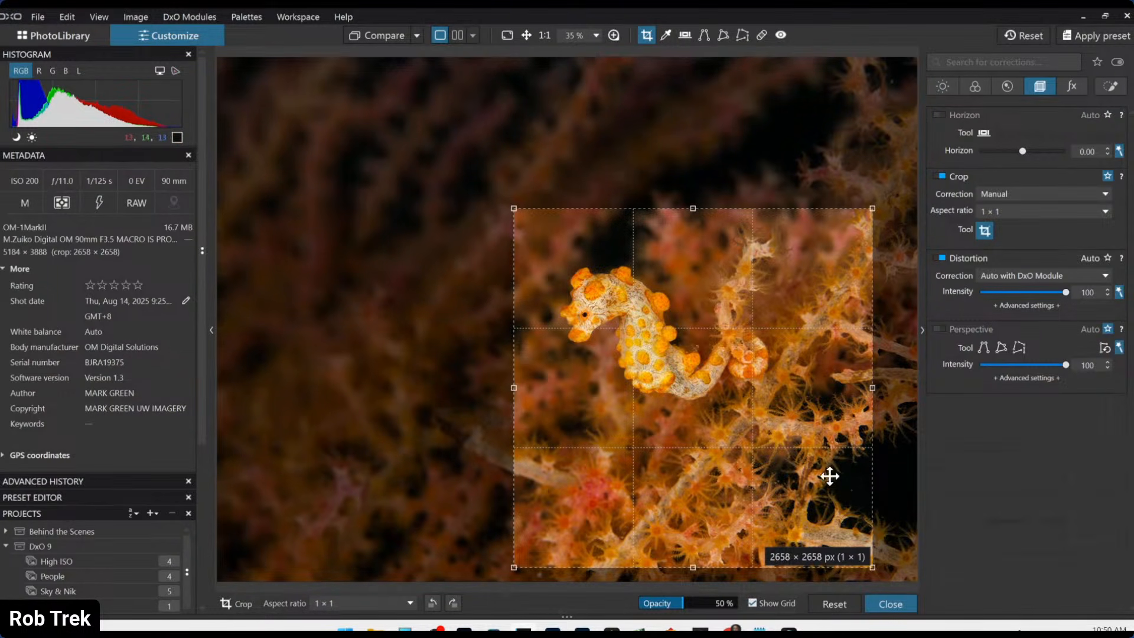
pyautogui.press('Return')
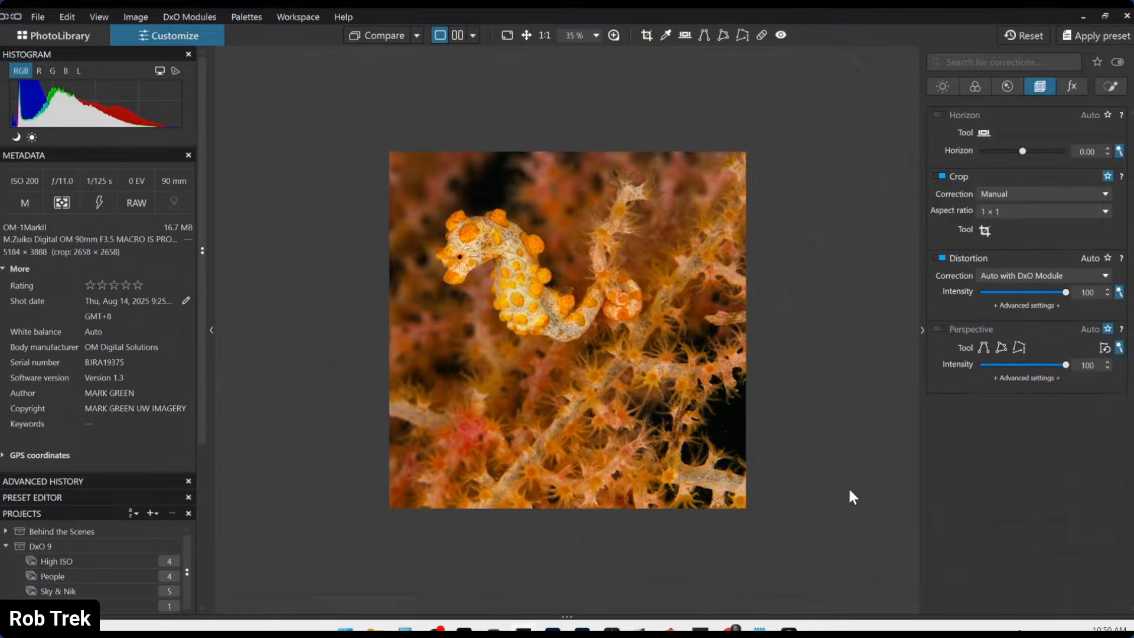
# - Export the seahorse photo to disk as a full-size JPEG at quality 95 with the suffix -dxo9
pyautogui.rightClick(601, 428)
pyautogui.click(723, 23)
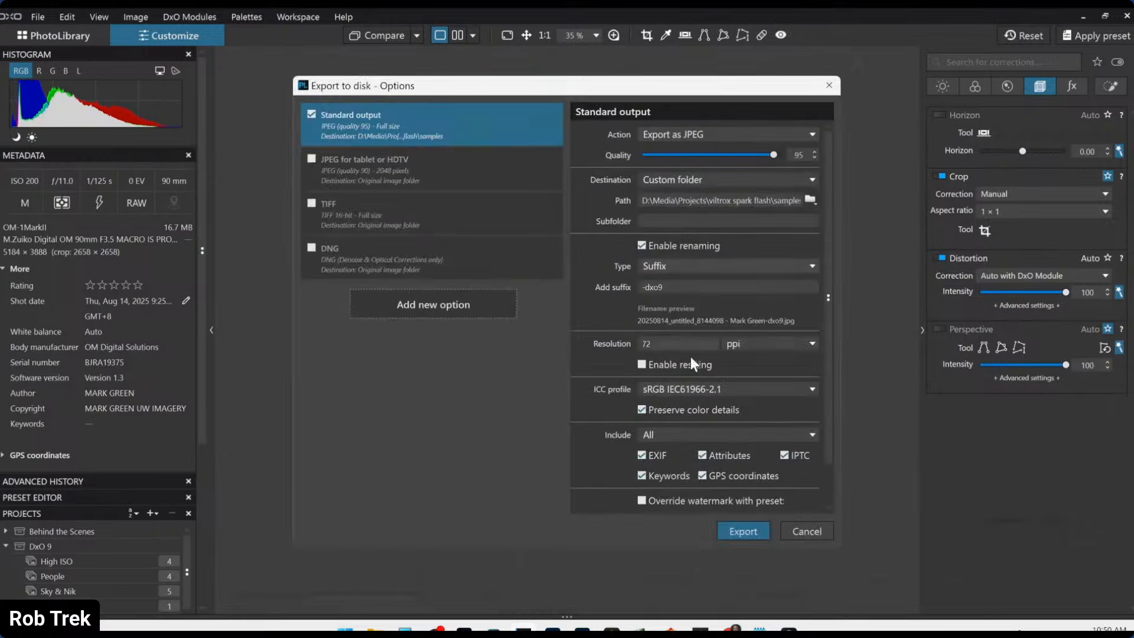
pyautogui.click(724, 534)
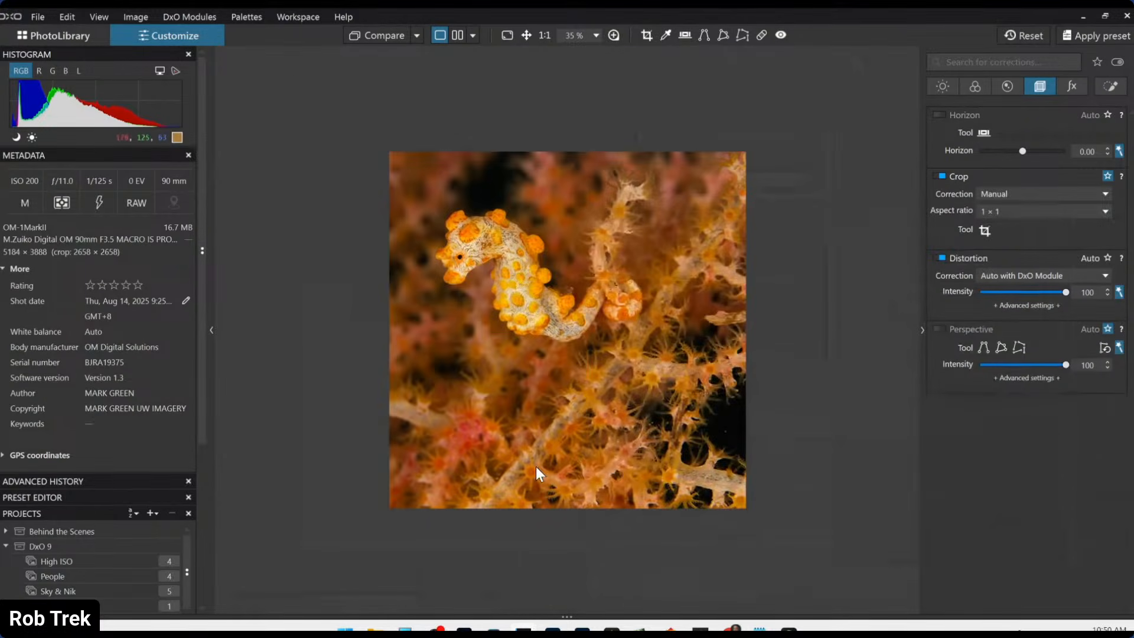
# - Set up a side-by-side comparison of the cropped seahorse edit with the uncropped, less processed version
pyautogui.scroll(3, 537, 438)
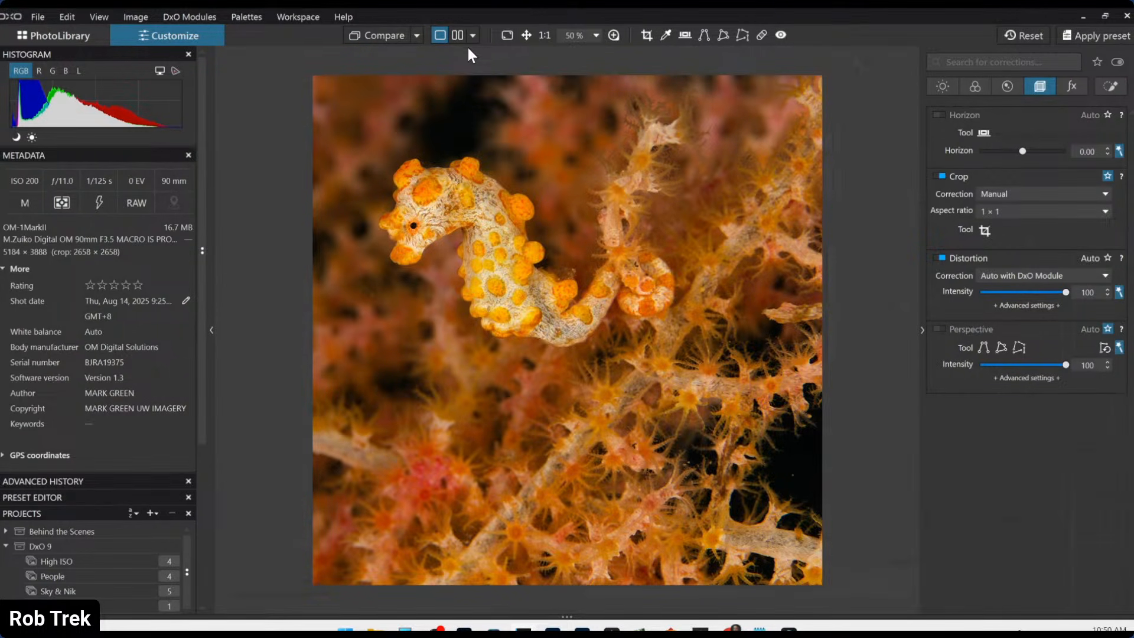
pyautogui.click(417, 36)
pyautogui.click(417, 36)
pyautogui.click(417, 36)
pyautogui.click(417, 35)
pyautogui.click(417, 35)
pyautogui.click(417, 36)
pyautogui.click(419, 34)
pyautogui.click(444, 119)
pyautogui.click(462, 34)
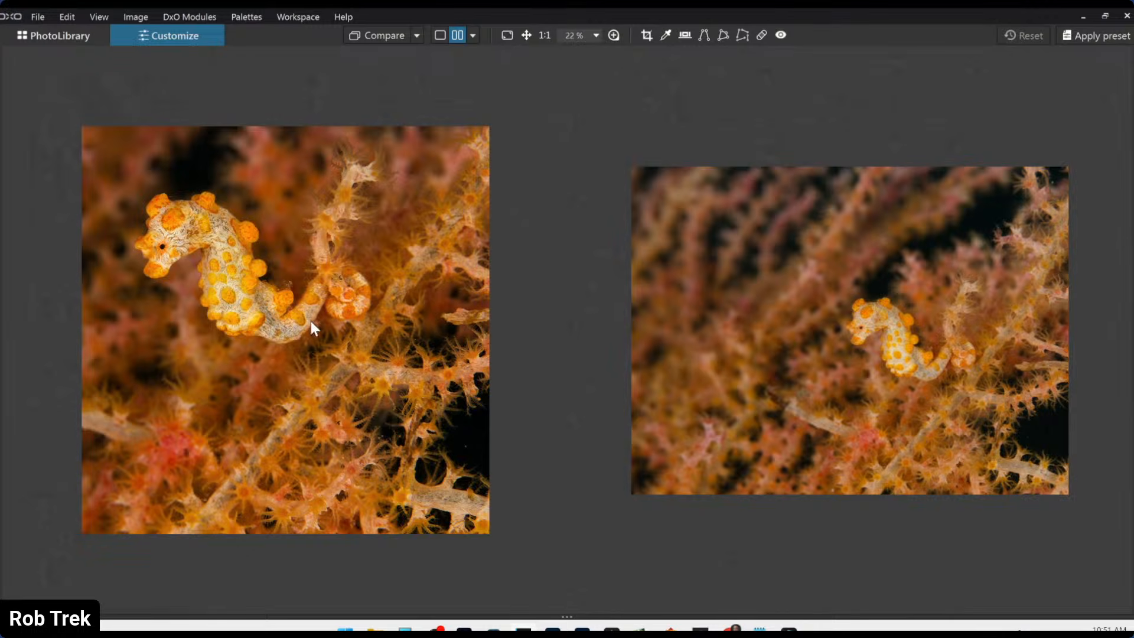
# - Compare the skin texture and detail of the seahorse's head and body in both versions, then the overall framing
pyautogui.scroll(5, 848, 413)
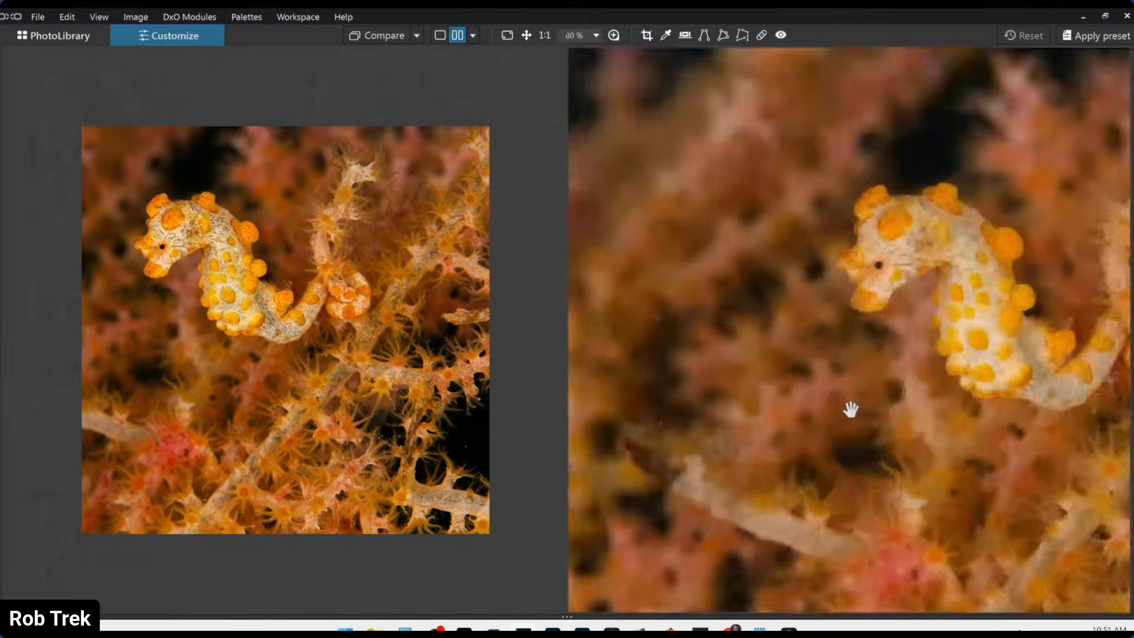
pyautogui.scroll(5, 354, 348)
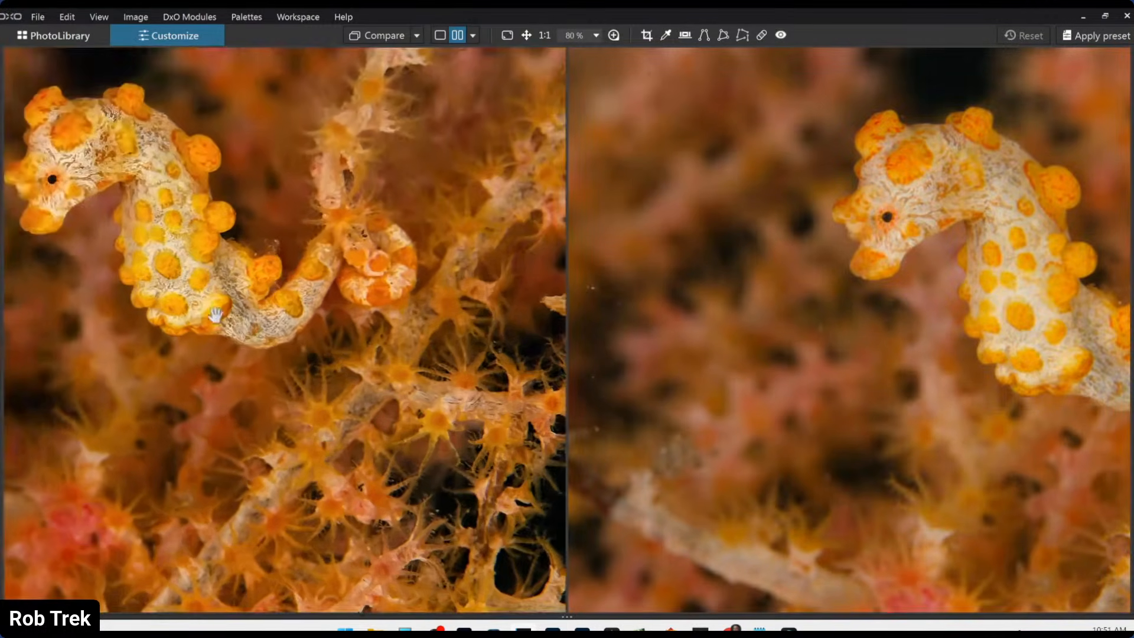
pyautogui.scroll(4, 790, 420)
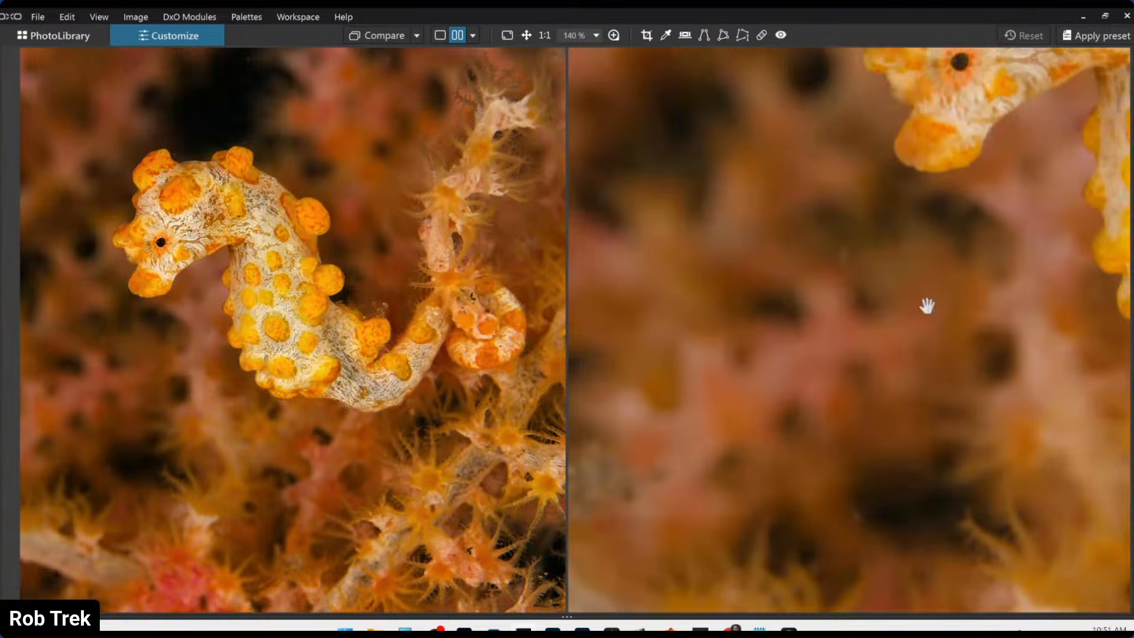
pyautogui.moveTo(674, 445); pyautogui.dragTo(610, 489)
pyautogui.moveTo(895, 314); pyautogui.dragTo(809, 372)
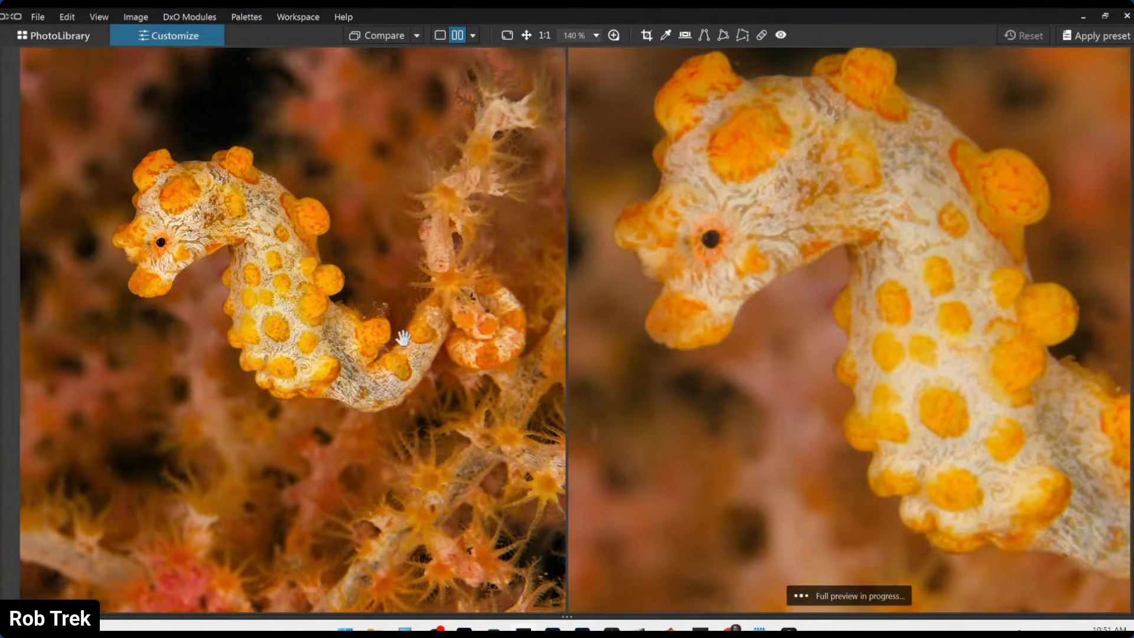
pyautogui.scroll(2, 398, 331)
pyautogui.moveTo(290, 300); pyautogui.dragTo(371, 338)
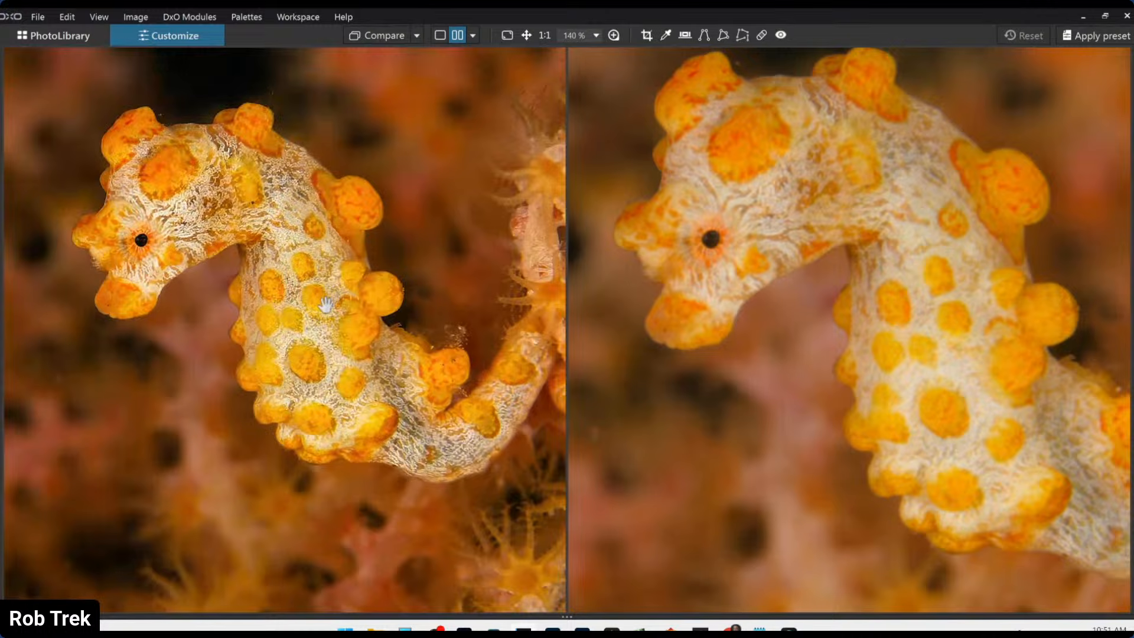
pyautogui.scroll(2, 326, 304)
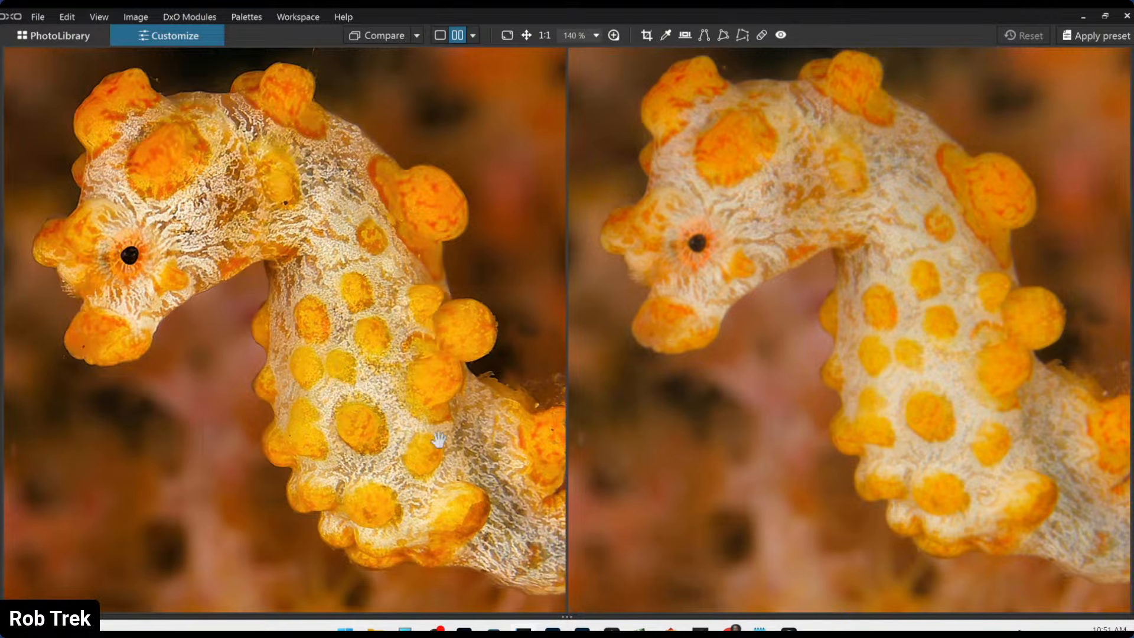
pyautogui.scroll(-2, 929, 366)
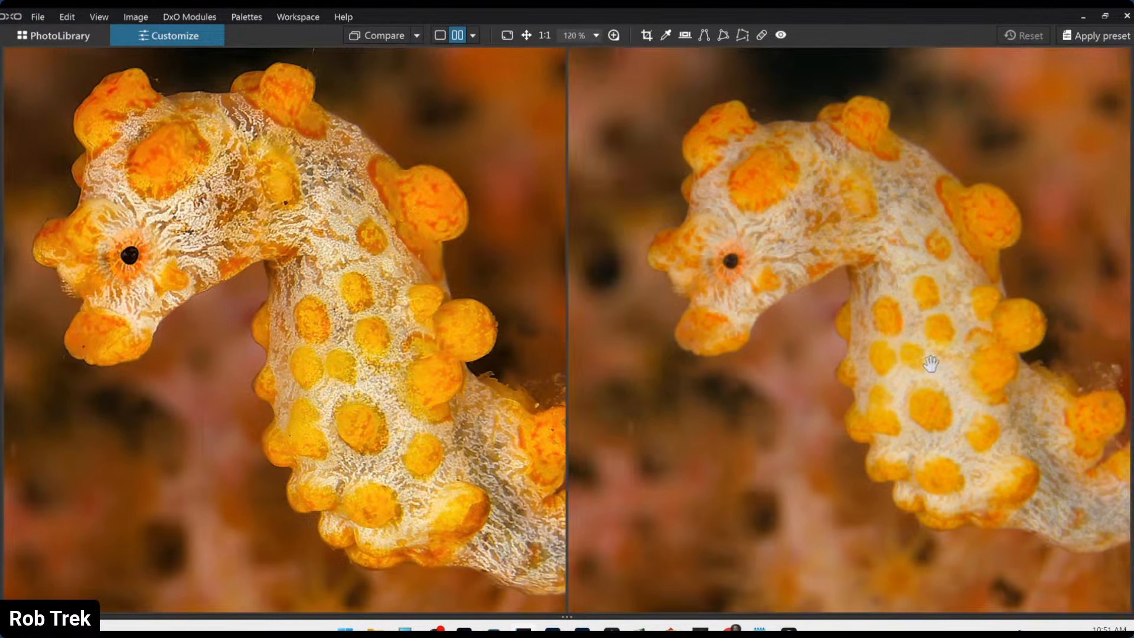
pyautogui.scroll(-2, 936, 349)
pyautogui.scroll(-1, 939, 336)
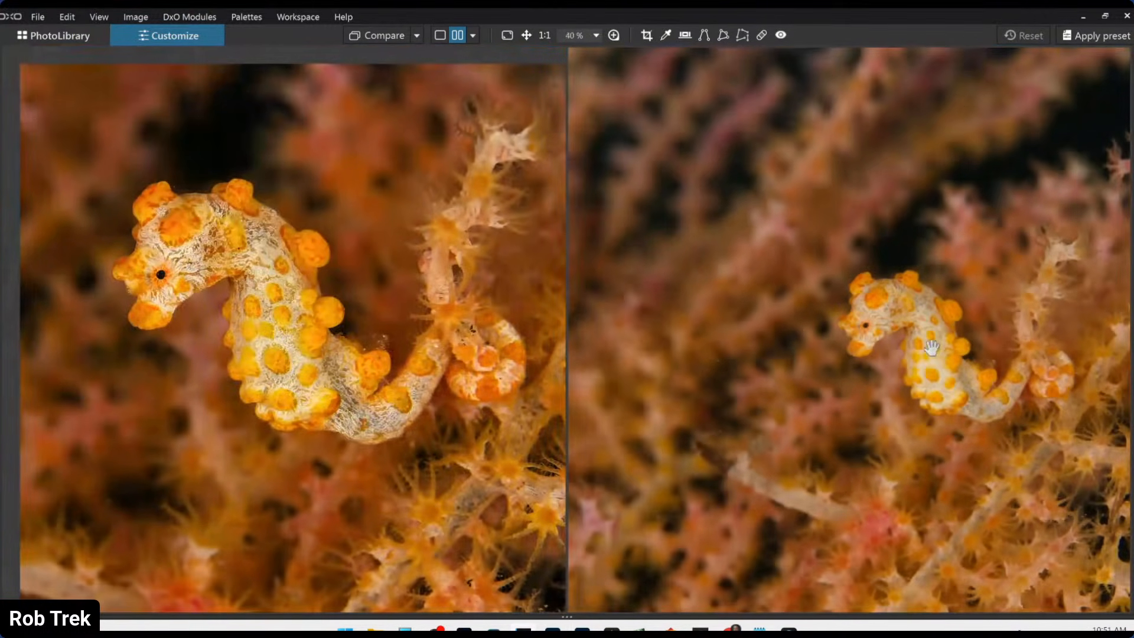
pyautogui.scroll(-1, 409, 356)
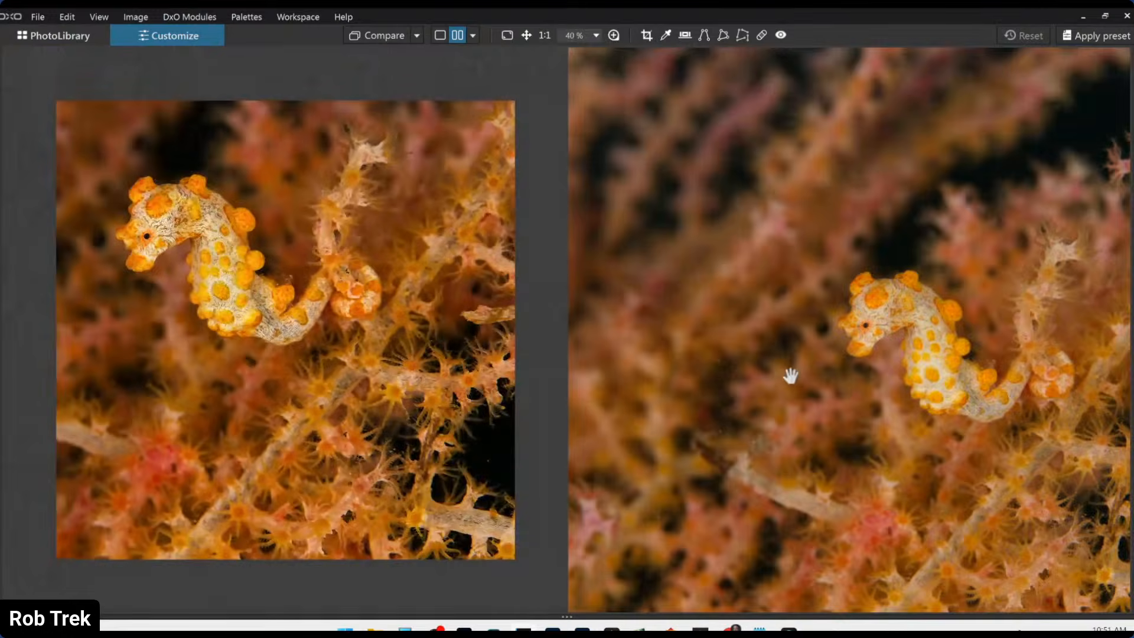
pyautogui.scroll(1, 368, 331)
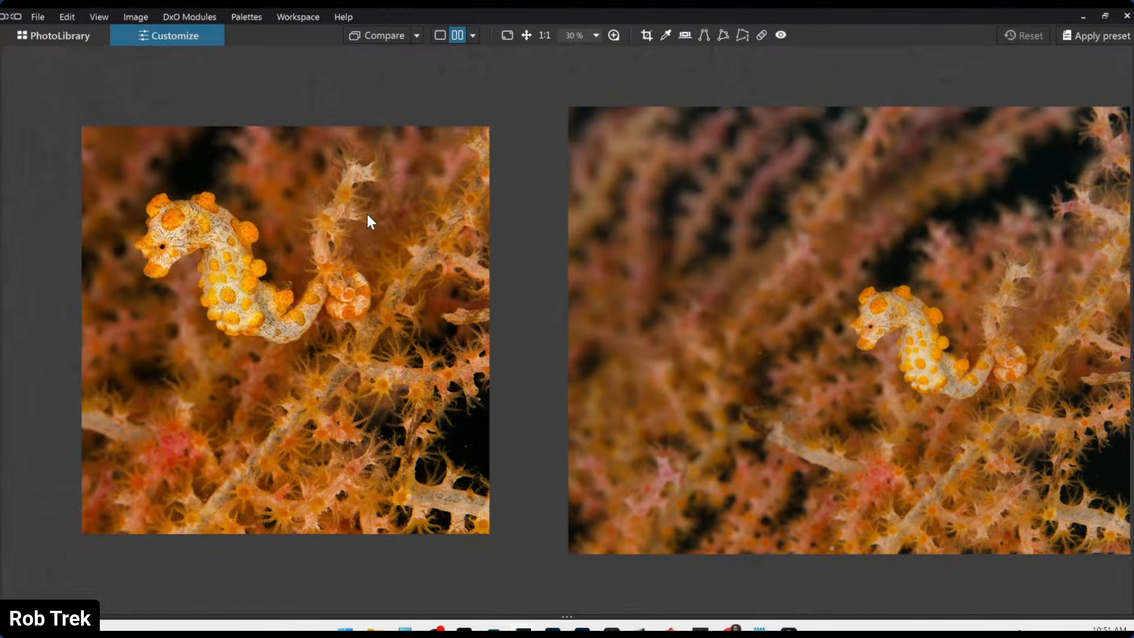
# - Open the DSC03228 raw photo of the white harbour tower for customizing and show it as a single image
pyautogui.click(78, 38)
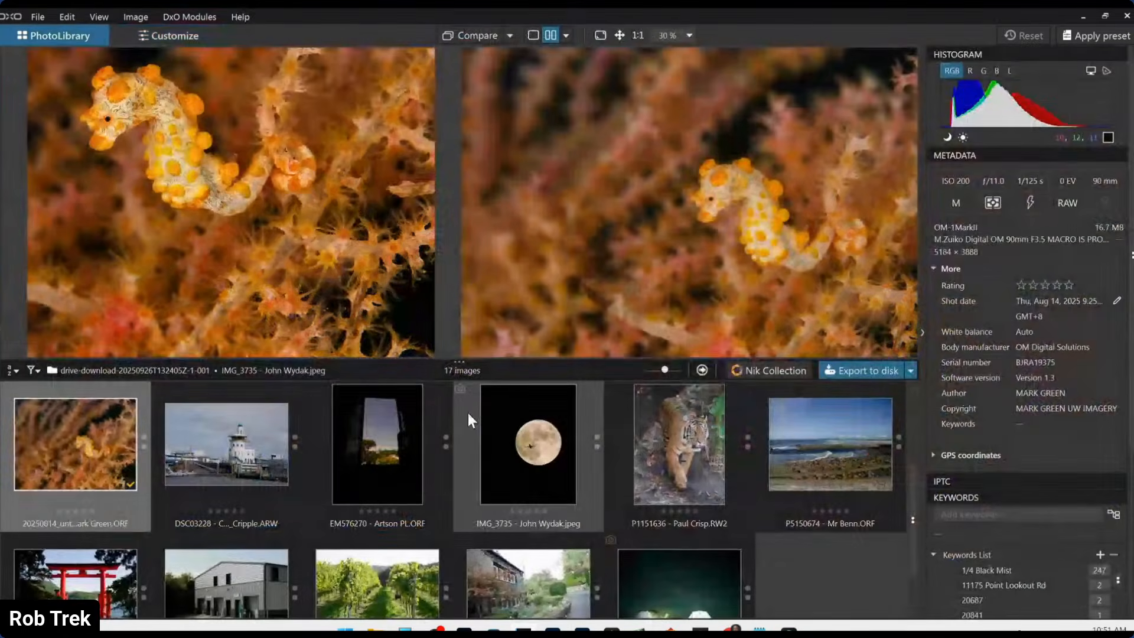
pyautogui.scroll(1, 547, 444)
pyautogui.scroll(-1, 547, 444)
pyautogui.click(239, 458)
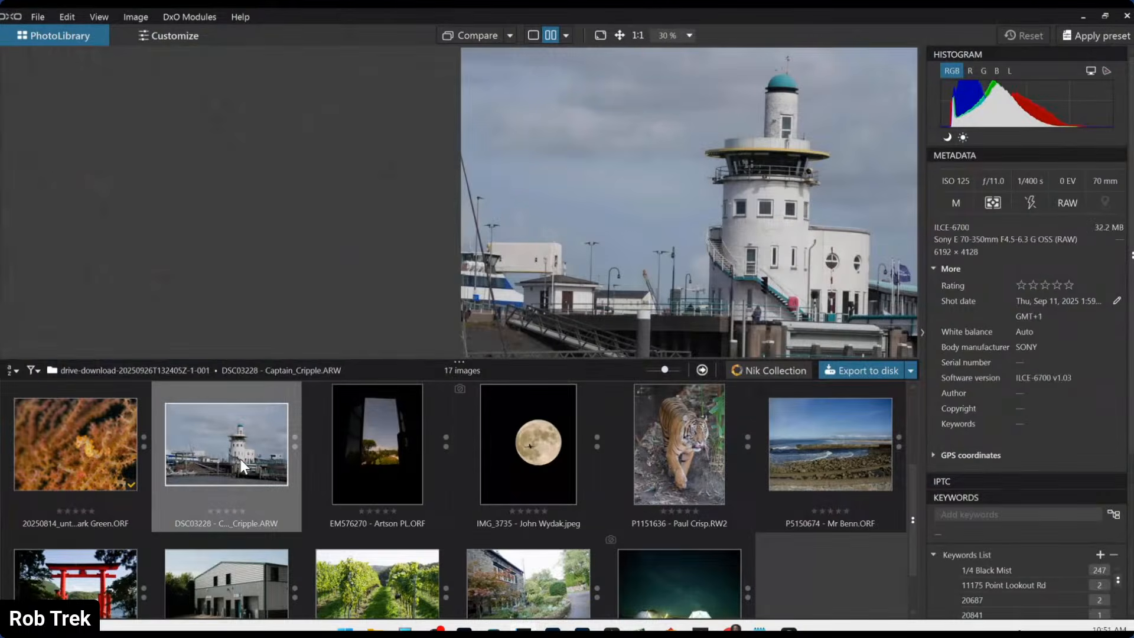
pyautogui.doubleClick(240, 458)
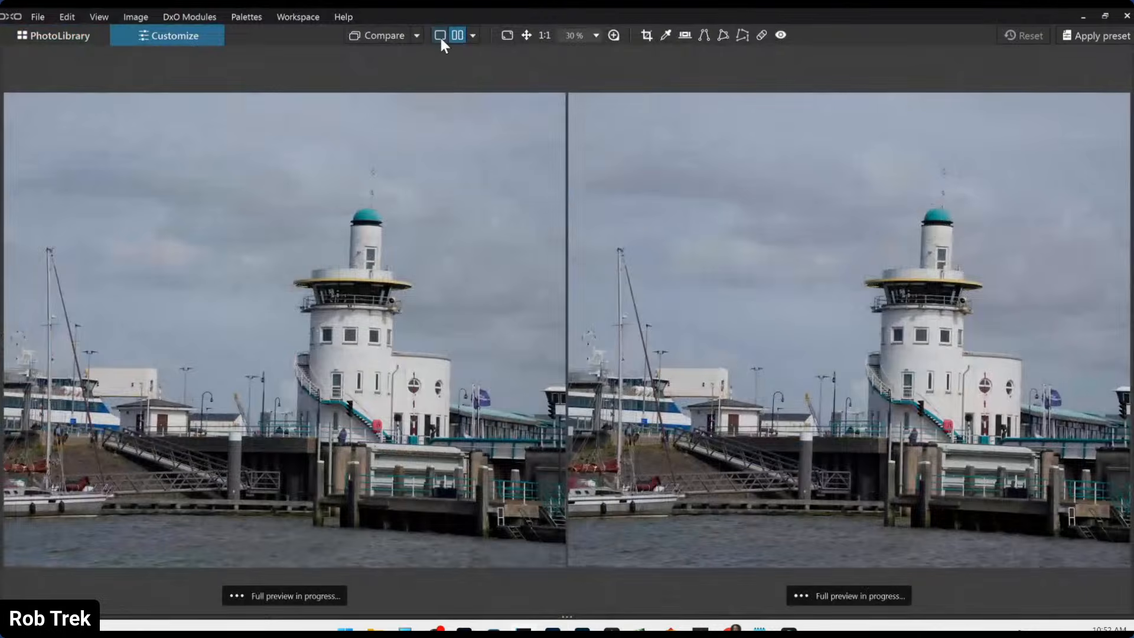
pyautogui.click(440, 36)
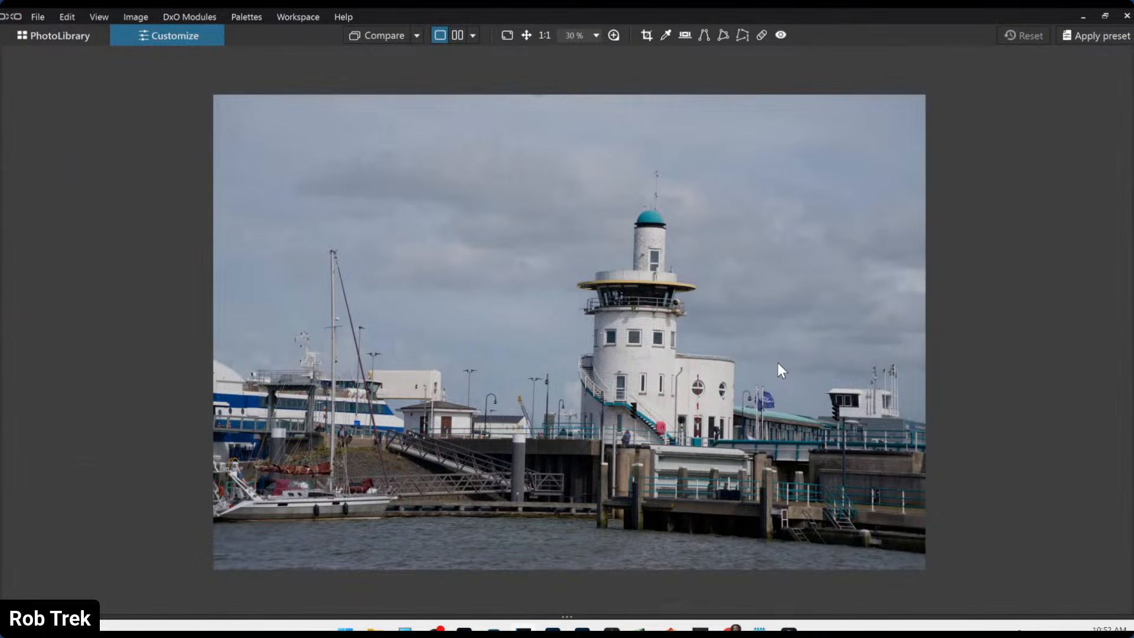
# - Apply the 0000 Rob Default preset to the harbour photo and turn on its perspective correction
pyautogui.press('F9')
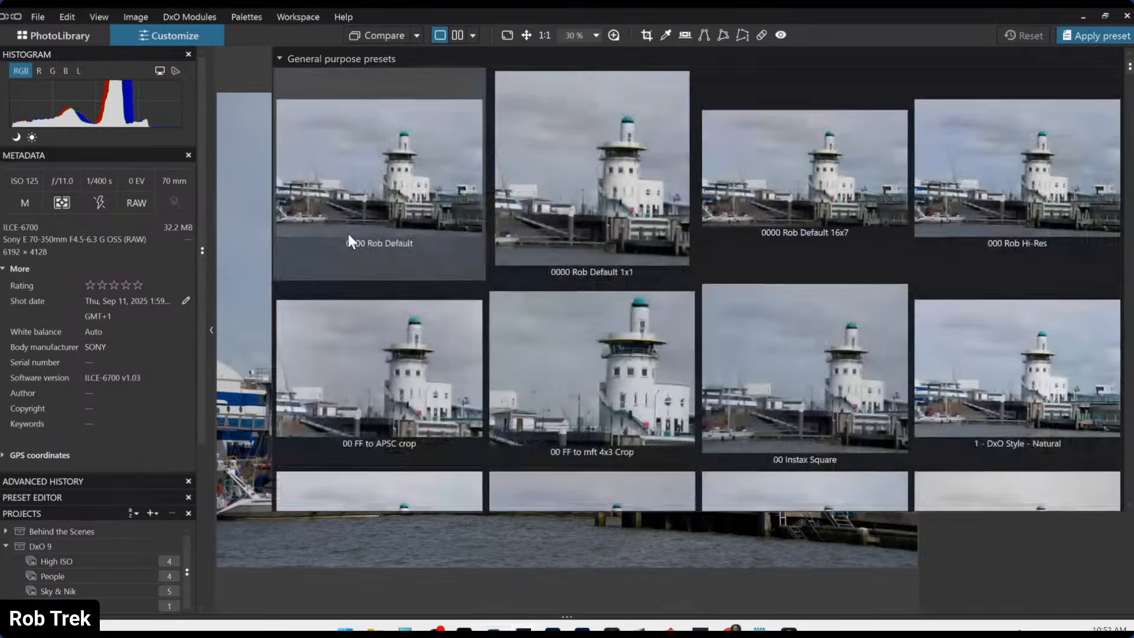
pyautogui.click(349, 240)
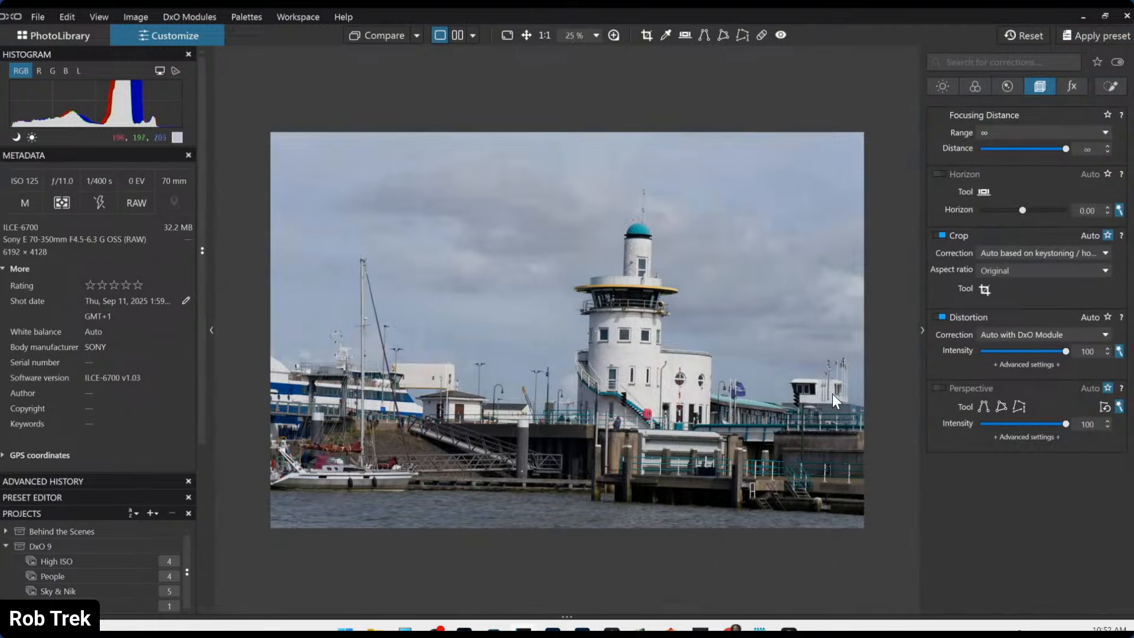
pyautogui.click(939, 389)
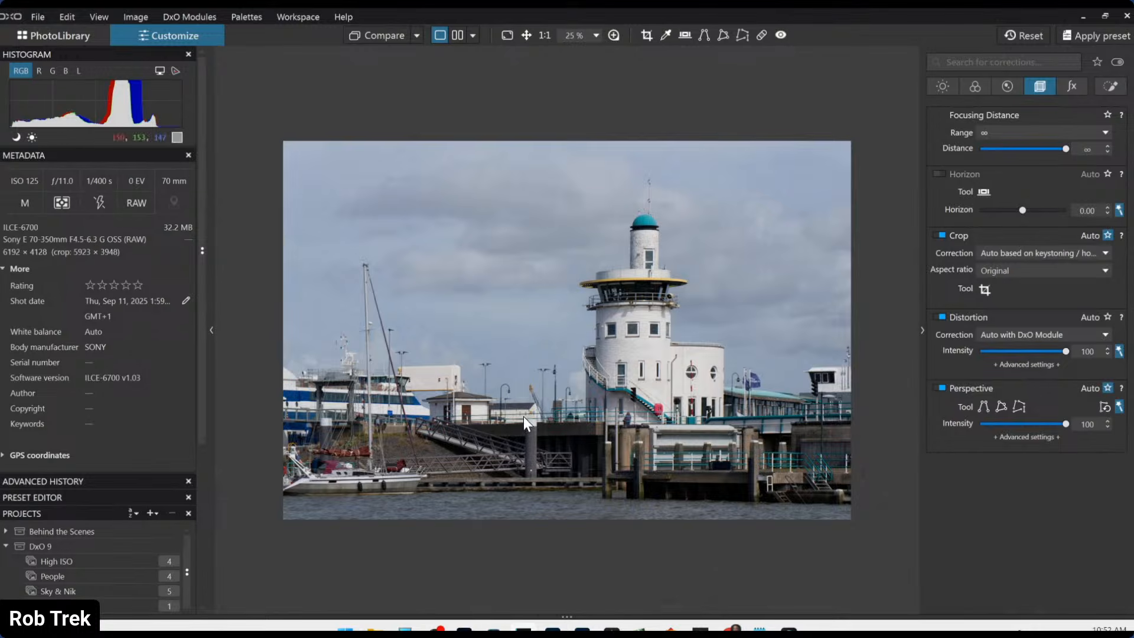
pyautogui.click(212, 329)
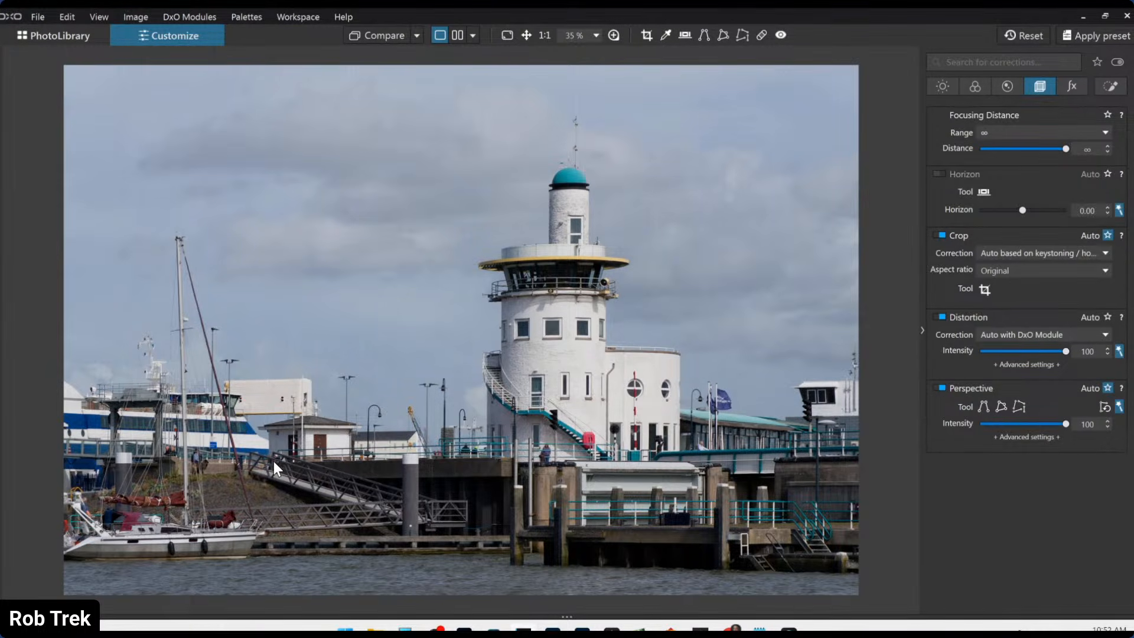
# - Crop the harbour photo with the 4 × 3 ratio to an upright frame of about 3090 × 4121 px around the white tower
pyautogui.scroll(-1, 378, 460)
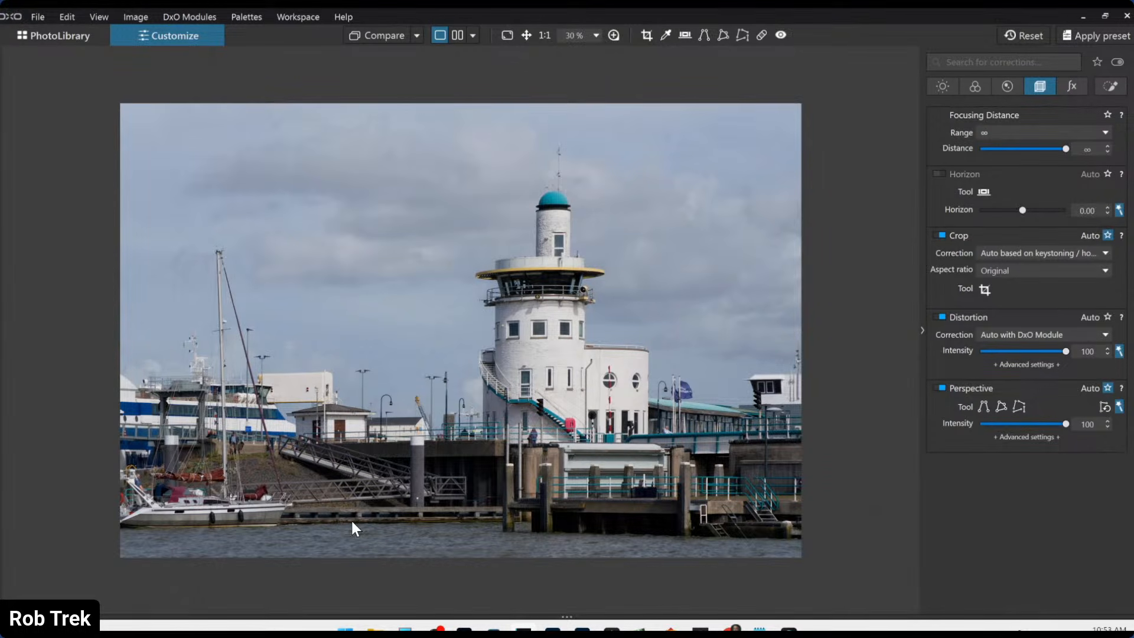
pyautogui.scroll(1, 352, 522)
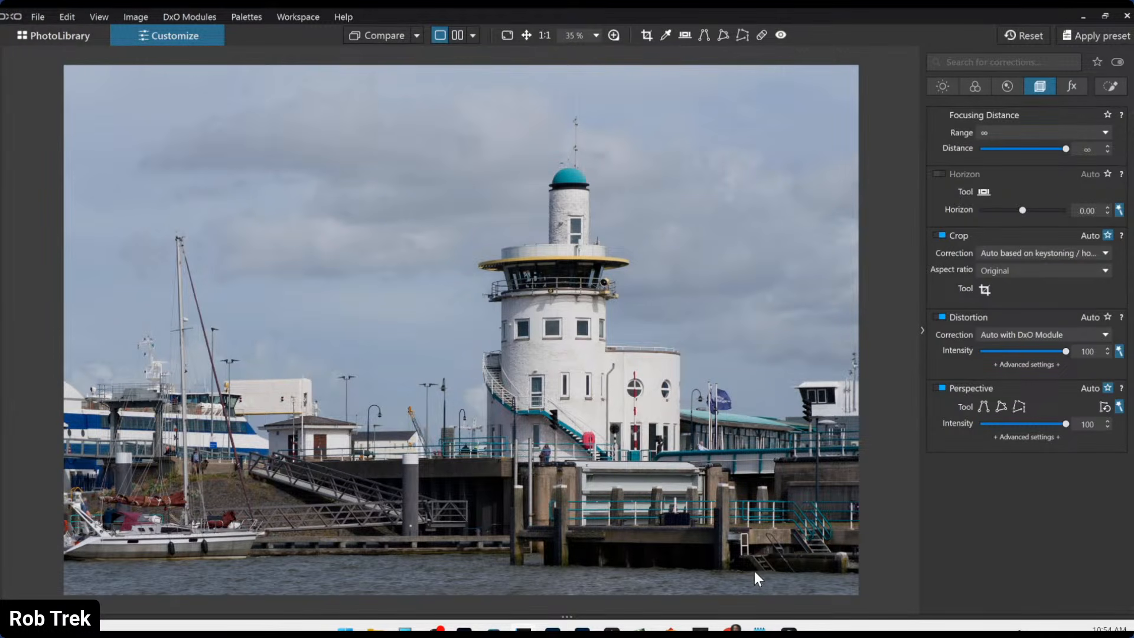
pyautogui.click(996, 273)
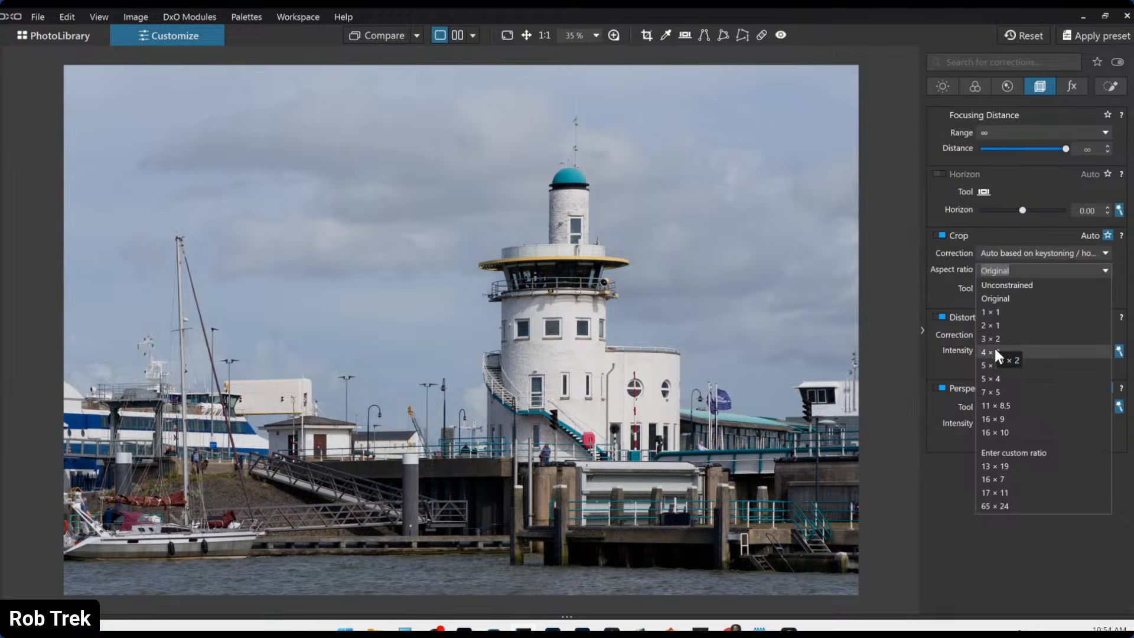
pyautogui.click(994, 350)
pyautogui.click(984, 289)
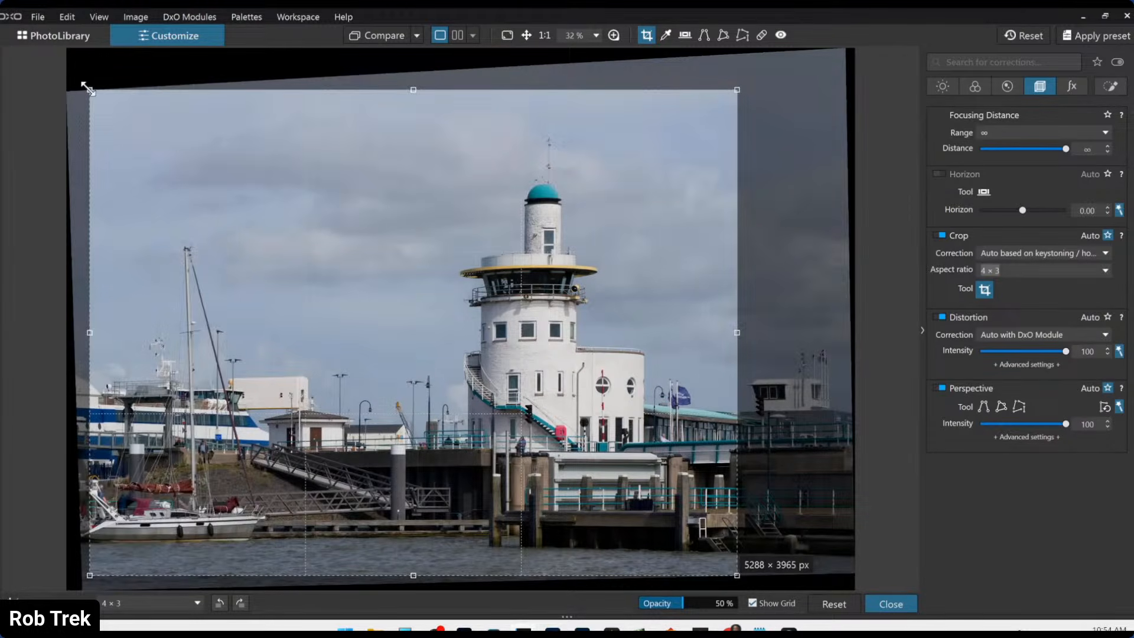
pyautogui.moveTo(89, 88); pyautogui.dragTo(397, 88)
pyautogui.moveTo(499, 225); pyautogui.dragTo(585, 217)
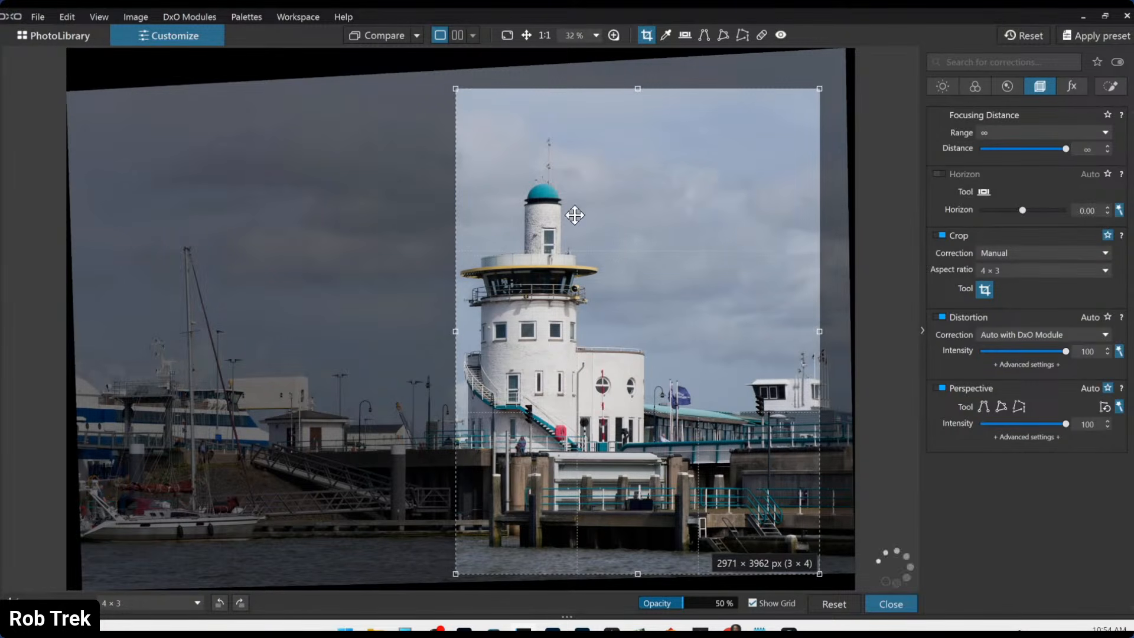
pyautogui.moveTo(455, 89); pyautogui.dragTo(440, 78)
pyautogui.moveTo(573, 185); pyautogui.dragTo(558, 185)
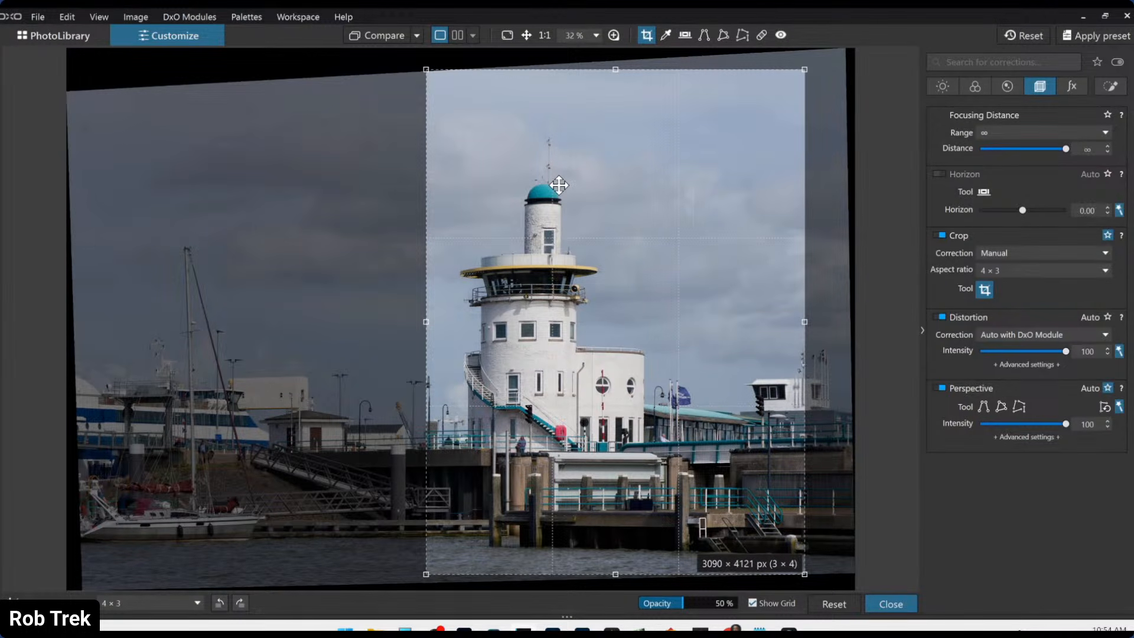
# - Change the crop ratio to 5 × 4 and reframe the white tower to about 3249 × 4062 px, then apply the crop
pyautogui.click(1018, 273)
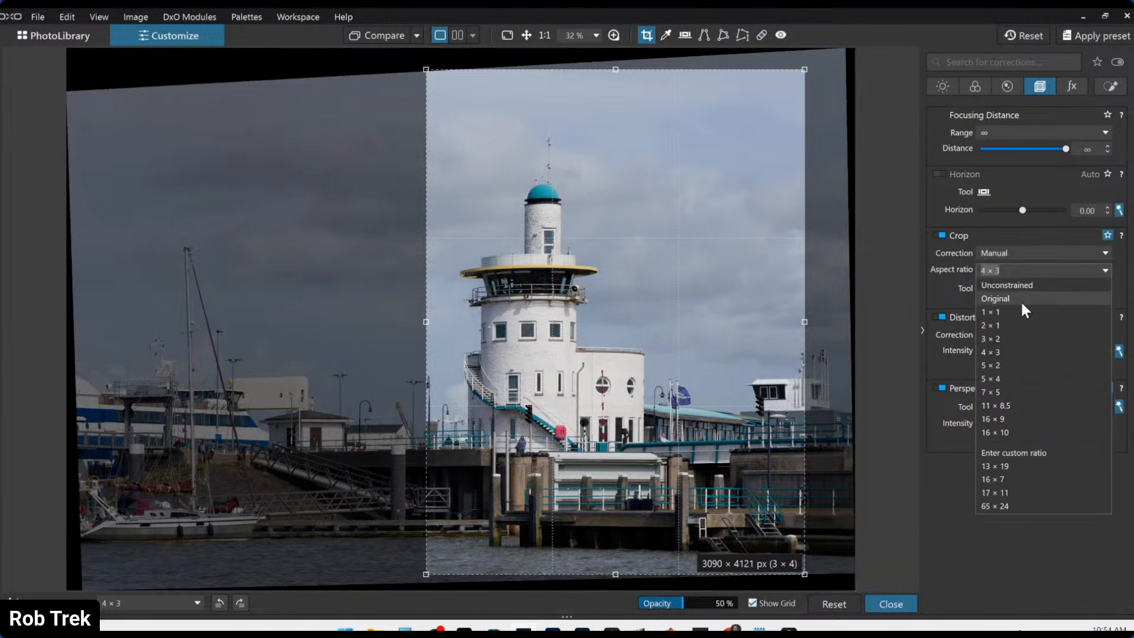
pyautogui.click(1015, 378)
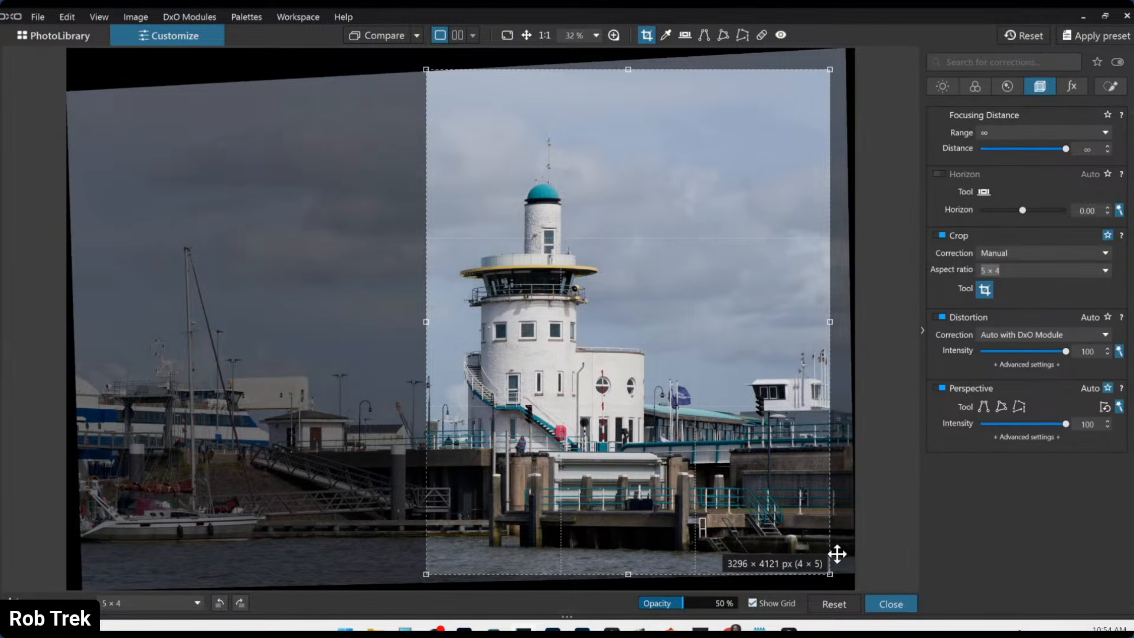
pyautogui.moveTo(830, 573); pyautogui.dragTo(828, 572)
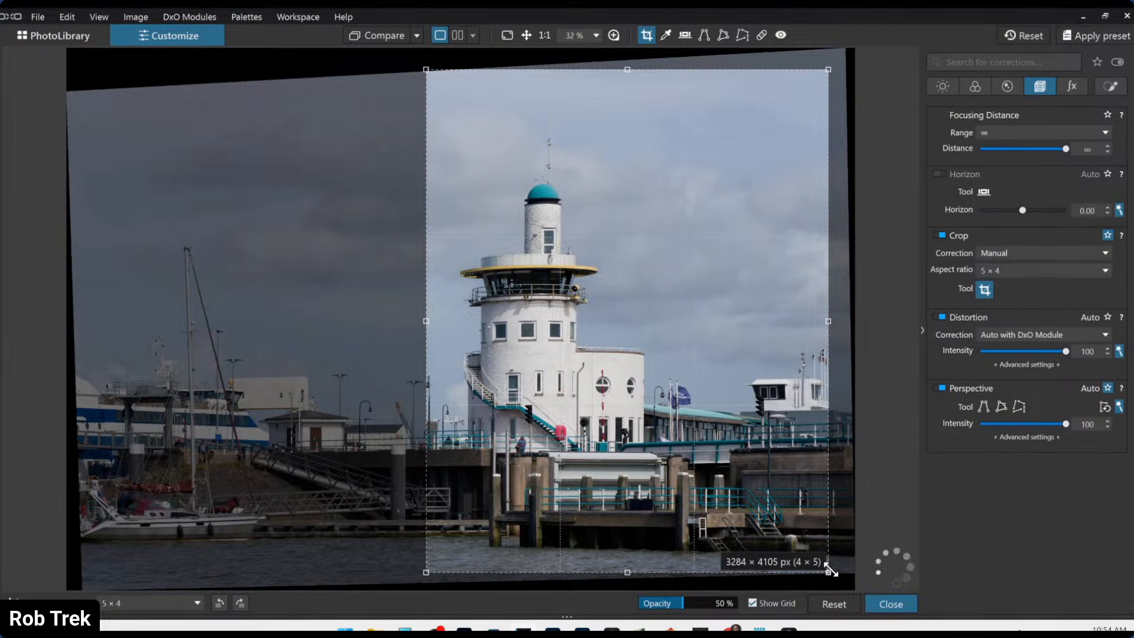
pyautogui.moveTo(426, 70); pyautogui.dragTo(429, 73)
pyautogui.moveTo(501, 127); pyautogui.dragTo(491, 127)
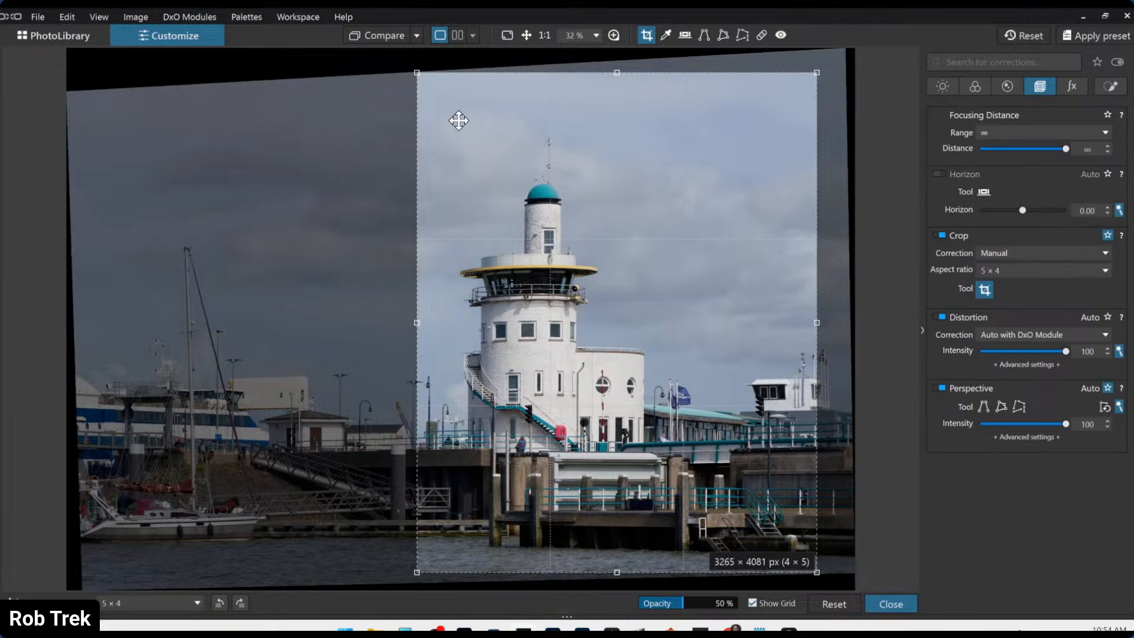
pyautogui.moveTo(418, 74); pyautogui.dragTo(422, 80)
pyautogui.moveTo(629, 229); pyautogui.dragTo(623, 227)
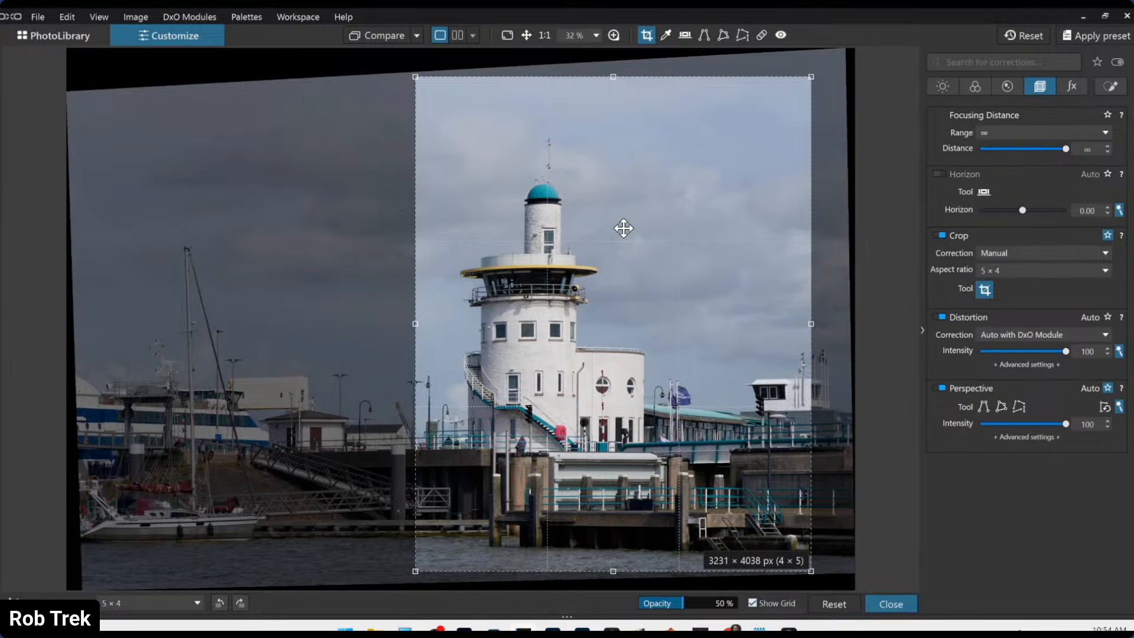
pyautogui.moveTo(415, 76); pyautogui.dragTo(412, 74)
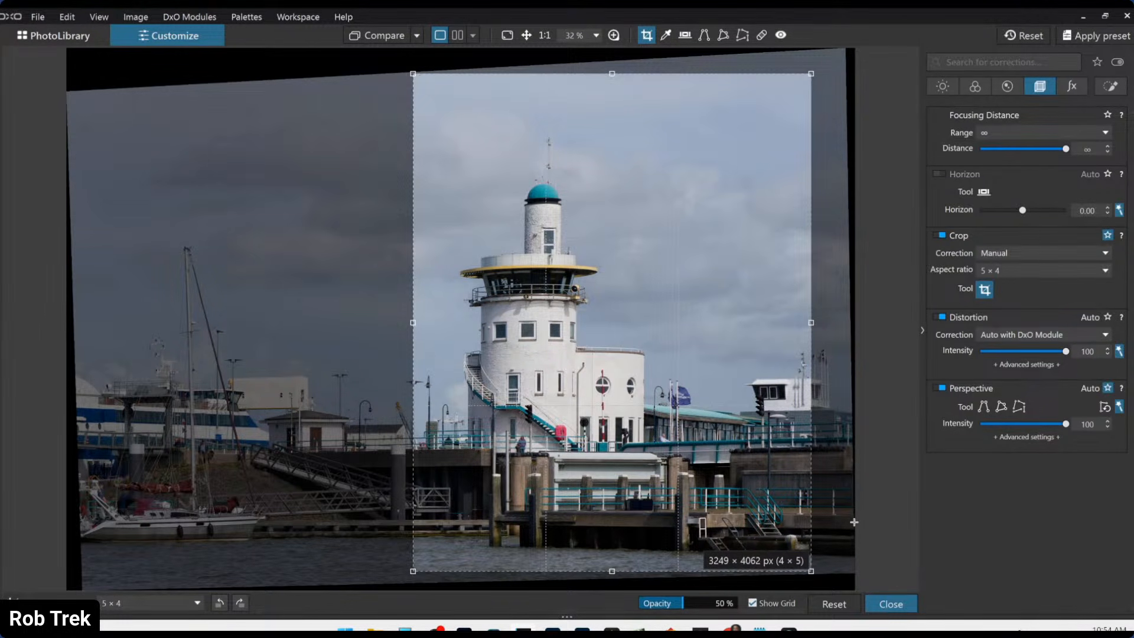
pyautogui.press('Return')
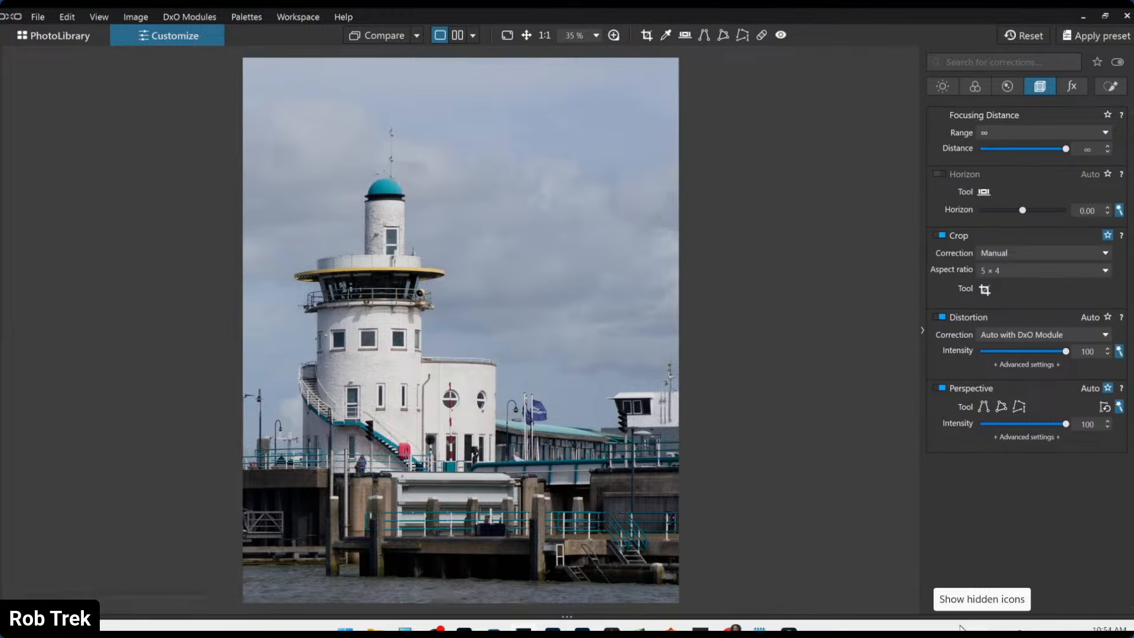
# - Mask the sky with an AI mask and set its ClearView Plus intensity to 50 and microcontrast to 17
pyautogui.scroll(-1, 757, 447)
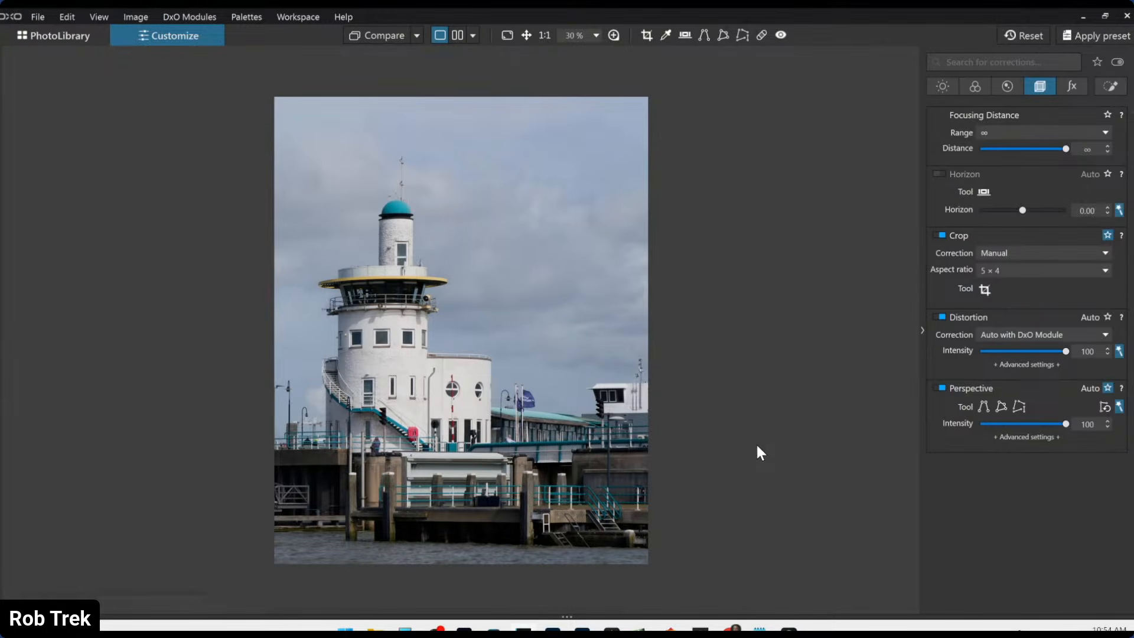
pyautogui.click(1110, 86)
pyautogui.click(967, 134)
pyautogui.click(593, 173)
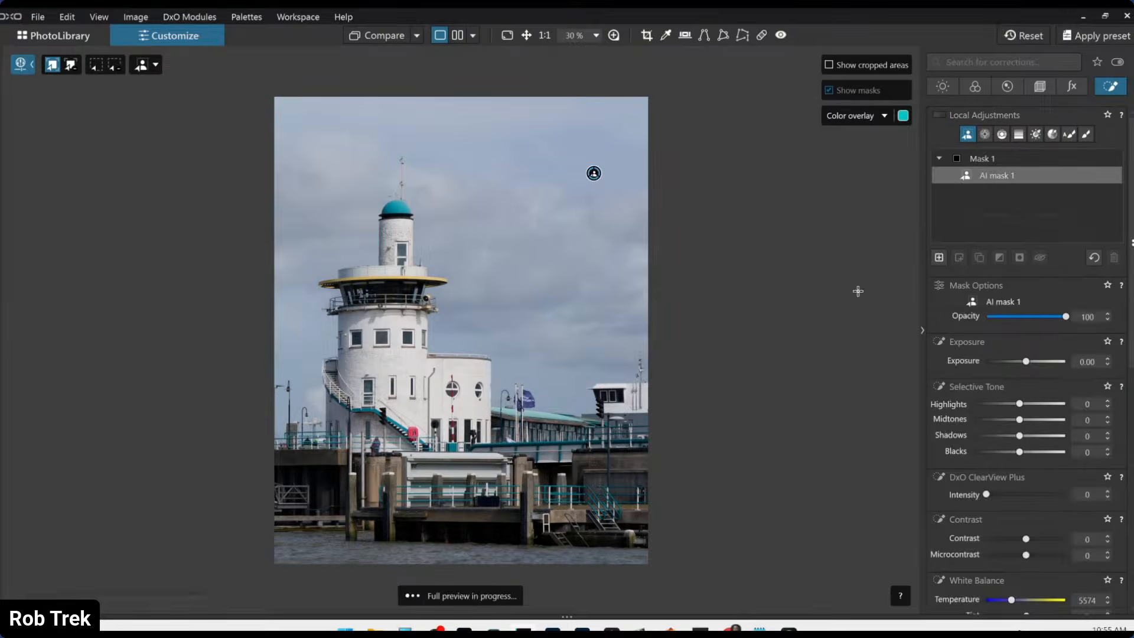
pyautogui.scroll(-1, 1010, 449)
pyautogui.click(1026, 462)
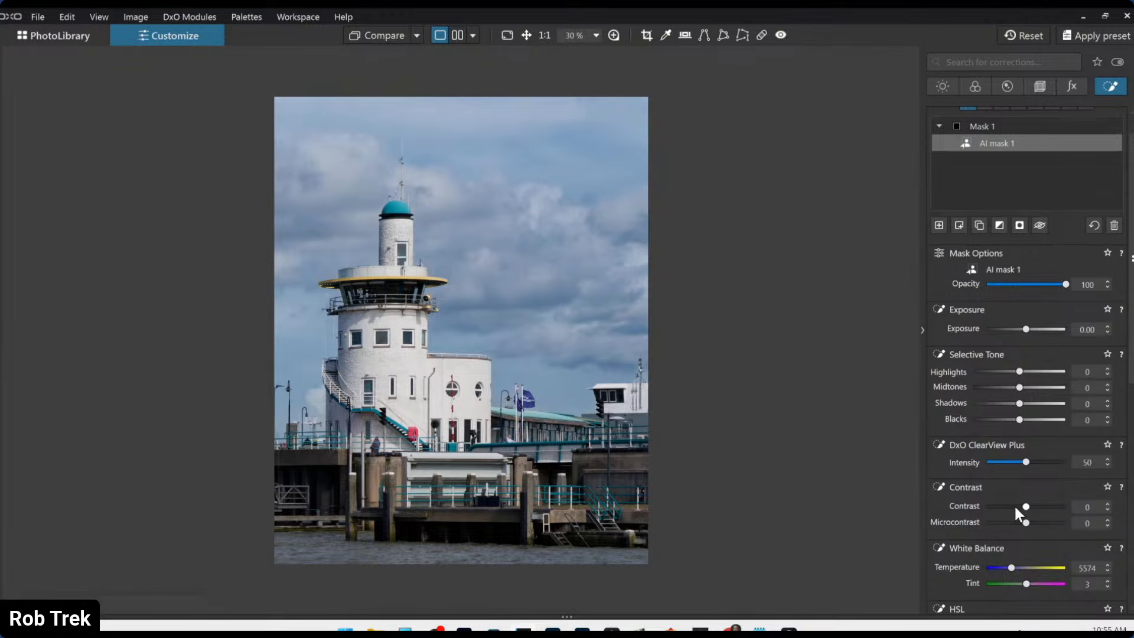
pyautogui.click(1040, 522)
pyautogui.moveTo(1039, 523); pyautogui.dragTo(1033, 523)
# - Warm the whole harbour photo by setting the RAW white balance temperature to 6574
pyautogui.click(975, 86)
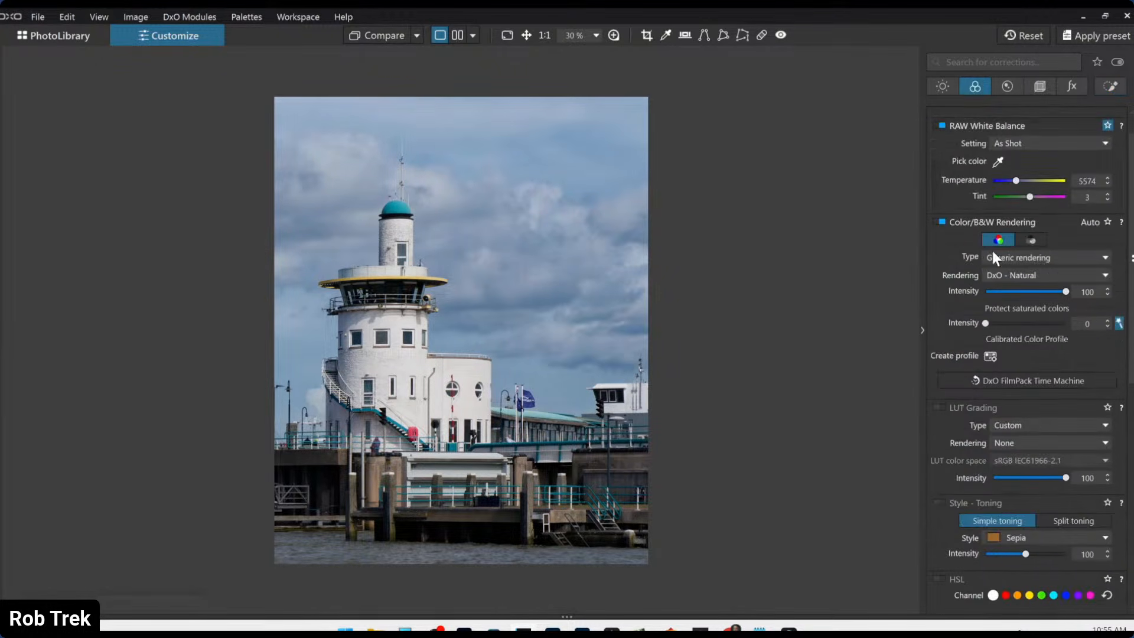
pyautogui.click(1017, 182)
pyautogui.click(1017, 183)
pyautogui.click(1017, 183)
pyautogui.press('l')
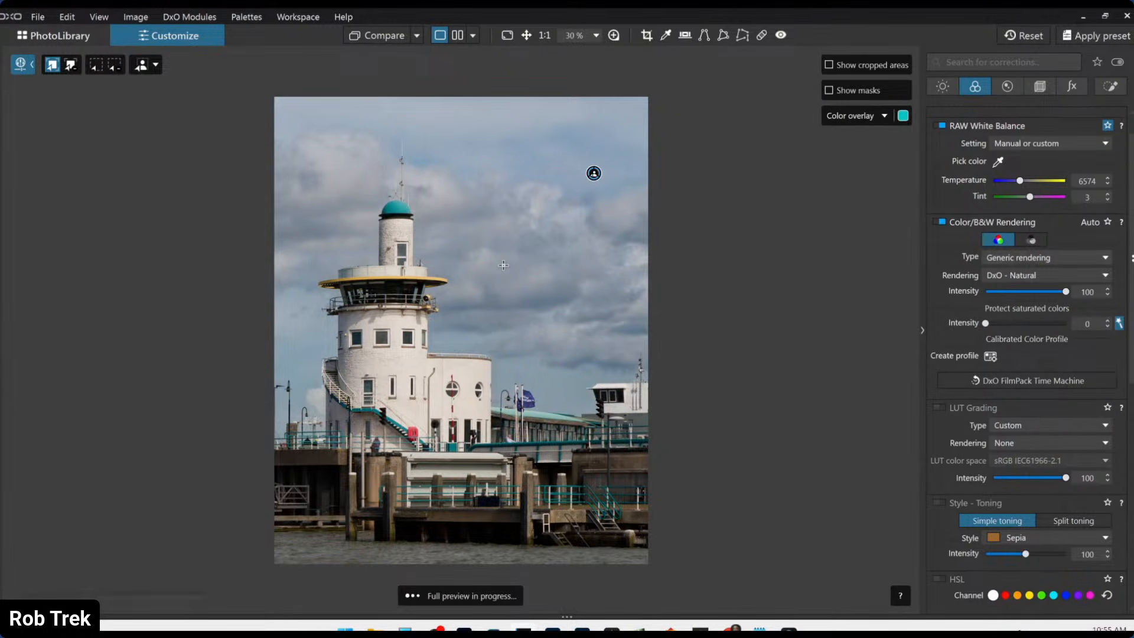
# - Retouch the spots in the cloudy sky beside the upper tower with the 11 px Clone brush
pyautogui.click(761, 35)
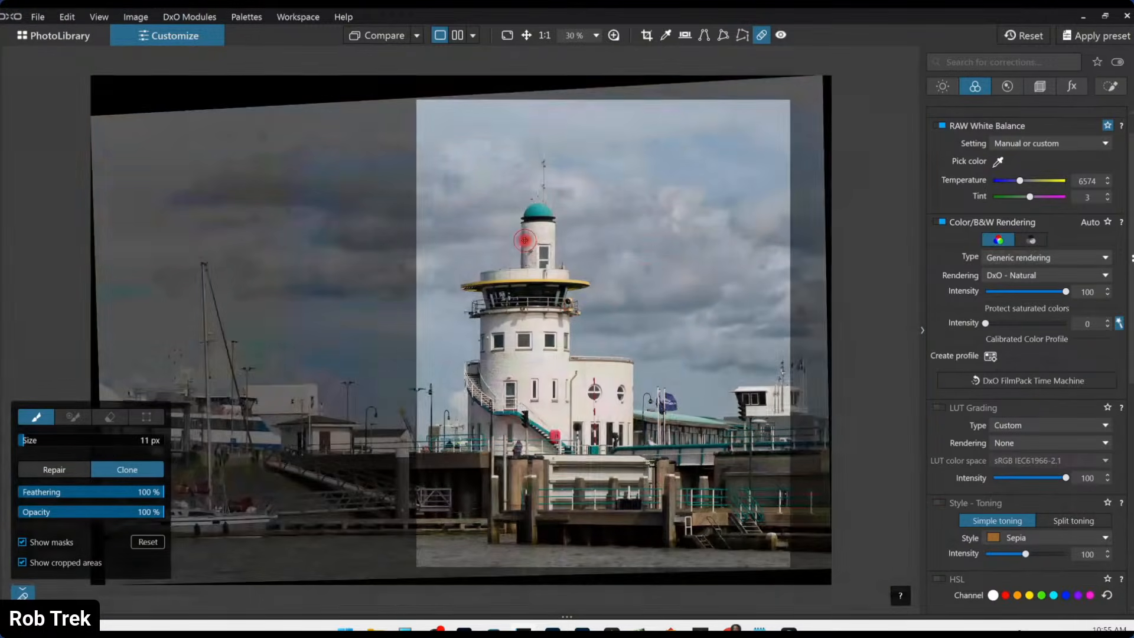
pyautogui.click(645, 268)
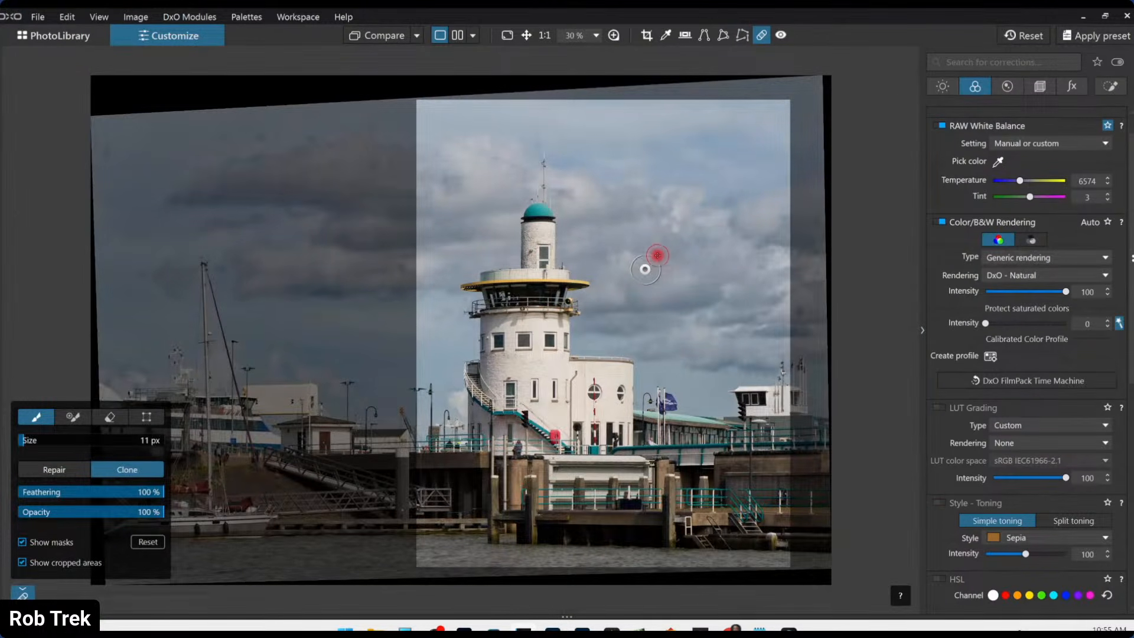
pyautogui.click(666, 241)
pyautogui.click(762, 35)
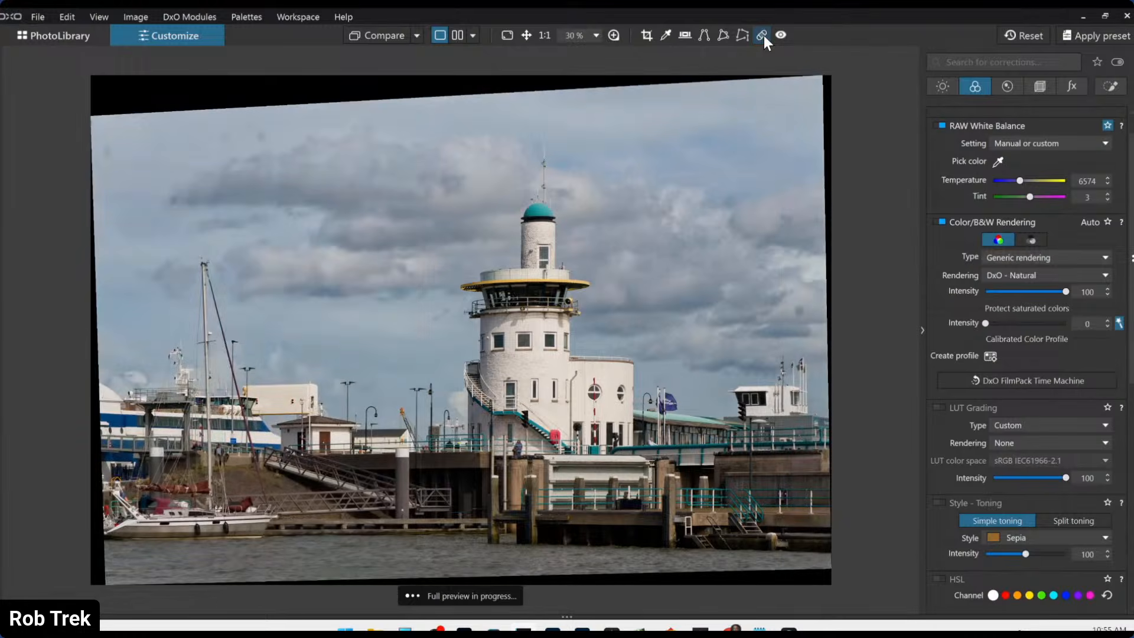
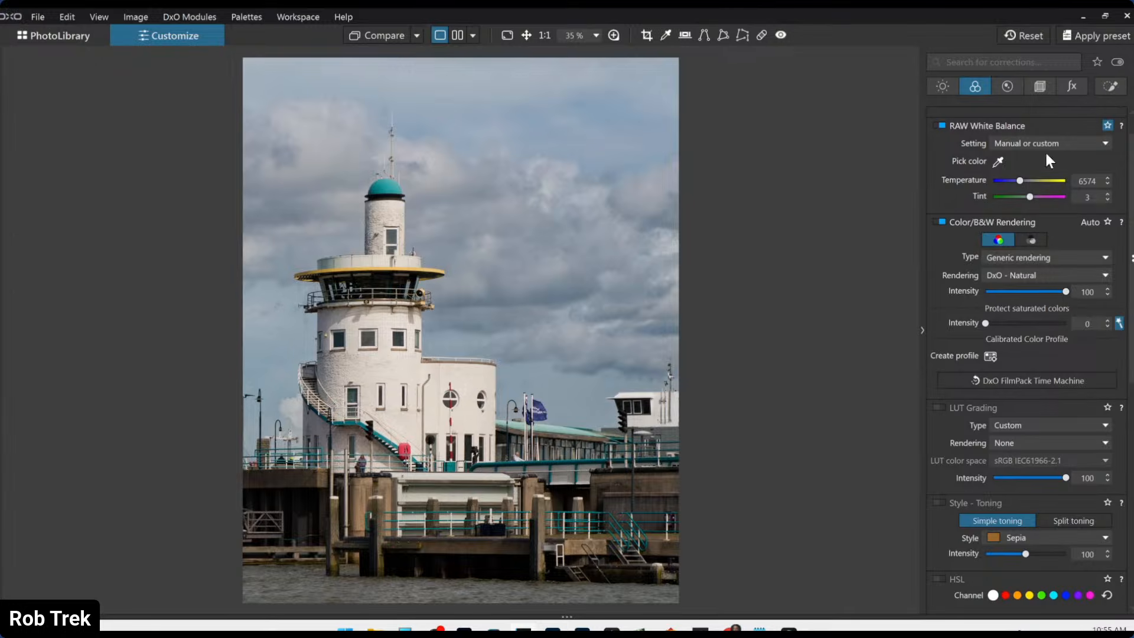
pyautogui.click(1110, 86)
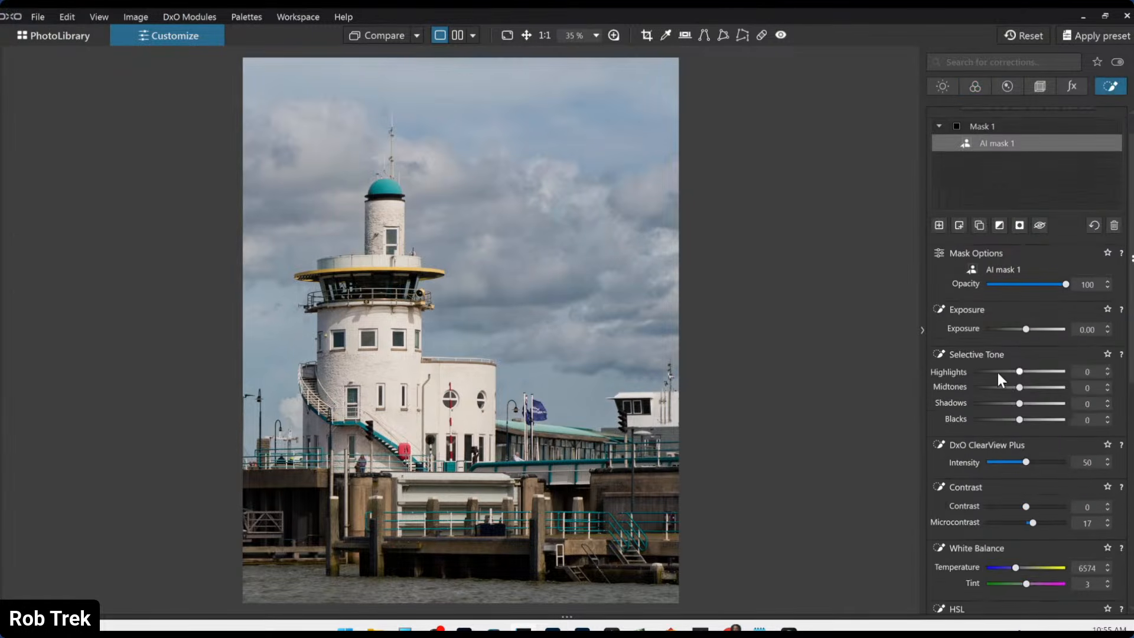
pyautogui.click(984, 134)
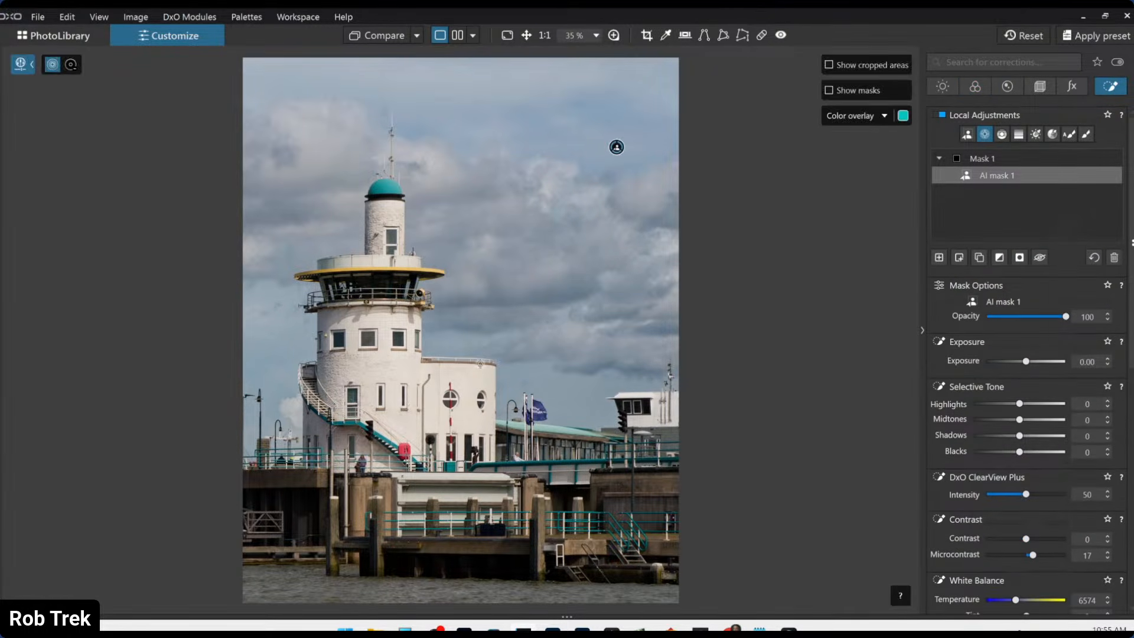
pyautogui.click(406, 365)
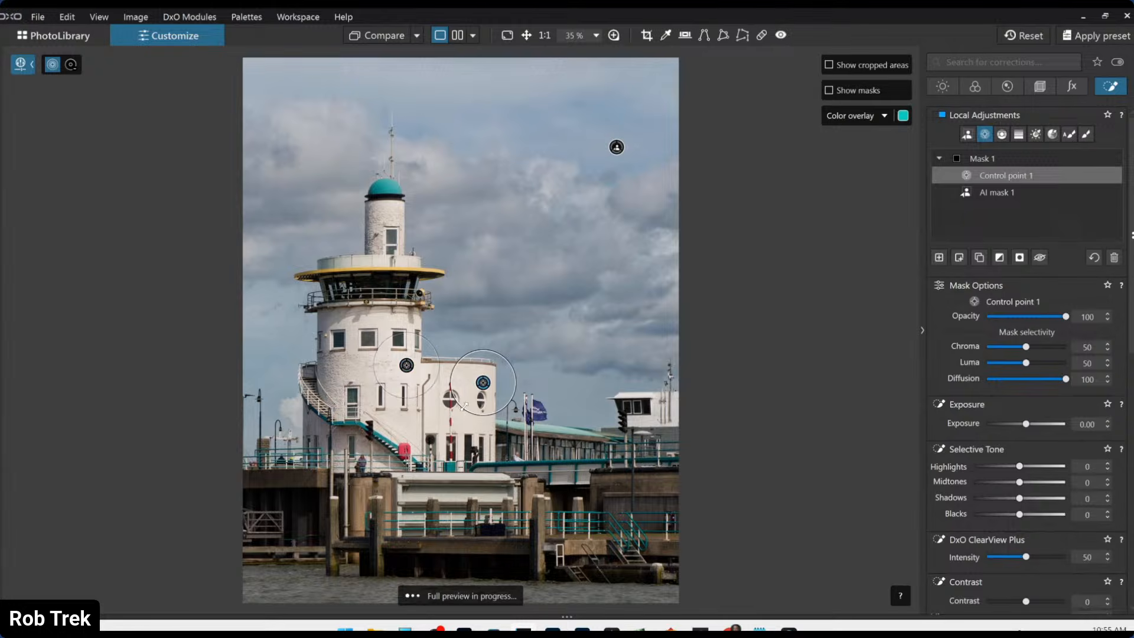
pyautogui.click(406, 365)
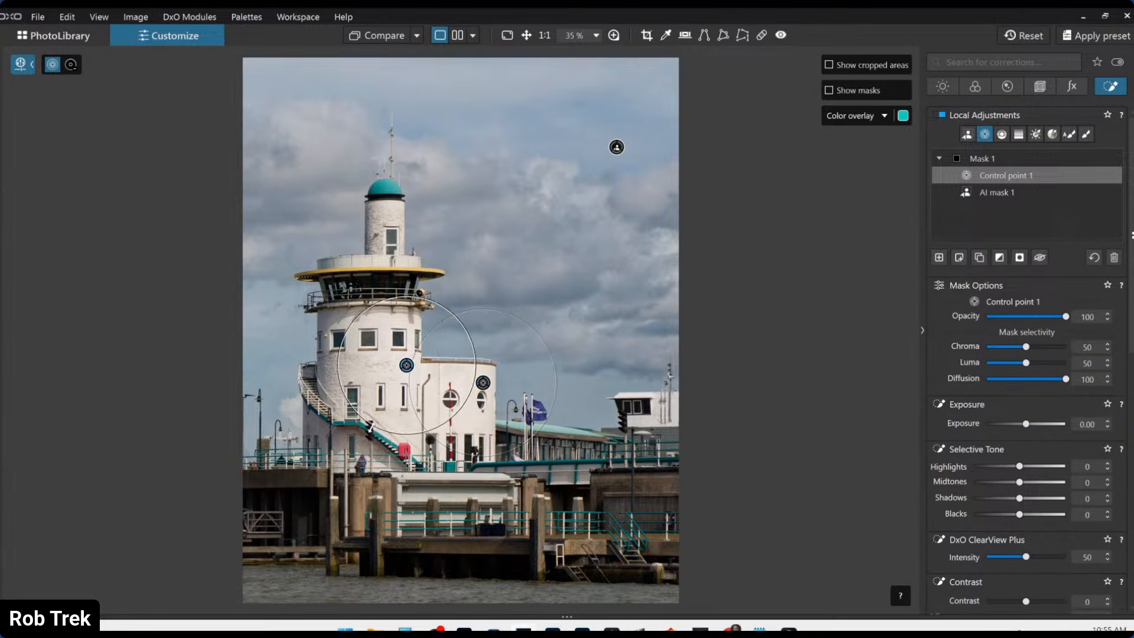
pyautogui.click(1114, 258)
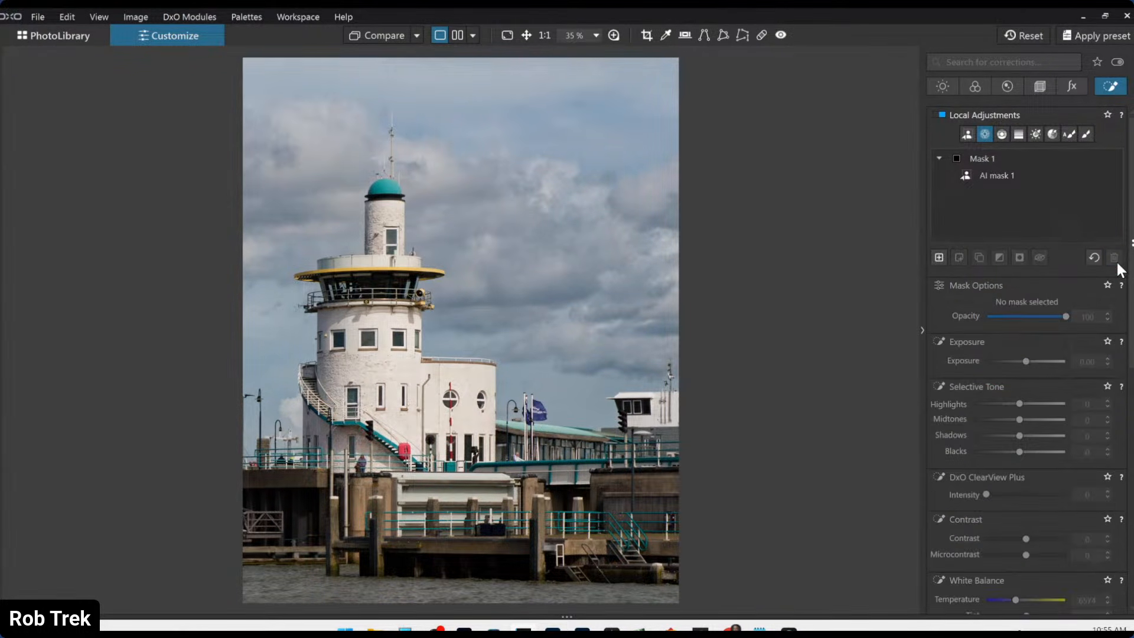
# - Create a new mask with control points on the annex, tower and small white building, with chroma 55 and luma 60 selectivity
pyautogui.click(938, 258)
pyautogui.click(483, 385)
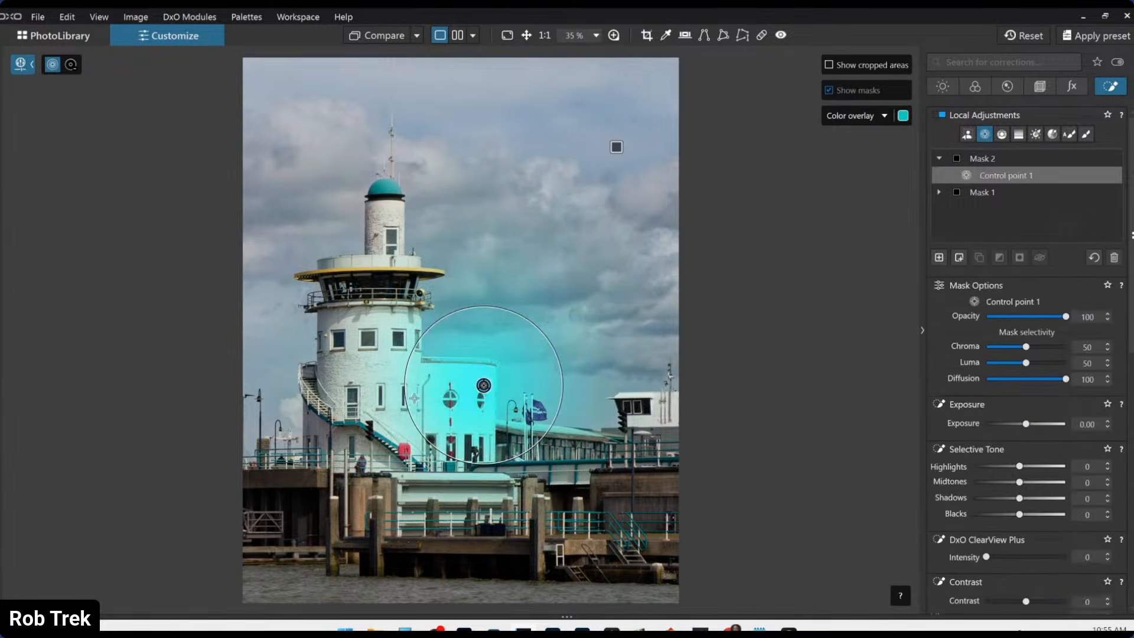
pyautogui.click(400, 365)
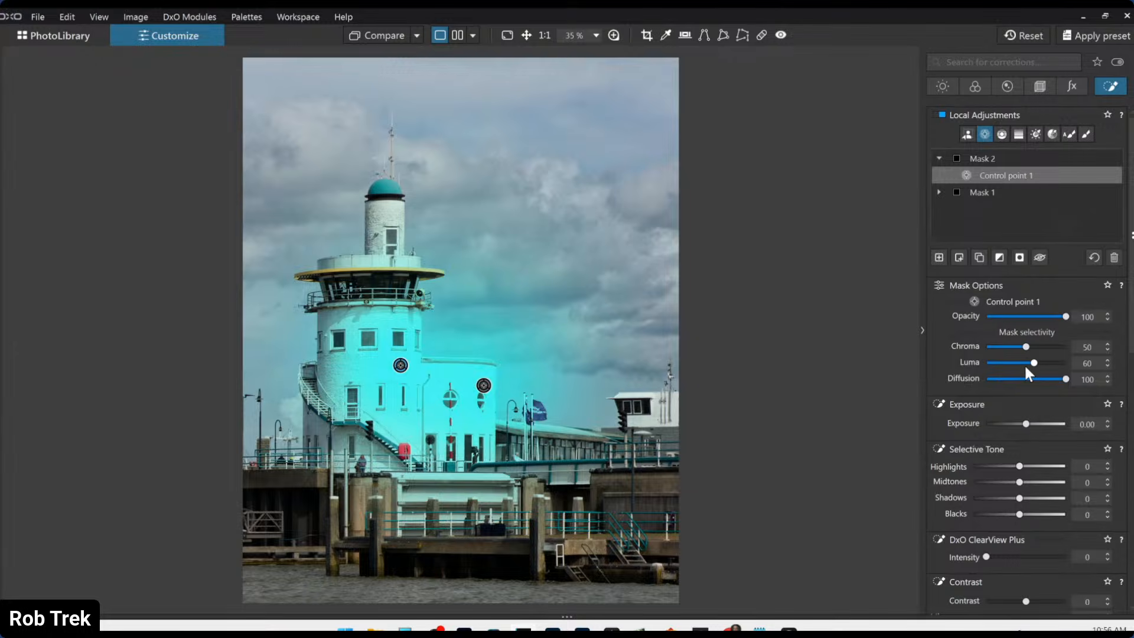
pyautogui.click(676, 411)
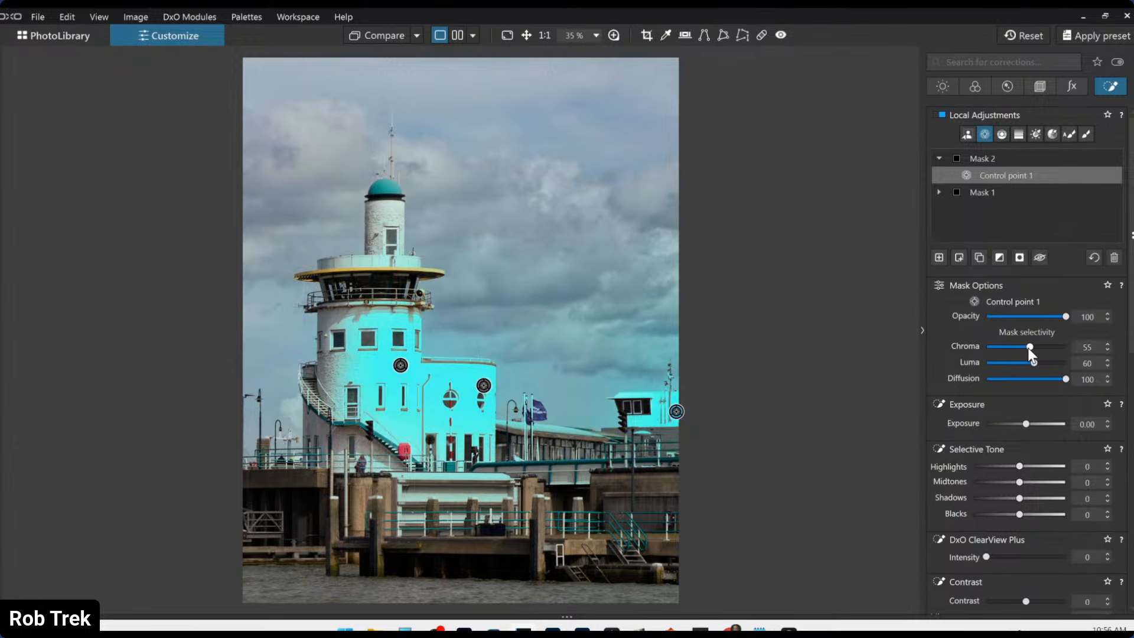
# - Set the building mask's highlights to -36 and microcontrast to 57, and extend it with a smaller control point on the upper tower
pyautogui.moveTo(1005, 467); pyautogui.dragTo(1001, 465)
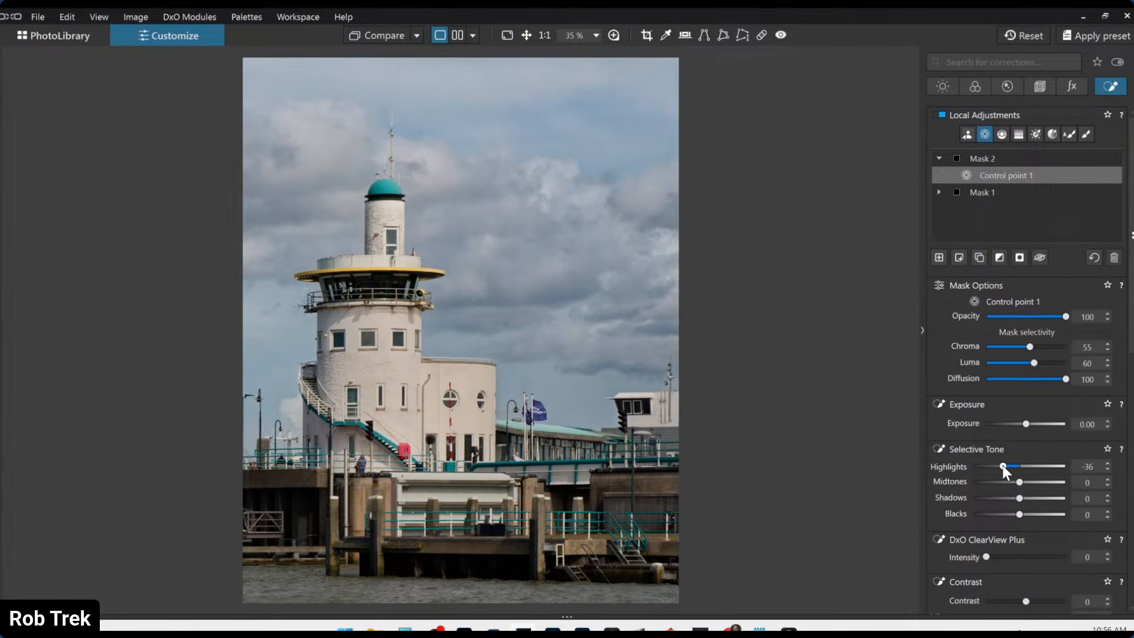
pyautogui.scroll(-3, 986, 512)
pyautogui.moveTo(1026, 520); pyautogui.dragTo(1053, 522)
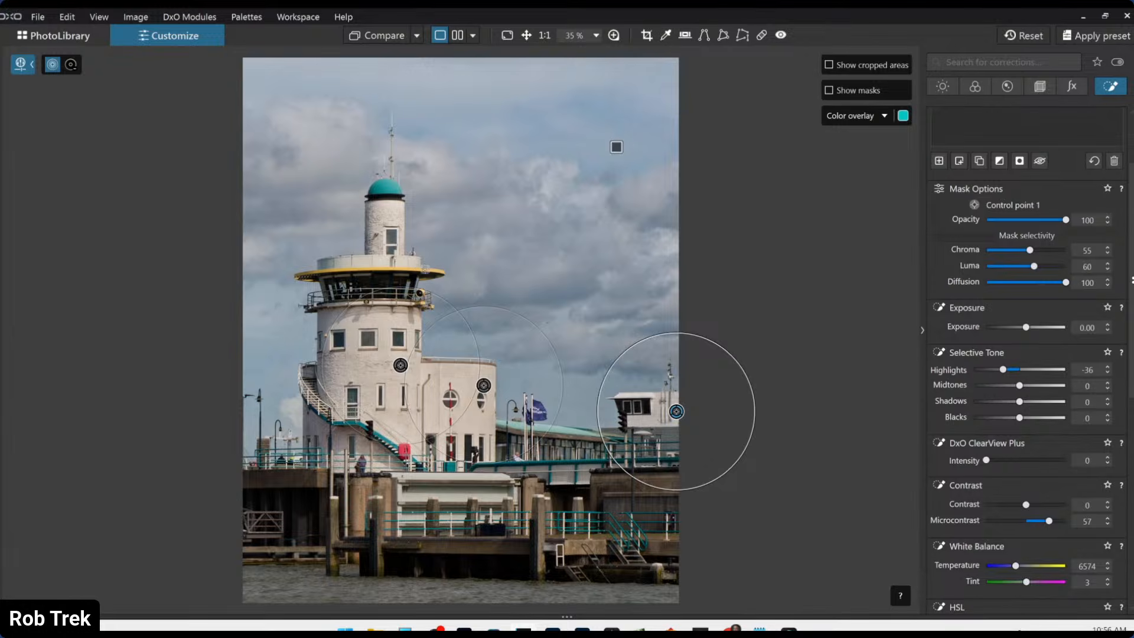
pyautogui.moveTo(407, 263)
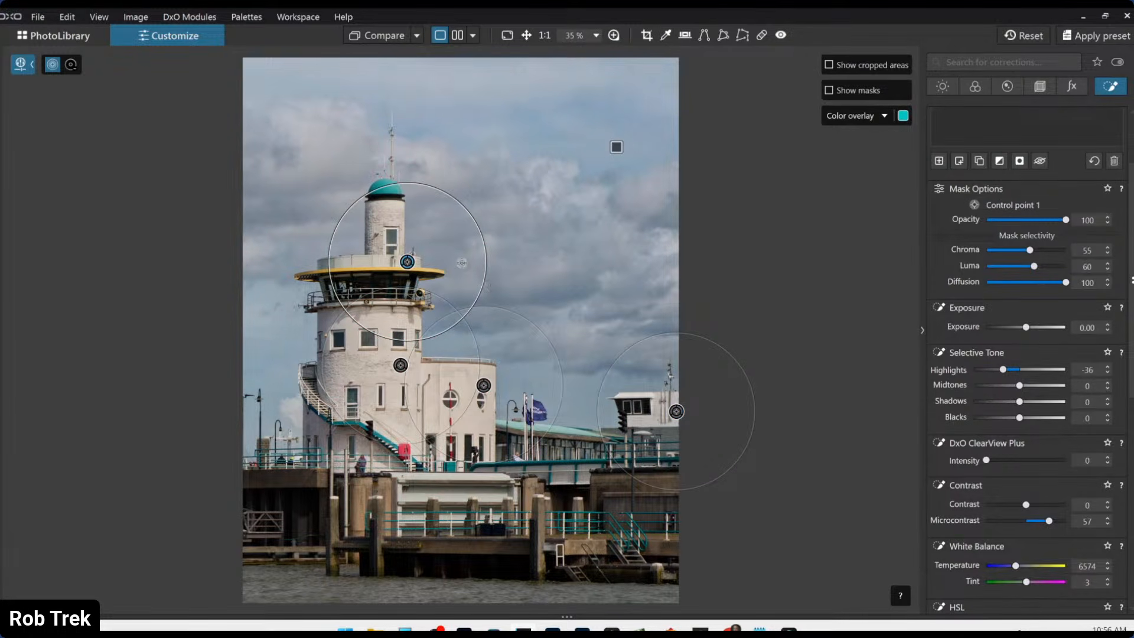
pyautogui.moveTo(476, 229); pyautogui.dragTo(451, 232)
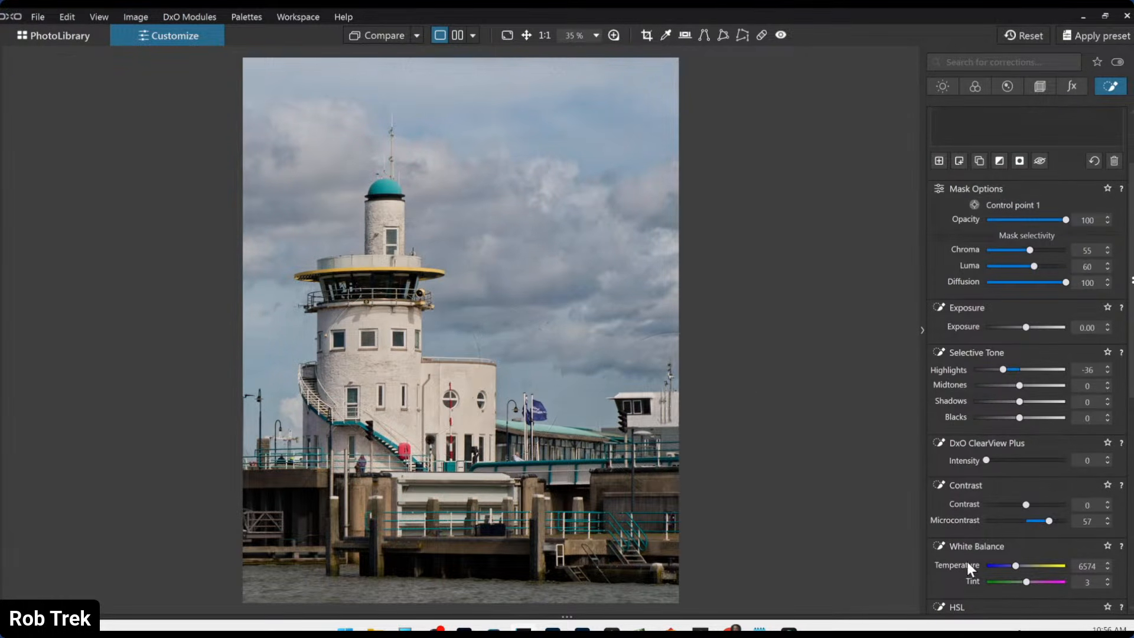
# - Retouch the spots in the sky above and beside the flagpoles, switching the retouch mode from Clone to Repair
pyautogui.scroll(3, 738, 552)
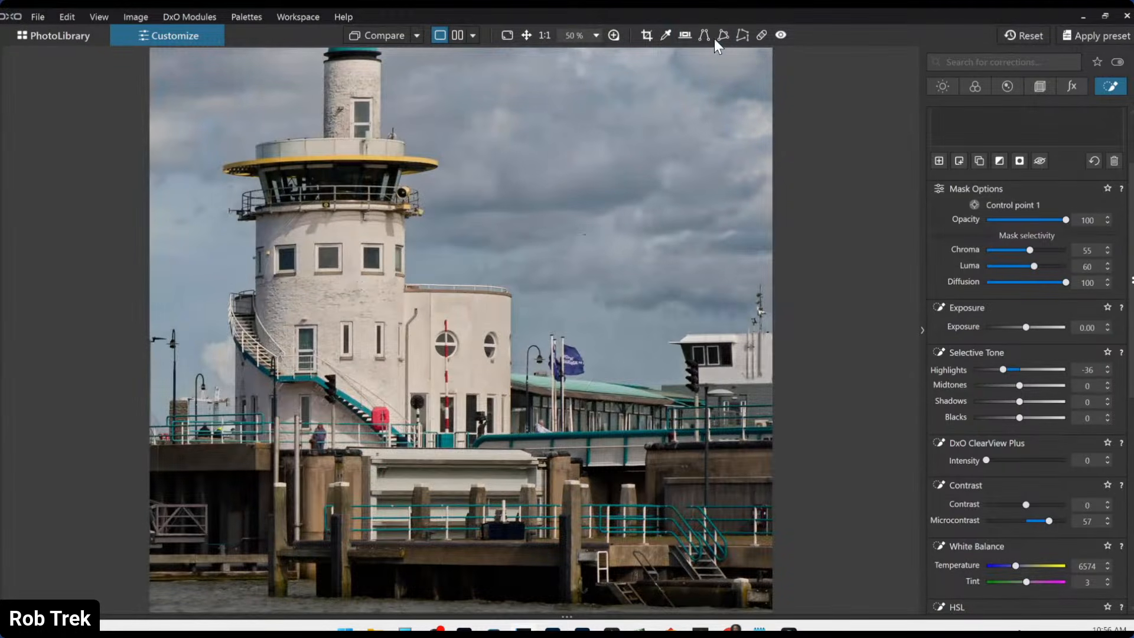
pyautogui.click(761, 35)
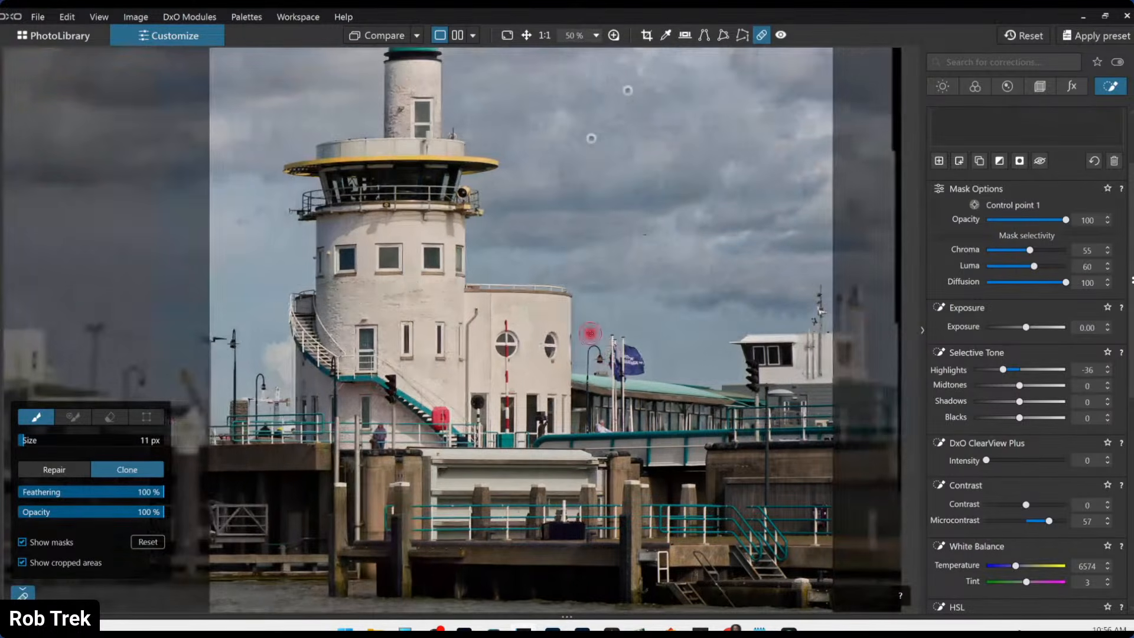
pyautogui.moveTo(611, 315); pyautogui.dragTo(618, 323)
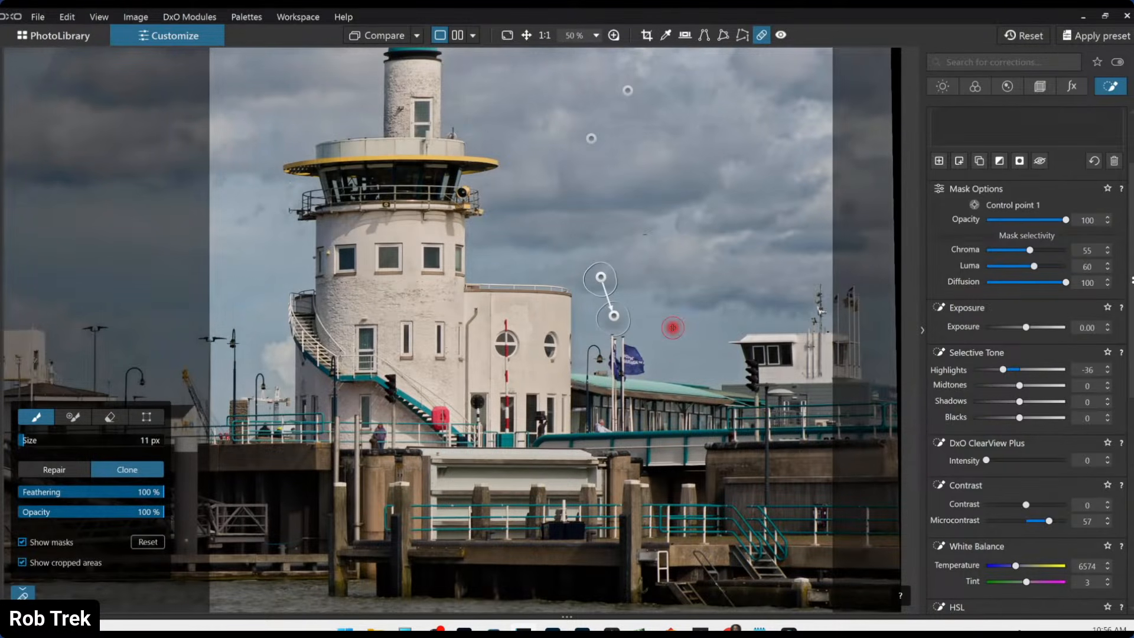
pyautogui.moveTo(603, 282); pyautogui.dragTo(666, 333)
pyautogui.click(57, 464)
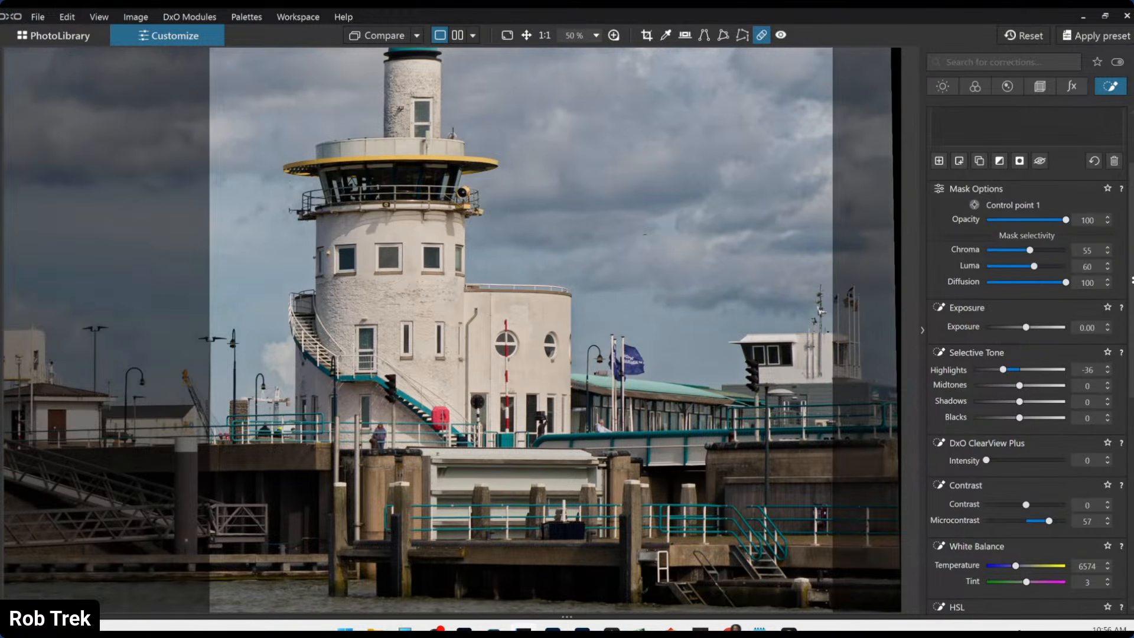
pyautogui.click(761, 35)
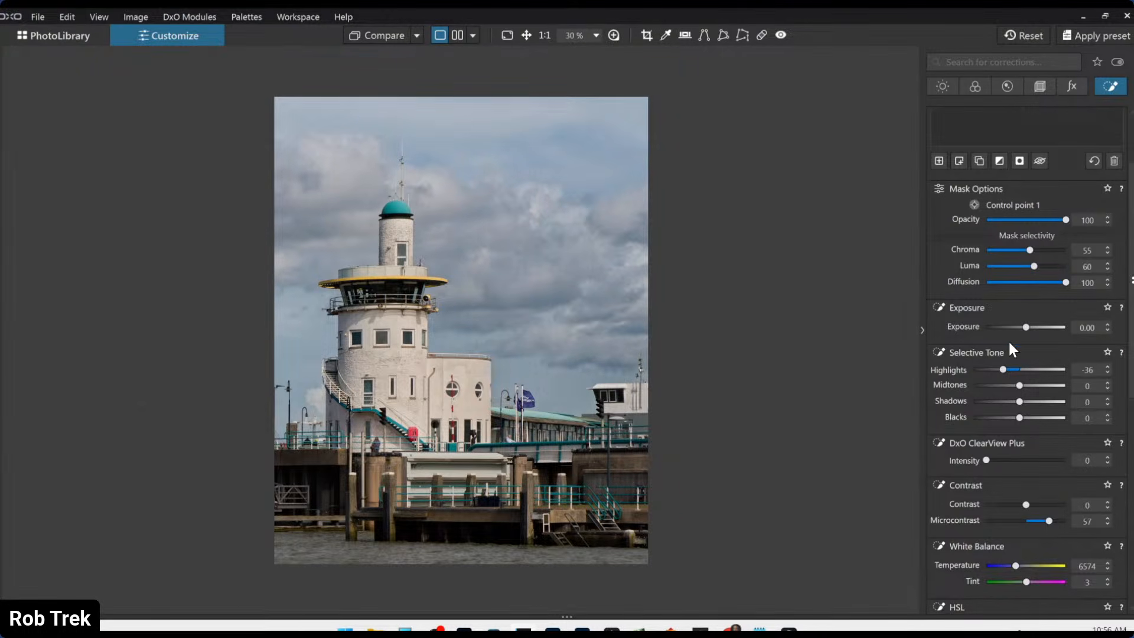
# - Create a new AI mask on the harbour water and set its blacks to -34 and ClearView Plus intensity to 45
pyautogui.scroll(3, 1009, 344)
pyautogui.click(939, 257)
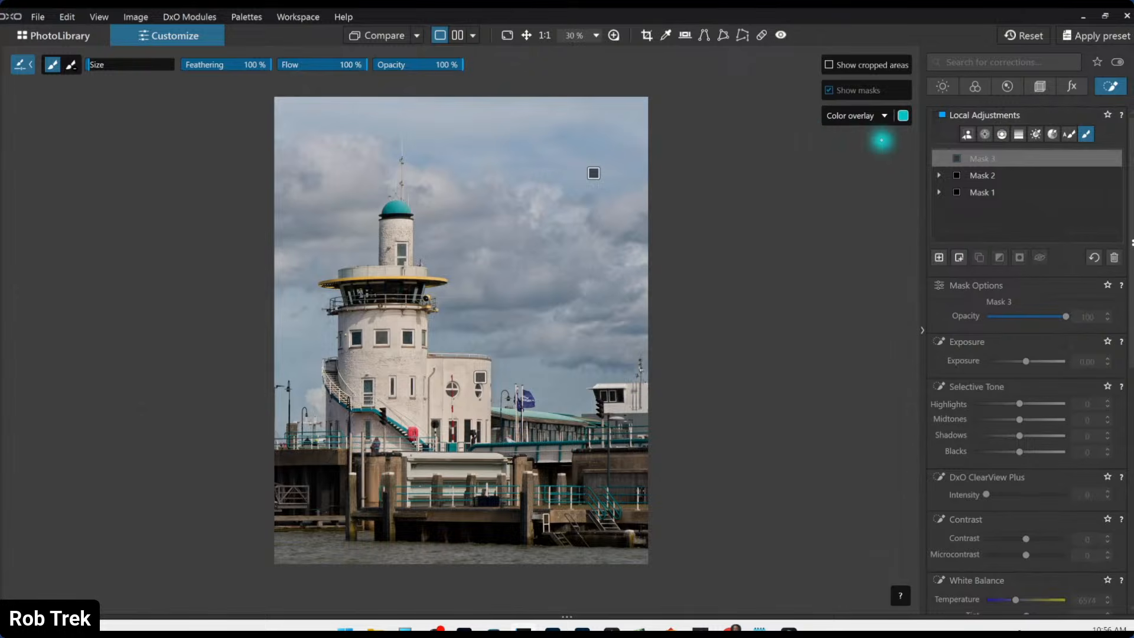
pyautogui.click(966, 134)
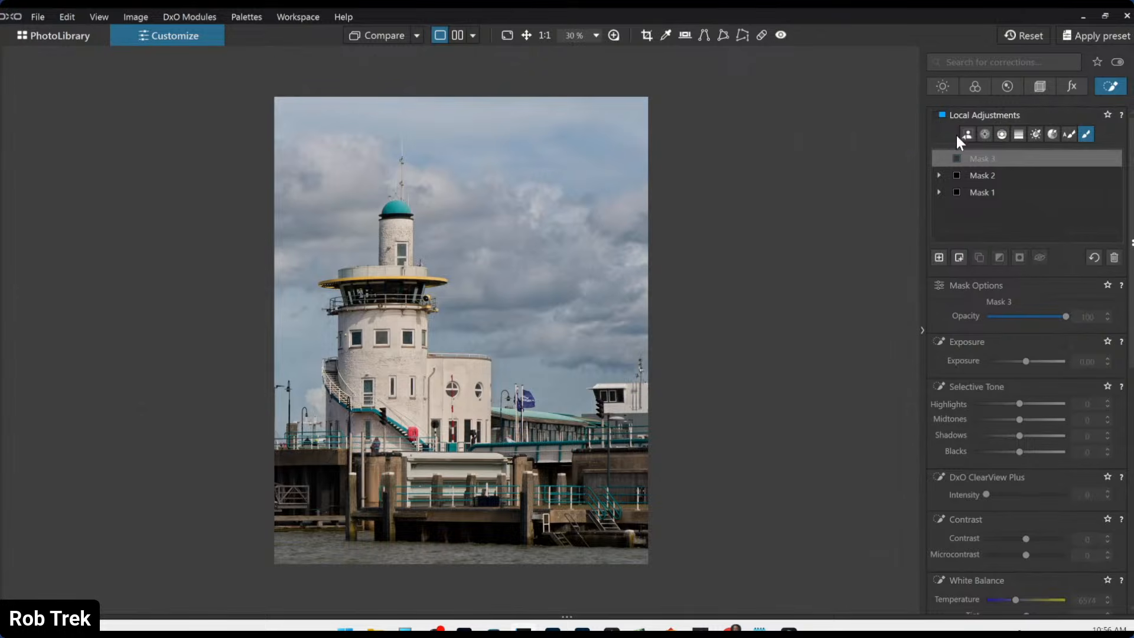
pyautogui.click(437, 556)
pyautogui.click(1003, 451)
pyautogui.click(1022, 494)
pyautogui.scroll(-1, 963, 534)
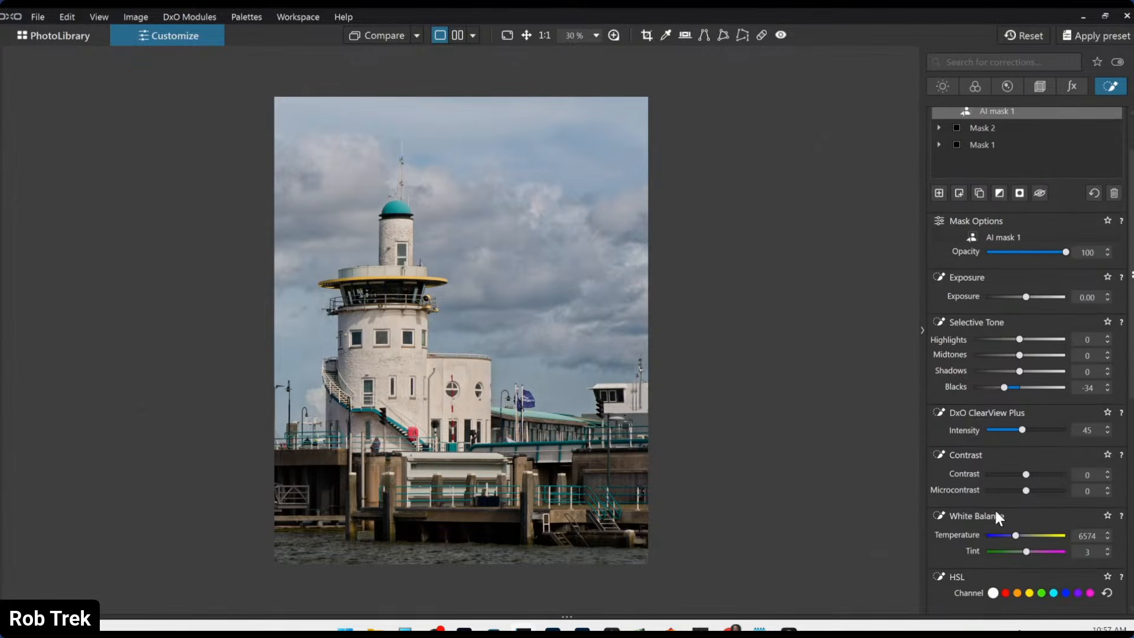
# - Cool the water mask's white balance temperature to 6074 and return to the photo's global light corrections
pyautogui.moveTo(1014, 537); pyautogui.dragTo(1011, 538)
pyautogui.doubleClick(1011, 537)
pyautogui.click(1012, 538)
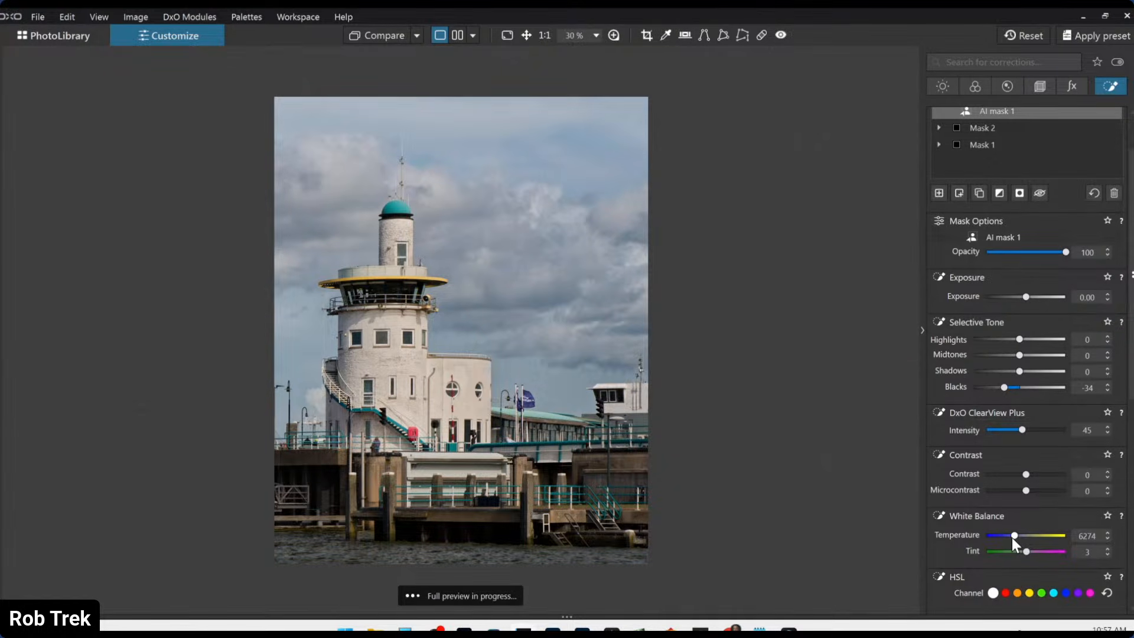
pyautogui.click(1012, 537)
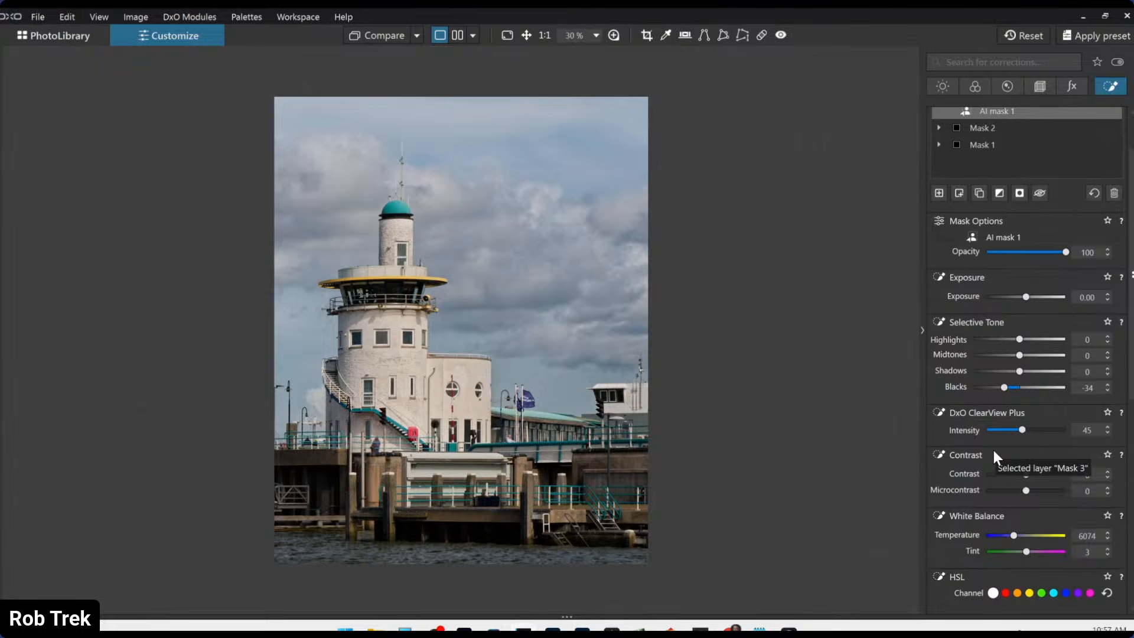
pyautogui.scroll(1, 994, 450)
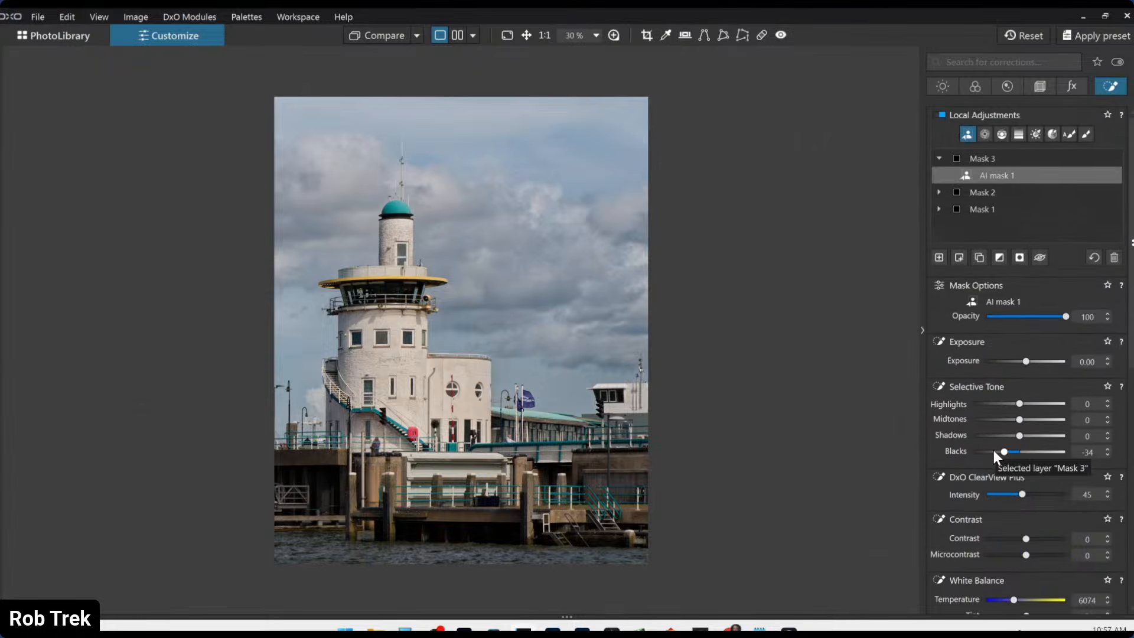
pyautogui.click(945, 89)
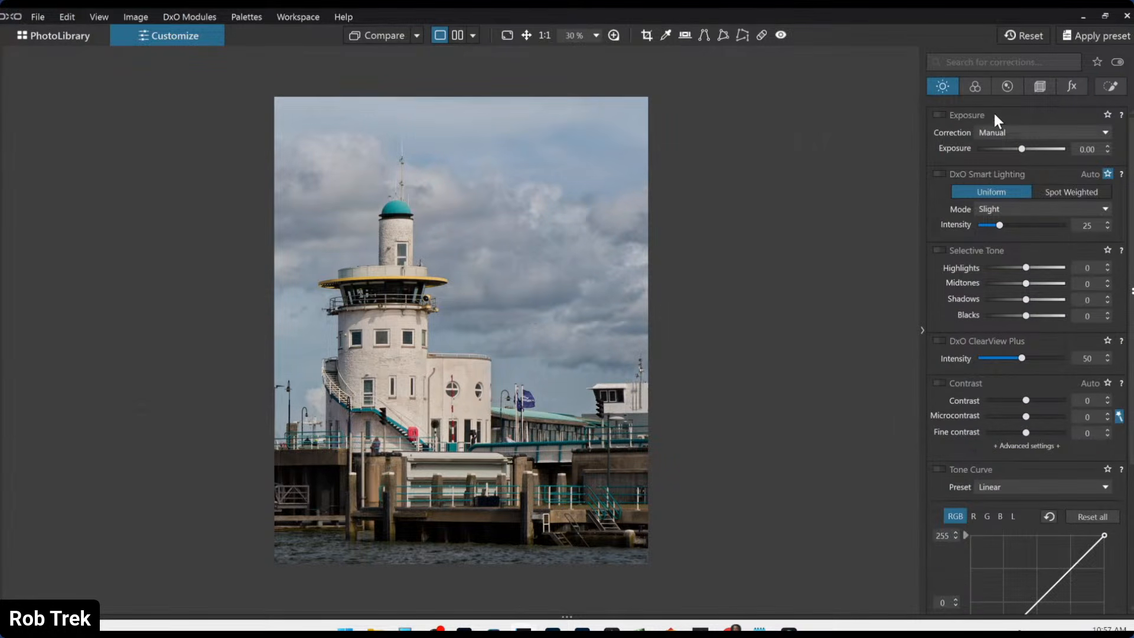
# - Sample the red object beside the staircase with the HSL colour picker and set the red channel's saturation to 20
pyautogui.click(980, 89)
pyautogui.scroll(-6, 998, 374)
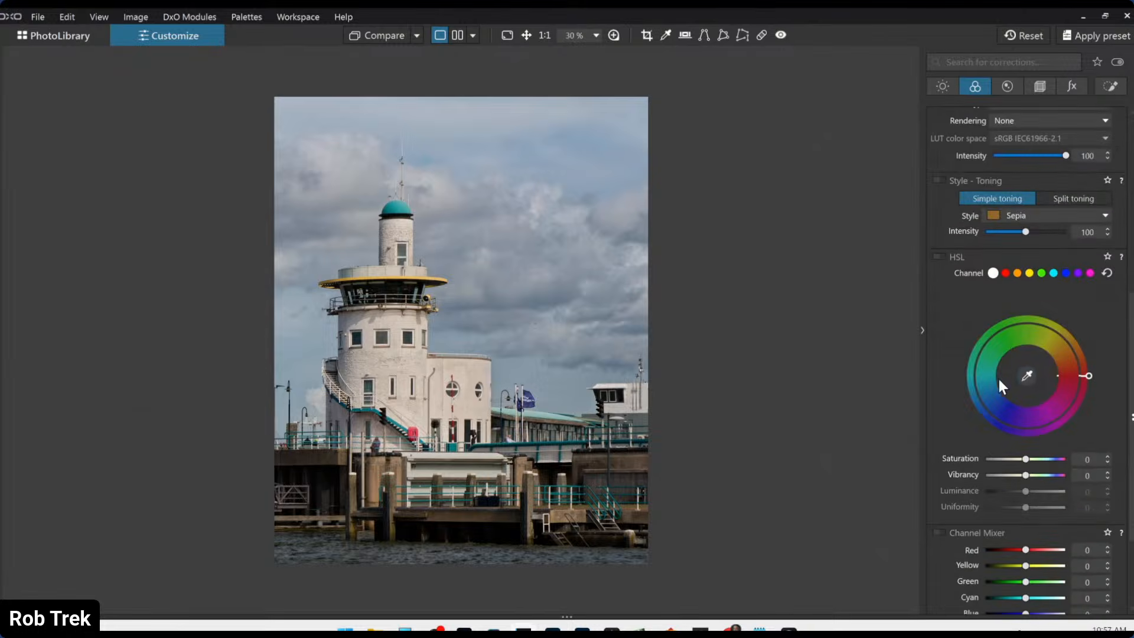
pyautogui.click(1028, 376)
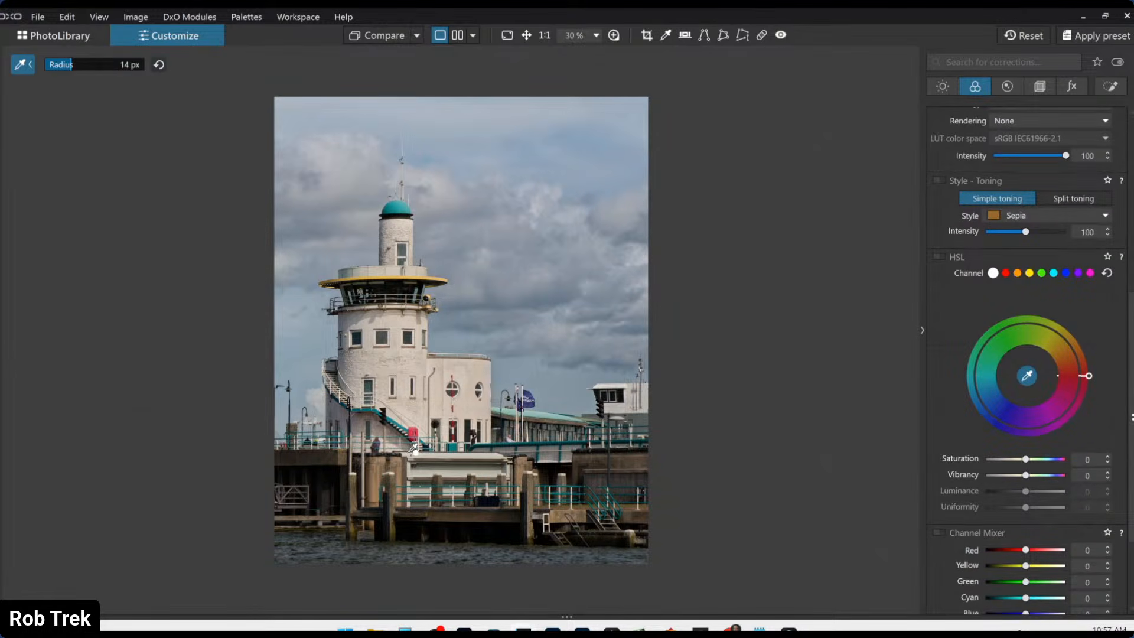
pyautogui.scroll(3, 441, 447)
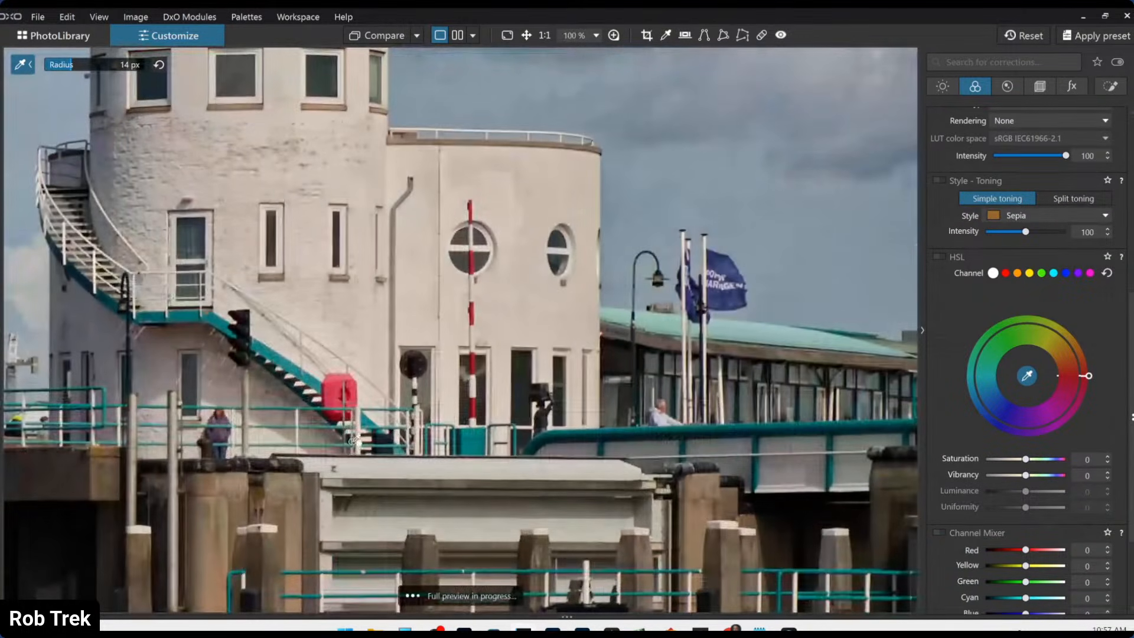
pyautogui.click(338, 391)
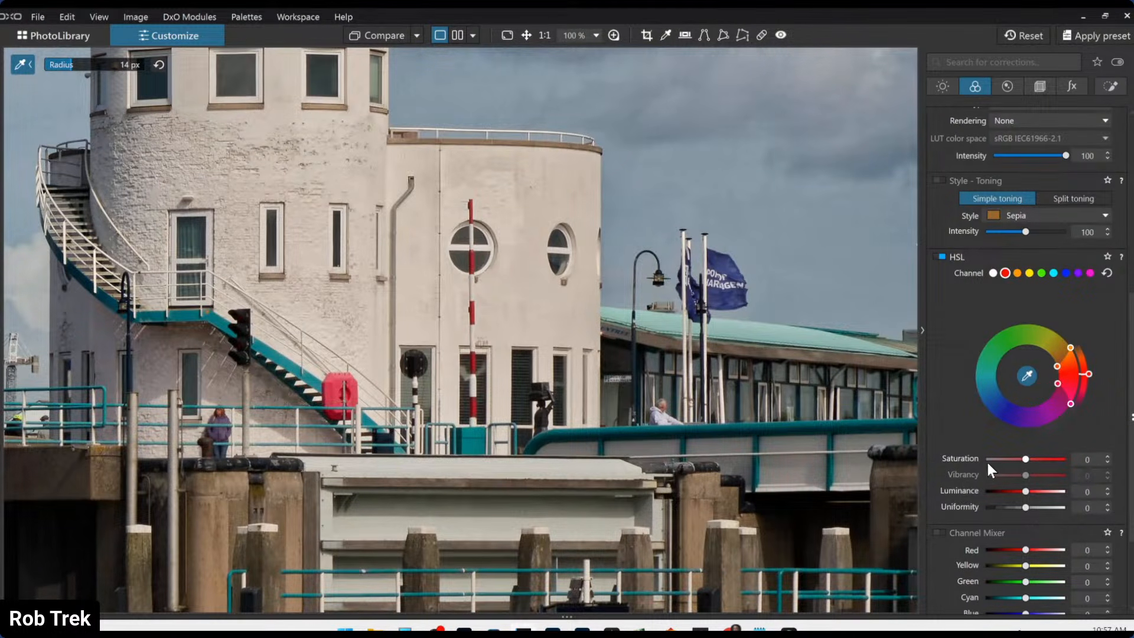
pyautogui.moveTo(1025, 459); pyautogui.dragTo(1033, 459)
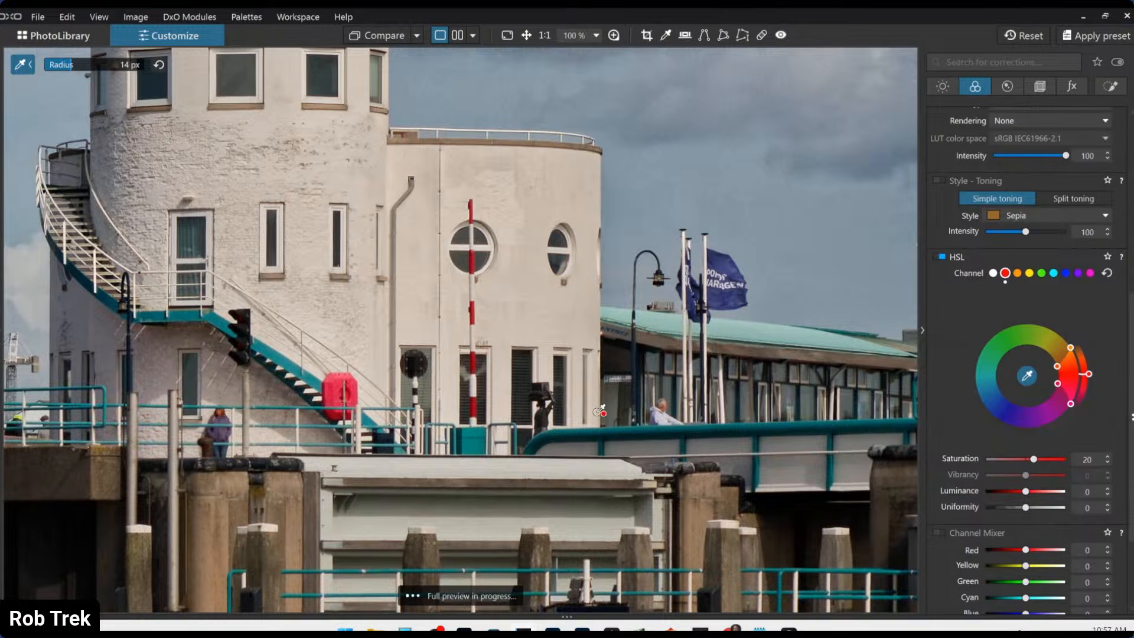
# - Sample the teal box at the base of the tower building for HSL and set the cyan channel's saturation to 41 and luminance to 6
pyautogui.scroll(-1, 447, 400)
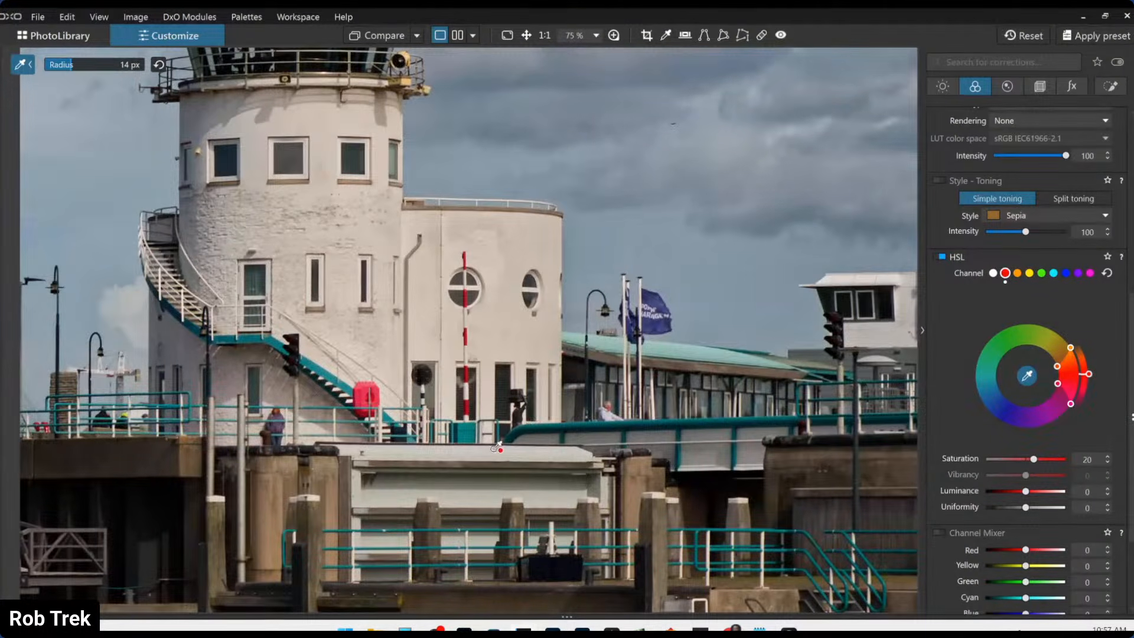
pyautogui.click(473, 437)
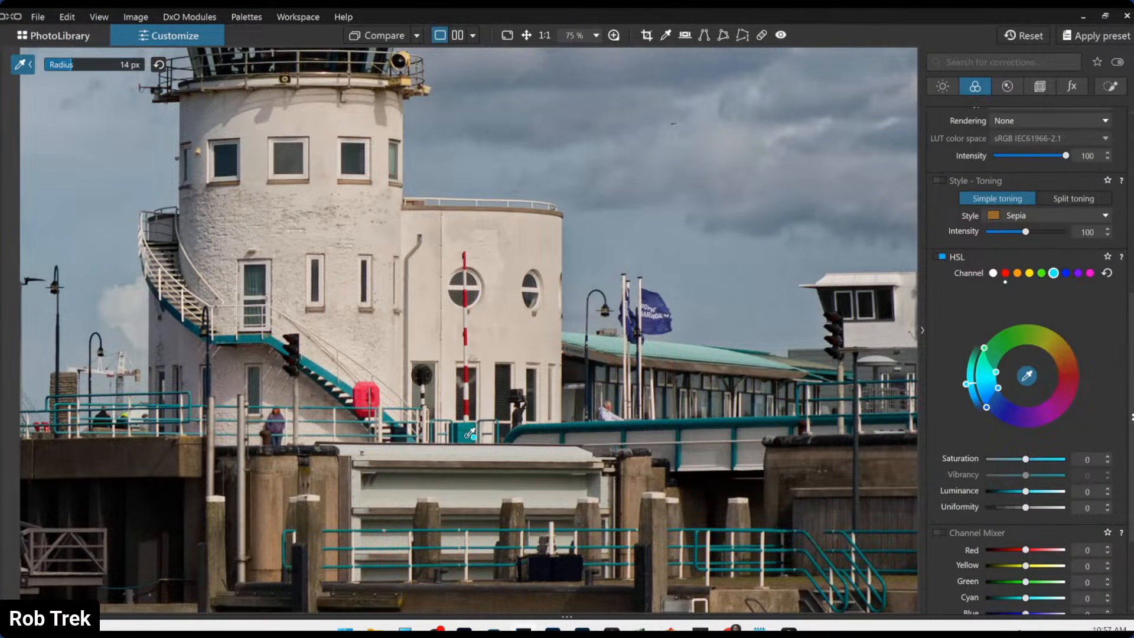
pyautogui.moveTo(1028, 459); pyautogui.dragTo(1027, 491)
# - Sample the tower's yellow ring with the HSL colour picker and set the yellow channel's saturation to 44
pyautogui.scroll(-2, 368, 119)
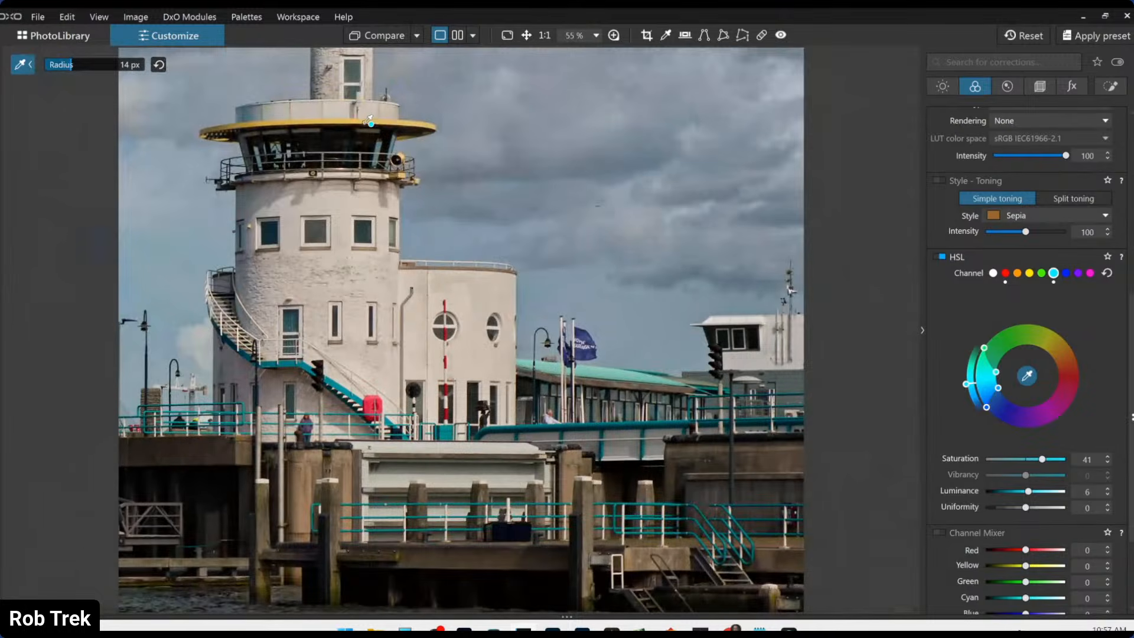
pyautogui.click(368, 120)
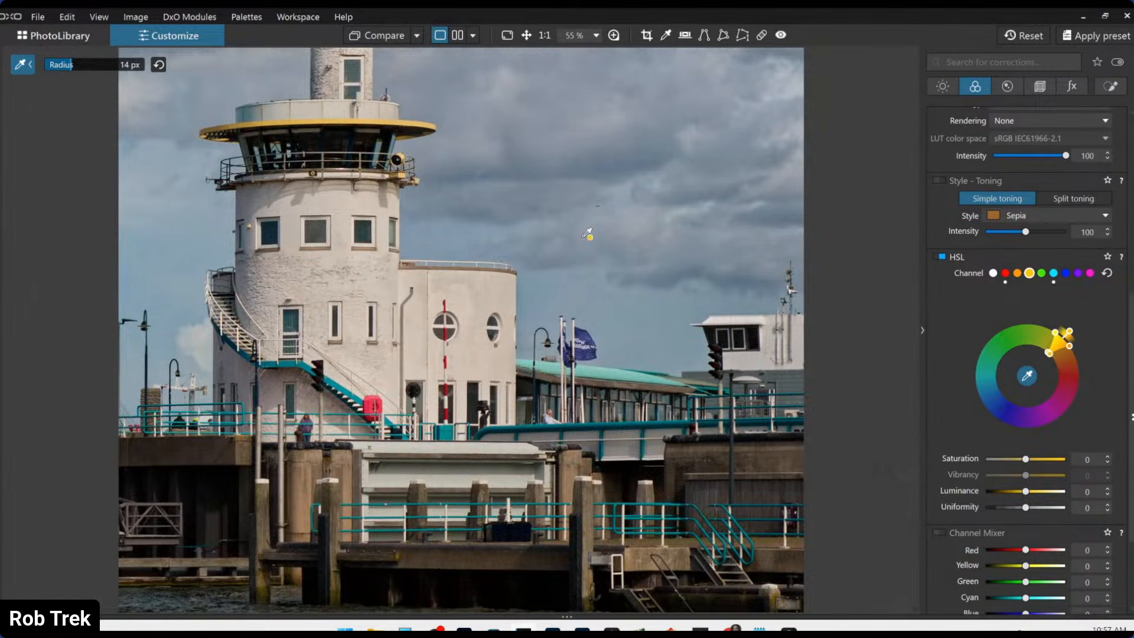
pyautogui.moveTo(1025, 460); pyautogui.dragTo(1043, 461)
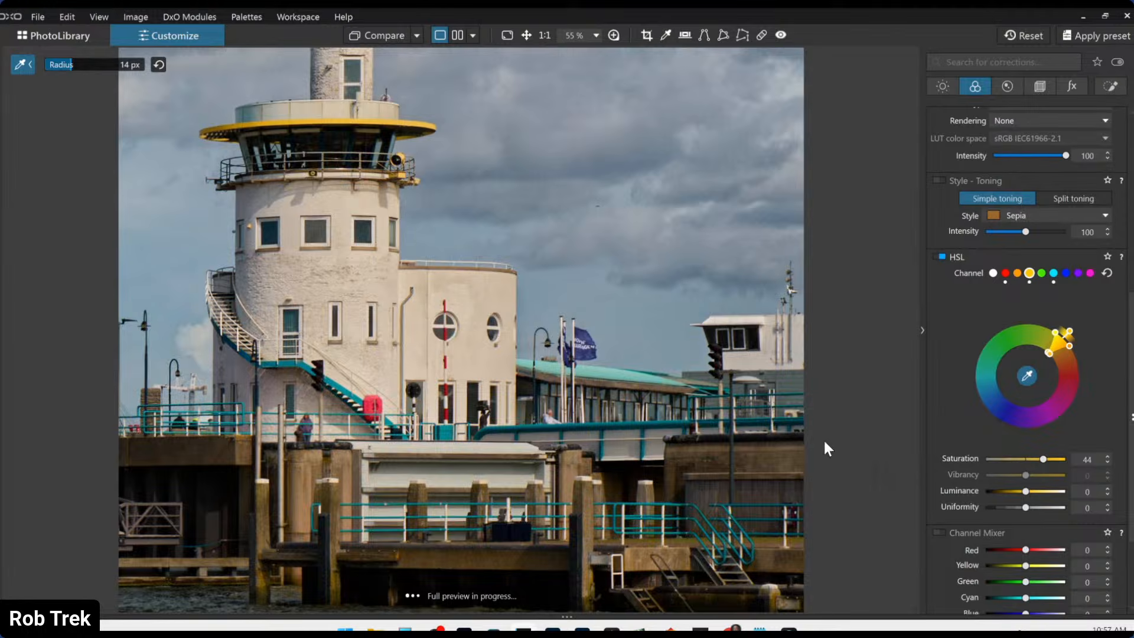
pyautogui.hotkey('ctrl', '0')
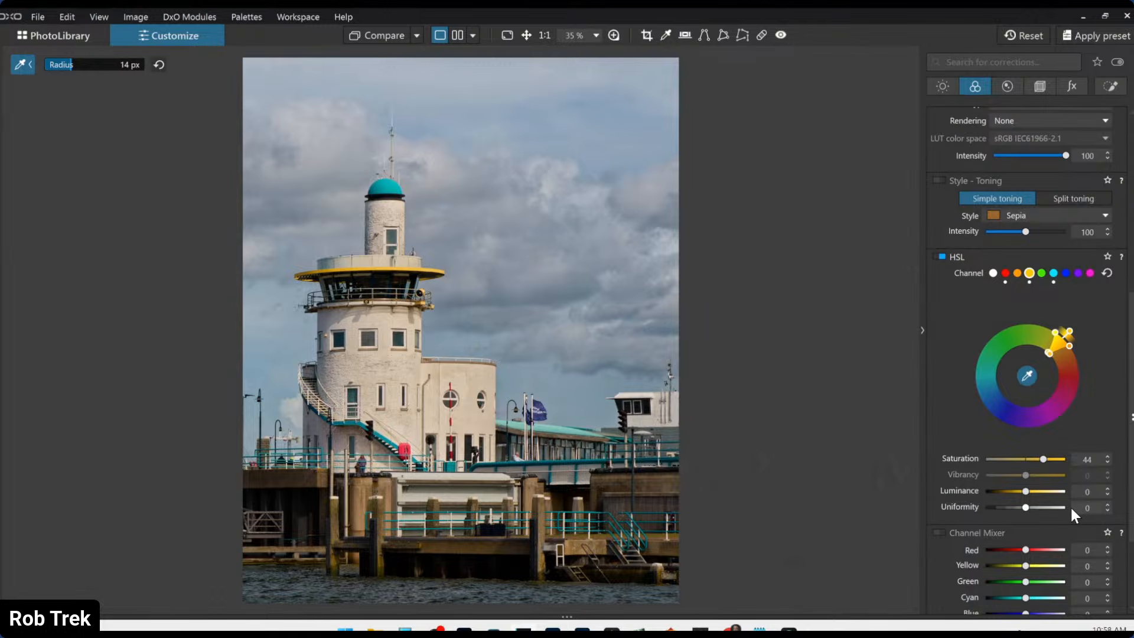
# - Select Mask 1 in the local adjustments and set its highlights to 38 and blacks to -10
pyautogui.scroll(5, 1068, 510)
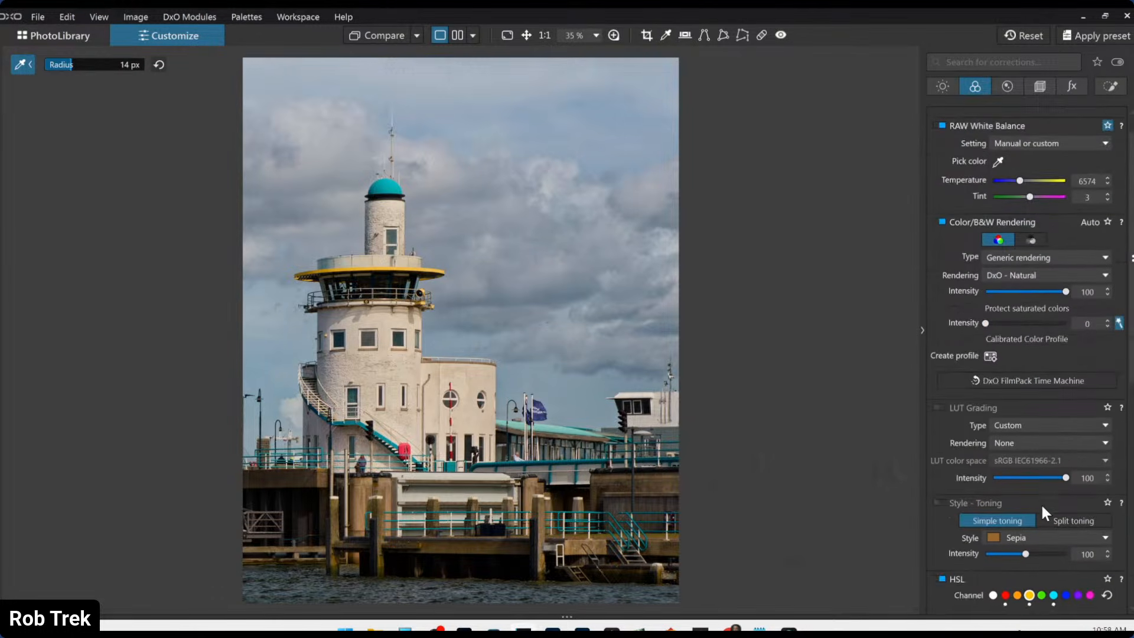
pyautogui.scroll(1, 1043, 512)
pyautogui.click(1109, 86)
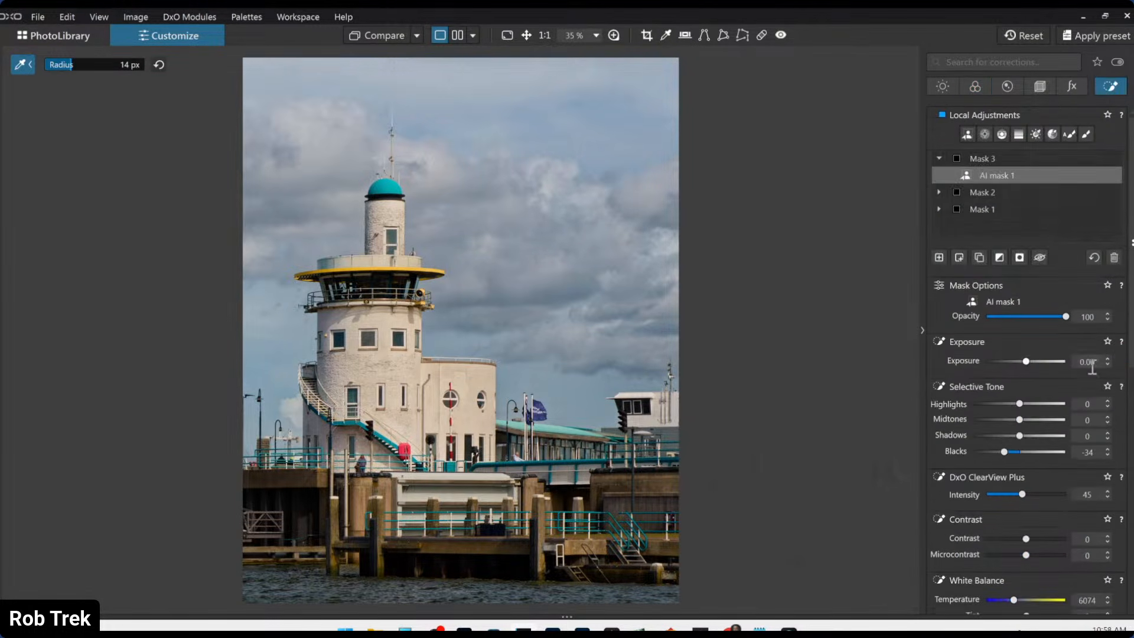
pyautogui.click(1002, 208)
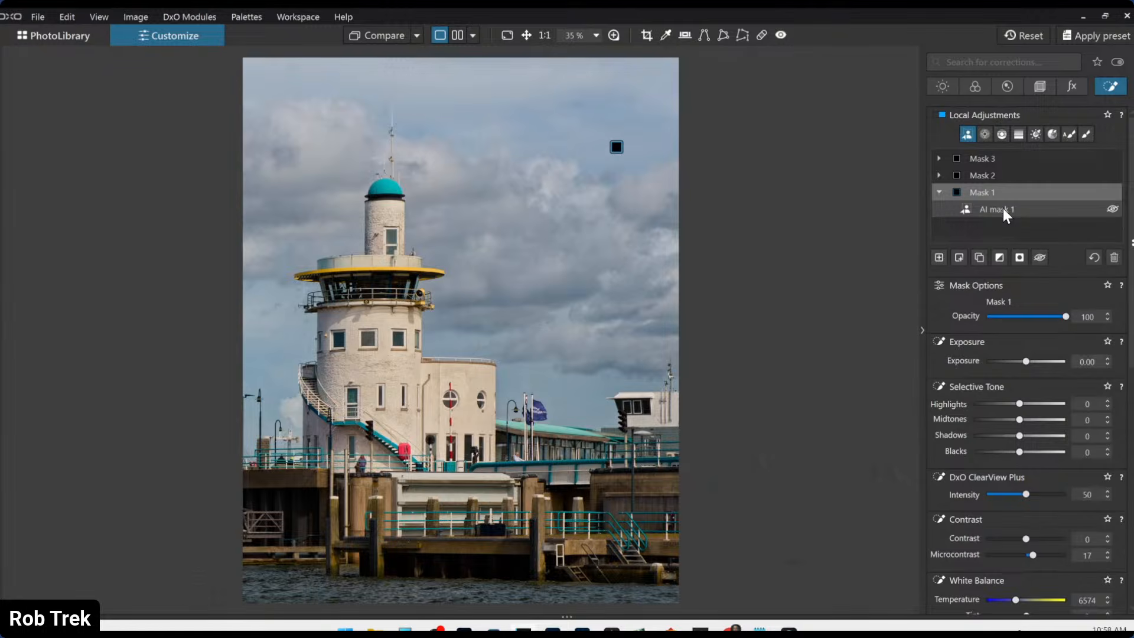
pyautogui.scroll(-3, 1004, 466)
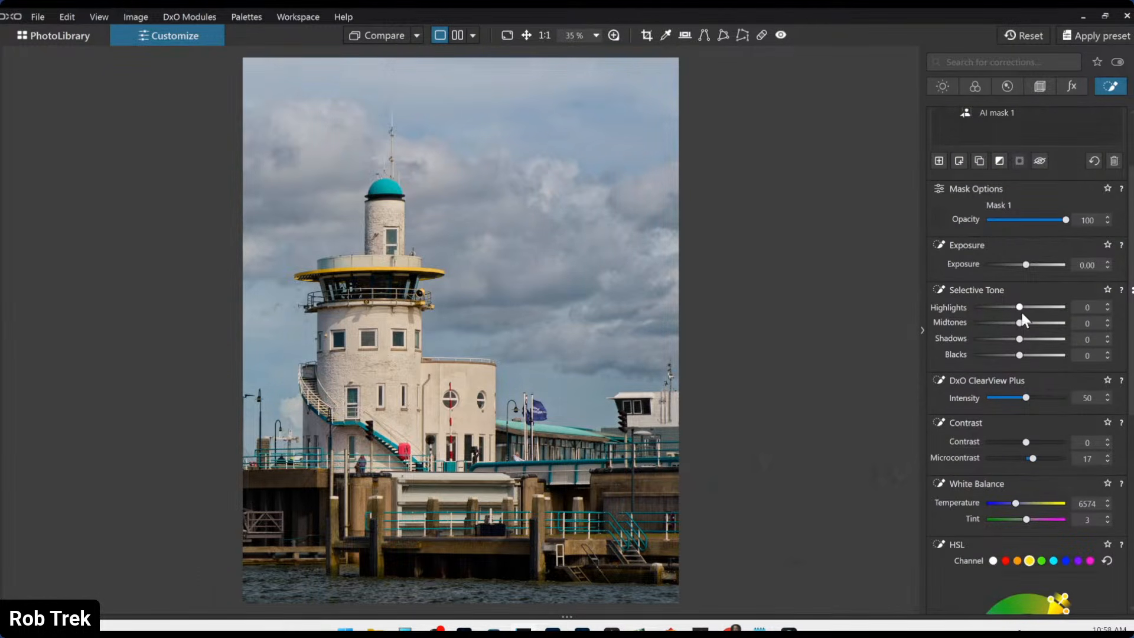
pyautogui.moveTo(1020, 307); pyautogui.dragTo(1037, 307)
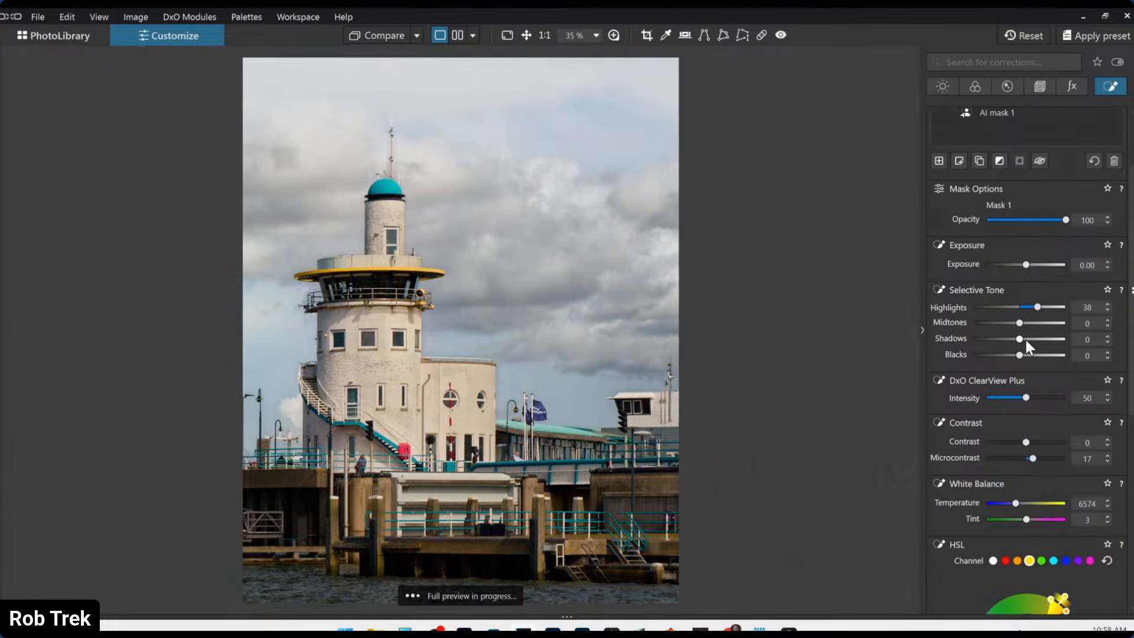
pyautogui.moveTo(1018, 354); pyautogui.dragTo(1014, 354)
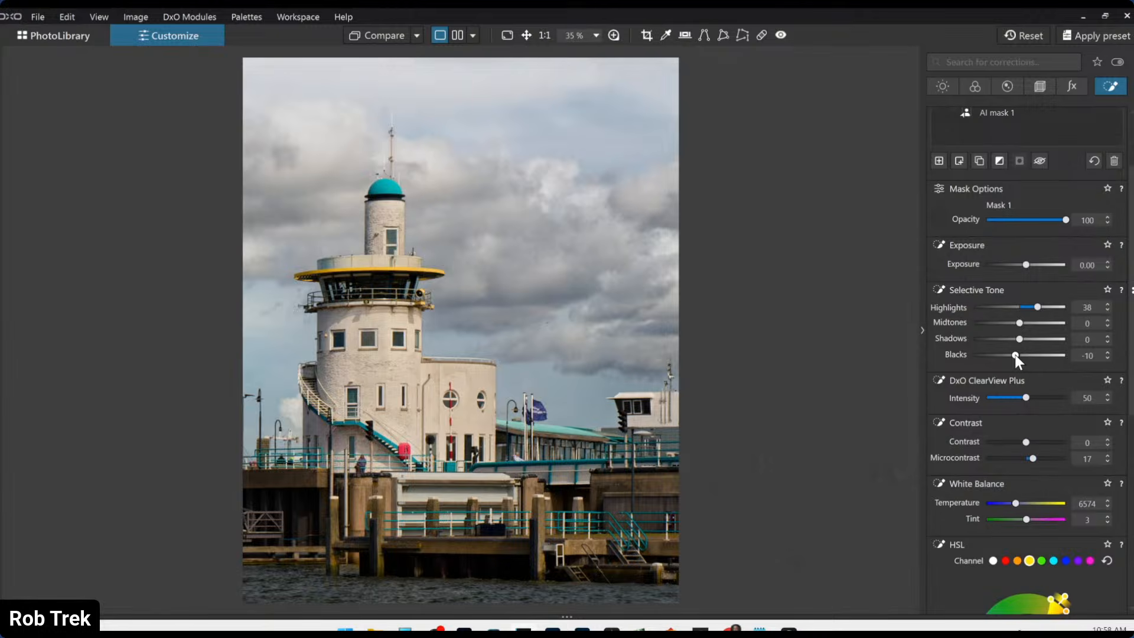
# - In Mask 1's HSL, shift the cyan channel's hue slightly toward blue and extend its colour range into the blues
pyautogui.scroll(-3, 972, 447)
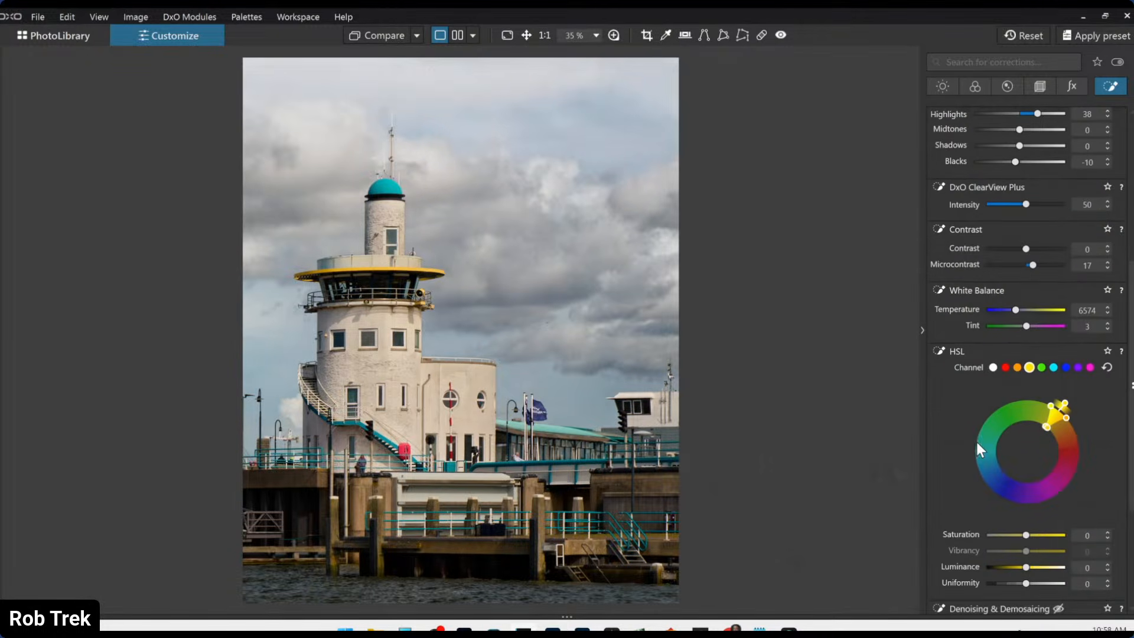
pyautogui.click(1054, 366)
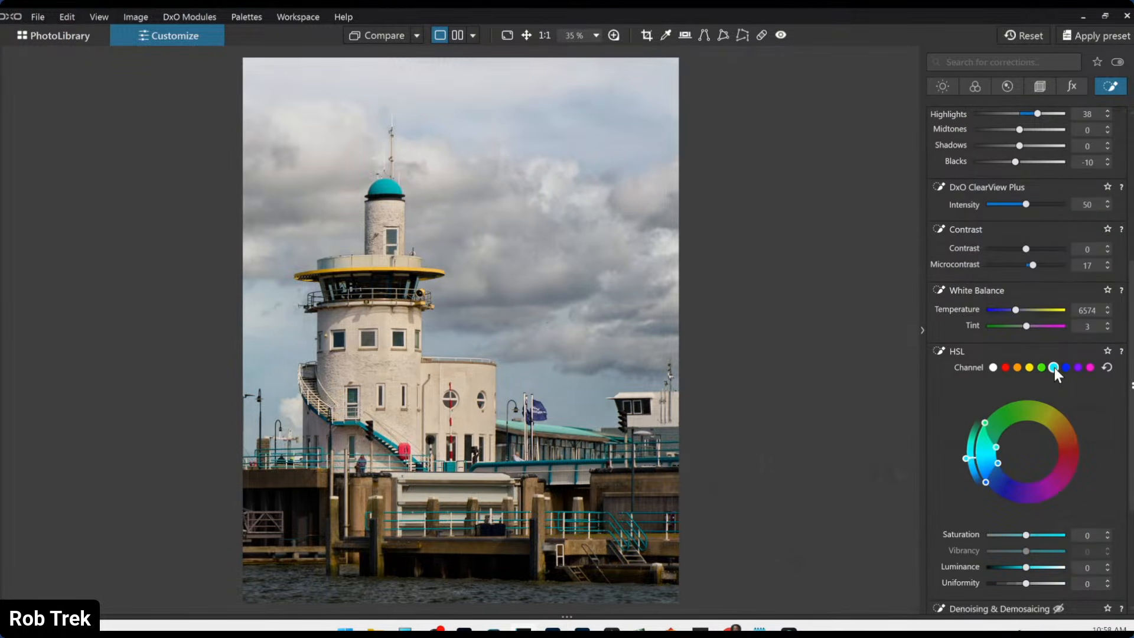
pyautogui.moveTo(983, 464)
pyautogui.mouseDown()
pyautogui.moveTo(1014, 482)
pyautogui.moveTo(970, 482)
pyautogui.moveTo(967, 469)
pyautogui.mouseUp()
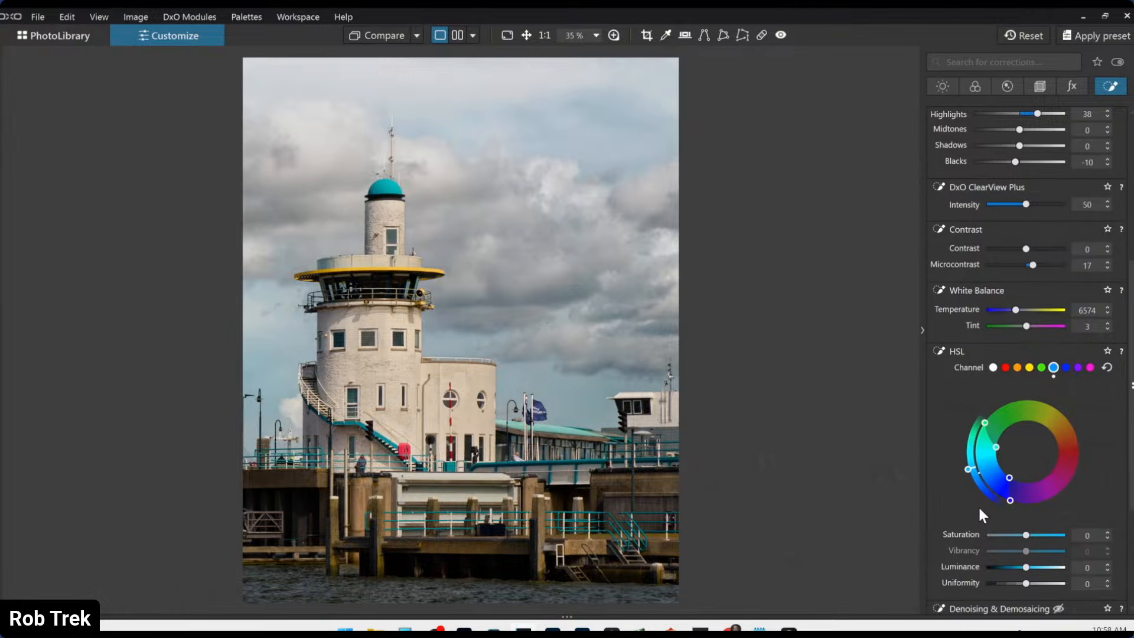
# - In the global HSL correction, set the cyan channel's luminance to -13 and saturation to 32
pyautogui.click(981, 89)
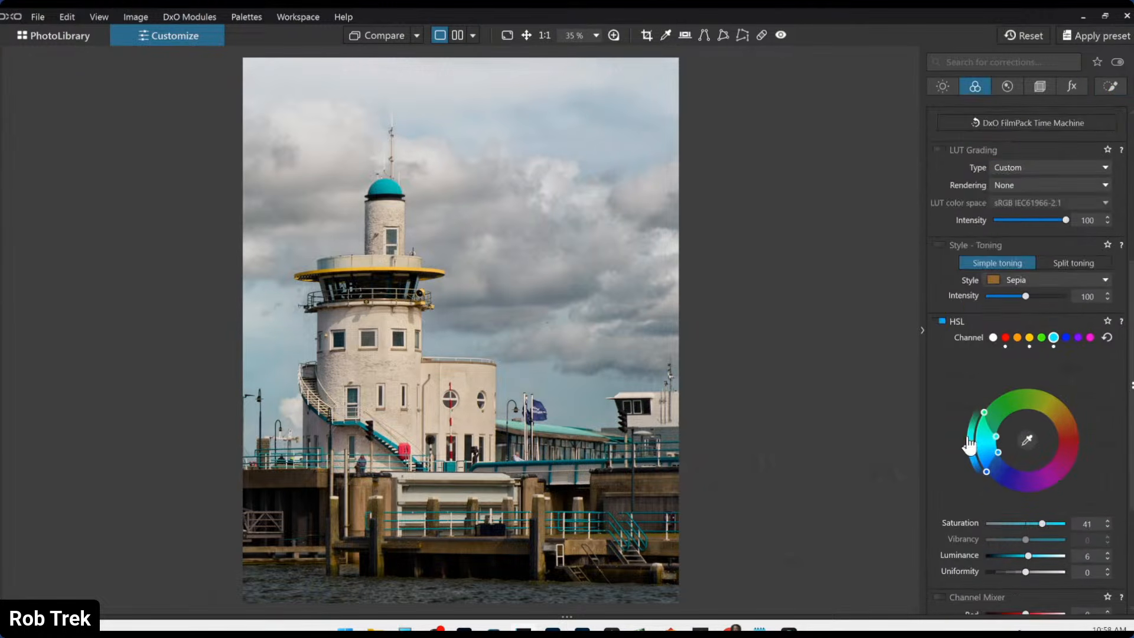
pyautogui.scroll(-4, 971, 387)
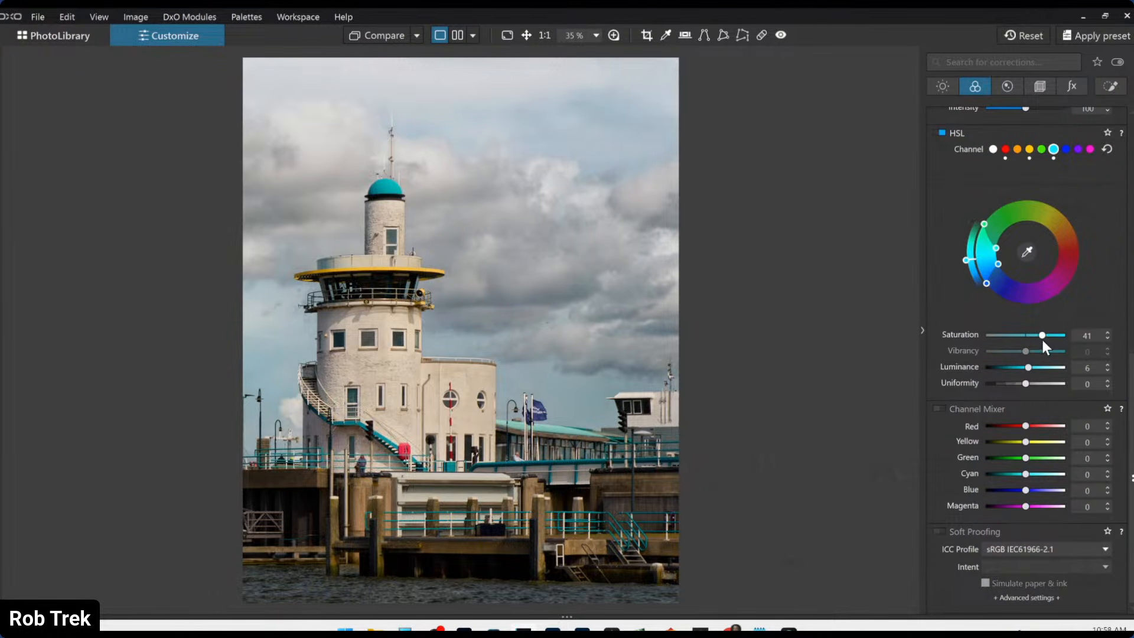
pyautogui.moveTo(1027, 368); pyautogui.dragTo(1020, 368)
pyautogui.moveTo(1041, 335); pyautogui.dragTo(1038, 336)
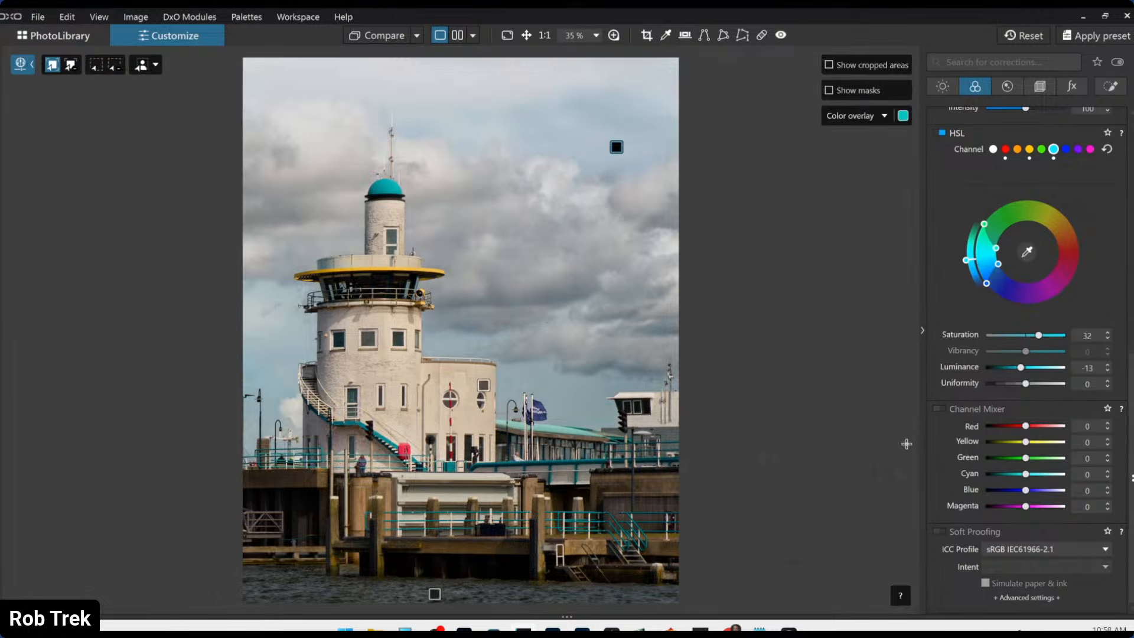
pyautogui.press('l')
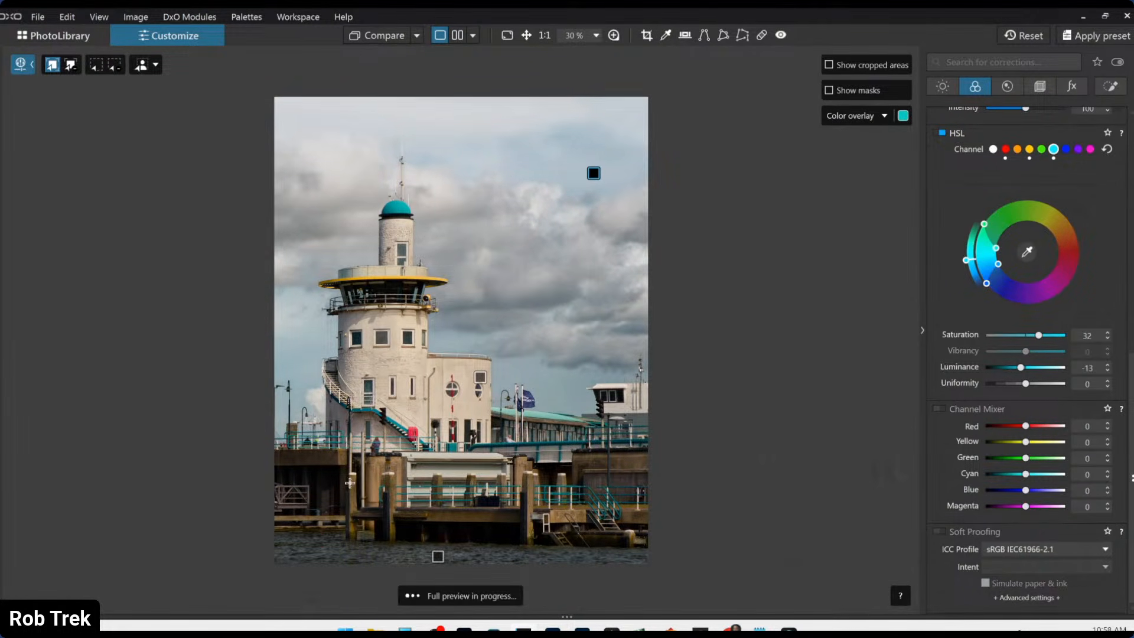
# - Add a new local adjustment mask with a control line covering the pier and water, fading out at the quay's railing
pyautogui.scroll(7, 966, 349)
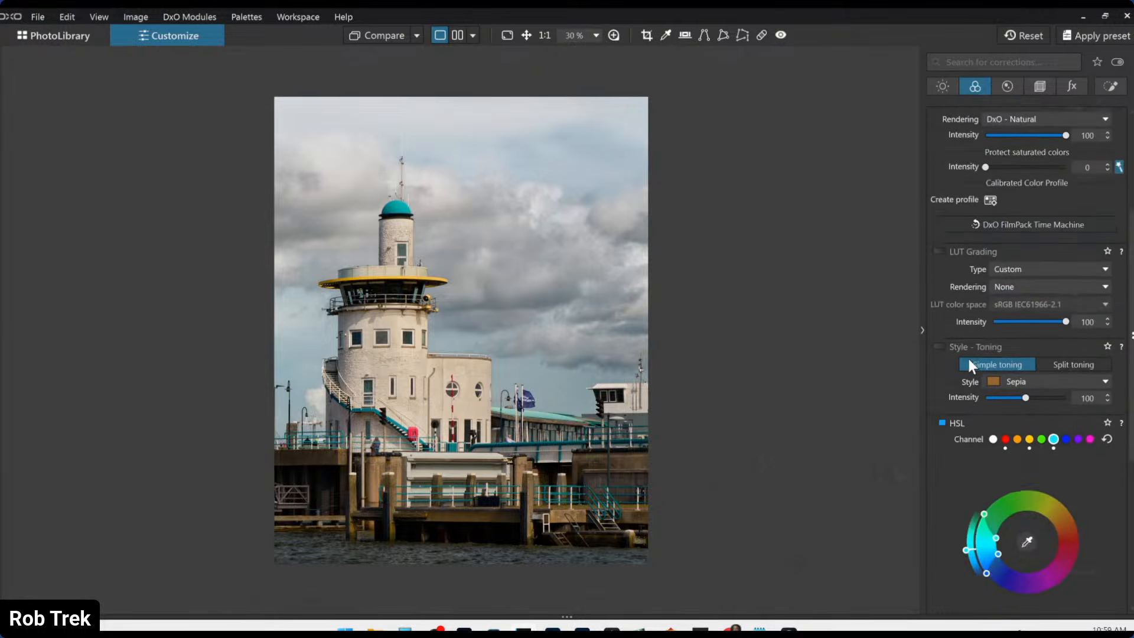
pyautogui.click(1108, 88)
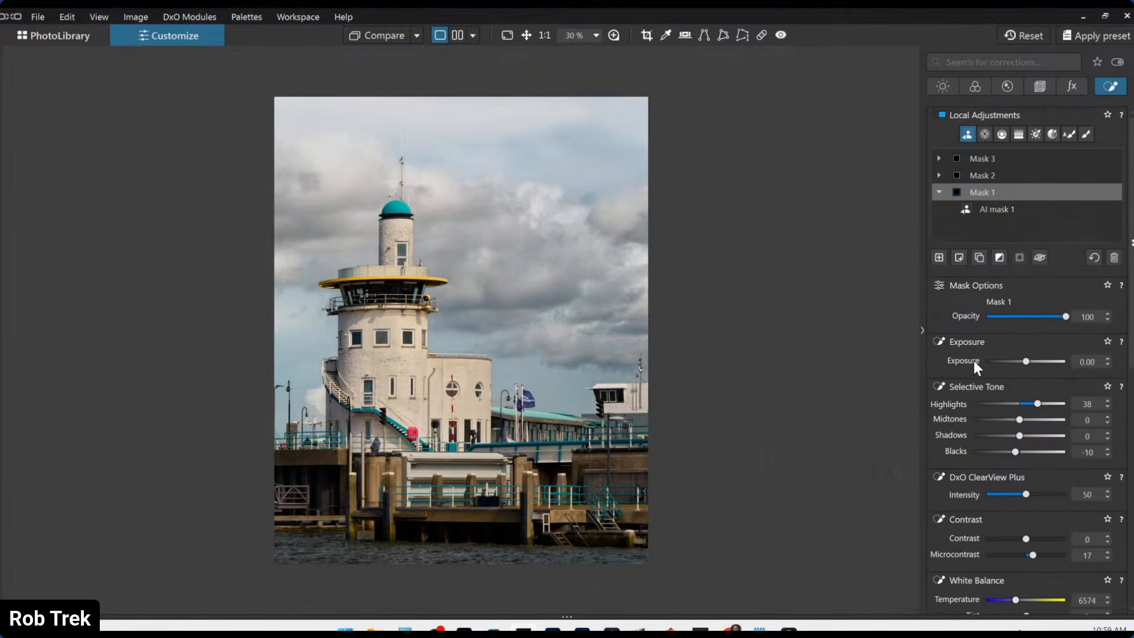
pyautogui.click(939, 258)
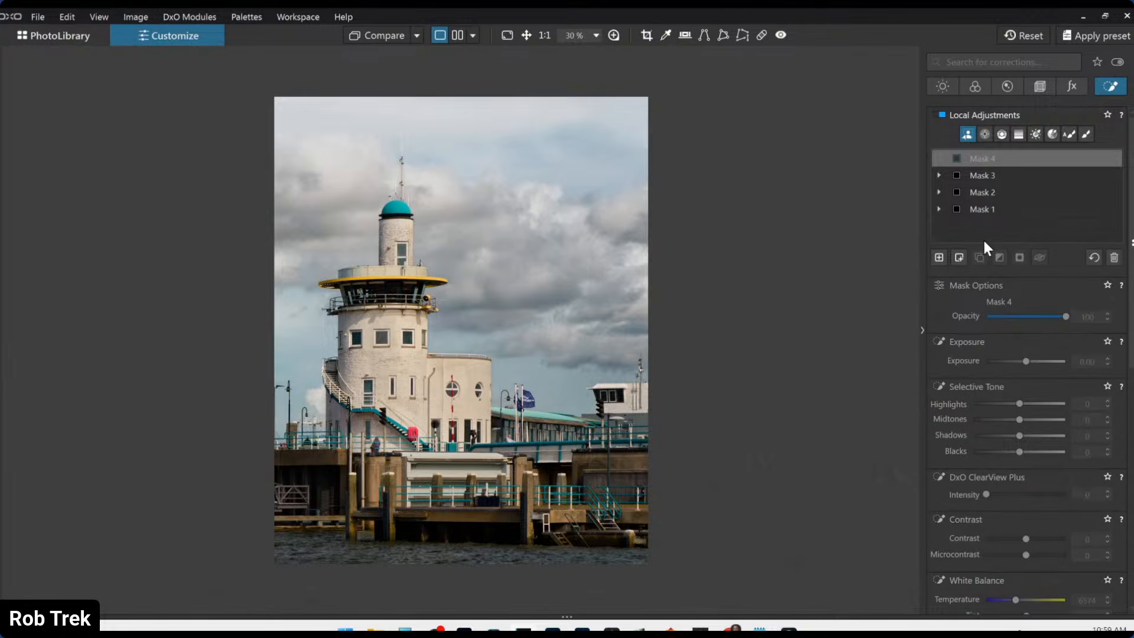
pyautogui.click(1002, 135)
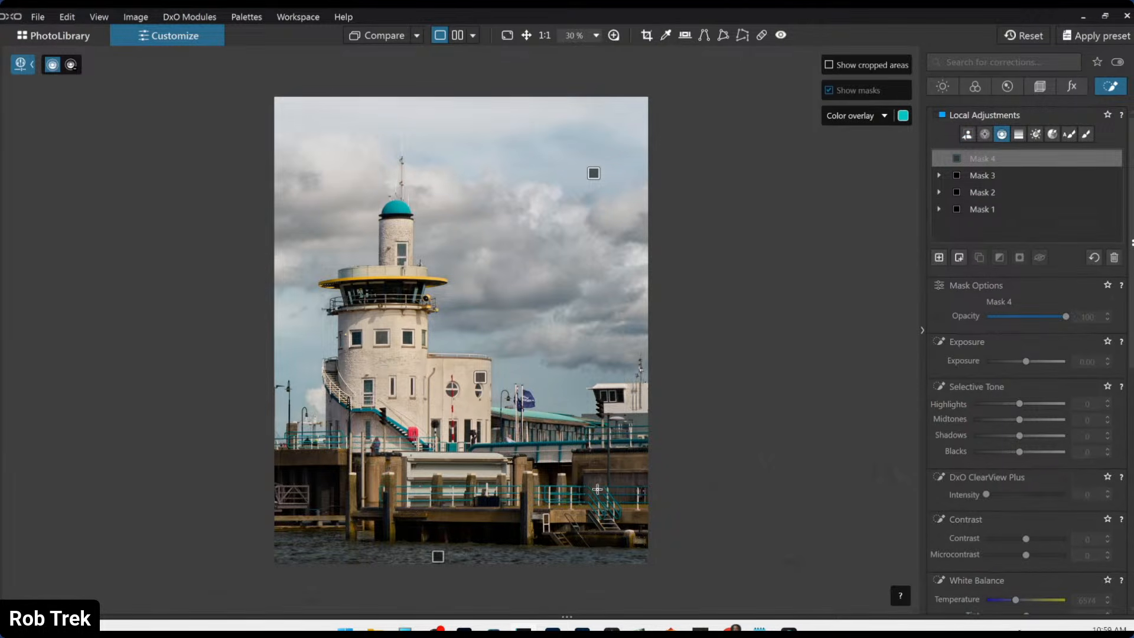
pyautogui.moveTo(528, 505); pyautogui.dragTo(530, 444)
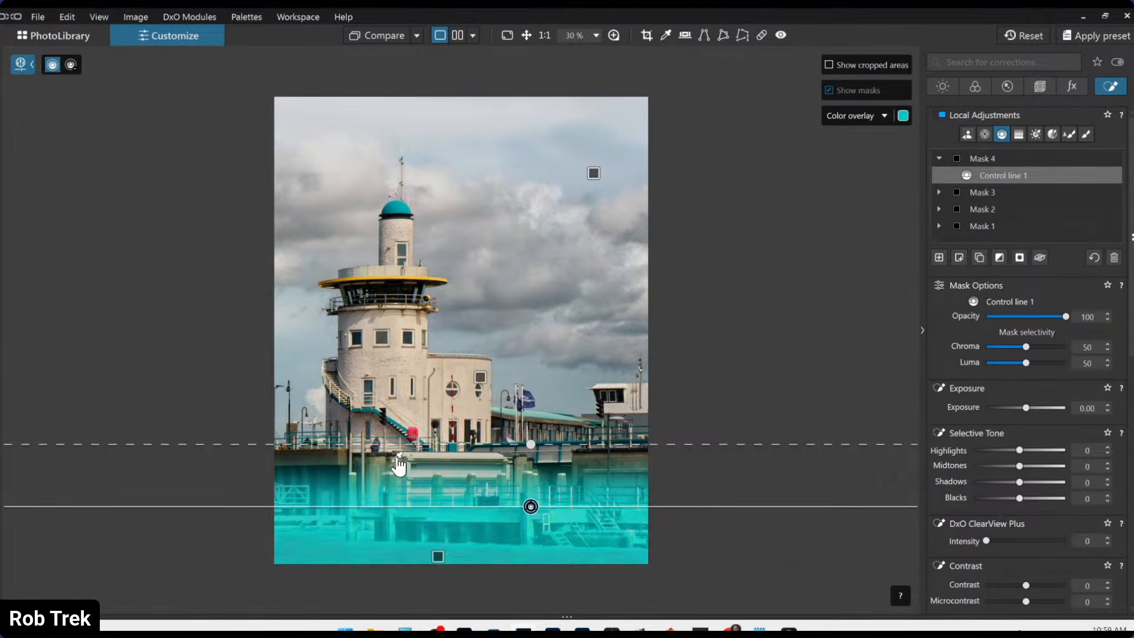
# - Refine the control line by resampling the quay wall colour, setting mask selectivity to chroma 70 and luma 55, and nudging the line sideways
pyautogui.moveTo(402, 468); pyautogui.dragTo(405, 474)
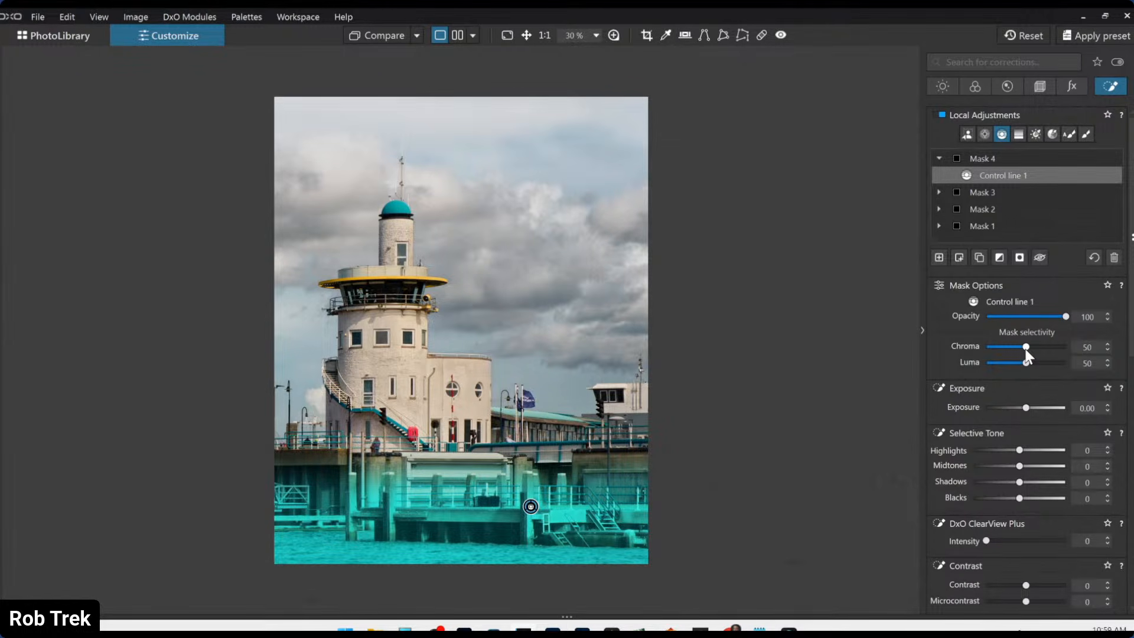
pyautogui.scroll(4, 1026, 348)
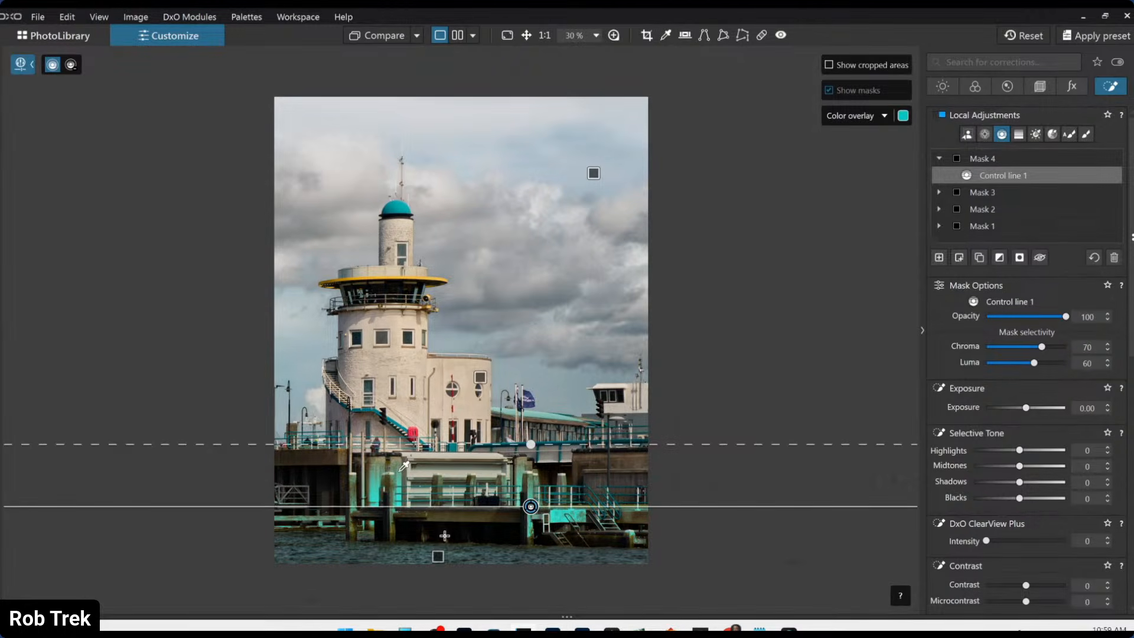
pyautogui.scroll(1, 443, 535)
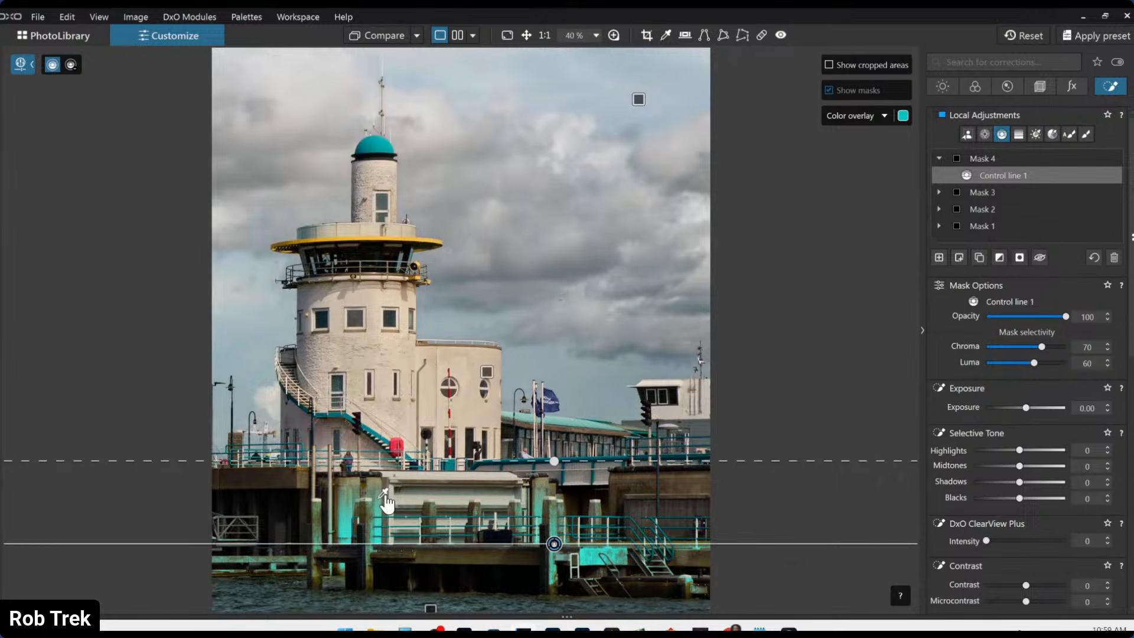
pyautogui.moveTo(384, 491); pyautogui.dragTo(379, 479)
pyautogui.click(1043, 346)
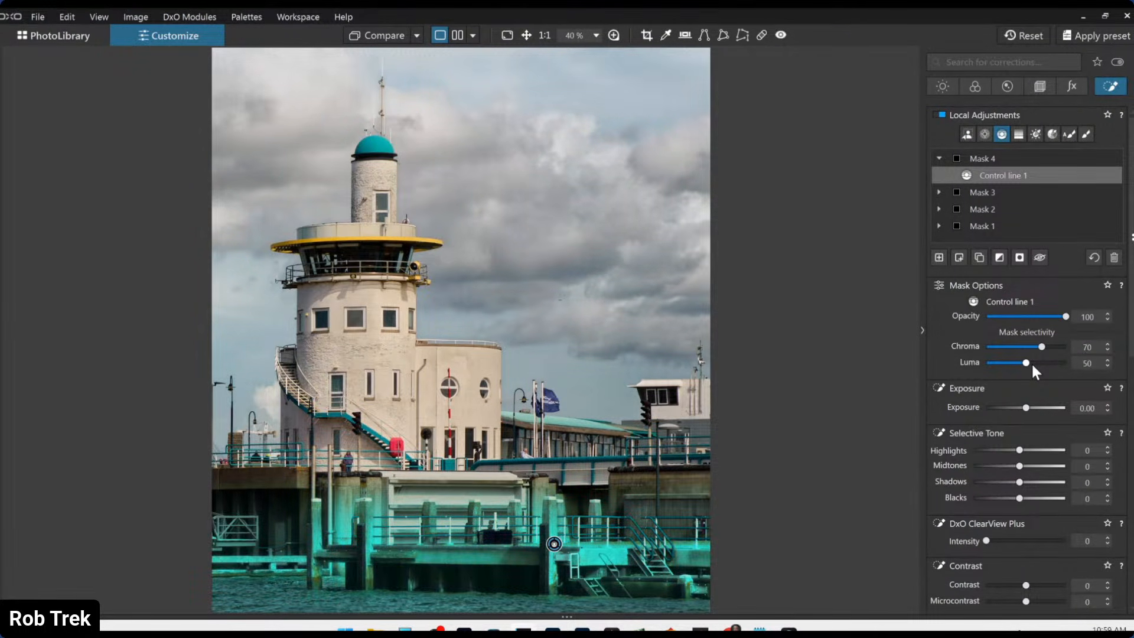
pyautogui.click(1032, 366)
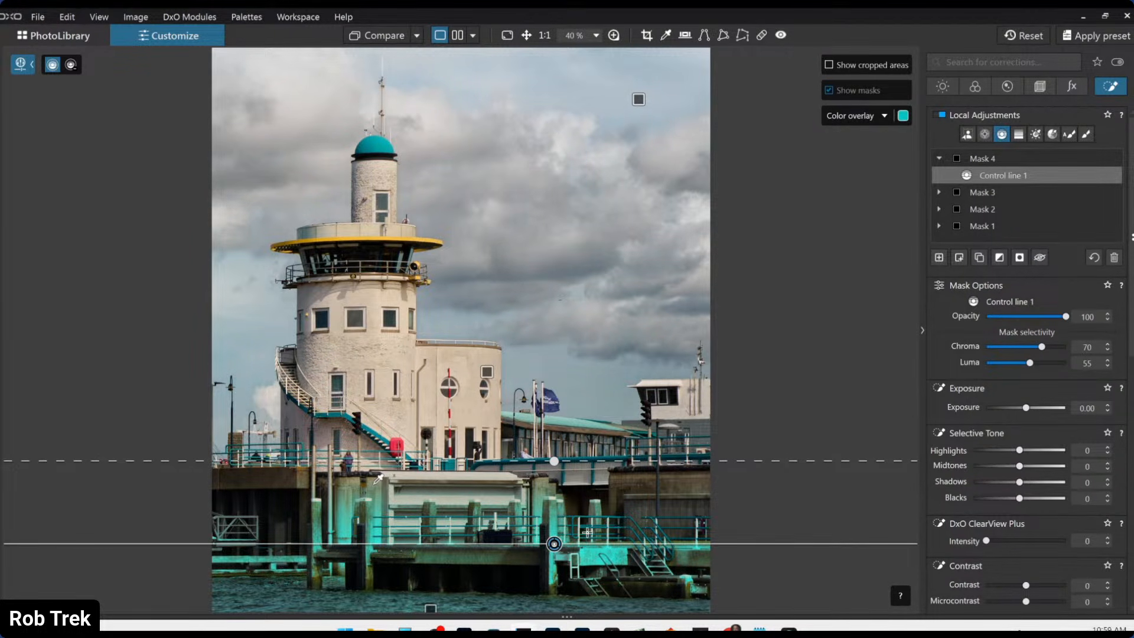
pyautogui.moveTo(555, 546)
pyautogui.mouseDown()
pyautogui.moveTo(539, 501)
pyautogui.moveTo(545, 547)
pyautogui.mouseUp()
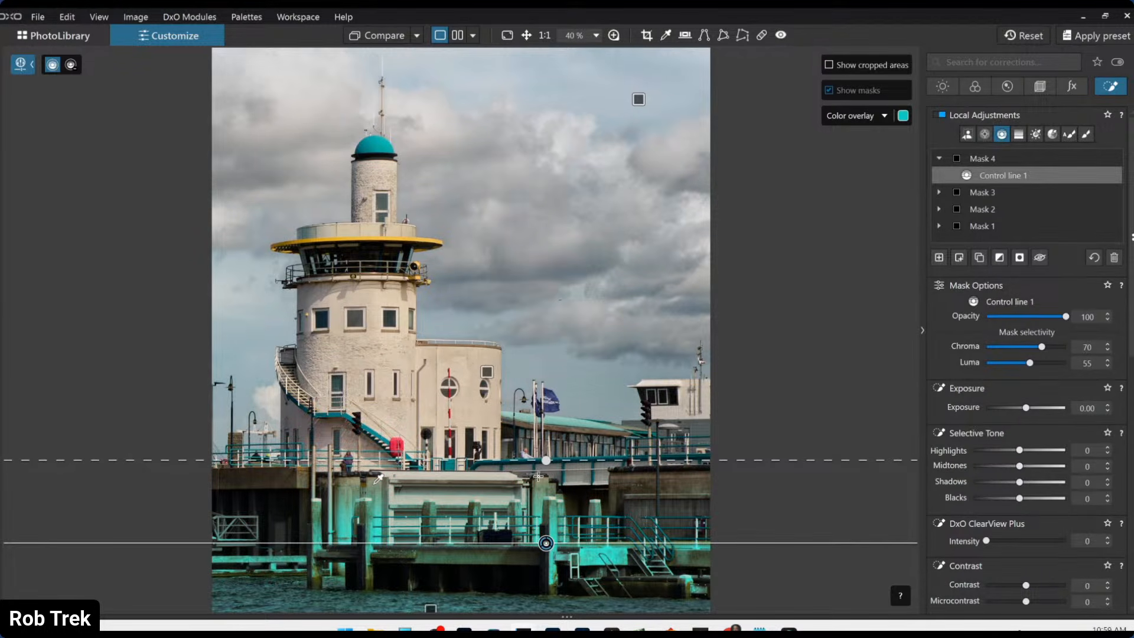
# - Widen Mask 4's control line transition by moving its base down to the water and its fade boundary up to mid-tower
pyautogui.moveTo(546, 464); pyautogui.dragTo(548, 419)
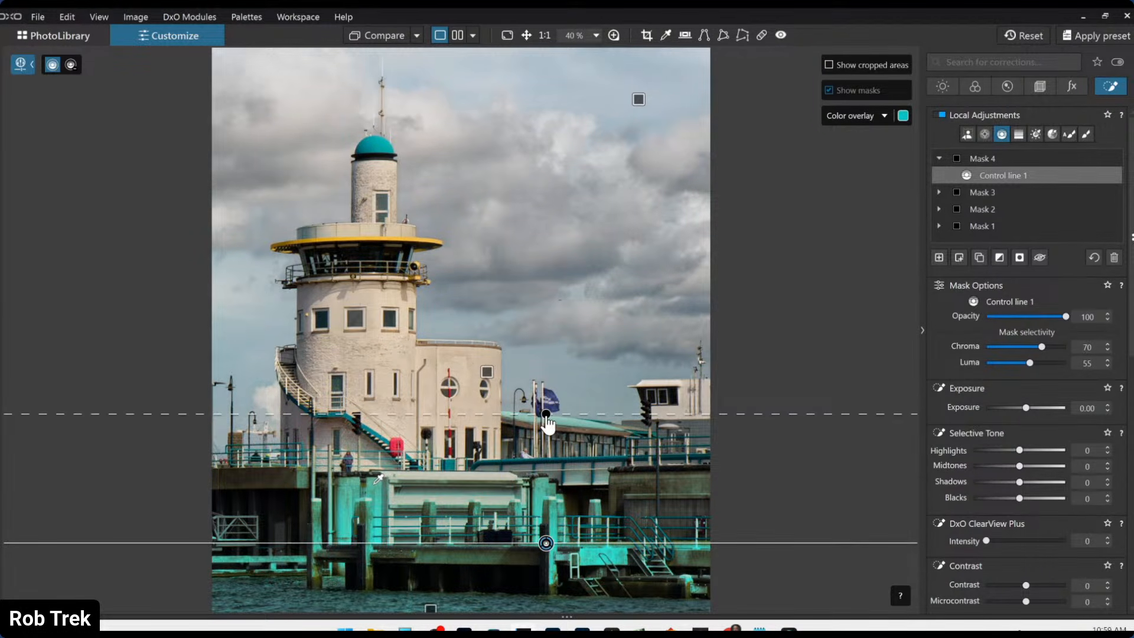
pyautogui.moveTo(546, 543); pyautogui.dragTo(551, 584)
pyautogui.moveTo(552, 456); pyautogui.dragTo(557, 377)
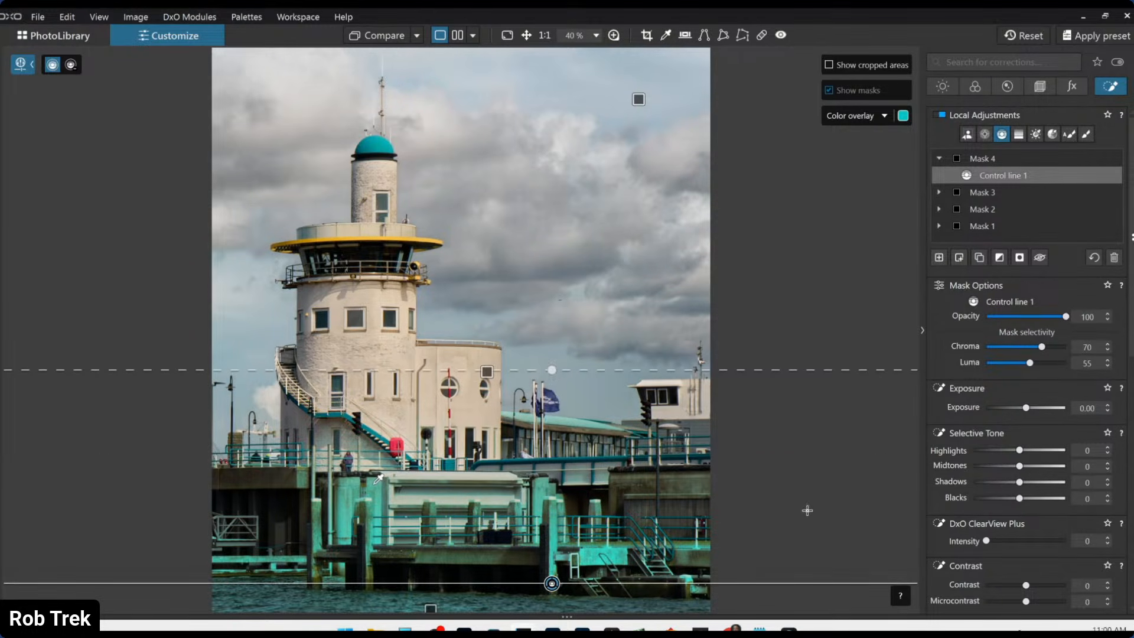
pyautogui.scroll(-2, 808, 507)
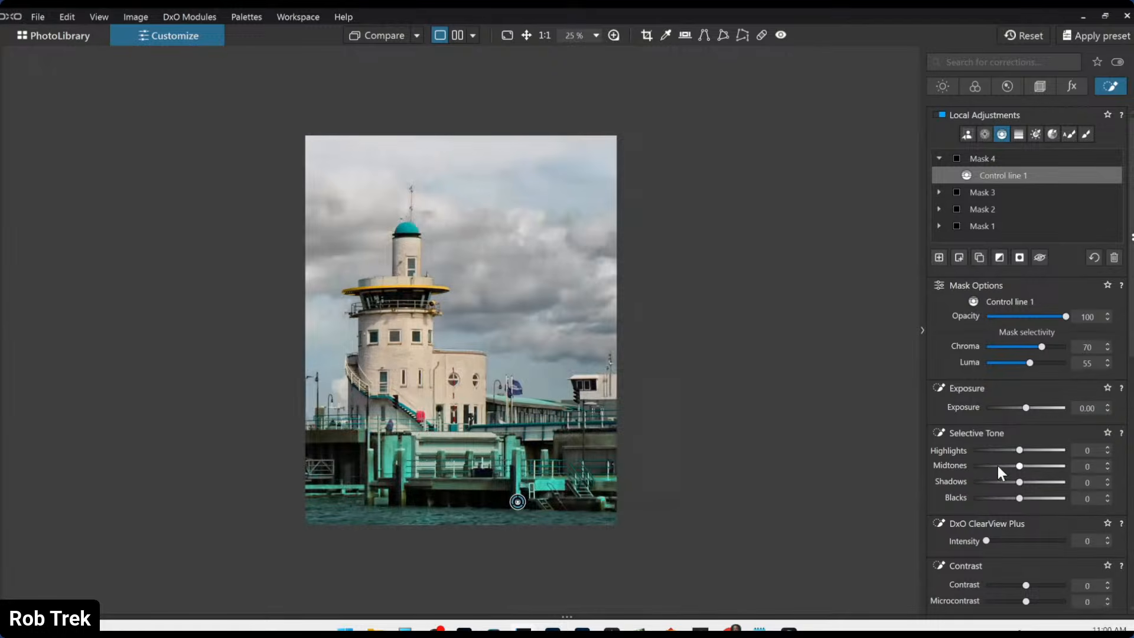
# - Give Mask 4 highlights 49, midtones 18, microcontrast 29 and a white balance temperature of 6774
pyautogui.click(1042, 451)
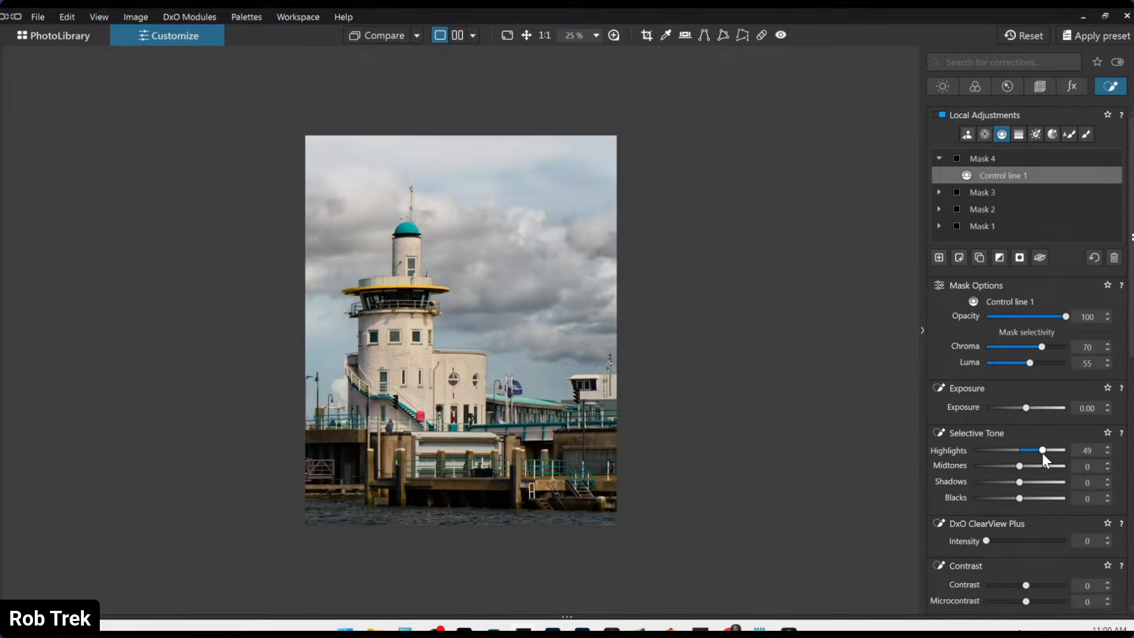
pyautogui.click(1030, 465)
pyautogui.moveTo(1031, 465); pyautogui.dragTo(1029, 466)
pyautogui.scroll(-1, 1012, 558)
pyautogui.click(1036, 537)
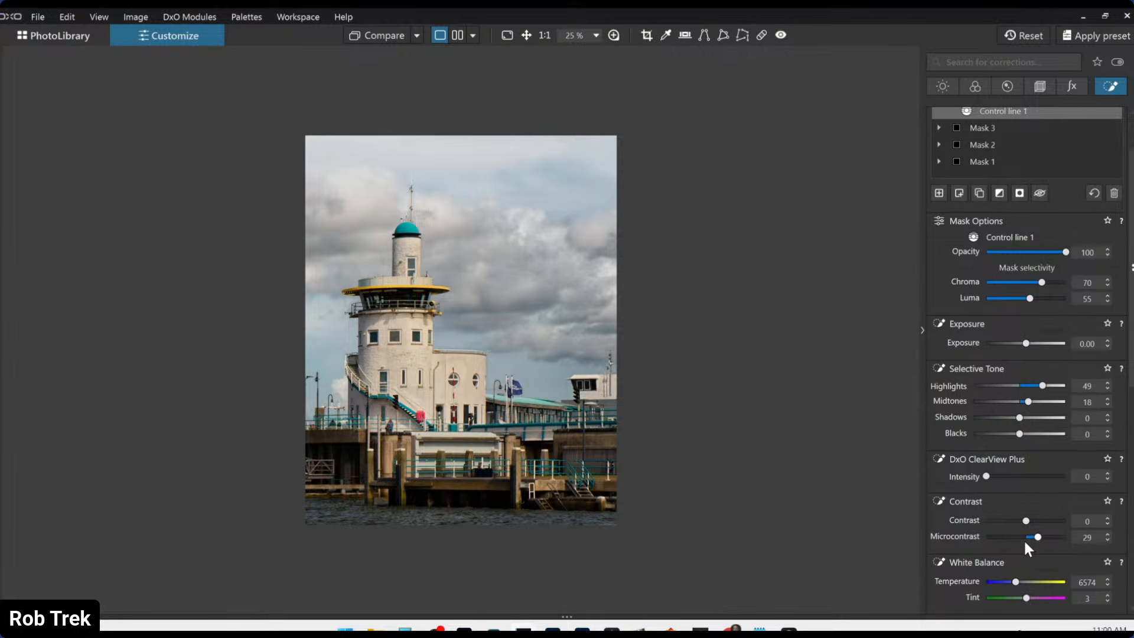
pyautogui.scroll(-1, 988, 545)
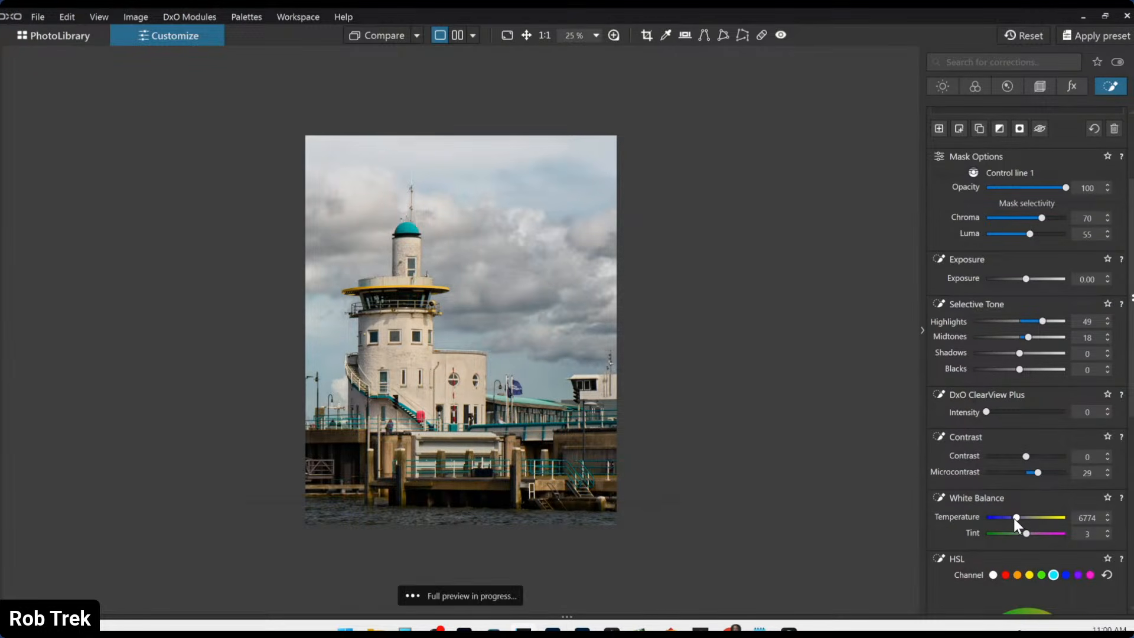
pyautogui.moveTo(820, 464)
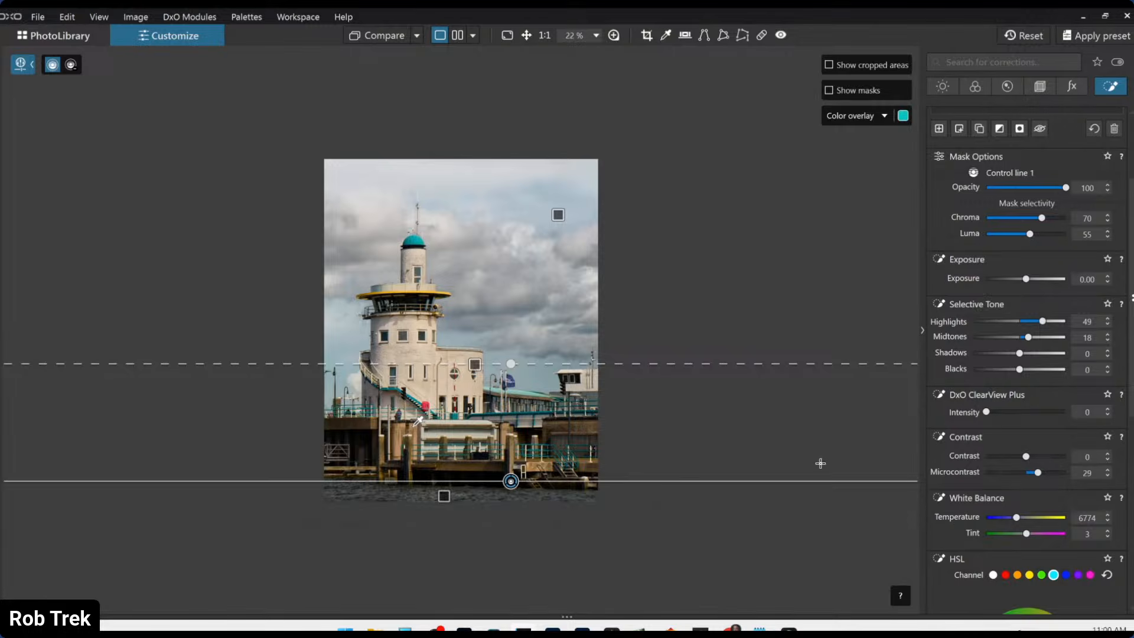
pyautogui.press('Escape')
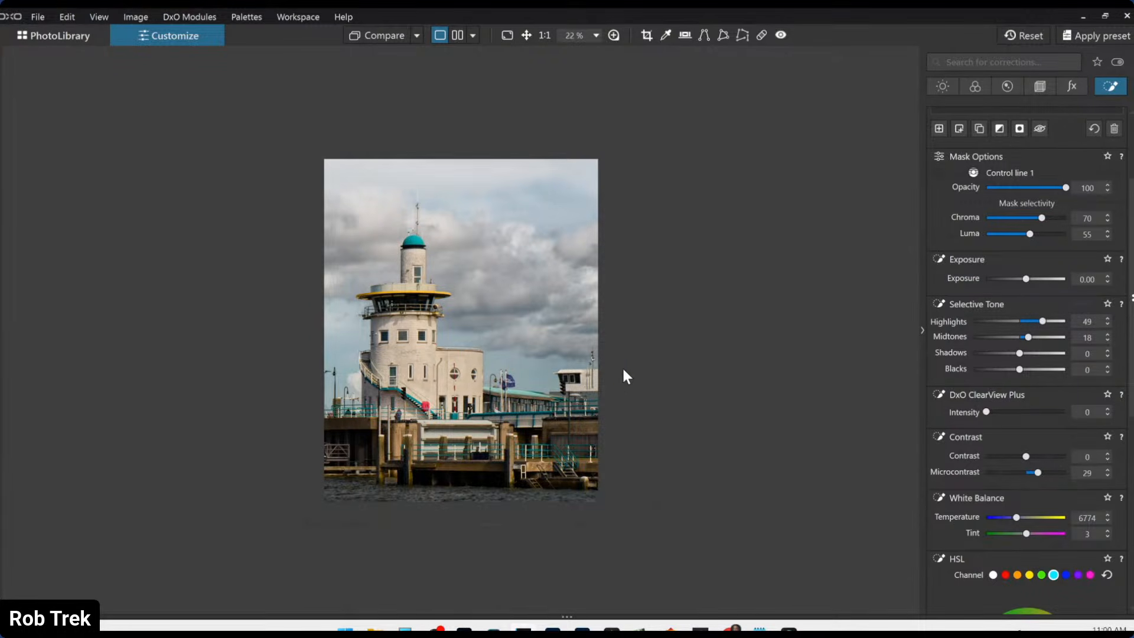
pyautogui.rightClick(574, 352)
pyautogui.click(658, 24)
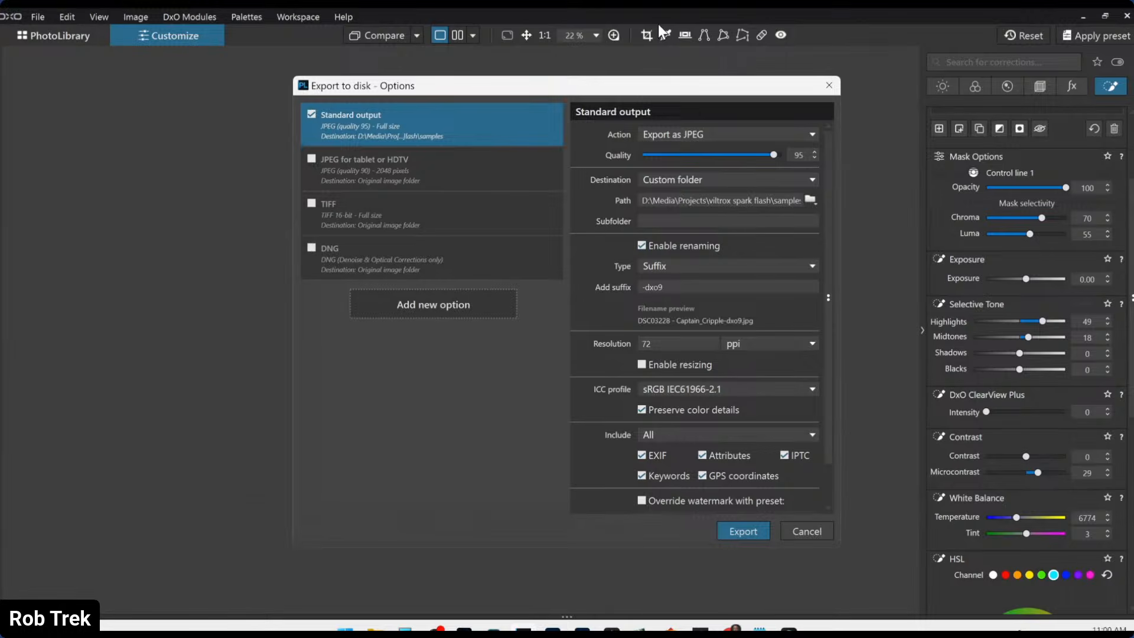
pyautogui.press('Escape')
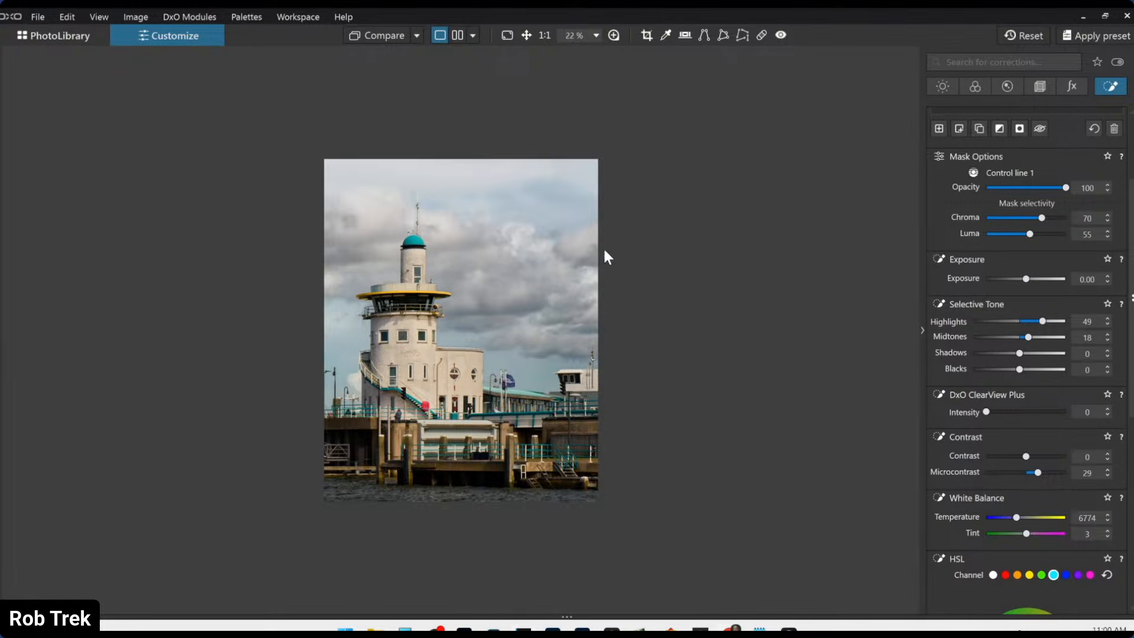
# - Compare the edited harbour photo side by side with the uncropped, uncorrected original, hiding the correction palettes for more room
pyautogui.click(477, 38)
pyautogui.click(417, 40)
pyautogui.click(416, 36)
pyautogui.click(418, 41)
pyautogui.scroll(1, 423, 110)
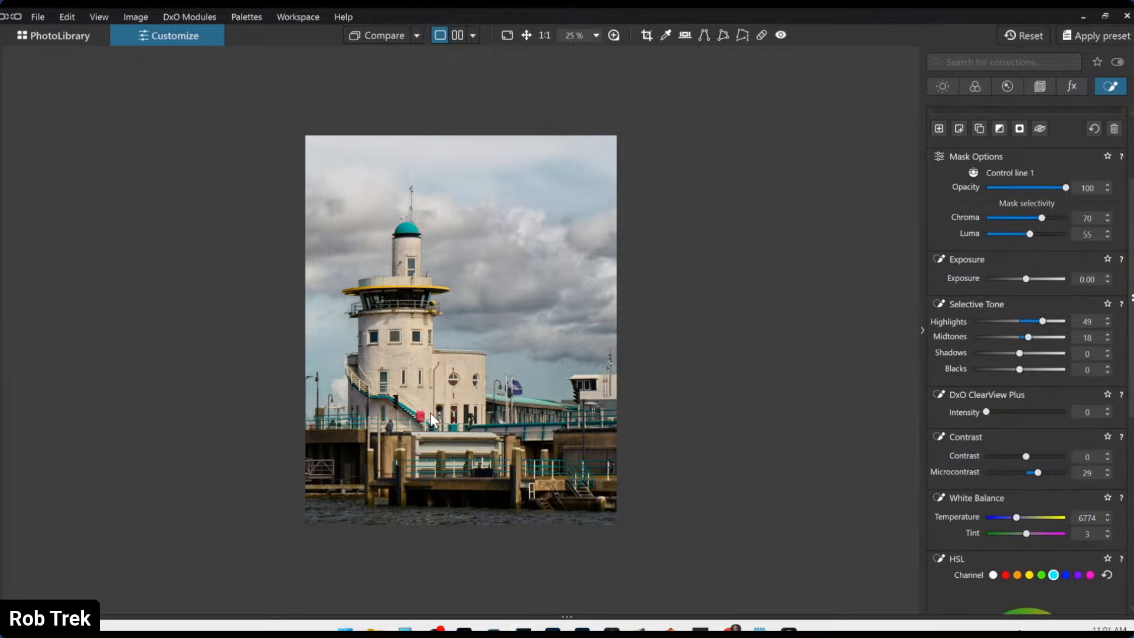
pyautogui.click(415, 35)
pyautogui.click(437, 118)
pyautogui.click(458, 35)
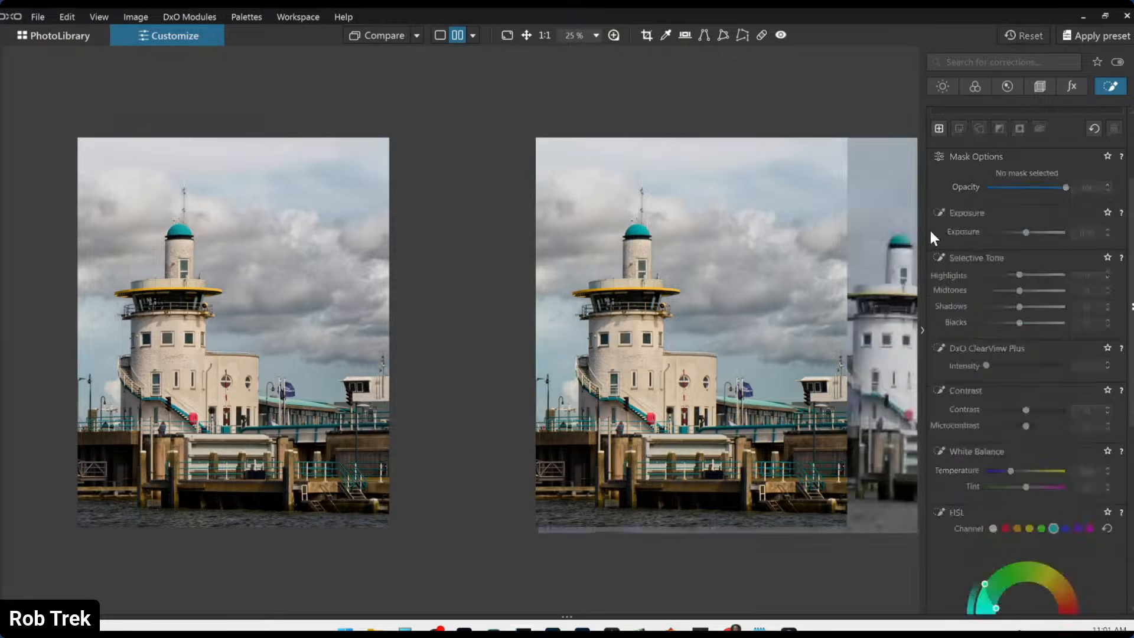
pyautogui.click(921, 331)
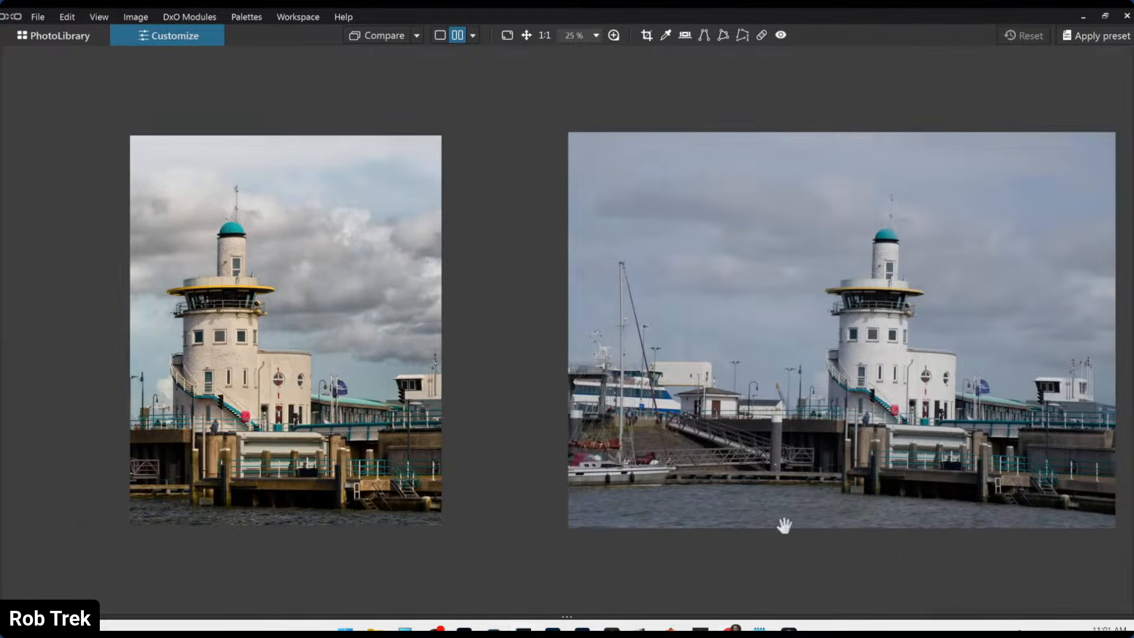
pyautogui.scroll(-1, 717, 505)
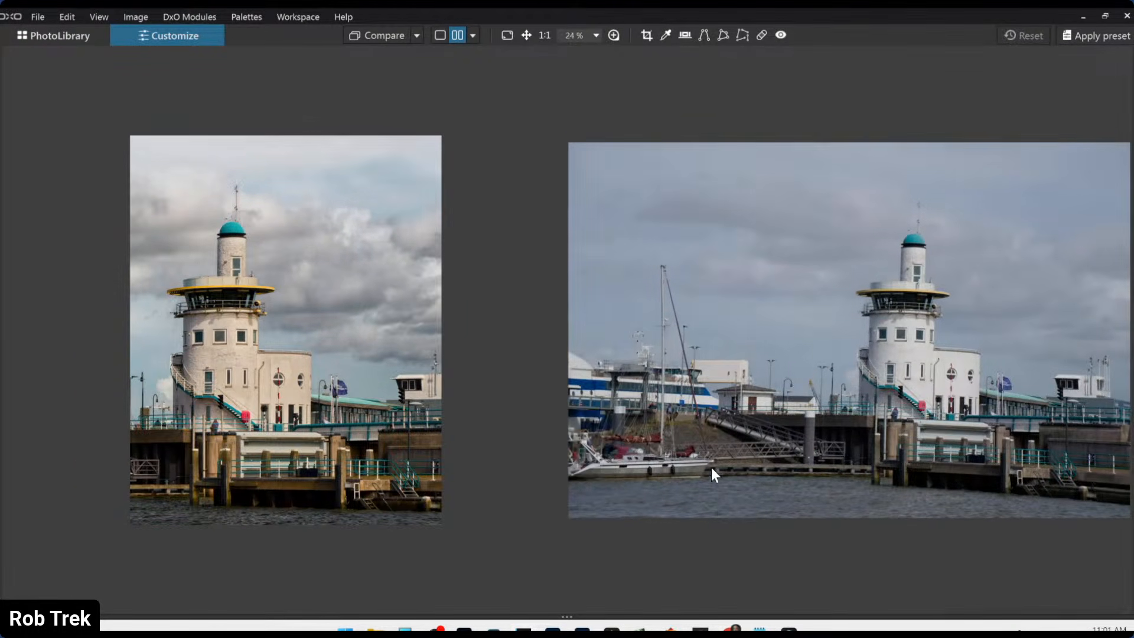
pyautogui.scroll(-1, 710, 467)
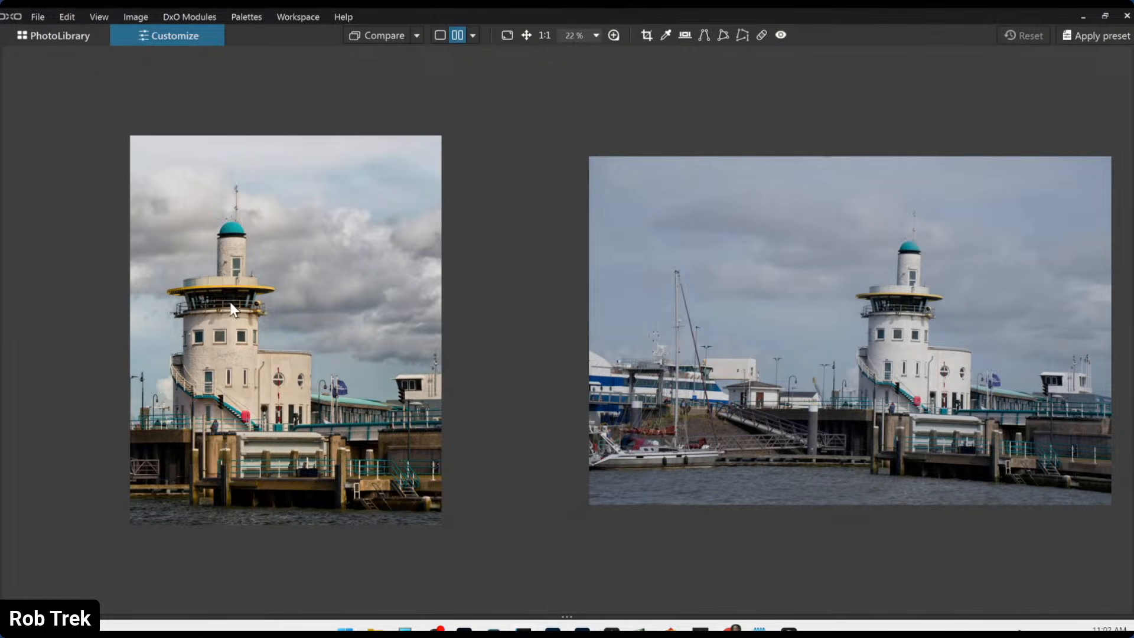
# - Check the harbour photo's histogram and shooting metadata, hide them again and enlarge both comparison images
pyautogui.click(5, 332)
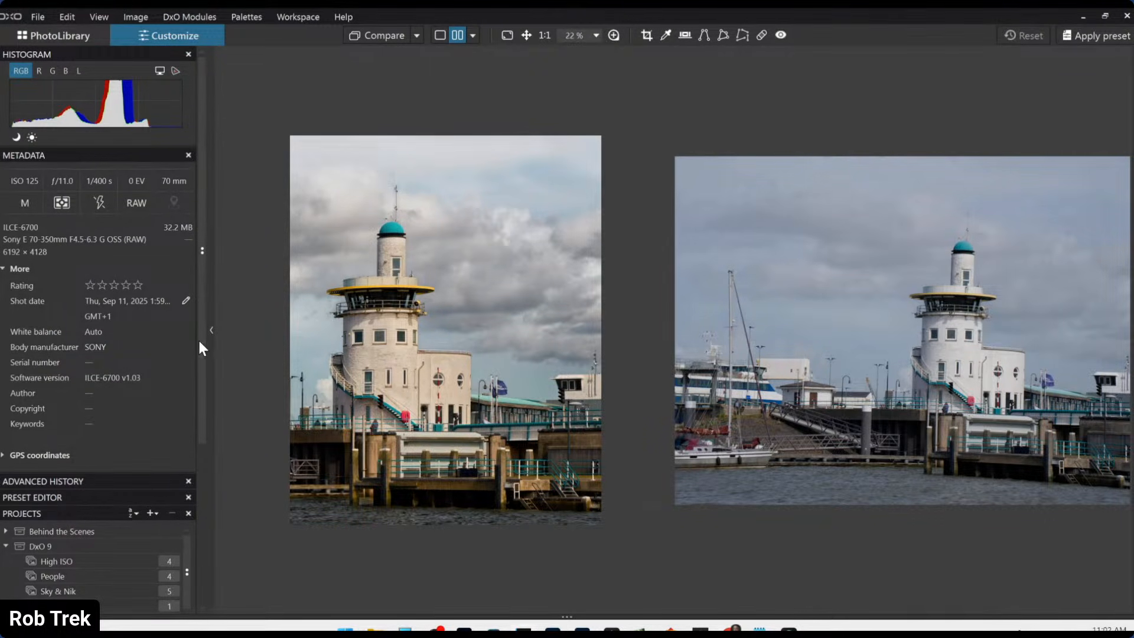
pyautogui.click(212, 331)
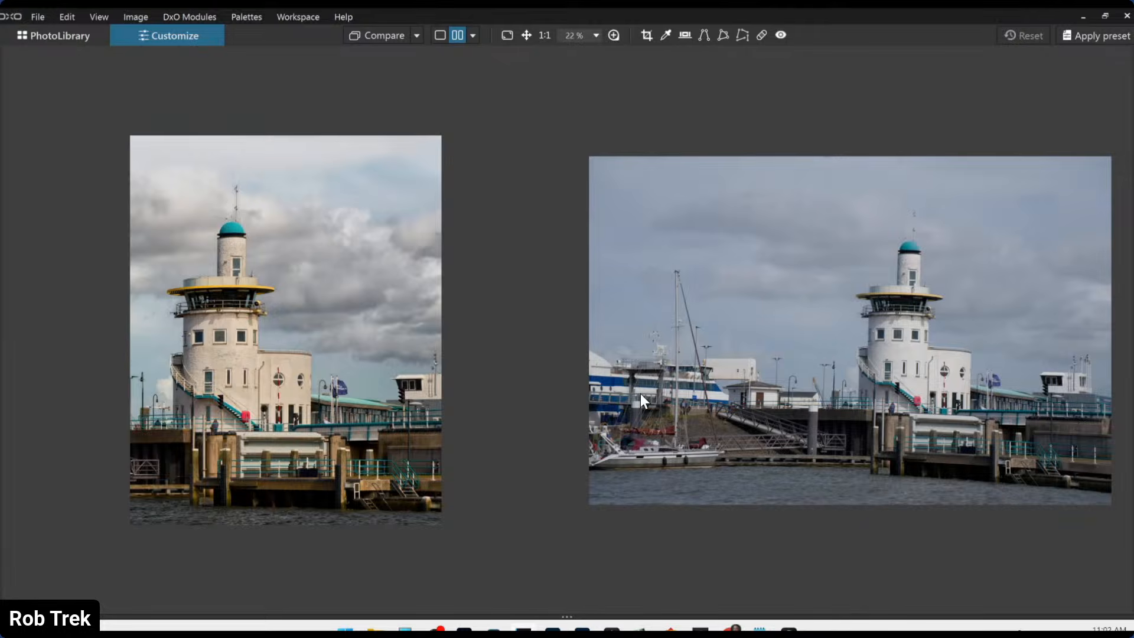
pyautogui.scroll(2, 377, 376)
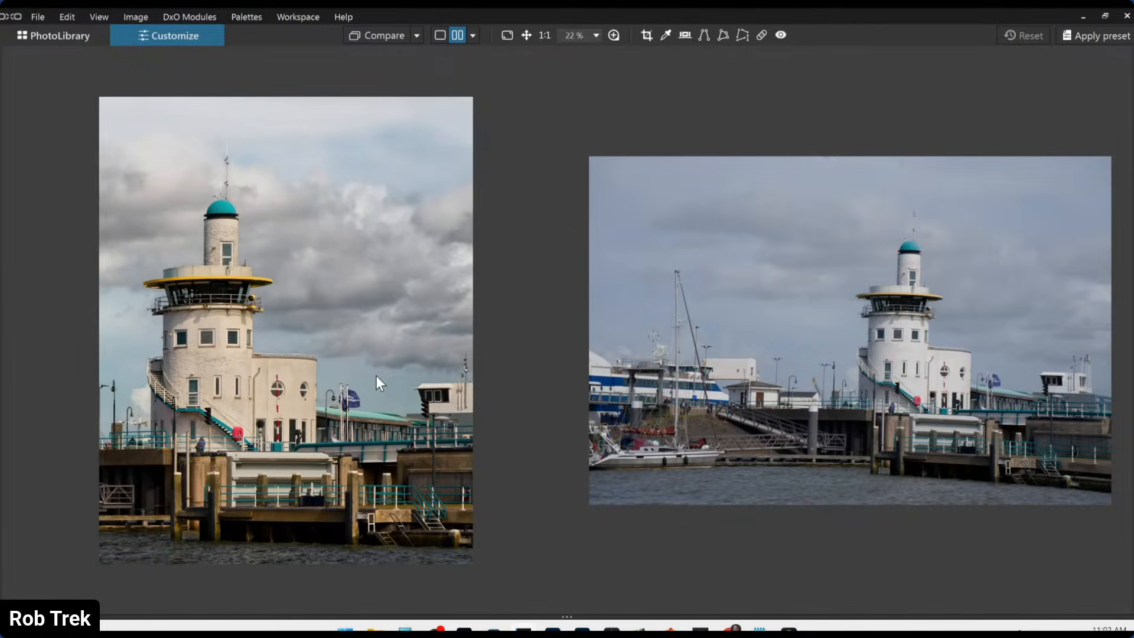
pyautogui.scroll(1, 661, 435)
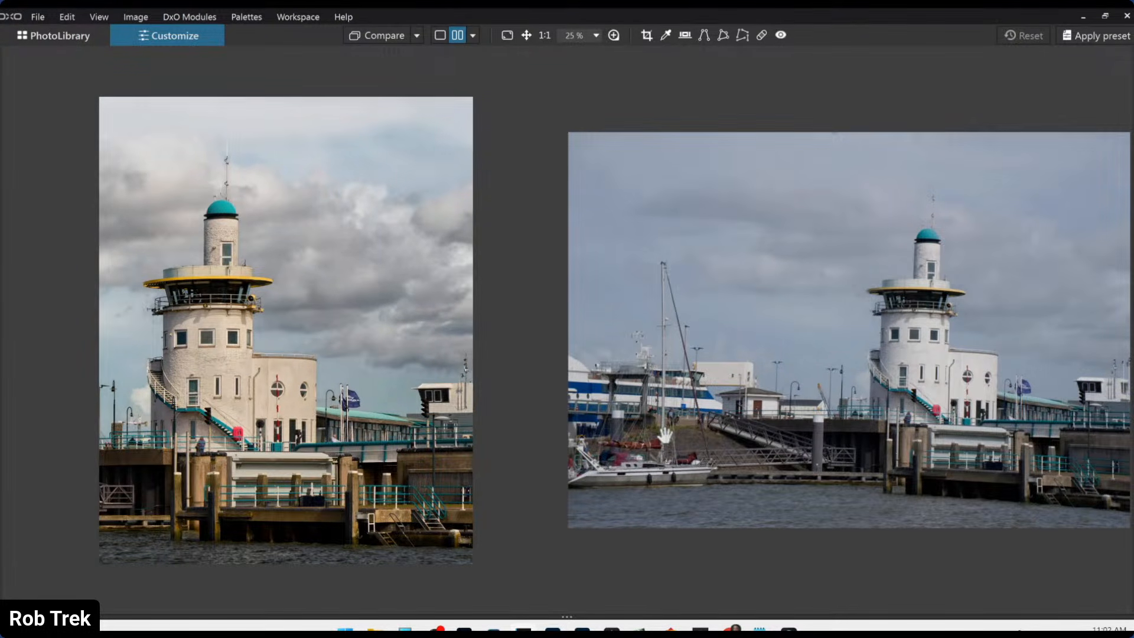
# - Examine the edited harbour photo against the original in split view by sweeping the divider across, ending in side-by-side view
pyautogui.click(473, 36)
pyautogui.click(496, 87)
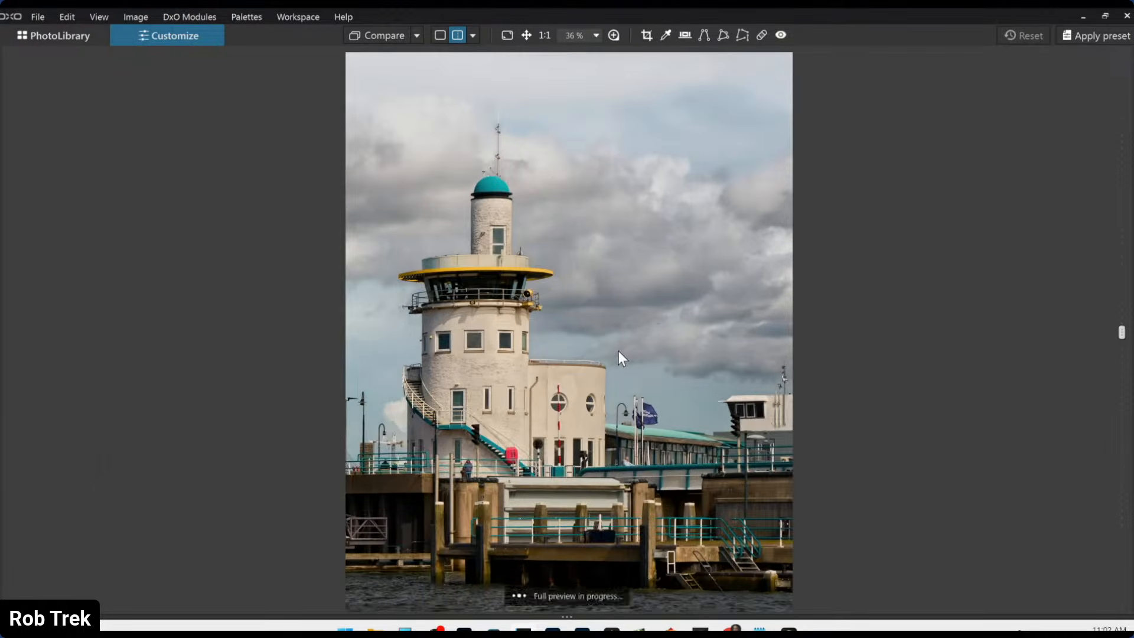
pyautogui.moveTo(1120, 331); pyautogui.dragTo(704, 338)
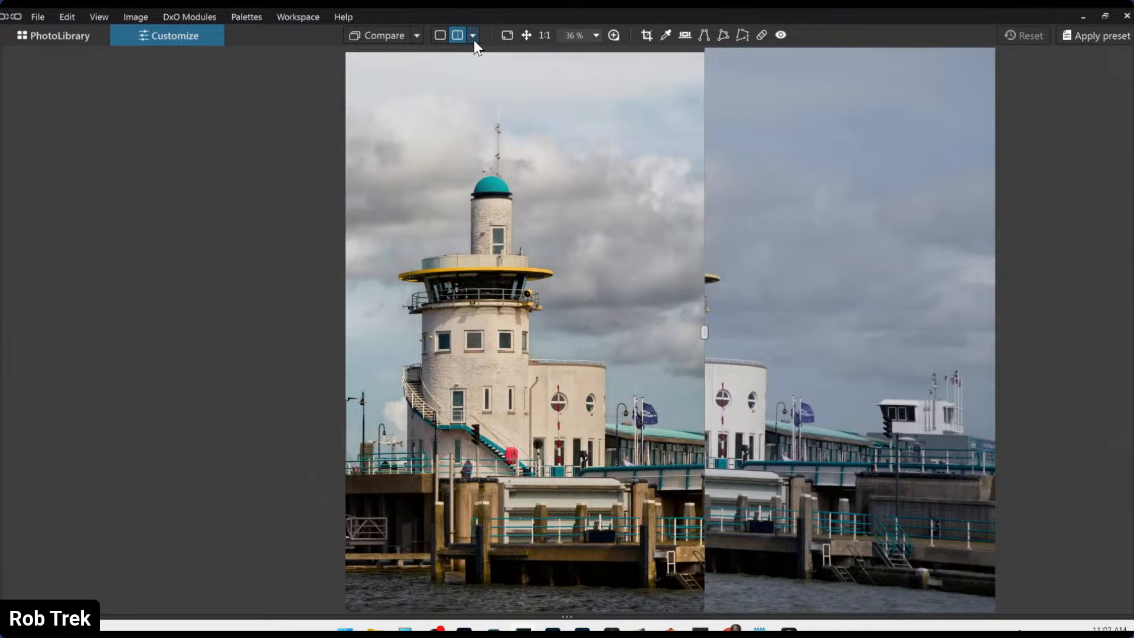
pyautogui.moveTo(704, 334); pyautogui.dragTo(258, 315)
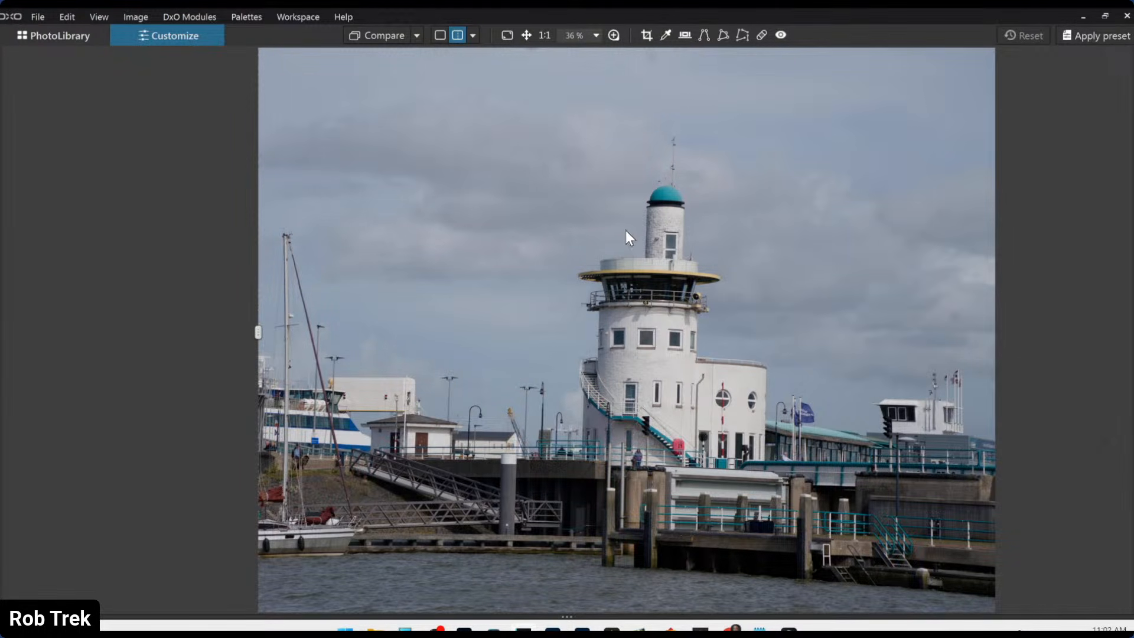
pyautogui.moveTo(259, 330); pyautogui.dragTo(959, 424)
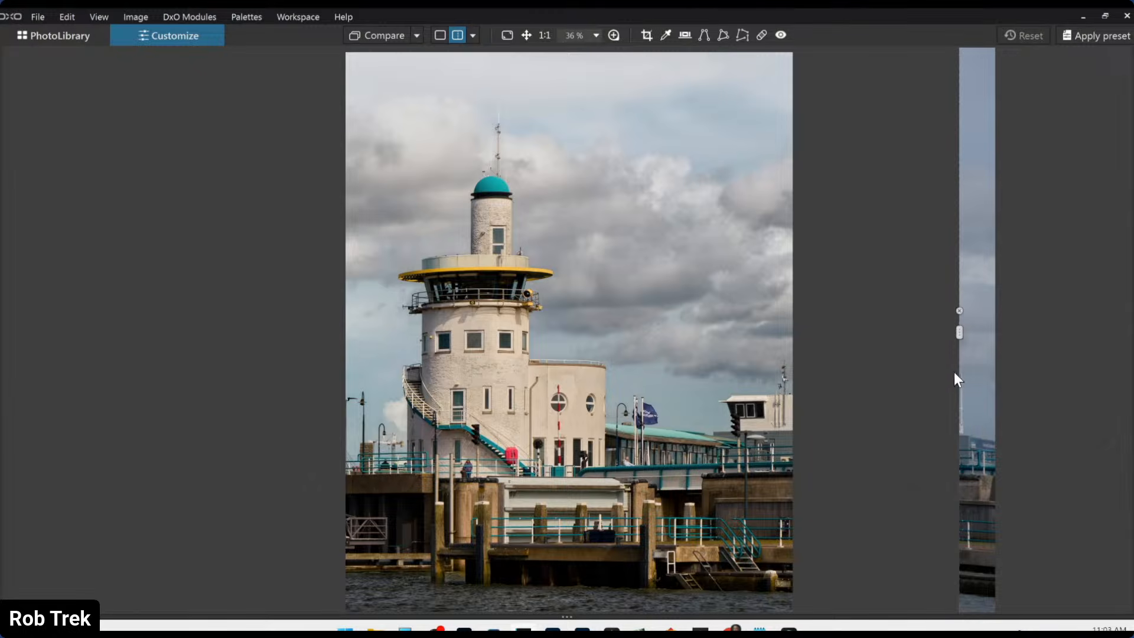
pyautogui.click(472, 36)
pyautogui.click(475, 52)
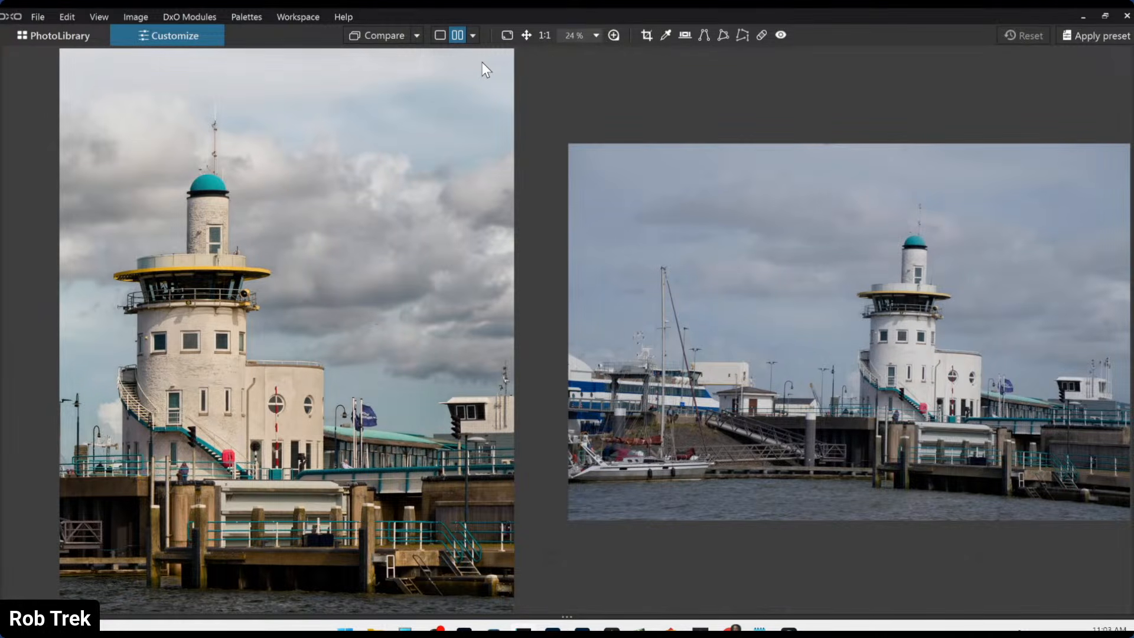
# - Open the dark window photo EM576270 from the library for editing in single-image view and show the correction palettes
pyautogui.scroll(-1, 397, 393)
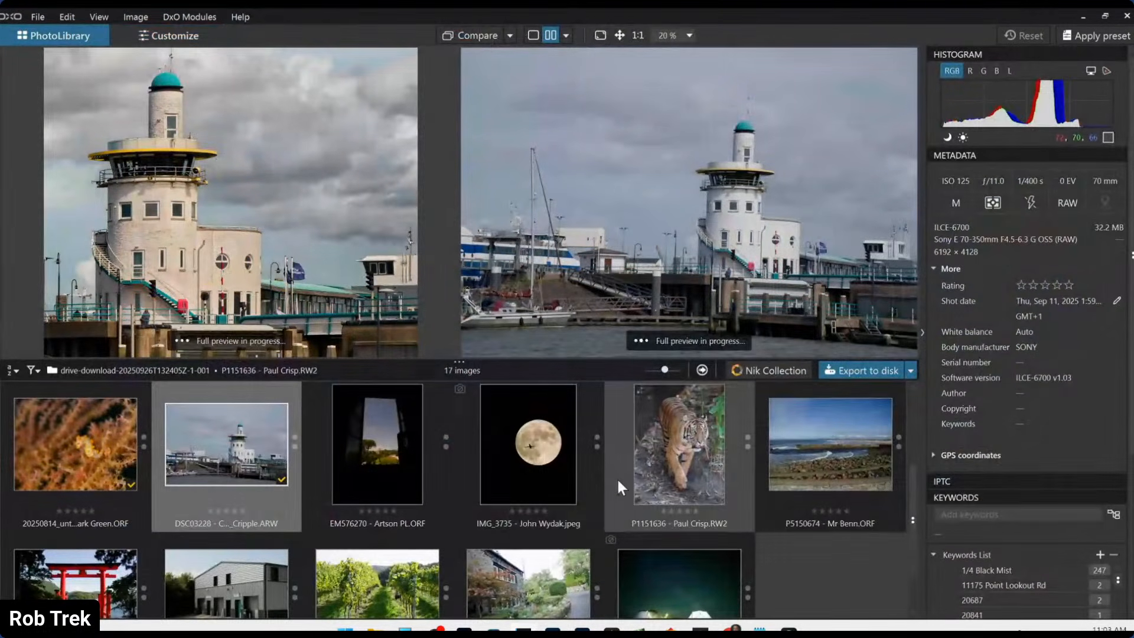
pyautogui.doubleClick(362, 453)
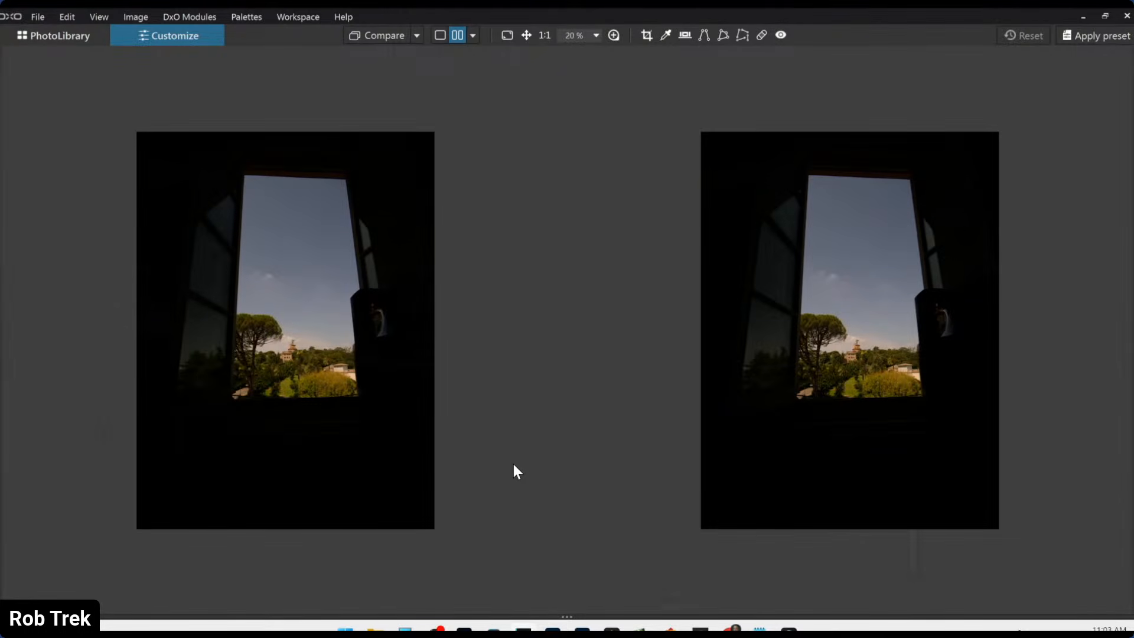
pyautogui.click(440, 35)
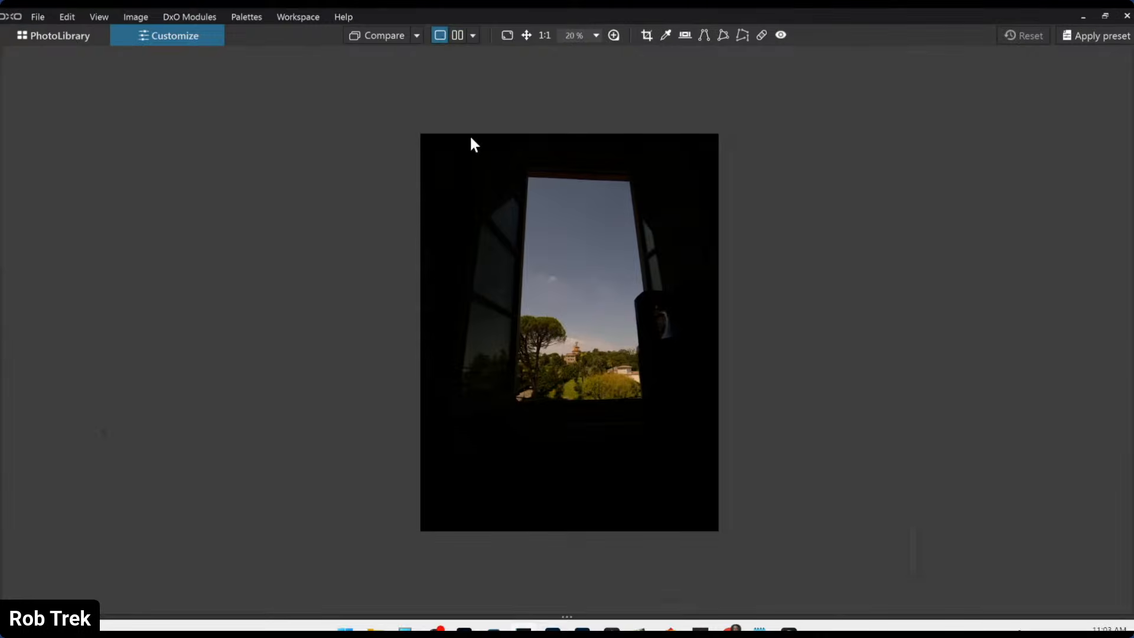
pyautogui.scroll(1, 588, 369)
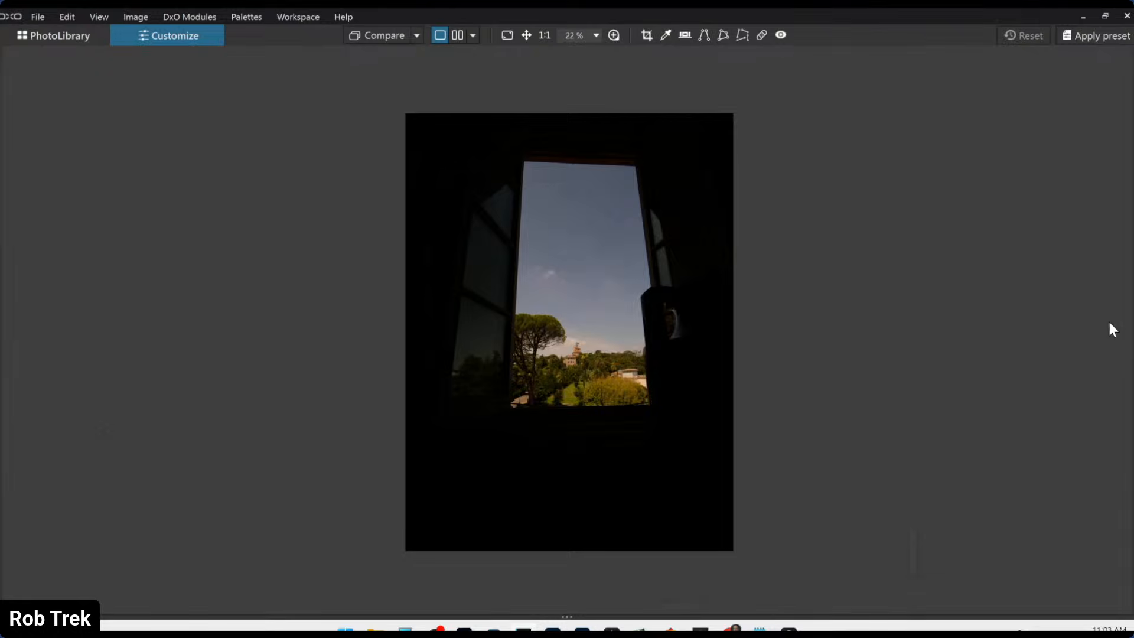
pyautogui.click(1130, 332)
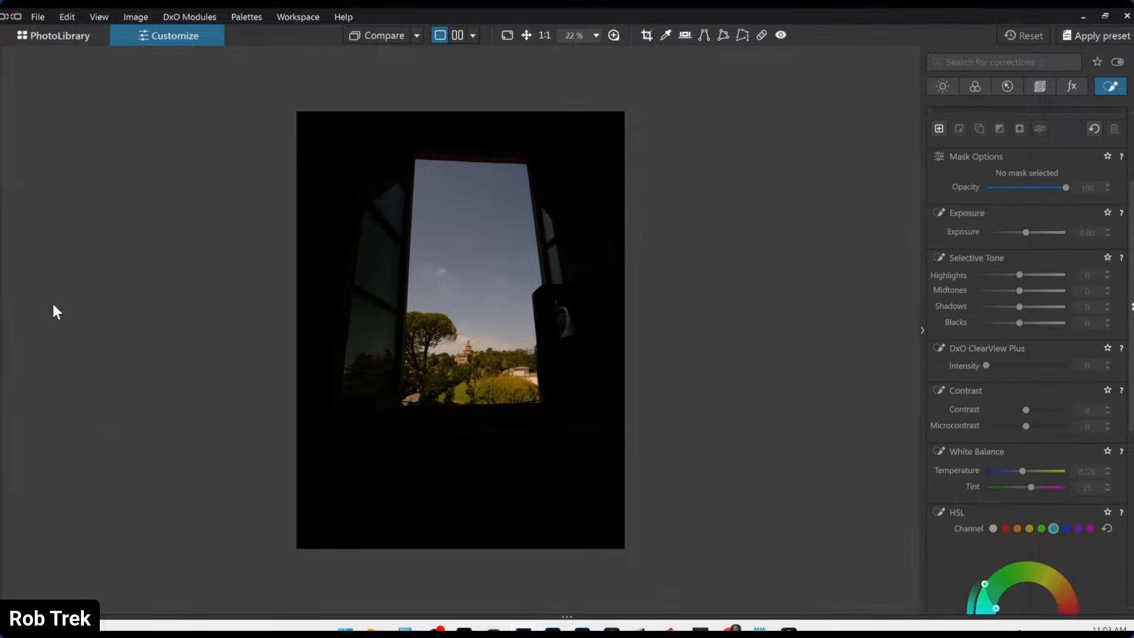
# - Apply the first general purpose default preset (0000) to the window photo and raise its exposure to 4.00
pyautogui.scroll(2, 1018, 136)
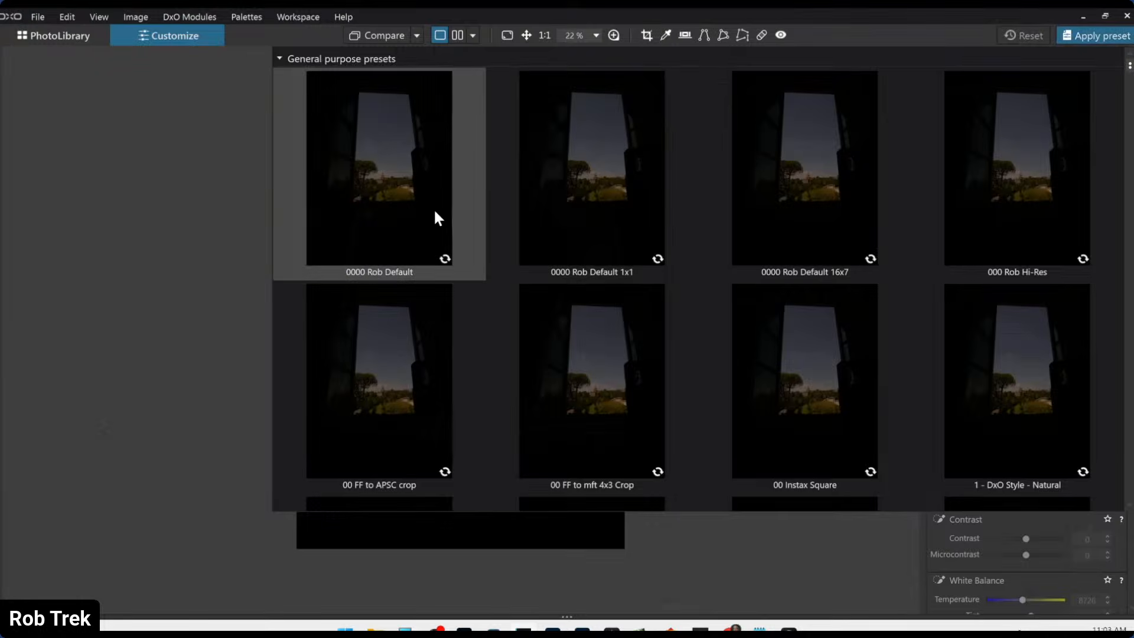
pyautogui.click(435, 212)
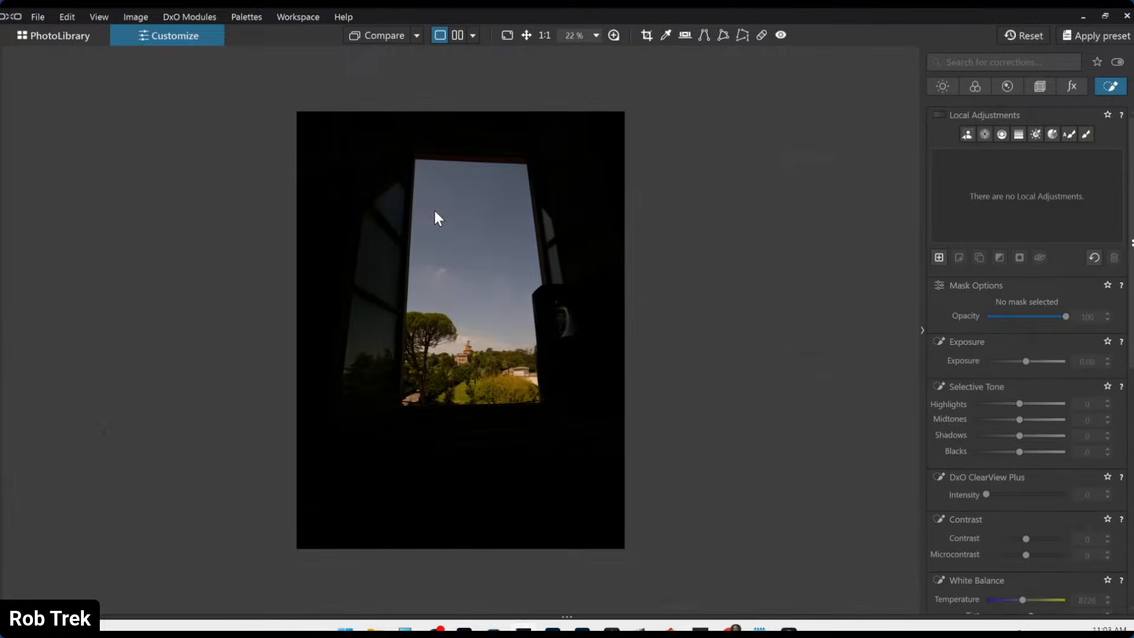
pyautogui.click(952, 88)
pyautogui.moveTo(1020, 149); pyautogui.dragTo(1069, 157)
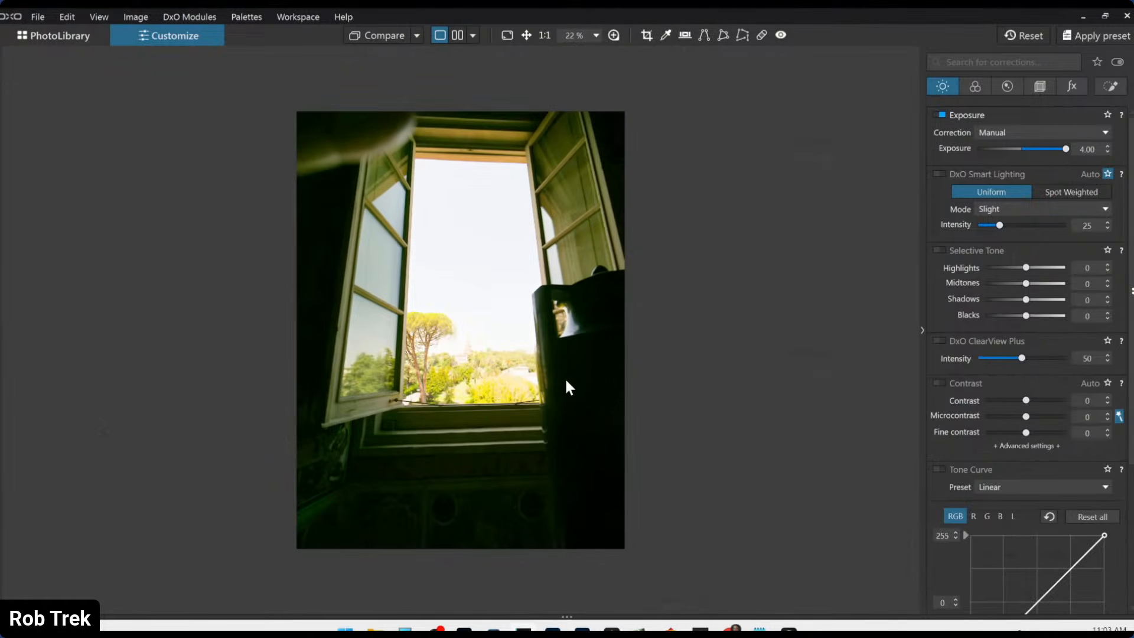
# - Inspect the brightened window photo up close and show its histogram and shooting metadata
pyautogui.scroll(3, 565, 380)
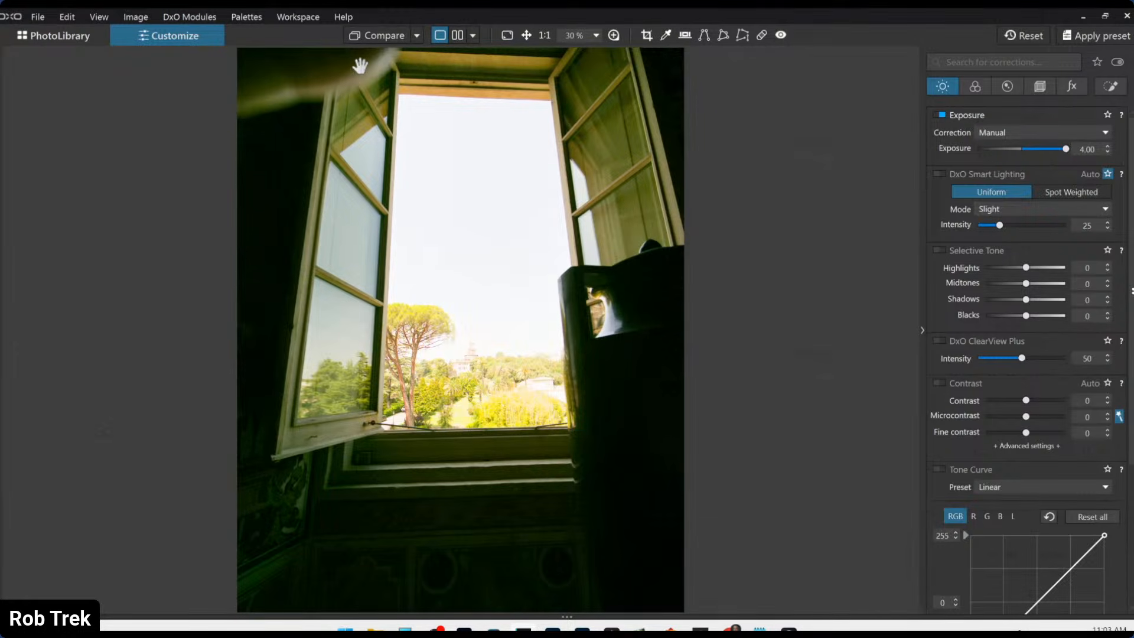
pyautogui.scroll(-1, 360, 110)
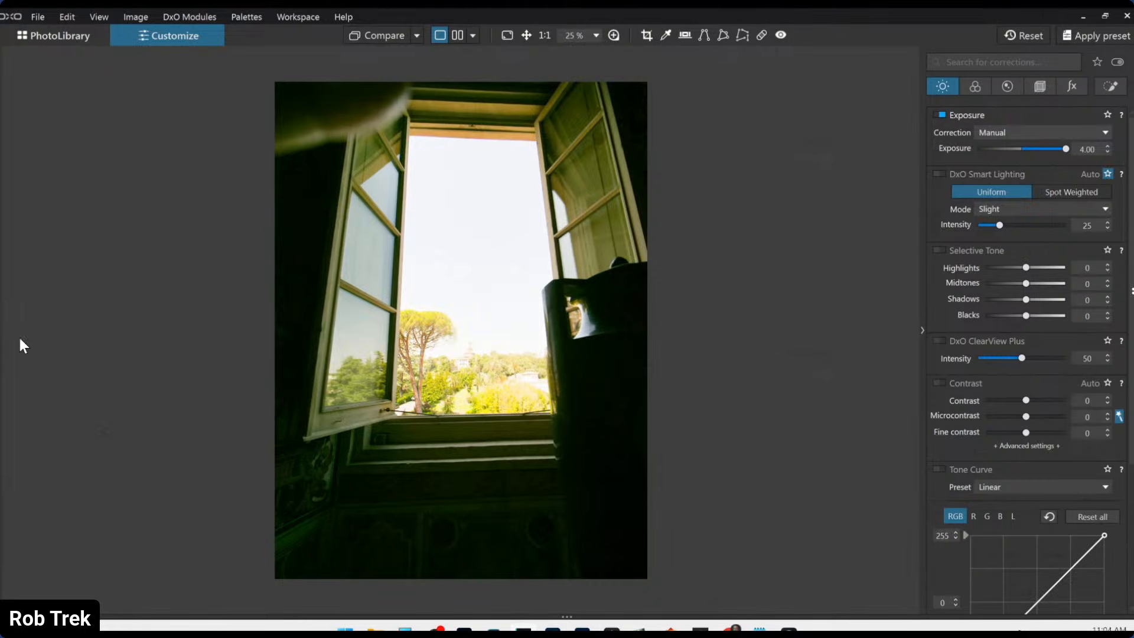
pyautogui.click(3, 337)
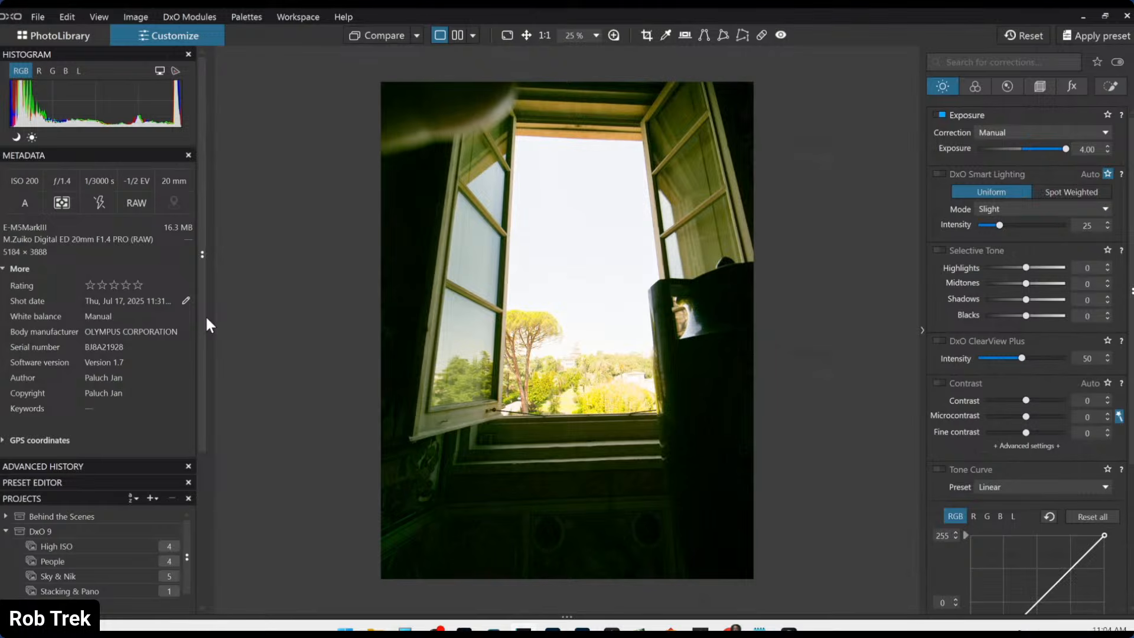
# - Hide the histogram and metadata palettes, and compare the window photo at exposure 0.00 and 4.00
pyautogui.click(211, 330)
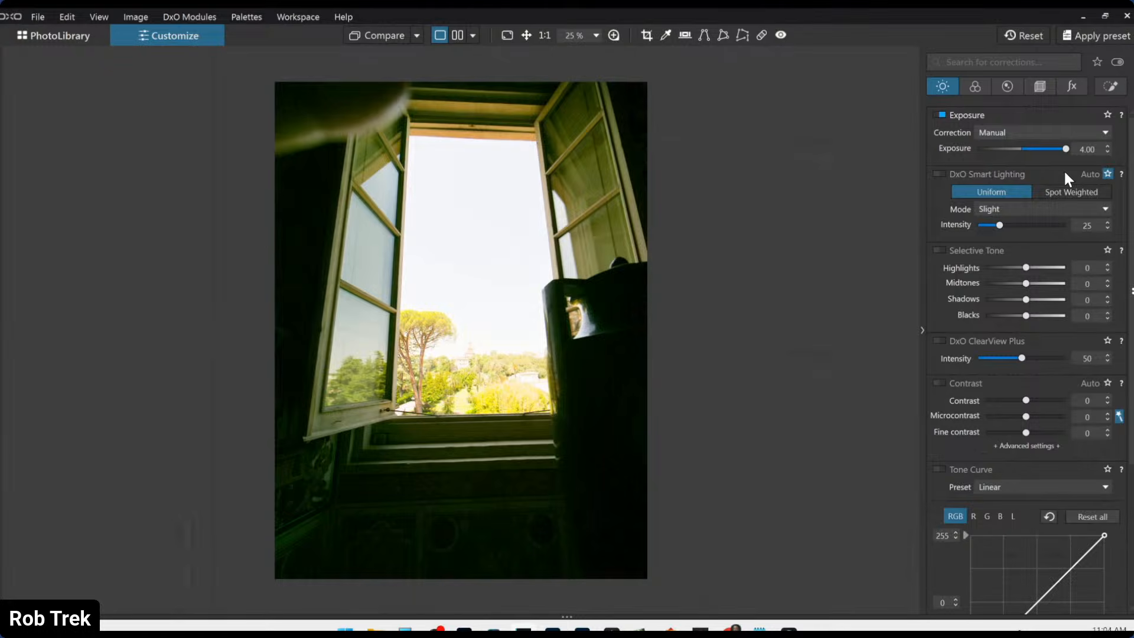
pyautogui.doubleClick(1065, 150)
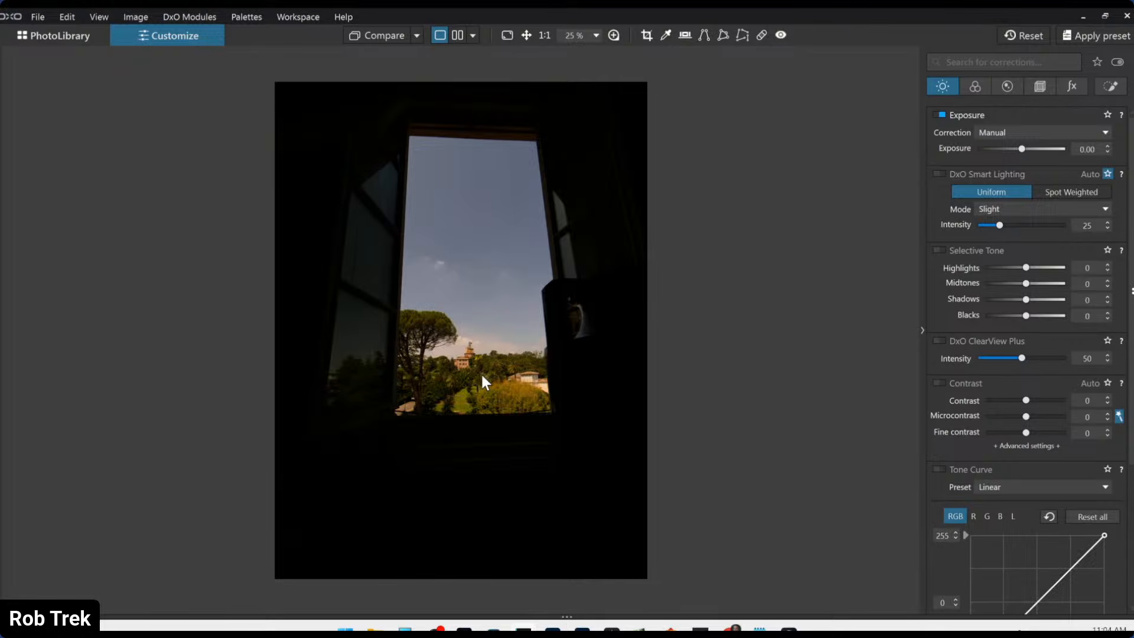
pyautogui.scroll(1, 482, 374)
pyautogui.scroll(-1, 485, 375)
pyautogui.moveTo(1022, 149); pyautogui.dragTo(1066, 151)
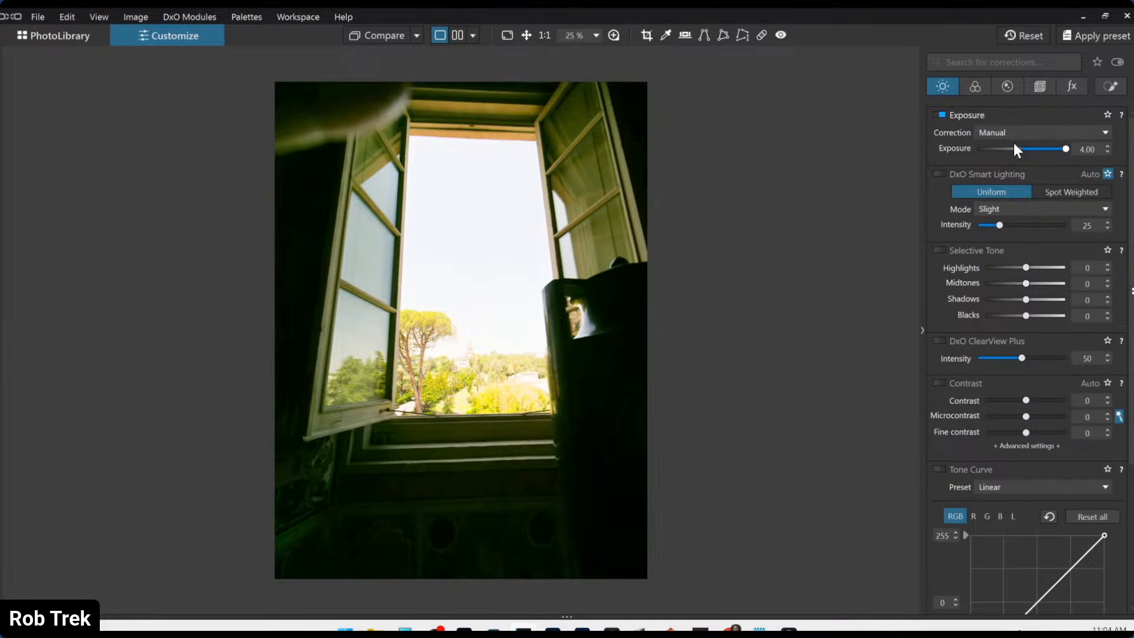
# - Enable the Perspective correction on the window photo and set its intensity to 28
pyautogui.click(1029, 86)
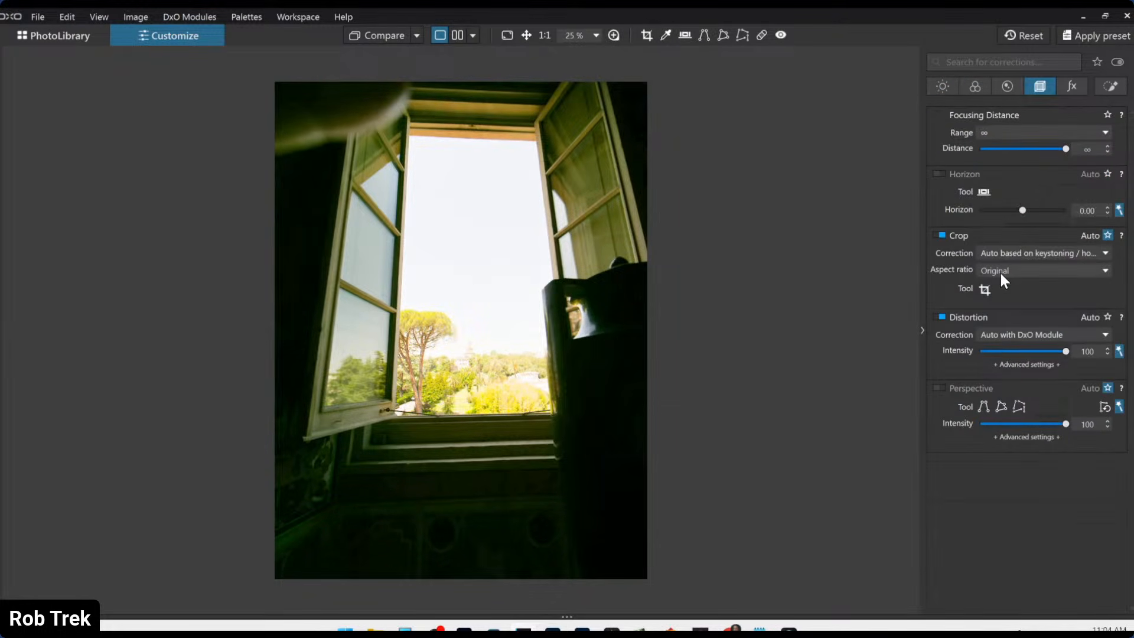
pyautogui.click(940, 388)
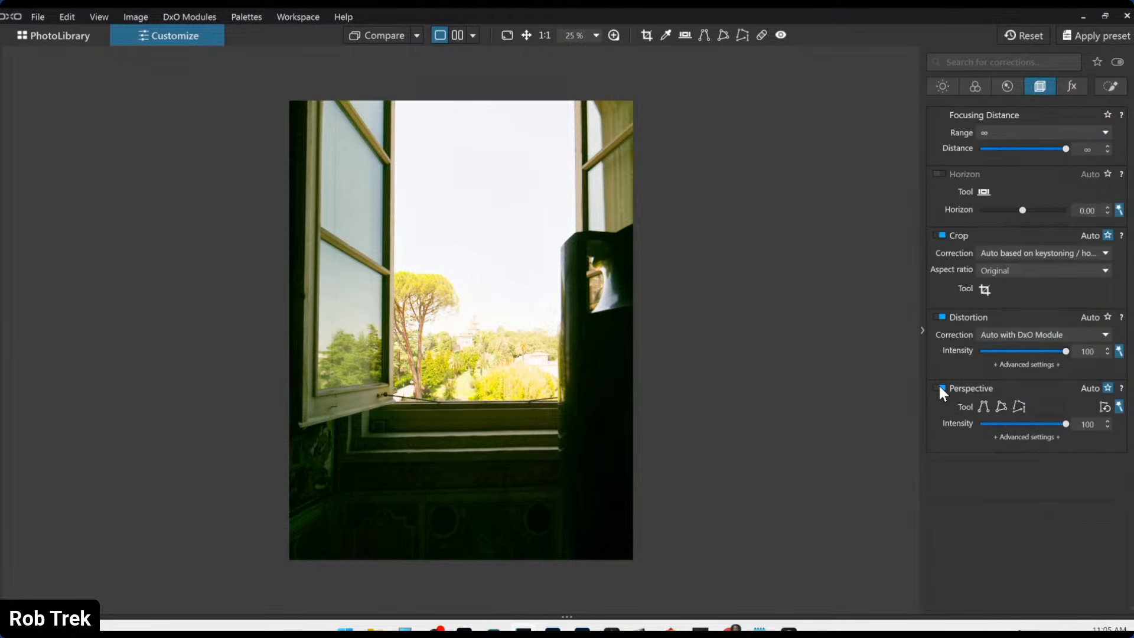
pyautogui.click(1034, 423)
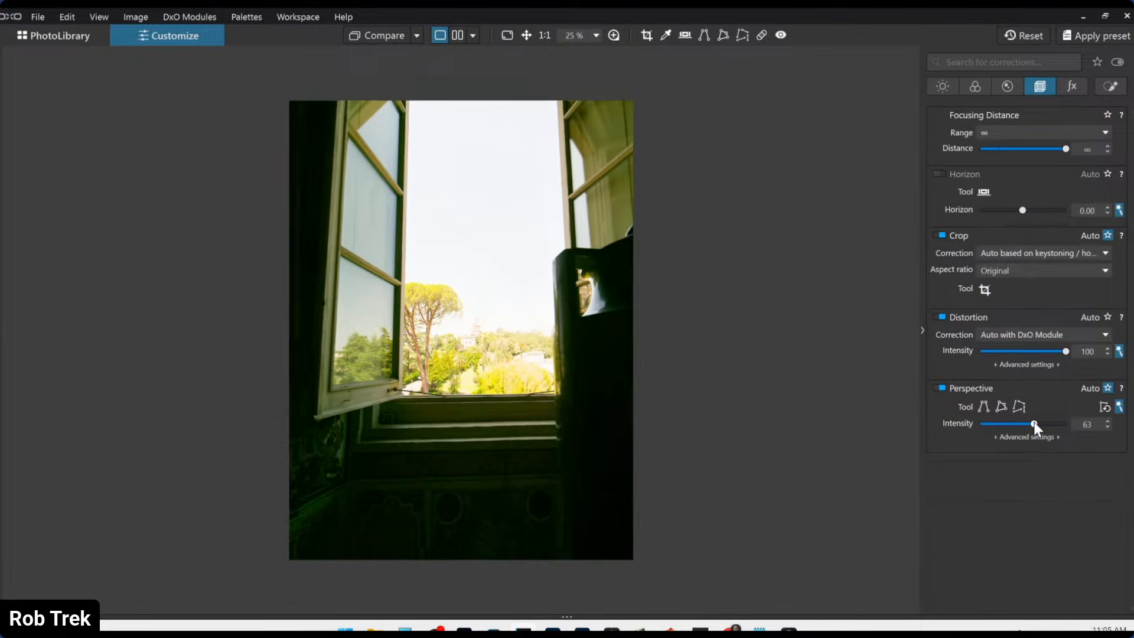
pyautogui.moveTo(1033, 422); pyautogui.dragTo(1000, 420)
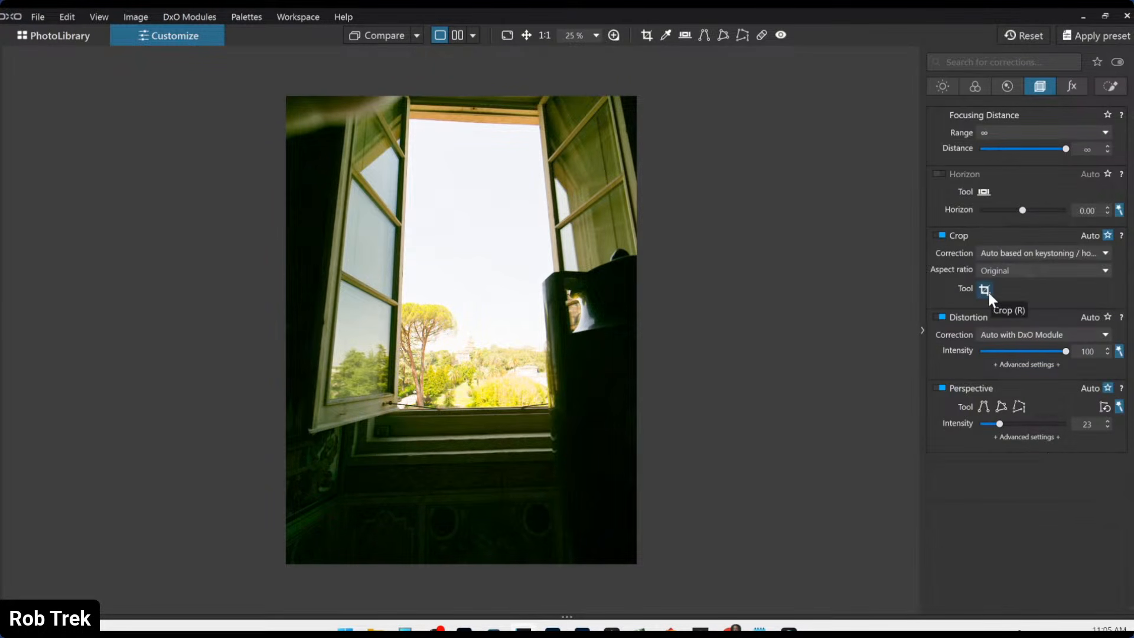
pyautogui.moveTo(999, 424)
pyautogui.mouseDown()
pyautogui.moveTo(1075, 432)
pyautogui.moveTo(1005, 427)
pyautogui.mouseUp()
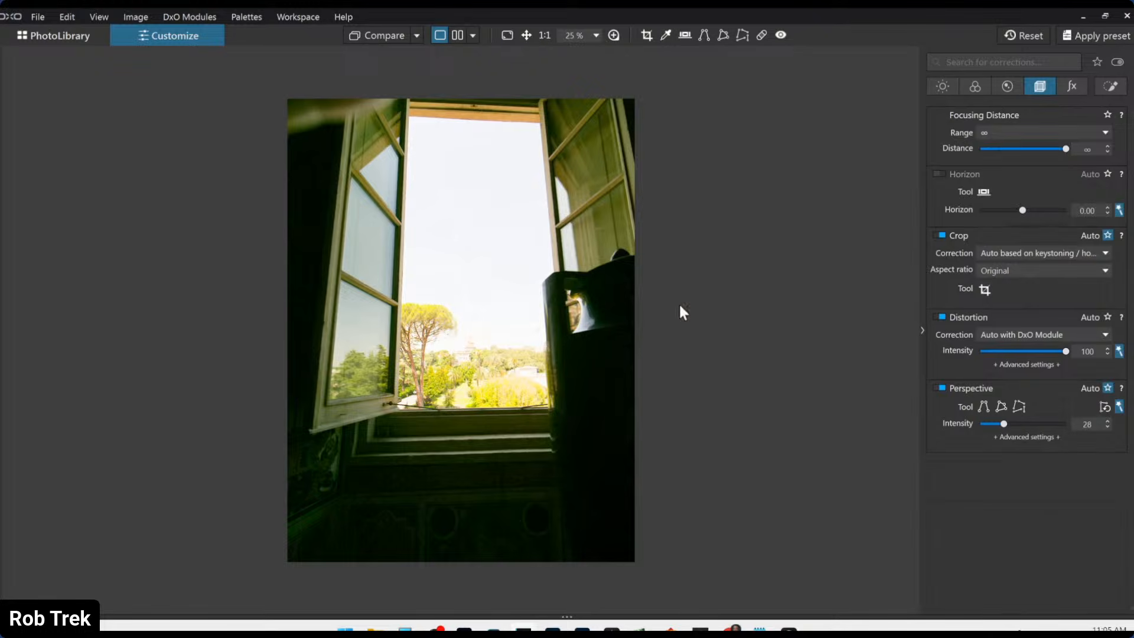
# - Crop the window photo at a 5 × 4 aspect ratio to about 3576 × 4470 px, excluding the dark area below the sill
pyautogui.click(985, 289)
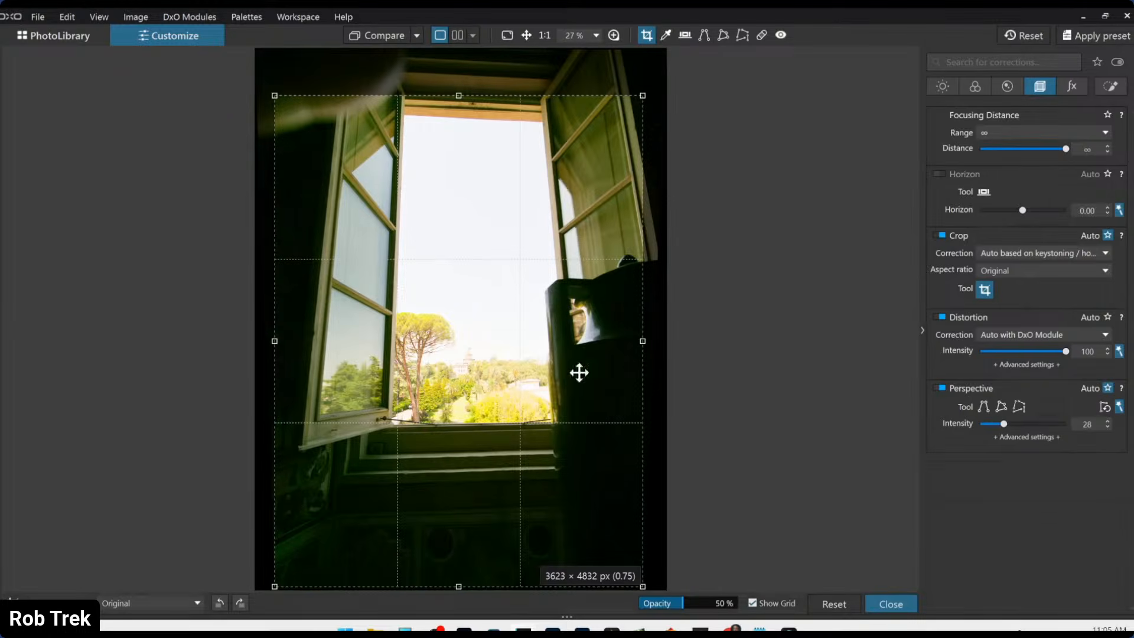
pyautogui.moveTo(465, 547); pyautogui.dragTo(489, 496)
pyautogui.moveTo(494, 598)
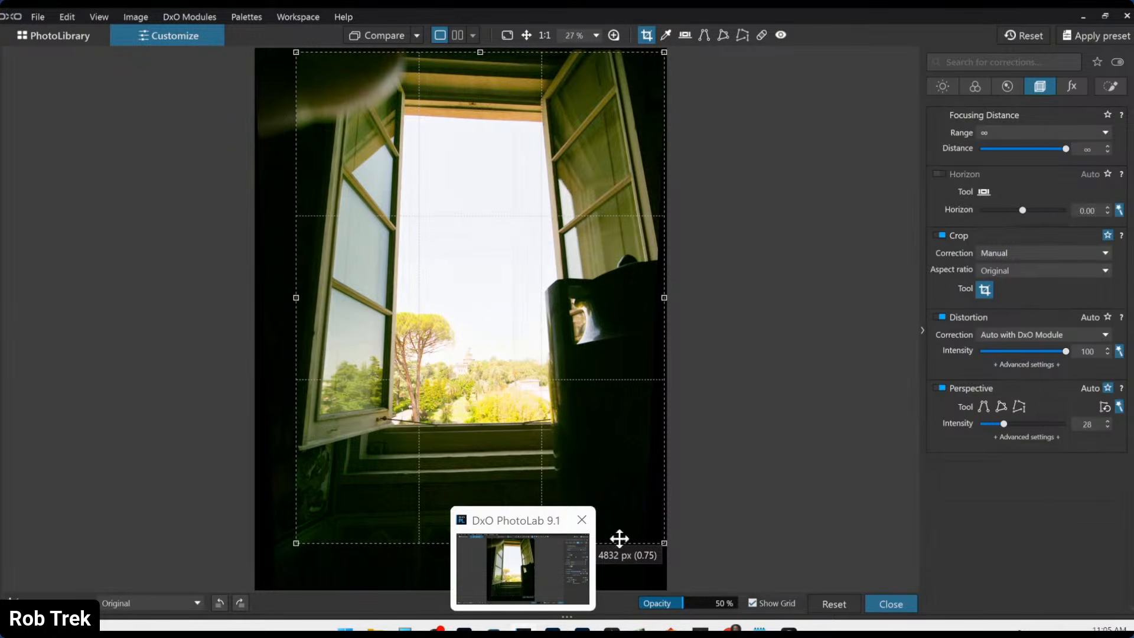
pyautogui.click(1027, 273)
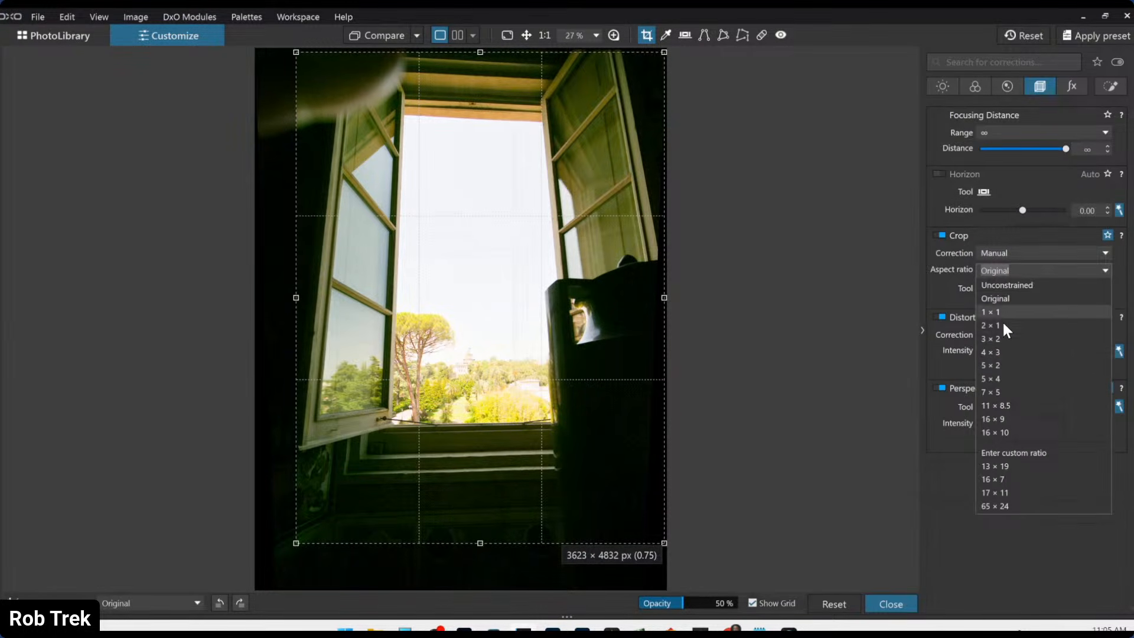
pyautogui.click(997, 377)
pyautogui.moveTo(468, 539); pyautogui.dragTo(496, 506)
pyautogui.moveTo(487, 460); pyautogui.dragTo(492, 461)
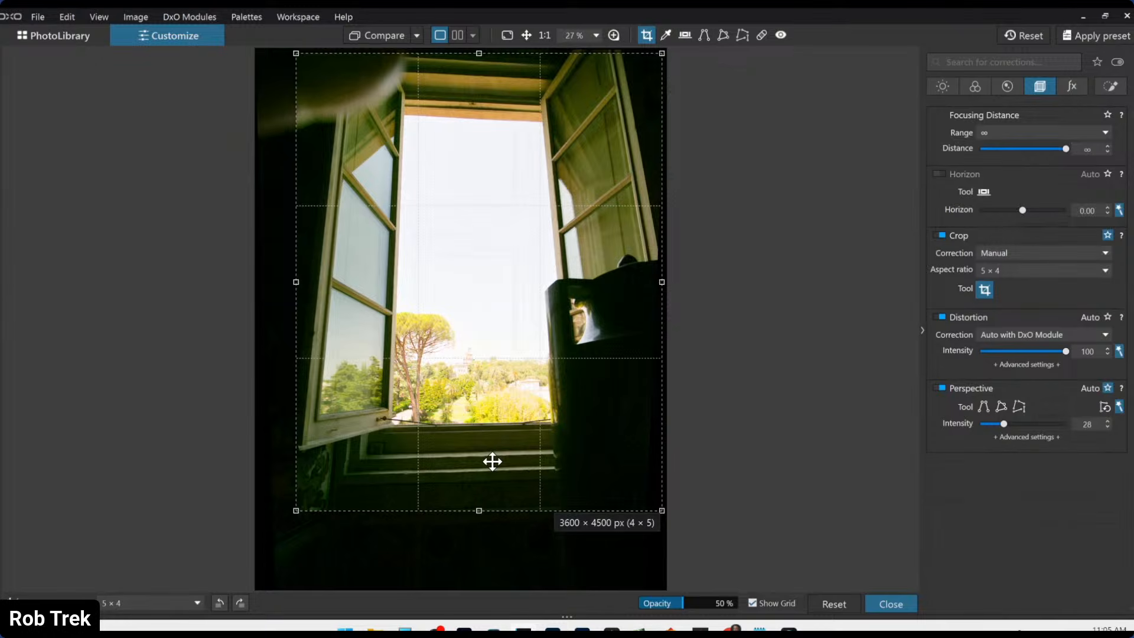
pyautogui.moveTo(478, 514); pyautogui.dragTo(498, 480)
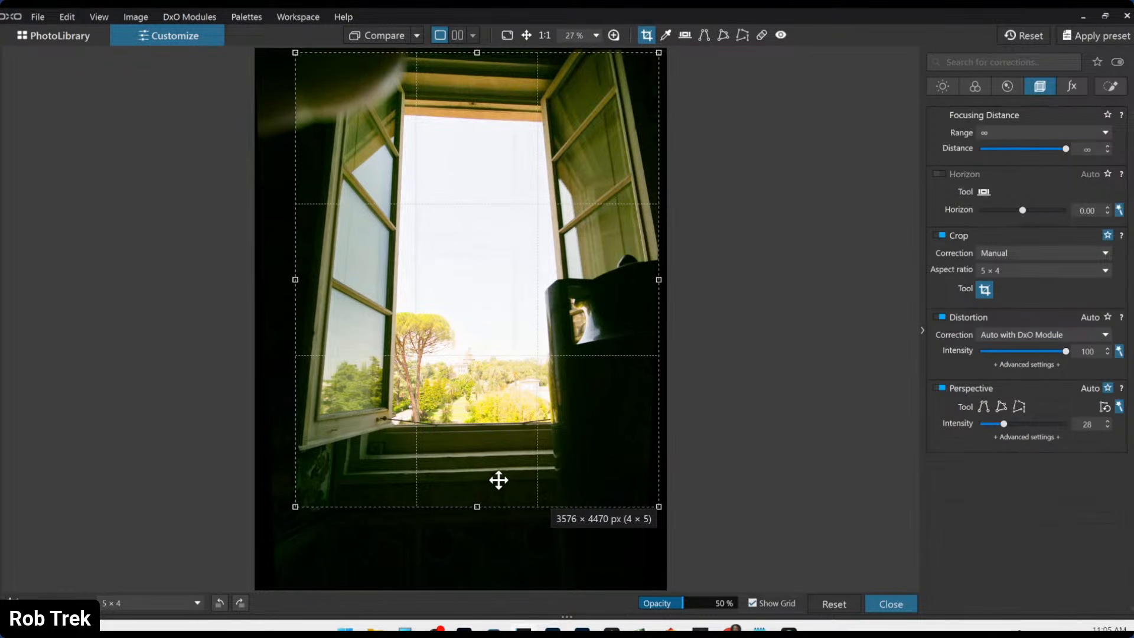
pyautogui.press('Return')
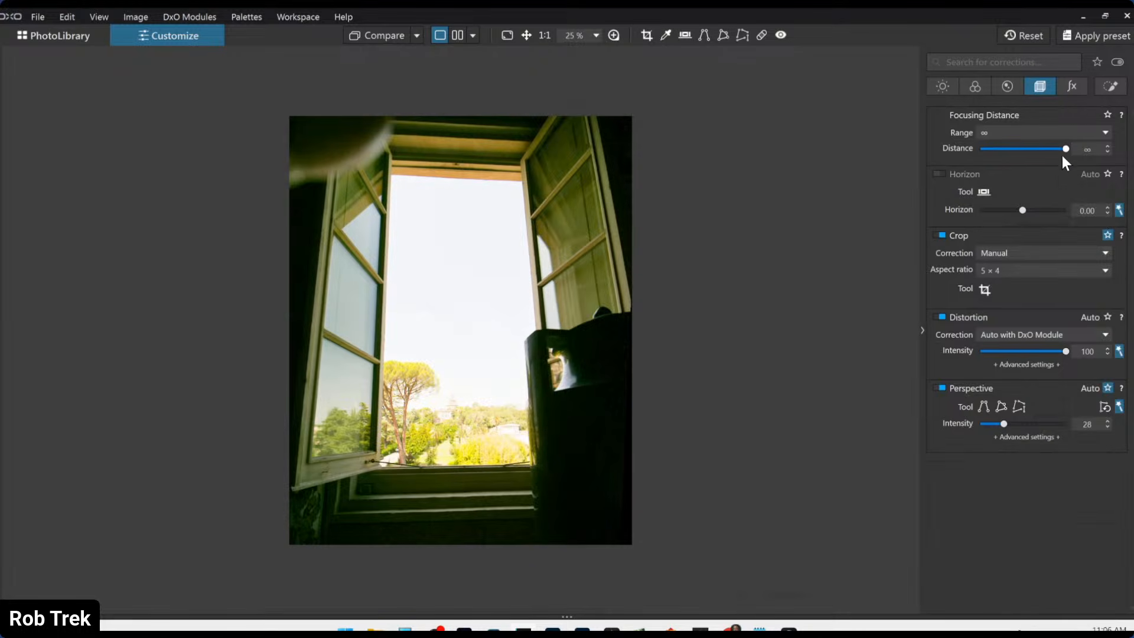
# - Reset the exposure to 0.00 and recheck the crop frame around the window
pyautogui.click(943, 86)
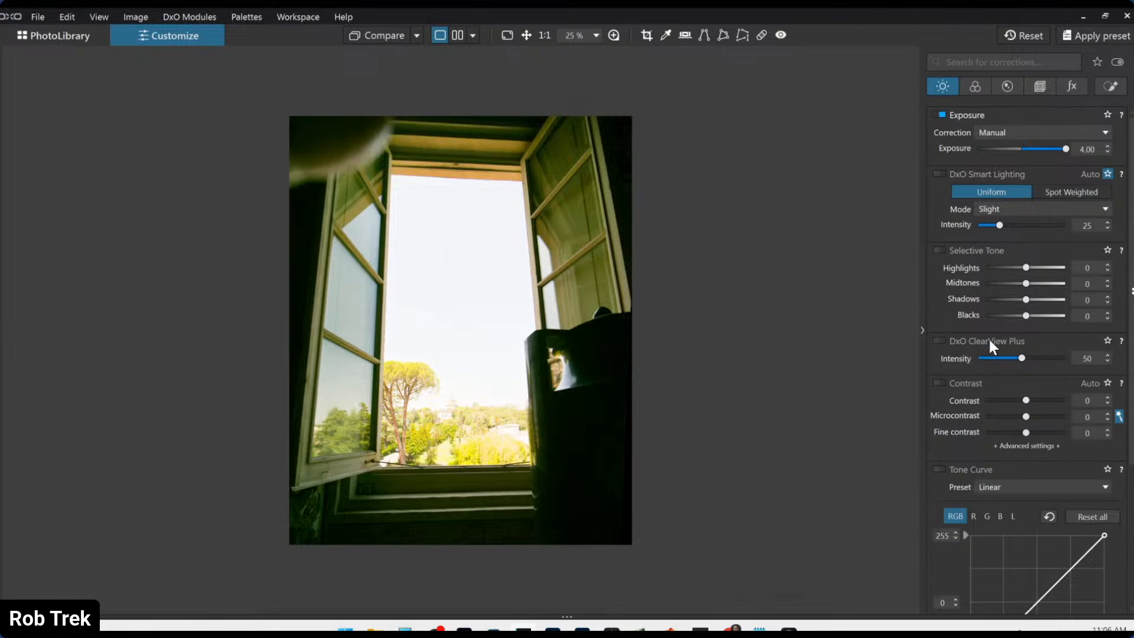
pyautogui.doubleClick(1066, 150)
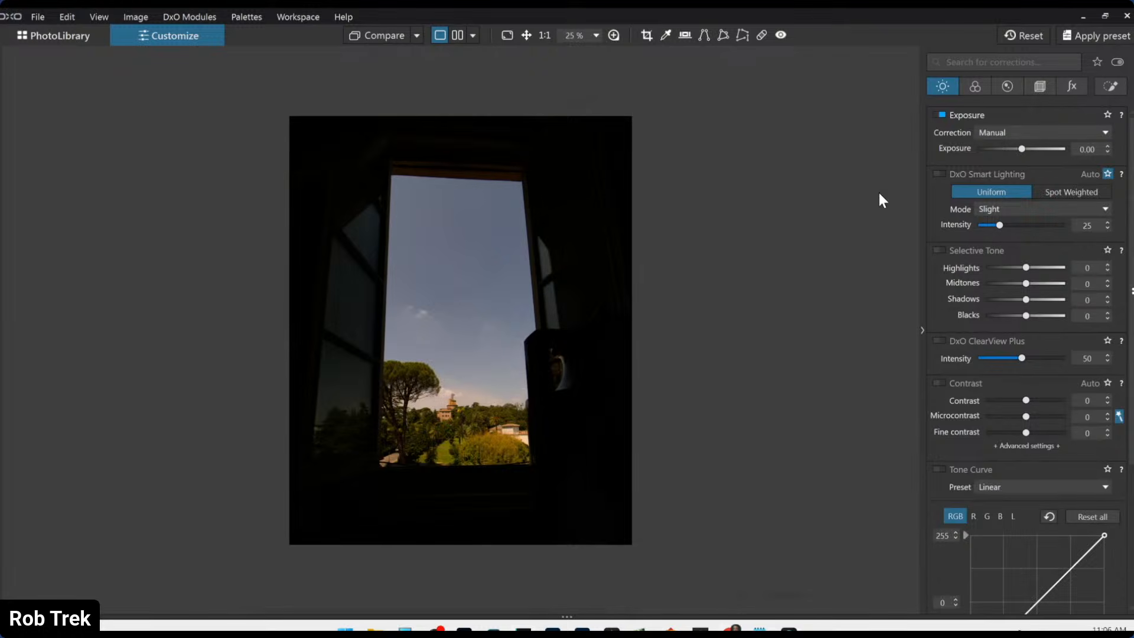
pyautogui.click(1040, 86)
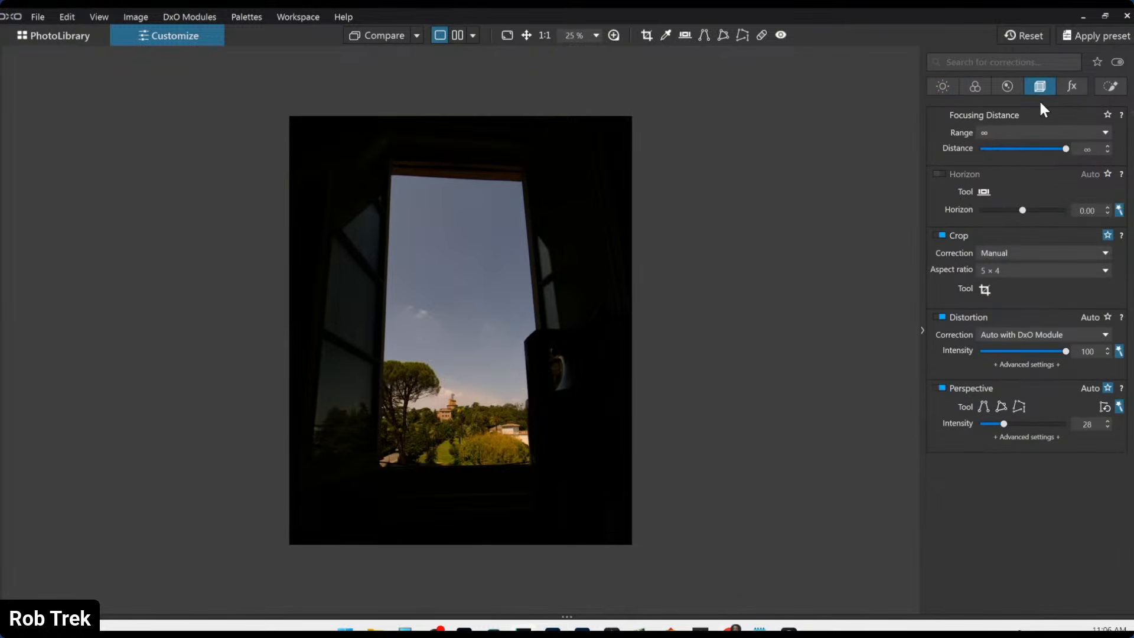
pyautogui.click(990, 288)
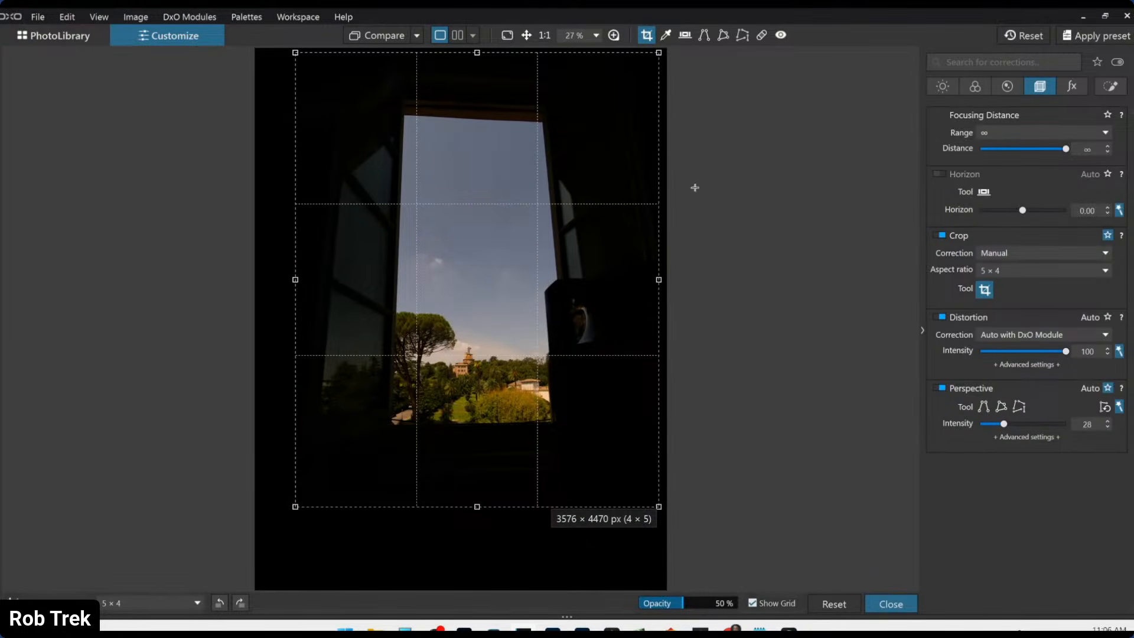
pyautogui.moveTo(466, 123); pyautogui.dragTo(465, 121)
pyautogui.press('Return')
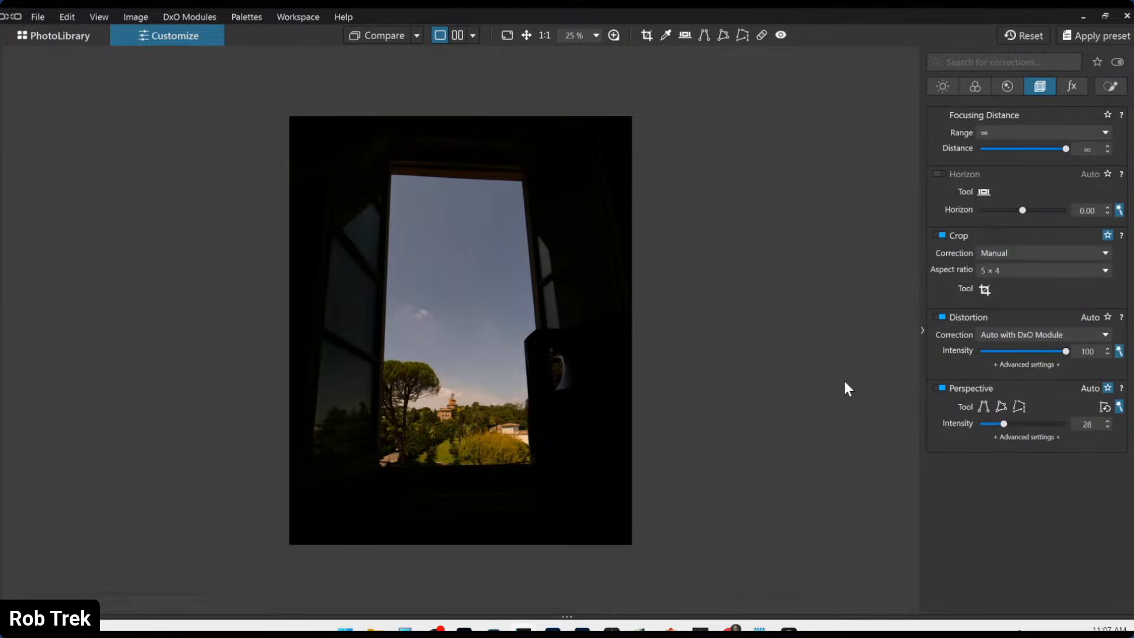
# - Enable the DxO Smart Lighting, DxO ClearView Plus and Contrast corrections on the window photo
pyautogui.click(942, 87)
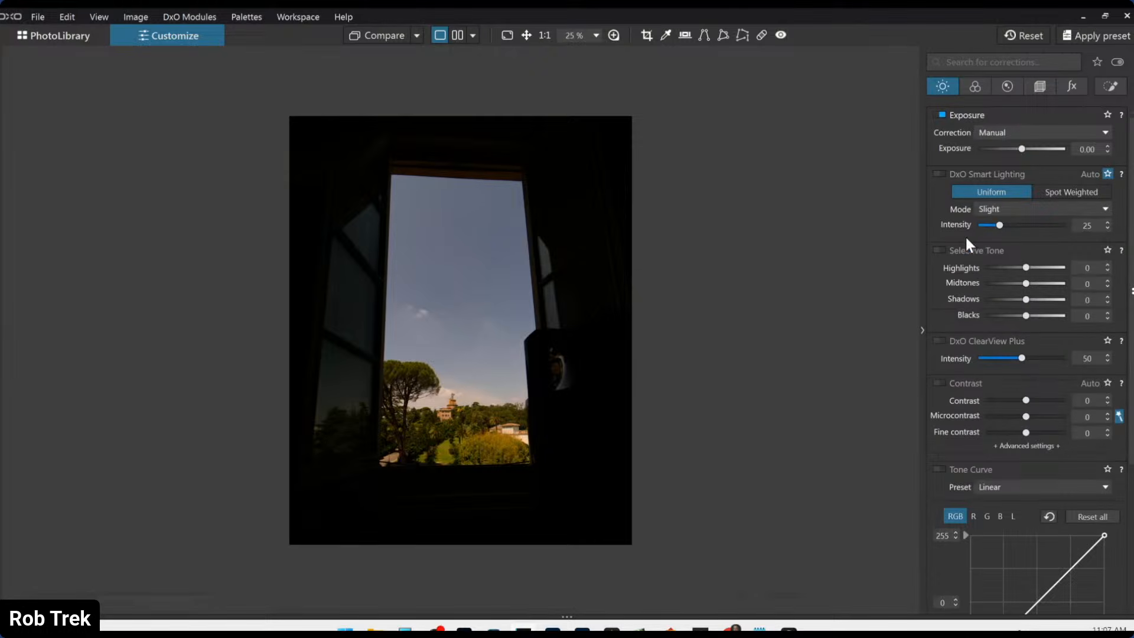
pyautogui.click(935, 175)
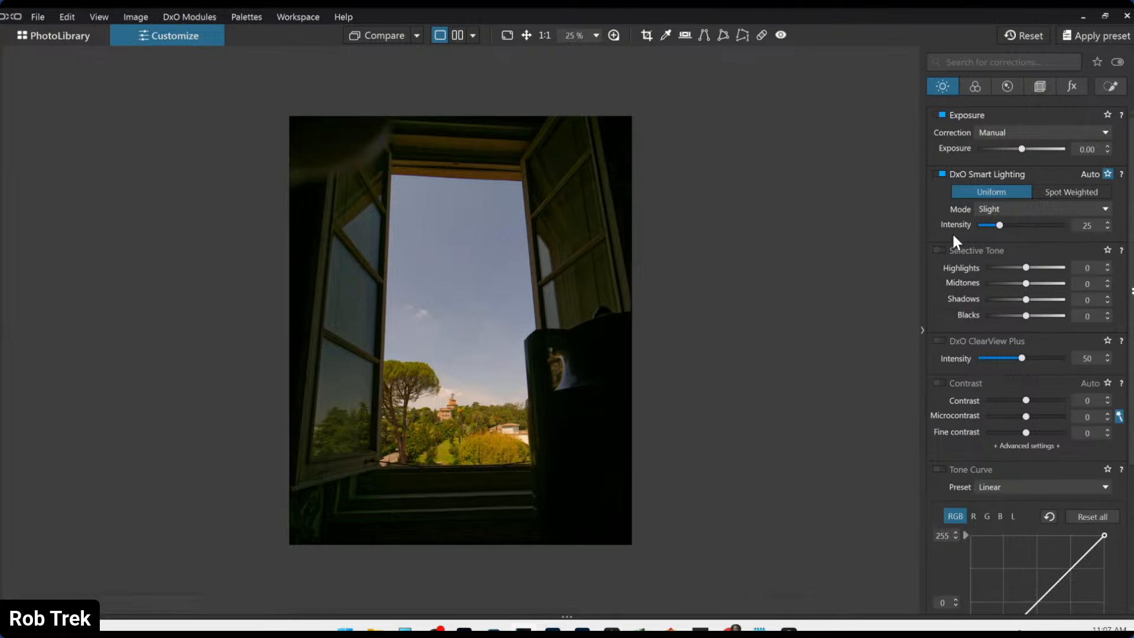
pyautogui.click(941, 340)
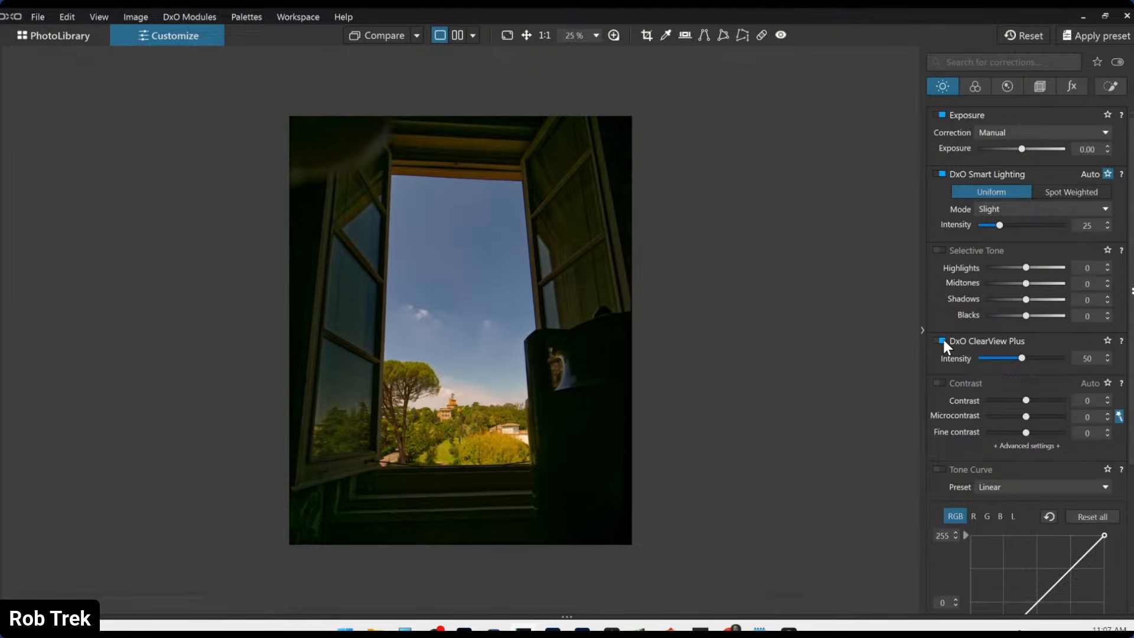
pyautogui.click(942, 382)
# - Tighten the crop around the open window to about 3105 × 3881 px, keeping the 5 × 4 aspect ratio
pyautogui.click(1039, 86)
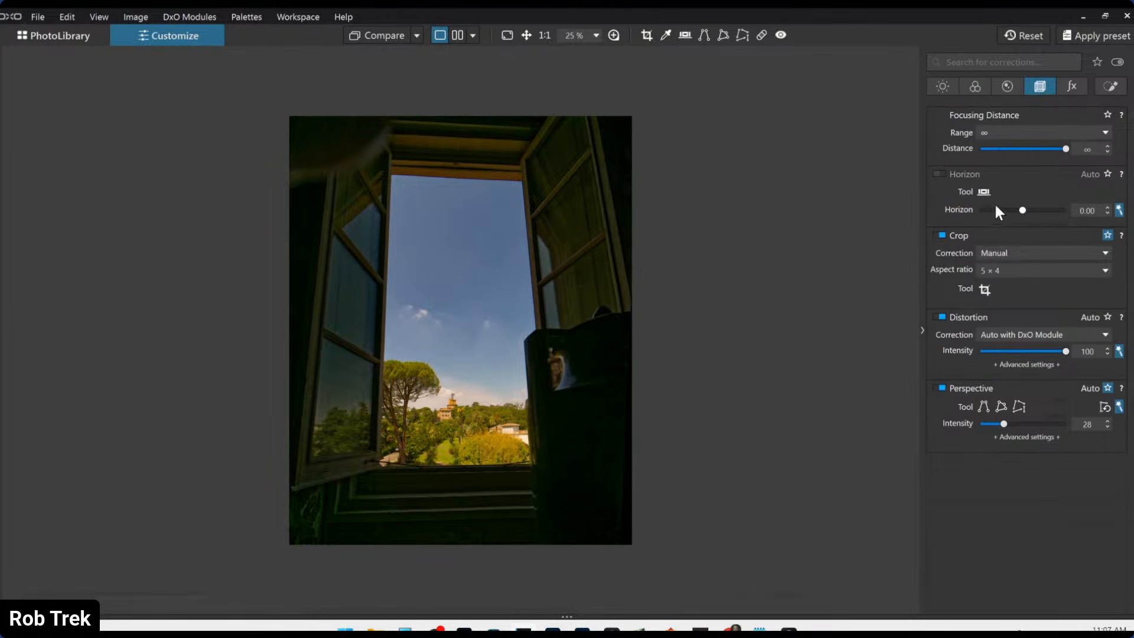
pyautogui.click(985, 289)
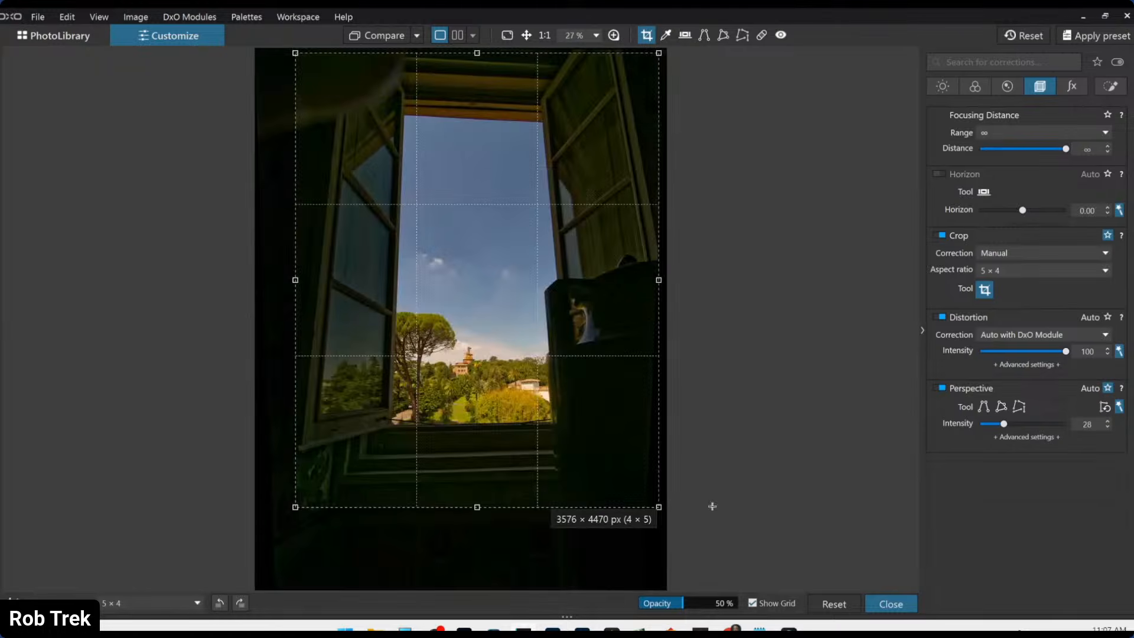
pyautogui.moveTo(659, 507); pyautogui.dragTo(640, 482)
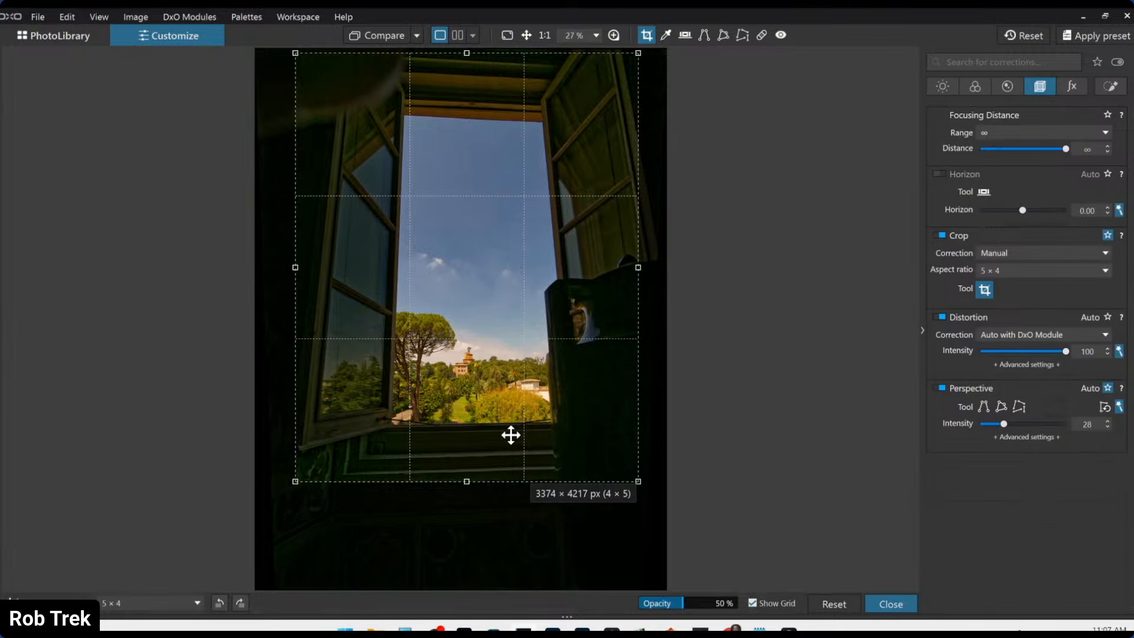
pyautogui.moveTo(511, 434); pyautogui.dragTo(514, 433)
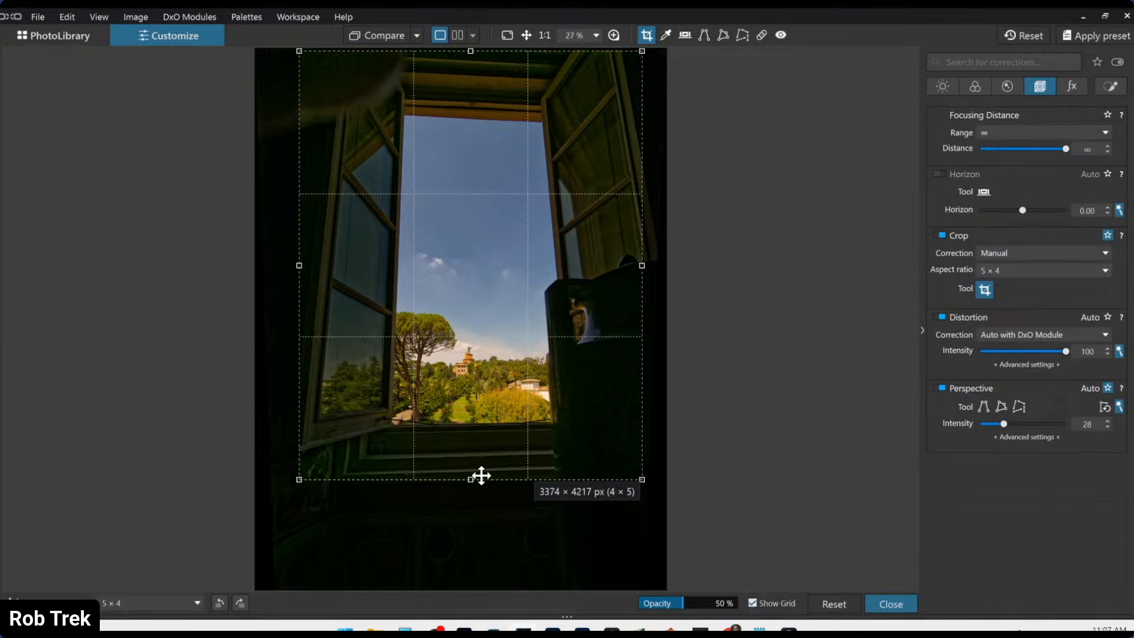
pyautogui.moveTo(470, 478); pyautogui.dragTo(488, 434)
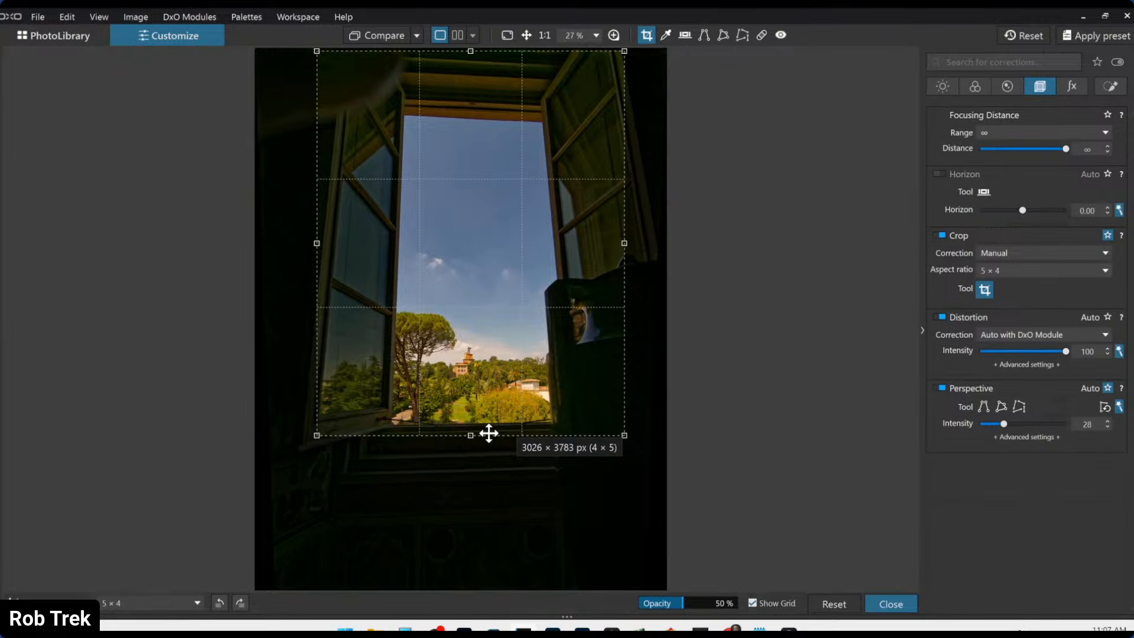
pyautogui.press('Return')
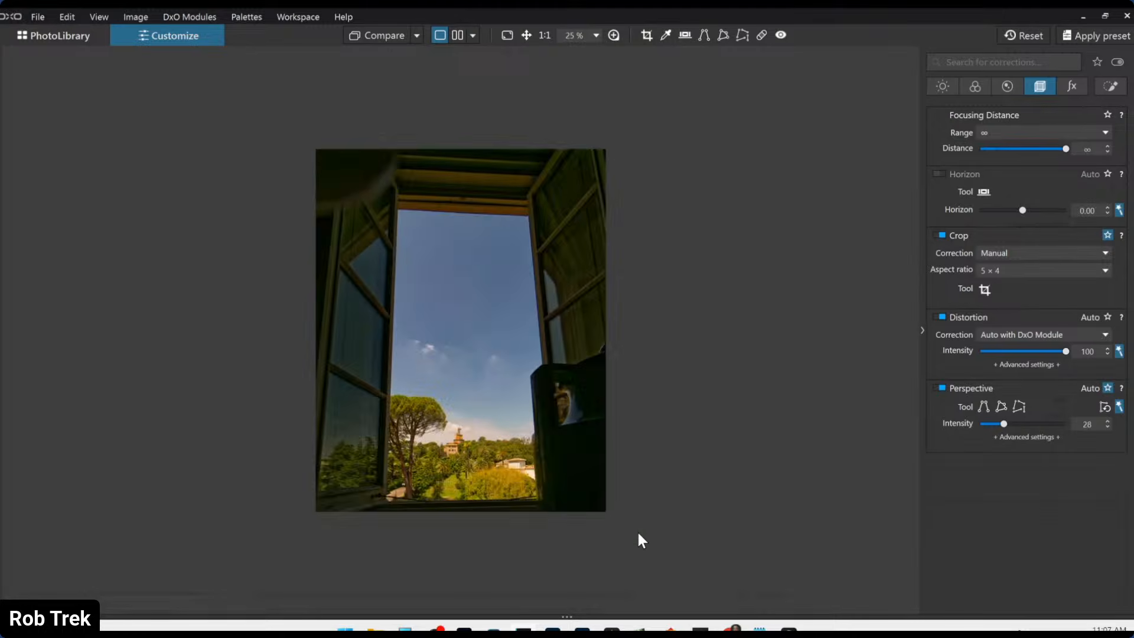
pyautogui.click(983, 289)
pyautogui.moveTo(473, 447); pyautogui.dragTo(472, 448)
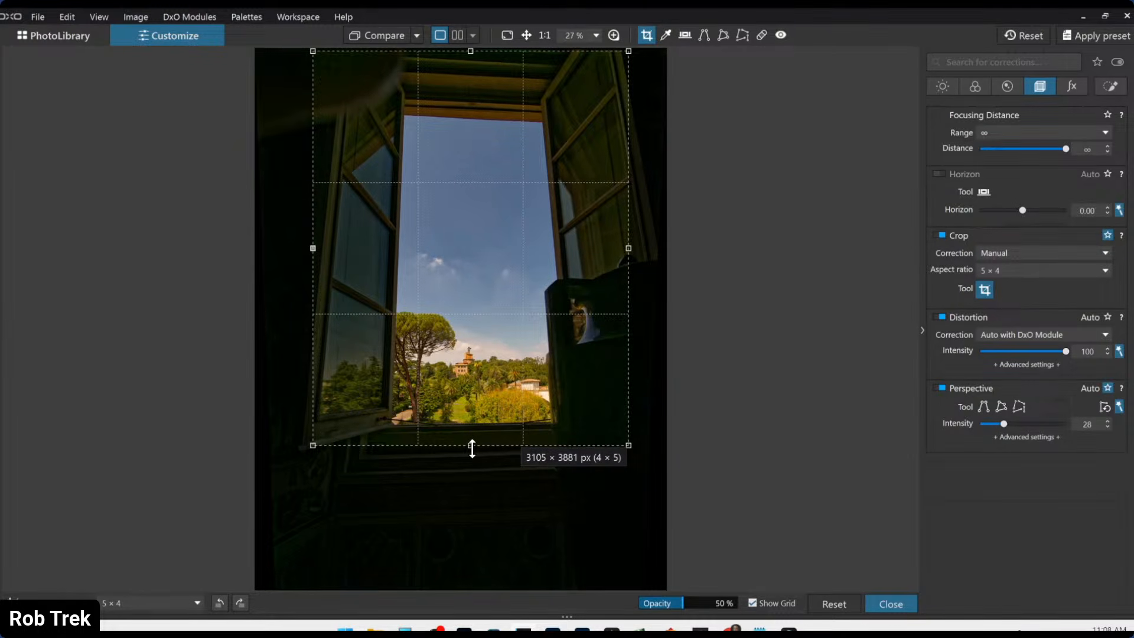
pyautogui.press('Return')
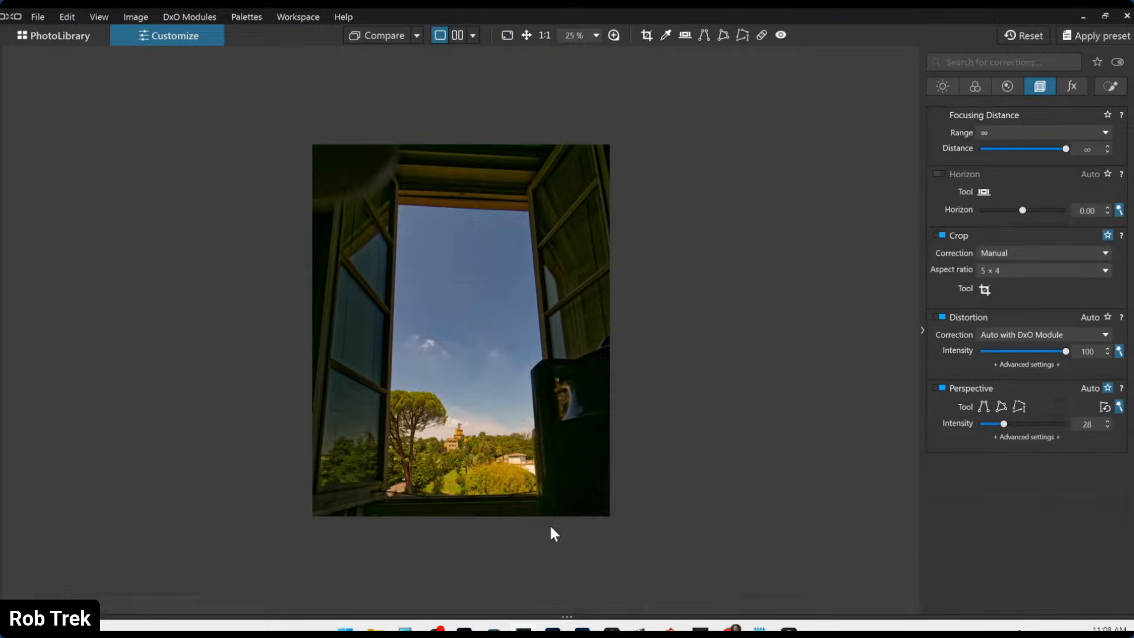
pyautogui.scroll(1, 541, 493)
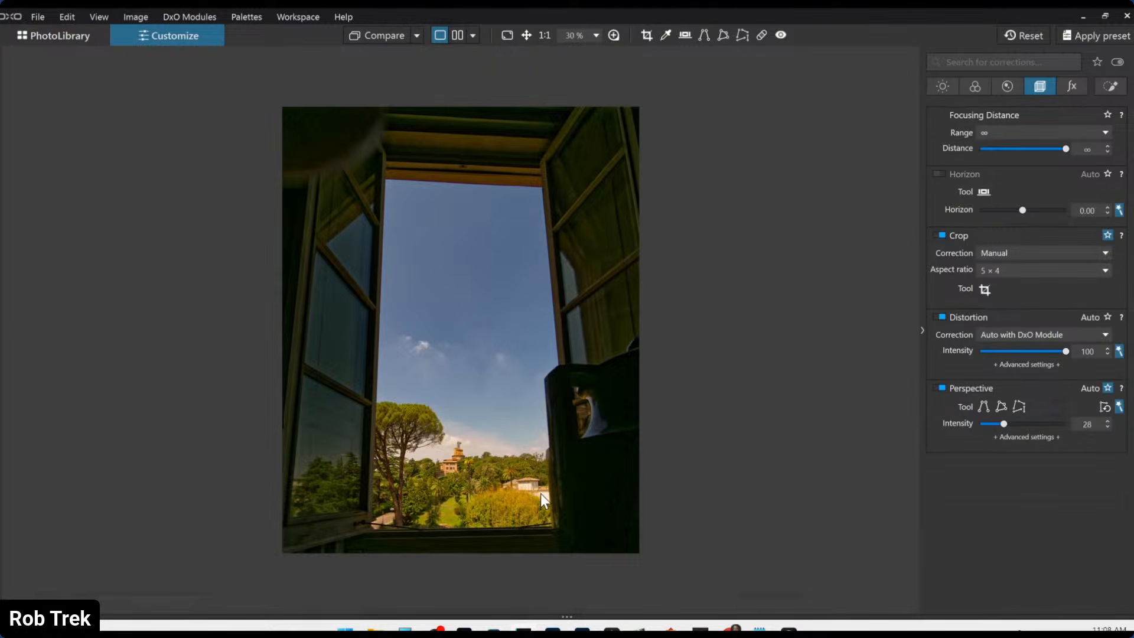
# - Set DxO Smart Lighting intensity to 25, compare the photo with ClearView Plus off and on, and set the ClearView Plus intensity to 27
pyautogui.click(943, 87)
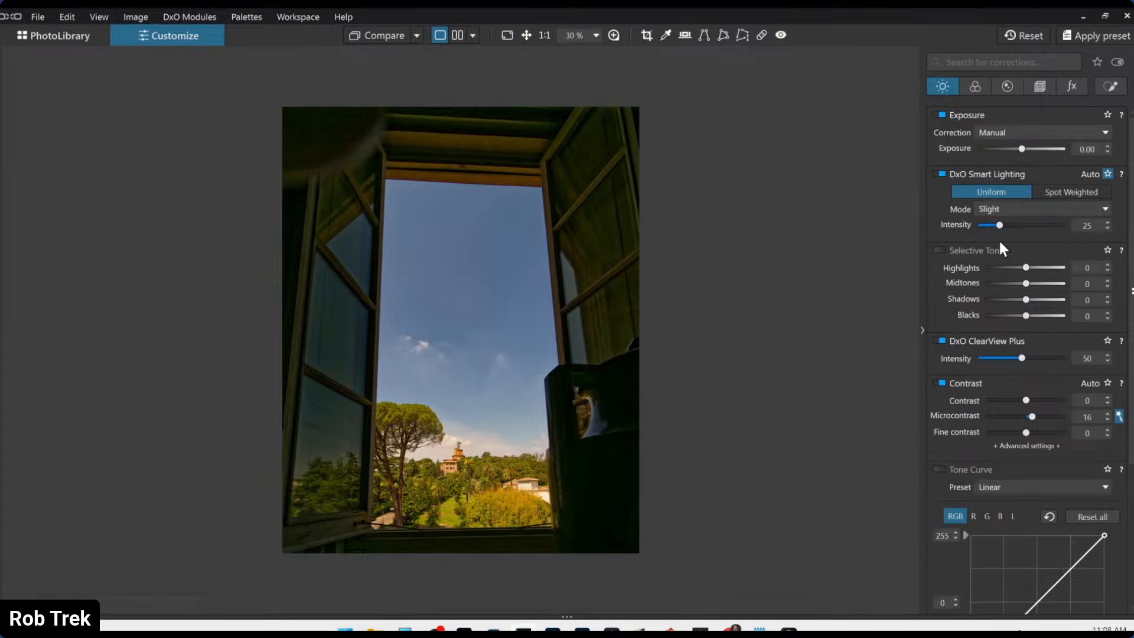
pyautogui.moveTo(1000, 224)
pyautogui.mouseDown()
pyautogui.moveTo(1032, 225)
pyautogui.moveTo(998, 225)
pyautogui.mouseUp()
pyautogui.click(938, 340)
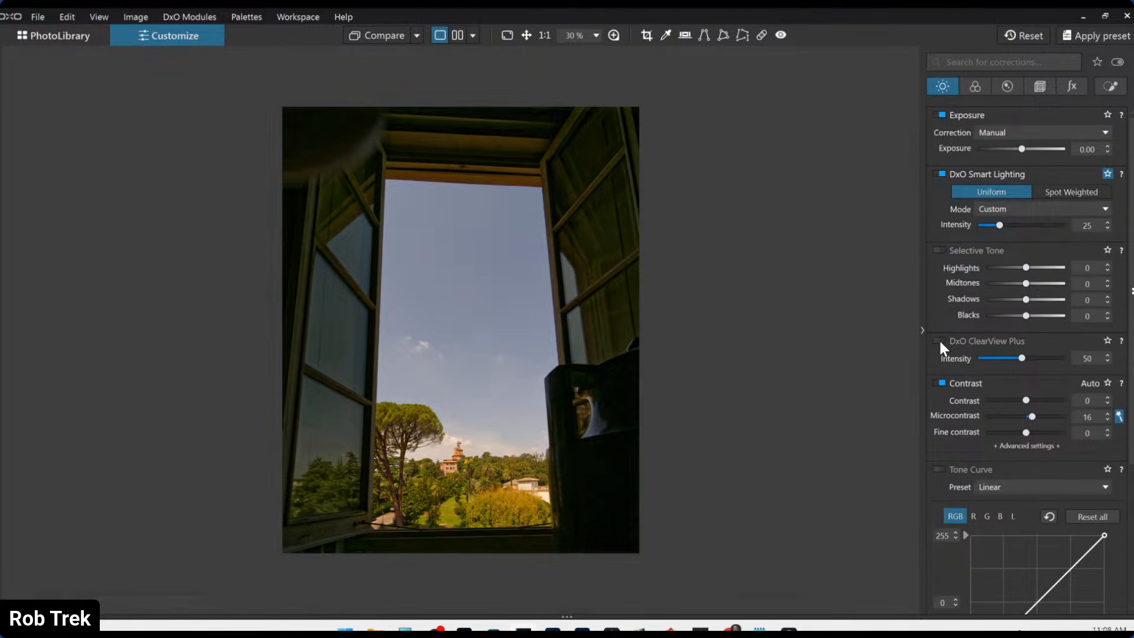
pyautogui.click(940, 341)
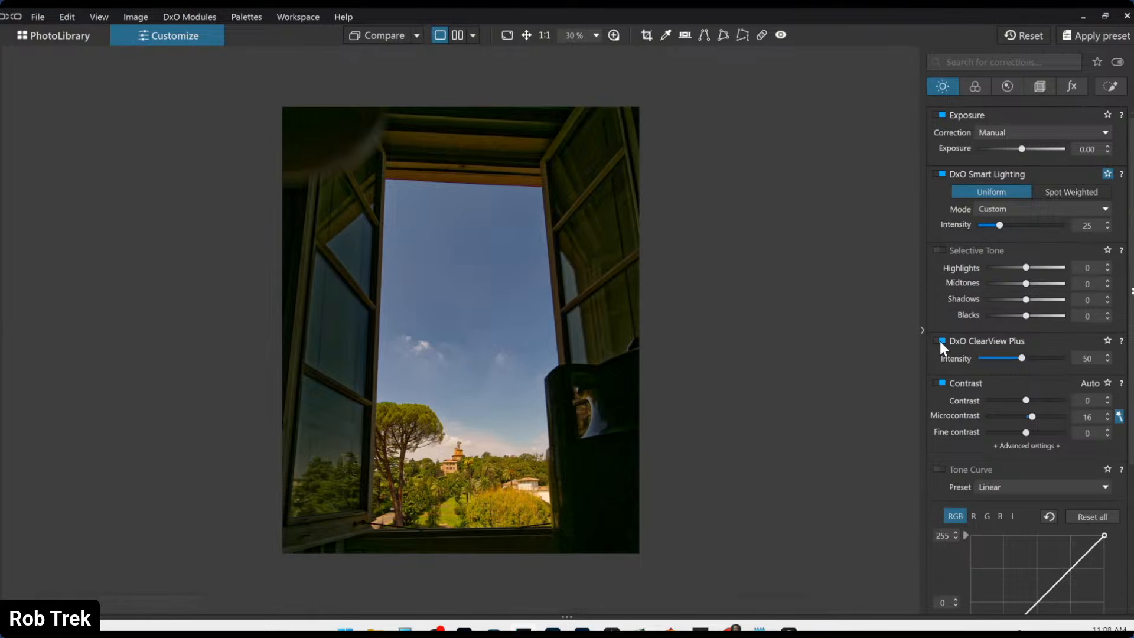
pyautogui.click(1002, 359)
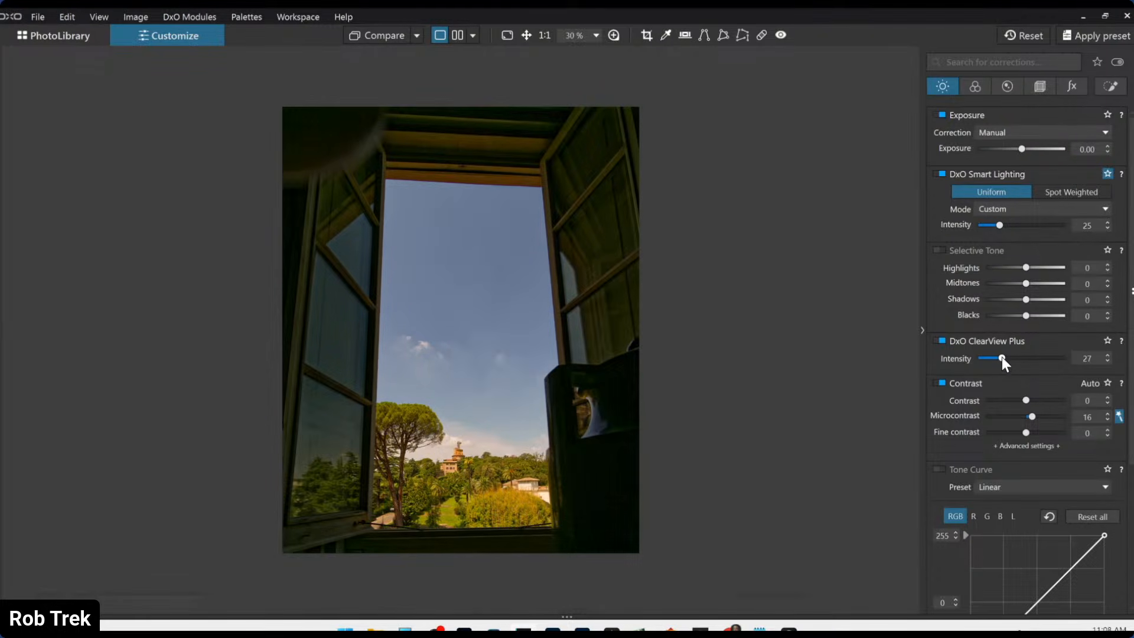
# - Add a local control line over the left shutter and set its exposure to 0.99
pyautogui.click(1111, 91)
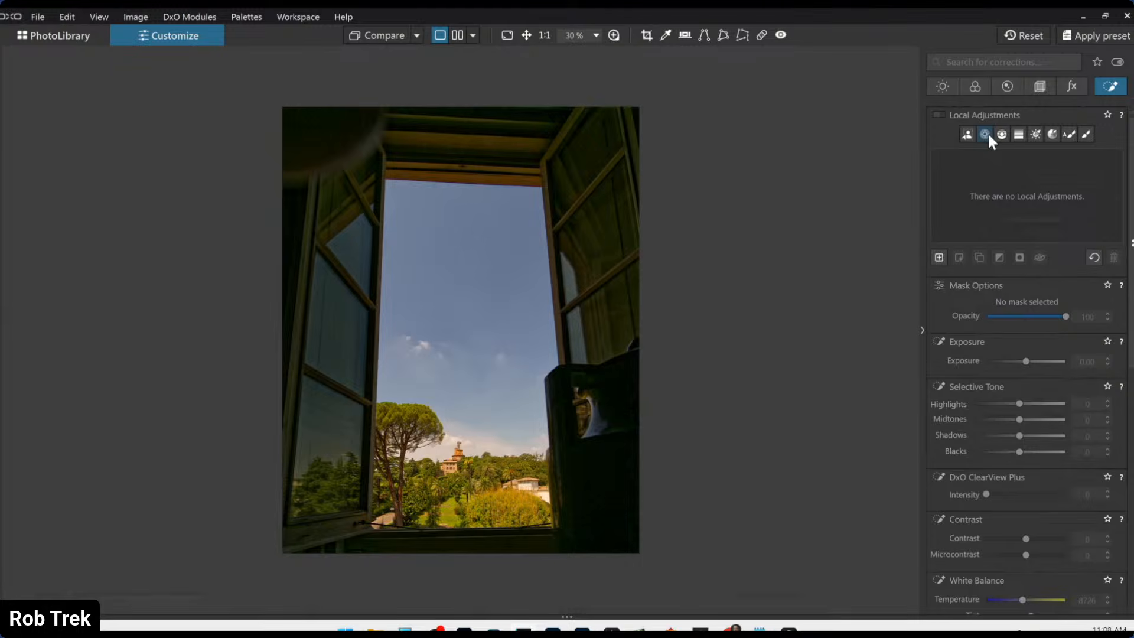
pyautogui.click(1000, 134)
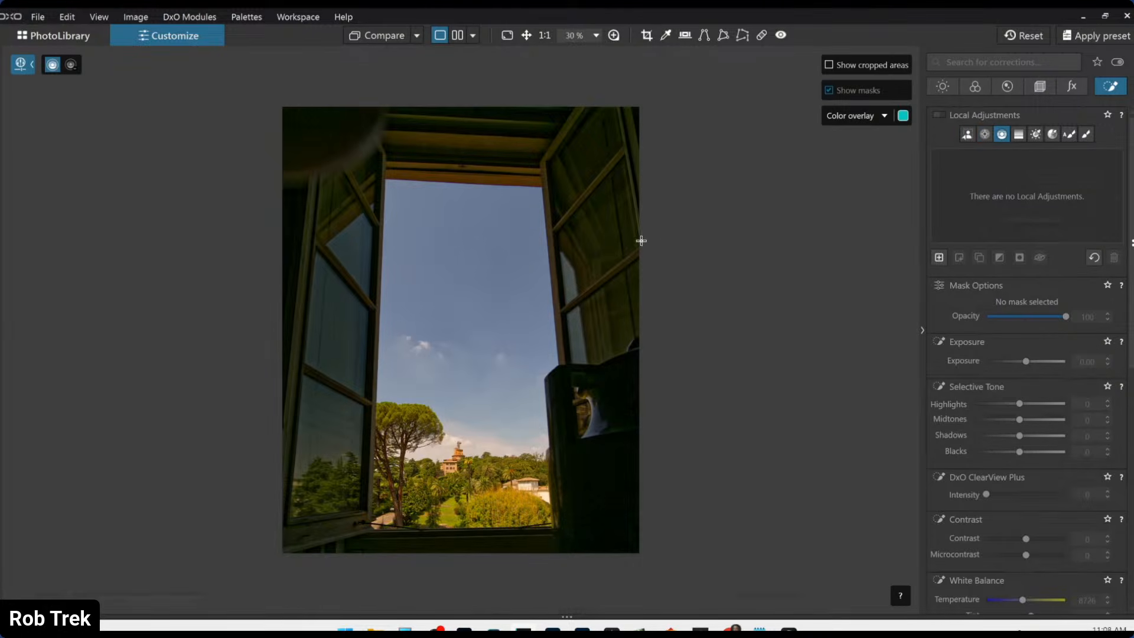
pyautogui.moveTo(308, 236); pyautogui.dragTo(384, 244)
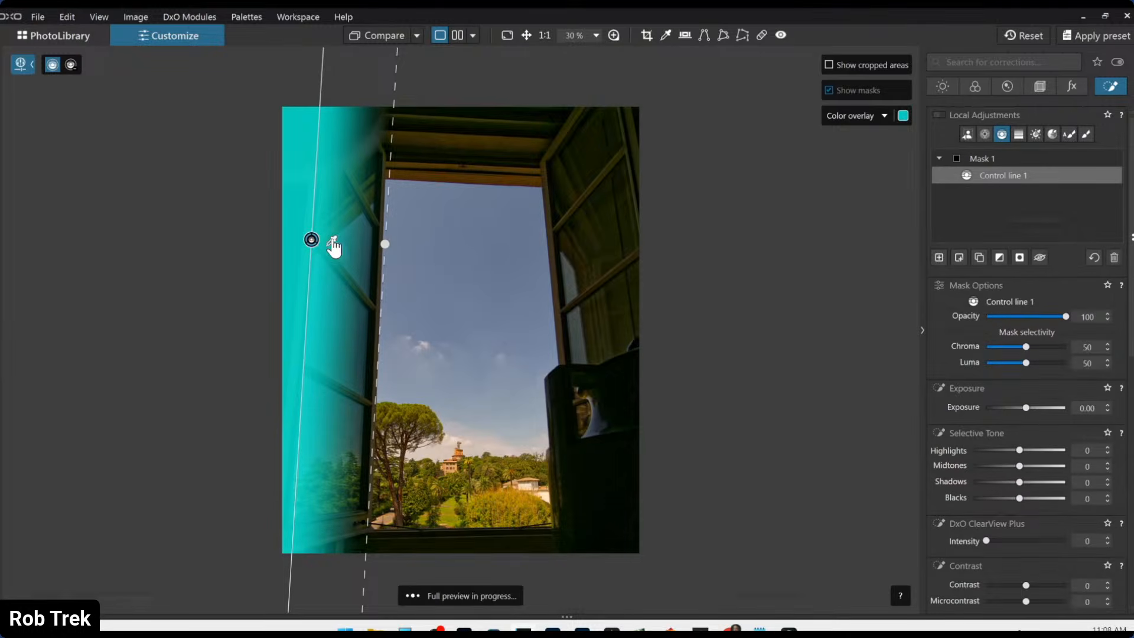
pyautogui.moveTo(1027, 412); pyautogui.dragTo(1036, 408)
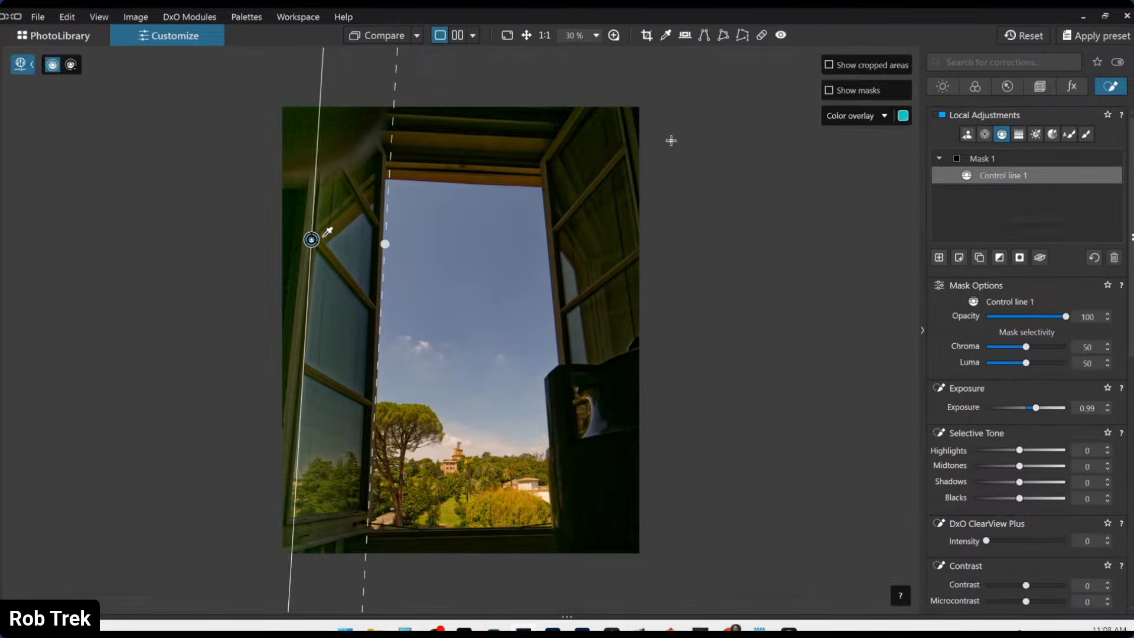
# - Inspect the left shutter at 200 % with the loupe, and delete the control line mask
pyautogui.click(614, 37)
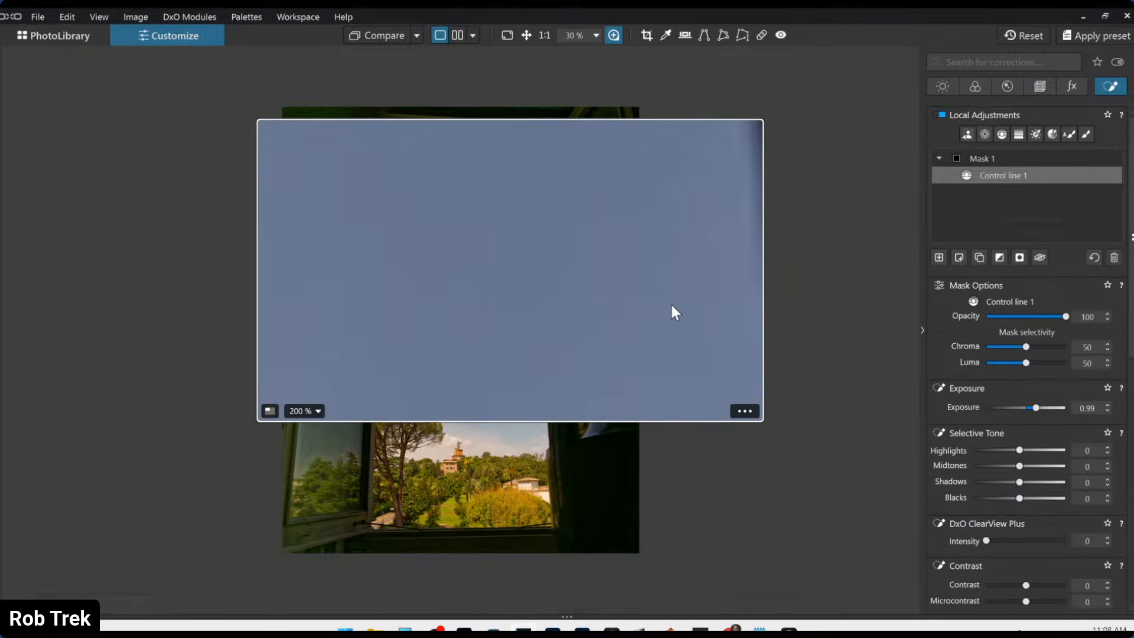
pyautogui.moveTo(667, 302); pyautogui.dragTo(505, 235)
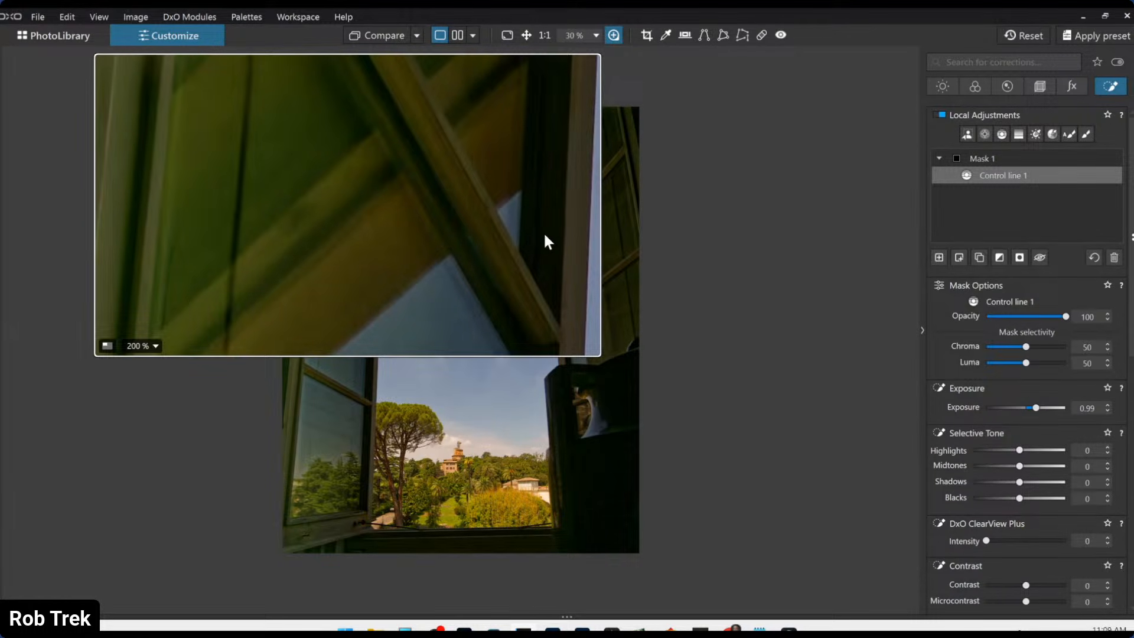
pyautogui.scroll(-2, 505, 236)
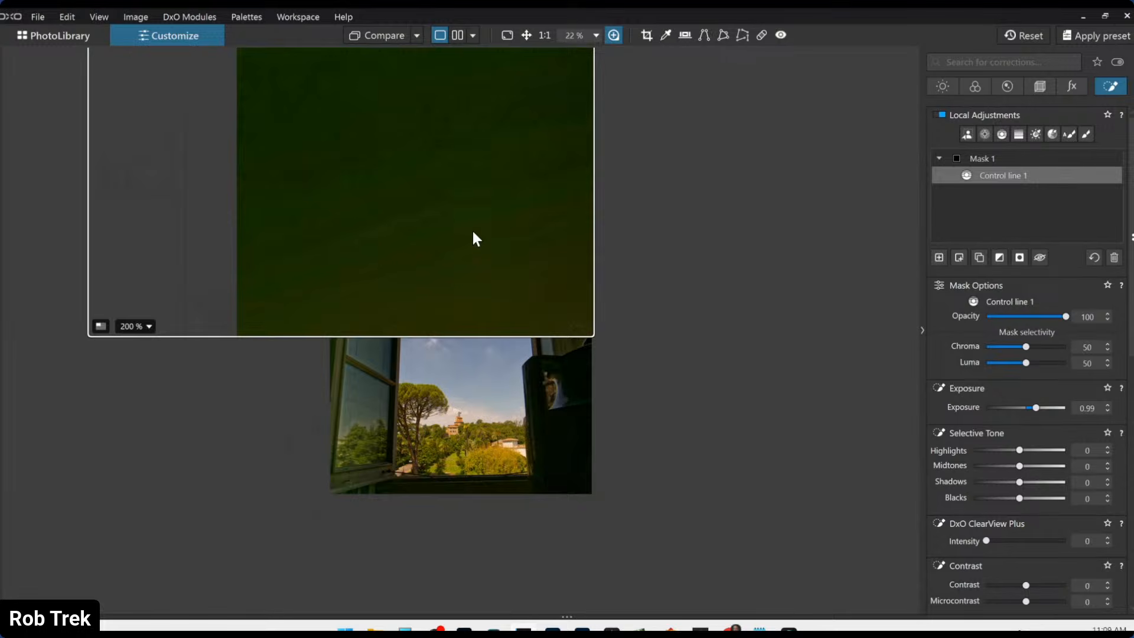
pyautogui.moveTo(478, 233); pyautogui.dragTo(496, 255)
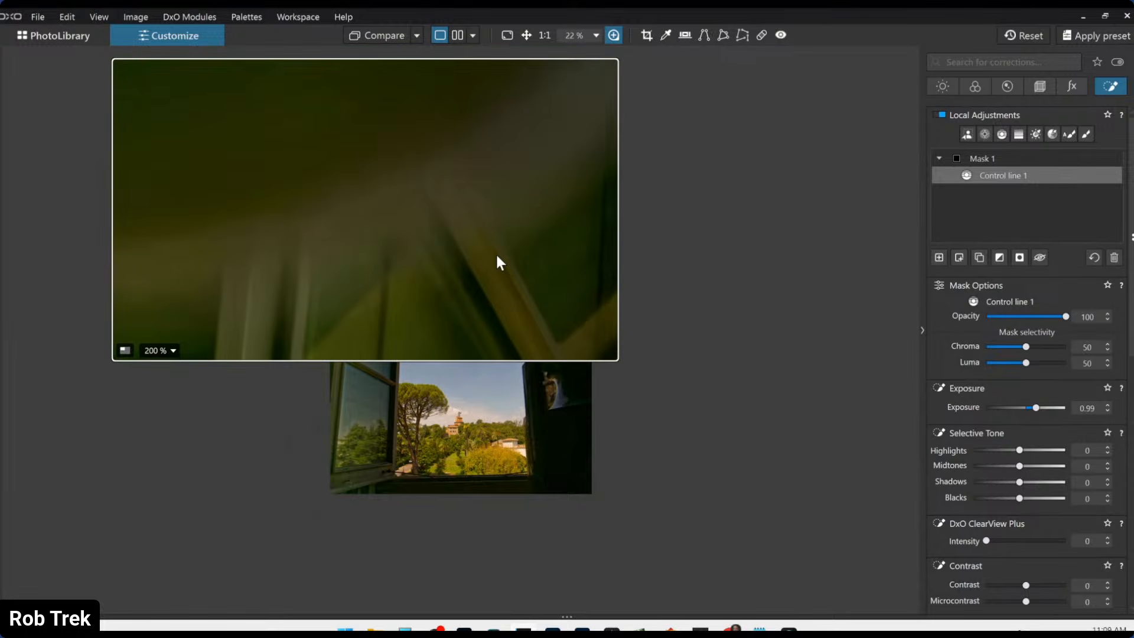
pyautogui.click(614, 33)
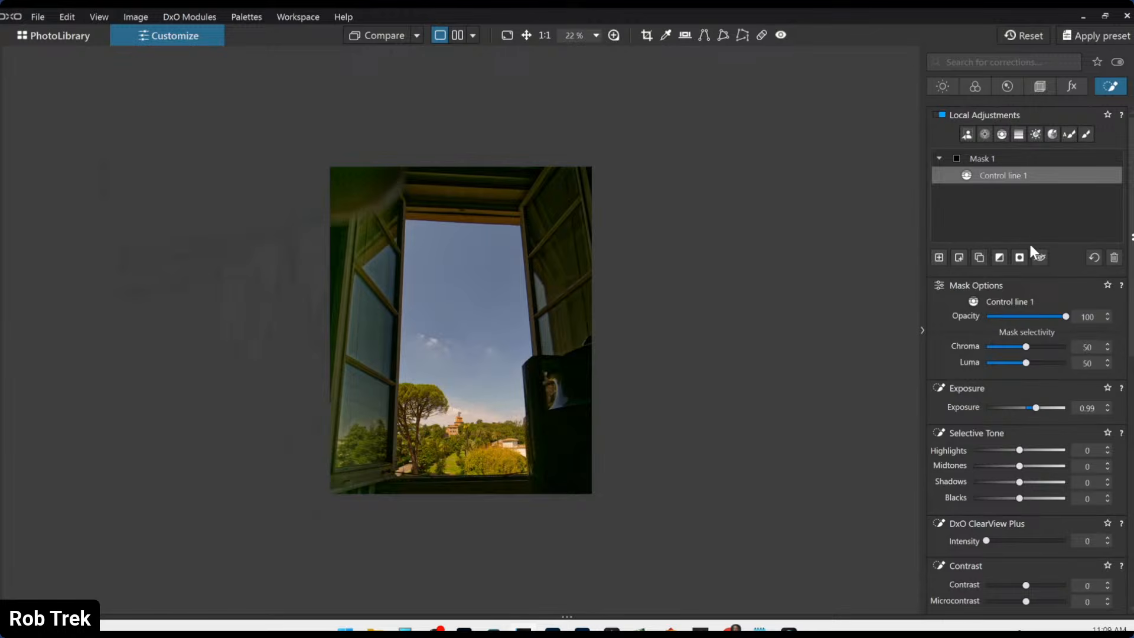
pyautogui.click(1115, 258)
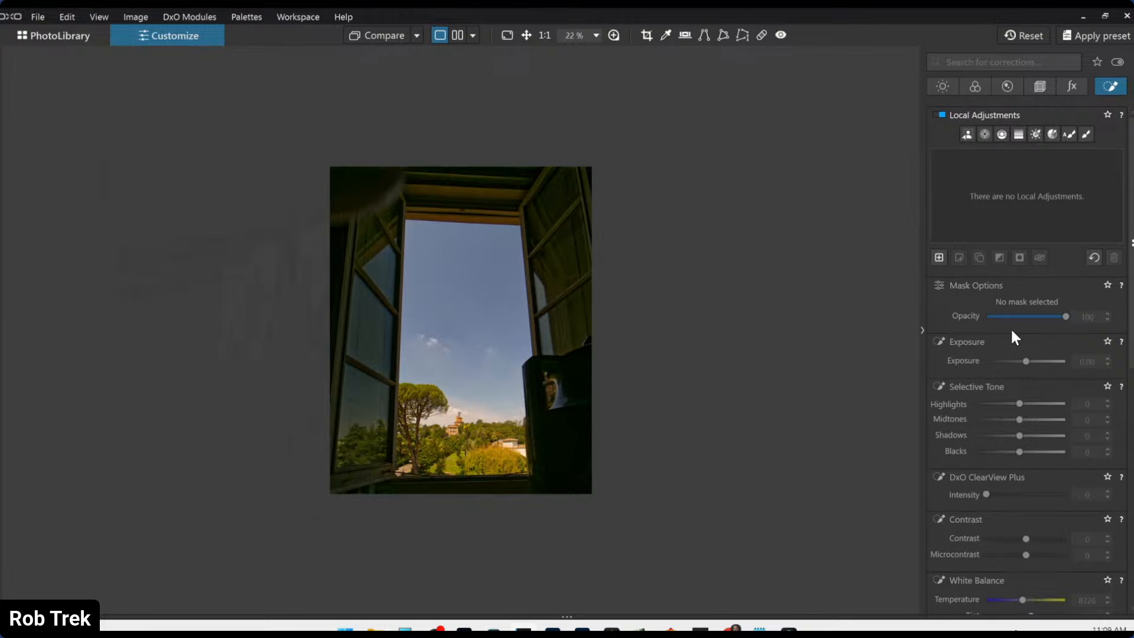
# - Add a control line on the left shutter with exposure 0.06, Highlights 57, Midtones 33, Shadows -3 and Blacks -17
pyautogui.click(1002, 135)
pyautogui.moveTo(393, 329); pyautogui.dragTo(367, 326)
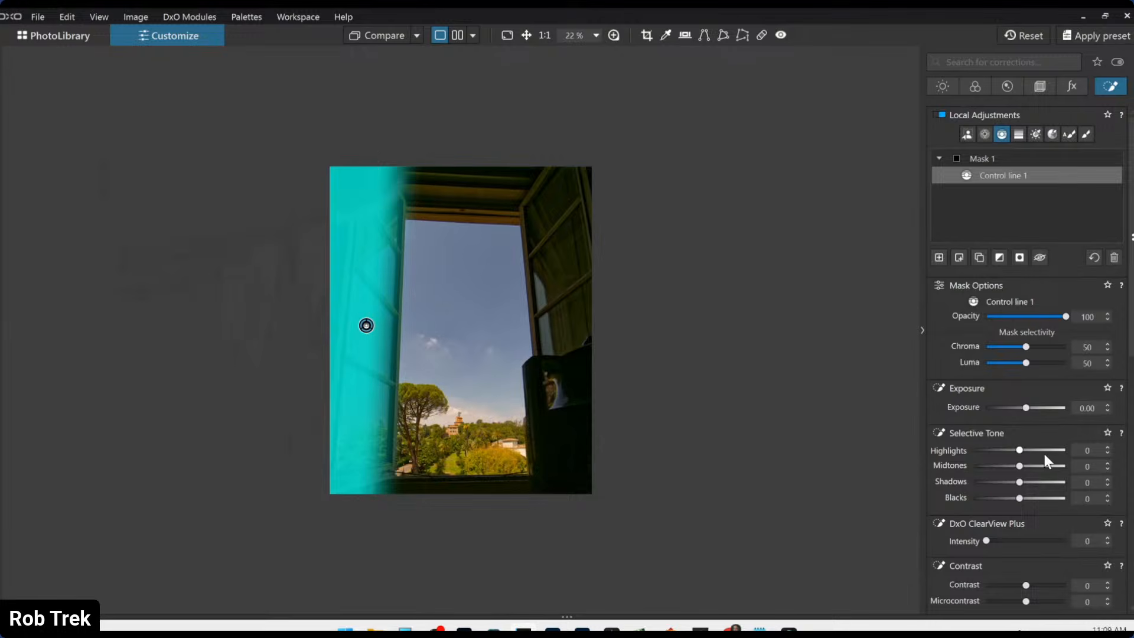
pyautogui.moveTo(1024, 407); pyautogui.dragTo(1026, 407)
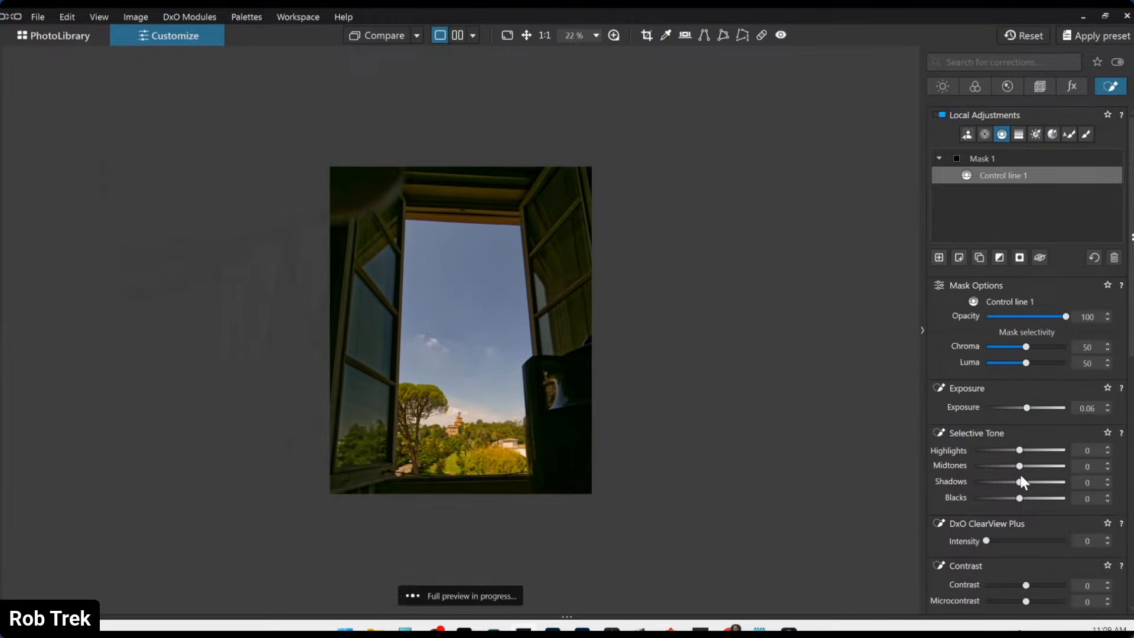
pyautogui.moveTo(1019, 449)
pyautogui.mouseDown()
pyautogui.moveTo(1045, 450)
pyautogui.moveTo(1024, 466)
pyautogui.moveTo(1043, 450)
pyautogui.moveTo(1034, 467)
pyautogui.mouseUp()
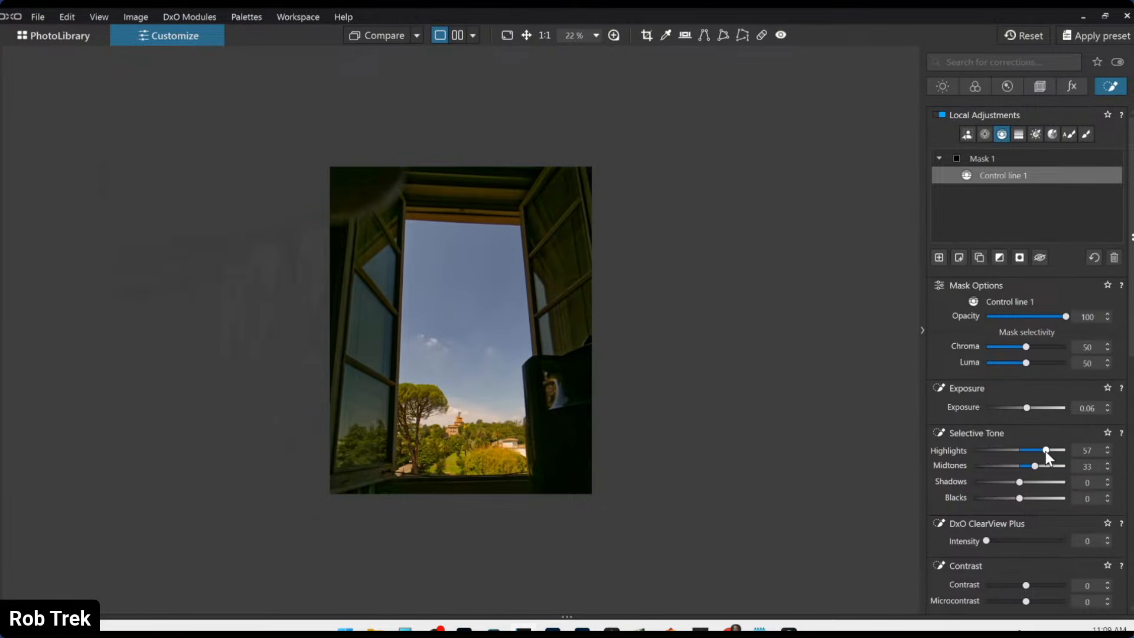
pyautogui.moveTo(1019, 498); pyautogui.dragTo(1017, 482)
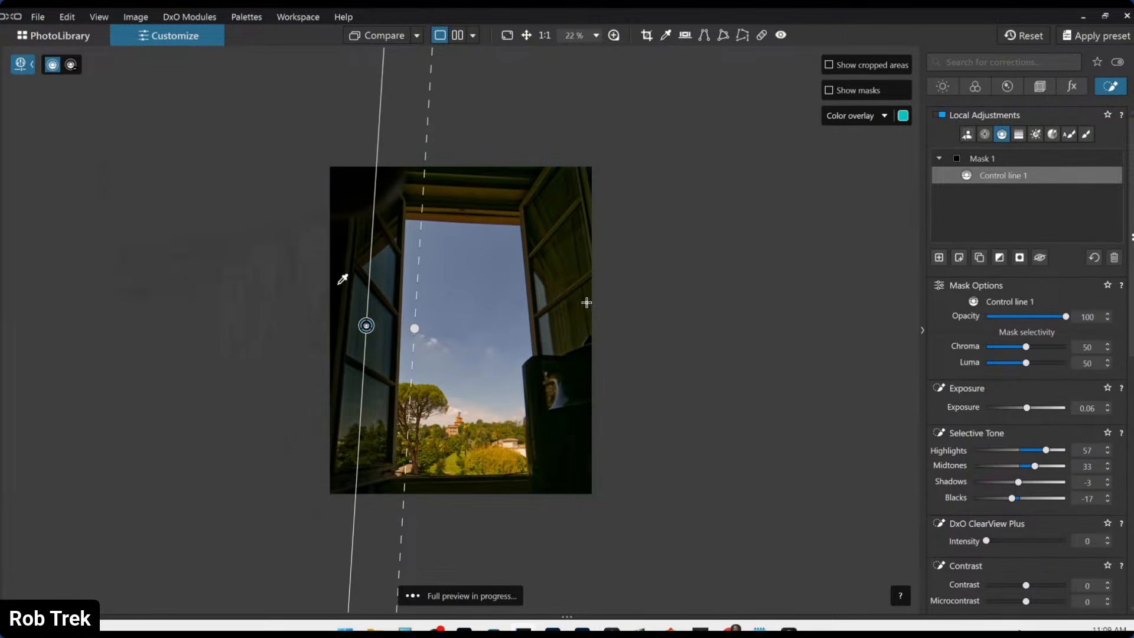
# - Add a second control line on the right shutter in the same mask, and set Highlights to 100, Midtones to 54 and Shadows to 13
pyautogui.moveTo(574, 306); pyautogui.dragTo(523, 314)
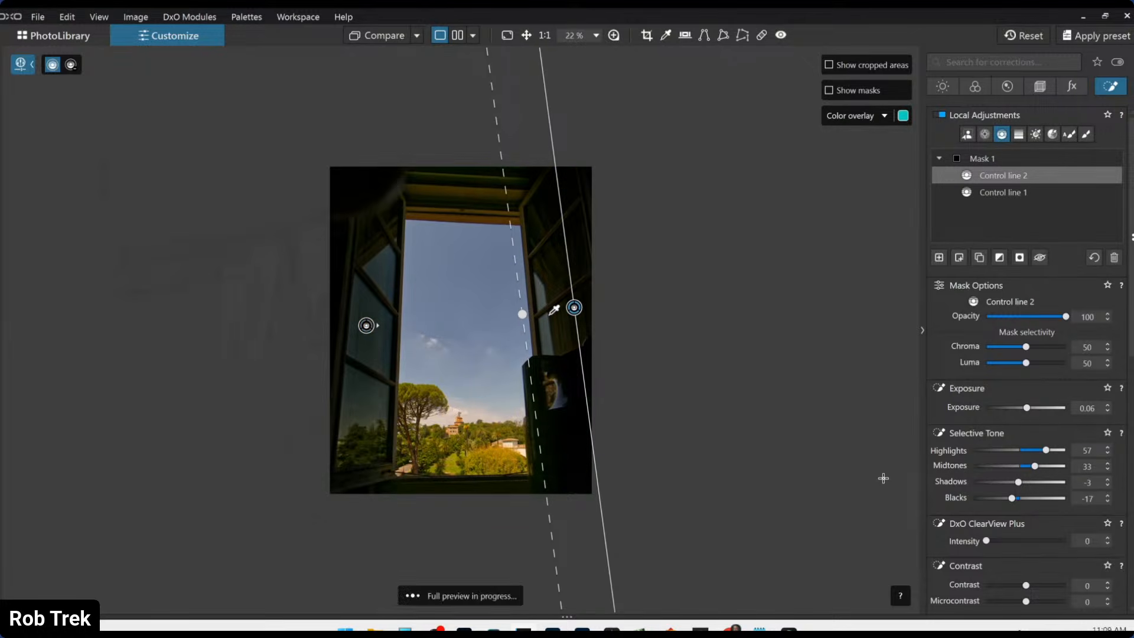
pyautogui.moveTo(555, 311); pyautogui.dragTo(554, 322)
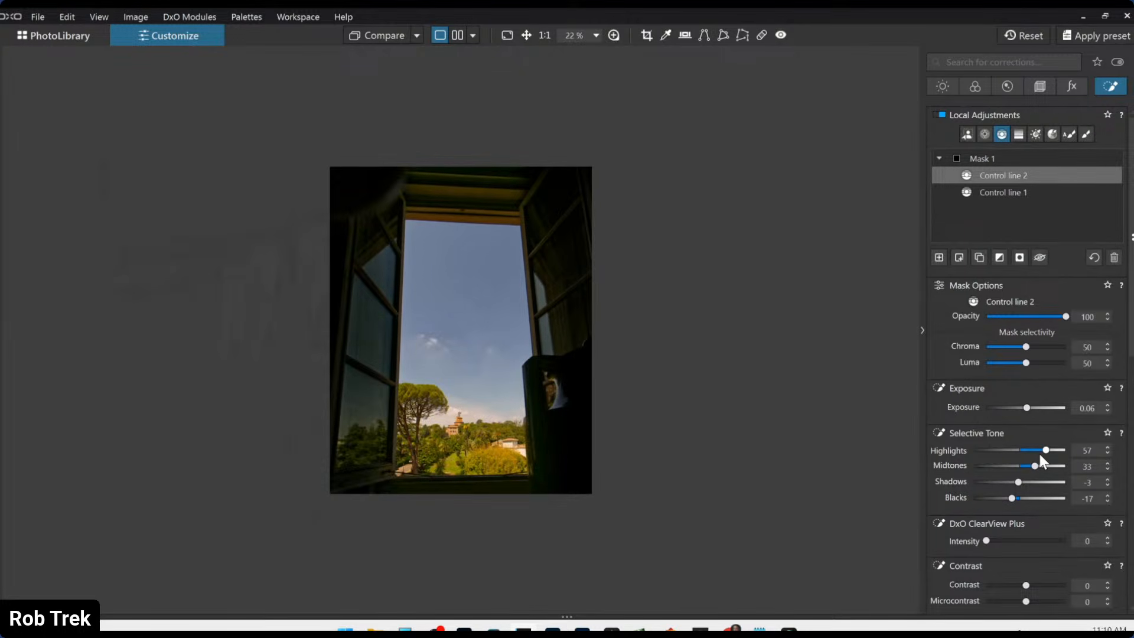
pyautogui.moveTo(1046, 450); pyautogui.dragTo(1057, 450)
pyautogui.moveTo(1034, 466); pyautogui.dragTo(1044, 467)
pyautogui.moveTo(1018, 482); pyautogui.dragTo(1026, 482)
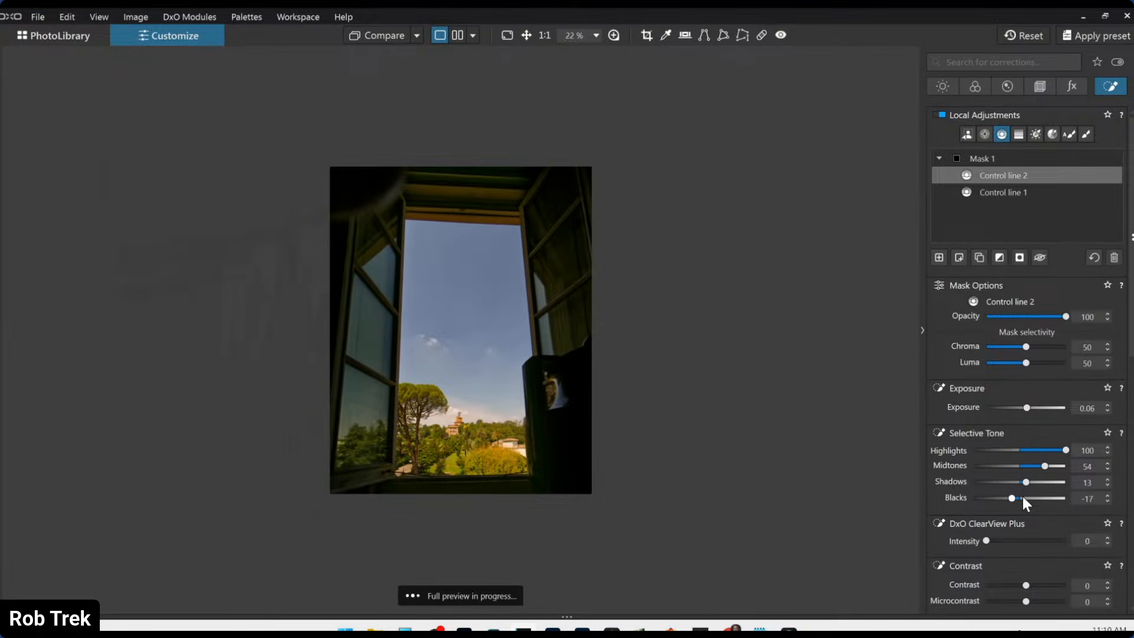
# - Set the shutter mask's DxO ClearView Plus intensity to 9 and Microcontrast to 22
pyautogui.click(1004, 538)
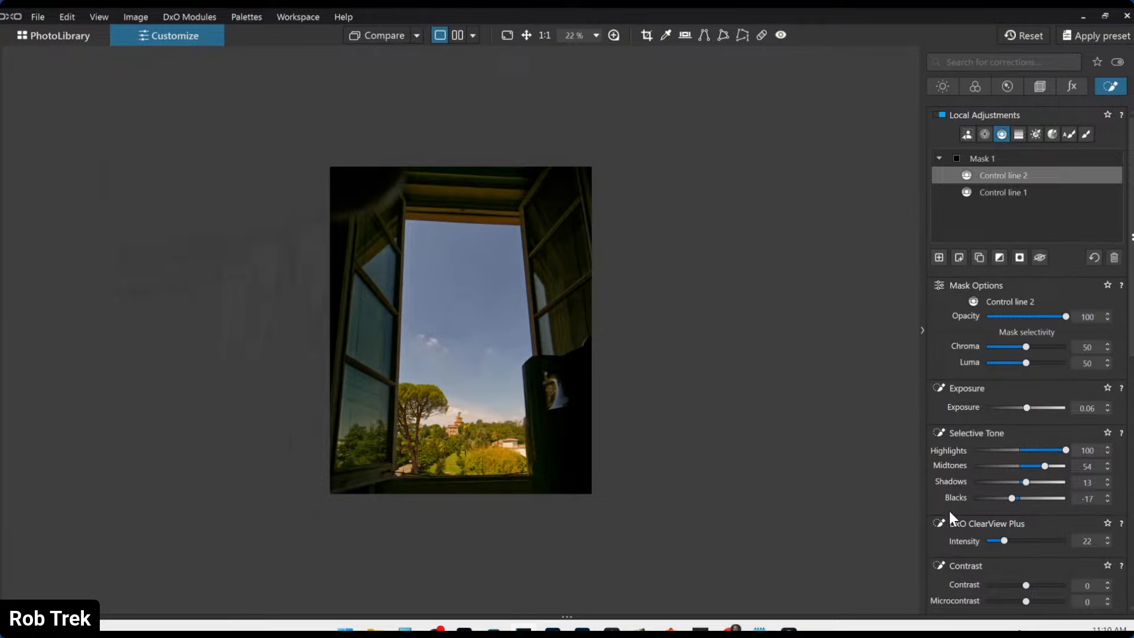
pyautogui.scroll(-3, 954, 510)
pyautogui.moveTo(1004, 444); pyautogui.dragTo(994, 444)
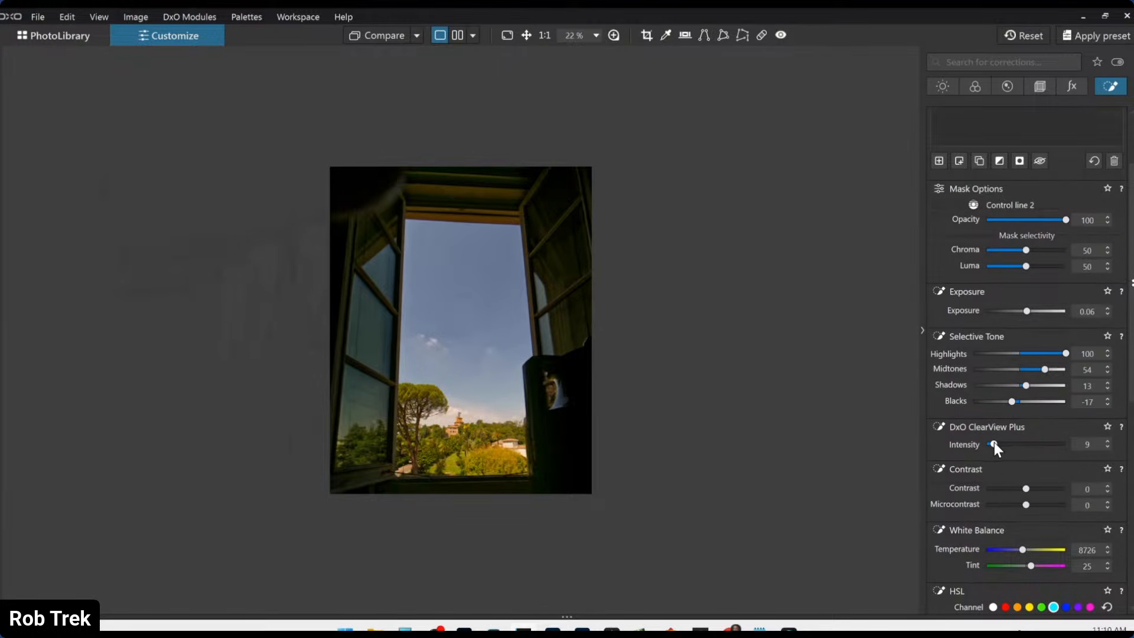
pyautogui.moveTo(1025, 505); pyautogui.dragTo(1037, 505)
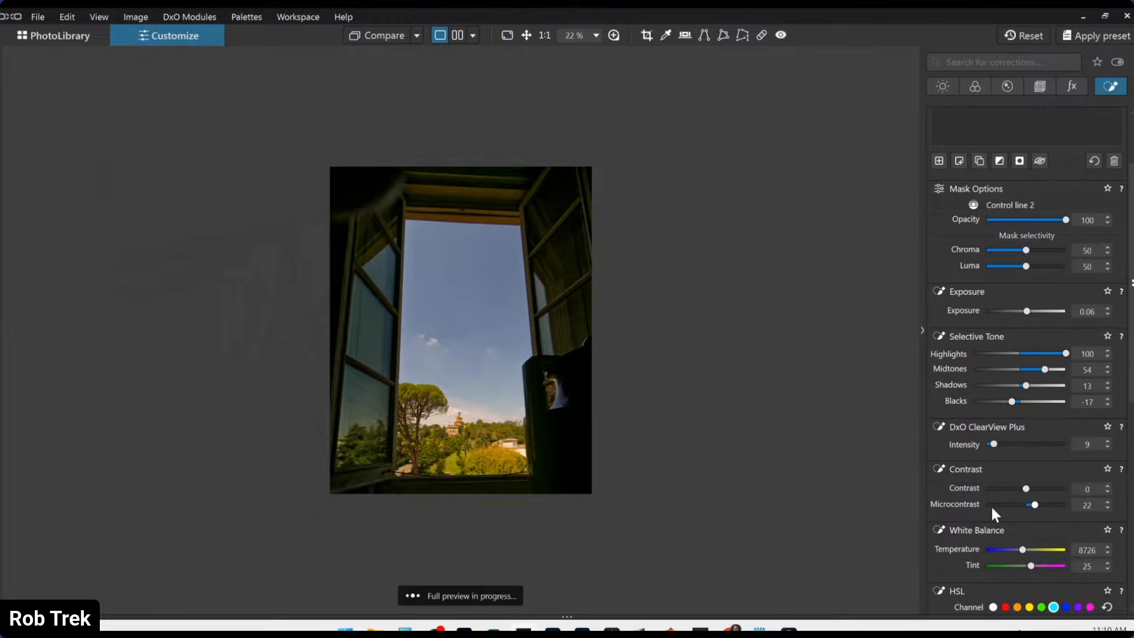
# - Create a new mask and select the dark object in front of the right shutter with an AI mask
pyautogui.scroll(2, 651, 488)
pyautogui.scroll(2, 651, 488)
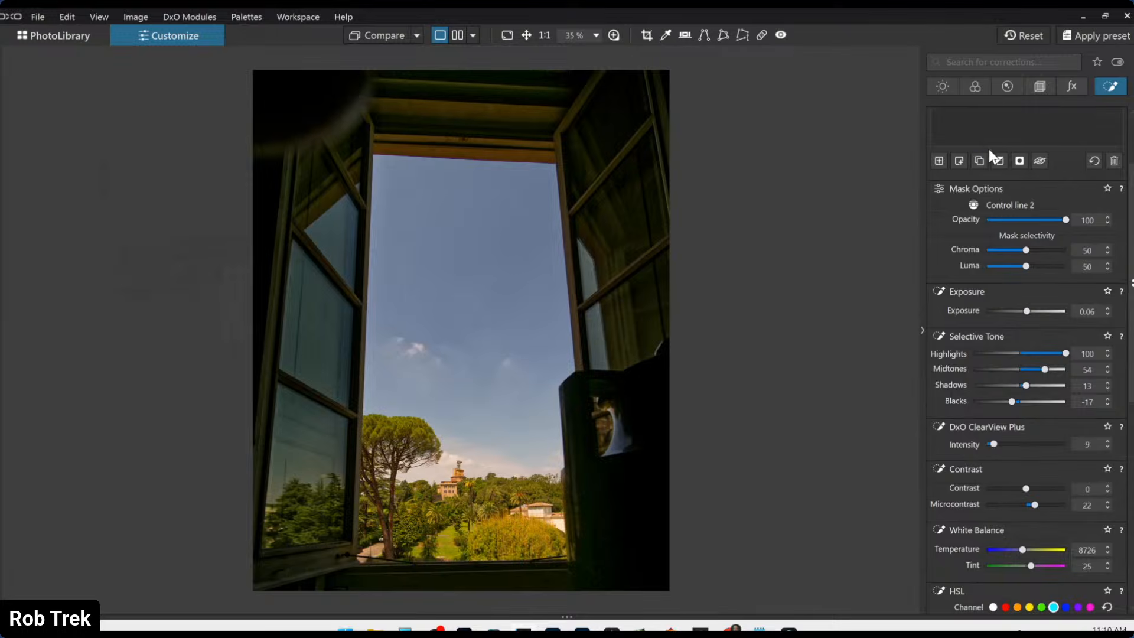
pyautogui.scroll(2, 974, 242)
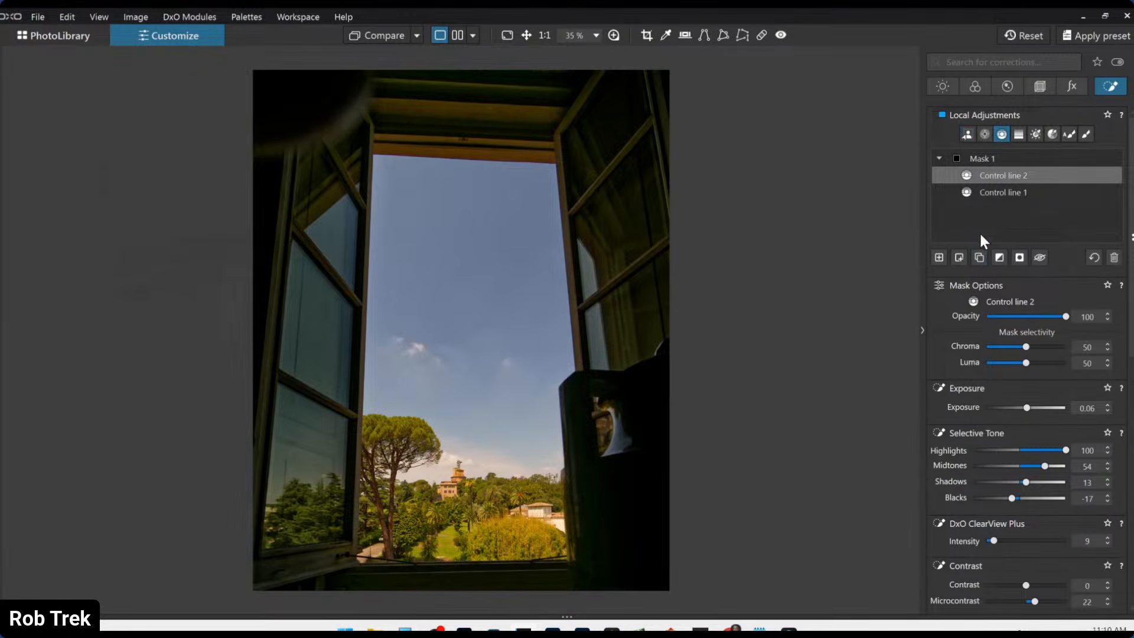
pyautogui.click(939, 258)
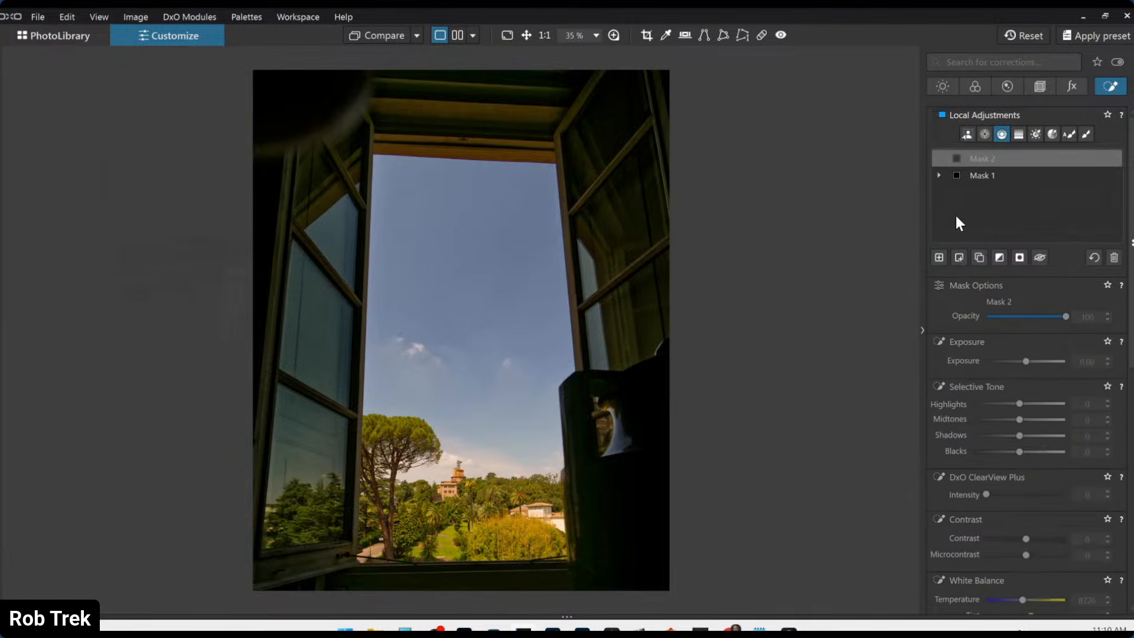
pyautogui.click(966, 134)
pyautogui.click(587, 421)
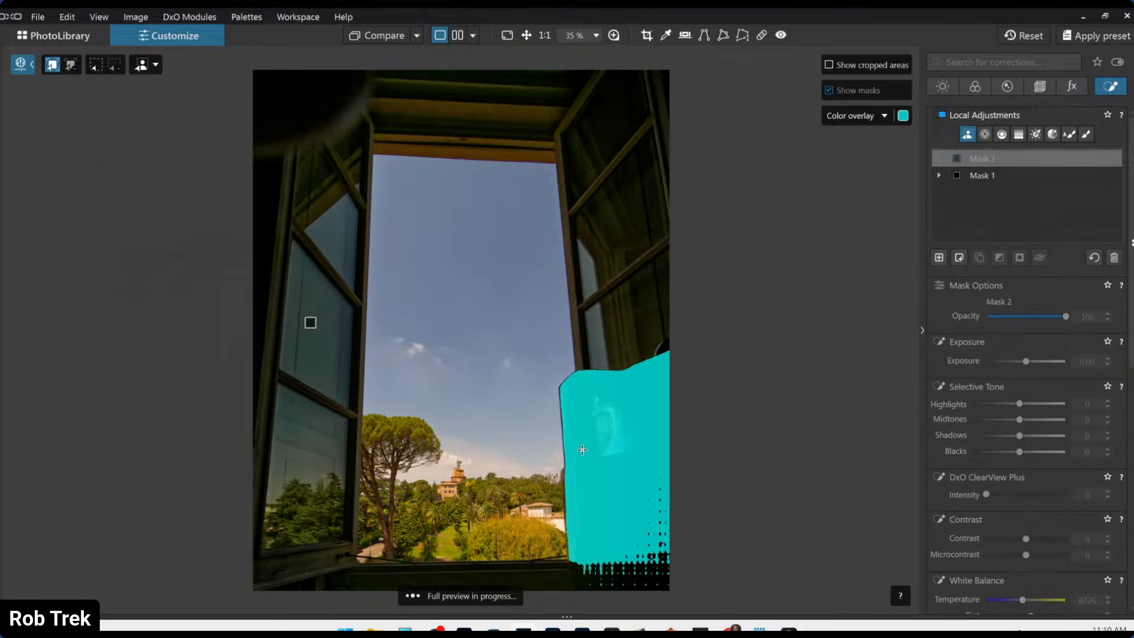
pyautogui.click(582, 450)
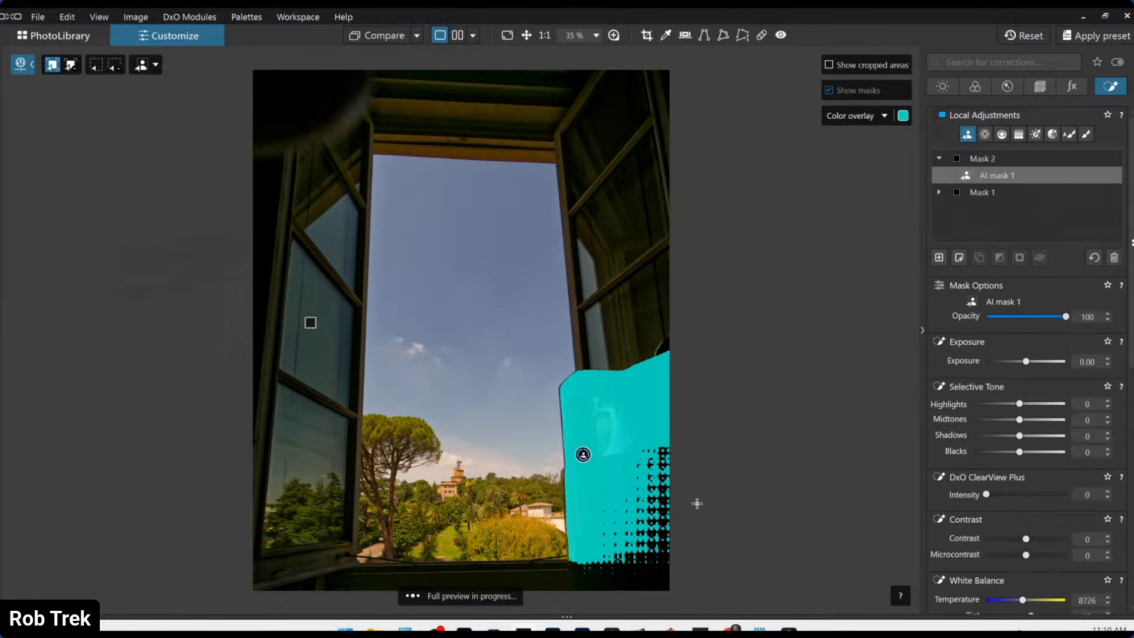
# - Set the AI mask's Highlights to 100, Midtones to 57, Shadows to 20, Blacks to -17 and Microcontrast to 43, leaving ClearView Plus at 0
pyautogui.moveTo(1018, 451); pyautogui.dragTo(1012, 451)
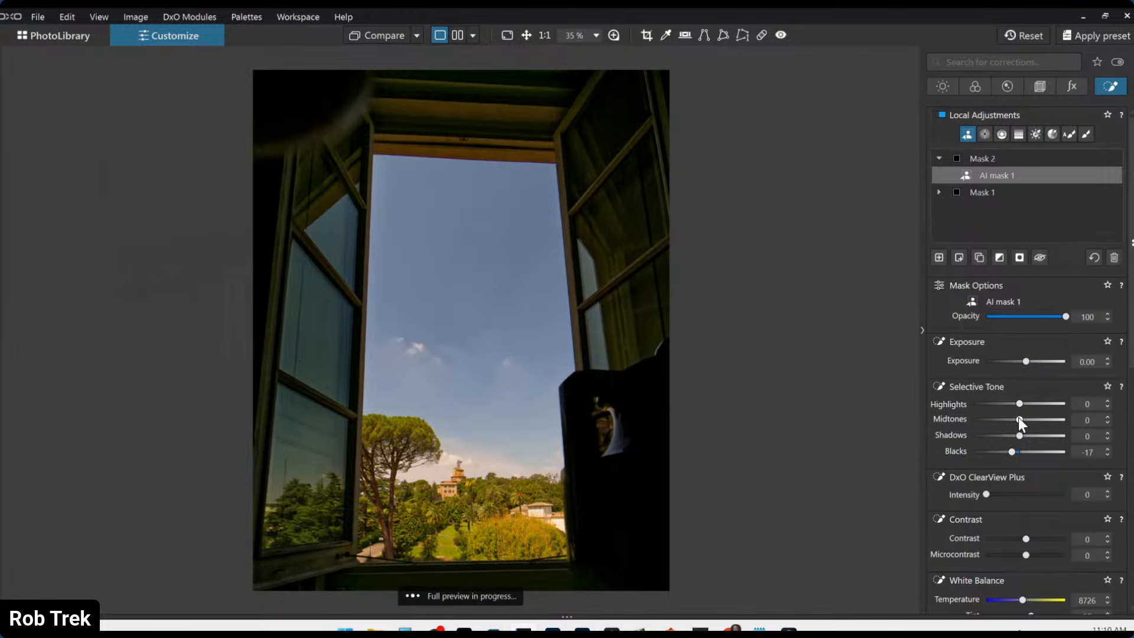
pyautogui.moveTo(1022, 405); pyautogui.dragTo(1029, 435)
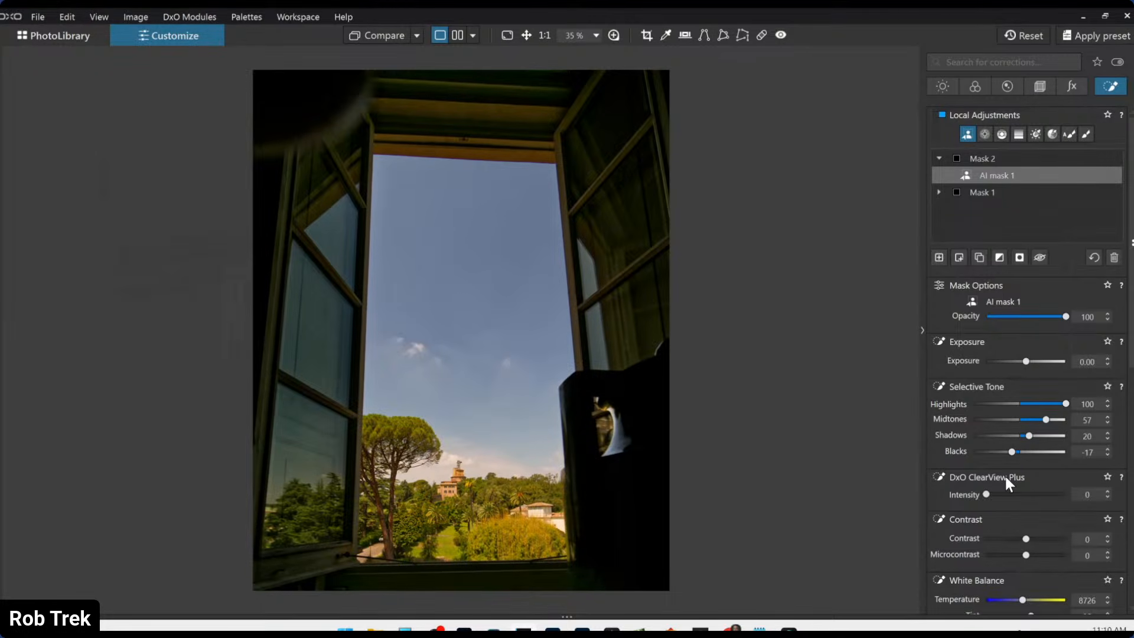
pyautogui.moveTo(1025, 554); pyautogui.dragTo(1042, 555)
pyautogui.click(1003, 494)
pyautogui.doubleClick(1002, 493)
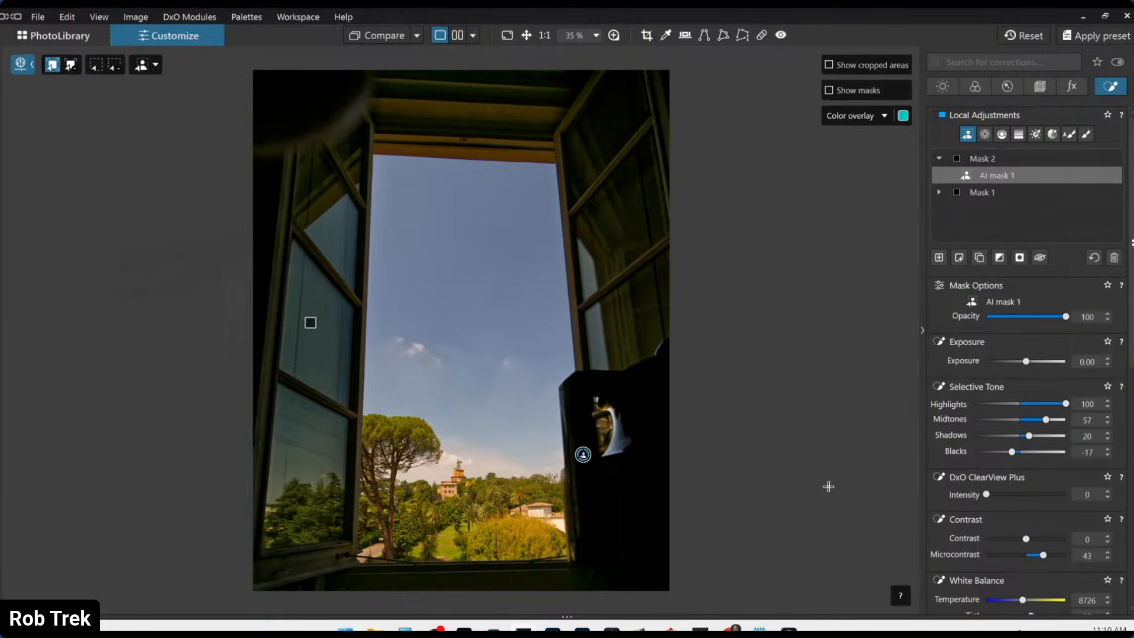
# - Add a control point on the beam above the window to the same mask, and size its circle to span the beam
pyautogui.scroll(-1, 817, 480)
pyautogui.scroll(-1, 816, 493)
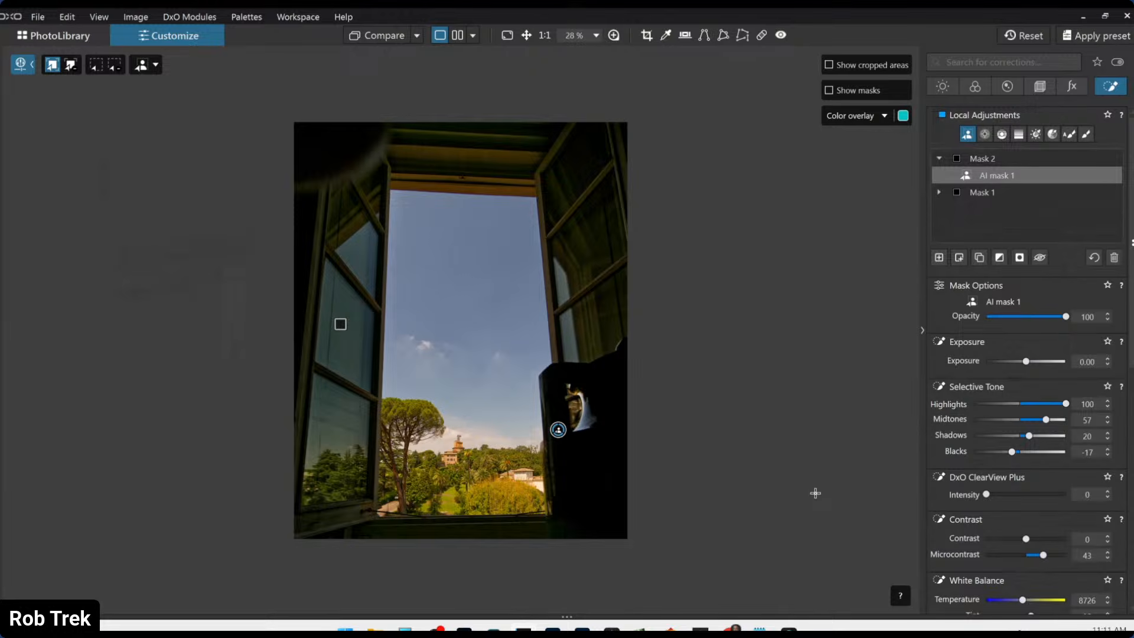
pyautogui.press('Escape')
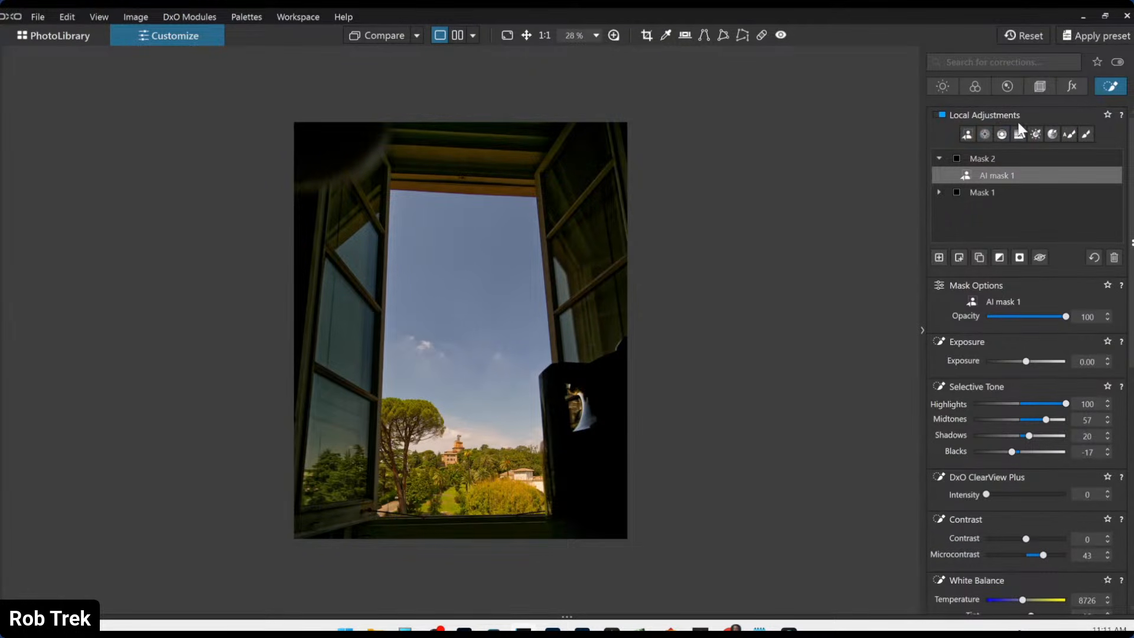
pyautogui.click(987, 136)
pyautogui.click(471, 160)
pyautogui.moveTo(506, 160); pyautogui.dragTo(539, 159)
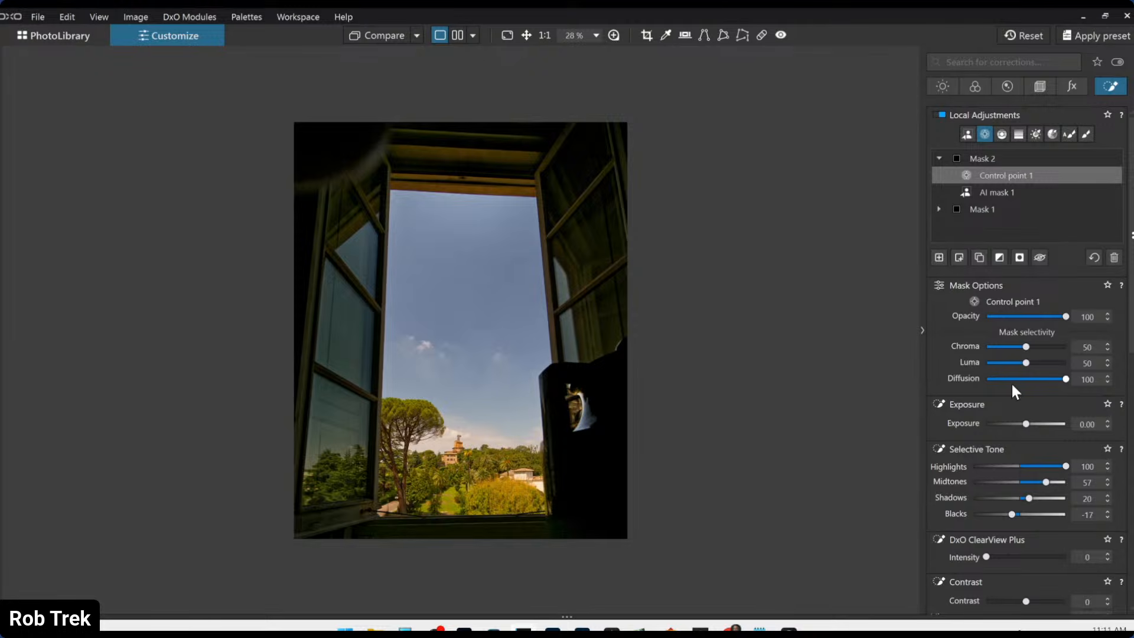
# - Try extra control points on the window sill and the lower right shutter, and undo each one
pyautogui.click(470, 530)
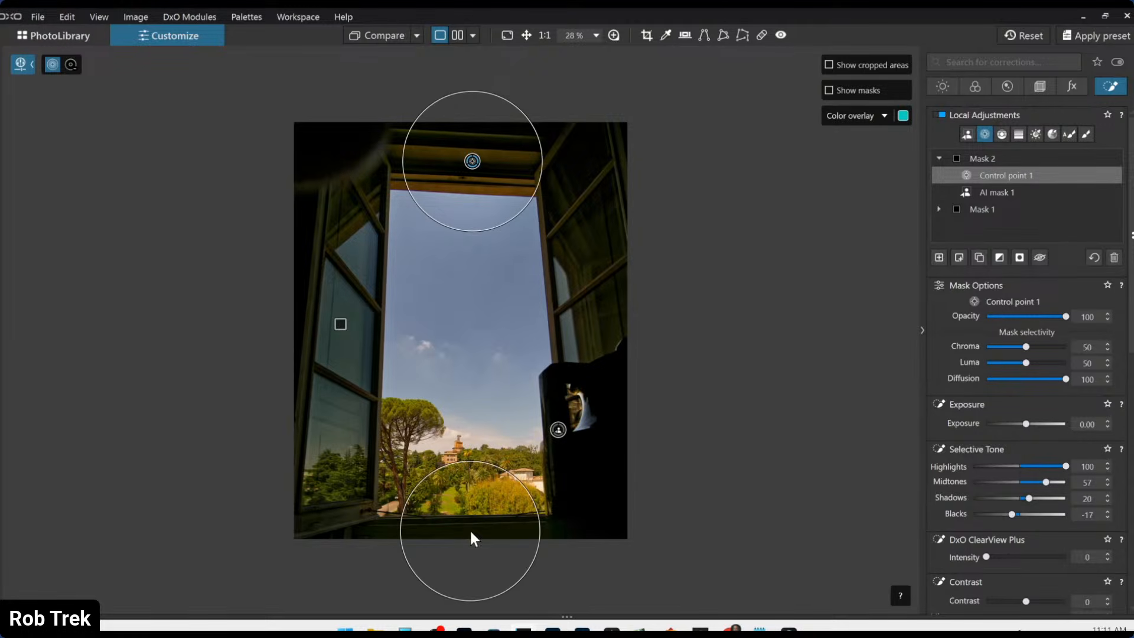
pyautogui.hotkey('ctrl', 'z')
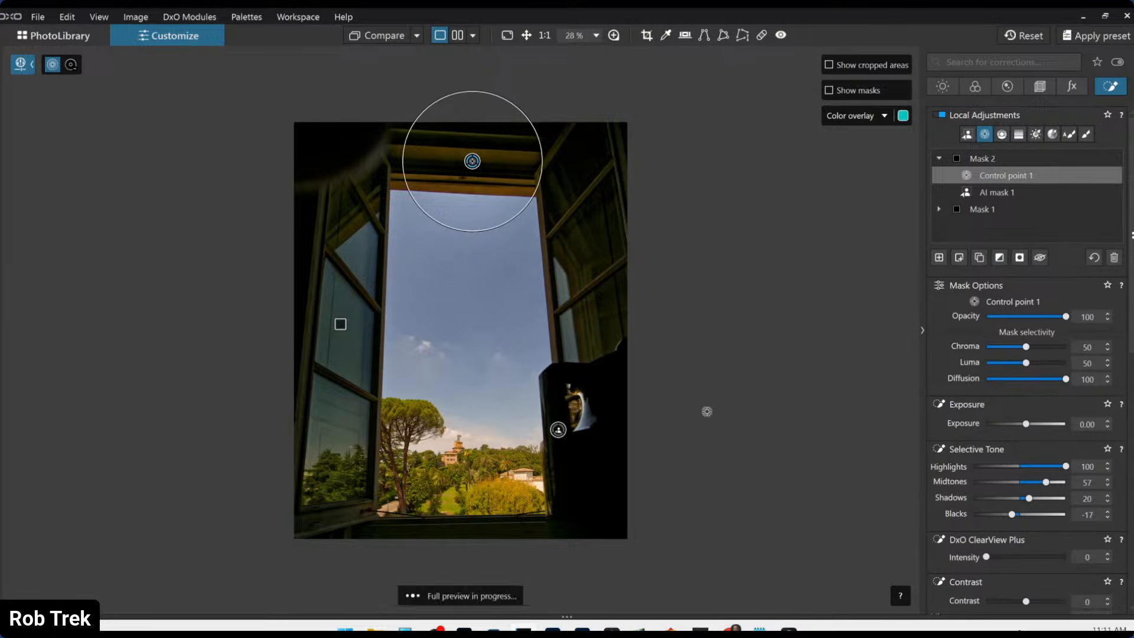
pyautogui.click(592, 330)
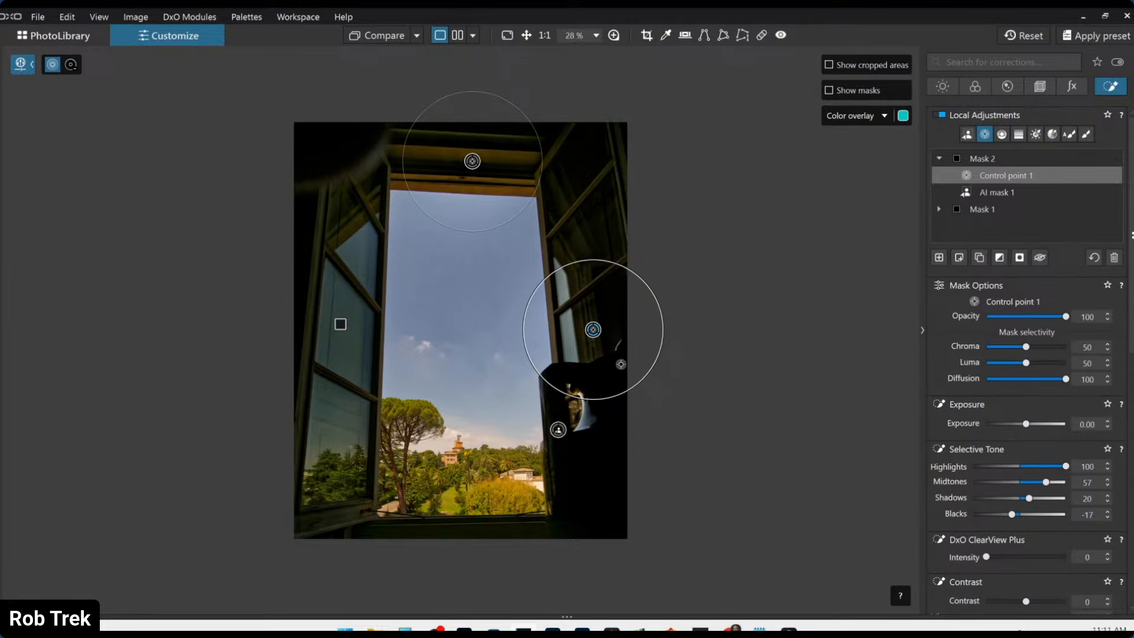
pyautogui.hotkey('ctrl', 'z')
# - Add two more control points along the beam above the window, one on each side of the first
pyautogui.click(429, 157)
pyautogui.click(518, 161)
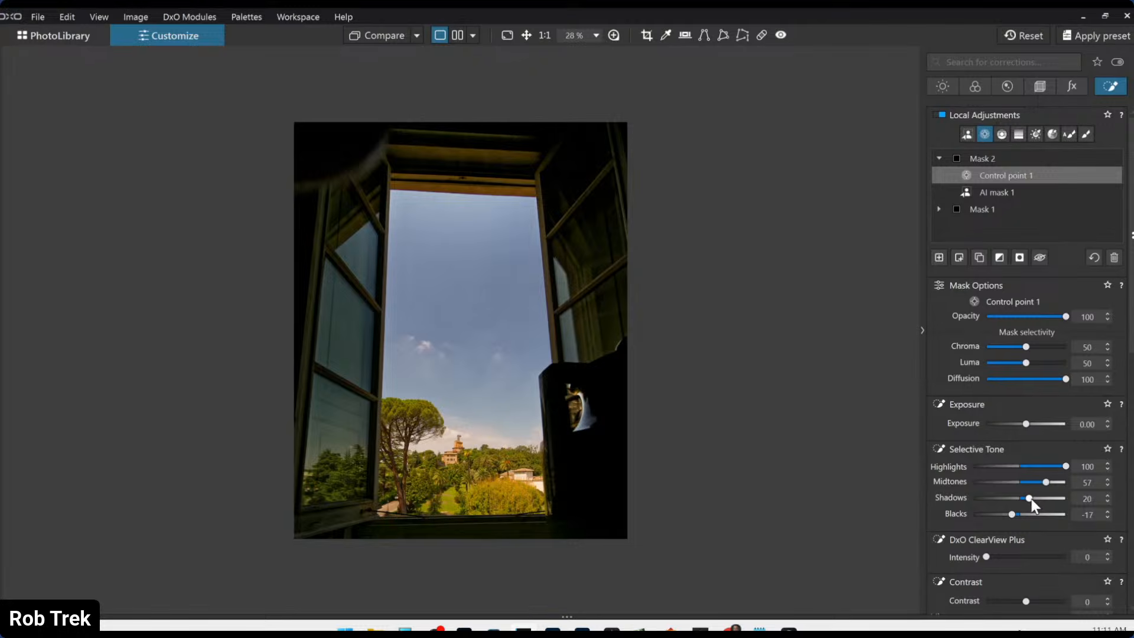
# - Set Mask 2's Shadows to 53, Midtones to 75 and Exposure to 0.41
pyautogui.moveTo(1034, 499); pyautogui.dragTo(1041, 501)
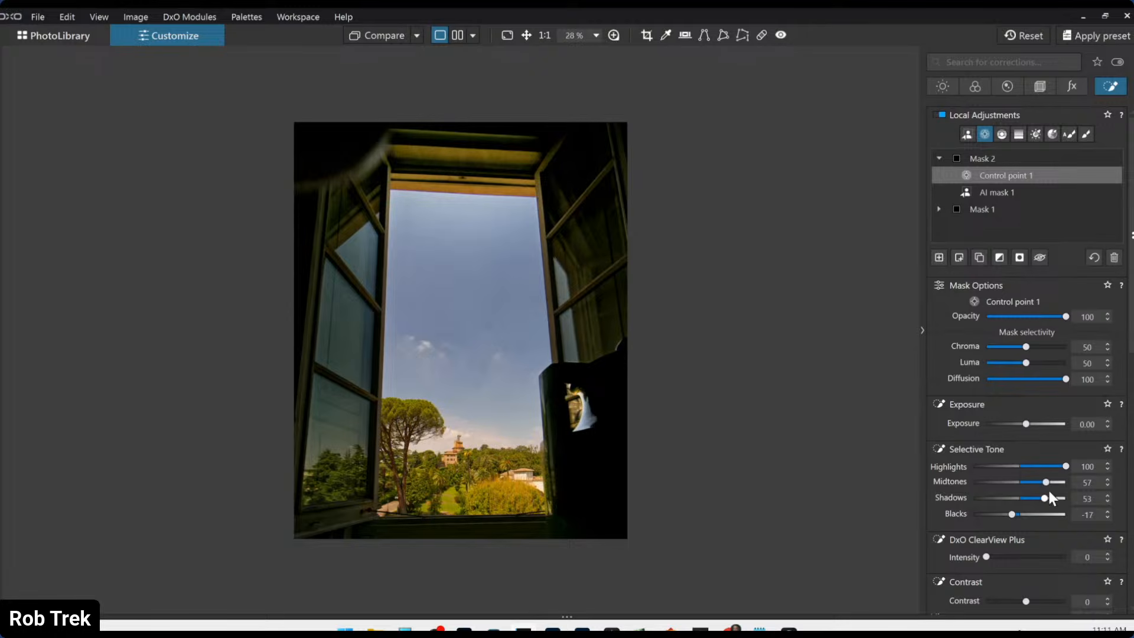
pyautogui.moveTo(1047, 483); pyautogui.dragTo(1057, 484)
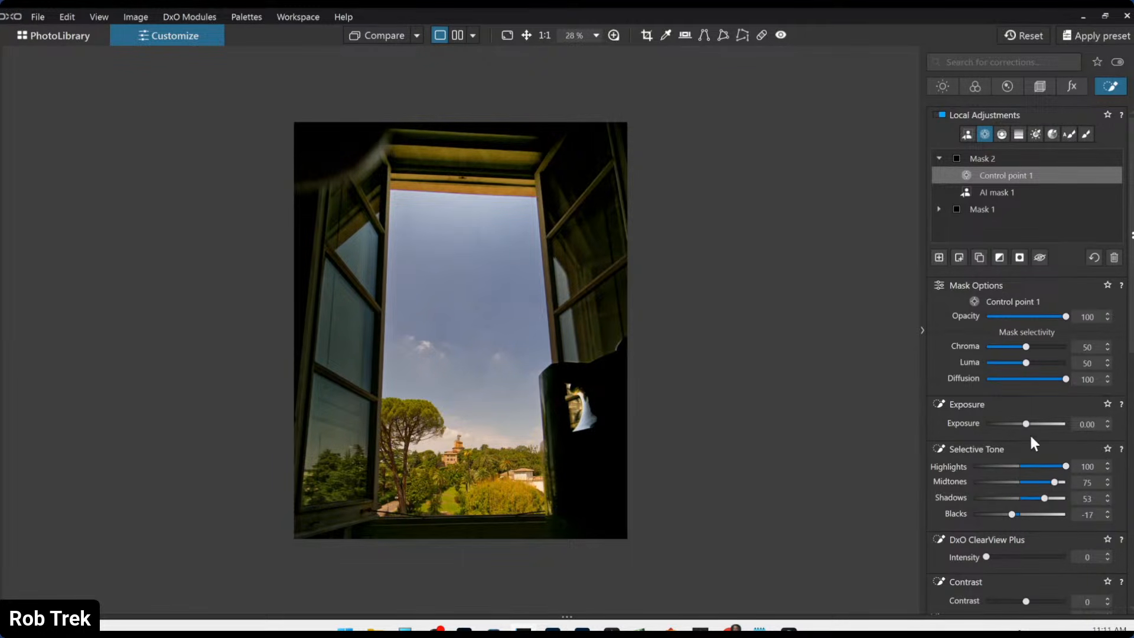
pyautogui.moveTo(1027, 424); pyautogui.dragTo(1030, 424)
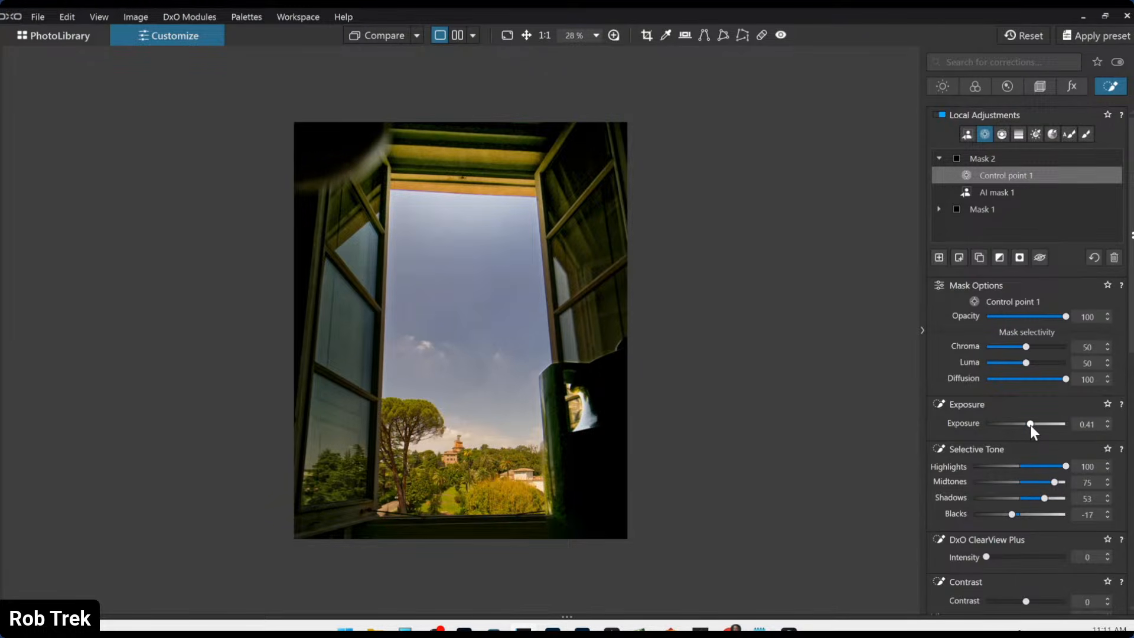
# - Set the mask's denoising Luminance to 22, Lens Sharpness to 167 and Sharpness to 29 while inspecting the beam at 200 %
pyautogui.moveTo(714, 126)
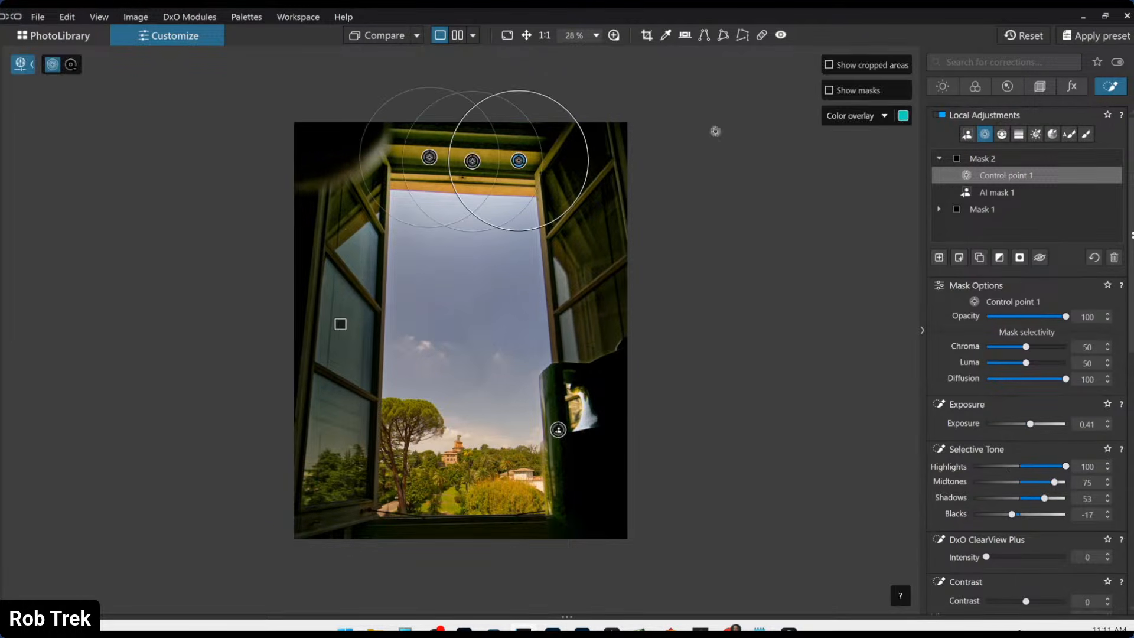
pyautogui.click(614, 35)
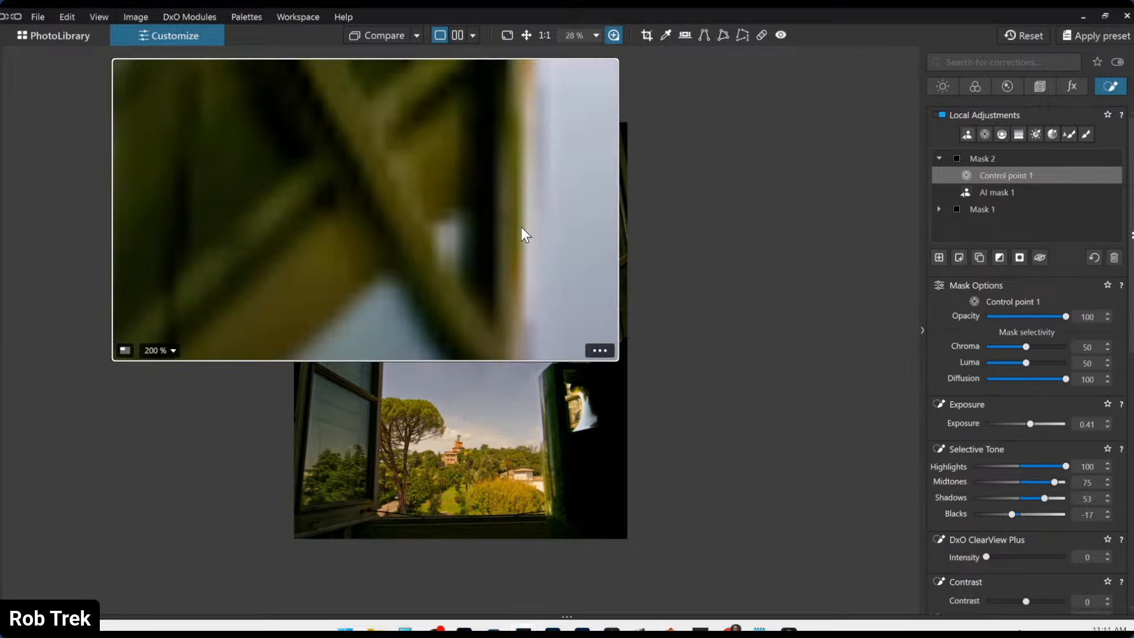
pyautogui.scroll(-1, 607, 318)
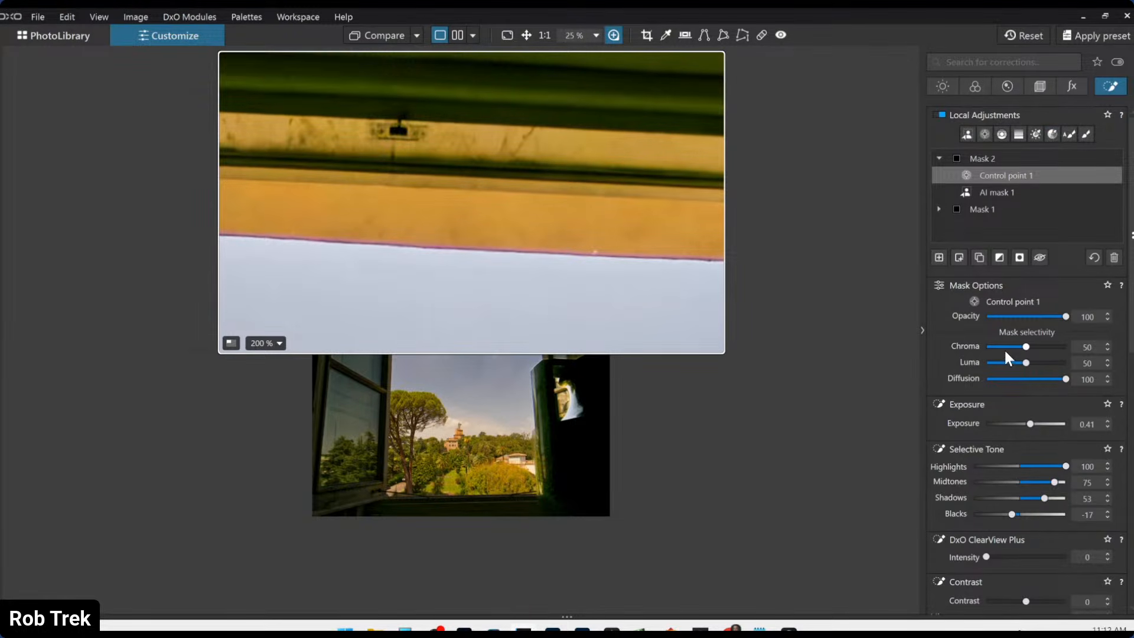
pyautogui.scroll(-10, 1004, 373)
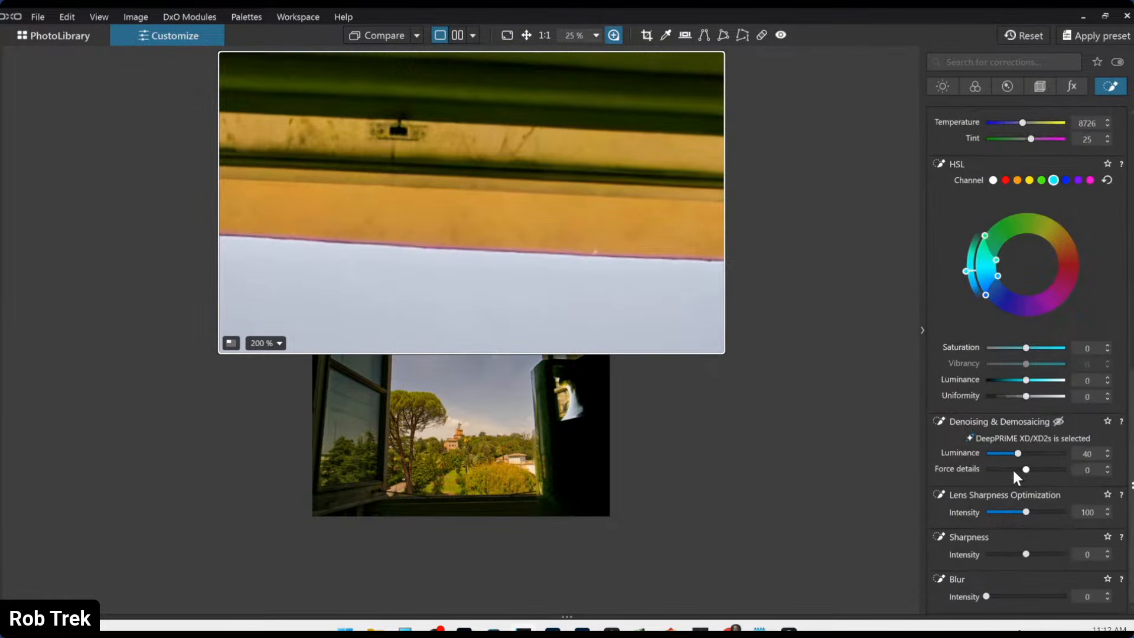
pyautogui.moveTo(1004, 452); pyautogui.dragTo(1003, 452)
pyautogui.moveTo(1045, 513); pyautogui.dragTo(1052, 514)
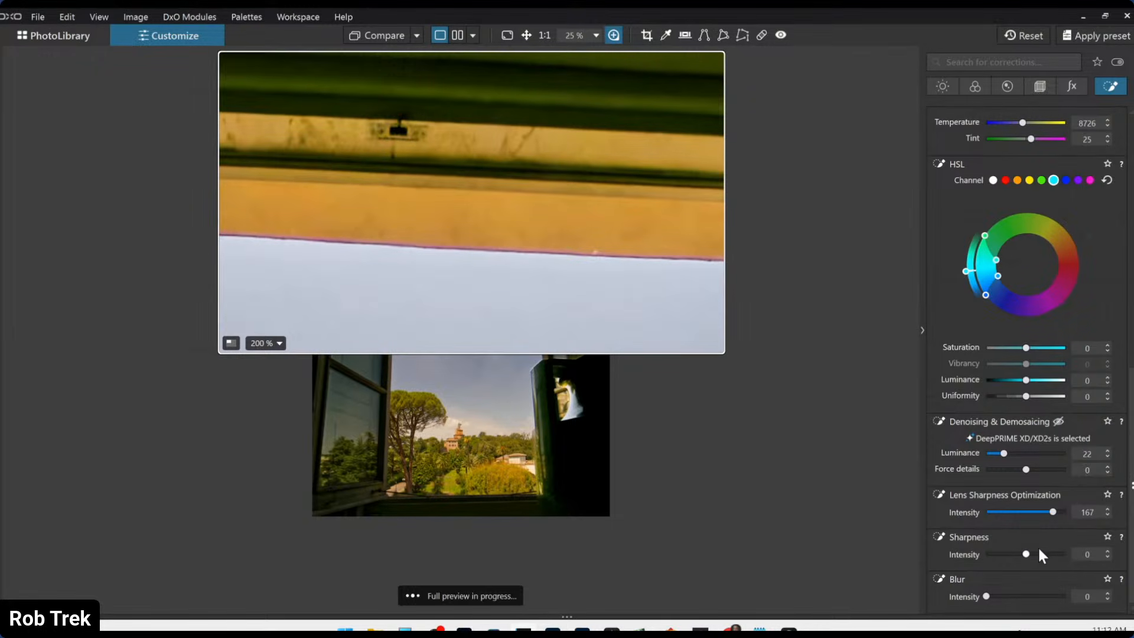
pyautogui.moveTo(1028, 551); pyautogui.dragTo(1036, 554)
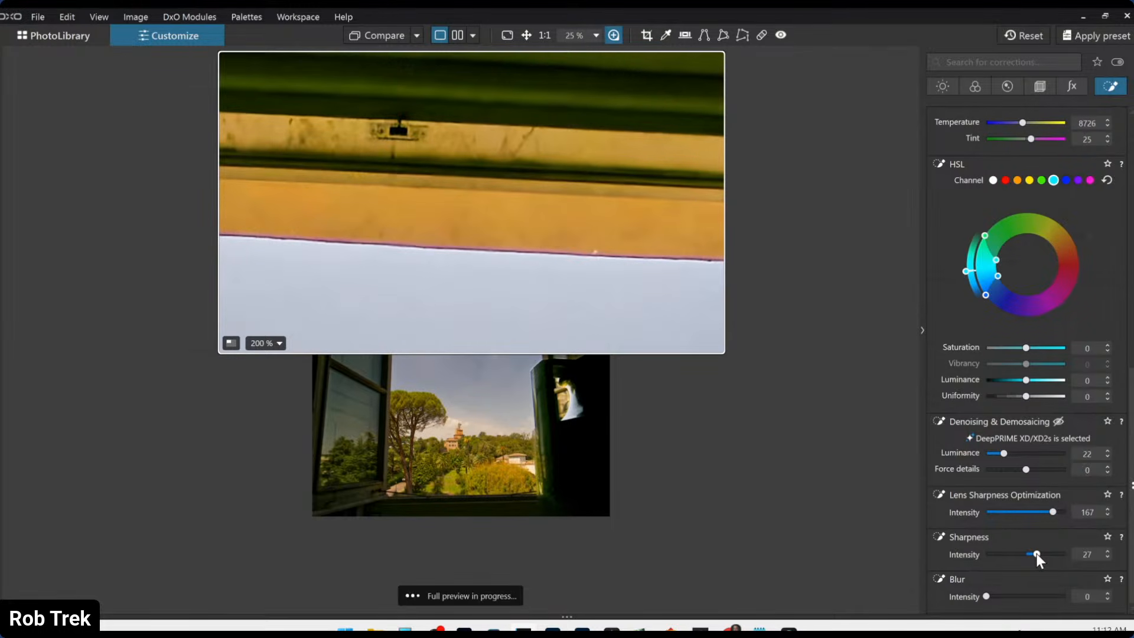
pyautogui.moveTo(1036, 554); pyautogui.dragTo(1041, 554)
pyautogui.moveTo(1041, 553); pyautogui.dragTo(1036, 555)
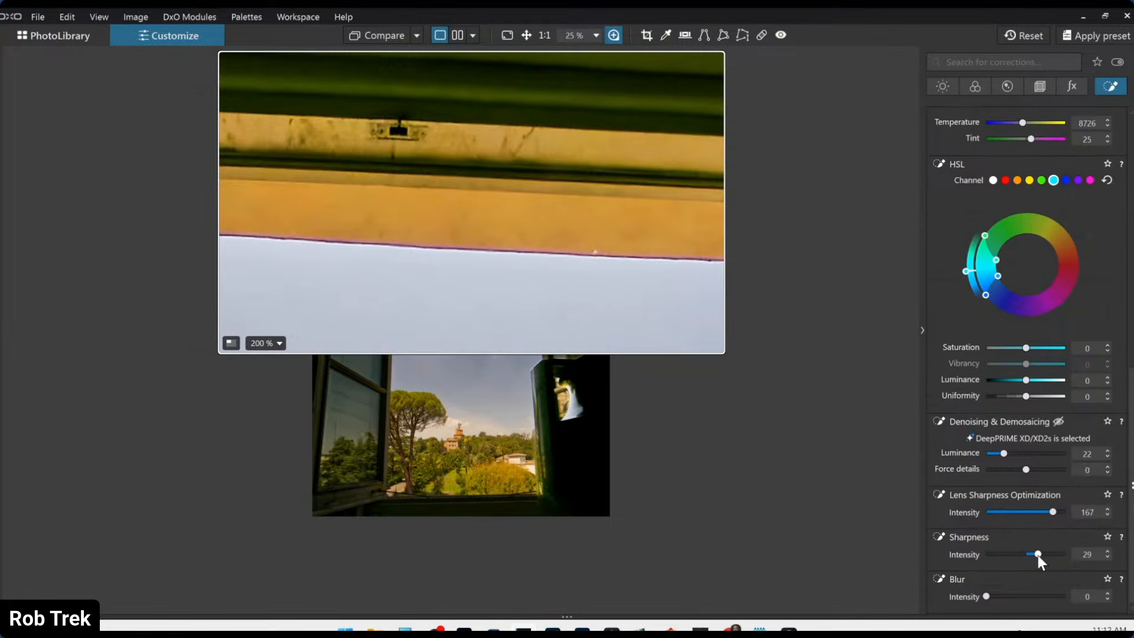
pyautogui.click(620, 38)
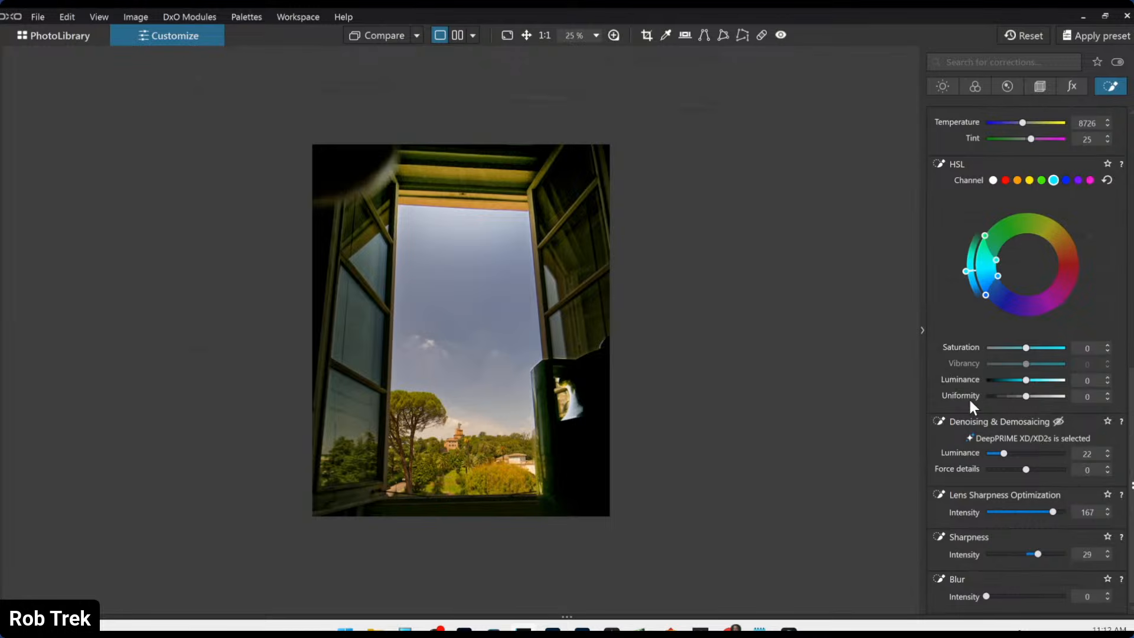
# - Set the mask's Tint to 40, and set green Saturation to -100 with the hue range extended toward blue and narrowed on the yellow side
pyautogui.scroll(3, 994, 421)
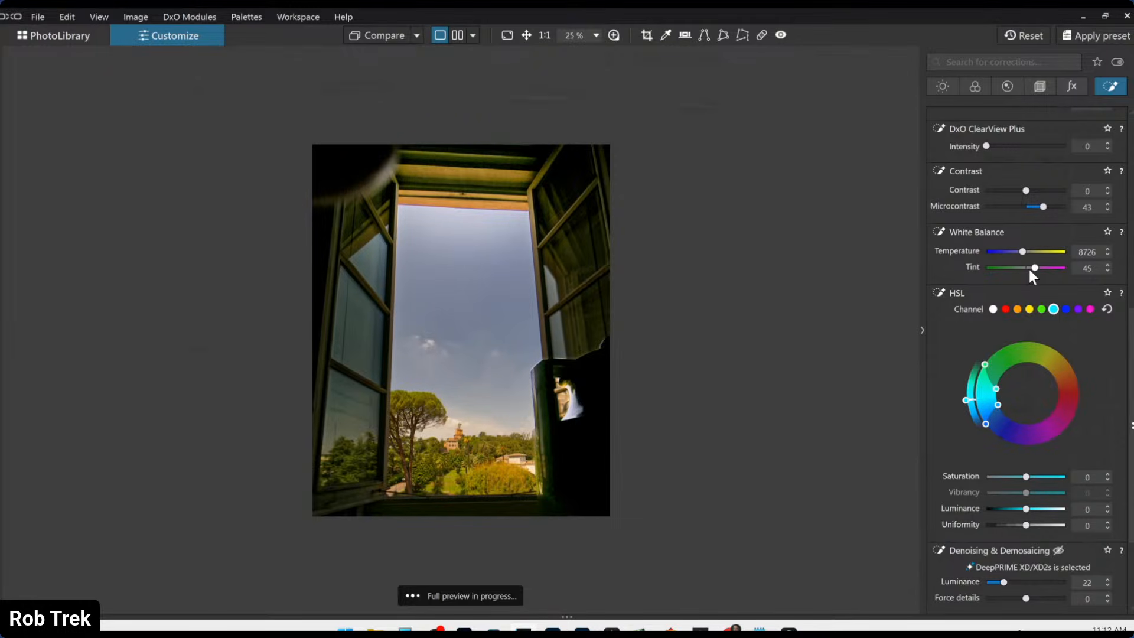
pyautogui.click(1041, 309)
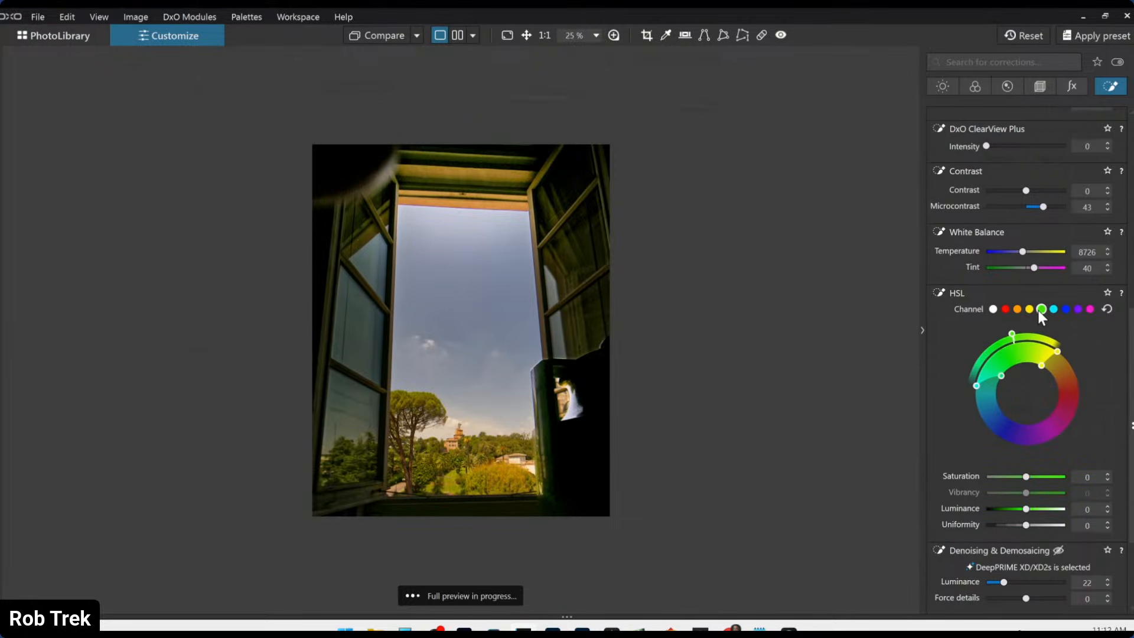
pyautogui.moveTo(1026, 477); pyautogui.dragTo(1001, 477)
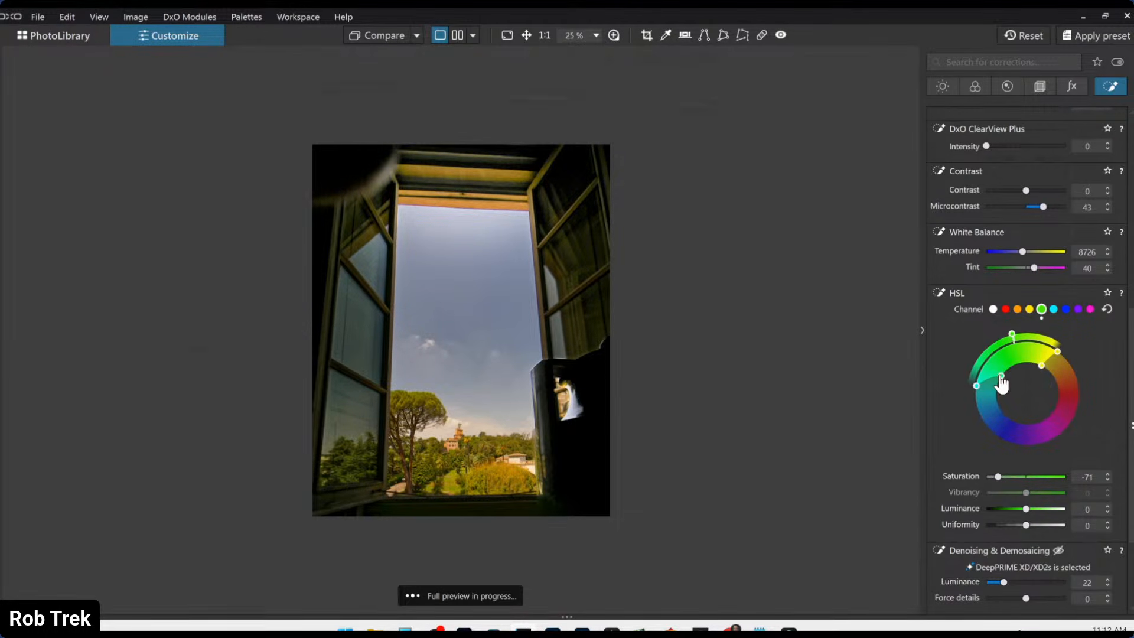
pyautogui.moveTo(1001, 375); pyautogui.dragTo(996, 395)
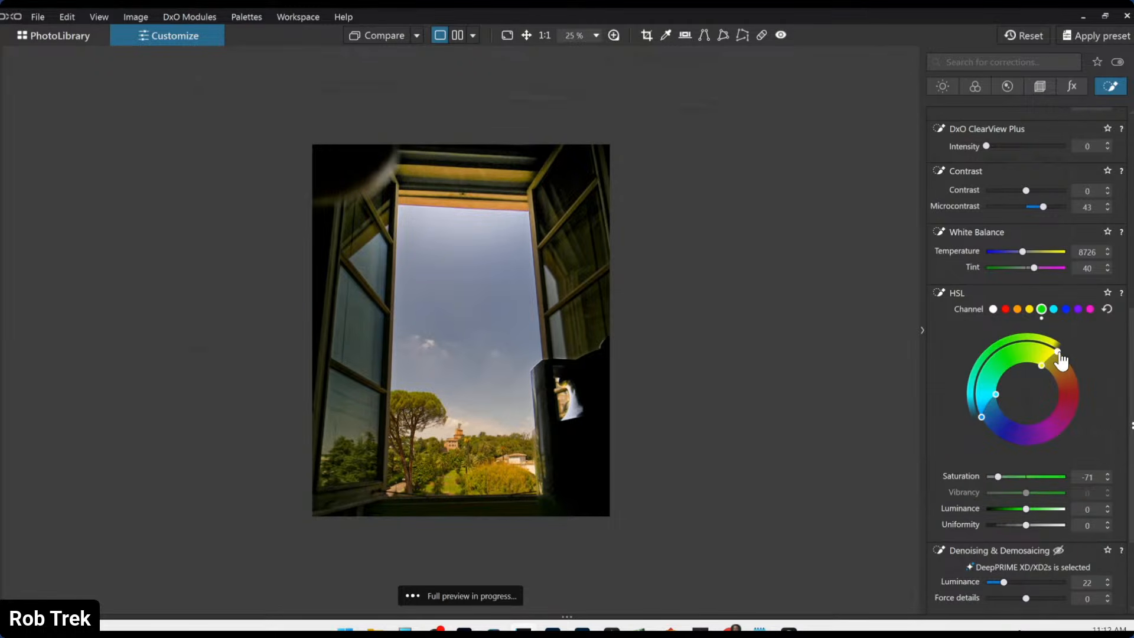
pyautogui.moveTo(1041, 369); pyautogui.dragTo(1034, 364)
pyautogui.moveTo(1001, 476); pyautogui.dragTo(971, 480)
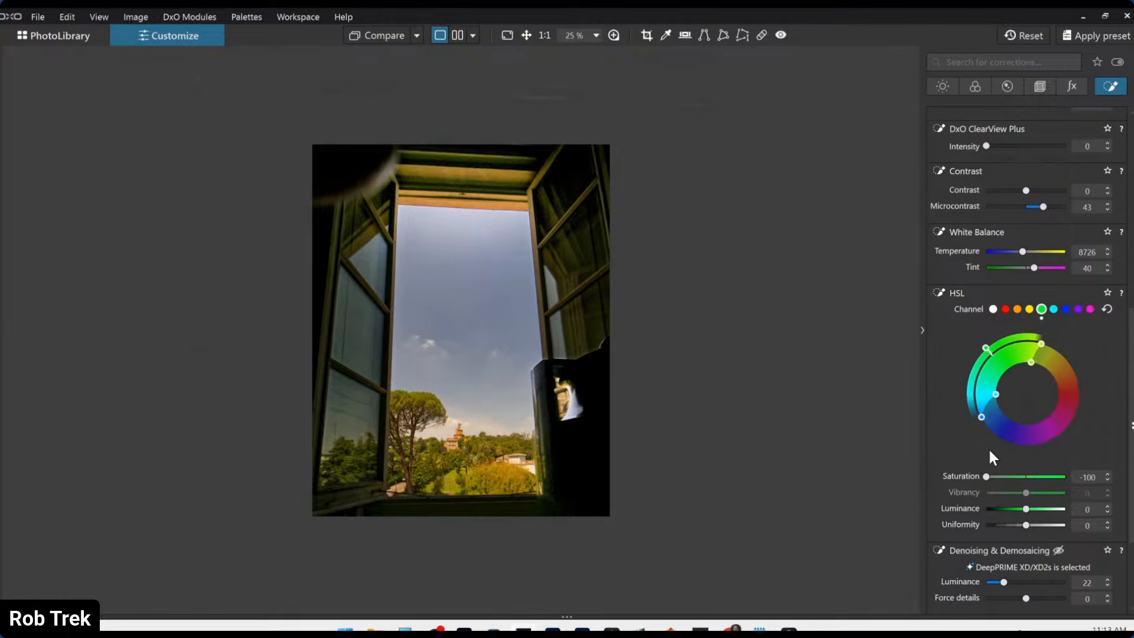
# - Set the green channel's Luminance to 91 and extend its hue range slightly further into blue
pyautogui.scroll(2, 492, 178)
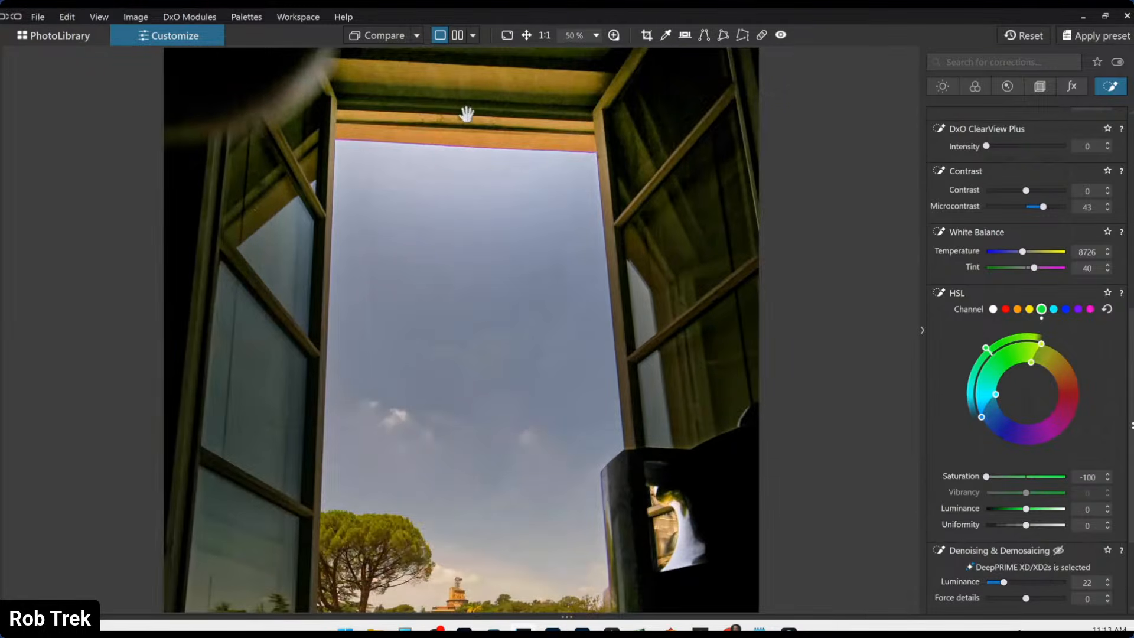
pyautogui.moveTo(1016, 509); pyautogui.dragTo(994, 508)
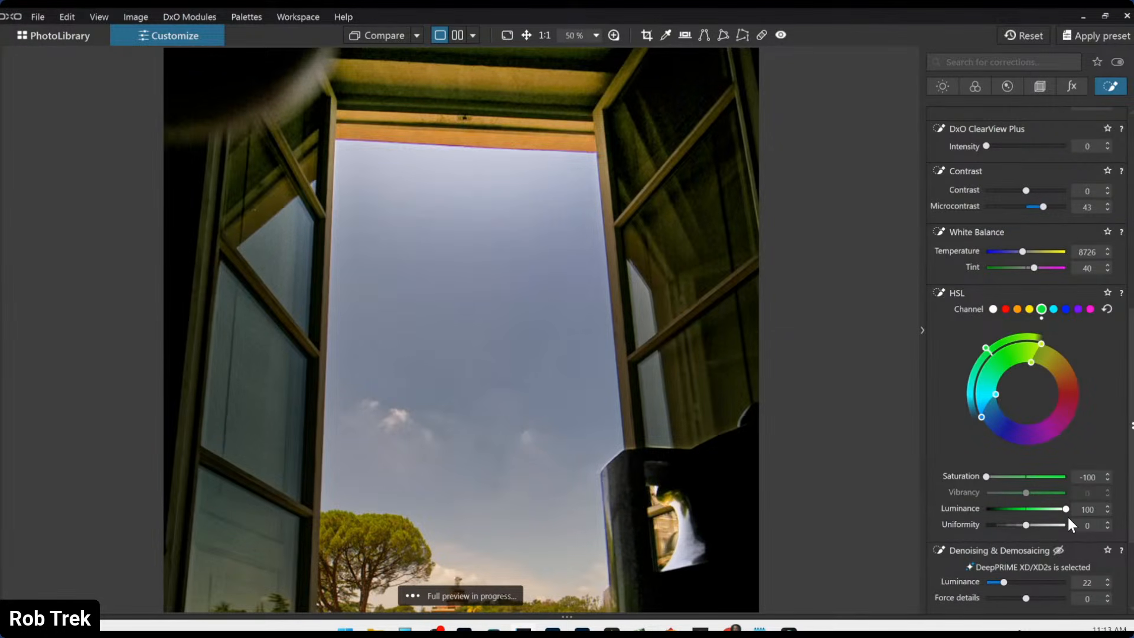
pyautogui.moveTo(1068, 516); pyautogui.dragTo(1062, 513)
pyautogui.moveTo(996, 398); pyautogui.dragTo(1002, 407)
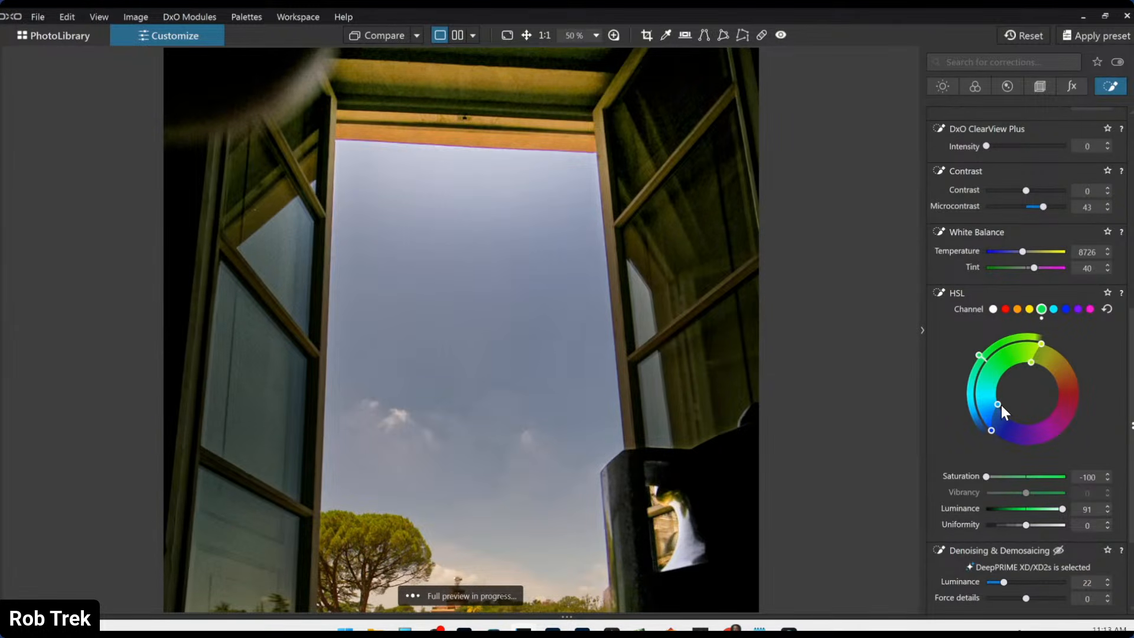
pyautogui.scroll(-2, 499, 243)
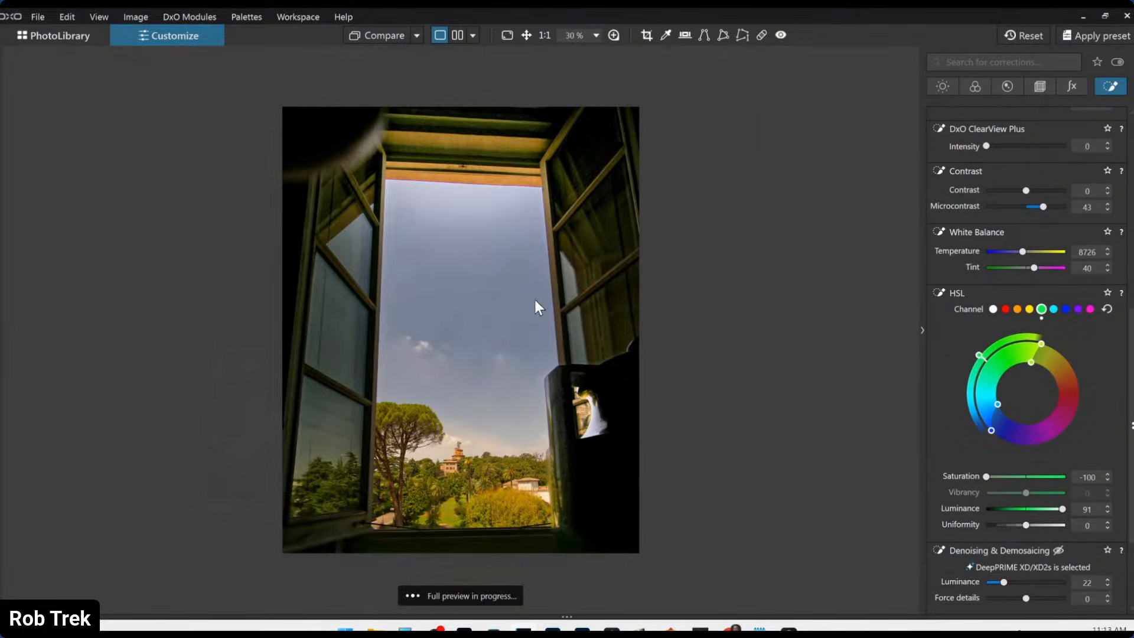
# - Export the photo to disk with the Standard output option as a full-size JPEG at quality 95
pyautogui.rightClick(545, 277)
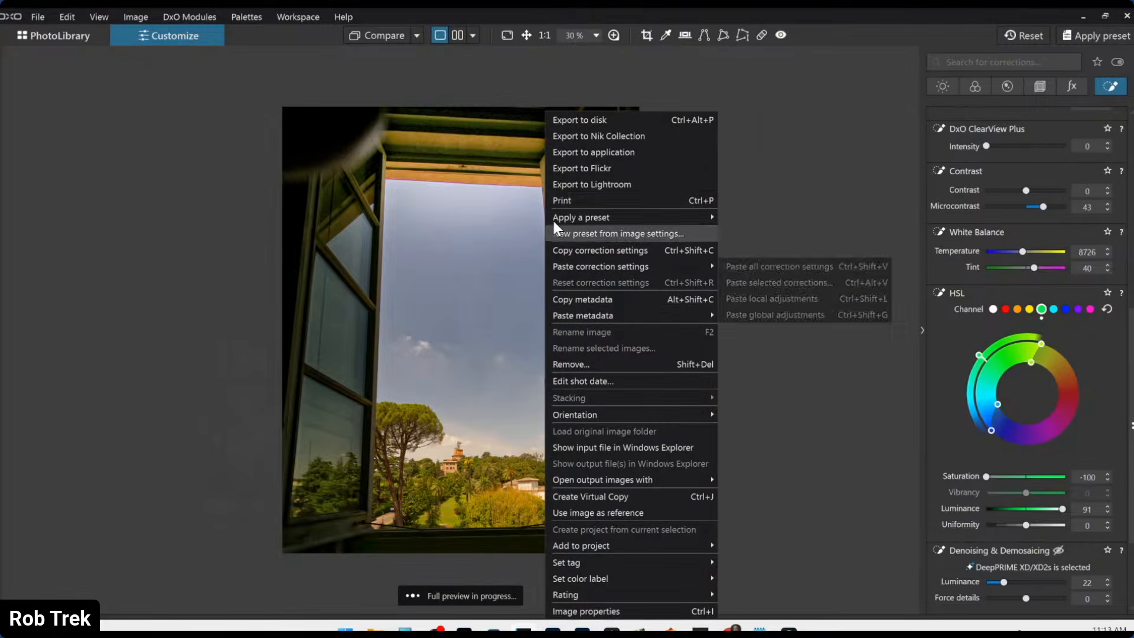
pyautogui.click(584, 119)
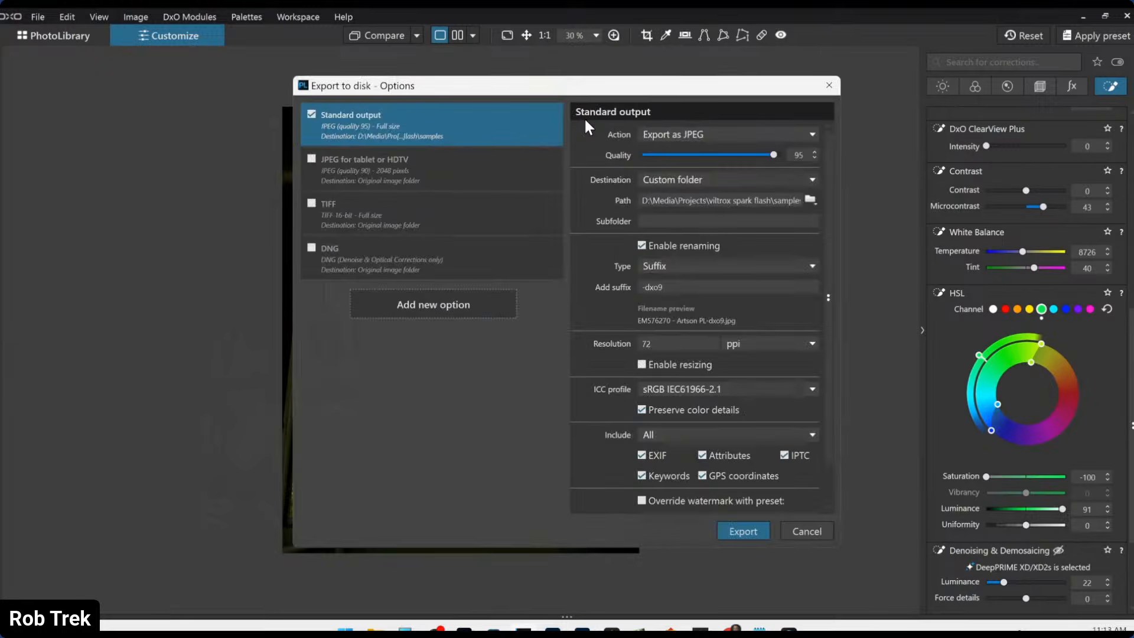
pyautogui.click(732, 527)
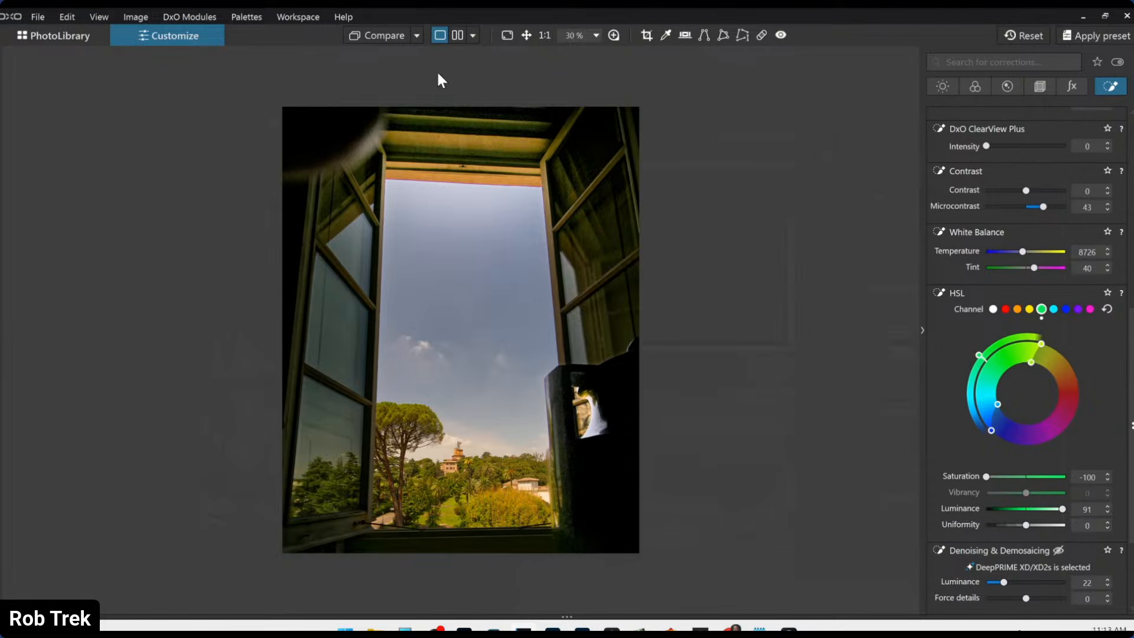
# - Choose the exported Standard output JPEG as the reference image for comparison
pyautogui.click(418, 36)
pyautogui.click(418, 35)
pyautogui.scroll(-2, 454, 434)
pyautogui.scroll(1, 454, 440)
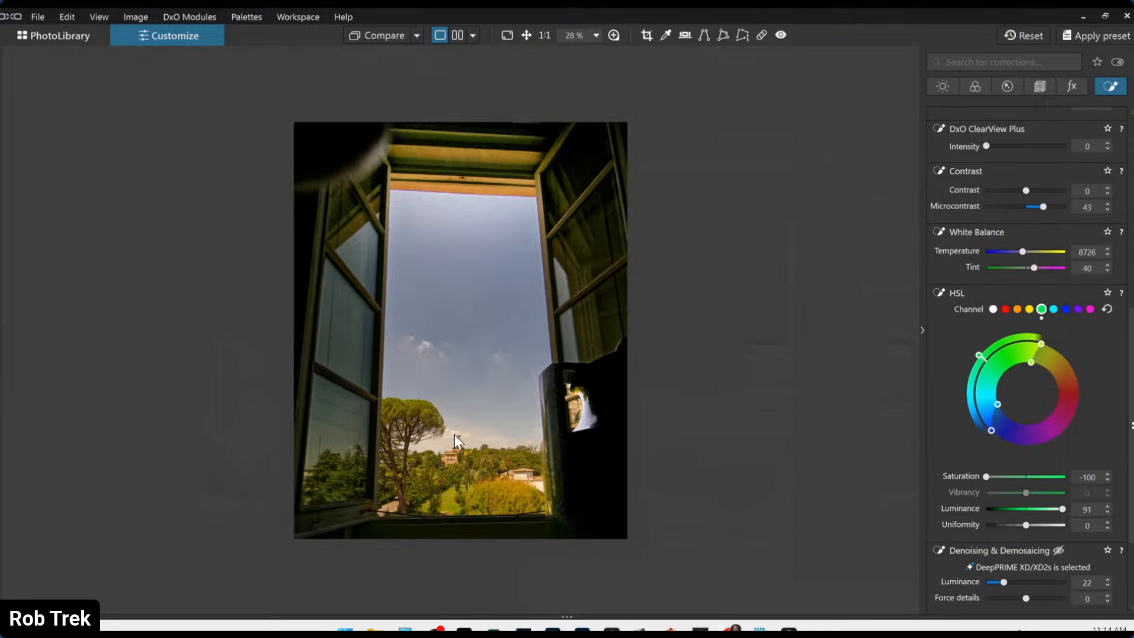
pyautogui.click(423, 36)
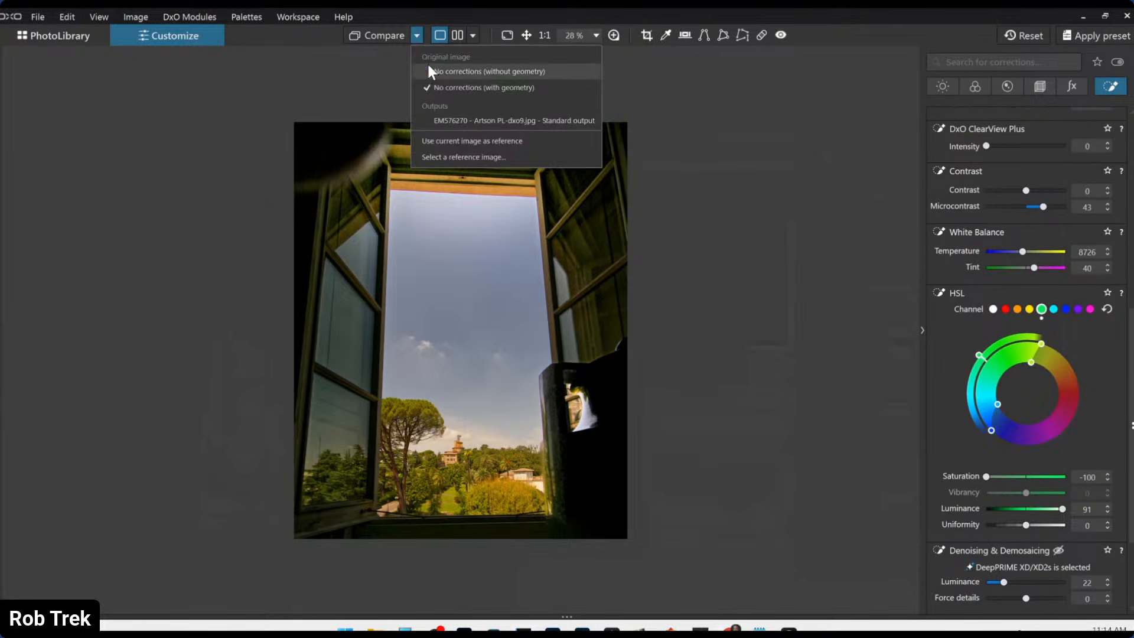
pyautogui.click(438, 115)
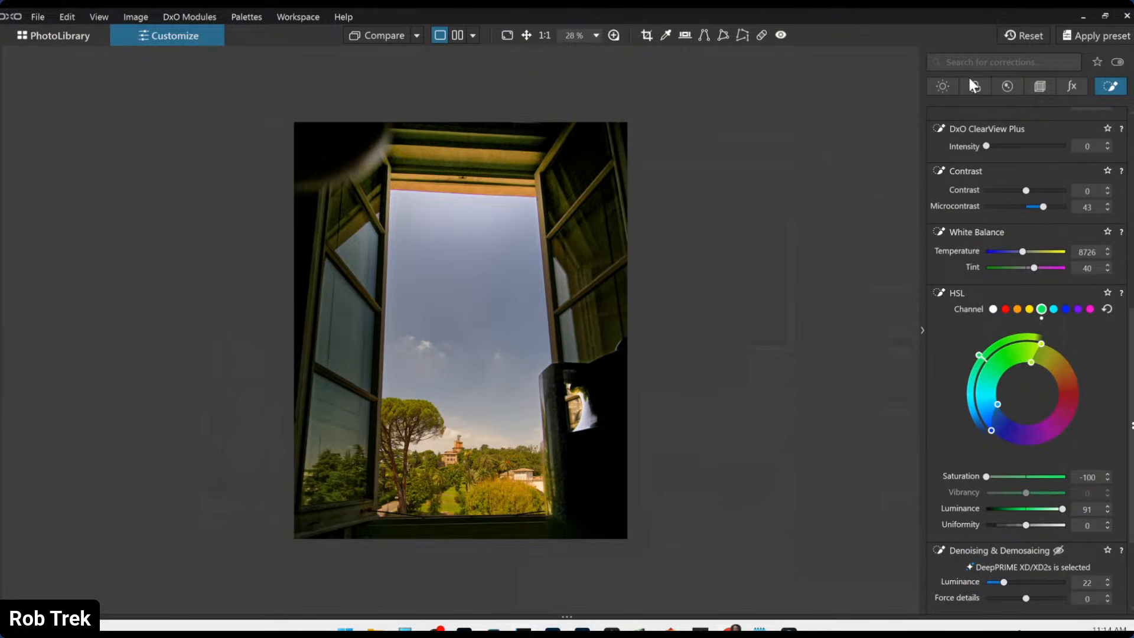
# - Compare the exported version side by side with the photo after resetting its corrections, and return to the single-image view
pyautogui.click(456, 35)
pyautogui.click(1030, 36)
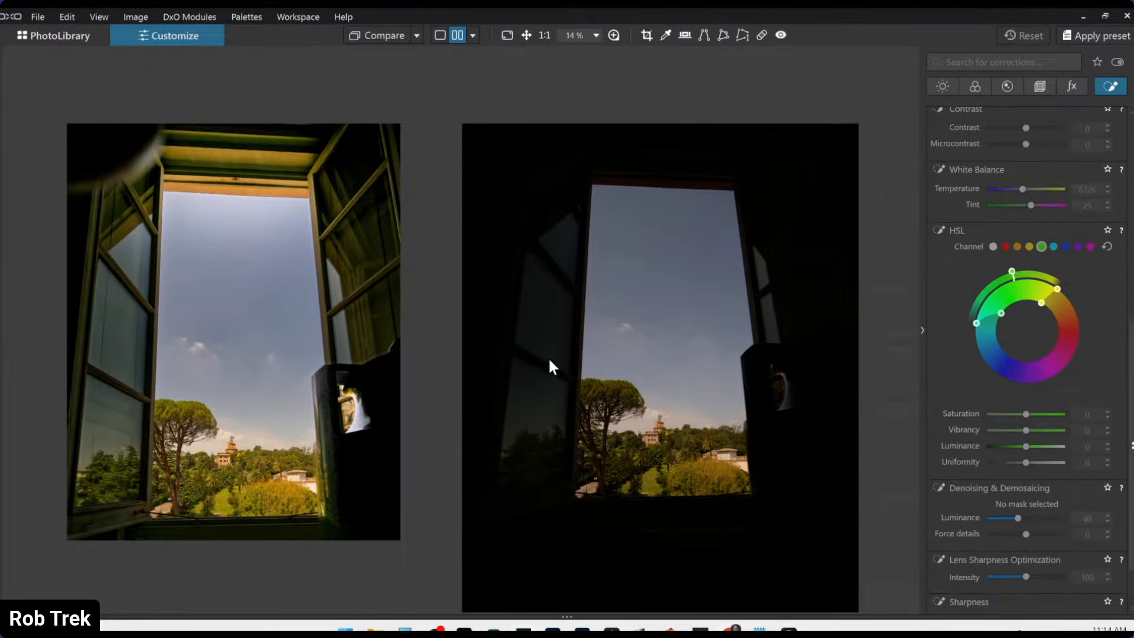
pyautogui.click(922, 330)
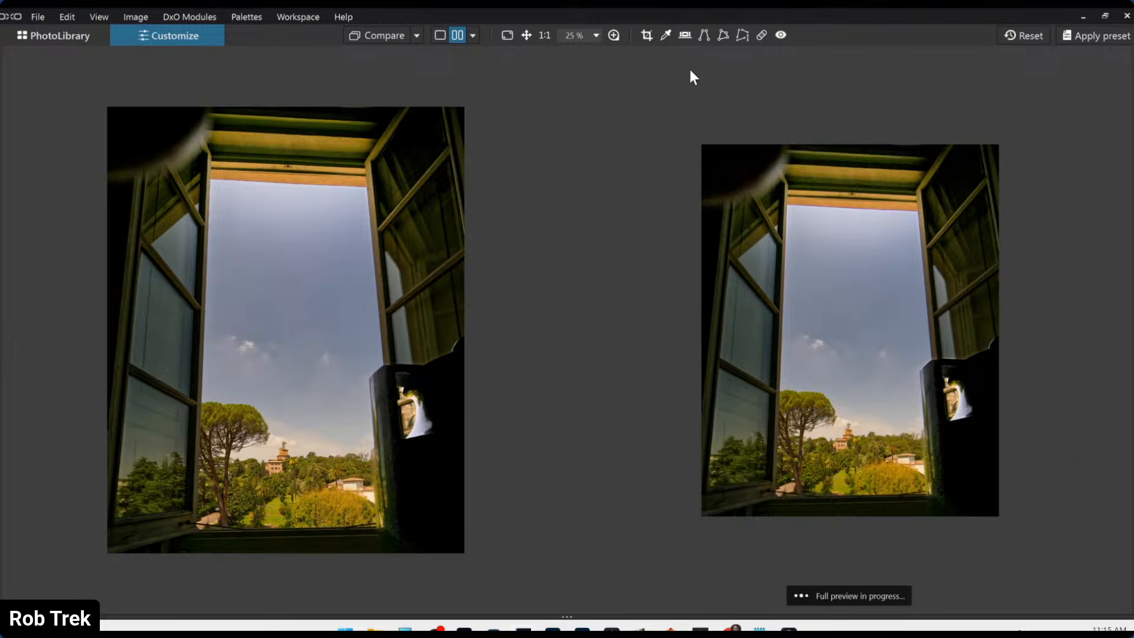
pyautogui.click(439, 35)
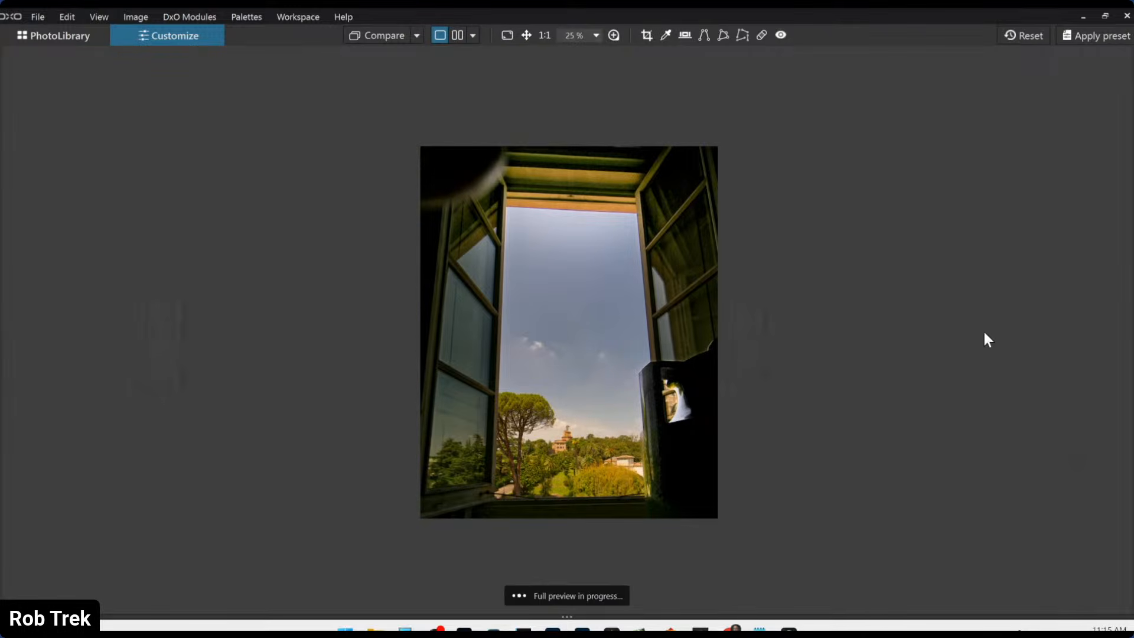
pyautogui.click(1129, 329)
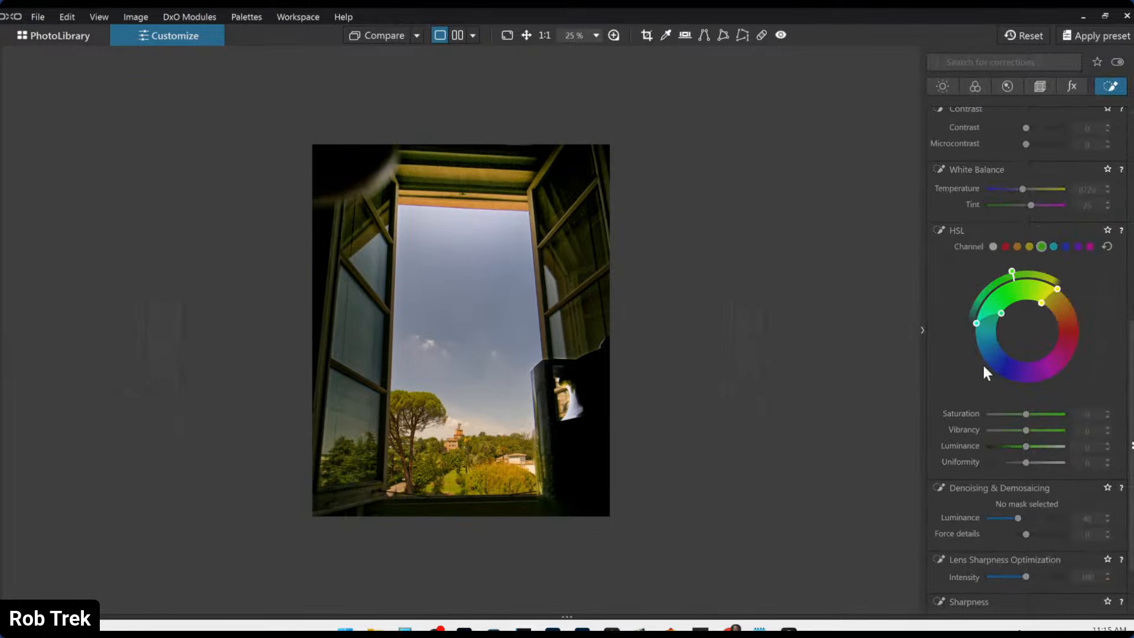
# - Apply LUT Grading to the window photo with the Premium type and the 10-Faded-amber rendering
pyautogui.click(1025, 86)
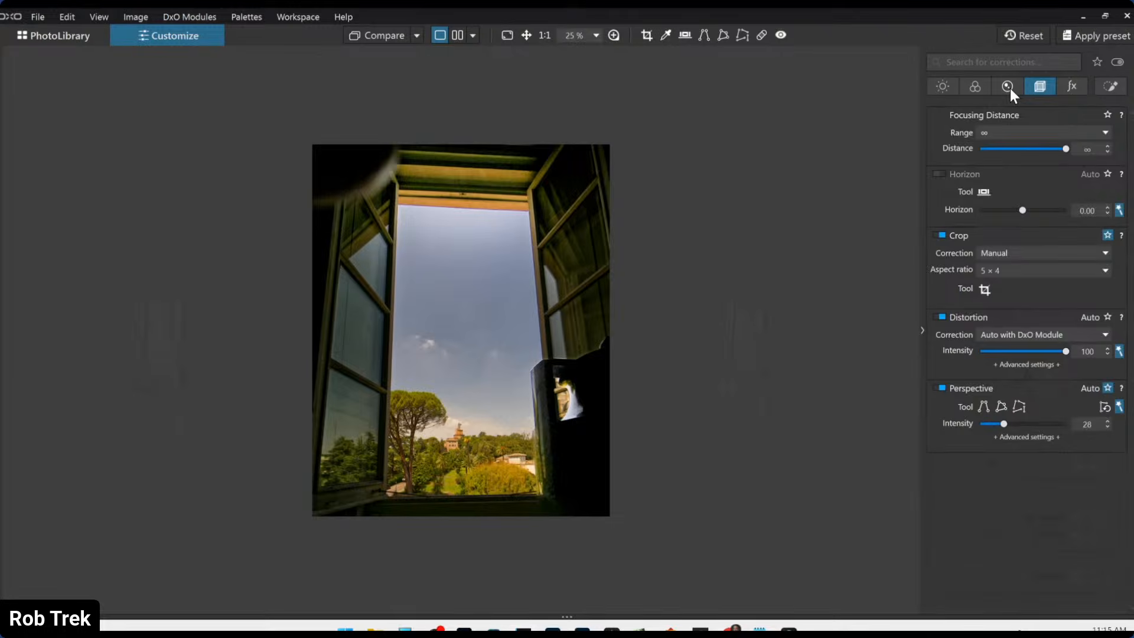
pyautogui.click(1010, 87)
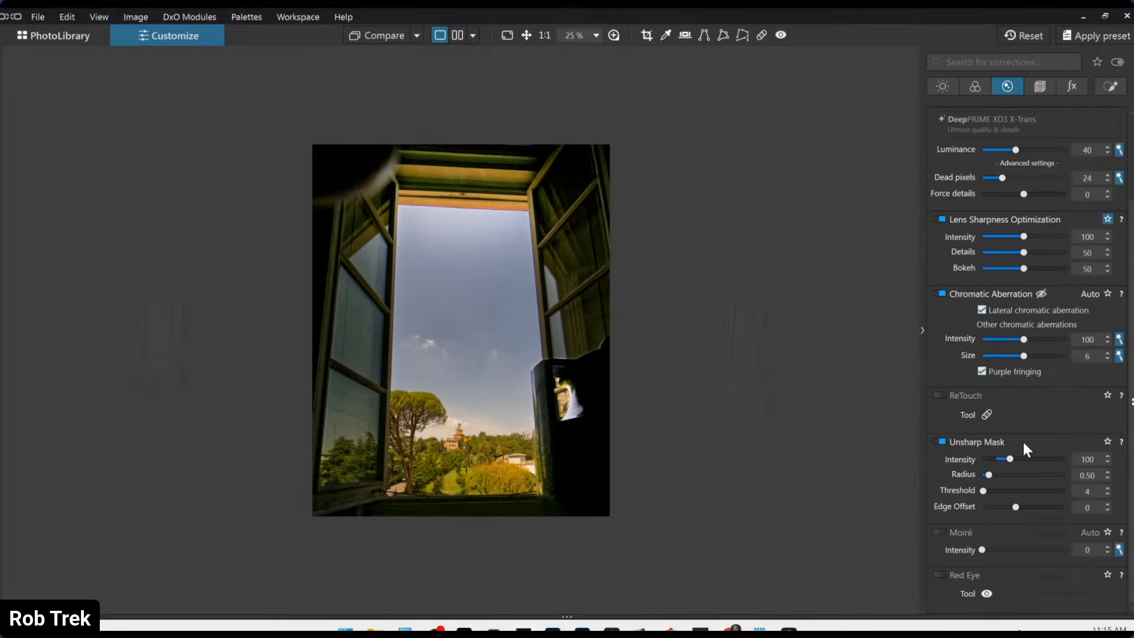
pyautogui.click(974, 86)
pyautogui.scroll(-2, 947, 381)
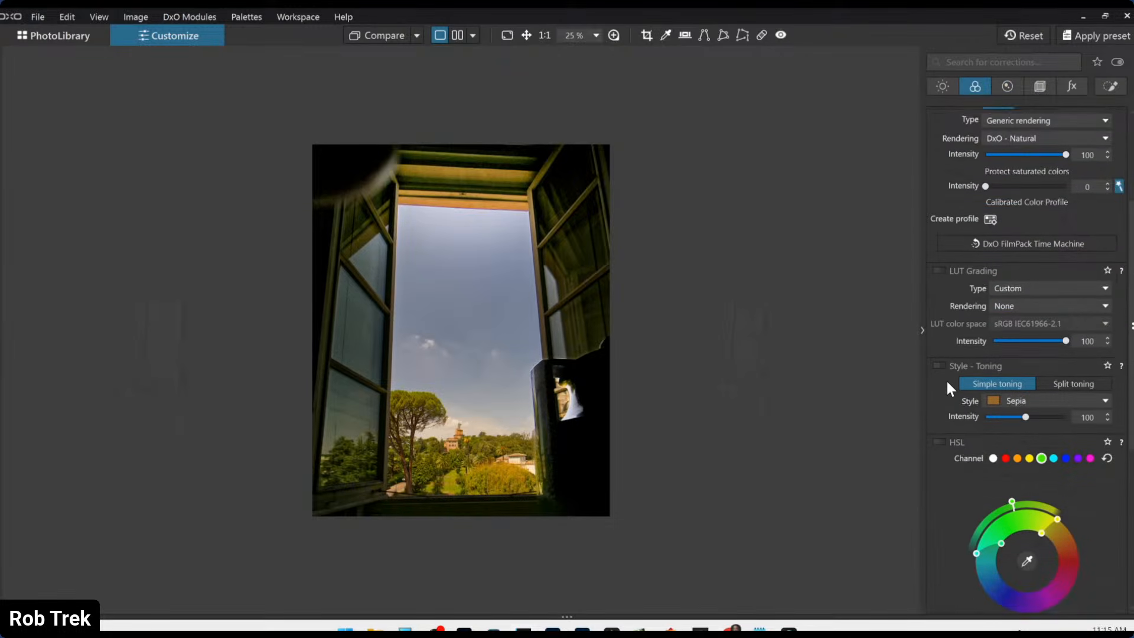
pyautogui.click(1029, 261)
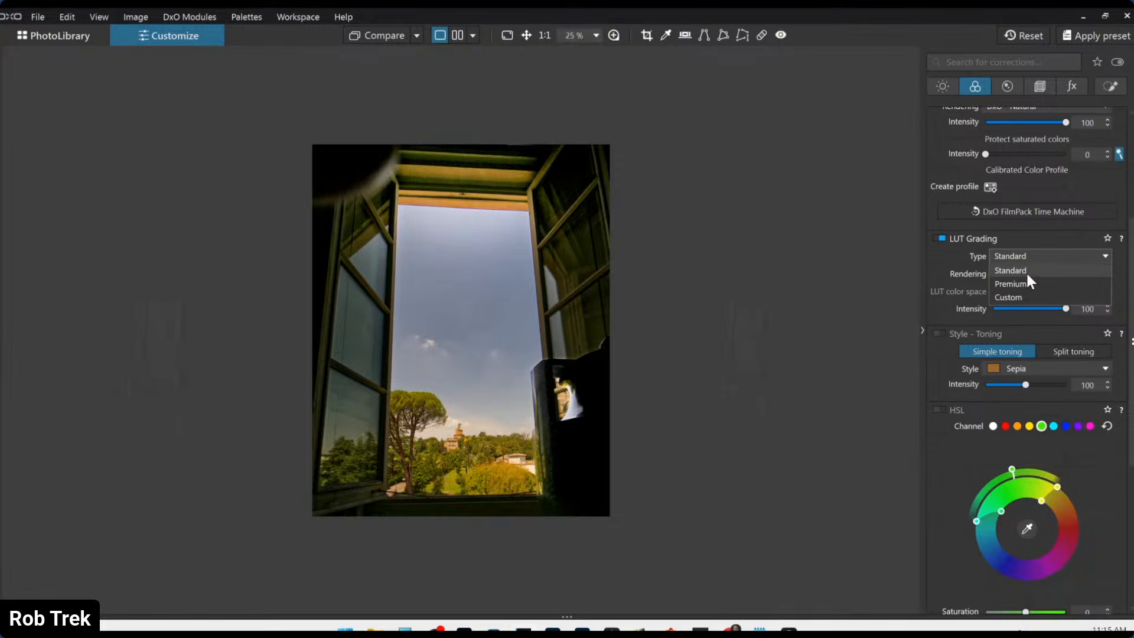
pyautogui.click(1025, 278)
pyautogui.click(1025, 273)
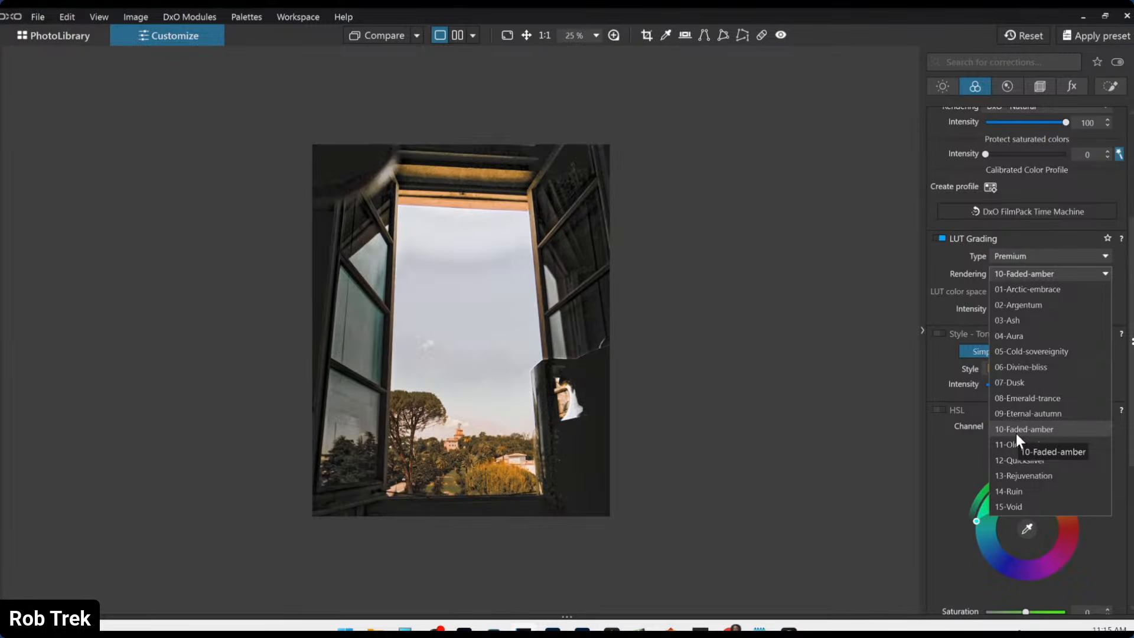
pyautogui.click(1016, 433)
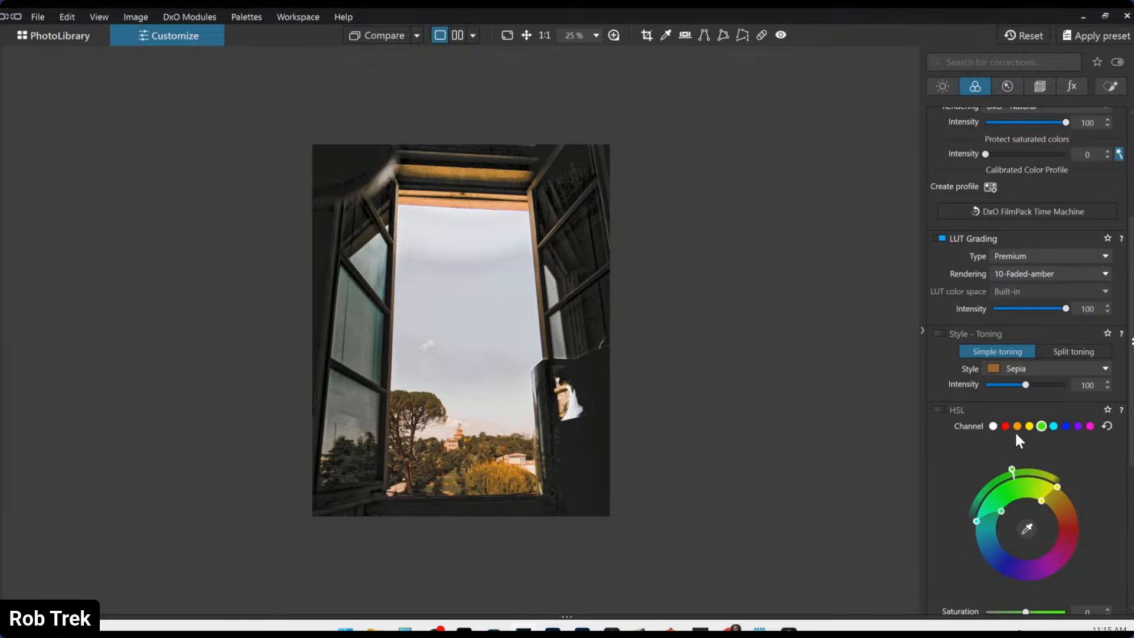
# - Export the LUT-graded photo to disk, overwriting the existing JPEG
pyautogui.rightClick(665, 219)
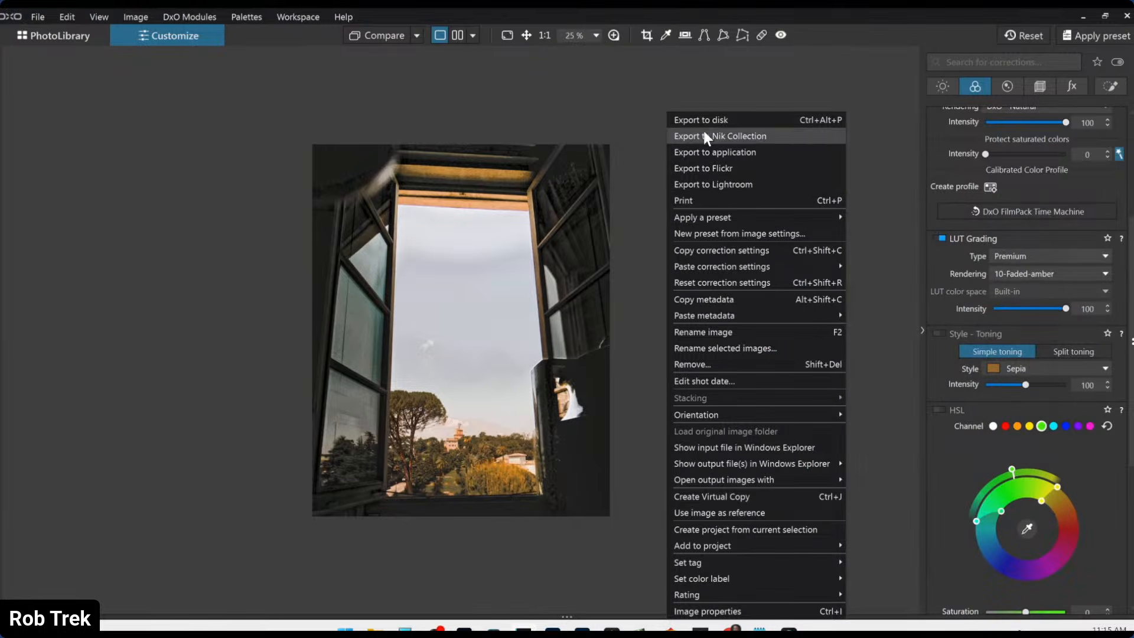
pyautogui.click(704, 120)
pyautogui.press('Return')
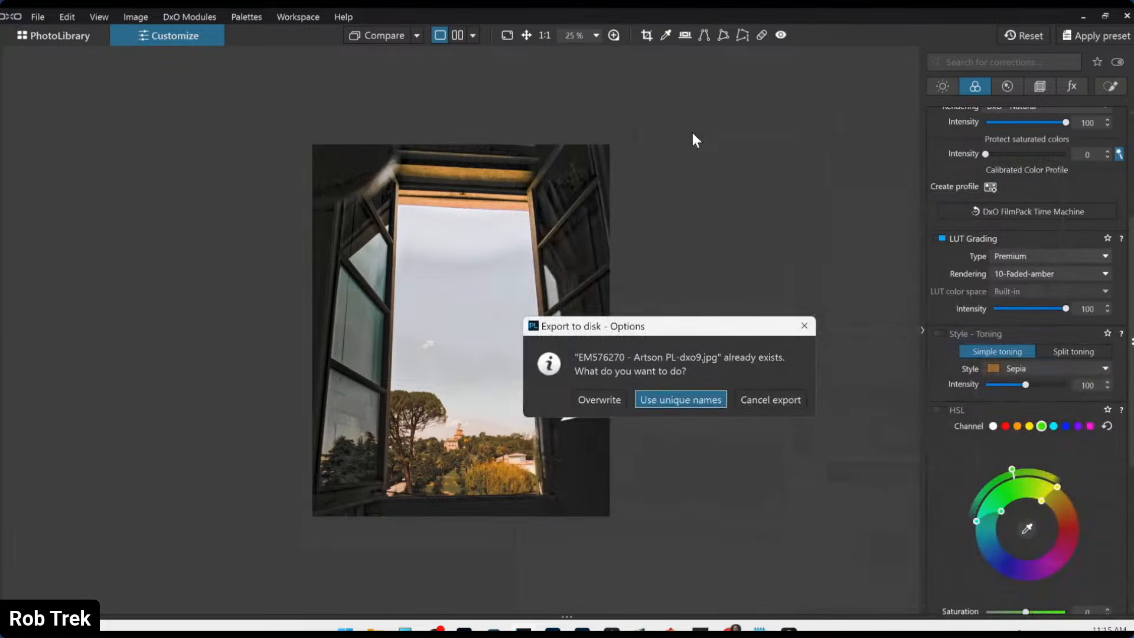
pyautogui.click(599, 401)
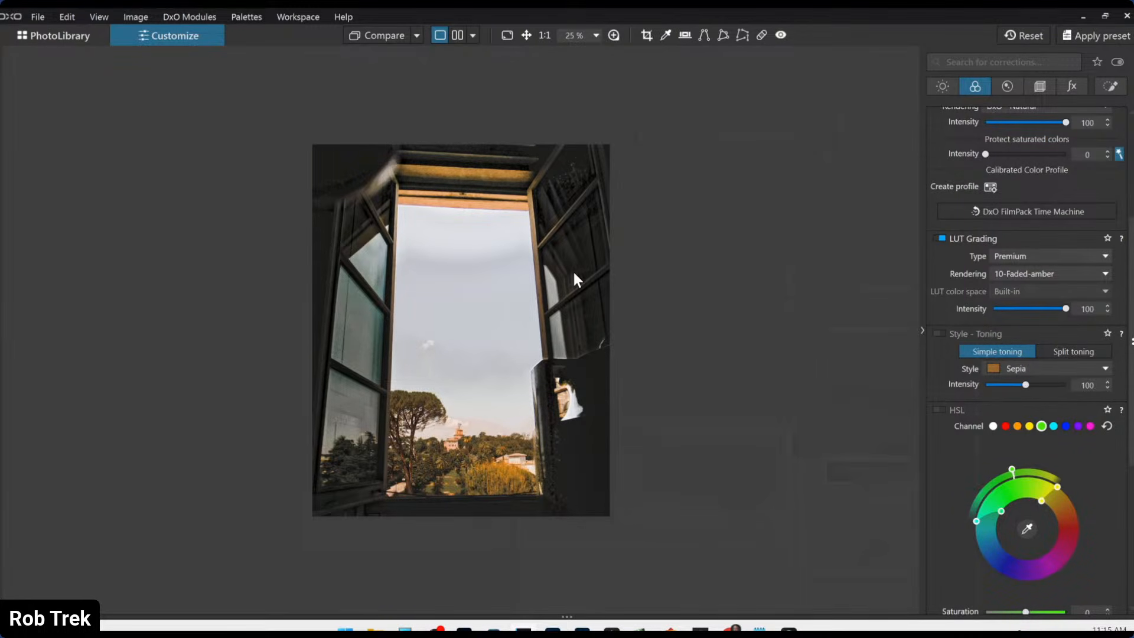
# - Set the Selective Tone Blacks to -22 and the DxO ClearView Plus intensity to 16
pyautogui.scroll(1, 562, 277)
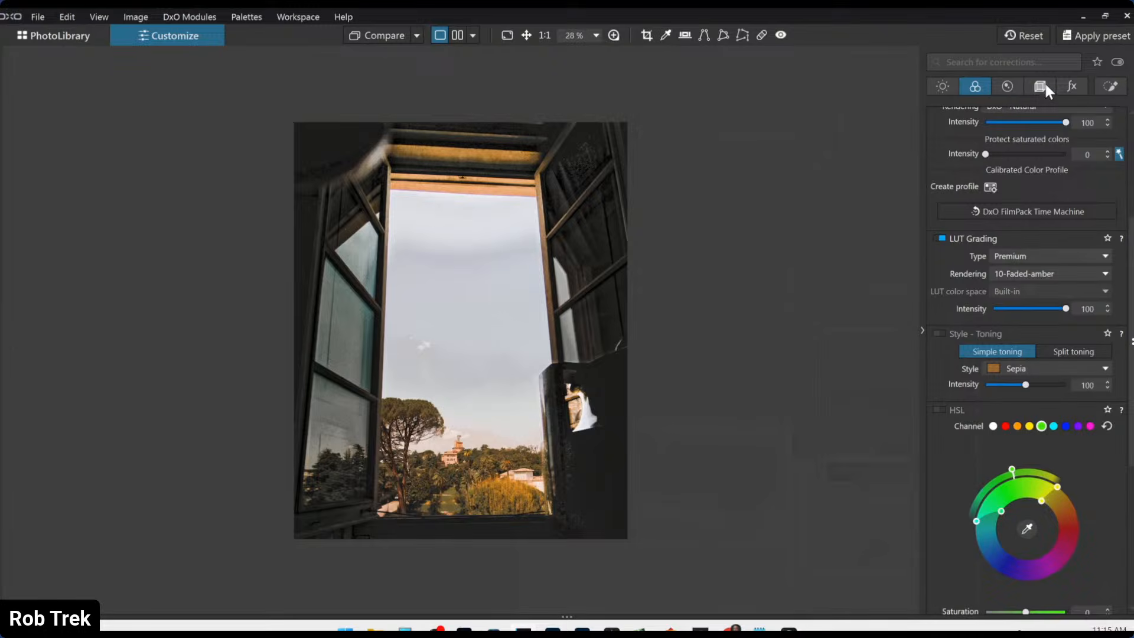
pyautogui.click(944, 88)
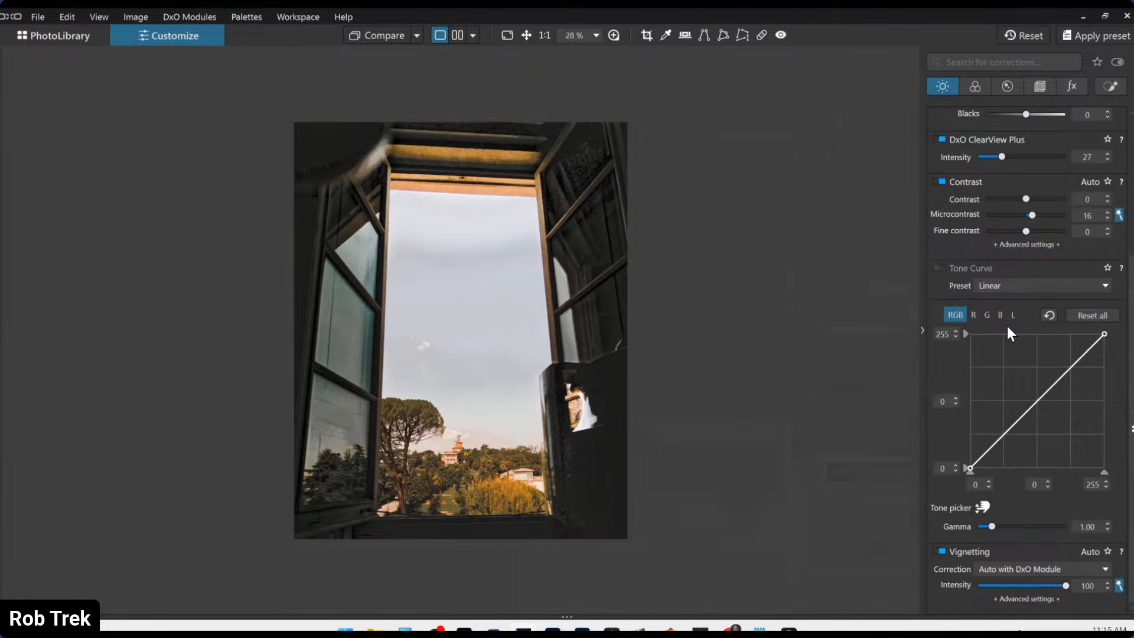
pyautogui.scroll(3, 976, 302)
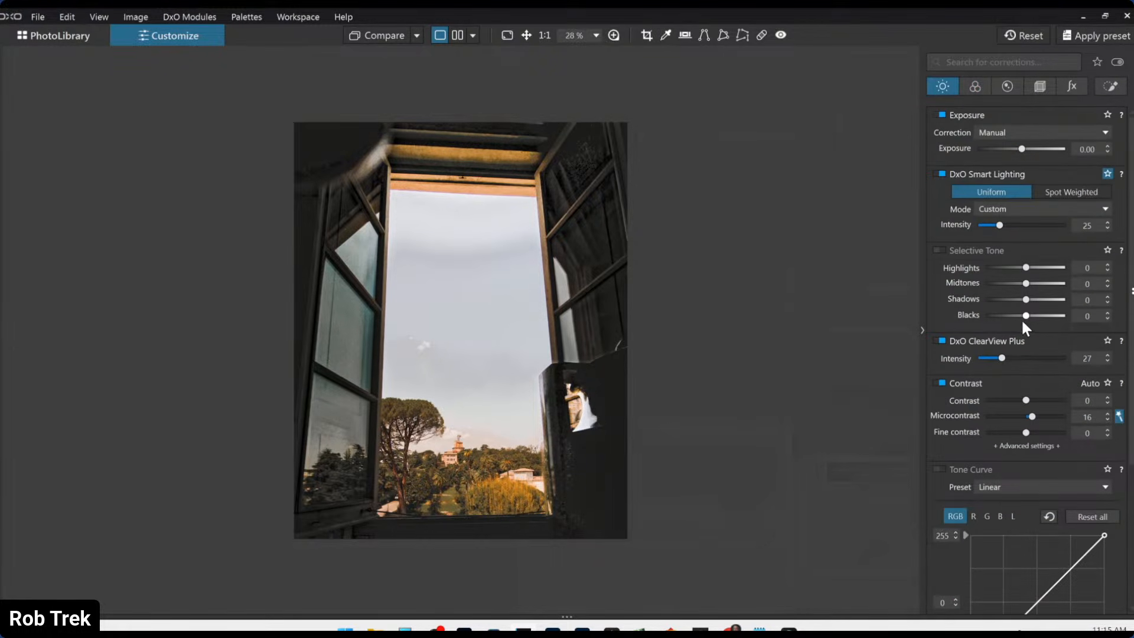
pyautogui.moveTo(1026, 318); pyautogui.dragTo(1014, 318)
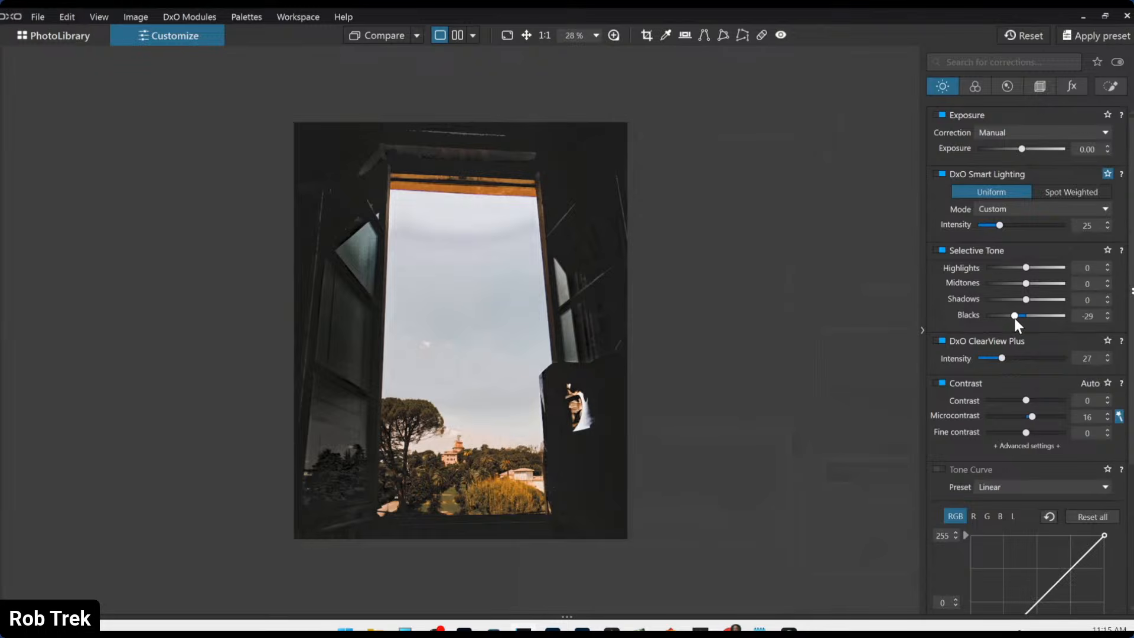
pyautogui.moveTo(1016, 318); pyautogui.dragTo(1019, 317)
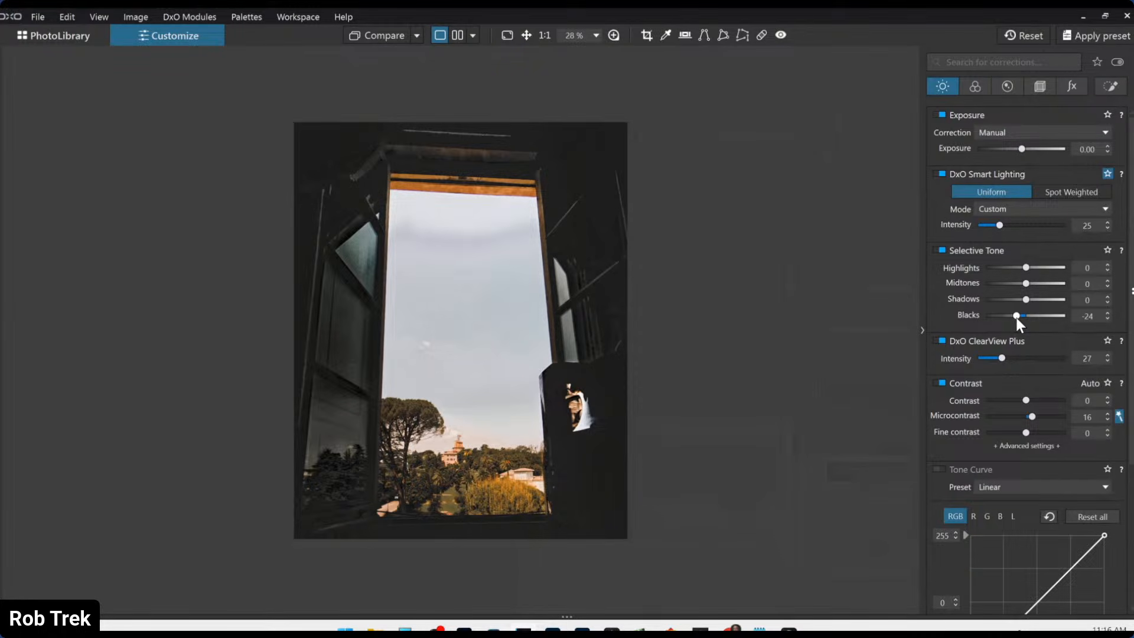
pyautogui.click(1105, 312)
pyautogui.click(1105, 311)
pyautogui.moveTo(1002, 357); pyautogui.dragTo(990, 356)
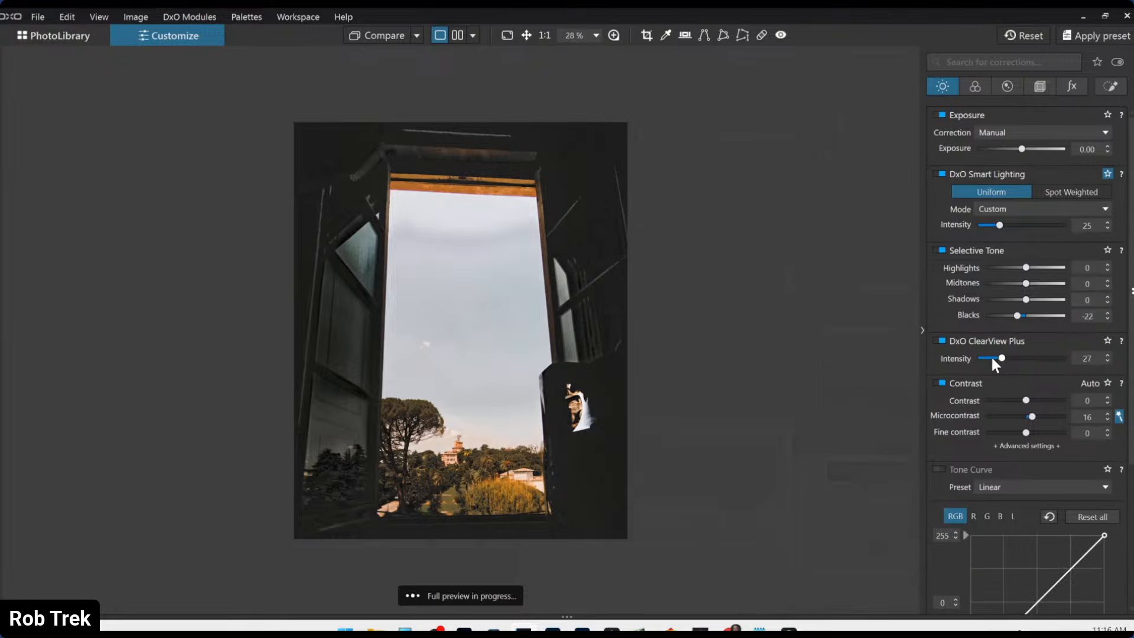
# - Export the tone-adjusted photo again as a Standard output JPEG at quality 95, overwriting the earlier export
pyautogui.rightClick(584, 349)
pyautogui.click(674, 22)
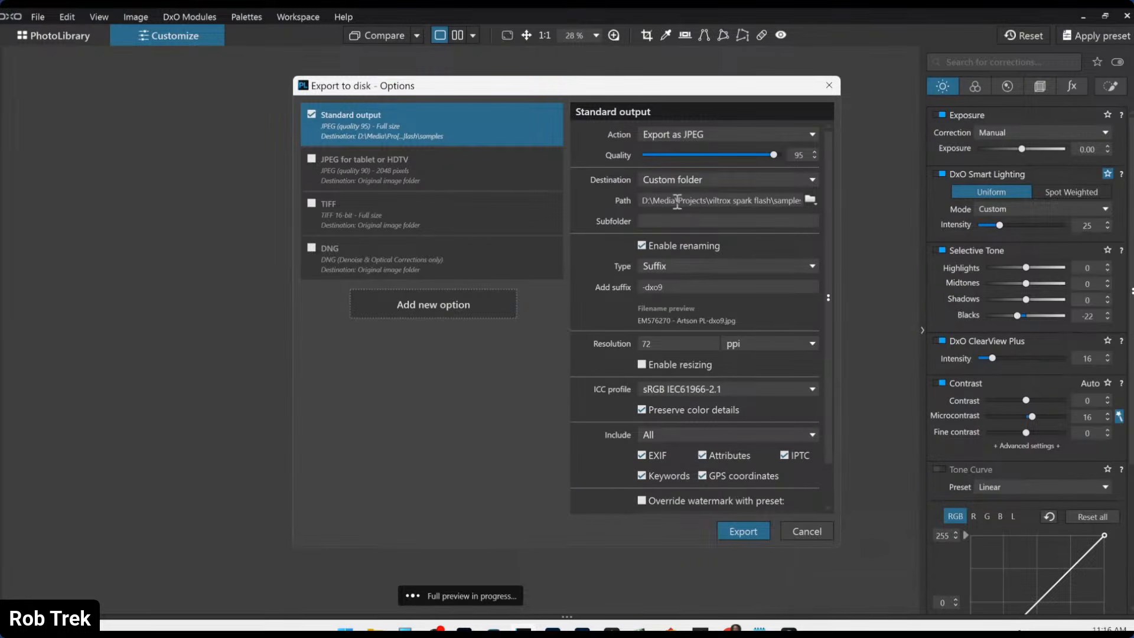
pyautogui.click(739, 530)
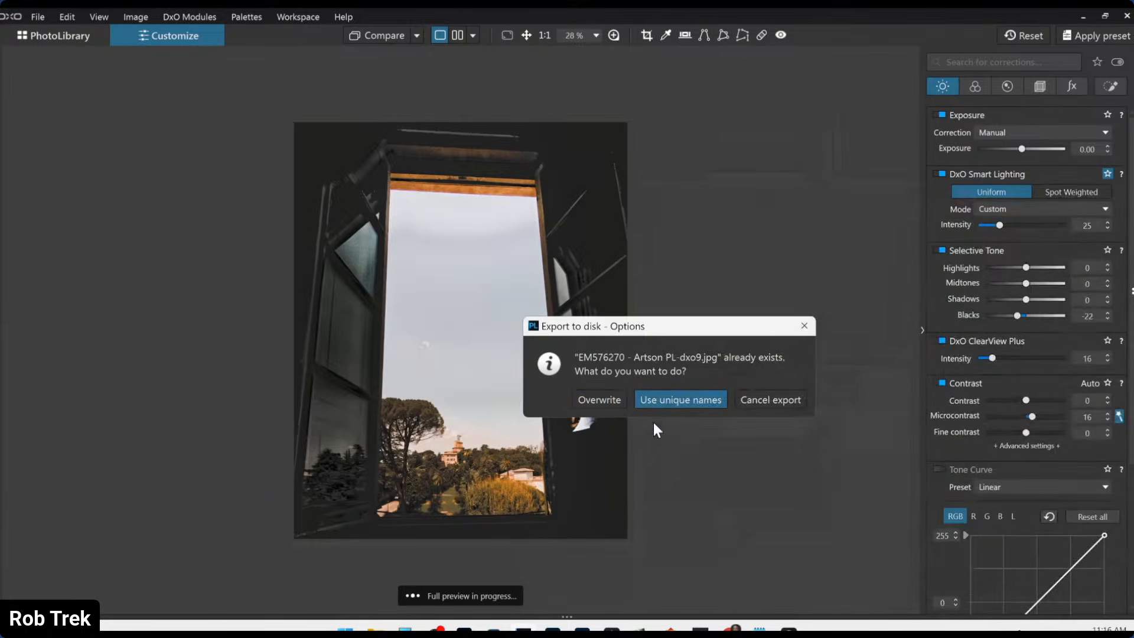
pyautogui.click(609, 404)
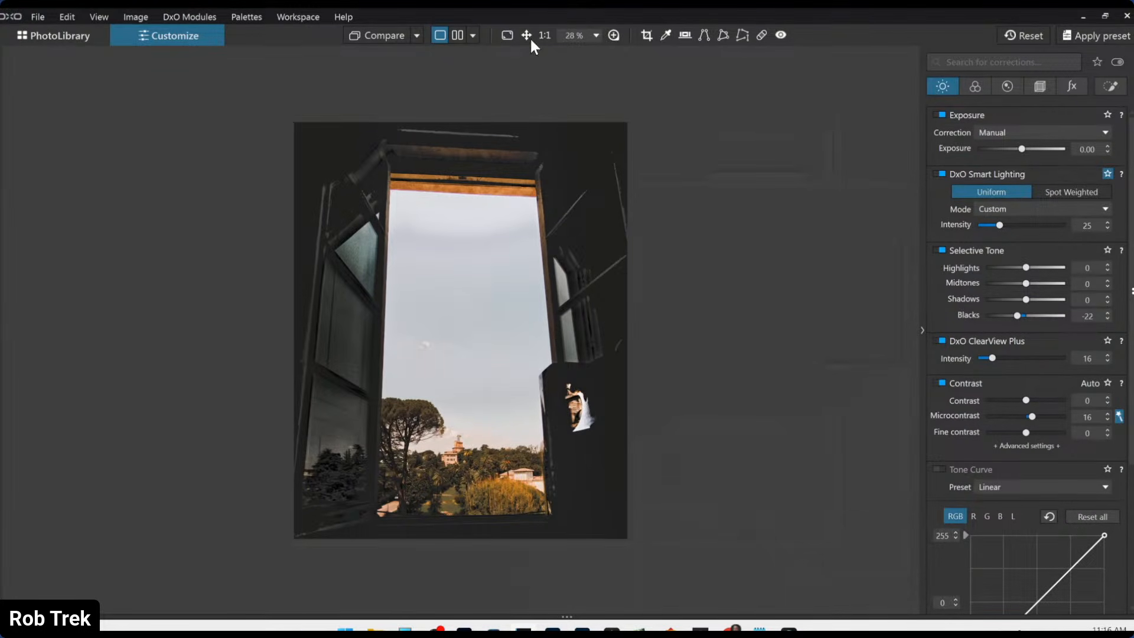
# - Choose the newly exported LUT-graded Standard output JPEG as the comparison reference image
pyautogui.click(419, 36)
pyautogui.click(422, 36)
pyautogui.click(416, 36)
pyautogui.click(416, 37)
pyautogui.click(417, 36)
pyautogui.click(416, 36)
pyautogui.click(415, 37)
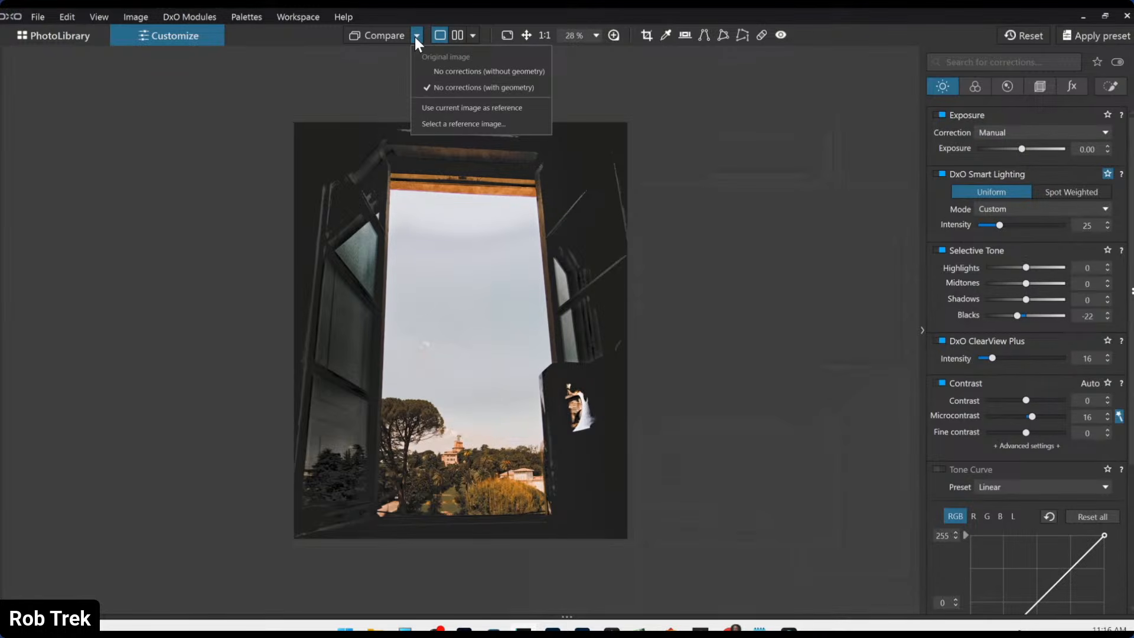
pyautogui.click(416, 37)
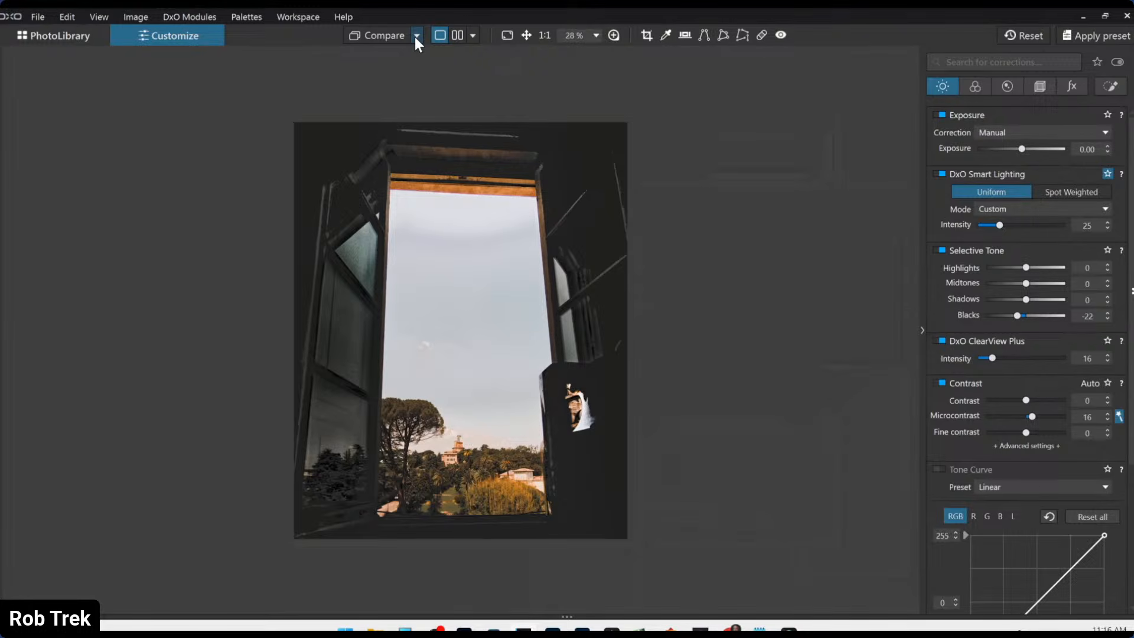
pyautogui.click(415, 36)
pyautogui.click(415, 37)
pyautogui.click(416, 37)
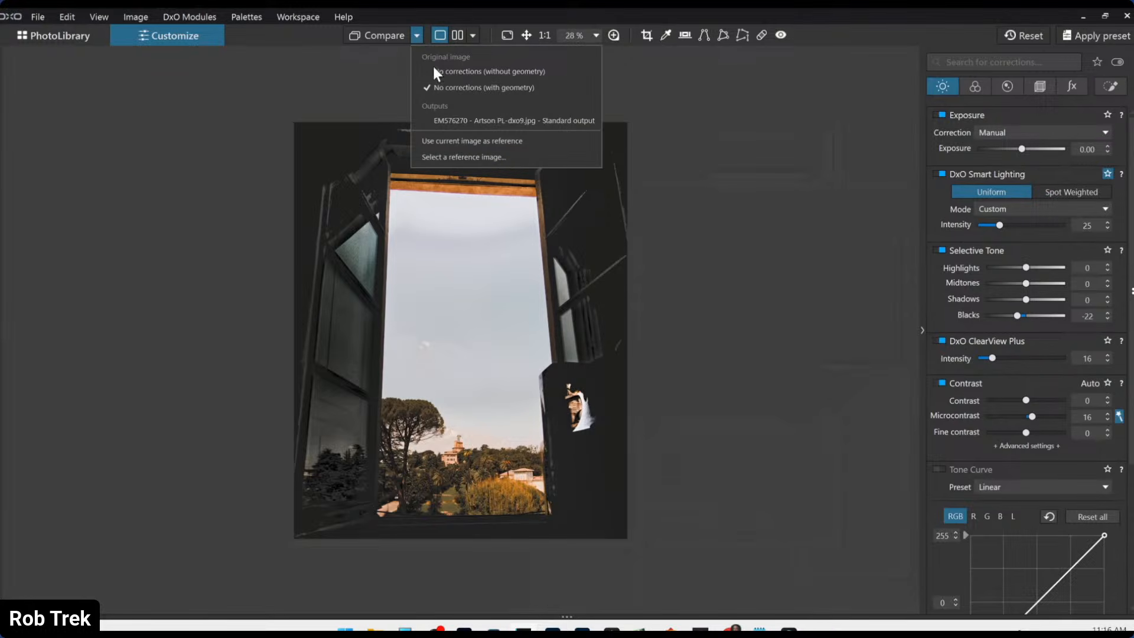
pyautogui.click(446, 114)
# - Reset the photo's corrections and compare it side by side with the LUT-graded export, with the corrections palette hidden
pyautogui.click(457, 36)
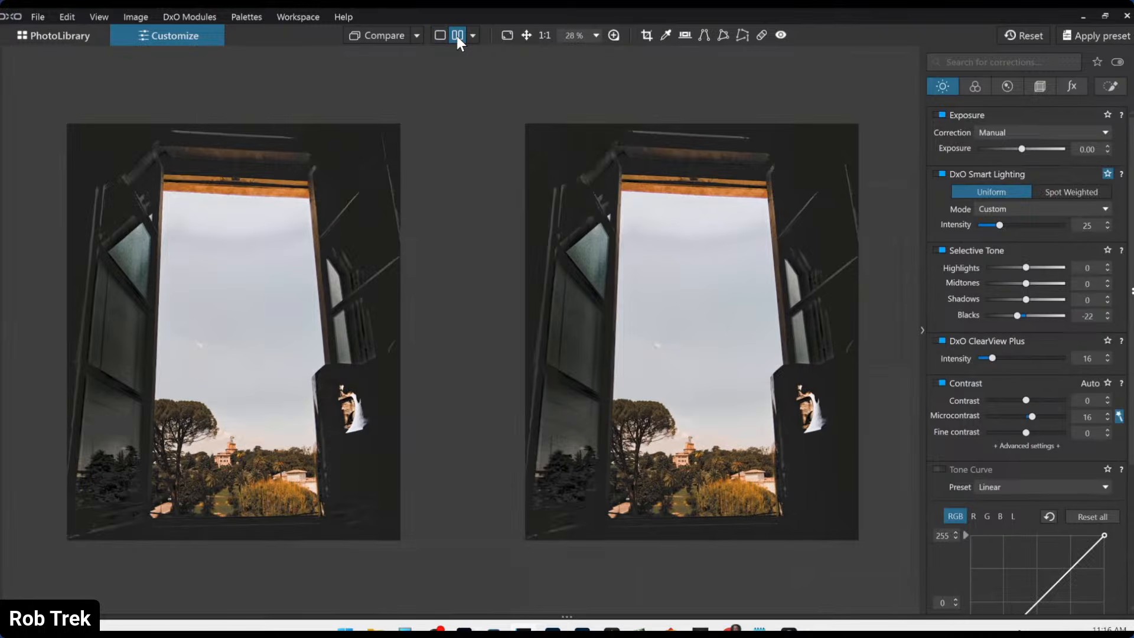
pyautogui.click(1016, 31)
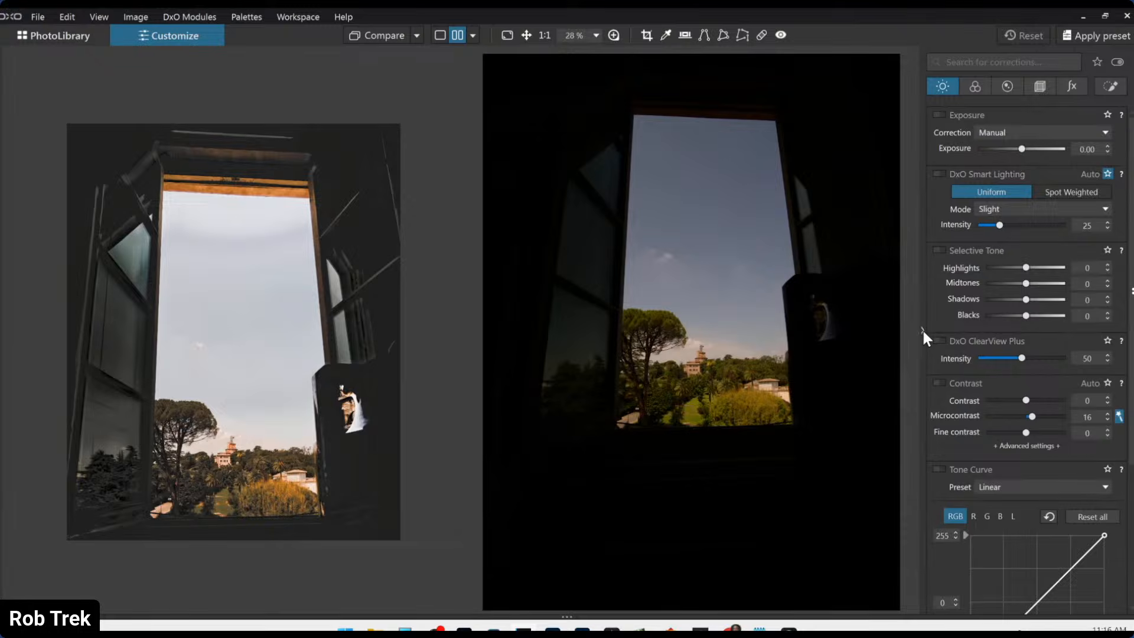
pyautogui.click(922, 329)
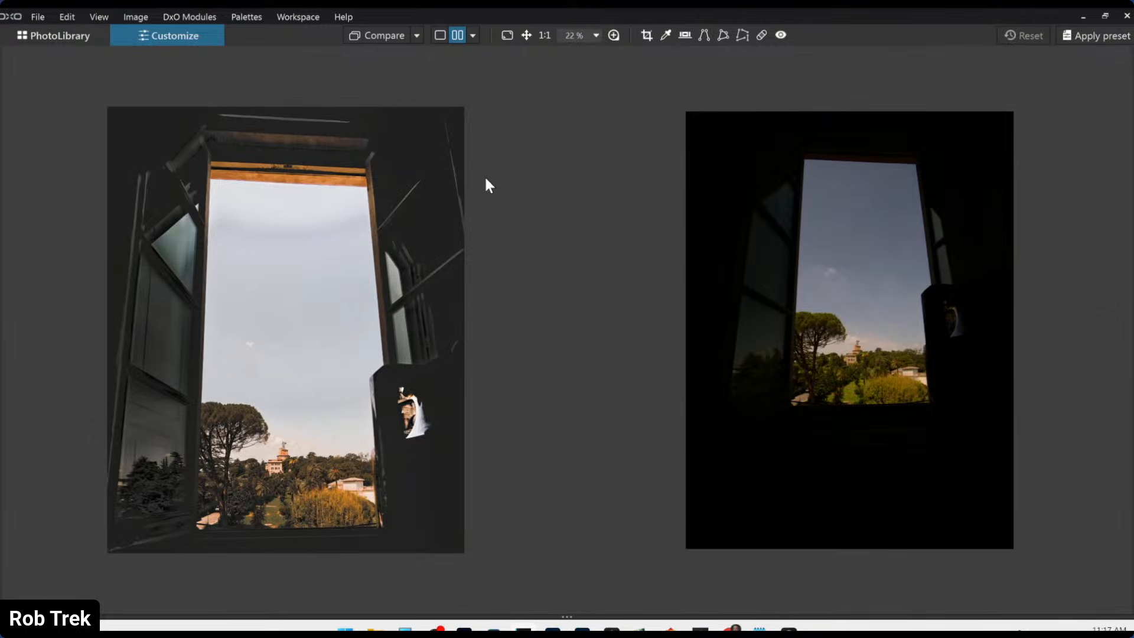
pyautogui.click(440, 35)
# - Open the photo of the airplane crossing the full moon from the photo library for customizing
pyautogui.click(66, 39)
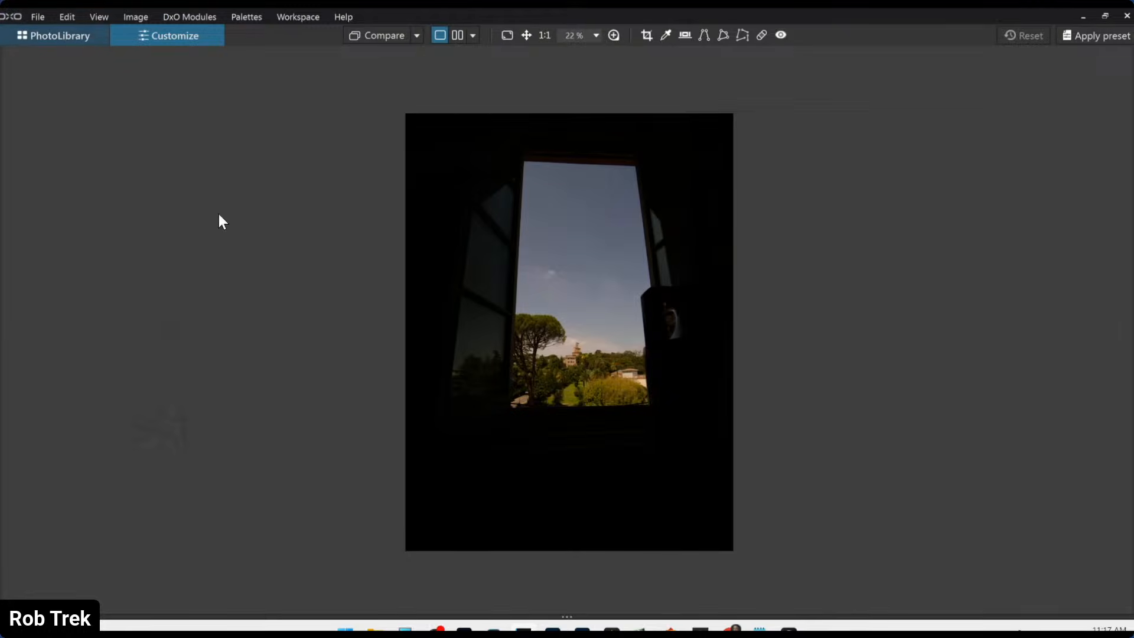
pyautogui.click(487, 508)
pyautogui.doubleClick(496, 495)
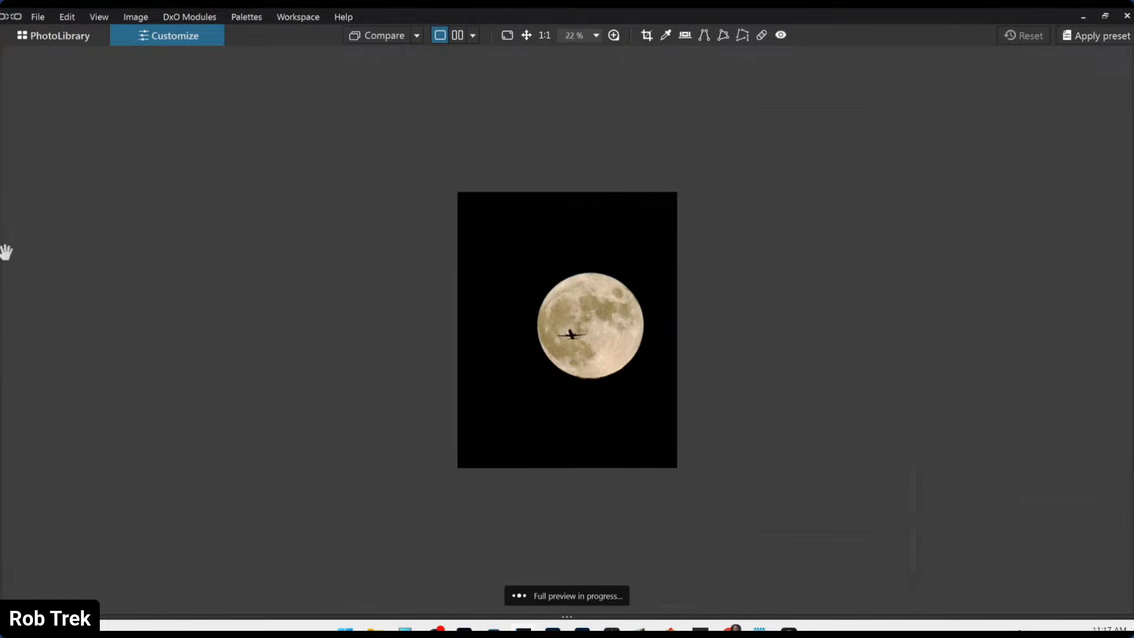
pyautogui.moveTo(2, 334)
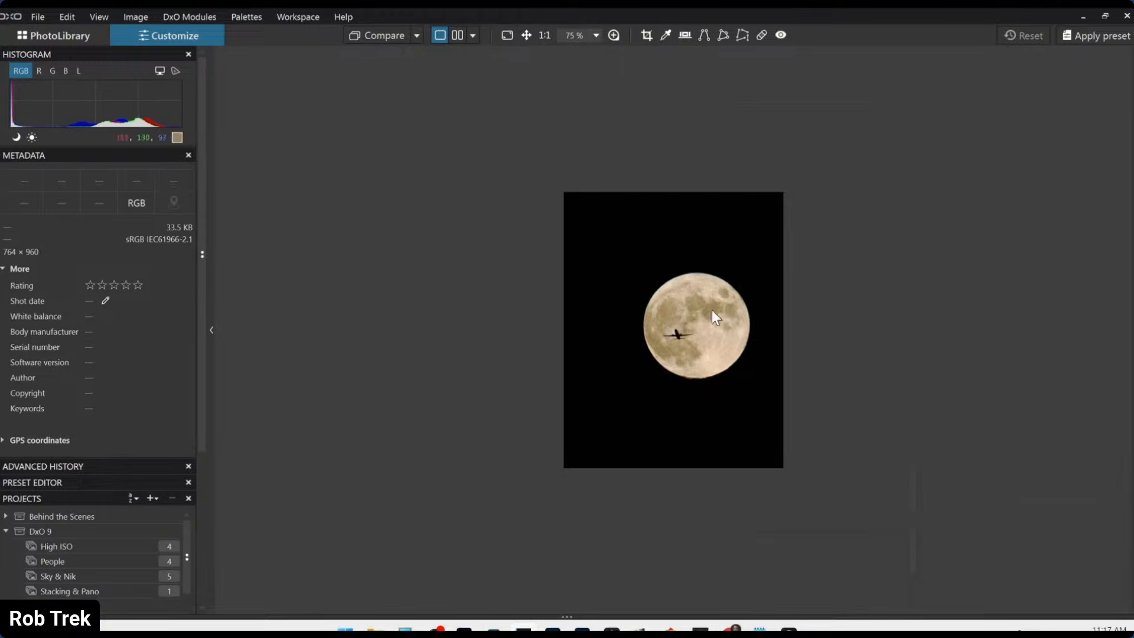
pyautogui.scroll(3, 701, 362)
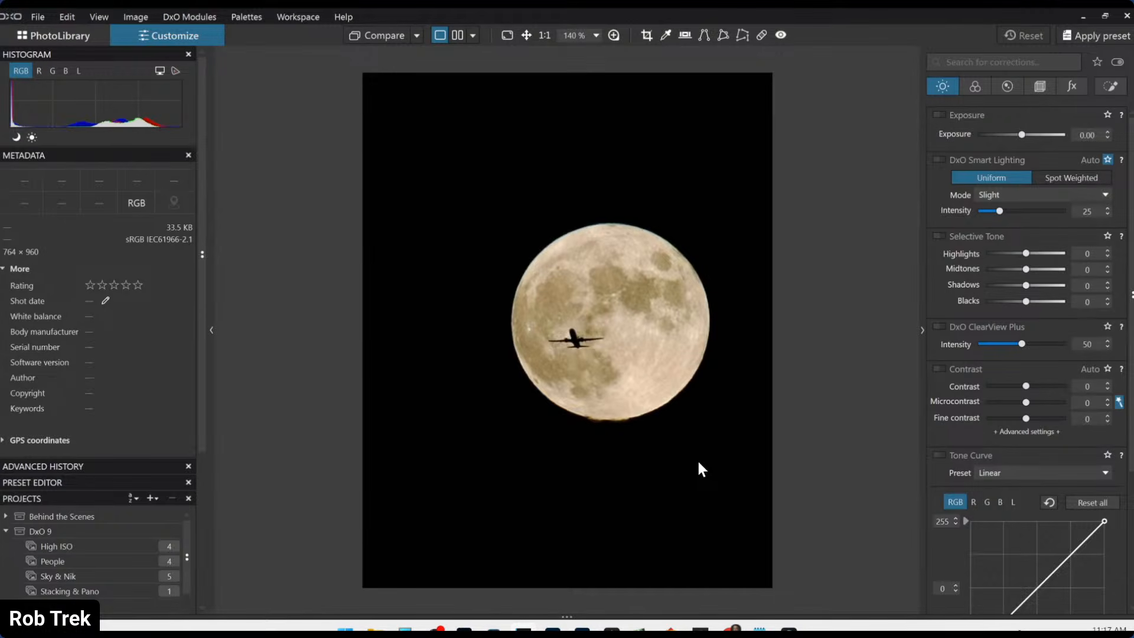
# - Enhance the moon photo's detail with Slight DxO Smart Lighting, ClearView Plus intensity 16 and Microcontrast 31
pyautogui.click(939, 159)
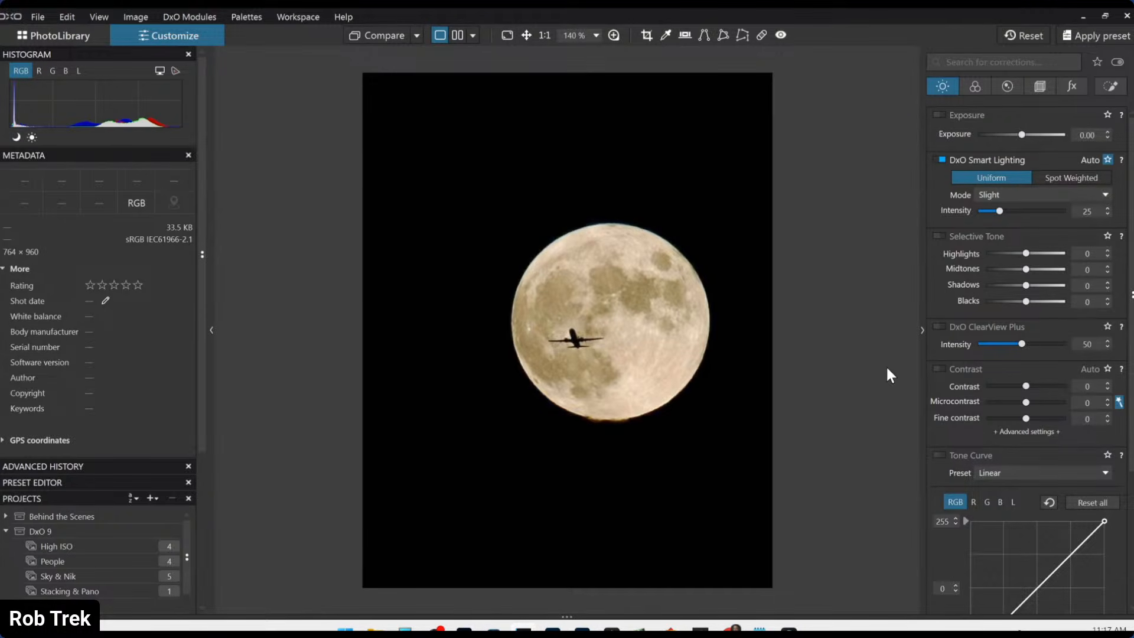
pyautogui.click(990, 343)
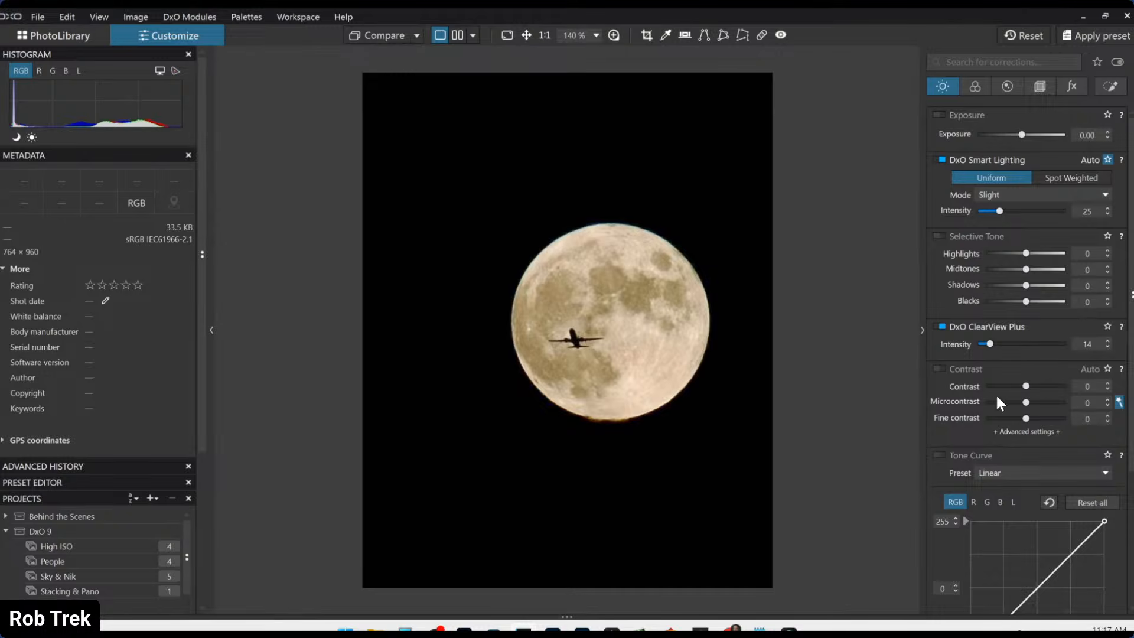
pyautogui.click(993, 343)
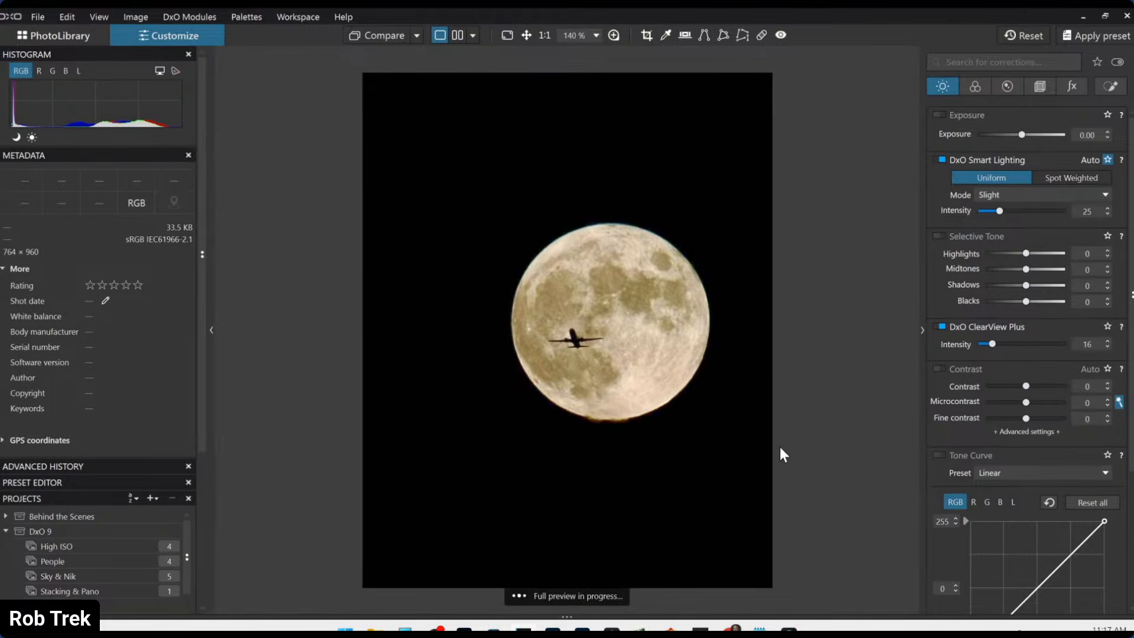
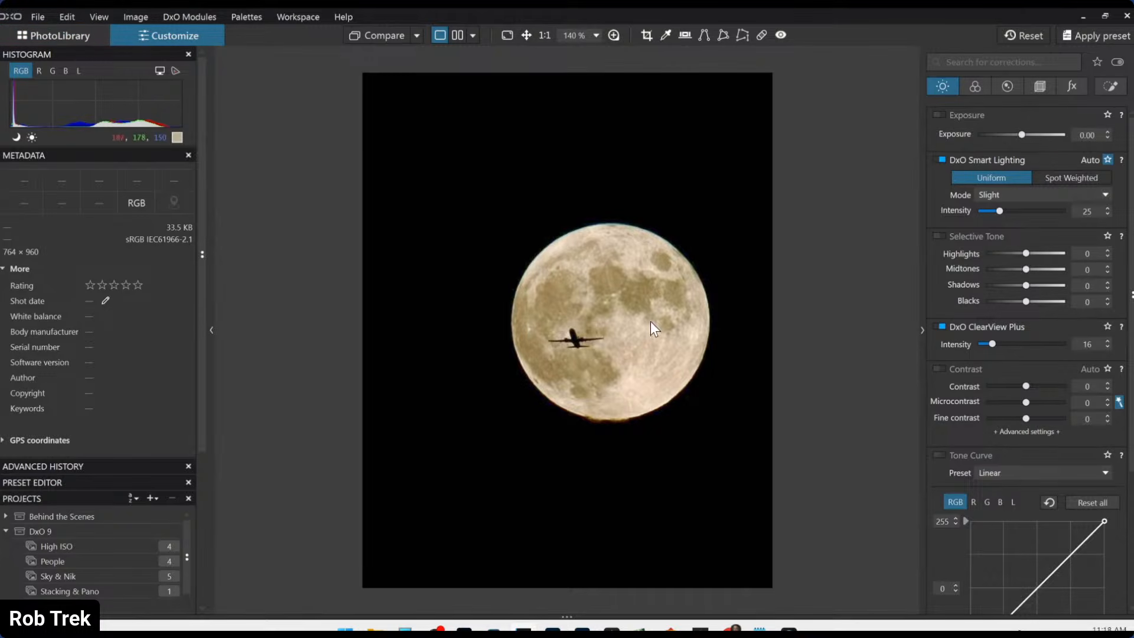
pyautogui.click(1037, 404)
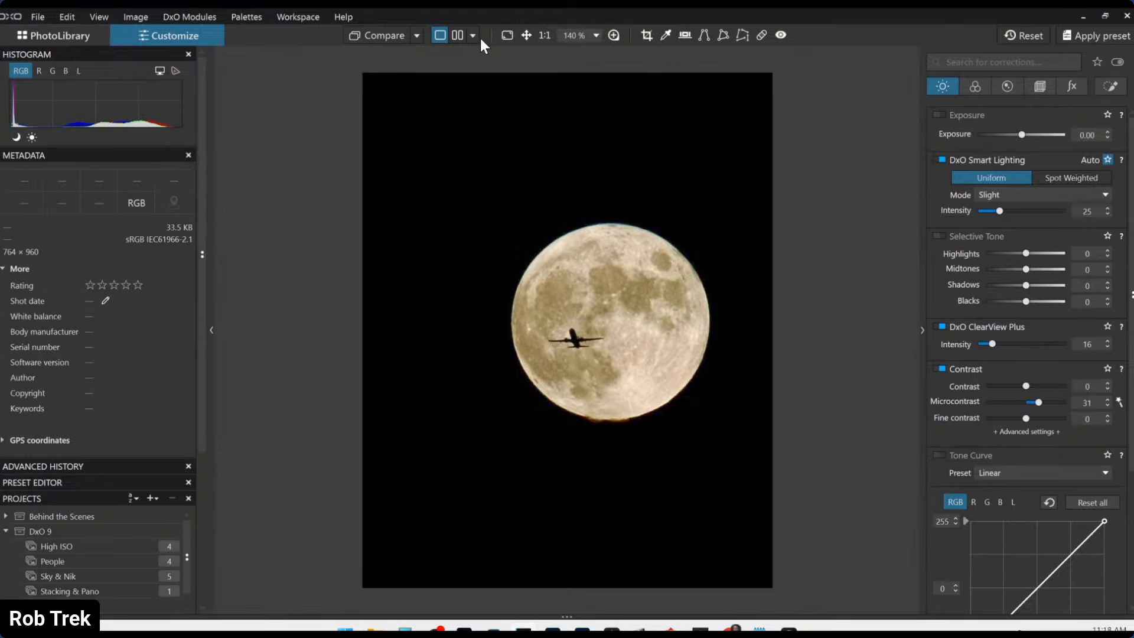
# - Compare the moon photo side by side with its original, and try cropping it closely around the moon to 385 × 484 px
pyautogui.click(457, 36)
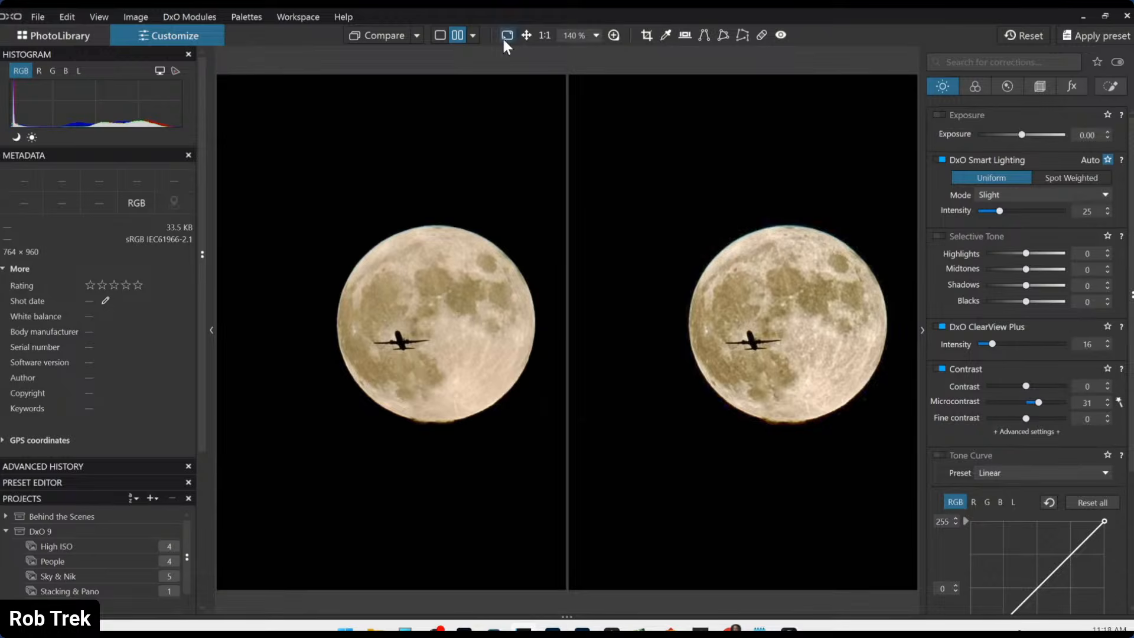
pyautogui.press('c')
pyautogui.moveTo(497, 185); pyautogui.dragTo(722, 416)
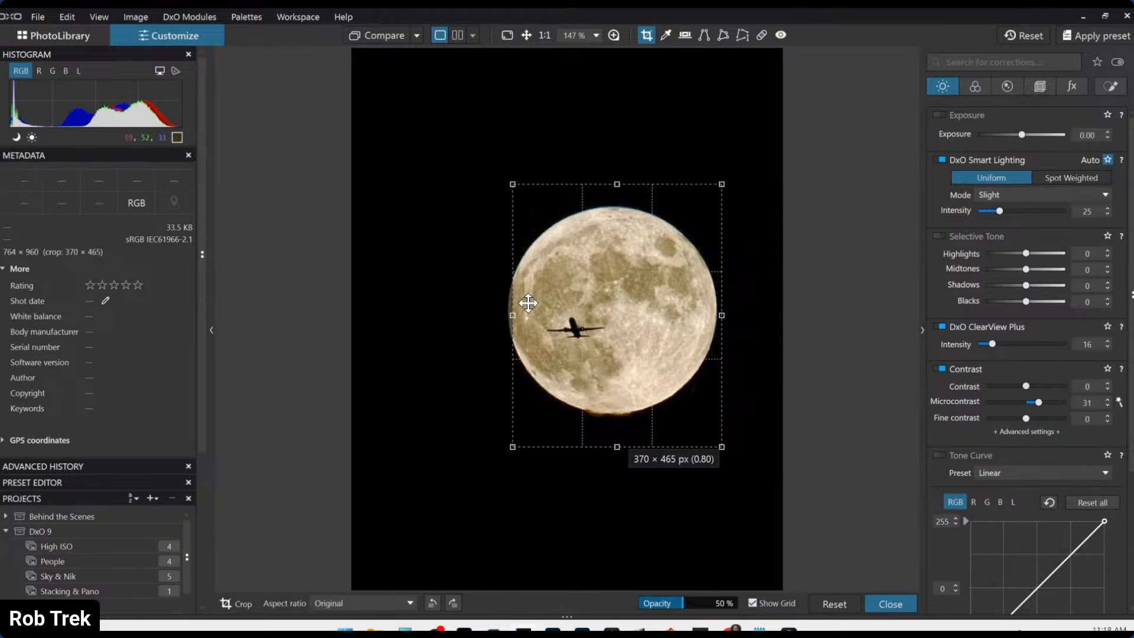
pyautogui.moveTo(514, 314); pyautogui.dragTo(504, 315)
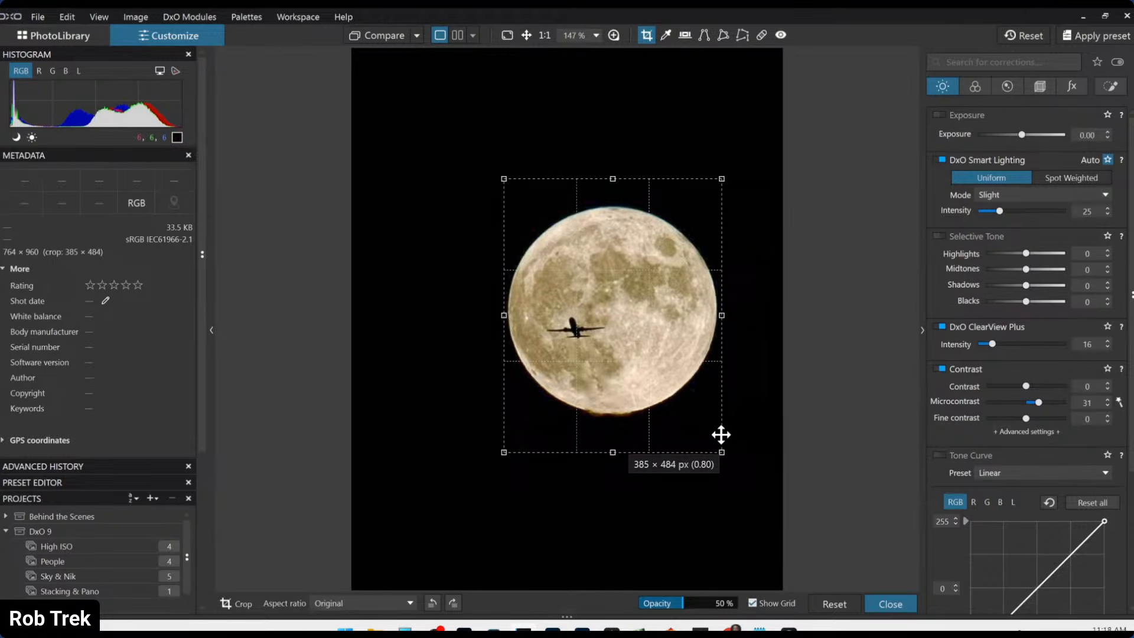
pyautogui.press('Return')
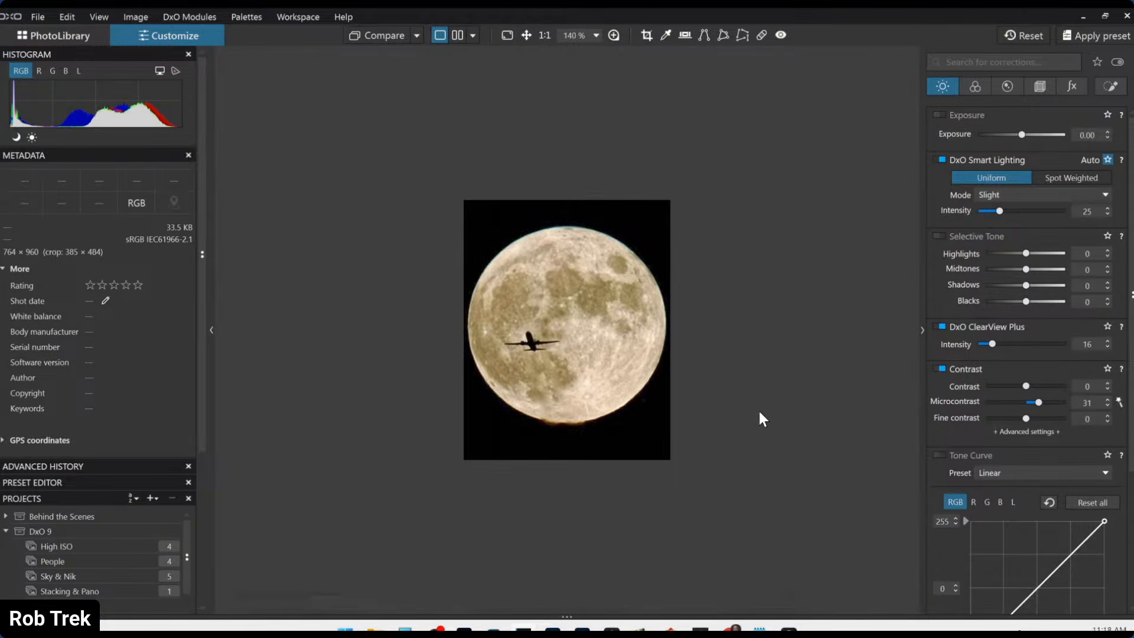
# - Undo the crop around the moon and its adjustment to restore the full frame
pyautogui.hotkey('ctrl', 'z')
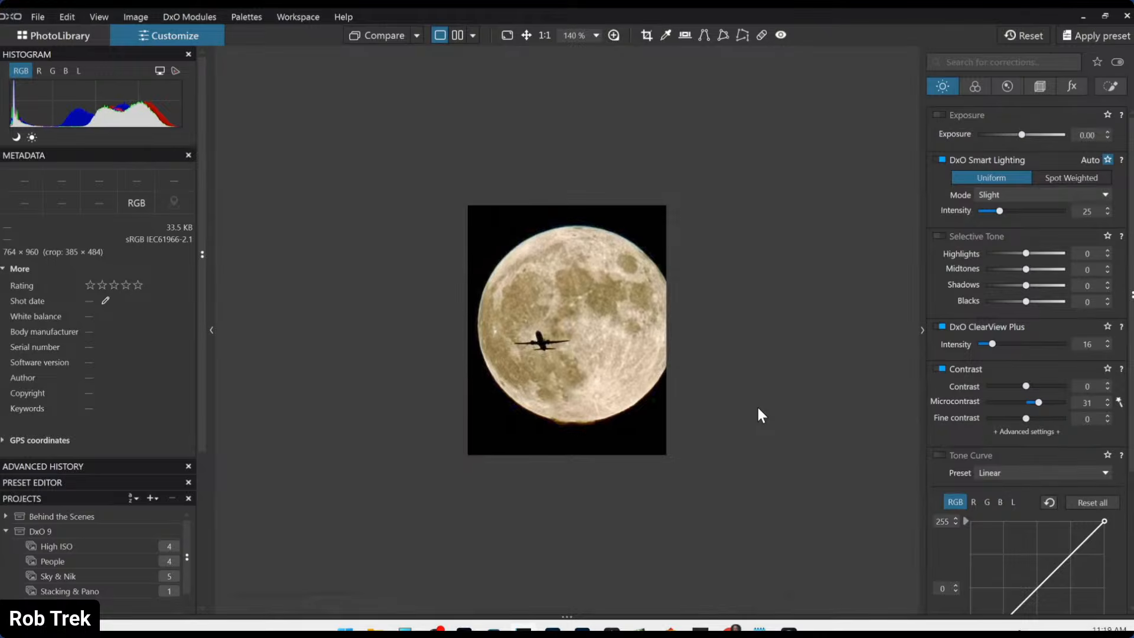
pyautogui.hotkey('ctrl', 'z')
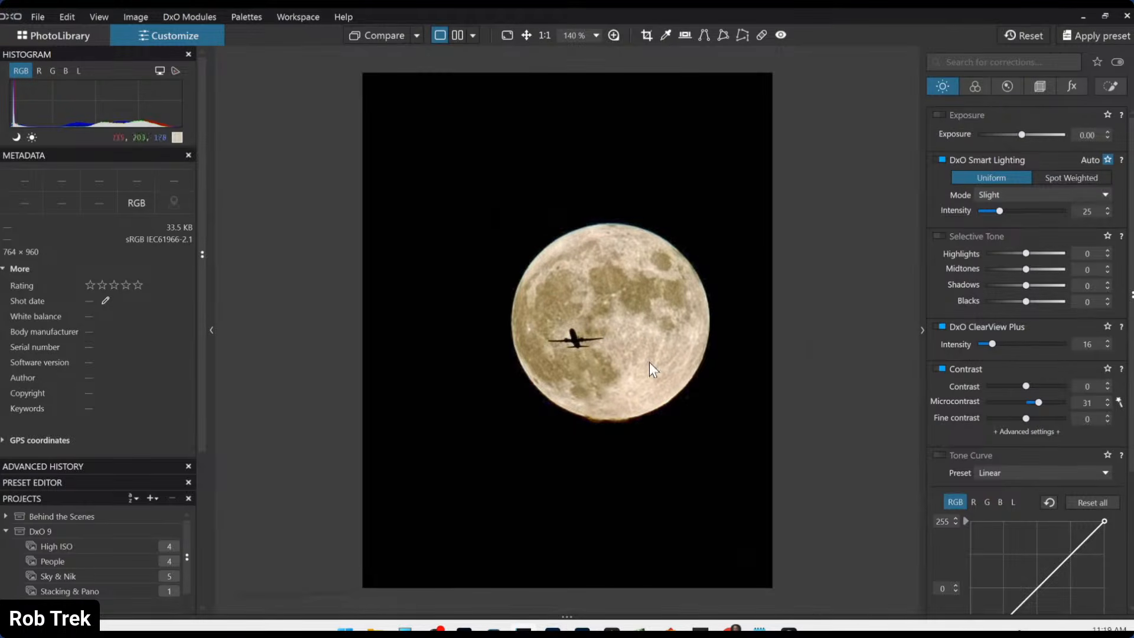
# - Open the walking tiger RAW photo from the photo library for customizing and apply the uncropped 0000 default preset
pyautogui.click(98, 41)
pyautogui.click(647, 456)
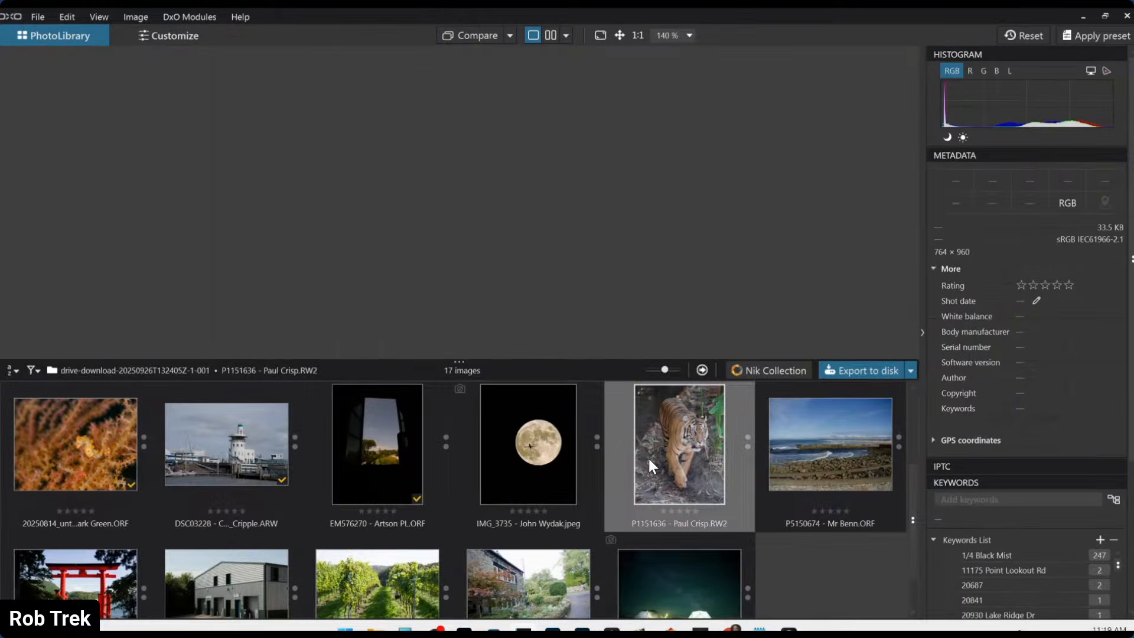
pyautogui.doubleClick(675, 464)
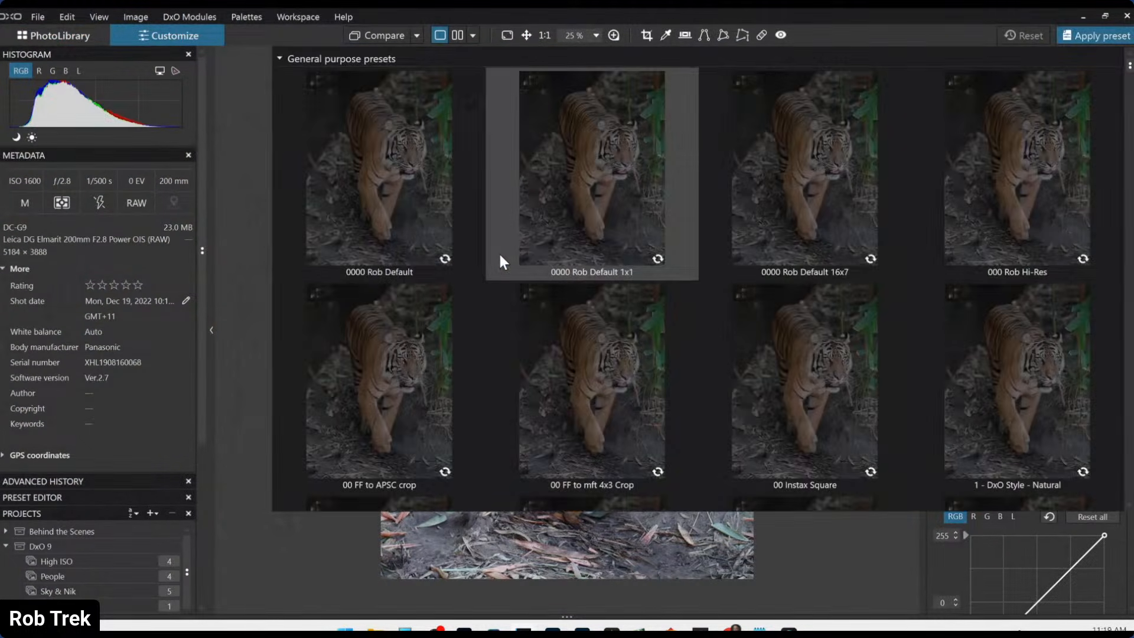
pyautogui.click(498, 254)
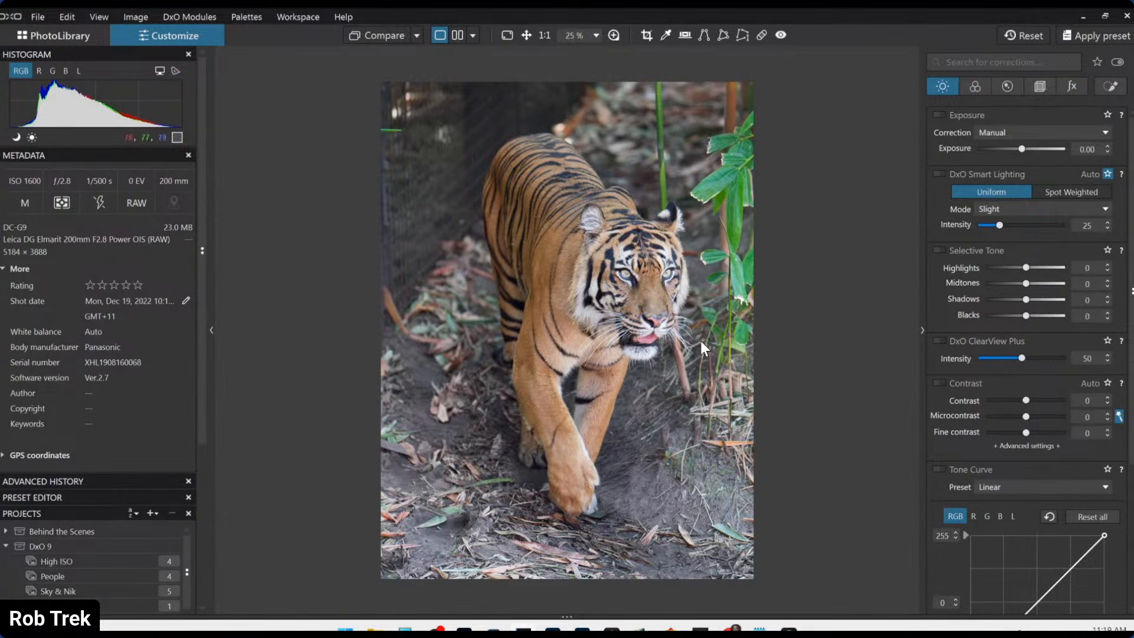
pyautogui.click(1124, 43)
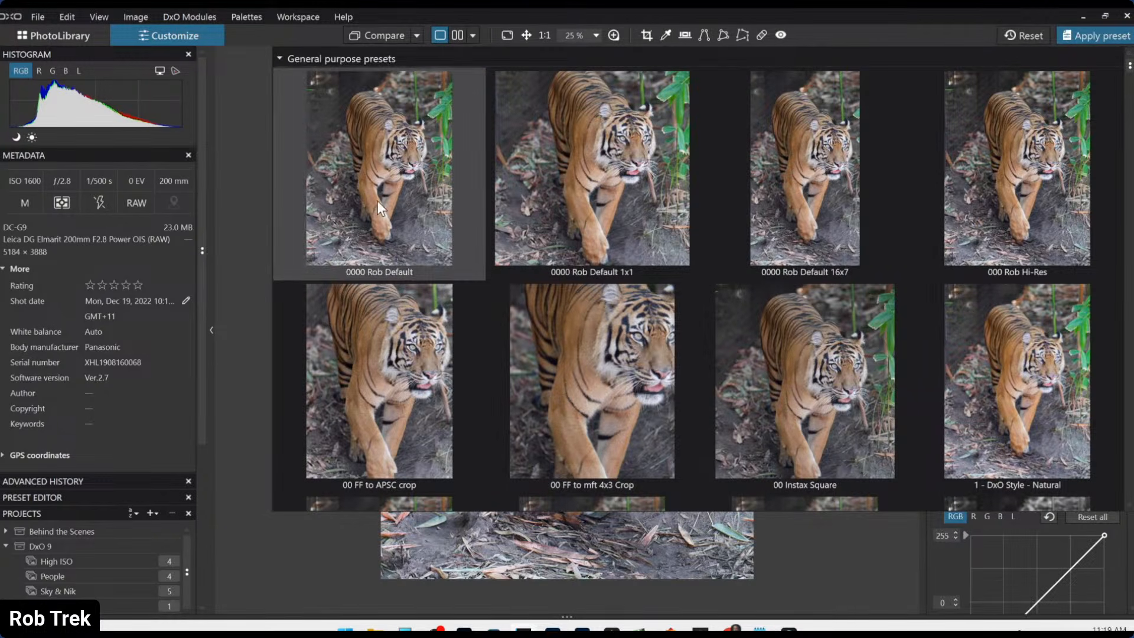
pyautogui.click(377, 201)
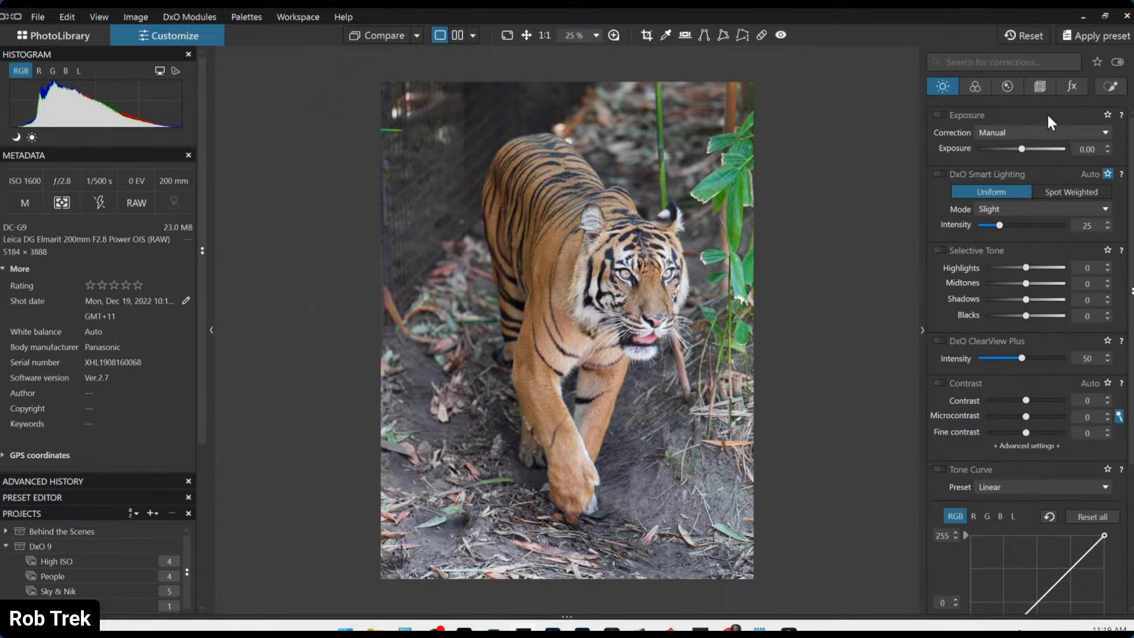
# - Create a local adjustment mask with small control points on both of the tiger's eyes
pyautogui.click(1099, 88)
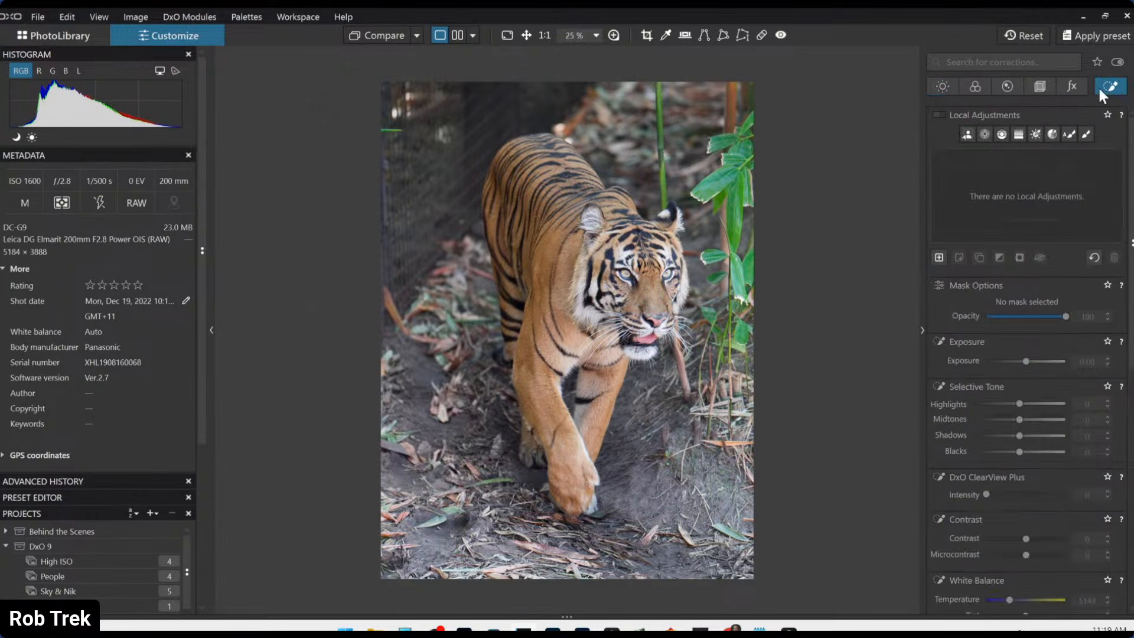
pyautogui.click(985, 134)
pyautogui.scroll(2, 636, 279)
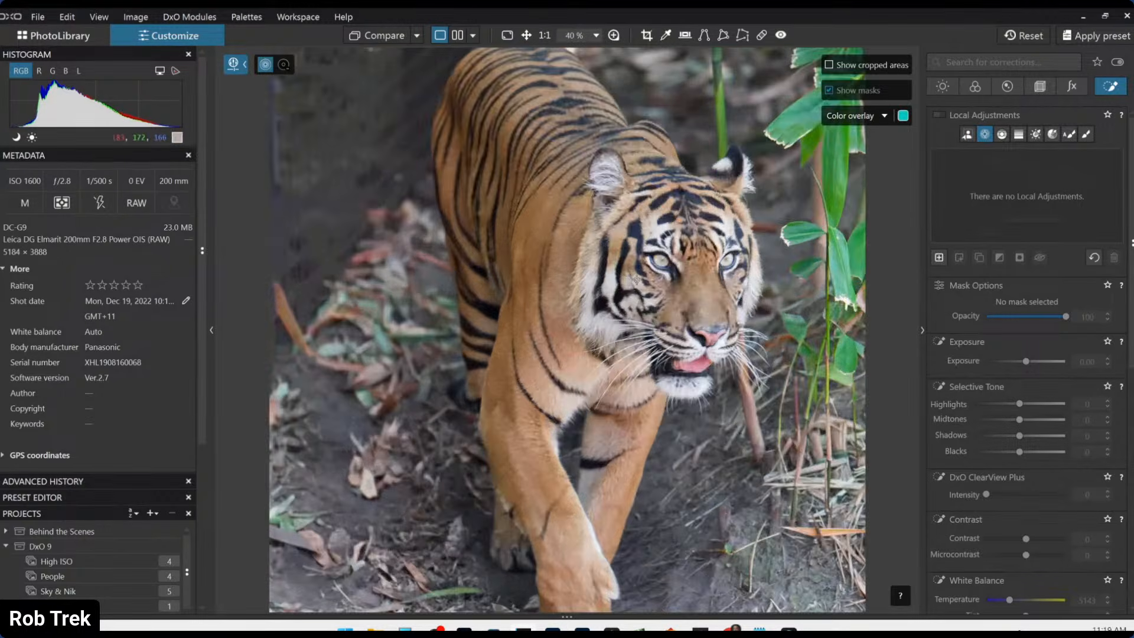
pyautogui.scroll(2, 636, 279)
pyautogui.click(677, 236)
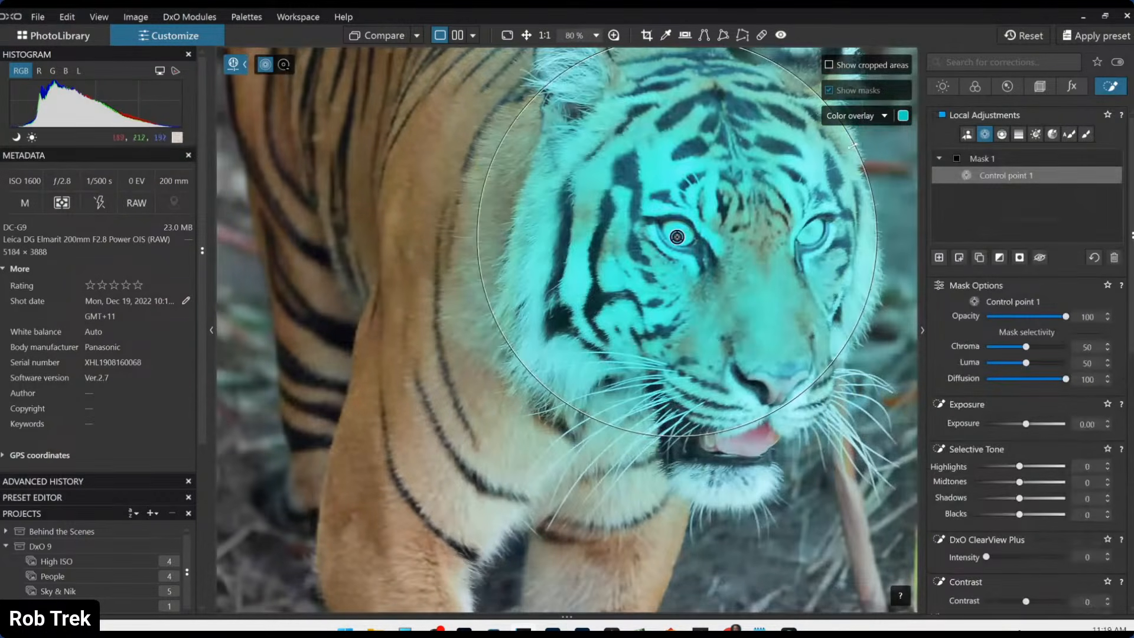
pyautogui.moveTo(852, 144); pyautogui.dragTo(703, 208)
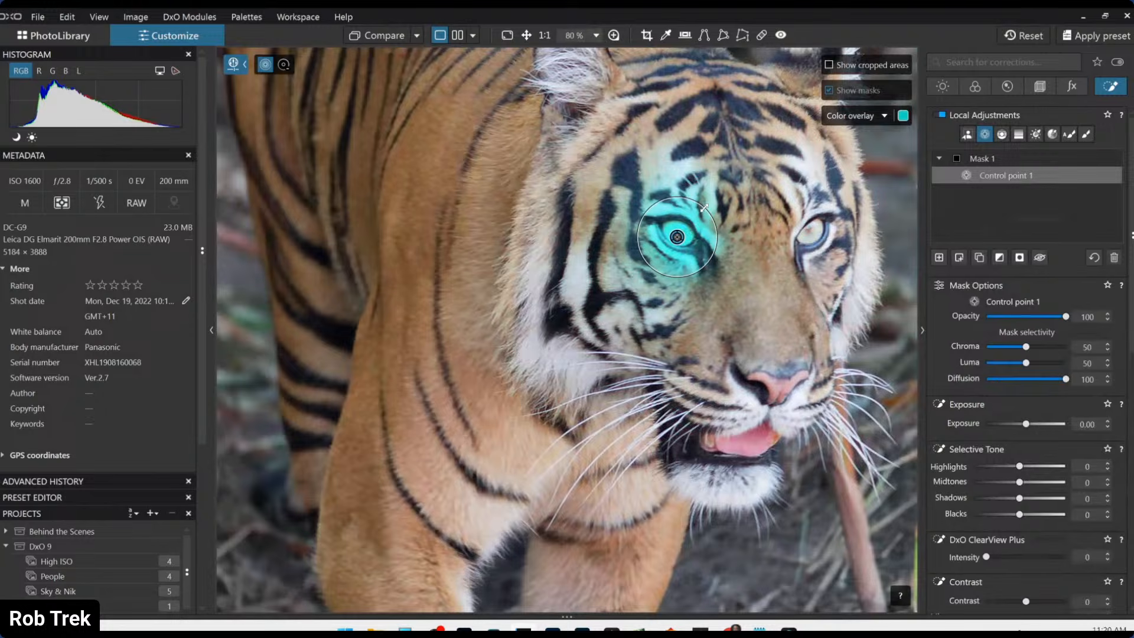
pyautogui.click(819, 232)
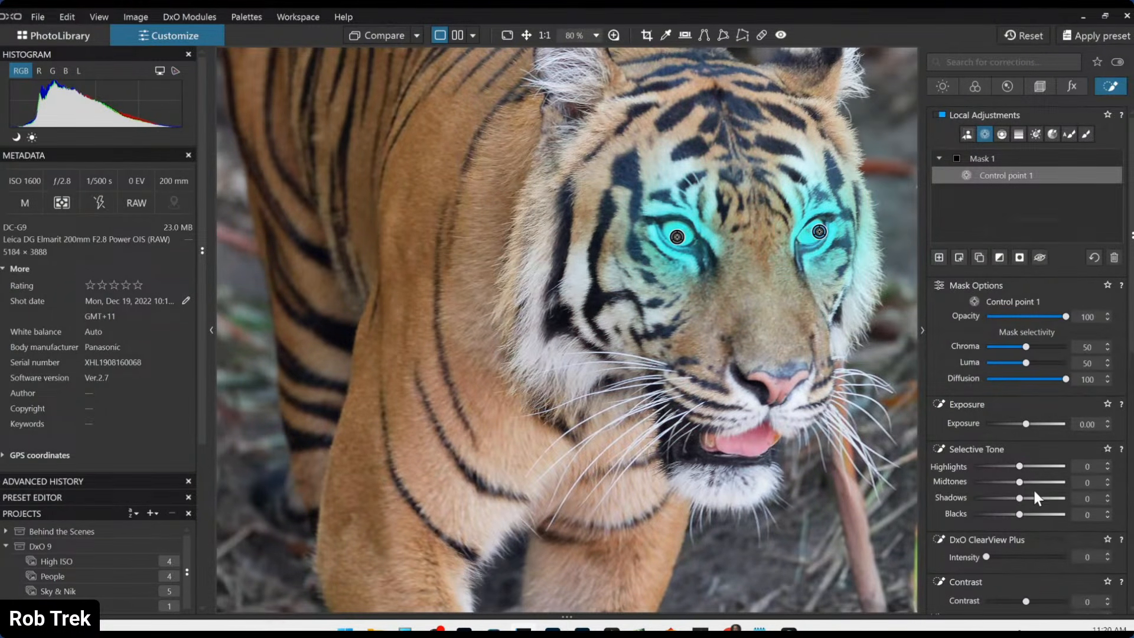
# - Set the eye mask's ClearView Plus intensity to 53 and Microcontrast to 88
pyautogui.scroll(-2, 1032, 488)
pyautogui.click(1028, 460)
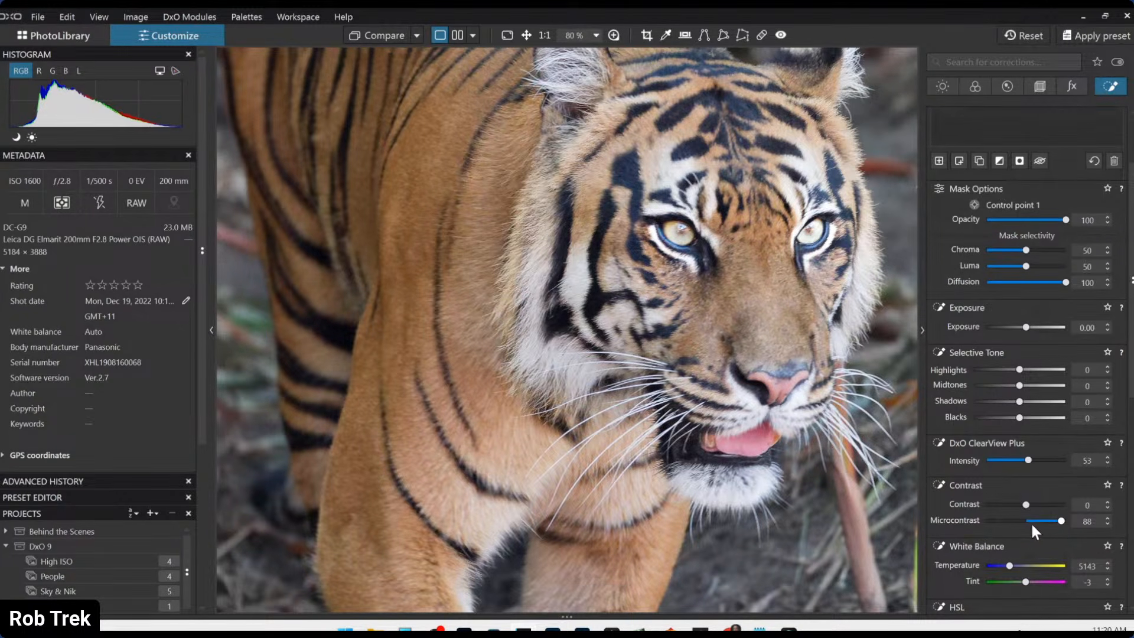
pyautogui.scroll(2, 977, 447)
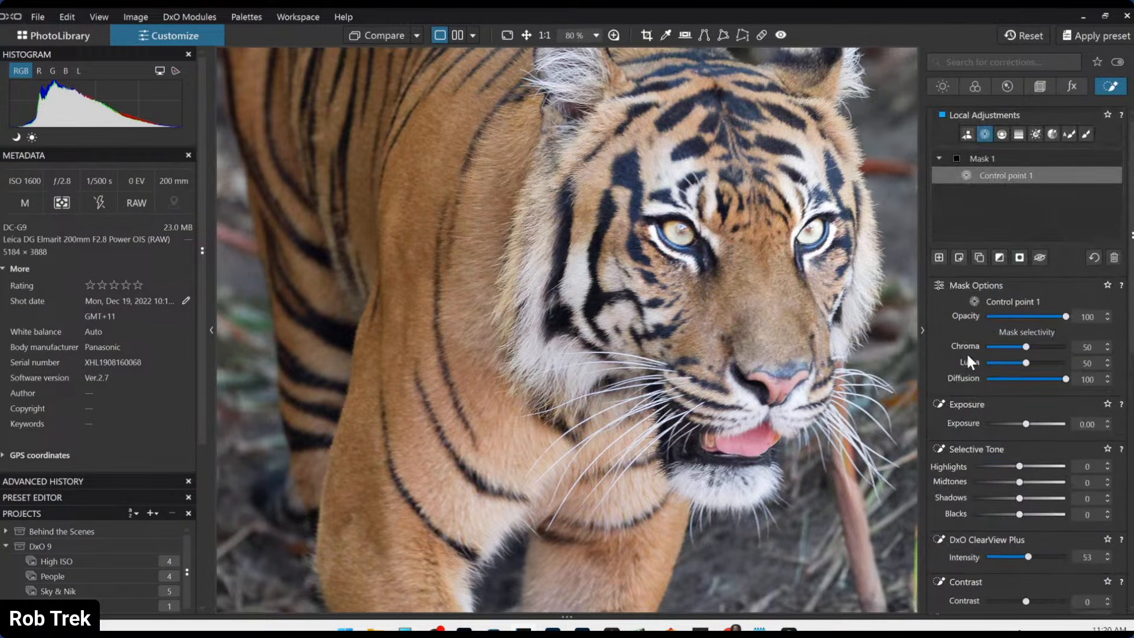
# - Add a new mask with control points on the tiger's tongue and nose
pyautogui.click(939, 257)
pyautogui.click(751, 442)
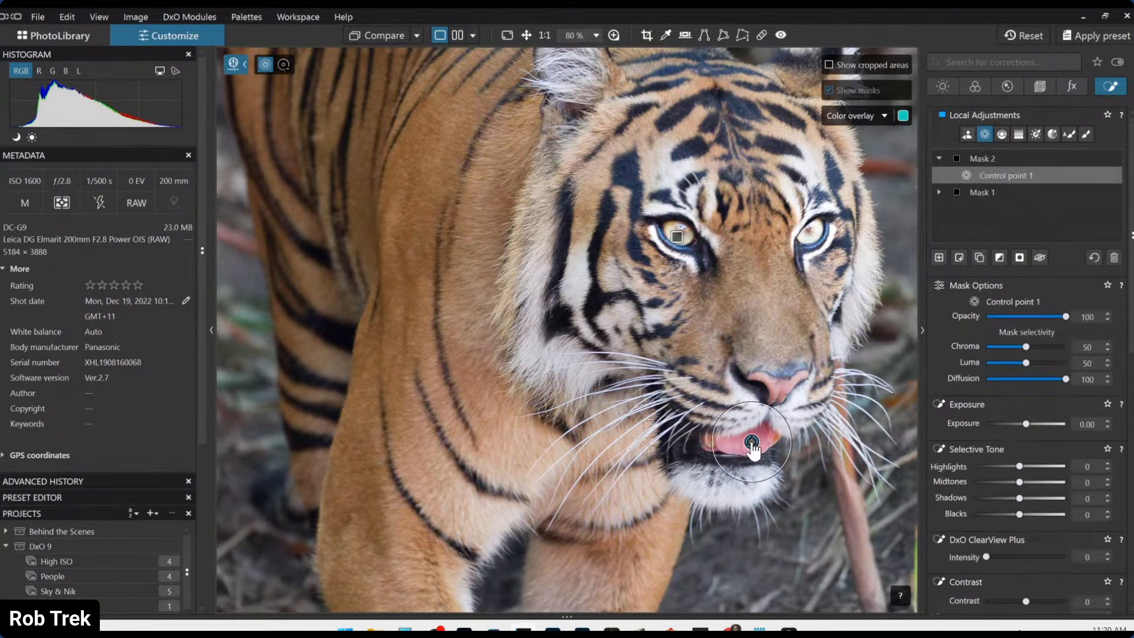
pyautogui.click(776, 393)
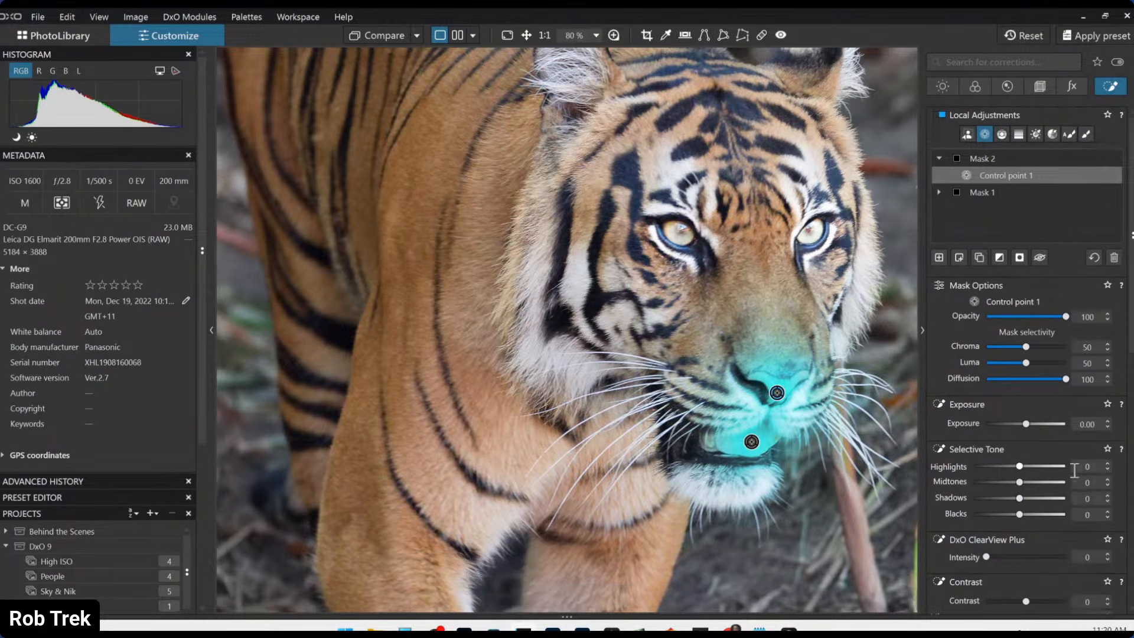
# - Raise the tongue and nose mask's HSL Vibrancy to 59 for all color channels
pyautogui.scroll(-4, 1036, 494)
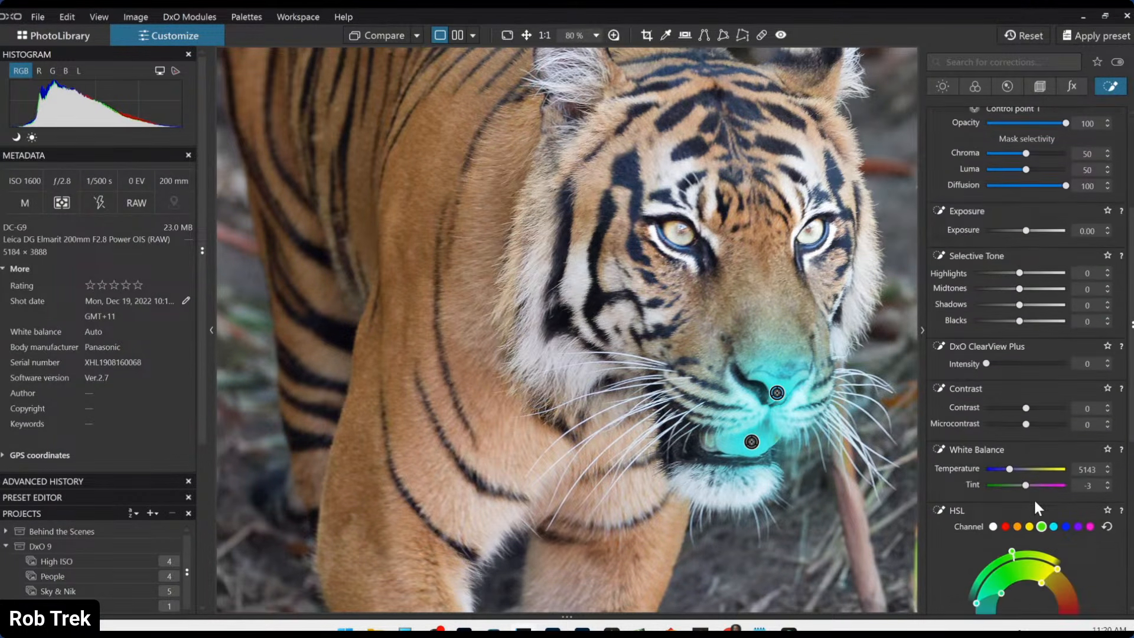
pyautogui.scroll(-2, 1033, 497)
pyautogui.click(992, 430)
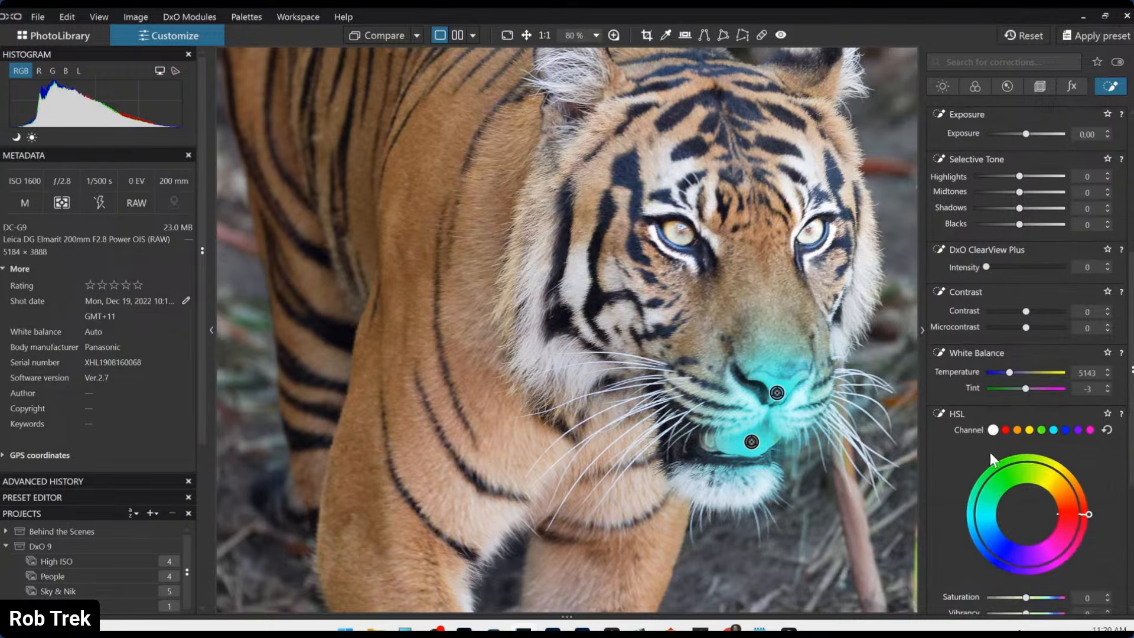
pyautogui.scroll(-1, 1039, 584)
pyautogui.moveTo(1027, 549); pyautogui.dragTo(1049, 550)
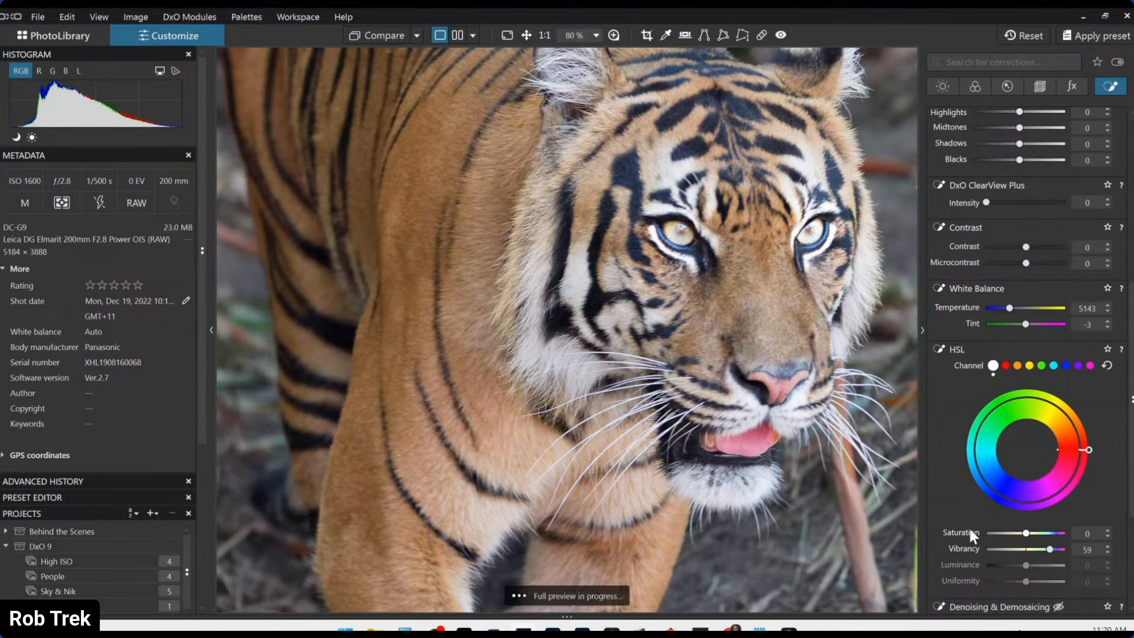
pyautogui.scroll(-1, 945, 496)
pyautogui.scroll(7, 940, 490)
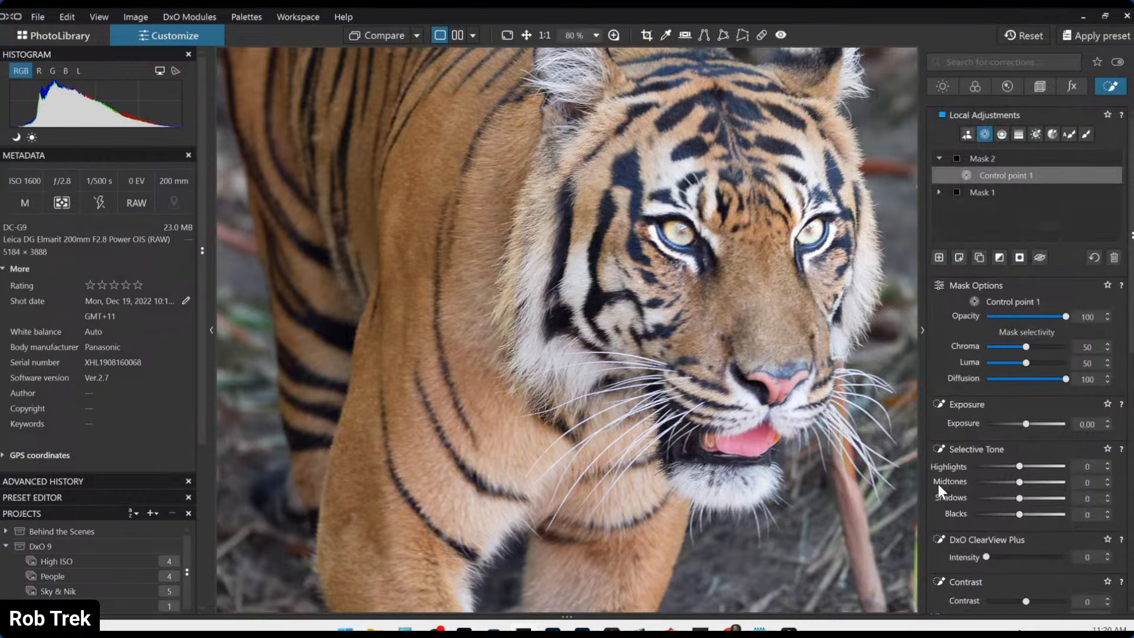
# - Add a third mask with a control point on the tiger's face, enlarged to cover the body, with Chroma selectivity 55
pyautogui.click(939, 257)
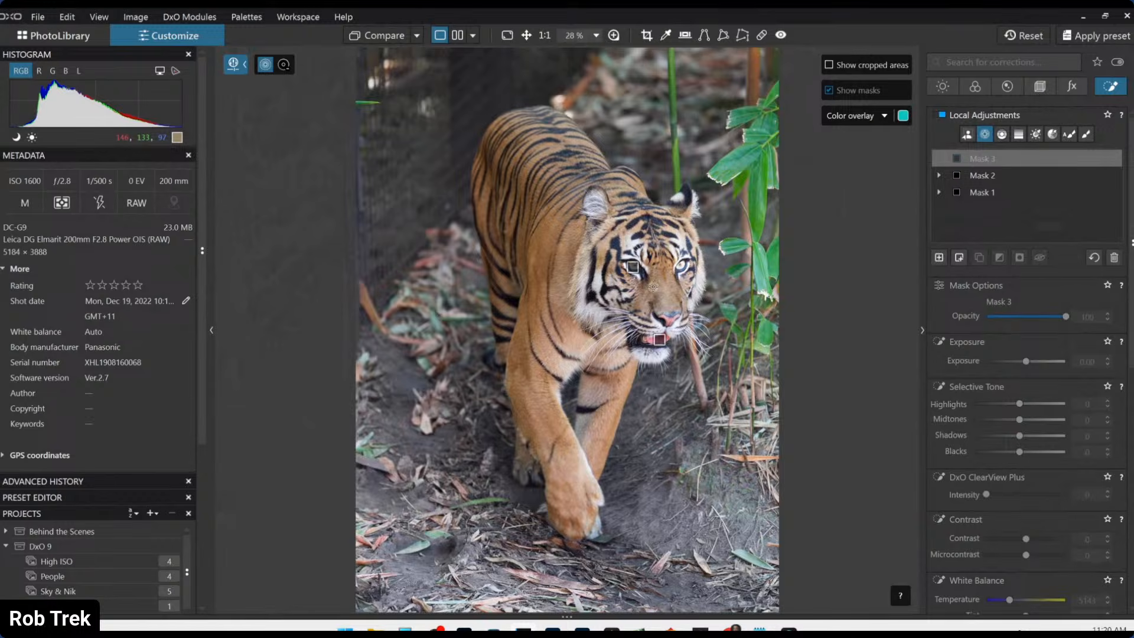
pyautogui.click(645, 291)
pyautogui.moveTo(646, 295); pyautogui.dragTo(855, 244)
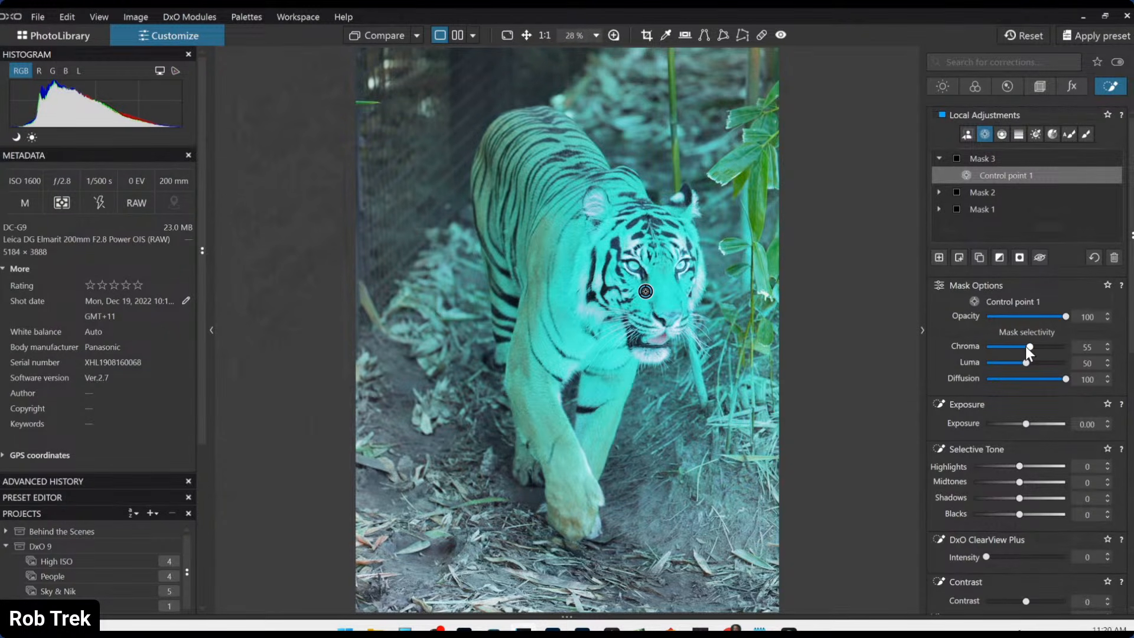
# - Brighten the tiger through the body mask by setting its local Exposure to 1.00
pyautogui.moveTo(1026, 423); pyautogui.dragTo(1028, 423)
pyautogui.scroll(5, 1028, 425)
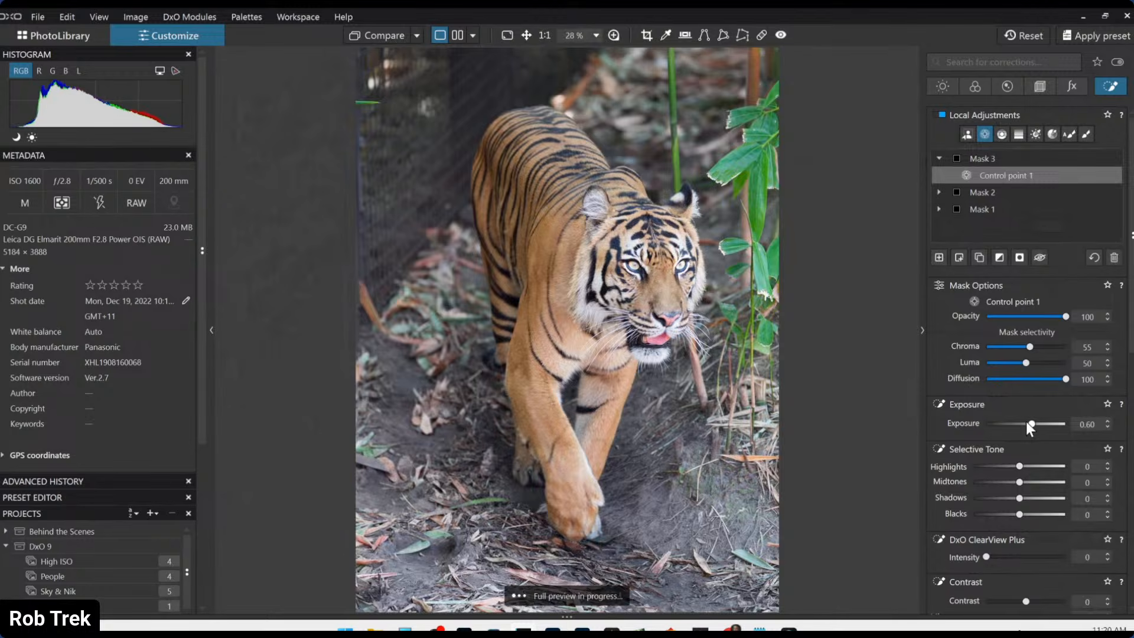
pyautogui.scroll(2, 1028, 426)
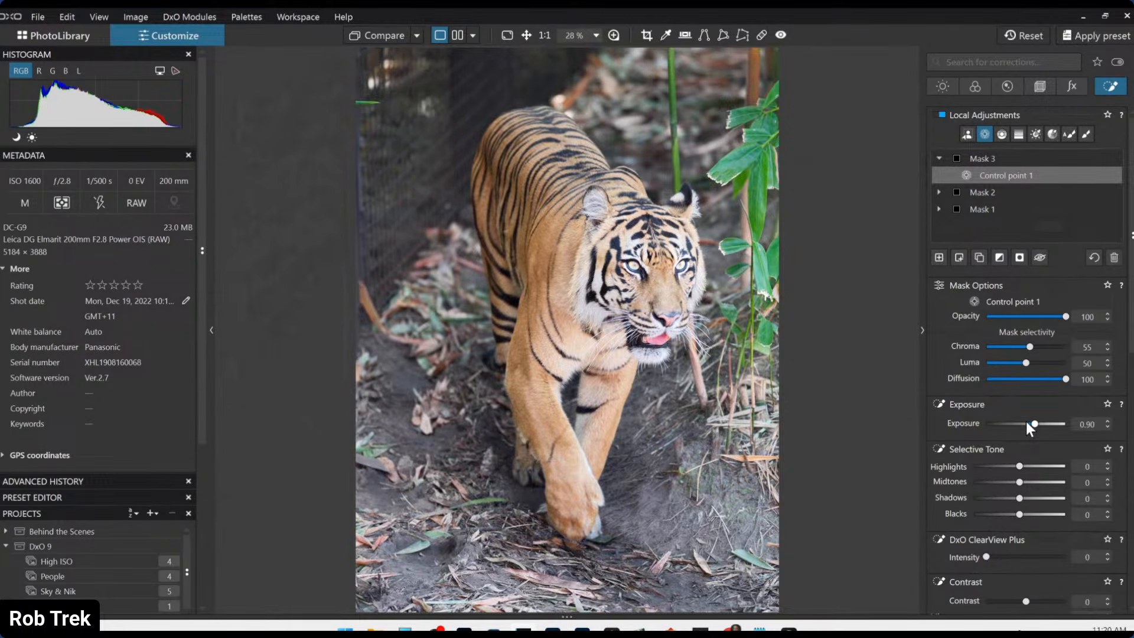
pyautogui.scroll(1, 1028, 426)
# - Darken the whole photo by setting the global manual Exposure to -1.00
pyautogui.click(945, 87)
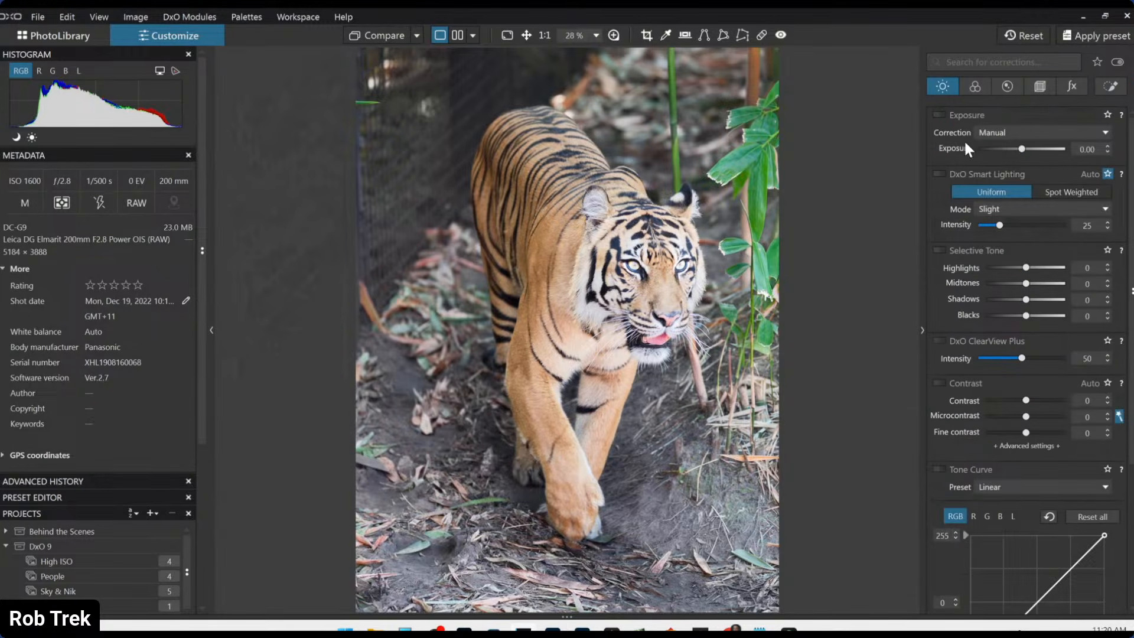
pyautogui.click(1019, 149)
pyautogui.scroll(-1, 1020, 150)
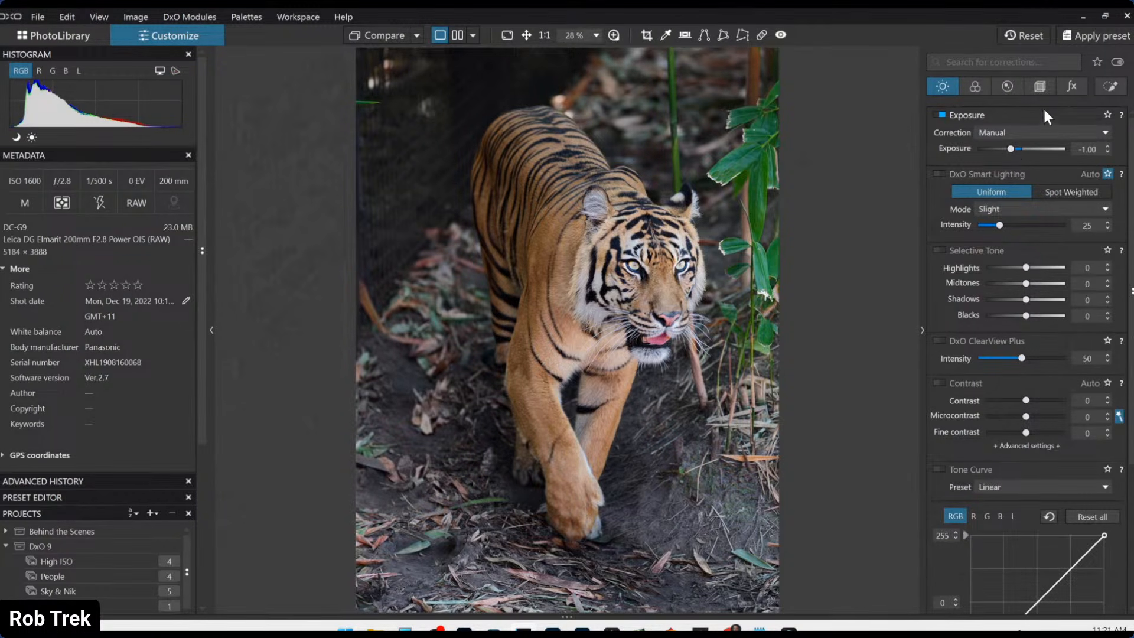
# - Set the local Highlights to -15 on the eye mask and to -21 on the mask covering the tiger's body
pyautogui.click(1109, 87)
pyautogui.click(977, 206)
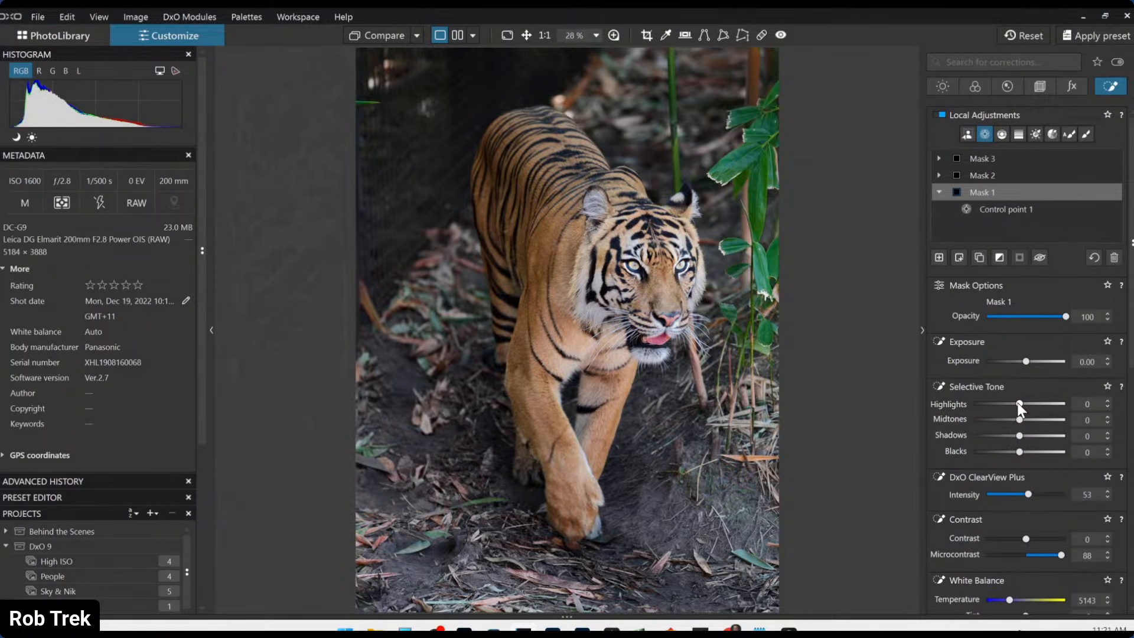
pyautogui.scroll(-2, 1017, 402)
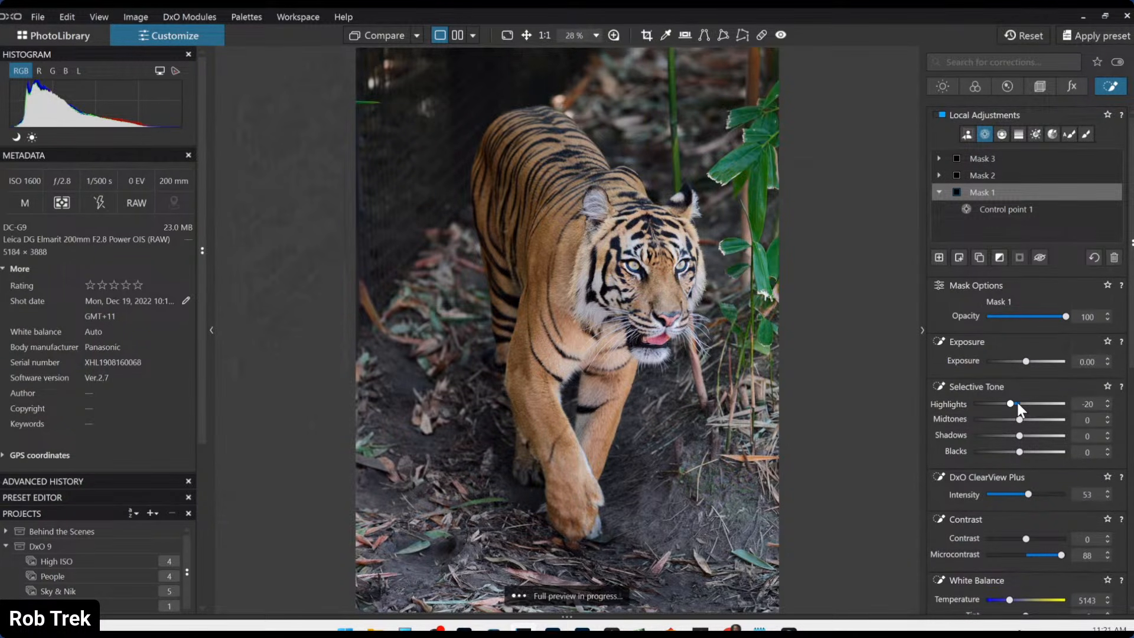
pyautogui.scroll(1, 1016, 402)
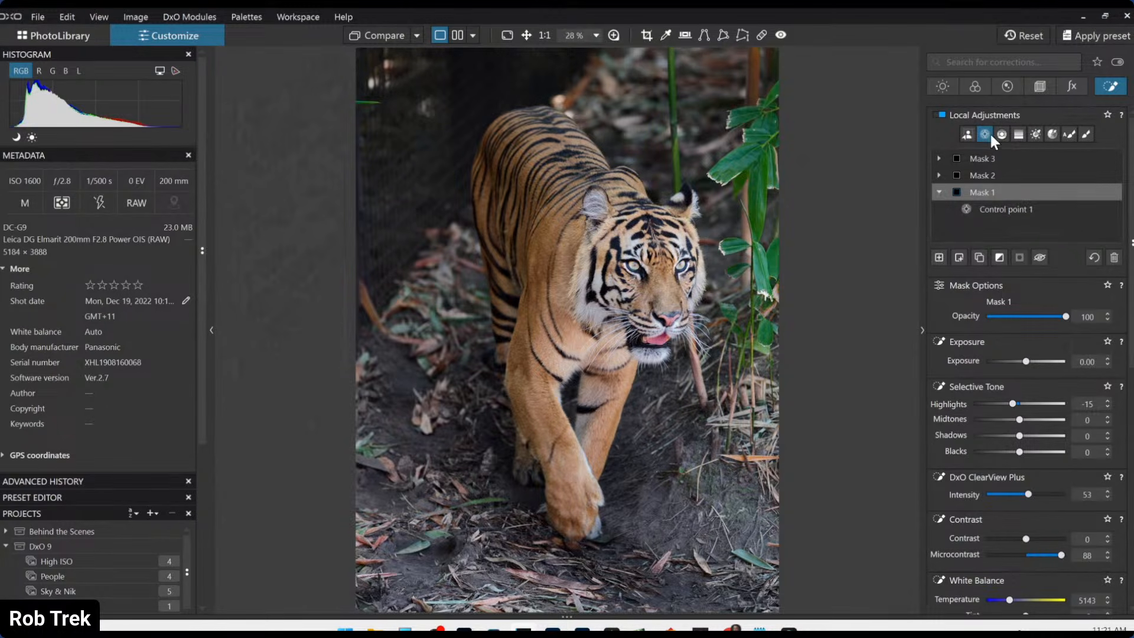
pyautogui.click(1011, 158)
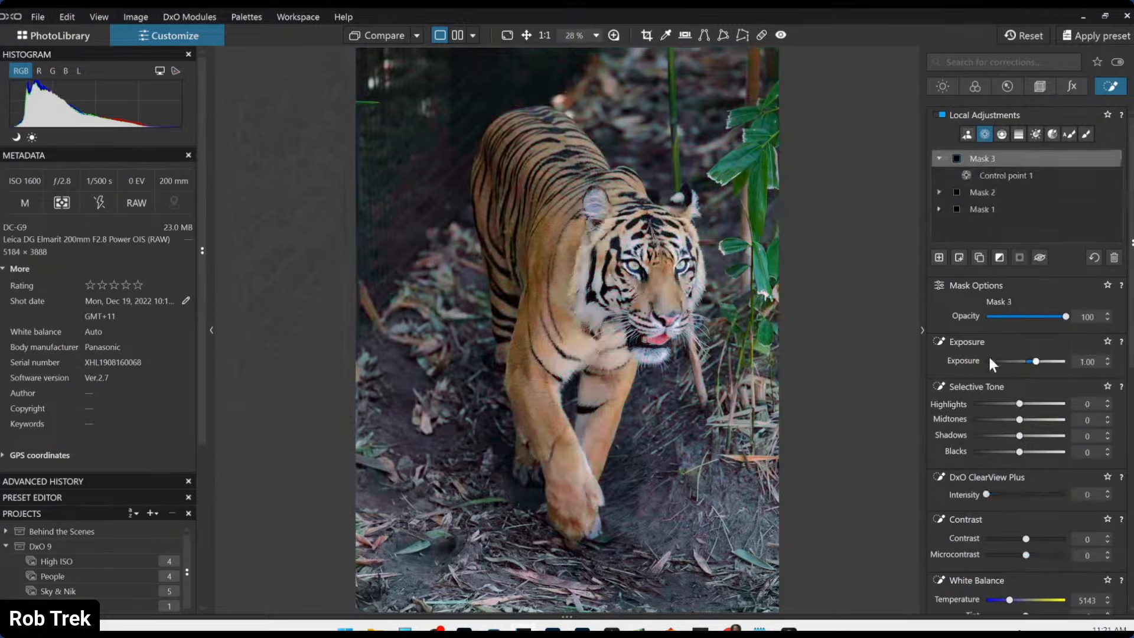
pyautogui.moveTo(1010, 403); pyautogui.dragTo(1009, 403)
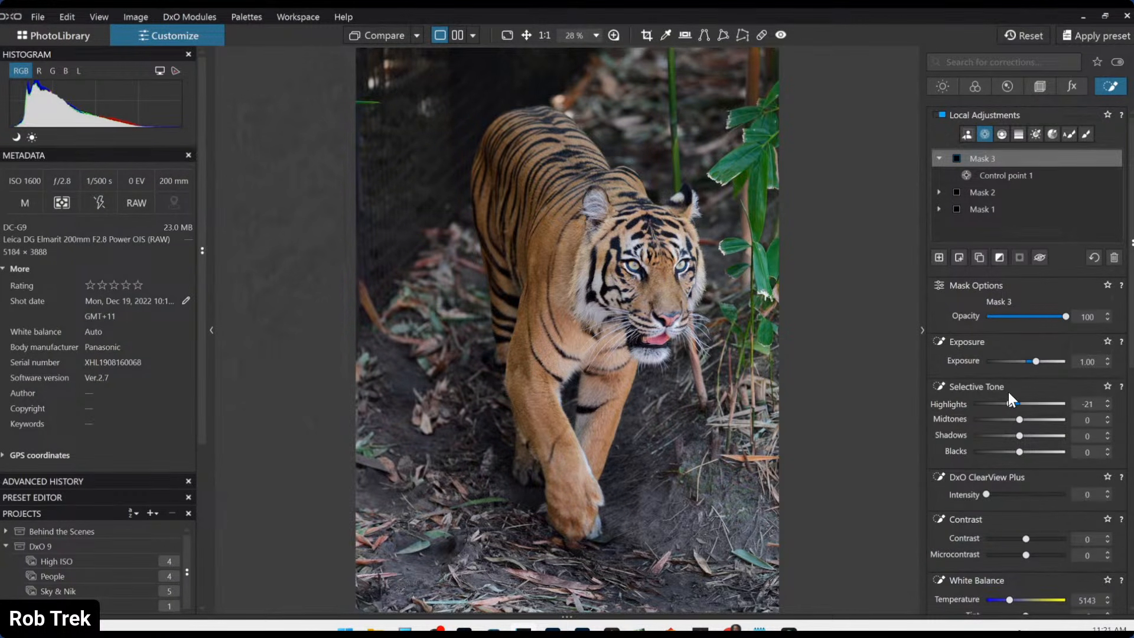
# - On the mask covering the tiger's body, set Exposure to 1.20 and Microcontrast to 25, and compare with the original
pyautogui.click(1038, 361)
pyautogui.moveTo(1038, 361); pyautogui.dragTo(1037, 361)
pyautogui.scroll(-1, 1036, 511)
pyautogui.click(1042, 523)
pyautogui.moveTo(1043, 523); pyautogui.dragTo(1037, 523)
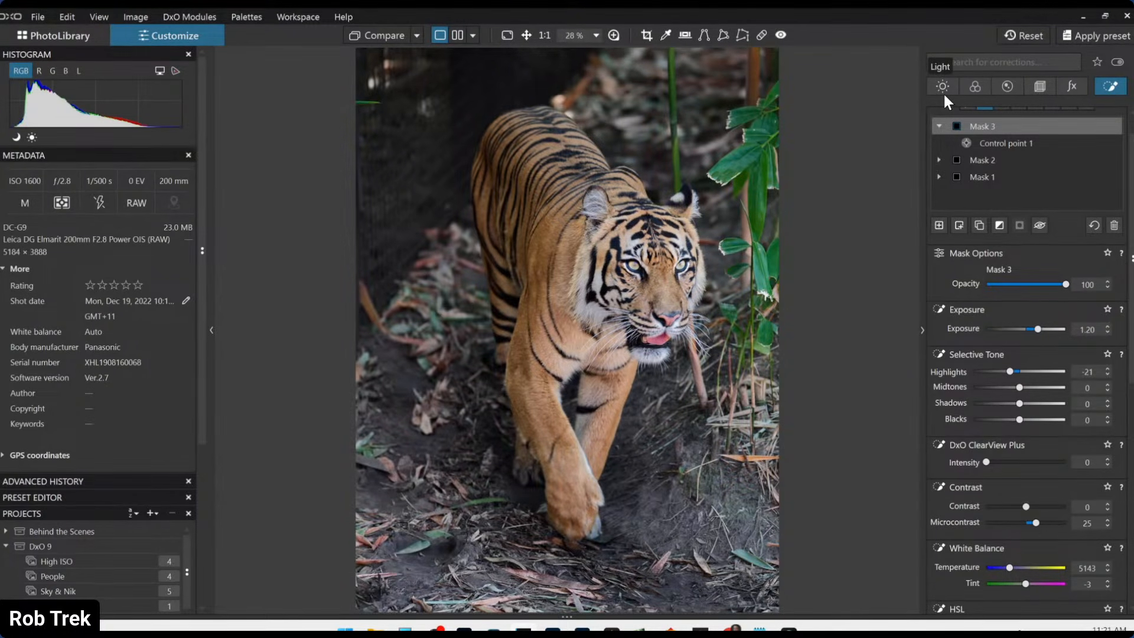
pyautogui.scroll(-5, 1032, 399)
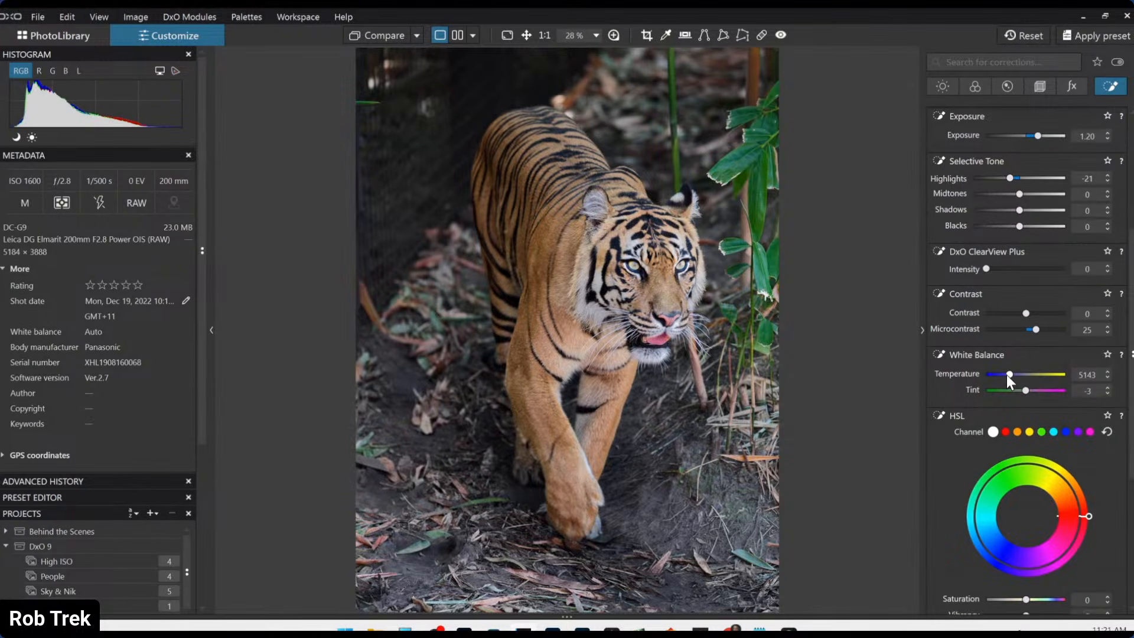
pyautogui.scroll(4, 1006, 375)
pyautogui.click(388, 30)
pyautogui.click(387, 30)
# - On the eye mask, set Microcontrast to 73 and Blacks to -27
pyautogui.scroll(5, 650, 294)
pyautogui.click(686, 229)
pyautogui.scroll(3, 699, 222)
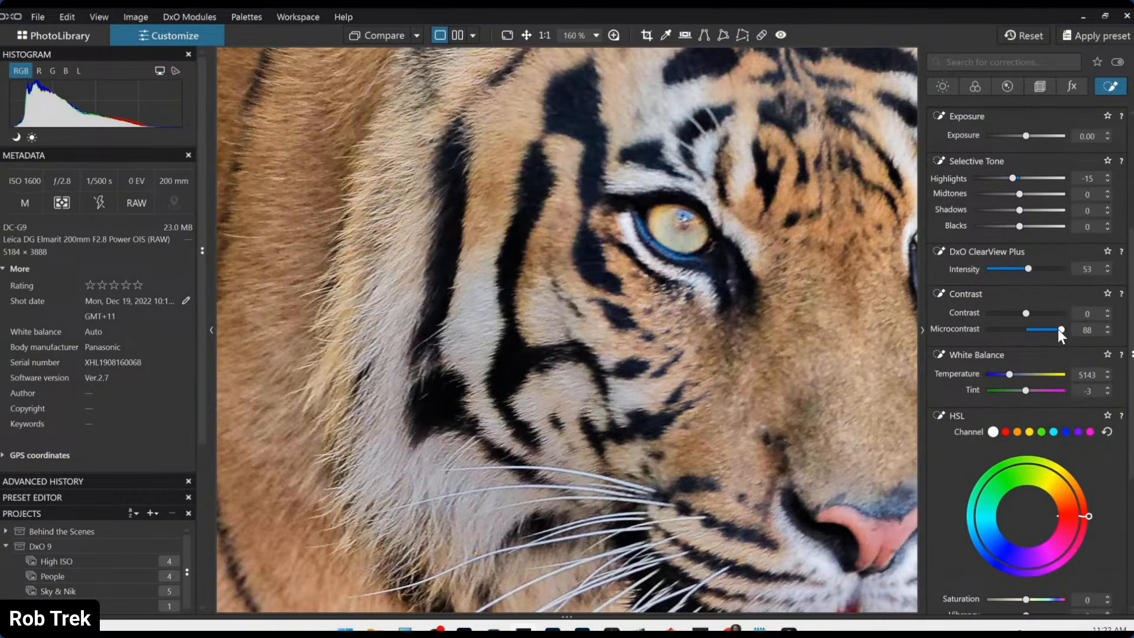
pyautogui.moveTo(1038, 329); pyautogui.dragTo(1047, 329)
pyautogui.click(1008, 226)
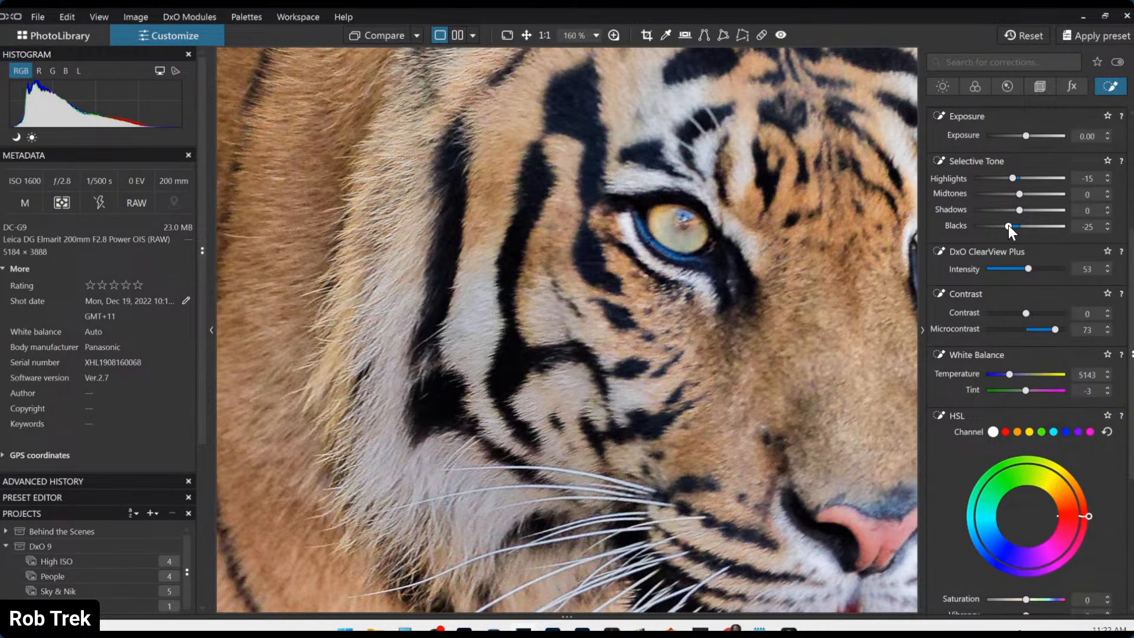
pyautogui.moveTo(1008, 227); pyautogui.dragTo(1008, 228)
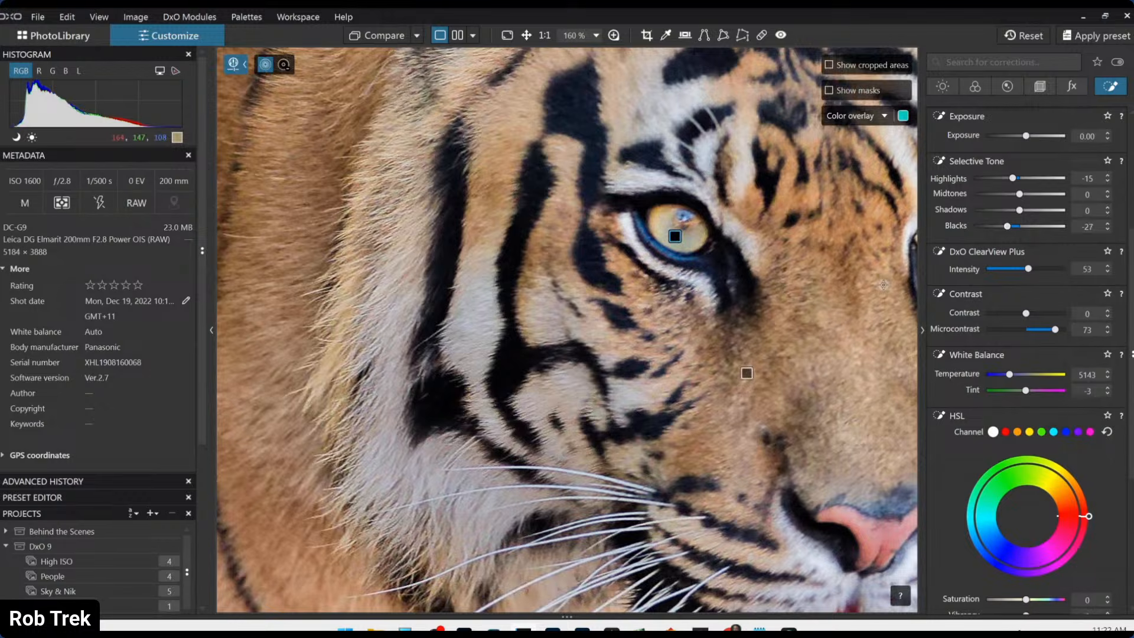
pyautogui.scroll(3, 967, 290)
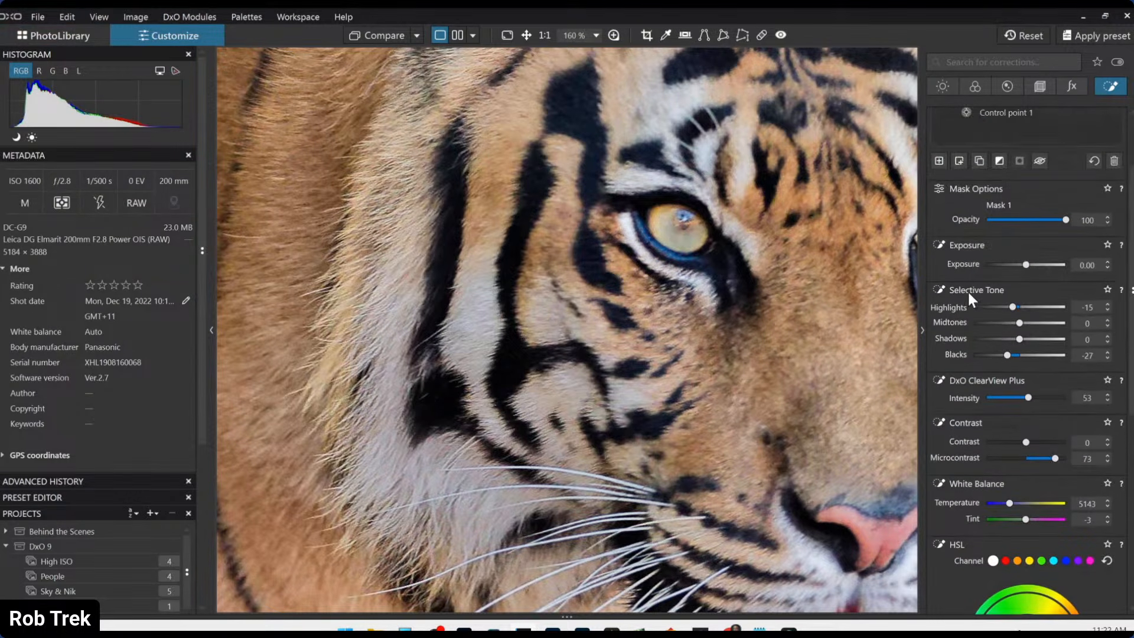
pyautogui.click(81, 42)
pyautogui.click(150, 43)
pyautogui.scroll(-3, 360, 229)
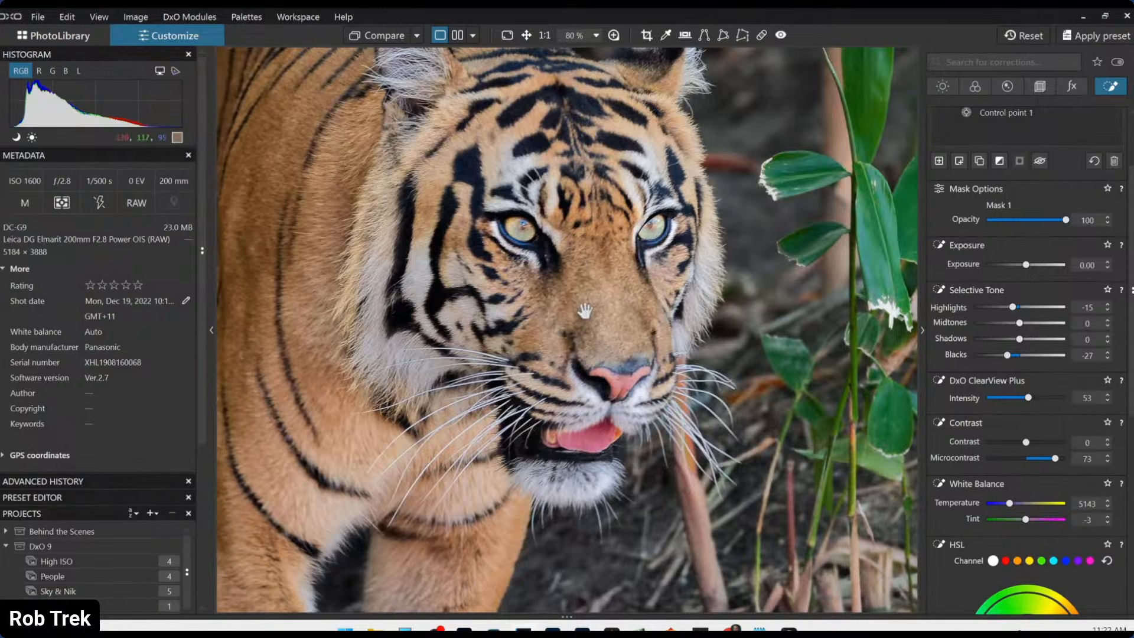
# - Add a fourth mask with a small brush dab on the pupil of one of the tiger's eyes
pyautogui.click(938, 161)
pyautogui.scroll(3, 522, 227)
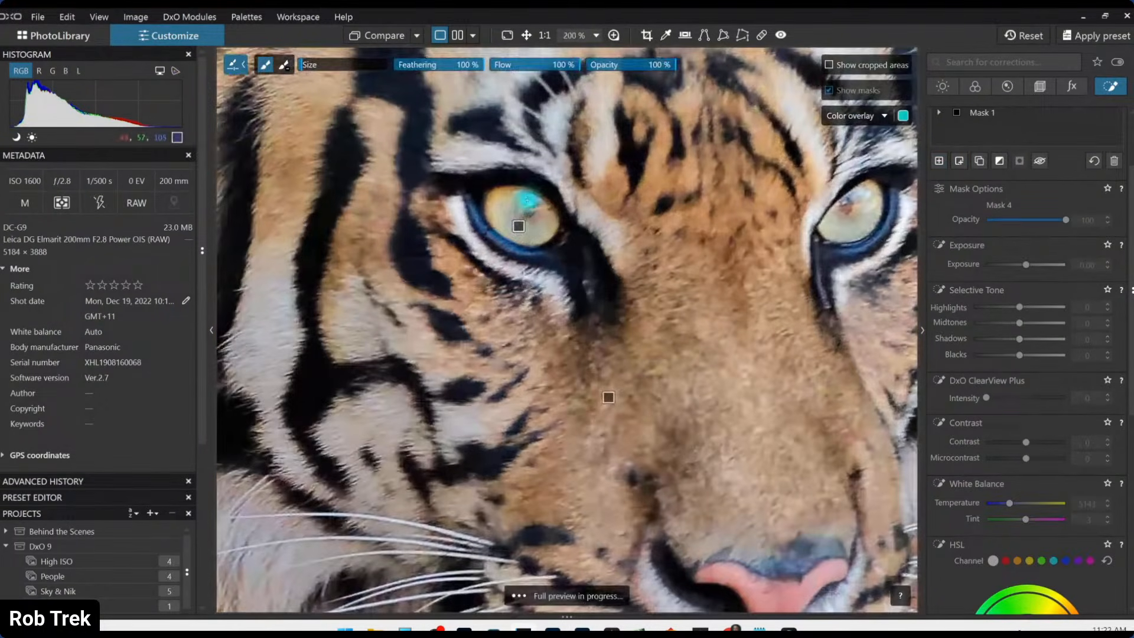
pyautogui.scroll(2, 1007, 211)
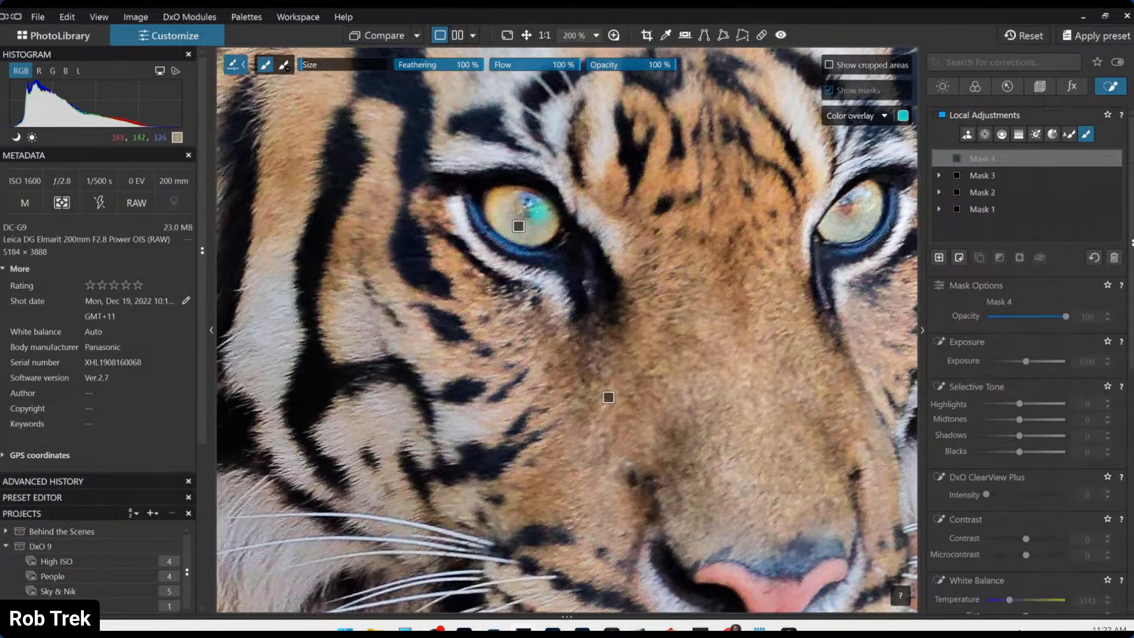
pyautogui.scroll(1, 534, 213)
pyautogui.click(526, 208)
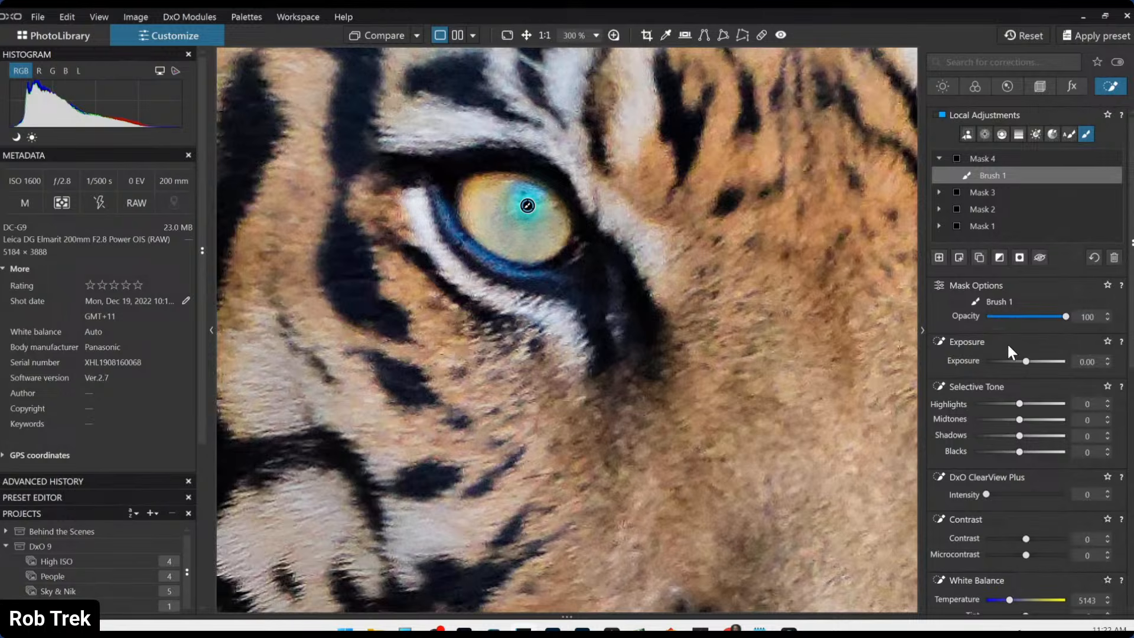
# - Extend the brush mask to the other pupil and darken both pupils with Blacks -78 and Exposure -0.94
pyautogui.moveTo(1007, 453); pyautogui.dragTo(984, 452)
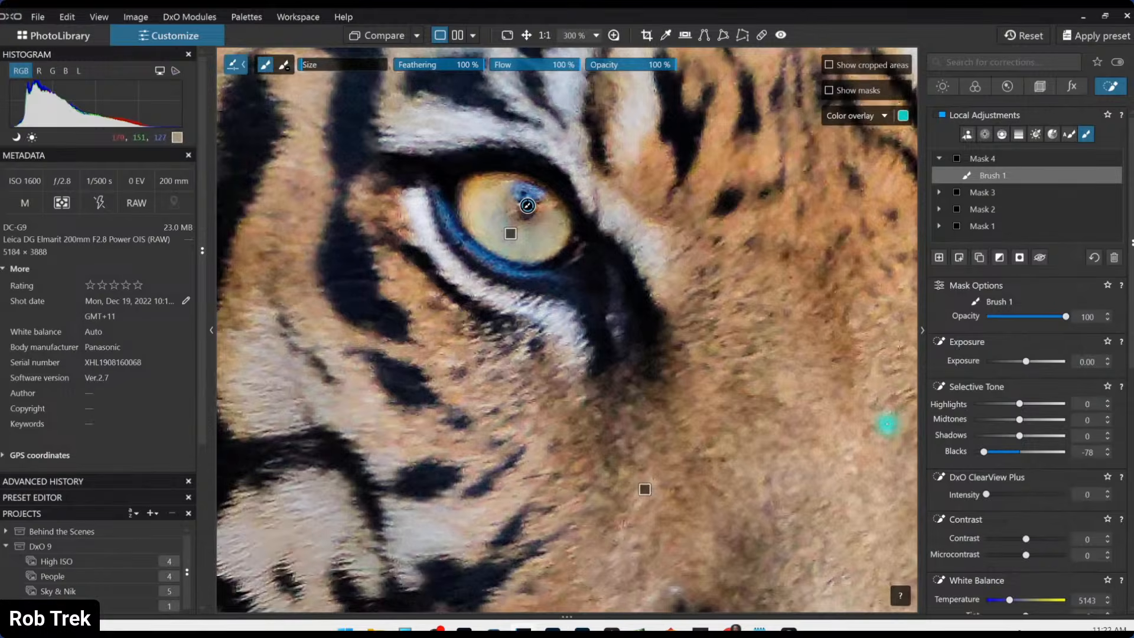
pyautogui.scroll(-4, 891, 423)
pyautogui.scroll(-3, 864, 404)
pyautogui.scroll(7, 916, 373)
pyautogui.scroll(3, 631, 342)
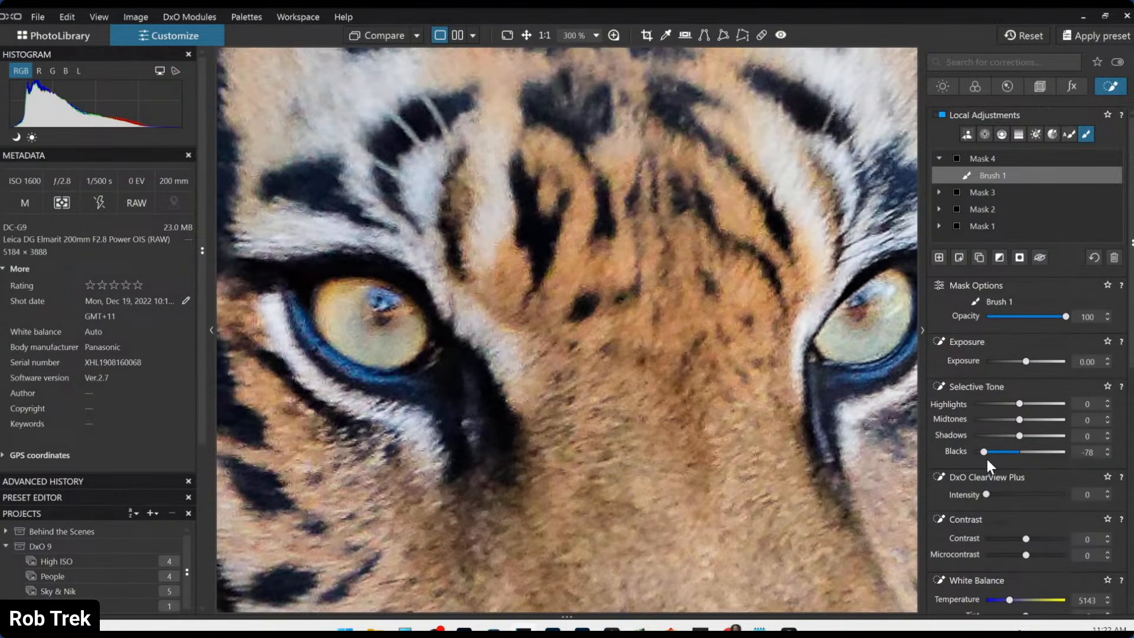
pyautogui.moveTo(1025, 361); pyautogui.dragTo(1016, 360)
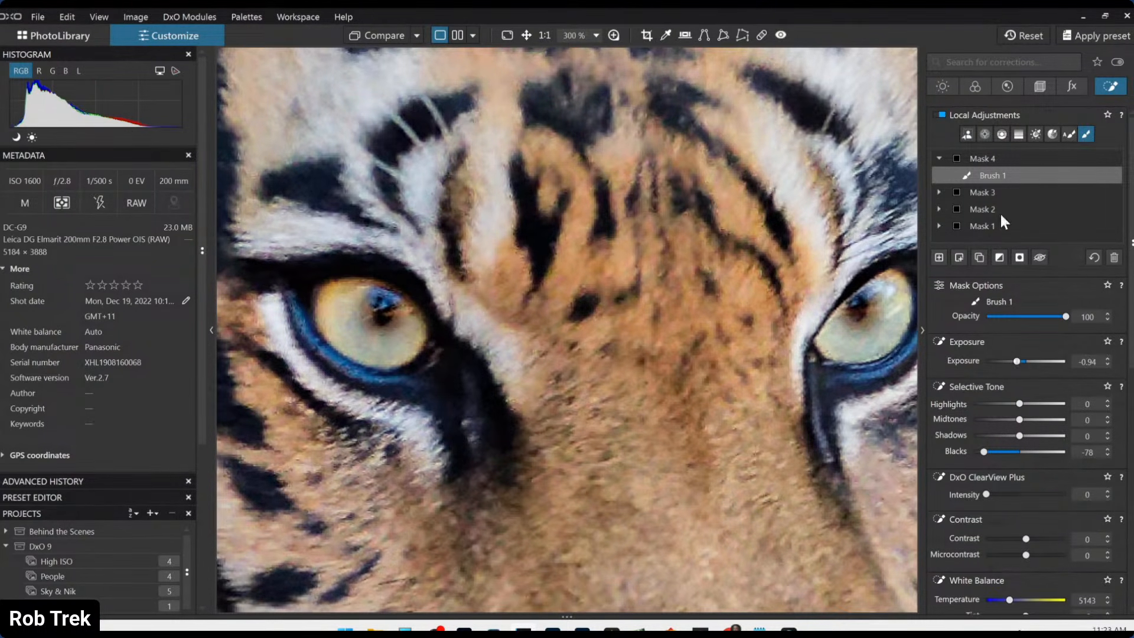
pyautogui.click(80, 33)
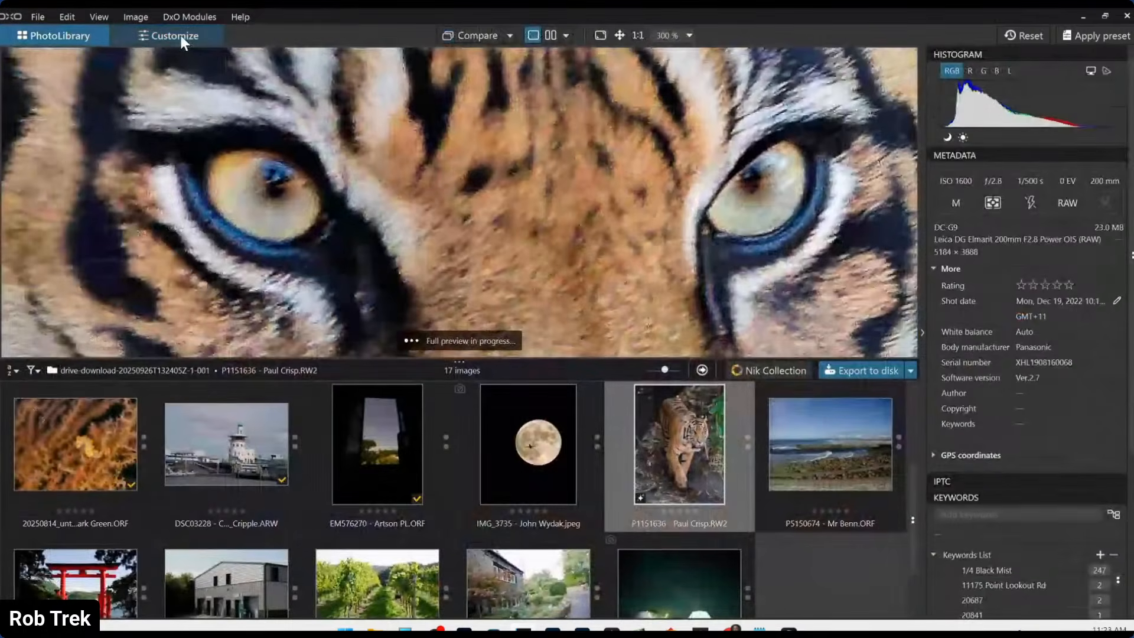
pyautogui.click(177, 35)
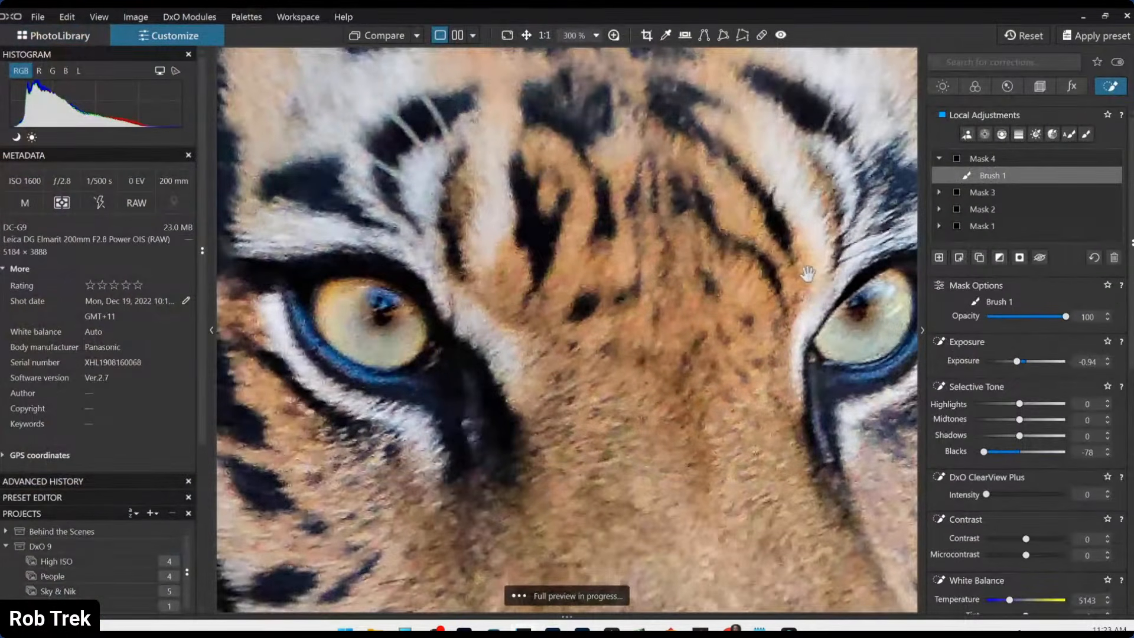
pyautogui.scroll(-5, 616, 274)
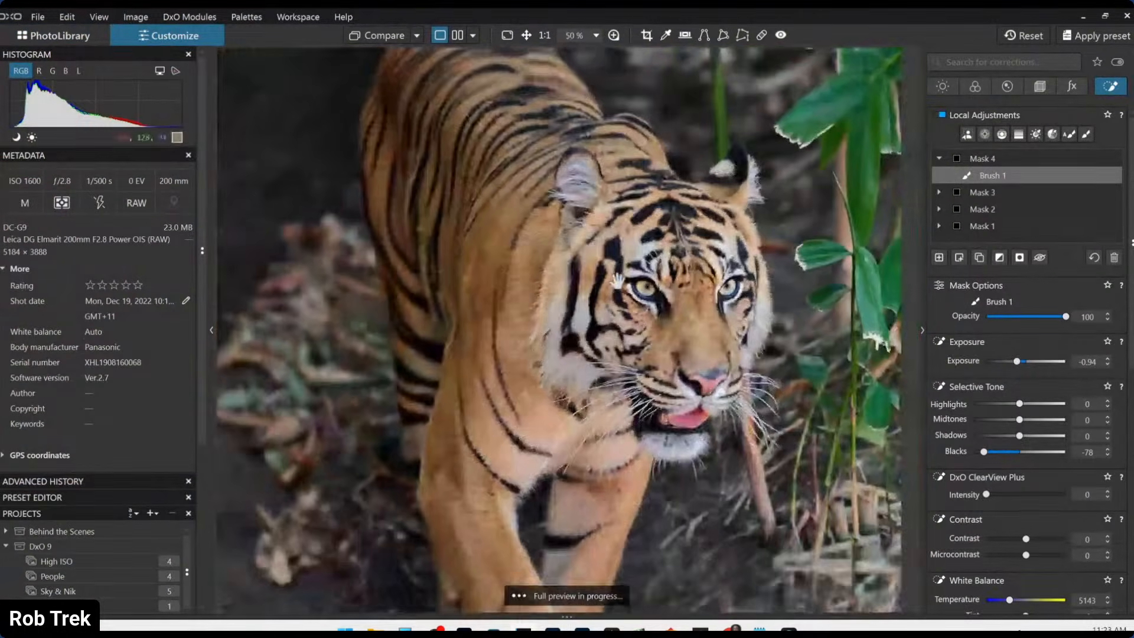
pyautogui.scroll(-1, 785, 397)
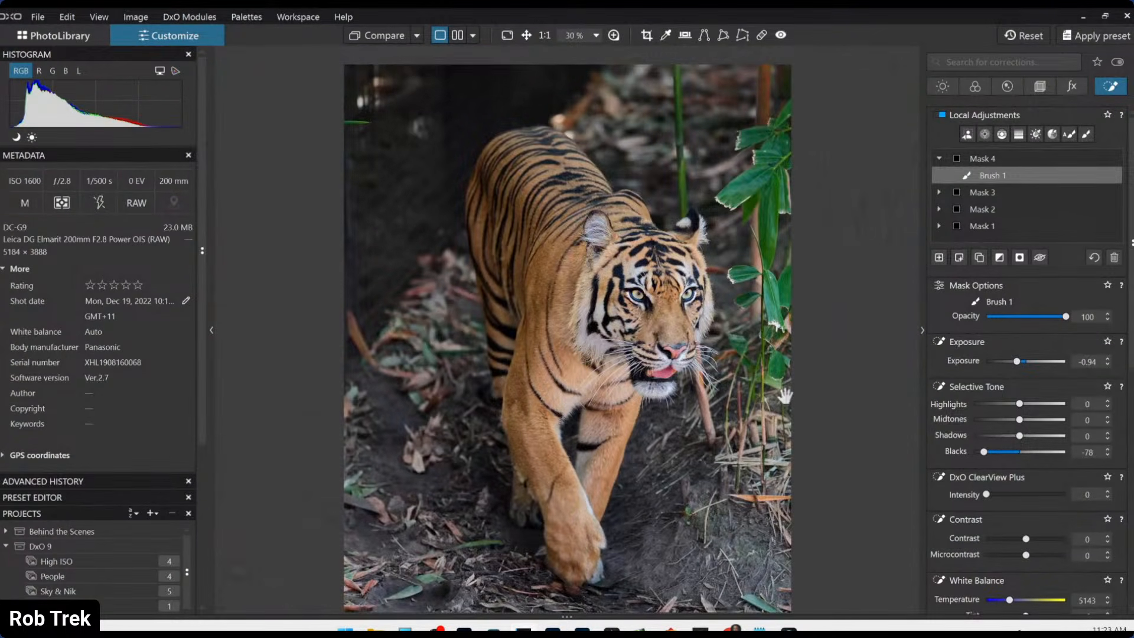
pyautogui.scroll(-1, 784, 396)
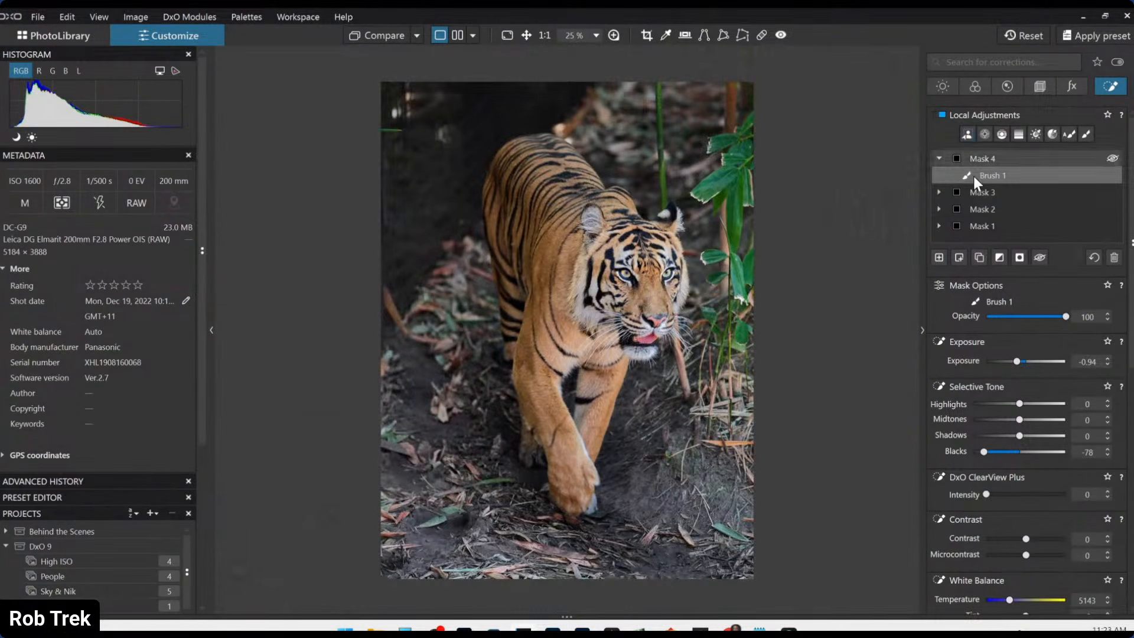
pyautogui.click(967, 134)
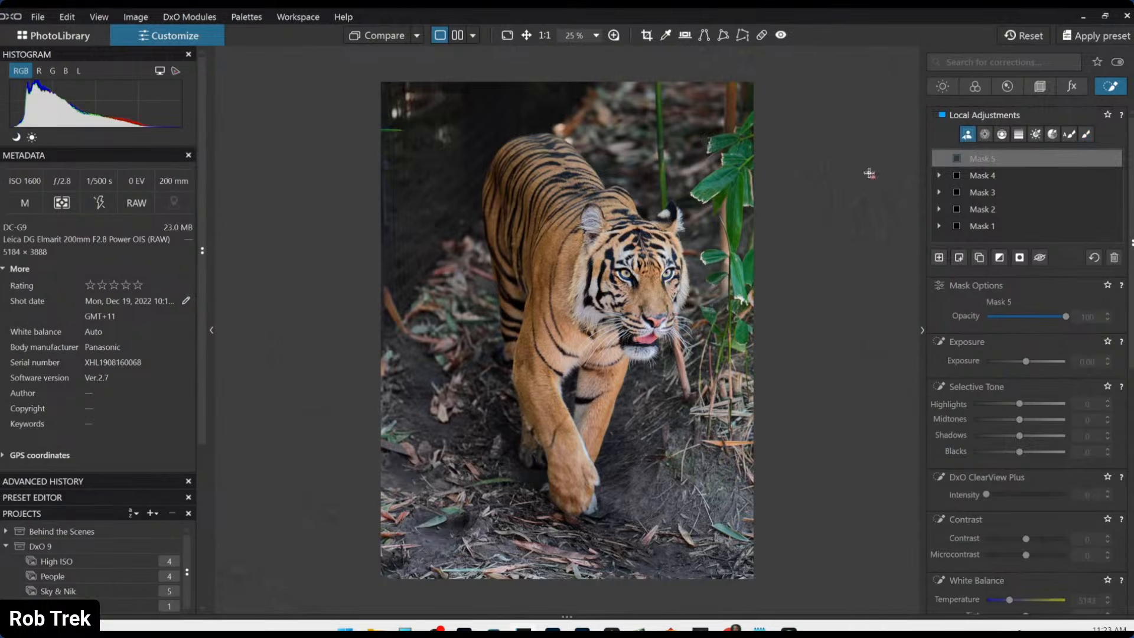
pyautogui.click(580, 357)
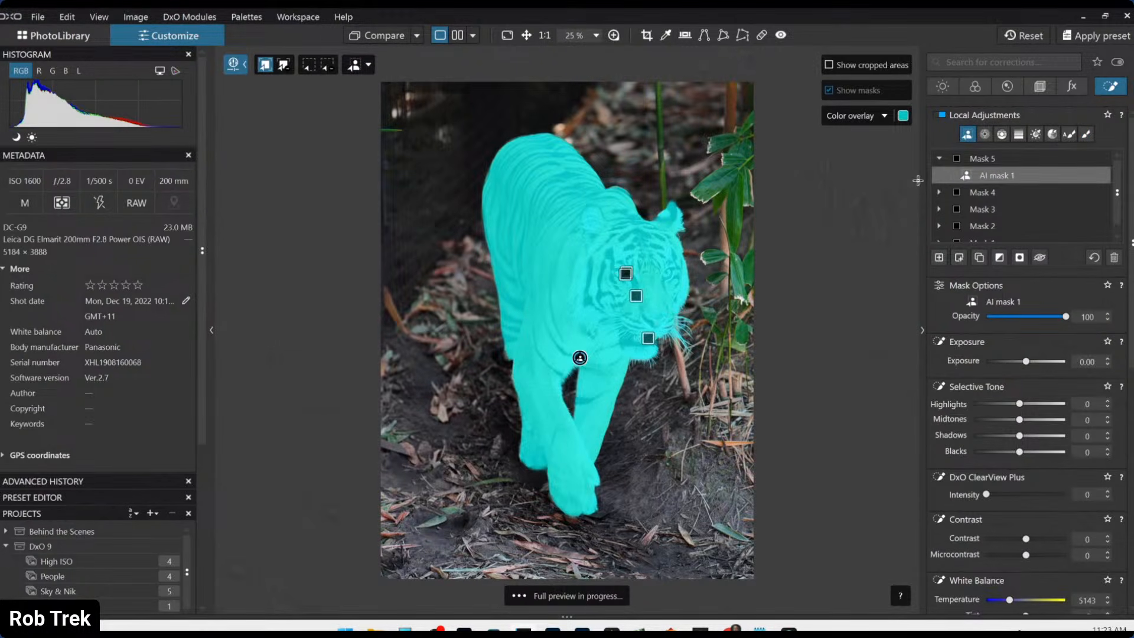
pyautogui.click(1115, 259)
# - Darken the surroundings to Exposure -1.55 with a fifth, inverted mask from an enlarged control point on the tiger's neck, Chroma and Luma selectivity 0
pyautogui.click(584, 308)
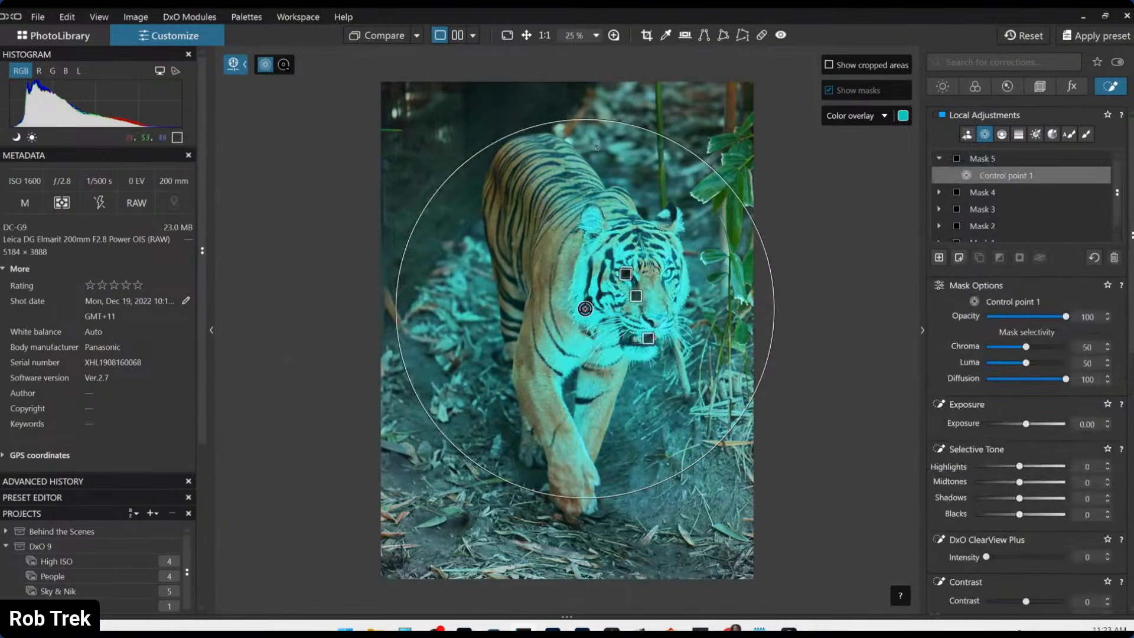
pyautogui.moveTo(596, 89); pyautogui.dragTo(597, 73)
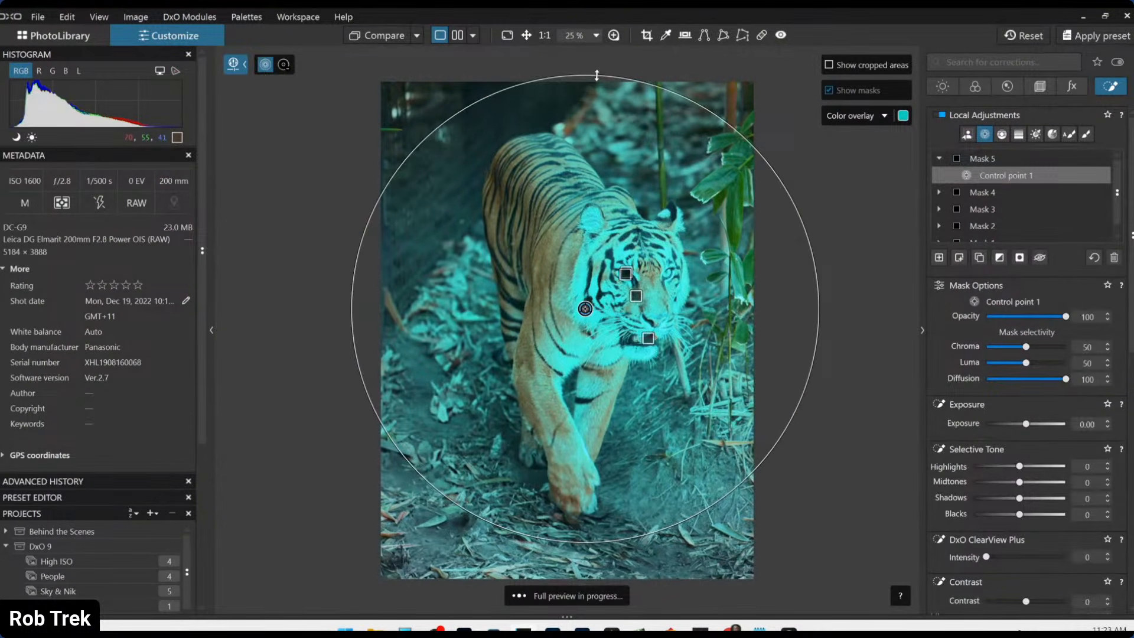
pyautogui.click(986, 347)
pyautogui.click(986, 362)
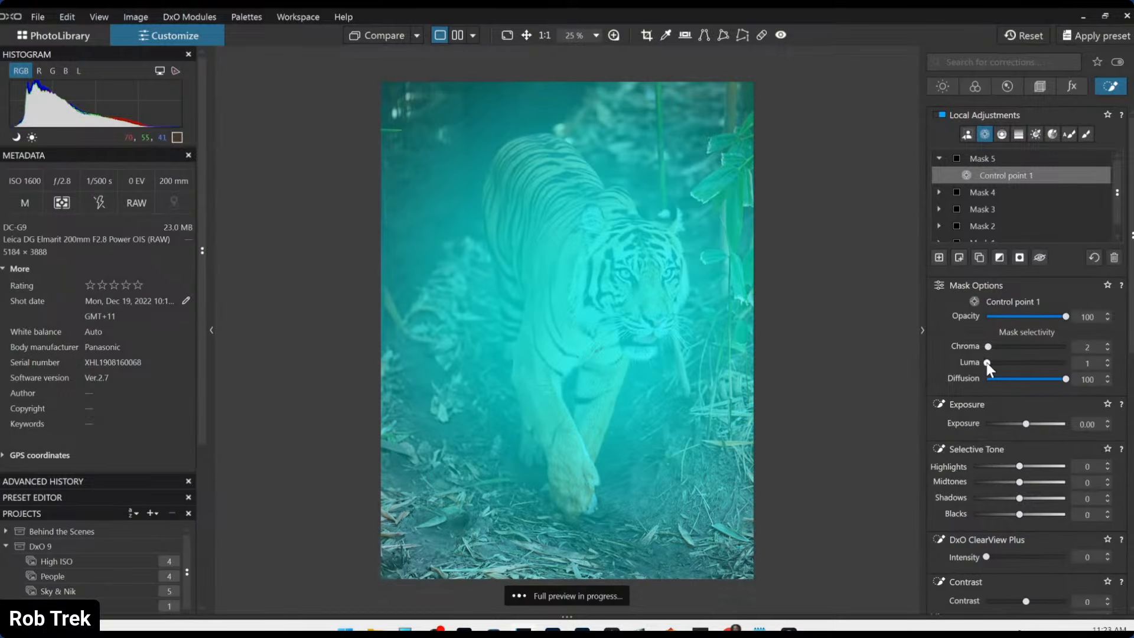
pyautogui.click(985, 363)
pyautogui.click(997, 257)
pyautogui.click(1010, 424)
pyautogui.moveTo(1011, 424)
pyautogui.mouseDown()
pyautogui.moveTo(999, 424)
pyautogui.moveTo(1009, 423)
pyautogui.mouseUp()
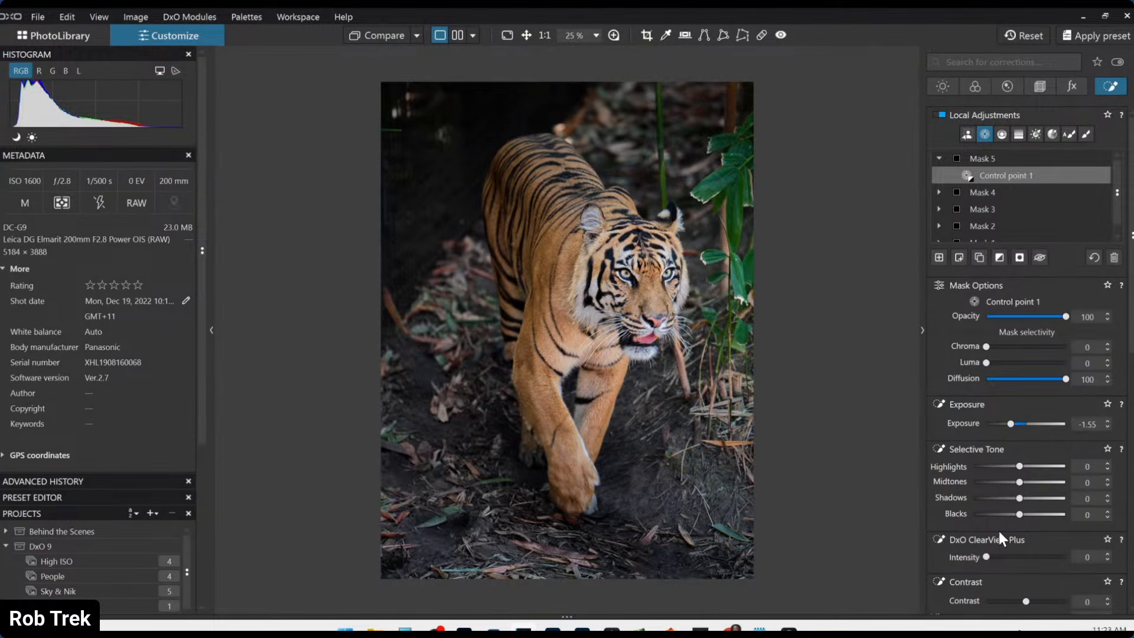
# - On the mask for the surroundings, set Saturation to 69, Vibrancy to 62 and white balance Temperature to 6543
pyautogui.scroll(-5, 999, 533)
pyautogui.scroll(-3, 999, 538)
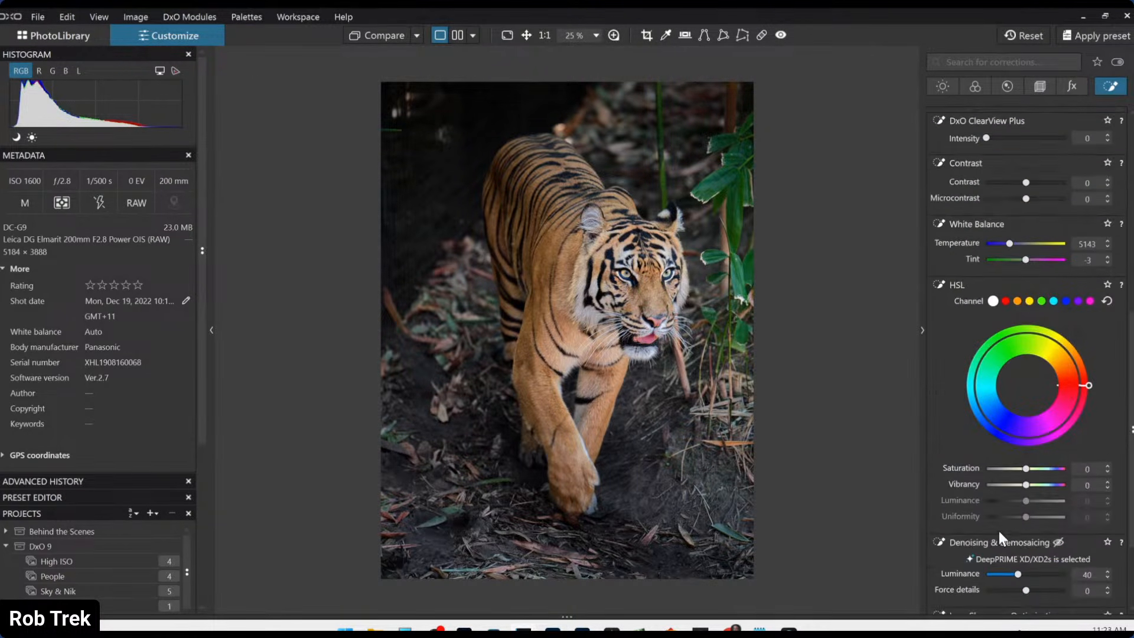
pyautogui.moveTo(1026, 485); pyautogui.dragTo(1066, 485)
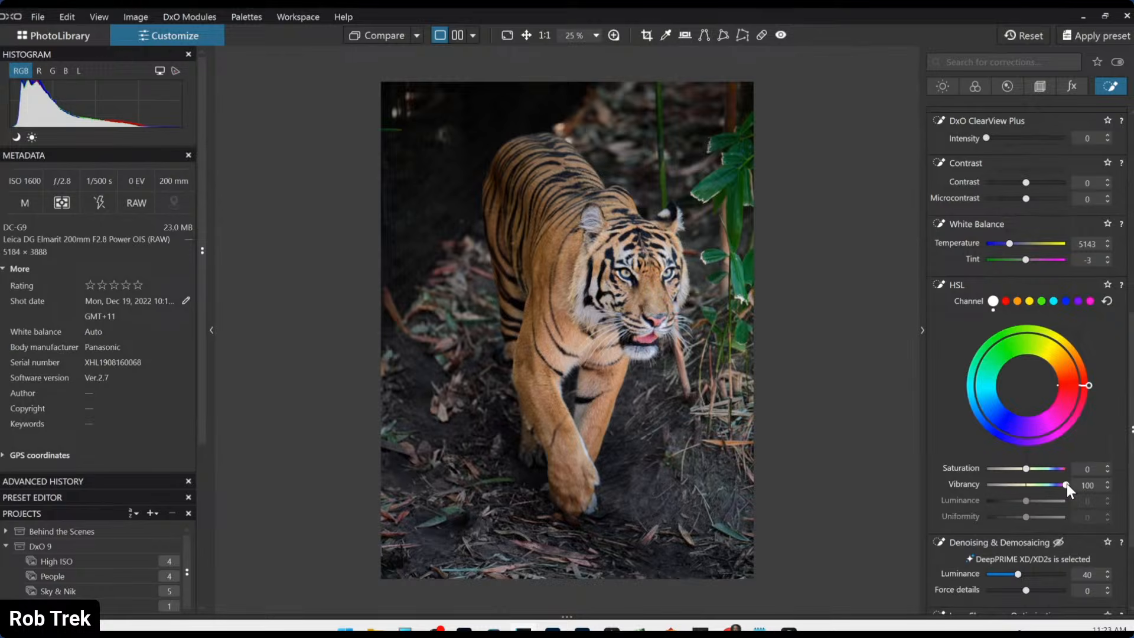
pyautogui.moveTo(1025, 469); pyautogui.dragTo(1045, 469)
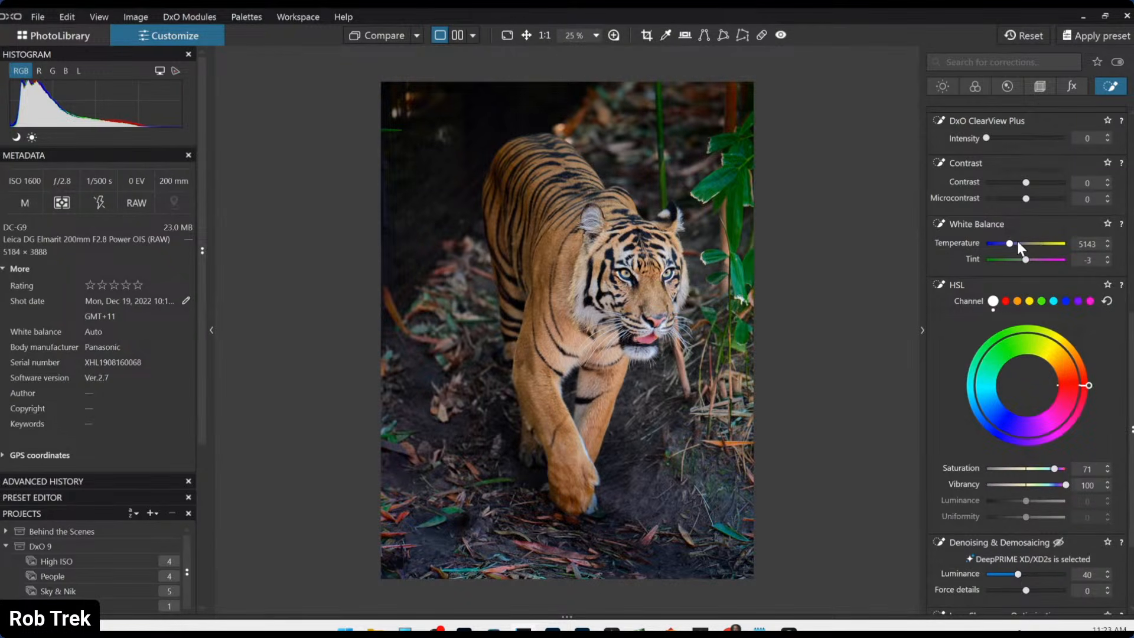
pyautogui.moveTo(1008, 241); pyautogui.dragTo(1014, 244)
pyautogui.moveTo(1065, 486)
pyautogui.mouseDown()
pyautogui.moveTo(1052, 487)
pyautogui.moveTo(1053, 469)
pyautogui.mouseUp()
# - Warm the tiger by setting the white balance Temperature of the body mask to 5643
pyautogui.moveTo(643, 279)
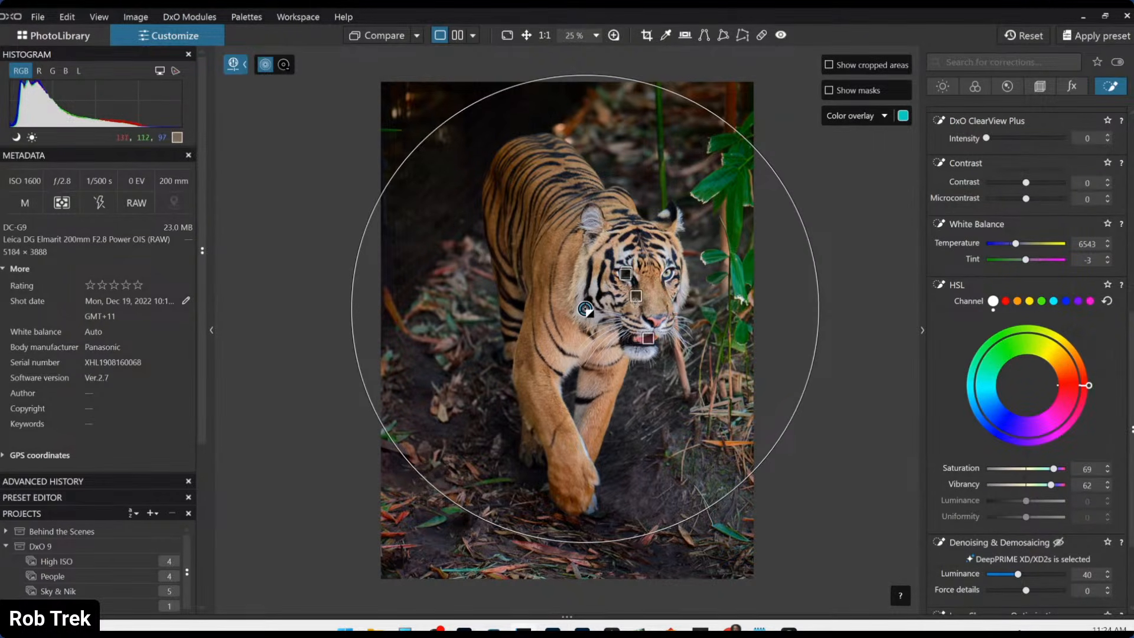
pyautogui.click(635, 299)
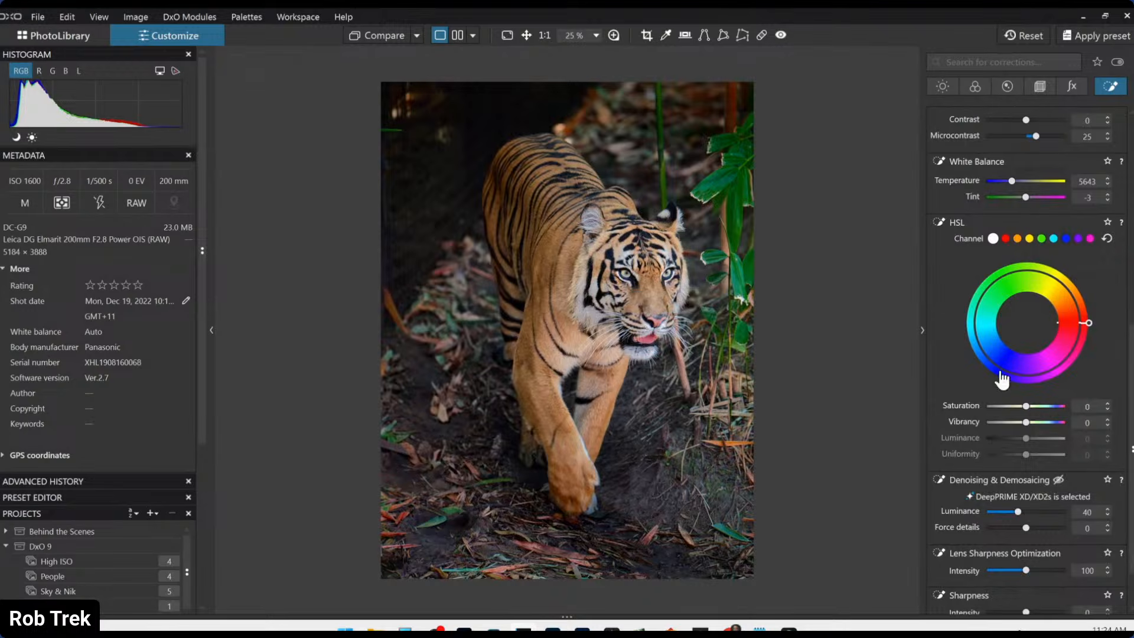
pyautogui.scroll(8, 998, 334)
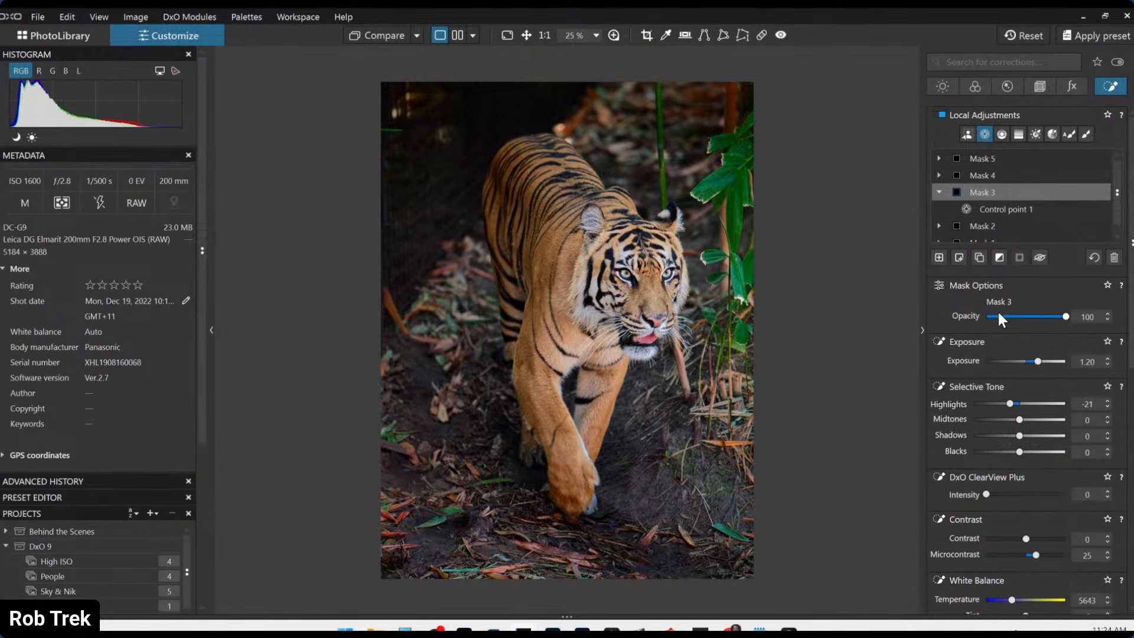
# - Try Luma selectivity 32 on the body mask's control point, with the point moved slightly down the face and its radius enlarged
pyautogui.click(989, 210)
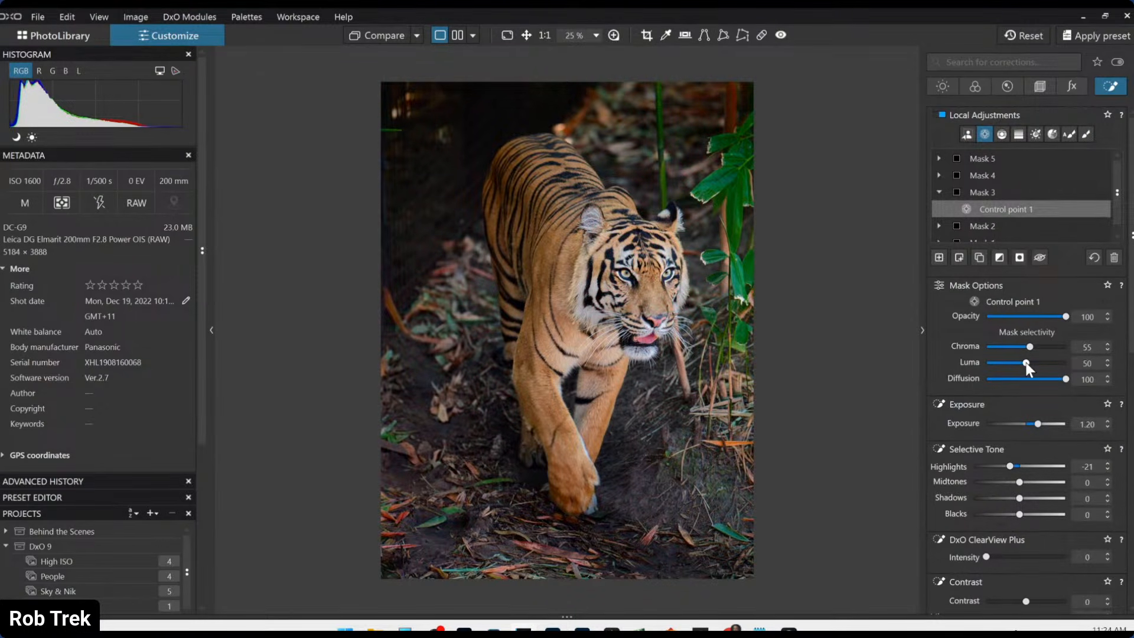
pyautogui.scroll(-3, 1026, 362)
pyautogui.moveTo(1015, 364)
pyautogui.mouseDown()
pyautogui.moveTo(964, 359)
pyautogui.moveTo(1021, 370)
pyautogui.moveTo(1011, 371)
pyautogui.mouseUp()
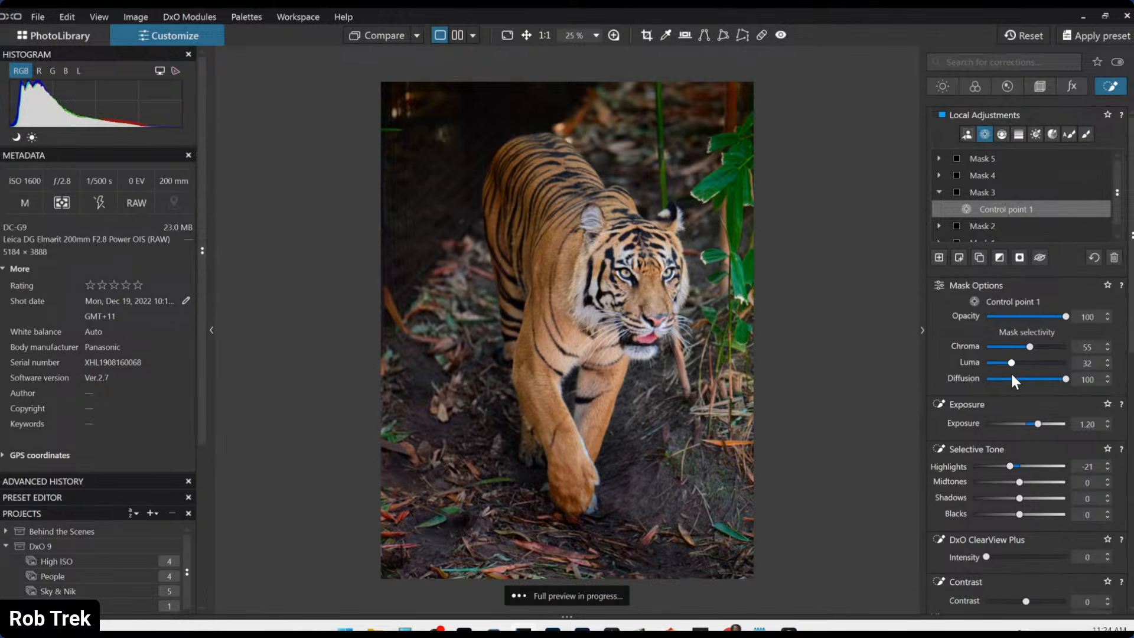
pyautogui.moveTo(636, 297)
pyautogui.moveTo(636, 297); pyautogui.dragTo(635, 310)
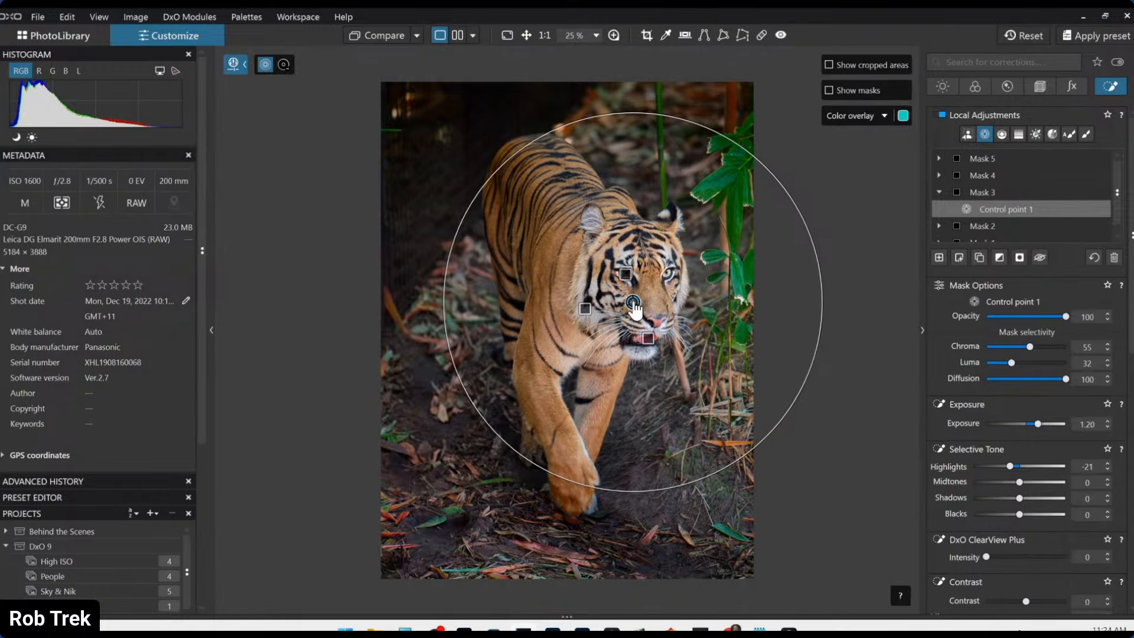
pyautogui.moveTo(488, 176); pyautogui.dragTo(448, 135)
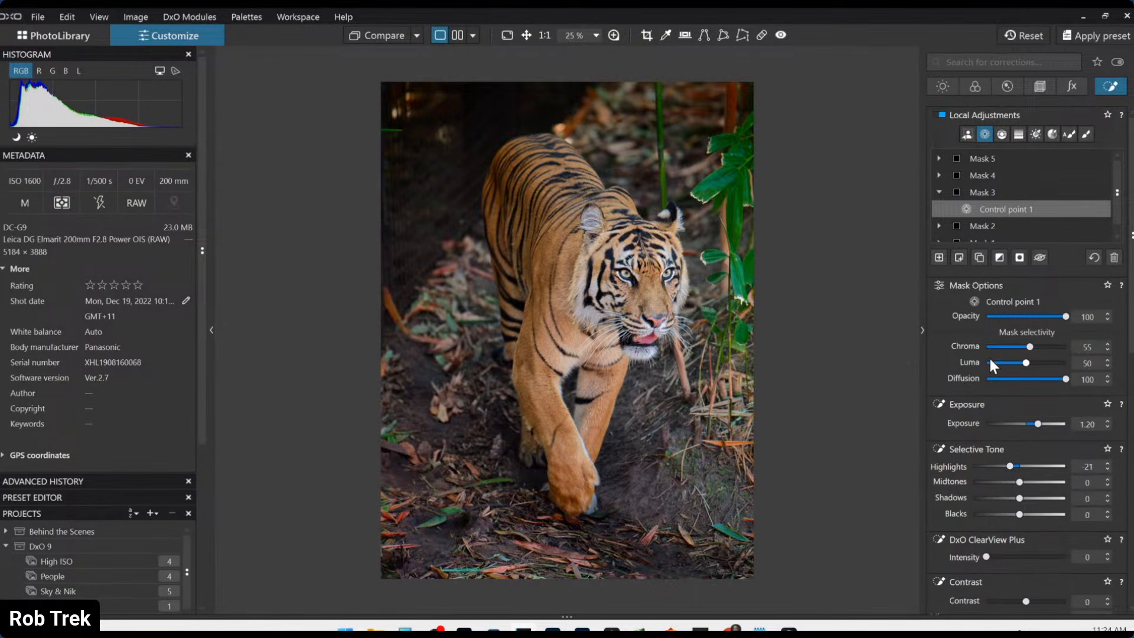
pyautogui.press('Escape')
pyautogui.rightClick(479, 379)
pyautogui.click(549, 18)
pyautogui.scroll(-1, 715, 423)
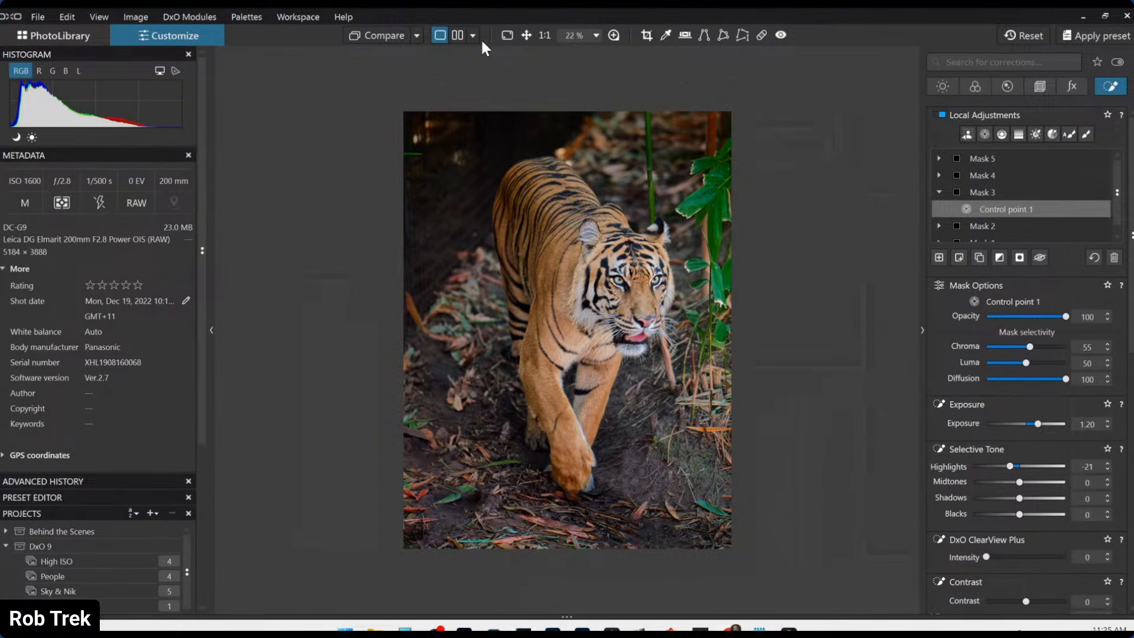
# - Set the current tiger edit as the comparison reference and show it side by side with the photo reset to no local adjustments
pyautogui.click(416, 36)
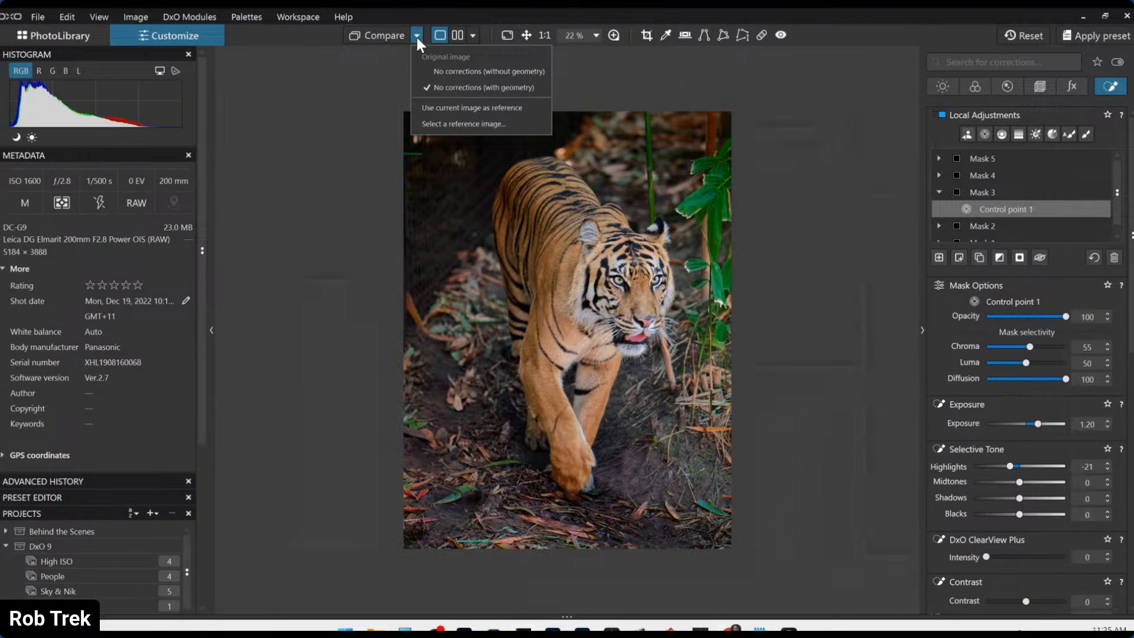
pyautogui.click(416, 36)
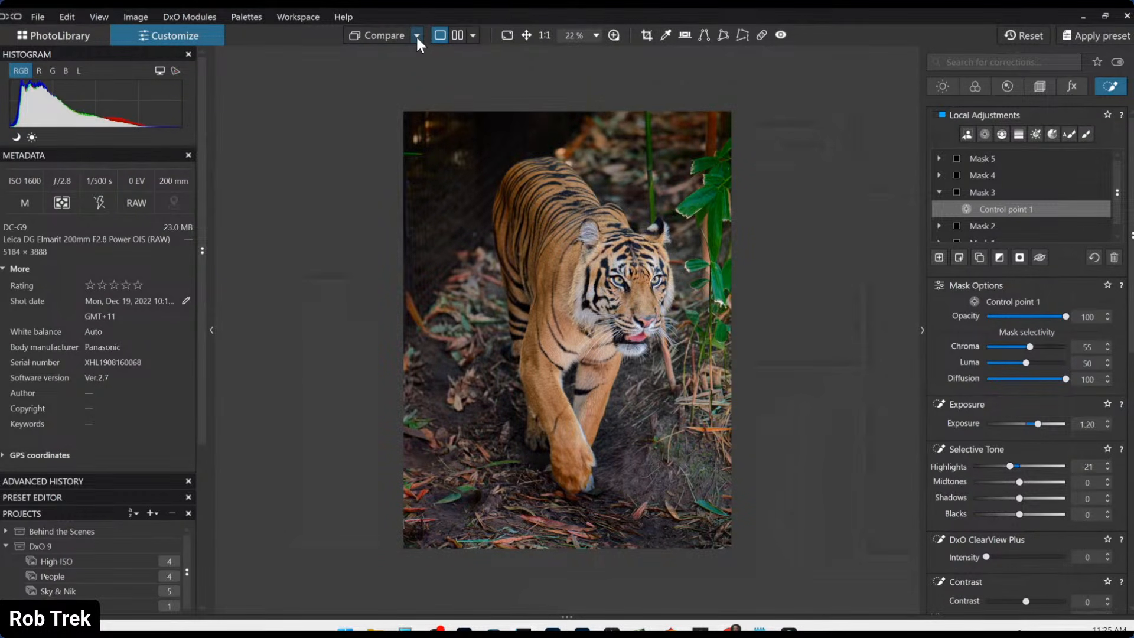
pyautogui.click(416, 36)
pyautogui.click(416, 36)
pyautogui.click(417, 36)
pyautogui.click(434, 117)
pyautogui.click(457, 35)
pyautogui.click(1027, 36)
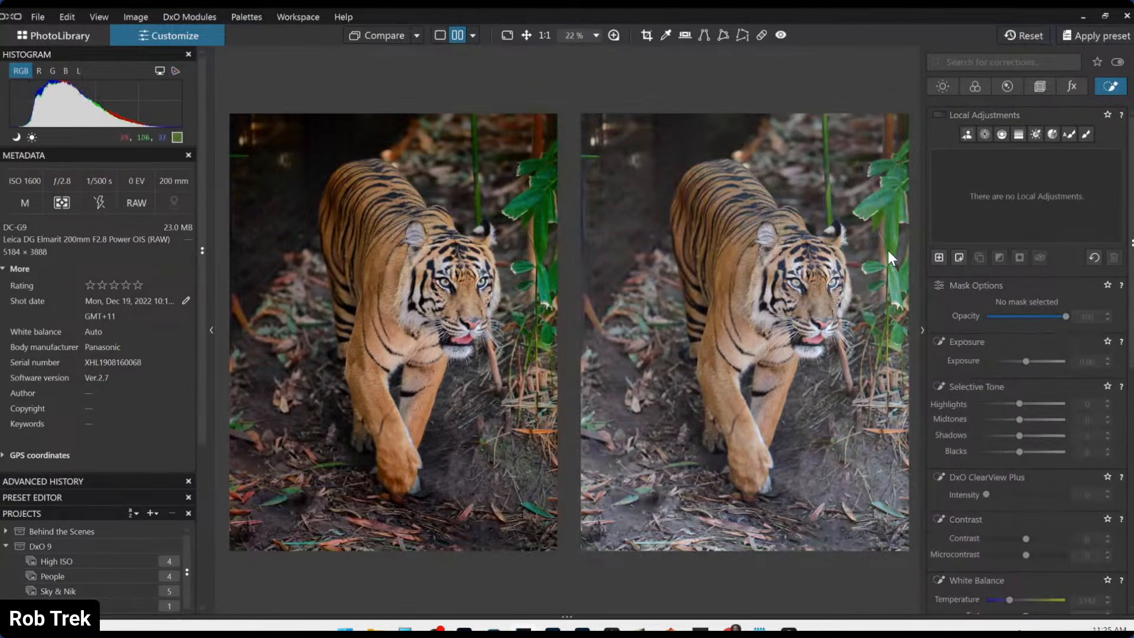
# - Hide the side panels and compare the edited and reset tiger versions side by side at 25 %
pyautogui.press('F9')
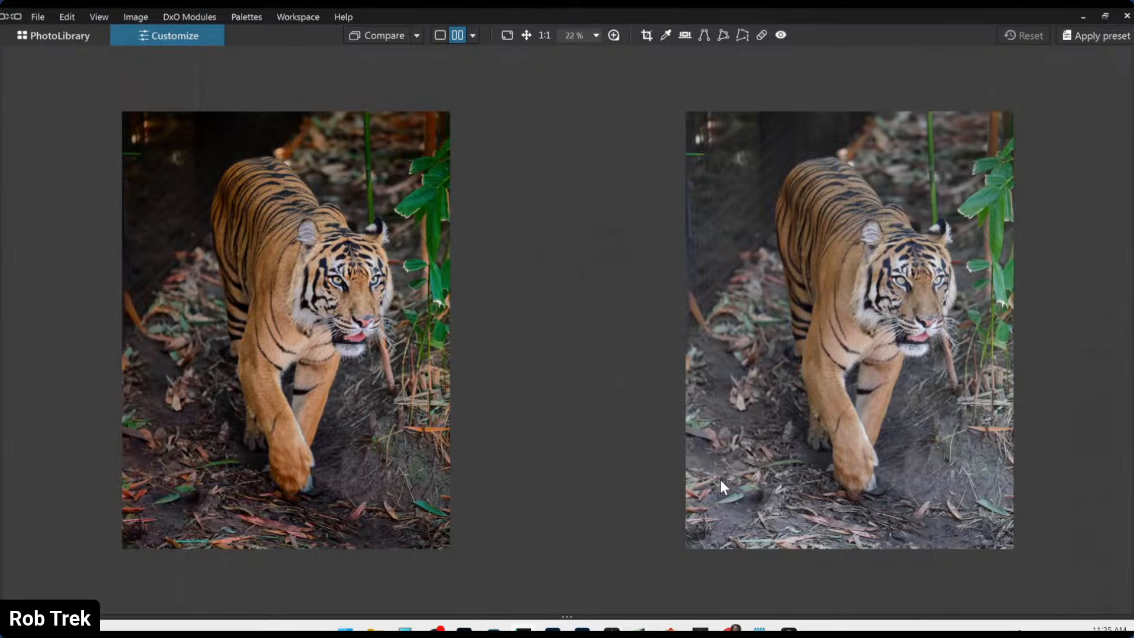
pyautogui.scroll(1, 796, 460)
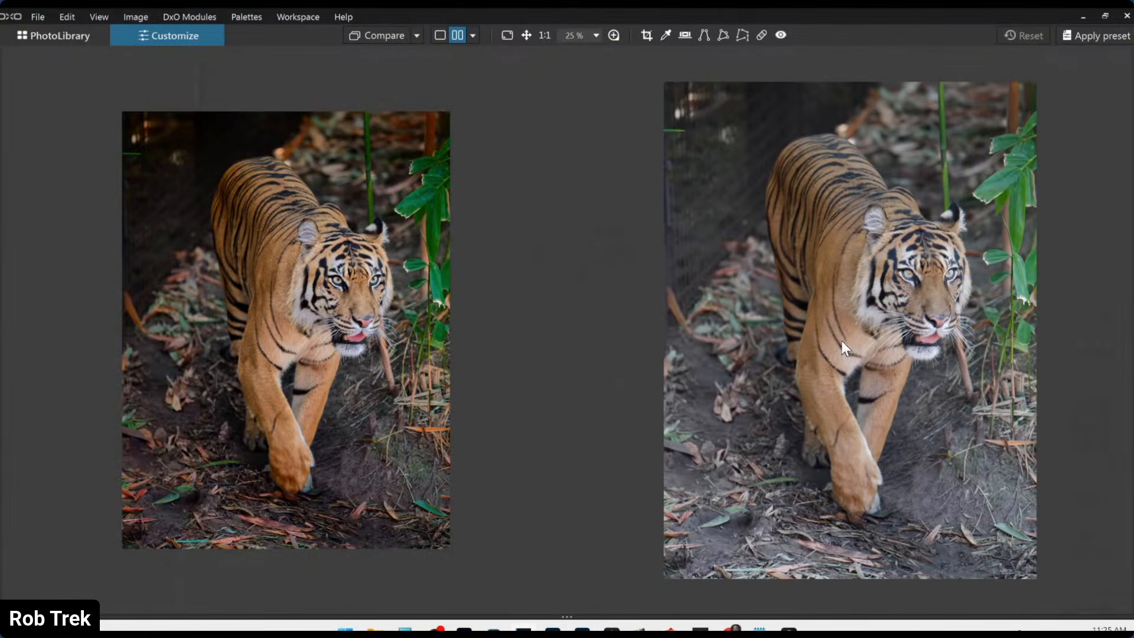
pyautogui.scroll(1, 398, 292)
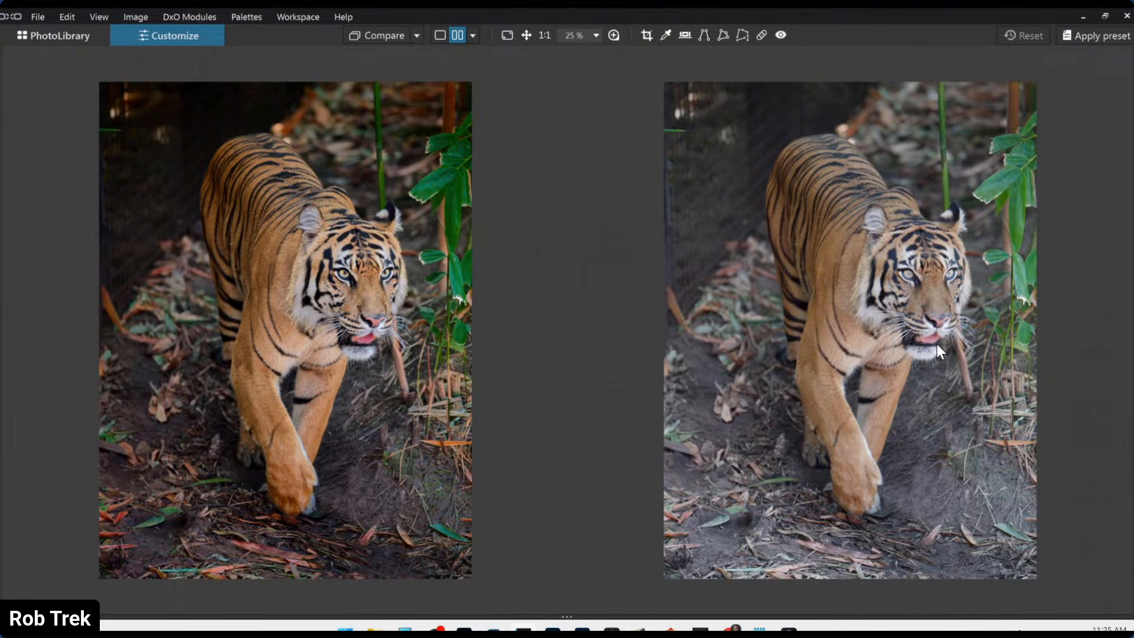
# - Compare the two tiger versions in left/right split view, moving the divider across the face at 100 %, and return to single view
pyautogui.click(473, 35)
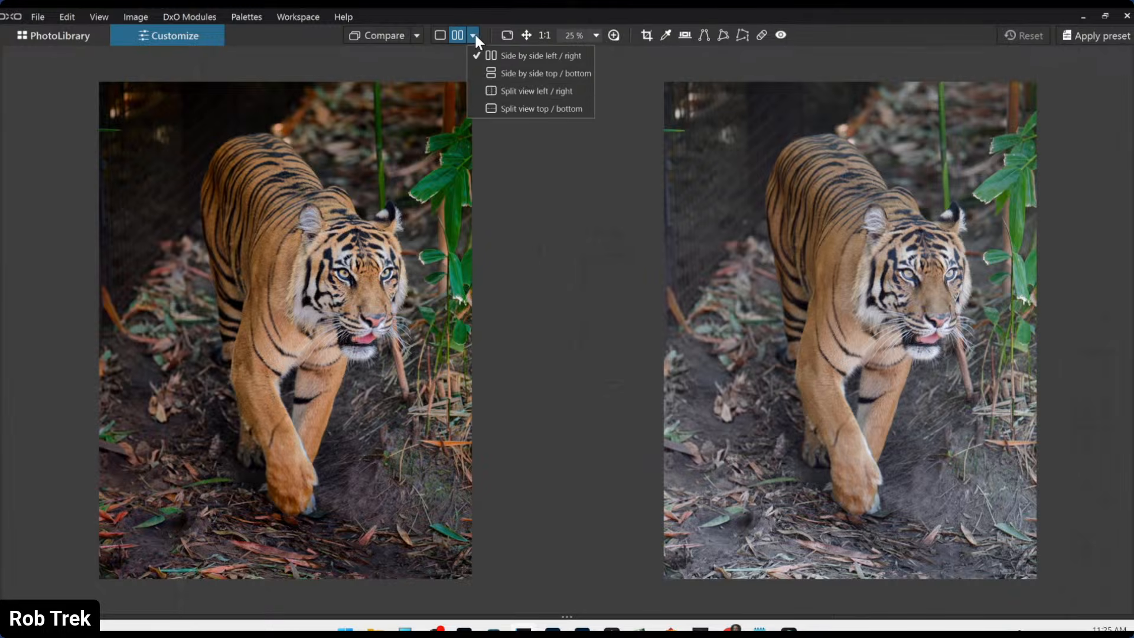
pyautogui.click(490, 87)
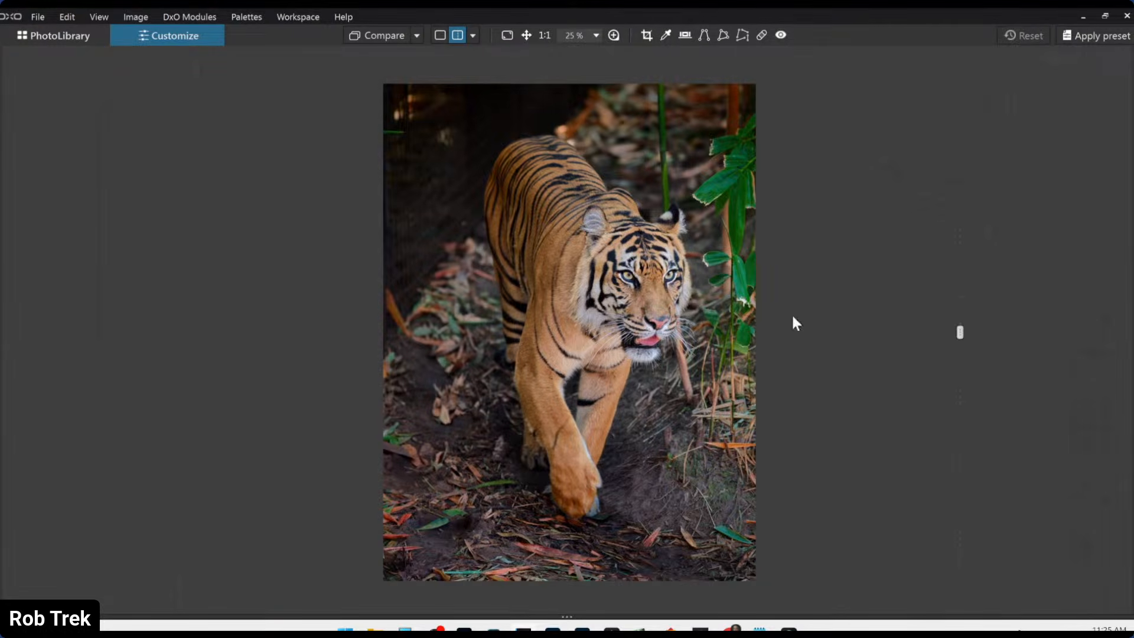
pyautogui.moveTo(960, 330); pyautogui.dragTo(790, 331)
pyautogui.moveTo(789, 331); pyautogui.dragTo(837, 336)
pyautogui.scroll(5, 671, 347)
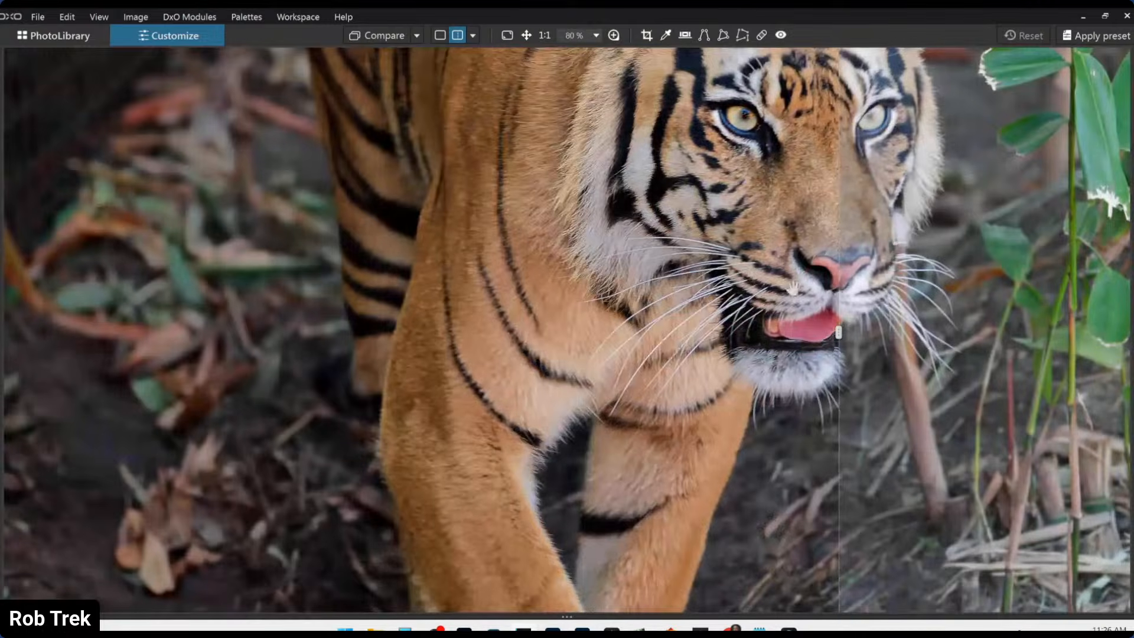
pyautogui.scroll(1, 793, 288)
pyautogui.moveTo(756, 283); pyautogui.dragTo(750, 369)
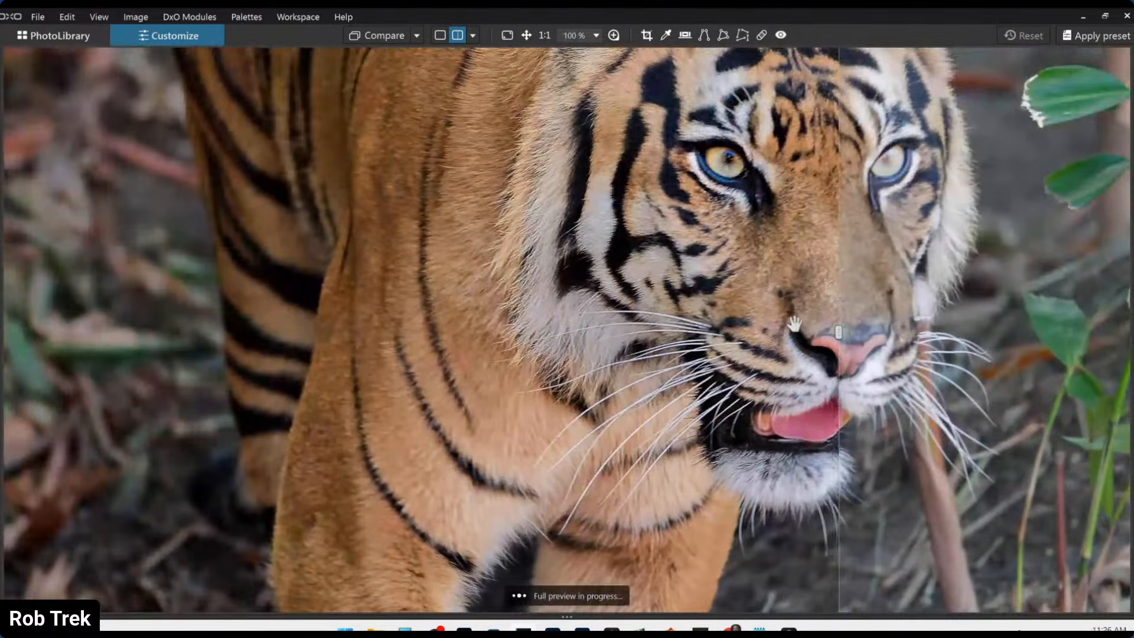
pyautogui.moveTo(838, 330); pyautogui.dragTo(1004, 339)
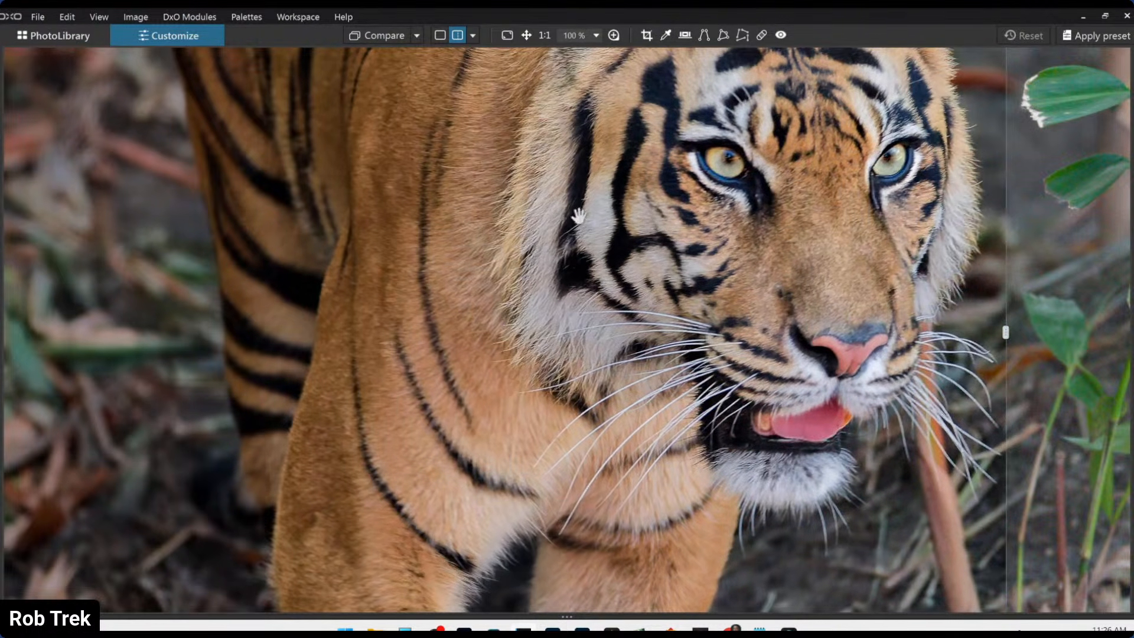
pyautogui.scroll(-4, 579, 213)
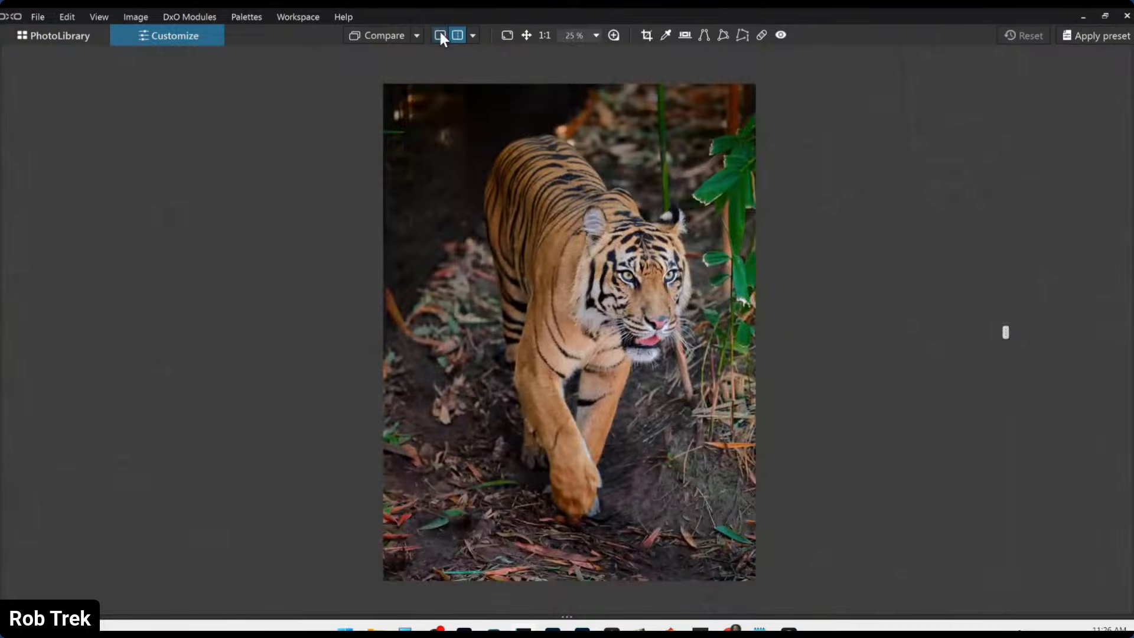
pyautogui.click(440, 36)
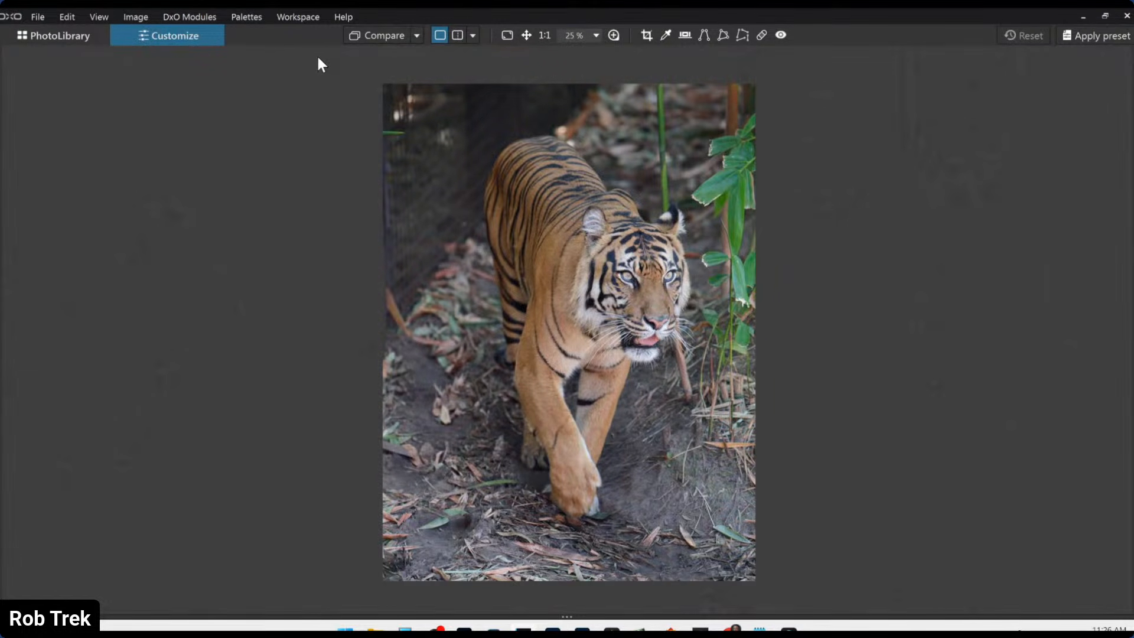
# - Open the seascape photo P5150674 from the photo library and apply the 0000 Rob Default preset to it
pyautogui.click(95, 34)
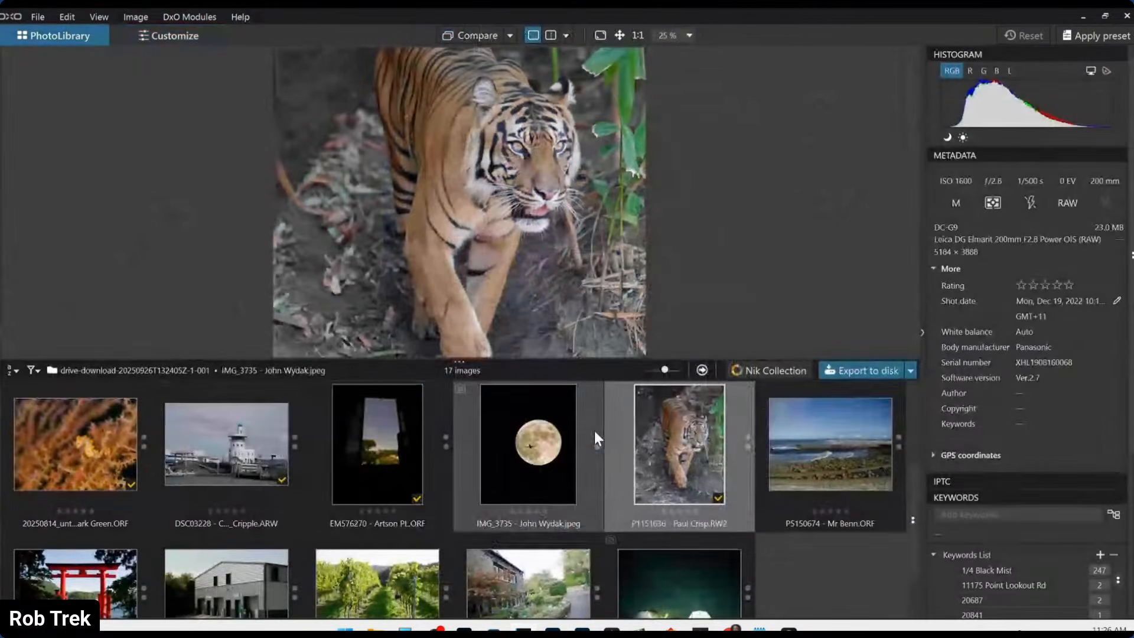
pyautogui.doubleClick(812, 484)
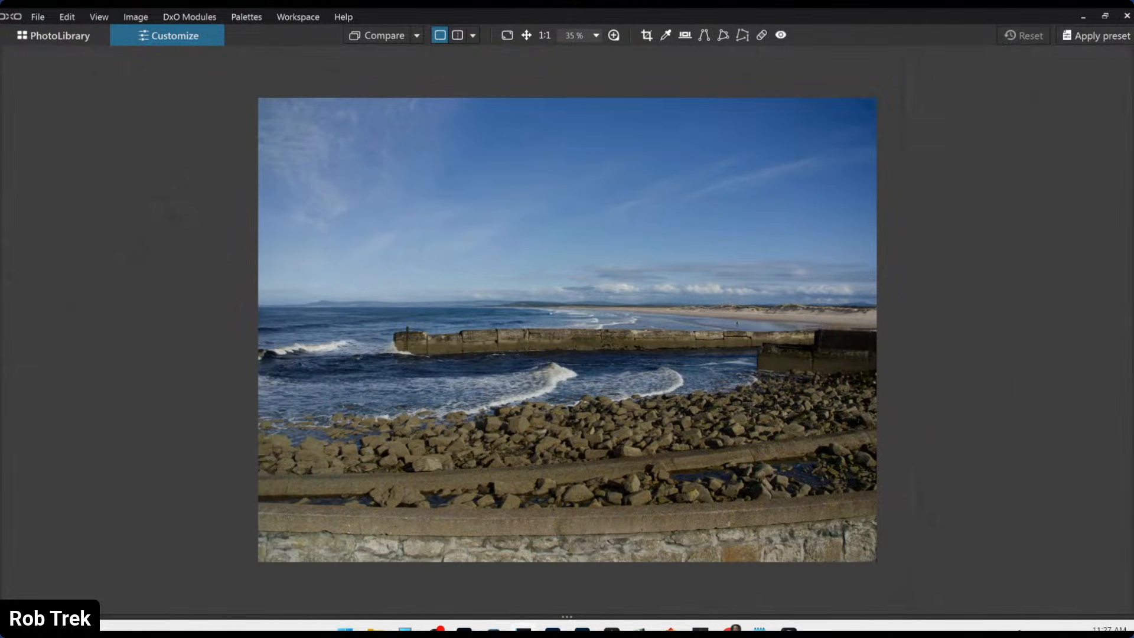
pyautogui.click(1130, 329)
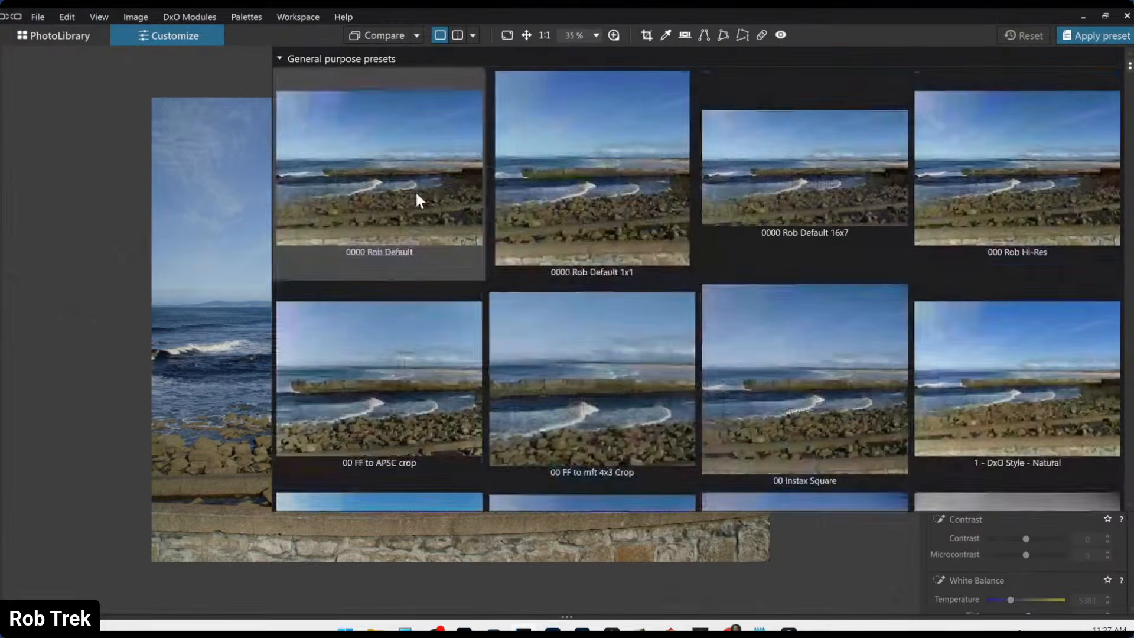
pyautogui.click(416, 196)
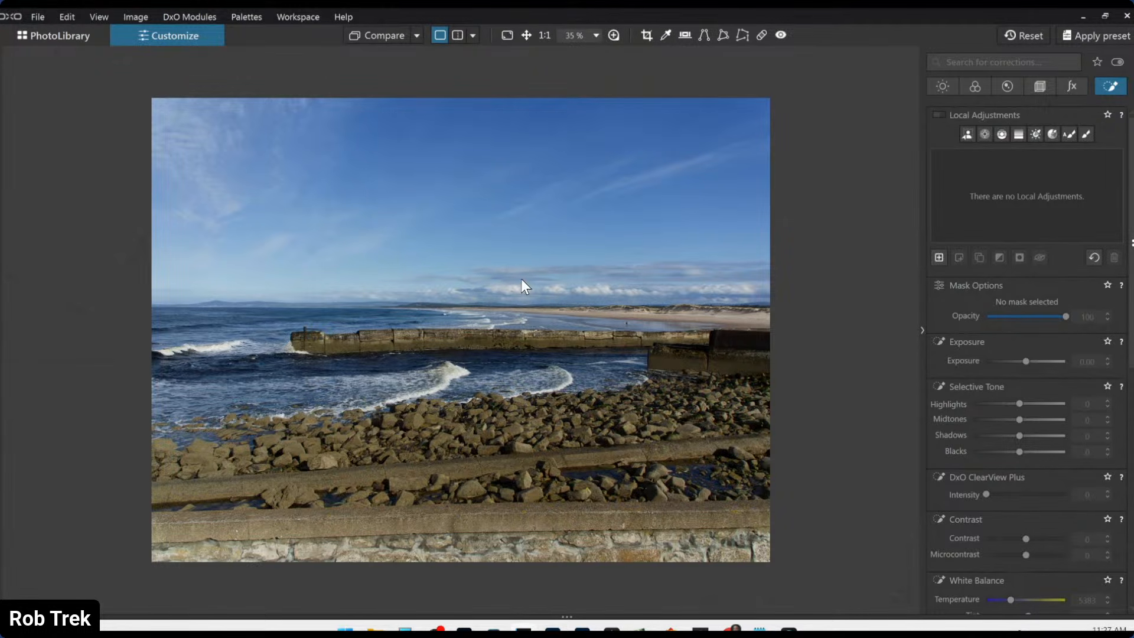
# - Crop the seascape to a 16 × 7 ratio of about 3761 × 1646 px, keeping the pier end, breaking waves and beach
pyautogui.click(1039, 84)
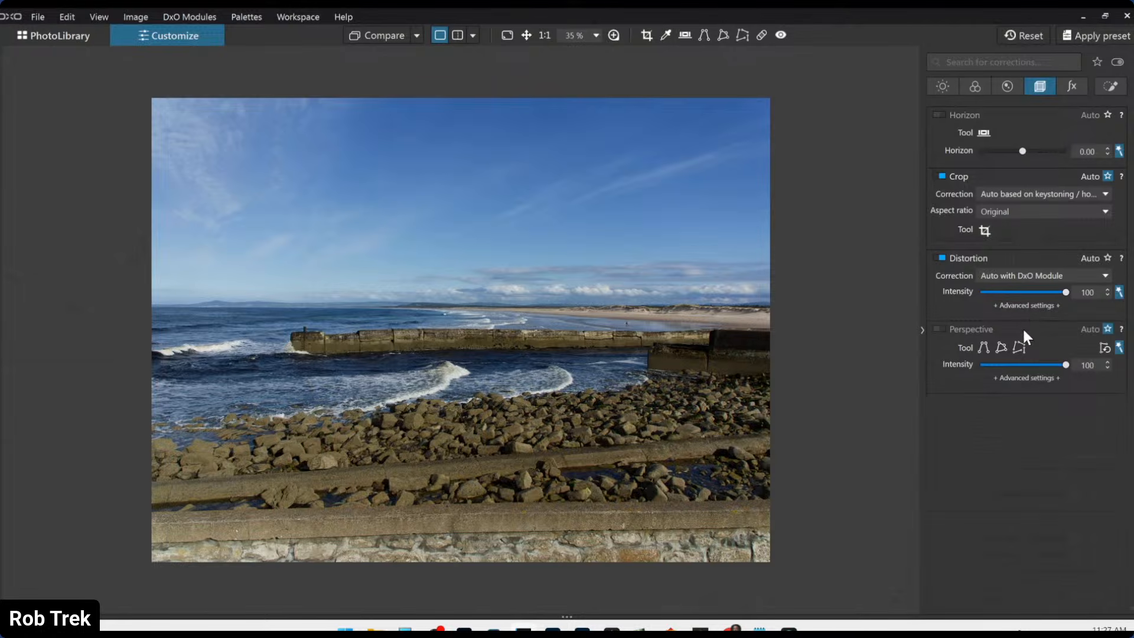
pyautogui.click(1025, 212)
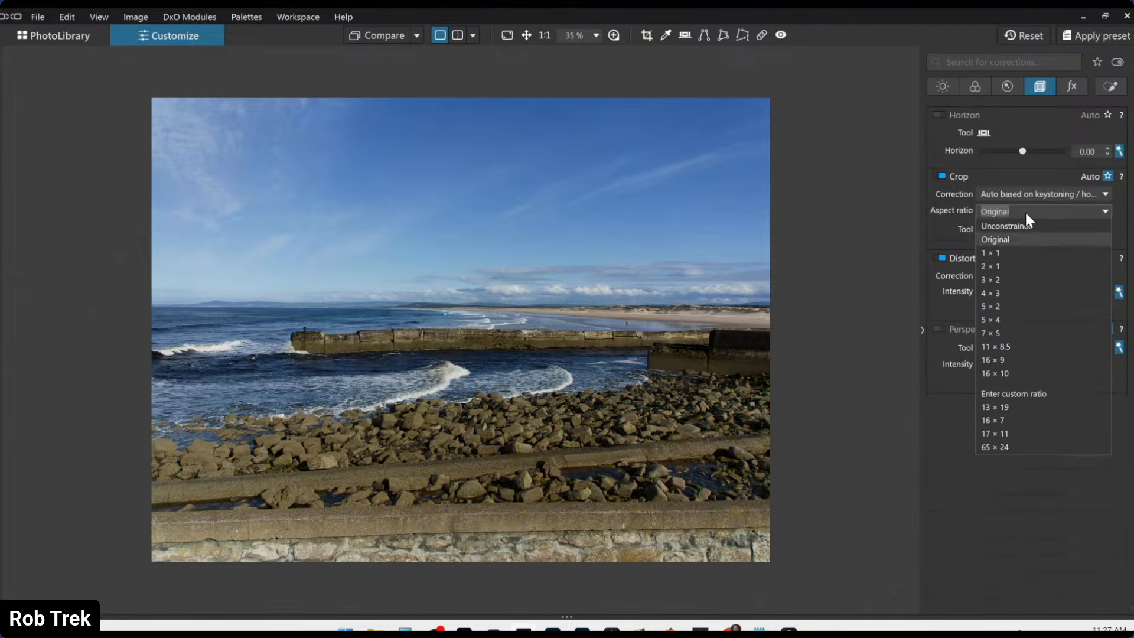
pyautogui.click(1012, 418)
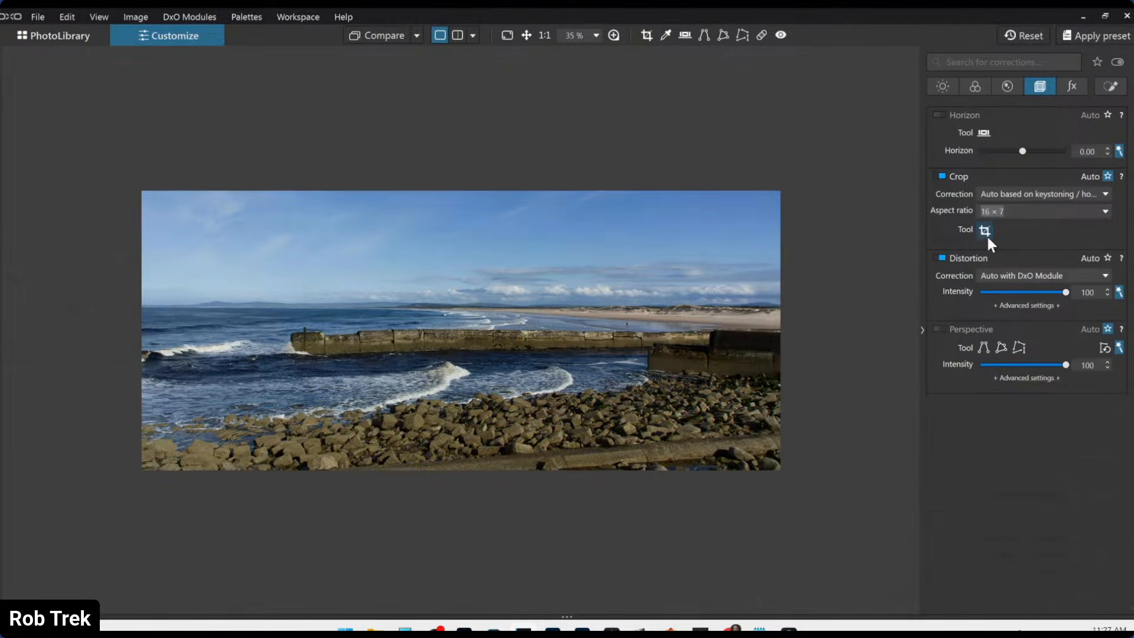
pyautogui.click(984, 231)
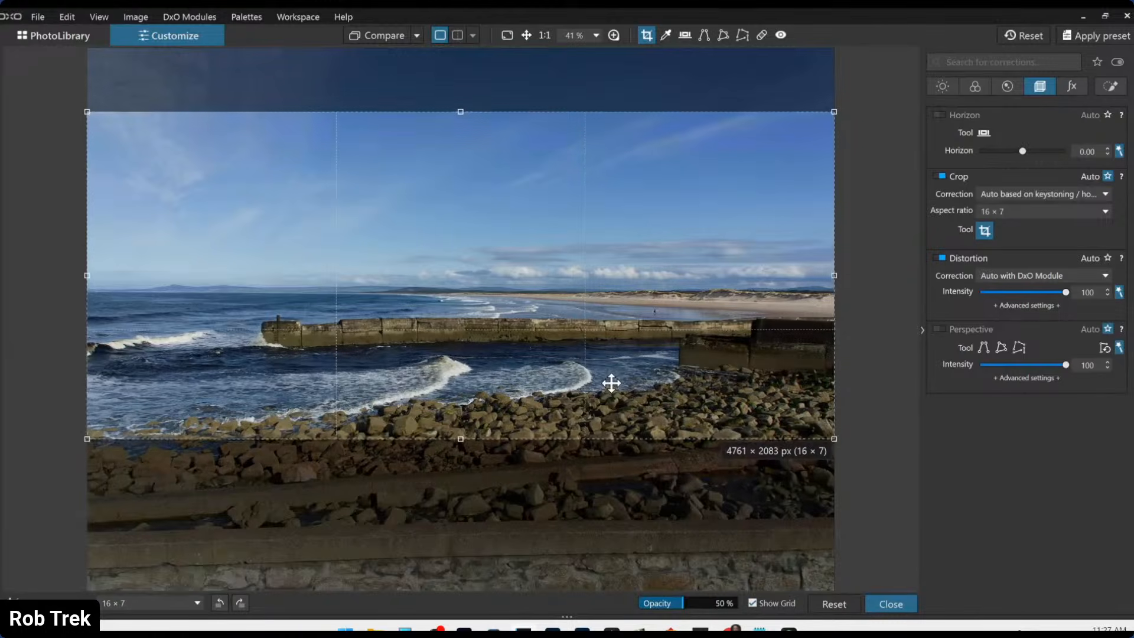
pyautogui.moveTo(611, 383); pyautogui.dragTo(610, 380)
pyautogui.moveTo(461, 110); pyautogui.dragTo(448, 177)
pyautogui.moveTo(592, 291); pyautogui.dragTo(512, 292)
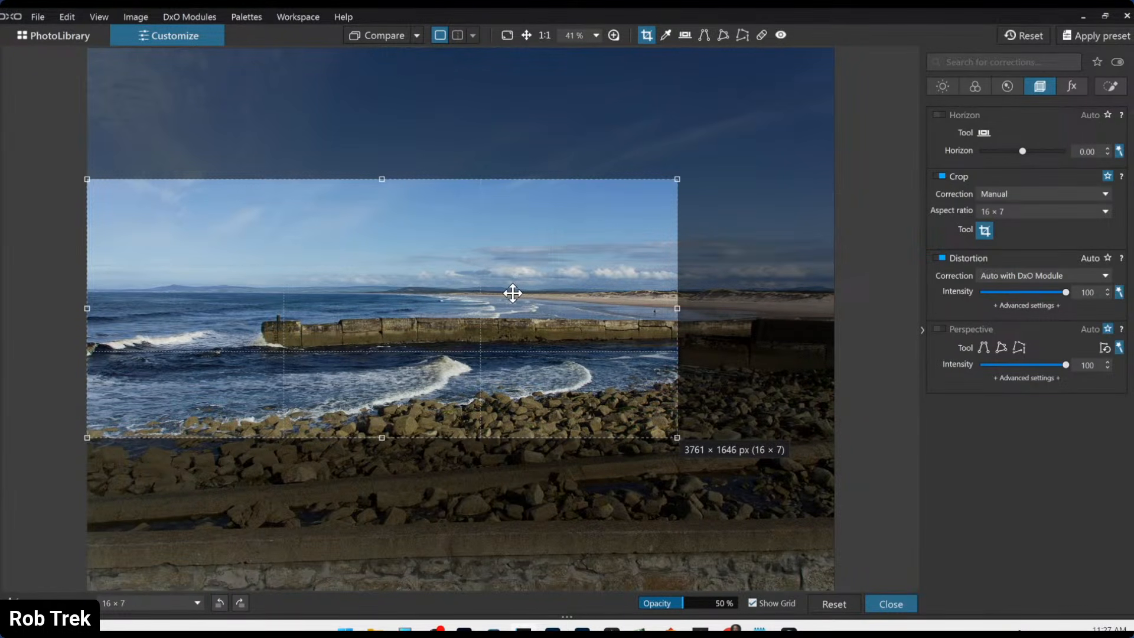
pyautogui.press('Return')
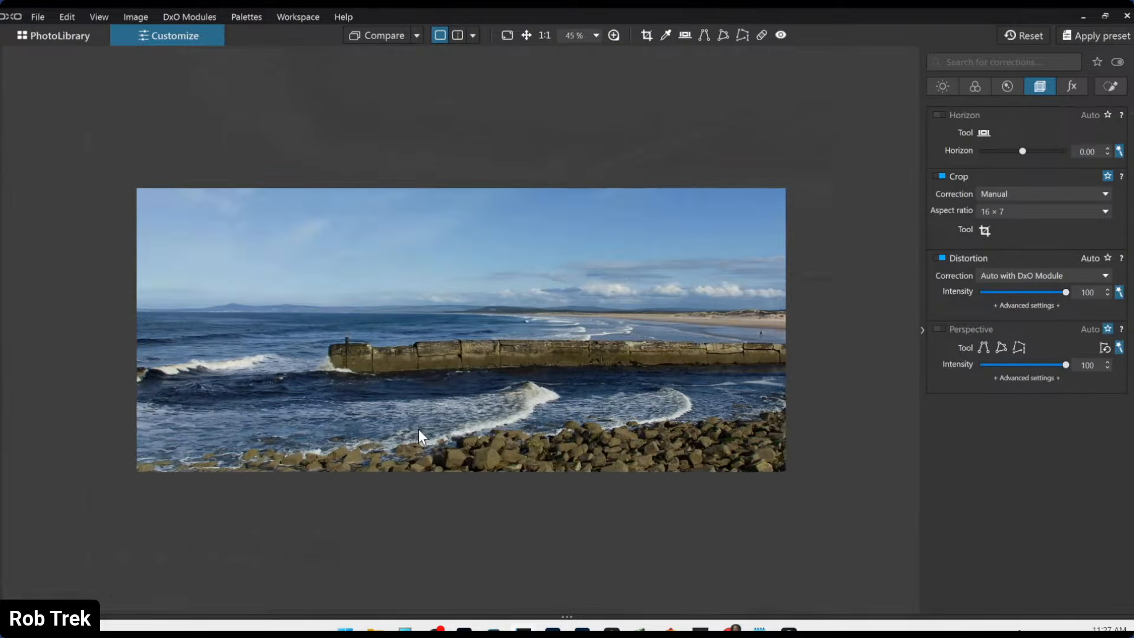
# - Tighten the seascape's 16 × 7 crop from its right edge to about 3576 × 1564 px
pyautogui.scroll(1, 418, 430)
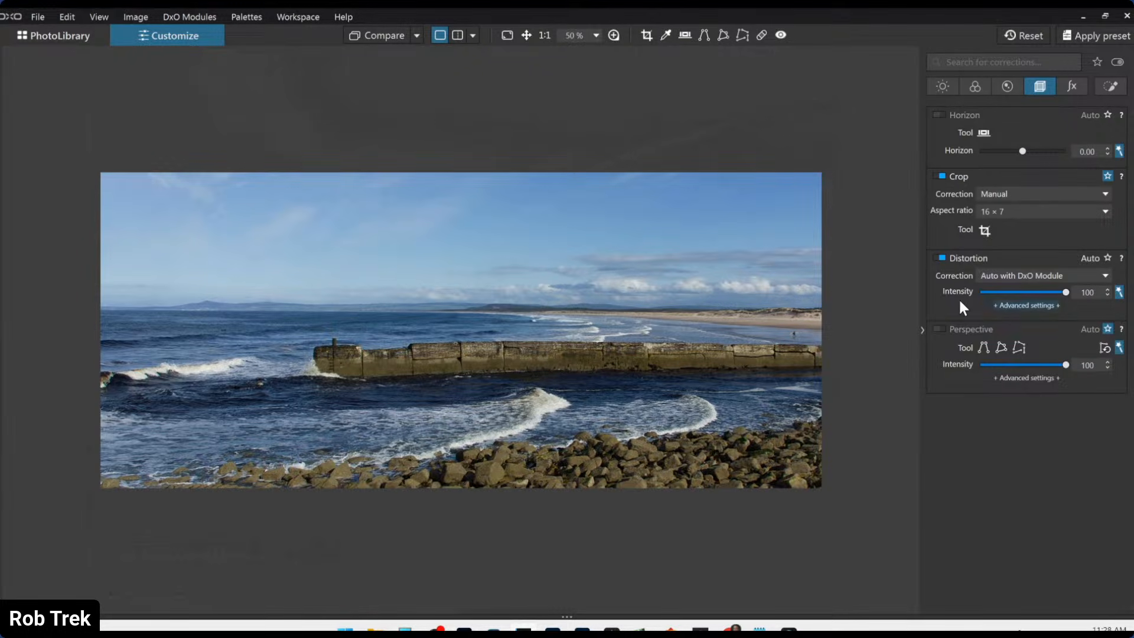
pyautogui.click(984, 230)
pyautogui.moveTo(542, 311); pyautogui.dragTo(508, 312)
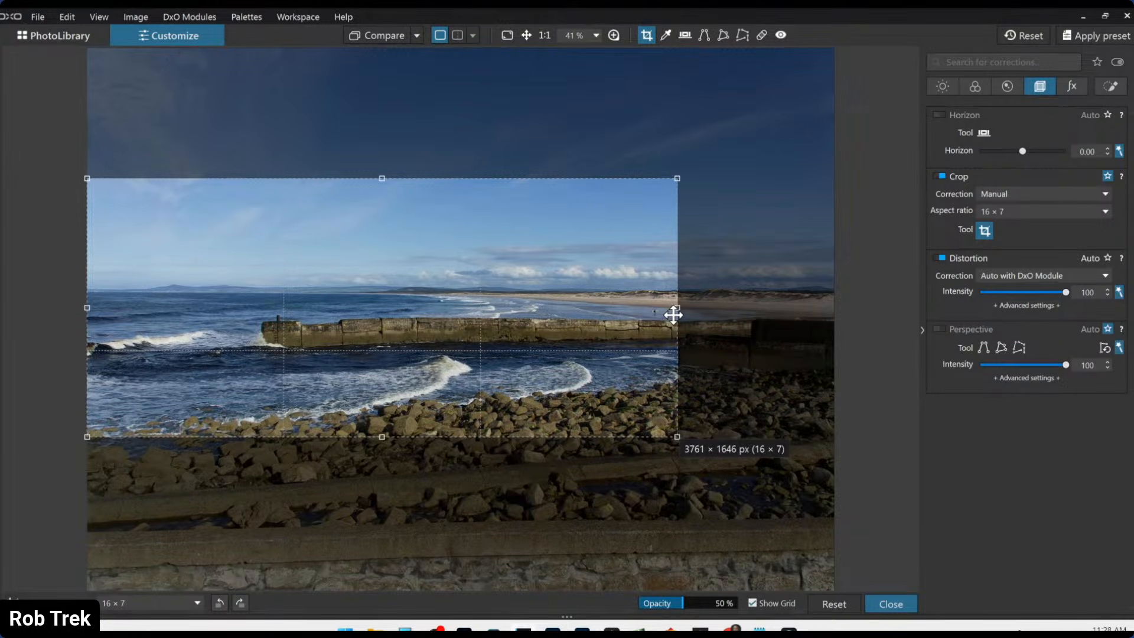
pyautogui.moveTo(677, 307); pyautogui.dragTo(650, 309)
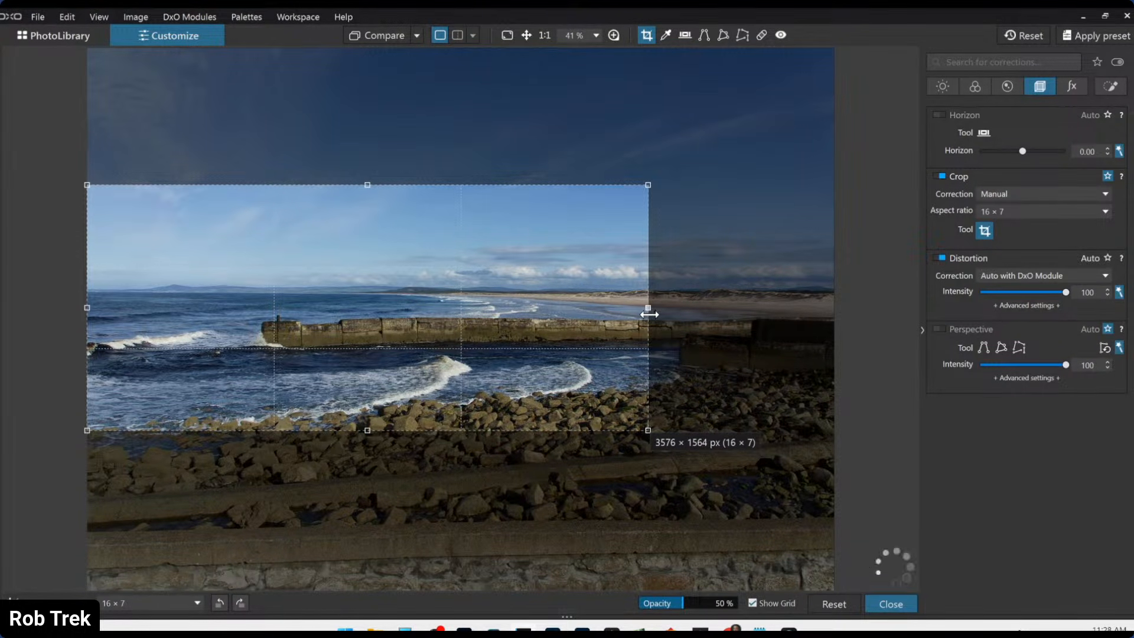
pyautogui.doubleClick(564, 318)
pyautogui.scroll(2, 620, 441)
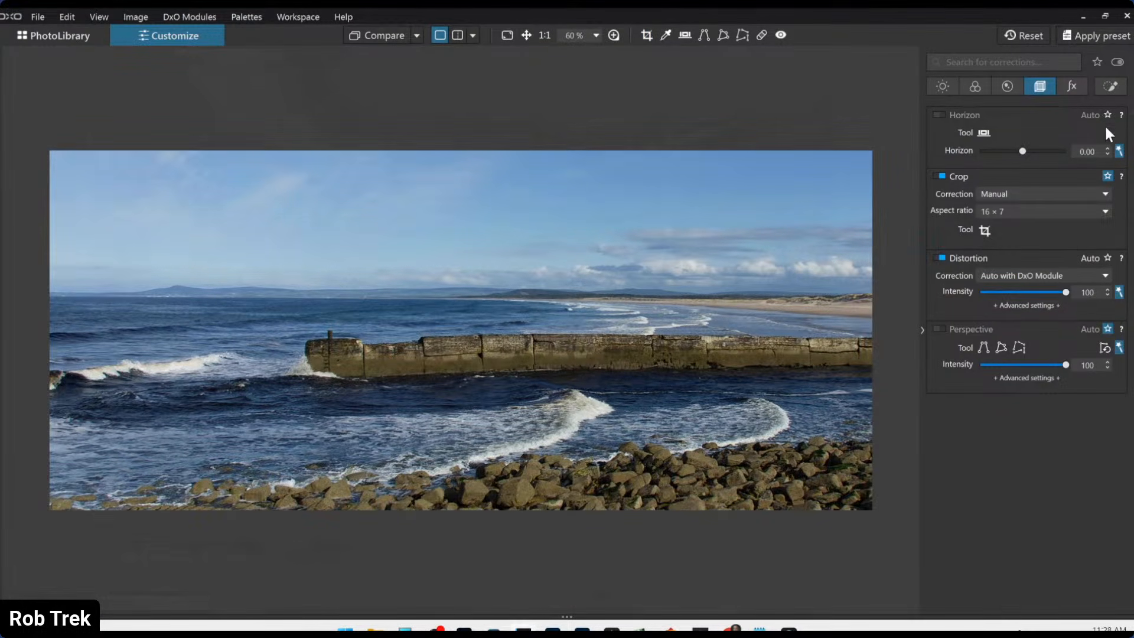
# - Mask the sky with a control line just above the horizon and set DxO ClearView Plus to 44 and Microcontrast to 15
pyautogui.click(1110, 86)
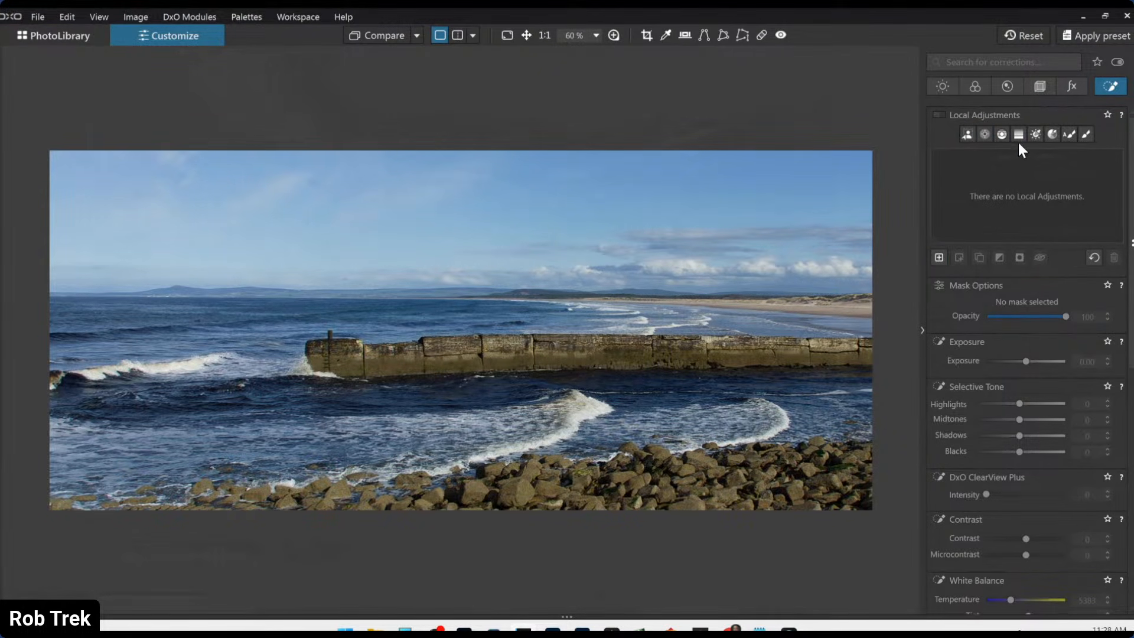
pyautogui.click(1001, 135)
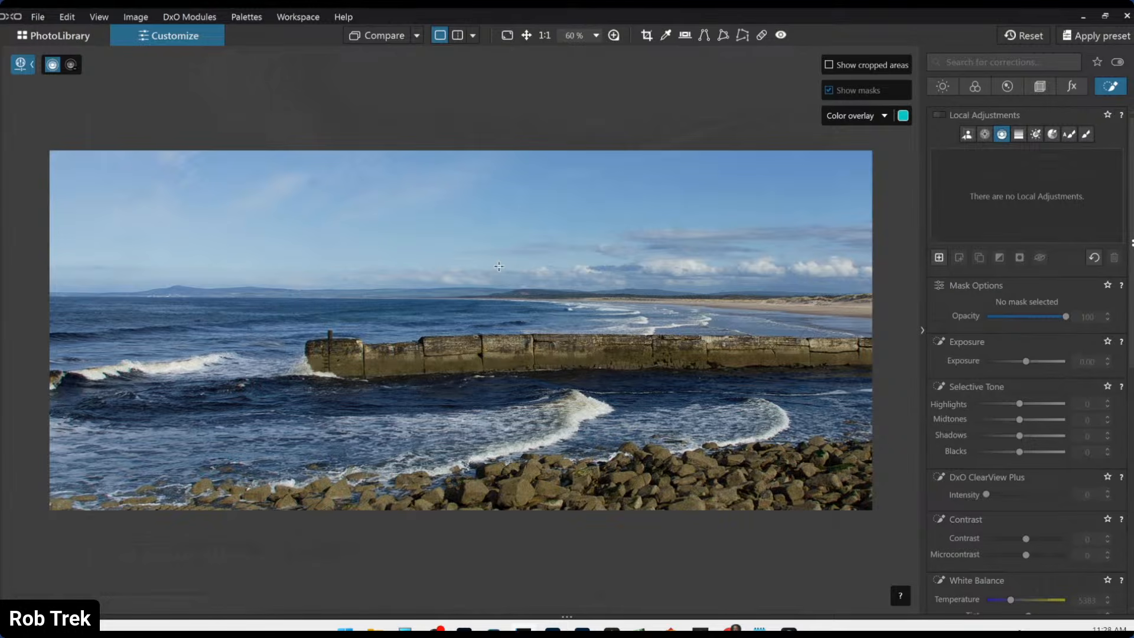
pyautogui.moveTo(495, 296); pyautogui.dragTo(496, 313)
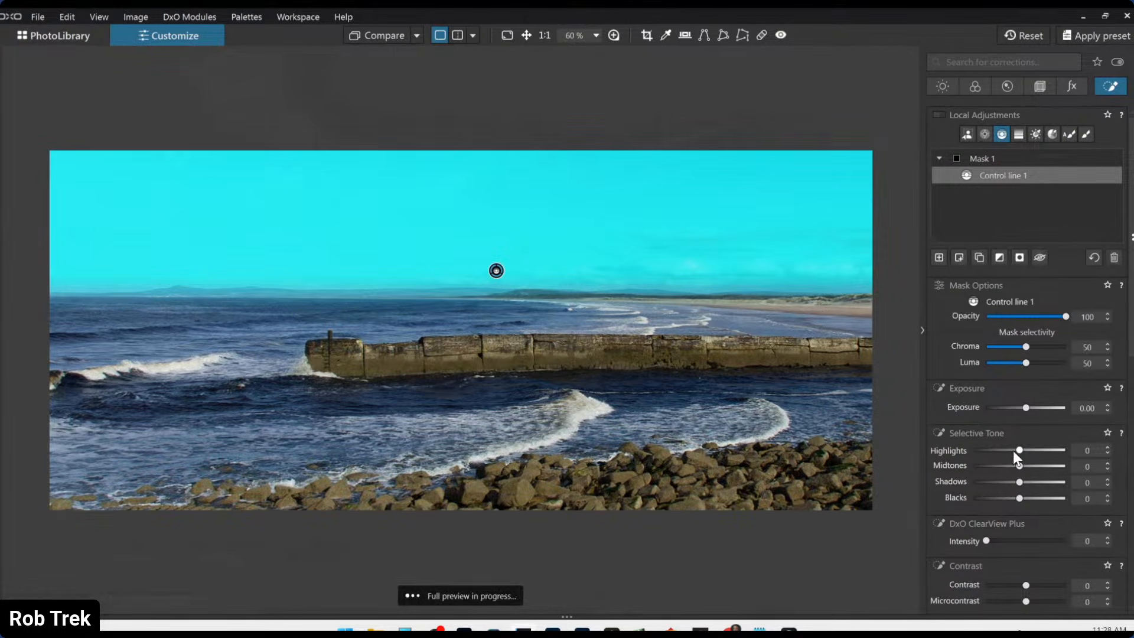
pyautogui.click(1021, 541)
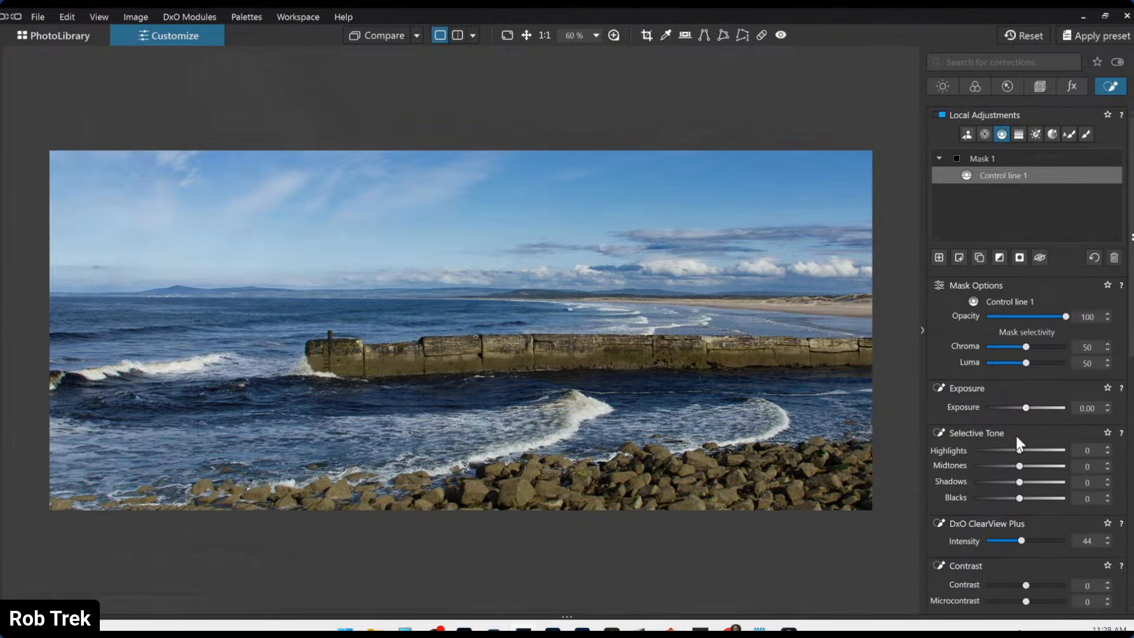
pyautogui.scroll(-3, 1012, 437)
pyautogui.scroll(3, 1025, 505)
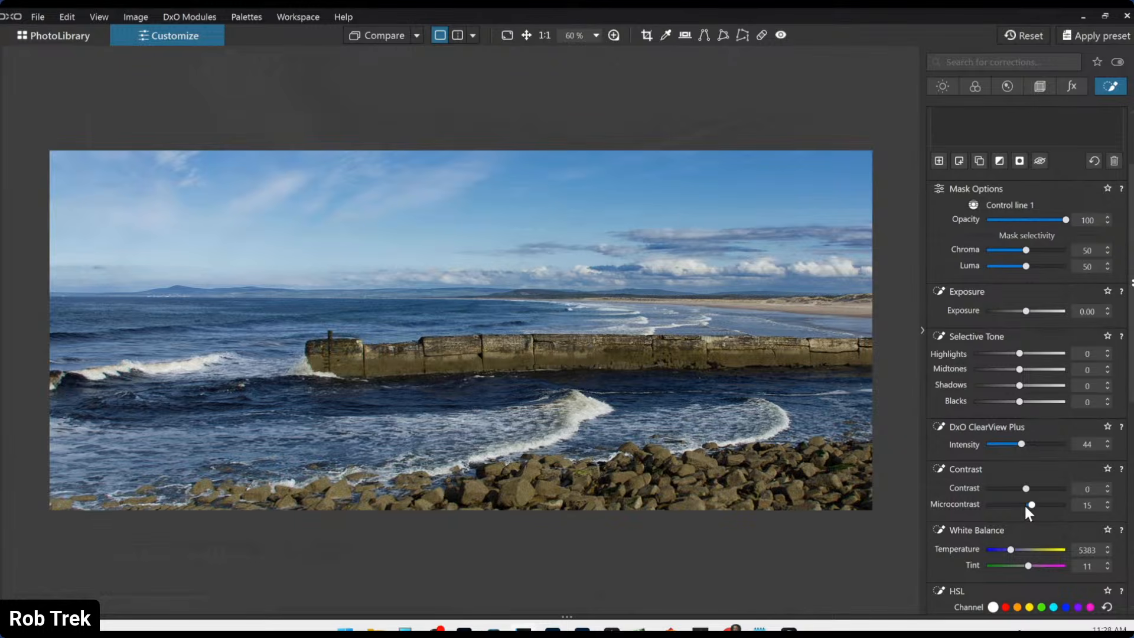
# - Warm the whole seascape slightly by raising its RAW White Balance Temperature
pyautogui.click(968, 86)
pyautogui.scroll(3, 1009, 402)
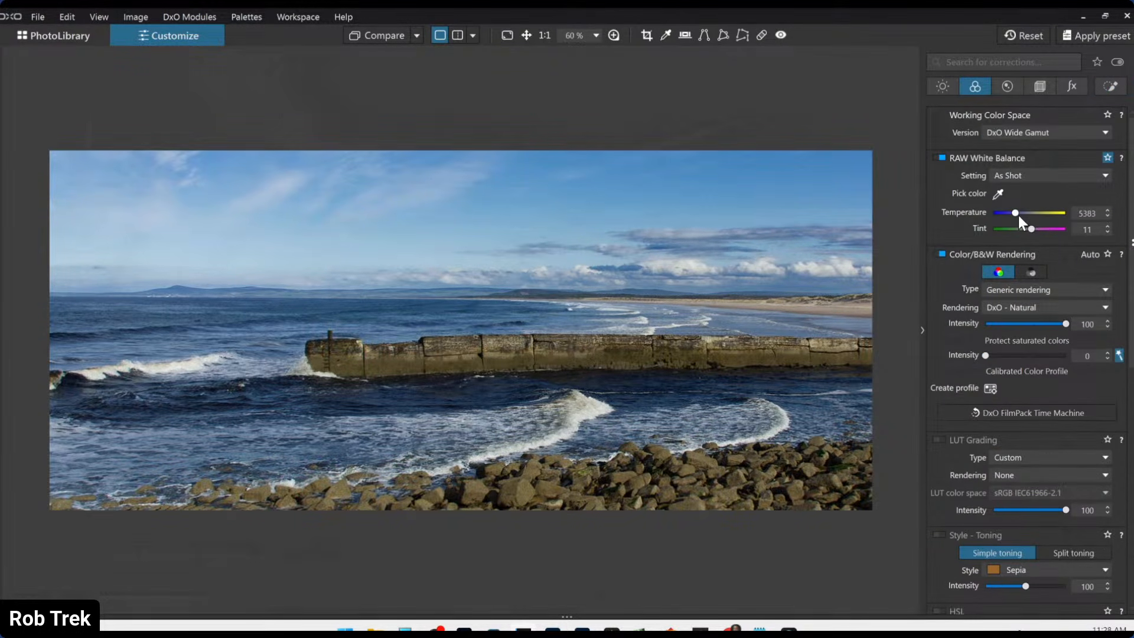
pyautogui.scroll(2, 1016, 212)
pyautogui.scroll(1, 1014, 214)
# - Create a new local mask over the sea with five control points, four along the water behind the pier and one on the foreground waves
pyautogui.click(1110, 87)
pyautogui.click(985, 135)
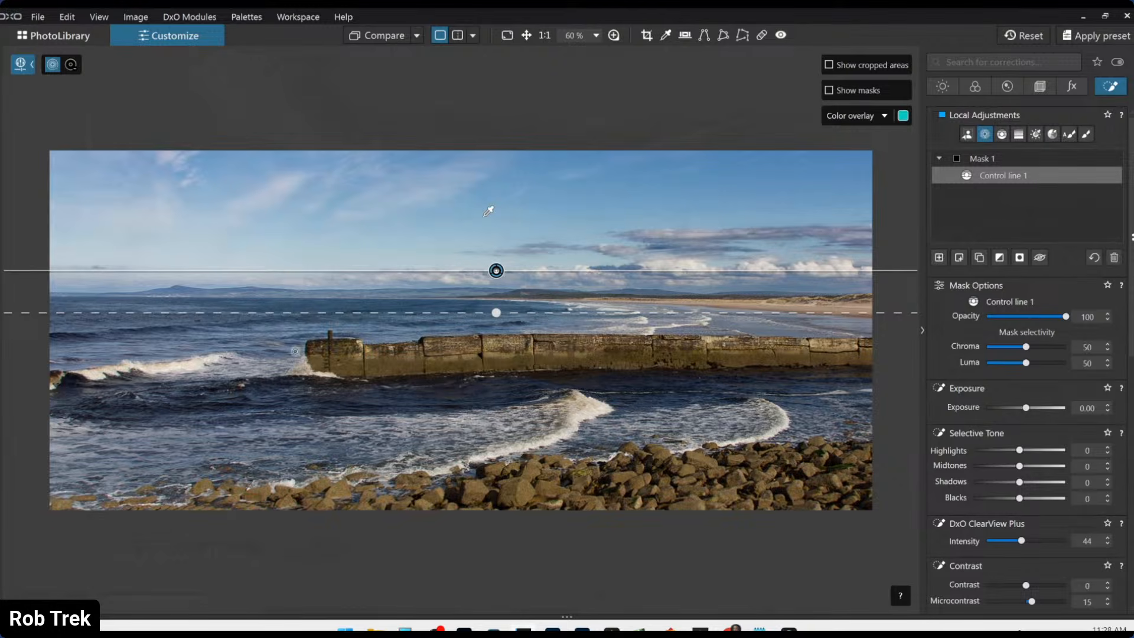
pyautogui.click(939, 257)
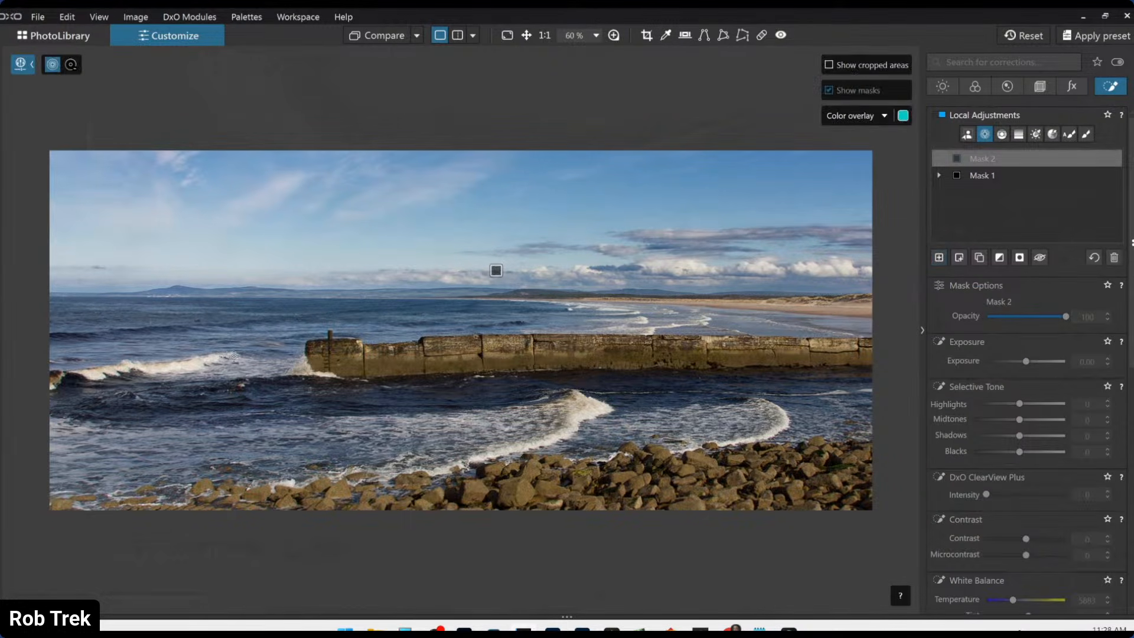
pyautogui.click(95, 345)
pyautogui.moveTo(675, 225); pyautogui.dragTo(216, 383)
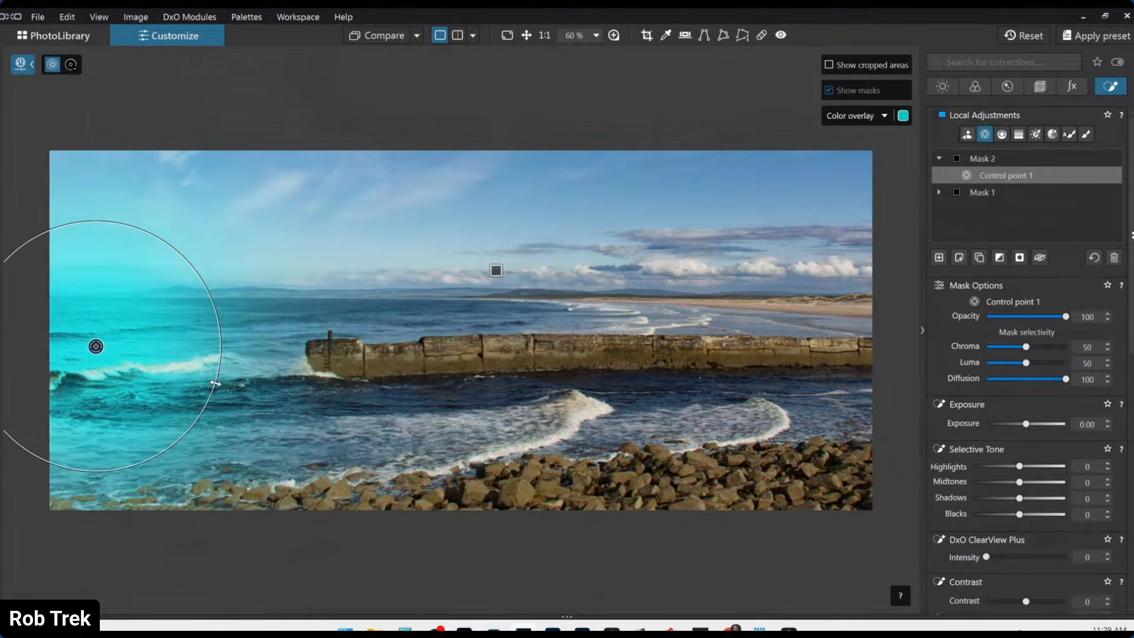
pyautogui.click(283, 340)
pyautogui.click(477, 326)
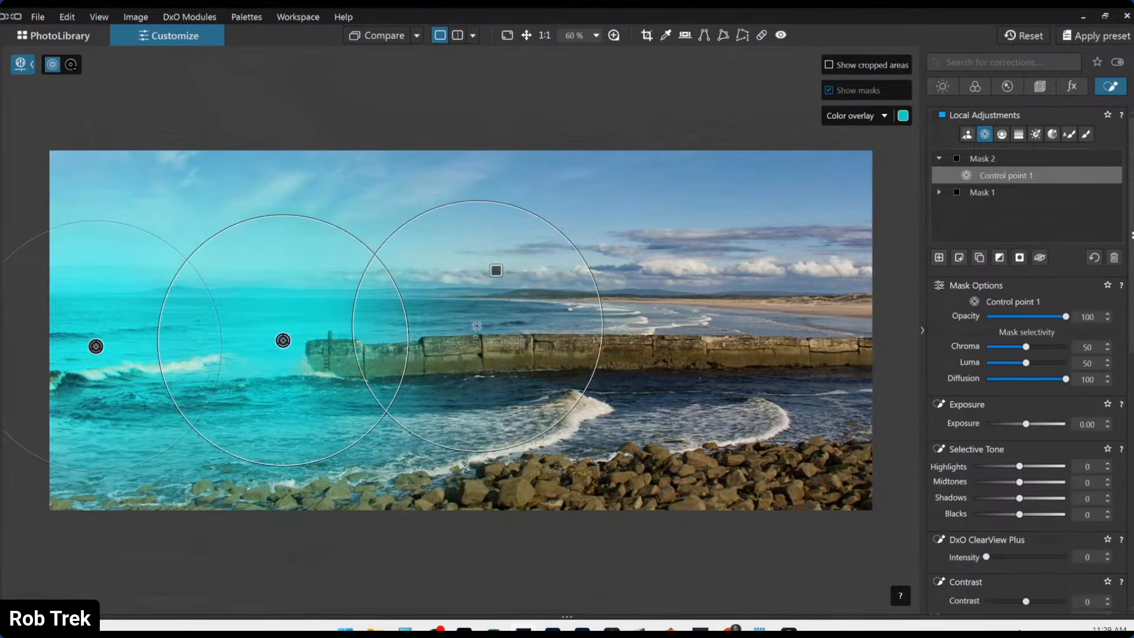
pyautogui.click(688, 412)
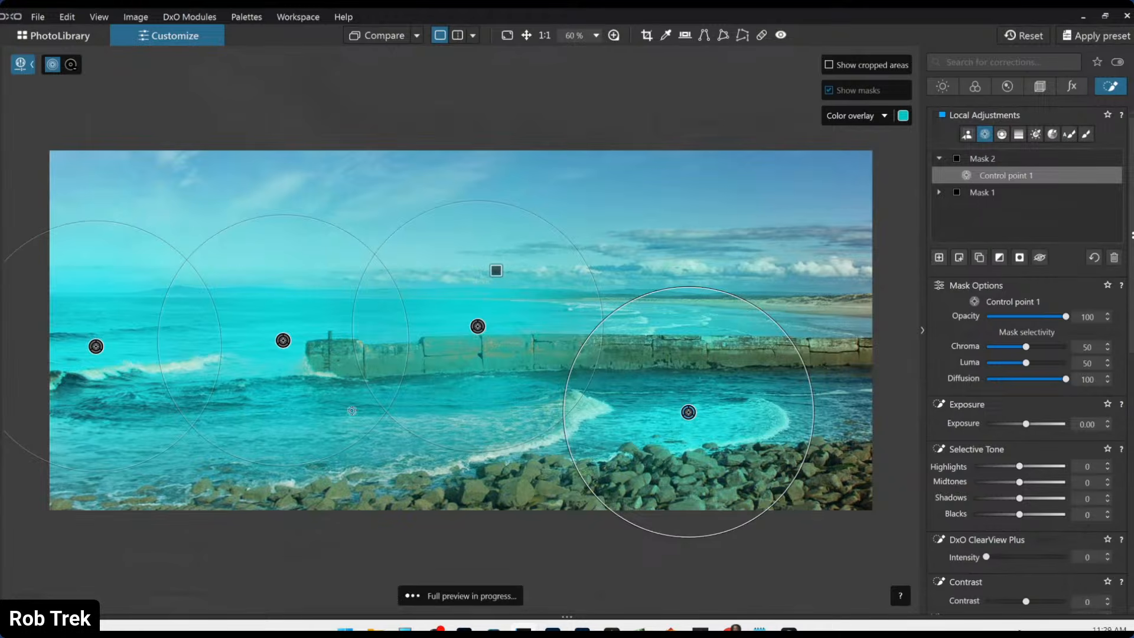
pyautogui.click(688, 325)
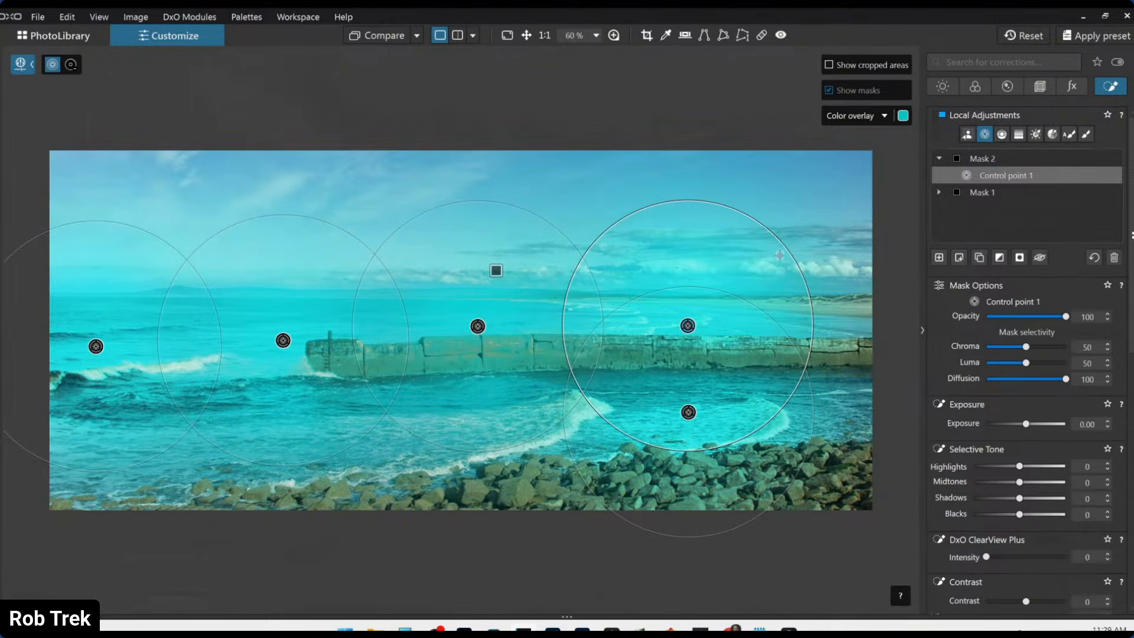
pyautogui.moveTo(783, 246); pyautogui.dragTo(743, 278)
pyautogui.moveTo(578, 246); pyautogui.dragTo(525, 287)
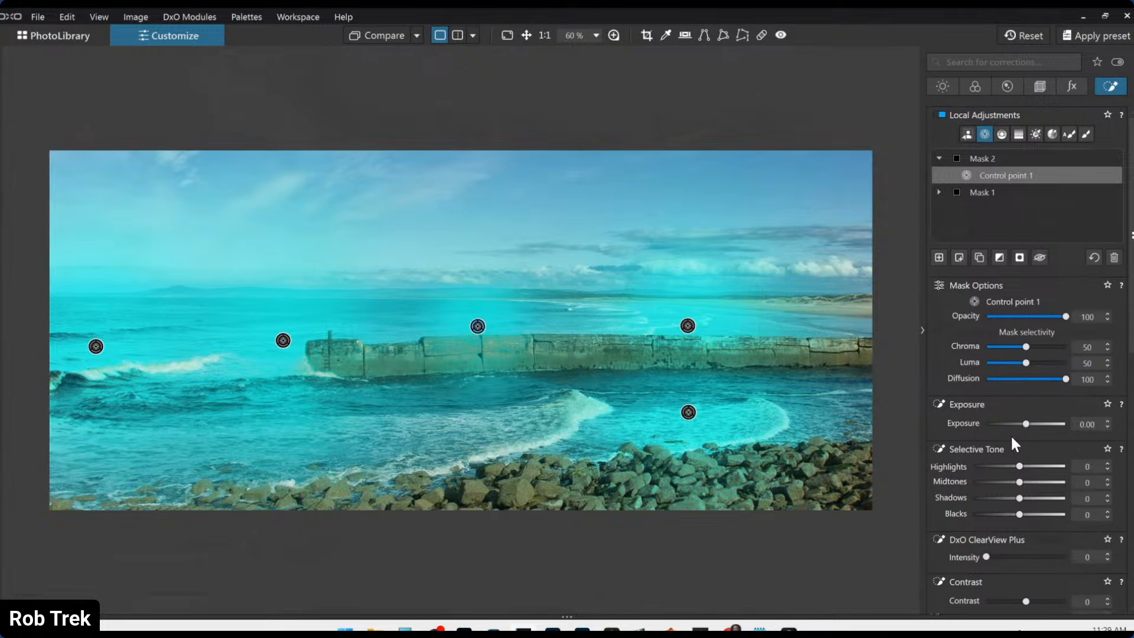
# - Set the sea mask's DxO ClearView Plus intensity to 43 and its White Balance Temperature to 6983, and inspect the pier and waves up close
pyautogui.scroll(-3, 1033, 446)
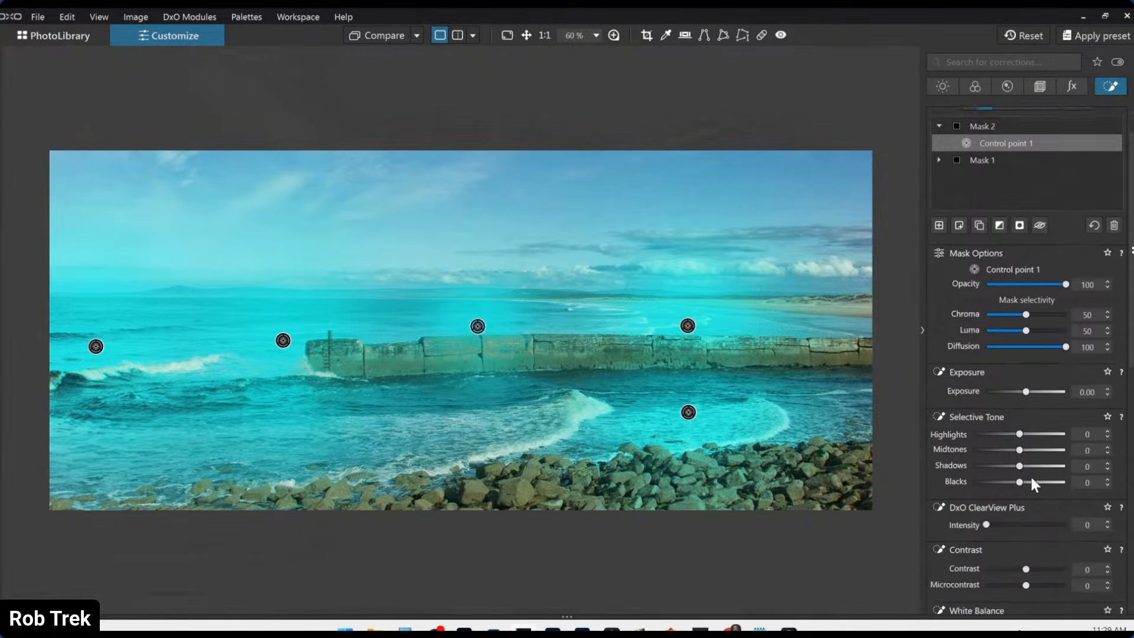
pyautogui.click(1020, 461)
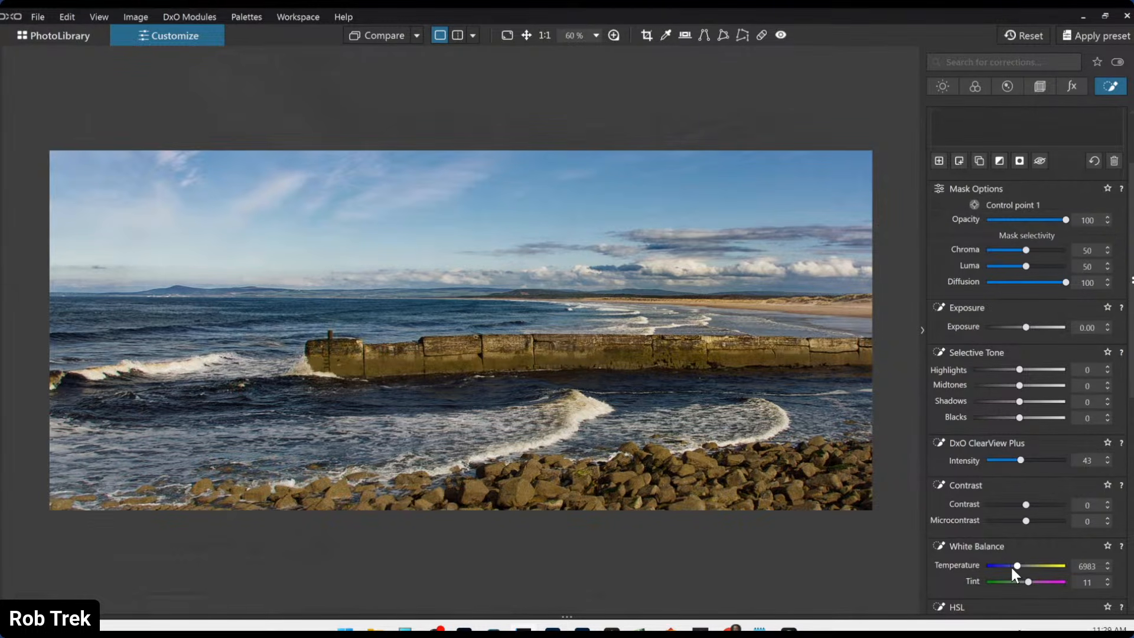
pyautogui.moveTo(558, 407)
pyautogui.scroll(2, 511, 357)
pyautogui.scroll(4, 512, 371)
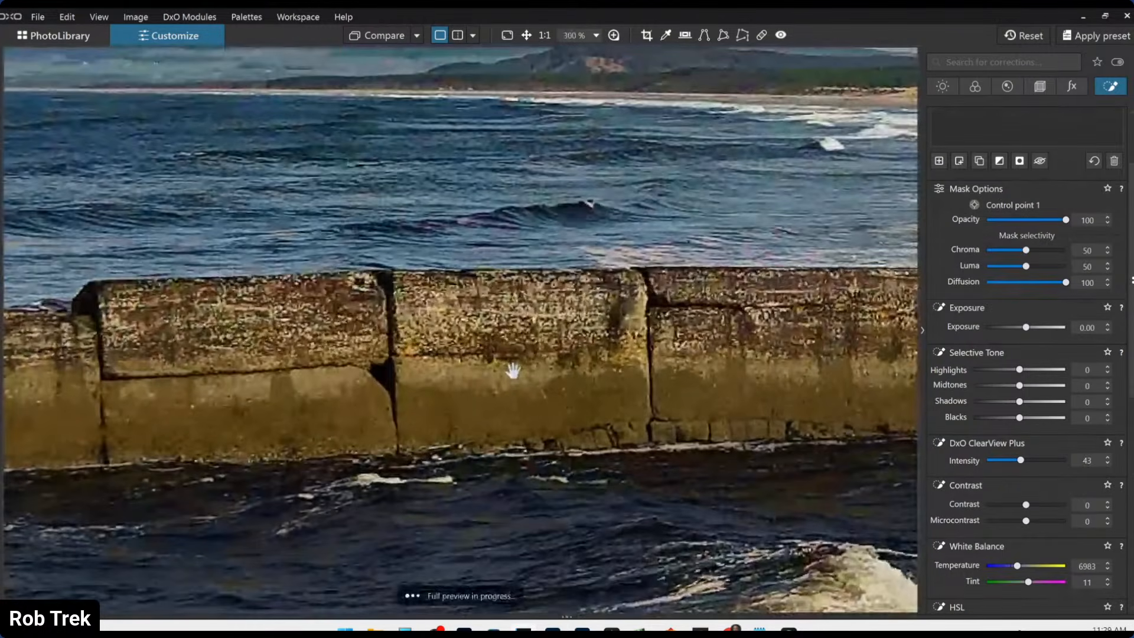
pyautogui.scroll(-4, 513, 370)
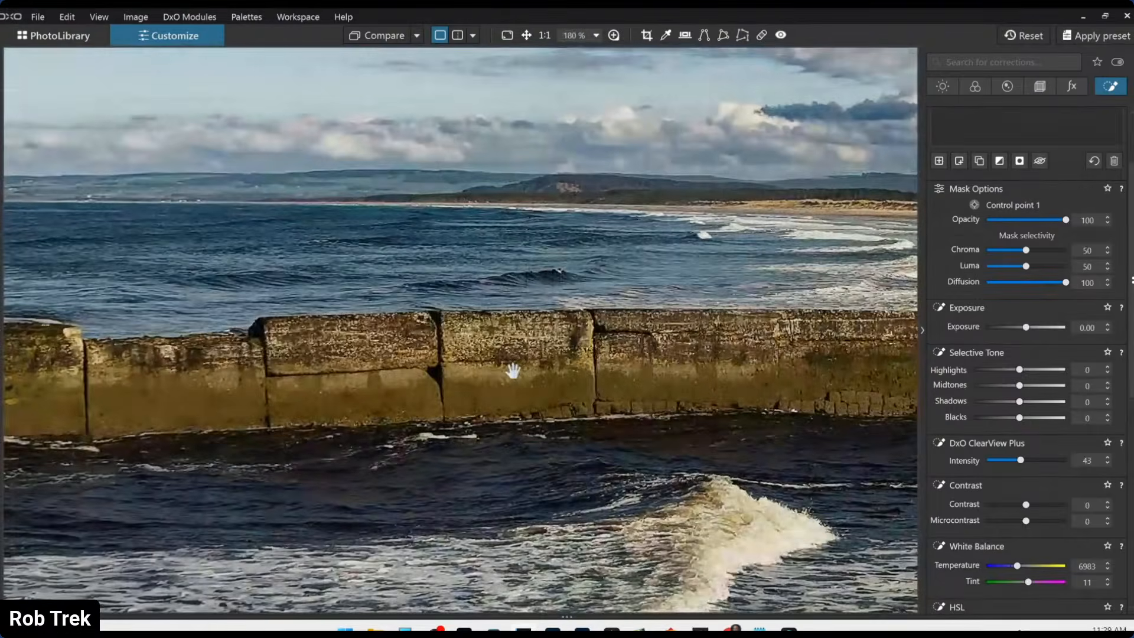
pyautogui.scroll(-1, 513, 382)
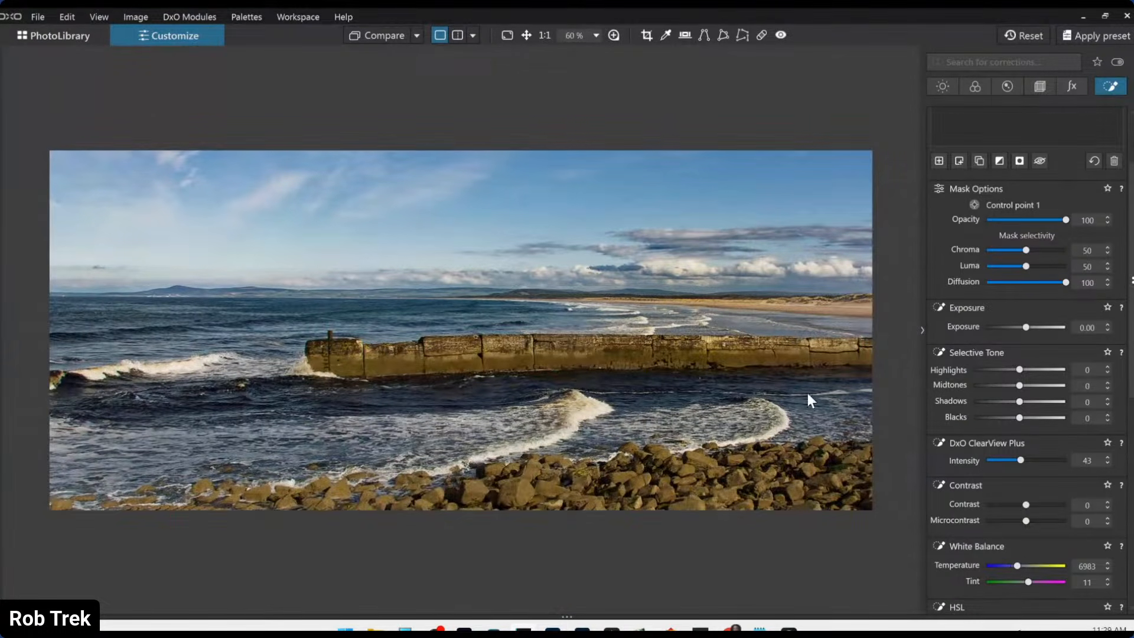
# - Create a new AI mask that selects the whole stone pier
pyautogui.scroll(-1, 1000, 412)
pyautogui.scroll(2, 1001, 389)
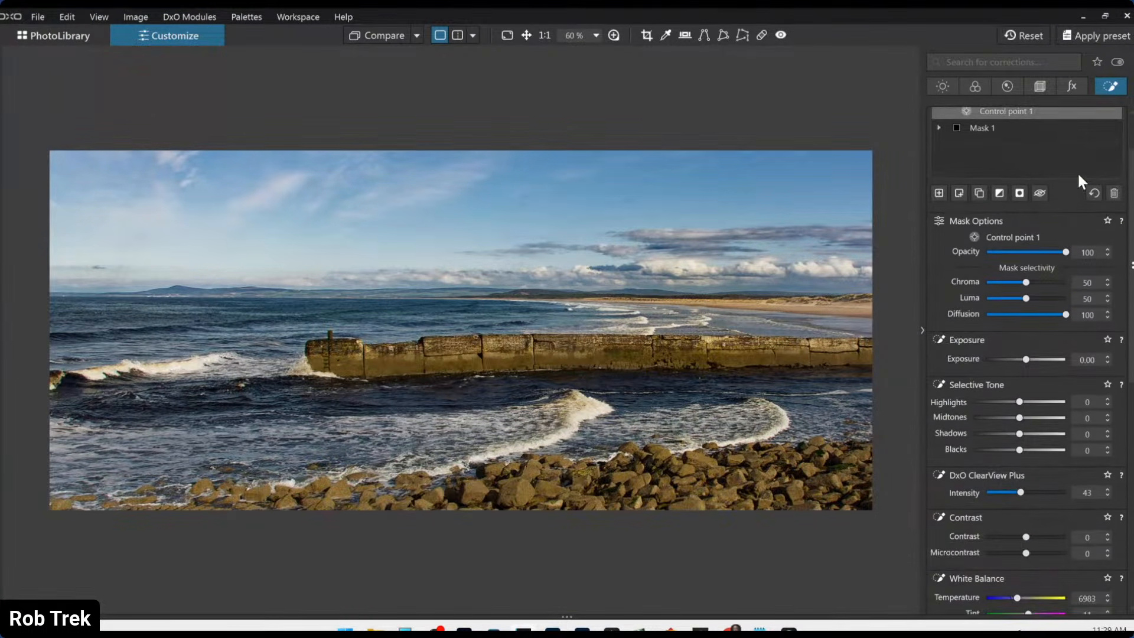
pyautogui.scroll(2, 1039, 283)
pyautogui.click(967, 134)
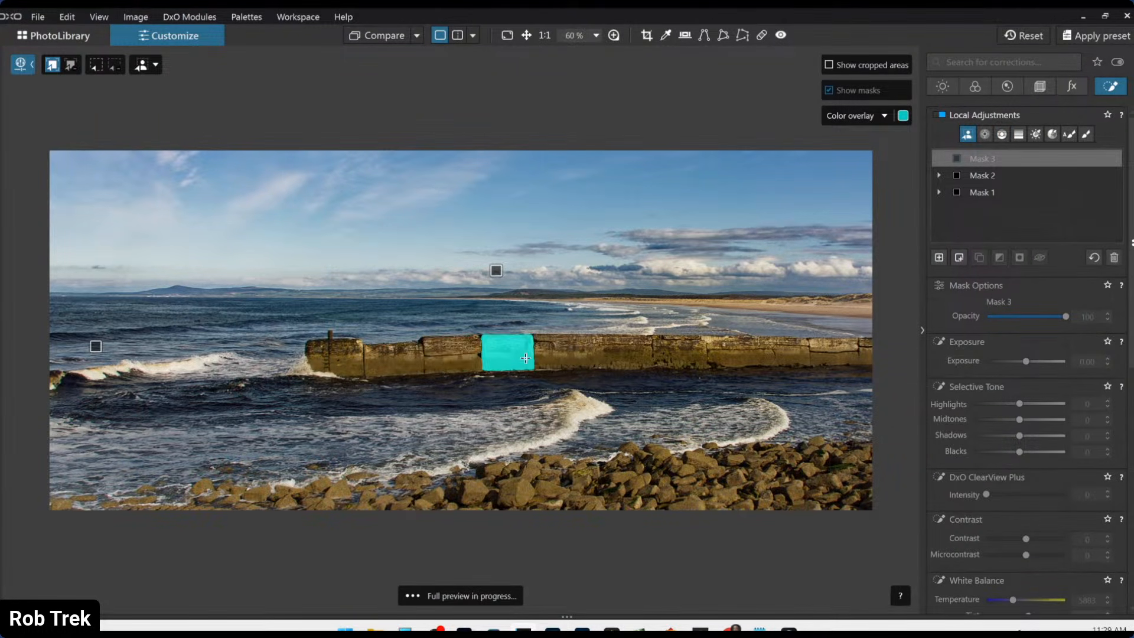
pyautogui.click(665, 360)
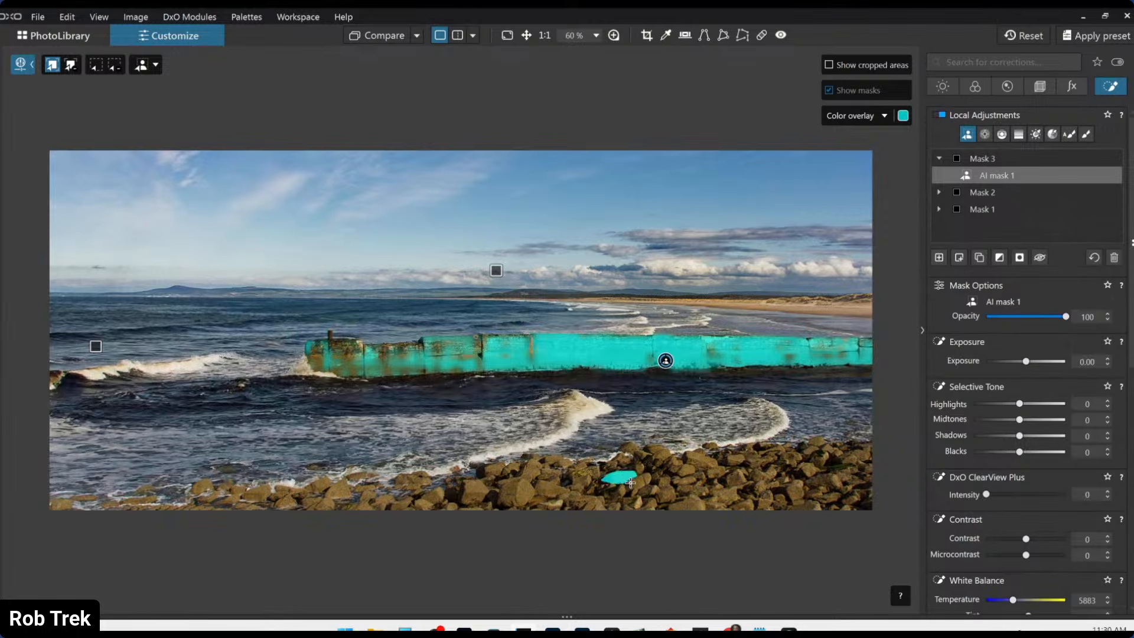
# - Try to add the foreground rocks to the pier's AI mask with rectangular area selections, and remove each resulting selection
pyautogui.click(97, 65)
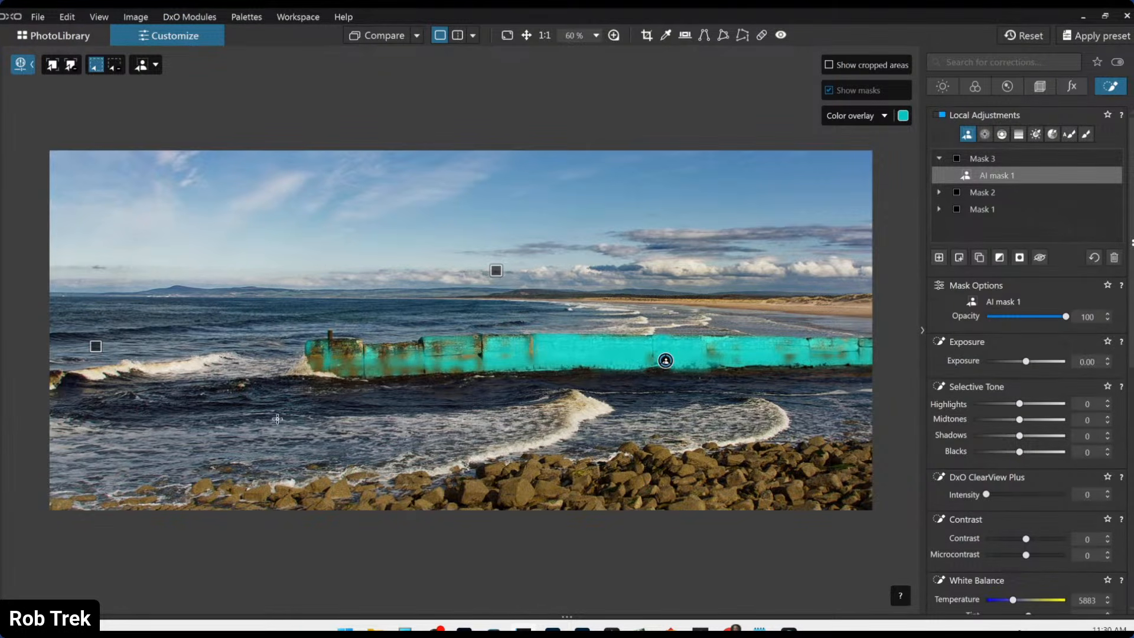
pyautogui.moveTo(68, 464); pyautogui.dragTo(978, 574)
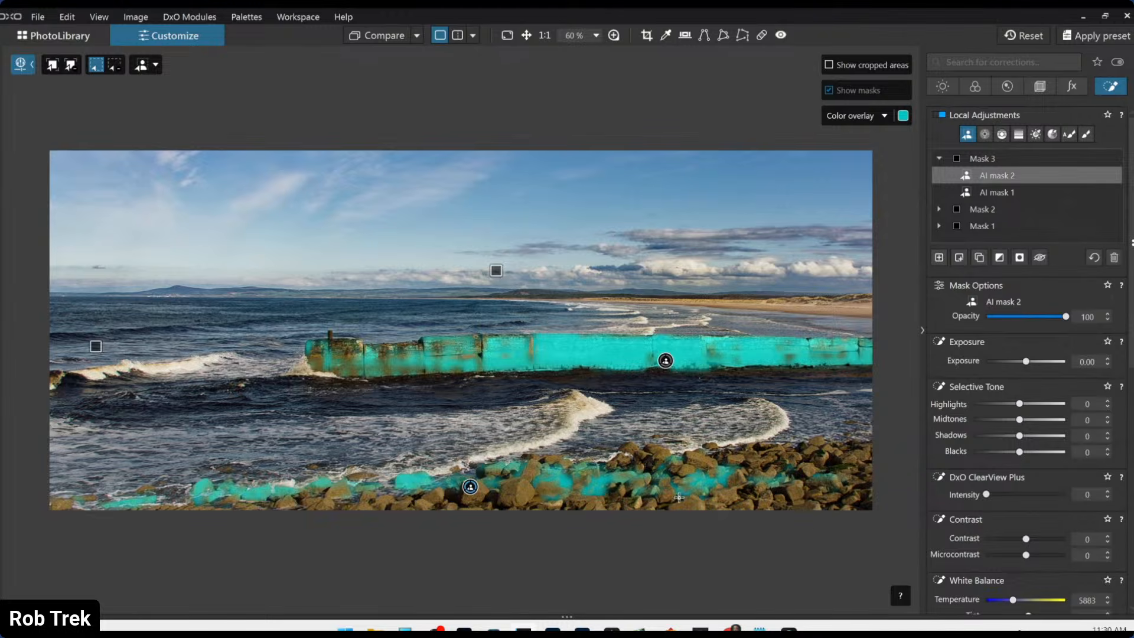
pyautogui.hotkey('ctrl', 'z')
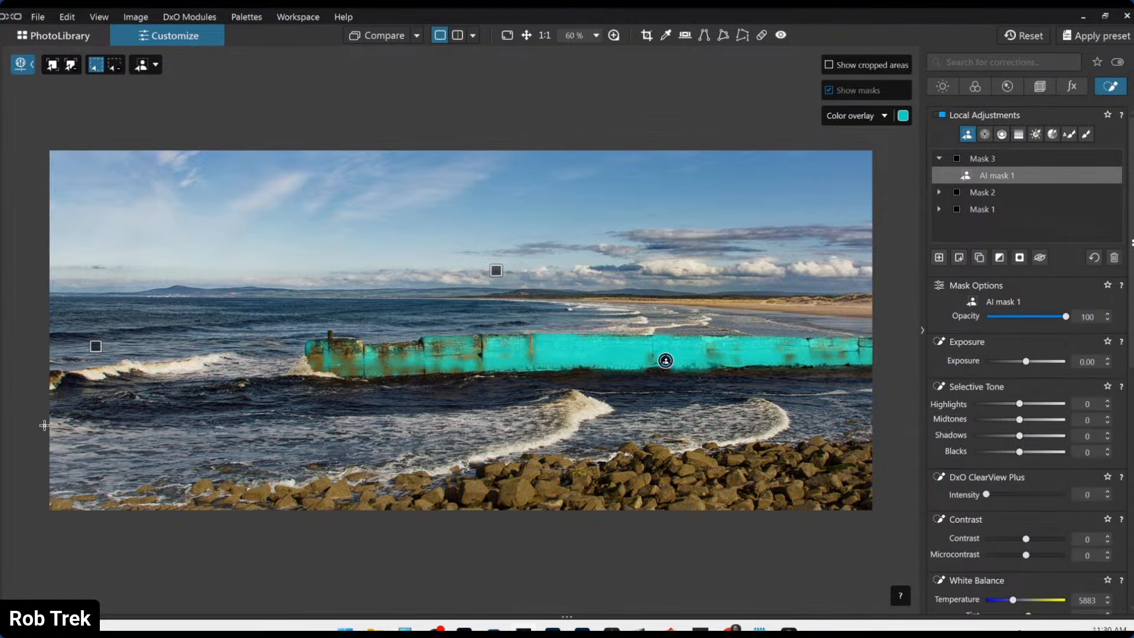
pyautogui.moveTo(893, 423); pyautogui.dragTo(24, 551)
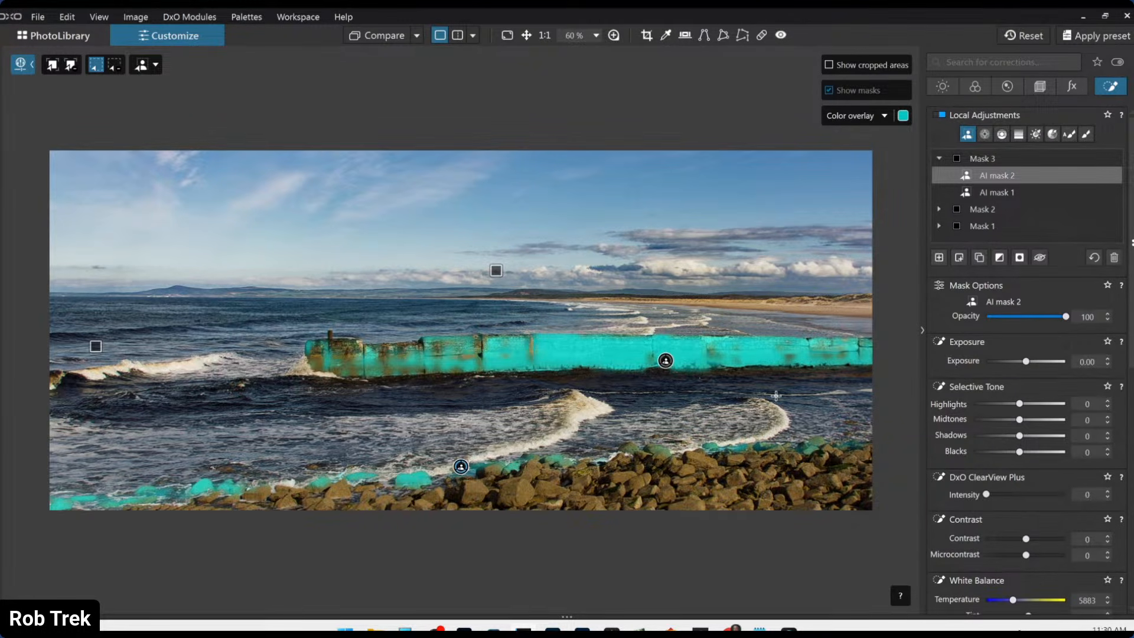
pyautogui.press('Delete')
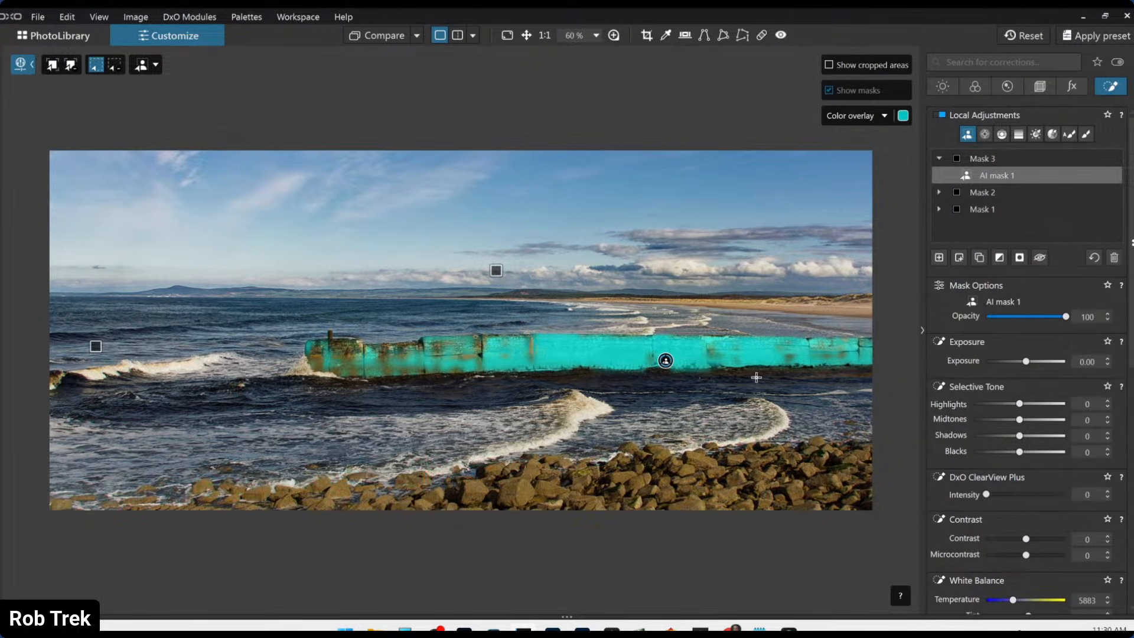
# - Soften the masked pier with Microcontrast -74 and Contrast -23, and set its HSL Vibrancy to 44
pyautogui.scroll(-5, 1008, 448)
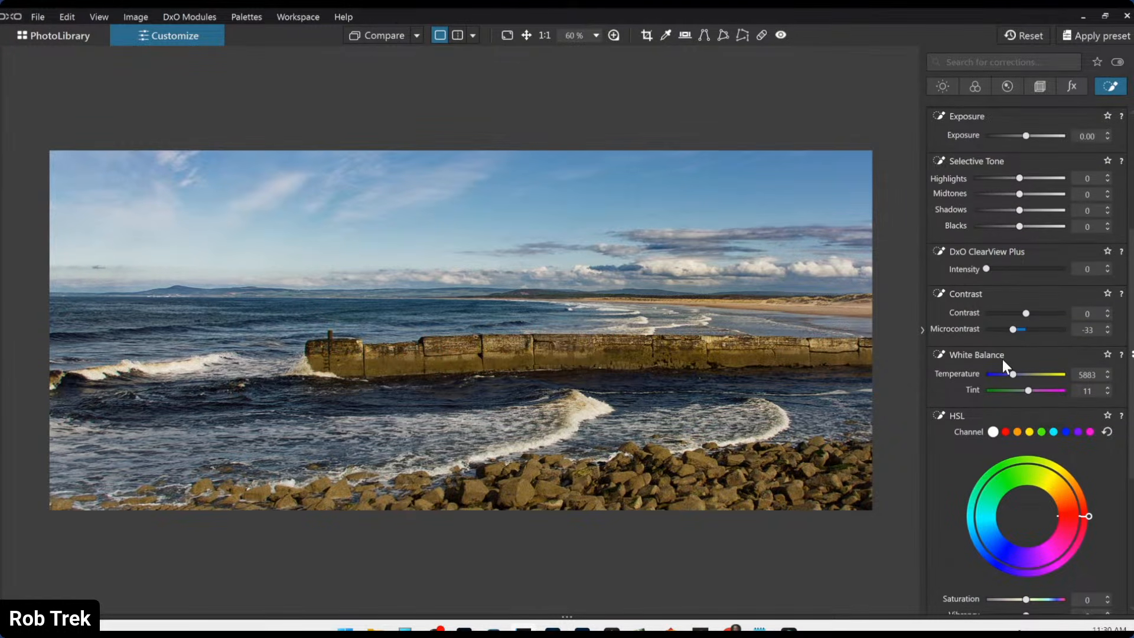
pyautogui.click(999, 329)
pyautogui.moveTo(999, 331); pyautogui.dragTo(1016, 313)
pyautogui.scroll(-2, 1033, 368)
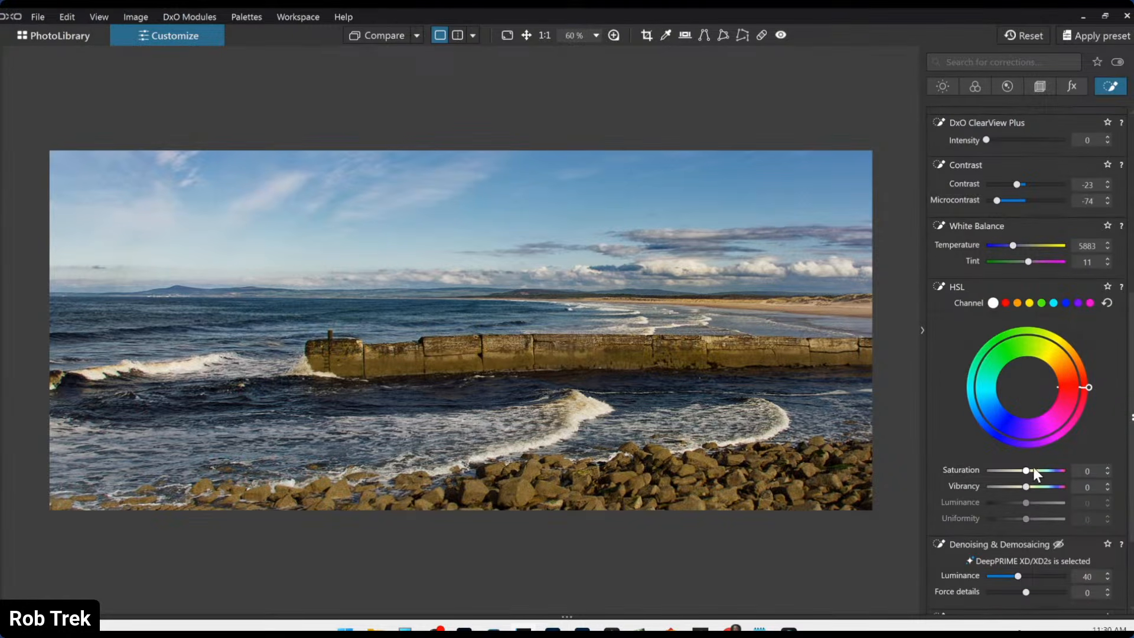
pyautogui.moveTo(1026, 486); pyautogui.dragTo(1043, 486)
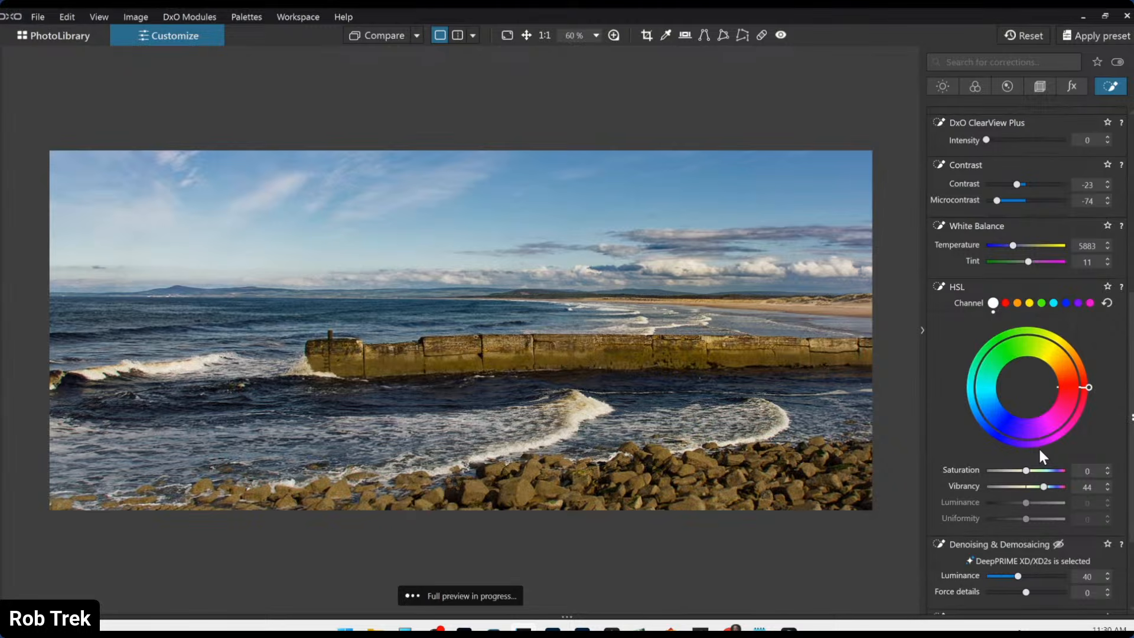
pyautogui.moveTo(1088, 397)
pyautogui.mouseDown()
pyautogui.moveTo(1086, 384)
pyautogui.moveTo(1090, 397)
pyautogui.mouseUp()
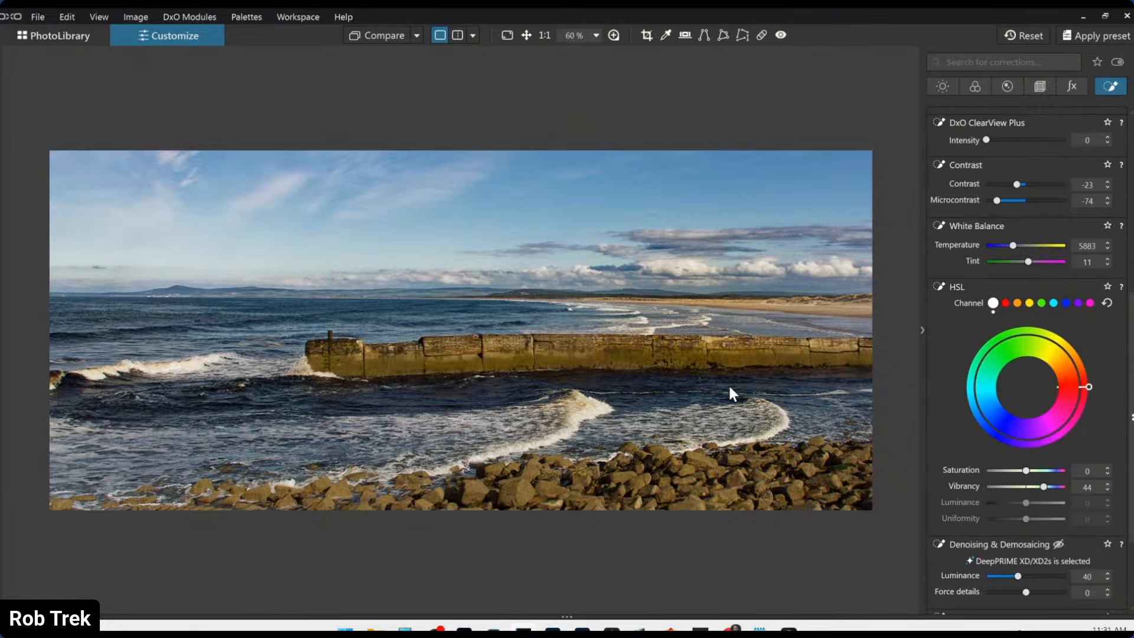
# - Compare the seascape with its uncorrected version and export the edit to disk as a JPEG
pyautogui.click(374, 36)
pyautogui.rightClick(398, 251)
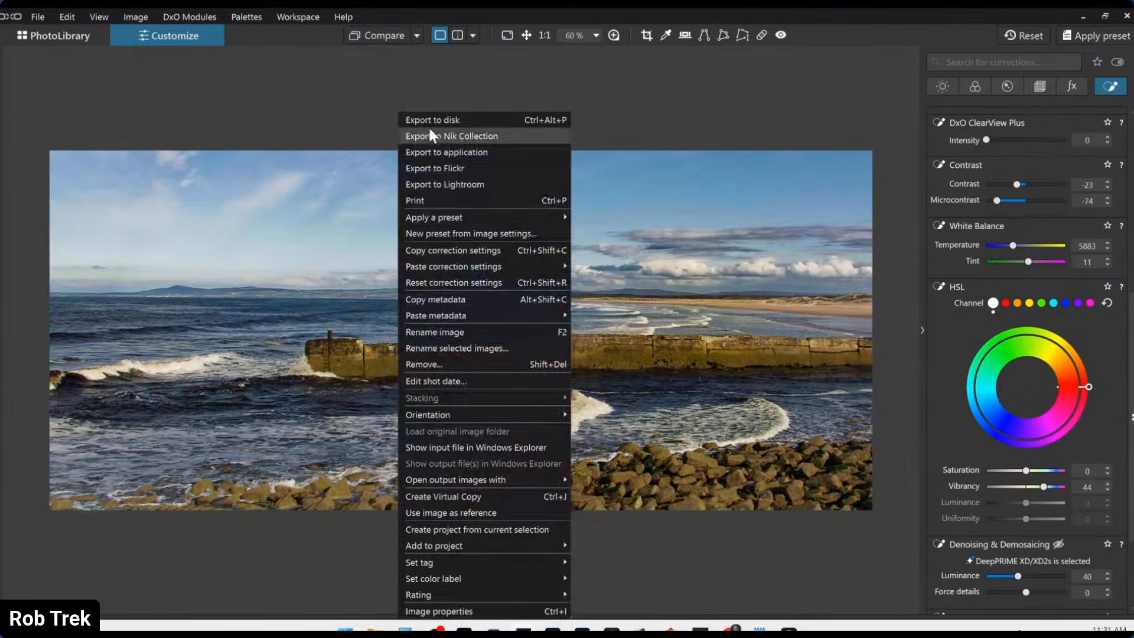
pyautogui.click(430, 120)
pyautogui.press('Escape')
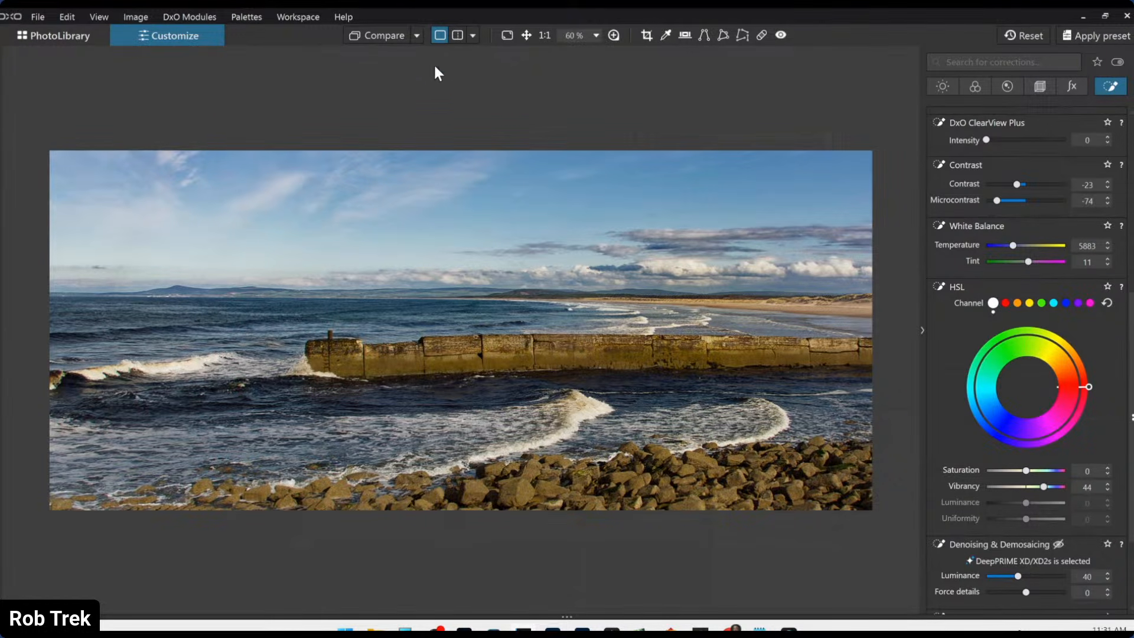
# - Compare the seascape with its exported JPEG output in the Side by side top / bottom layout, with the correction palette collapsed
pyautogui.click(418, 36)
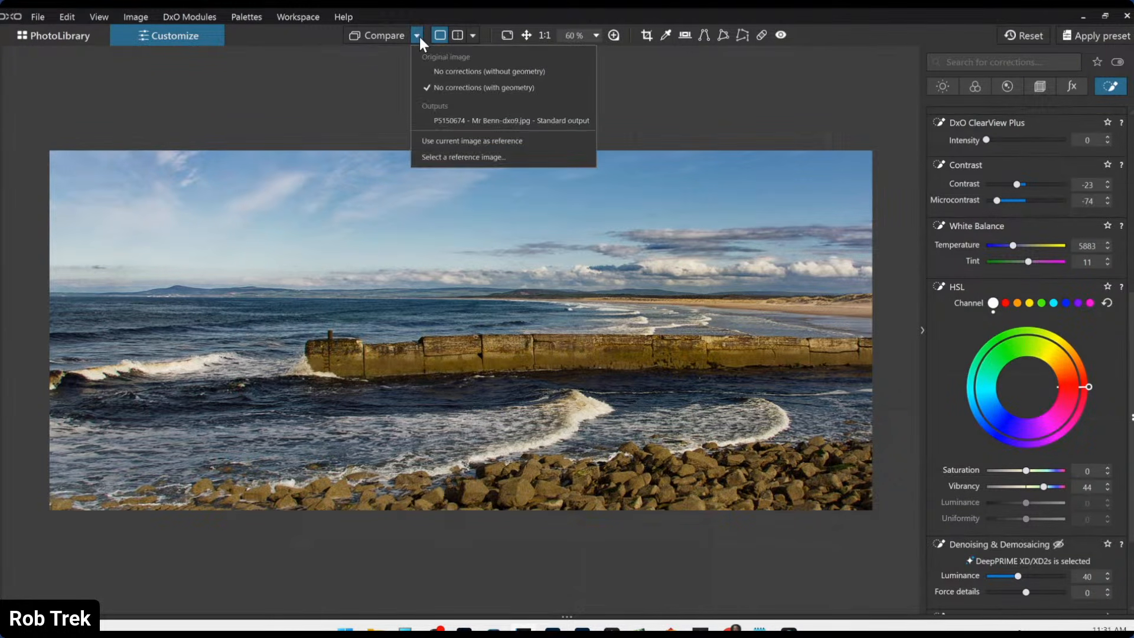
pyautogui.click(444, 120)
pyautogui.click(473, 36)
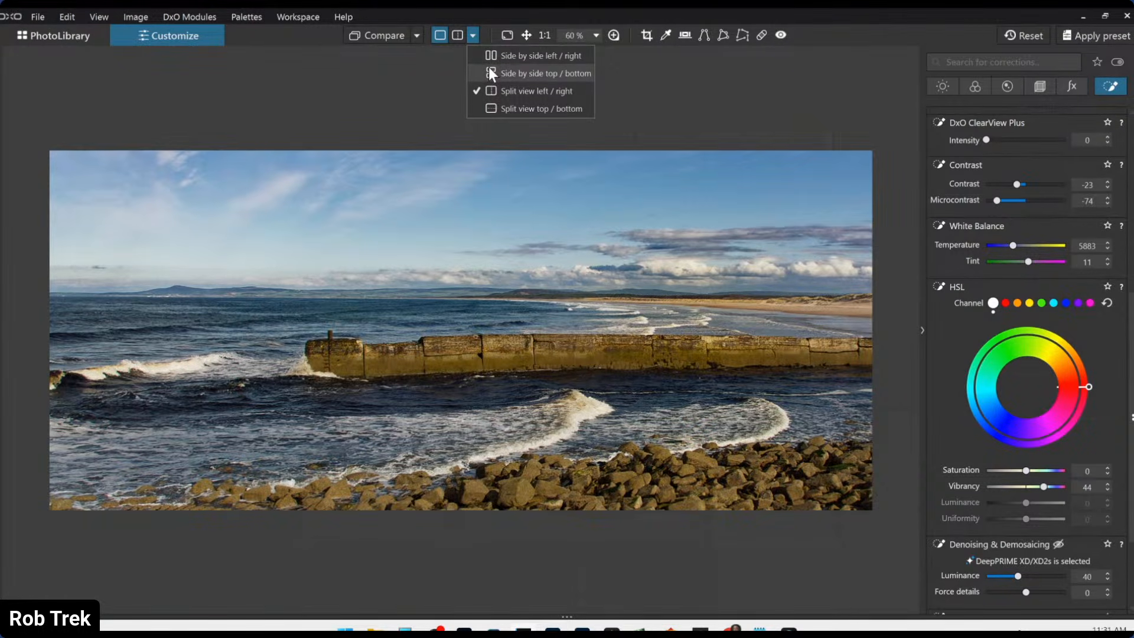
pyautogui.click(488, 69)
pyautogui.click(920, 330)
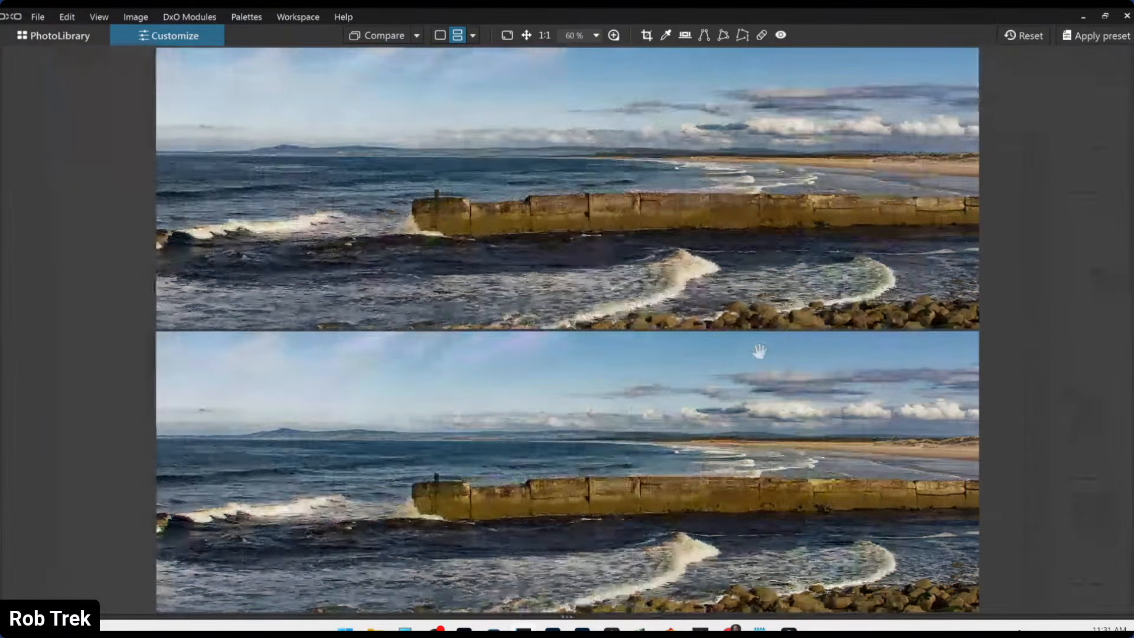
pyautogui.scroll(-6, 725, 402)
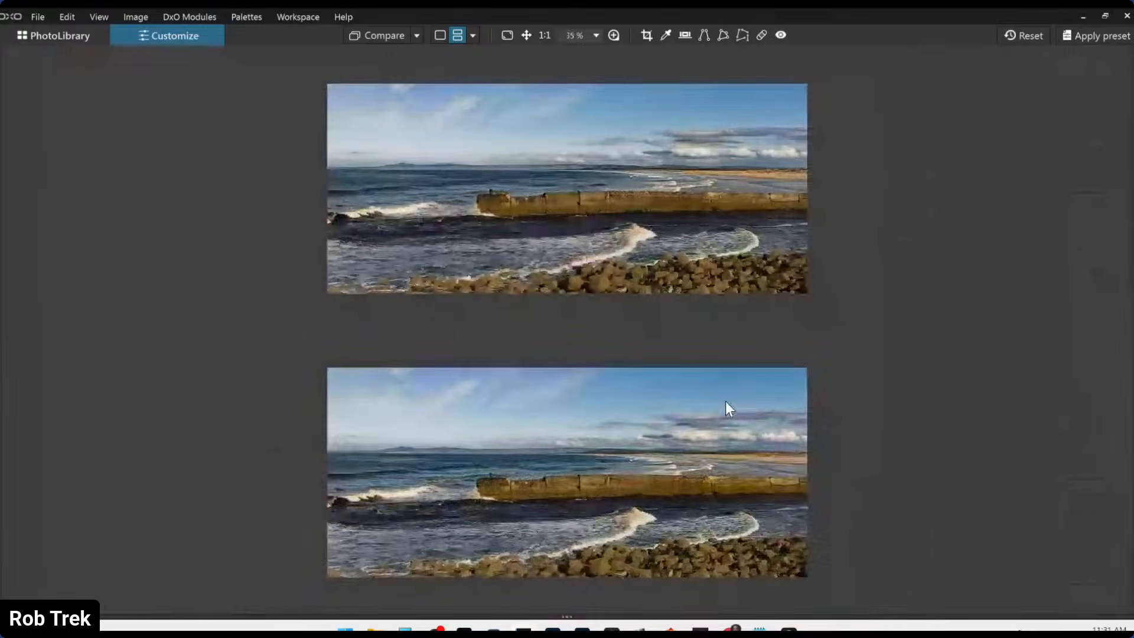
pyautogui.scroll(2, 725, 398)
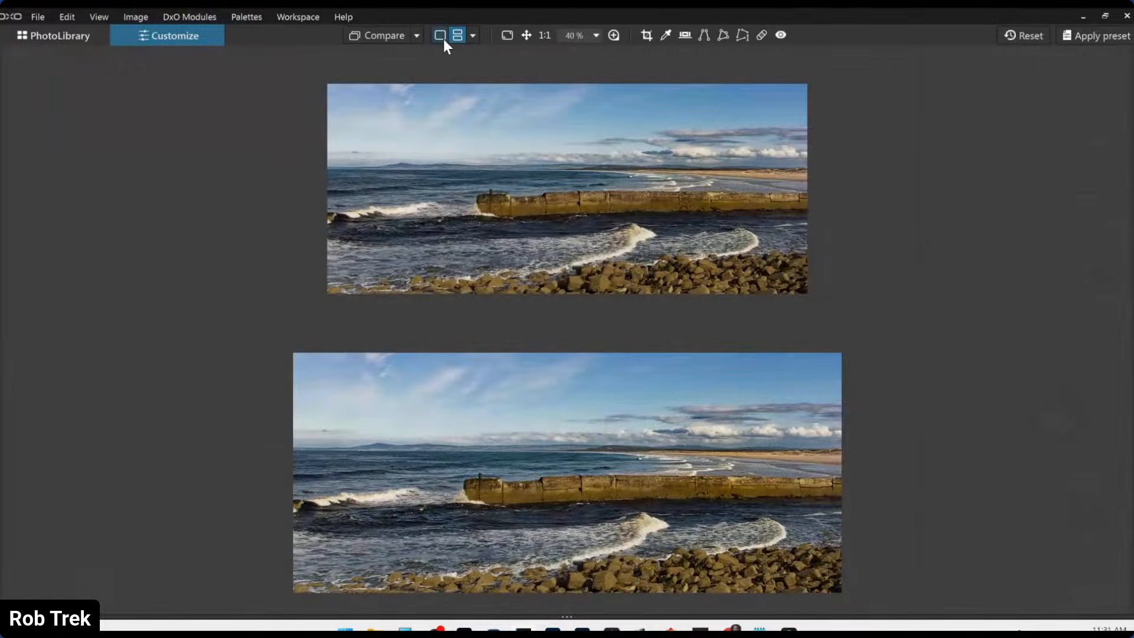
# - Compare the edited seascape with its original without corrections or geometry in the Side by side left / right layout
pyautogui.click(418, 36)
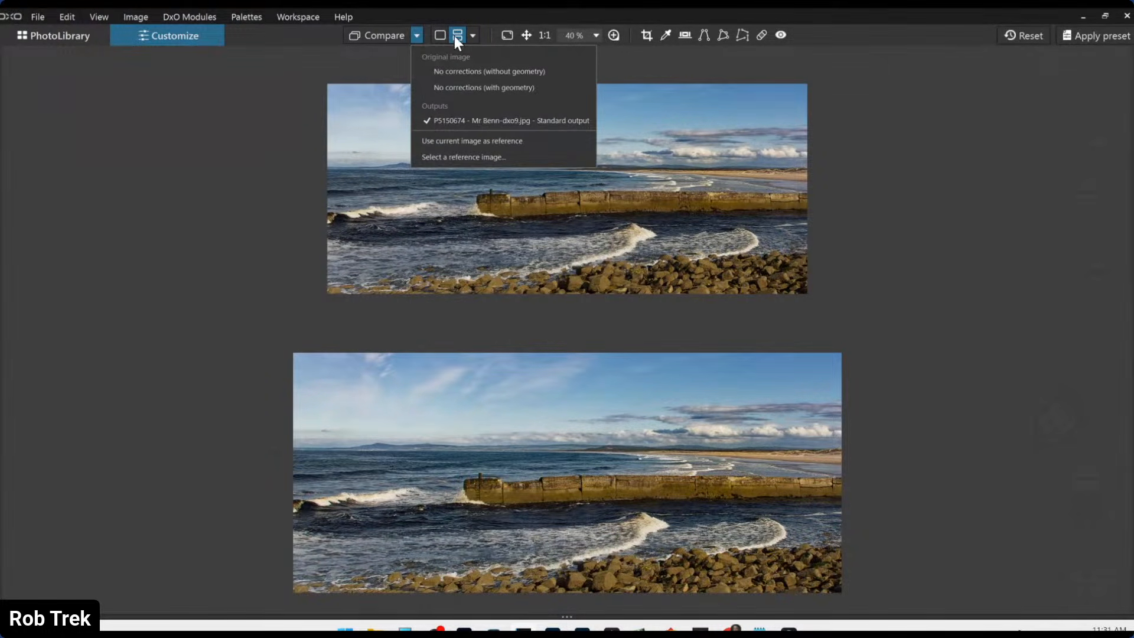
pyautogui.click(1039, 30)
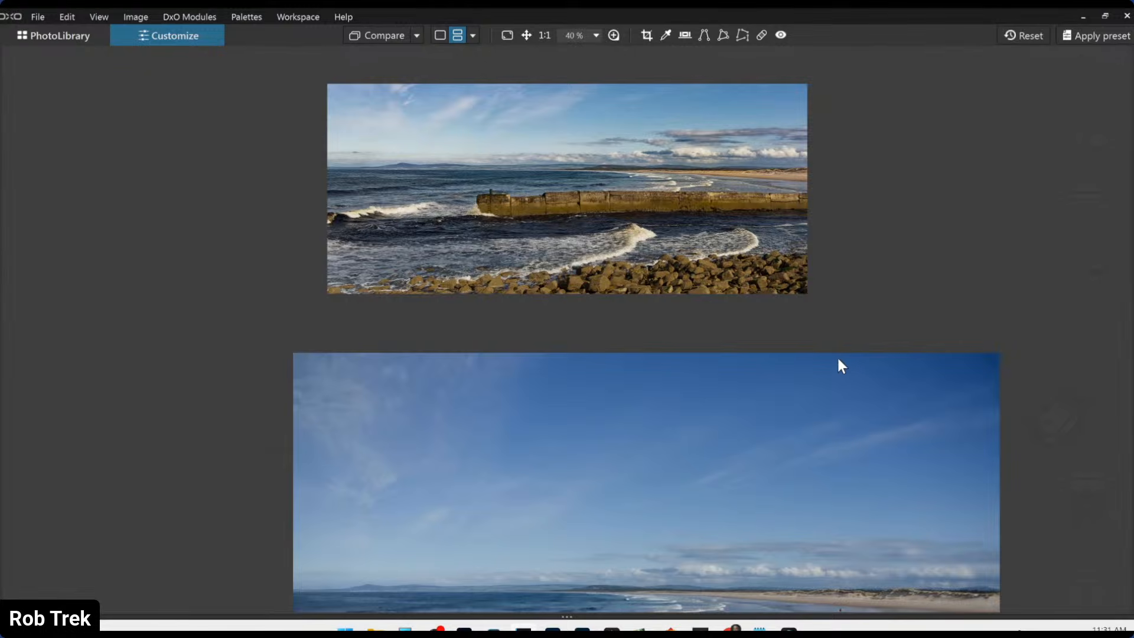
pyautogui.scroll(-2, 816, 424)
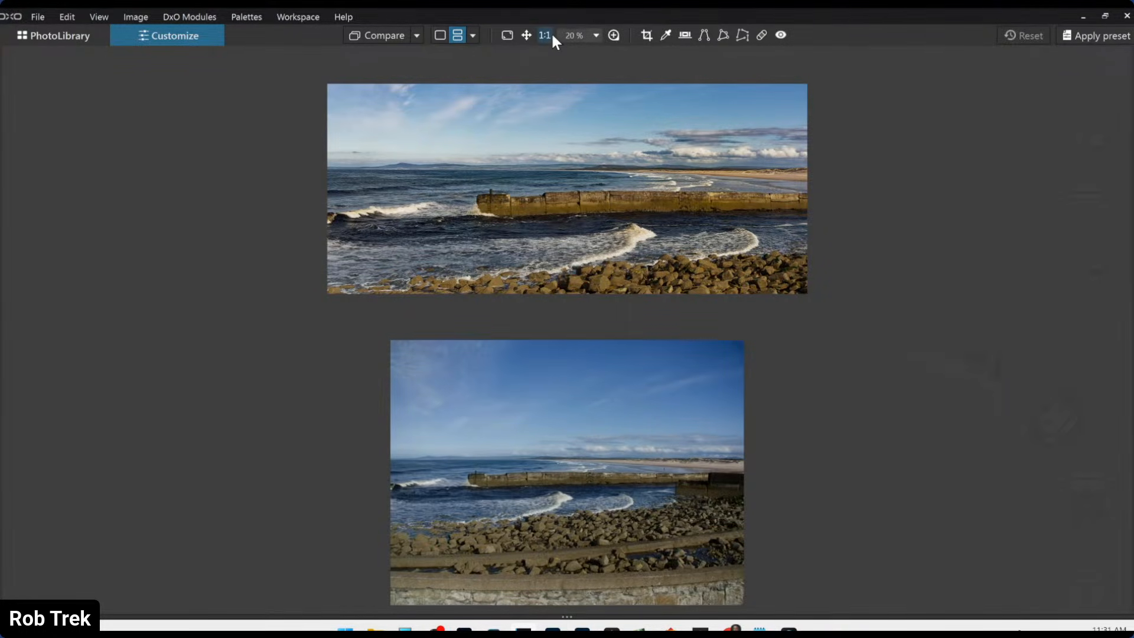
pyautogui.click(474, 35)
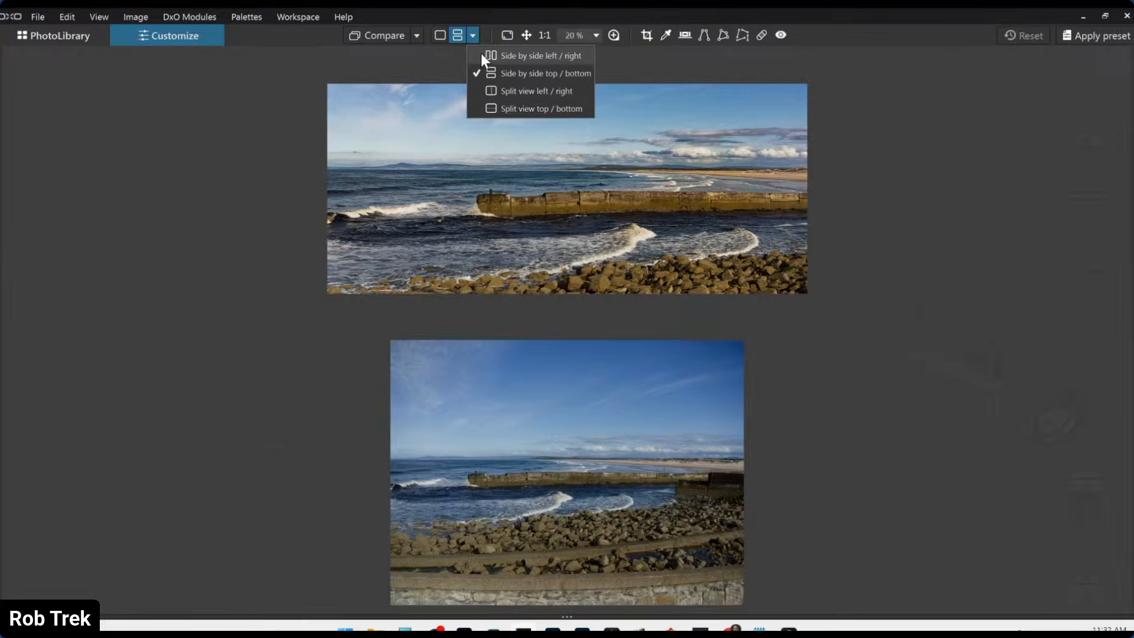
pyautogui.click(480, 53)
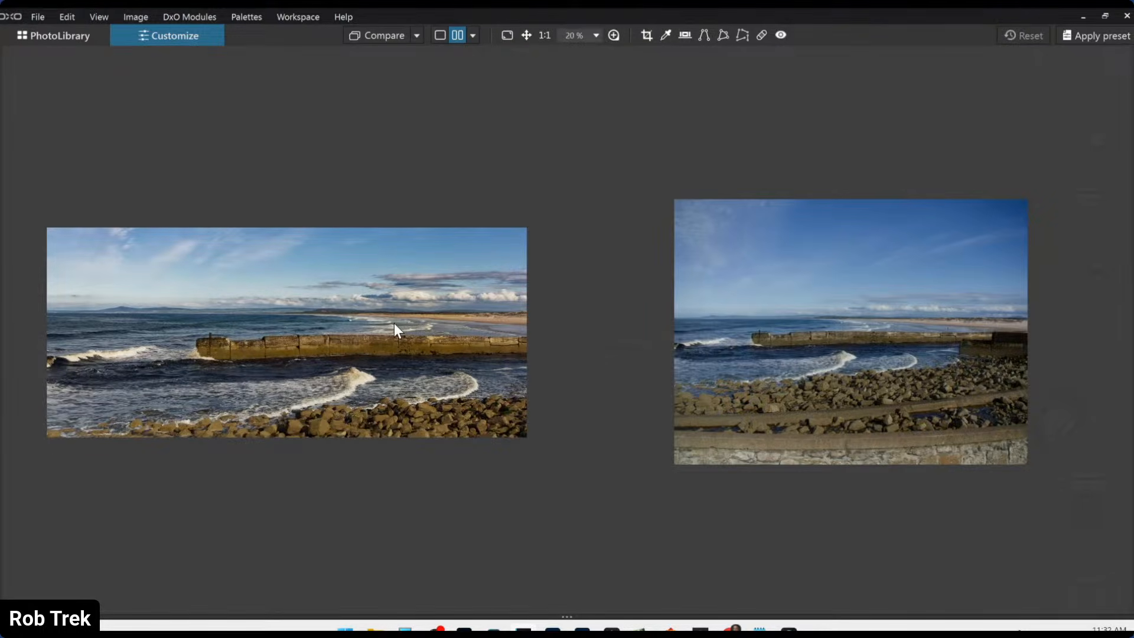
pyautogui.scroll(1, 849, 409)
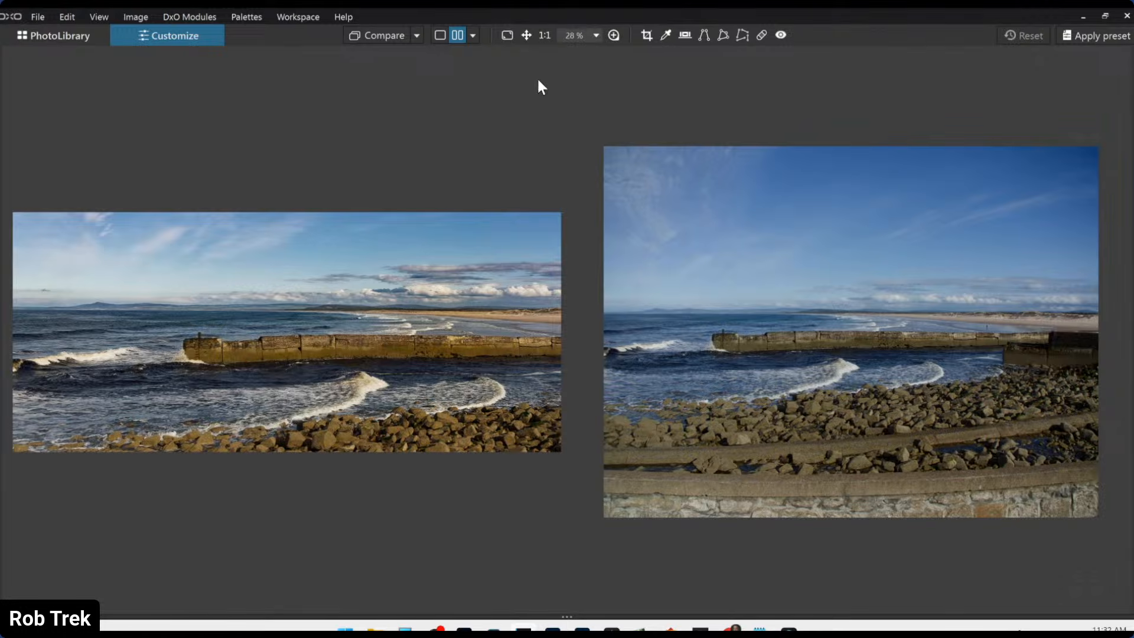
# - Compare the seascape with its original in Split view left / right, moving the divider to the edit's right edge
pyautogui.click(473, 38)
pyautogui.click(494, 90)
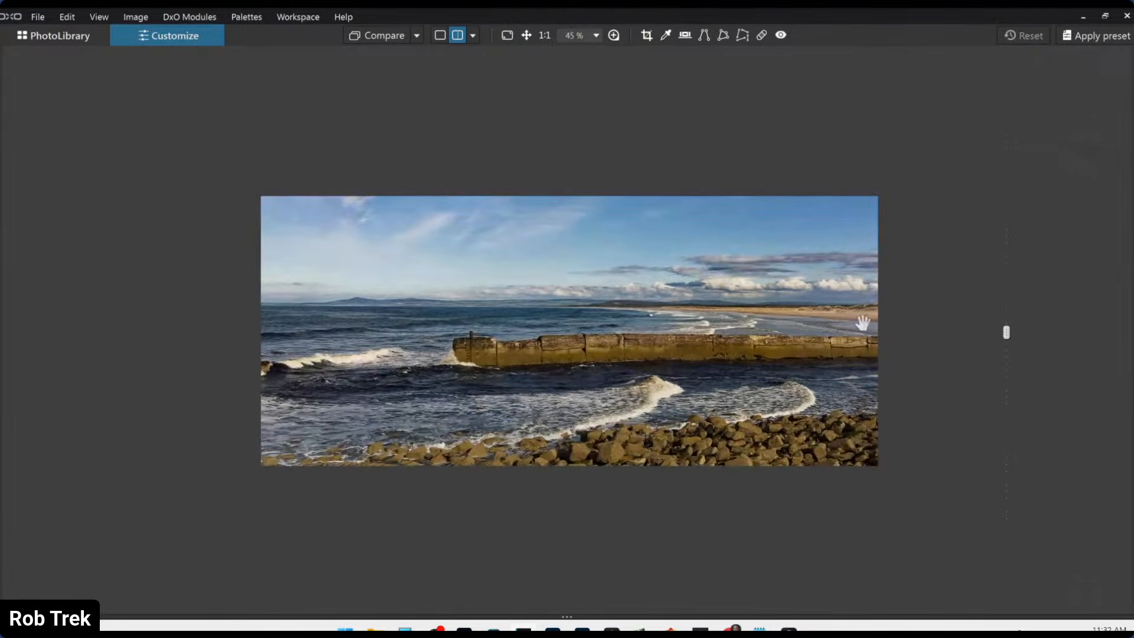
pyautogui.moveTo(1004, 334)
pyautogui.mouseDown()
pyautogui.moveTo(177, 330)
pyautogui.moveTo(84, 317)
pyautogui.moveTo(358, 345)
pyautogui.moveTo(987, 334)
pyautogui.mouseUp()
pyautogui.scroll(2, 803, 461)
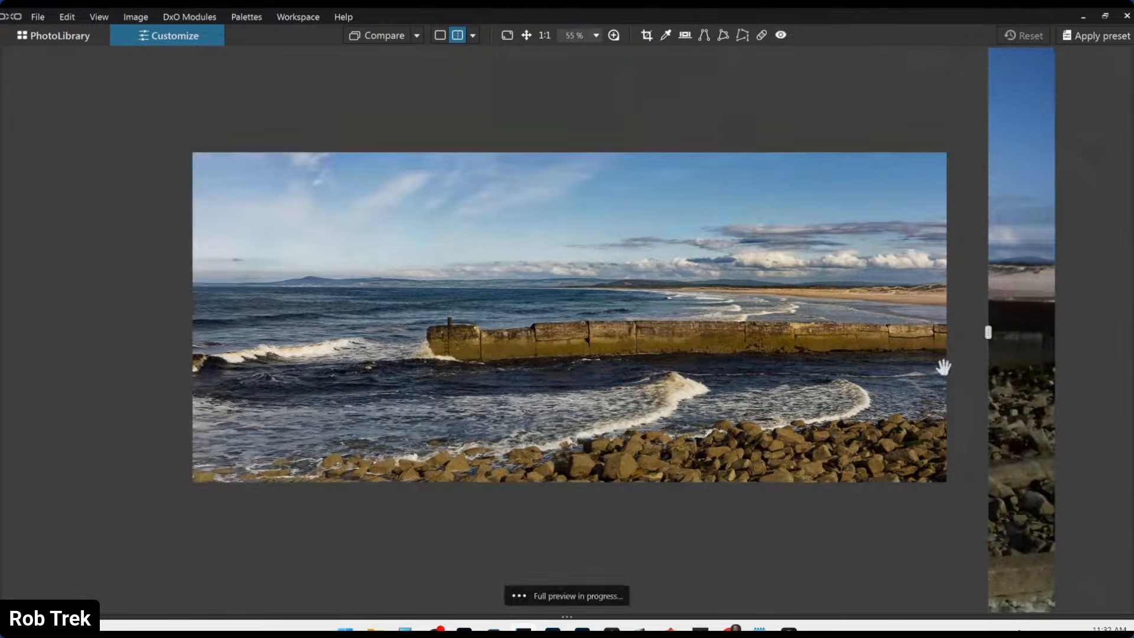
pyautogui.moveTo(989, 333)
pyautogui.mouseDown()
pyautogui.moveTo(1130, 335)
pyautogui.moveTo(967, 330)
pyautogui.mouseUp()
pyautogui.scroll(1, 794, 382)
pyautogui.scroll(1, 794, 382)
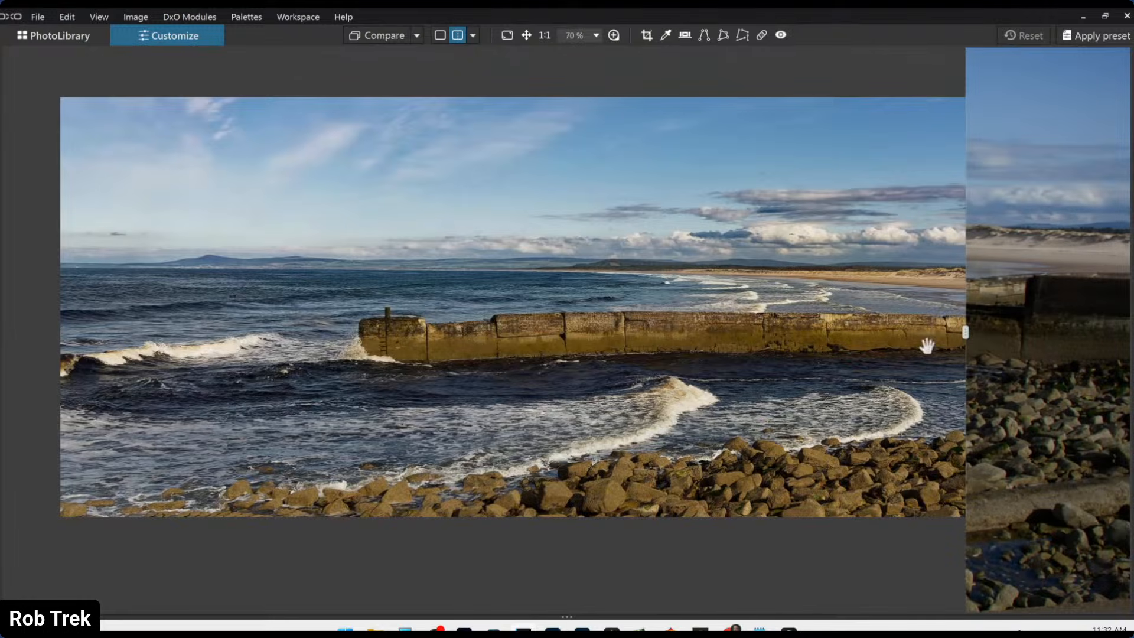
# - Open the red torii gate photo from the library for customizing, in single-image view with the correction palettes shown
pyautogui.click(56, 29)
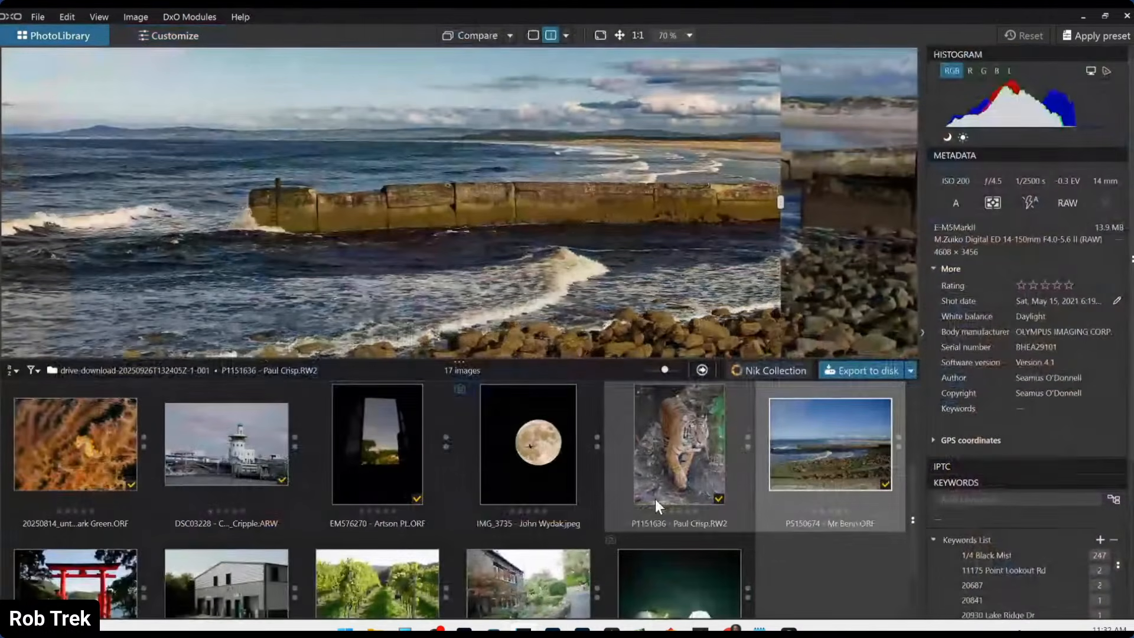
pyautogui.scroll(-1, 653, 498)
pyautogui.click(44, 506)
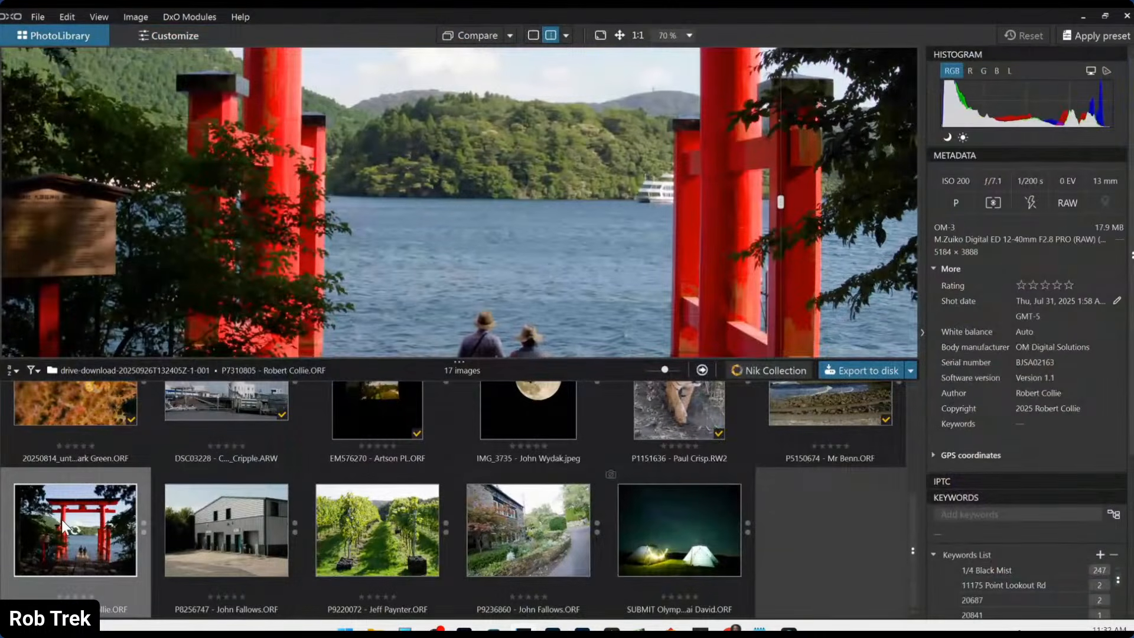
pyautogui.doubleClick(61, 519)
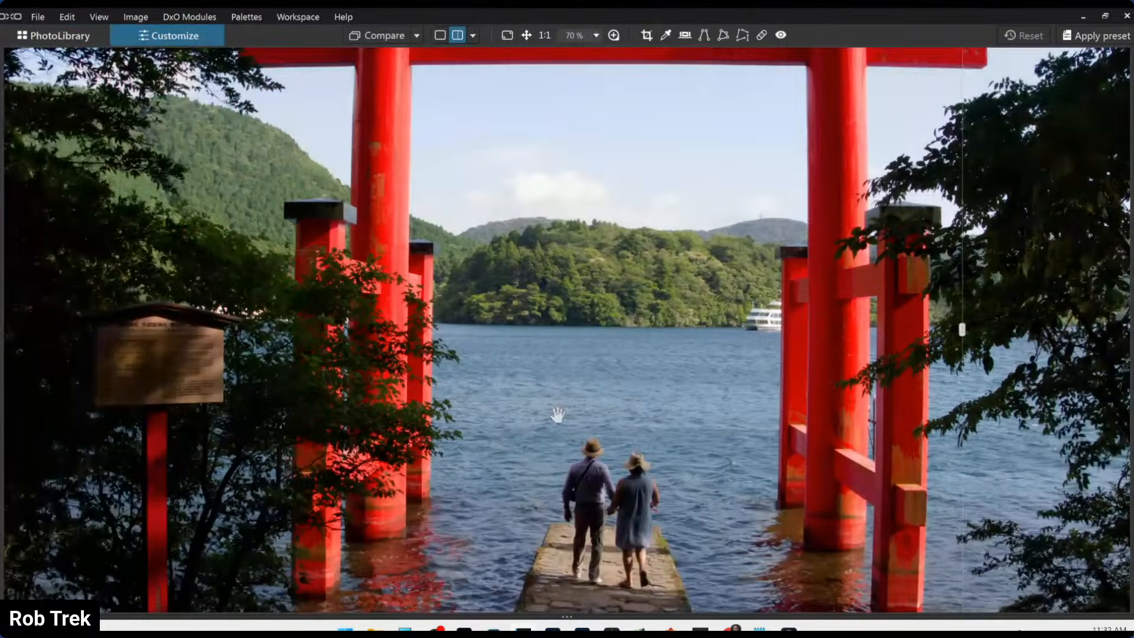
pyautogui.scroll(-3, 558, 416)
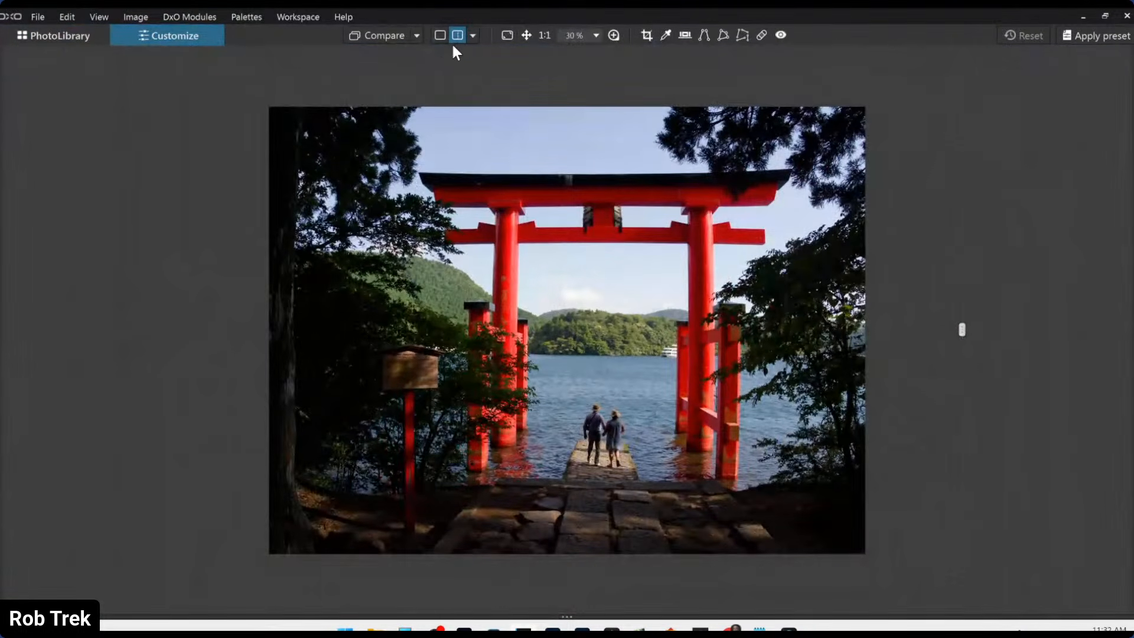
pyautogui.click(439, 35)
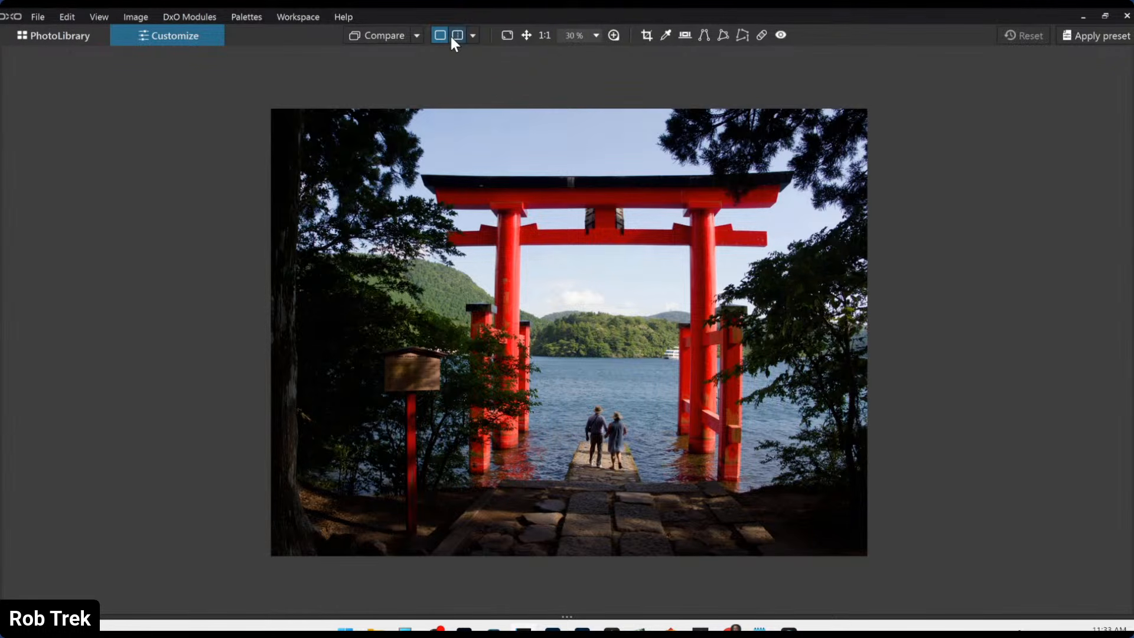
pyautogui.press('F9')
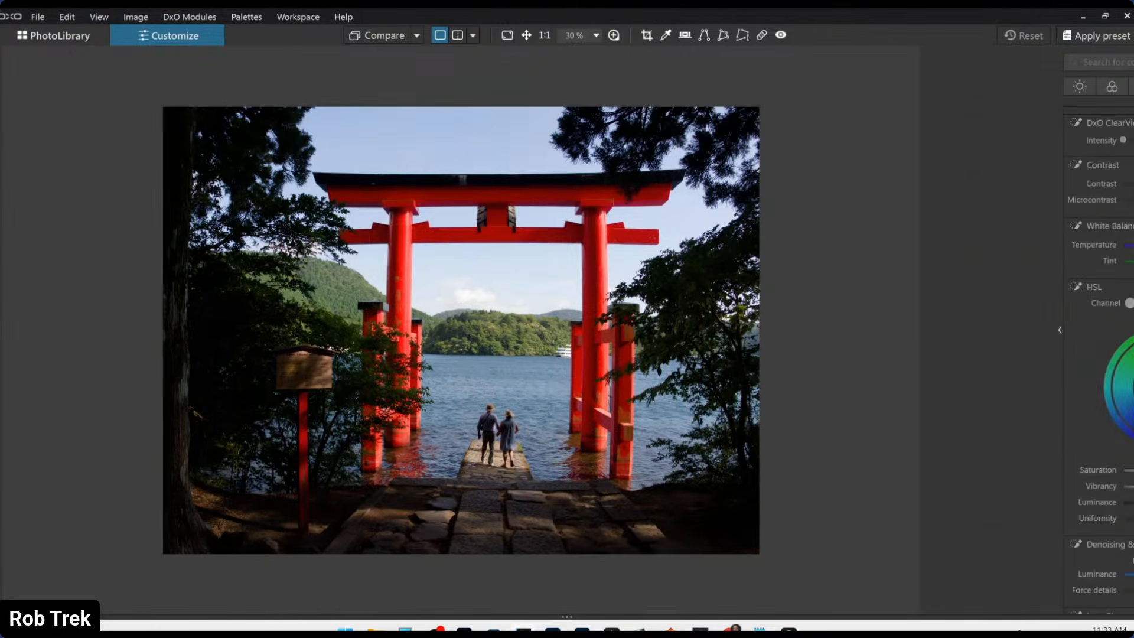
# - Apply the plain 0000 default preset from the general purpose presets to the torii photo and enable its Perspective correction
pyautogui.press('F11')
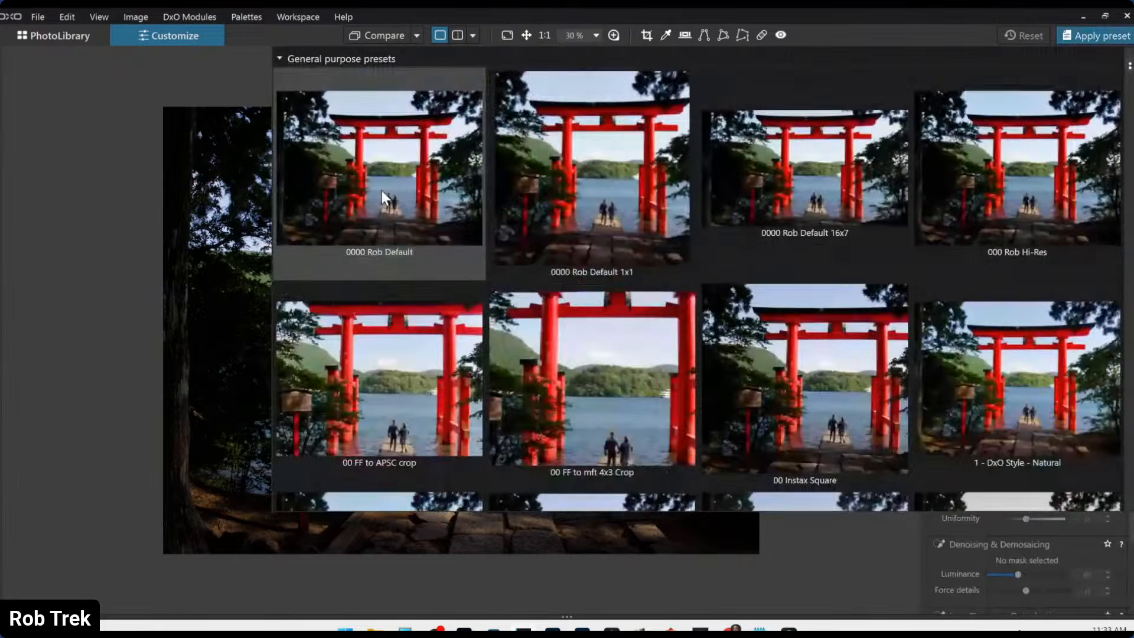
pyautogui.click(382, 190)
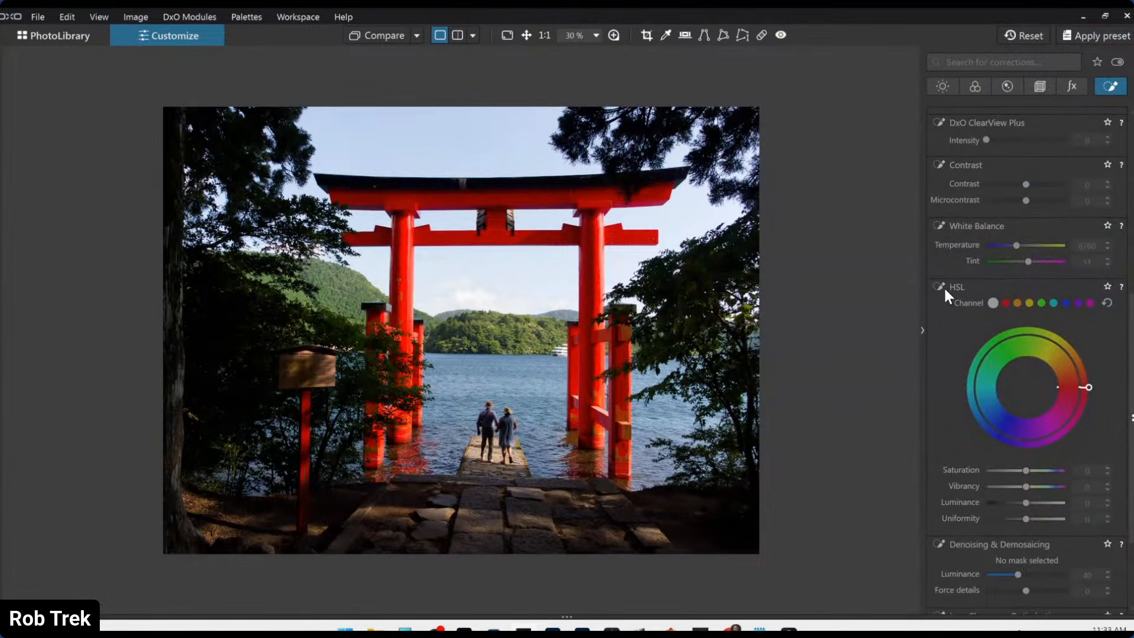
pyautogui.scroll(6, 957, 306)
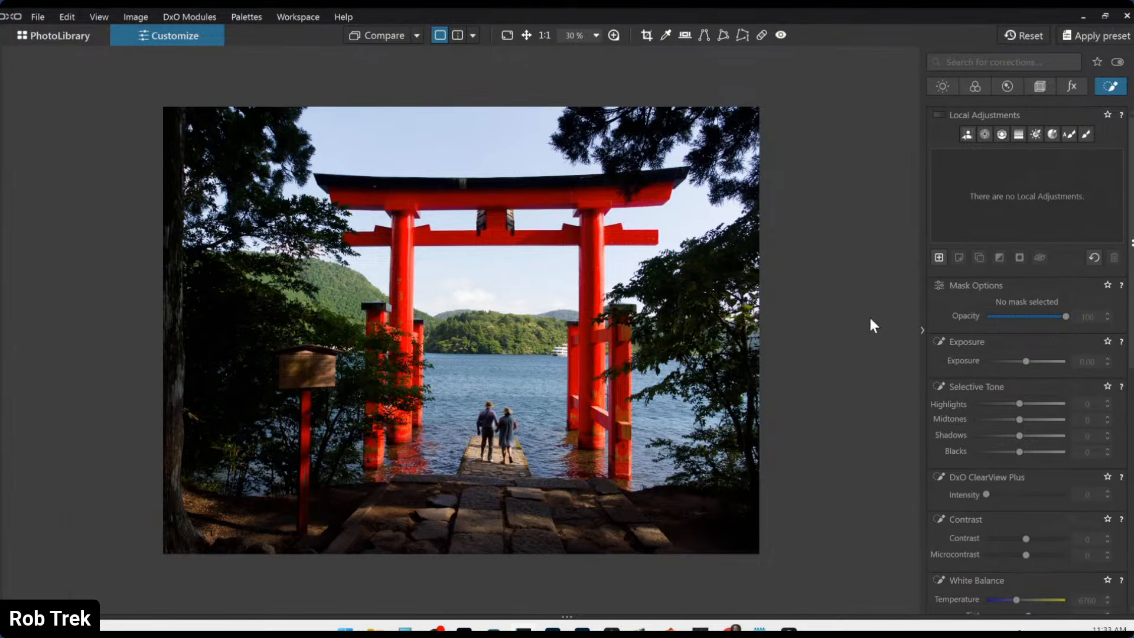
pyautogui.click(1040, 87)
pyautogui.click(936, 326)
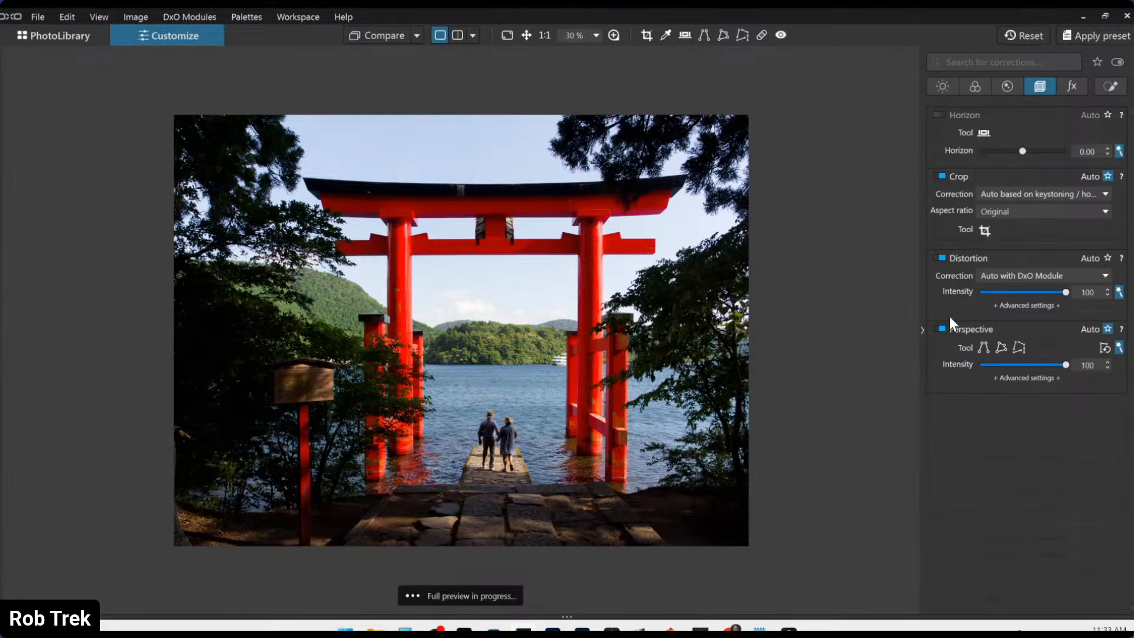
# - Start cropping the torii photo at its Original aspect ratio, framing the whole gate at about 4770 × 3578 px with less sky
pyautogui.click(985, 230)
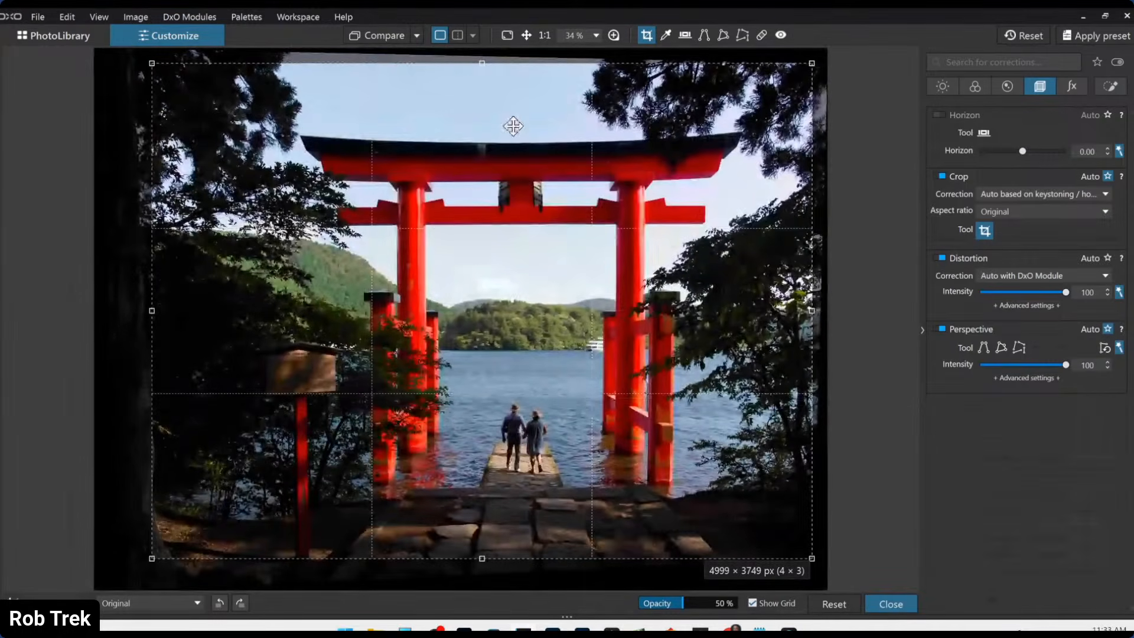
pyautogui.moveTo(482, 64); pyautogui.dragTo(483, 172)
pyautogui.moveTo(480, 236); pyautogui.dragTo(521, 241)
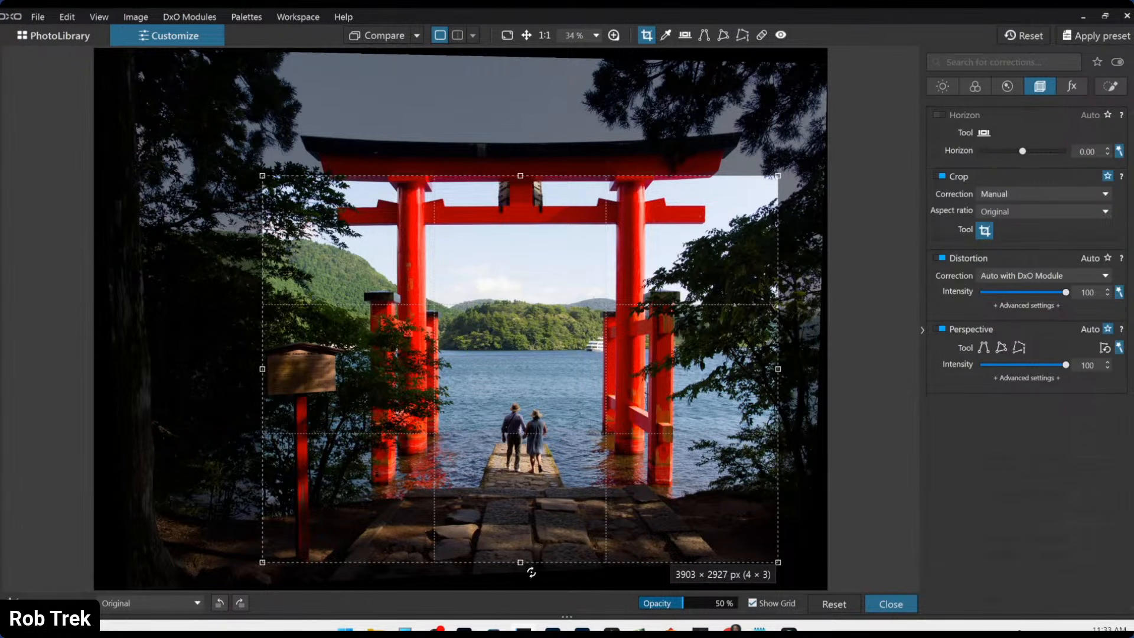
pyautogui.moveTo(521, 561)
pyautogui.mouseDown()
pyautogui.moveTo(529, 455)
pyautogui.moveTo(539, 574)
pyautogui.mouseUp()
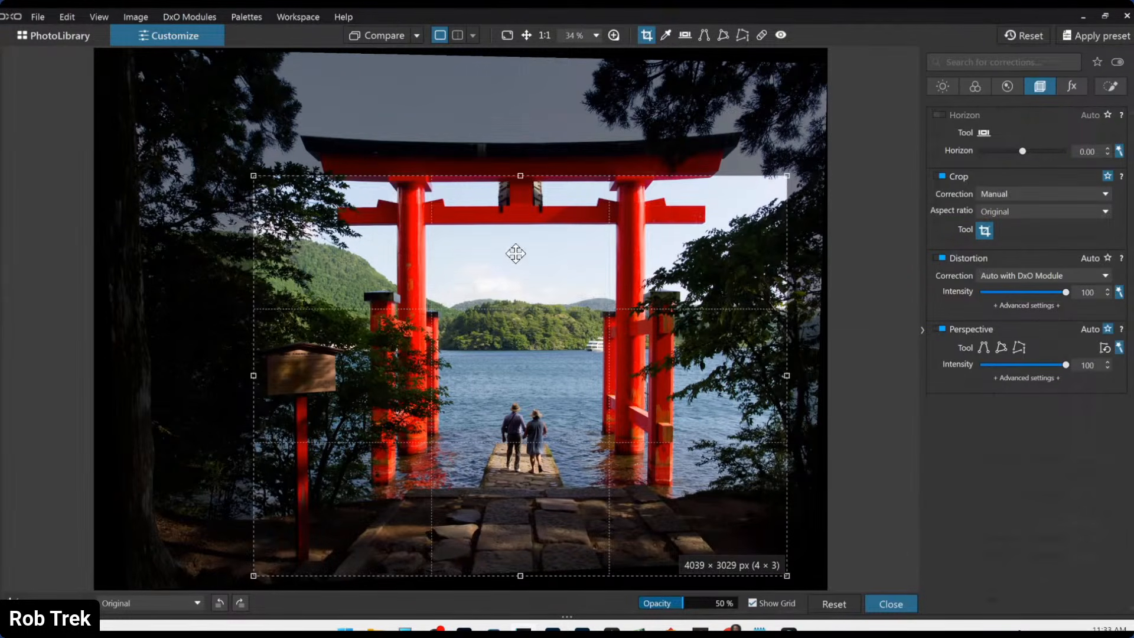
pyautogui.moveTo(517, 176); pyautogui.dragTo(514, 107)
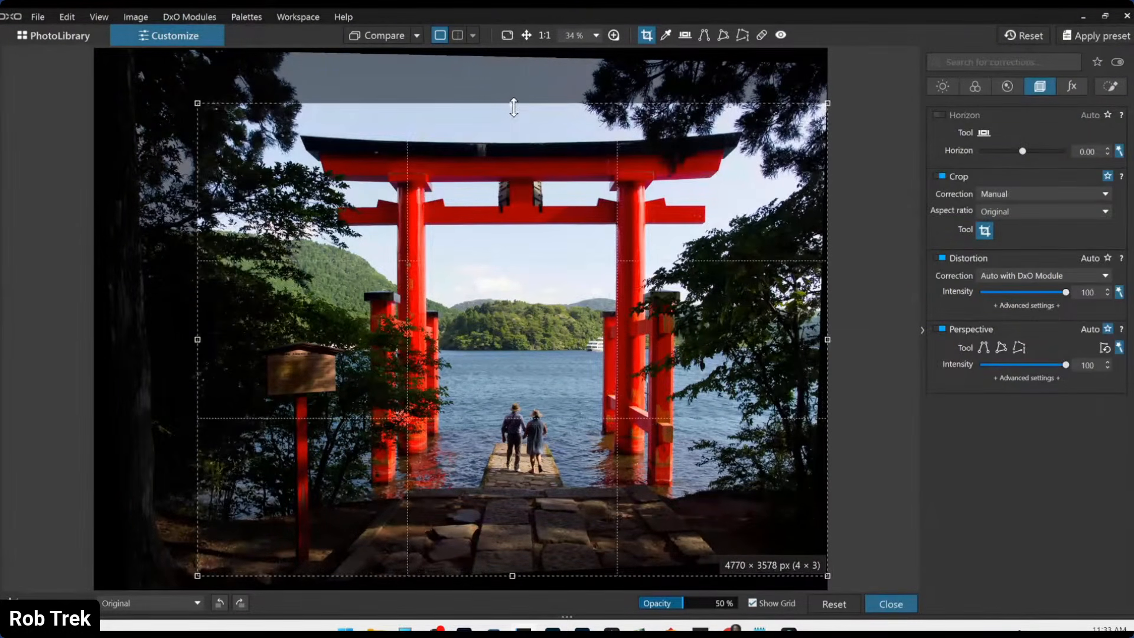
# - Set the crop's aspect ratio to 5 × 4, tighten the frame around the gate to about 4264 × 3411 px, and apply it
pyautogui.click(1007, 212)
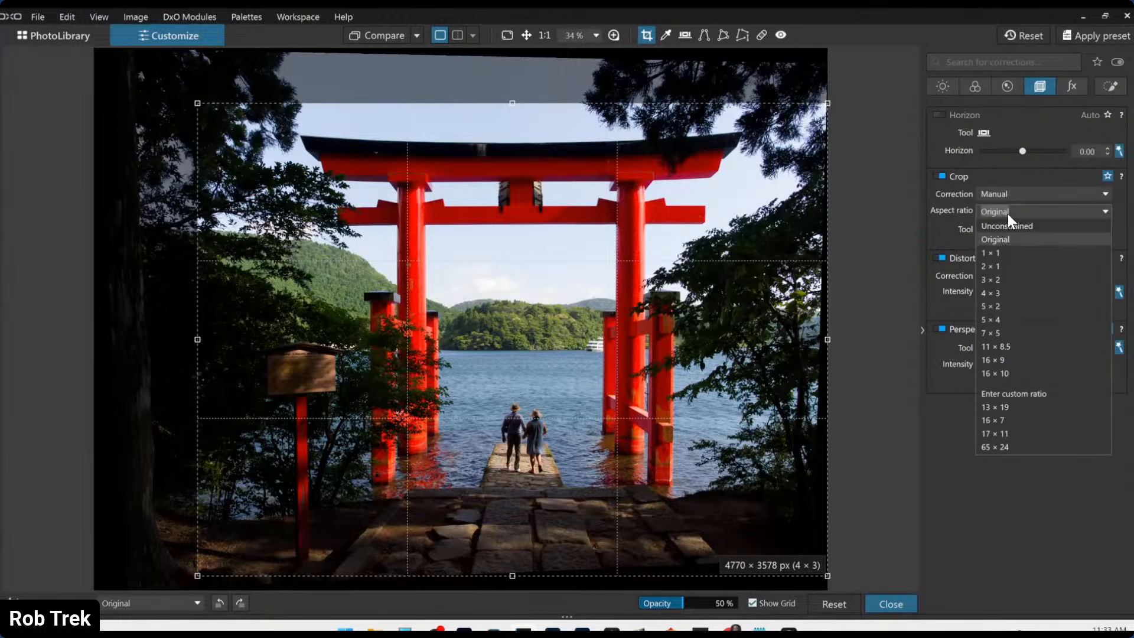
pyautogui.click(998, 319)
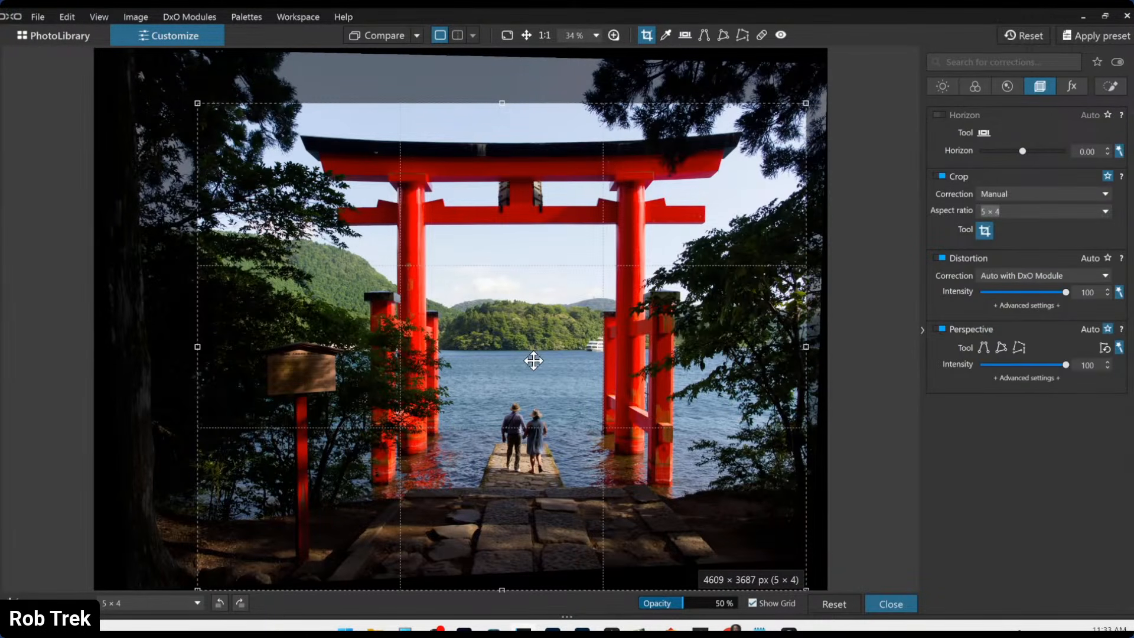
pyautogui.moveTo(486, 197); pyautogui.dragTo(497, 218)
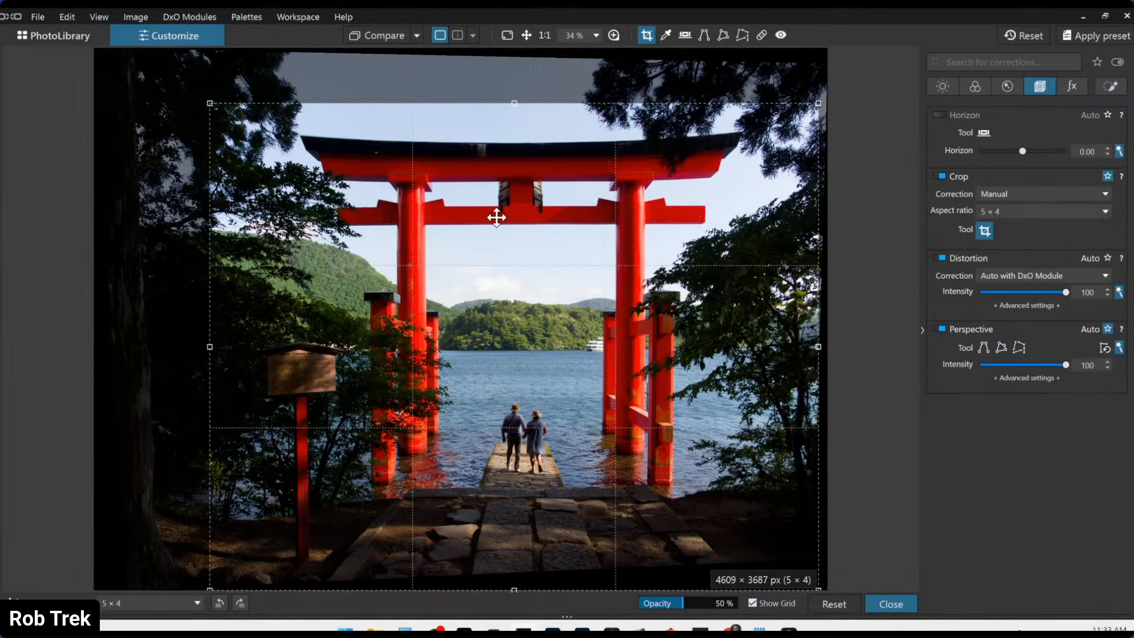
pyautogui.moveTo(514, 104)
pyautogui.mouseDown()
pyautogui.moveTo(516, 160)
pyautogui.moveTo(515, 112)
pyautogui.mouseUp()
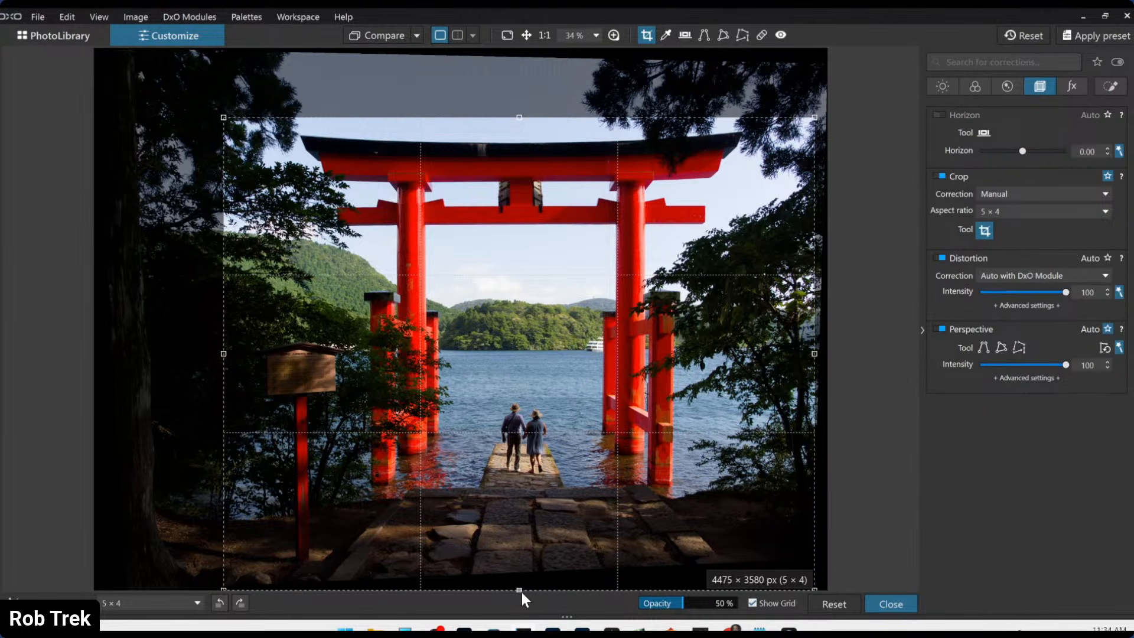
pyautogui.moveTo(520, 590); pyautogui.dragTo(519, 562)
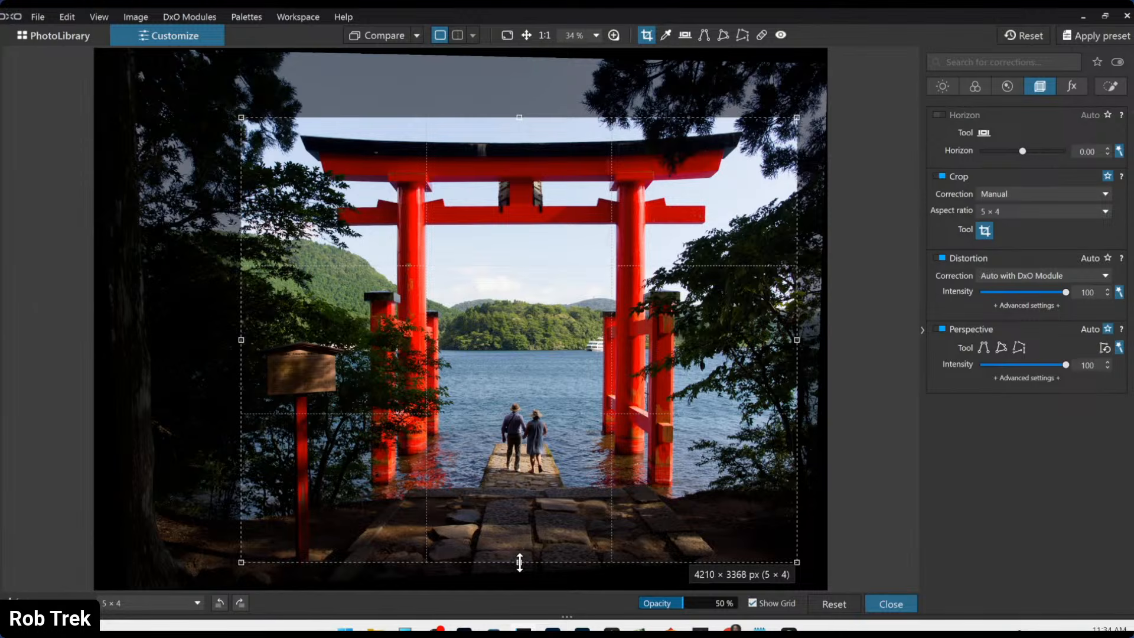
pyautogui.moveTo(523, 117); pyautogui.dragTo(522, 108)
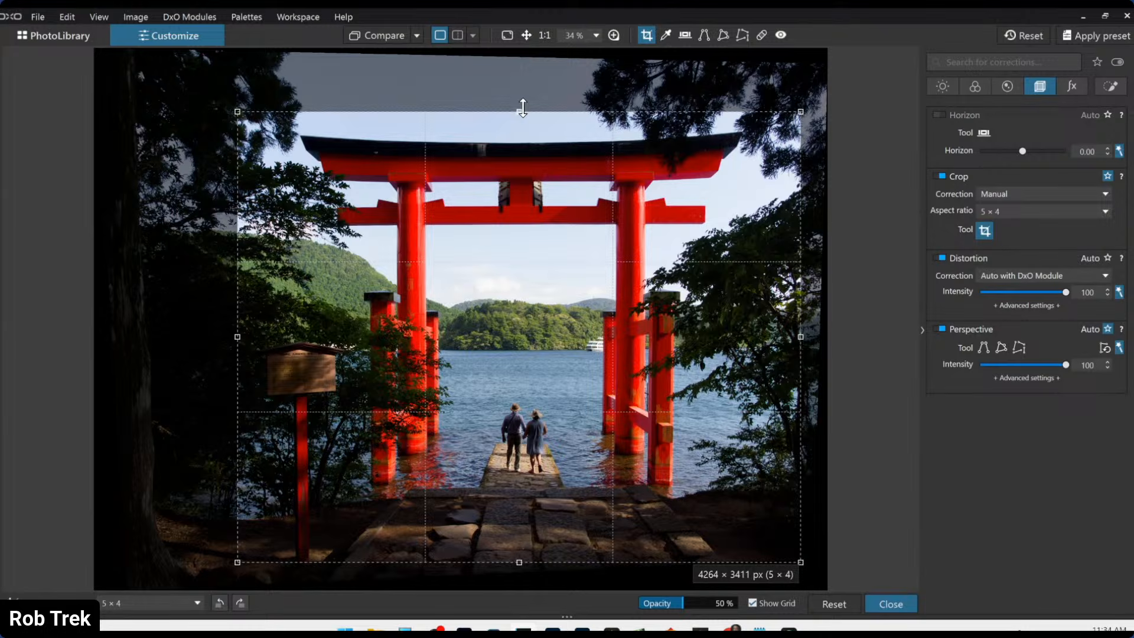
pyautogui.press('Return')
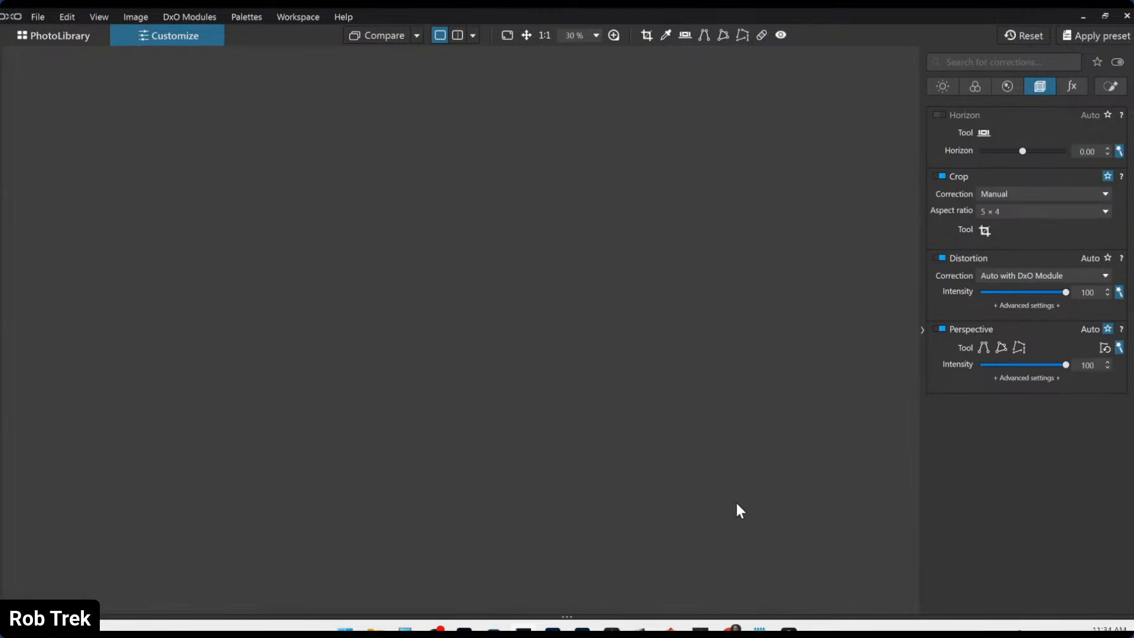
pyautogui.scroll(1, 741, 514)
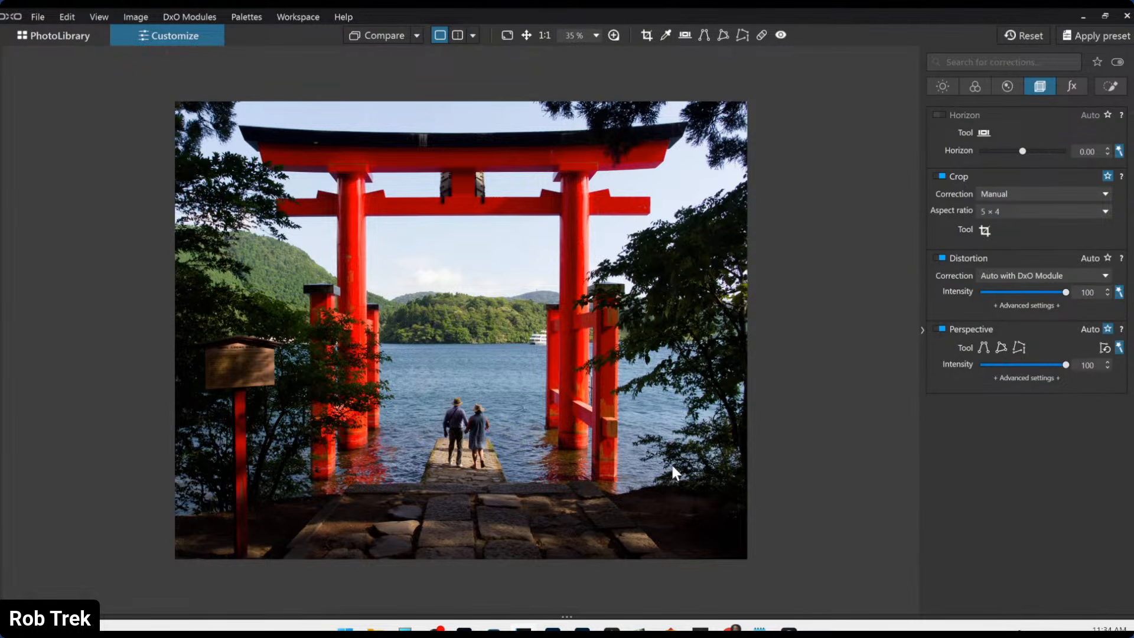
# - Add a control line mask sampling the dark foreground stones and set its Exposure to 1.00
pyautogui.click(1109, 88)
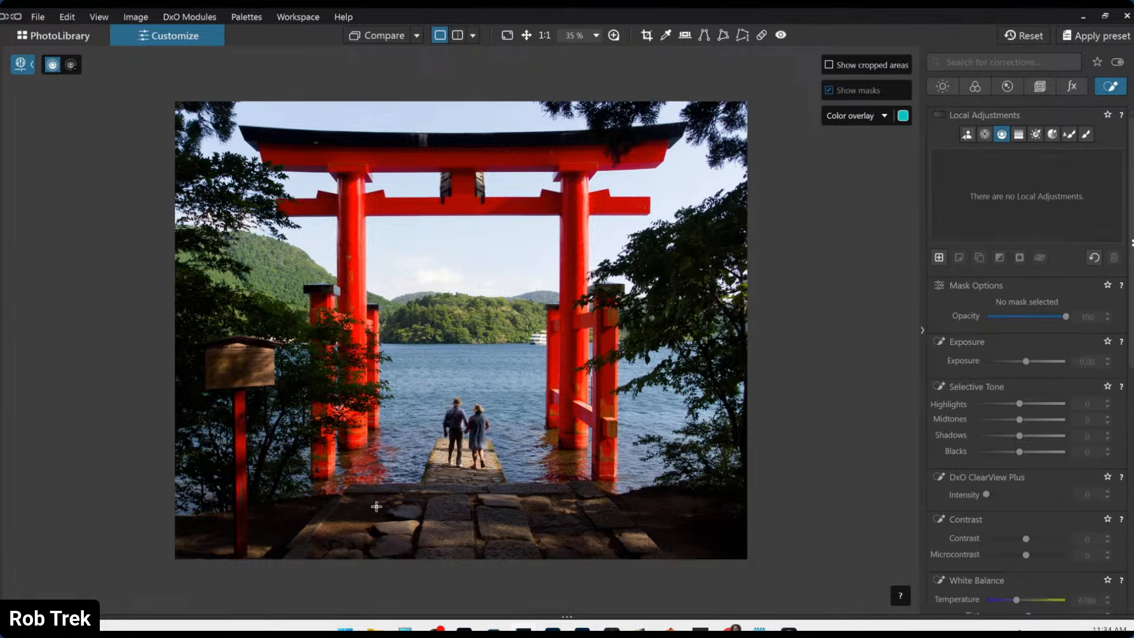
pyautogui.moveTo(443, 508); pyautogui.dragTo(440, 314)
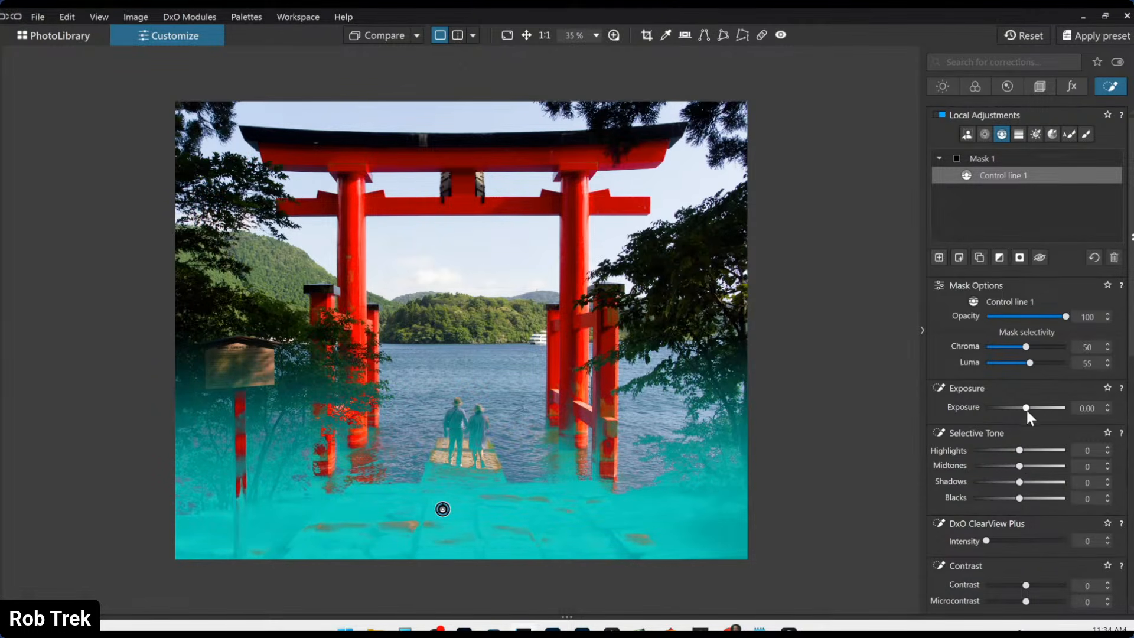
pyautogui.moveTo(1026, 409); pyautogui.dragTo(1032, 409)
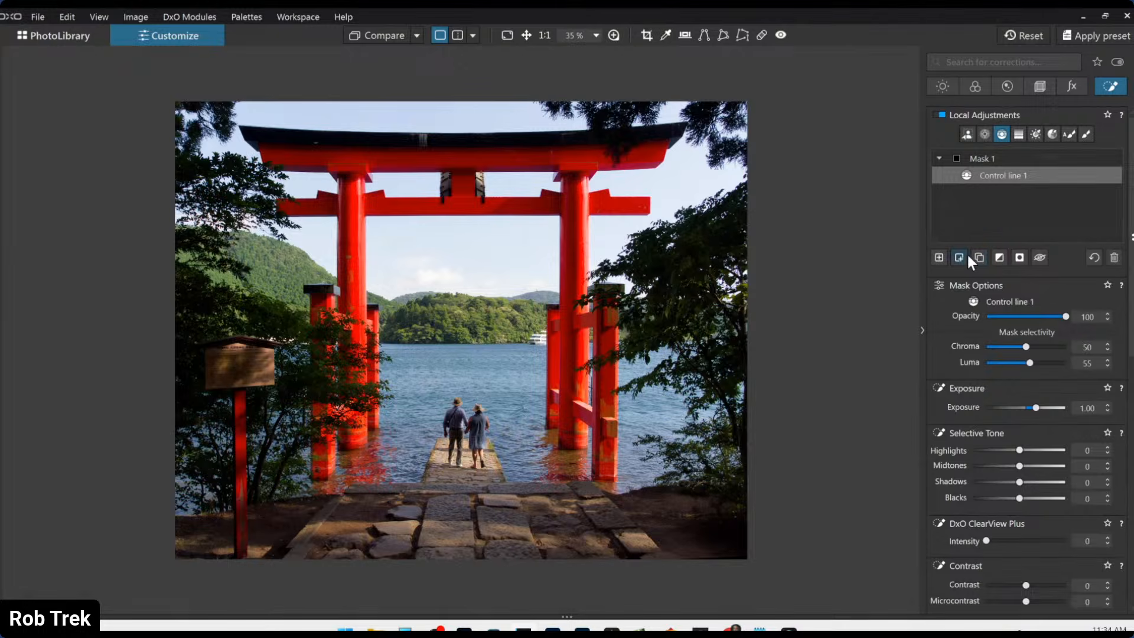
pyautogui.scroll(-4, 1018, 496)
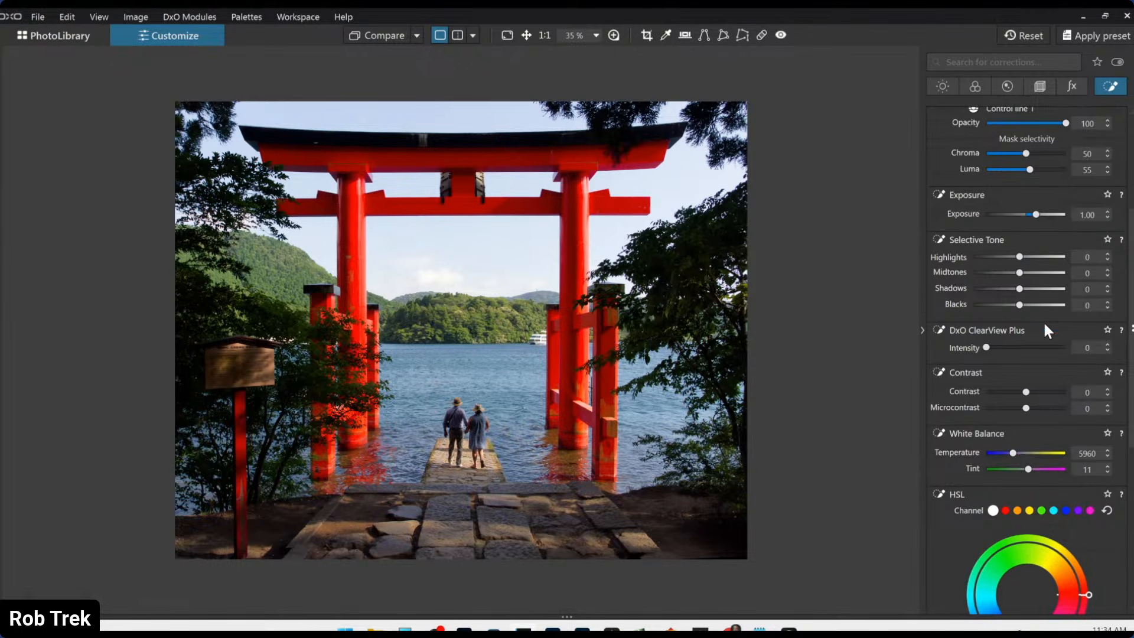
# - Add a second control line mask rising from below the photo, sampling the sunlit foreground stones, and set its Luma selectivity to 60
pyautogui.scroll(3, 1012, 310)
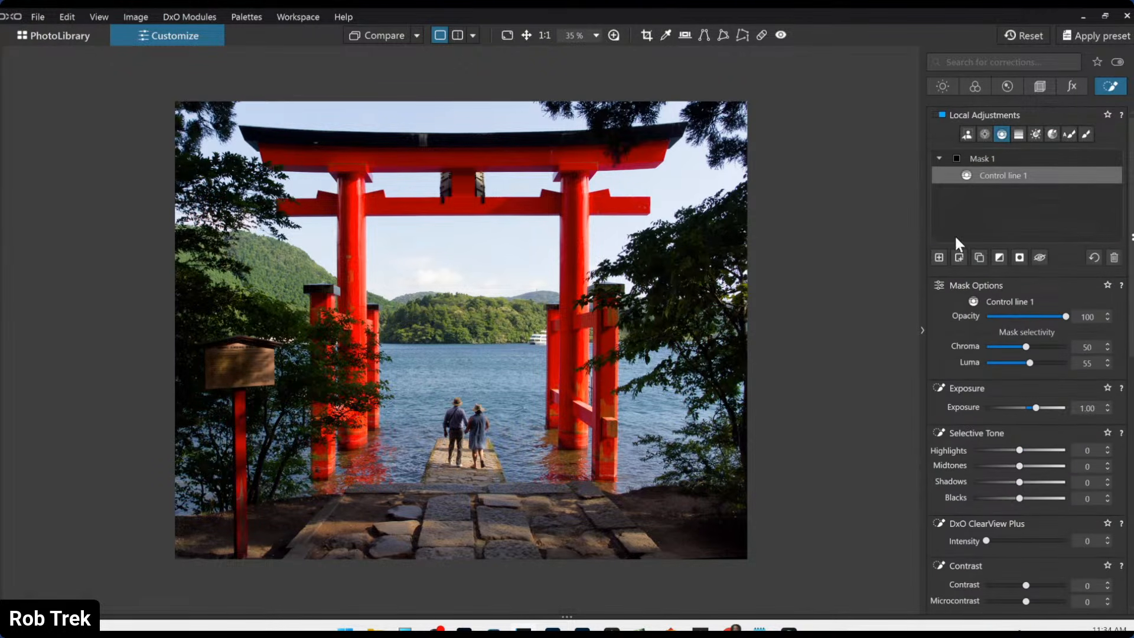
pyautogui.click(939, 258)
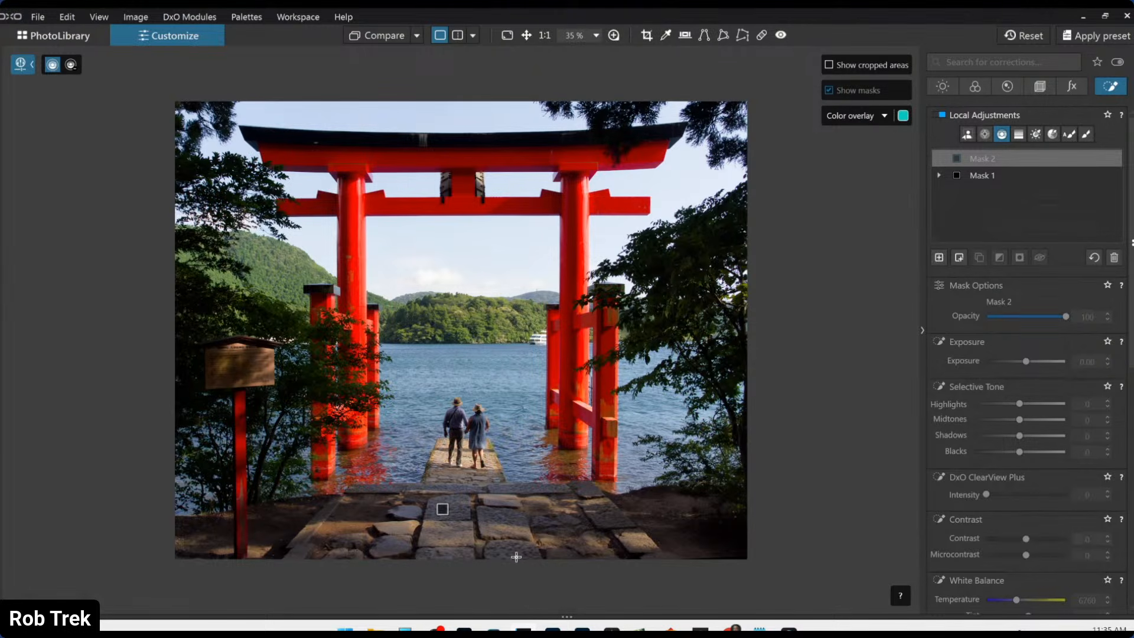
pyautogui.moveTo(516, 565); pyautogui.dragTo(517, 374)
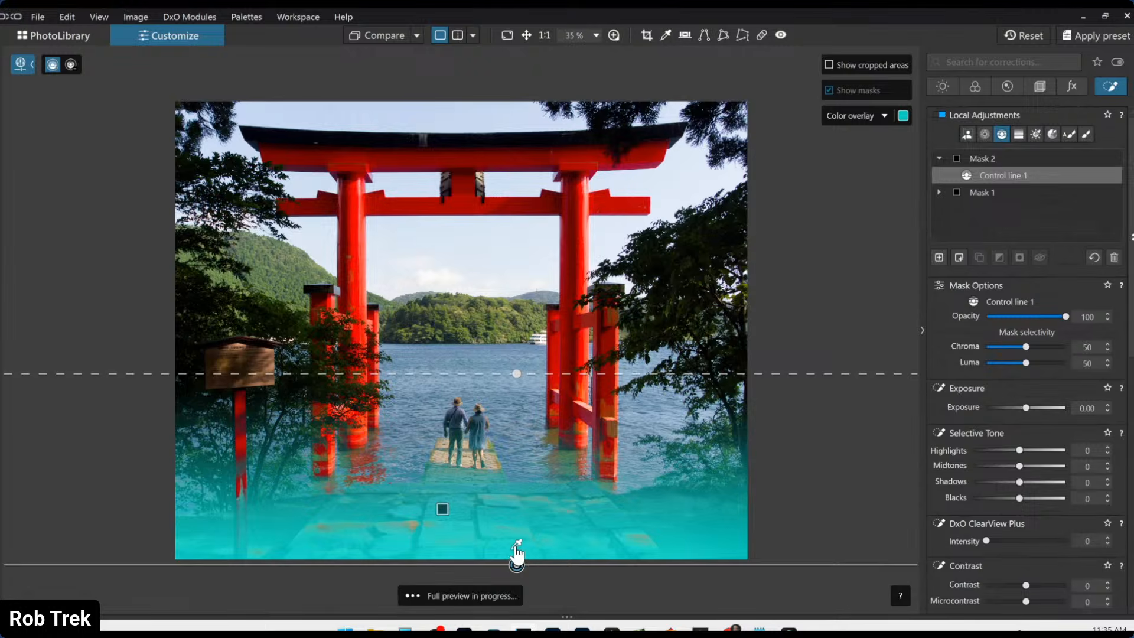
pyautogui.click(647, 535)
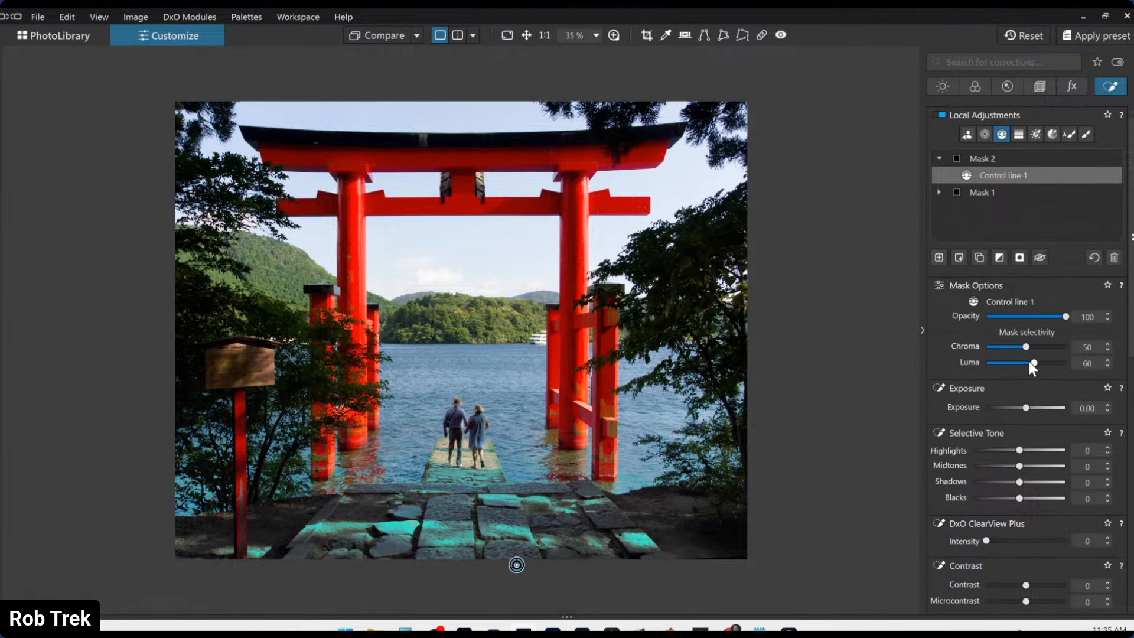
# - Warm the sunlit stones in the second mask by setting its white balance Temperature to 9345
pyautogui.scroll(-3, 1015, 469)
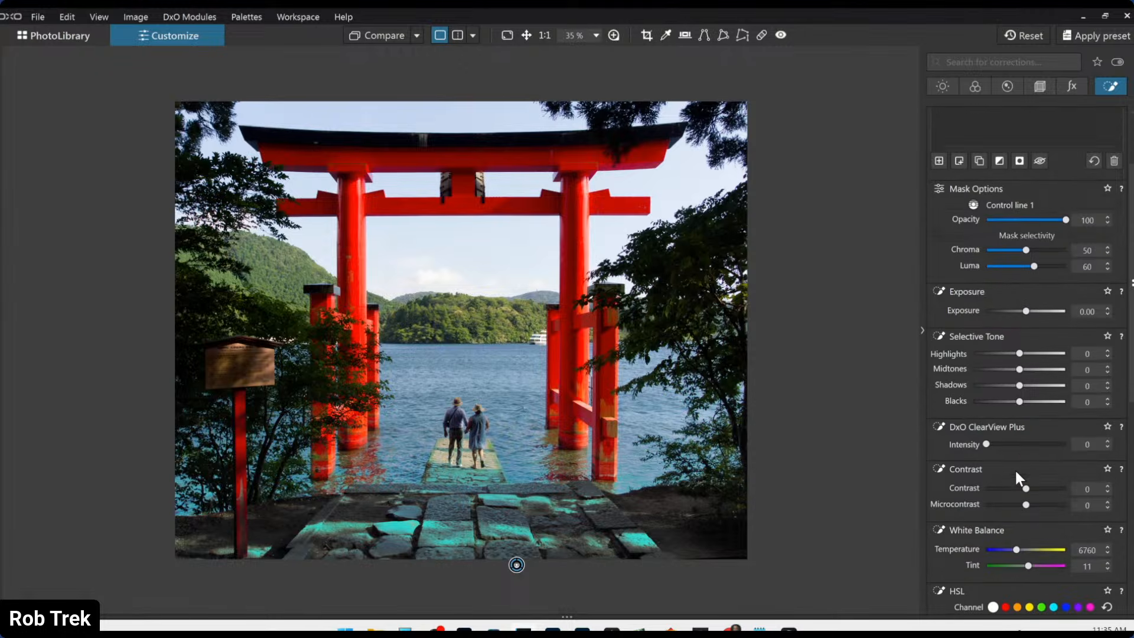
pyautogui.scroll(-2, 1006, 473)
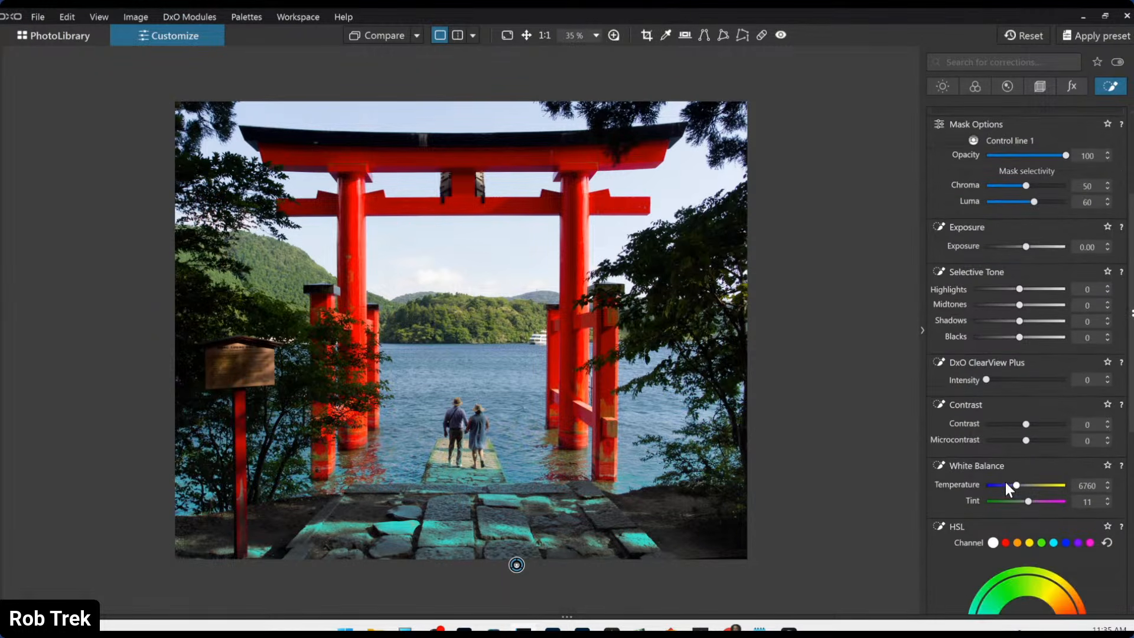
pyautogui.moveTo(1017, 487); pyautogui.dragTo(1023, 486)
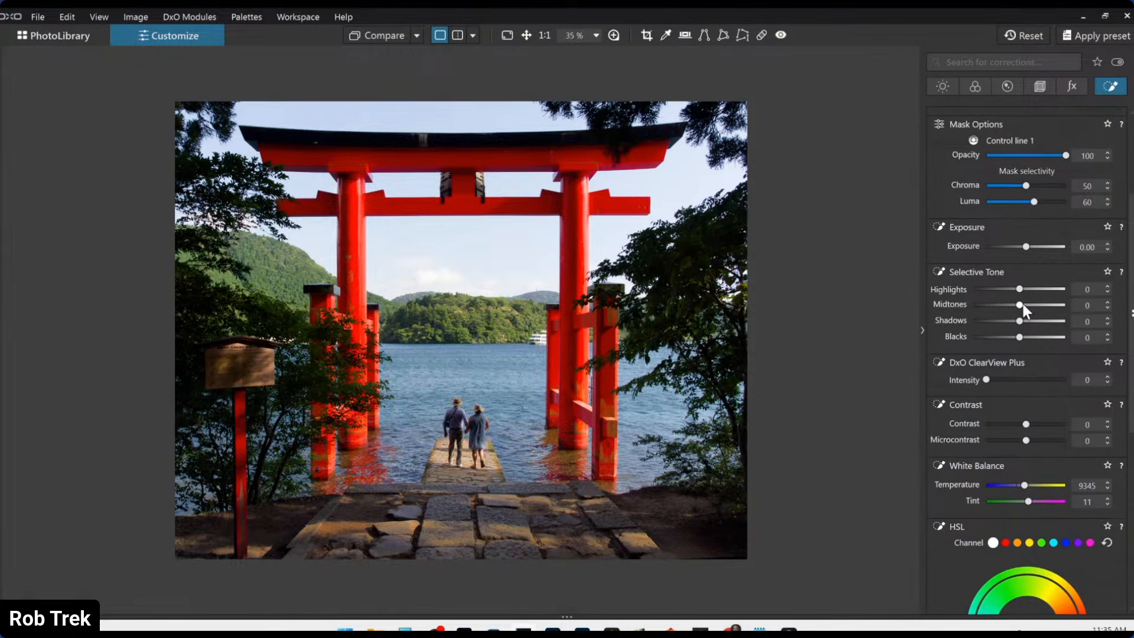
# - Set the sunlit stones mask's Midtones to 18, Blacks to -15, Microcontrast to 24 and ClearView Plus Intensity to 13
pyautogui.moveTo(1020, 305); pyautogui.dragTo(1014, 336)
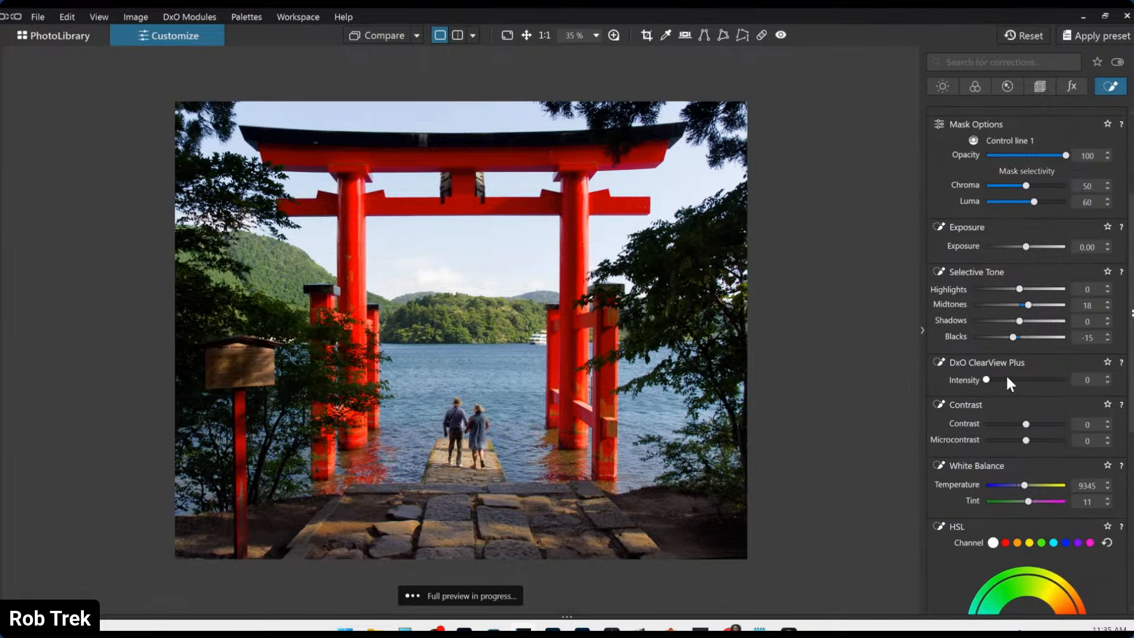
pyautogui.moveTo(1026, 440); pyautogui.dragTo(1036, 440)
pyautogui.moveTo(988, 379); pyautogui.dragTo(999, 379)
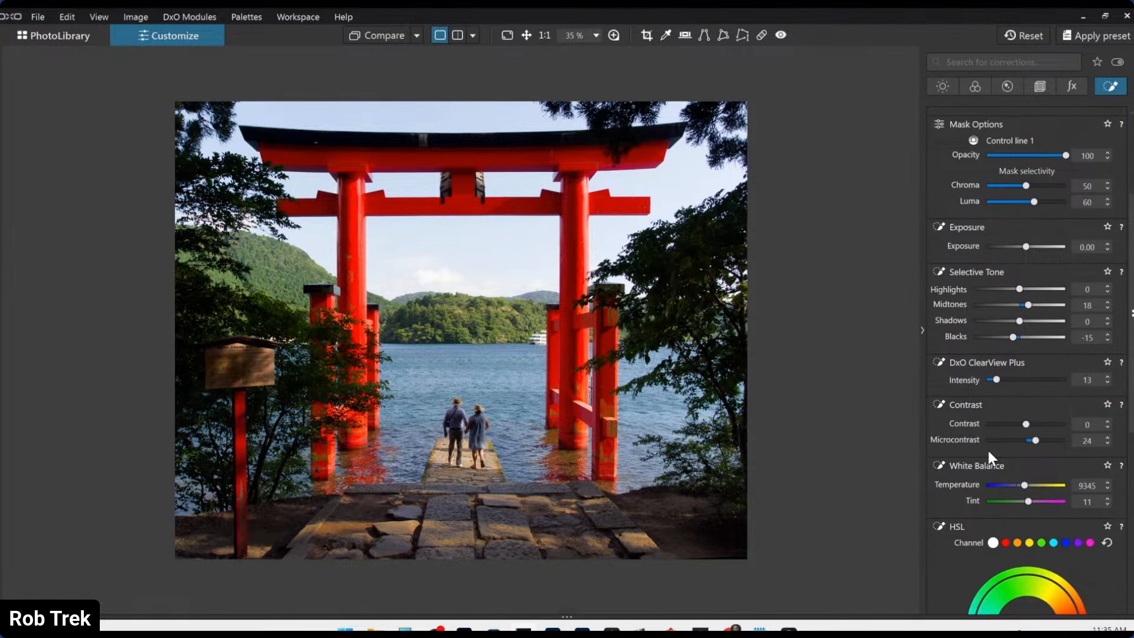
# - Activate the AI mask tool for local adjustments on the torii photo
pyautogui.scroll(3, 1057, 264)
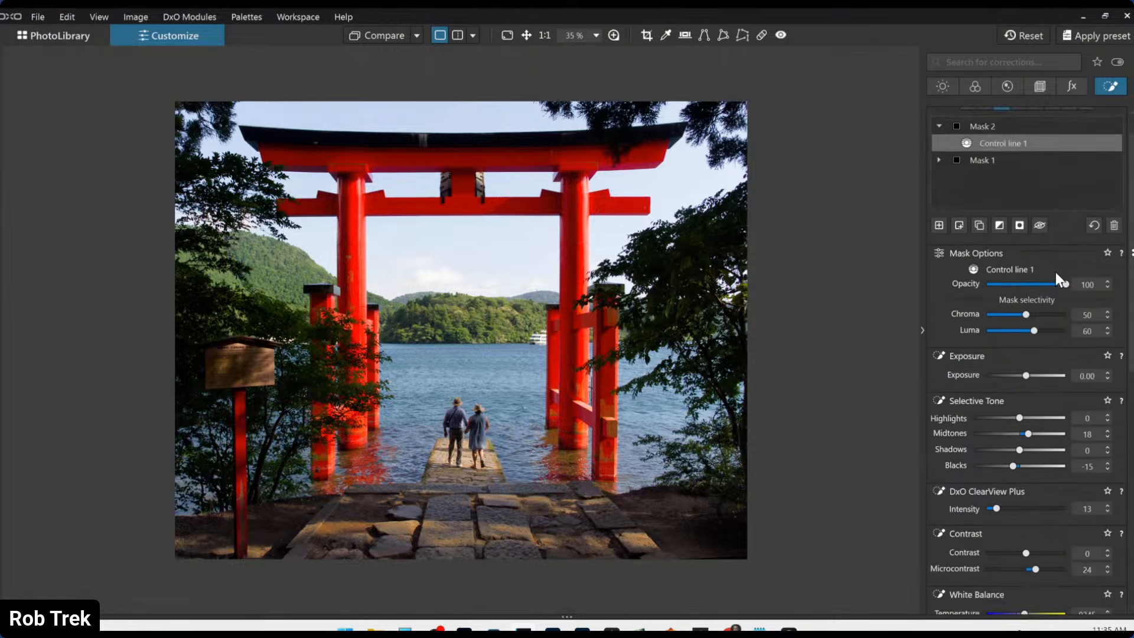
pyautogui.scroll(1, 1057, 282)
pyautogui.click(966, 134)
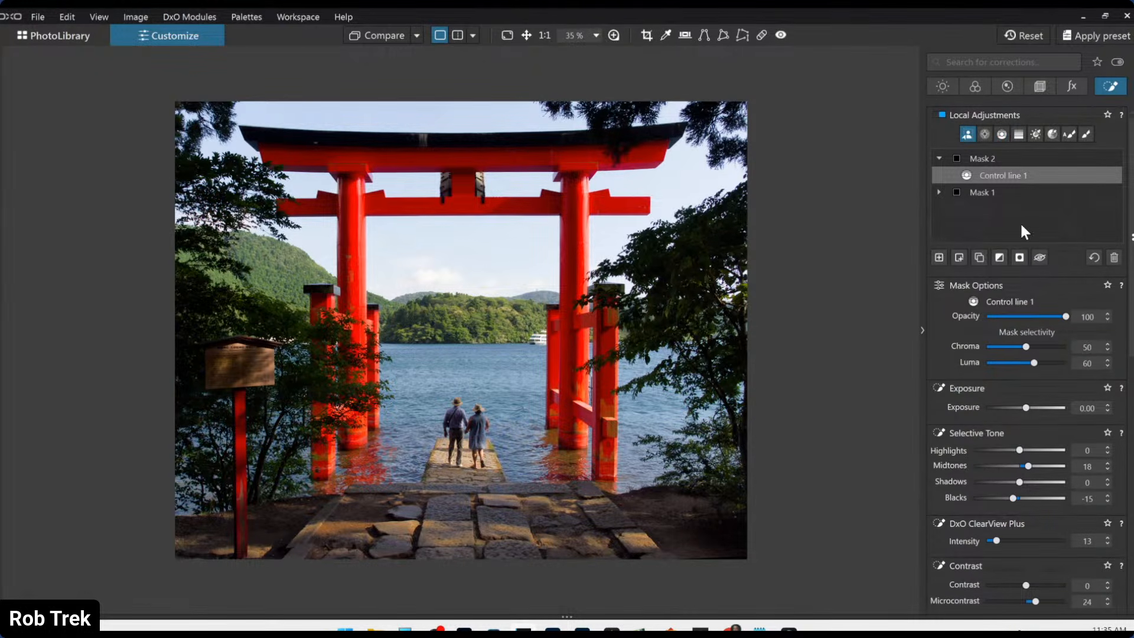
# - Create a new AI mask that selects the couple standing on the stone pier
pyautogui.click(939, 258)
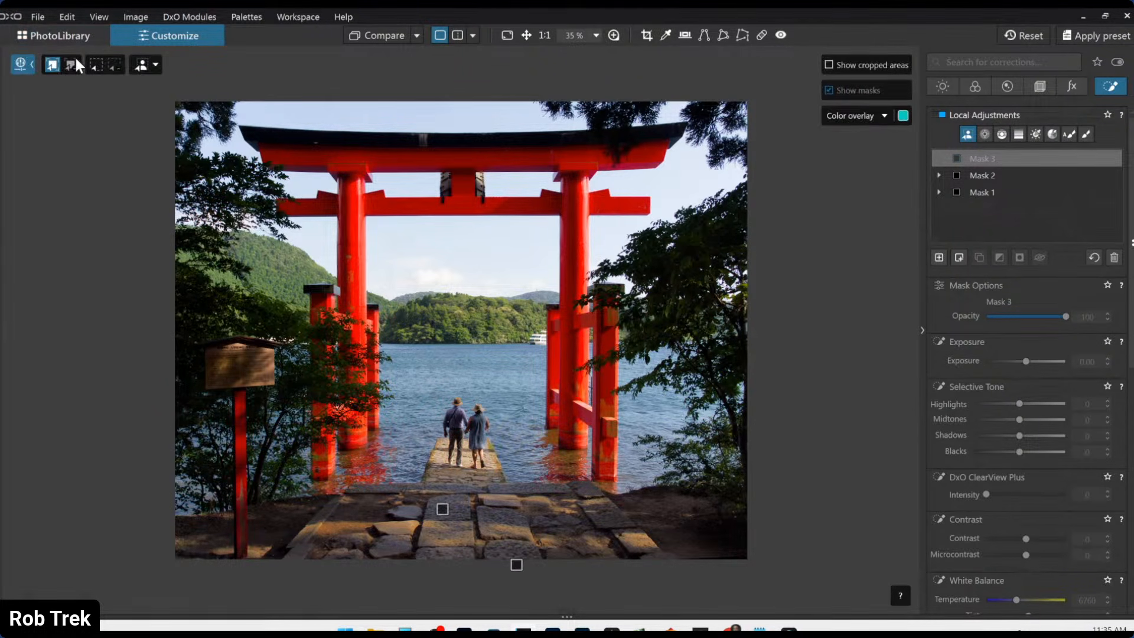
pyautogui.click(98, 68)
pyautogui.click(492, 469)
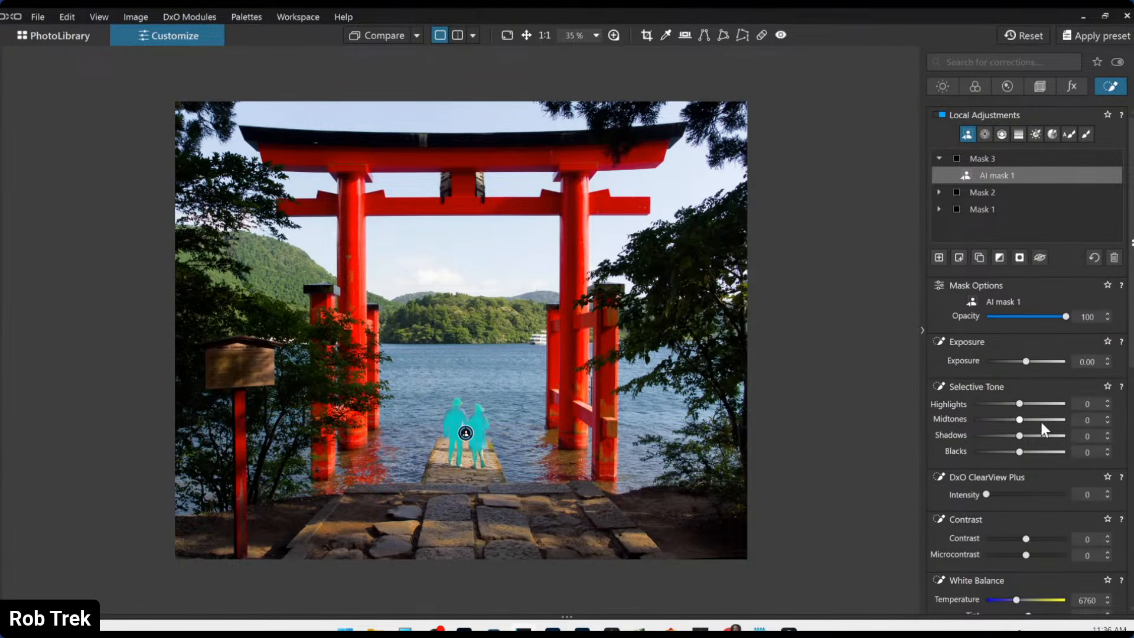
# - Set the couple mask's highlights to 71, midtones to 58, shadows to 33 and white balance temperature to 8260
pyautogui.click(1040, 437)
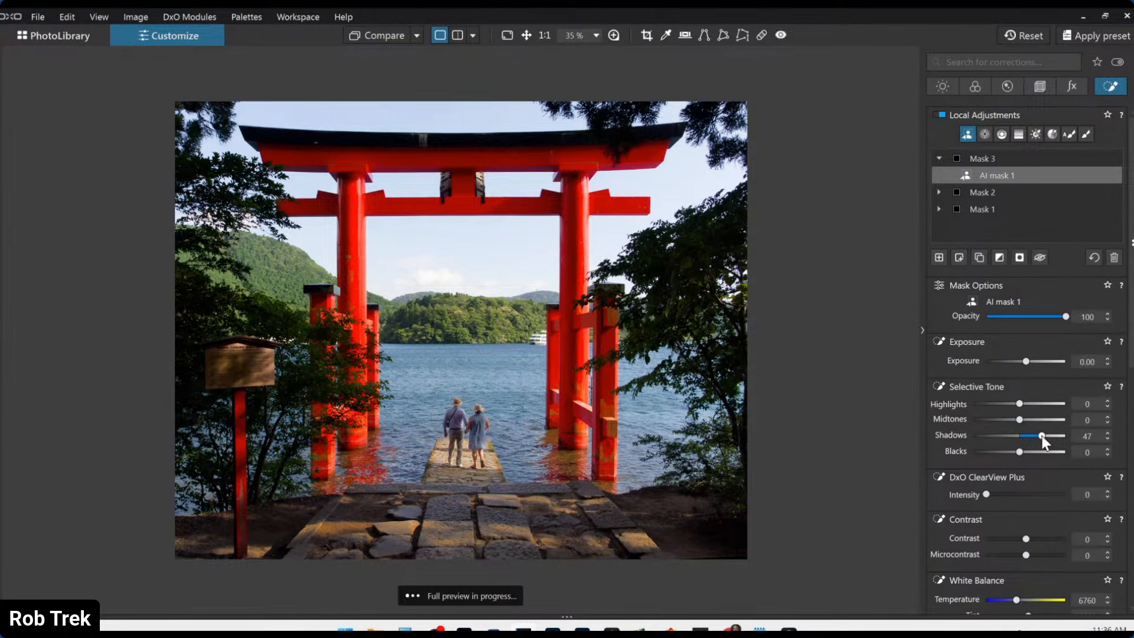
pyautogui.click(1034, 420)
pyautogui.click(1030, 435)
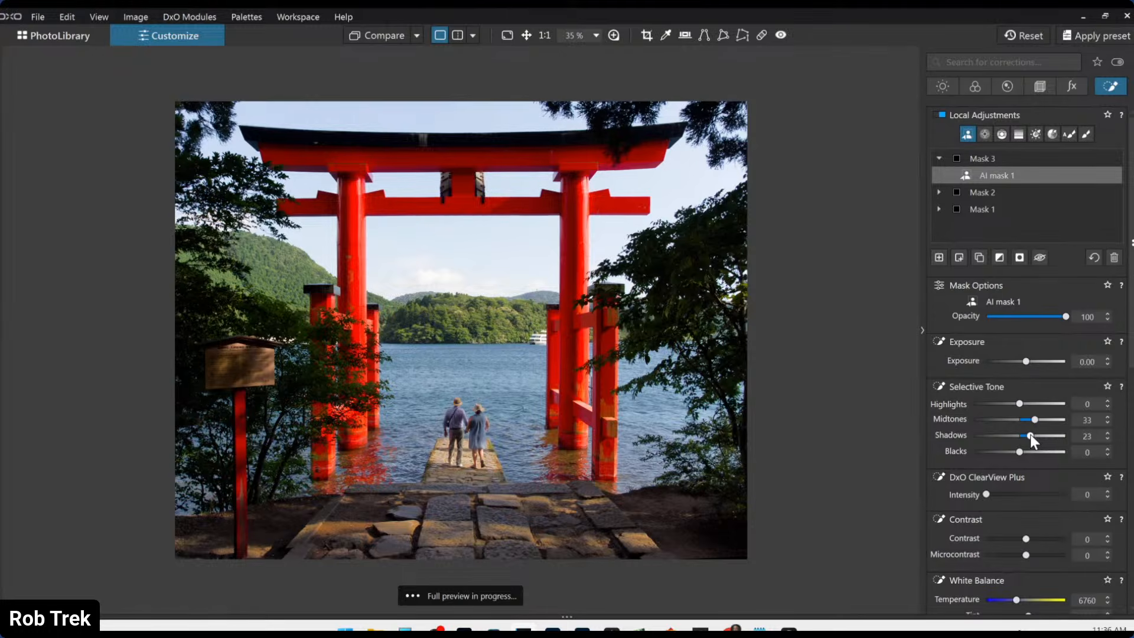
pyautogui.click(1045, 403)
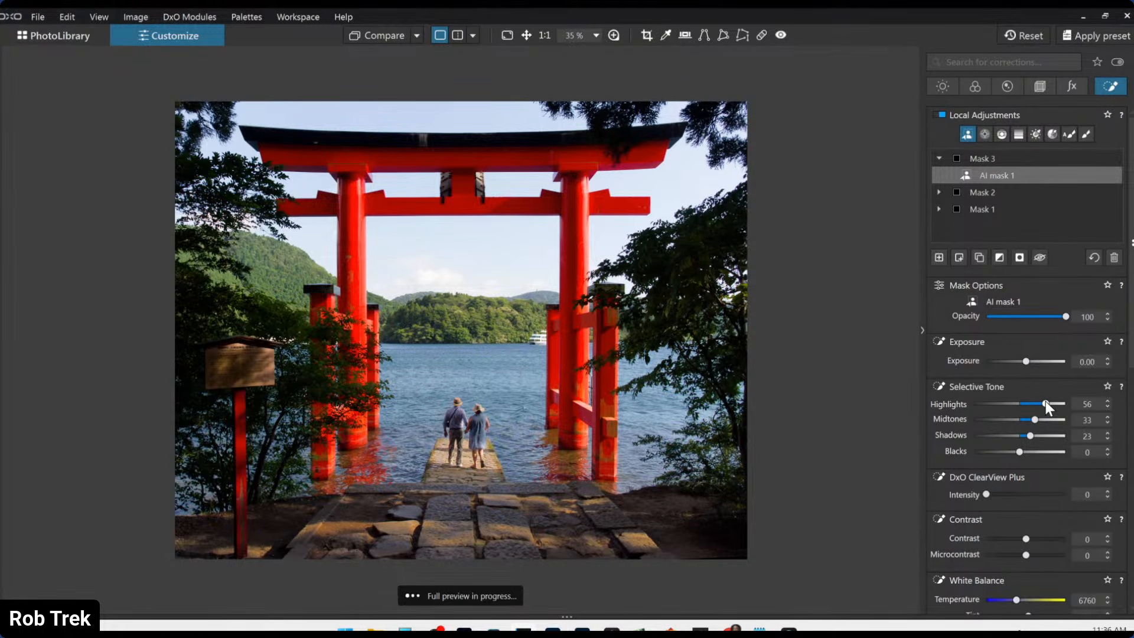
pyautogui.scroll(-5, 1034, 477)
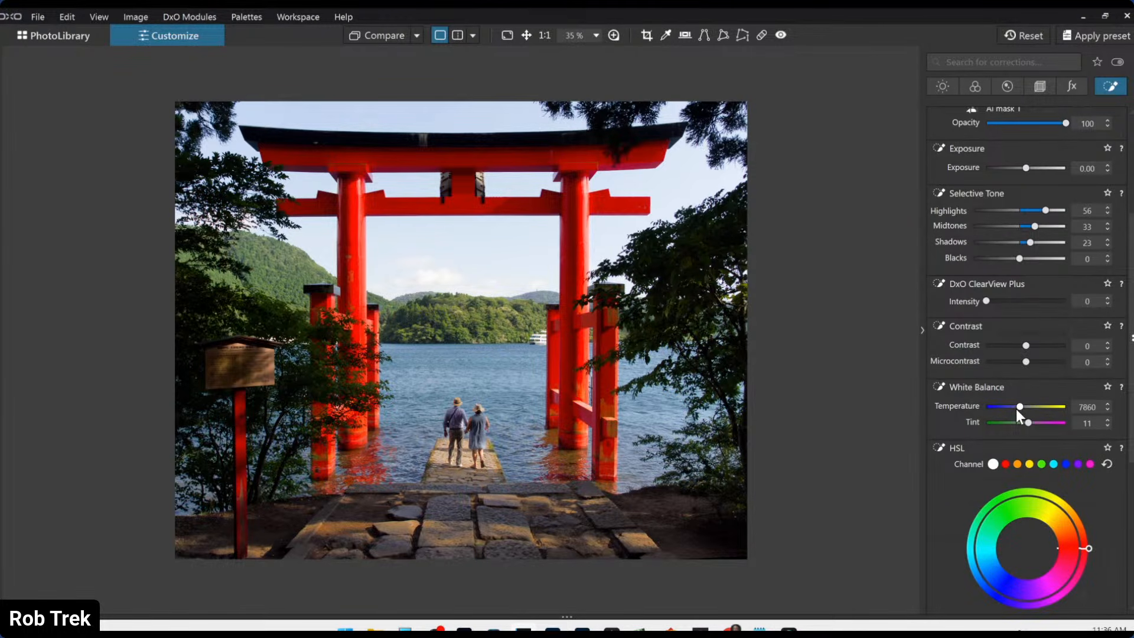
pyautogui.scroll(4, 1016, 409)
pyautogui.scroll(-5, 1043, 211)
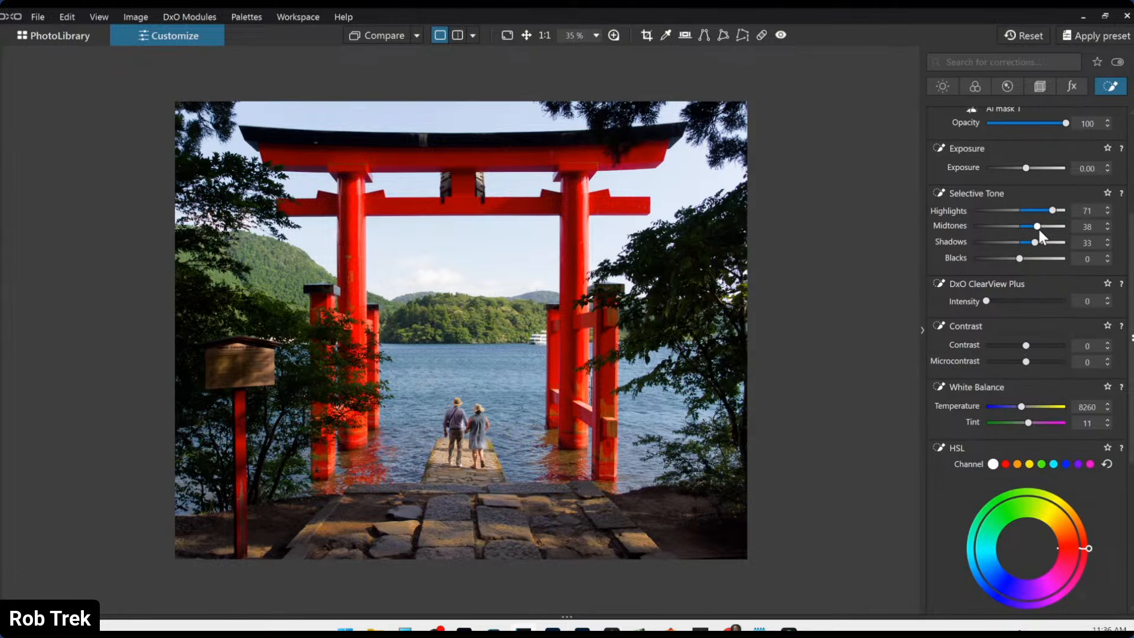
pyautogui.scroll(3, 1039, 230)
pyautogui.scroll(3, 964, 299)
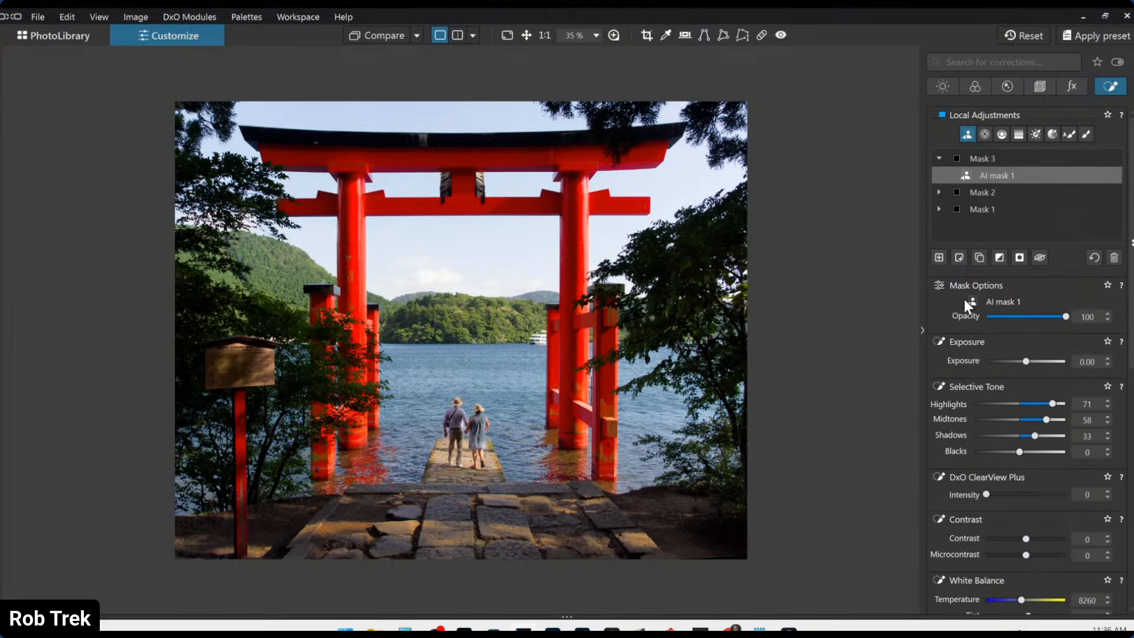
# - Create a new control line mask sampling the gate's dark roof beam and extend its gradient down to the stone pier
pyautogui.click(965, 301)
pyautogui.click(1001, 137)
pyautogui.click(951, 255)
pyautogui.moveTo(499, 137); pyautogui.dragTo(499, 209)
pyautogui.click(496, 161)
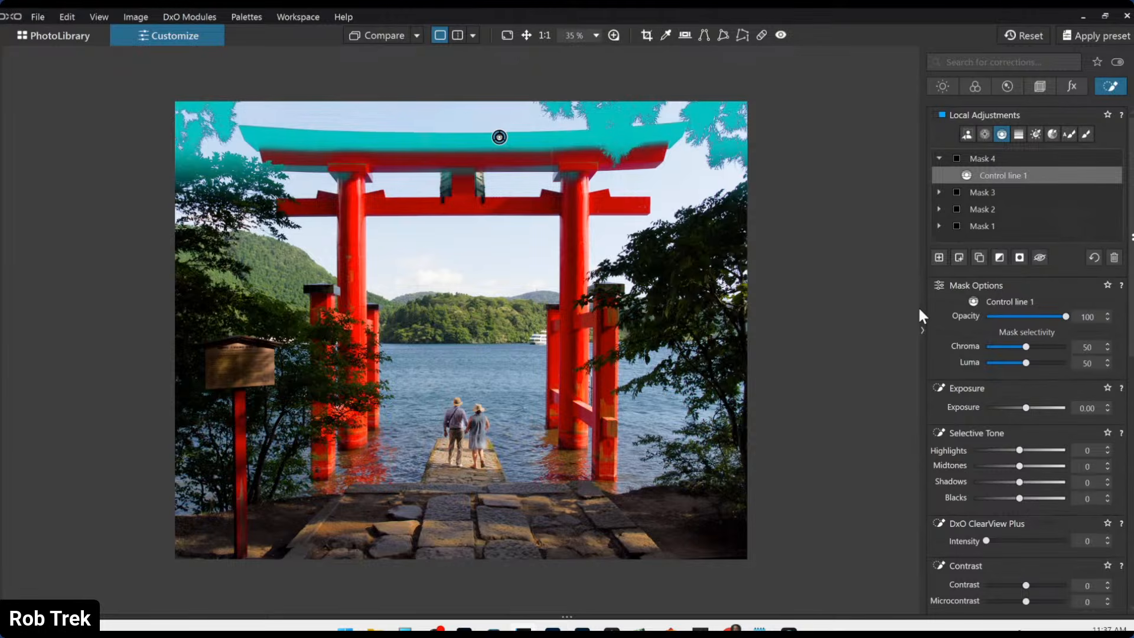
pyautogui.moveTo(499, 210); pyautogui.dragTo(498, 473)
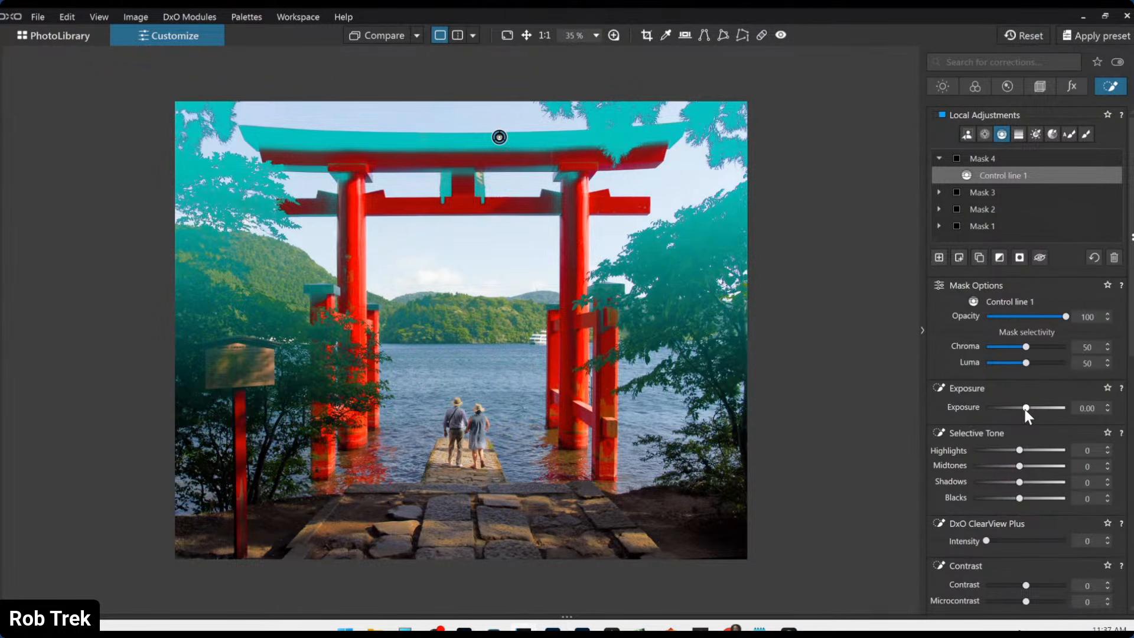
# - Set the control line mask's exposure to 1.30, microcontrast to 43 and shadows to 4, leaving highlights at 0
pyautogui.moveTo(1024, 409); pyautogui.dragTo(1025, 411)
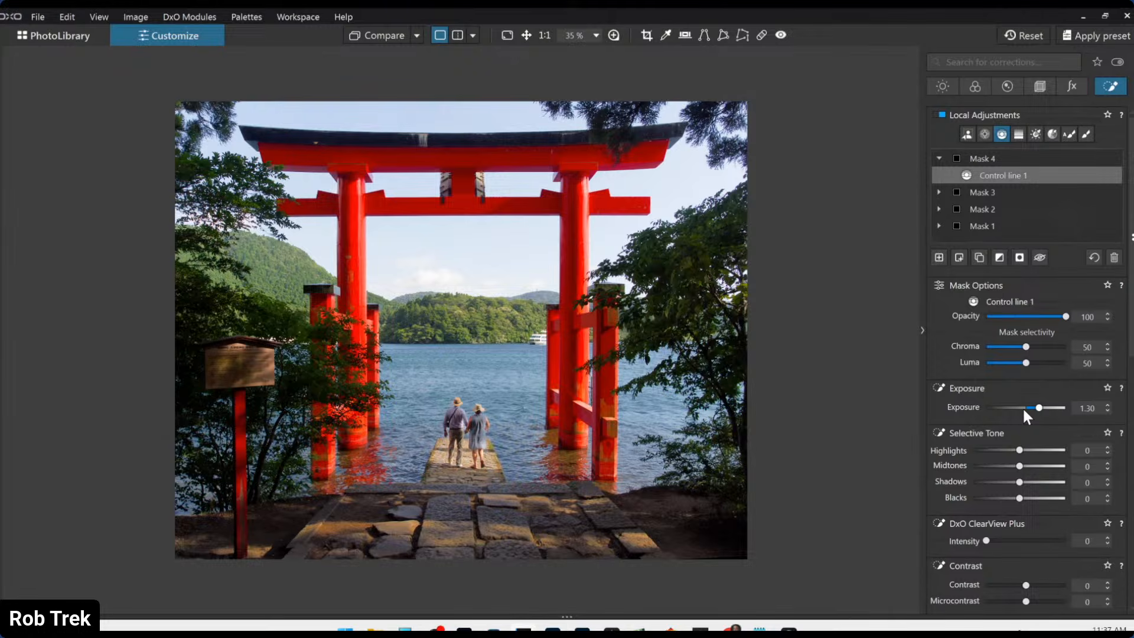
pyautogui.scroll(-3, 1022, 517)
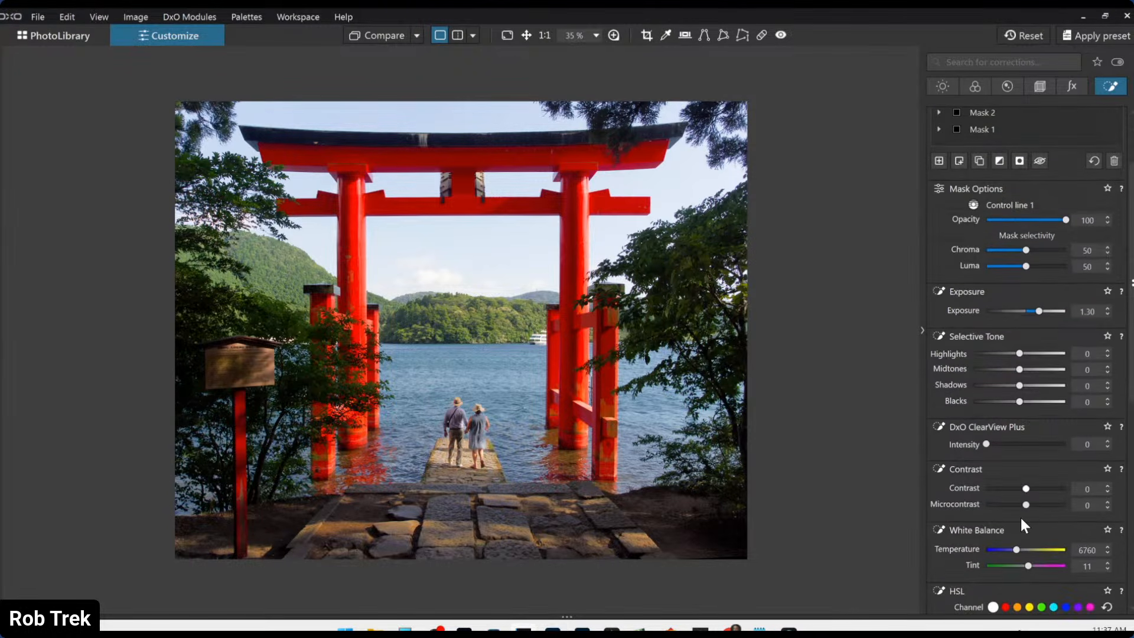
pyautogui.click(1041, 504)
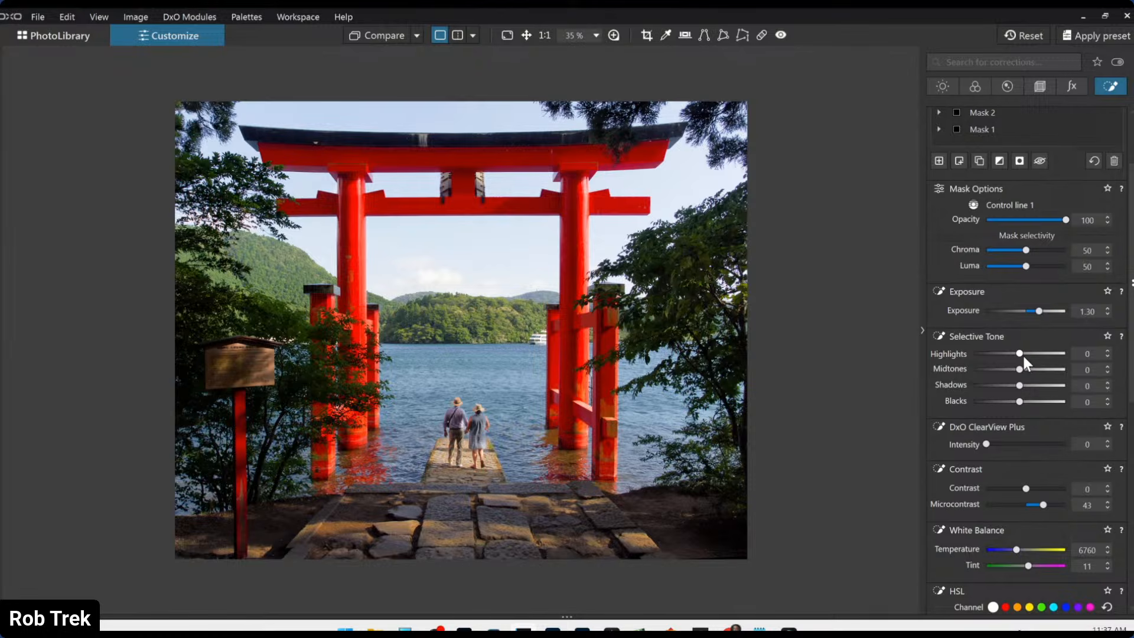
pyautogui.doubleClick(1048, 354)
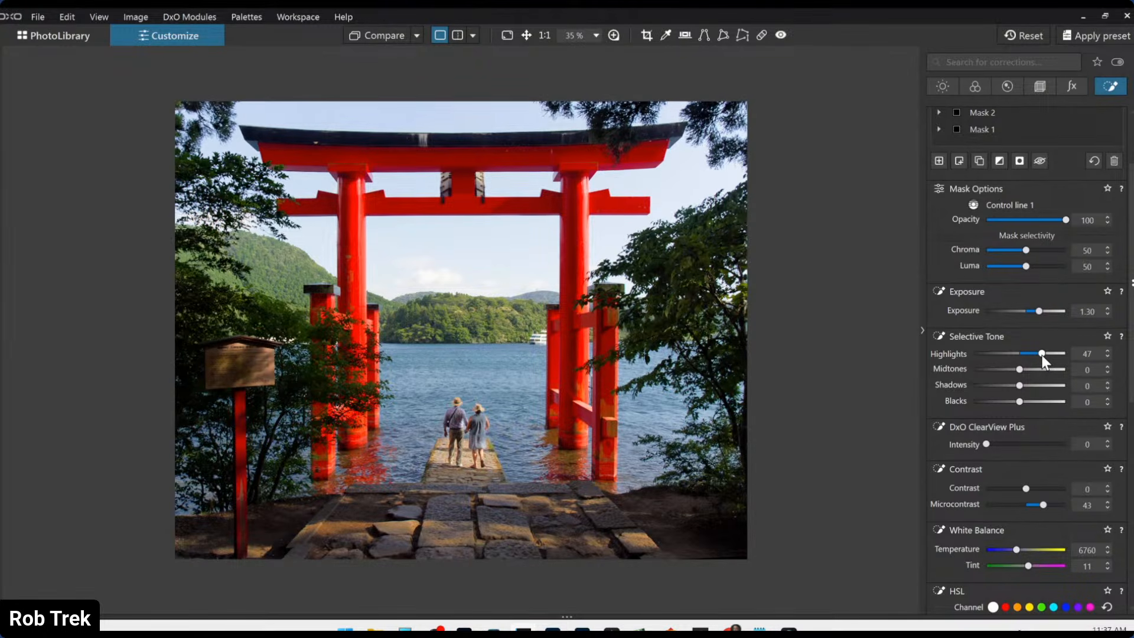
pyautogui.moveTo(1020, 386); pyautogui.dragTo(1020, 387)
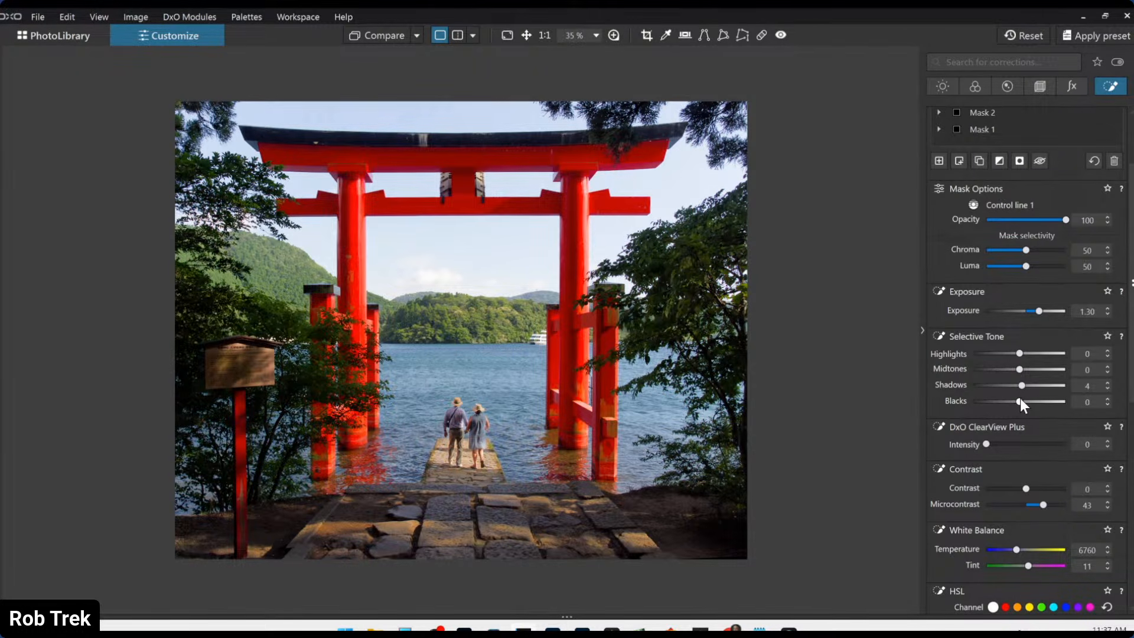
# - Create a new mask with a control point on the right-hand tree's foliage and enlarge its radius
pyautogui.scroll(3, 968, 317)
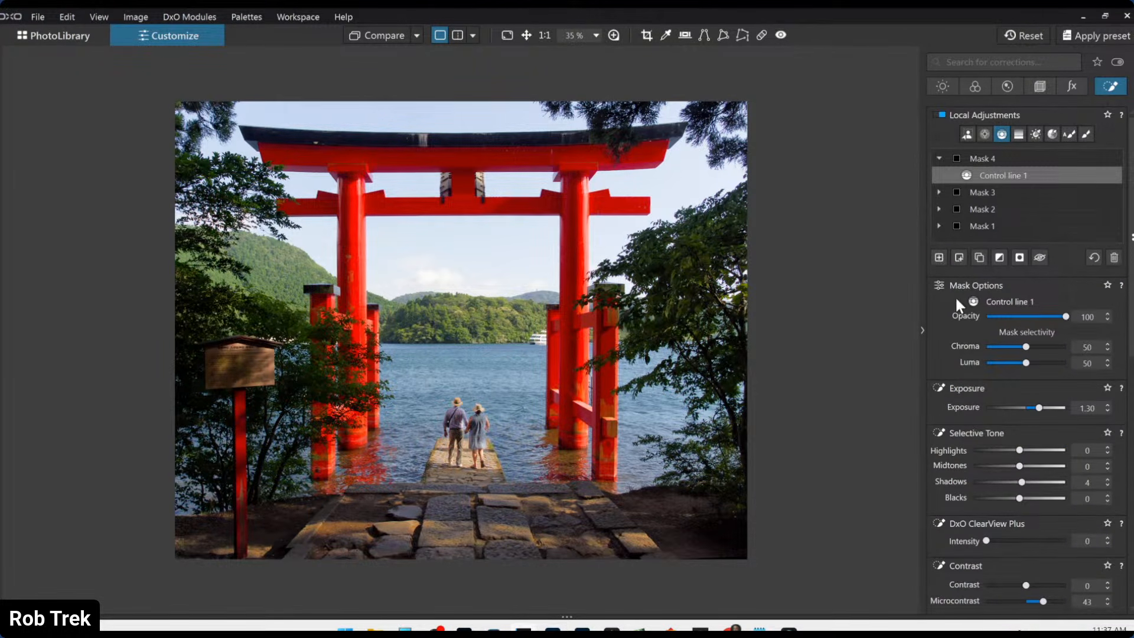
pyautogui.click(940, 260)
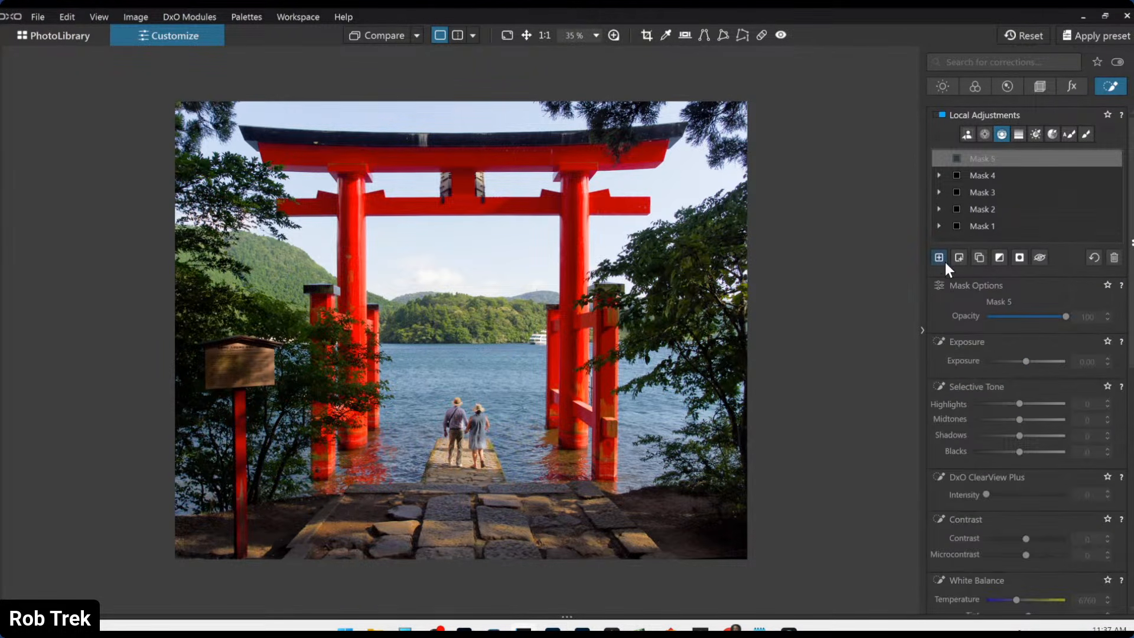
pyautogui.click(985, 134)
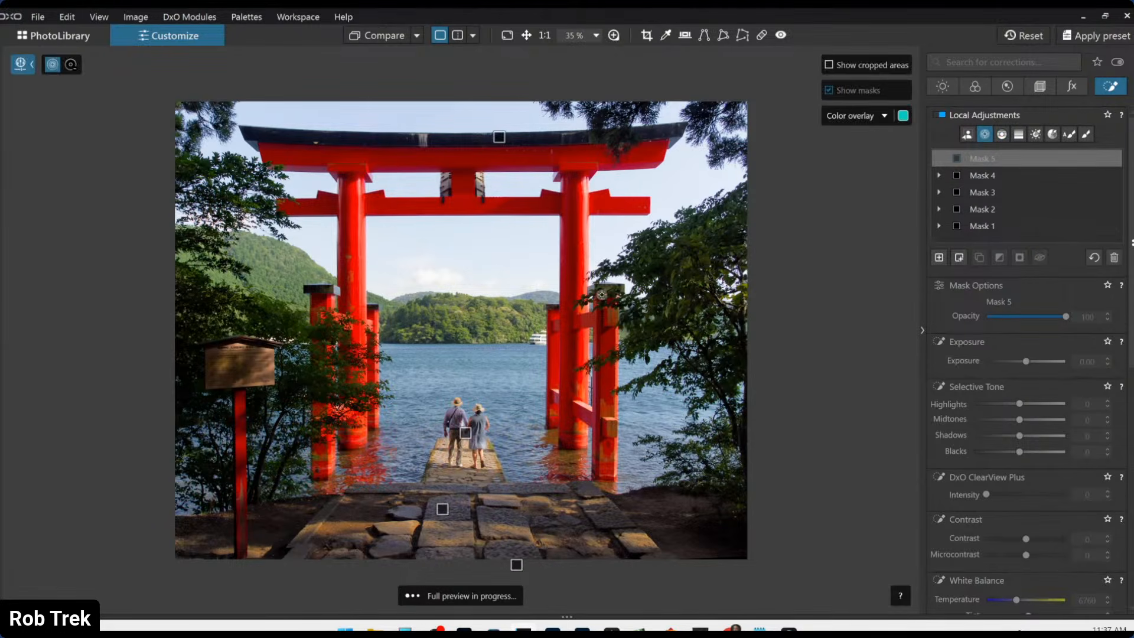
pyautogui.click(689, 262)
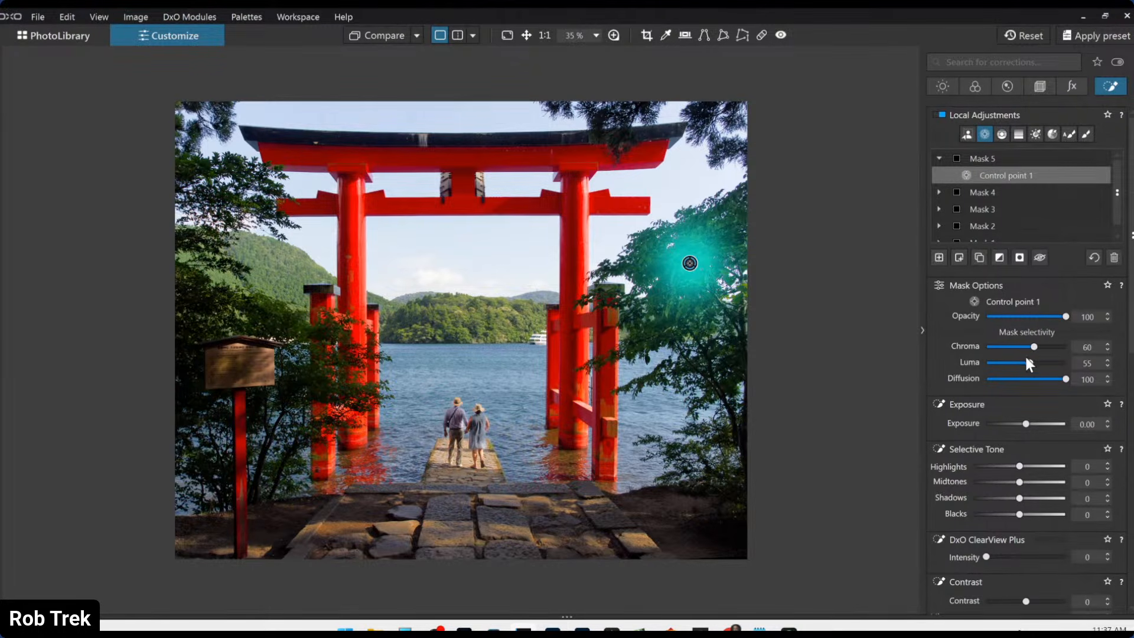
pyautogui.scroll(1, 723, 279)
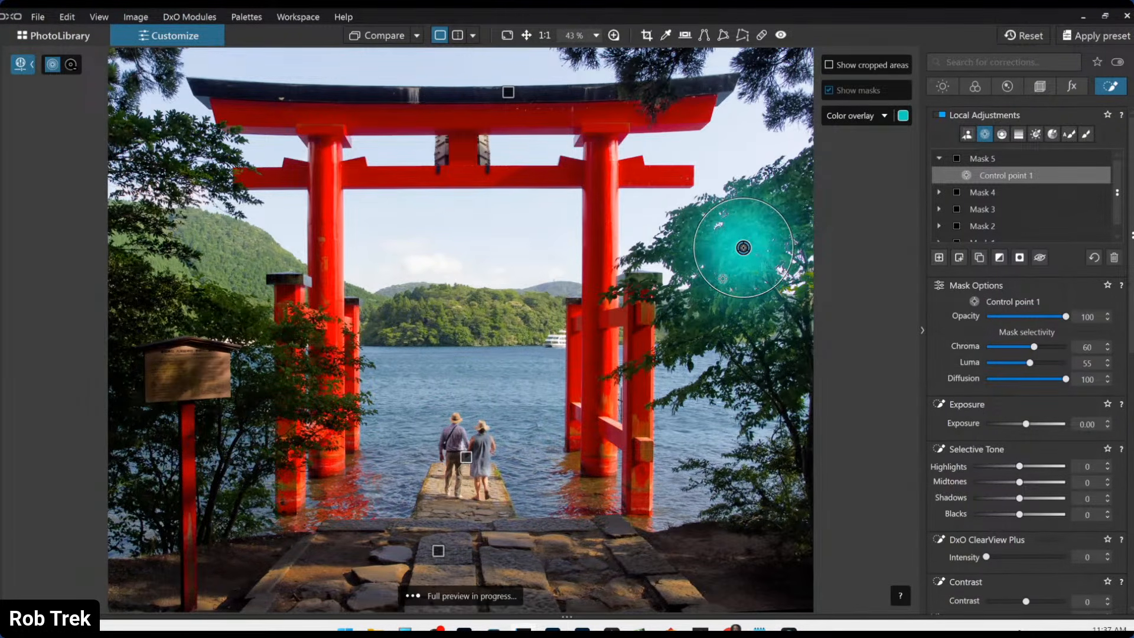
pyautogui.scroll(2, 723, 278)
pyautogui.moveTo(833, 477); pyautogui.dragTo(818, 237)
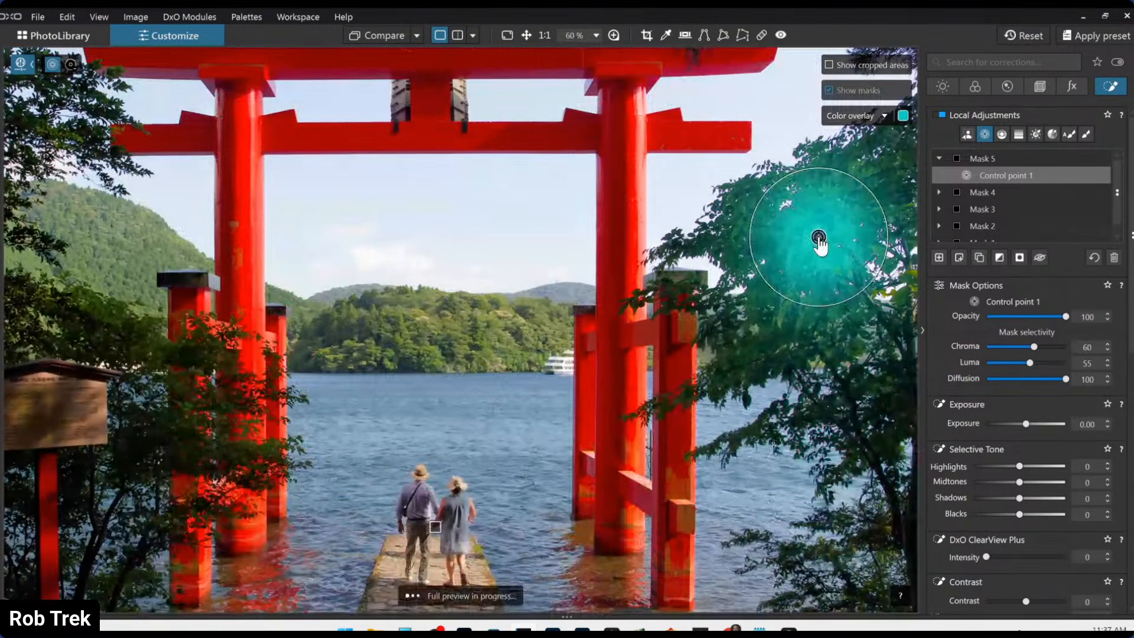
pyautogui.moveTo(881, 203); pyautogui.dragTo(914, 192)
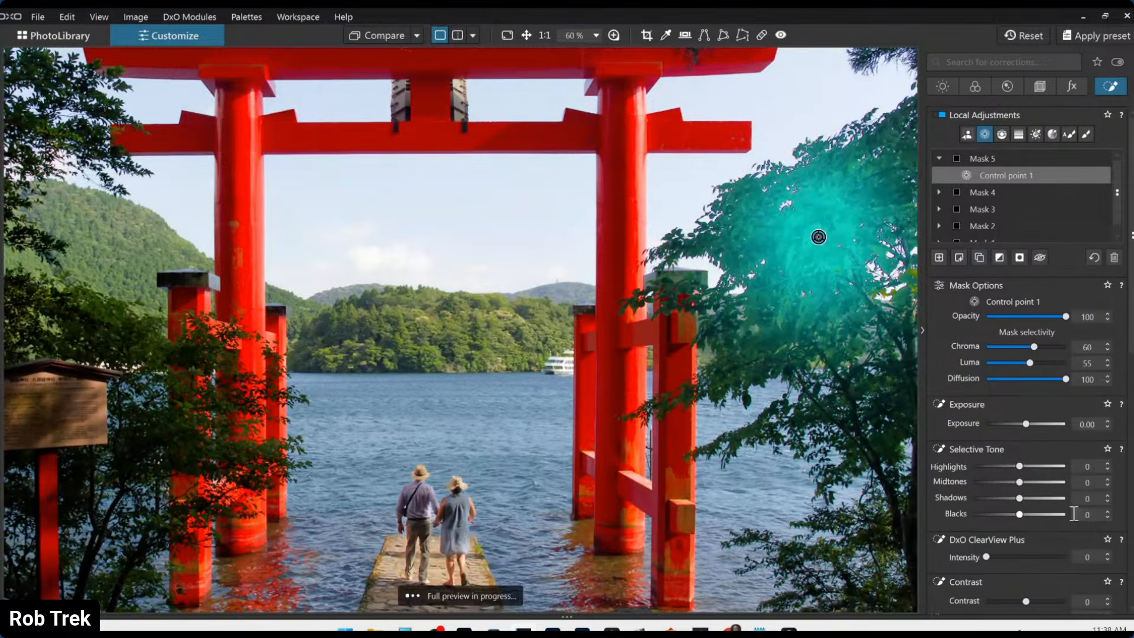
# - Set the tree control point's highlights to 20, midtones to 22, shadows to 13 and white balance temperature to 7181
pyautogui.moveTo(1018, 466); pyautogui.dragTo(1025, 498)
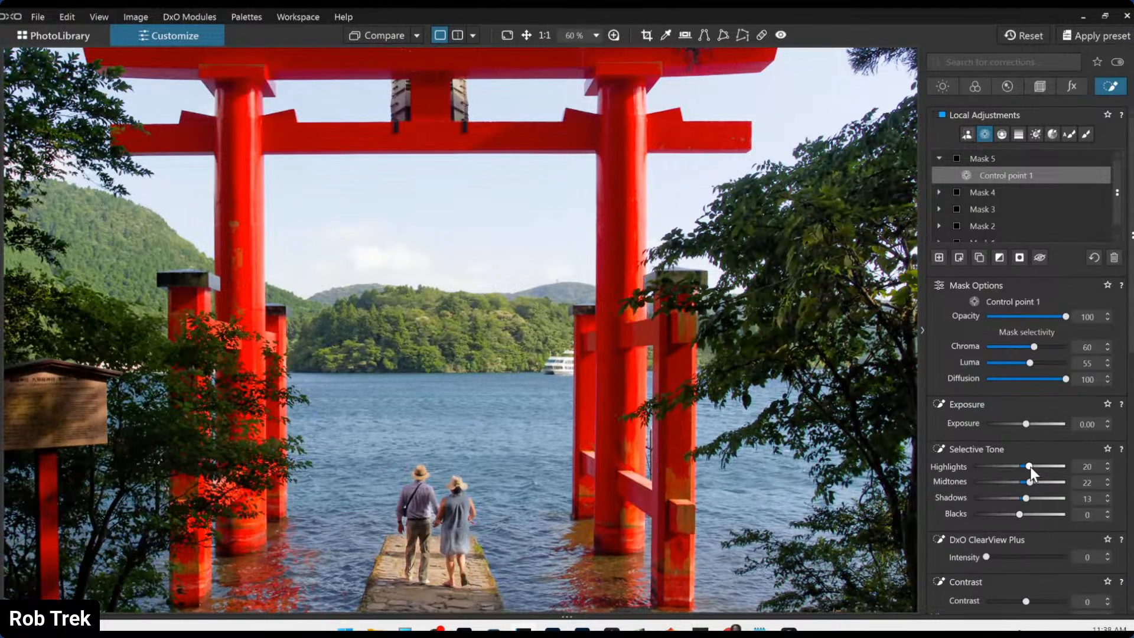
pyautogui.scroll(-3, 1036, 549)
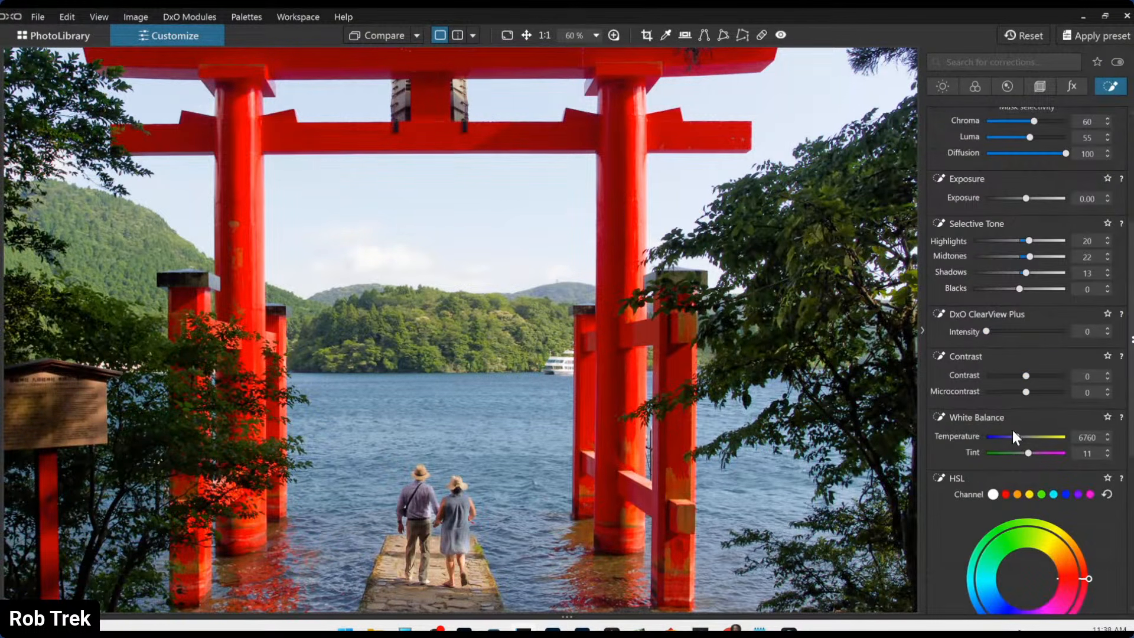
pyautogui.moveTo(1015, 436); pyautogui.dragTo(1017, 436)
pyautogui.scroll(-3, 907, 452)
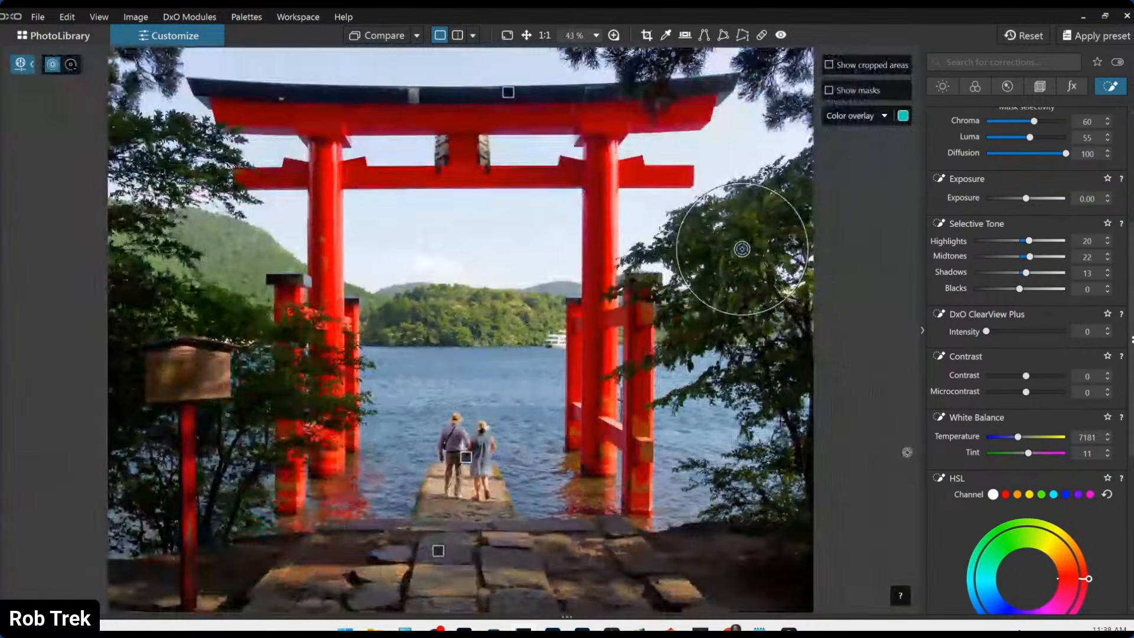
# - Add control points to the same mask on the upper-left tree, the bush above the wooden sign and the leaves beside the left pillars
pyautogui.click(231, 307)
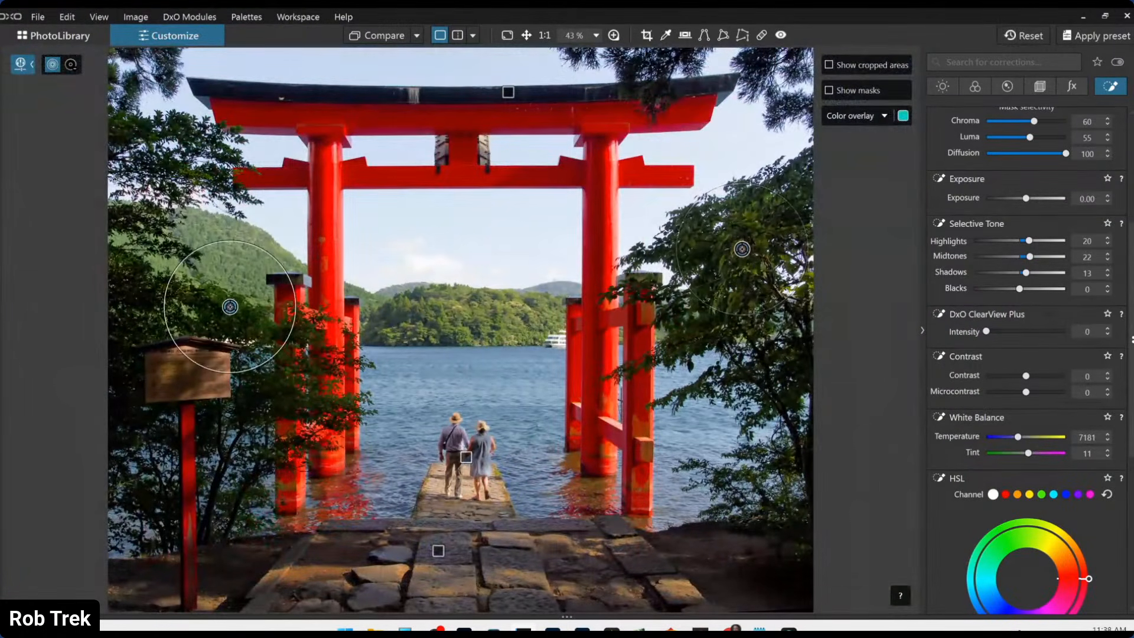
pyautogui.click(125, 126)
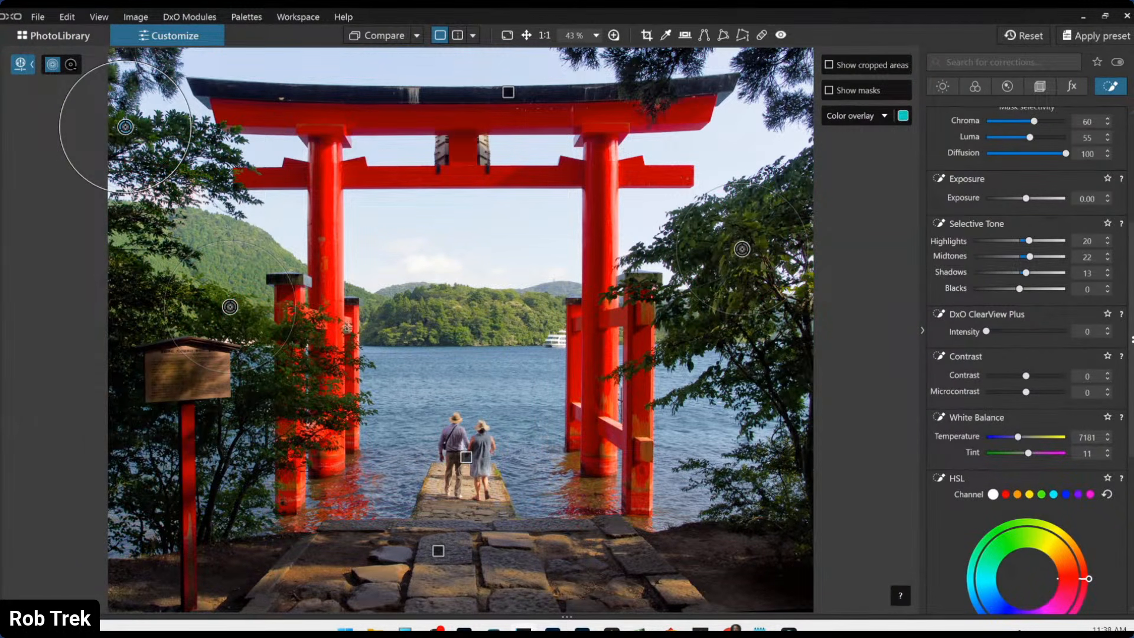
pyautogui.click(326, 399)
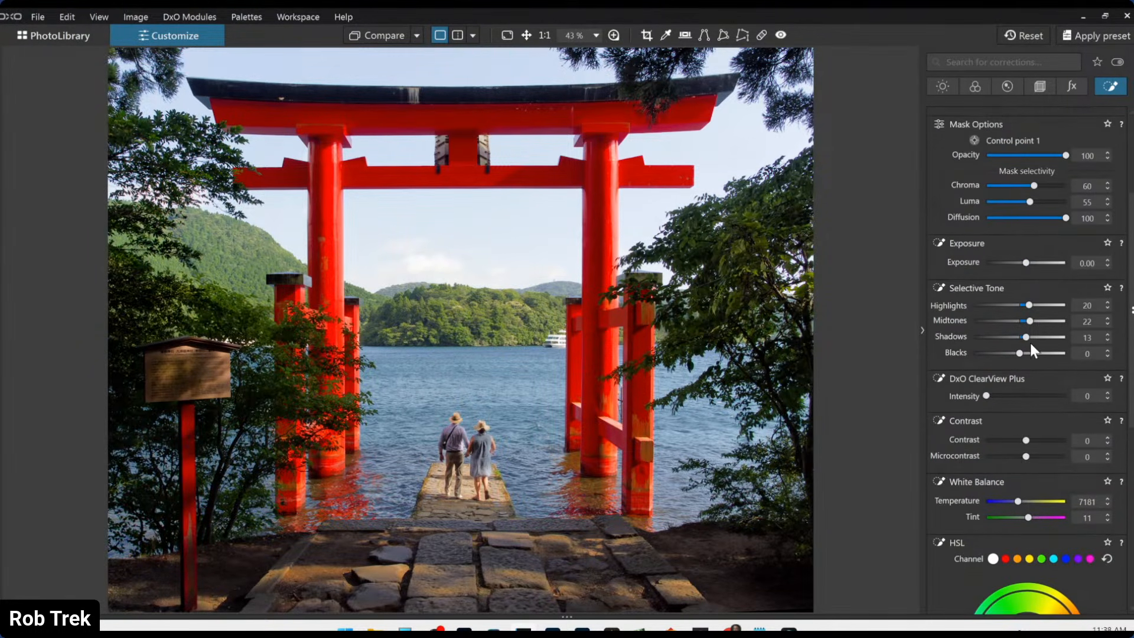
# - Set the foliage mask's highlights to 70, midtones to 42, shadows to 28, blacks to 8 and microcontrast to 18
pyautogui.moveTo(1027, 305); pyautogui.dragTo(1029, 338)
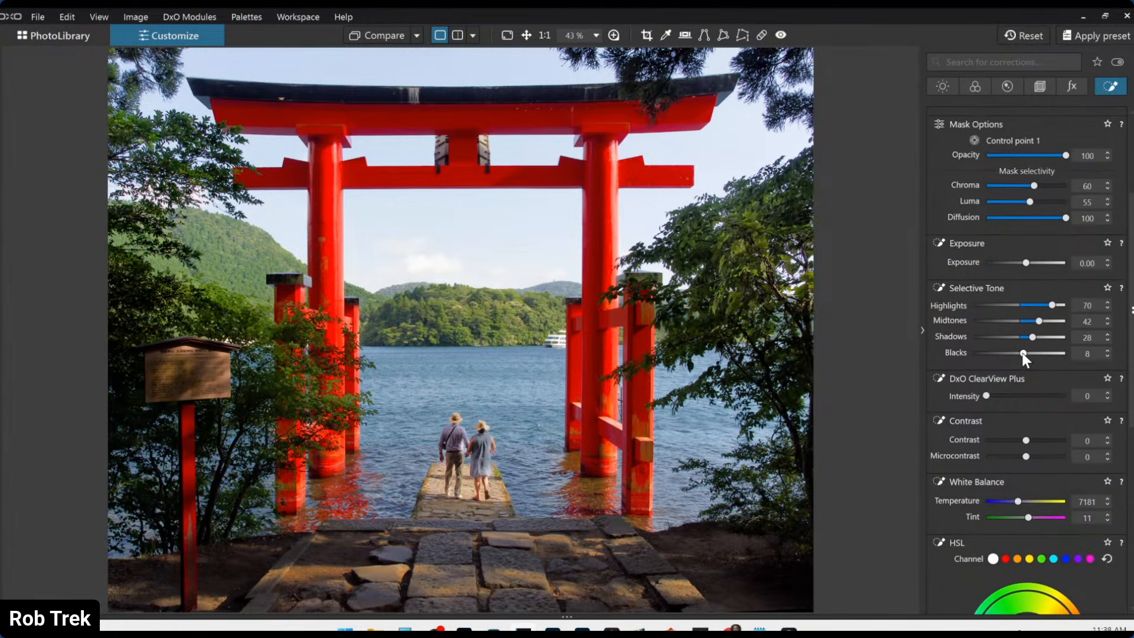
pyautogui.moveTo(1027, 459); pyautogui.dragTo(1033, 458)
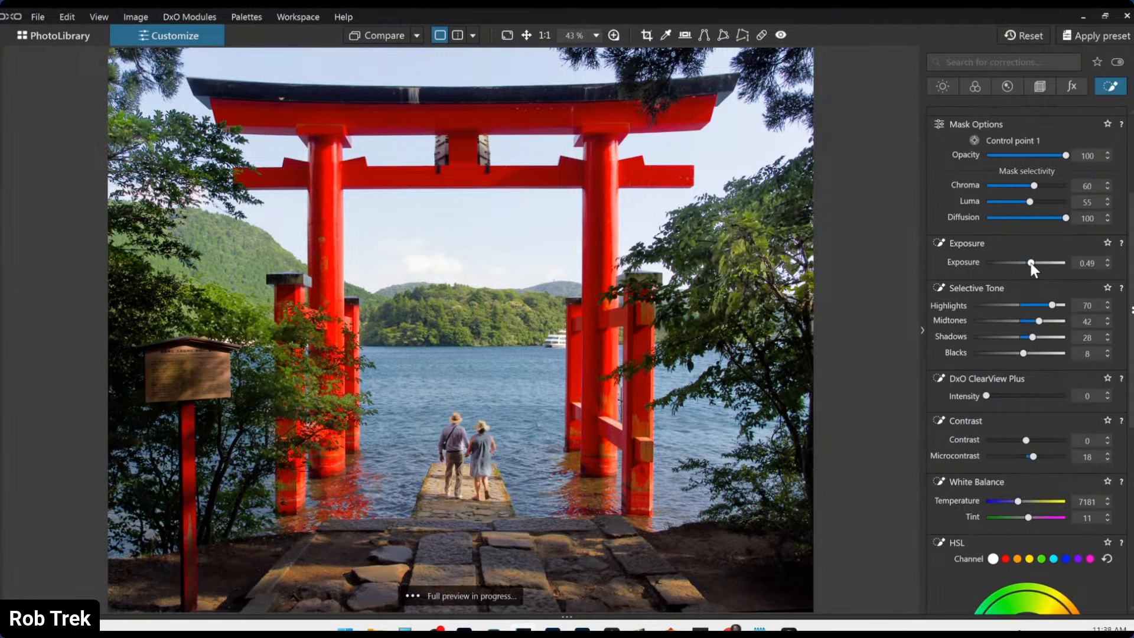
pyautogui.moveTo(1029, 263); pyautogui.dragTo(1029, 263)
pyautogui.scroll(-1, 1030, 263)
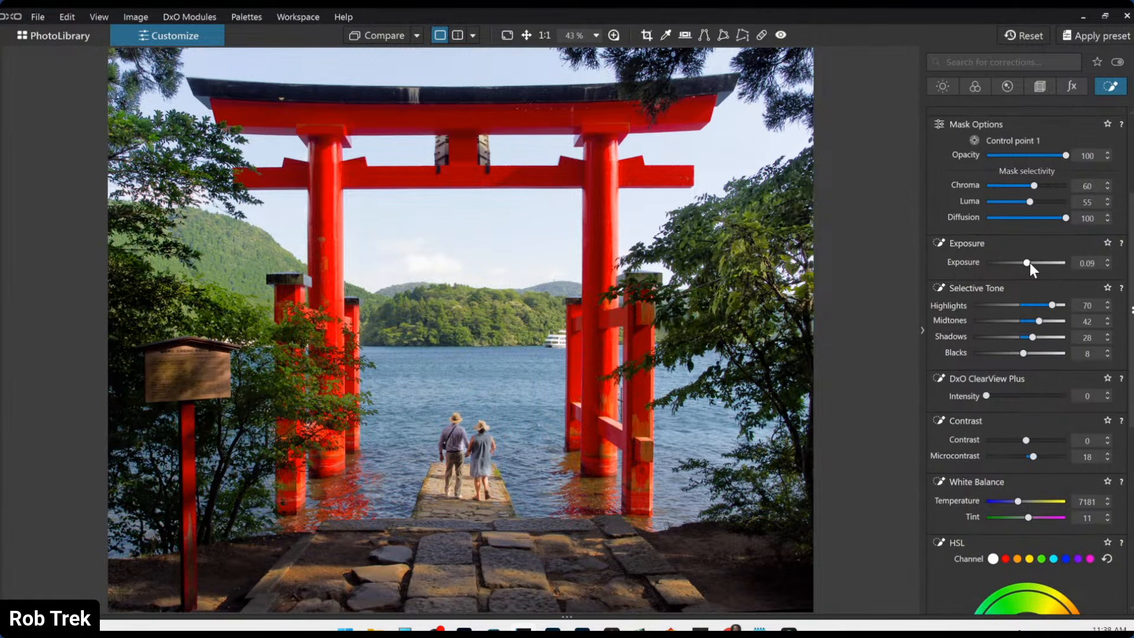
pyautogui.scroll(-1, 1029, 263)
pyautogui.doubleClick(1029, 264)
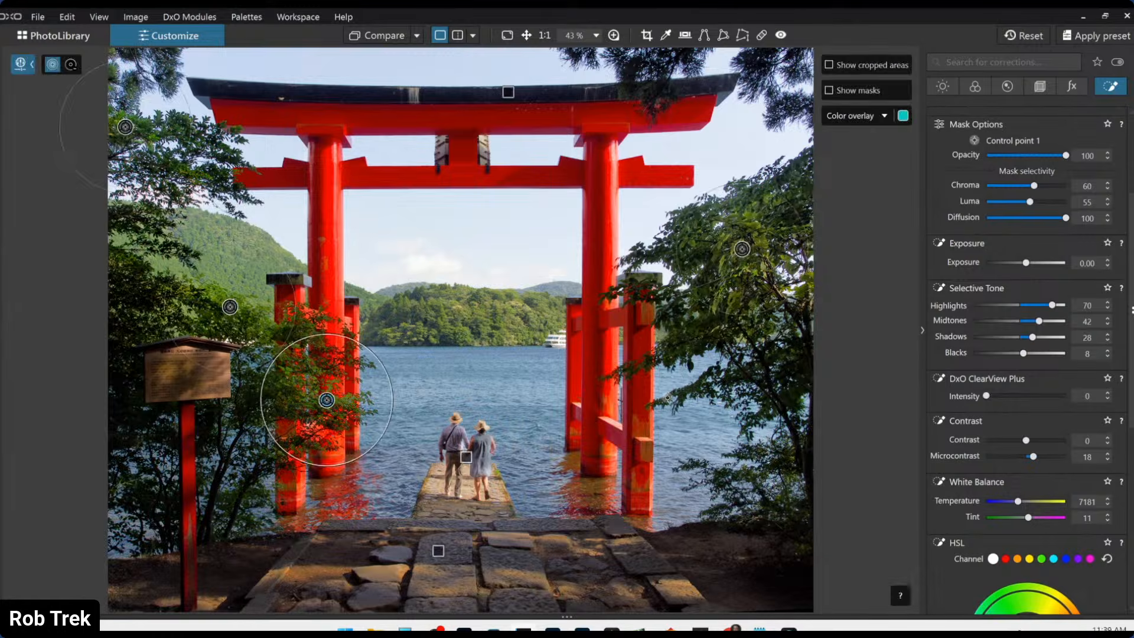
# - Create a new AI mask on the lake water between the gate's pillars
pyautogui.scroll(-1, 668, 399)
pyautogui.scroll(3, 1022, 209)
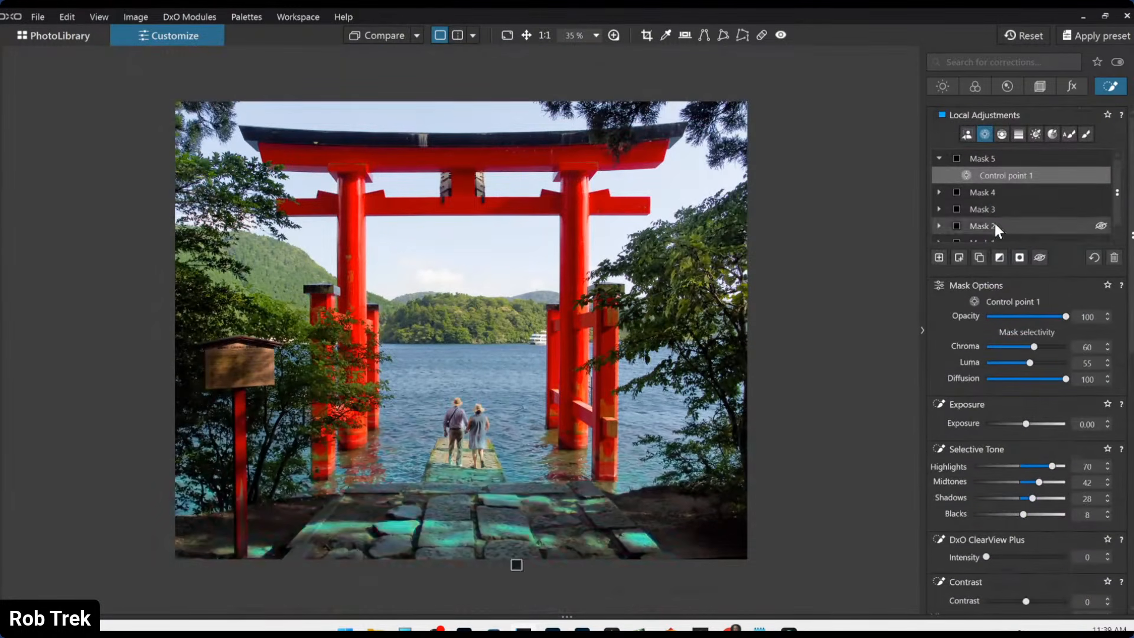
pyautogui.click(939, 258)
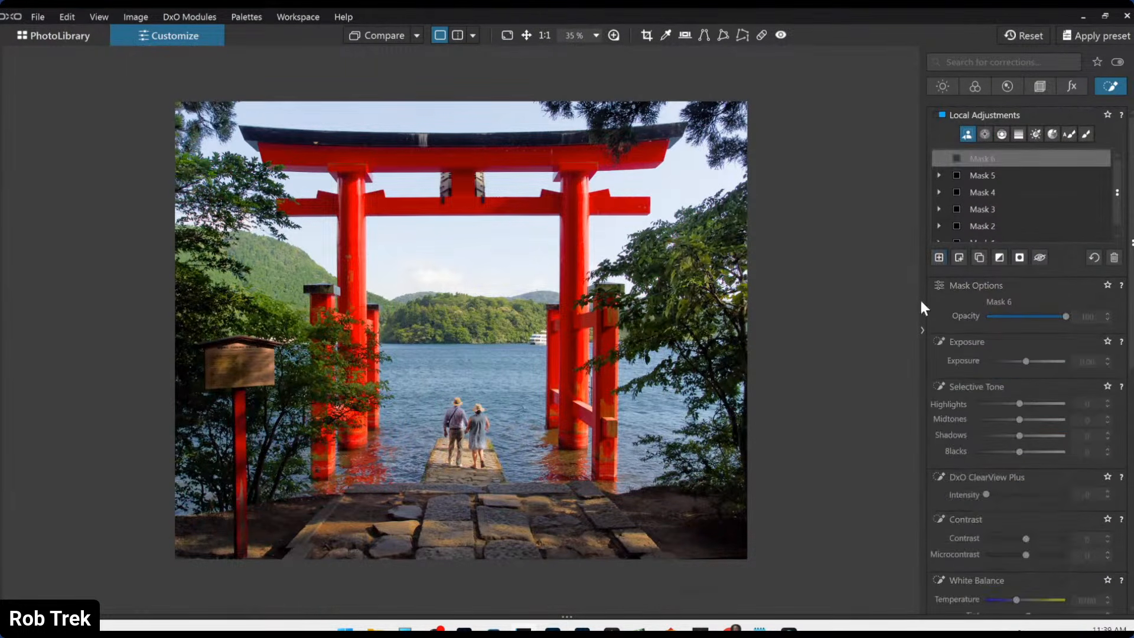
pyautogui.click(496, 369)
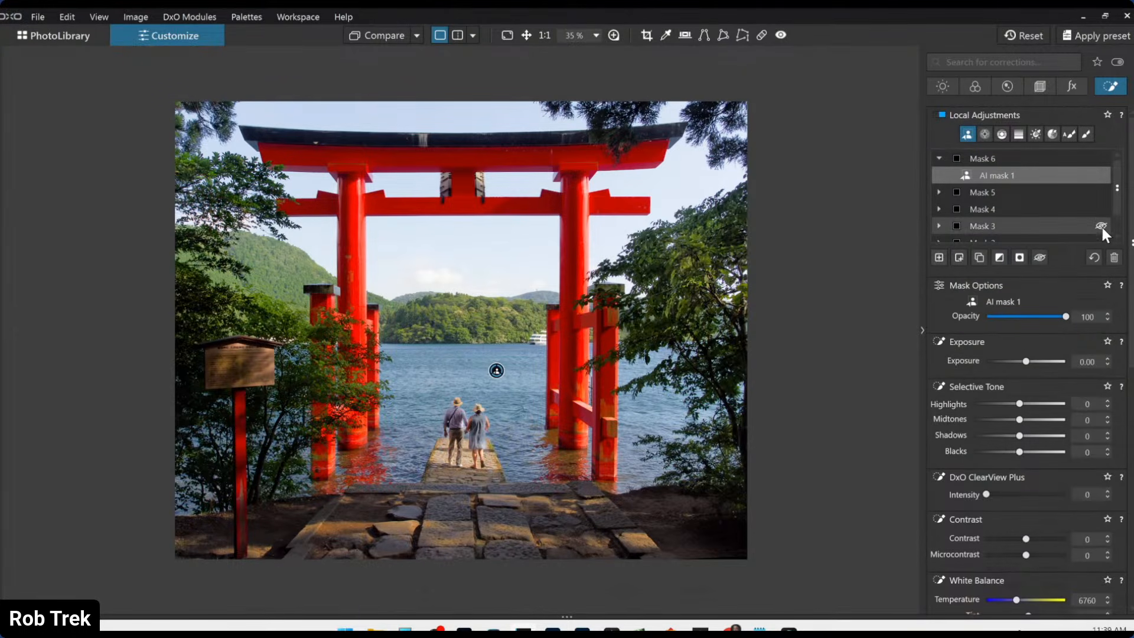
# - Set the water mask's DxO ClearView Plus intensity to 48 and blacks to -34
pyautogui.scroll(-2, 1017, 443)
pyautogui.click(1024, 430)
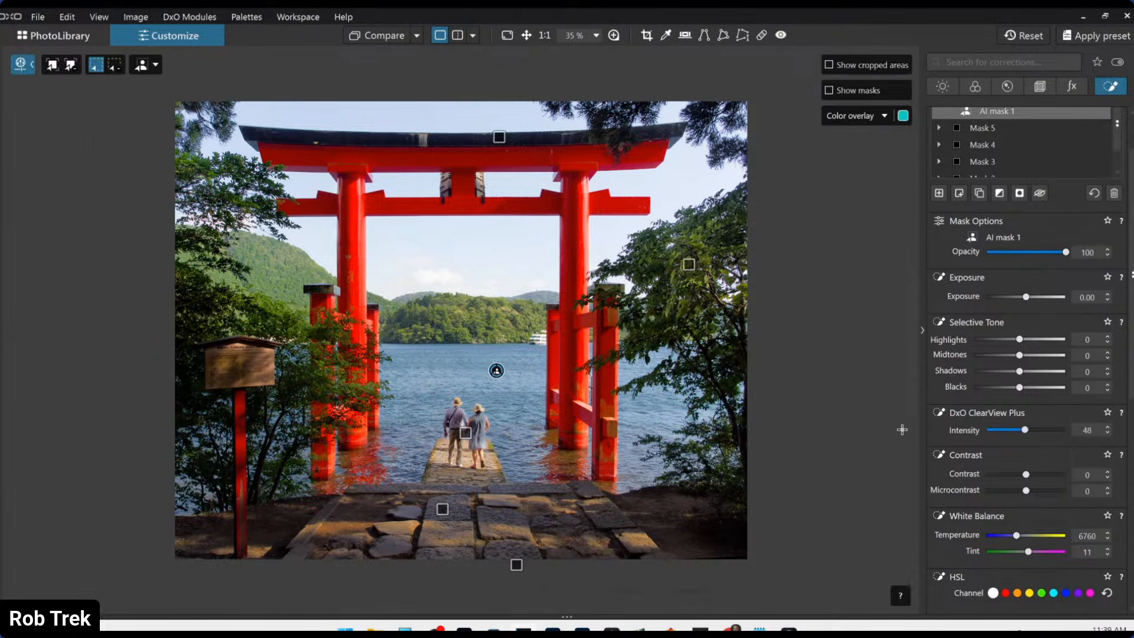
pyautogui.click(1004, 386)
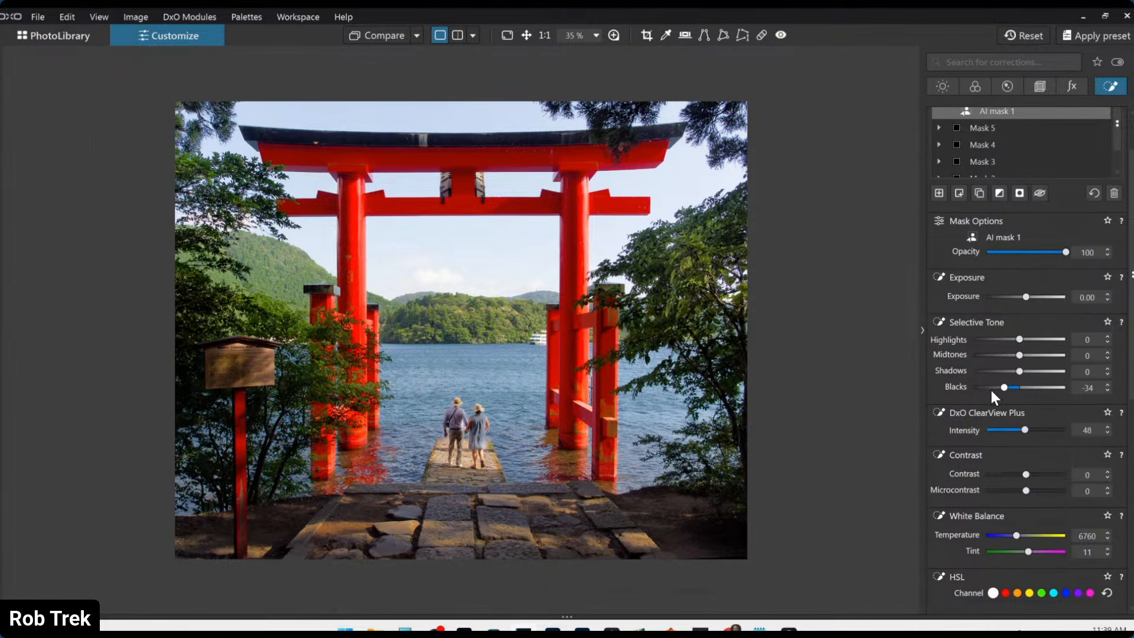
pyautogui.moveTo(496, 372)
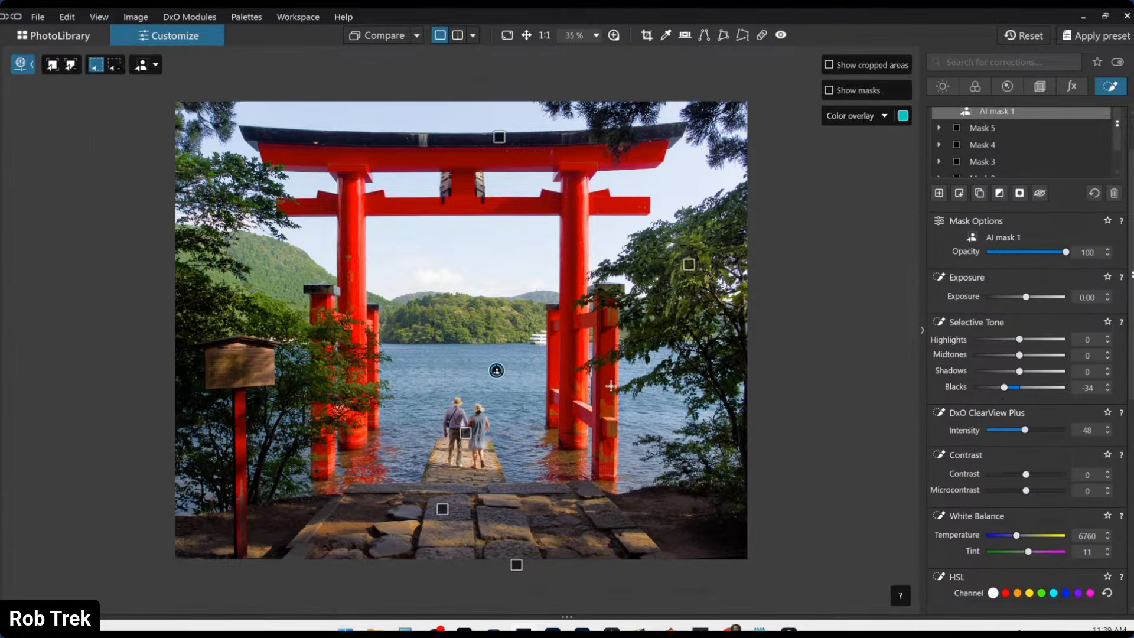
# - Delete the water mask and create a new AI mask on the lake water between the gate's pillars
pyautogui.click(496, 371)
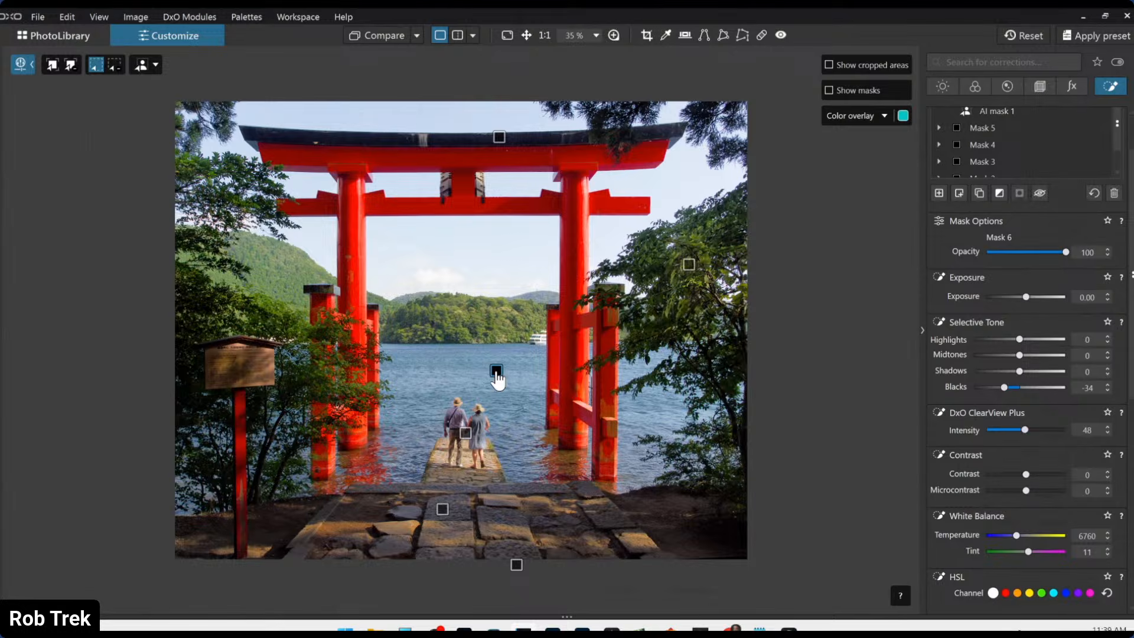
pyautogui.click(1006, 112)
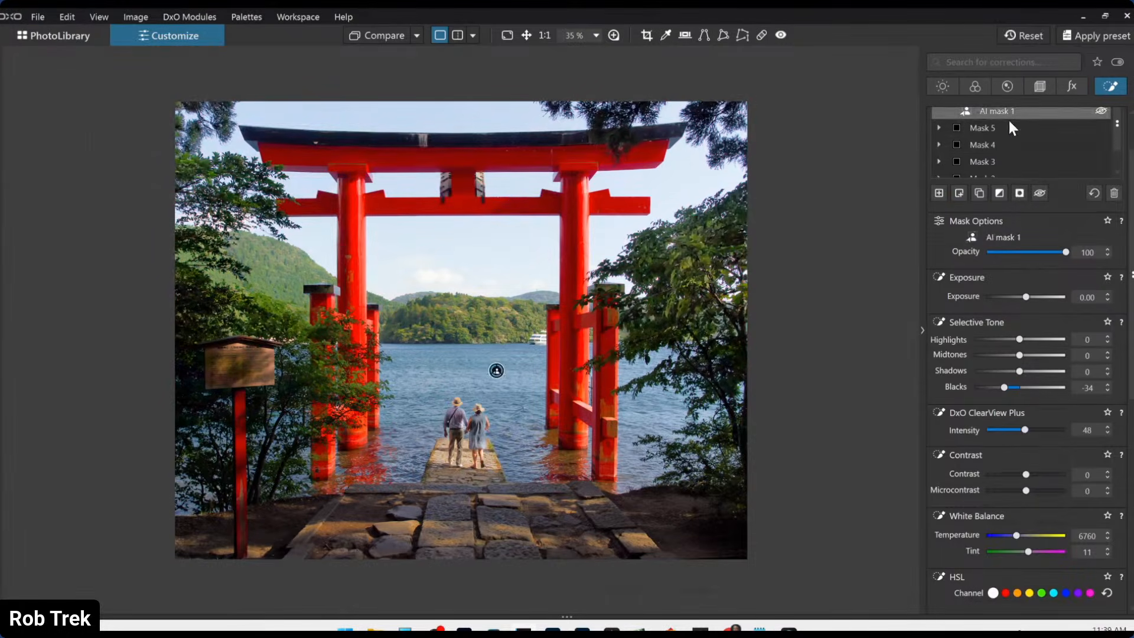
pyautogui.click(1113, 194)
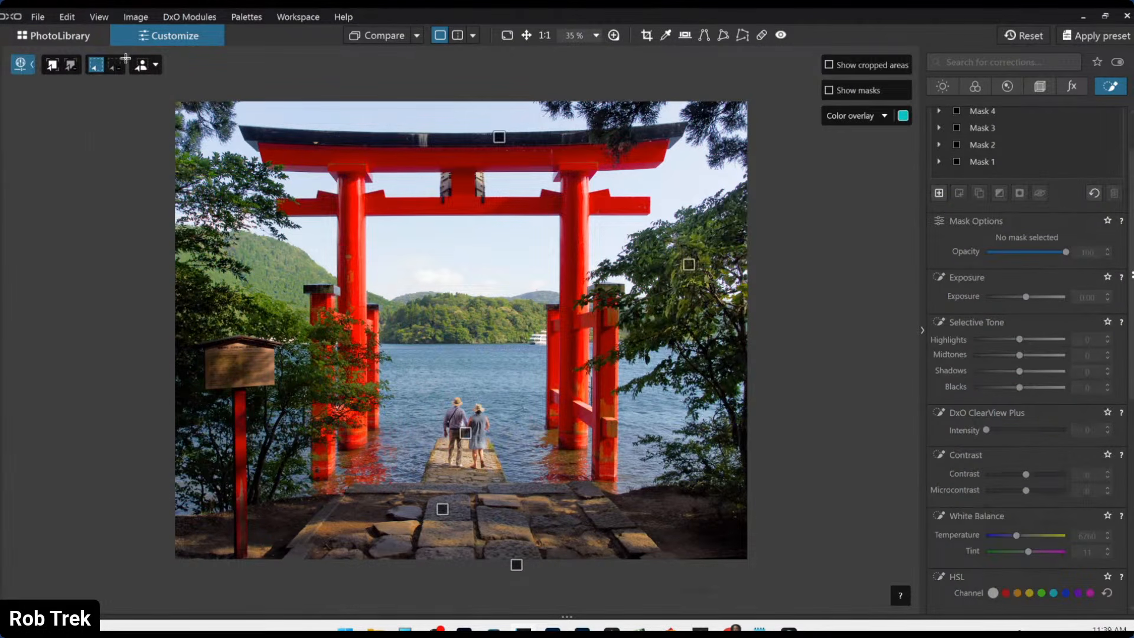
pyautogui.click(52, 64)
pyautogui.click(459, 371)
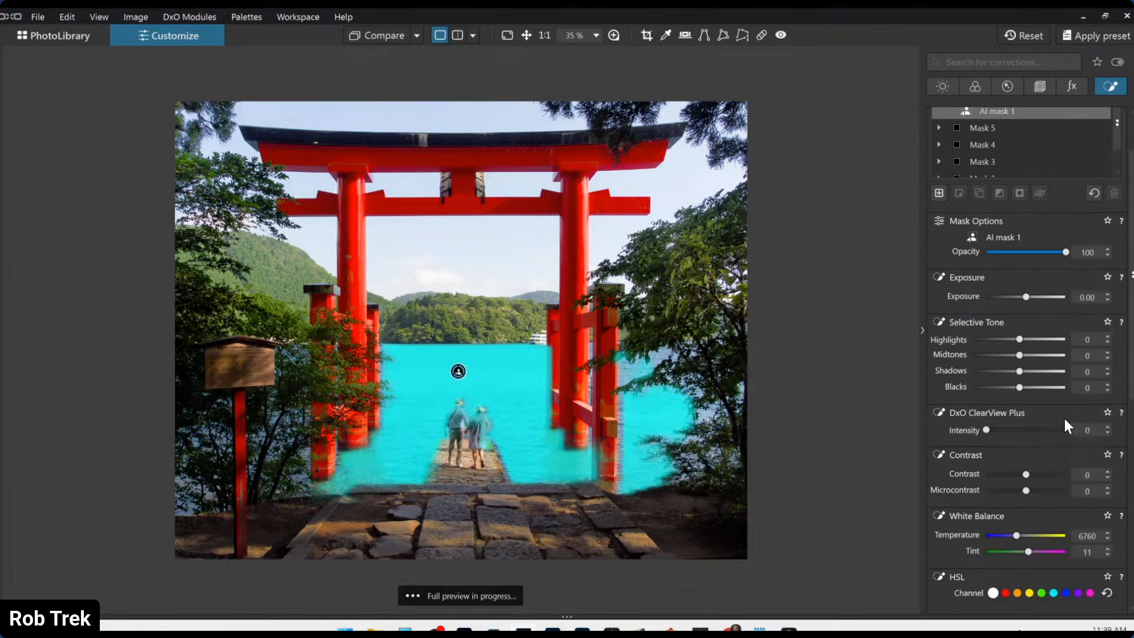
# - Set the new water mask's blacks to -11 and DxO ClearView Plus intensity to 24
pyautogui.scroll(-2, 1014, 420)
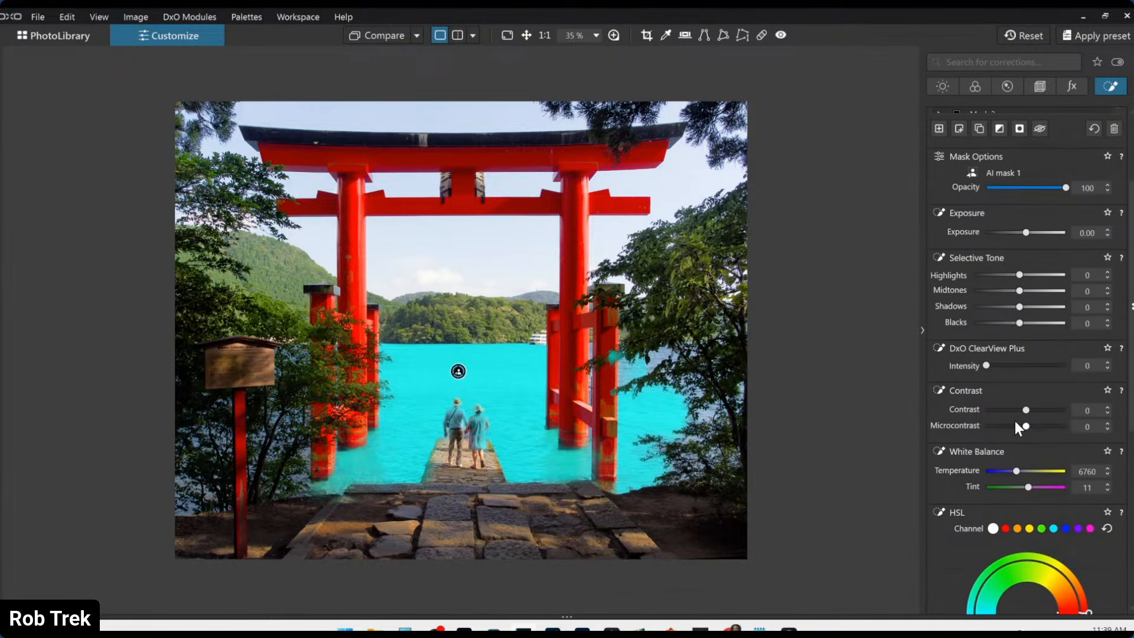
pyautogui.click(1008, 367)
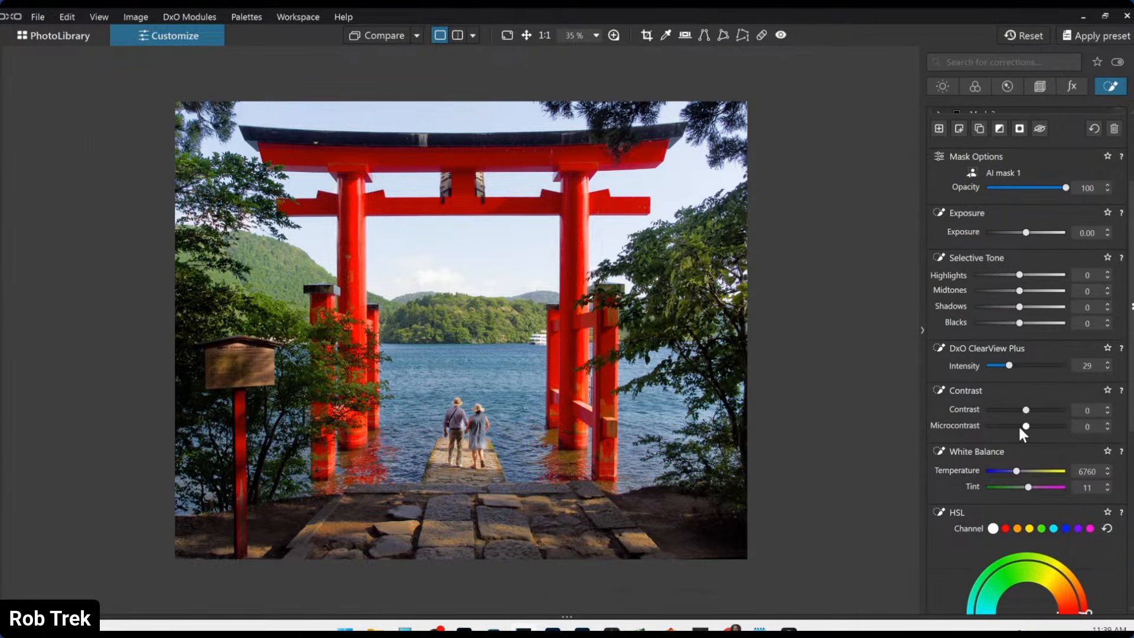
pyautogui.moveTo(1018, 323); pyautogui.dragTo(1012, 324)
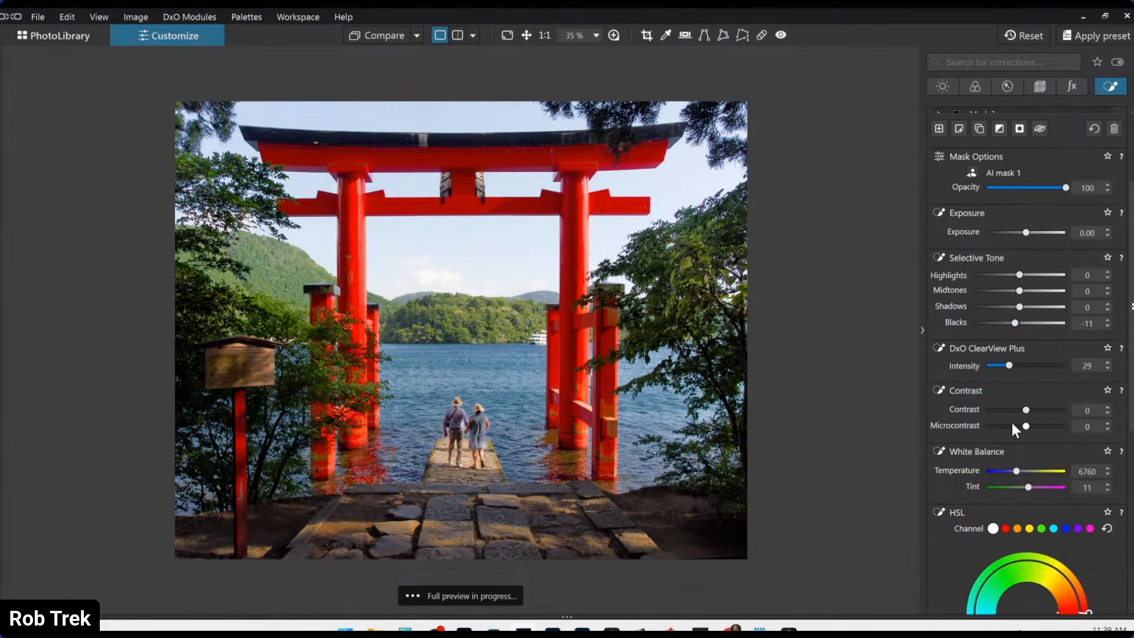
pyautogui.moveTo(1008, 369); pyautogui.dragTo(1005, 366)
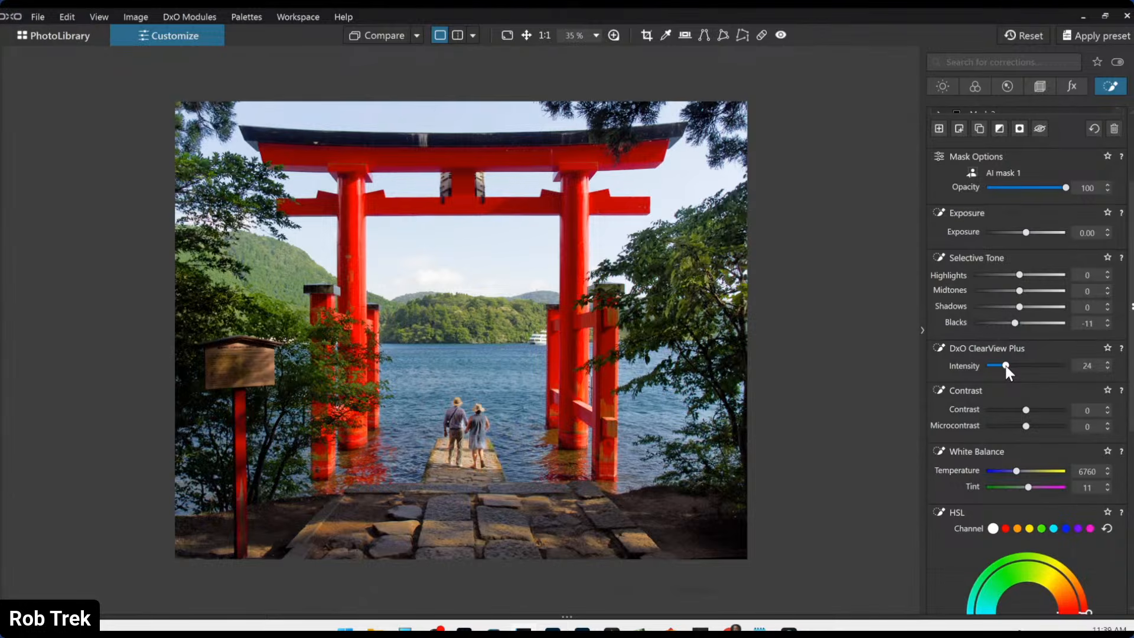
# - Add a new mask and apply AI selection to the sky seen through the gate
pyautogui.scroll(3, 1003, 326)
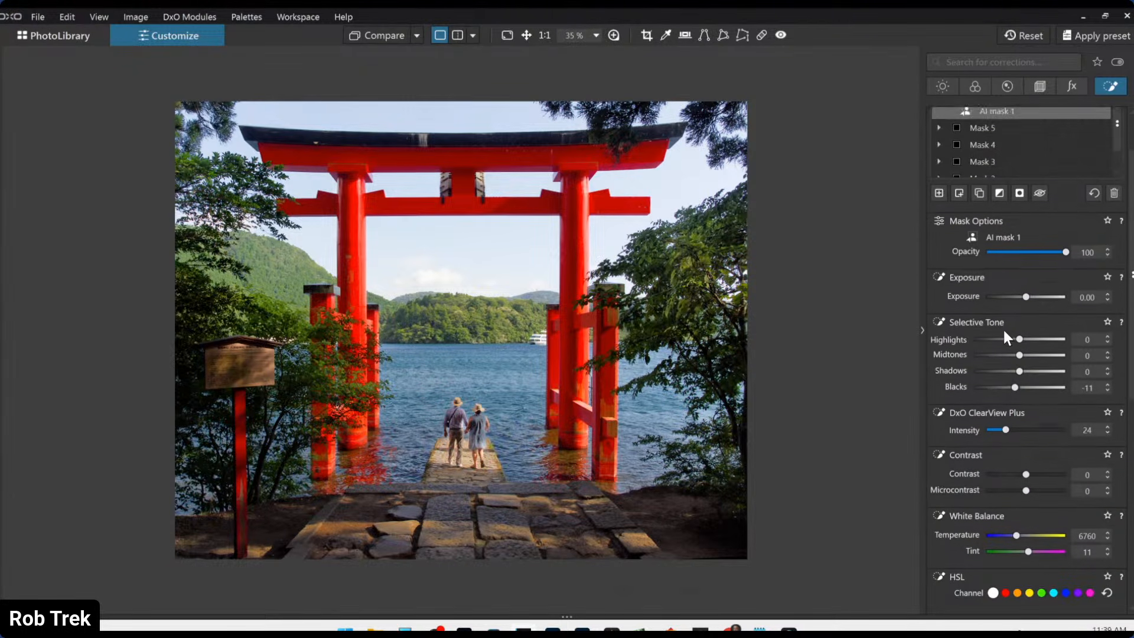
pyautogui.click(940, 227)
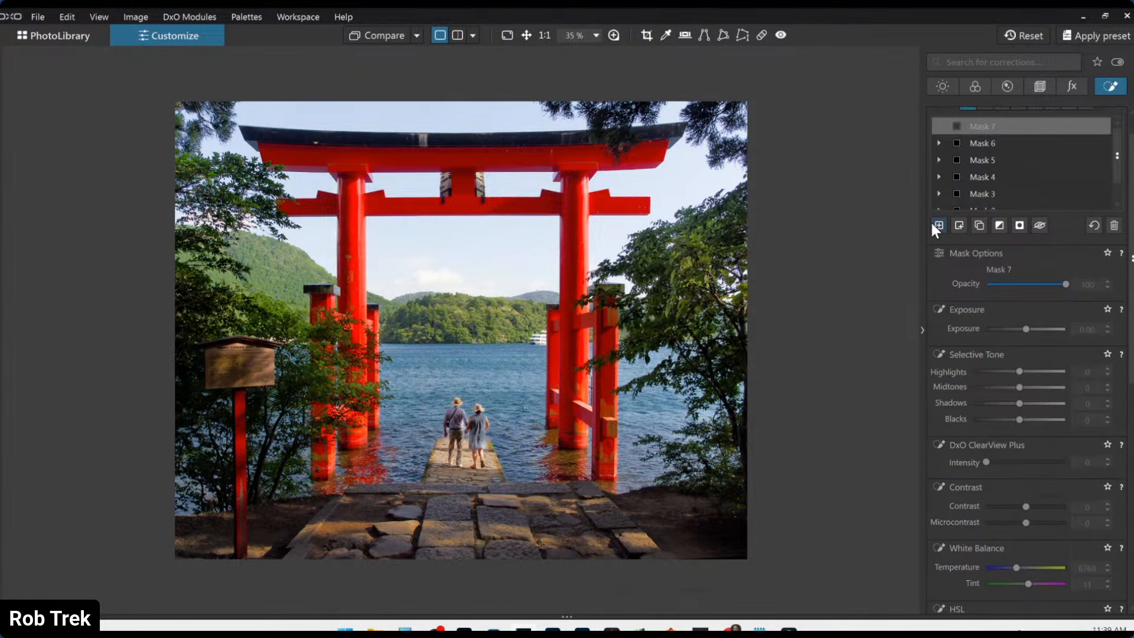
pyautogui.click(515, 240)
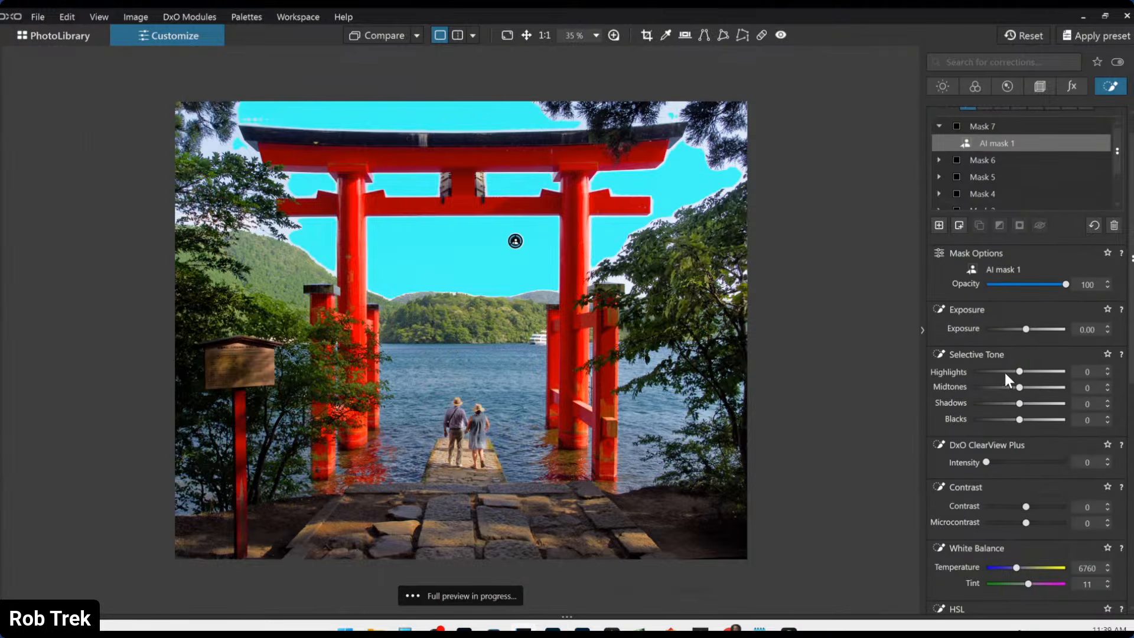
# - Set the sky mask's DxO ClearView Plus intensity to 47 and highlights to -41
pyautogui.scroll(1, 1029, 376)
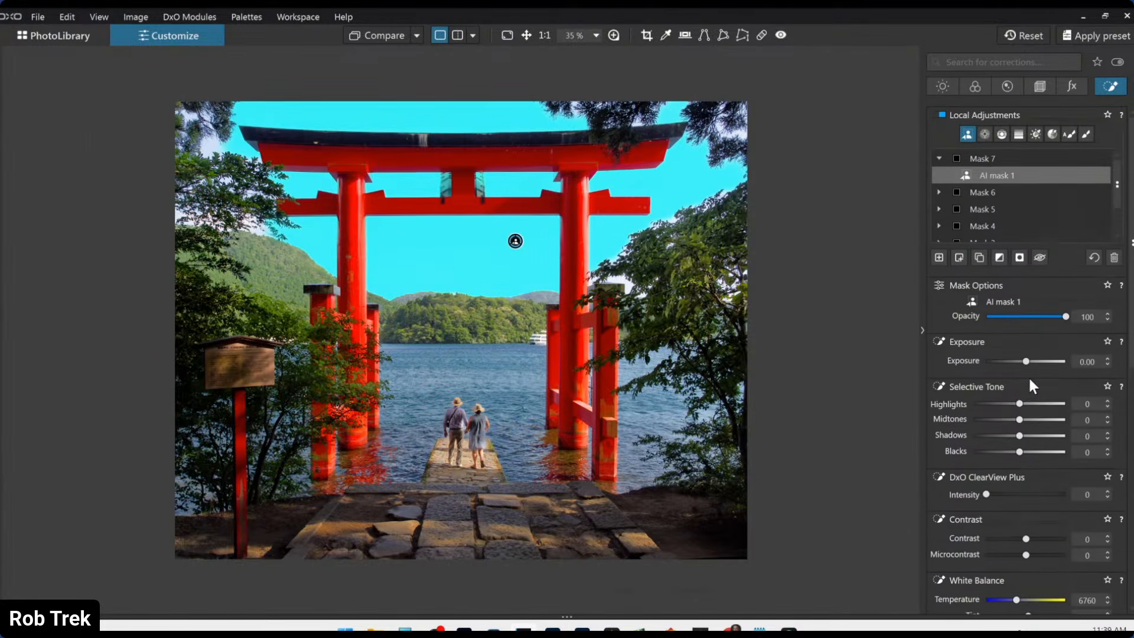
pyautogui.click(1024, 493)
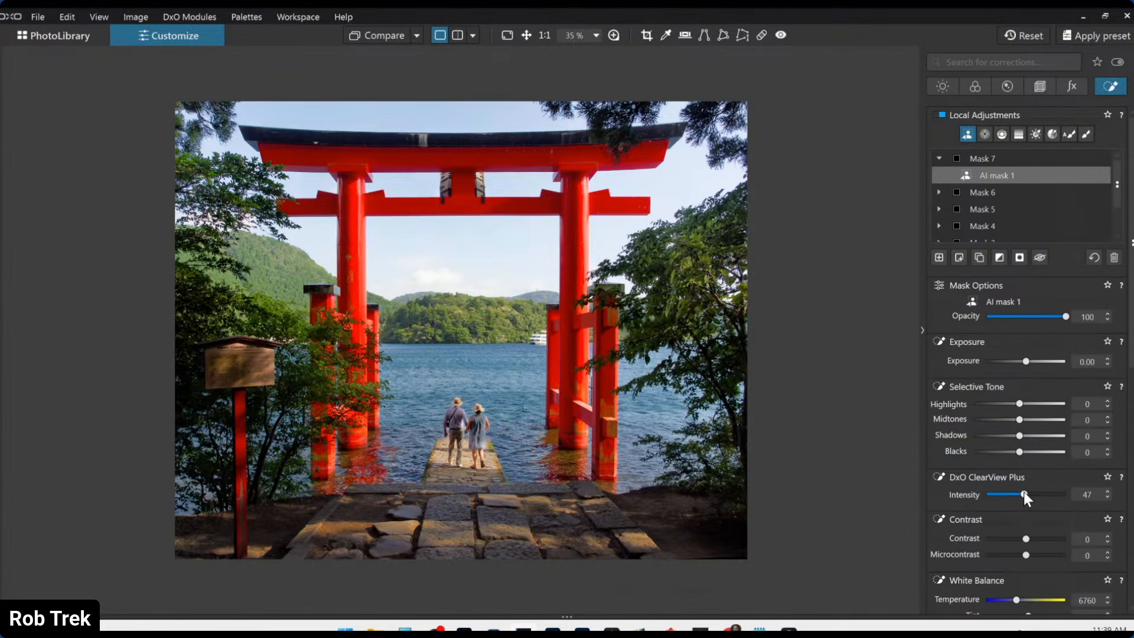
pyautogui.click(1011, 404)
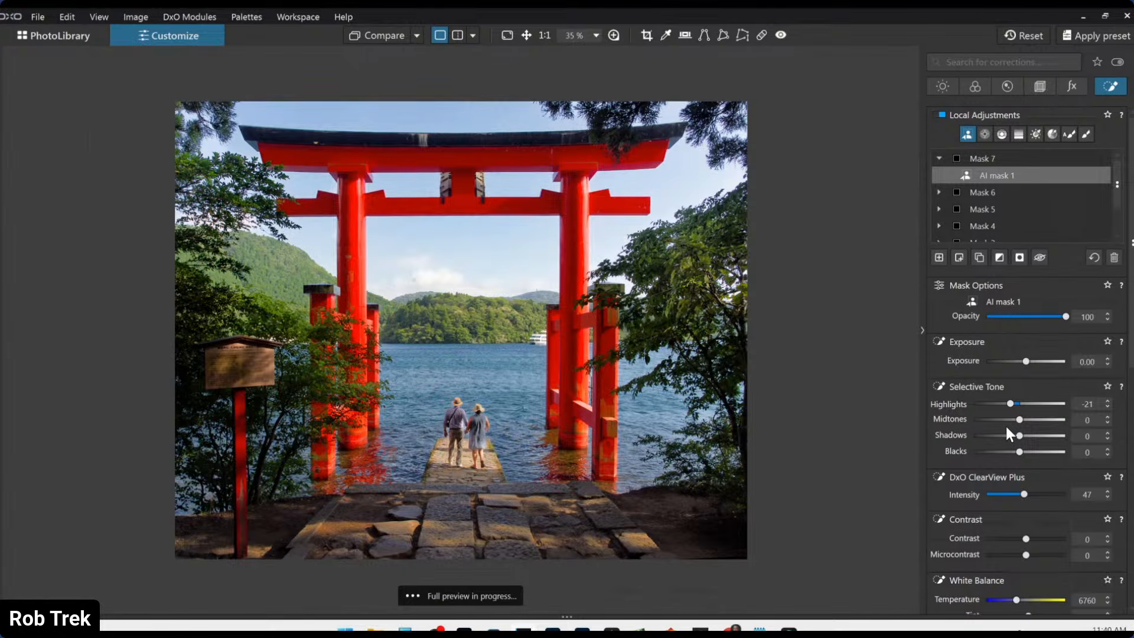
pyautogui.moveTo(1008, 404); pyautogui.dragTo(1001, 404)
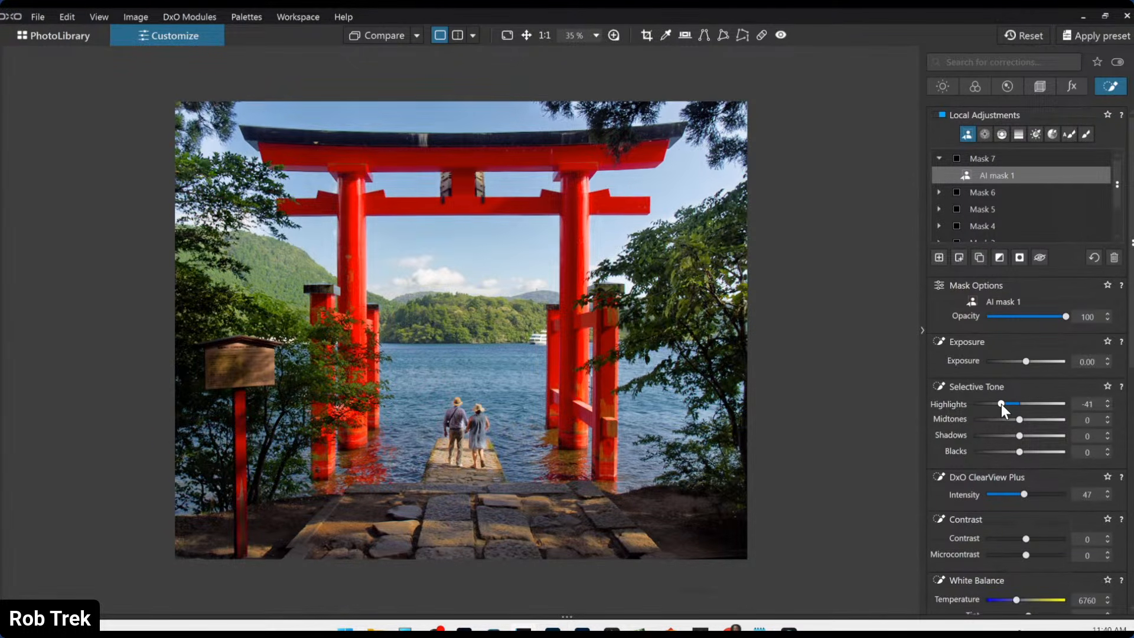
# - Set the sky mask's microcontrast to 14, highlights to -33 and midtones to -16, and reset its exposure to 0
pyautogui.scroll(-2, 1026, 513)
pyautogui.scroll(-1, 1027, 517)
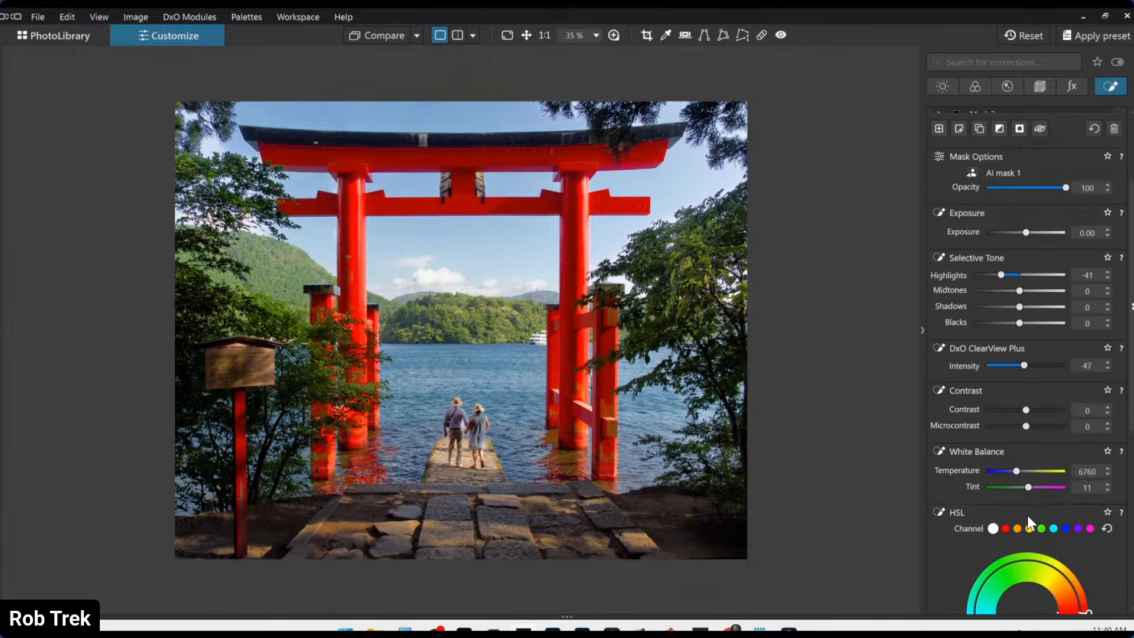
pyautogui.moveTo(1030, 425); pyautogui.dragTo(1031, 426)
pyautogui.moveTo(1015, 289); pyautogui.dragTo(997, 275)
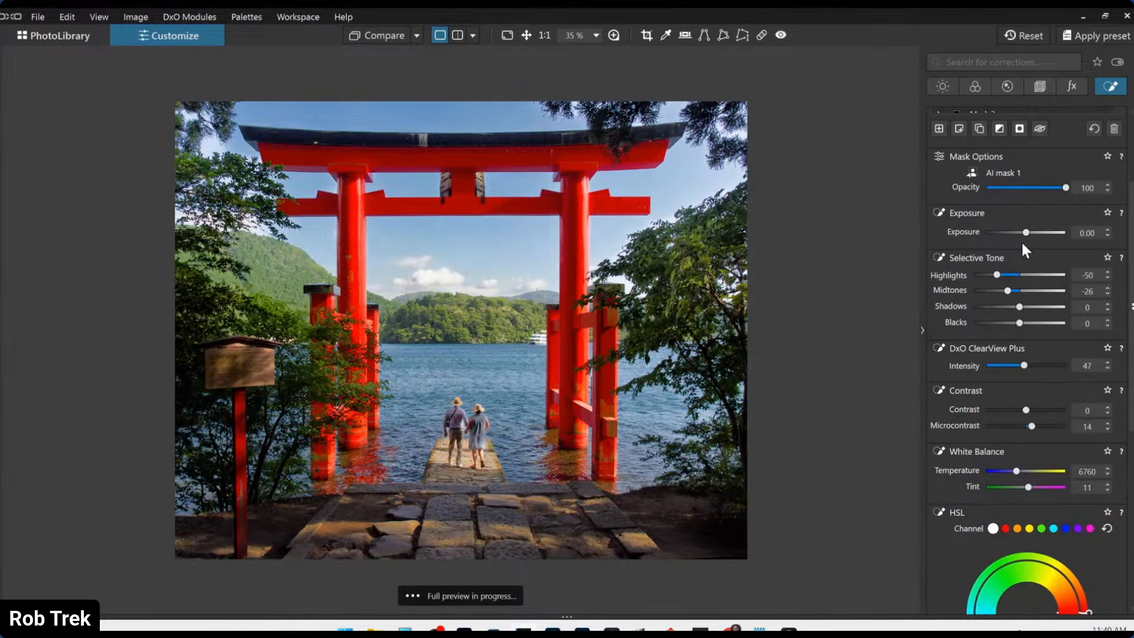
pyautogui.moveTo(1025, 232); pyautogui.dragTo(1024, 232)
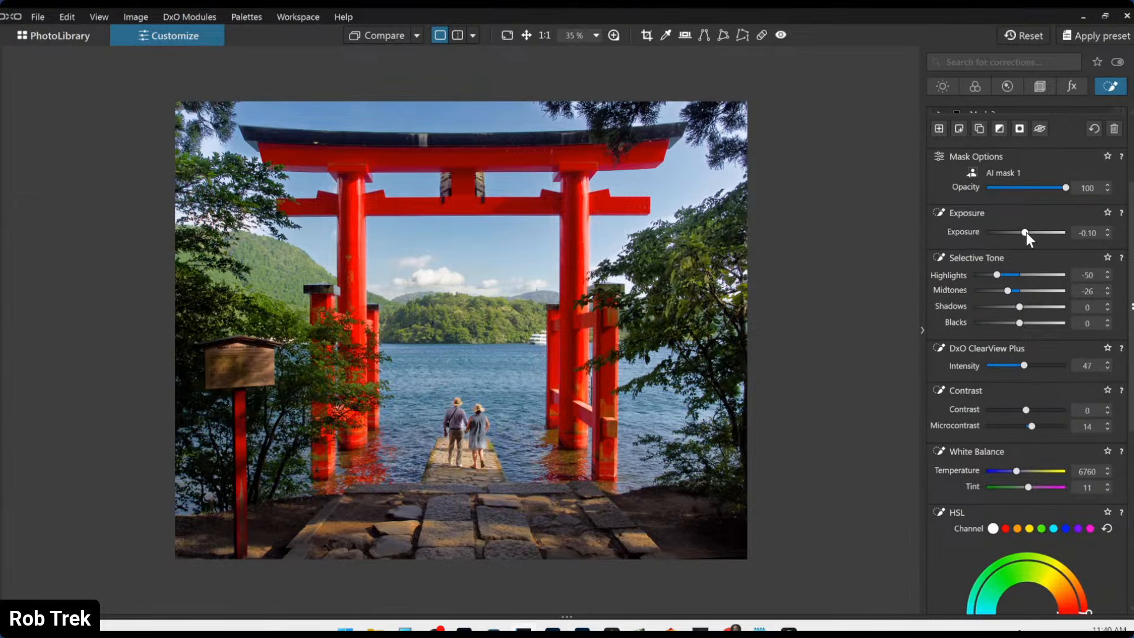
pyautogui.doubleClick(1026, 232)
pyautogui.moveTo(996, 275); pyautogui.dragTo(1012, 289)
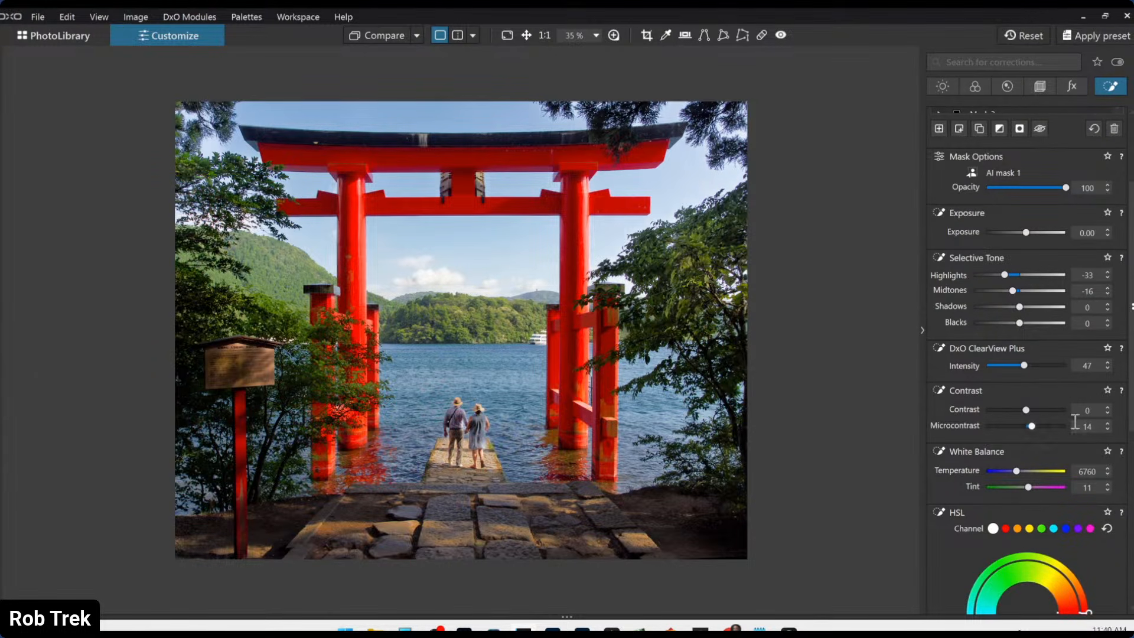
# - Change the photo's generic color rendering to DxO - Vibrant
pyautogui.click(975, 86)
pyautogui.scroll(3, 1026, 360)
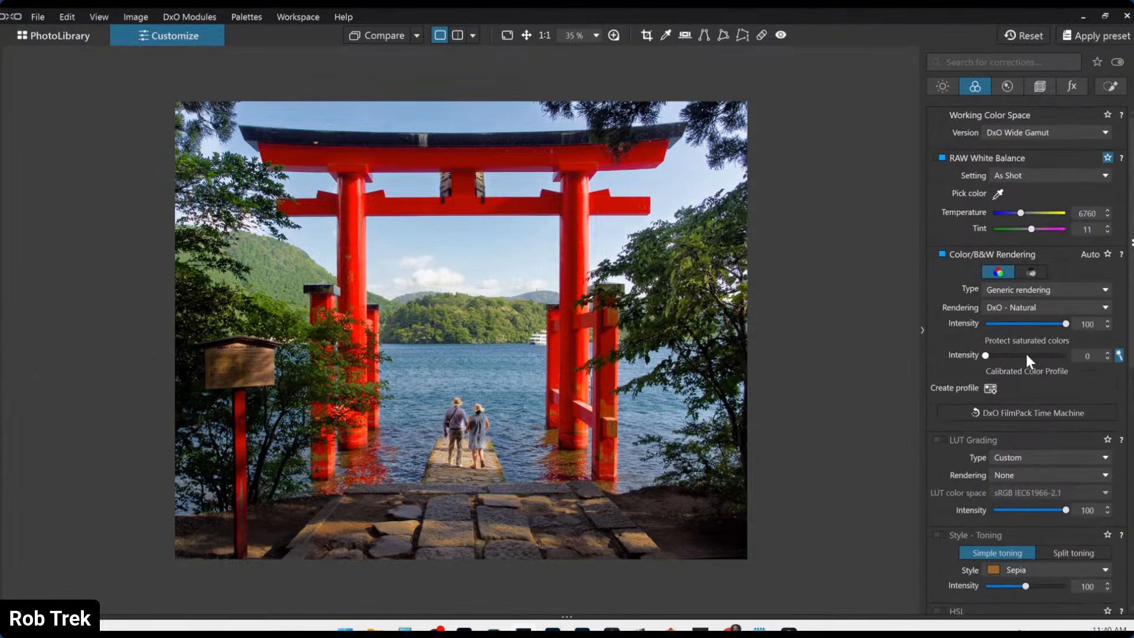
pyautogui.click(1022, 309)
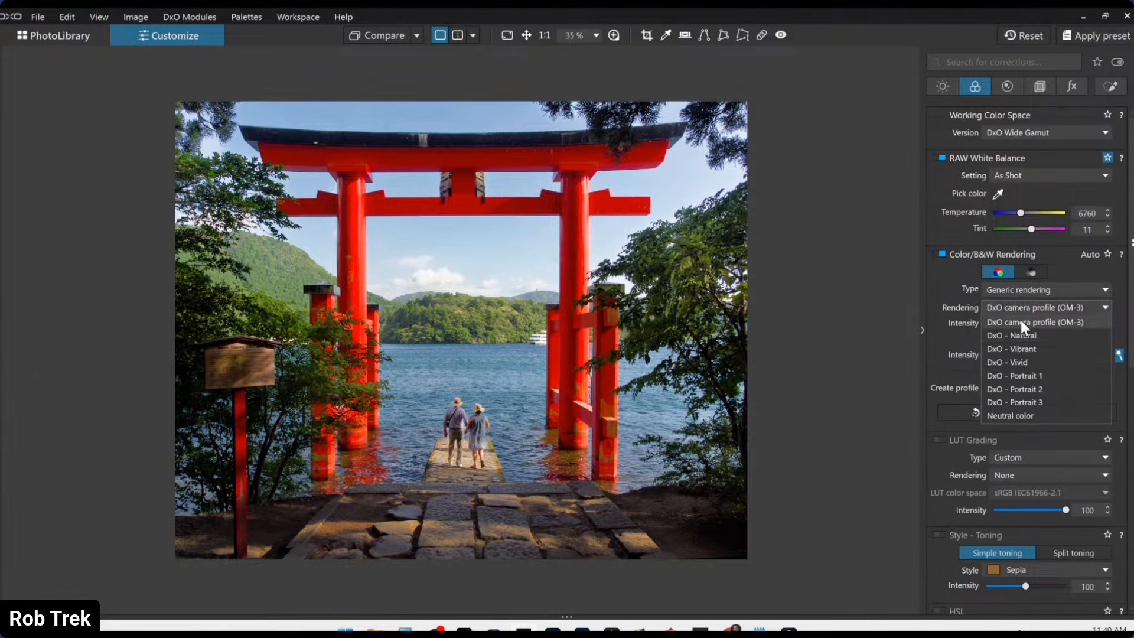
pyautogui.click(1018, 353)
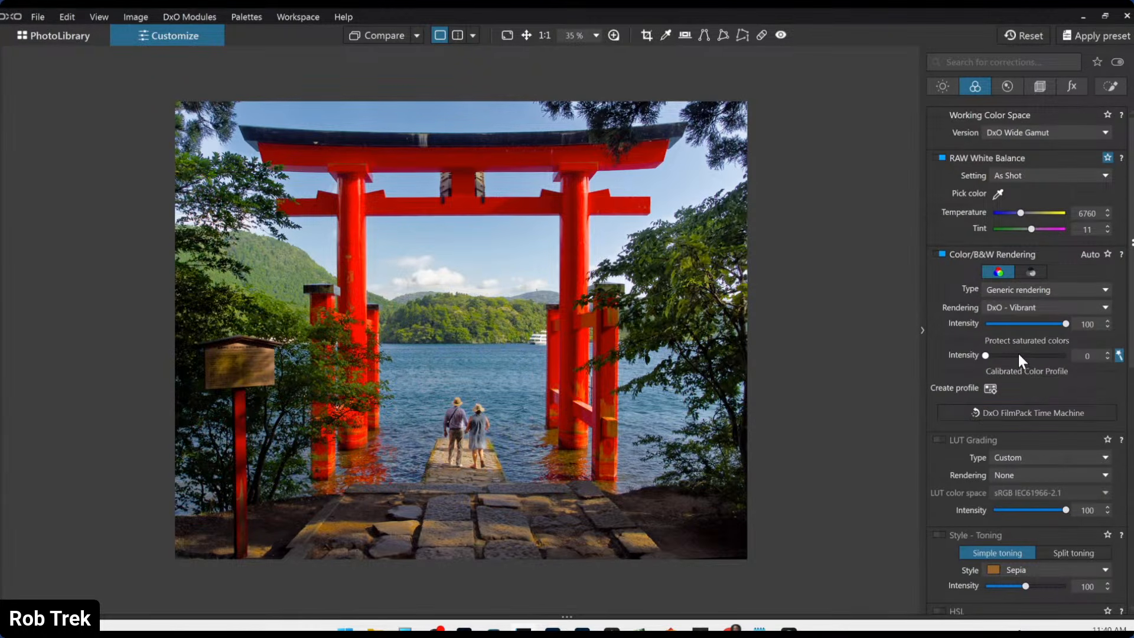
# - Apply the 10-Faded-amber LUT of the Premium type to the photo
pyautogui.scroll(-2, 1018, 466)
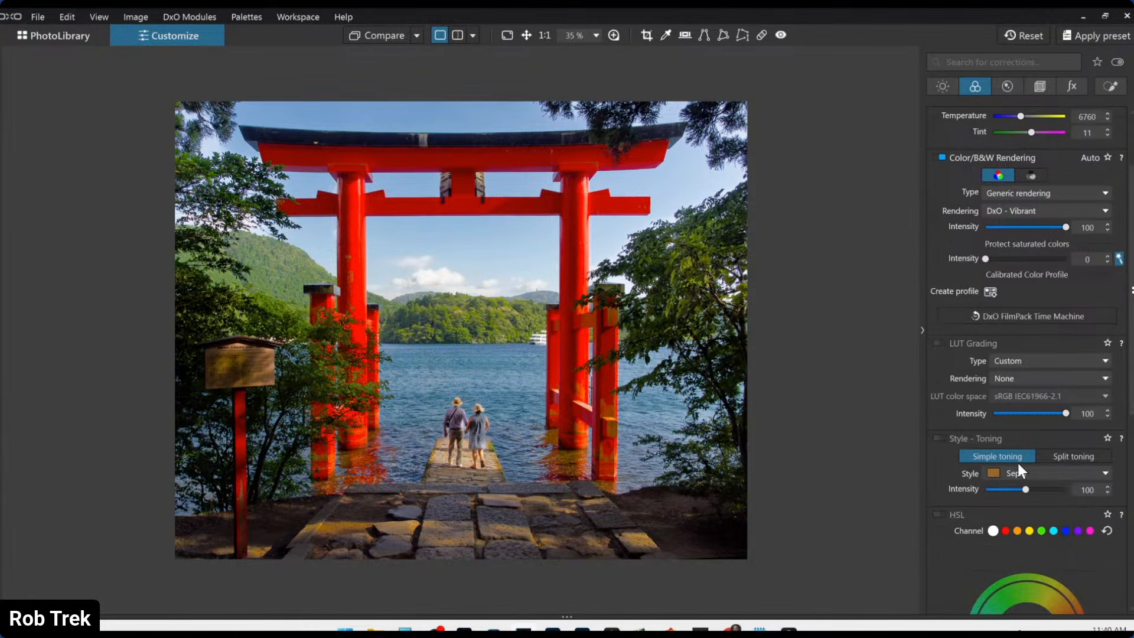
pyautogui.click(1016, 363)
pyautogui.click(1023, 387)
pyautogui.click(1024, 379)
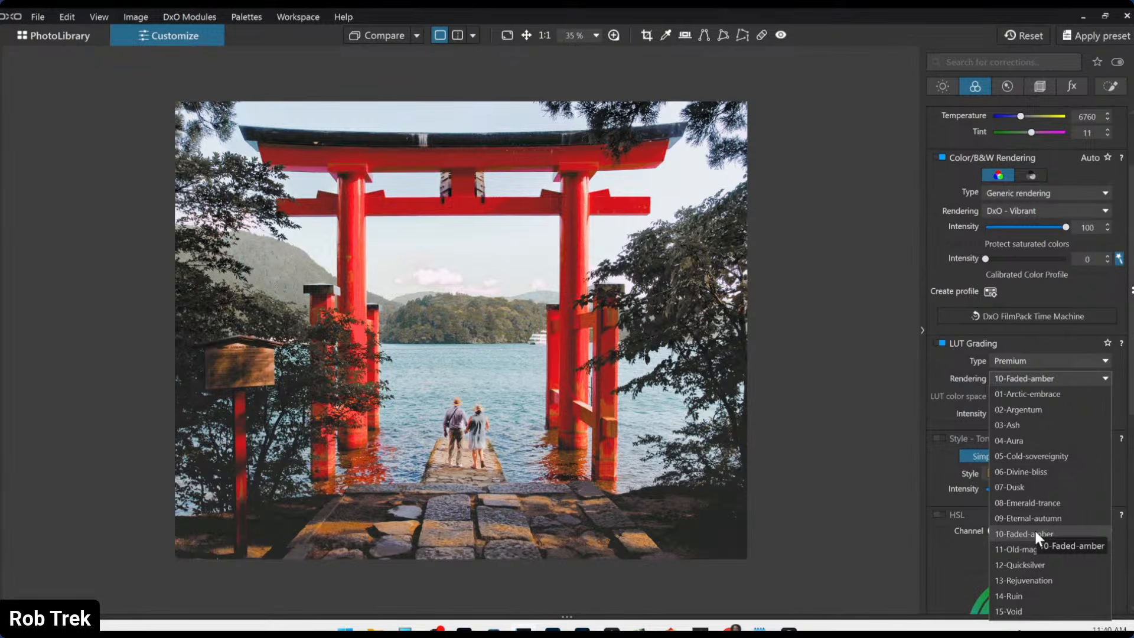
pyautogui.click(1035, 530)
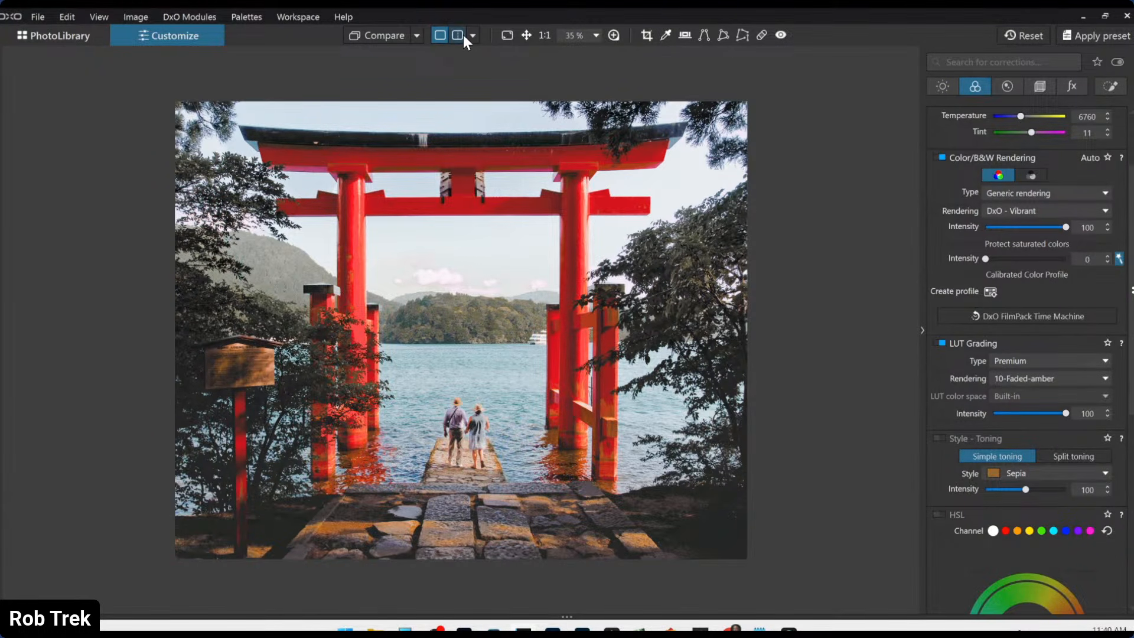
pyautogui.rightClick(483, 137)
pyautogui.click(460, 121)
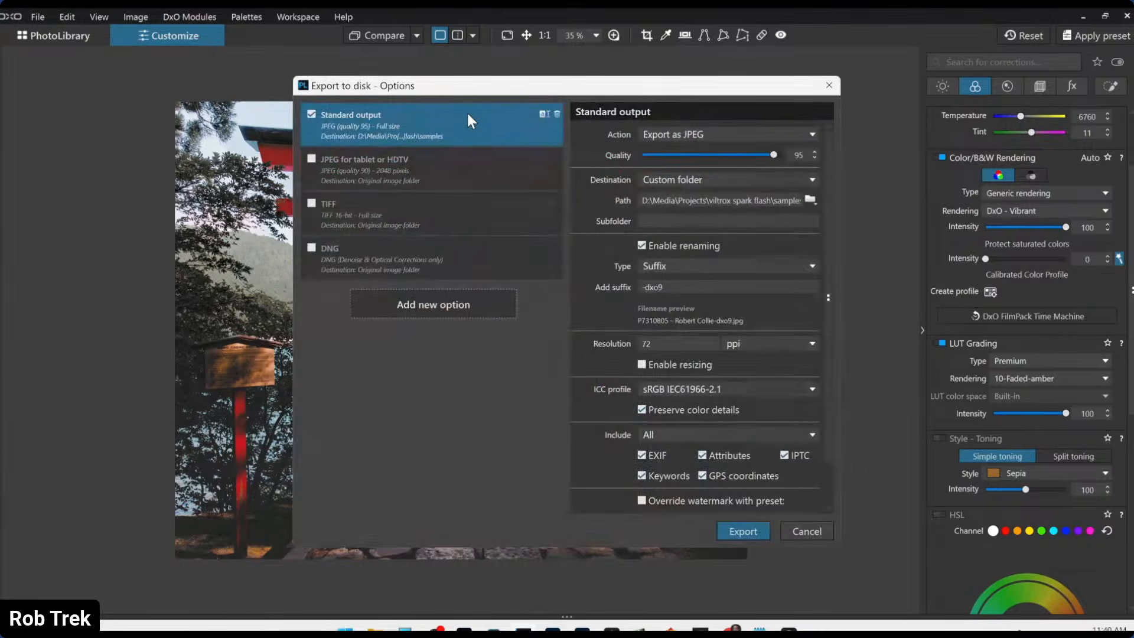
pyautogui.press('Escape')
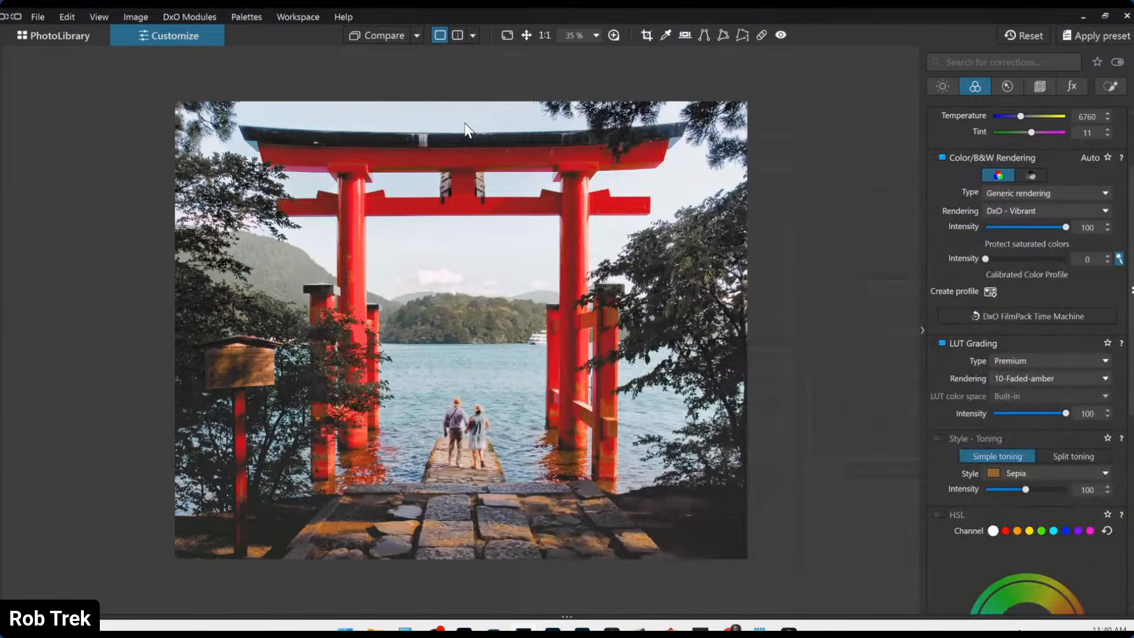
# - Examine the view layout and reference-image options for comparing the edited photo with its original
pyautogui.click(472, 36)
pyautogui.click(472, 35)
pyautogui.click(416, 36)
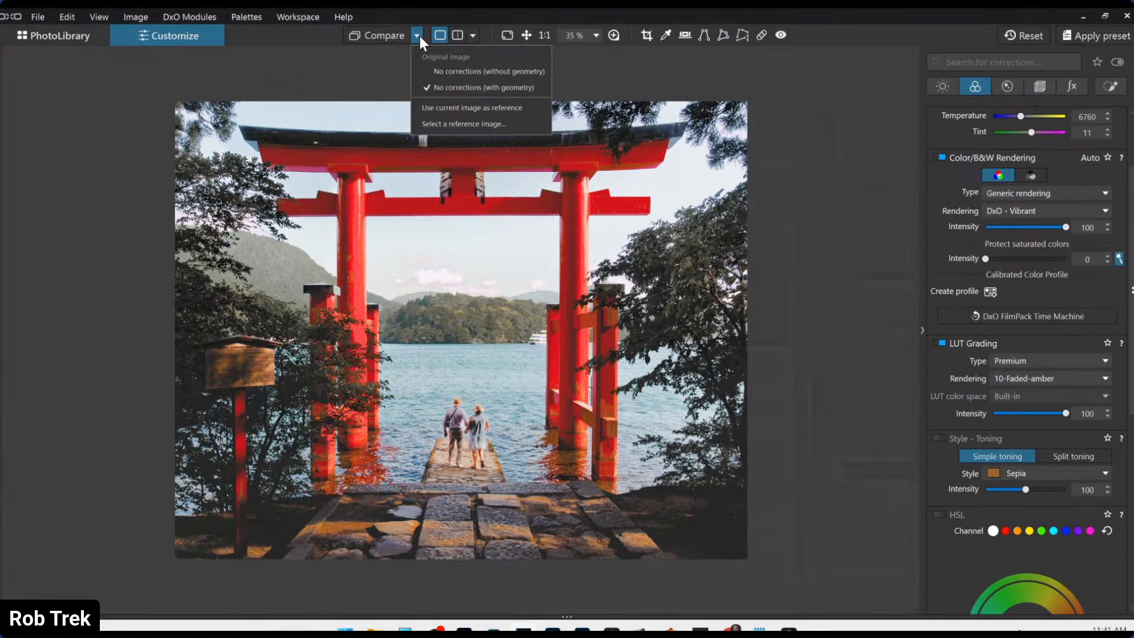
pyautogui.click(419, 37)
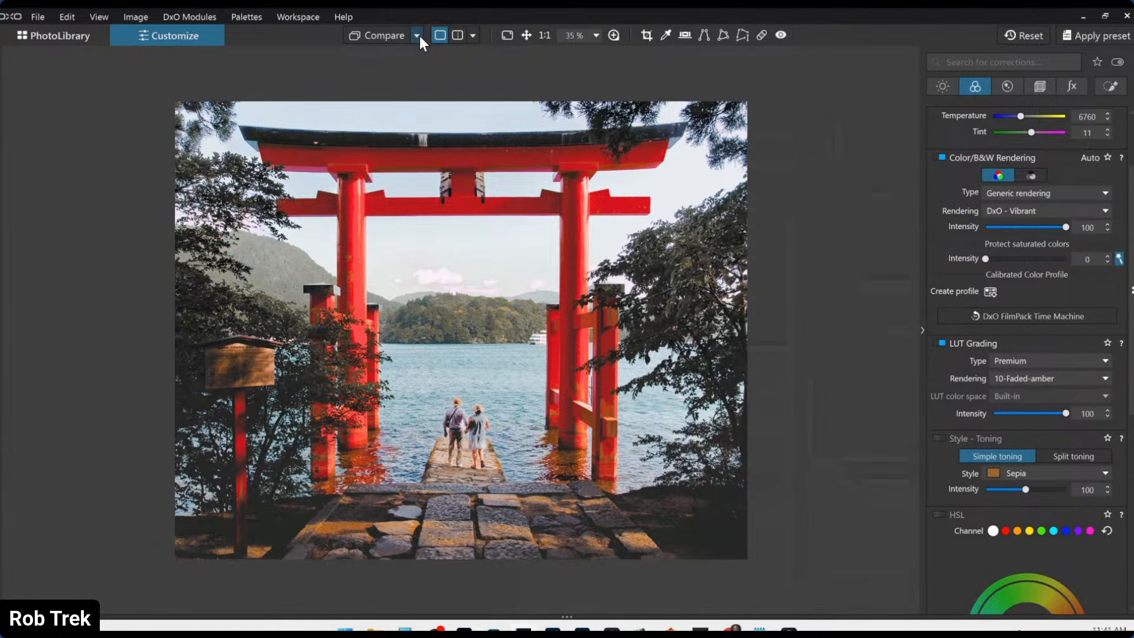
pyautogui.click(420, 36)
pyautogui.click(418, 36)
pyautogui.click(418, 35)
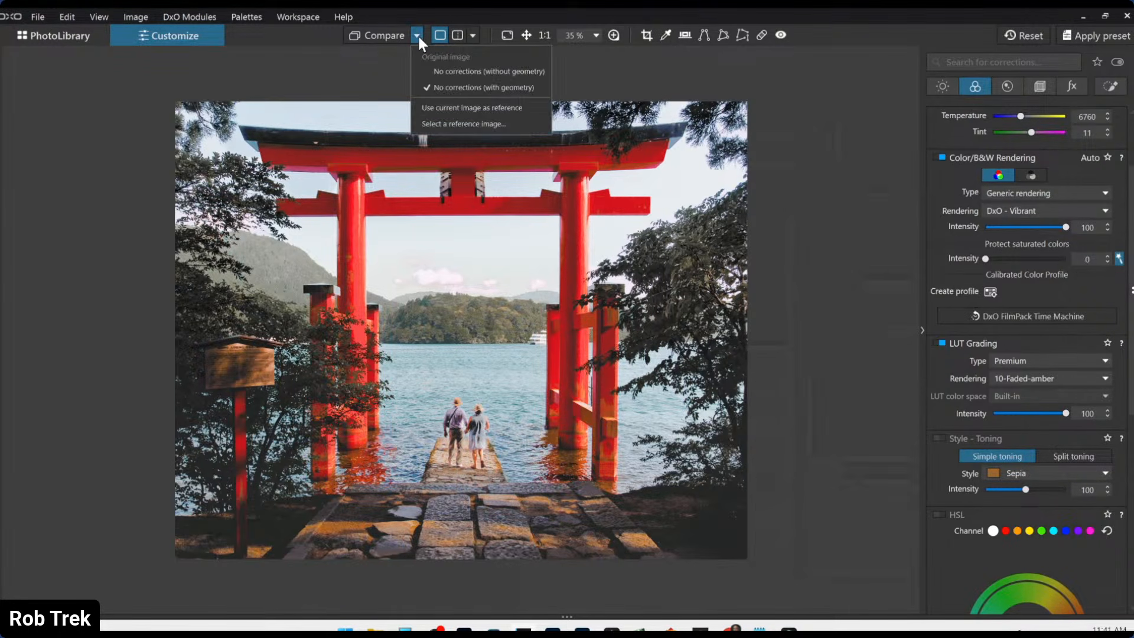
pyautogui.click(418, 35)
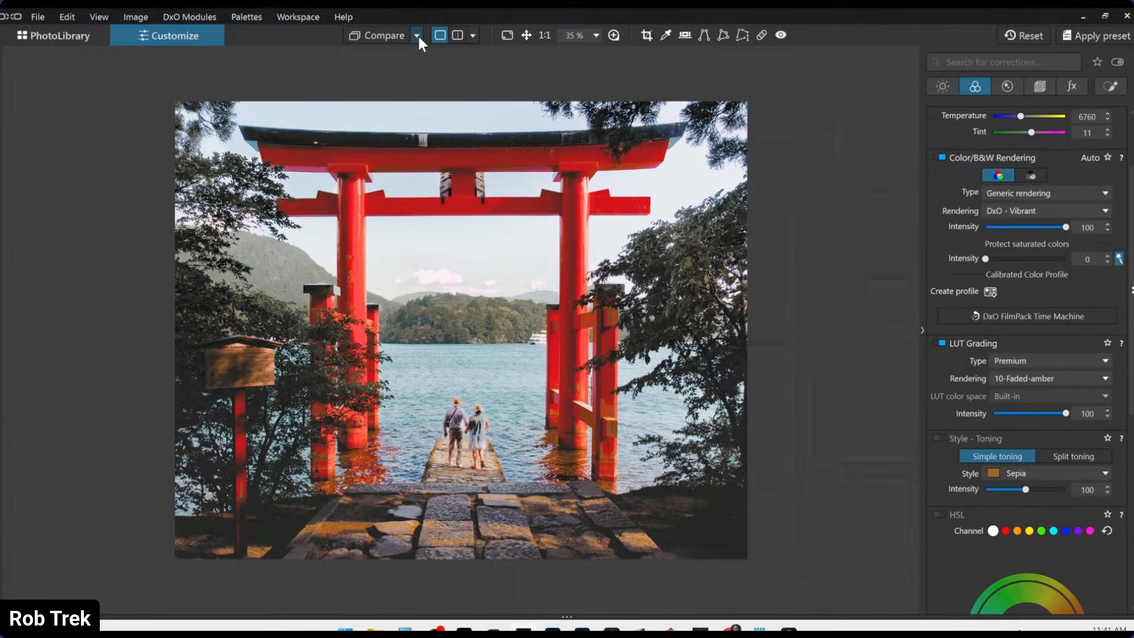
pyautogui.click(417, 35)
pyautogui.click(417, 35)
# - Reveal the filmstrip of folder images below the photo
pyautogui.moveTo(558, 509); pyautogui.dragTo(557, 507)
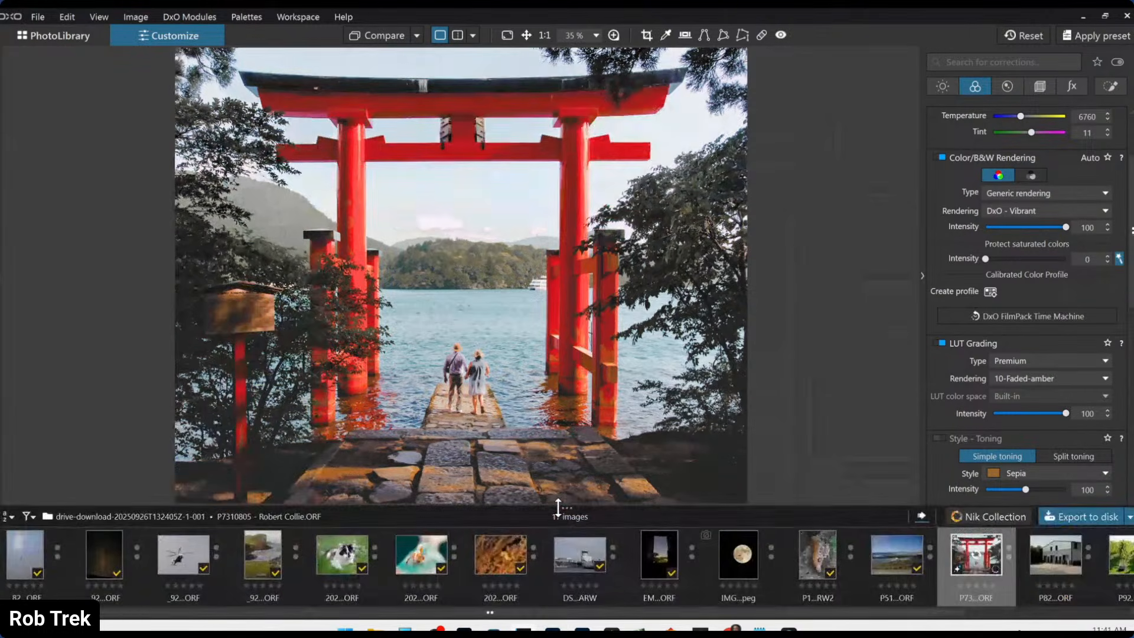
pyautogui.click(926, 515)
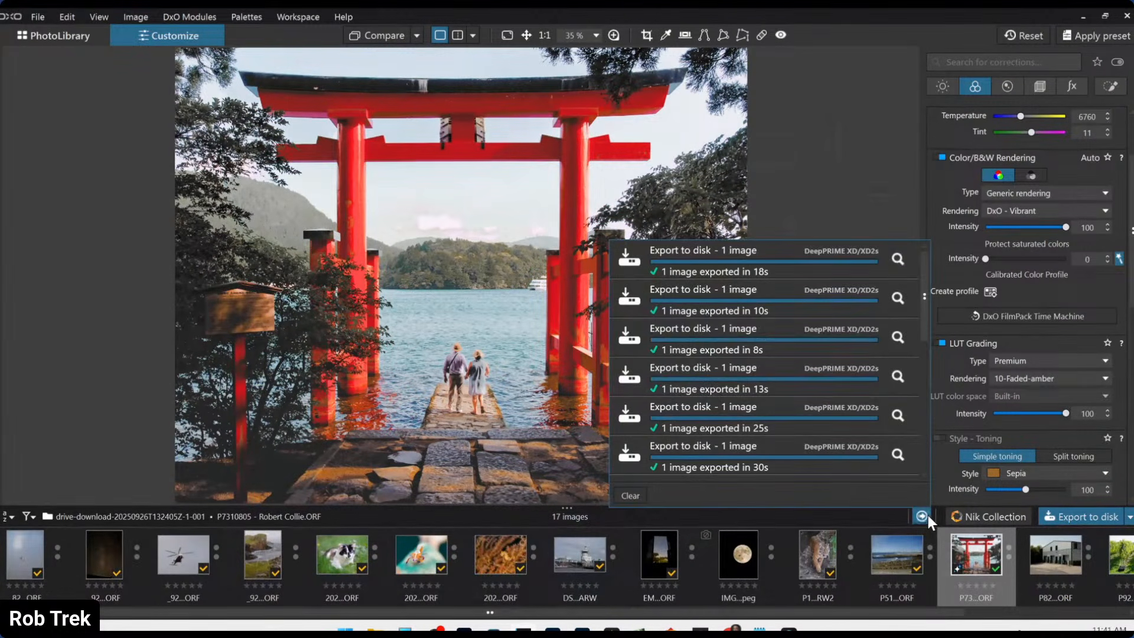
pyautogui.click(926, 516)
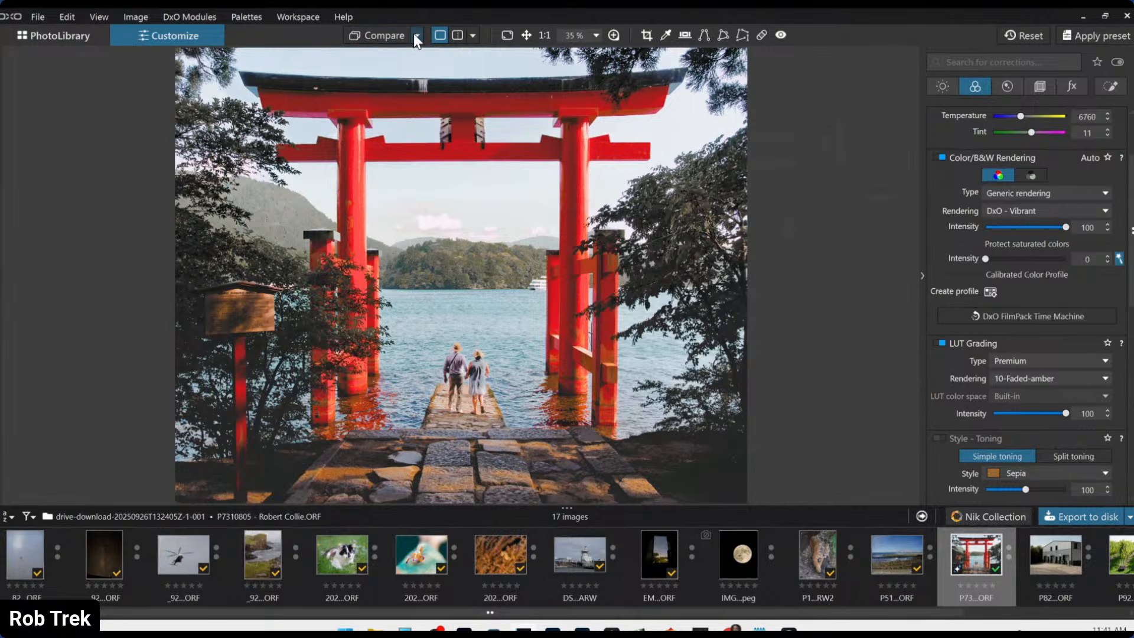
# - Compare the edited gate photo side by side with its unedited original, with the filmstrip and correction palettes hidden
pyautogui.click(416, 35)
pyautogui.click(435, 117)
pyautogui.click(472, 38)
pyautogui.click(486, 58)
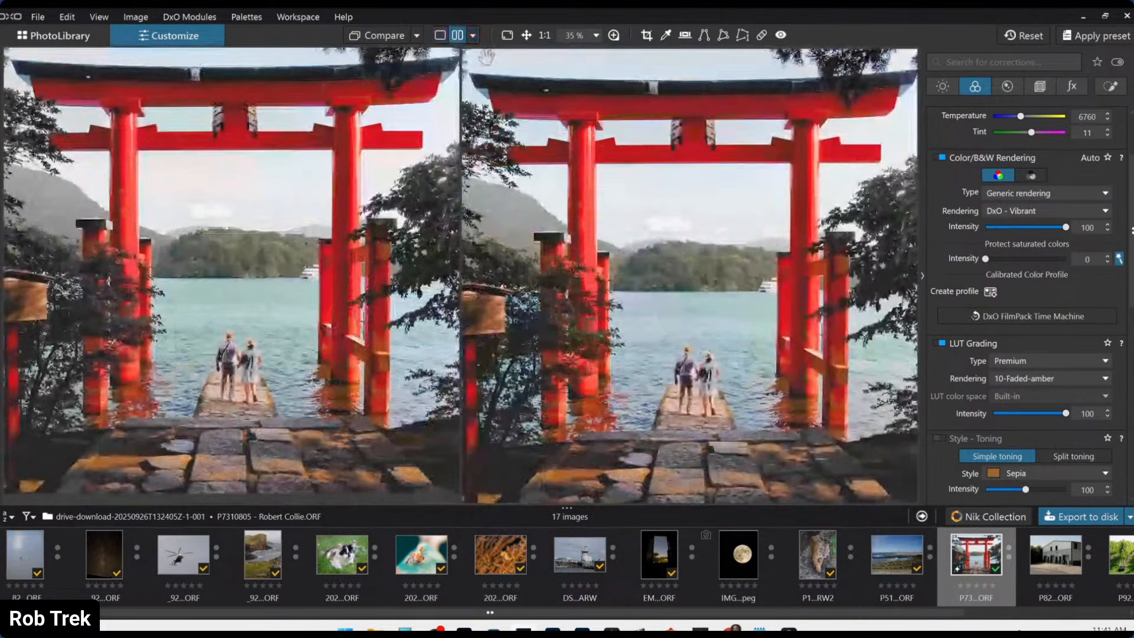
pyautogui.moveTo(568, 507); pyautogui.dragTo(570, 552)
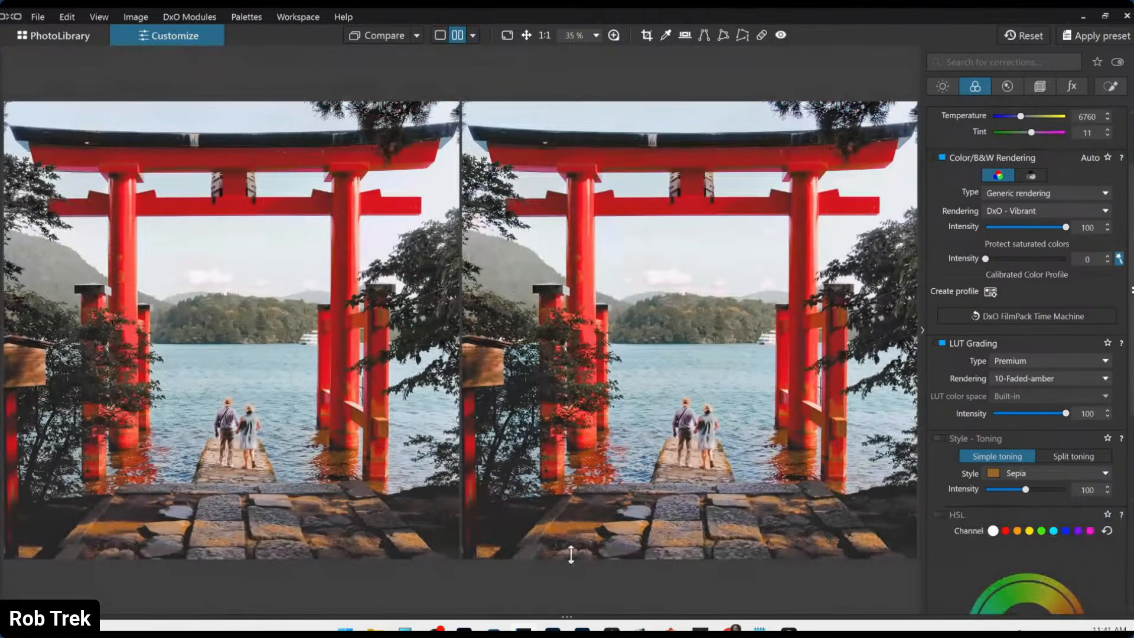
pyautogui.click(919, 333)
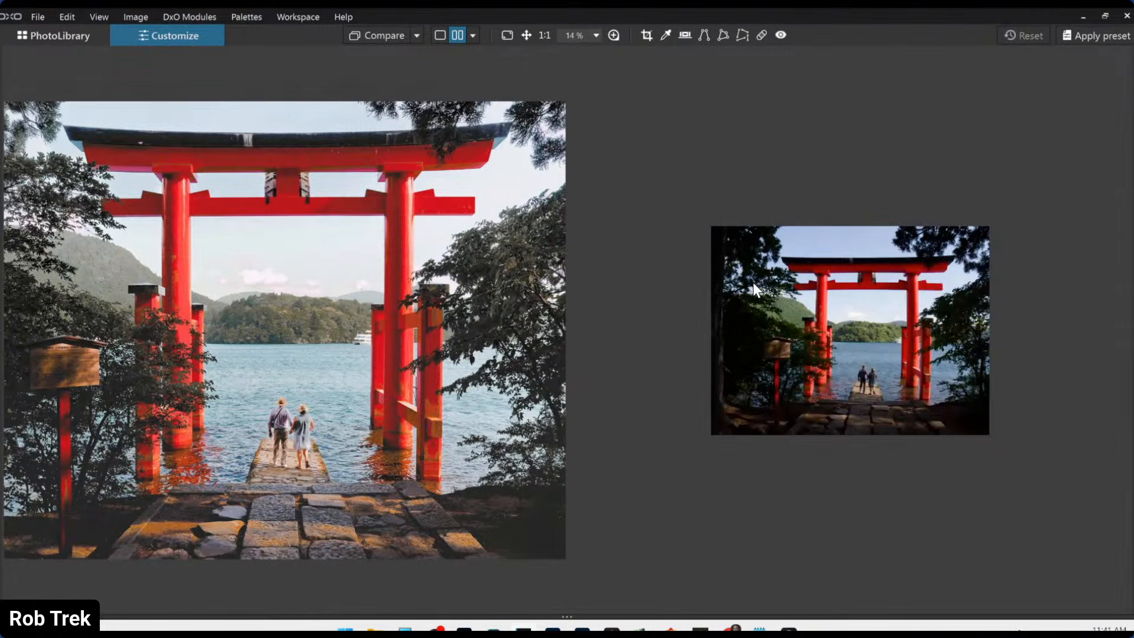
pyautogui.scroll(5, 753, 283)
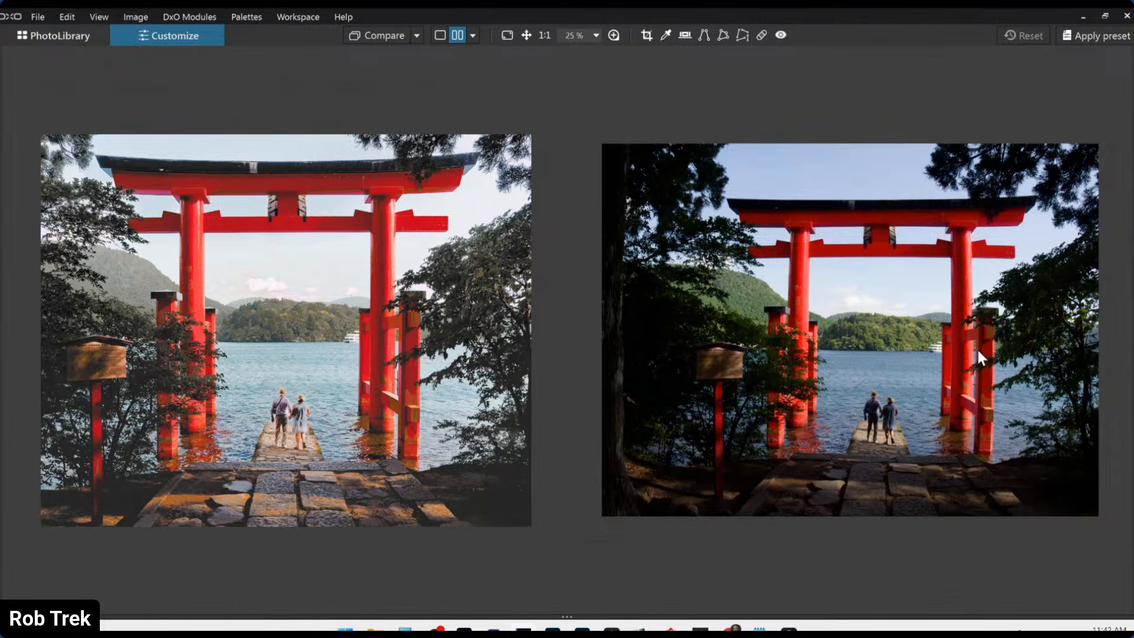
# - Compare the edited gate photo with its original in split view and sweep the divider across the image
pyautogui.click(476, 39)
pyautogui.click(497, 86)
pyautogui.scroll(3, 635, 328)
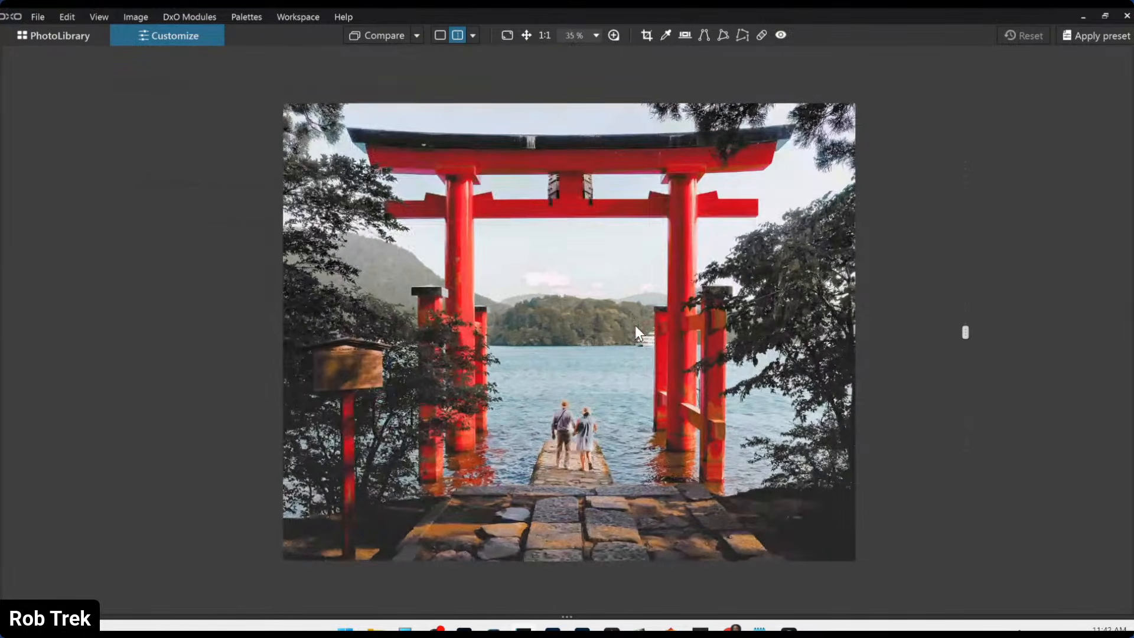
pyautogui.scroll(1, 775, 382)
pyautogui.moveTo(965, 331); pyautogui.dragTo(998, 379)
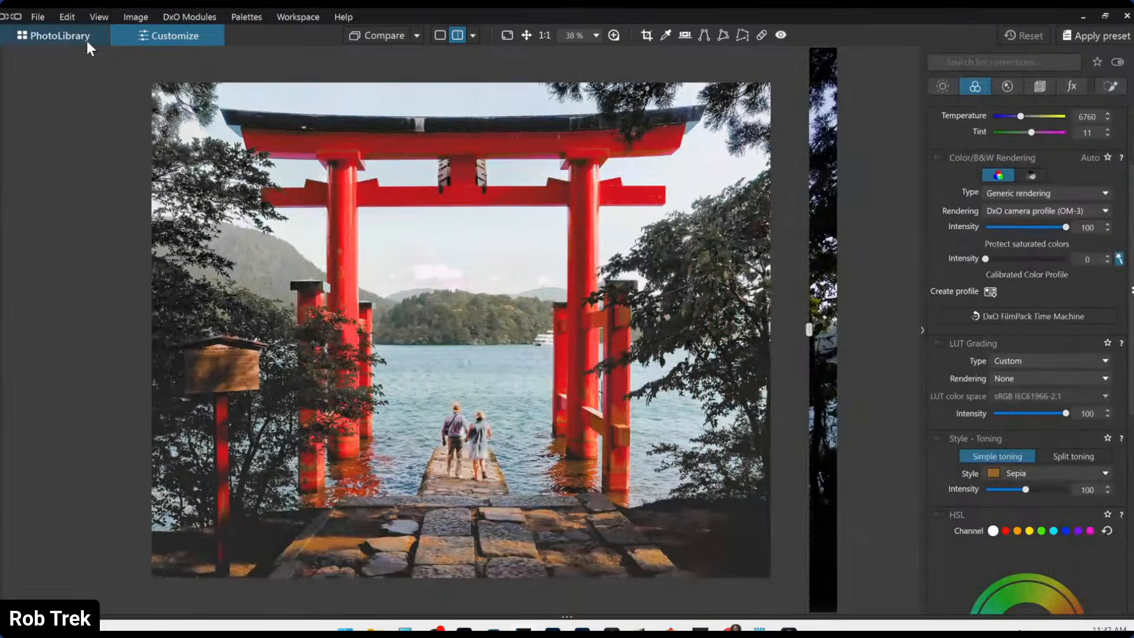
# - Open the industrial building photo for editing in single-image view and apply a general purpose preset with the DxO - Natural rendering
pyautogui.click(87, 41)
pyautogui.doubleClick(228, 553)
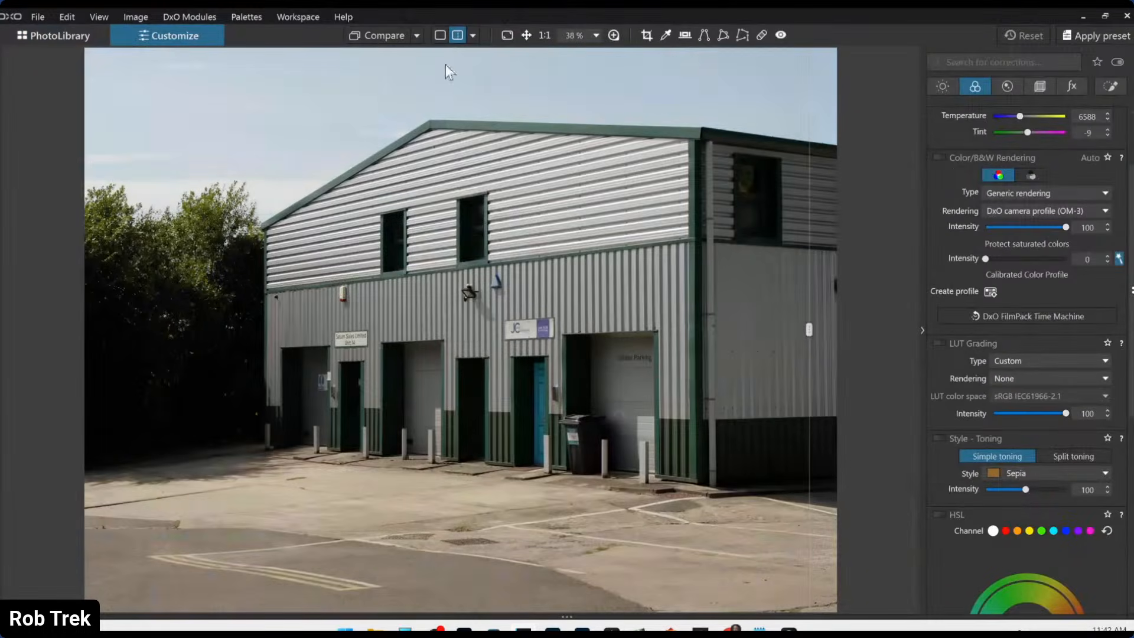
pyautogui.click(440, 35)
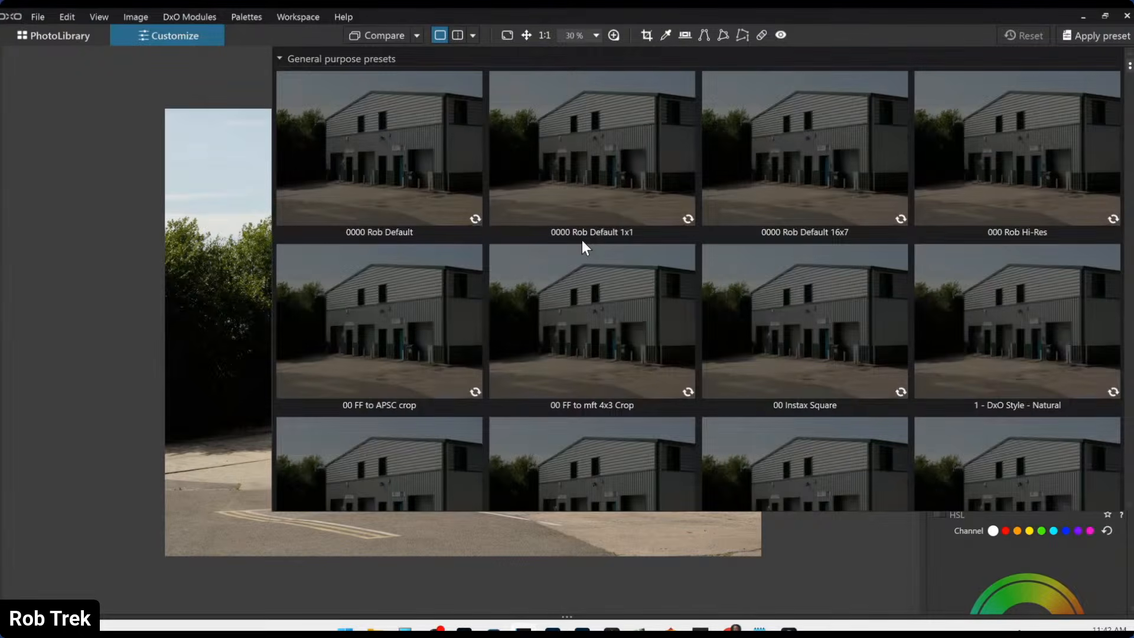
pyautogui.click(582, 238)
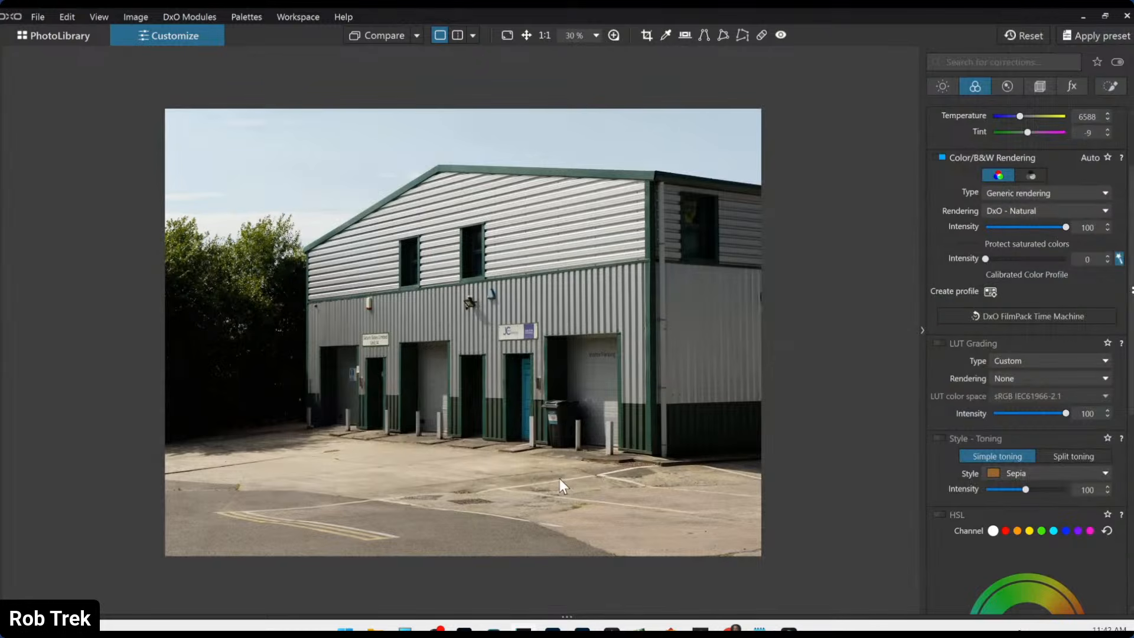
# - Enable the perspective correction for the building photo
pyautogui.click(1039, 86)
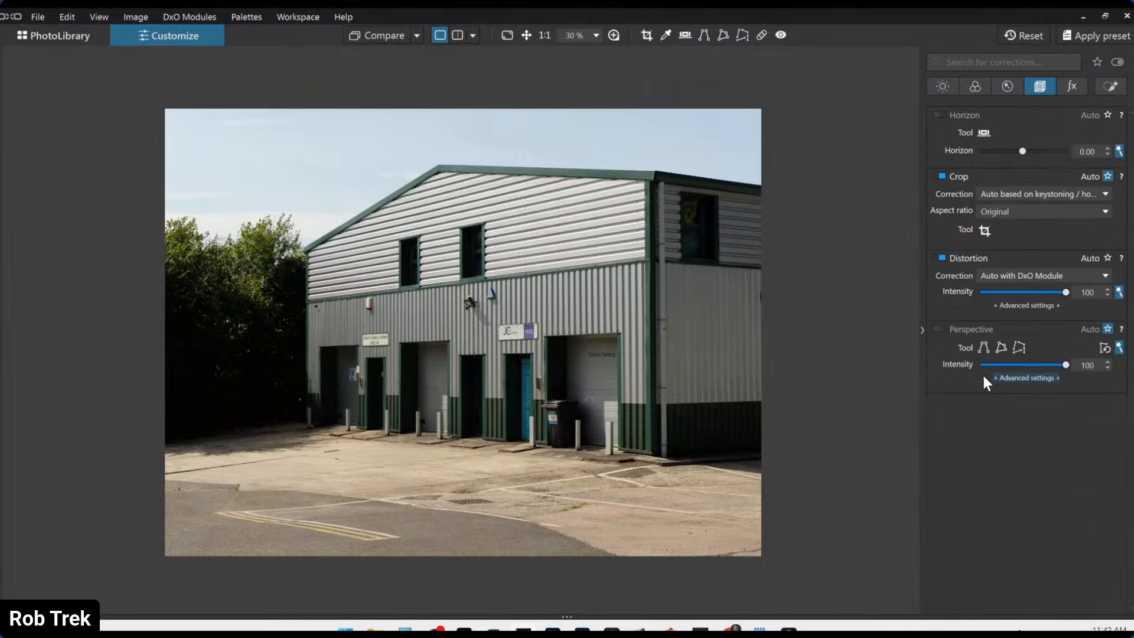
pyautogui.click(936, 329)
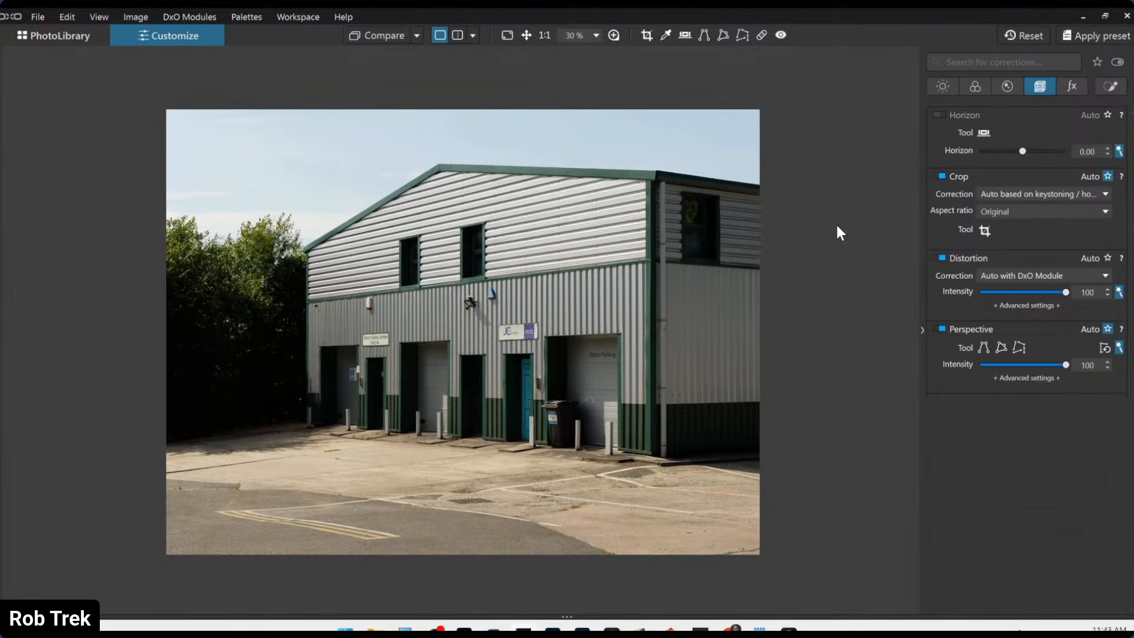
pyautogui.click(1110, 88)
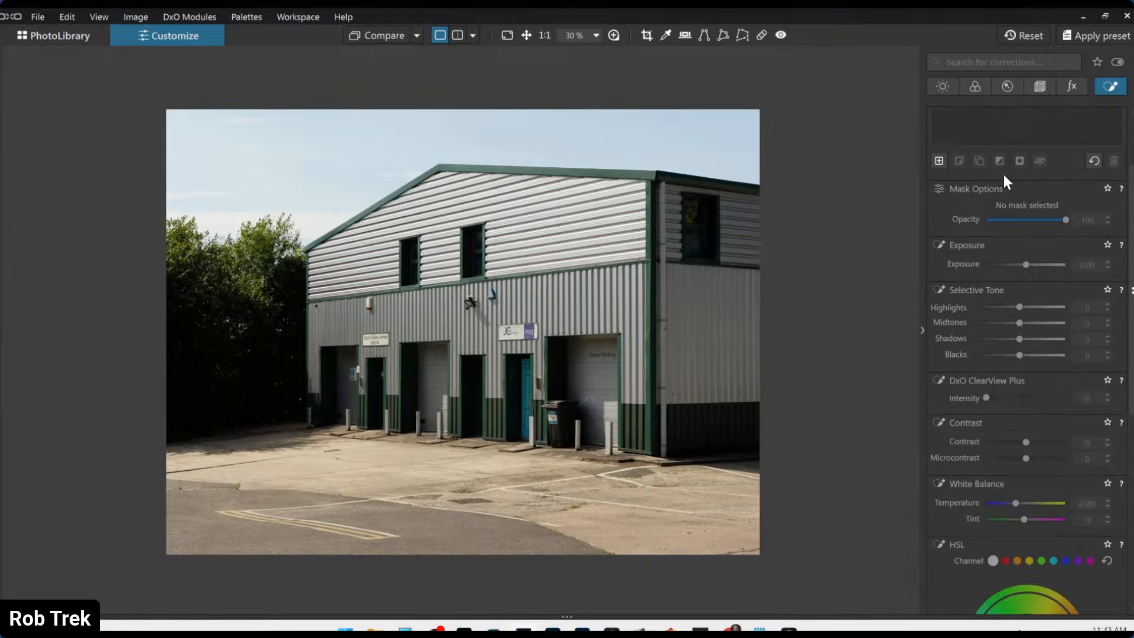
pyautogui.scroll(2, 1021, 134)
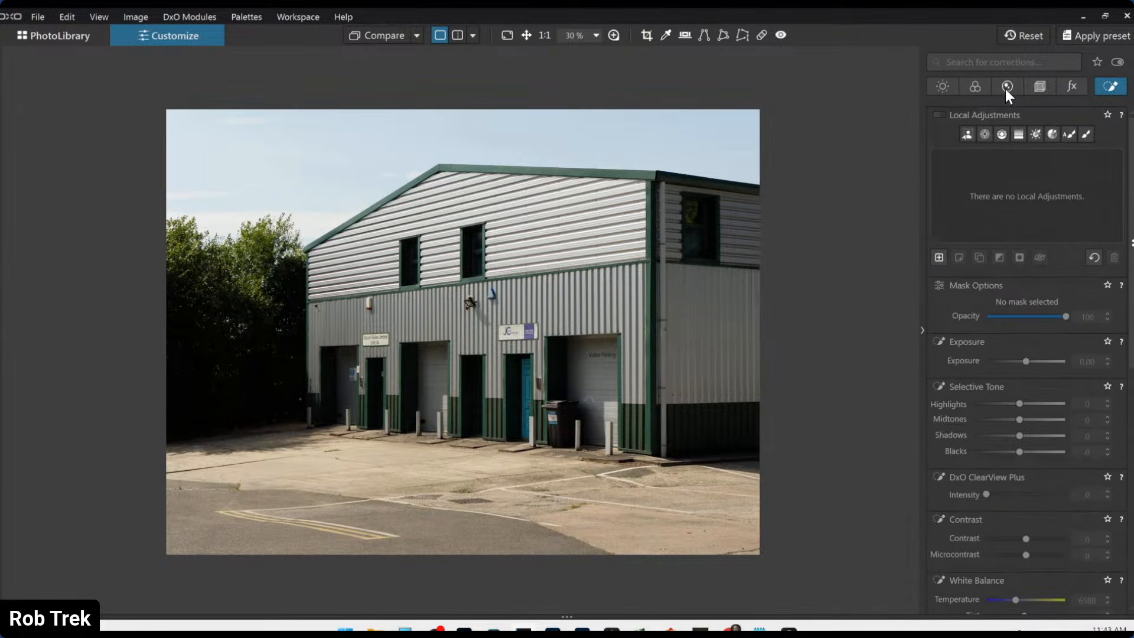
# - Set the crop aspect ratio of the building photo to 3 × 2
pyautogui.click(1038, 86)
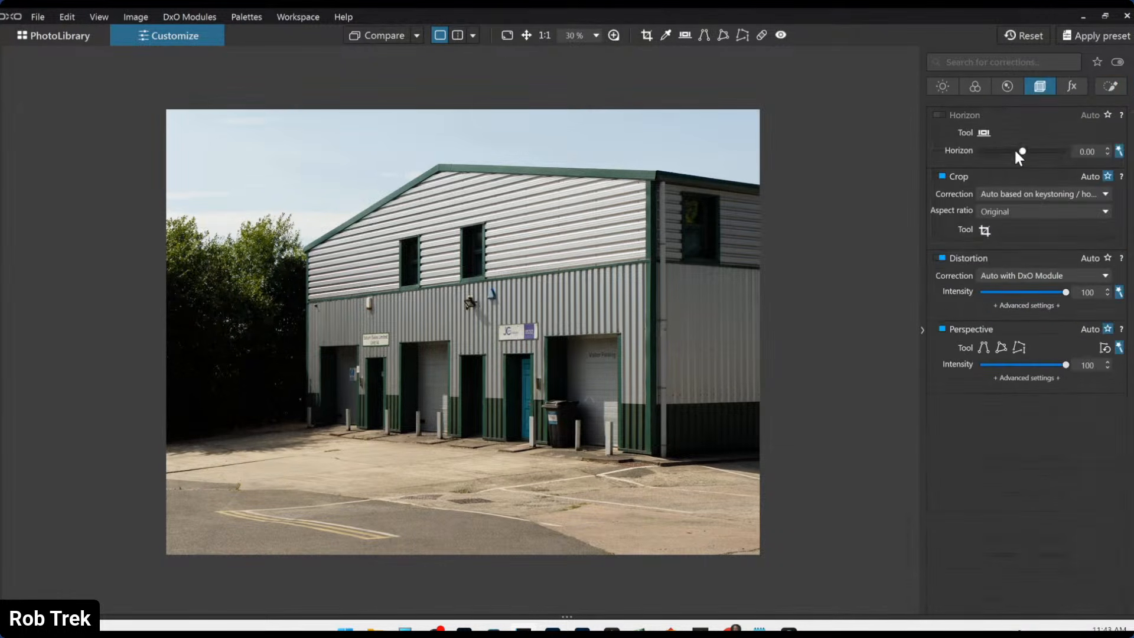
pyautogui.click(1011, 212)
pyautogui.click(1008, 275)
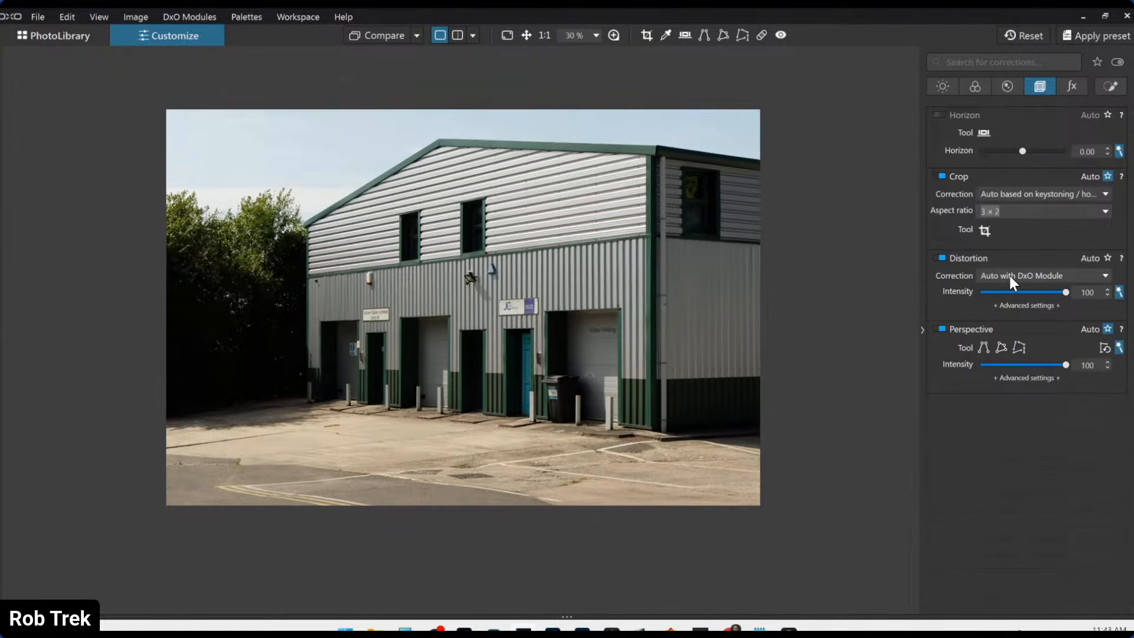
# - Crop the building photo to about 4528 × 3019 px, trimming the foreground road, the upper sky and both sides
pyautogui.click(985, 231)
pyautogui.moveTo(550, 438); pyautogui.dragTo(552, 423)
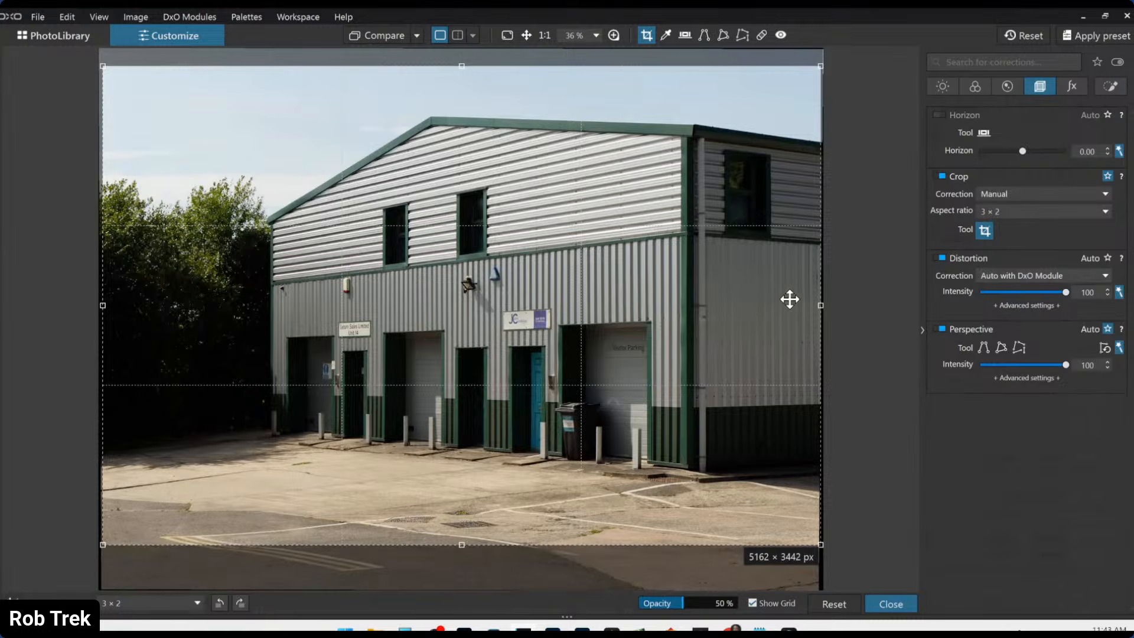
pyautogui.moveTo(819, 306); pyautogui.dragTo(751, 317)
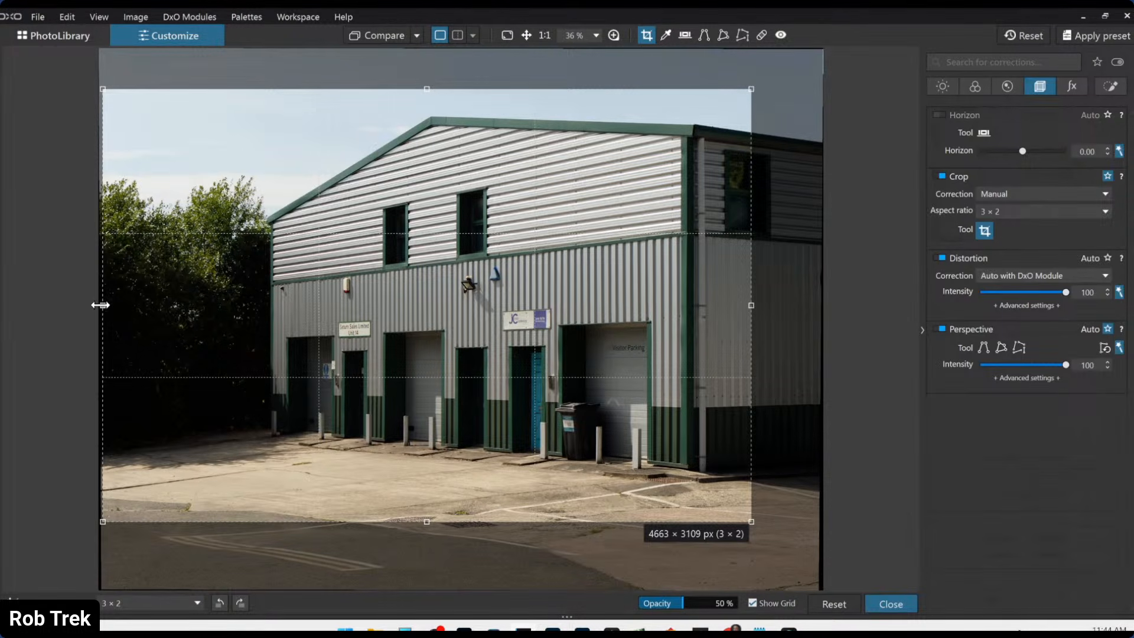
pyautogui.moveTo(101, 304); pyautogui.dragTo(117, 305)
pyautogui.moveTo(268, 339); pyautogui.dragTo(270, 334)
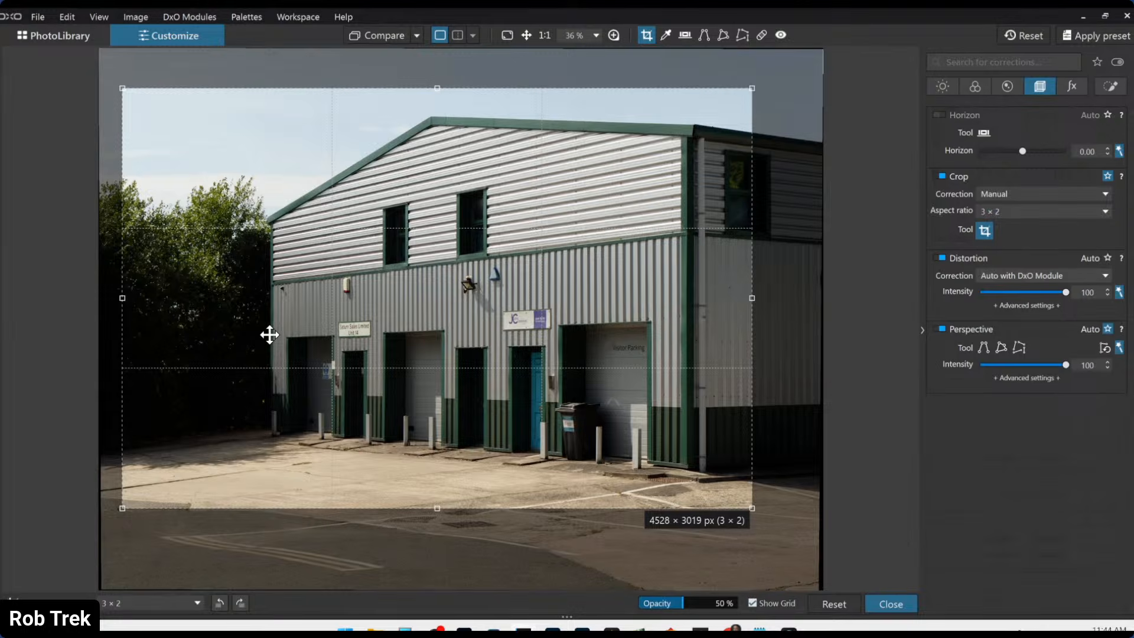
pyautogui.press('Return')
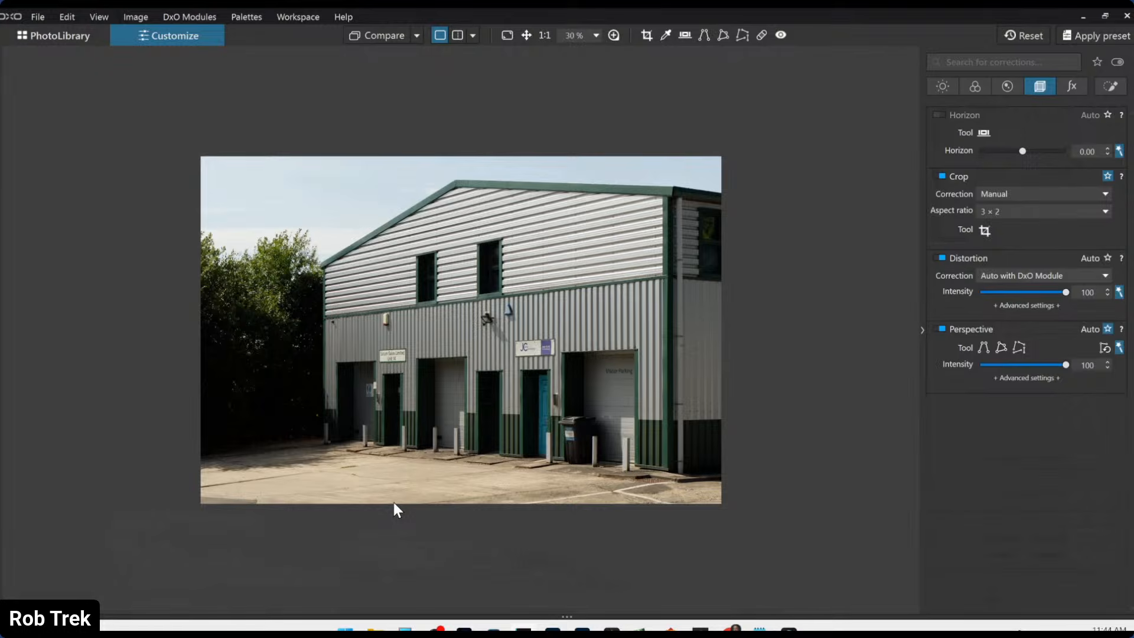
# - Add a local adjustment mask with a control line fading from the building's left edge to its right corner, sampling the dark doorway
pyautogui.scroll(2, 674, 356)
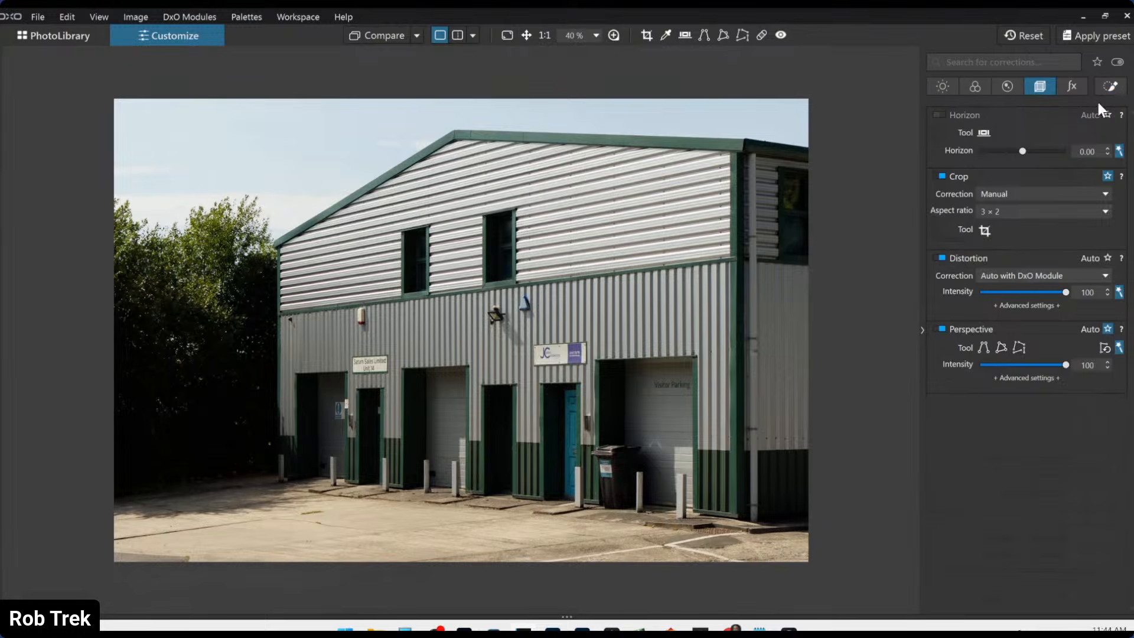
pyautogui.click(1110, 86)
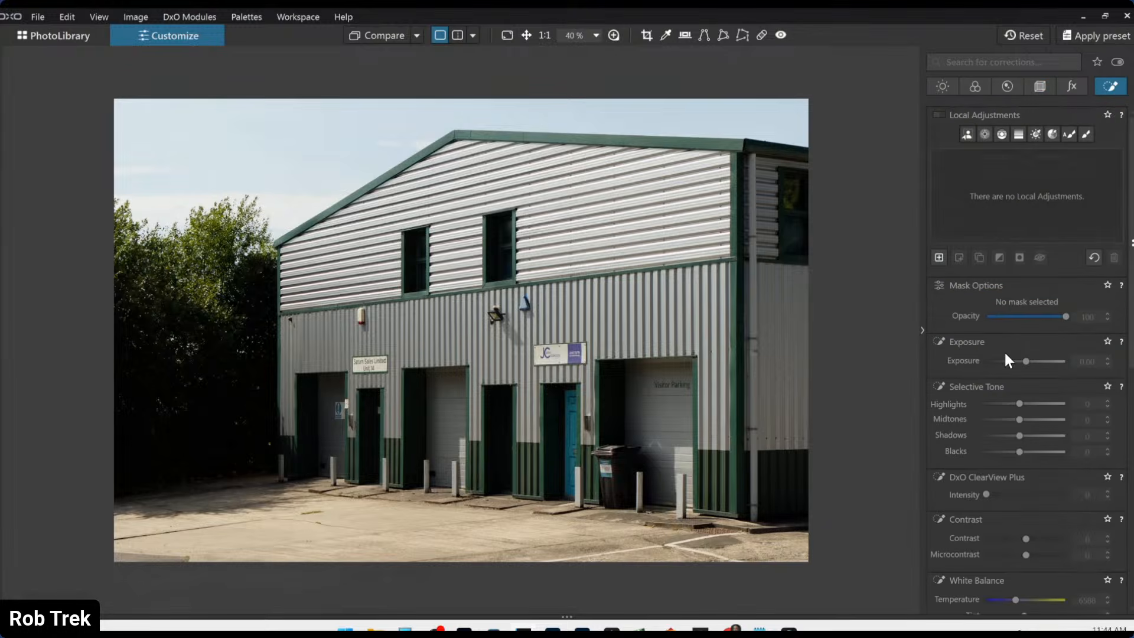
pyautogui.click(941, 260)
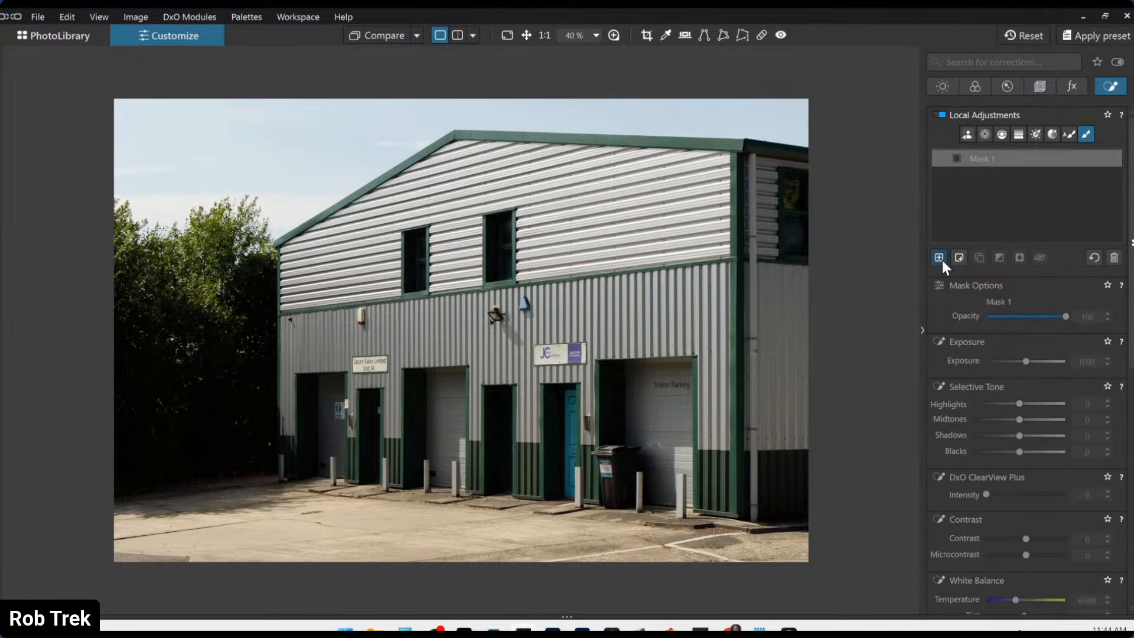
pyautogui.click(1002, 135)
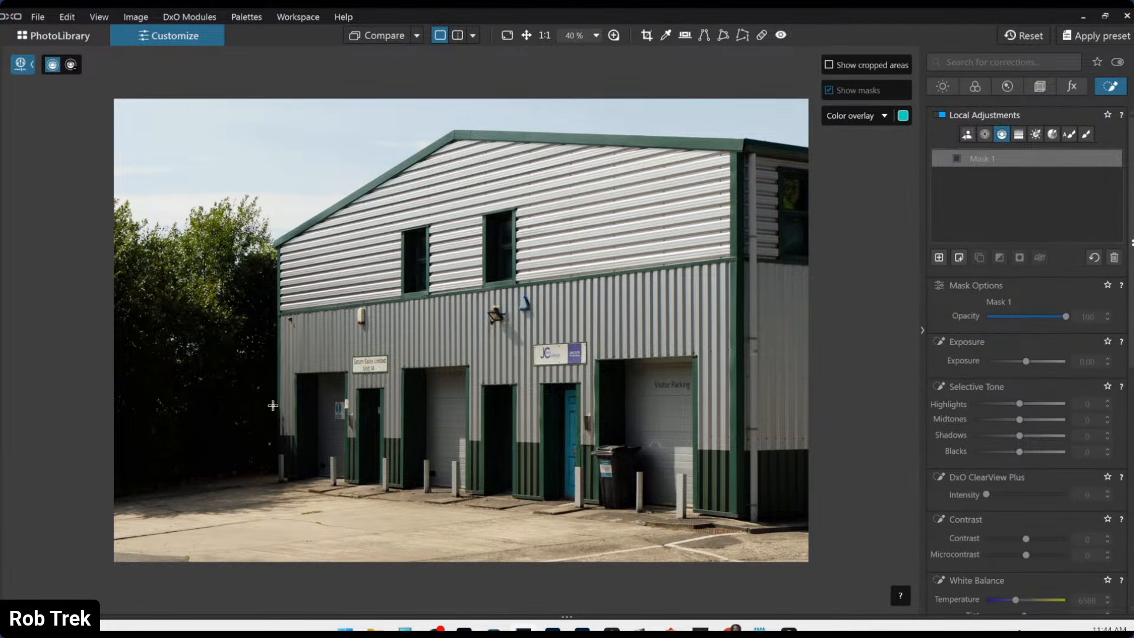
pyautogui.moveTo(268, 405); pyautogui.dragTo(748, 387)
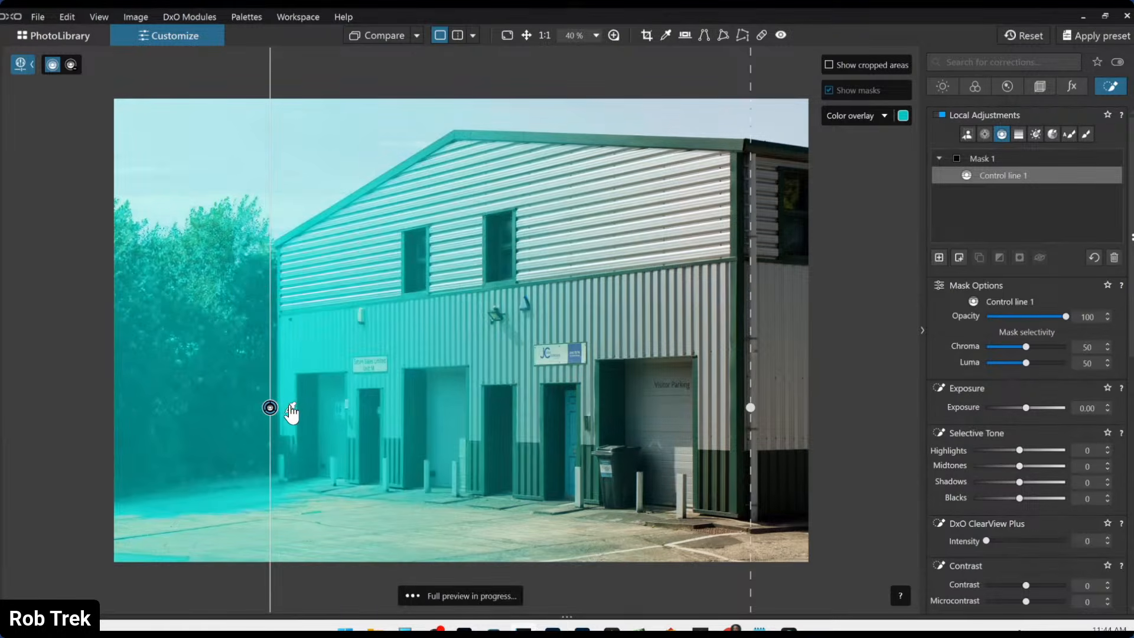
pyautogui.moveTo(291, 408); pyautogui.dragTo(313, 407)
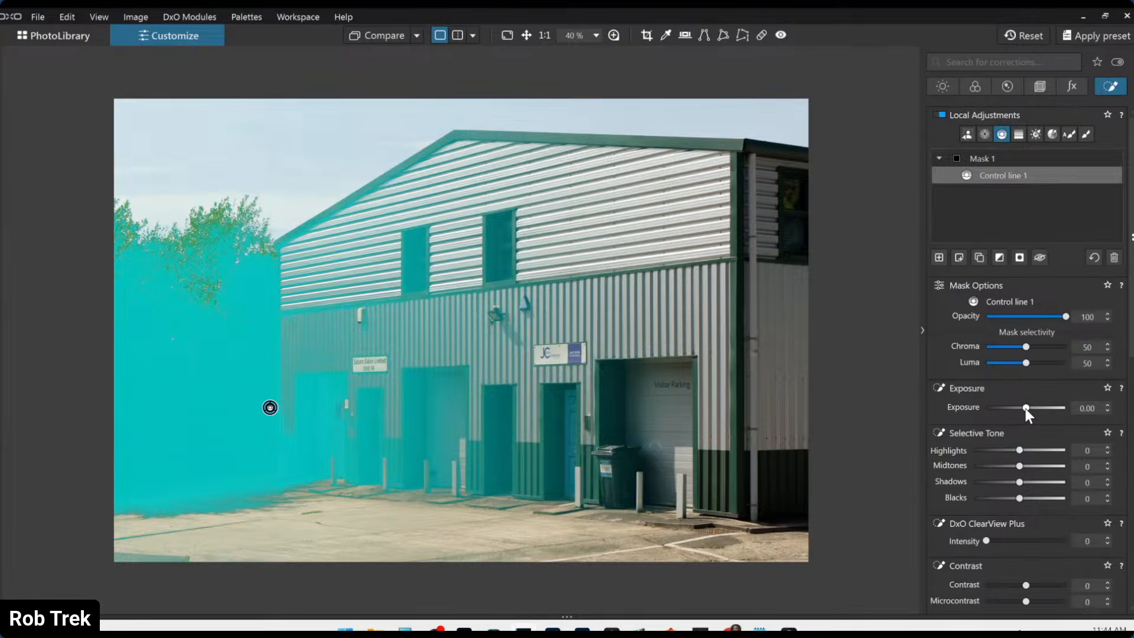
# - Brighten the control line area with exposure 0.99, highlights 56, midtones 25 and shadows 8
pyautogui.moveTo(1025, 408); pyautogui.dragTo(1034, 408)
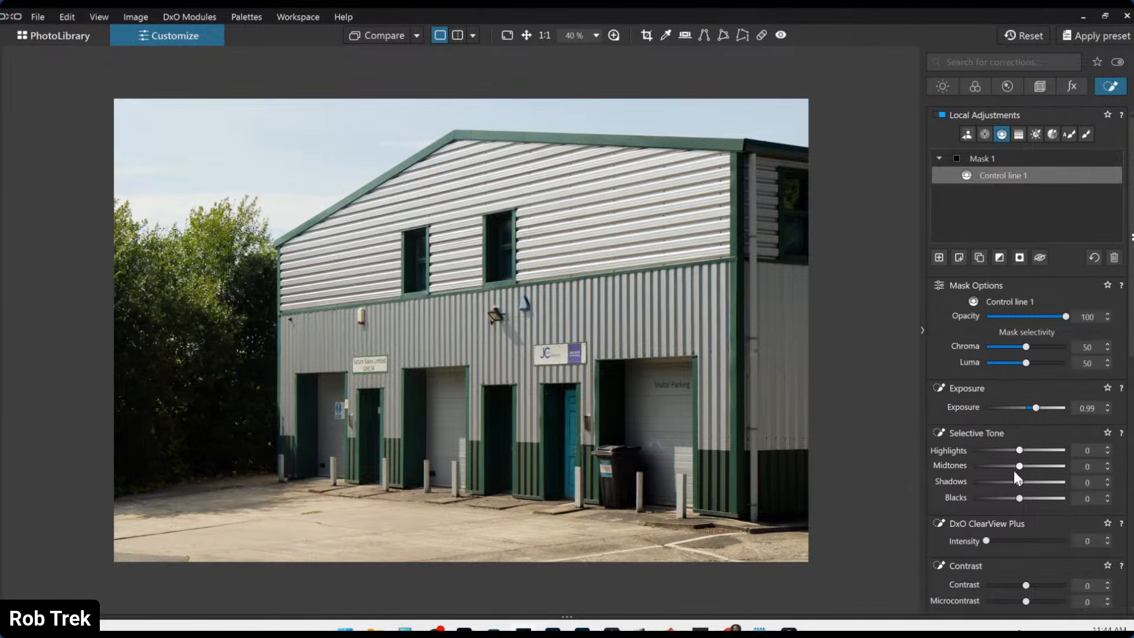
pyautogui.moveTo(1020, 451); pyautogui.dragTo(1023, 481)
pyautogui.scroll(-1, 948, 512)
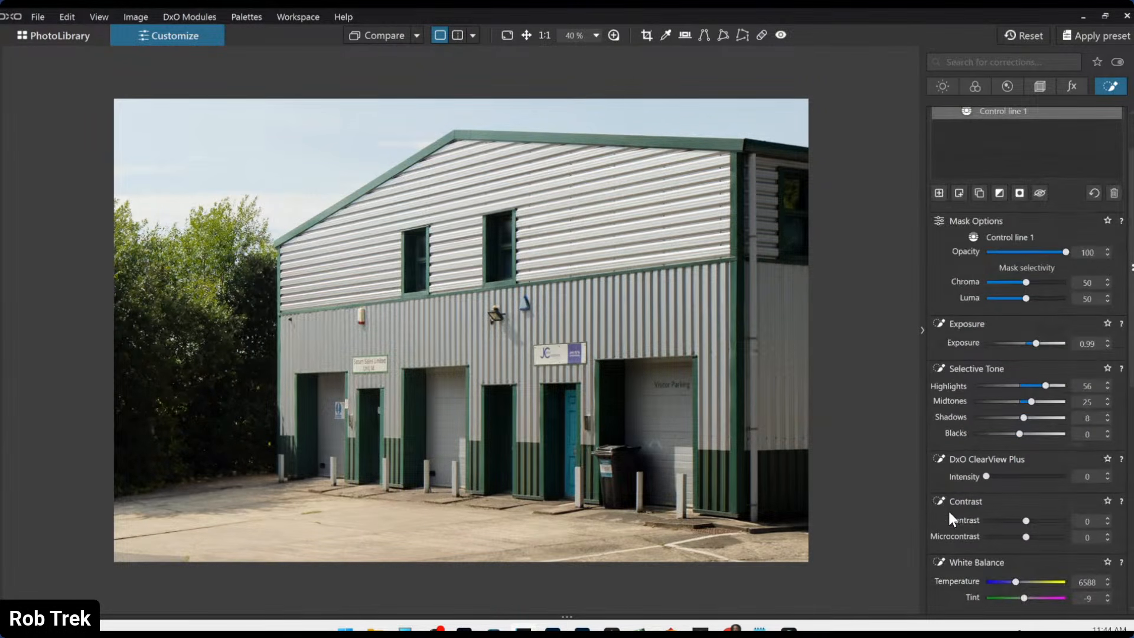
# - Set the control line's microcontrast to 23 and its white balance temperature to 6888
pyautogui.moveTo(1025, 537); pyautogui.dragTo(1034, 538)
pyautogui.scroll(-2, 962, 544)
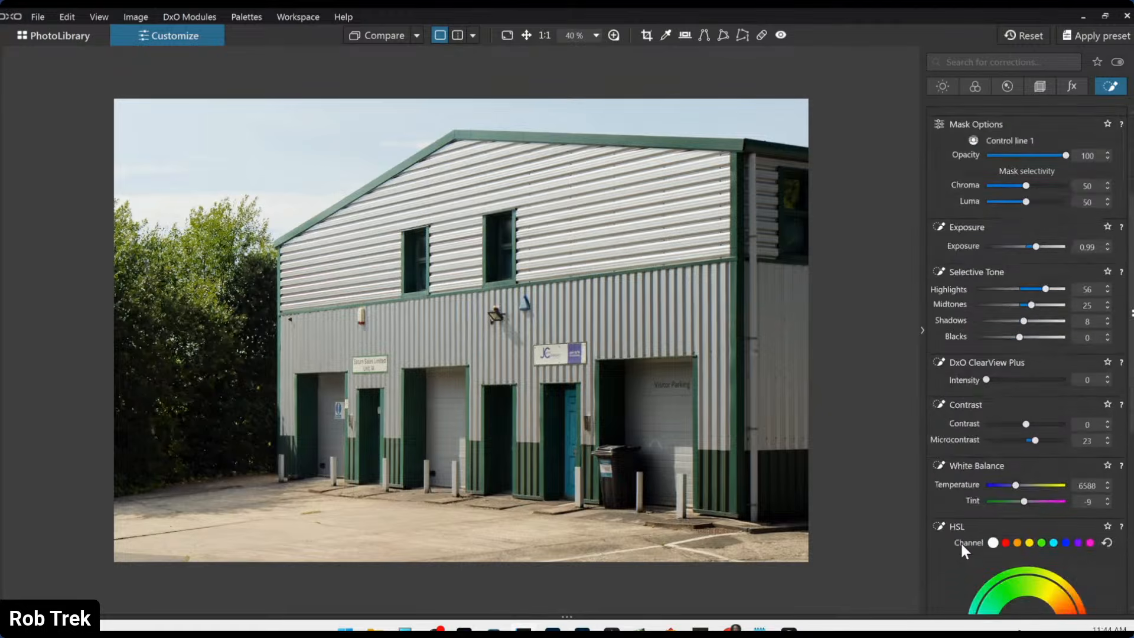
pyautogui.scroll(-1, 960, 541)
pyautogui.moveTo(1015, 388); pyautogui.dragTo(1022, 388)
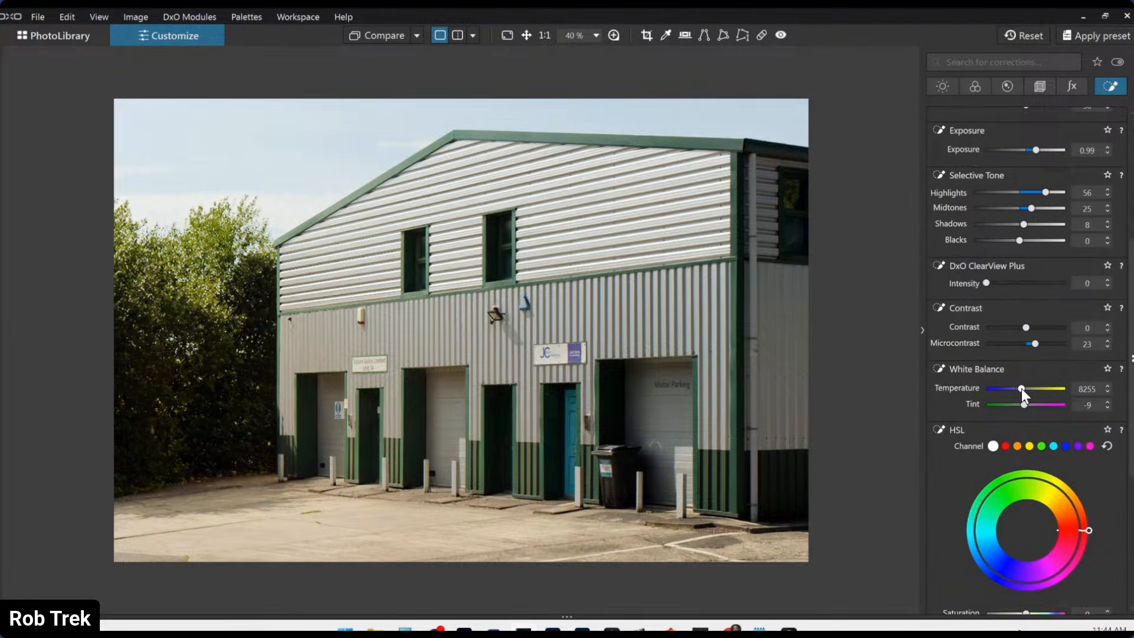
pyautogui.doubleClick(1021, 388)
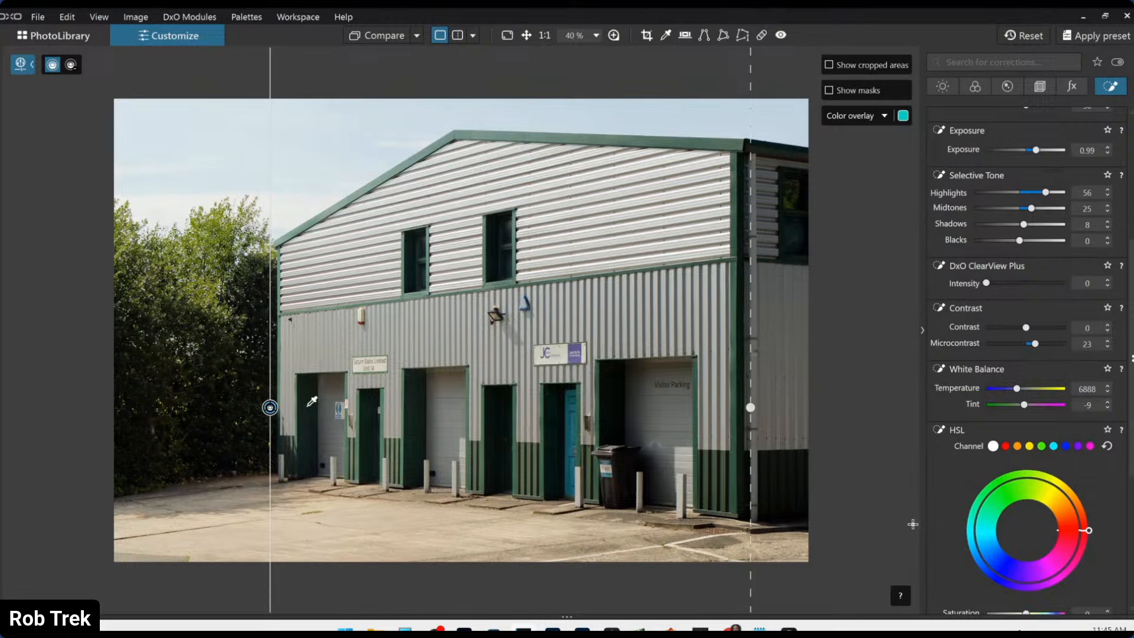
# - Add a second mask with a small control point at the lower edge of the right-hand upper window on the building's front
pyautogui.scroll(5, 937, 460)
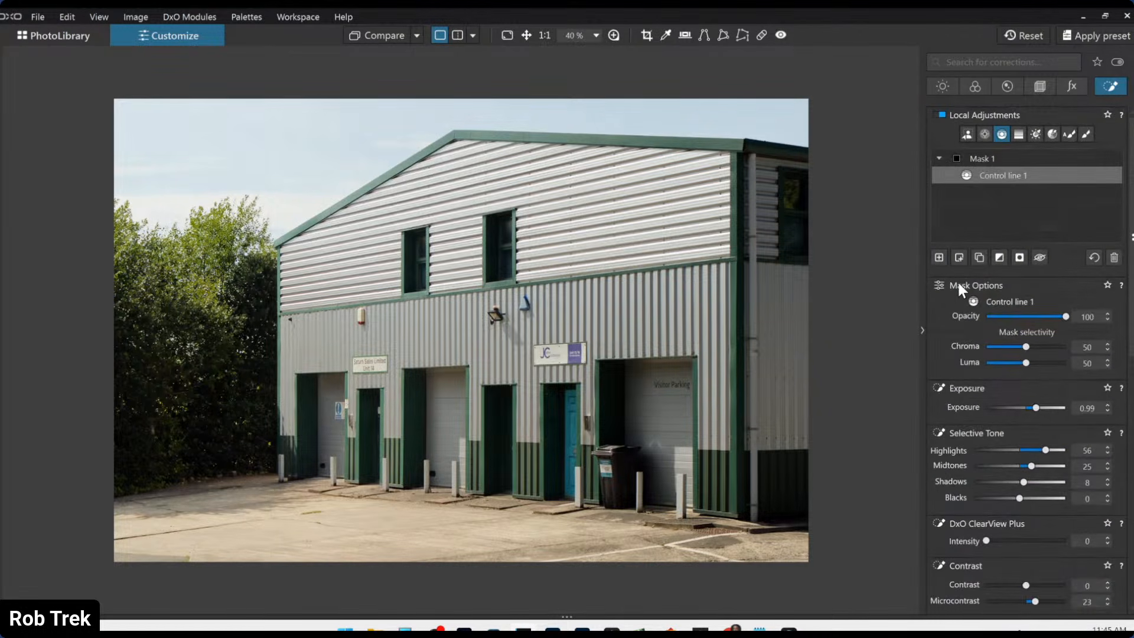
pyautogui.click(938, 257)
pyautogui.click(984, 135)
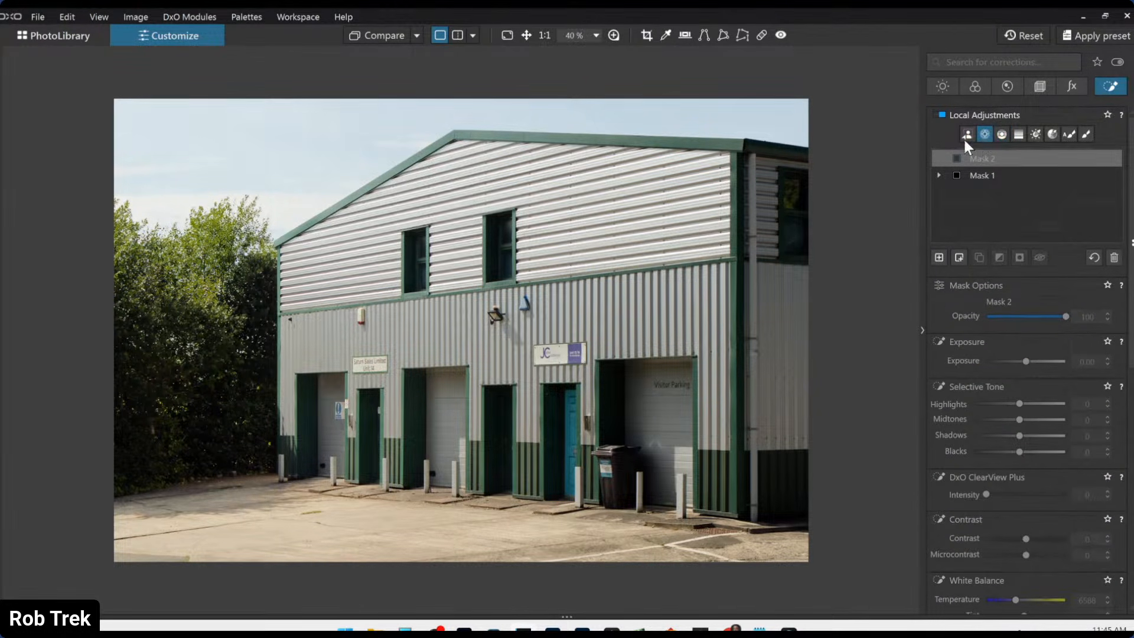
pyautogui.click(509, 262)
pyautogui.moveTo(553, 233); pyautogui.dragTo(520, 238)
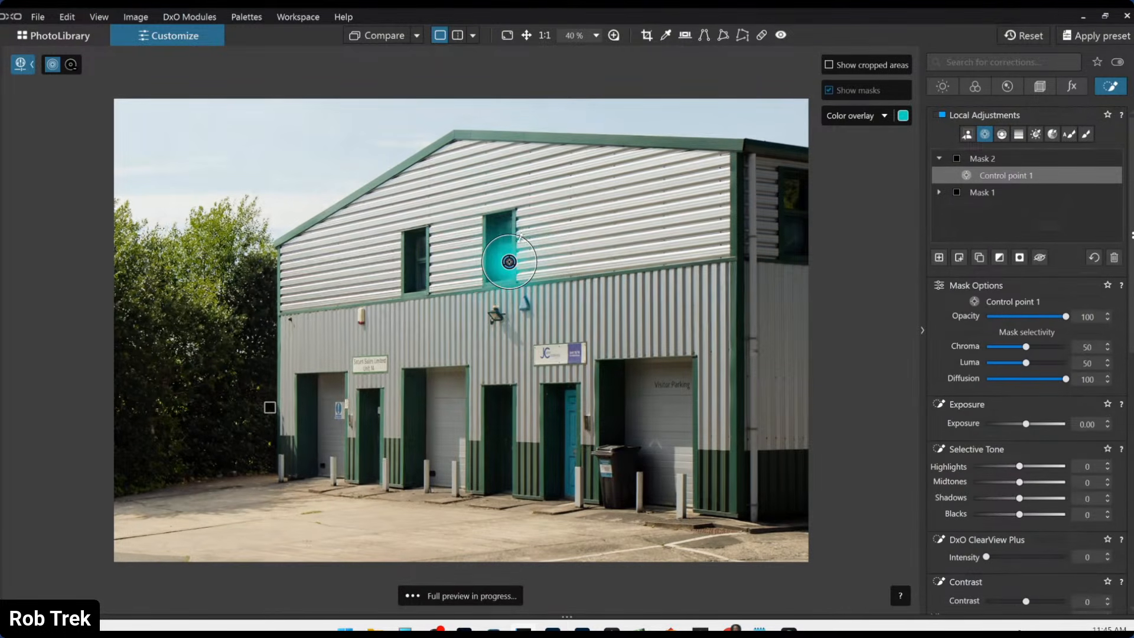
# - Extend the window mask with control points on the right-hand window's upper half and on the left-hand window's centre and lower edge
pyautogui.click(505, 225)
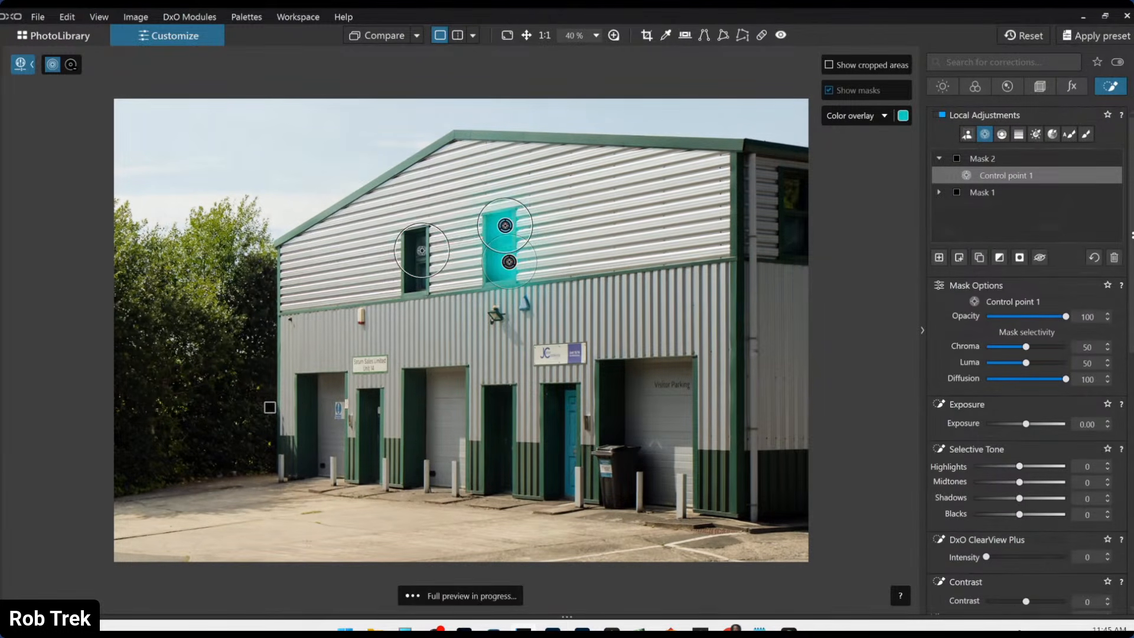
pyautogui.click(422, 250)
pyautogui.click(418, 284)
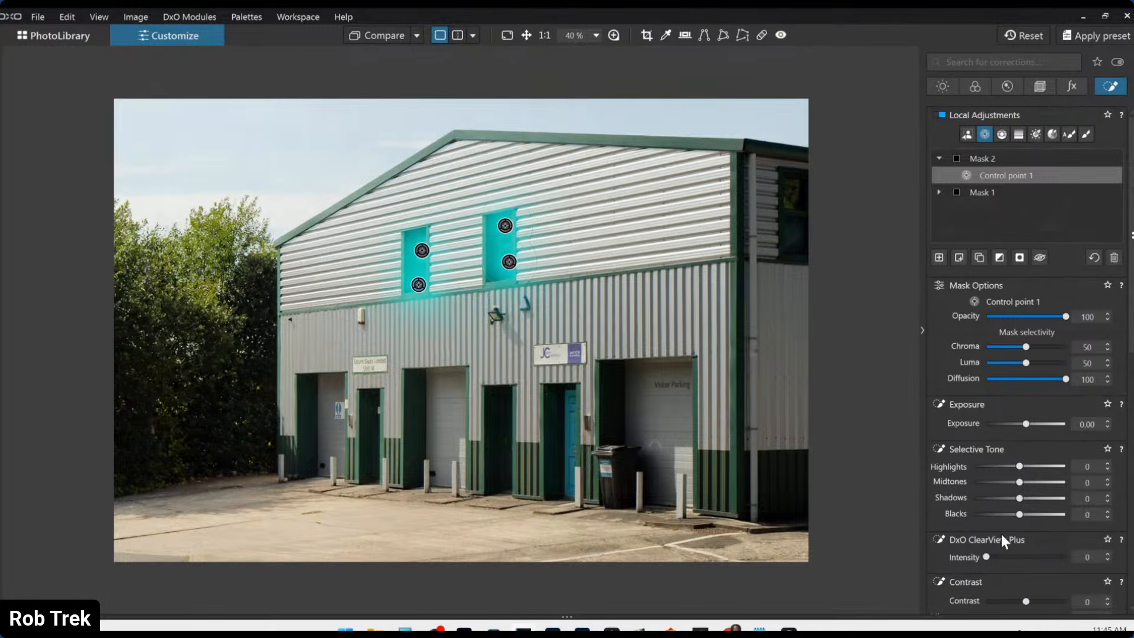
# - Give the window mask ClearView Plus intensity 54, highlights 58, midtones 31 and shadows 22
pyautogui.click(1028, 555)
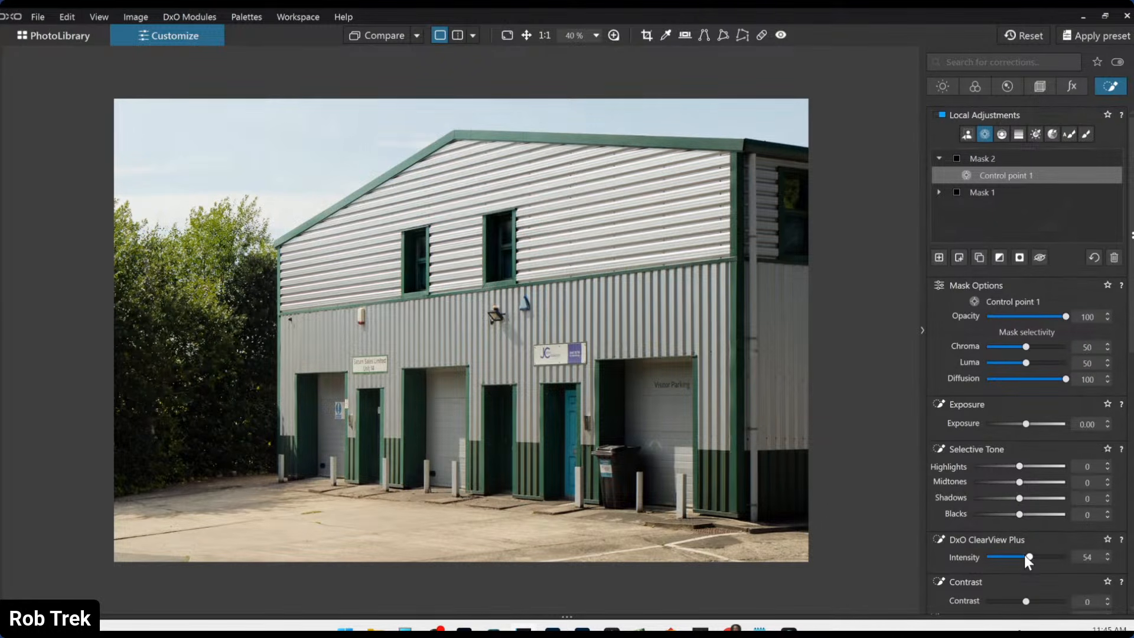
pyautogui.click(1033, 482)
pyautogui.click(1047, 467)
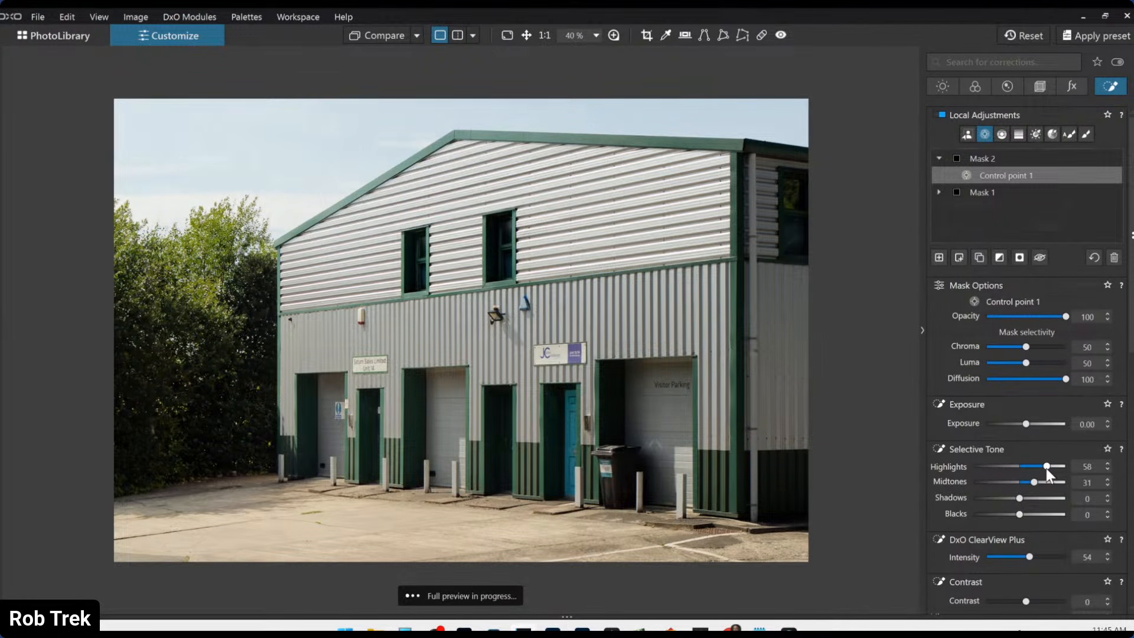
pyautogui.moveTo(1054, 466); pyautogui.dragTo(1054, 466)
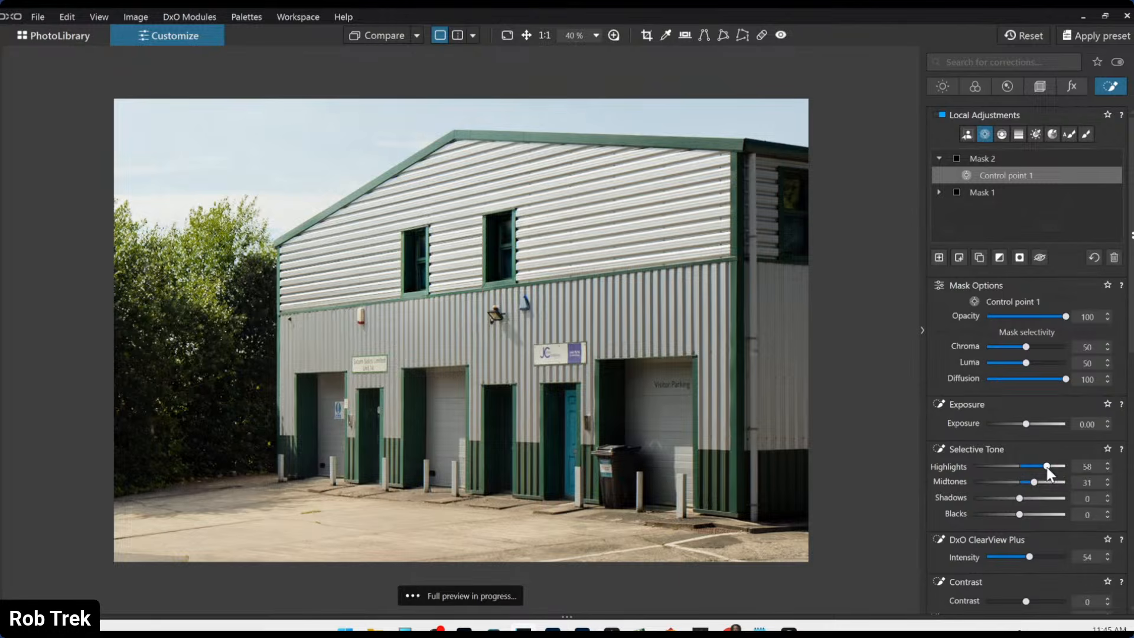
pyautogui.click(1029, 498)
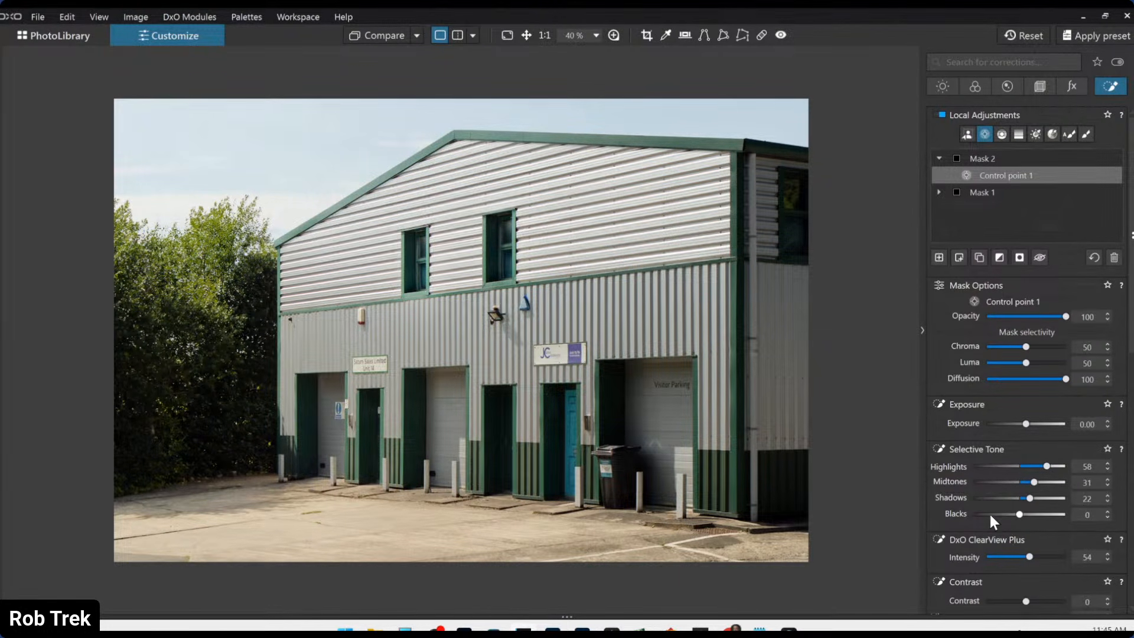
pyautogui.click(940, 257)
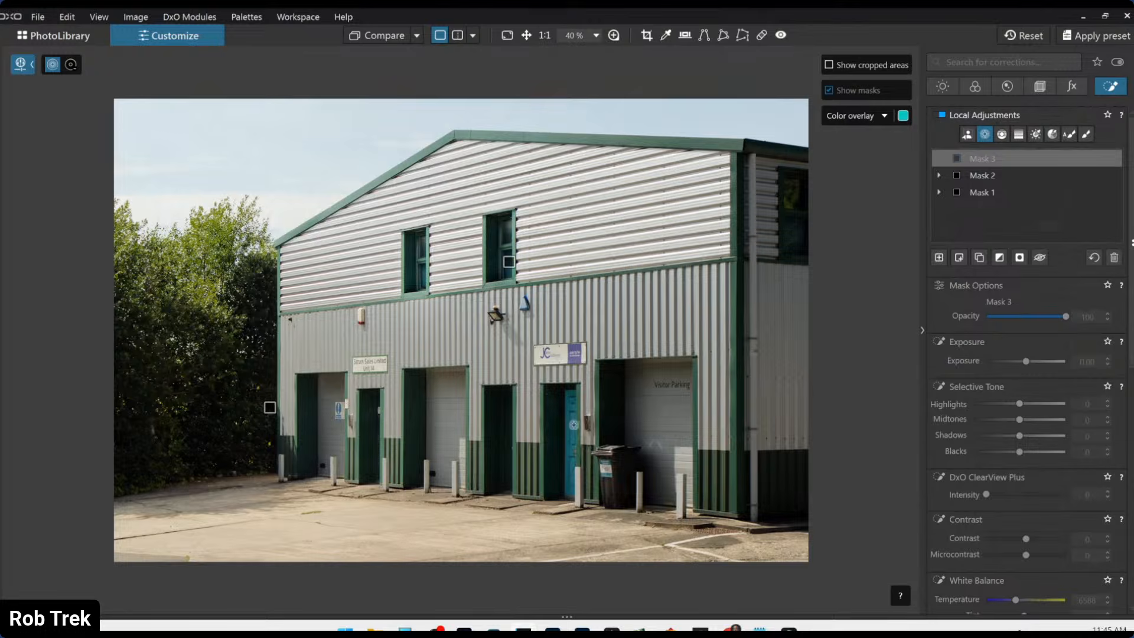
pyautogui.click(569, 427)
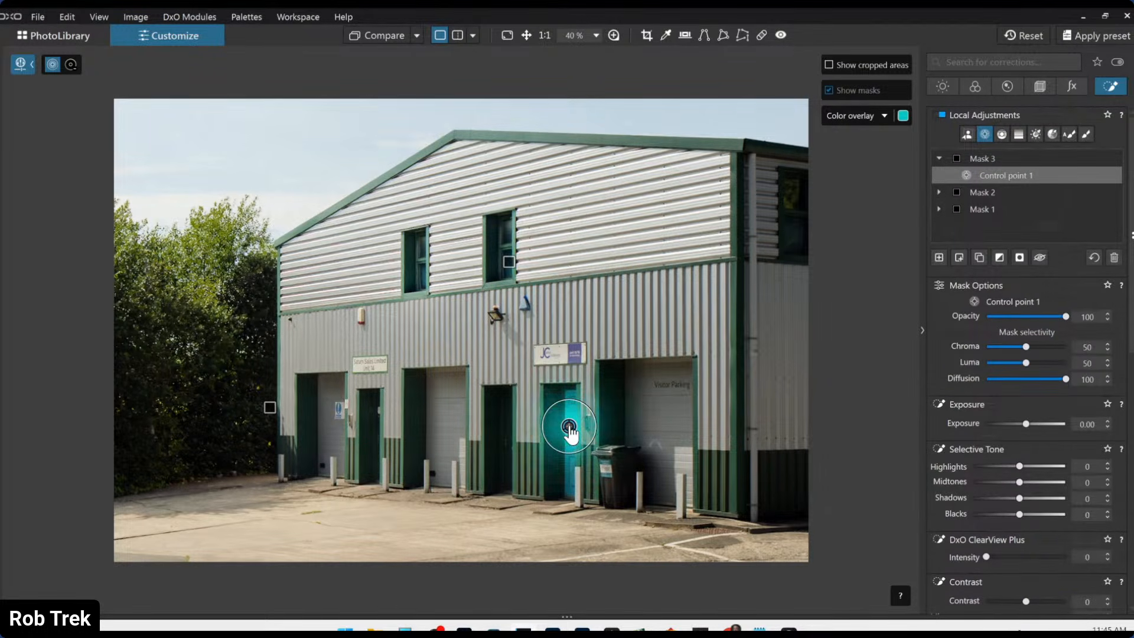
pyautogui.press('Delete')
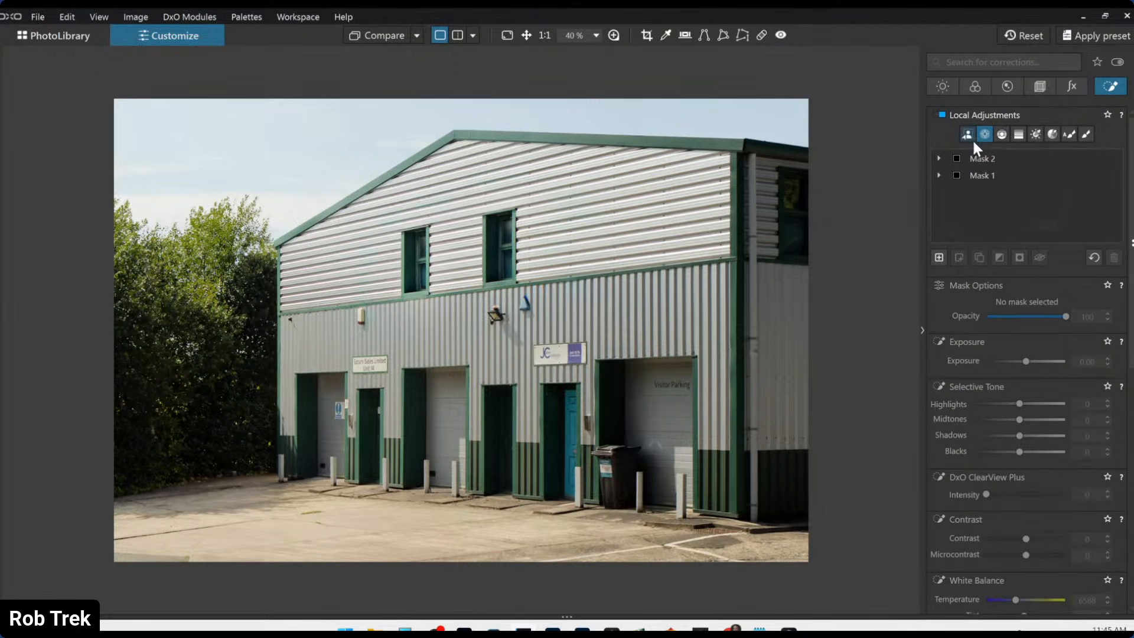
# - Add an AI mask on the blue door and give it saturation 31, vibrancy 52 and exposure 0.50
pyautogui.click(968, 135)
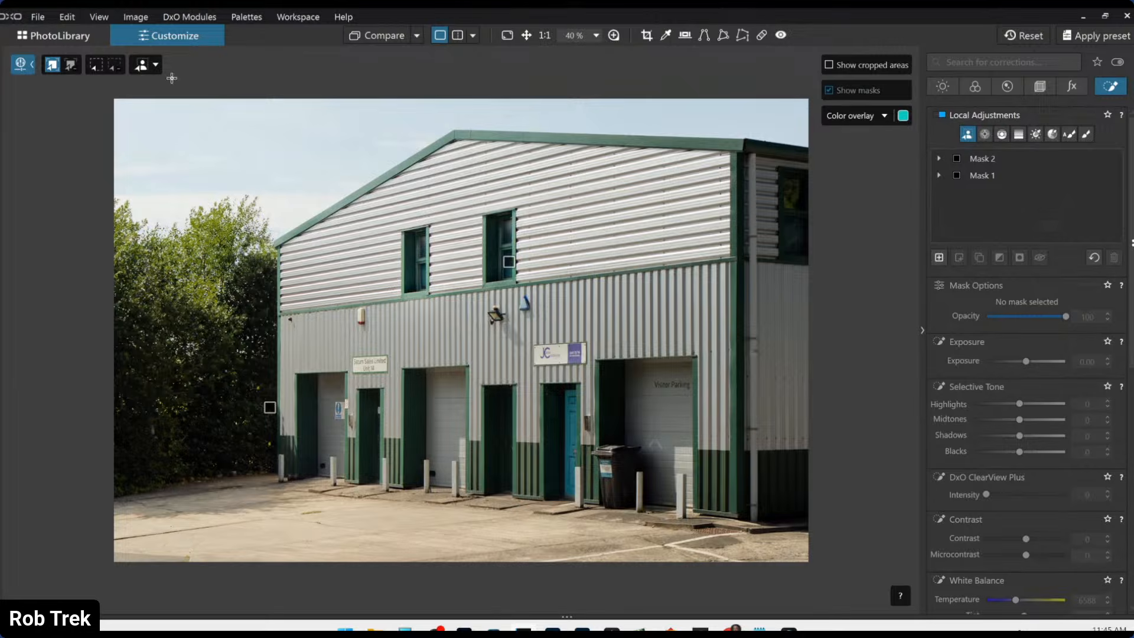
pyautogui.click(565, 417)
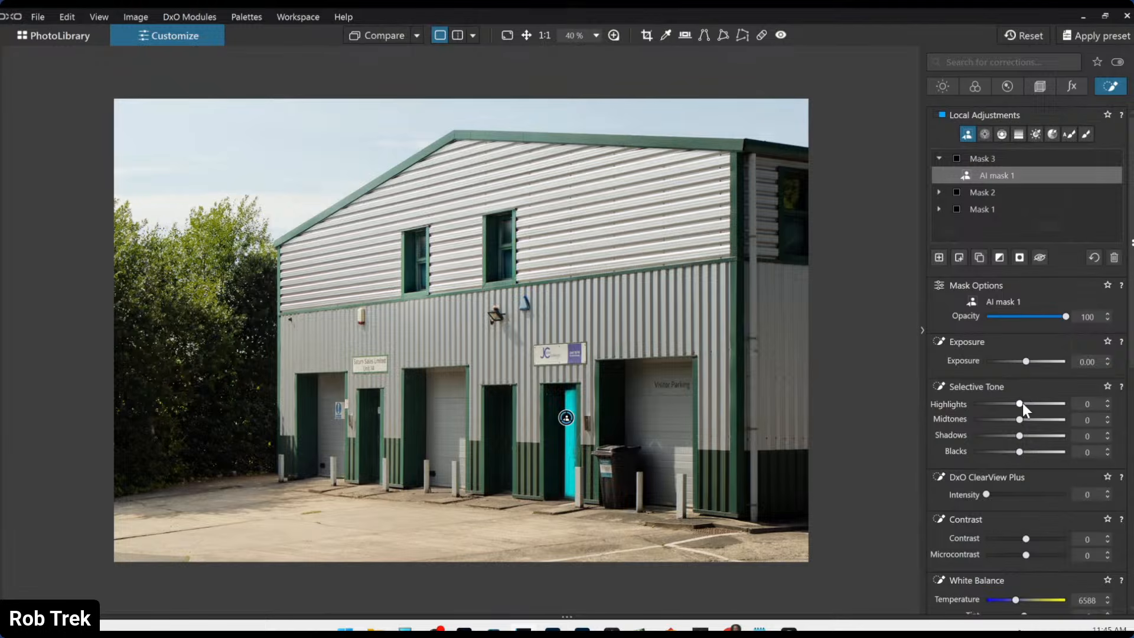
pyautogui.scroll(-8, 1029, 470)
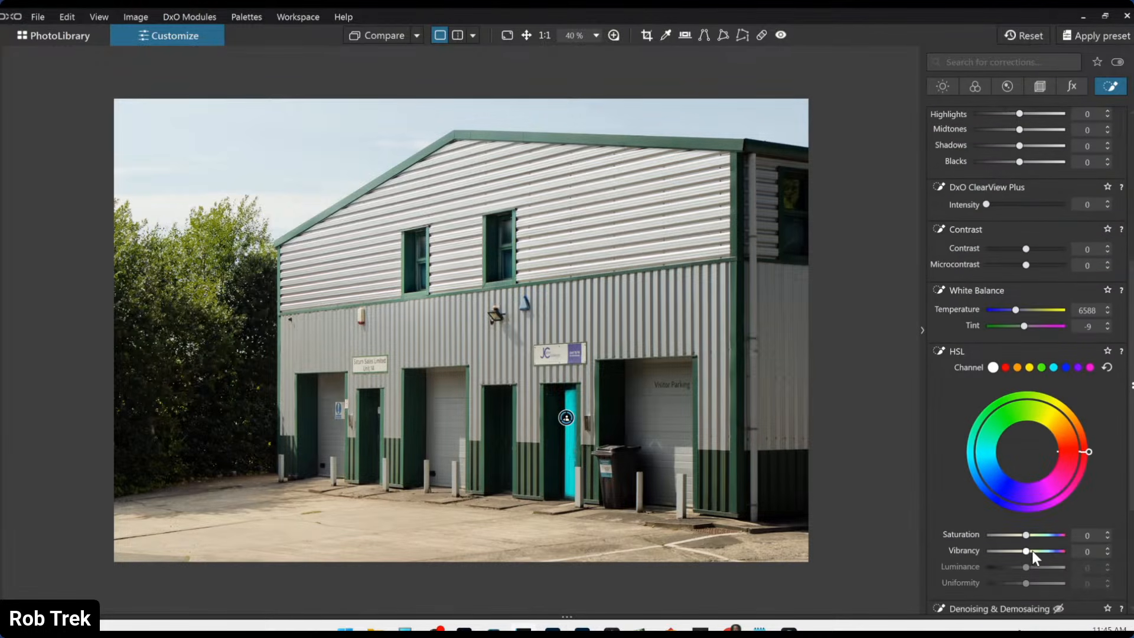
pyautogui.moveTo(1027, 550)
pyautogui.mouseDown()
pyautogui.moveTo(1045, 551)
pyautogui.moveTo(1038, 536)
pyautogui.mouseUp()
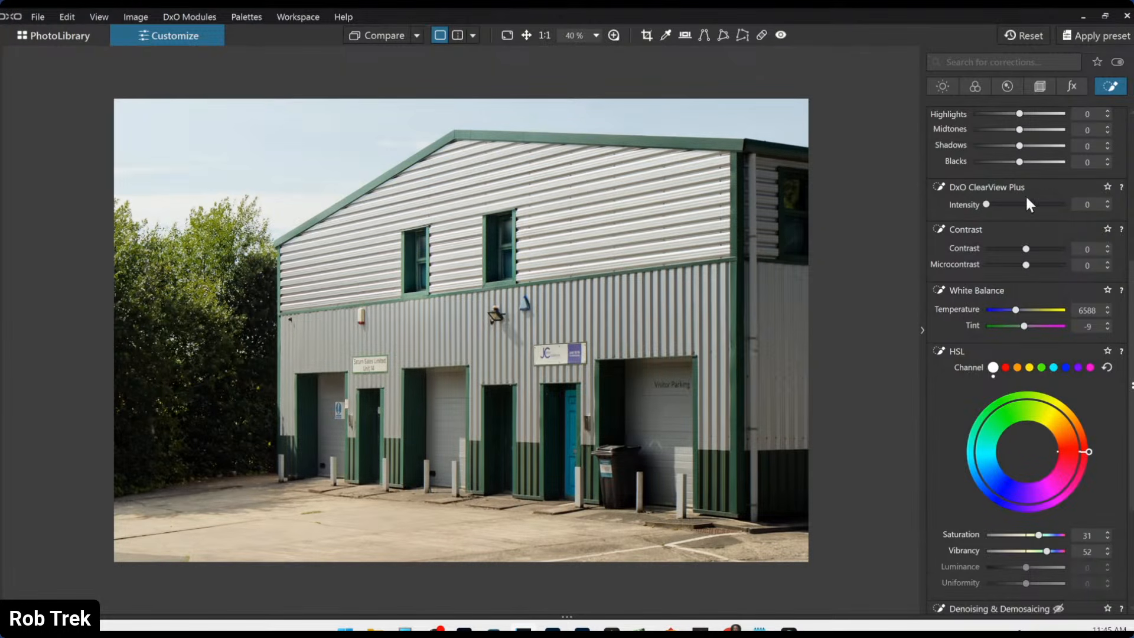
pyautogui.scroll(1, 1010, 195)
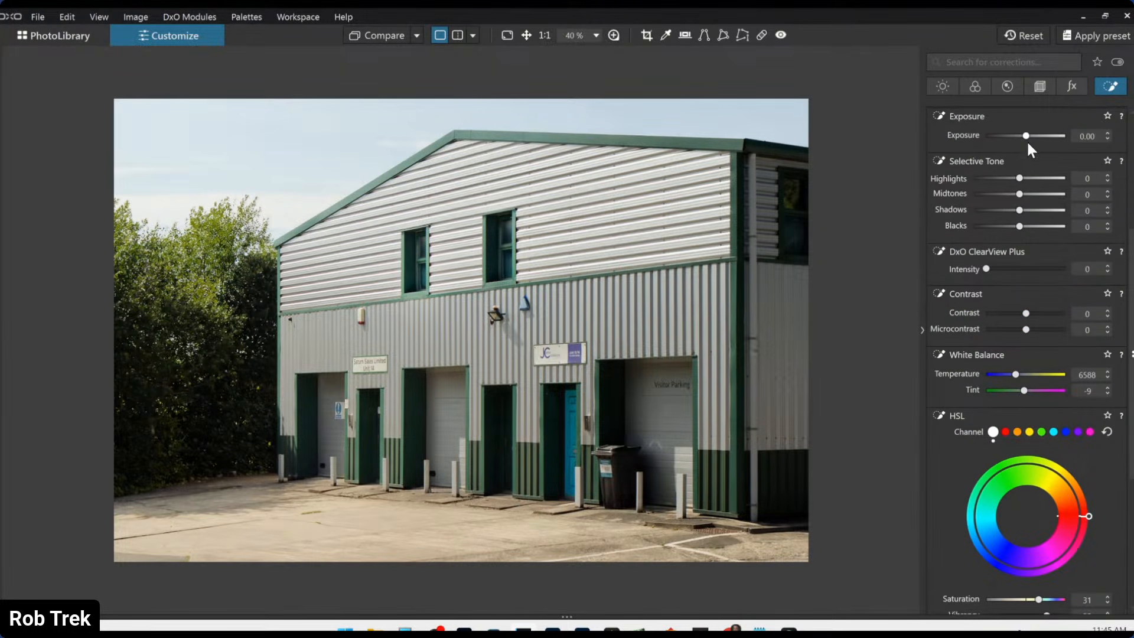
pyautogui.scroll(7, 1028, 137)
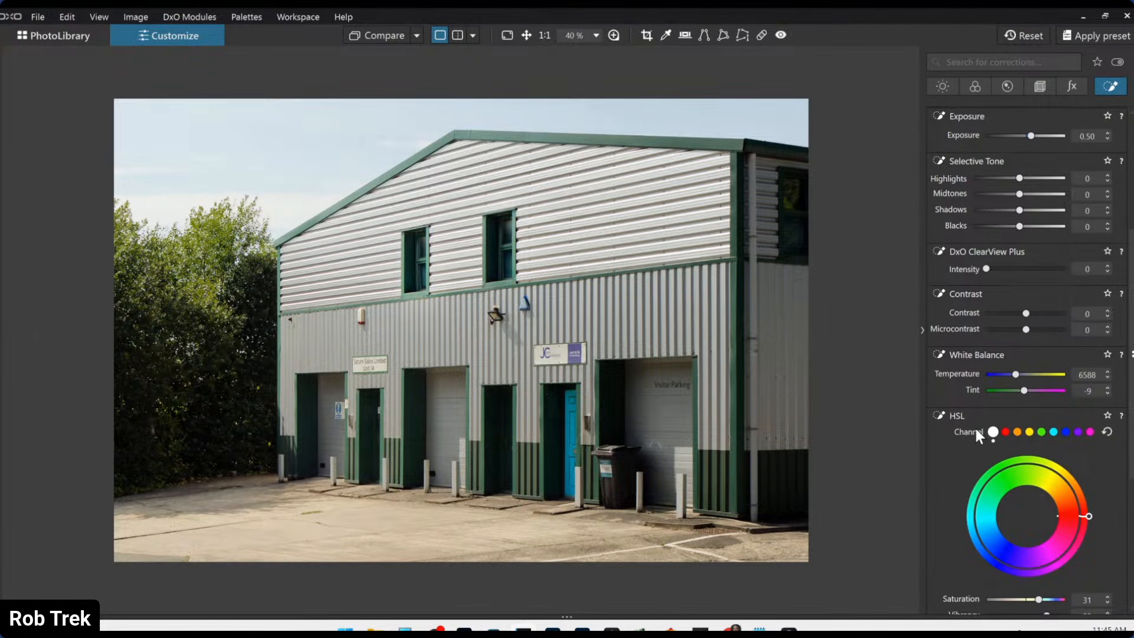
pyautogui.scroll(5, 959, 423)
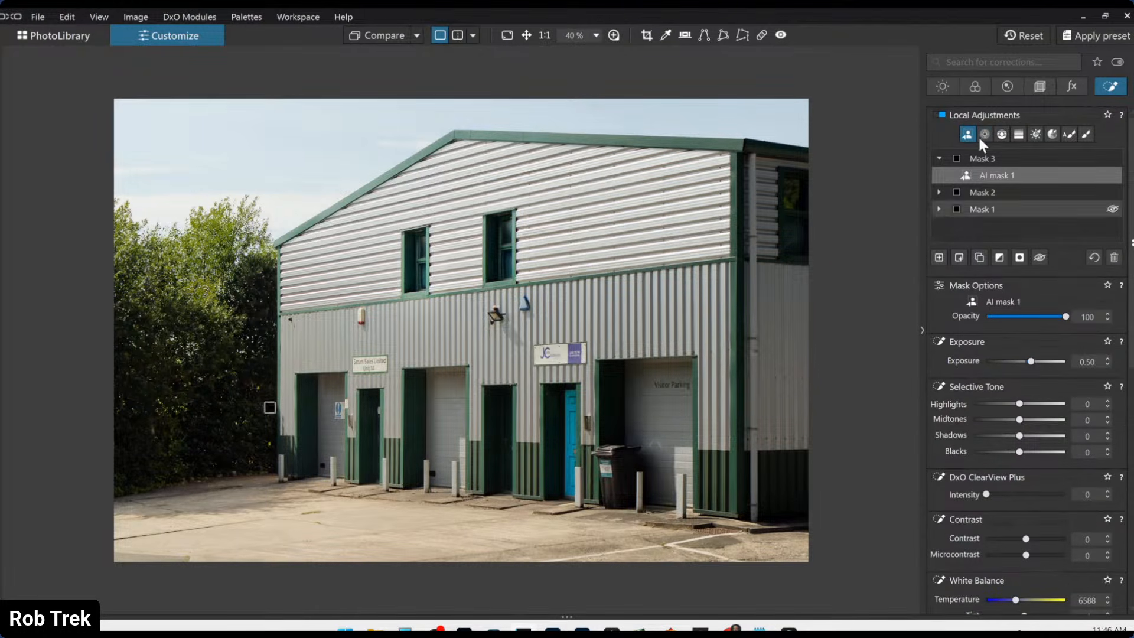
# - Adjust the whole photo with ClearView Plus intensity 21, microcontrast 52 and highlights -17
pyautogui.moveTo(1008, 172)
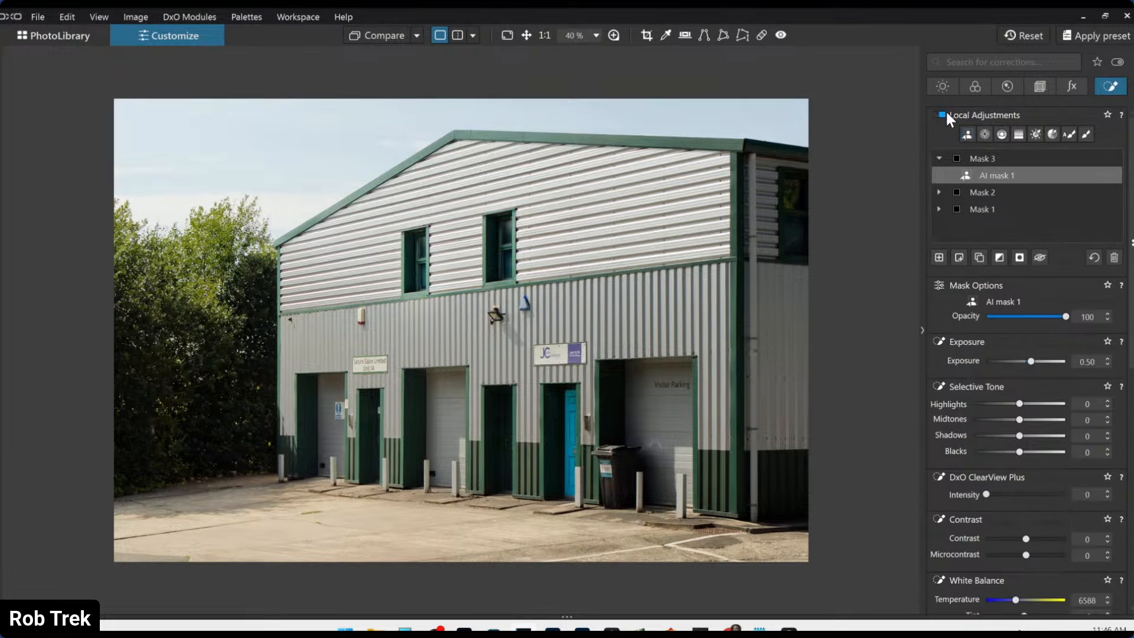
pyautogui.click(943, 90)
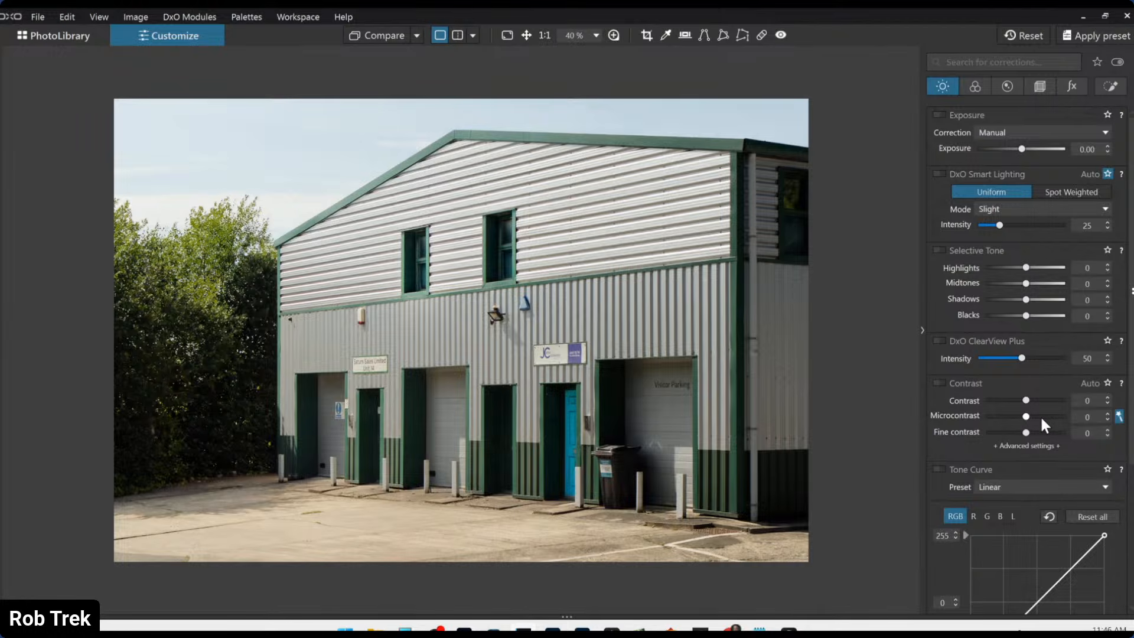
pyautogui.click(938, 383)
pyautogui.click(942, 342)
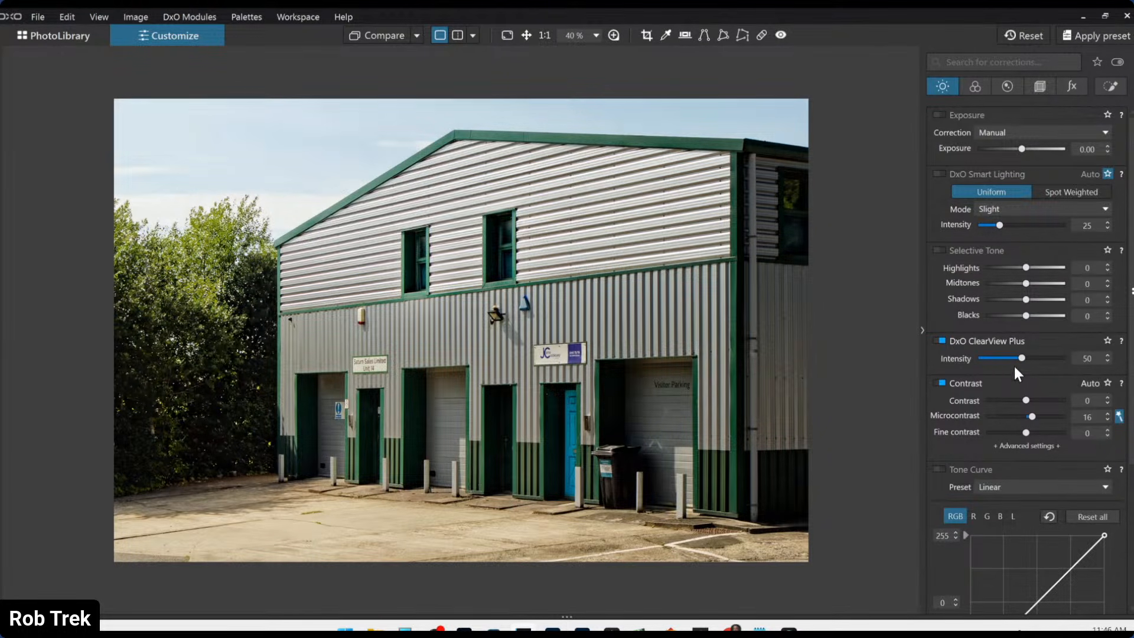
pyautogui.click(996, 359)
pyautogui.moveTo(1031, 418); pyautogui.dragTo(1056, 423)
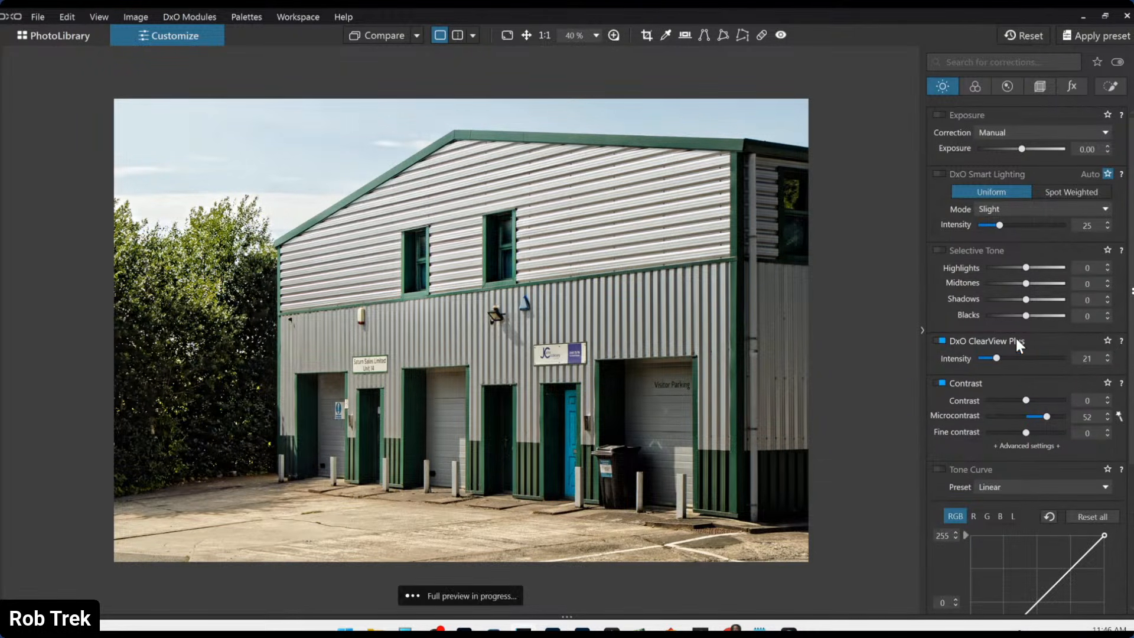
pyautogui.moveTo(1024, 267); pyautogui.dragTo(1018, 267)
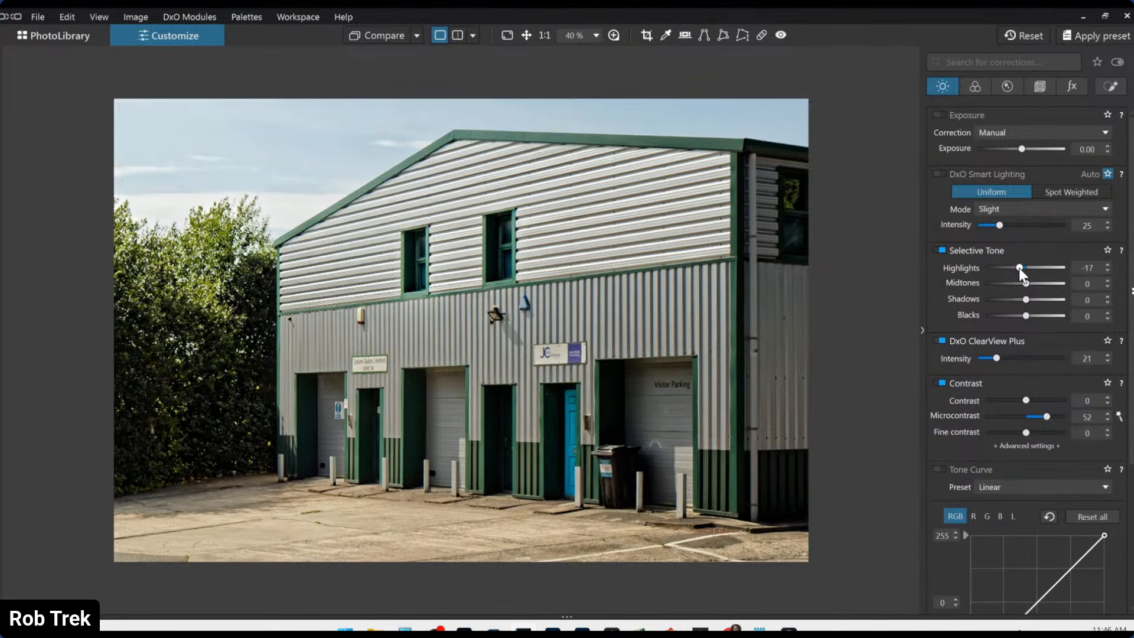
# - Add a new AI mask that selects the sky above the building
pyautogui.click(1112, 88)
pyautogui.click(939, 257)
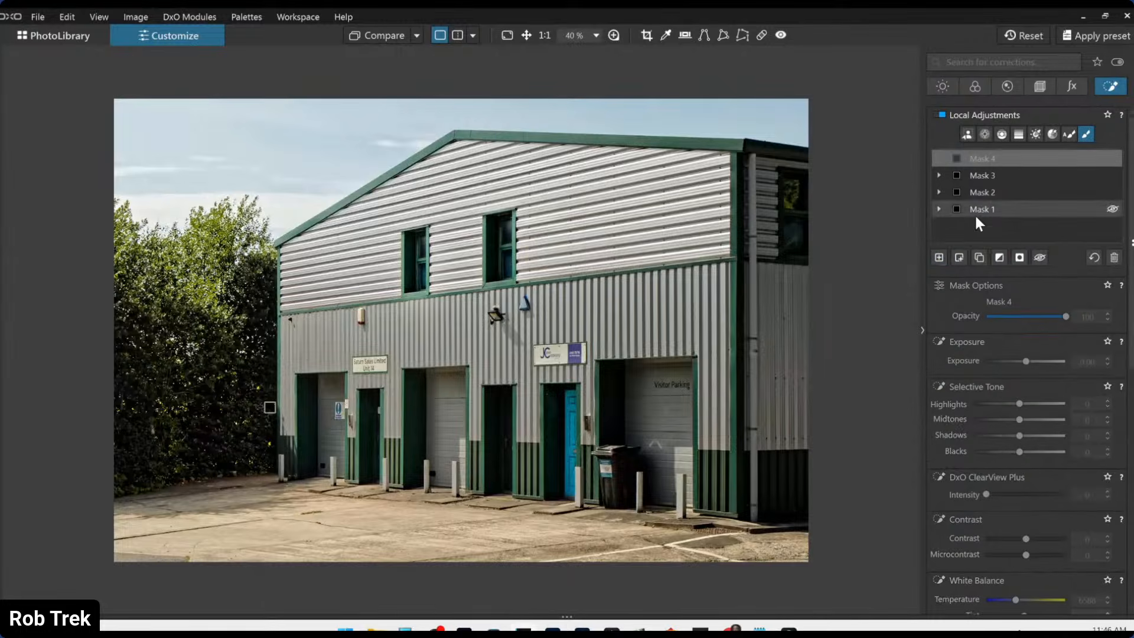
pyautogui.click(964, 135)
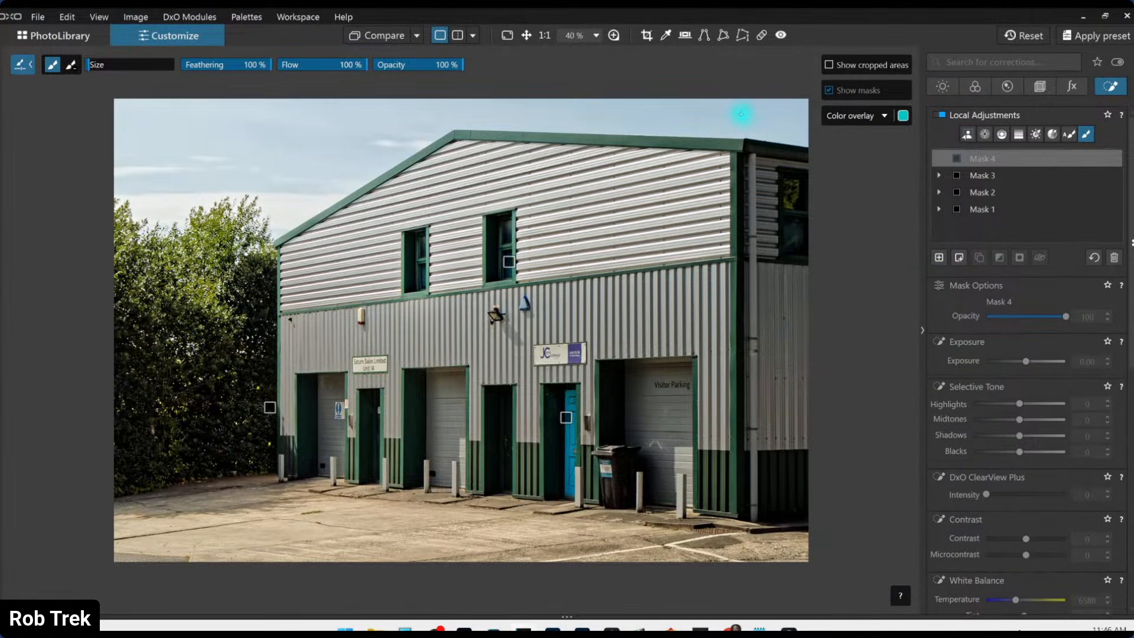
pyautogui.click(741, 114)
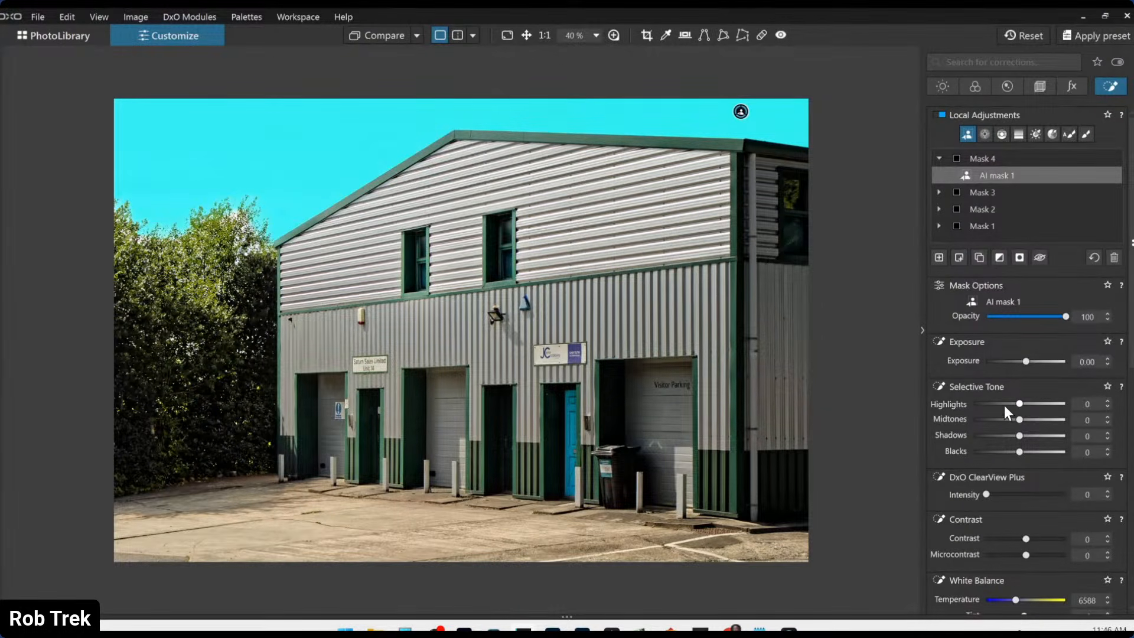
# - Set the sky mask's highlights to -18, ClearView Plus intensity to 56 and microcontrast to 23
pyautogui.click(1008, 404)
pyautogui.click(1030, 494)
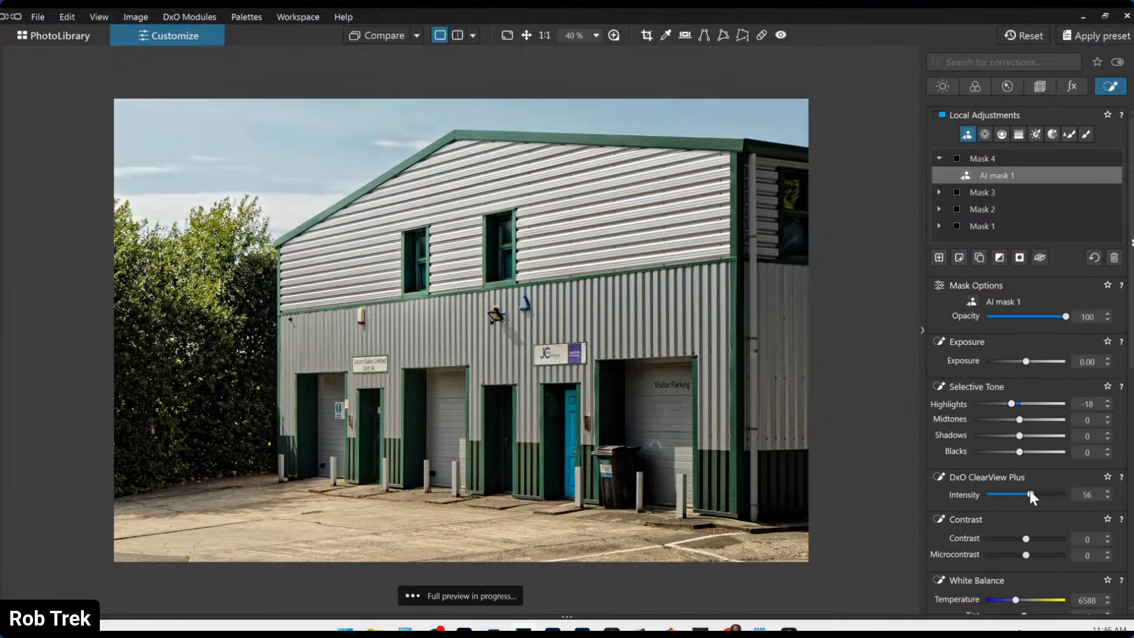
pyautogui.click(1034, 555)
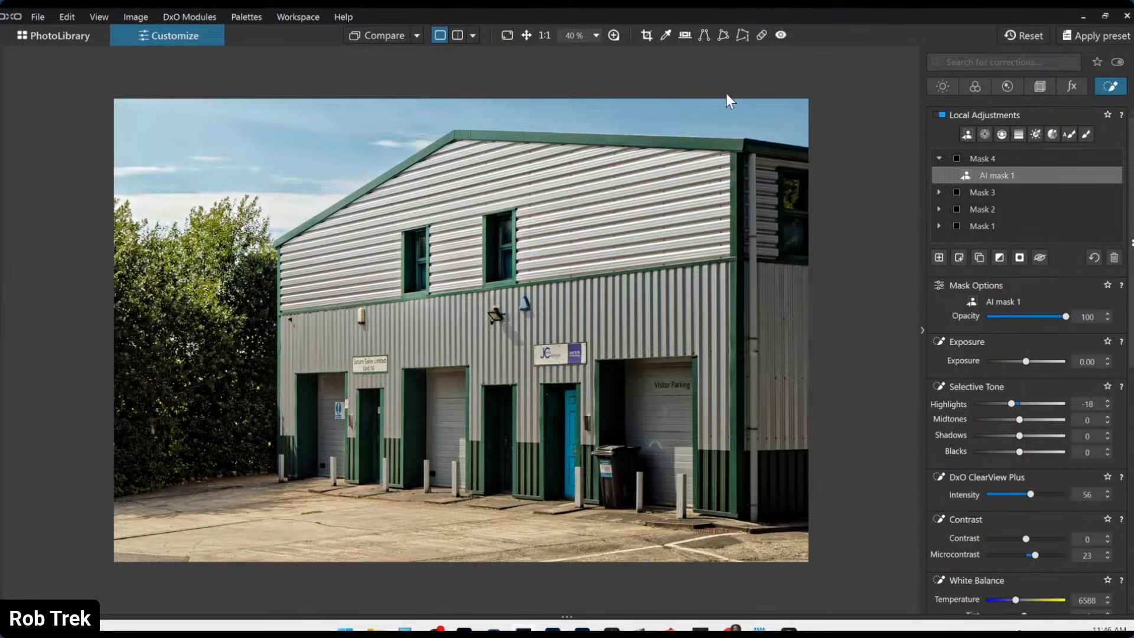
# - Review the photo's Export to disk options and close them without exporting
pyautogui.scroll(-1, 557, 193)
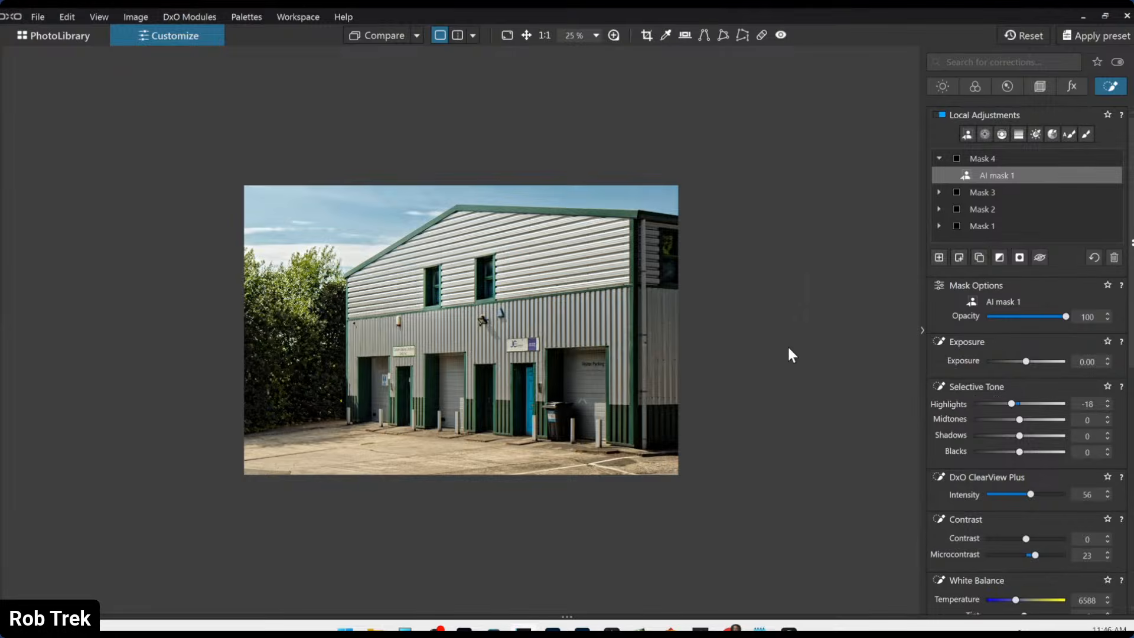
pyautogui.scroll(2, 785, 346)
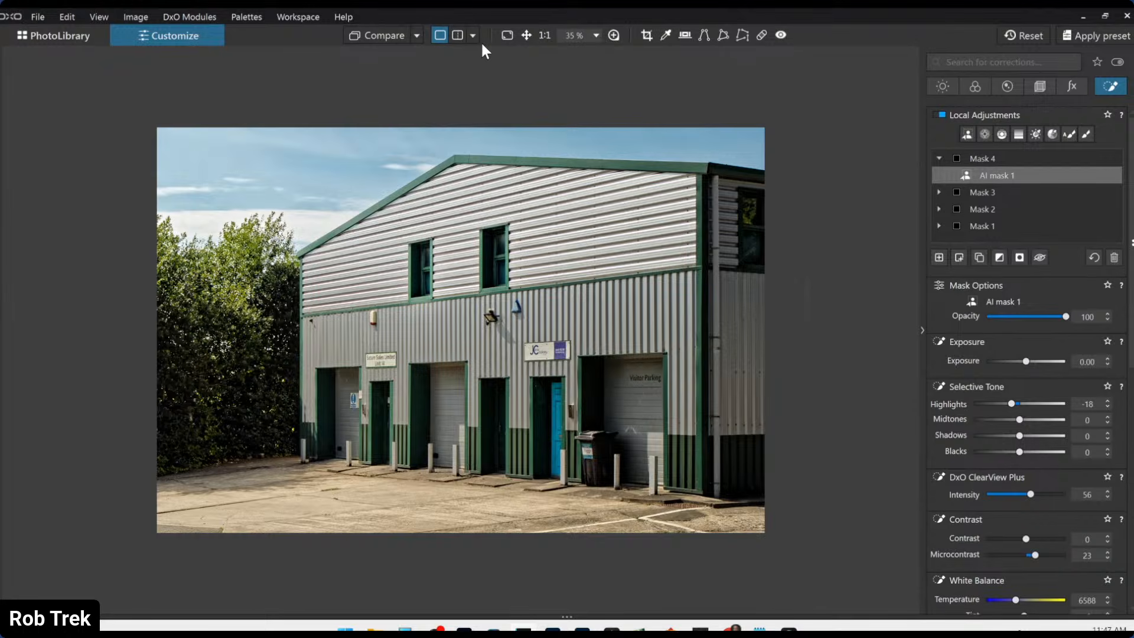
pyautogui.rightClick(378, 93)
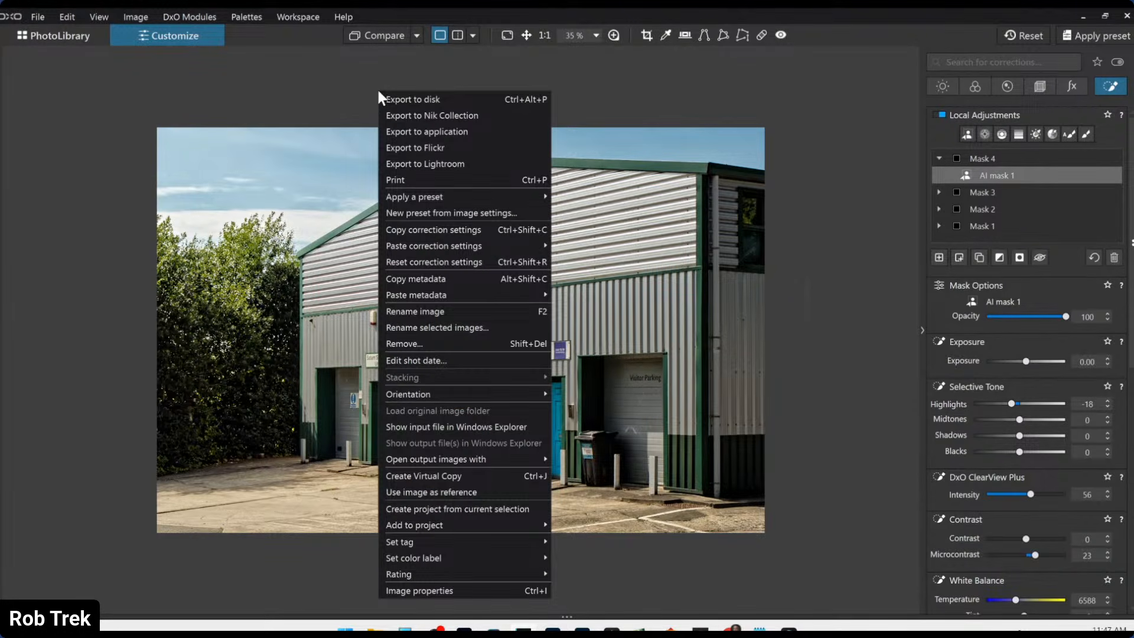
pyautogui.click(618, 112)
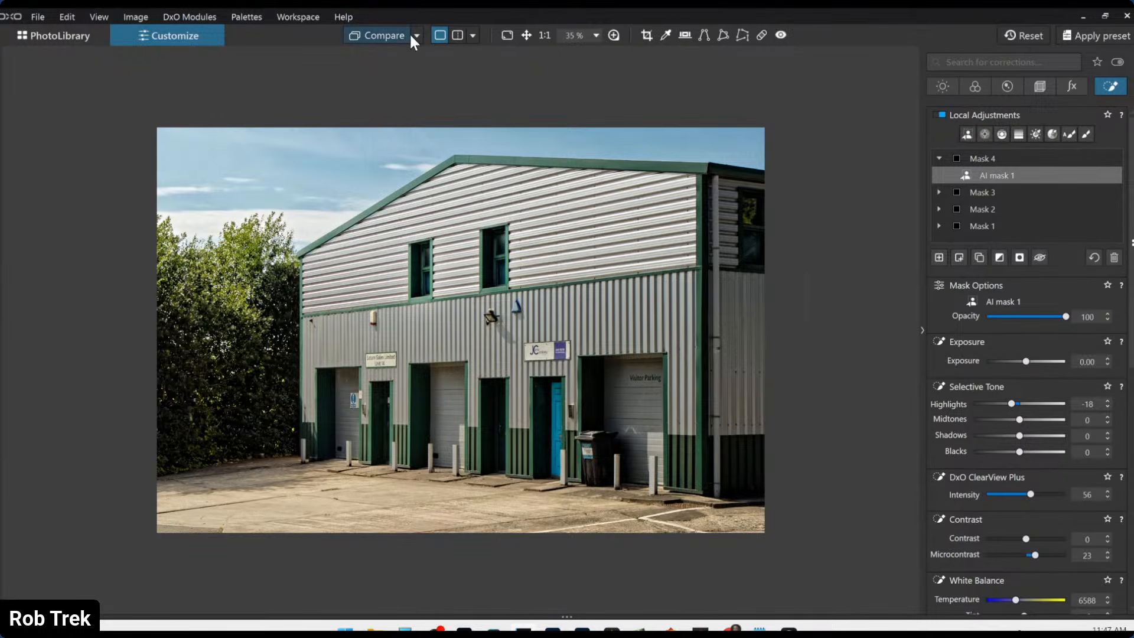
pyautogui.rightClick(511, 112)
pyautogui.click(548, 121)
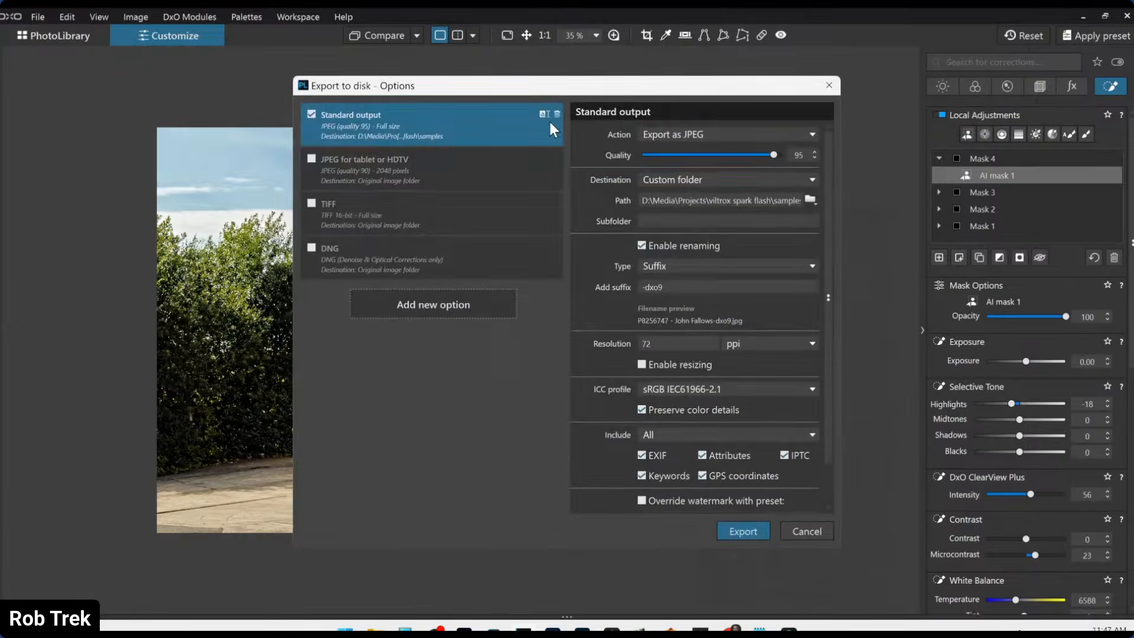
pyautogui.press('Escape')
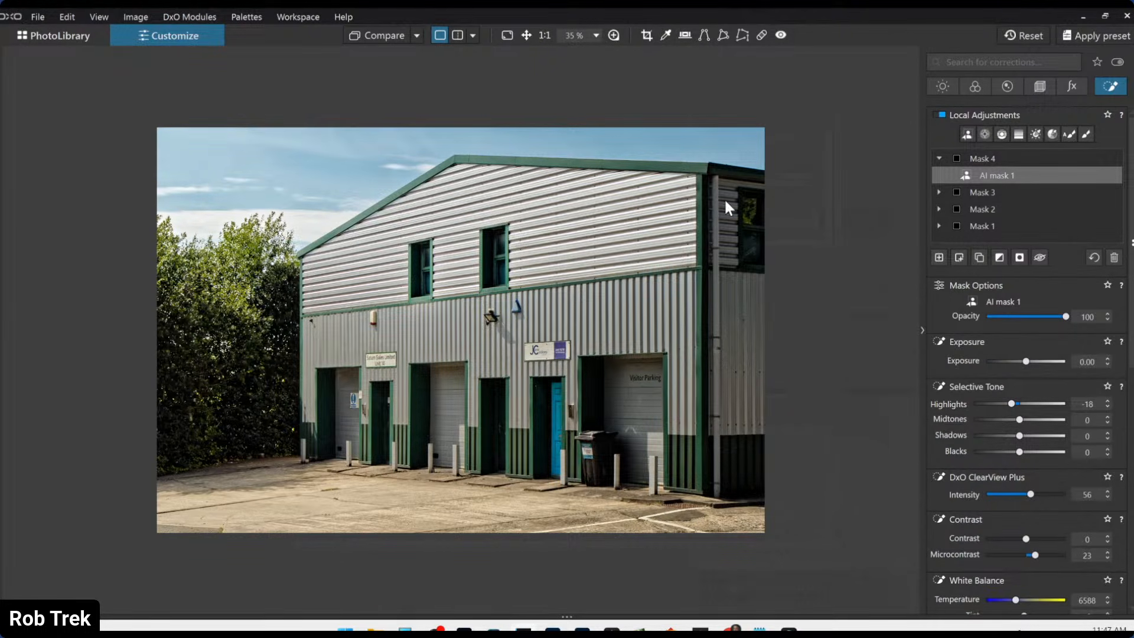
# - Check the reference image choices for the comparison and hide the correction palettes to view the photo alone
pyautogui.click(417, 35)
pyautogui.click(417, 37)
pyautogui.click(418, 36)
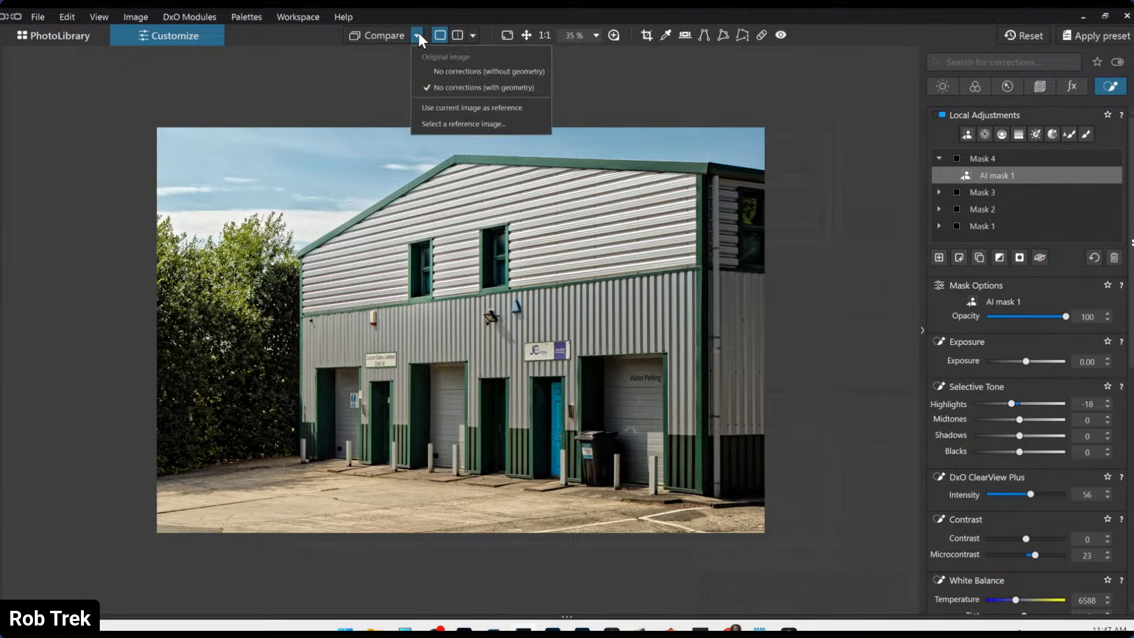
pyautogui.click(418, 37)
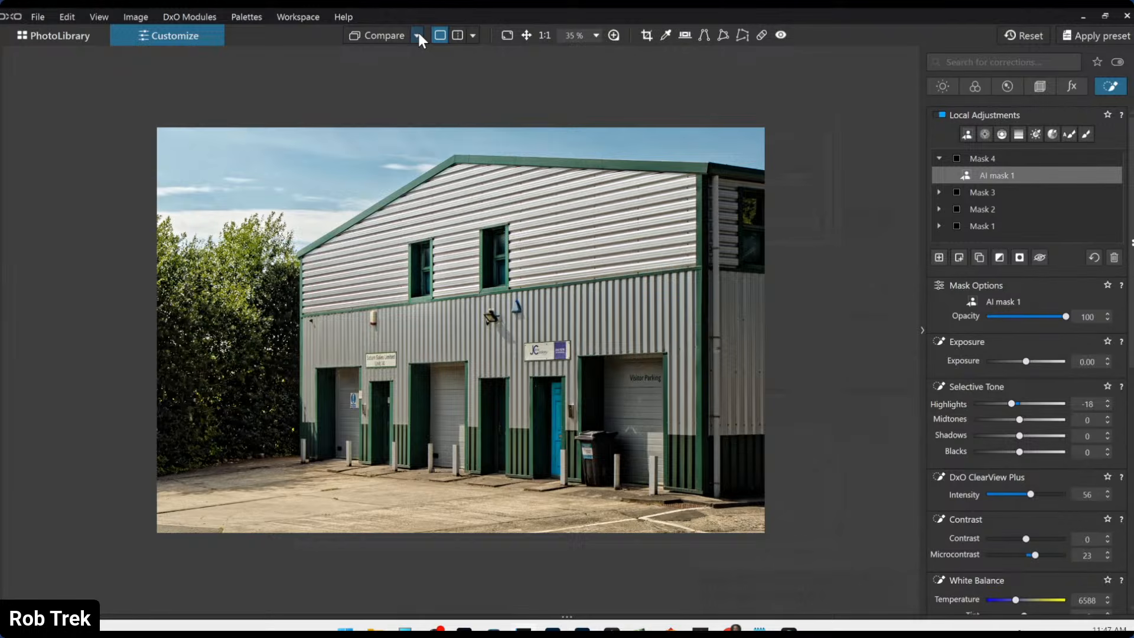
pyautogui.click(921, 329)
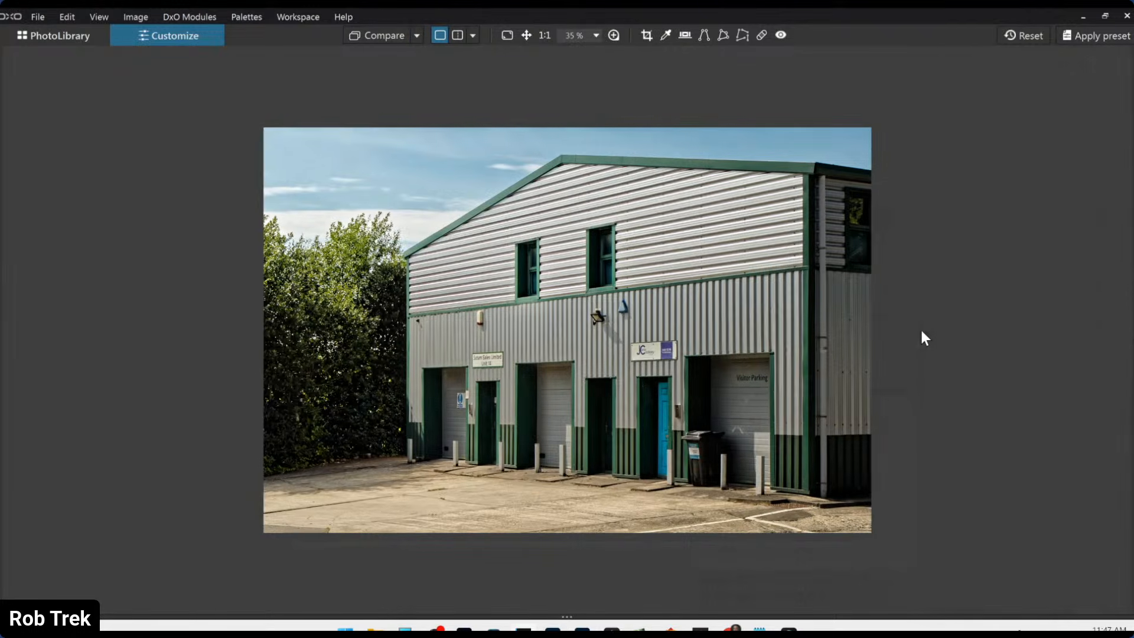
# - Show the building photo beside its exported Standard output in the side-by-side left/right comparison, and reset all its corrections
pyautogui.click(420, 33)
pyautogui.click(420, 33)
pyautogui.click(420, 32)
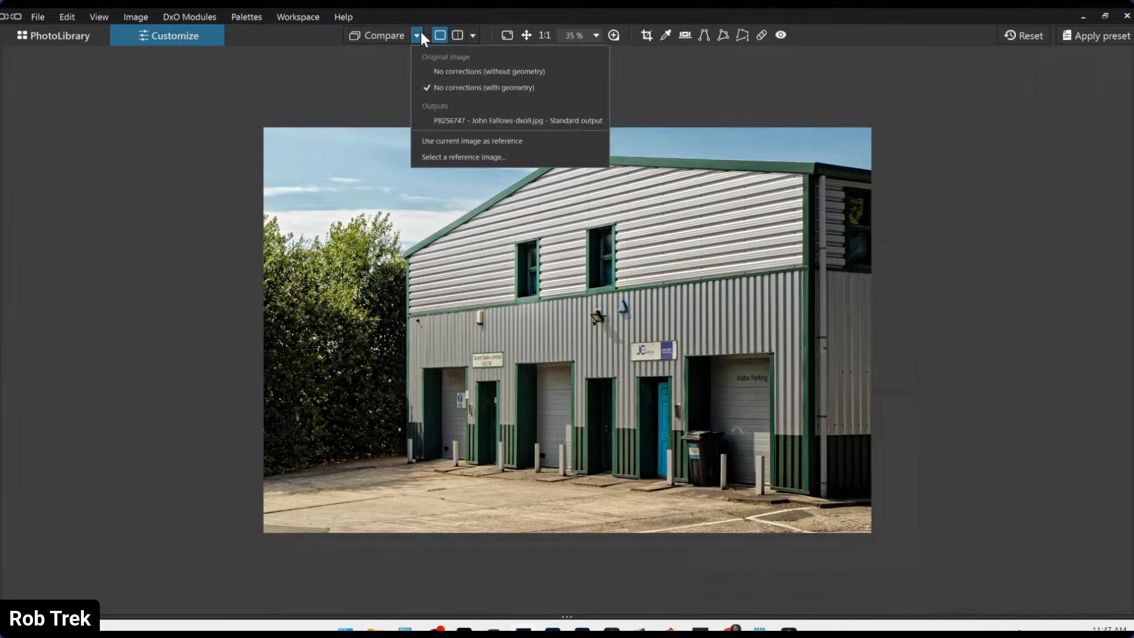
pyautogui.click(466, 126)
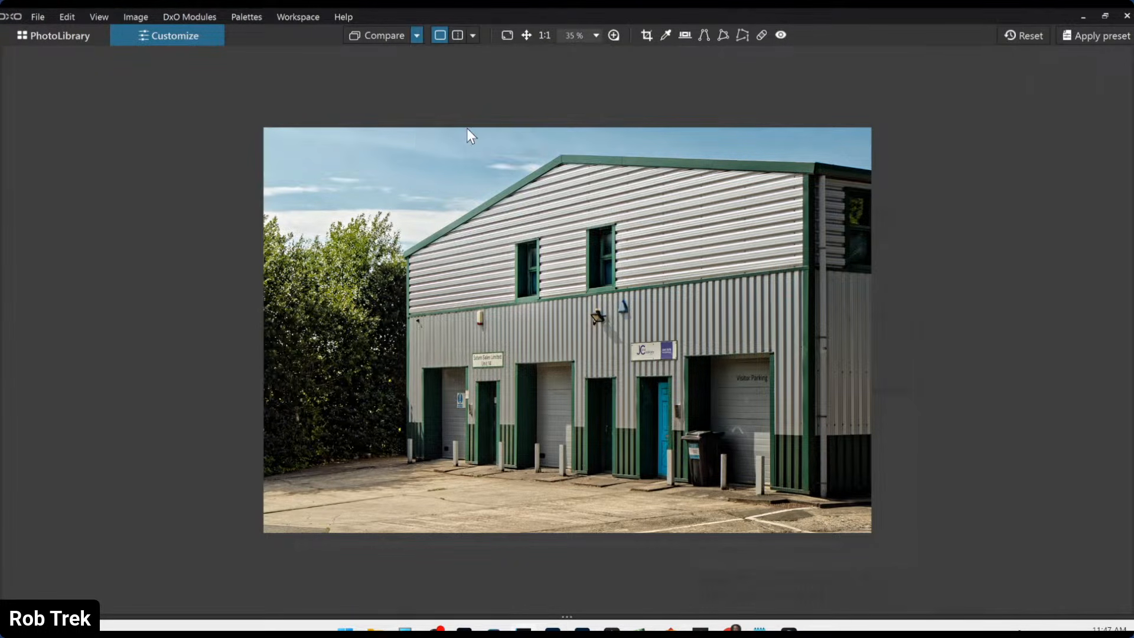
pyautogui.click(474, 37)
pyautogui.click(491, 71)
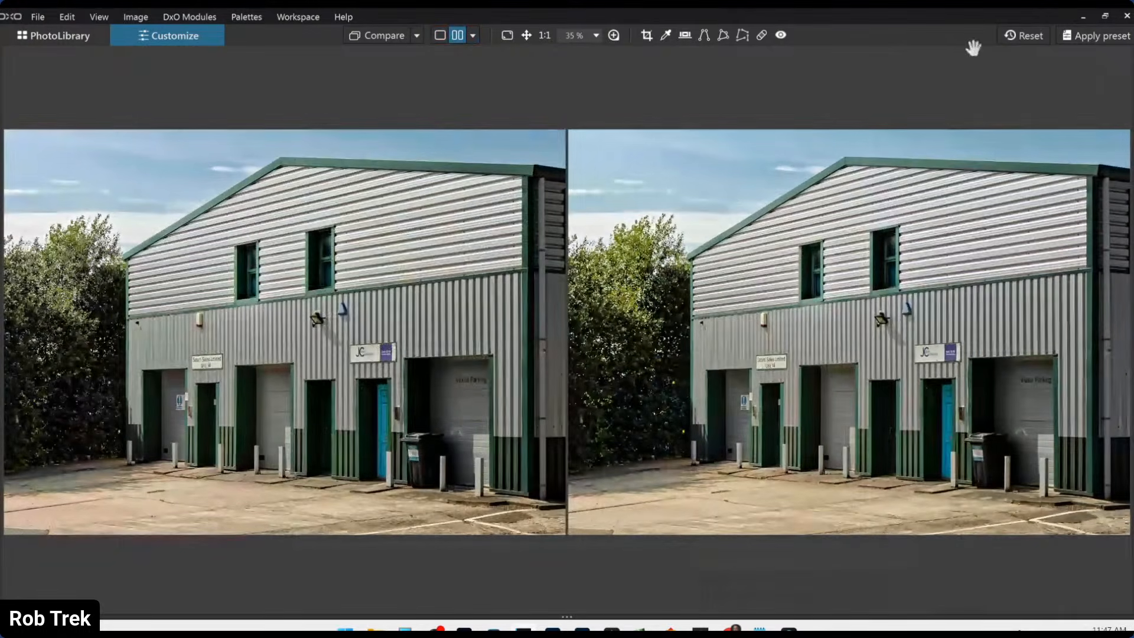
pyautogui.click(1027, 38)
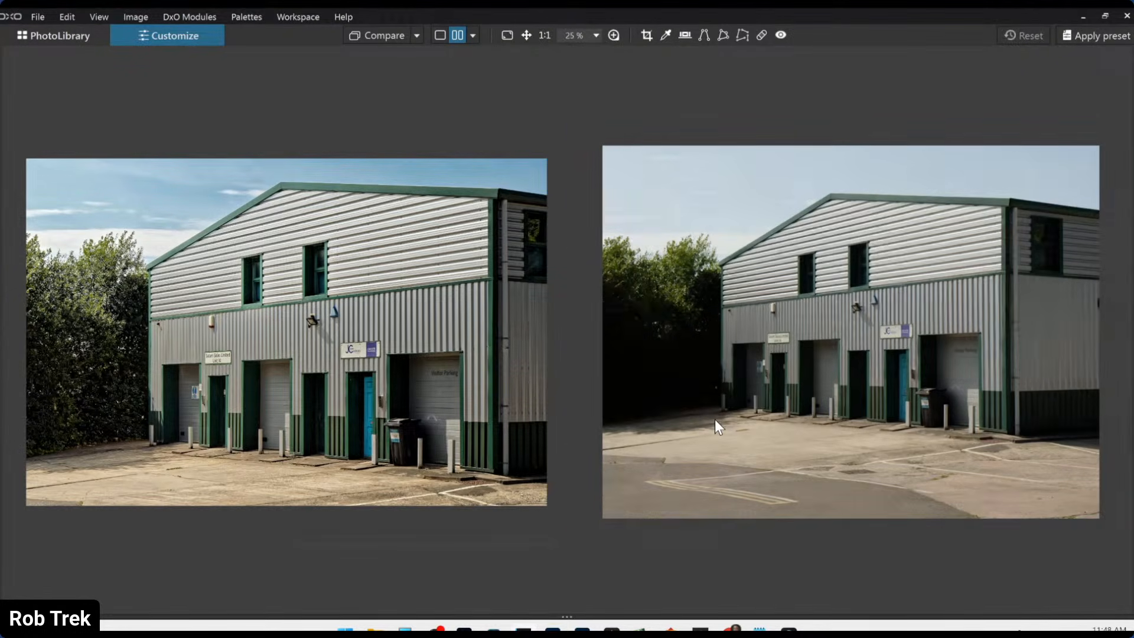
# - Compare the two versions in left/right split view by moving the divider, and return to the left/right side-by-side view
pyautogui.click(472, 35)
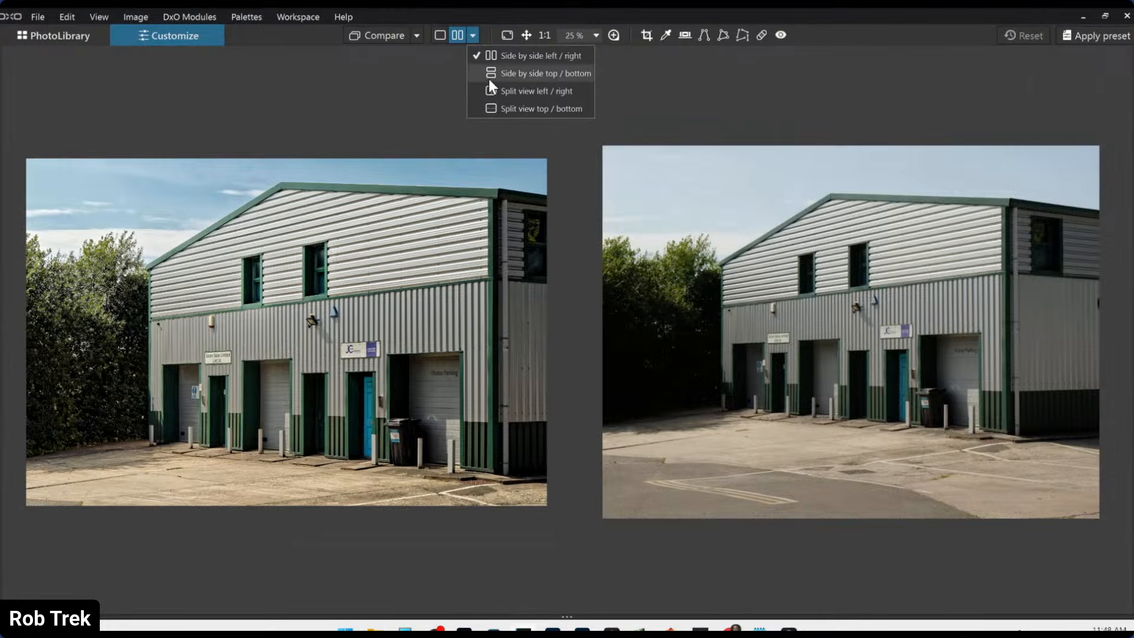
pyautogui.click(489, 89)
pyautogui.scroll(2, 602, 313)
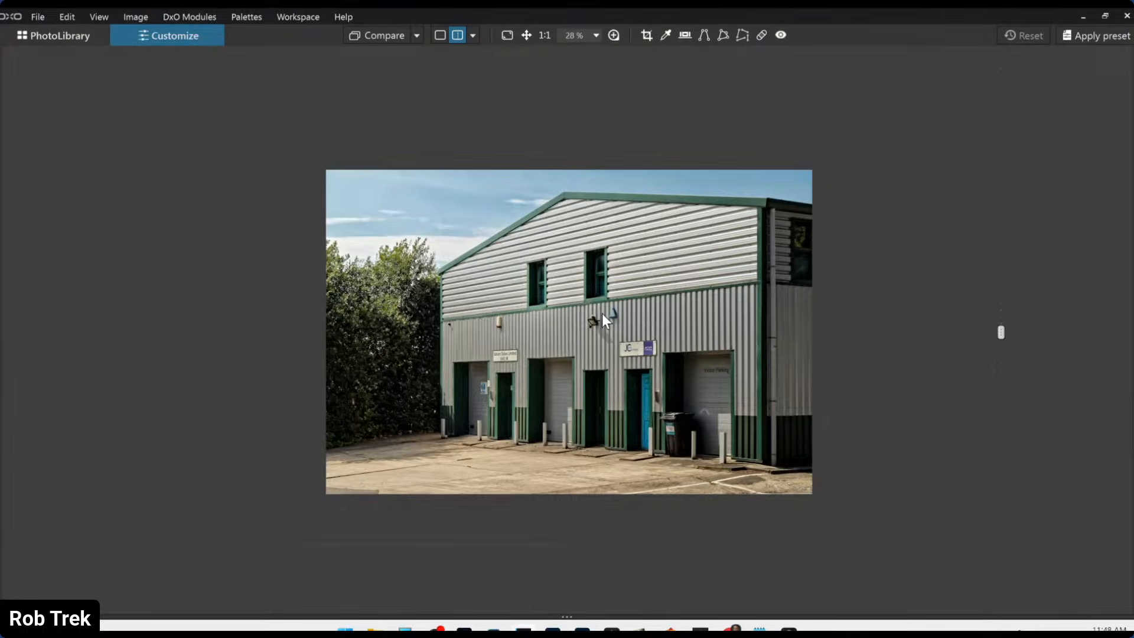
pyautogui.moveTo(1000, 310); pyautogui.dragTo(948, 348)
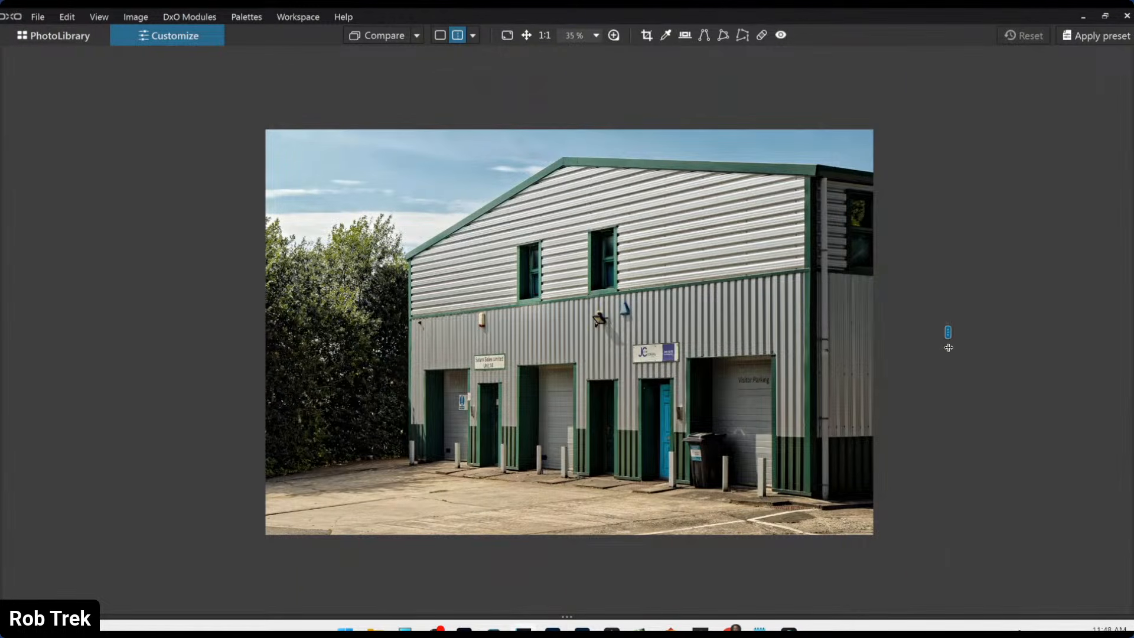
pyautogui.click(473, 35)
pyautogui.click(480, 51)
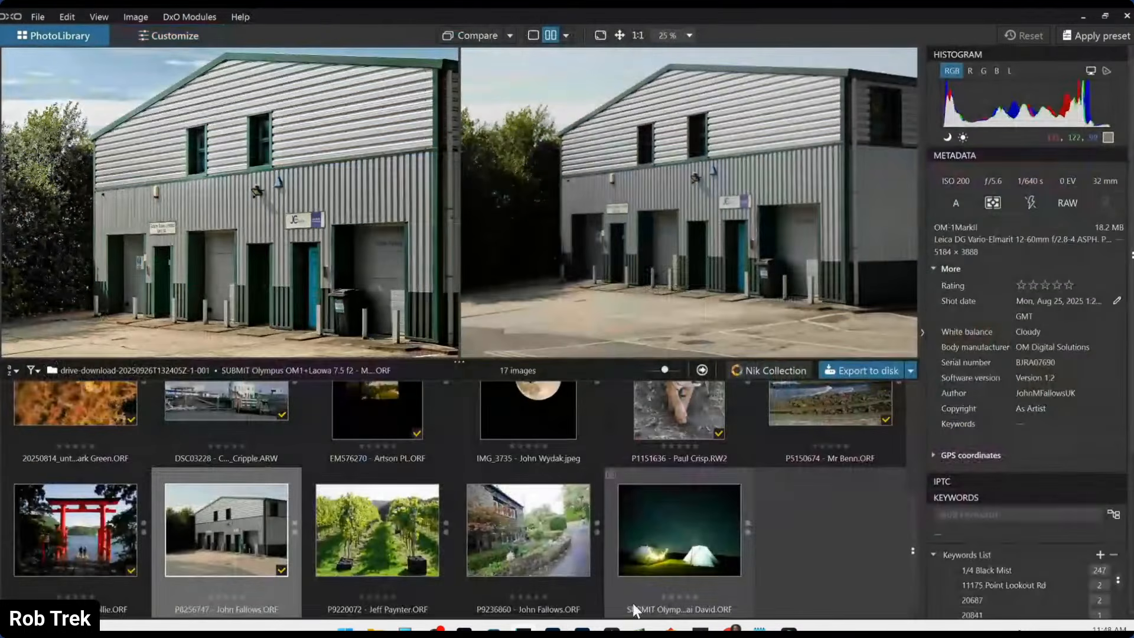
# - Open the vineyard photo for customizing in single-image view with the correction palettes shown
pyautogui.click(400, 542)
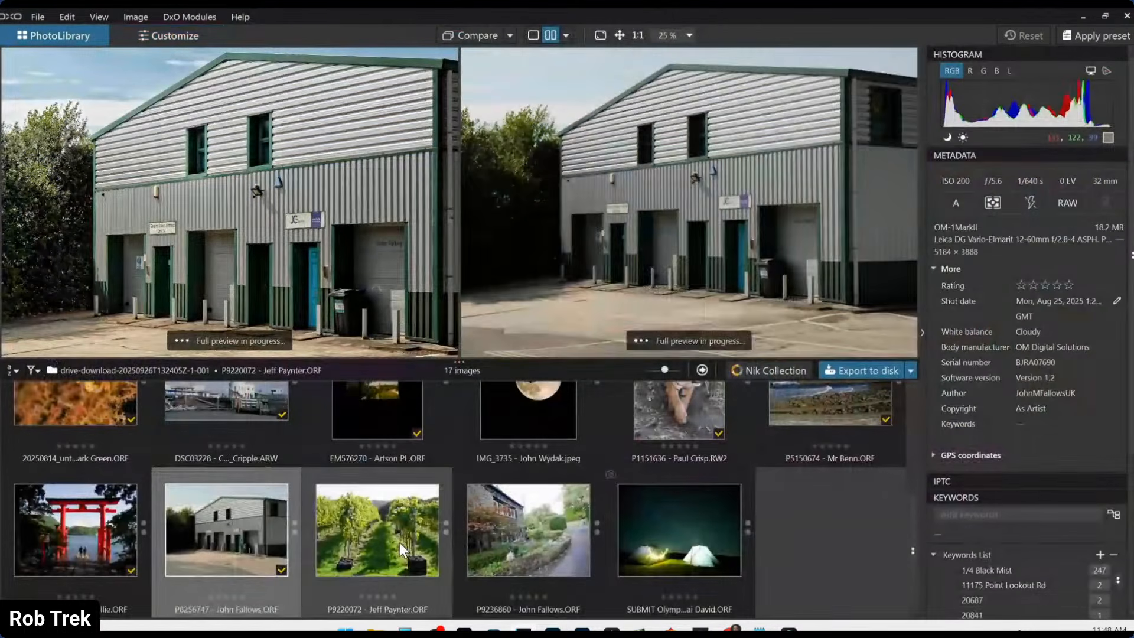
pyautogui.doubleClick(399, 542)
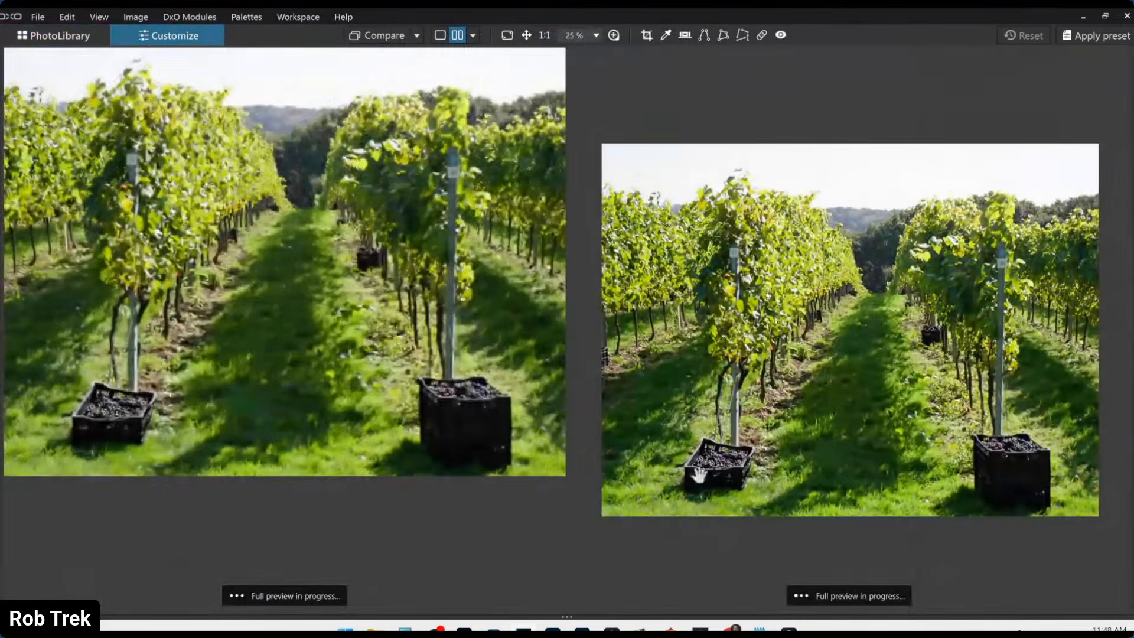
pyautogui.click(440, 37)
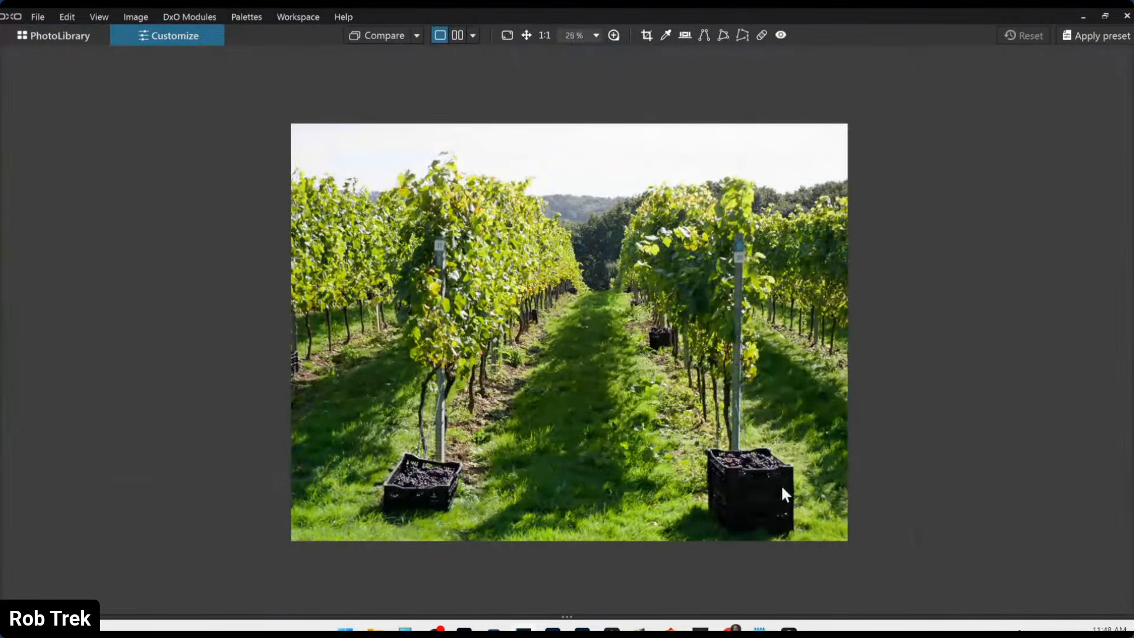
pyautogui.scroll(1, 636, 418)
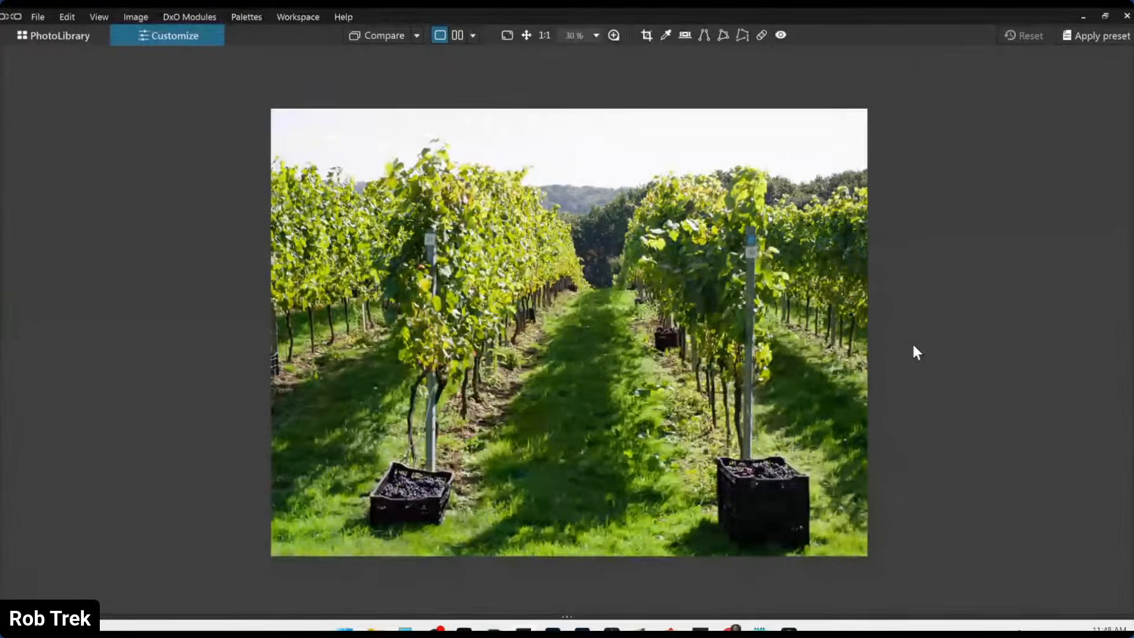
pyautogui.press('F9')
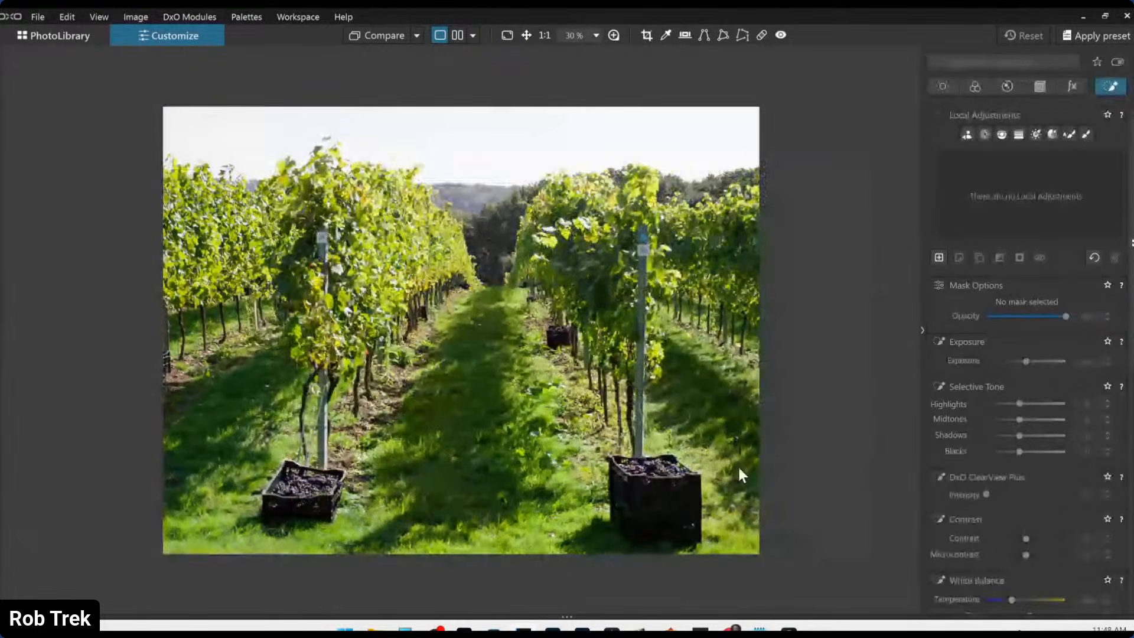
# - Apply the plain 0000 default preset, without a crop ratio in its name, to the vineyard photo
pyautogui.scroll(1, 649, 434)
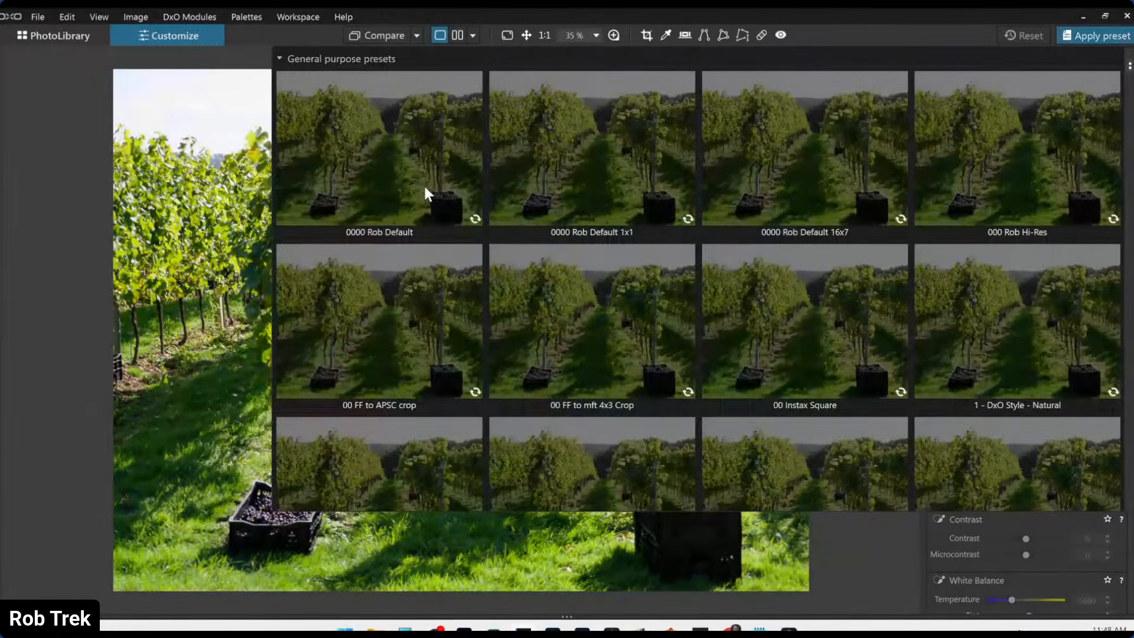
pyautogui.click(423, 183)
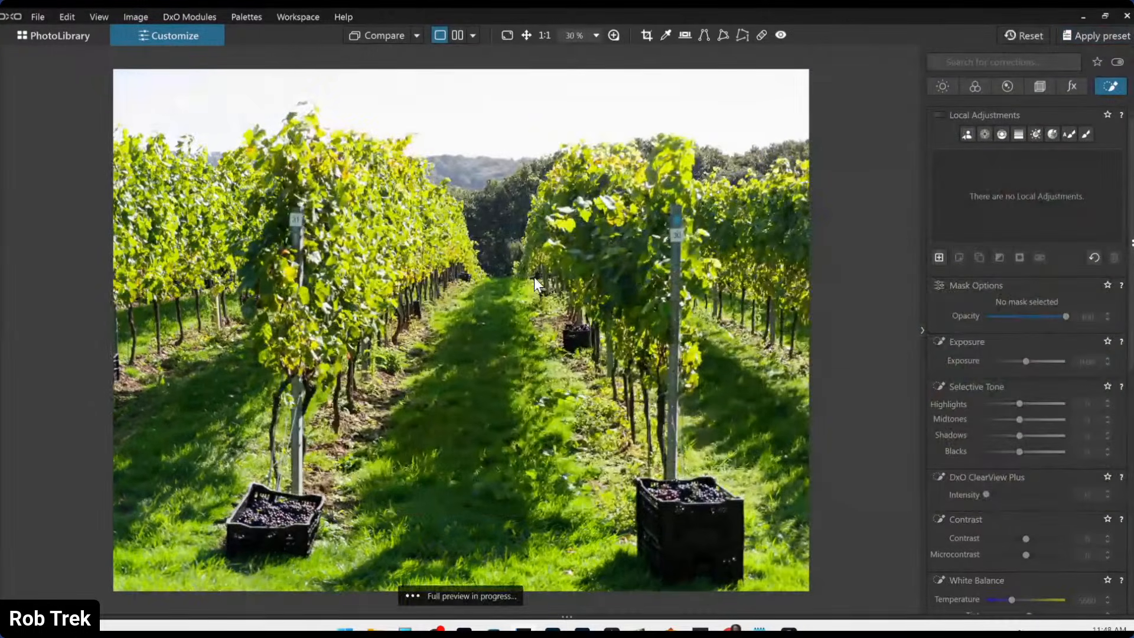
pyautogui.scroll(-1, 533, 278)
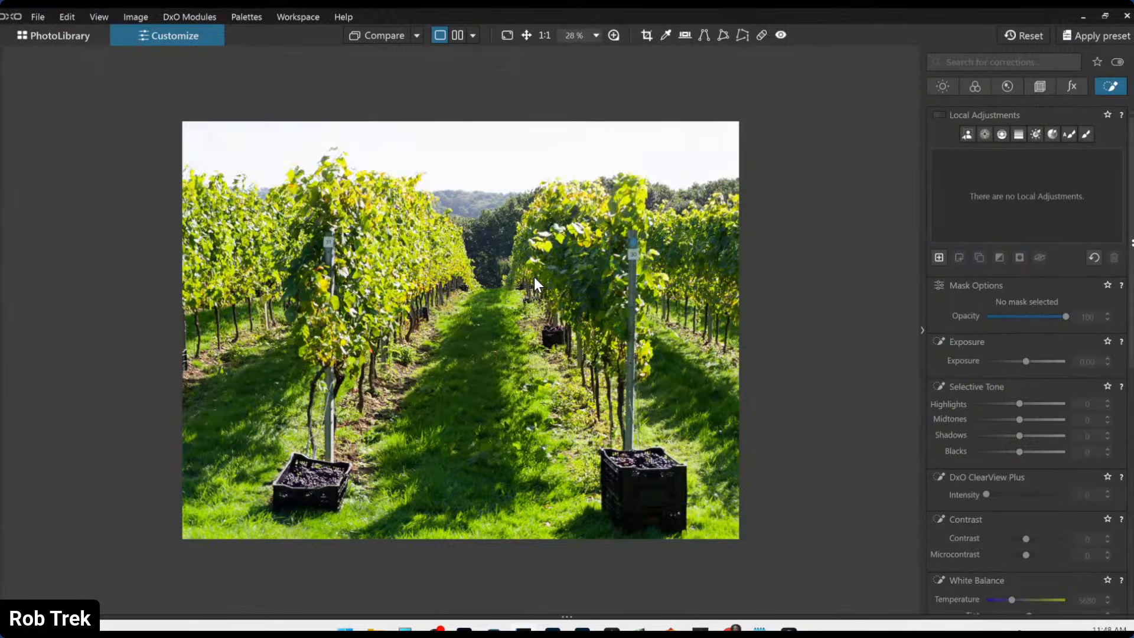
# - Add a control line selecting the sky above the vines, with exposure -1.71, highlights -27 and ClearView Plus intensity 42
pyautogui.click(997, 133)
pyautogui.moveTo(482, 183); pyautogui.dragTo(483, 268)
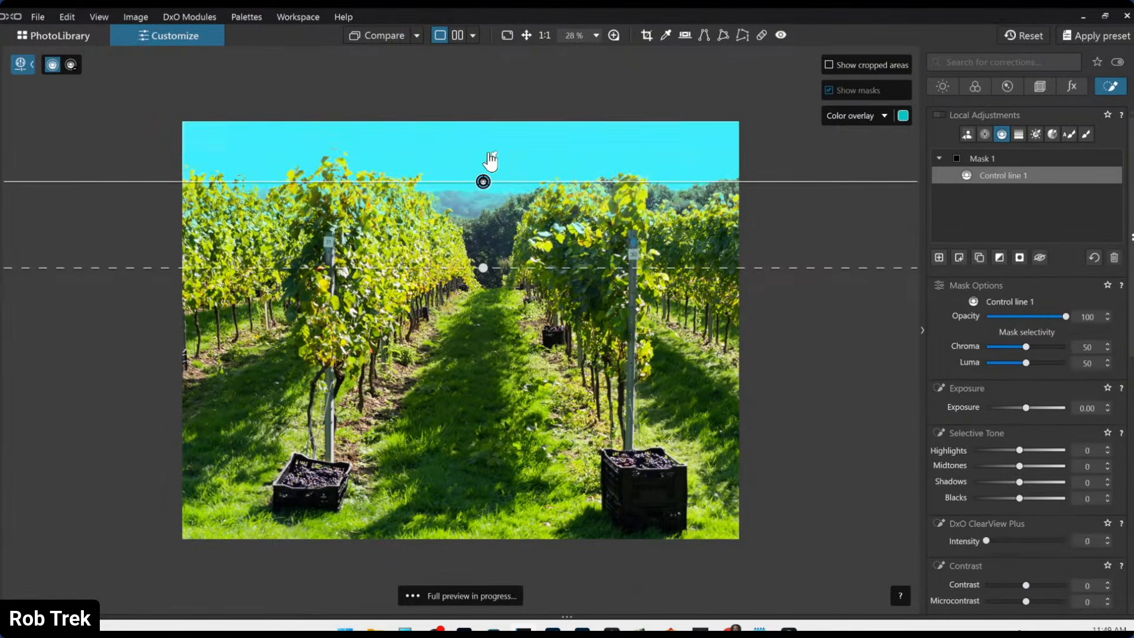
pyautogui.click(1007, 450)
pyautogui.moveTo(1025, 407)
pyautogui.mouseDown()
pyautogui.moveTo(988, 408)
pyautogui.moveTo(1008, 407)
pyautogui.mouseUp()
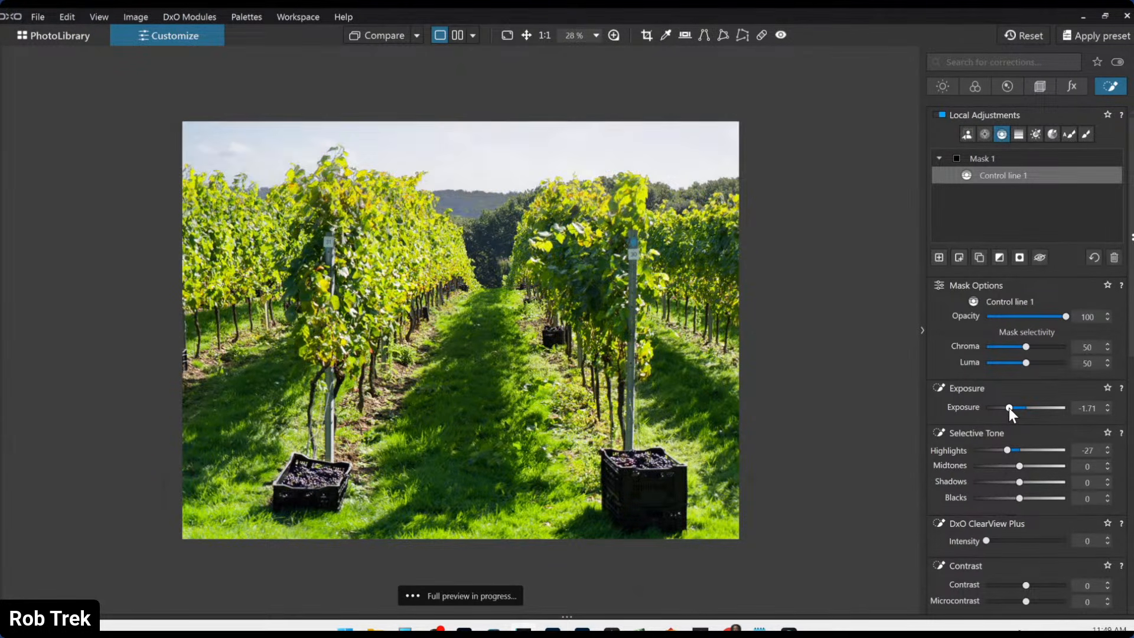
pyautogui.click(1018, 540)
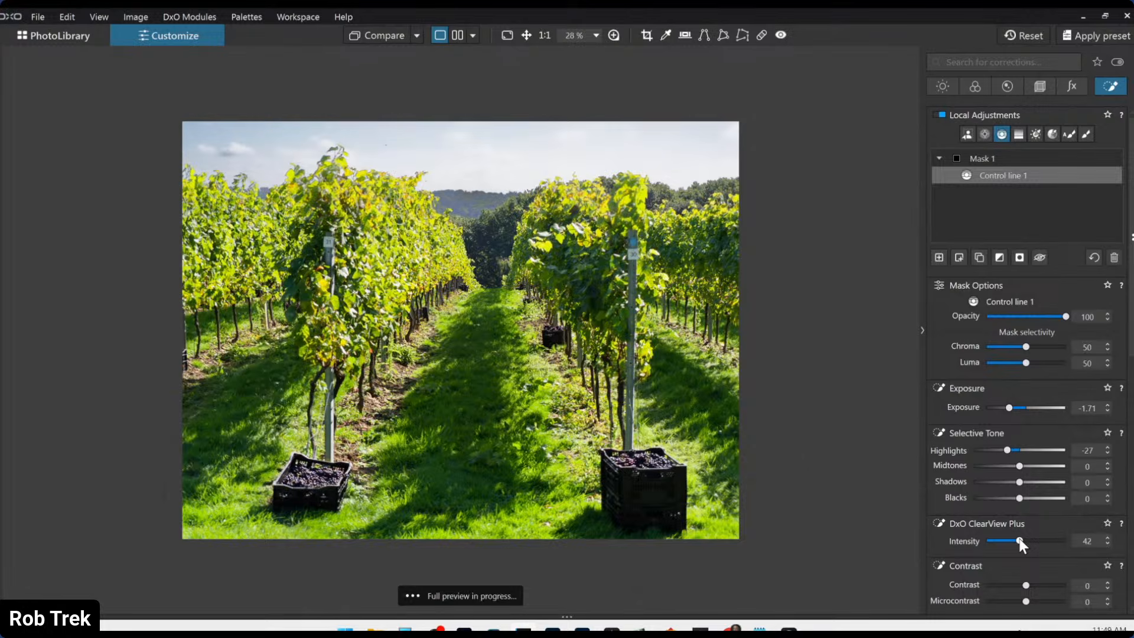
# - Set the sky control line's white balance temperature to 4175, highlights to -15 and blacks to -21
pyautogui.scroll(-5, 944, 558)
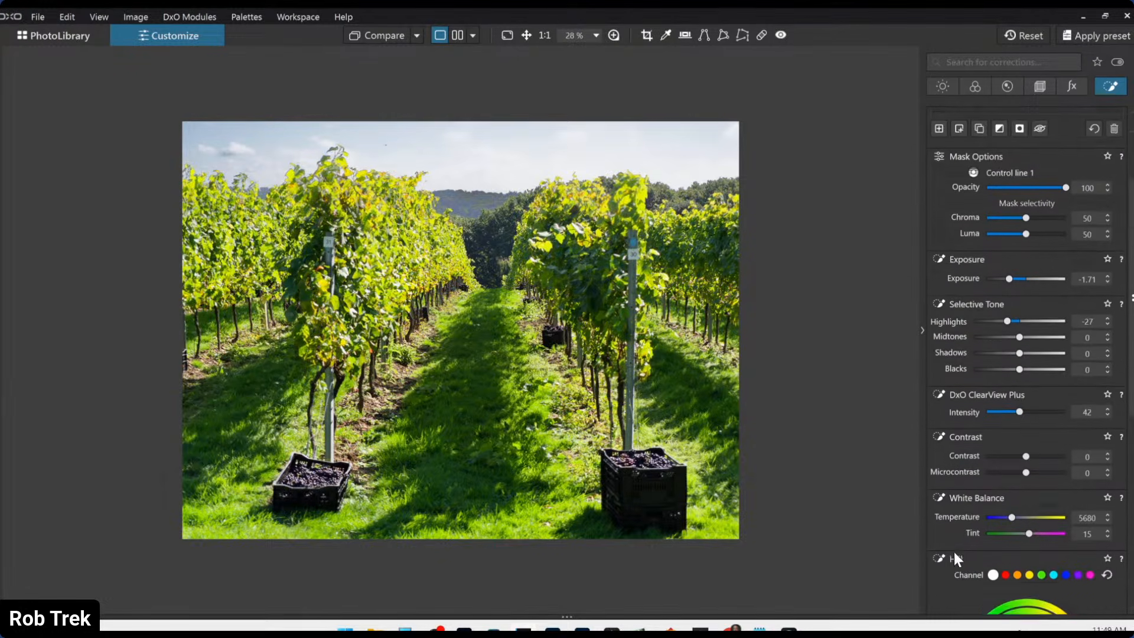
pyautogui.moveTo(1009, 487); pyautogui.dragTo(1004, 484)
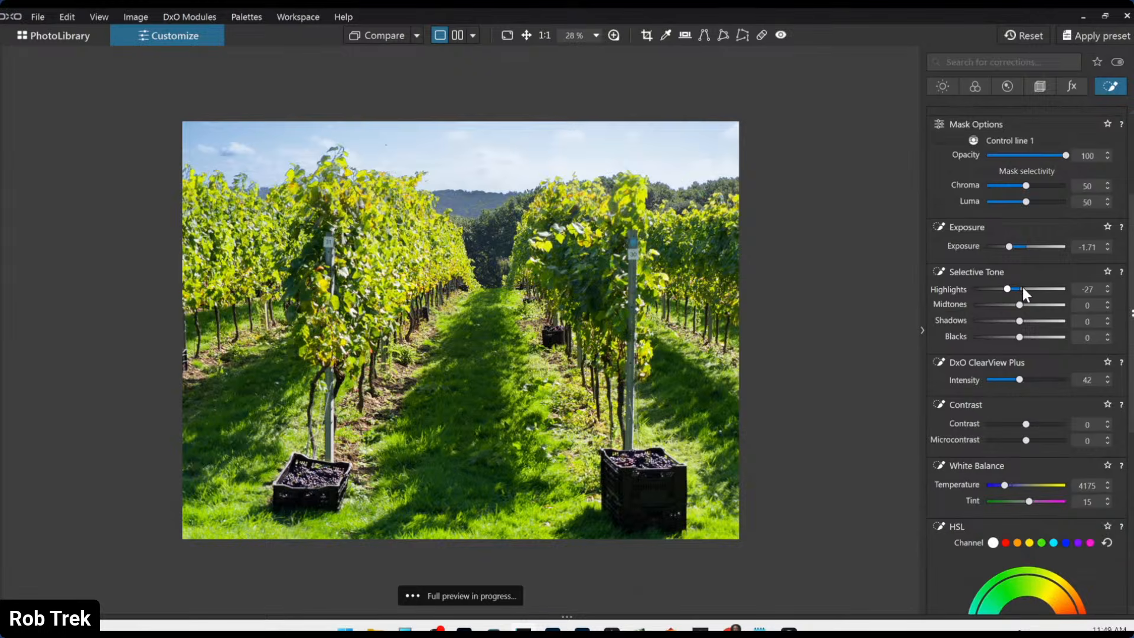
pyautogui.moveTo(1009, 288); pyautogui.dragTo(1010, 289)
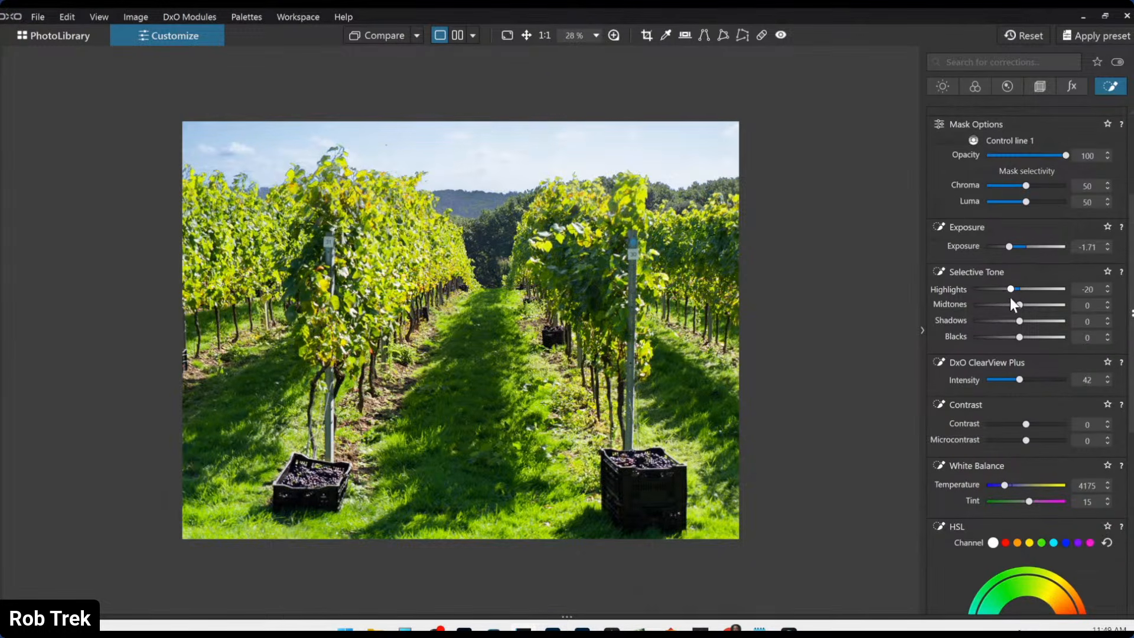
pyautogui.moveTo(1019, 336); pyautogui.dragTo(1010, 335)
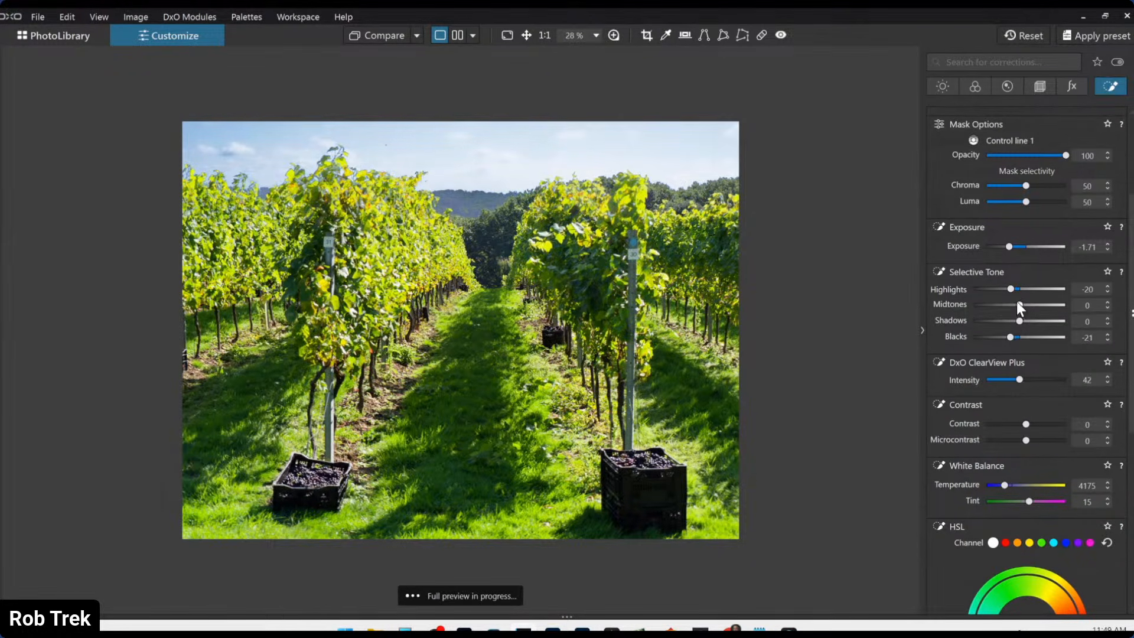
pyautogui.moveTo(1011, 289); pyautogui.dragTo(1013, 289)
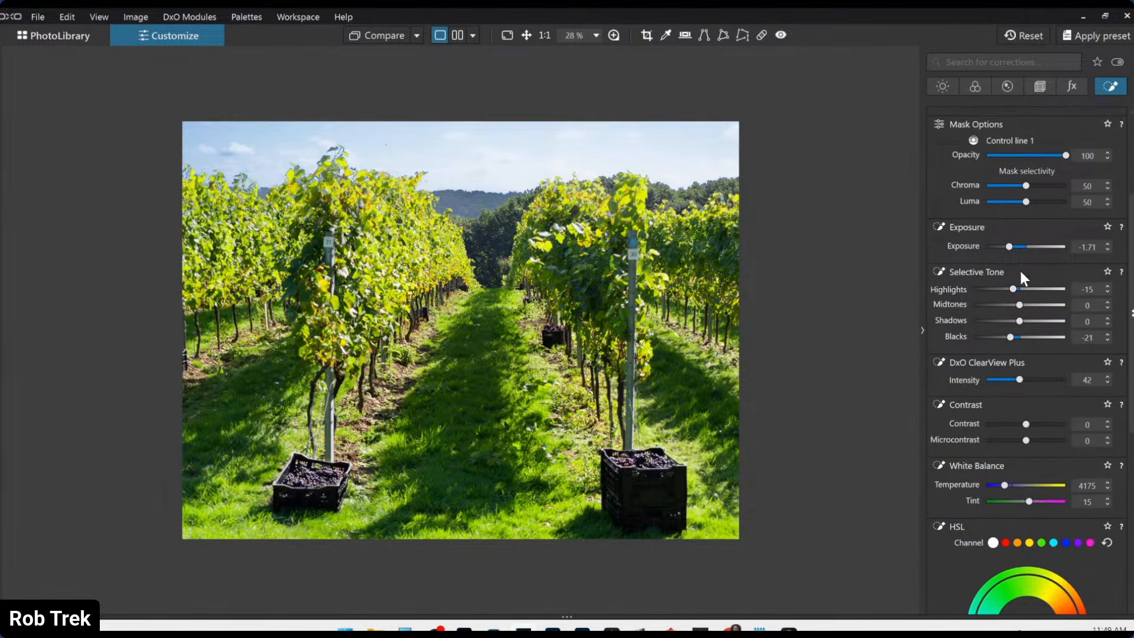
# - Warm the sky by changing the control line's white balance temperature to 7293
pyautogui.scroll(-3, 1033, 531)
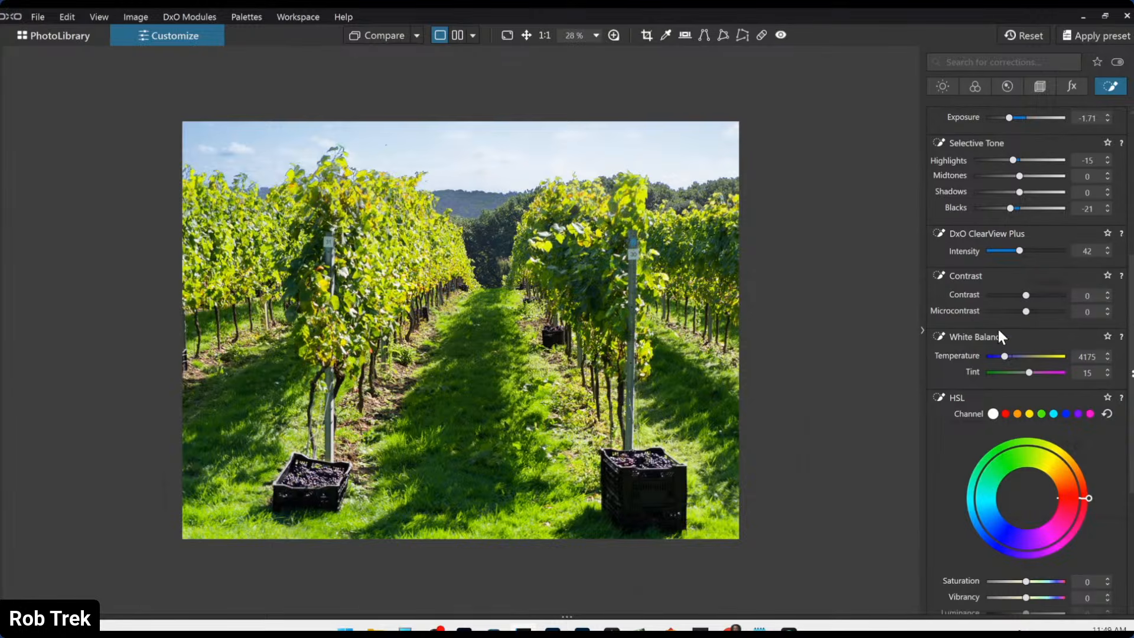
pyautogui.doubleClick(1004, 357)
pyautogui.scroll(4, 1002, 357)
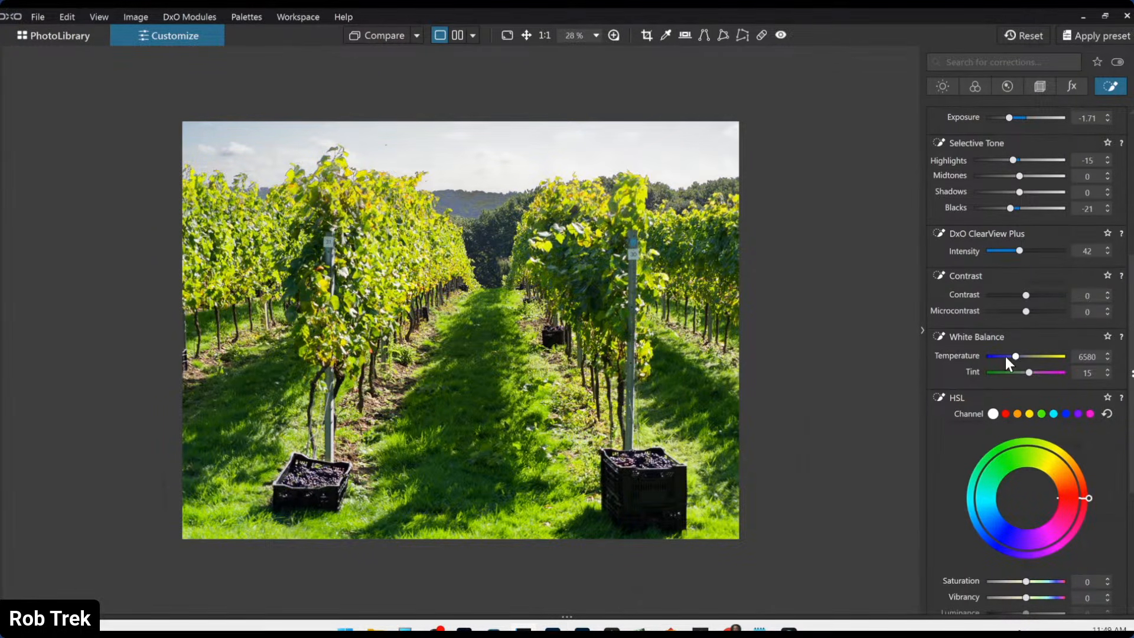
pyautogui.scroll(5, 1015, 356)
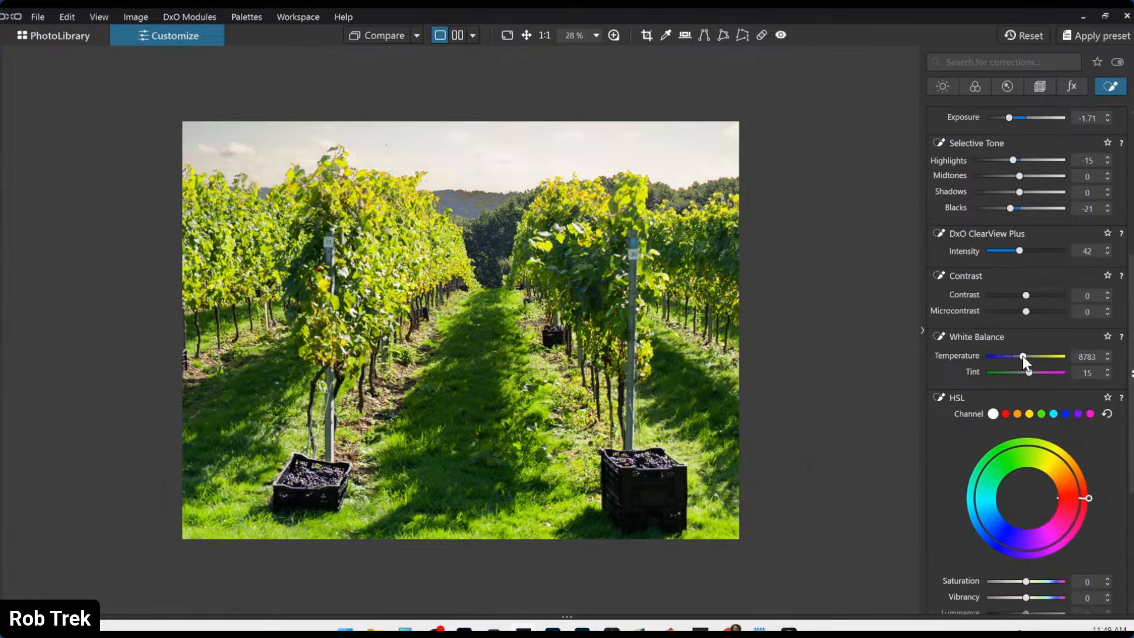
pyautogui.scroll(3, 1023, 299)
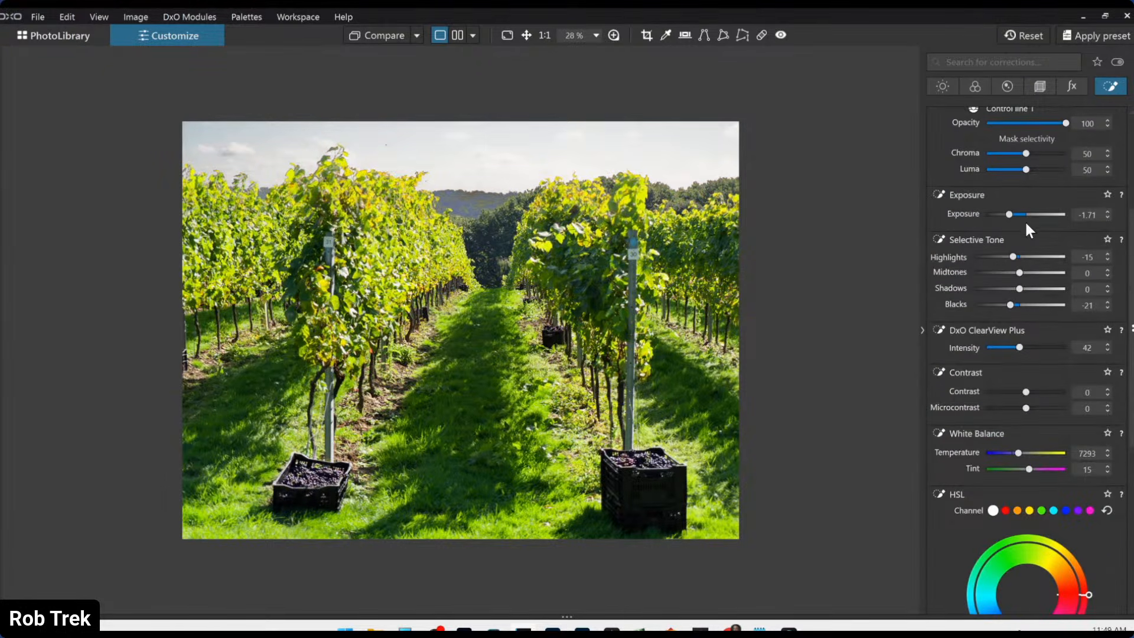
# - Set the whole photo's exposure to -0.61 and enable DxO Smart Lighting in Uniform, Slight mode at intensity 25
pyautogui.scroll(-3, 1003, 214)
pyautogui.click(944, 92)
pyautogui.scroll(5, 1000, 319)
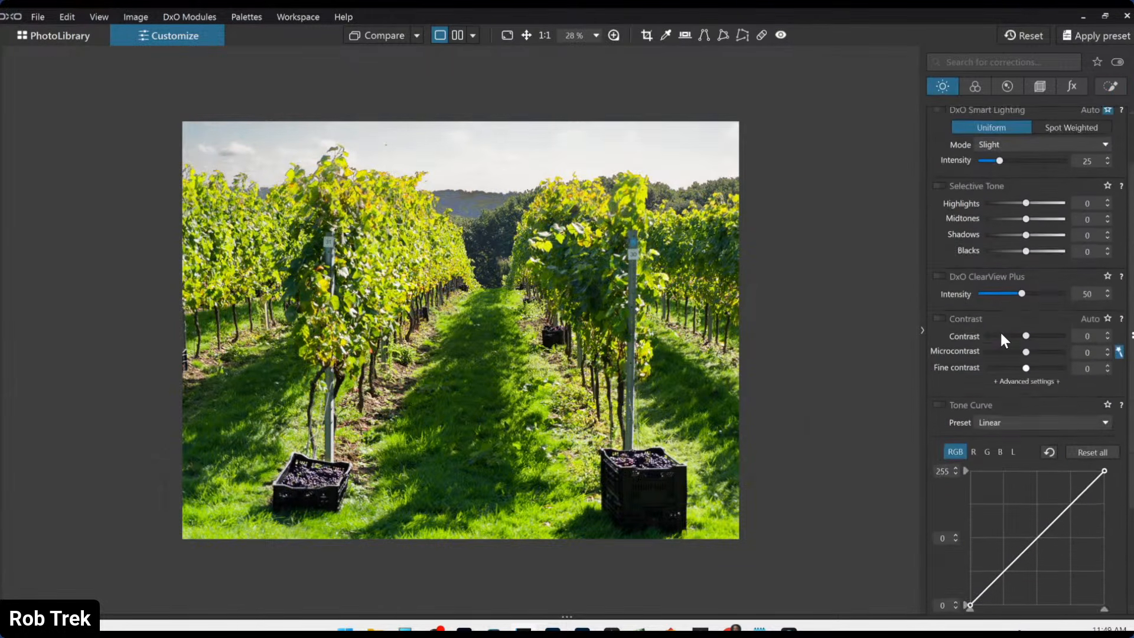
pyautogui.moveTo(1020, 151); pyautogui.dragTo(1015, 150)
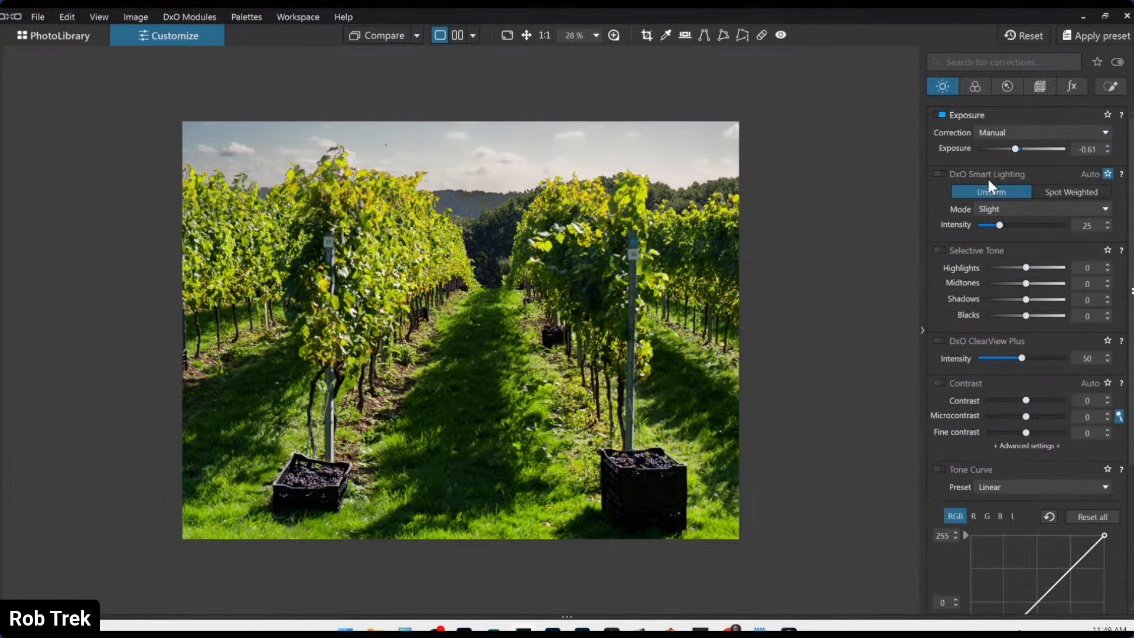
pyautogui.click(941, 173)
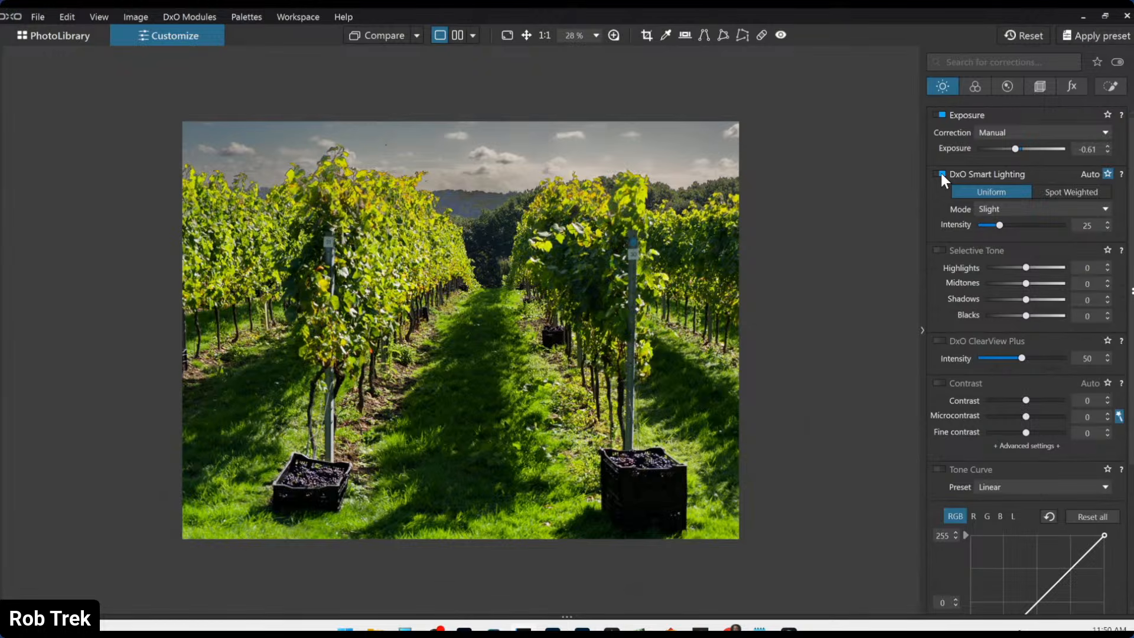
# - Set the sky control line's exposure to -1.02 and reset its white balance temperature to the default 5680
pyautogui.click(1109, 86)
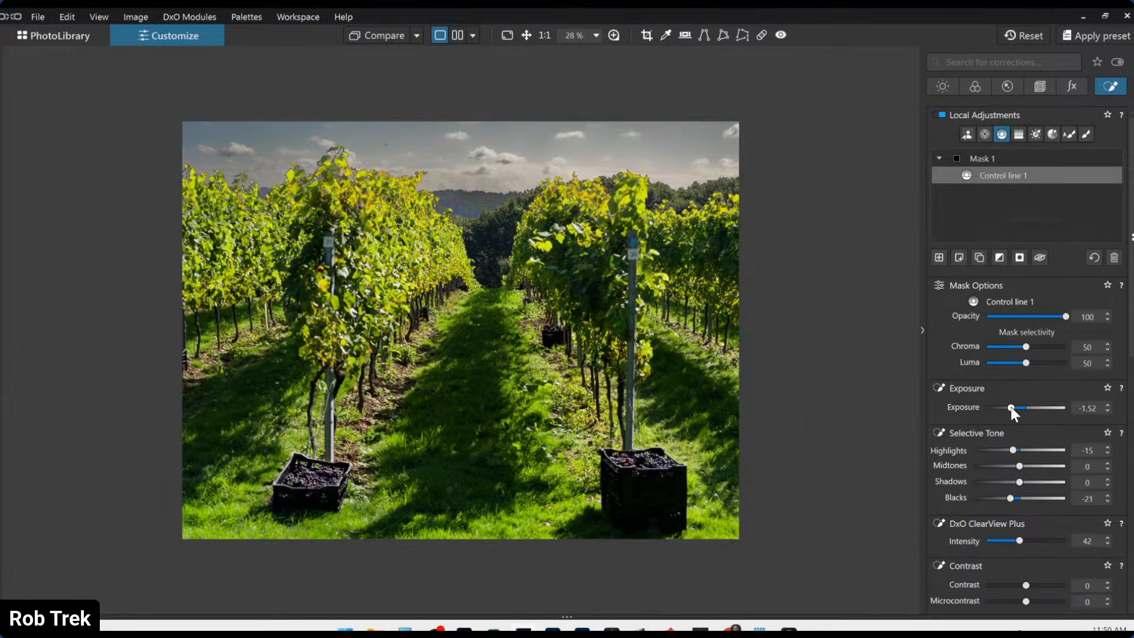
pyautogui.moveTo(1010, 406); pyautogui.dragTo(1015, 406)
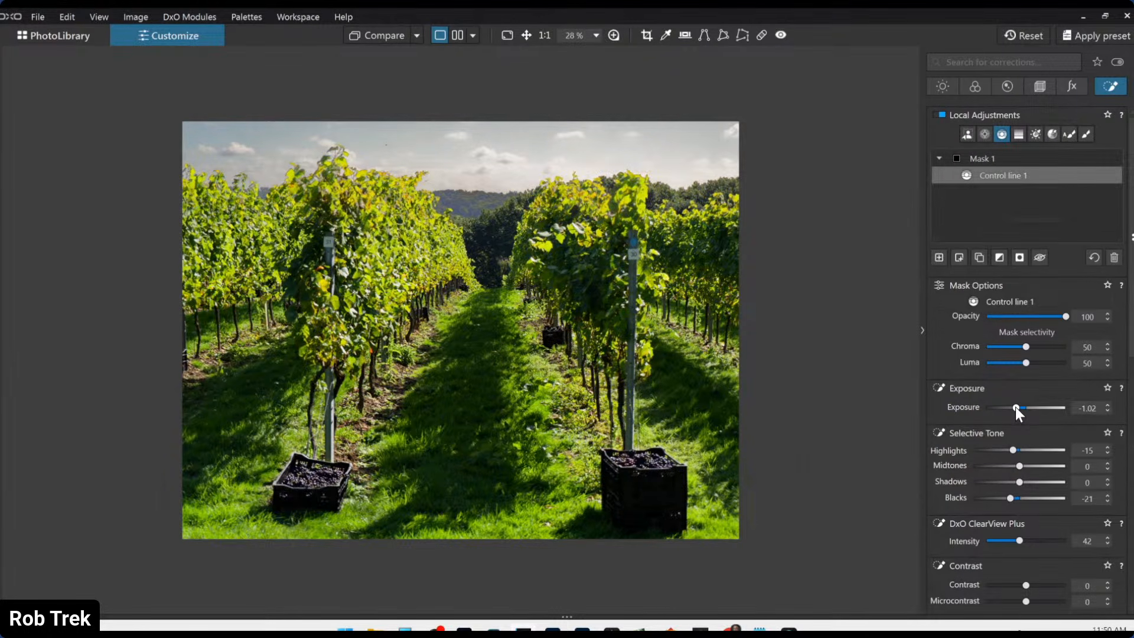
pyautogui.scroll(-5, 982, 435)
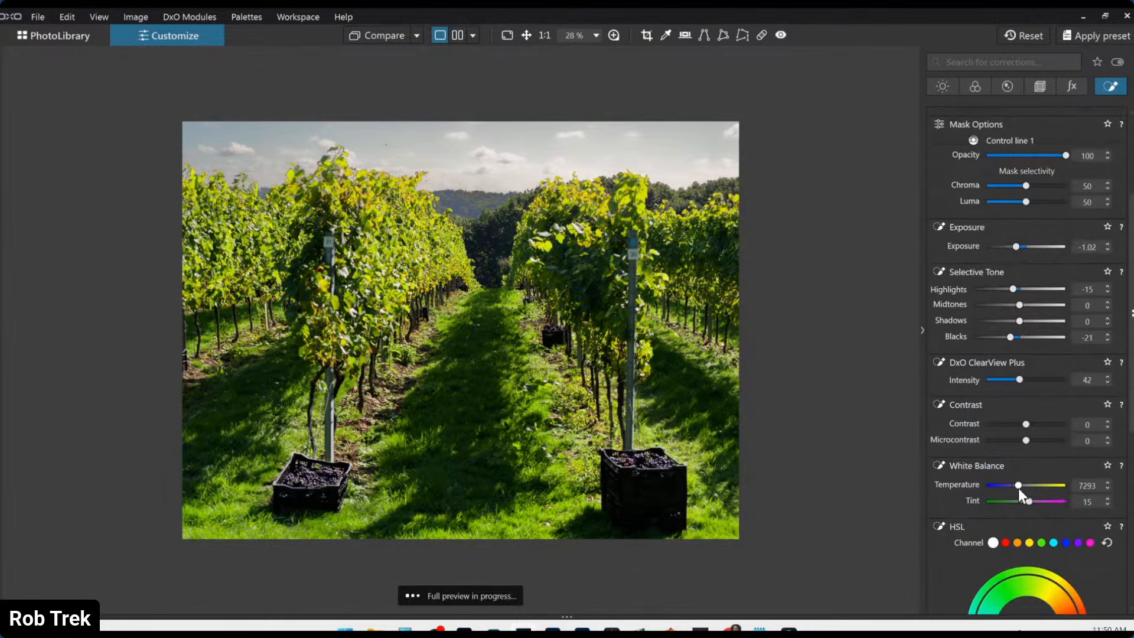
pyautogui.doubleClick(1018, 484)
pyautogui.scroll(-1, 1020, 484)
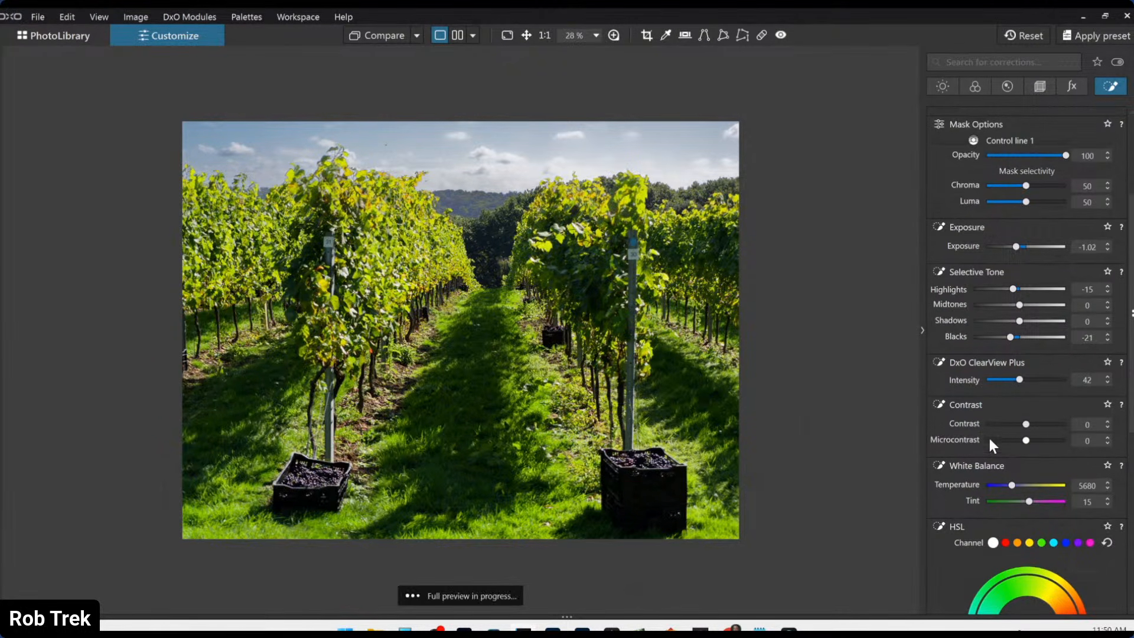
pyautogui.moveTo(887, 407)
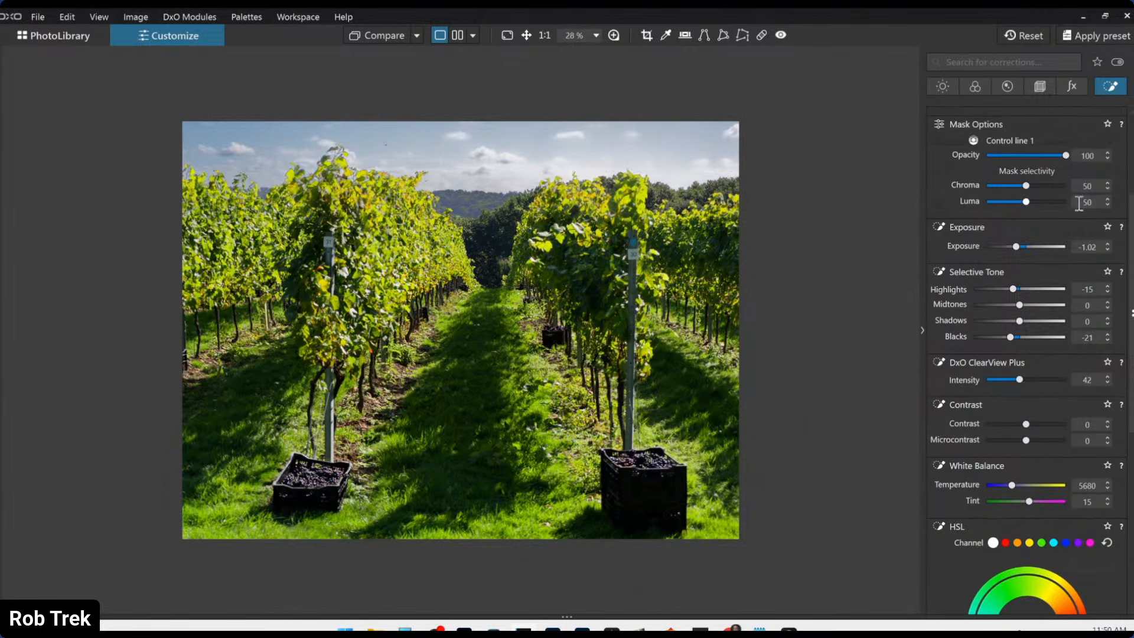
pyautogui.click(1038, 90)
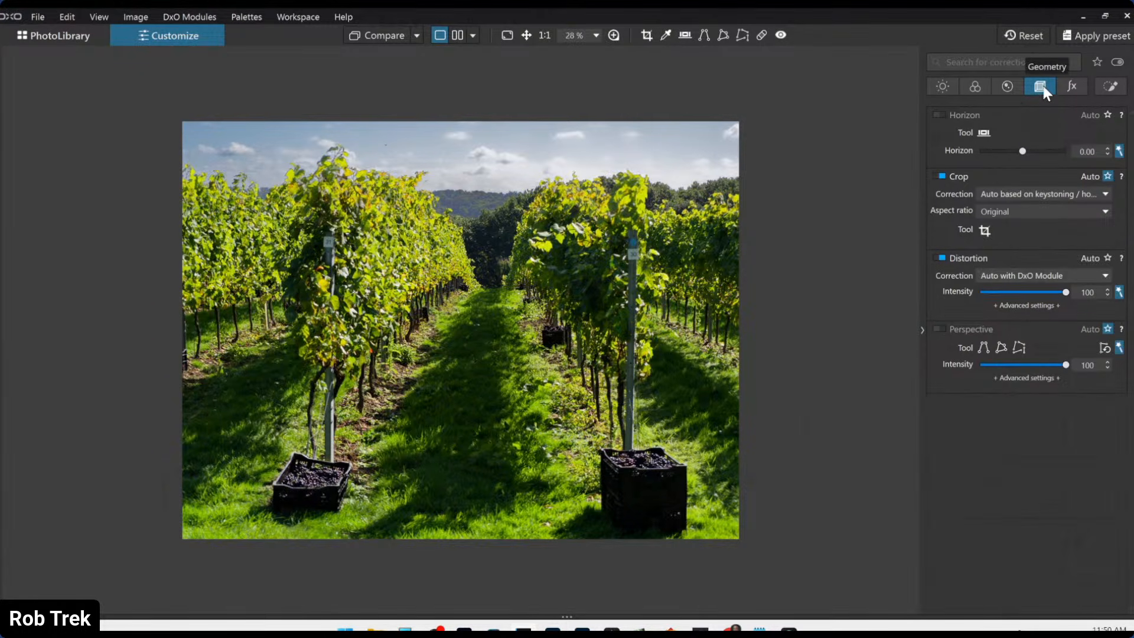
pyautogui.click(1099, 86)
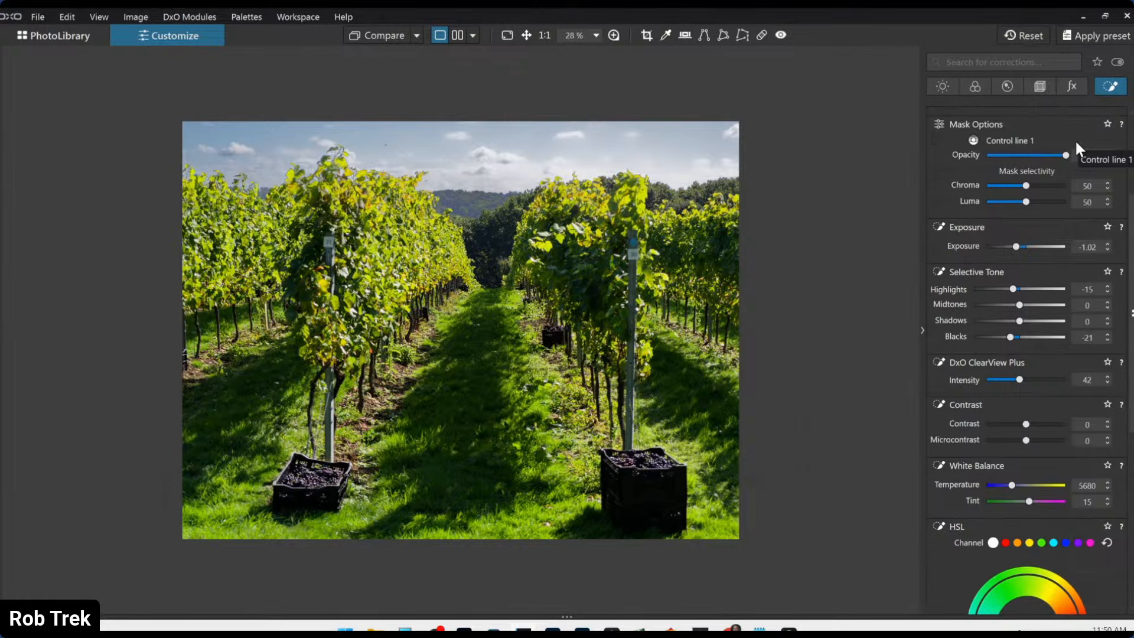
pyautogui.click(1074, 139)
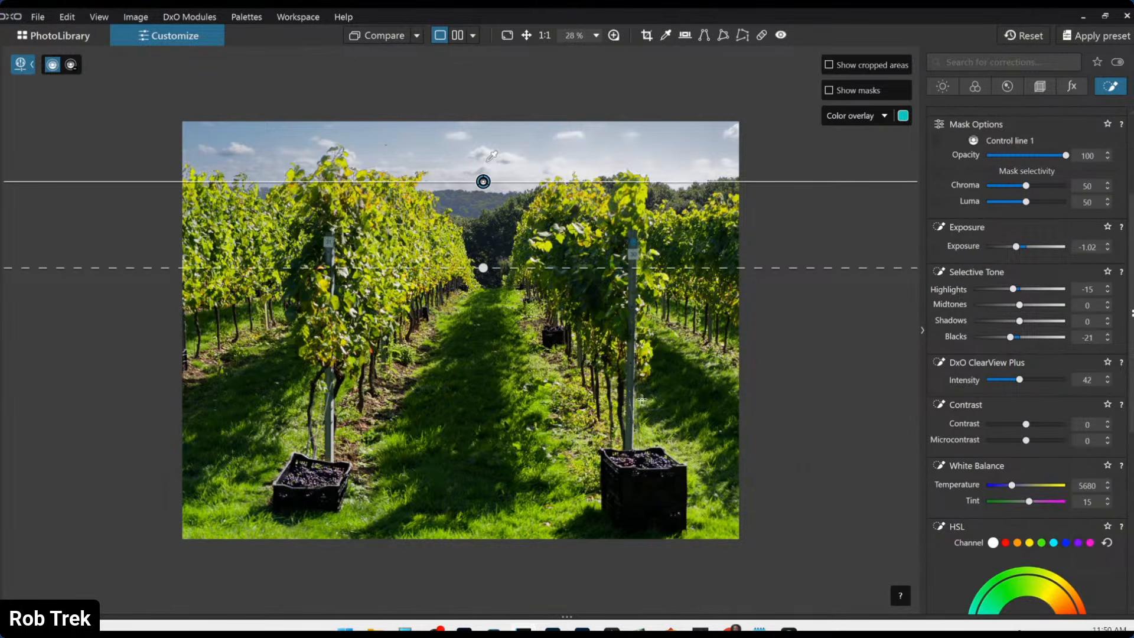
# - Examine the vineyard photo up close, checking the grass path, vine rows and grape crates, and return to the full view
pyautogui.scroll(3, 583, 420)
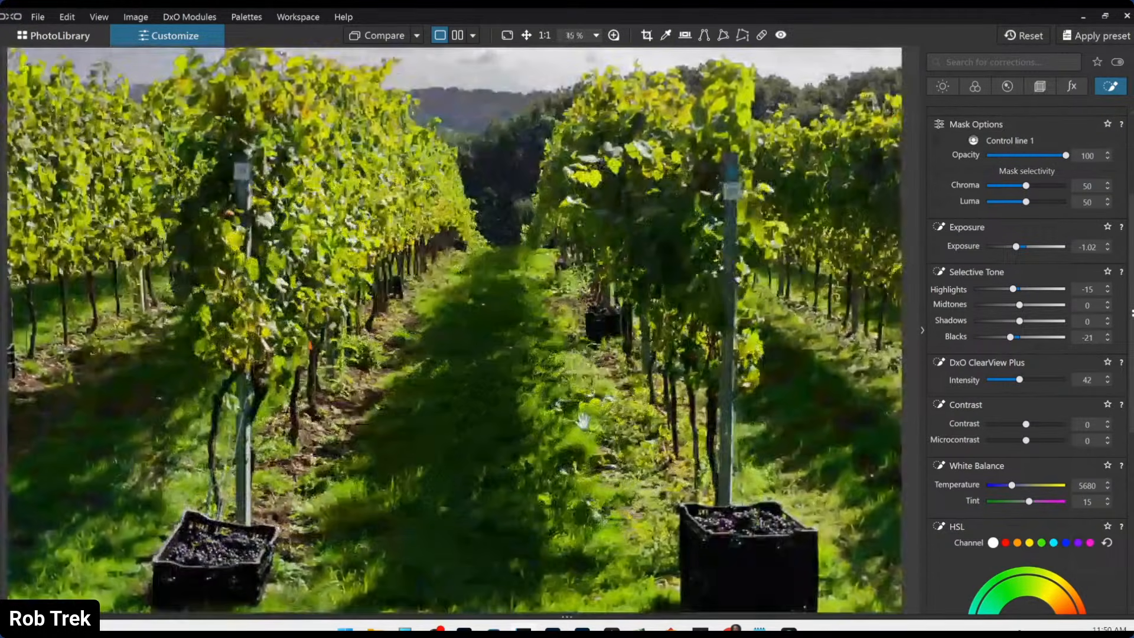
pyautogui.scroll(1, 564, 384)
pyautogui.scroll(1, 563, 384)
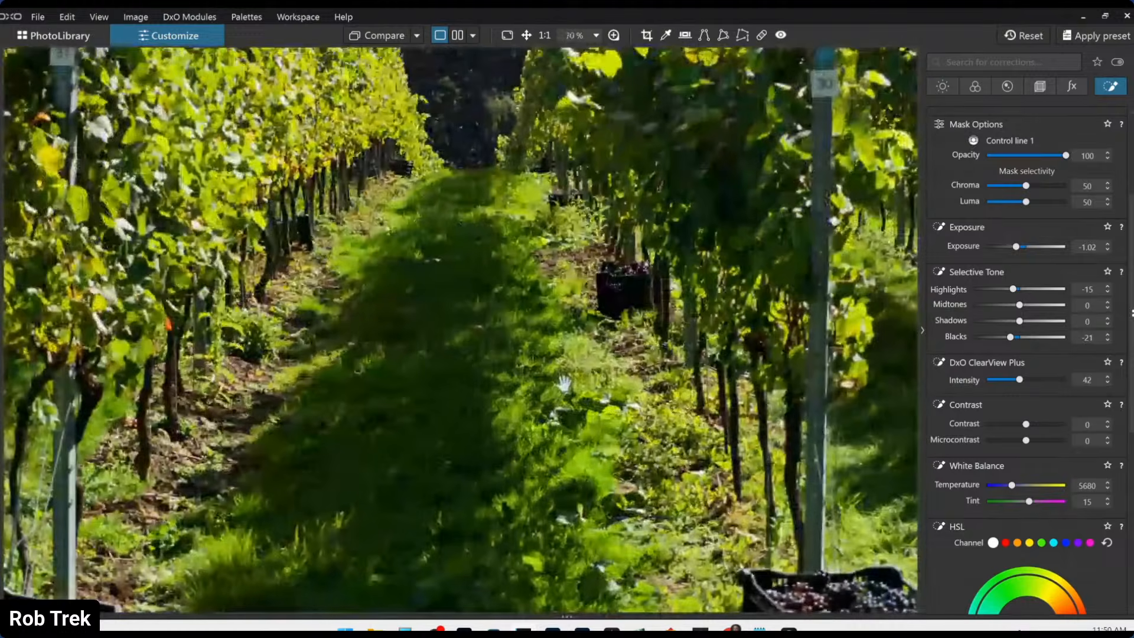
pyautogui.scroll(1, 666, 242)
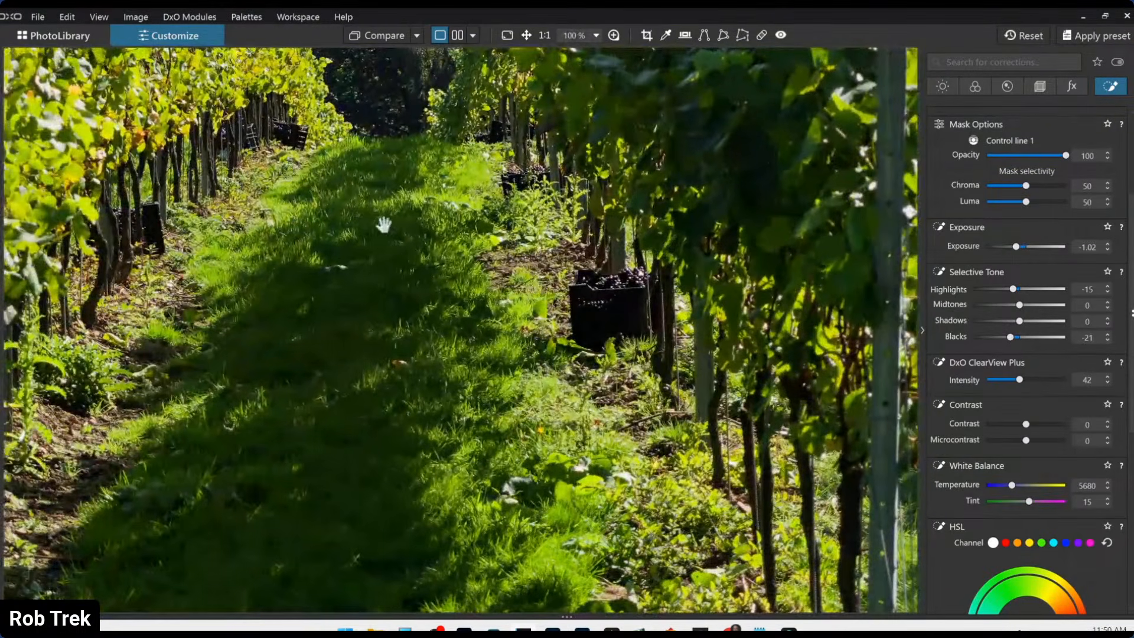
pyautogui.moveTo(384, 225); pyautogui.dragTo(561, 313)
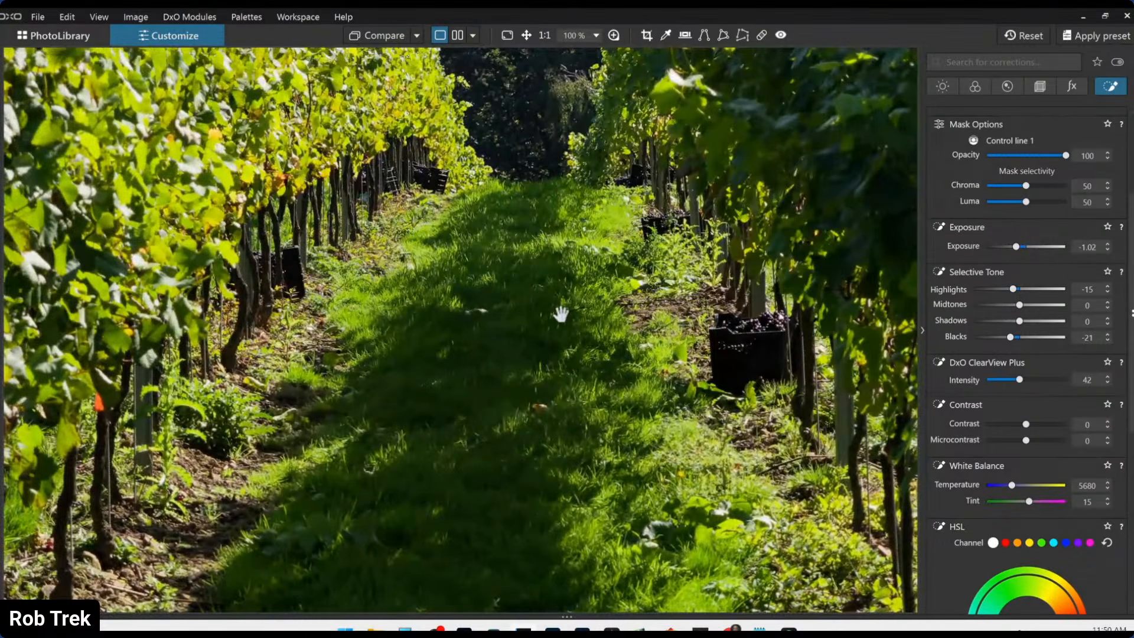
pyautogui.scroll(-2, 561, 313)
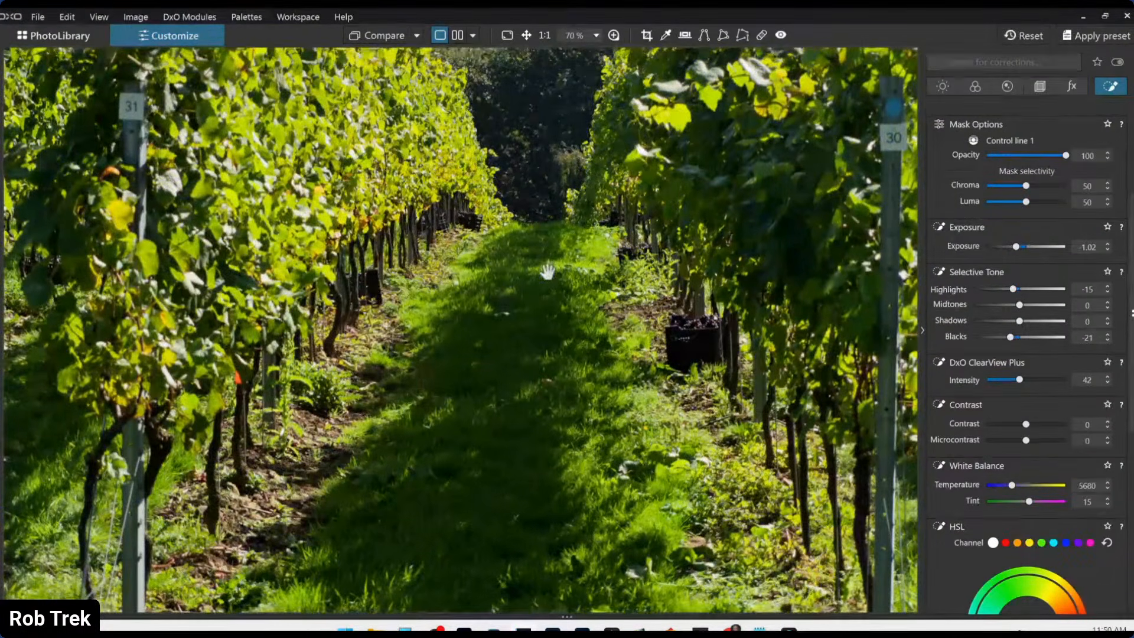
pyautogui.moveTo(539, 198); pyautogui.dragTo(551, 303)
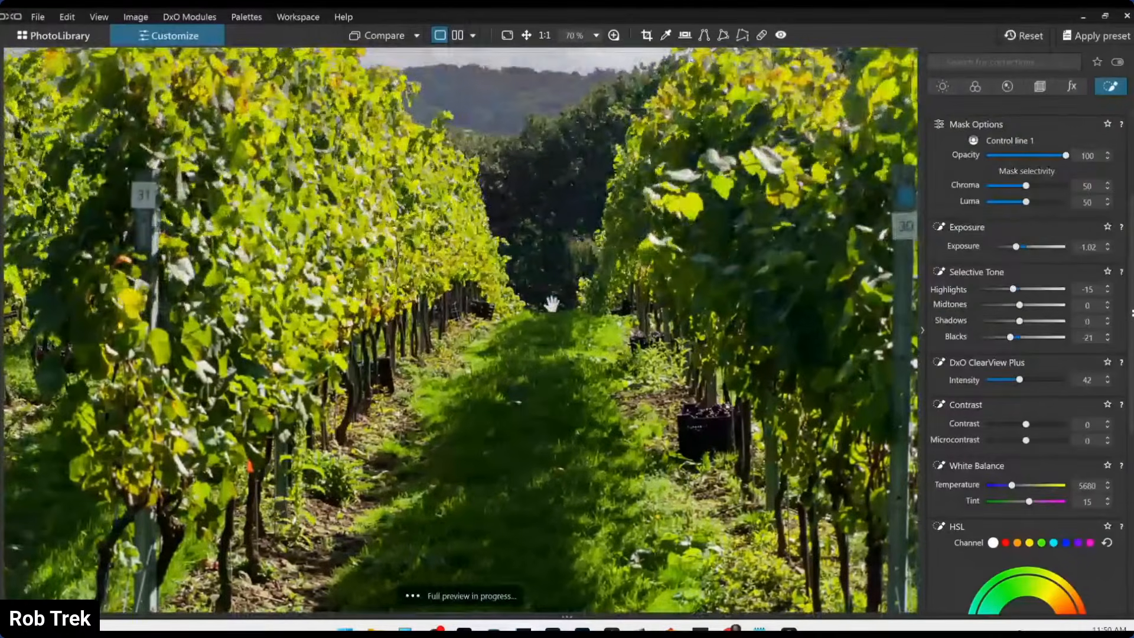
pyautogui.scroll(-1, 556, 348)
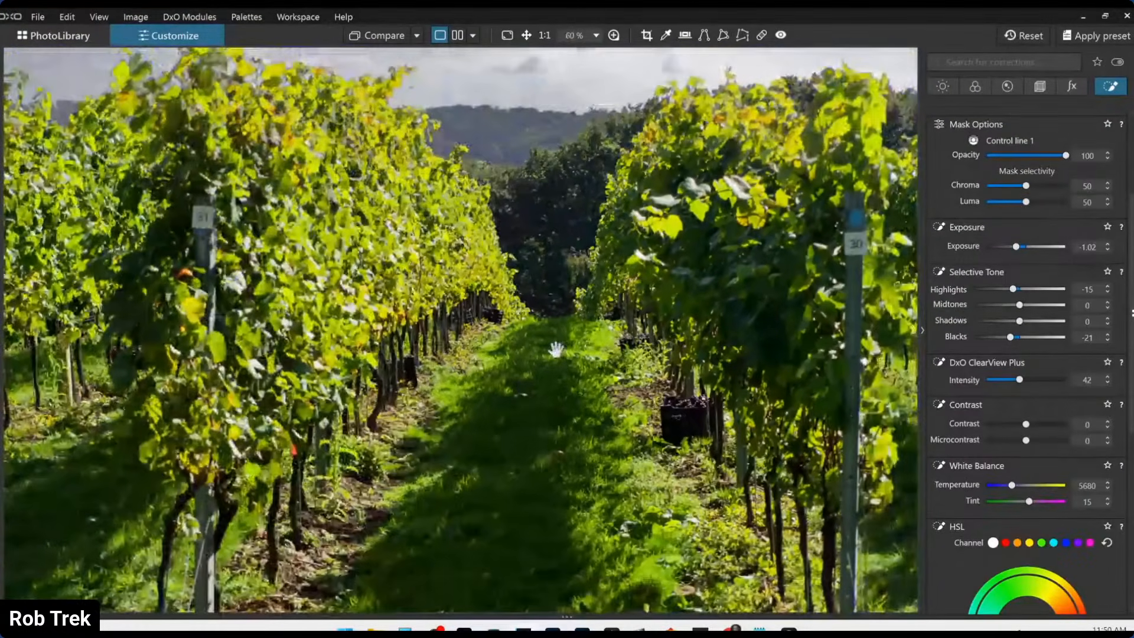
pyautogui.moveTo(427, 373); pyautogui.dragTo(329, 311)
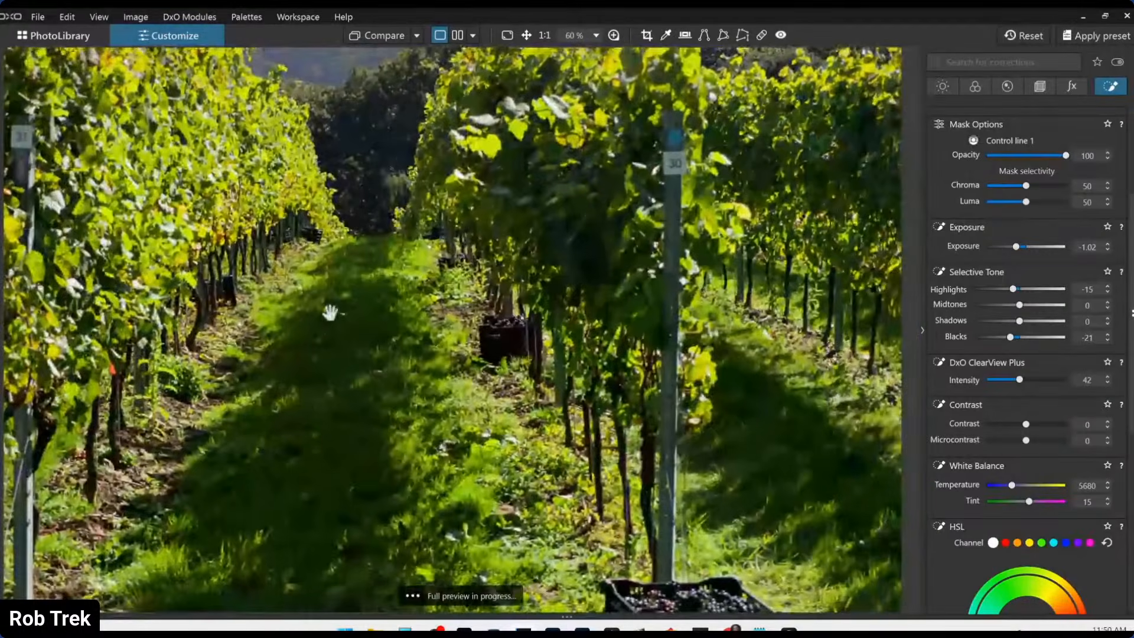
pyautogui.moveTo(271, 360); pyautogui.dragTo(437, 274)
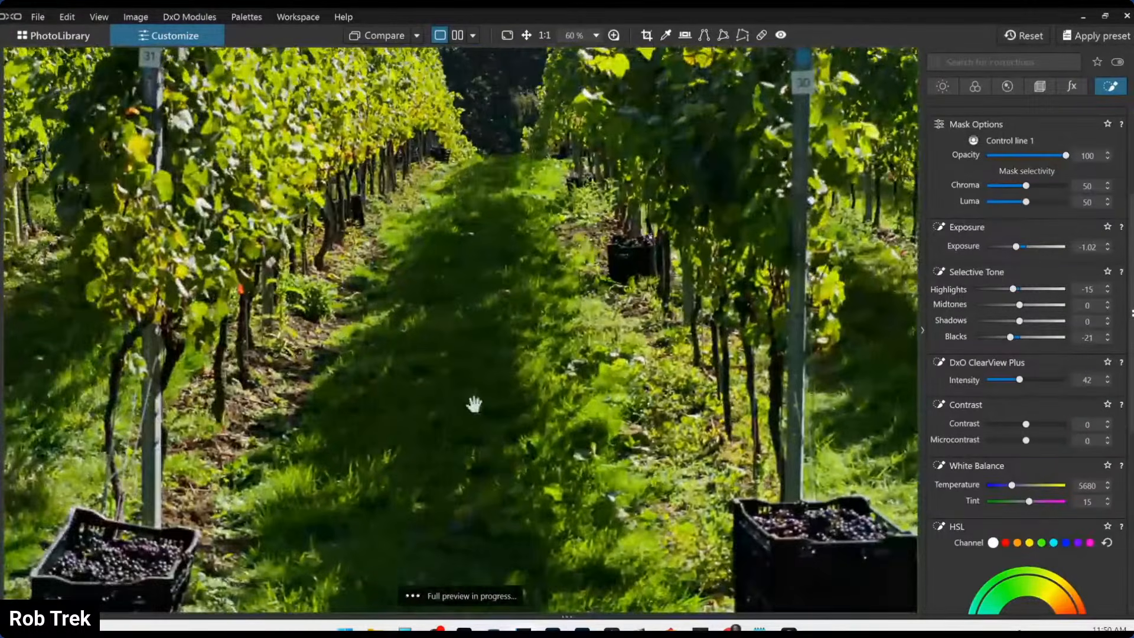
pyautogui.scroll(-1, 471, 402)
pyautogui.scroll(-2, 474, 404)
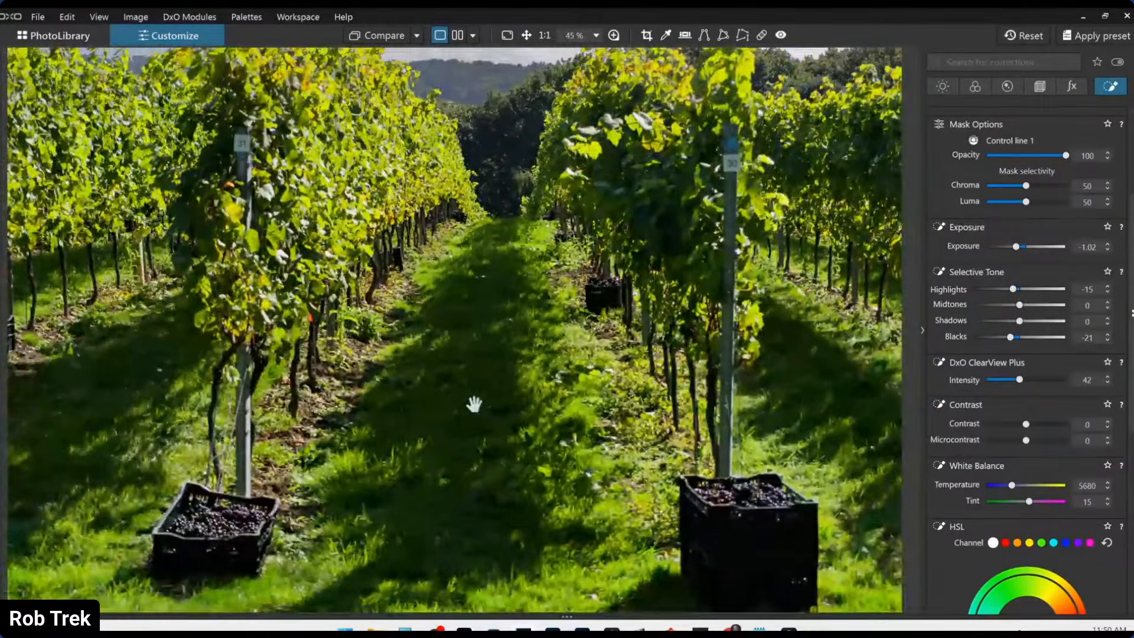
pyautogui.scroll(-1, 474, 404)
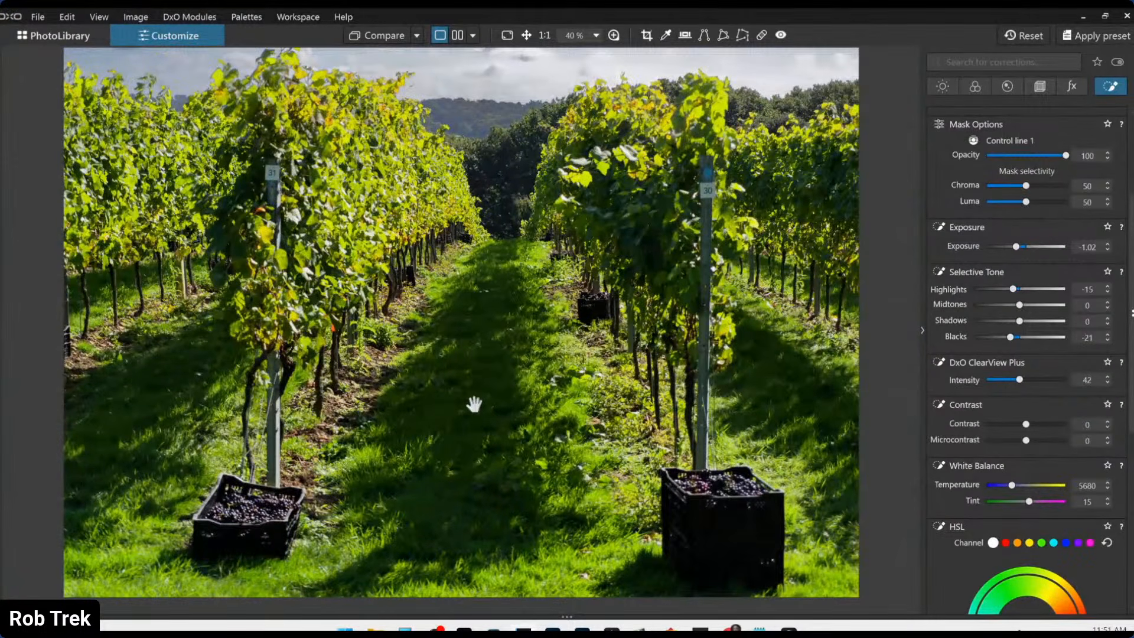
pyautogui.scroll(-1, 474, 403)
pyautogui.scroll(-1, 474, 406)
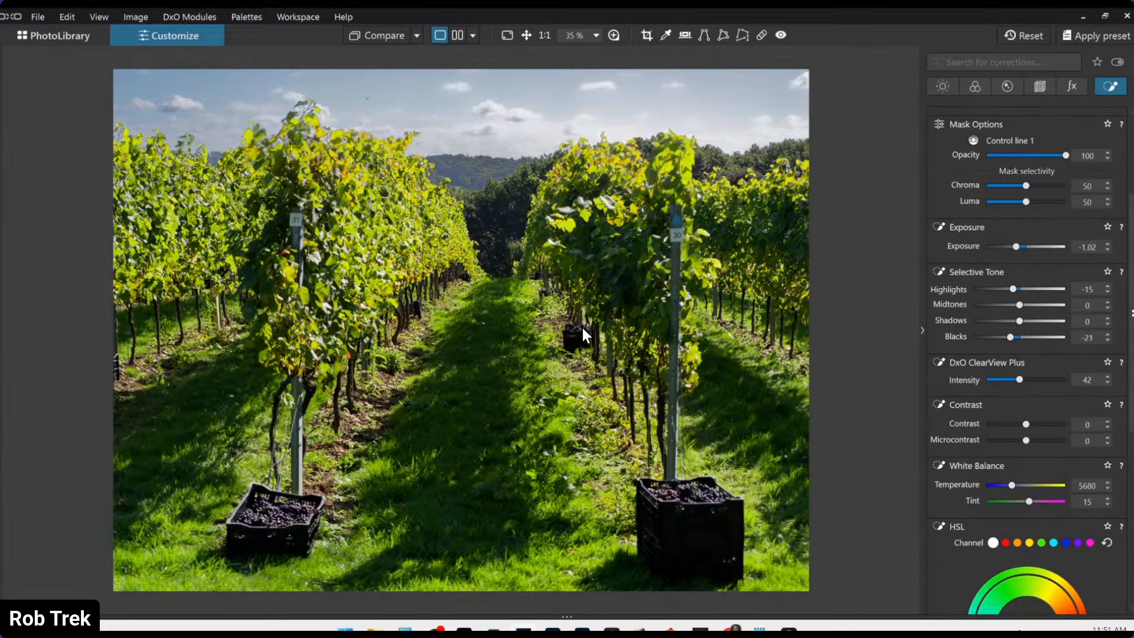
pyautogui.scroll(-1, 583, 331)
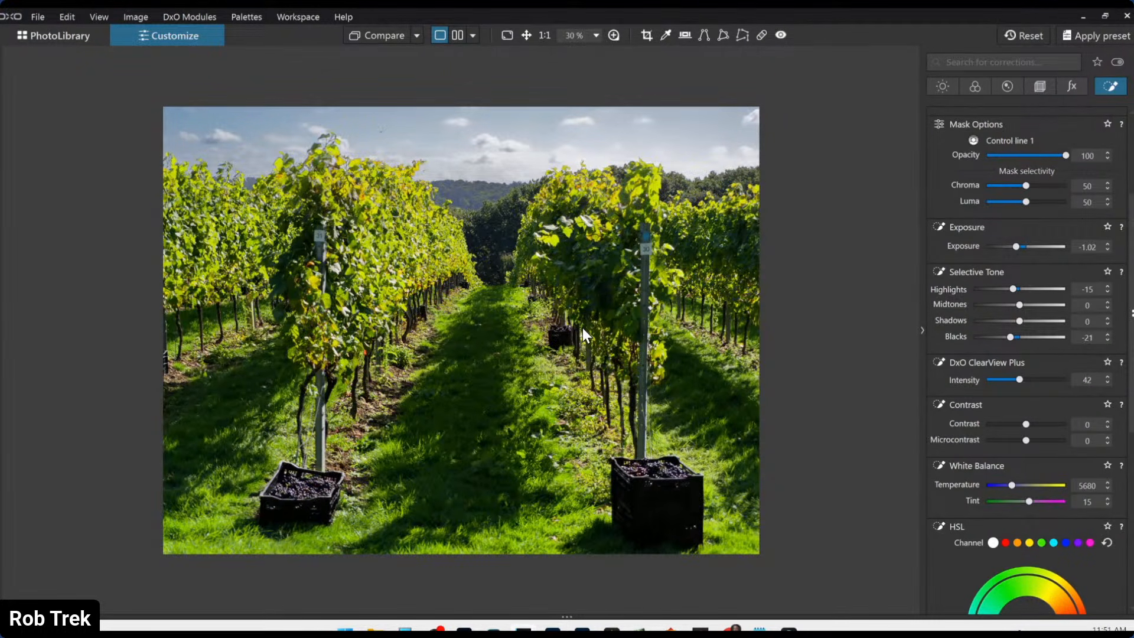
# - Try a tight crop in the original 4:3 ratio around the left grape crate and the shaded grass path, about 2600 × 1950 px
pyautogui.click(942, 88)
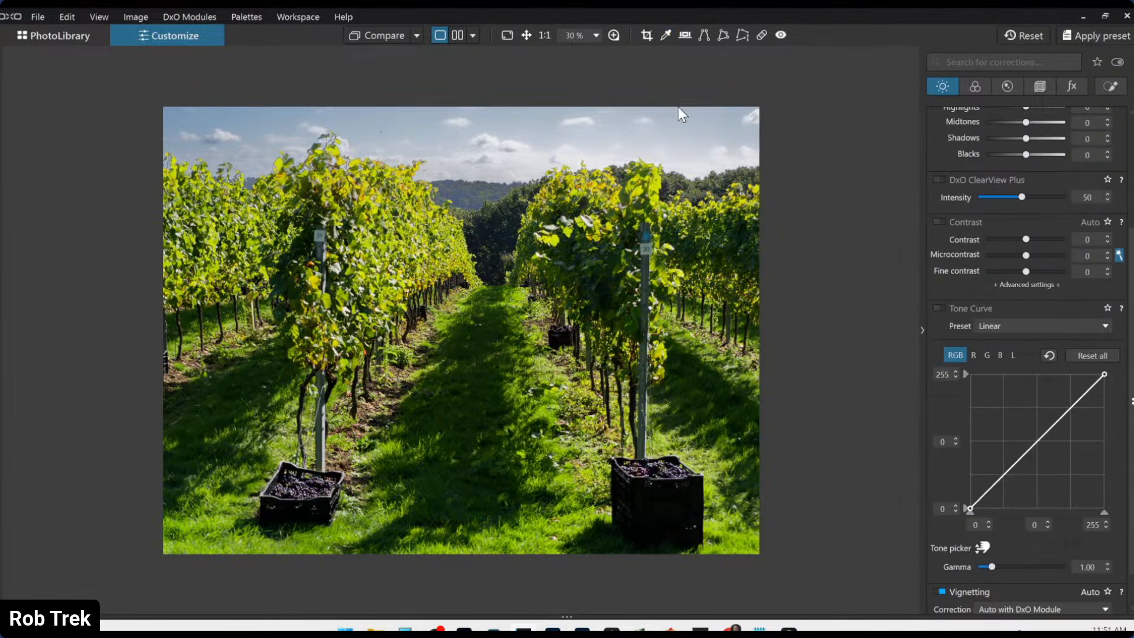
pyautogui.click(1042, 87)
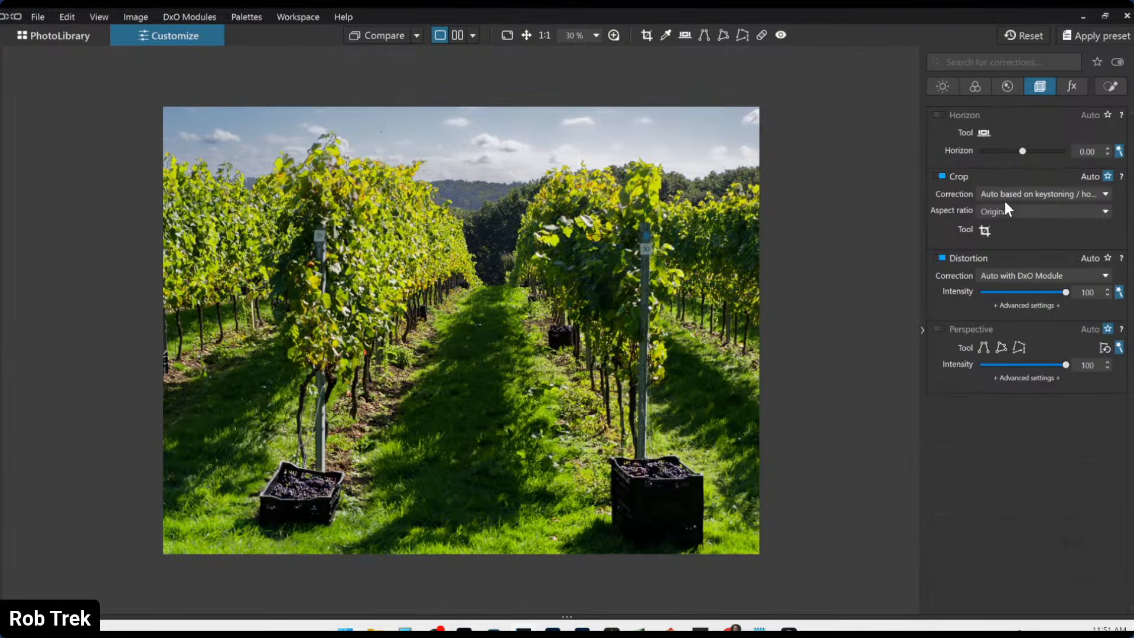
pyautogui.click(990, 228)
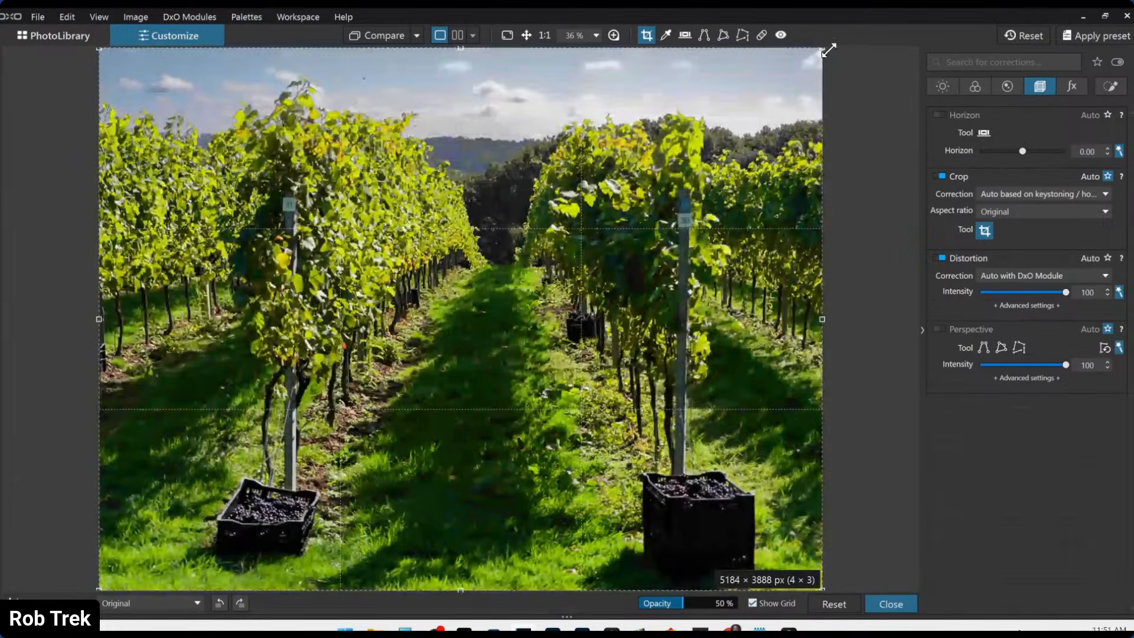
pyautogui.moveTo(828, 50); pyautogui.dragTo(461, 318)
pyautogui.click(200, 603)
pyautogui.click(253, 562)
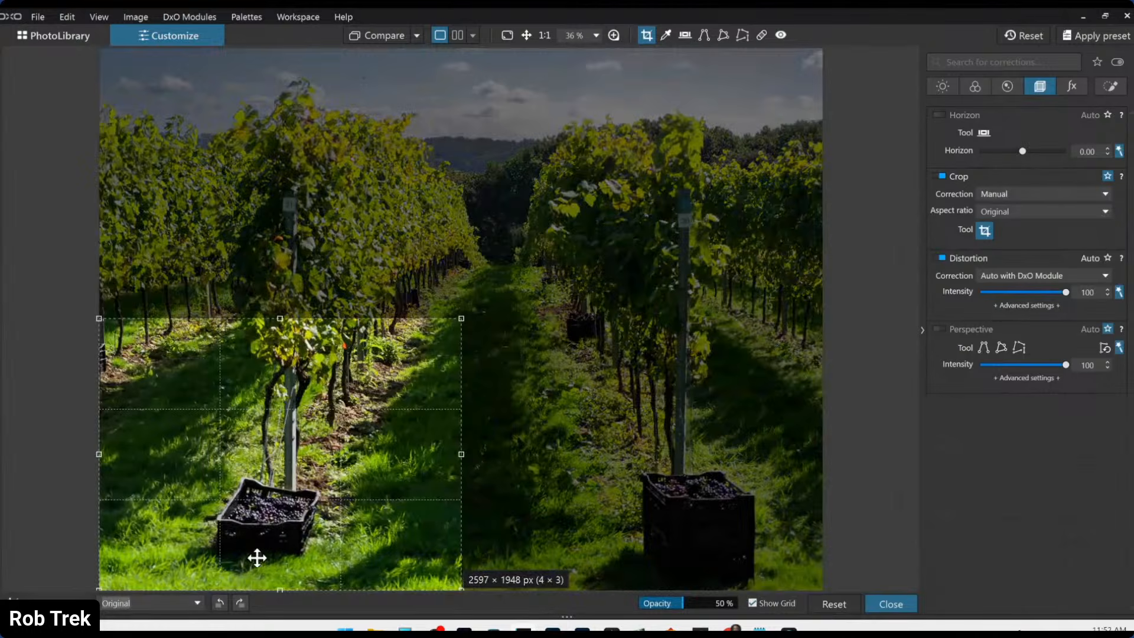
pyautogui.moveTo(349, 491); pyautogui.dragTo(448, 457)
pyautogui.press('Return')
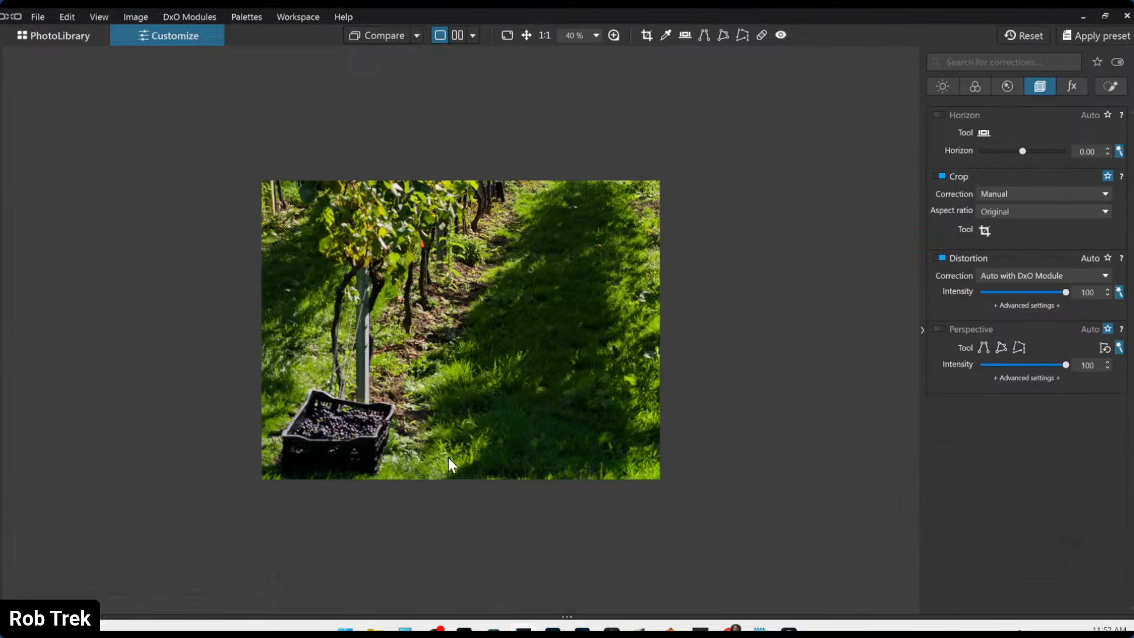
# - Try a perspective Up/Down value of -80 and recrop around the left crate and grass path to about 2507 × 1880 px
pyautogui.click(1025, 378)
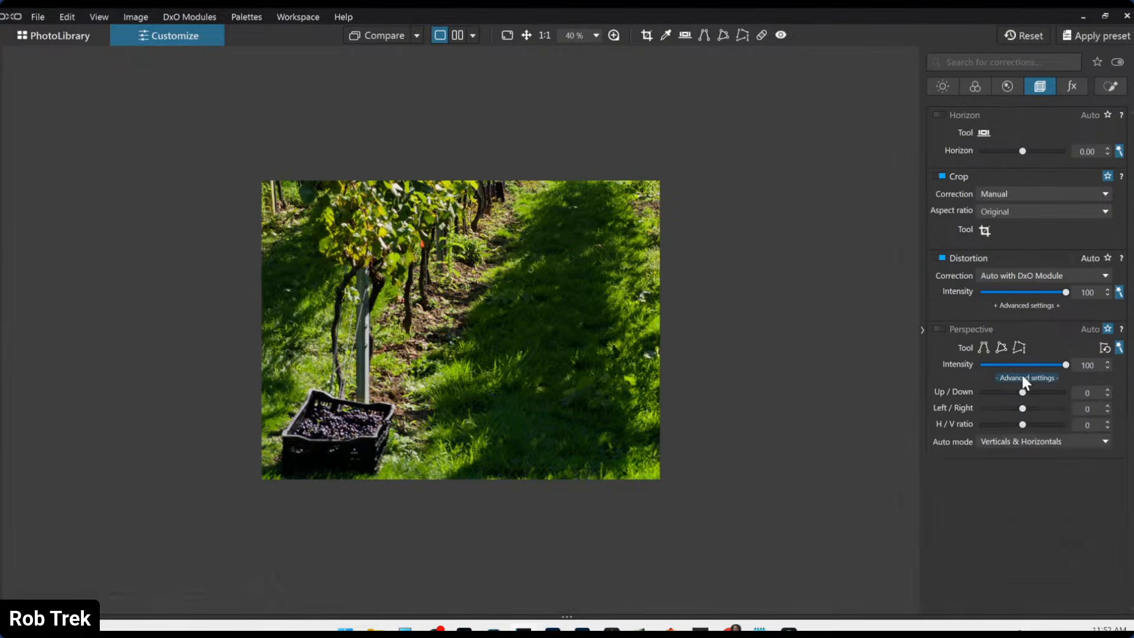
pyautogui.moveTo(1025, 392); pyautogui.dragTo(995, 399)
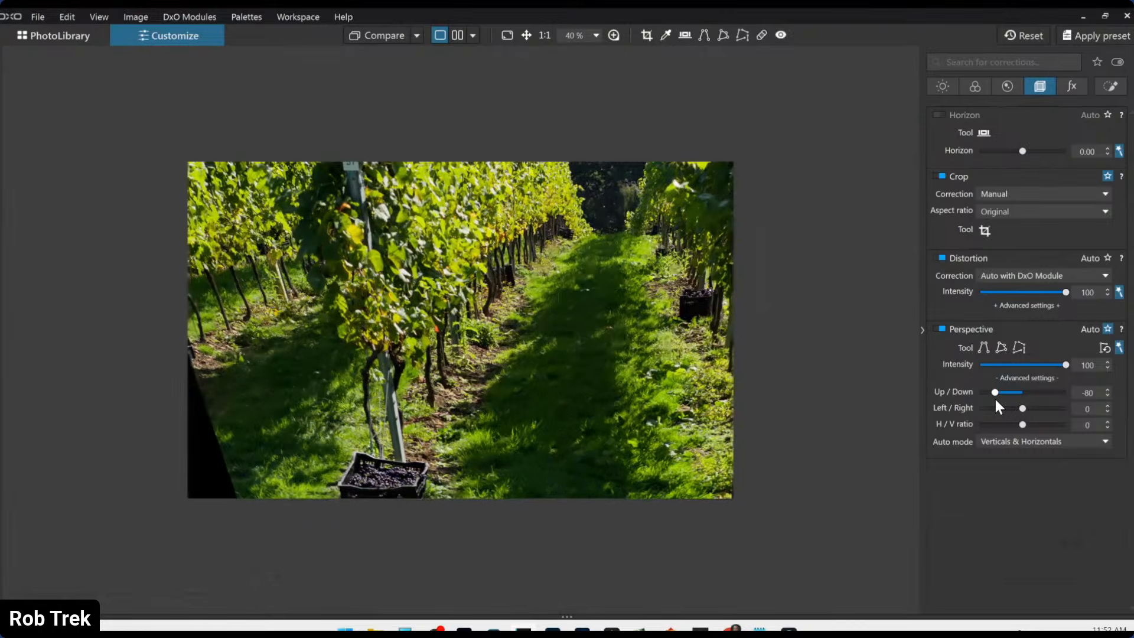
pyautogui.click(984, 231)
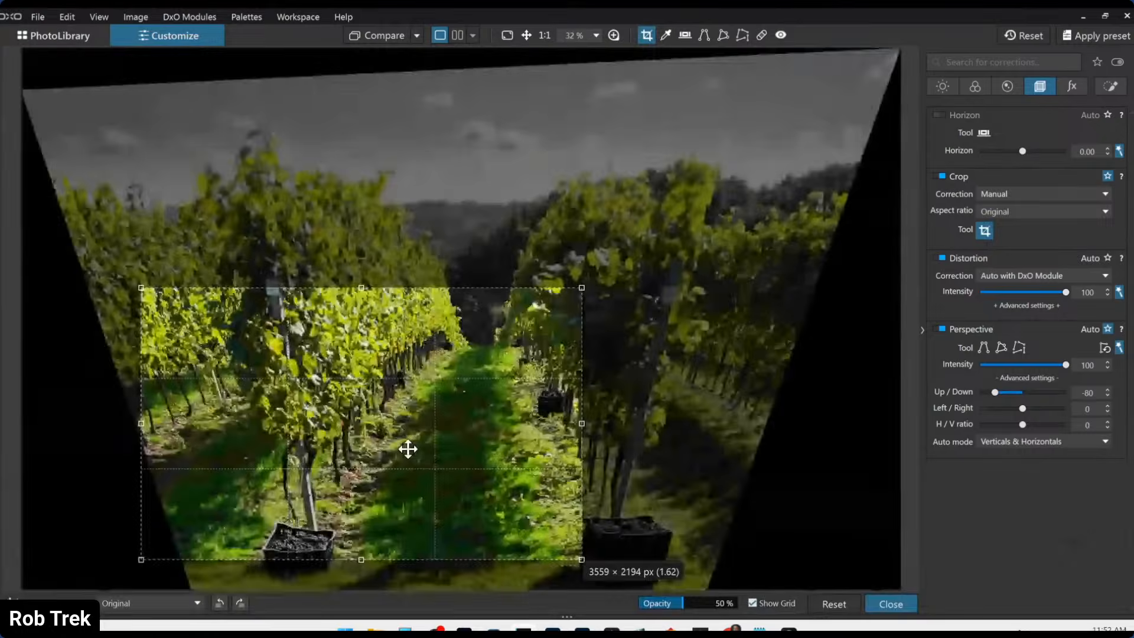
pyautogui.moveTo(407, 449); pyautogui.dragTo(436, 438)
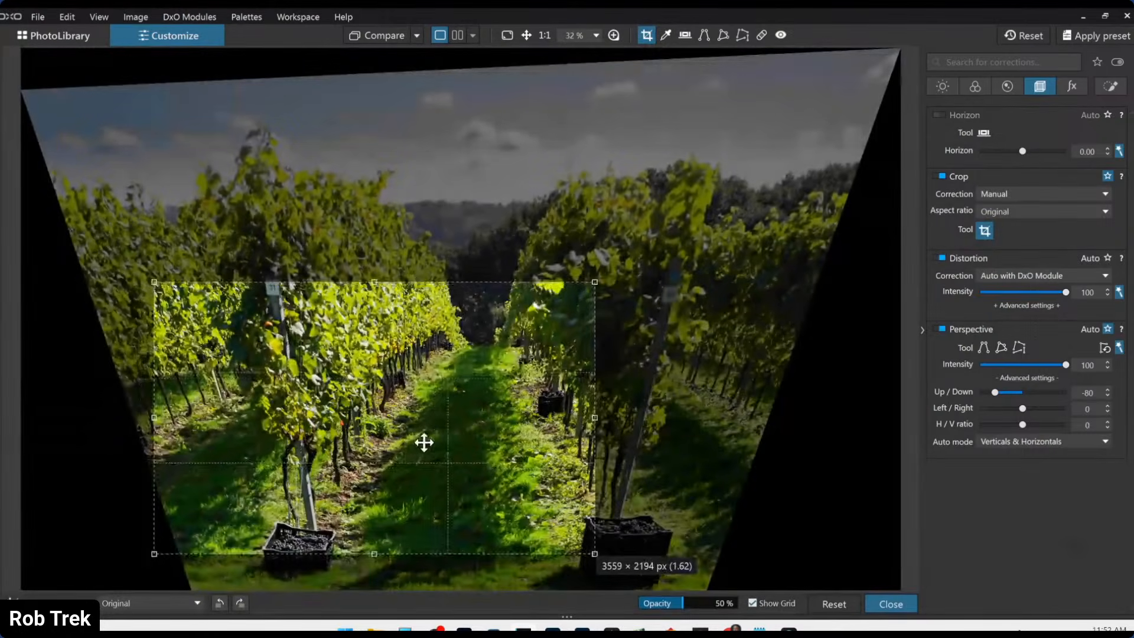
pyautogui.moveTo(171, 411); pyautogui.dragTo(235, 411)
pyautogui.moveTo(517, 353); pyautogui.dragTo(510, 387)
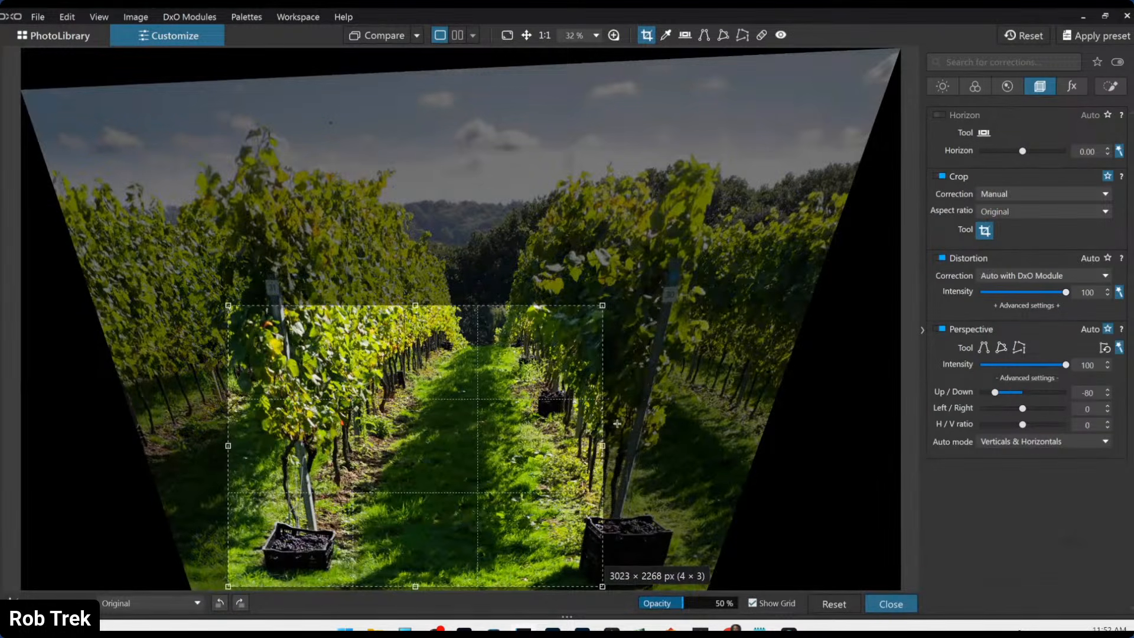
pyautogui.moveTo(602, 445); pyautogui.dragTo(567, 446)
pyautogui.moveTo(491, 426); pyautogui.dragTo(487, 438)
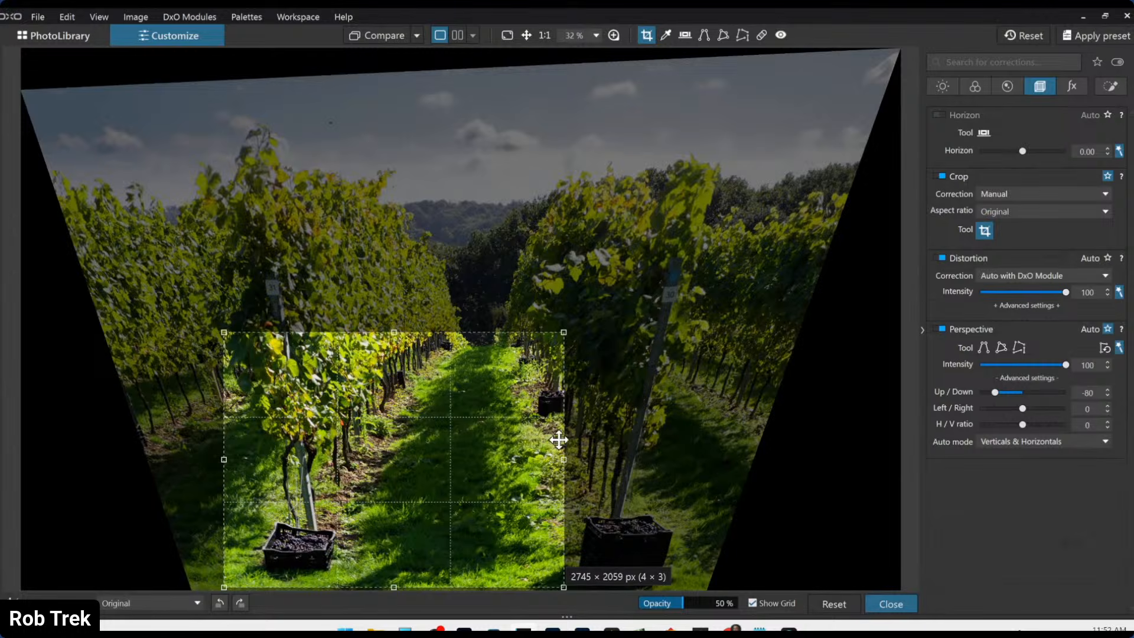
pyautogui.moveTo(562, 331); pyautogui.dragTo(535, 350)
pyautogui.moveTo(489, 380); pyautogui.dragTo(490, 371)
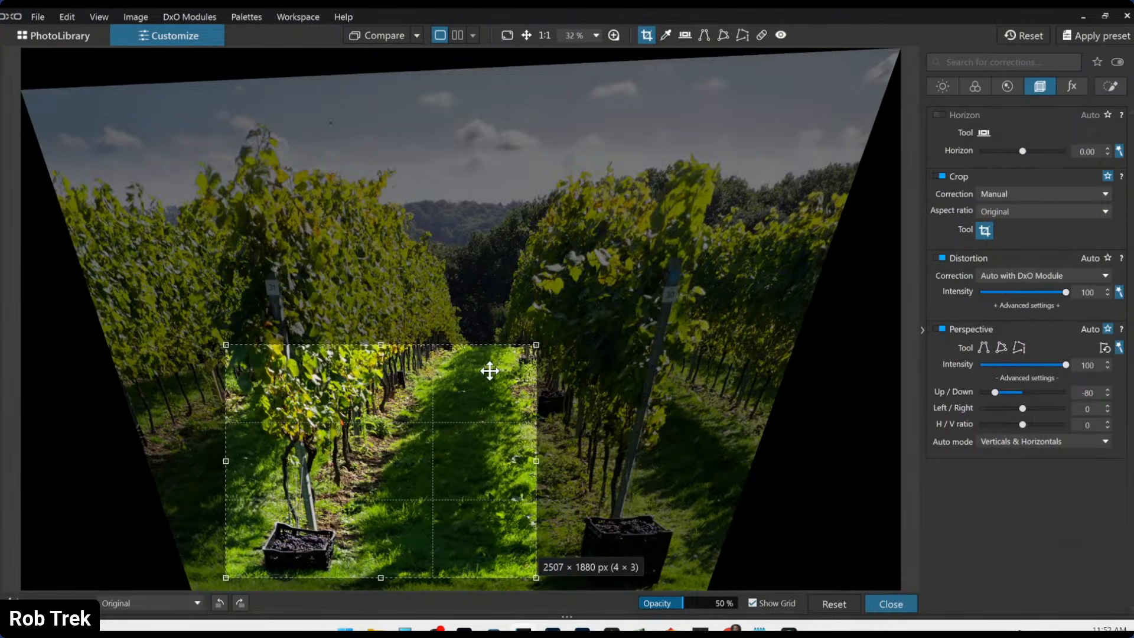
pyautogui.press('Return')
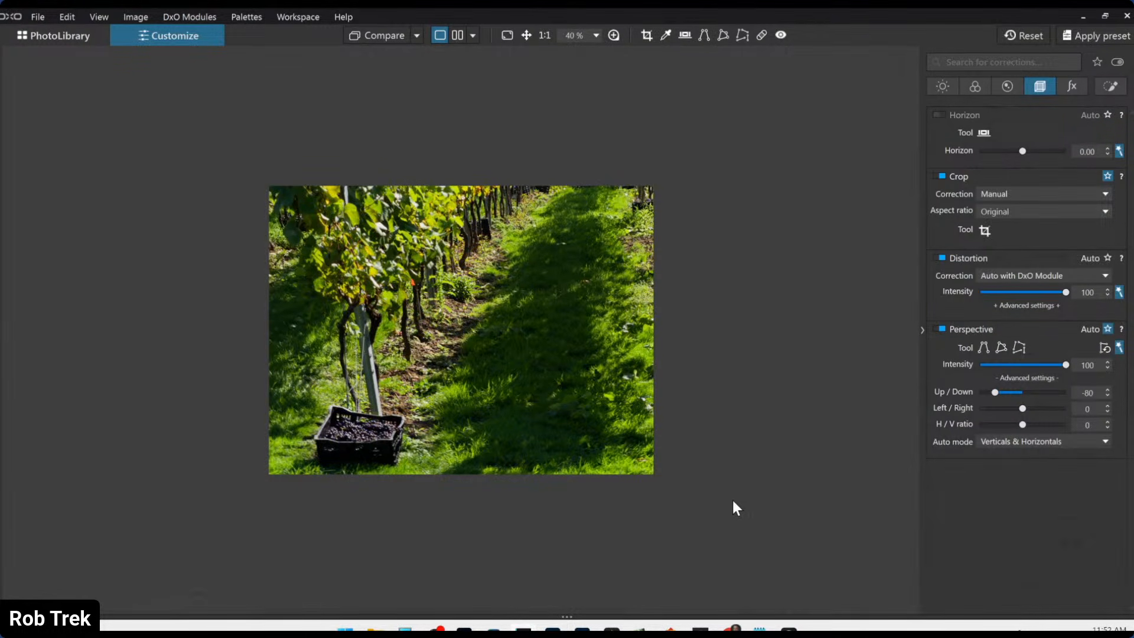
# - Reset the perspective's Up/Down to 0 and enlarge the 4:3 crop to include both grape crates, both vine rows and a strip of sky
pyautogui.doubleClick(990, 392)
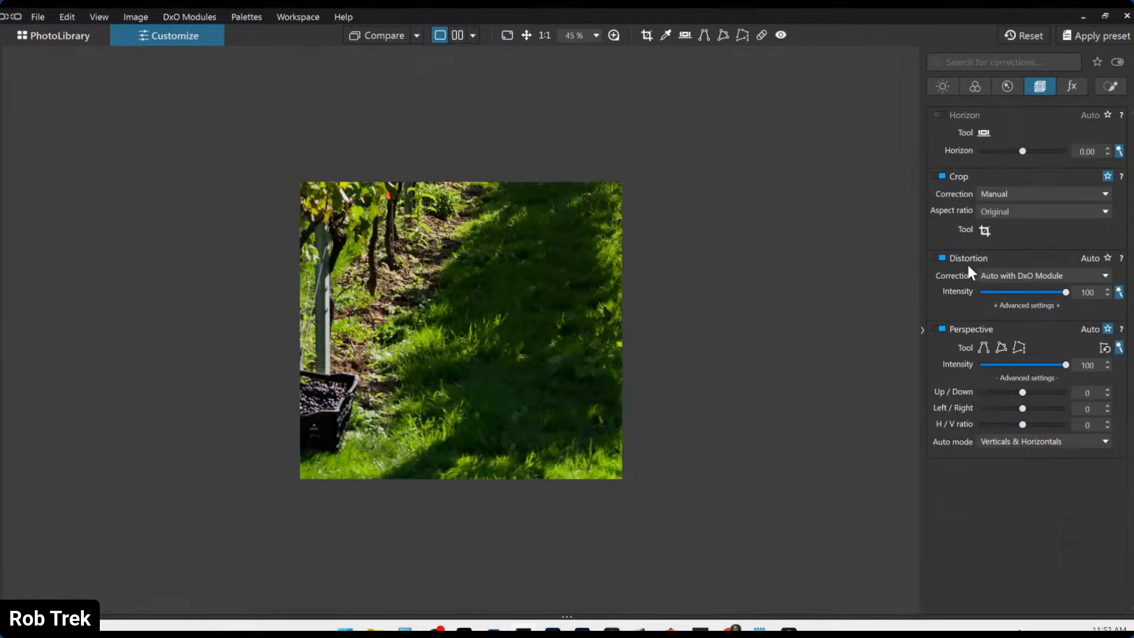
pyautogui.click(986, 231)
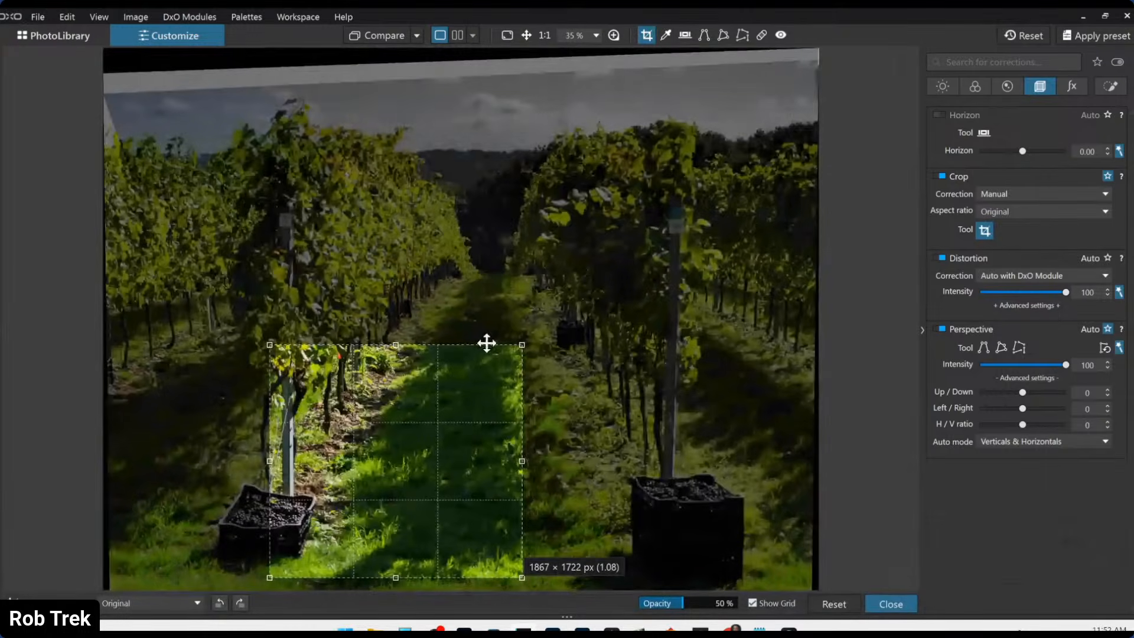
pyautogui.moveTo(396, 344); pyautogui.dragTo(471, 129)
pyautogui.moveTo(388, 213); pyautogui.dragTo(463, 200)
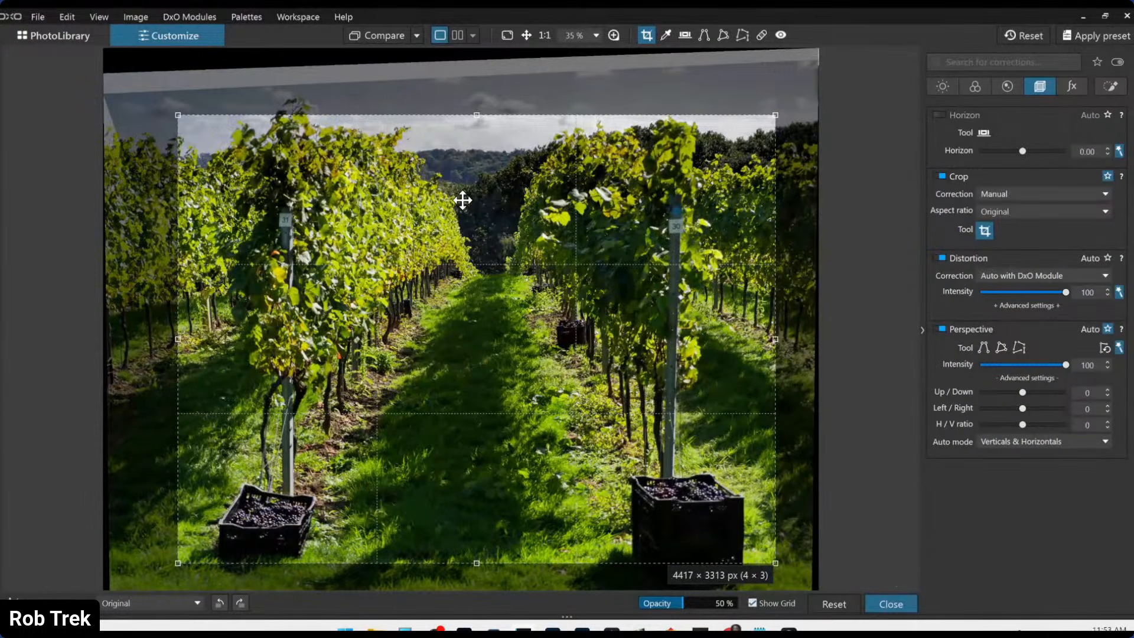
pyautogui.moveTo(477, 115); pyautogui.dragTo(480, 96)
pyautogui.press('Return')
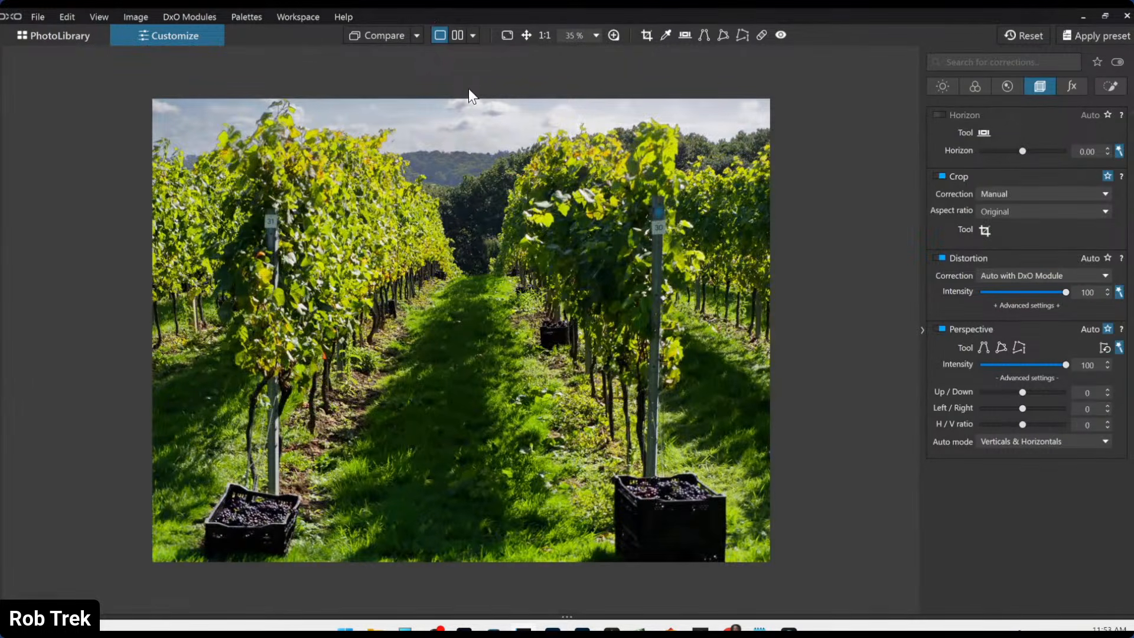
# - Compare the cropped vineyard edit side by side with the uncorrected photo
pyautogui.click(458, 35)
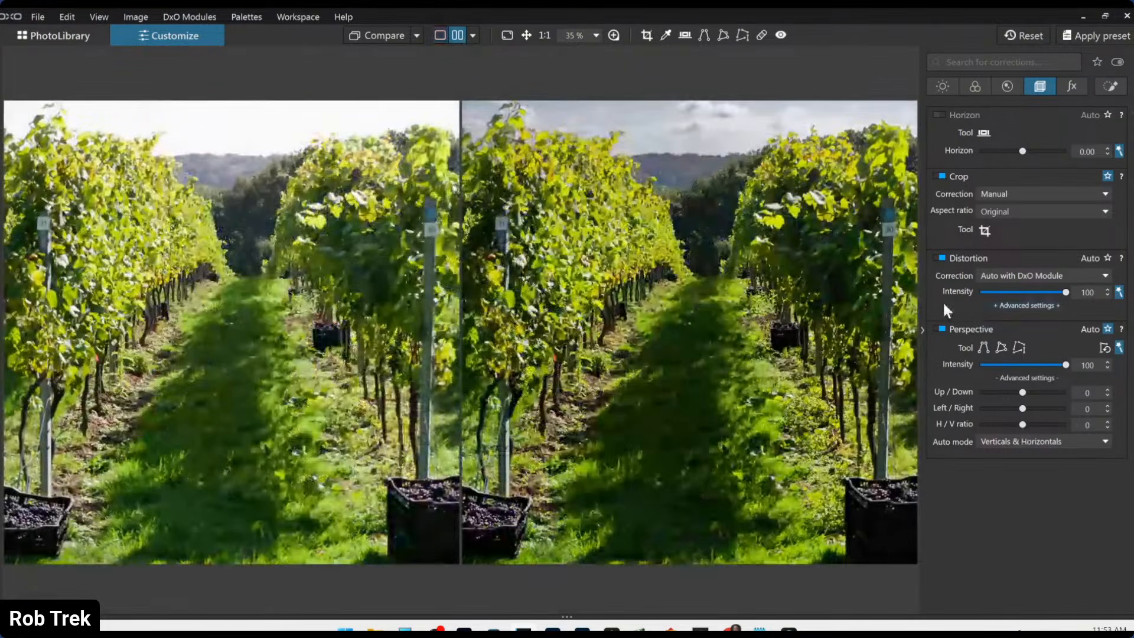
# - Examine the vineyard edit beside the uncorrected photo without the correction palettes, then restore the single-image view and the palettes
pyautogui.click(921, 329)
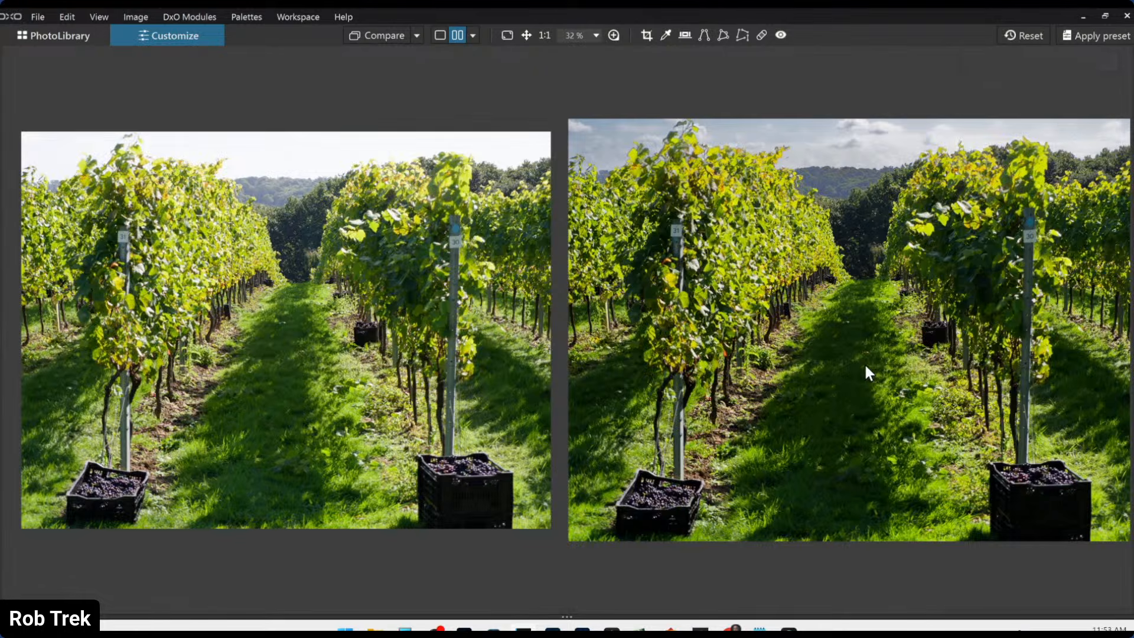
pyautogui.scroll(-1, 862, 362)
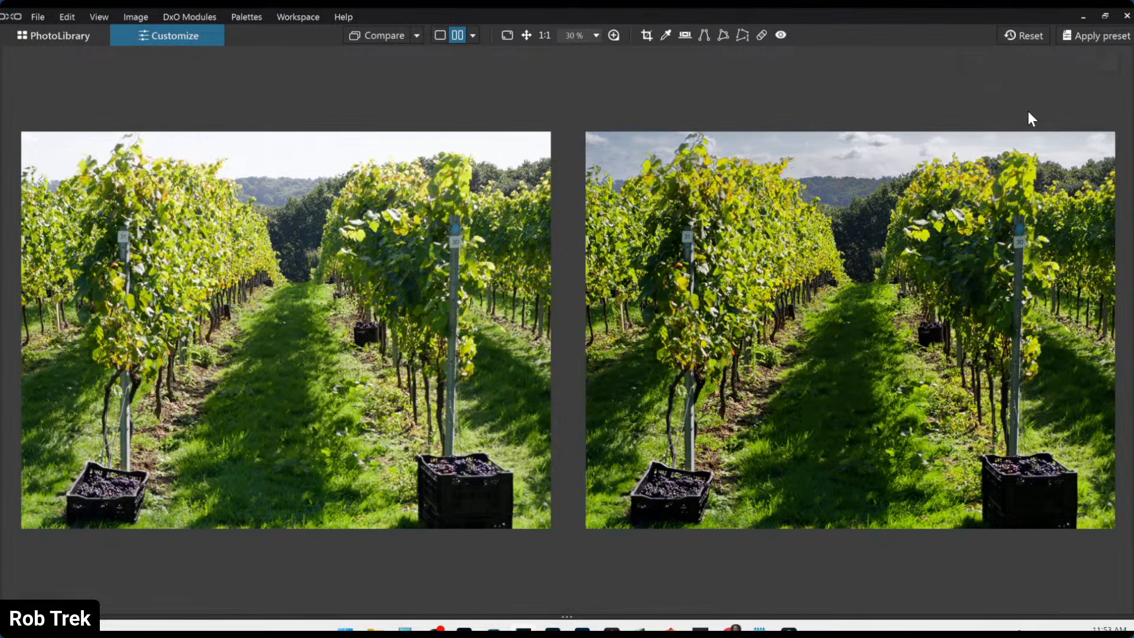
pyautogui.click(440, 35)
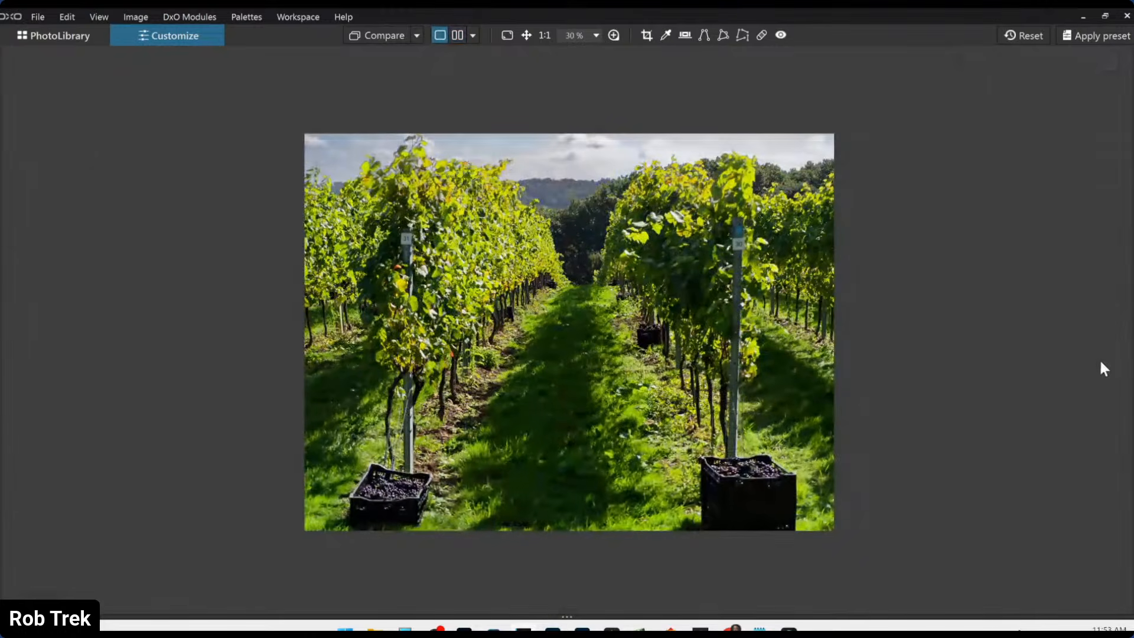
pyautogui.press('F9')
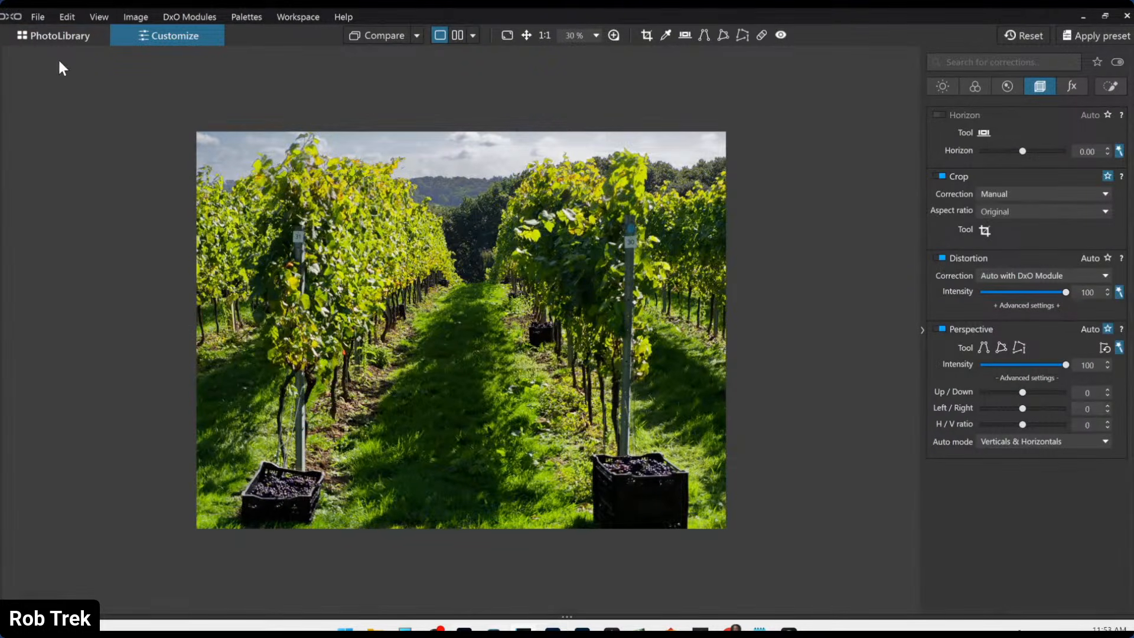
# - Open the photo of the stone cottage with the maple and walled garden from the library for customizing
pyautogui.click(53, 37)
pyautogui.click(515, 536)
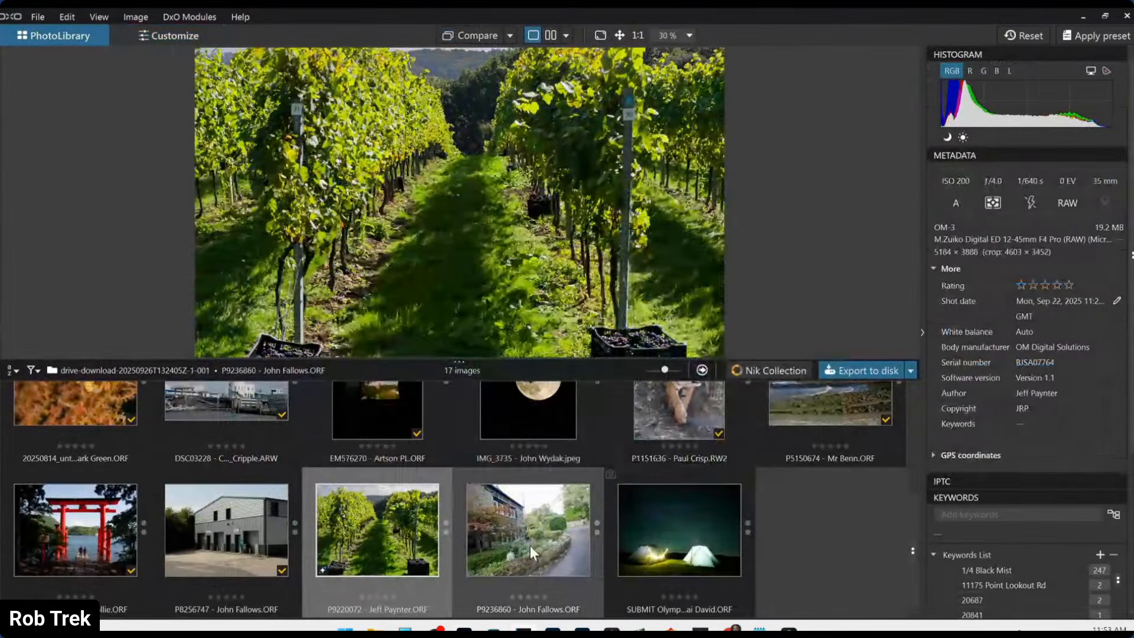
pyautogui.doubleClick(552, 551)
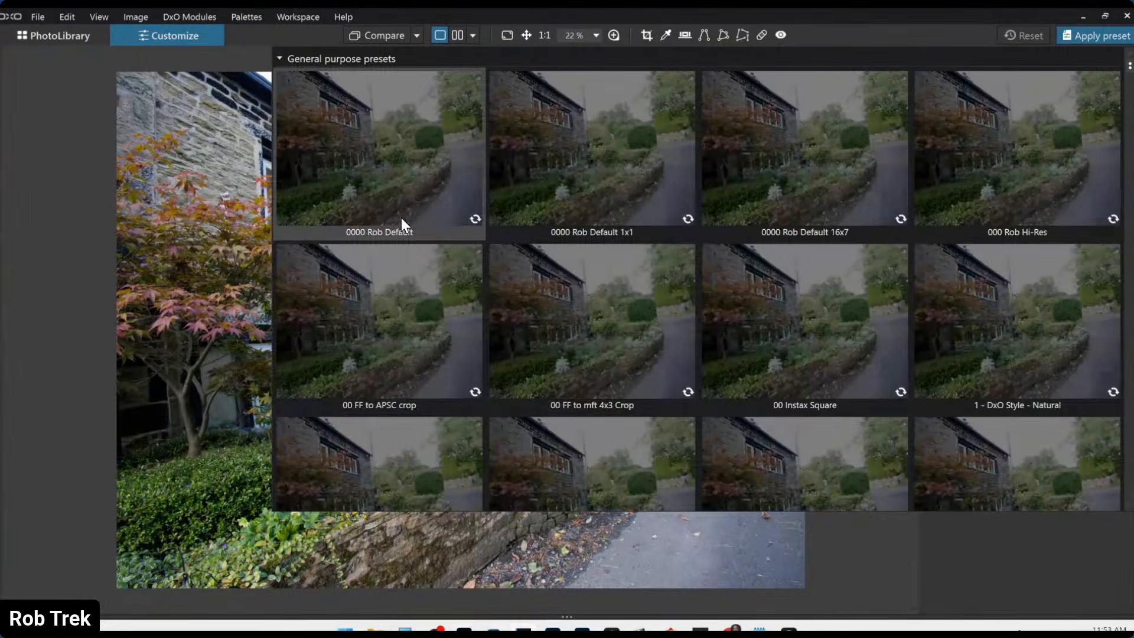
# - Apply the 0000 Rob Default preset to the cottage photo and enable the Perspective correction
pyautogui.click(402, 218)
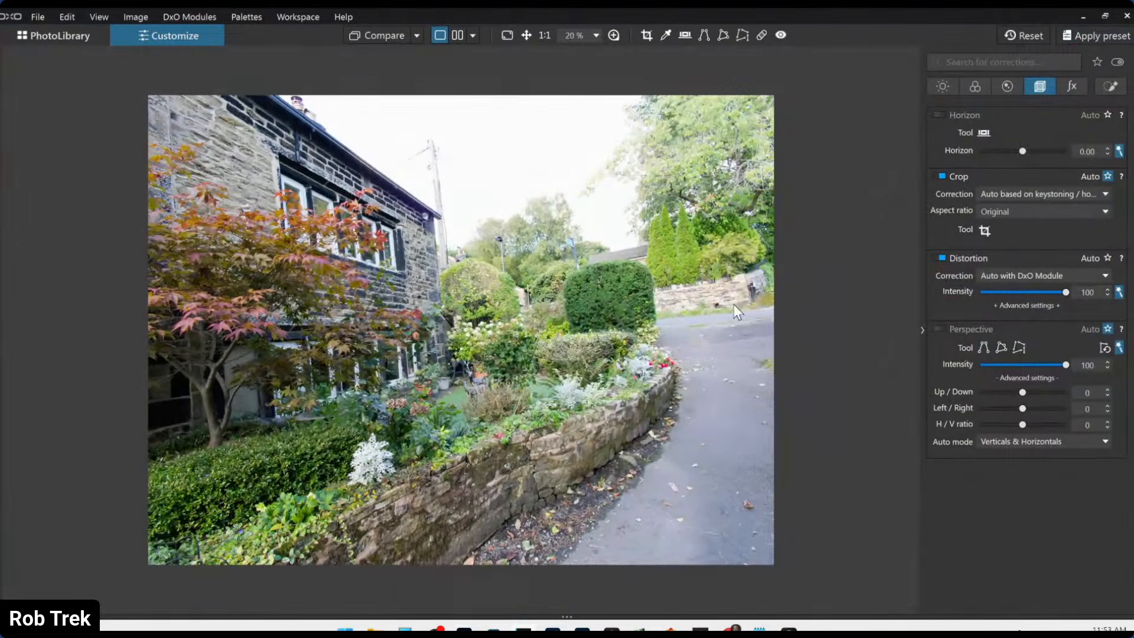
pyautogui.click(935, 329)
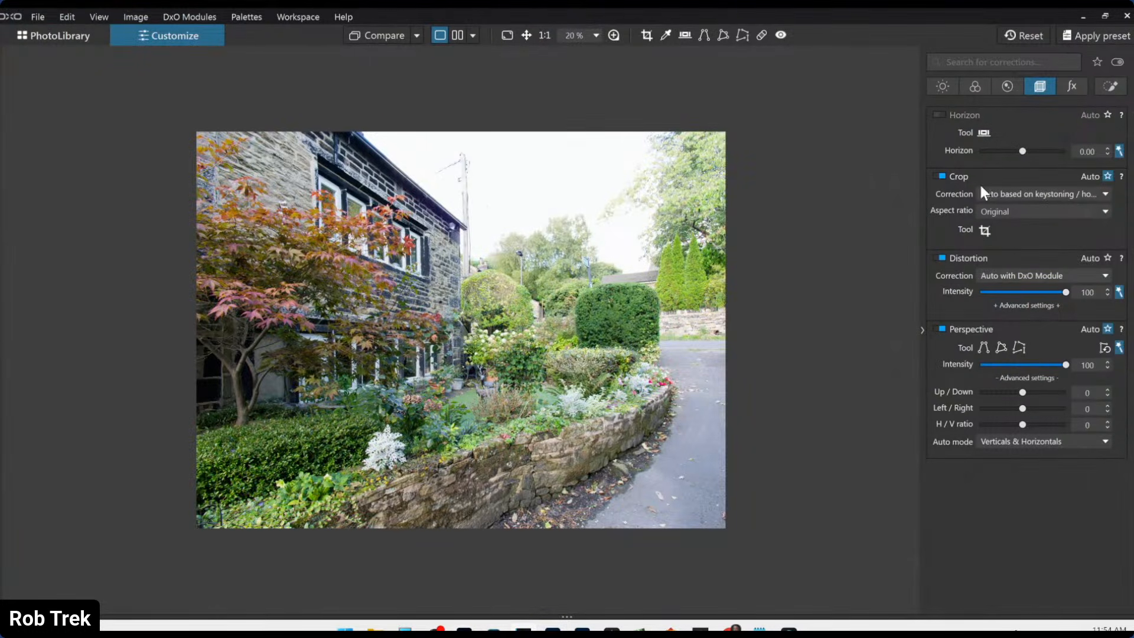
# - Add a control line local adjustment across the cottage photo that targets the sky and fades out toward the garden
pyautogui.click(1110, 87)
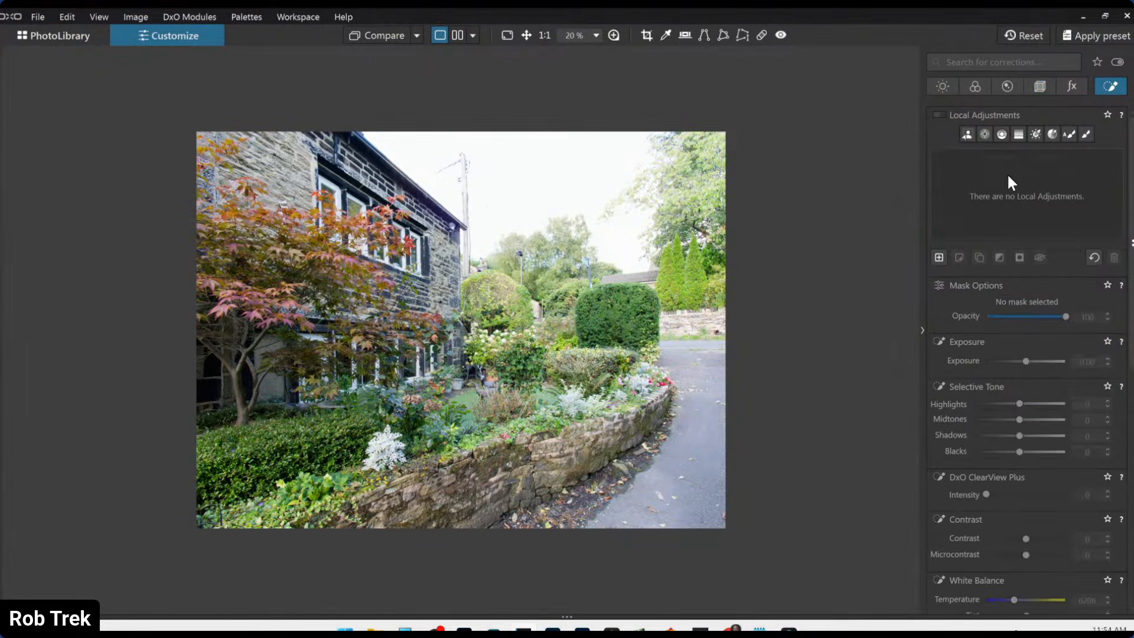
pyautogui.click(1001, 134)
pyautogui.moveTo(618, 241); pyautogui.dragTo(619, 387)
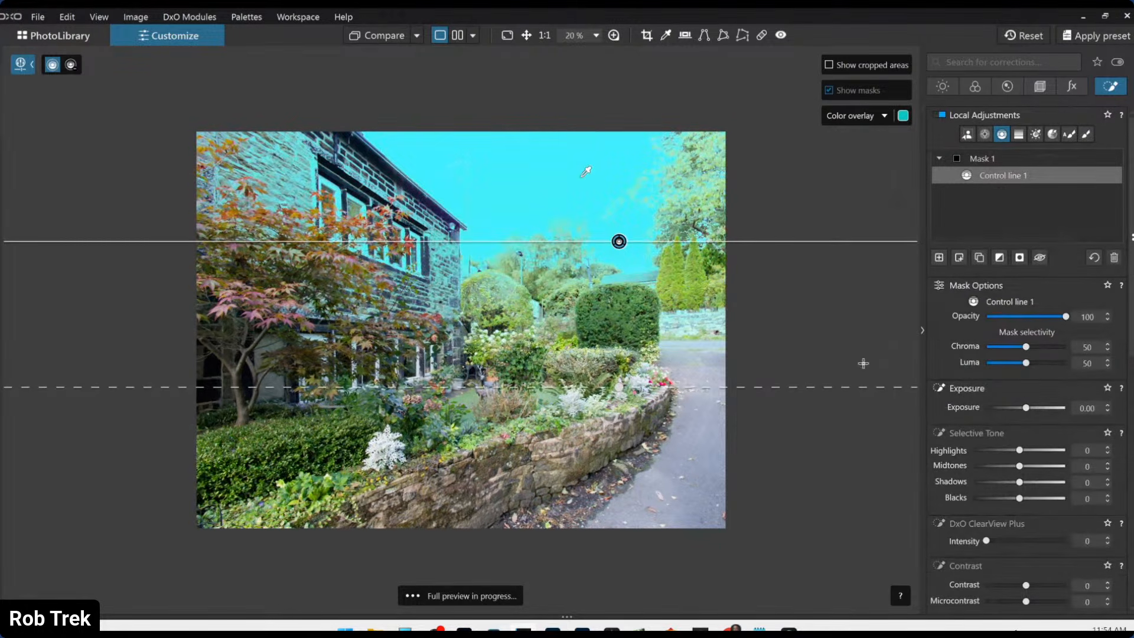
# - Set the sky control line's Exposure to -1.63, Highlights to -52 and ClearView Plus intensity to 44
pyautogui.click(1008, 410)
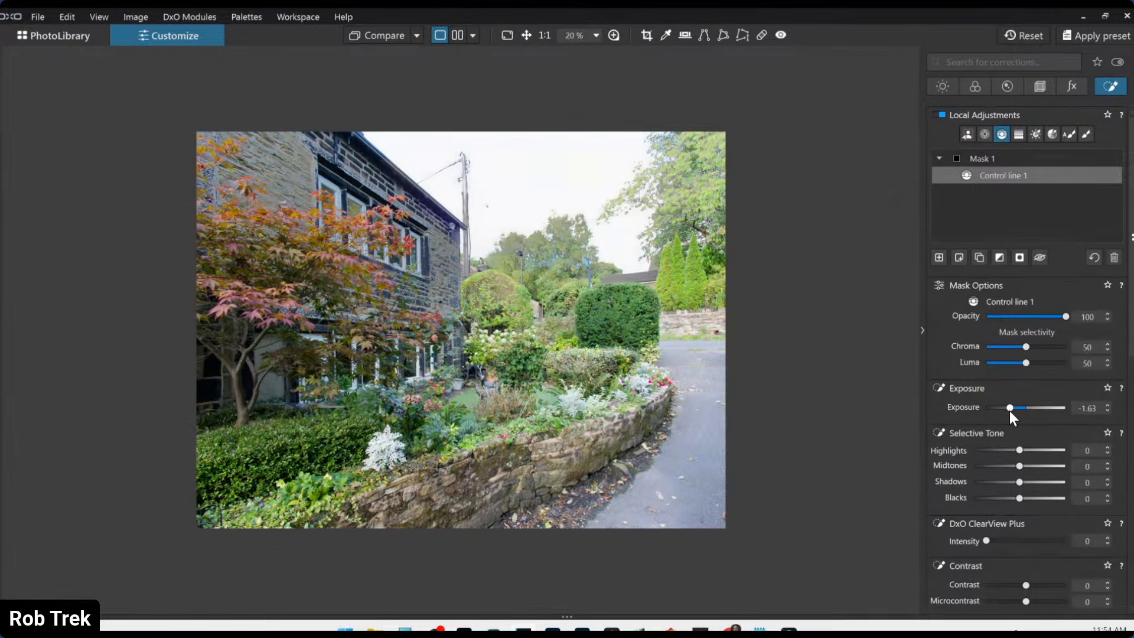
pyautogui.click(996, 450)
pyautogui.click(1020, 541)
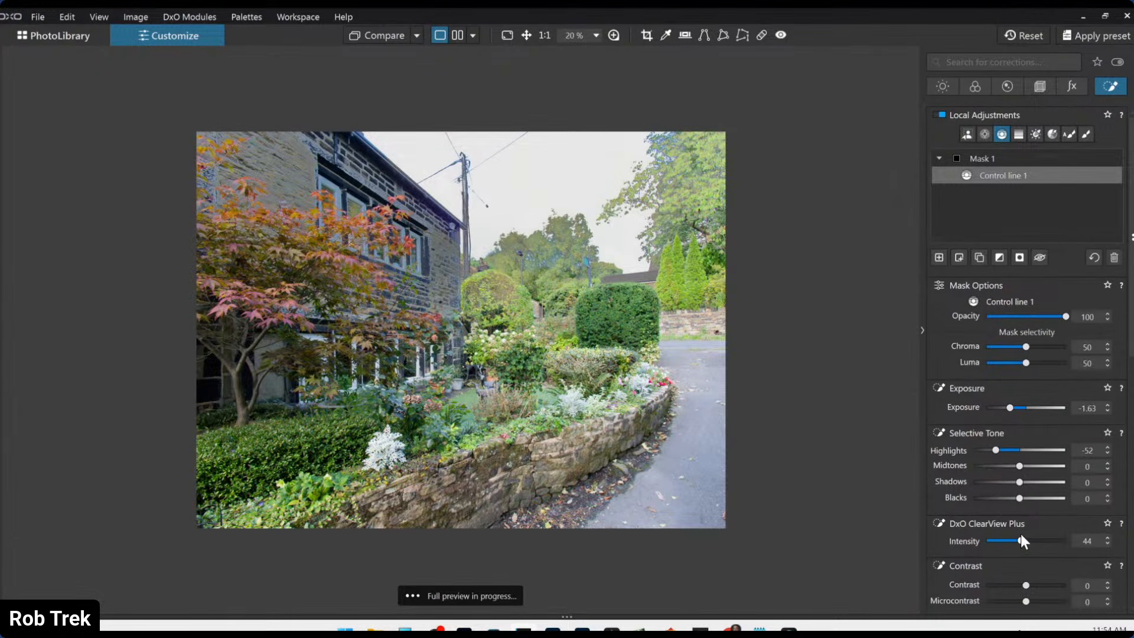
# - Reset the sky control line's Exposure to 0.00 and set its Highlights to -42
pyautogui.doubleClick(996, 450)
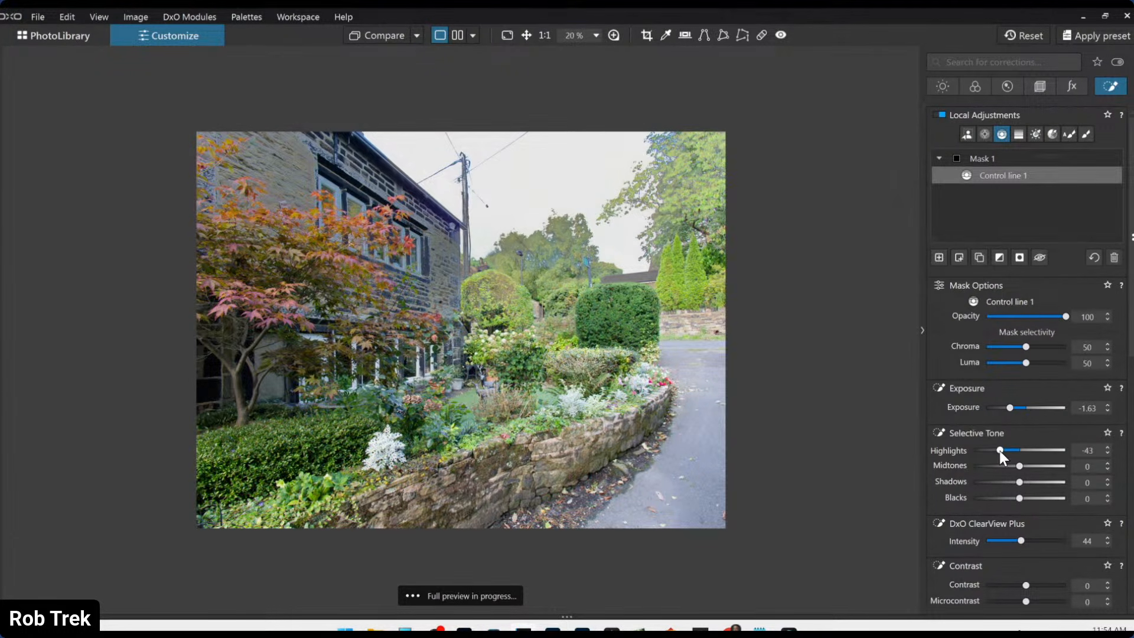
pyautogui.doubleClick(1010, 407)
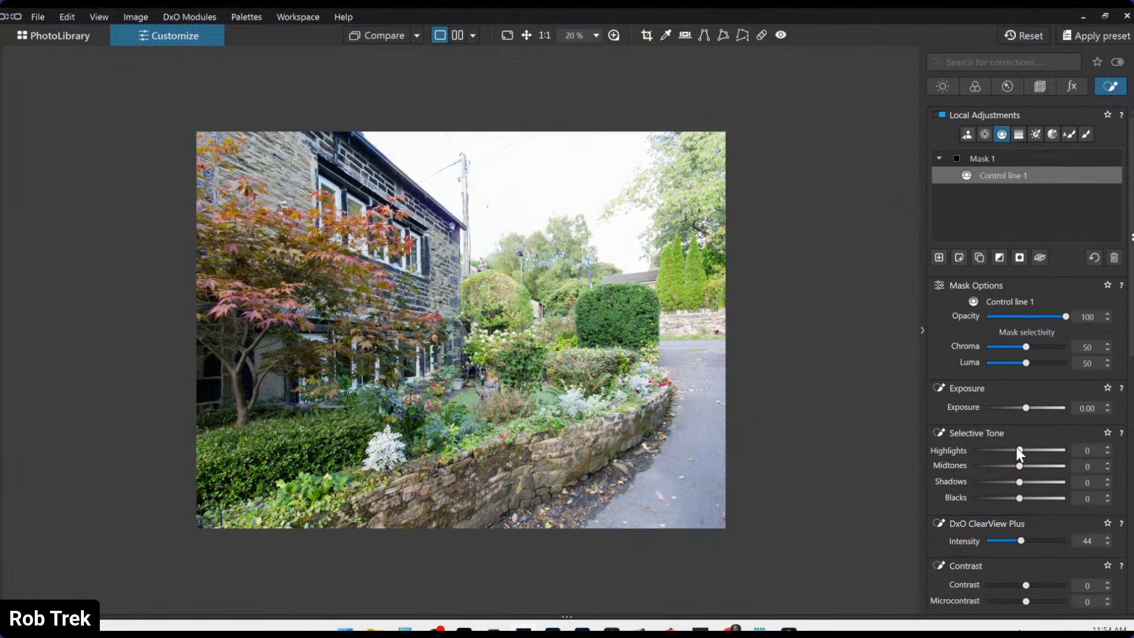
pyautogui.moveTo(1018, 450); pyautogui.dragTo(1001, 450)
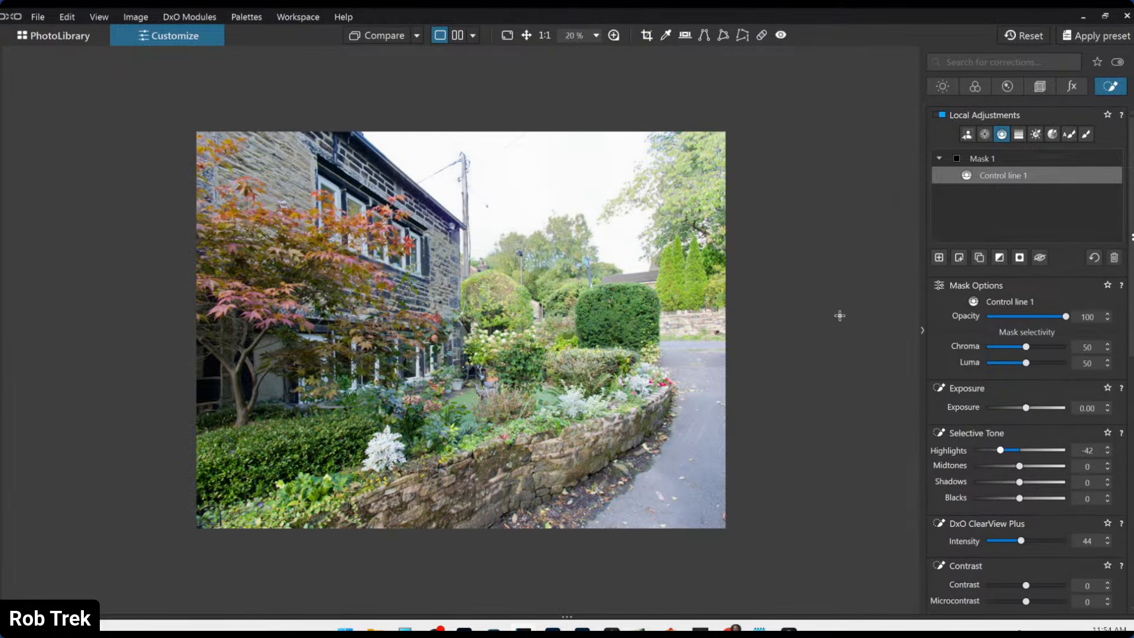
pyautogui.moveTo(807, 291)
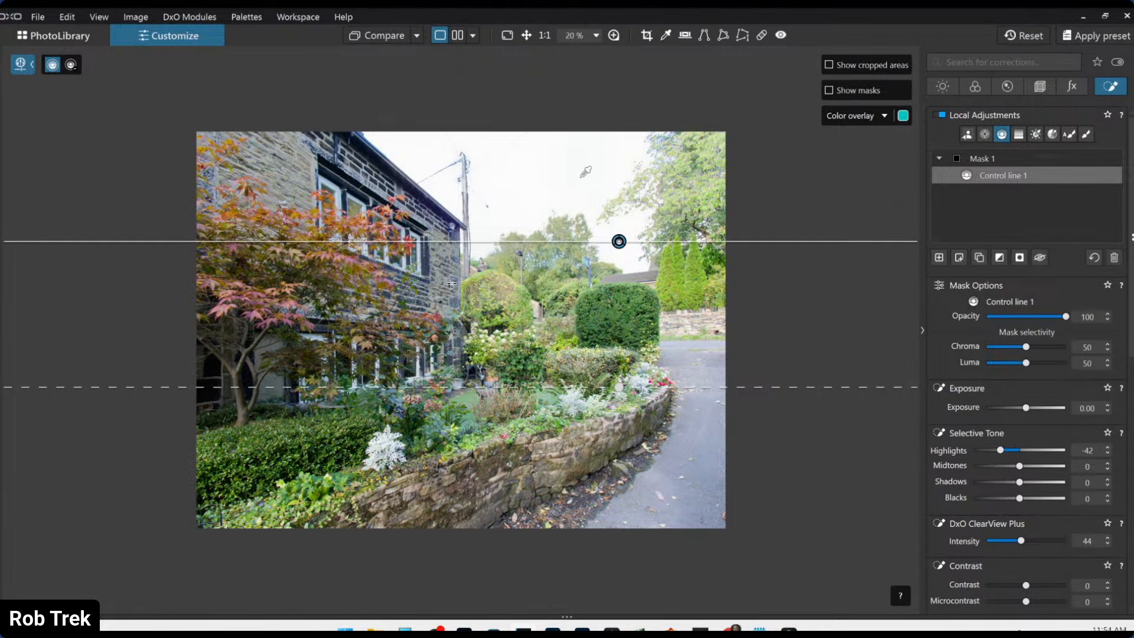
pyautogui.press('Escape')
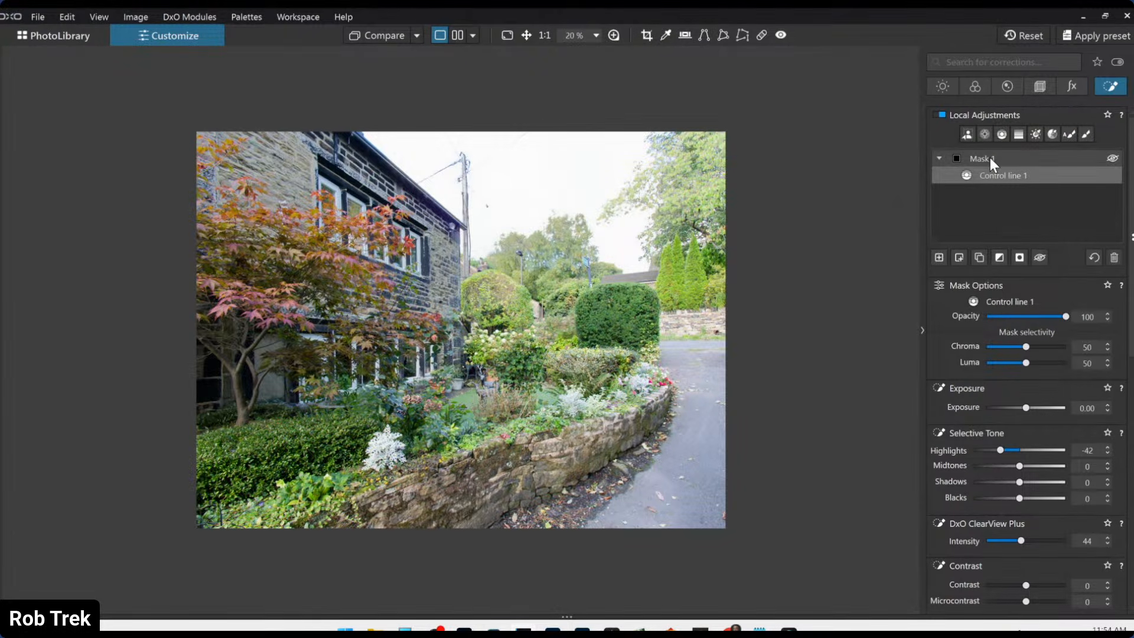
# - Try a 1 × 1 crop of about 3213 × 3213 px around the maple, cottage window and hedge
pyautogui.click(1040, 87)
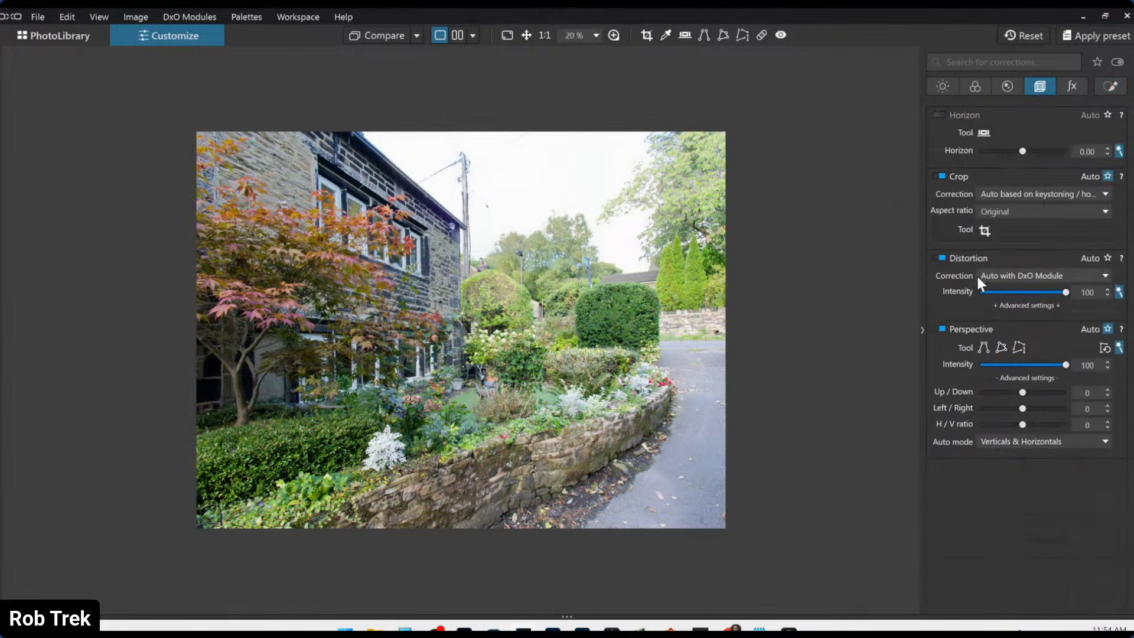
pyautogui.click(982, 232)
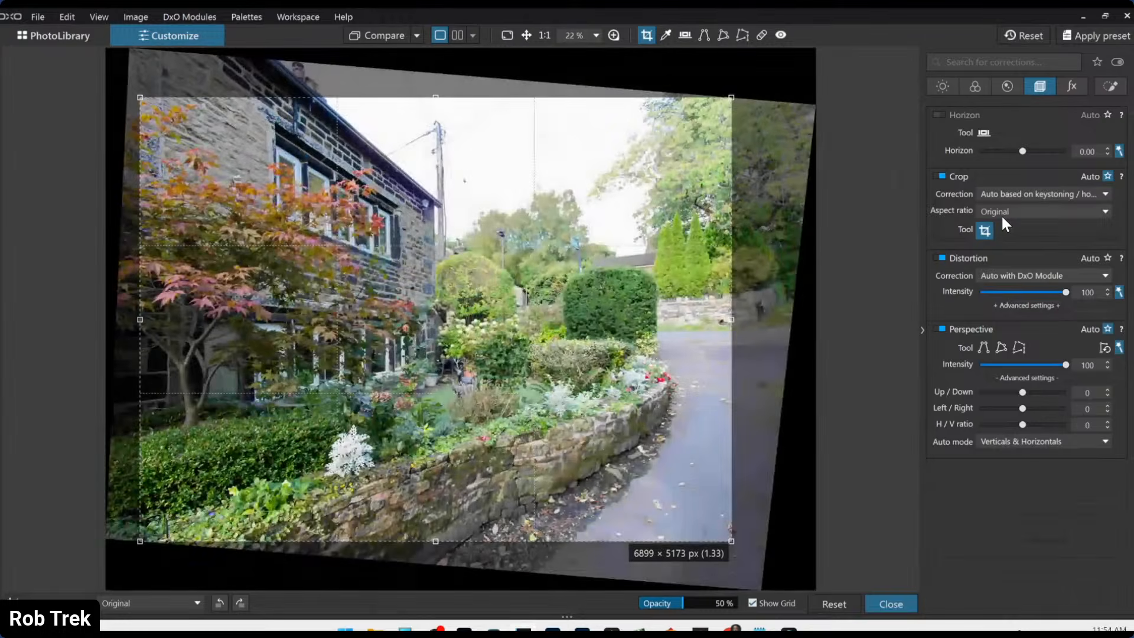
pyautogui.click(1000, 213)
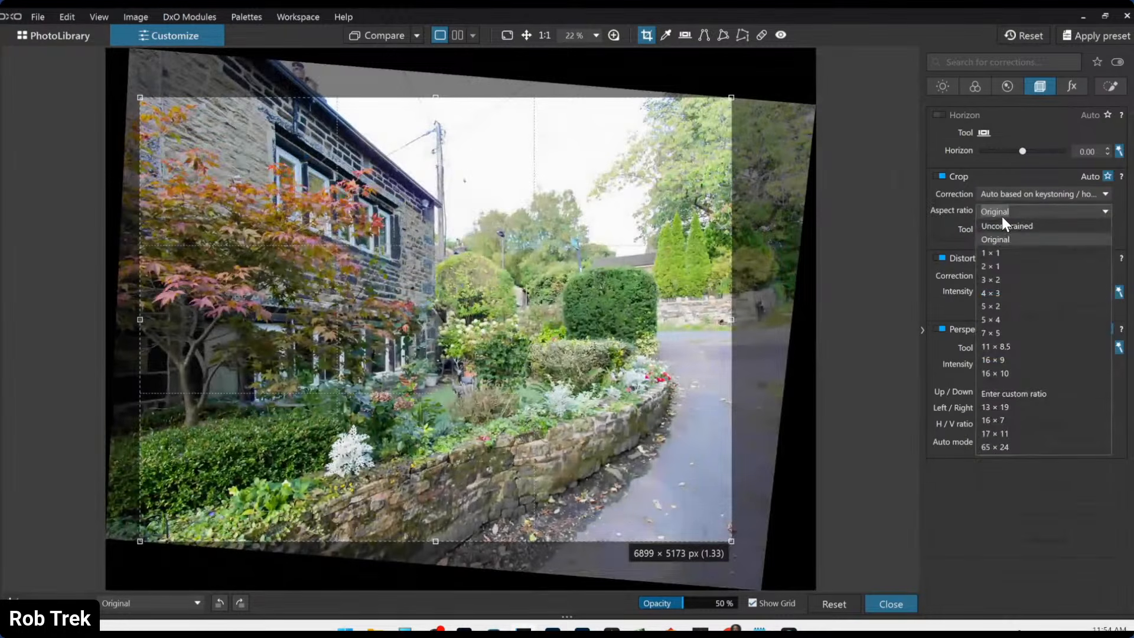
pyautogui.click(996, 253)
pyautogui.moveTo(576, 307); pyautogui.dragTo(523, 308)
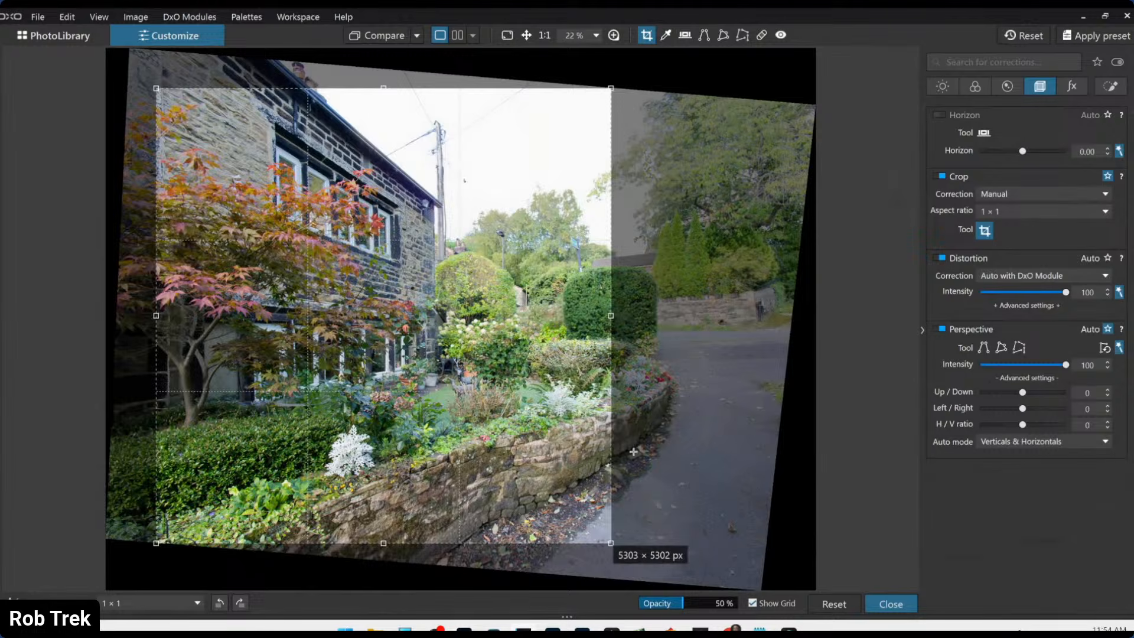
pyautogui.moveTo(501, 454); pyautogui.dragTo(501, 444)
pyautogui.moveTo(422, 245); pyautogui.dragTo(424, 291)
pyautogui.moveTo(517, 136); pyautogui.dragTo(438, 217)
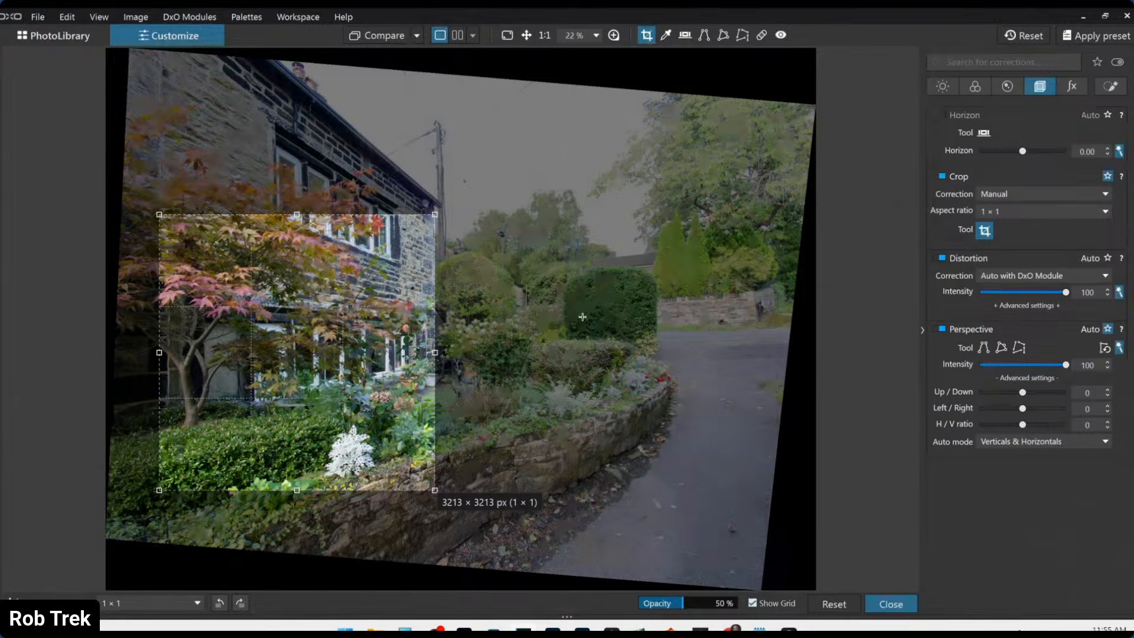
# - Try a 16 × 7 crop of about 6359 × 2782 px spanning the maple, flower beds and curved garden wall
pyautogui.click(1038, 211)
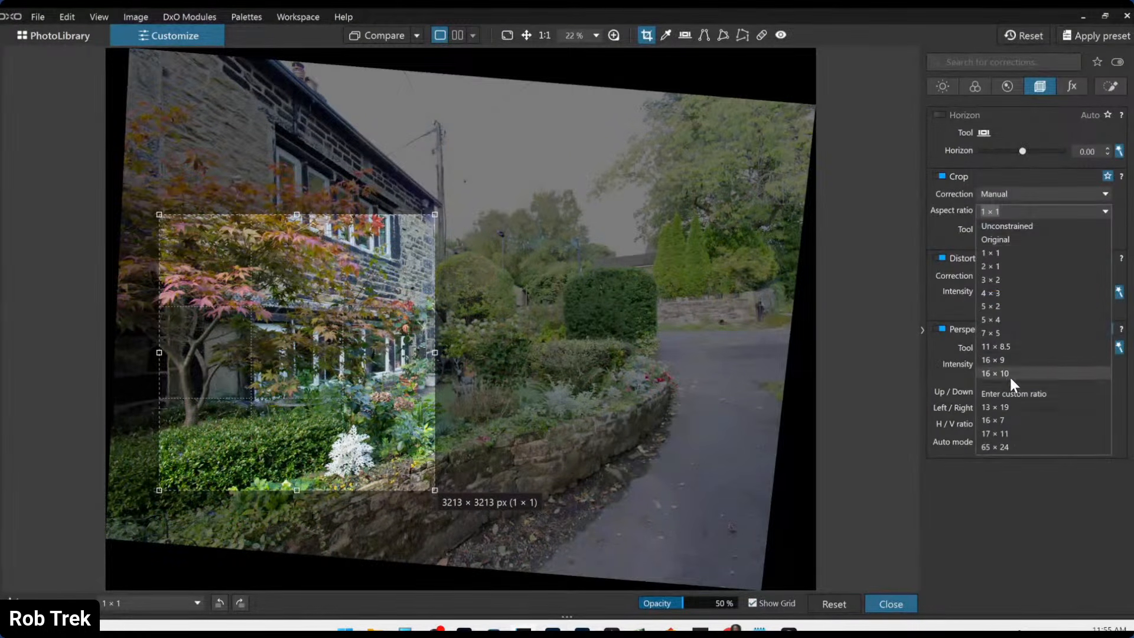
pyautogui.click(1002, 412)
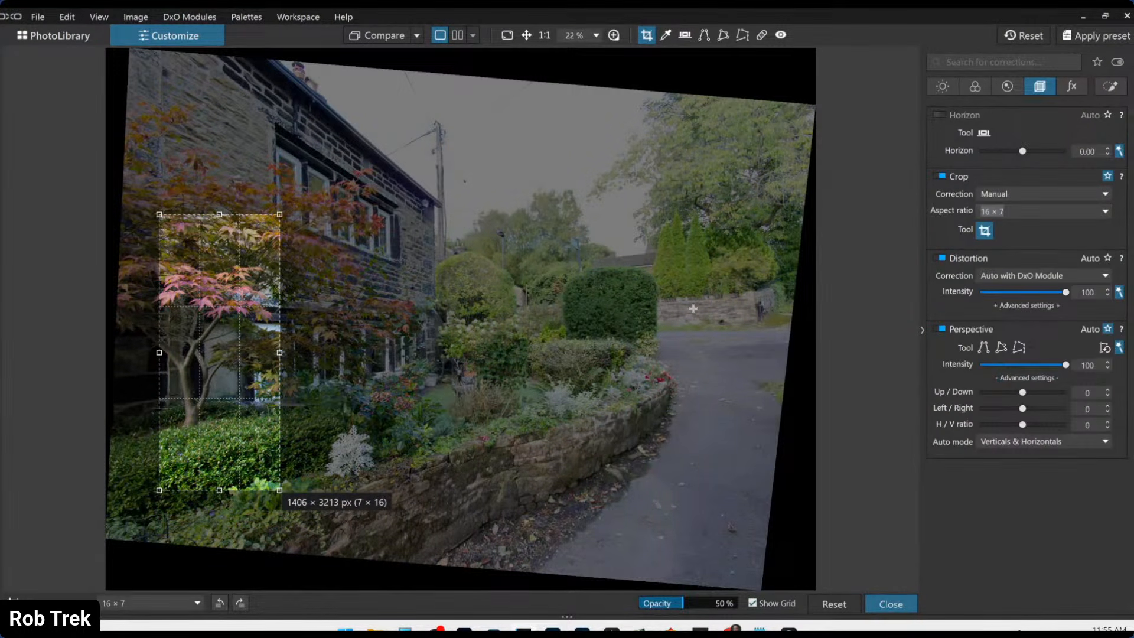
pyautogui.moveTo(281, 214); pyautogui.dragTo(620, 286)
pyautogui.moveTo(484, 336); pyautogui.dragTo(466, 302)
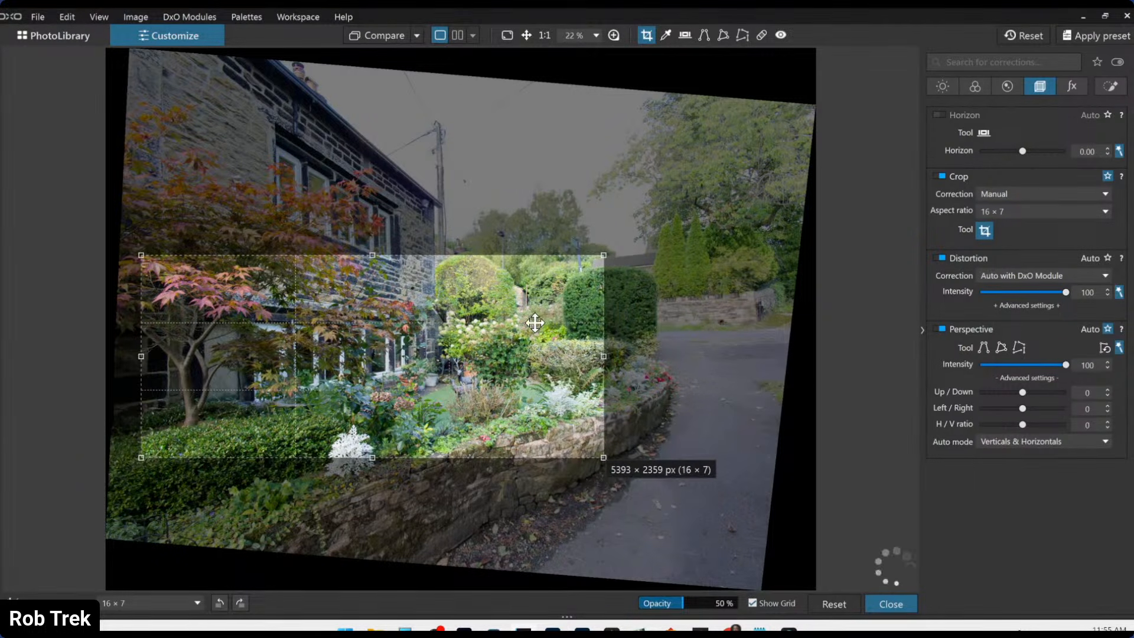
pyautogui.moveTo(603, 356); pyautogui.dragTo(675, 344)
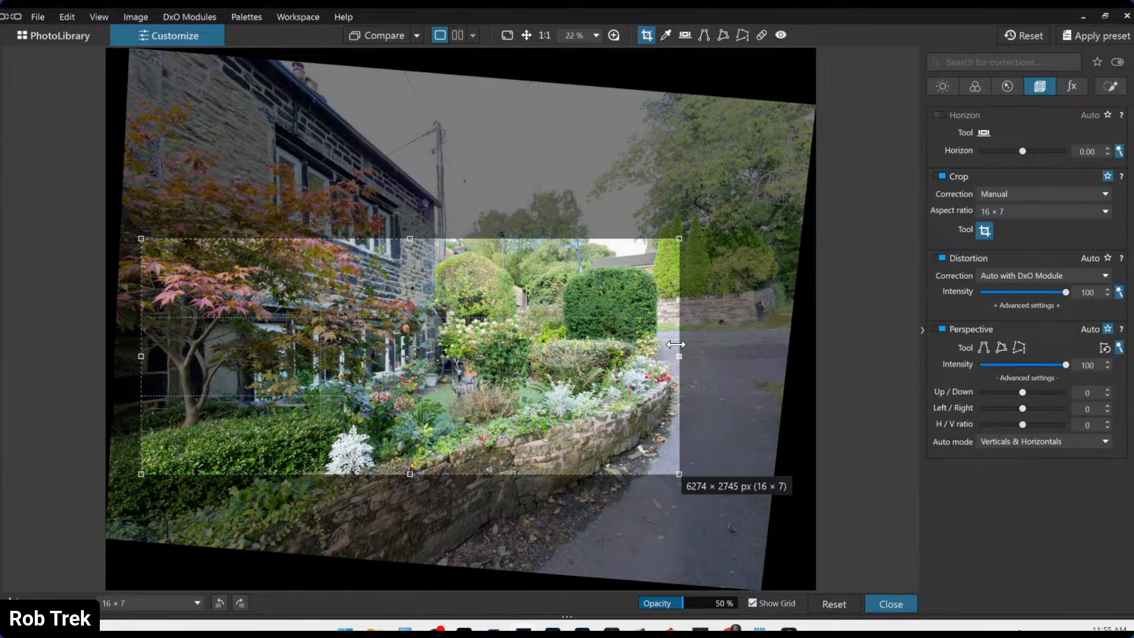
pyautogui.moveTo(141, 238); pyautogui.dragTo(133, 228)
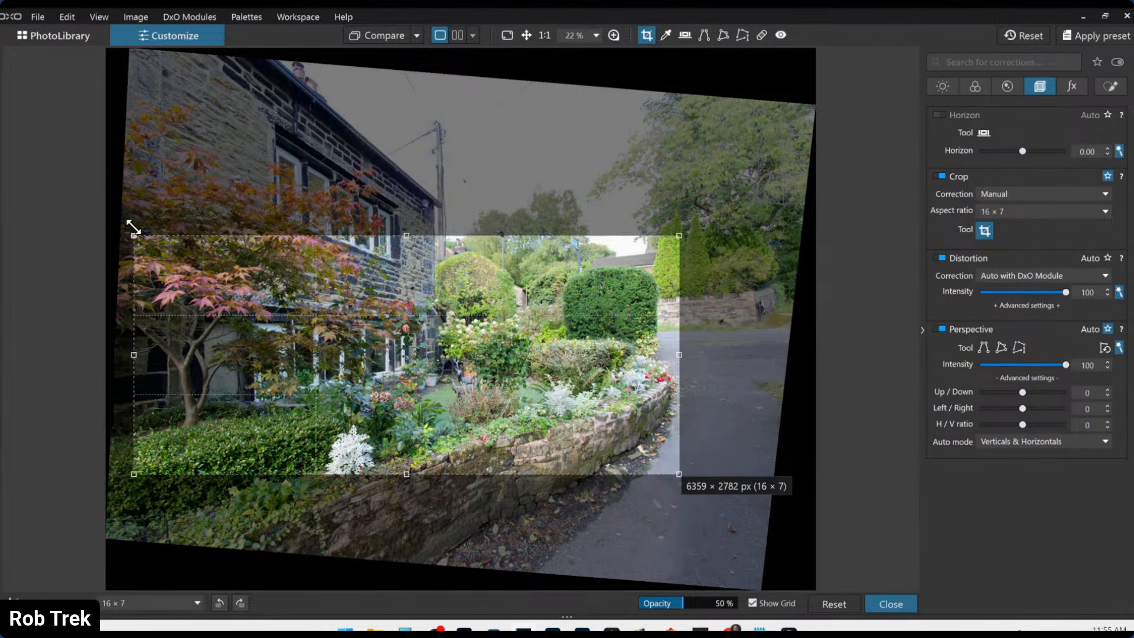
# - Crop the cottage photo to 4 × 3 at about 6422 × 4817 px, including the whole garden wall and excluding the black lower corner
pyautogui.click(1012, 271)
pyautogui.click(1016, 212)
pyautogui.click(1015, 211)
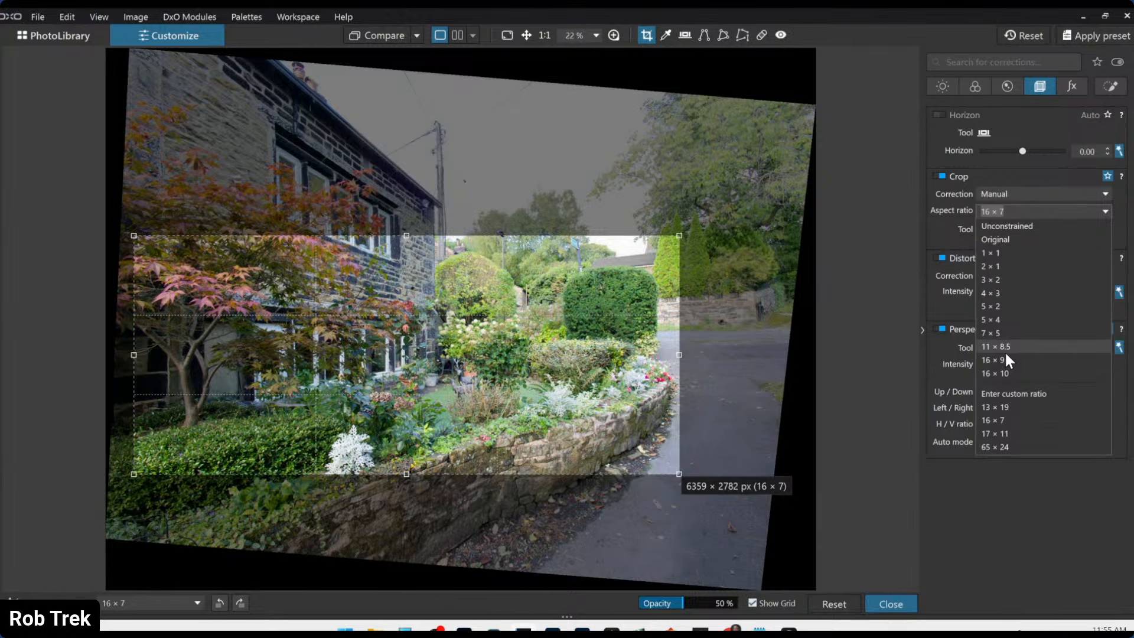
pyautogui.click(1010, 291)
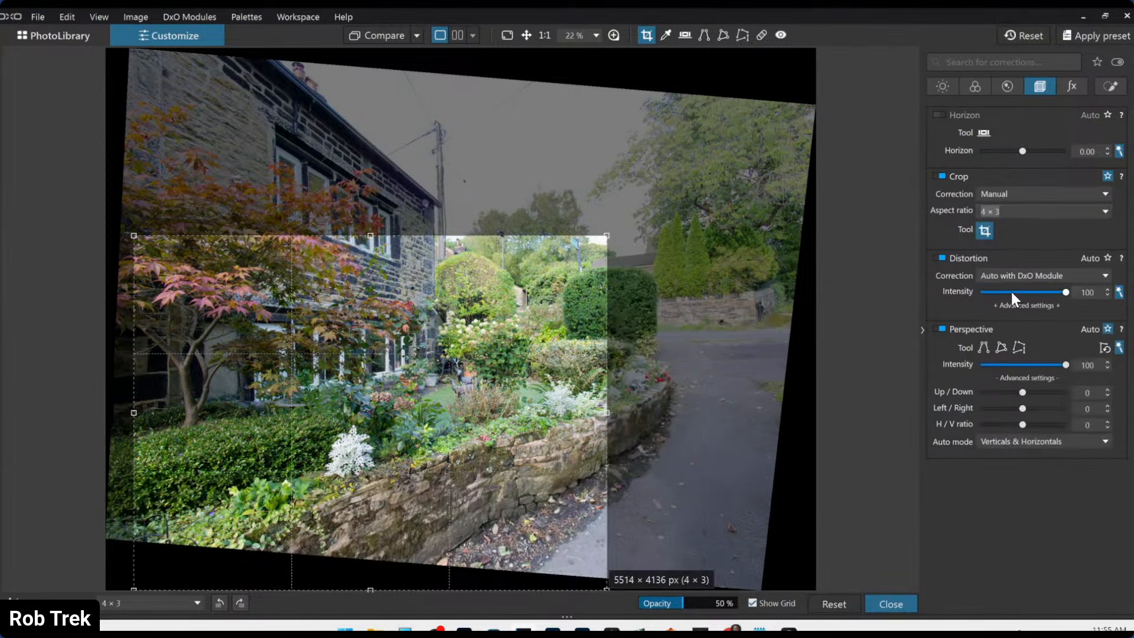
pyautogui.moveTo(381, 270); pyautogui.dragTo(377, 198)
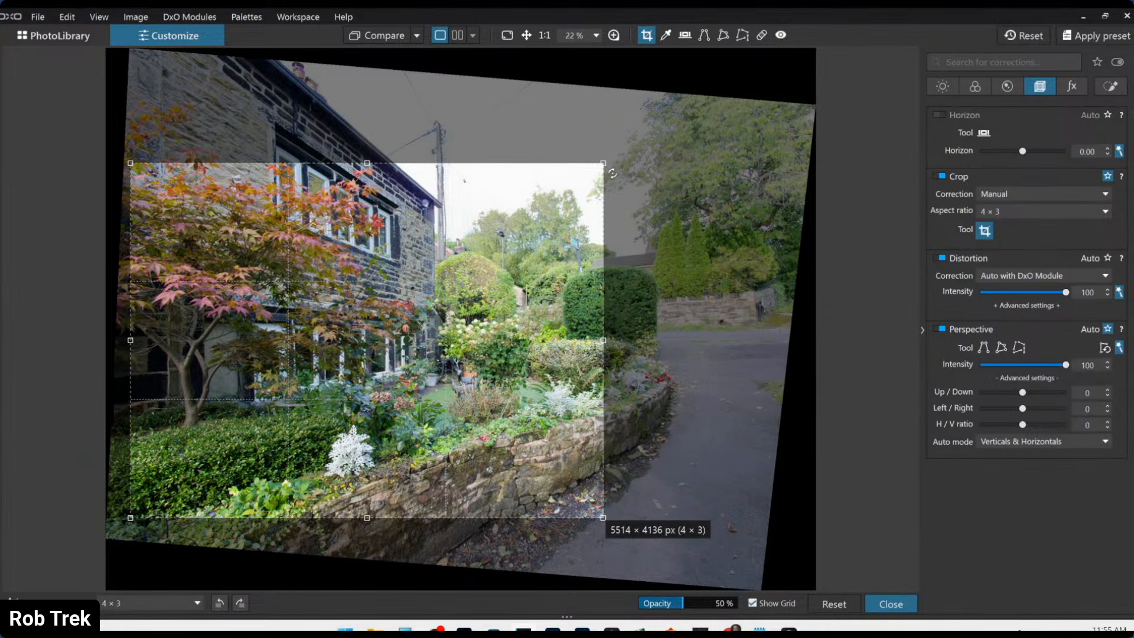
pyautogui.moveTo(603, 162); pyautogui.dragTo(606, 160)
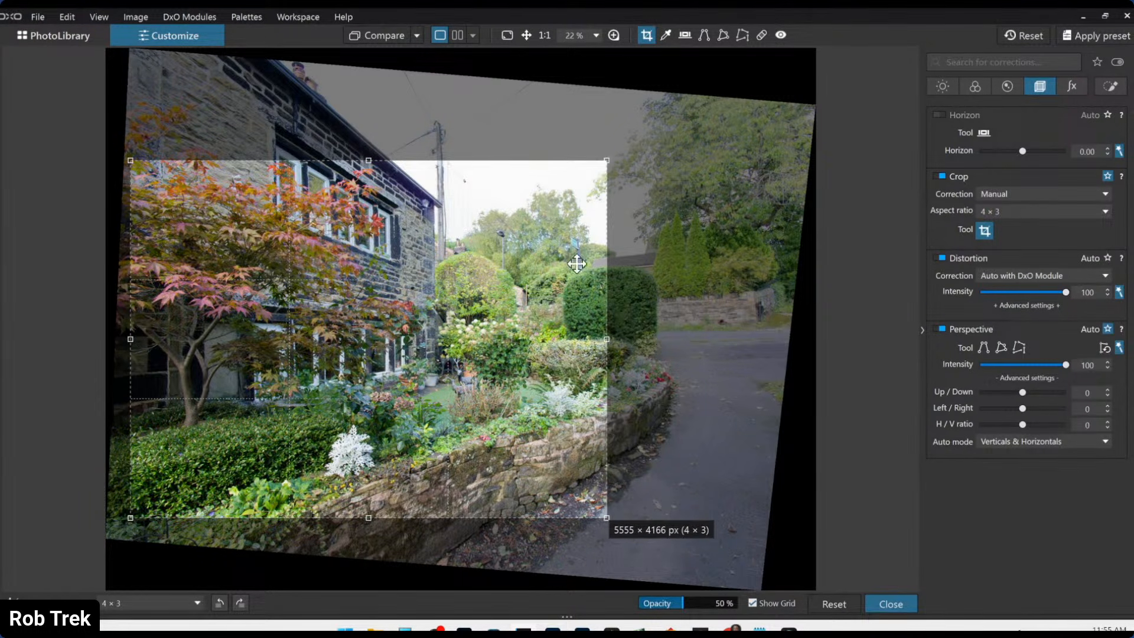
pyautogui.moveTo(607, 339); pyautogui.dragTo(679, 336)
pyautogui.press('Return')
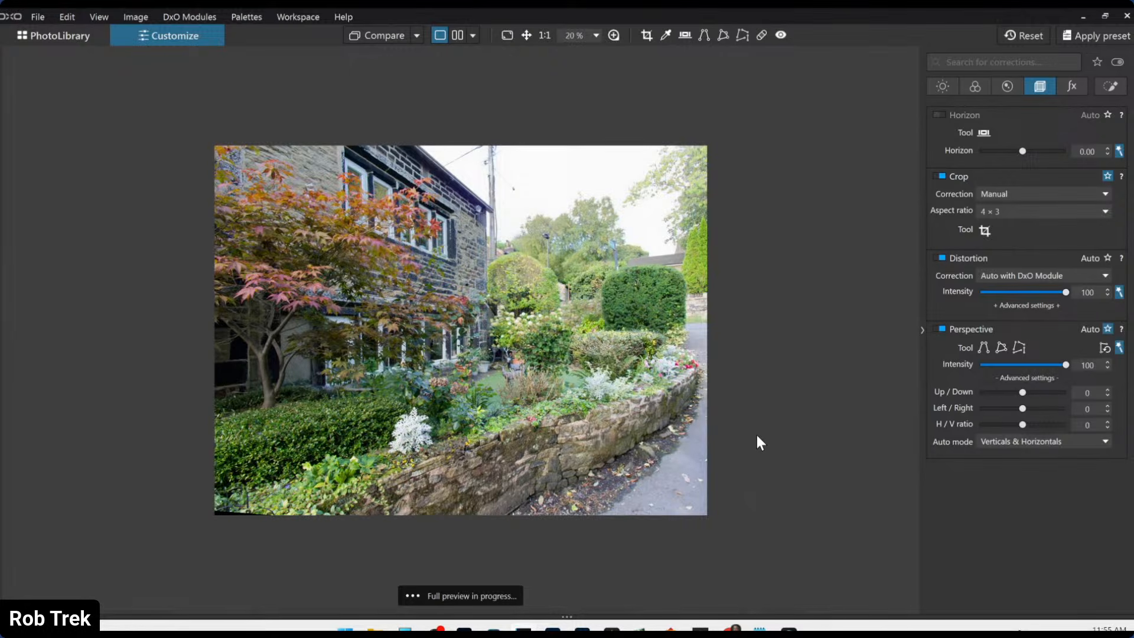
pyautogui.click(983, 231)
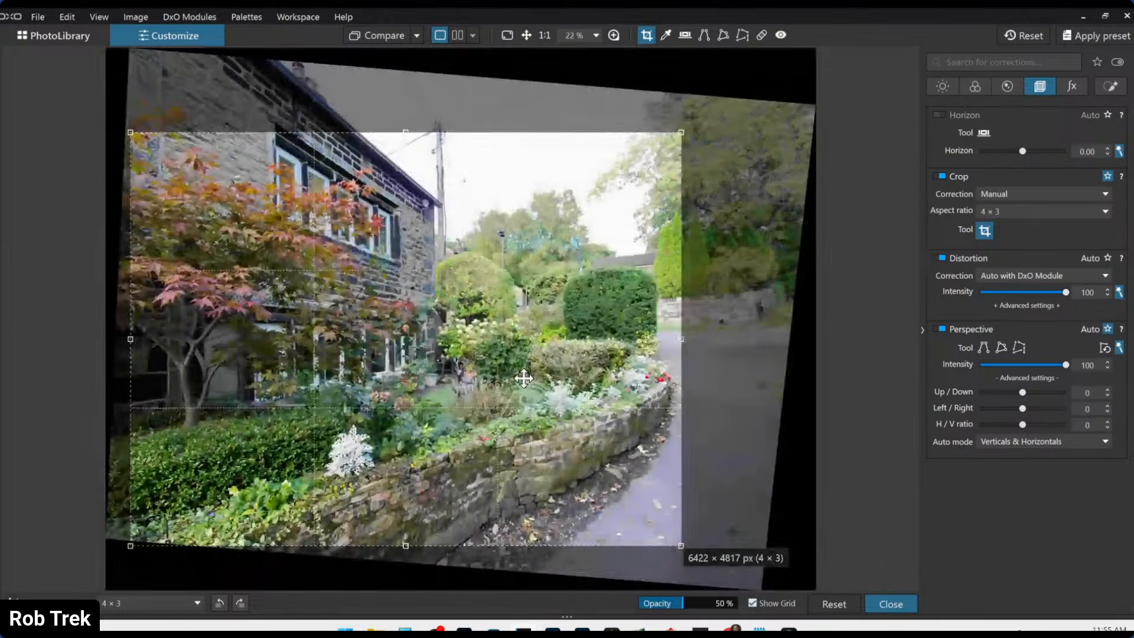
pyautogui.doubleClick(523, 369)
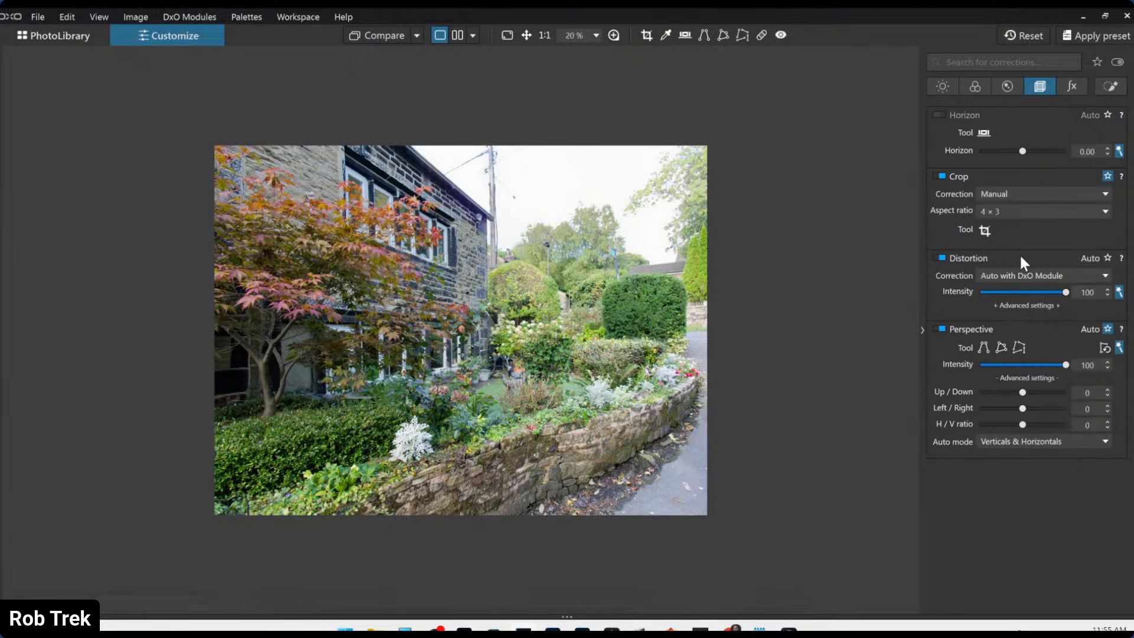
# - Add a new local adjustment mask with three control points on the cottage's stonework: front wall, upper gable wall, and wall behind the maple trunk
pyautogui.click(1109, 86)
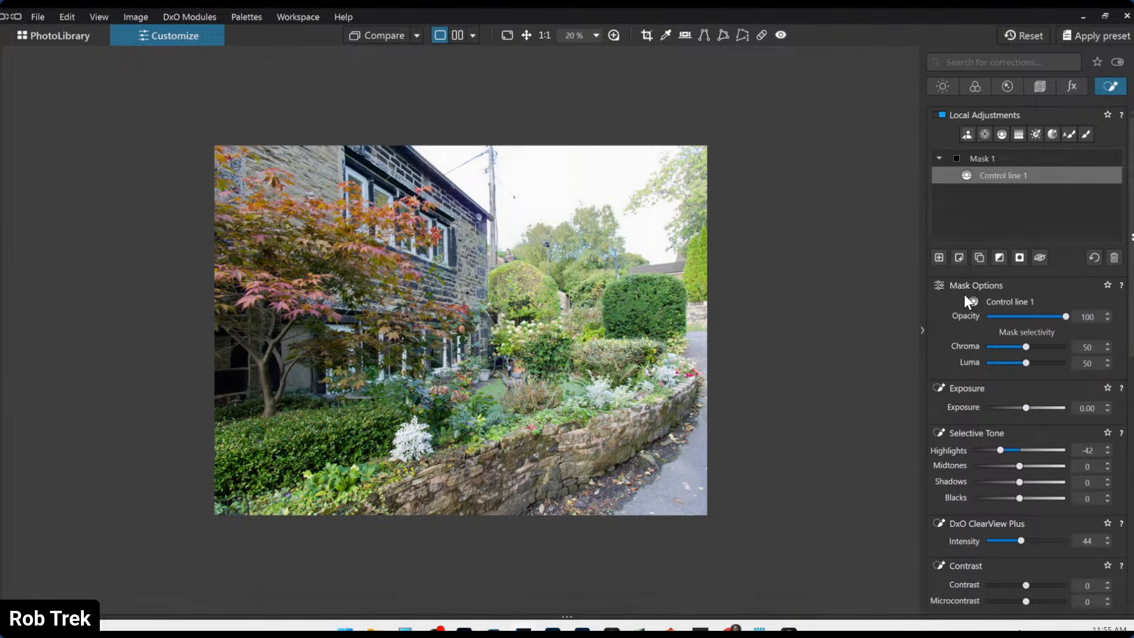
pyautogui.click(944, 254)
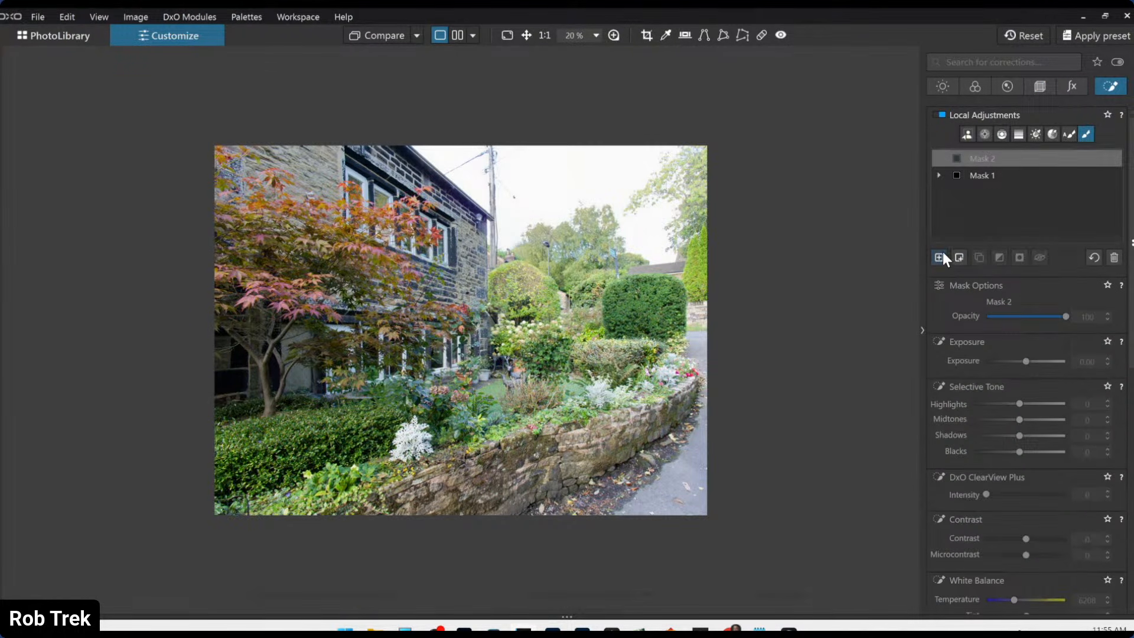
pyautogui.click(982, 134)
pyautogui.click(440, 286)
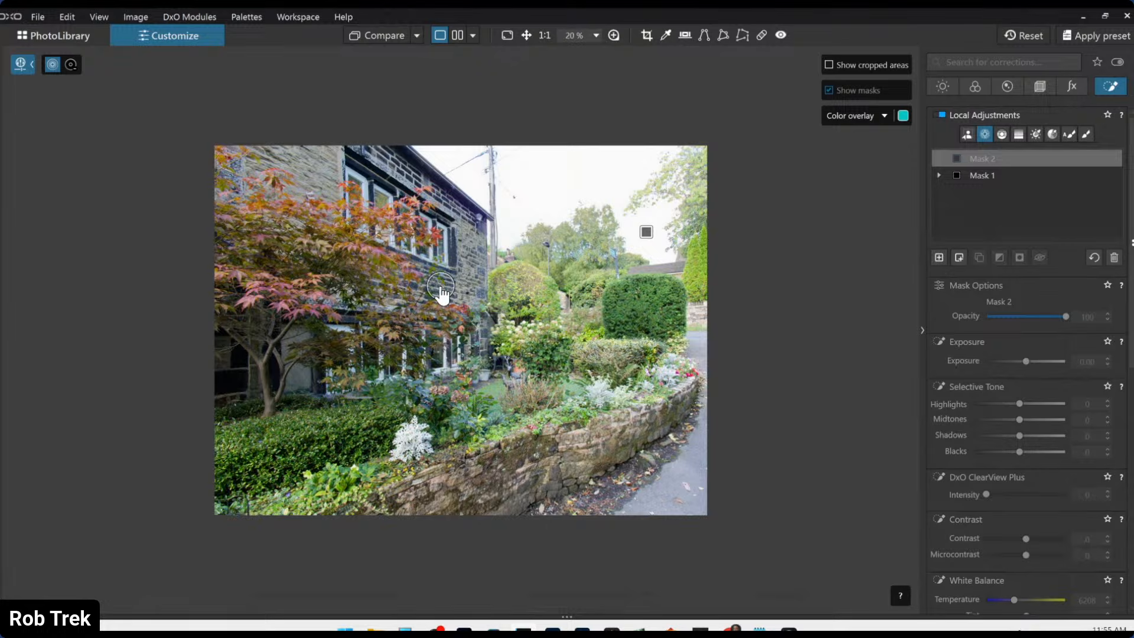
pyautogui.moveTo(499, 226); pyautogui.dragTo(506, 219)
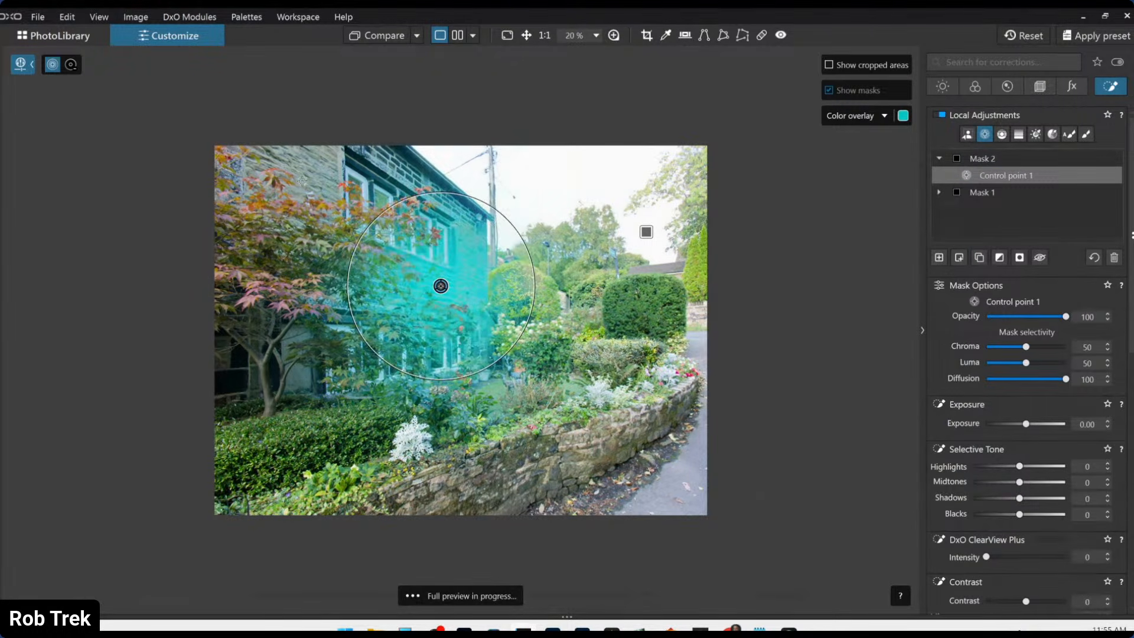
pyautogui.click(303, 180)
pyautogui.click(304, 377)
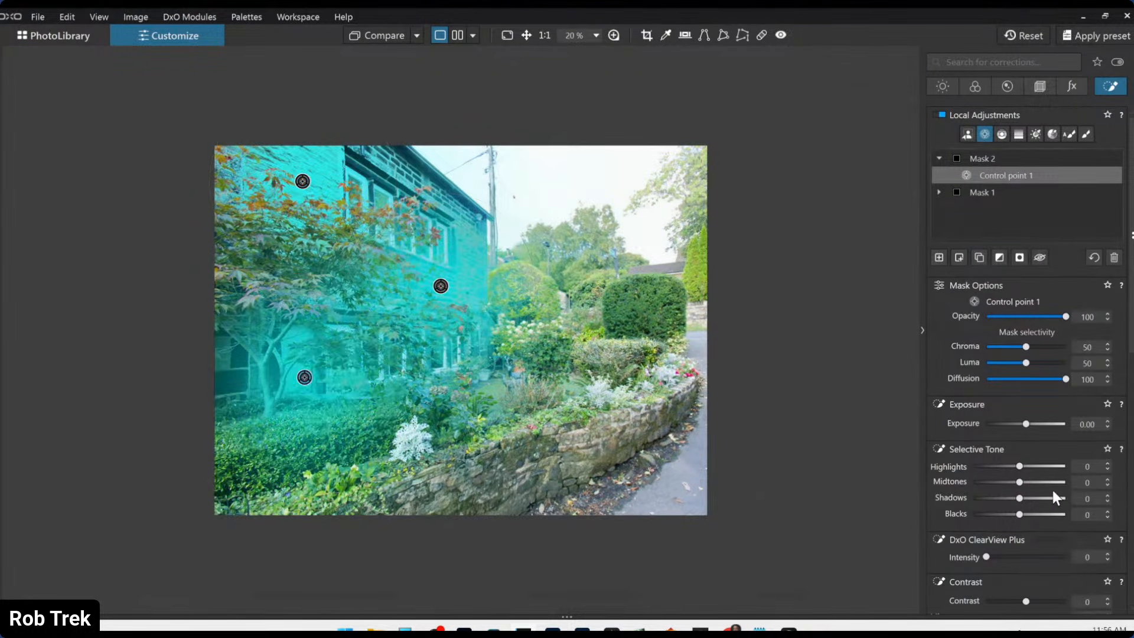
# - Set the stonework control points' ClearView Plus Intensity to 40, Microcontrast to 42 and Exposure to -0.30
pyautogui.moveTo(1012, 557); pyautogui.dragTo(1018, 557)
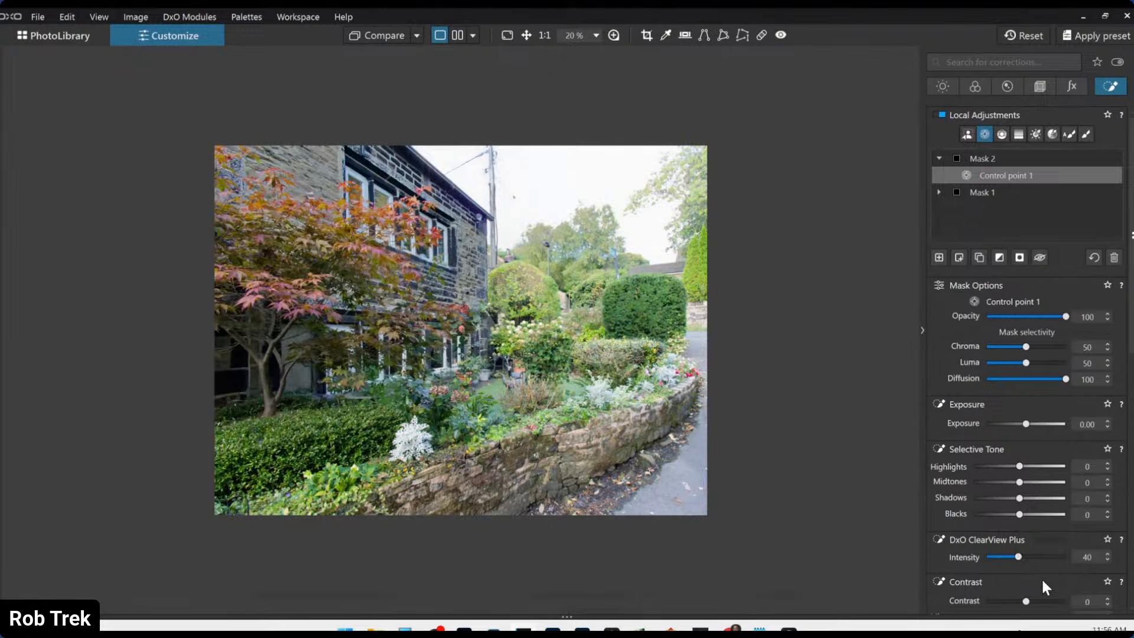
pyautogui.scroll(-1, 1041, 577)
pyautogui.click(1042, 554)
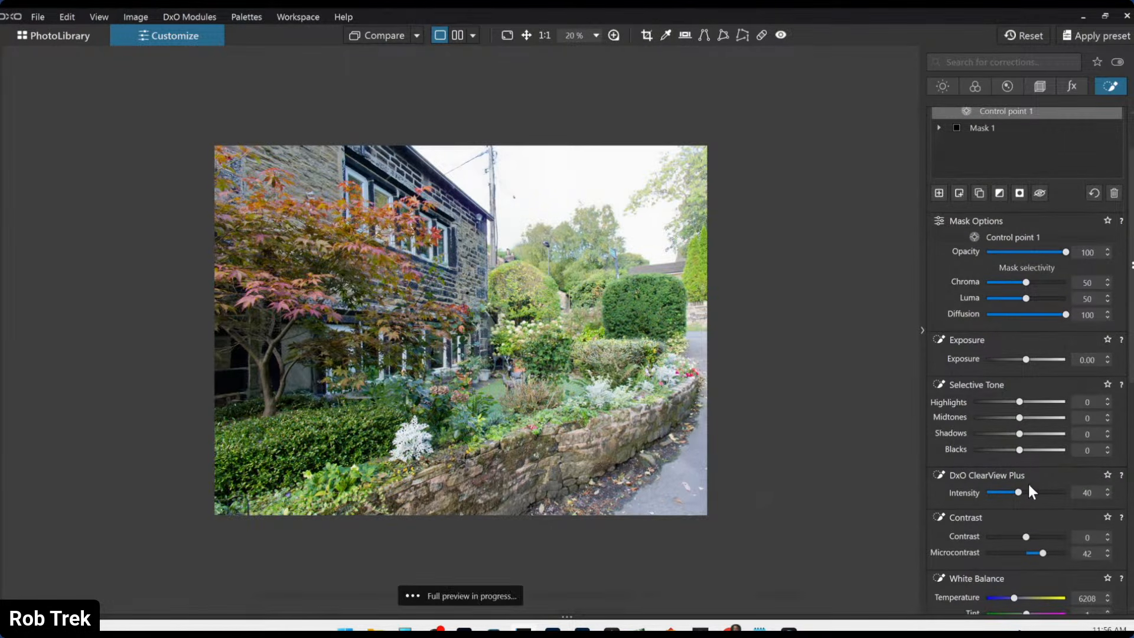
pyautogui.moveTo(1025, 359); pyautogui.dragTo(1022, 360)
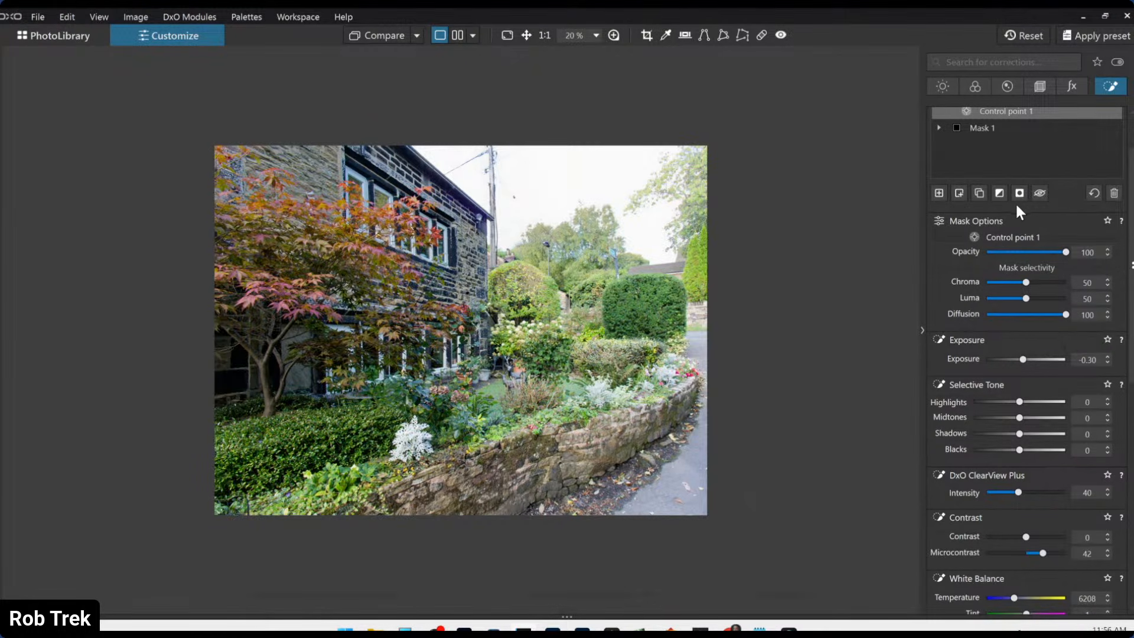
# - Change the whole photo's generic color rendering to DxO - Vibrant
pyautogui.click(975, 87)
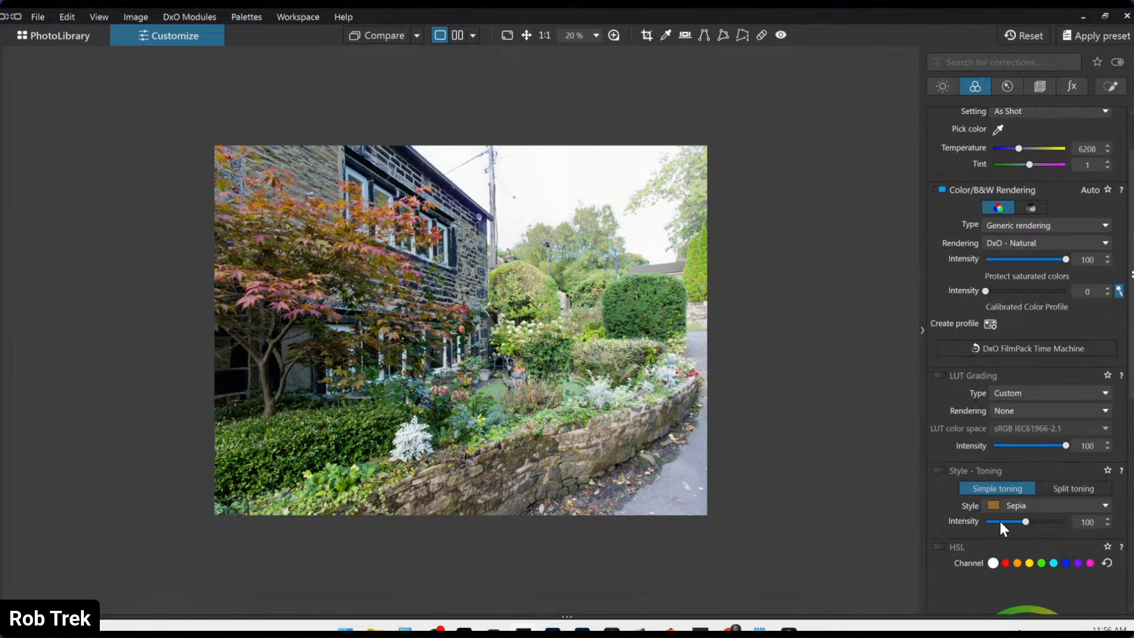
pyautogui.click(1001, 243)
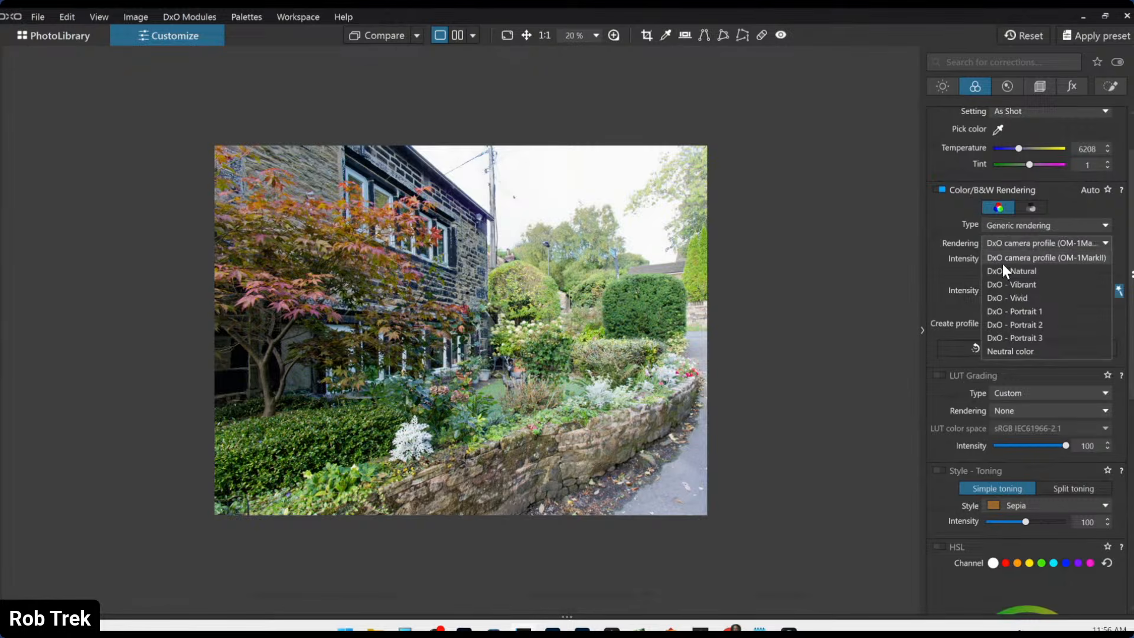
pyautogui.click(1000, 283)
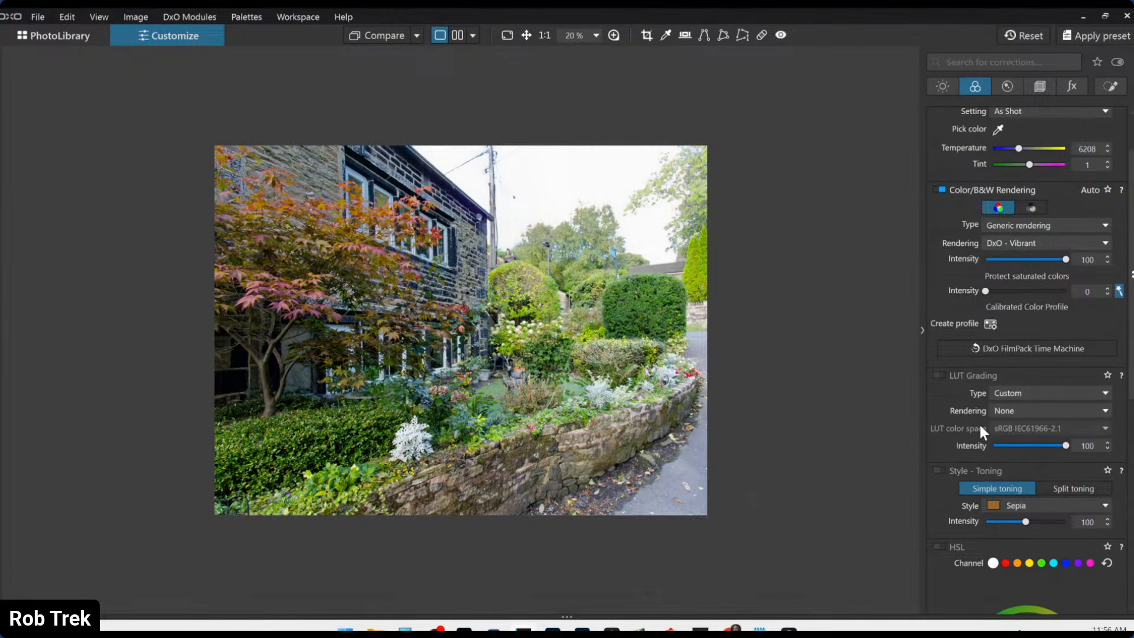
# - In HSL, widen the red range toward orange with Saturation 44, and raise the yellow channel's Saturation
pyautogui.scroll(-3, 992, 449)
pyautogui.click(1005, 402)
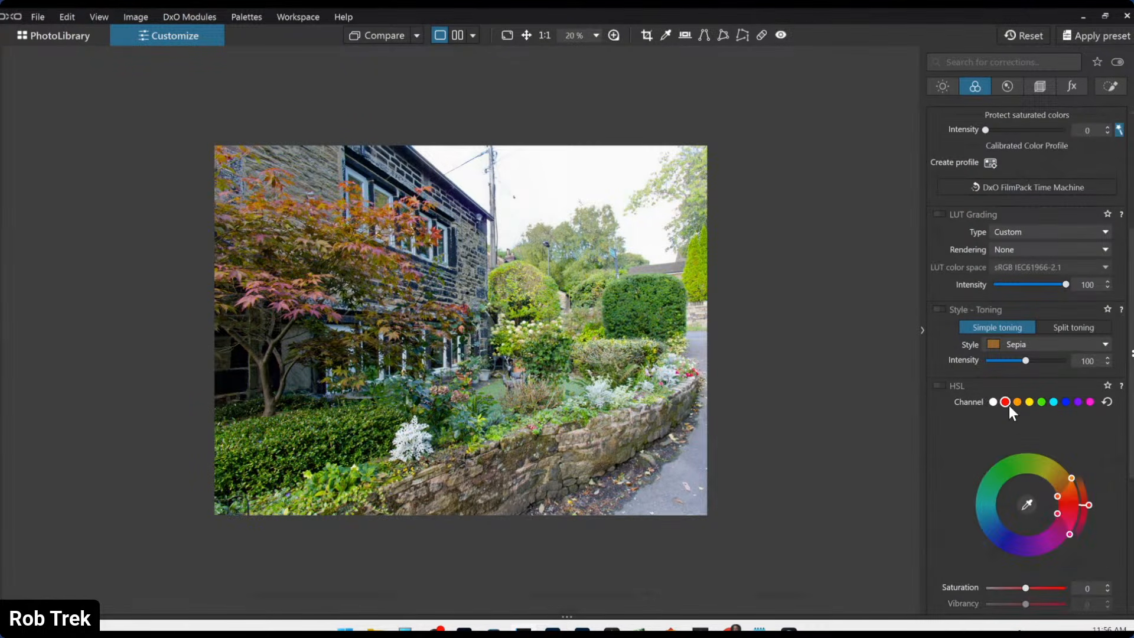
pyautogui.moveTo(1057, 496); pyautogui.dragTo(1044, 526)
pyautogui.scroll(-1, 1049, 543)
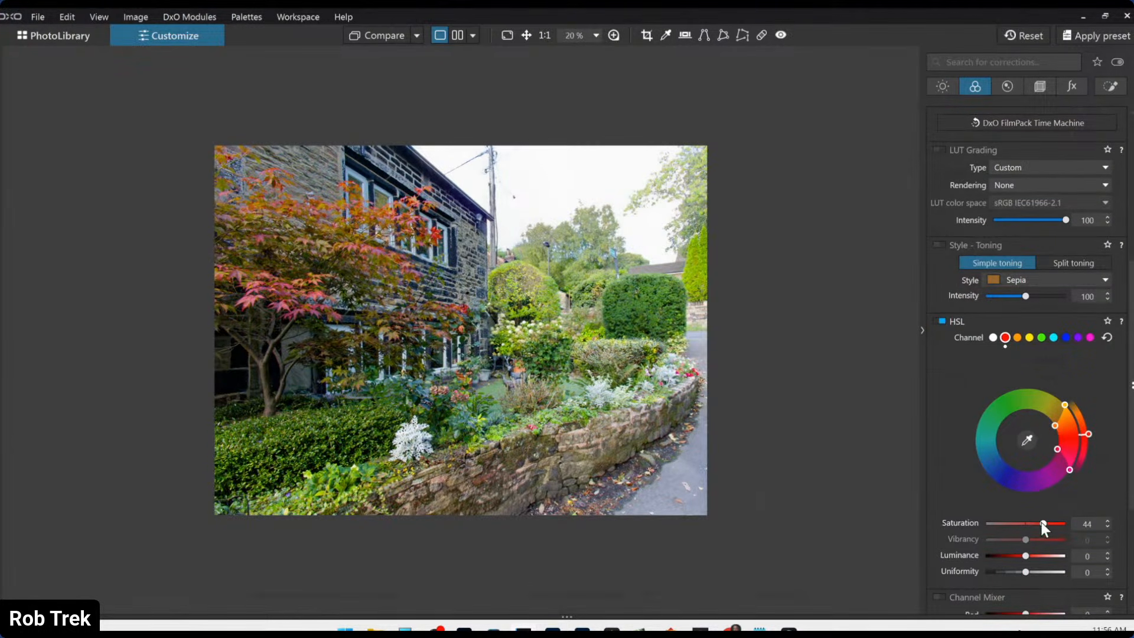
pyautogui.click(1028, 338)
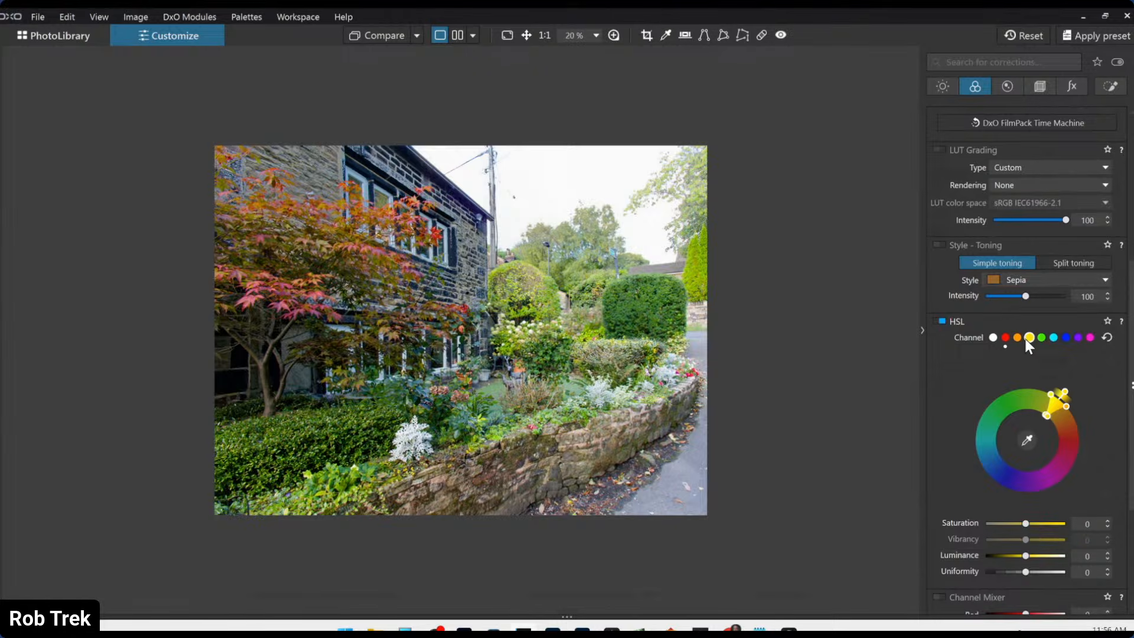
pyautogui.moveTo(1026, 523); pyautogui.dragTo(1042, 524)
# - Try Exposure values of 0.20 and -0.10 on the stonework control points, and reset their Exposure to 0.00
pyautogui.click(1028, 90)
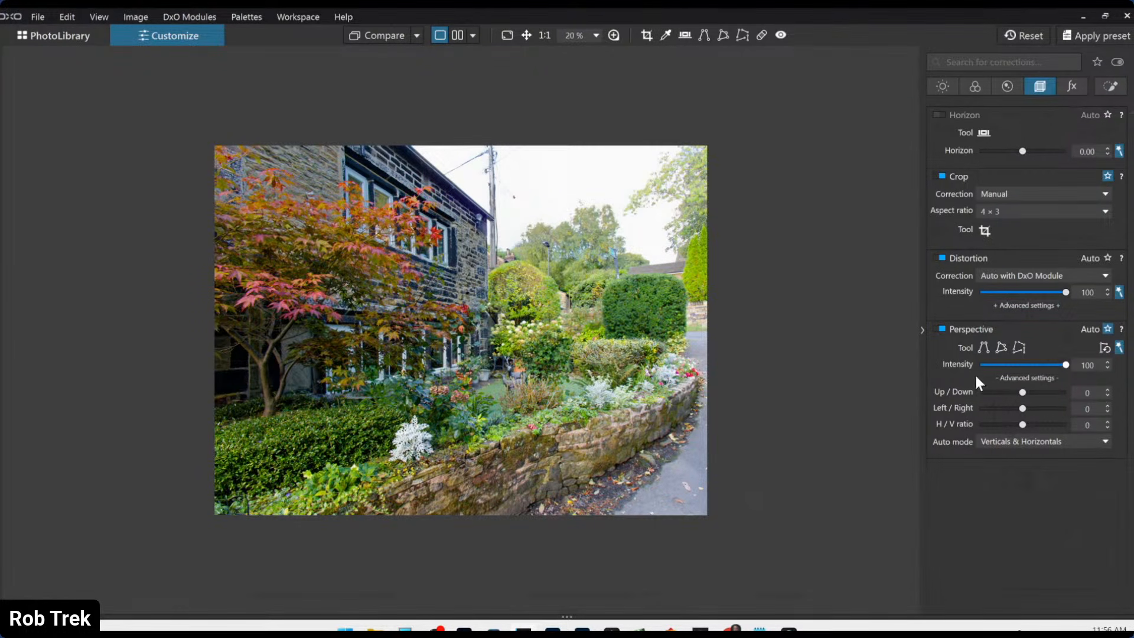
pyautogui.click(1110, 86)
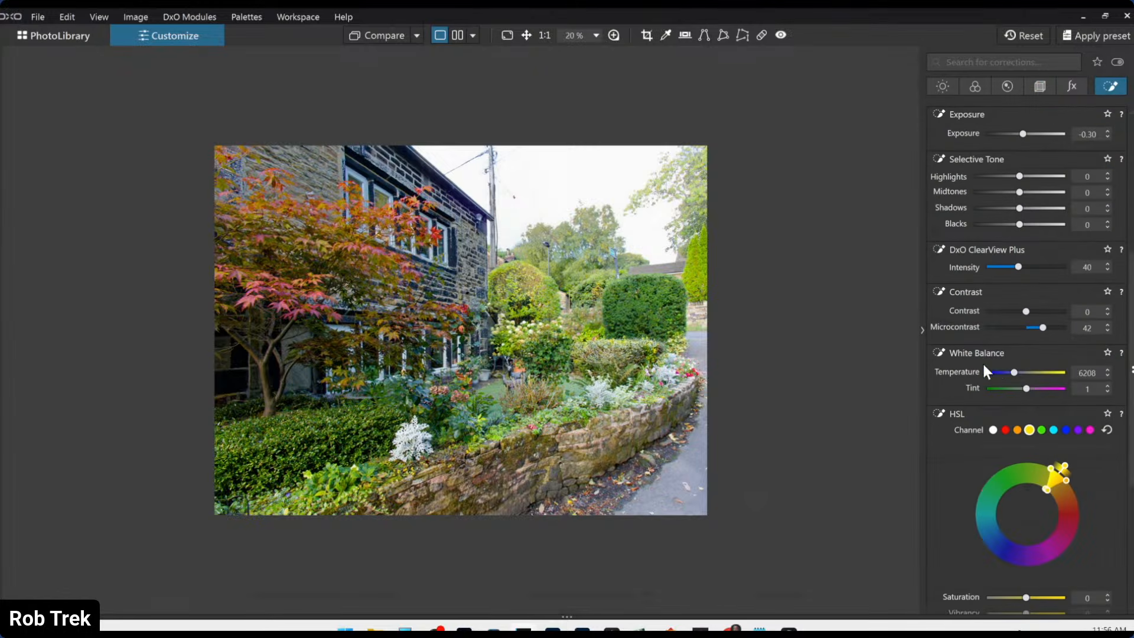
pyautogui.scroll(1, 1011, 302)
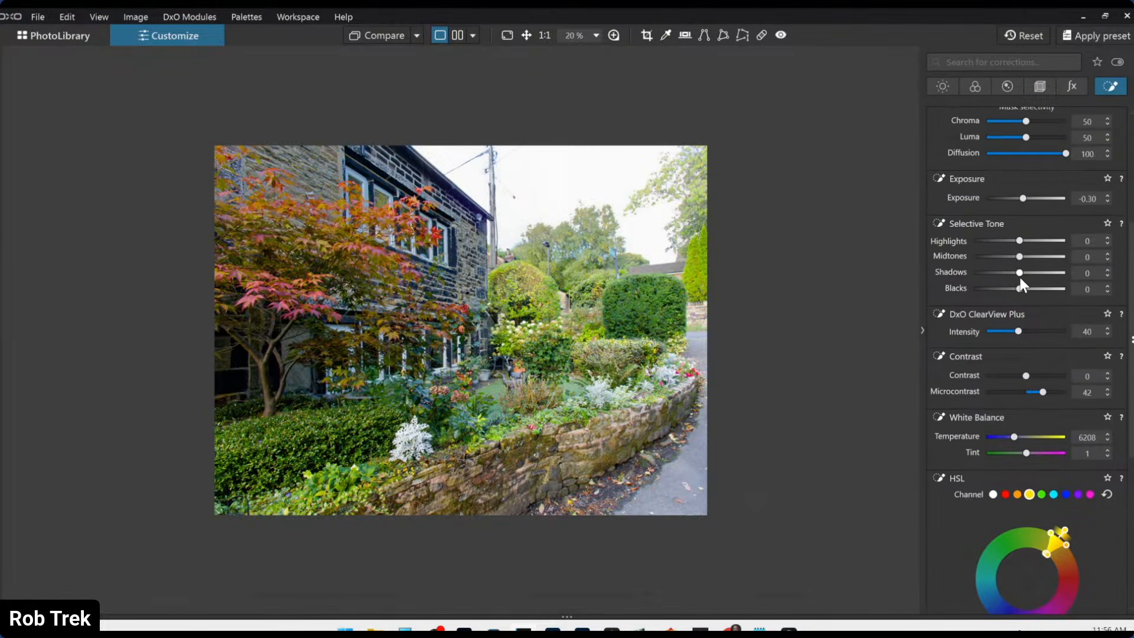
pyautogui.doubleClick(1022, 199)
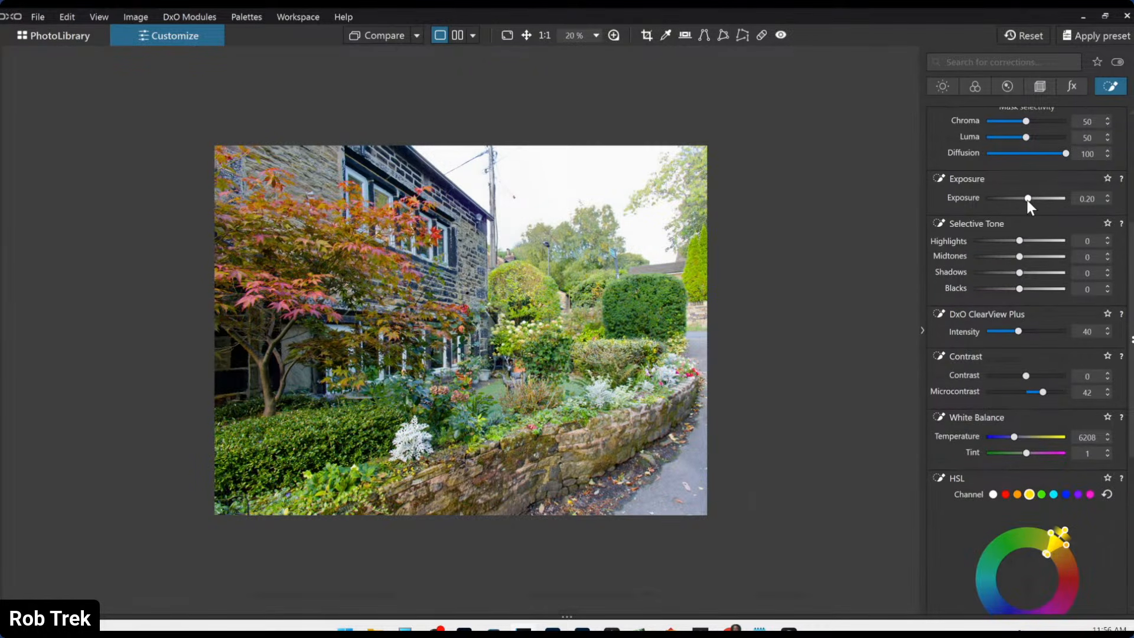
pyautogui.moveTo(1026, 200); pyautogui.dragTo(1025, 197)
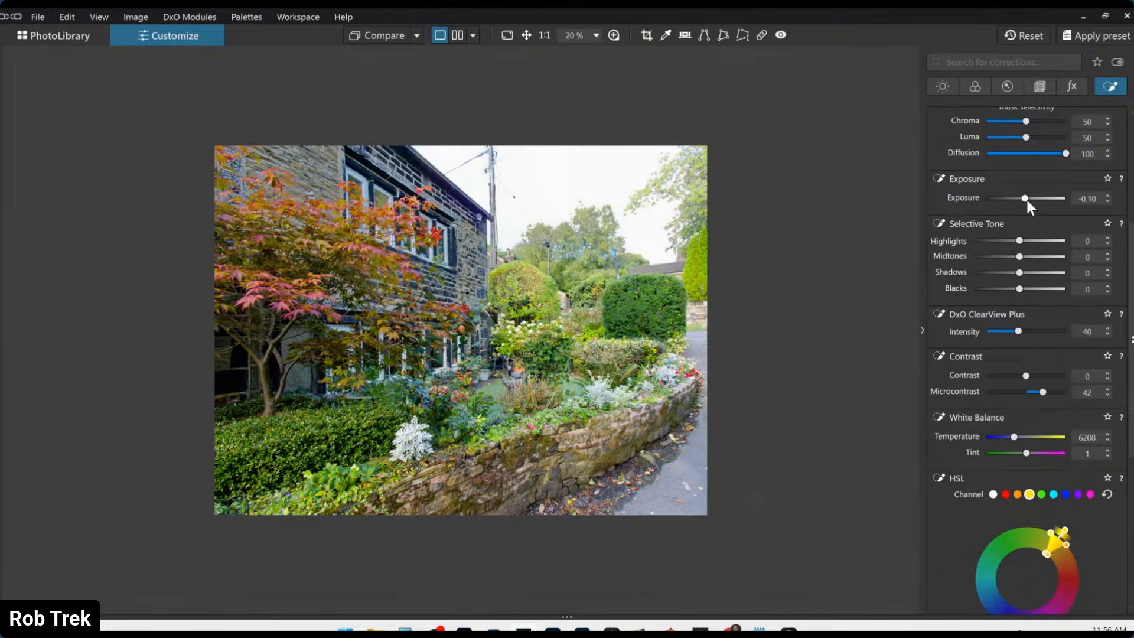
pyautogui.doubleClick(1026, 200)
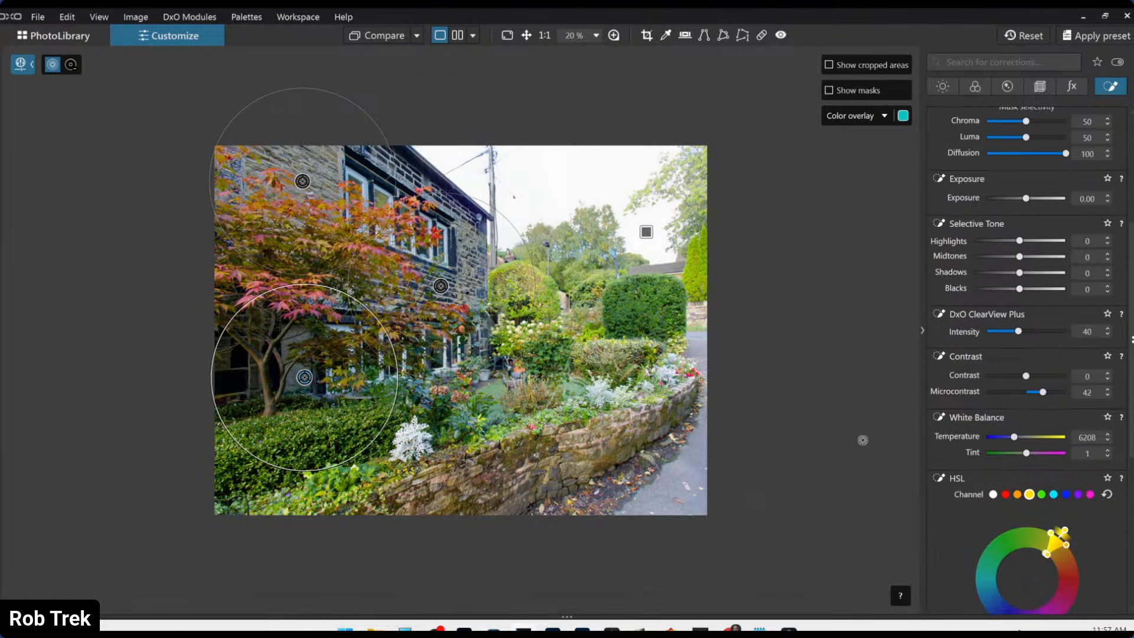
pyautogui.press('Escape')
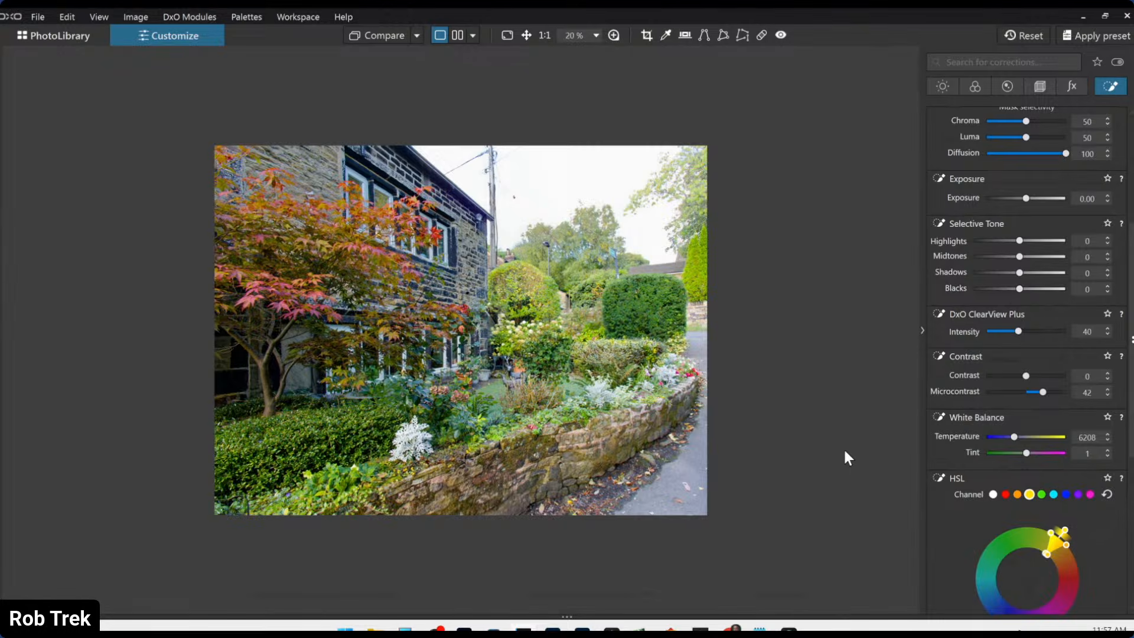
# - Export the cottage photo to disk as a full-size JPEG at quality 95 with the suffix -dxo9
pyautogui.scroll(-1, 641, 464)
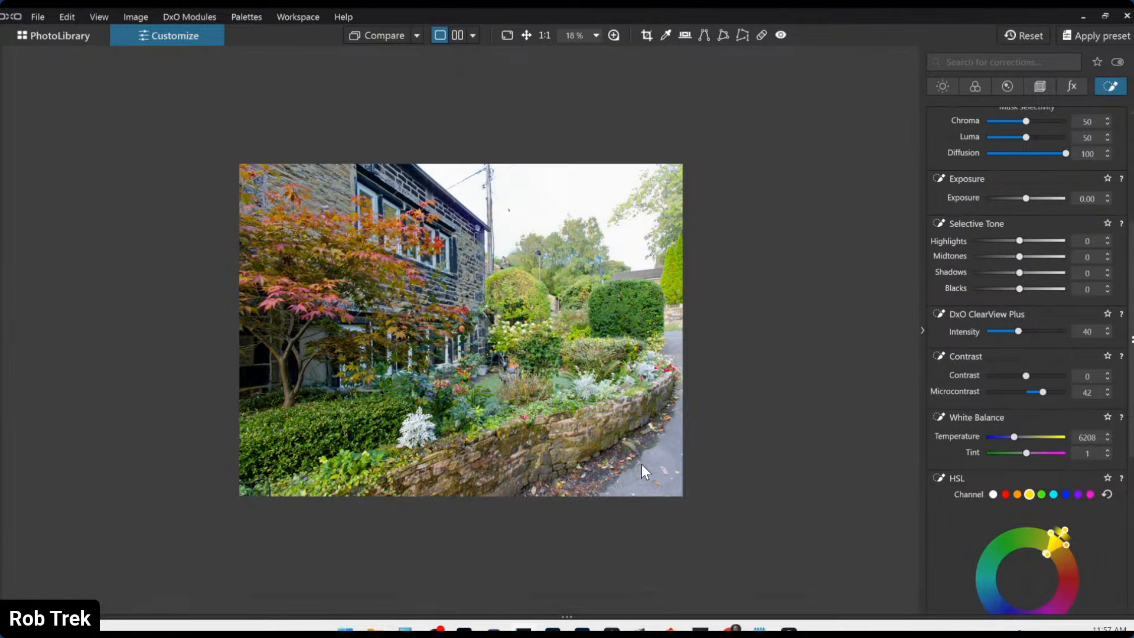
pyautogui.rightClick(543, 387)
pyautogui.click(630, 12)
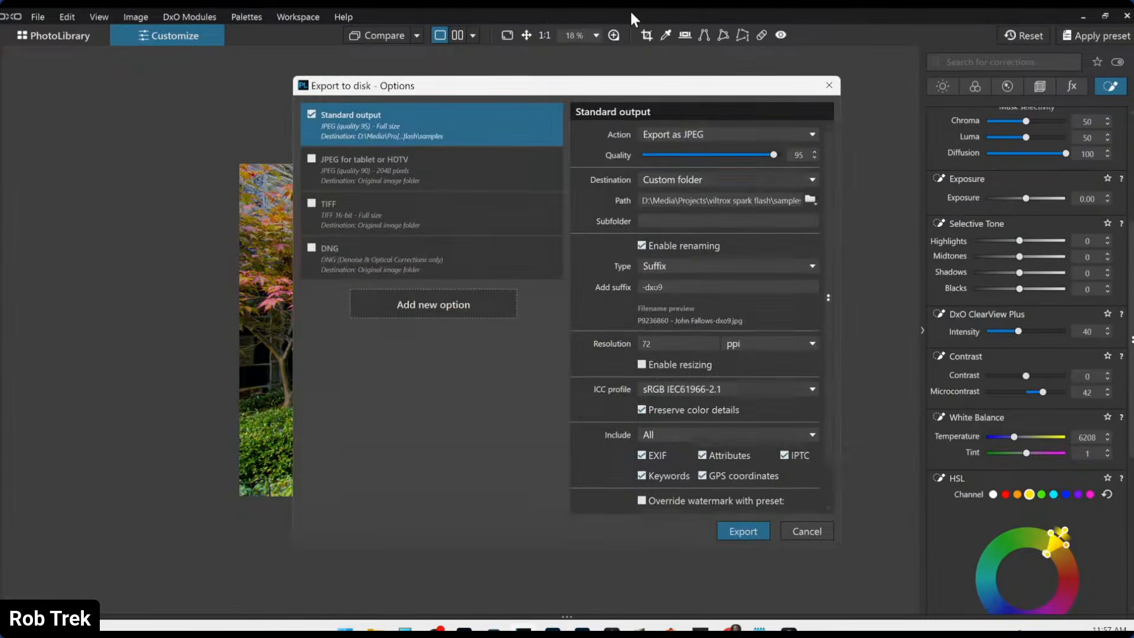
pyautogui.press('Escape')
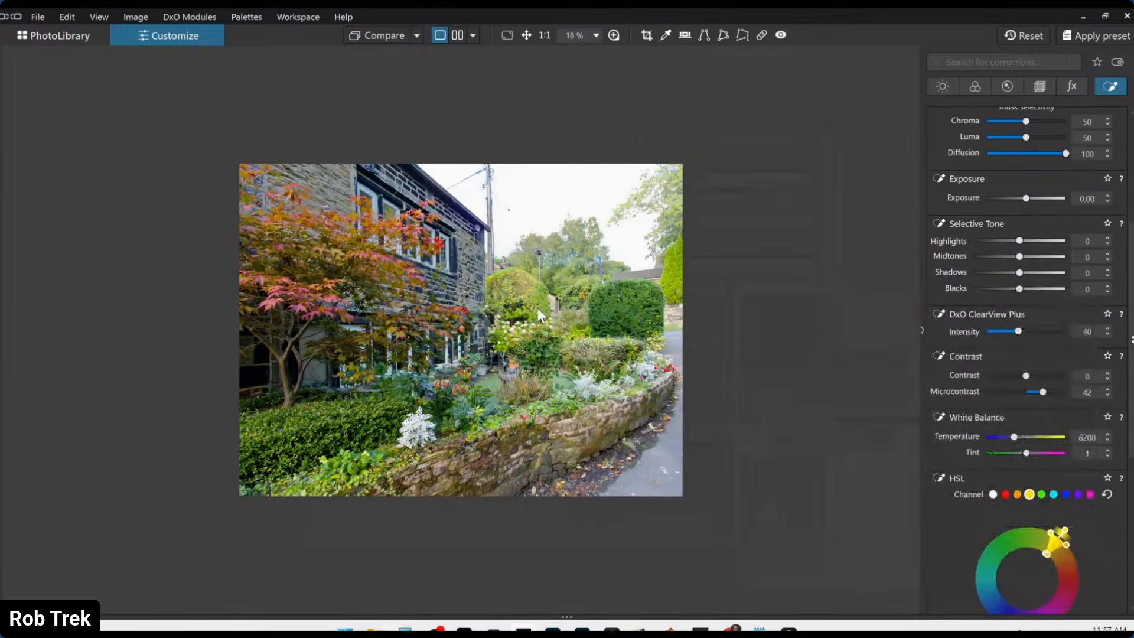
# - Compare the edited cottage photo side by side with the original, using No corrections (without geometry) as the reference
pyautogui.scroll(1, 536, 307)
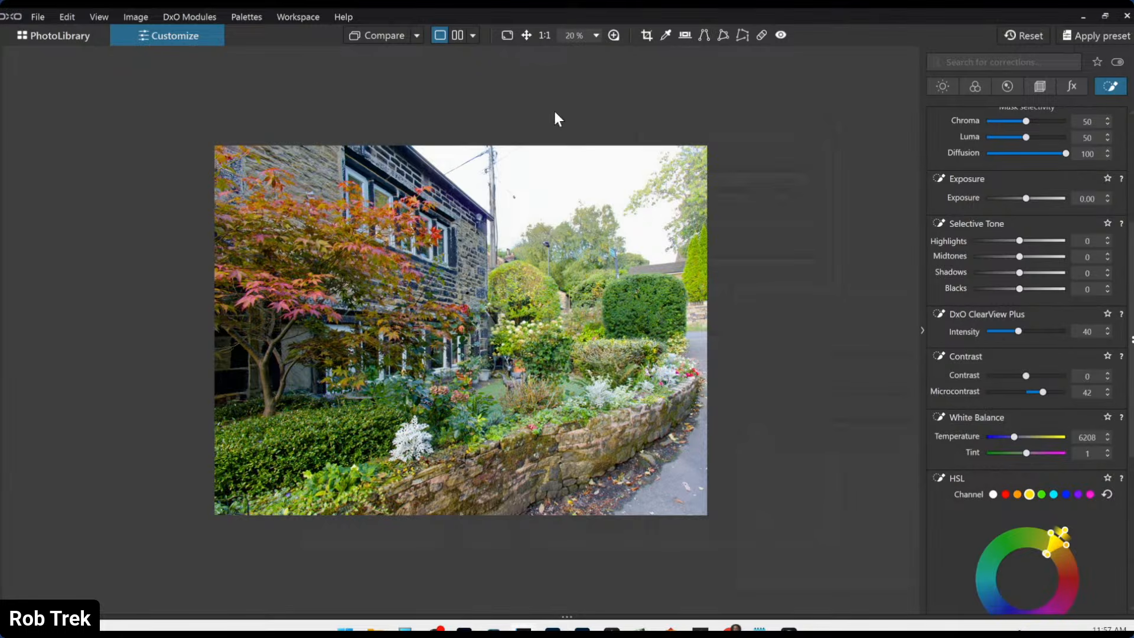
pyautogui.click(473, 35)
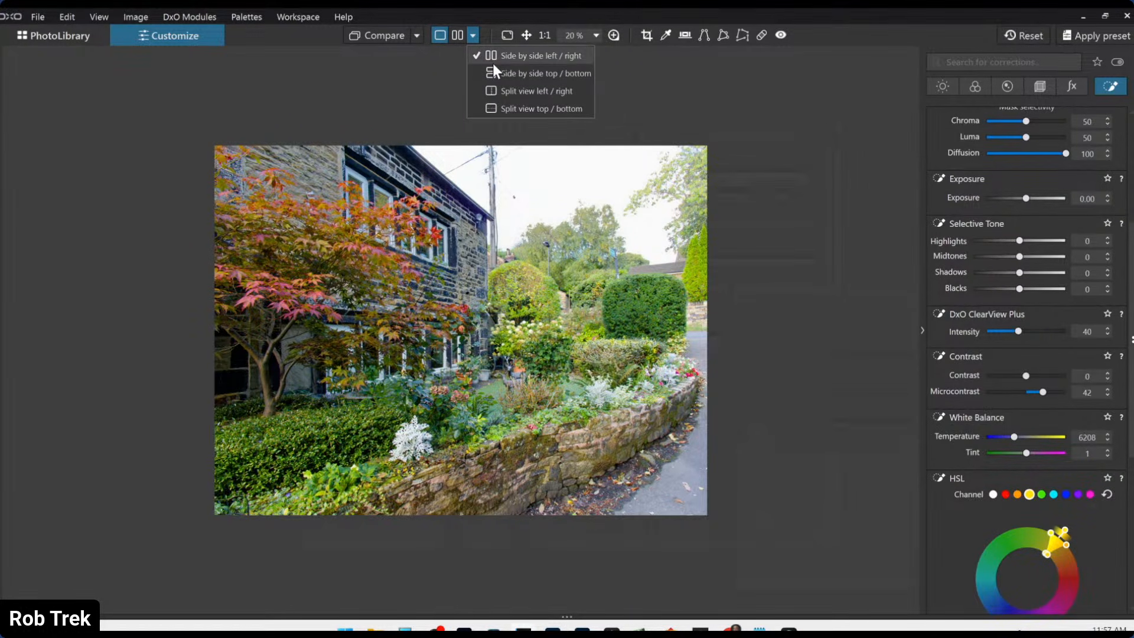
pyautogui.click(419, 39)
pyautogui.click(419, 39)
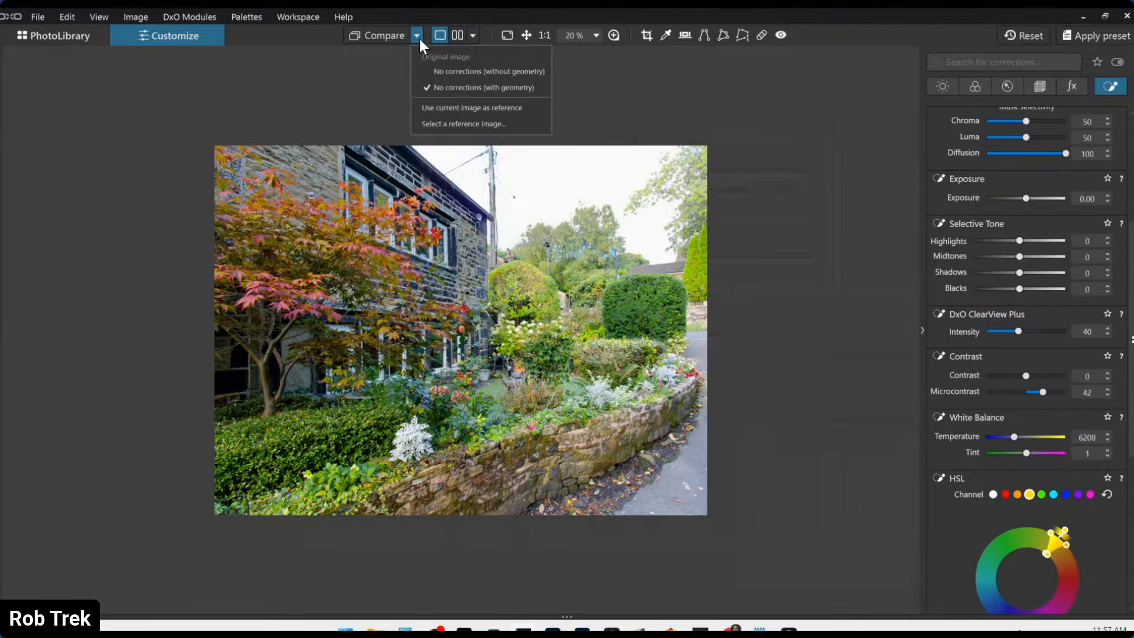
pyautogui.click(417, 37)
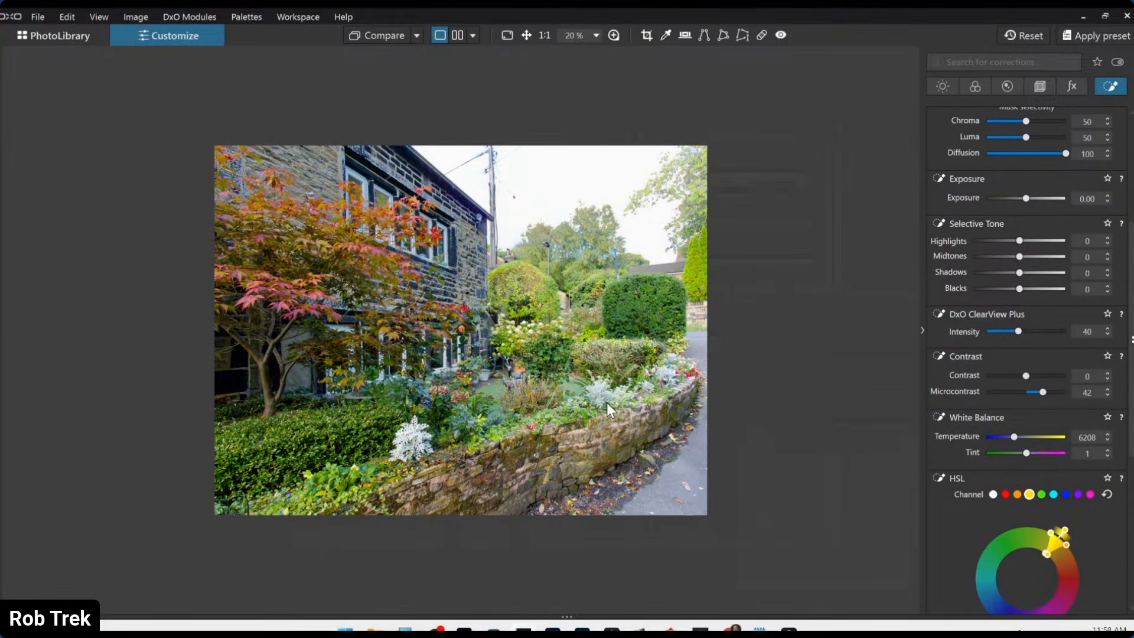
pyautogui.scroll(1, 607, 402)
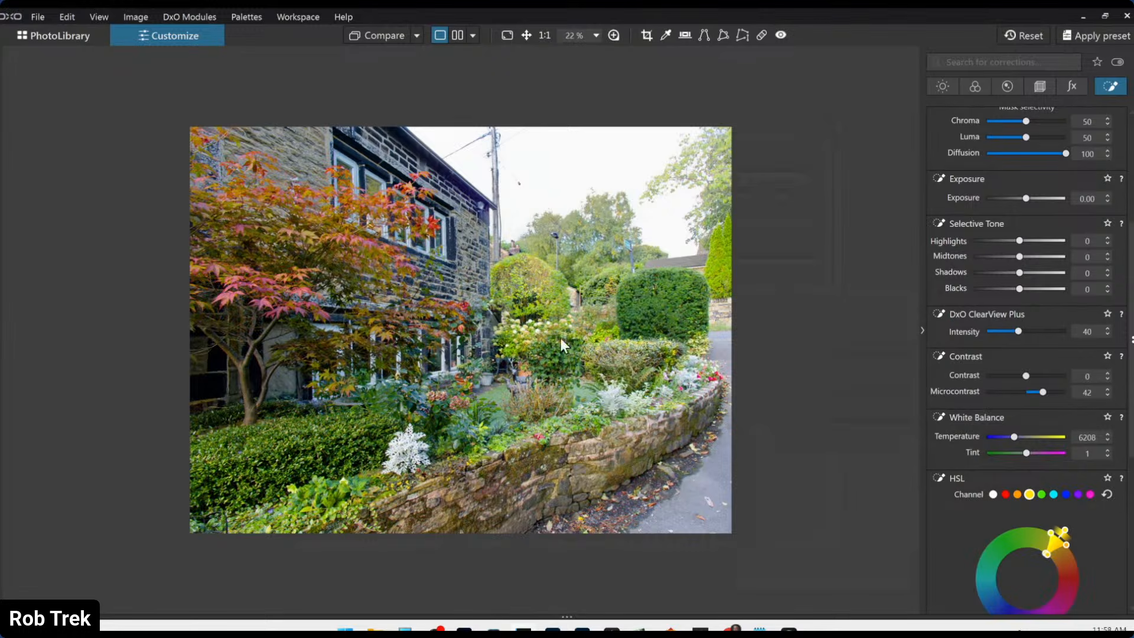
pyautogui.click(456, 39)
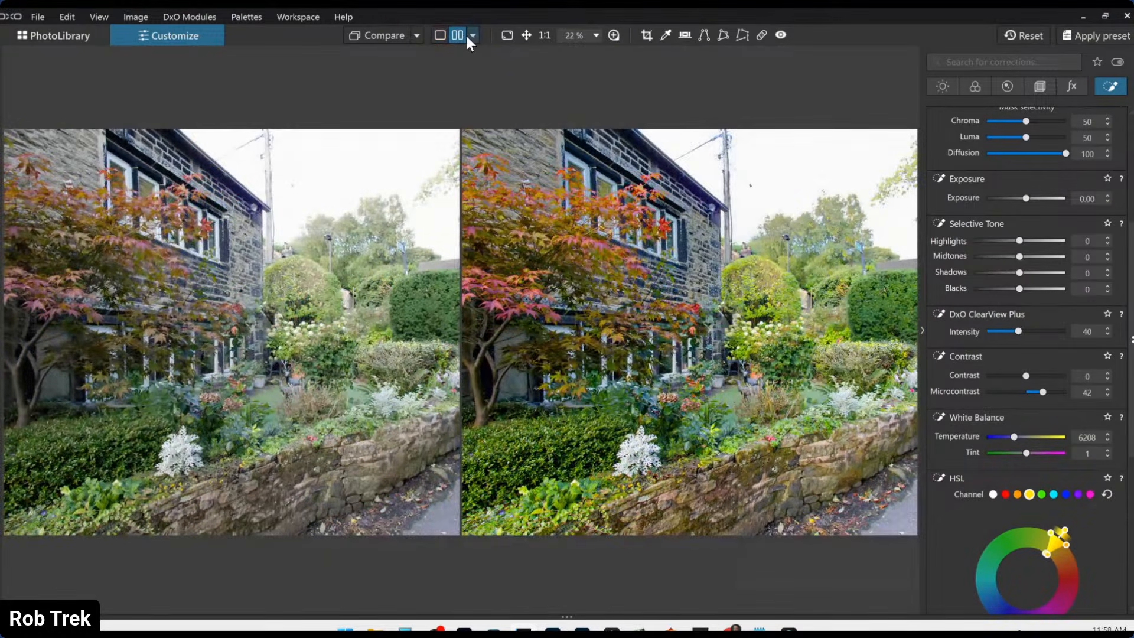
pyautogui.click(417, 35)
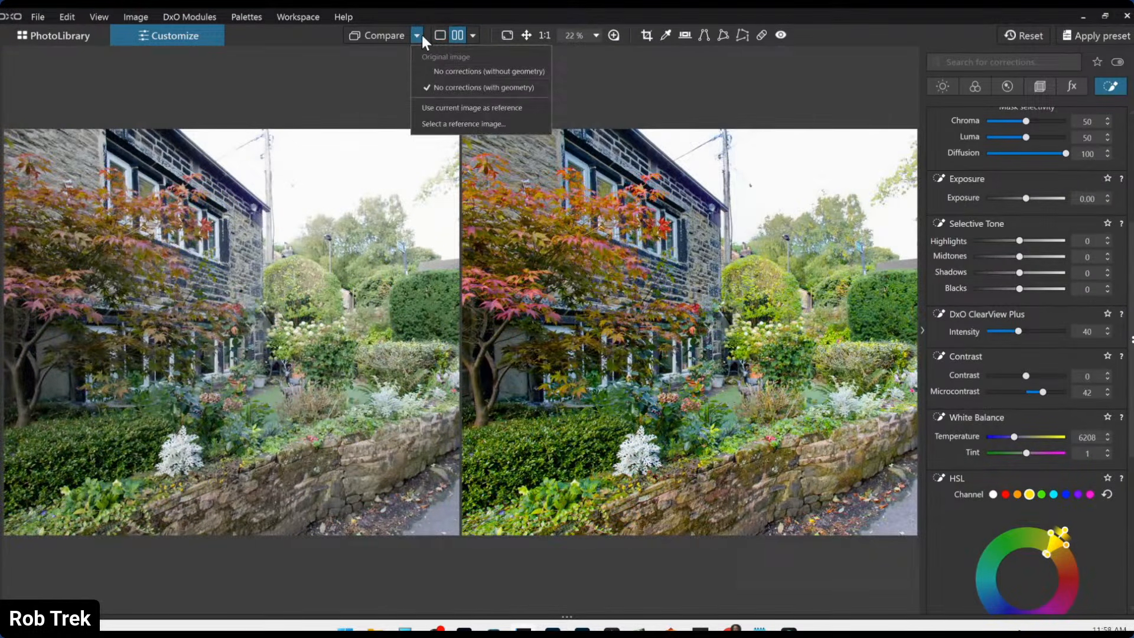
pyautogui.click(433, 70)
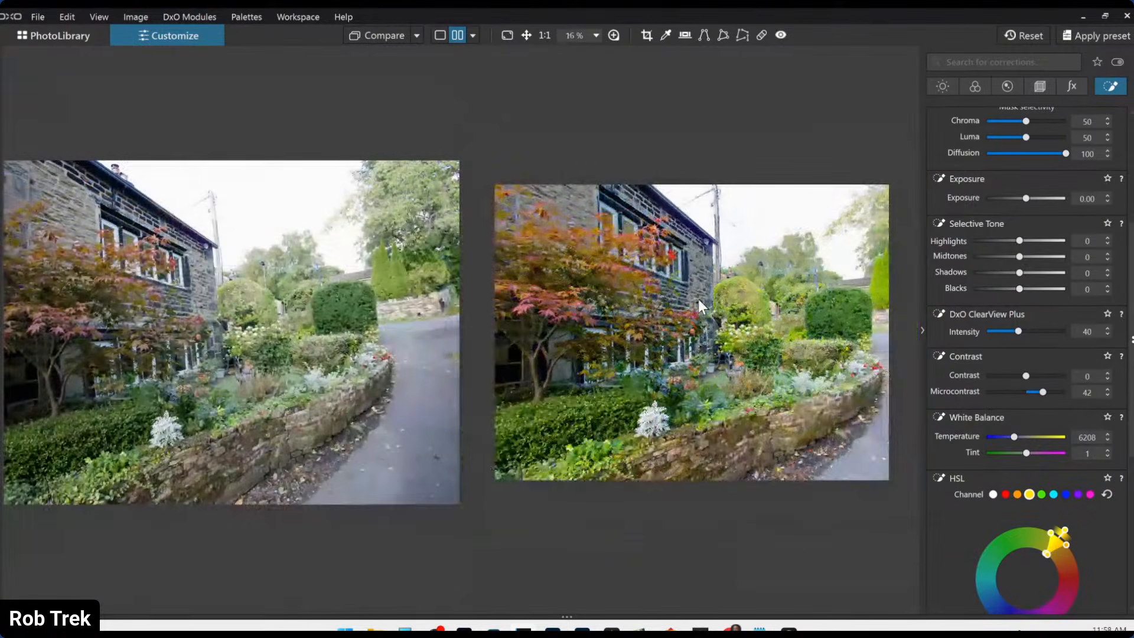
# - Hide the corrections palette to enlarge the side-by-side comparison, and return to the PhotoLibrary
pyautogui.scroll(1, 957, 331)
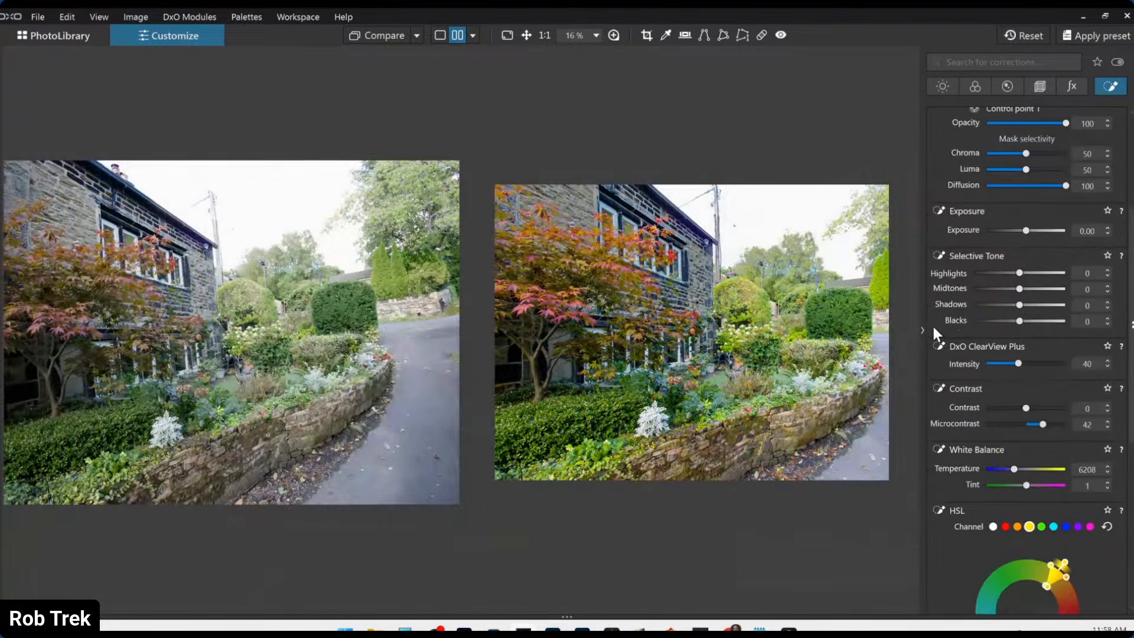
pyautogui.click(921, 327)
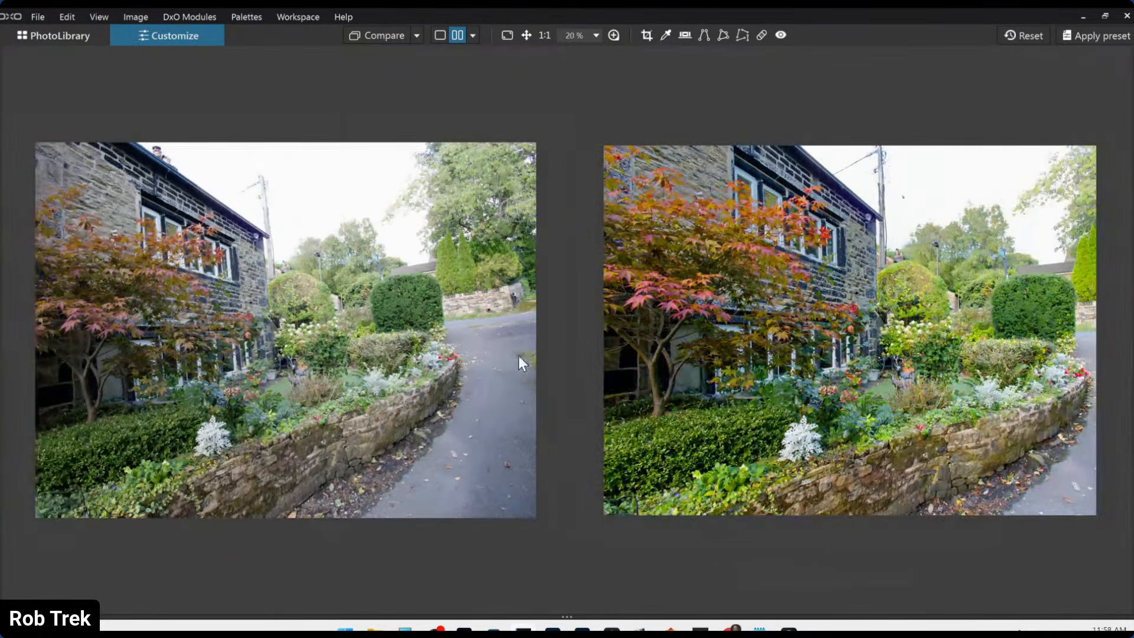
pyautogui.click(107, 37)
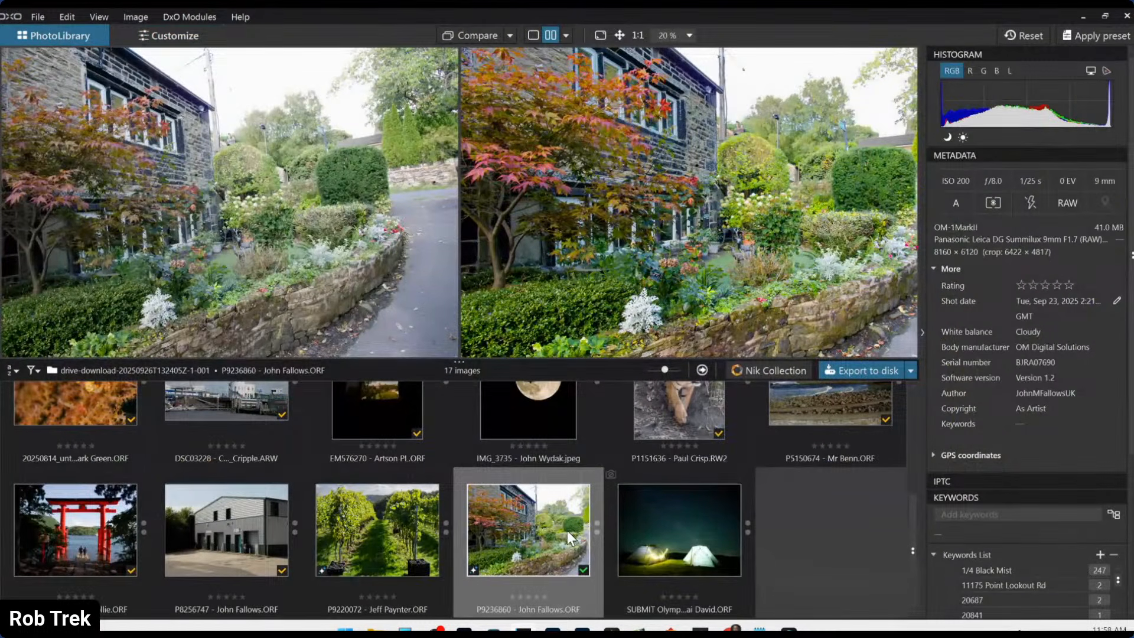
# - Open the night tent photo for editing in single-image view and apply the plain 0000 default preset
pyautogui.click(625, 527)
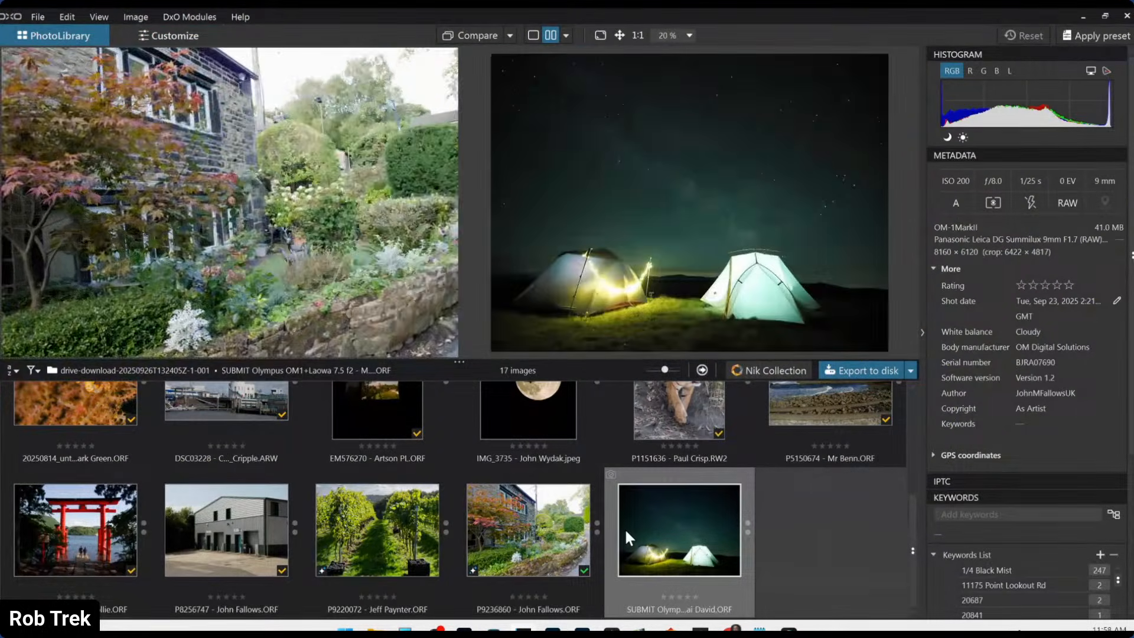
pyautogui.doubleClick(624, 526)
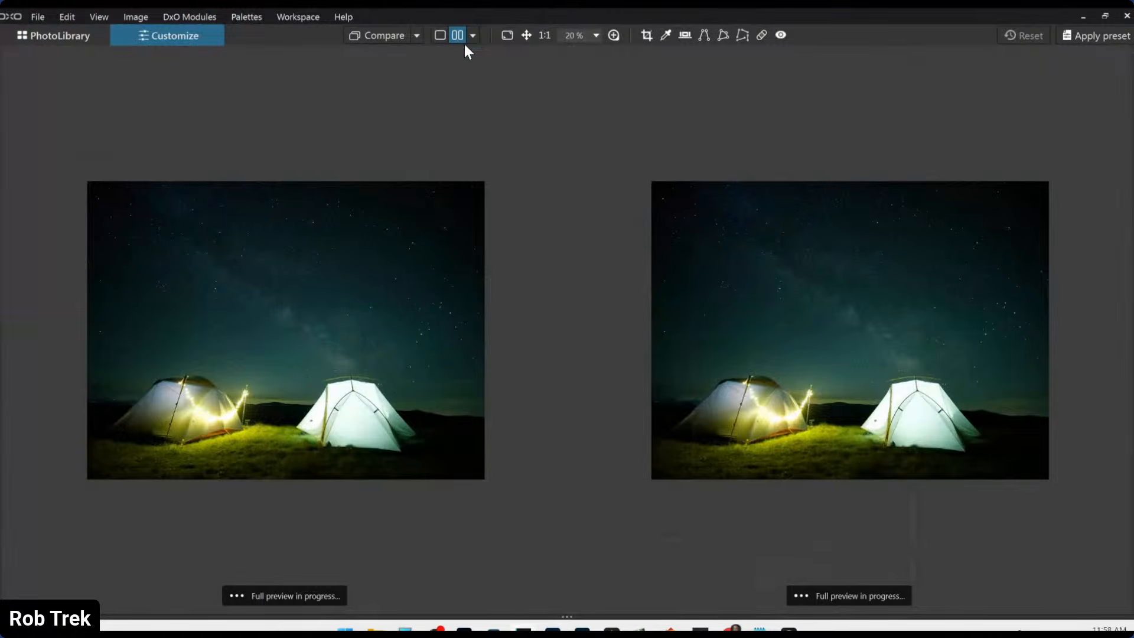
pyautogui.click(441, 35)
pyautogui.scroll(1, 527, 458)
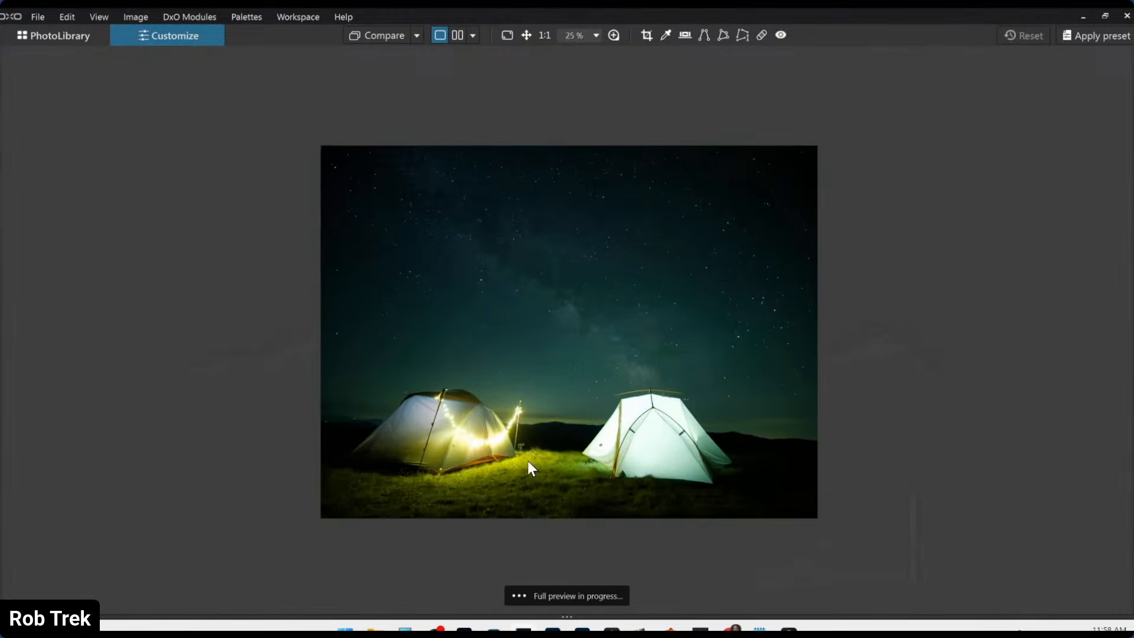
pyautogui.click(1128, 329)
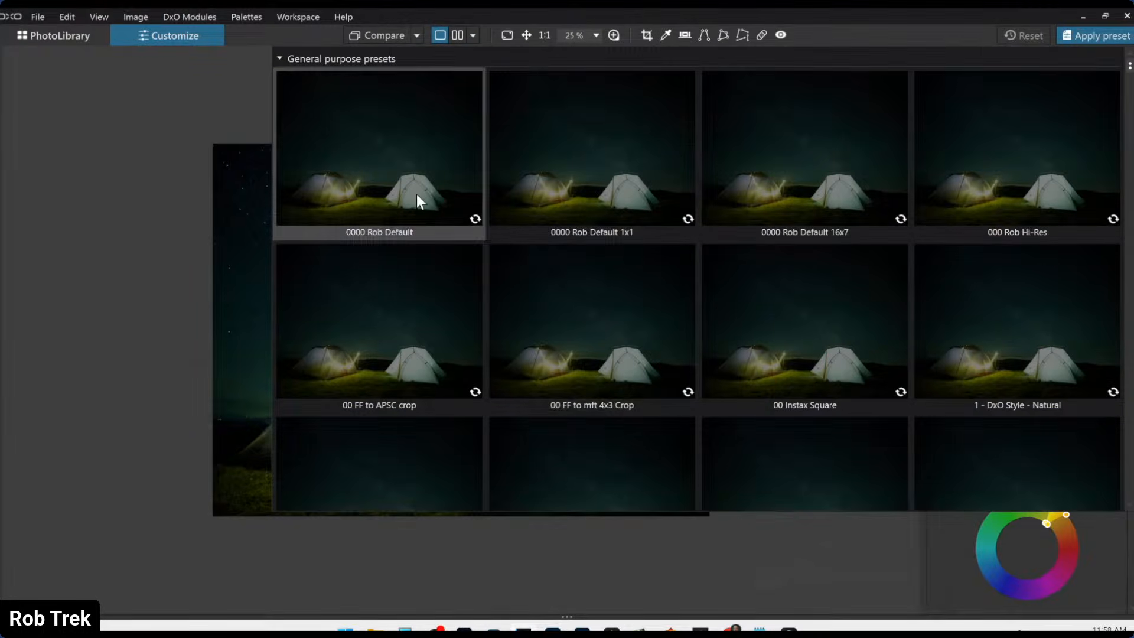
pyautogui.click(417, 190)
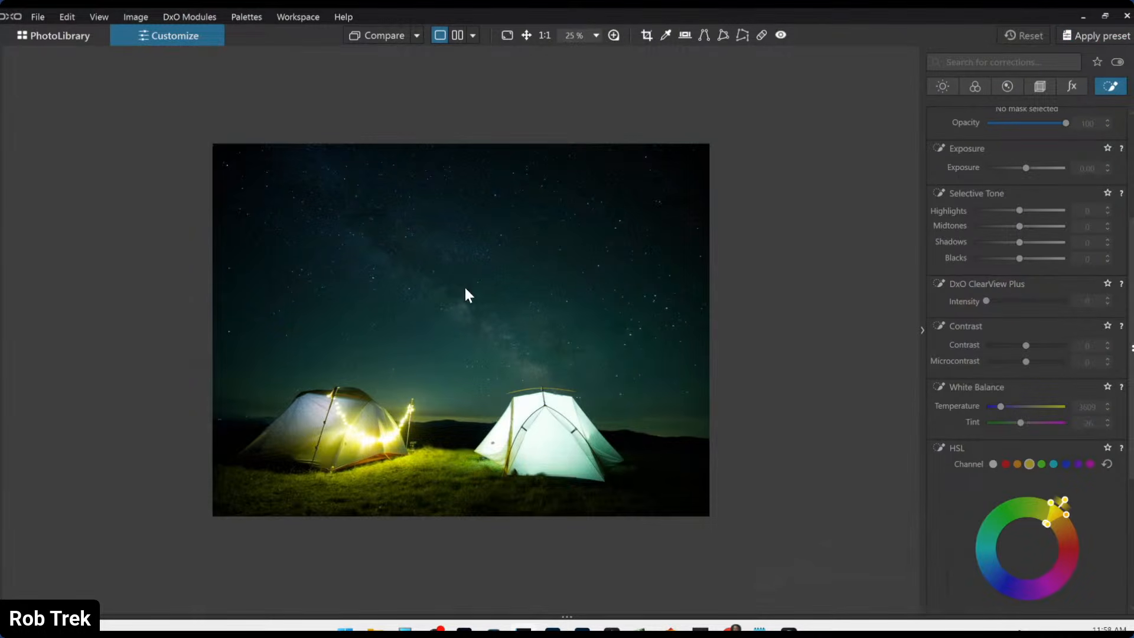
# - Show the histogram and metadata palettes beside the tent photo and examine its sky and tents at different magnifications
pyautogui.click(1, 335)
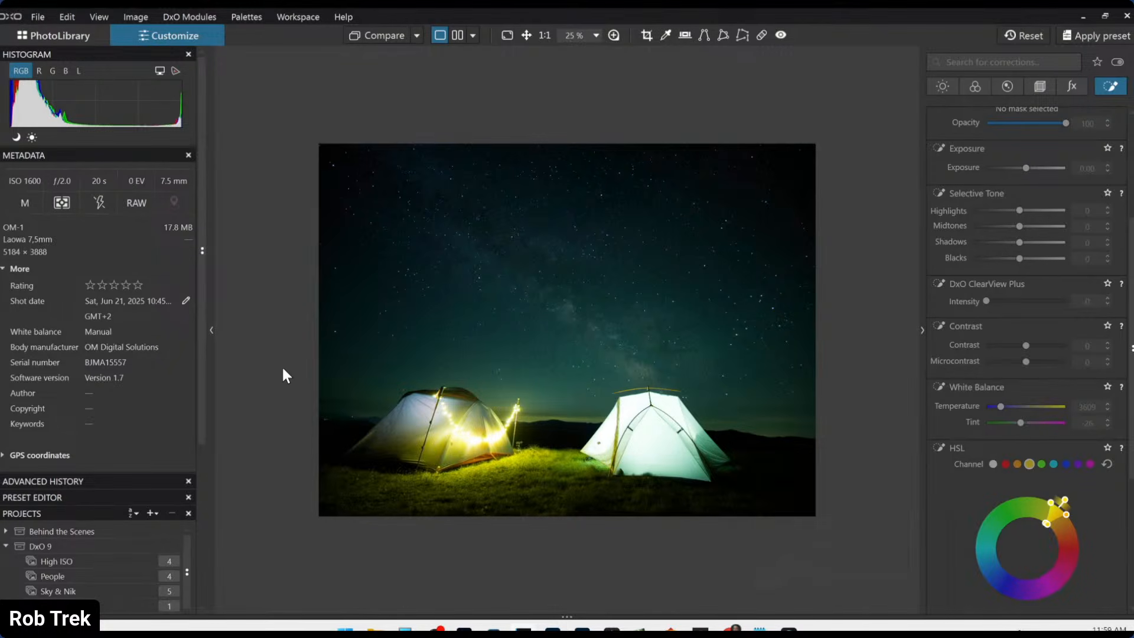
pyautogui.scroll(1, 569, 461)
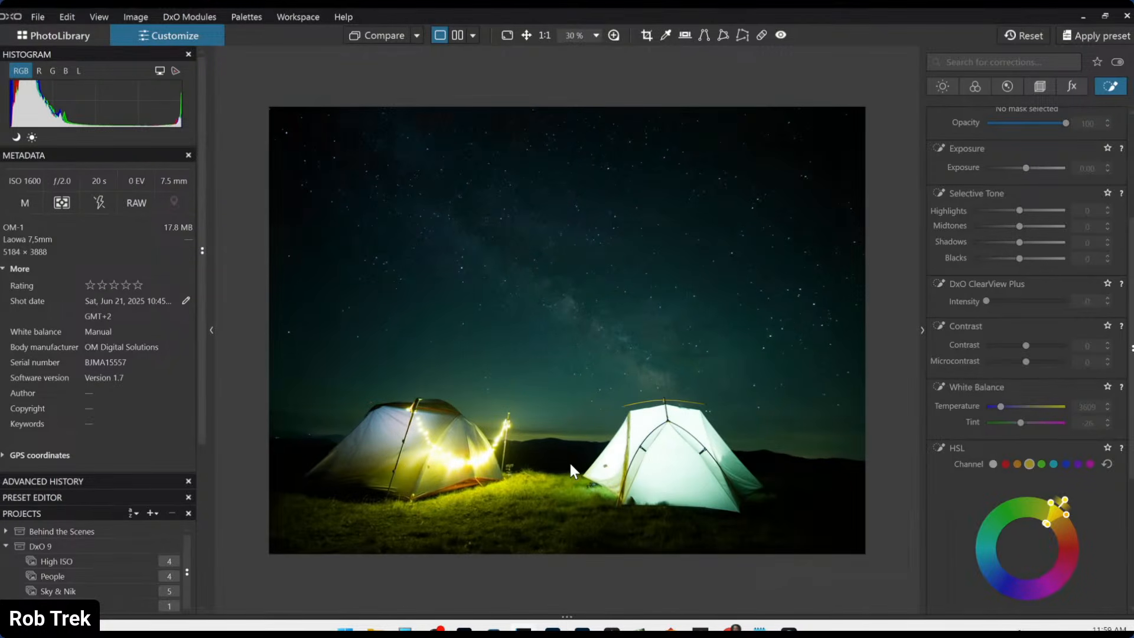
pyautogui.click(80, 36)
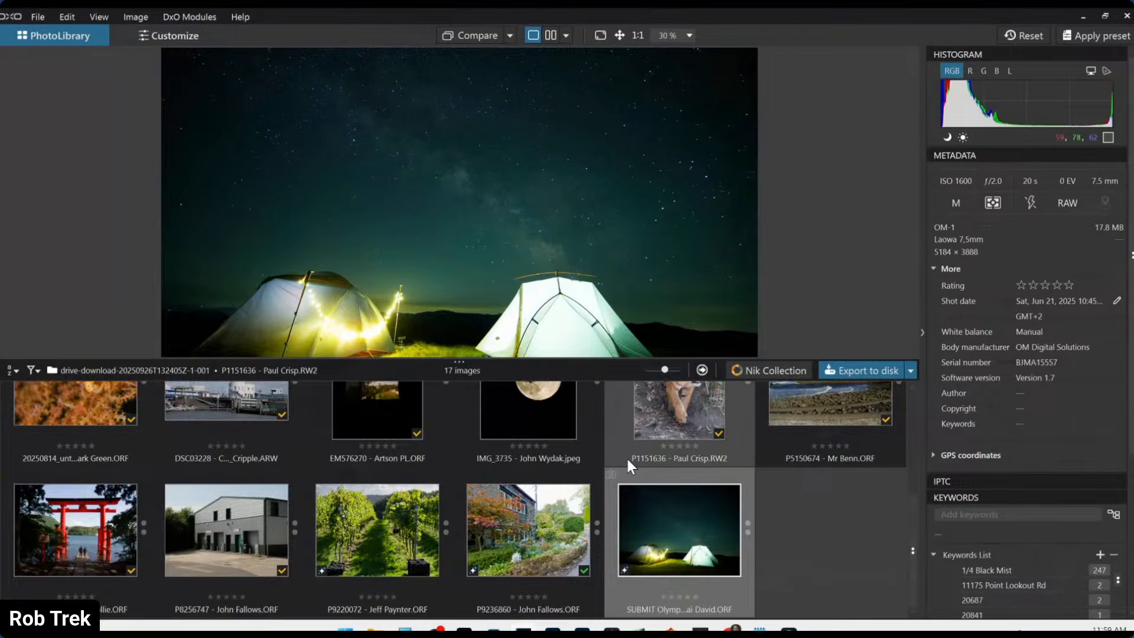
pyautogui.click(205, 37)
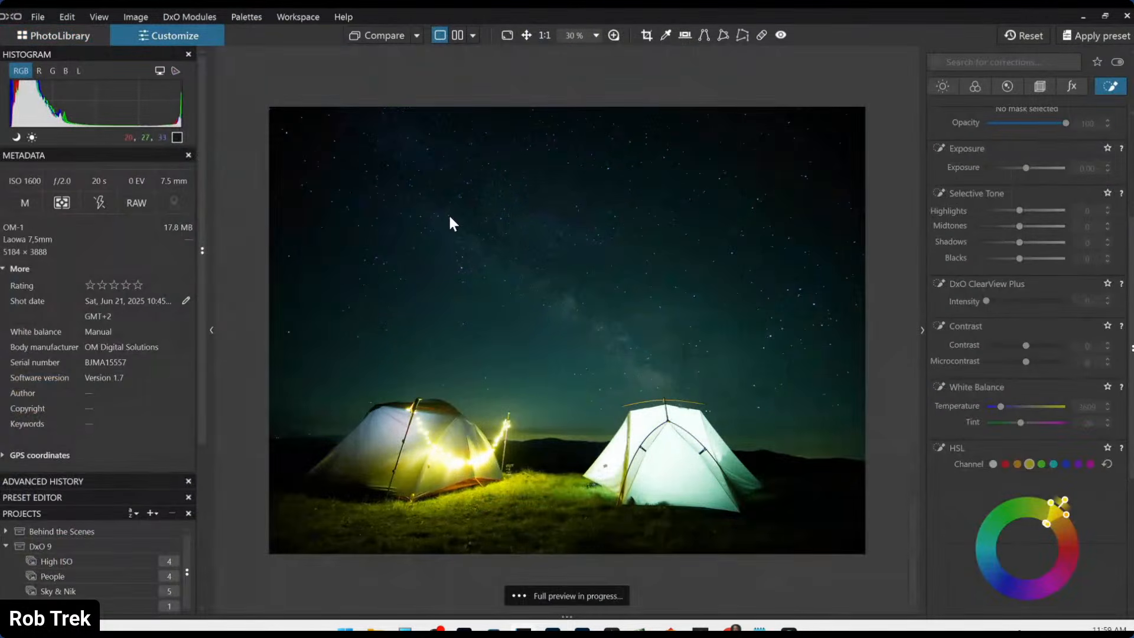
pyautogui.scroll(1, 732, 425)
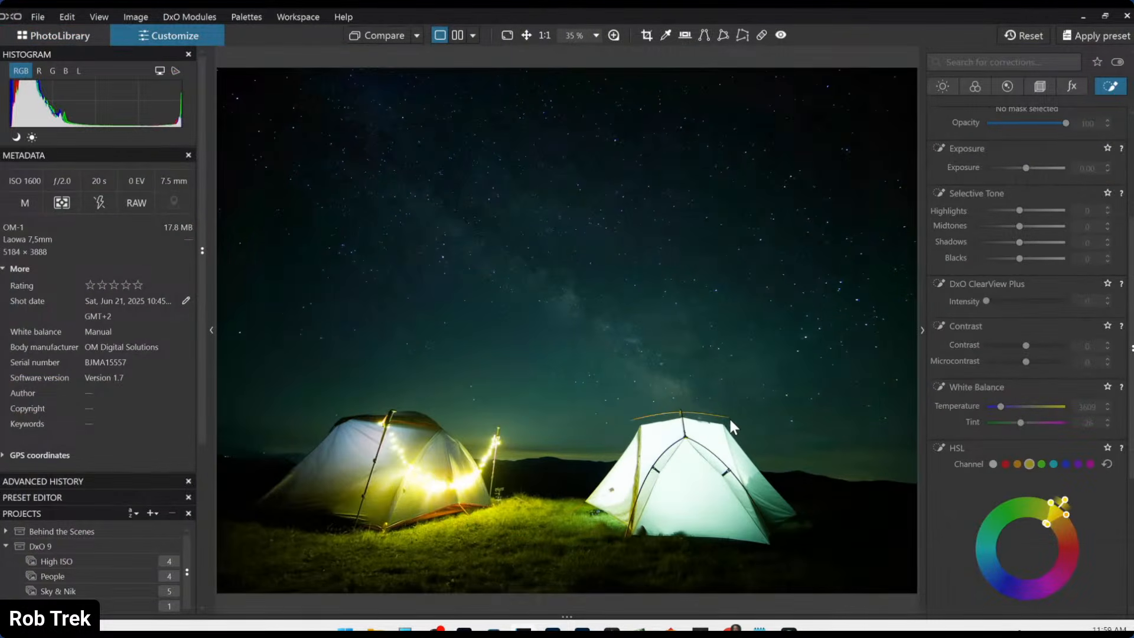
pyautogui.scroll(-1, 731, 420)
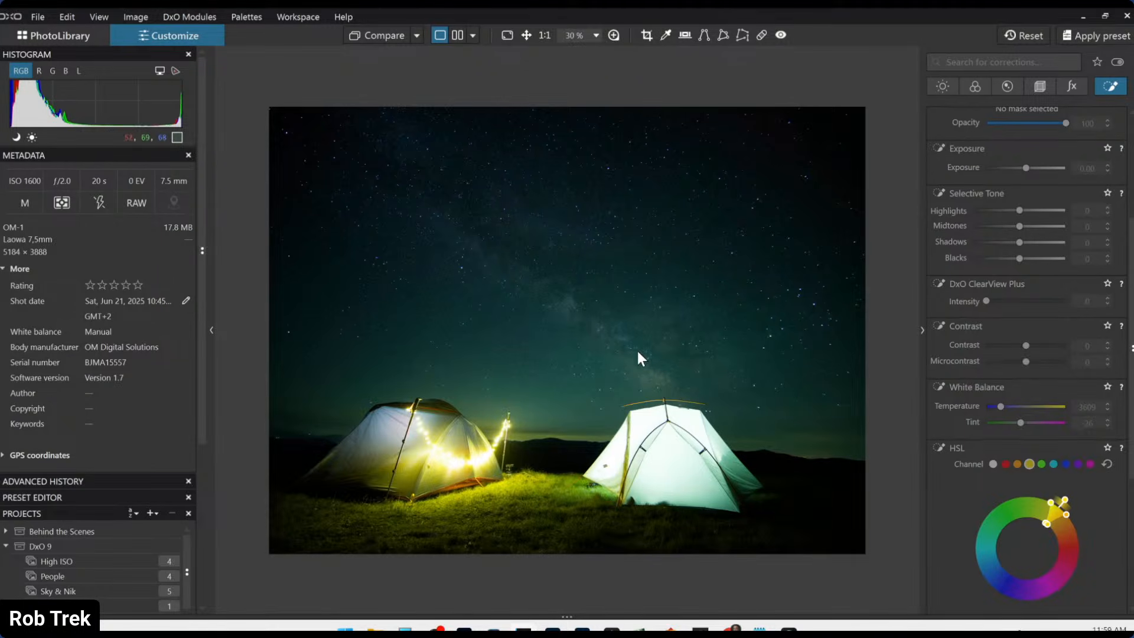
pyautogui.scroll(-1, 732, 330)
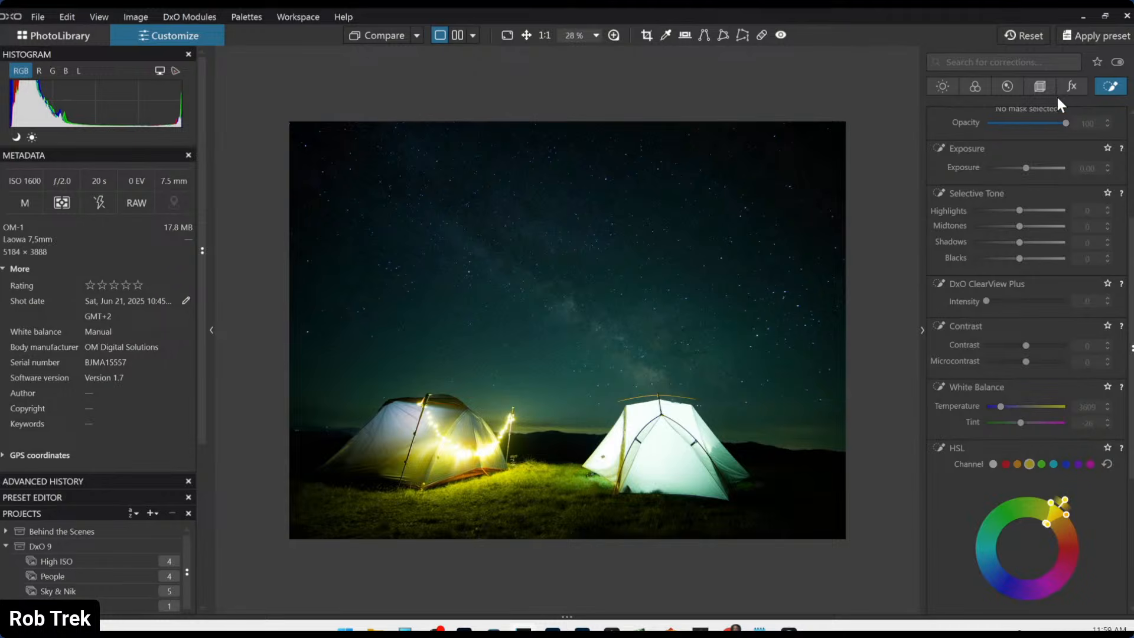
# - Add a control point covering the white tent, with its radius fitted to the tent, and lower its Highlights to -36
pyautogui.scroll(3, 1003, 222)
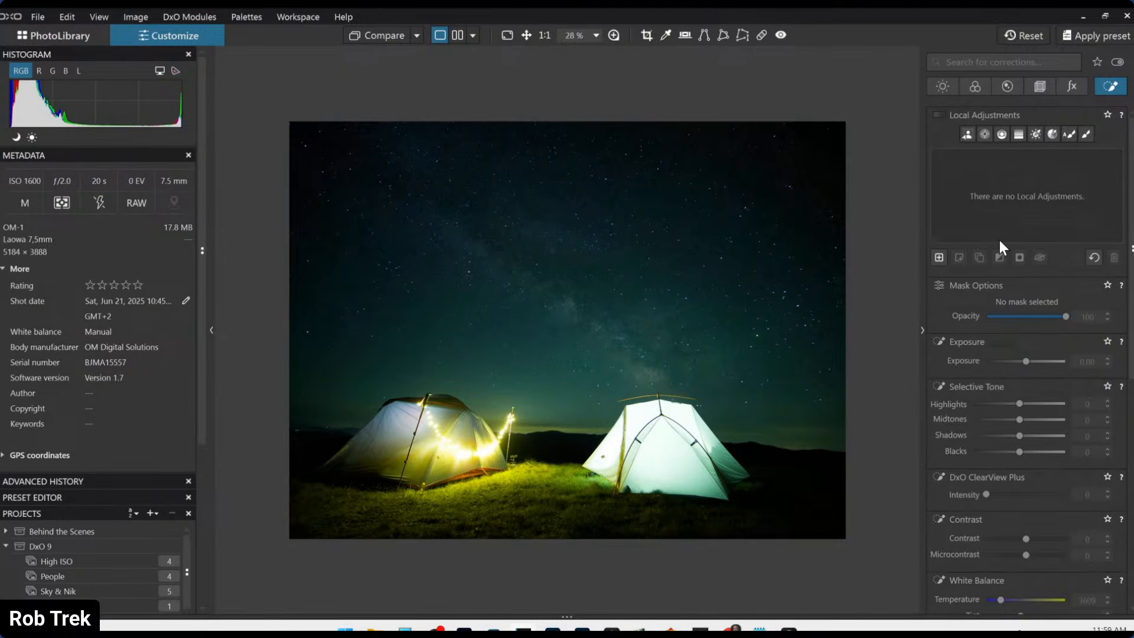
pyautogui.click(984, 134)
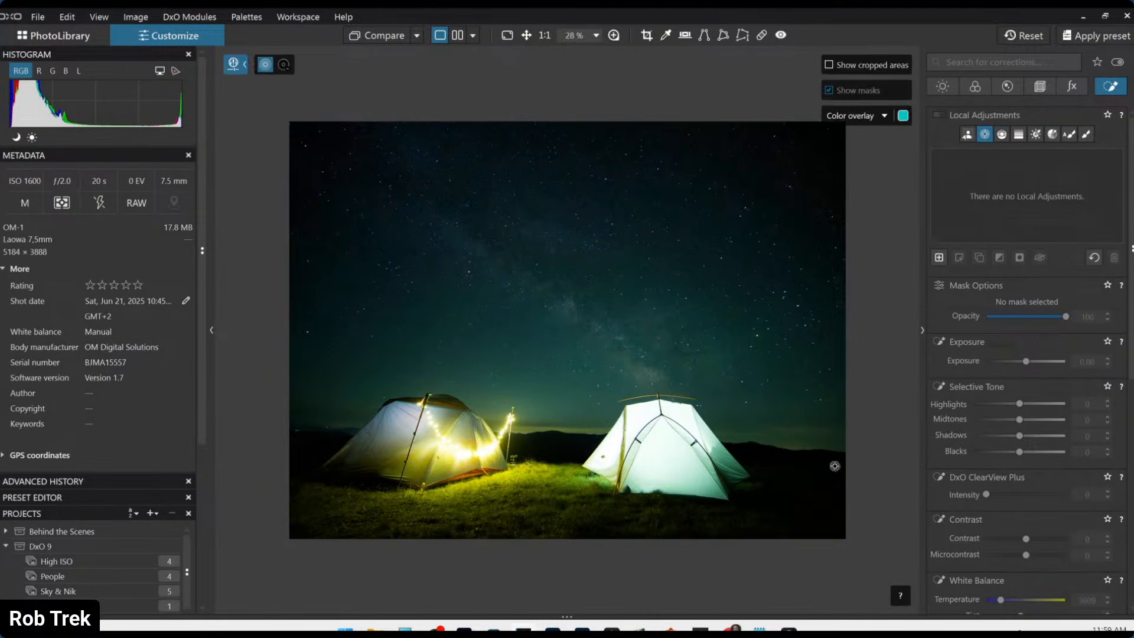
pyautogui.click(663, 458)
pyautogui.moveTo(696, 336); pyautogui.dragTo(688, 401)
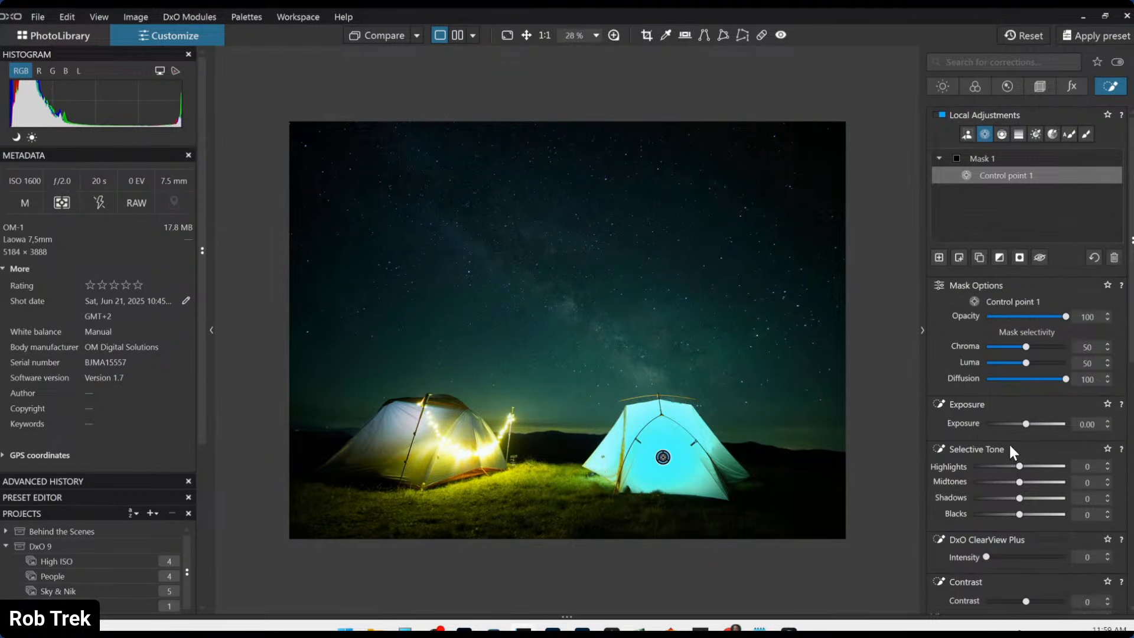
pyautogui.click(1014, 467)
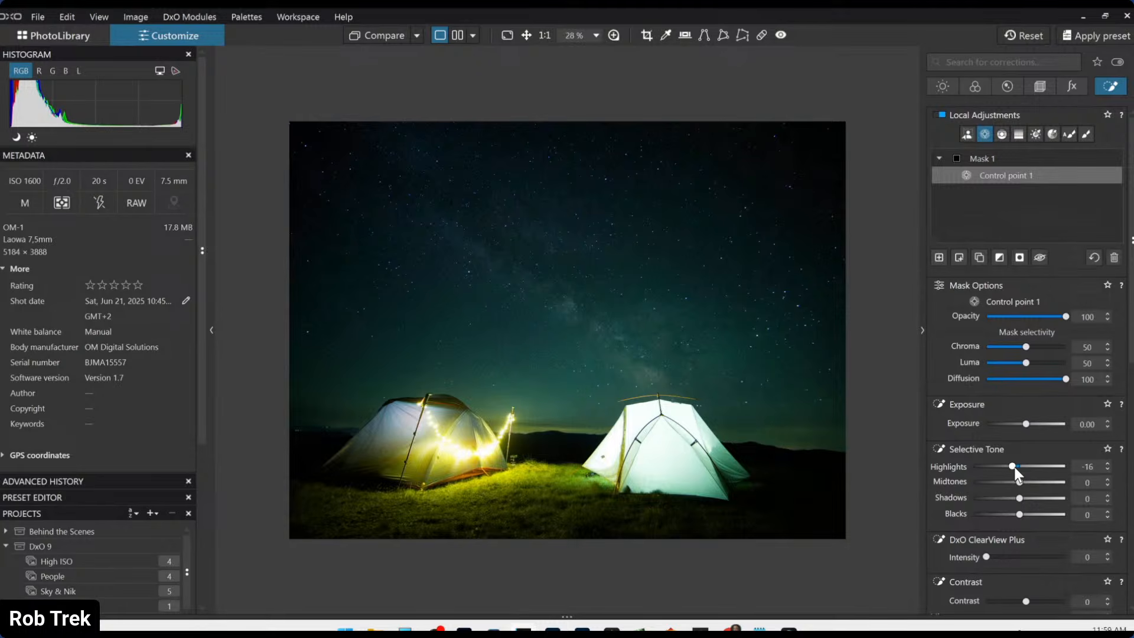
pyautogui.scroll(-5, 1015, 467)
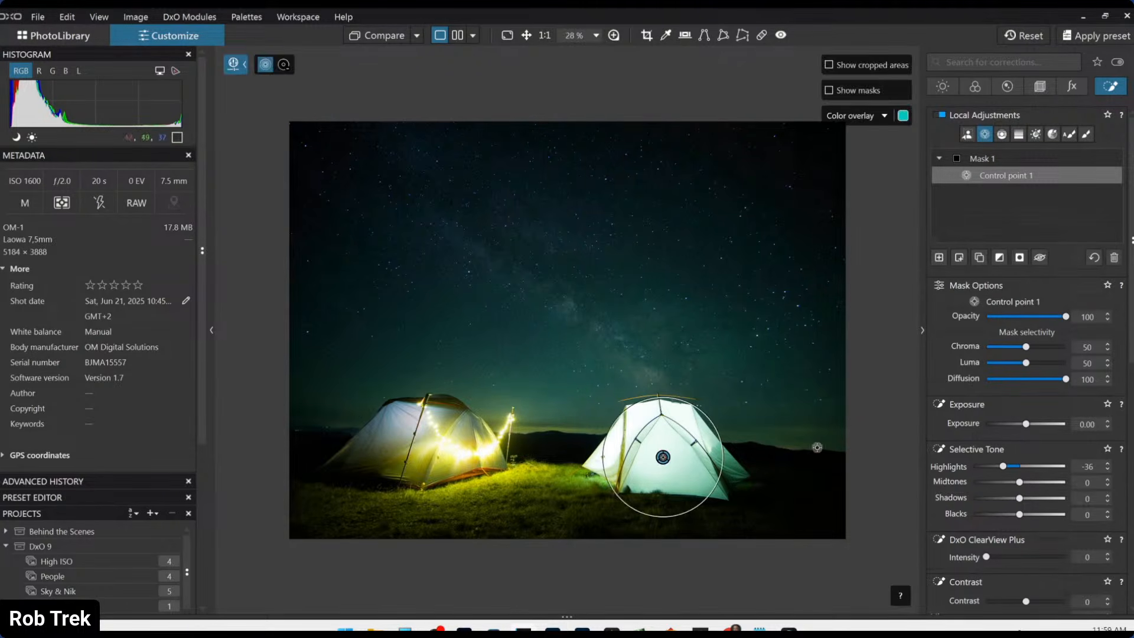
pyautogui.click(614, 460)
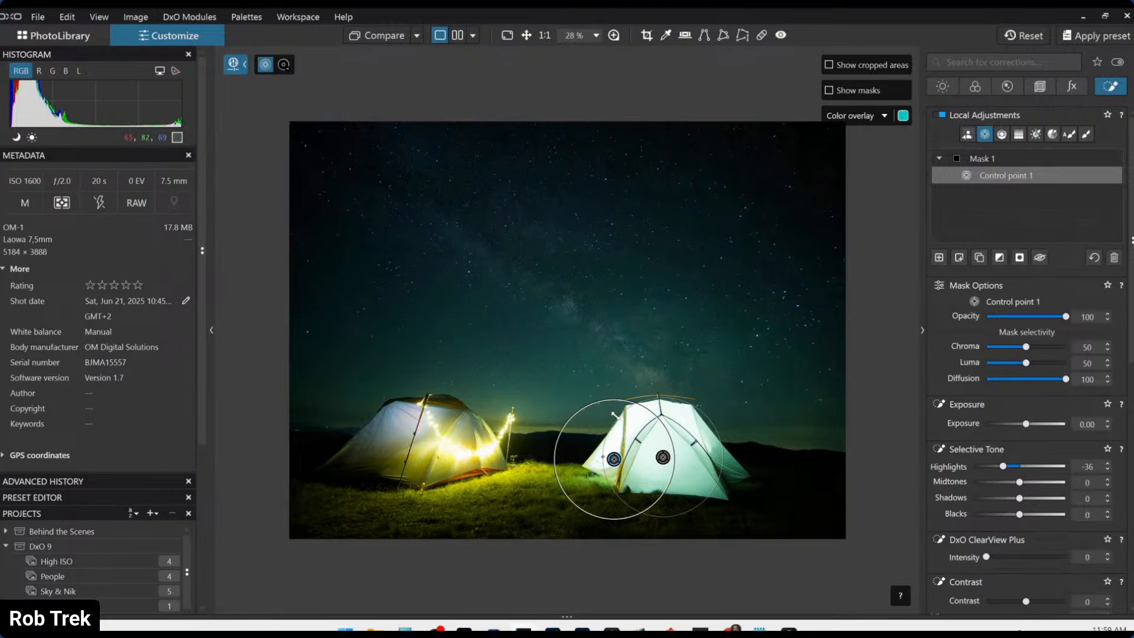
pyautogui.moveTo(615, 404); pyautogui.dragTo(615, 415)
pyautogui.click(460, 451)
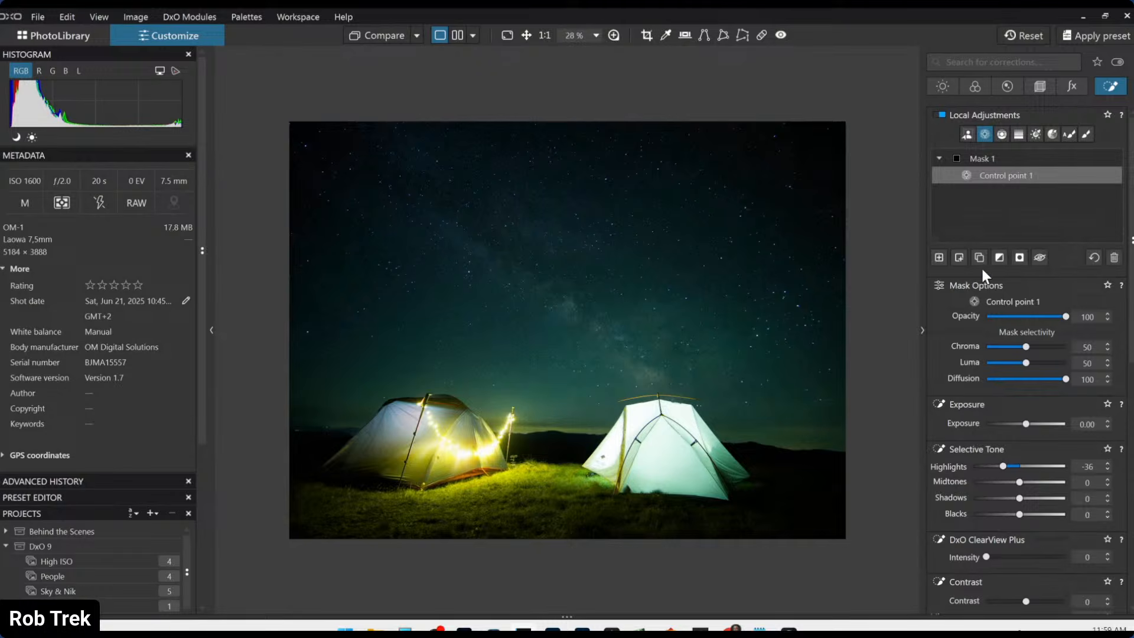
# - Create a new mask with a control point on the yellow-lit tent, and set Highlights 42, Midtones 28 and Shadows 7
pyautogui.click(939, 257)
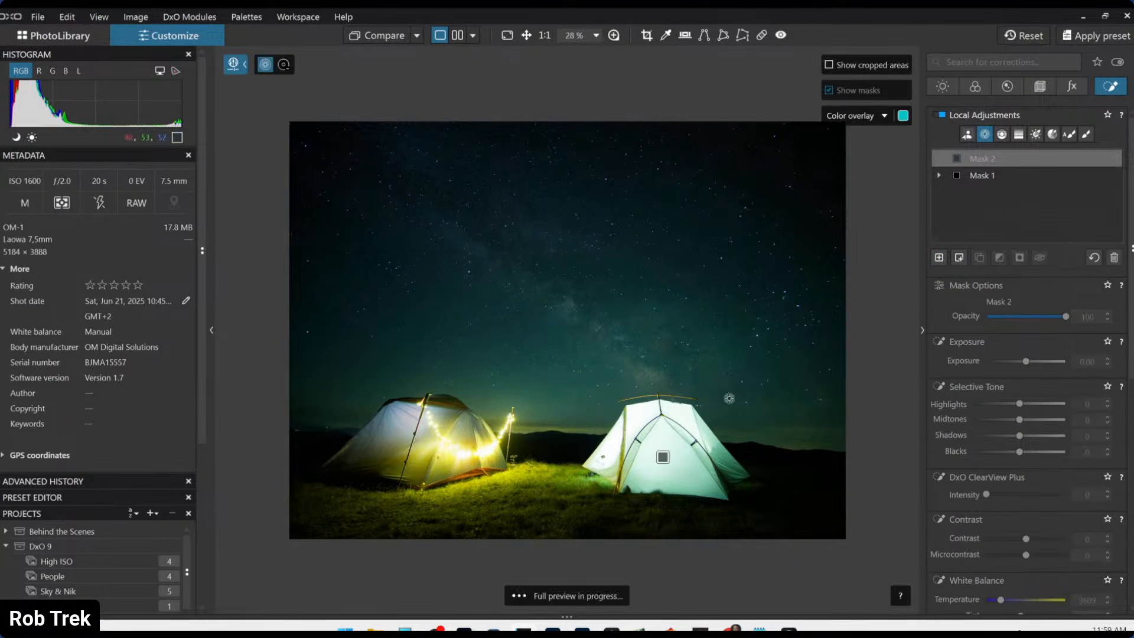
pyautogui.click(404, 423)
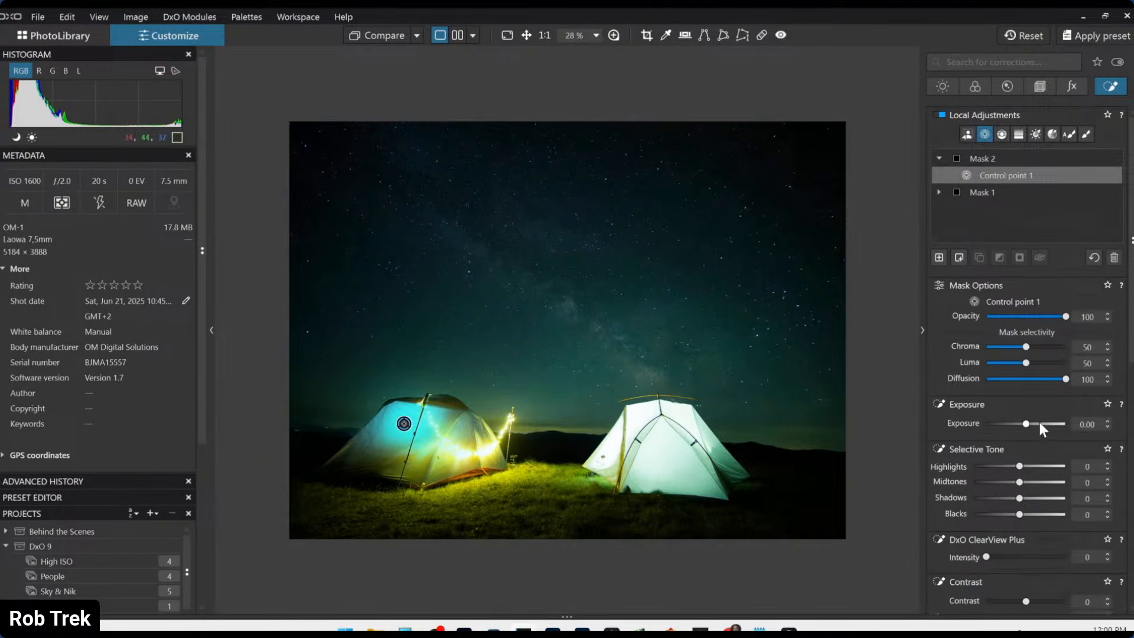
pyautogui.moveTo(1020, 466); pyautogui.dragTo(1022, 499)
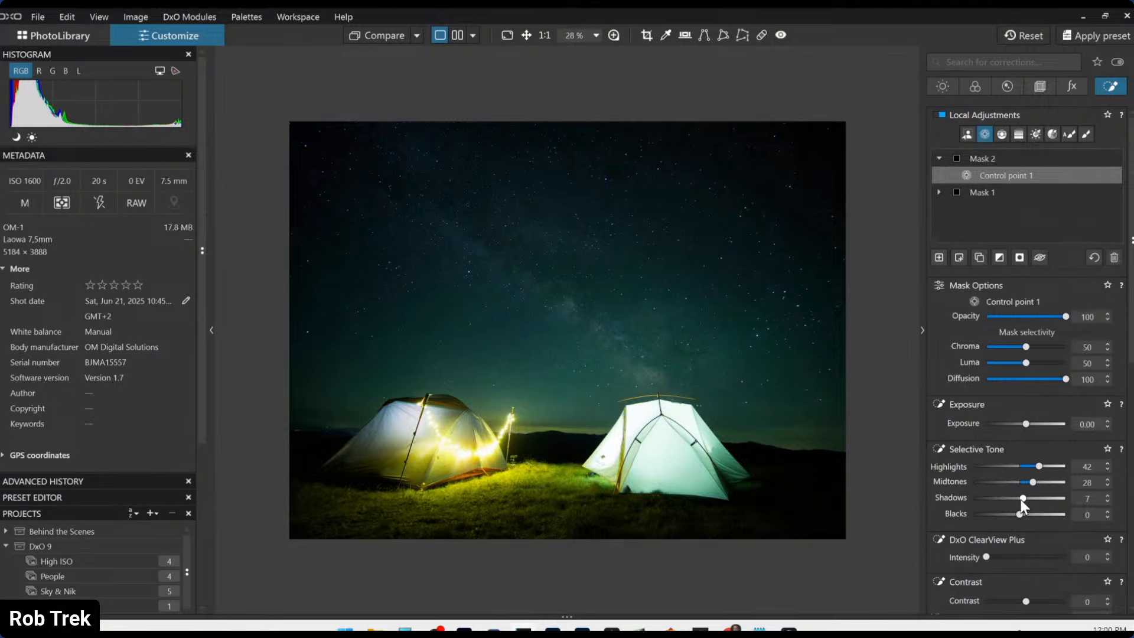
pyautogui.click(466, 430)
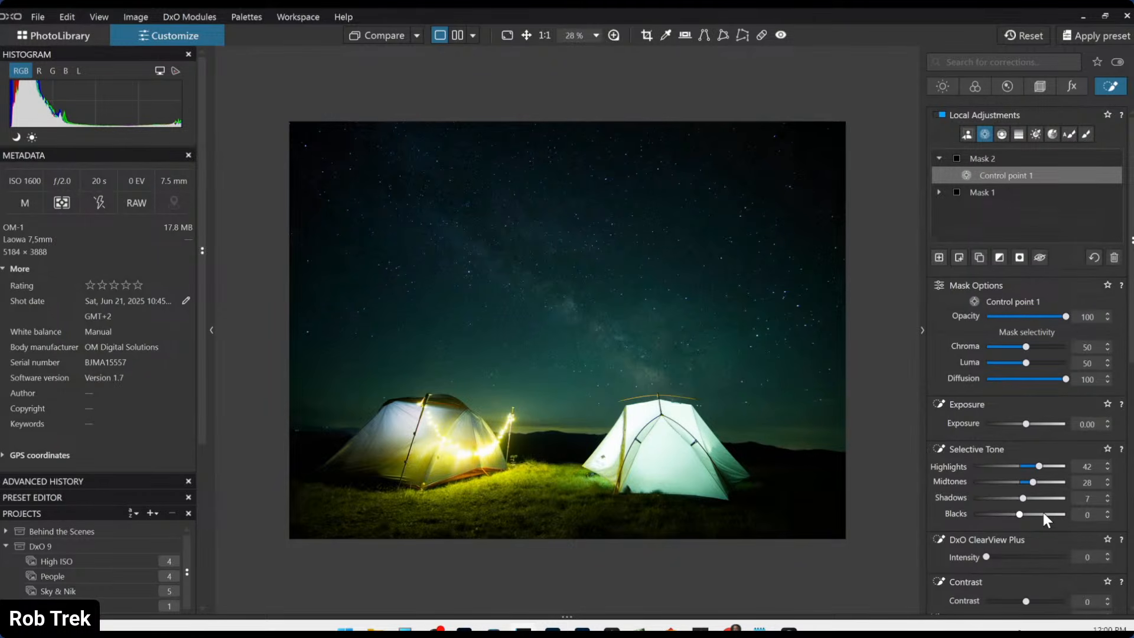
# - Add a new control line mask fading down from the upper sky, with Highlights 22, Midtones 9, Shadows -3 and Blacks -24
pyautogui.click(940, 262)
pyautogui.click(1001, 134)
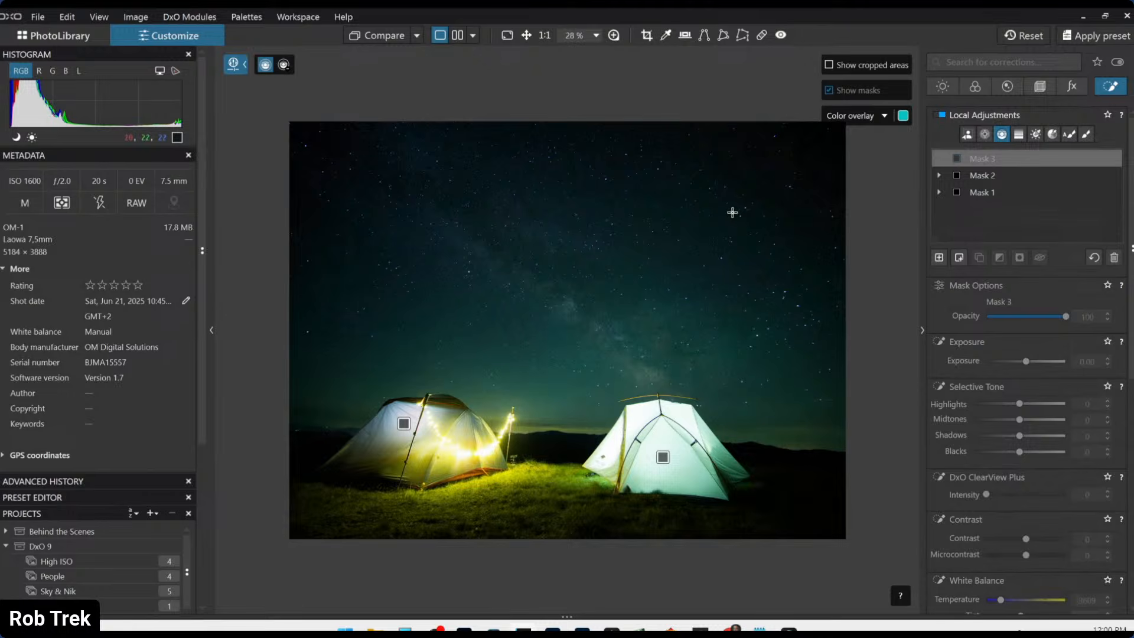
pyautogui.moveTo(719, 172); pyautogui.dragTo(726, 523)
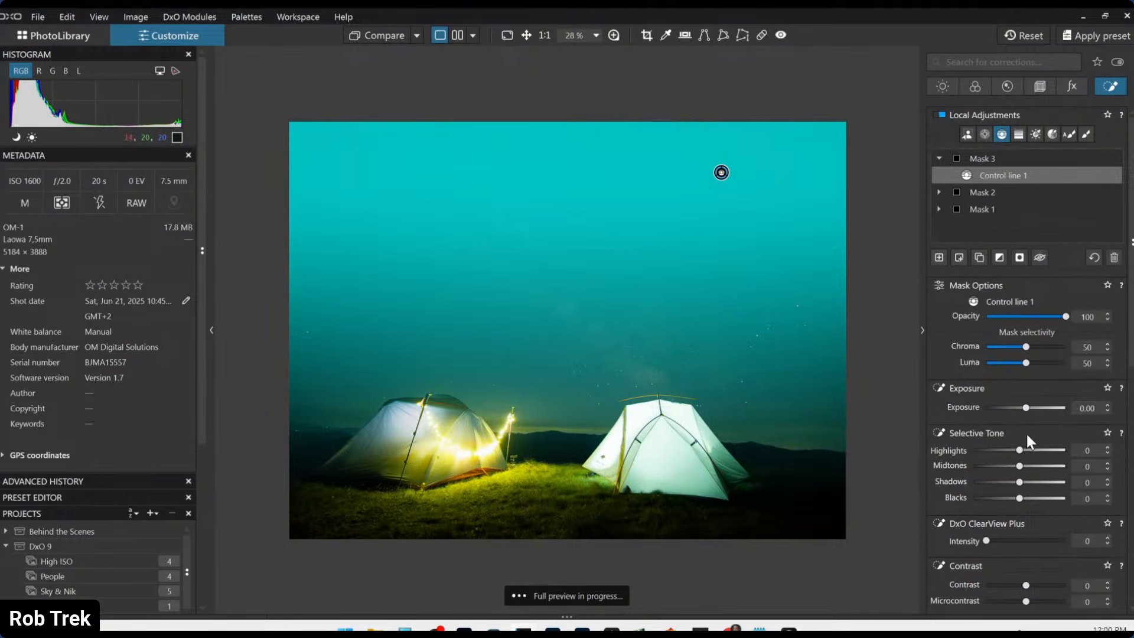
pyautogui.moveTo(1019, 498); pyautogui.dragTo(1008, 498)
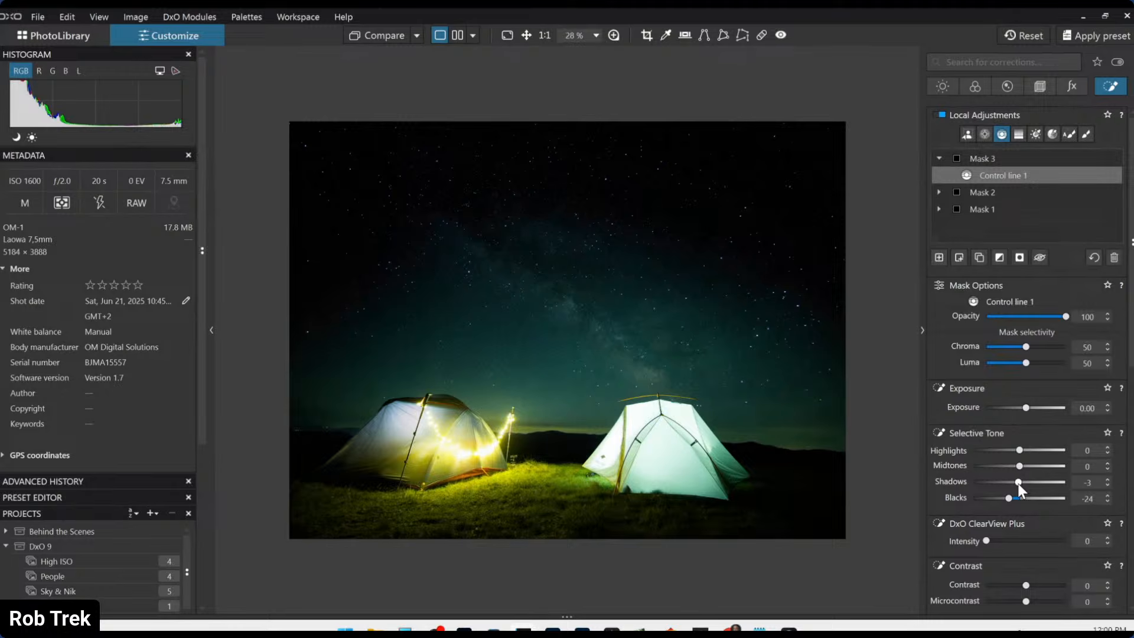
pyautogui.moveTo(1019, 466); pyautogui.dragTo(1029, 451)
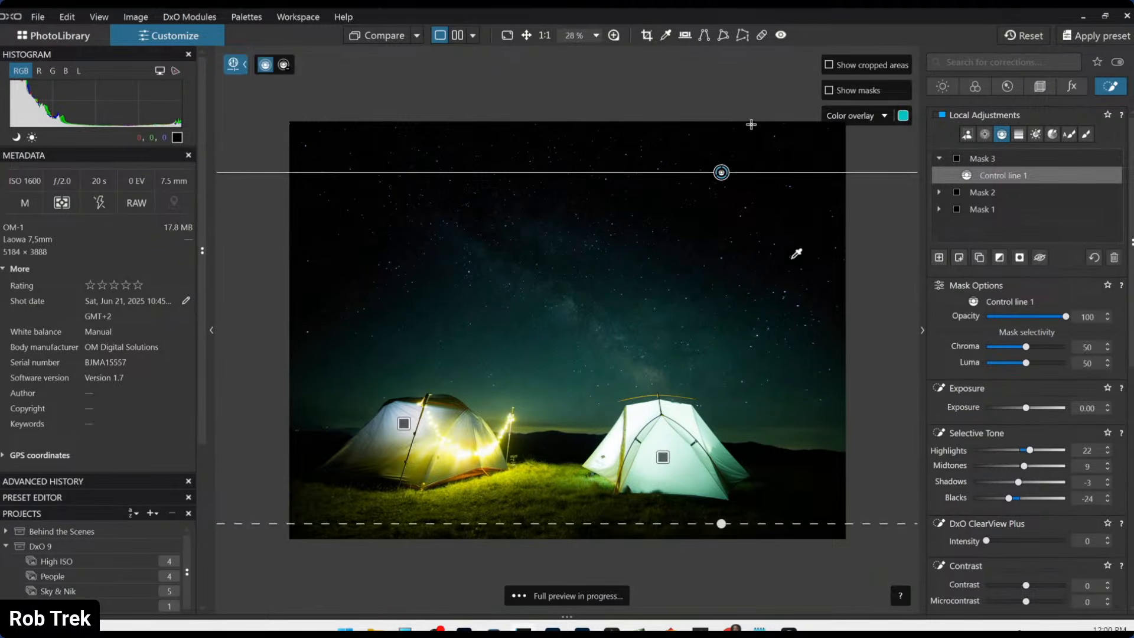
pyautogui.scroll(3, 752, 121)
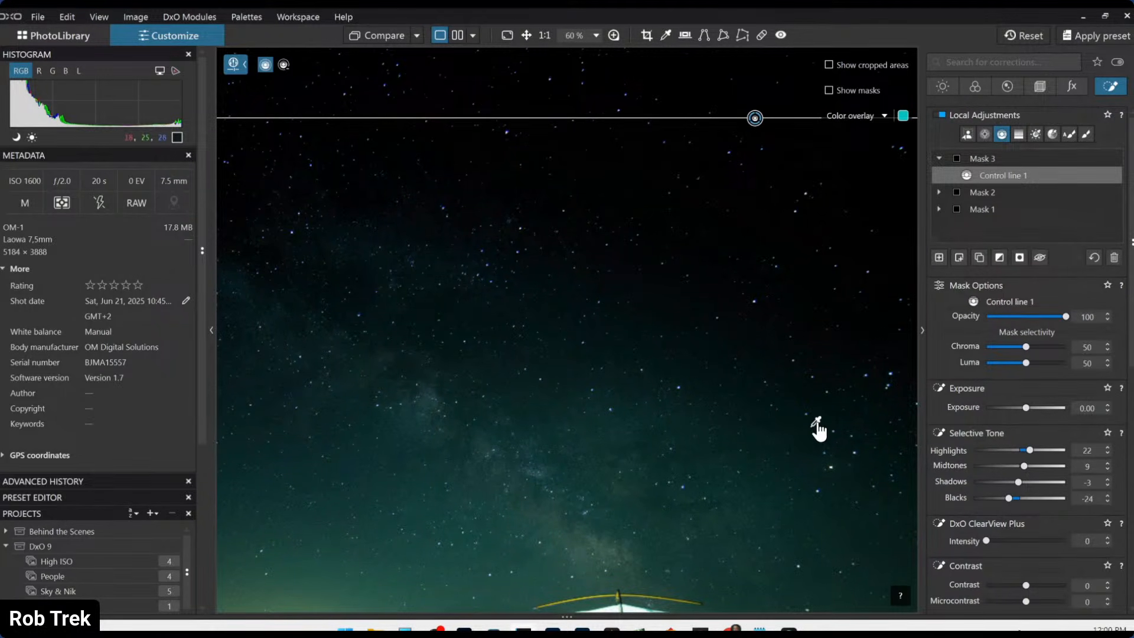
pyautogui.scroll(-3, 817, 400)
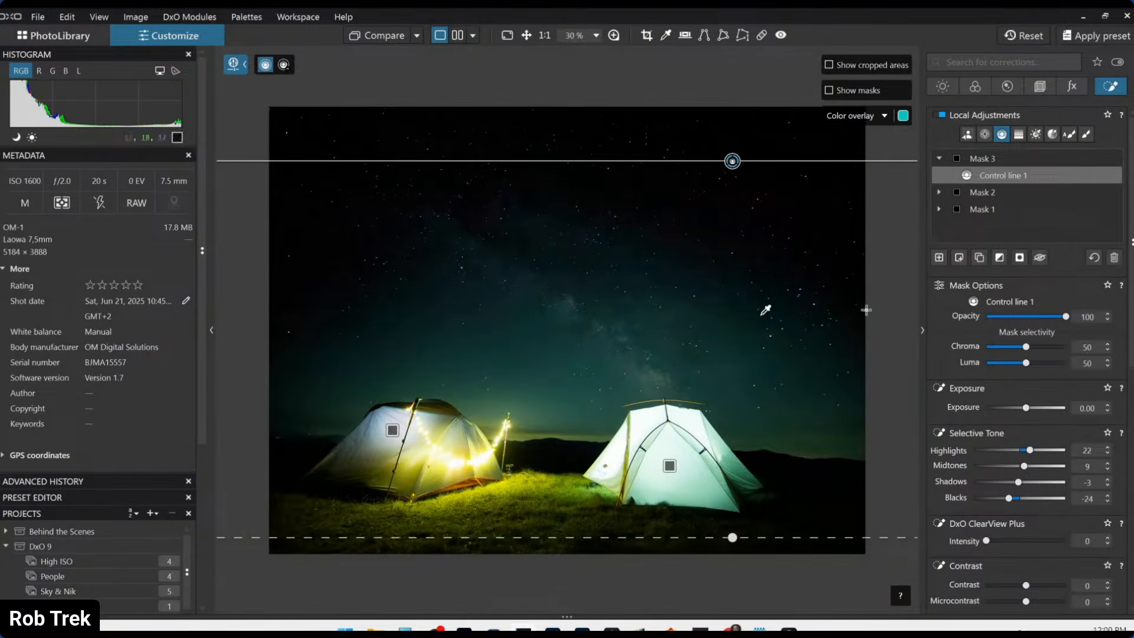
# - Create a new mask with a control point on the Milky Way above the white tent, and set Luma selectivity 100 and Chroma 0
pyautogui.click(939, 257)
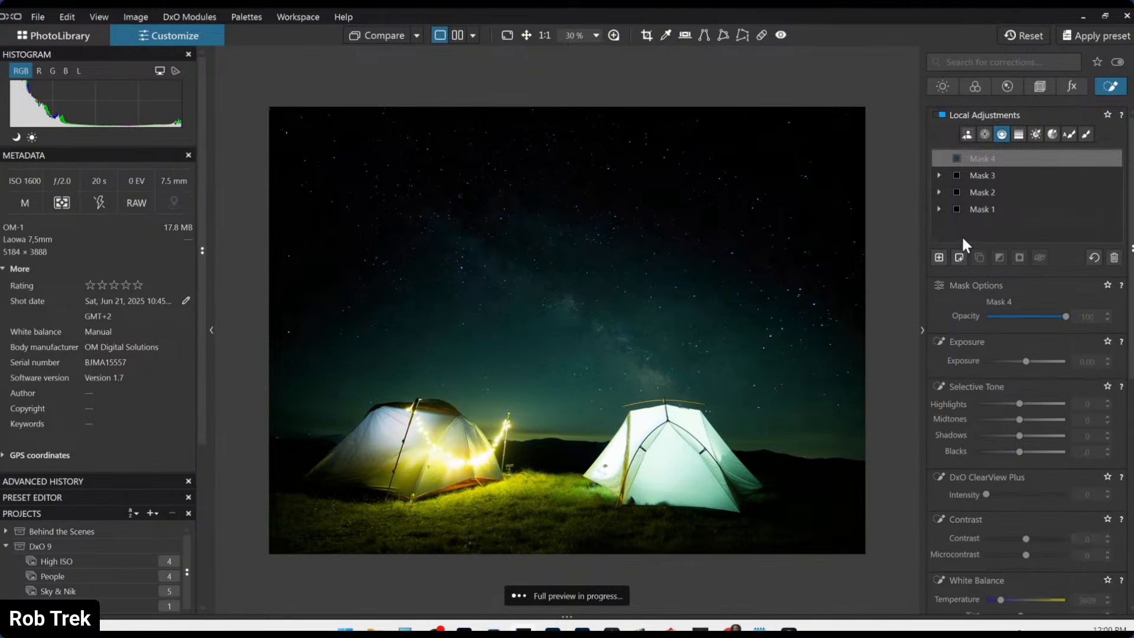
pyautogui.click(984, 135)
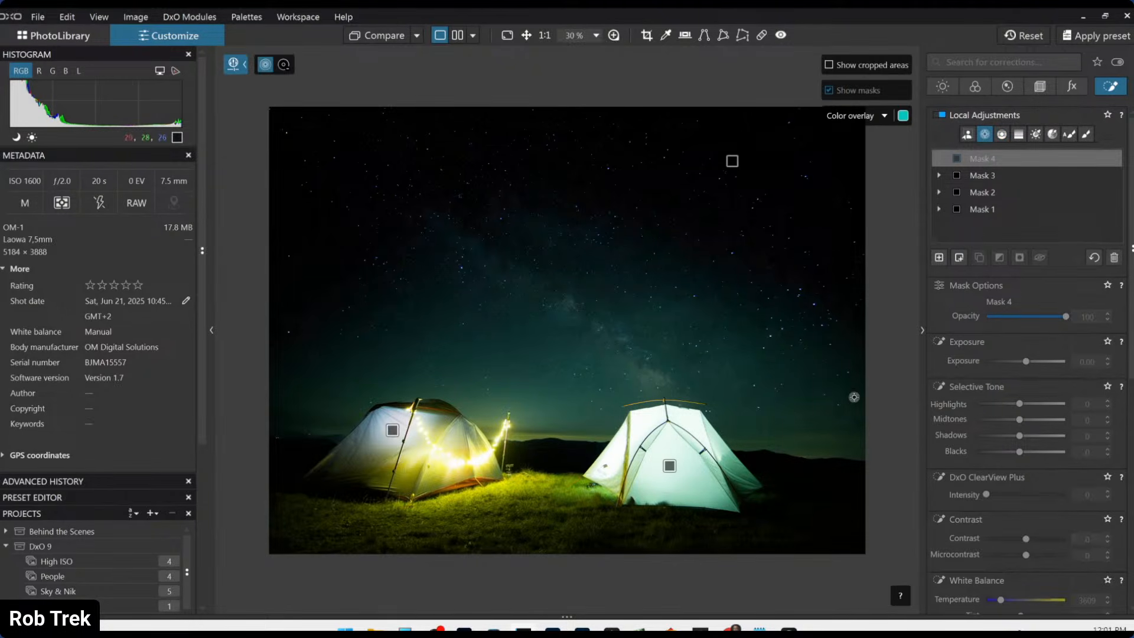
pyautogui.scroll(5, 805, 417)
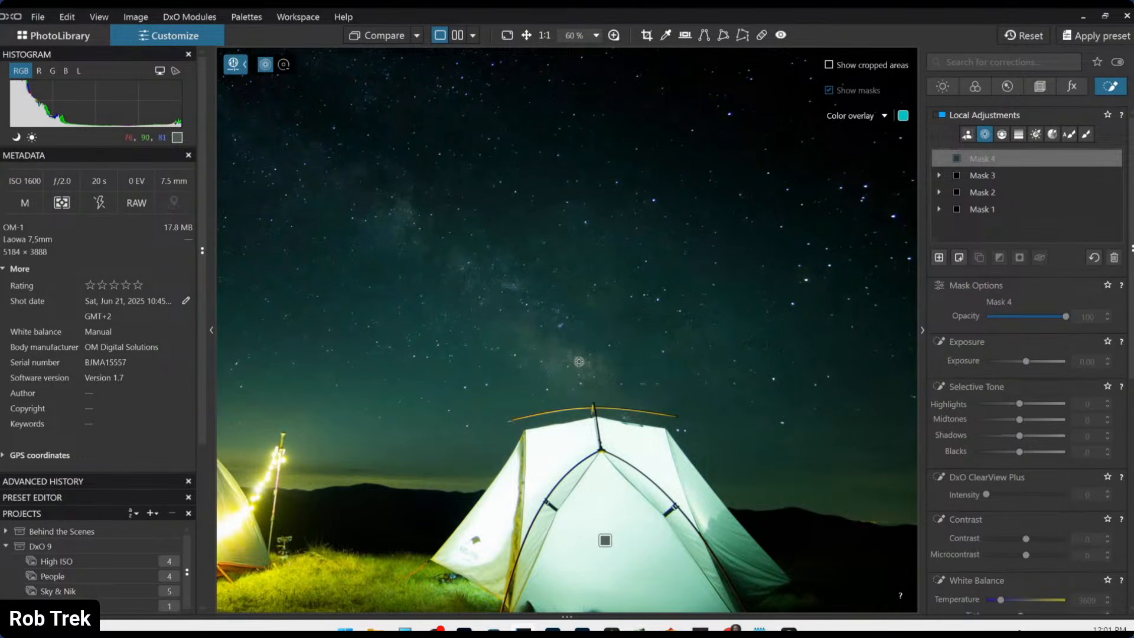
pyautogui.click(578, 362)
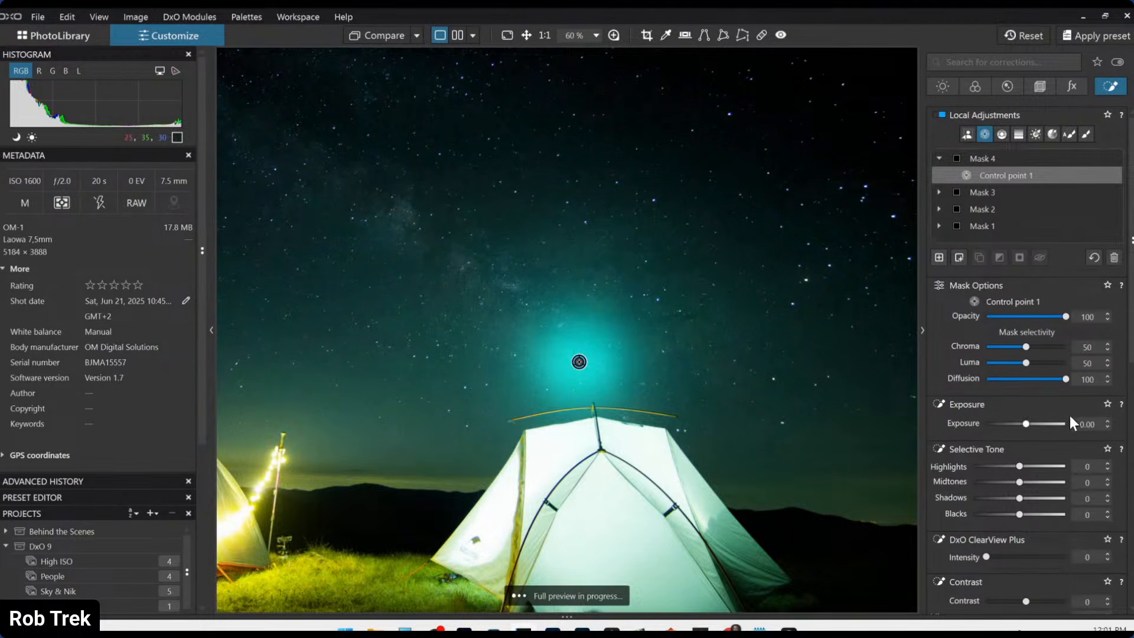
pyautogui.moveTo(1026, 362); pyautogui.dragTo(1065, 363)
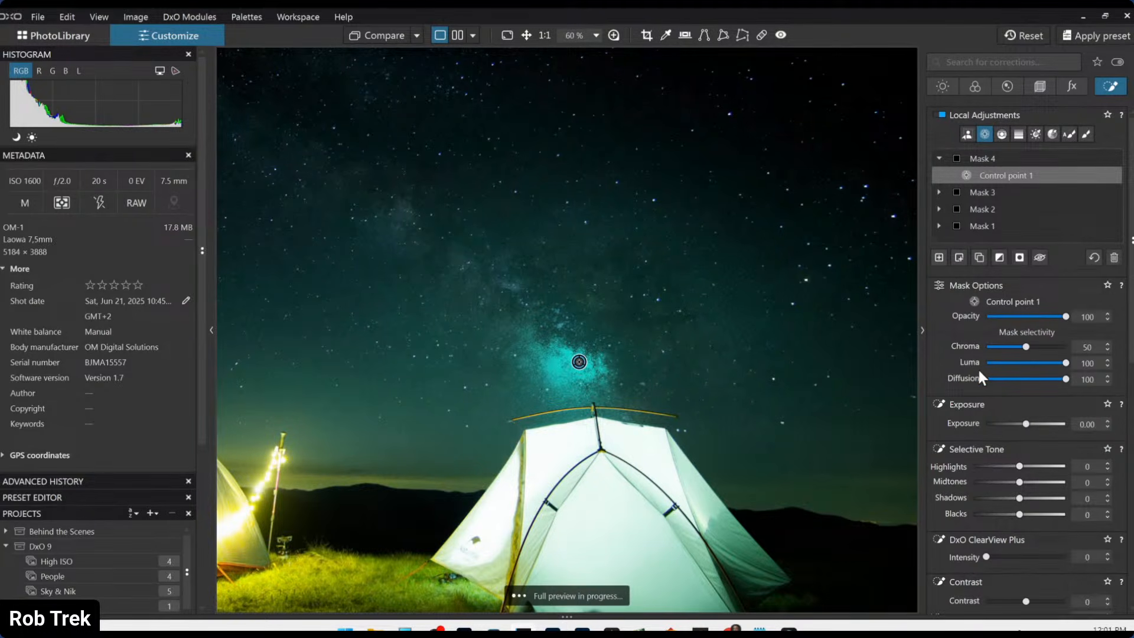
pyautogui.moveTo(1025, 348); pyautogui.dragTo(990, 348)
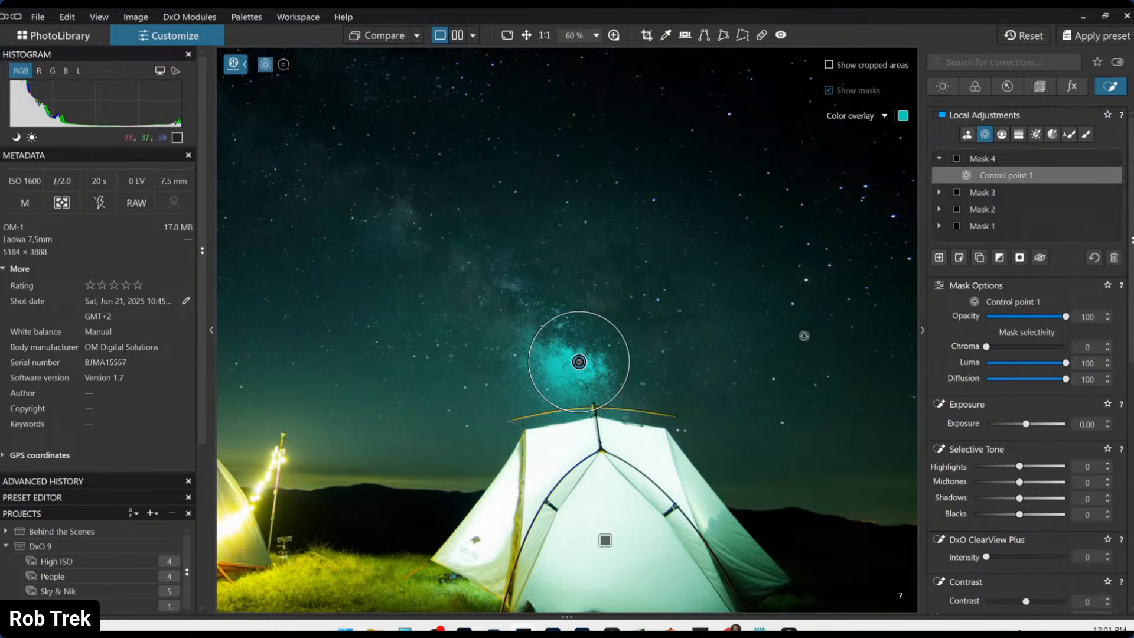
# - Extend the Milky Way mask with five more control points along the band, positioning the two on its right-hand arm
pyautogui.click(510, 326)
pyautogui.click(463, 263)
pyautogui.click(404, 216)
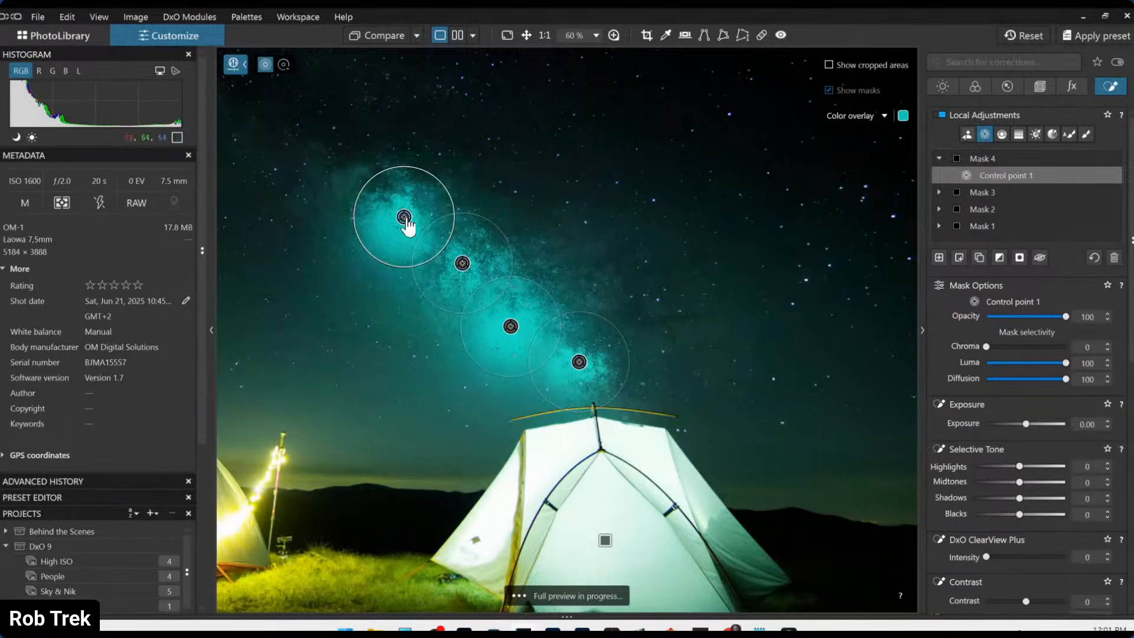
pyautogui.click(684, 331)
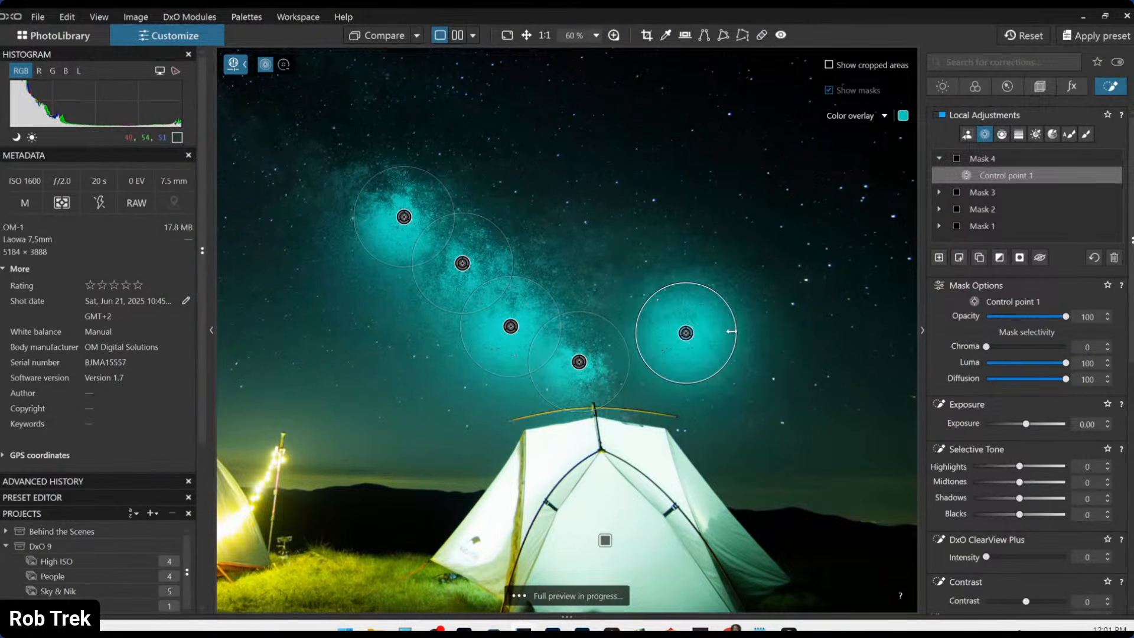
pyautogui.moveTo(687, 334); pyautogui.dragTo(687, 335)
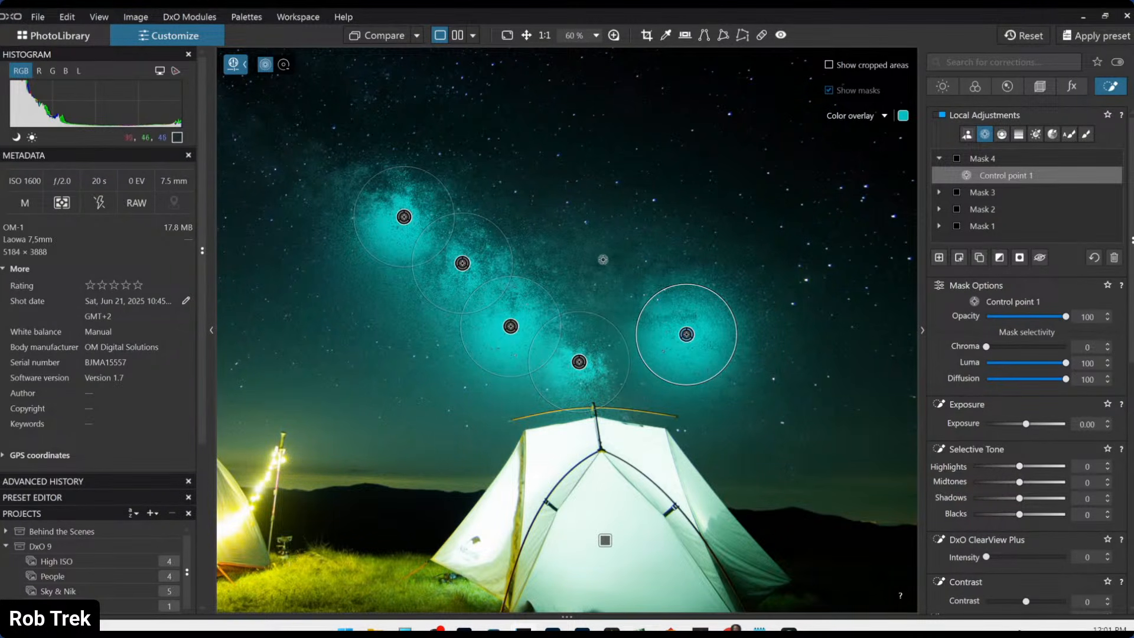
pyautogui.click(575, 257)
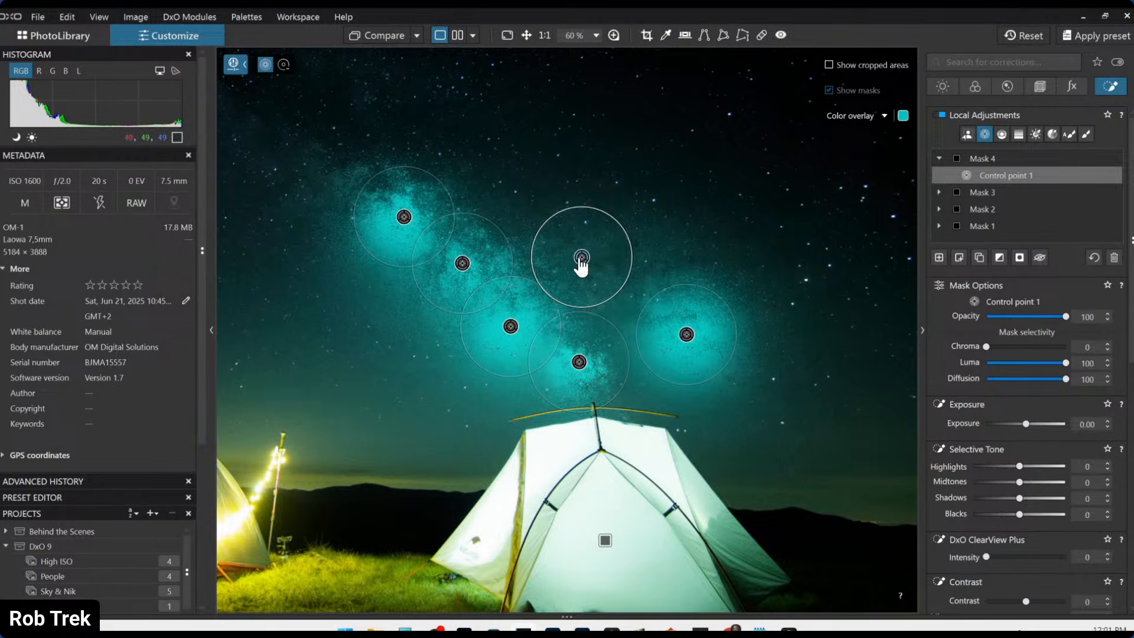
pyautogui.moveTo(575, 258); pyautogui.dragTo(593, 289)
pyautogui.moveTo(596, 301); pyautogui.dragTo(594, 297)
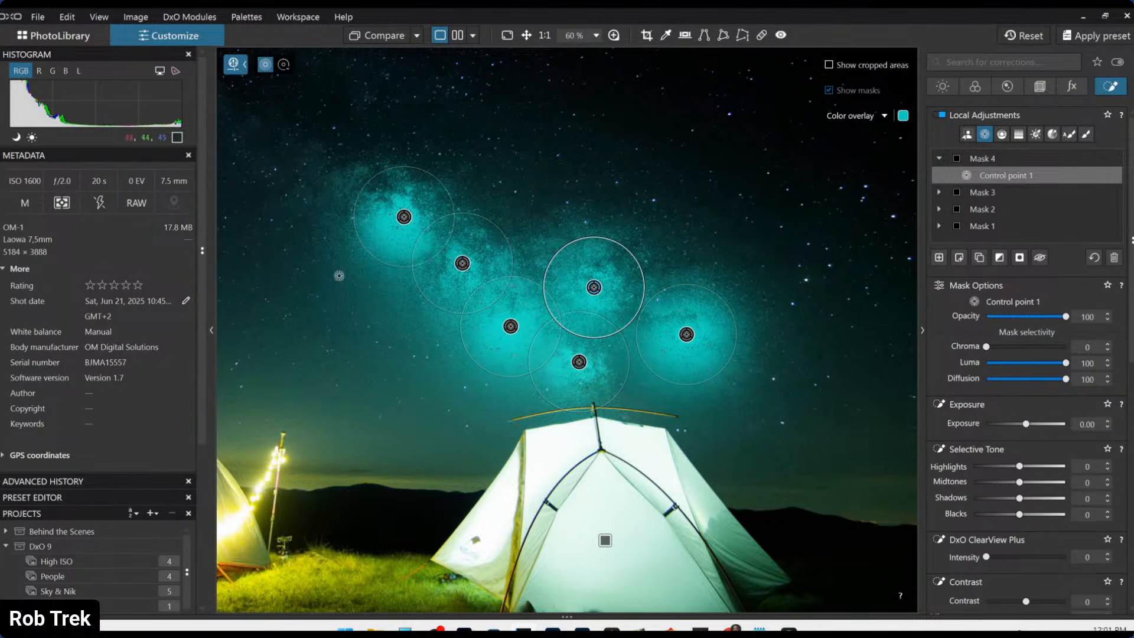
# - Add two more control points to the mask at the upper-left end of the Milky Way
pyautogui.click(339, 184)
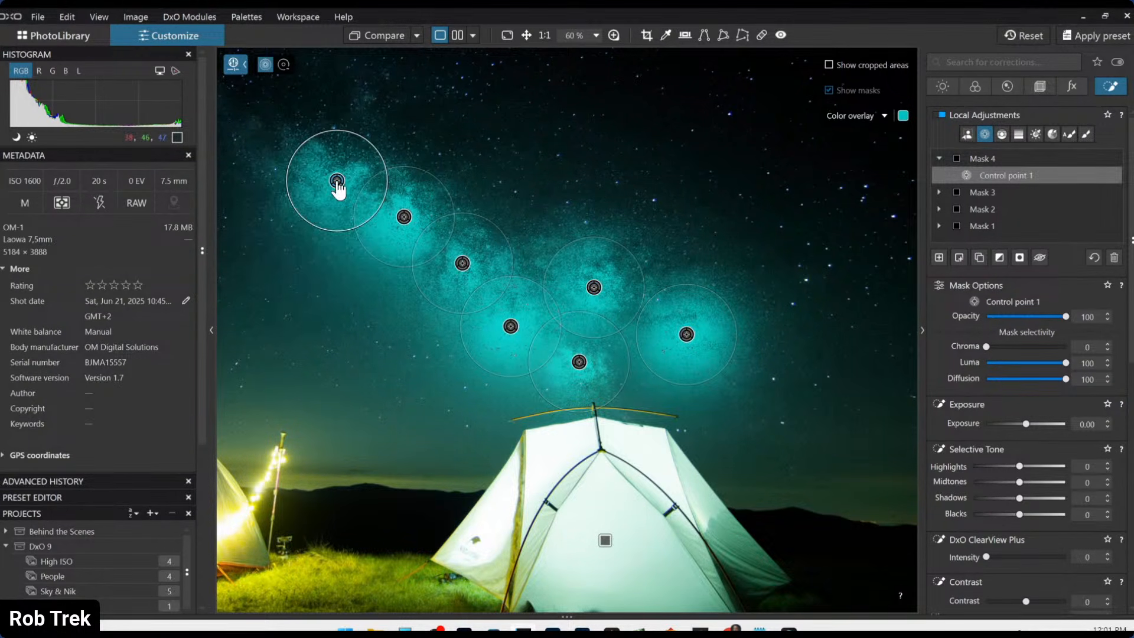
pyautogui.scroll(-1, 317, 195)
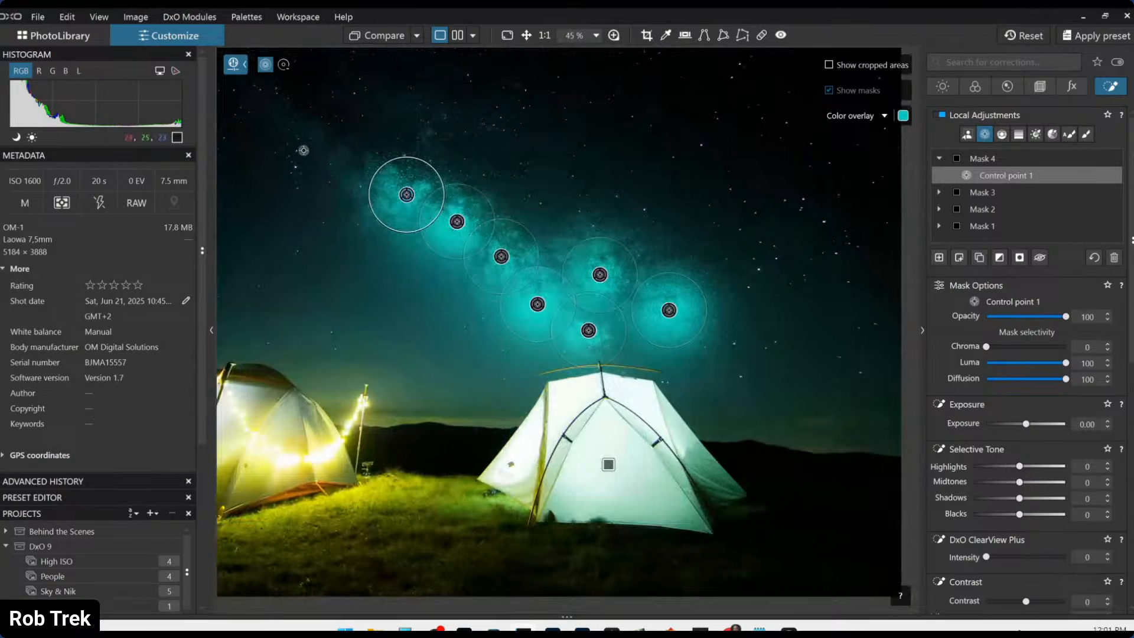
pyautogui.scroll(3, 303, 159)
pyautogui.click(368, 156)
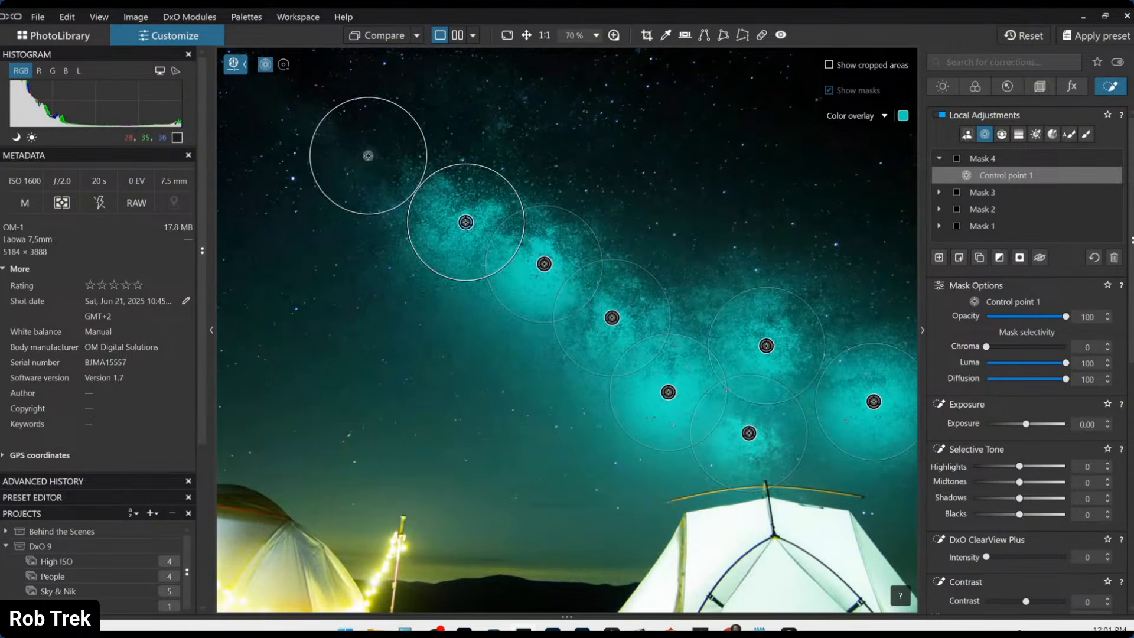
pyautogui.press('Escape')
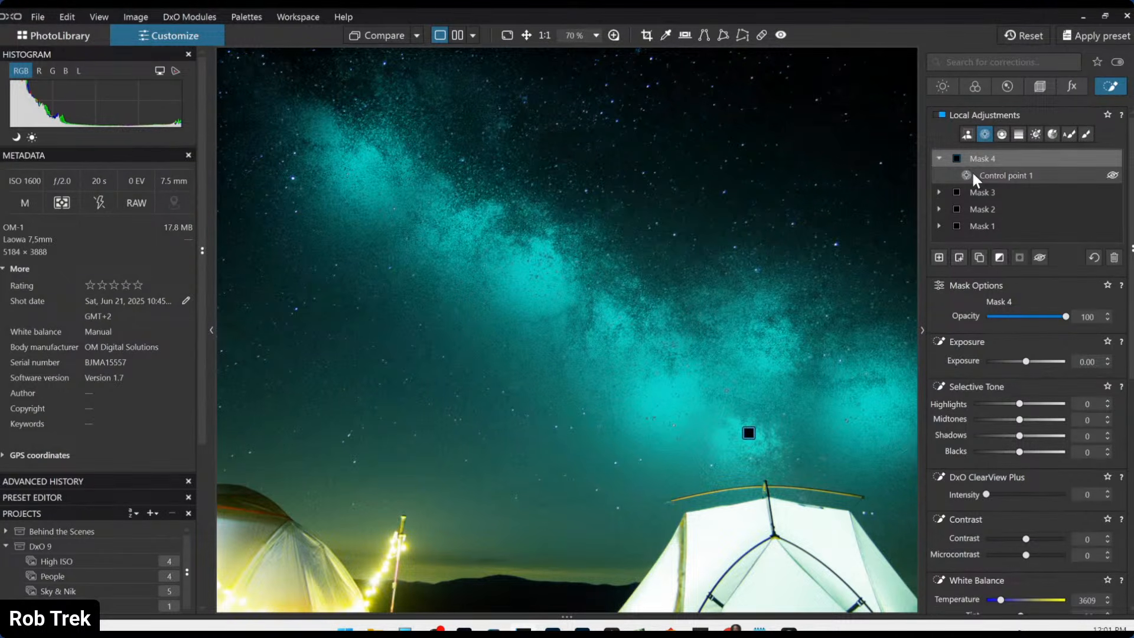
# - Delete the control point directly above the white tent and the outermost one at the upper-left end of the Milky Way
pyautogui.click(1003, 175)
pyautogui.press('Delete')
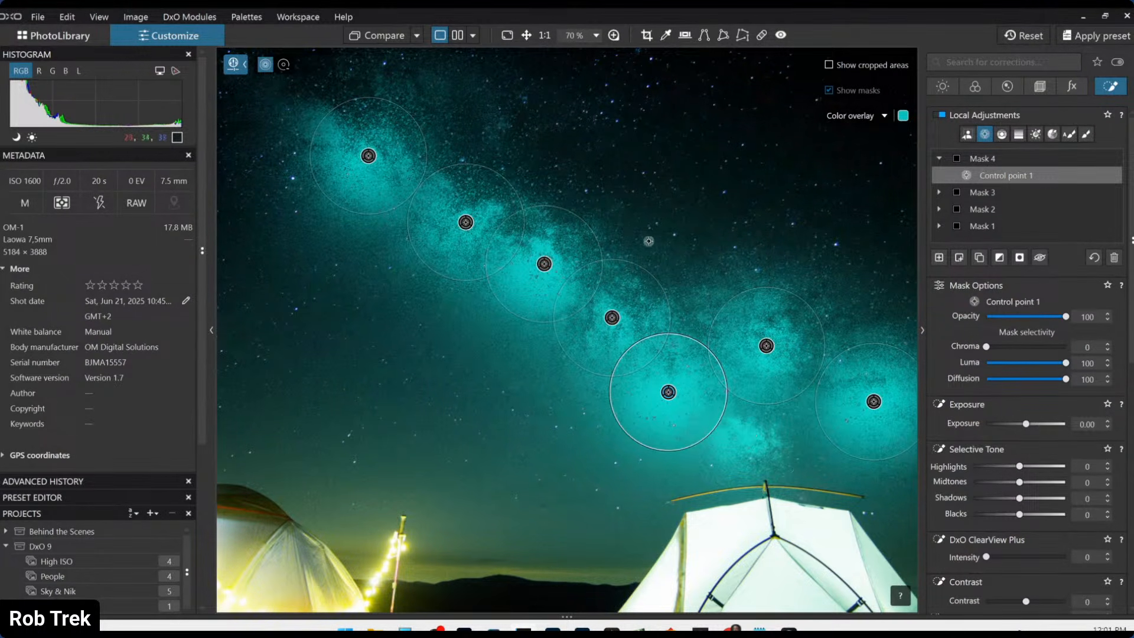
pyautogui.click(368, 158)
pyautogui.press('Delete')
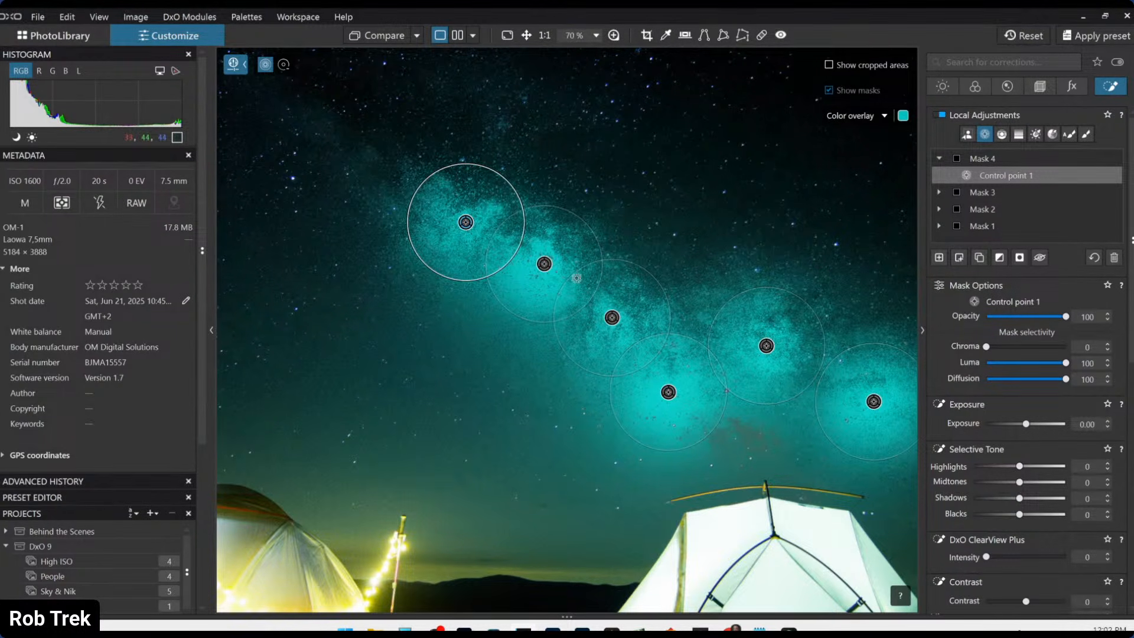
# - Enlarge the radius of the outermost remaining control point on the upper-left Milky Way
pyautogui.scroll(-1, 577, 278)
pyautogui.scroll(-1, 576, 278)
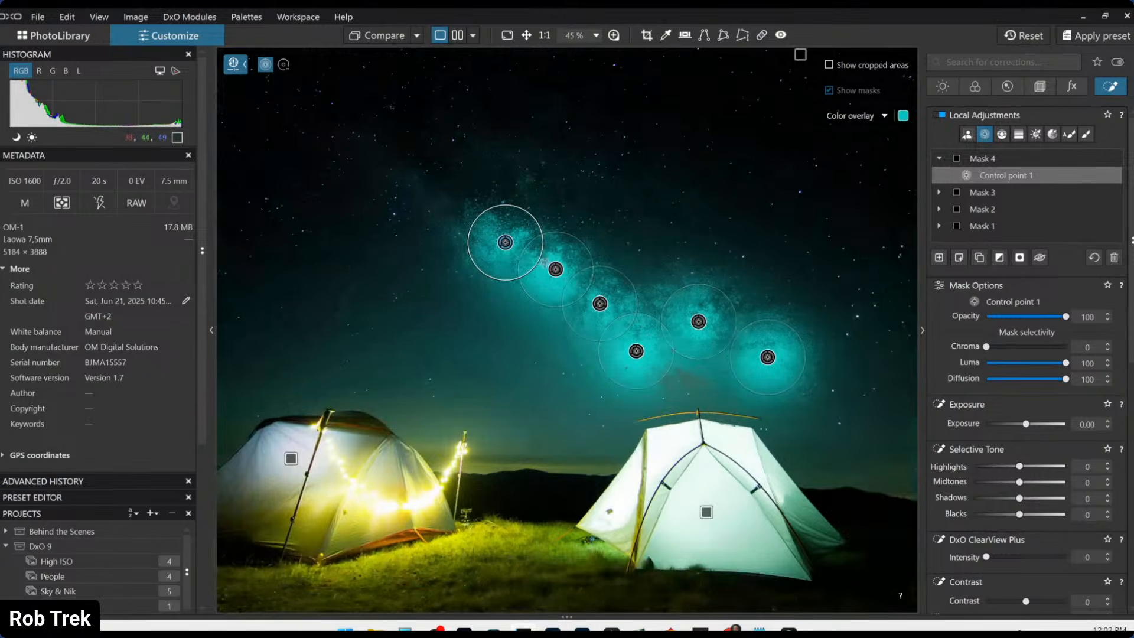
pyautogui.moveTo(475, 218)
pyautogui.mouseDown()
pyautogui.moveTo(393, 149)
pyautogui.moveTo(462, 210)
pyautogui.mouseUp()
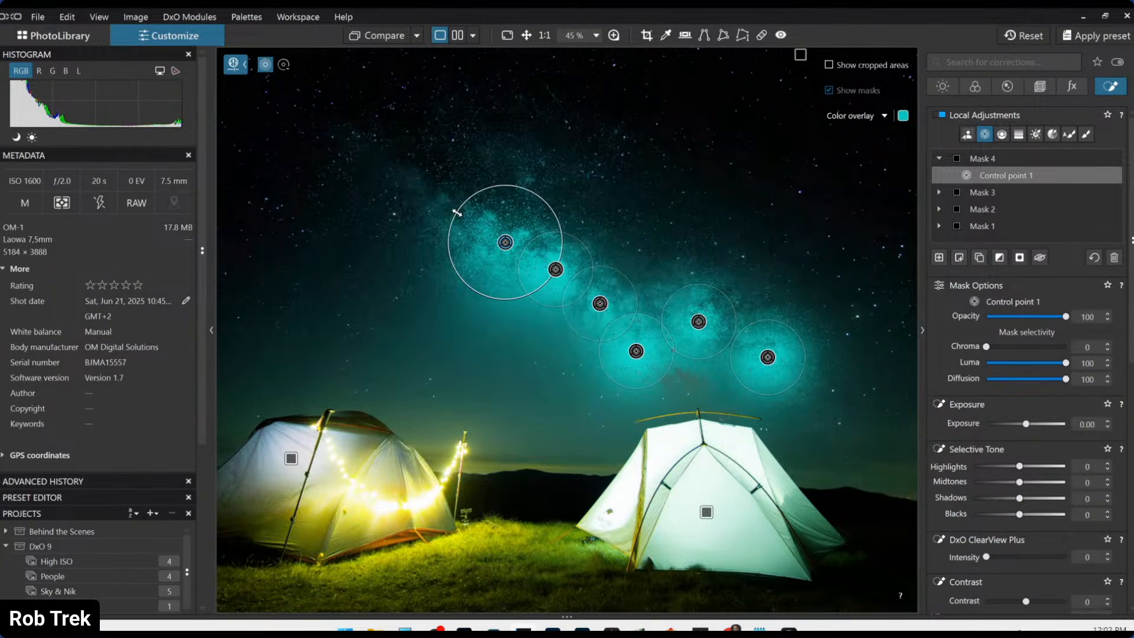
# - Shrink the lowest control point near the white tent, move it down into the open sky and delete it
pyautogui.moveTo(647, 388); pyautogui.dragTo(642, 381)
pyautogui.scroll(1, 642, 378)
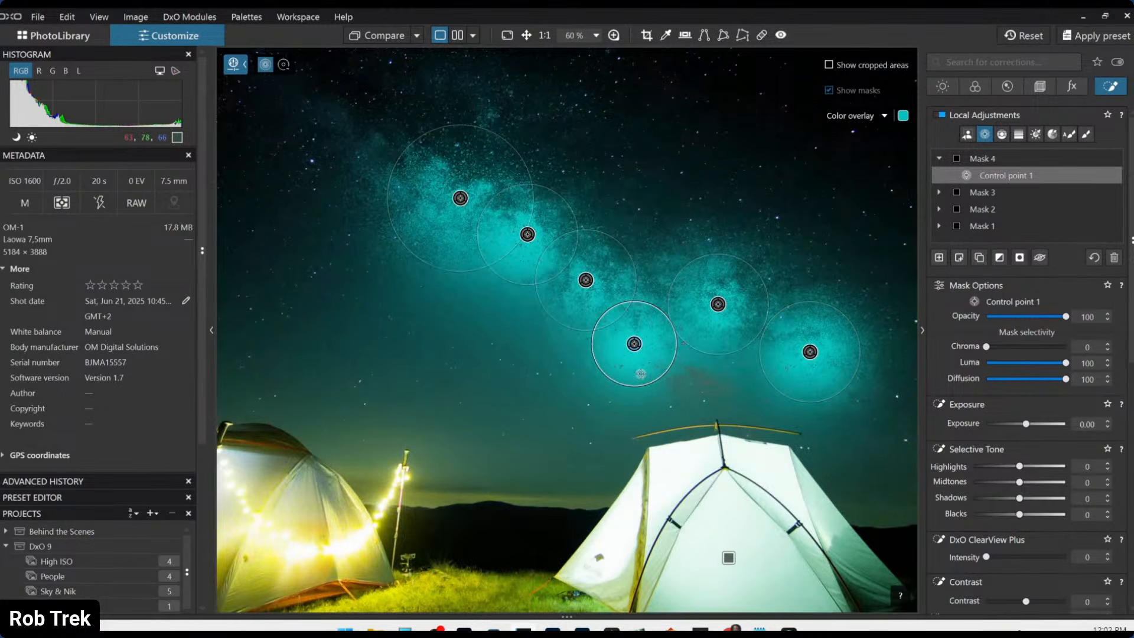
pyautogui.scroll(2, 641, 373)
pyautogui.moveTo(635, 334); pyautogui.dragTo(499, 430)
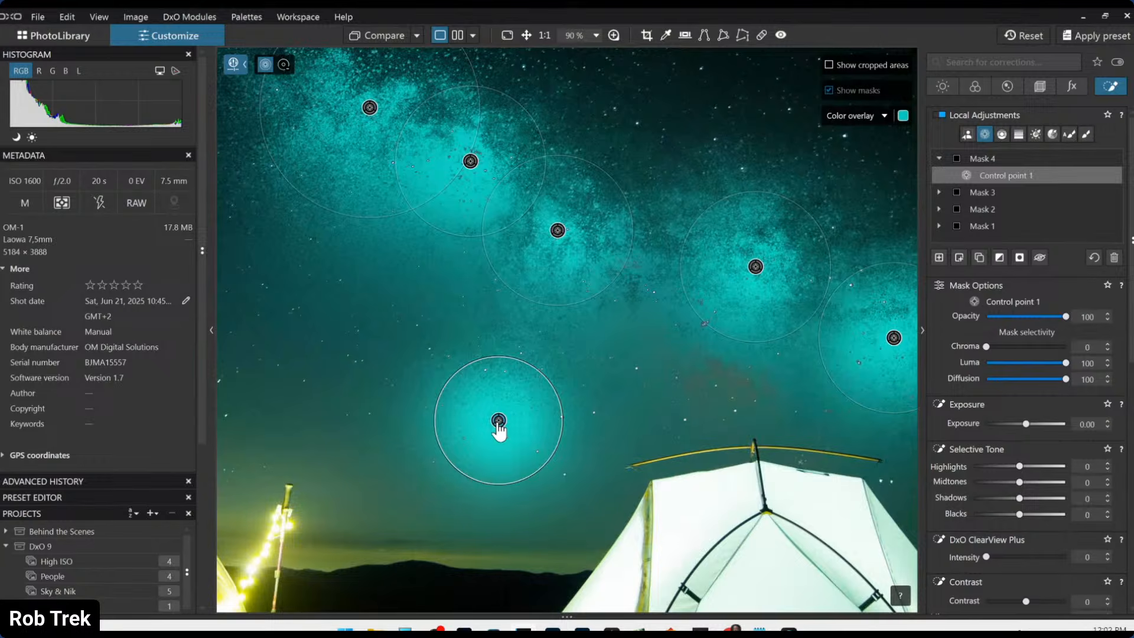
pyautogui.press('Delete')
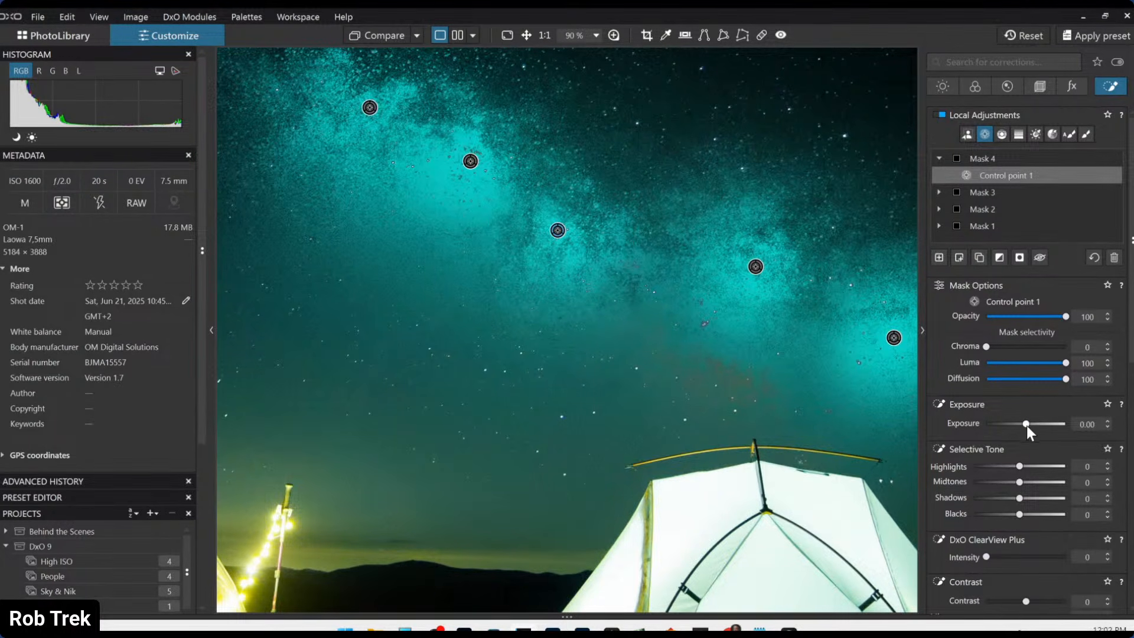
# - Set the Milky Way mask's Exposure to 0.40 and add a control point above the white tent, enlarged to reach the tent's peak
pyautogui.moveTo(1025, 424); pyautogui.dragTo(1027, 424)
pyautogui.scroll(2, 1026, 424)
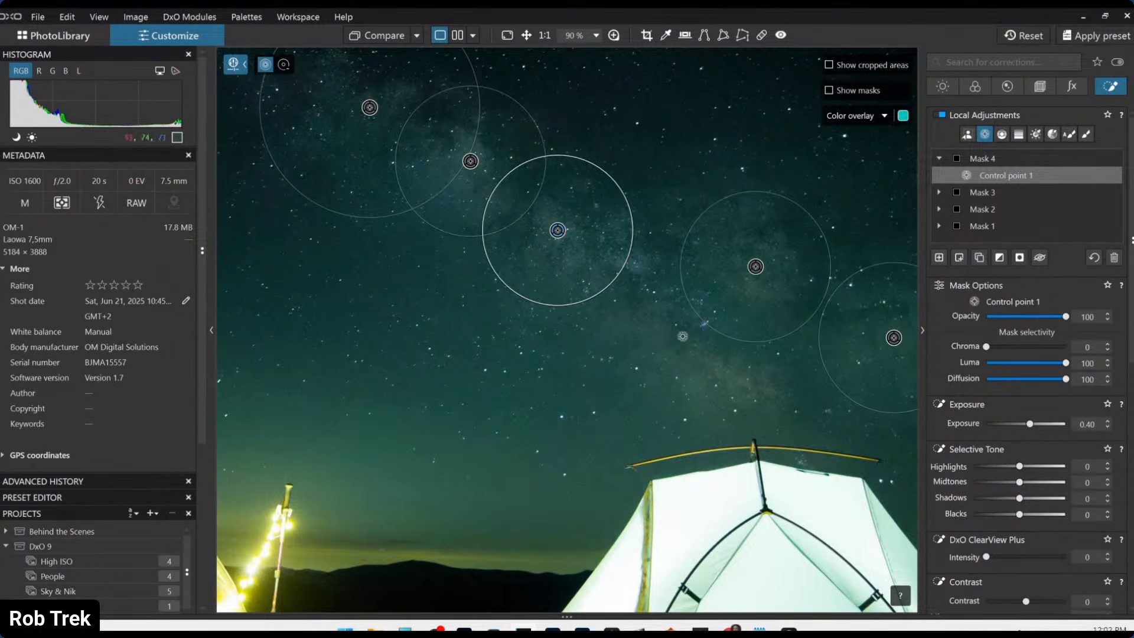
pyautogui.click(666, 354)
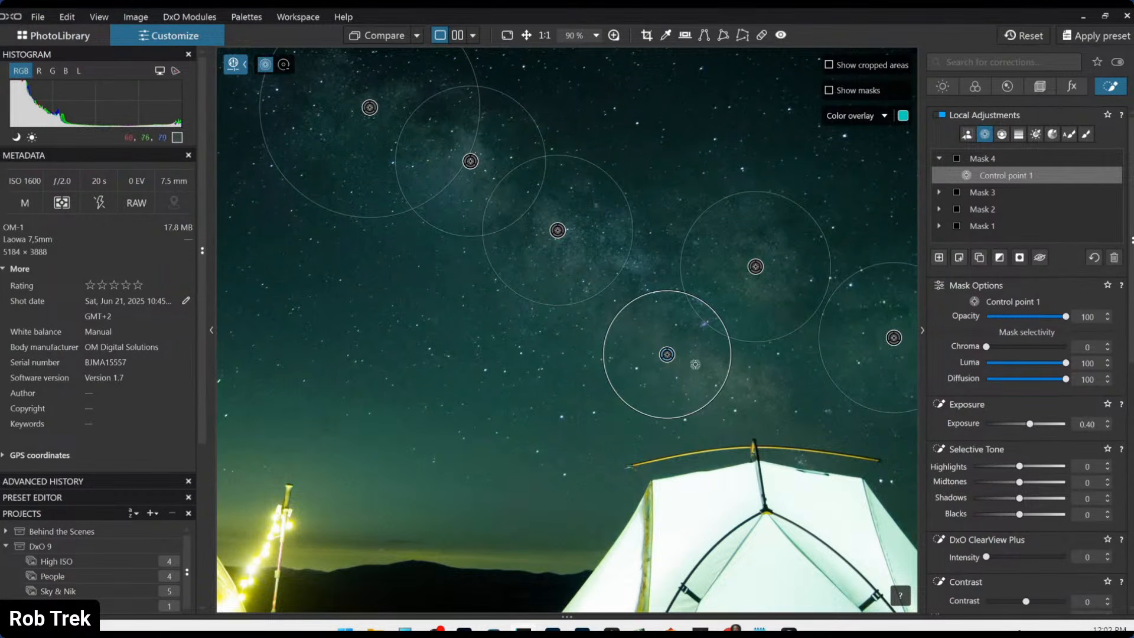
pyautogui.moveTo(641, 299); pyautogui.dragTo(610, 266)
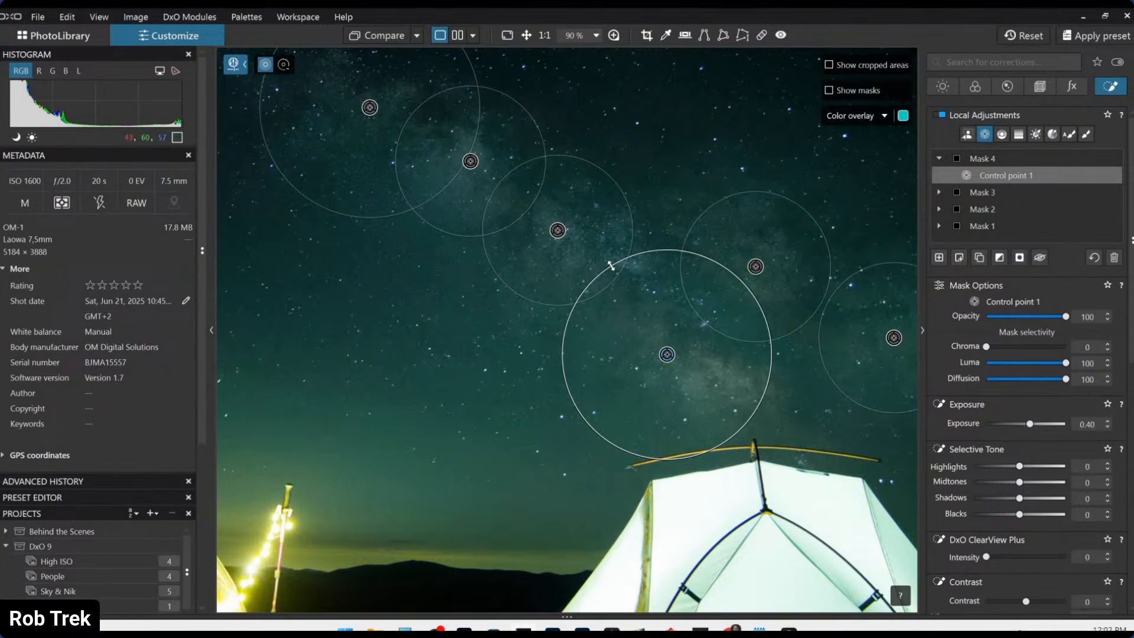
# - Set the Milky Way mask's Highlights to 67, Midtones to 48, Shadows to 14 and Blacks to -8
pyautogui.moveTo(1040, 468); pyautogui.dragTo(1050, 466)
pyautogui.click(1042, 482)
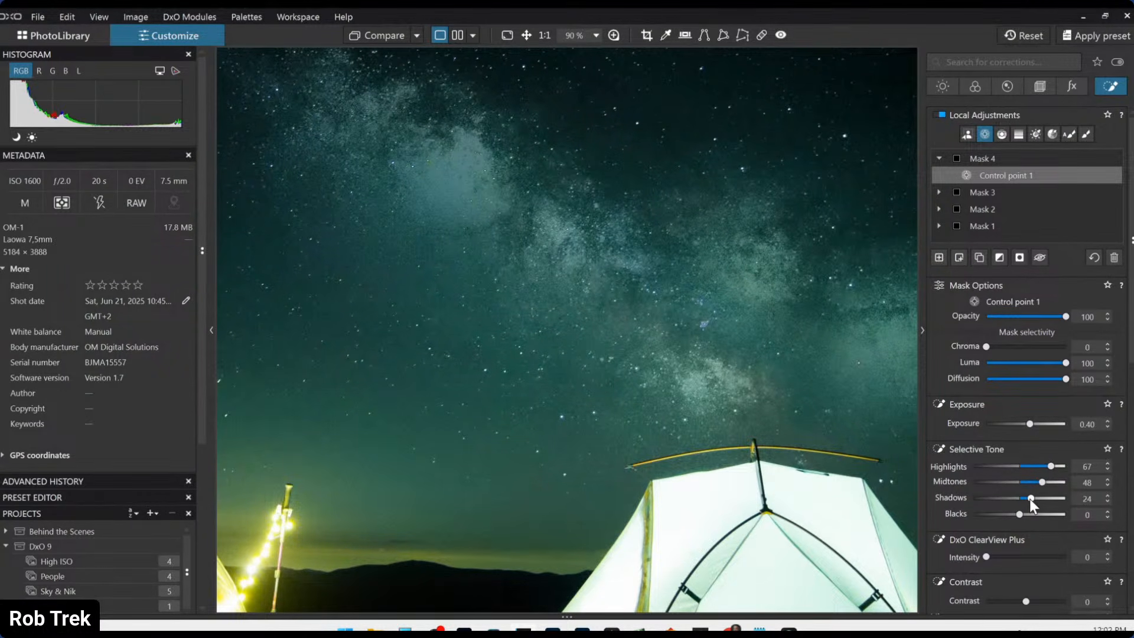
pyautogui.moveTo(1029, 500); pyautogui.dragTo(1027, 499)
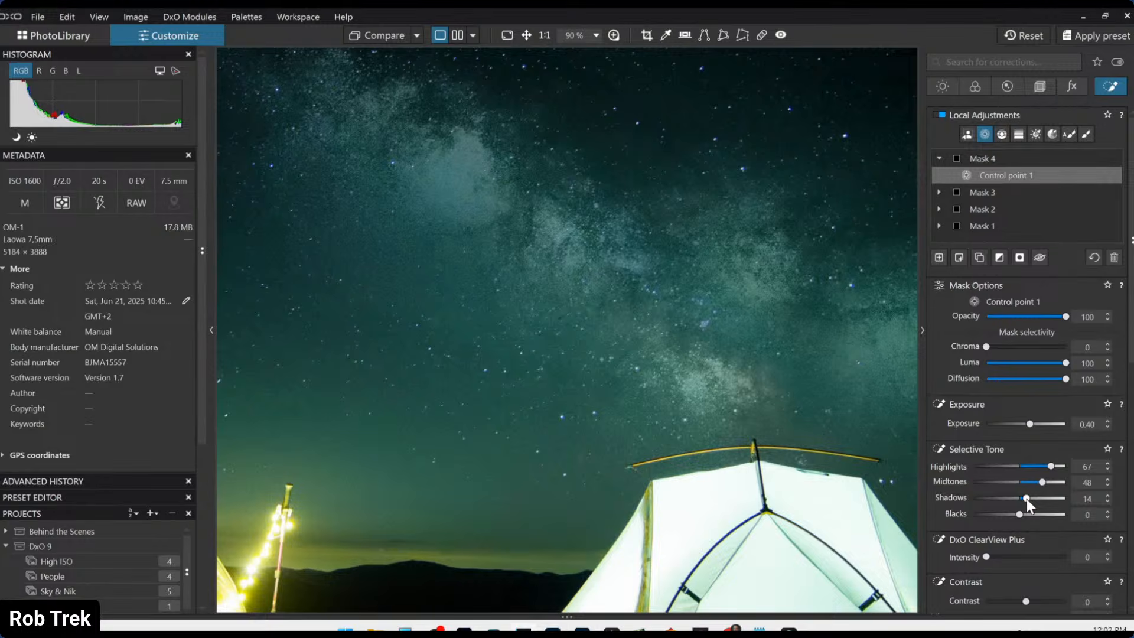
pyautogui.moveTo(1018, 517); pyautogui.dragTo(1017, 517)
# - Set the Milky Way mask's ClearView Plus Intensity to 7 and Microcontrast to 9
pyautogui.scroll(-1, 1006, 549)
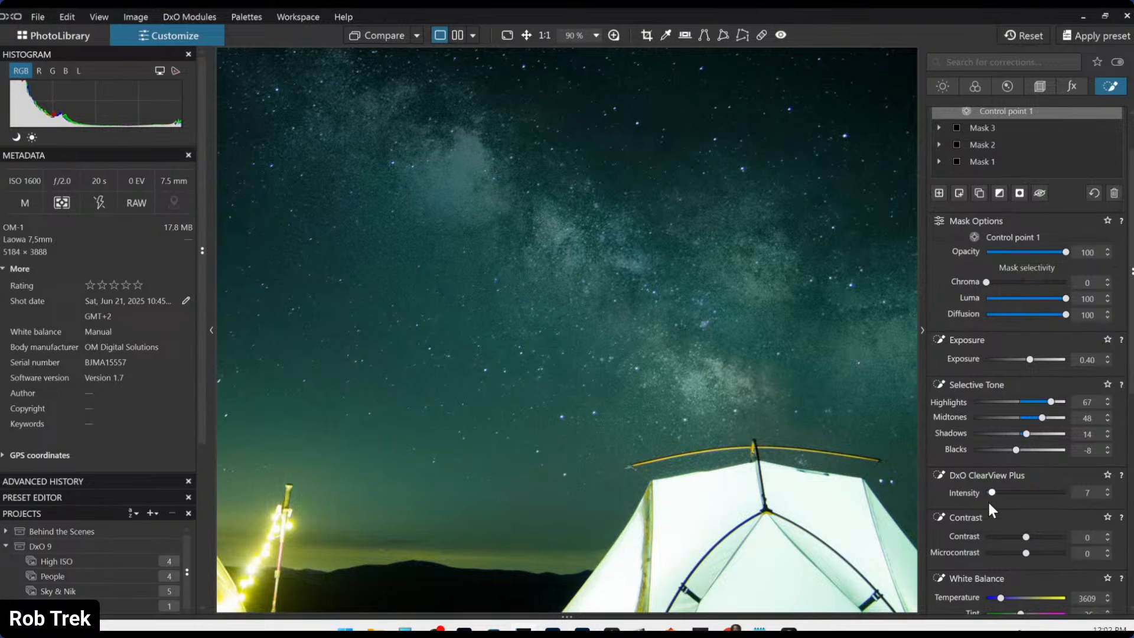
pyautogui.scroll(-1, 987, 494)
pyautogui.moveTo(1026, 521); pyautogui.dragTo(1028, 522)
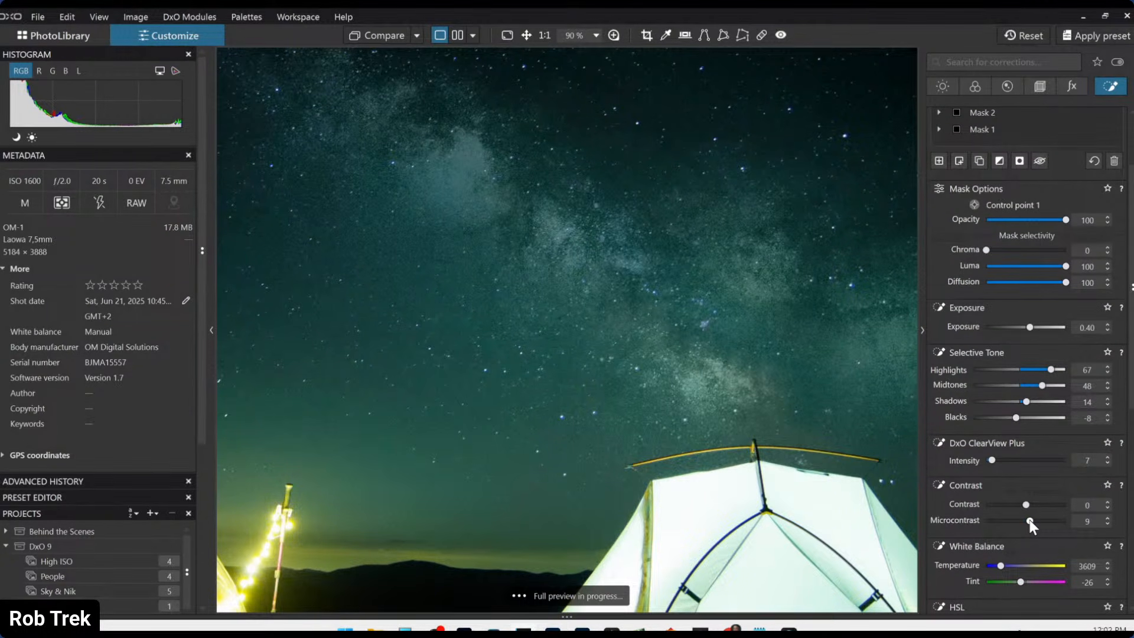
# - Set HSL Vibrancy to 40 and Saturation to 3 on the all-colours channel for the Milky Way mask
pyautogui.scroll(-5, 1002, 498)
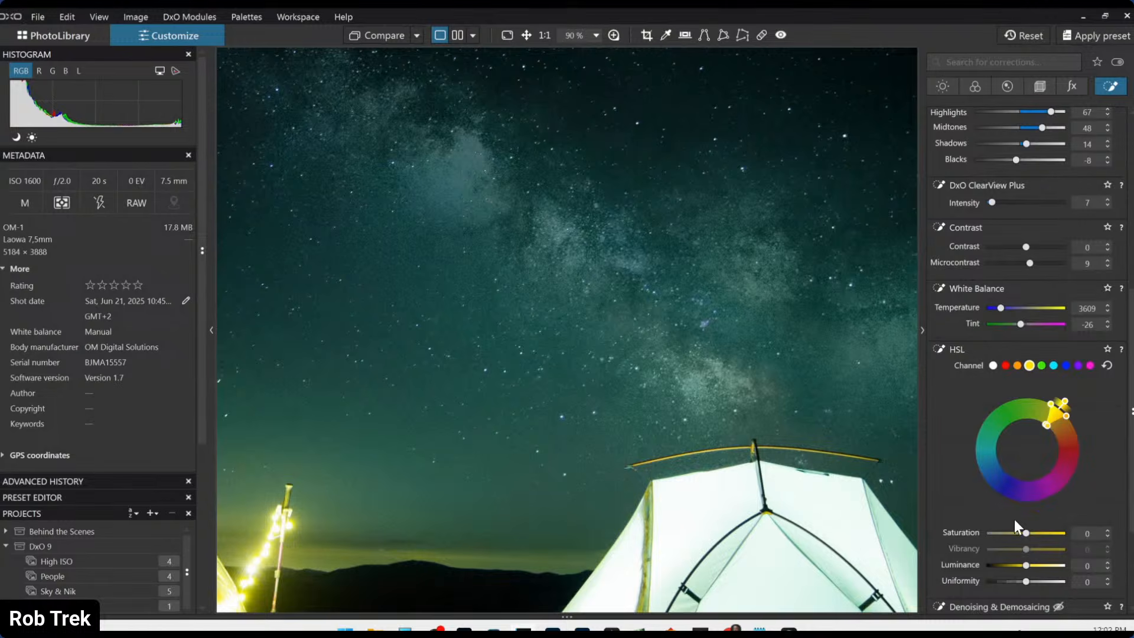
pyautogui.click(992, 365)
pyautogui.moveTo(1027, 548)
pyautogui.mouseDown()
pyautogui.moveTo(1042, 550)
pyautogui.moveTo(1027, 532)
pyautogui.mouseUp()
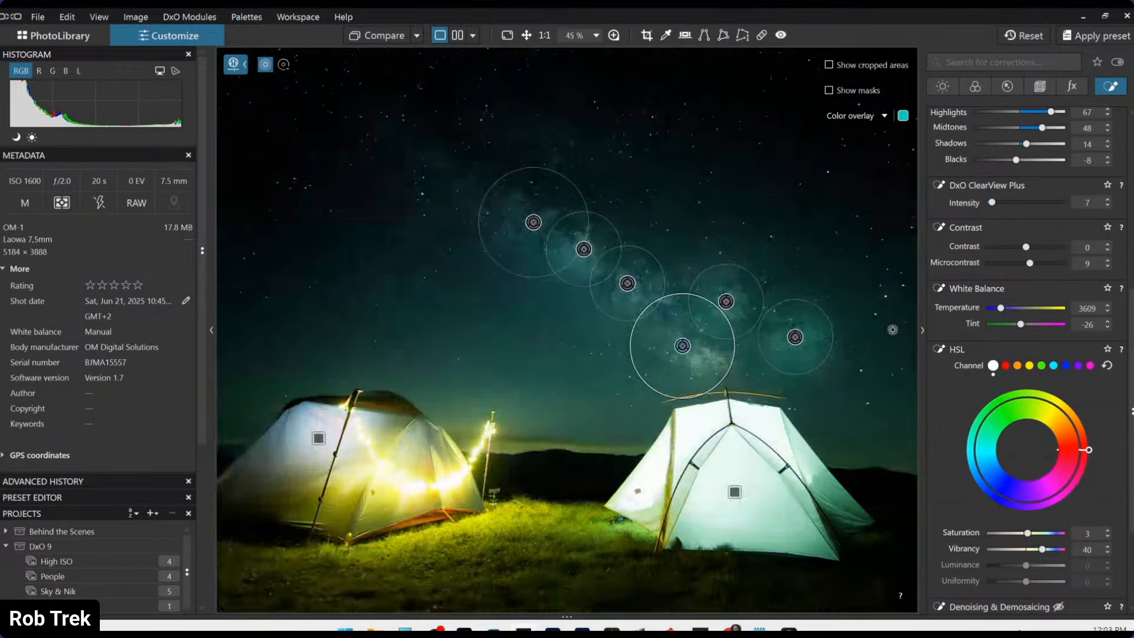
pyautogui.scroll(-2, 892, 330)
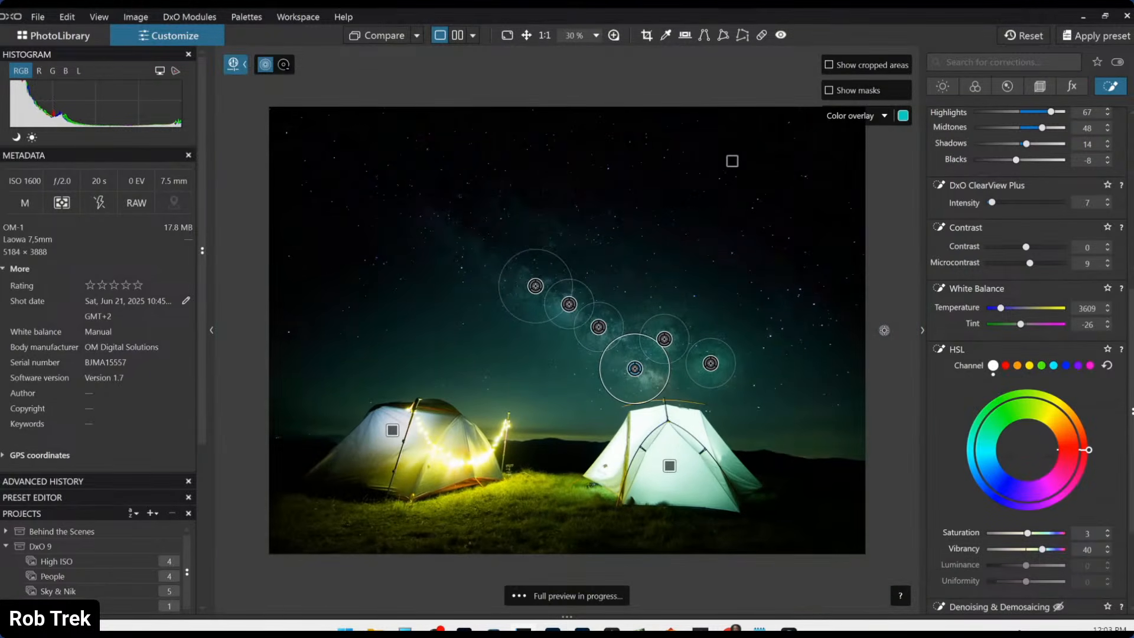
pyautogui.scroll(3, 456, 258)
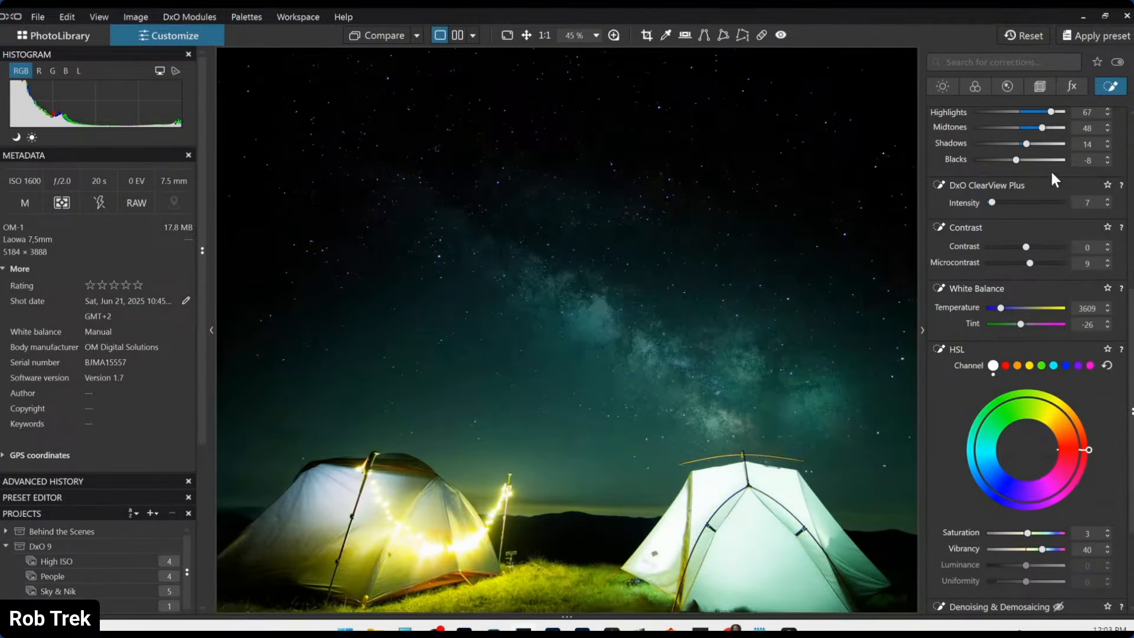
# - Create a new mask with a control point on the upper Milky Way, and set Luma selectivity to 100 and Chroma to 0
pyautogui.scroll(3, 1003, 236)
pyautogui.scroll(3, 998, 242)
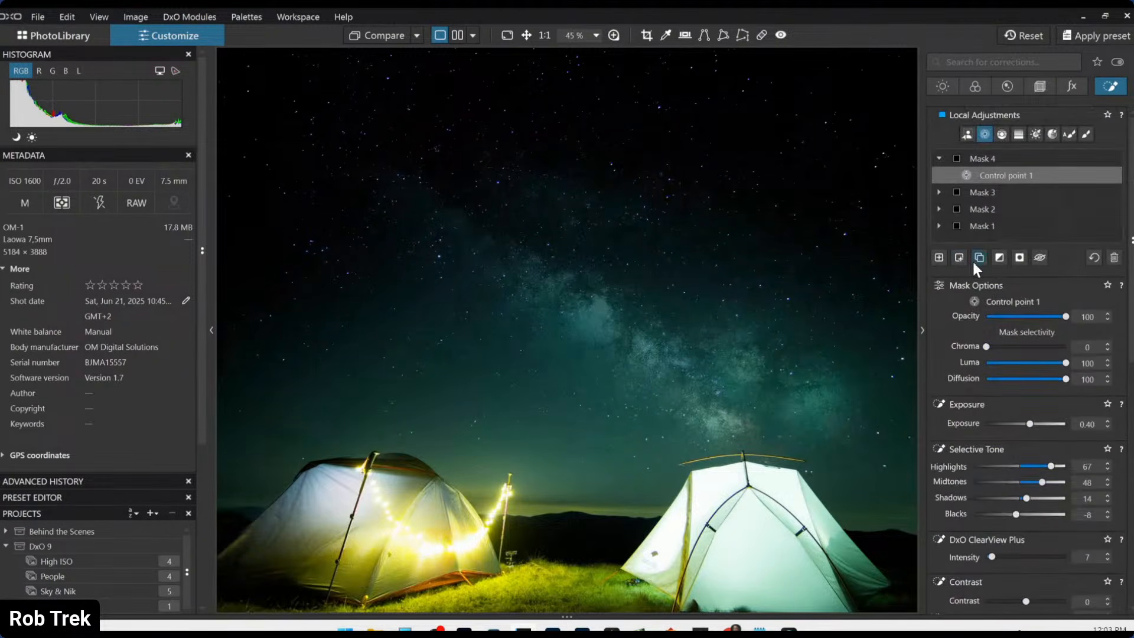
pyautogui.click(938, 258)
pyautogui.scroll(1, 499, 275)
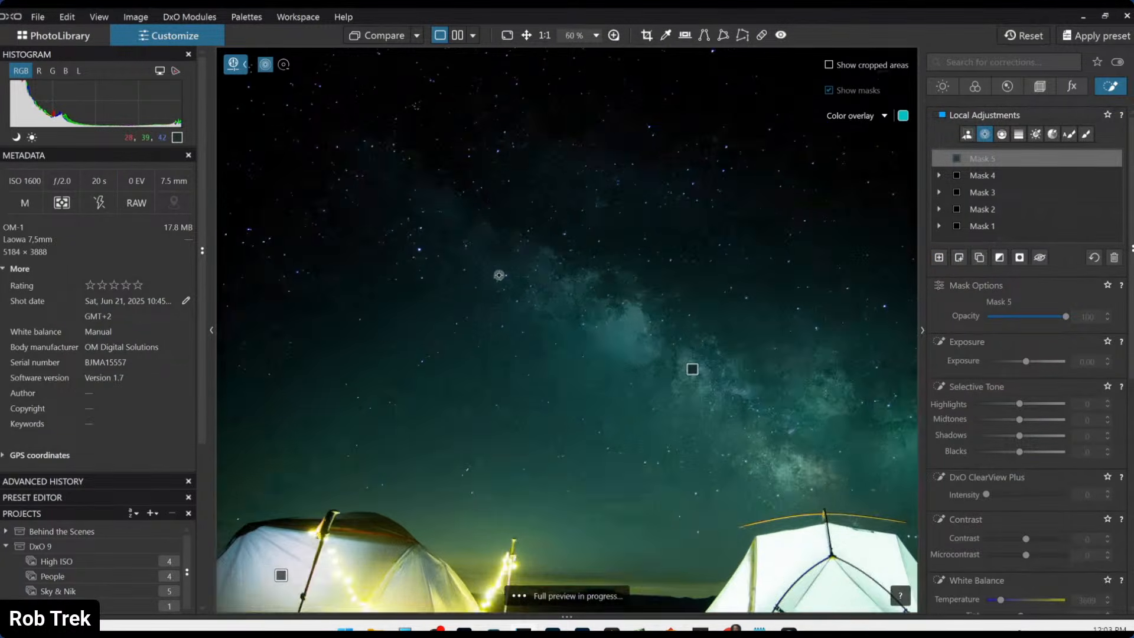
pyautogui.scroll(1, 499, 275)
pyautogui.click(513, 283)
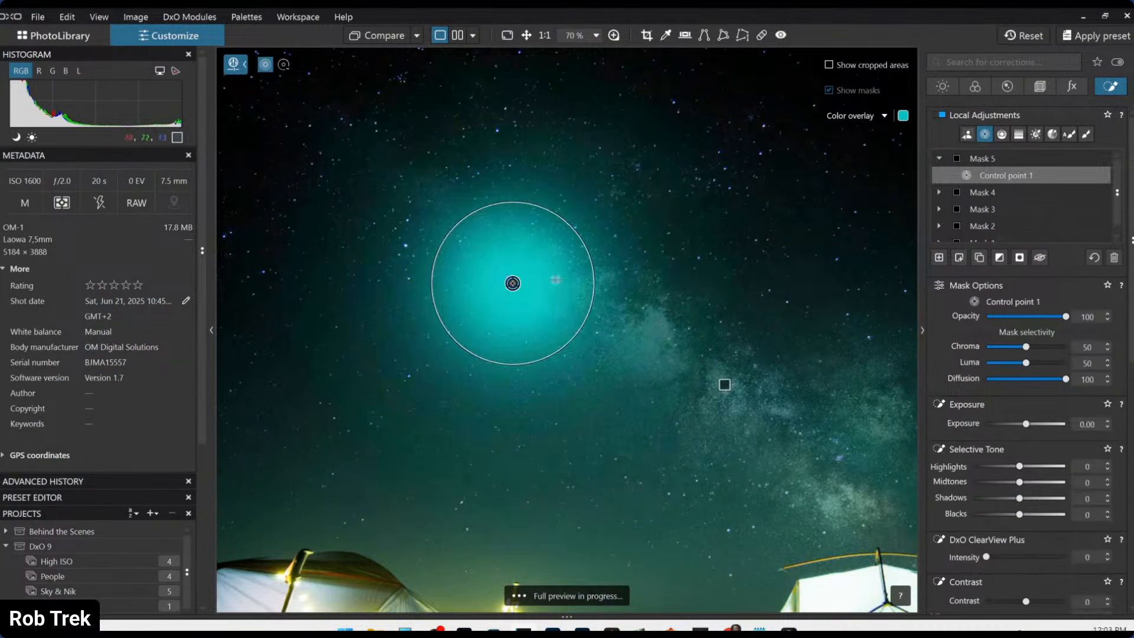
pyautogui.moveTo(1025, 363); pyautogui.dragTo(1104, 362)
pyautogui.moveTo(1022, 346); pyautogui.dragTo(954, 334)
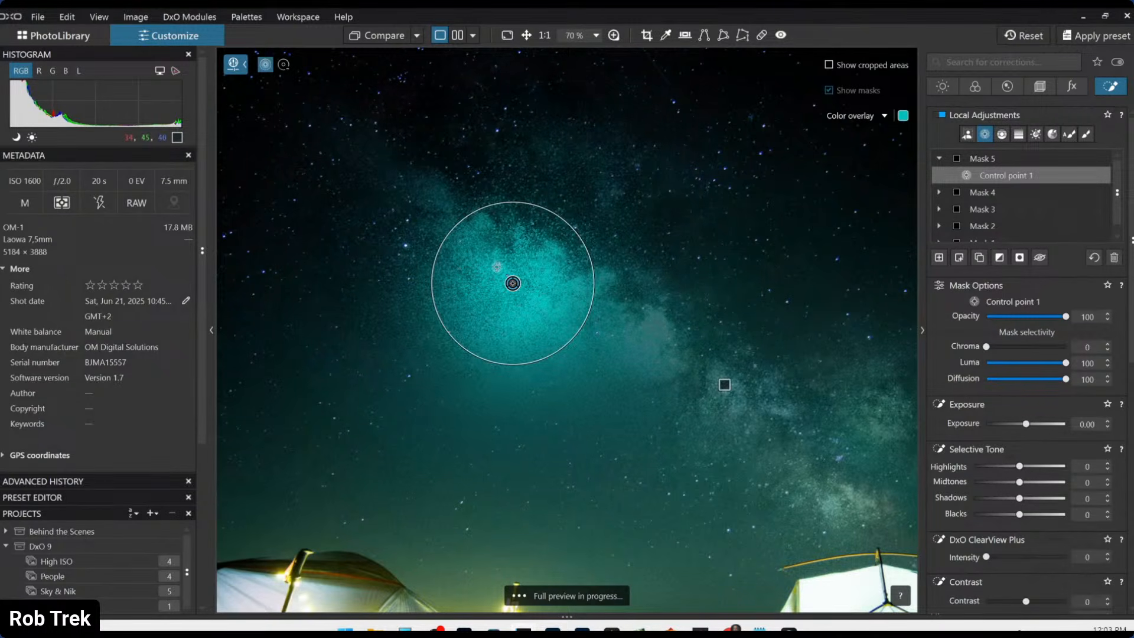
# - Shrink the new control point, move it onto the Milky Way band, and add two more points up along the band
pyautogui.moveTo(512, 288); pyautogui.dragTo(510, 289)
pyautogui.moveTo(545, 355); pyautogui.dragTo(553, 273)
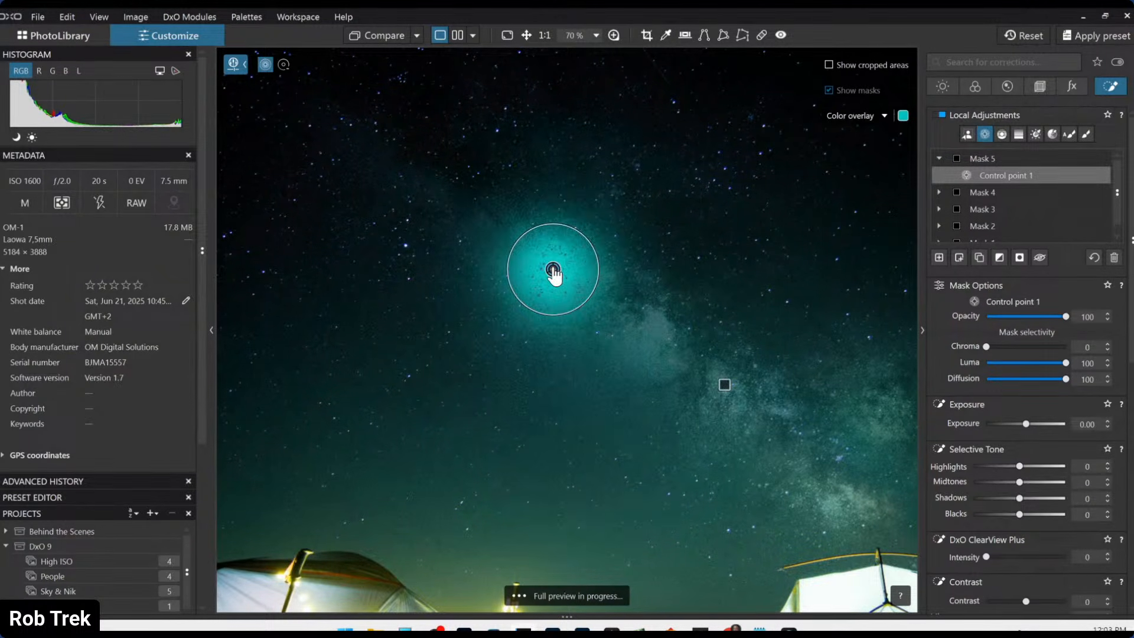
pyautogui.click(501, 271)
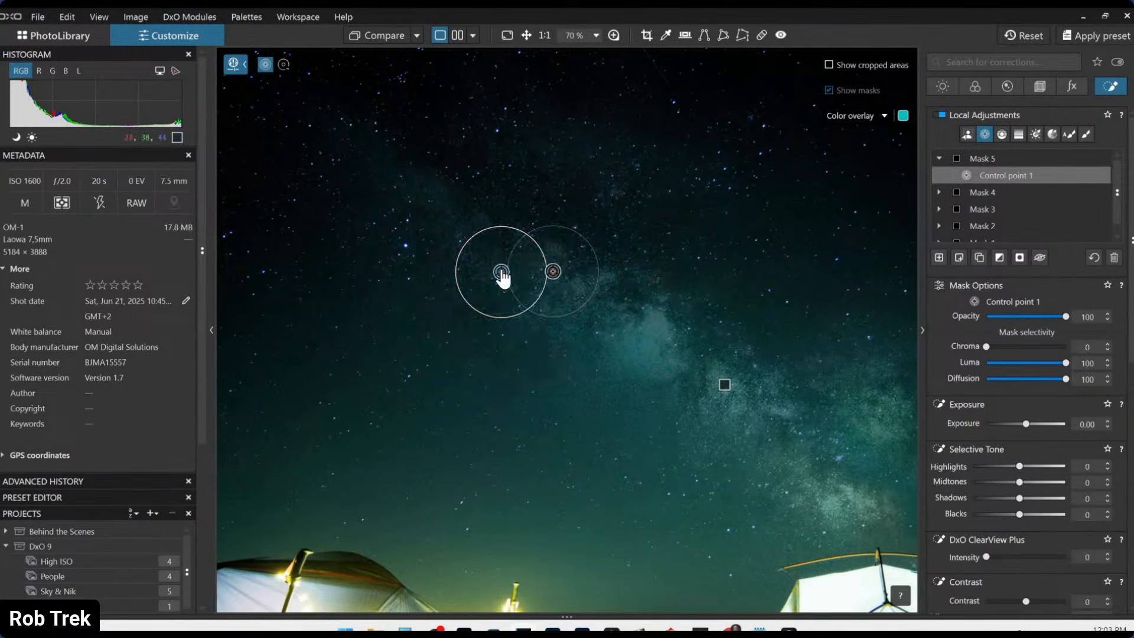
pyautogui.click(484, 222)
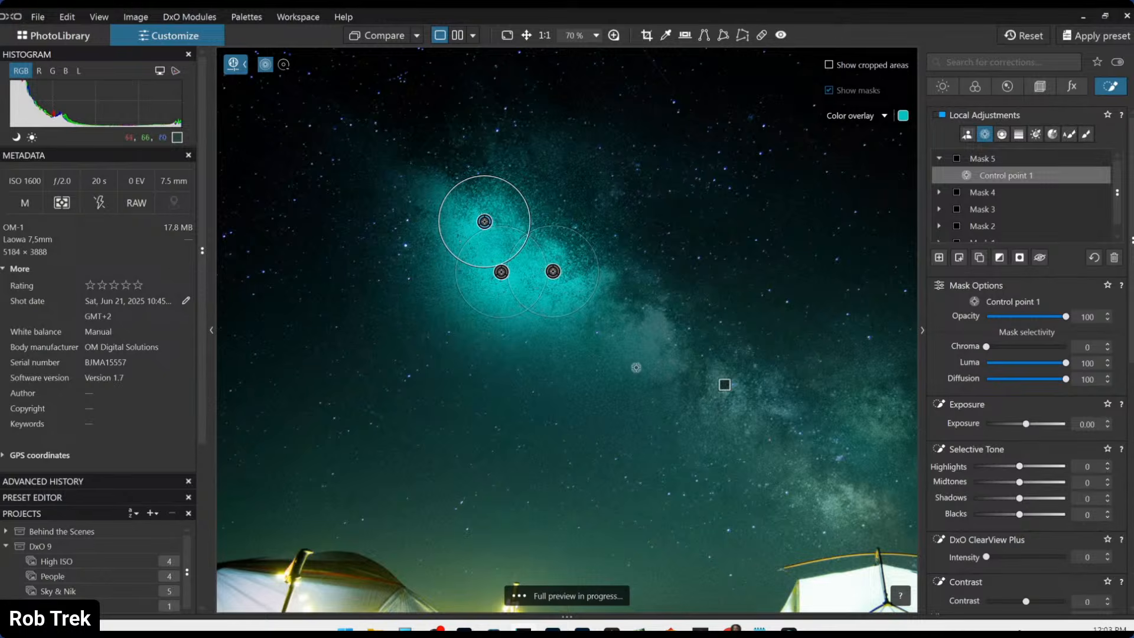
# - Adjust the new mask's Selective Tone and set its HSL Vibrancy to 34 and Saturation to 50
pyautogui.moveTo(1019, 467); pyautogui.dragTo(1022, 498)
pyautogui.scroll(-5, 994, 487)
pyautogui.scroll(-3, 979, 479)
pyautogui.moveTo(1027, 486); pyautogui.dragTo(1057, 468)
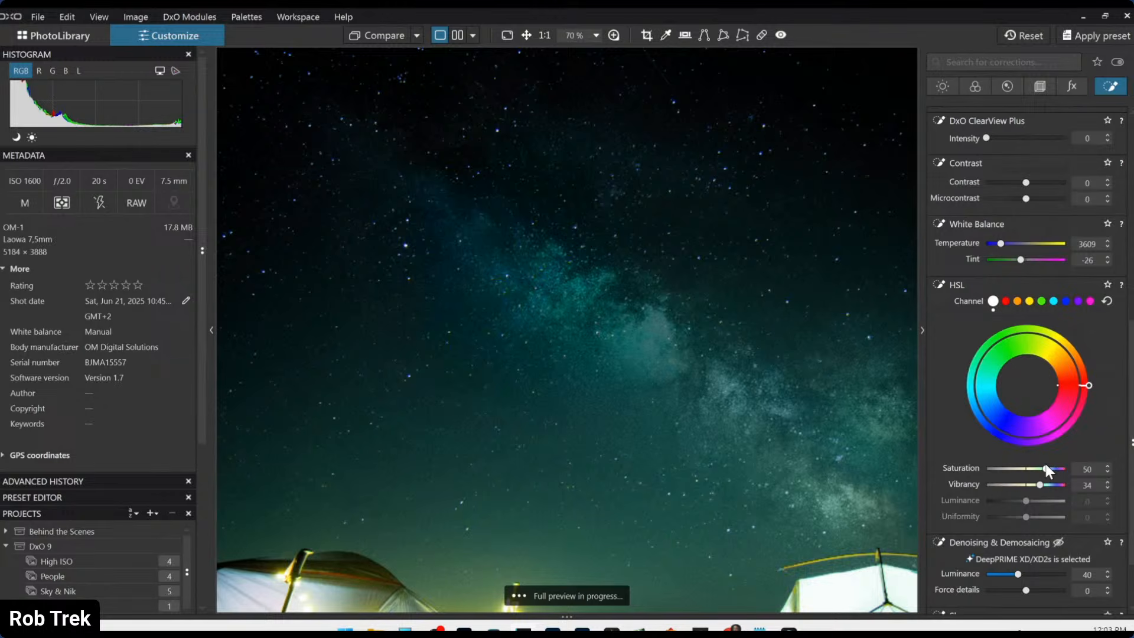
# - Add two control points to the upper Milky Way mask in the sky above the right tent, enlarging the outer one
pyautogui.scroll(-2, 729, 382)
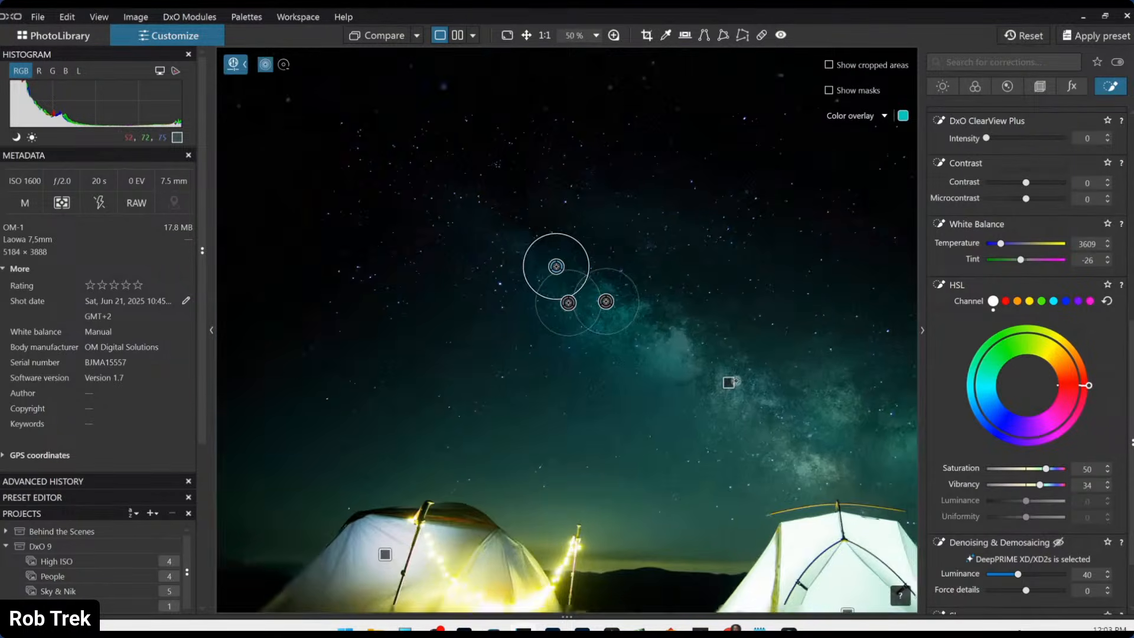
pyautogui.scroll(-3, 868, 435)
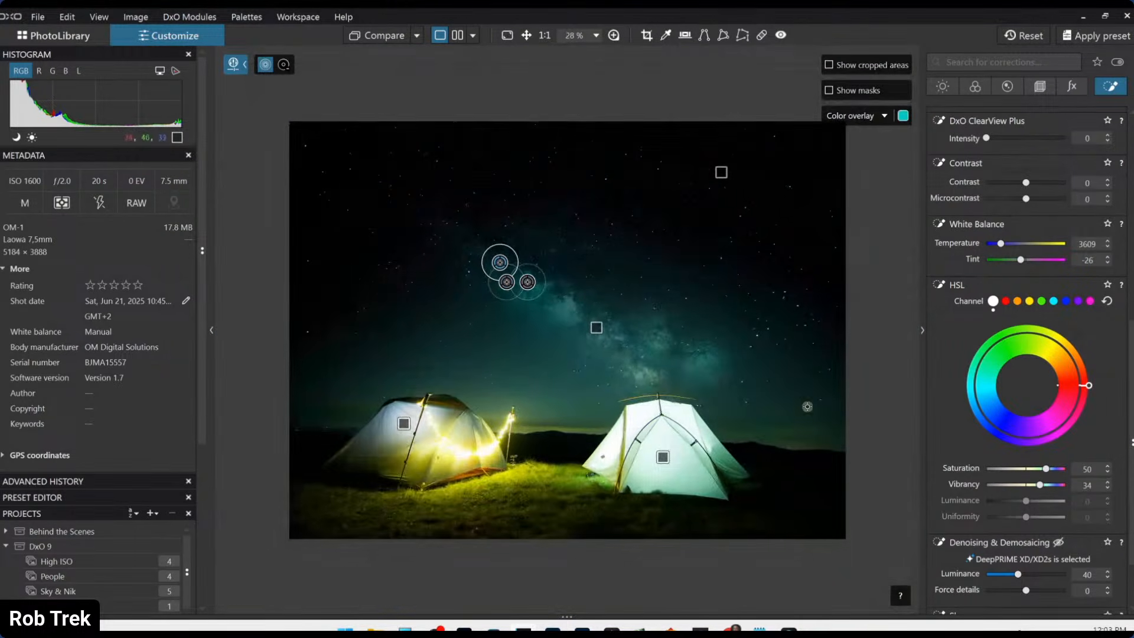
pyautogui.scroll(3, 809, 401)
pyautogui.click(752, 368)
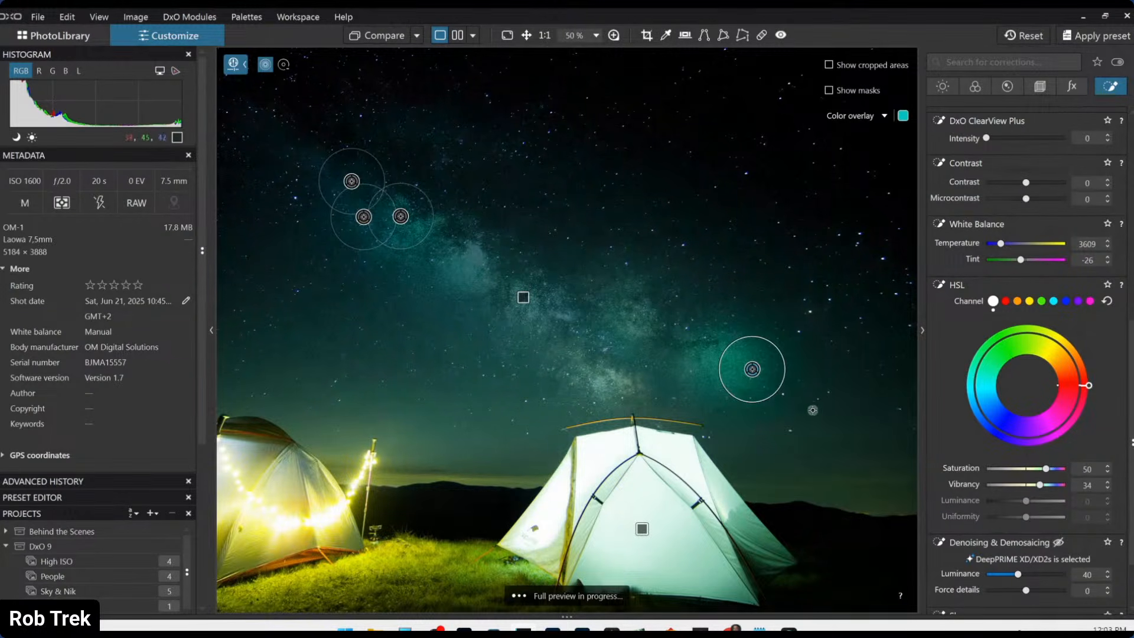
pyautogui.click(812, 416)
pyautogui.moveTo(835, 439); pyautogui.dragTo(903, 498)
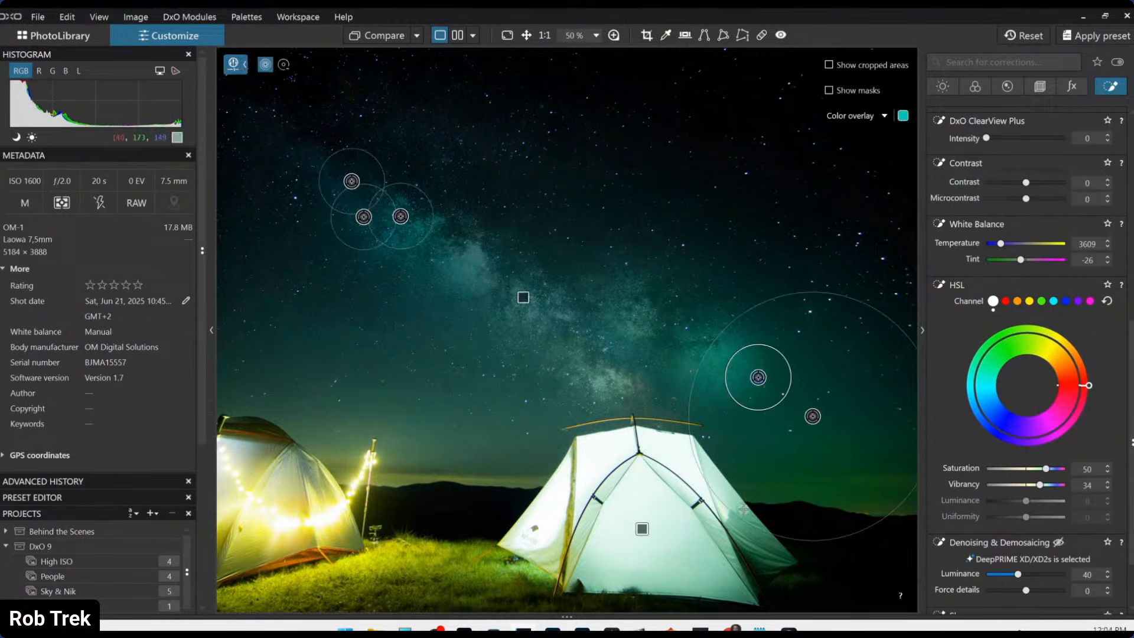
pyautogui.scroll(-2, 774, 337)
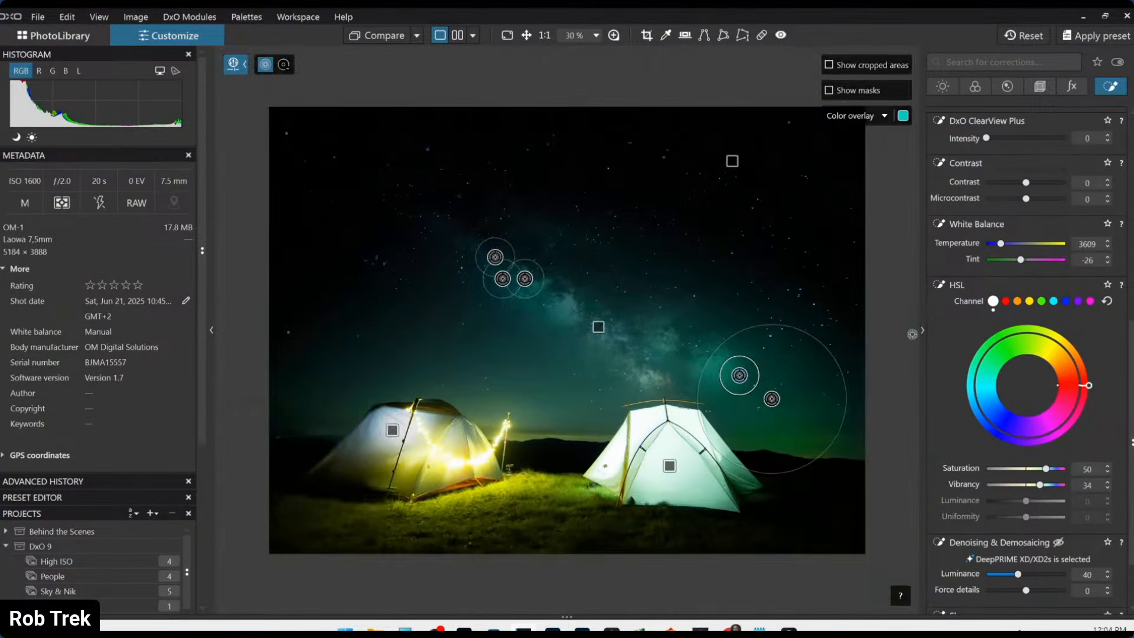
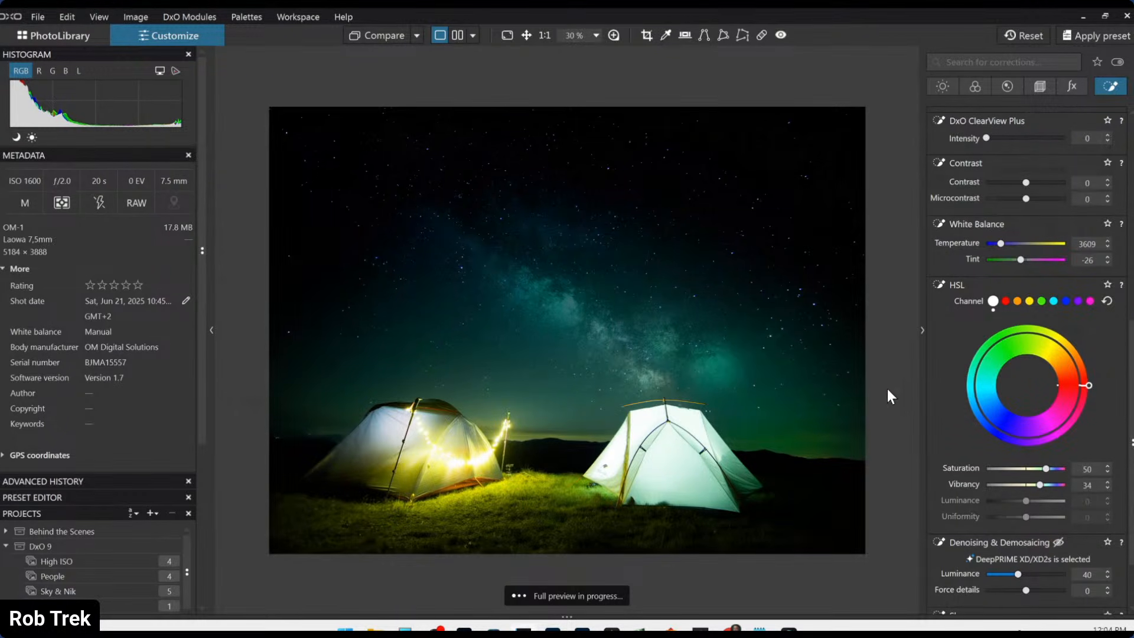
# - Check the areas covered by Mask 1 and Mask 2, and select Mask 3 on the left tent
pyautogui.scroll(-1, 837, 367)
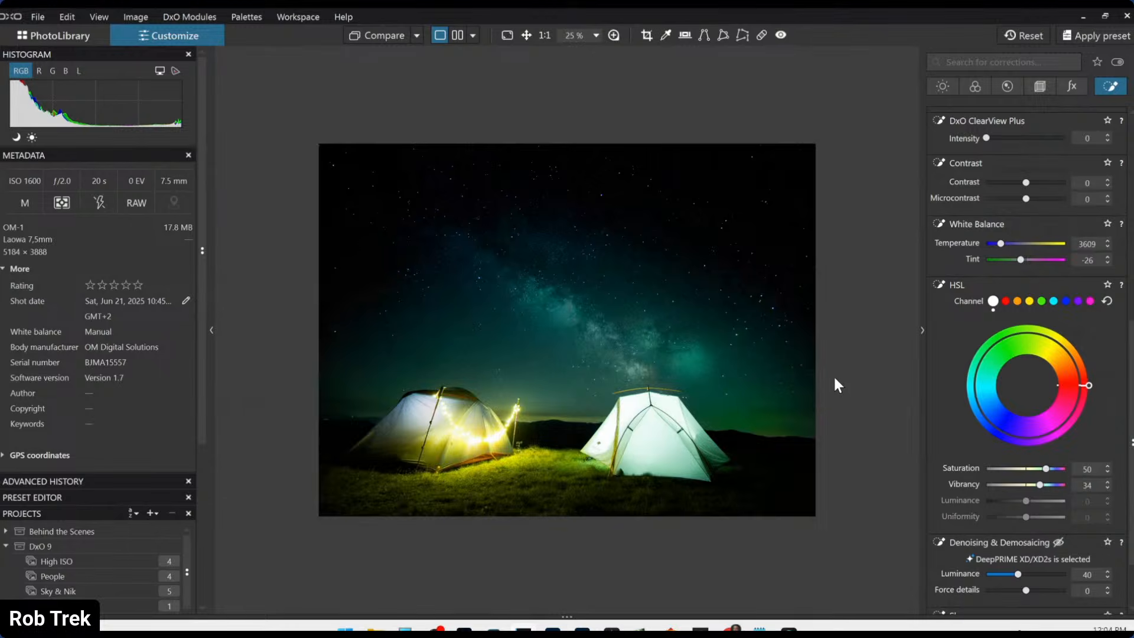
pyautogui.scroll(1, 834, 378)
pyautogui.scroll(7, 986, 328)
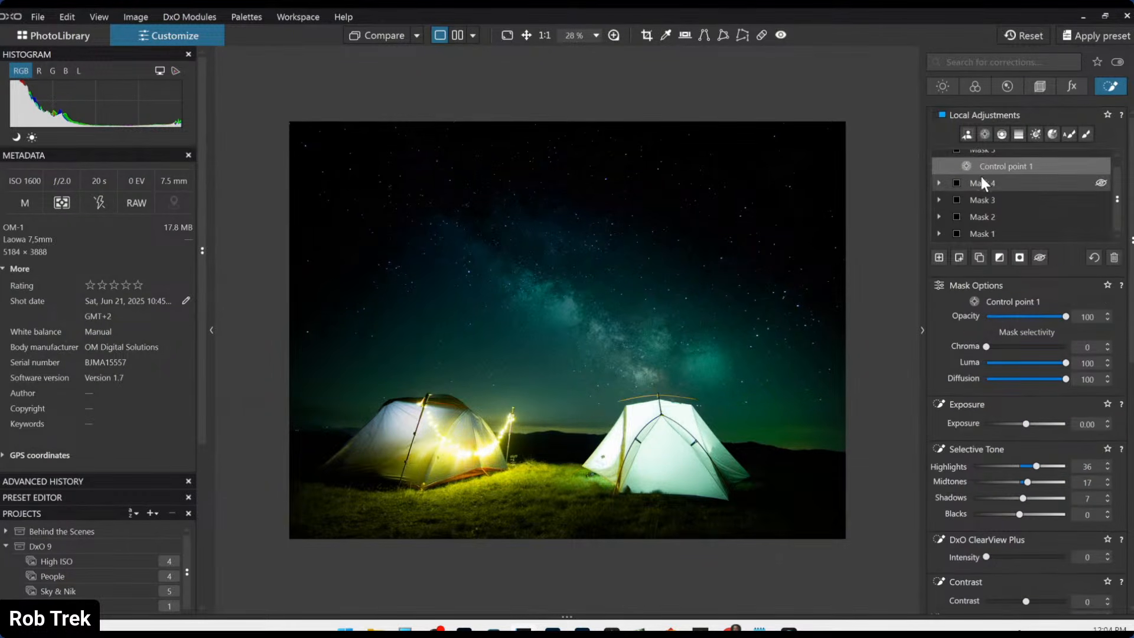
pyautogui.click(983, 232)
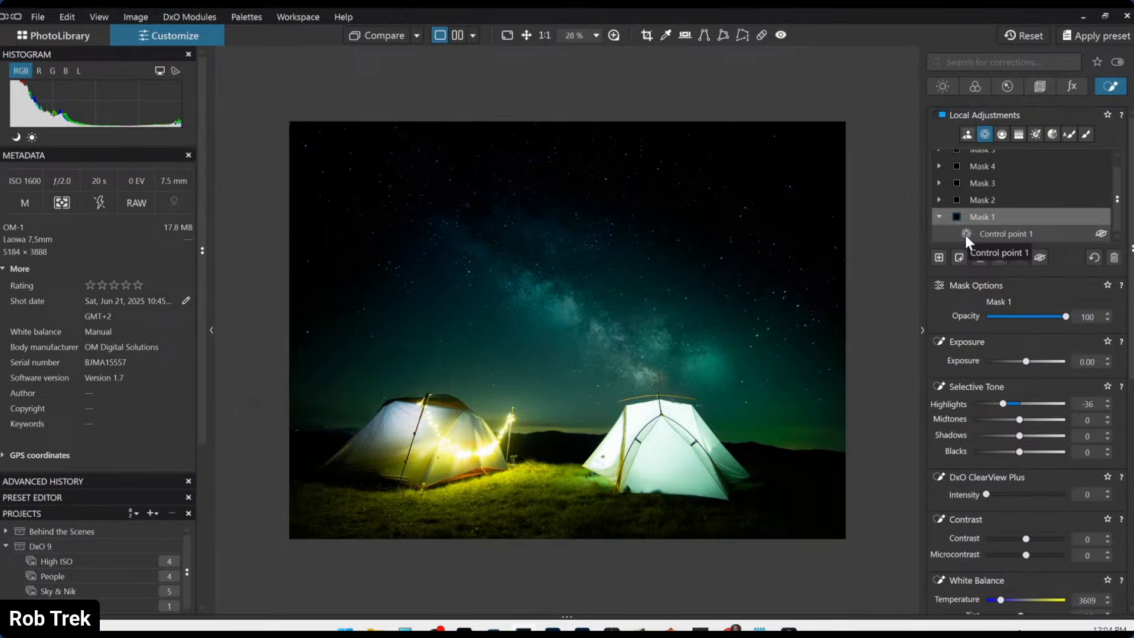
pyautogui.click(967, 199)
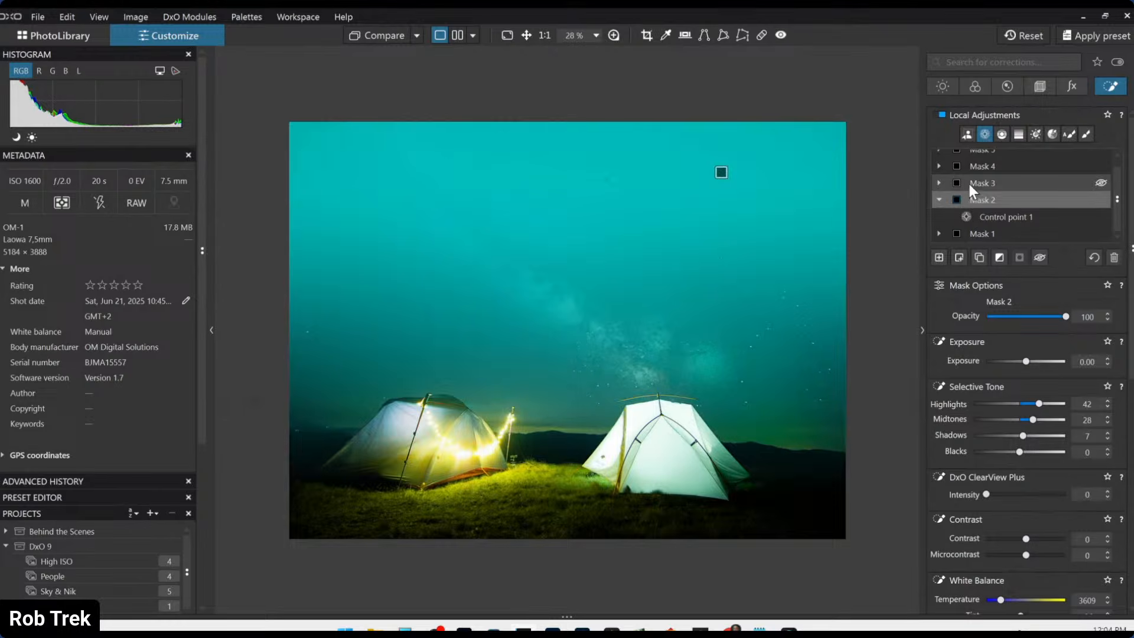
pyautogui.click(969, 183)
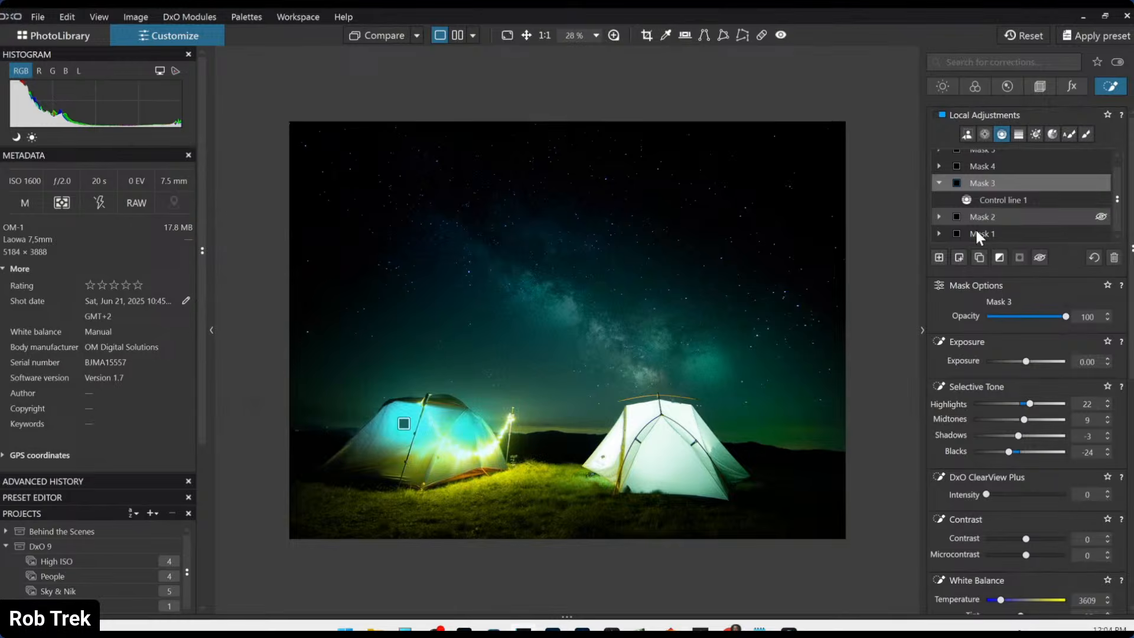
# - Adjust the left tent mask's white balance, setting the temperature to 4209 and the tint to 10
pyautogui.scroll(-5, 1003, 260)
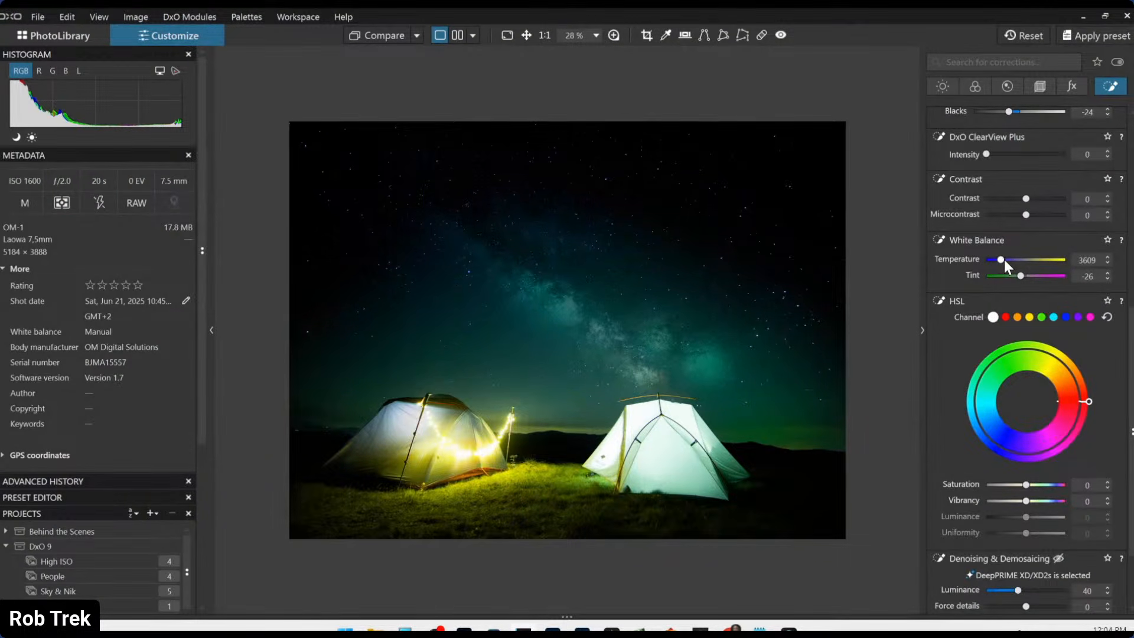
pyautogui.click(1004, 260)
pyautogui.scroll(-2, 1003, 260)
pyautogui.scroll(3, 1004, 260)
pyautogui.moveTo(1018, 272); pyautogui.dragTo(1025, 279)
pyautogui.scroll(1, 1025, 278)
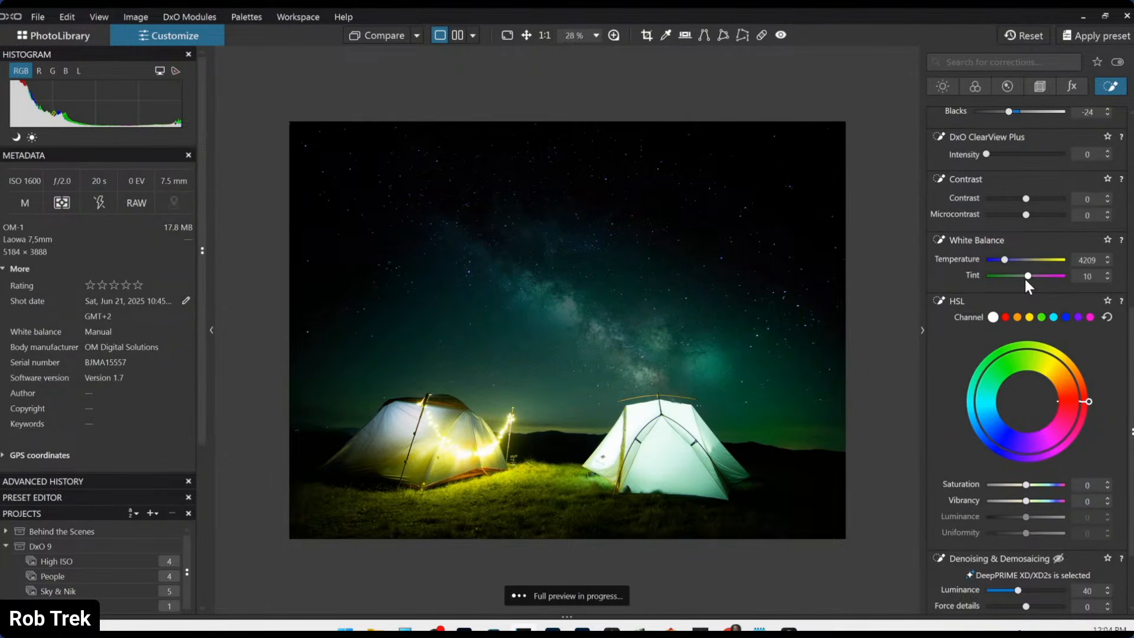
pyautogui.scroll(2, 1025, 279)
pyautogui.scroll(-9, 1030, 278)
pyautogui.click(1012, 262)
pyautogui.scroll(6, 963, 353)
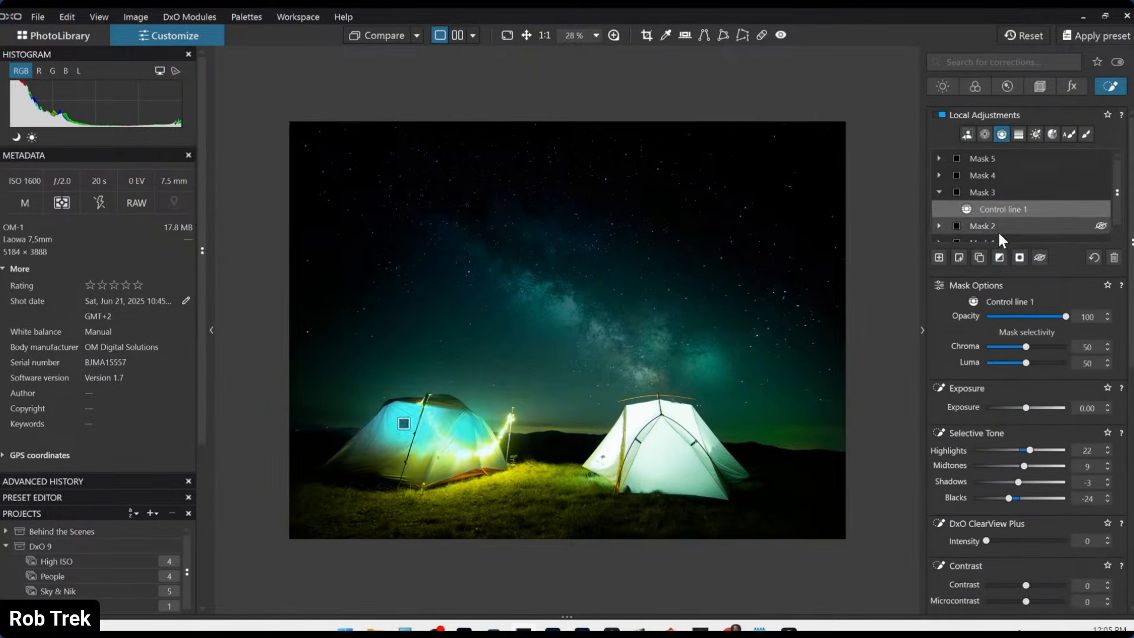
# - Create a new mask with a control line sampled from the middle of the sky, and set its lower limit in the foreground grass
pyautogui.click(938, 258)
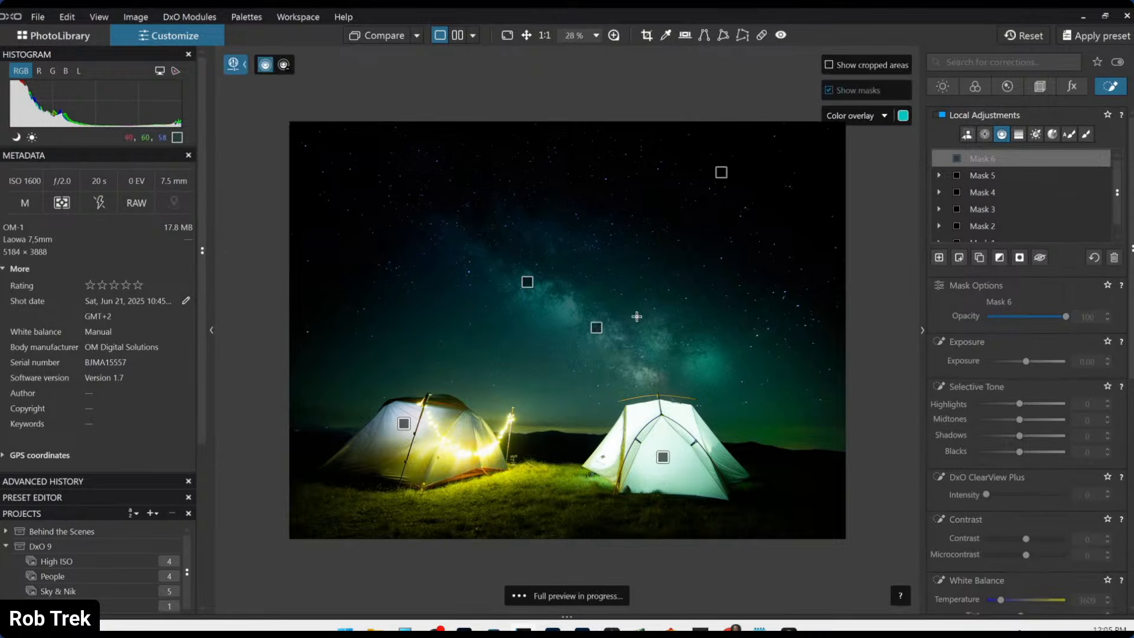
pyautogui.moveTo(575, 324); pyautogui.dragTo(580, 557)
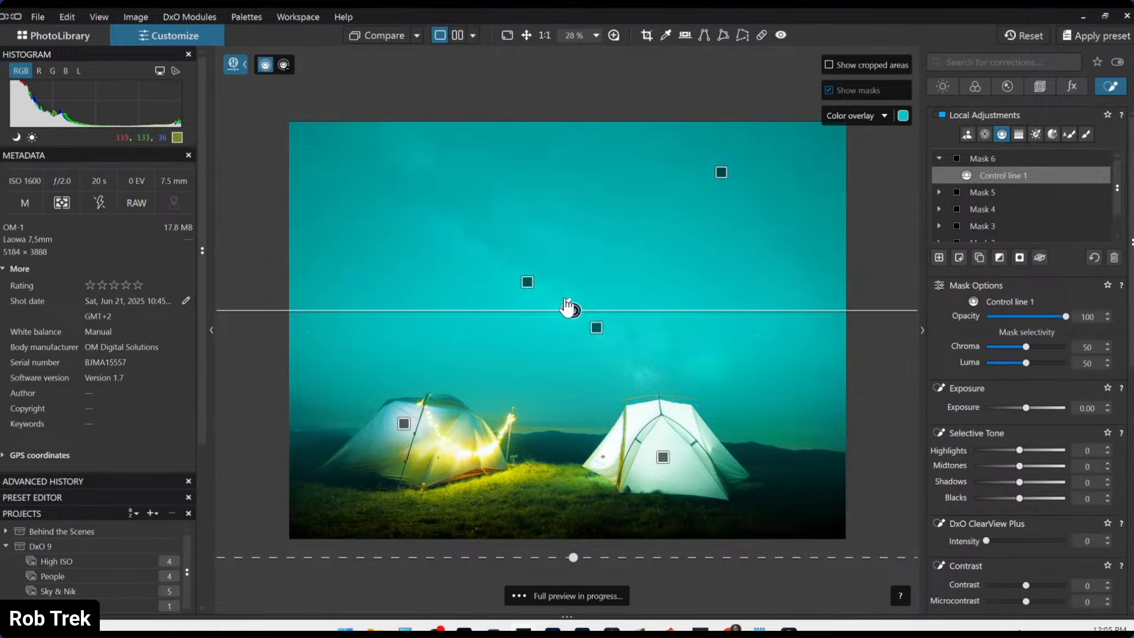
pyautogui.moveTo(573, 557); pyautogui.dragTo(576, 514)
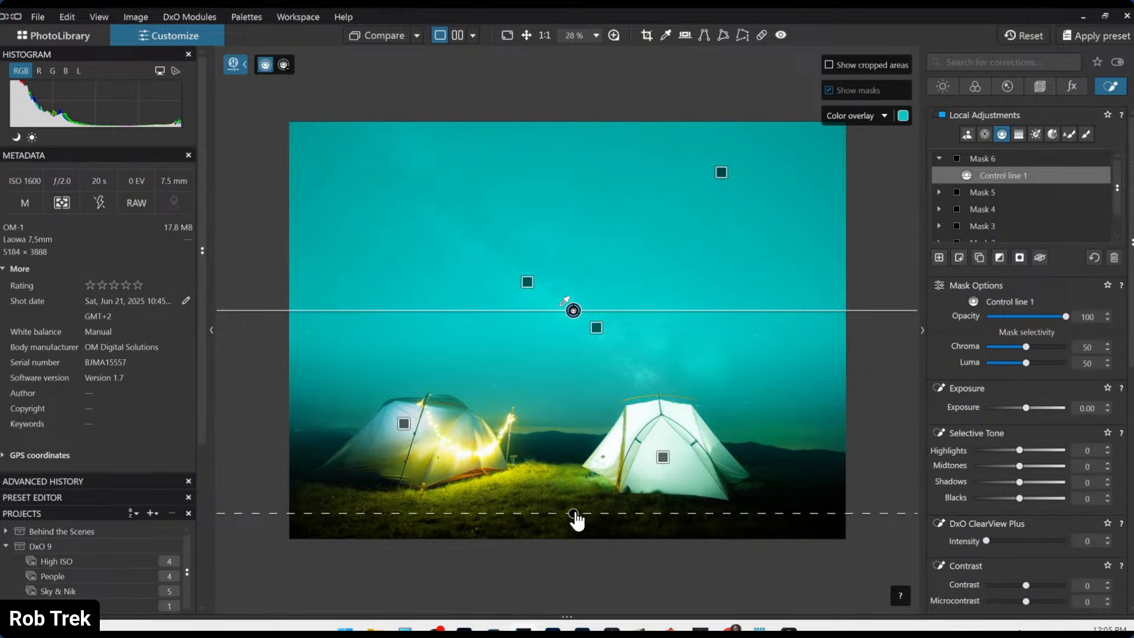
# - Set the new sky mask's white balance to temperature 5109 and tint 10
pyautogui.scroll(-5, 998, 406)
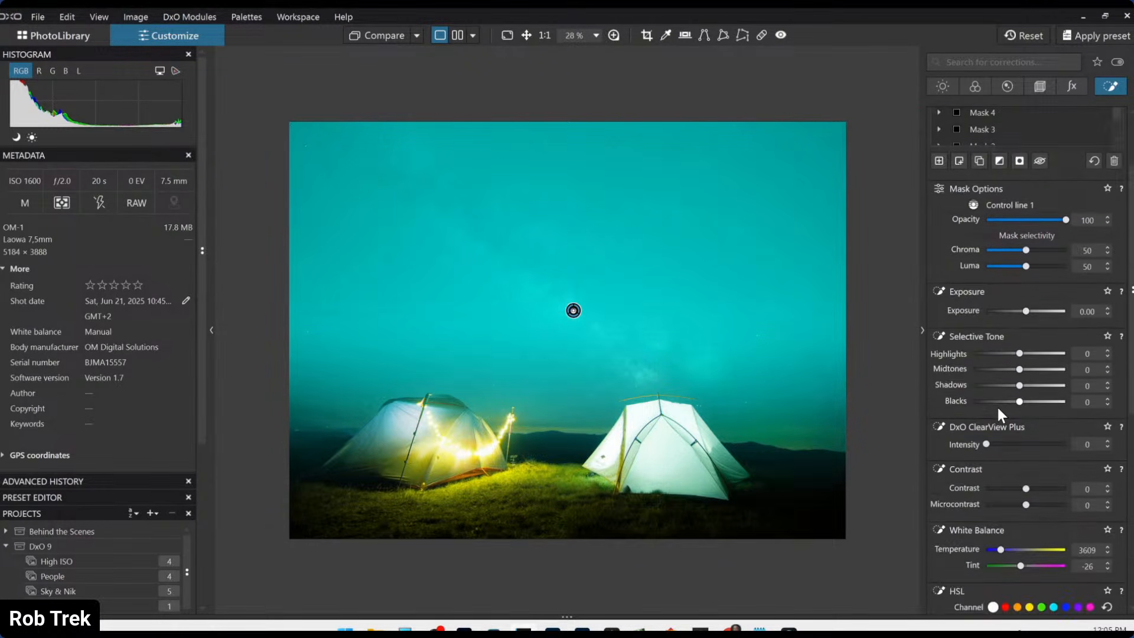
pyautogui.scroll(3, 1009, 362)
pyautogui.scroll(-1, 1009, 508)
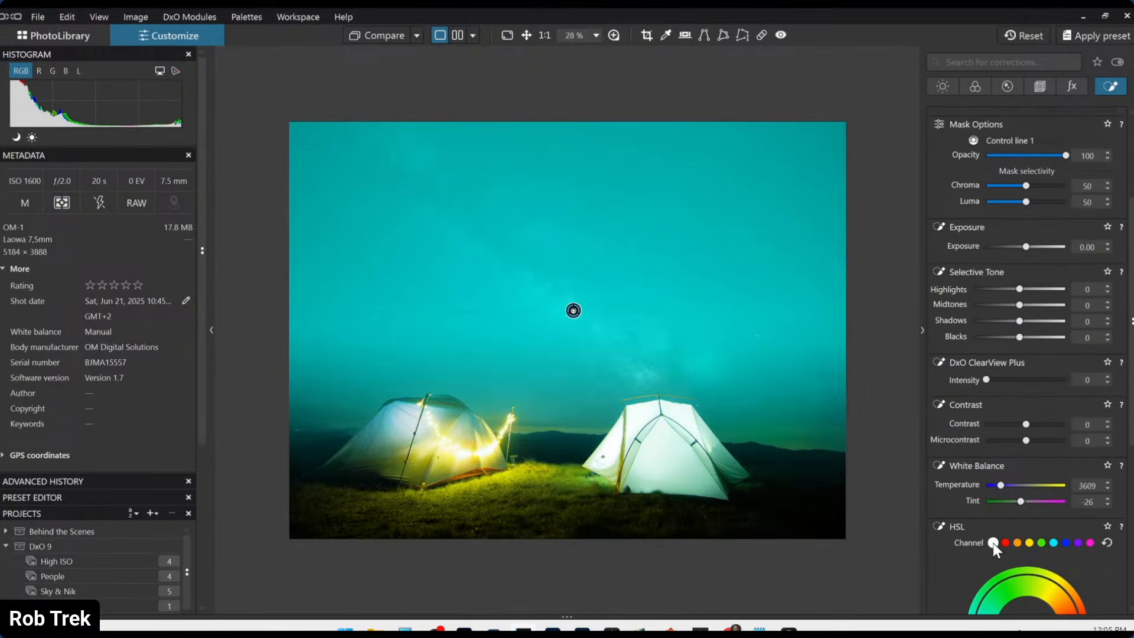
pyautogui.scroll(-3, 998, 526)
pyautogui.scroll(-1, 1004, 529)
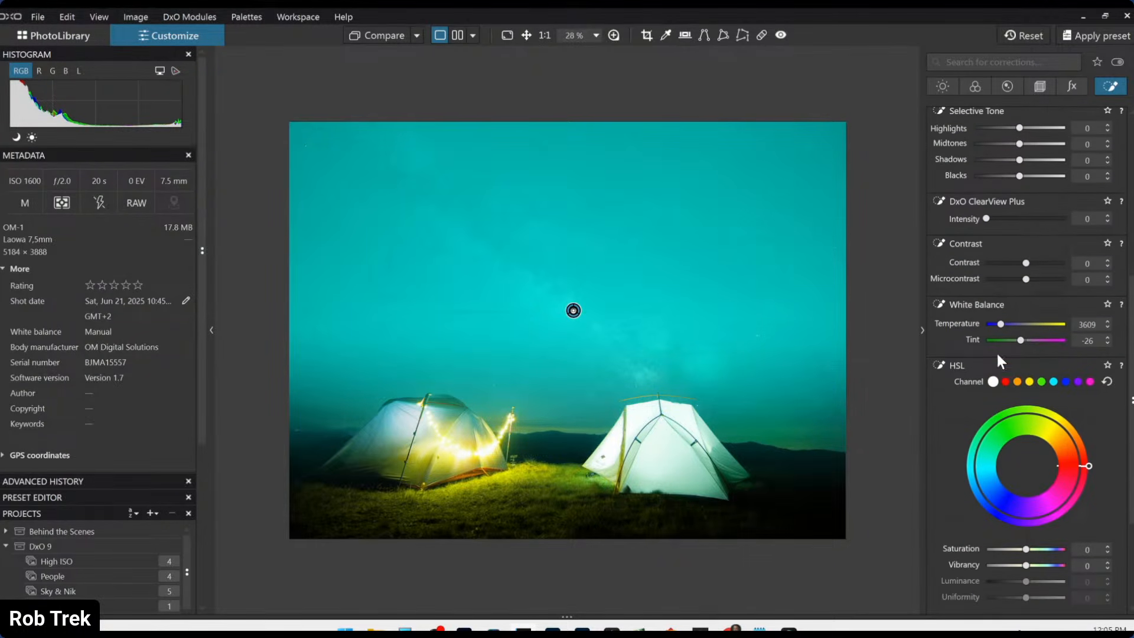
pyautogui.scroll(1, 1001, 325)
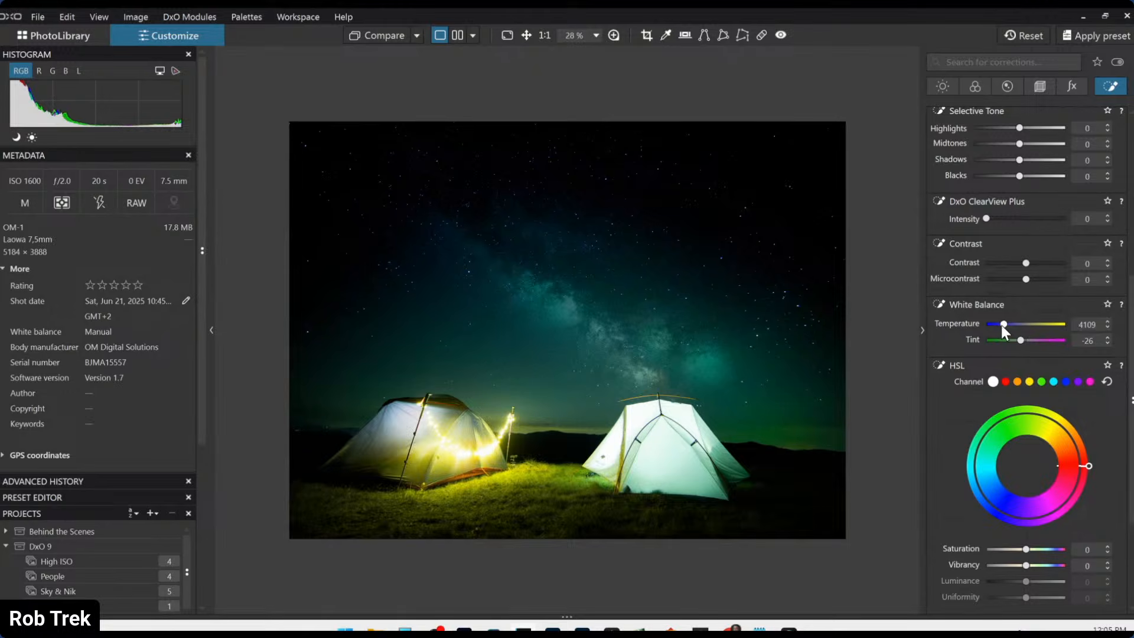
pyautogui.scroll(-1, 1001, 324)
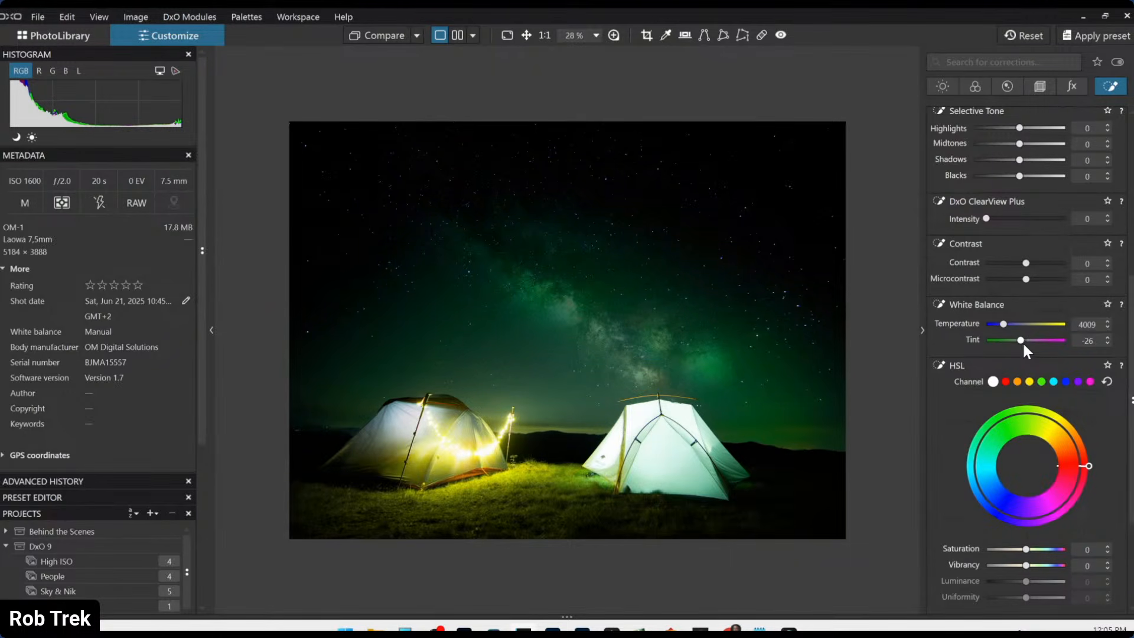
pyautogui.scroll(2, 1022, 342)
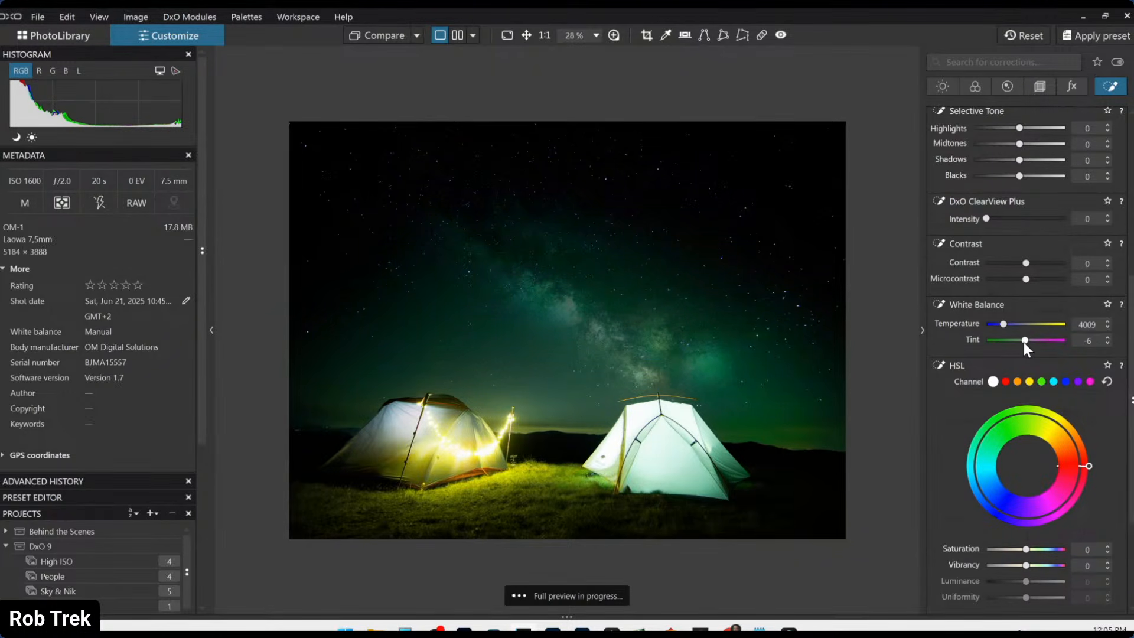
pyautogui.scroll(4, 1022, 342)
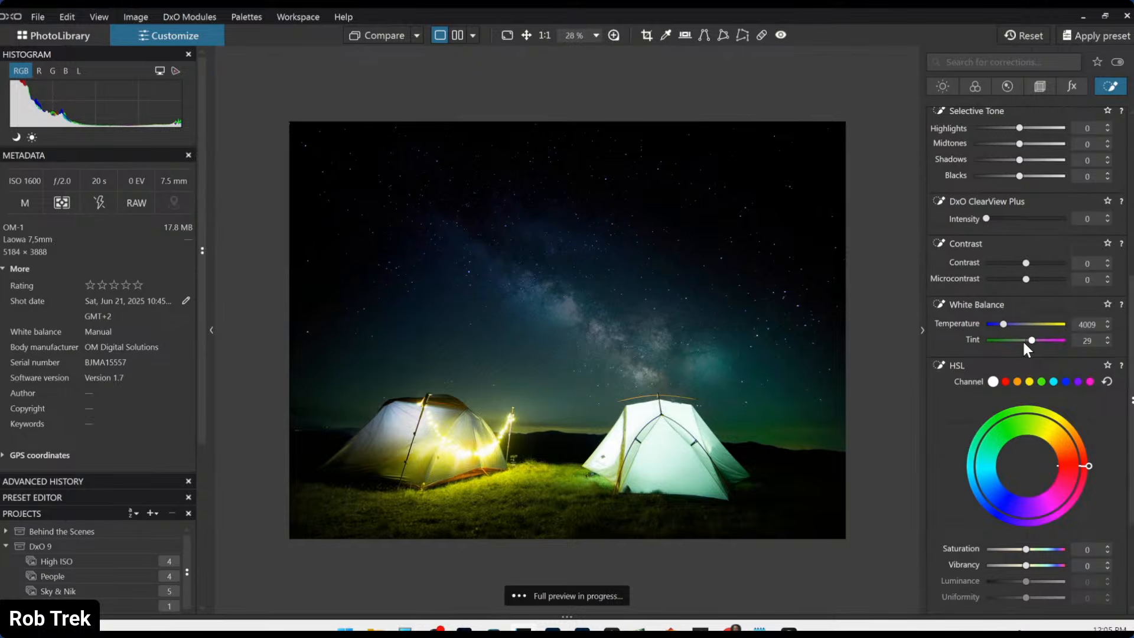
pyautogui.scroll(3, 1004, 328)
pyautogui.scroll(1, 1004, 327)
pyautogui.scroll(1, 1032, 341)
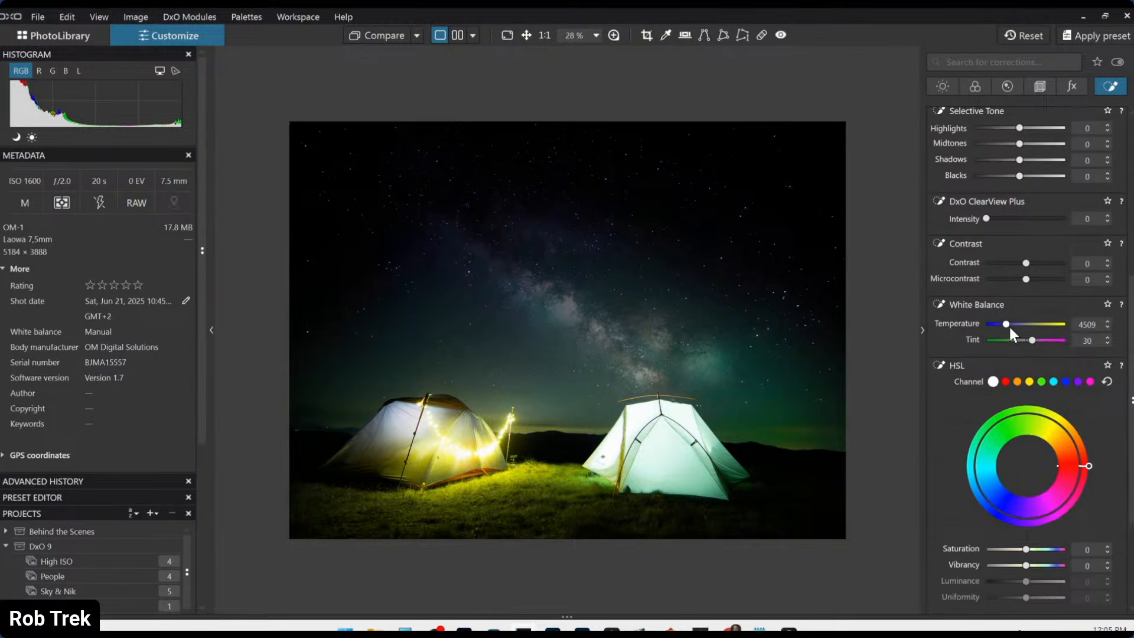
pyautogui.scroll(8, 1006, 325)
pyautogui.scroll(-1, 1007, 329)
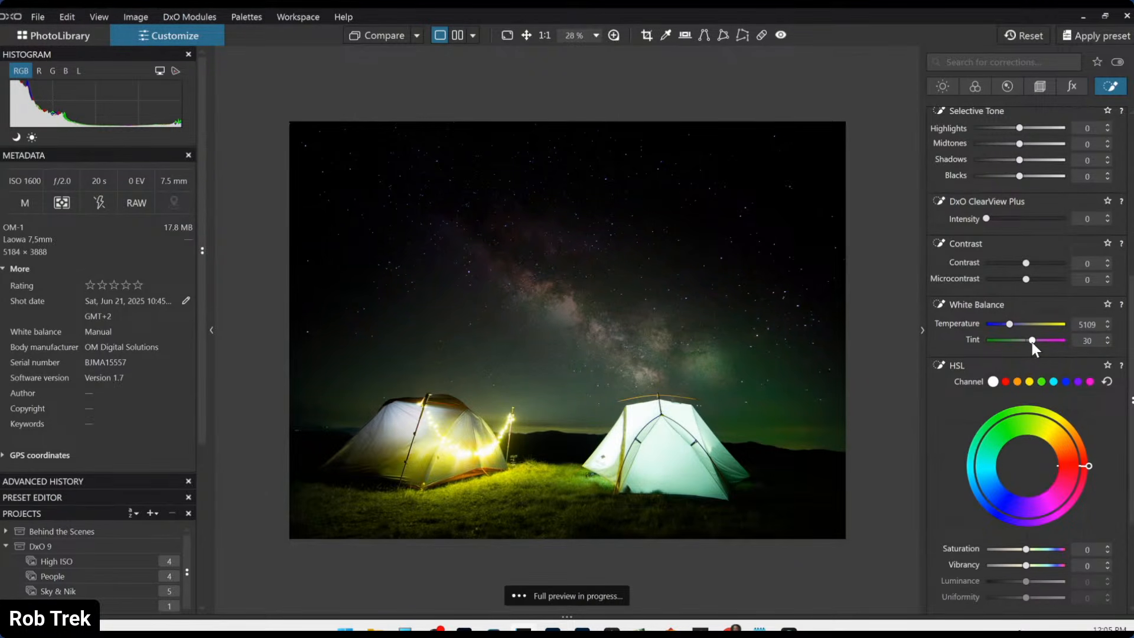
pyautogui.scroll(-1, 1032, 342)
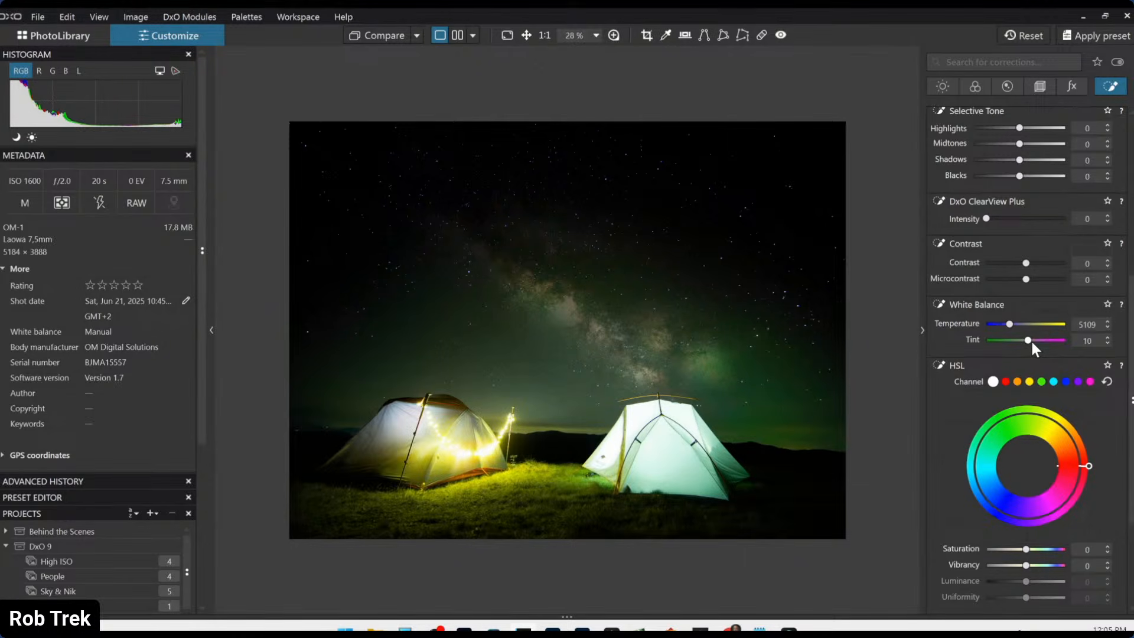
# - Set the sky mask's ClearView Plus intensity to 24 and its Microcontrast to 13
pyautogui.scroll(-1, 1045, 419)
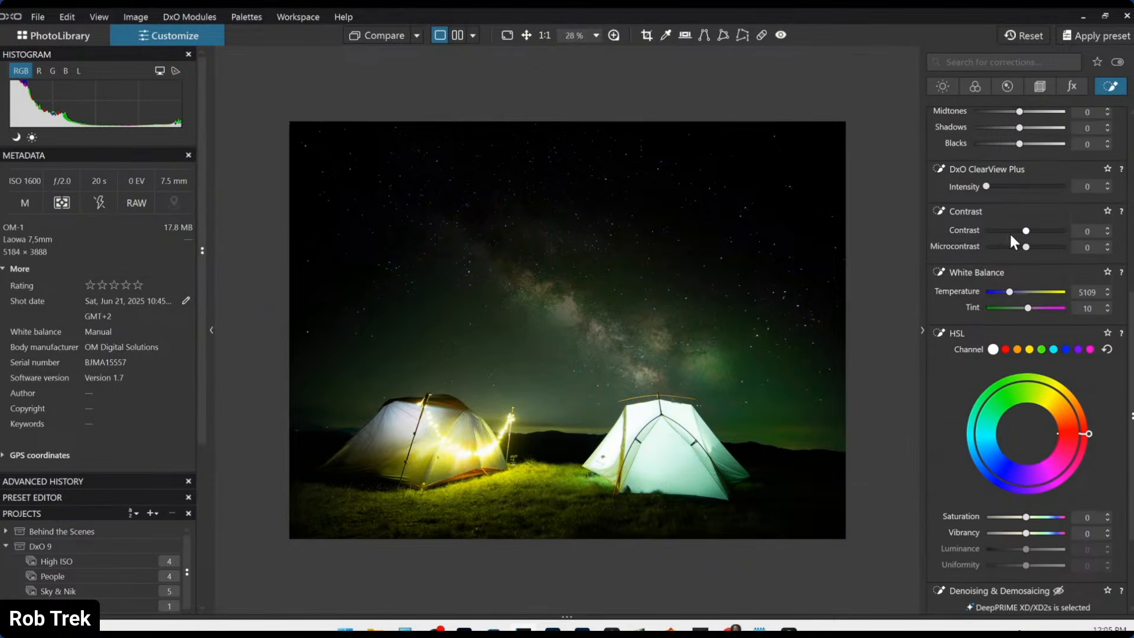
pyautogui.scroll(2, 1011, 243)
pyautogui.click(1005, 251)
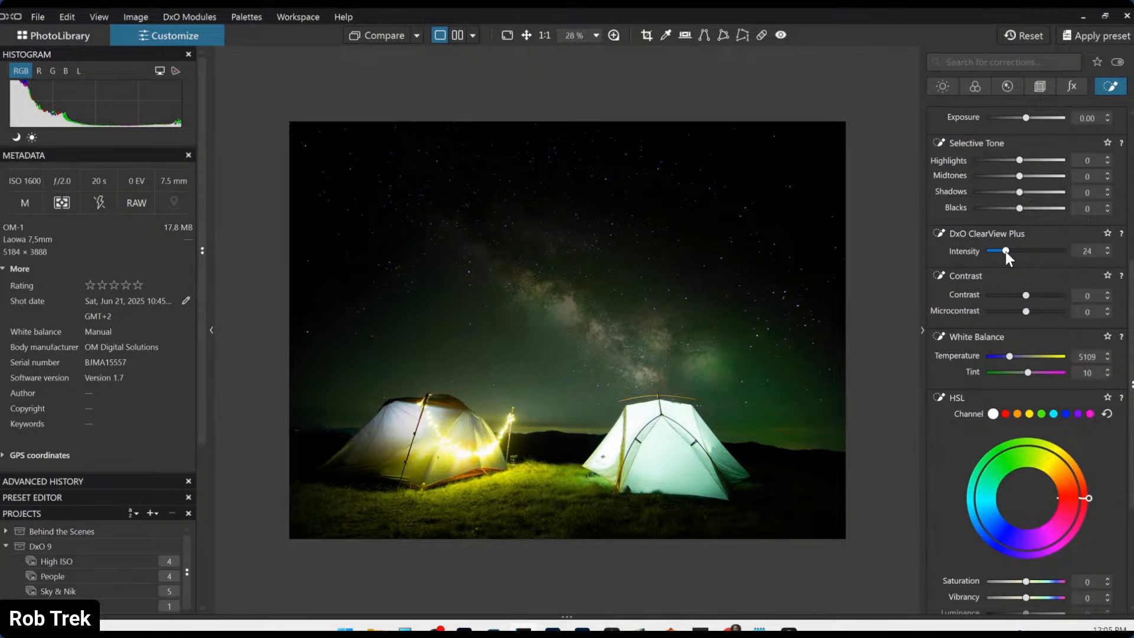
pyautogui.moveTo(1026, 306); pyautogui.dragTo(1027, 307)
# - Try a hue shift on the sky mask's HSL red channel, and fine-tune the hue on the all-colours channel
pyautogui.click(1005, 413)
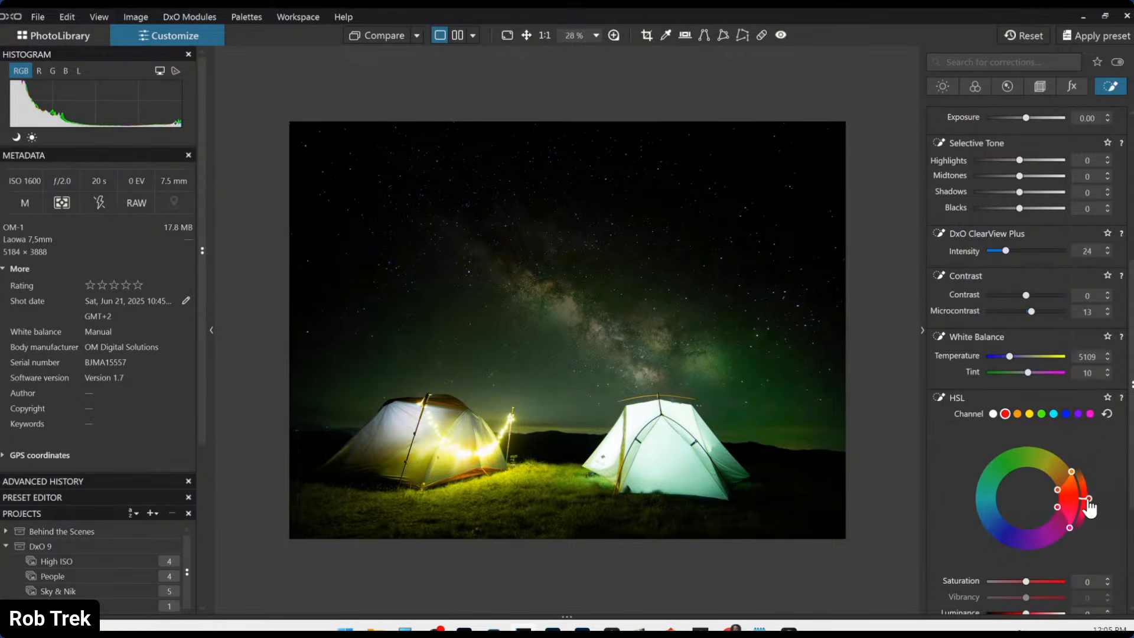
pyautogui.moveTo(1089, 509)
pyautogui.mouseDown()
pyautogui.moveTo(1065, 455)
pyautogui.moveTo(1087, 509)
pyautogui.mouseUp()
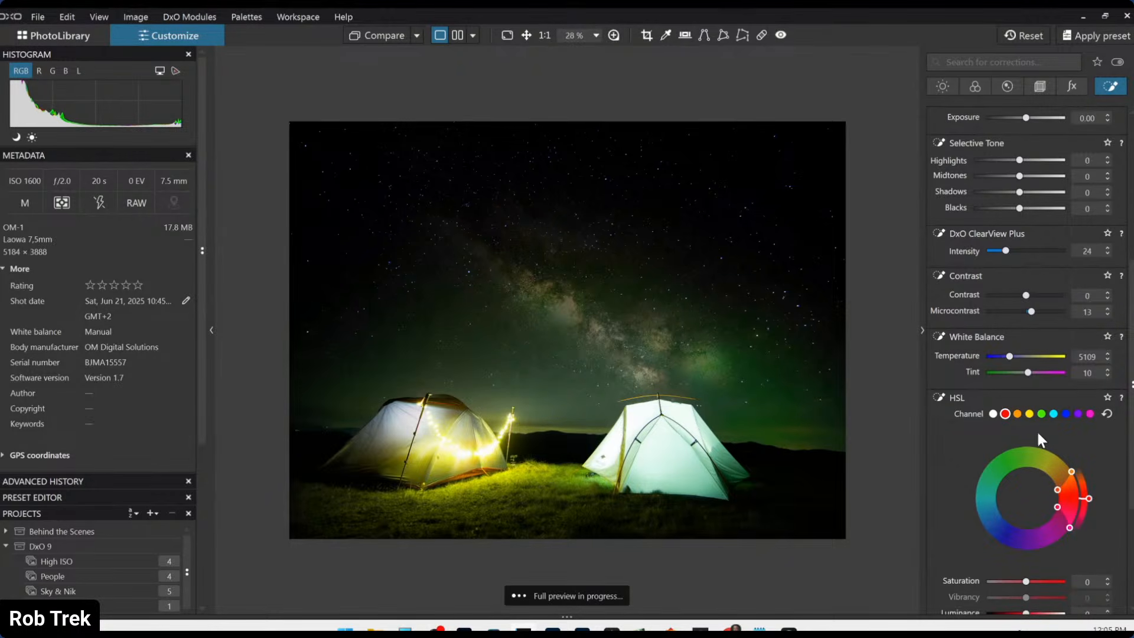
pyautogui.click(993, 415)
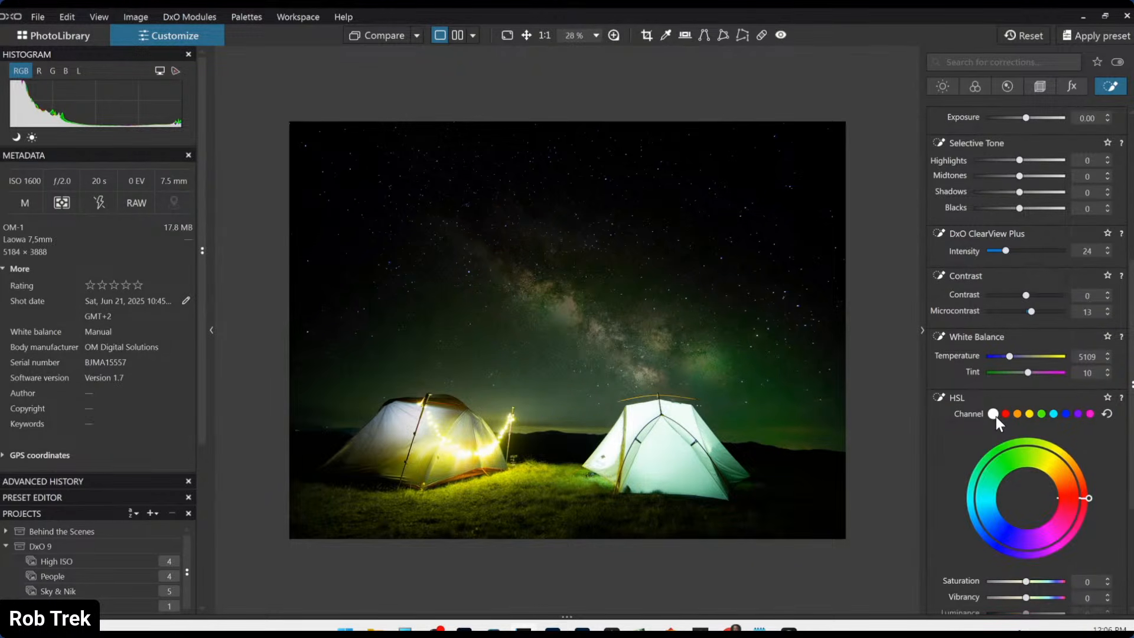
pyautogui.moveTo(1087, 506)
pyautogui.mouseDown()
pyautogui.moveTo(1073, 481)
pyautogui.moveTo(1091, 496)
pyautogui.moveTo(1088, 514)
pyautogui.moveTo(1089, 500)
pyautogui.mouseUp()
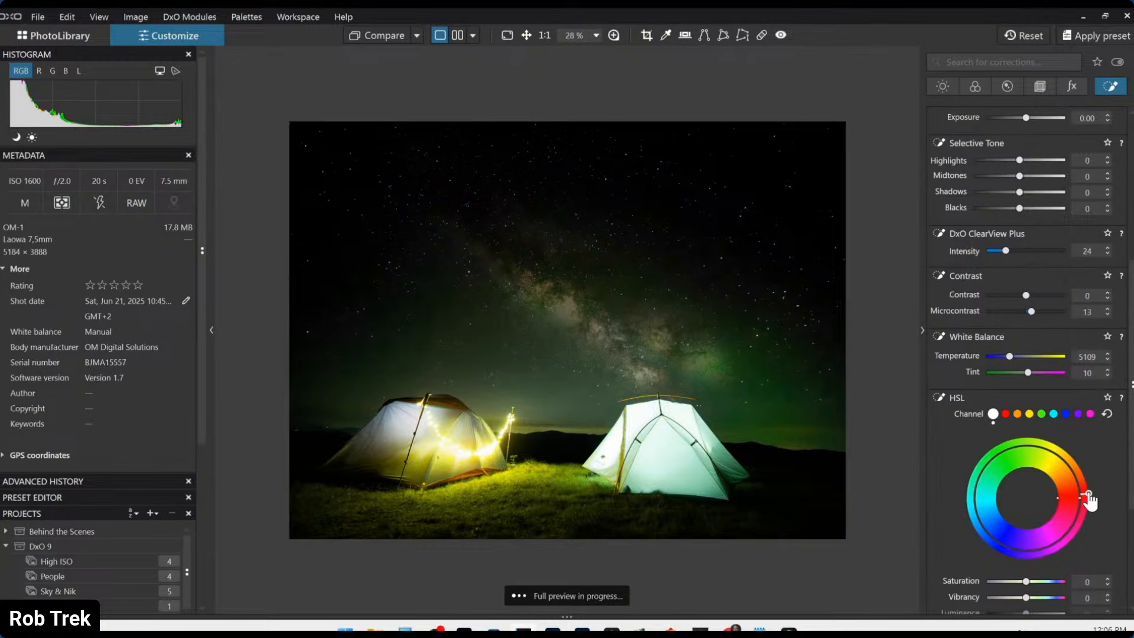
# - Set the Milky Way control line's white balance to temperature 4875 and tint 7, and shift its green HSL channel slightly
pyautogui.scroll(-3, 1025, 373)
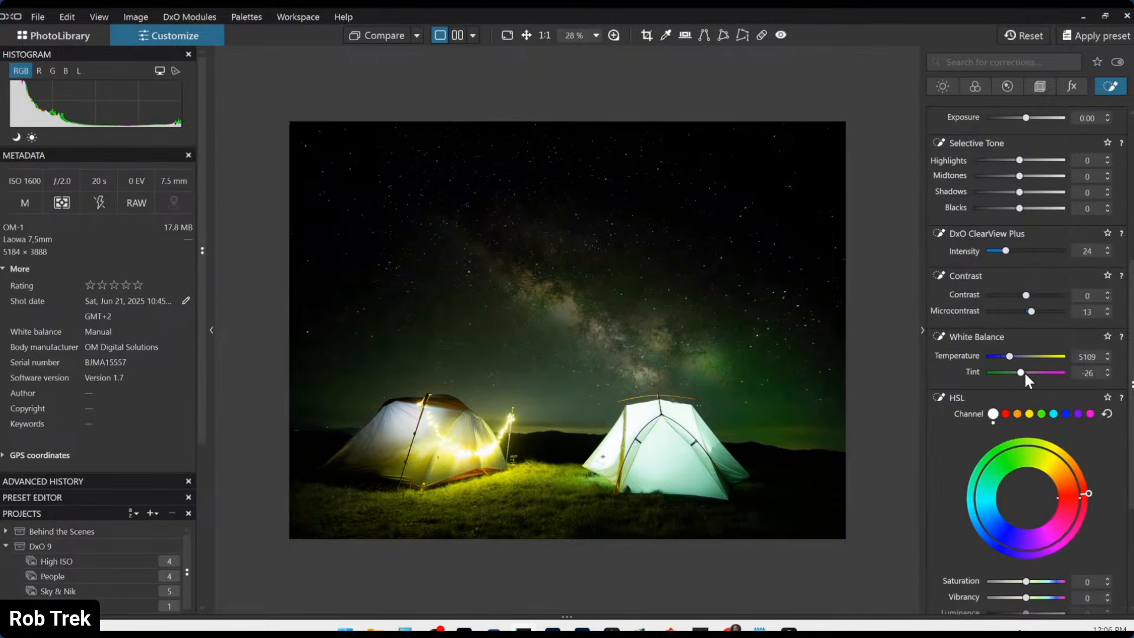
pyautogui.moveTo(1021, 373); pyautogui.dragTo(1026, 373)
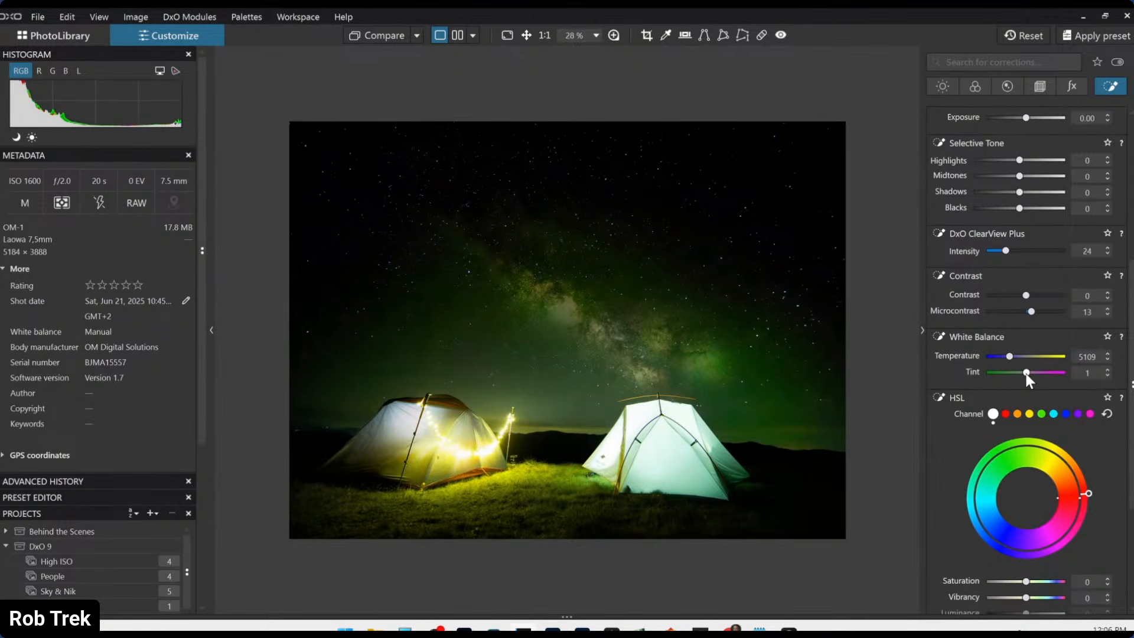
pyautogui.click(1042, 413)
pyautogui.moveTo(1017, 448); pyautogui.dragTo(1029, 444)
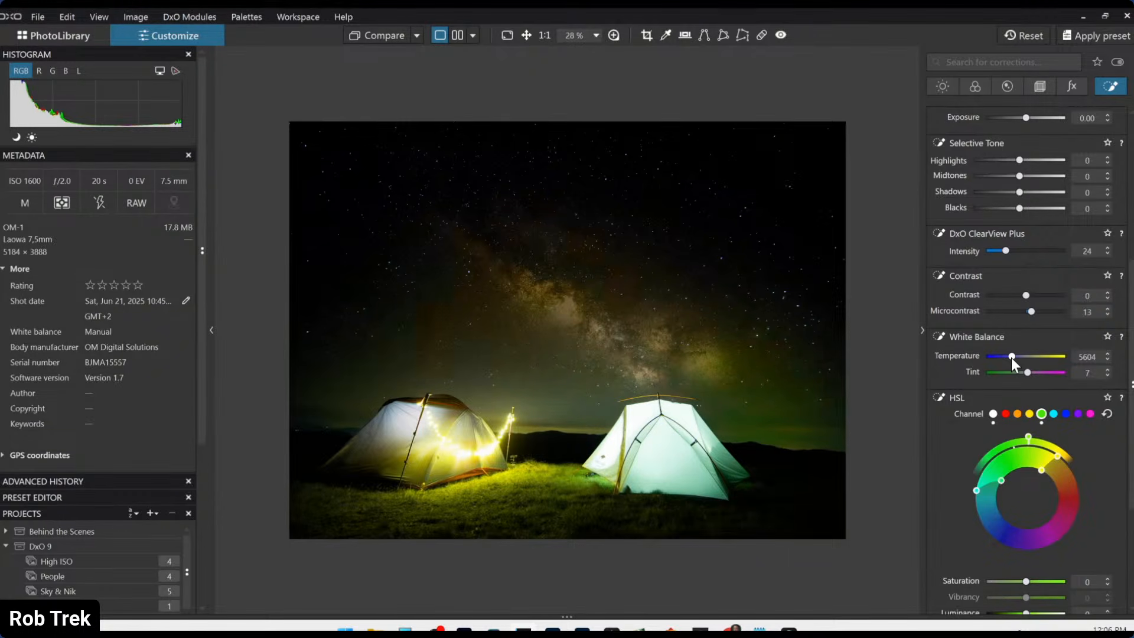
pyautogui.moveTo(1011, 357); pyautogui.dragTo(1009, 357)
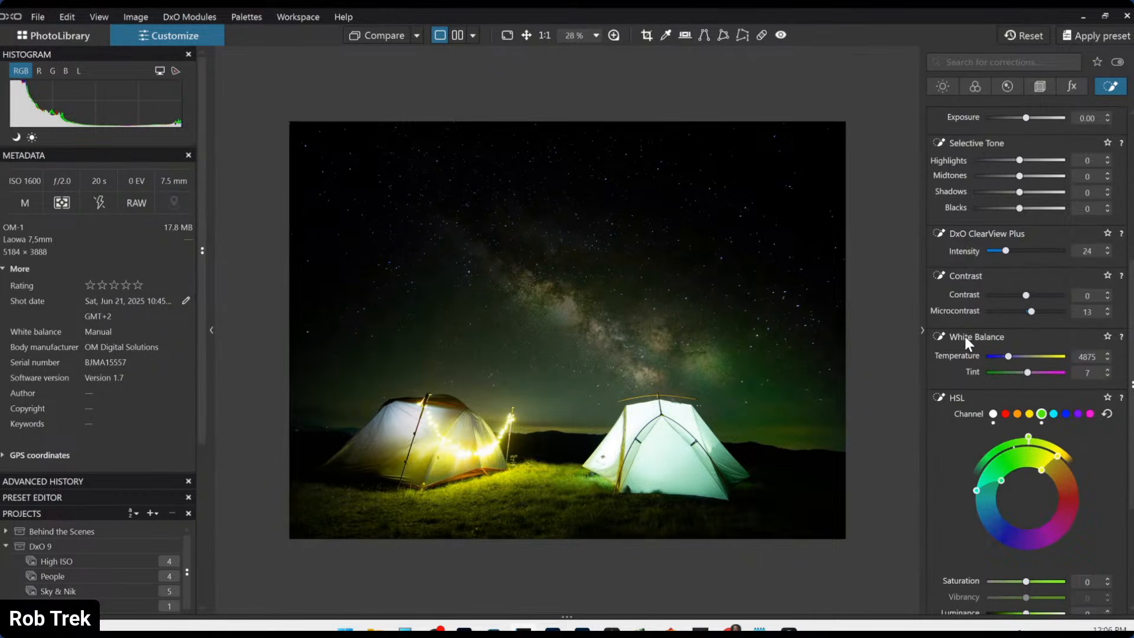
pyautogui.scroll(5, 963, 330)
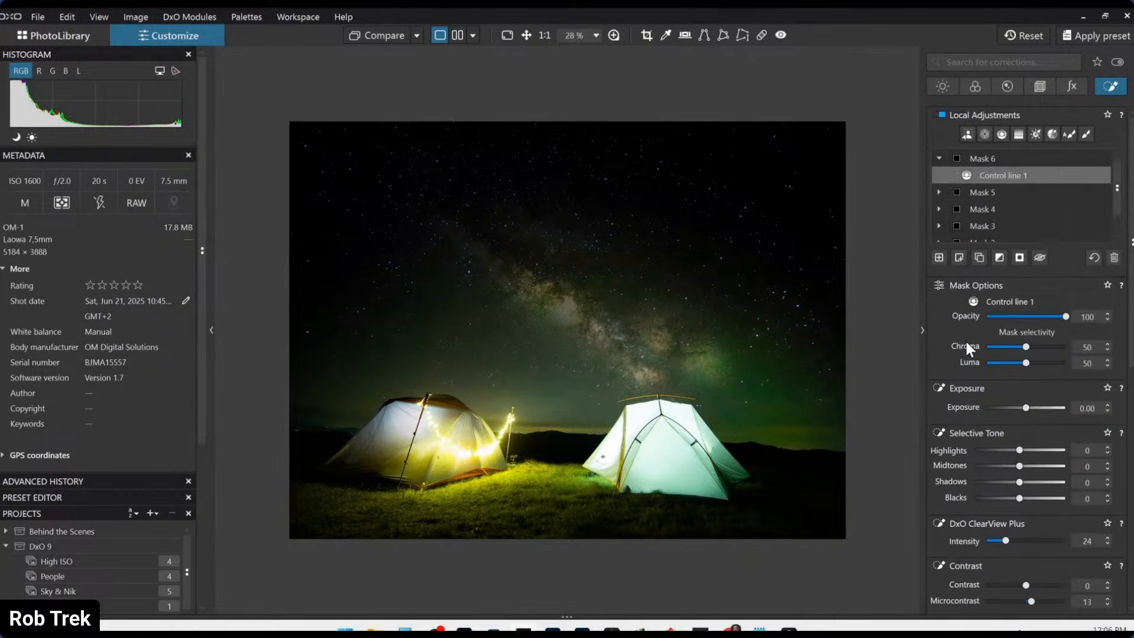
# - Set the crop aspect ratio to 3 × 2 and open the crop frame on the tent photo
pyautogui.click(1027, 88)
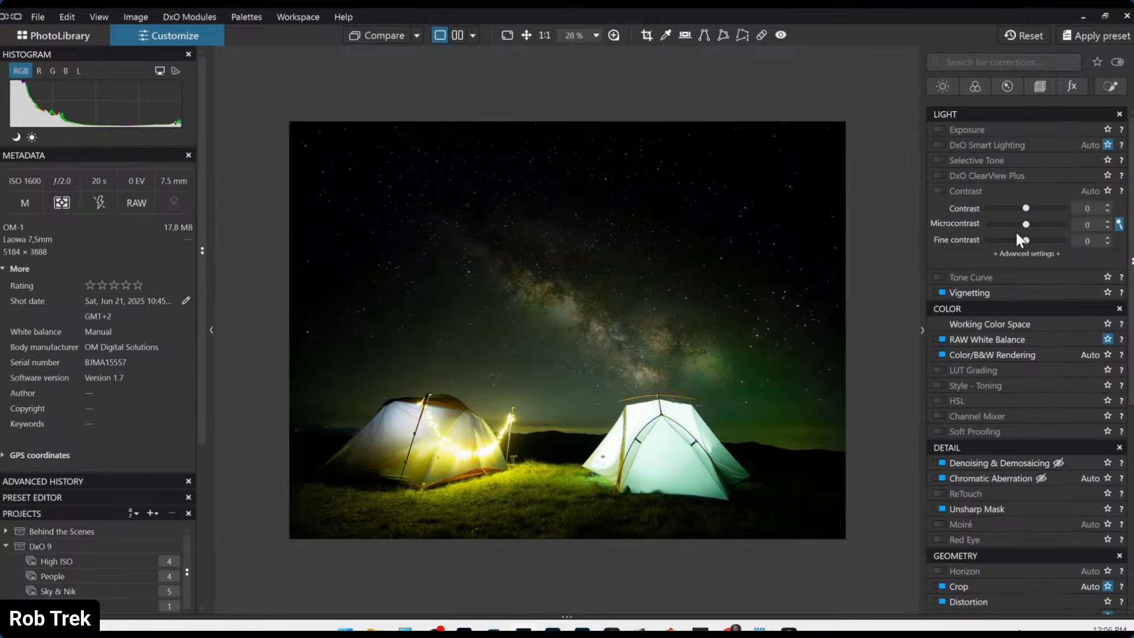
pyautogui.click(1039, 87)
pyautogui.click(1019, 214)
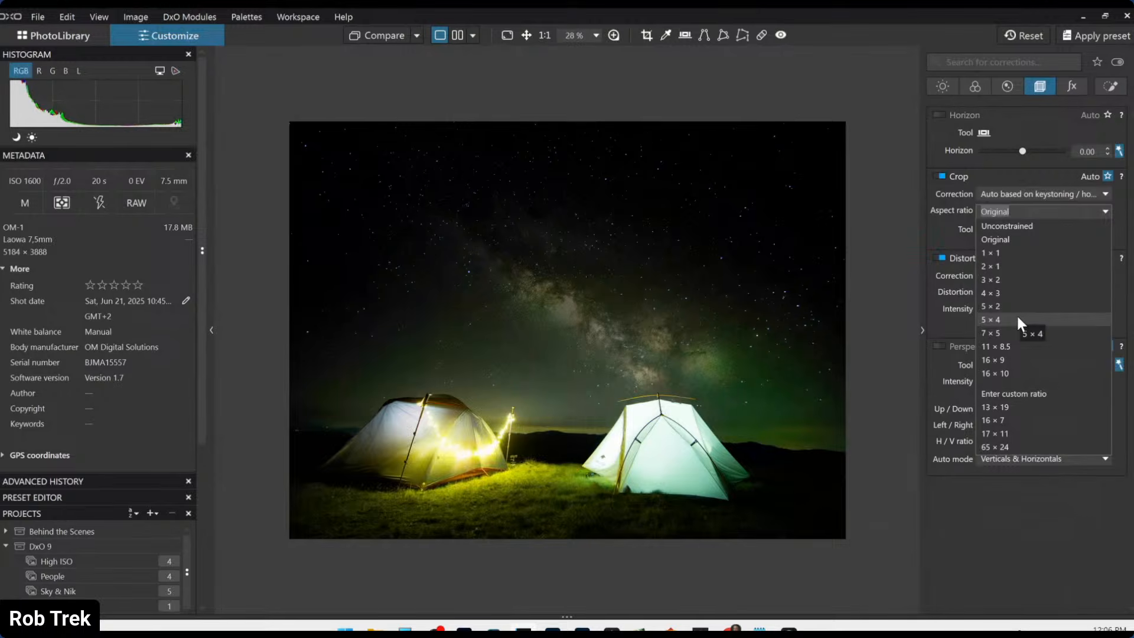
pyautogui.click(1004, 280)
pyautogui.click(982, 230)
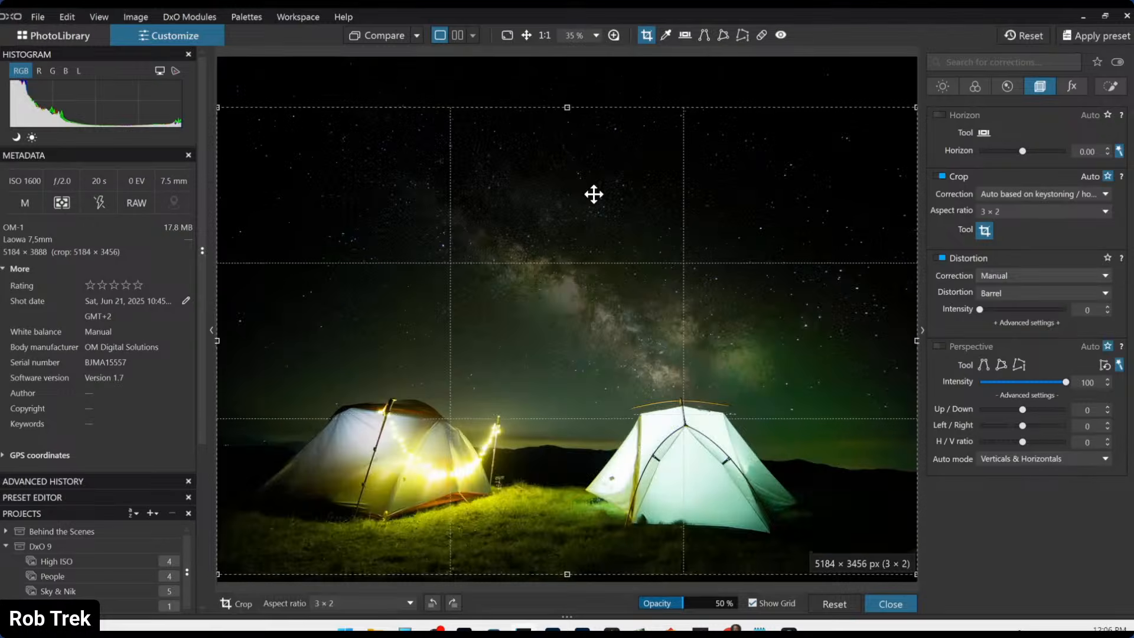
# - Shrink and reposition the crop frame around the tents and Milky Way to about 4814 × 3209 px, and apply it
pyautogui.moveTo(593, 194); pyautogui.dragTo(593, 203)
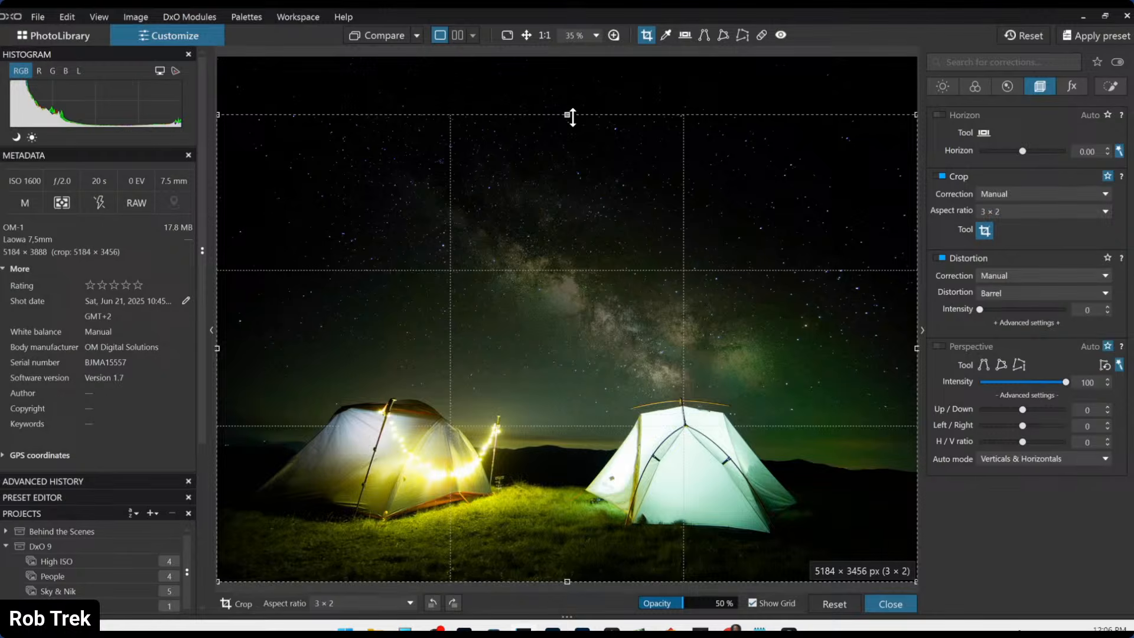
pyautogui.moveTo(572, 116); pyautogui.dragTo(567, 147)
pyautogui.moveTo(664, 236); pyautogui.dragTo(645, 238)
pyautogui.press('Return')
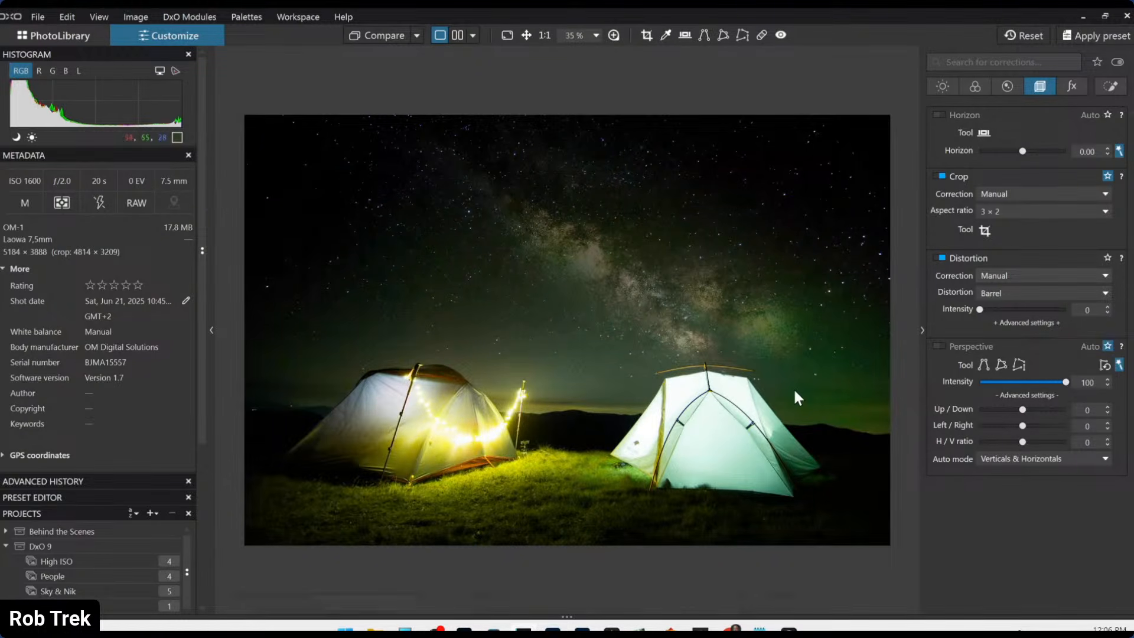
# - Create a new local adjustment mask with two reduced-radius control points on the grass below and beside the turquoise tent
pyautogui.click(1110, 86)
pyautogui.click(938, 258)
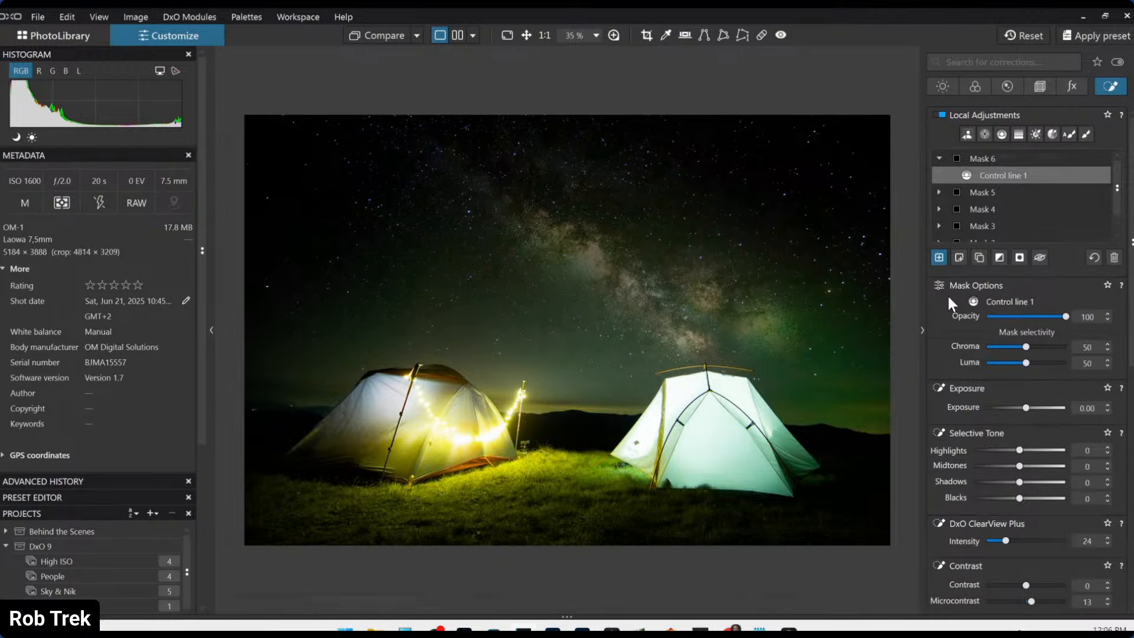
pyautogui.click(985, 135)
pyautogui.click(652, 518)
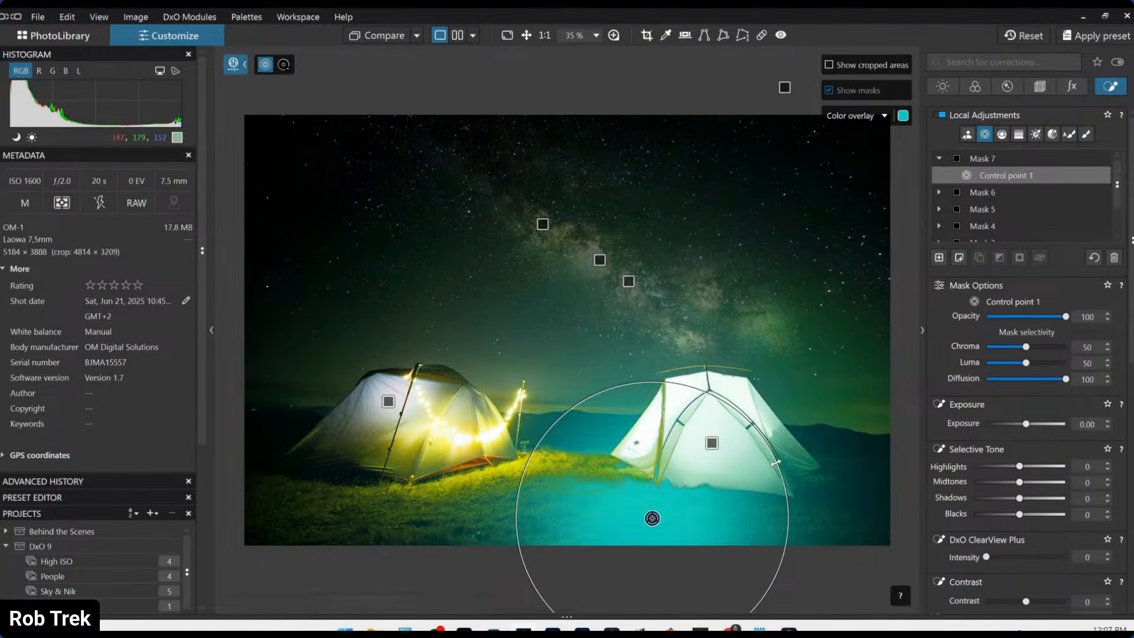
pyautogui.moveTo(787, 459); pyautogui.dragTo(736, 501)
pyautogui.click(795, 525)
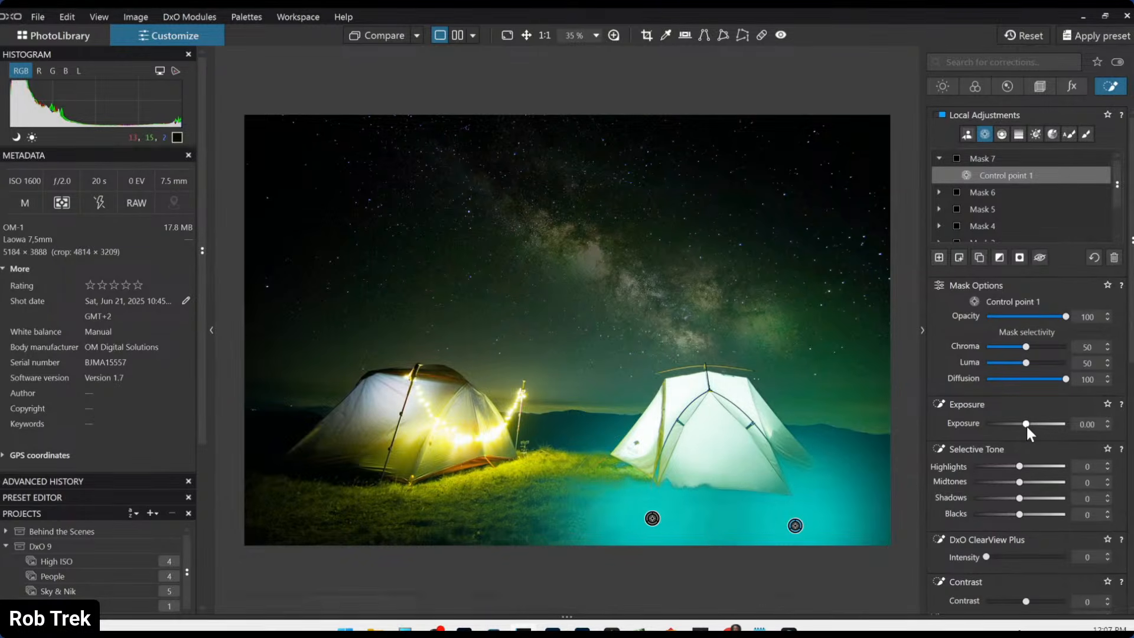
# - Brighten the grass mask with exposure 0.40, highlights 58, midtones 36 and shadows 25
pyautogui.moveTo(1026, 424); pyautogui.dragTo(1030, 424)
pyautogui.moveTo(1019, 467); pyautogui.dragTo(1035, 467)
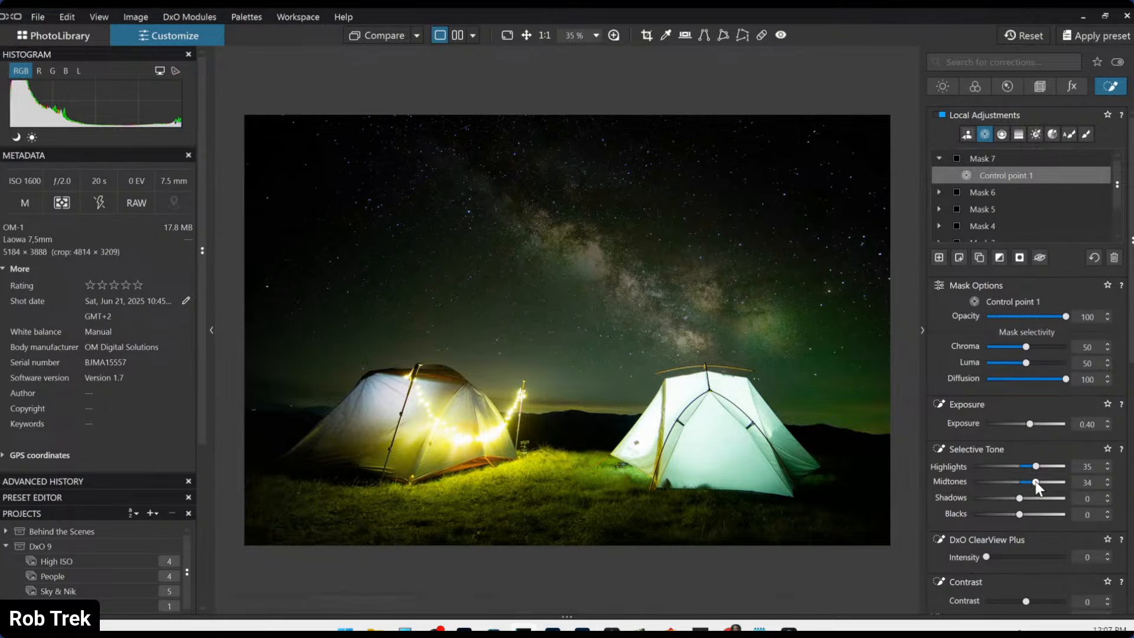
pyautogui.click(1033, 482)
pyautogui.click(1025, 498)
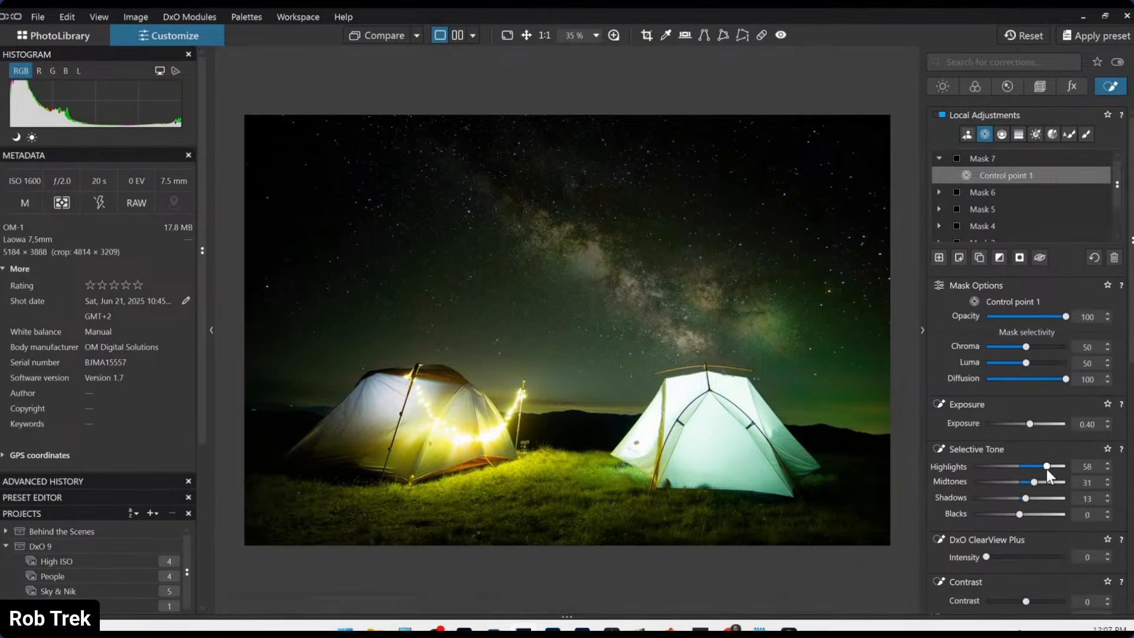
pyautogui.click(1034, 481)
pyautogui.click(1028, 498)
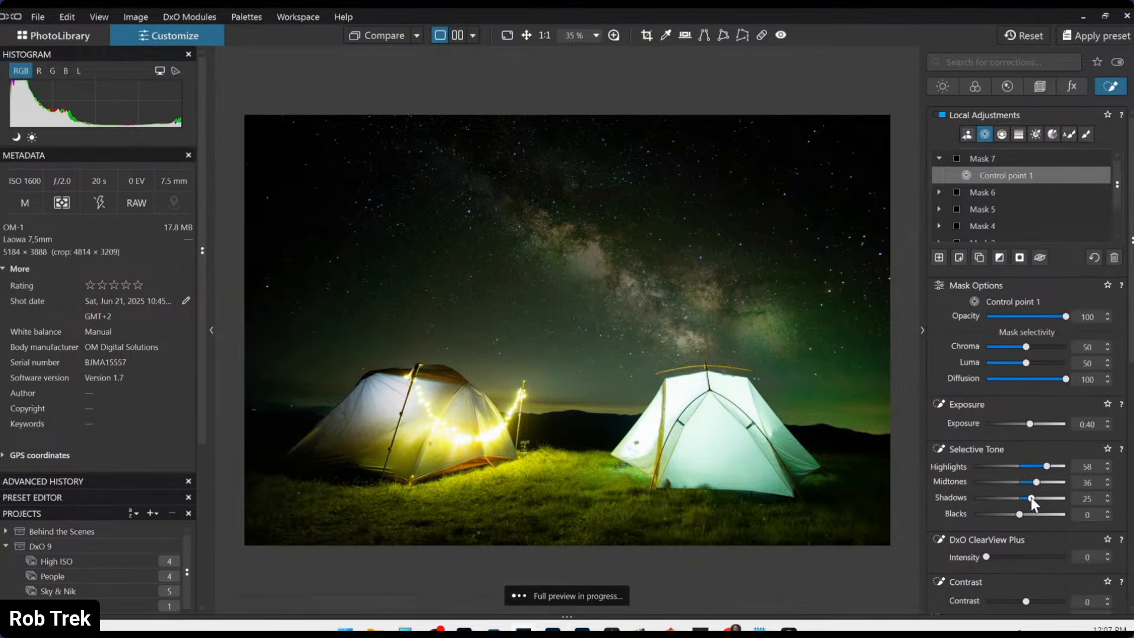
# - Extend the grass mask with more control points below the yellow tent and beside the turquoise tent, adjusting the latter's position
pyautogui.click(311, 533)
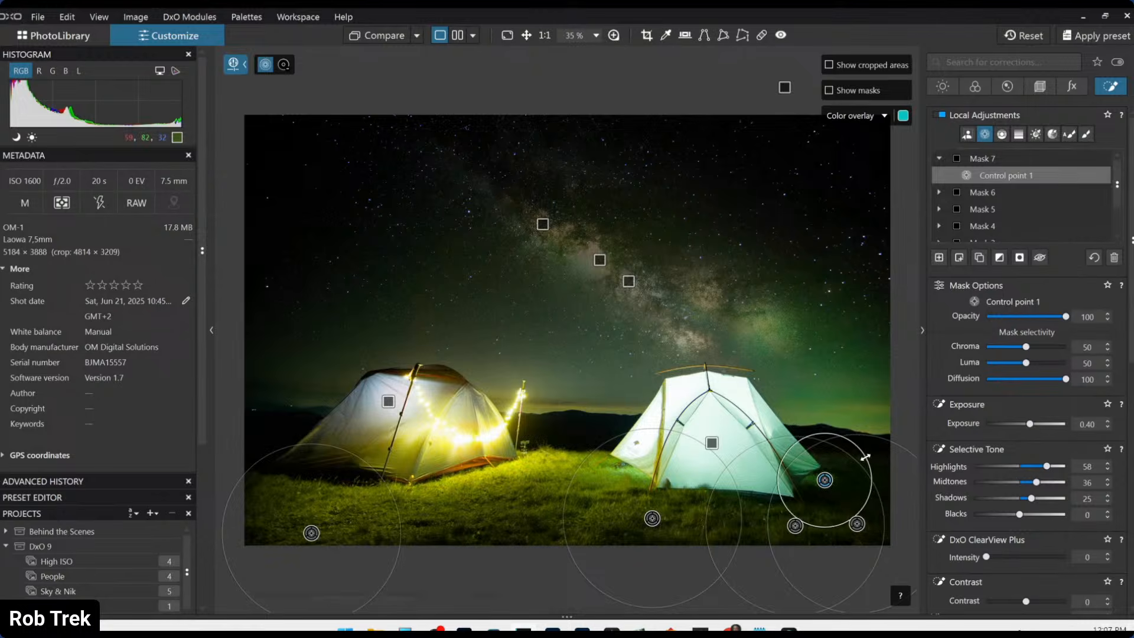
pyautogui.moveTo(825, 478); pyautogui.dragTo(825, 493)
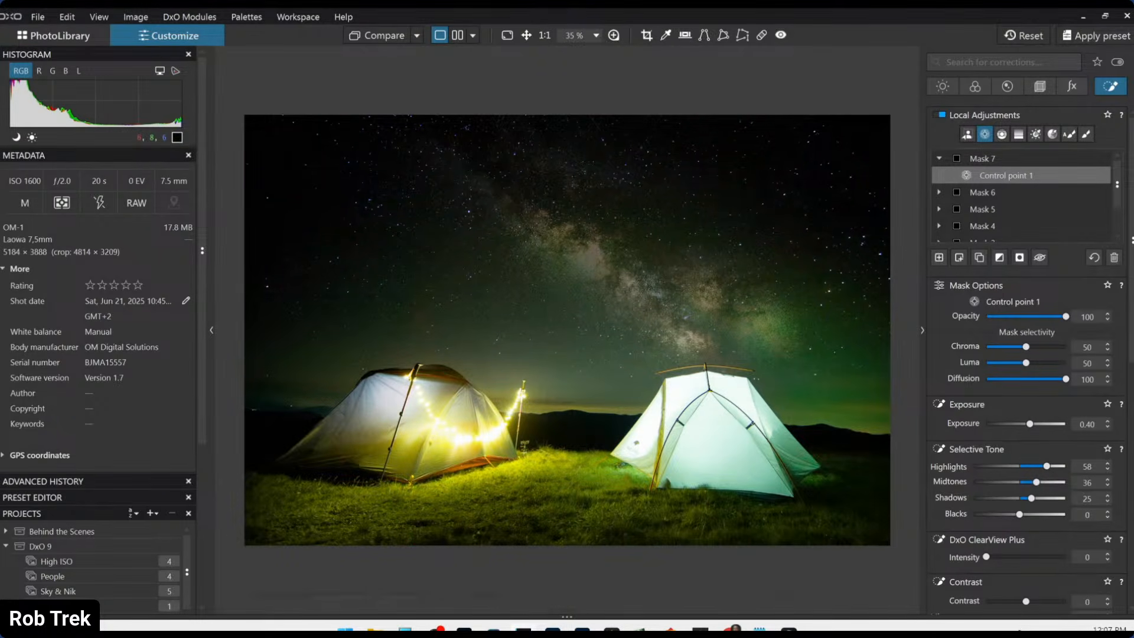
pyautogui.scroll(-1, 885, 499)
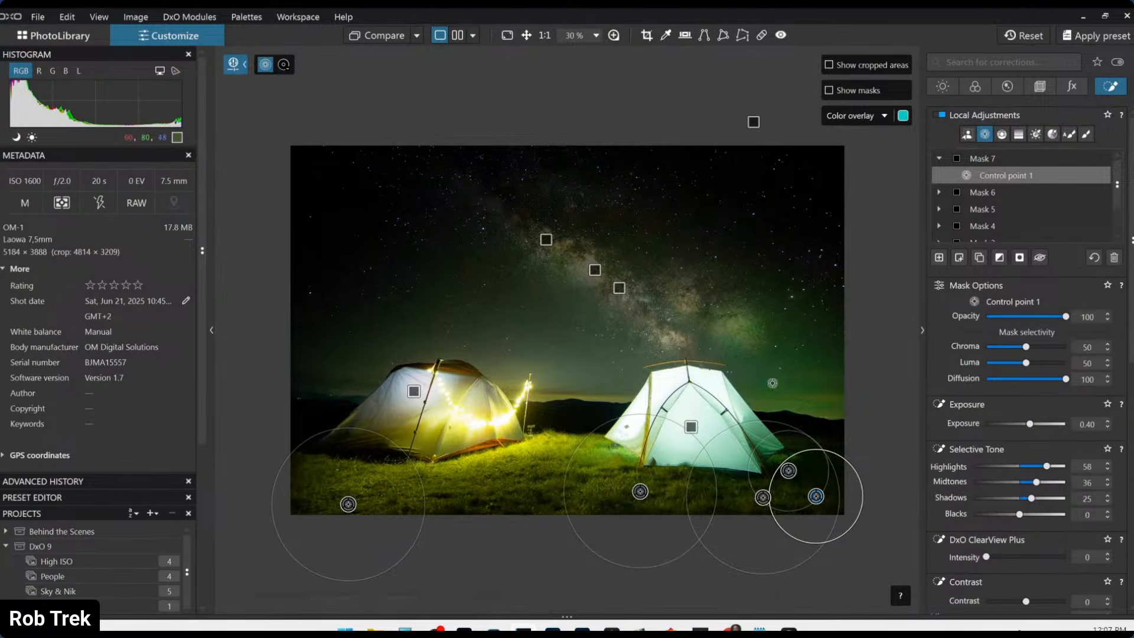
# - Set the Milky Way mask (Mask 6) to DxO ClearView Plus intensity 59 and microcontrast 41
pyautogui.scroll(5, 617, 260)
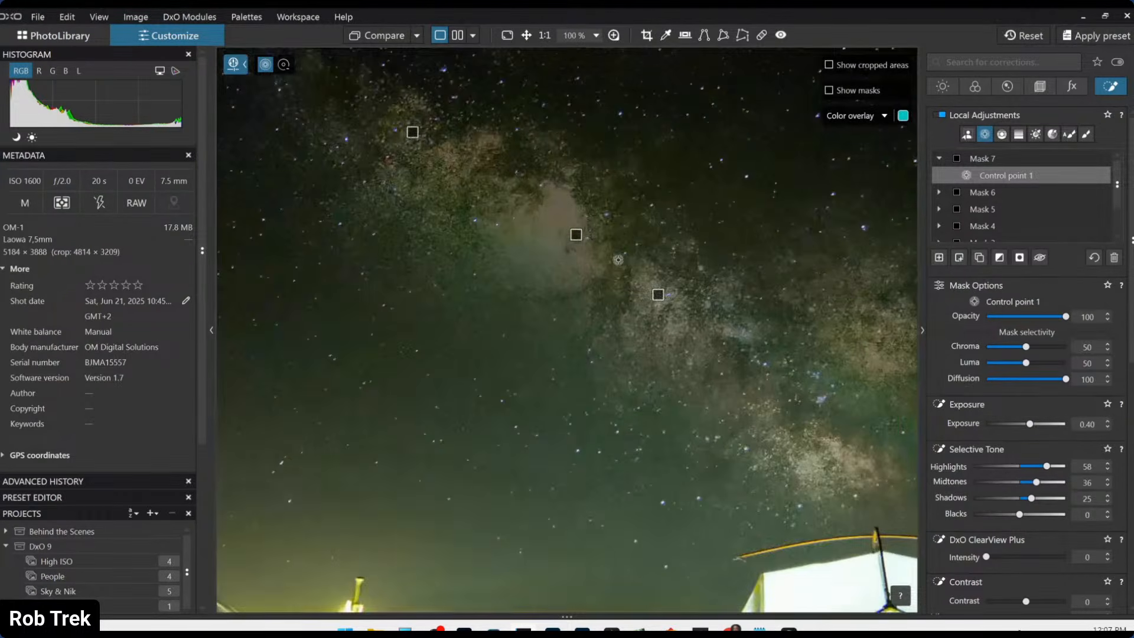
pyautogui.scroll(2, 617, 259)
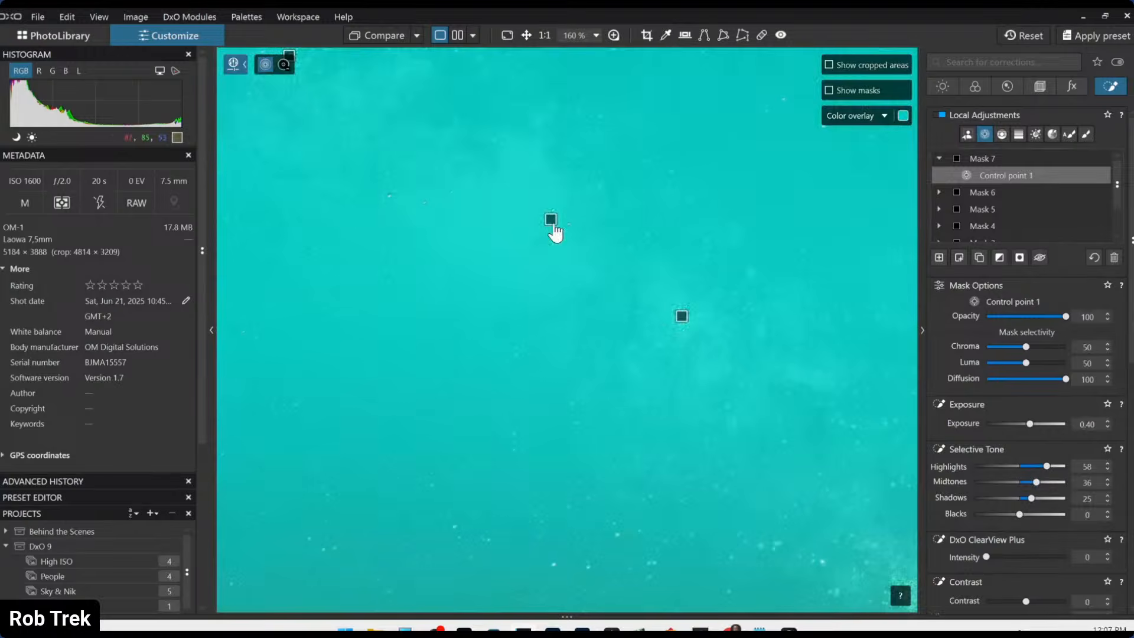
pyautogui.click(550, 219)
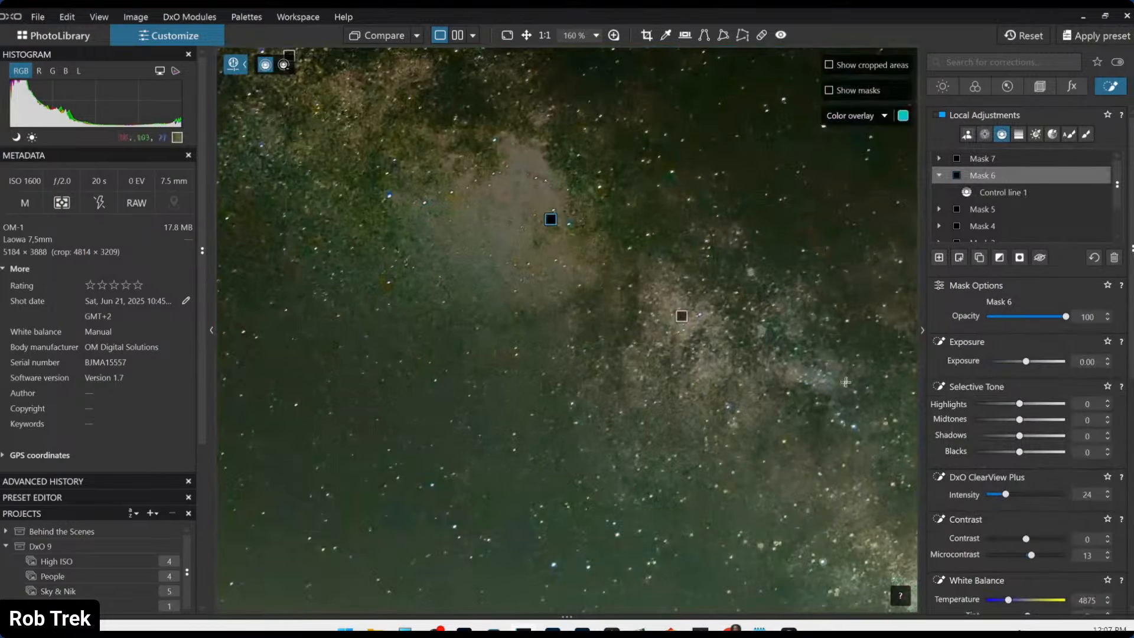
pyautogui.scroll(-1, 1078, 481)
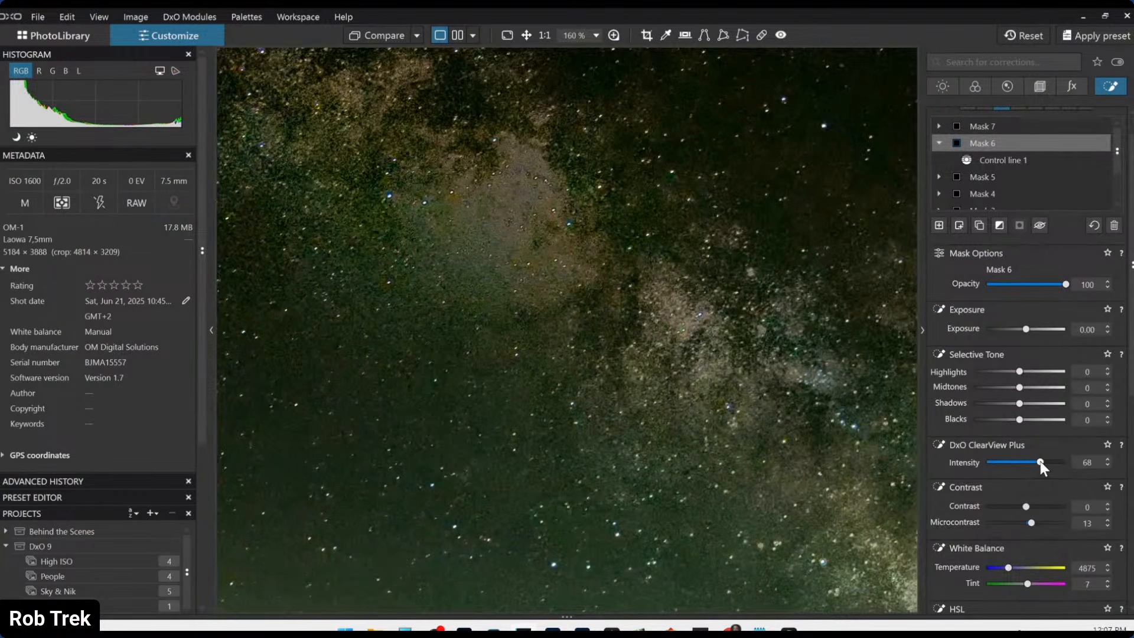
pyautogui.moveTo(1040, 462); pyautogui.dragTo(1032, 461)
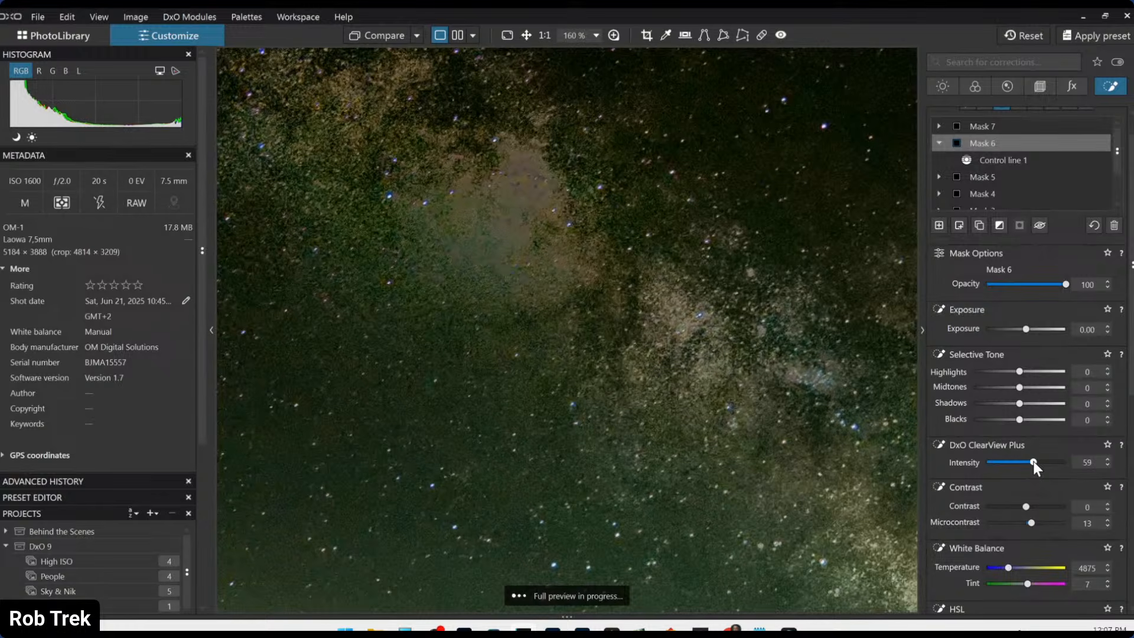
pyautogui.moveTo(1032, 523)
pyautogui.mouseDown()
pyautogui.moveTo(1069, 530)
pyautogui.moveTo(1043, 530)
pyautogui.mouseUp()
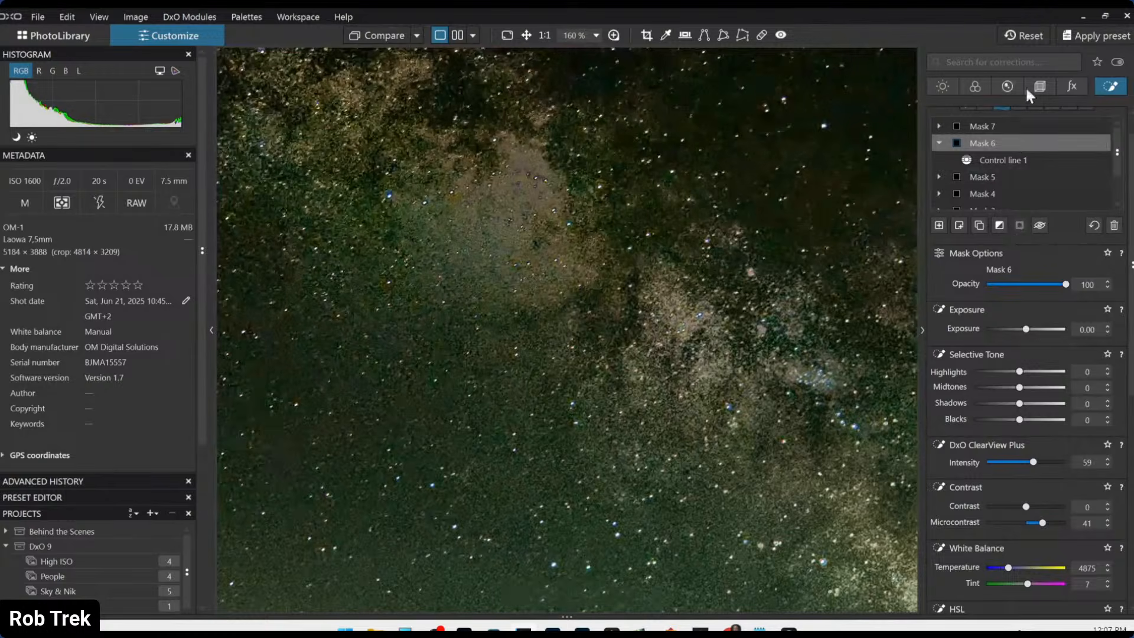
# - Set the chromatic aberration size to 4, comparing the stars with the correction off and on, and leave it enabled
pyautogui.click(1019, 87)
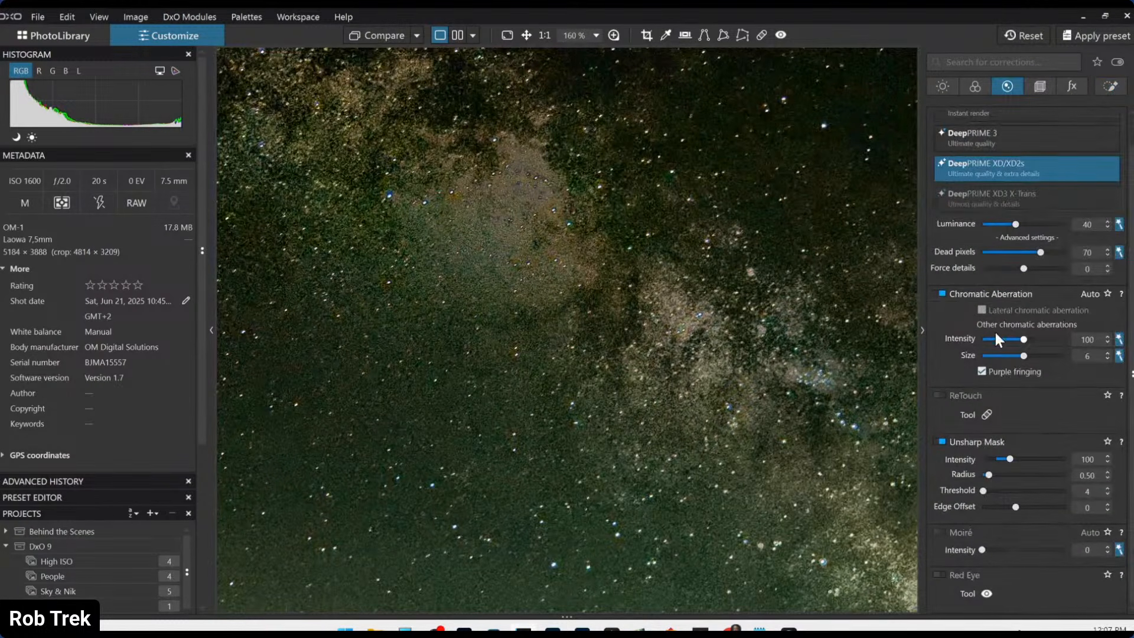
pyautogui.click(942, 293)
pyautogui.click(941, 294)
pyautogui.moveTo(1028, 356); pyautogui.dragTo(1077, 367)
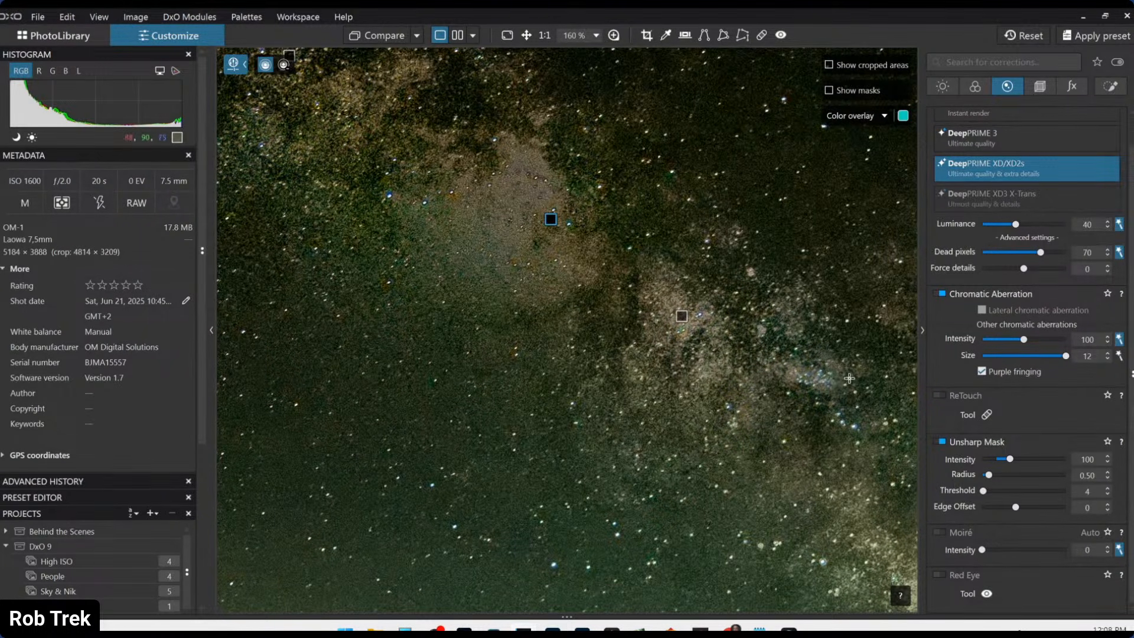
pyautogui.doubleClick(1061, 355)
pyautogui.click(942, 294)
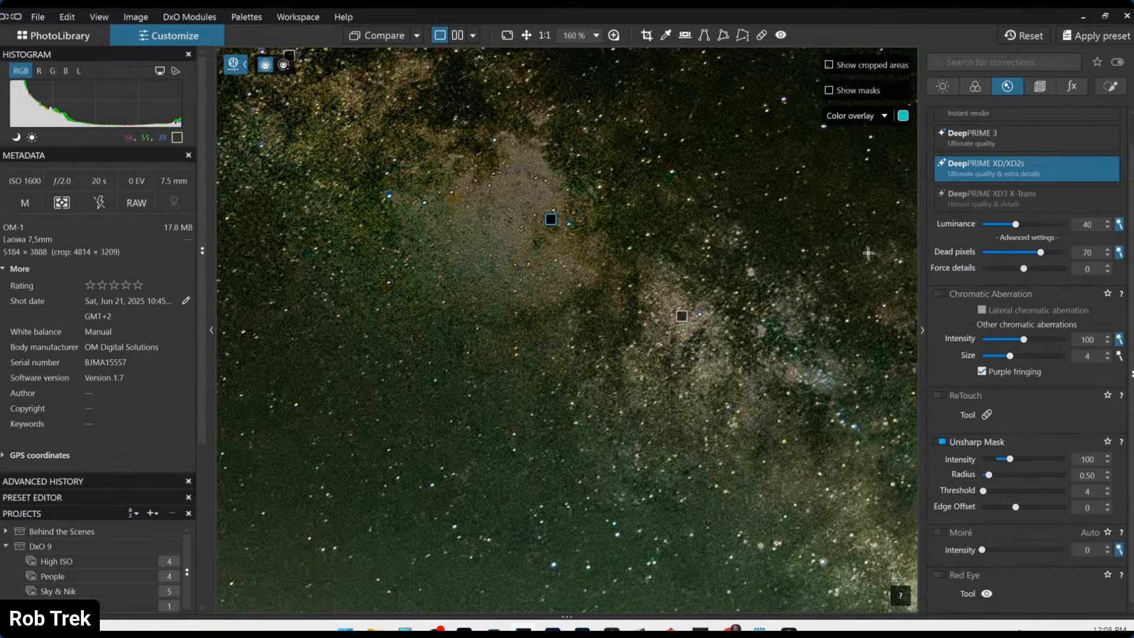
pyautogui.click(942, 294)
# - Create a new local adjustment mask and place a control point on the large blue-fringed star in the Milky Way
pyautogui.scroll(-2, 741, 313)
pyautogui.scroll(5, 741, 313)
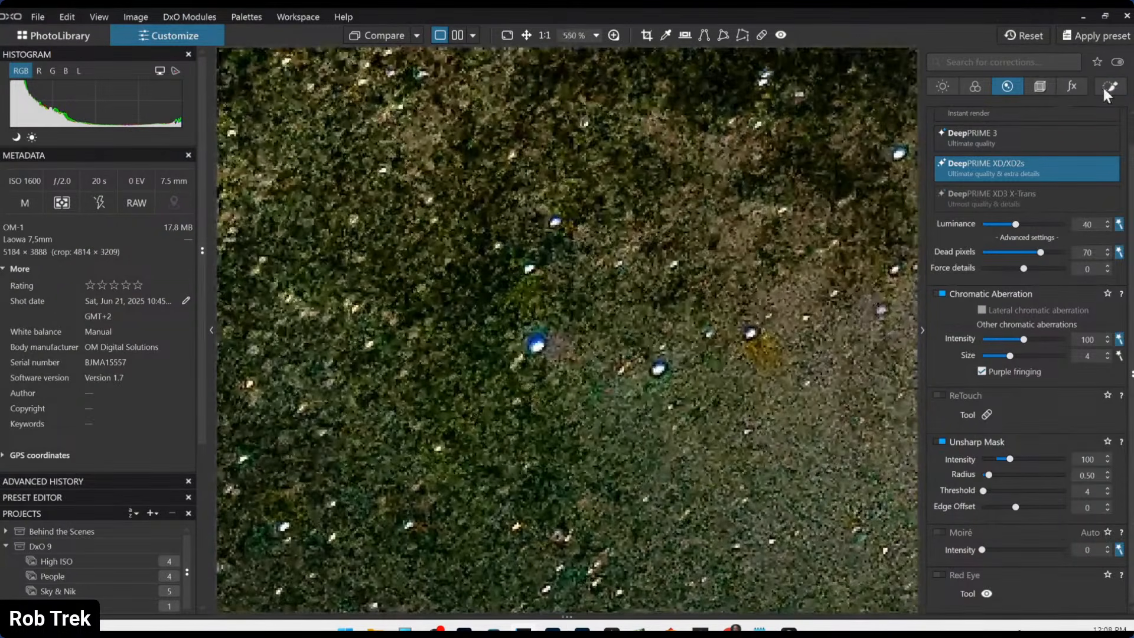
pyautogui.click(1110, 86)
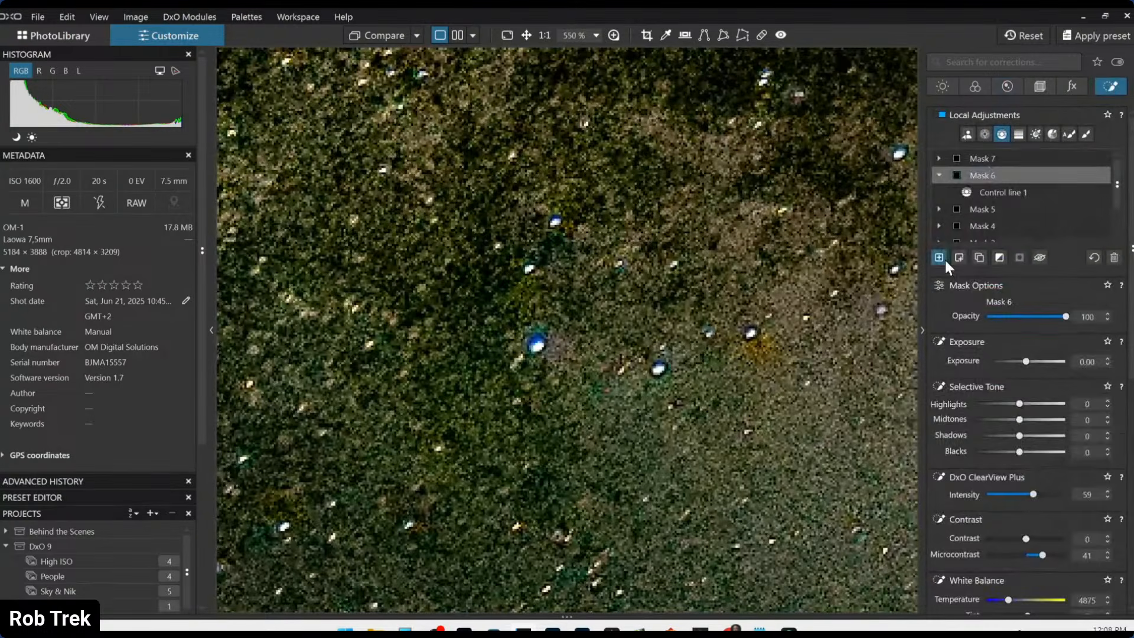
pyautogui.click(939, 257)
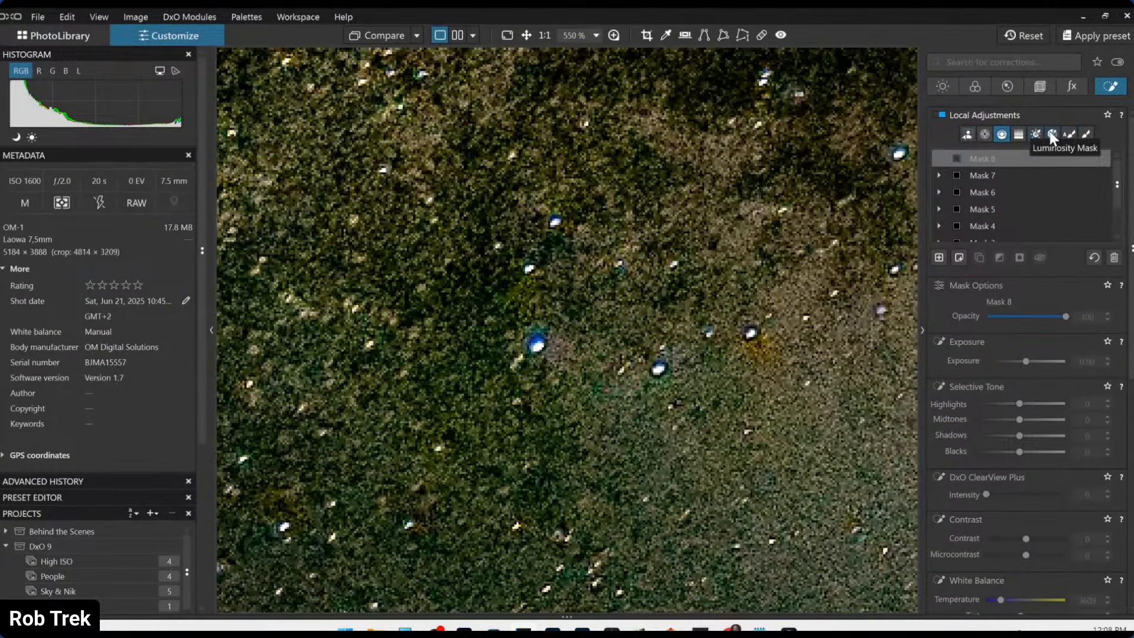
pyautogui.click(985, 134)
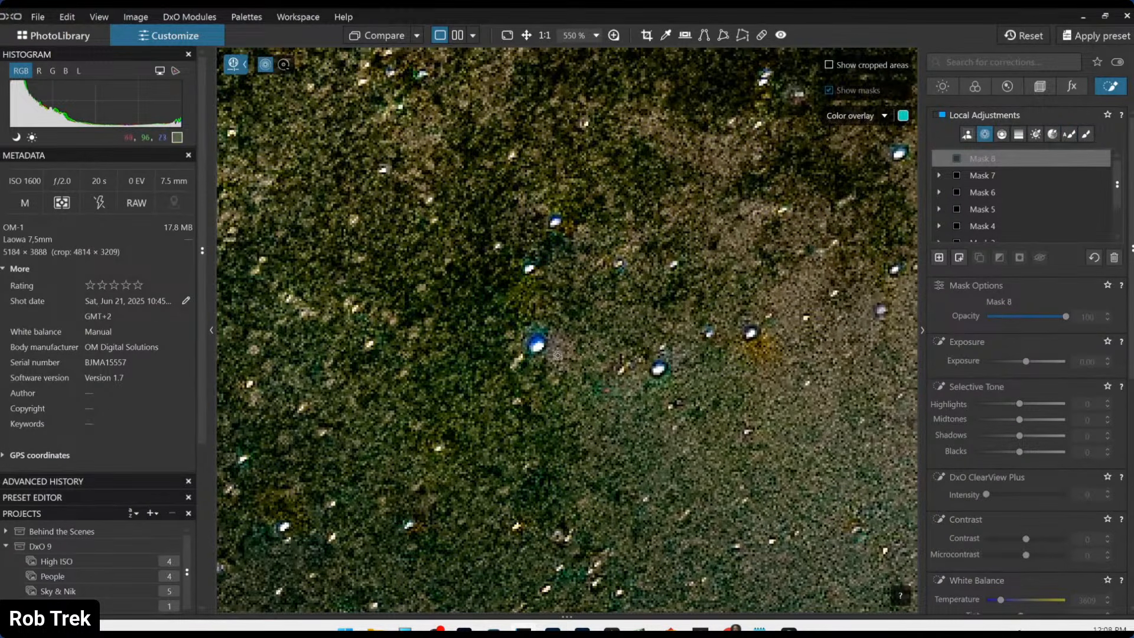
pyautogui.click(538, 340)
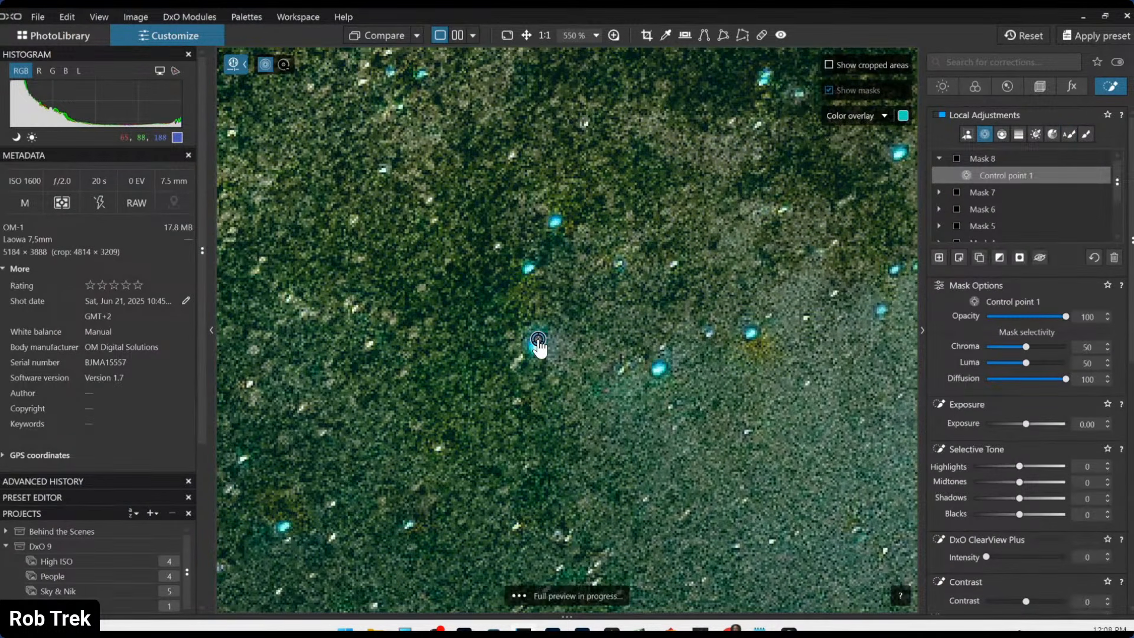
# - Shrink the star control point's radius to a small circle around the star
pyautogui.scroll(-4, 537, 347)
pyautogui.scroll(-2, 538, 341)
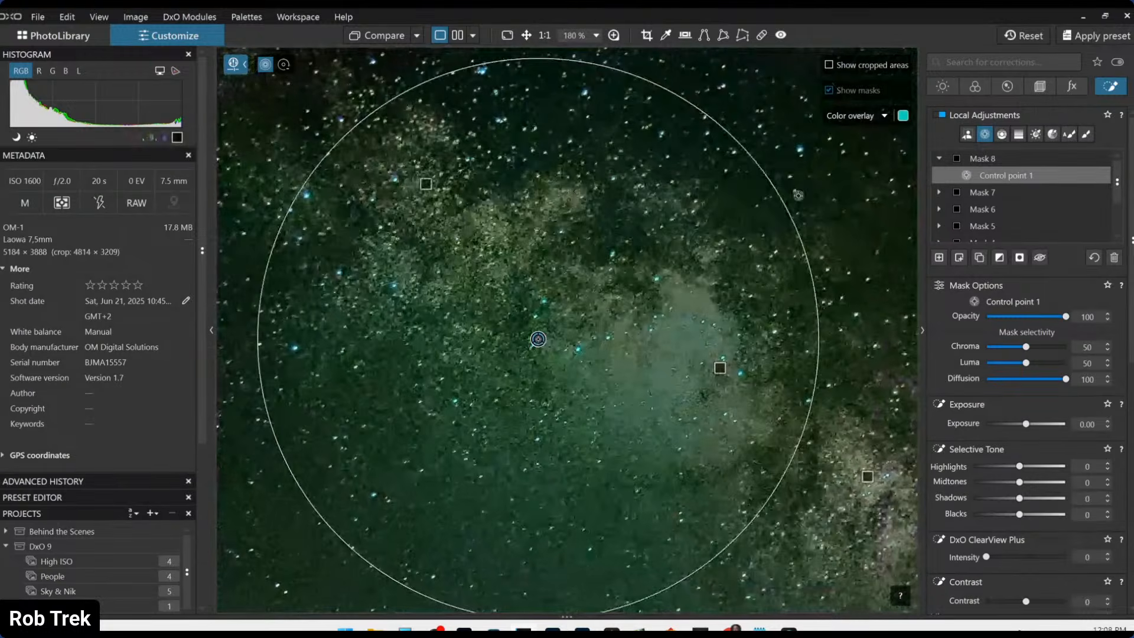
pyautogui.moveTo(782, 200); pyautogui.dragTo(567, 307)
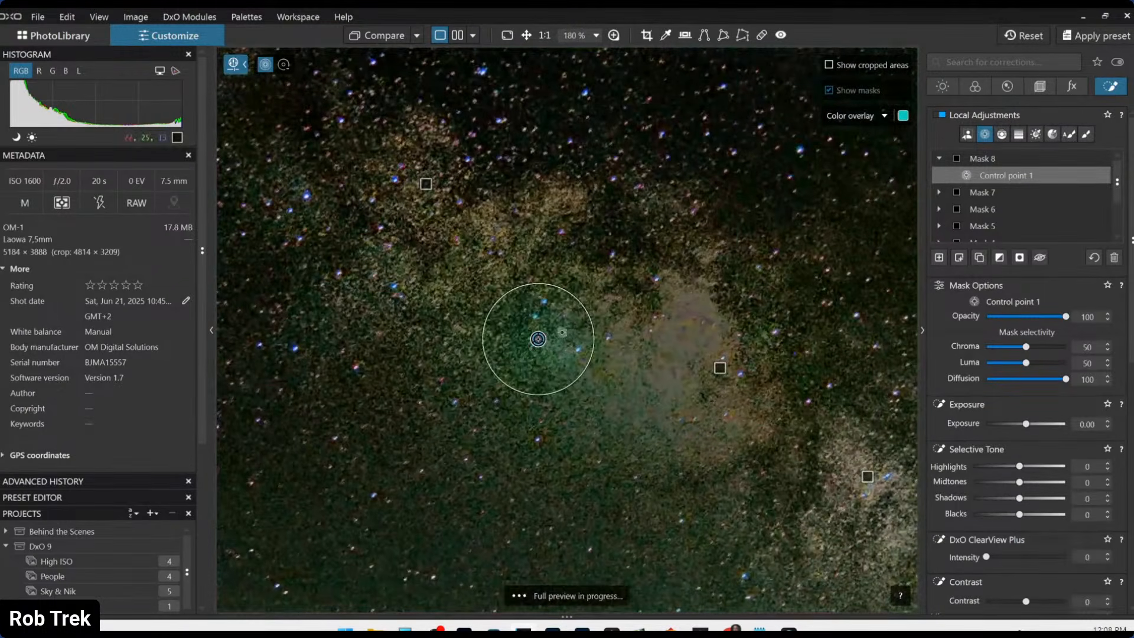
# - Centre the control point on the large star's blue fringe and set its chroma selectivity to 70
pyautogui.scroll(4, 534, 351)
pyautogui.scroll(1, 533, 351)
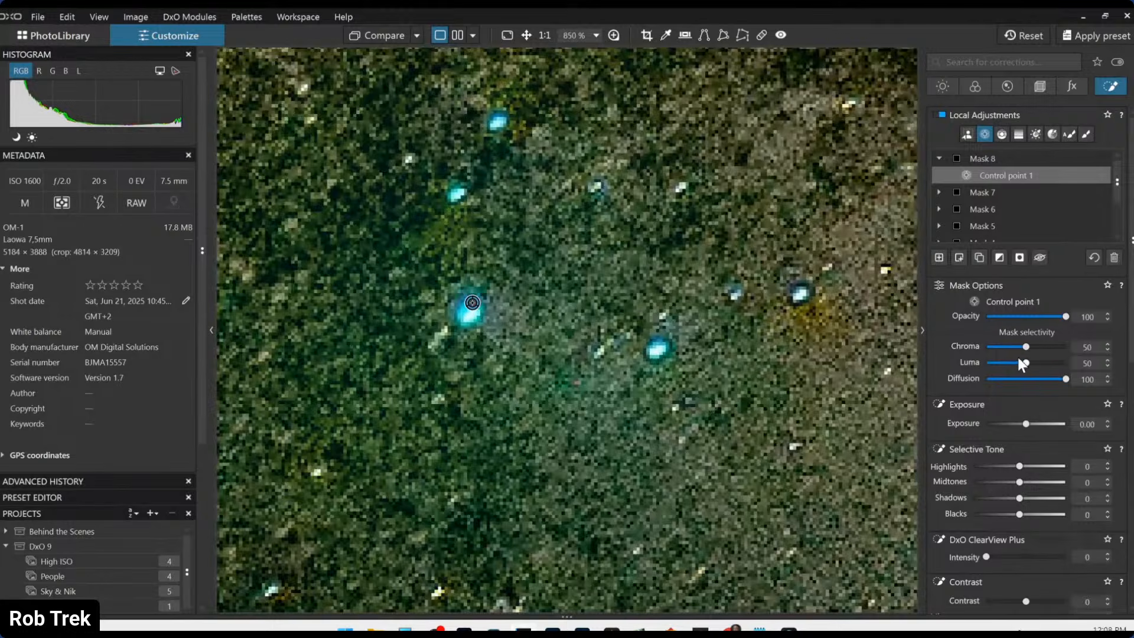
pyautogui.moveTo(1025, 347); pyautogui.dragTo(1041, 346)
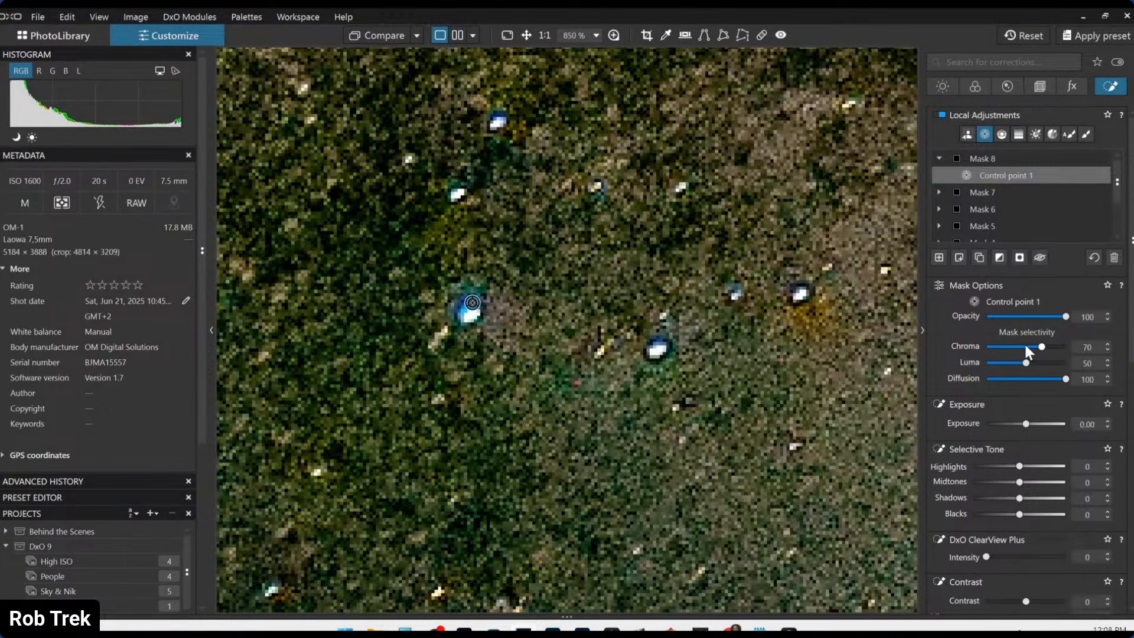
pyautogui.click(1025, 347)
pyautogui.scroll(2, 517, 324)
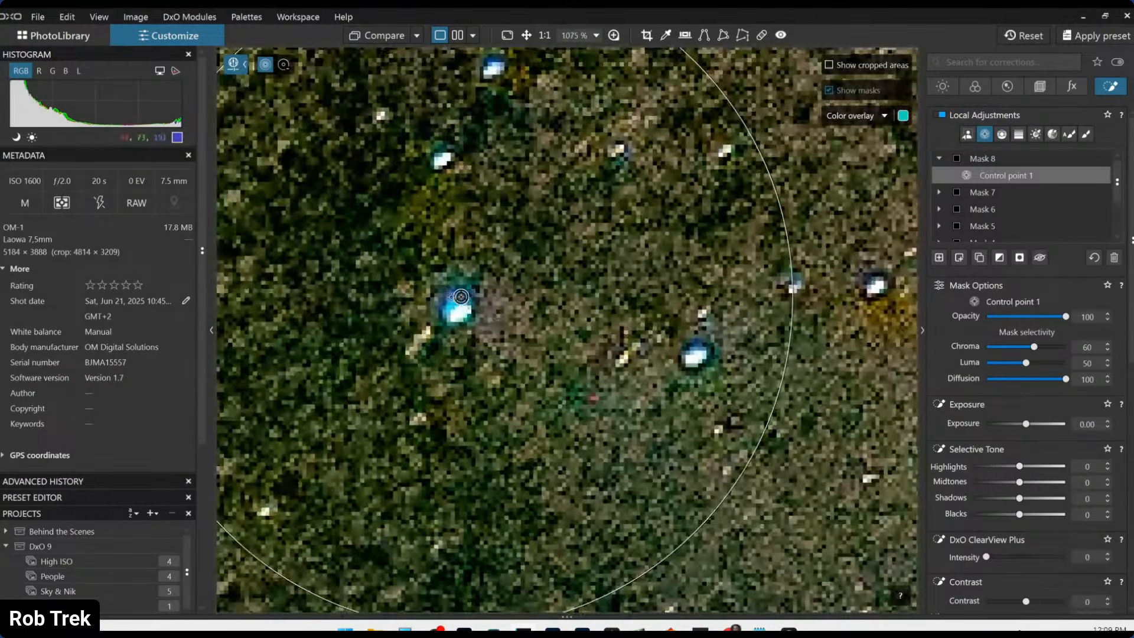
pyautogui.moveTo(460, 297); pyautogui.dragTo(456, 296)
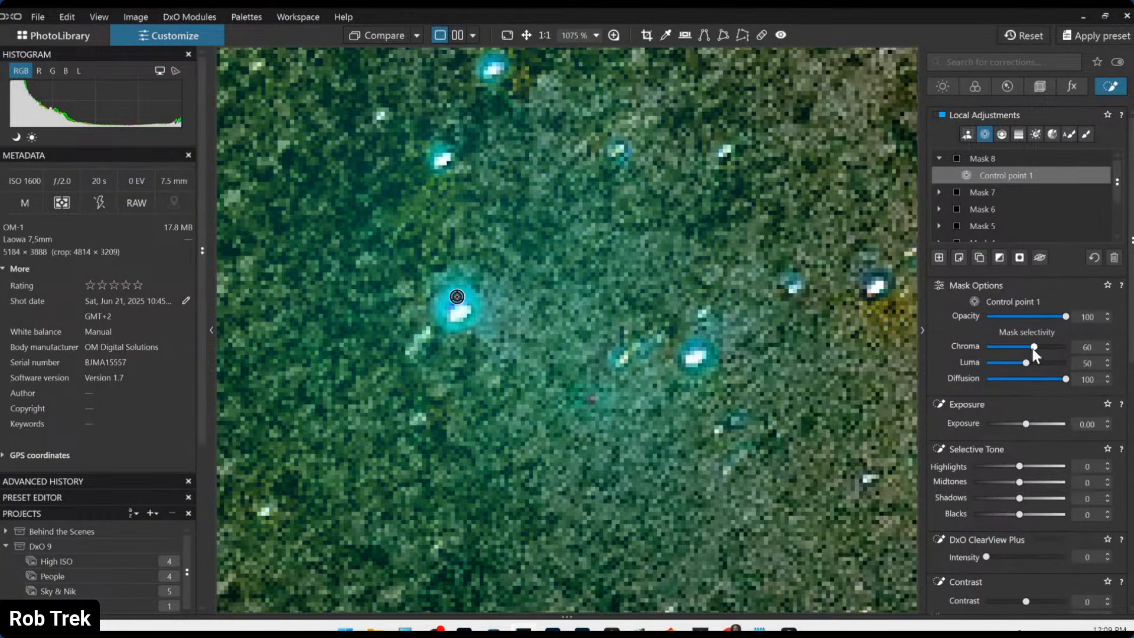
pyautogui.scroll(1, 1032, 347)
pyautogui.scroll(1, 1030, 346)
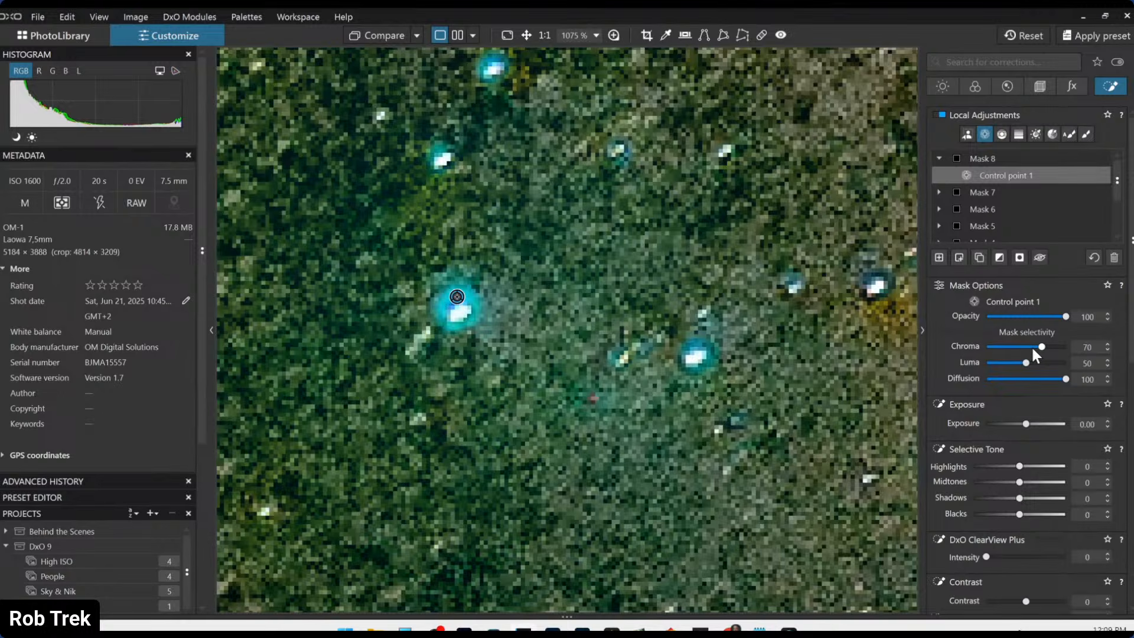
# - Set the HSL saturation of the star control point to -100 for all colors using the white channel
pyautogui.scroll(-10, 1017, 474)
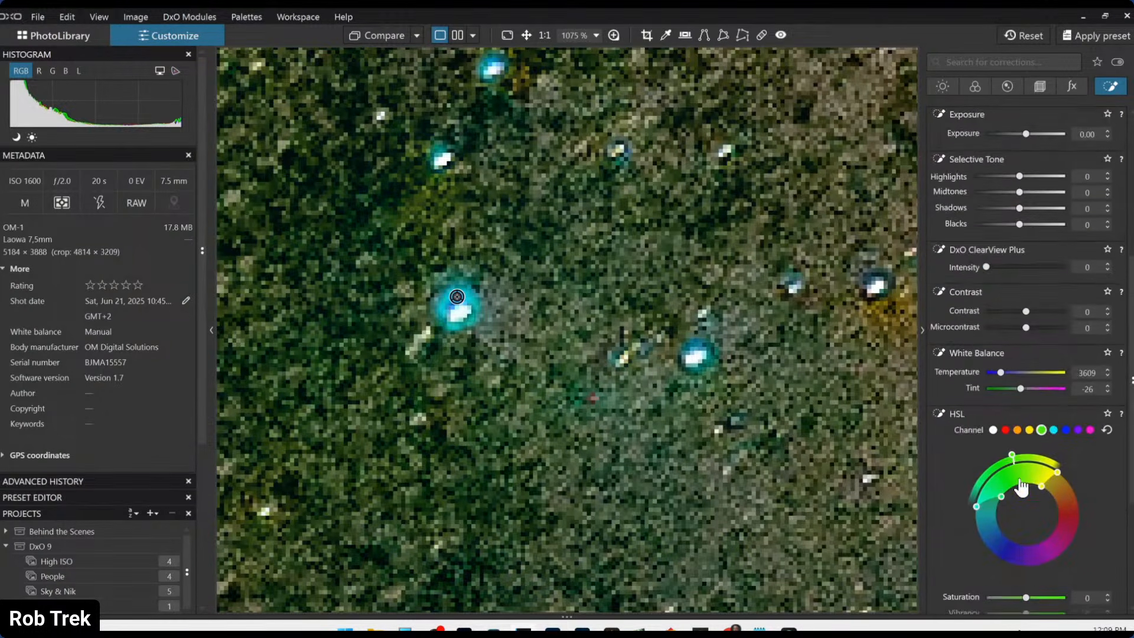
pyautogui.click(993, 366)
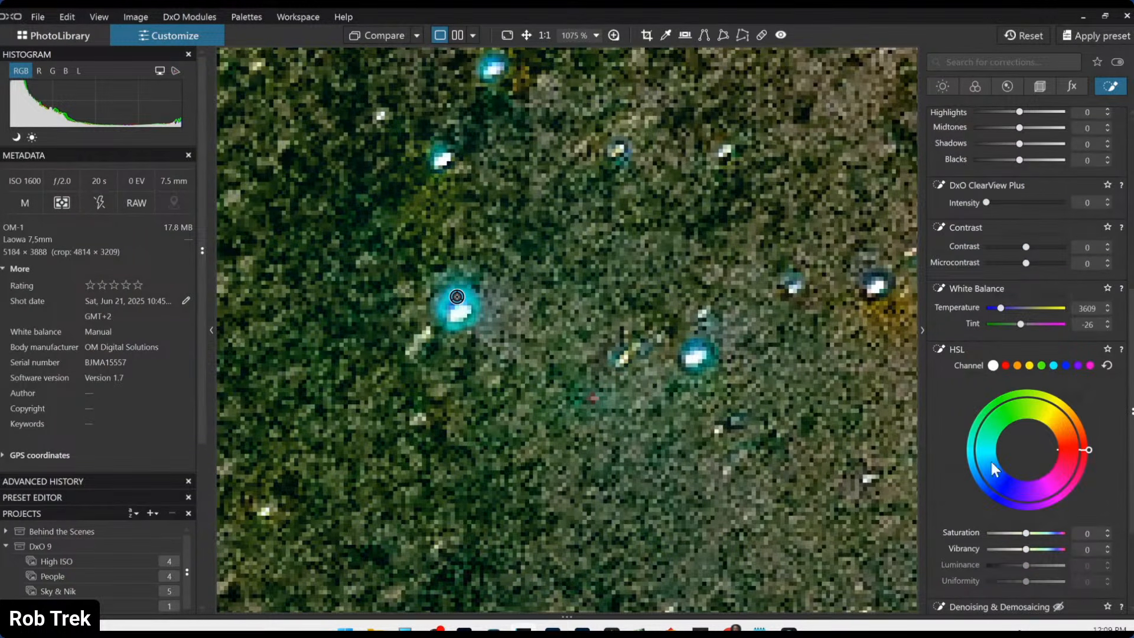
pyautogui.click(993, 534)
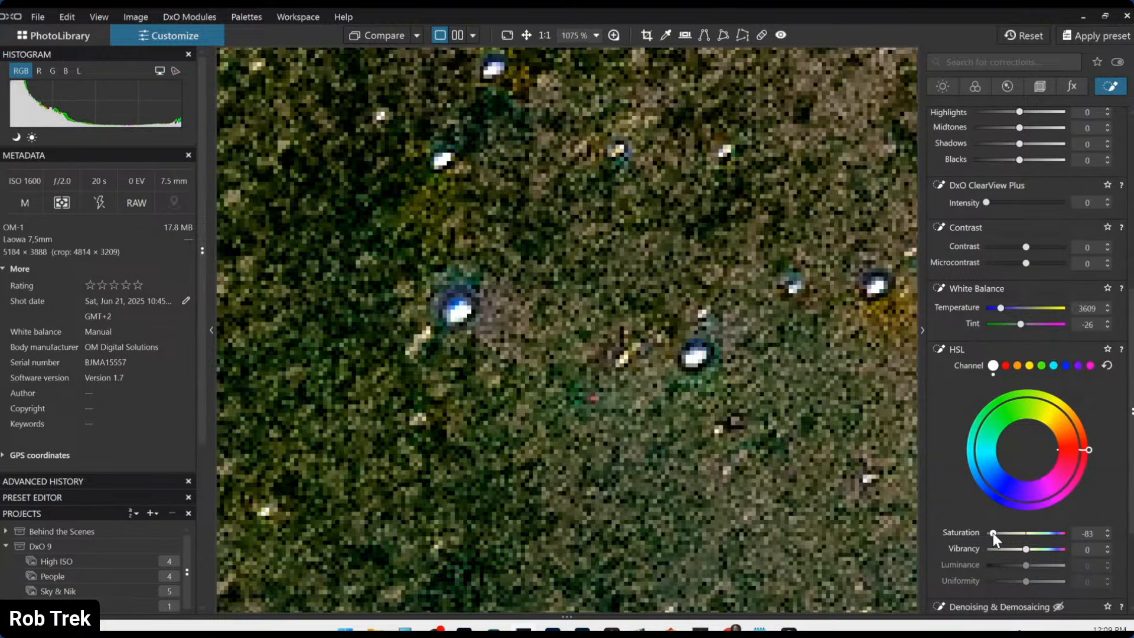
pyautogui.moveTo(993, 533); pyautogui.dragTo(973, 533)
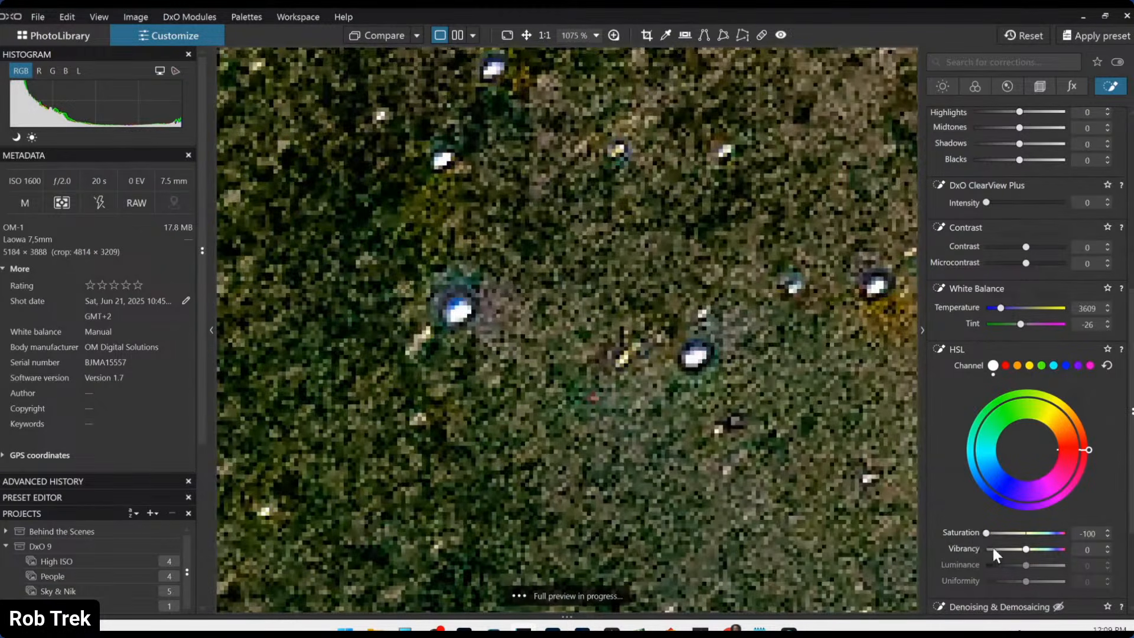
# - Enlarge the star control point's radius until its circle spans the full width of the photo
pyautogui.scroll(-8, 808, 520)
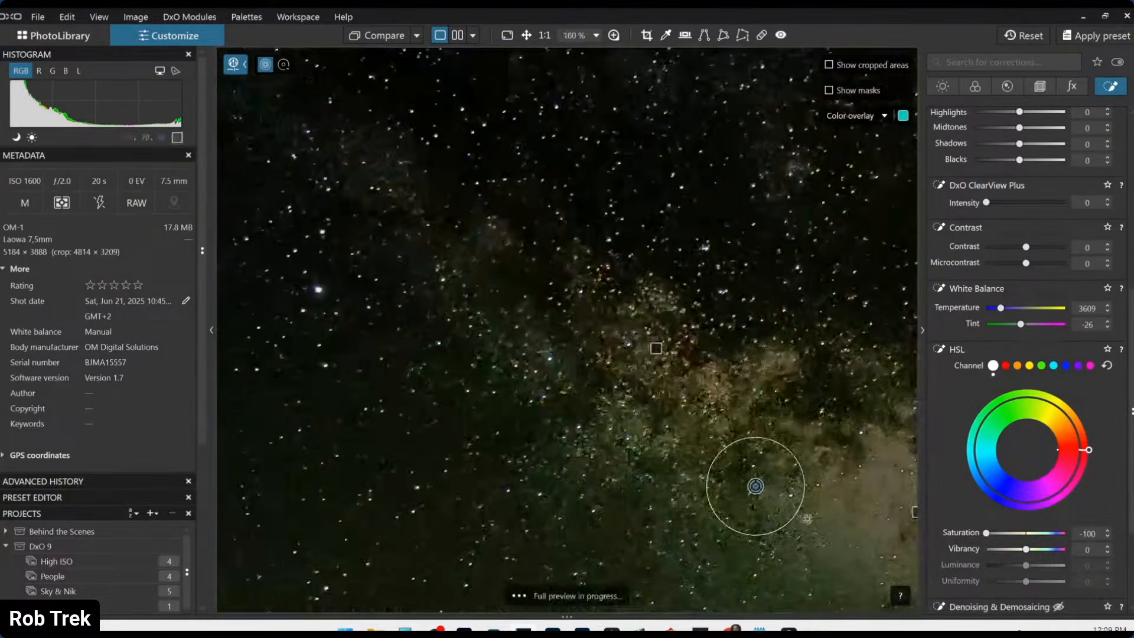
pyautogui.scroll(-1, 882, 534)
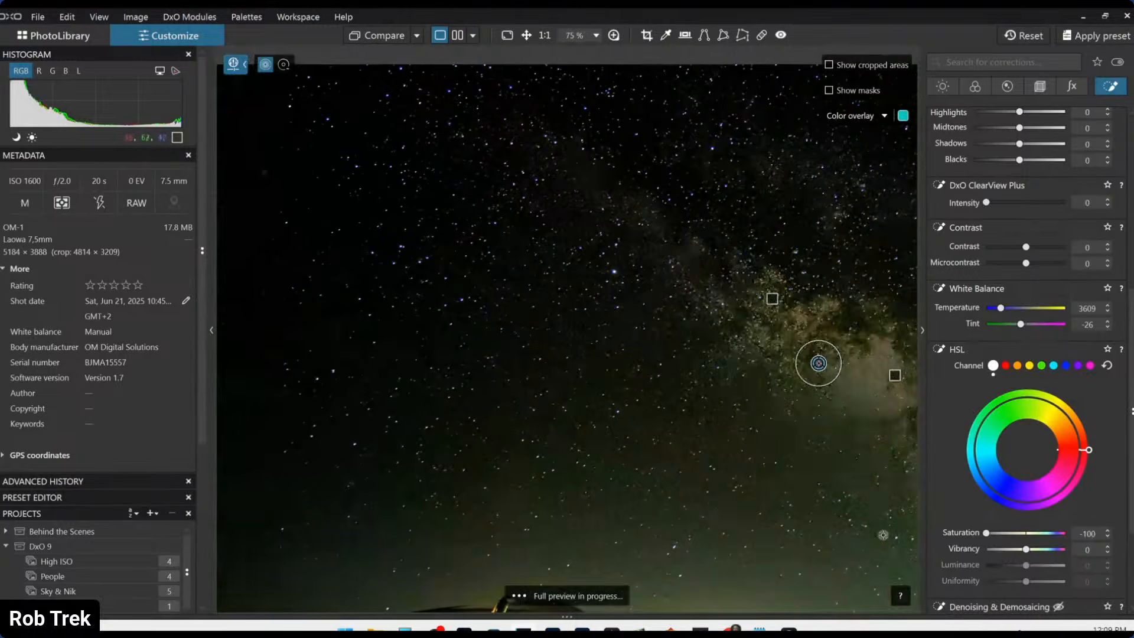
pyautogui.scroll(-2, 859, 525)
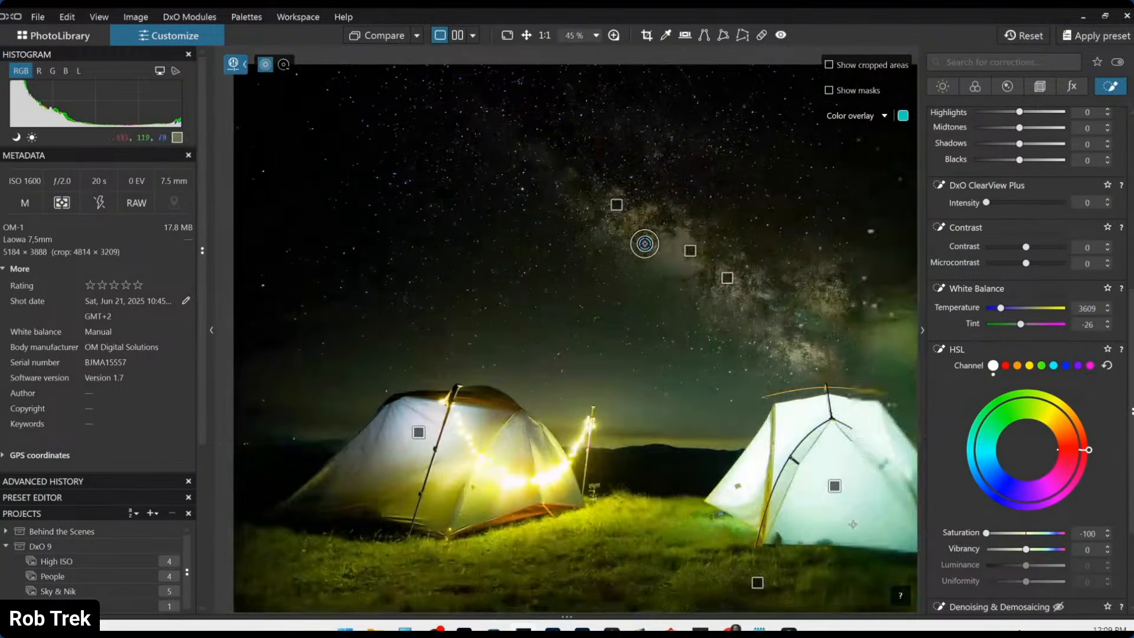
pyautogui.scroll(-1, 853, 524)
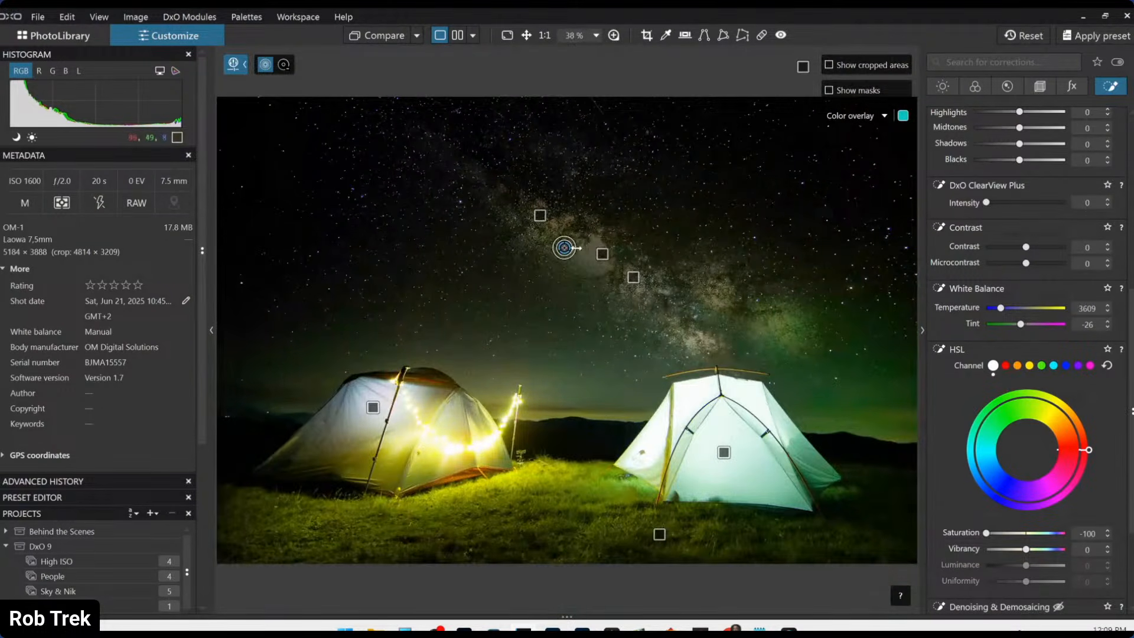
pyautogui.moveTo(577, 248); pyautogui.dragTo(920, 218)
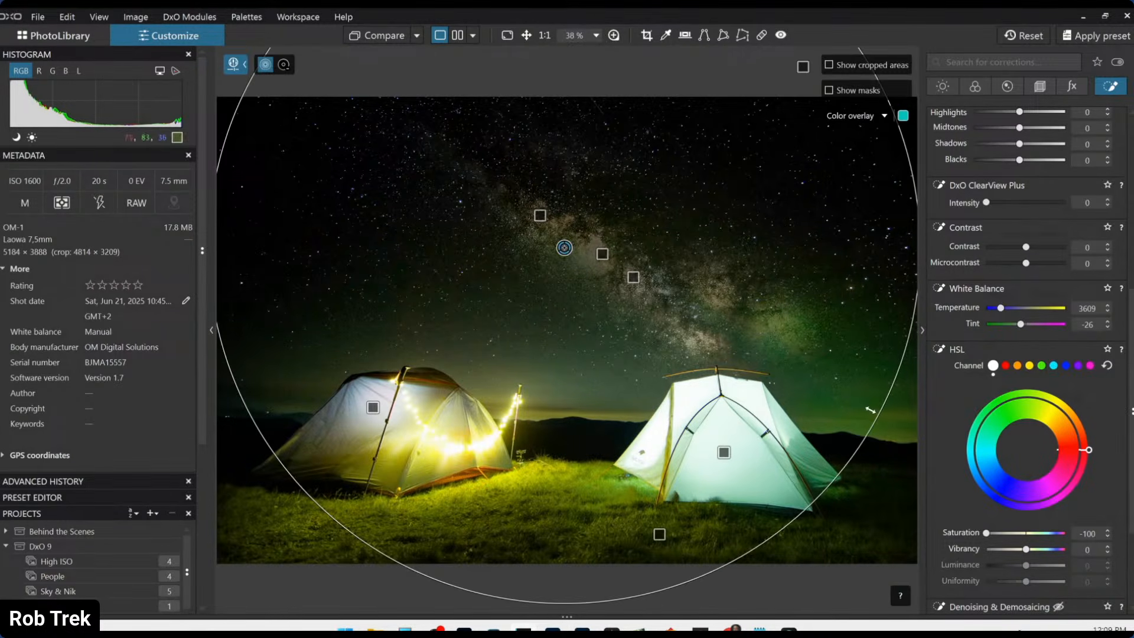
# - Export the tent photo to disk as a JPEG with the Standard output option
pyautogui.rightClick(824, 363)
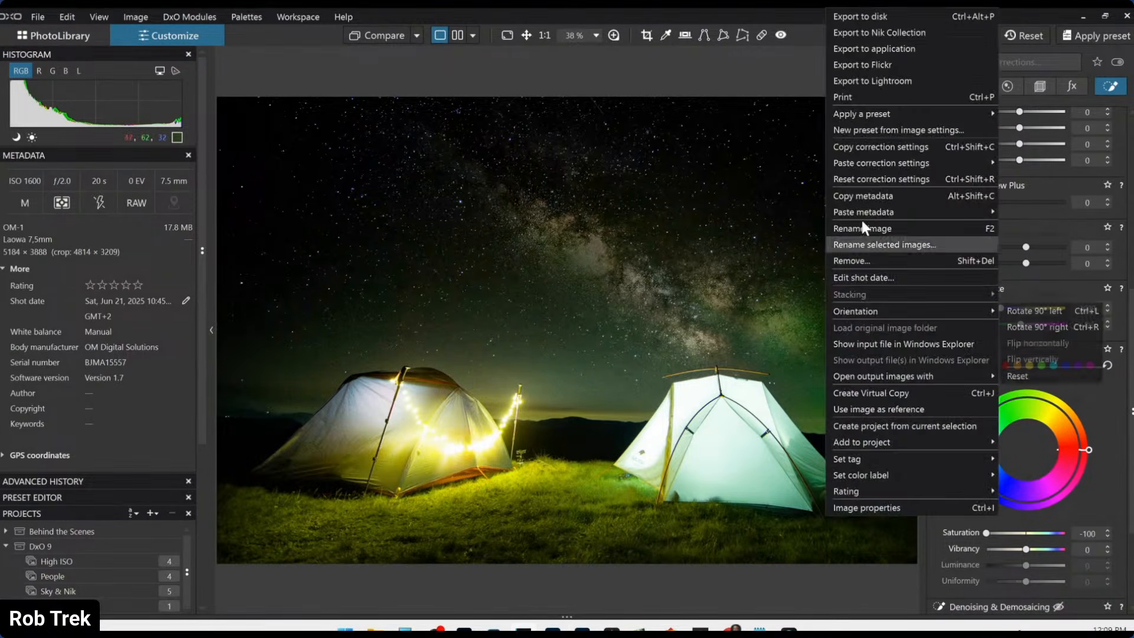
pyautogui.click(898, 13)
pyautogui.press('Escape')
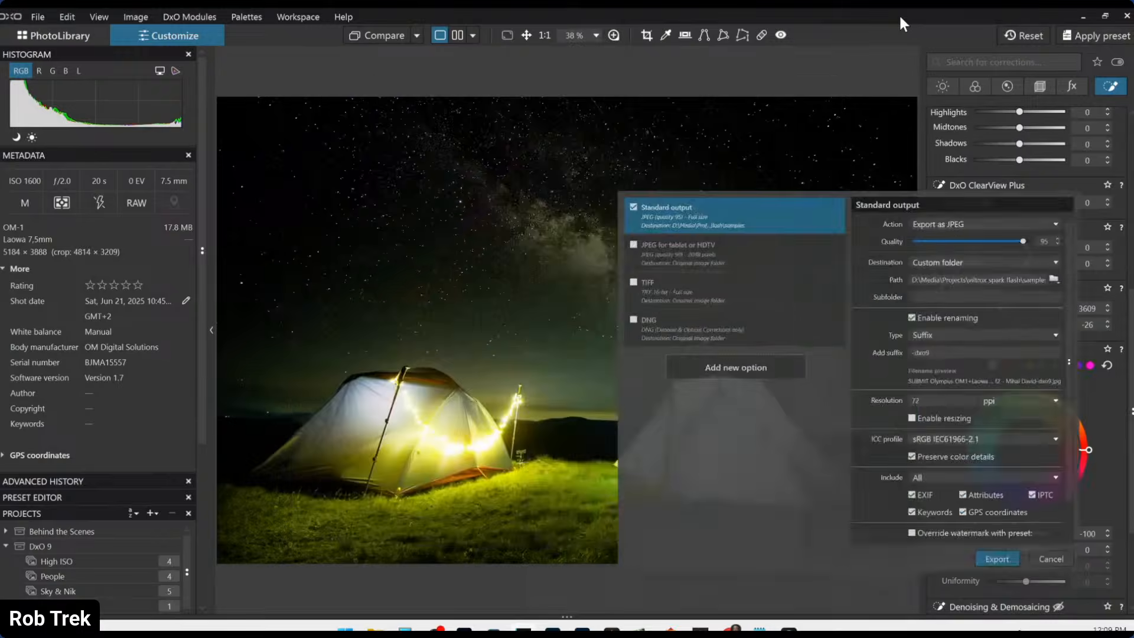
# - In the DeepPRIME XD/XD2s denoising settings, set dead pixels to 29 and luminance to 45
pyautogui.scroll(6, 980, 399)
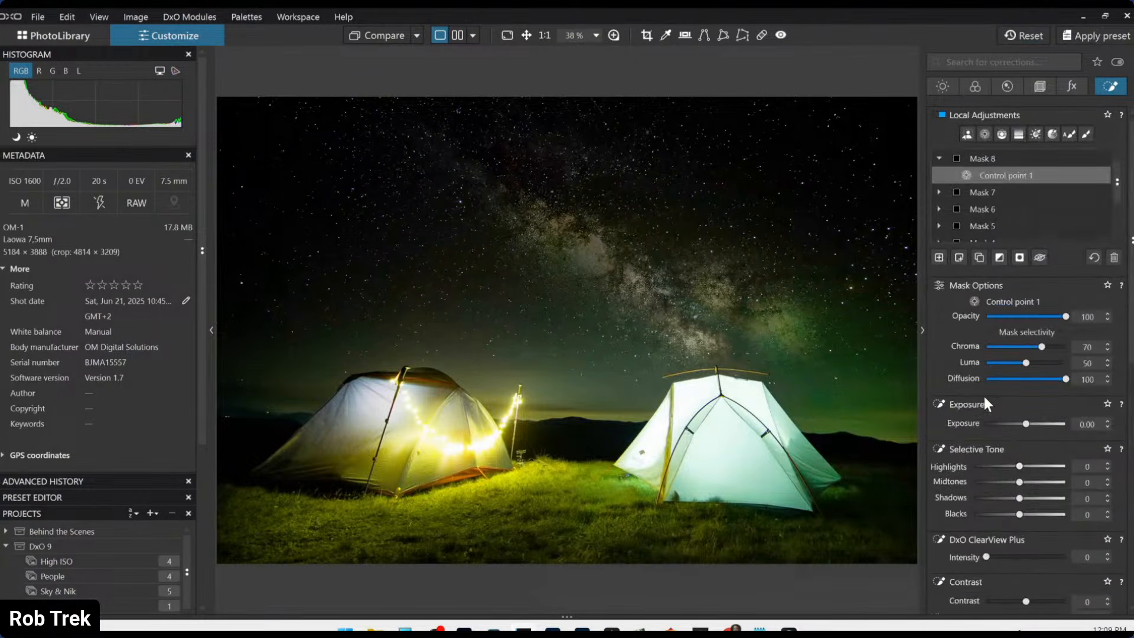
pyautogui.click(1007, 87)
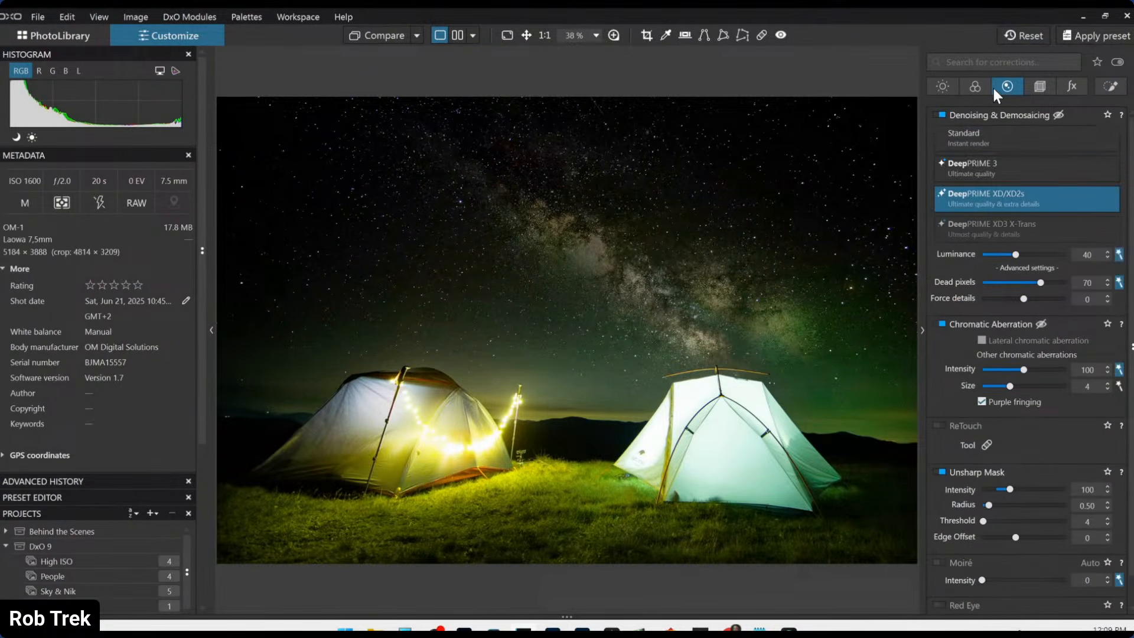
pyautogui.click(1005, 282)
pyautogui.click(474, 36)
pyautogui.click(475, 36)
pyautogui.click(416, 37)
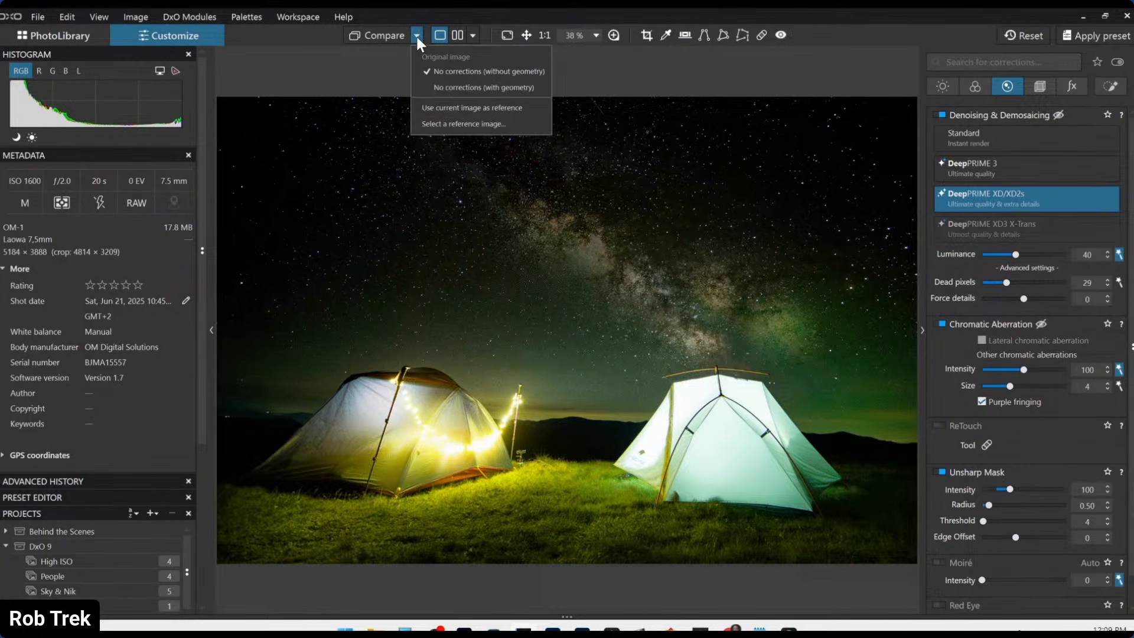
pyautogui.click(417, 36)
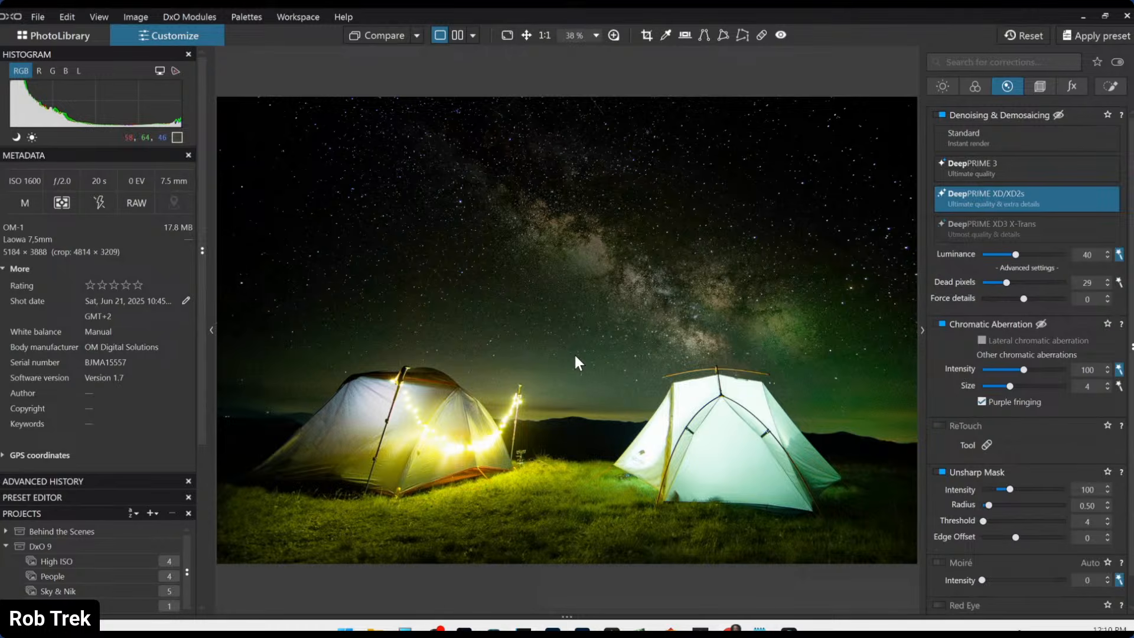
pyautogui.click(1022, 254)
# - Select the exported Standard output JPEG as the comparison reference and check the available reference options
pyautogui.click(420, 37)
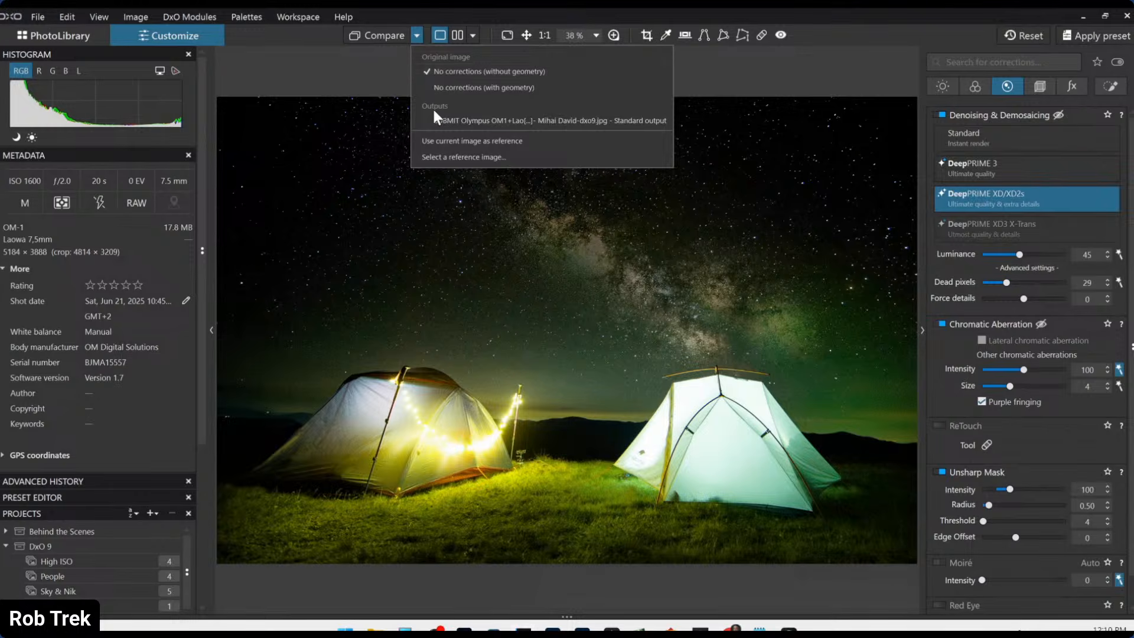
pyautogui.click(435, 122)
pyautogui.click(417, 36)
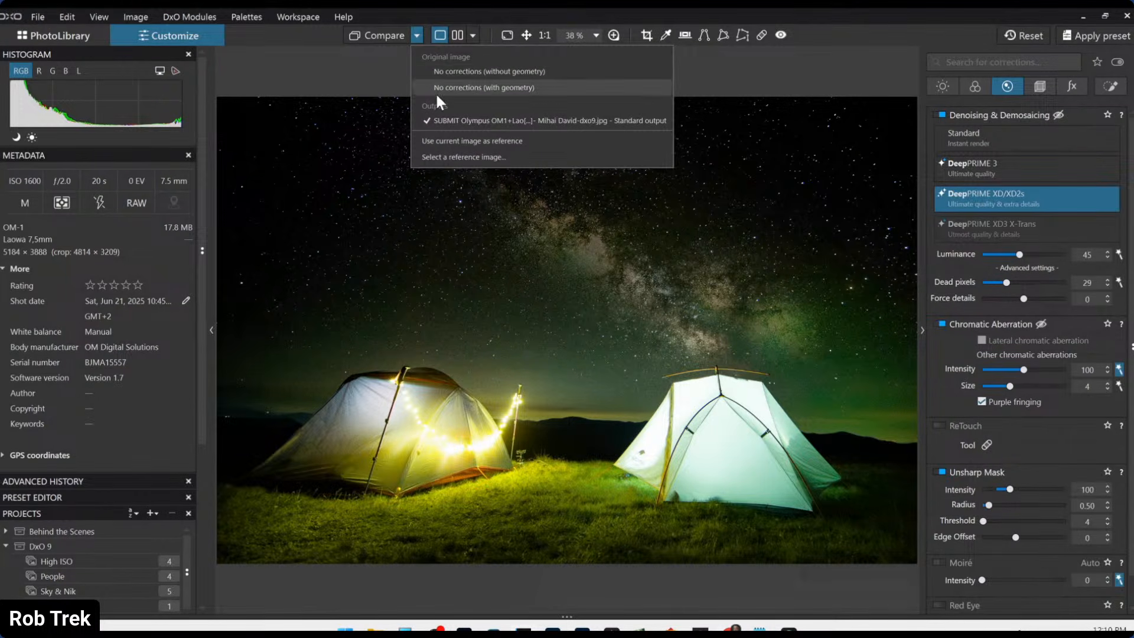
pyautogui.click(1037, 38)
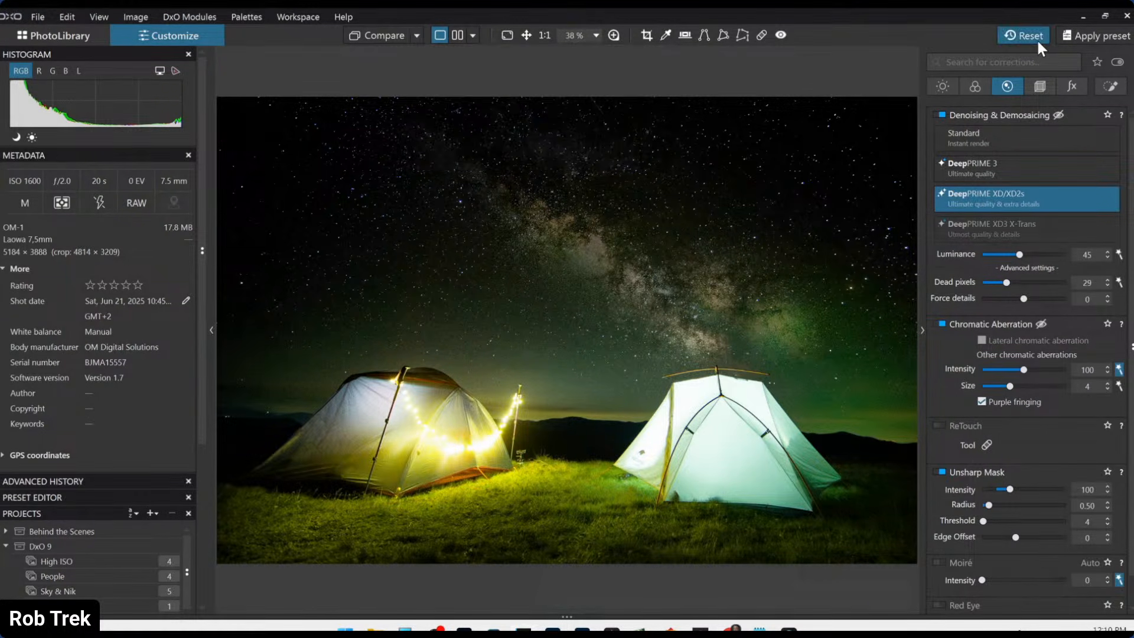
# - Compare the edited tent photo with the uncorrected original side by side with palettes hidden, and switch to Split view left / right
pyautogui.click(460, 36)
pyautogui.press('F9')
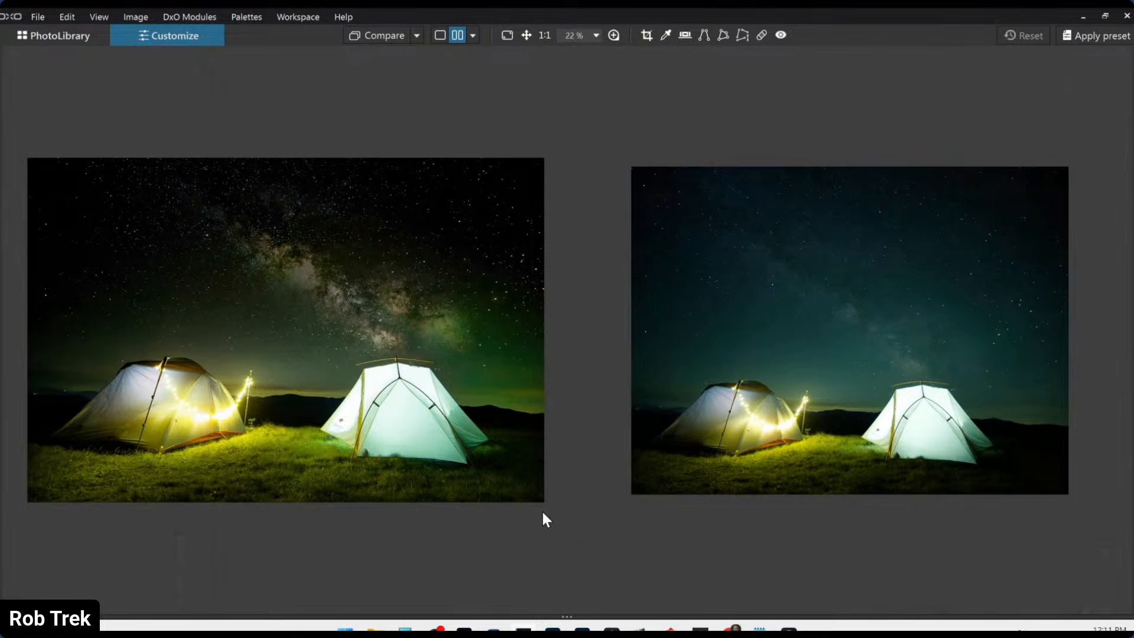
pyautogui.click(473, 36)
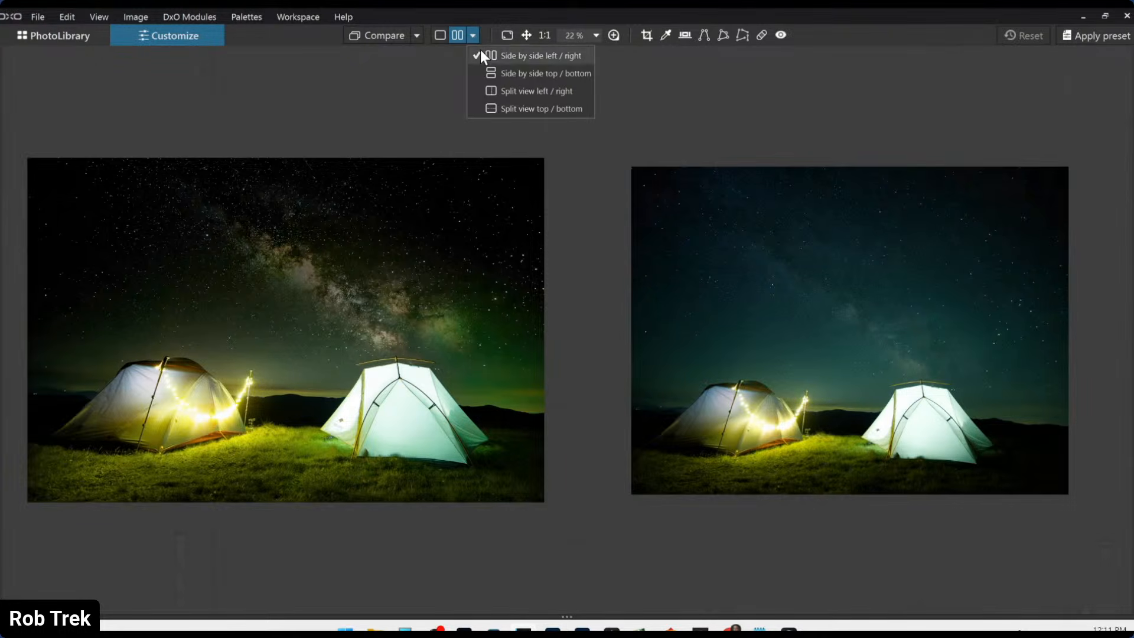
pyautogui.click(491, 88)
pyautogui.scroll(1, 559, 307)
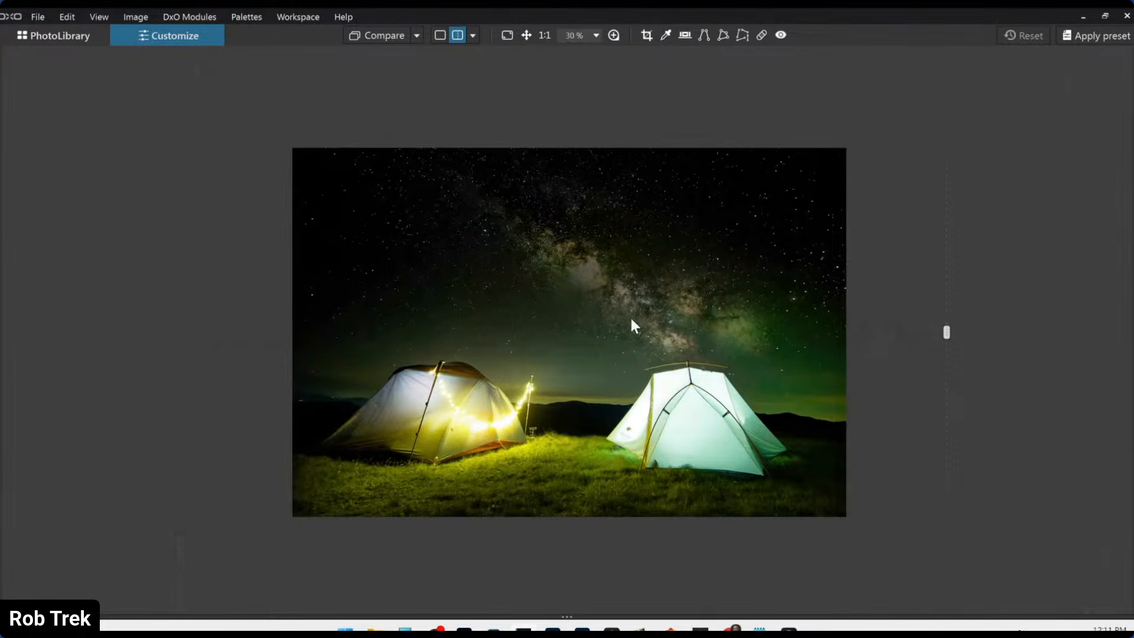
# - Sweep the split-view divider across the whole photo and back to compare the original with the edit
pyautogui.moveTo(946, 325); pyautogui.dragTo(255, 291)
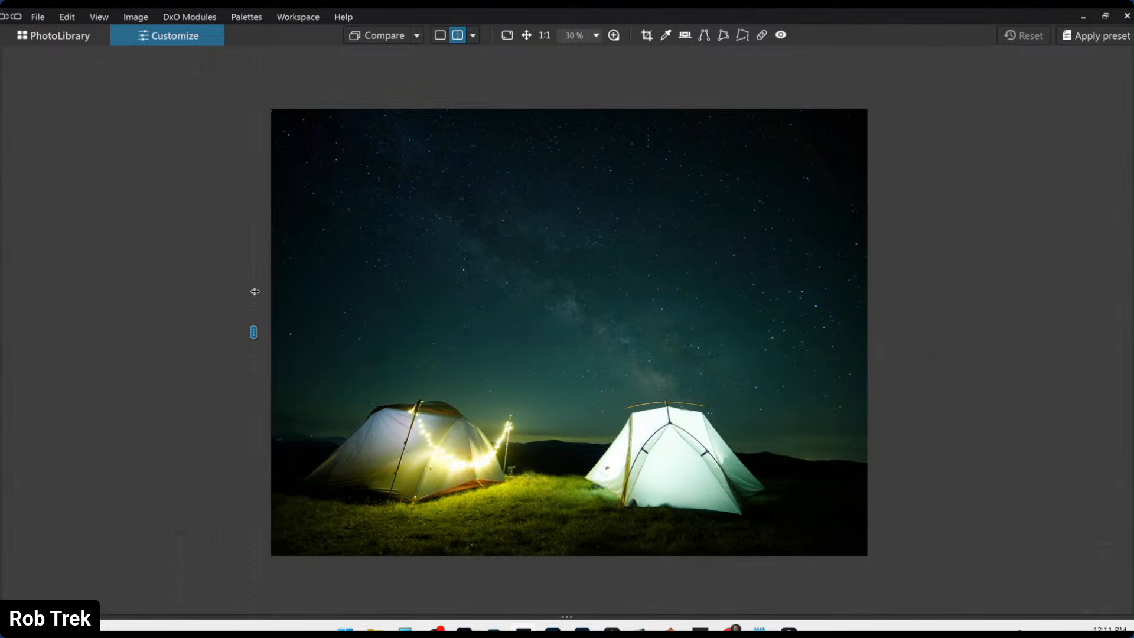
pyautogui.moveTo(255, 291); pyautogui.dragTo(935, 367)
pyautogui.scroll(1, 659, 369)
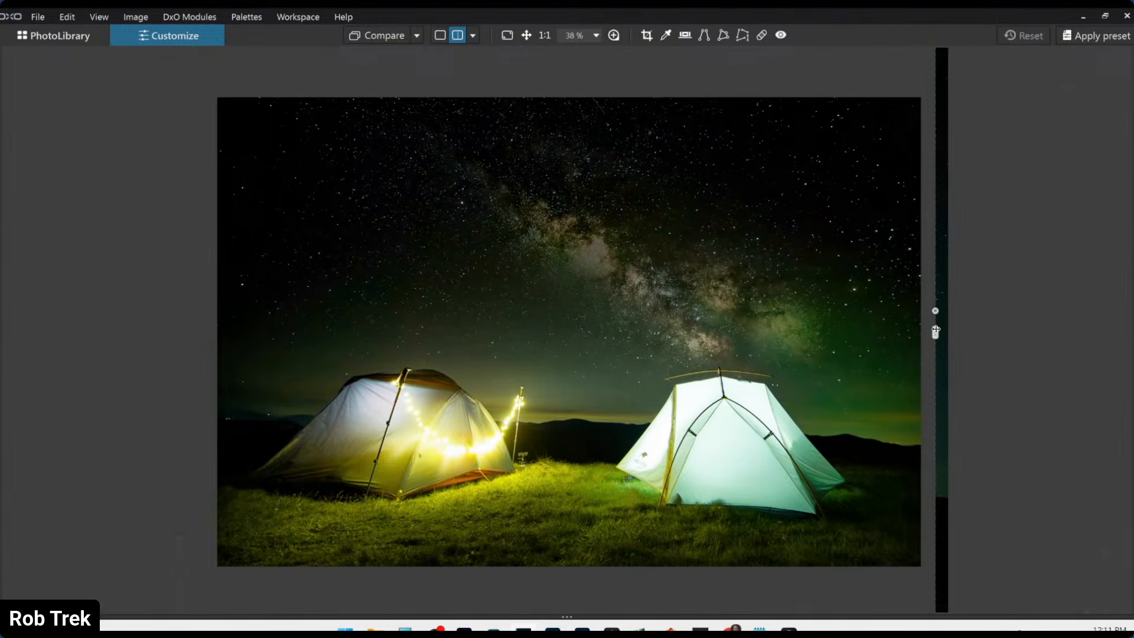
pyautogui.moveTo(935, 329); pyautogui.dragTo(947, 328)
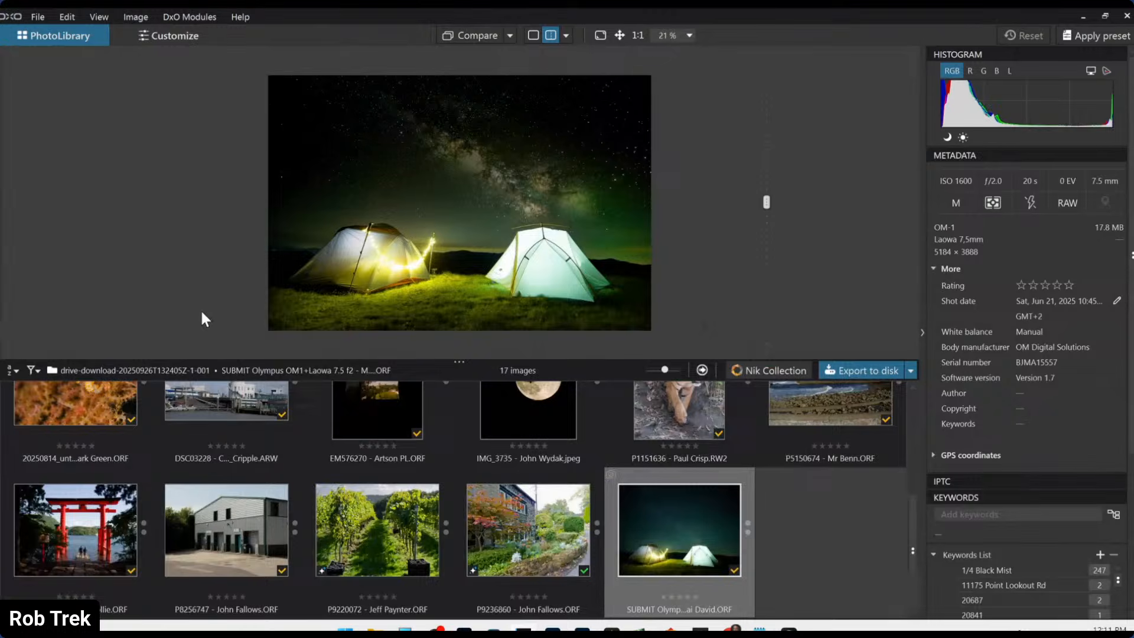
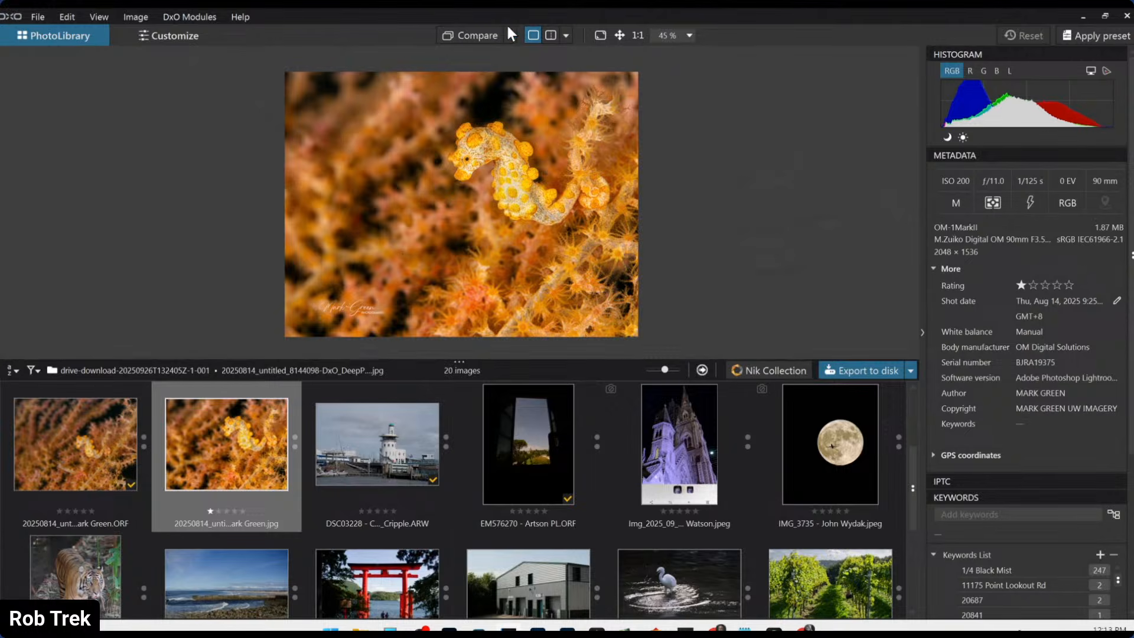
# - Export the orange seahorse JPEG to disk with the Standard output option
pyautogui.click(508, 30)
pyautogui.click(508, 30)
pyautogui.rightClick(208, 438)
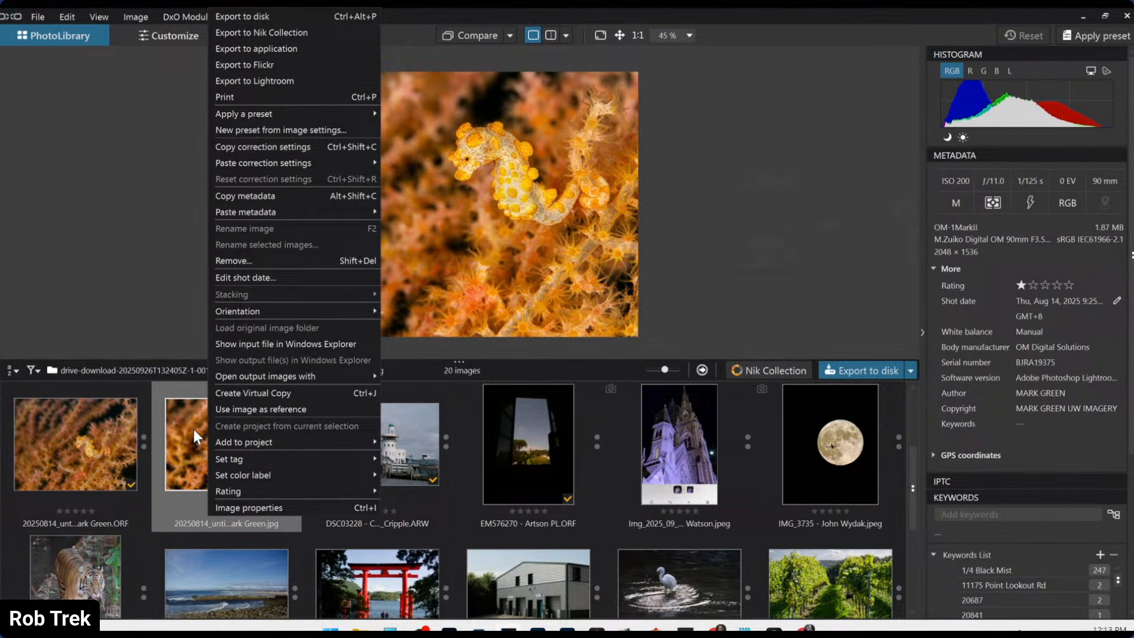
pyautogui.click(190, 430)
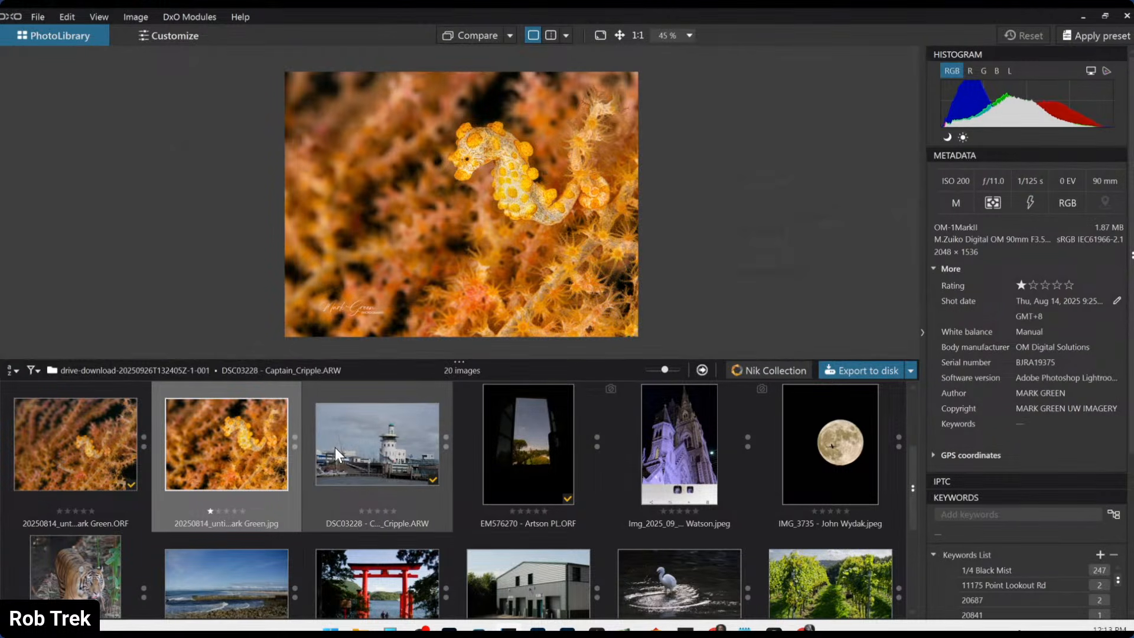
pyautogui.rightClick(230, 437)
pyautogui.moveTo(230, 436)
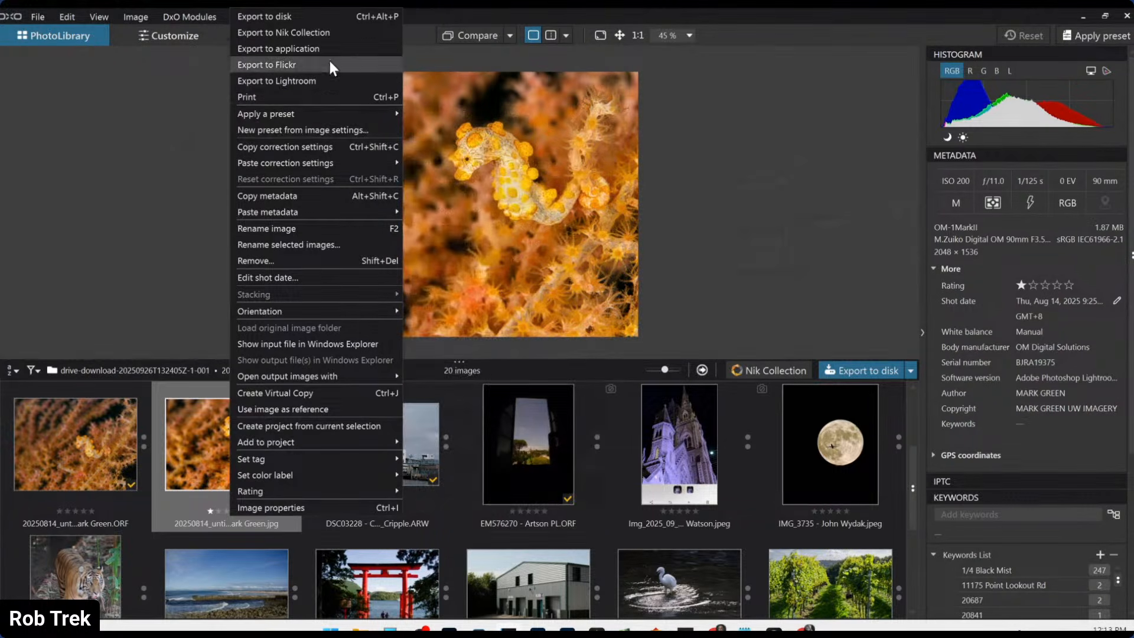
pyautogui.click(328, 12)
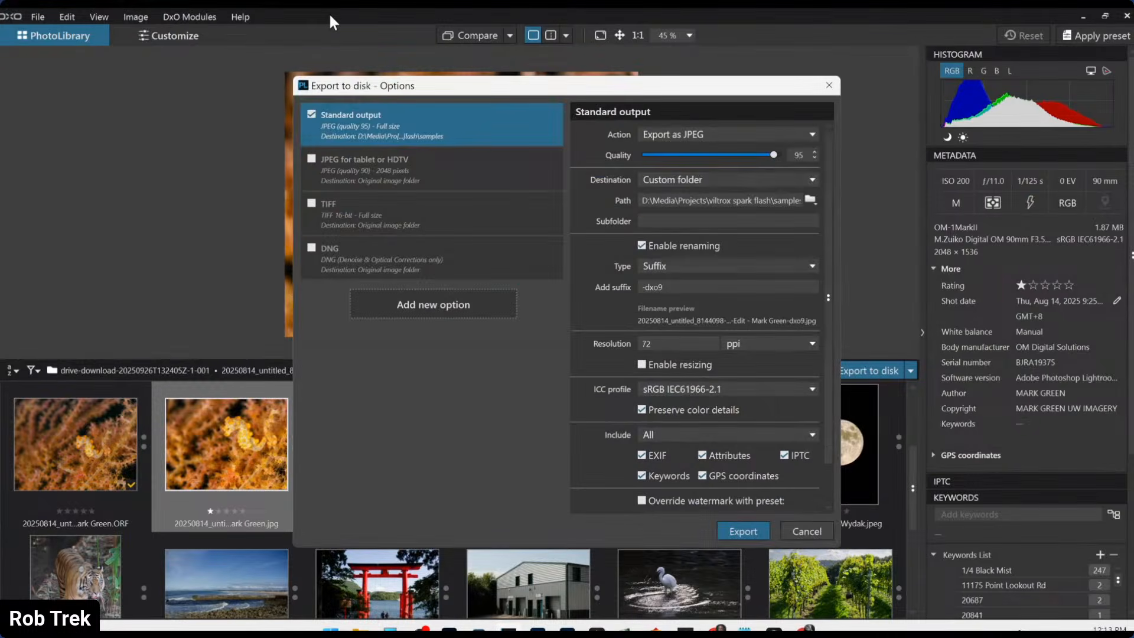
pyautogui.press('Escape')
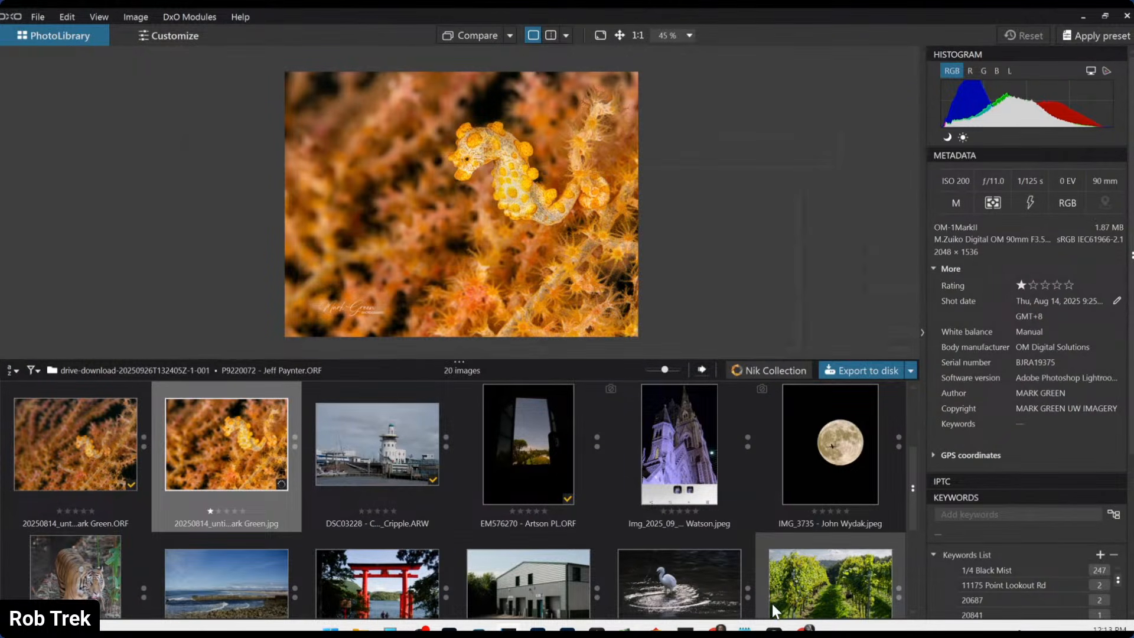
# - Switch to FastStone Image Viewer and select the newly exported 2048x1536 seahorse JPEG in the samples folder
pyautogui.click(655, 629)
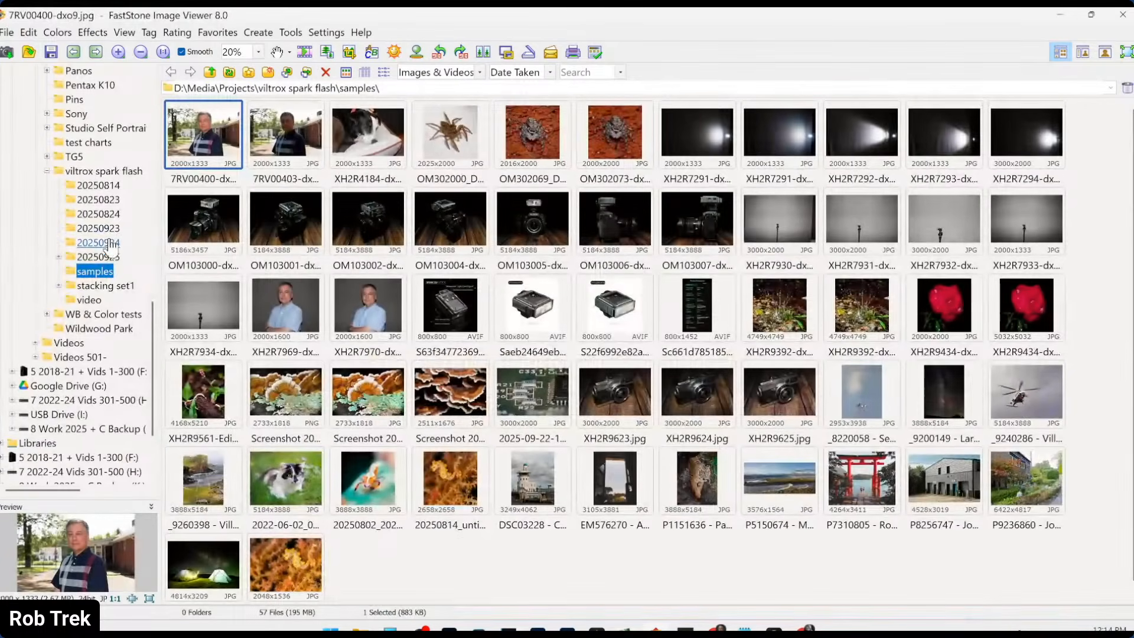
pyautogui.scroll(-1, 515, 457)
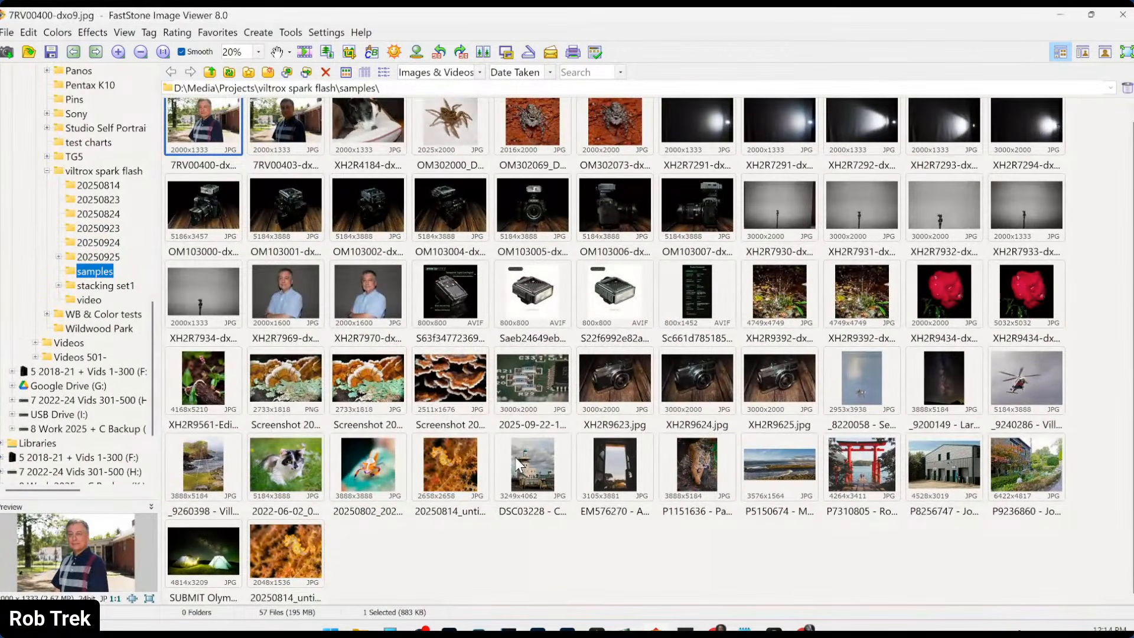
pyautogui.click(306, 544)
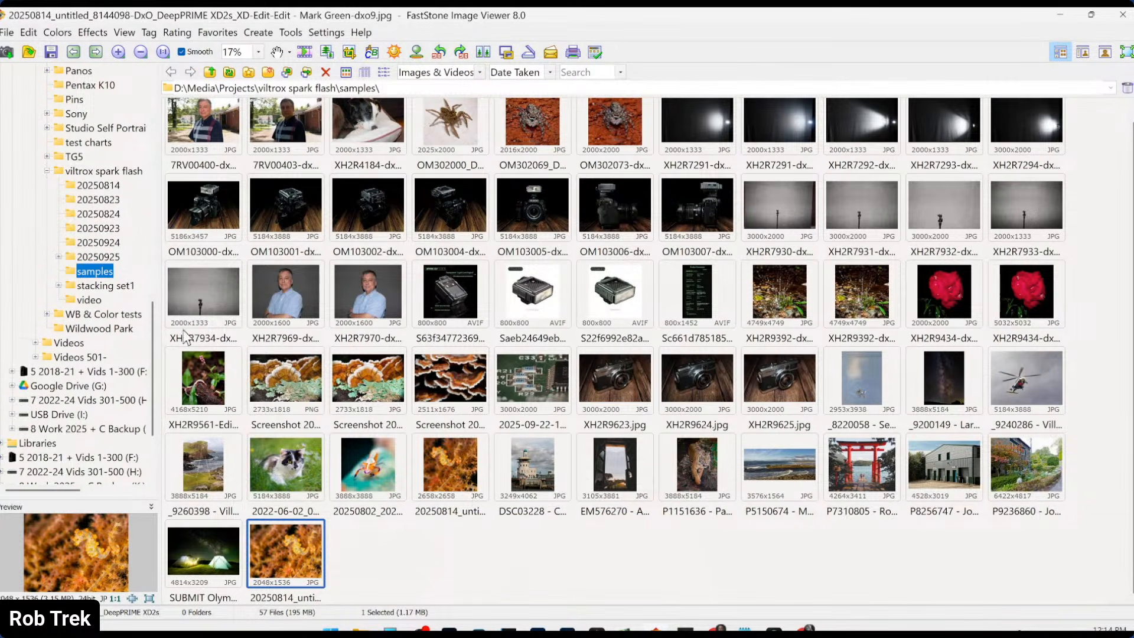
# - Browse the 4 Instagram folder inside Pictures down to its last thumbnails
pyautogui.scroll(2, 105, 289)
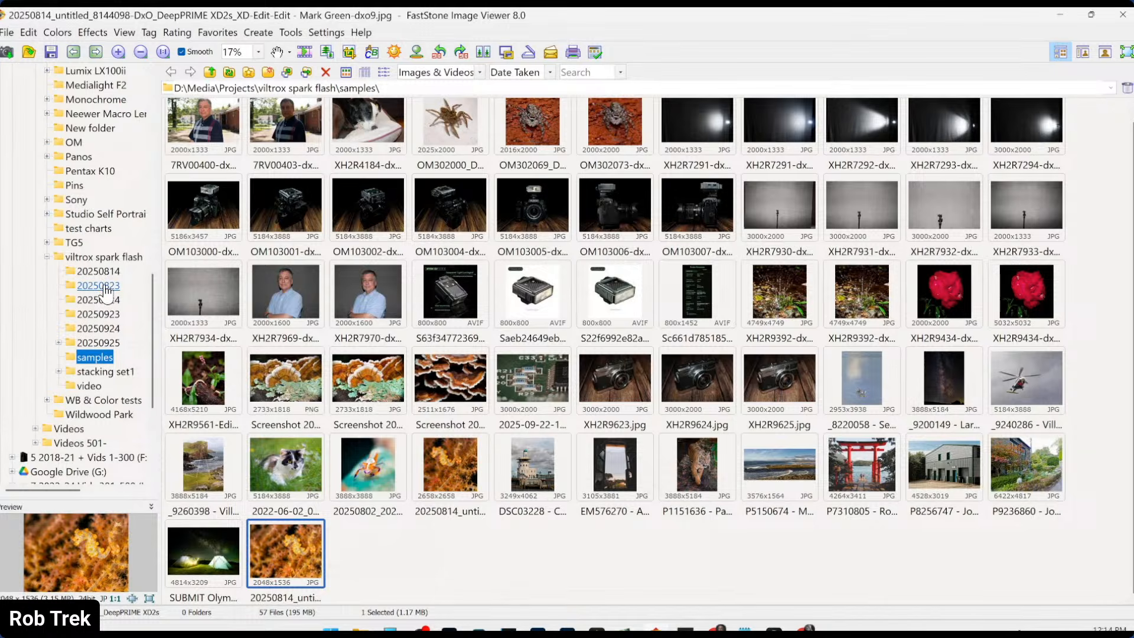
pyautogui.scroll(12, 105, 289)
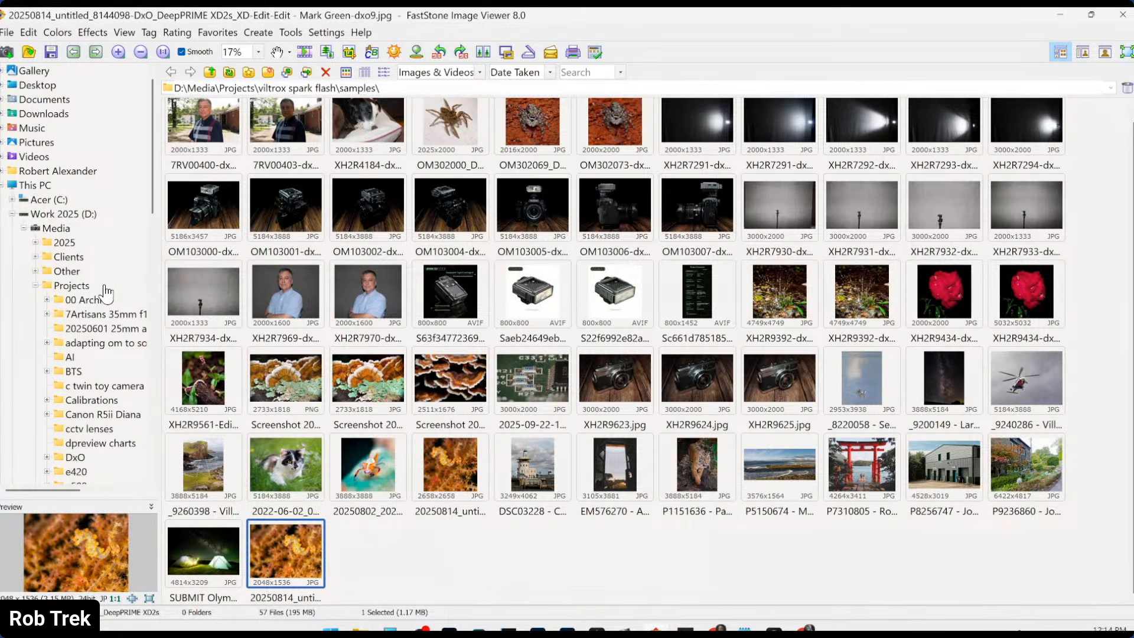
pyautogui.click(36, 142)
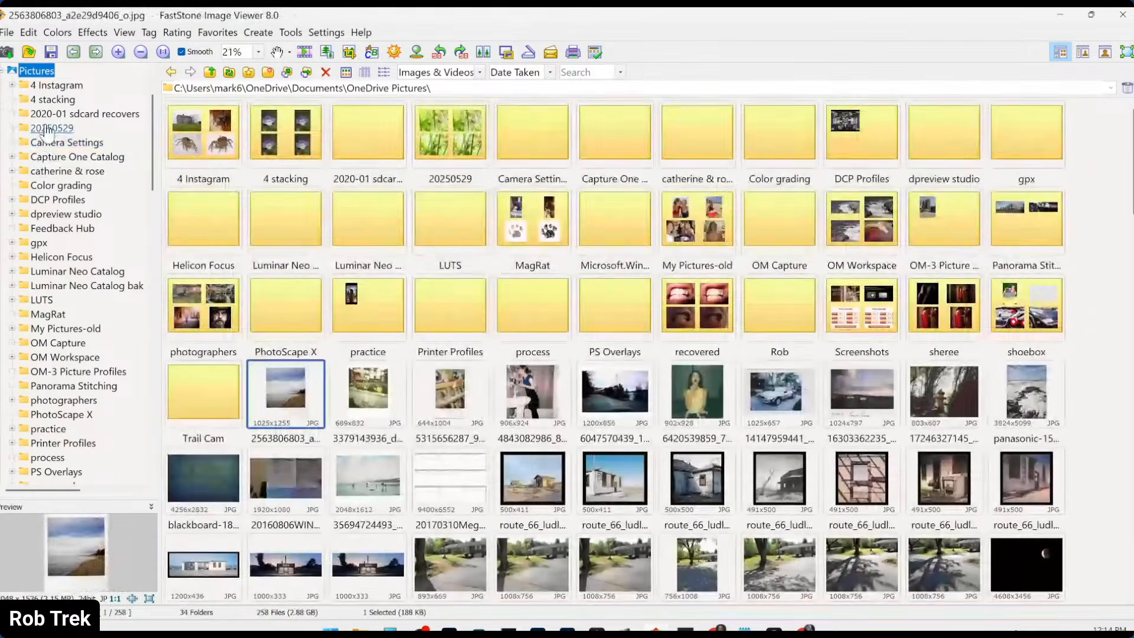
pyautogui.click(56, 85)
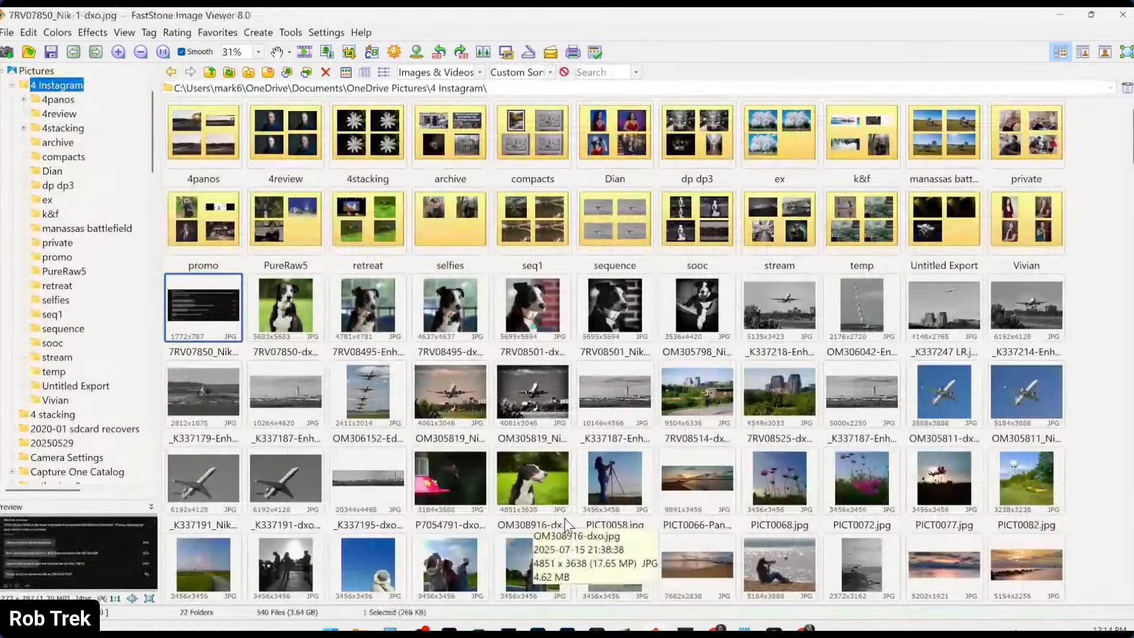
pyautogui.scroll(-20, 564, 518)
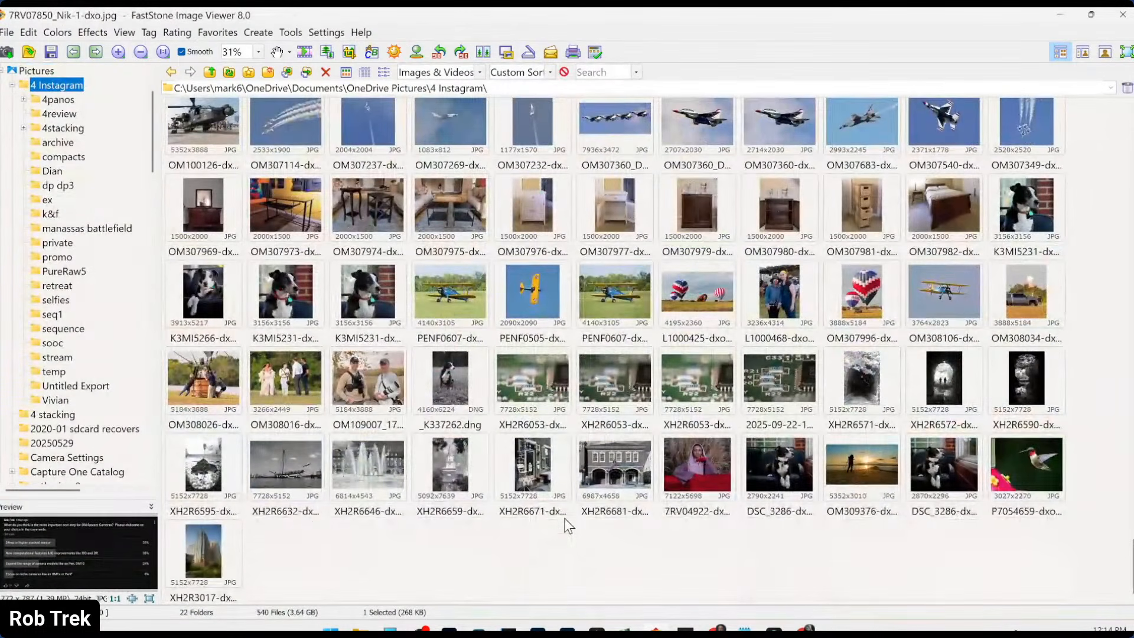
# - Switch to DxO PhotoLab and check the Standard output destination path in the disk export options without exporting again
pyautogui.hotkey('alt', 'Tab')
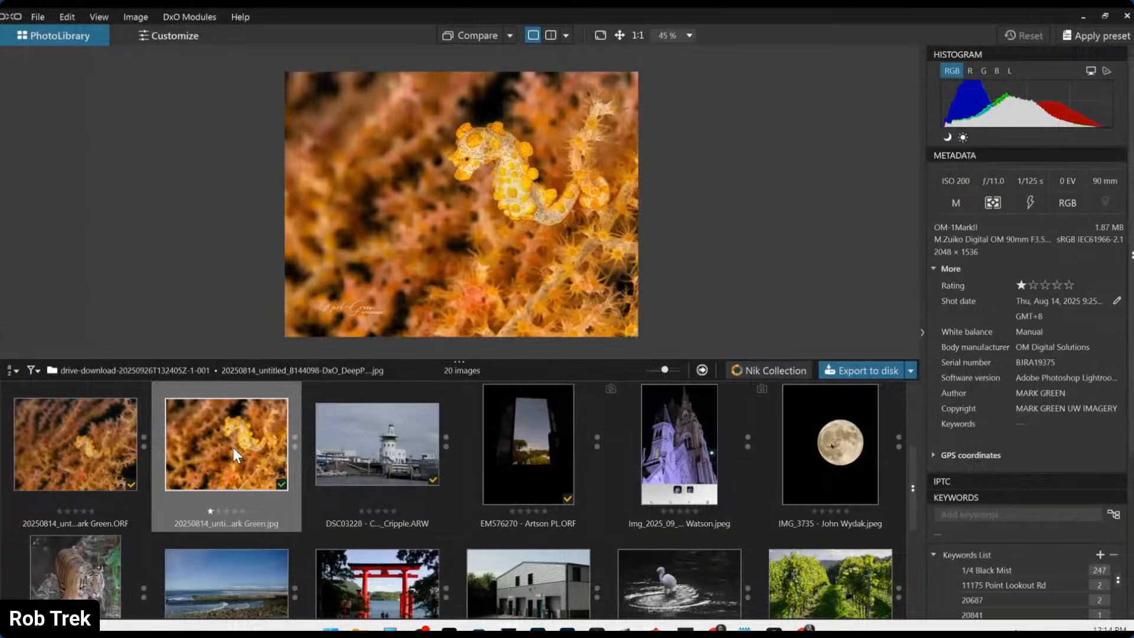
pyautogui.rightClick(233, 448)
pyautogui.click(319, 18)
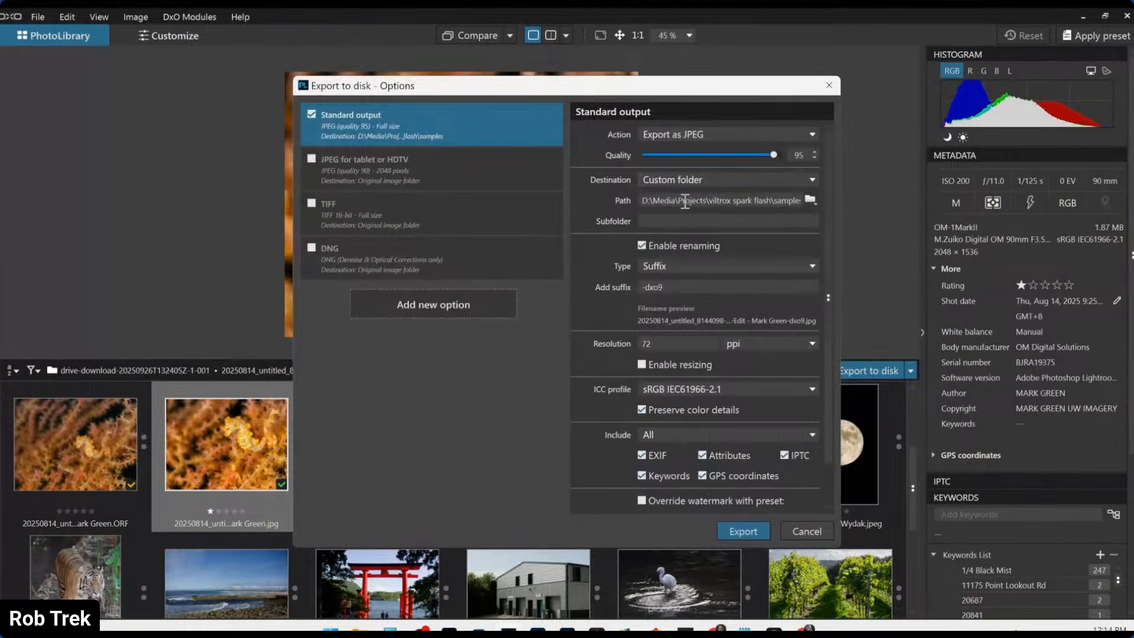
pyautogui.moveTo(685, 201); pyautogui.dragTo(811, 203)
pyautogui.click(806, 530)
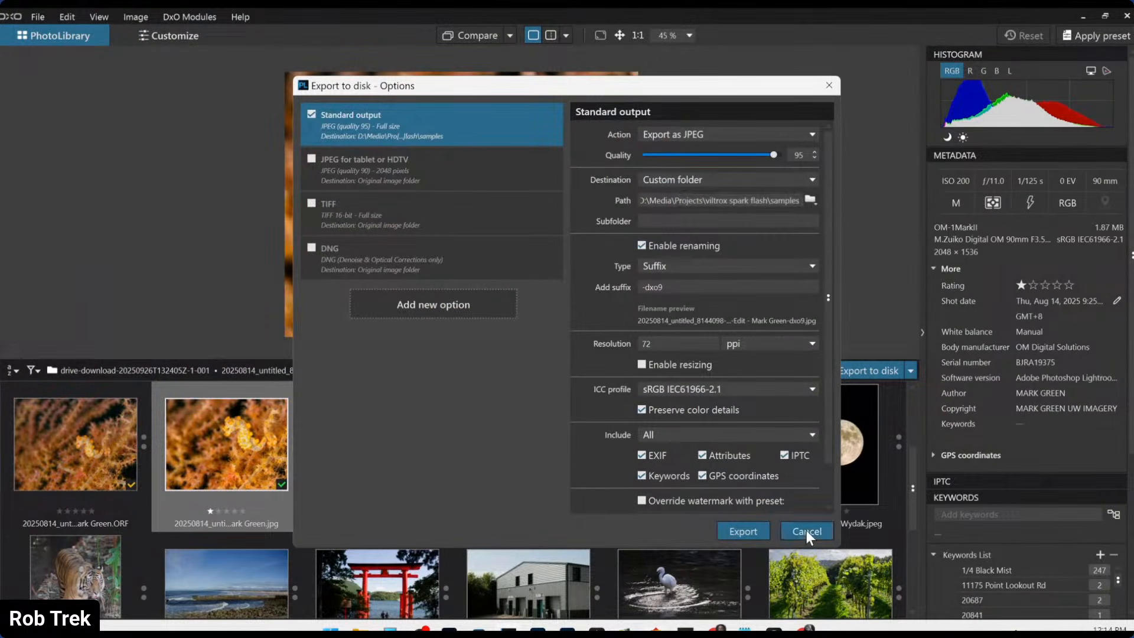
# - Switch to FastStone Image Viewer and compare the two exported seahorse JPEGs from the viltrox spark flash samples folder side by side
pyautogui.hotkey('alt', 'Tab')
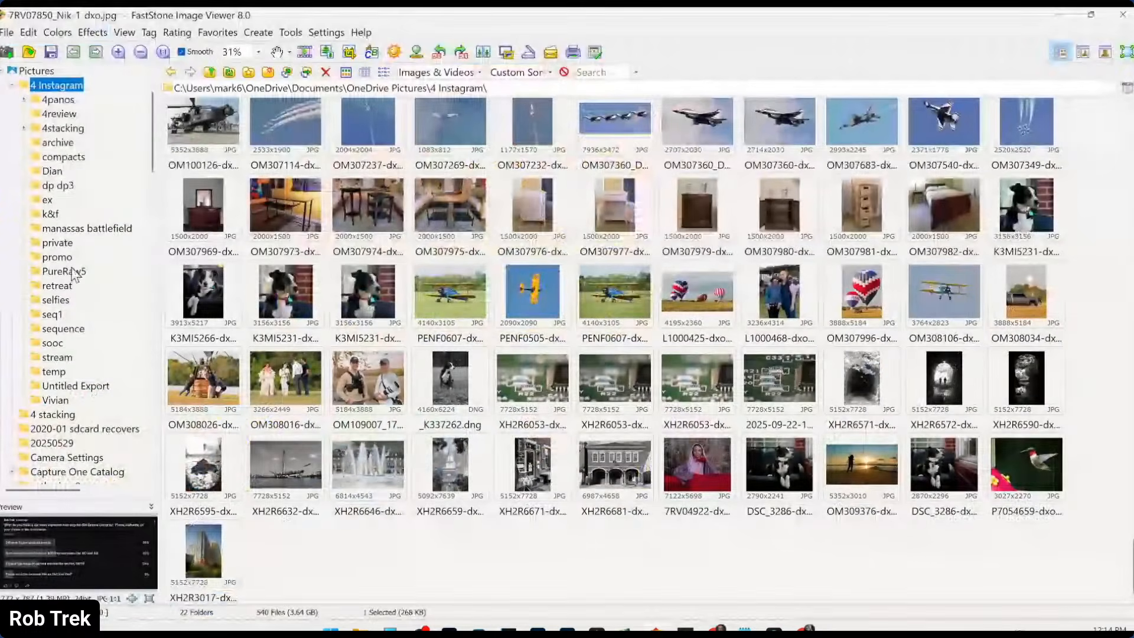
pyautogui.scroll(-15, 100, 324)
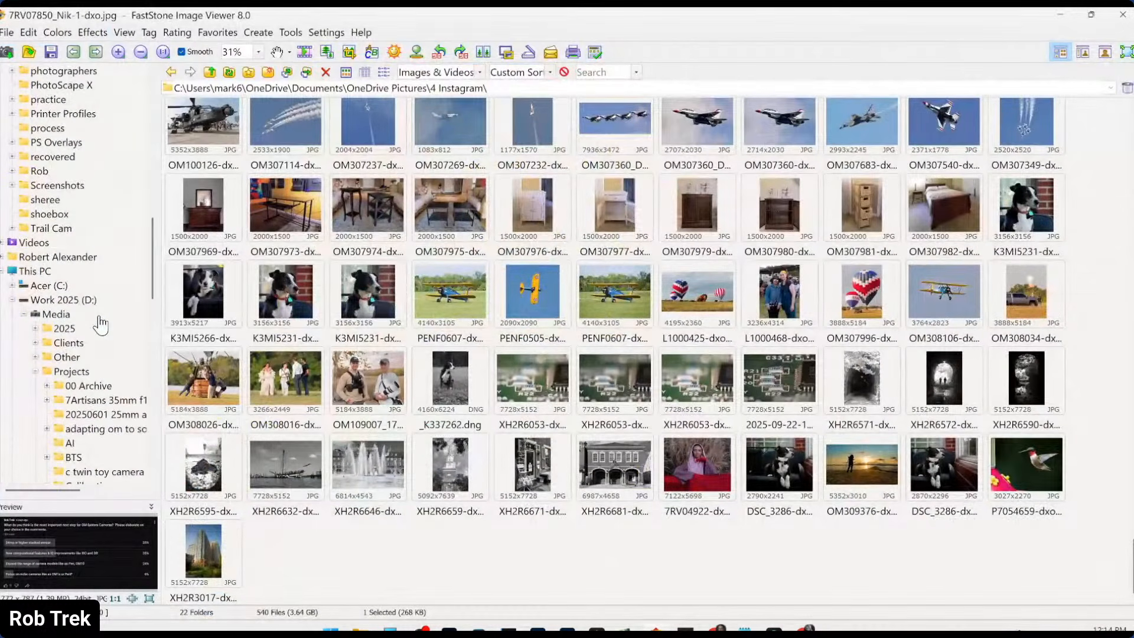
pyautogui.scroll(-10, 101, 324)
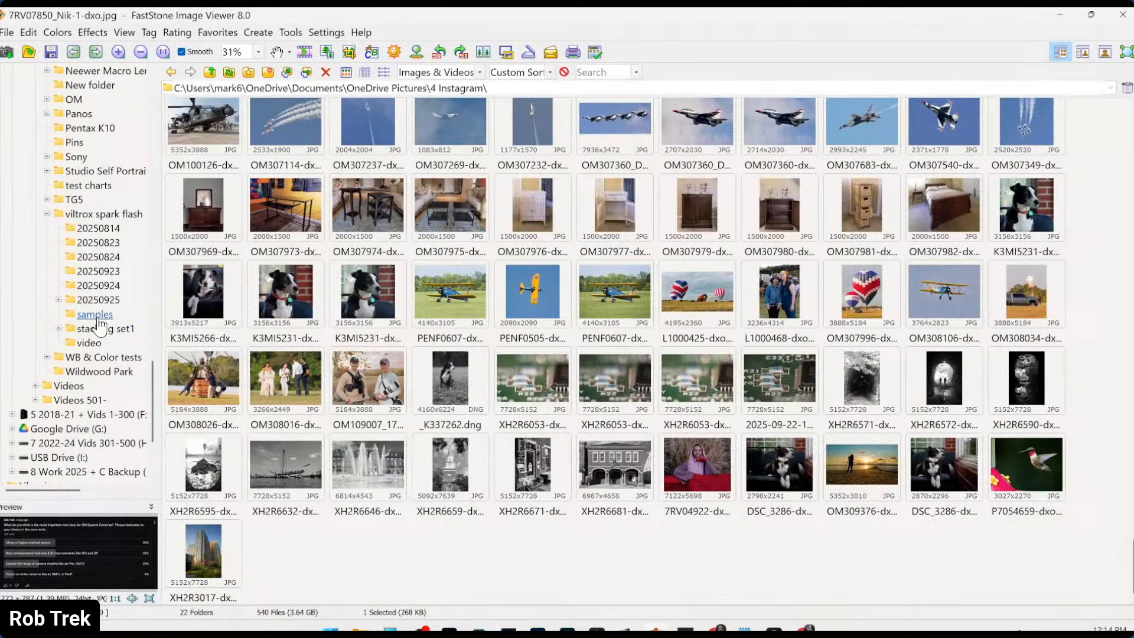
pyautogui.click(94, 314)
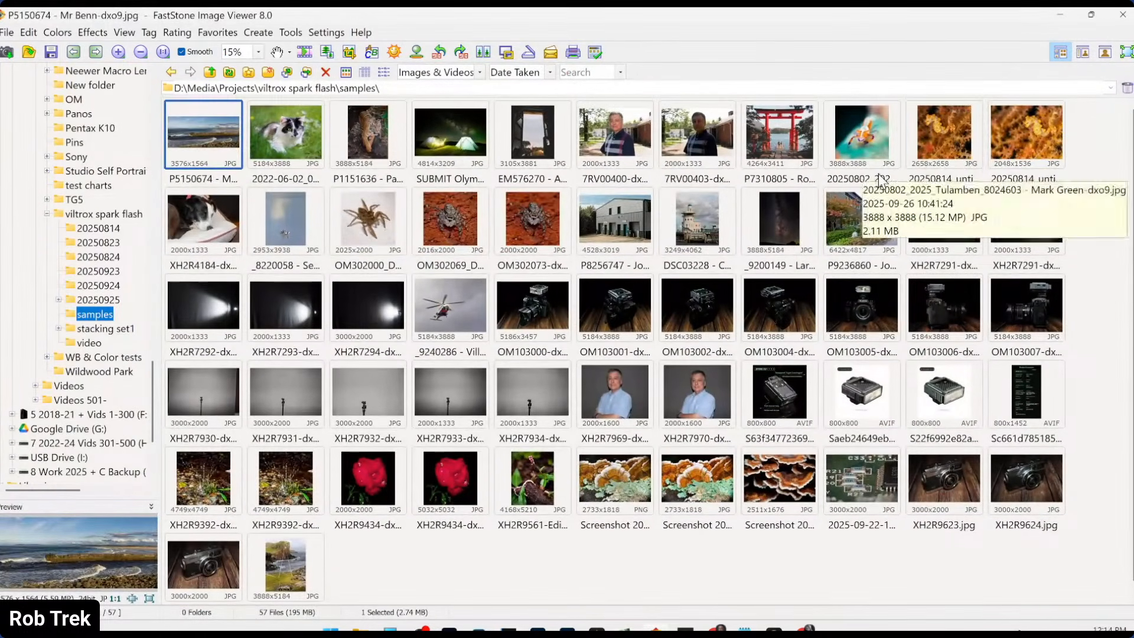
pyautogui.click(948, 142)
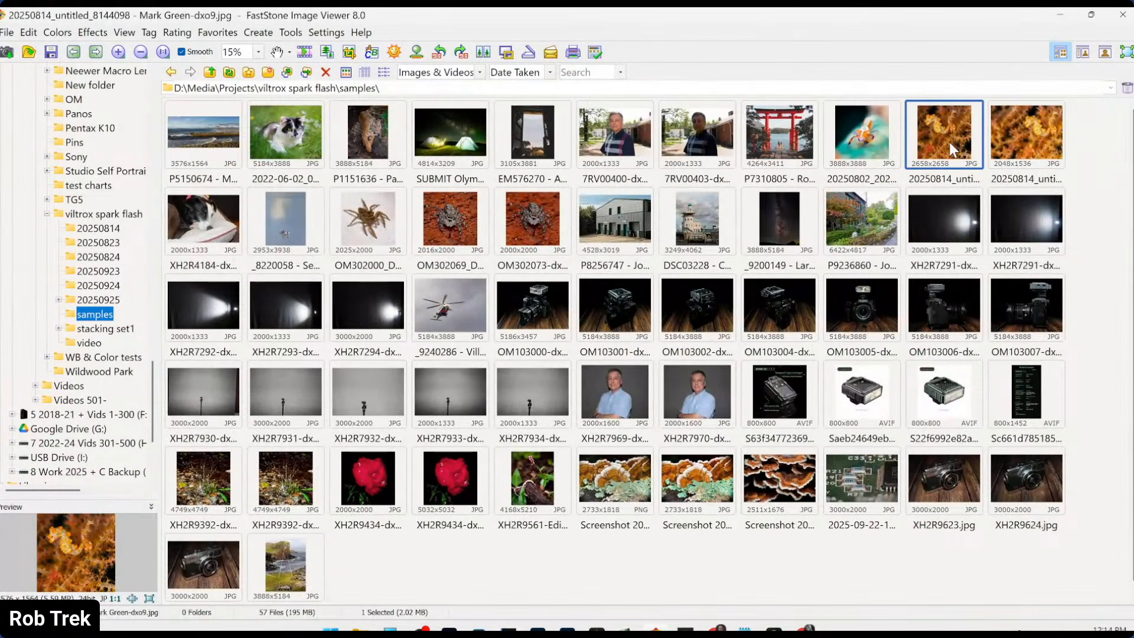
pyautogui.keyDown('ctrl'); pyautogui.click(1035, 154); pyautogui.keyUp('ctrl')
pyautogui.press('c')
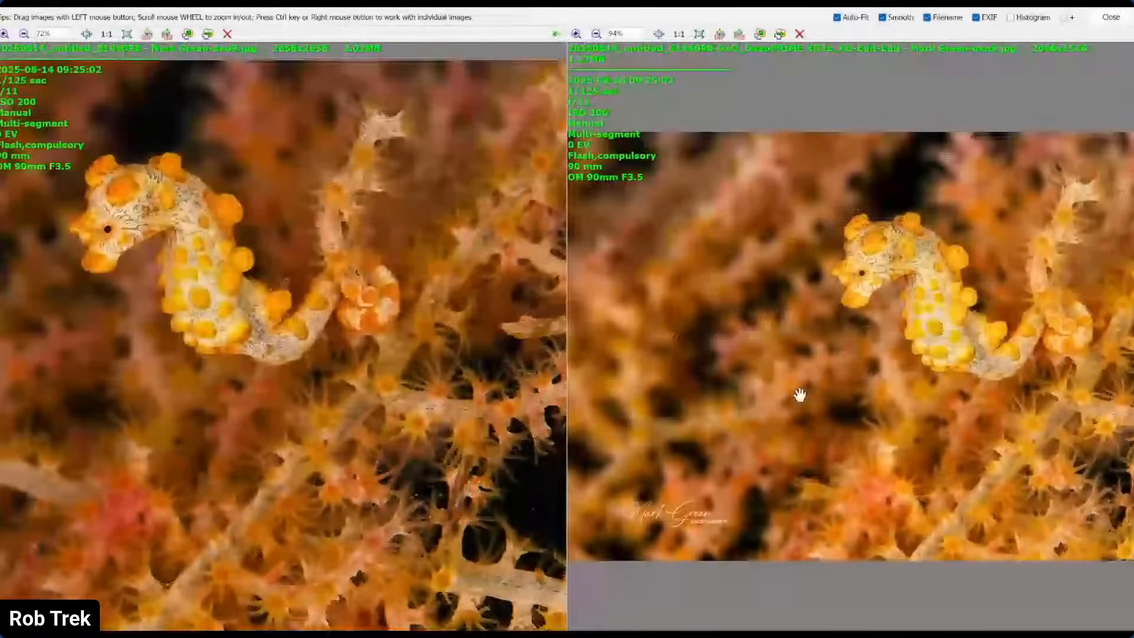
# - Examine the seahorse's head and body detail, framing and colour in both versions, and close the comparison
pyautogui.scroll(-3, 732, 437)
pyautogui.scroll(2, 688, 423)
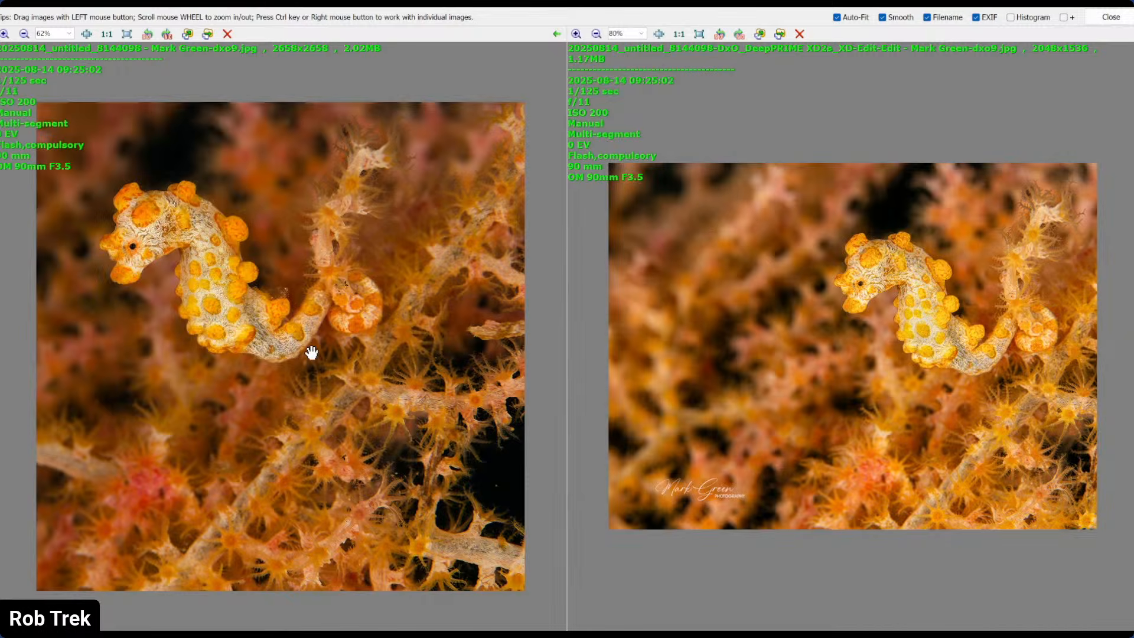
pyautogui.scroll(5, 311, 353)
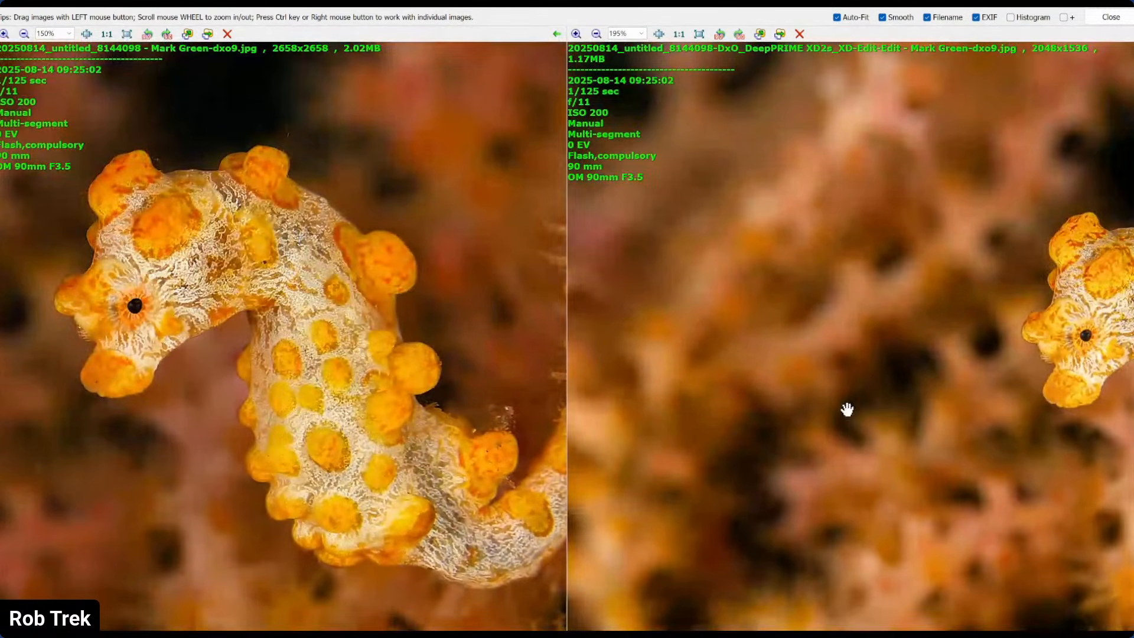
pyautogui.moveTo(1037, 370); pyautogui.dragTo(1012, 362)
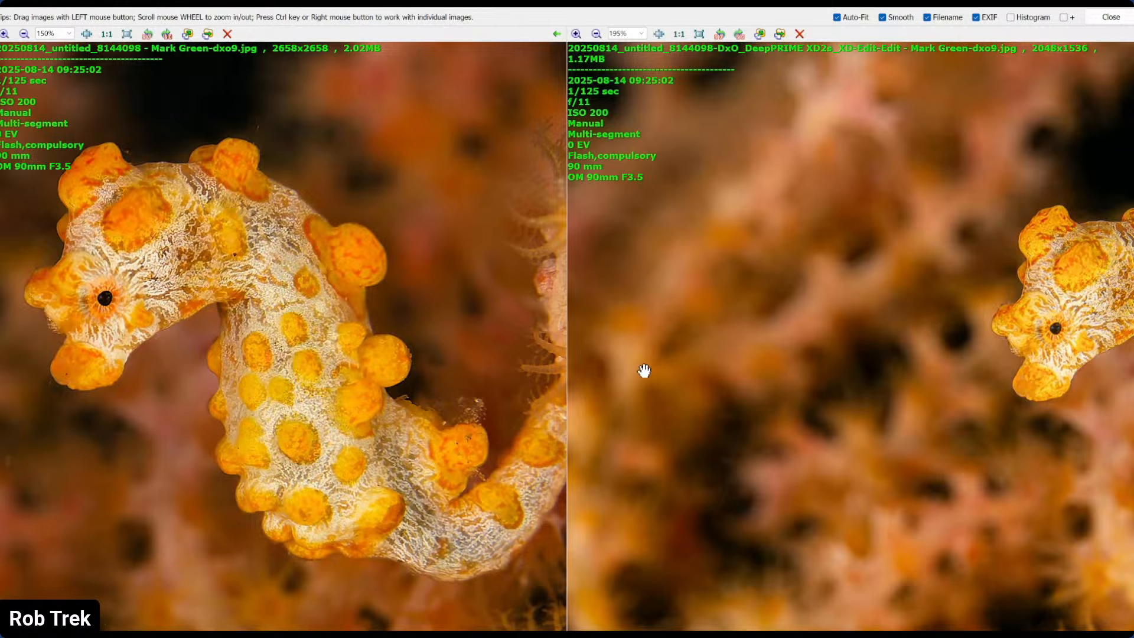
pyautogui.scroll(-4, 643, 370)
pyautogui.scroll(-1, 644, 371)
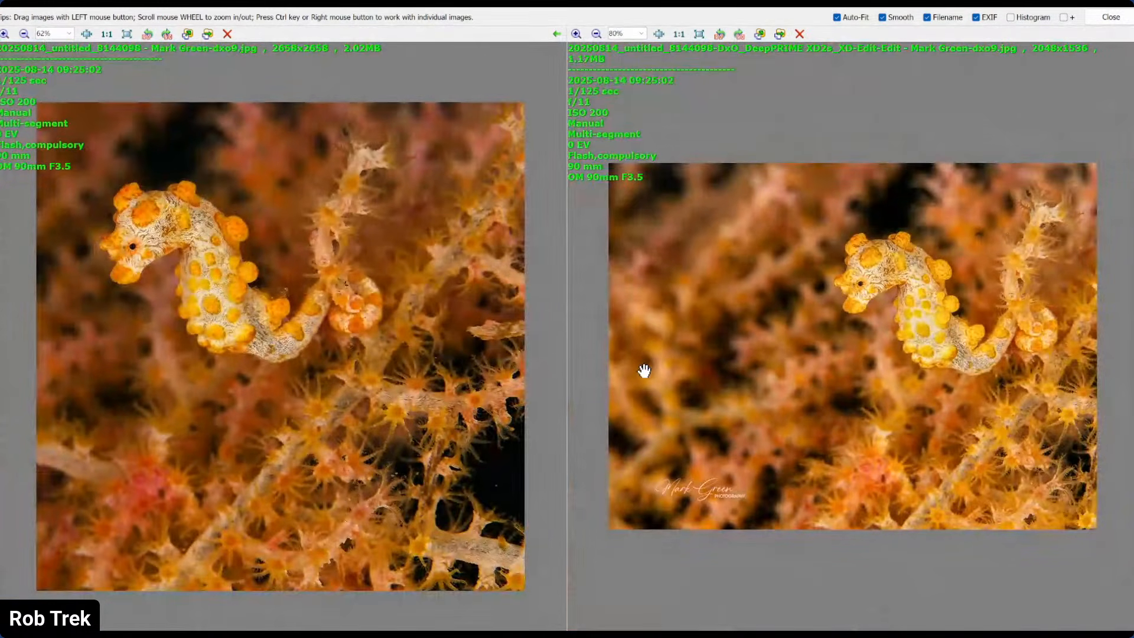
pyautogui.scroll(-2, 644, 370)
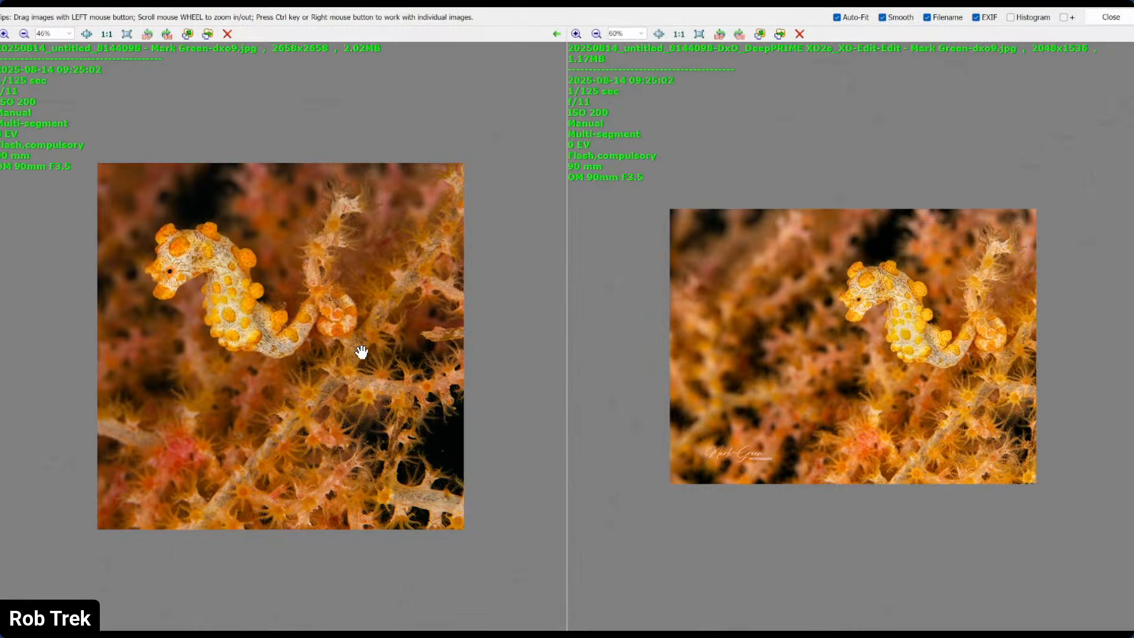
pyautogui.scroll(1, 371, 353)
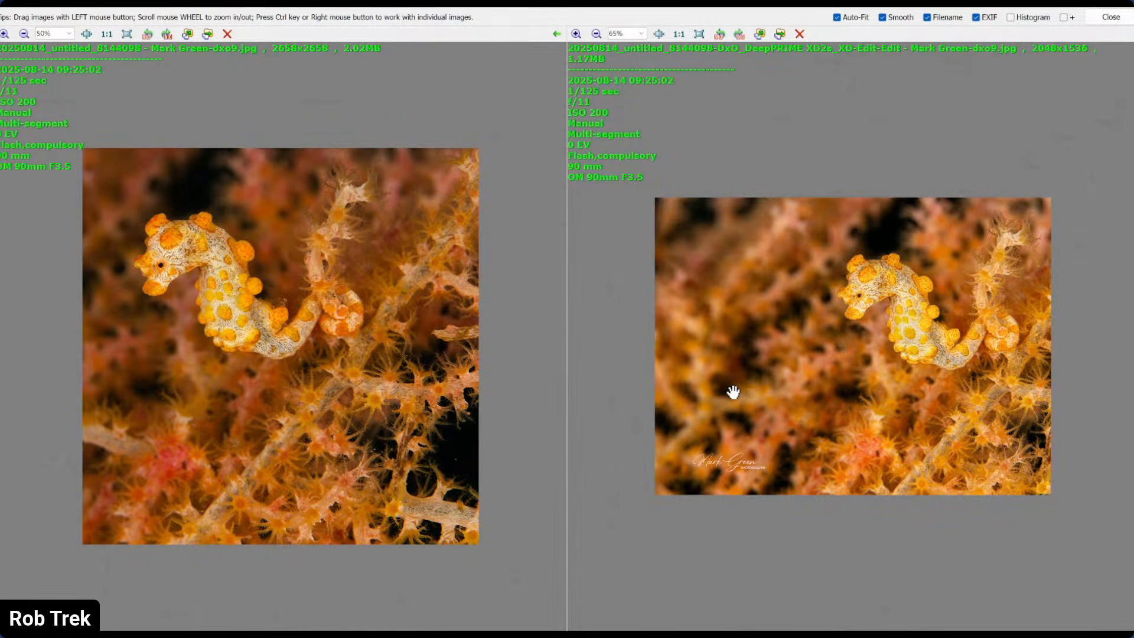
pyautogui.click(1105, 21)
# - Switch to DxO PhotoLab, look through the submitted photos, and open the white egret ORF photo in Customize
pyautogui.hotkey('alt', 'Tab')
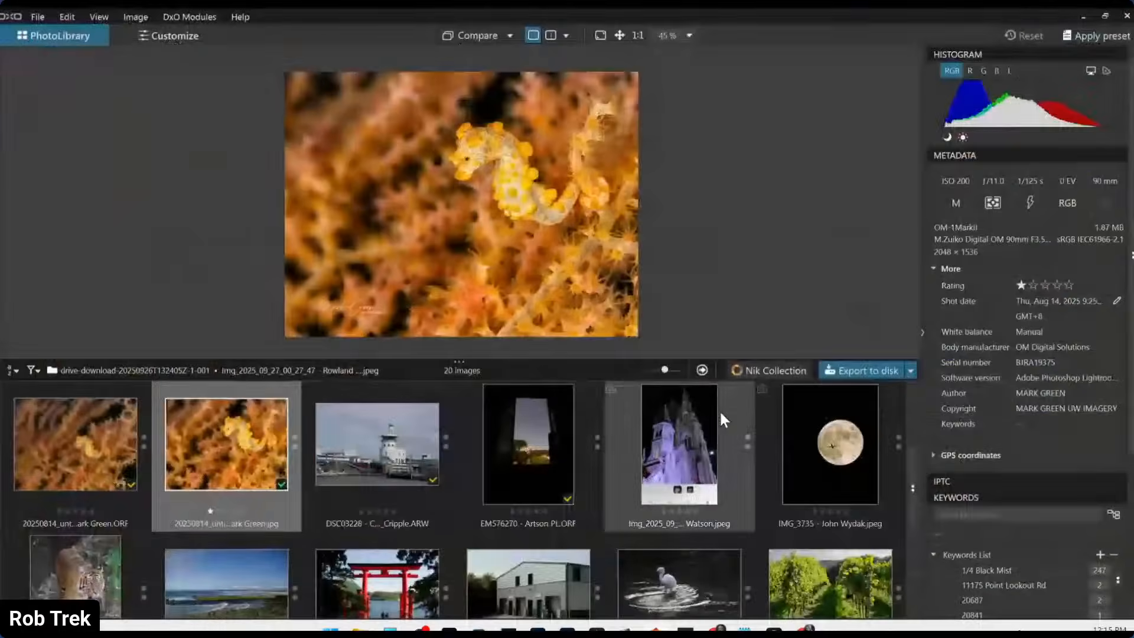
pyautogui.scroll(-3, 501, 484)
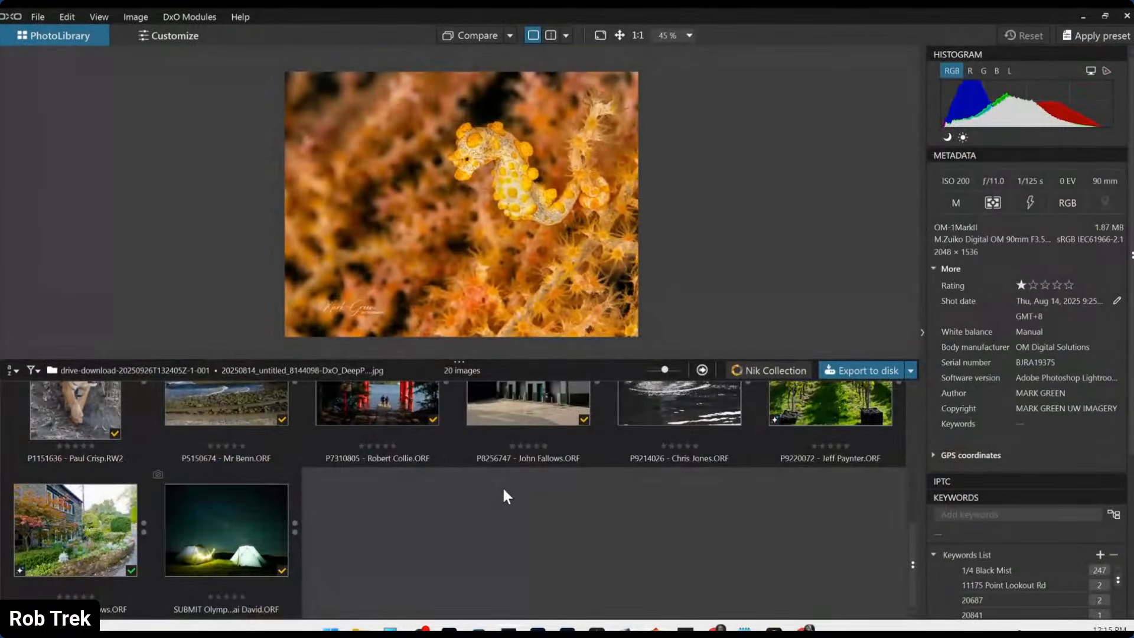
pyautogui.scroll(3, 502, 487)
pyautogui.scroll(-2, 503, 489)
pyautogui.scroll(2, 504, 489)
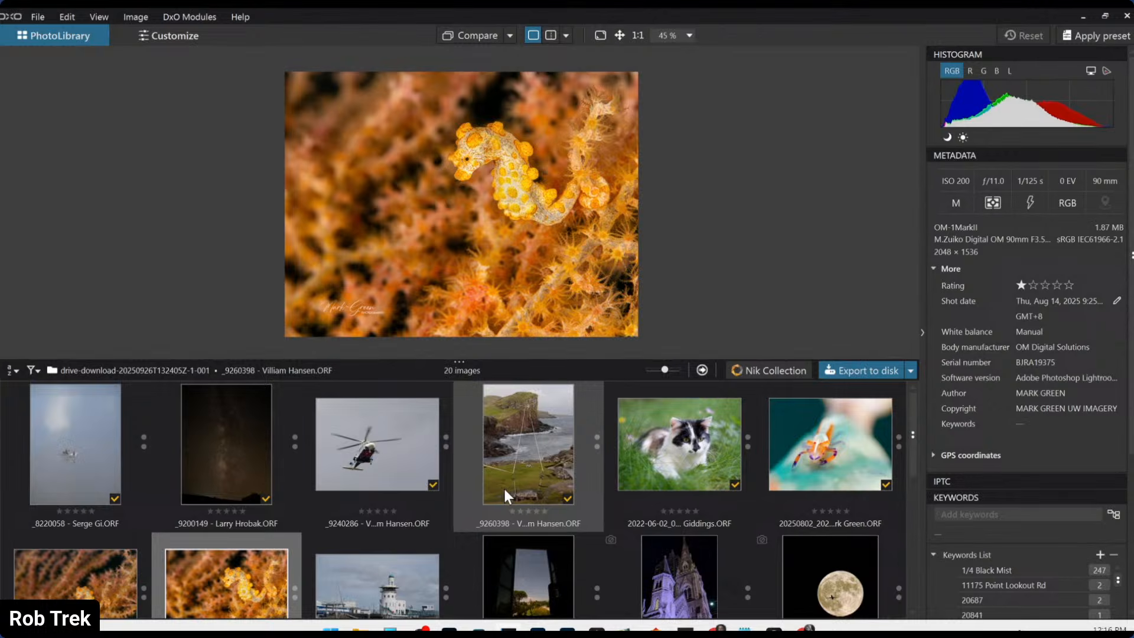
pyautogui.scroll(-1, 504, 489)
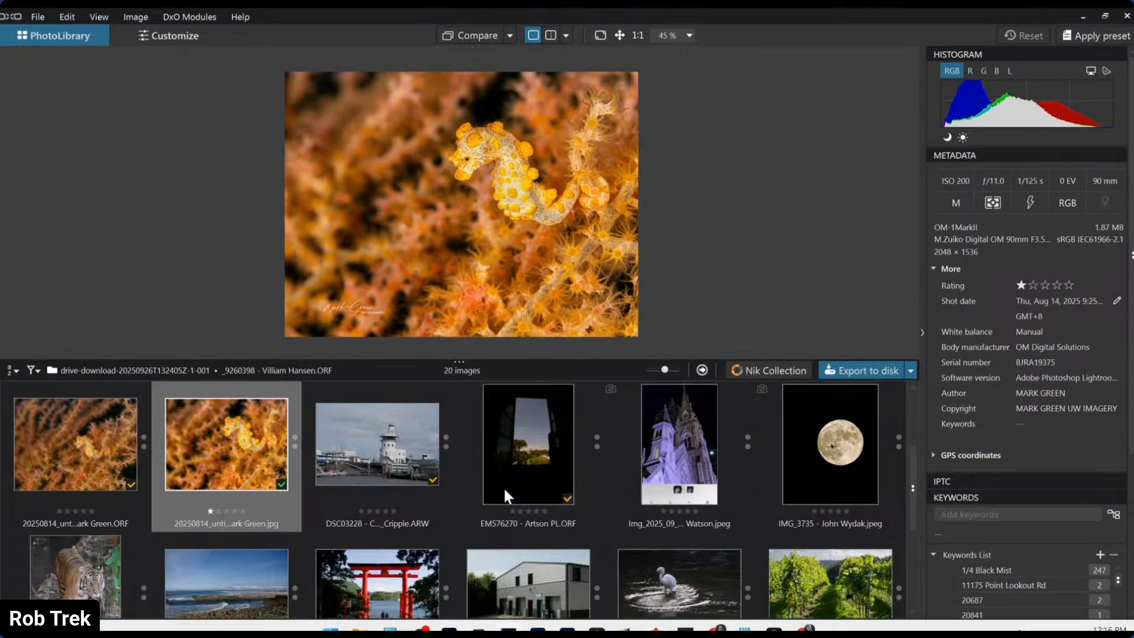
pyautogui.scroll(-1, 504, 490)
pyautogui.scroll(-1, 504, 489)
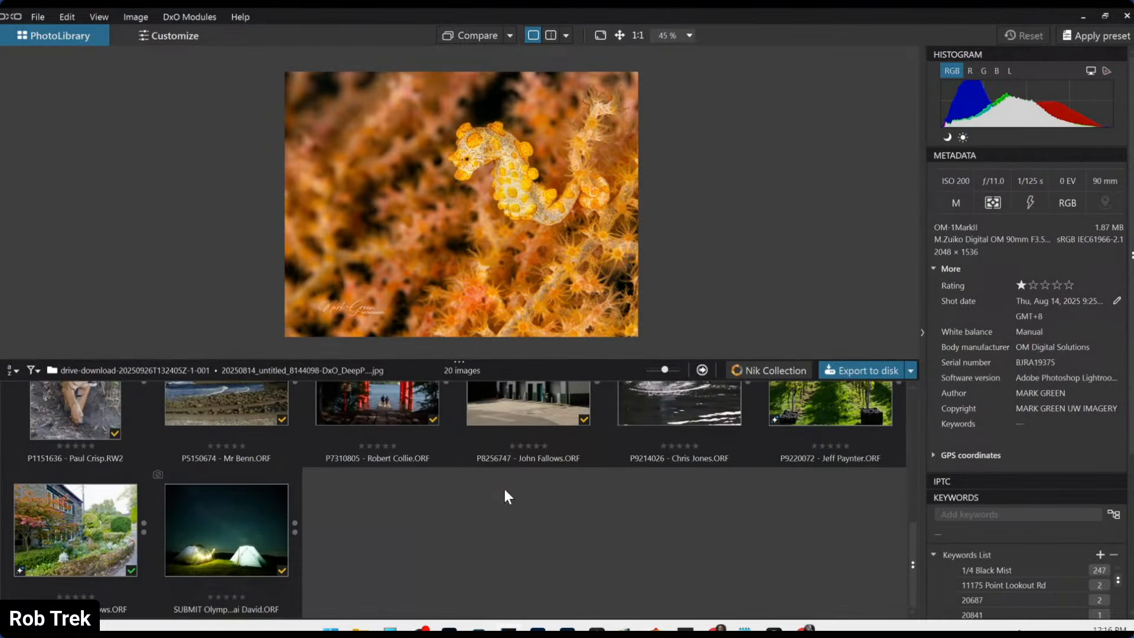
pyautogui.scroll(2, 626, 538)
pyautogui.click(641, 534)
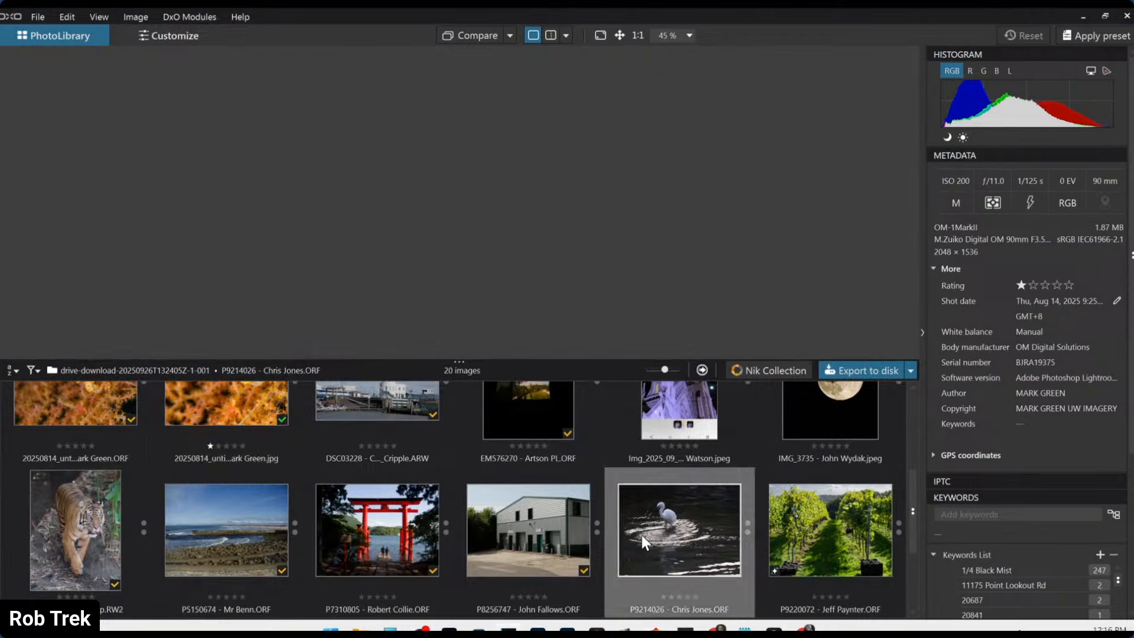
pyautogui.doubleClick(641, 534)
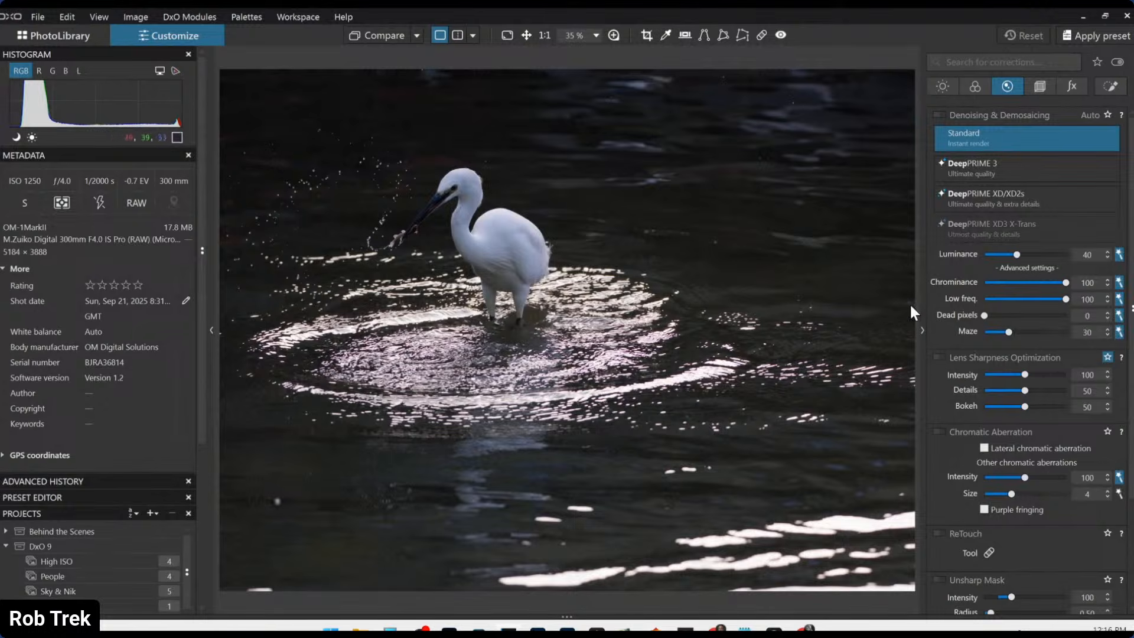
# - Apply the first default preset from the General purpose presets to the egret photo, with the geometry corrections shown
pyautogui.scroll(-1, 809, 252)
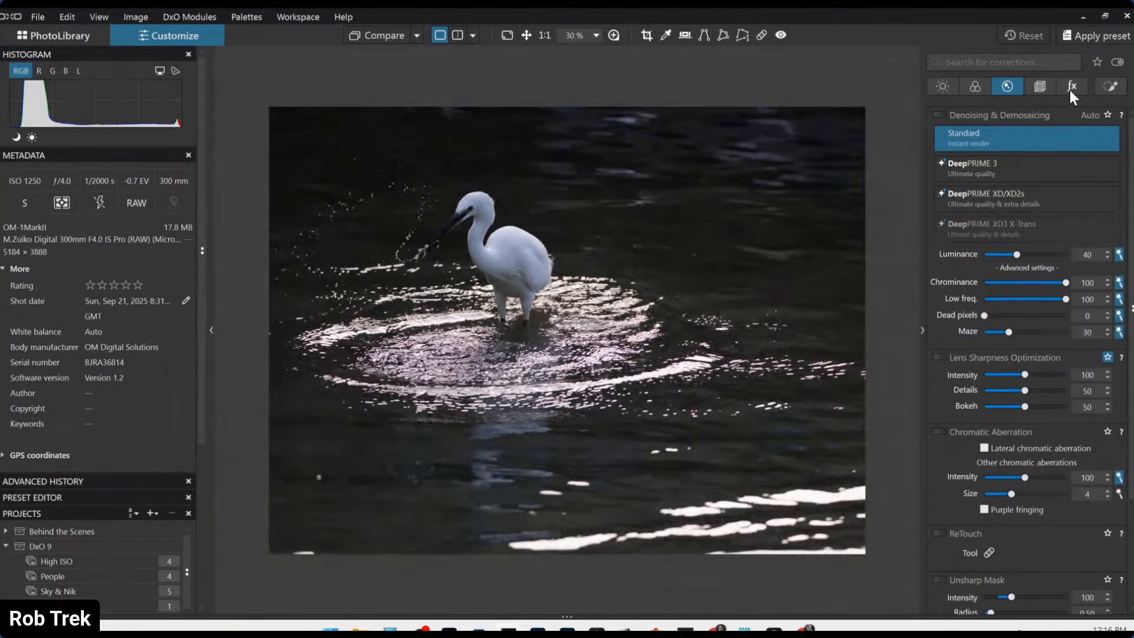
pyautogui.click(1039, 87)
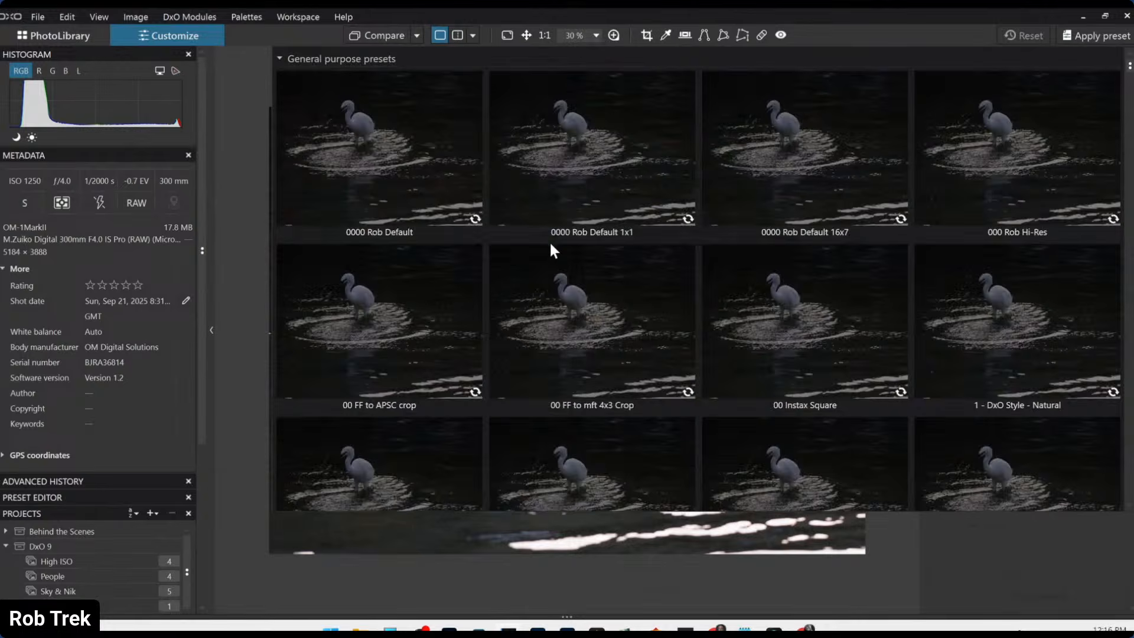
pyautogui.click(419, 180)
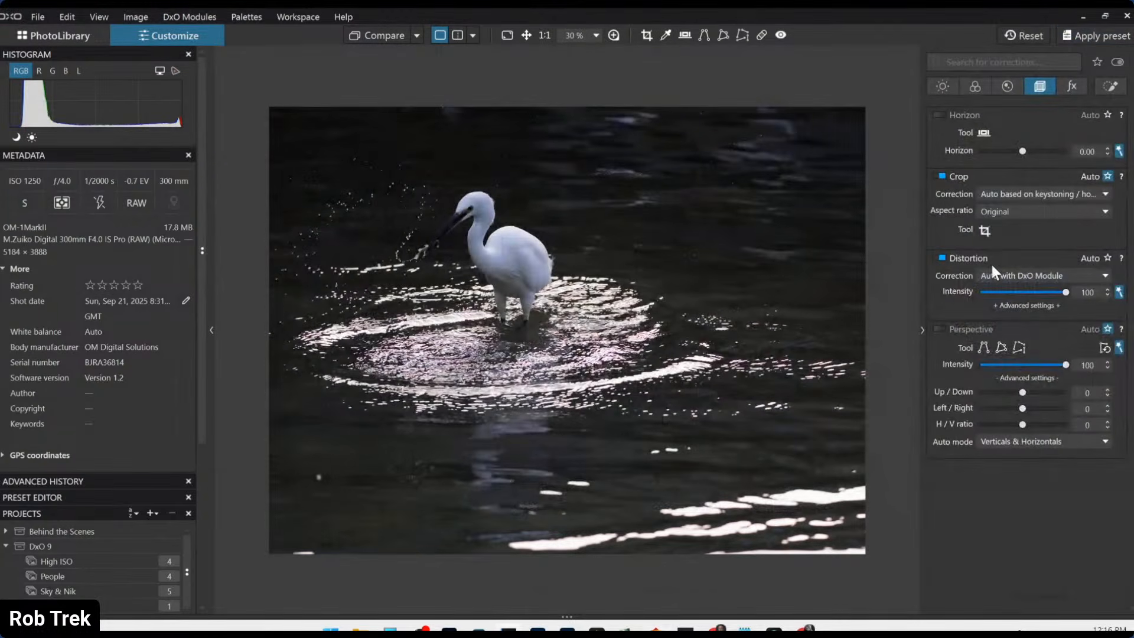
# - Crop the egret photo tighter around the bird and ripples, keeping the original aspect ratio, to about 4517 × 3388 px
pyautogui.click(984, 231)
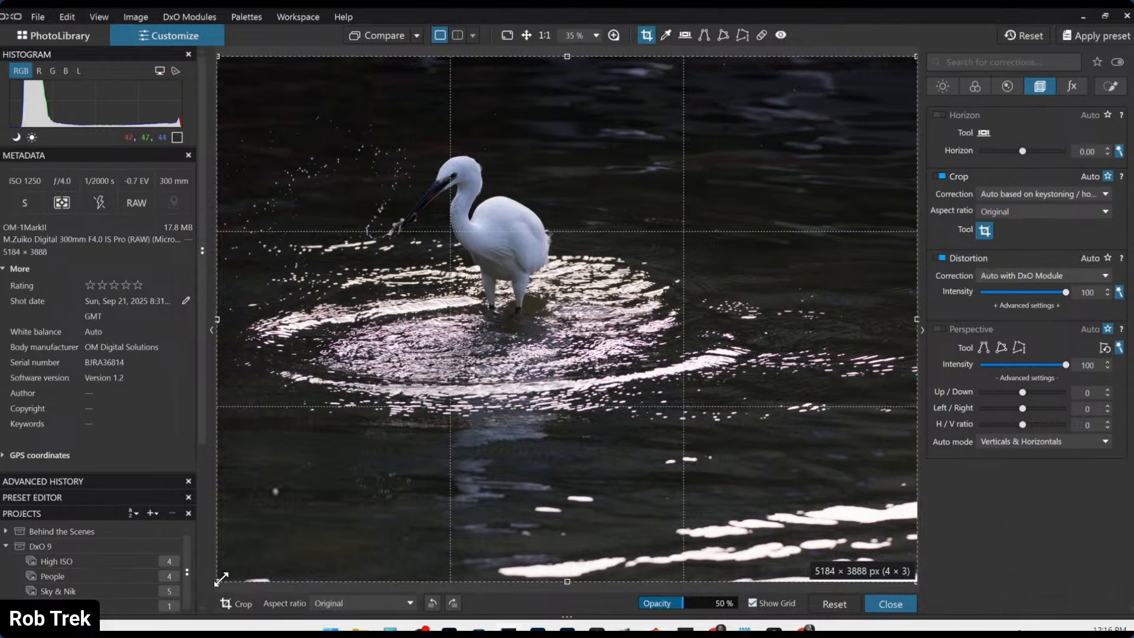
pyautogui.moveTo(219, 574); pyautogui.dragTo(267, 542)
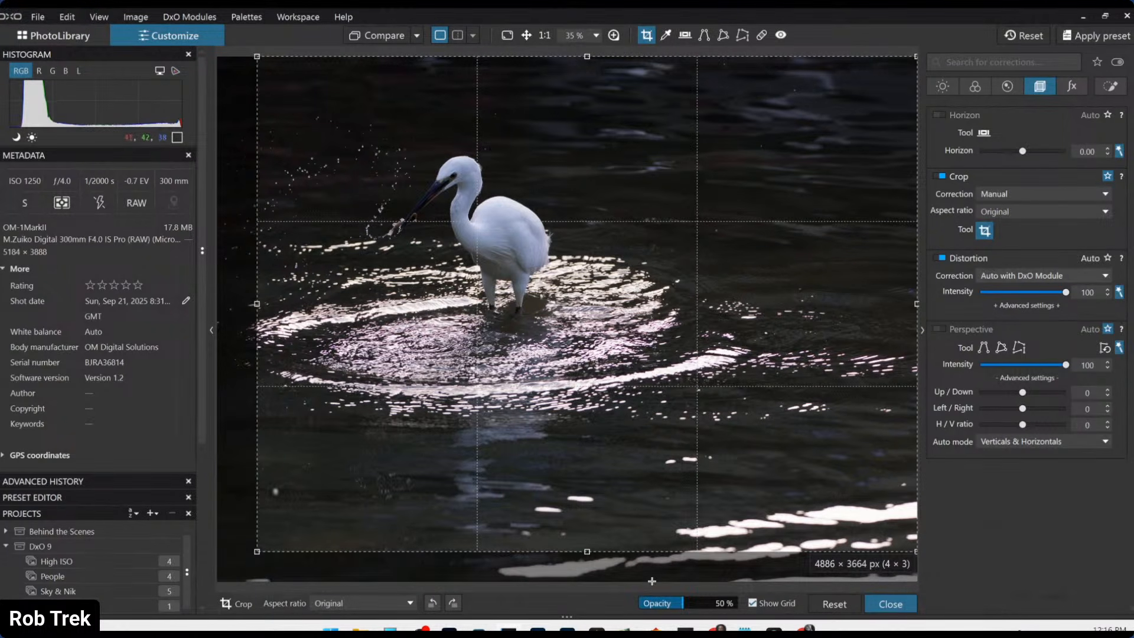
pyautogui.press('Return')
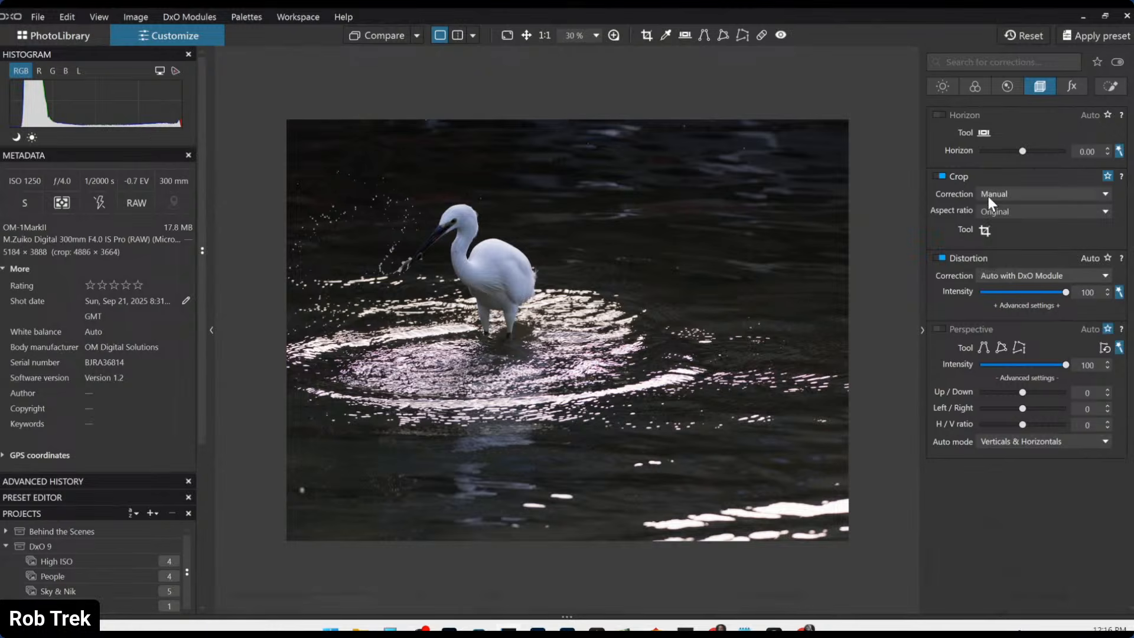
pyautogui.click(984, 231)
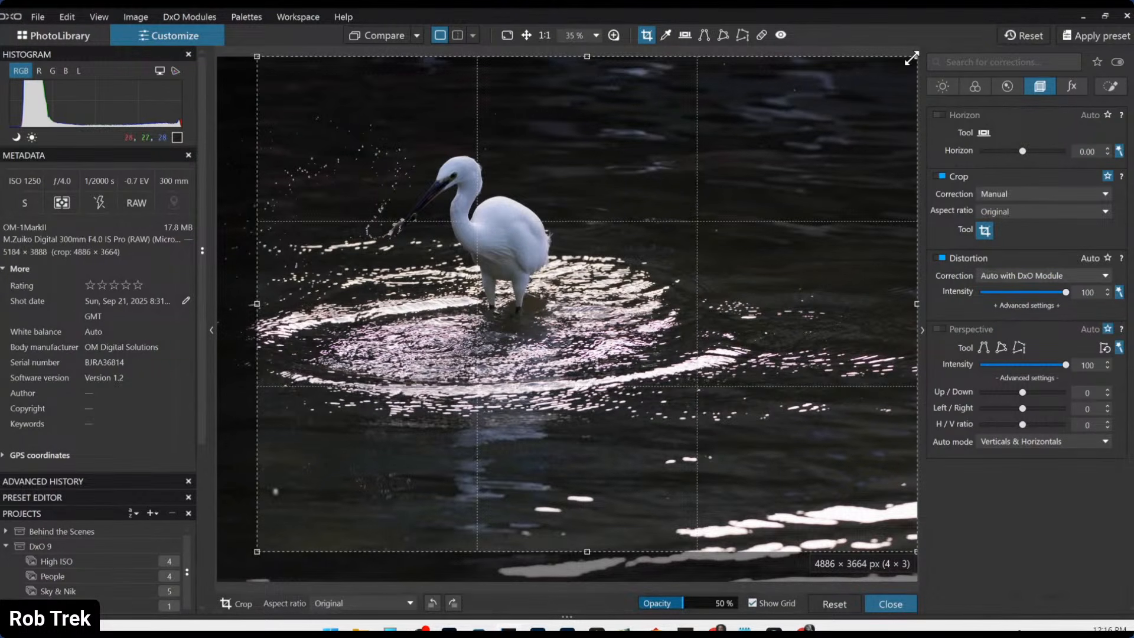
pyautogui.moveTo(911, 57); pyautogui.dragTo(862, 129)
pyautogui.moveTo(759, 215); pyautogui.dragTo(782, 206)
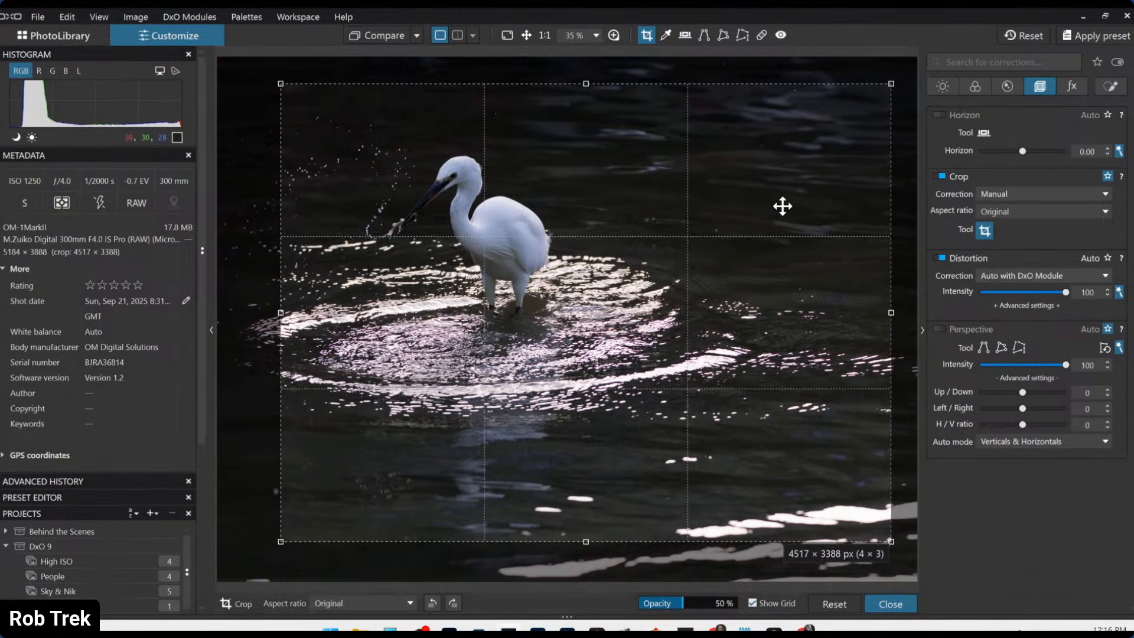
pyautogui.press('Return')
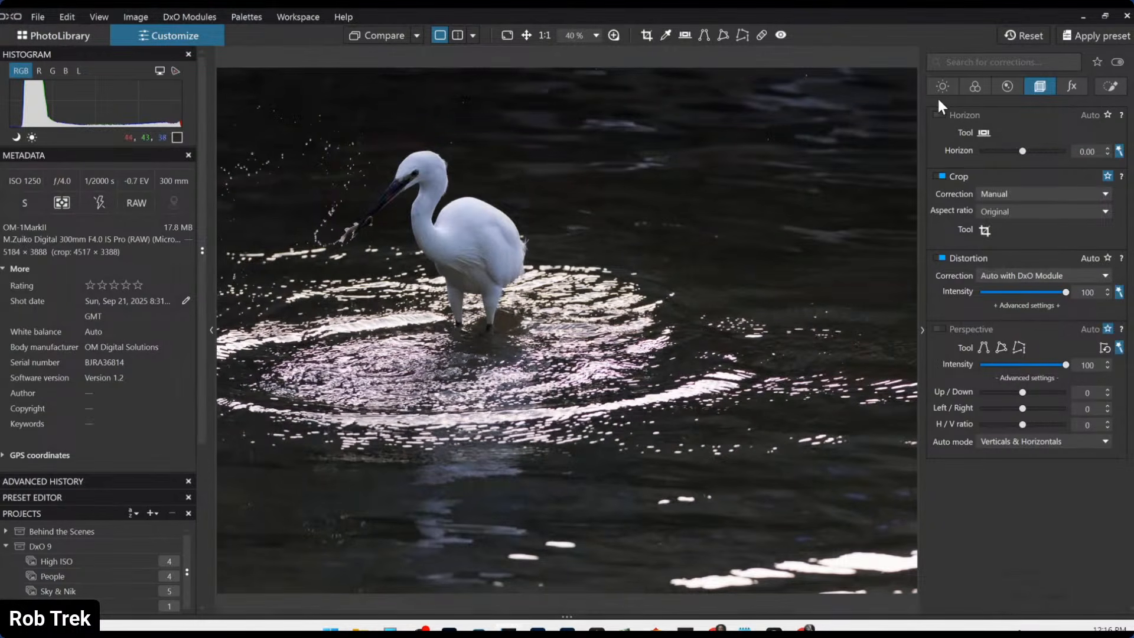
# - Turn on DxO Smart Lighting in Slight mode and warm the RAW white balance temperature to 7704
pyautogui.click(939, 92)
pyautogui.click(943, 174)
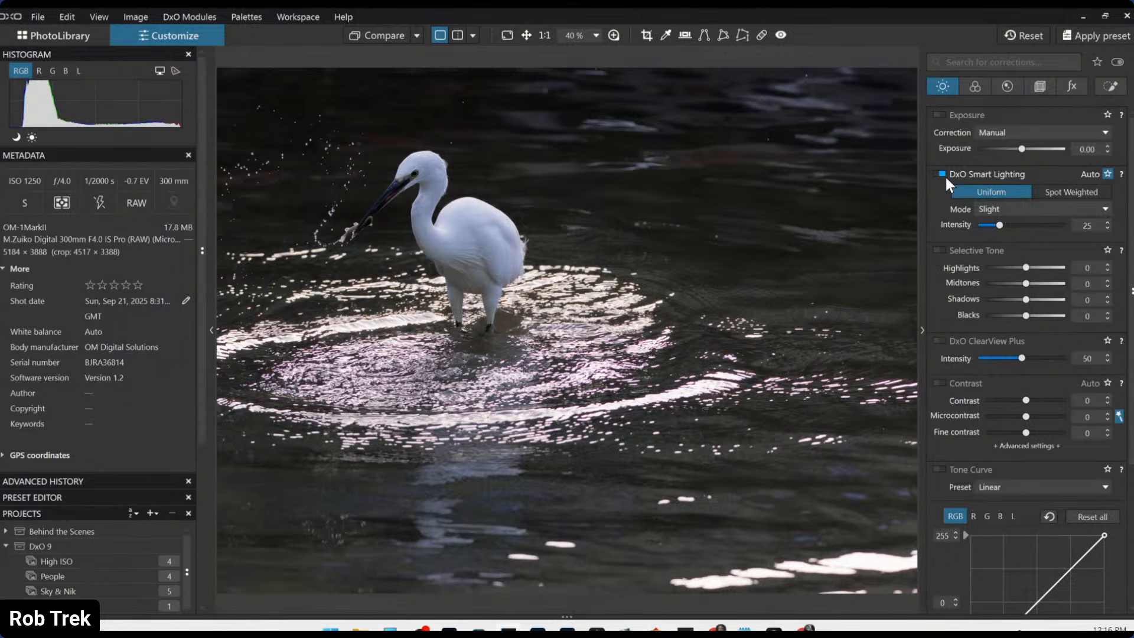
pyautogui.click(974, 87)
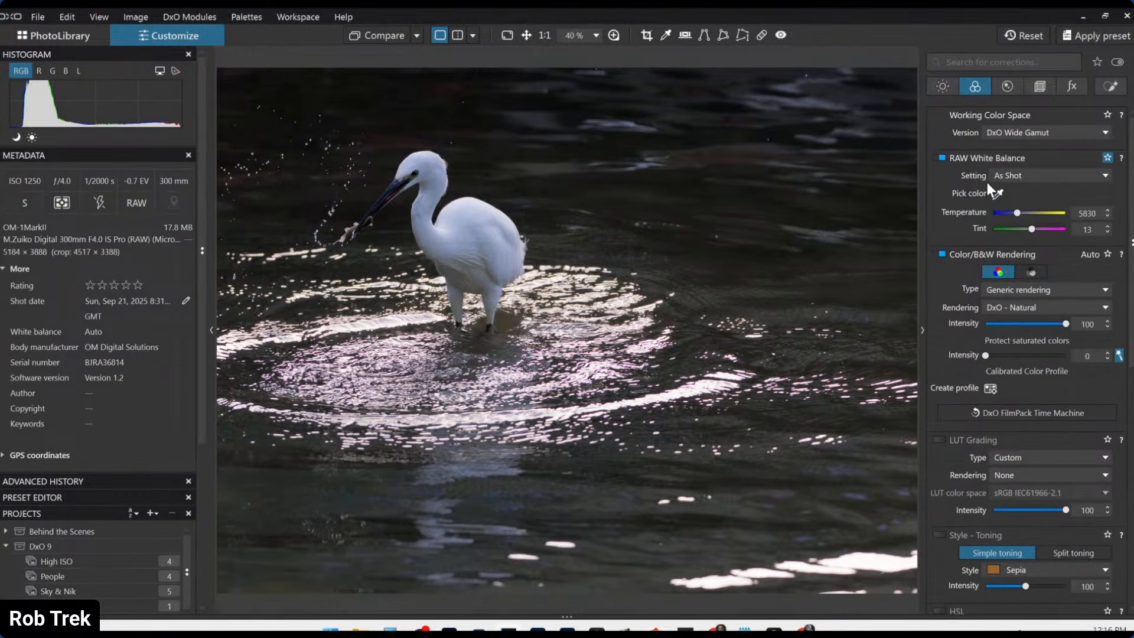
pyautogui.moveTo(1016, 213); pyautogui.dragTo(1023, 211)
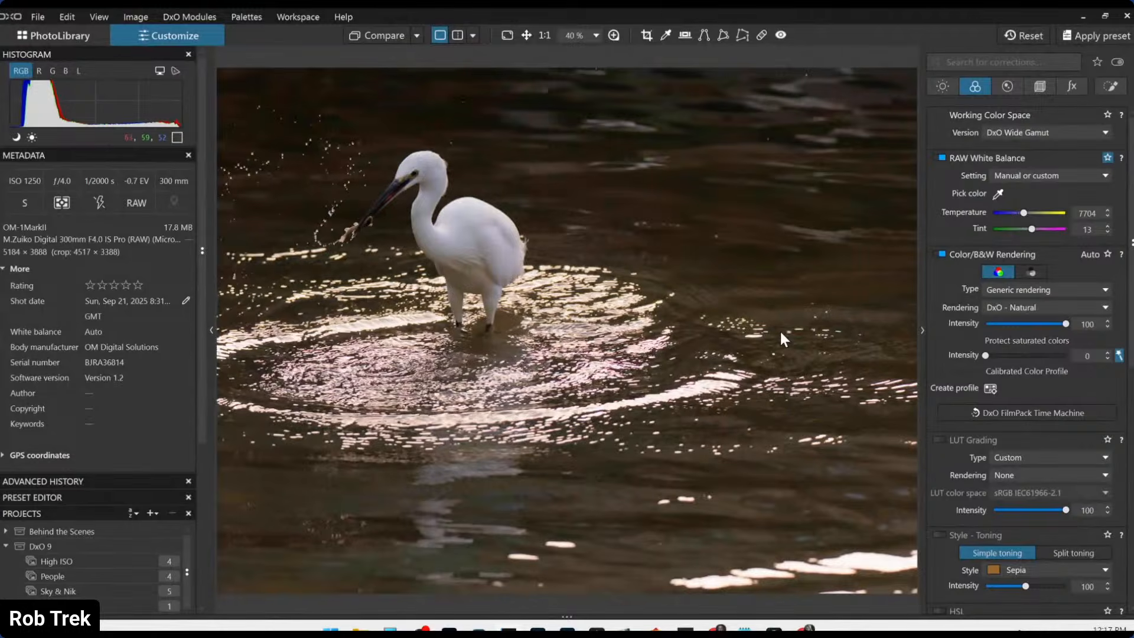
# - Add a local adjustment control point beside the egret's eye and shrink its area to roughly the head
pyautogui.scroll(-1, 781, 332)
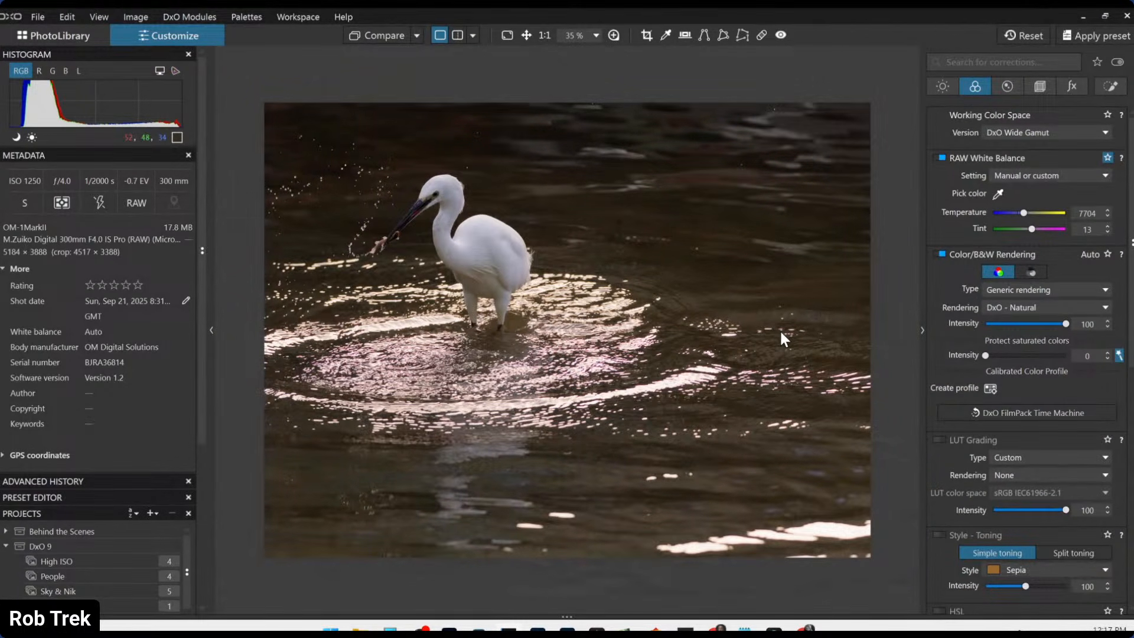
pyautogui.scroll(4, 399, 205)
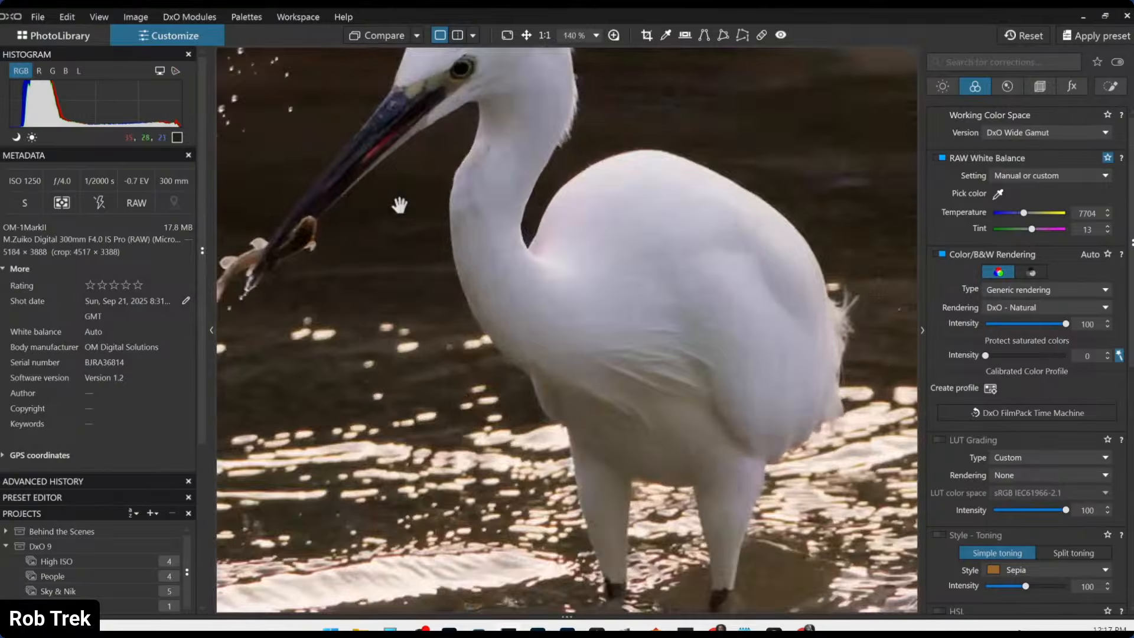
pyautogui.scroll(-3, 399, 205)
pyautogui.scroll(2, 524, 257)
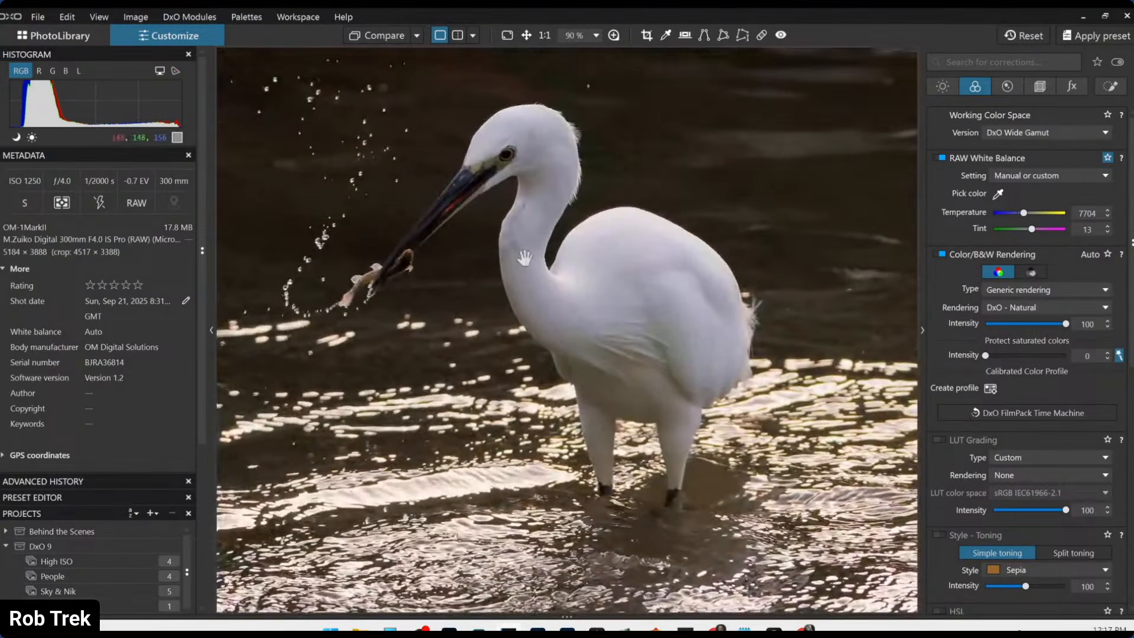
pyautogui.moveTo(524, 258); pyautogui.dragTo(569, 290)
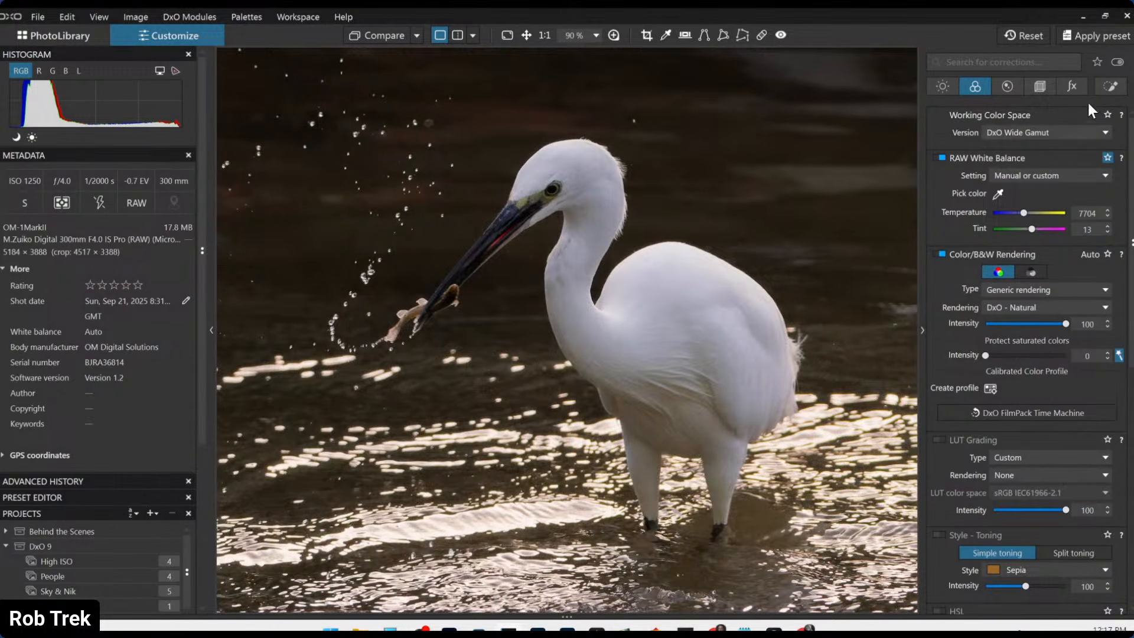
pyautogui.click(1108, 89)
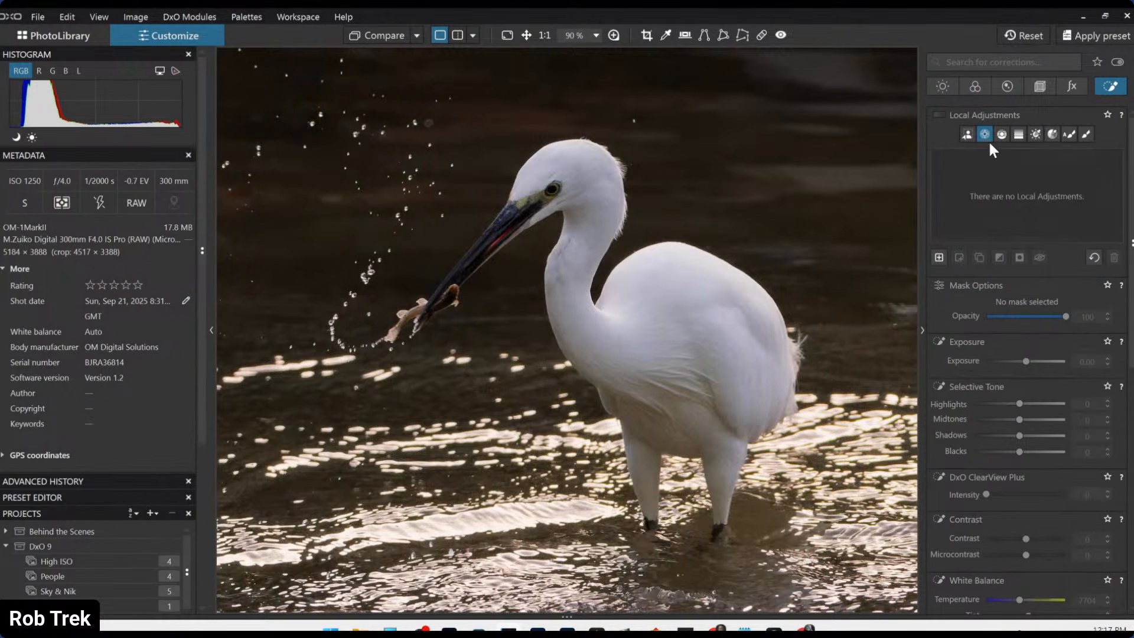
pyautogui.click(549, 193)
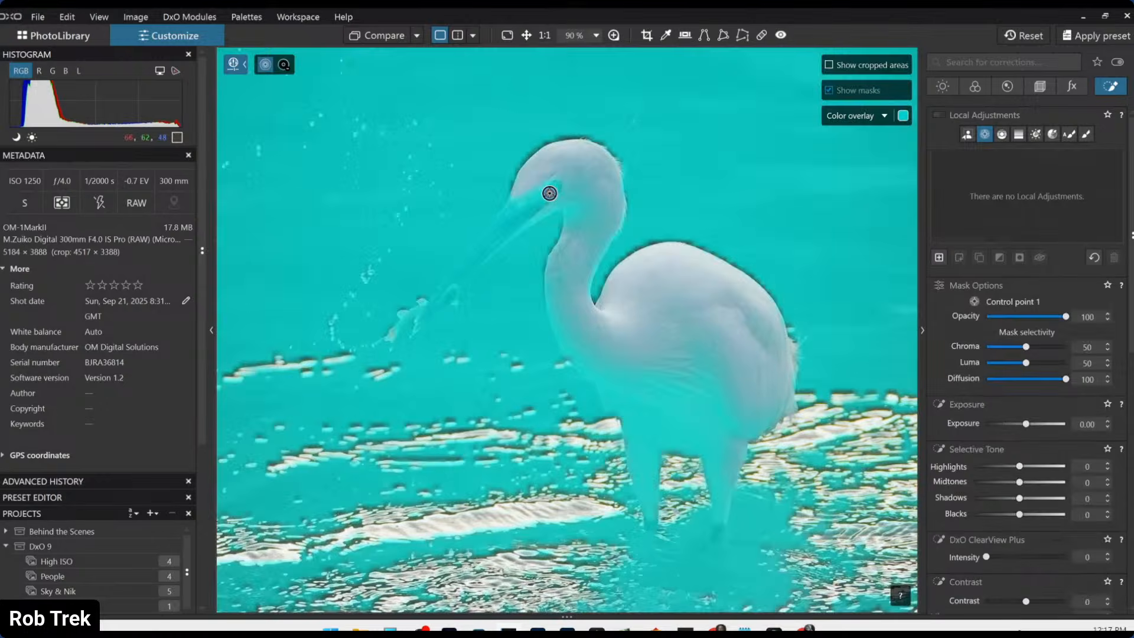
pyautogui.scroll(-1, 678, 215)
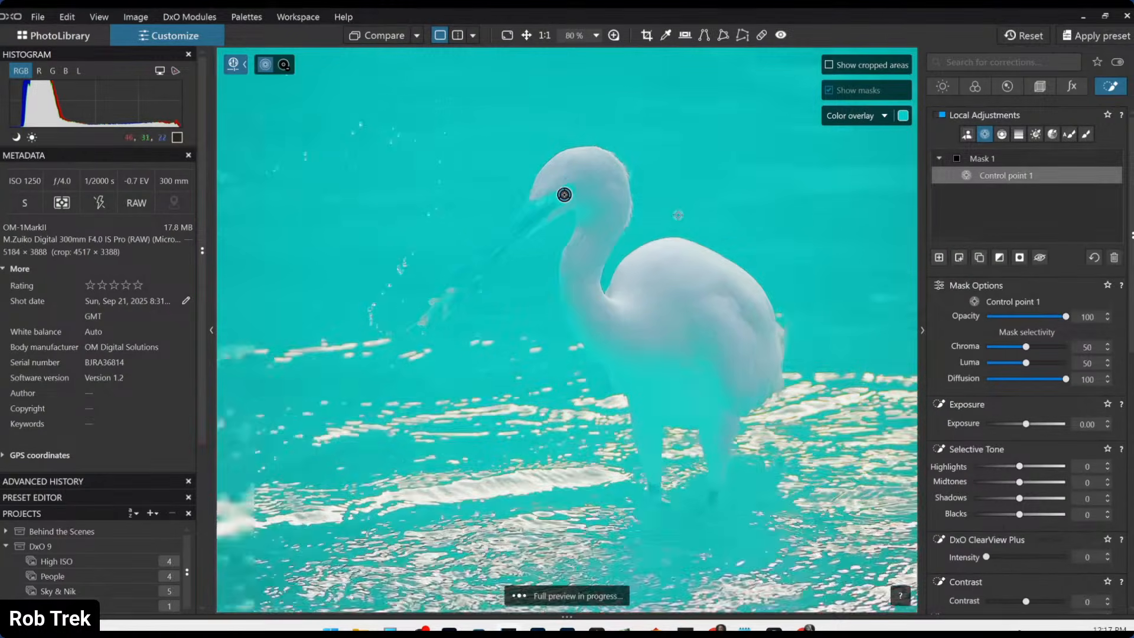
pyautogui.scroll(-4, 677, 215)
pyautogui.moveTo(671, 189); pyautogui.dragTo(479, 239)
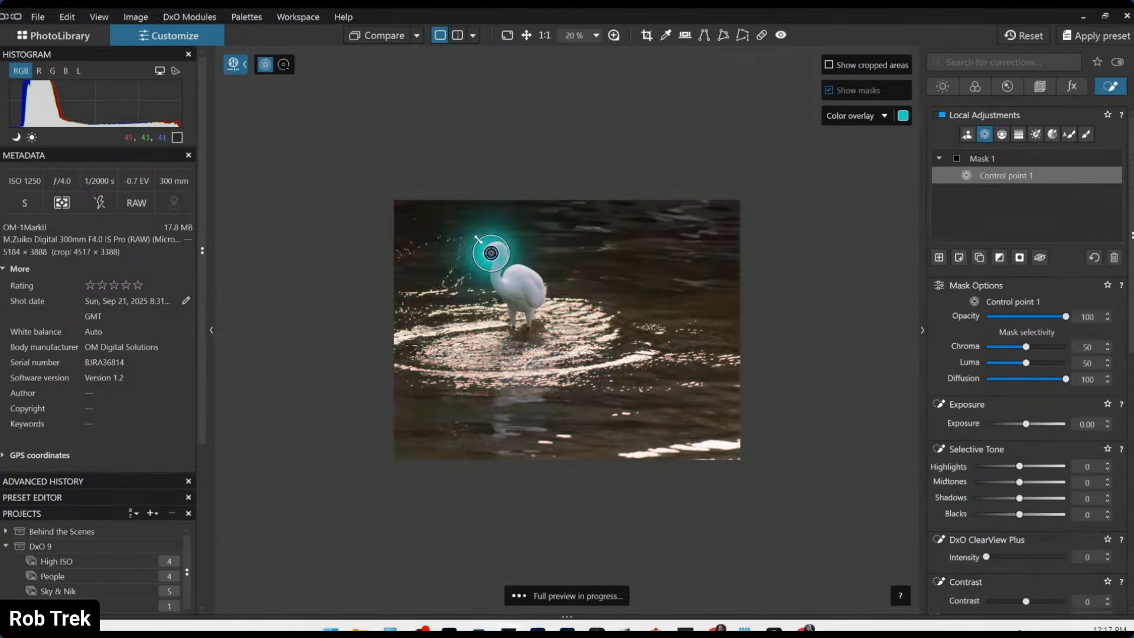
# - Set the control point's chroma selectivity to 55 and luma to 60, and raise its HSL saturation to 33
pyautogui.scroll(5, 478, 239)
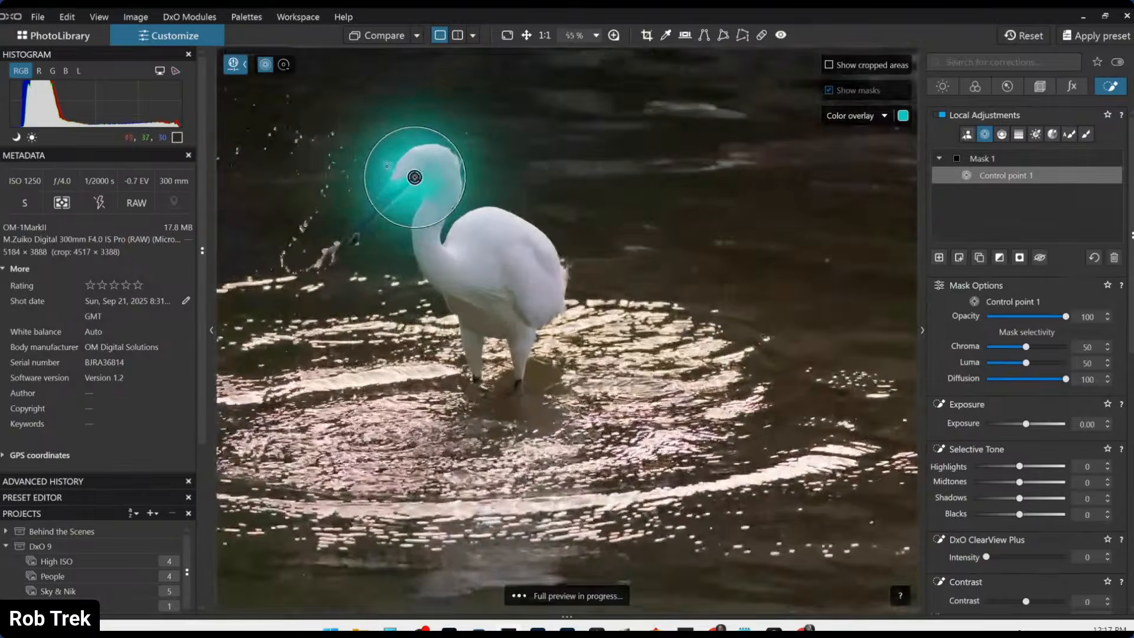
pyautogui.scroll(4, 387, 166)
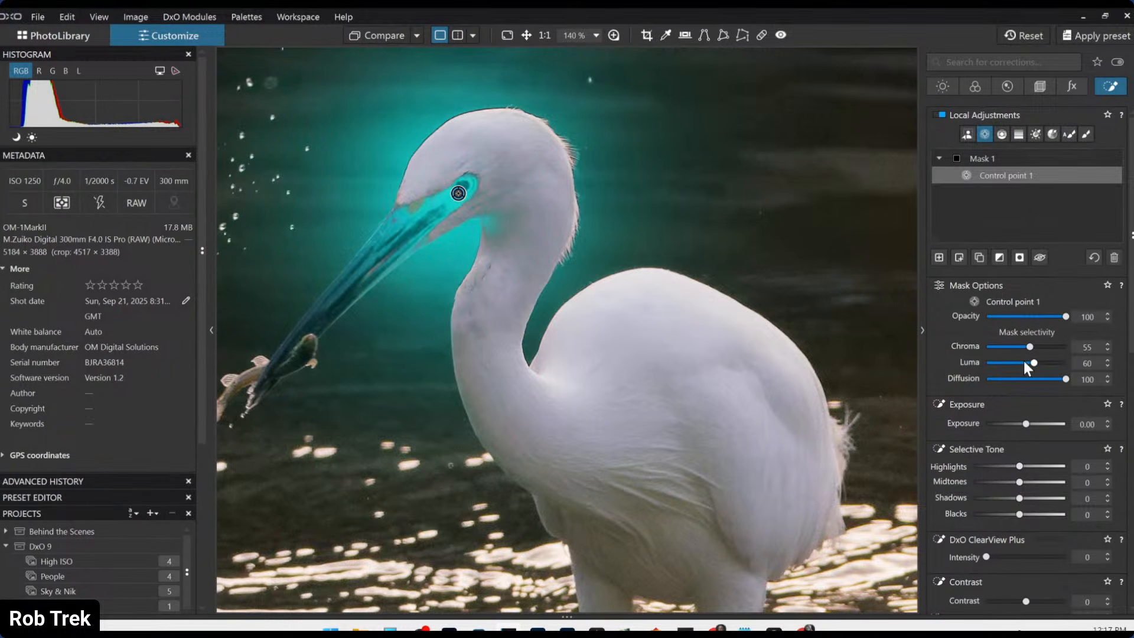
pyautogui.scroll(-2, 1027, 401)
pyautogui.scroll(-5, 1033, 412)
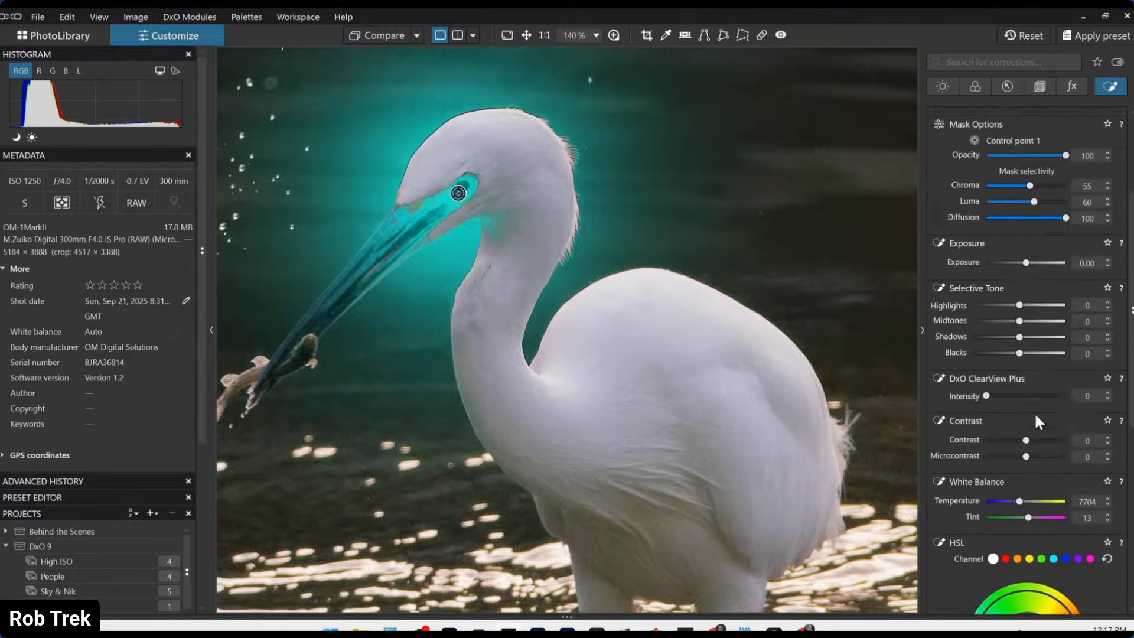
pyautogui.scroll(-1, 1033, 412)
pyautogui.moveTo(1025, 437); pyautogui.dragTo(1038, 441)
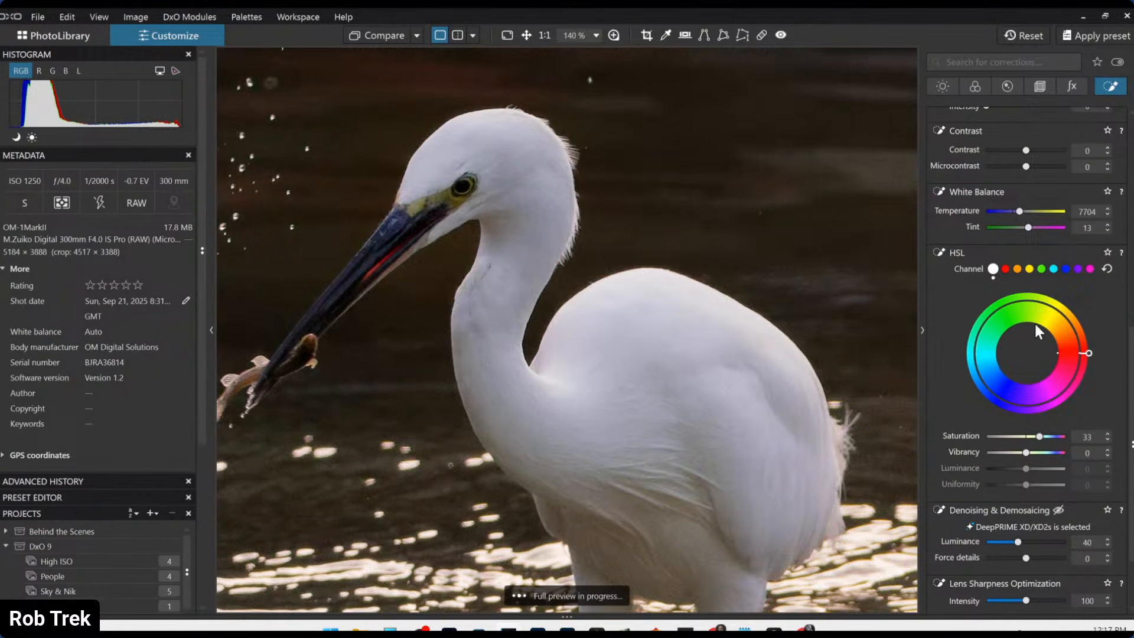
# - Raise the exposure of the head mask to 1.20
pyautogui.scroll(3, 1030, 252)
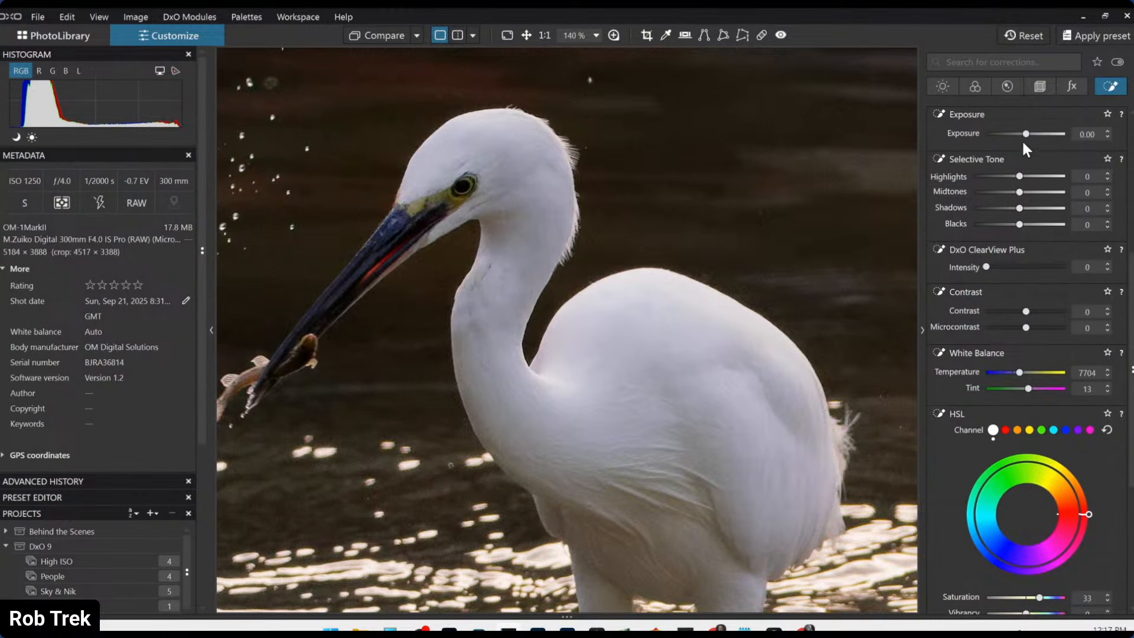
pyautogui.scroll(7, 1022, 135)
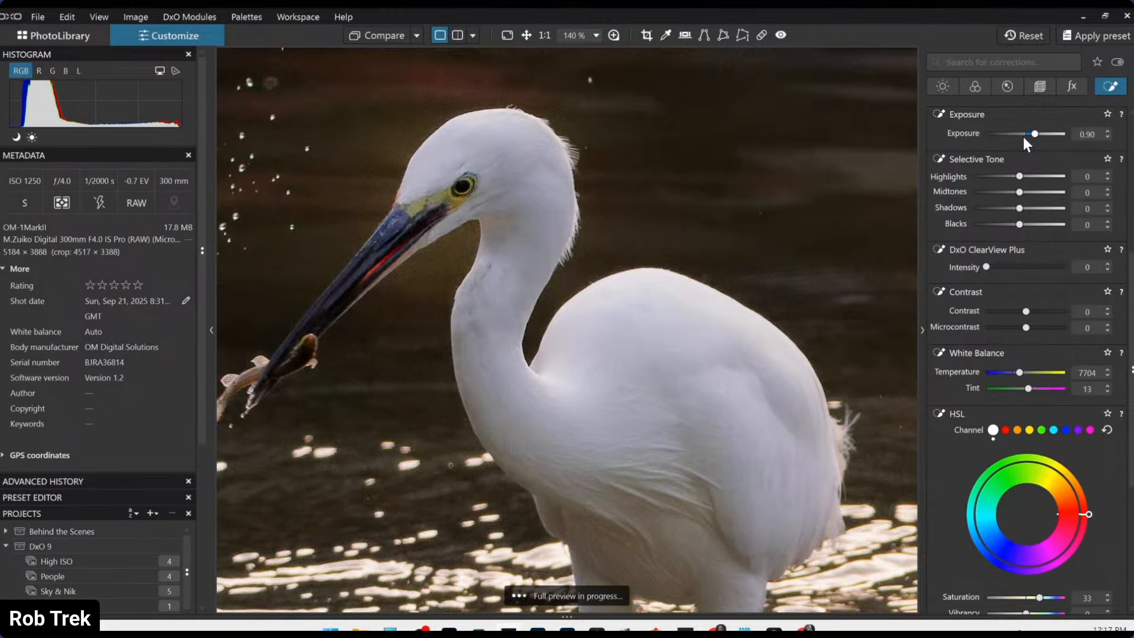
pyautogui.scroll(1, 1022, 135)
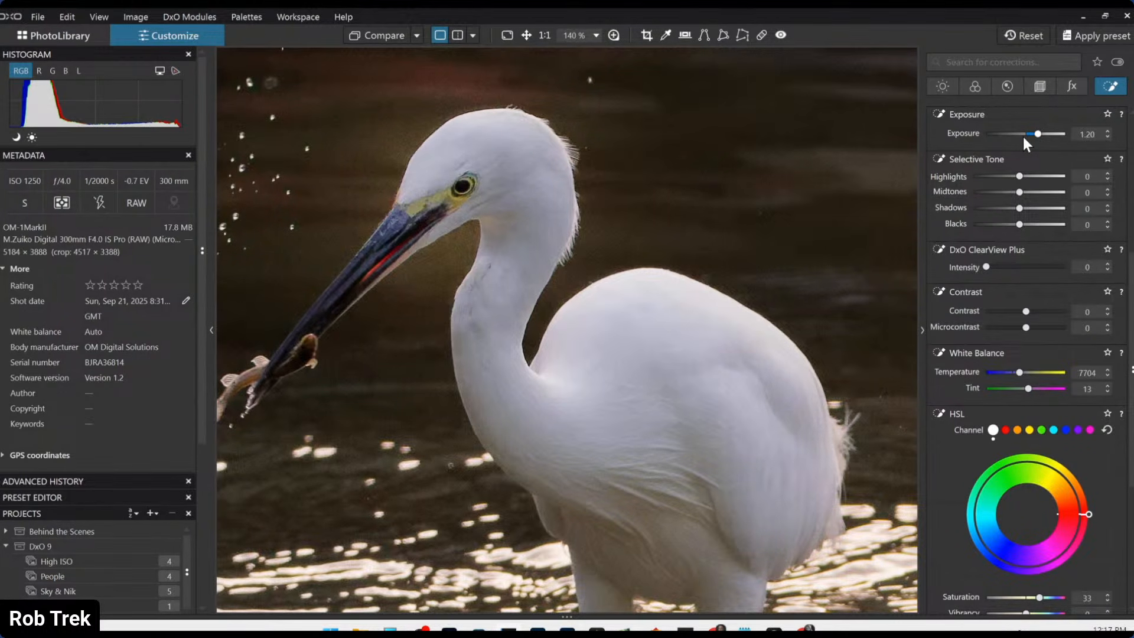
# - Shrink the control point to the egret's eye area and add a second small one where the bill meets the face
pyautogui.press('l')
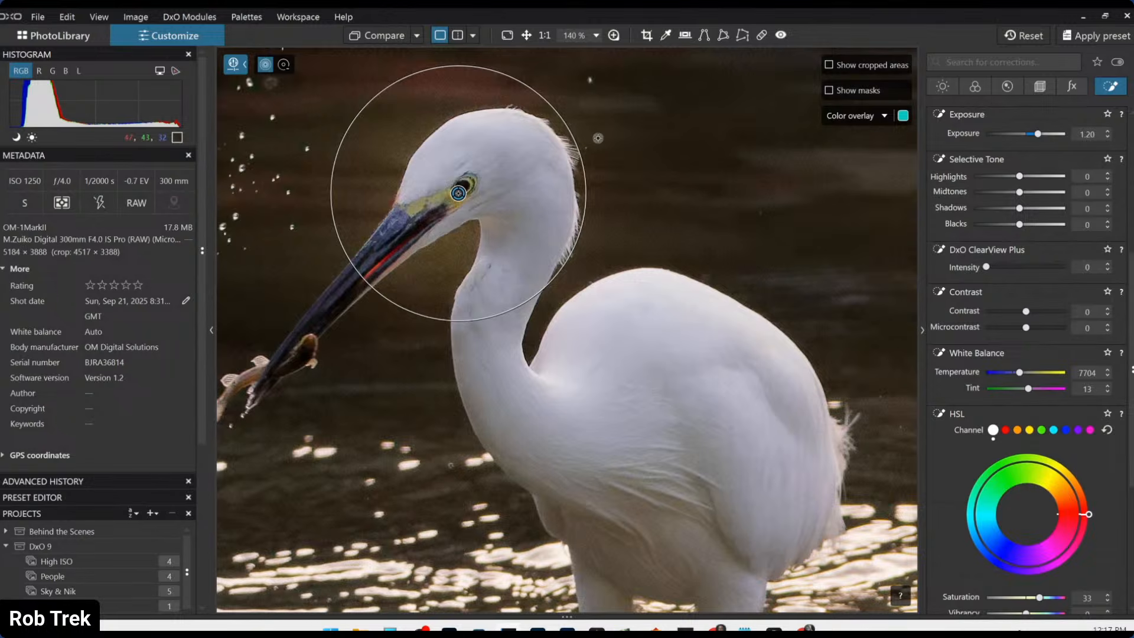
pyautogui.moveTo(576, 139); pyautogui.dragTo(415, 181)
pyautogui.click(420, 205)
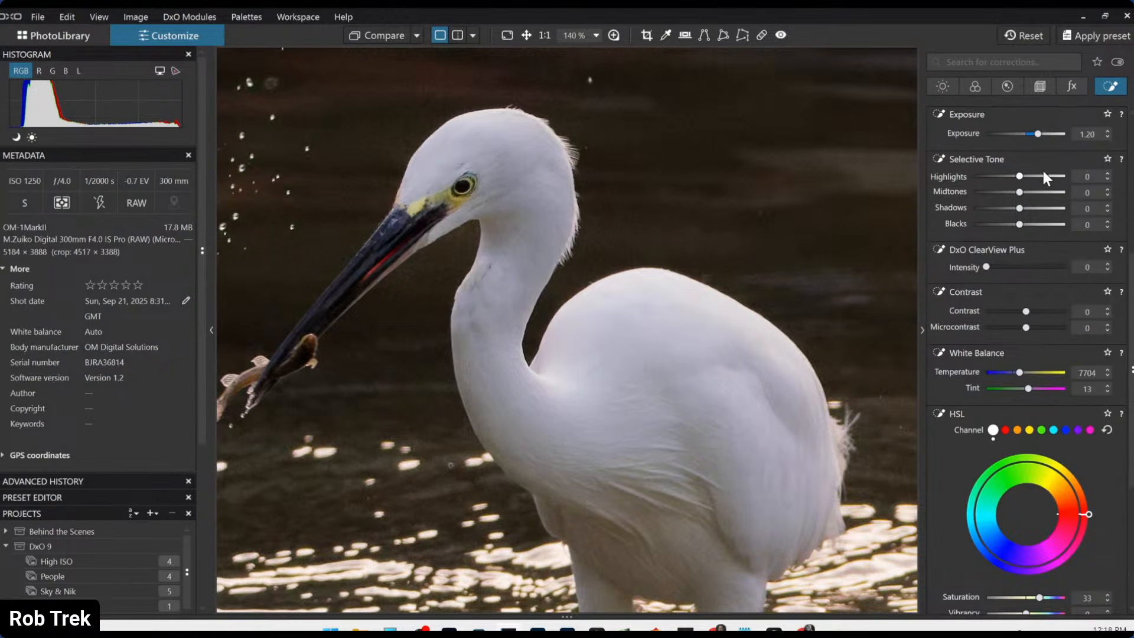
# - Set the mask's exposure to 1.50, microcontrast to 21 and DxO ClearView Plus intensity to 17
pyautogui.moveTo(1039, 134); pyautogui.dragTo(1041, 135)
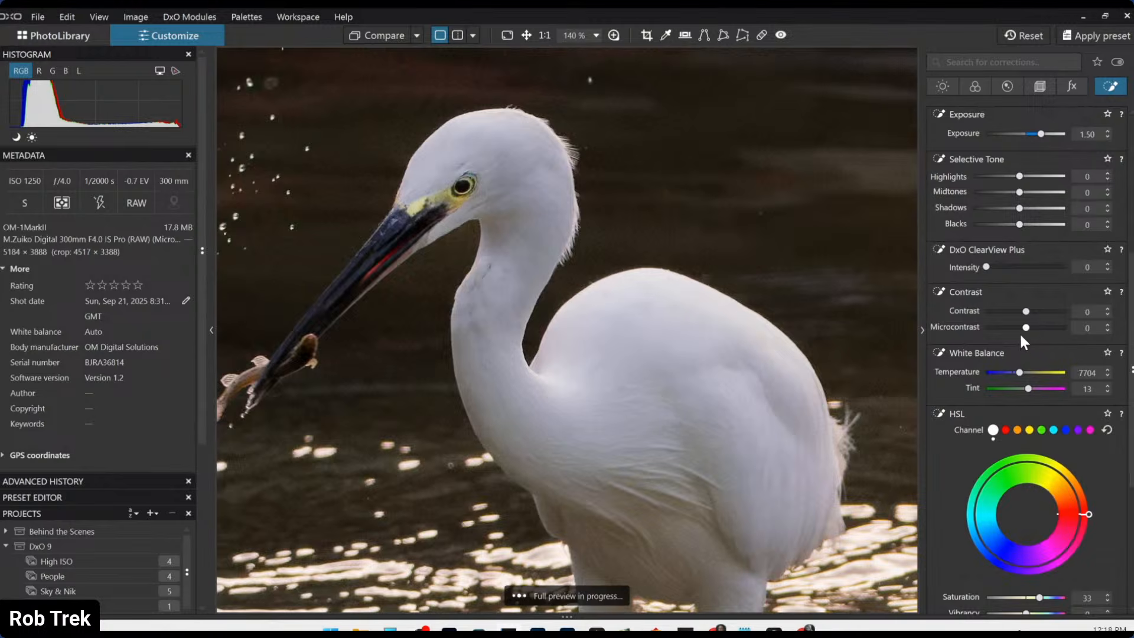
pyautogui.moveTo(1024, 328); pyautogui.dragTo(1034, 328)
pyautogui.click(1006, 267)
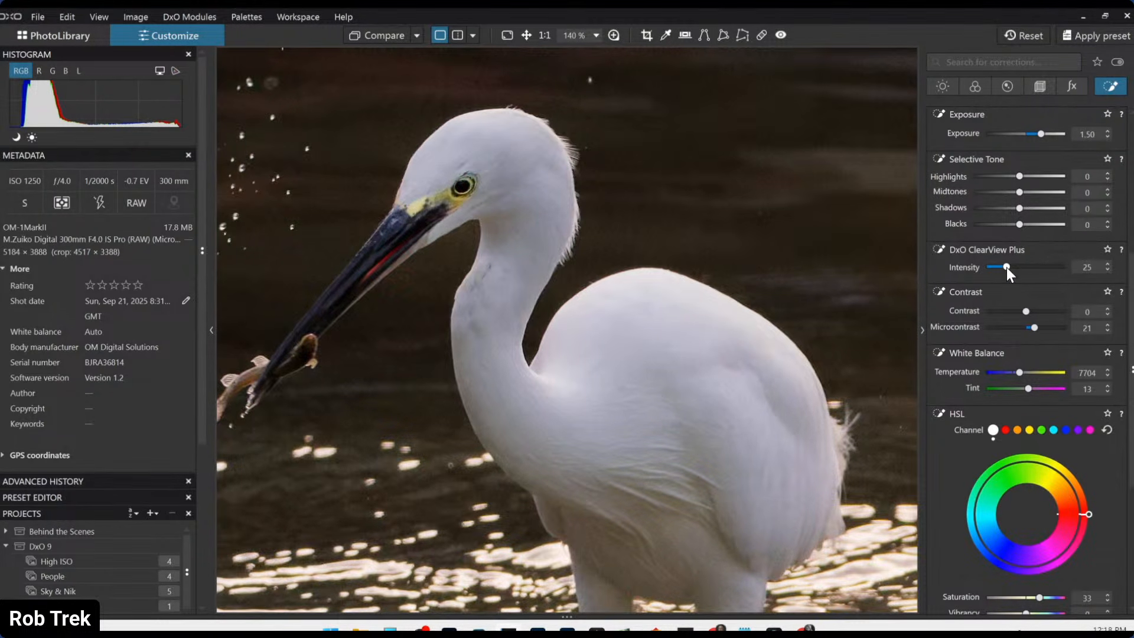
pyautogui.moveTo(1006, 267); pyautogui.dragTo(999, 266)
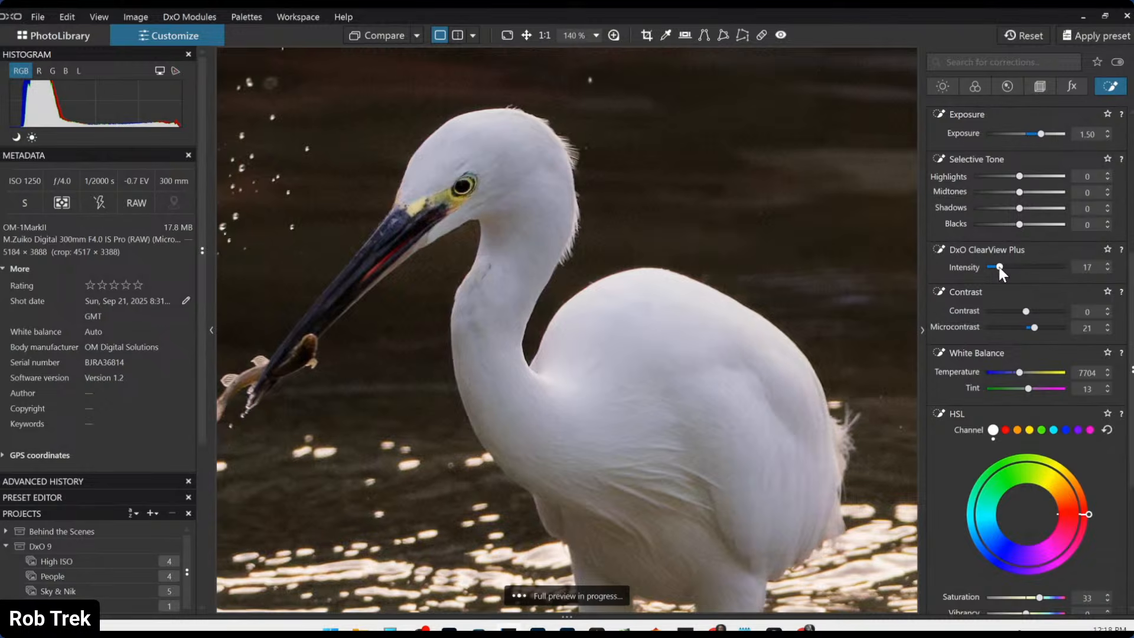
pyautogui.scroll(-1, 769, 405)
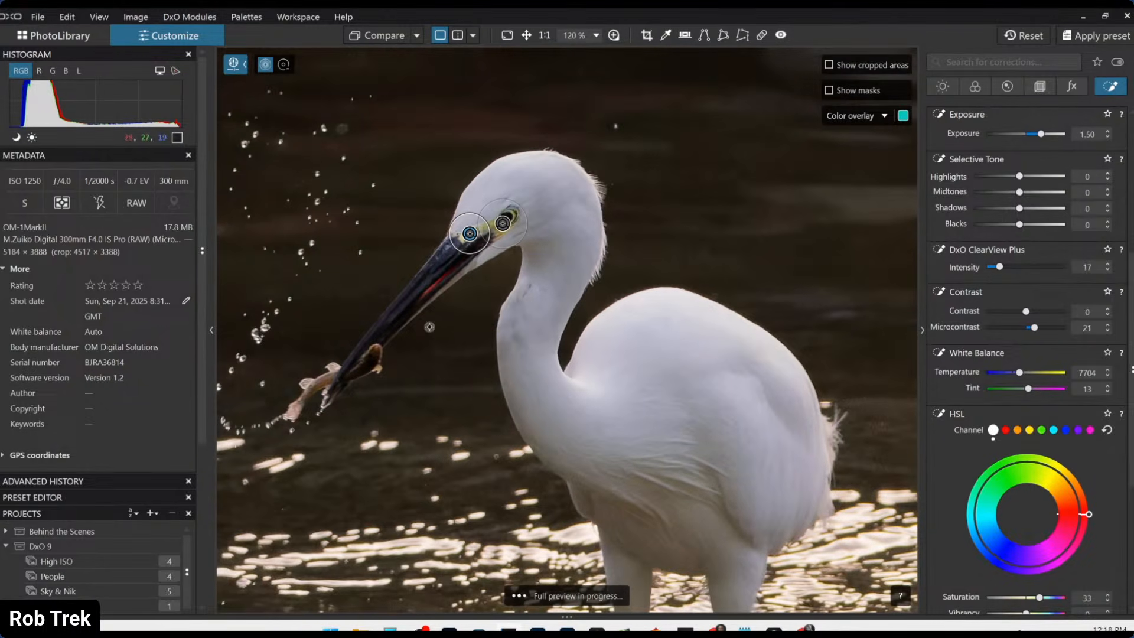
pyautogui.click(412, 277)
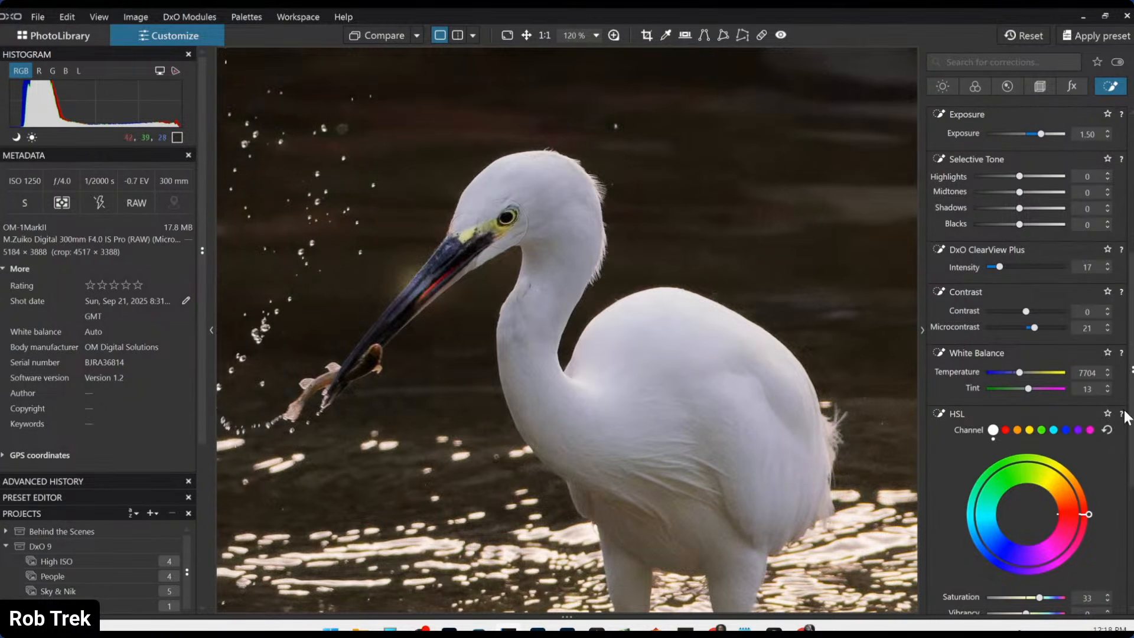
pyautogui.hotkey('ctrl', 'z')
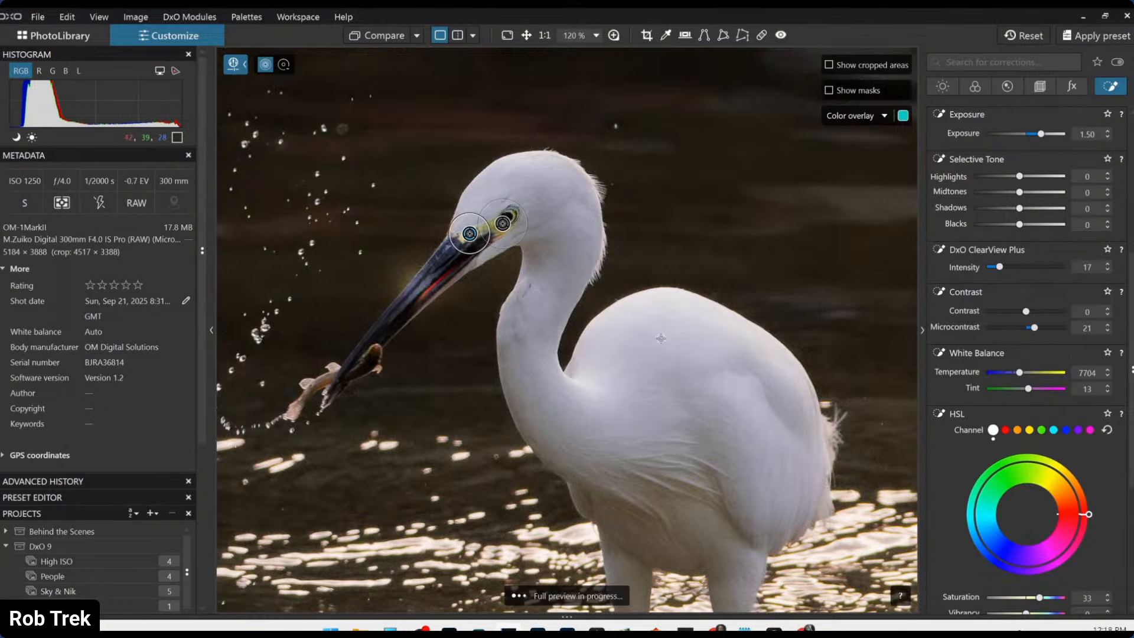
# - Extend the mask with two small control points on the fish, one on each side of the bill tip
pyautogui.click(320, 381)
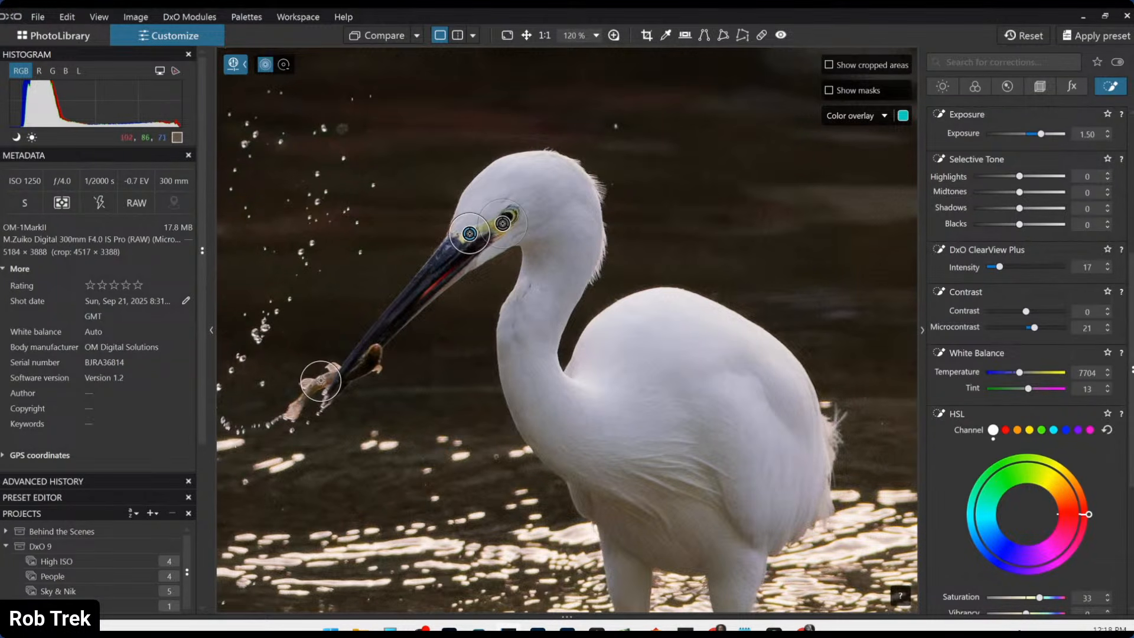
pyautogui.click(368, 363)
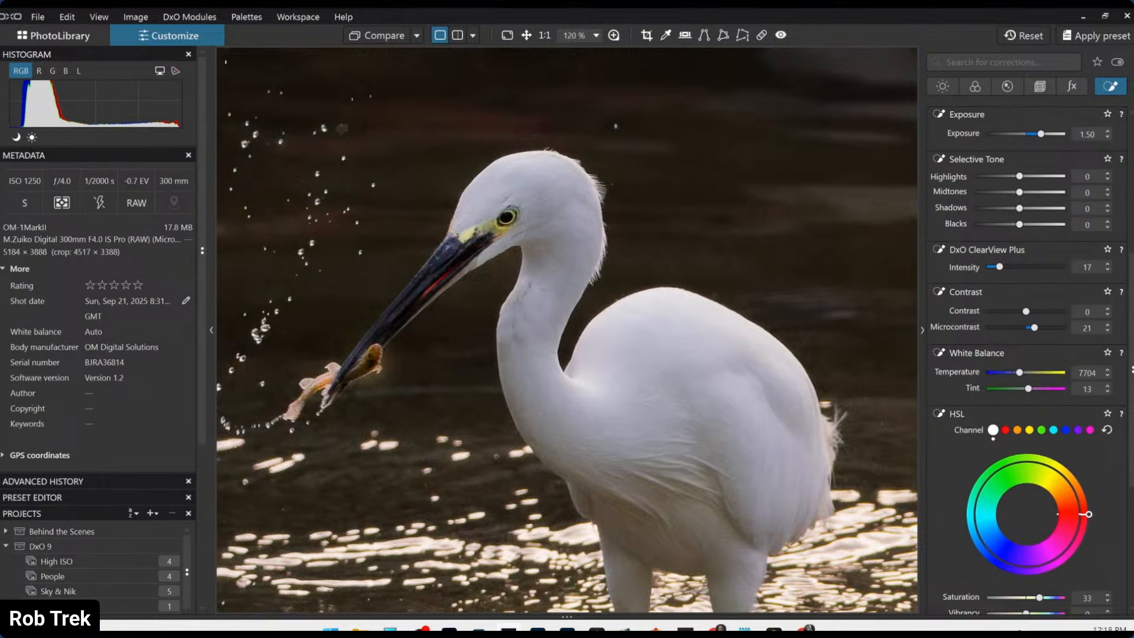
pyautogui.scroll(-5, 727, 455)
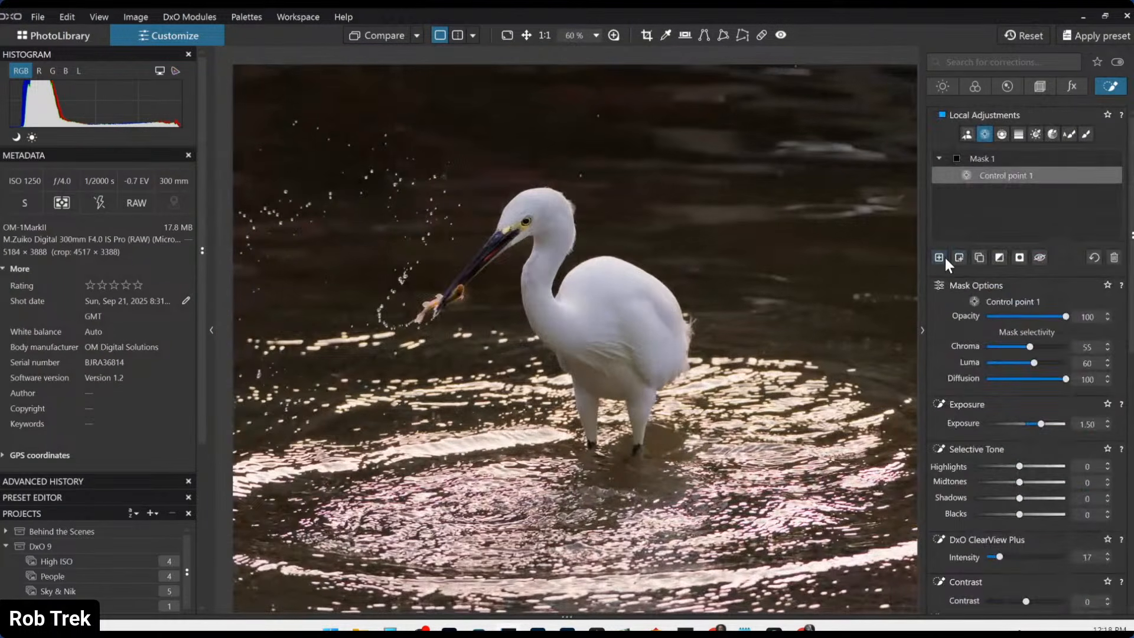
# - Create another control point mask on the egret's back, with its area enlarged to cover the whole bird
pyautogui.click(939, 258)
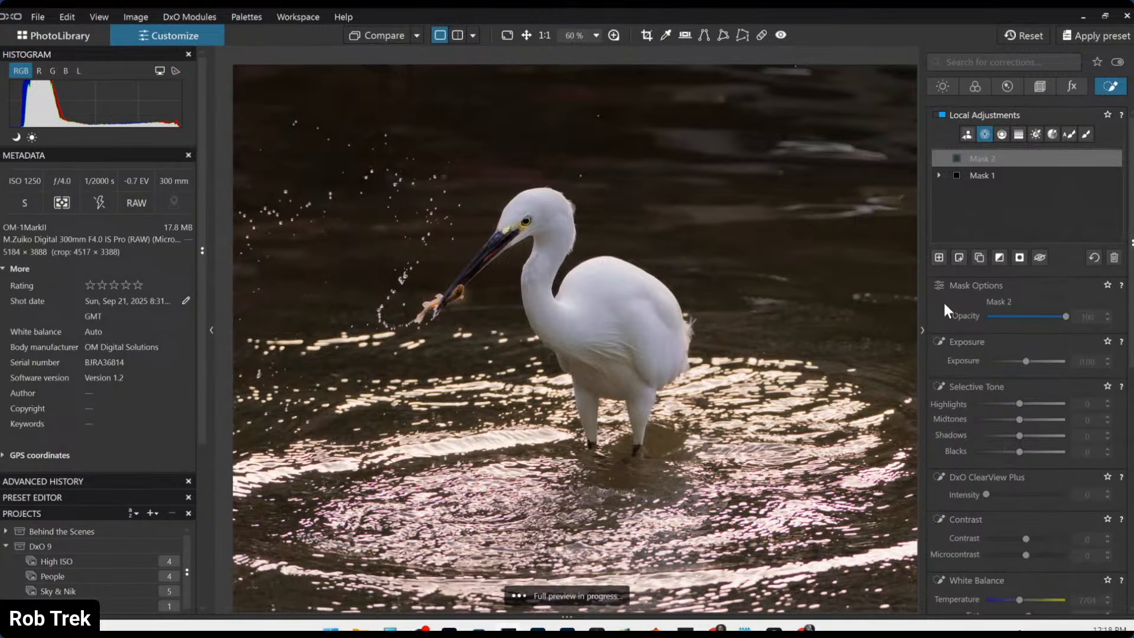
pyautogui.click(939, 258)
pyautogui.click(1113, 260)
pyautogui.click(595, 269)
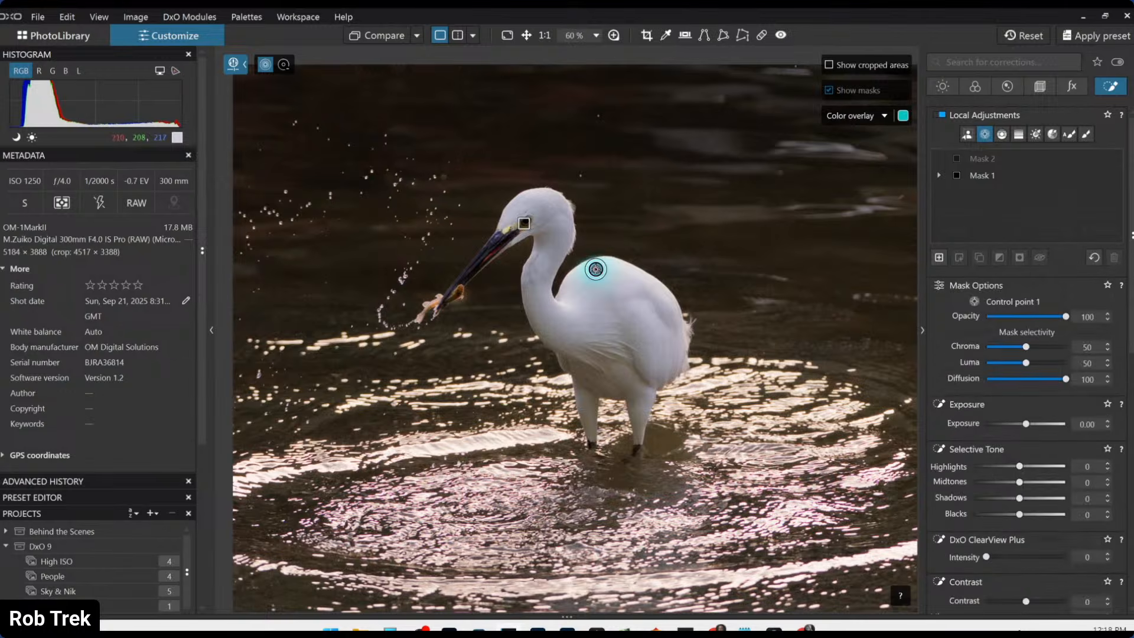
pyautogui.moveTo(648, 326); pyautogui.dragTo(730, 413)
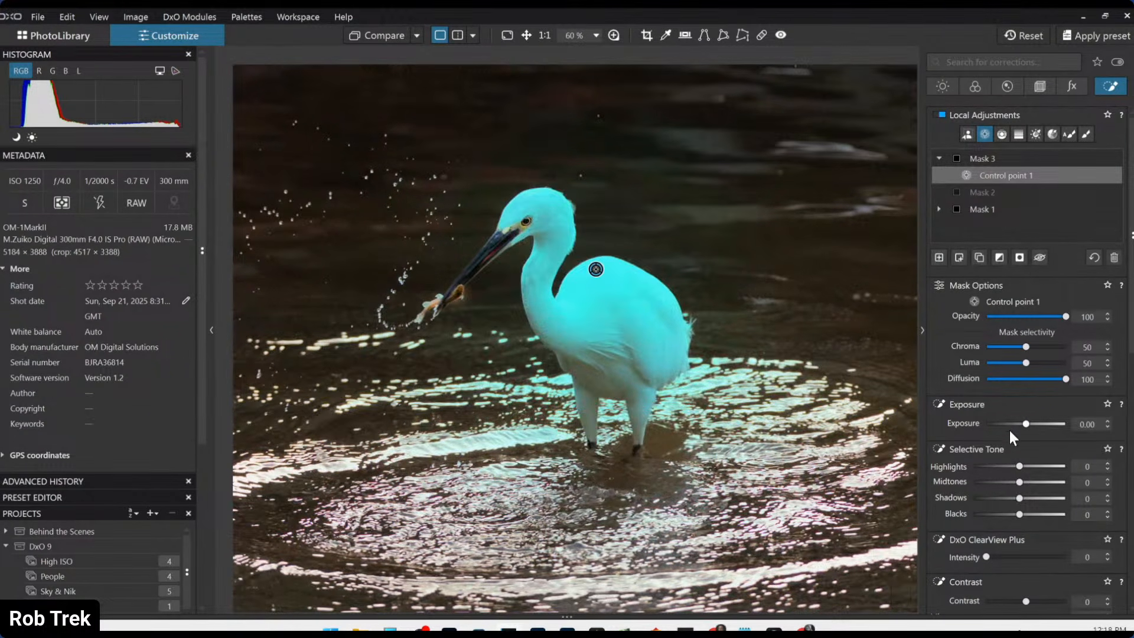
# - Set the body mask's highlights to -38, microcontrast to 33 and exposure to 0.60
pyautogui.scroll(-1, 1009, 430)
pyautogui.click(1005, 402)
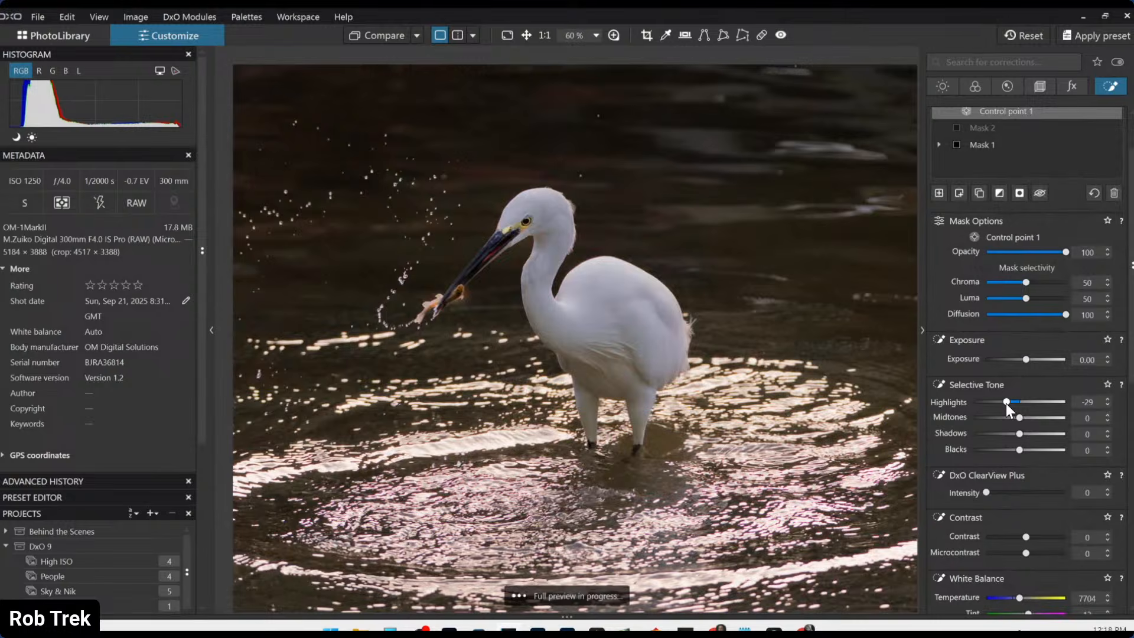
pyautogui.moveTo(1005, 403); pyautogui.dragTo(1002, 402)
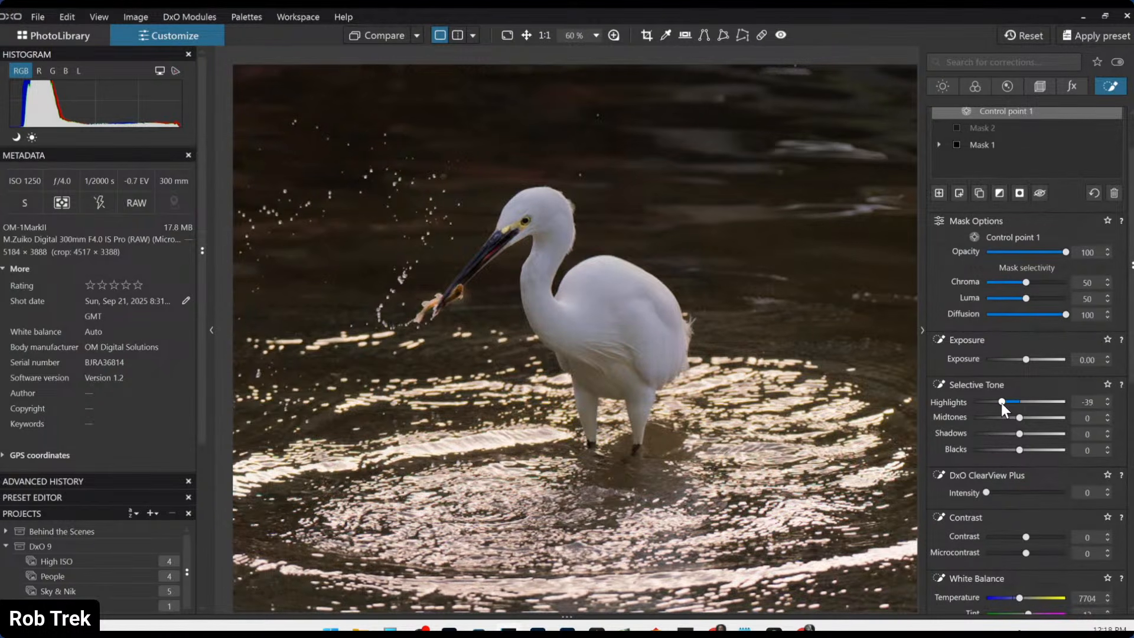
pyautogui.click(1044, 552)
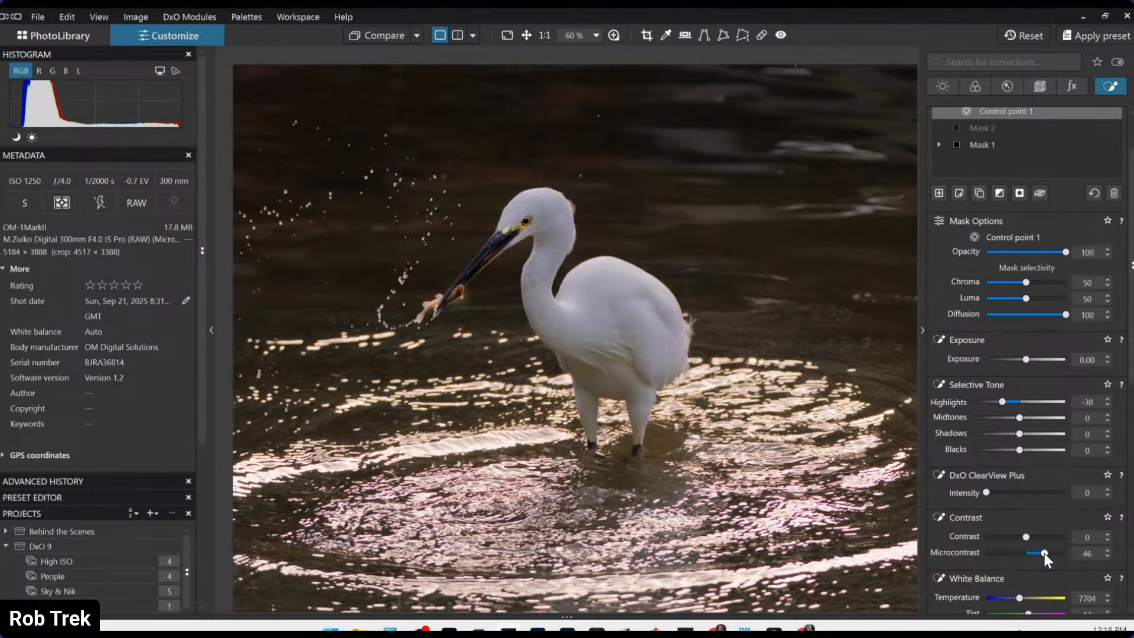
pyautogui.moveTo(1044, 552); pyautogui.dragTo(1039, 552)
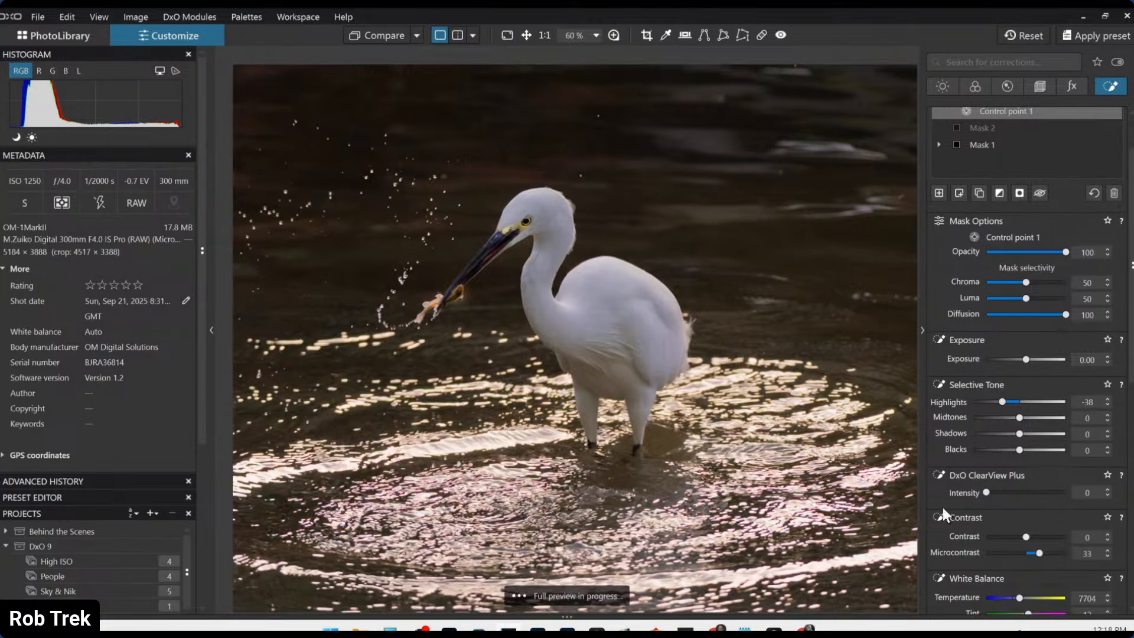
pyautogui.moveTo(738, 409)
pyautogui.scroll(1, 945, 312)
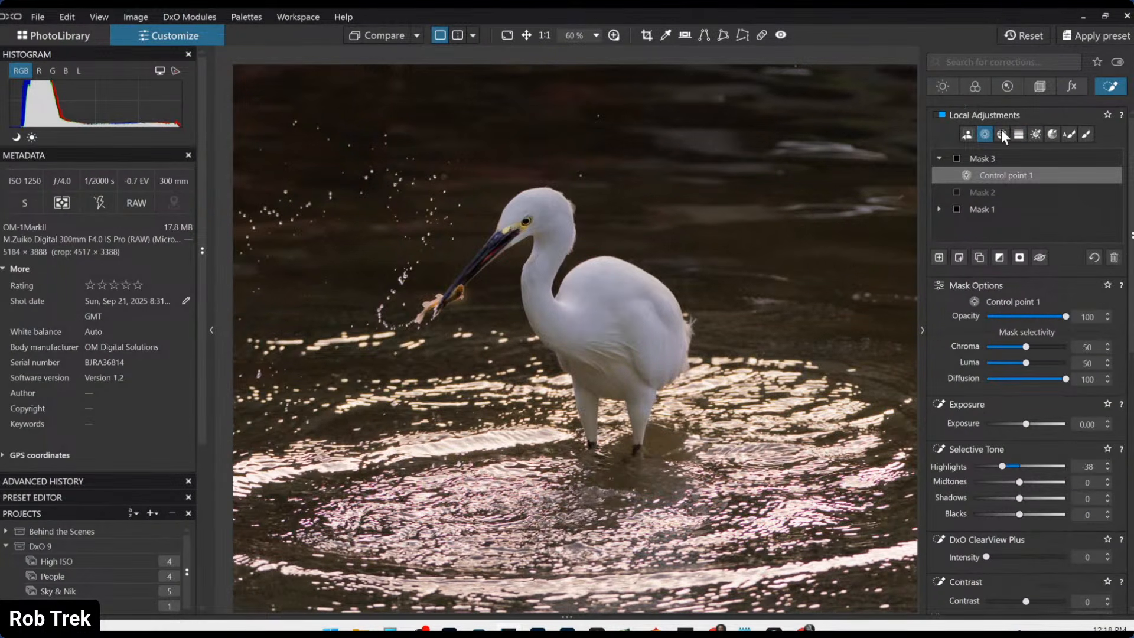
pyautogui.click(1029, 423)
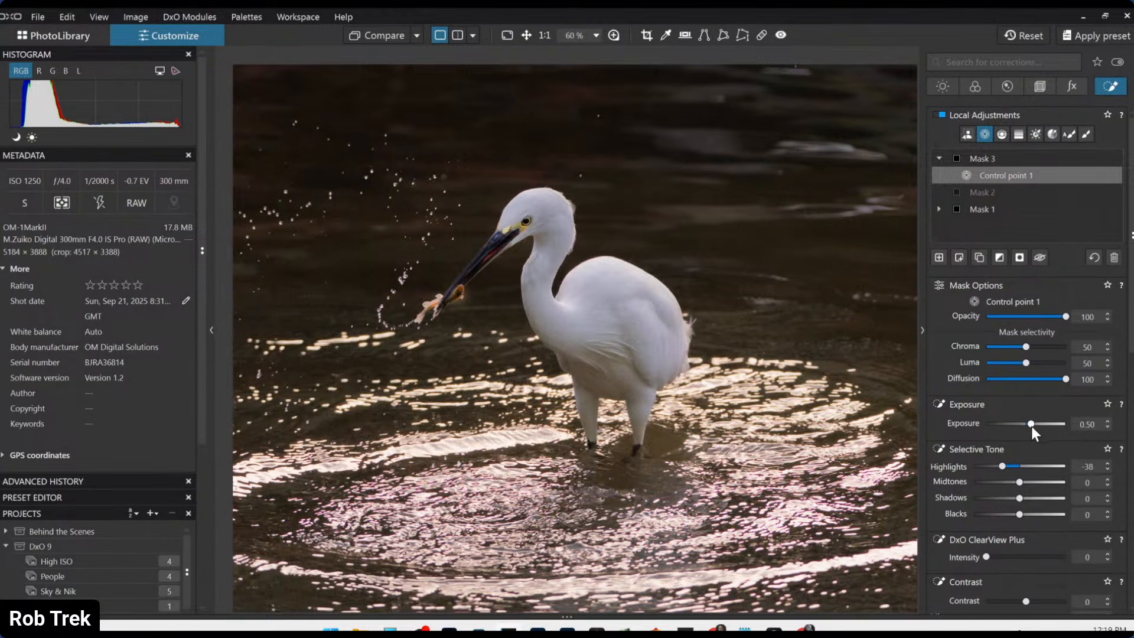
pyautogui.moveTo(1031, 425); pyautogui.dragTo(1033, 425)
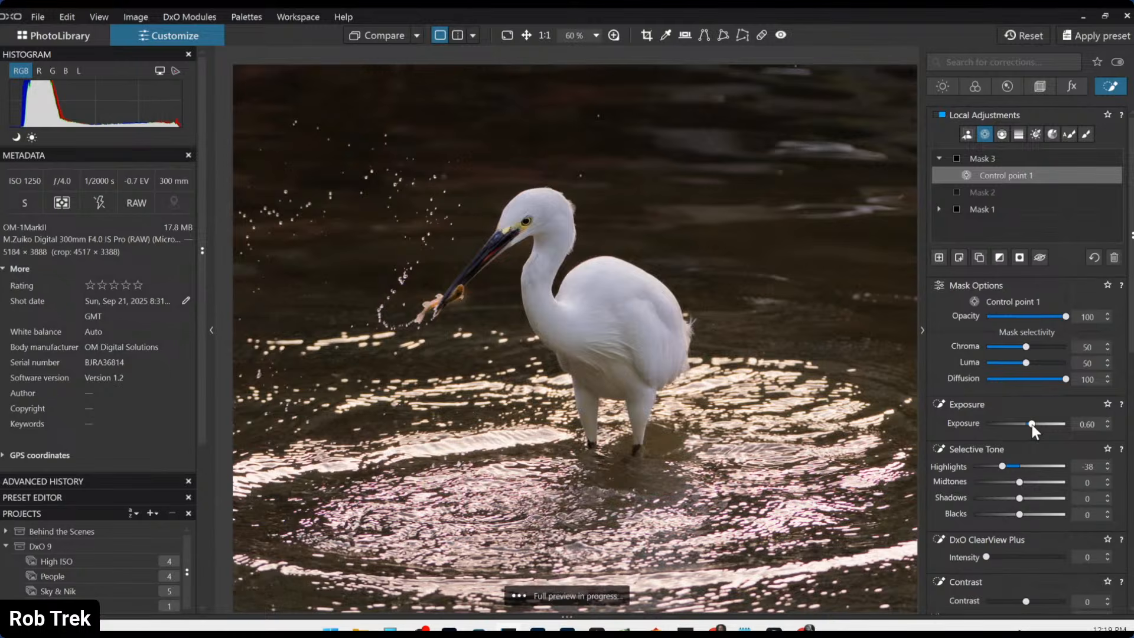
# - Create a new AI mask that selects the water background around the egret
pyautogui.scroll(-1, 861, 384)
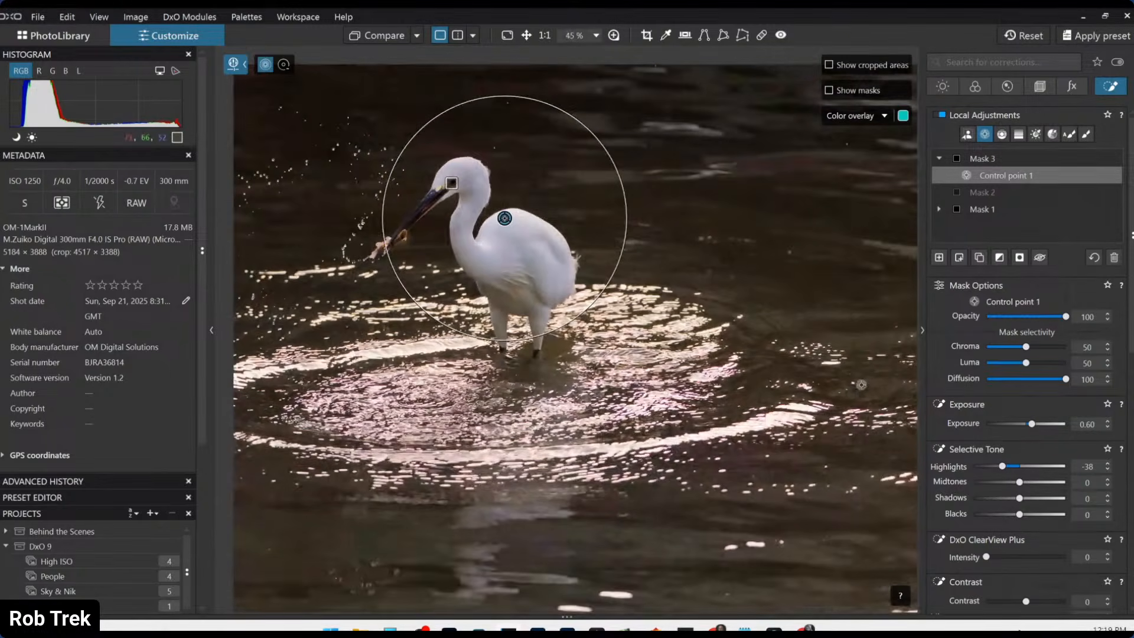
pyautogui.scroll(-1, 806, 311)
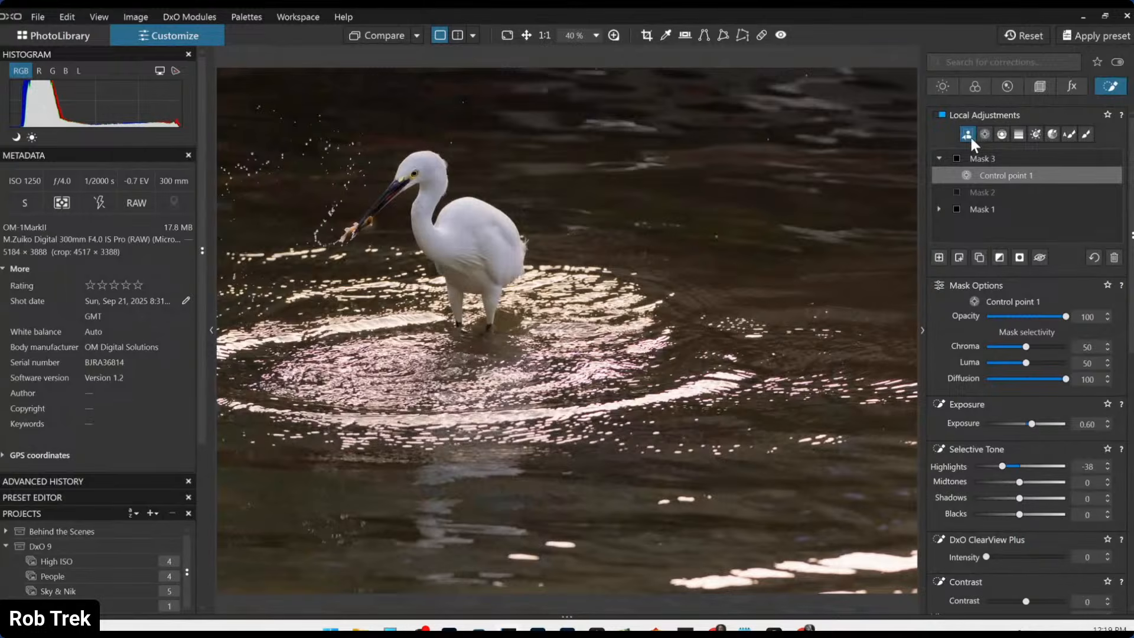
pyautogui.click(940, 258)
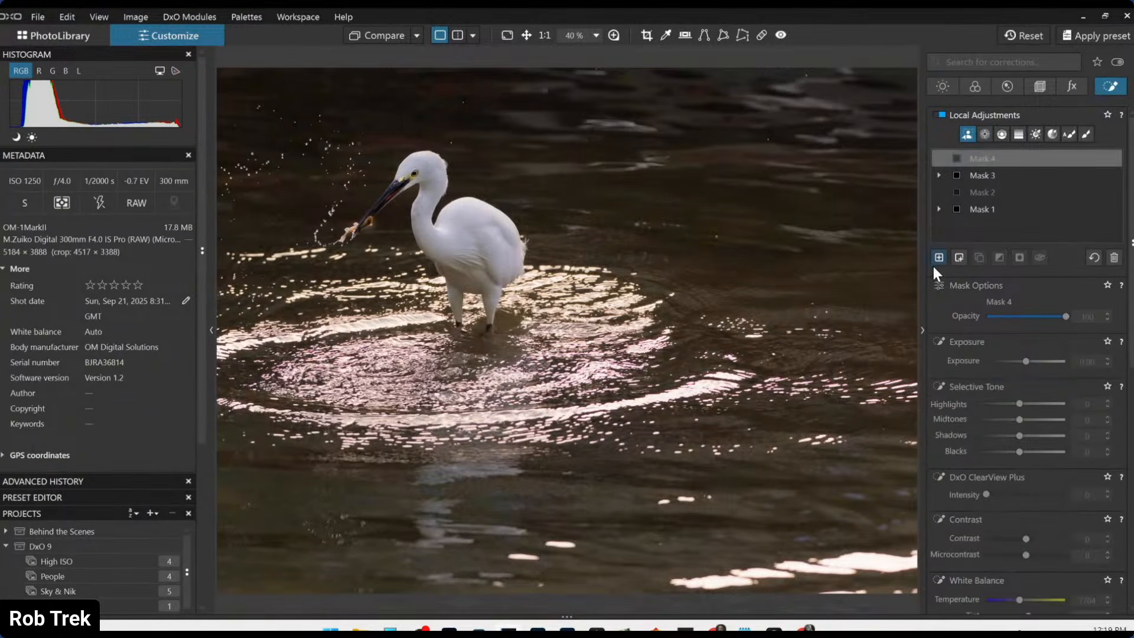
pyautogui.click(828, 269)
pyautogui.click(828, 269)
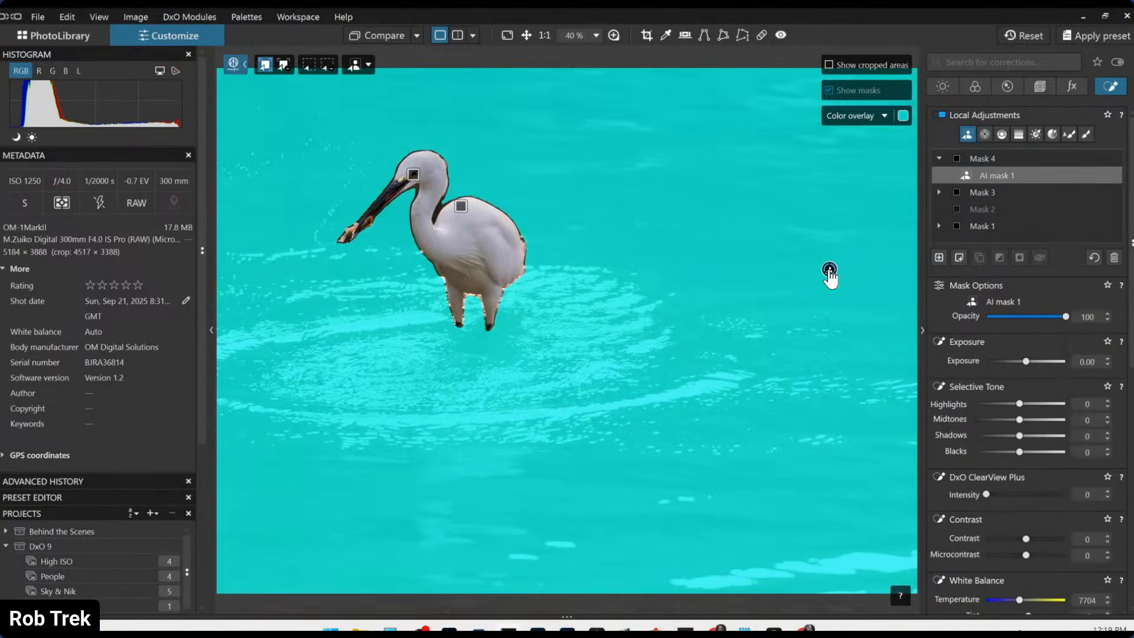
# - Set the background mask's DxO ClearView Plus intensity to 44 and blacks to -18
pyautogui.scroll(-1, 1009, 386)
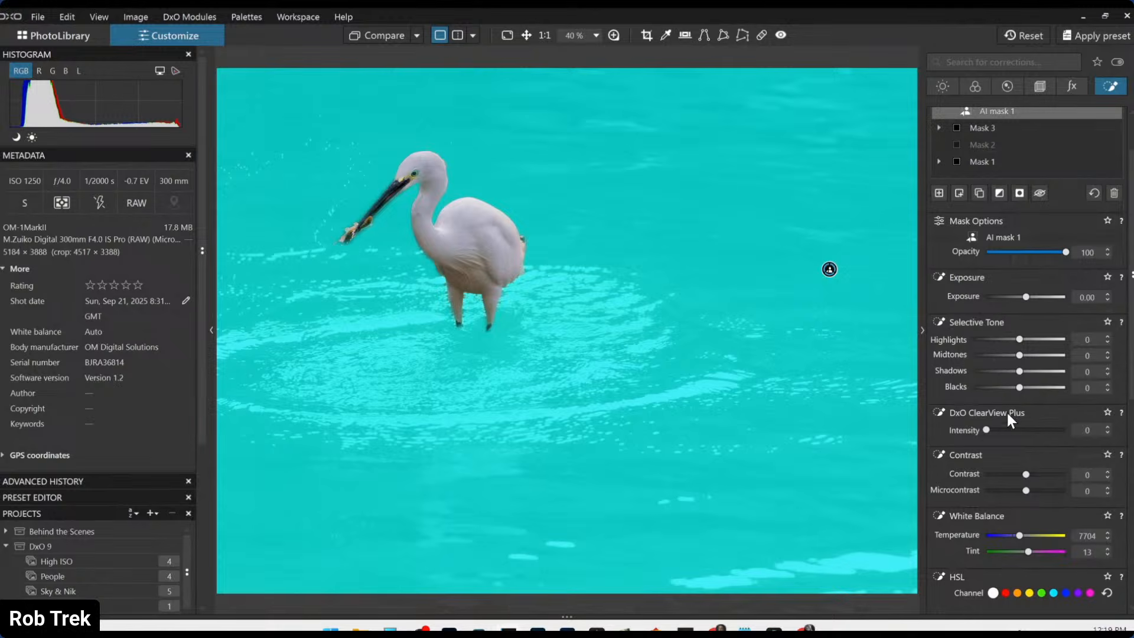
pyautogui.click(1021, 430)
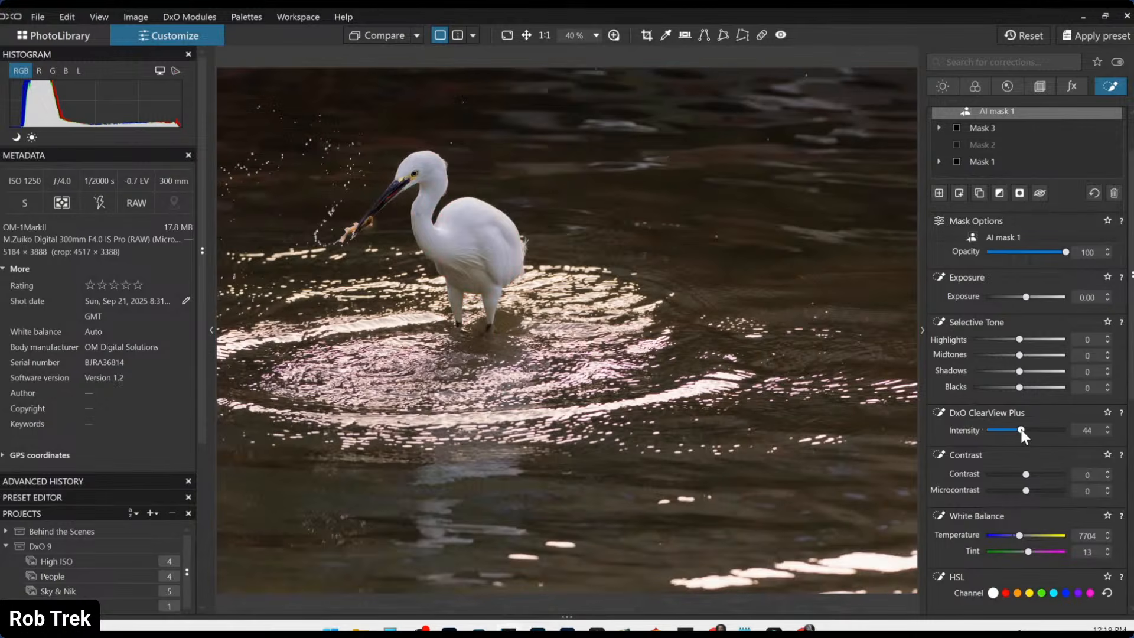
pyautogui.click(995, 387)
pyautogui.moveTo(994, 391); pyautogui.dragTo(1008, 389)
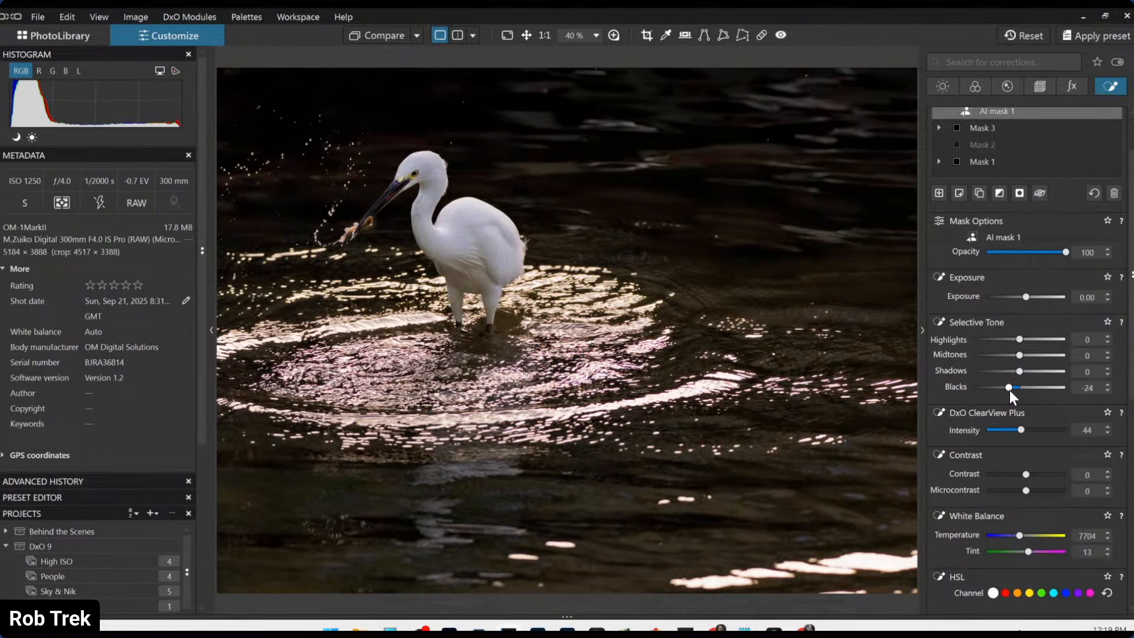
pyautogui.moveTo(1008, 390); pyautogui.dragTo(1011, 390)
pyautogui.scroll(2, 960, 272)
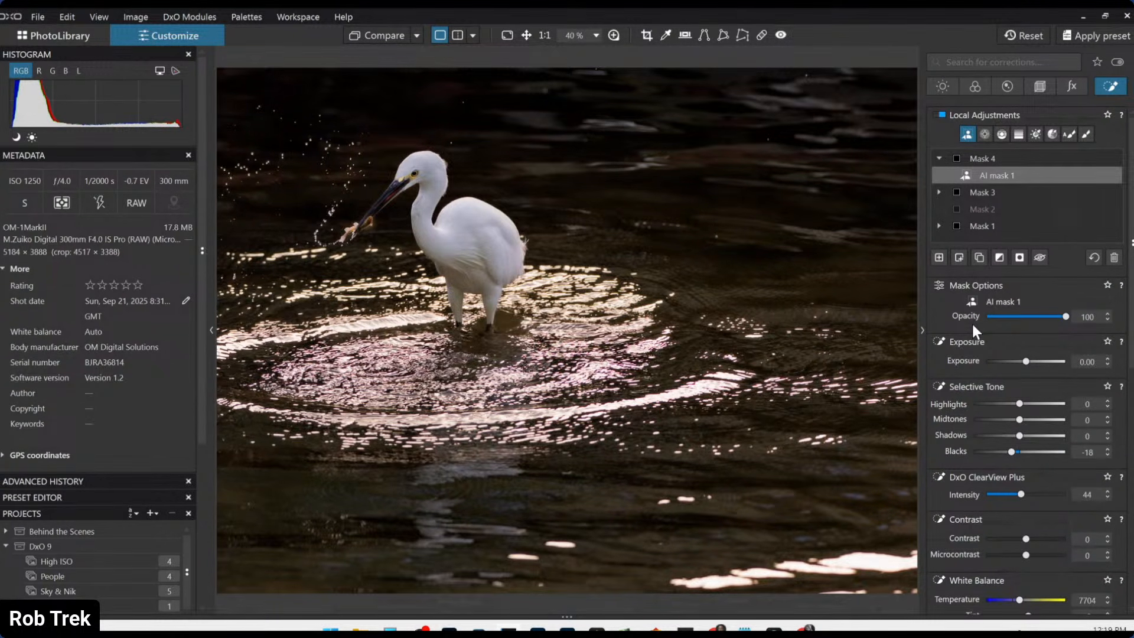
# - Compare the full edited egret photo with its uncorrected version several times
pyautogui.scroll(-1, 791, 274)
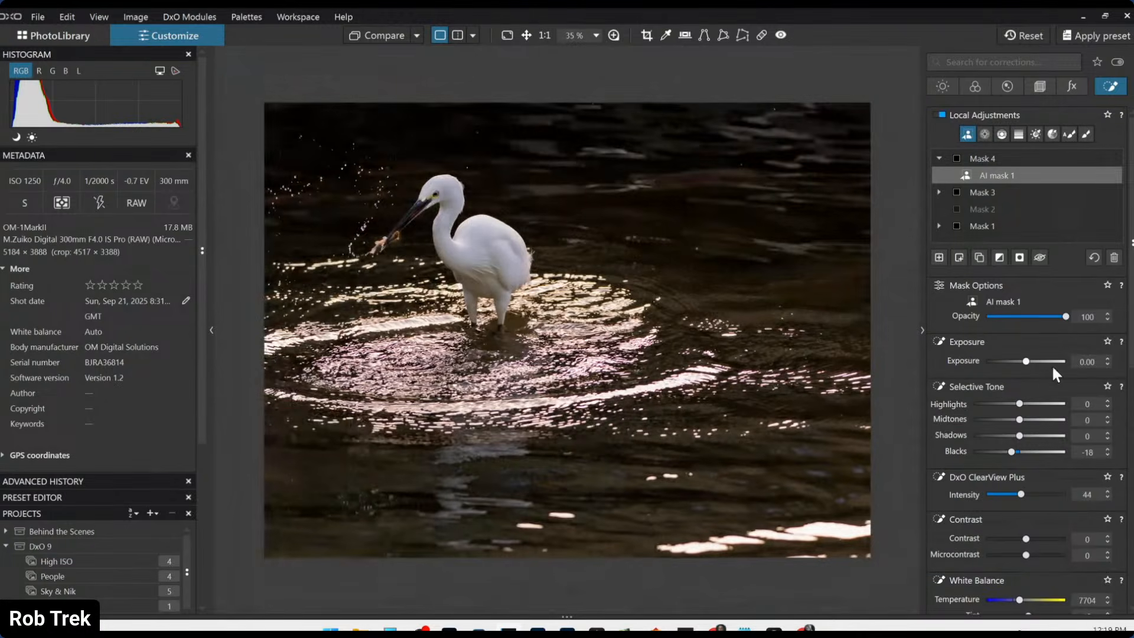
pyautogui.click(405, 36)
pyautogui.click(405, 36)
pyautogui.click(405, 37)
pyautogui.click(405, 36)
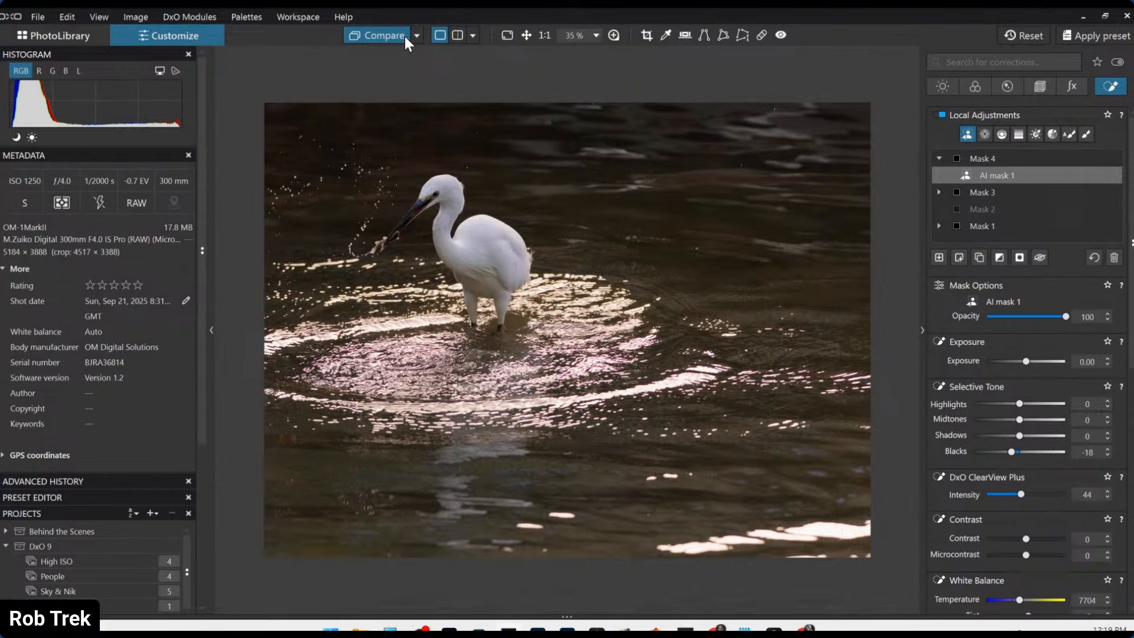
pyautogui.click(405, 37)
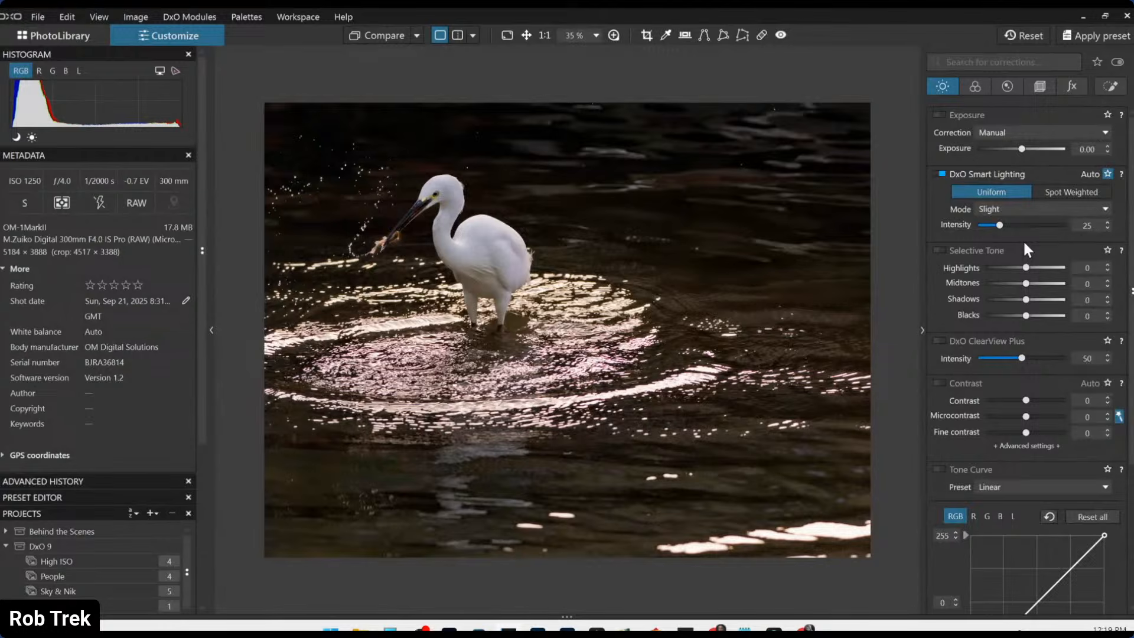
# - Try setting the RAW white balance by sampling several spots on the egret's white plumage
pyautogui.click(942, 384)
pyautogui.click(975, 86)
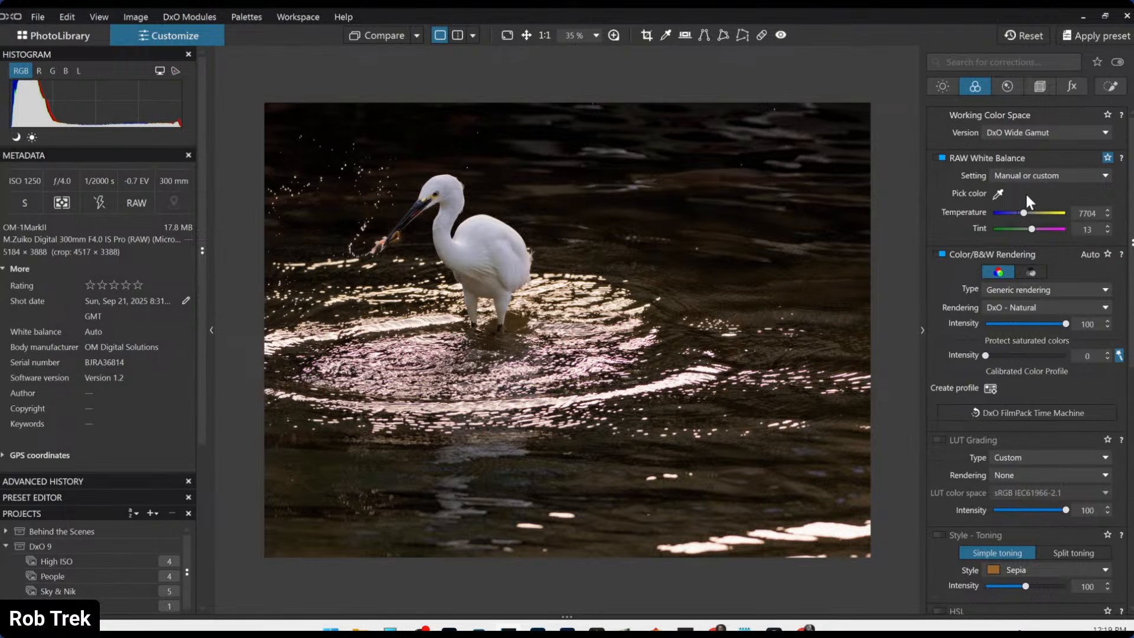
pyautogui.click(997, 194)
pyautogui.click(520, 249)
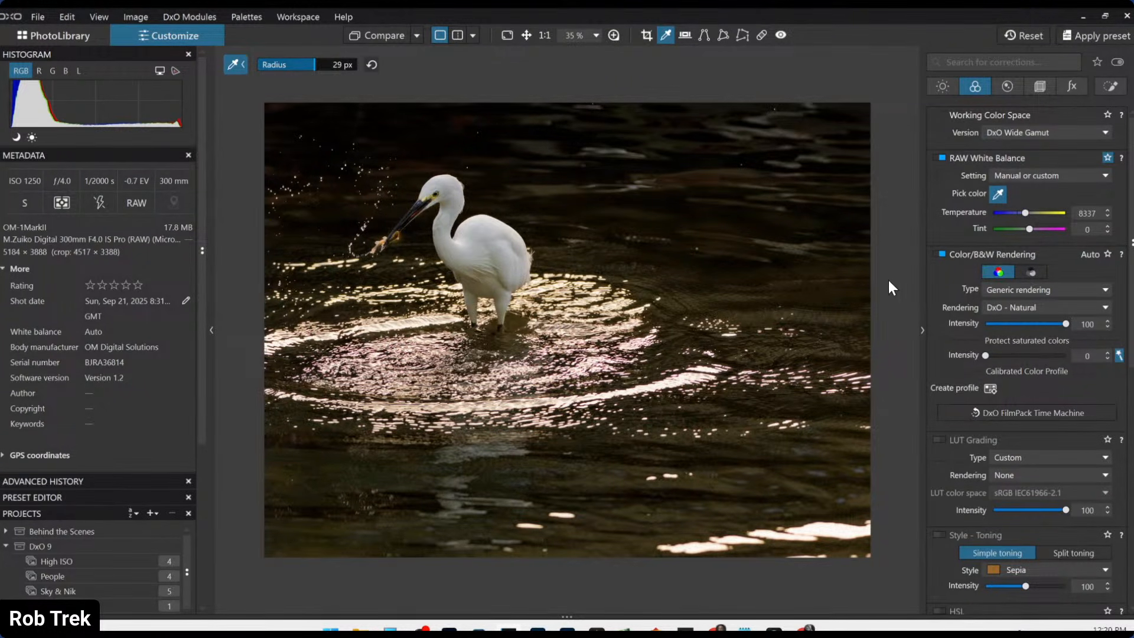
pyautogui.click(478, 224)
pyautogui.click(473, 228)
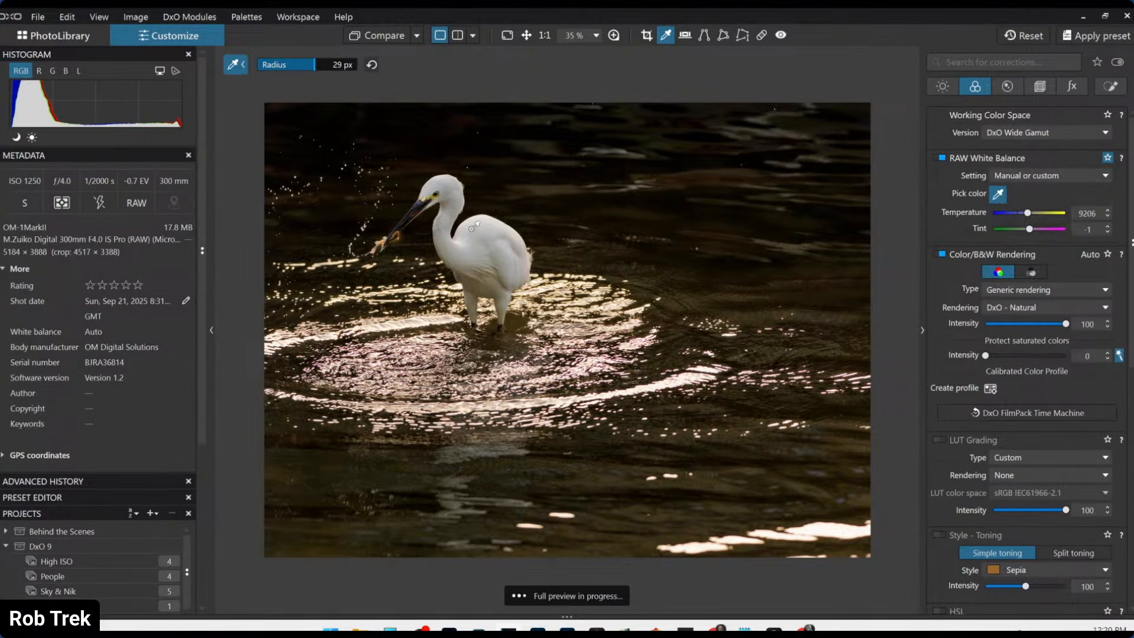
pyautogui.click(473, 226)
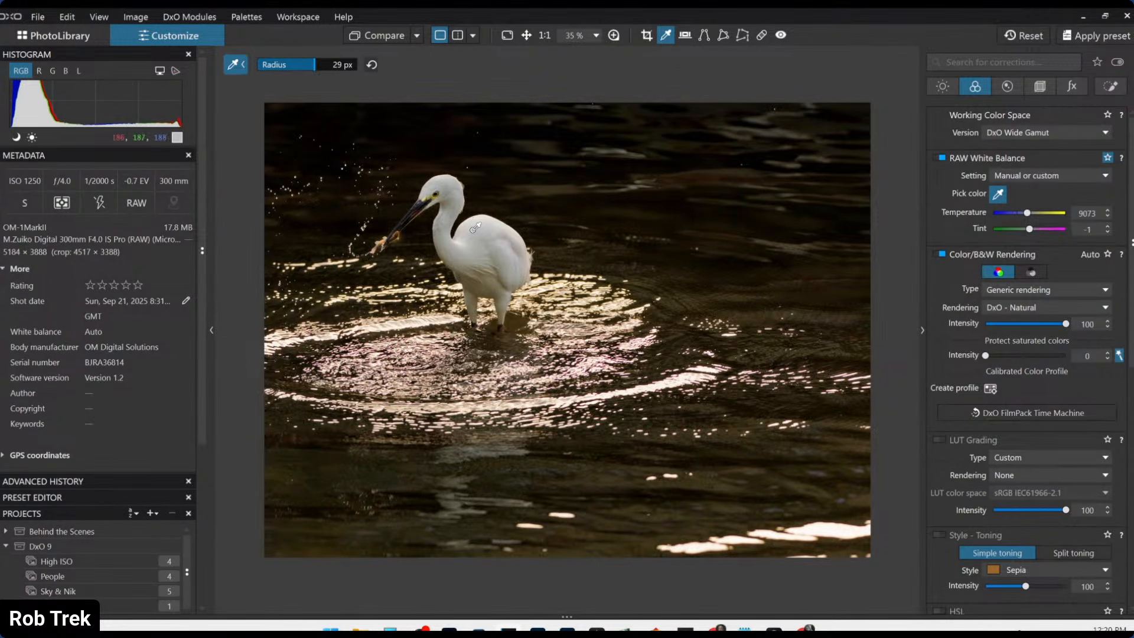
# - Reset the RAW white balance to As Shot, raise its temperature to 8676 and leave the color picker
pyautogui.click(1048, 158)
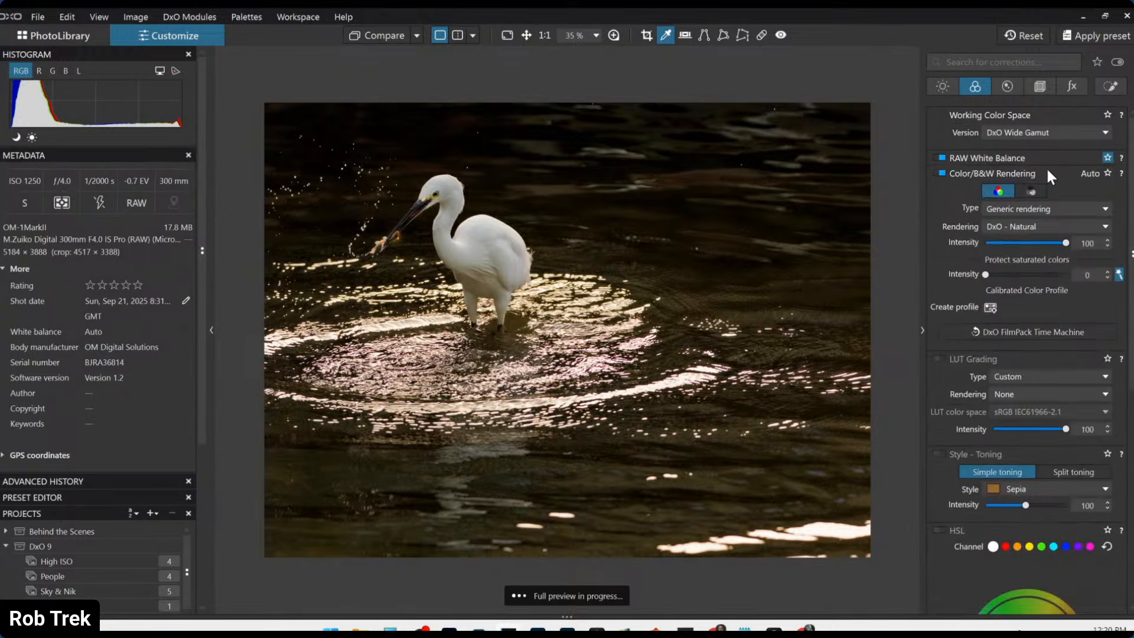
pyautogui.click(1048, 160)
pyautogui.click(1045, 177)
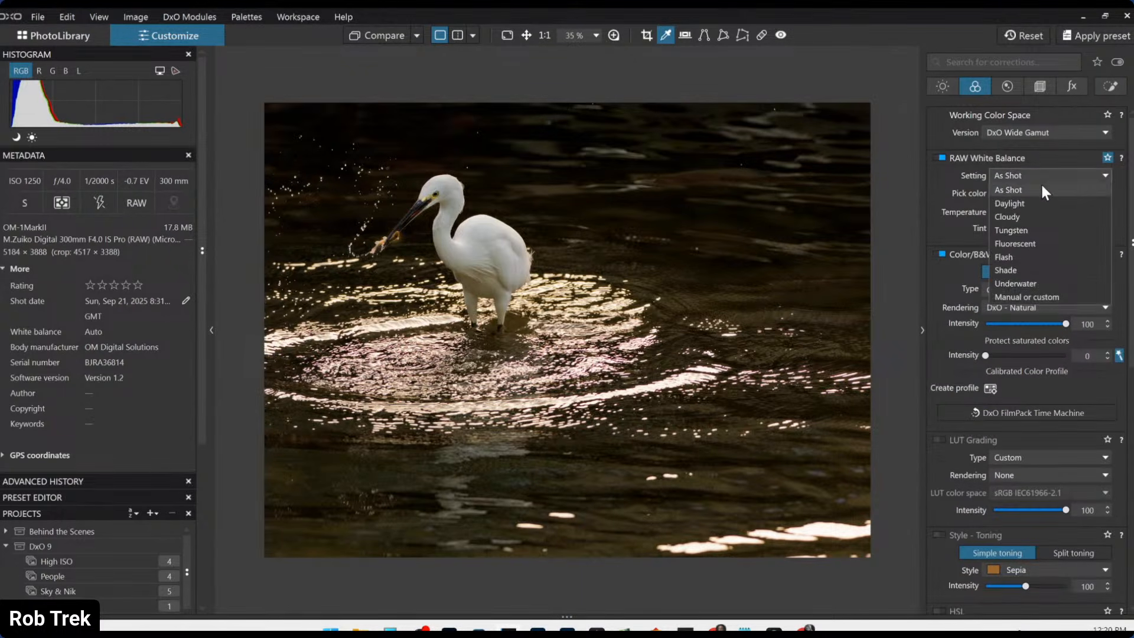
pyautogui.click(1040, 182)
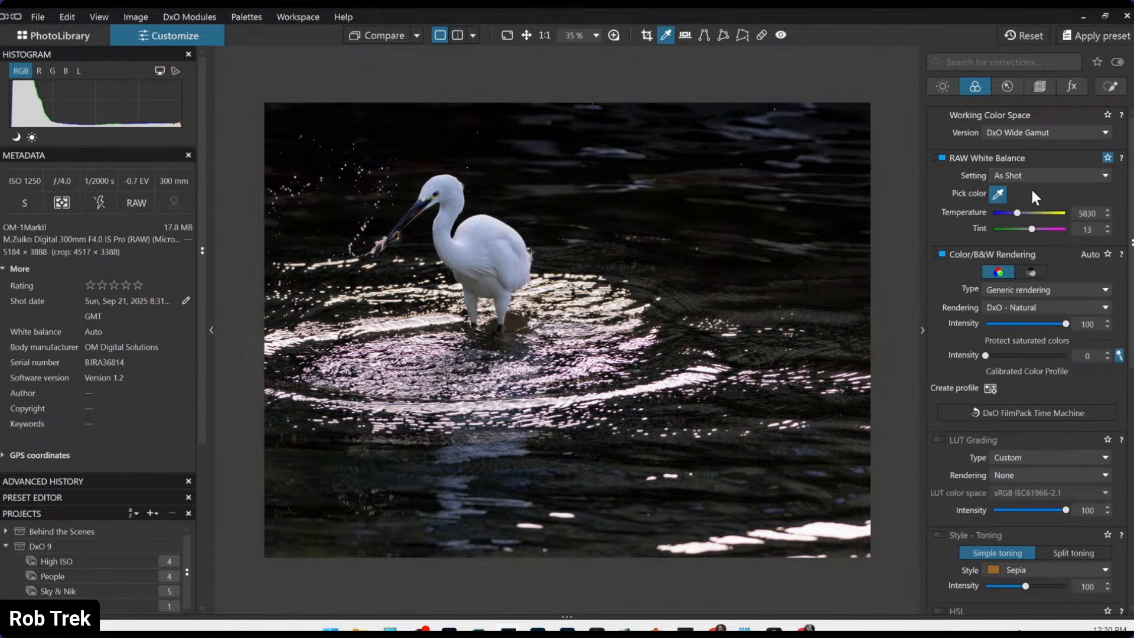
pyautogui.moveTo(1018, 213); pyautogui.dragTo(1027, 218)
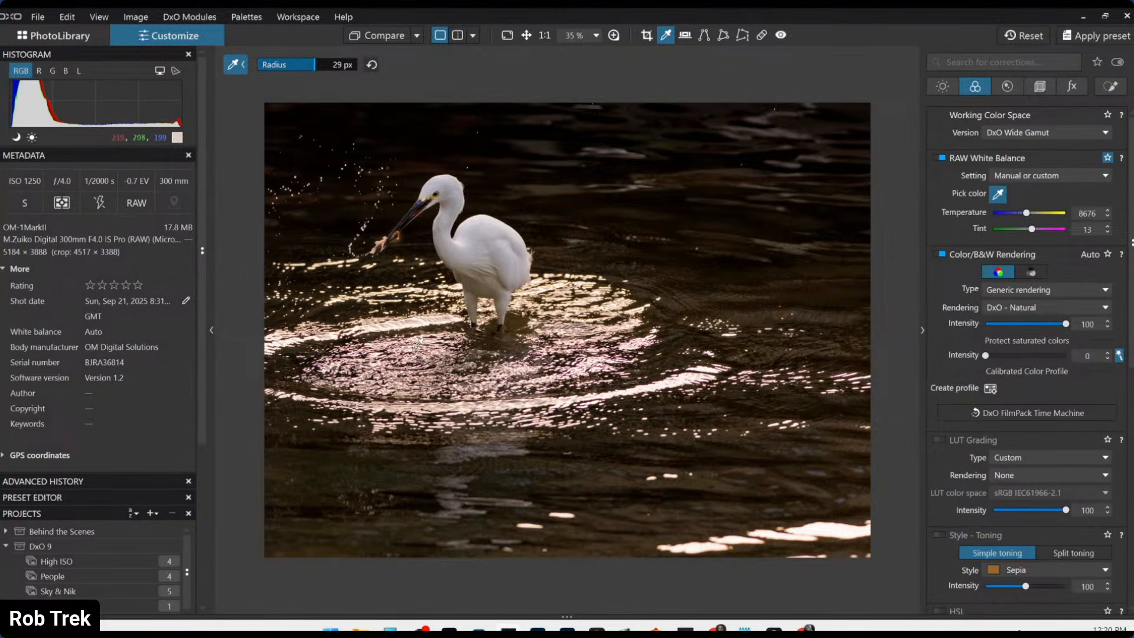
pyautogui.scroll(2, 408, 361)
pyautogui.scroll(3, 406, 362)
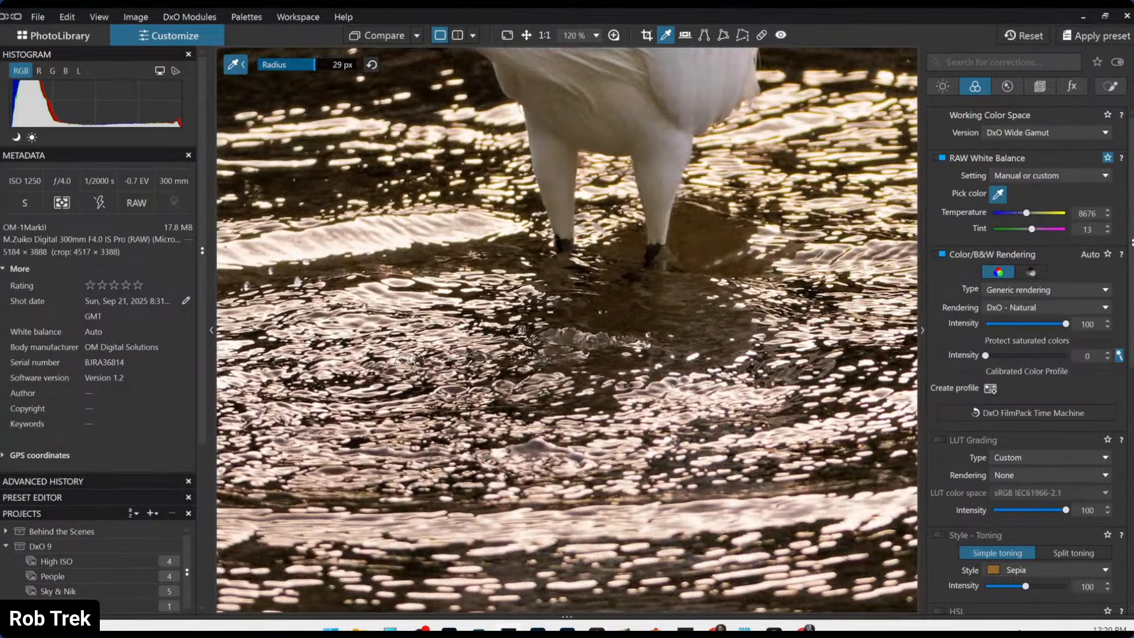
pyautogui.scroll(-3, 405, 363)
pyautogui.press('Escape')
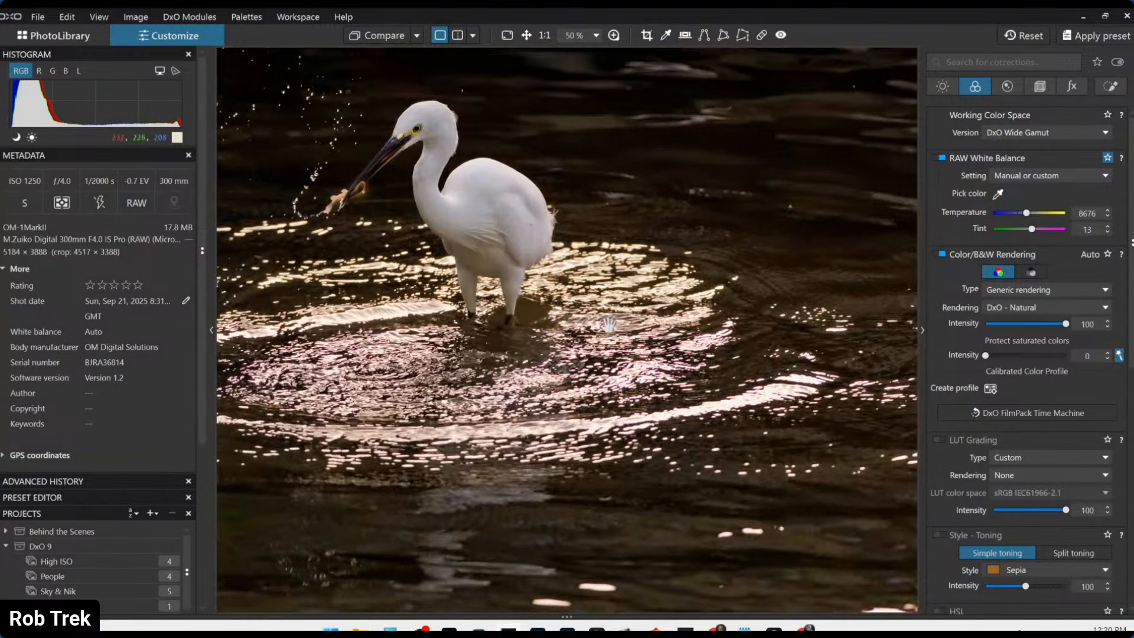
# - Create a control point mask on the egret's reflection in the water, with chroma selectivity 63 and luma selectivity 58
pyautogui.scroll(-2, 608, 323)
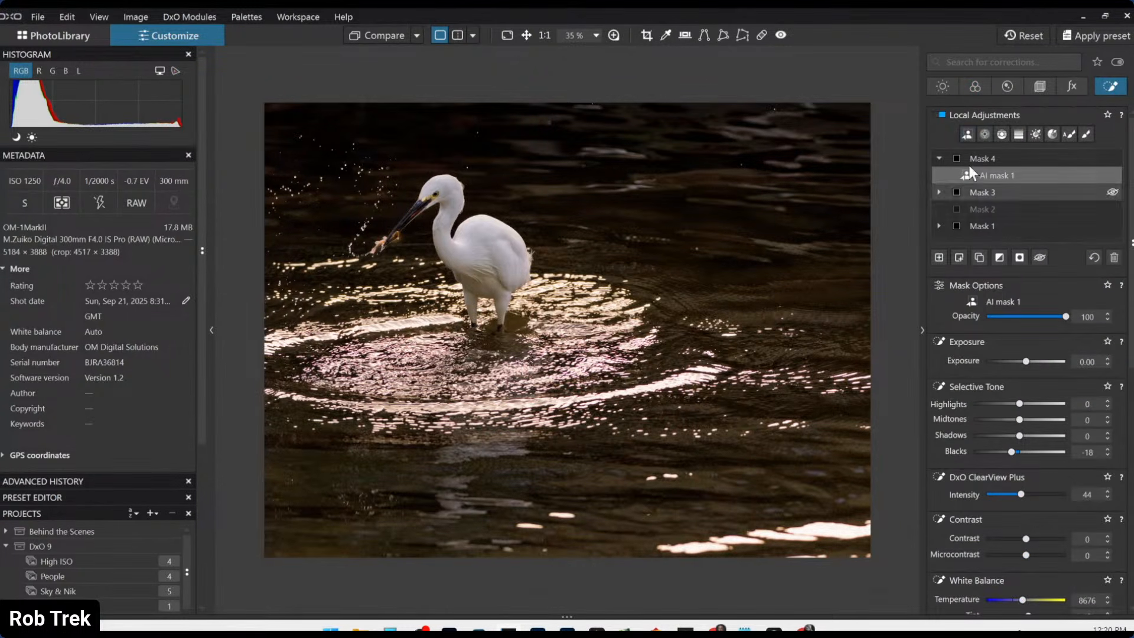
pyautogui.click(939, 258)
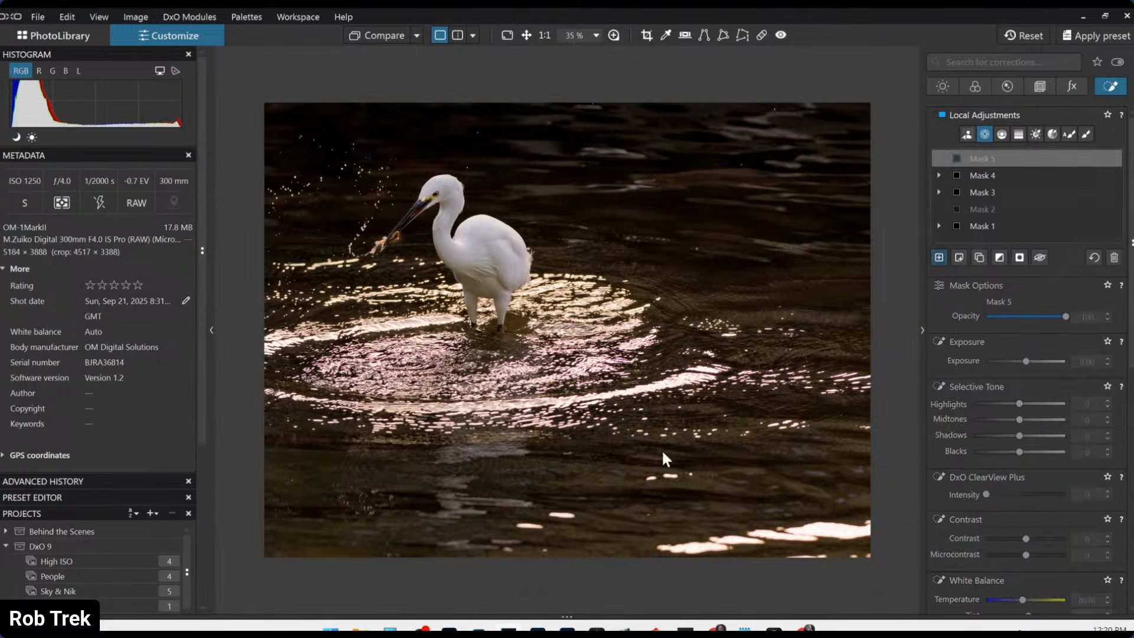
pyautogui.click(450, 497)
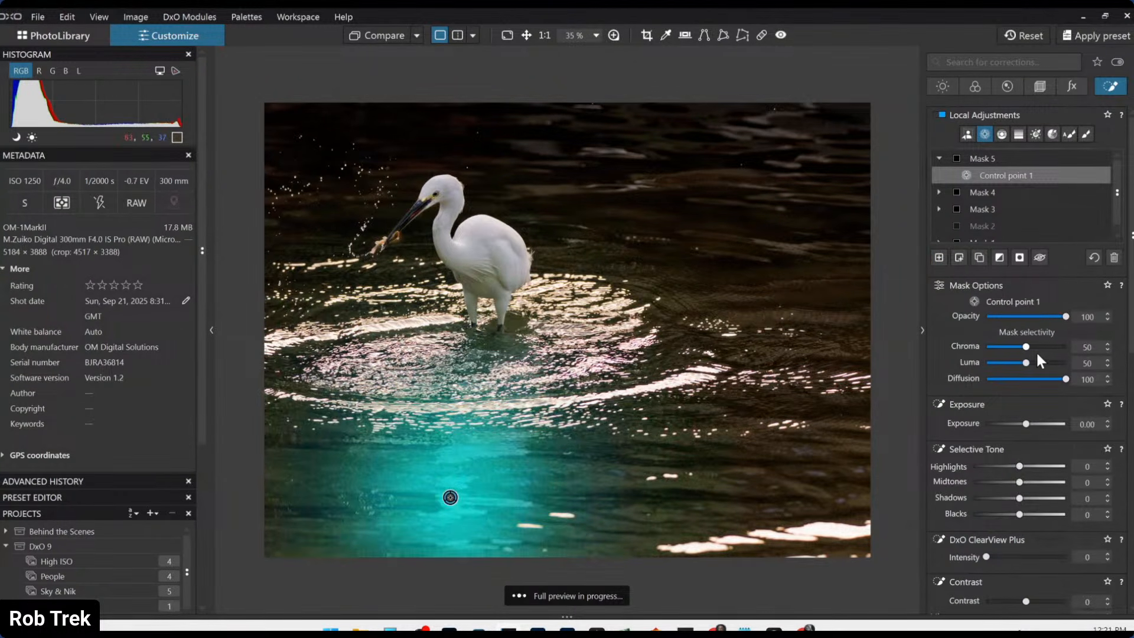
pyautogui.moveTo(1026, 362); pyautogui.dragTo(1036, 347)
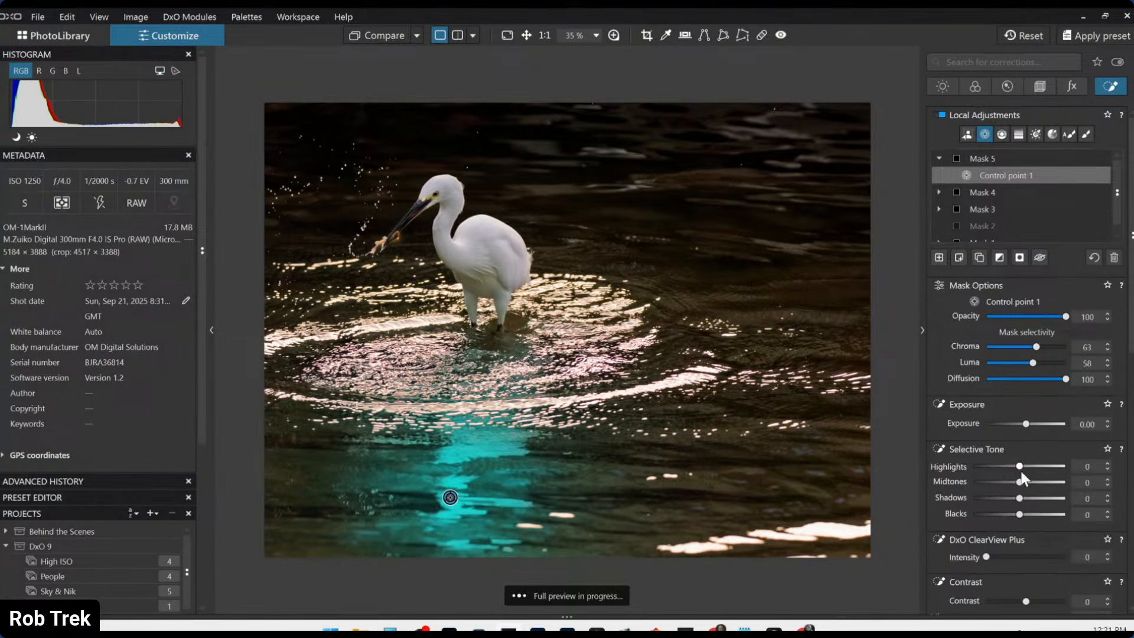
# - Brighten the reflection mask with highlights 80, midtones 35, shadows 13 and DxO ClearView Plus intensity 38
pyautogui.click(1032, 499)
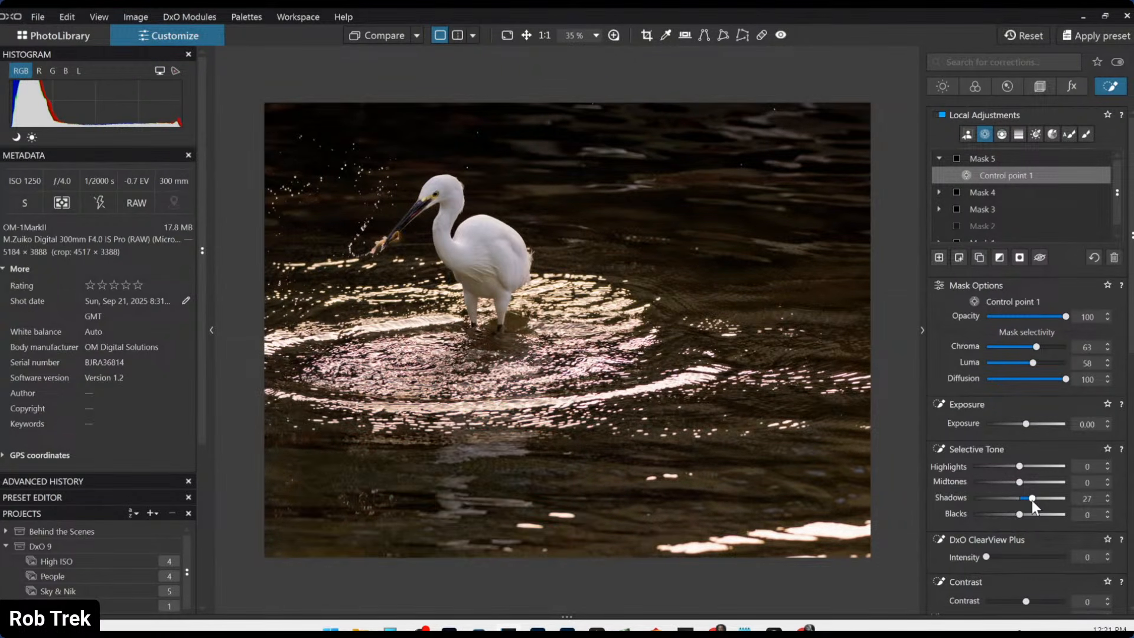
pyautogui.doubleClick(1032, 499)
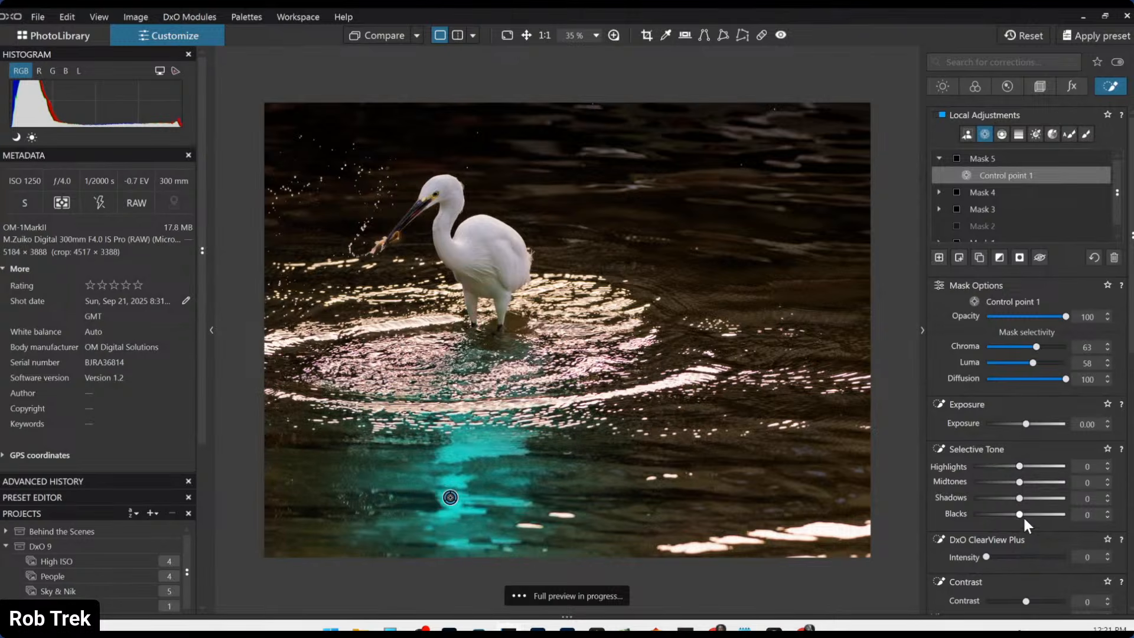
pyautogui.click(1016, 556)
pyautogui.click(1040, 466)
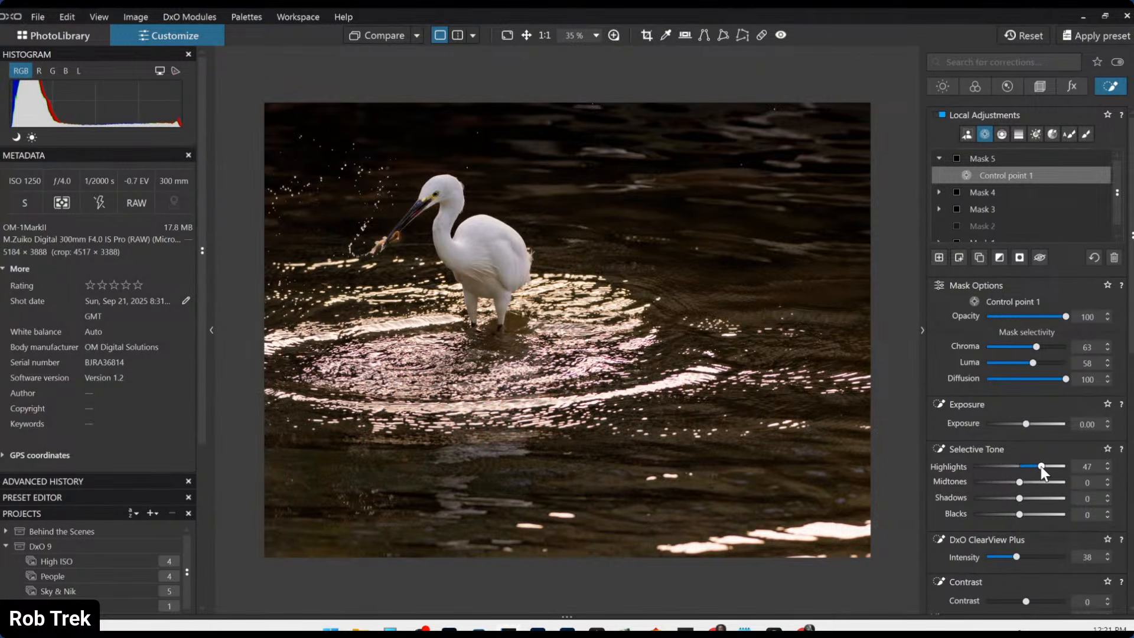
pyautogui.click(1031, 481)
pyautogui.moveTo(1031, 482); pyautogui.dragTo(1056, 466)
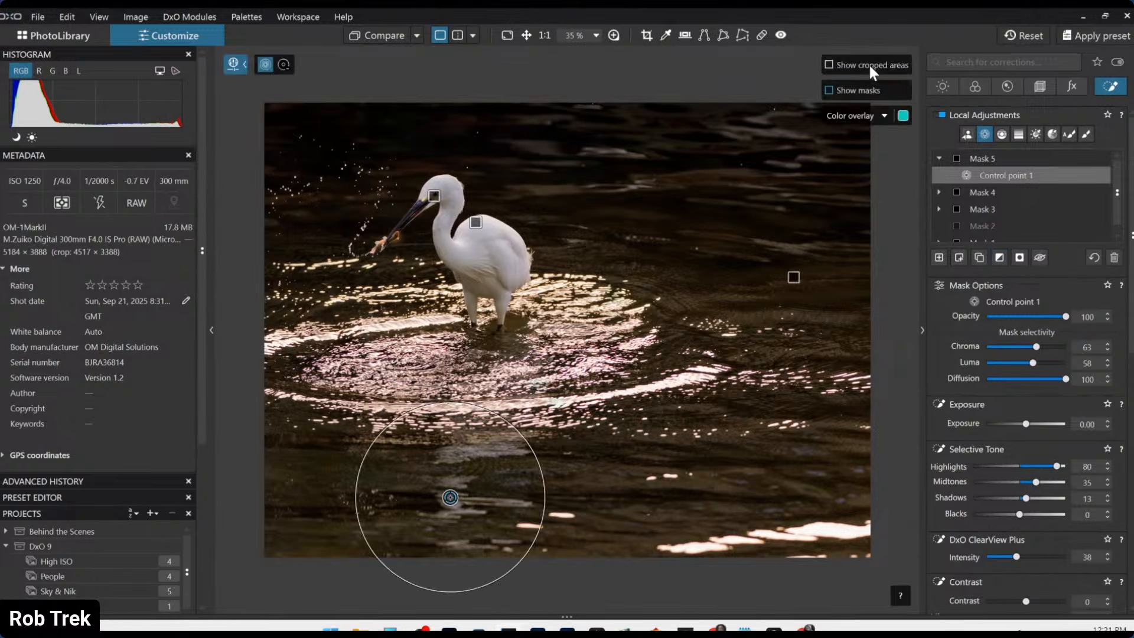
# - Repair the bright streaks in the water's lower right corner with a 41 px brush and compare the photo with its uncorrected version
pyautogui.click(761, 34)
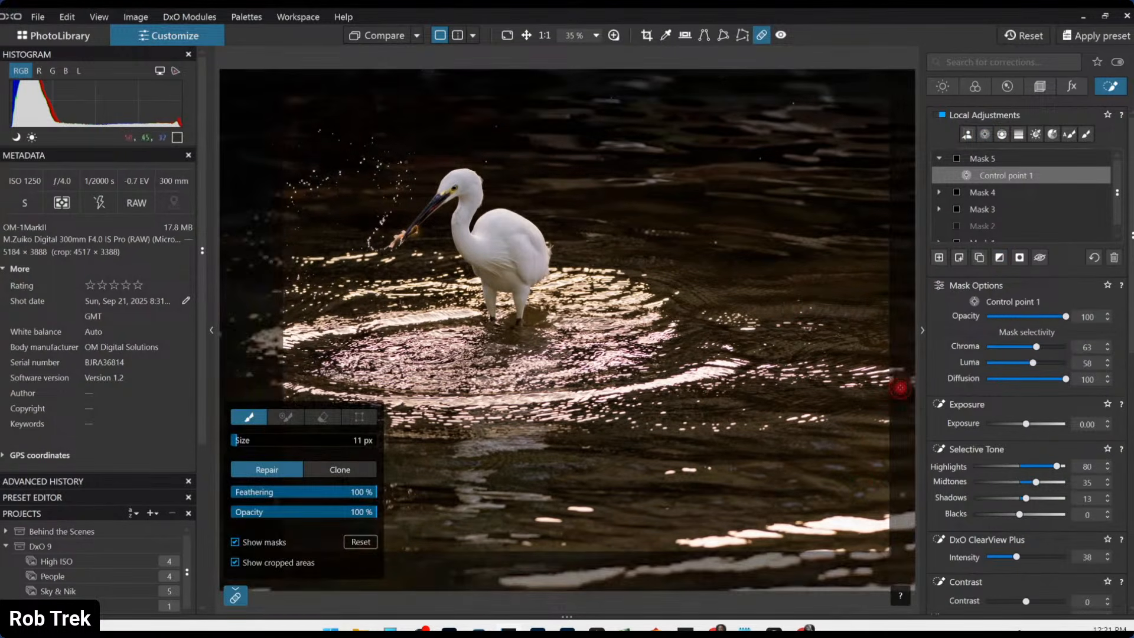
pyautogui.scroll(5, 702, 568)
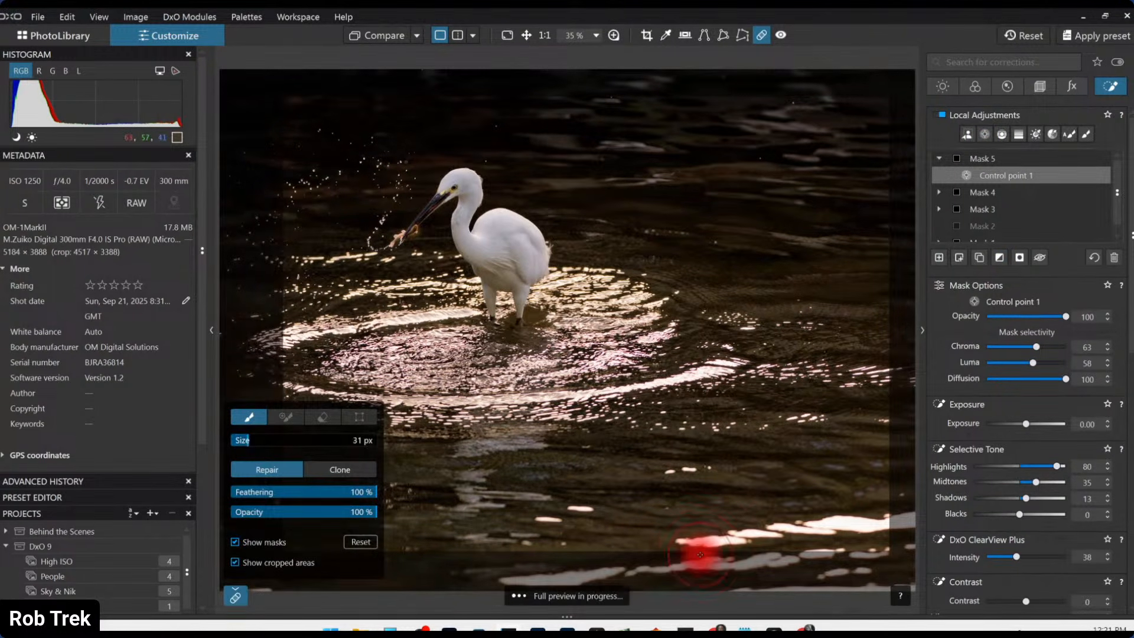
pyautogui.moveTo(686, 544); pyautogui.dragTo(879, 531)
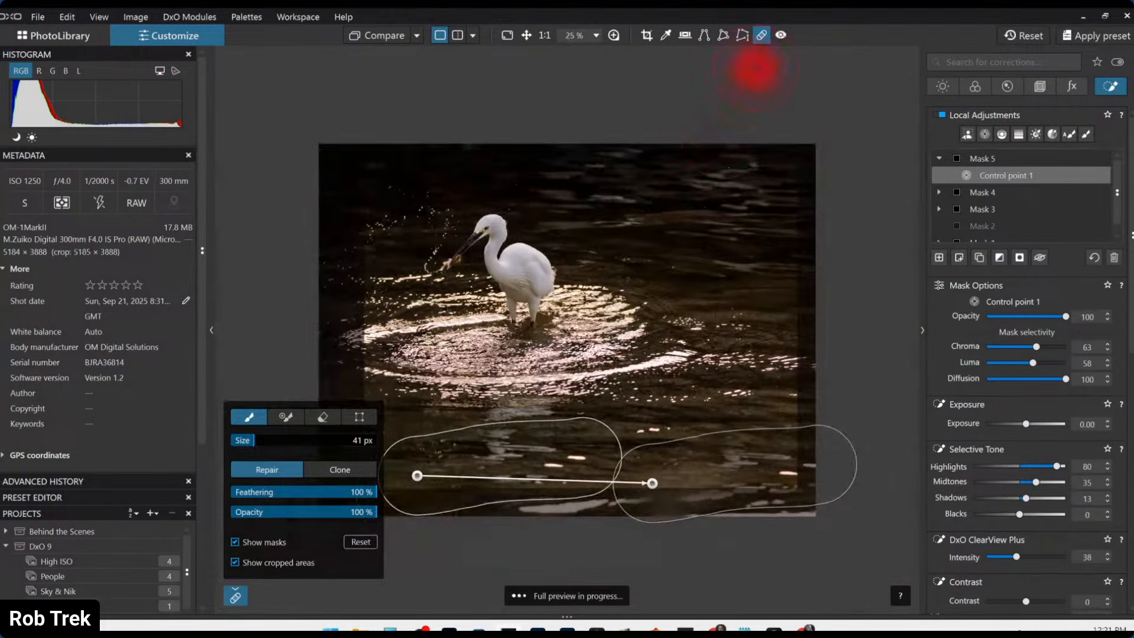
pyautogui.click(761, 35)
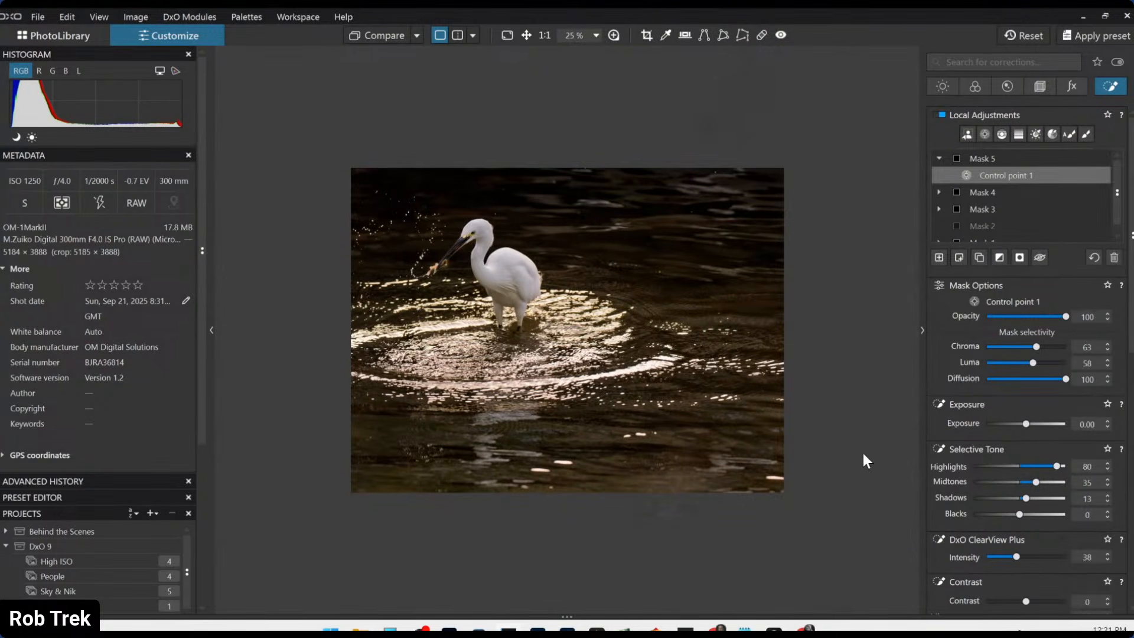
pyautogui.click(372, 37)
pyautogui.click(371, 37)
# - Convert the egret photo to black and white using the DxO - B&W Balanced rendering
pyautogui.click(975, 87)
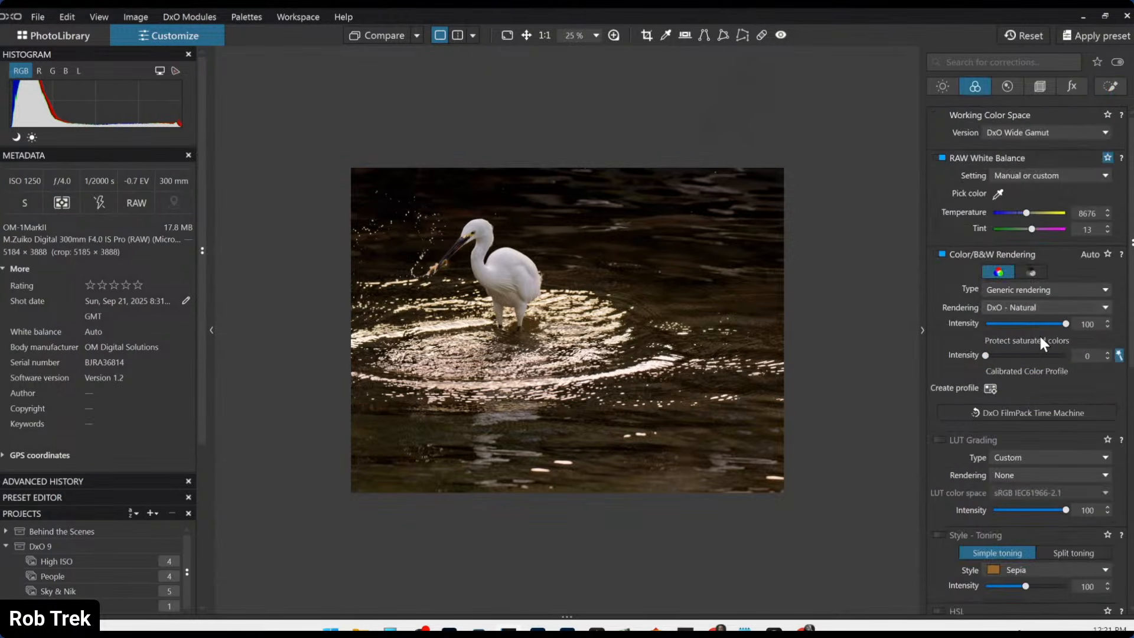
pyautogui.click(1030, 273)
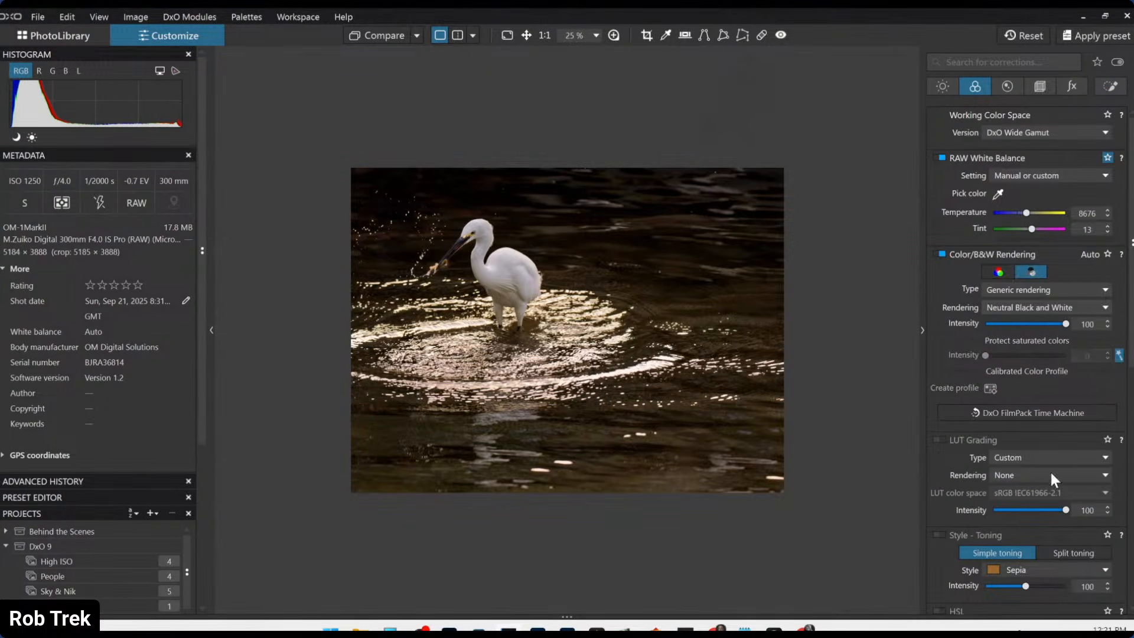
pyautogui.click(1026, 306)
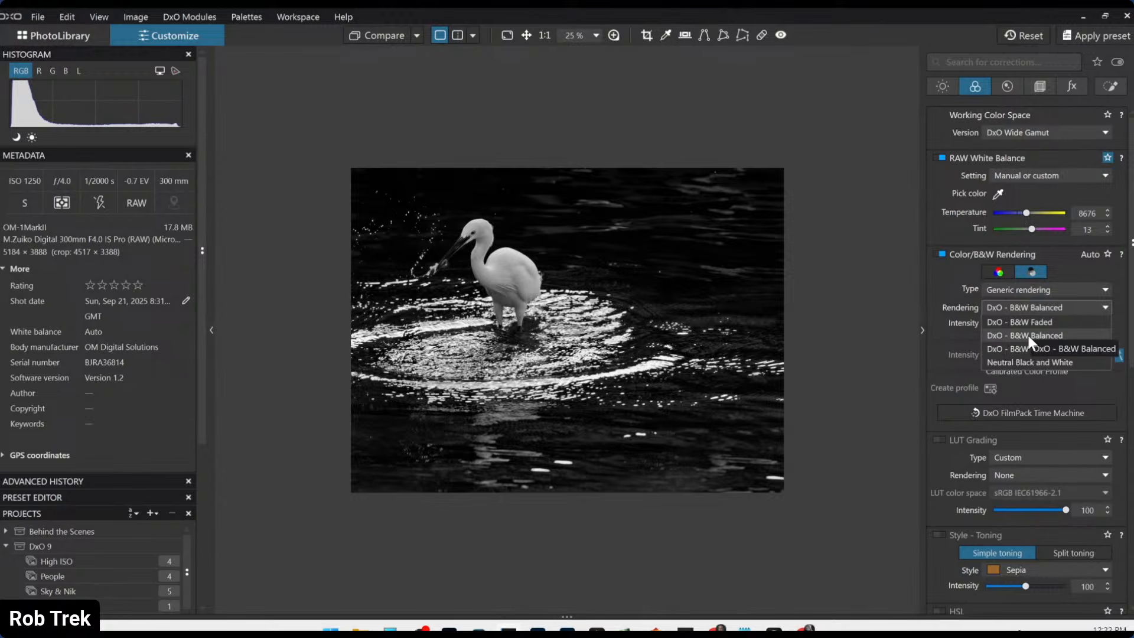
pyautogui.click(1028, 335)
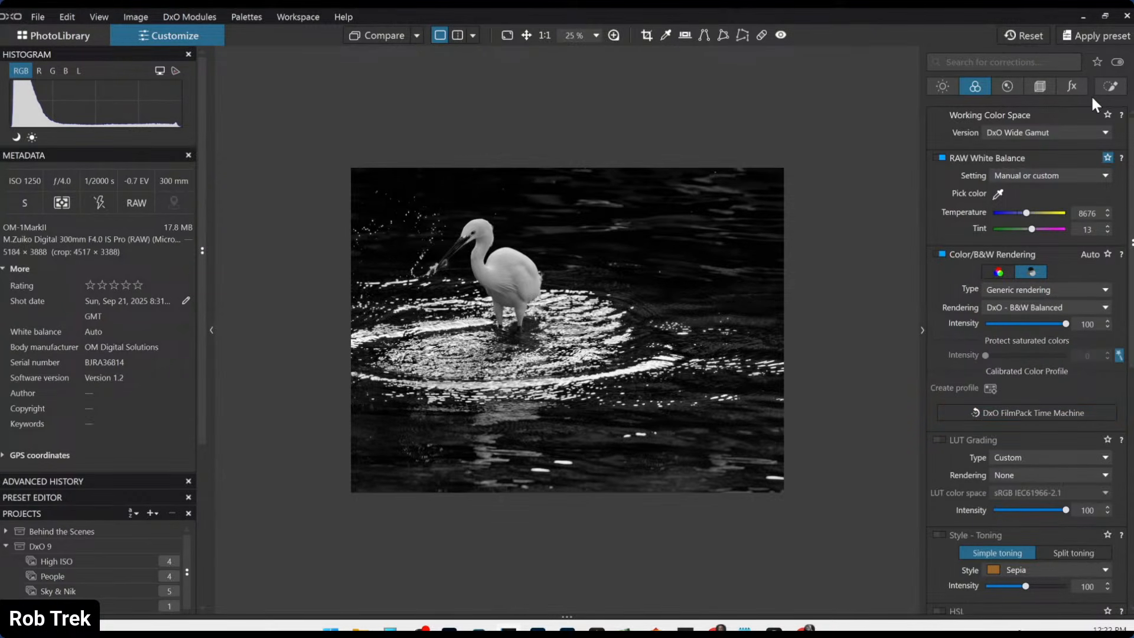
# - Add a new control line mask over the water in the lower half, sampling the dark water, and set its blacks to -34
pyautogui.click(1108, 88)
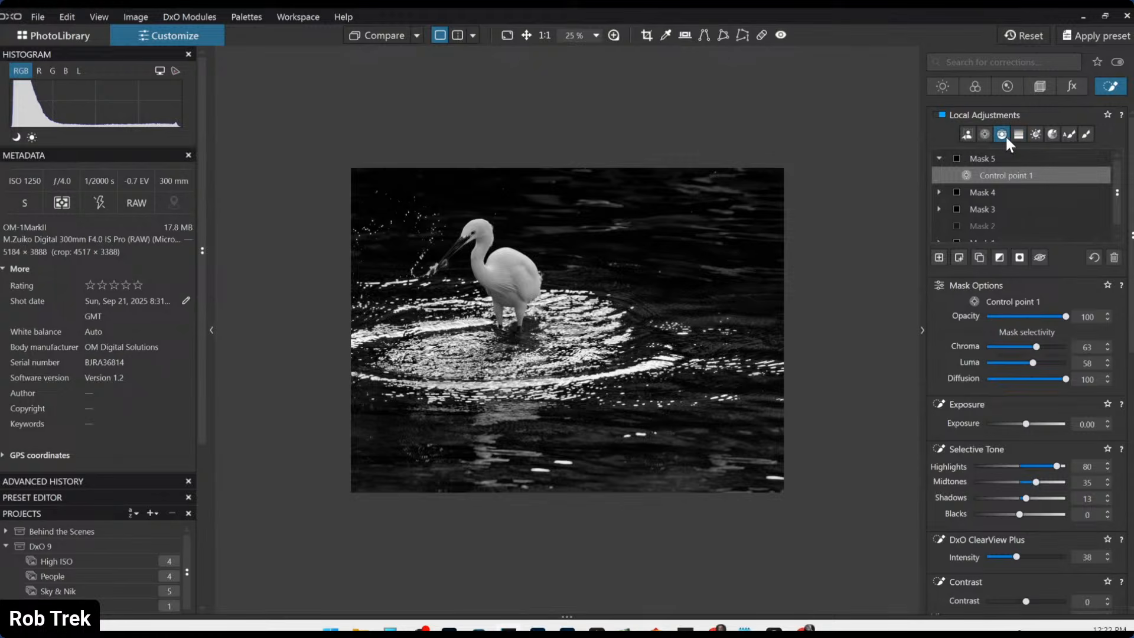
pyautogui.click(1002, 135)
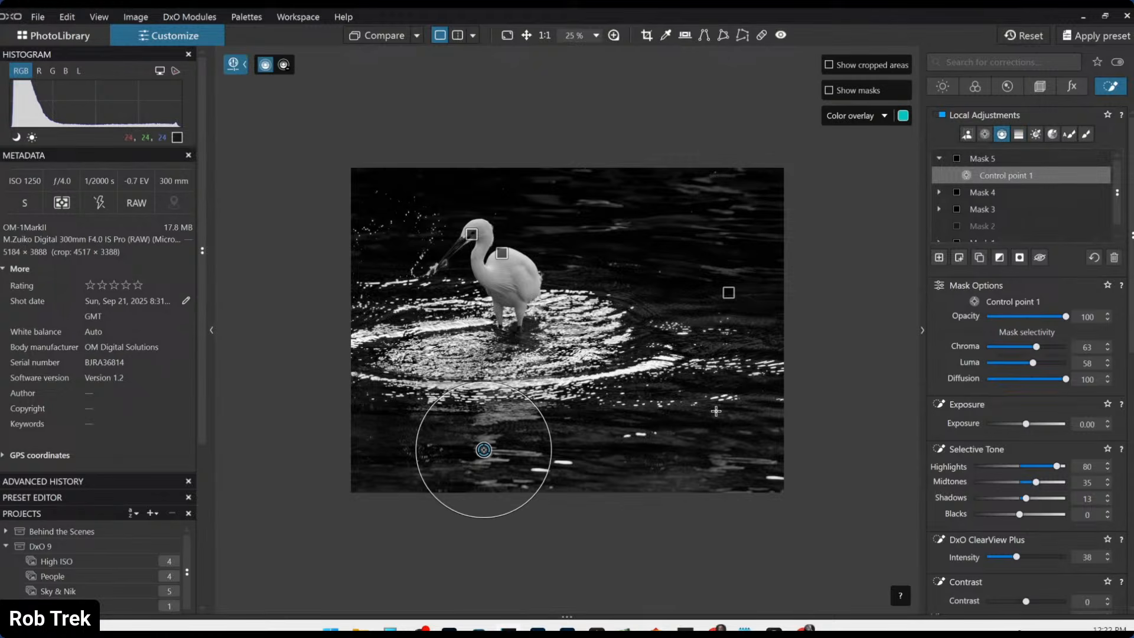
pyautogui.click(941, 259)
pyautogui.moveTo(643, 448); pyautogui.dragTo(644, 326)
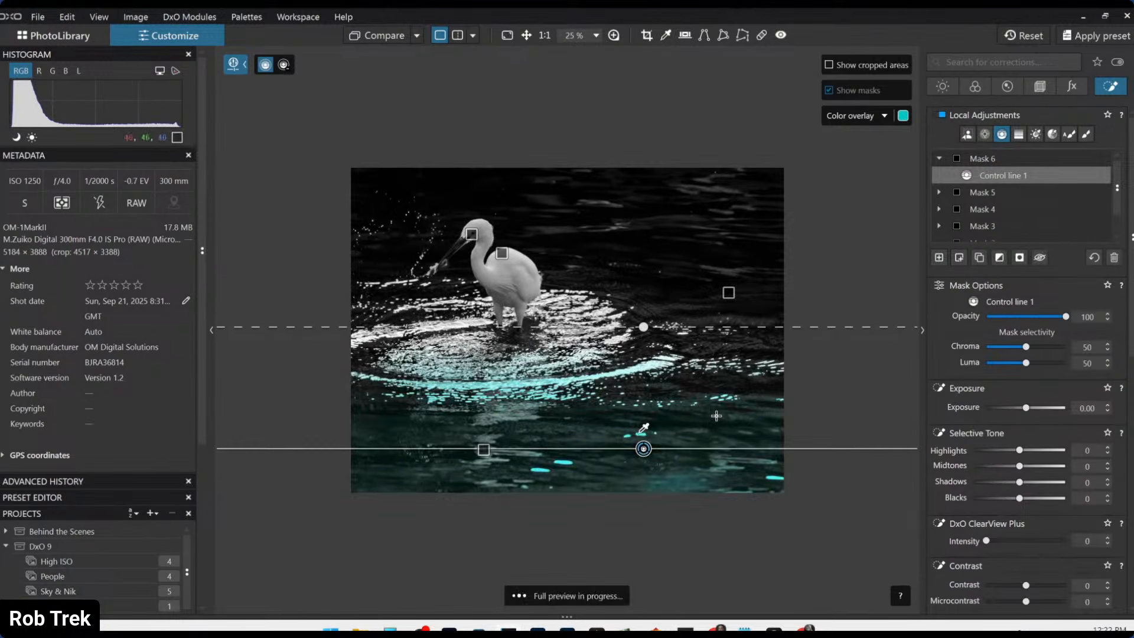
pyautogui.moveTo(644, 432); pyautogui.dragTo(670, 448)
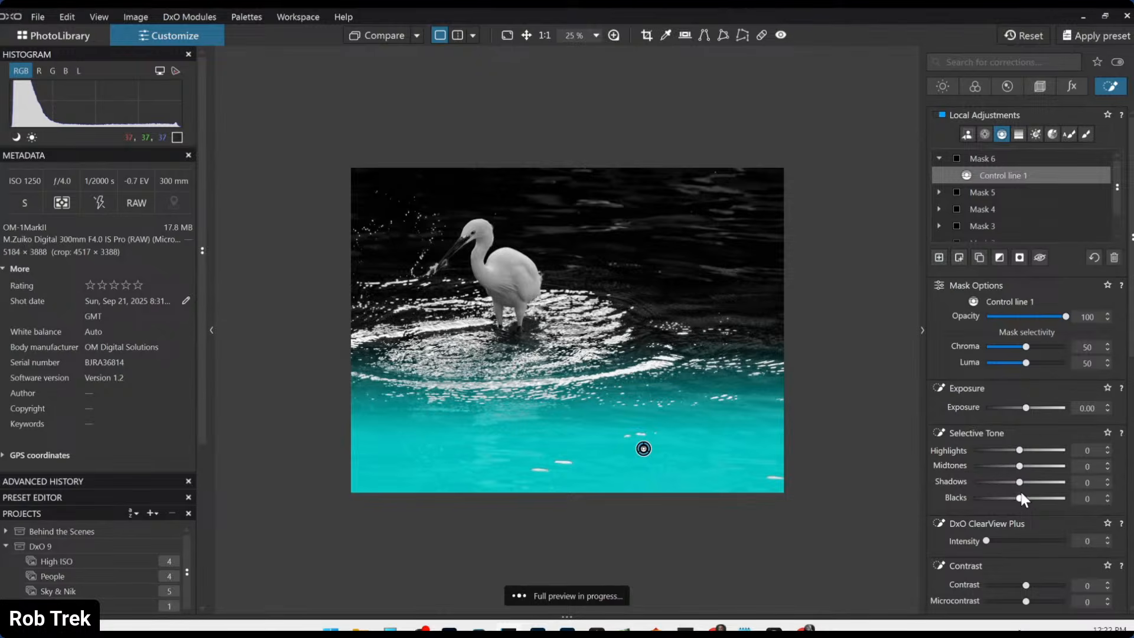
pyautogui.moveTo(1019, 497); pyautogui.dragTo(1004, 498)
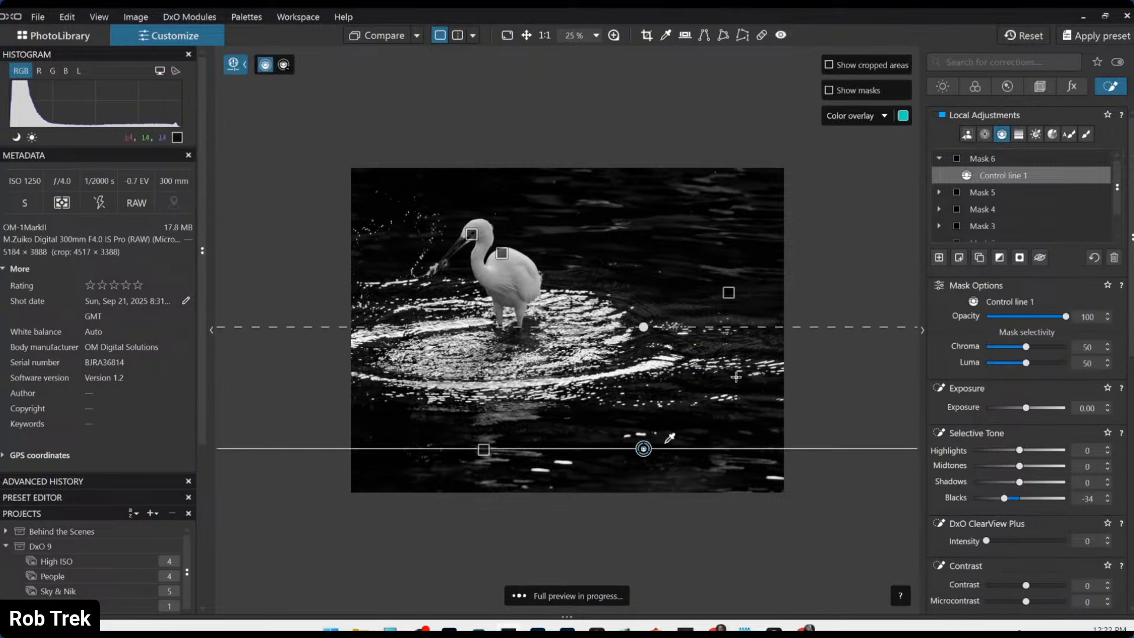
# - Select the egret's body mask and set its highlights to -25 and exposure to 1.22
pyautogui.scroll(1, 302, 201)
pyautogui.scroll(1, 302, 200)
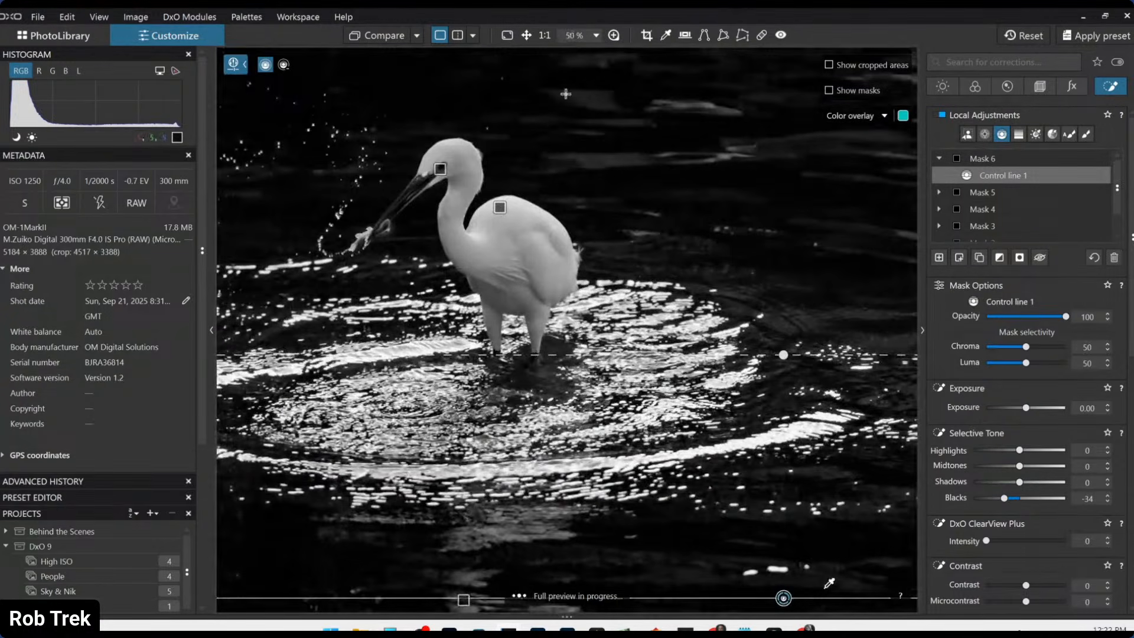
pyautogui.click(505, 213)
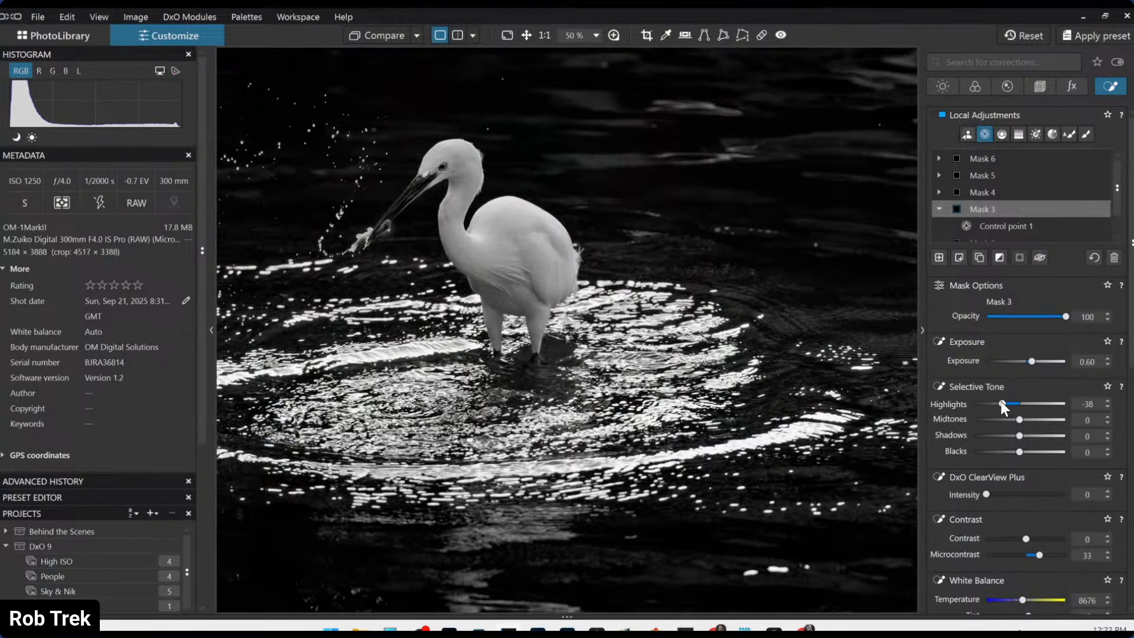
pyautogui.moveTo(1000, 402); pyautogui.dragTo(1008, 402)
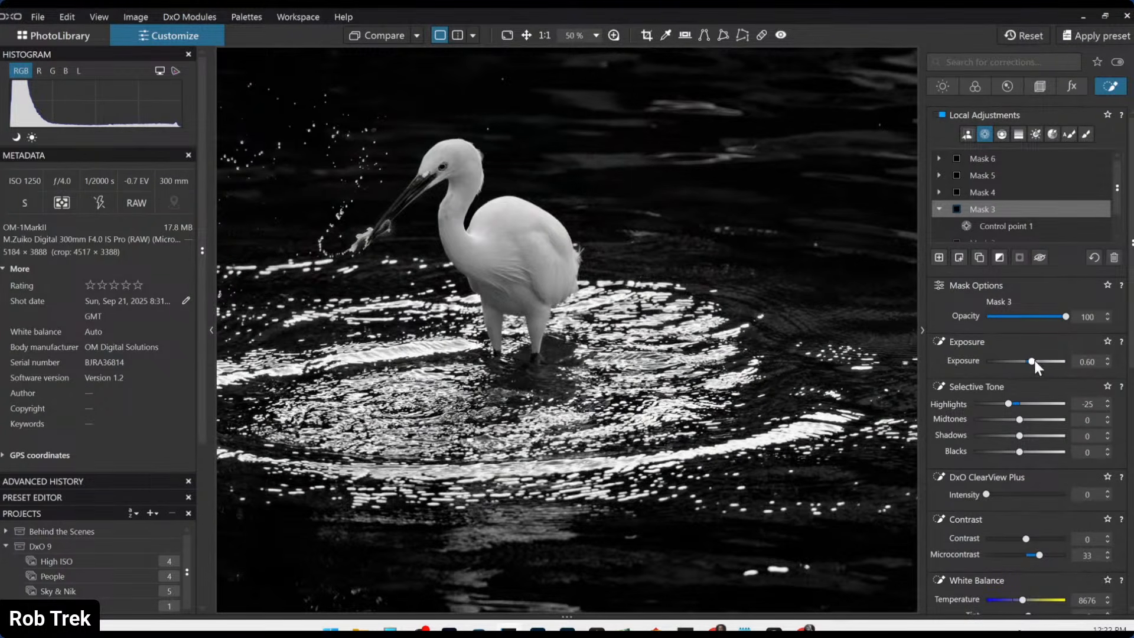
pyautogui.moveTo(1031, 361); pyautogui.dragTo(1039, 361)
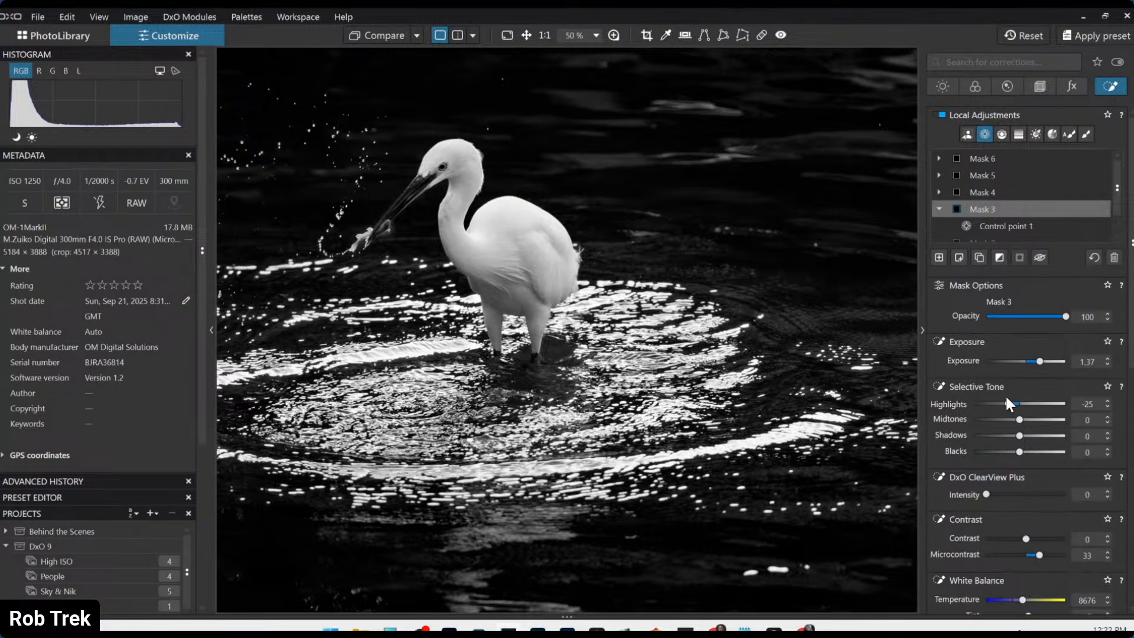
pyautogui.moveTo(1034, 366); pyautogui.dragTo(1037, 361)
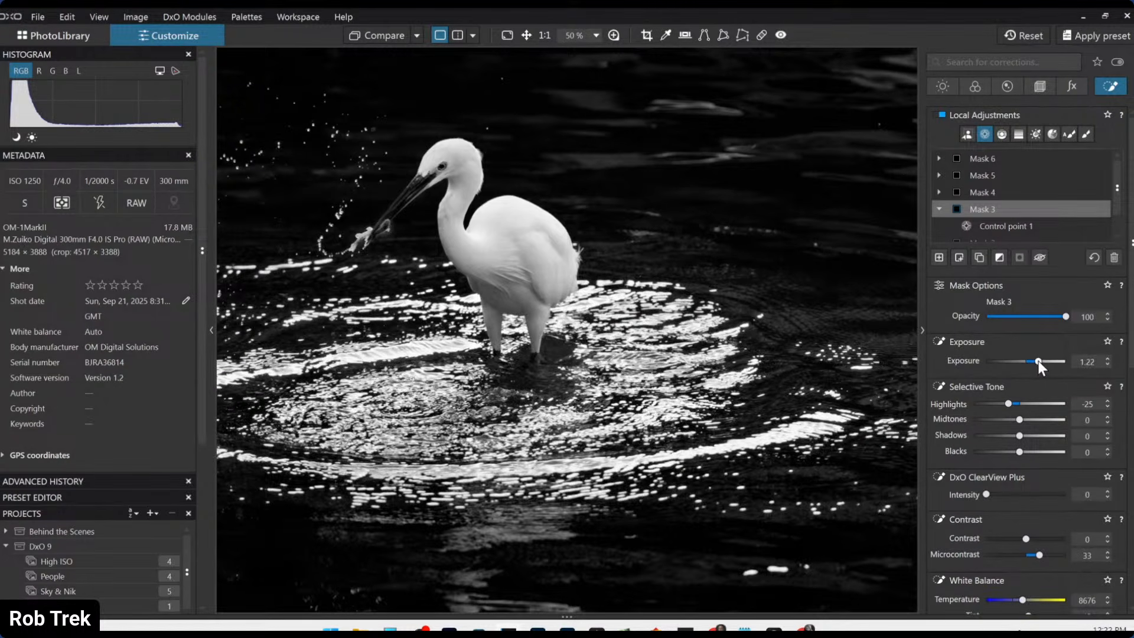
# - Add a smaller second control point on the egret's lower body and set the mask's blacks to -12 and ClearView Plus intensity to 11
pyautogui.click(519, 293)
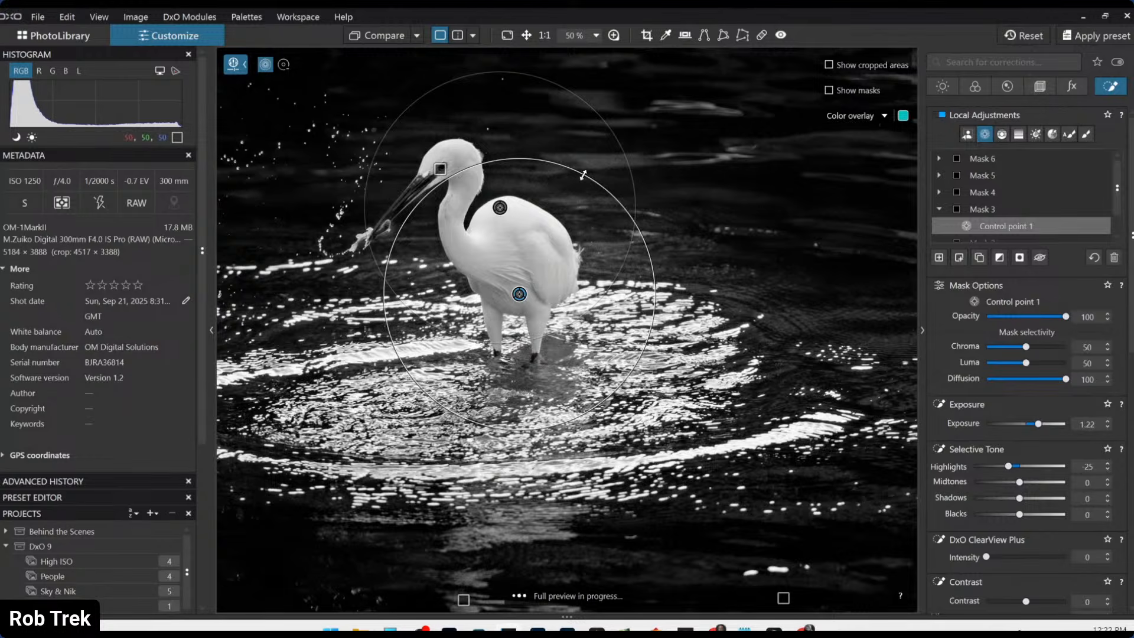
pyautogui.moveTo(585, 180); pyautogui.dragTo(565, 248)
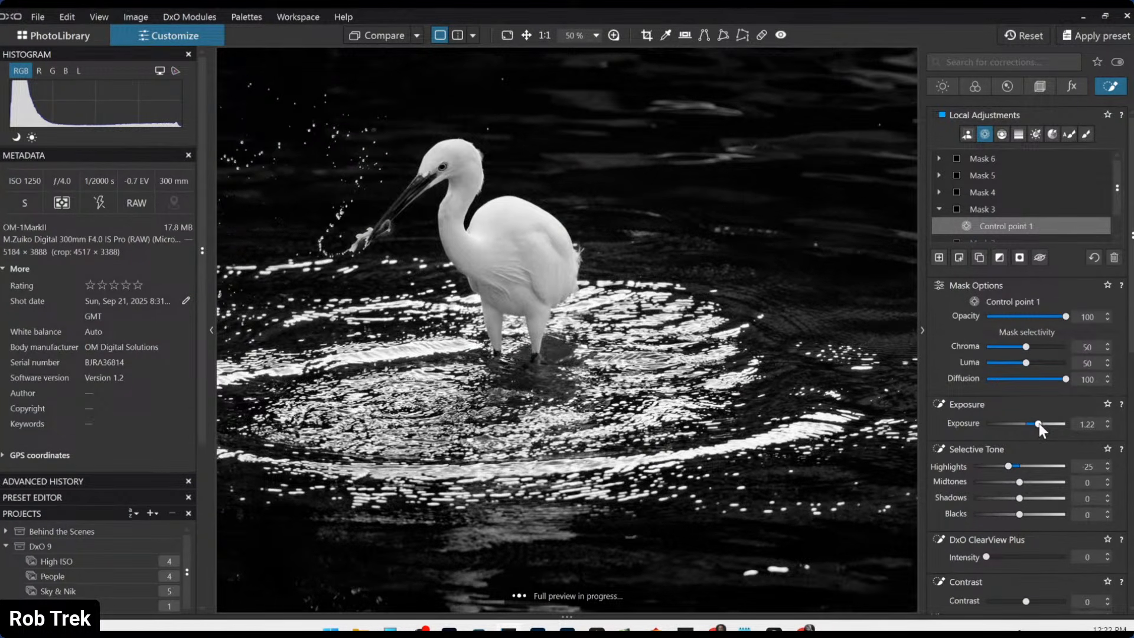
pyautogui.moveTo(1019, 514); pyautogui.dragTo(1014, 513)
pyautogui.scroll(-3, 1024, 542)
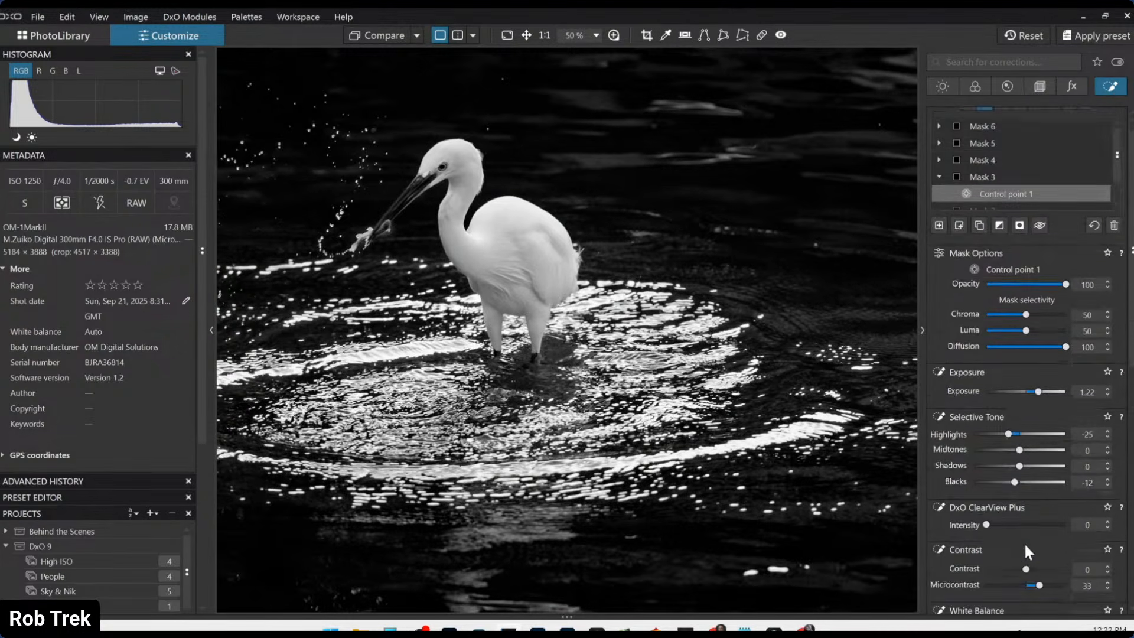
pyautogui.moveTo(990, 462); pyautogui.dragTo(994, 463)
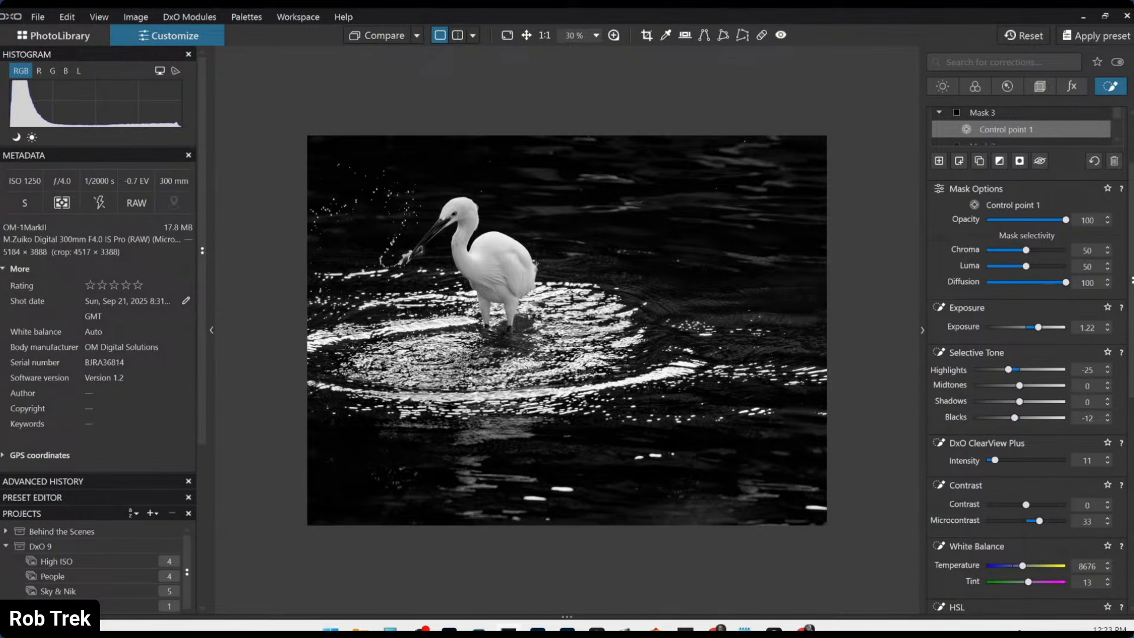
pyautogui.rightClick(690, 148)
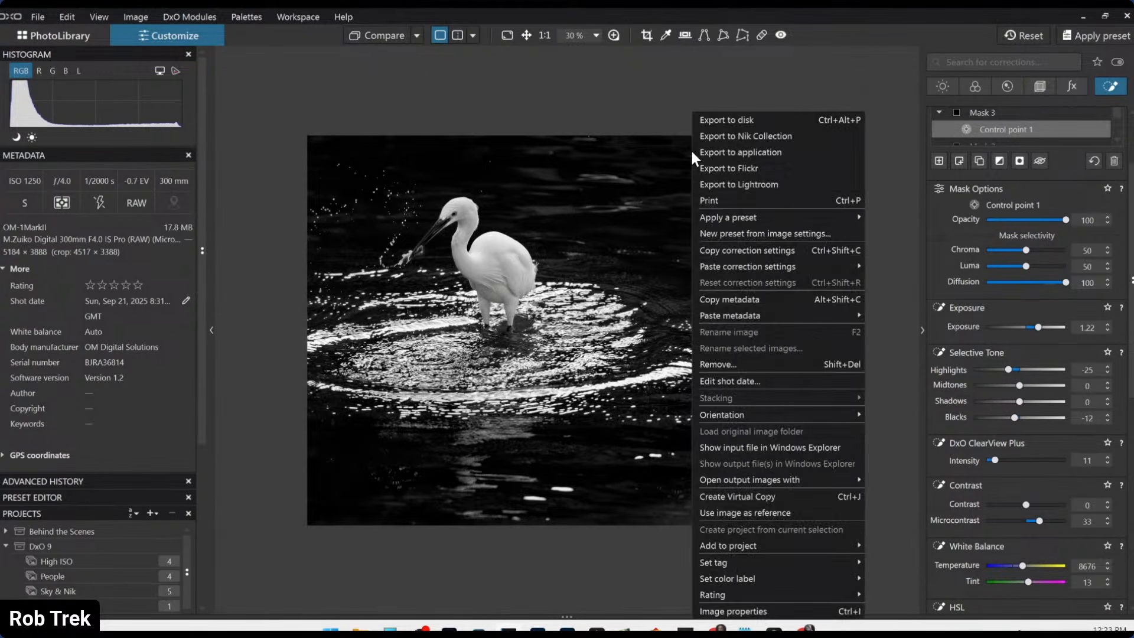
pyautogui.click(703, 119)
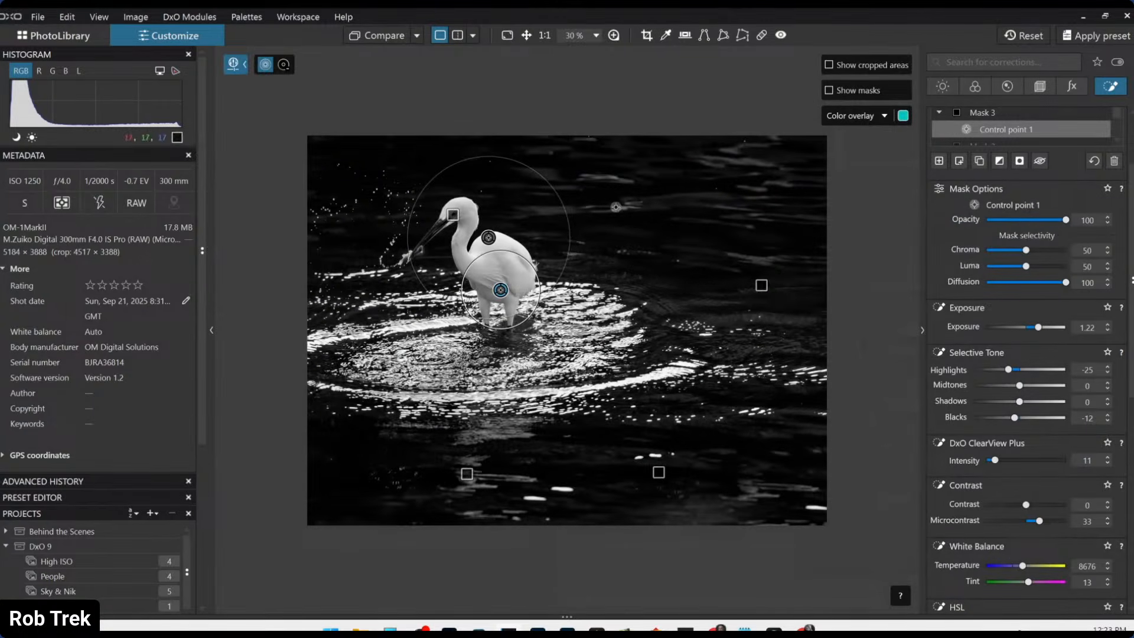
pyautogui.press('Escape')
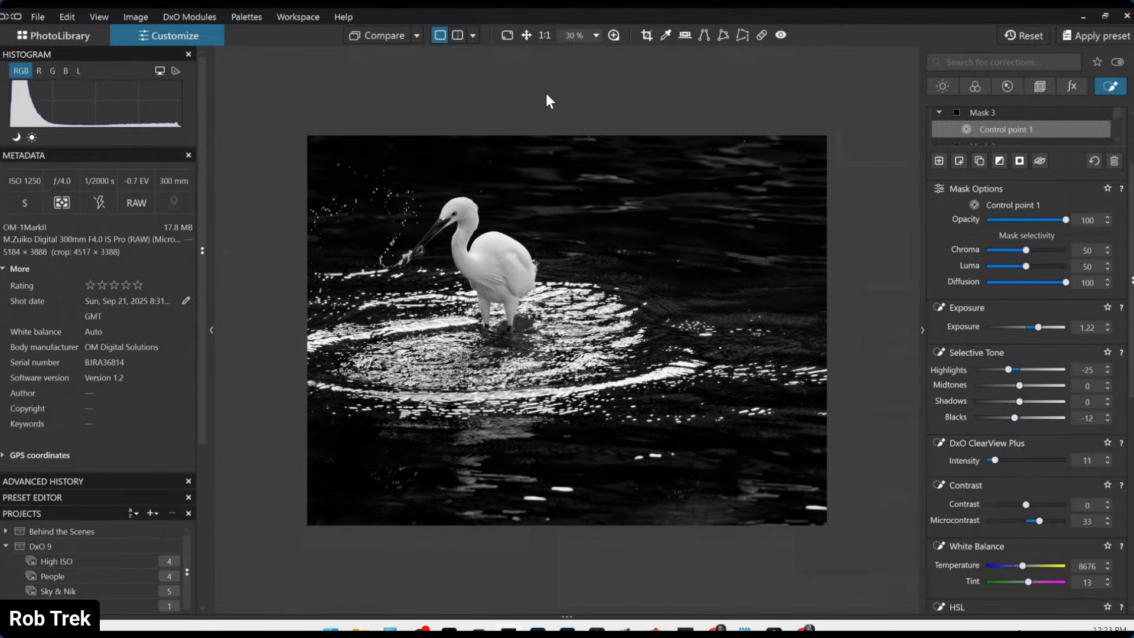
# - Switch the photo back to color and apply the DxO - Vibrant rendering
pyautogui.scroll(3, 961, 206)
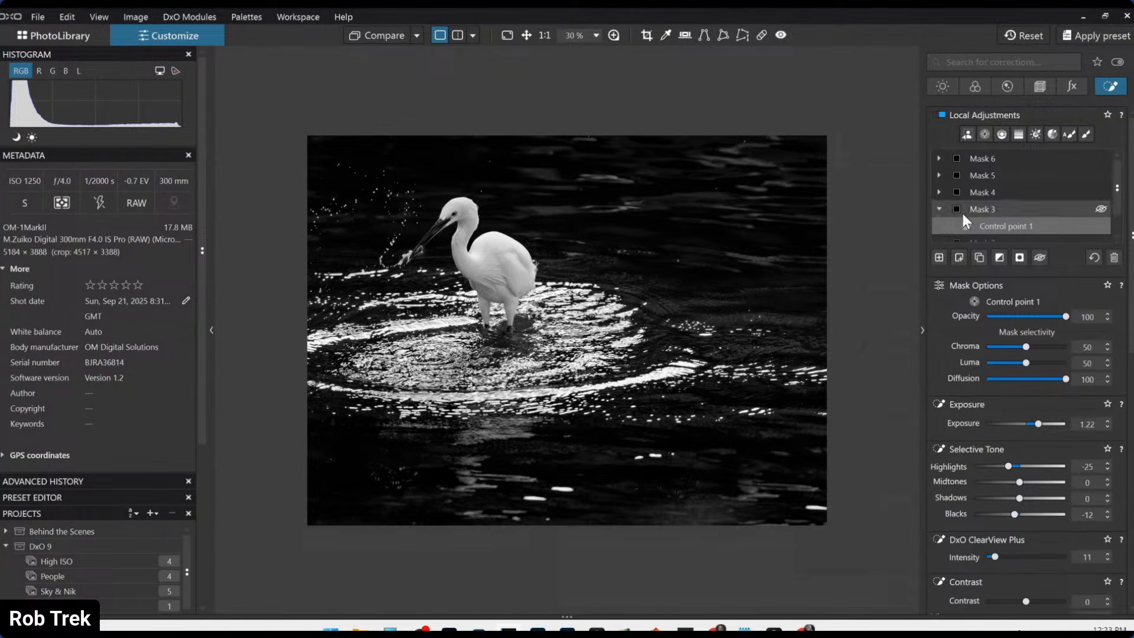
pyautogui.click(971, 86)
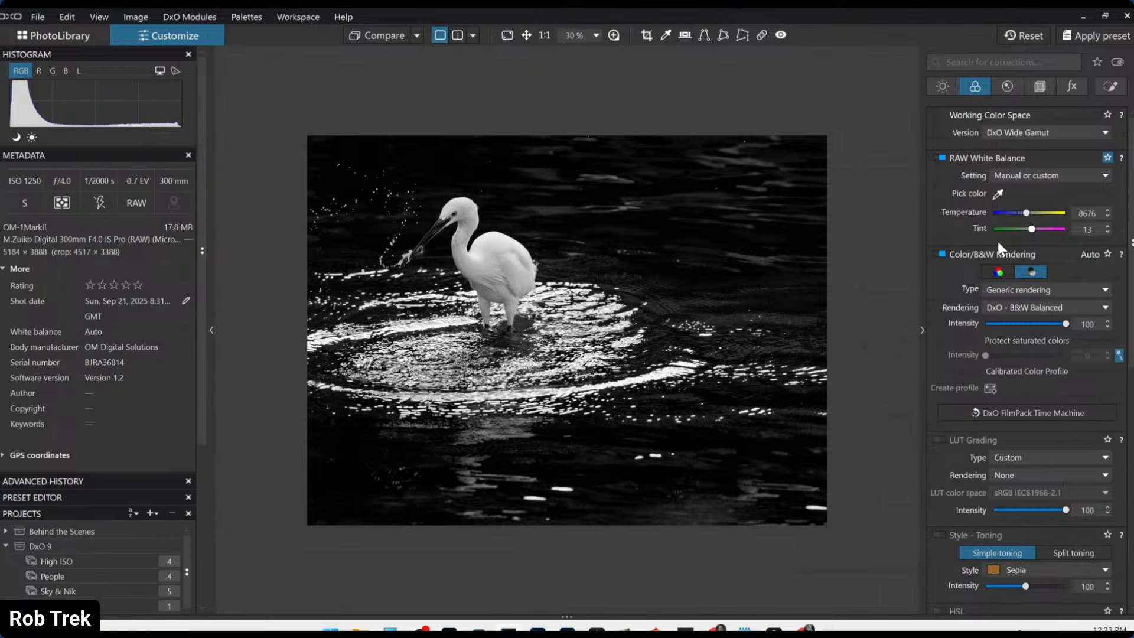
pyautogui.click(987, 273)
pyautogui.click(1008, 304)
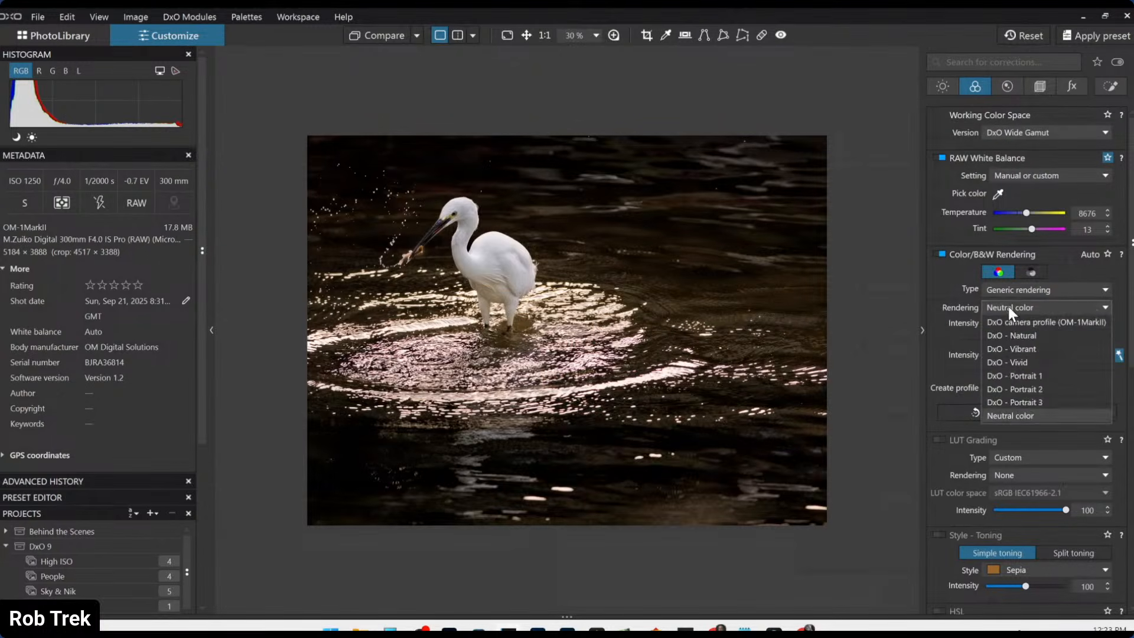
pyautogui.click(1012, 349)
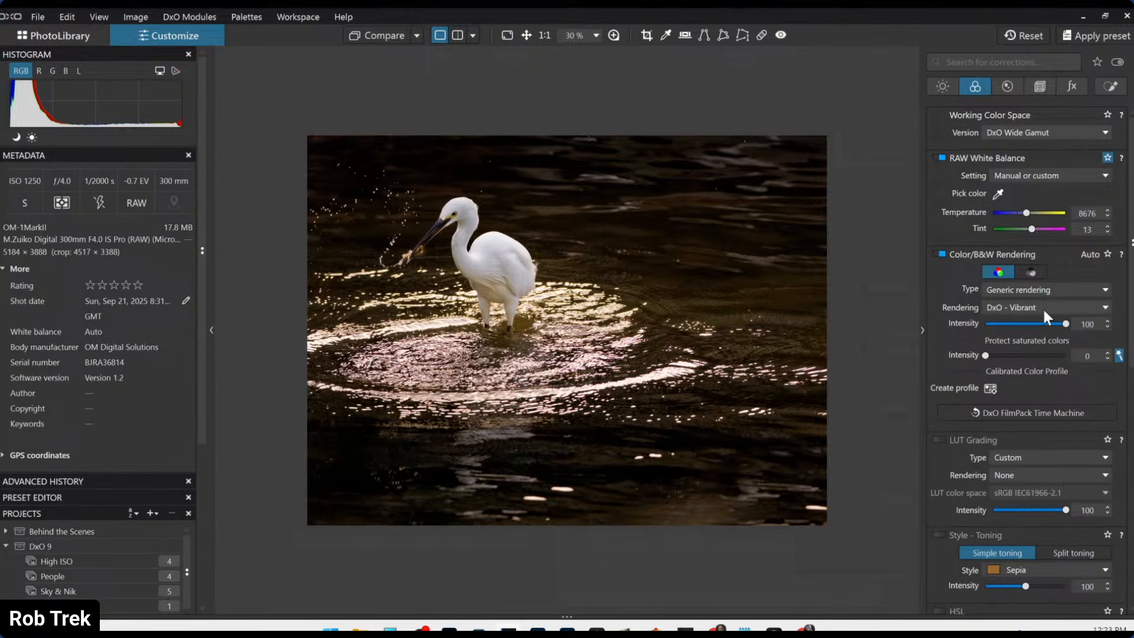
# - Select the AI mask in Mask 4 covering the egret photo's background water and set its white balance temperature to 5604
pyautogui.scroll(2, 1044, 309)
pyautogui.click(1097, 89)
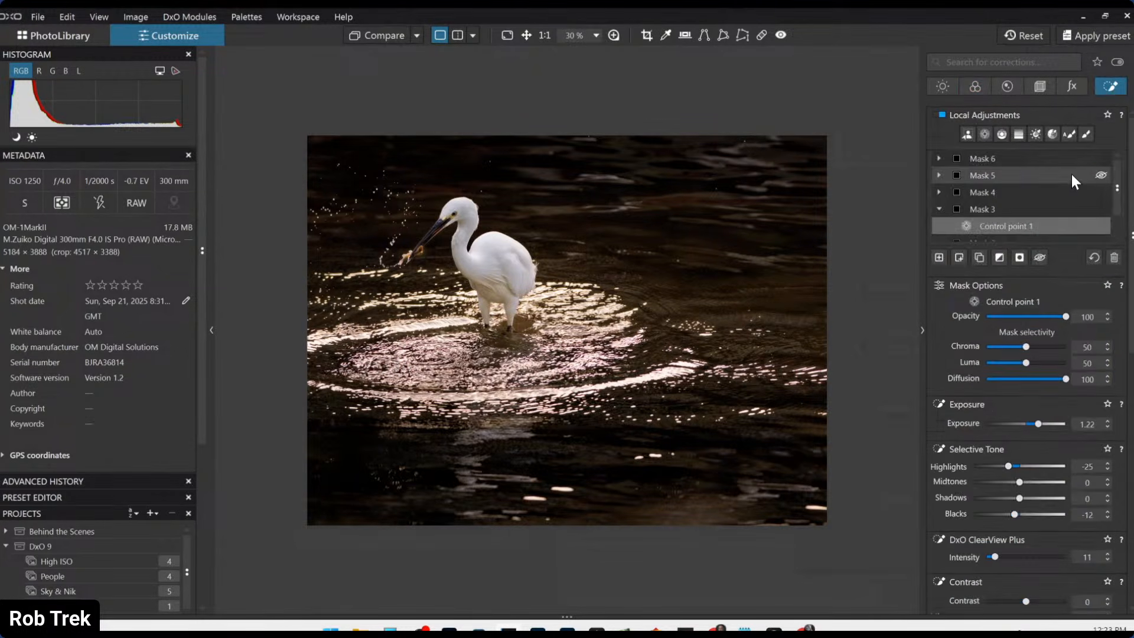
pyautogui.click(1033, 195)
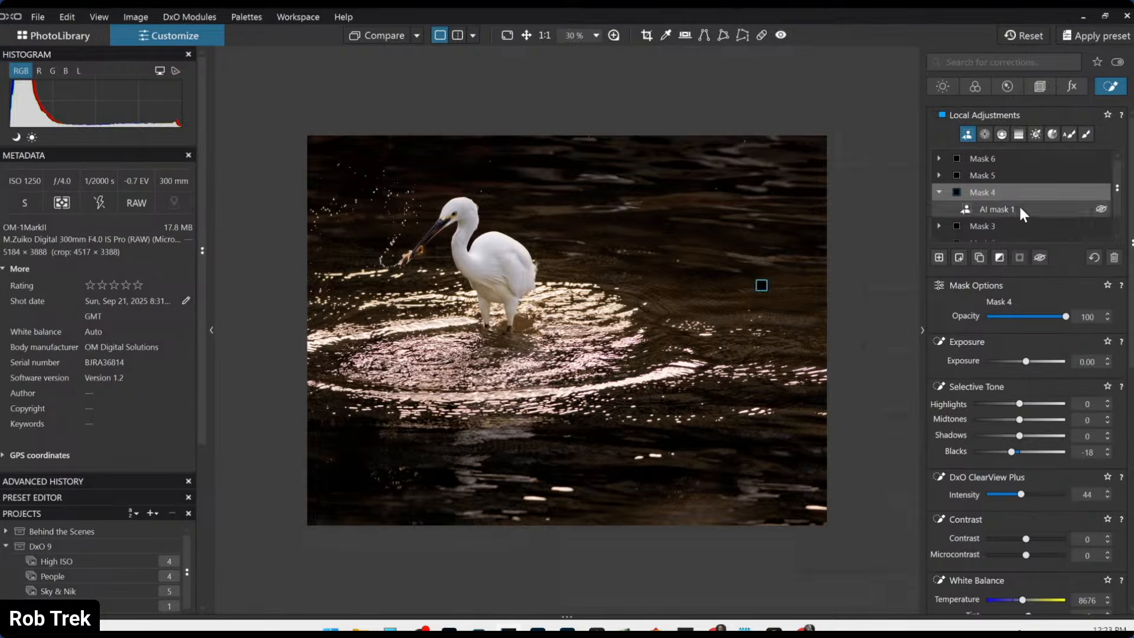
pyautogui.click(1019, 207)
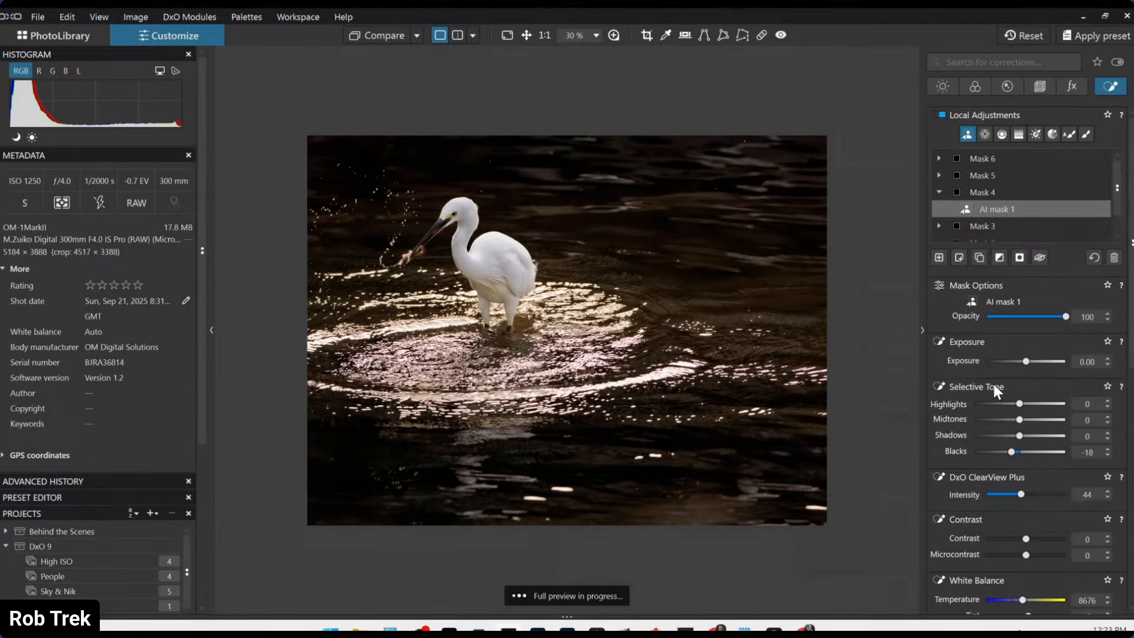
pyautogui.scroll(-5, 991, 382)
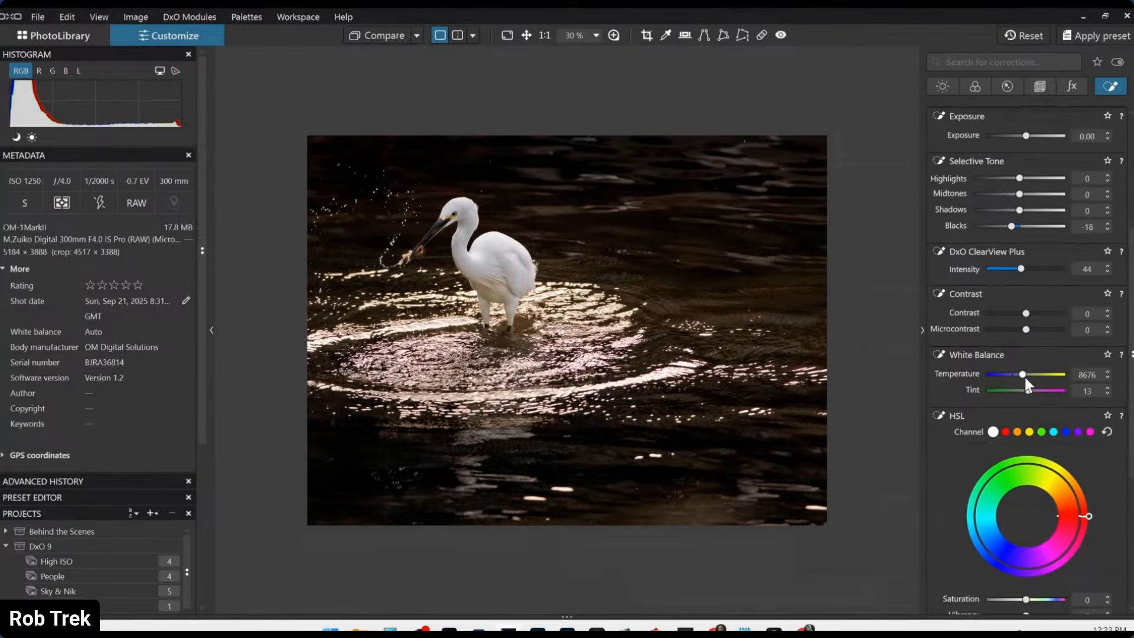
pyautogui.moveTo(1025, 376); pyautogui.dragTo(1012, 376)
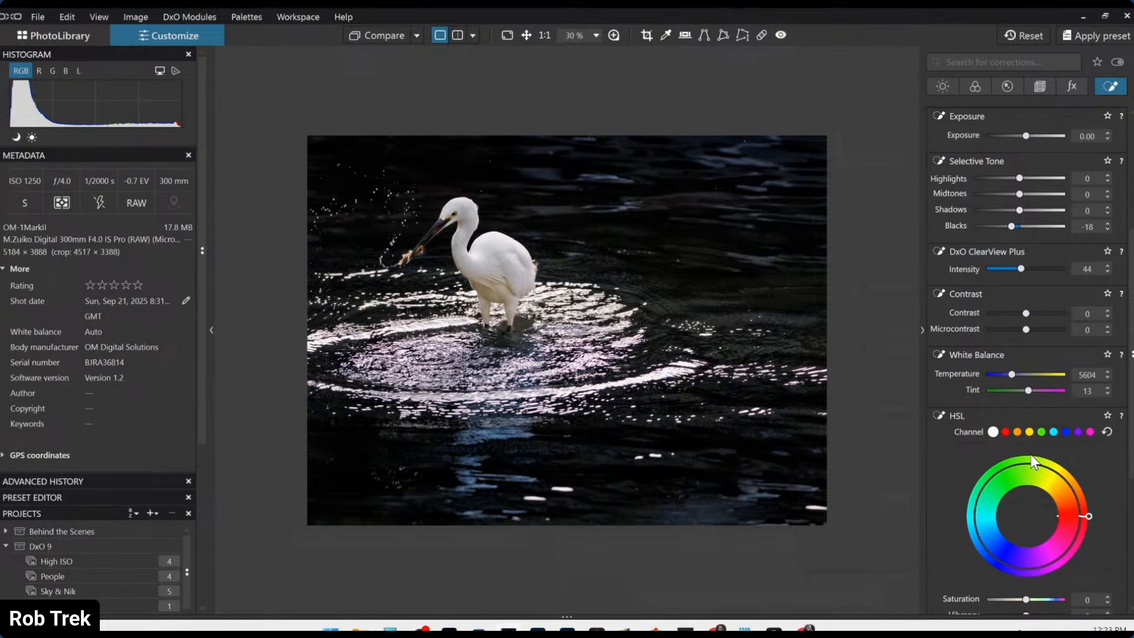
# - Export the color egret photo as a full-size JPEG at quality 95, using a unique name to keep the earlier file
pyautogui.press('l')
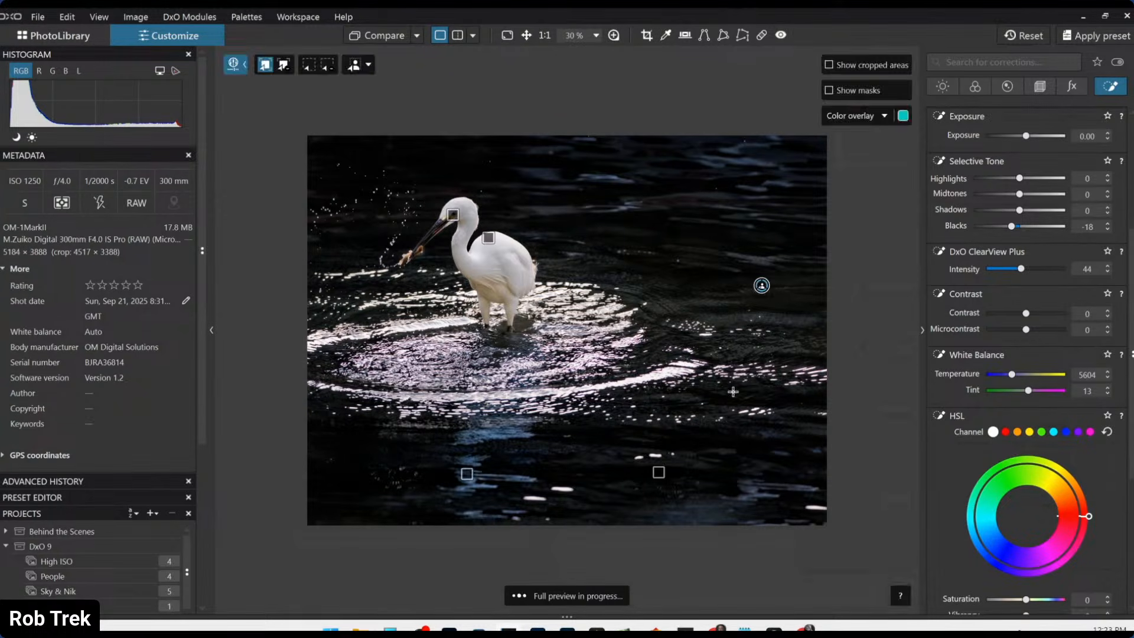
pyautogui.rightClick(732, 392)
pyautogui.click(773, 15)
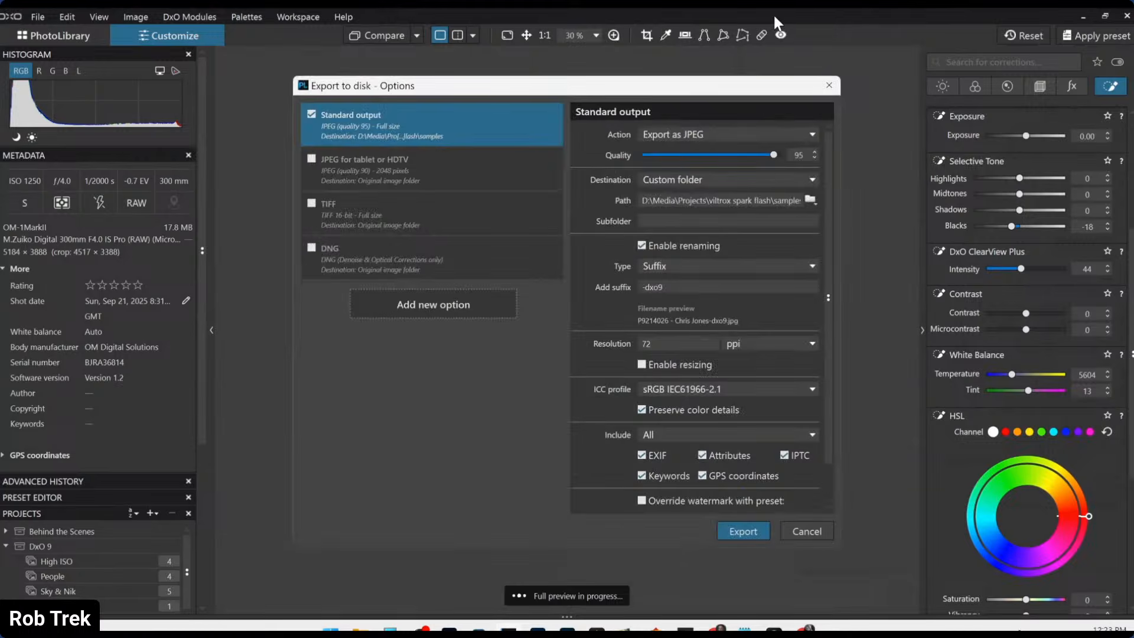
pyautogui.press('Return')
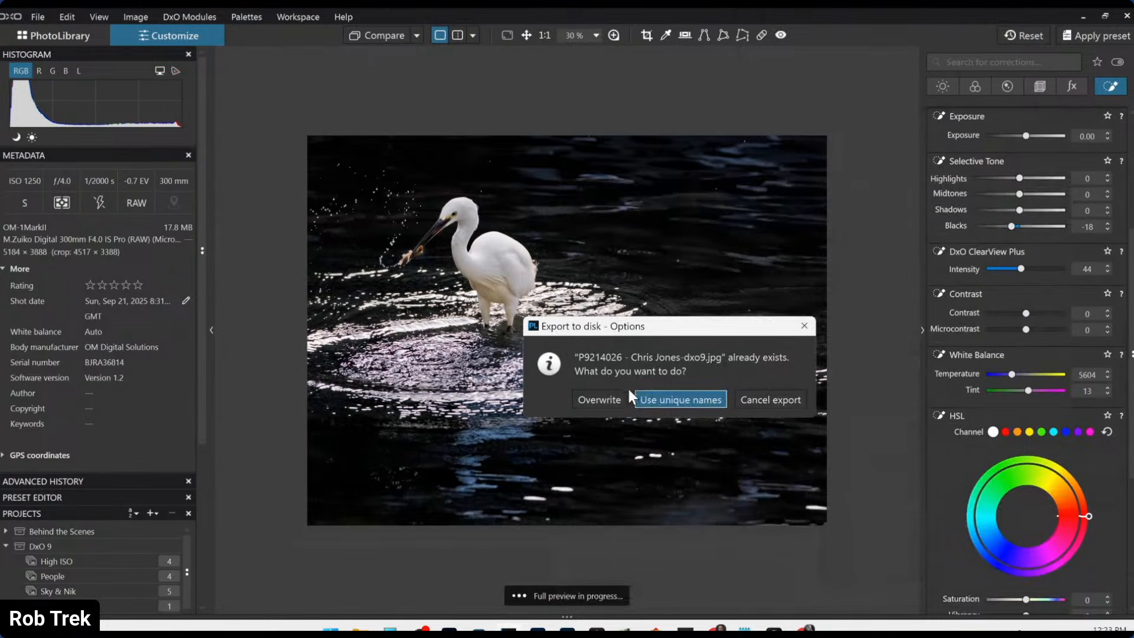
pyautogui.click(650, 395)
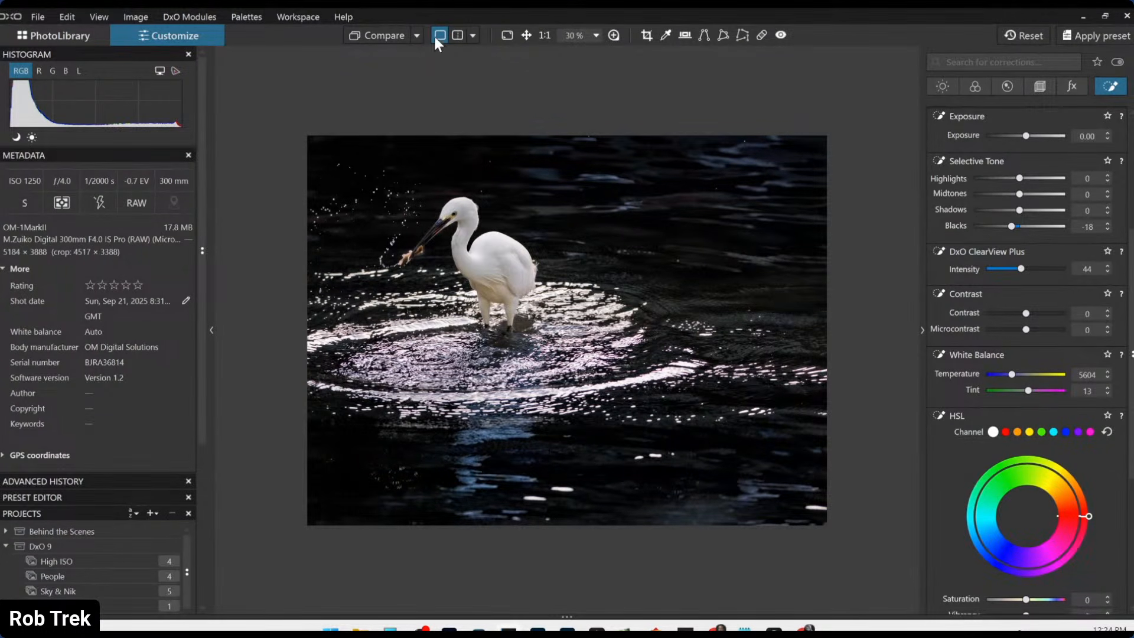
# - Compare the color egret photo side by side with its earlier black-and-white export, hiding the surrounding palettes
pyautogui.click(417, 36)
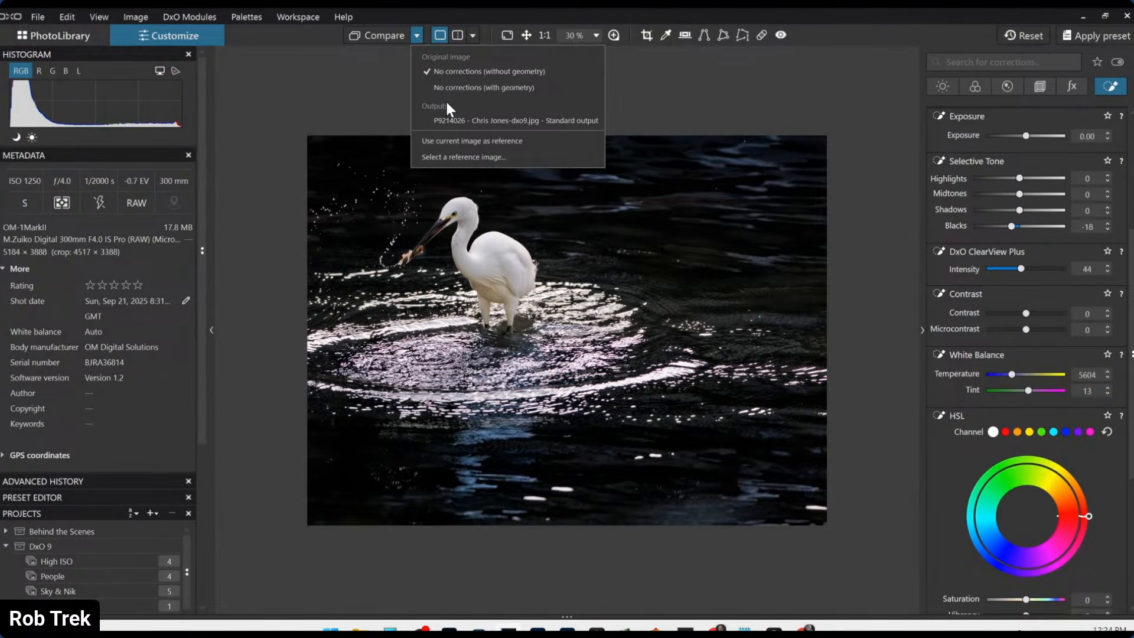
pyautogui.click(450, 121)
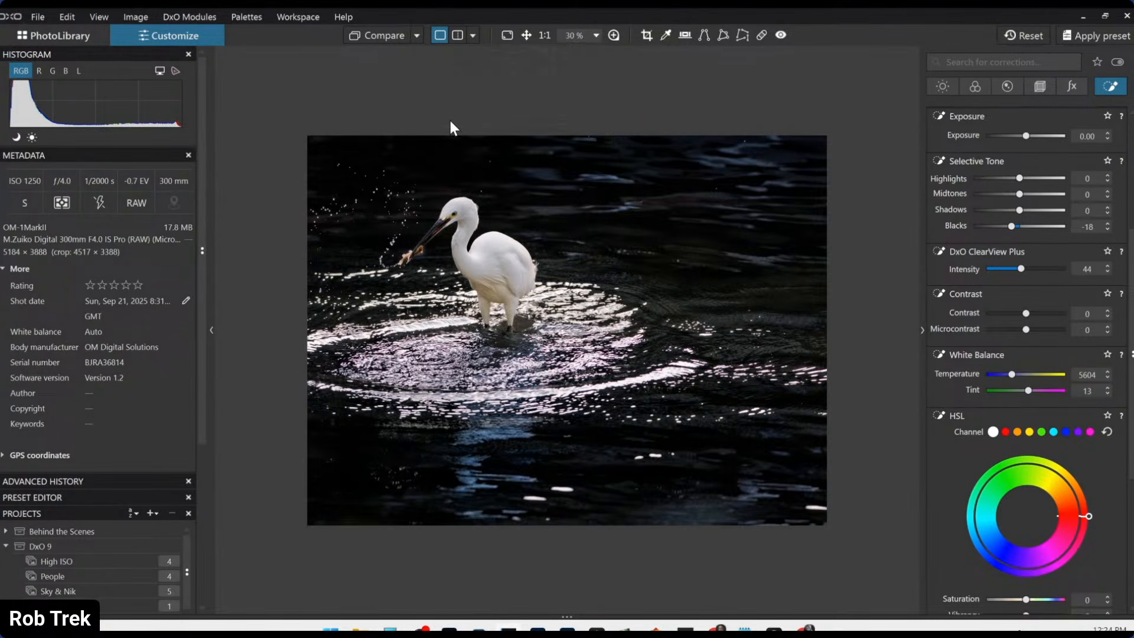
pyautogui.click(472, 36)
pyautogui.click(488, 59)
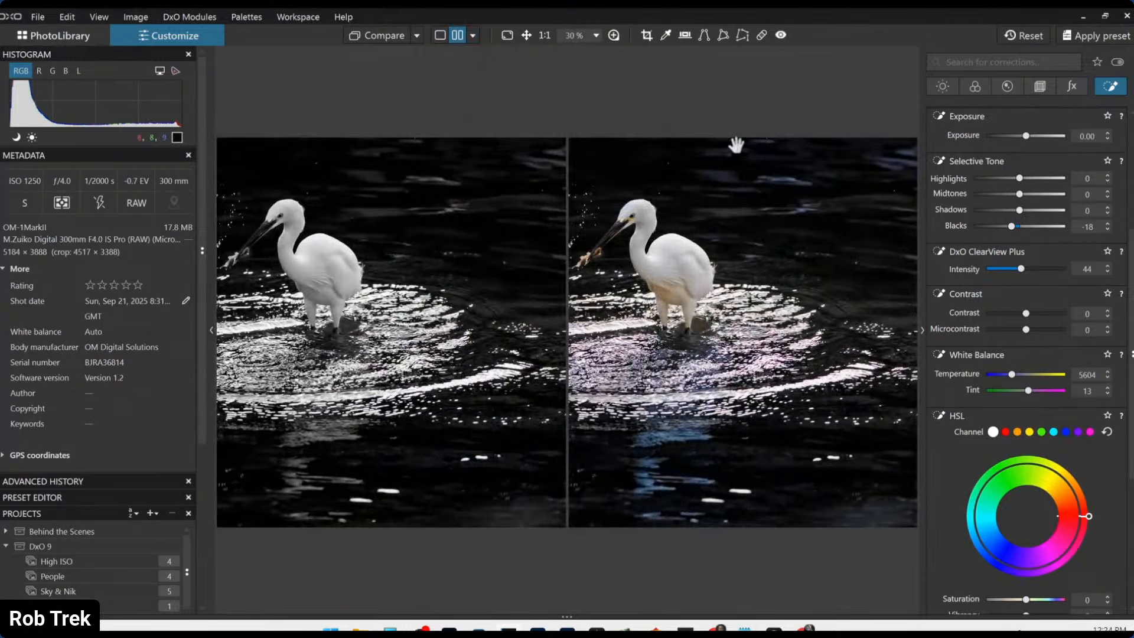
pyautogui.press('F9')
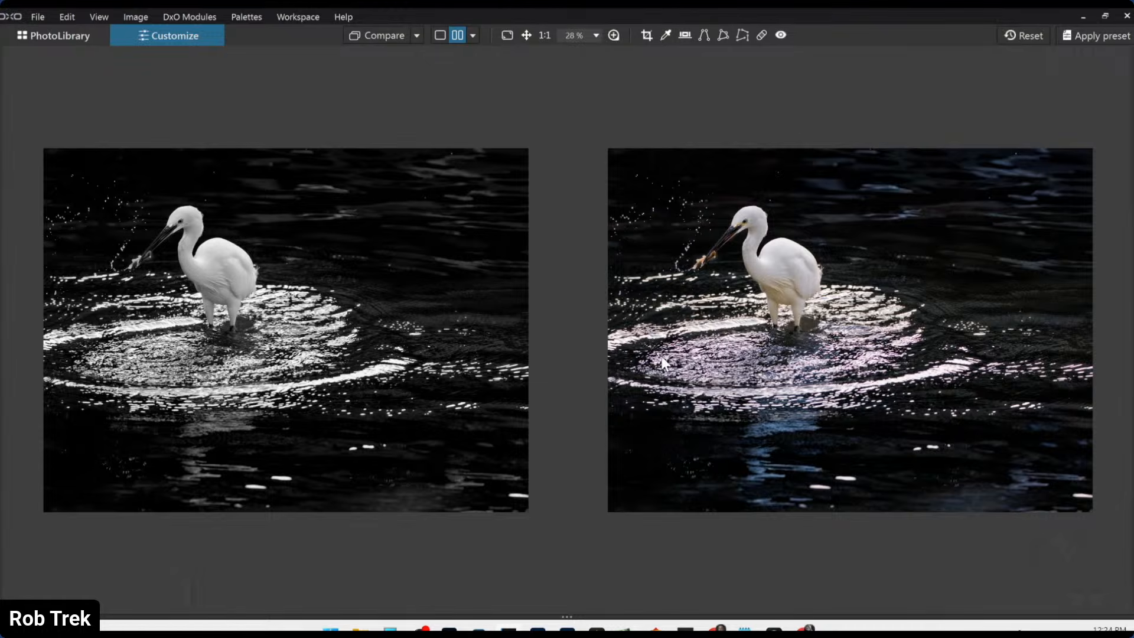
# - Switch the comparison reference to the newly exported color JPEG, the output with the dxo9-1 suffix
pyautogui.click(421, 33)
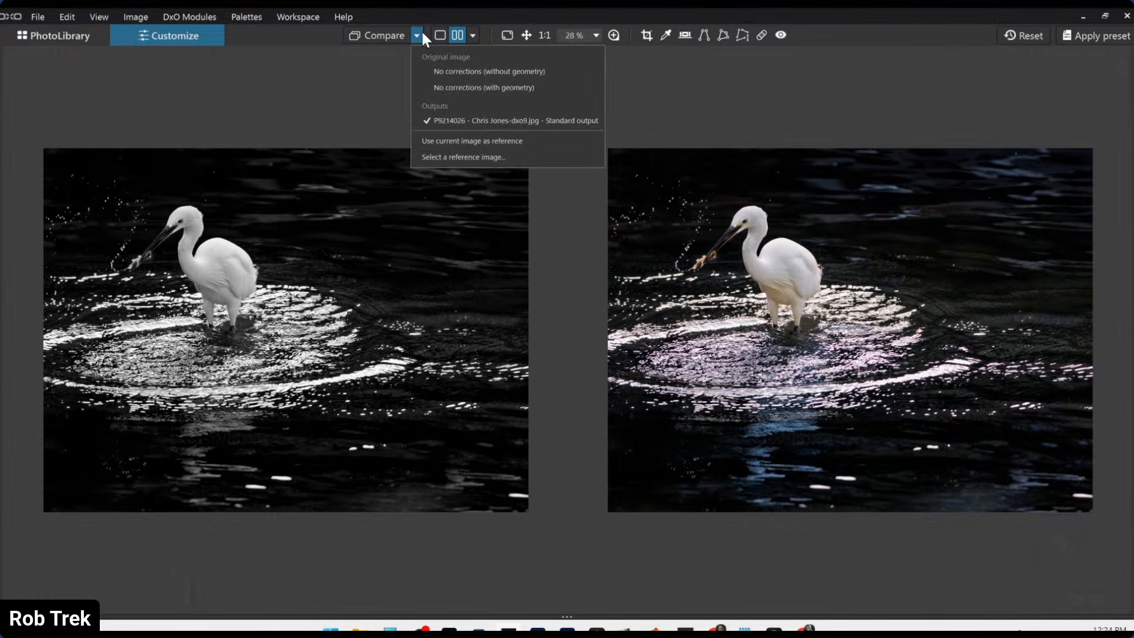
pyautogui.click(421, 33)
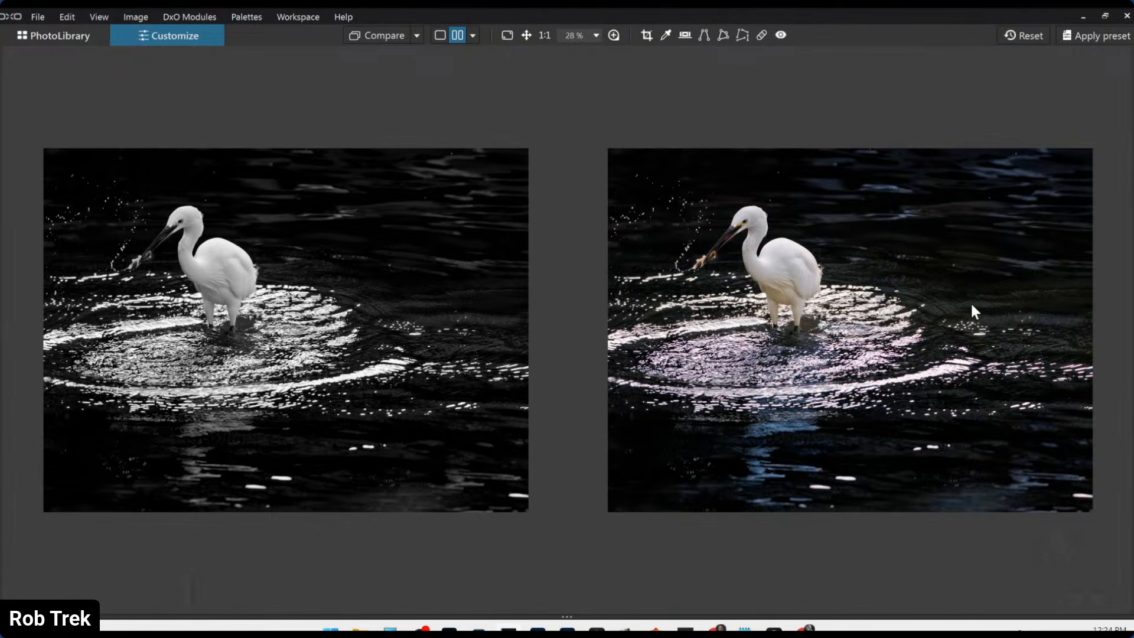
pyautogui.click(420, 33)
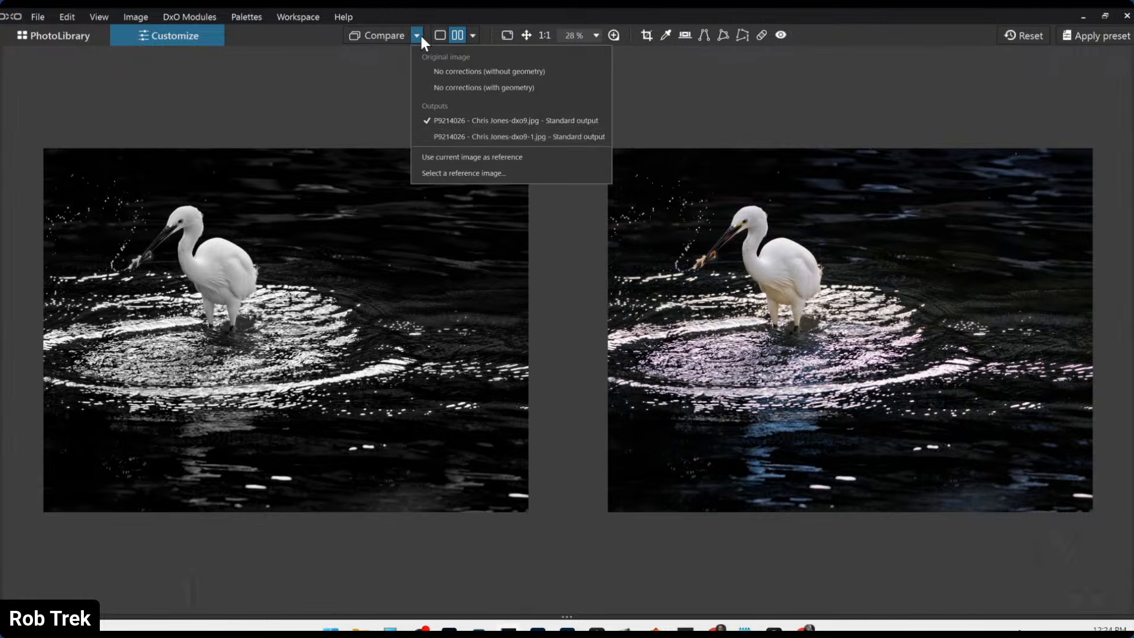
pyautogui.click(459, 132)
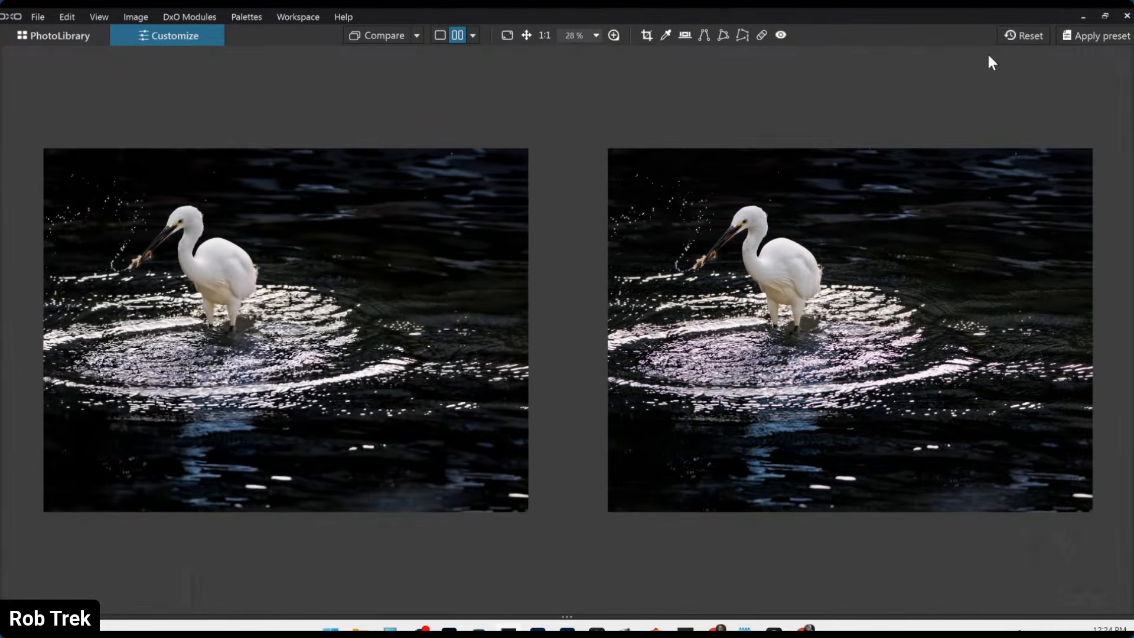
# - Reset all corrections on the egret photo and compare it with the color export in stacked and split views
pyautogui.click(1024, 36)
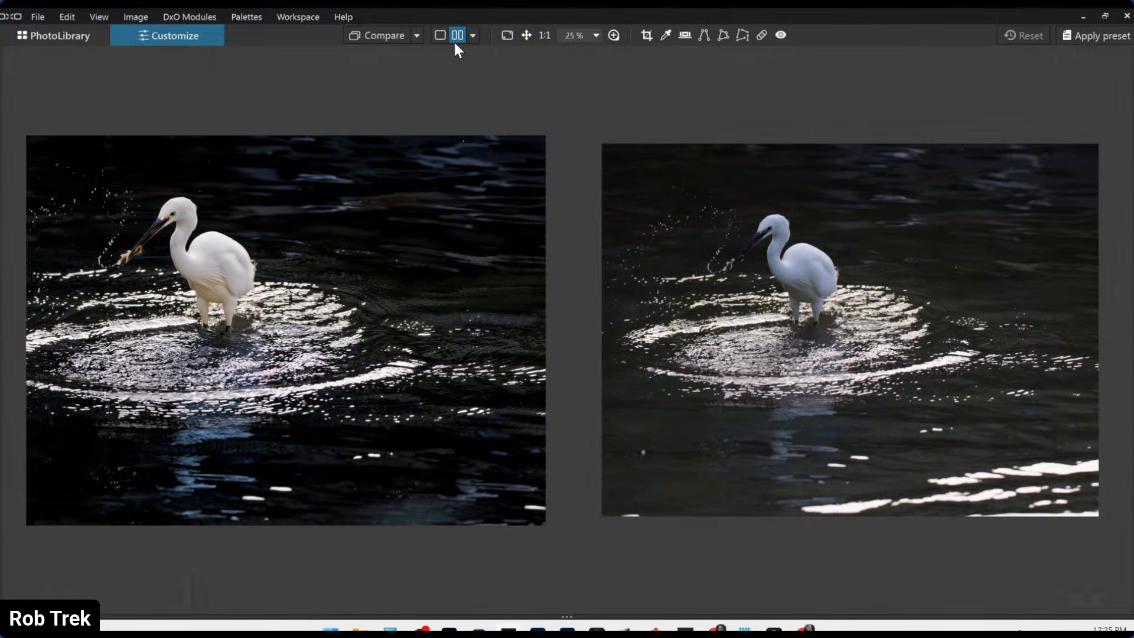
pyautogui.click(471, 36)
pyautogui.click(492, 72)
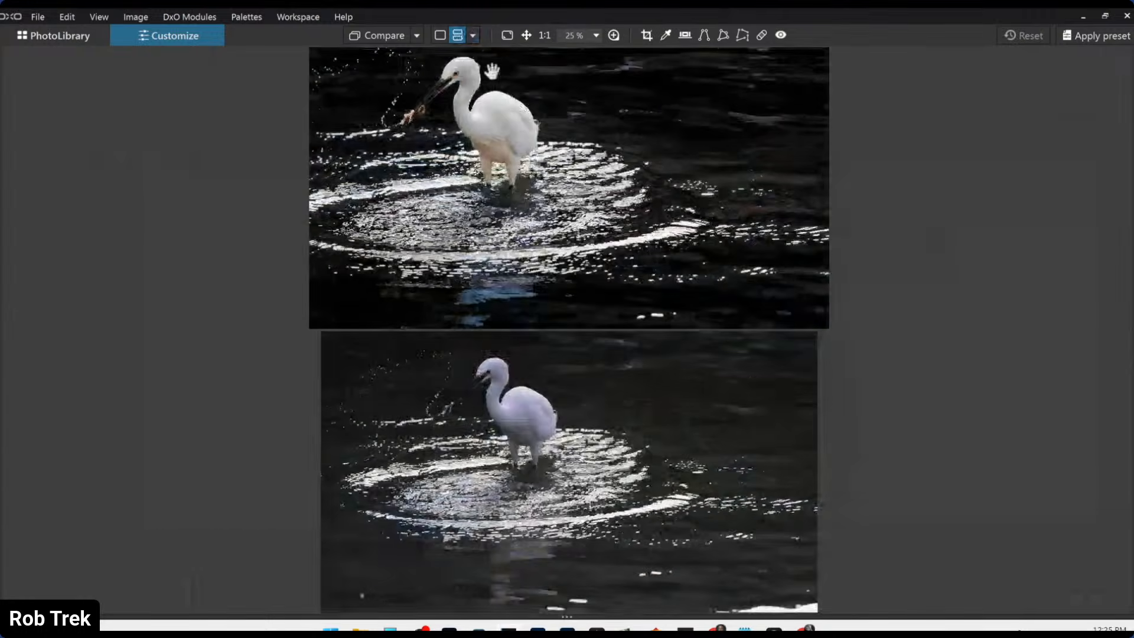
pyautogui.click(473, 36)
pyautogui.click(494, 90)
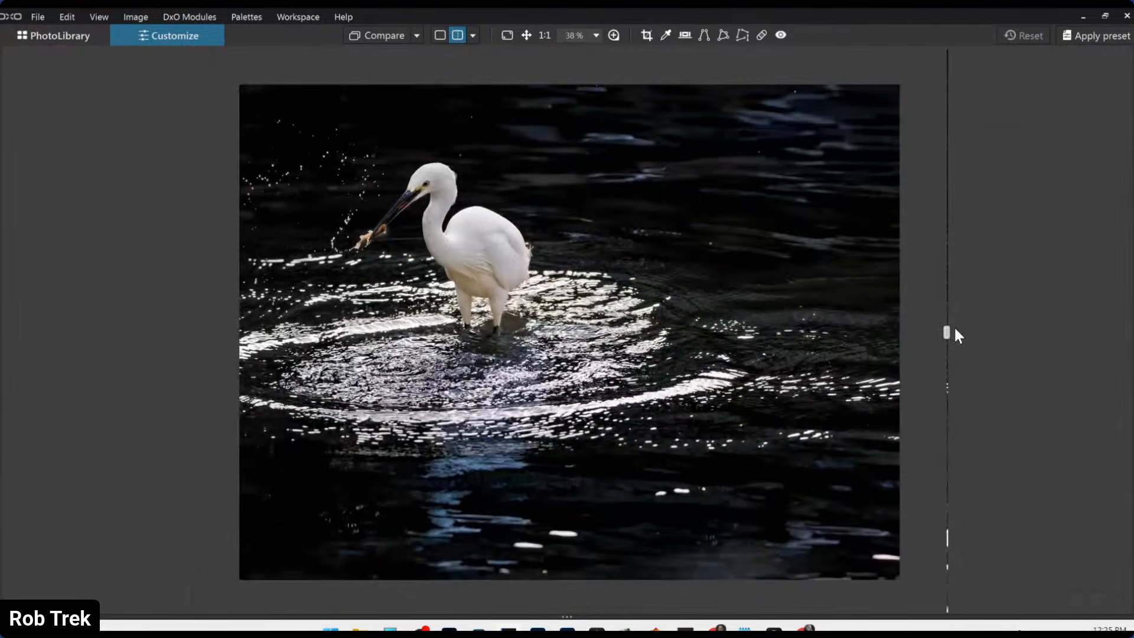
pyautogui.moveTo(947, 330); pyautogui.dragTo(1011, 392)
# - Find the purple-lit church night photo in the photo library, open it for customizing and enlarge it
pyautogui.scroll(1, 970, 436)
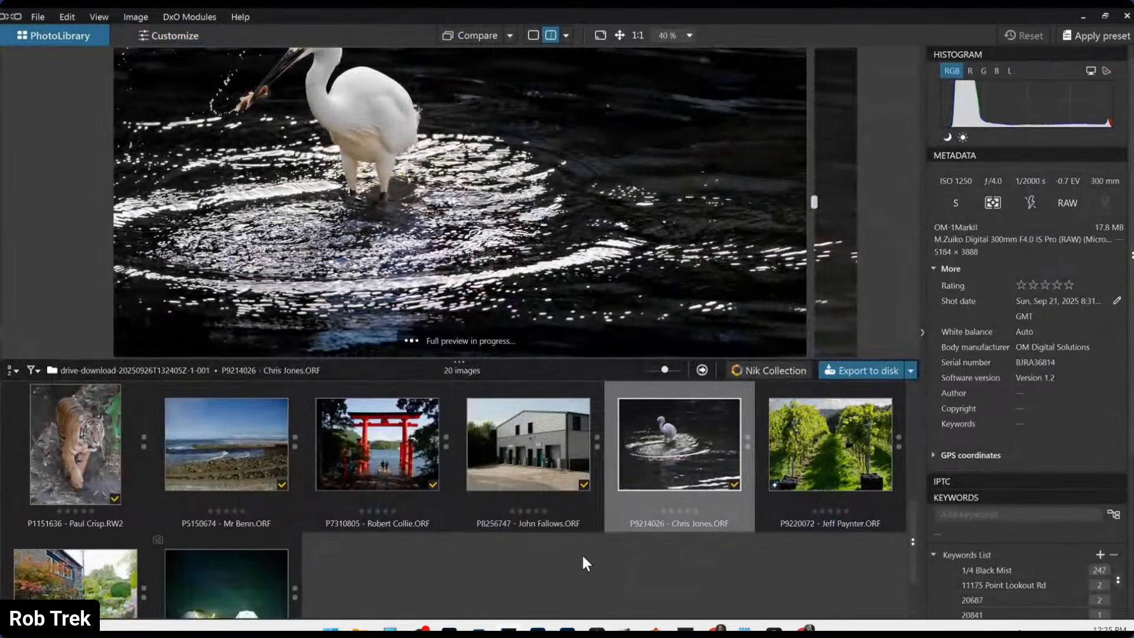
pyautogui.scroll(2, 581, 552)
pyautogui.scroll(2, 578, 558)
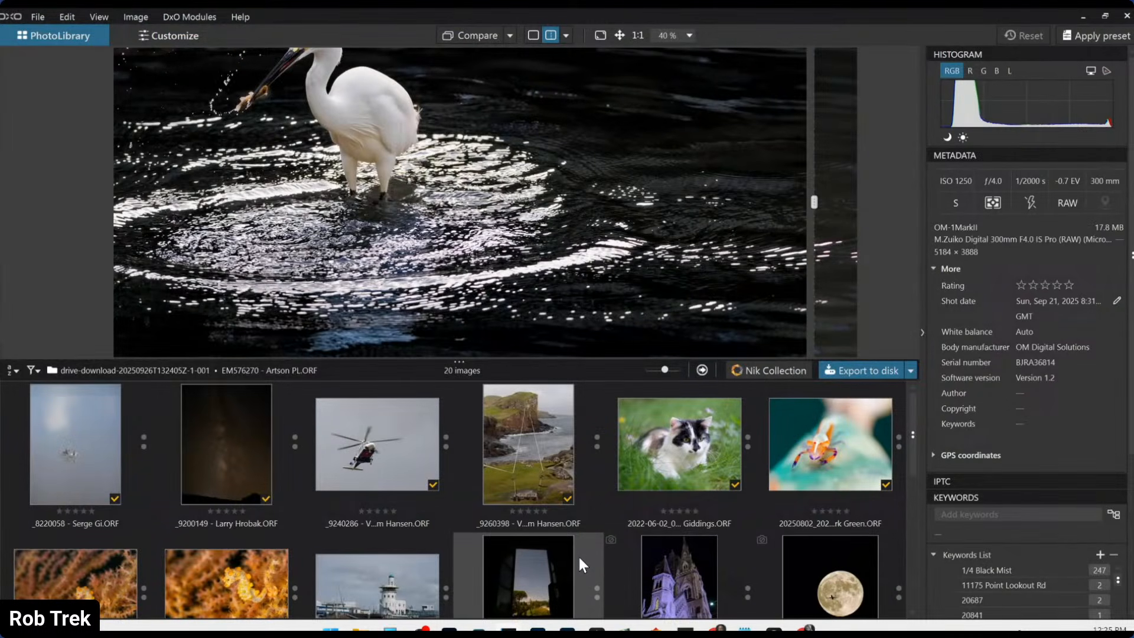
pyautogui.scroll(-2, 579, 558)
pyautogui.click(643, 485)
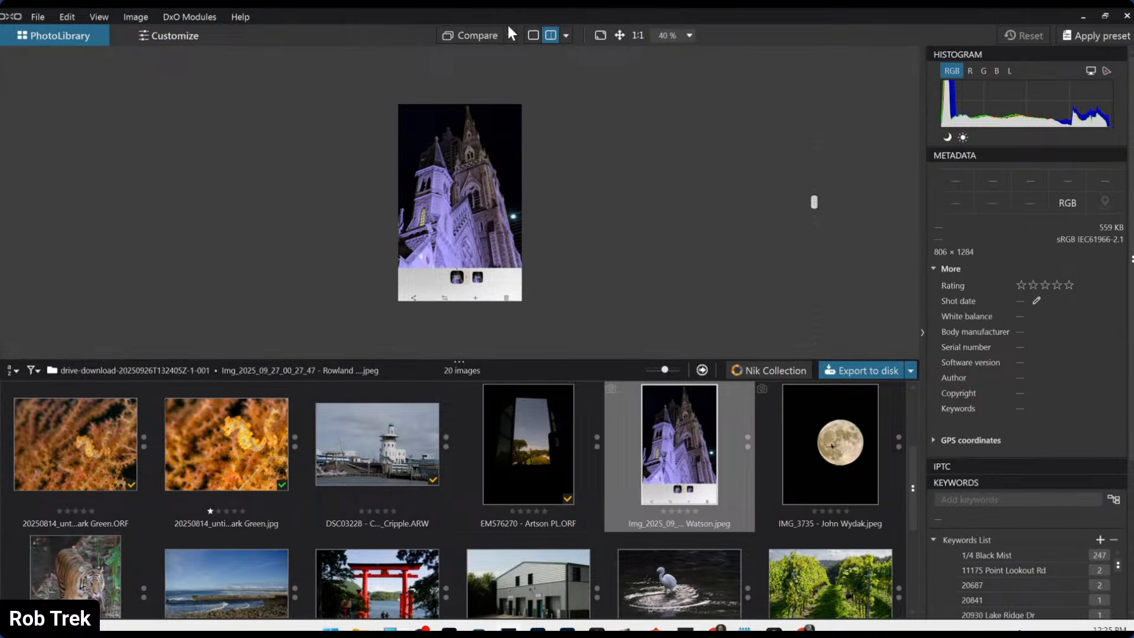
pyautogui.doubleClick(672, 481)
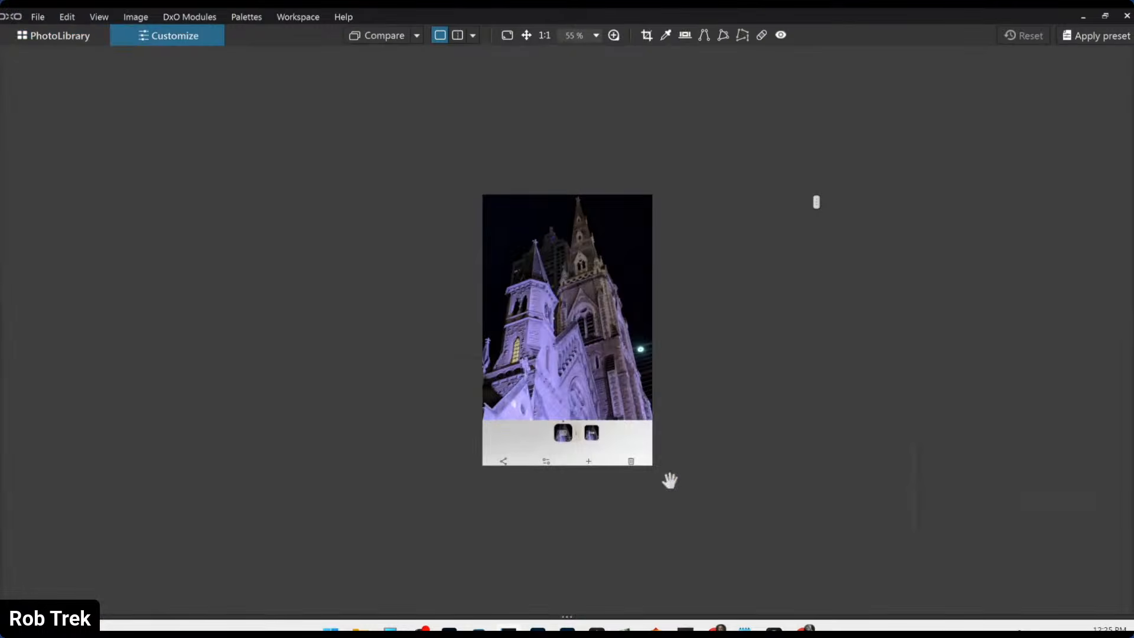
pyautogui.scroll(2, 576, 434)
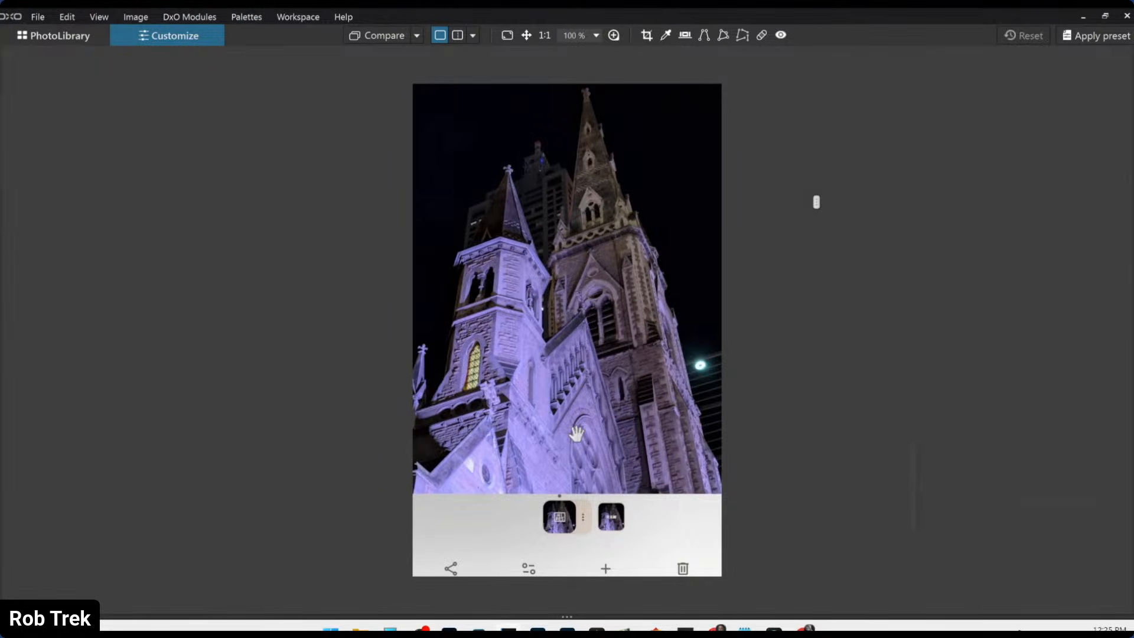
pyautogui.scroll(1, 575, 434)
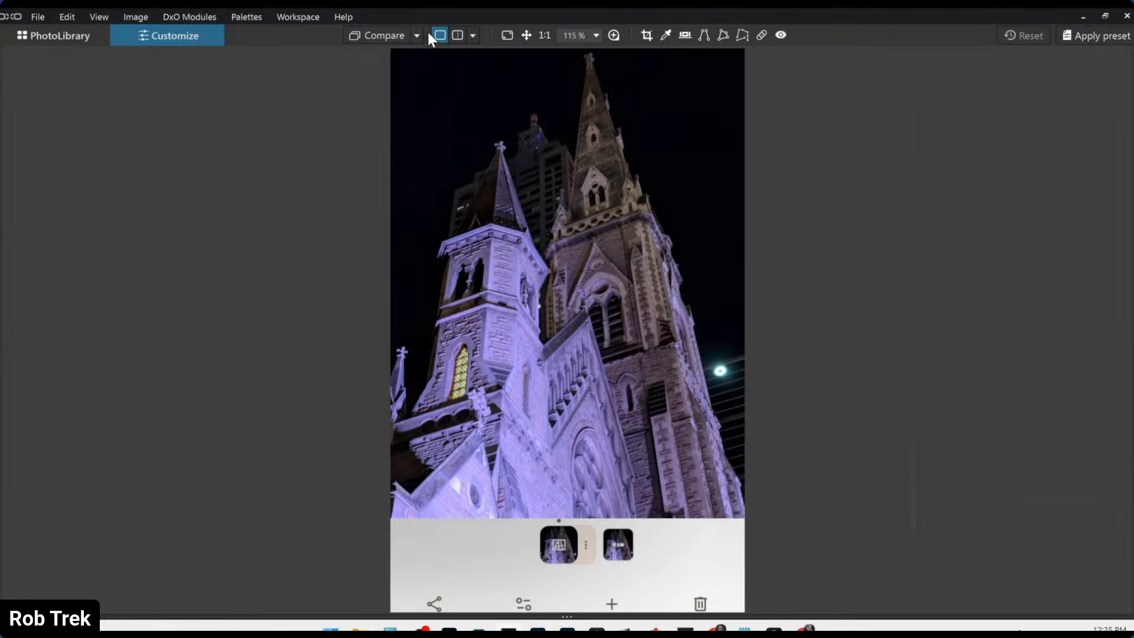
# - Apply the first general-purpose default preset and crop the phone-screen strip off the church photo, aligning the 670 × 1068 px frame with its left edge
pyautogui.press('F9')
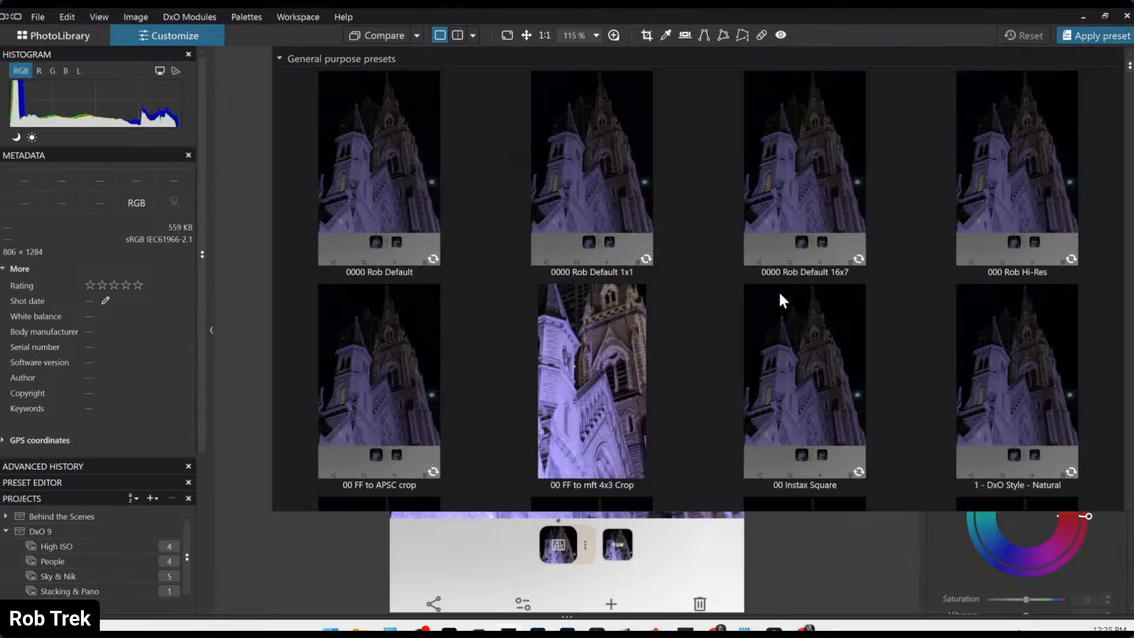
pyautogui.click(434, 204)
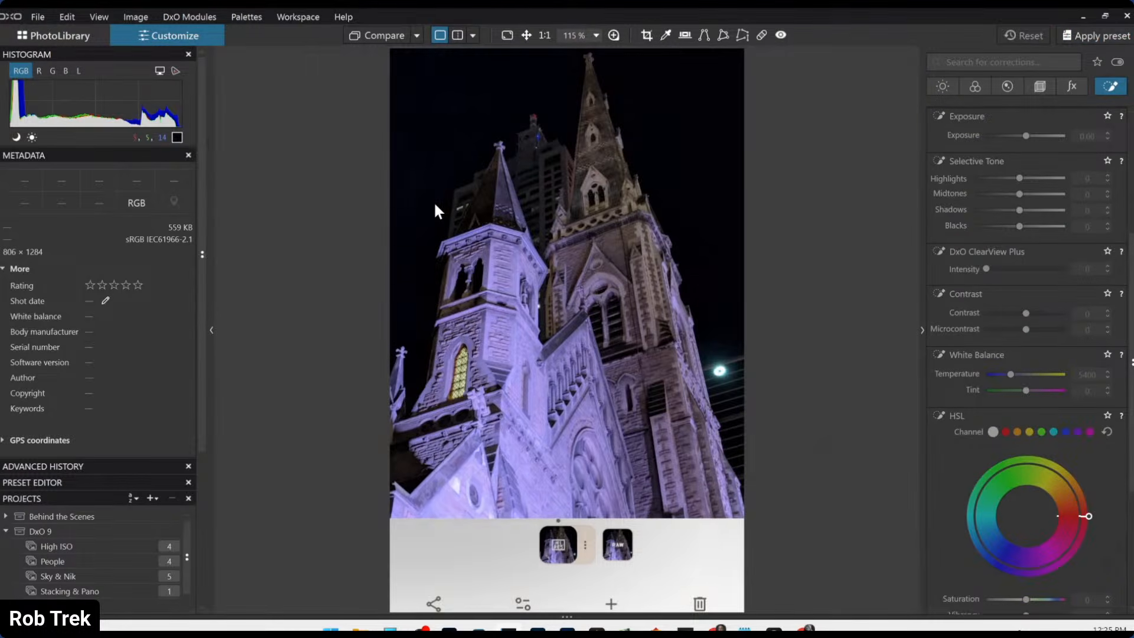
pyautogui.click(646, 35)
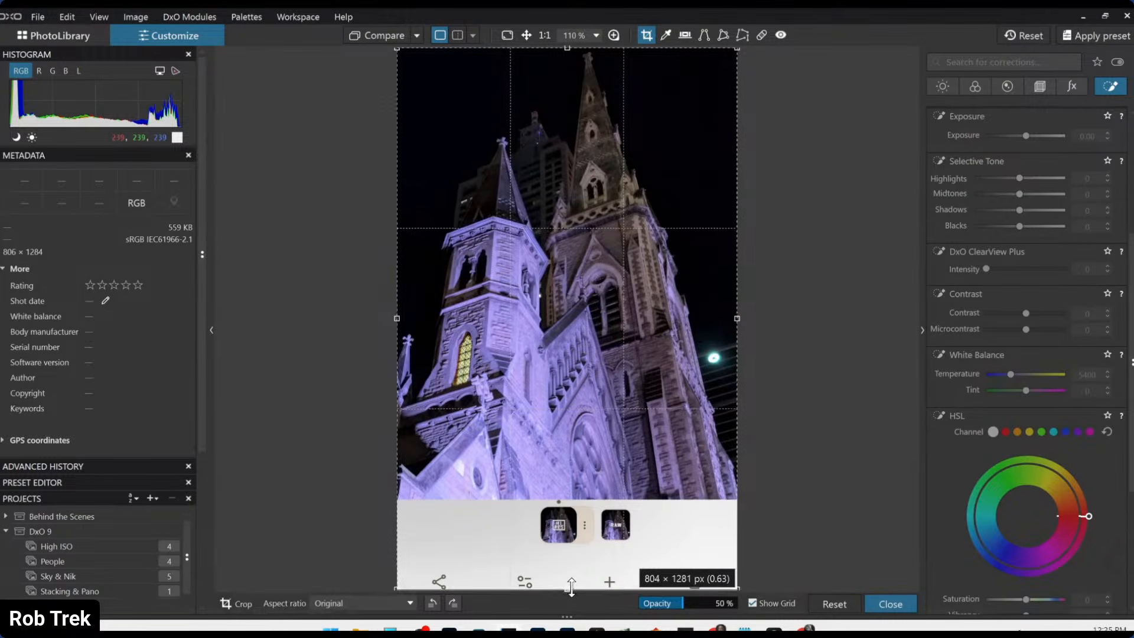
pyautogui.moveTo(571, 586); pyautogui.dragTo(564, 497)
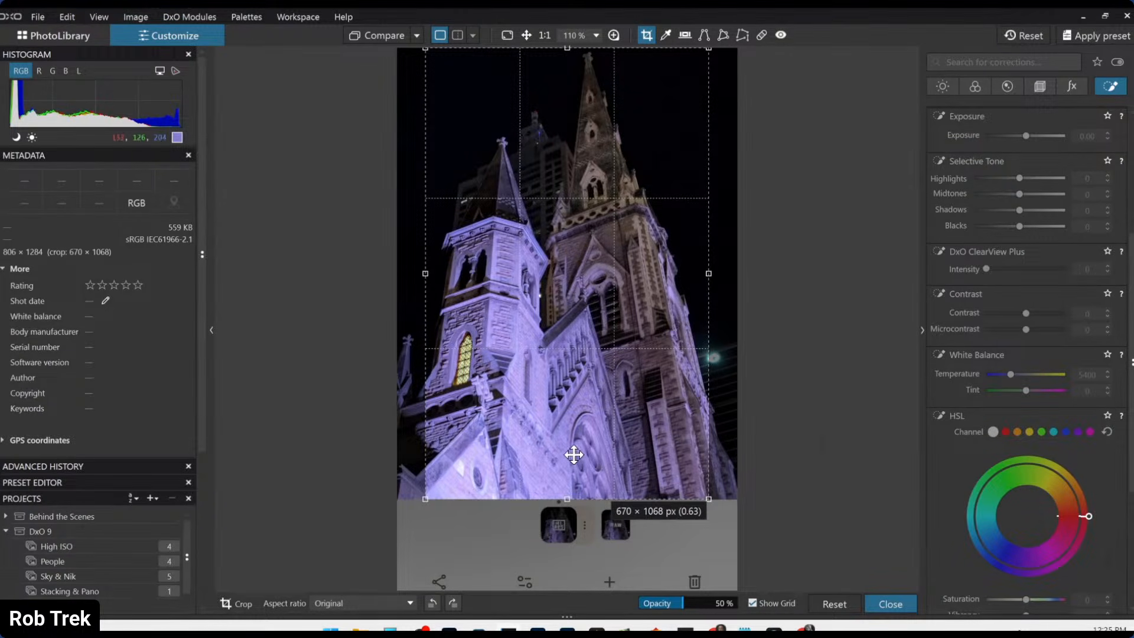
pyautogui.moveTo(577, 458); pyautogui.dragTo(531, 435)
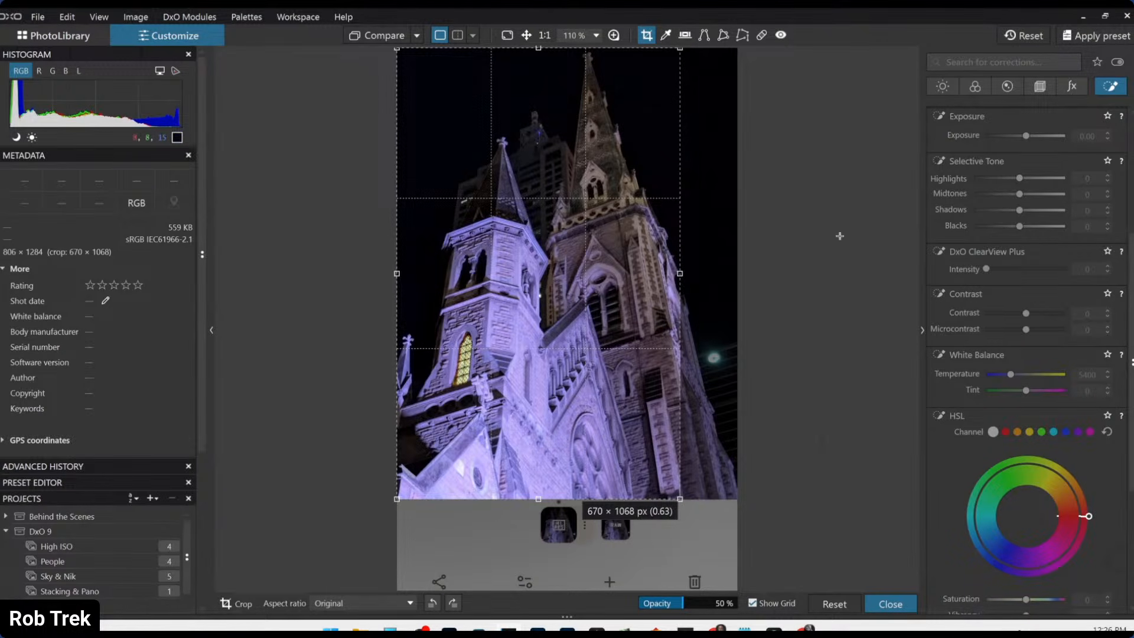
# - Change the church photo's crop aspect ratio to 4 × 3, widening the frame to 801 × 1068 px
pyautogui.scroll(4, 998, 224)
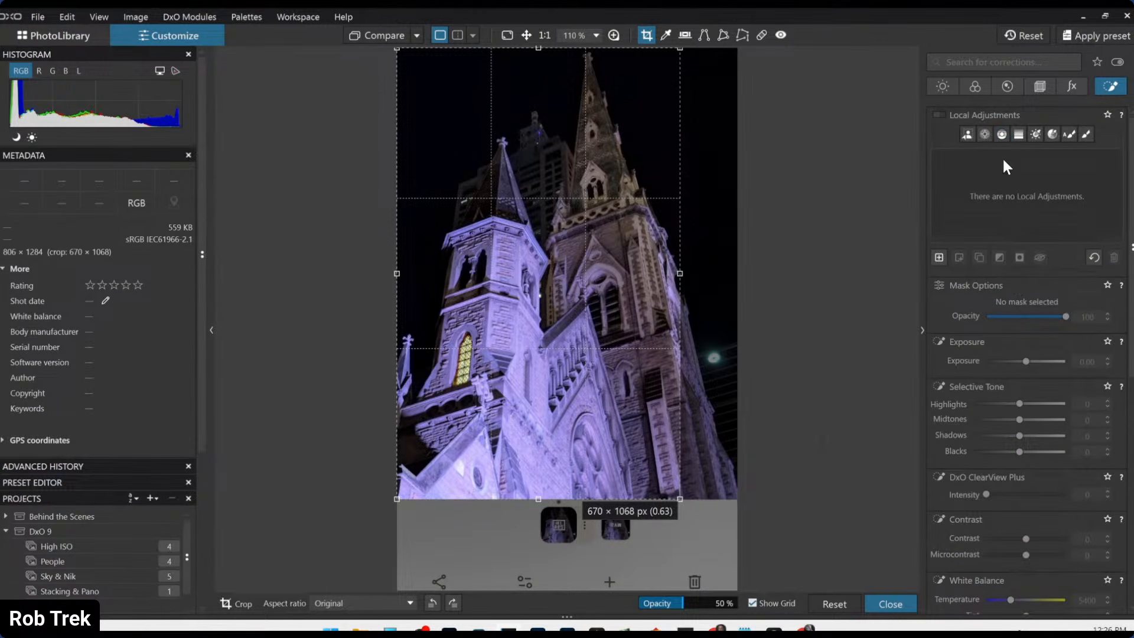
pyautogui.click(1039, 88)
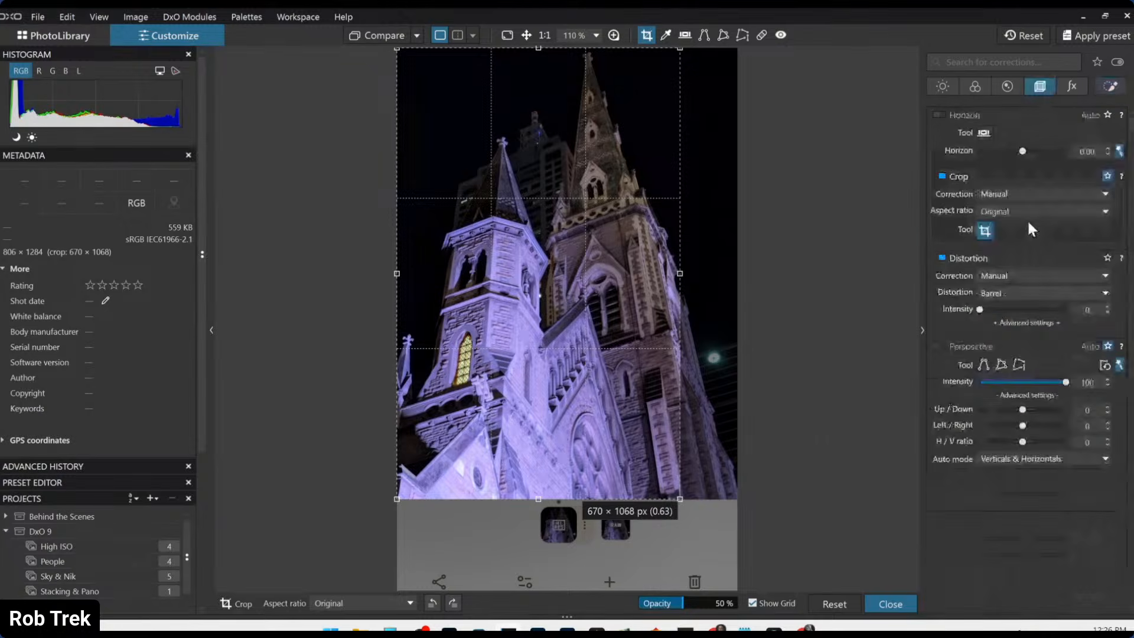
pyautogui.click(1025, 210)
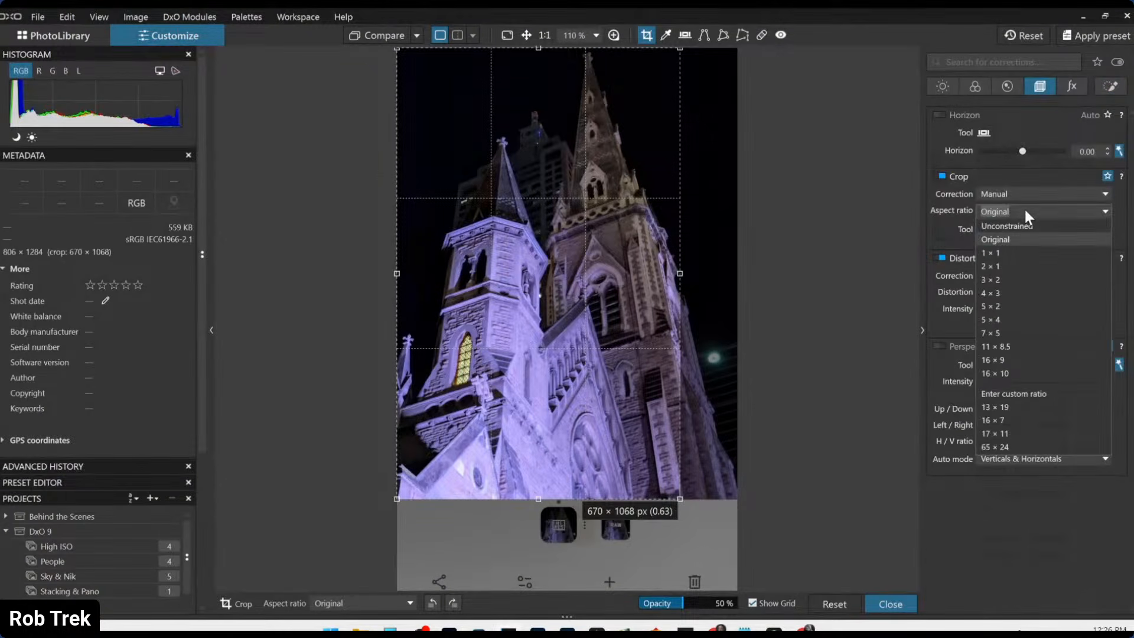
pyautogui.click(1019, 293)
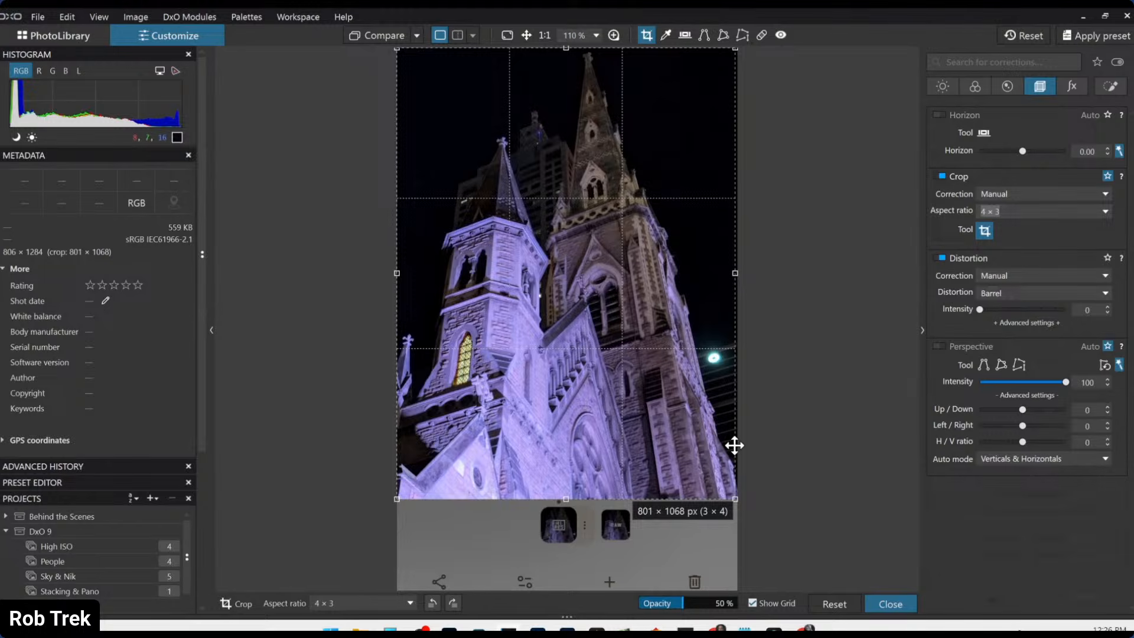
# - Tighten the 4 × 3 crop of the church photo slightly to 797 × 1063 px and apply it
pyautogui.moveTo(572, 493); pyautogui.dragTo(570, 491)
pyautogui.moveTo(588, 448); pyautogui.dragTo(583, 440)
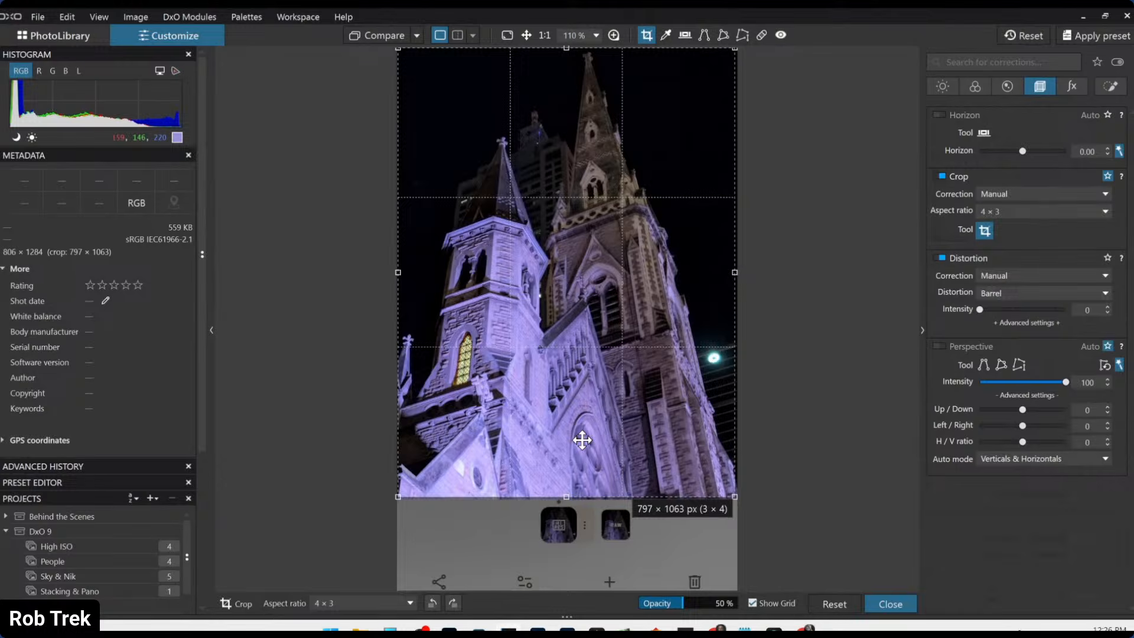
pyautogui.press('Return')
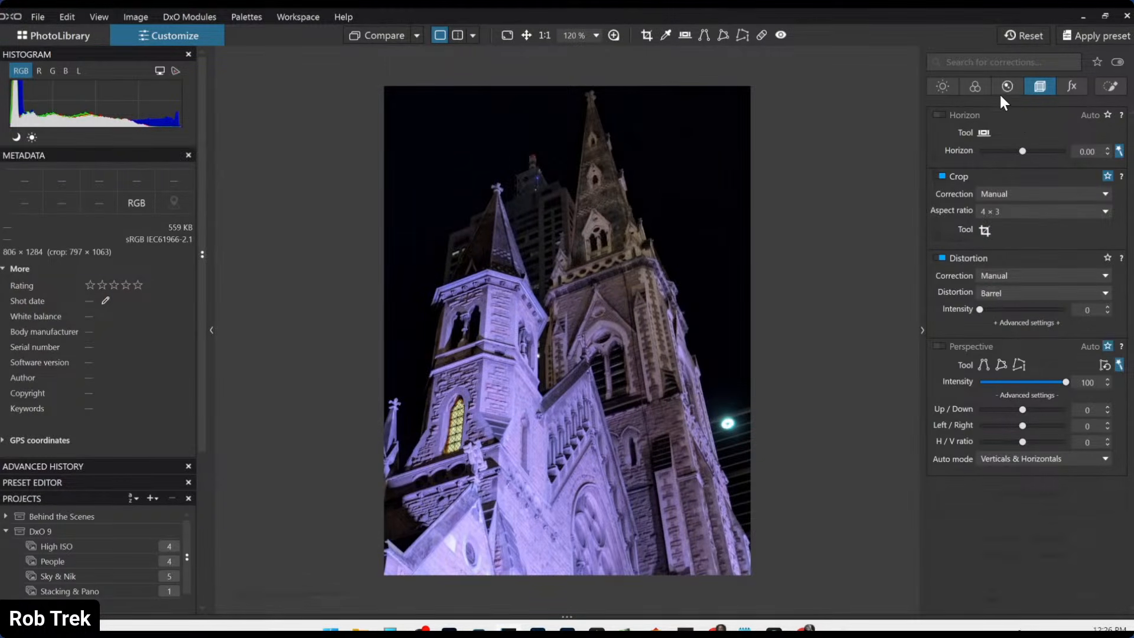
# - Fine-tune the RGB white balance temperature of the church photo
pyautogui.click(942, 87)
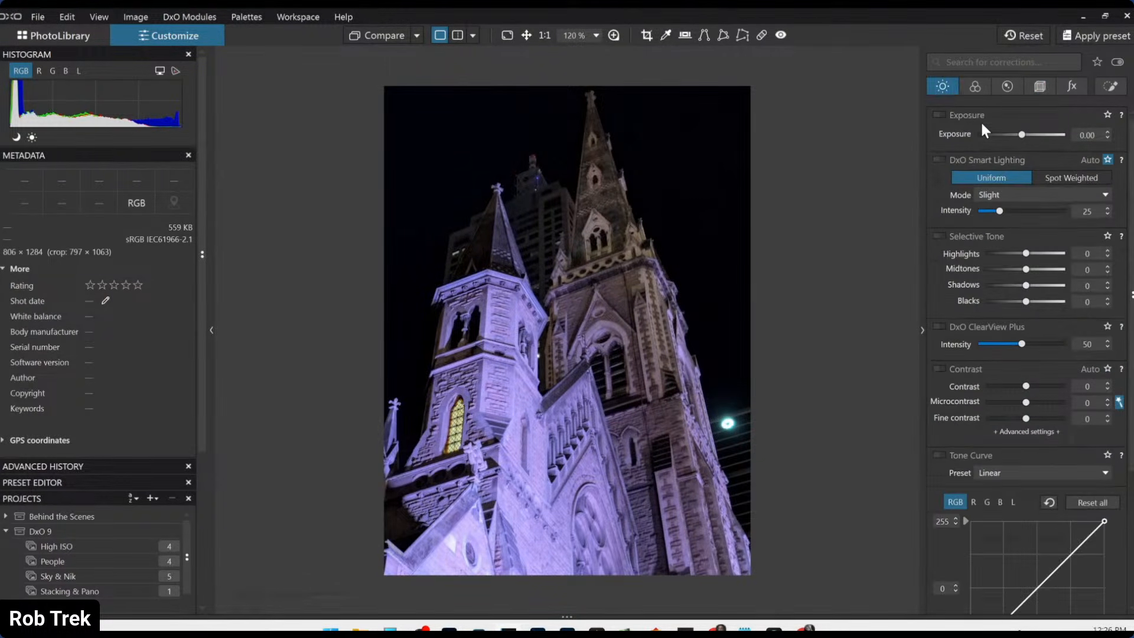
pyautogui.click(975, 87)
pyautogui.moveTo(1039, 191); pyautogui.dragTo(1043, 192)
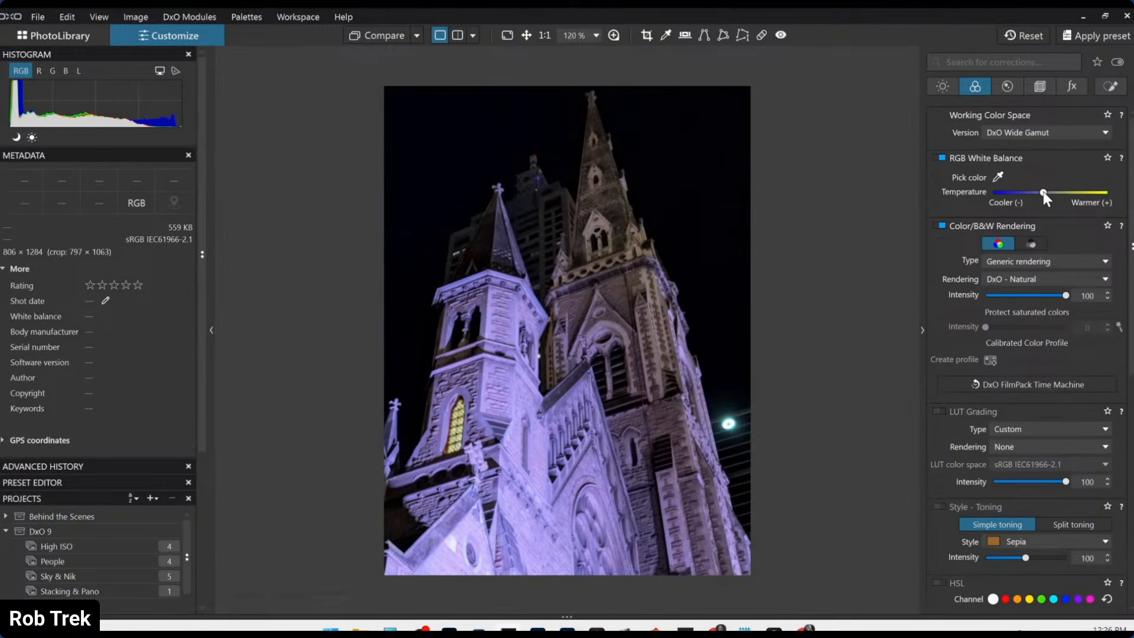
pyautogui.click(1005, 87)
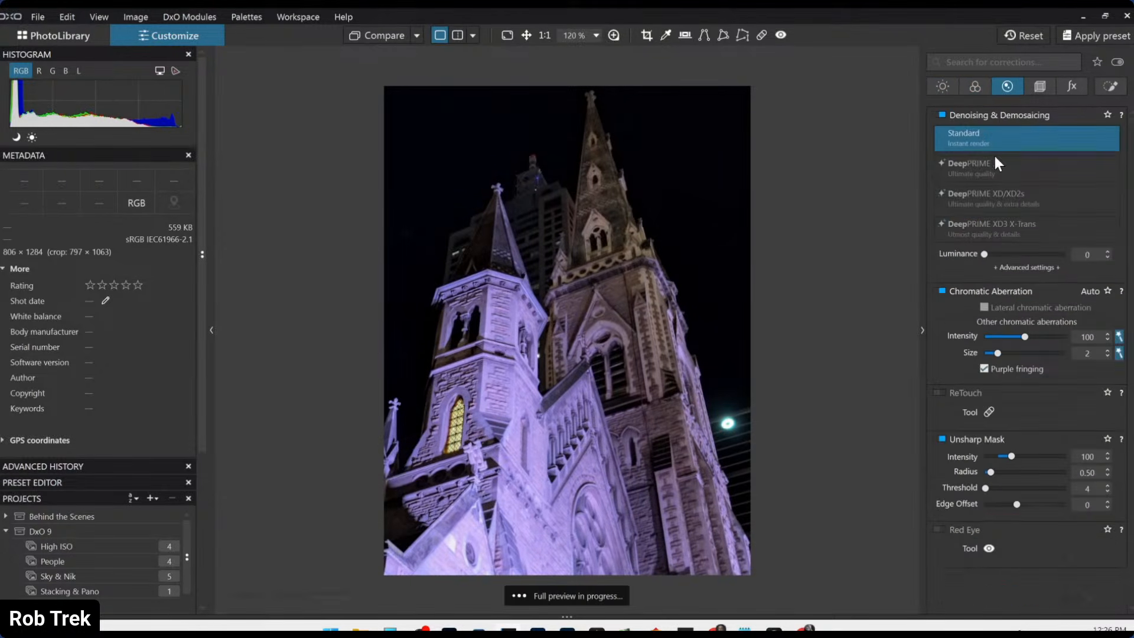
pyautogui.click(973, 89)
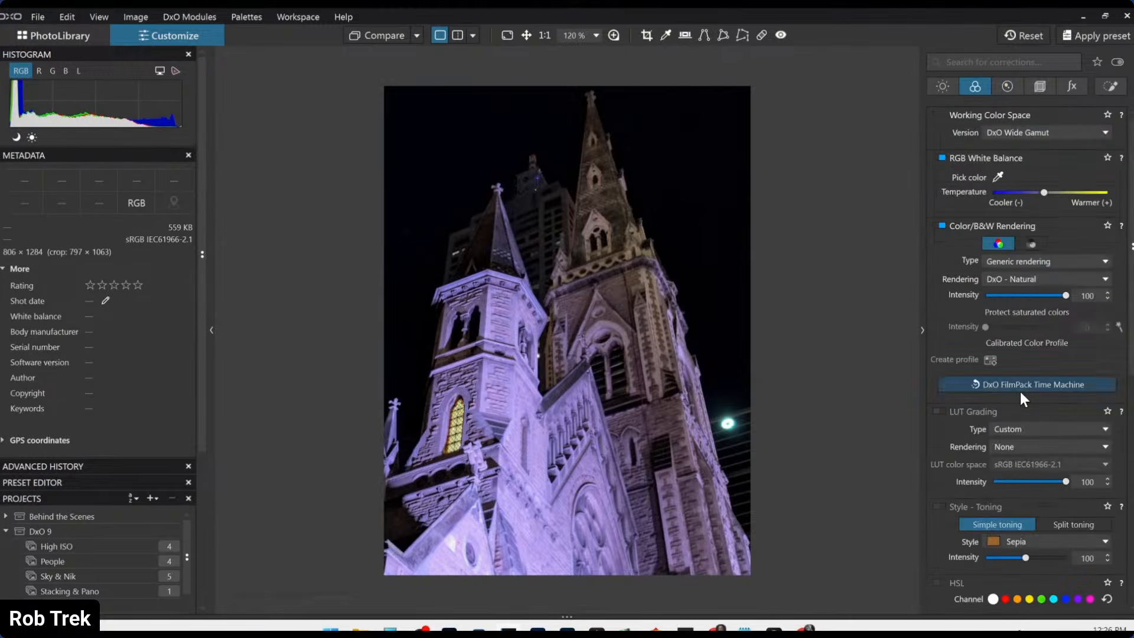
# - Sample the purple-lit stone of the front tower for HSL and try shifting its blue hues to yellow
pyautogui.scroll(-4, 1019, 391)
pyautogui.scroll(1, 1016, 386)
pyautogui.scroll(1, 1015, 387)
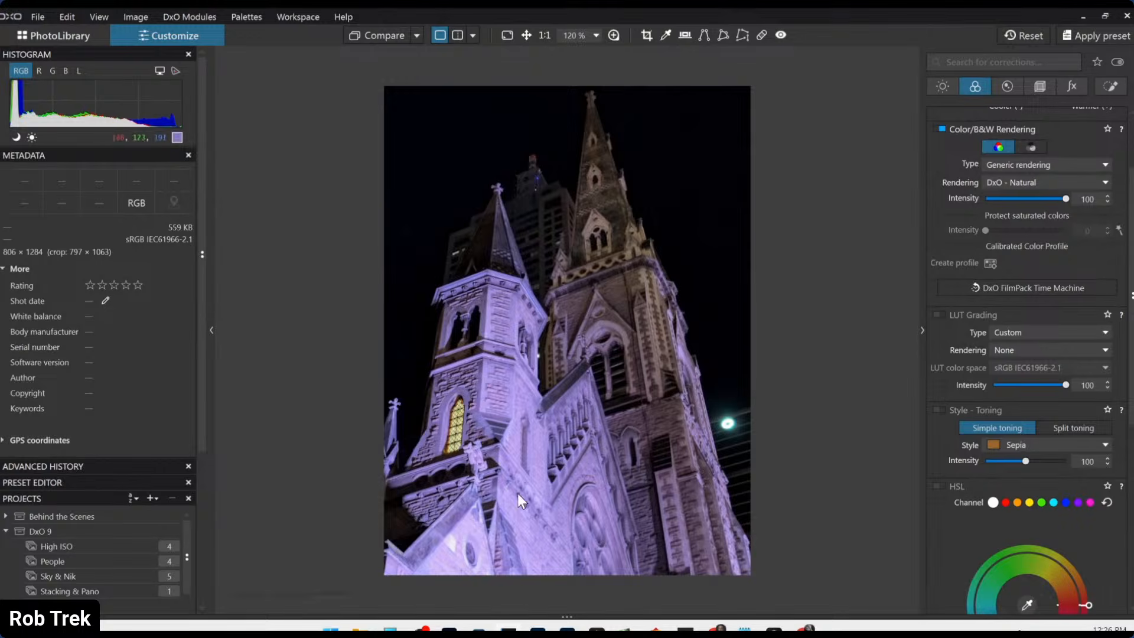
pyautogui.scroll(2, 1006, 339)
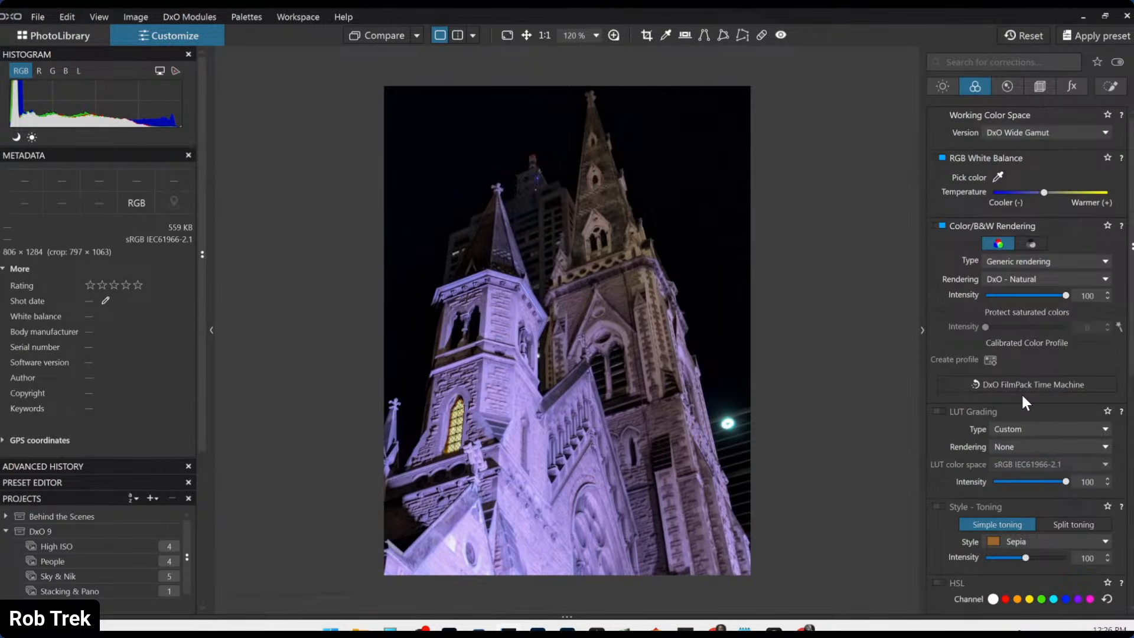
pyautogui.scroll(-6, 1021, 392)
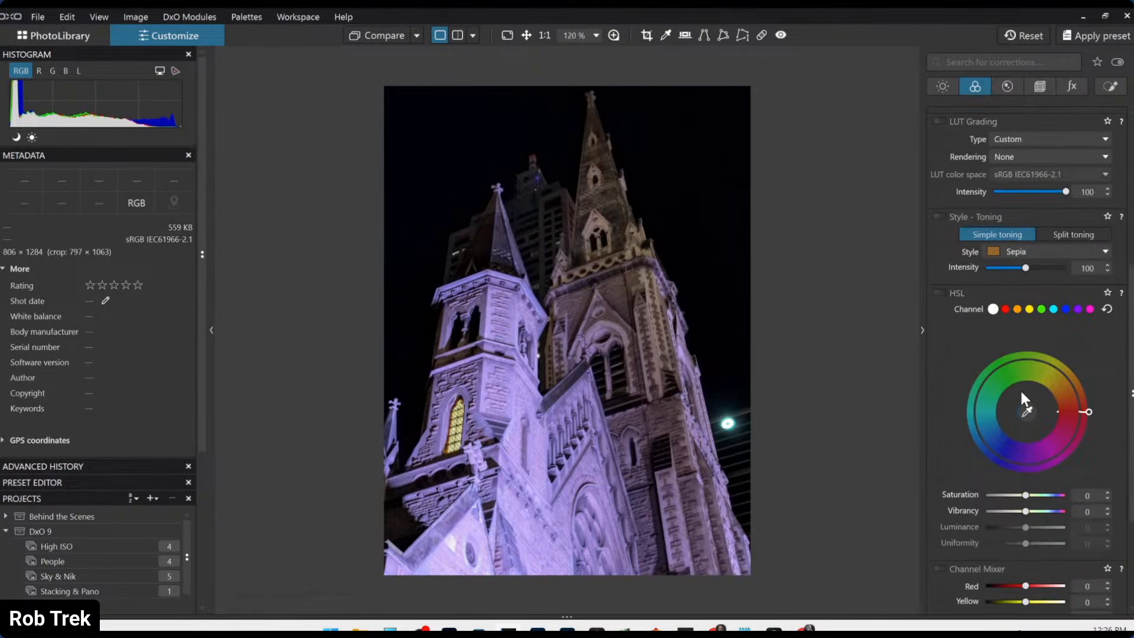
pyautogui.click(1026, 412)
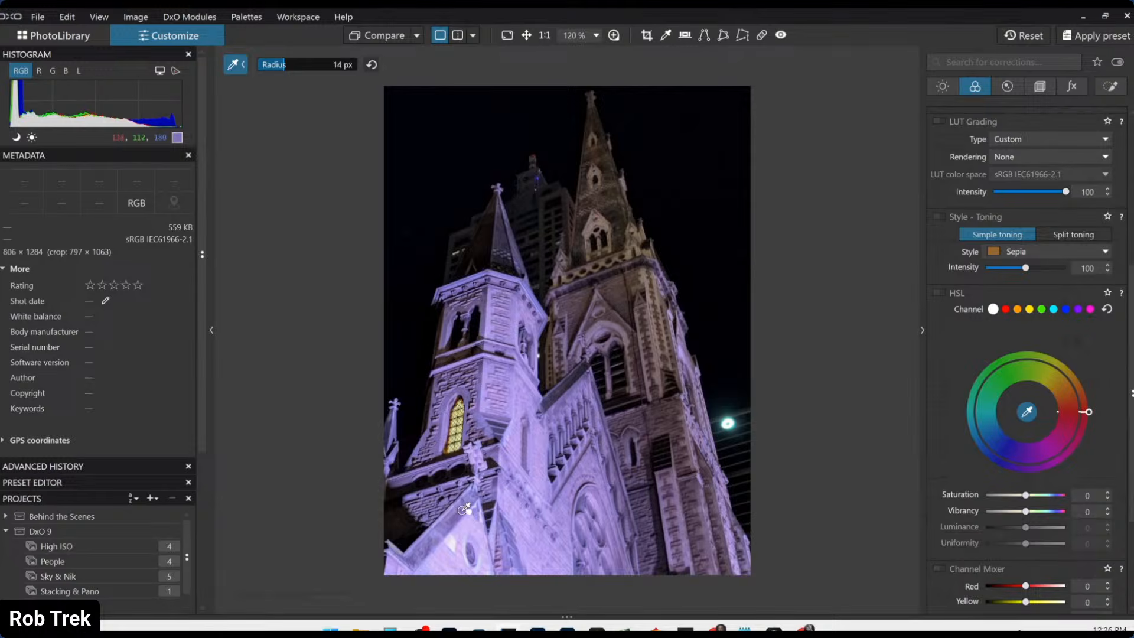
pyautogui.click(530, 433)
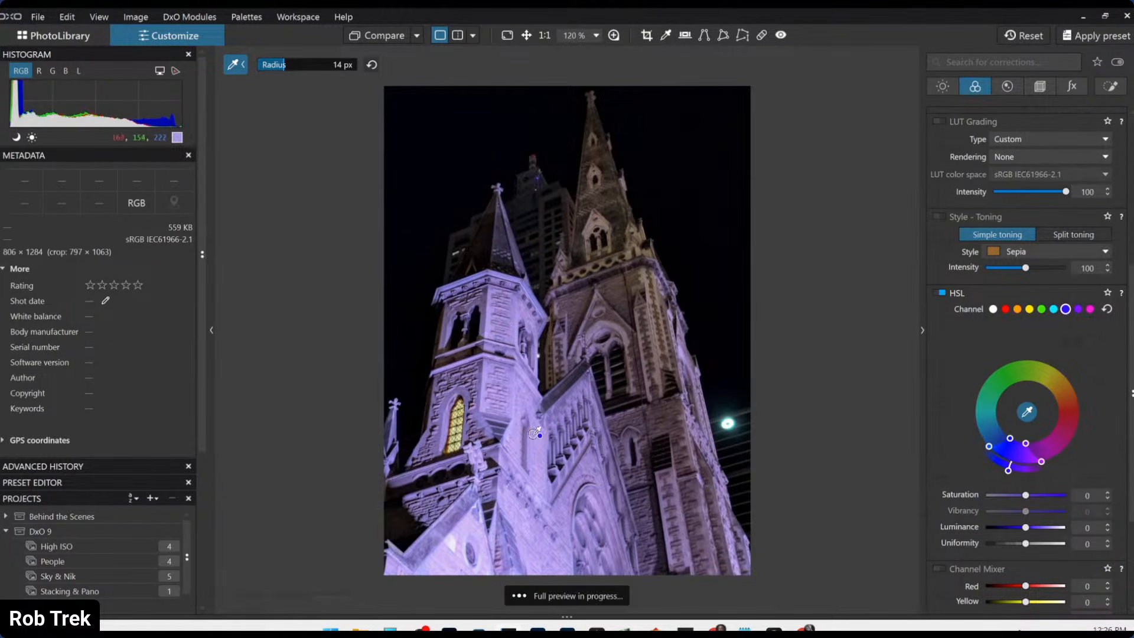
pyautogui.click(1009, 473)
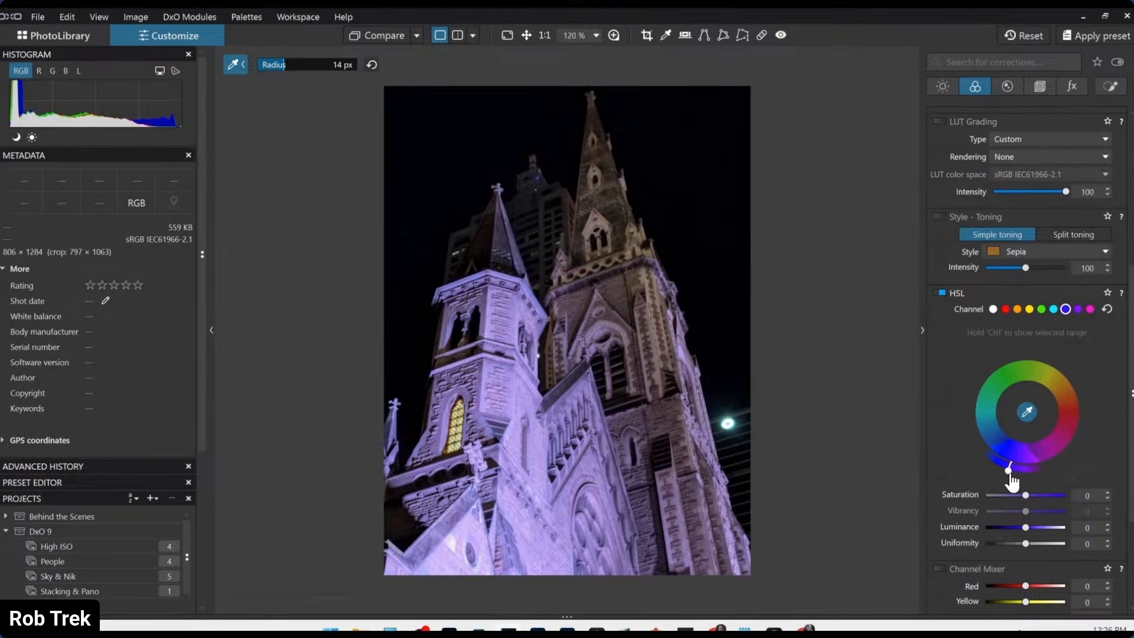
pyautogui.moveTo(1009, 475); pyautogui.dragTo(1042, 401)
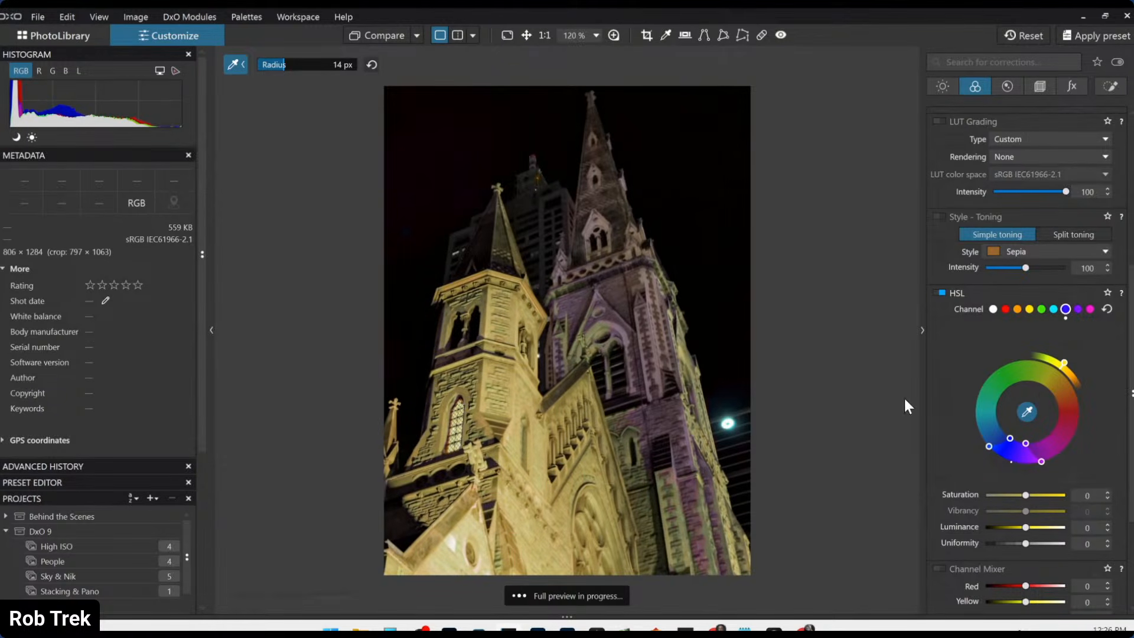
pyautogui.moveTo(1061, 361)
pyautogui.mouseDown()
pyautogui.moveTo(1070, 381)
pyautogui.moveTo(1042, 368)
pyautogui.moveTo(1057, 372)
pyautogui.mouseUp()
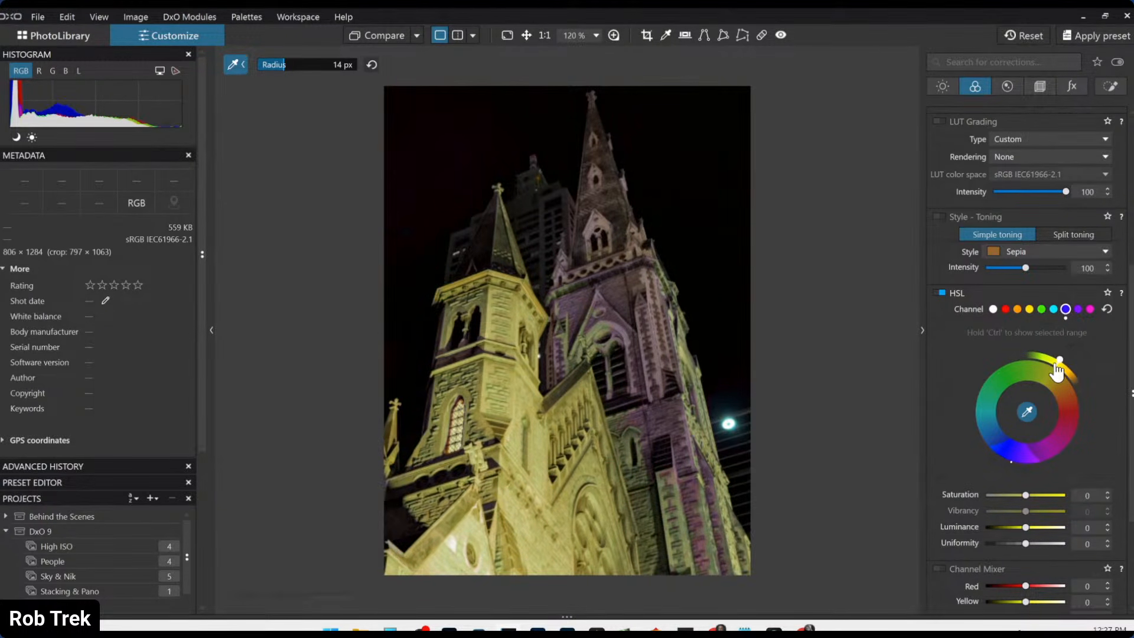
# - Try shifting the rear tower's sampled magenta toward yellow, and set the blue channel's saturation to -63 and luminance to -28
pyautogui.click(659, 412)
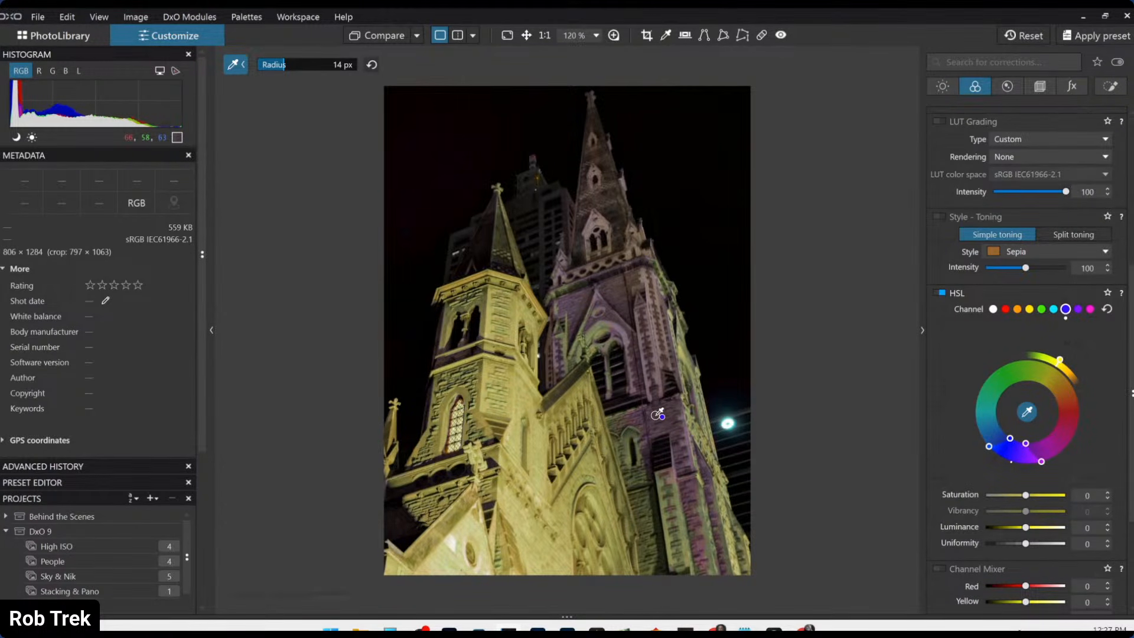
pyautogui.click(657, 414)
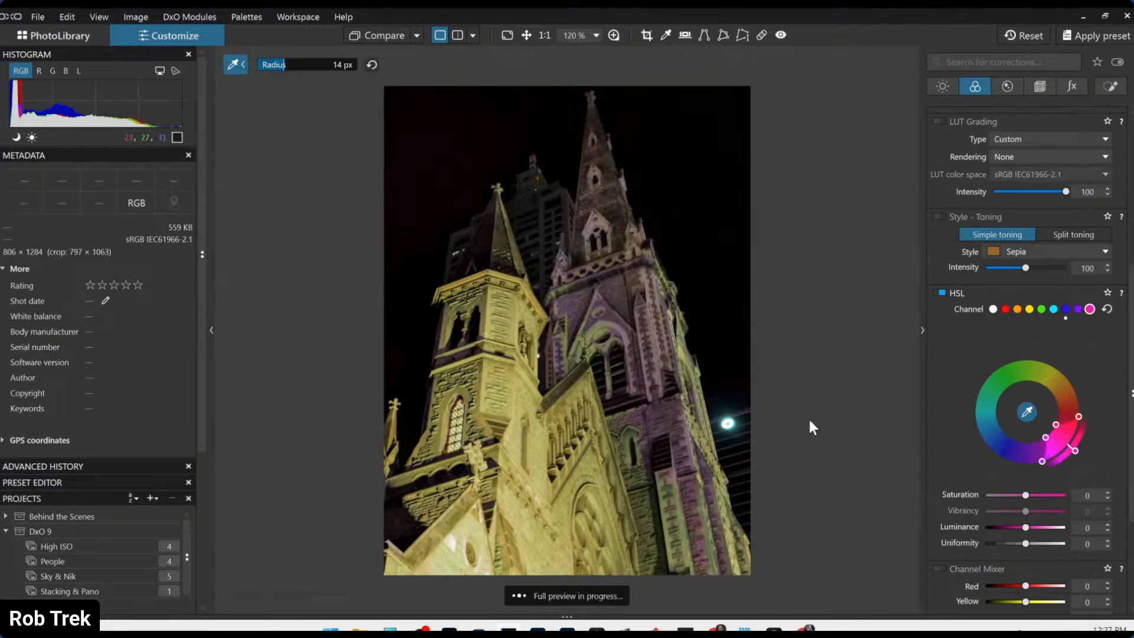
pyautogui.moveTo(1078, 448); pyautogui.dragTo(1064, 372)
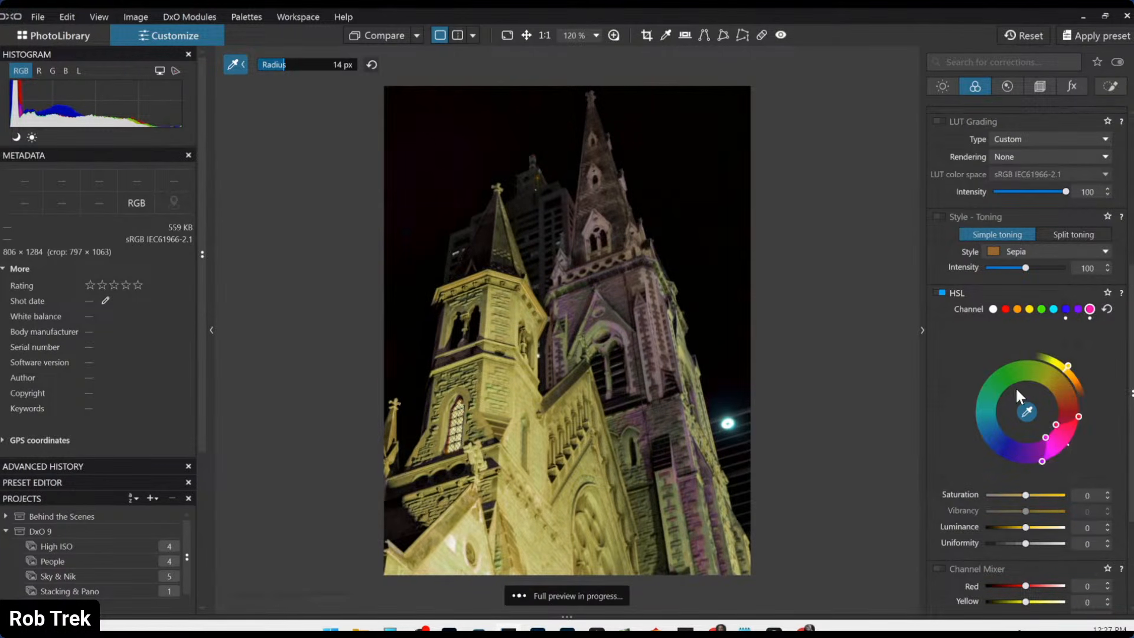
pyautogui.click(1065, 309)
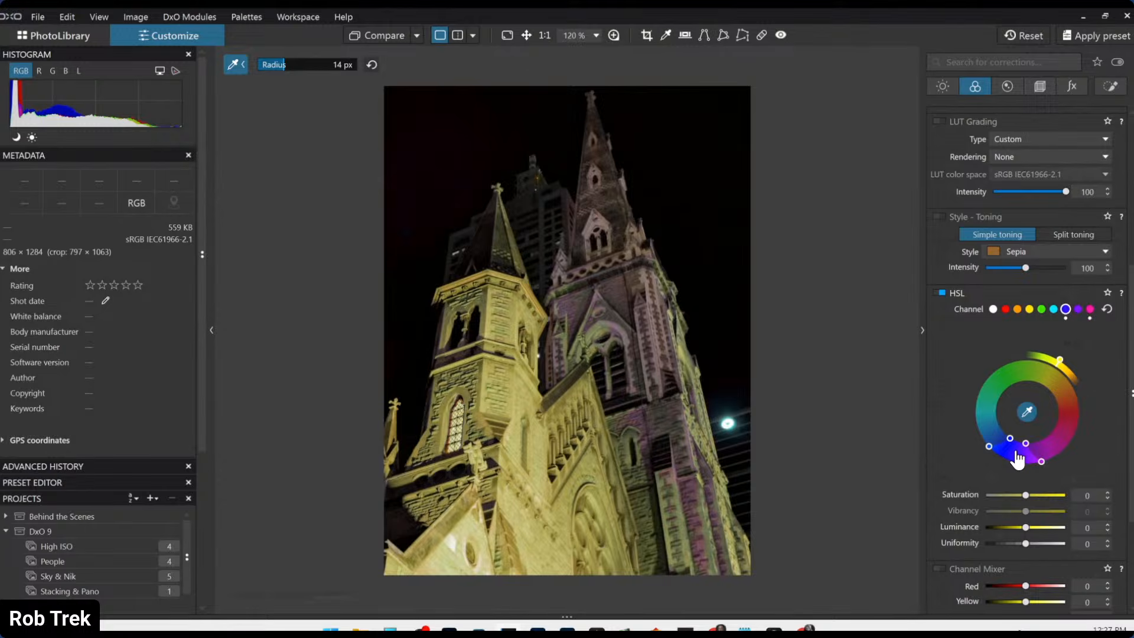
pyautogui.moveTo(1025, 495); pyautogui.dragTo(1014, 527)
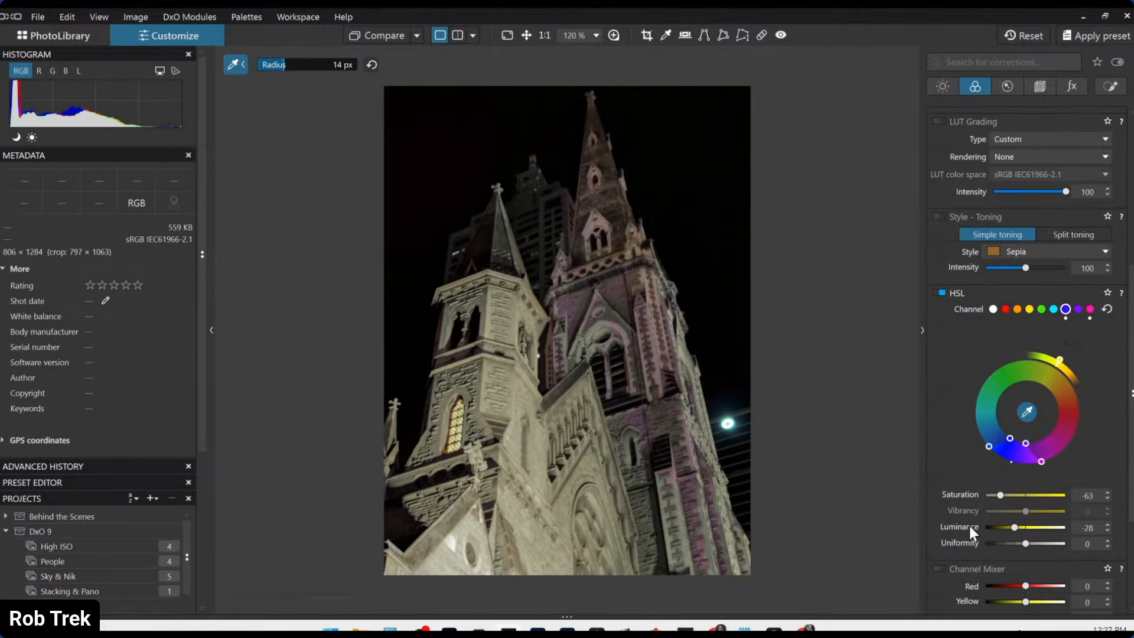
# - Try reshaping the magenta channel's hue range and shift, then reset the HSL adjustments
pyautogui.click(1089, 311)
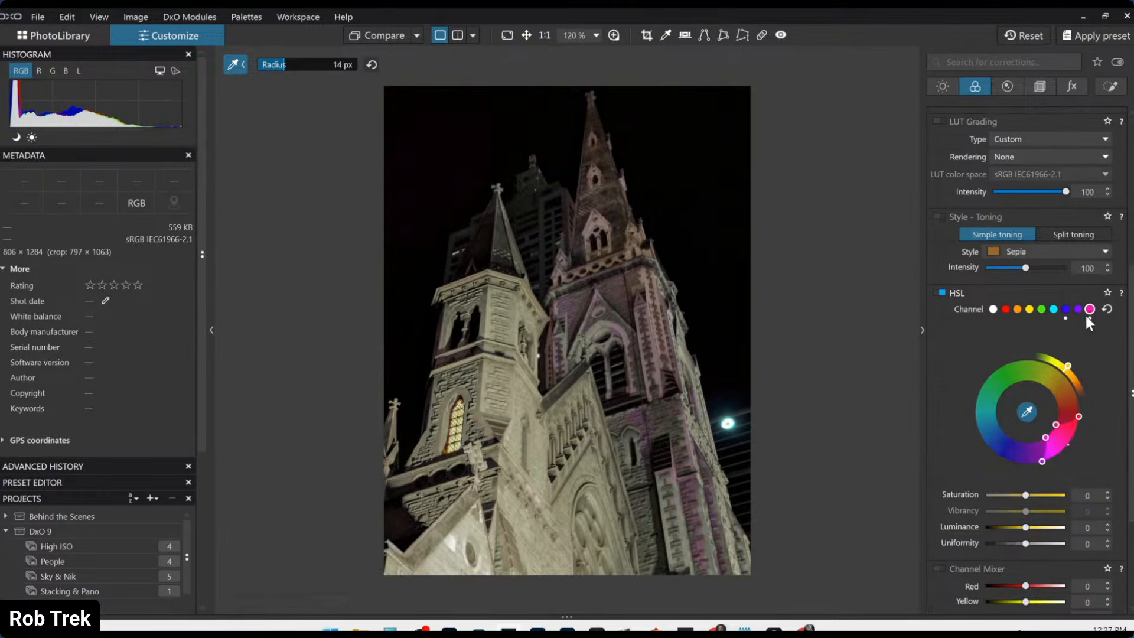
pyautogui.moveTo(1045, 437); pyautogui.dragTo(1058, 409)
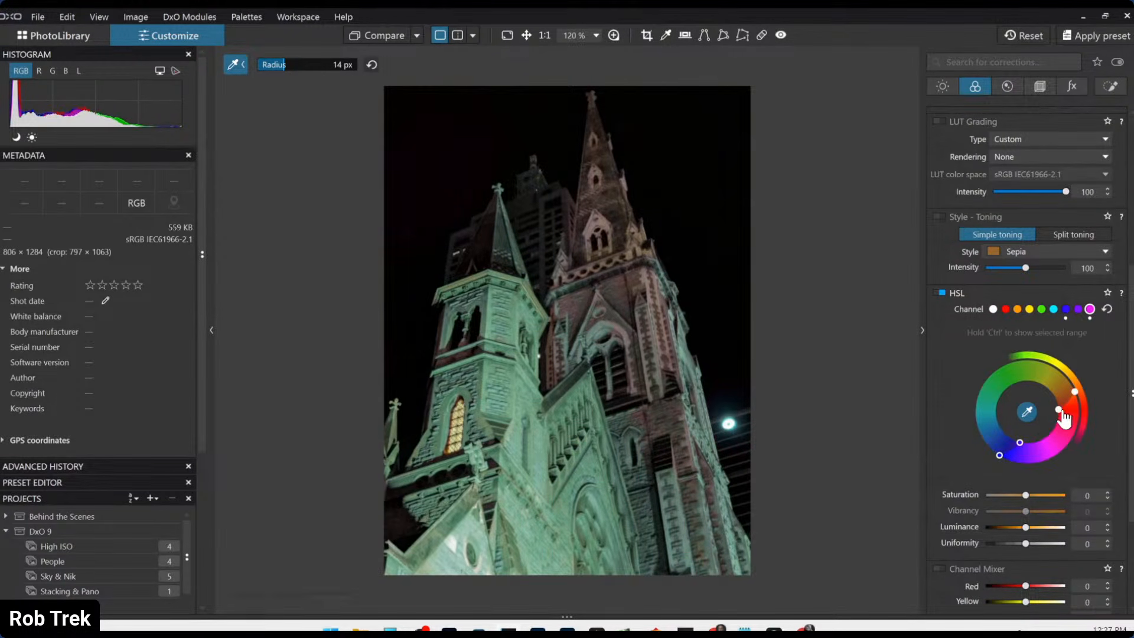
pyautogui.moveTo(1019, 442); pyautogui.dragTo(1038, 441)
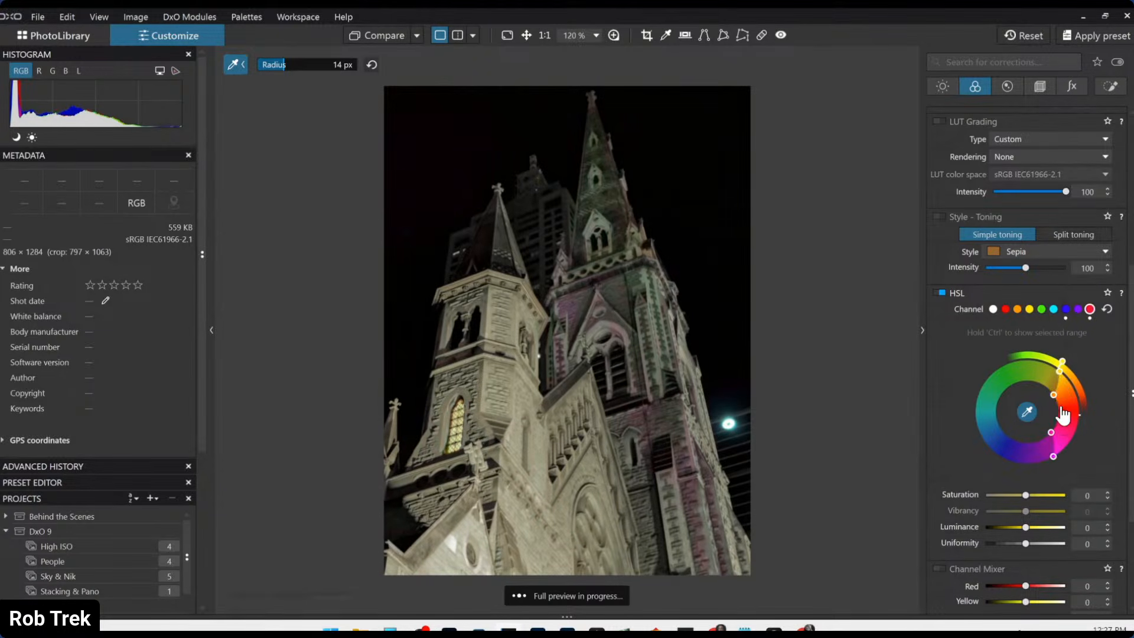
pyautogui.moveTo(1057, 432); pyautogui.dragTo(1083, 431)
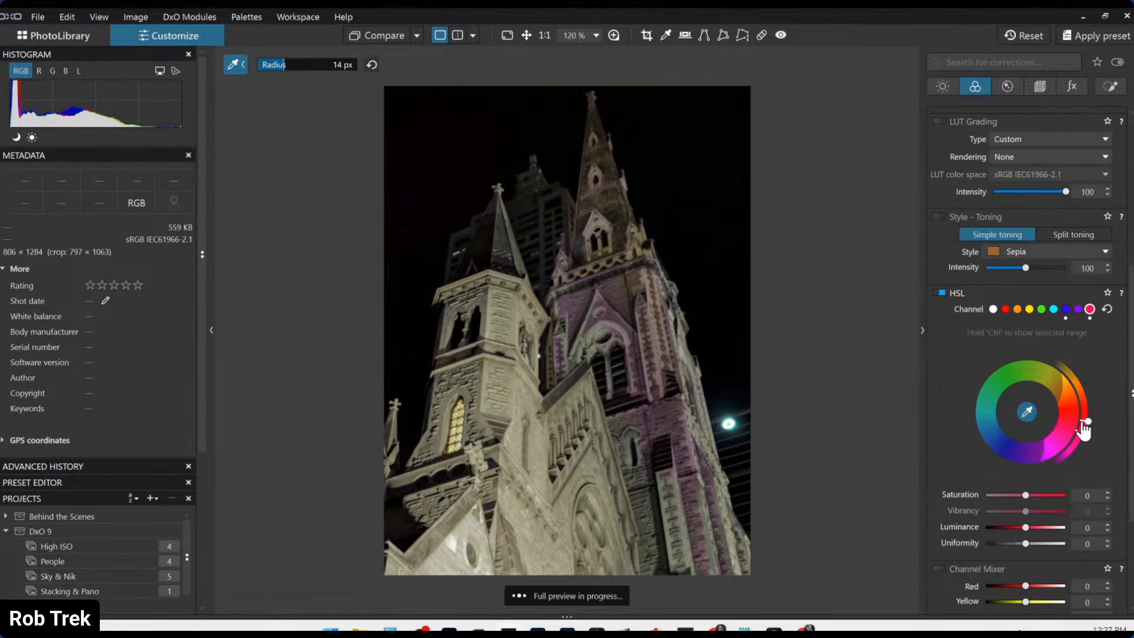
pyautogui.click(1108, 312)
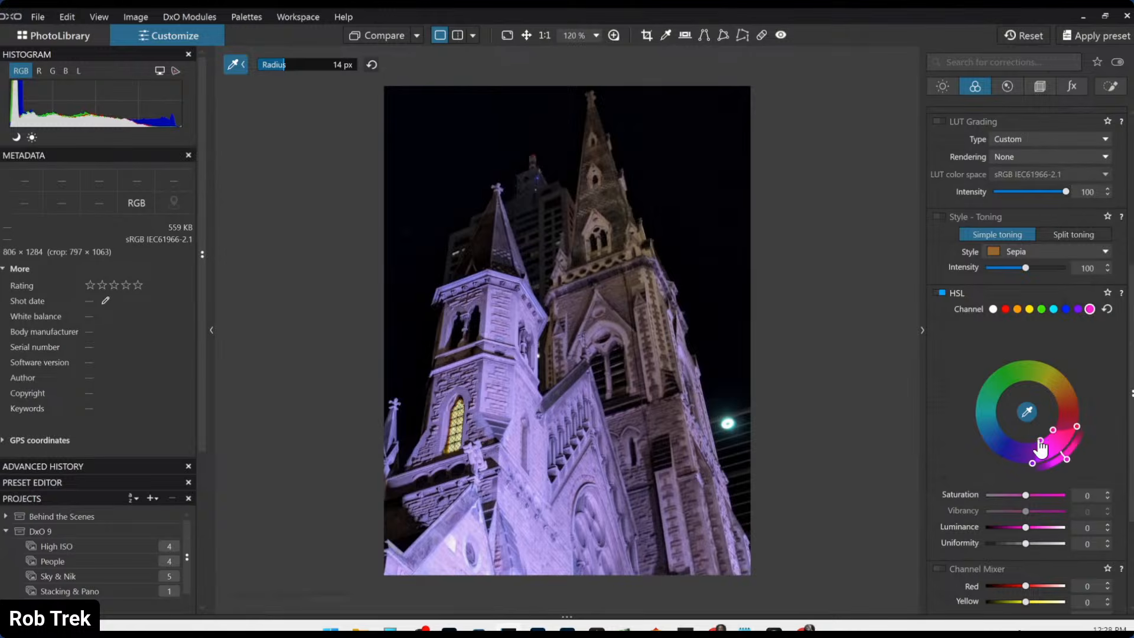
# - Reshape the HSL yellow channel's range to cover every hue except yellow, and set its saturation to -100
pyautogui.click(993, 309)
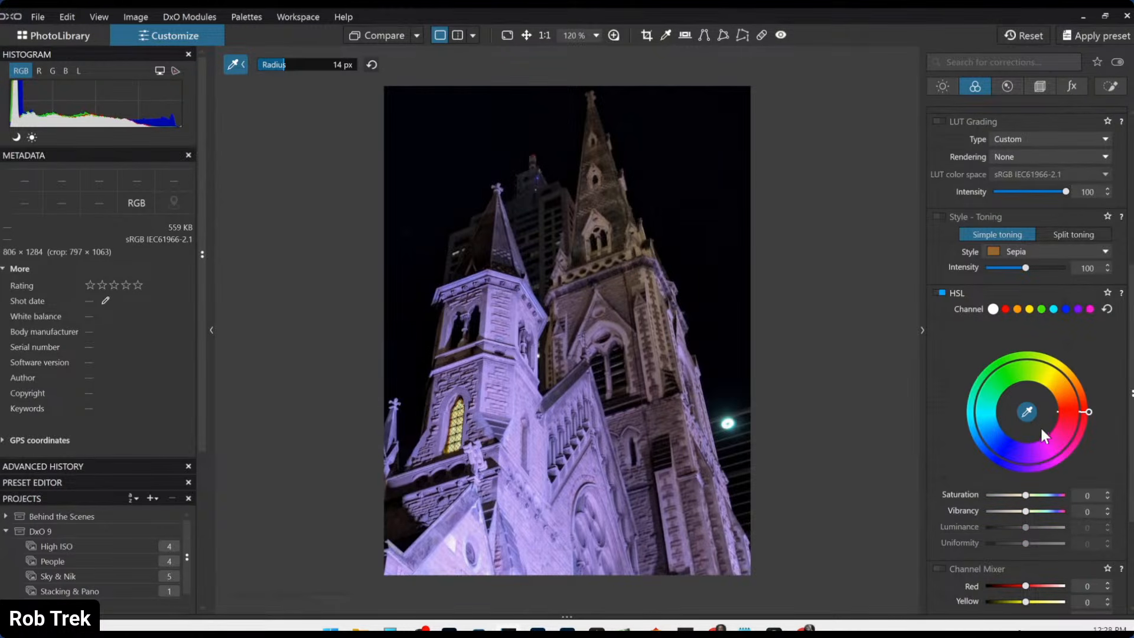
pyautogui.click(1029, 309)
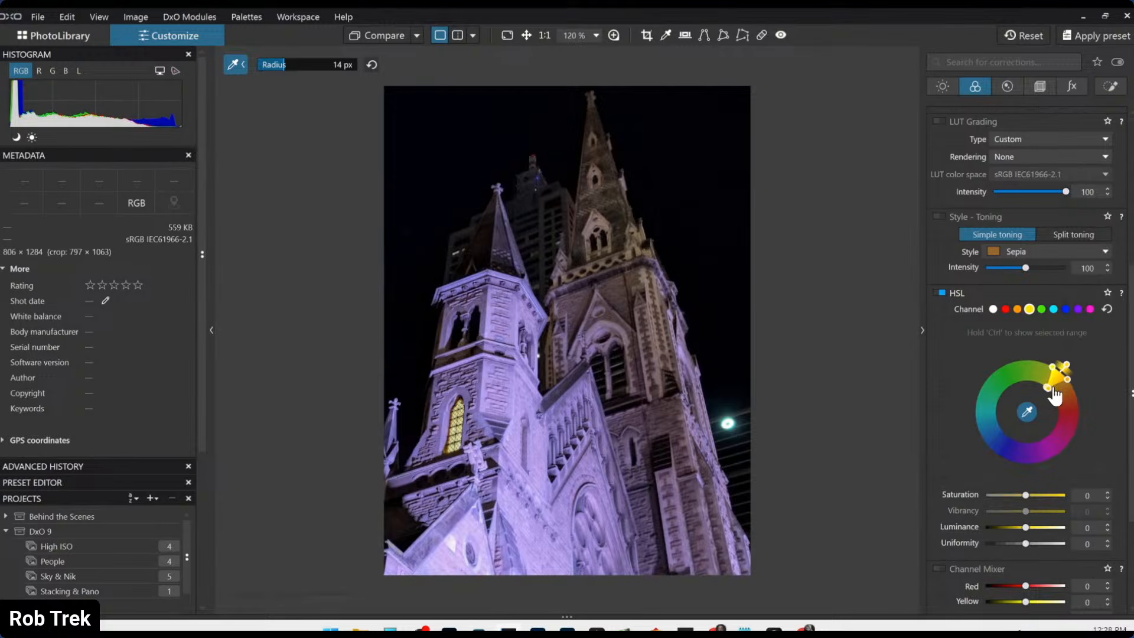
pyautogui.moveTo(1055, 374)
pyautogui.mouseDown()
pyautogui.moveTo(985, 463)
pyautogui.moveTo(1004, 390)
pyautogui.moveTo(1038, 361)
pyautogui.mouseUp()
pyautogui.moveTo(1014, 432); pyautogui.dragTo(1059, 392)
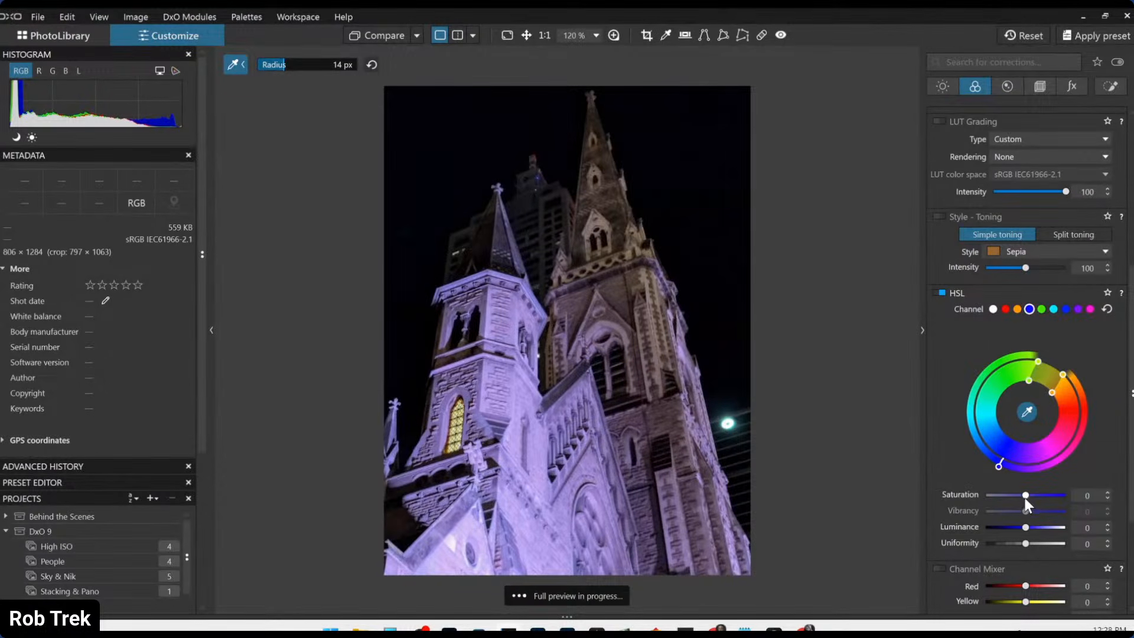
pyautogui.moveTo(1025, 496); pyautogui.dragTo(973, 491)
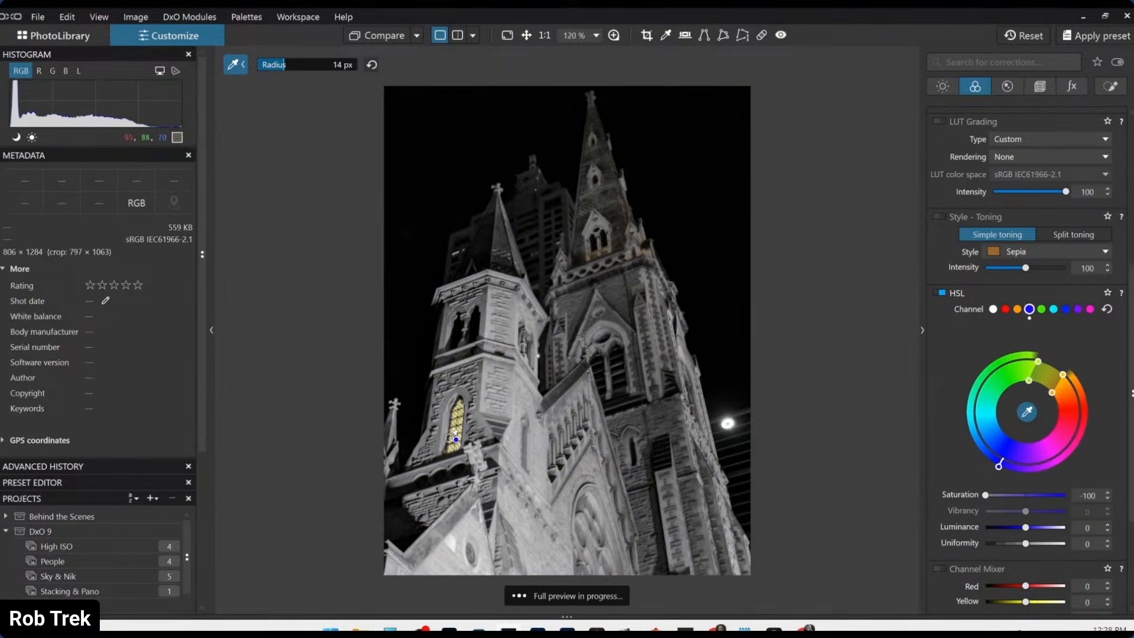
pyautogui.press('Escape')
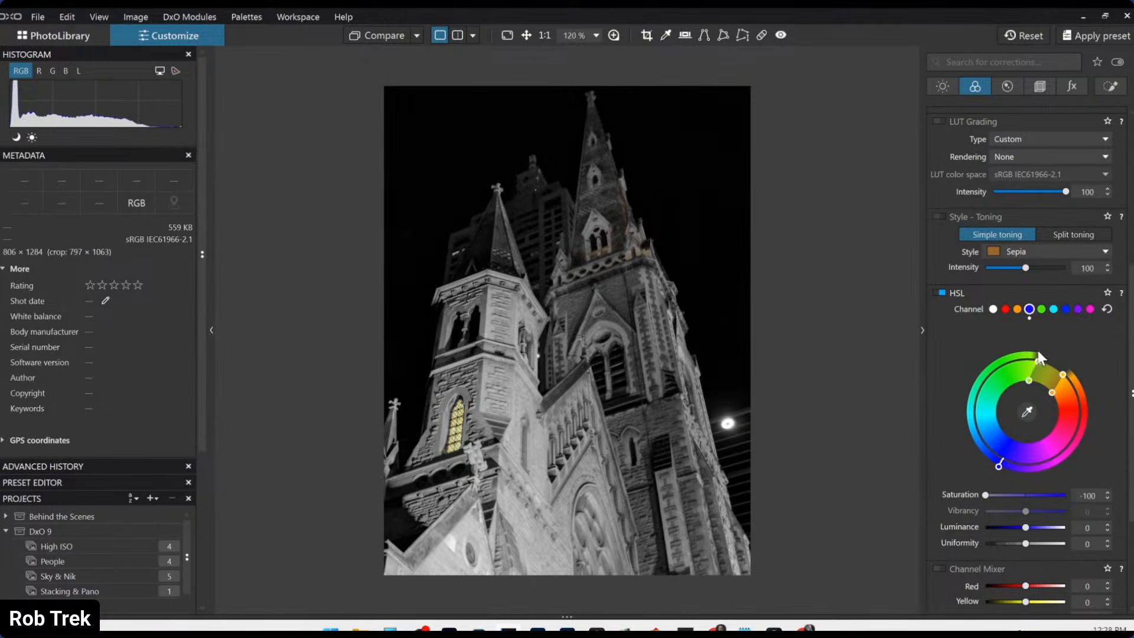
# - Add a local adjustment control point on the upper rear tower and set its HSL yellow saturation to -100
pyautogui.scroll(5, 934, 399)
pyautogui.scroll(1, 934, 398)
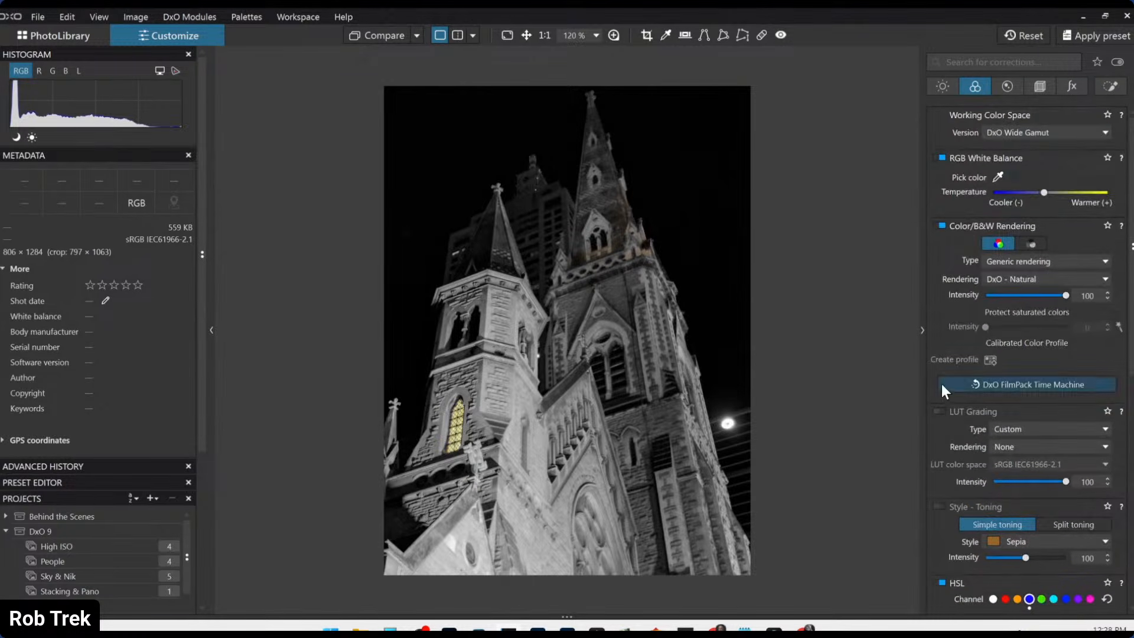
pyautogui.click(1110, 87)
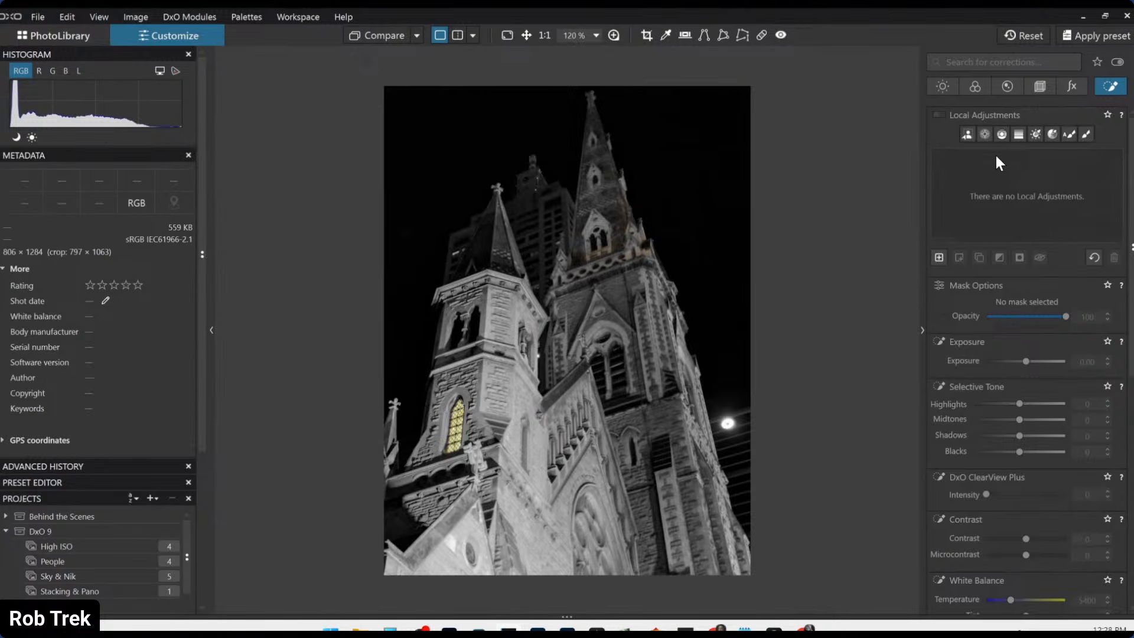
pyautogui.click(984, 134)
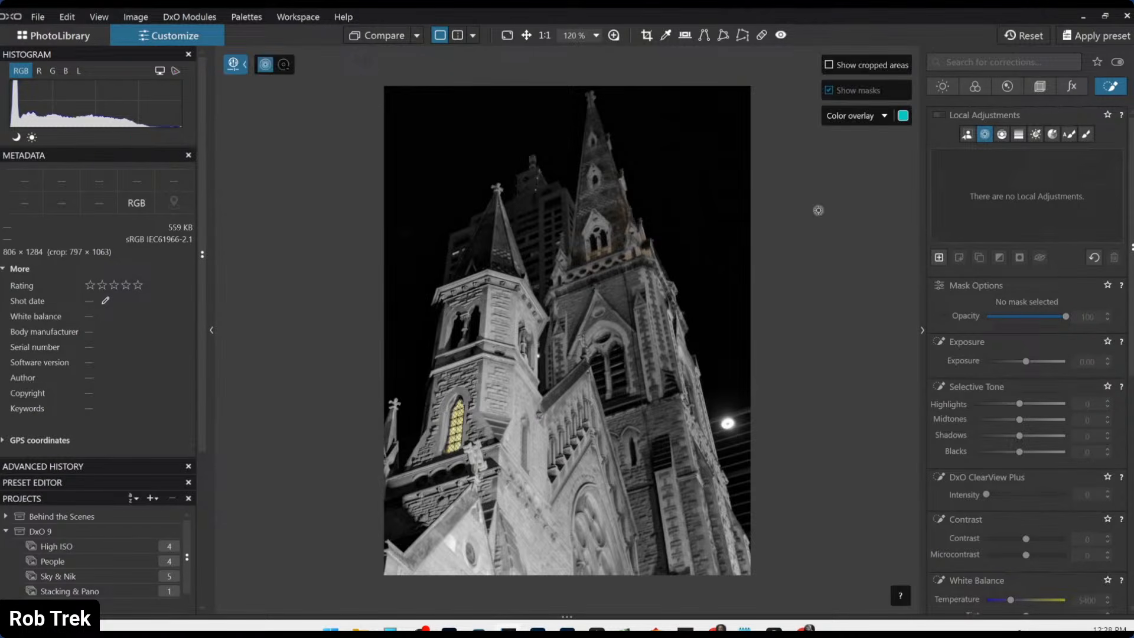
pyautogui.click(606, 258)
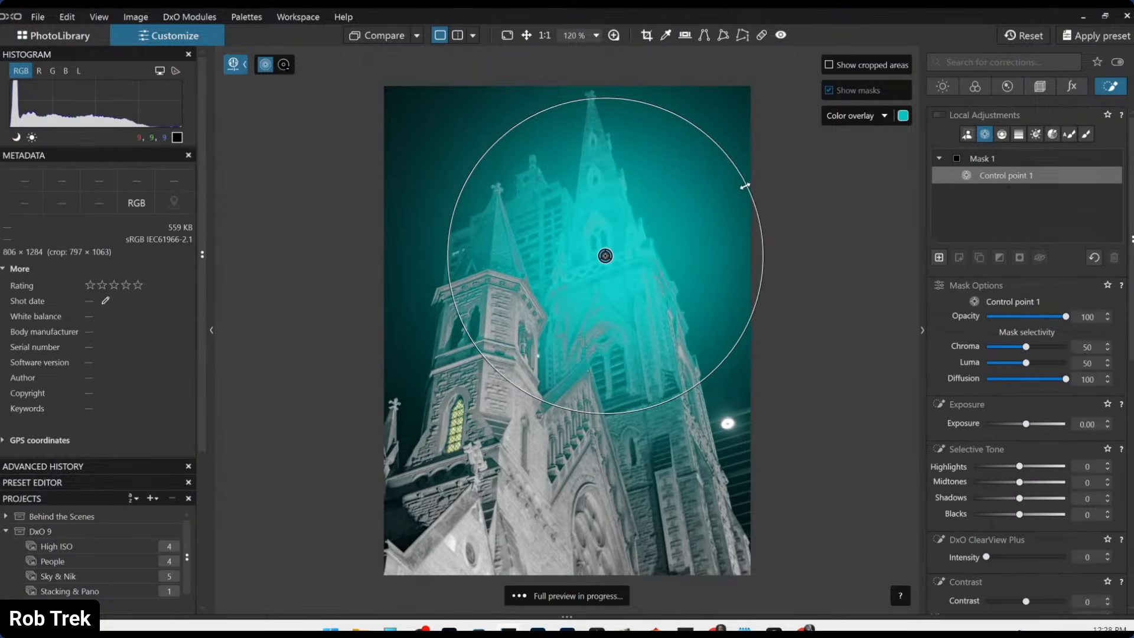
pyautogui.scroll(-7, 998, 539)
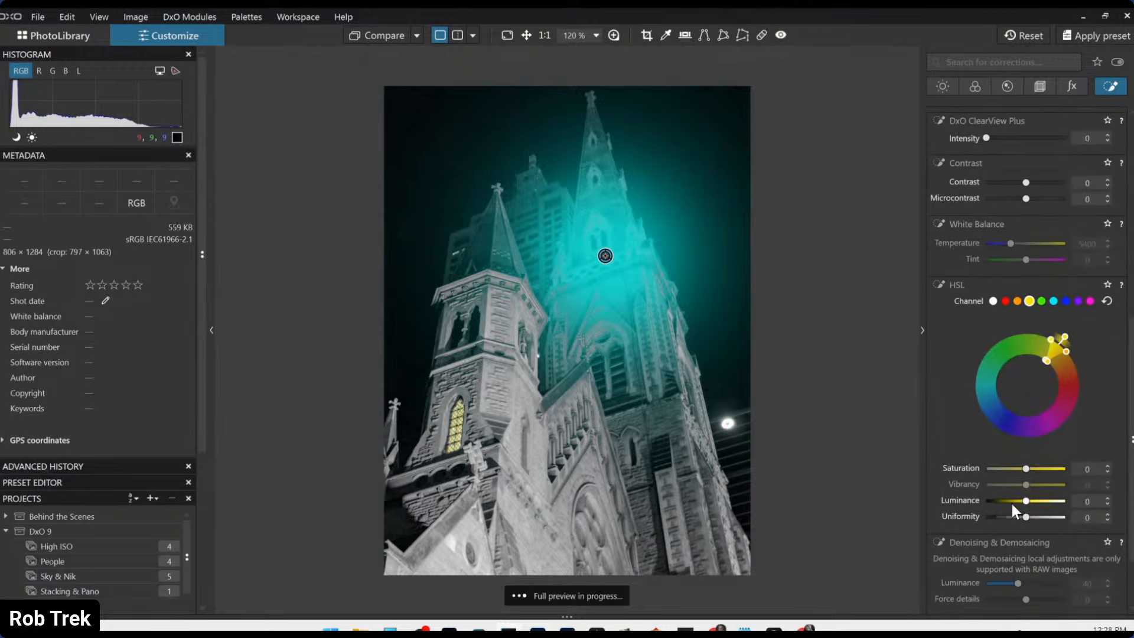
pyautogui.click(984, 470)
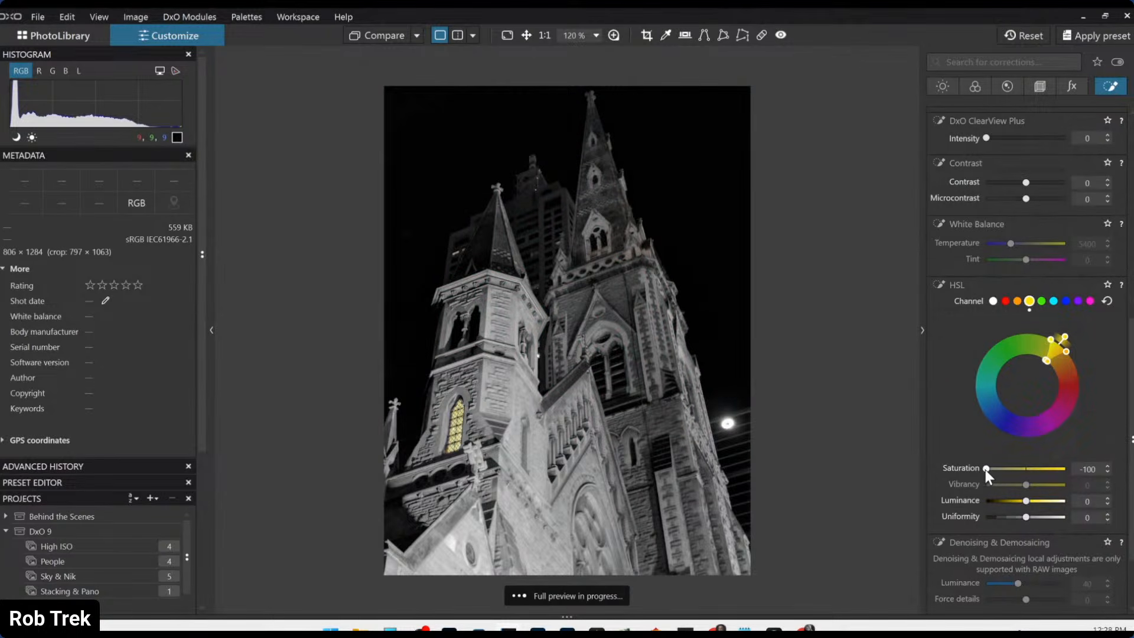
# - Turn on DxO ClearView Plus at intensity 50 for the whole photo, and set its microcontrast to 34
pyautogui.scroll(-1, 775, 510)
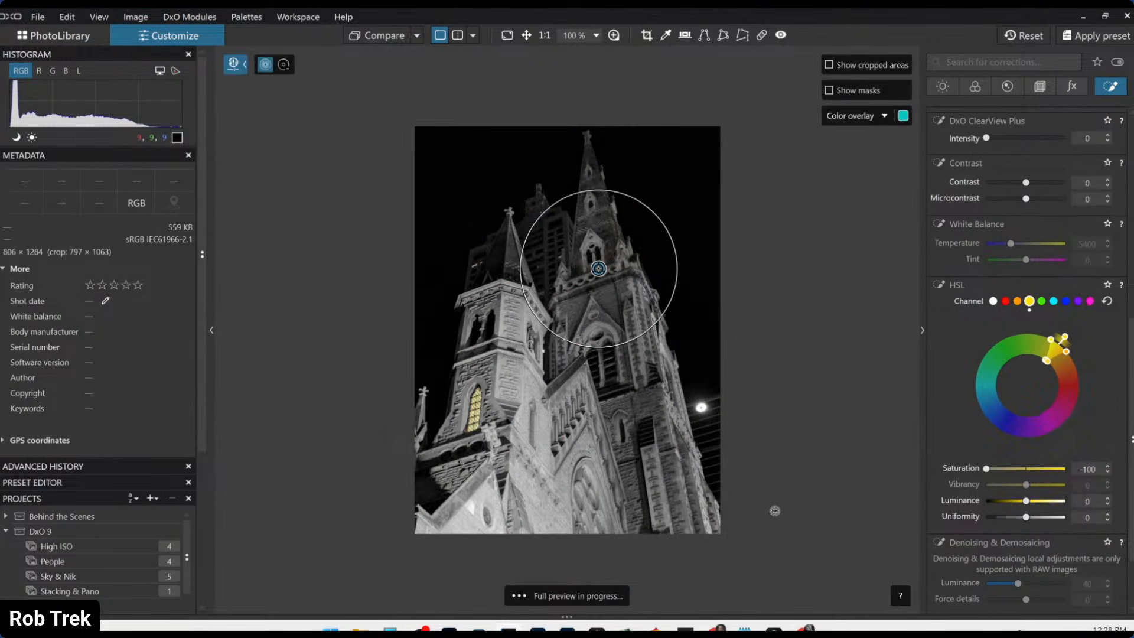
pyautogui.click(1003, 88)
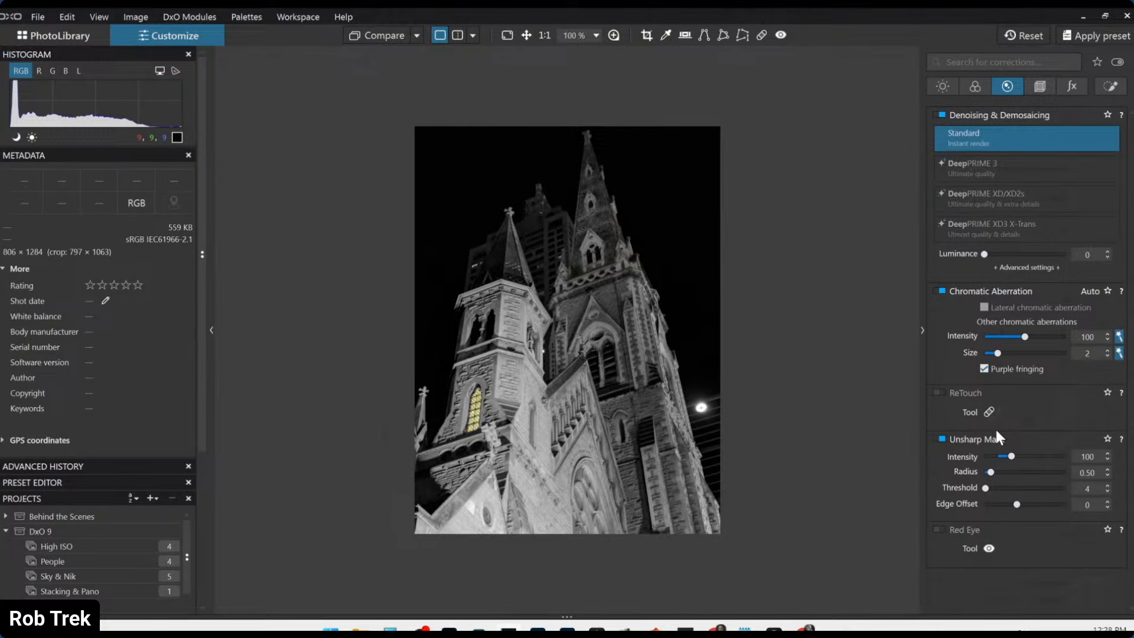
pyautogui.click(975, 86)
pyautogui.click(945, 84)
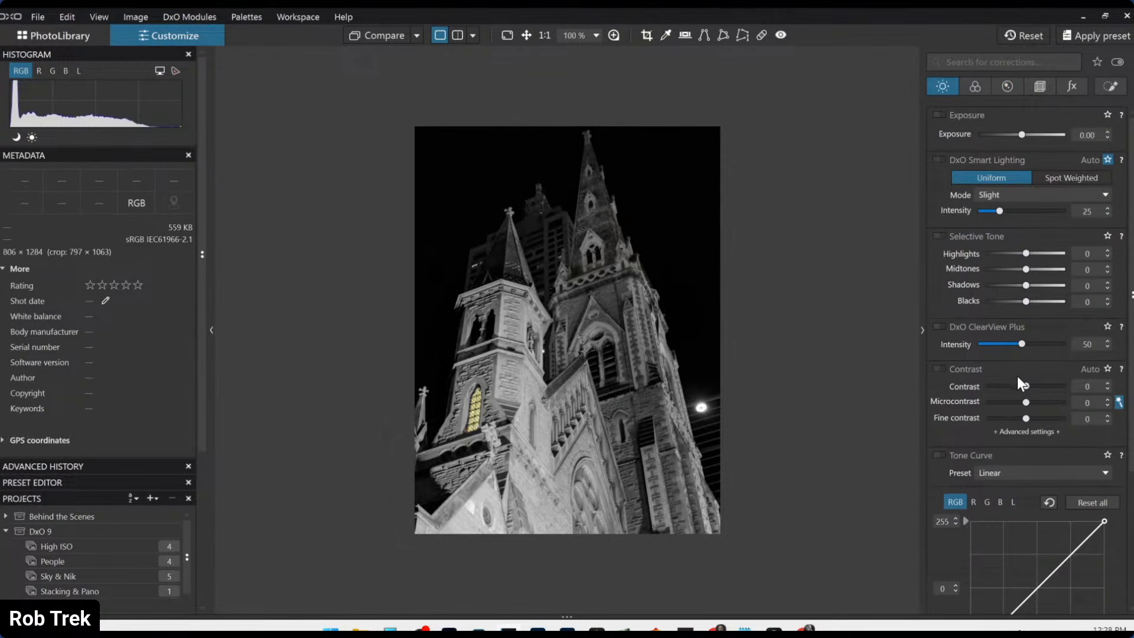
pyautogui.click(939, 328)
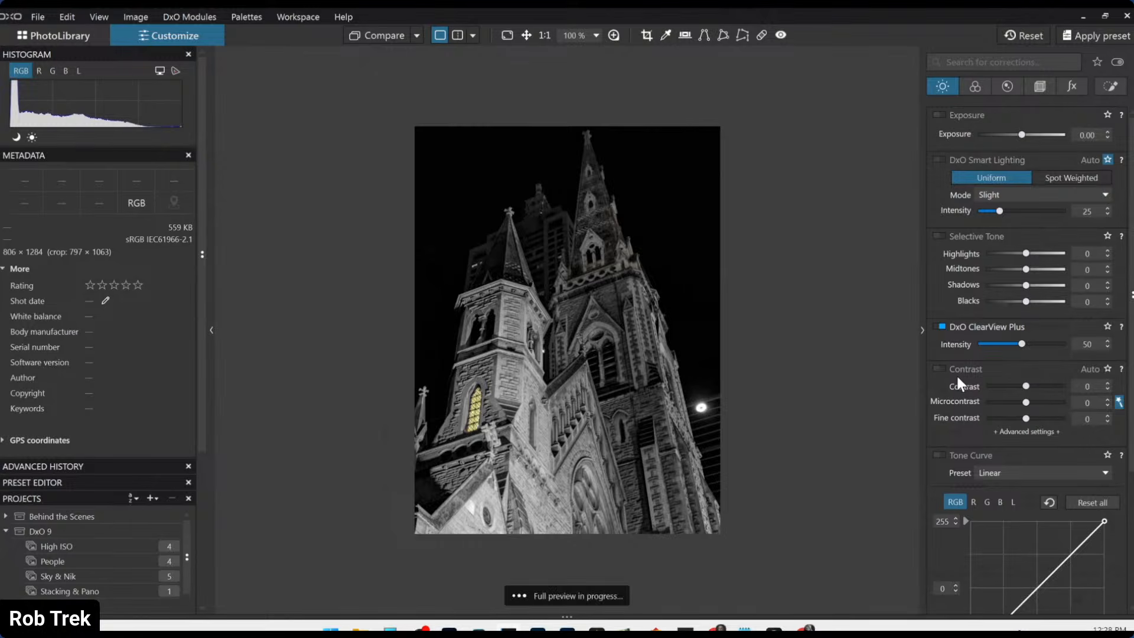
pyautogui.click(940, 368)
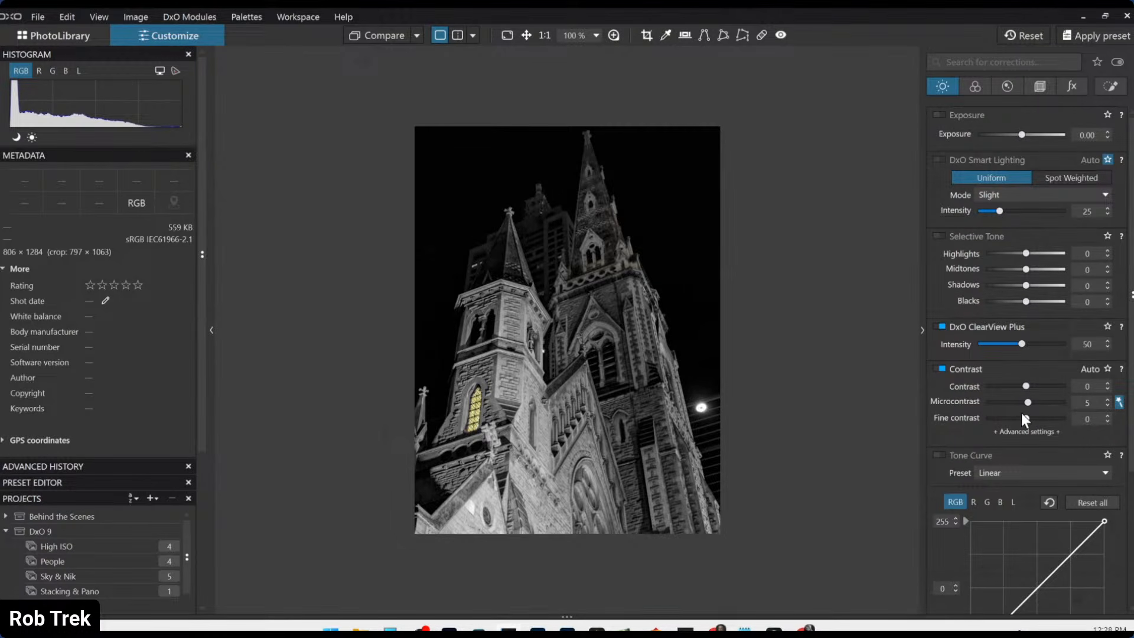
pyautogui.moveTo(1025, 403); pyautogui.dragTo(1036, 403)
# - Set the photo's Selective Tone to highlights 26, midtones 2, shadows -10 and blacks -25
pyautogui.moveTo(1026, 253)
pyautogui.mouseDown()
pyautogui.moveTo(1014, 300)
pyautogui.moveTo(1036, 254)
pyautogui.mouseUp()
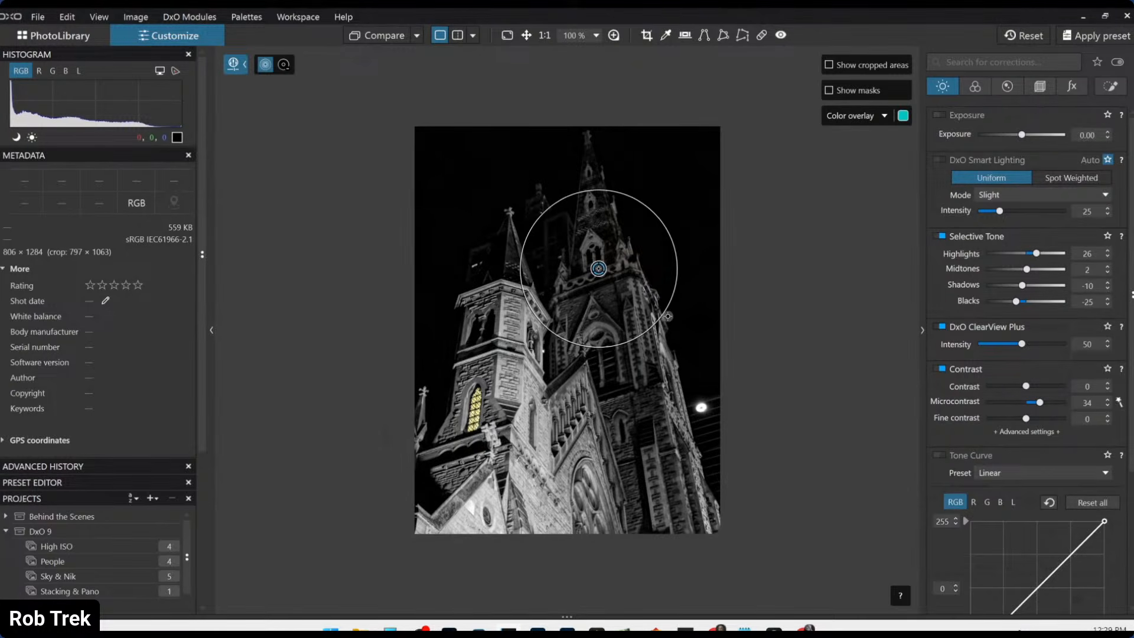
pyautogui.scroll(2, 667, 316)
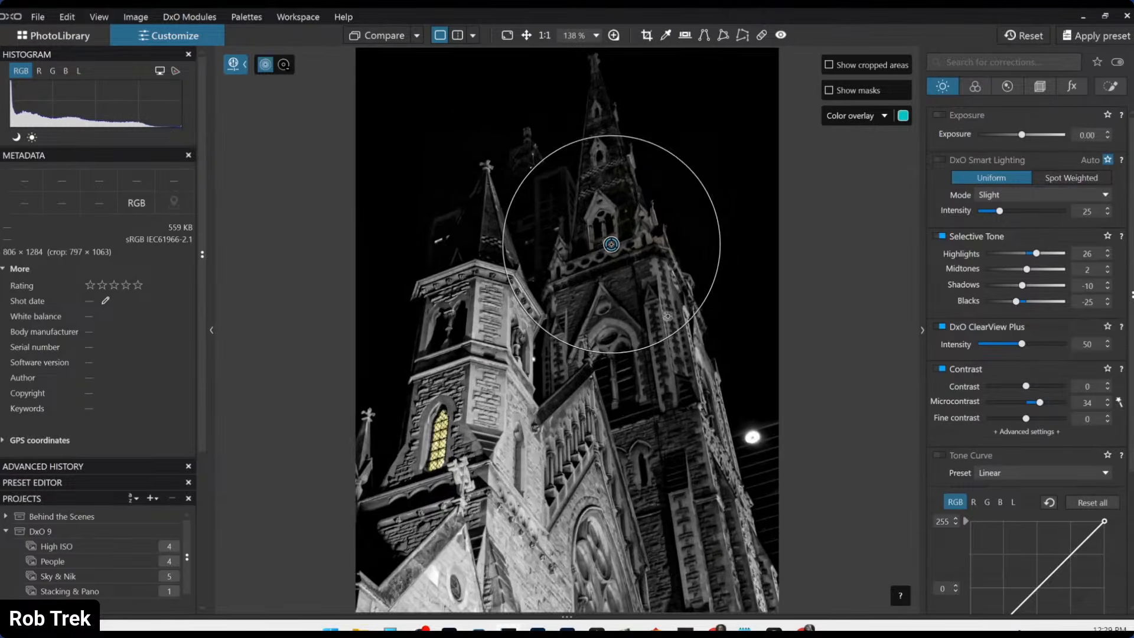
pyautogui.scroll(-1, 667, 315)
pyautogui.press('Escape')
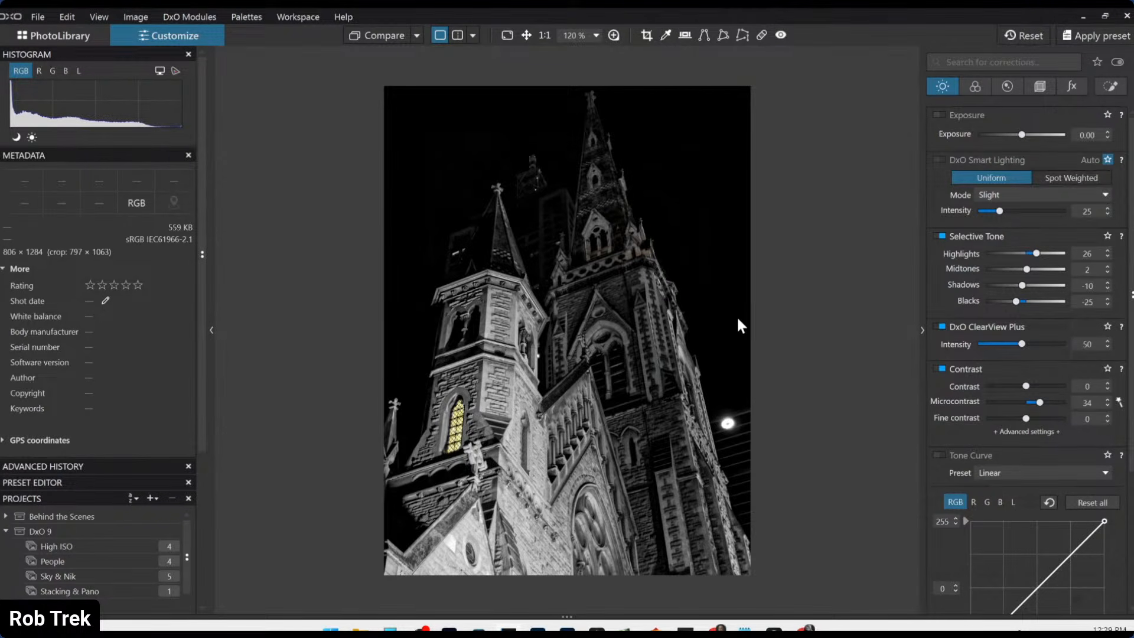
# - Add a second mask with a control point on the lower front wall, enlarge it over the front tower, and set its chroma selectivity to 57
pyautogui.click(1110, 86)
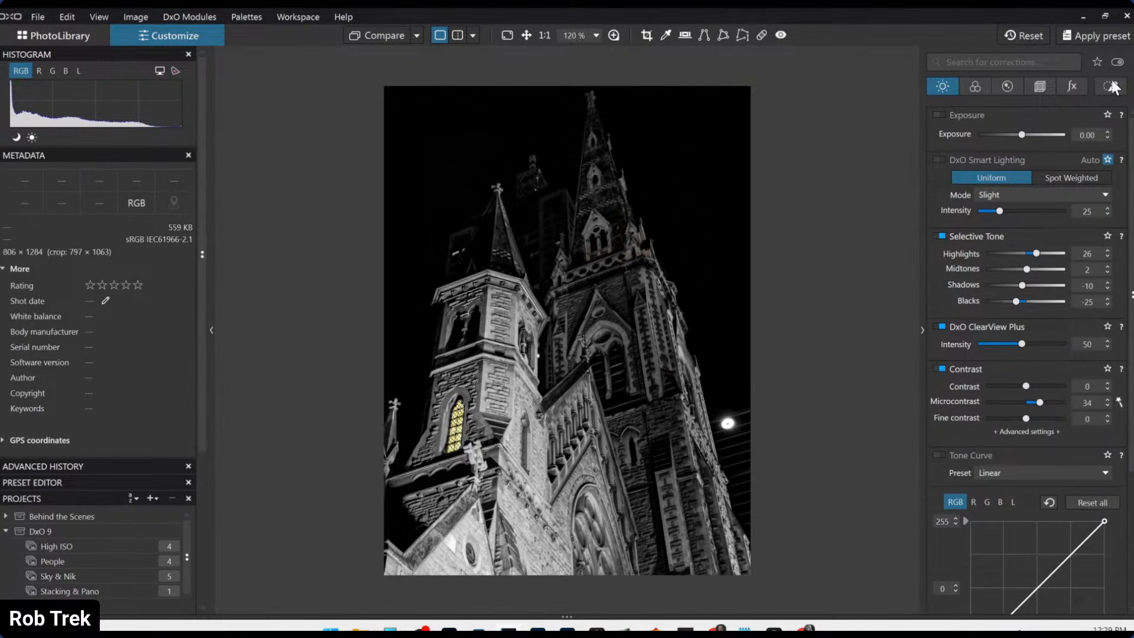
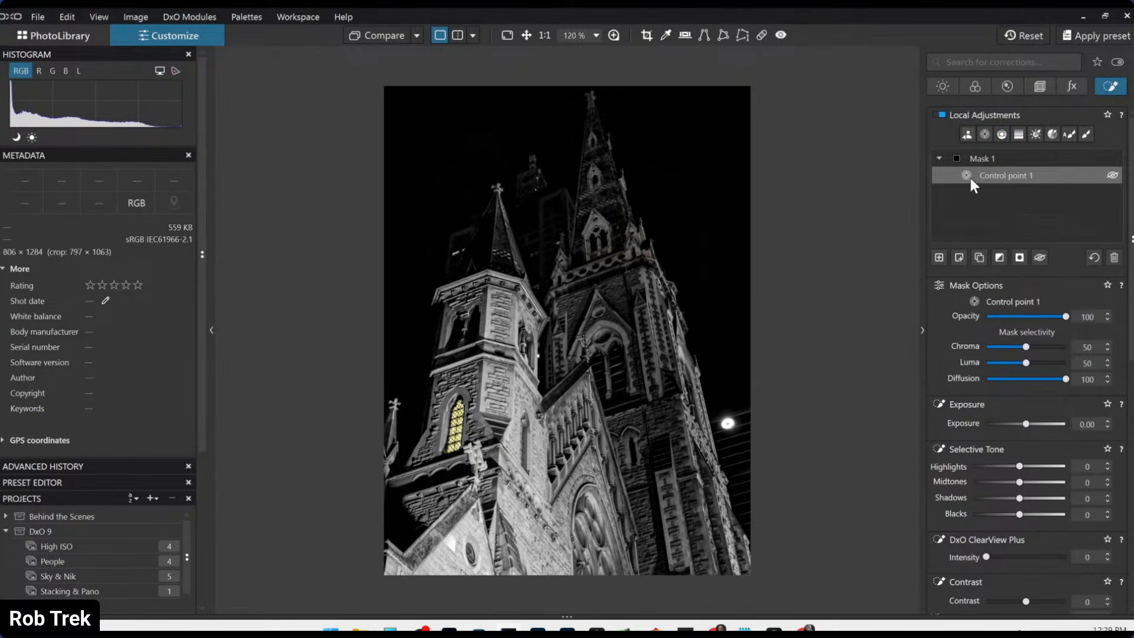
pyautogui.click(938, 259)
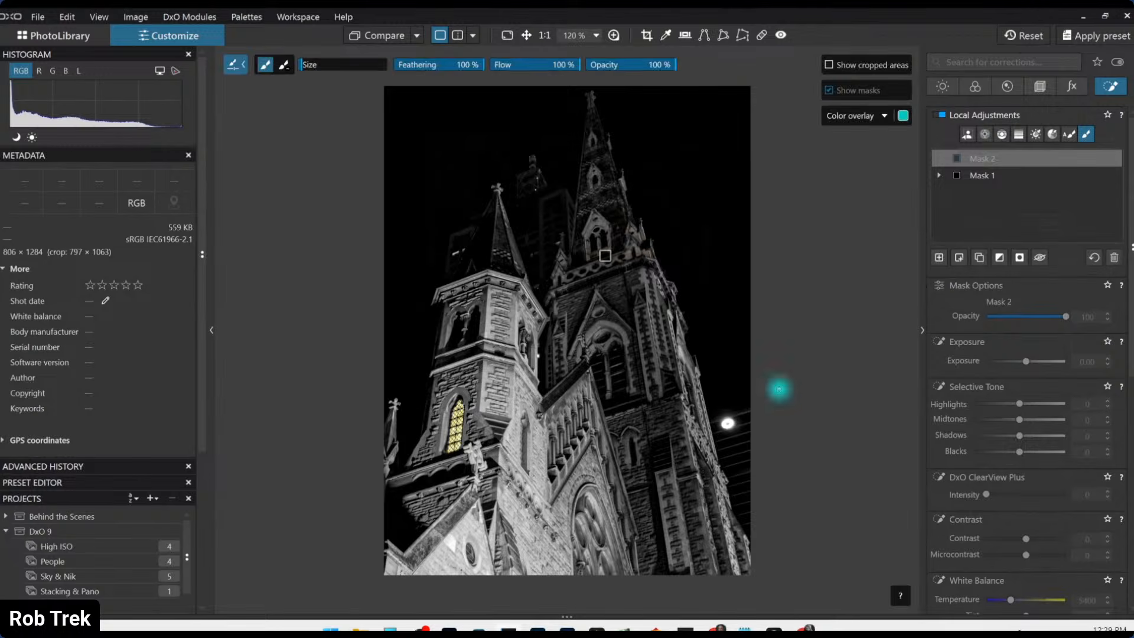
pyautogui.click(984, 134)
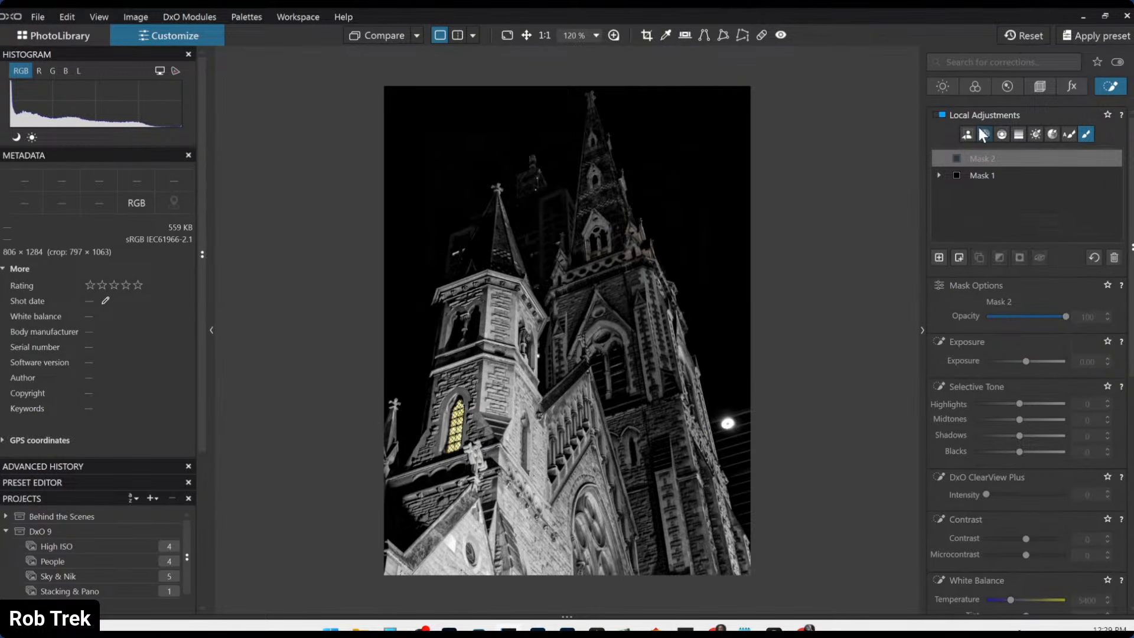
pyautogui.click(484, 537)
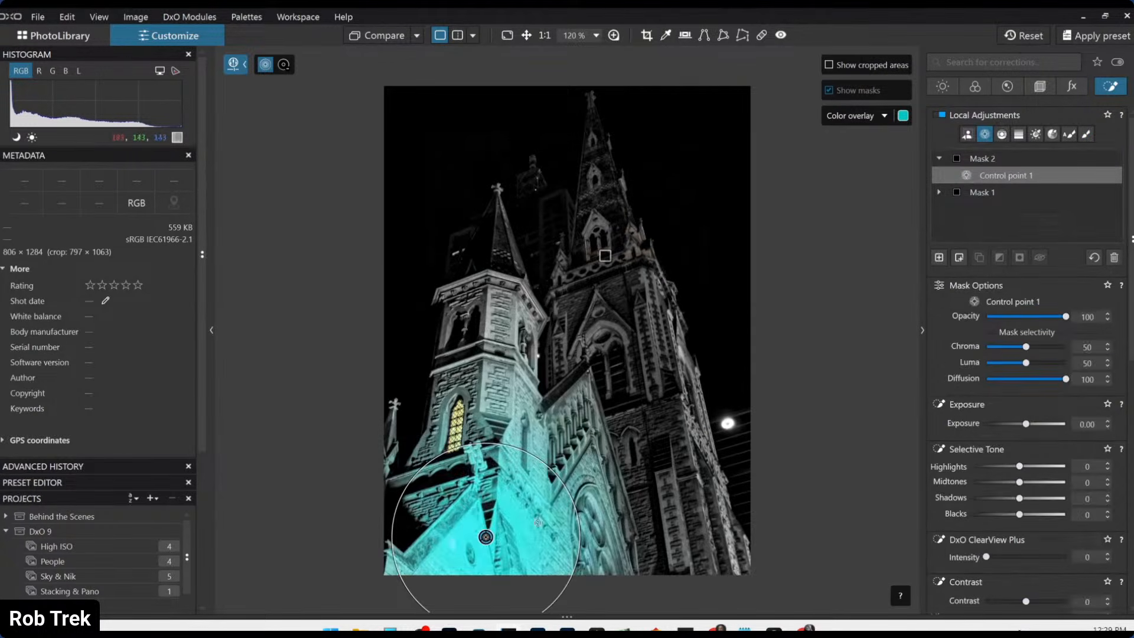
pyautogui.moveTo(564, 486); pyautogui.dragTo(687, 405)
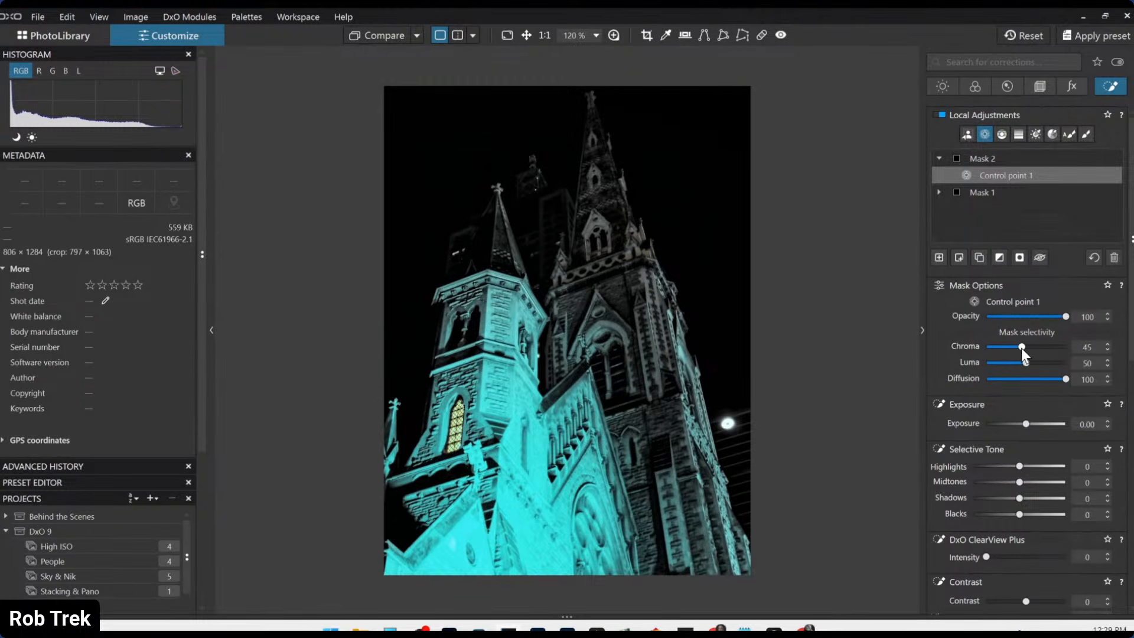
pyautogui.moveTo(1022, 349); pyautogui.dragTo(1032, 347)
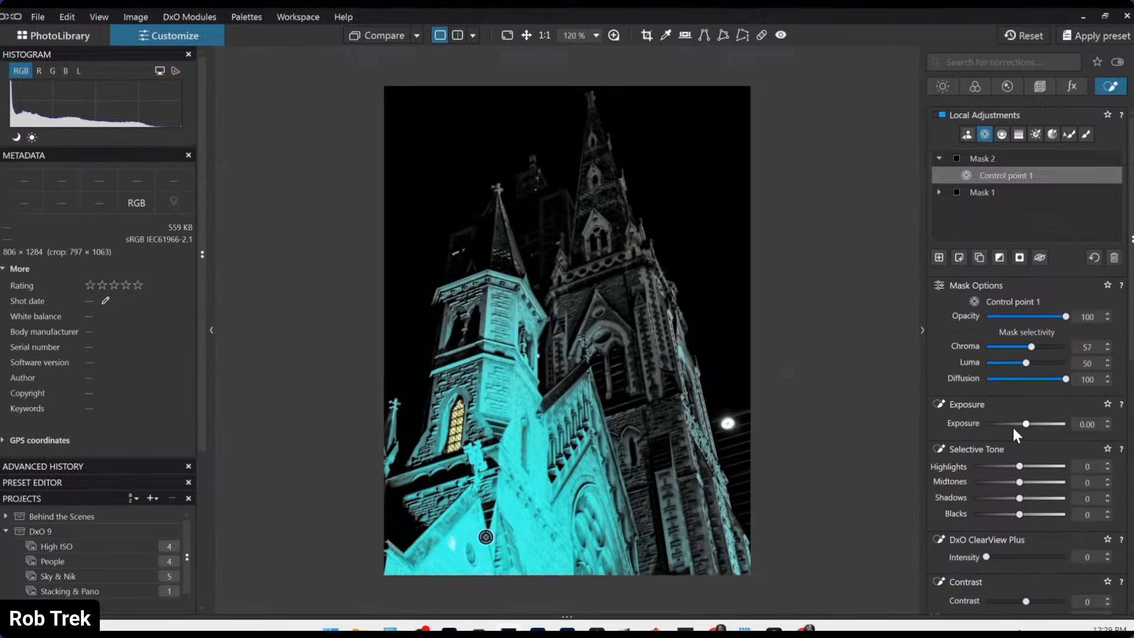
# - Set the new control point's Selective Tone to highlights -32 and midtones -13
pyautogui.scroll(-2, 1012, 437)
pyautogui.click(1000, 371)
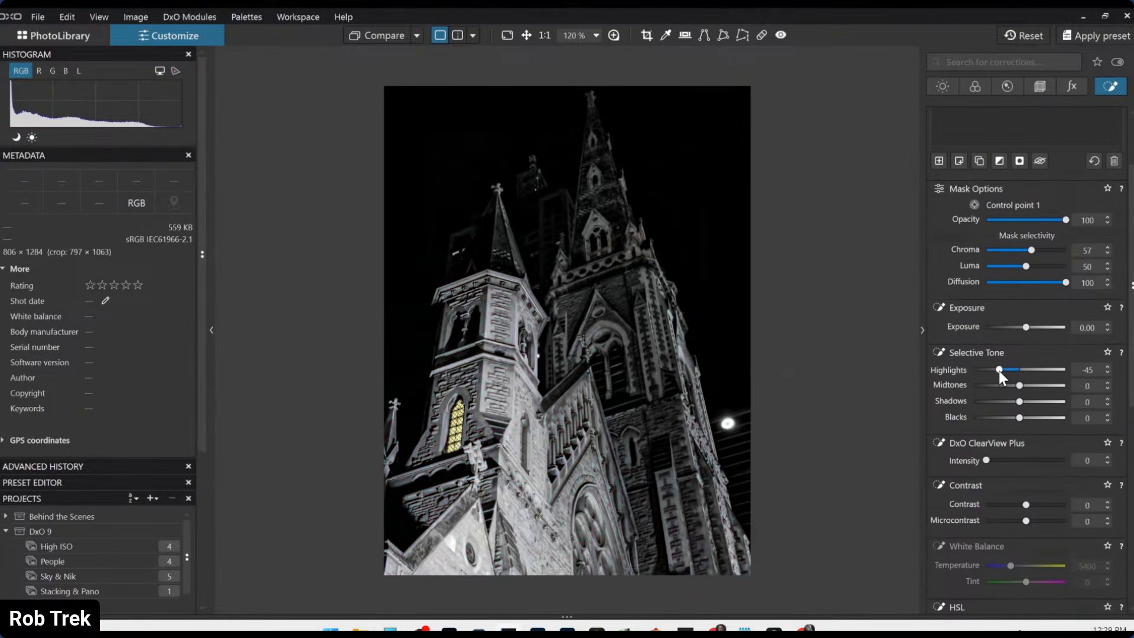
pyautogui.moveTo(1001, 368); pyautogui.dragTo(1004, 368)
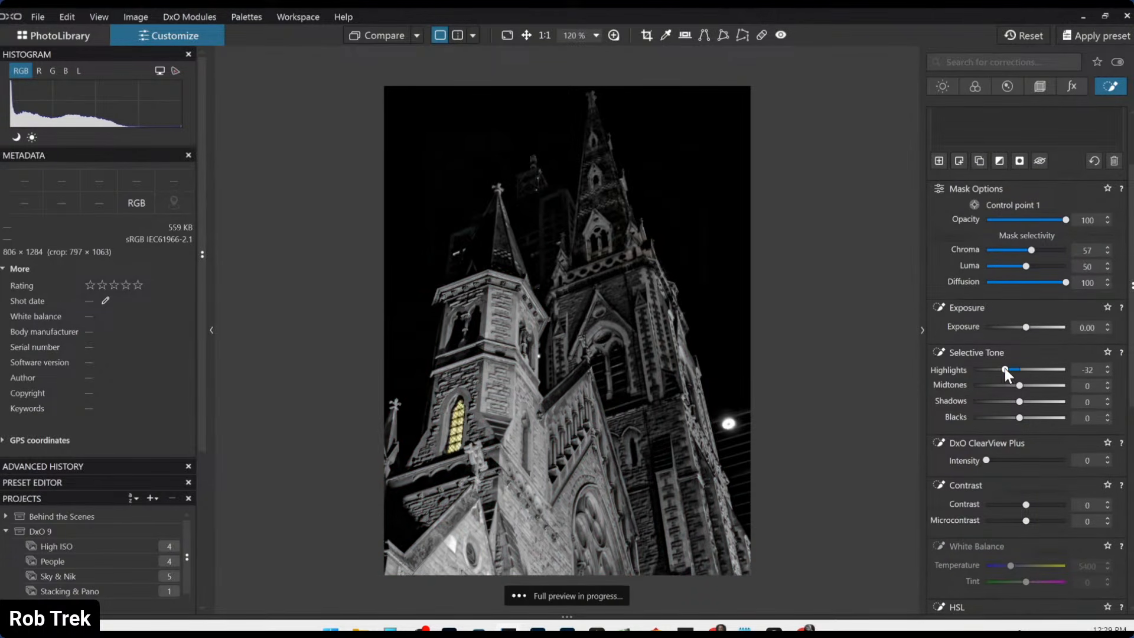
pyautogui.click(1012, 385)
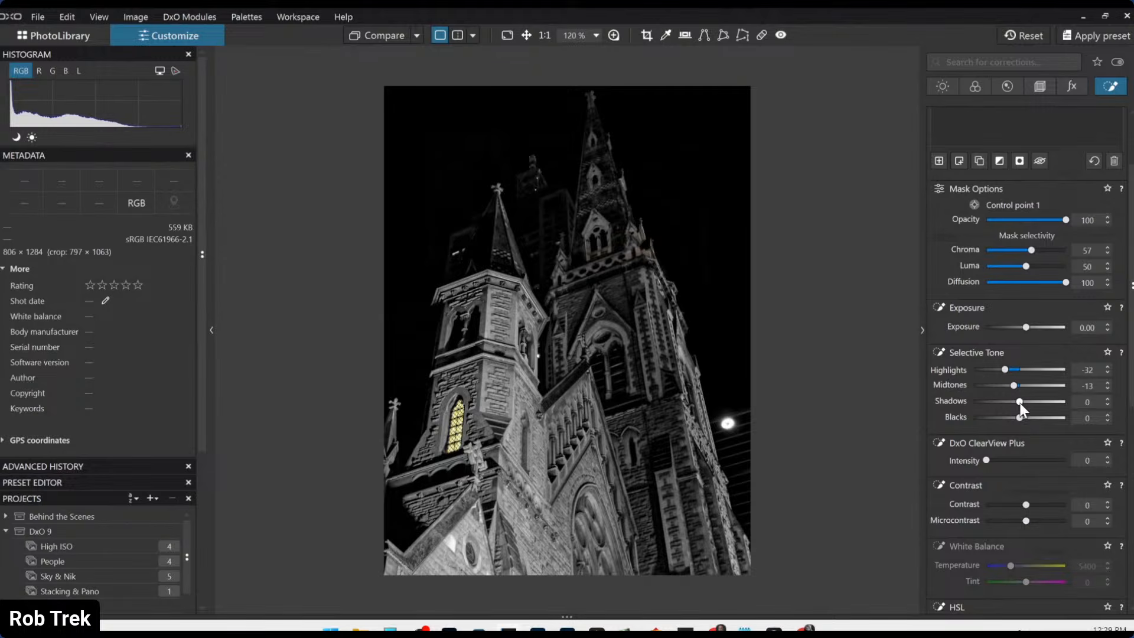
# - Set the front wall control point's ClearView Plus intensity to 35 and its microcontrast to 46
pyautogui.click(1013, 460)
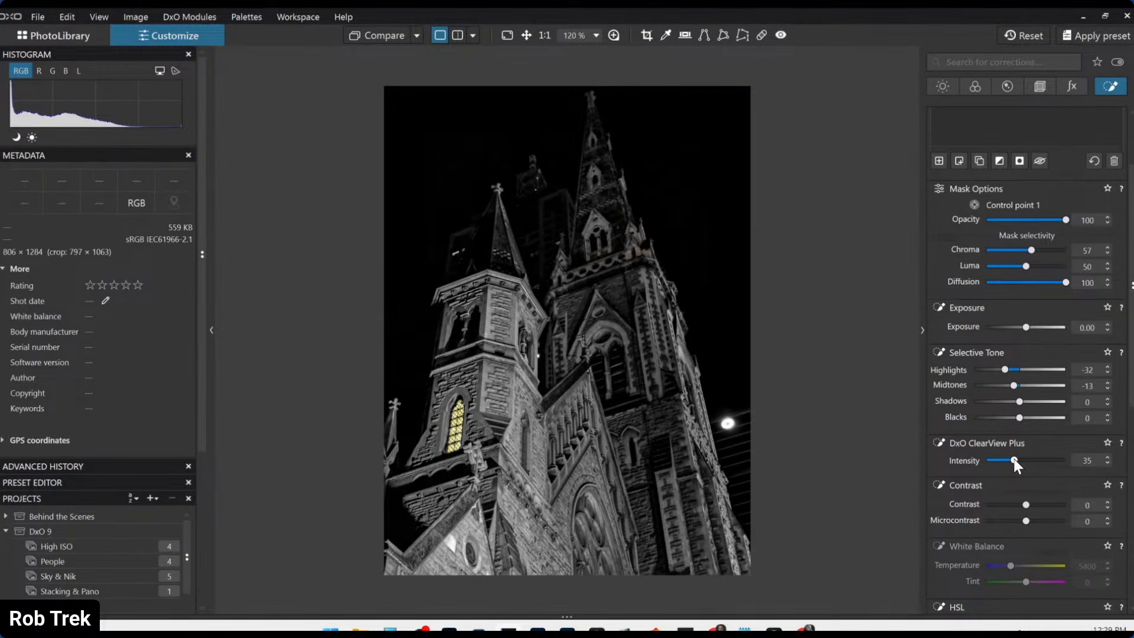
pyautogui.click(1046, 520)
pyautogui.moveTo(1047, 522); pyautogui.dragTo(1043, 521)
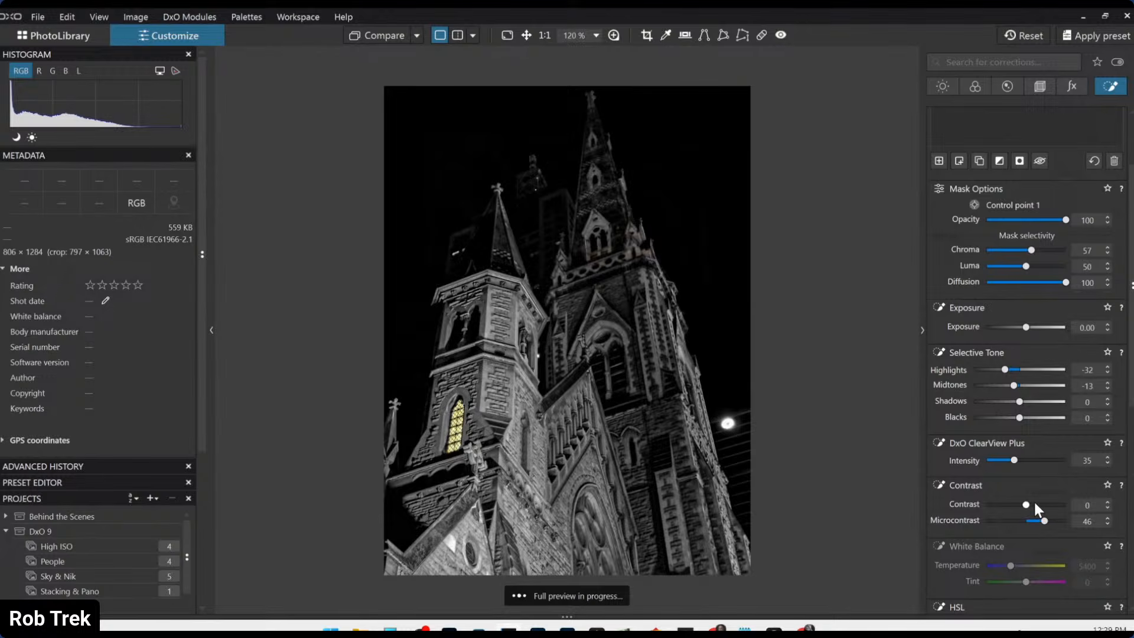
# - Try repairing the bright round light beside the rear tower with a 41 px brush, sourcing from the striped area below it
pyautogui.scroll(5, 746, 470)
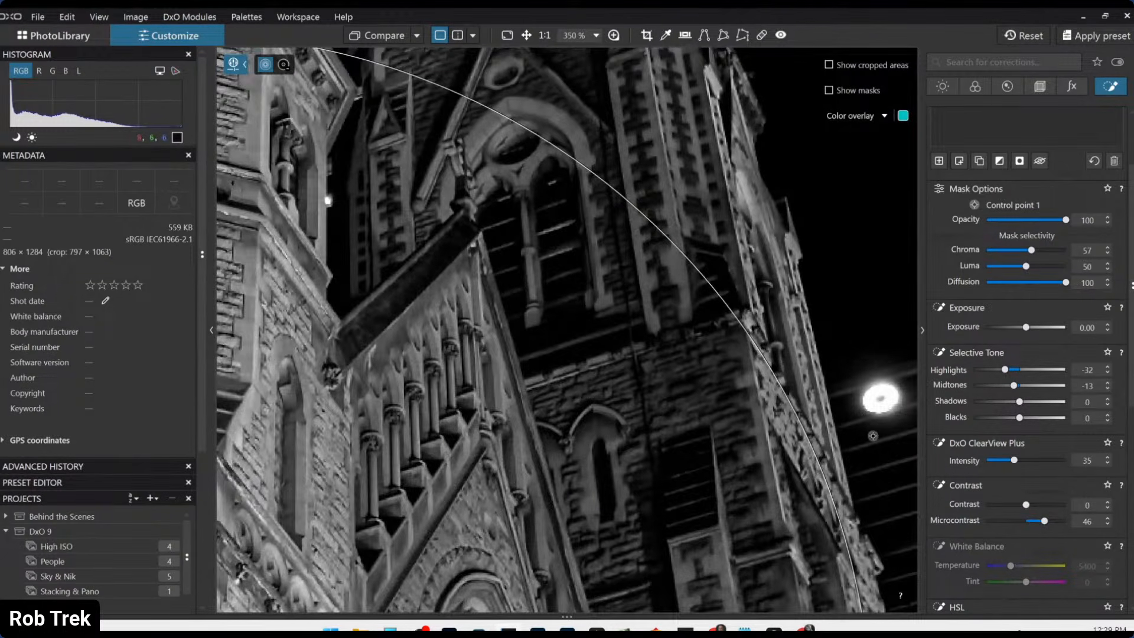
pyautogui.press('space')
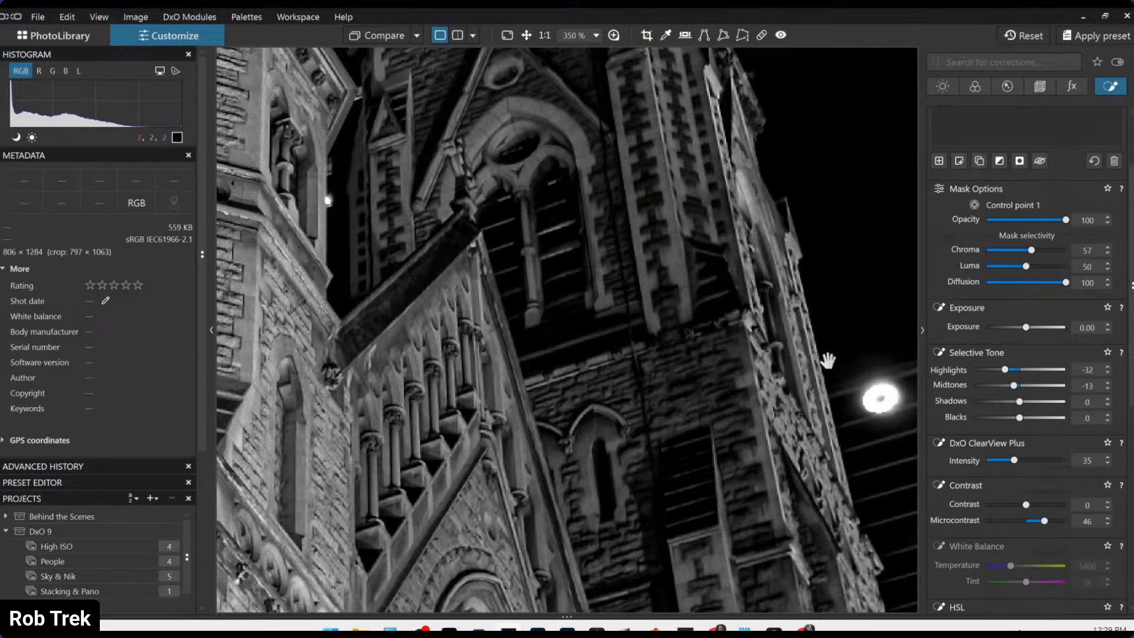
pyautogui.moveTo(825, 360); pyautogui.dragTo(744, 249)
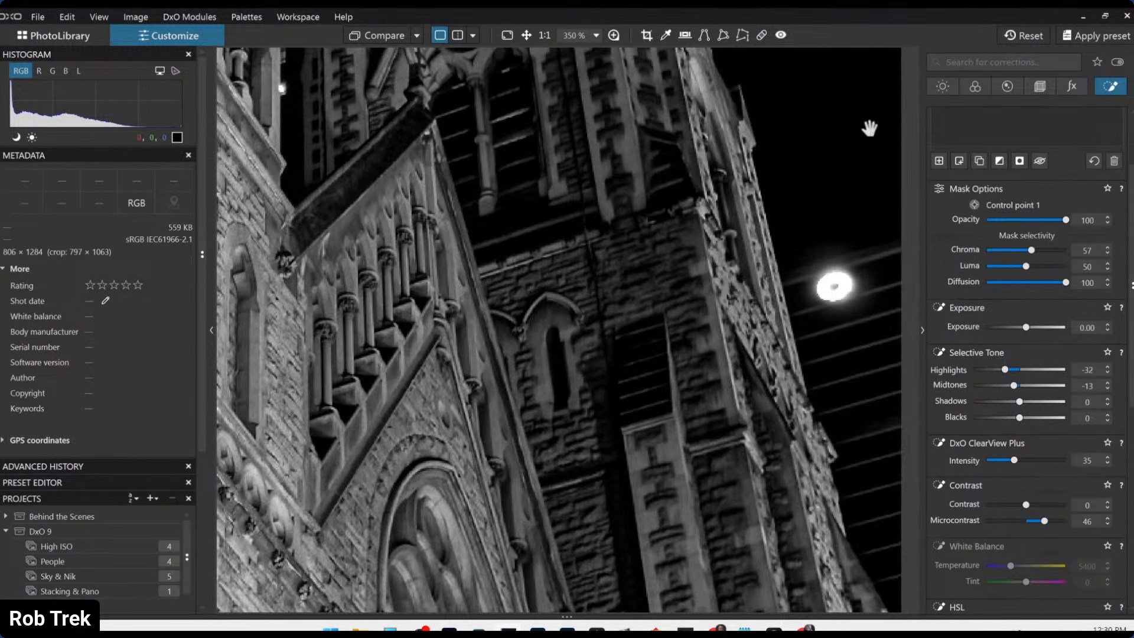
pyautogui.click(761, 35)
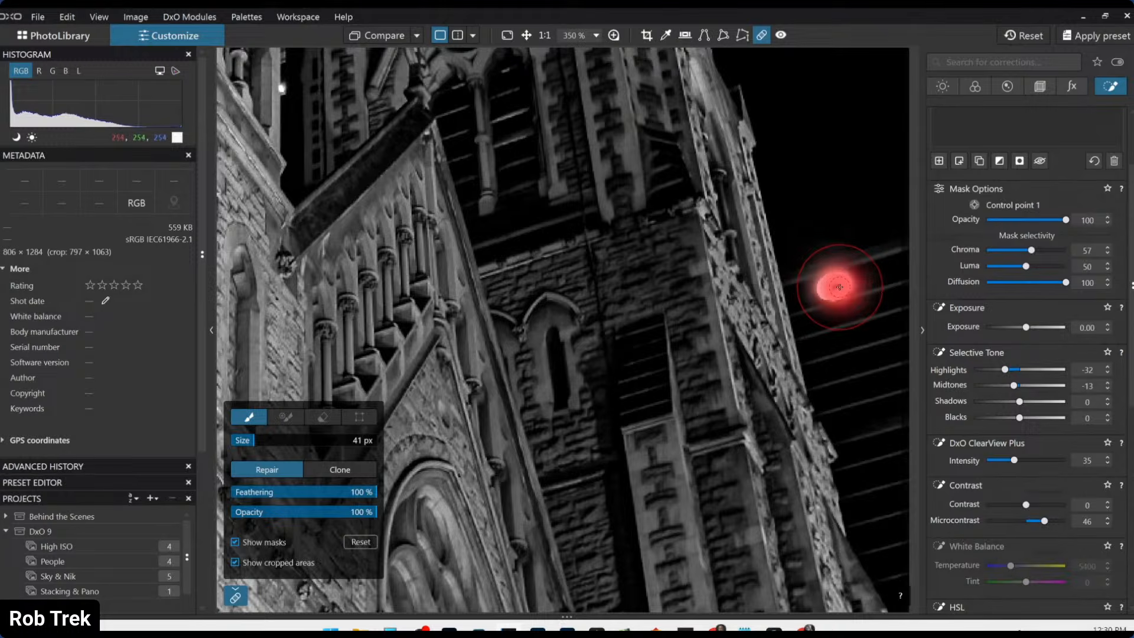
pyautogui.click(828, 288)
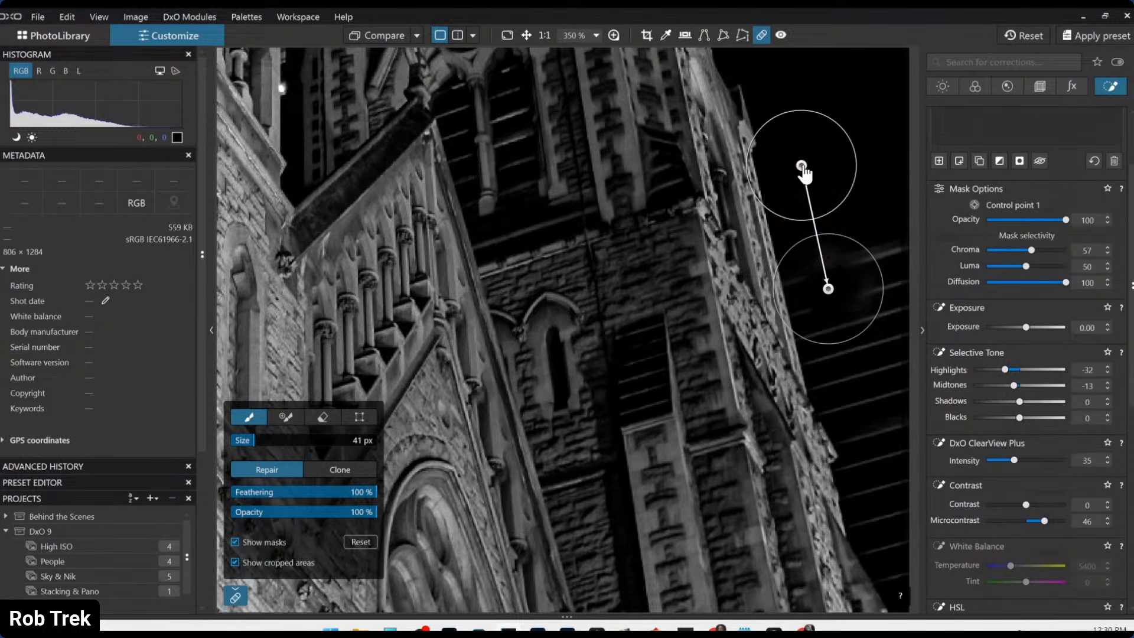
pyautogui.moveTo(803, 173); pyautogui.dragTo(865, 387)
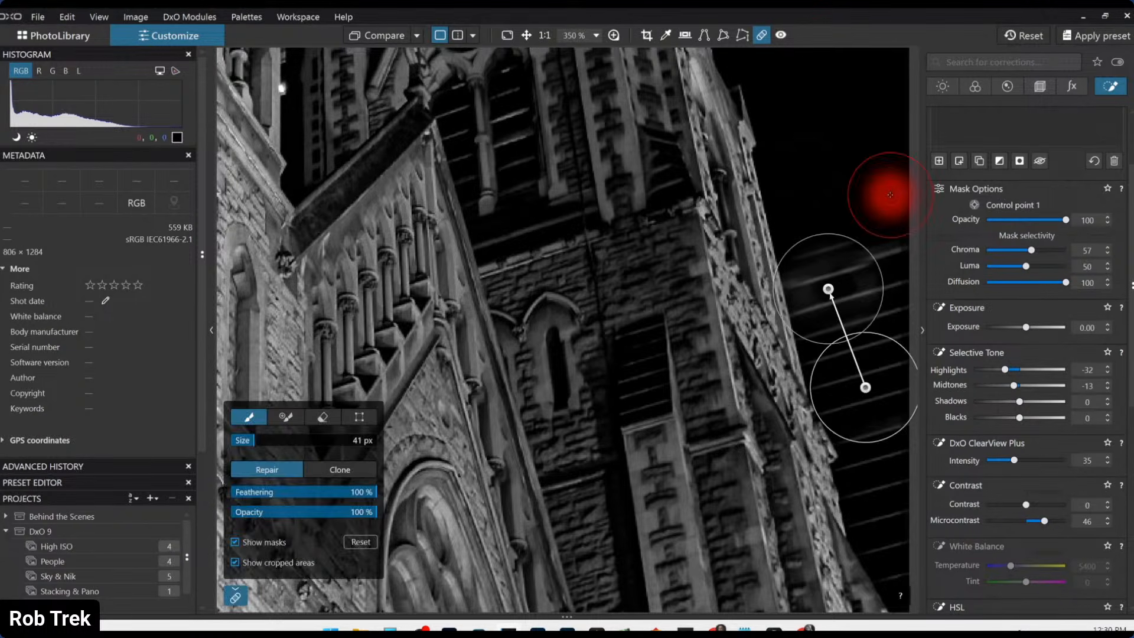
pyautogui.click(761, 35)
# - Try matching the repair to the surrounding stripes by reducing its source patch's height and shifting the repaired spot
pyautogui.scroll(-6, 480, 417)
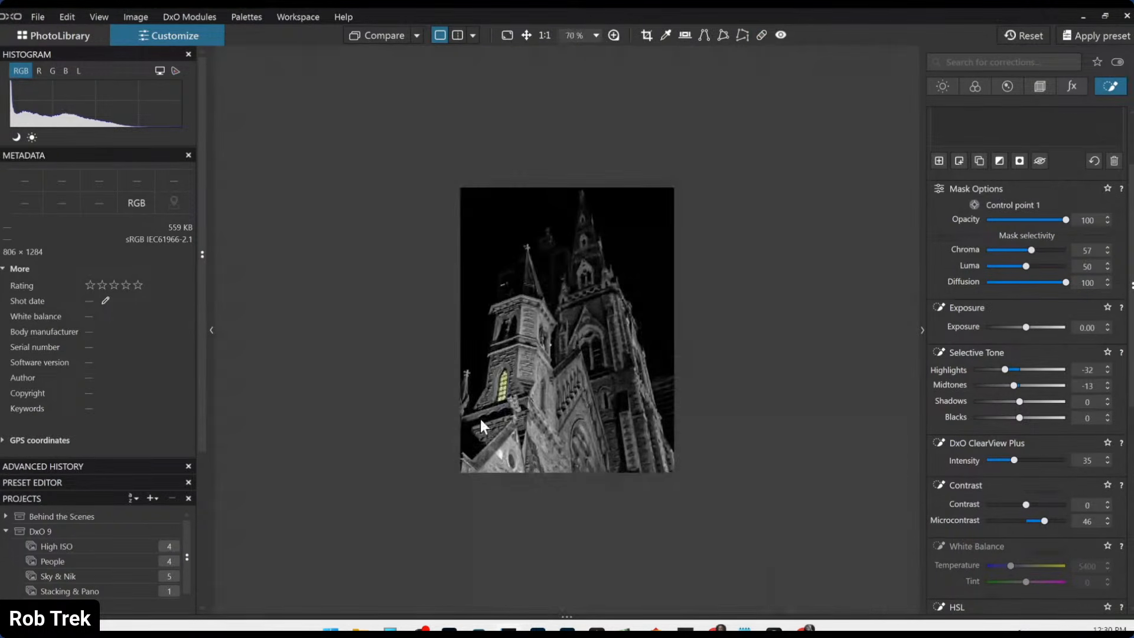
pyautogui.scroll(4, 635, 403)
pyautogui.scroll(3, 815, 452)
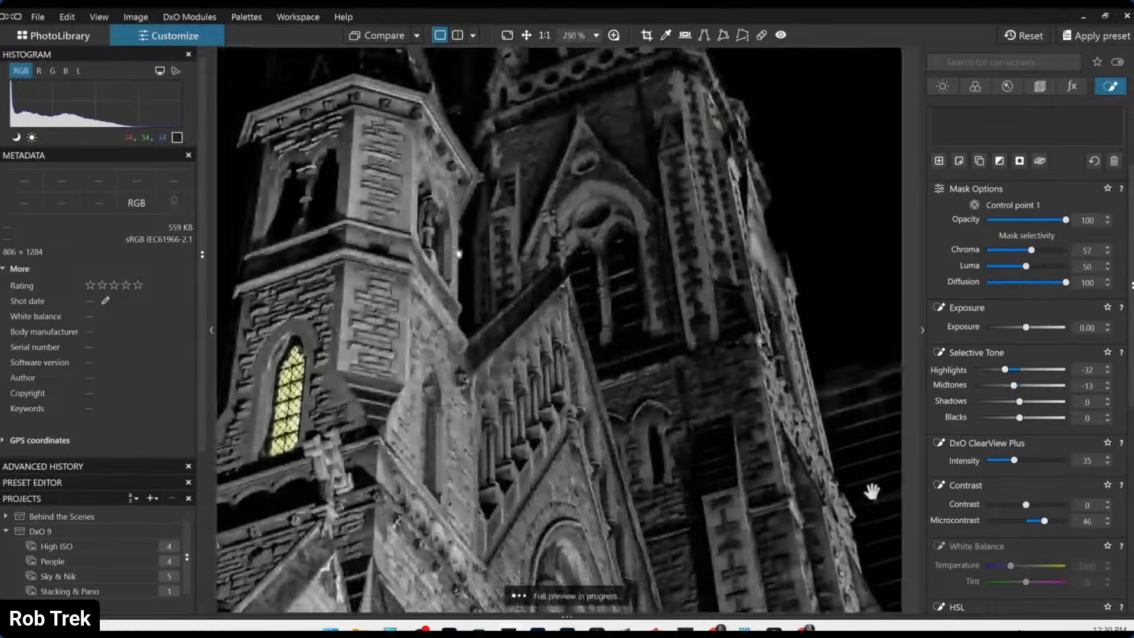
pyautogui.click(761, 37)
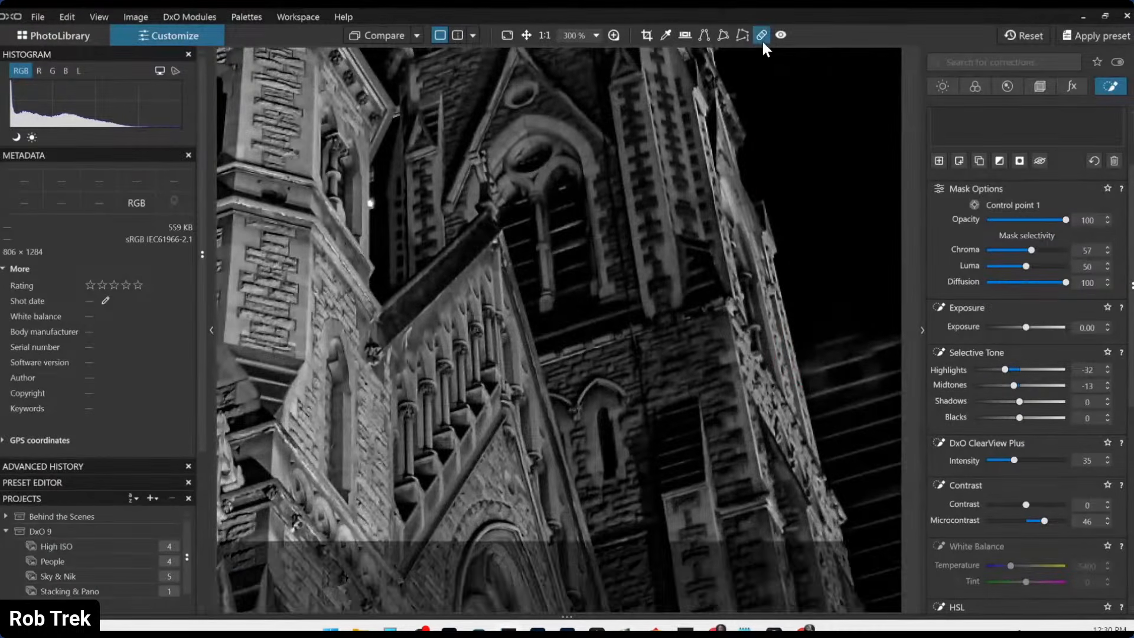
pyautogui.moveTo(832, 395); pyautogui.dragTo(837, 379)
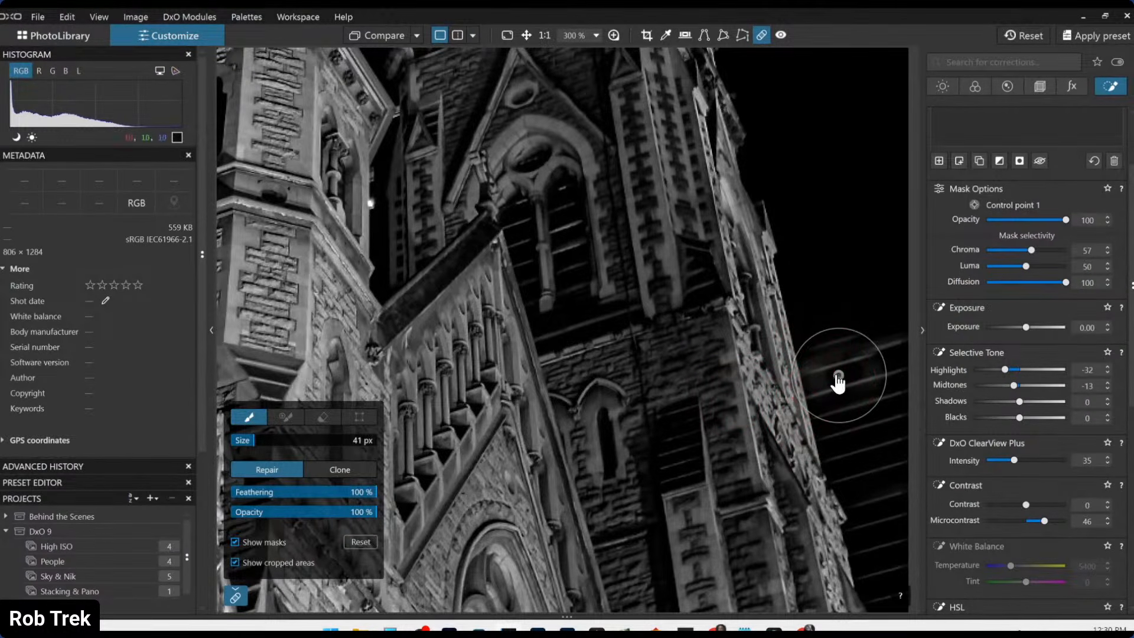
pyautogui.click(358, 417)
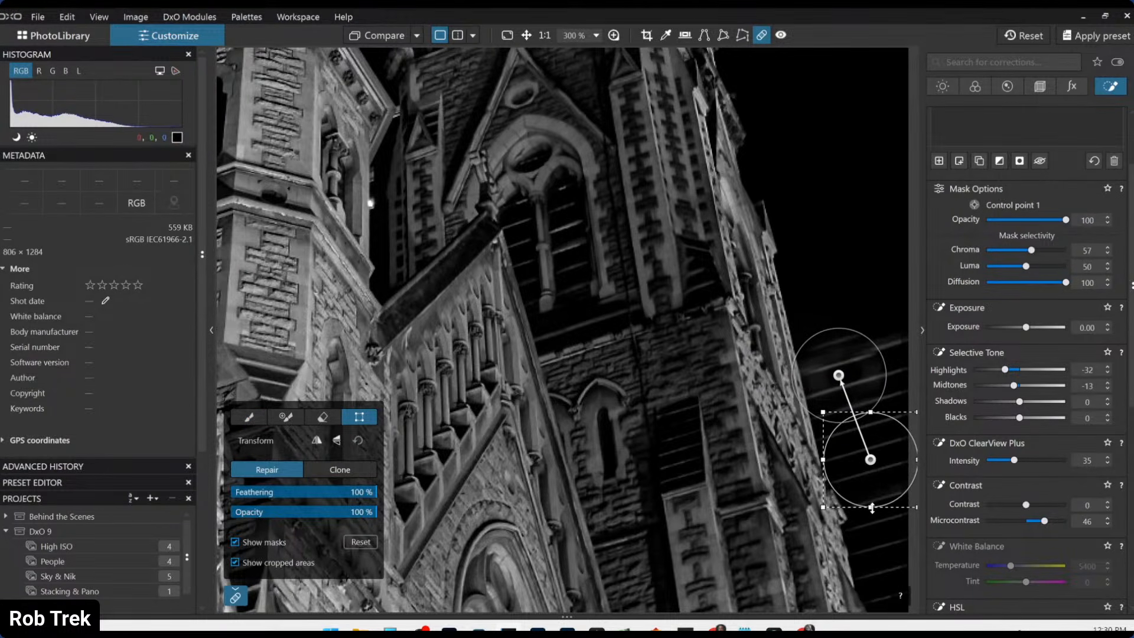
pyautogui.moveTo(872, 508); pyautogui.dragTo(870, 495)
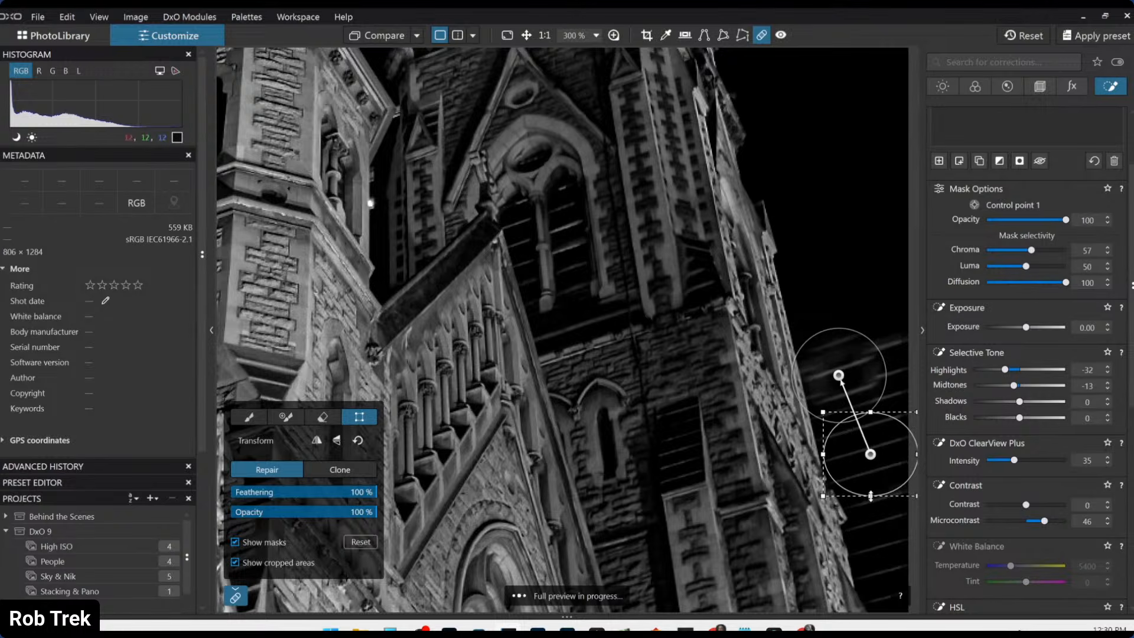
pyautogui.moveTo(838, 375); pyautogui.dragTo(843, 394)
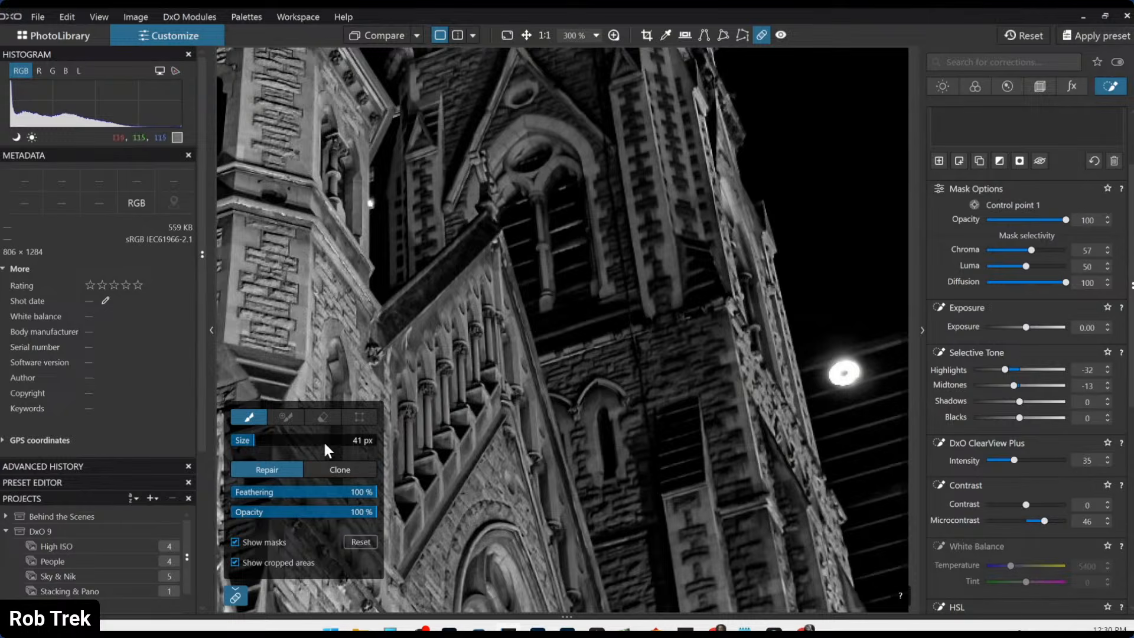
# - Set the repair brush's feathering to 32% and paint a new repair over the bright light beside the rear tower
pyautogui.moveTo(303, 494); pyautogui.dragTo(281, 490)
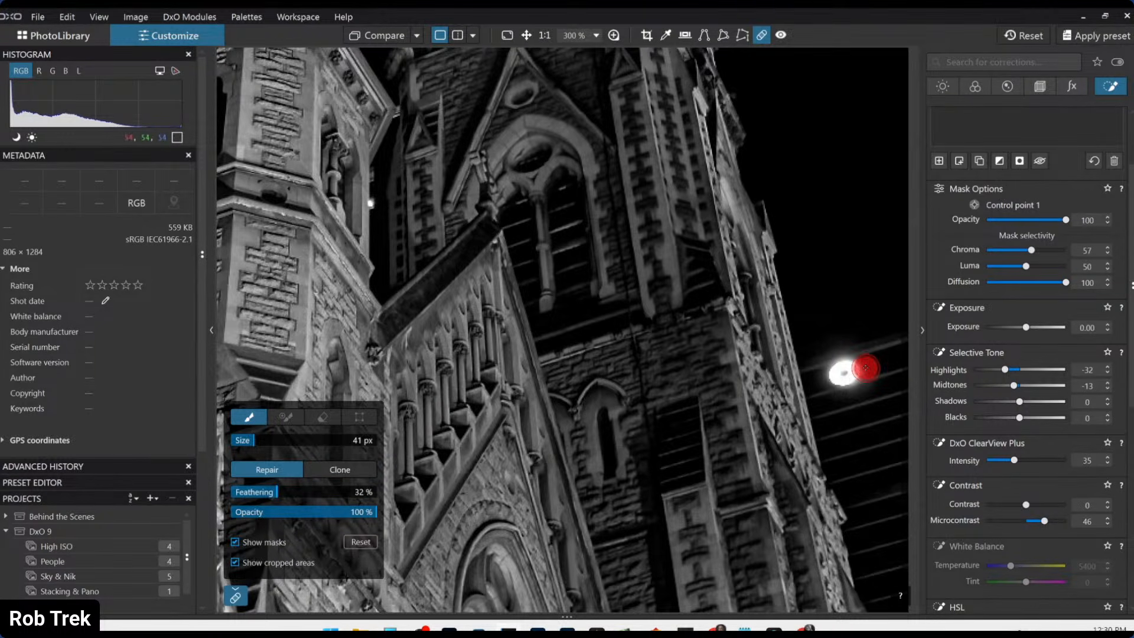
pyautogui.moveTo(865, 368)
pyautogui.mouseDown()
pyautogui.moveTo(825, 375)
pyautogui.moveTo(853, 370)
pyautogui.mouseUp()
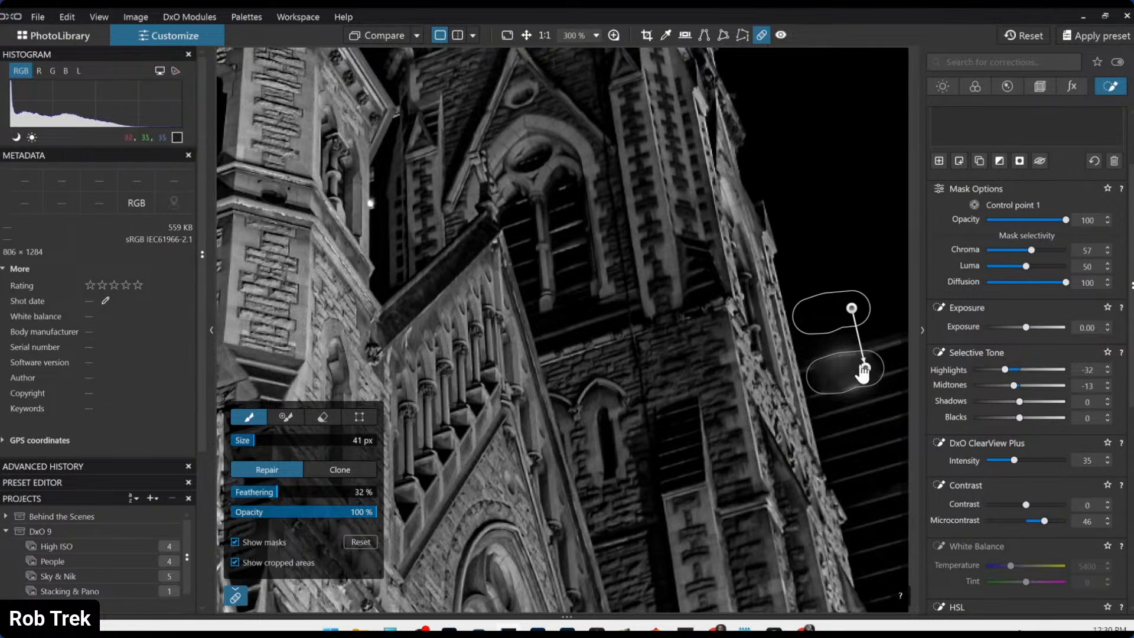
# - Switch the retouch over the bright light beside the rear tower to Clone and set its feathering to 61%
pyautogui.click(352, 469)
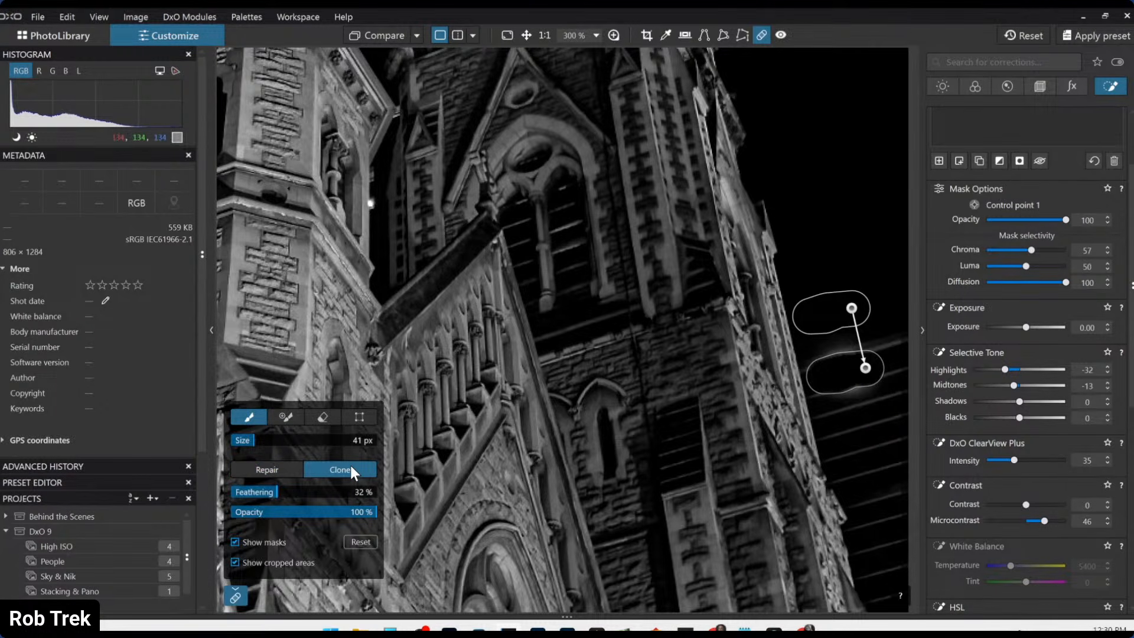
pyautogui.click(320, 482)
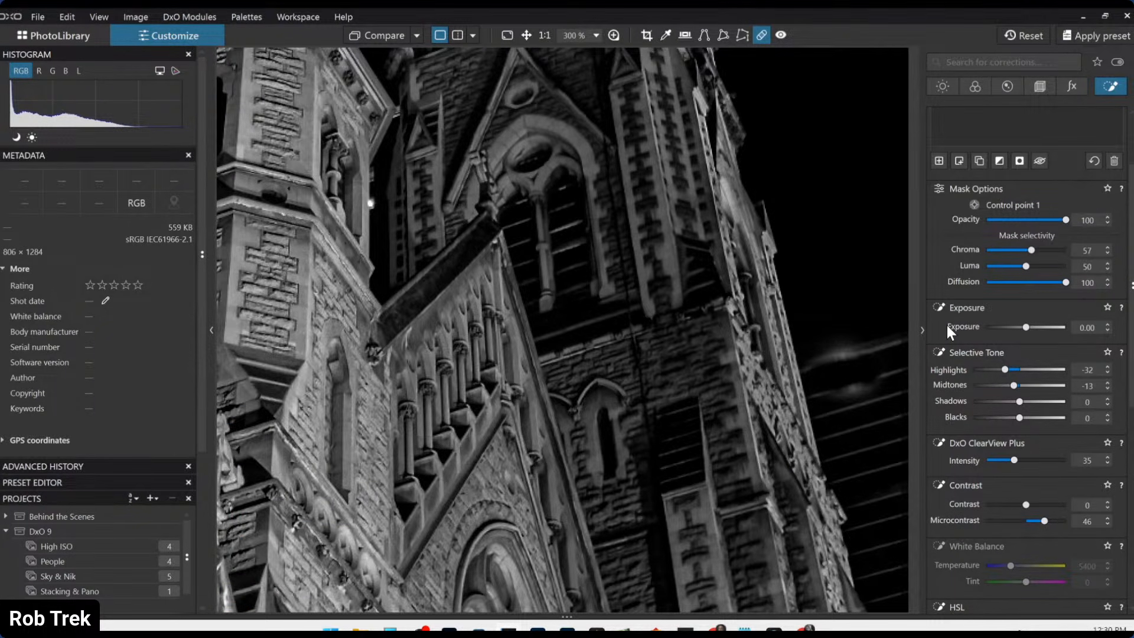
pyautogui.press('Escape')
pyautogui.scroll(-4, 565, 378)
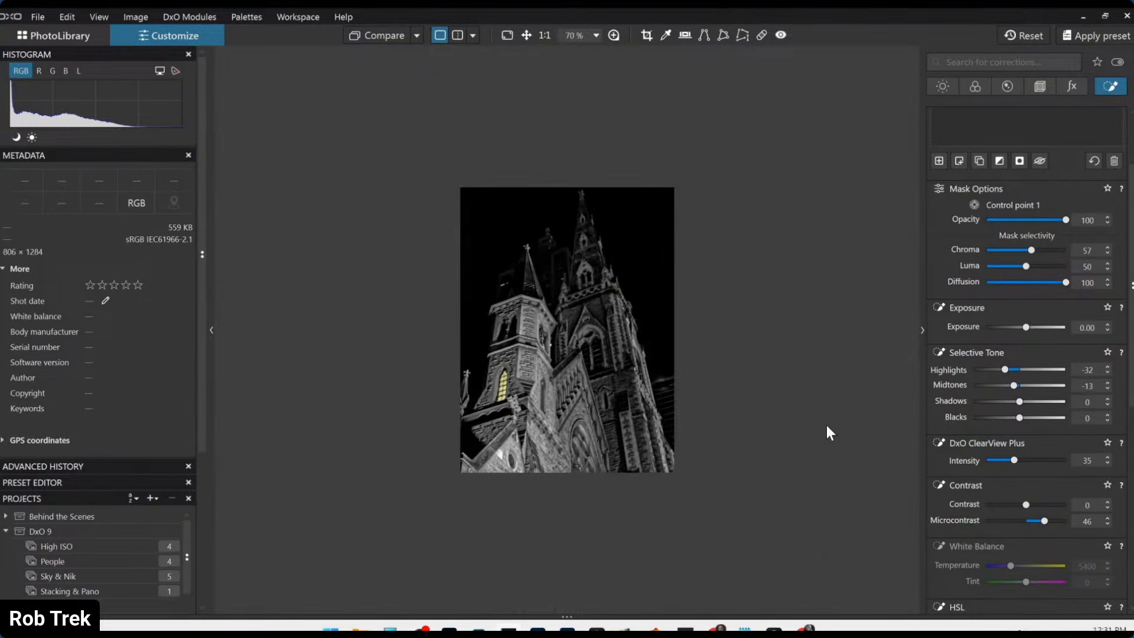
pyautogui.scroll(3, 678, 394)
pyautogui.scroll(4, 815, 425)
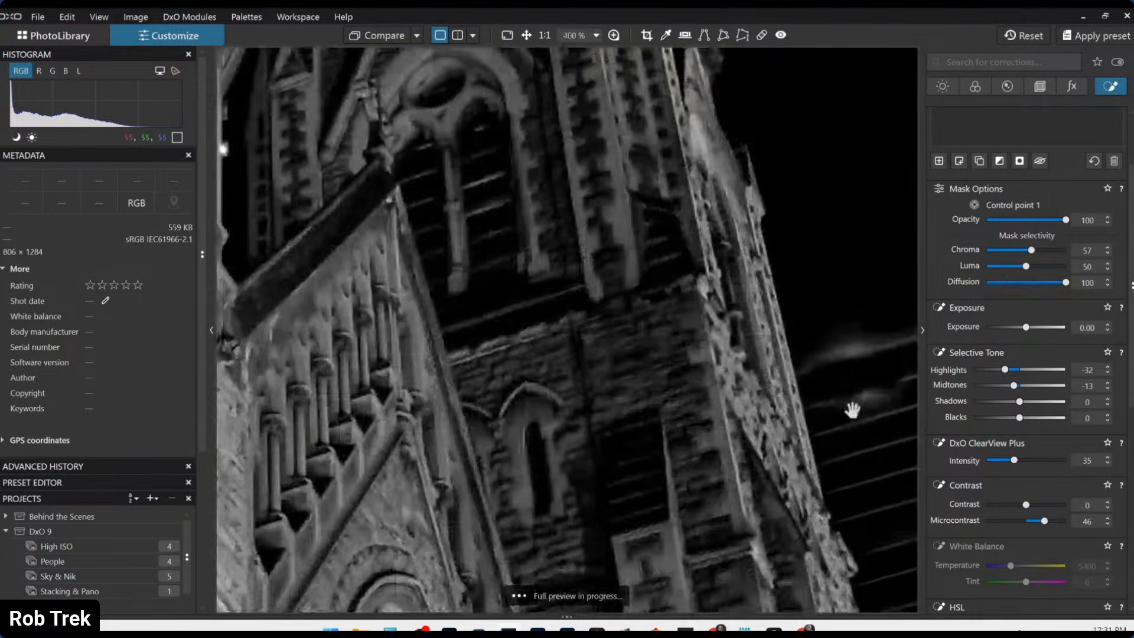
# - Delete the existing retouch over the bright light beside the rear tower
pyautogui.click(760, 34)
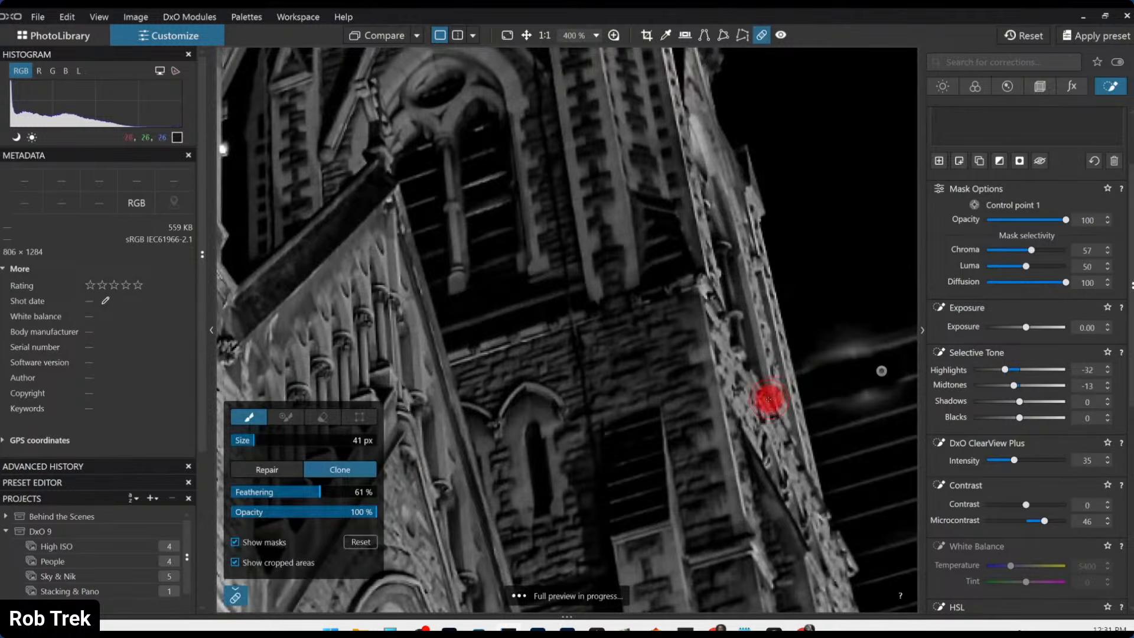
pyautogui.moveTo(826, 382); pyautogui.dragTo(880, 372)
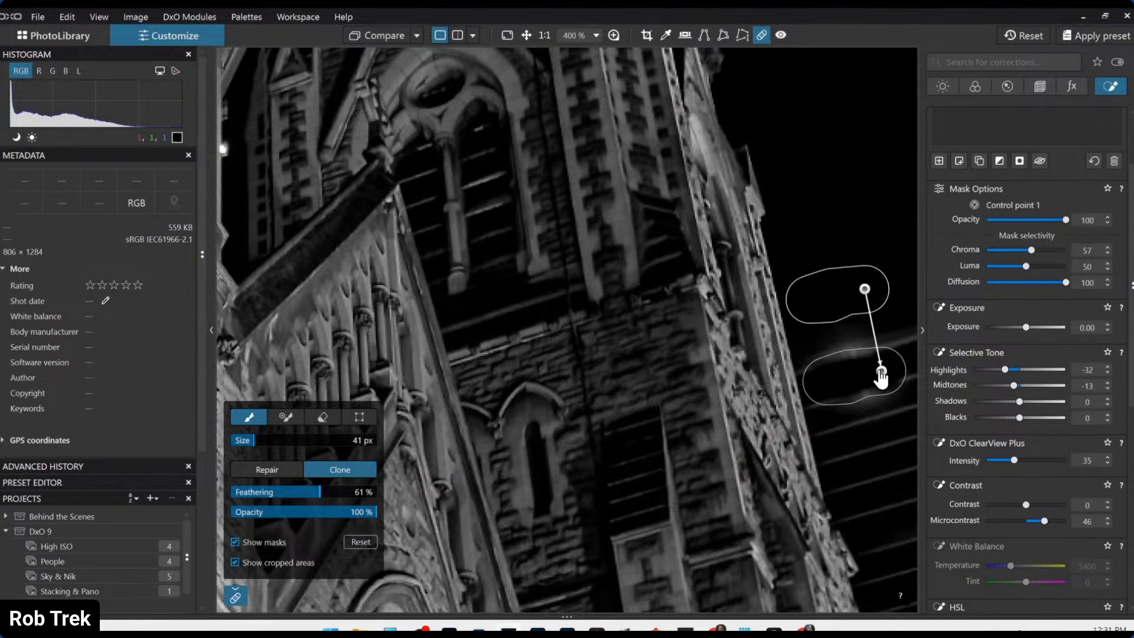
pyautogui.press('Delete')
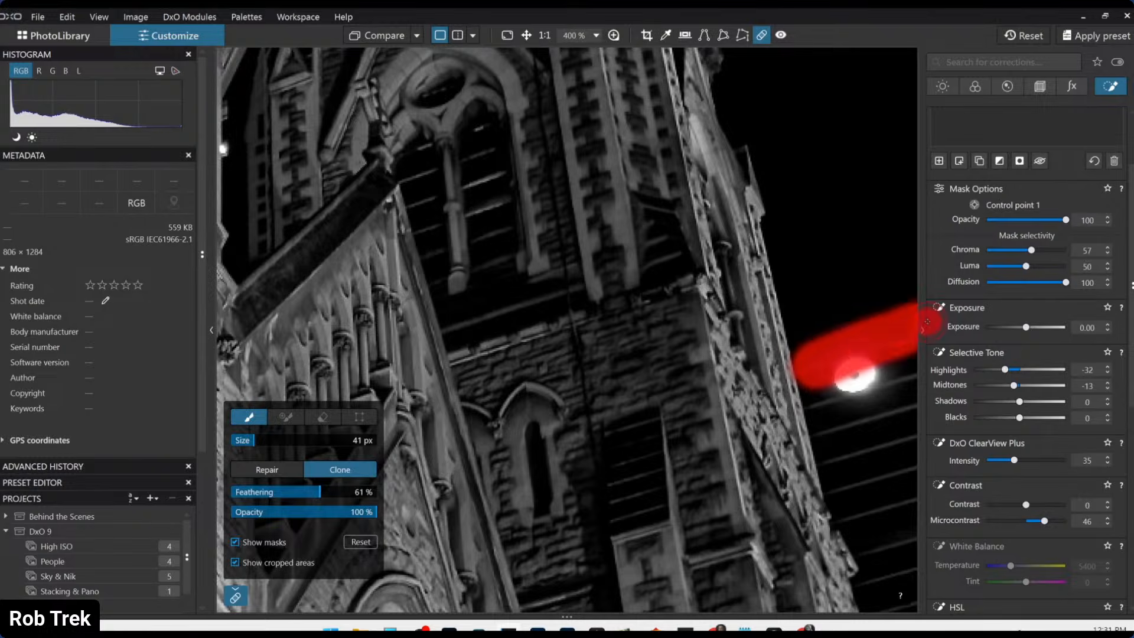
# - Clone dark sky over the bright light and the glow around it with several overlapping 41 px strokes, repositioning their source patches
pyautogui.hotkey('ctrl', 'z')
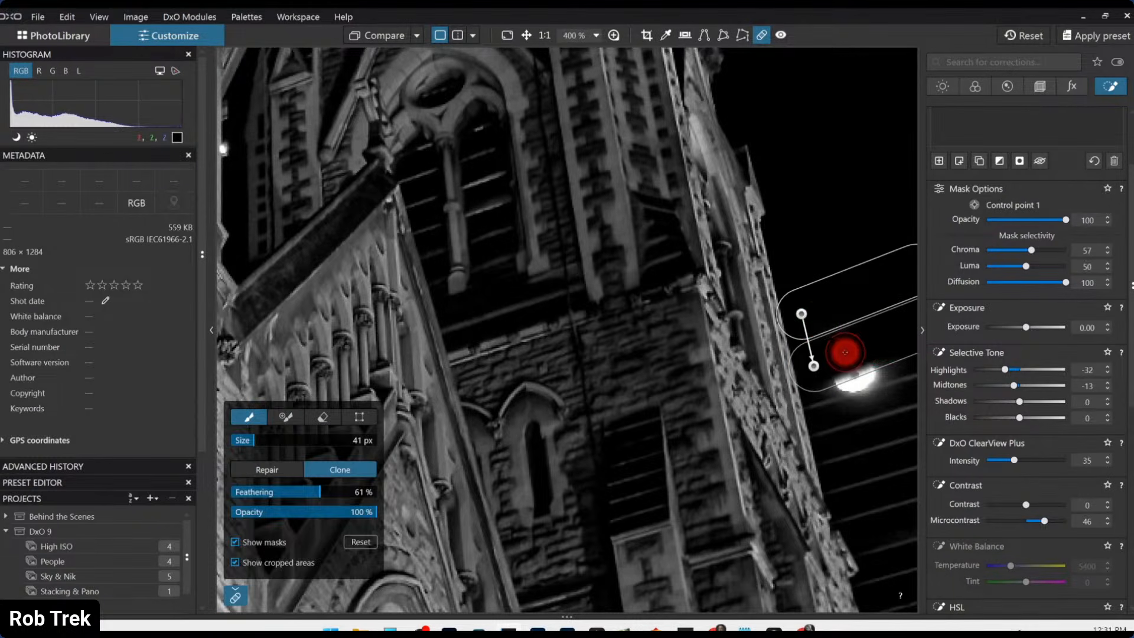
pyautogui.moveTo(803, 314); pyautogui.dragTo(805, 276)
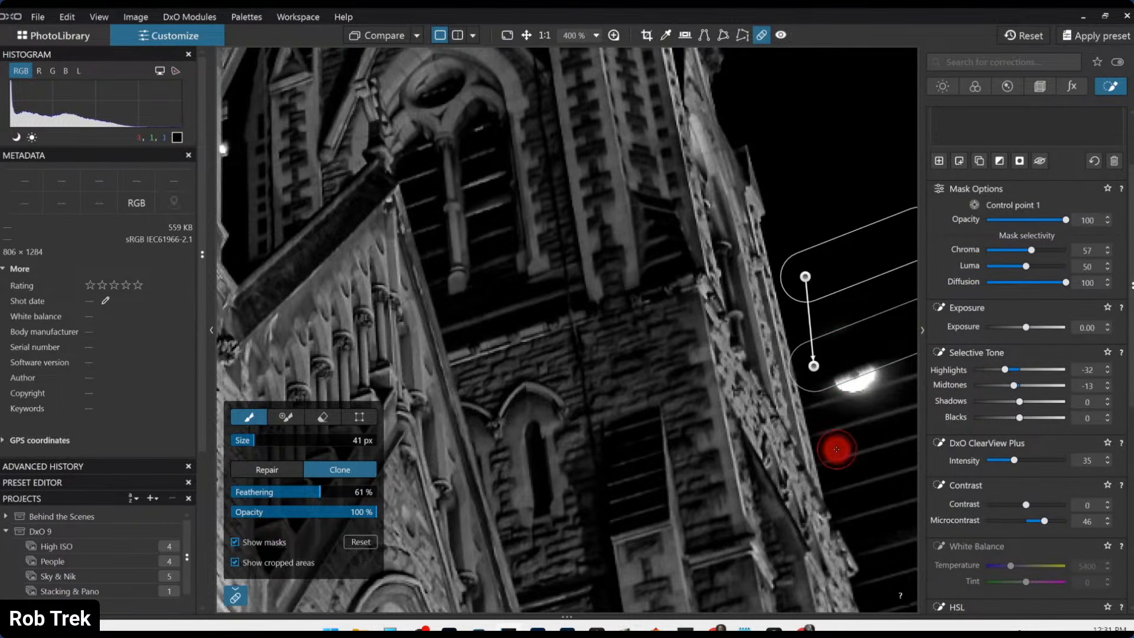
pyautogui.moveTo(823, 389); pyautogui.dragTo(924, 352)
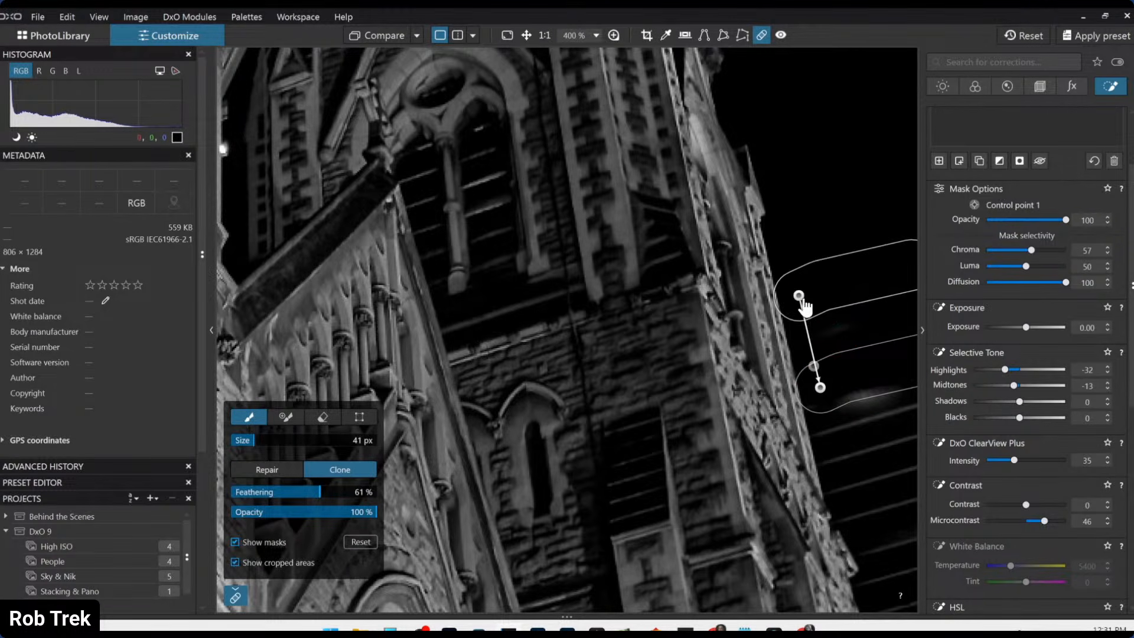
pyautogui.moveTo(799, 299); pyautogui.dragTo(838, 235)
pyautogui.moveTo(817, 346)
pyautogui.mouseDown()
pyautogui.moveTo(817, 337)
pyautogui.moveTo(875, 349)
pyautogui.mouseUp()
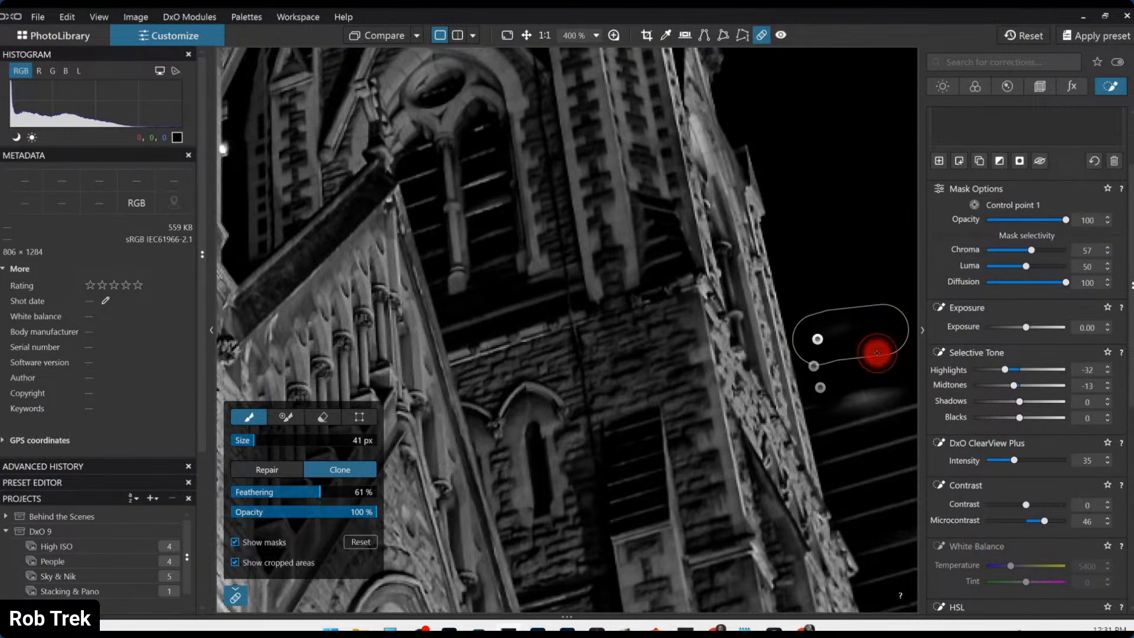
pyautogui.moveTo(843, 400); pyautogui.dragTo(924, 401)
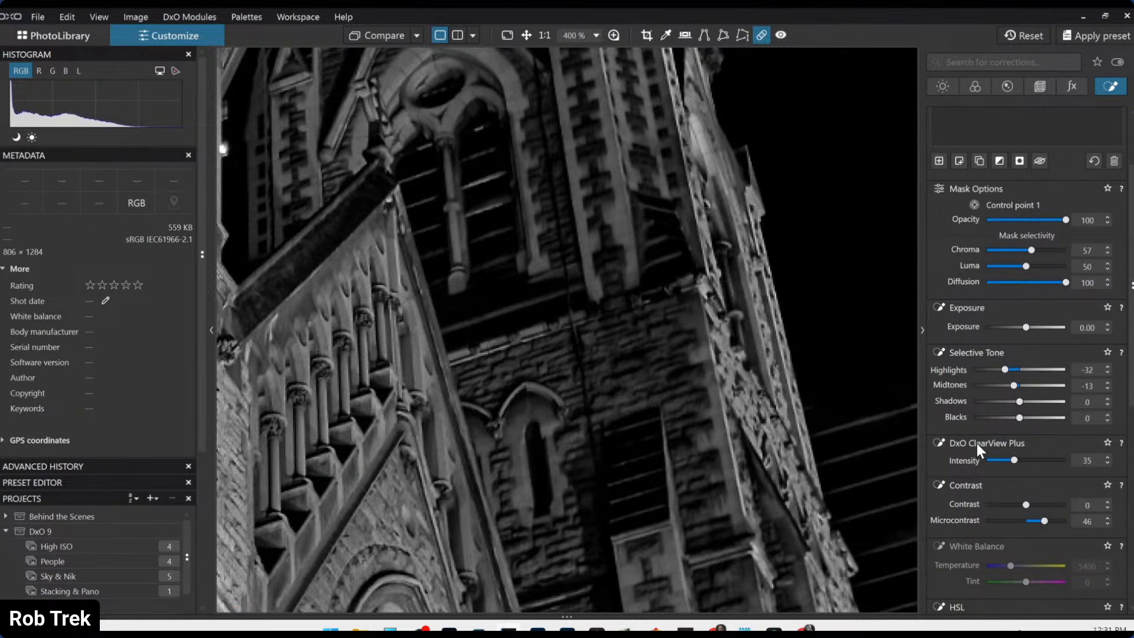
pyautogui.press('Escape')
pyautogui.scroll(-5, 496, 354)
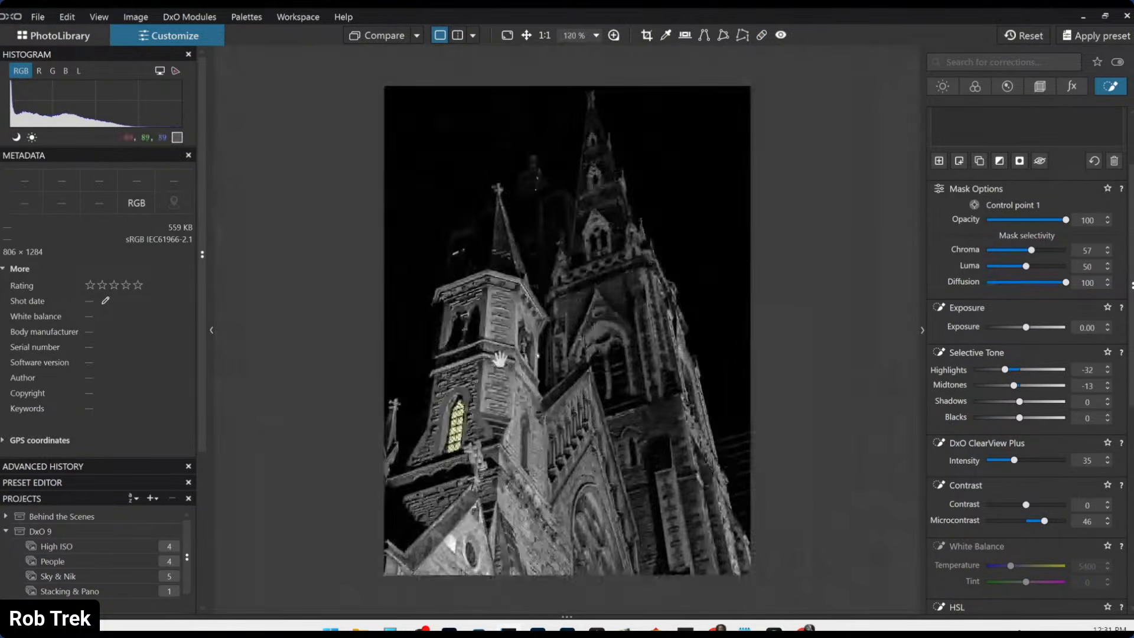
pyautogui.scroll(-2, 499, 359)
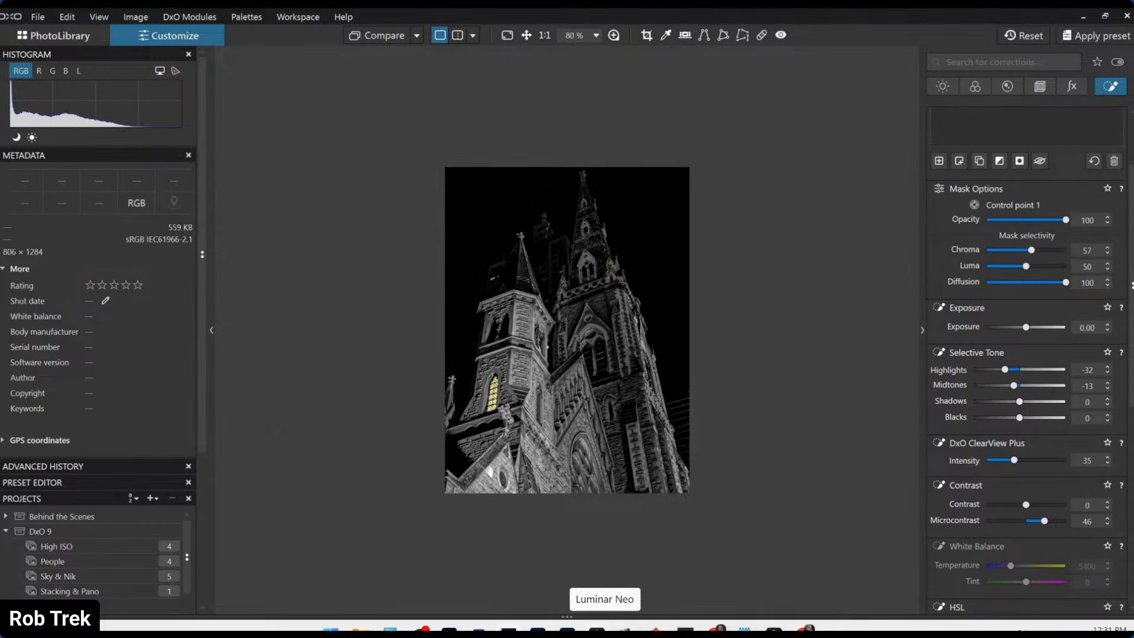
# - Set the photo's overall exposure to 0.60
pyautogui.scroll(2, 987, 193)
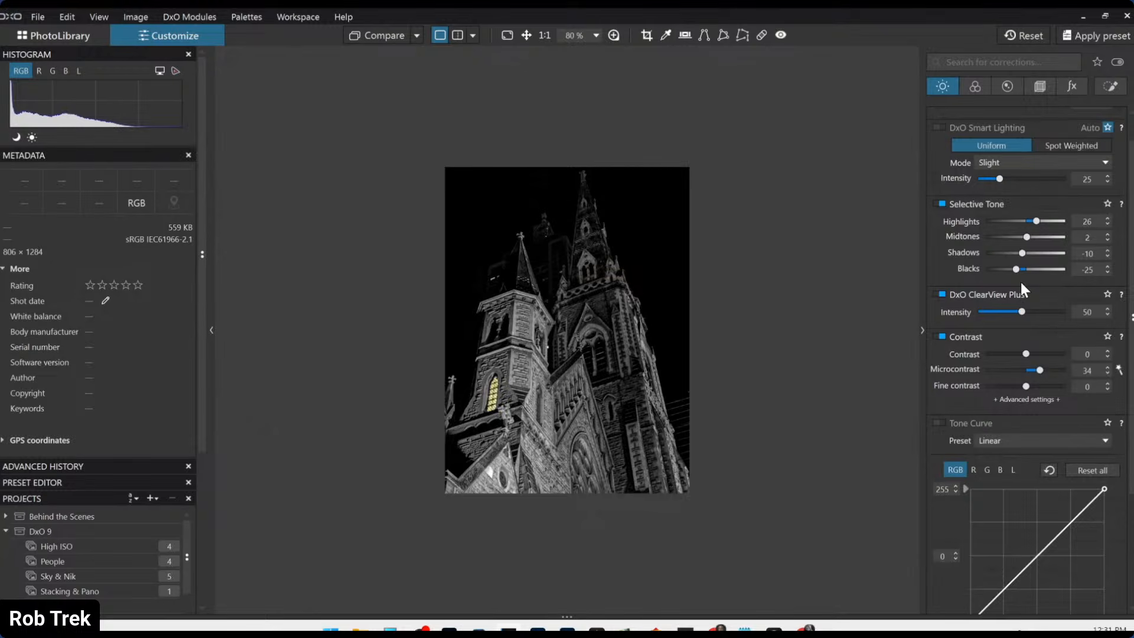
pyautogui.scroll(1, 1021, 282)
pyautogui.moveTo(1021, 135); pyautogui.dragTo(1023, 136)
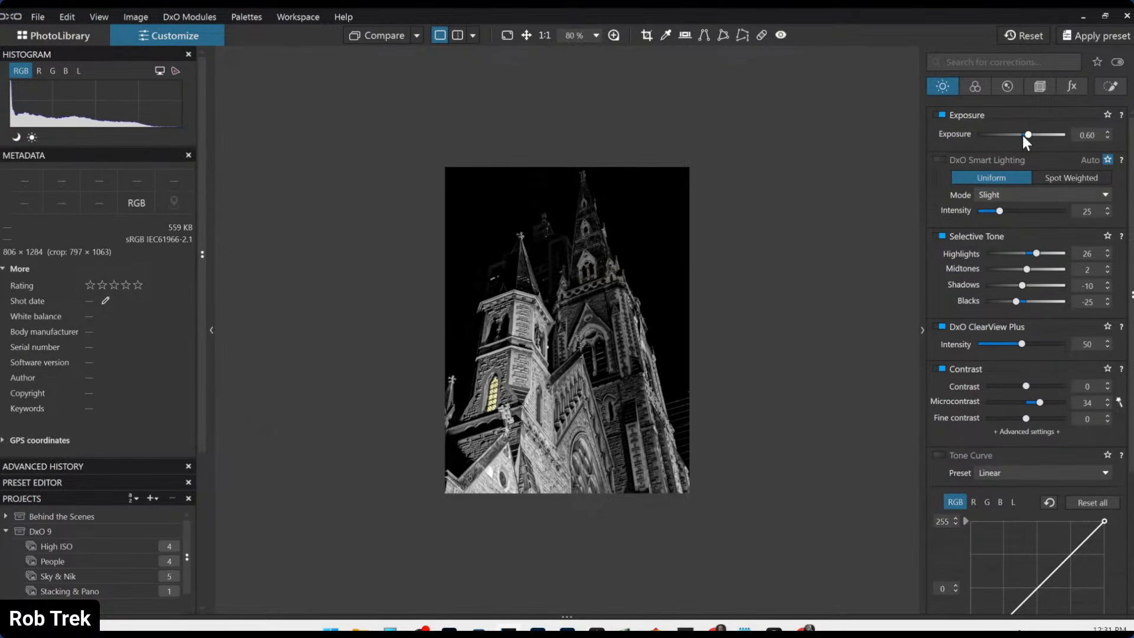
# - Set the local exposure of Mask 2, the front wall's control point mask, to -0.40
pyautogui.click(1096, 93)
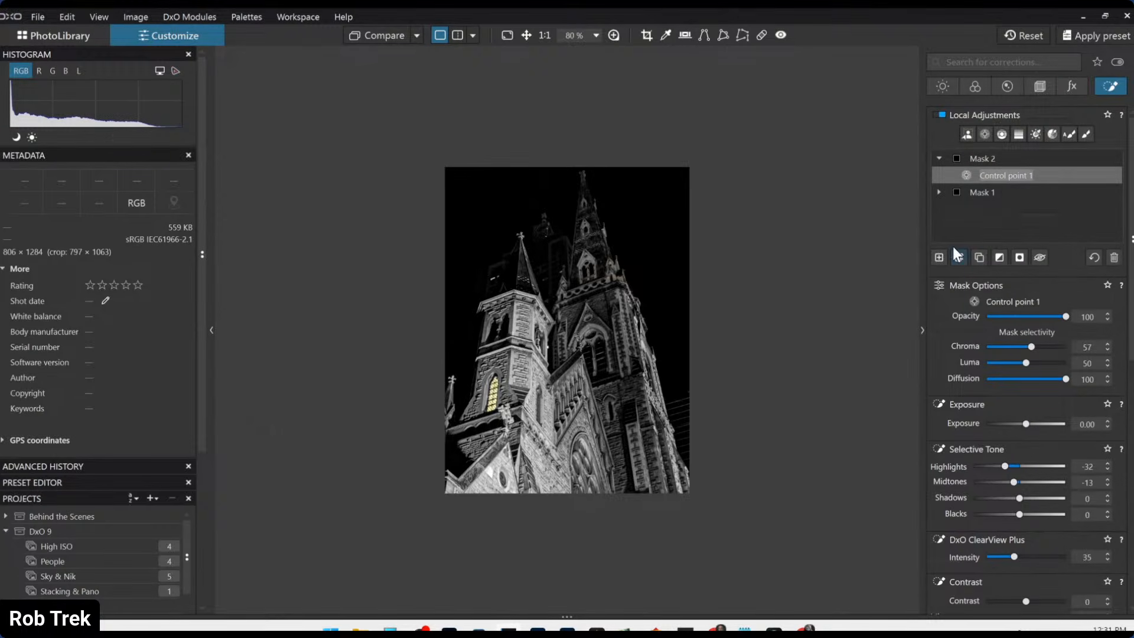
pyautogui.click(939, 192)
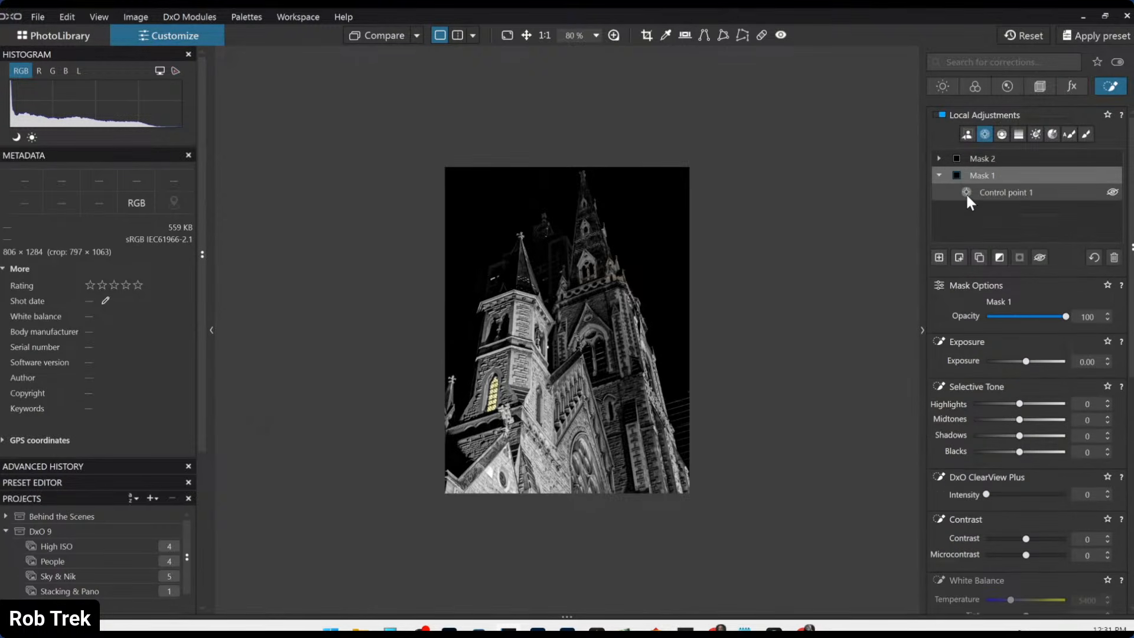
pyautogui.click(965, 192)
pyautogui.click(974, 160)
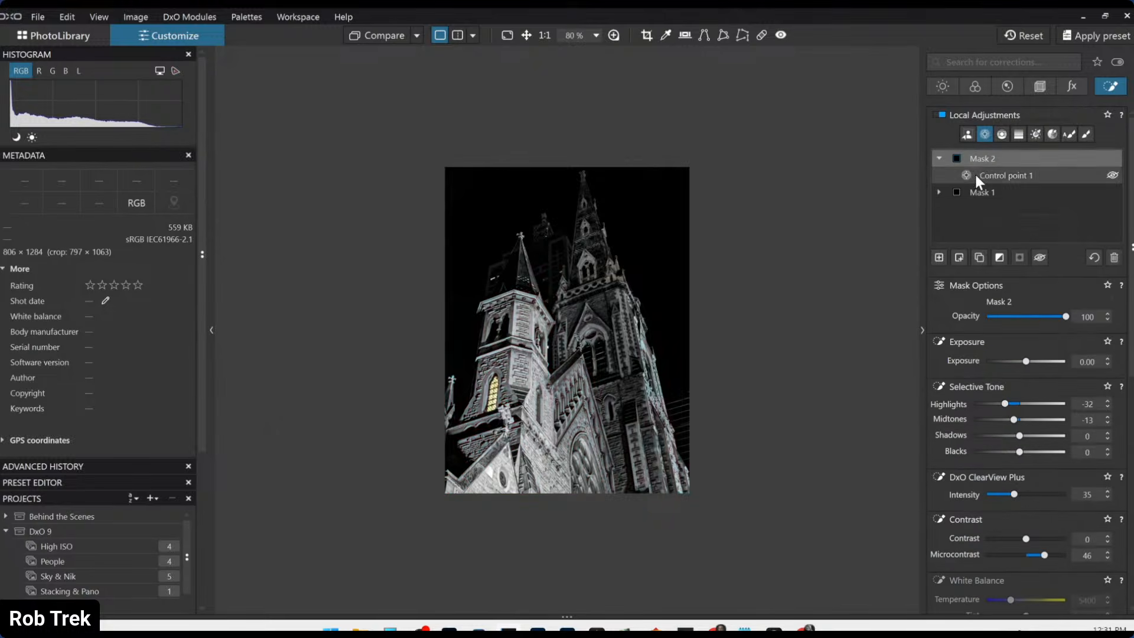
pyautogui.click(1021, 360)
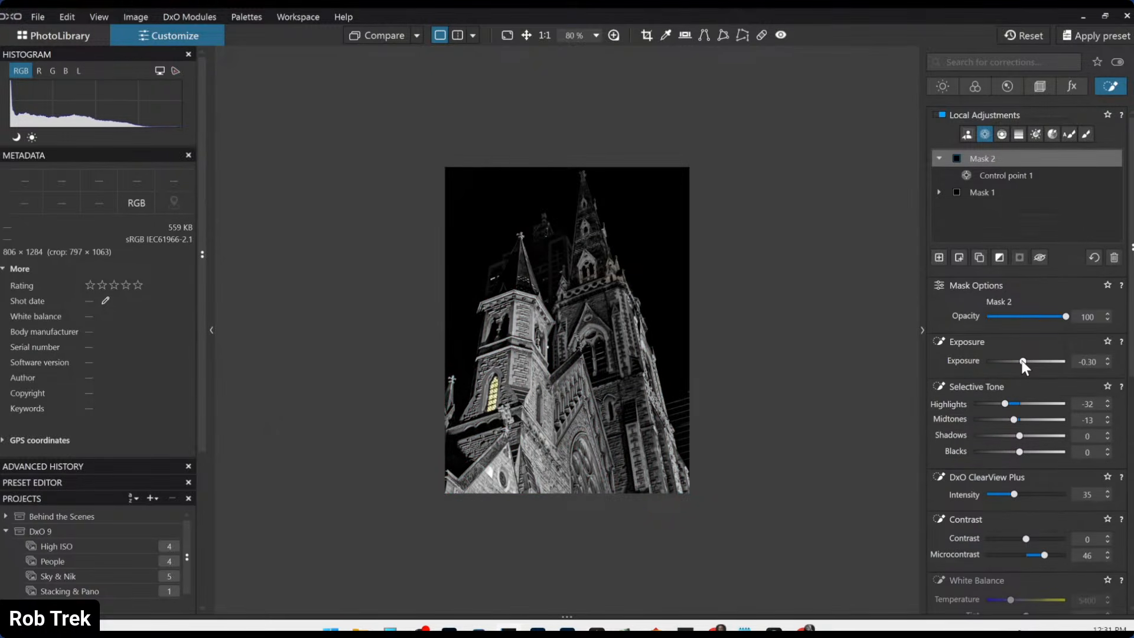
pyautogui.moveTo(1022, 362); pyautogui.dragTo(1021, 361)
# - Fine-tune the front wall mask's highlights to -36
pyautogui.click(994, 404)
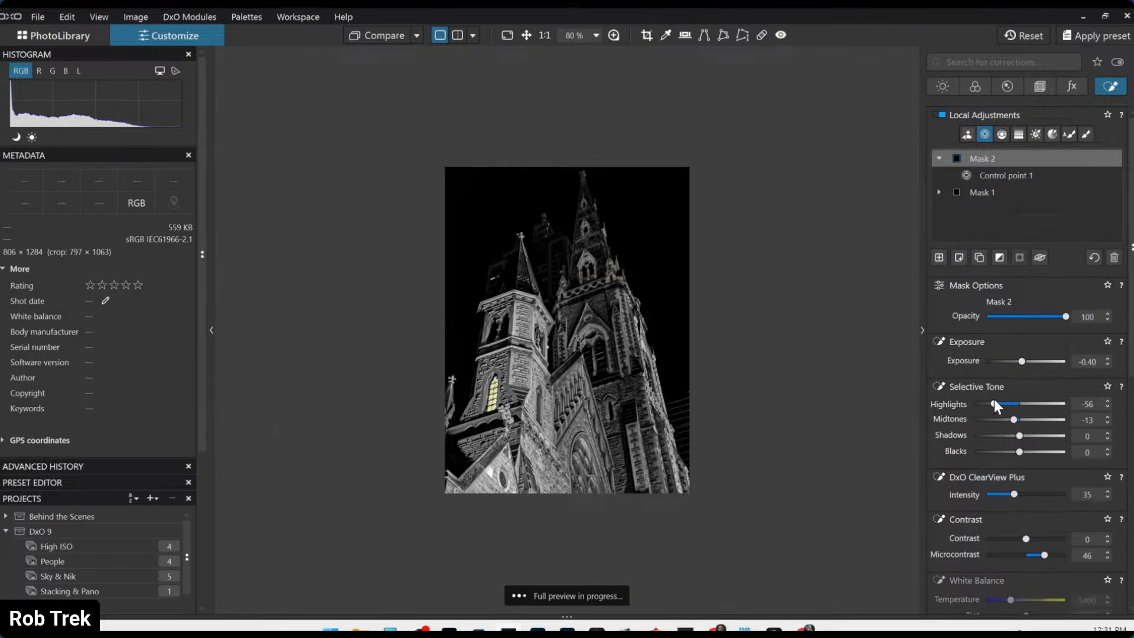
pyautogui.moveTo(995, 404); pyautogui.dragTo(1001, 403)
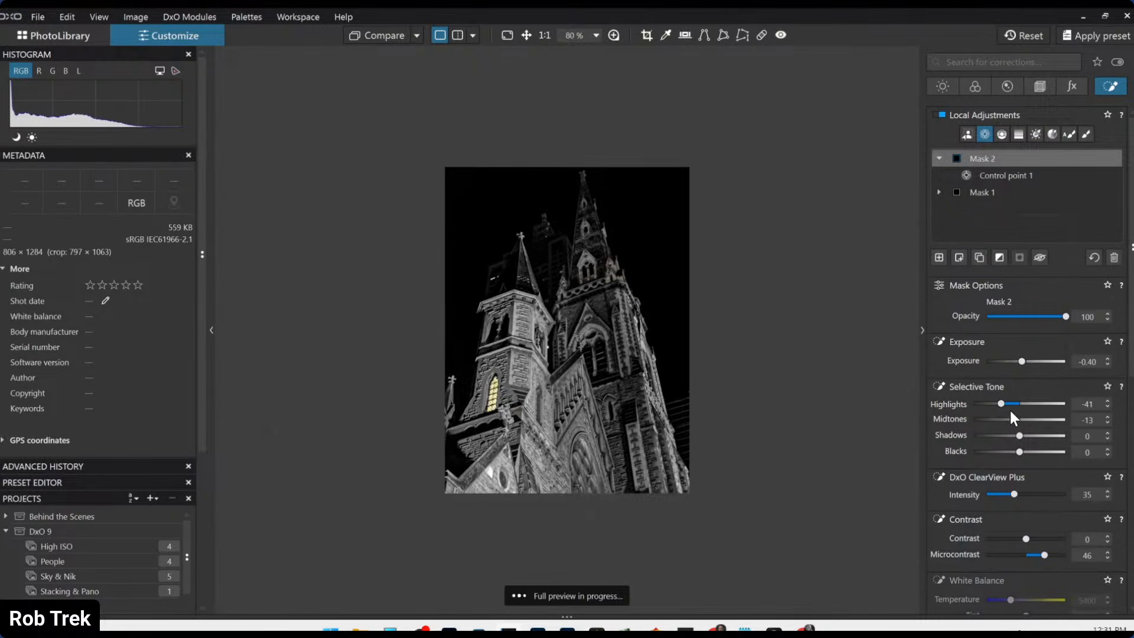
pyautogui.click(1004, 402)
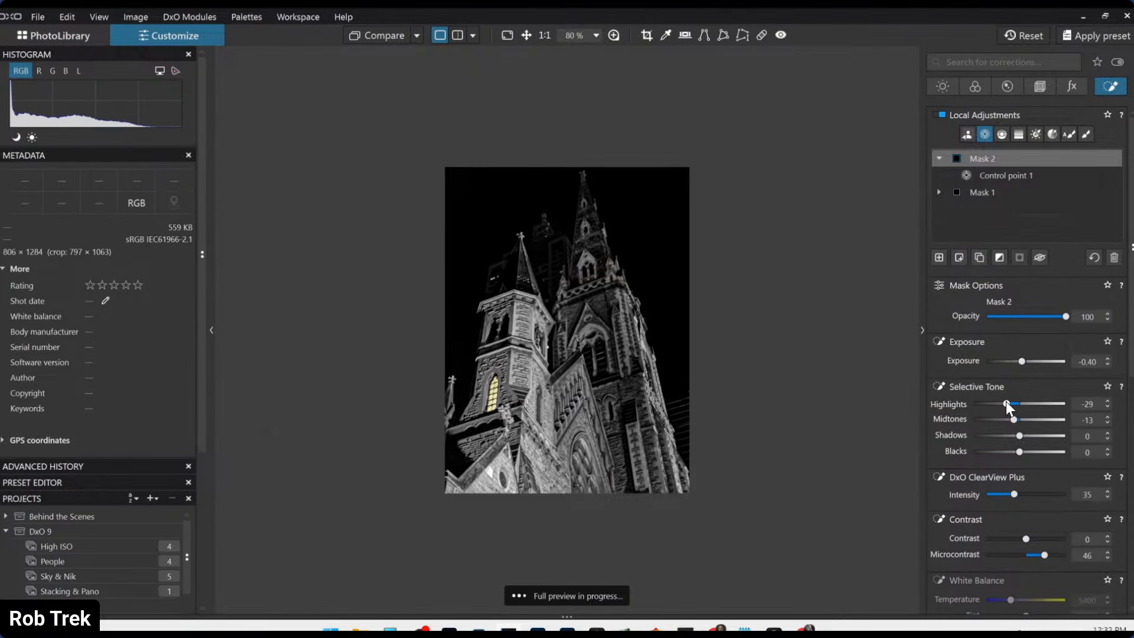
pyautogui.click(1004, 403)
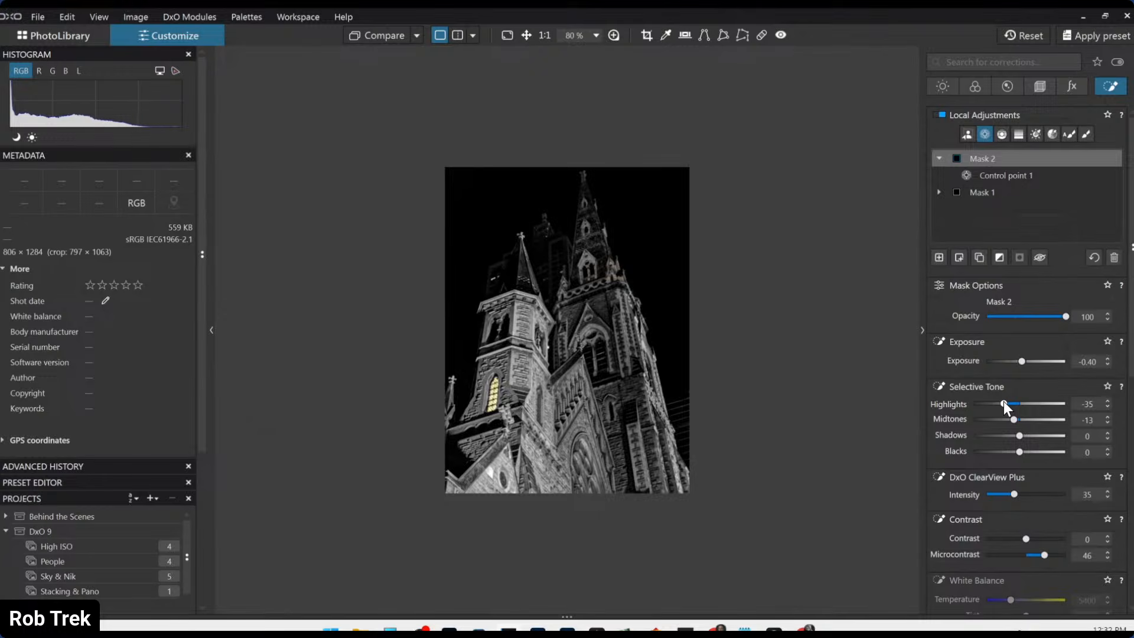
# - Raise the photo's overall exposure to 1.10
pyautogui.click(934, 90)
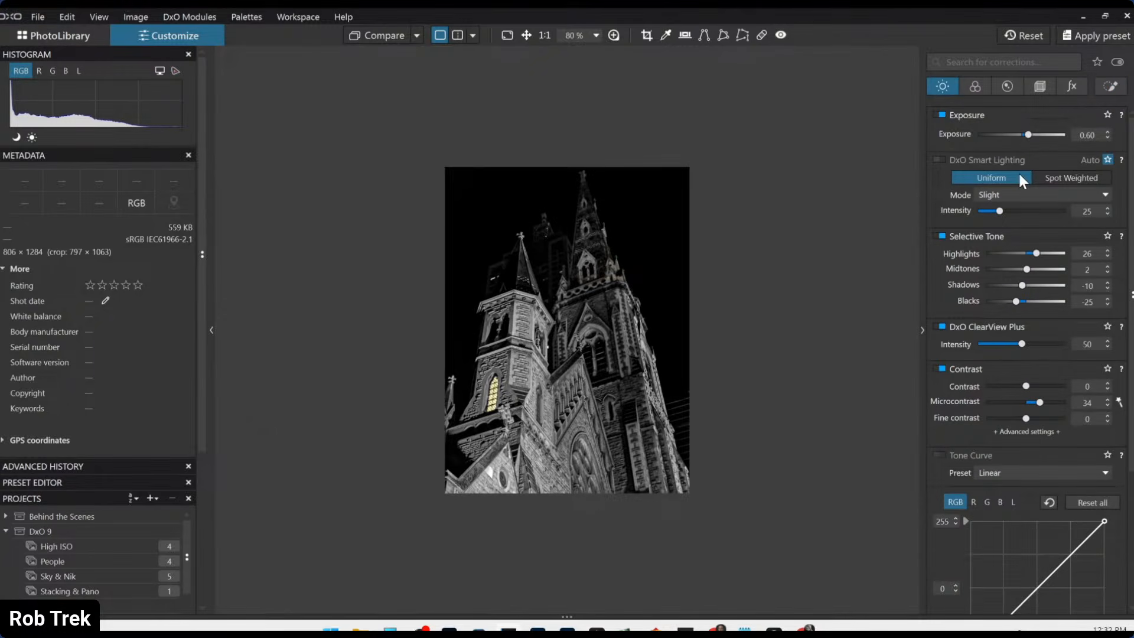
pyautogui.scroll(1, 1024, 134)
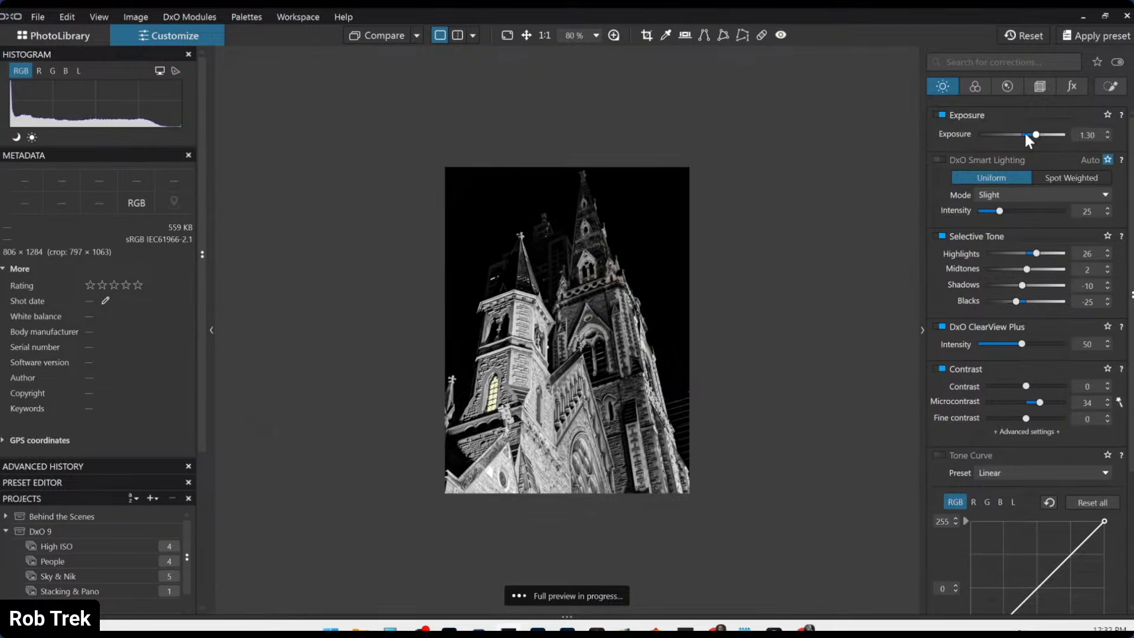
pyautogui.scroll(-2, 1024, 135)
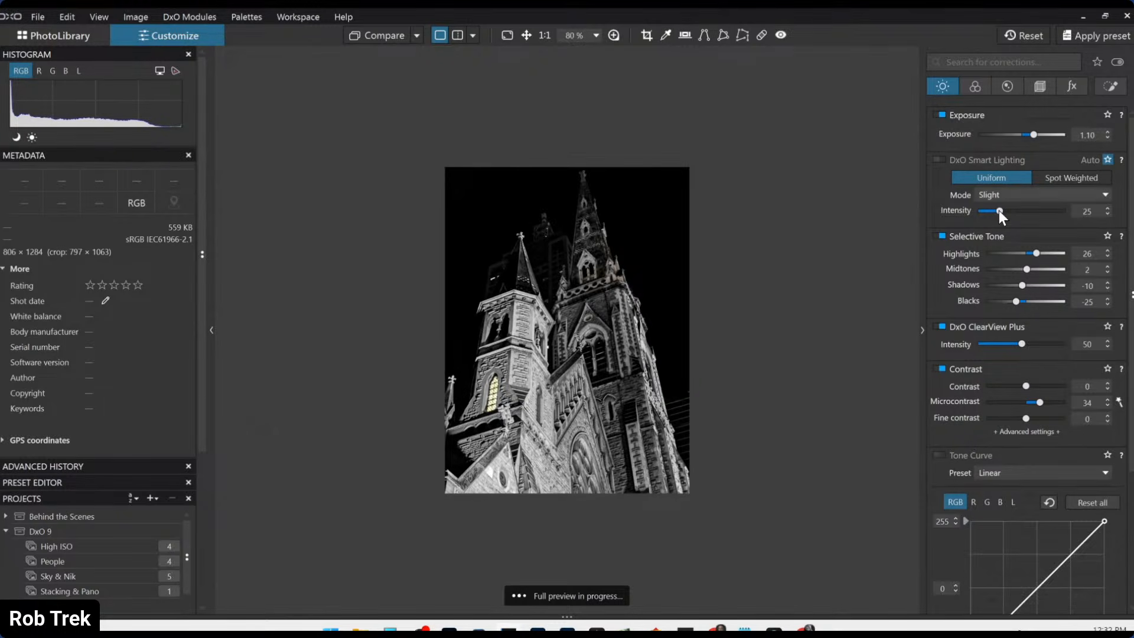
pyautogui.scroll(-1, 1019, 251)
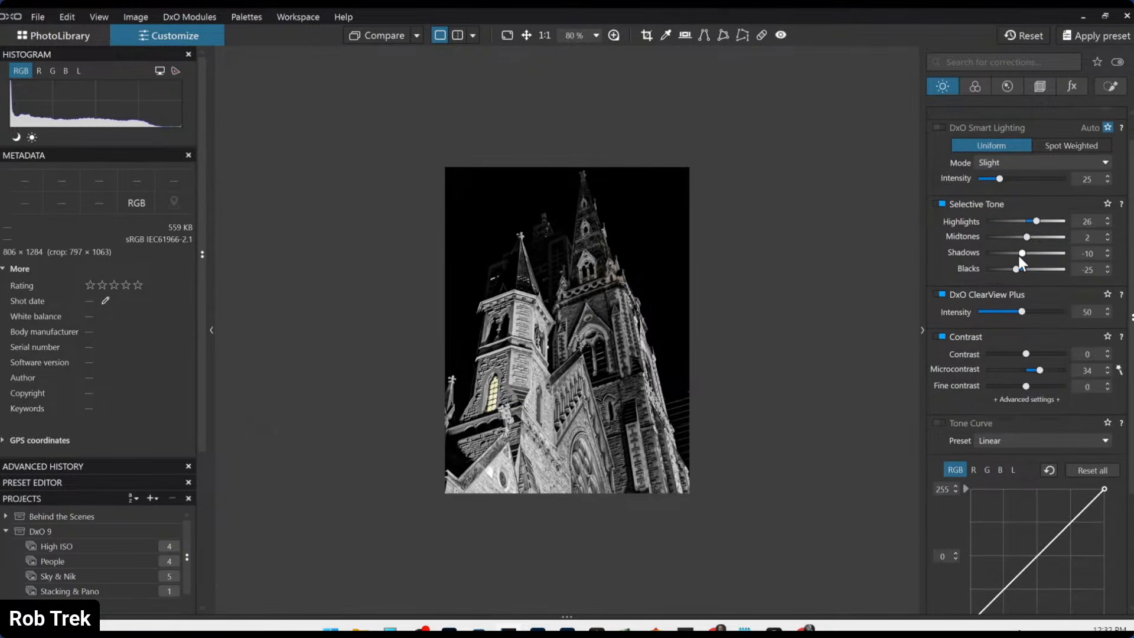
# - Widen the HSL orange channel's colour range towards yellow and raise its saturation
pyautogui.click(975, 87)
pyautogui.scroll(-5, 1056, 367)
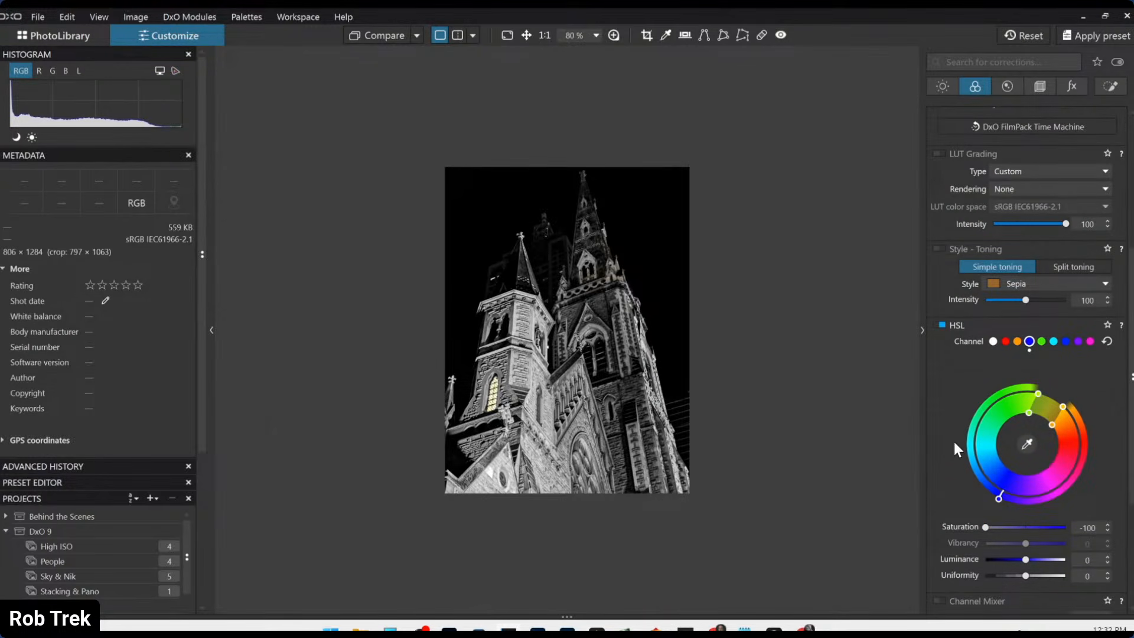
pyautogui.scroll(1, 954, 443)
pyautogui.click(1016, 373)
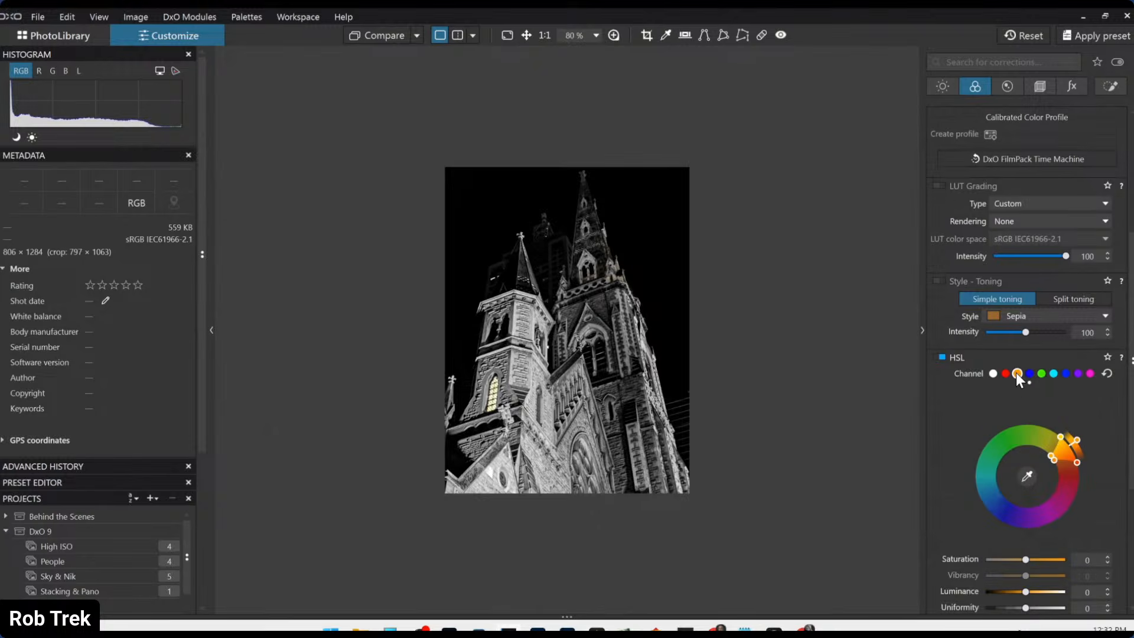
pyautogui.moveTo(1048, 453); pyautogui.dragTo(1040, 441)
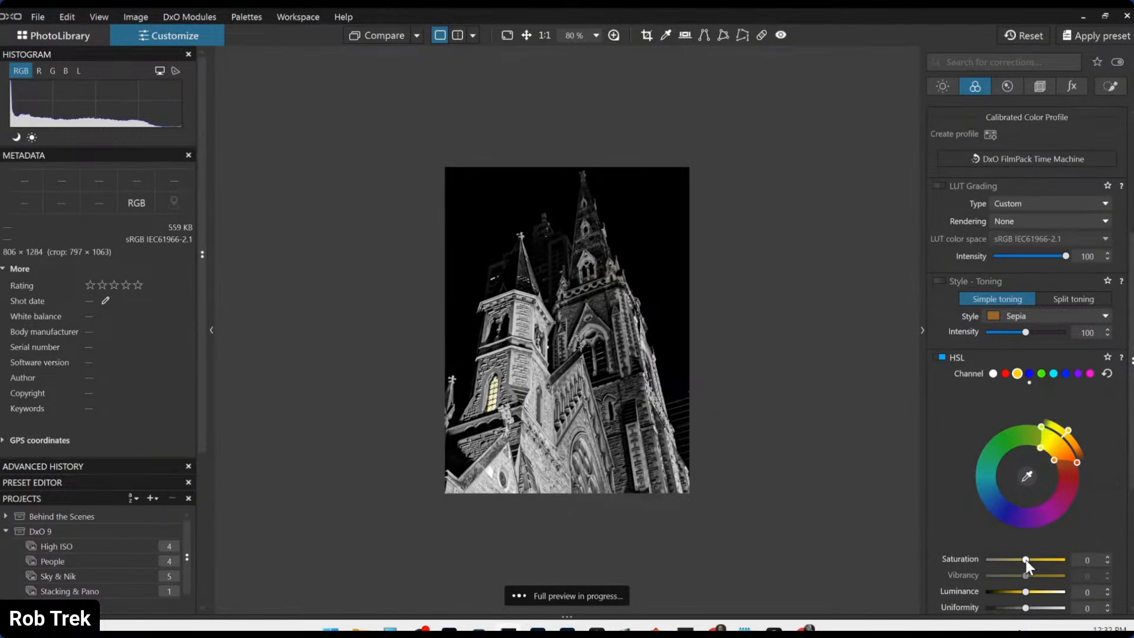
pyautogui.moveTo(1026, 559)
pyautogui.mouseDown()
pyautogui.moveTo(1057, 561)
pyautogui.moveTo(1040, 561)
pyautogui.mouseUp()
# - Set the chroma selectivity to 4 and luma selectivity to 0 for Mask 1's control point on the taller spire
pyautogui.scroll(2, 983, 301)
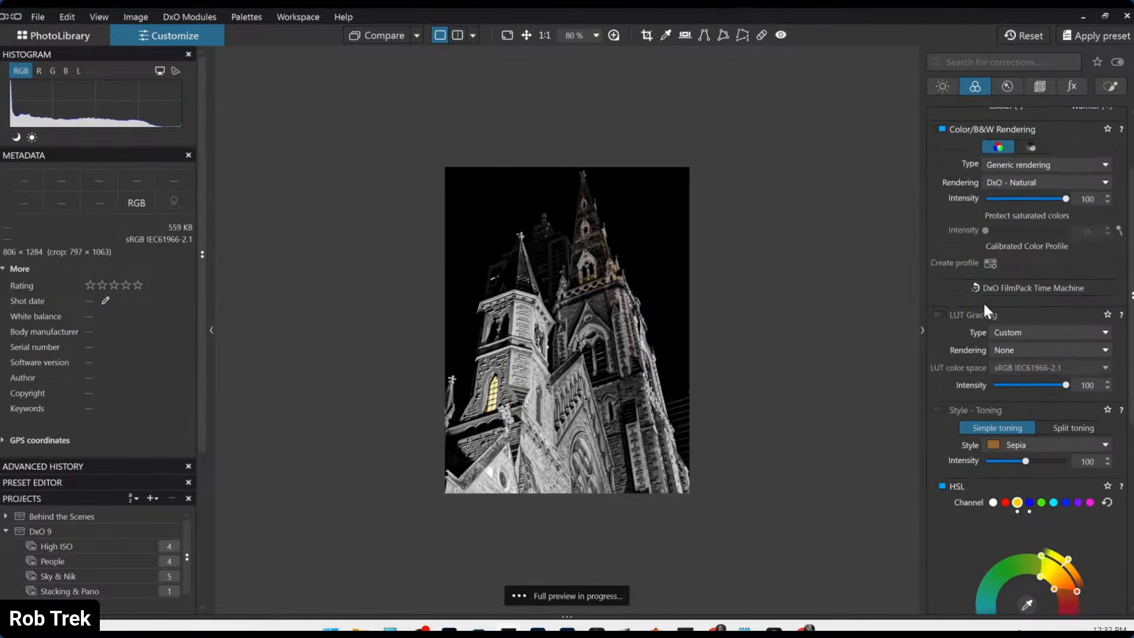
pyautogui.scroll(1, 983, 301)
pyautogui.click(1110, 86)
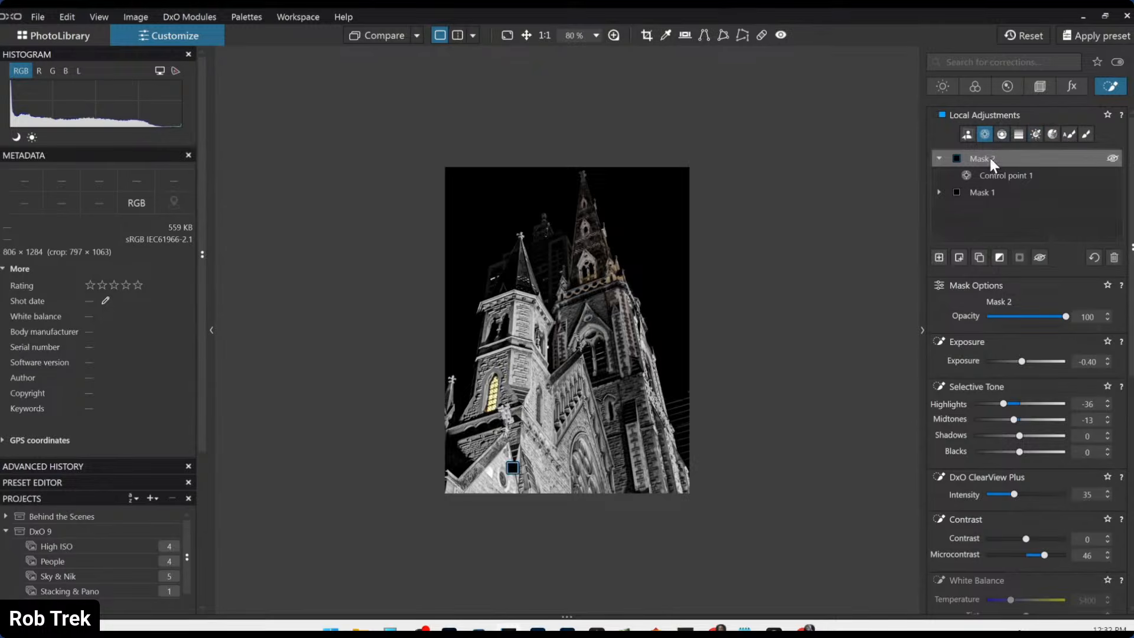
pyautogui.click(990, 175)
pyautogui.click(990, 192)
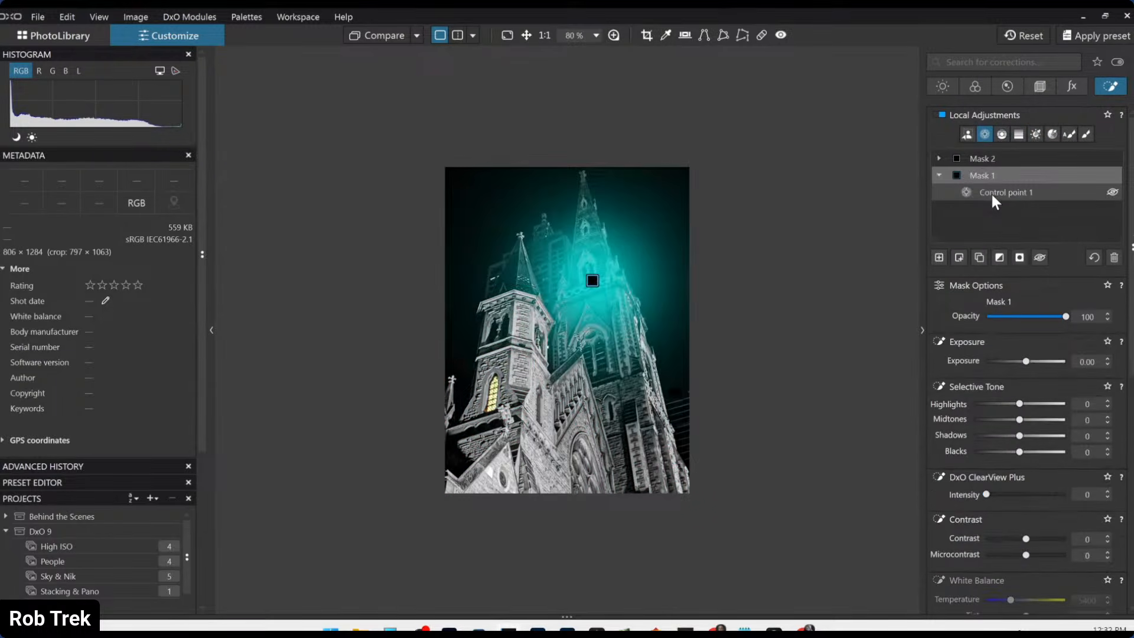
pyautogui.click(994, 193)
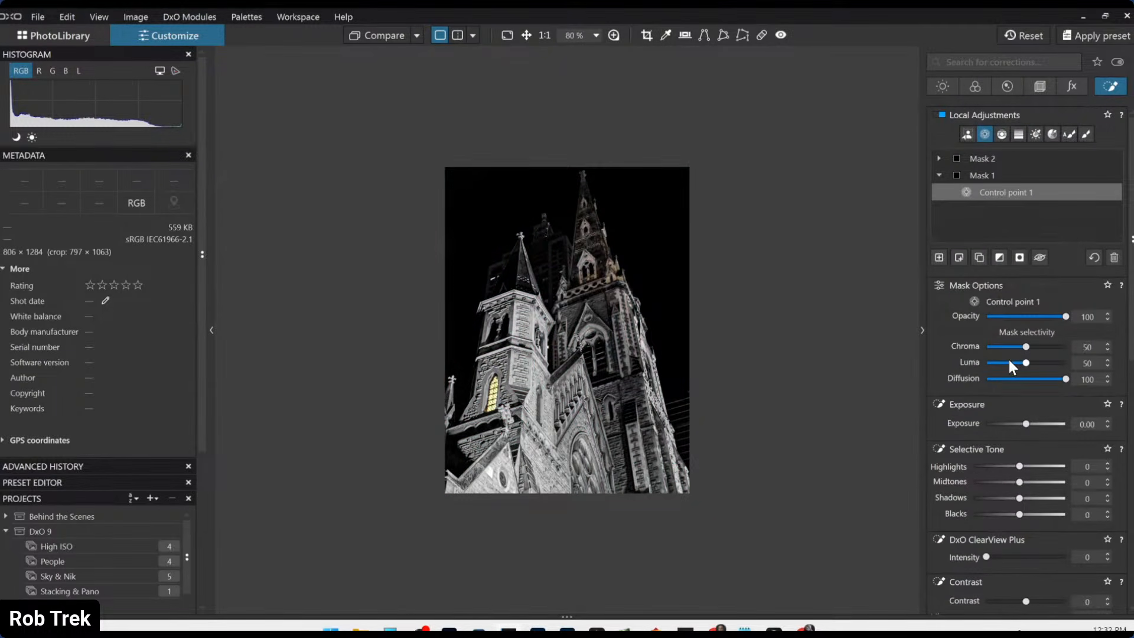
pyautogui.click(986, 346)
pyautogui.click(986, 363)
pyautogui.moveTo(988, 362); pyautogui.dragTo(985, 362)
pyautogui.click(990, 347)
# - Desaturate the local HSL orange channel of Mask 1 to -98 and widen its colour range towards yellow and red
pyautogui.scroll(-6, 1000, 416)
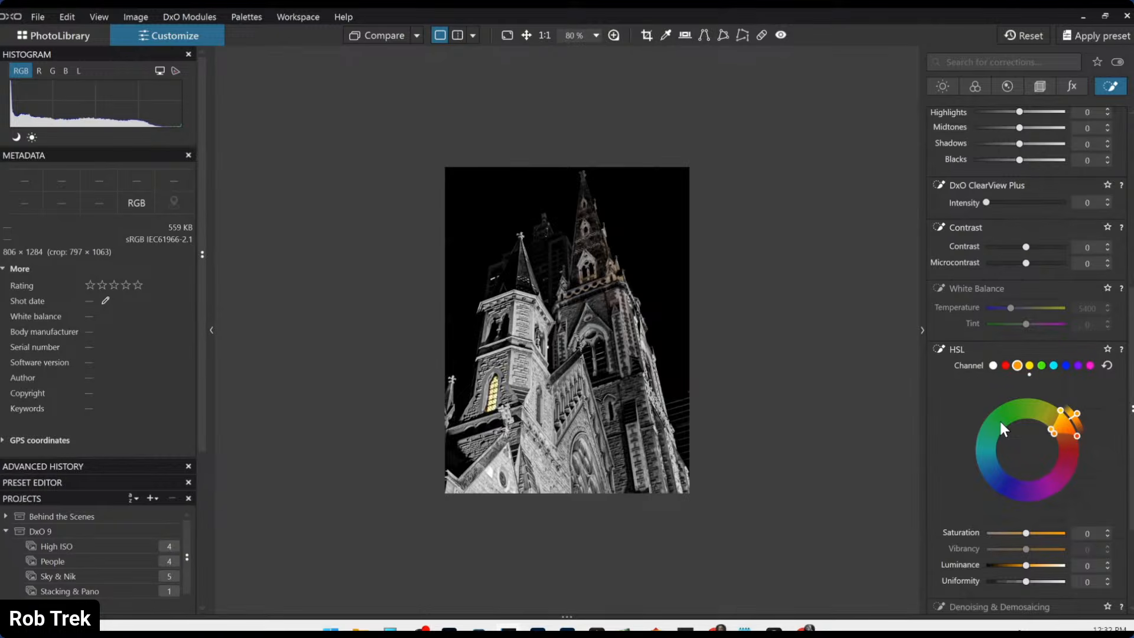
pyautogui.scroll(6, 999, 417)
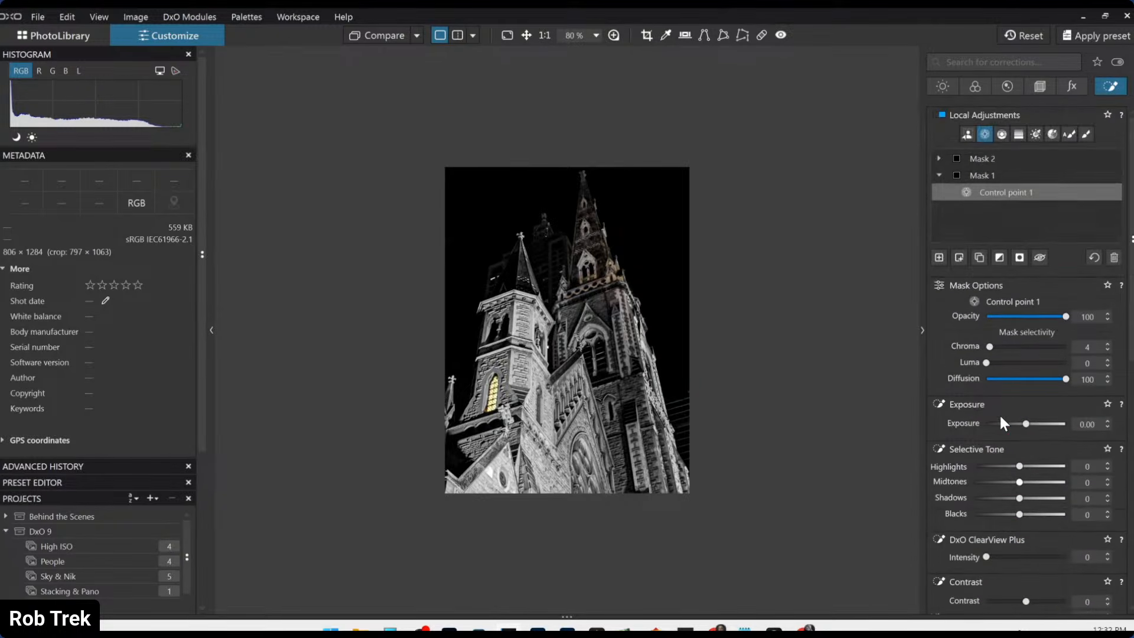
pyautogui.moveTo(995, 196)
pyautogui.scroll(-7, 951, 446)
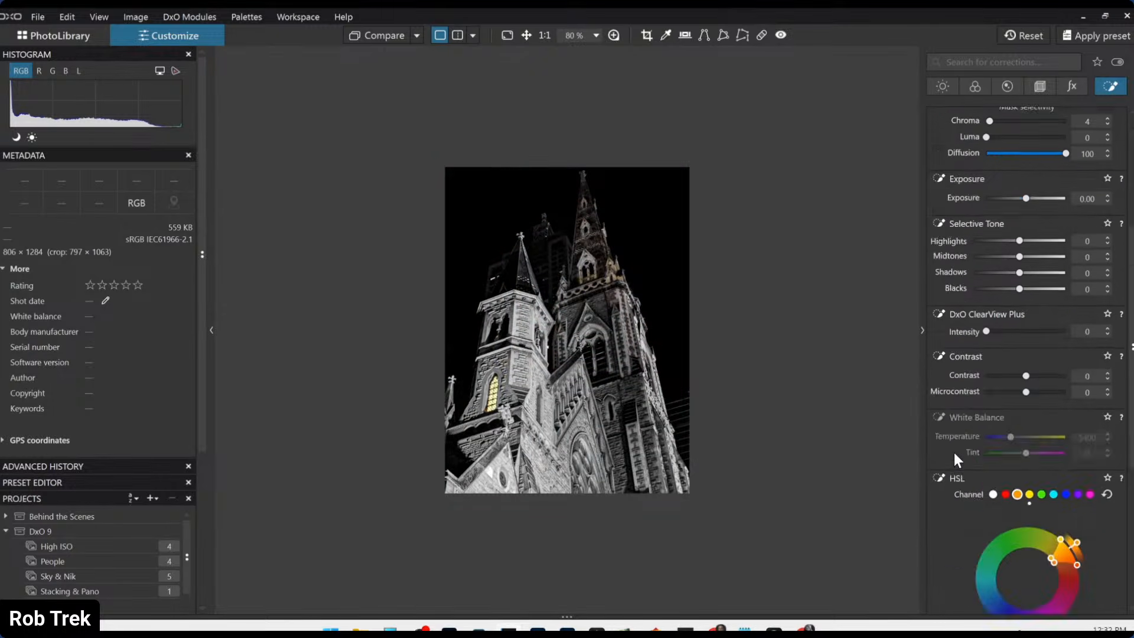
pyautogui.click(987, 469)
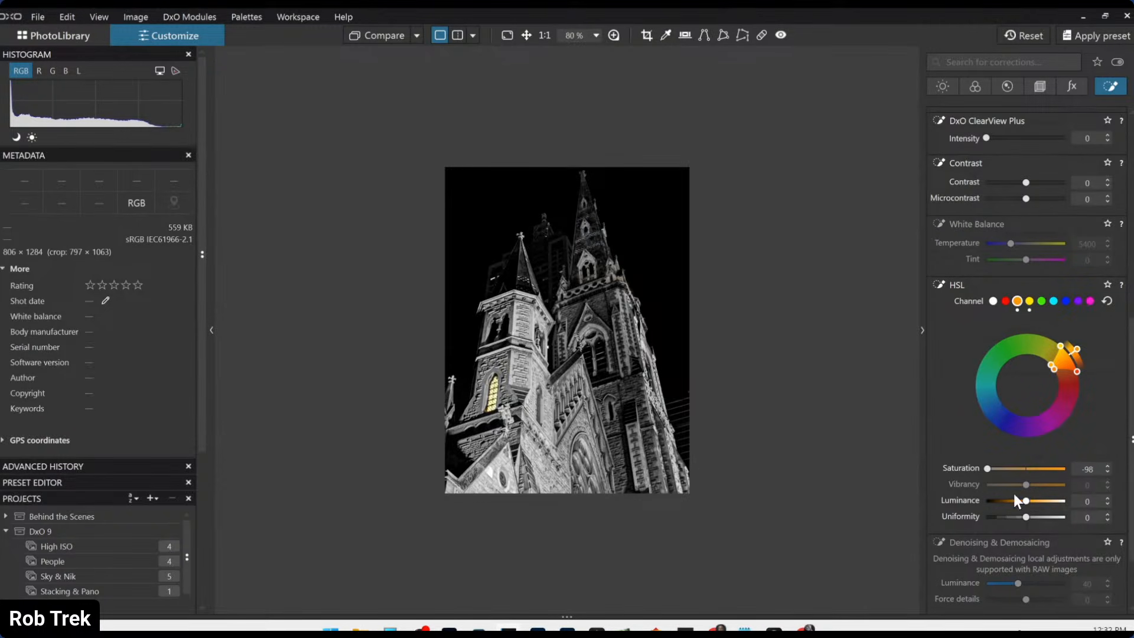
pyautogui.moveTo(1062, 376); pyautogui.dragTo(1044, 360)
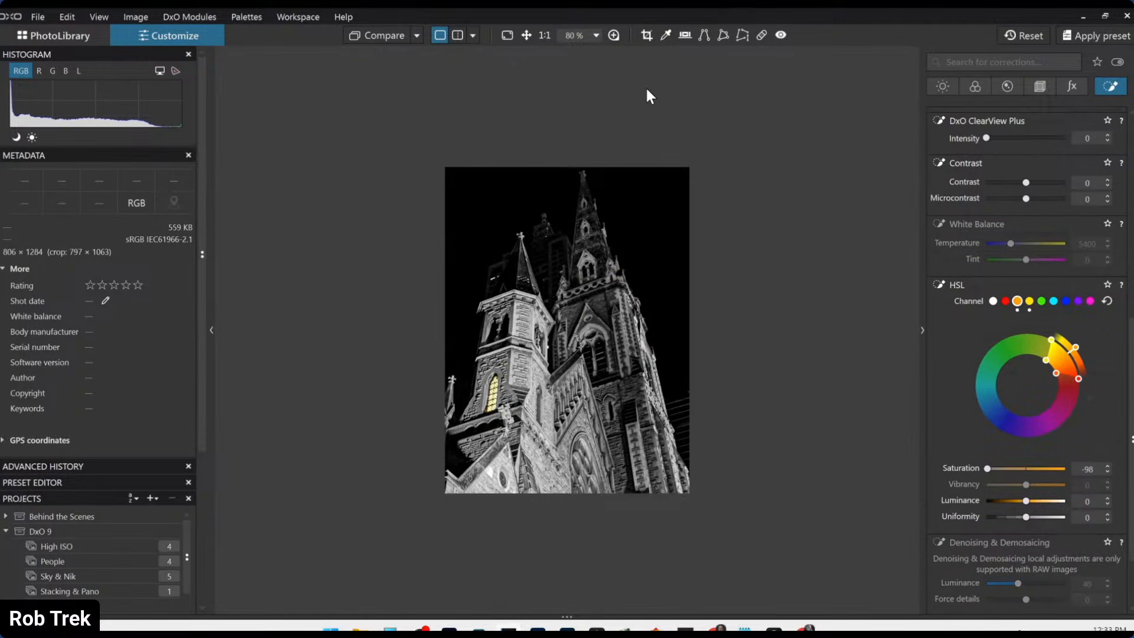
# - Check the church photo's crop framing and compare the black-and-white edit with the original image
pyautogui.click(646, 36)
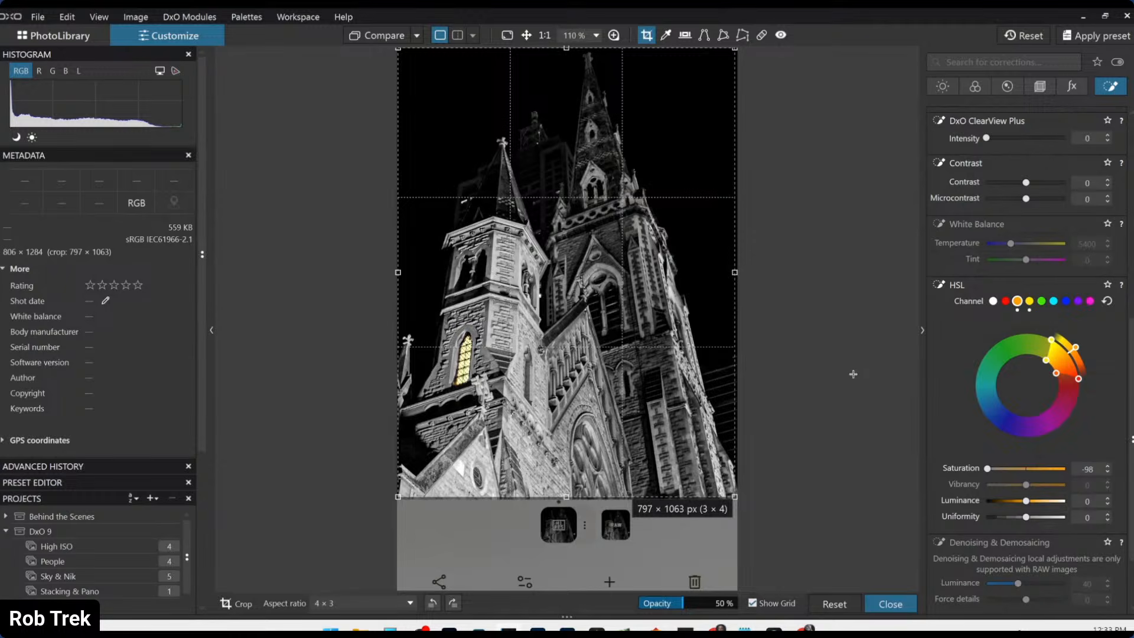
pyautogui.click(646, 35)
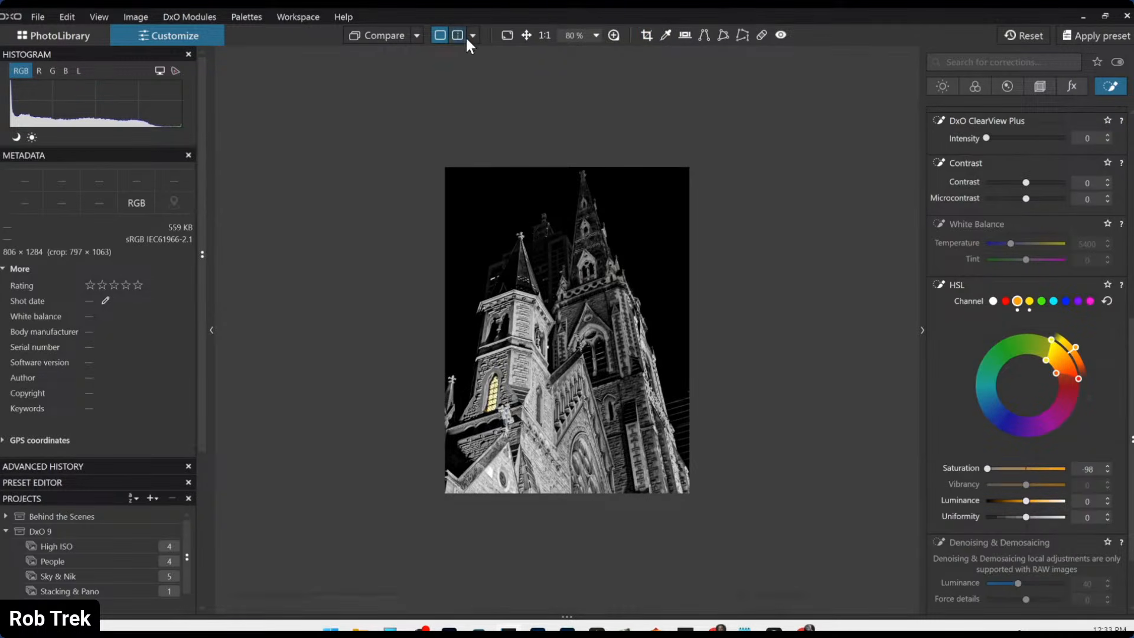
pyautogui.click(380, 37)
pyautogui.click(380, 35)
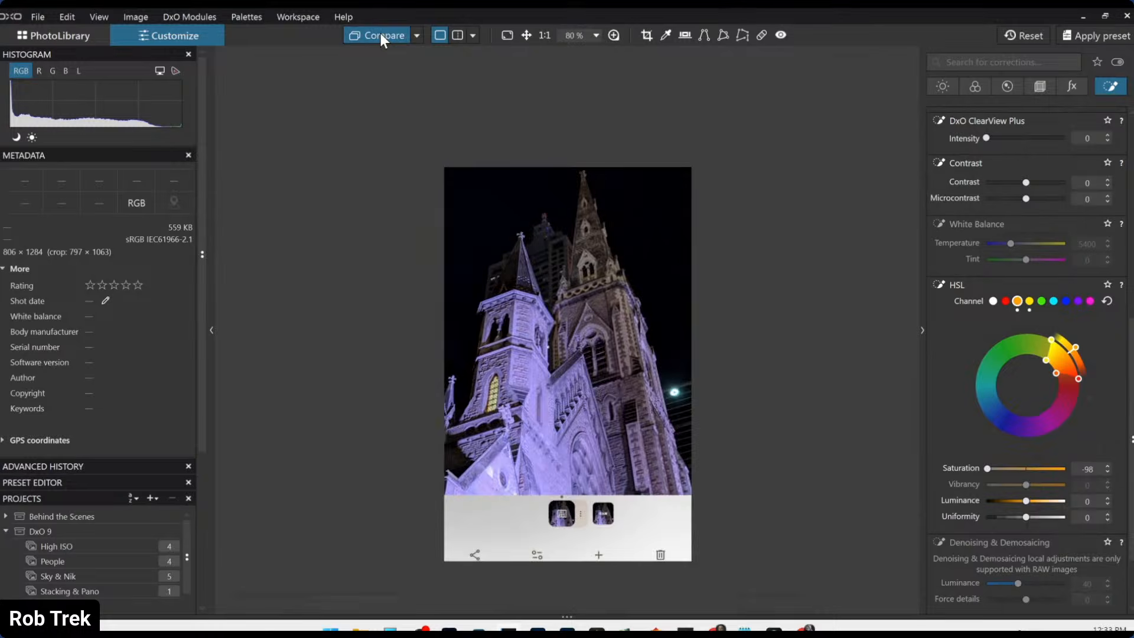
pyautogui.click(381, 37)
pyautogui.click(380, 35)
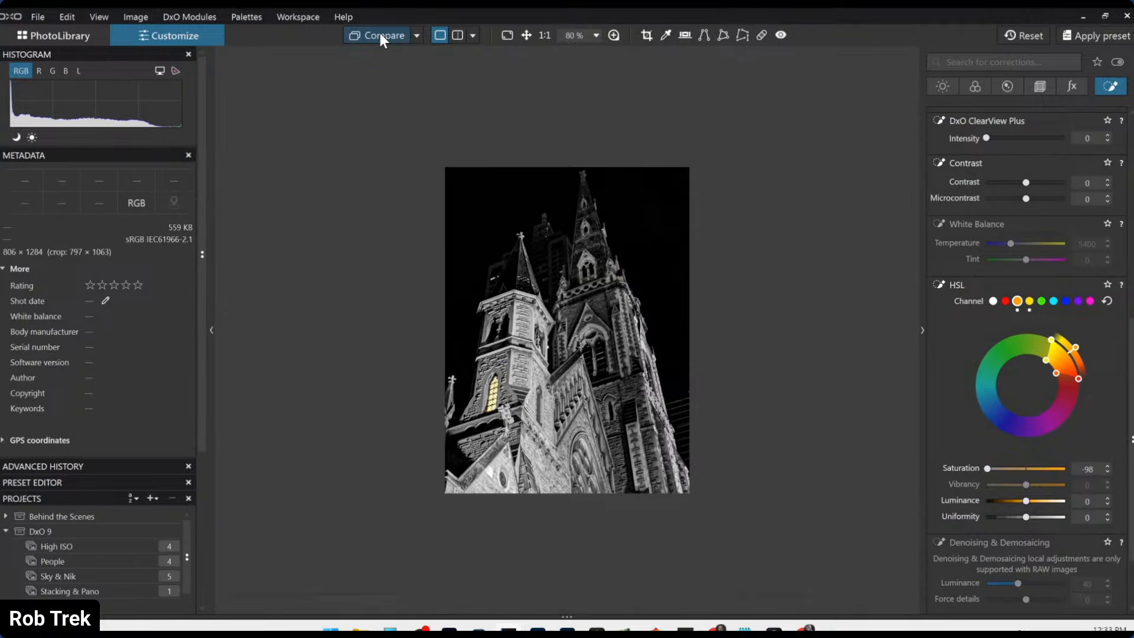
pyautogui.click(380, 37)
pyautogui.click(380, 34)
pyautogui.click(380, 33)
# - Show the original and edited church photos side by side left/right, with side palettes hidden and both images enlarged
pyautogui.click(474, 43)
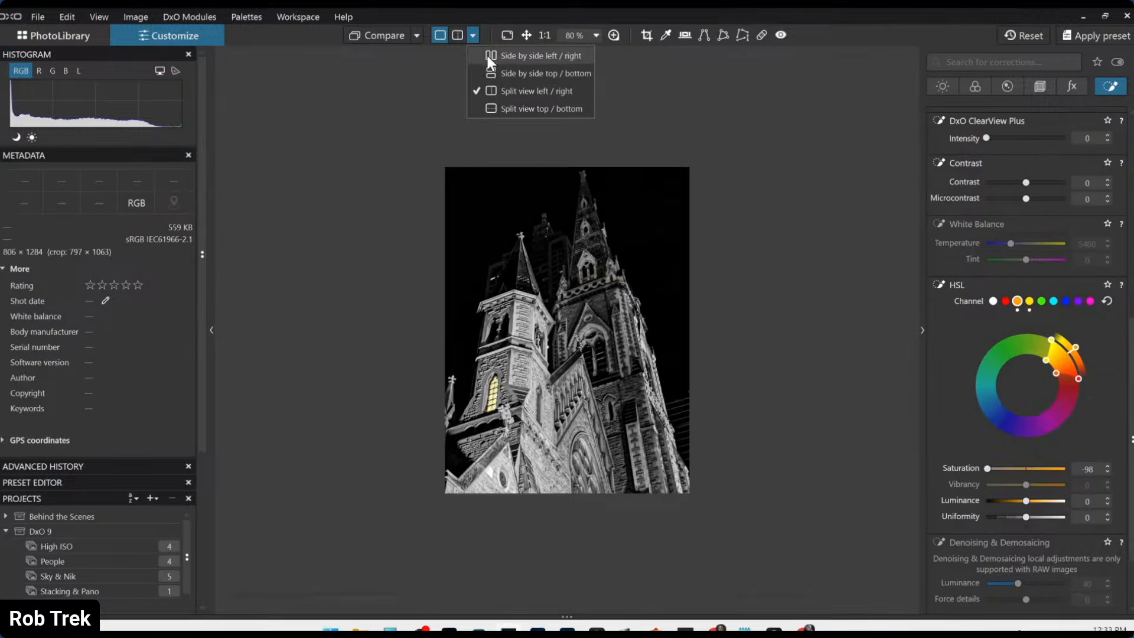
pyautogui.click(488, 54)
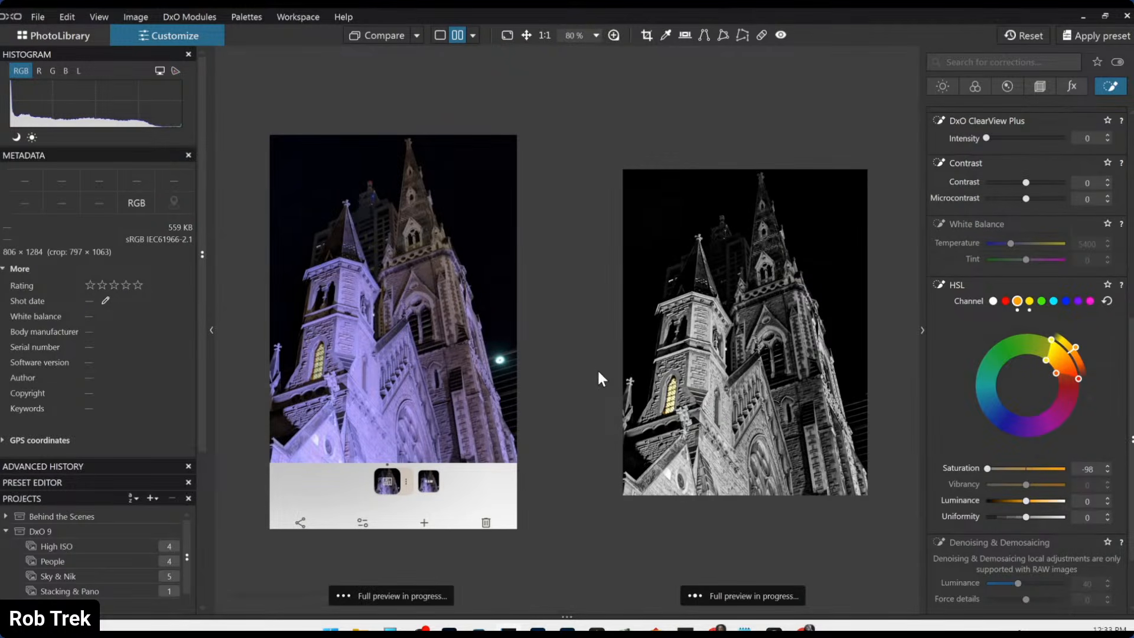
pyautogui.press('Tab')
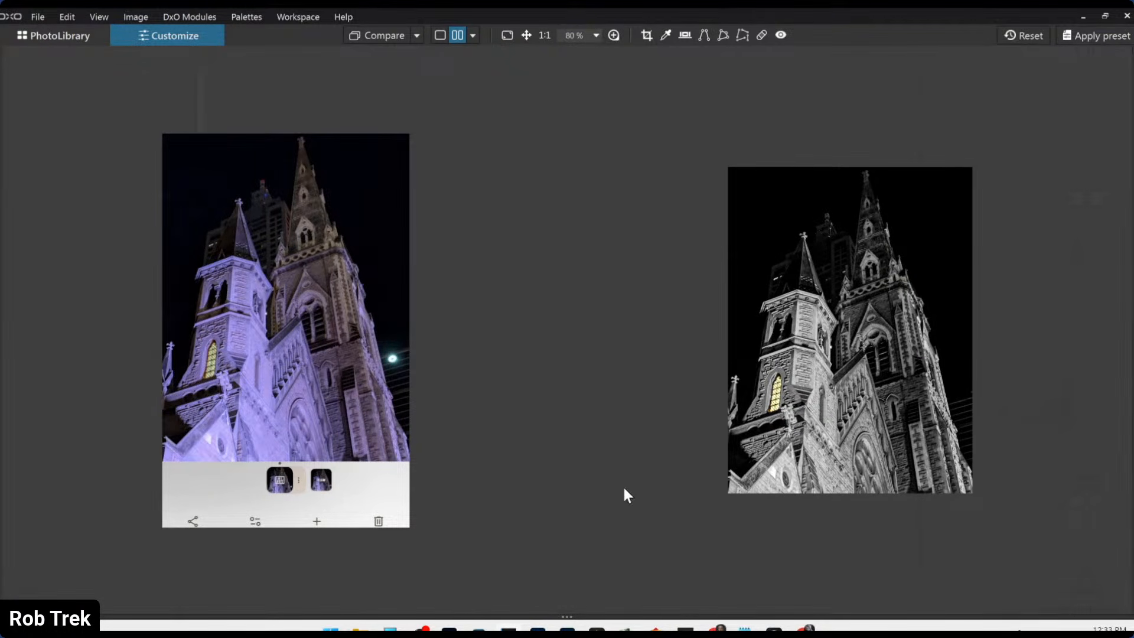
pyautogui.scroll(3, 646, 485)
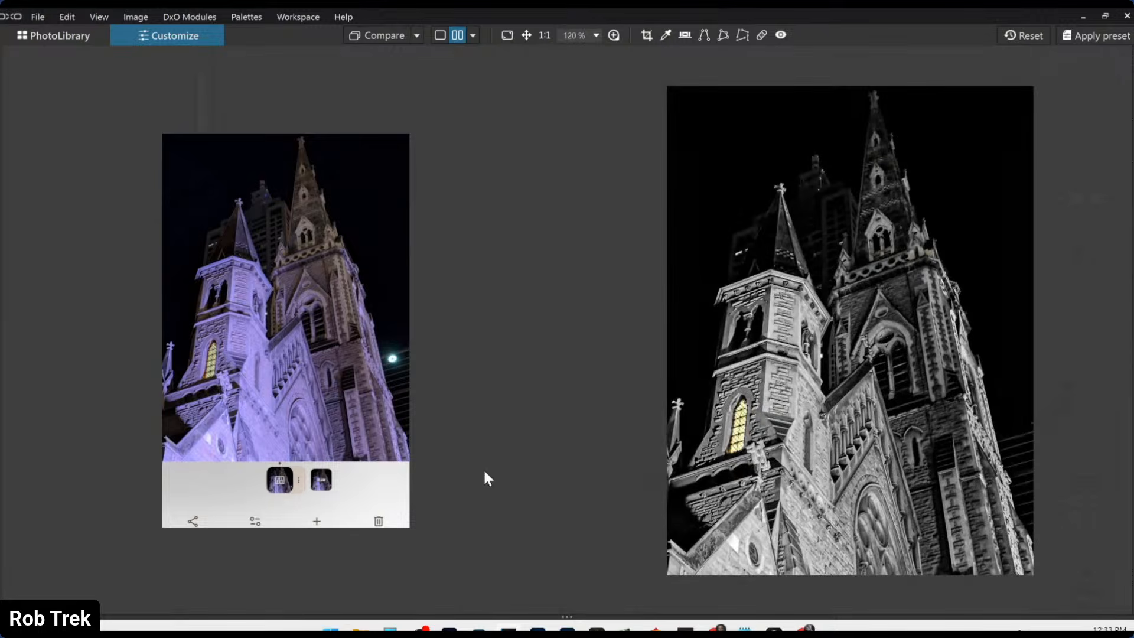
pyautogui.scroll(1, 429, 476)
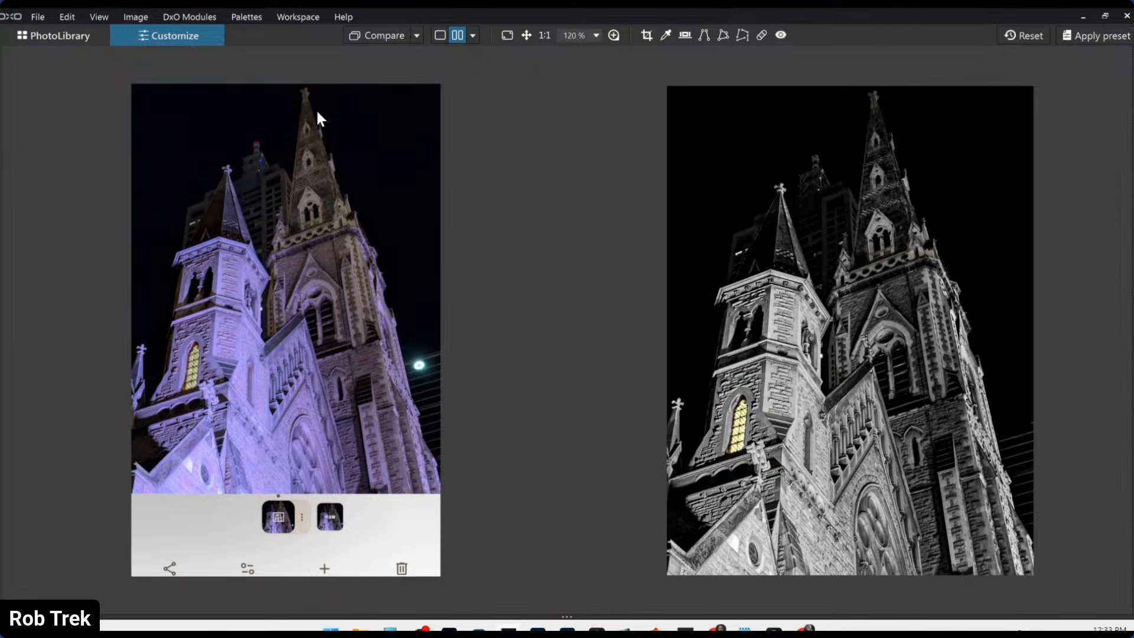
# - Return to the photo library and look through the thumbnails of the submitted images
pyautogui.click(79, 38)
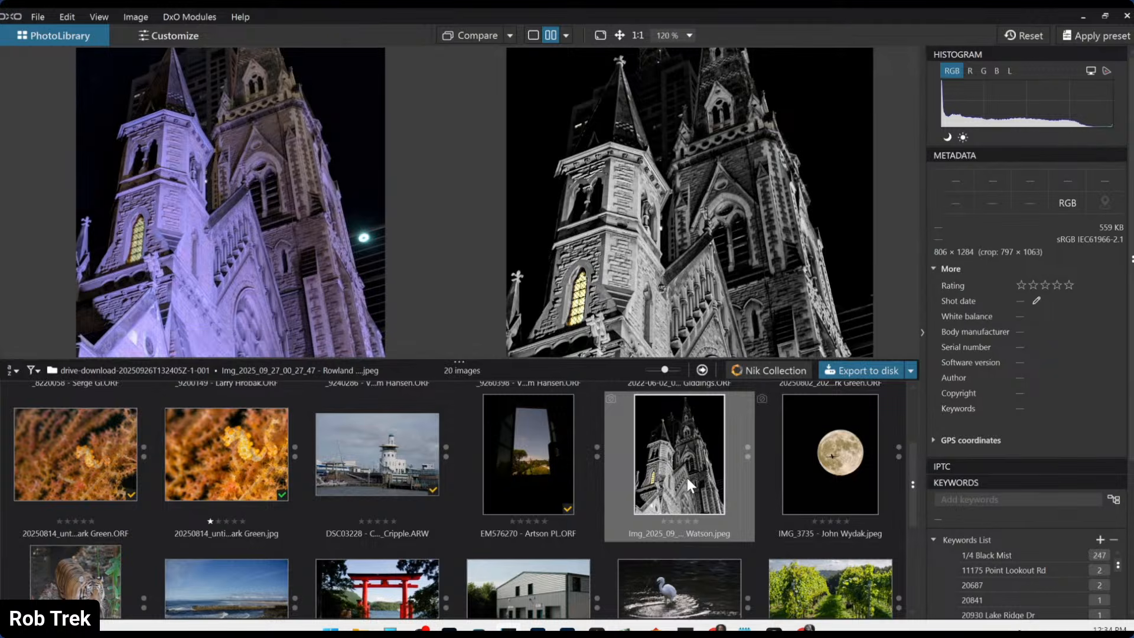
pyautogui.scroll(-2, 686, 475)
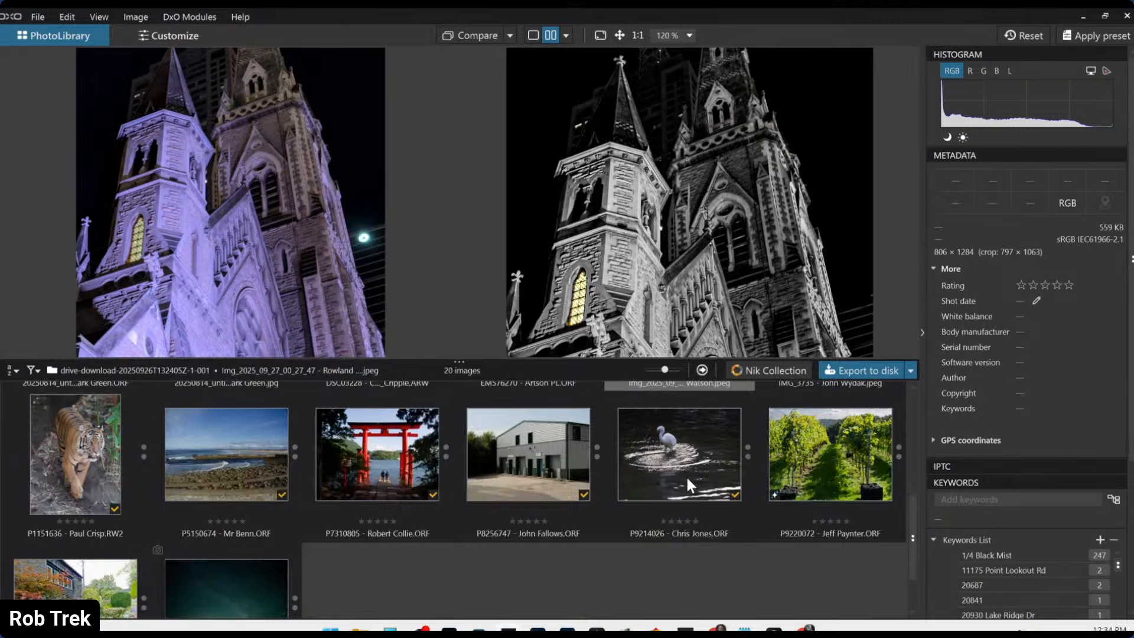
pyautogui.scroll(2, 686, 477)
# - Switch to Google Drive and open the submitted tiger edit P1151636_DxO in the preview
pyautogui.moveTo(508, 629)
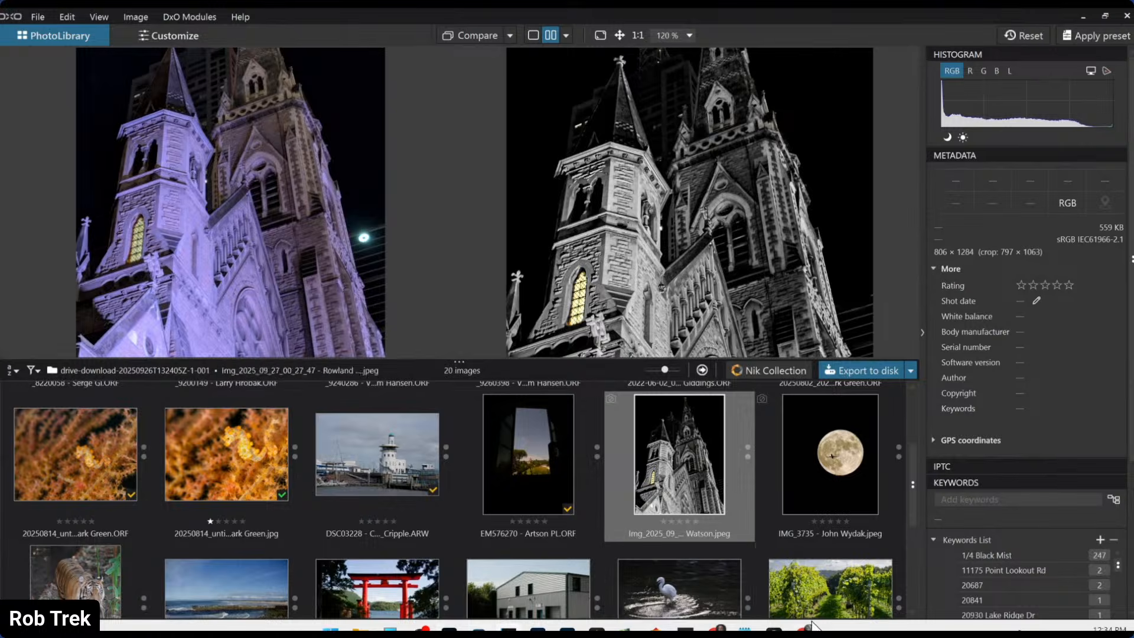
pyautogui.moveTo(815, 627)
pyautogui.click(805, 563)
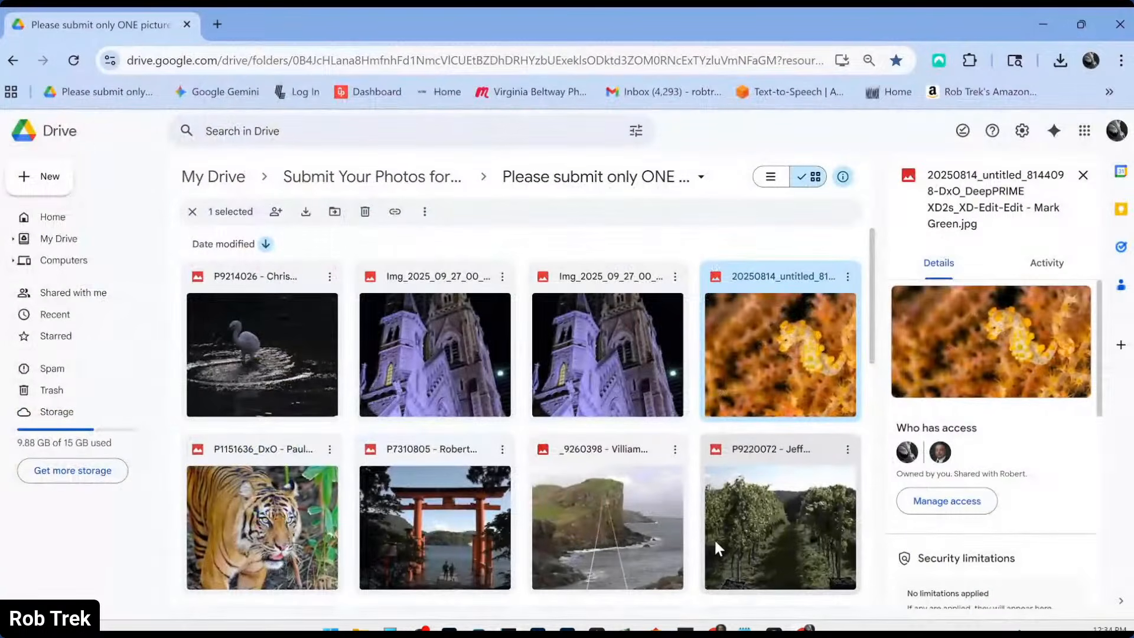
pyautogui.scroll(-1, 713, 538)
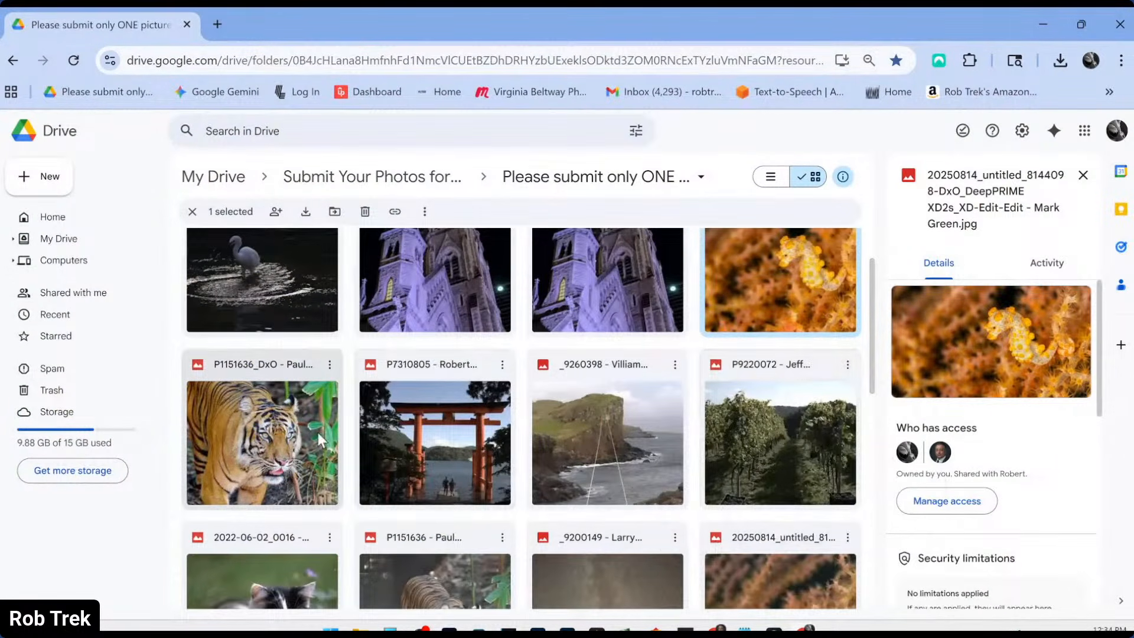
pyautogui.click(328, 365)
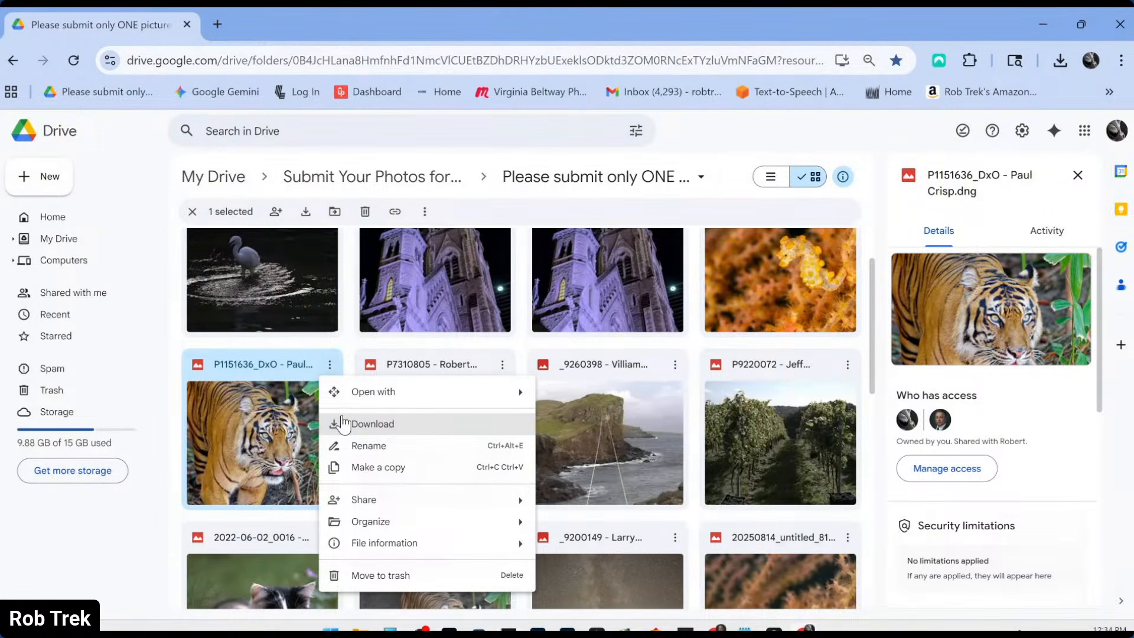
pyautogui.click(268, 419)
pyautogui.doubleClick(268, 419)
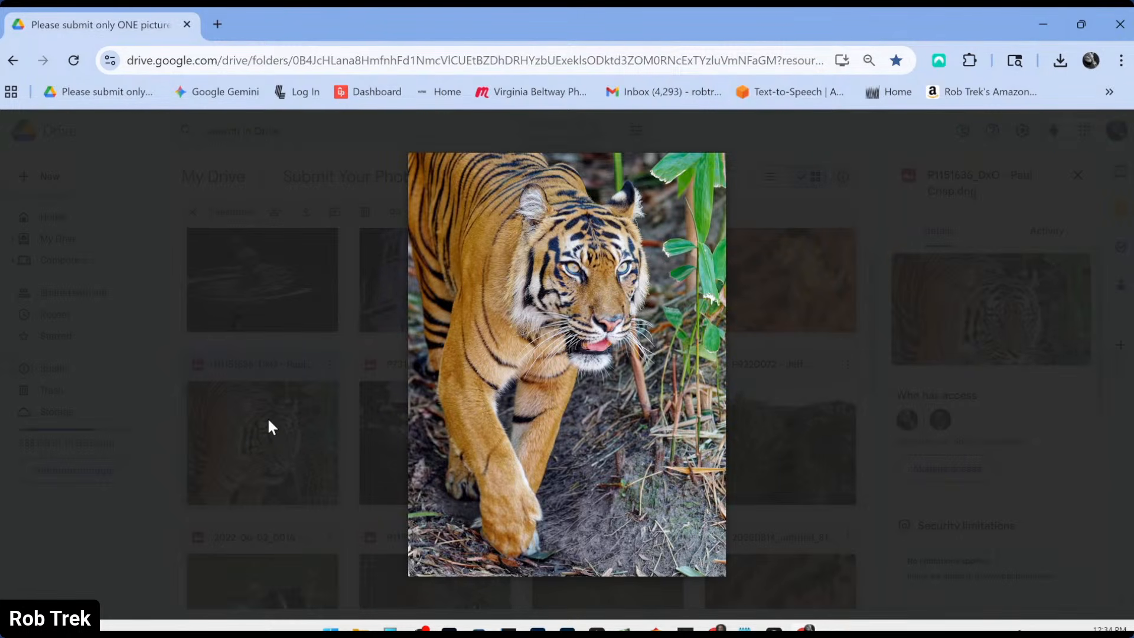
# - Switch to DxO PhotoLab, open the tiger raw P1151636 for customizing, and use the left/right split view with its divider beyond the image
pyautogui.hotkey('alt', 'Tab')
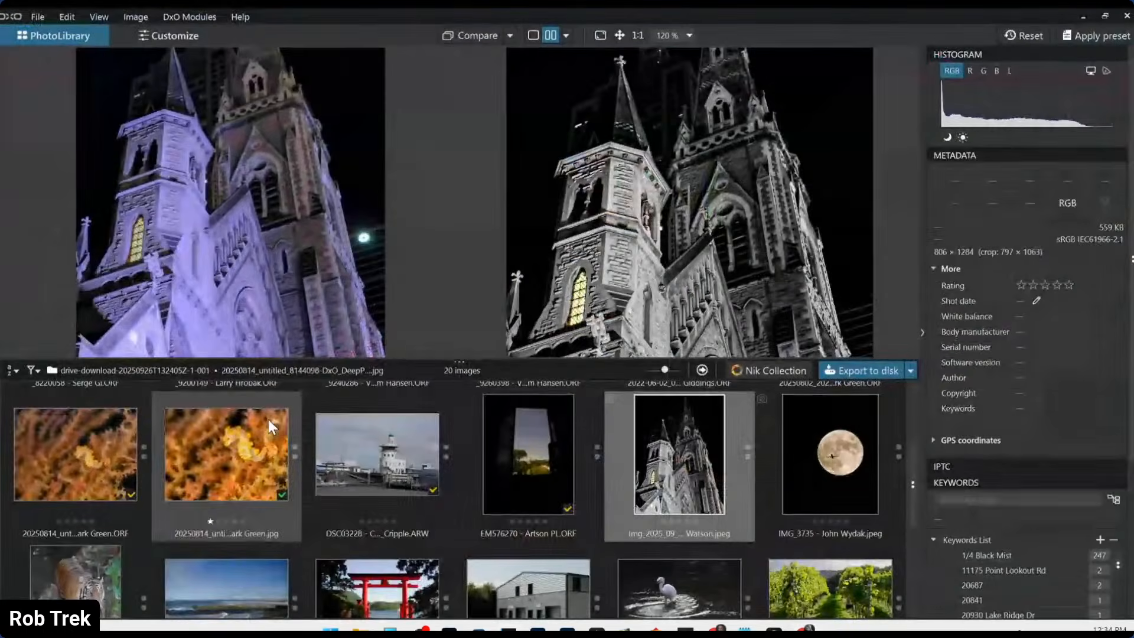
pyautogui.scroll(-2, 324, 467)
pyautogui.doubleClick(70, 438)
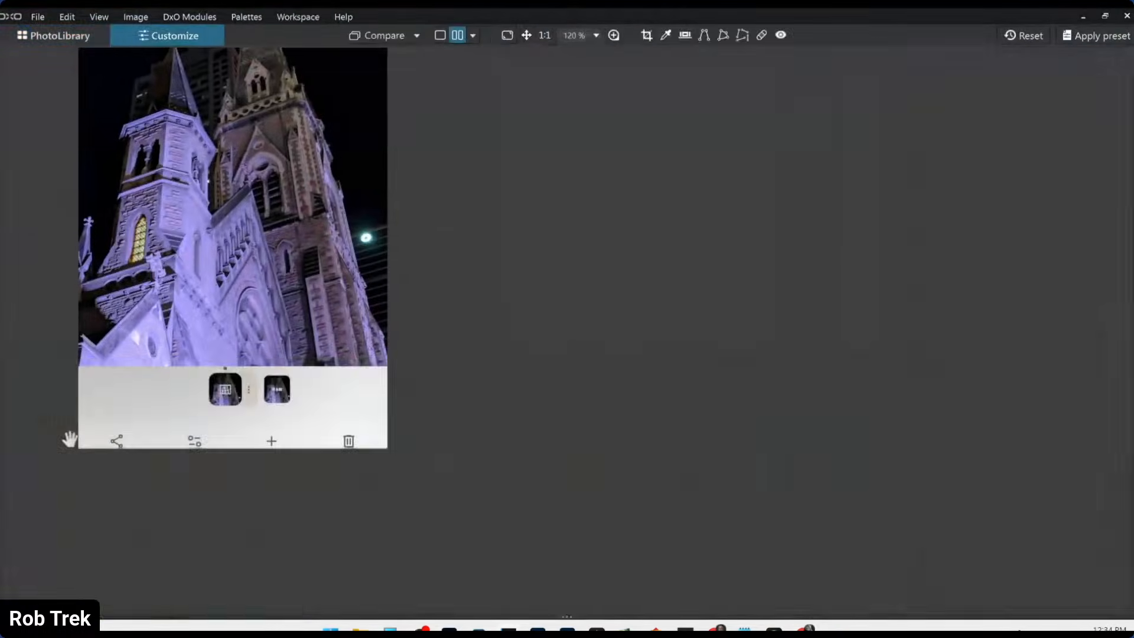
pyautogui.click(473, 37)
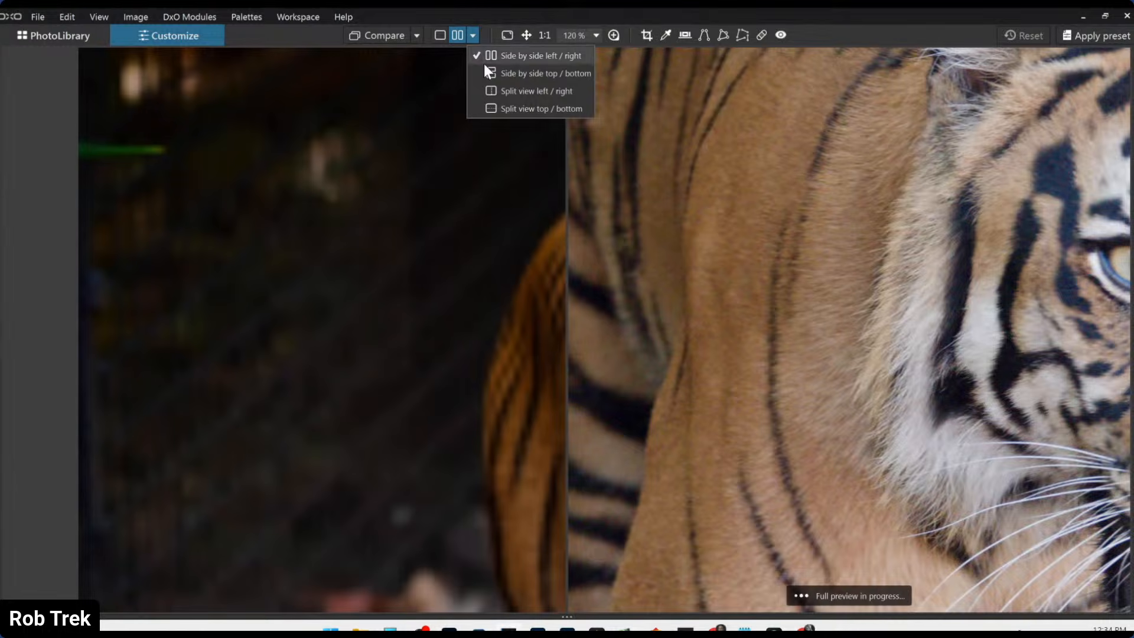
pyautogui.click(490, 91)
pyautogui.scroll(-4, 586, 306)
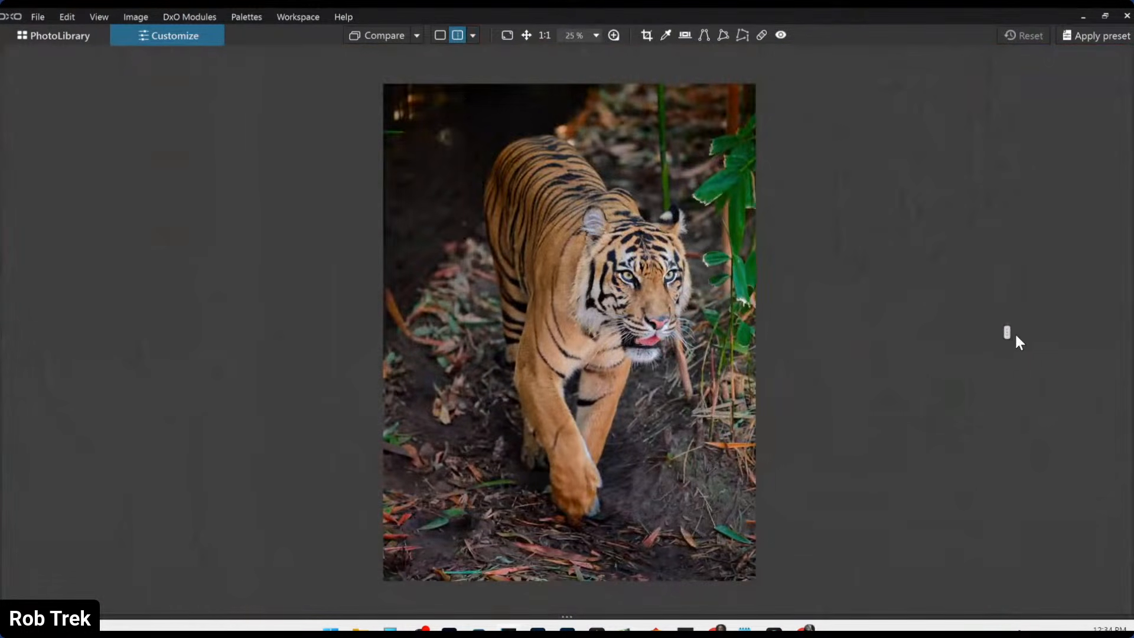
pyautogui.moveTo(1007, 332); pyautogui.dragTo(1128, 318)
# - Compare the tiger raw in PhotoLab with the submitter's edited DNG in Google Drive, examining framing, colours and background
pyautogui.hotkey('alt', 'Tab')
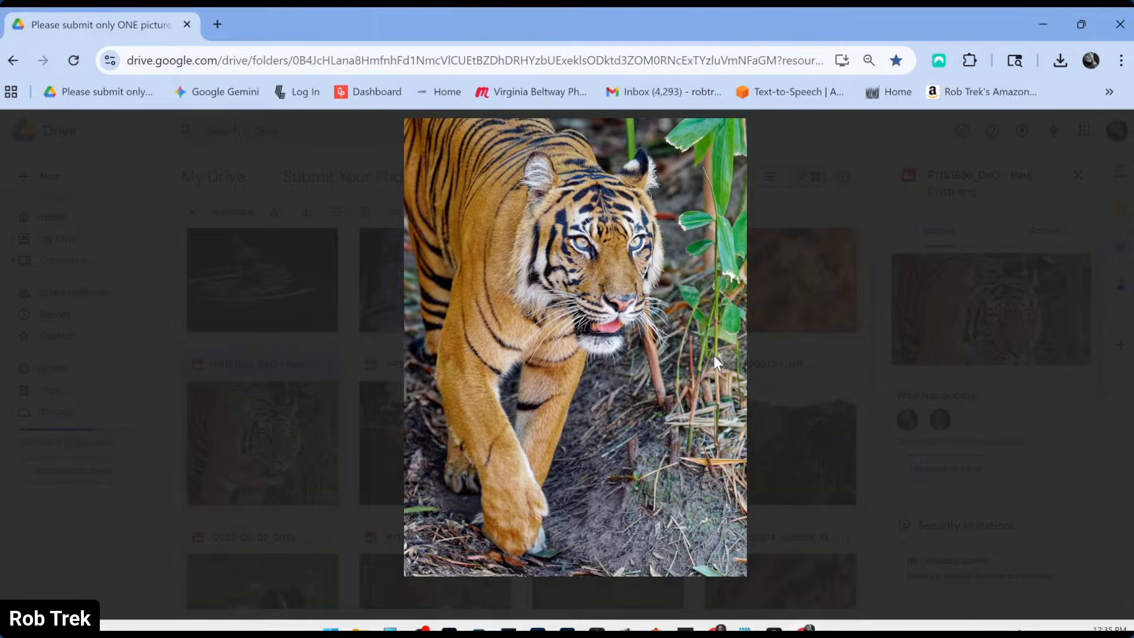
pyautogui.hotkey('alt', 'Tab')
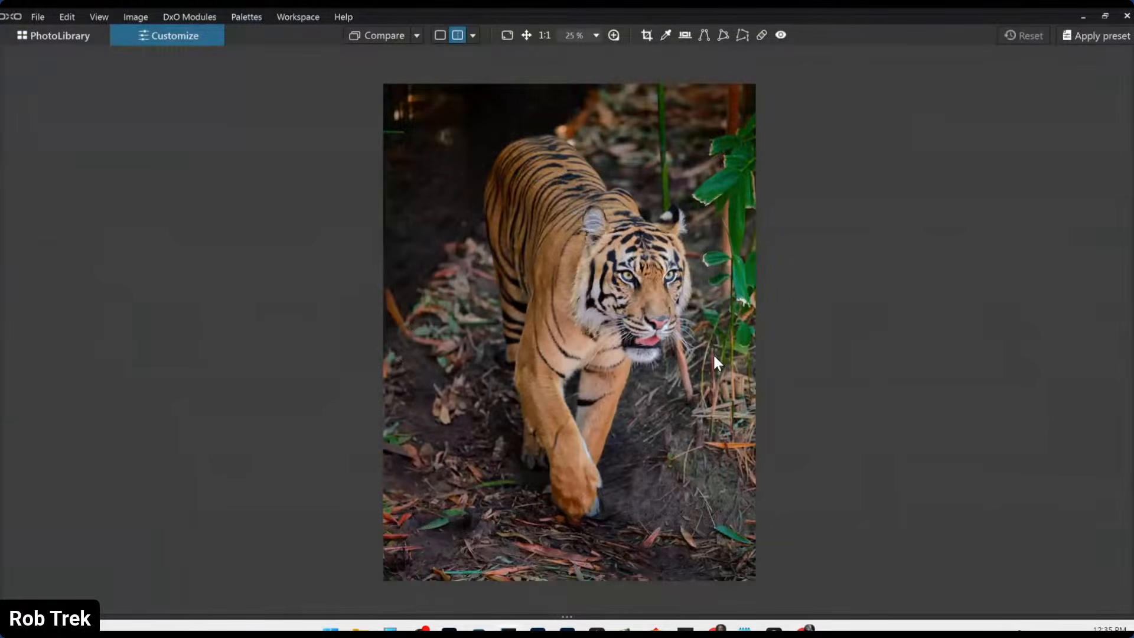
pyautogui.hotkey('alt', 'Tab')
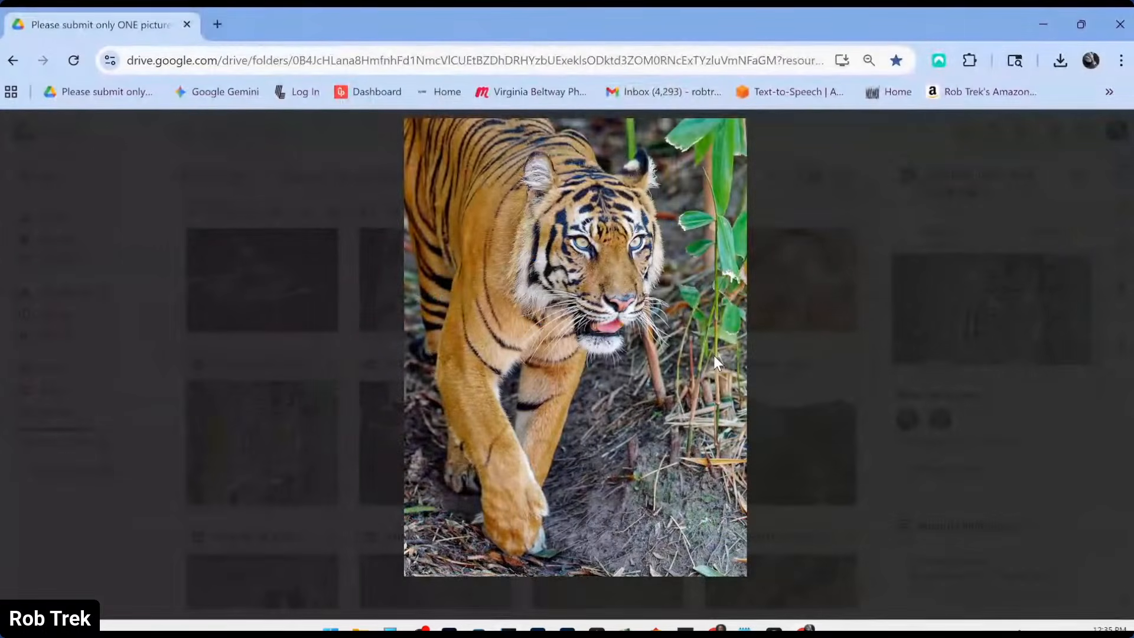
pyautogui.moveTo(604, 207)
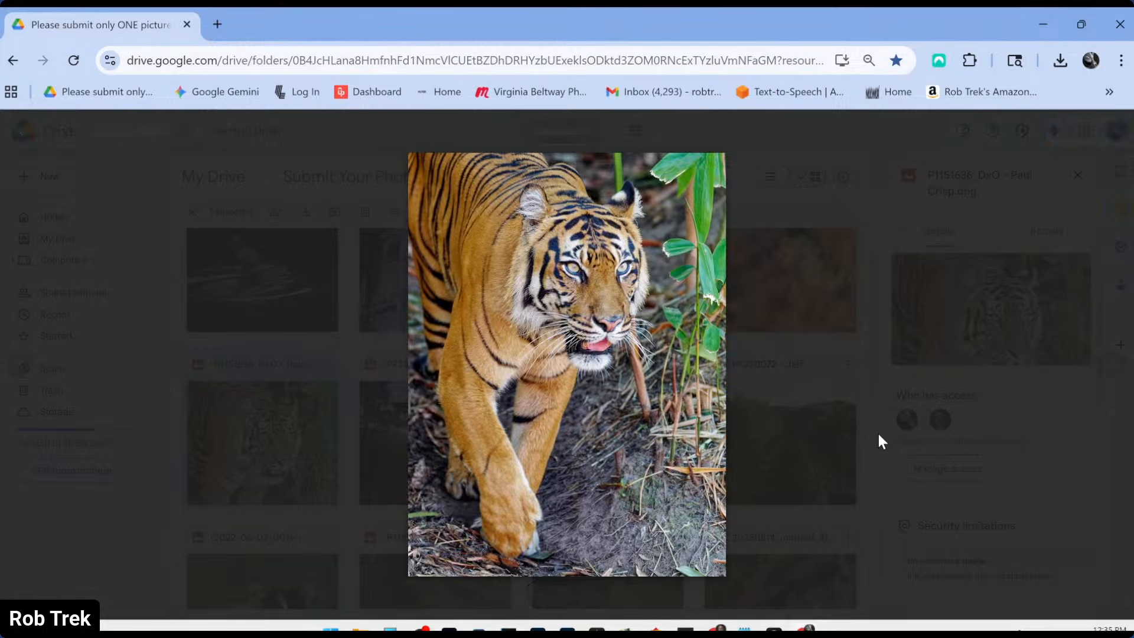
pyautogui.hotkey('alt', 'Tab')
pyautogui.scroll(1, 691, 327)
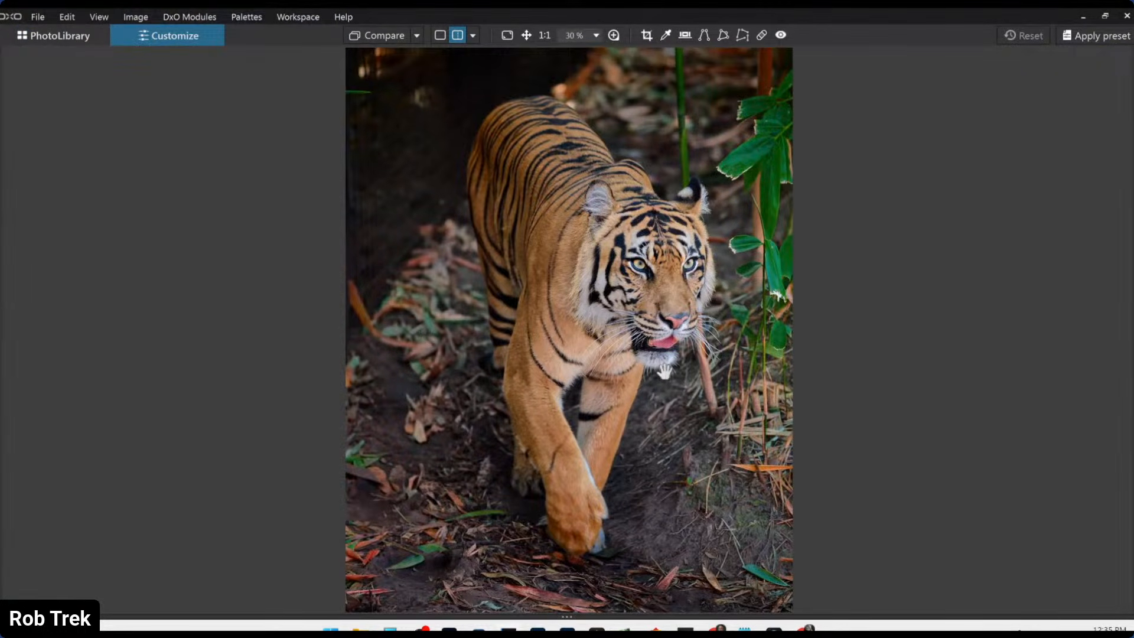
pyautogui.hotkey('alt', 'Tab')
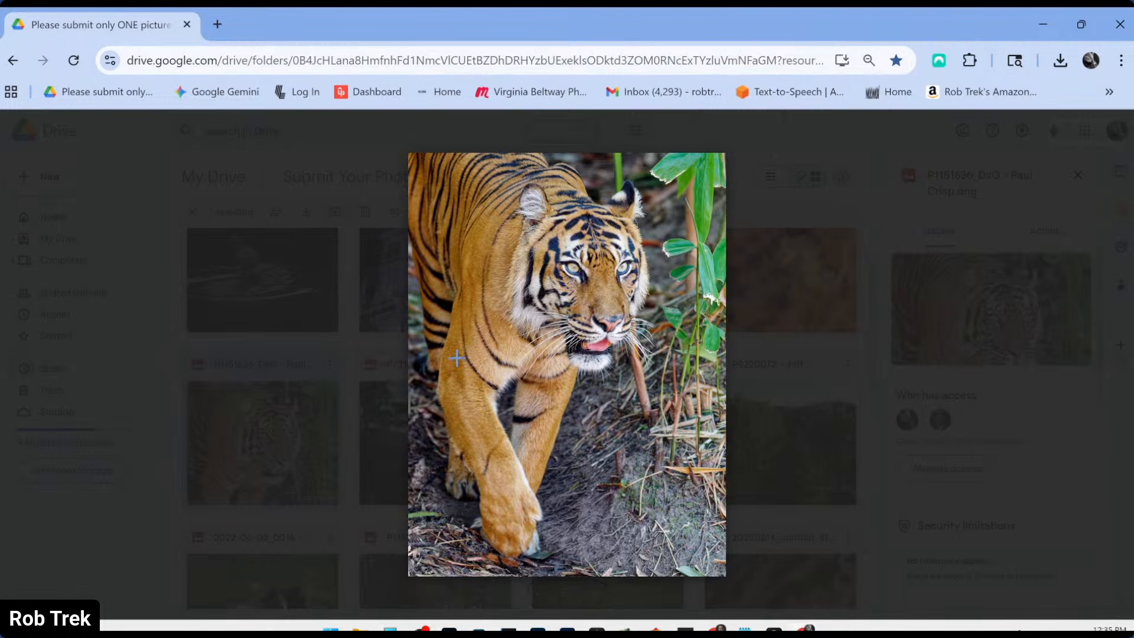
pyautogui.hotkey('alt', 'Tab')
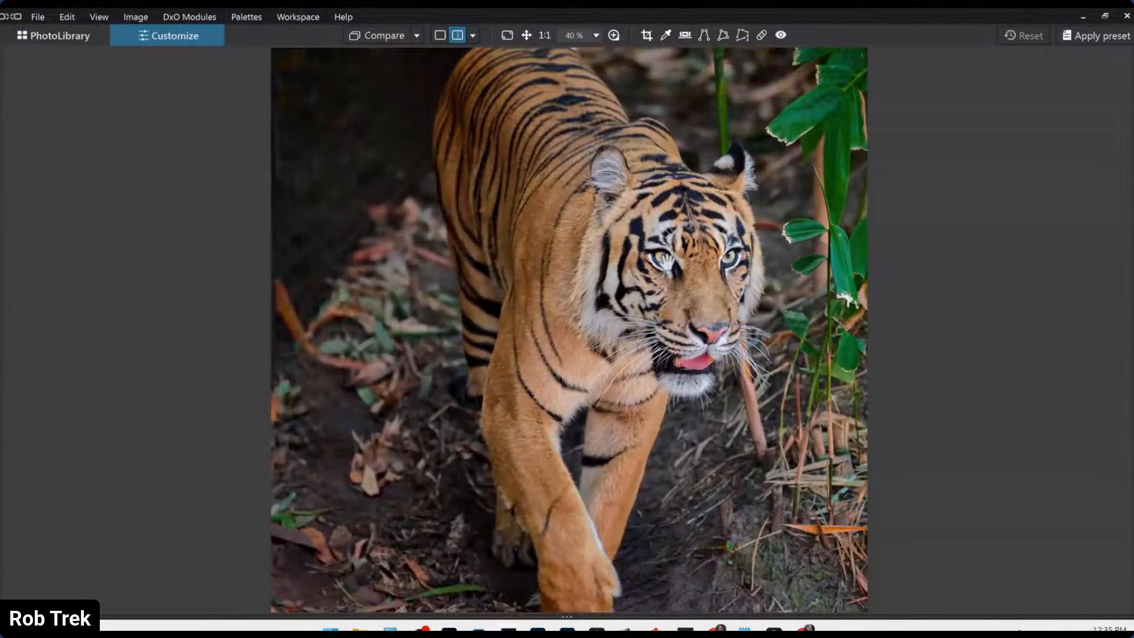
pyautogui.scroll(-1, 724, 324)
pyautogui.scroll(-1, 724, 325)
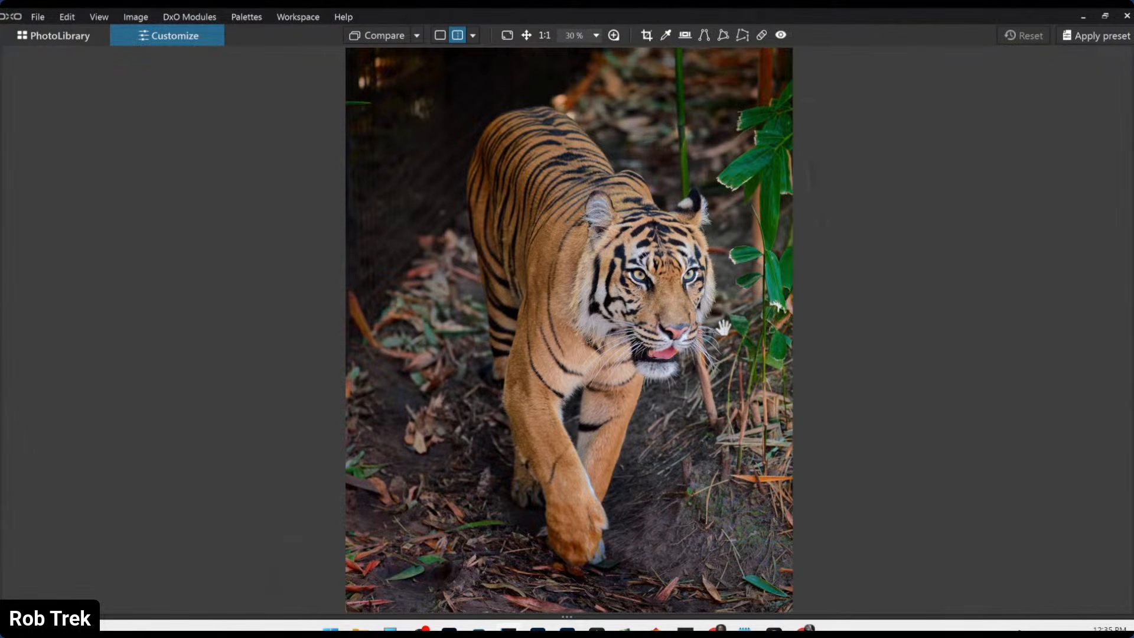
pyautogui.hotkey('alt', 'Tab')
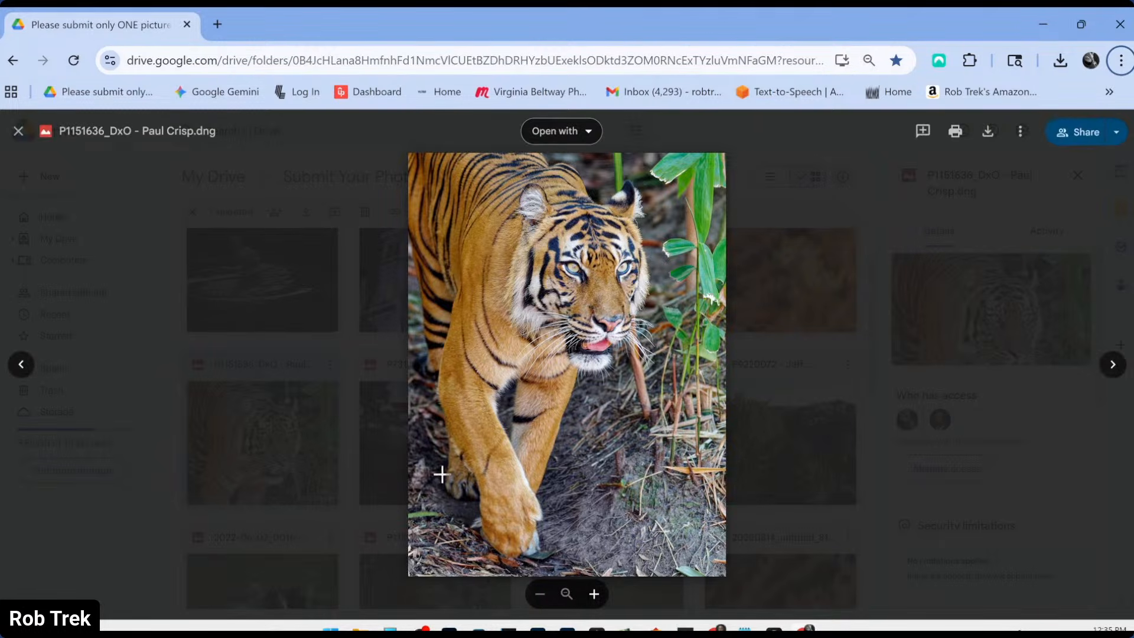
pyautogui.hotkey('alt', 'Tab')
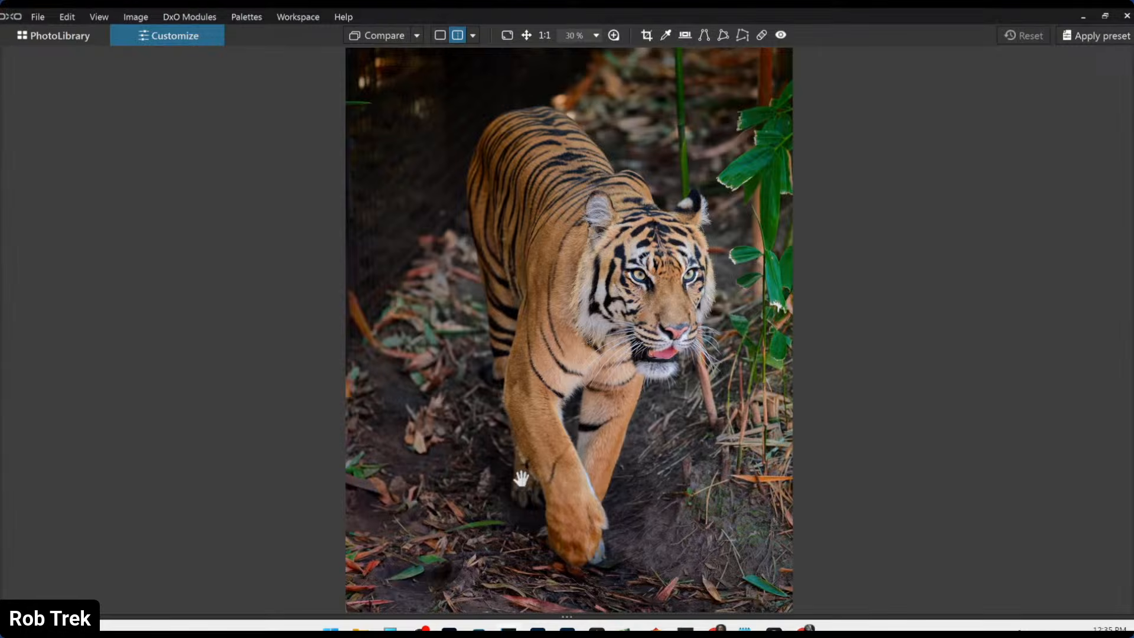
pyautogui.hotkey('alt', 'Tab')
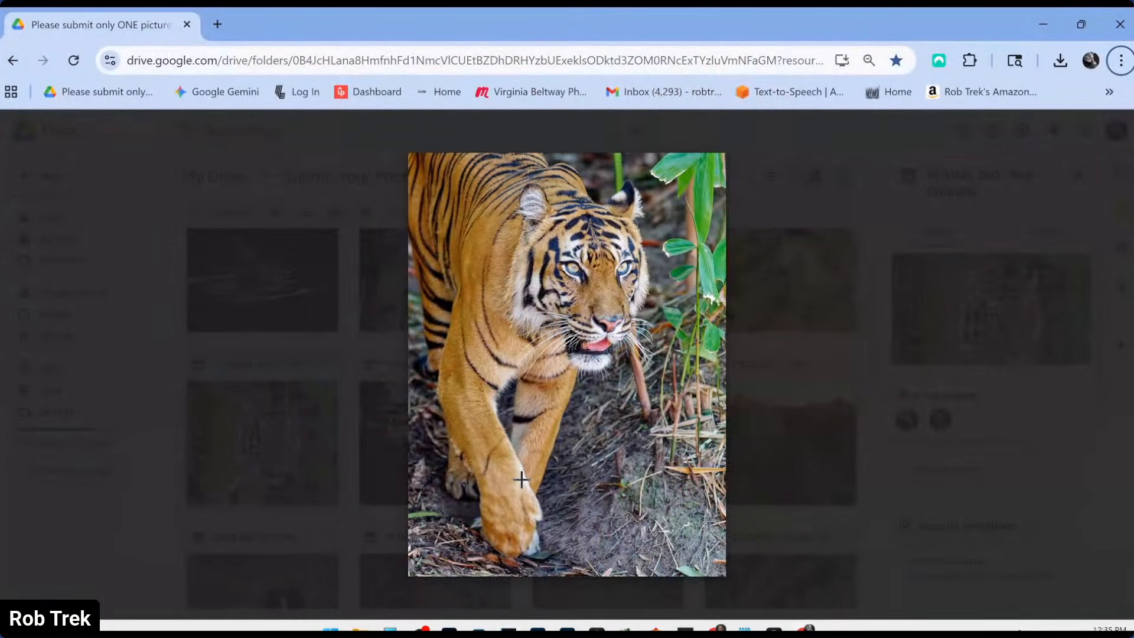